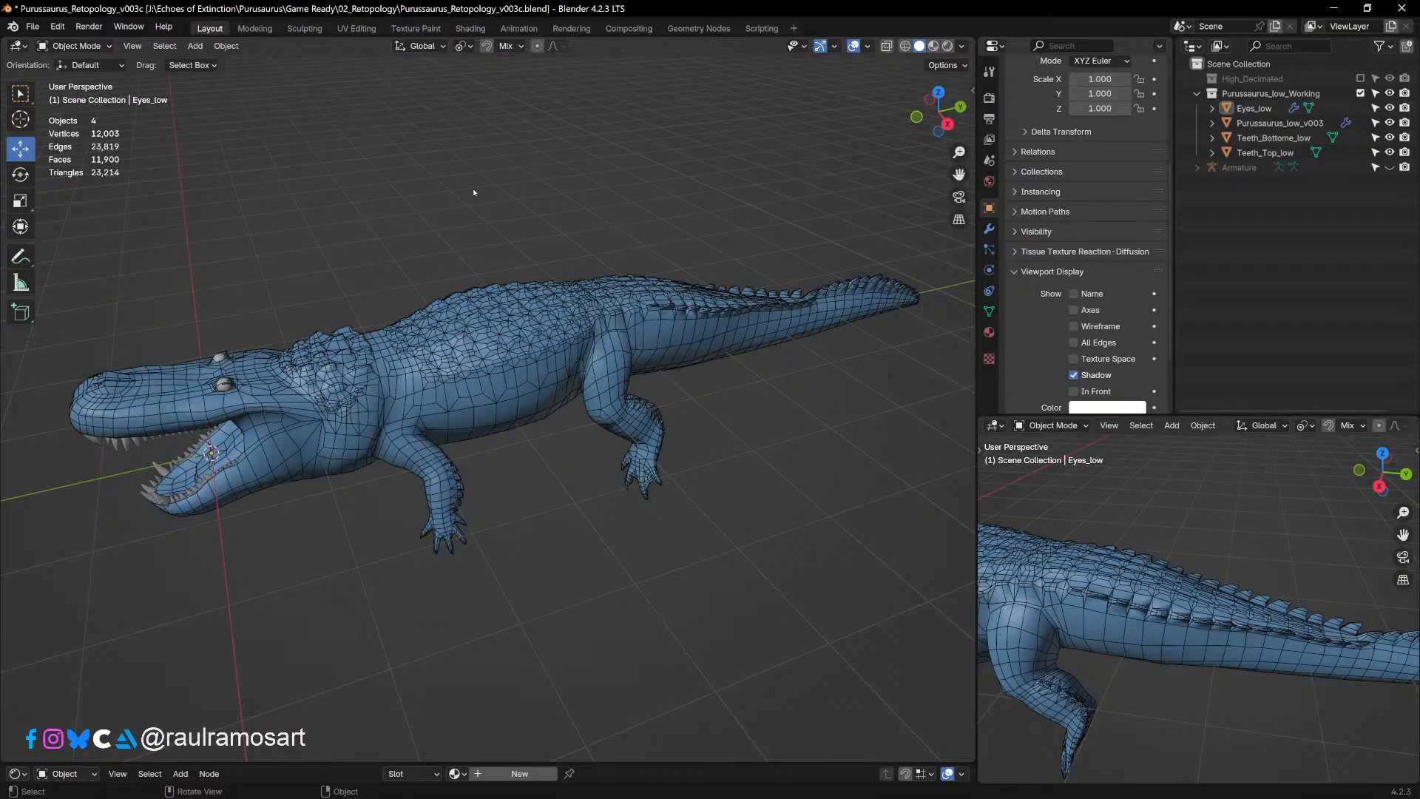
Step: Examine the low-poly crocodile's topology from the side, front and above, closing in on the head and eyes
{"action": "middle_click_drag", "start_coordinate": [476, 326], "coordinate": [559, 409]}
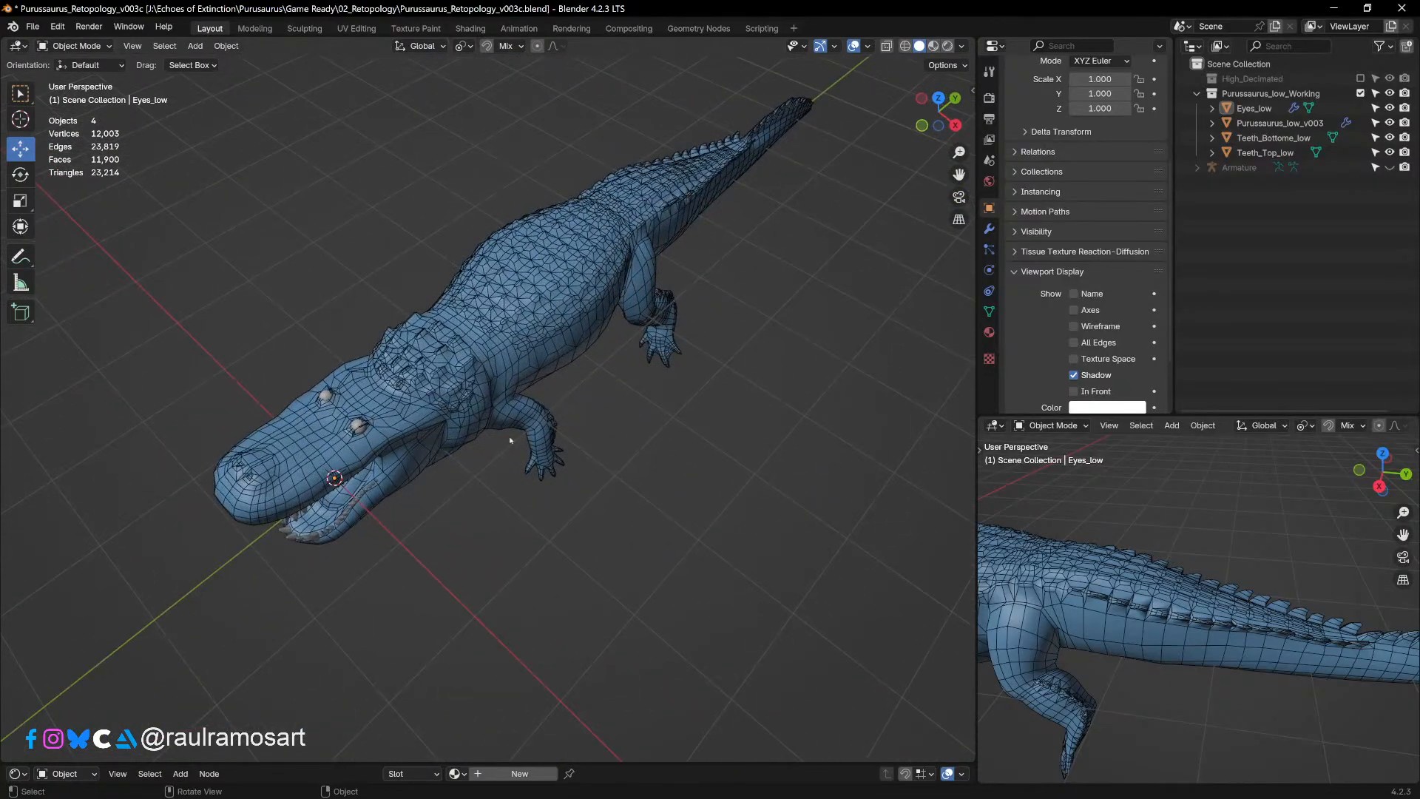
{"action": "middle_click_drag", "start_coordinate": [367, 405], "coordinate": [424, 458]}
{"action": "key", "text": "KP_3"}
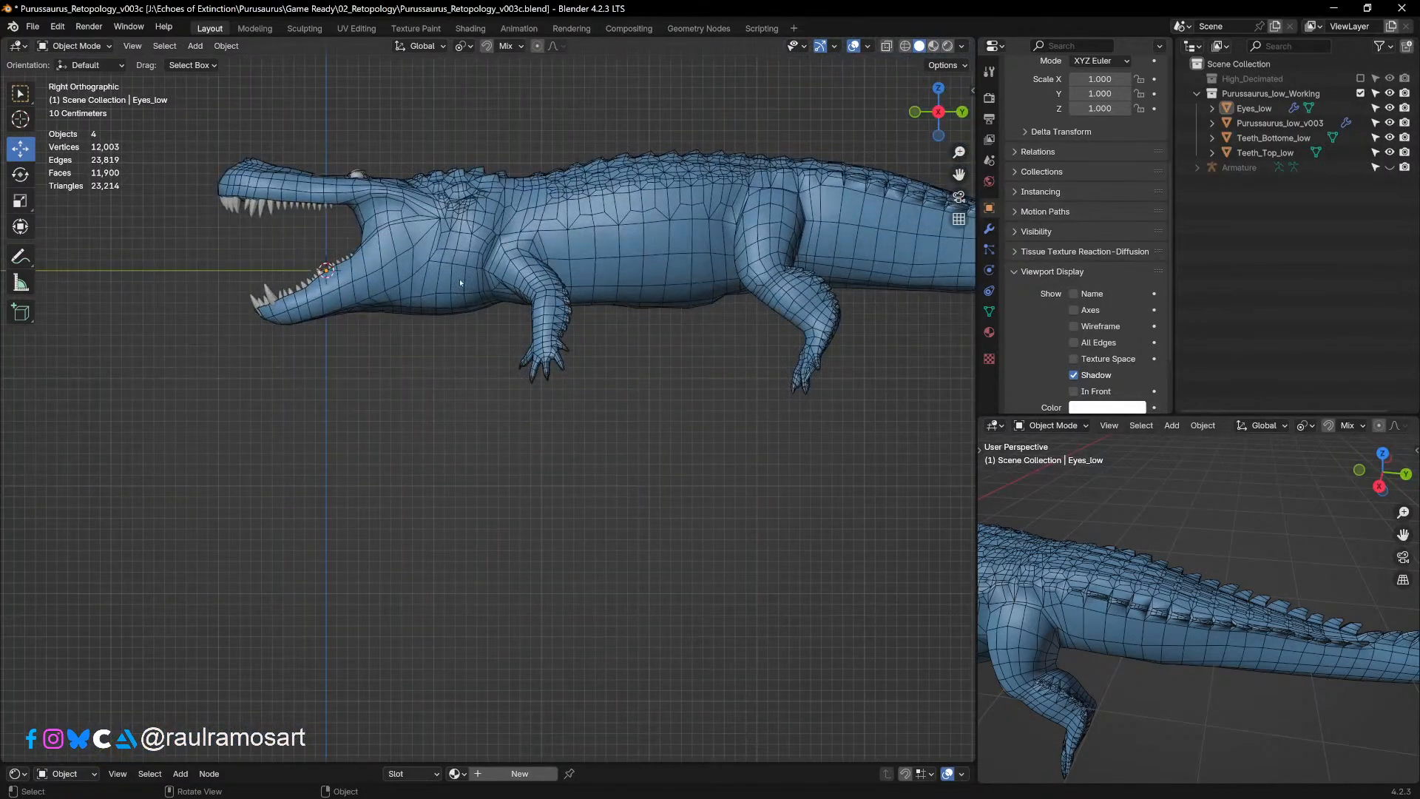
{"action": "key", "text": "KP_5"}
{"action": "scroll", "coordinate": [404, 395], "scroll_direction": "up", "scroll_amount": 4}
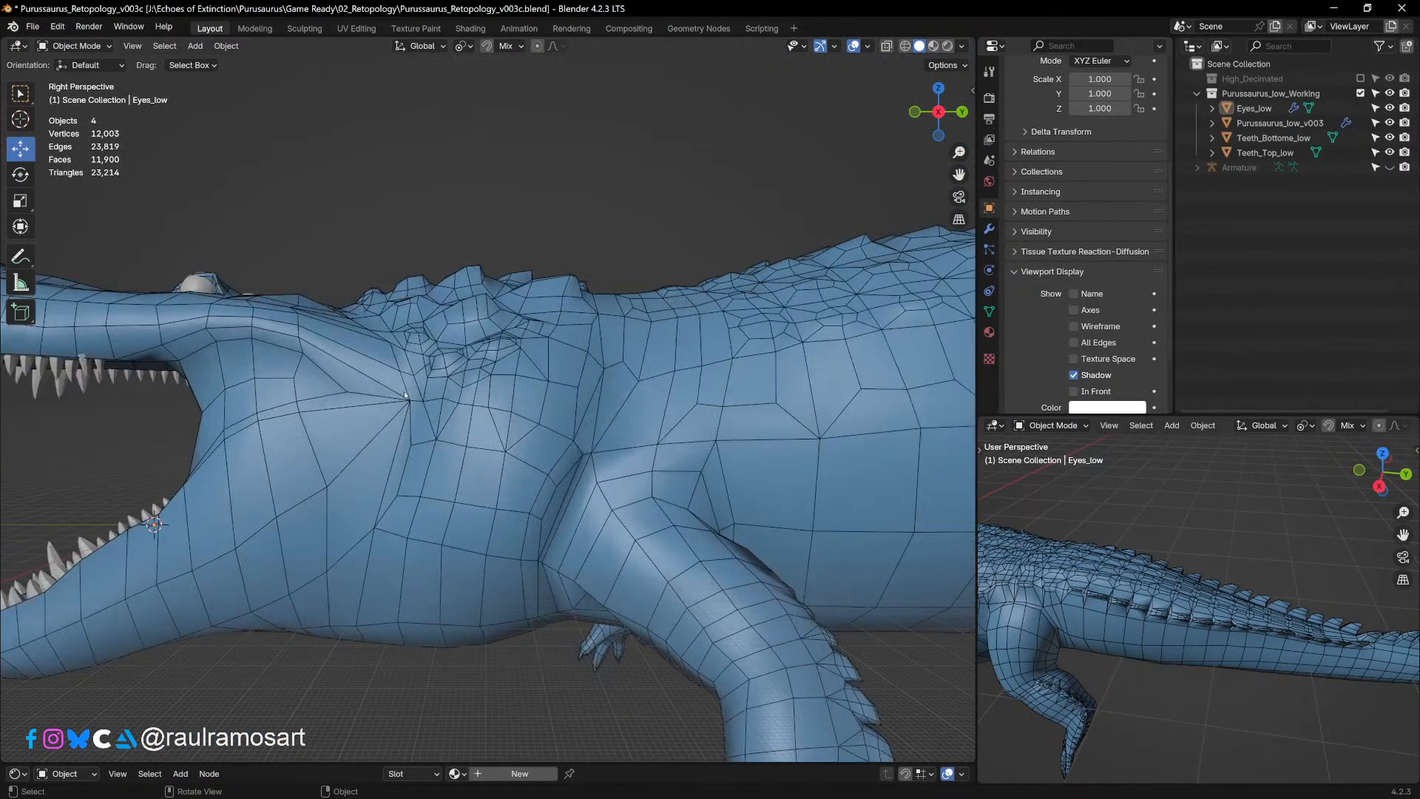
{"action": "key", "text": "KP_5"}
{"action": "middle_click_drag", "start_coordinate": [405, 395], "coordinate": [576, 444], "text": "shift"}
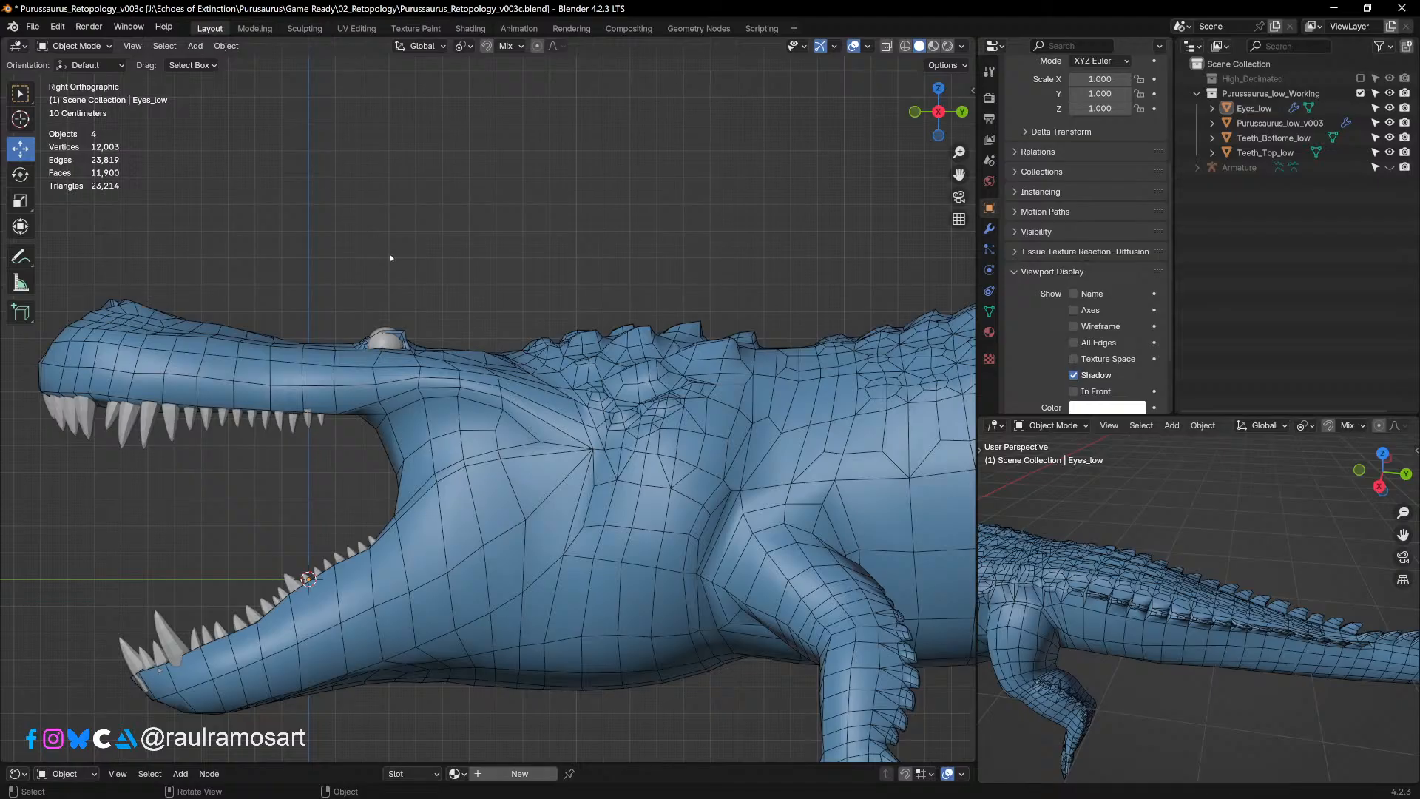
{"action": "middle_click_drag", "start_coordinate": [390, 258], "coordinate": [497, 488]}
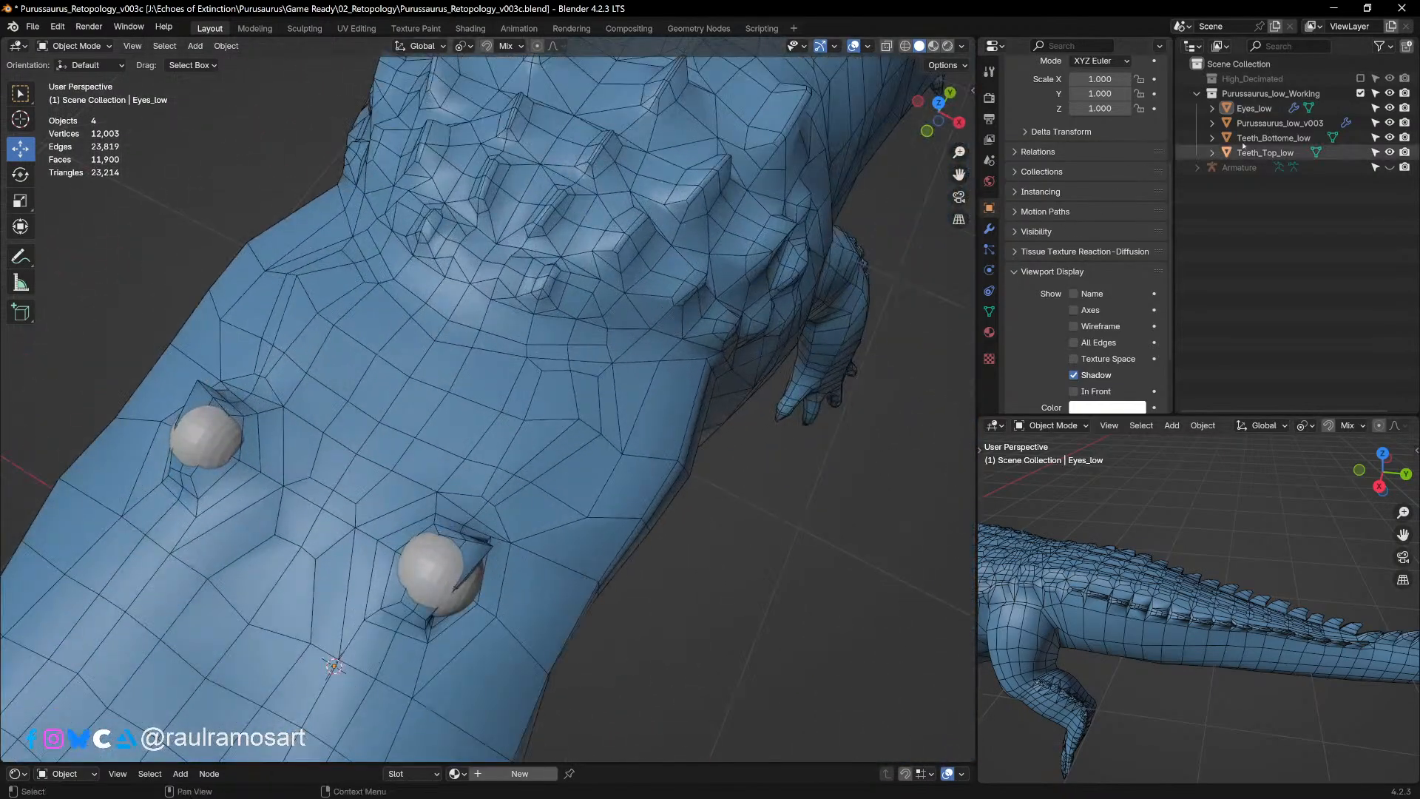
Step: Hide the Eyes_low object and show the High_Decimated sculpt over the low-poly mesh around the eyes
{"action": "left_click", "coordinate": [1388, 108]}
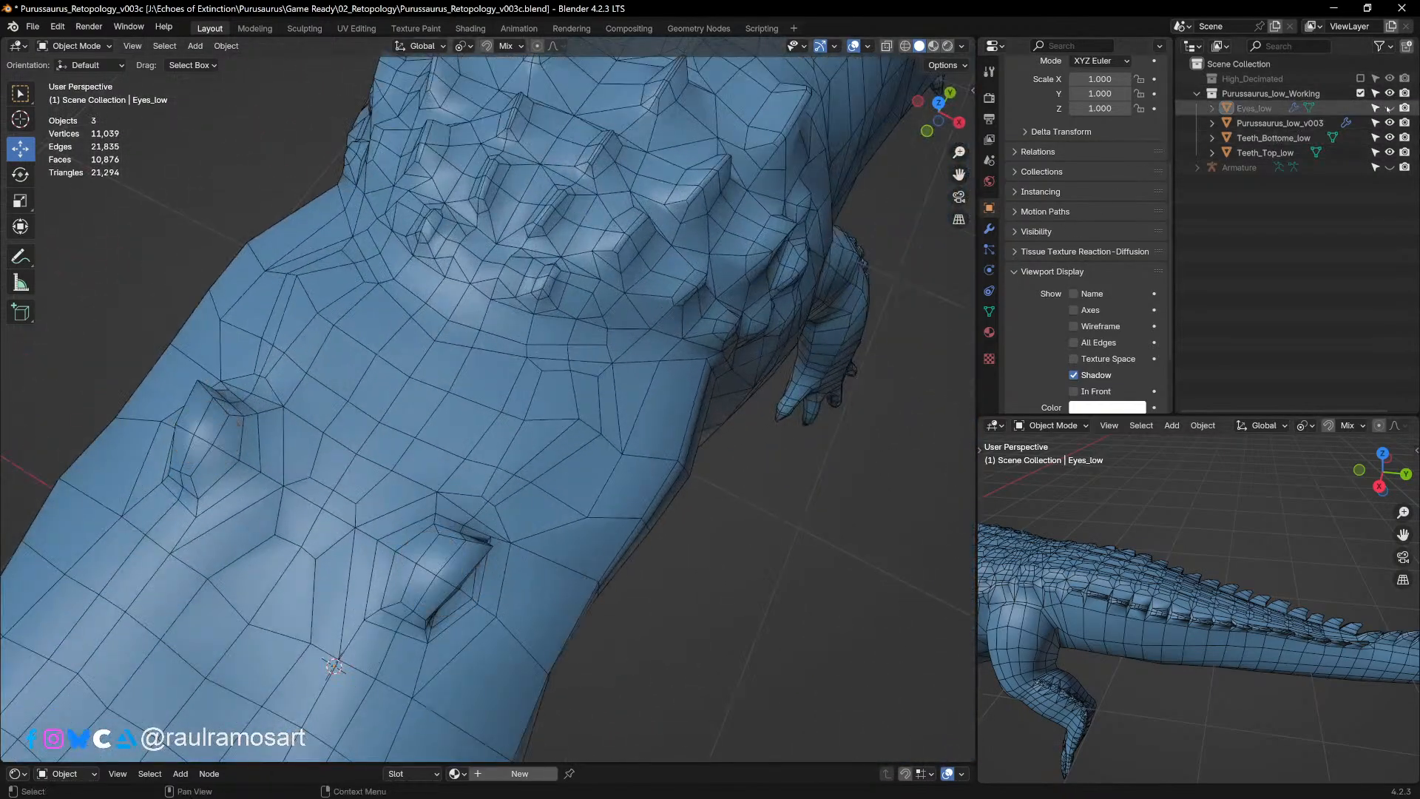
{"action": "scroll", "coordinate": [434, 421], "scroll_direction": "up", "scroll_amount": 6}
{"action": "middle_click_drag", "start_coordinate": [425, 429], "coordinate": [434, 421]}
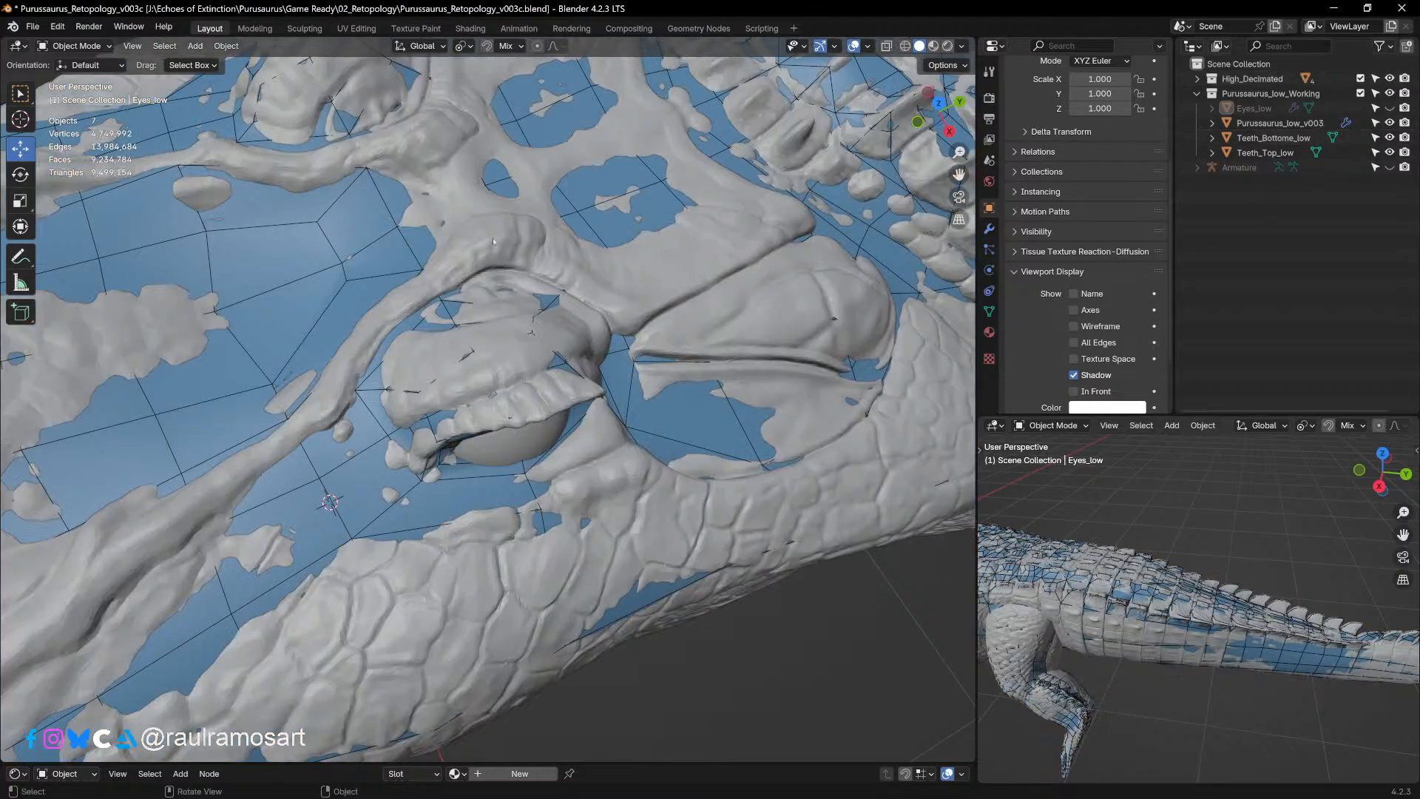
{"action": "middle_click_drag", "start_coordinate": [636, 400], "coordinate": [585, 418]}
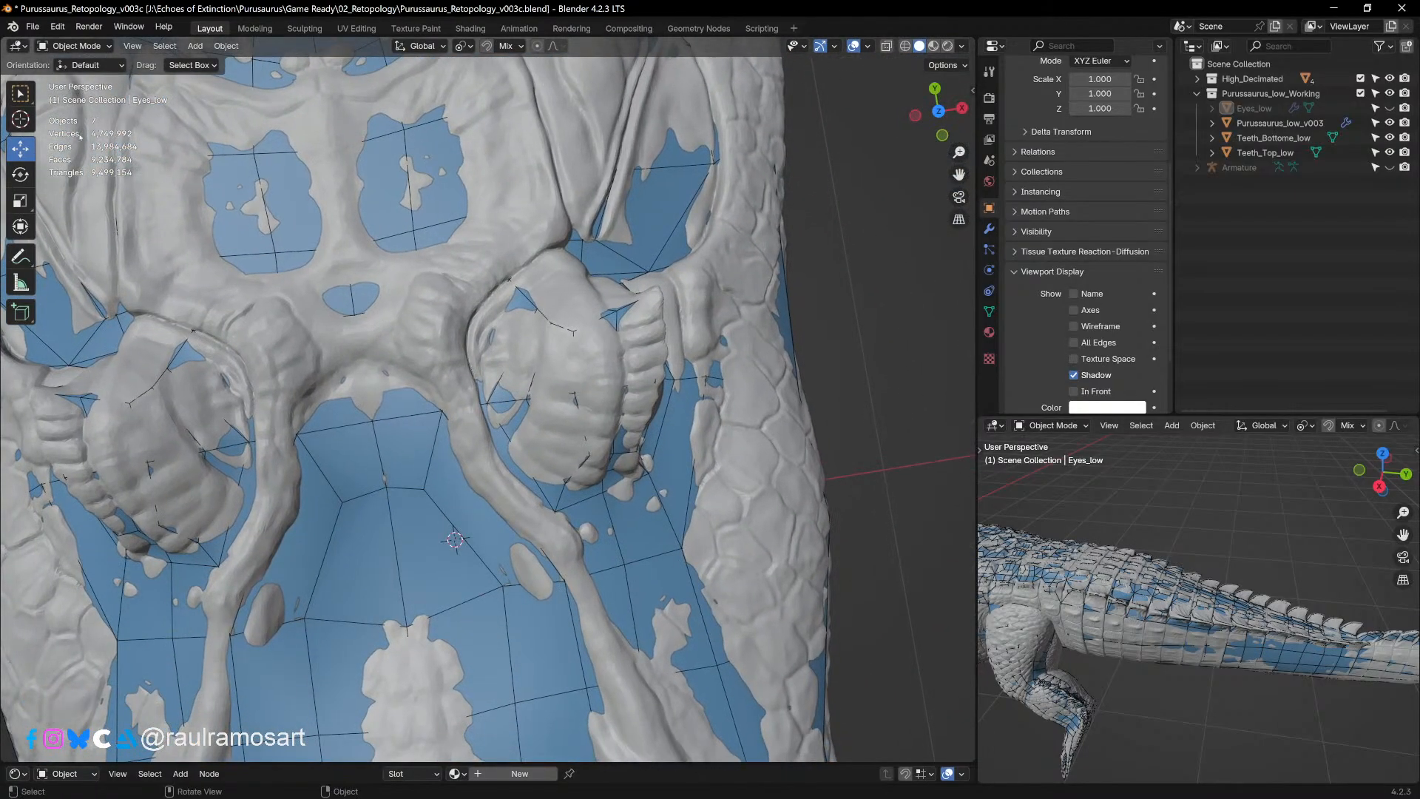
Step: Edit Purussaurus_low_v003 in vertex mode and reposition the vertices on top of the eyelid to follow the sculpt
{"action": "left_click", "coordinate": [618, 266]}
{"action": "key", "text": "Tab"}
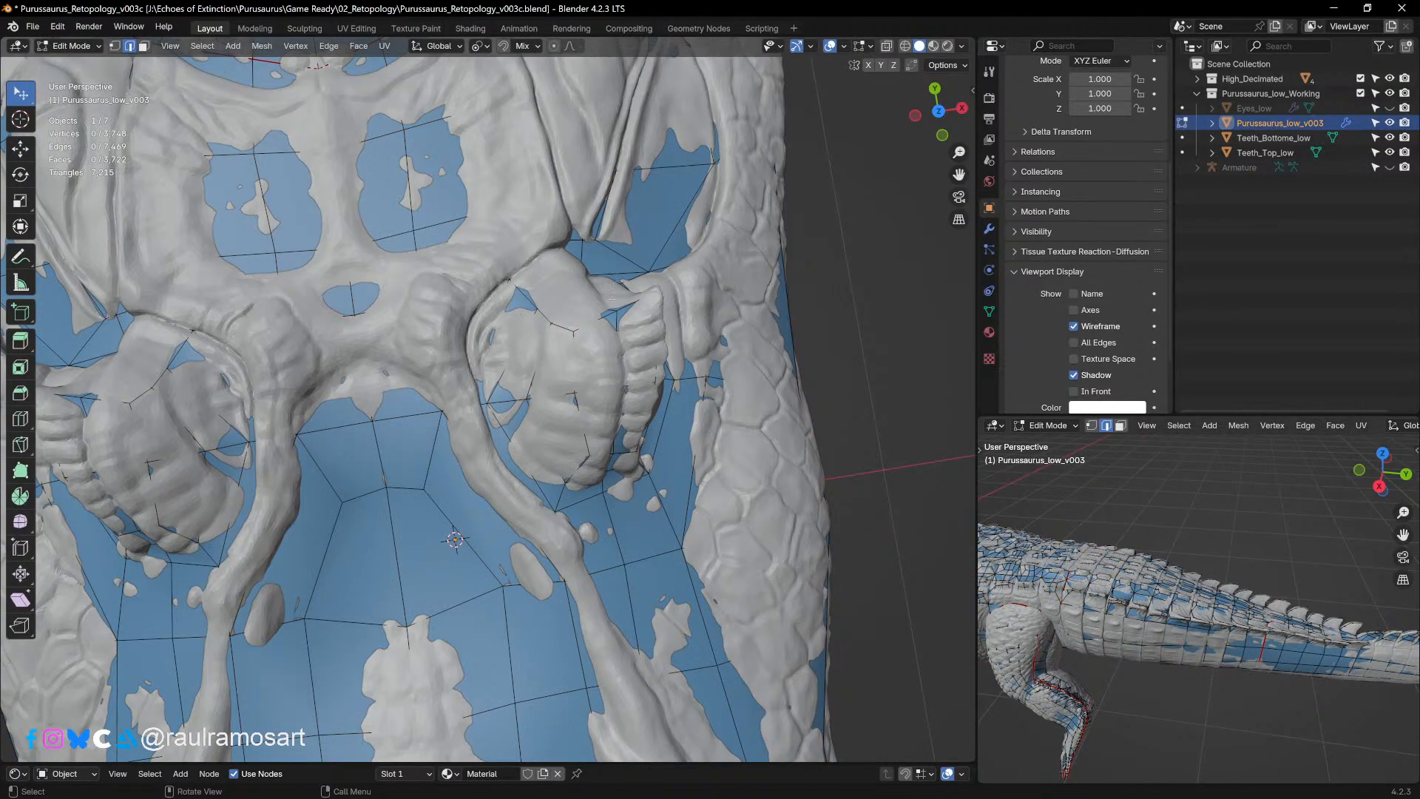
{"action": "left_click", "coordinate": [115, 46]}
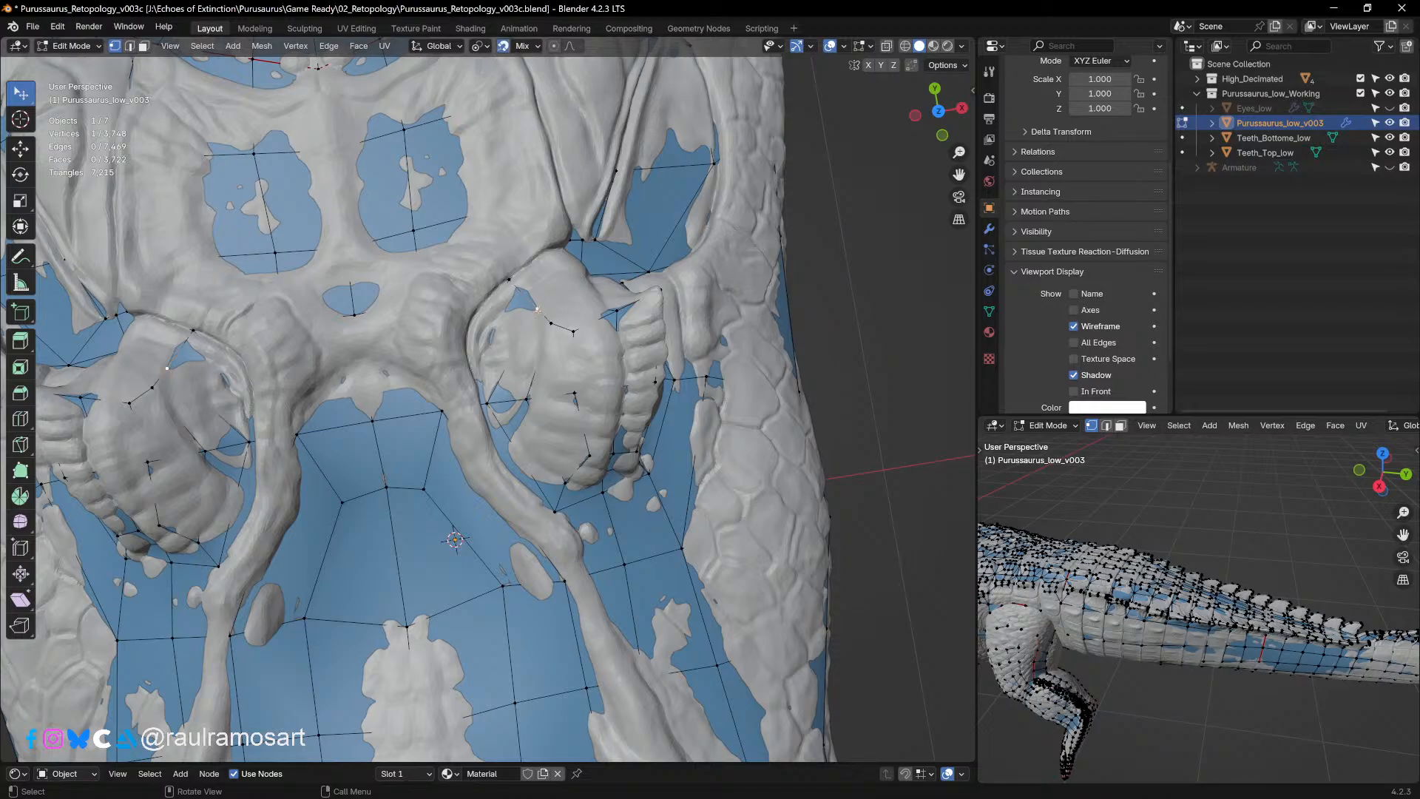
{"action": "mouse_move", "coordinate": [538, 309]}
{"action": "left_mouse_down"}
{"action": "mouse_move", "coordinate": [547, 302]}
{"action": "mouse_move", "coordinate": [529, 307]}
{"action": "left_mouse_up"}
{"action": "left_click_drag", "start_coordinate": [551, 323], "coordinate": [555, 319]}
{"action": "left_click_drag", "start_coordinate": [573, 331], "coordinate": [581, 327]}
{"action": "left_click", "coordinate": [575, 393]}
{"action": "left_click_drag", "start_coordinate": [574, 394], "coordinate": [500, 400]}
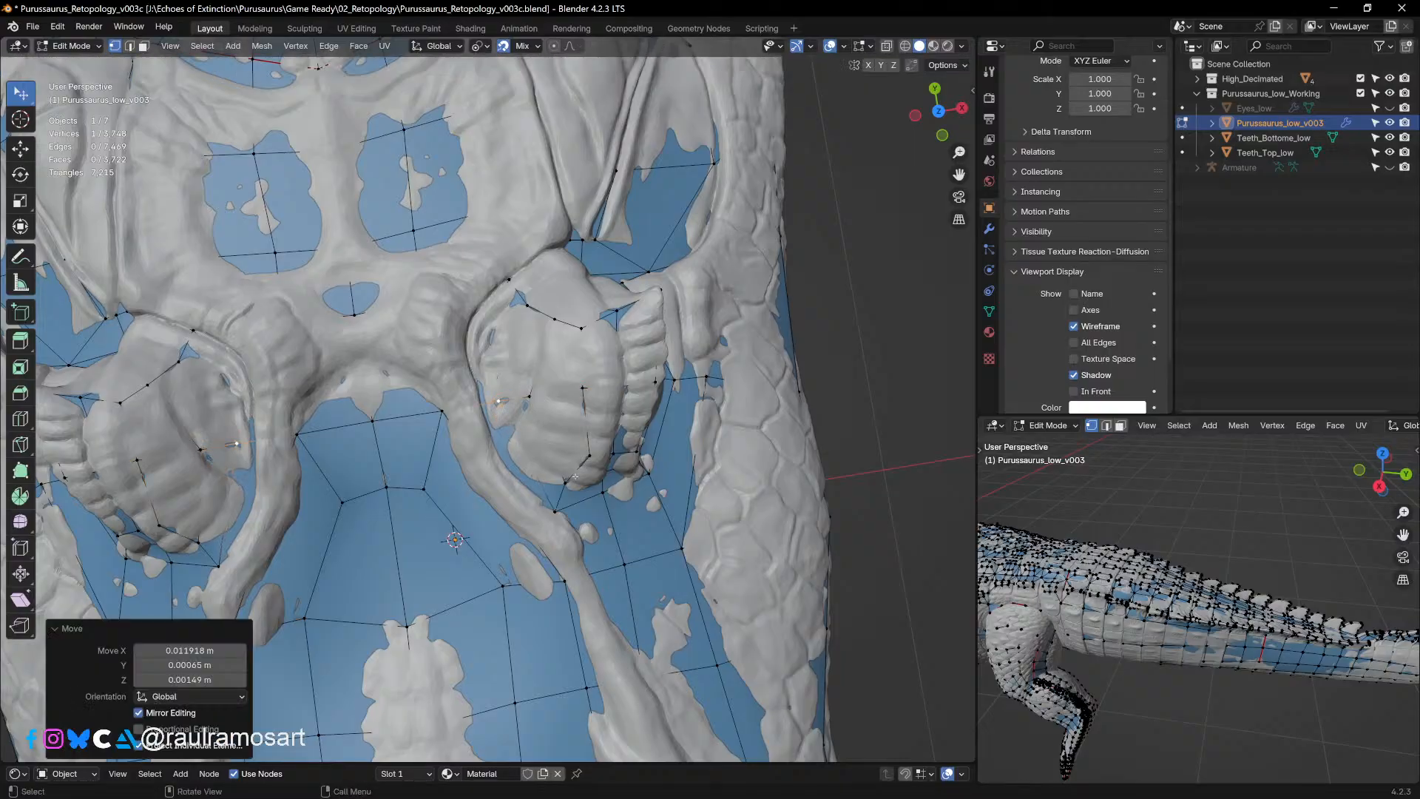
{"action": "left_click_drag", "start_coordinate": [566, 483], "coordinate": [573, 474]}
{"action": "left_click_drag", "start_coordinate": [589, 455], "coordinate": [596, 450]}
Step: Reposition the vertex at the front end of the upper eyelid rim from a close eye-level view
{"action": "middle_click_drag", "start_coordinate": [605, 436], "coordinate": [578, 569]}
{"action": "scroll", "coordinate": [558, 350], "scroll_direction": "up", "scroll_amount": 2}
{"action": "scroll", "coordinate": [521, 529], "scroll_direction": "up", "scroll_amount": 3}
{"action": "middle_click_drag", "start_coordinate": [518, 521], "coordinate": [514, 512]}
{"action": "left_click_drag", "start_coordinate": [323, 419], "coordinate": [312, 391]}
Step: Hide the high-poly Eyes object and adjust the middle column of vertices inside the eye socket
{"action": "left_click", "coordinate": [556, 352]}
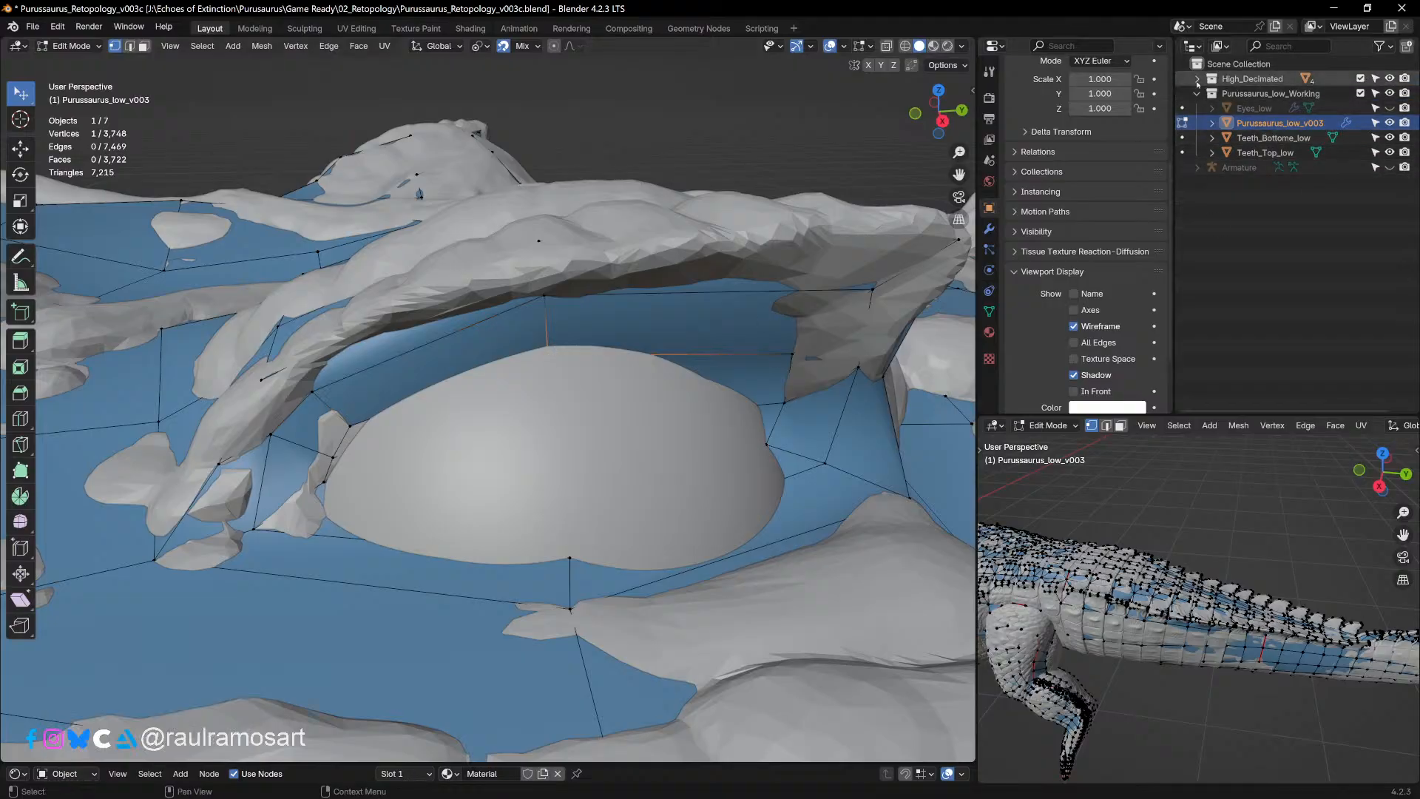
{"action": "left_click", "coordinate": [1198, 78]}
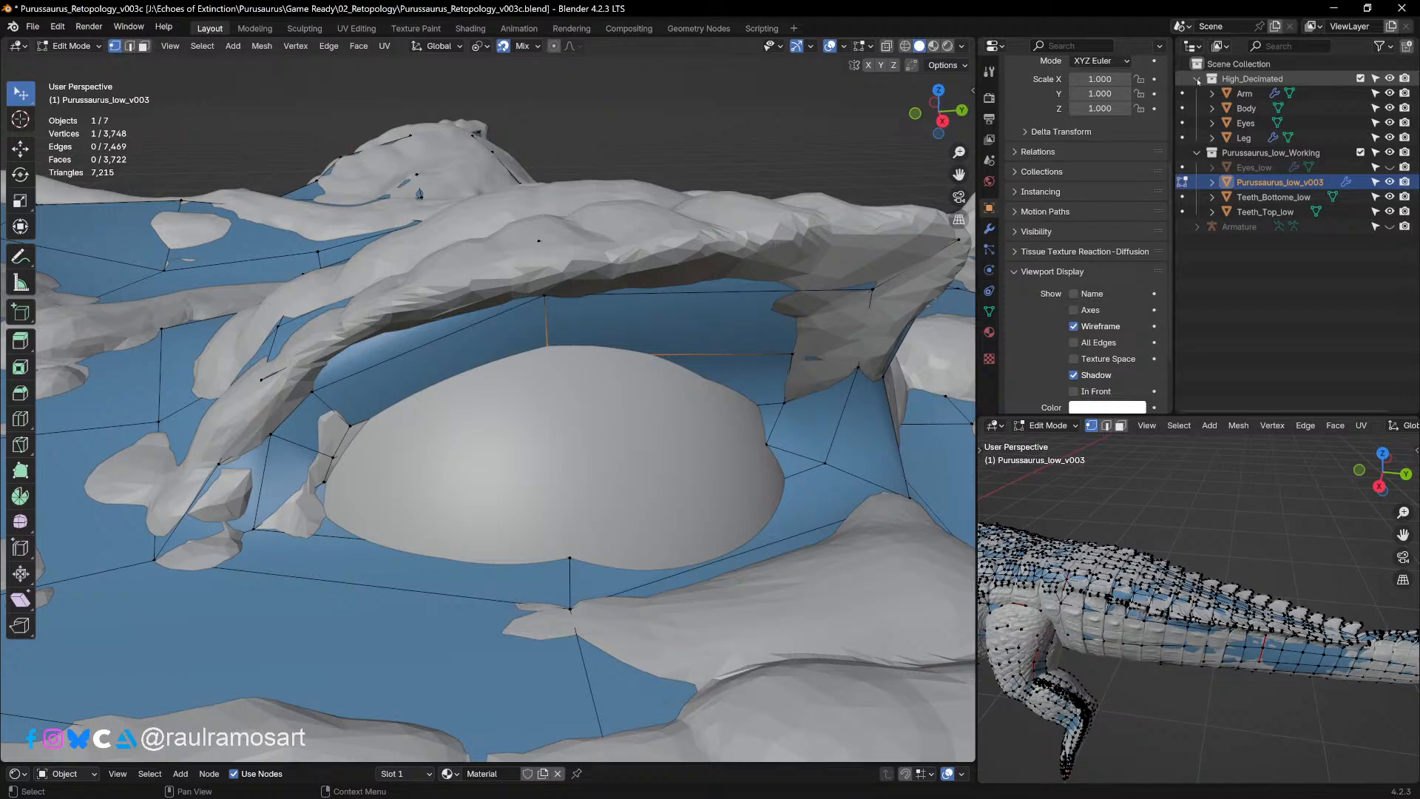
{"action": "left_click", "coordinate": [1390, 123]}
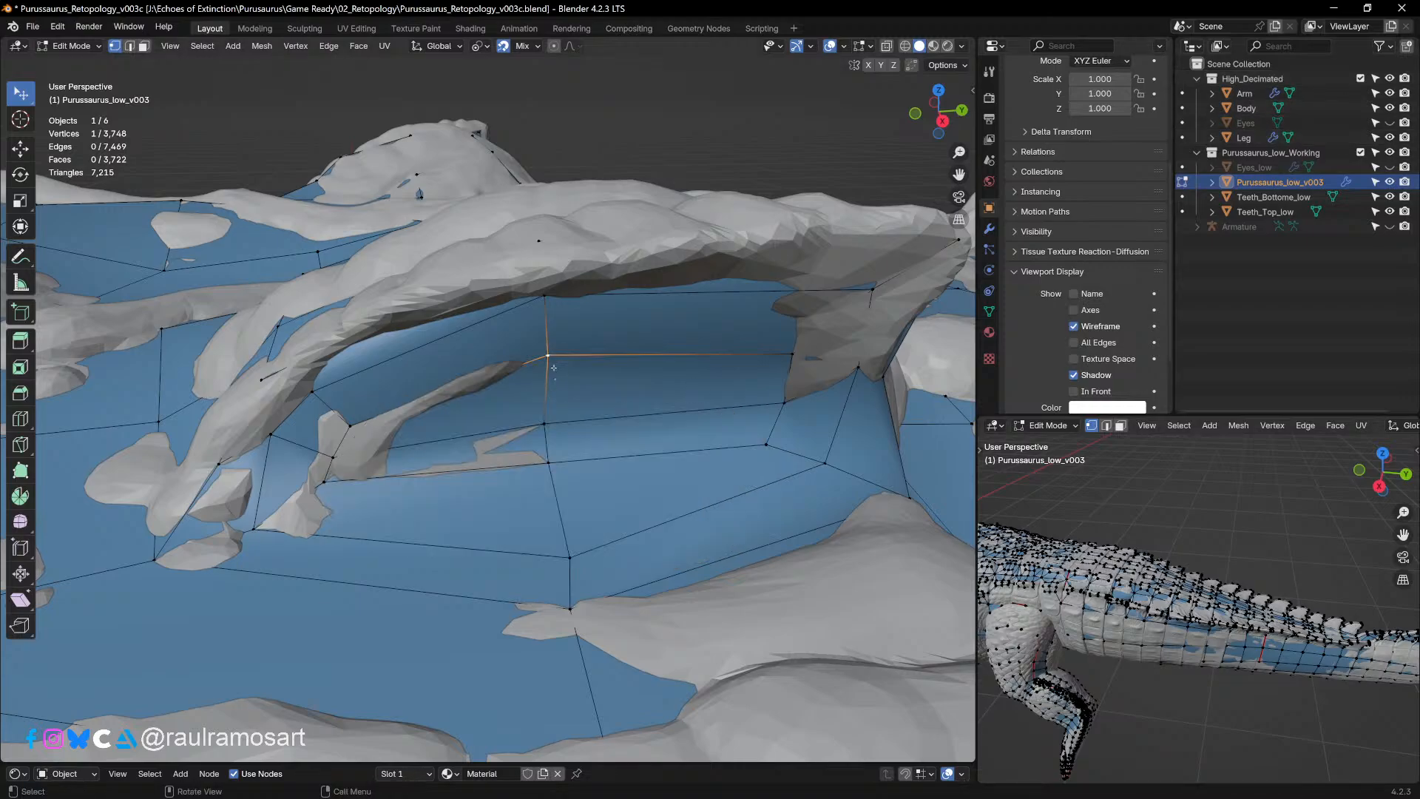
{"action": "left_click_drag", "start_coordinate": [545, 425], "coordinate": [551, 417]}
{"action": "left_click", "coordinate": [545, 458]}
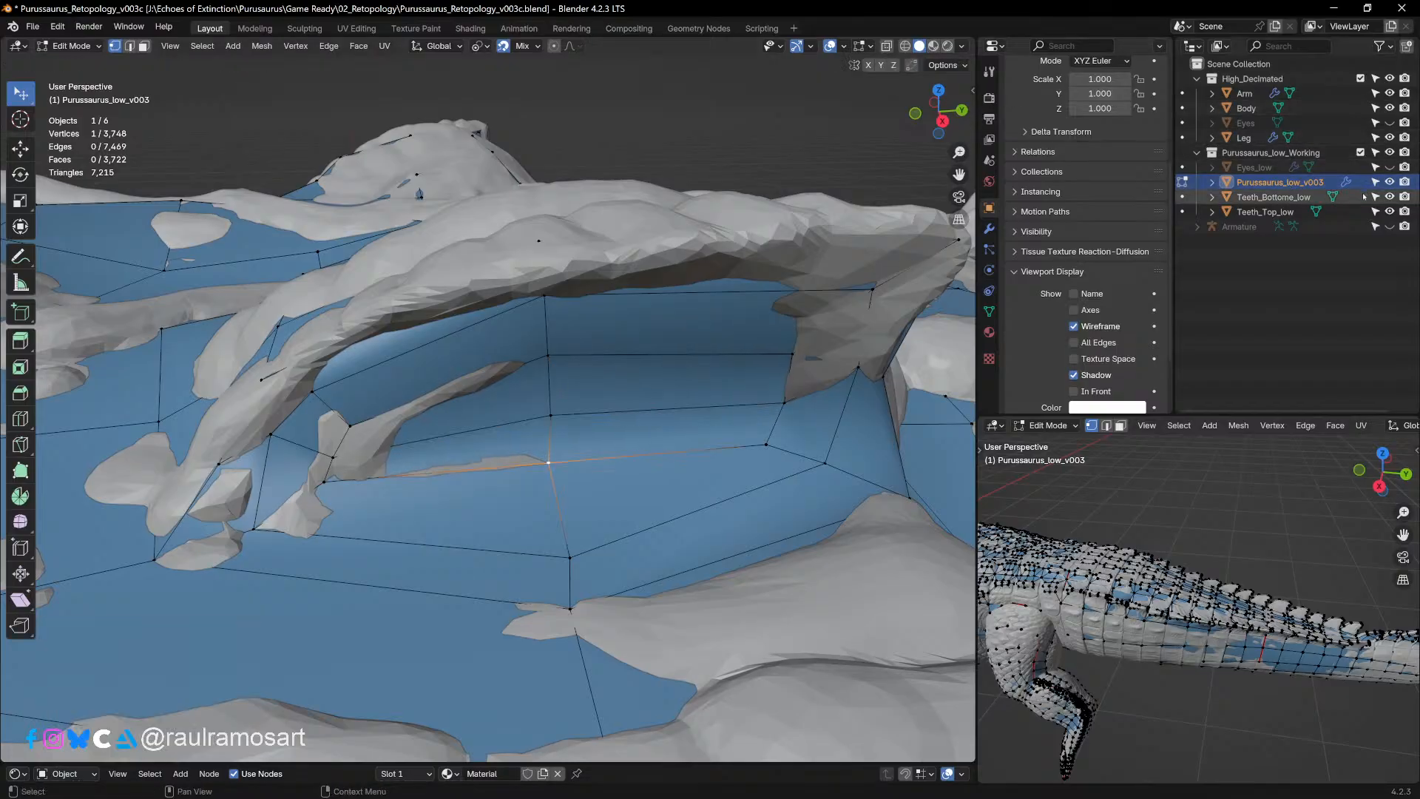
Step: Temporarily hide Purussaurus_low_v003 to inspect the sculpted eye socket, and show the mesh again
{"action": "left_click", "coordinate": [1390, 181]}
{"action": "left_click", "coordinate": [1390, 182]}
{"action": "left_click", "coordinate": [1390, 181]}
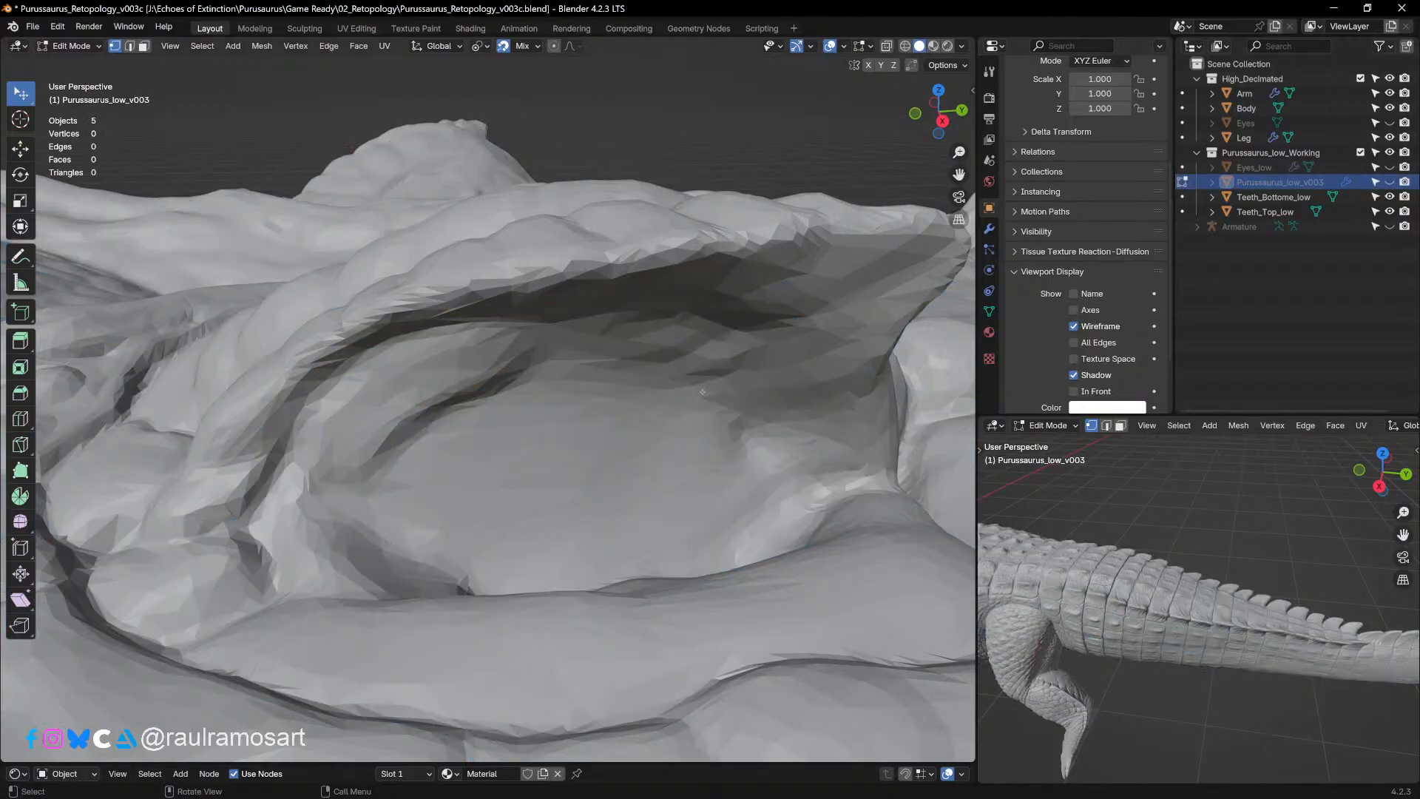
{"action": "middle_click_drag", "start_coordinate": [665, 451], "coordinate": [643, 352]}
{"action": "scroll", "coordinate": [644, 352], "scroll_direction": "down", "scroll_amount": 2}
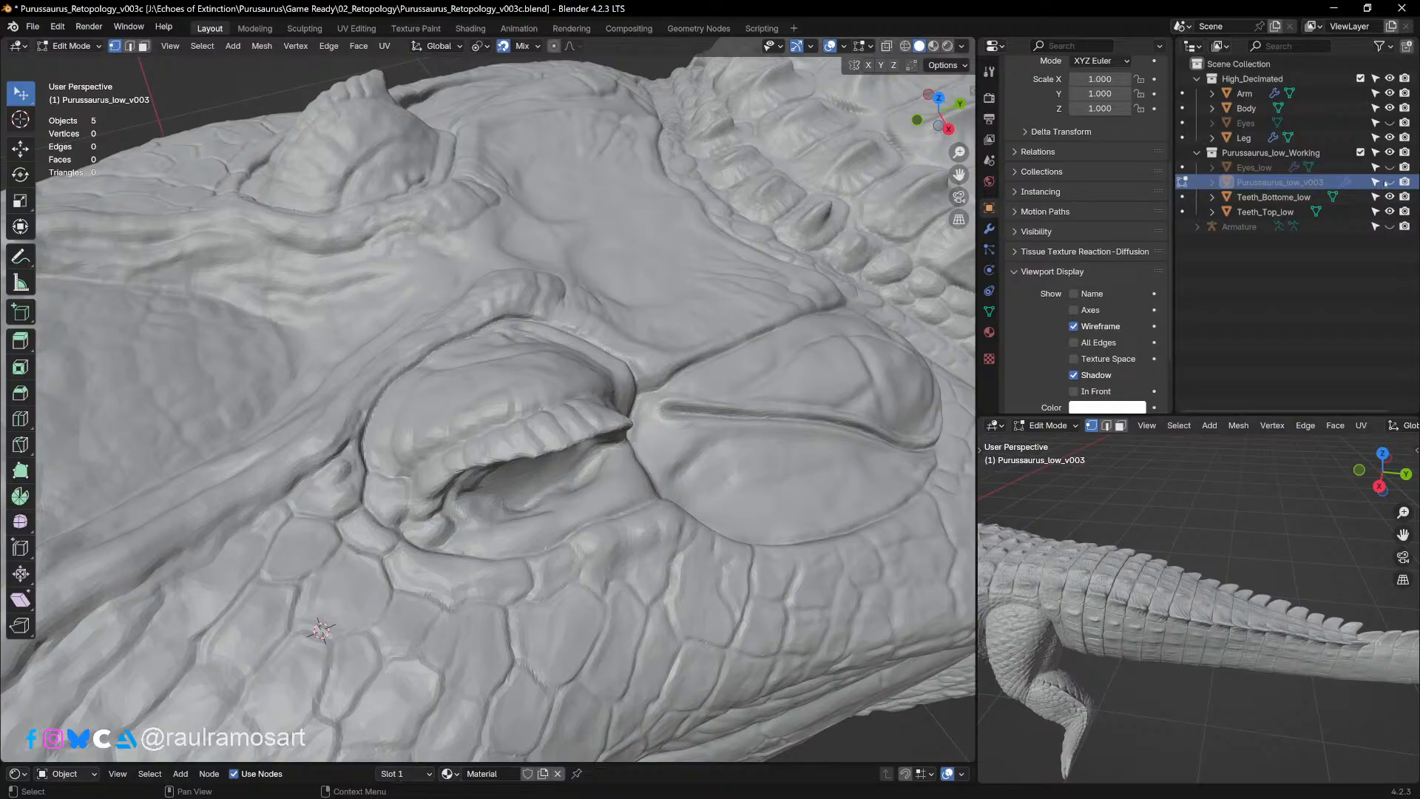
{"action": "left_click", "coordinate": [1389, 181]}
Step: Nudge the vertices along the inner side of the eyelid onto the sculpted surface, viewed from above
{"action": "middle_click_drag", "start_coordinate": [665, 414], "coordinate": [510, 443]}
{"action": "scroll", "coordinate": [529, 395], "scroll_direction": "up", "scroll_amount": 4}
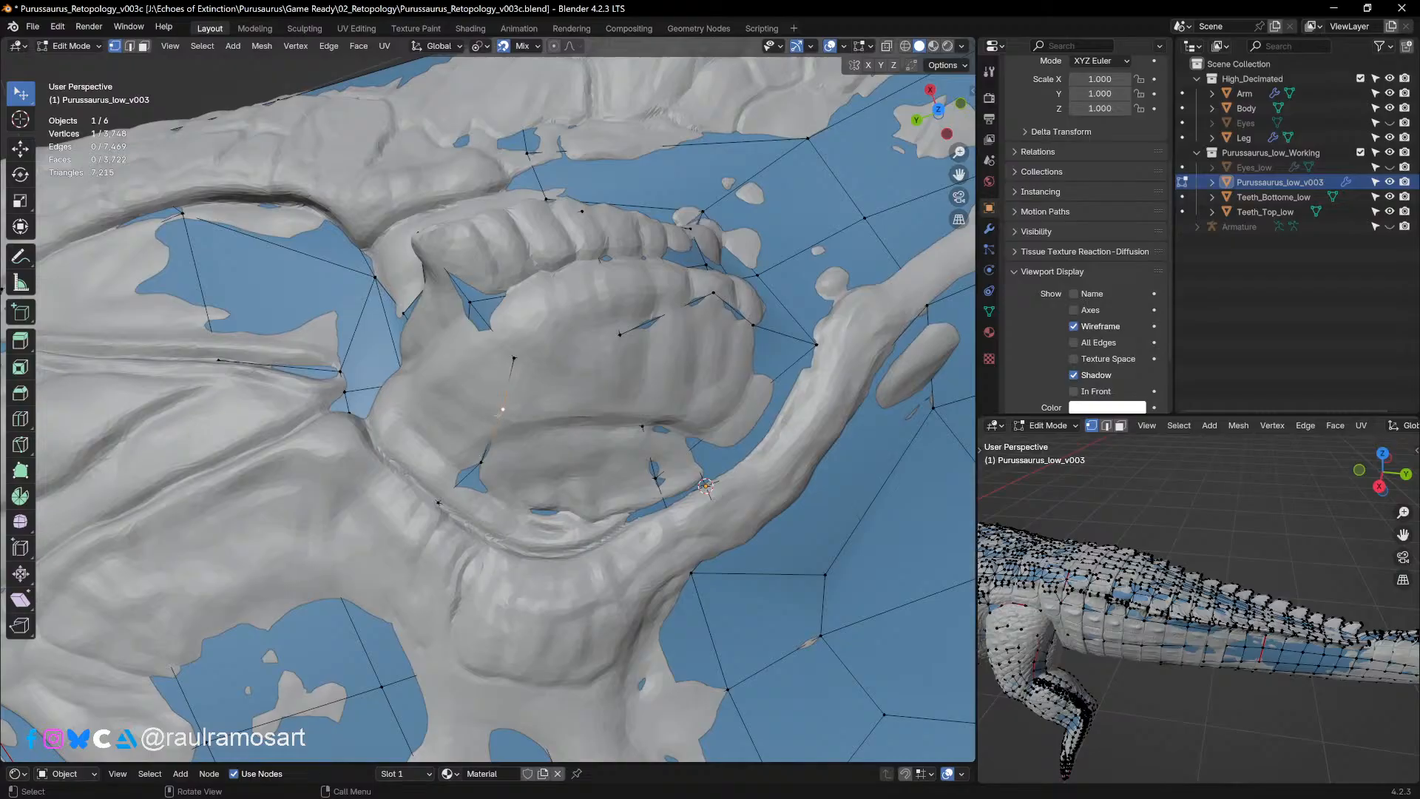
{"action": "left_click_drag", "start_coordinate": [502, 409], "coordinate": [502, 411]}
{"action": "left_click", "coordinate": [641, 426]}
{"action": "left_click_drag", "start_coordinate": [641, 426], "coordinate": [633, 420]}
{"action": "left_click", "coordinate": [652, 471]}
{"action": "left_click_drag", "start_coordinate": [655, 477], "coordinate": [656, 479]}
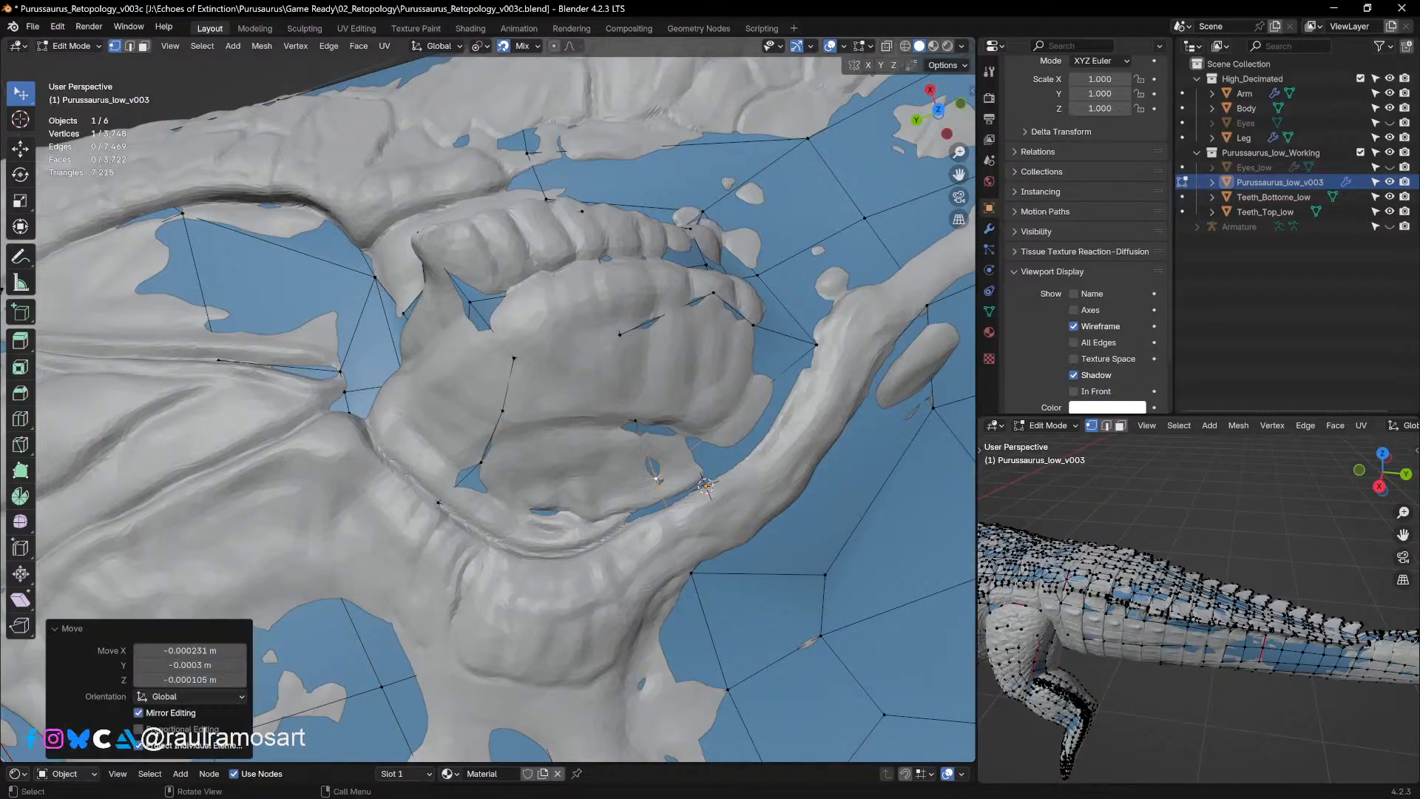
{"action": "left_click_drag", "start_coordinate": [635, 420], "coordinate": [634, 419]}
Step: Shift the front vertex on the crest of the upper eyelid inward over the sculpted folds
{"action": "left_click_drag", "start_coordinate": [621, 334], "coordinate": [620, 351]}
{"action": "key", "text": "ctrl+z"}
{"action": "left_click_drag", "start_coordinate": [712, 294], "coordinate": [715, 313]}
Step: Show the high-poly Eyes object again and select it
{"action": "middle_click_drag", "start_coordinate": [715, 314], "coordinate": [569, 473]}
{"action": "left_click", "coordinate": [1390, 122]}
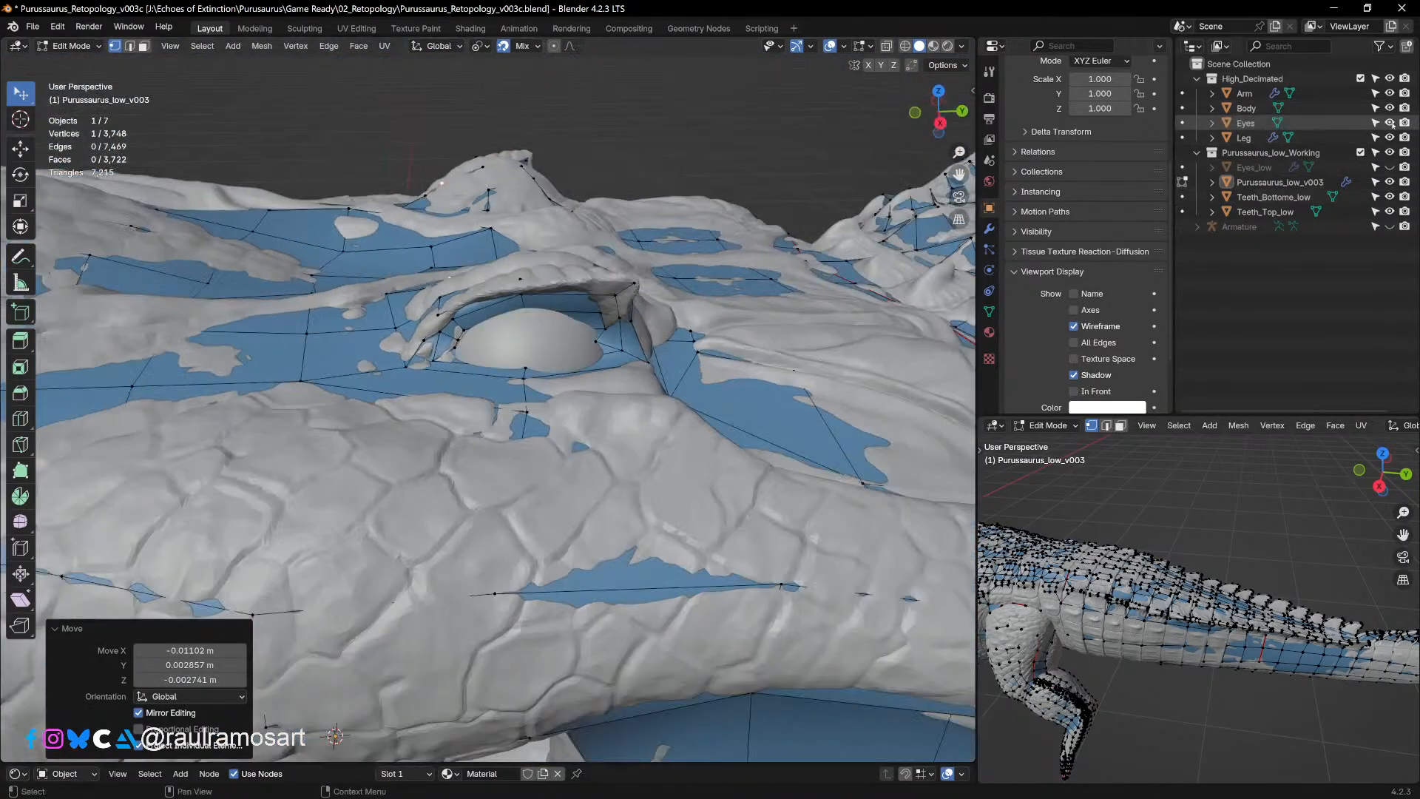
{"action": "left_click", "coordinate": [1390, 123]}
{"action": "left_click", "coordinate": [1390, 123]}
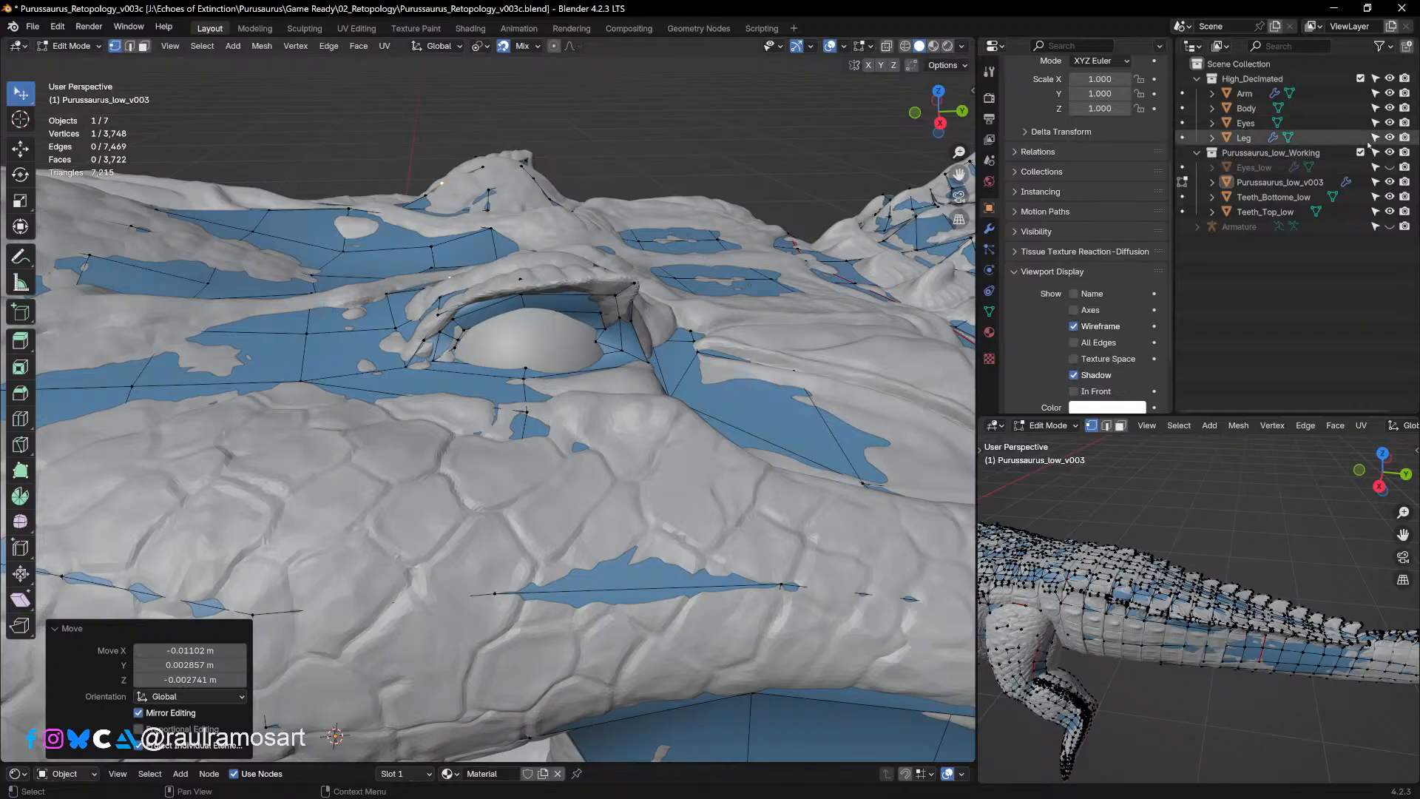
{"action": "left_click", "coordinate": [1228, 124]}
{"action": "middle_click_drag", "start_coordinate": [836, 252], "coordinate": [844, 257]}
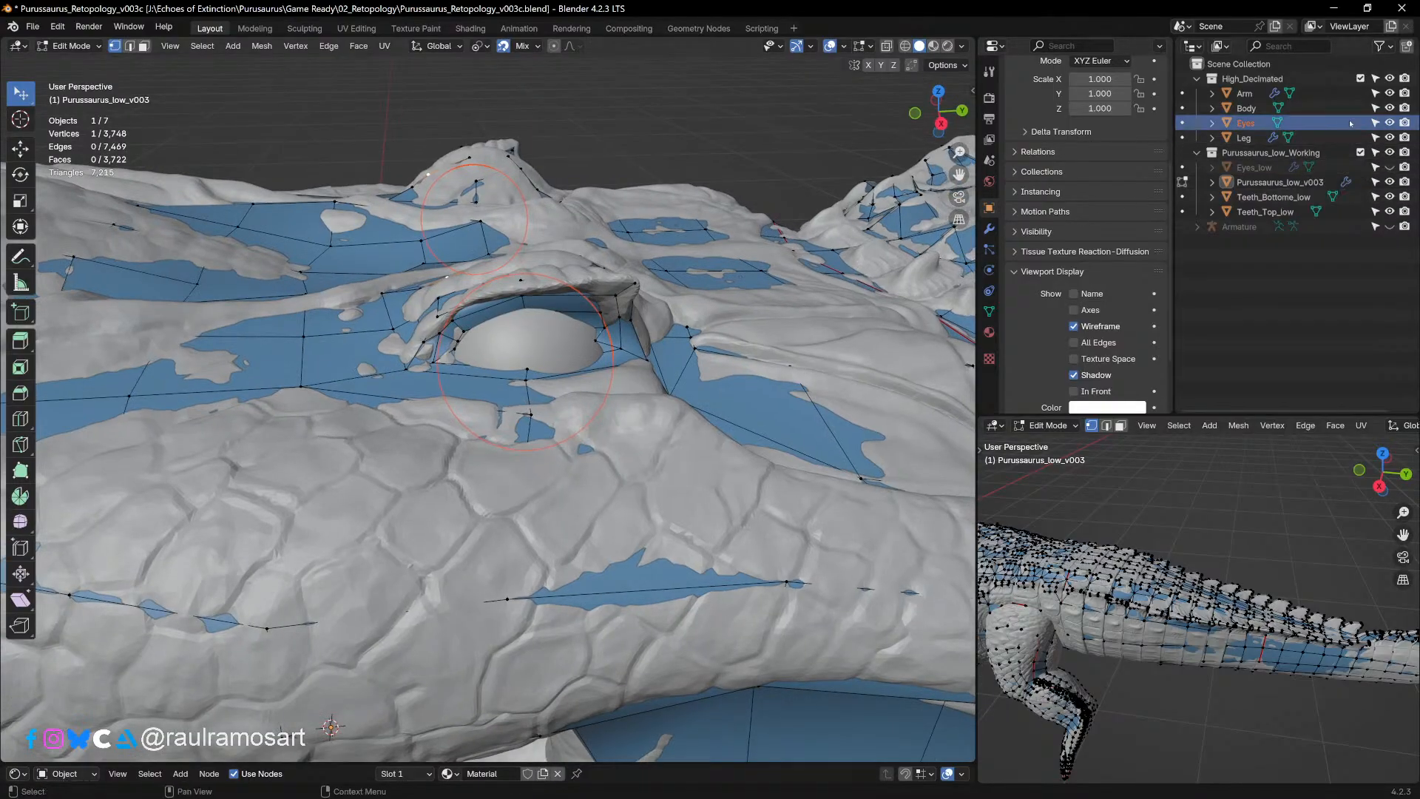
Step: Hide the high-poly Body and check how the Eyes object sits in the low-poly socket from the side
{"action": "left_click", "coordinate": [1390, 108]}
{"action": "middle_click_drag", "start_coordinate": [473, 369], "coordinate": [553, 352]}
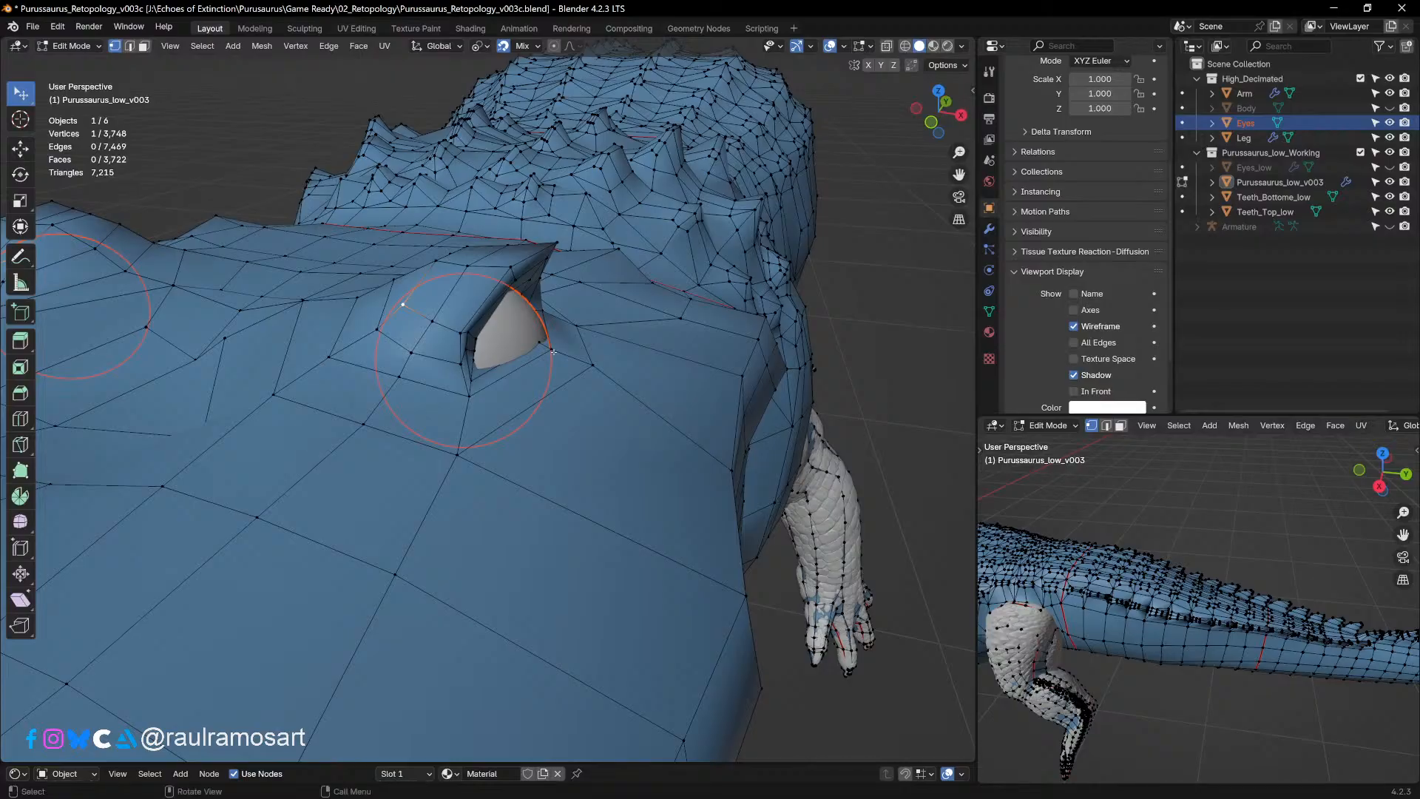
{"action": "key", "text": "KP_3"}
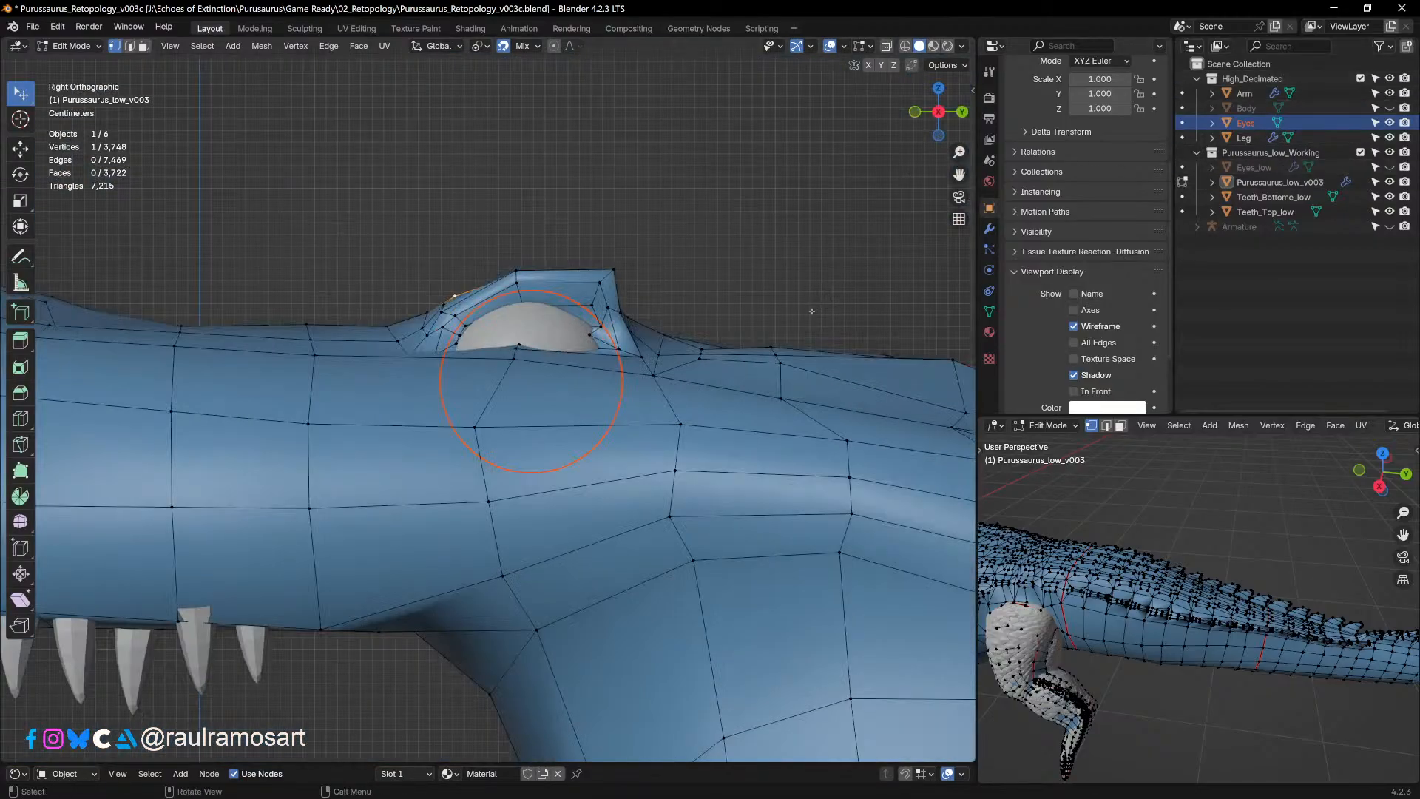
{"action": "middle_click_drag", "start_coordinate": [658, 425], "coordinate": [695, 414]}
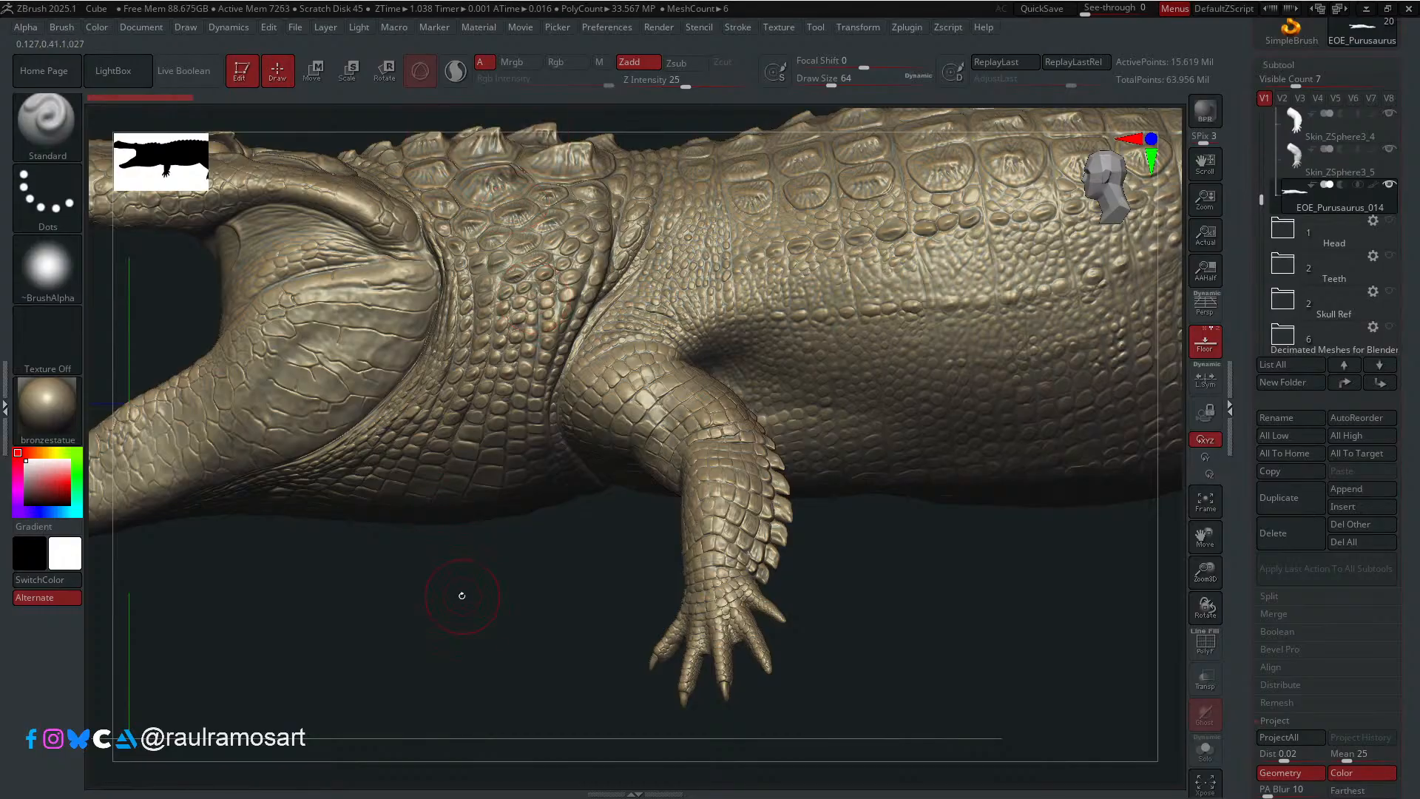
Step: Switch to ZBrush, select the Eyes_high subtool, and turn on PolyF and ghost transparency to view the eyeballs inside the head
{"action": "left_click_drag", "start_coordinate": [194, 313], "coordinate": [481, 396], "text": "alt"}
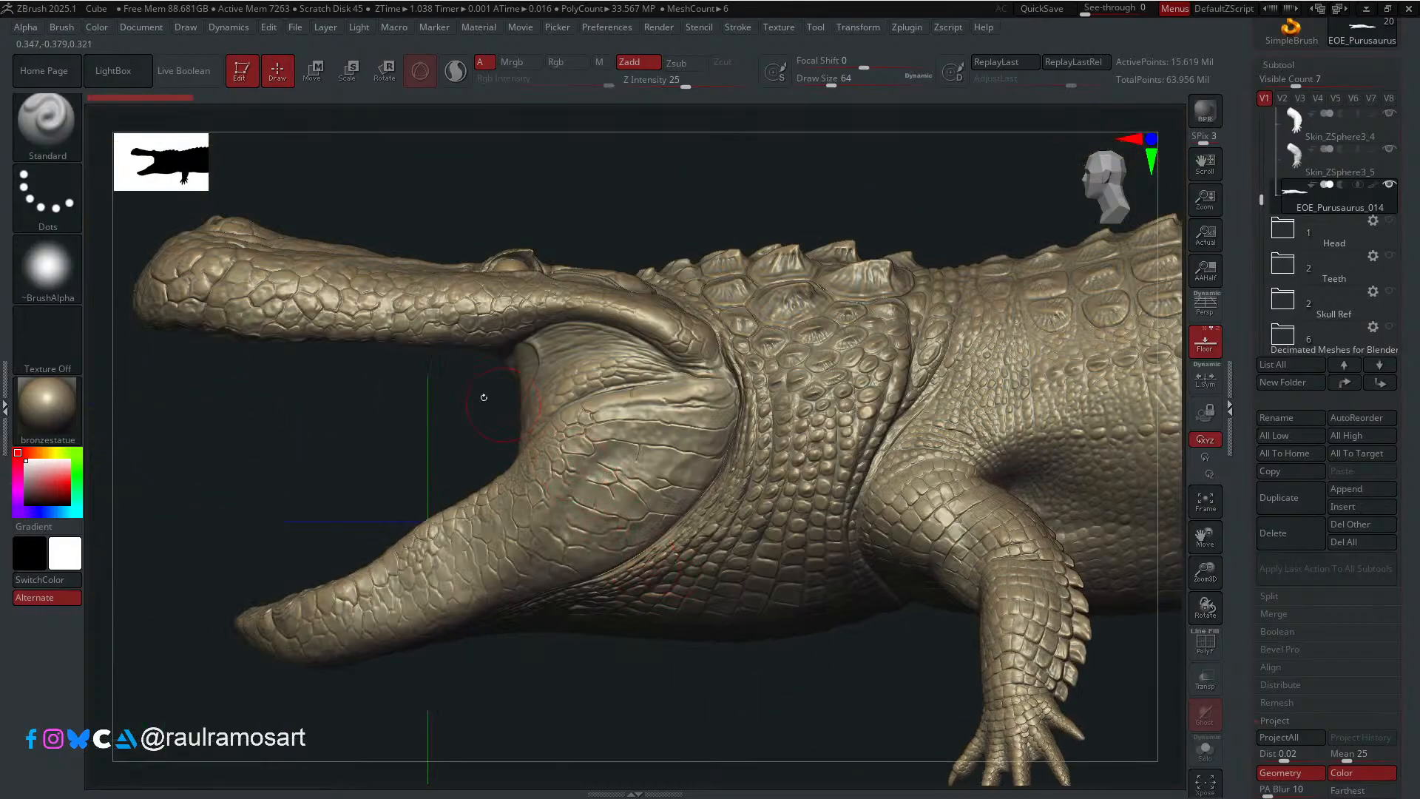
{"action": "left_click_drag", "start_coordinate": [545, 225], "coordinate": [596, 261]}
{"action": "right_click_drag", "start_coordinate": [596, 261], "coordinate": [570, 285]}
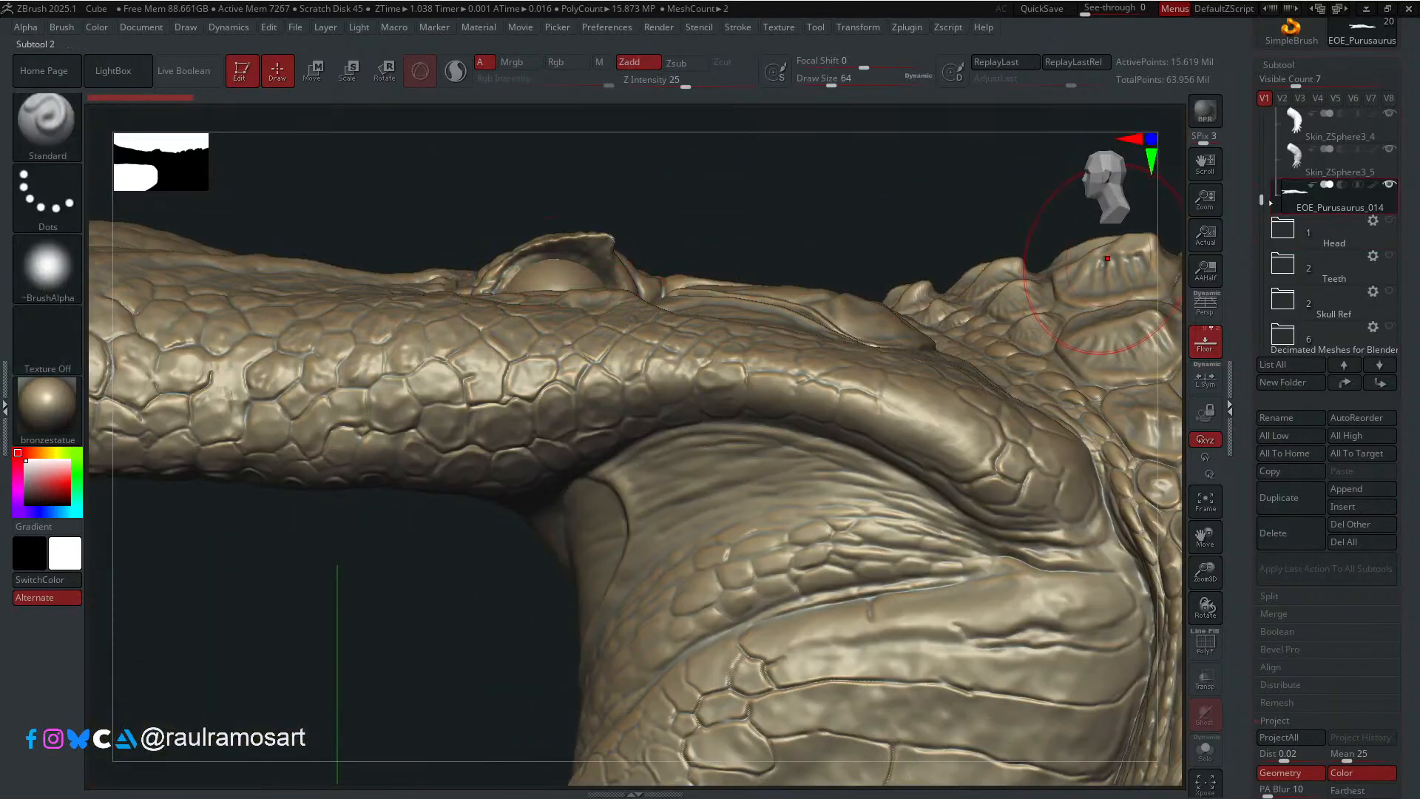
{"action": "left_click_drag", "start_coordinate": [1261, 198], "coordinate": [1260, 127]}
{"action": "left_click", "coordinate": [1319, 171]}
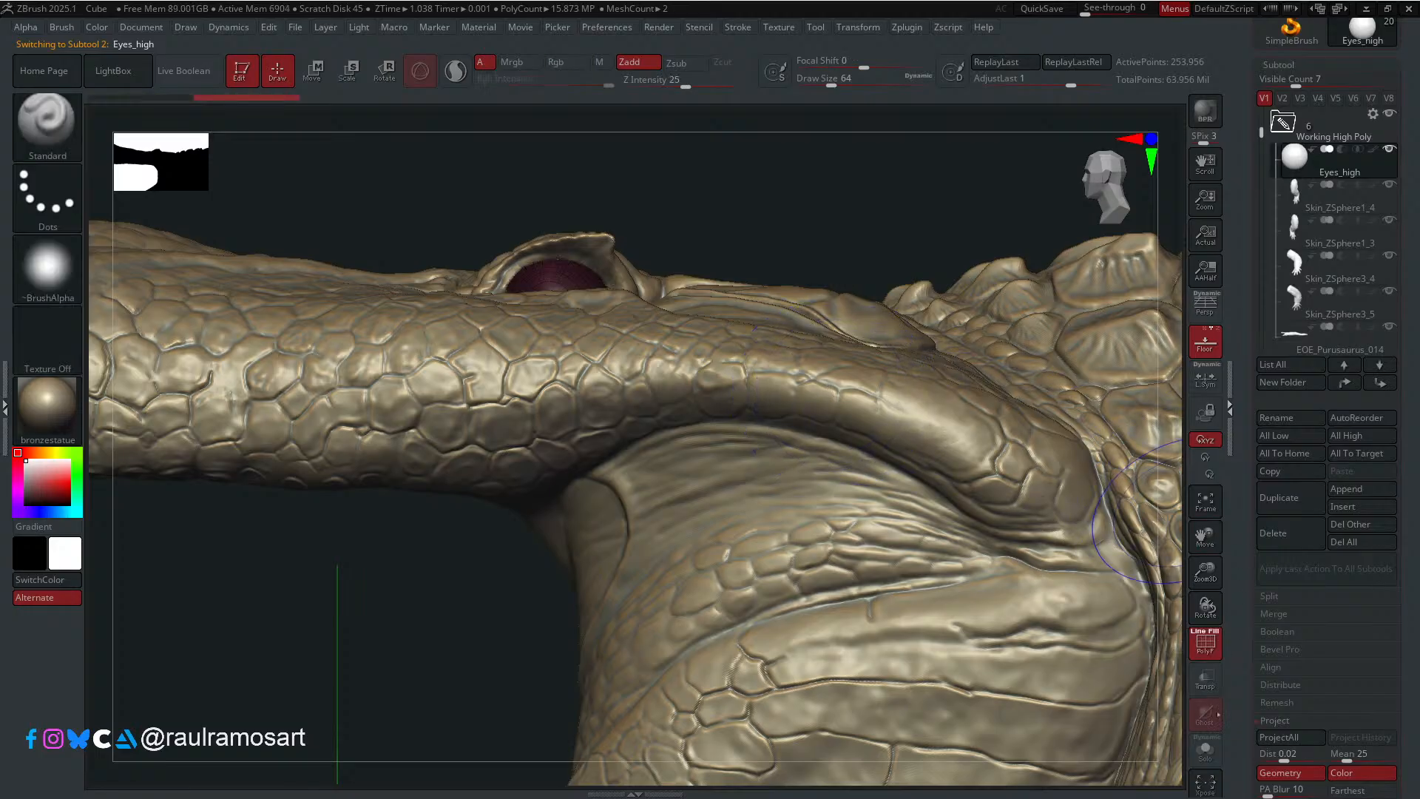
{"action": "left_click", "coordinate": [1205, 680]}
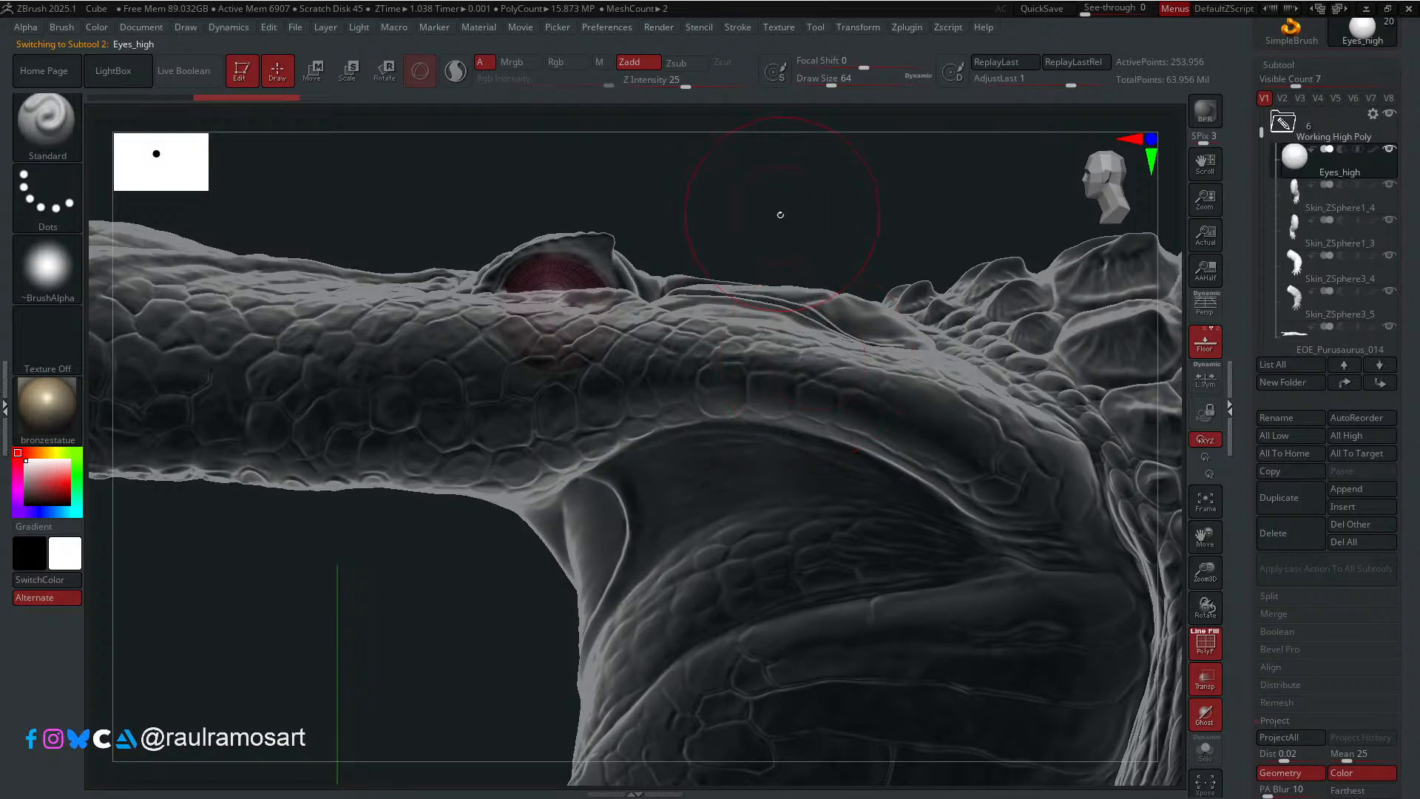
{"action": "mouse_move", "coordinate": [780, 214]}
{"action": "left_mouse_down"}
{"action": "mouse_move", "coordinate": [831, 358]}
{"action": "mouse_move", "coordinate": [897, 416]}
{"action": "mouse_move", "coordinate": [838, 427]}
{"action": "left_mouse_up"}
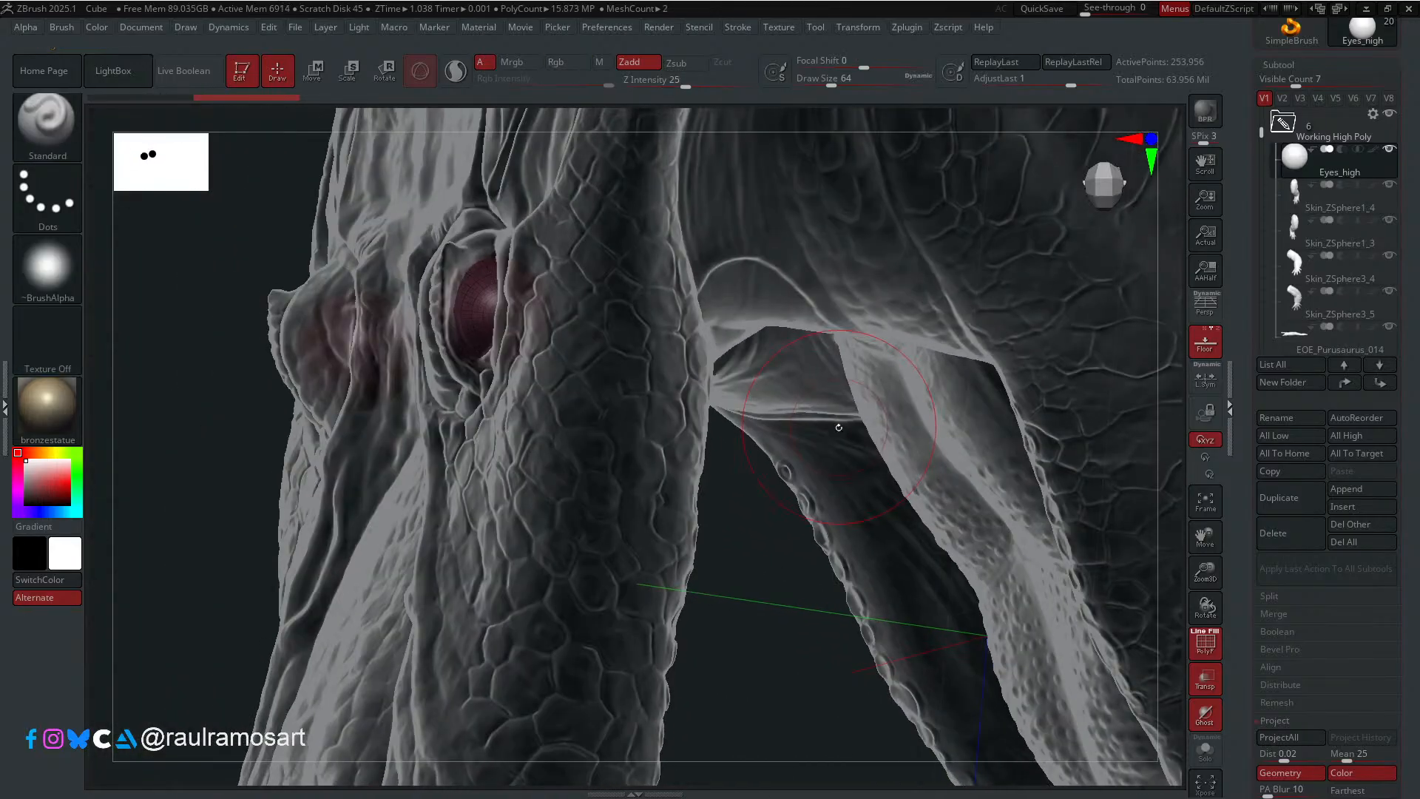
{"action": "mouse_move", "coordinate": [768, 531]}
{"action": "left_mouse_down"}
{"action": "mouse_move", "coordinate": [786, 574]}
{"action": "mouse_move", "coordinate": [940, 337]}
{"action": "mouse_move", "coordinate": [638, 442]}
{"action": "left_mouse_up"}
{"action": "mouse_move", "coordinate": [639, 442]}
{"action": "right_mouse_down"}
{"action": "mouse_move", "coordinate": [631, 467]}
{"action": "mouse_move", "coordinate": [593, 460]}
{"action": "mouse_move", "coordinate": [595, 474]}
{"action": "mouse_move", "coordinate": [602, 358]}
{"action": "mouse_move", "coordinate": [611, 403]}
{"action": "right_mouse_up"}
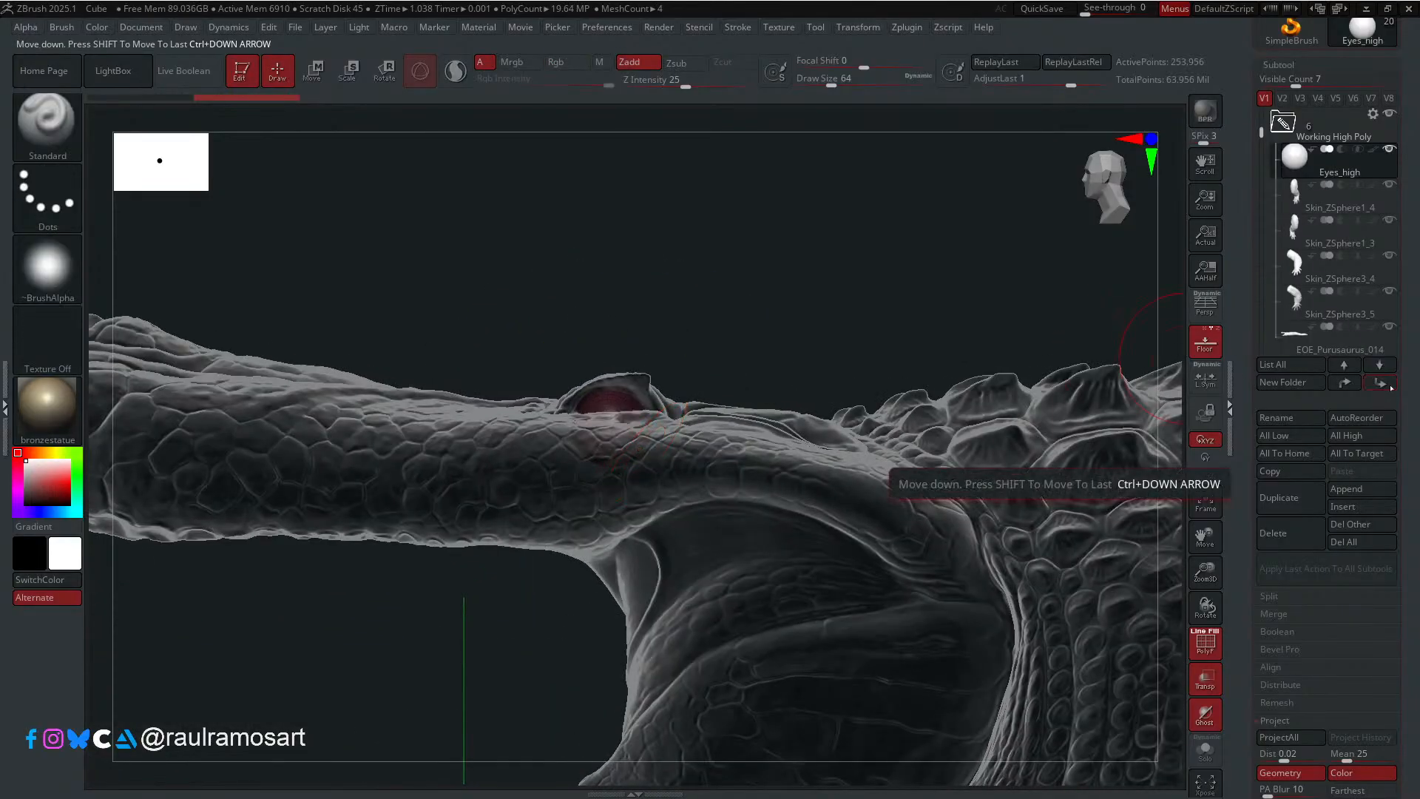
Step: Set the Eyes_high subtool to subdivision level 1 and check both eyes from above
{"action": "left_click", "coordinate": [1369, 300]}
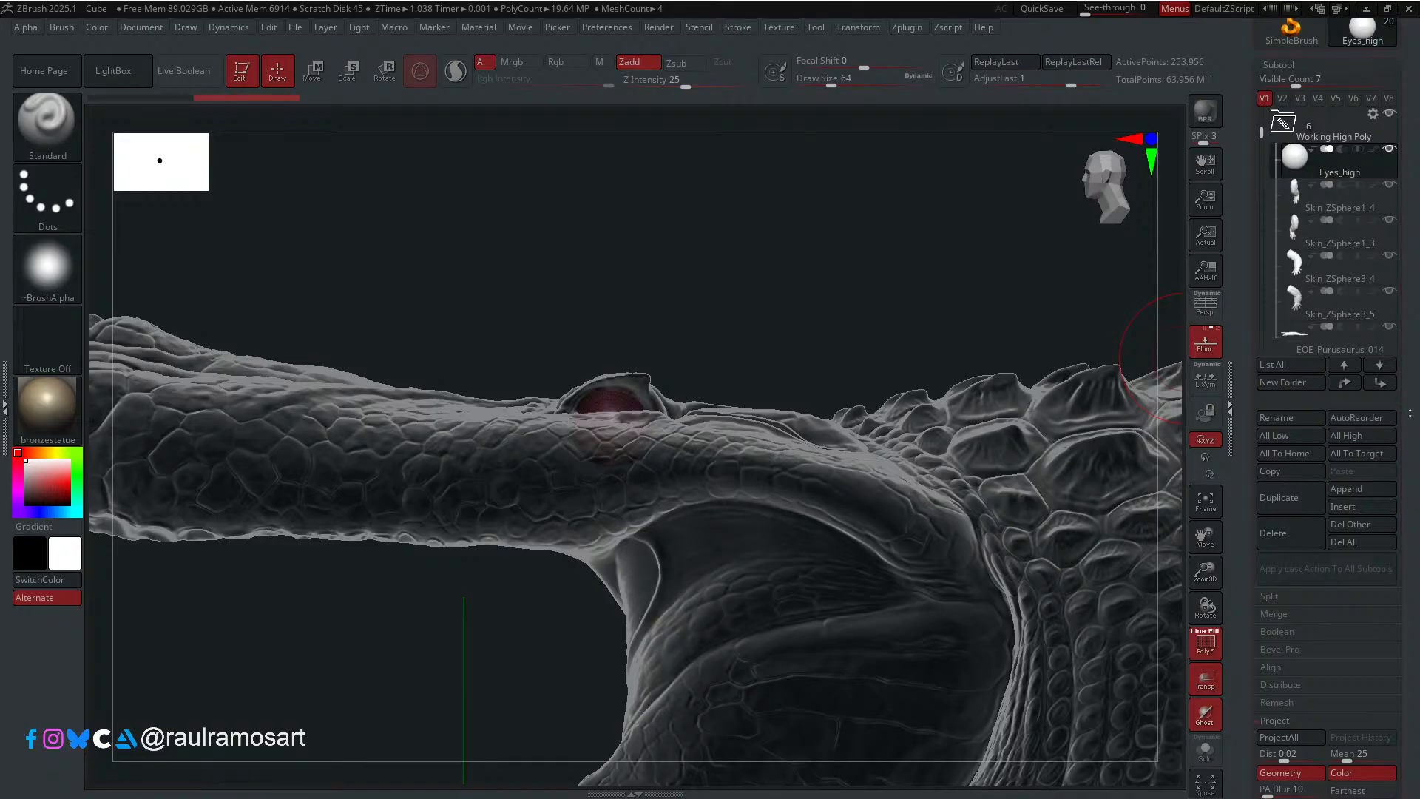
{"action": "scroll", "coordinate": [1409, 413], "scroll_direction": "down", "scroll_amount": 10}
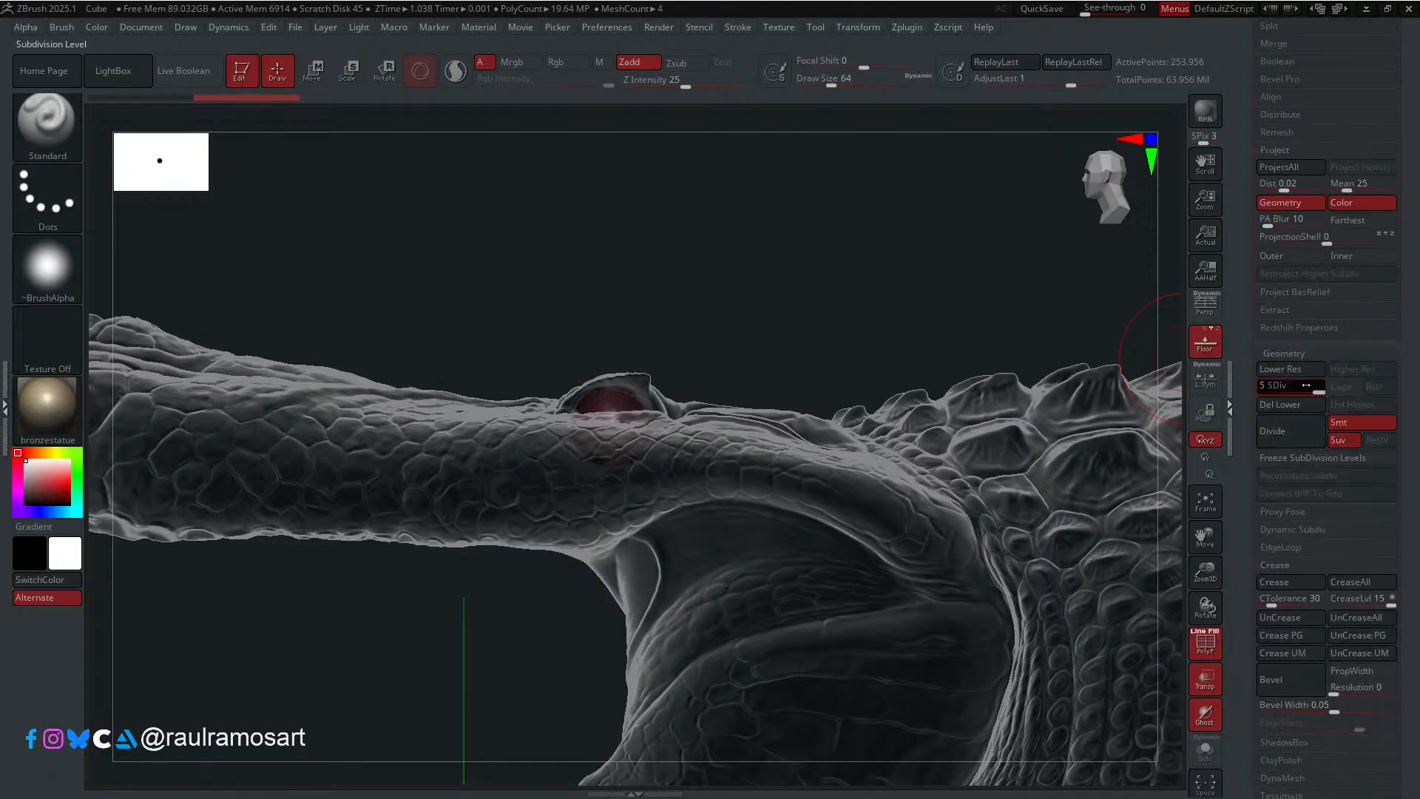
{"action": "left_click", "coordinate": [1260, 385]}
{"action": "left_click_drag", "start_coordinate": [781, 236], "coordinate": [985, 511]}
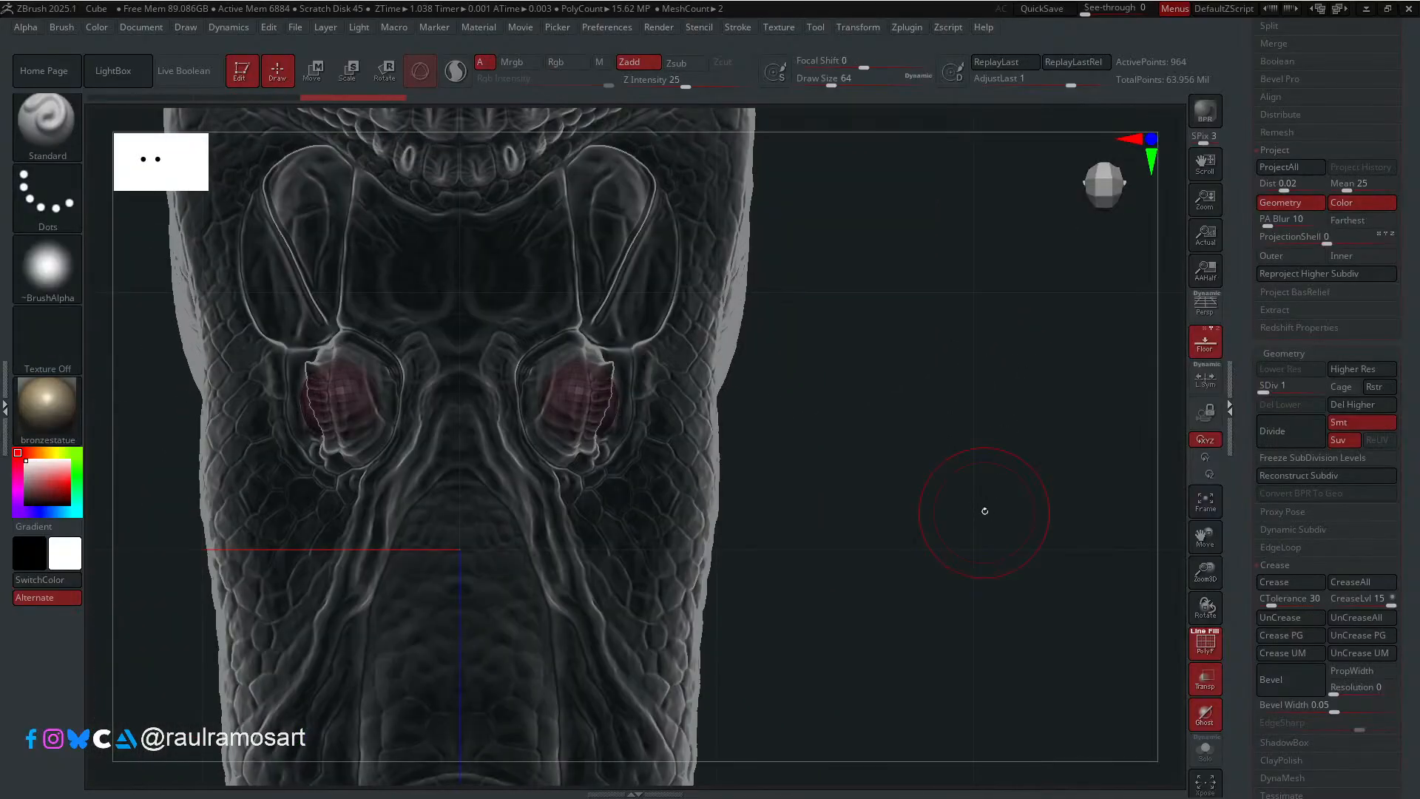
{"action": "scroll", "coordinate": [1411, 213], "scroll_direction": "up", "scroll_amount": 10}
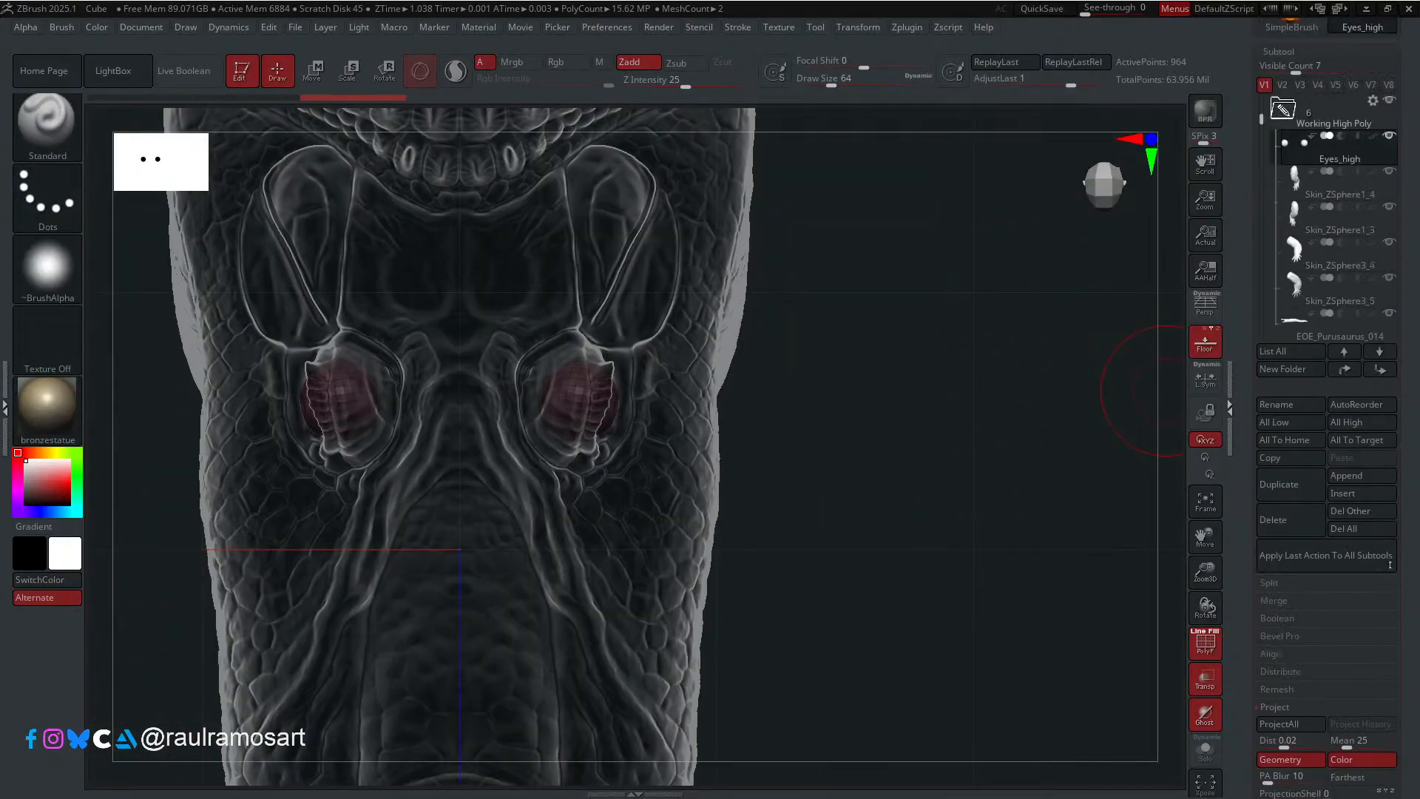
{"action": "scroll", "coordinate": [1407, 143], "scroll_direction": "up", "scroll_amount": 3}
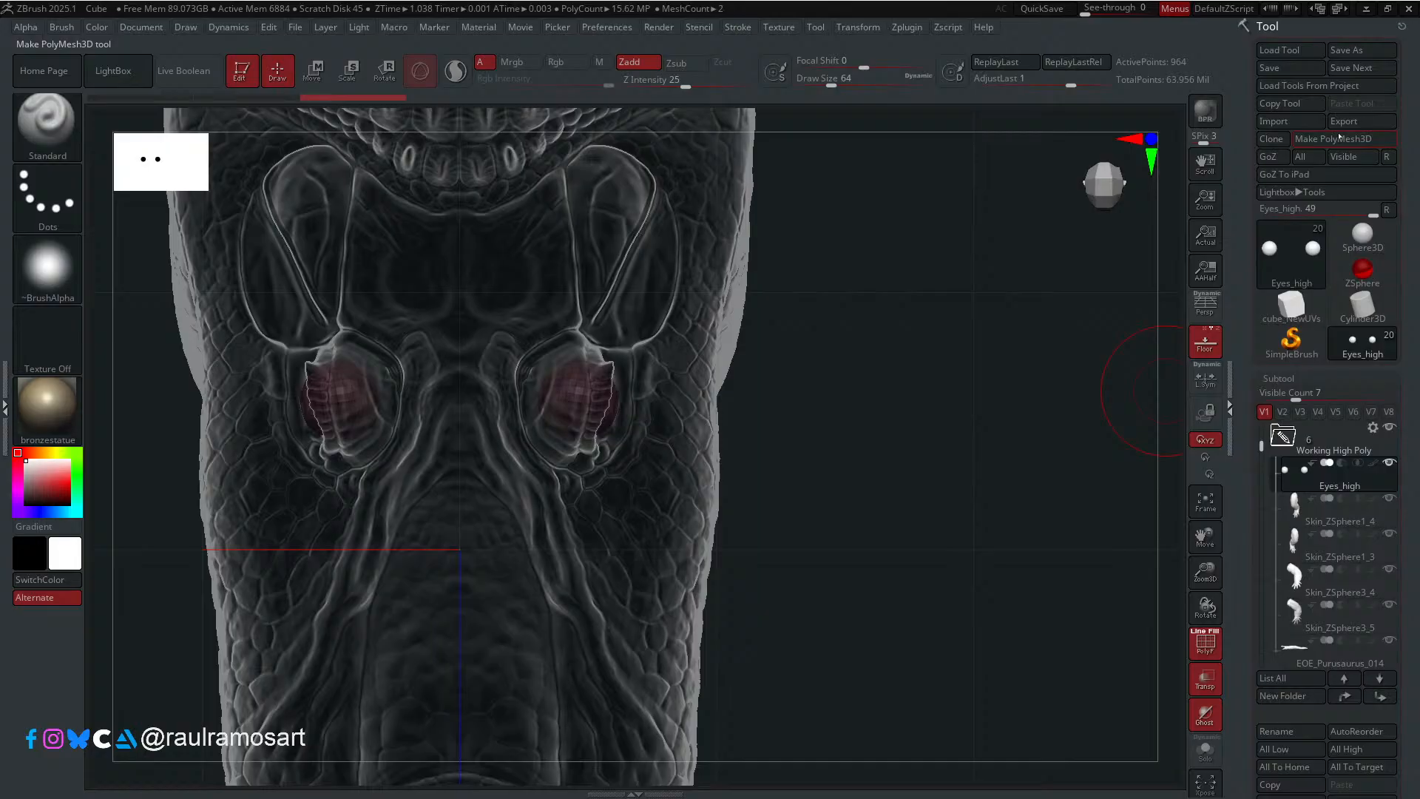
{"action": "left_click", "coordinate": [1340, 122]}
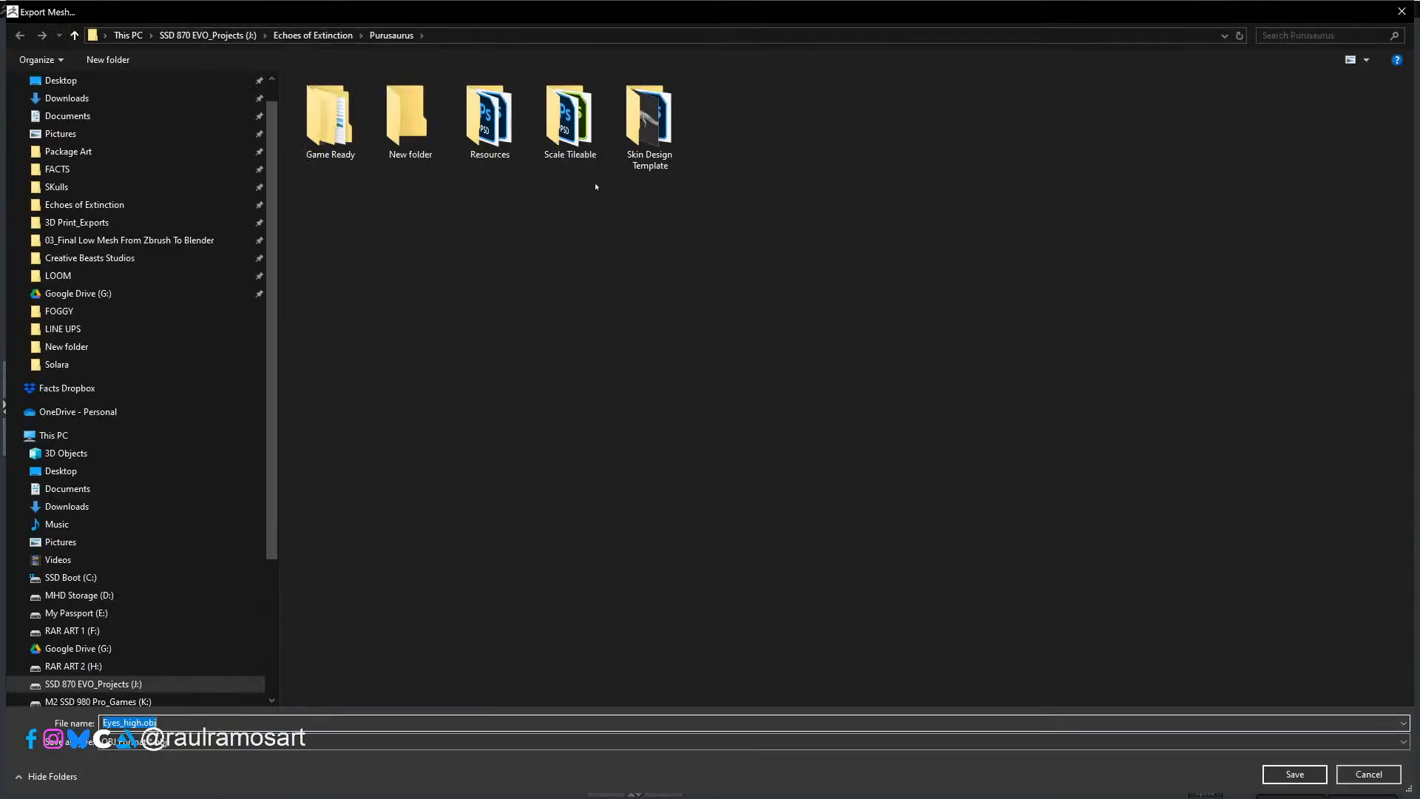
{"action": "scroll", "coordinate": [59, 100], "scroll_direction": "up", "scroll_amount": 1}
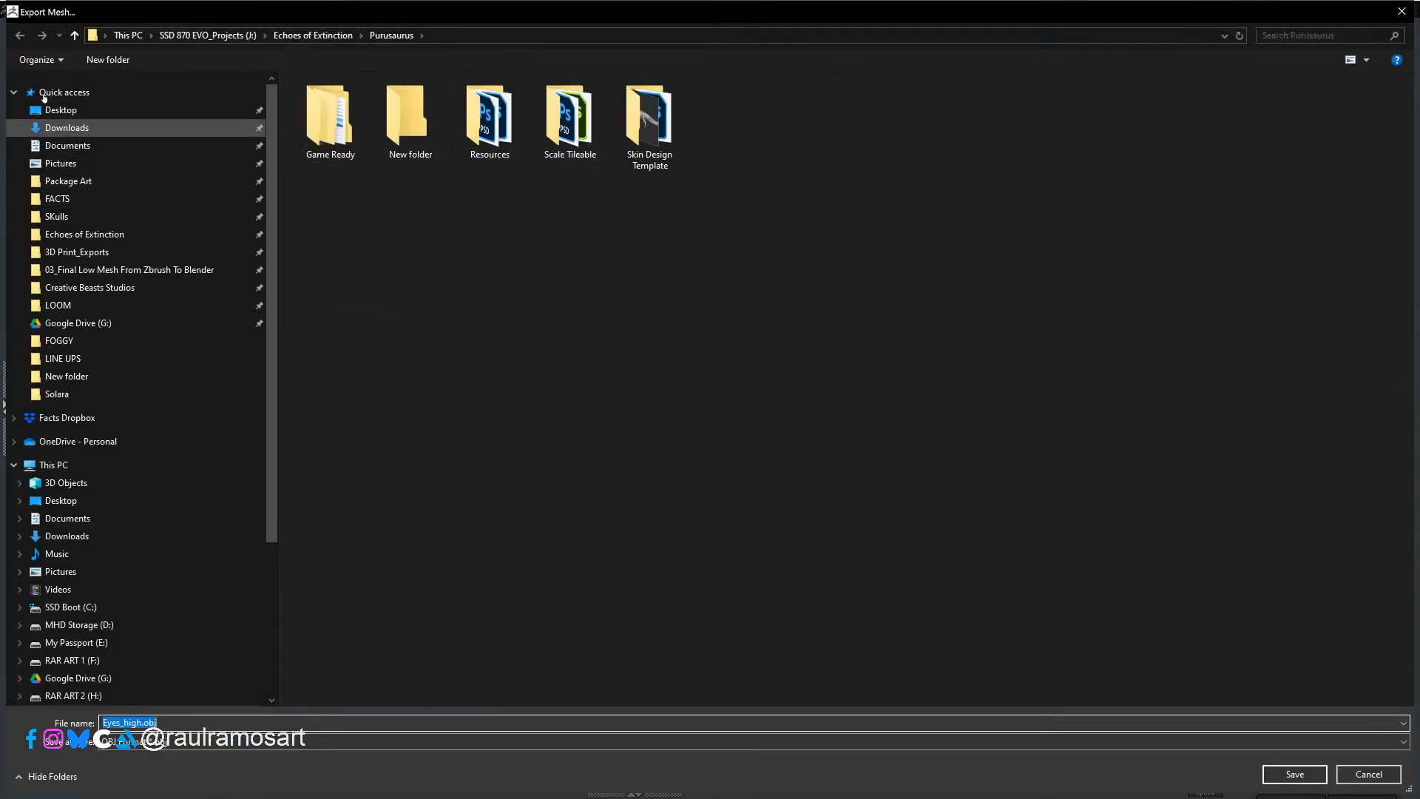
{"action": "left_click", "coordinate": [14, 95]}
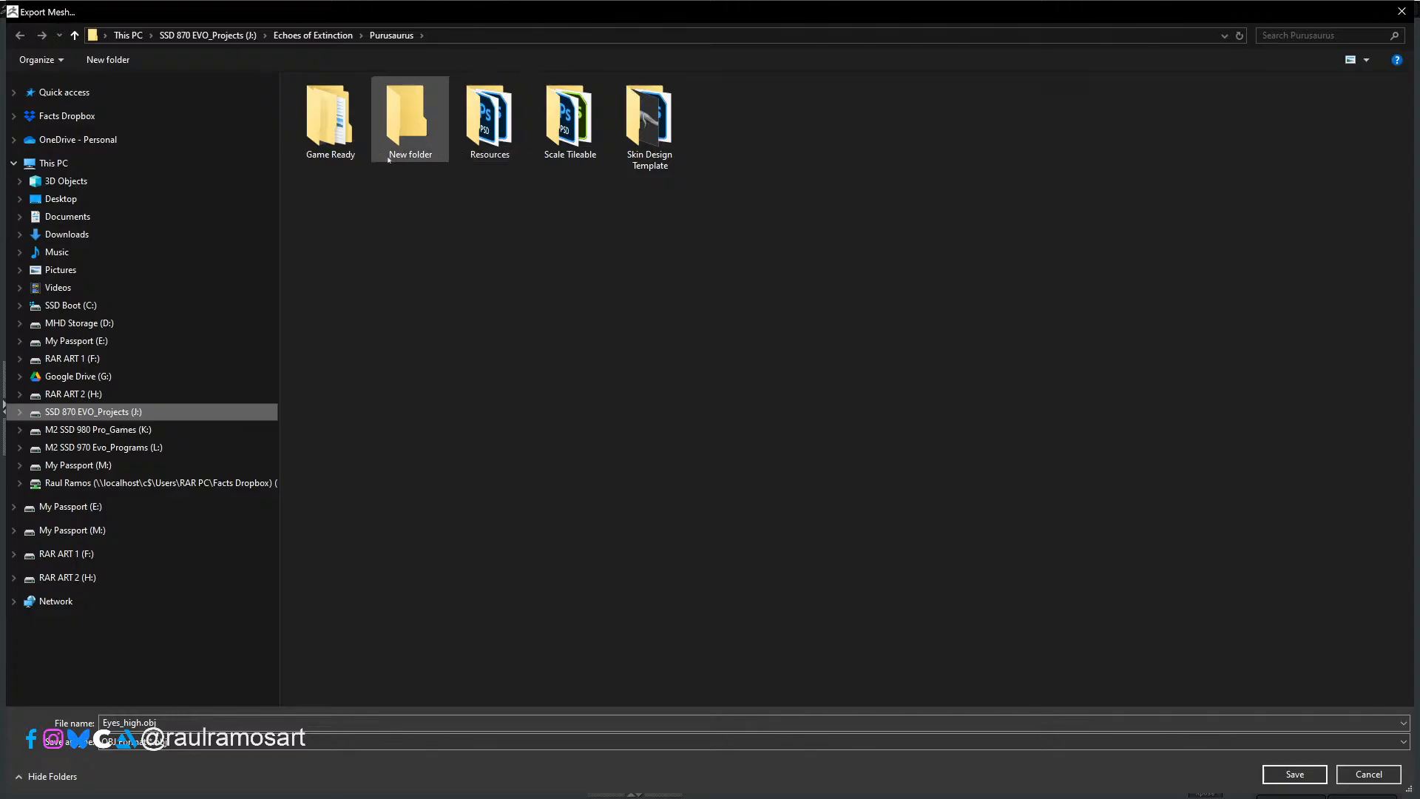
{"action": "double_click", "coordinate": [329, 118]}
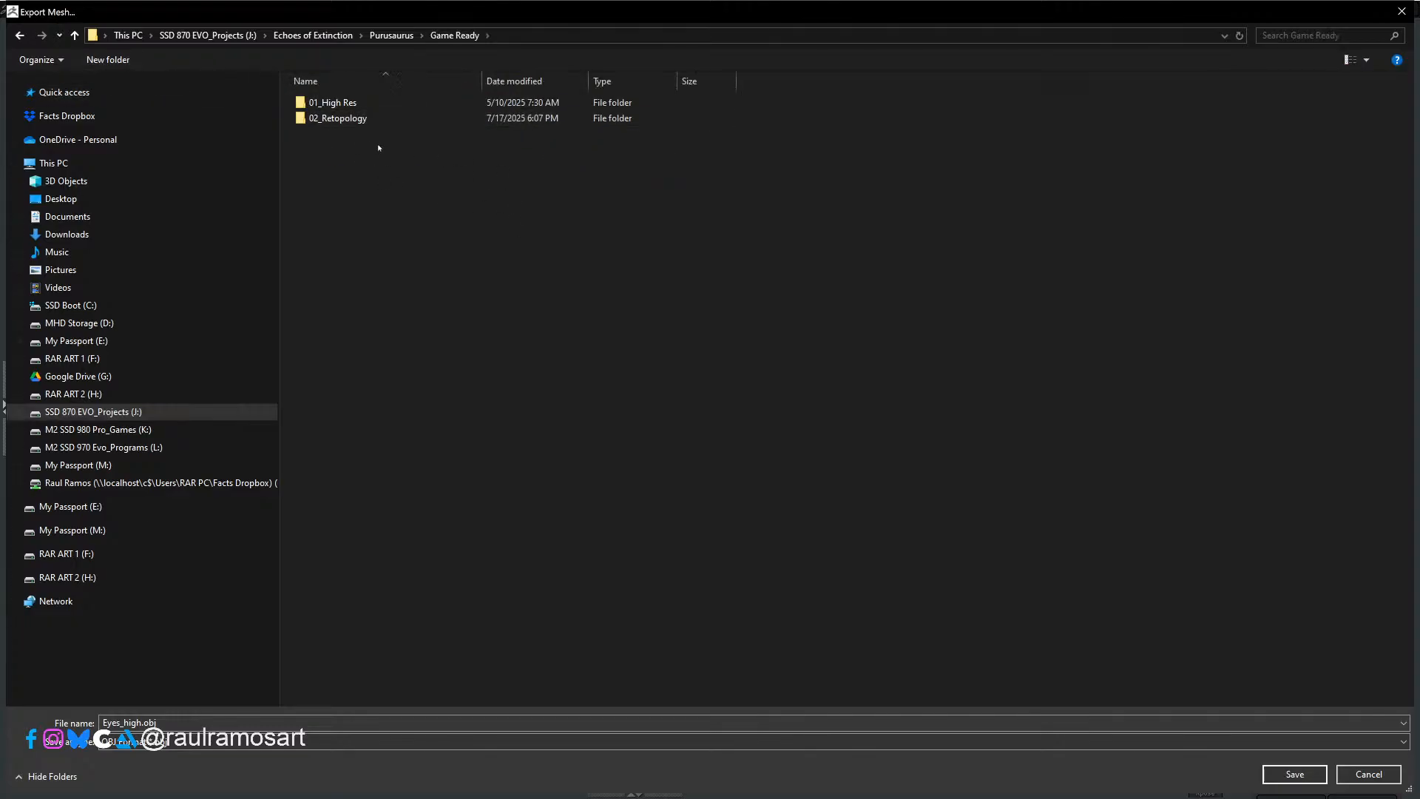
{"action": "double_click", "coordinate": [344, 118]}
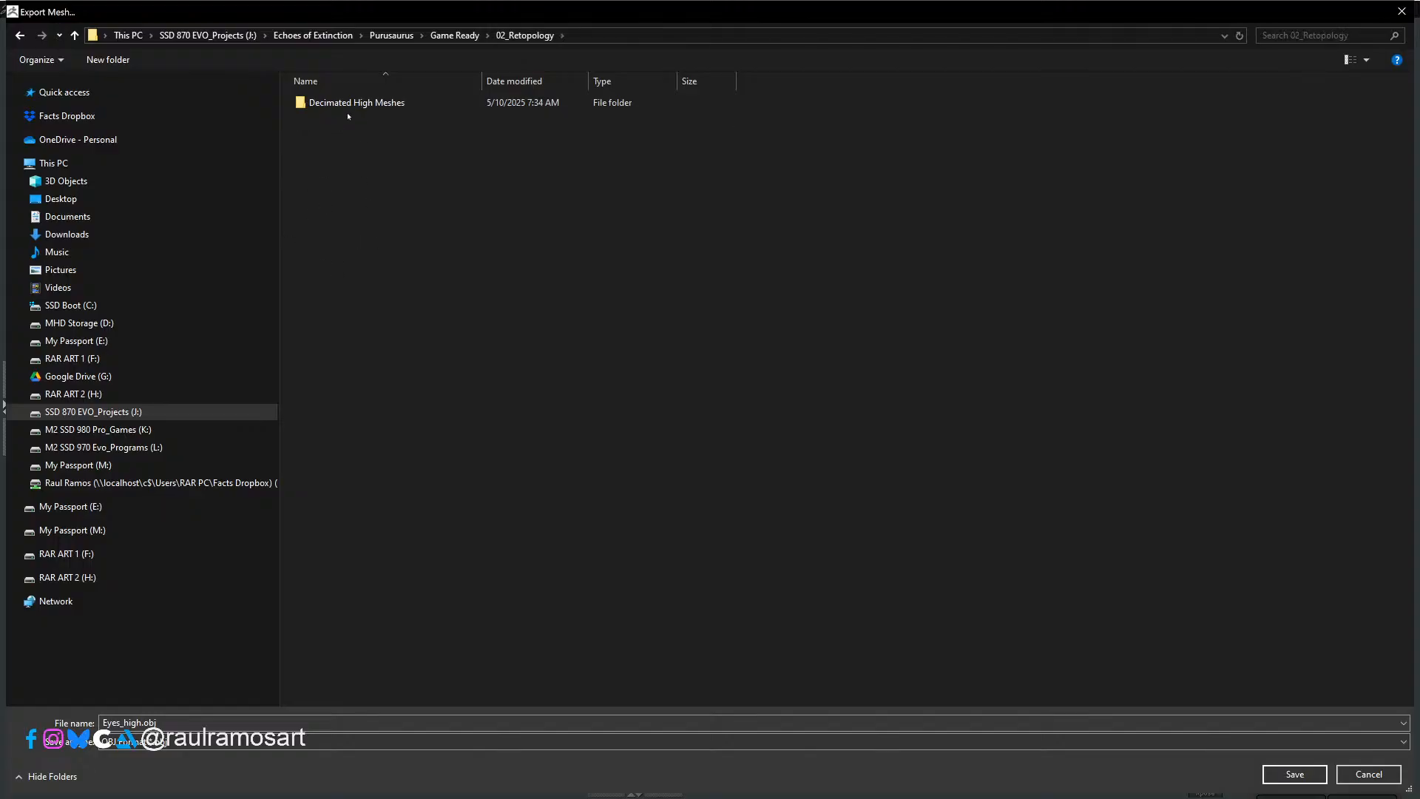
{"action": "double_click", "coordinate": [349, 105]}
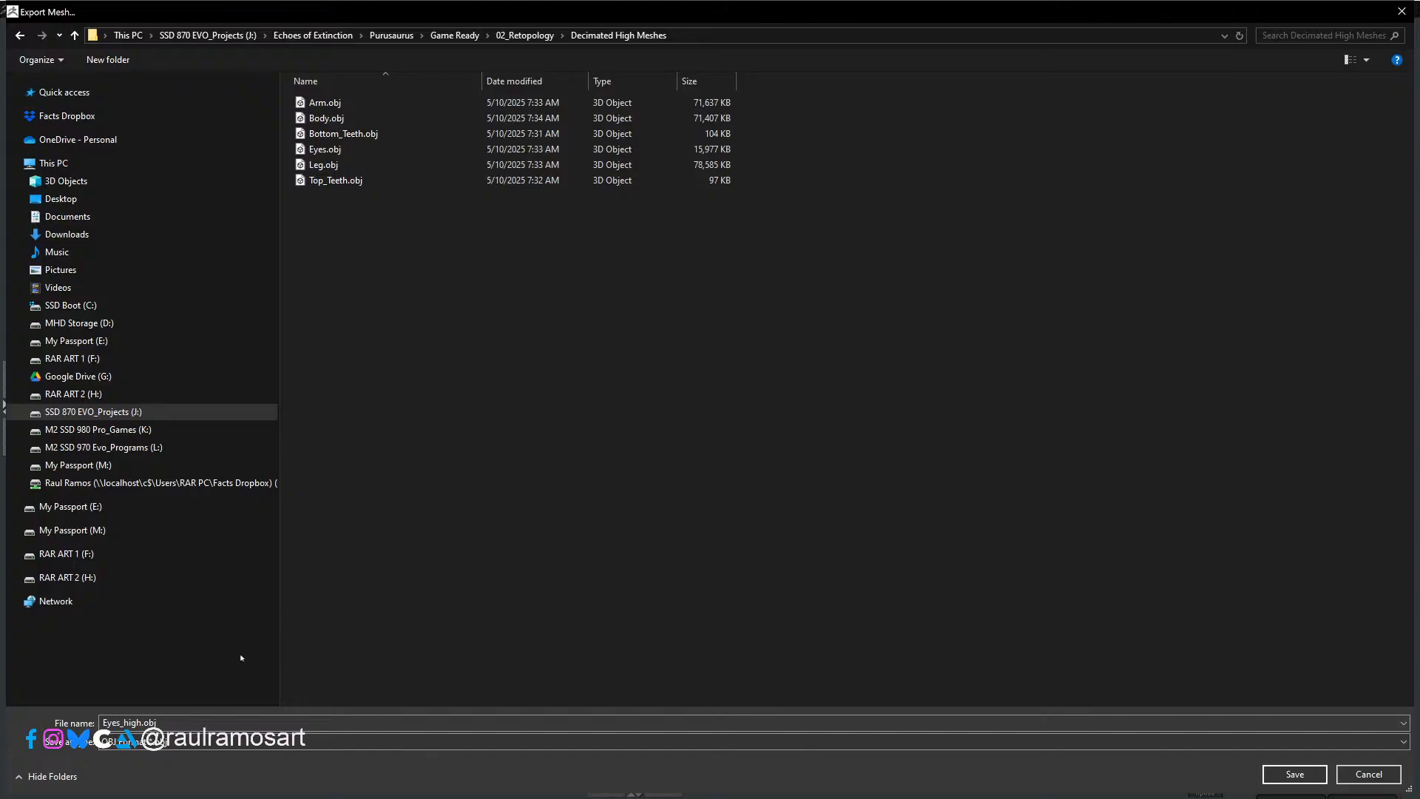
{"action": "left_click", "coordinate": [174, 724]}
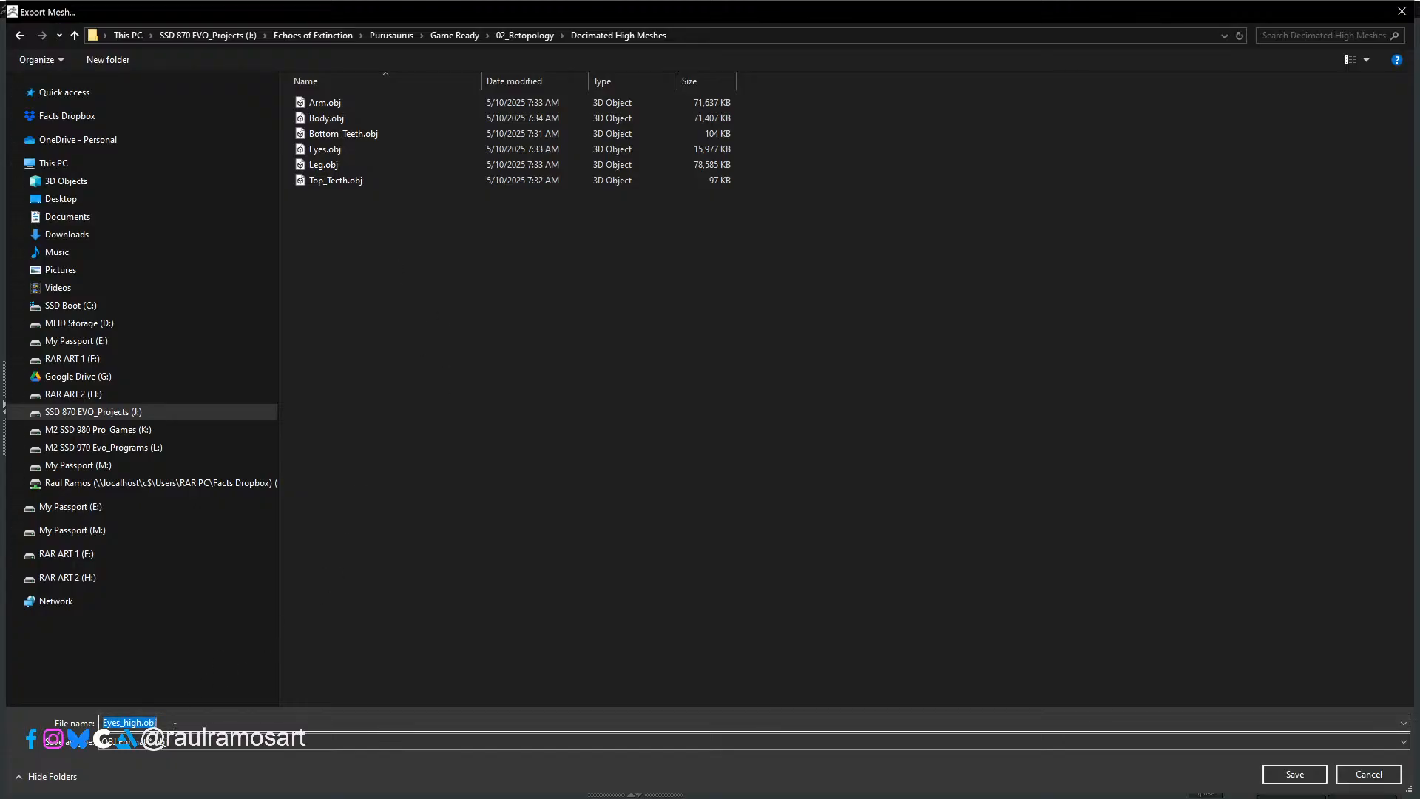
{"action": "type", "text": "Eyes"}
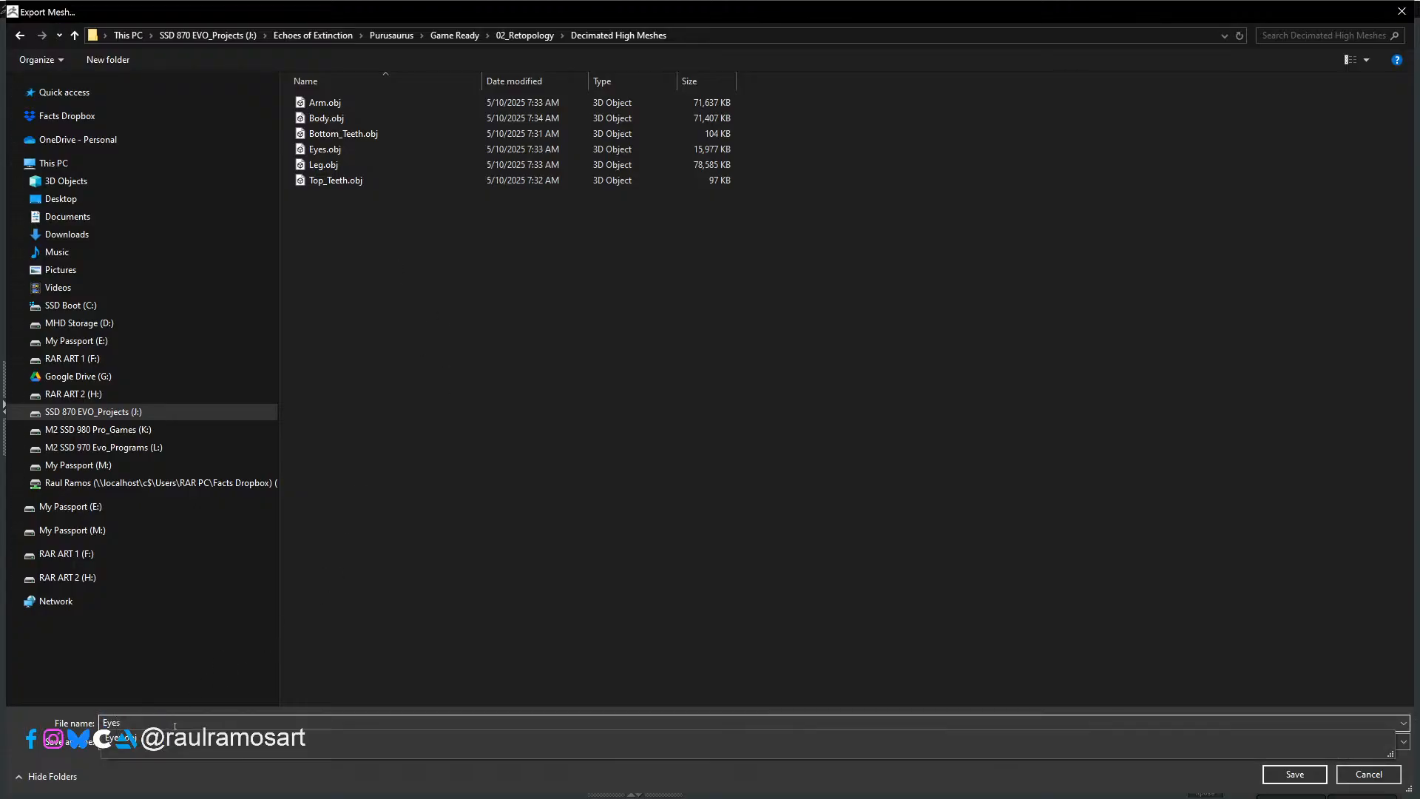
{"action": "left_click", "coordinate": [1370, 774]}
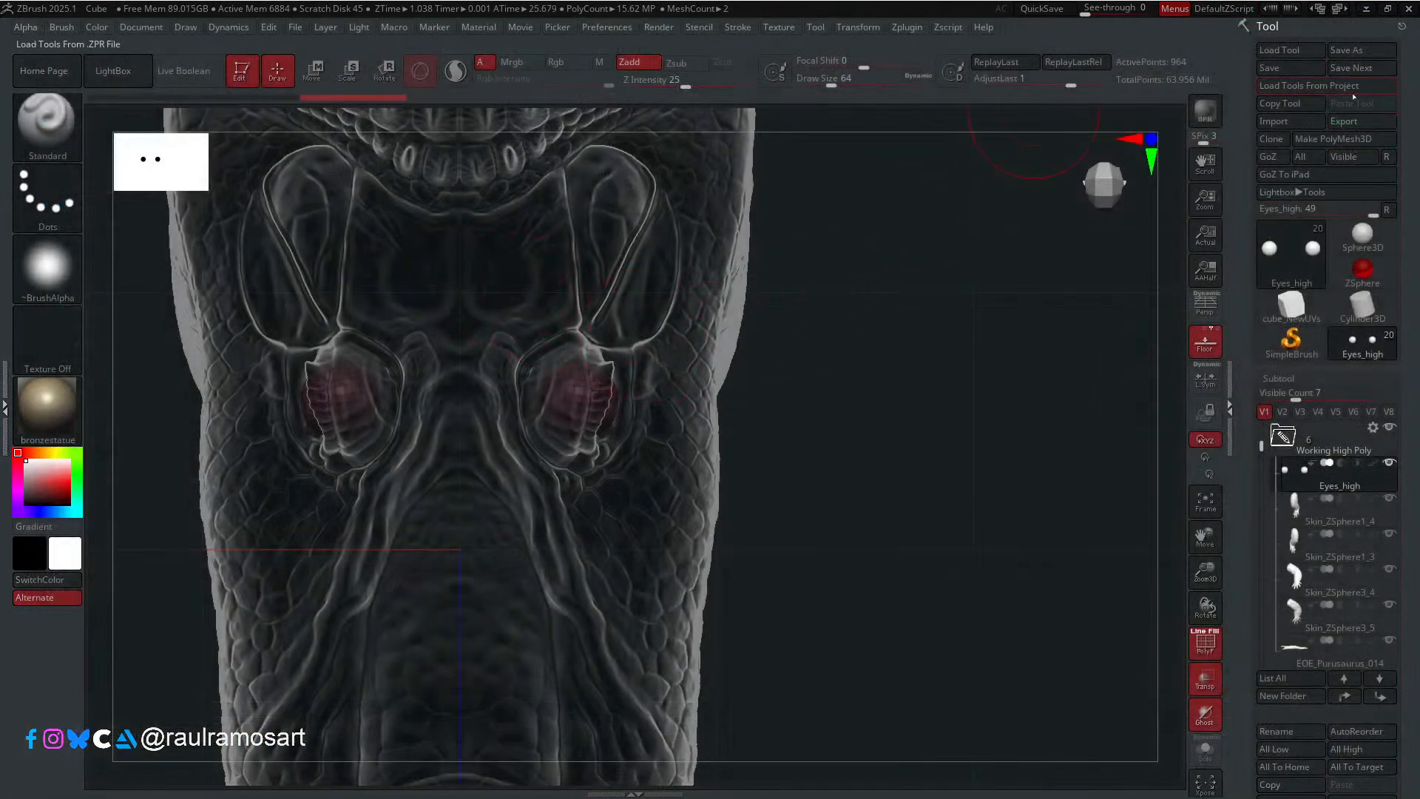
Step: Export the Eyes_high subtool as Eyes.obj into Game Ready\02_Retopology\Decimated High Meshes, replacing the existing file
{"action": "left_click", "coordinate": [1344, 121]}
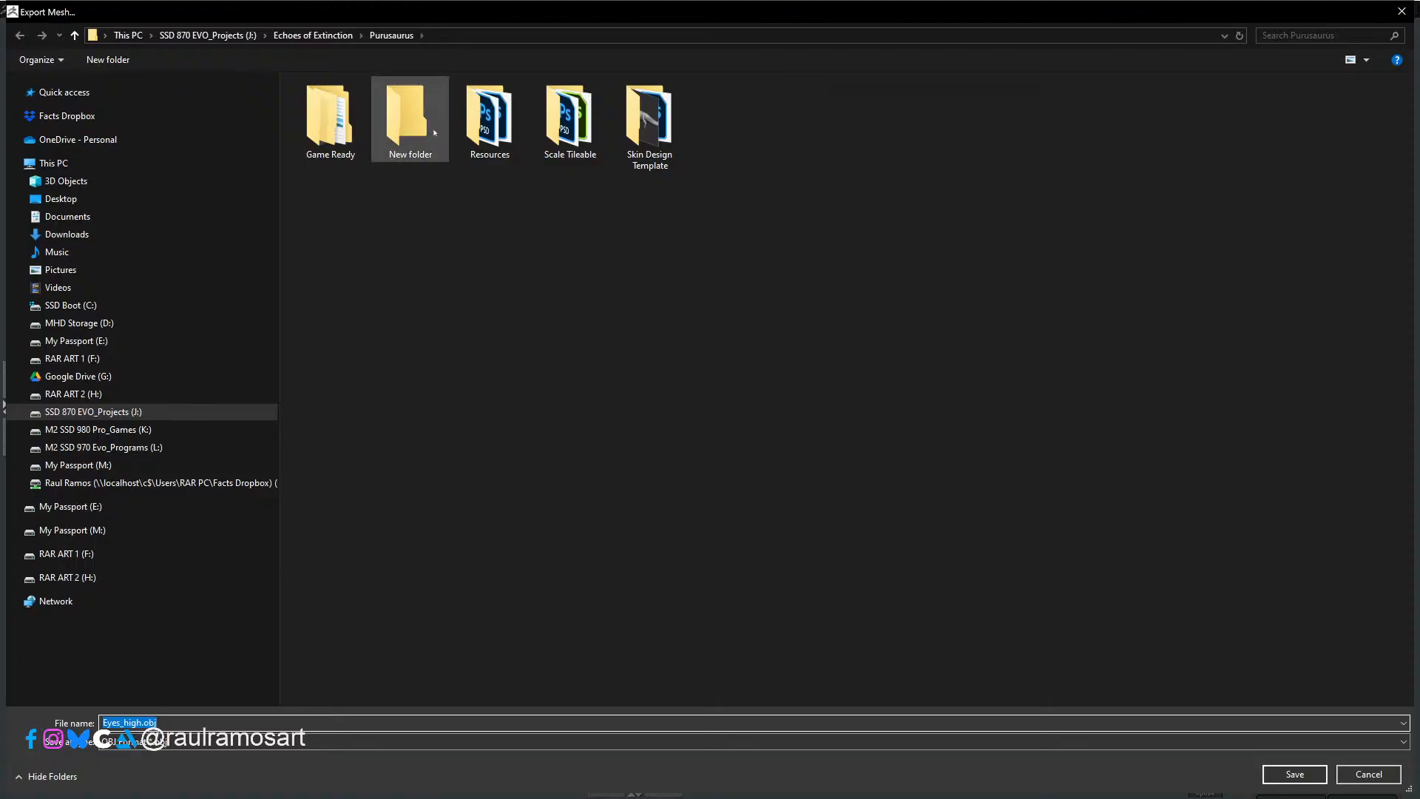
{"action": "double_click", "coordinate": [333, 131]}
{"action": "left_click", "coordinate": [348, 119]}
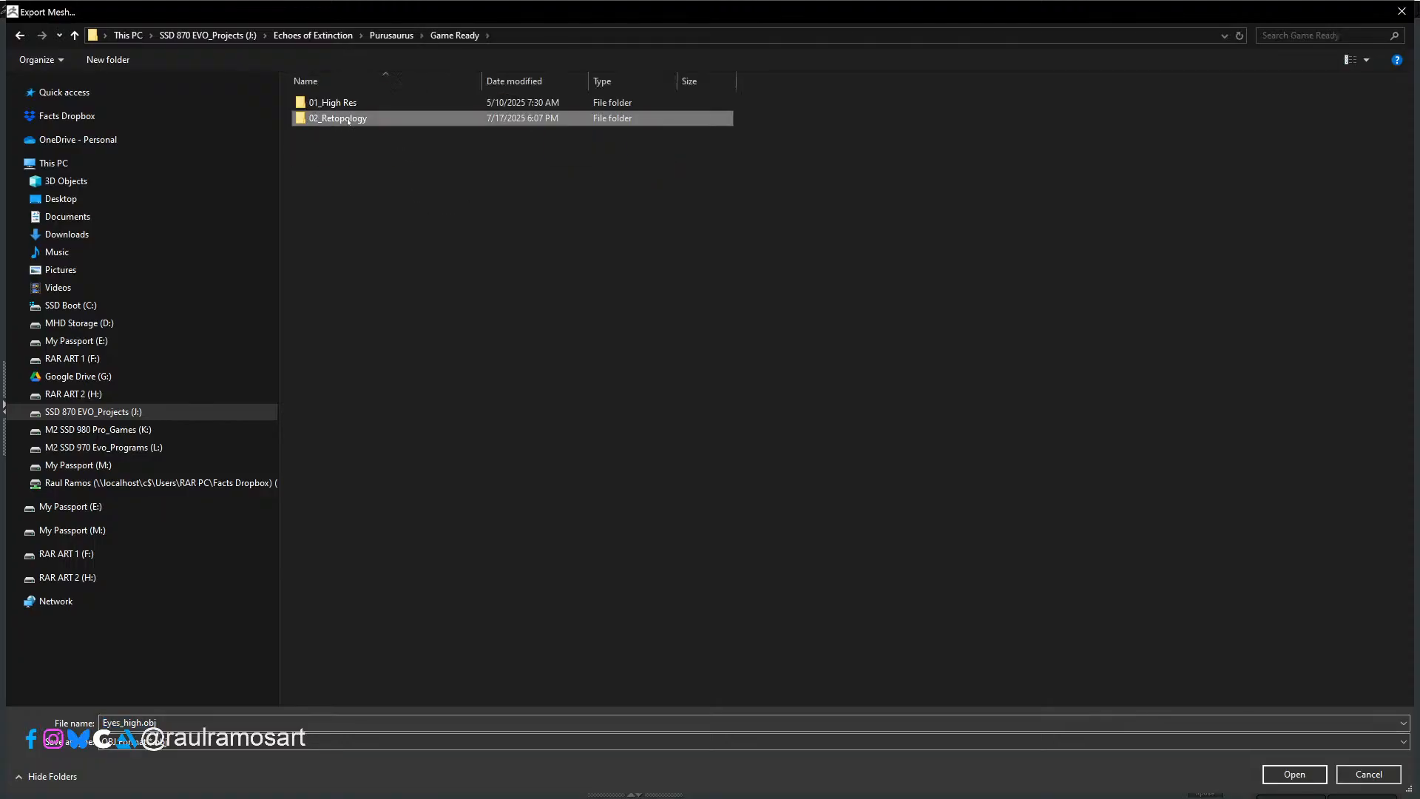
{"action": "double_click", "coordinate": [348, 119]}
{"action": "double_click", "coordinate": [347, 103]}
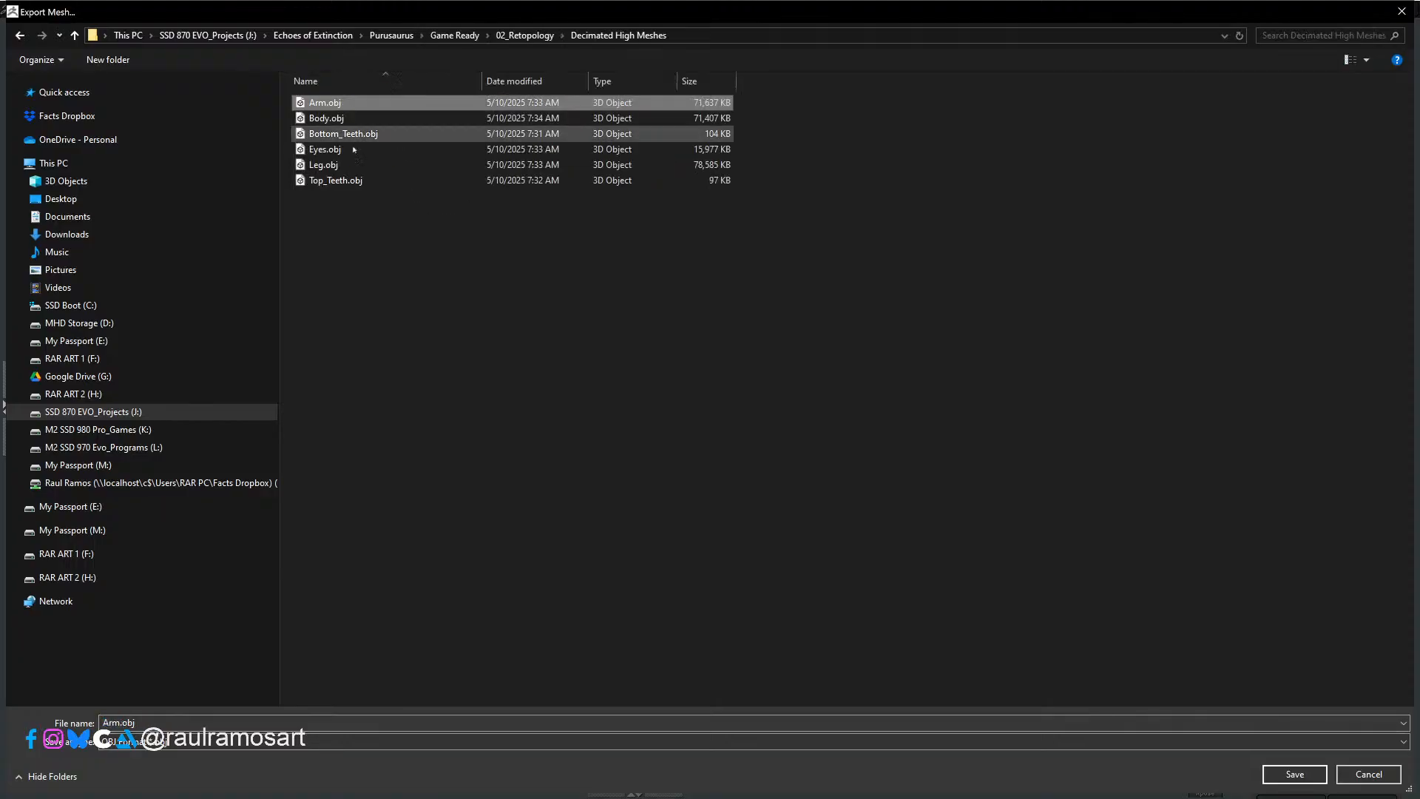
{"action": "left_click", "coordinate": [347, 150]}
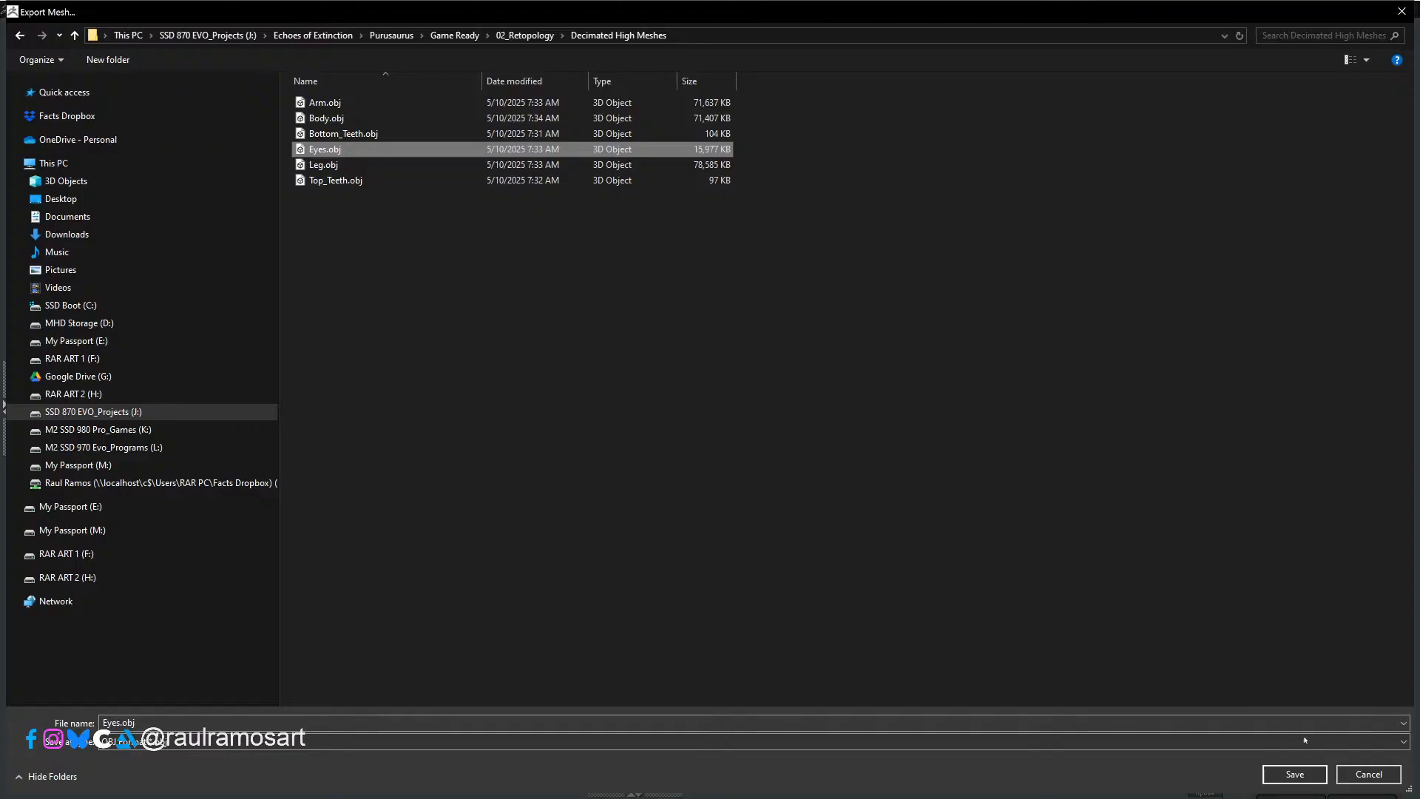
{"action": "left_click", "coordinate": [1294, 774]}
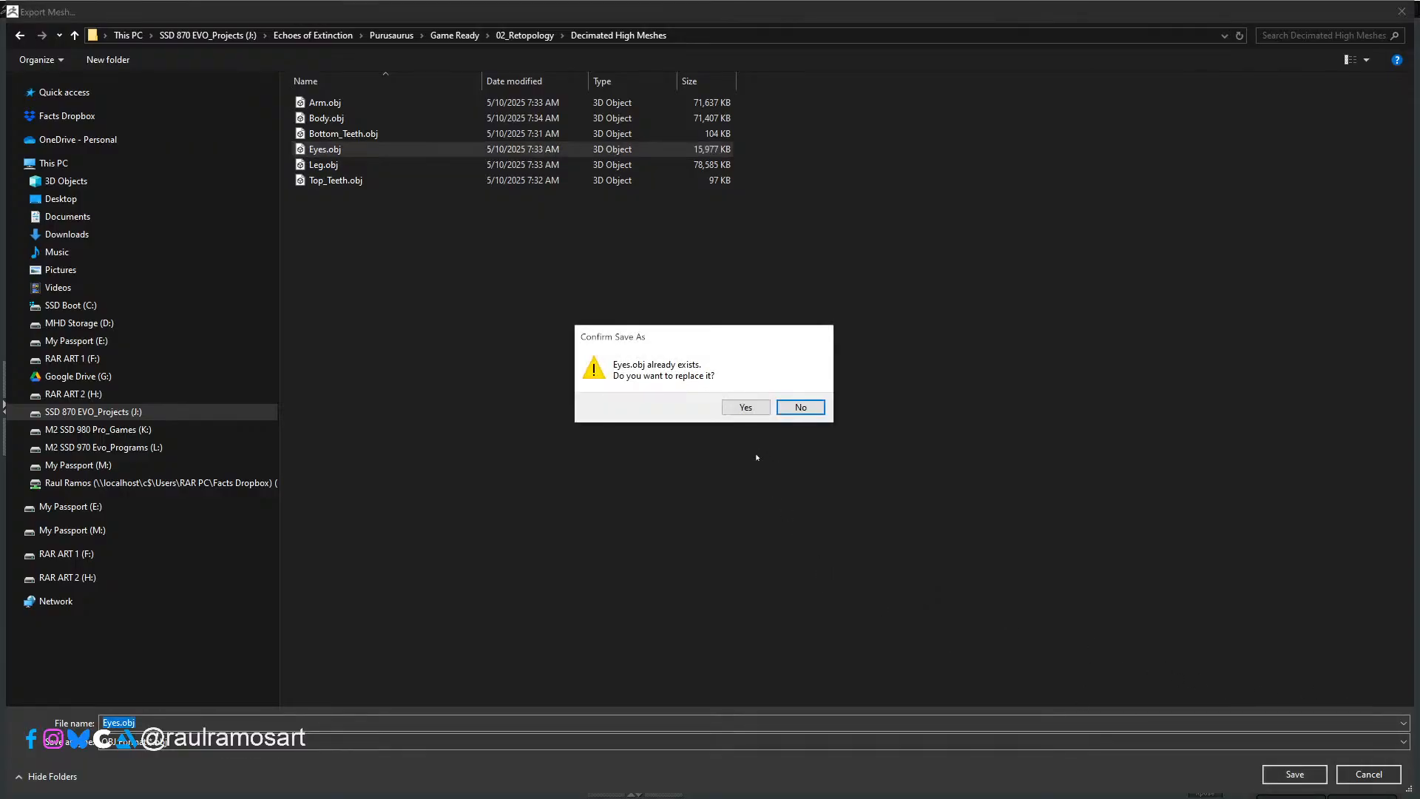
{"action": "left_click", "coordinate": [743, 408]}
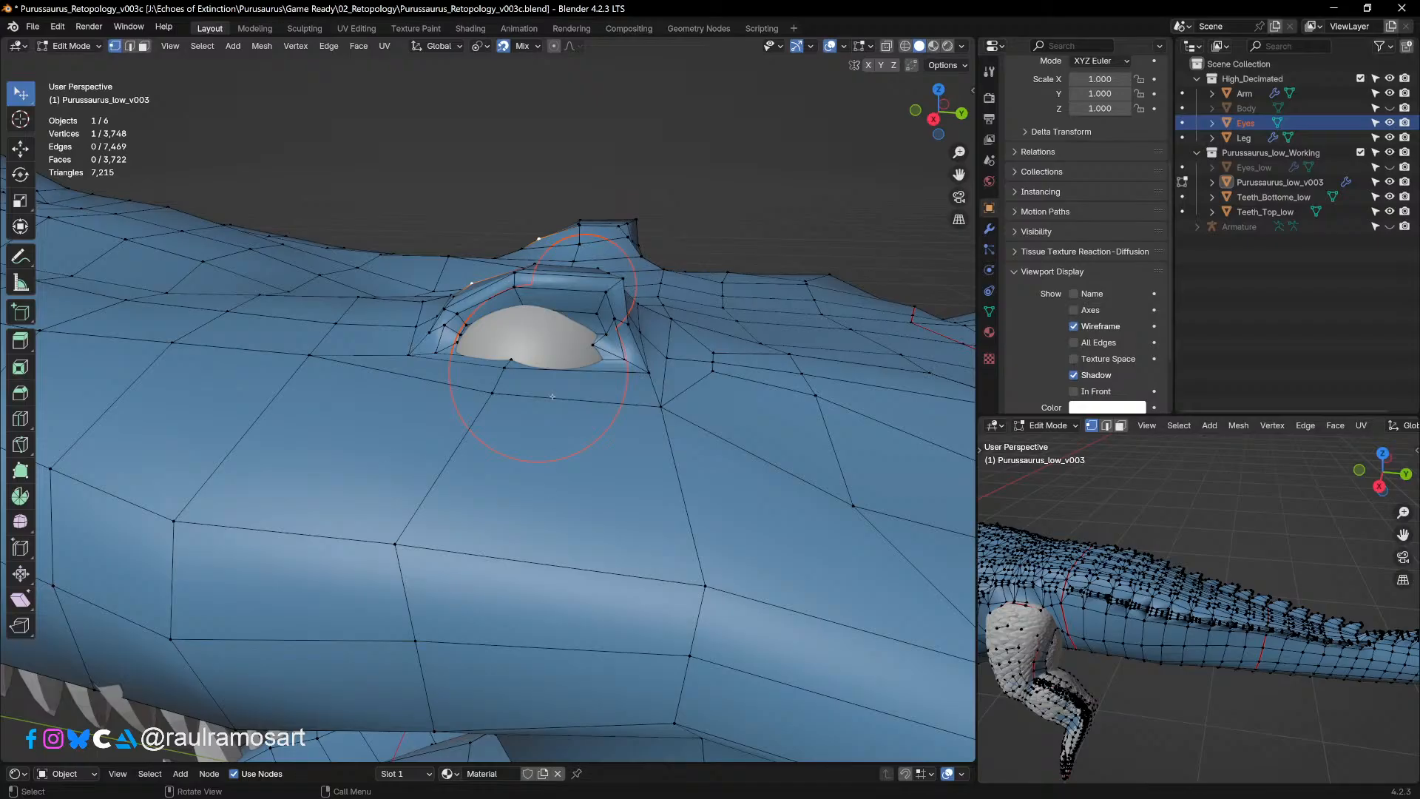
Step: Switch to Blender and import Eyes.obj from the Decimated High Meshes folder into the Purussaurus_low_Working collection
{"action": "left_click", "coordinate": [674, 183]}
{"action": "left_click", "coordinate": [1286, 153]}
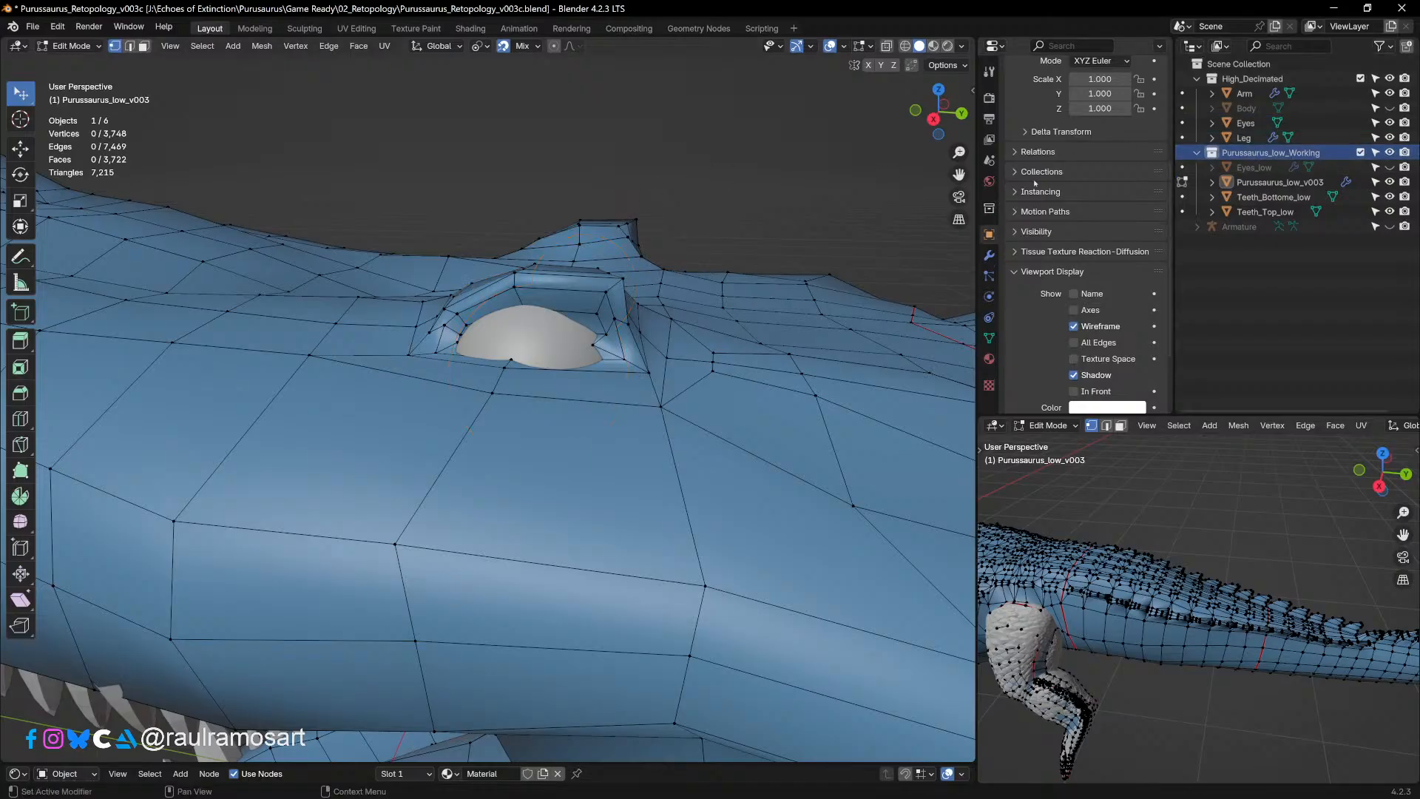
{"action": "left_click", "coordinate": [33, 27]}
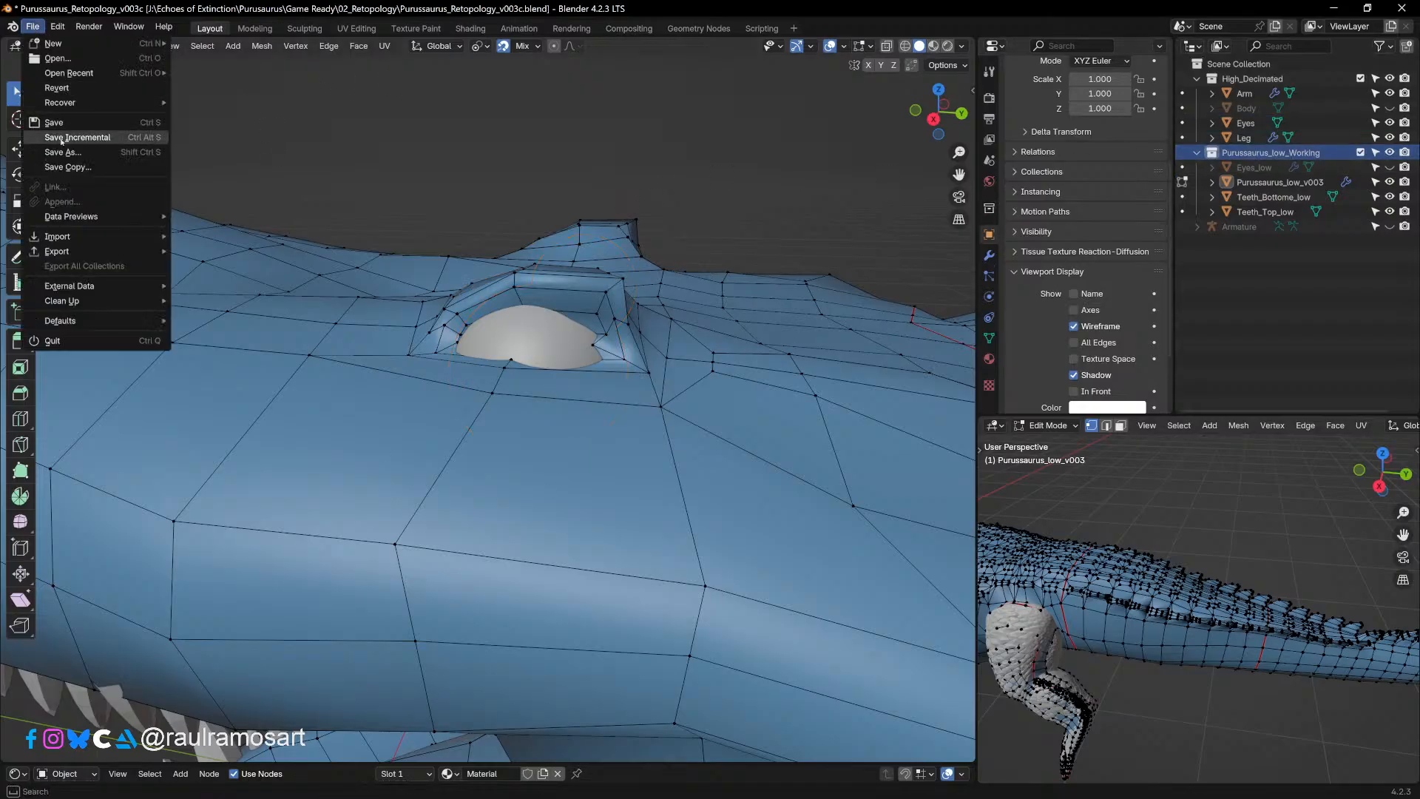
{"action": "mouse_move", "coordinate": [74, 236]}
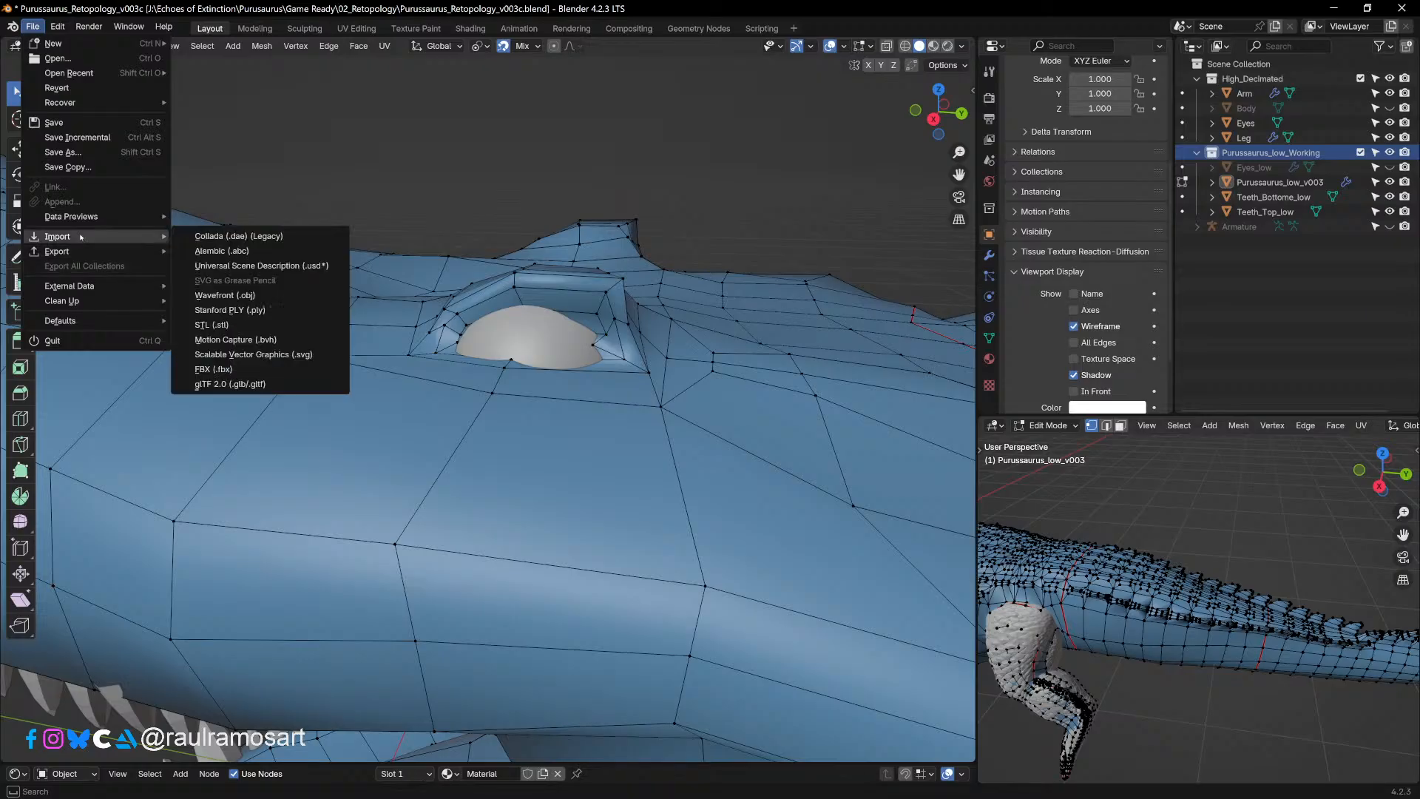
{"action": "left_click", "coordinate": [282, 296]}
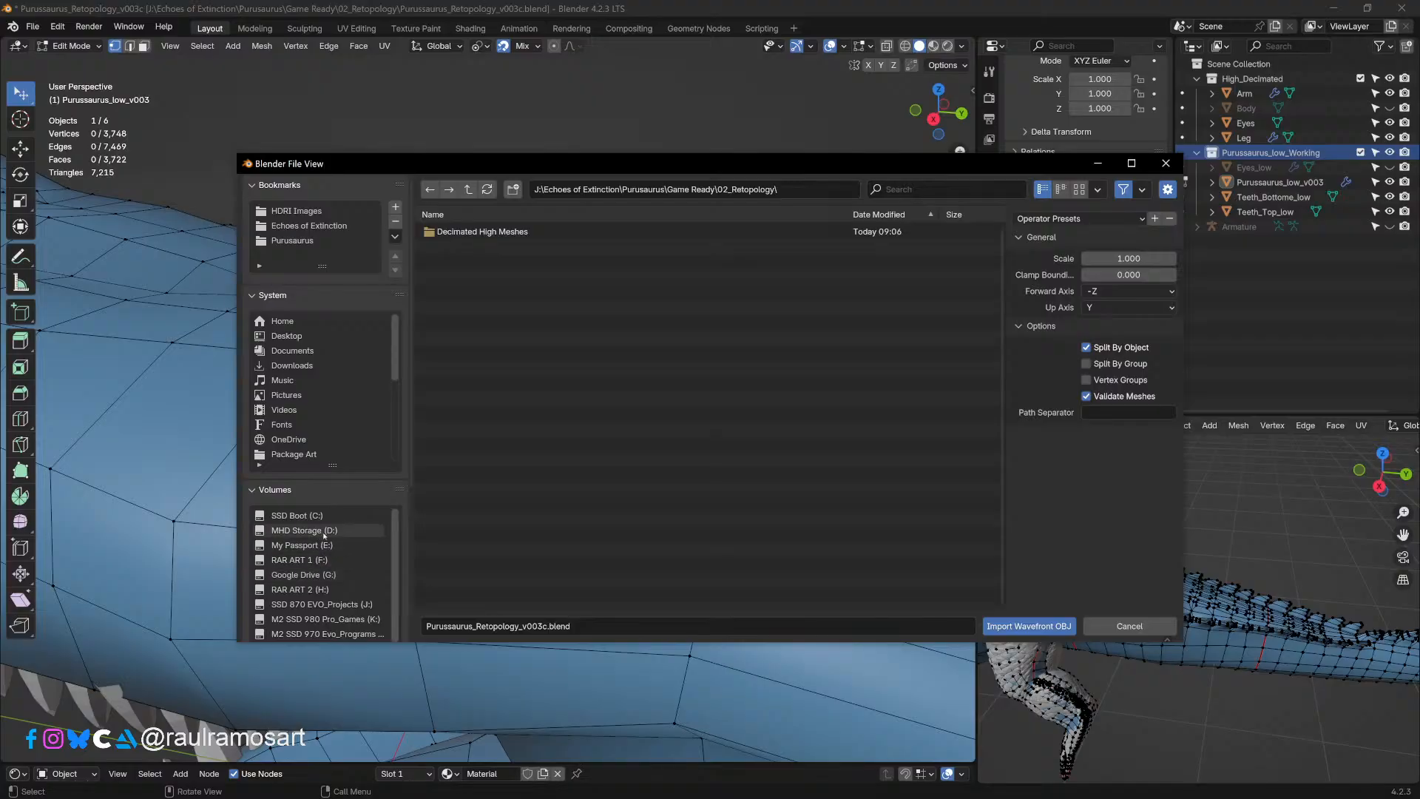
{"action": "left_click", "coordinate": [355, 605]}
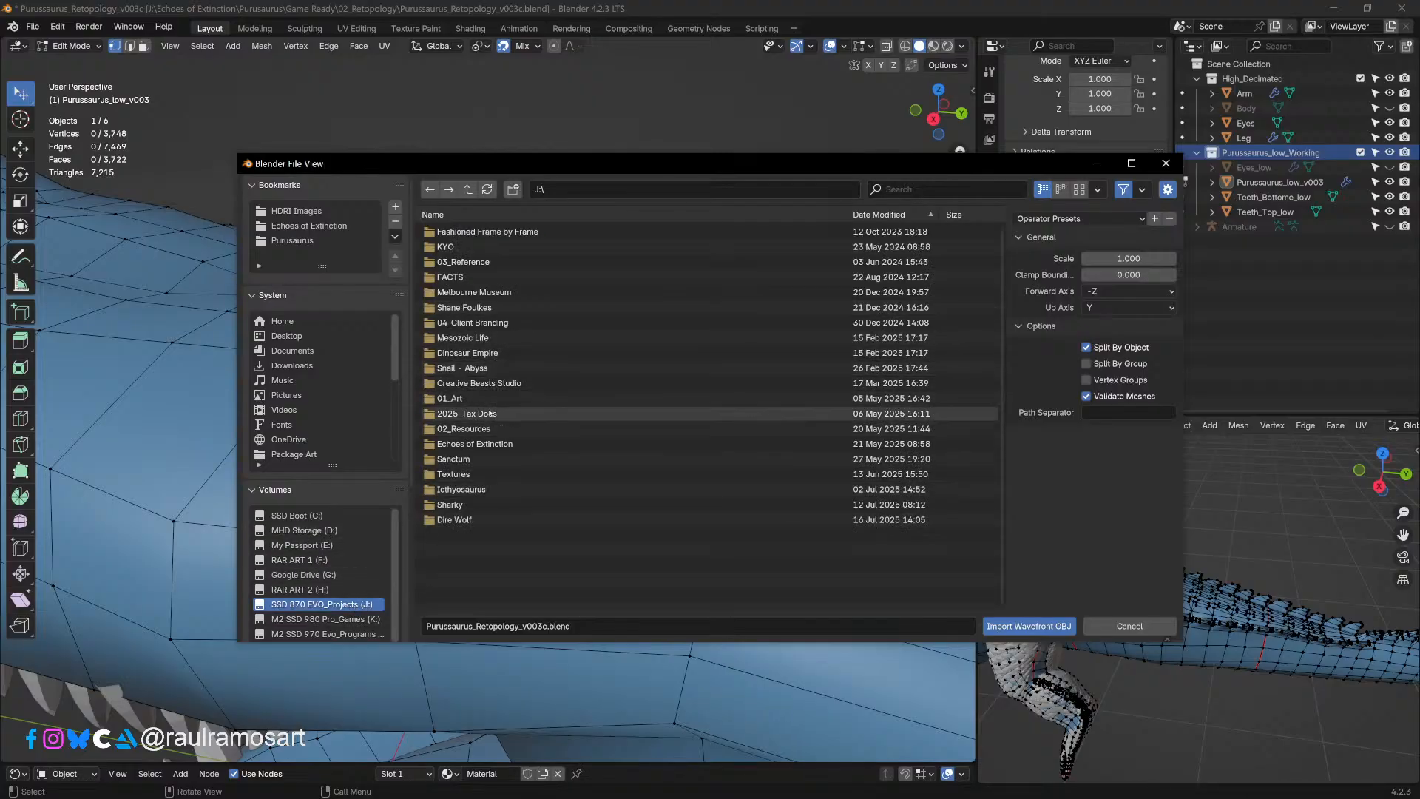
{"action": "double_click", "coordinate": [487, 443]}
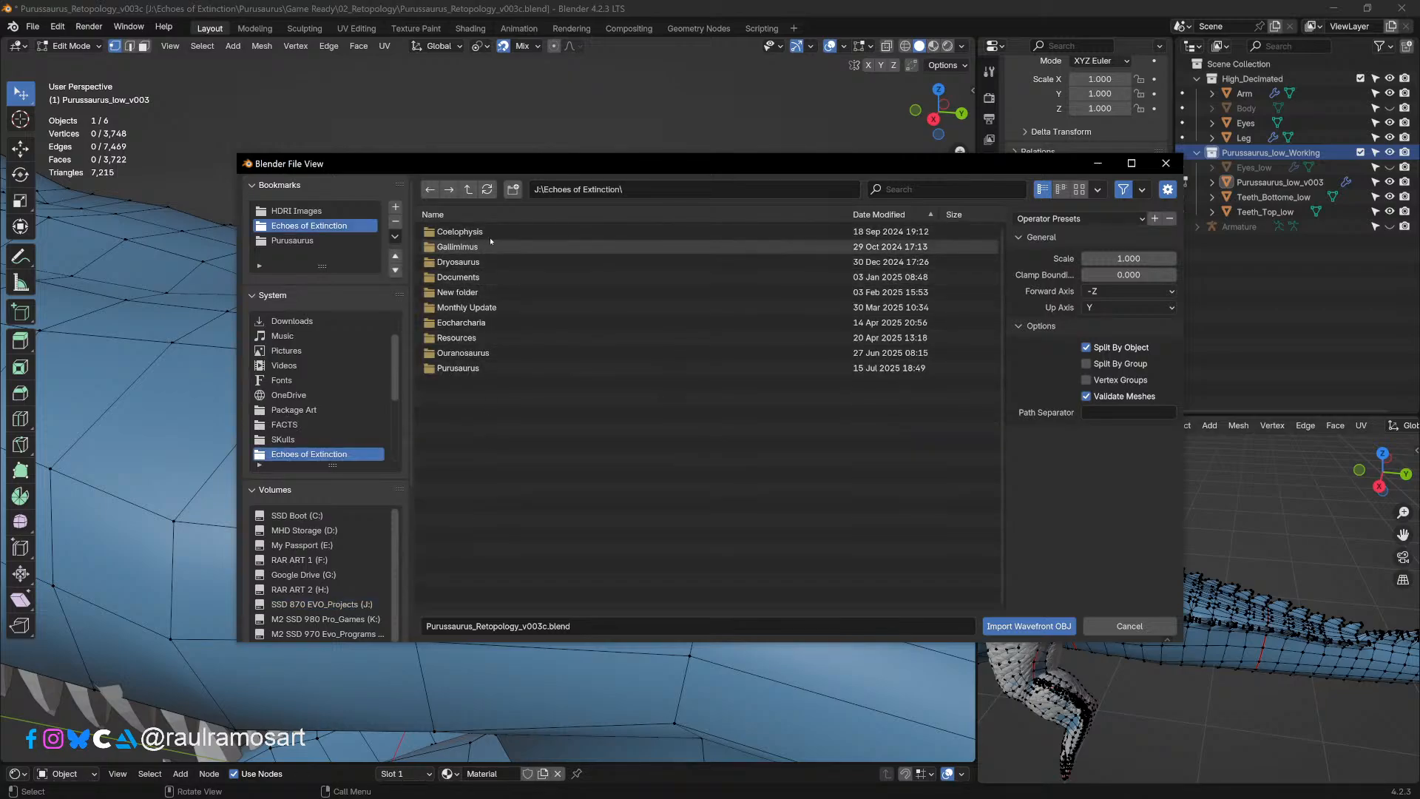
{"action": "left_click", "coordinate": [477, 324]}
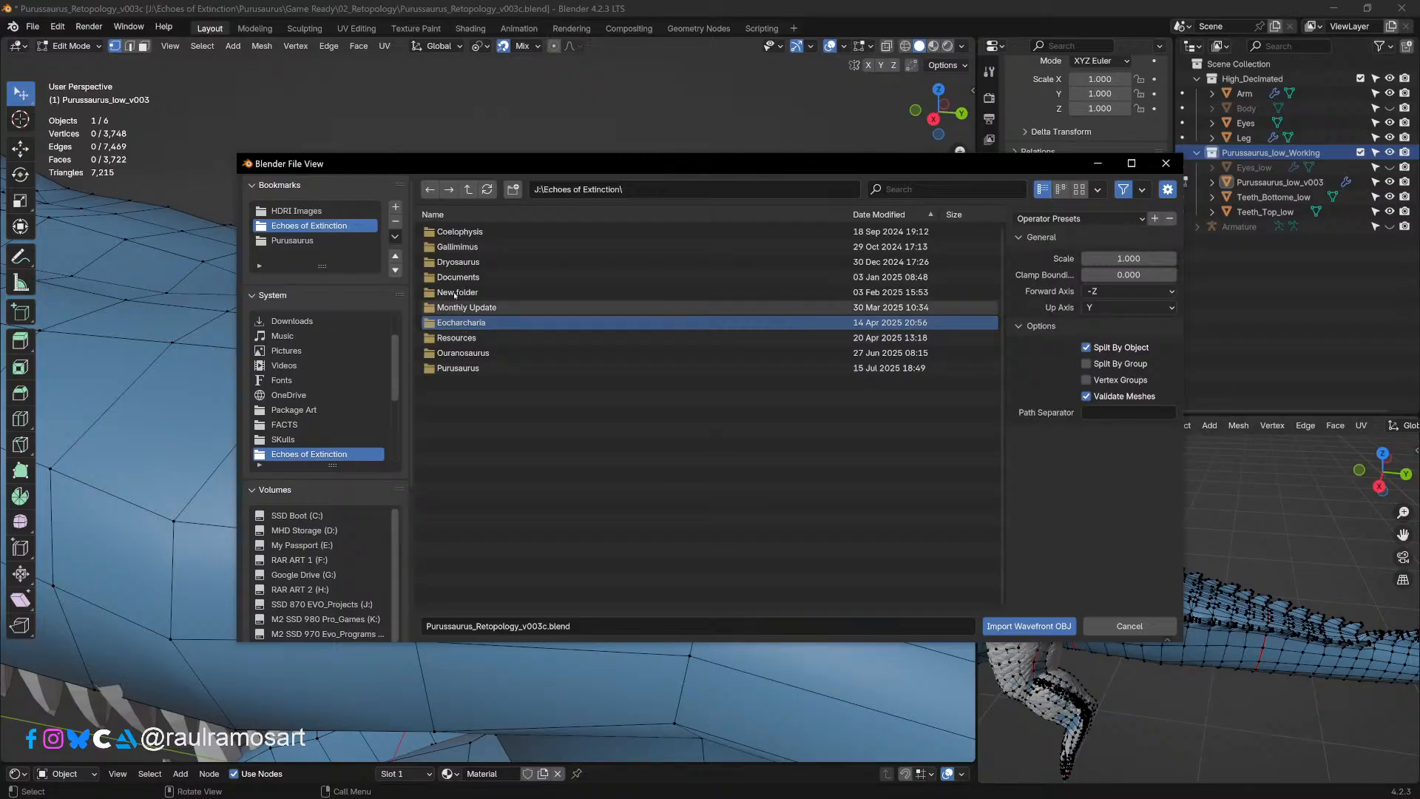
{"action": "double_click", "coordinate": [458, 367]}
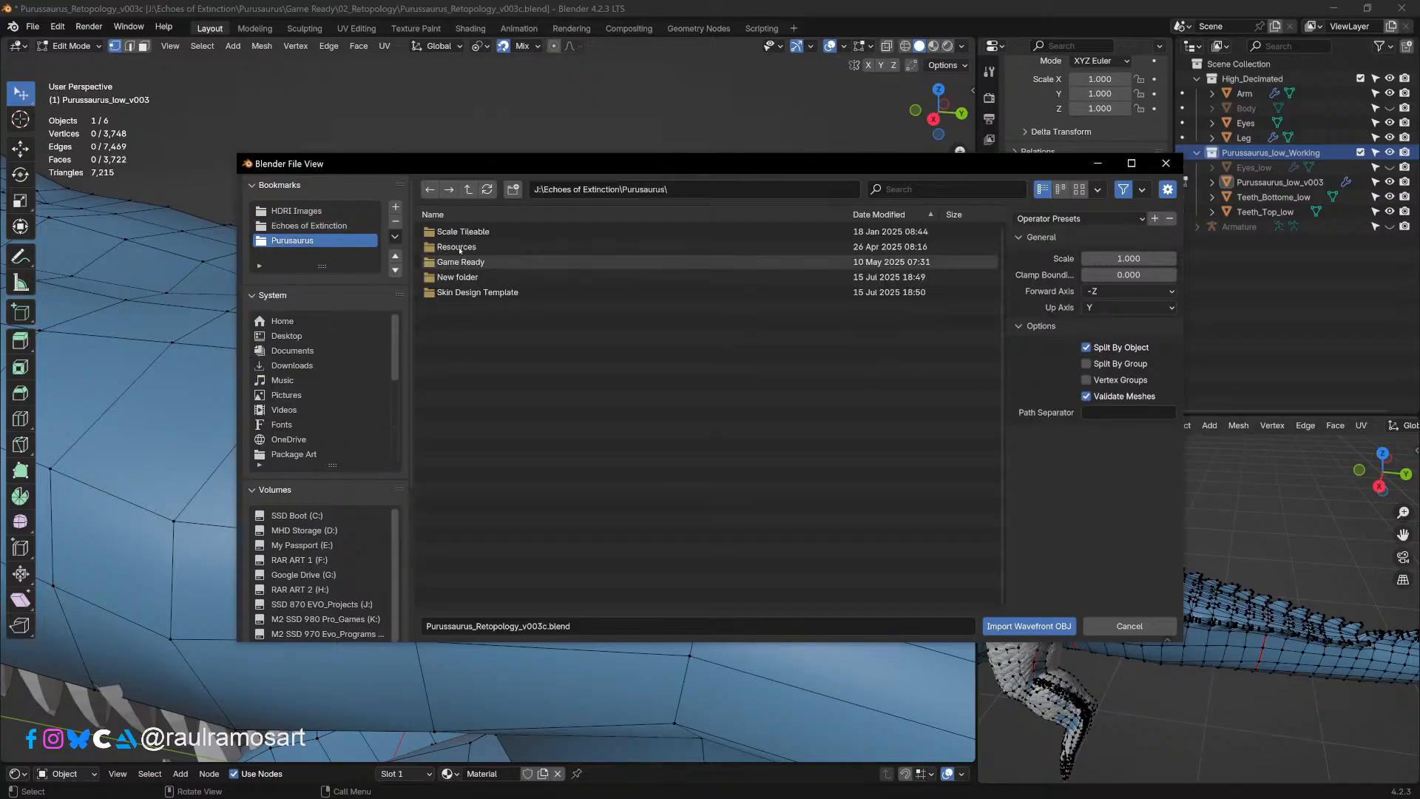
{"action": "double_click", "coordinate": [458, 261]}
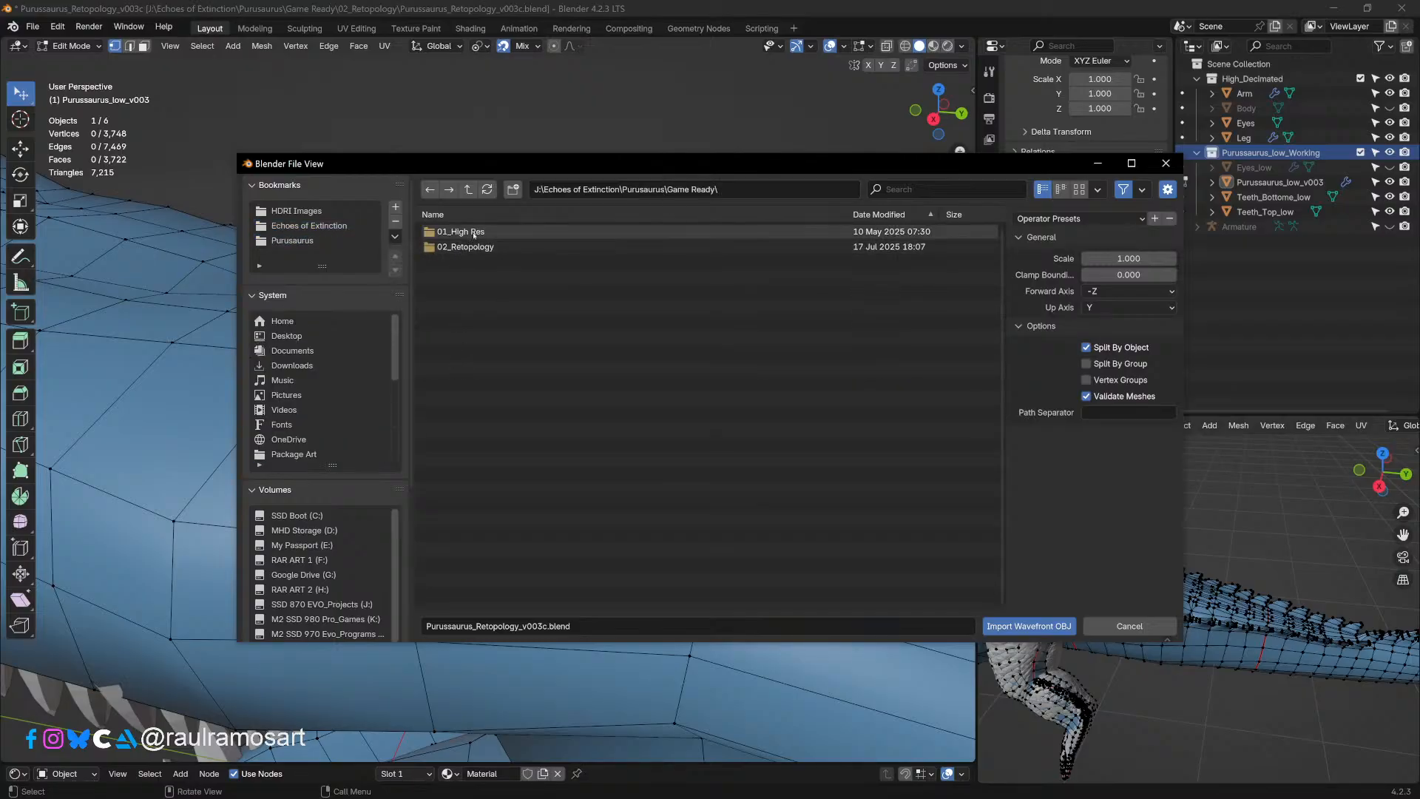
{"action": "double_click", "coordinate": [467, 248]}
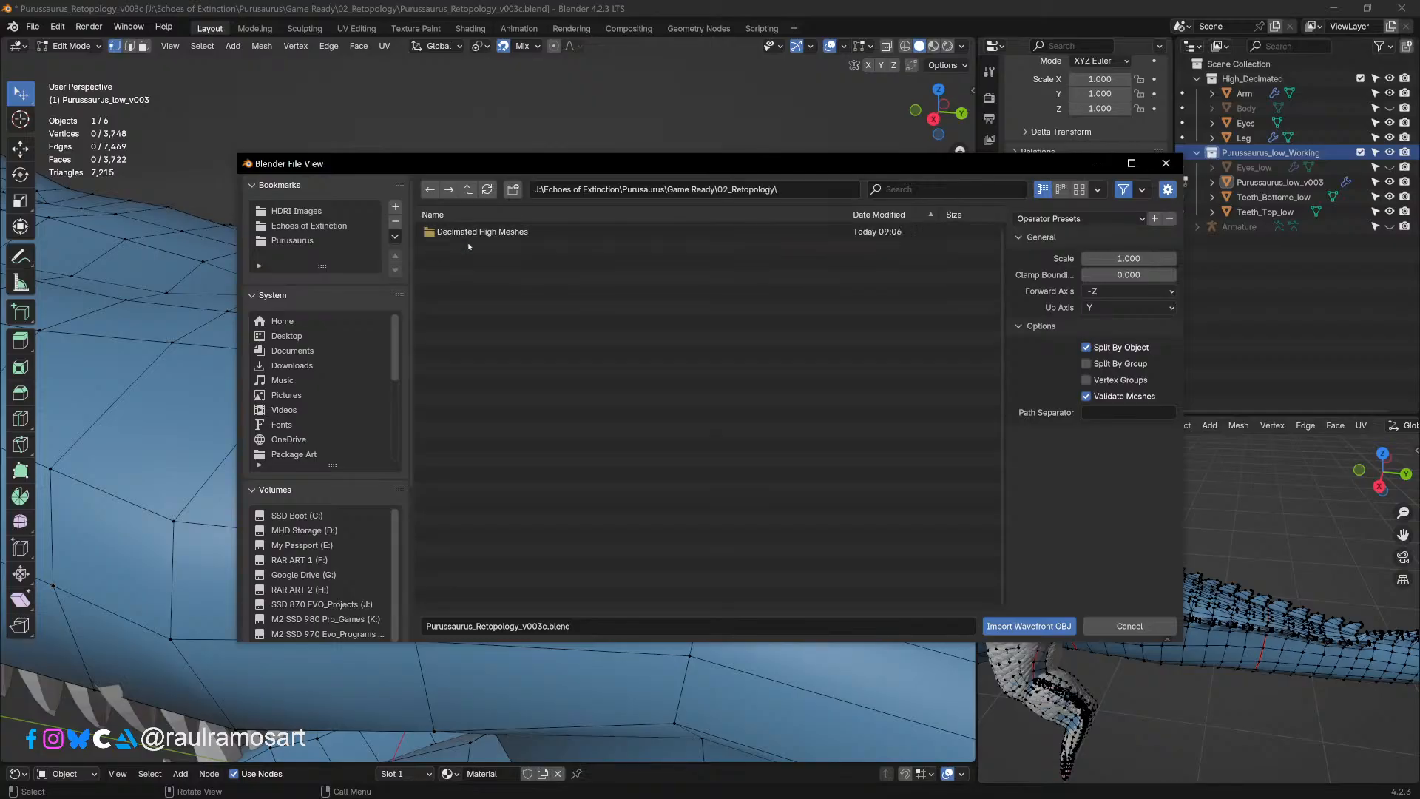
{"action": "double_click", "coordinate": [477, 232]}
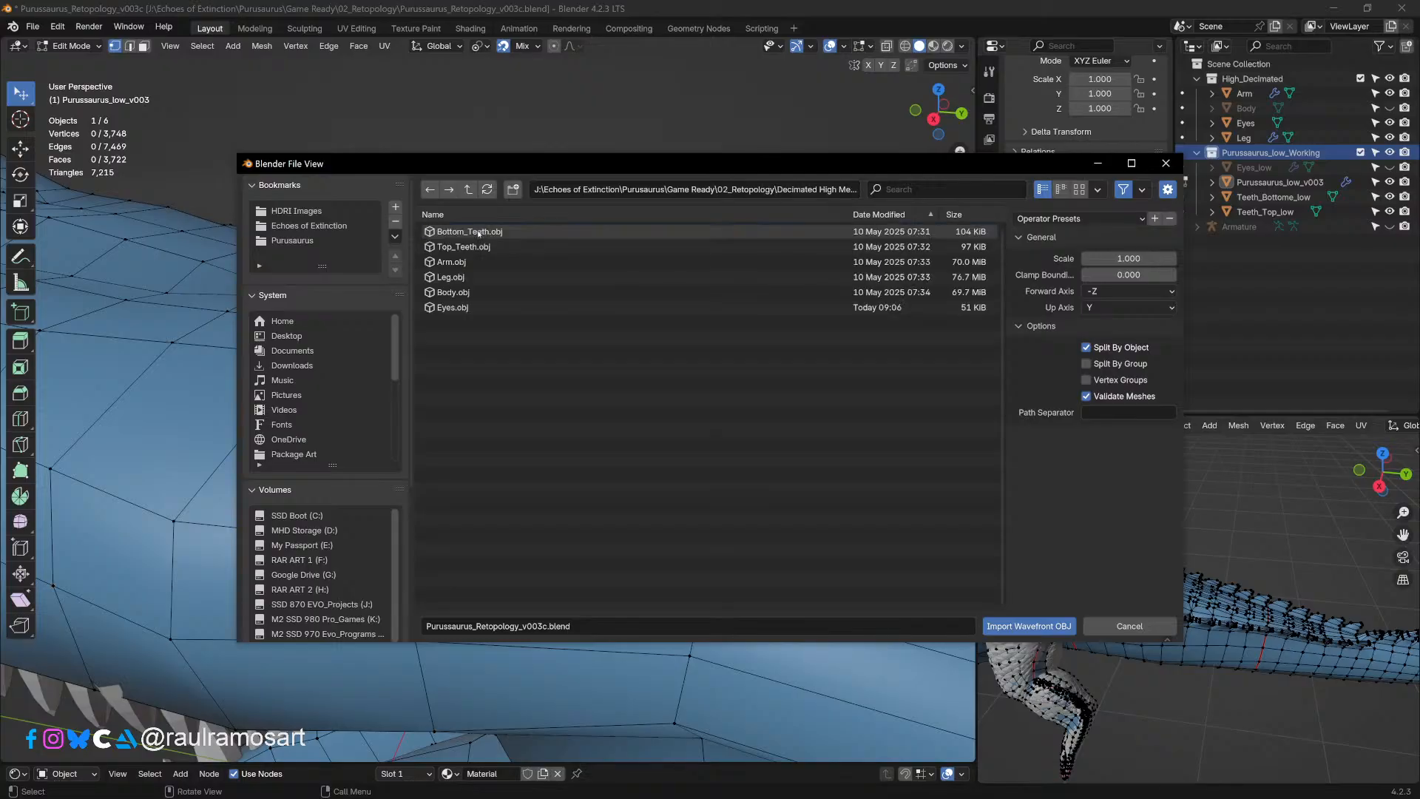
{"action": "left_click", "coordinate": [452, 307]}
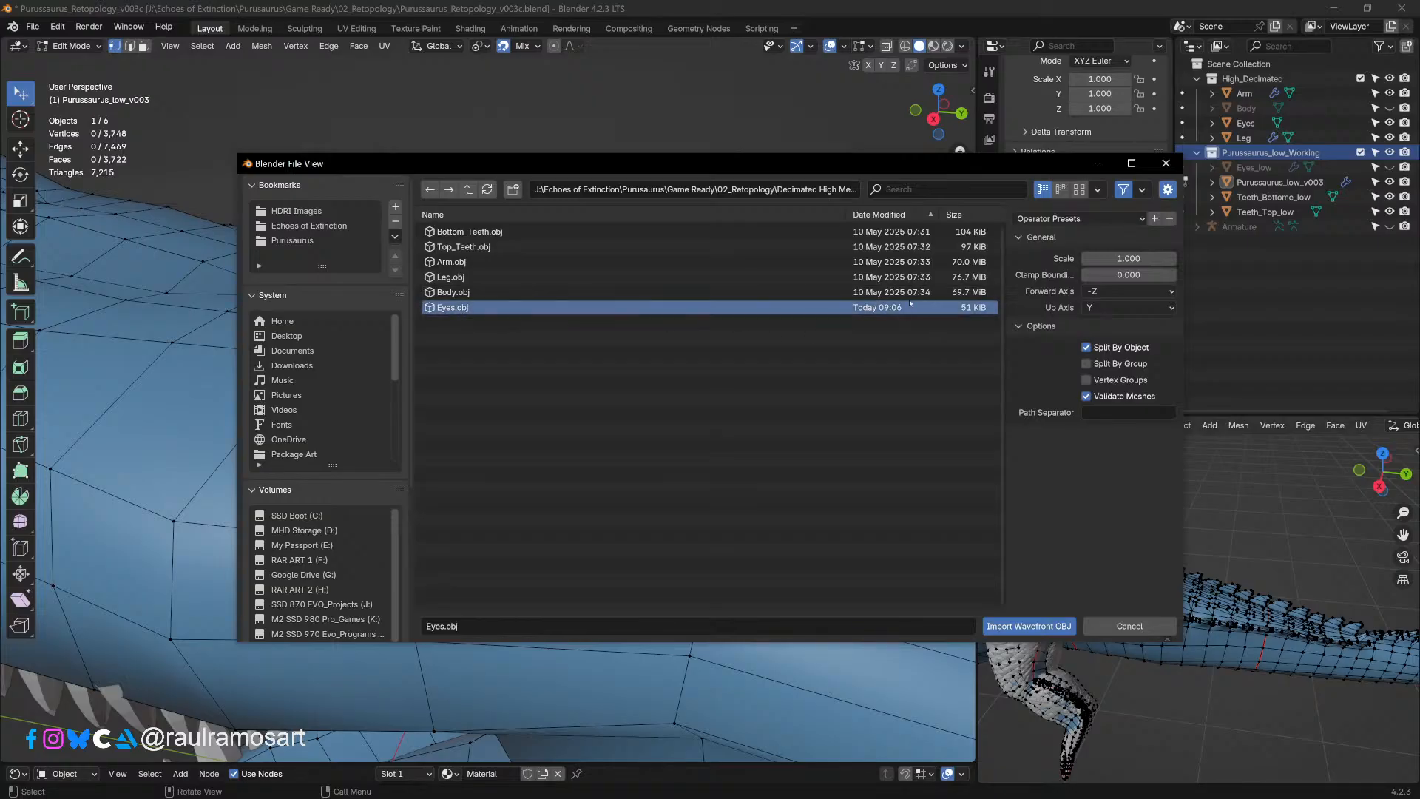
{"action": "left_click", "coordinate": [1028, 626]}
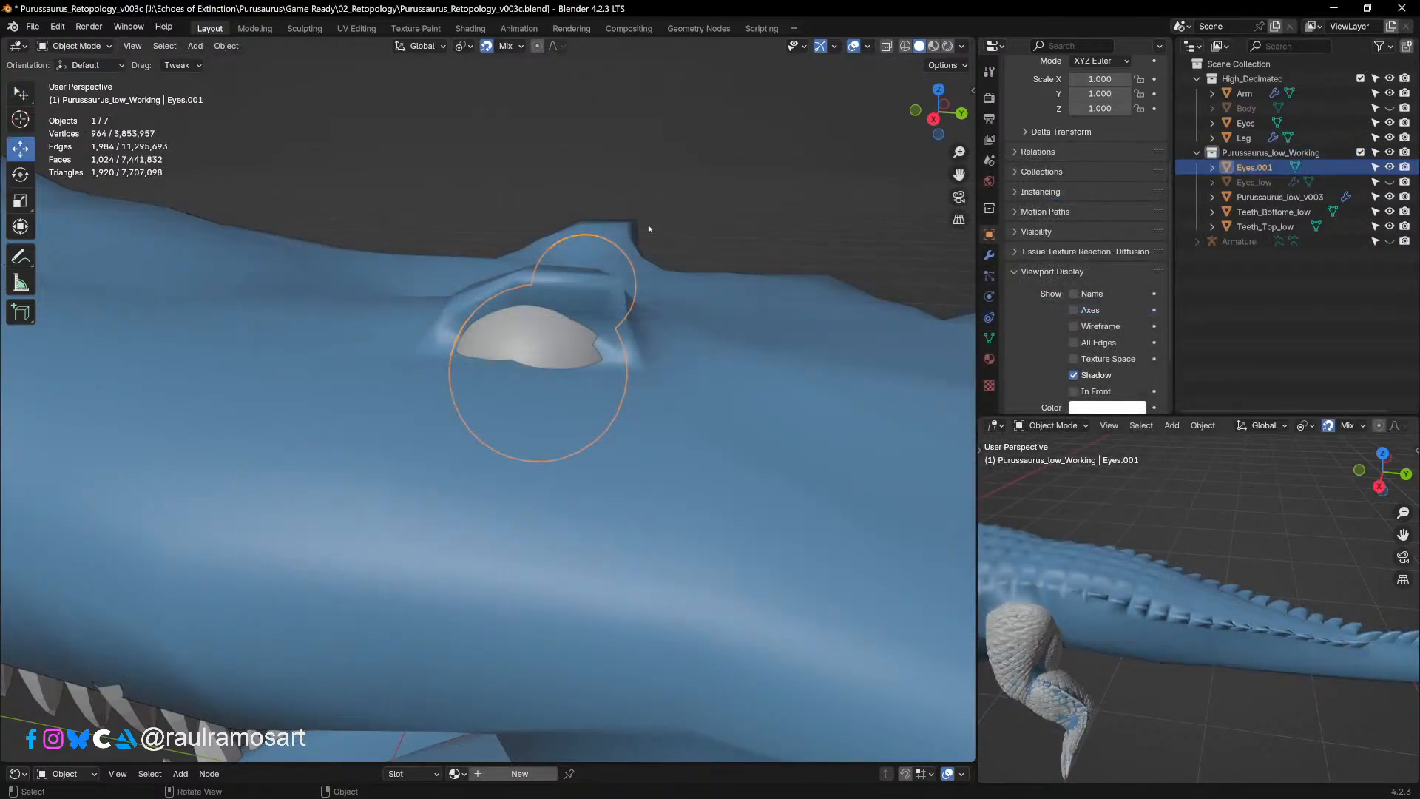
Step: Check how the imported eyes sit in the low-poly head from above and the side, with the Purussaurus_low_v003 wireframe showing
{"action": "left_click", "coordinate": [711, 167]}
{"action": "middle_click_drag", "start_coordinate": [711, 167], "coordinate": [814, 307]}
{"action": "scroll", "coordinate": [710, 359], "scroll_direction": "down", "scroll_amount": 8}
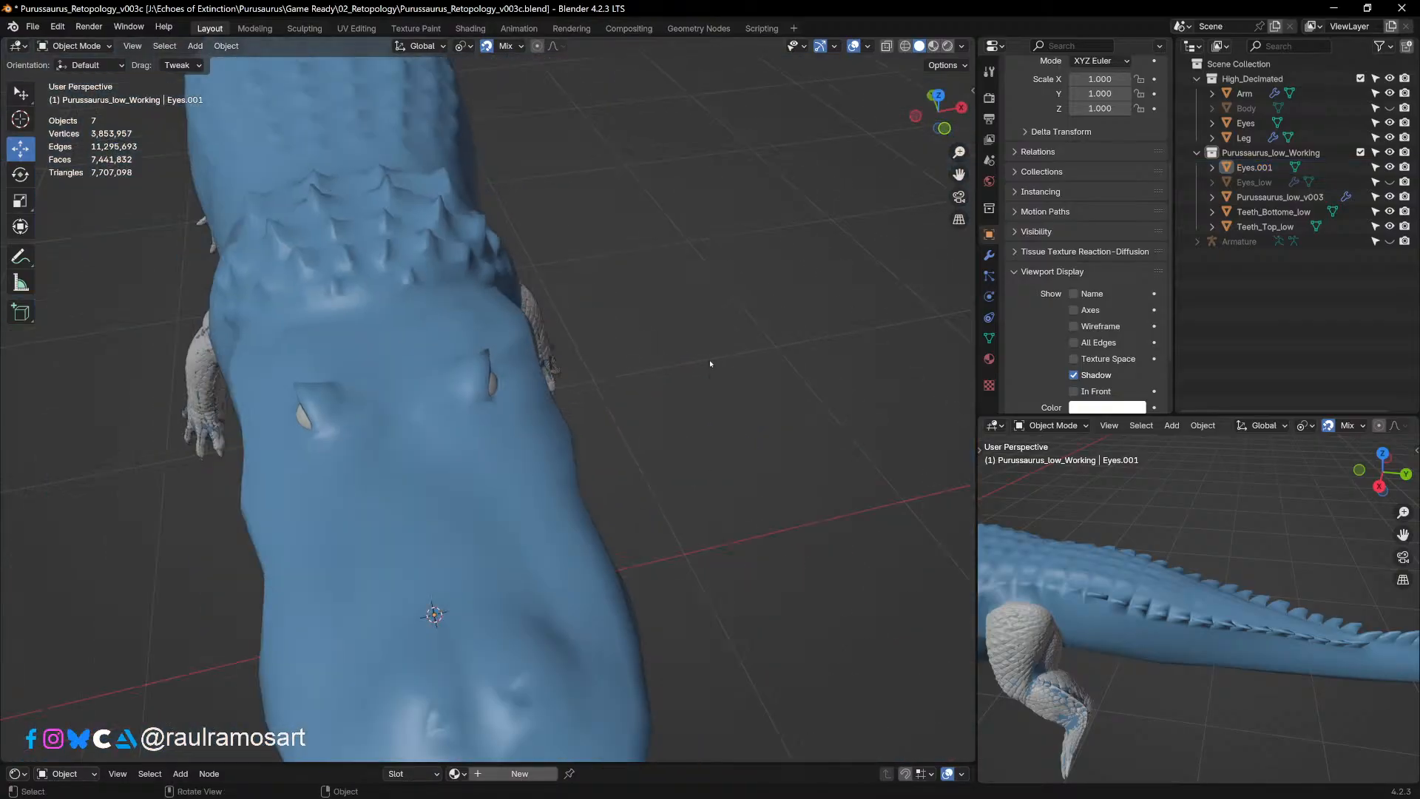
{"action": "middle_click_drag", "start_coordinate": [710, 361], "coordinate": [623, 354]}
{"action": "left_click", "coordinate": [551, 373]}
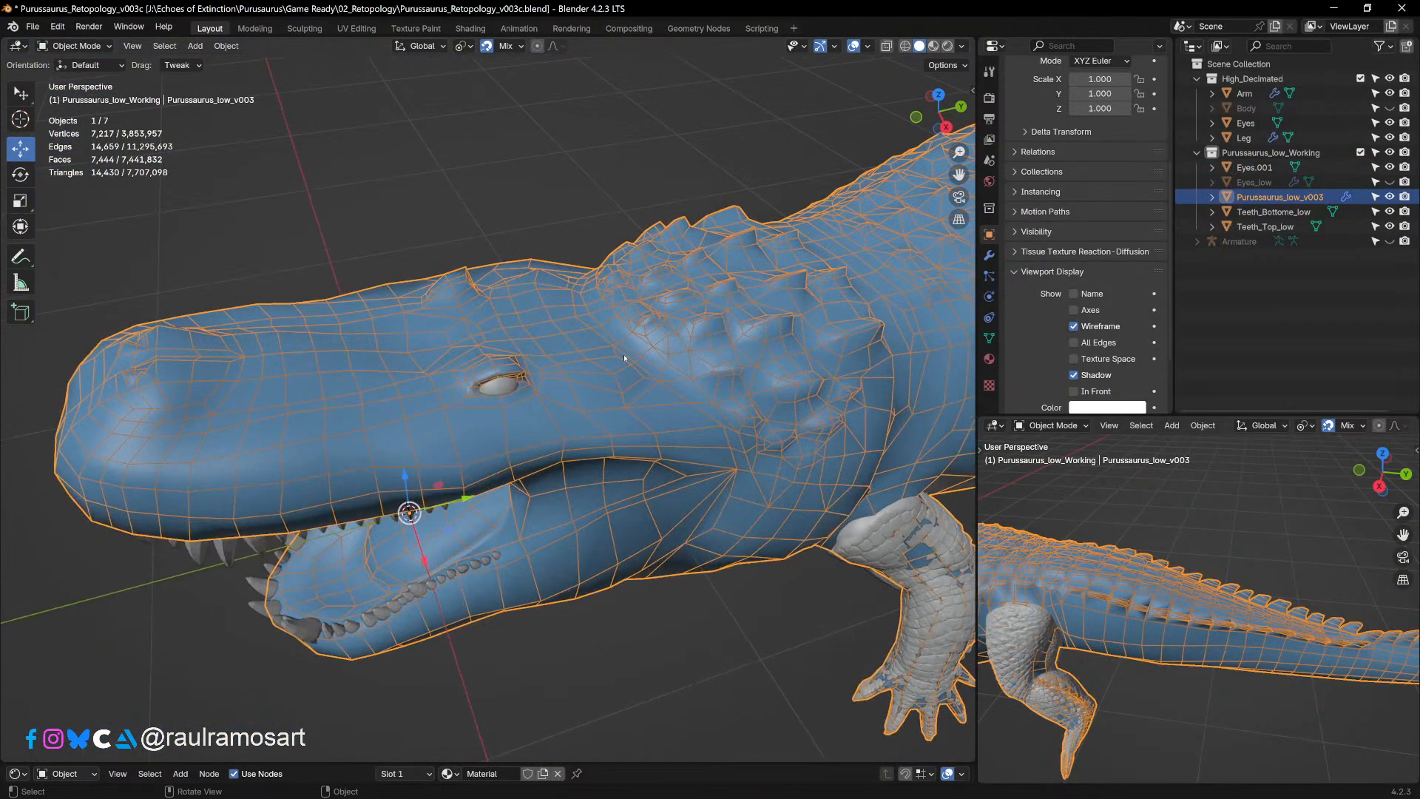
{"action": "key", "text": "Tab"}
{"action": "key", "text": "Tab"}
{"action": "scroll", "coordinate": [526, 402], "scroll_direction": "up", "scroll_amount": 3}
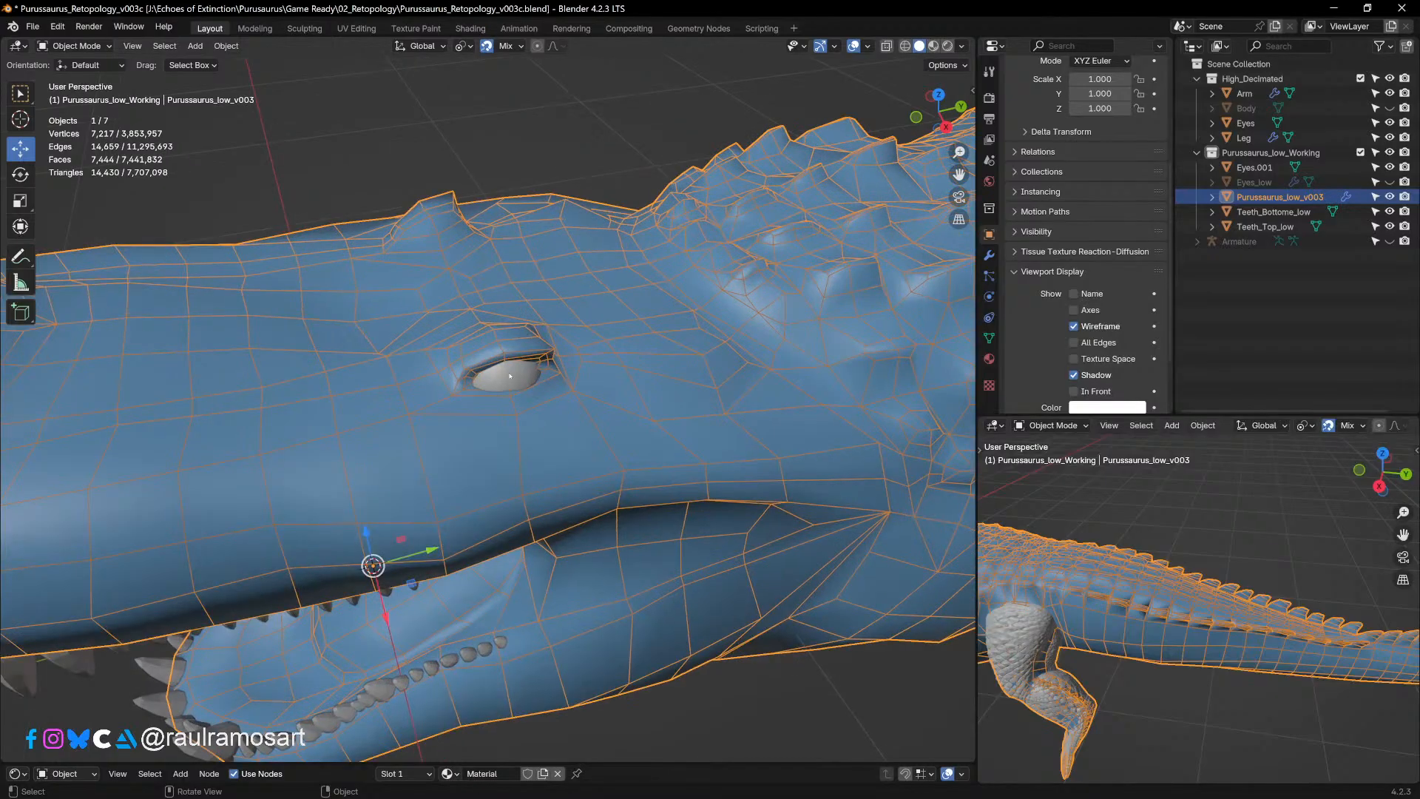
Step: Select the high-poly Eyes object in the socket and inspect its mesh density and fit up close
{"action": "left_click", "coordinate": [510, 377]}
{"action": "middle_click_drag", "start_coordinate": [510, 376], "coordinate": [471, 339]}
{"action": "key", "text": "h"}
{"action": "key", "text": "ctrl+z"}
{"action": "key", "text": "Tab"}
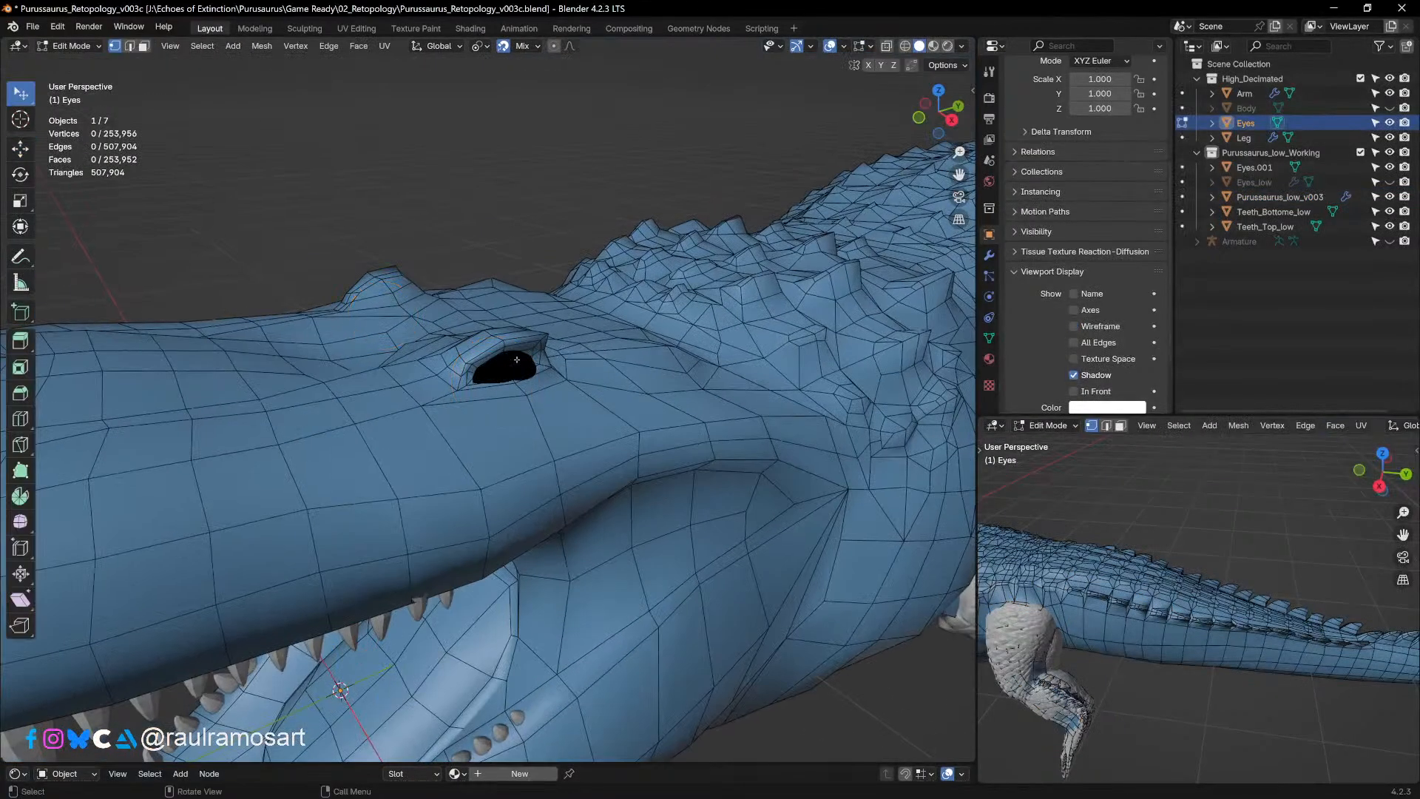
{"action": "scroll", "coordinate": [516, 360], "scroll_direction": "up", "scroll_amount": 6}
{"action": "key", "text": "Tab"}
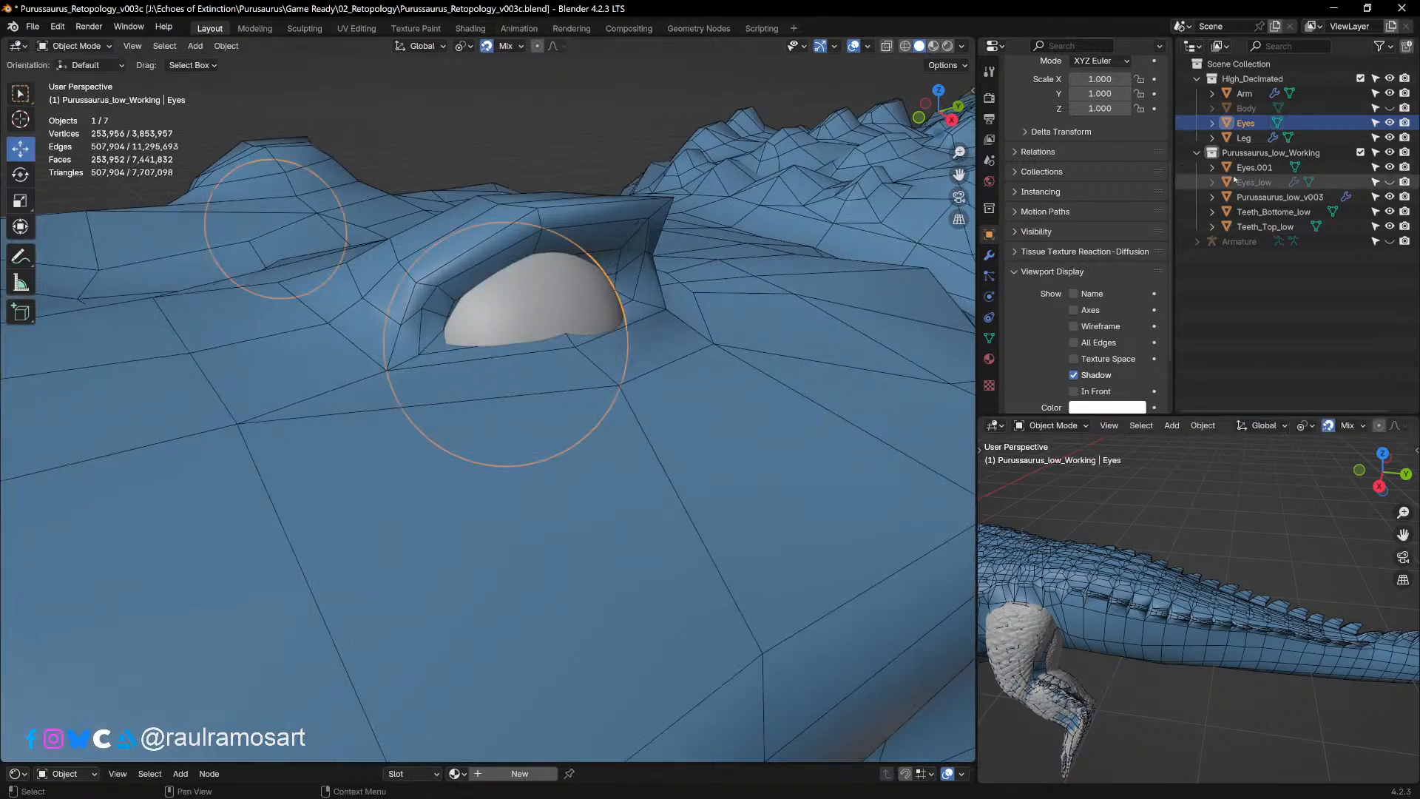
{"action": "middle_click_drag", "start_coordinate": [676, 328], "coordinate": [636, 333]}
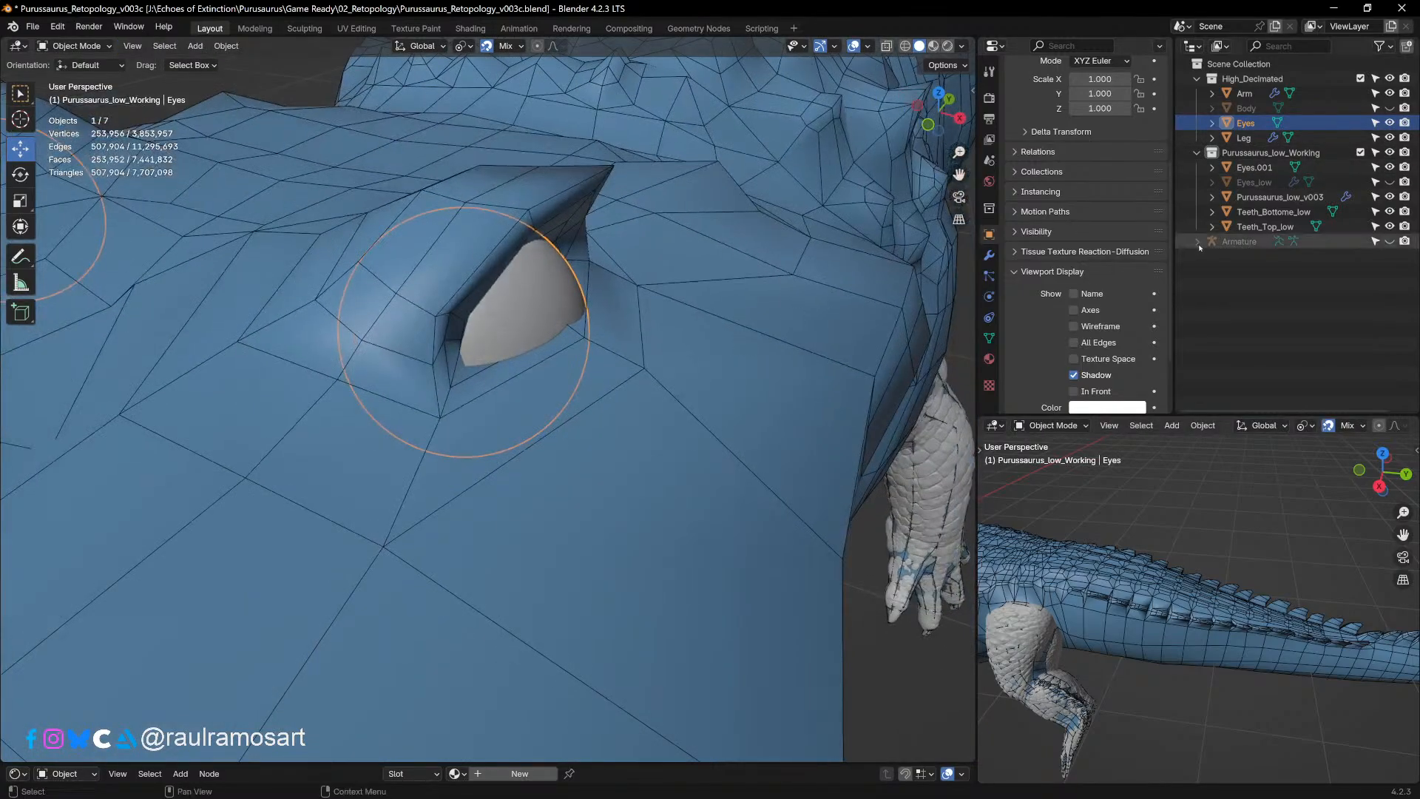
Step: Open Eyes.001 for mesh editing, exclude the High_Decimated collection, and hide Purussaurus_low_v003 so the eyes are exposed
{"action": "left_click", "coordinate": [1254, 168]}
{"action": "key", "text": "Tab"}
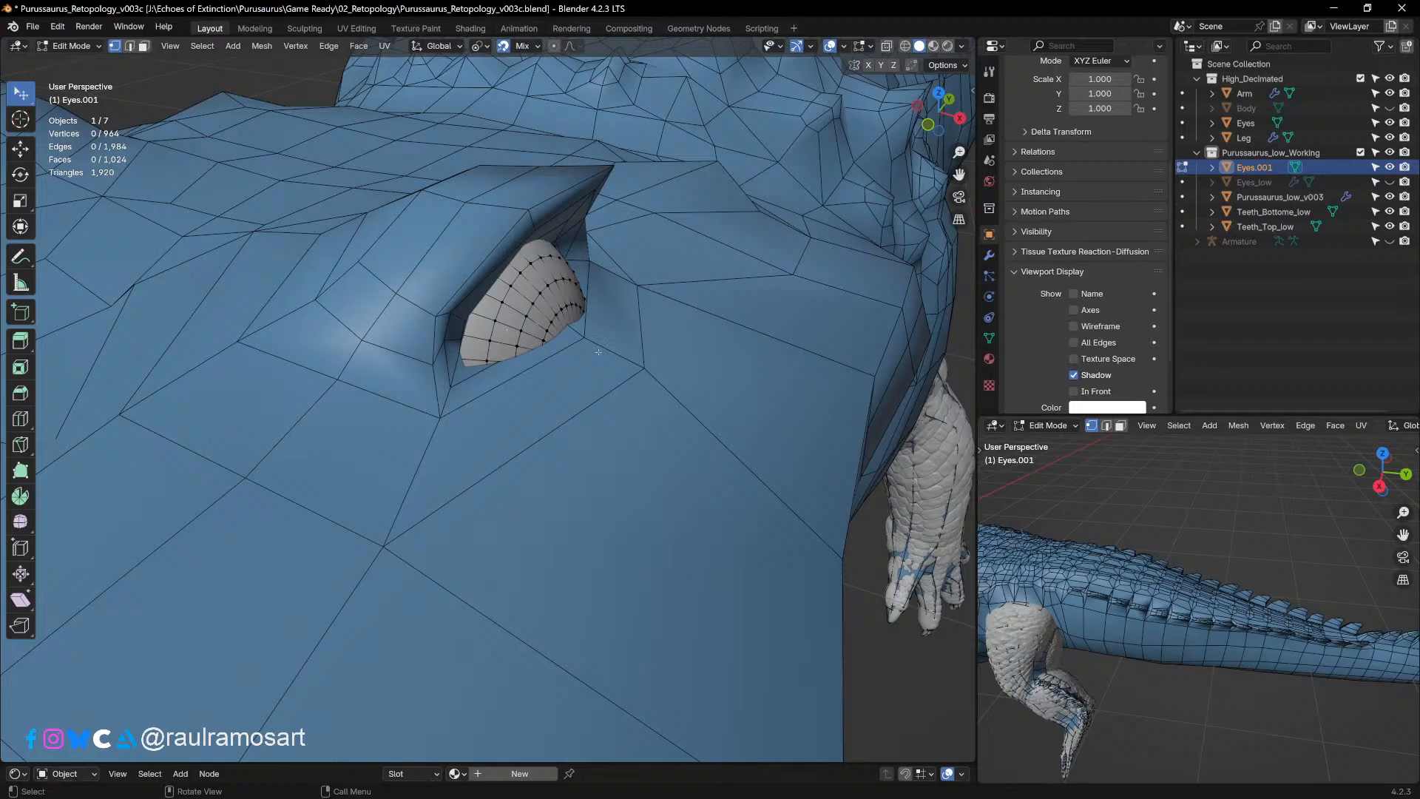
{"action": "left_click", "coordinate": [1360, 78]}
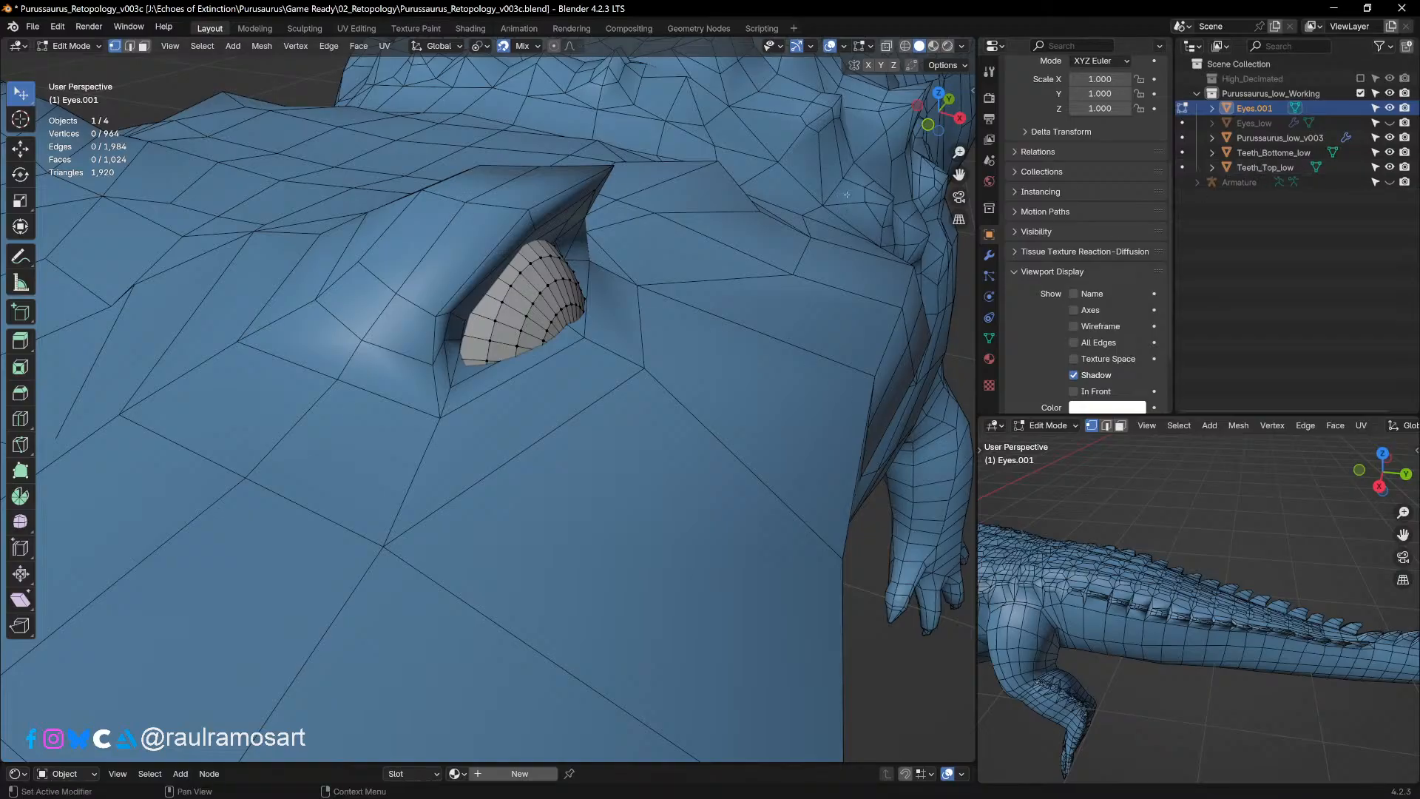
{"action": "middle_click_drag", "start_coordinate": [559, 224], "coordinate": [612, 375]}
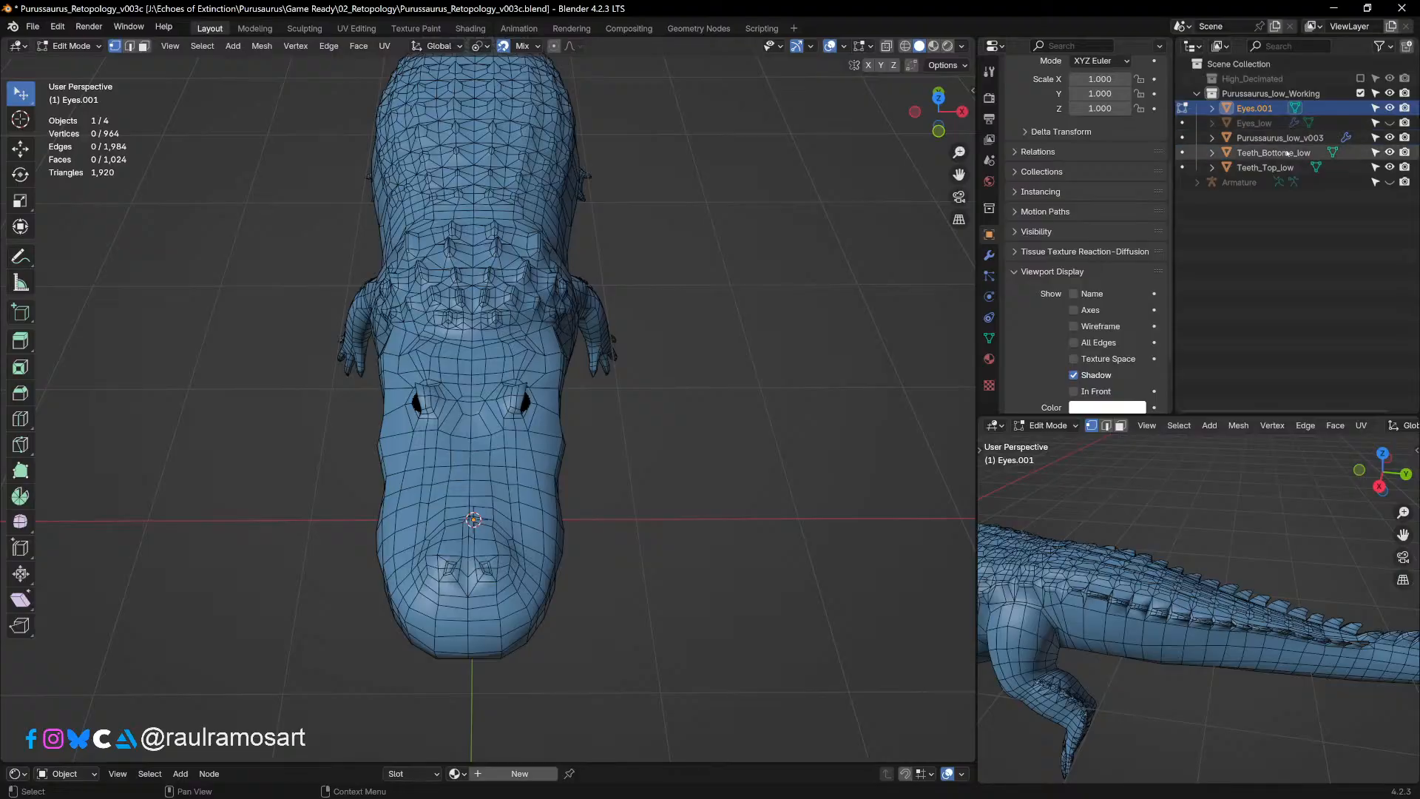
{"action": "middle_click_drag", "start_coordinate": [650, 222], "coordinate": [629, 322]}
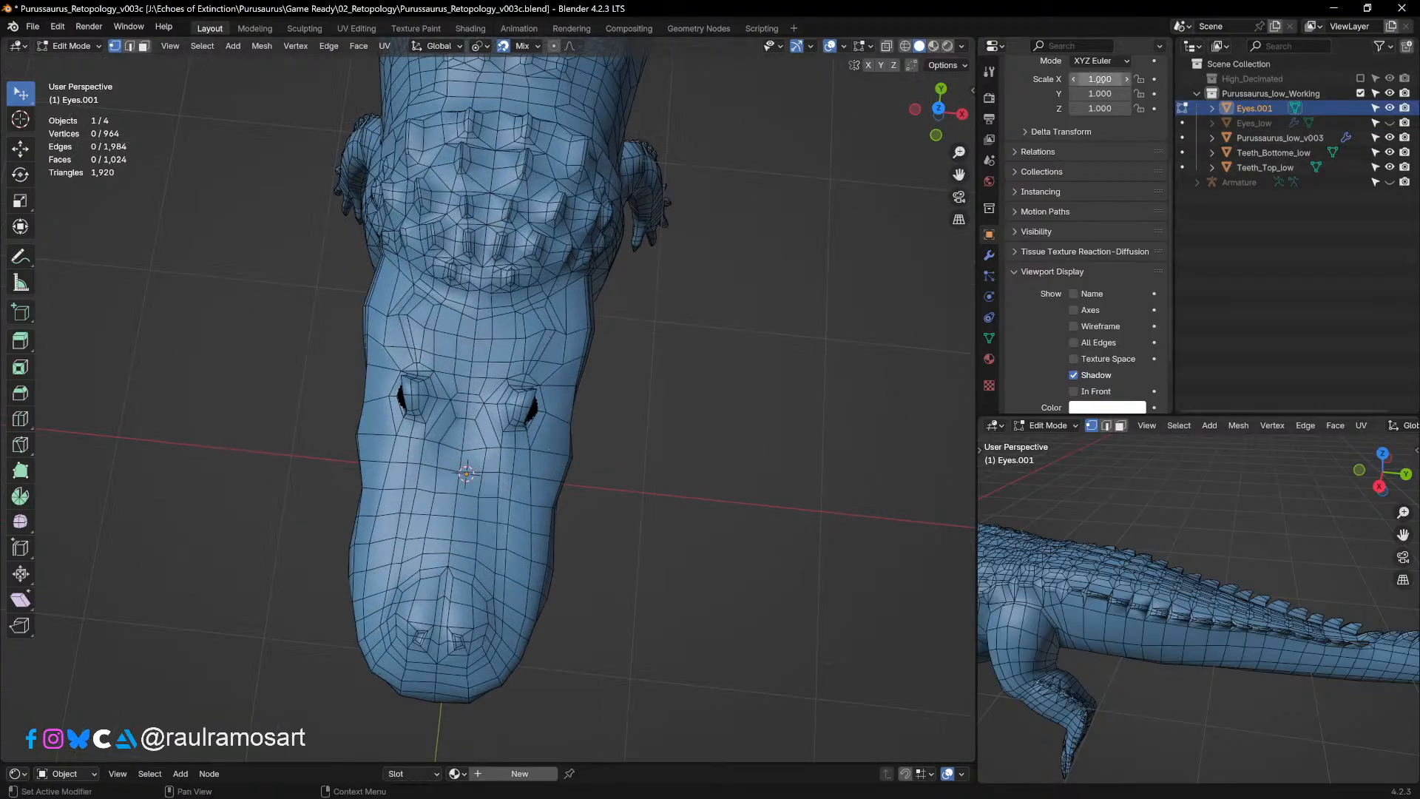
{"action": "left_click", "coordinate": [1389, 137]}
{"action": "scroll", "coordinate": [620, 409], "scroll_direction": "up", "scroll_amount": 5}
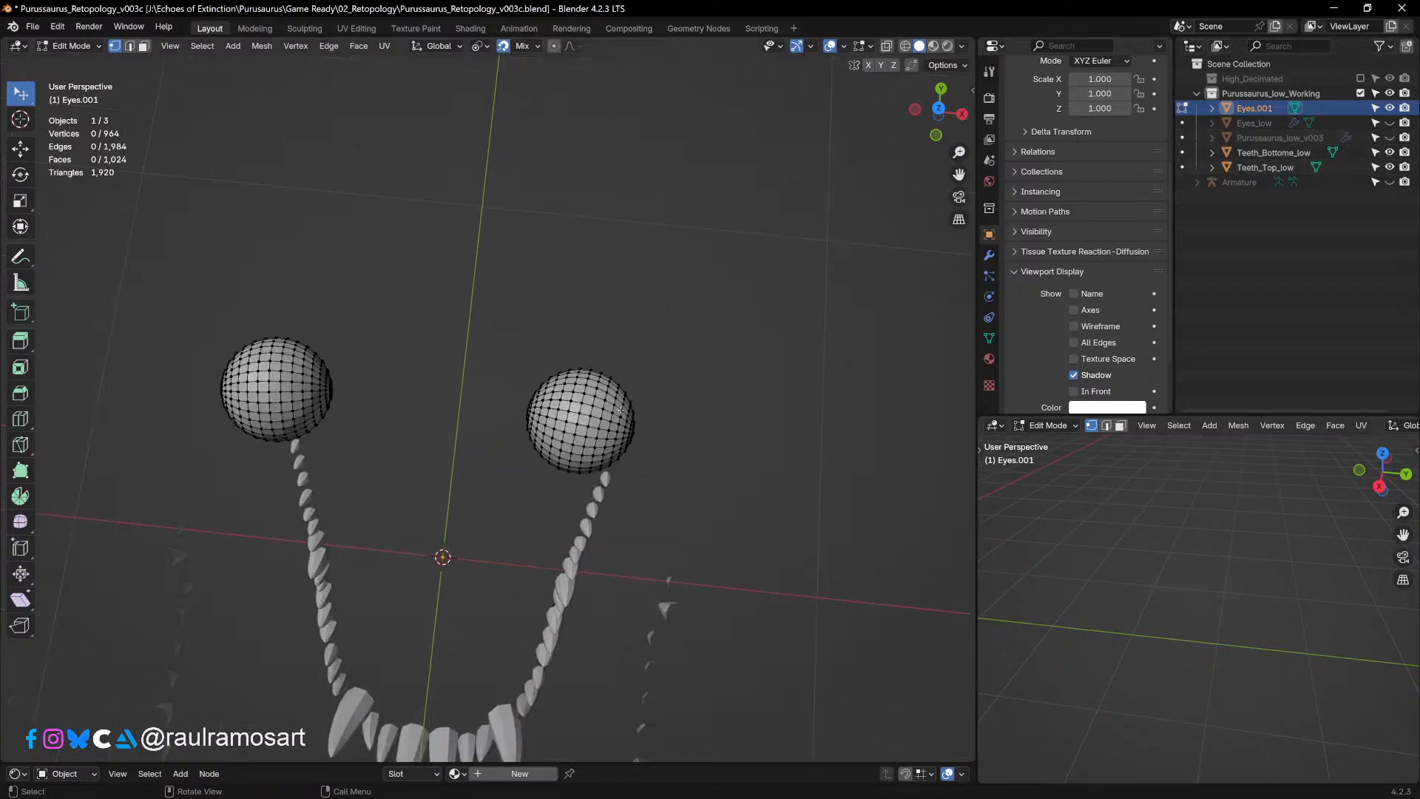
Step: In front view with X-ray enabled, delete all vertices of the eye sphere on the negative X side
{"action": "middle_click_drag", "start_coordinate": [621, 409], "coordinate": [611, 354]}
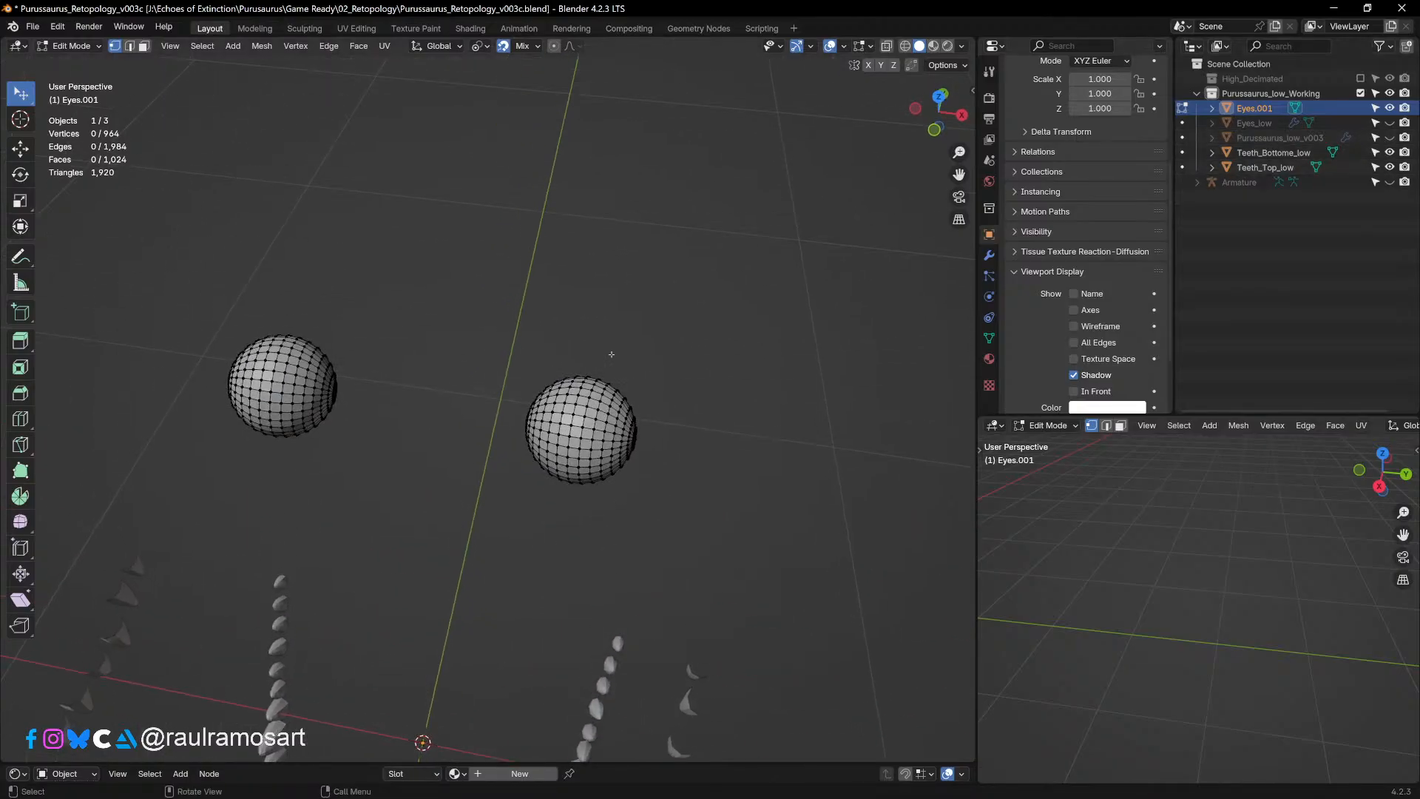
{"action": "key", "text": "KP_3"}
{"action": "key", "text": "KP_1"}
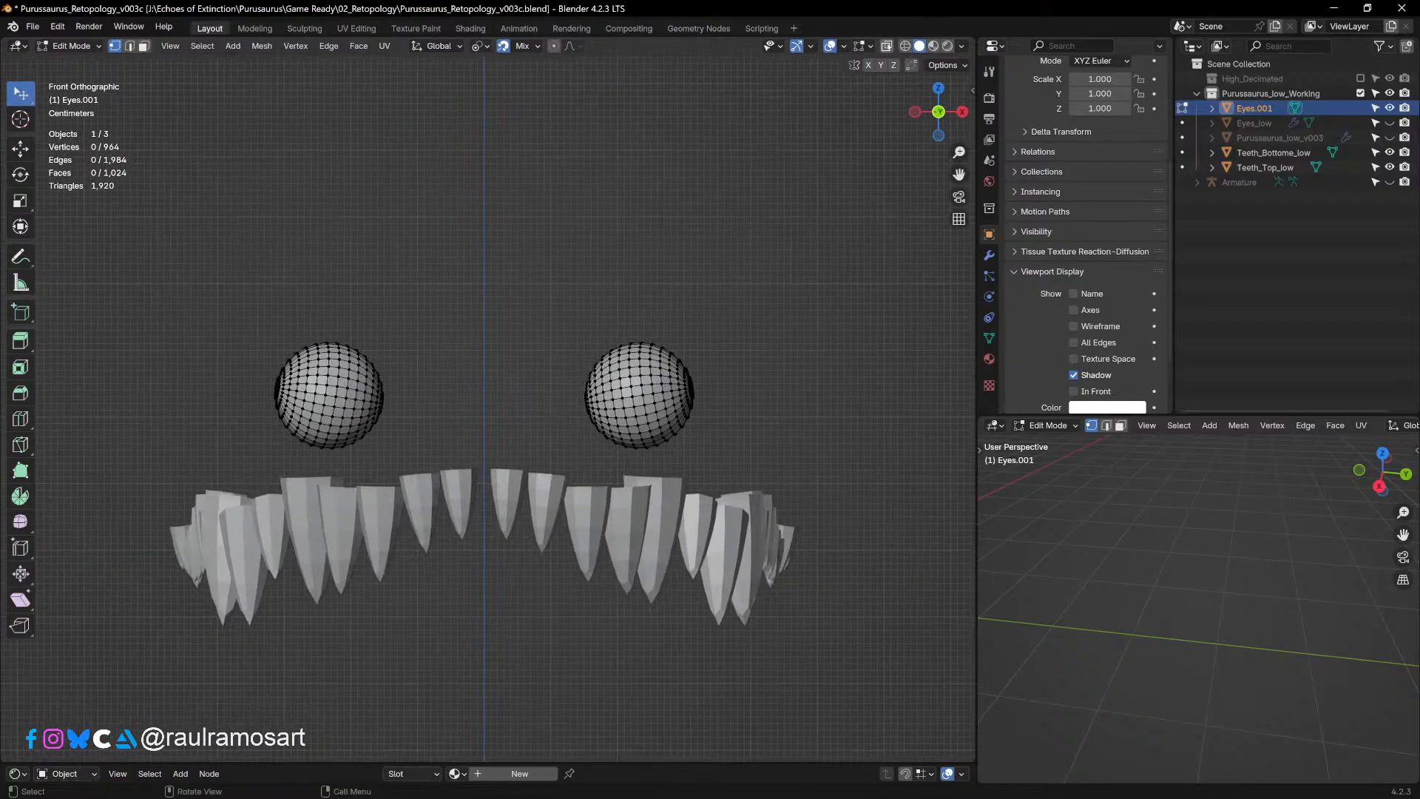
{"action": "left_click", "coordinate": [887, 46]}
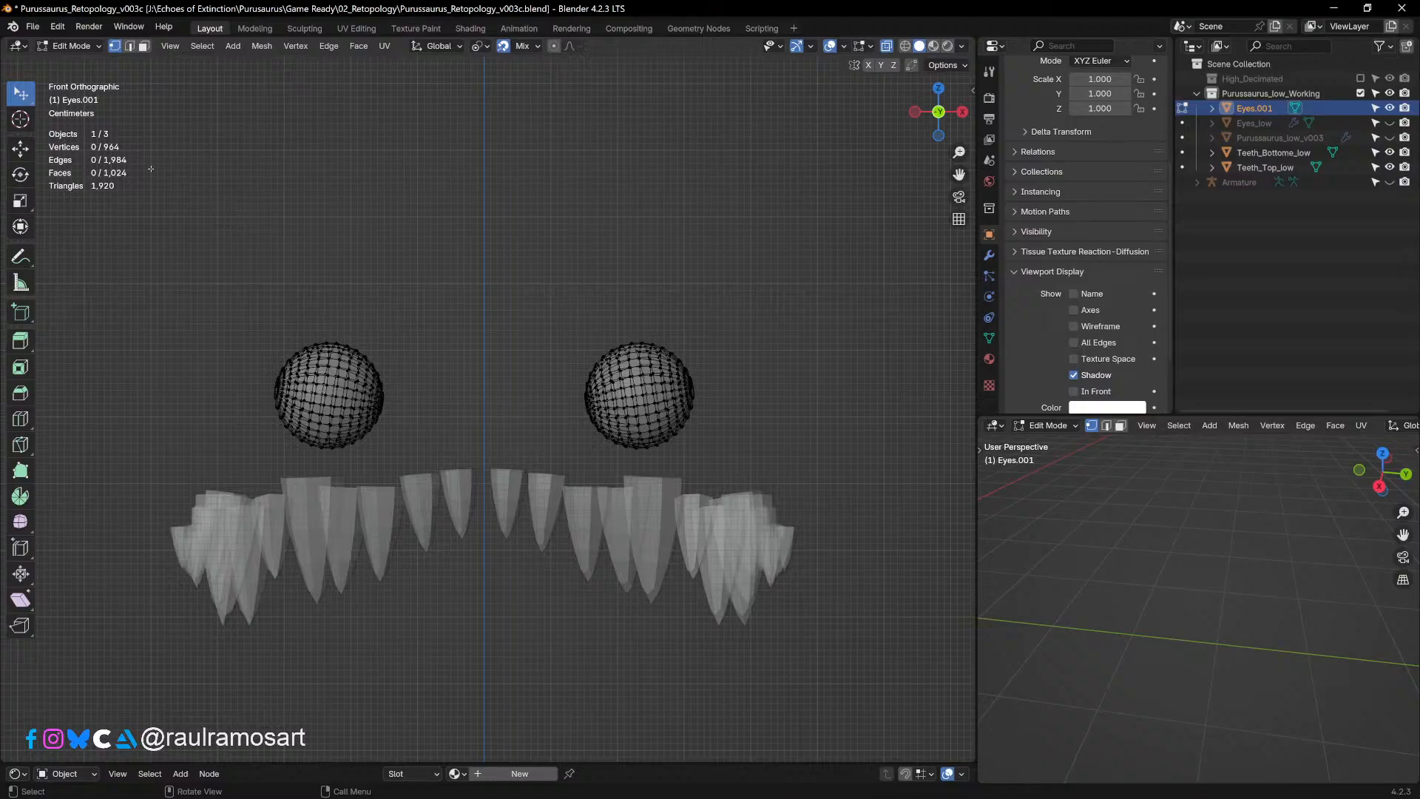
{"action": "left_click", "coordinate": [92, 46]}
{"action": "left_click", "coordinate": [23, 94]}
{"action": "left_click", "coordinate": [111, 124]}
{"action": "left_click_drag", "start_coordinate": [205, 283], "coordinate": [447, 578]}
{"action": "key", "text": "x"}
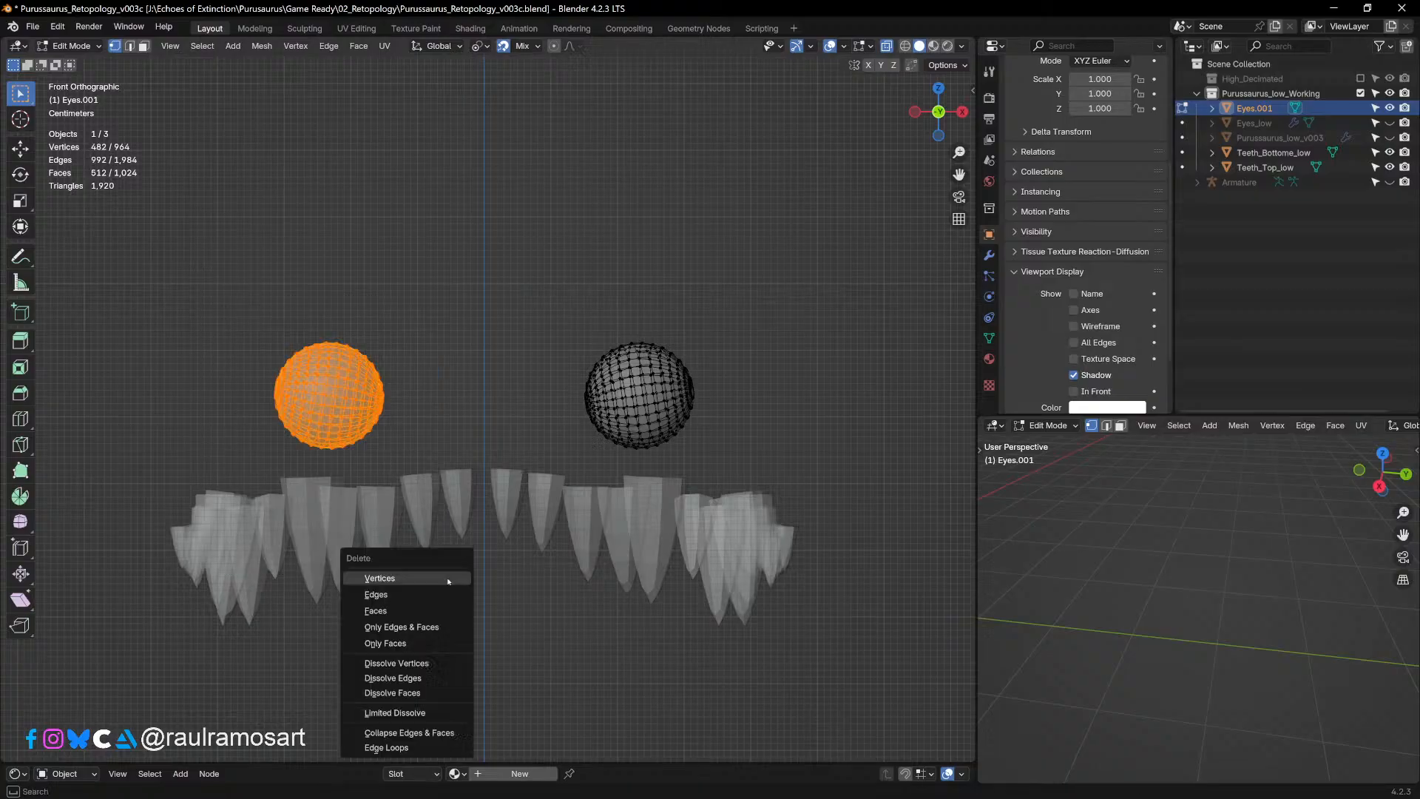
{"action": "left_click", "coordinate": [398, 585]}
Step: Delete the faces of the remaining eye's inner half by growing a selection from its outer pole, inverting it, and expanding it one ring
{"action": "scroll", "coordinate": [740, 481], "scroll_direction": "up", "scroll_amount": 3}
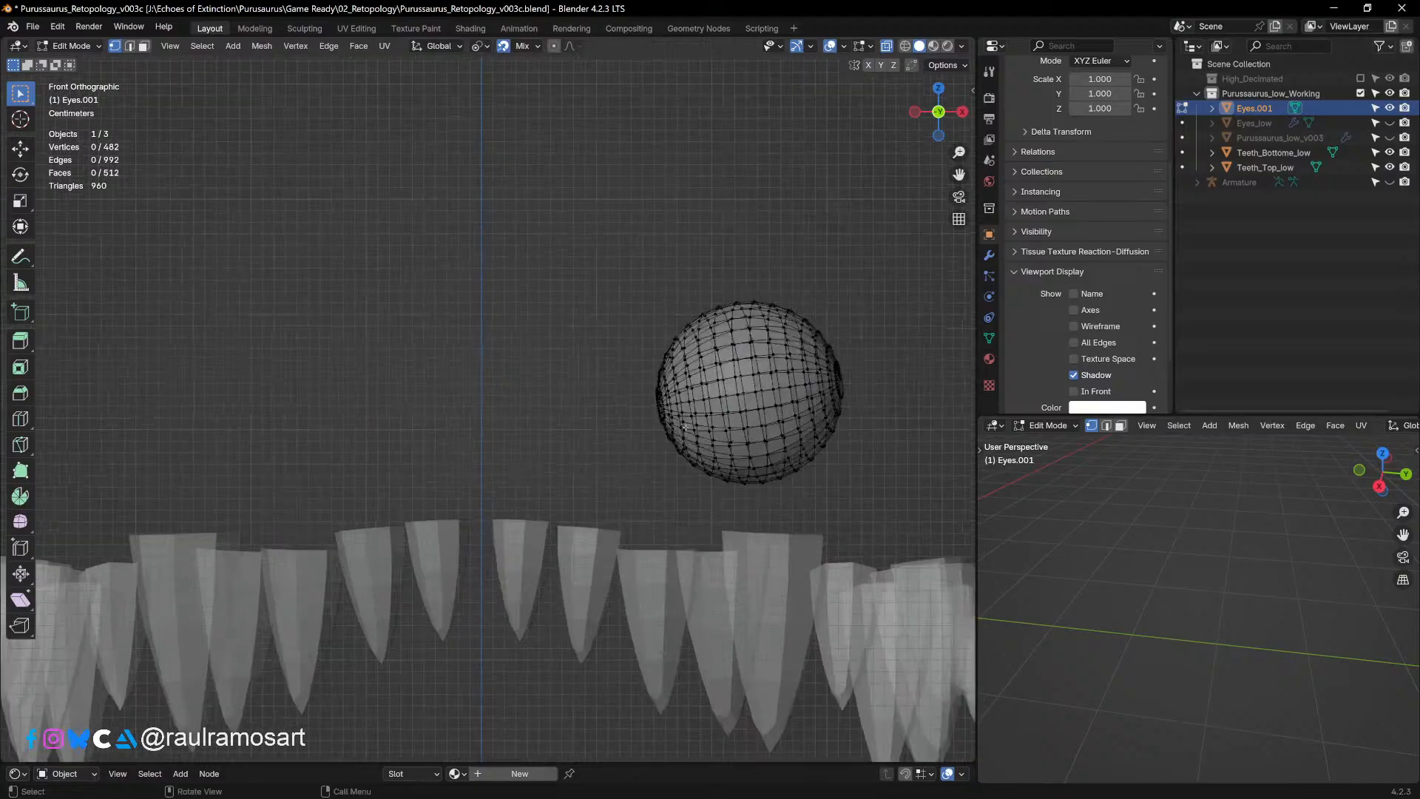
{"action": "mouse_move", "coordinate": [799, 473]}
{"action": "middle_mouse_down"}
{"action": "mouse_move", "coordinate": [844, 479]}
{"action": "mouse_move", "coordinate": [786, 482]}
{"action": "middle_mouse_up"}
{"action": "scroll", "coordinate": [786, 481], "scroll_direction": "up", "scroll_amount": 6}
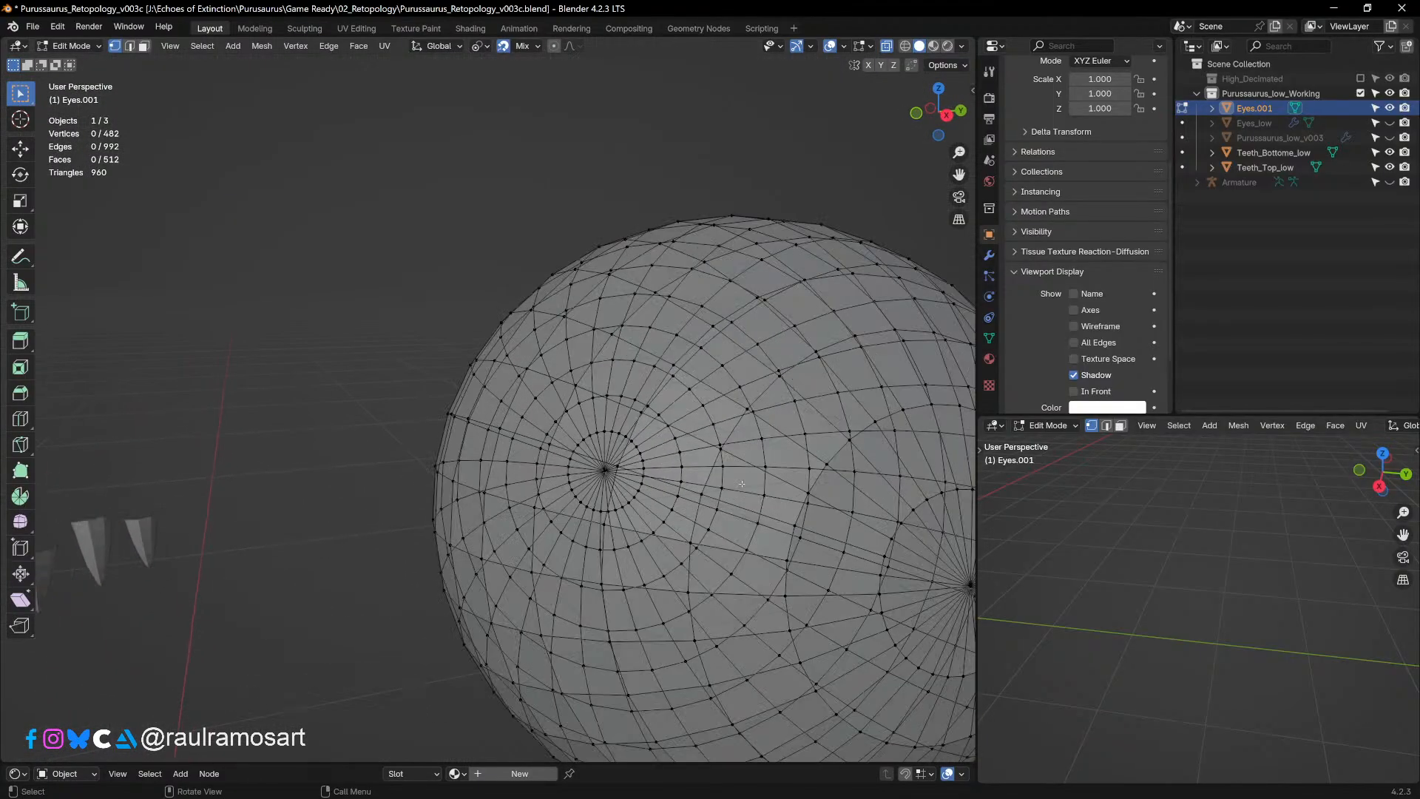
{"action": "left_click", "coordinate": [548, 429]}
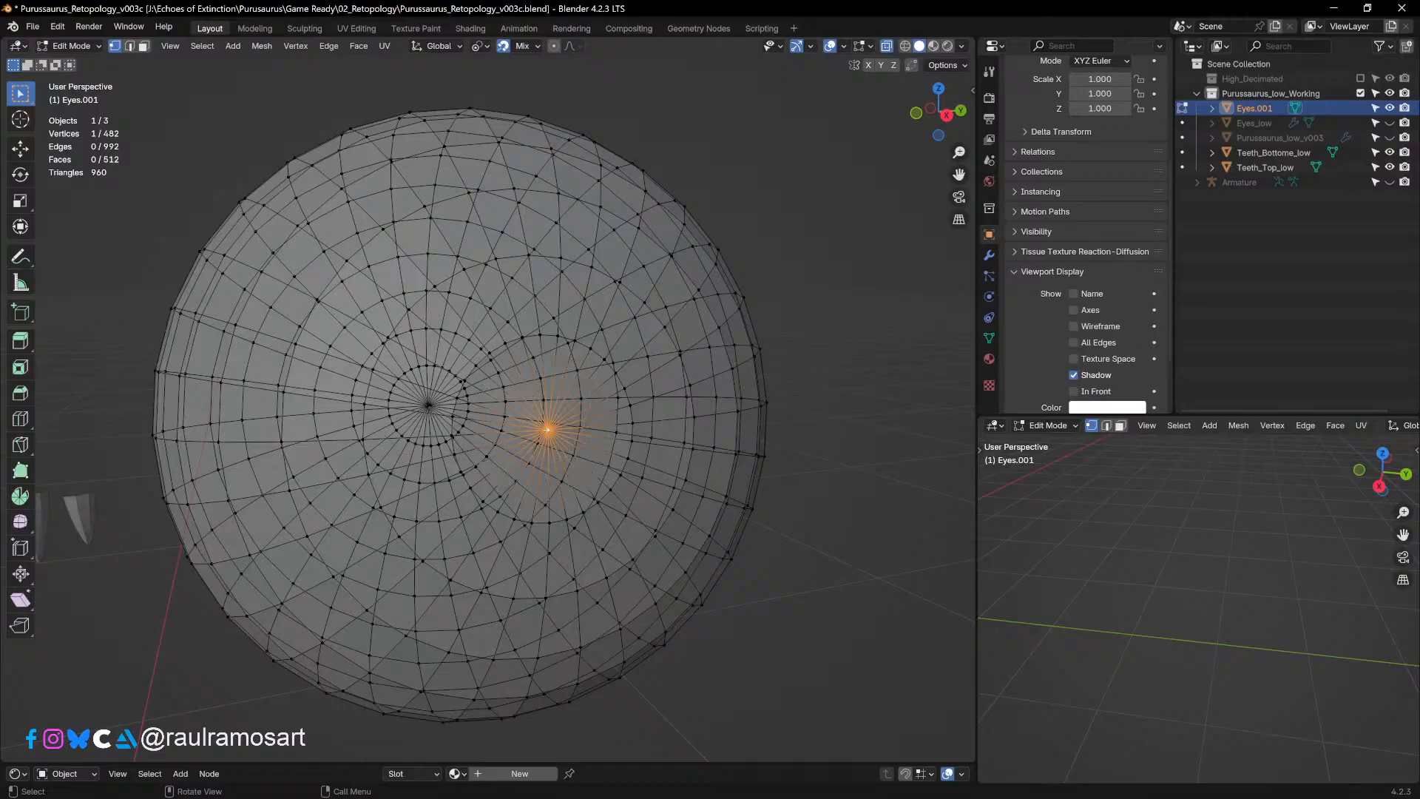
{"action": "key", "text": "ctrl+KP_Add"}
{"action": "key", "text": "ctrl+KP_Add"}
{"action": "key", "text": "ctrl+KP_Add"}
{"action": "key", "text": "ctrl+KP_Add"}
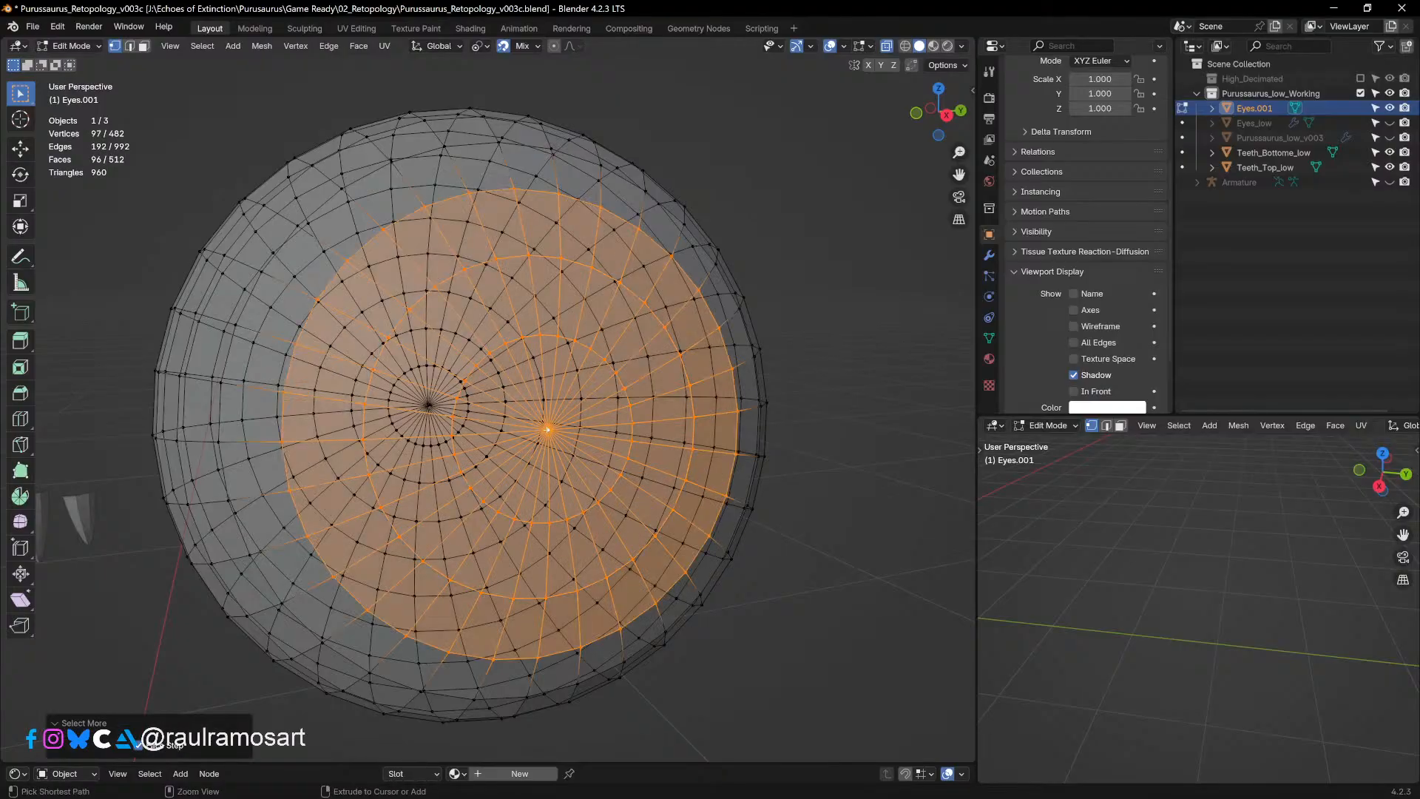
{"action": "scroll", "coordinate": [548, 429], "scroll_direction": "down", "scroll_amount": 5}
{"action": "middle_click_drag", "start_coordinate": [548, 429], "coordinate": [662, 424]}
{"action": "key", "text": "ctrl+KP_Add"}
{"action": "key", "text": "ctrl+KP_Add"}
{"action": "key", "text": "ctrl+KP_Add"}
{"action": "key", "text": "ctrl+KP_Add"}
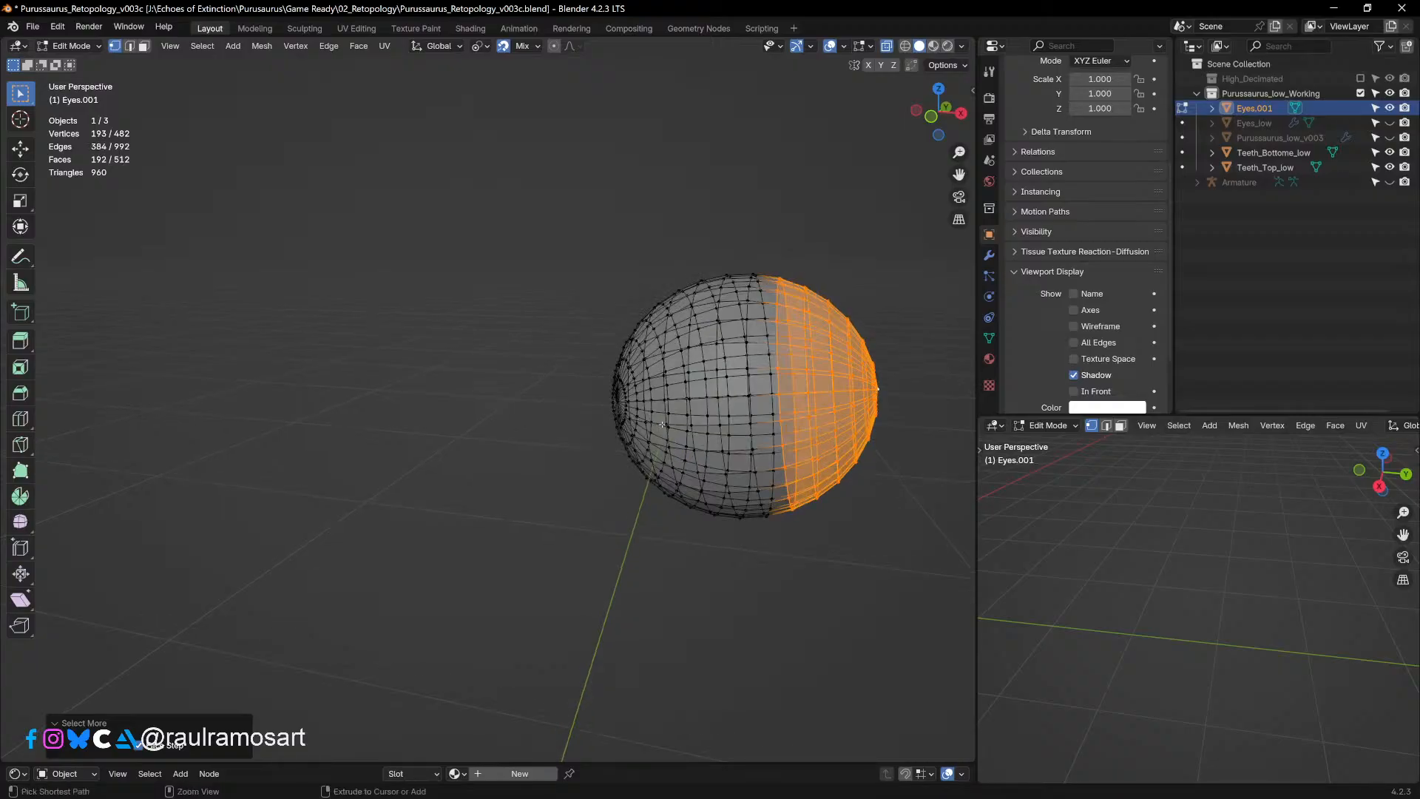
{"action": "mouse_move", "coordinate": [662, 424]}
{"action": "middle_mouse_down"}
{"action": "mouse_move", "coordinate": [623, 425]}
{"action": "mouse_move", "coordinate": [636, 428]}
{"action": "middle_mouse_up"}
{"action": "key", "text": "ctrl+i"}
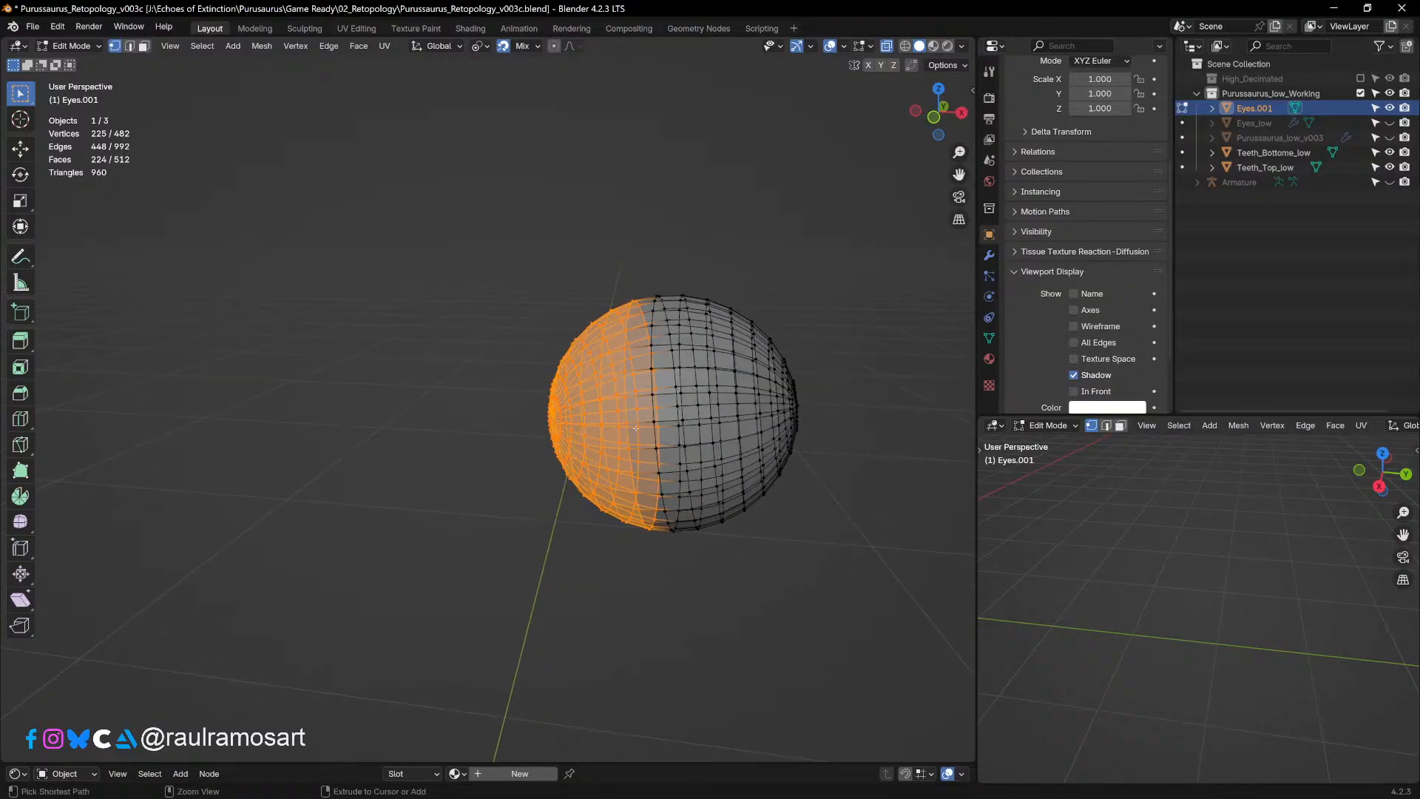
{"action": "key", "text": "ctrl+KP_Add"}
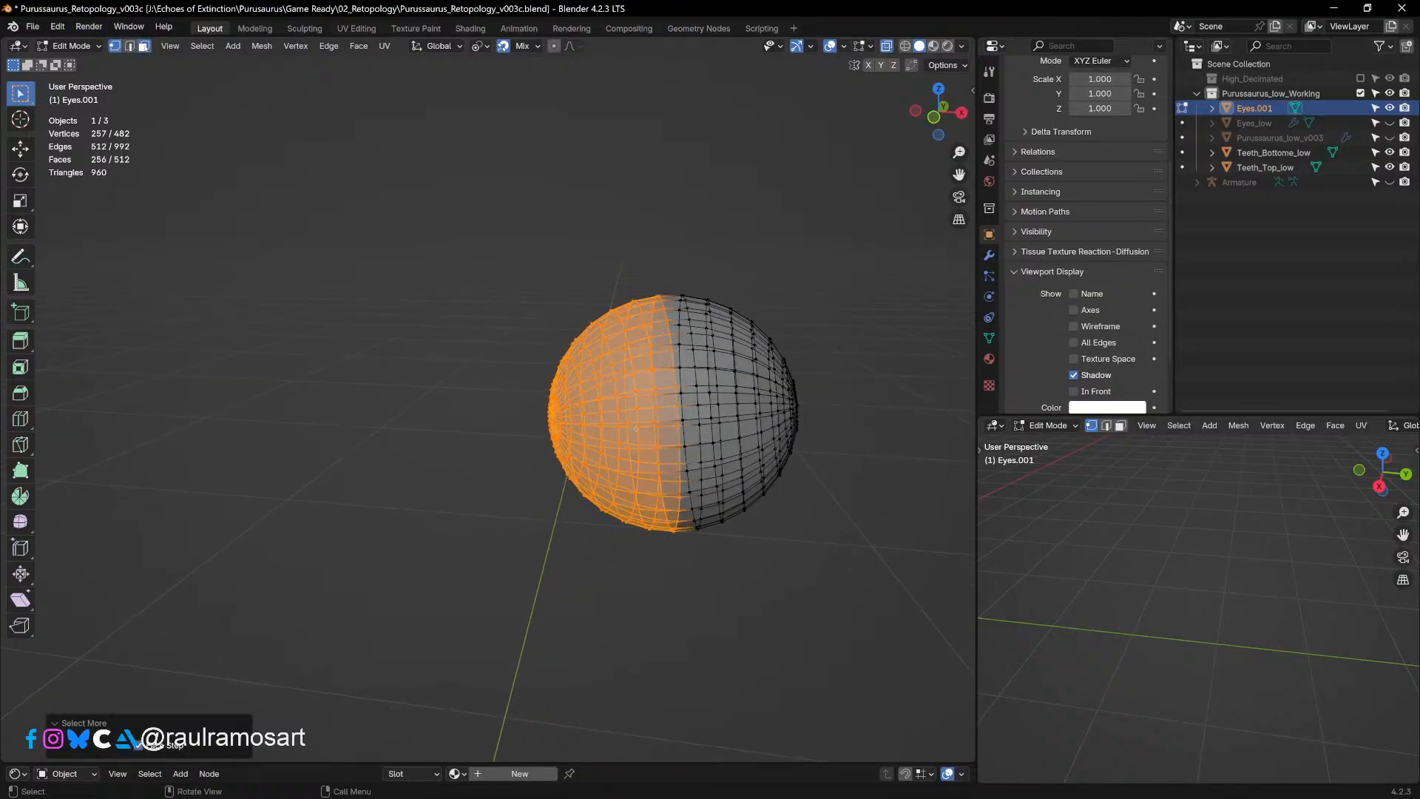
{"action": "left_click", "coordinate": [144, 46]}
{"action": "key", "text": "x"}
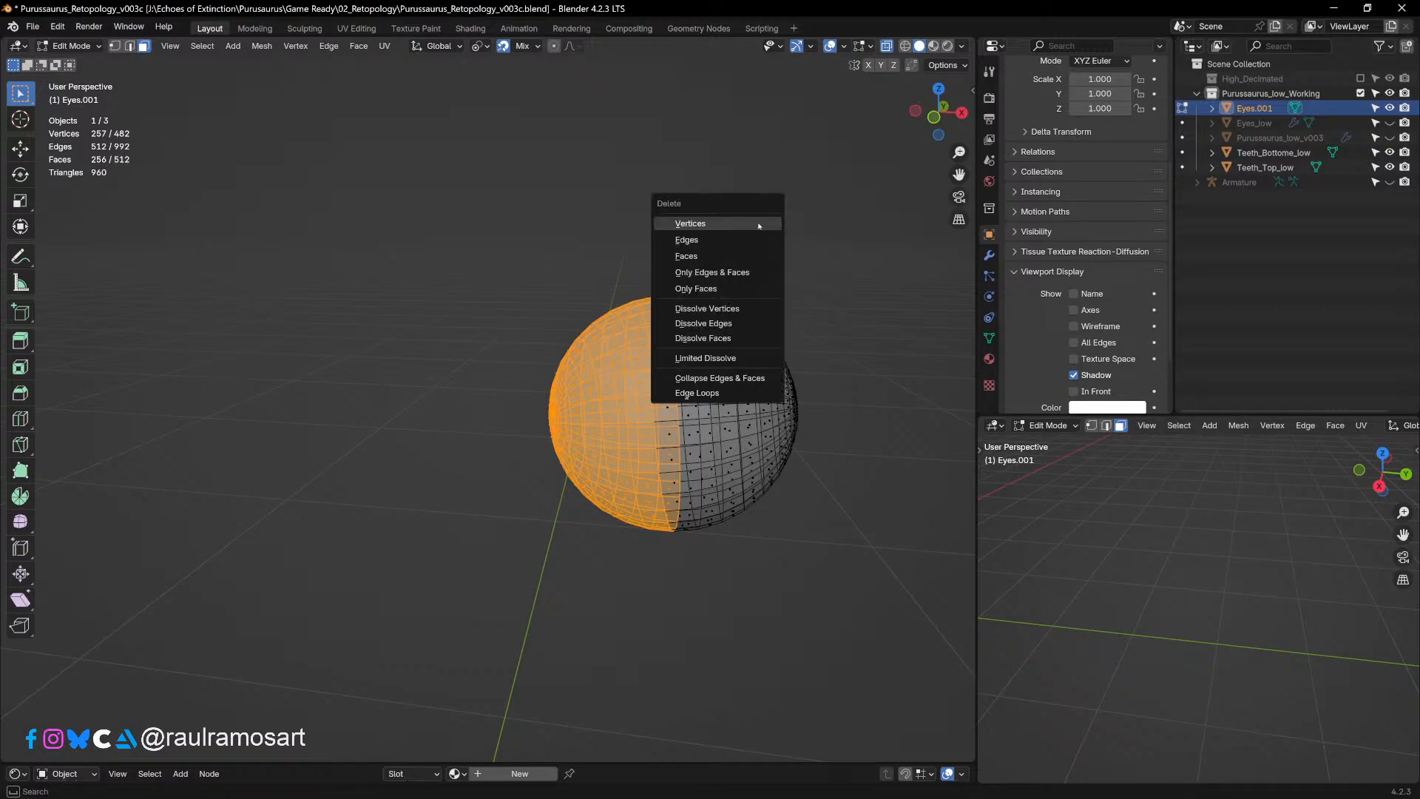
{"action": "left_click", "coordinate": [755, 256]}
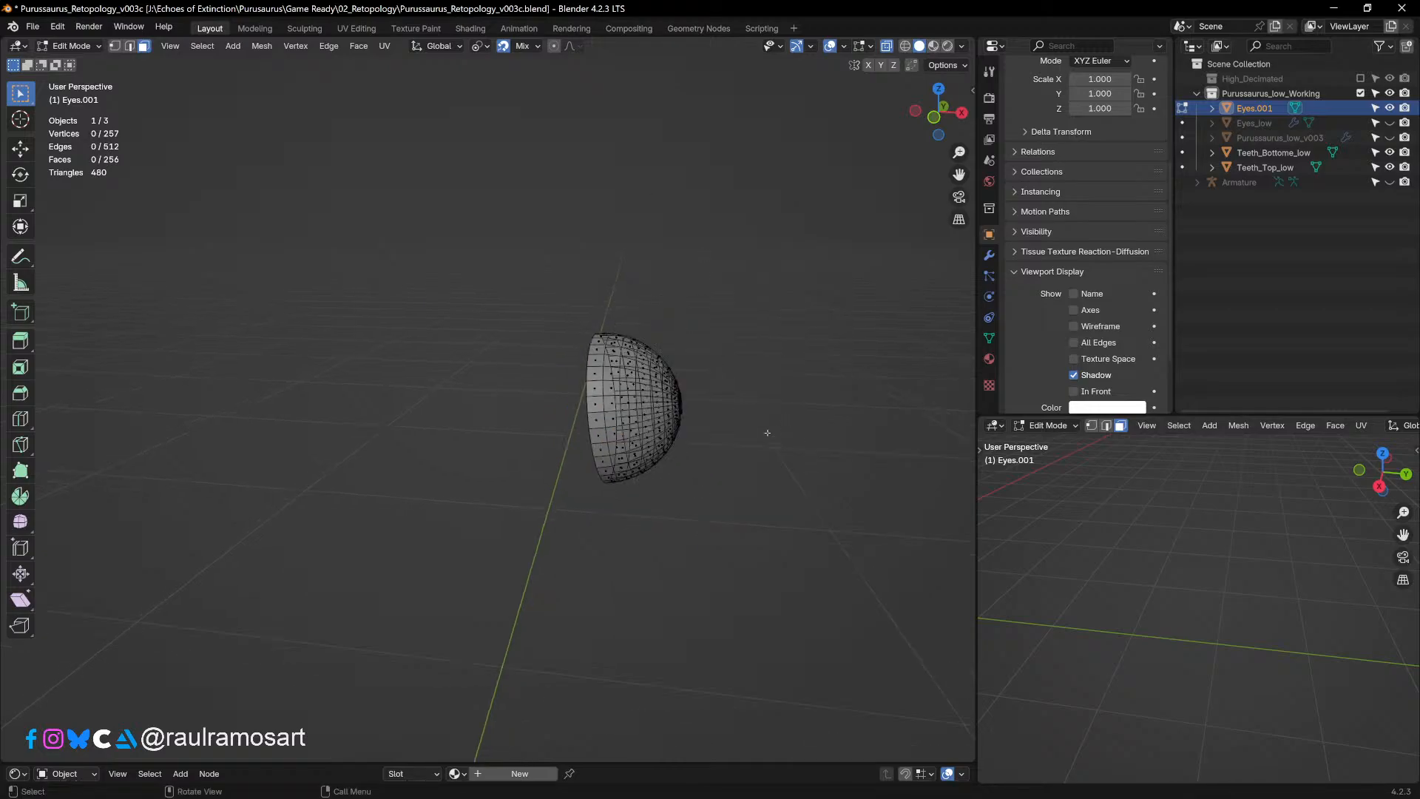
Step: Return Eyes.001 to Object Mode, disable X-ray, and apply Shade Smooth to the half-sphere eye
{"action": "middle_click_drag", "start_coordinate": [766, 432], "coordinate": [624, 450]}
{"action": "key", "text": "Tab"}
{"action": "key", "text": "Tab"}
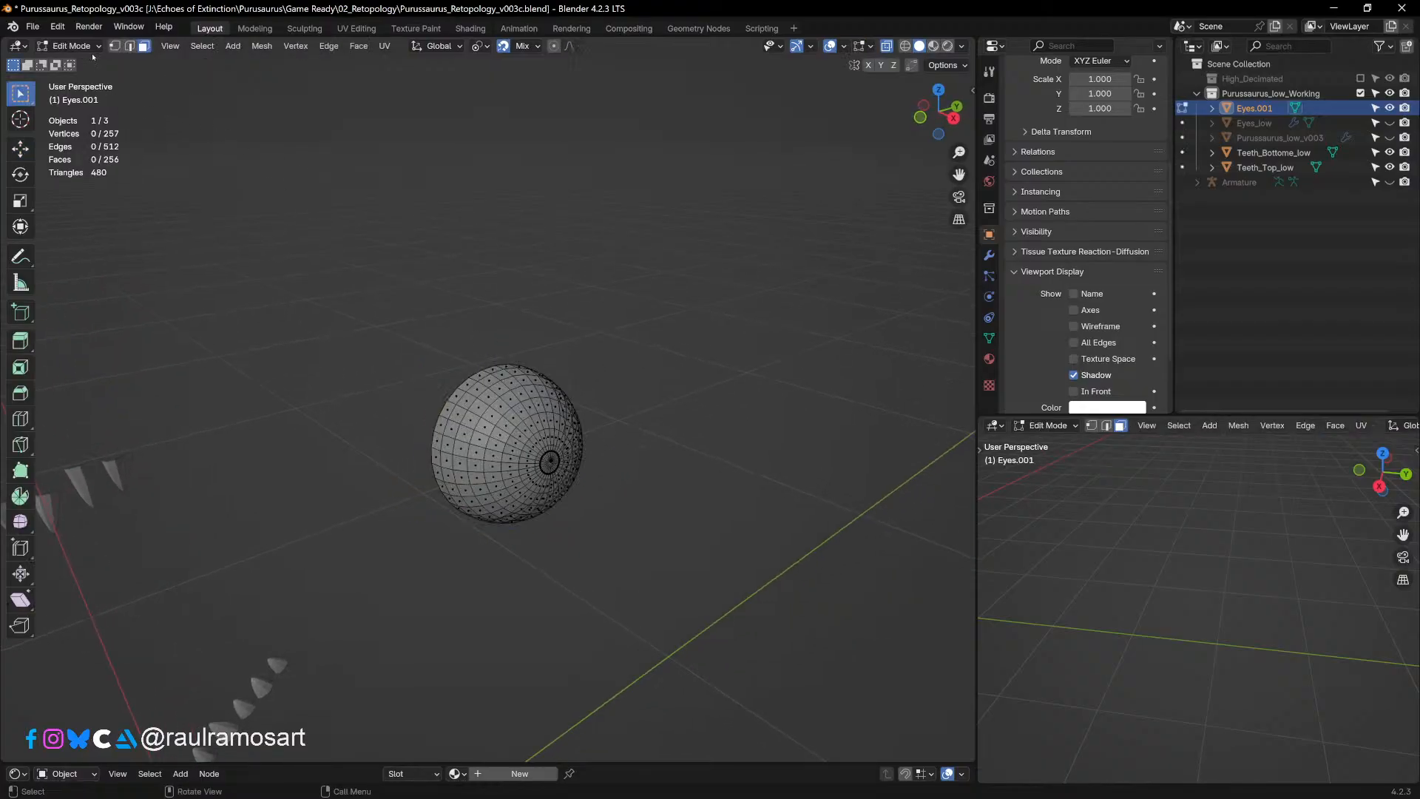
{"action": "left_click", "coordinate": [72, 46]}
{"action": "left_click", "coordinate": [70, 60]}
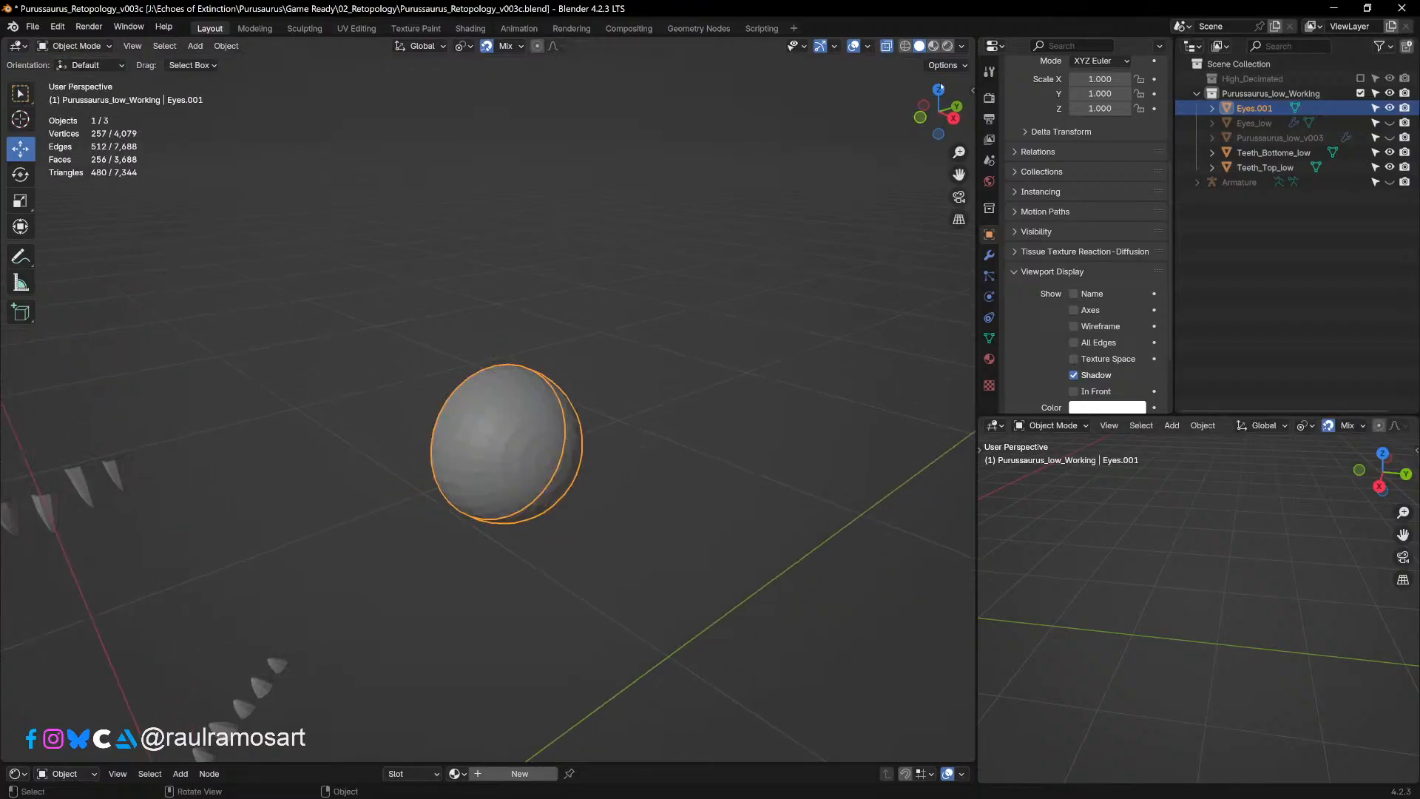
{"action": "left_click", "coordinate": [887, 46]}
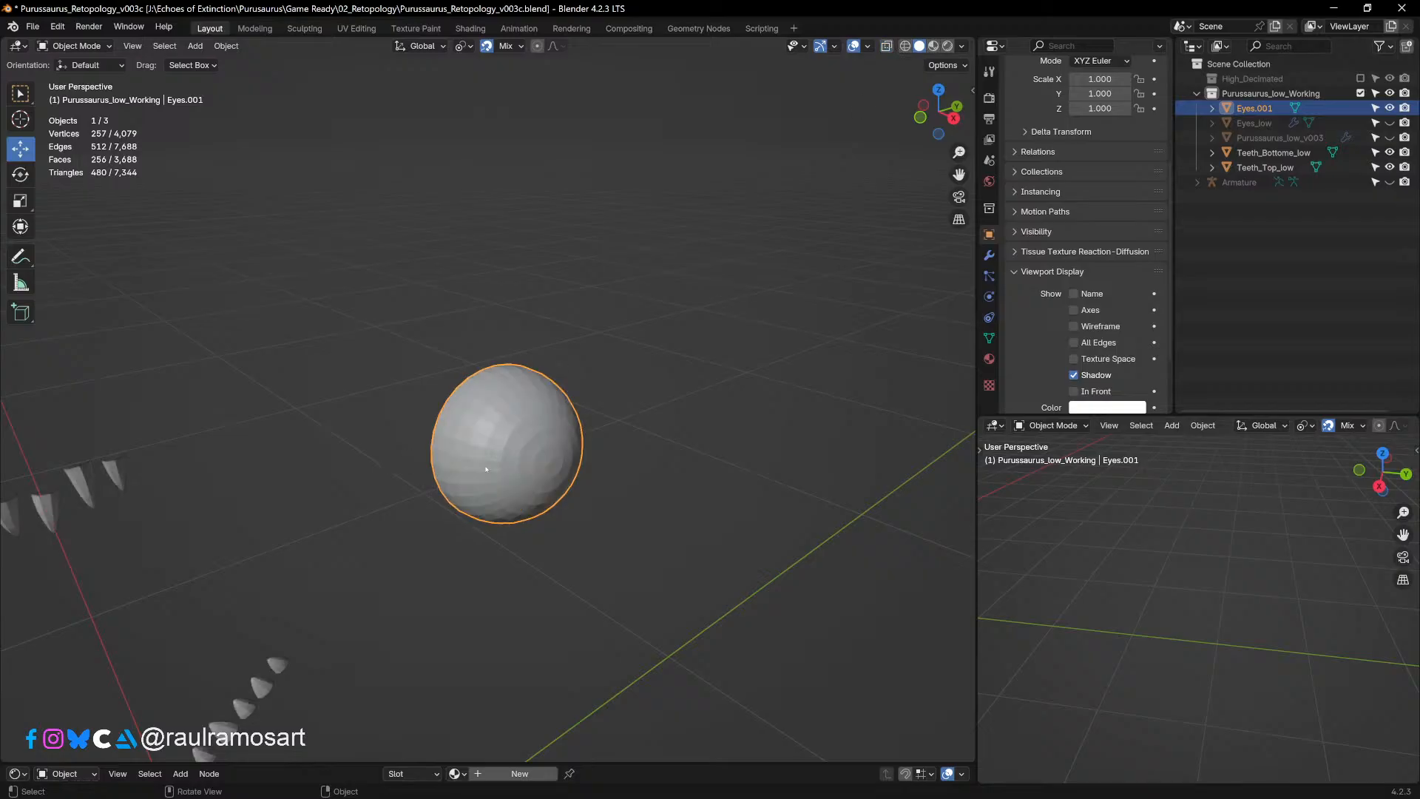
{"action": "right_click", "coordinate": [486, 469]}
{"action": "left_click", "coordinate": [426, 468]}
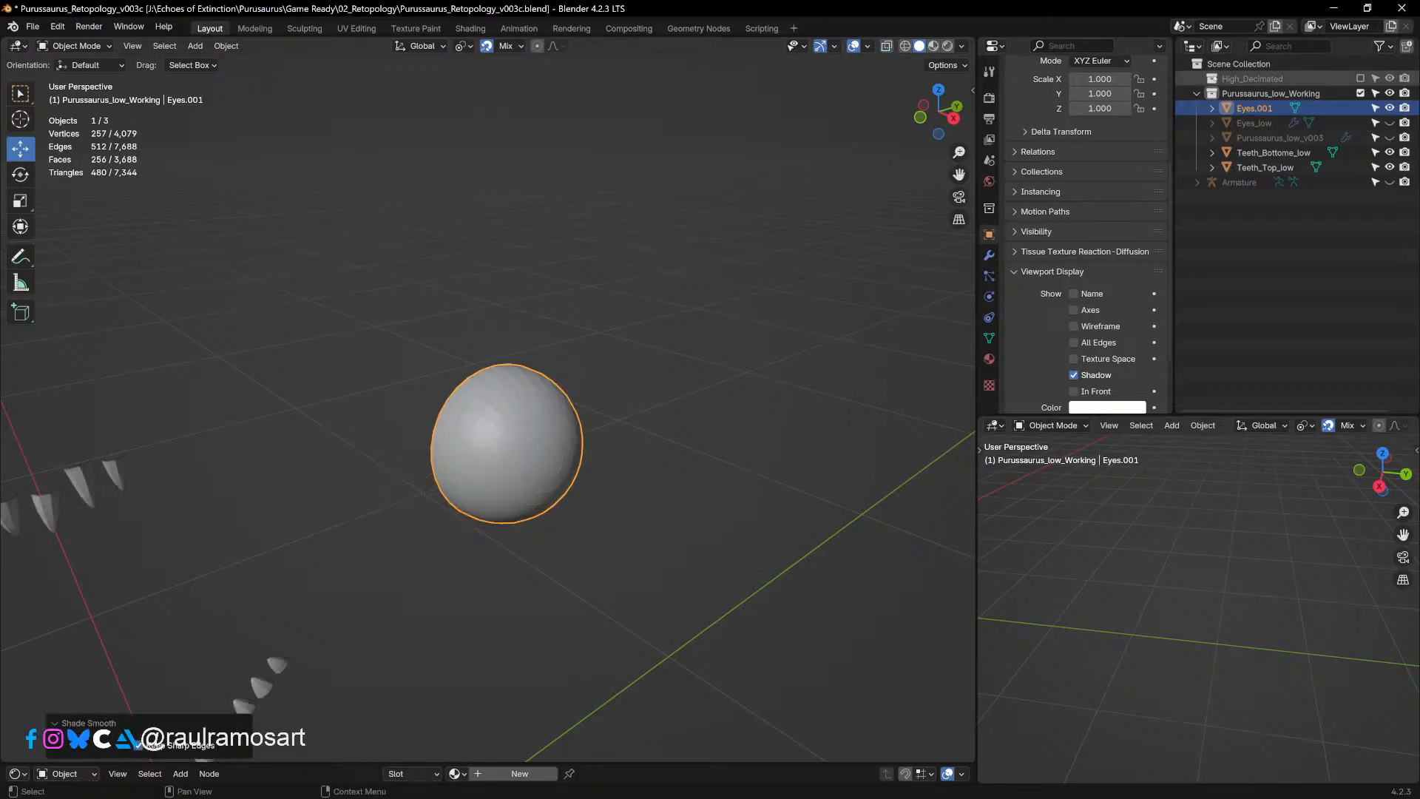
Step: Delete the old hidden Eyes_low object and rename Eyes.001 to Eyes_low
{"action": "left_click", "coordinate": [1252, 124]}
{"action": "key", "text": "x"}
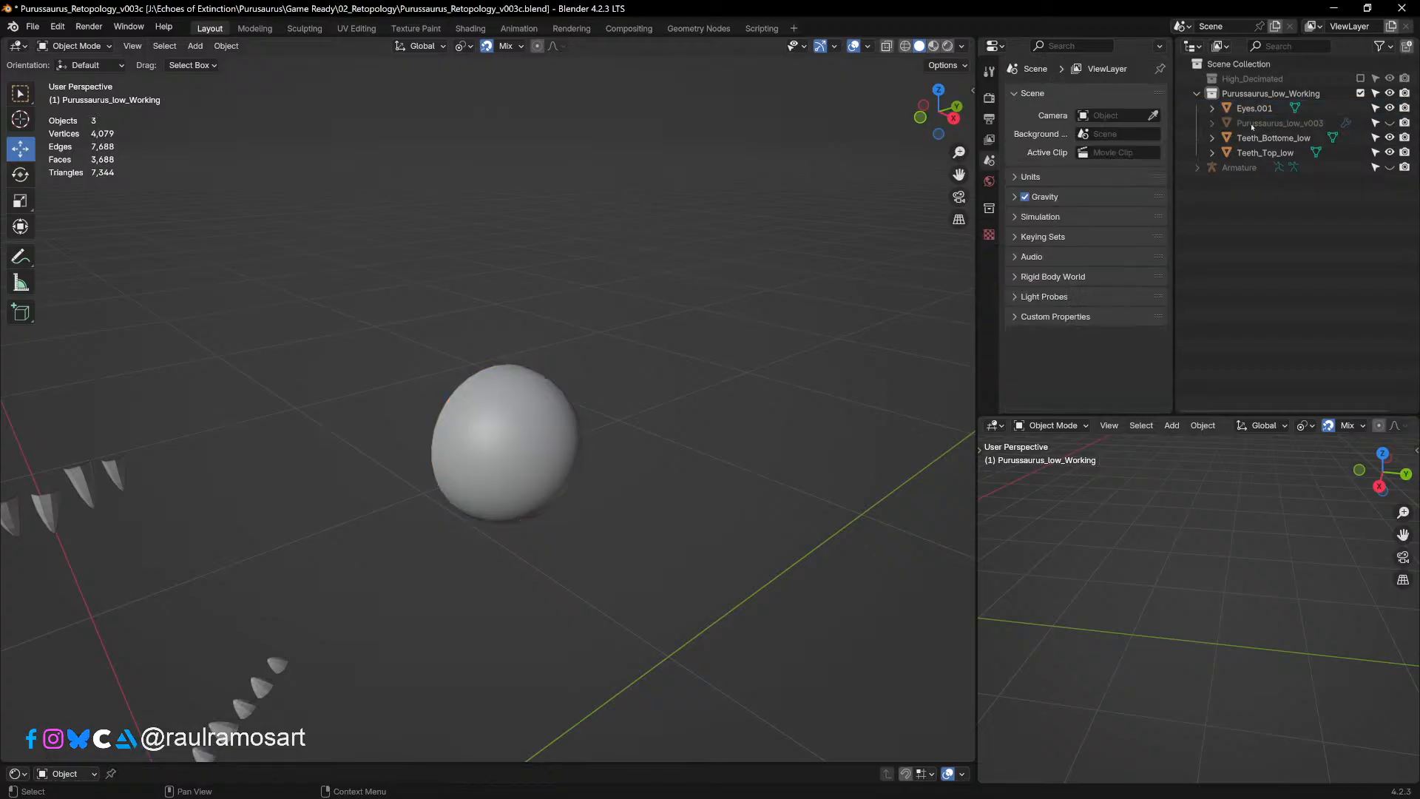
{"action": "double_click", "coordinate": [1254, 107]}
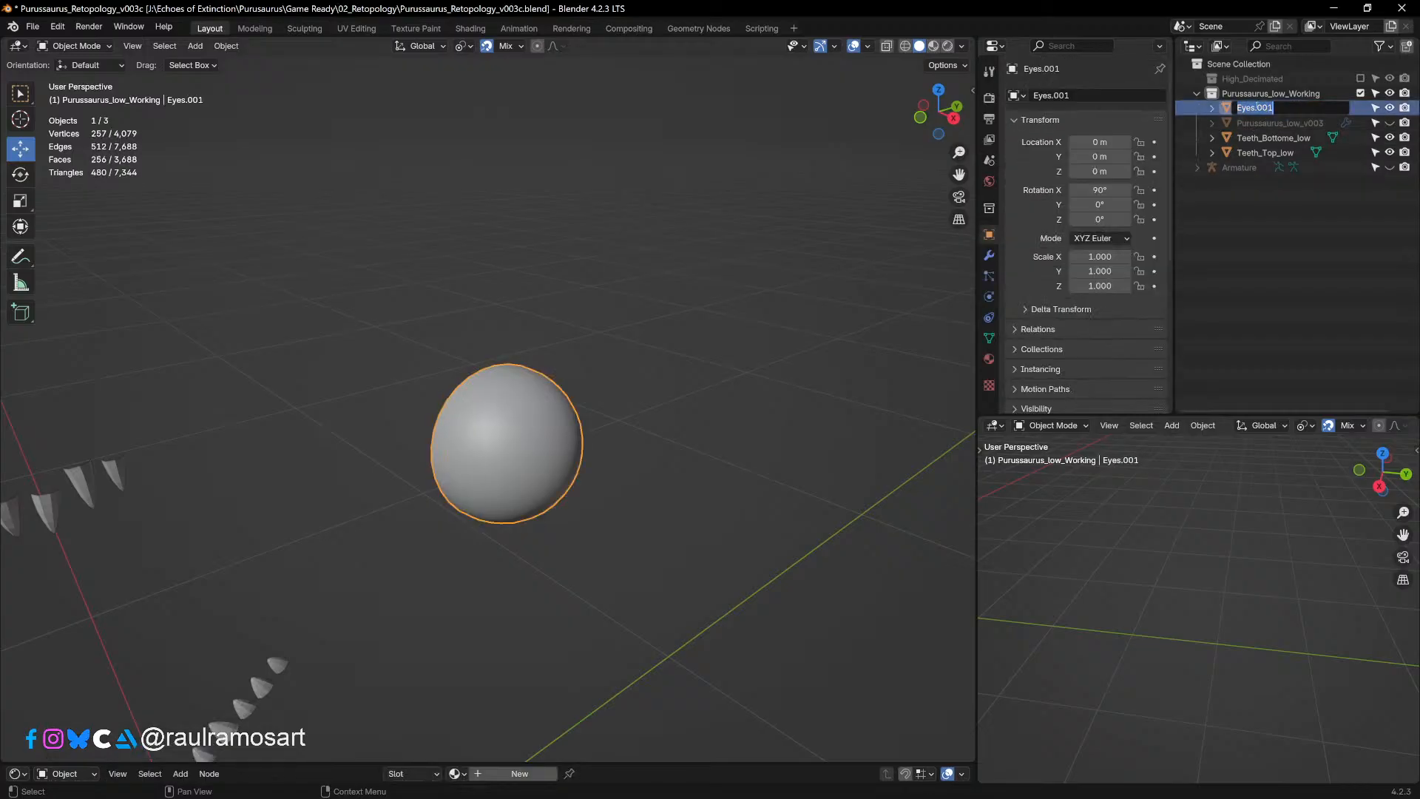
{"action": "left_click_drag", "start_coordinate": [1250, 107], "coordinate": [1285, 105]}
{"action": "key", "text": "BackSpace"}
{"action": "type", "text": "_low"}
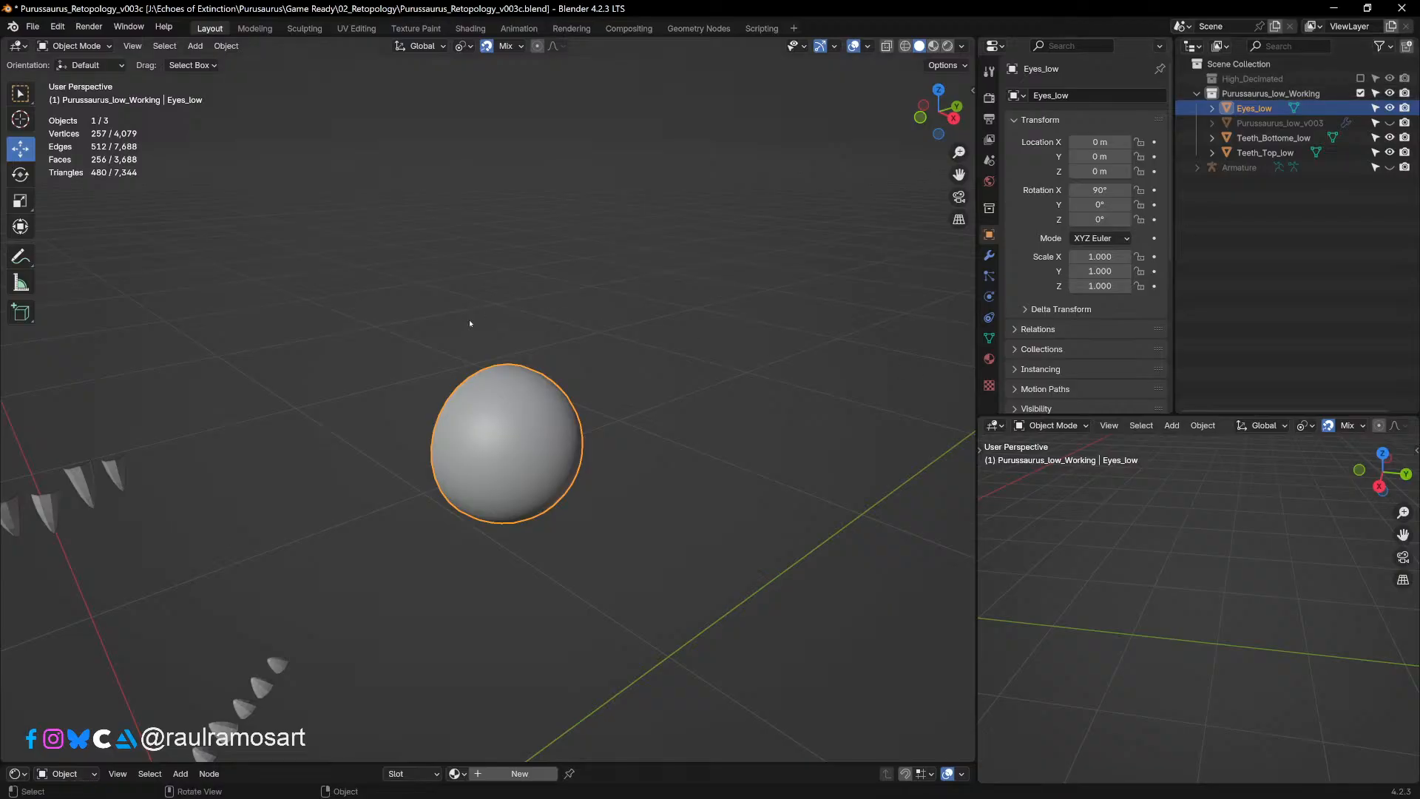
Step: Unhide Purussaurus_low_v003 and check how the half-sphere eye fits in its socket
{"action": "scroll", "coordinate": [681, 365], "scroll_direction": "down", "scroll_amount": 2}
{"action": "middle_click_drag", "start_coordinate": [679, 367], "coordinate": [634, 396]}
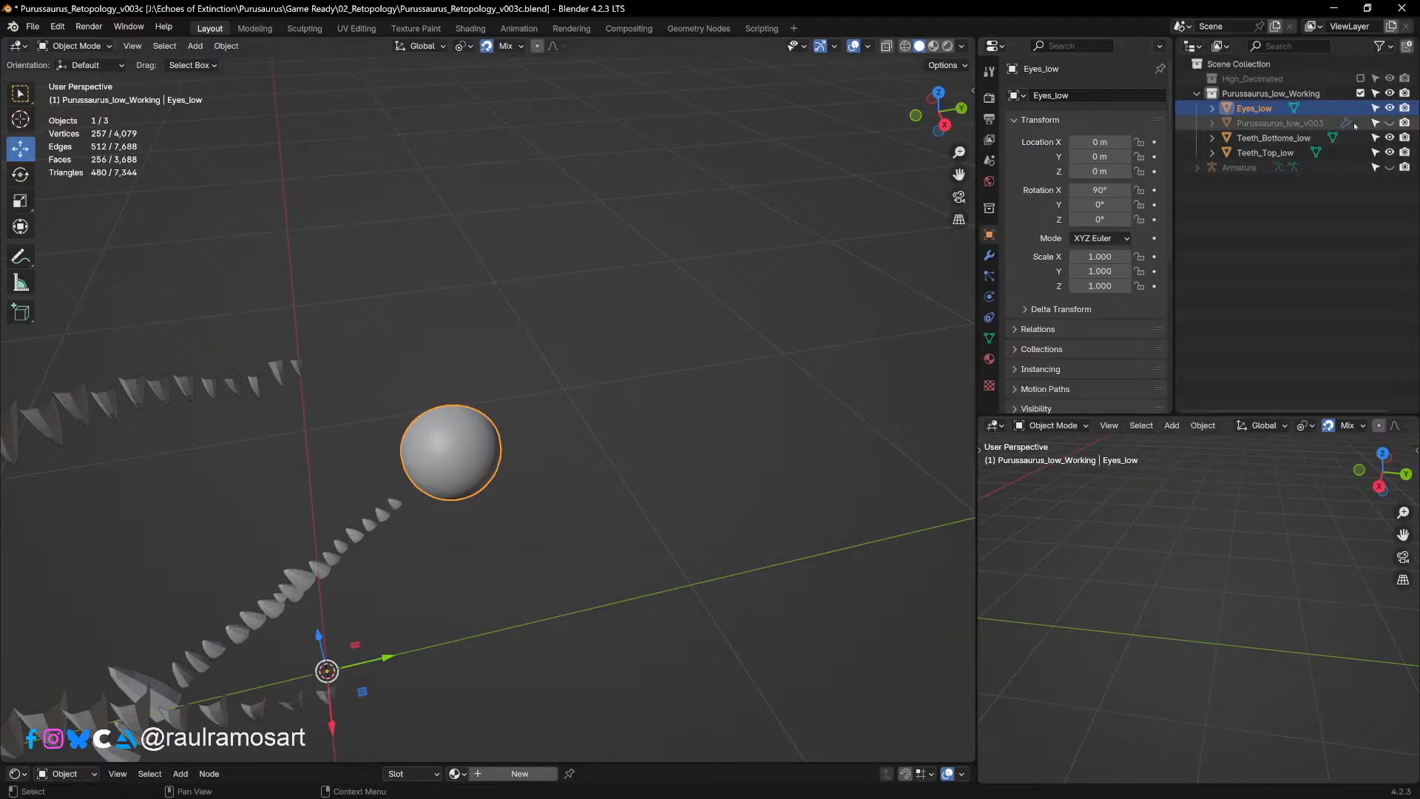
{"action": "left_click", "coordinate": [1389, 123]}
{"action": "scroll", "coordinate": [526, 384], "scroll_direction": "down", "scroll_amount": 2}
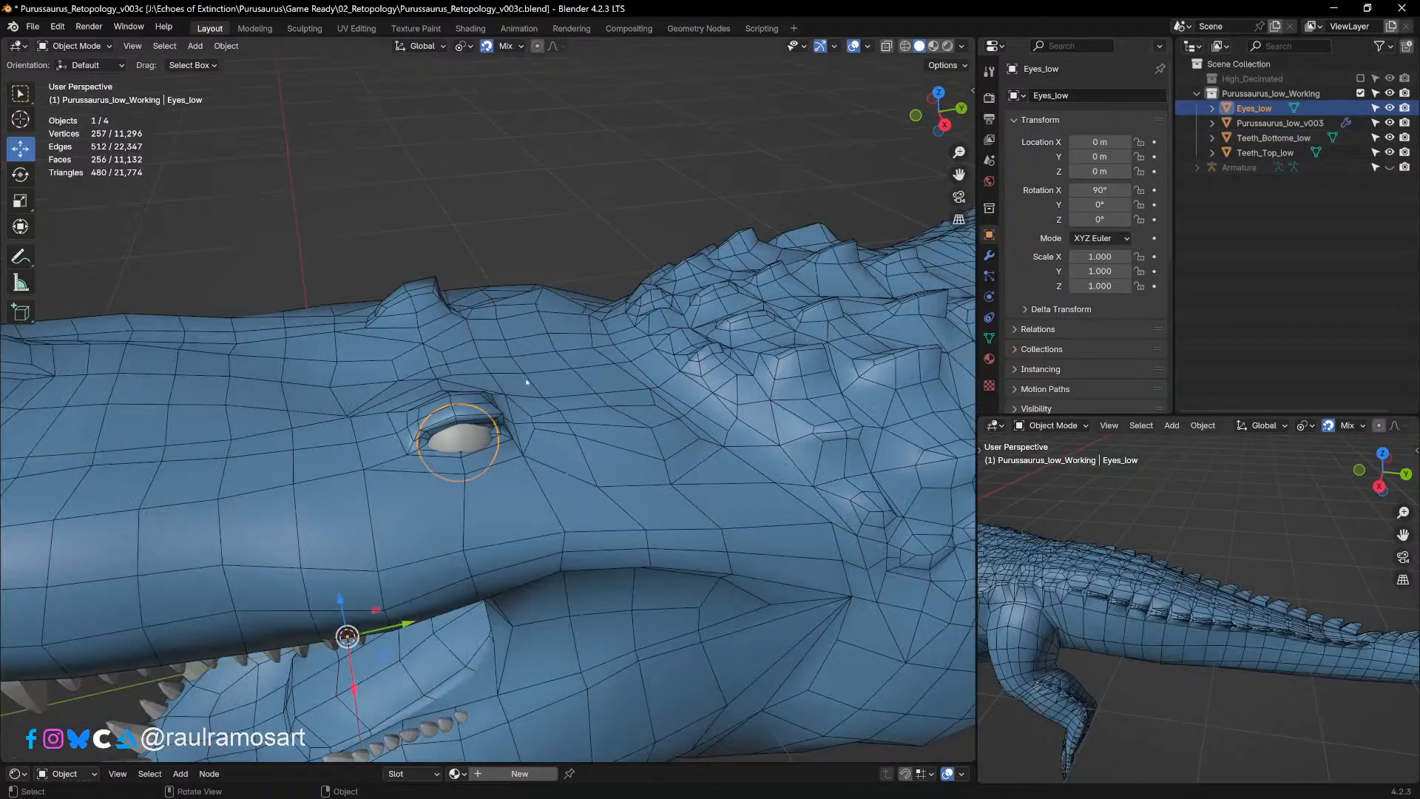
{"action": "middle_click_drag", "start_coordinate": [490, 445], "coordinate": [797, 303]}
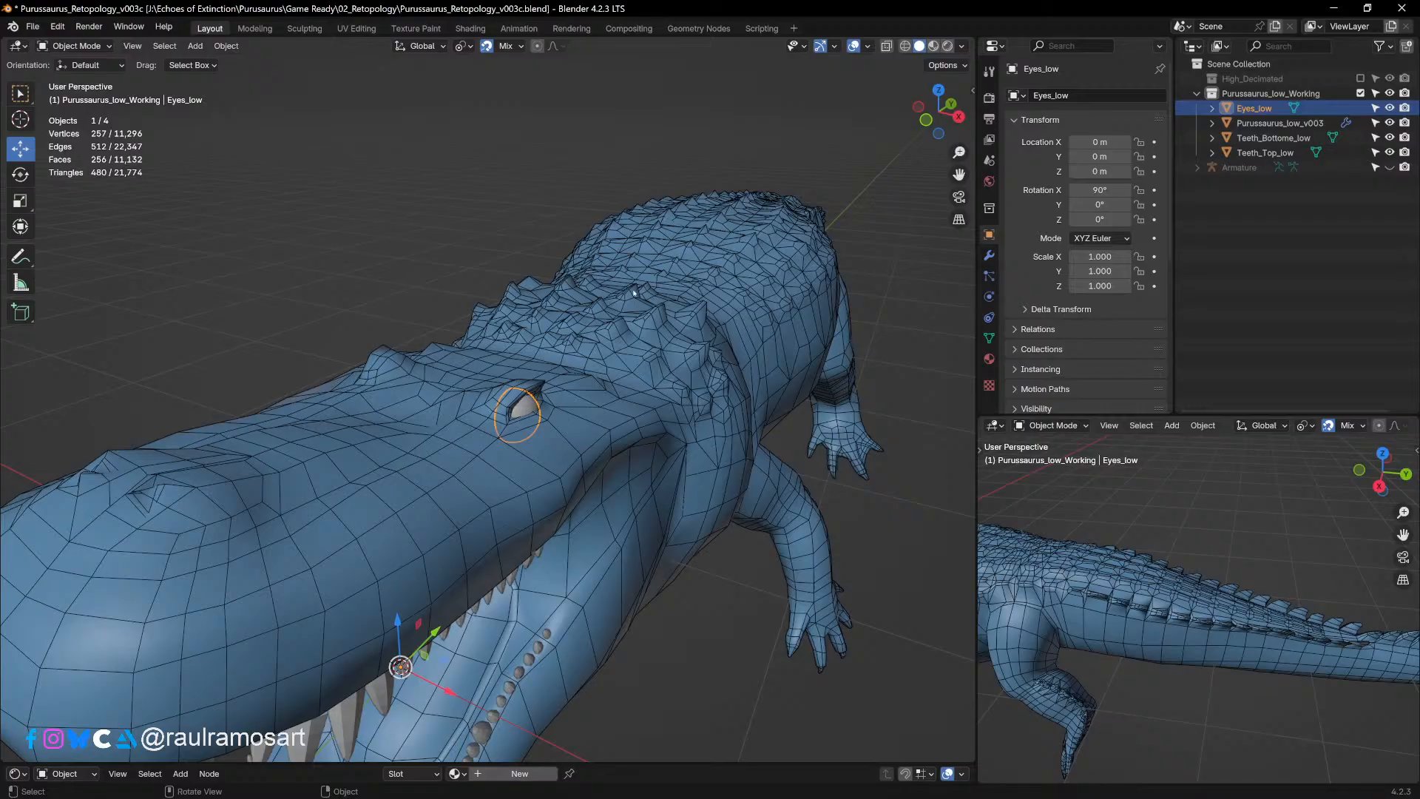
{"action": "scroll", "coordinate": [631, 324], "scroll_direction": "down", "scroll_amount": 3}
{"action": "mouse_move", "coordinate": [631, 325]}
{"action": "middle_mouse_down"}
{"action": "mouse_move", "coordinate": [564, 309]}
{"action": "mouse_move", "coordinate": [618, 318]}
{"action": "middle_mouse_up"}
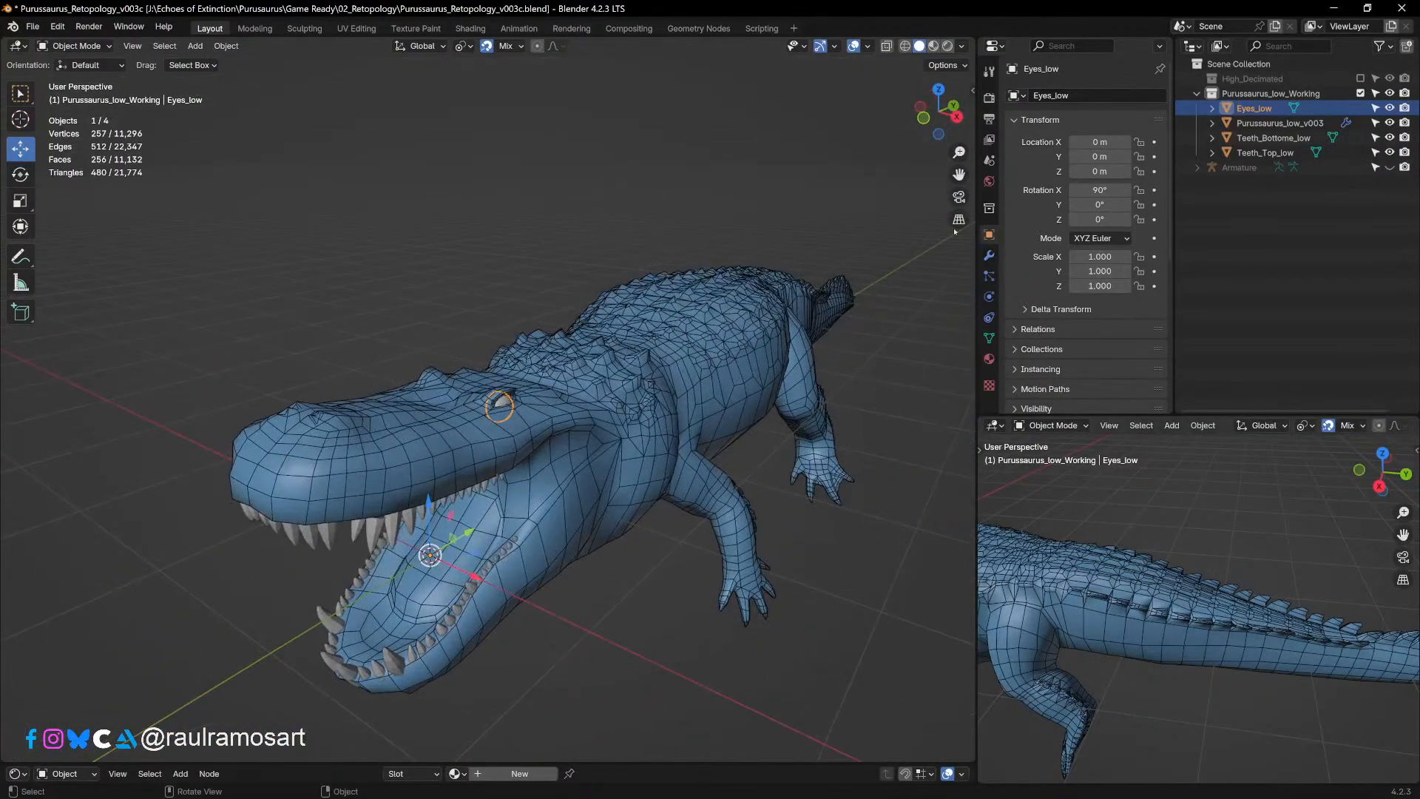
Step: Add a Mirror modifier on the X axis to Eyes_low and check the eye on the opposite side of the head
{"action": "left_click", "coordinate": [989, 255]}
{"action": "left_click", "coordinate": [1068, 95]}
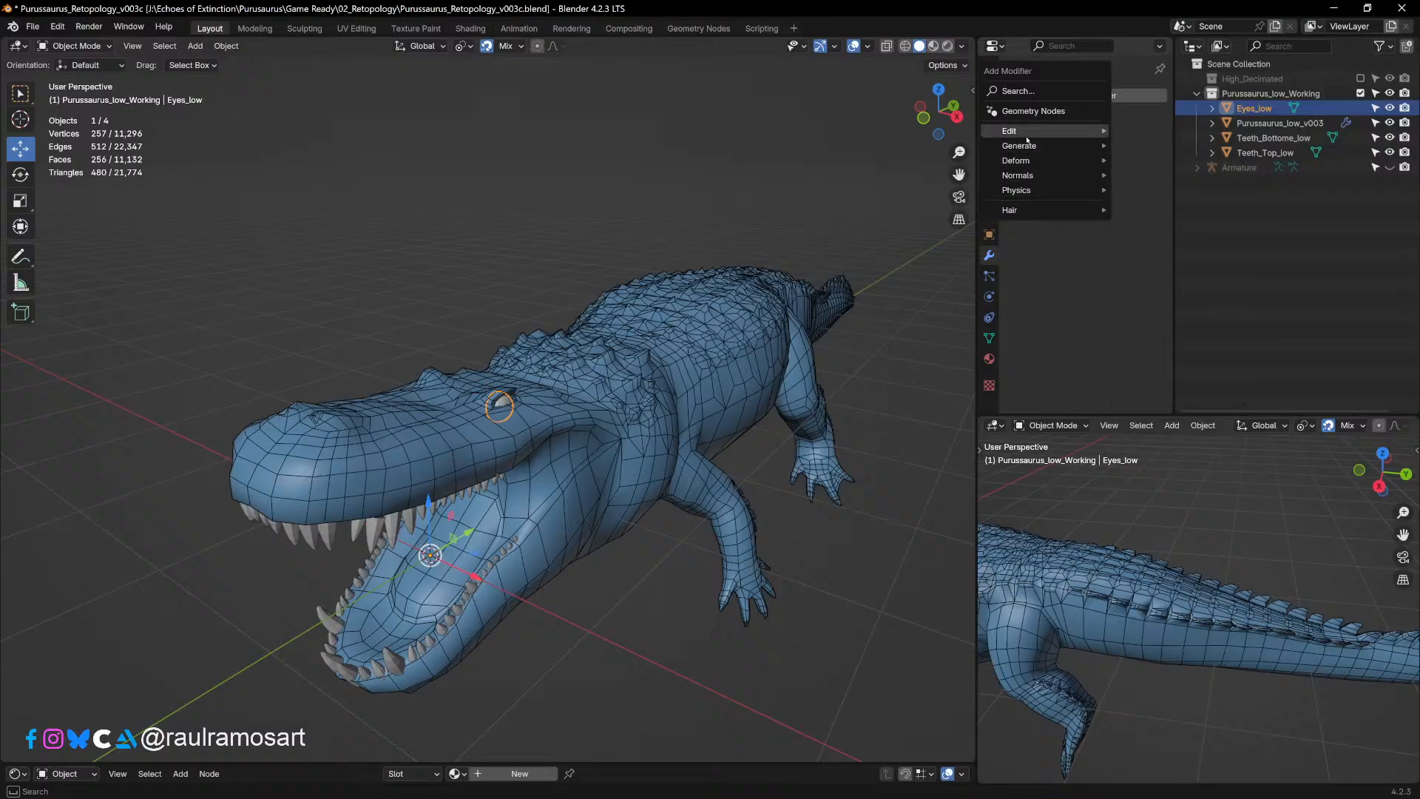
{"action": "mouse_move", "coordinate": [1027, 139]}
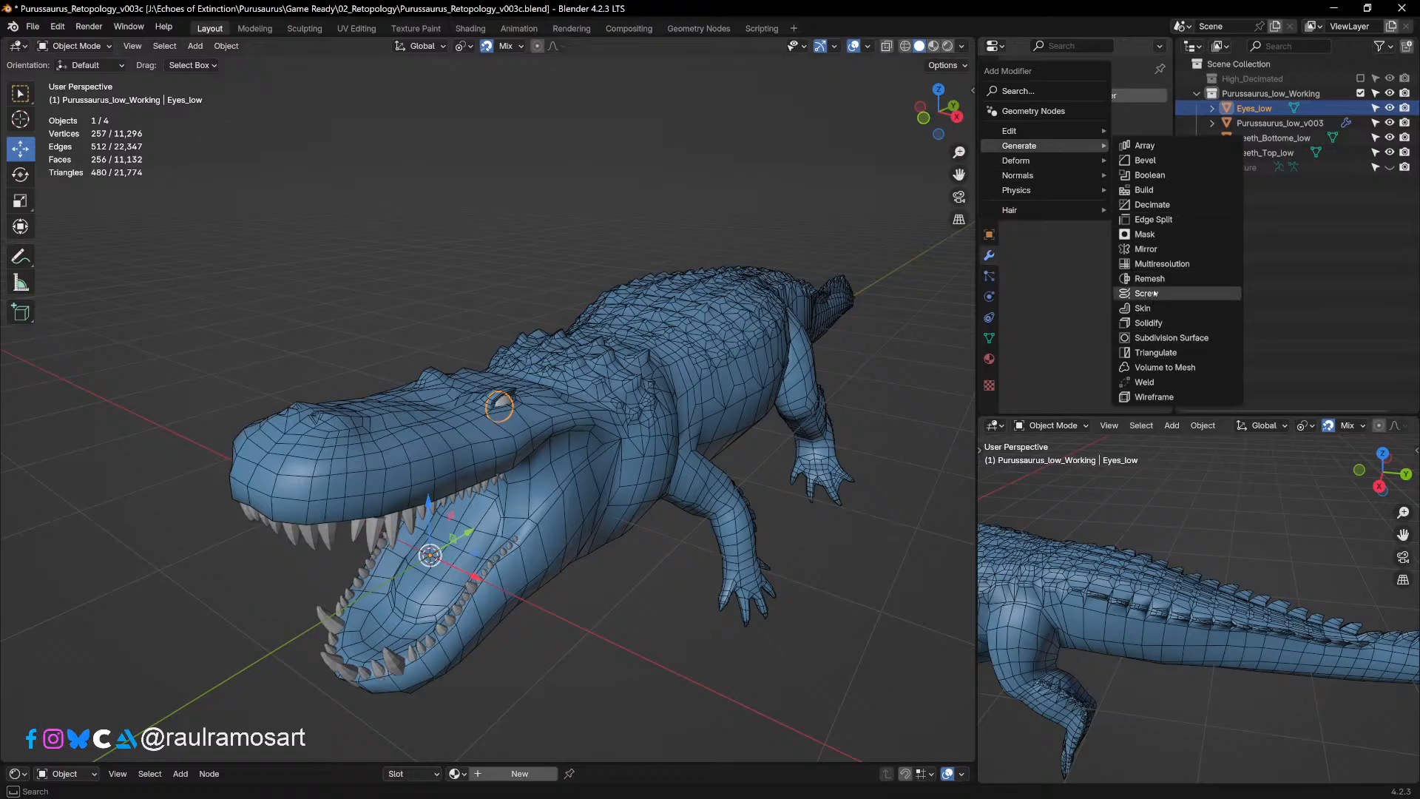
{"action": "left_click", "coordinate": [1146, 249]}
{"action": "middle_click_drag", "start_coordinate": [851, 310], "coordinate": [674, 299]}
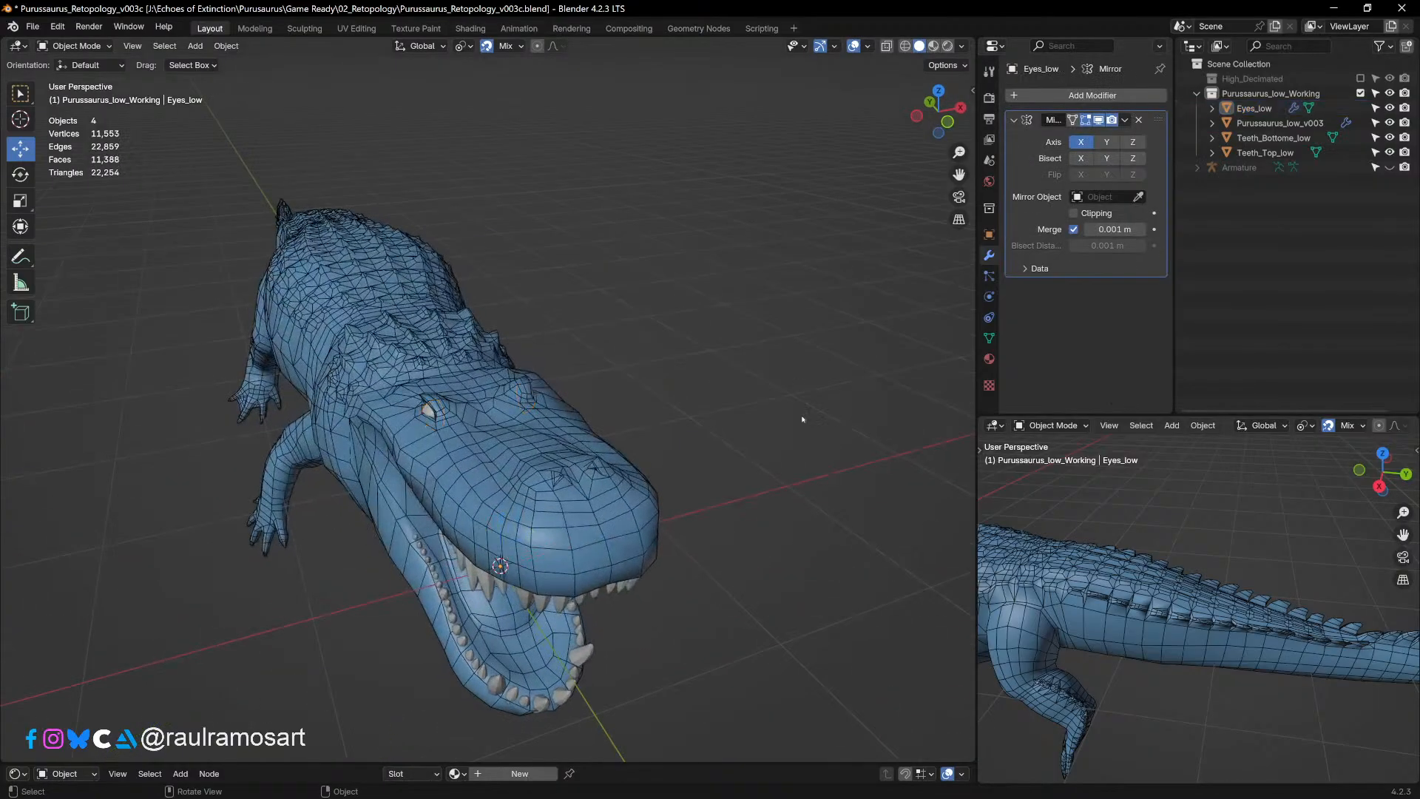
{"action": "middle_click_drag", "start_coordinate": [802, 419], "coordinate": [599, 414]}
Step: Save the current Purussaurus_Retopology_v003c.blend file
{"action": "left_click", "coordinate": [33, 26]}
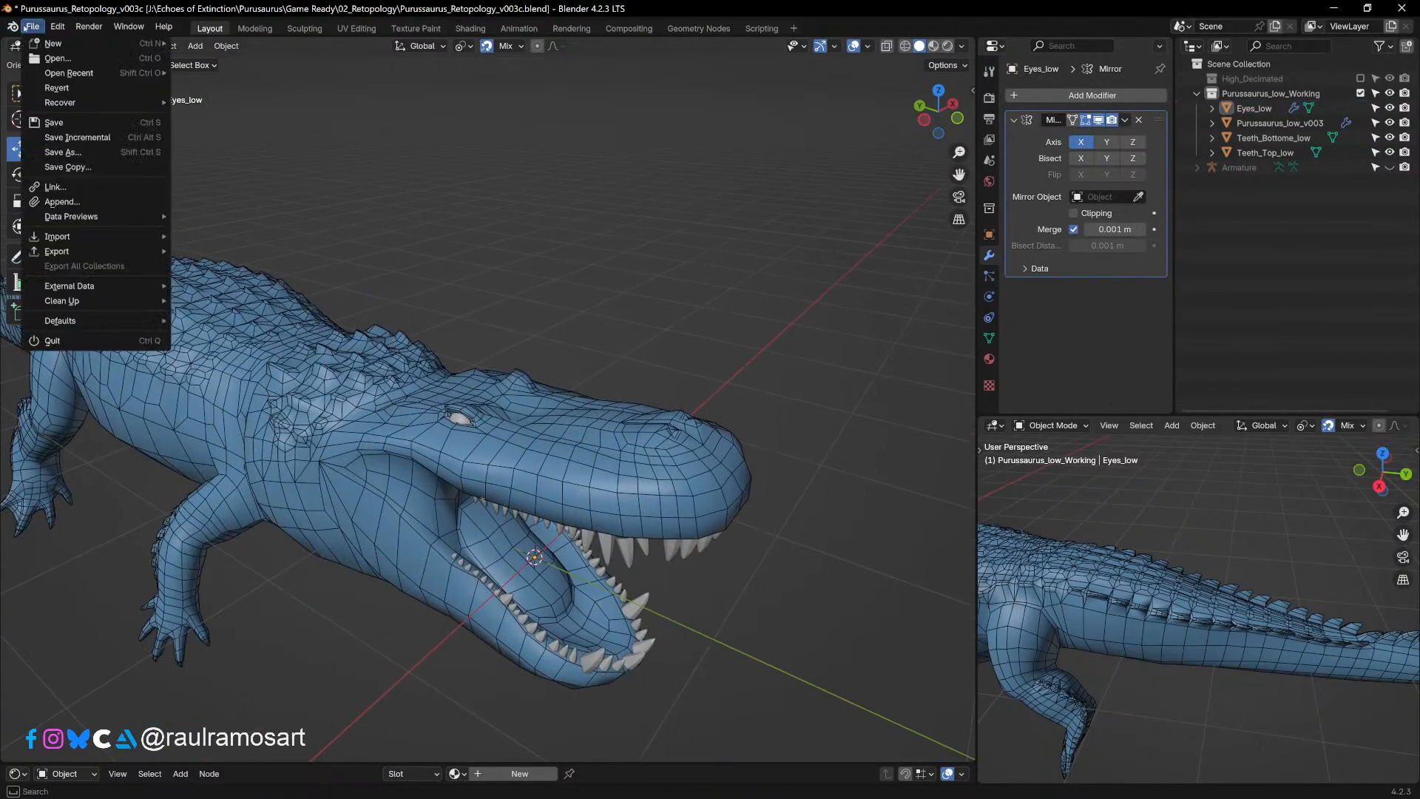
{"action": "left_click", "coordinate": [54, 123]}
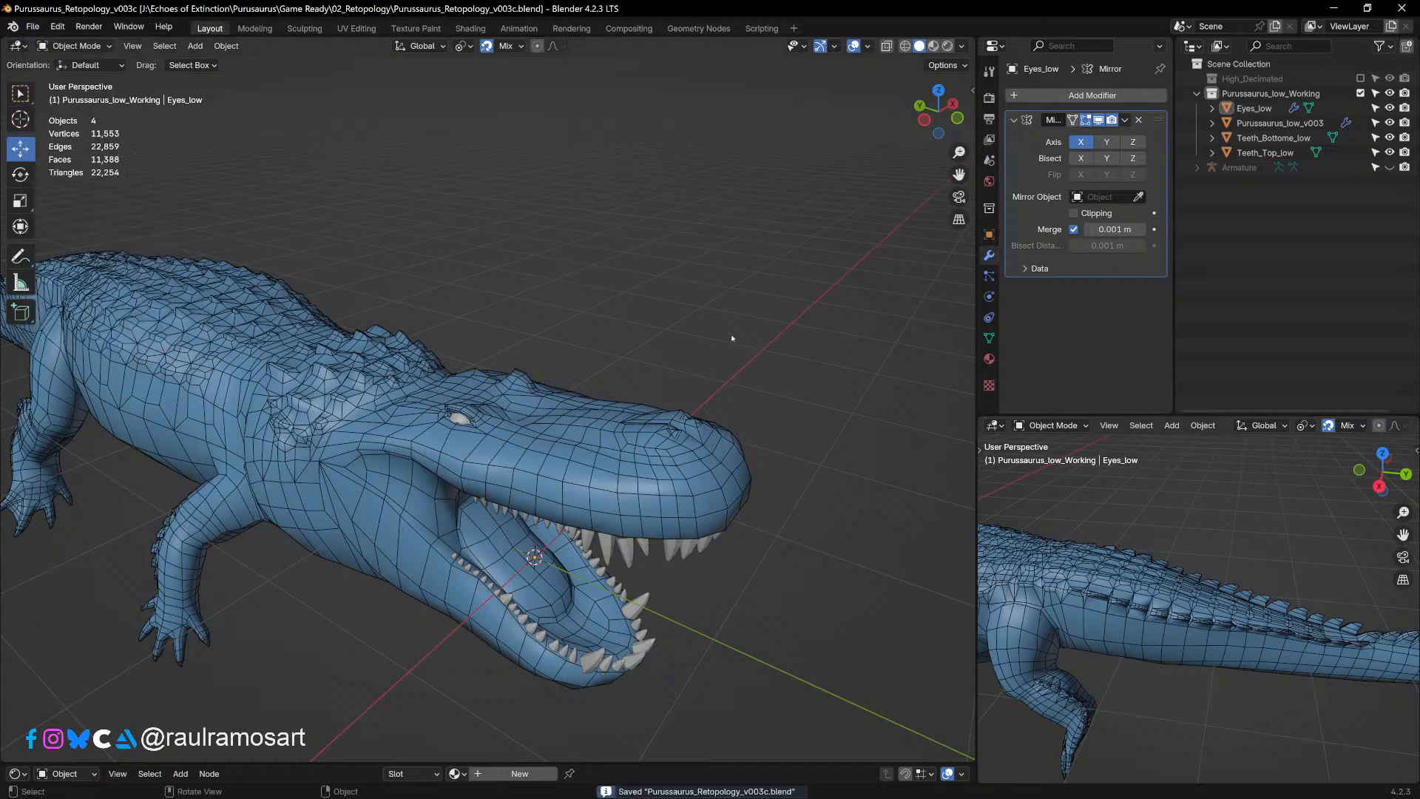
{"action": "middle_click_drag", "start_coordinate": [730, 334], "coordinate": [497, 331]}
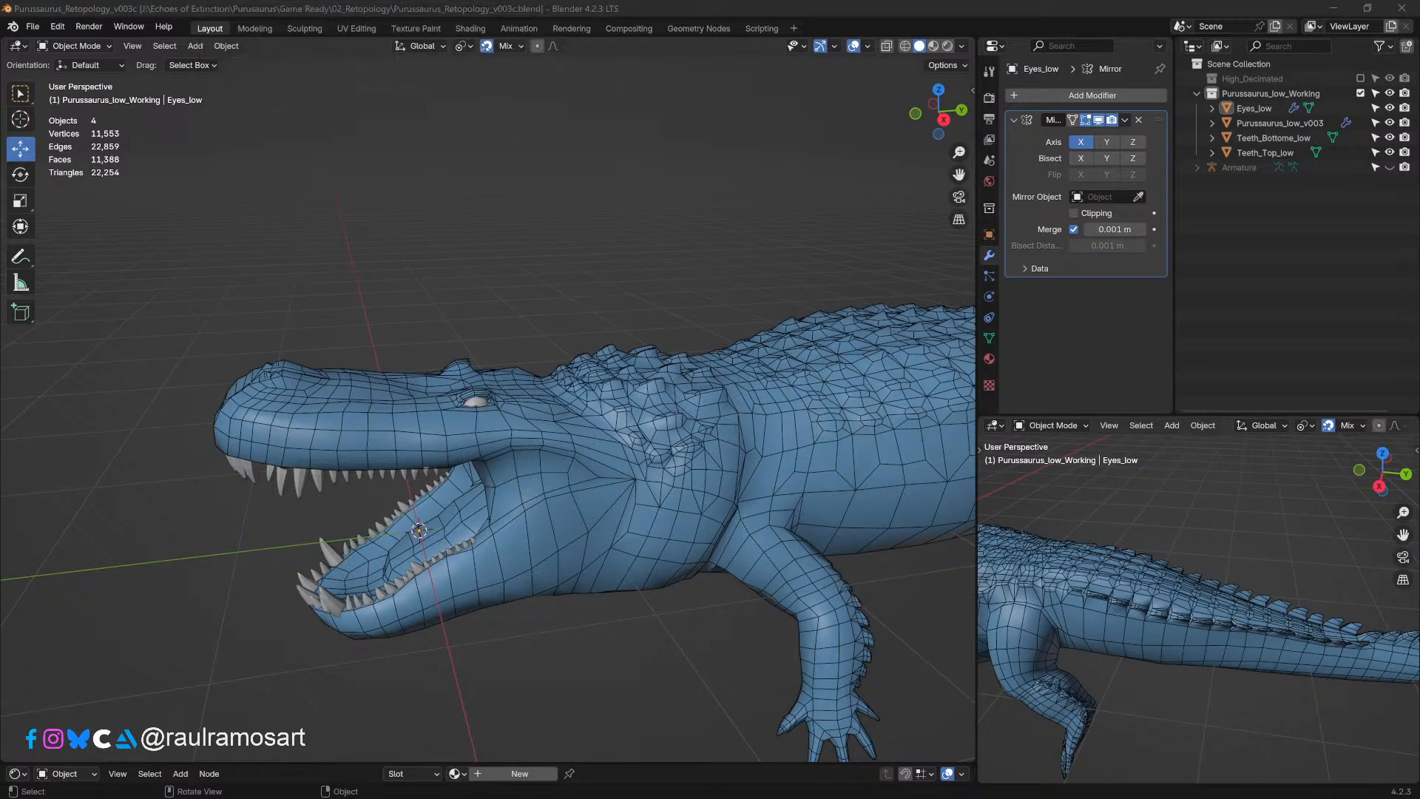
Step: Switch to an empty Notepad note and list "UV Maps" with the sub-items "uv1" and "uv0"
{"action": "left_click_drag", "start_coordinate": [330, 0], "coordinate": [349, 102]}
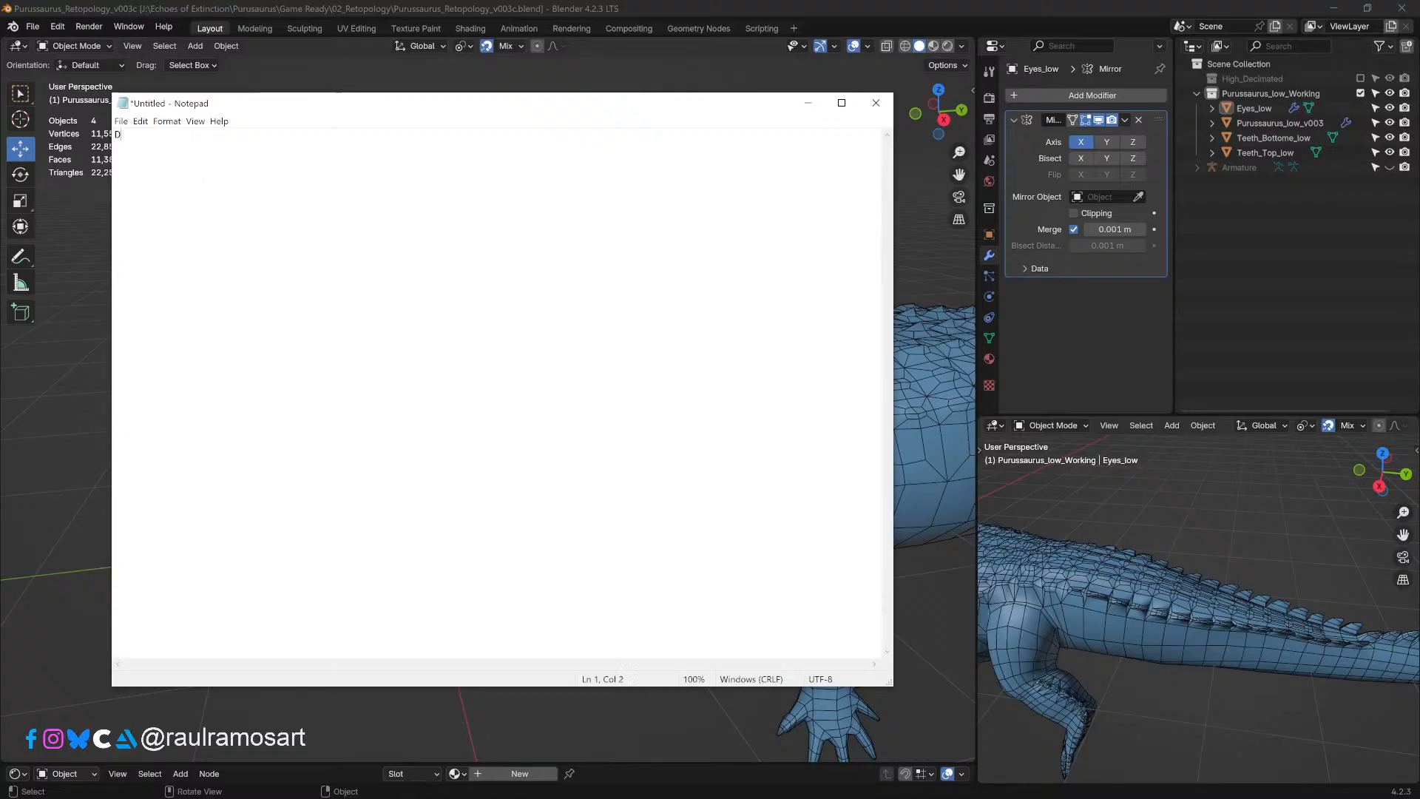
{"action": "type", "text": "U"}
{"action": "type", "text": "V Maps "}
{"action": "type", "text": " u"}
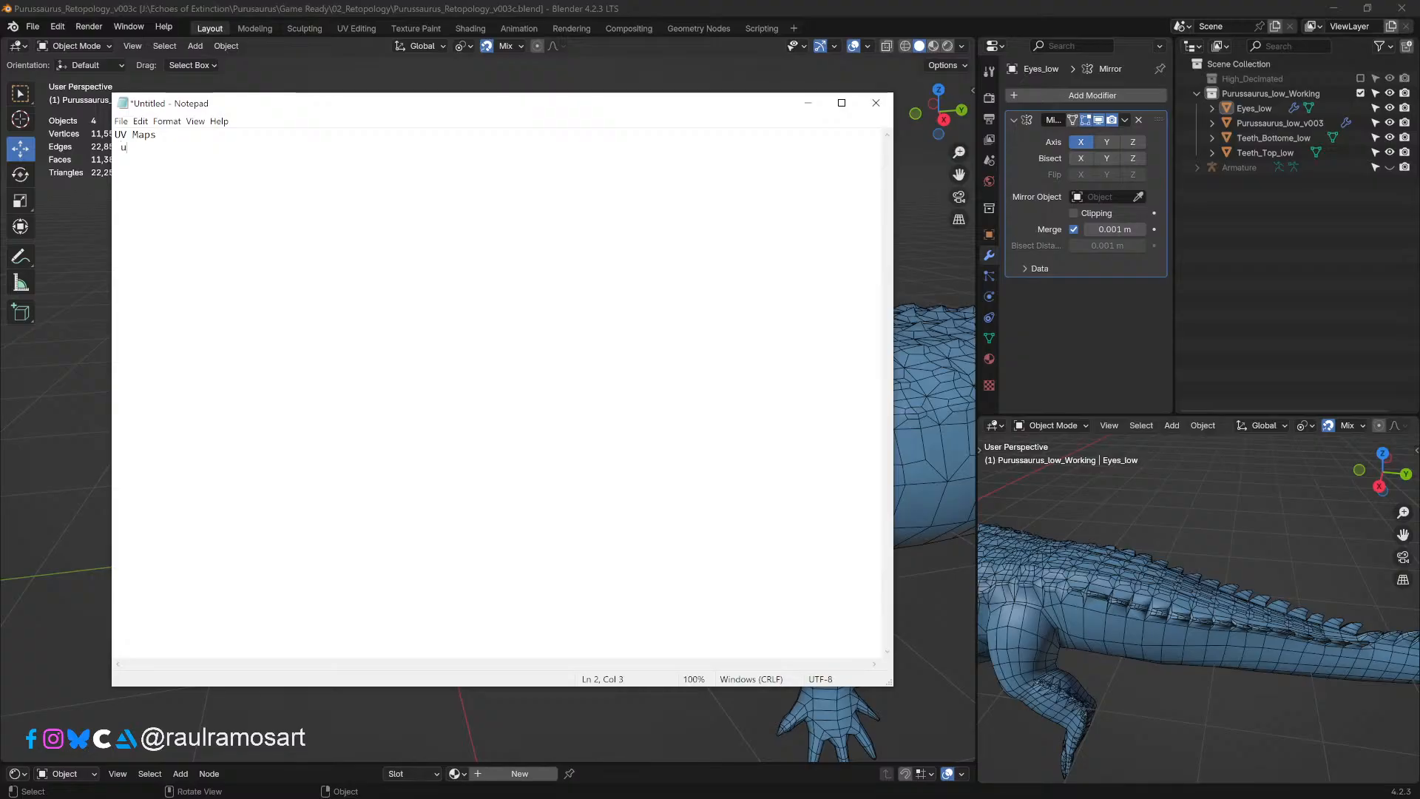
{"action": "type", "text": "v1"}
{"action": "type", "text": "uv0"}
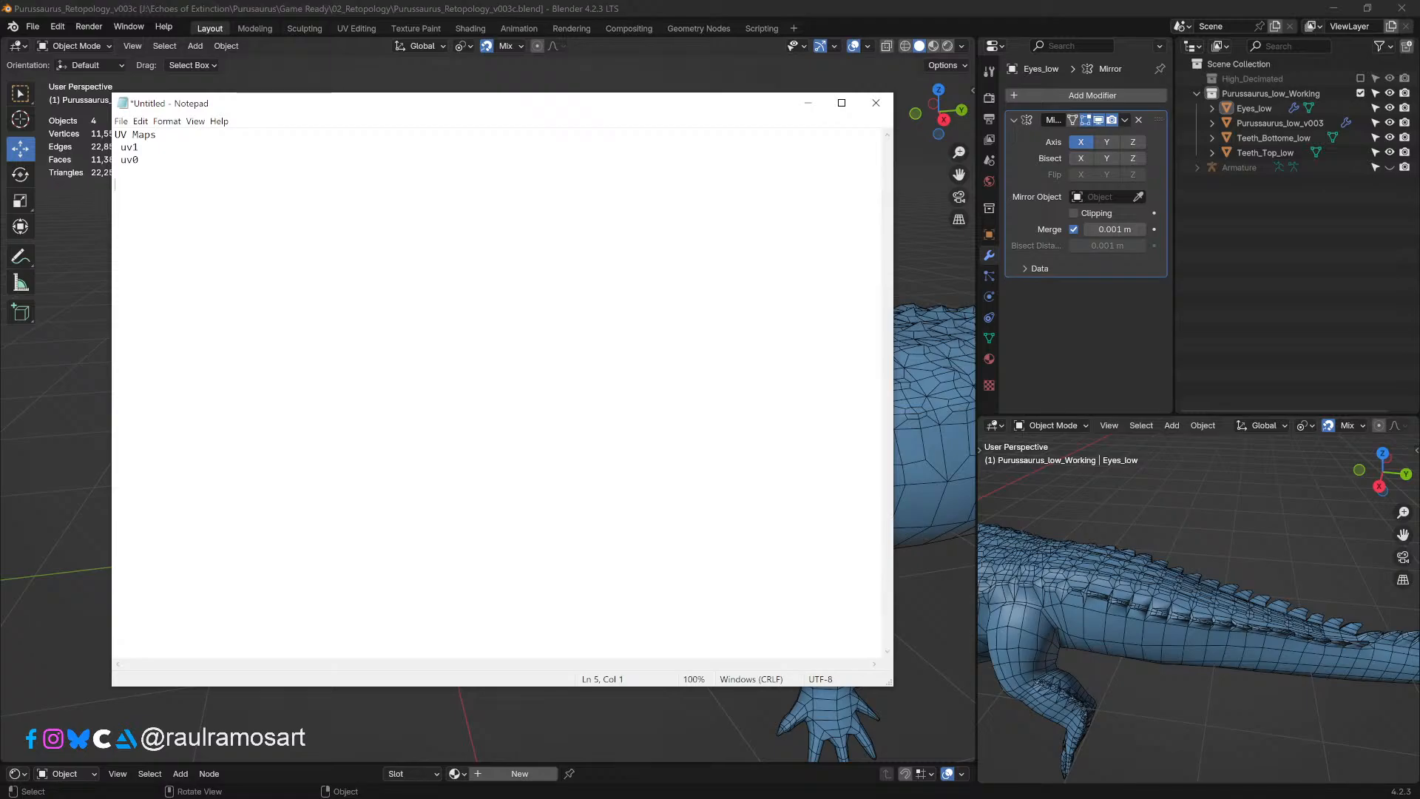
Step: Add the task "Test Armature." to the note with the sub-item "- check how mesh deforms"
{"action": "type", "text": "Test th"}
{"action": "key", "text": "BackSpace"}
{"action": "key", "text": "BackSpace"}
{"action": "type", "text": "Armatu"}
{"action": "type", "text": "re.  "}
{"action": "type", "text": "-"}
{"action": "type", "text": "check how m"}
{"action": "type", "text": "esh deforms"}
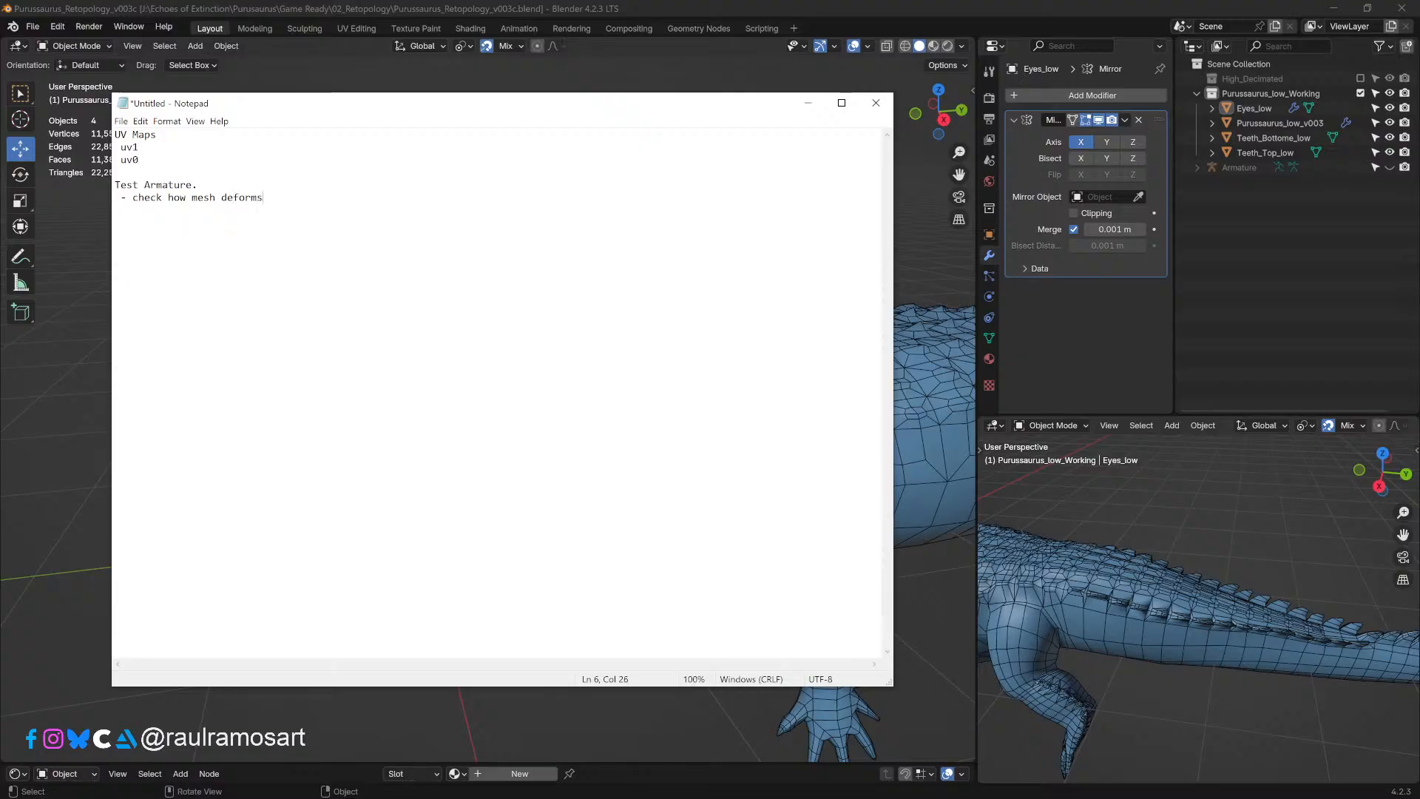
Step: Add "Export low poly to zbrush" to the note with the sub-items "- reproject onto high" and "- export normal map"
{"action": "key", "text": "Return"}
{"action": "type", "text": "P"}
{"action": "key", "text": "BackSpace"}
{"action": "type", "text": "Export low poly to zbrush"}
{"action": "key", "text": "Return"}
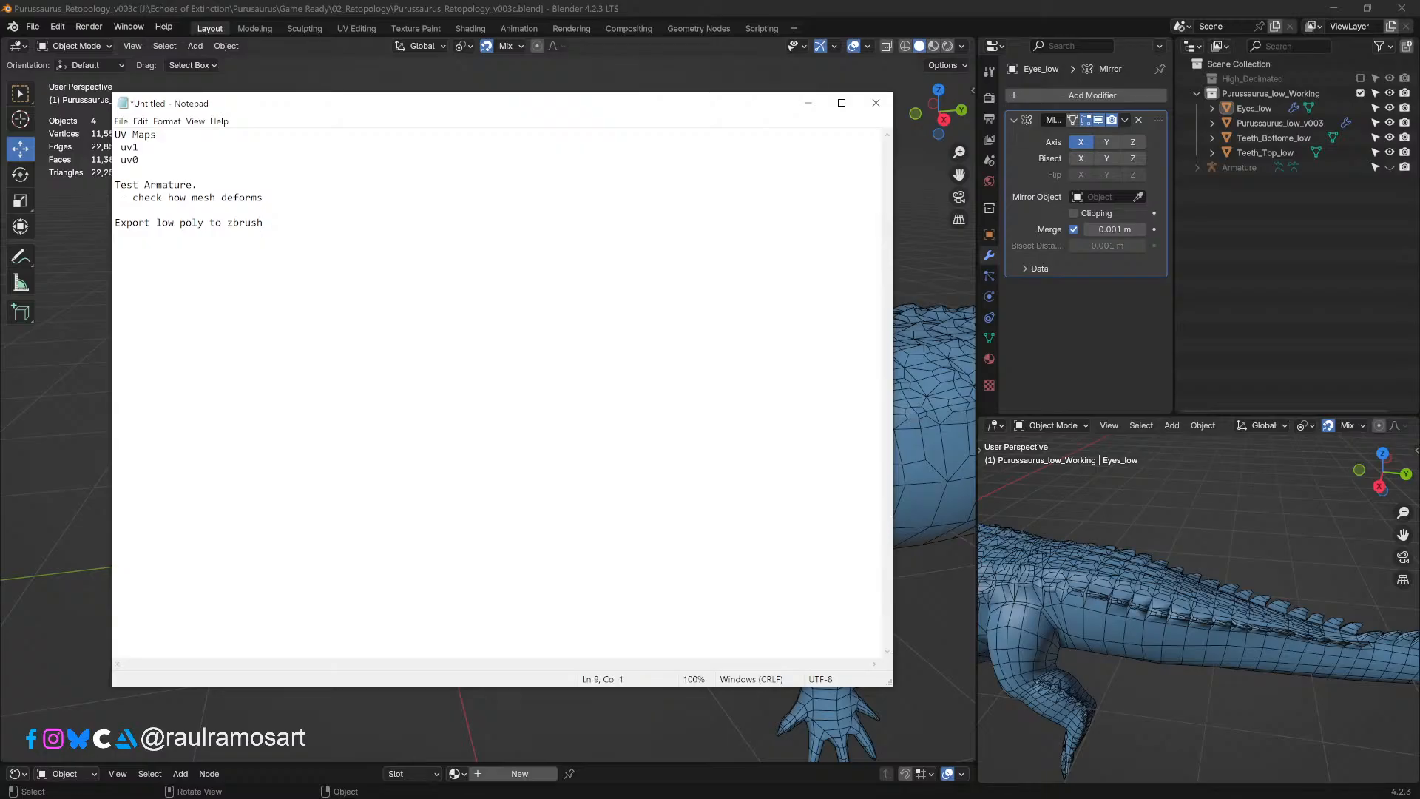
{"action": "type", "text": "- reproject onto high"}
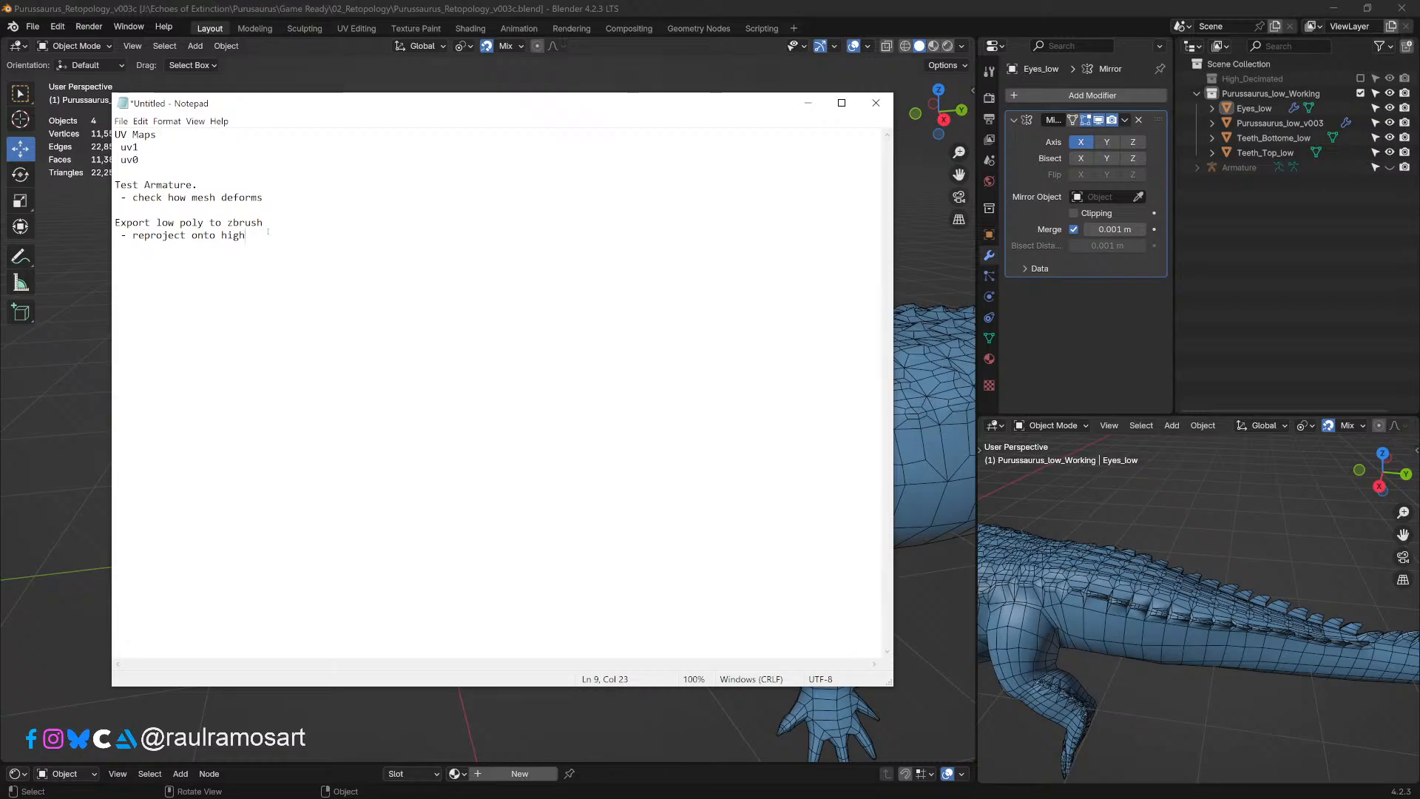
{"action": "key", "text": "Return"}
{"action": "type", "text": "- export normal"}
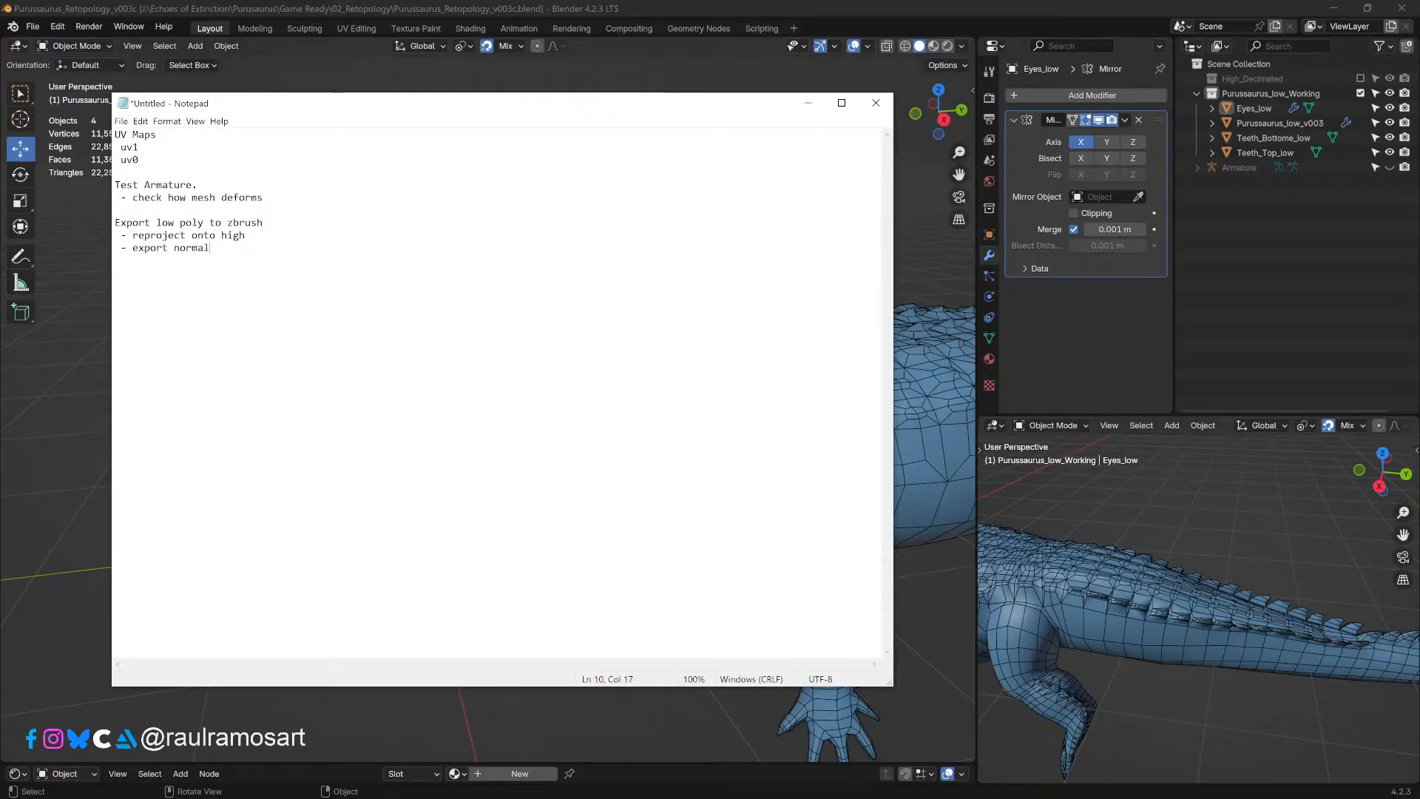
{"action": "type", "text": " map"}
Step: Add the final task "Start Concept for skins in Photoshop/CS Paint" and move the note out of view
{"action": "type", "text": "Start "}
{"action": "type", "text": "Con"}
{"action": "type", "text": "cept sof"}
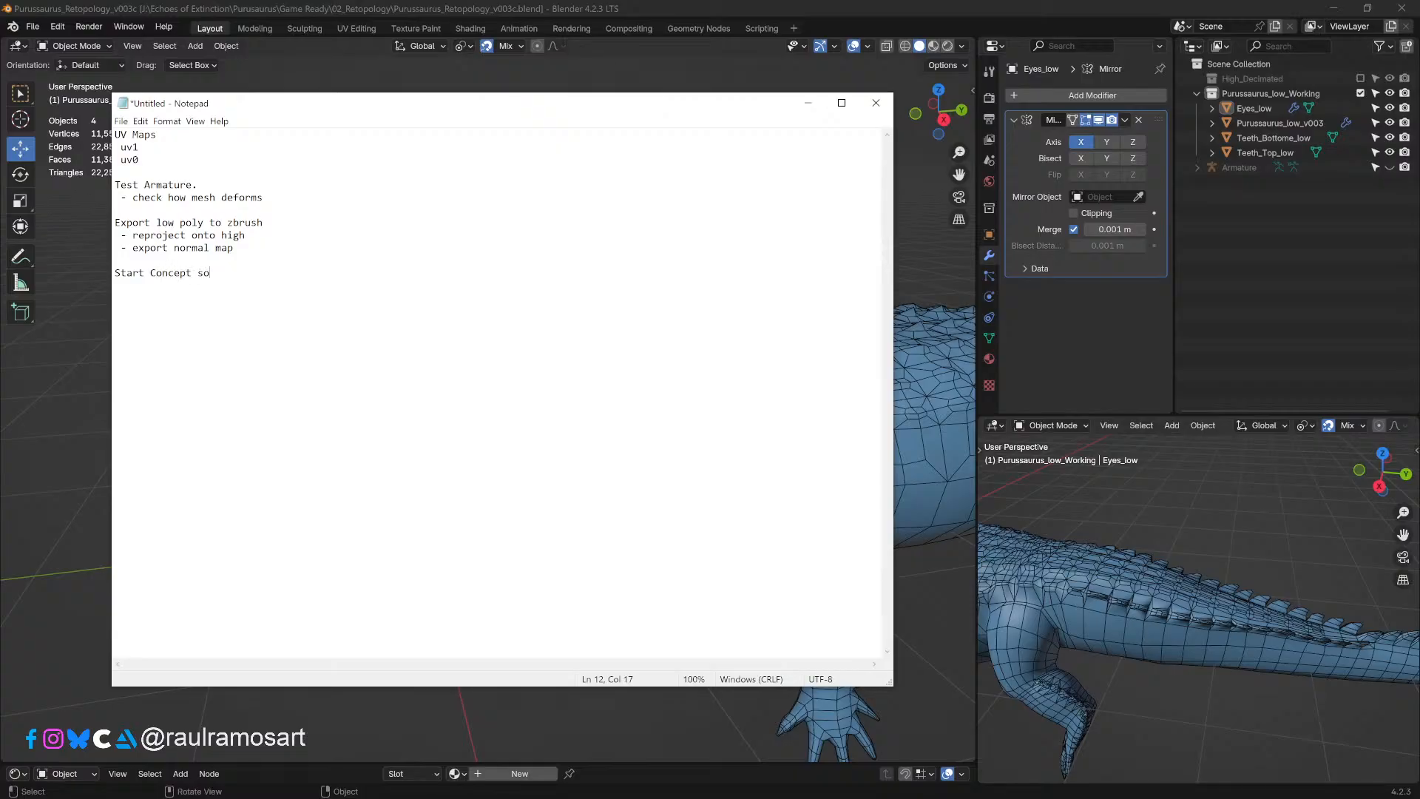
{"action": "key", "text": "BackSpace"}
{"action": "key", "text": "BackSpace"}
{"action": "key", "text": "BackSpace"}
{"action": "key", "text": "BackSpace"}
{"action": "type", "text": "for "}
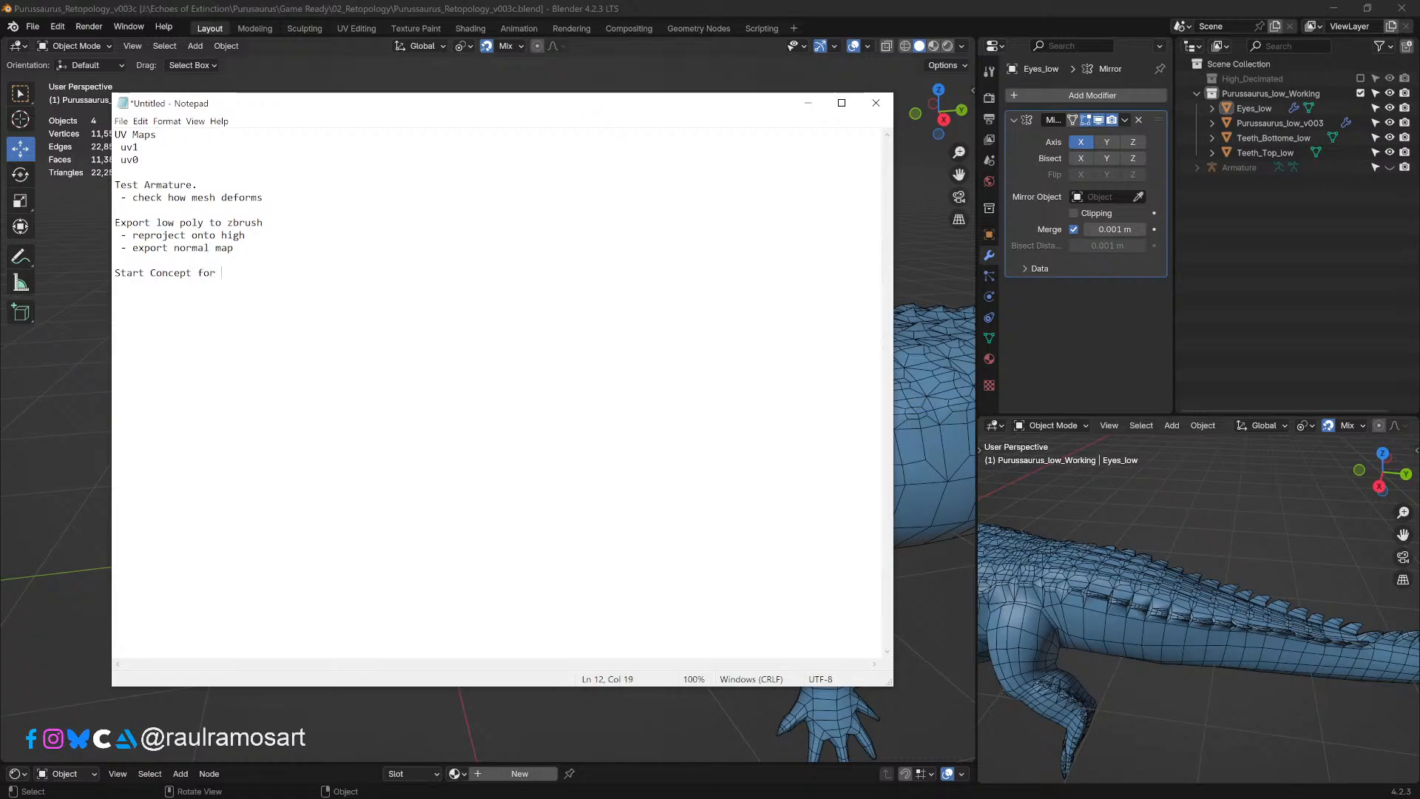
{"action": "type", "text": "skins in Photoshop"}
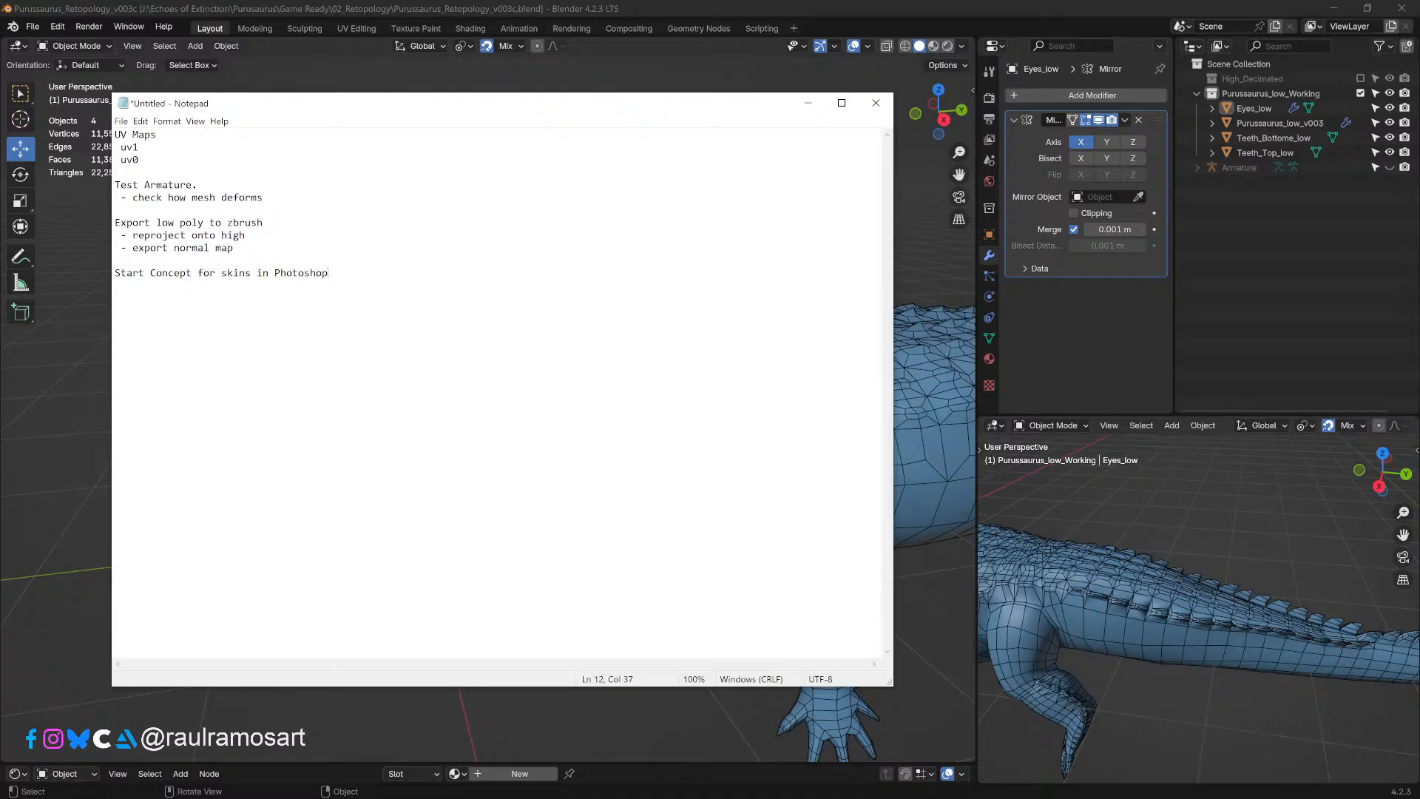
{"action": "type", "text": "/CS Paint"}
{"action": "left_click_drag", "start_coordinate": [237, 107], "coordinate": [174, 2]}
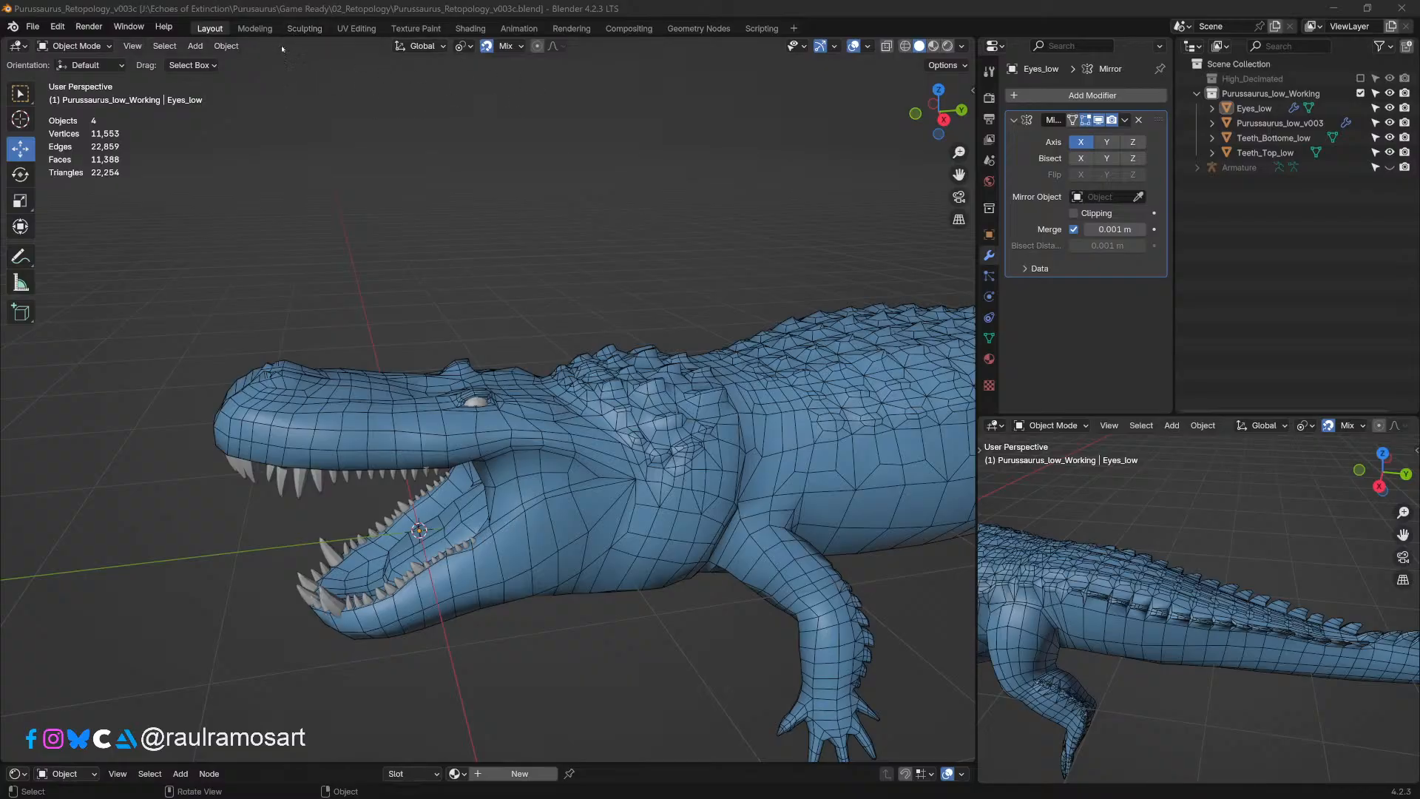
Step: Unwrap the Eyes_low mesh in Blender's UV Editing workspace and return to Object Mode
{"action": "left_click", "coordinate": [358, 29]}
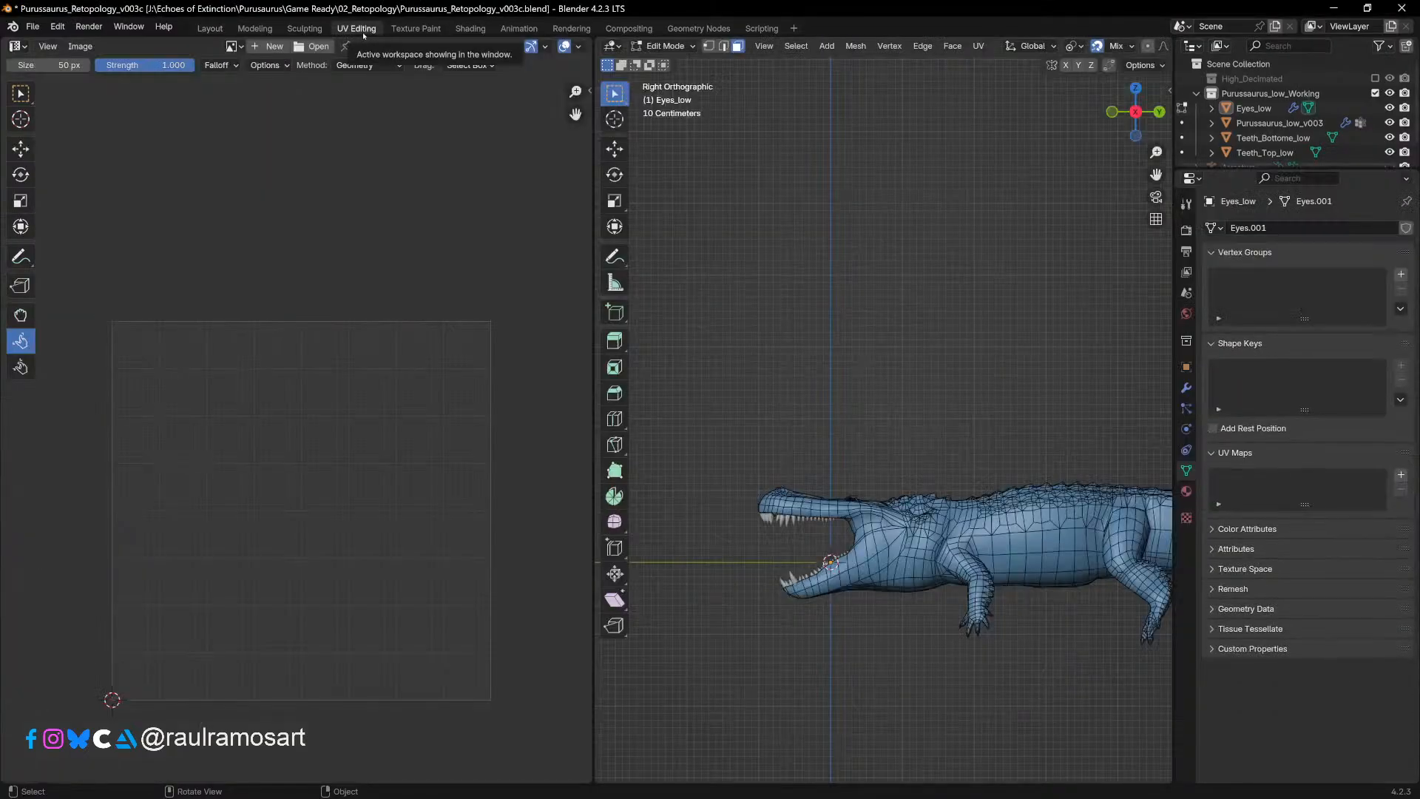
{"action": "scroll", "coordinate": [884, 410], "scroll_direction": "down", "scroll_amount": 2}
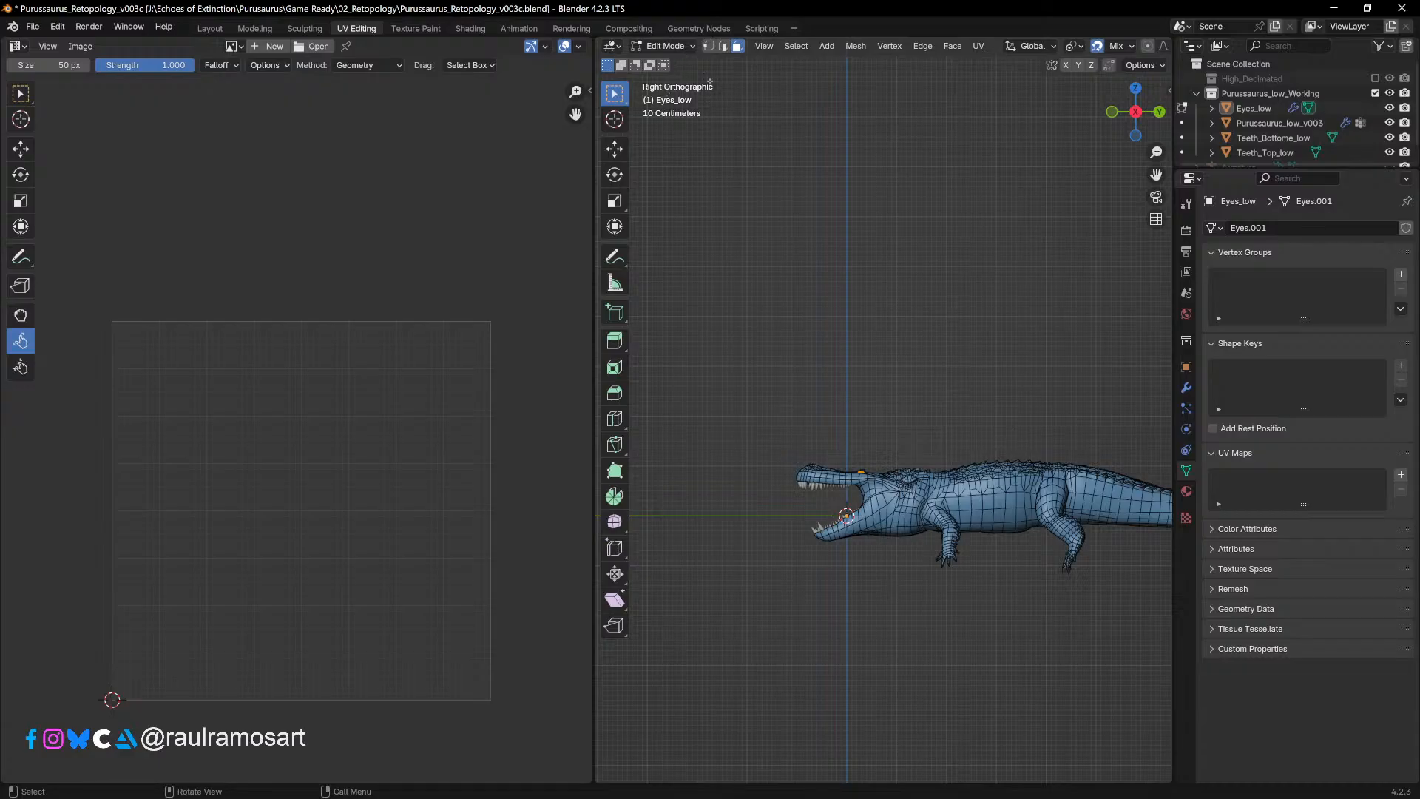
{"action": "scroll", "coordinate": [858, 452], "scroll_direction": "up", "scroll_amount": 9}
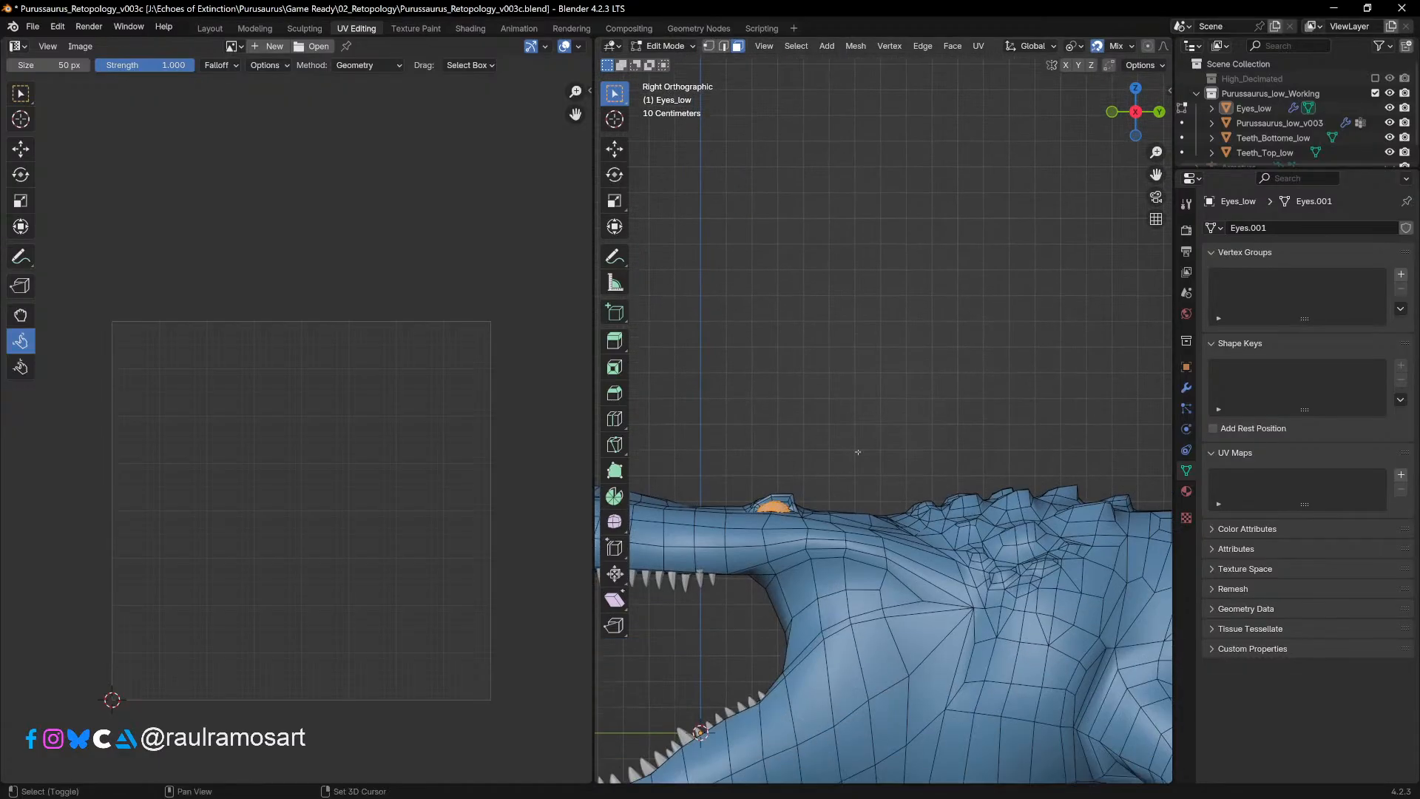
{"action": "middle_click_drag", "start_coordinate": [858, 452], "coordinate": [915, 530]}
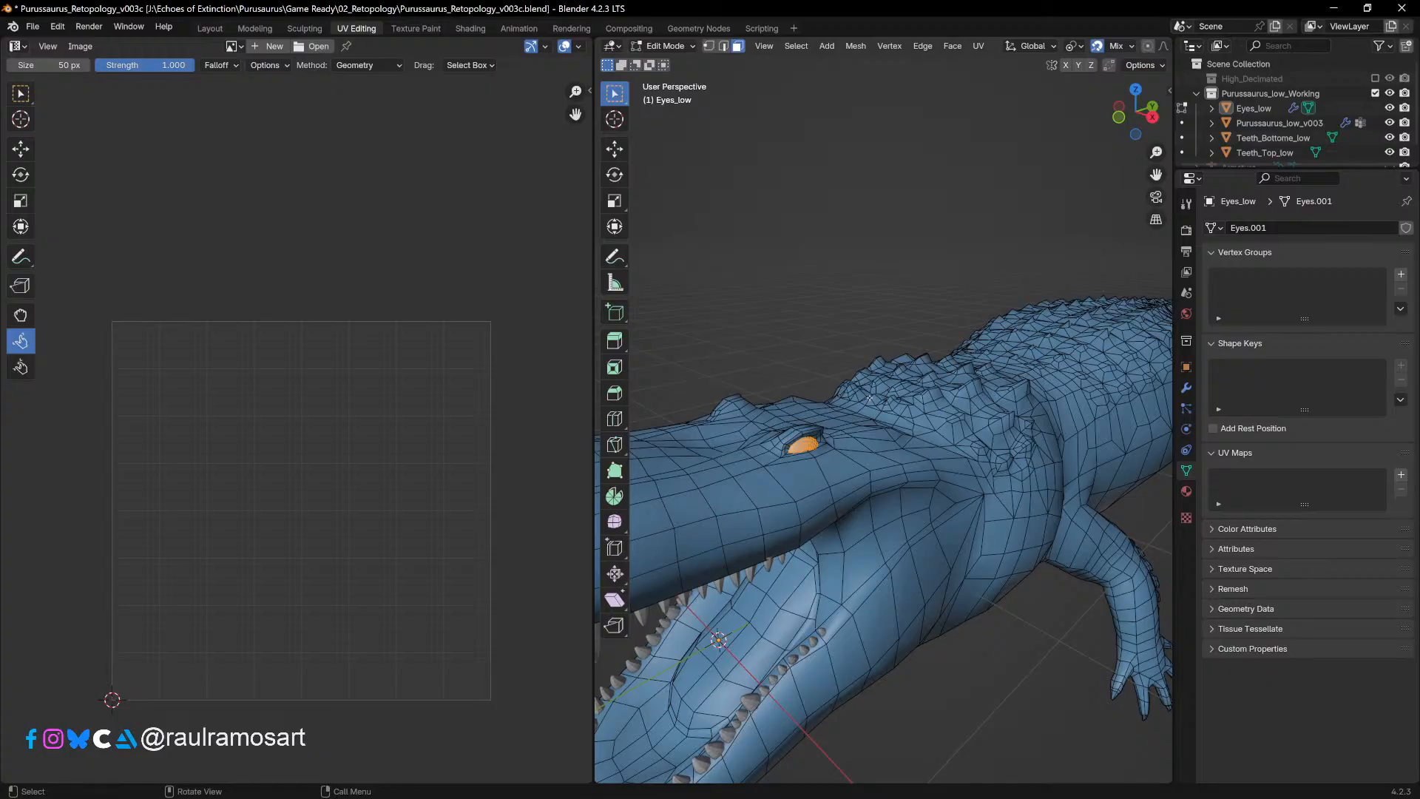
{"action": "key", "text": "u"}
{"action": "left_click", "coordinate": [871, 400]}
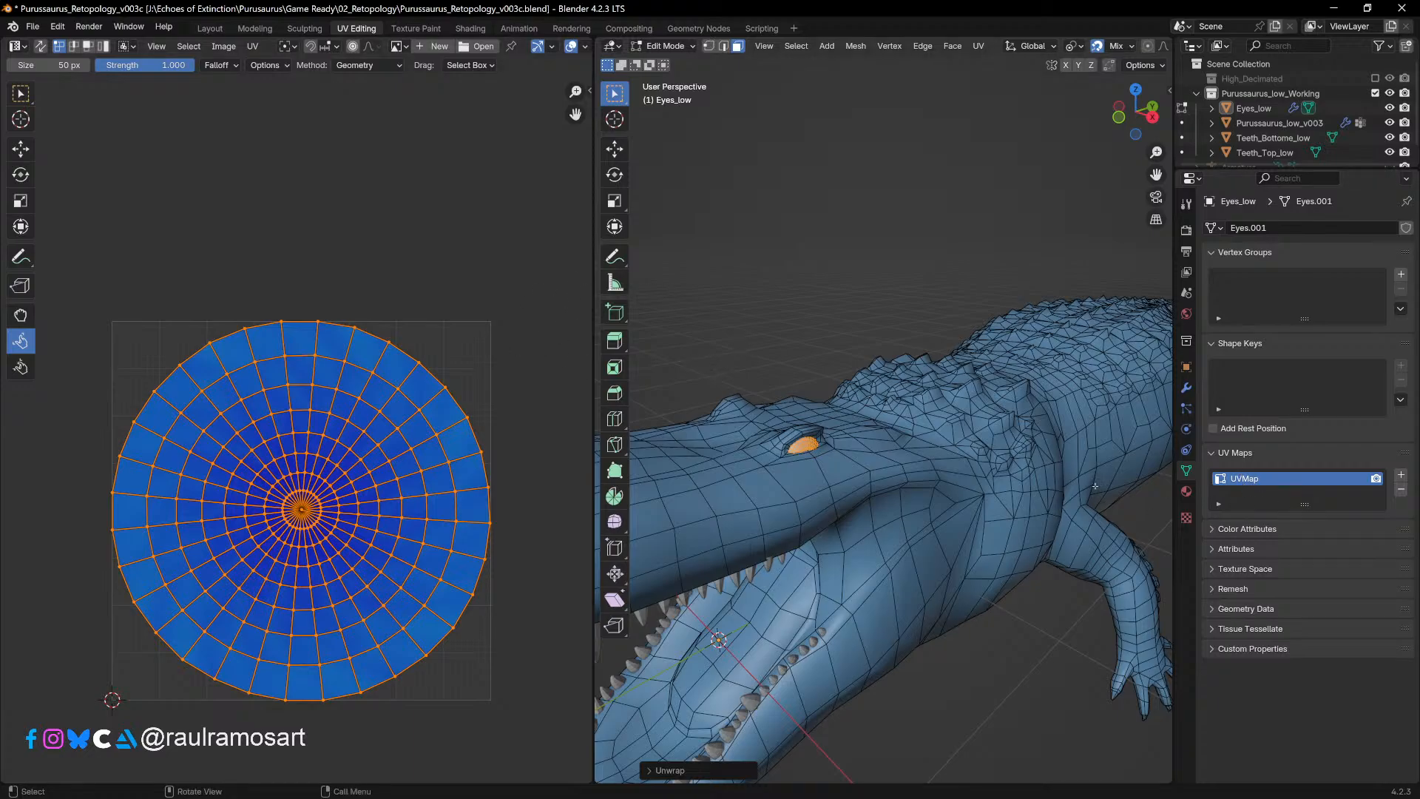
{"action": "key", "text": "Tab"}
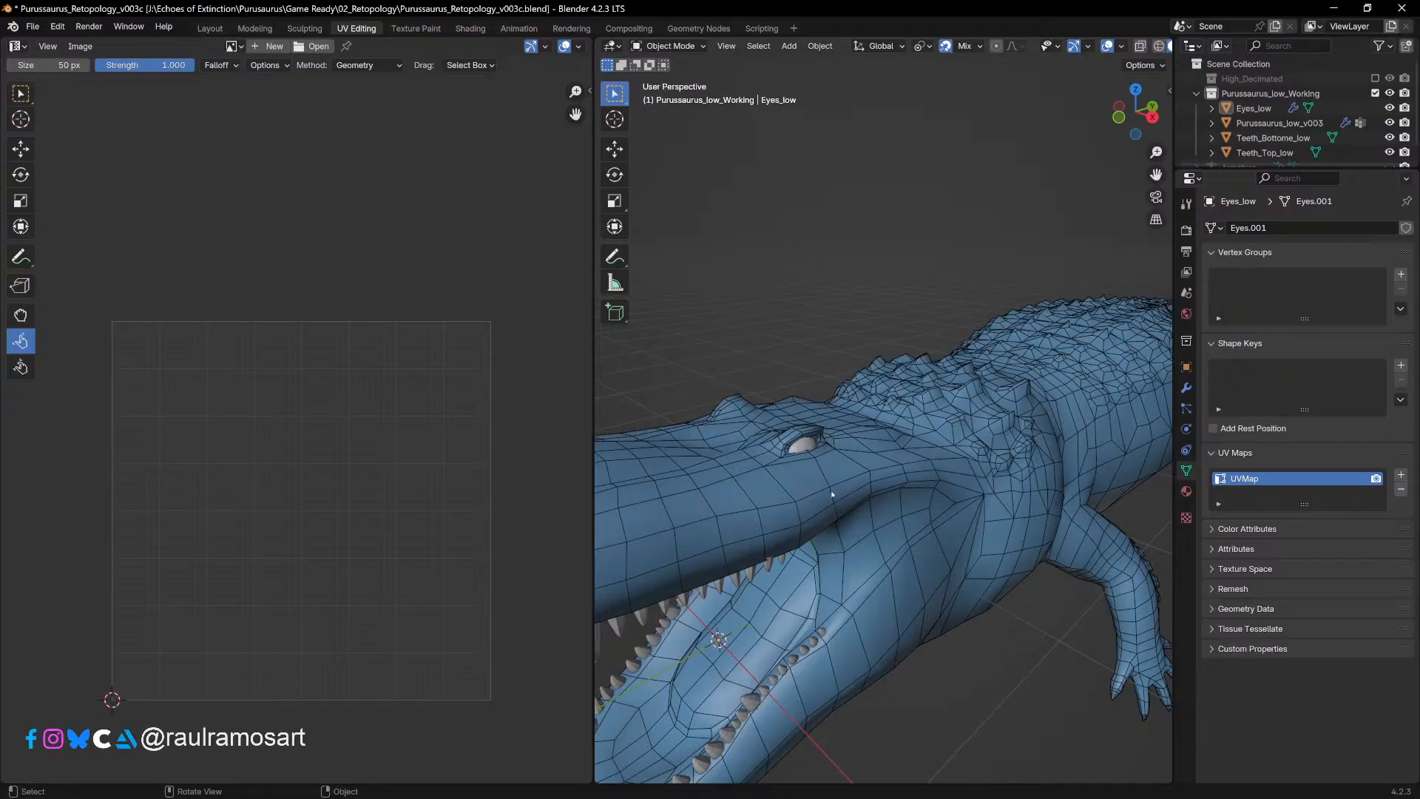
Step: Enlarge the Outliner and select all faces of Purussaurus_low_v003 in Edit Mode to display its UV islands
{"action": "middle_click_drag", "start_coordinate": [832, 494], "coordinate": [793, 450]}
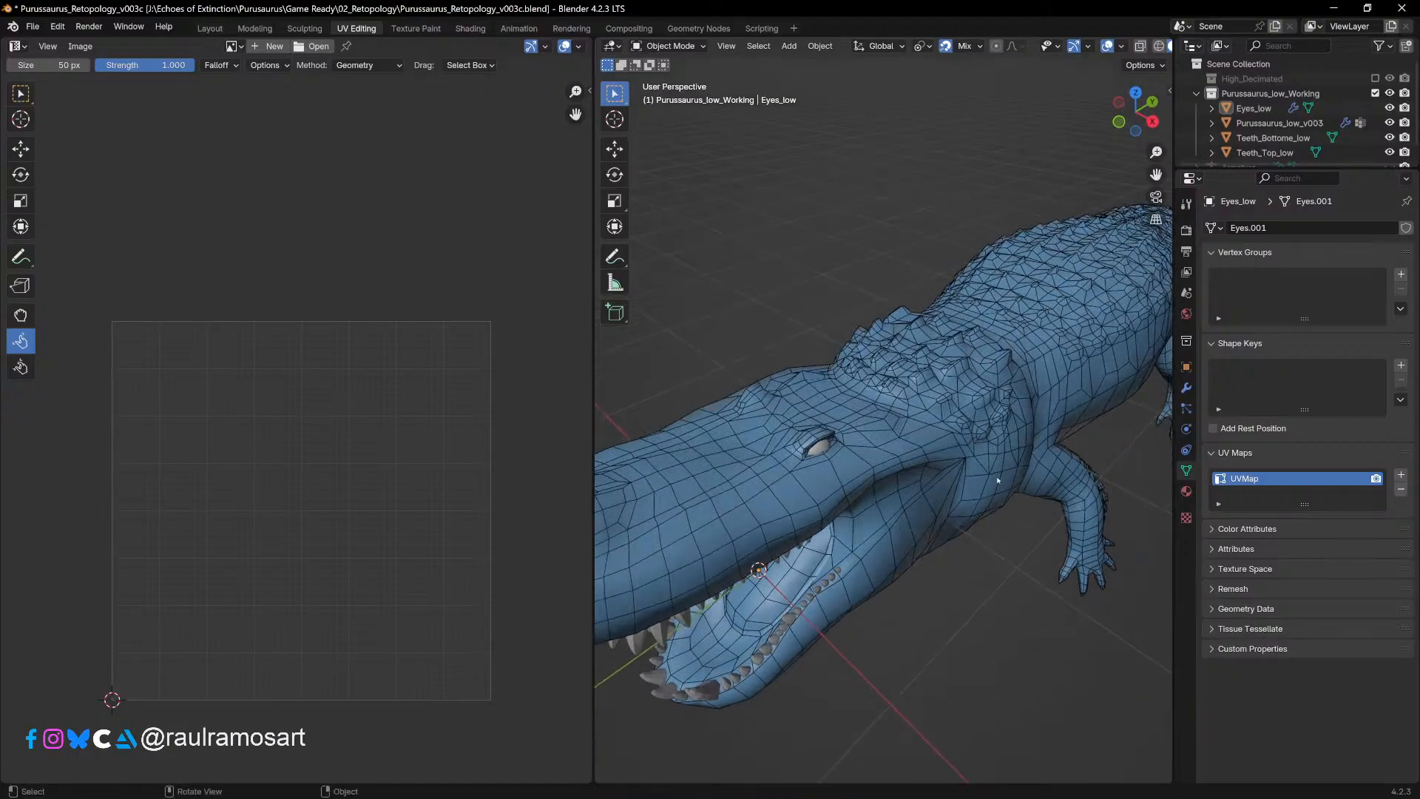
{"action": "middle_click_drag", "start_coordinate": [998, 480], "coordinate": [857, 474]}
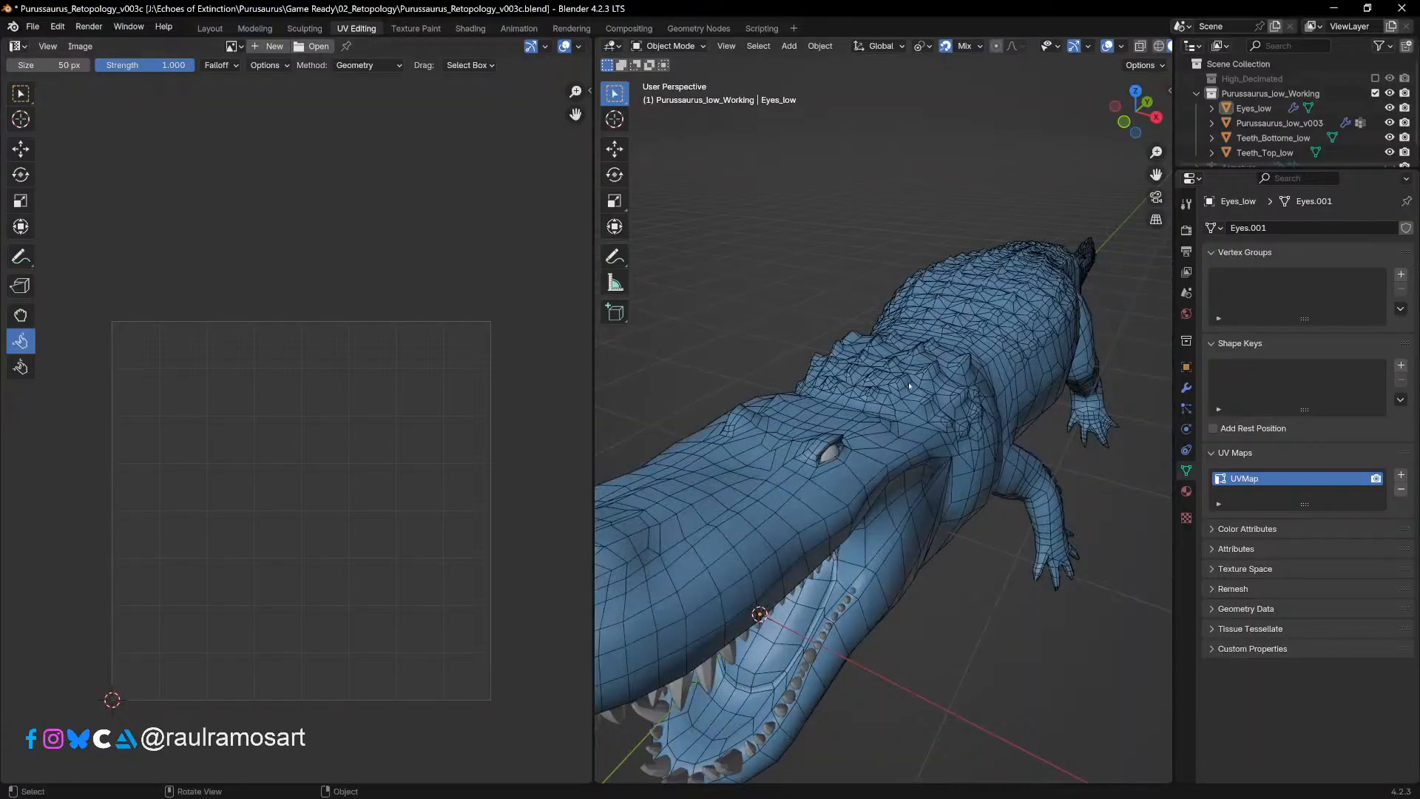
{"action": "middle_click_drag", "start_coordinate": [945, 378], "coordinate": [983, 333]}
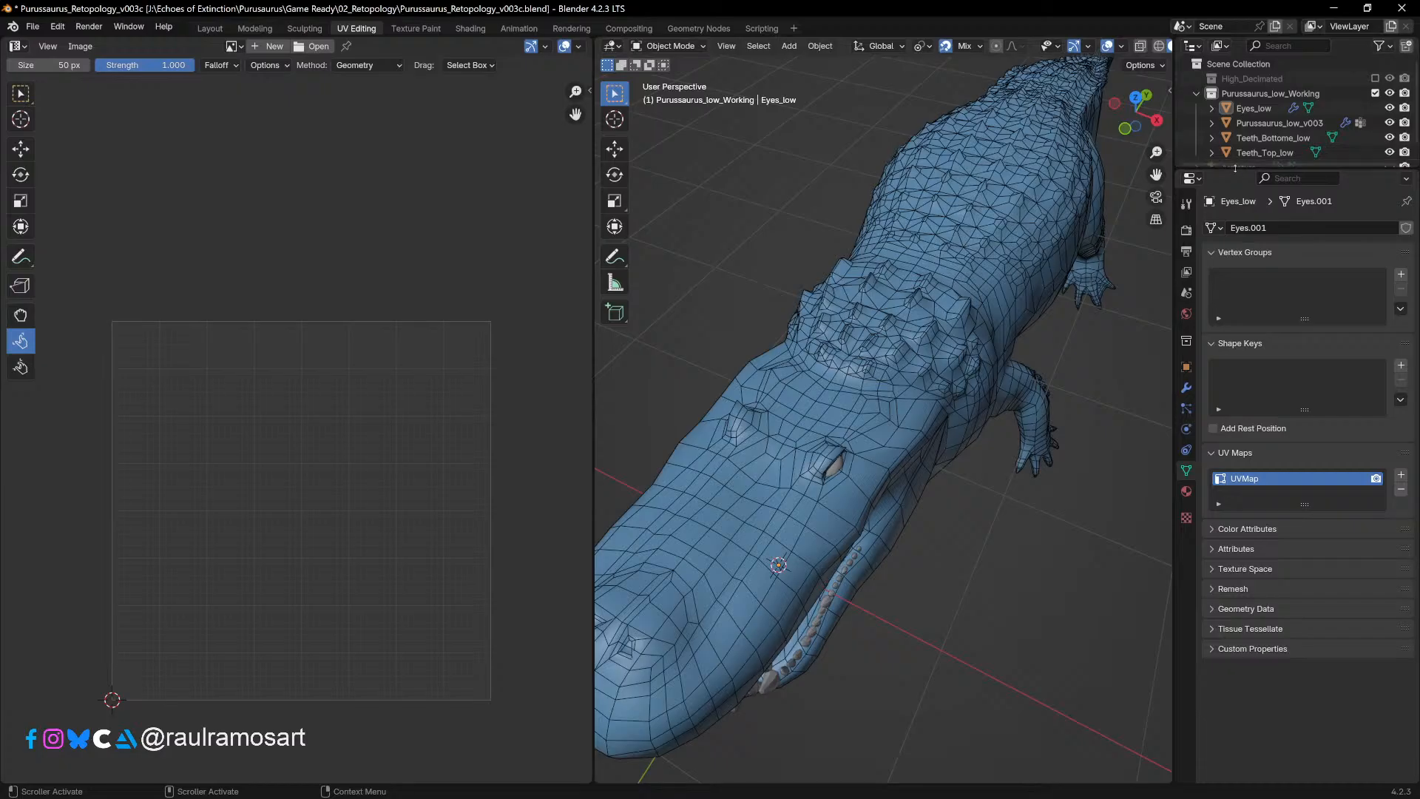
{"action": "left_click_drag", "start_coordinate": [1239, 169], "coordinate": [1101, 348]}
{"action": "left_click", "coordinate": [941, 389]}
{"action": "middle_click_drag", "start_coordinate": [941, 389], "coordinate": [1020, 505]}
{"action": "key", "text": "Tab"}
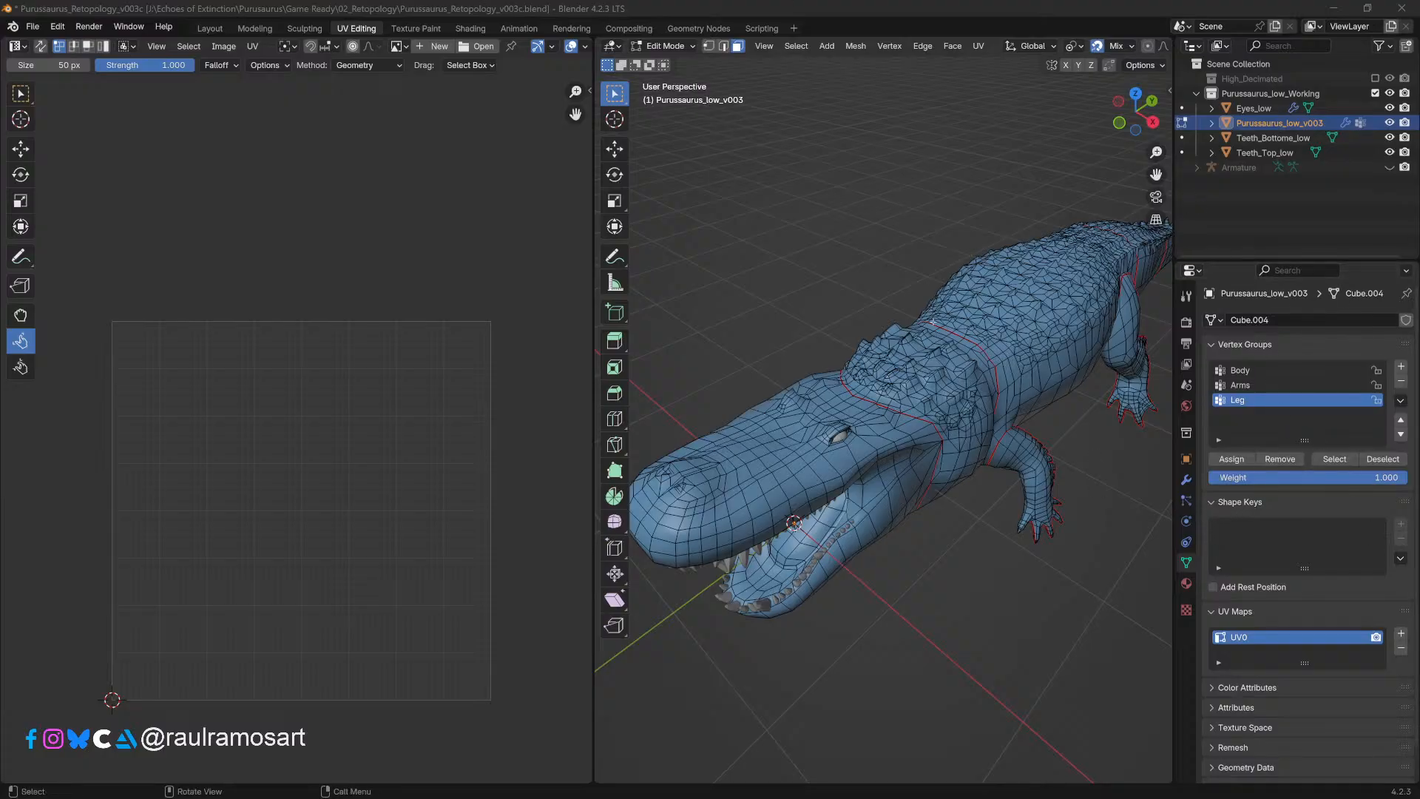
{"action": "key", "text": "a"}
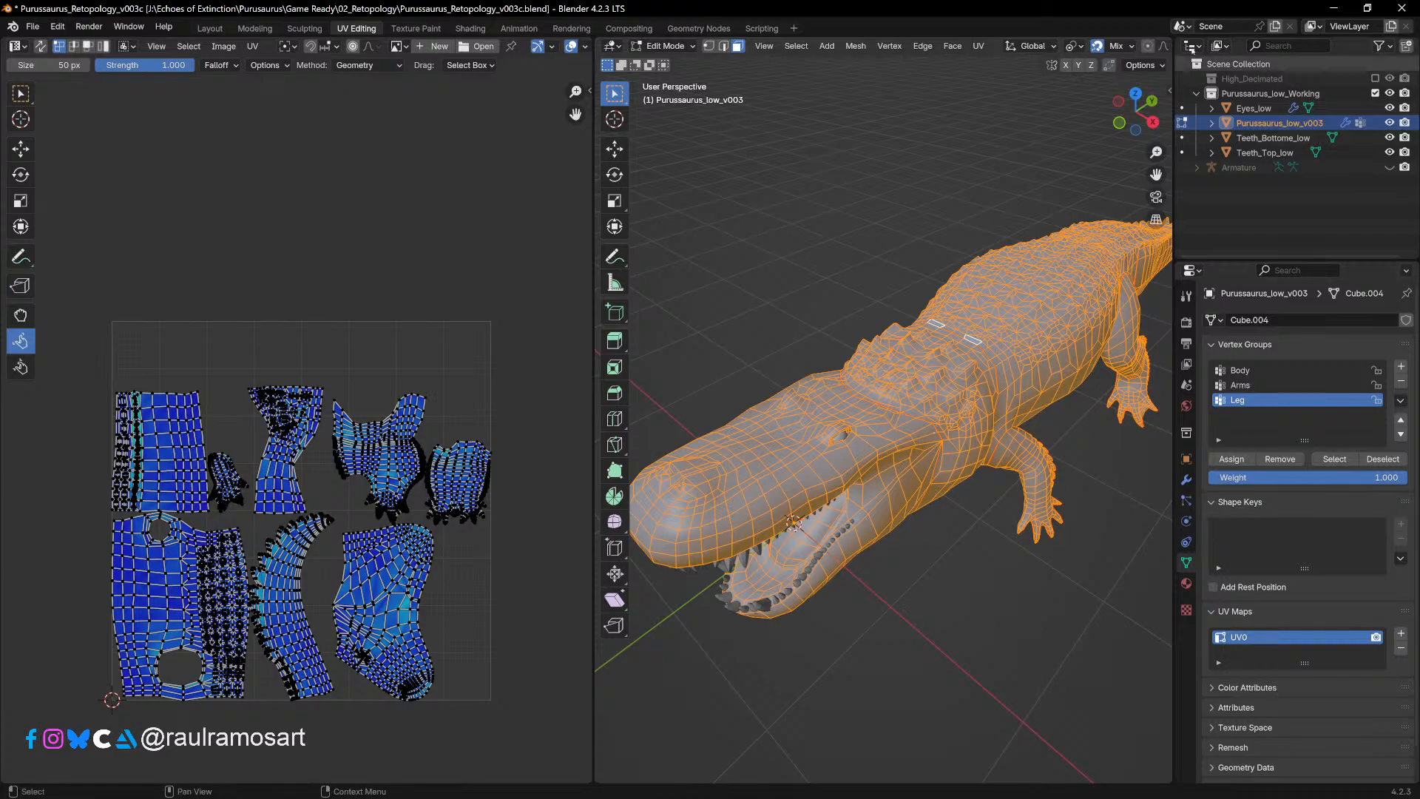
Step: Toggle the visibility of Eyes_low repeatedly to compare the head with and without the eyes
{"action": "left_click", "coordinate": [1390, 108]}
{"action": "left_click", "coordinate": [1390, 108]}
{"action": "left_click", "coordinate": [1390, 108]}
{"action": "left_click", "coordinate": [1390, 108]}
{"action": "left_click", "coordinate": [1391, 108]}
{"action": "left_click", "coordinate": [1390, 108]}
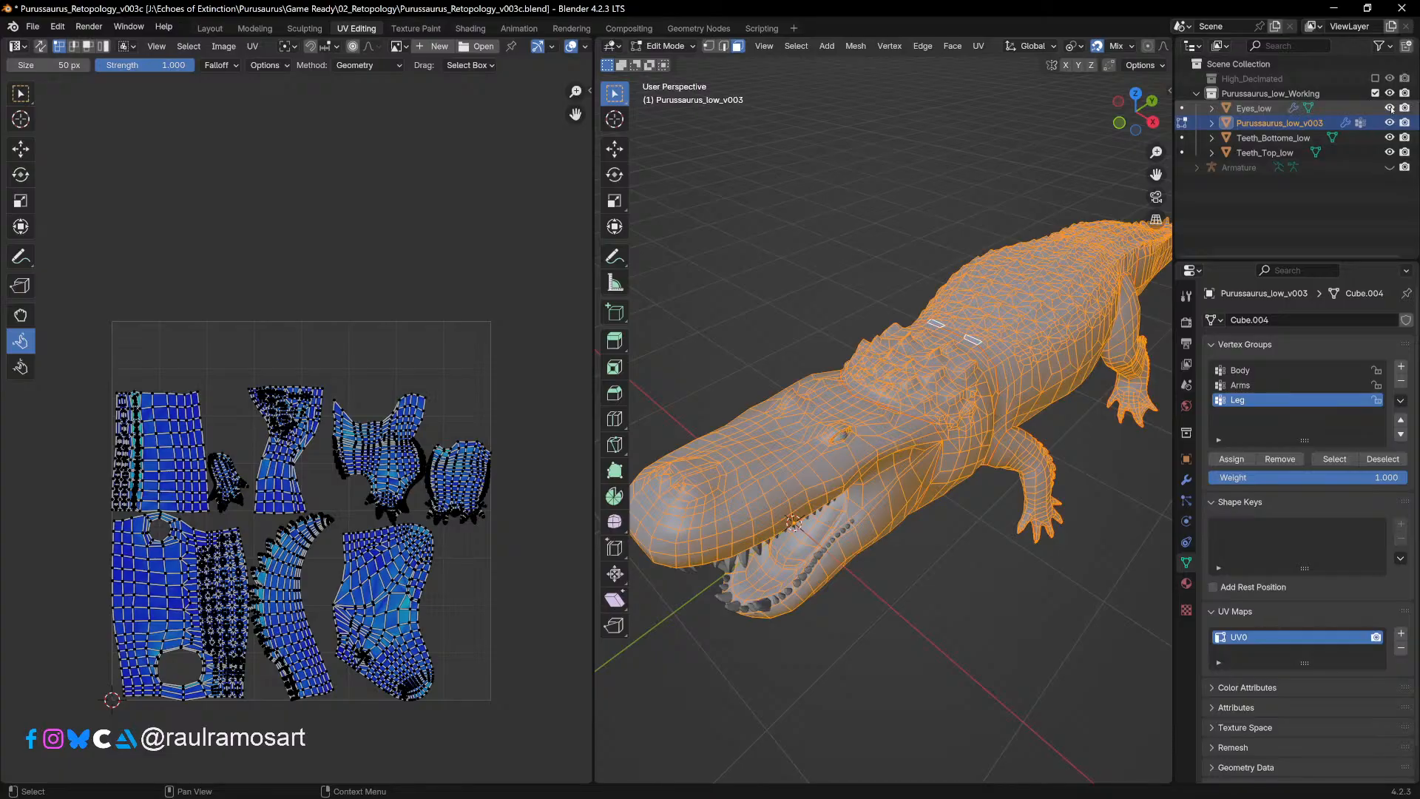
{"action": "left_click", "coordinate": [1390, 108]}
{"action": "left_click", "coordinate": [1390, 108]}
{"action": "left_click", "coordinate": [1390, 108]}
{"action": "left_click", "coordinate": [1390, 108]}
{"action": "left_click", "coordinate": [1391, 108]}
{"action": "left_click", "coordinate": [1390, 107]}
{"action": "left_click", "coordinate": [1390, 108]}
{"action": "left_click", "coordinate": [1390, 108]}
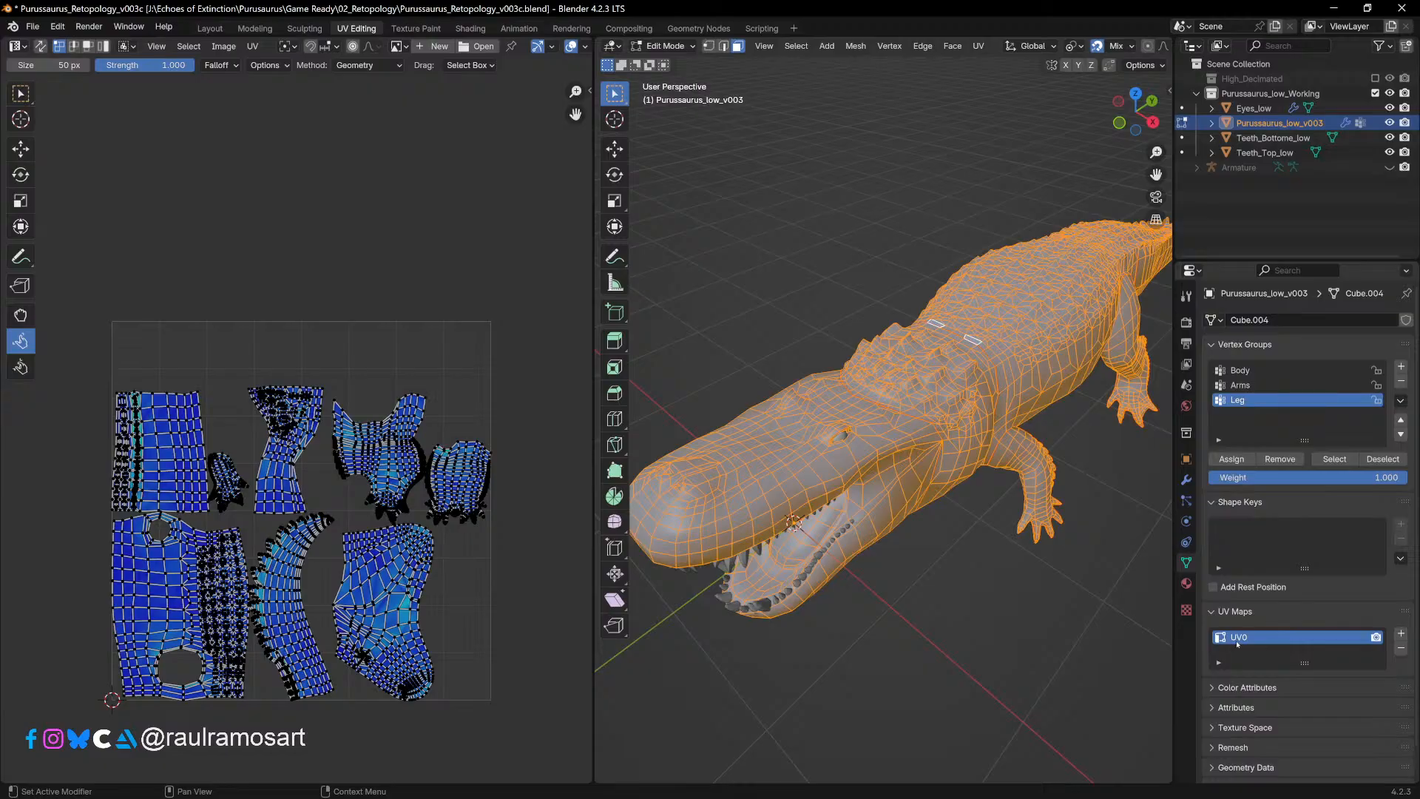
Step: Examine the body's UV0 layout, checking stretching on the hand, ridged strip and torso islands
{"action": "scroll", "coordinate": [324, 491], "scroll_direction": "up", "scroll_amount": 4}
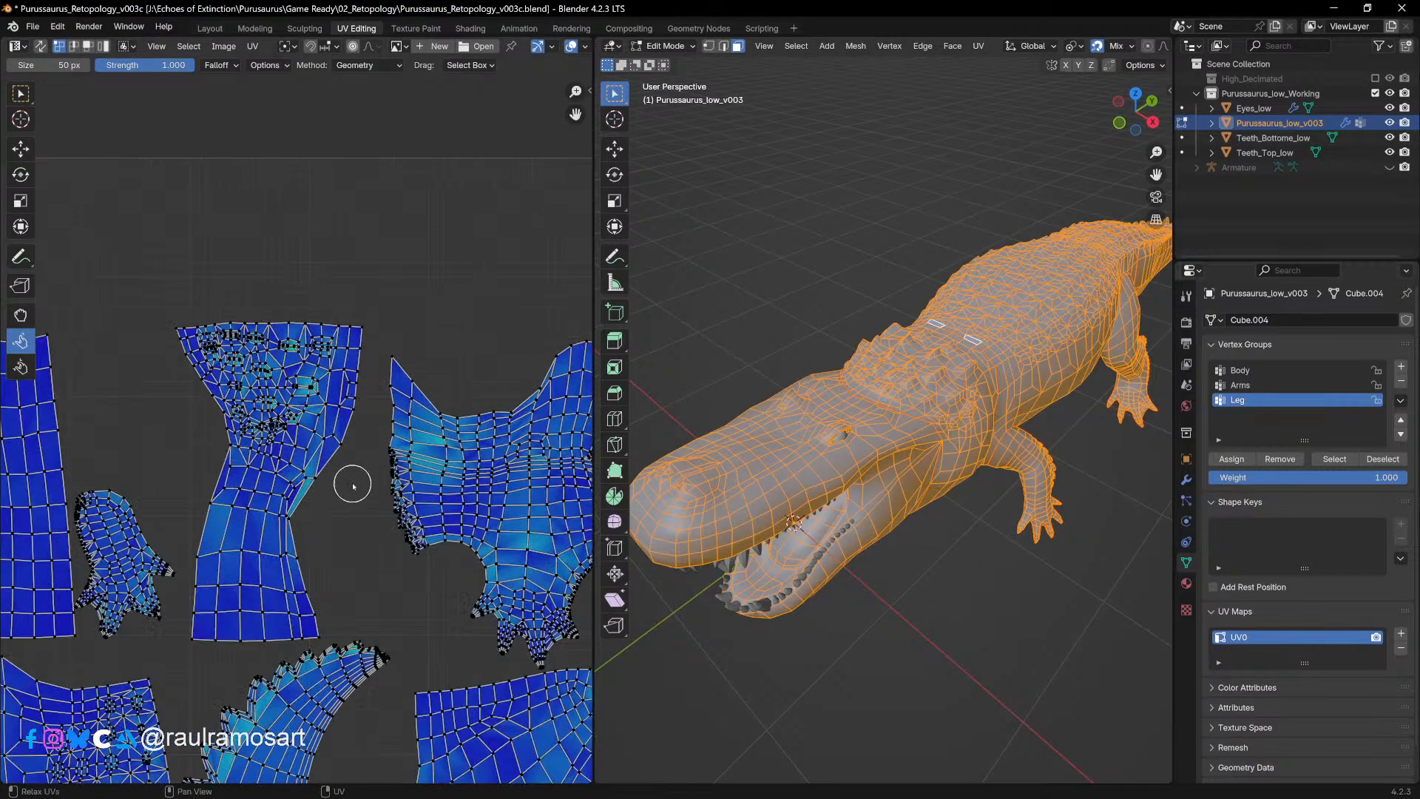
{"action": "middle_click_drag", "start_coordinate": [213, 415], "coordinate": [369, 367]}
{"action": "scroll", "coordinate": [301, 396], "scroll_direction": "up", "scroll_amount": 2}
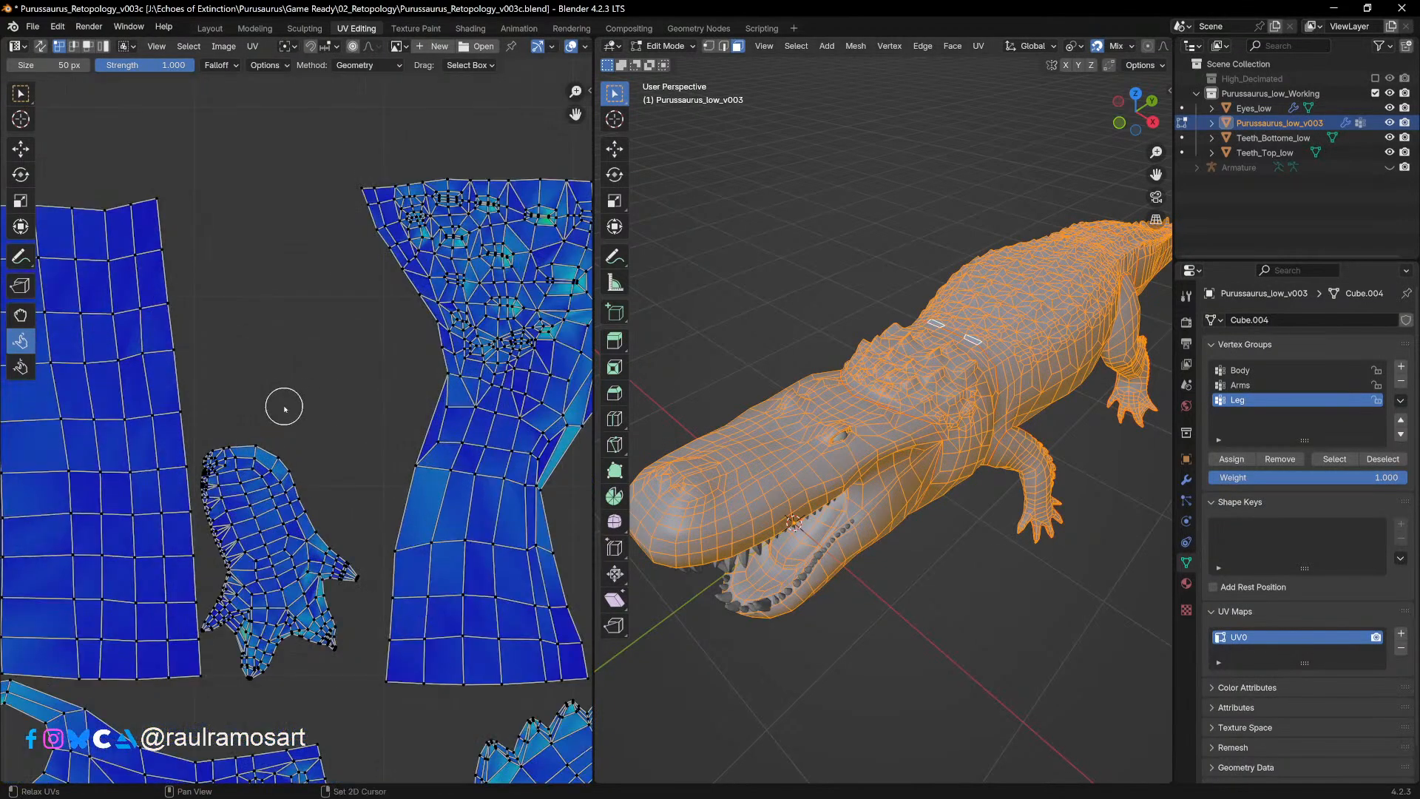
{"action": "middle_click_drag", "start_coordinate": [285, 406], "coordinate": [577, 339]}
{"action": "middle_click_drag", "start_coordinate": [377, 420], "coordinate": [407, 404]}
{"action": "scroll", "coordinate": [314, 419], "scroll_direction": "up", "scroll_amount": 1}
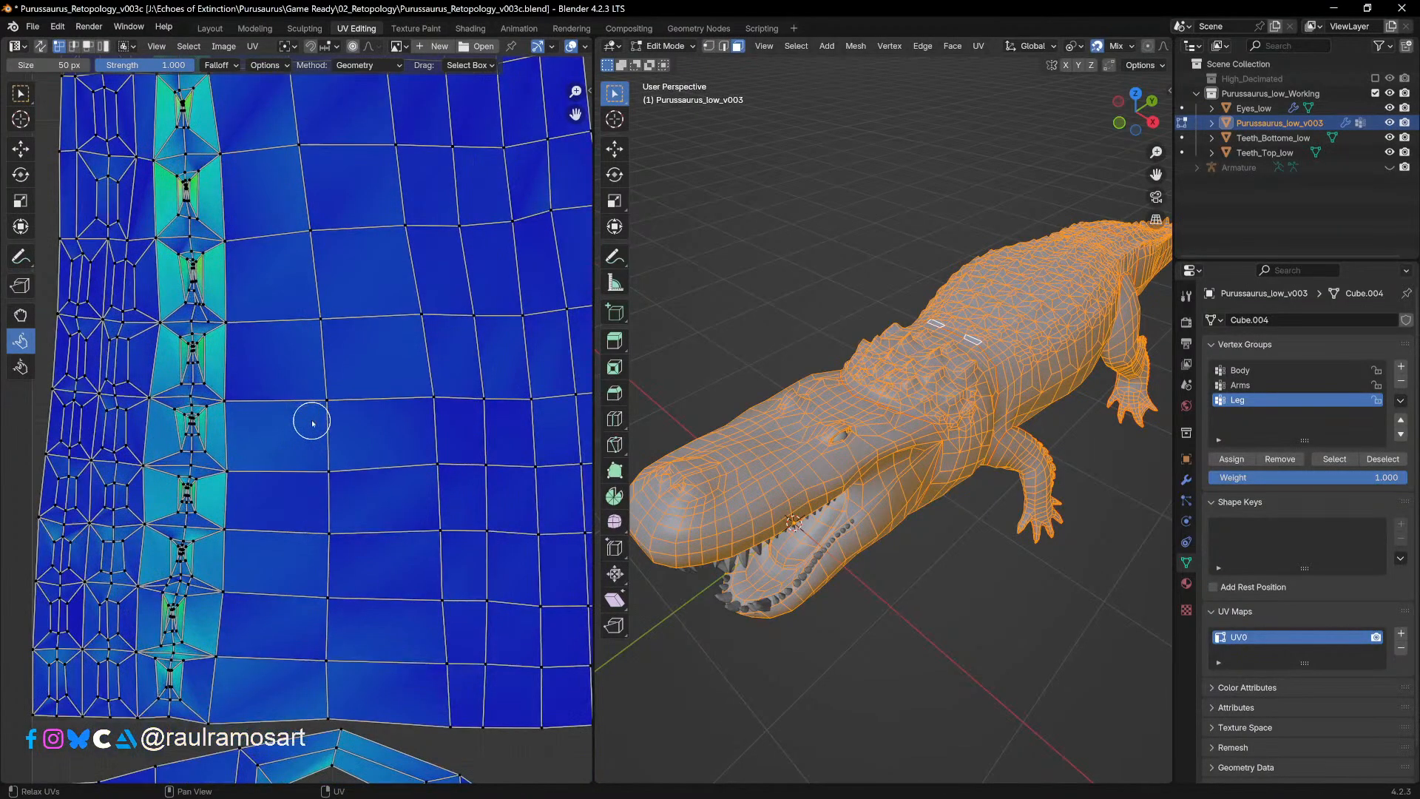
{"action": "scroll", "coordinate": [320, 419], "scroll_direction": "down", "scroll_amount": 1}
{"action": "scroll", "coordinate": [329, 423], "scroll_direction": "down", "scroll_amount": 3}
{"action": "middle_click_drag", "start_coordinate": [362, 495], "coordinate": [302, 244]}
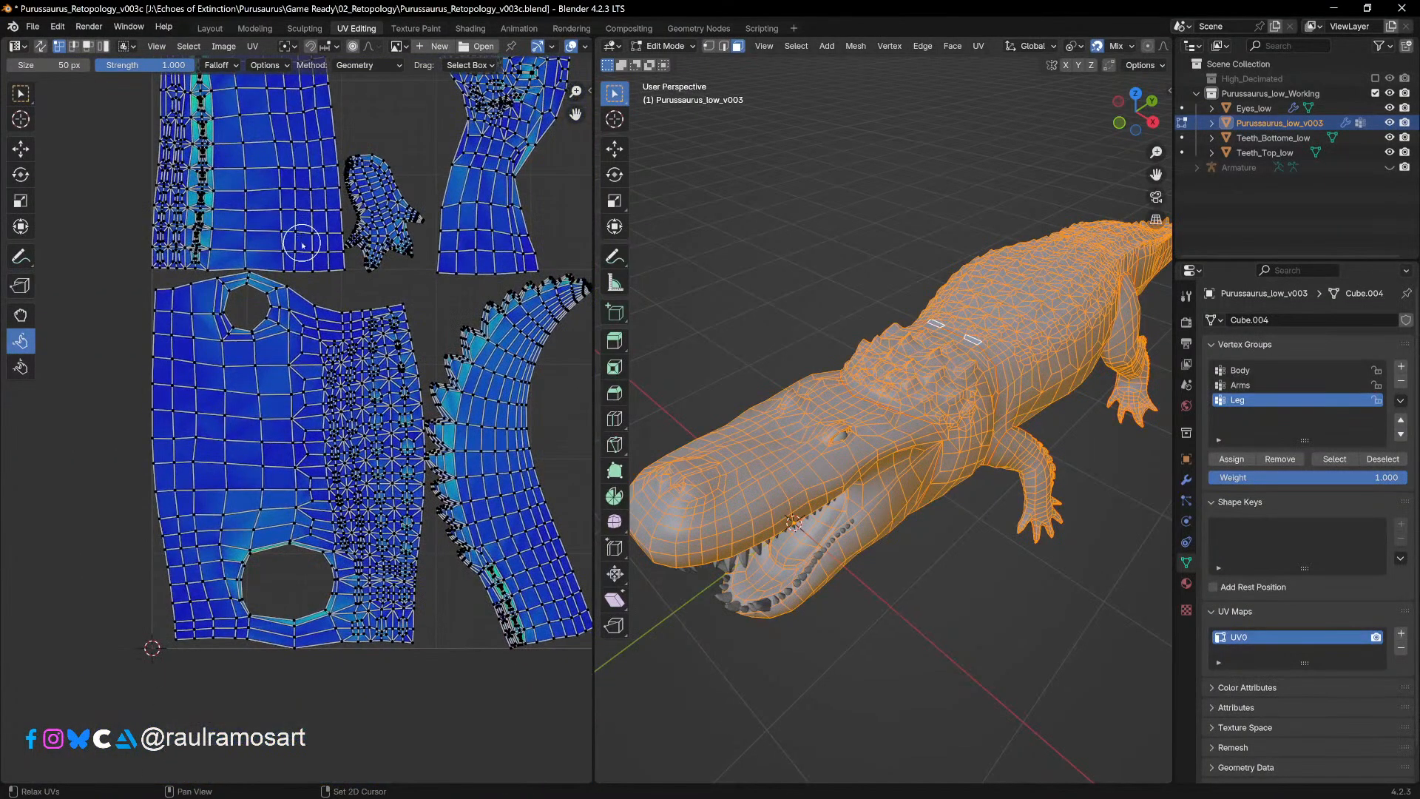
{"action": "left_click", "coordinate": [336, 303]}
{"action": "middle_click_drag", "start_coordinate": [325, 342], "coordinate": [237, 460]}
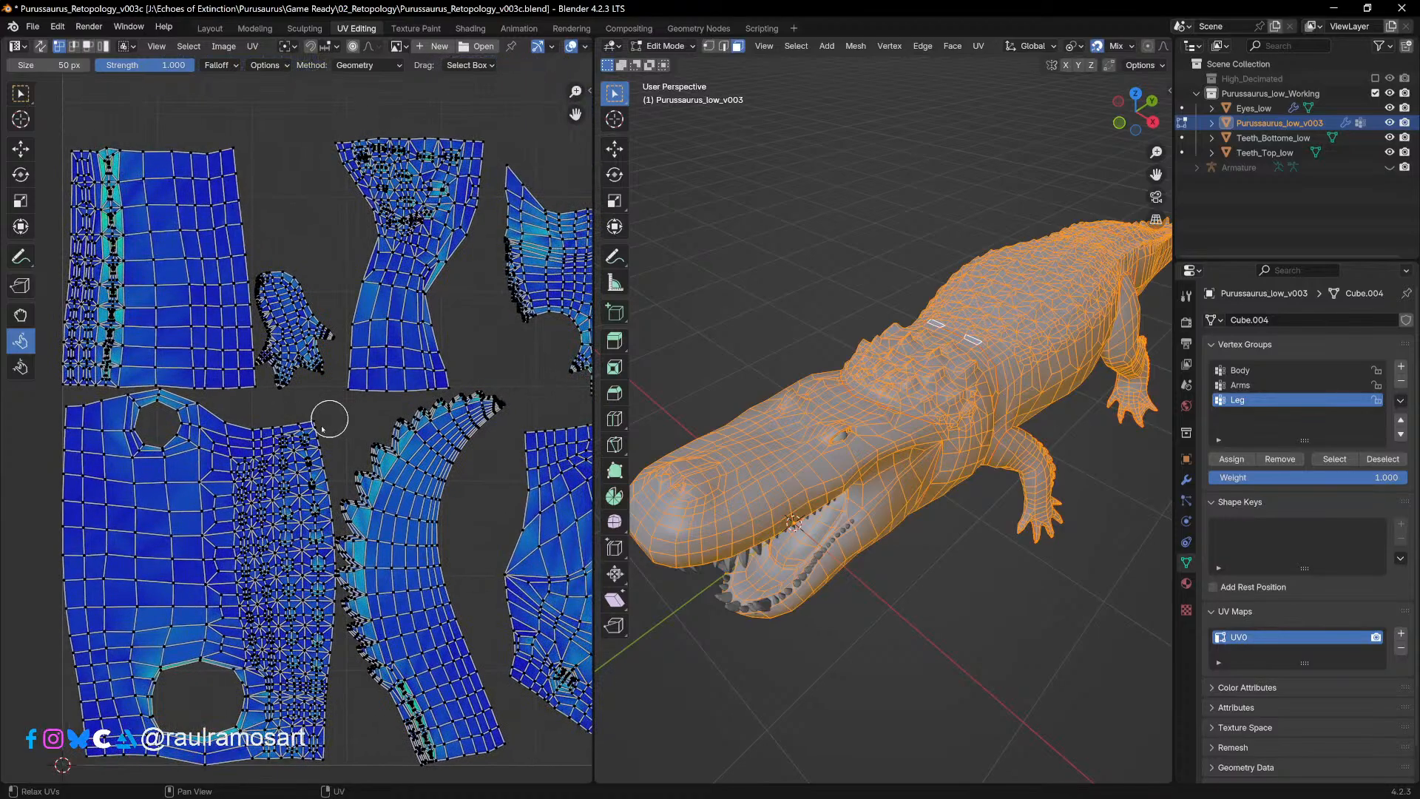
Step: Inspect the back scales, spiked tail, limb and head islands for UV stretching, including the ridged strip again
{"action": "scroll", "coordinate": [330, 412], "scroll_direction": "up", "scroll_amount": 3}
{"action": "middle_click_drag", "start_coordinate": [207, 603], "coordinate": [253, 498]}
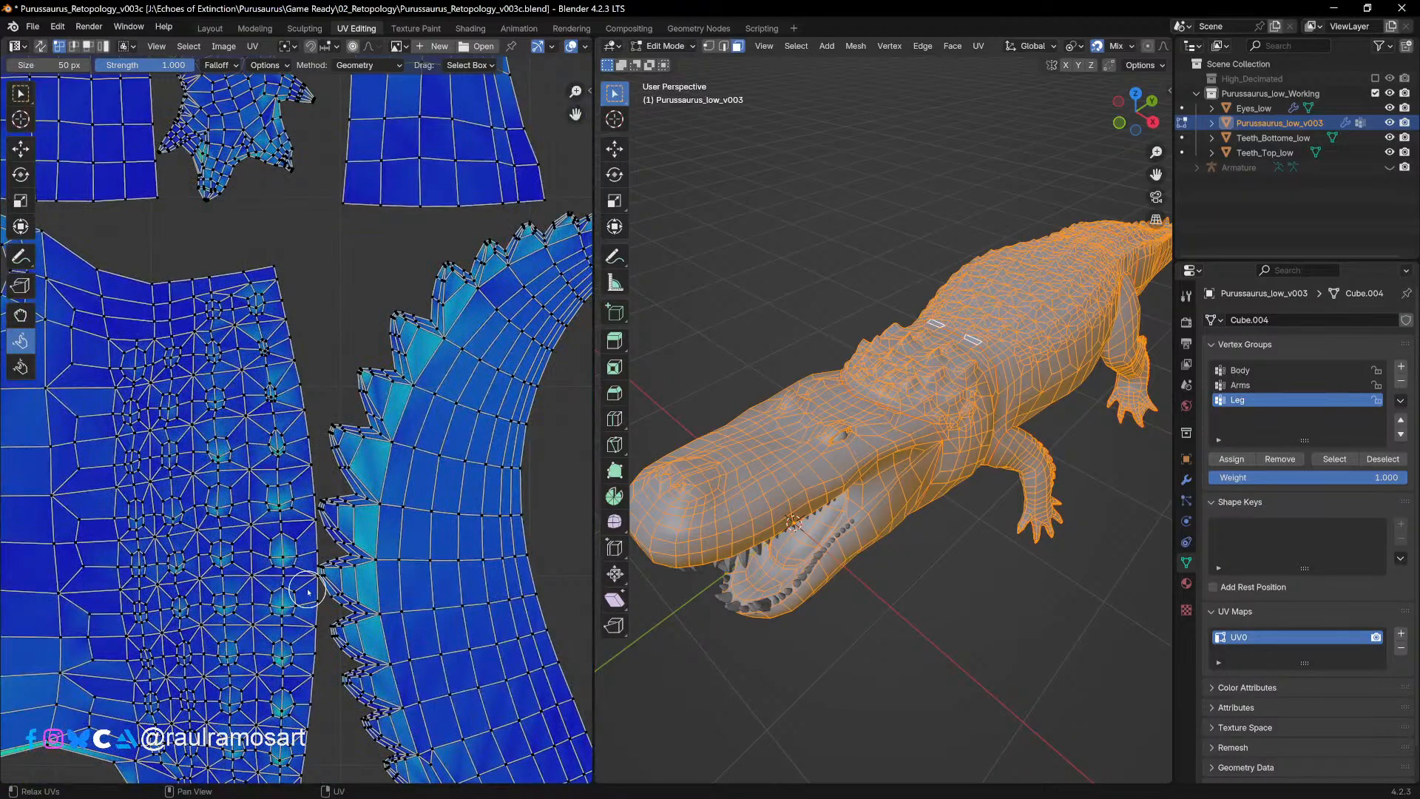
{"action": "middle_click_drag", "start_coordinate": [343, 572], "coordinate": [403, 637]}
{"action": "mouse_move", "coordinate": [487, 481]}
{"action": "middle_mouse_down"}
{"action": "mouse_move", "coordinate": [280, 578]}
{"action": "mouse_move", "coordinate": [256, 552]}
{"action": "middle_mouse_up"}
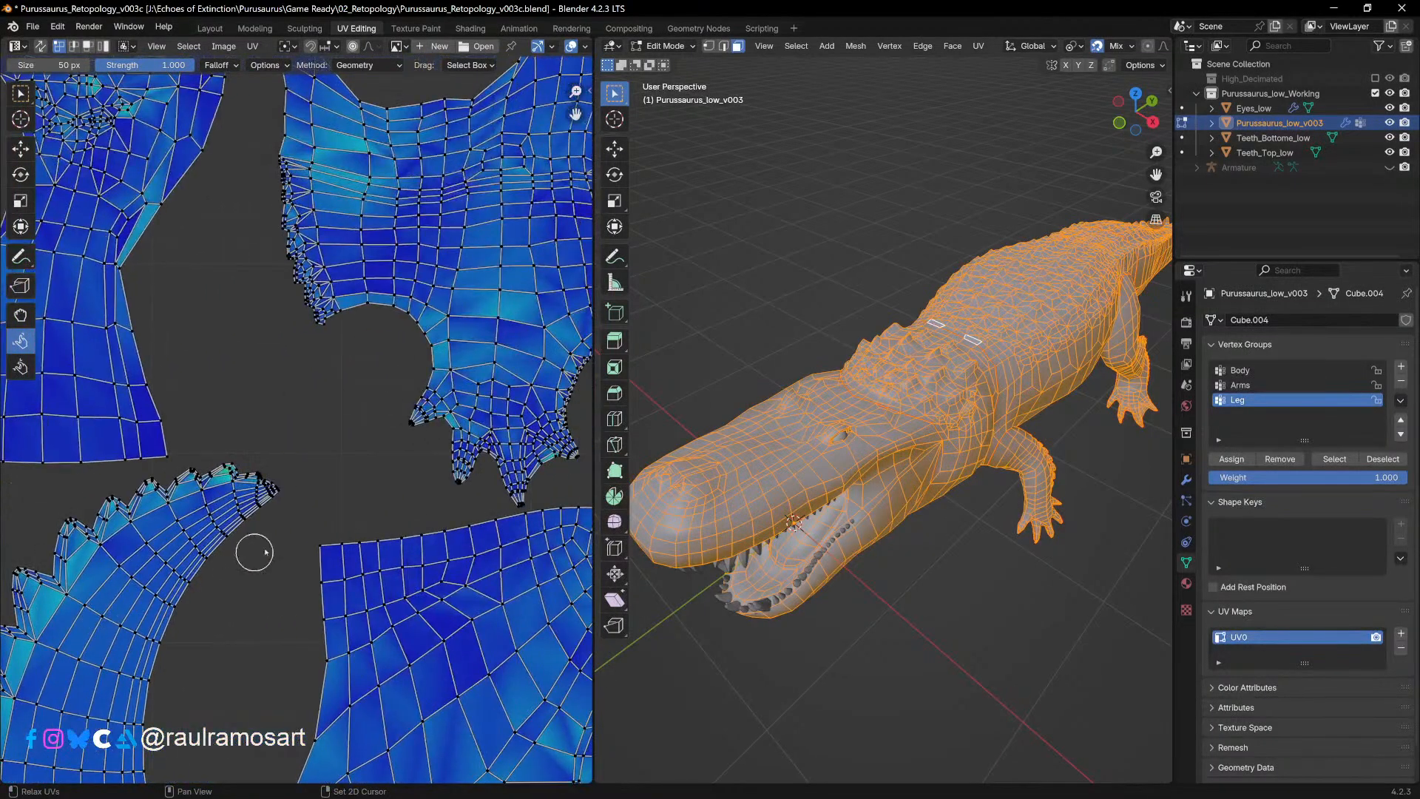
{"action": "scroll", "coordinate": [274, 548], "scroll_direction": "down", "scroll_amount": 3}
{"action": "middle_click_drag", "start_coordinate": [452, 591], "coordinate": [332, 480]}
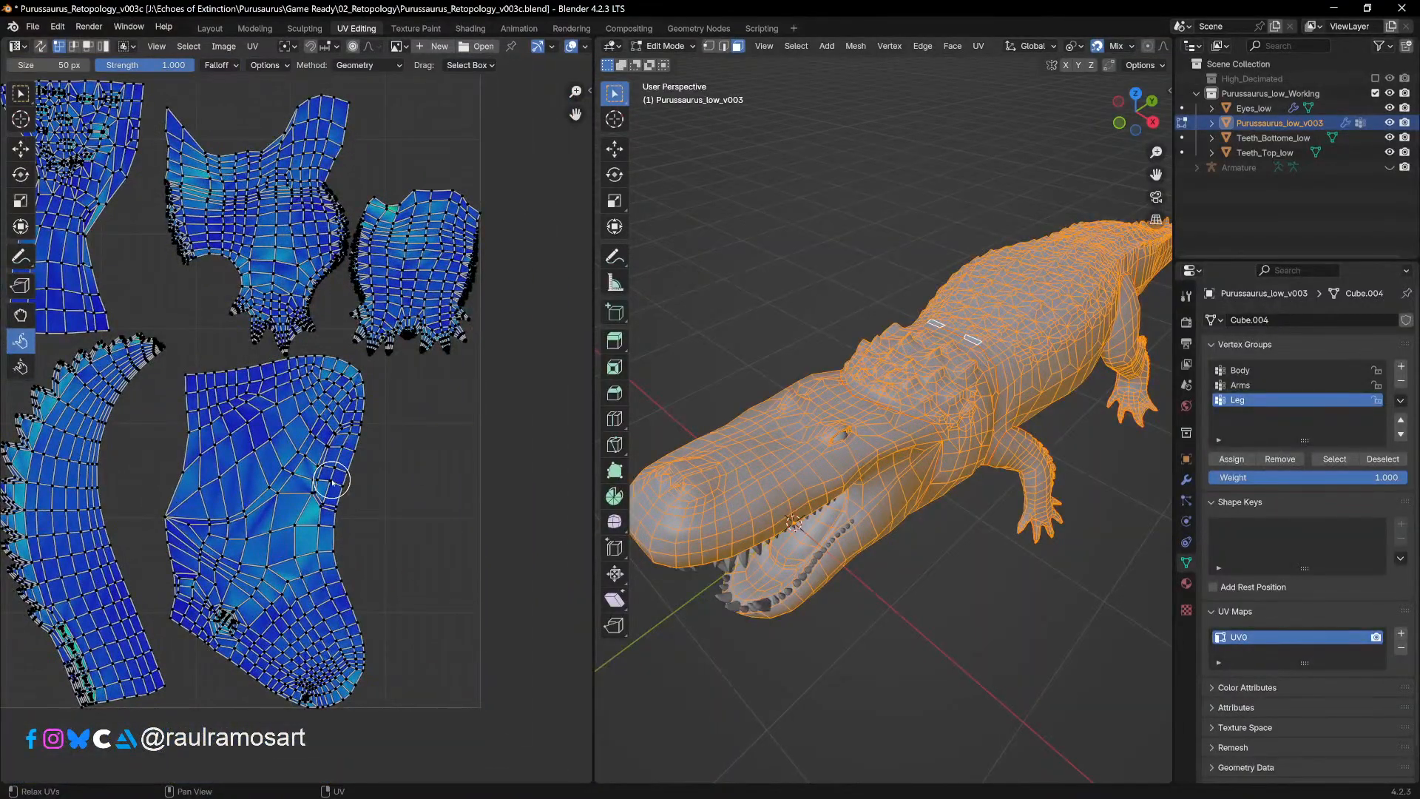
{"action": "mouse_move", "coordinate": [374, 431]}
{"action": "middle_mouse_down"}
{"action": "mouse_move", "coordinate": [491, 507]}
{"action": "mouse_move", "coordinate": [239, 475]}
{"action": "mouse_move", "coordinate": [470, 514]}
{"action": "middle_mouse_up"}
{"action": "scroll", "coordinate": [262, 417], "scroll_direction": "up", "scroll_amount": 1}
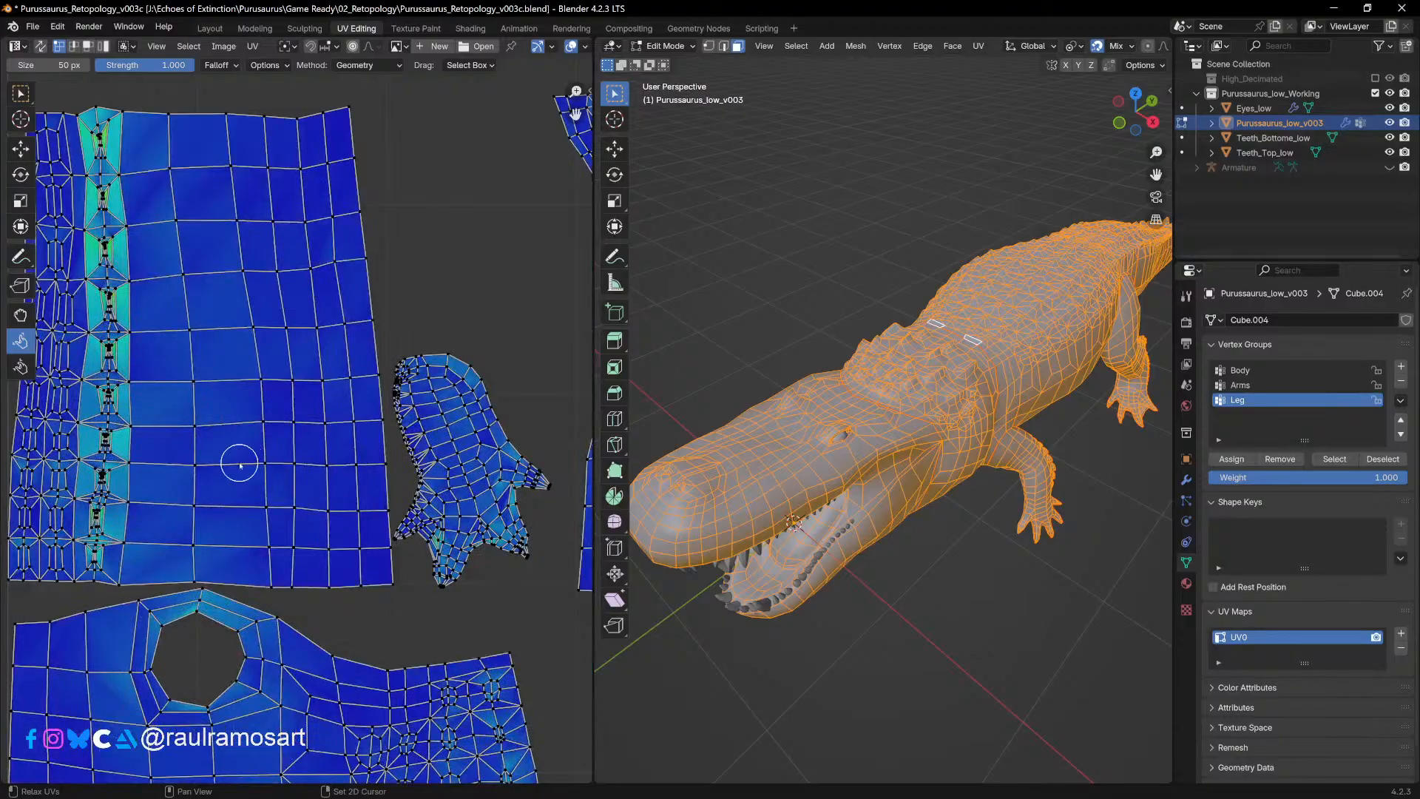
{"action": "scroll", "coordinate": [239, 463], "scroll_direction": "up", "scroll_amount": 1}
{"action": "scroll", "coordinate": [346, 493], "scroll_direction": "up", "scroll_amount": 1}
{"action": "middle_click_drag", "start_coordinate": [346, 492], "coordinate": [440, 501]}
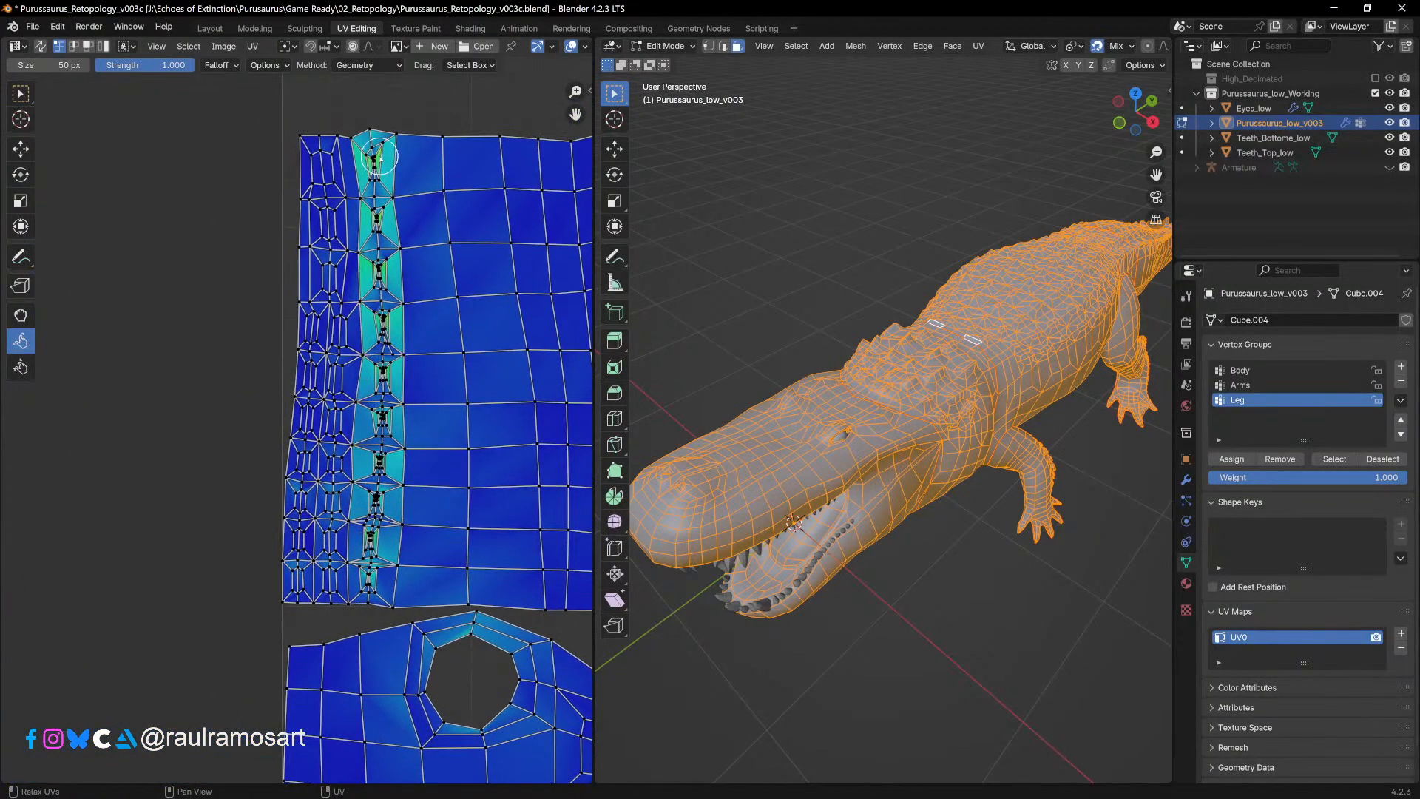
{"action": "scroll", "coordinate": [507, 533], "scroll_direction": "down", "scroll_amount": 2}
{"action": "middle_click_drag", "start_coordinate": [507, 532], "coordinate": [316, 556]}
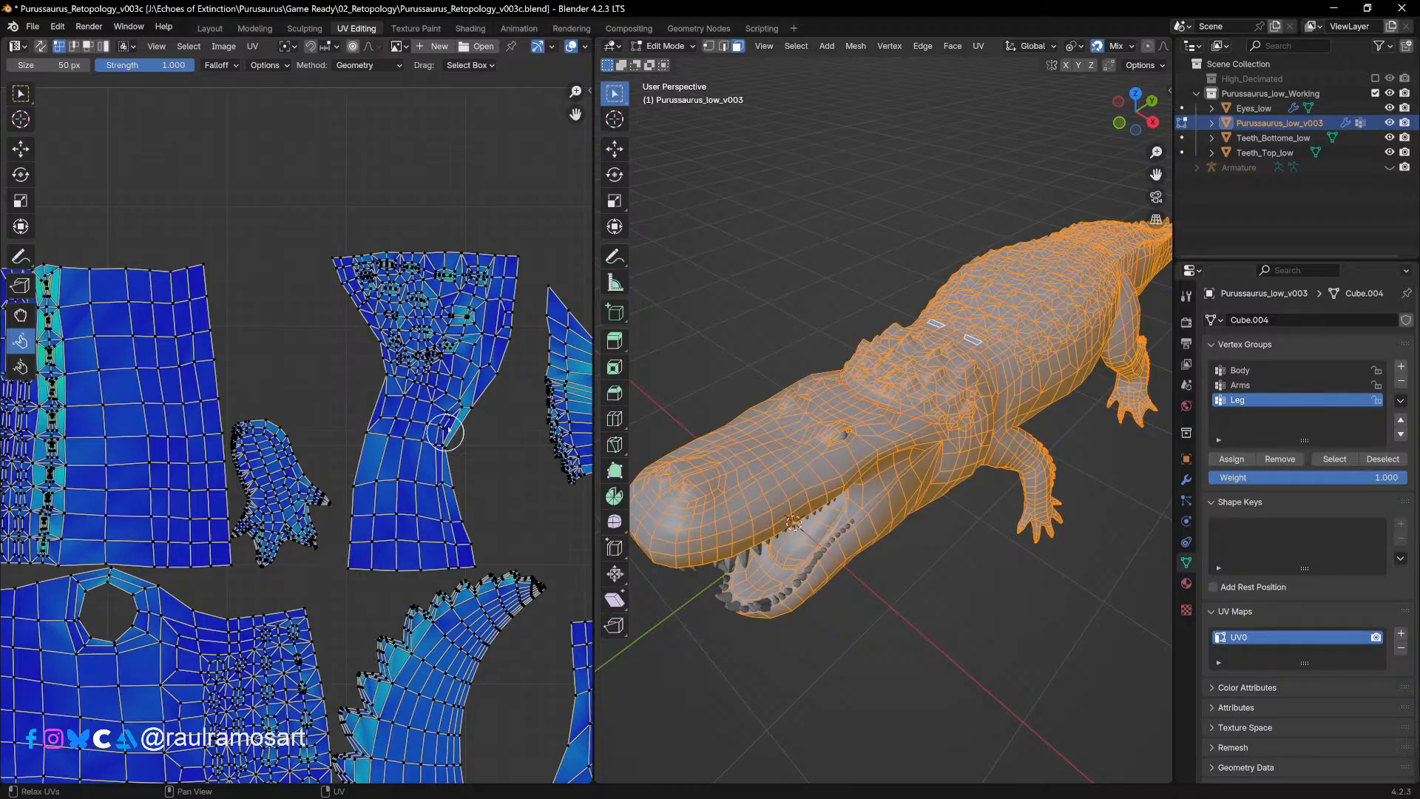
Step: Inspect the limb and head UV islands for stretching, checking the body's seams with all faces deselected and reselected
{"action": "middle_click_drag", "start_coordinate": [448, 427], "coordinate": [252, 449]}
{"action": "middle_click_drag", "start_coordinate": [436, 453], "coordinate": [197, 370]}
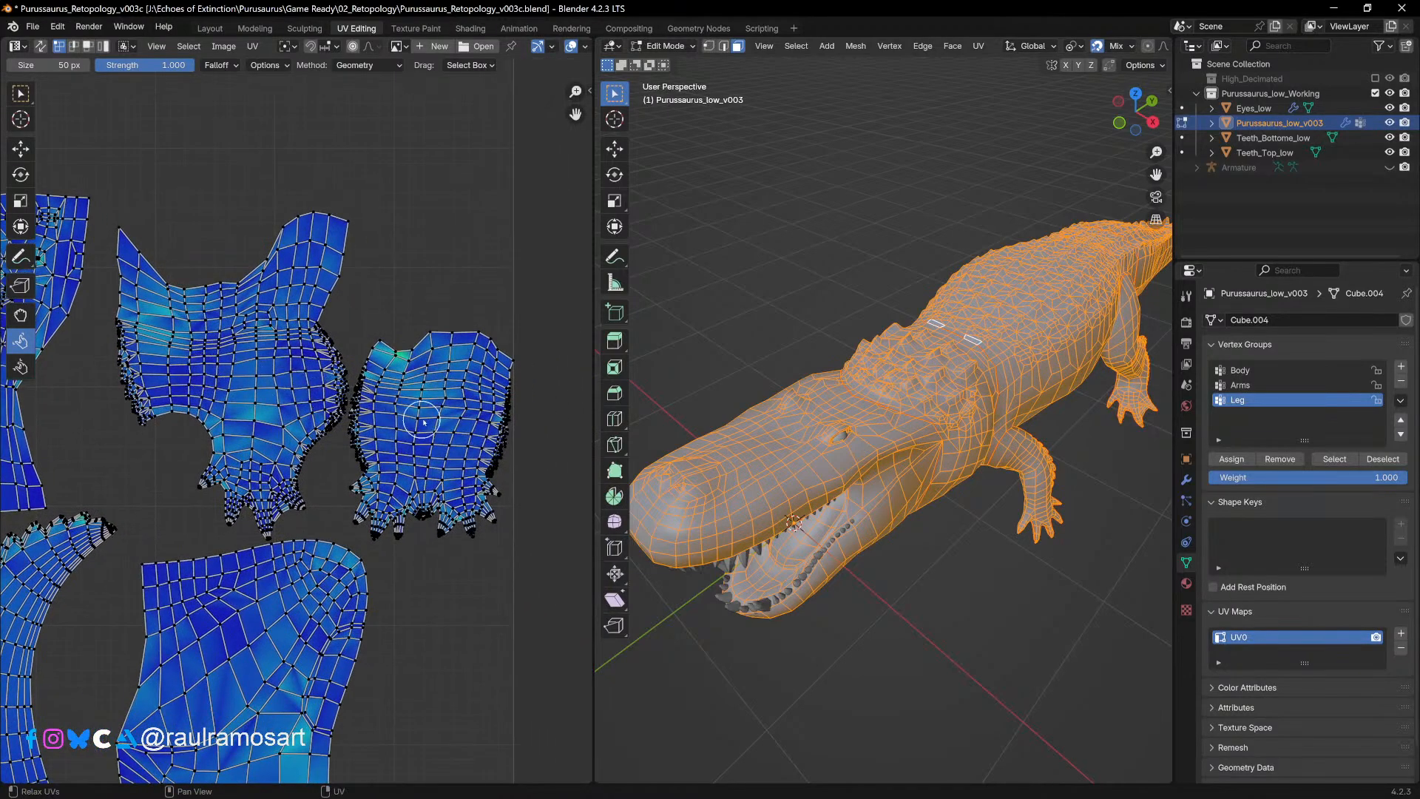
{"action": "scroll", "coordinate": [433, 422], "scroll_direction": "up", "scroll_amount": 2}
{"action": "middle_click_drag", "start_coordinate": [244, 466], "coordinate": [433, 464]}
{"action": "middle_click_drag", "start_coordinate": [119, 429], "coordinate": [469, 466]}
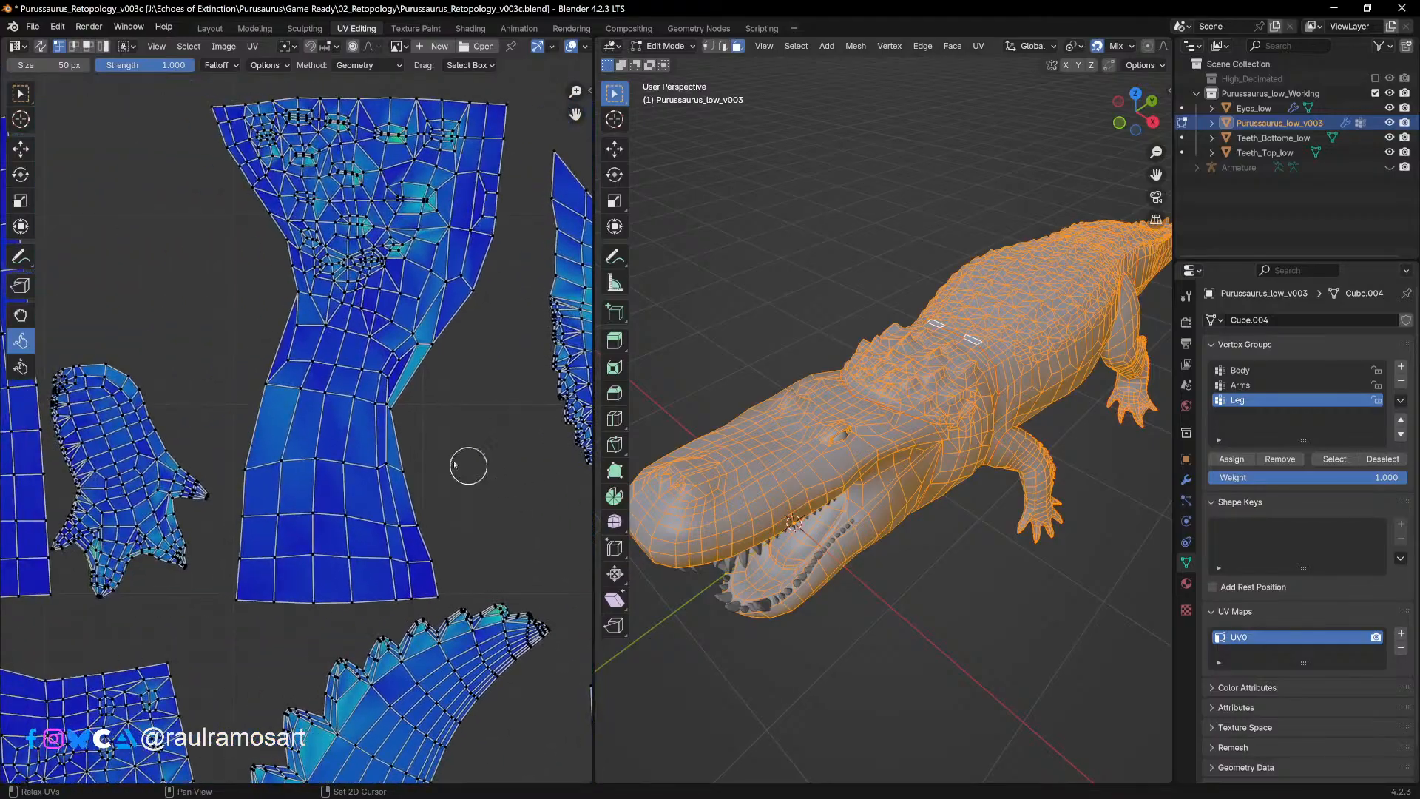
{"action": "middle_click_drag", "start_coordinate": [1079, 406], "coordinate": [1006, 418]}
{"action": "key", "text": "alt+a"}
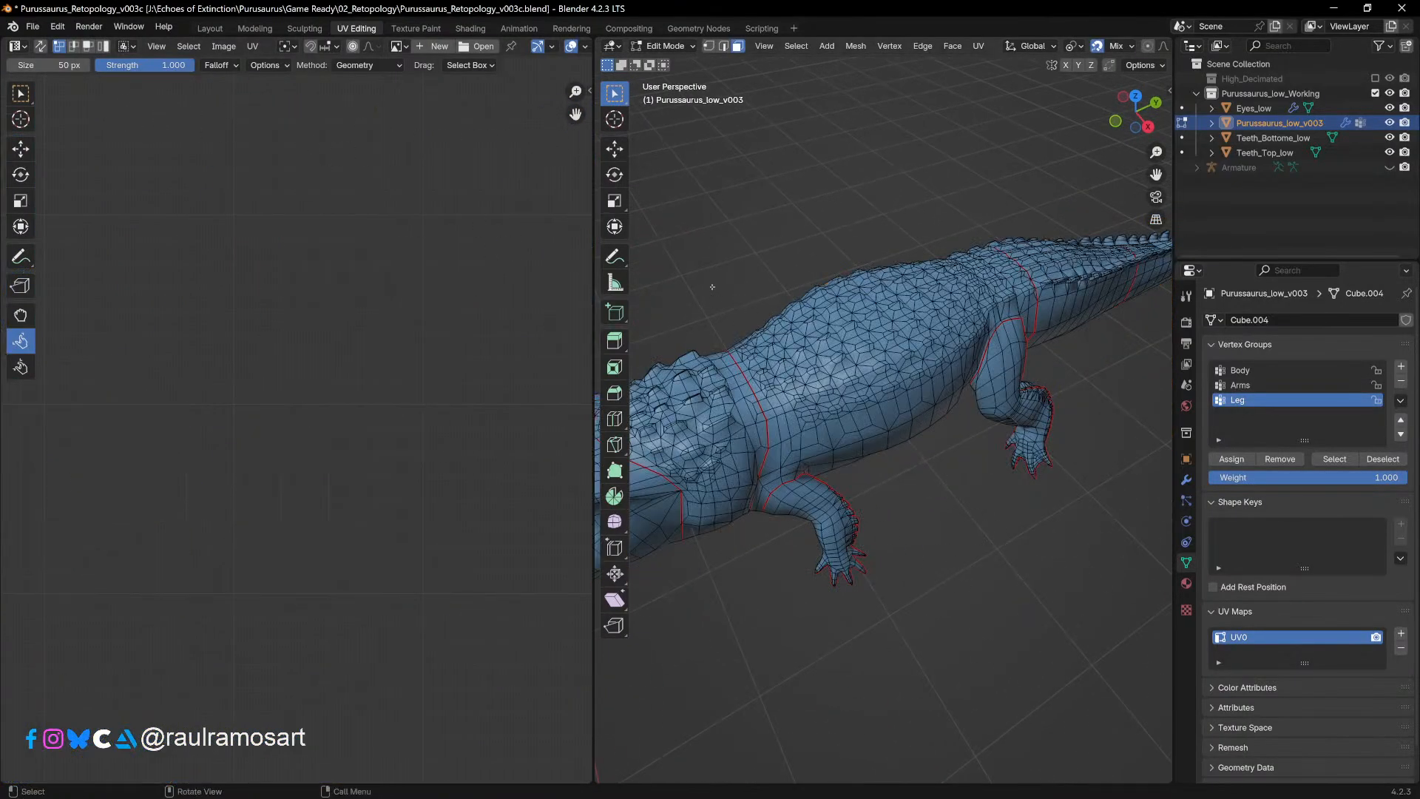
{"action": "key", "text": "a"}
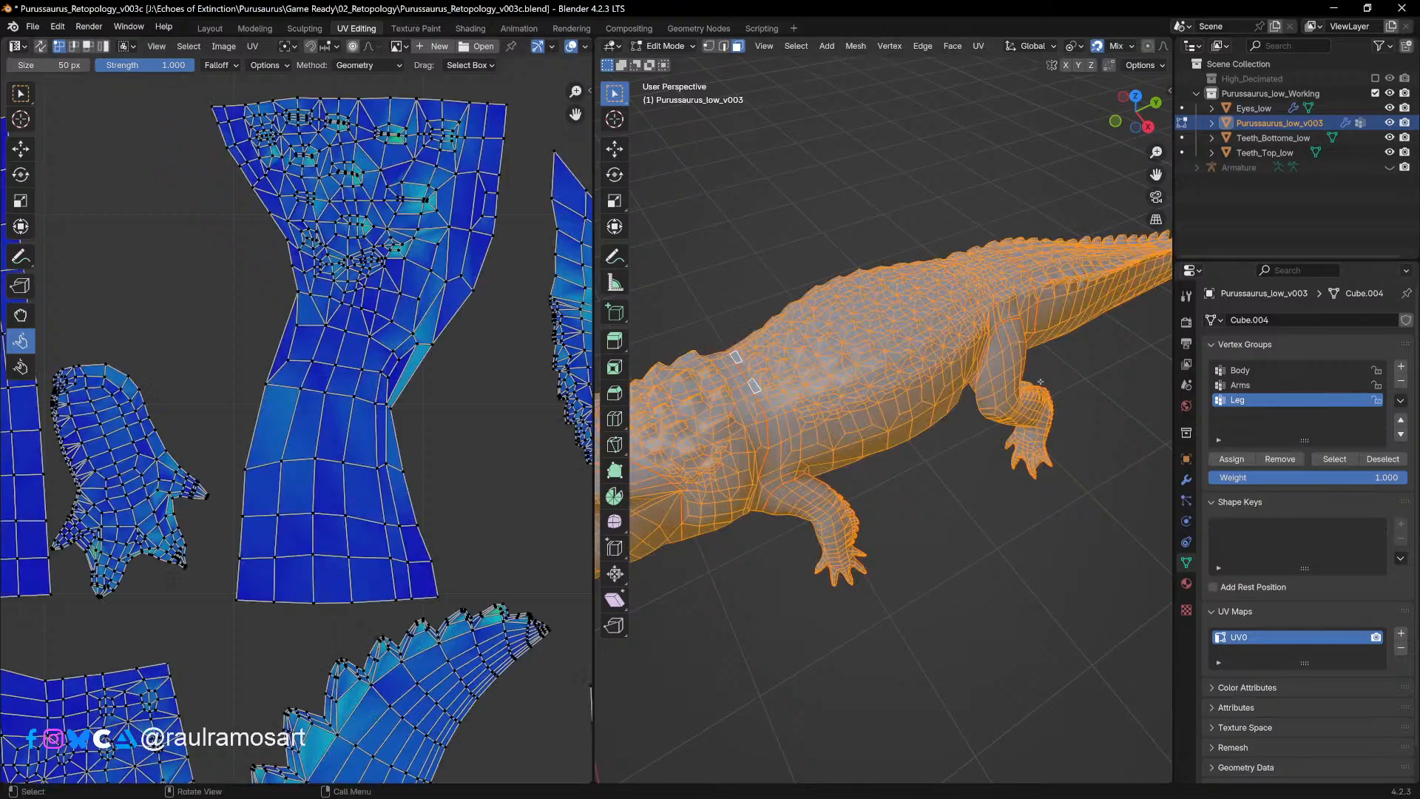
{"action": "middle_click_drag", "start_coordinate": [1076, 450], "coordinate": [916, 433]}
{"action": "scroll", "coordinate": [822, 380], "scroll_direction": "up", "scroll_amount": 3}
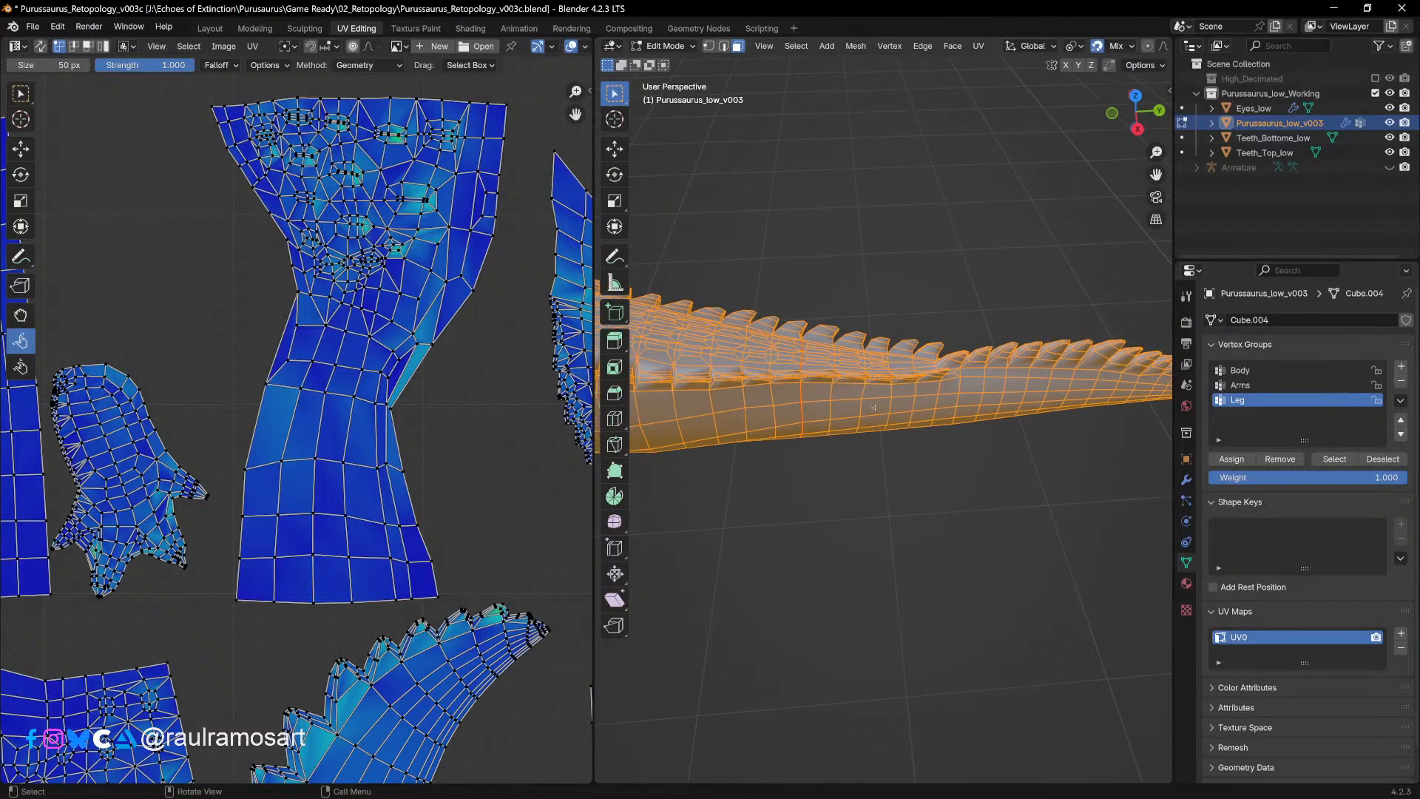
Step: Deselect the body's faces and examine the seams around the tail, its base and the hind leg
{"action": "left_click", "coordinate": [858, 288]}
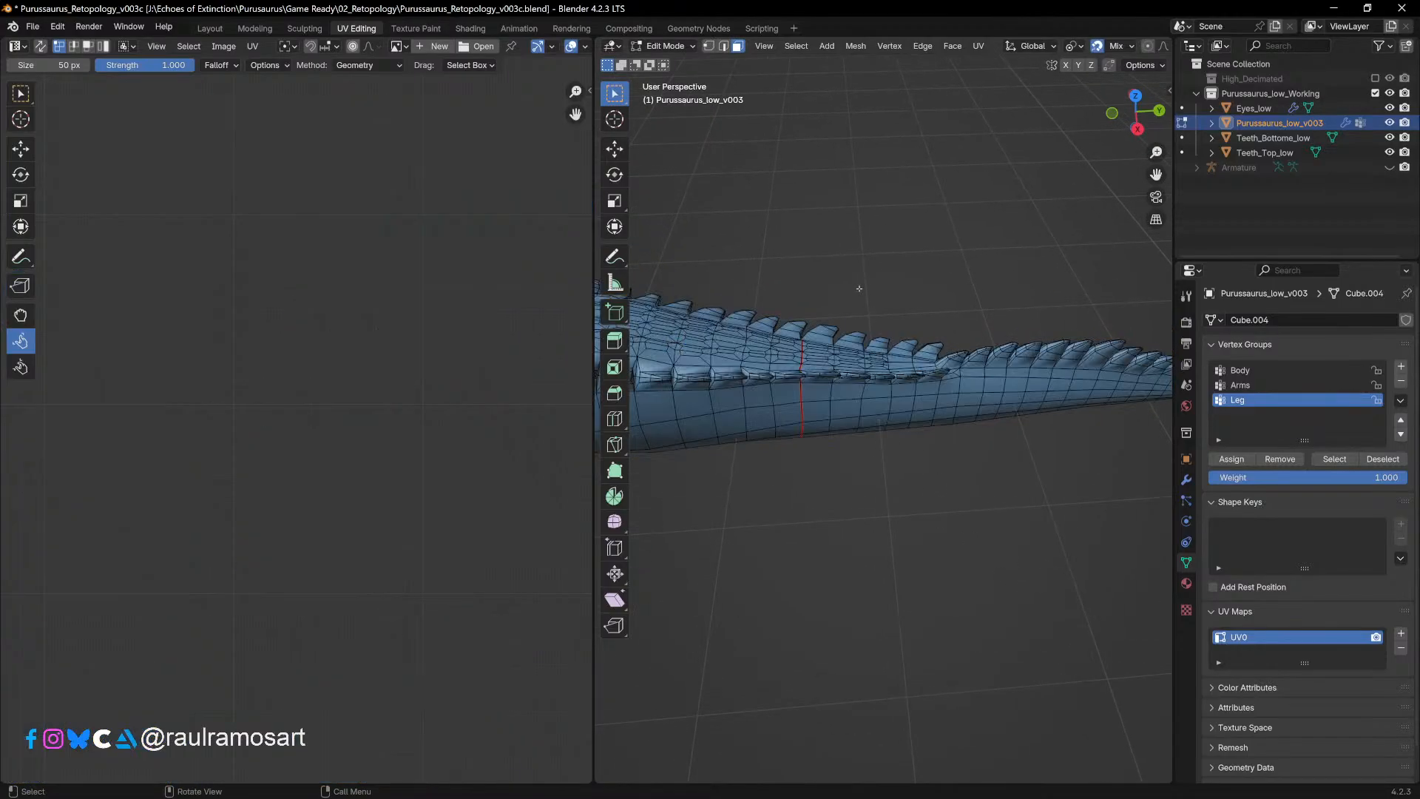
{"action": "left_click", "coordinate": [797, 389]}
{"action": "key", "text": "KP_Decimal"}
{"action": "scroll", "coordinate": [800, 387], "scroll_direction": "down", "scroll_amount": 6}
{"action": "middle_click_drag", "start_coordinate": [808, 431], "coordinate": [722, 359]}
{"action": "middle_click_drag", "start_coordinate": [860, 338], "coordinate": [935, 435], "text": "shift"}
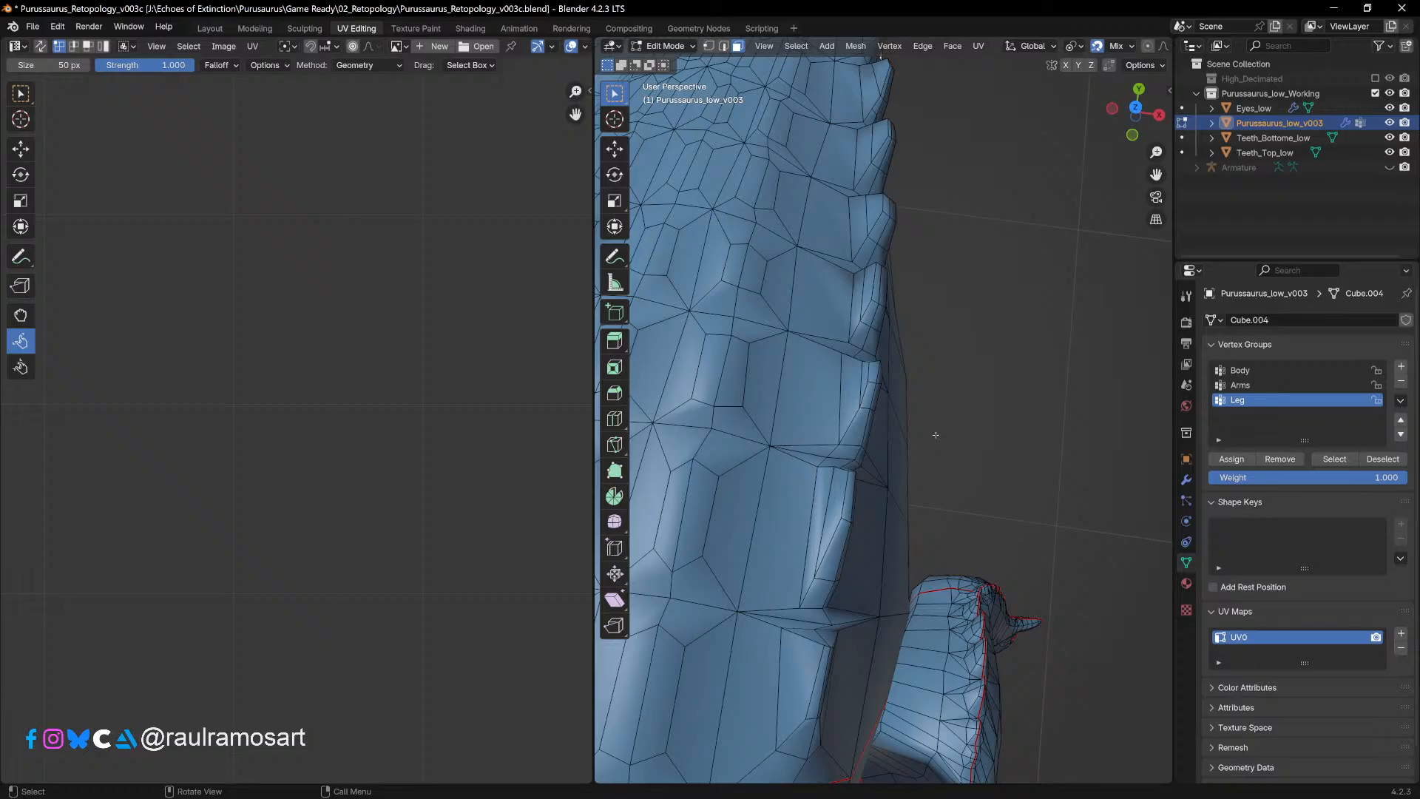
{"action": "scroll", "coordinate": [935, 434], "scroll_direction": "down", "scroll_amount": 5}
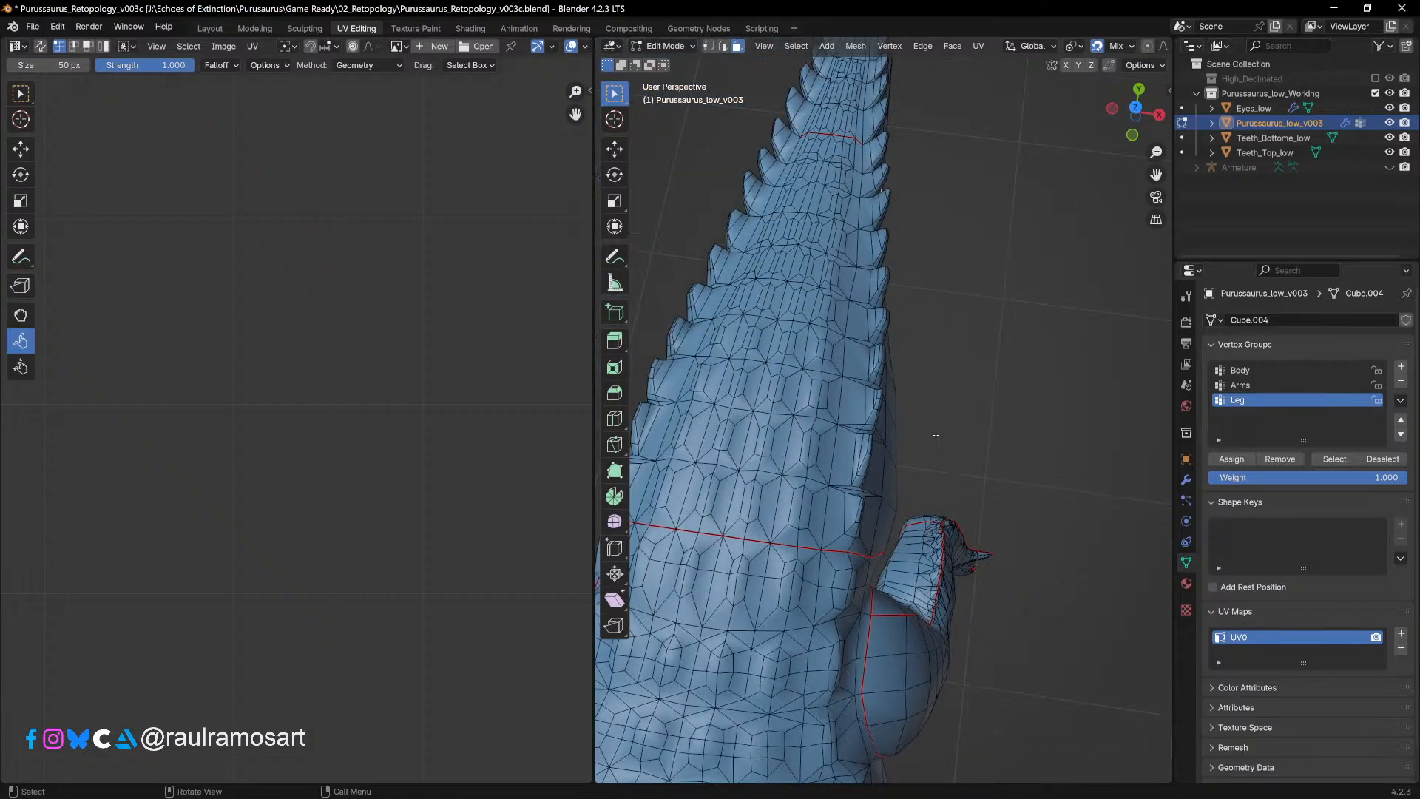
{"action": "middle_click_drag", "start_coordinate": [935, 435], "coordinate": [994, 412]}
Step: Select all faces, enable UV sync selection, and select the faces of one stretched spike in the tail's ridged strip island
{"action": "key", "text": "a"}
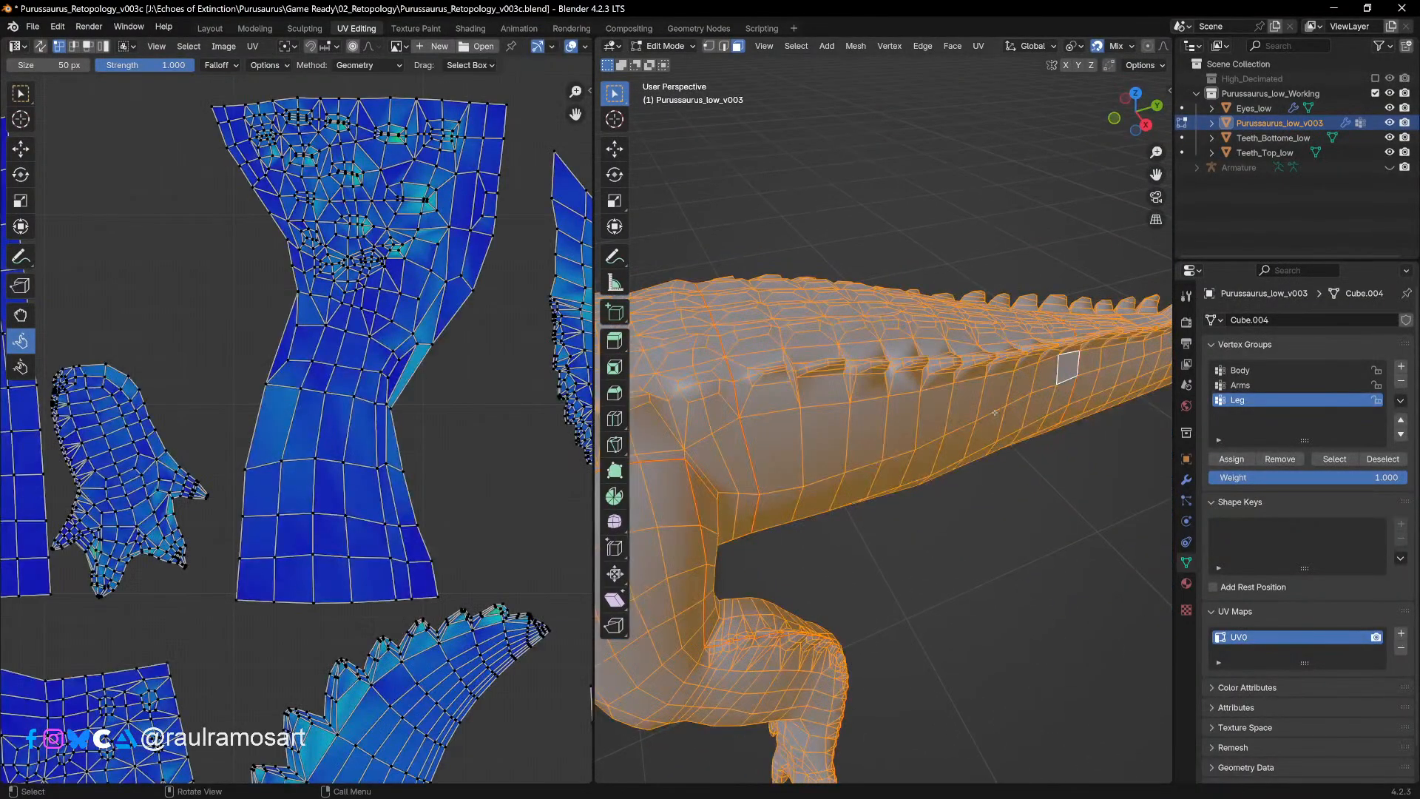
{"action": "scroll", "coordinate": [434, 376], "scroll_direction": "down", "scroll_amount": 3}
{"action": "left_click", "coordinate": [40, 45]}
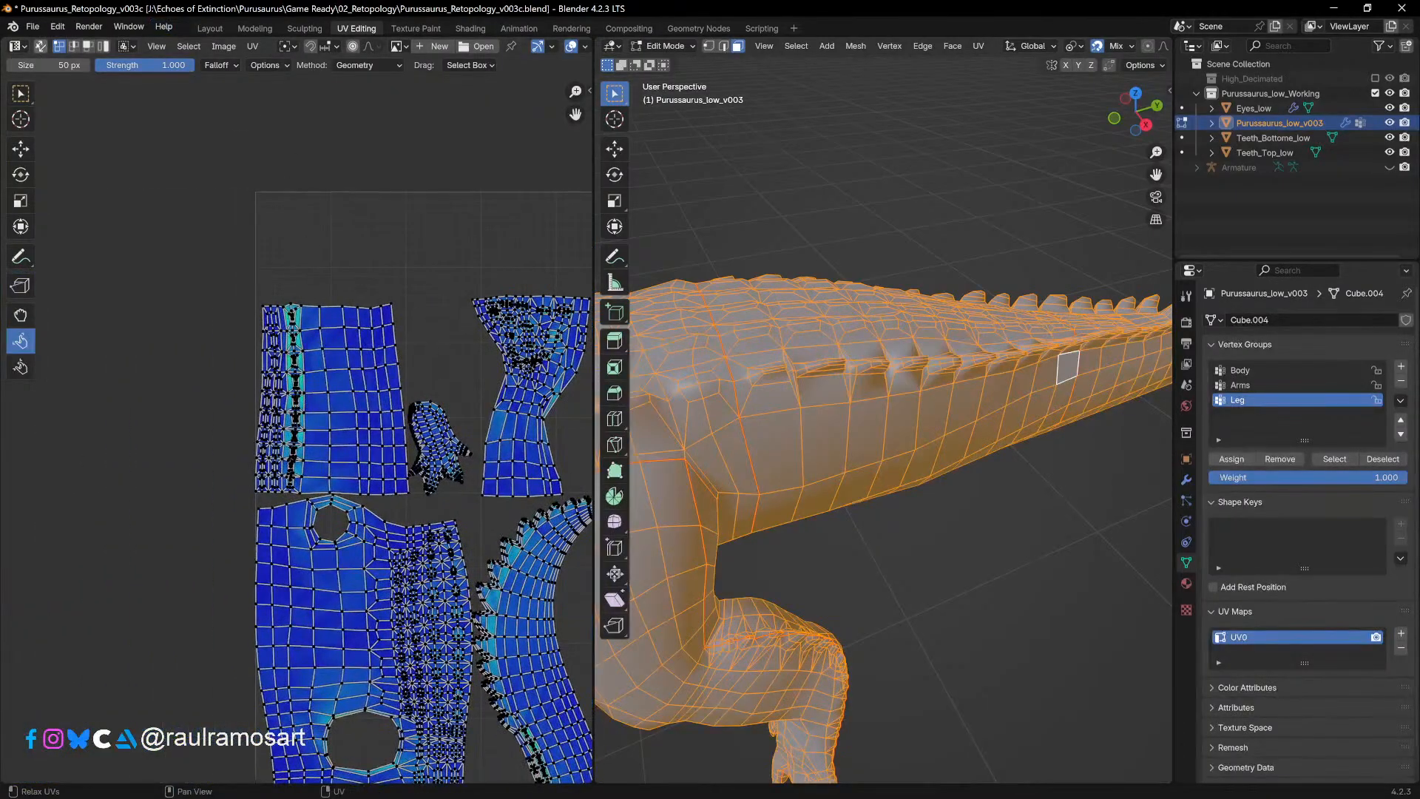
{"action": "scroll", "coordinate": [300, 397], "scroll_direction": "up", "scroll_amount": 5}
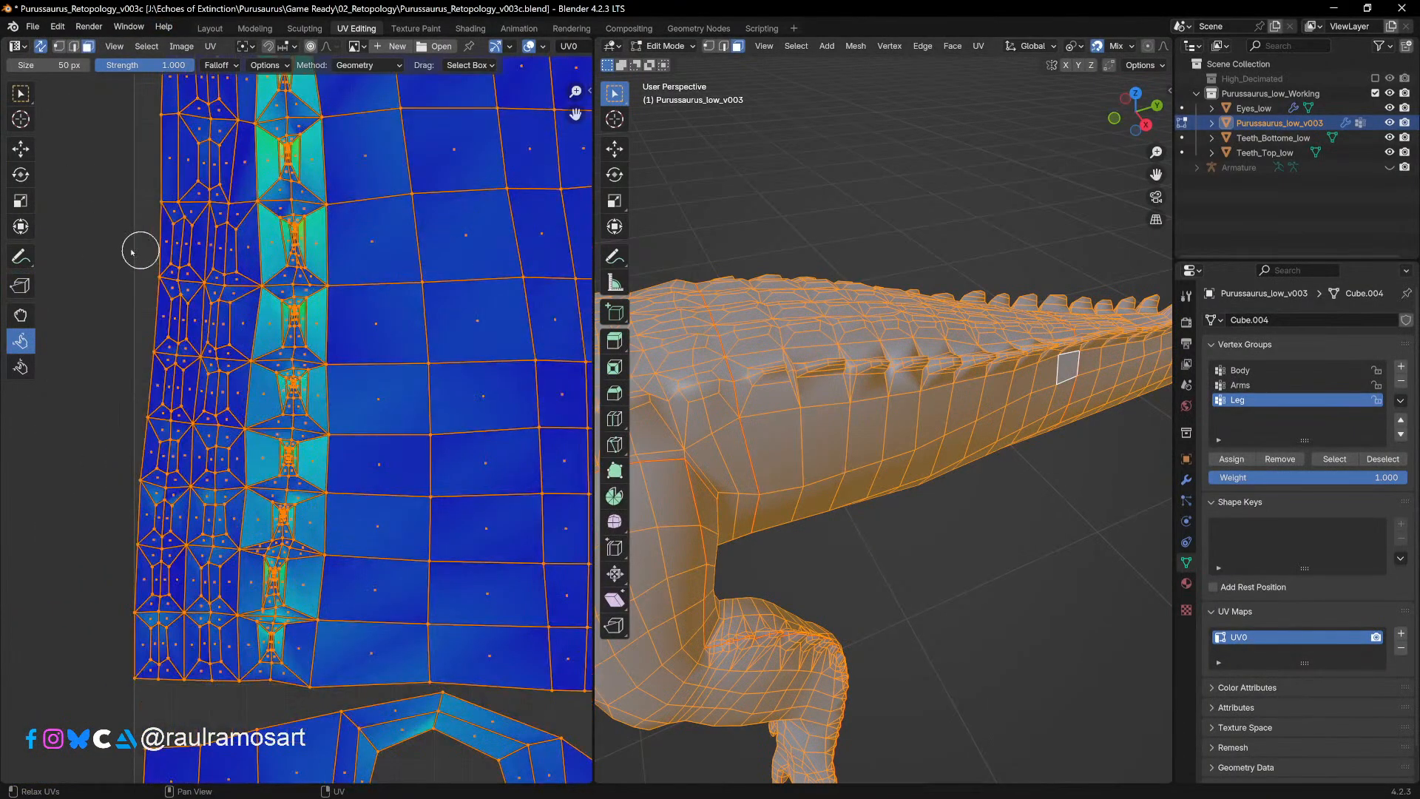
{"action": "left_click", "coordinate": [21, 93]}
{"action": "left_click", "coordinate": [304, 292]}
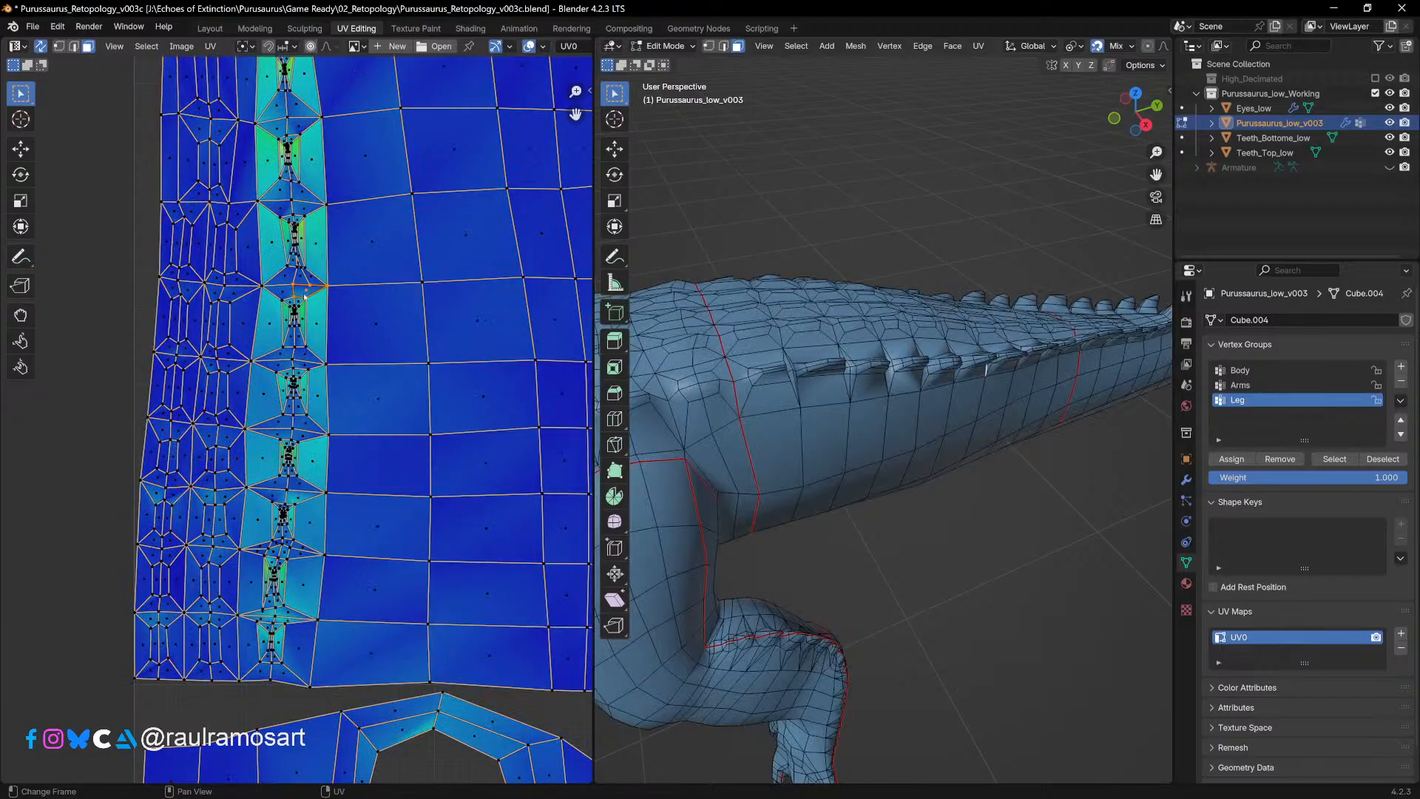
{"action": "left_click", "coordinate": [287, 283]}
{"action": "left_click", "coordinate": [294, 244]}
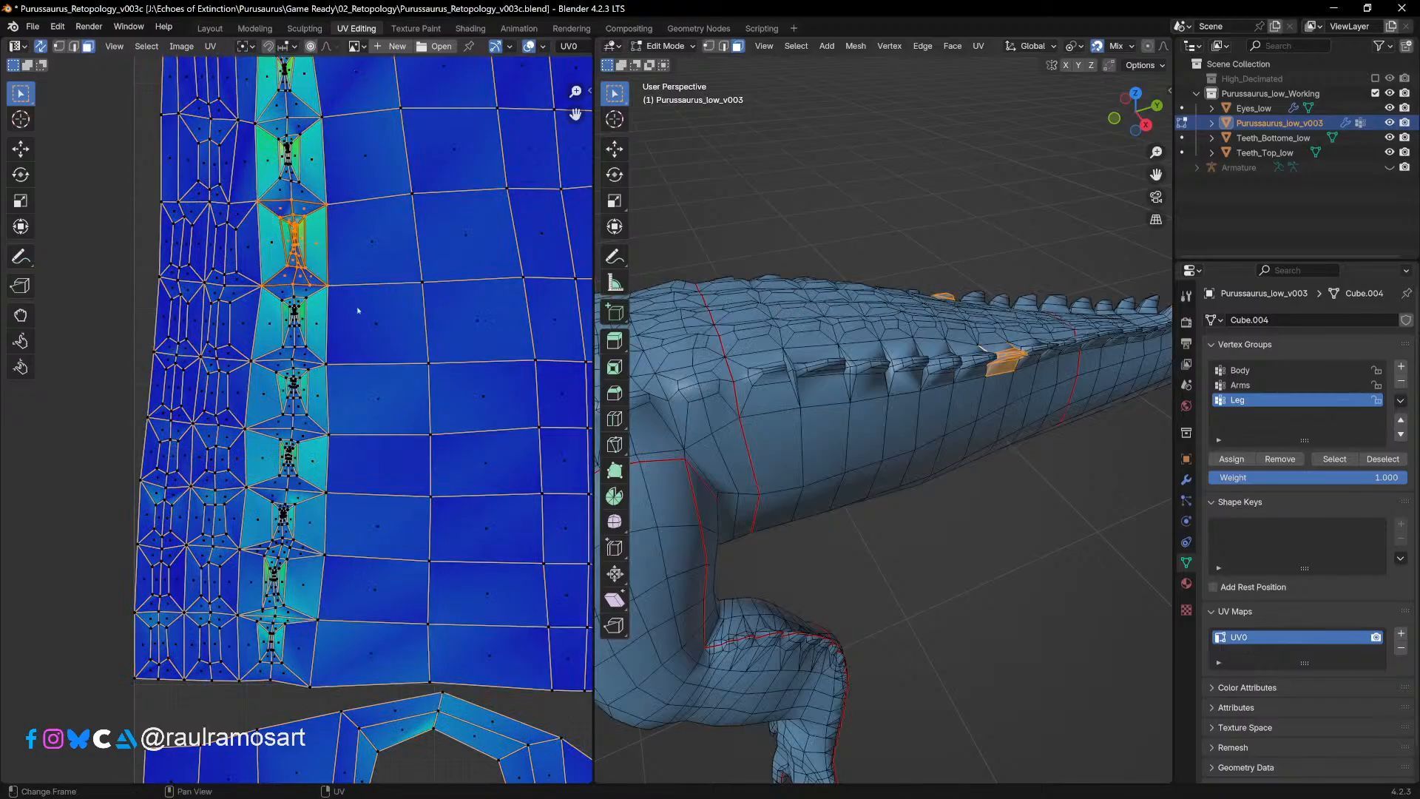
Step: Examine the selected tail spike from several angles and compare it with the stretching in its ridged UV strip
{"action": "middle_click_drag", "start_coordinate": [1082, 385], "coordinate": [933, 456]}
{"action": "scroll", "coordinate": [901, 518], "scroll_direction": "up", "scroll_amount": 7}
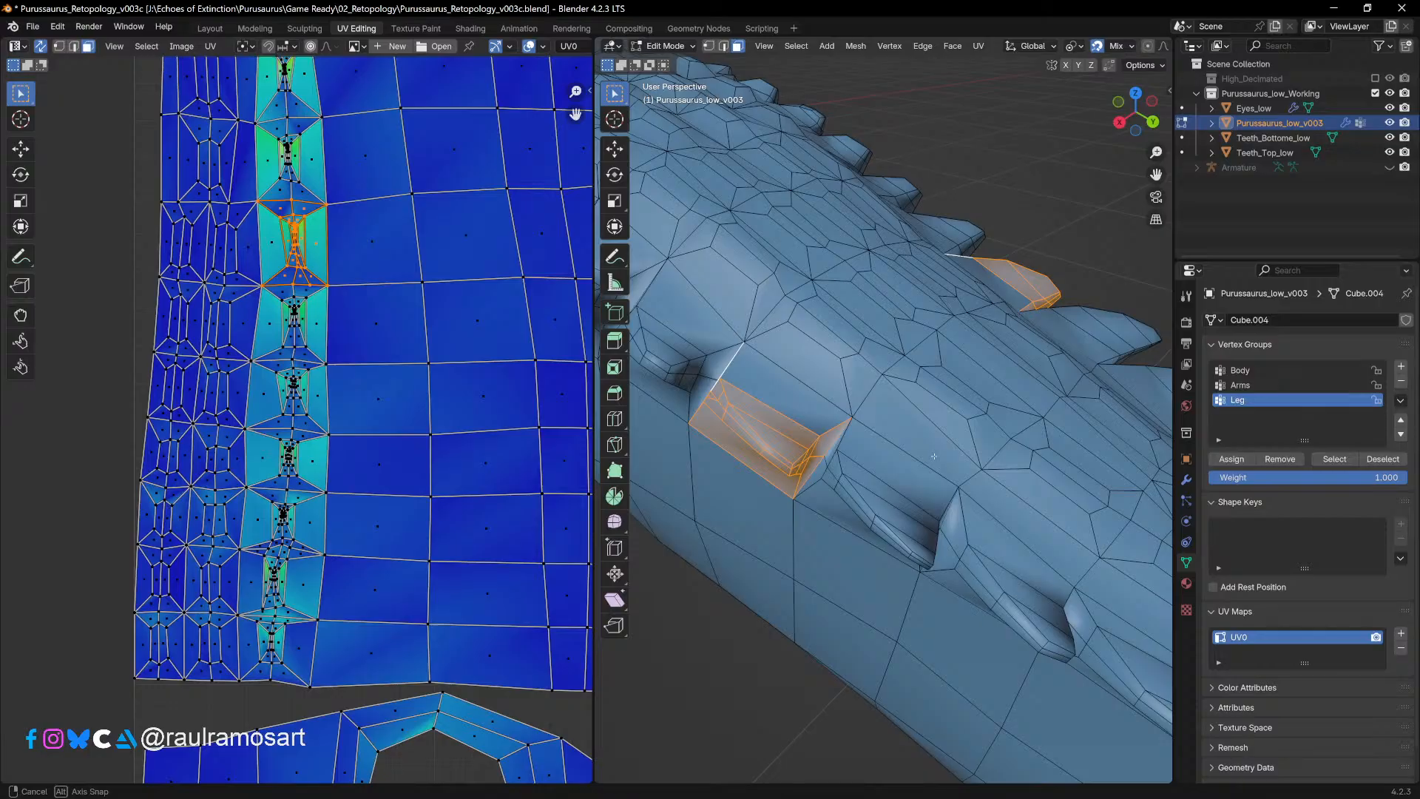
{"action": "middle_click_drag", "start_coordinate": [934, 456], "coordinate": [934, 456]}
{"action": "middle_click_drag", "start_coordinate": [1035, 400], "coordinate": [997, 416]}
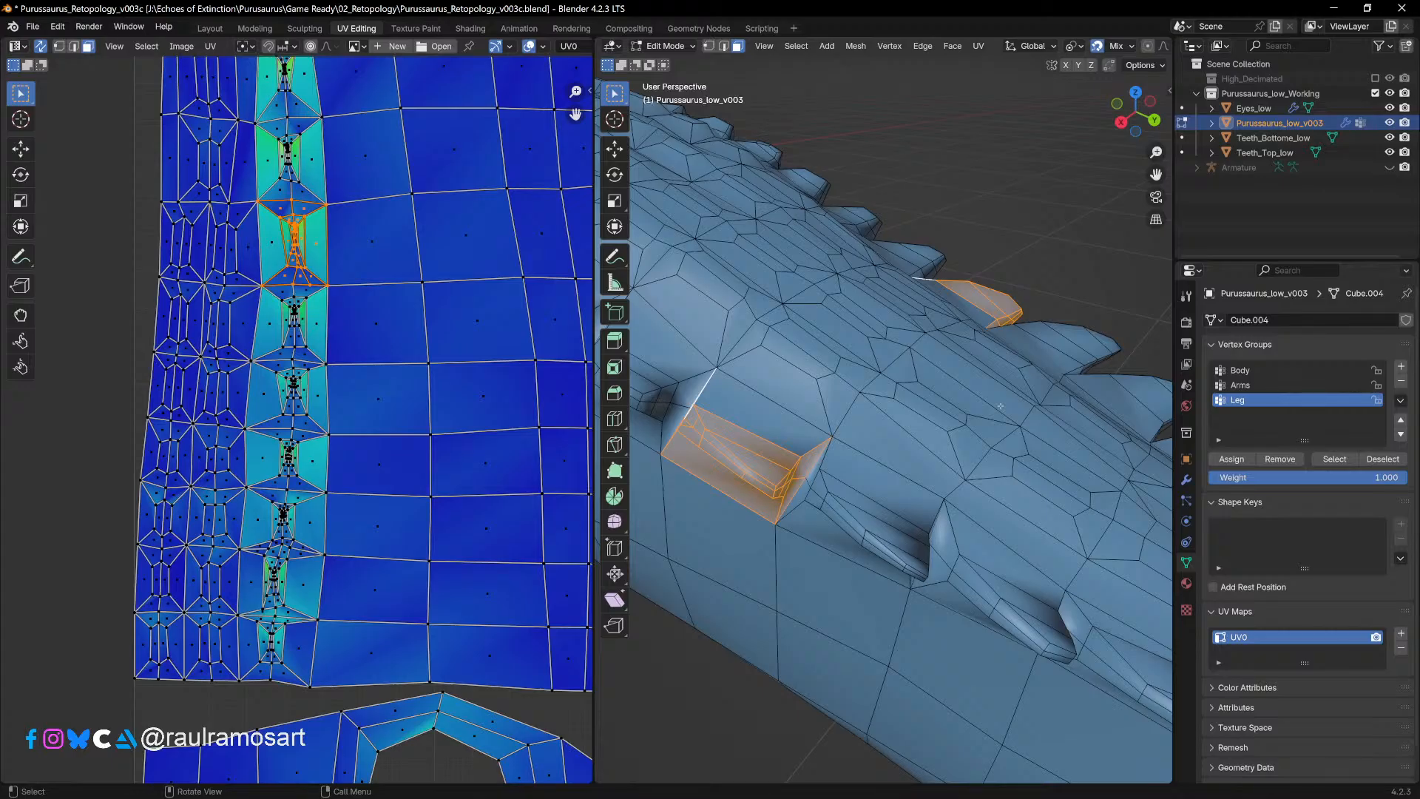
{"action": "scroll", "coordinate": [1000, 406], "scroll_direction": "down", "scroll_amount": 2}
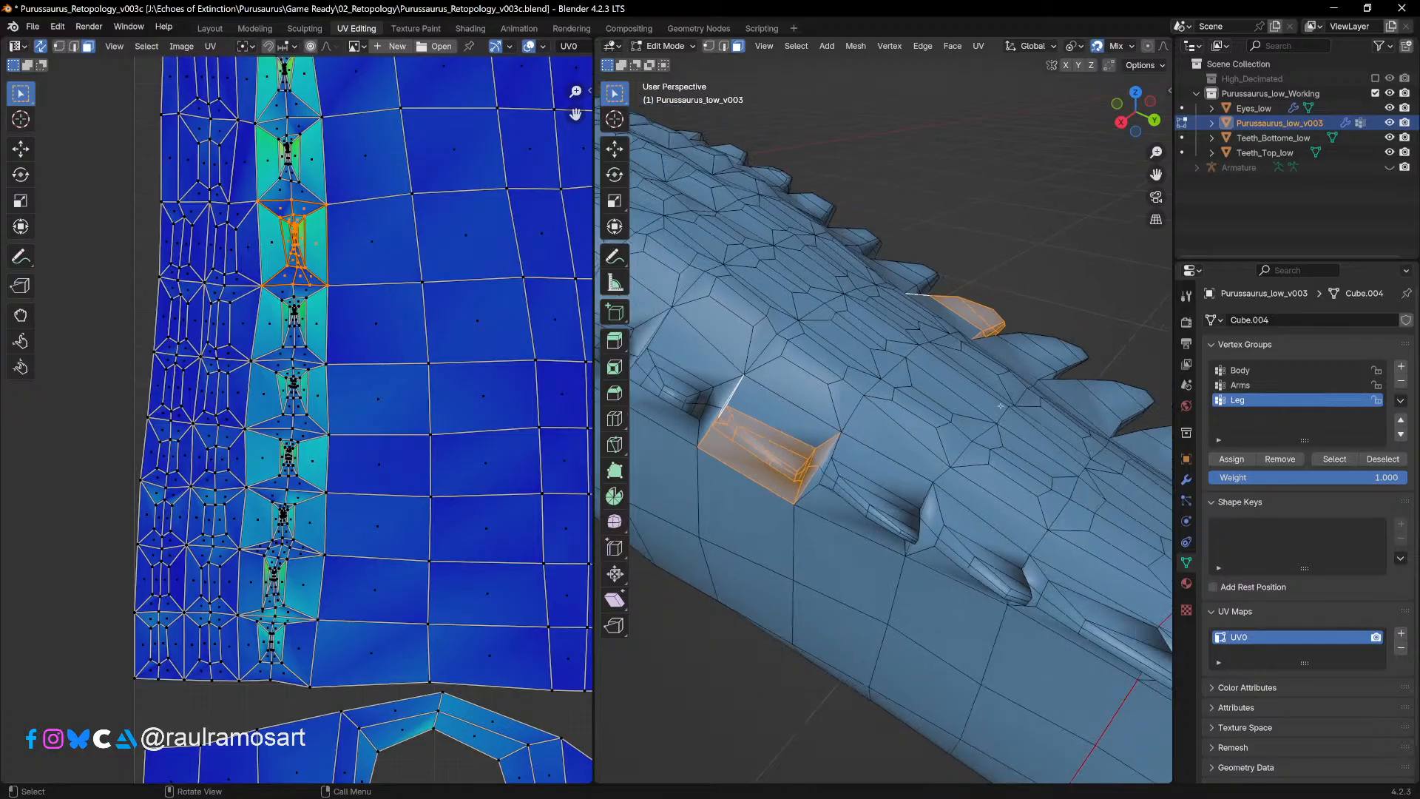
{"action": "middle_click_drag", "start_coordinate": [1000, 406], "coordinate": [1062, 401], "text": "shift"}
{"action": "middle_click_drag", "start_coordinate": [850, 428], "coordinate": [1121, 428]}
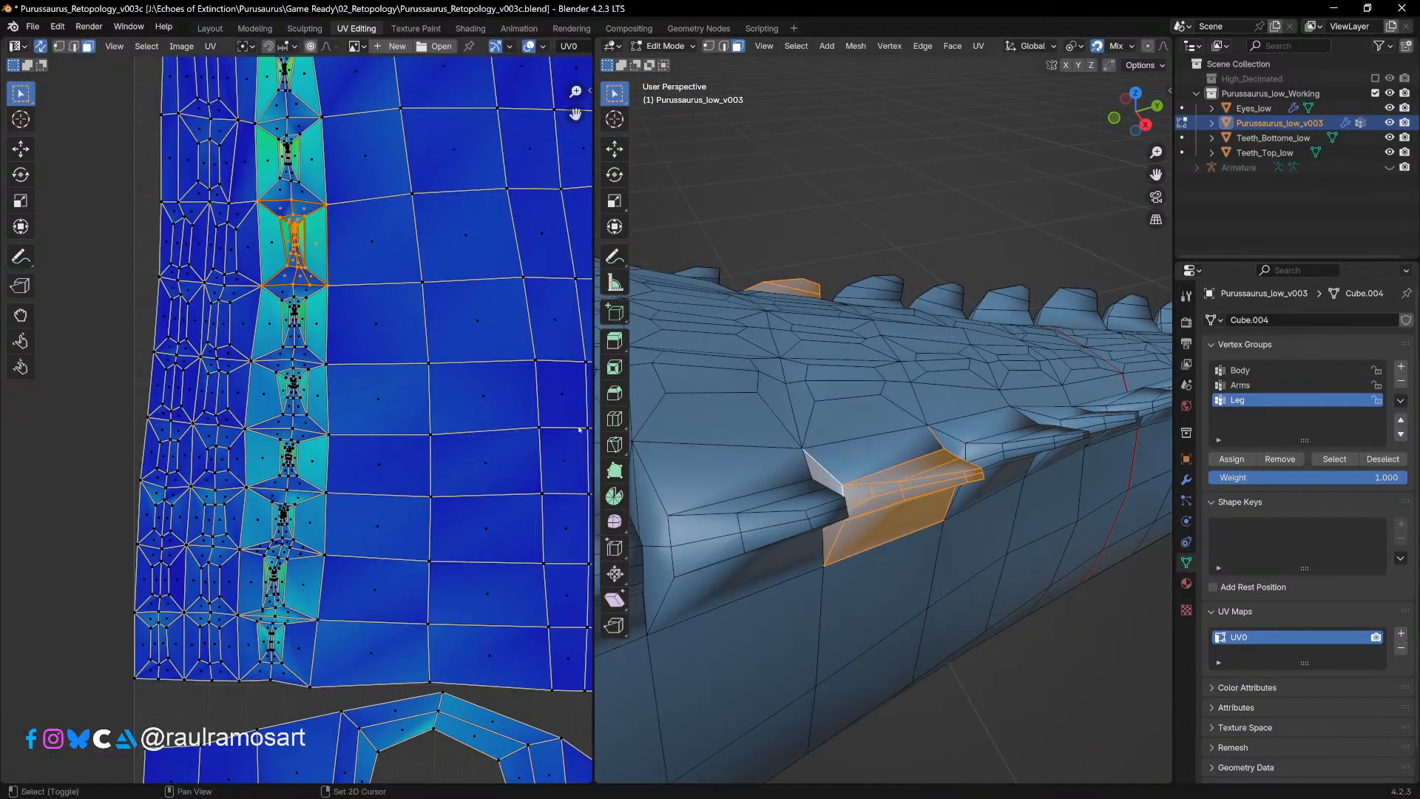
{"action": "scroll", "coordinate": [420, 415], "scroll_direction": "down", "scroll_amount": 5}
{"action": "middle_click_drag", "start_coordinate": [420, 415], "coordinate": [349, 400]}
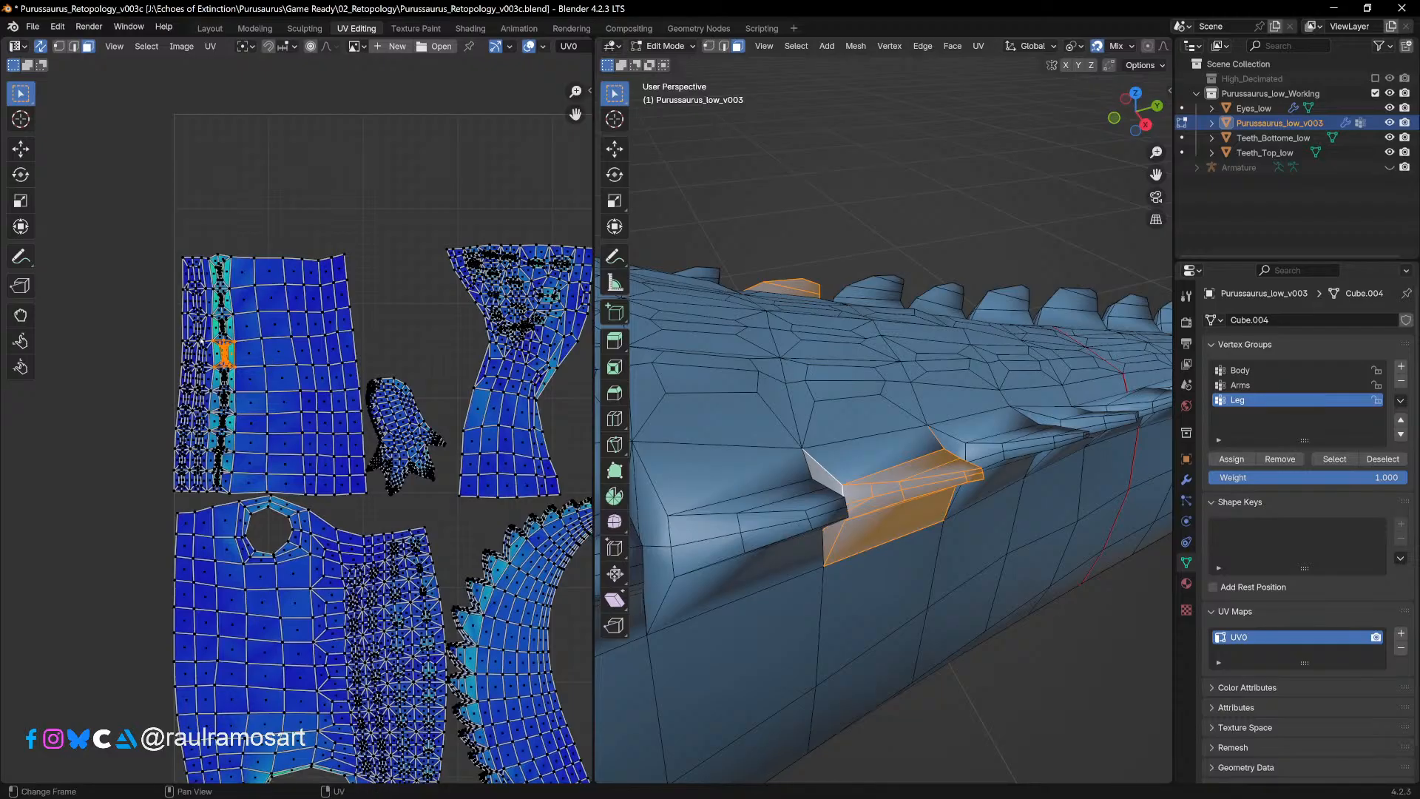
{"action": "scroll", "coordinate": [293, 425], "scroll_direction": "up", "scroll_amount": 6}
{"action": "middle_click_drag", "start_coordinate": [204, 340], "coordinate": [421, 485]}
{"action": "middle_click_drag", "start_coordinate": [287, 363], "coordinate": [333, 465]}
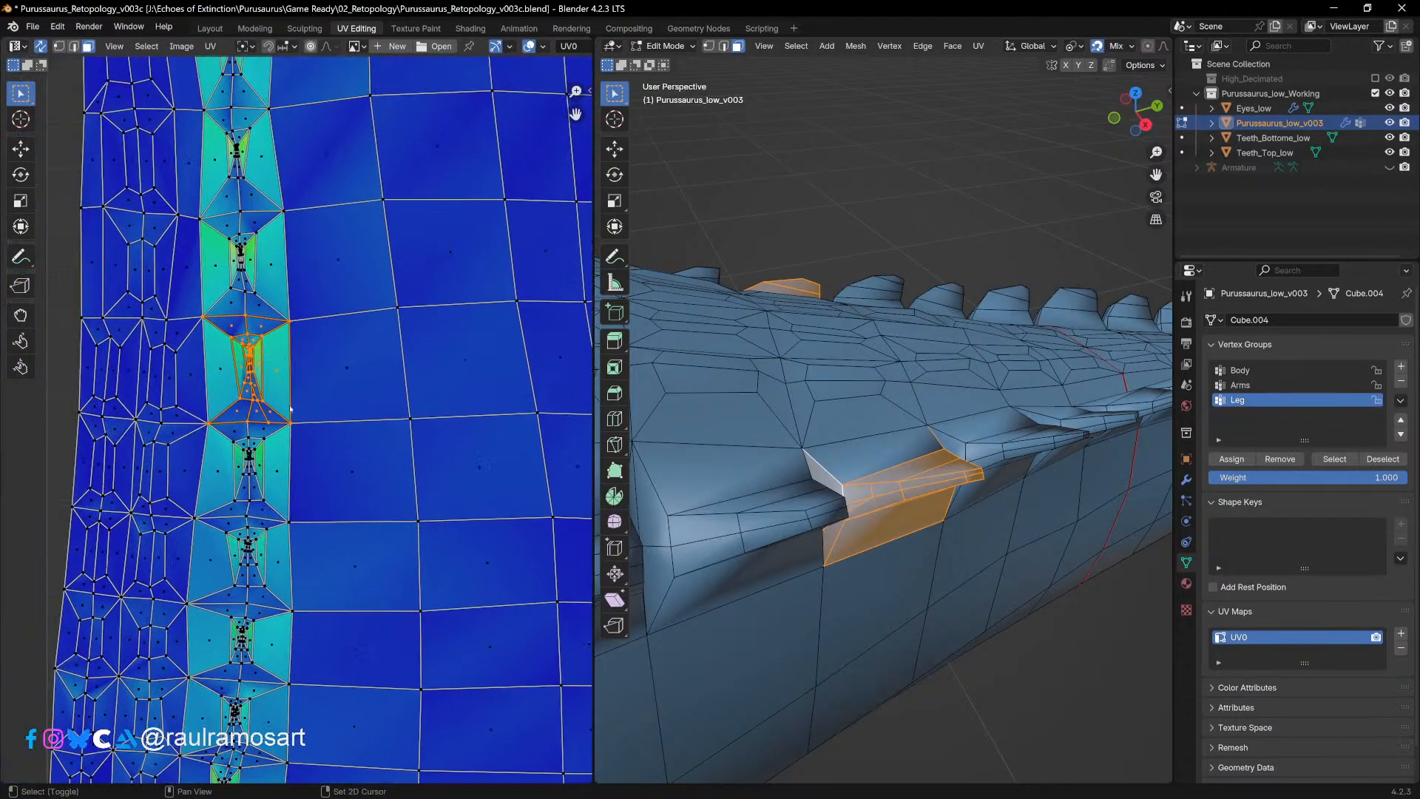
{"action": "scroll", "coordinate": [299, 425], "scroll_direction": "up", "scroll_amount": 2}
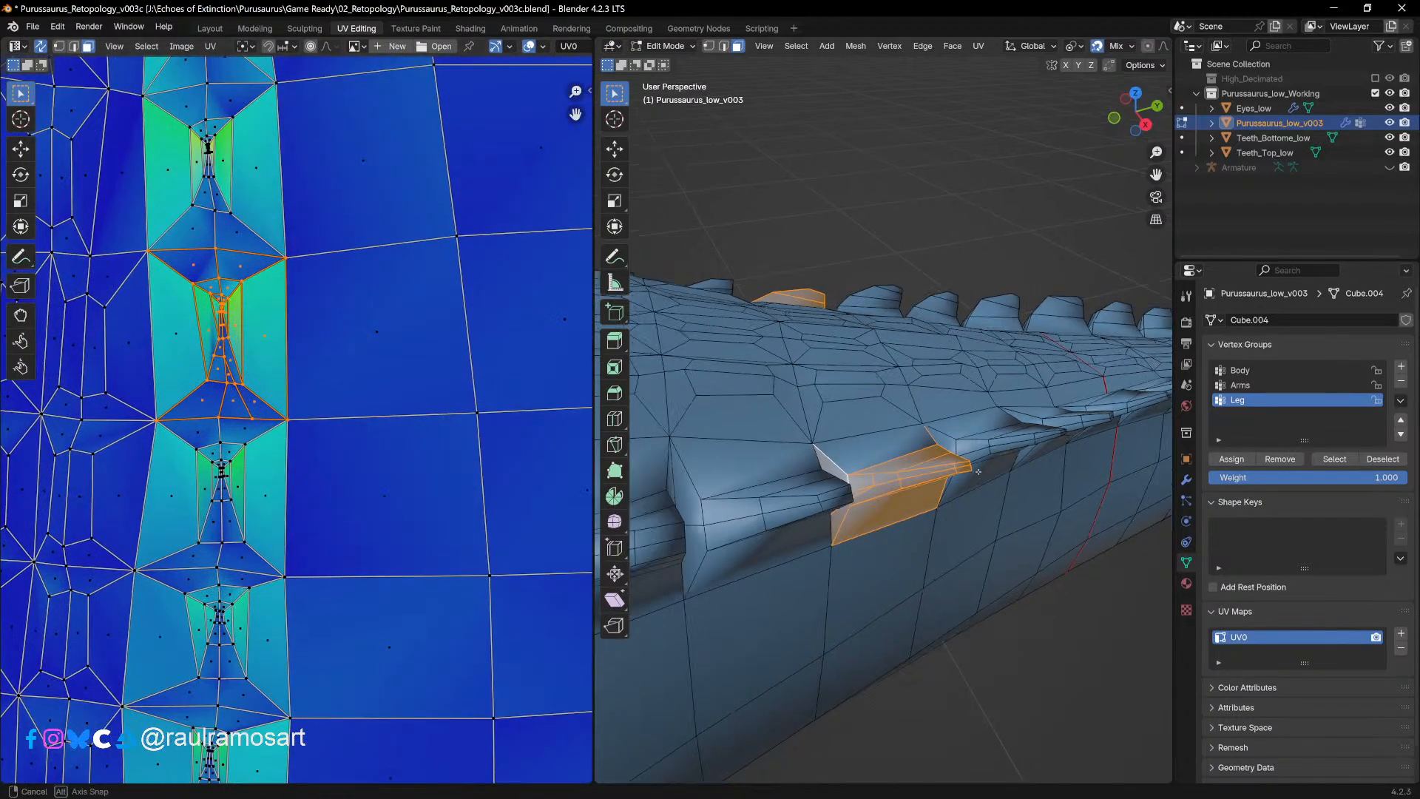
Step: Switch to edge selection and select the edges around the base of the first side spike behind the hip seam
{"action": "middle_click_drag", "start_coordinate": [850, 414], "coordinate": [907, 466]}
{"action": "scroll", "coordinate": [915, 423], "scroll_direction": "down", "scroll_amount": 3}
{"action": "middle_click_drag", "start_coordinate": [669, 374], "coordinate": [832, 476], "text": "shift"}
{"action": "scroll", "coordinate": [832, 475], "scroll_direction": "up", "scroll_amount": 1}
{"action": "middle_click_drag", "start_coordinate": [710, 443], "coordinate": [799, 462], "text": "shift"}
{"action": "scroll", "coordinate": [739, 470], "scroll_direction": "up", "scroll_amount": 2}
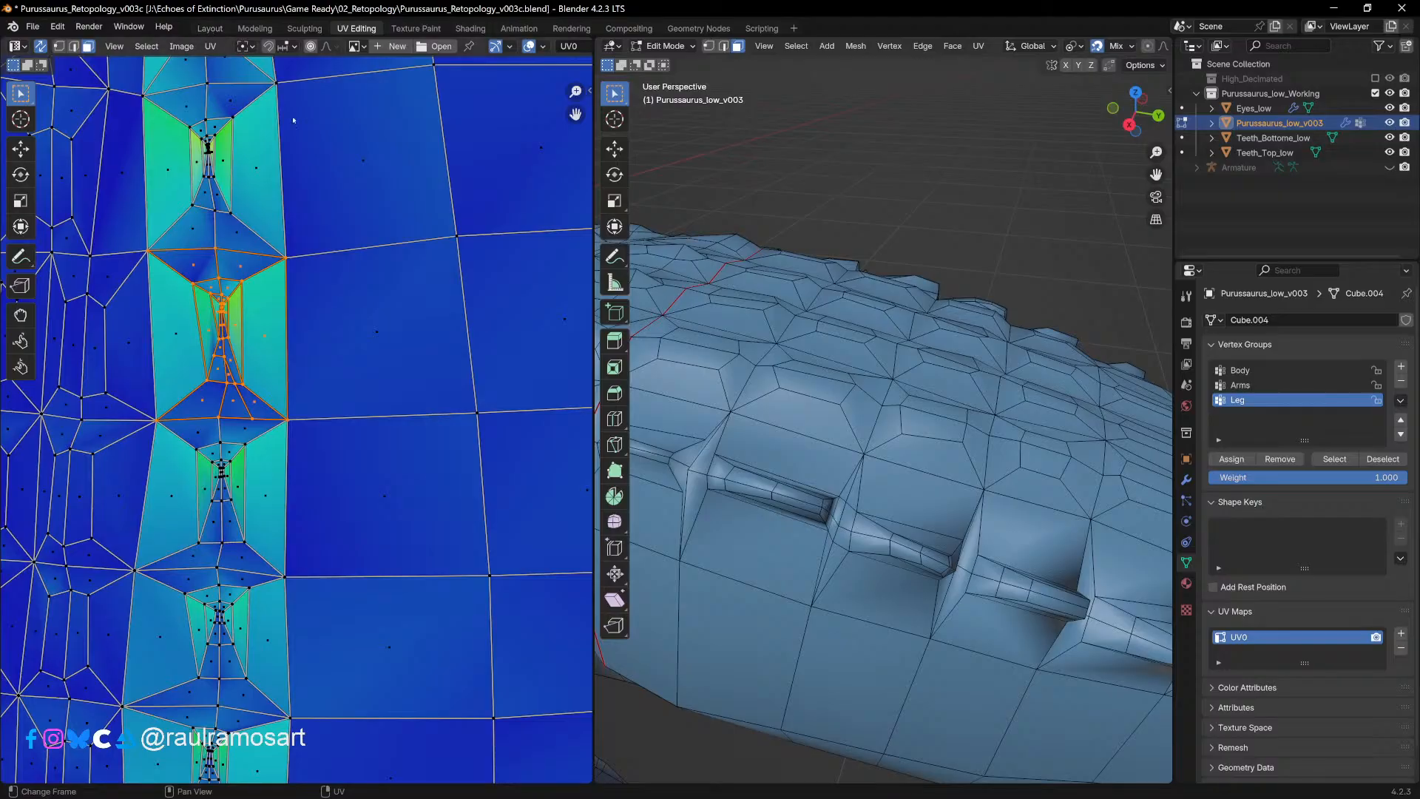
{"action": "left_click", "coordinate": [724, 46]}
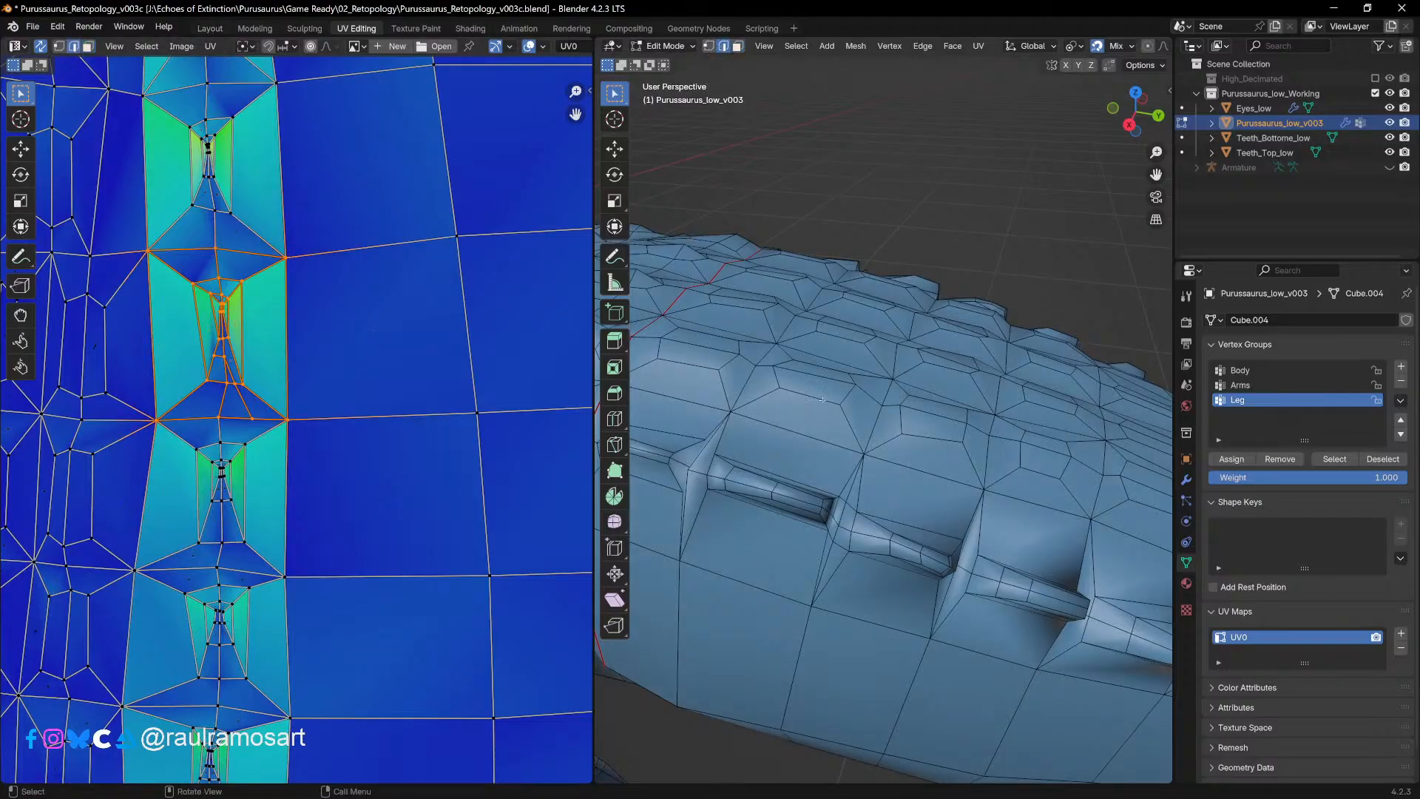
{"action": "middle_click_drag", "start_coordinate": [820, 414], "coordinate": [946, 494]}
{"action": "scroll", "coordinate": [296, 419], "scroll_direction": "down", "scroll_amount": 5}
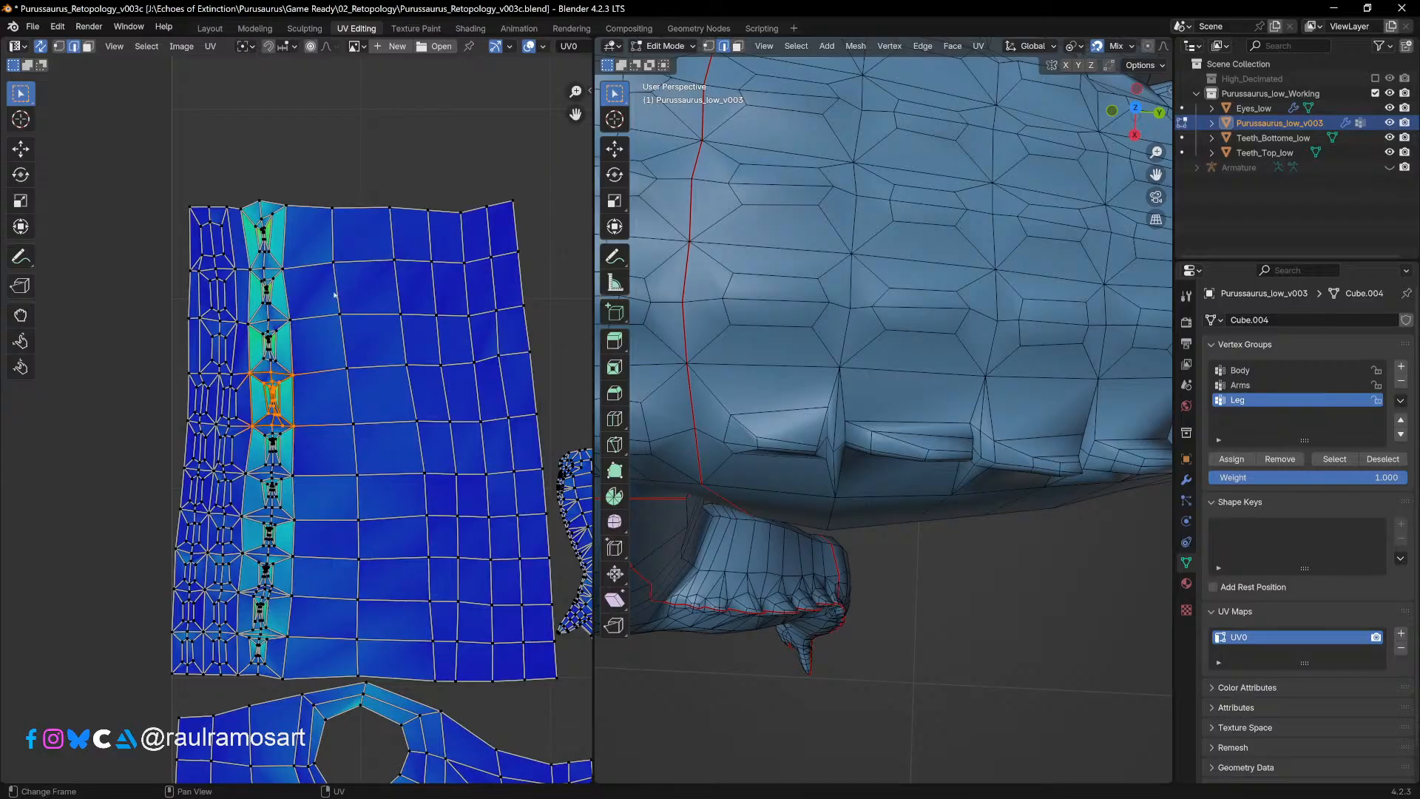
{"action": "middle_click_drag", "start_coordinate": [893, 454], "coordinate": [866, 400]}
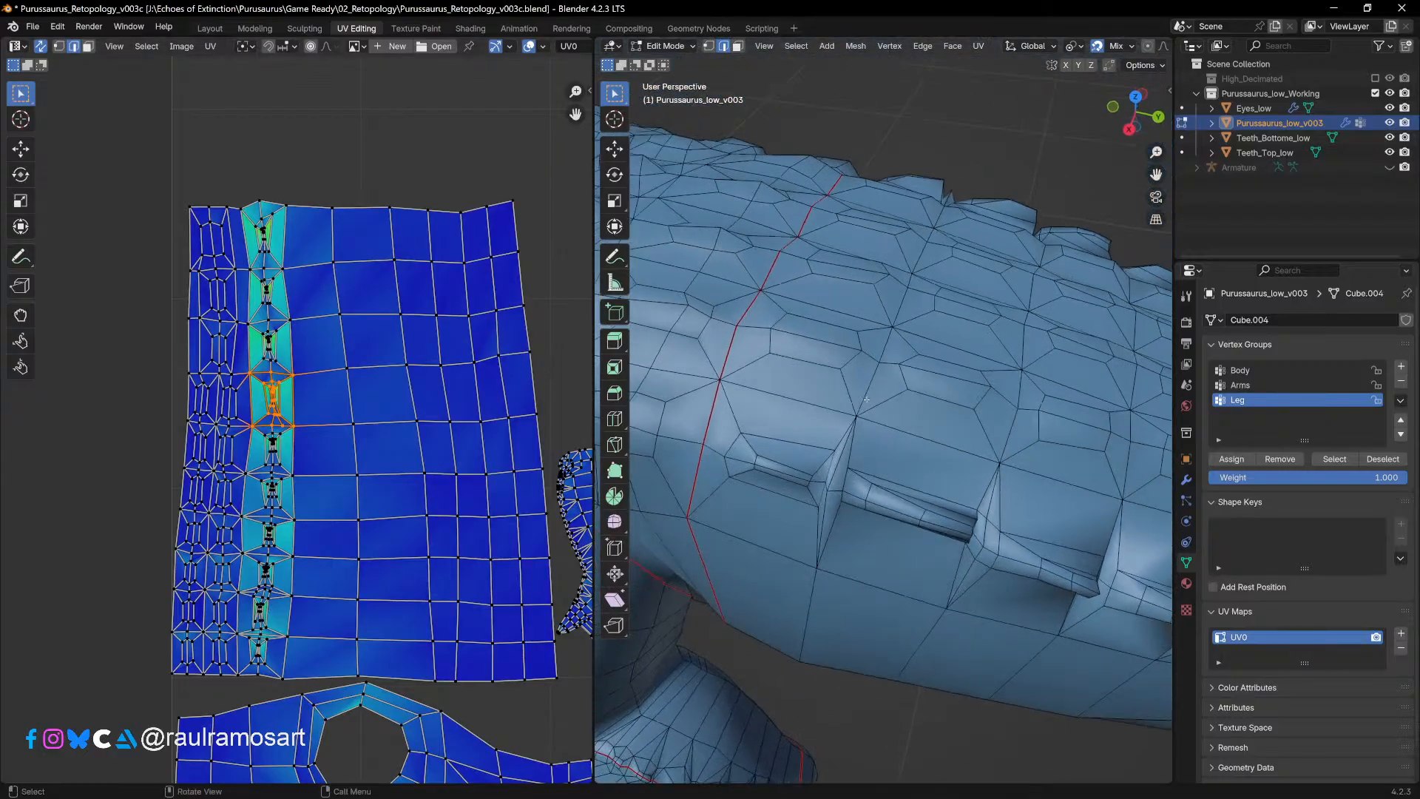
{"action": "left_click", "coordinate": [810, 446]}
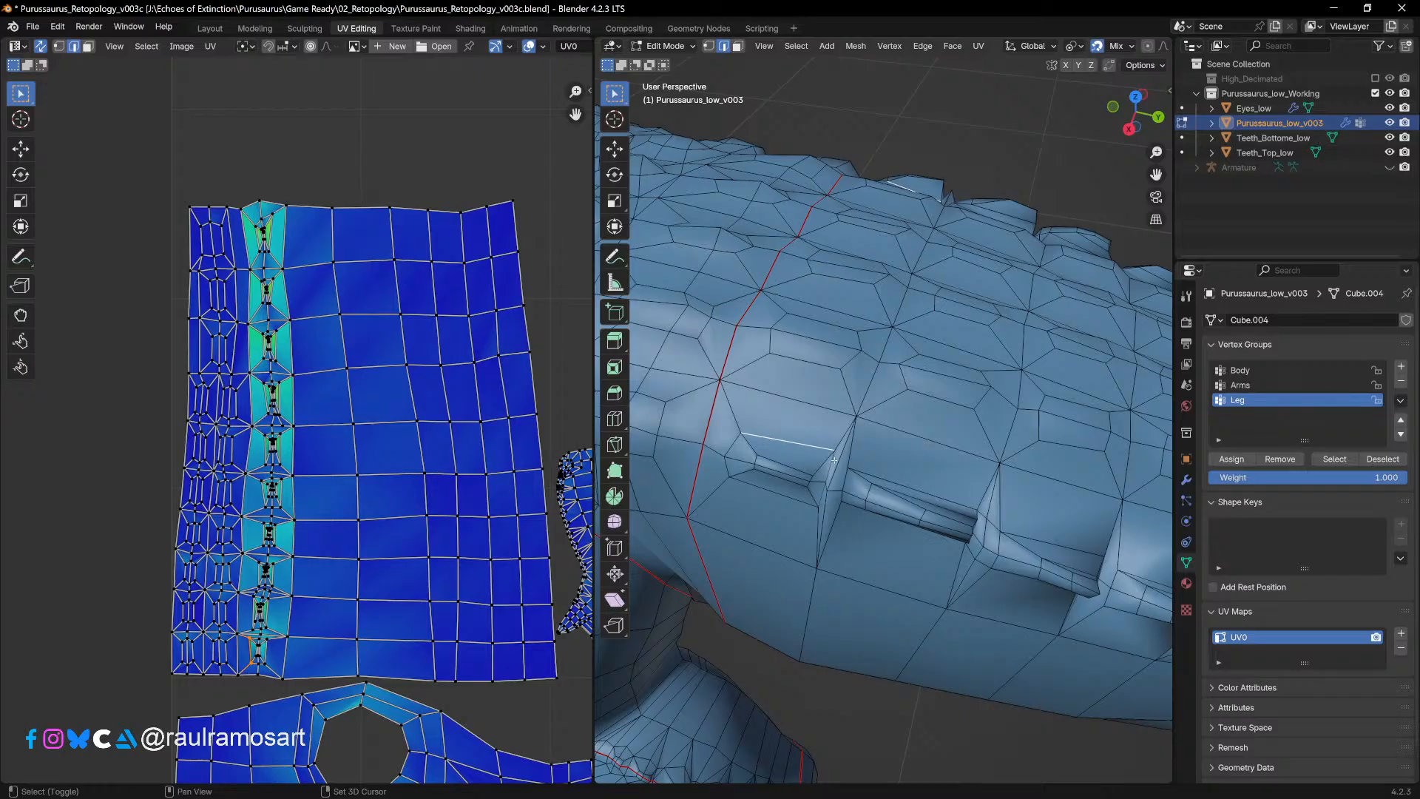
{"action": "left_click", "coordinate": [829, 477], "text": "shift"}
{"action": "left_click", "coordinate": [804, 491], "text": "shift"}
{"action": "left_click", "coordinate": [727, 468], "text": "shift"}
{"action": "left_click", "coordinate": [745, 444], "text": "shift"}
Step: Add the edges around the base of the second side spike to the selection
{"action": "middle_click_drag", "start_coordinate": [815, 475], "coordinate": [746, 478], "text": "shift"}
{"action": "left_click", "coordinate": [813, 479], "text": "shift"}
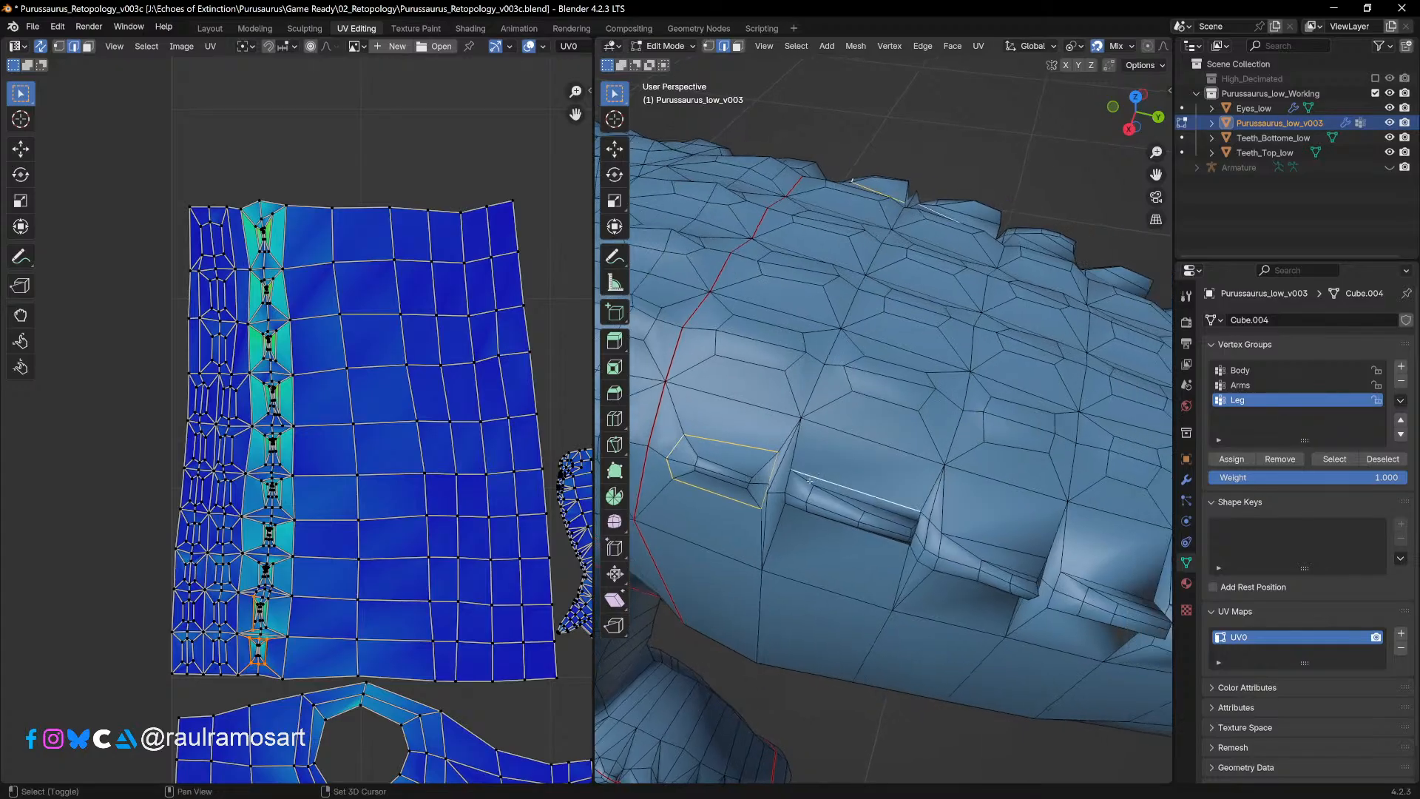
{"action": "left_click", "coordinate": [789, 481], "text": "shift"}
{"action": "middle_click_drag", "start_coordinate": [787, 497], "coordinate": [817, 482]}
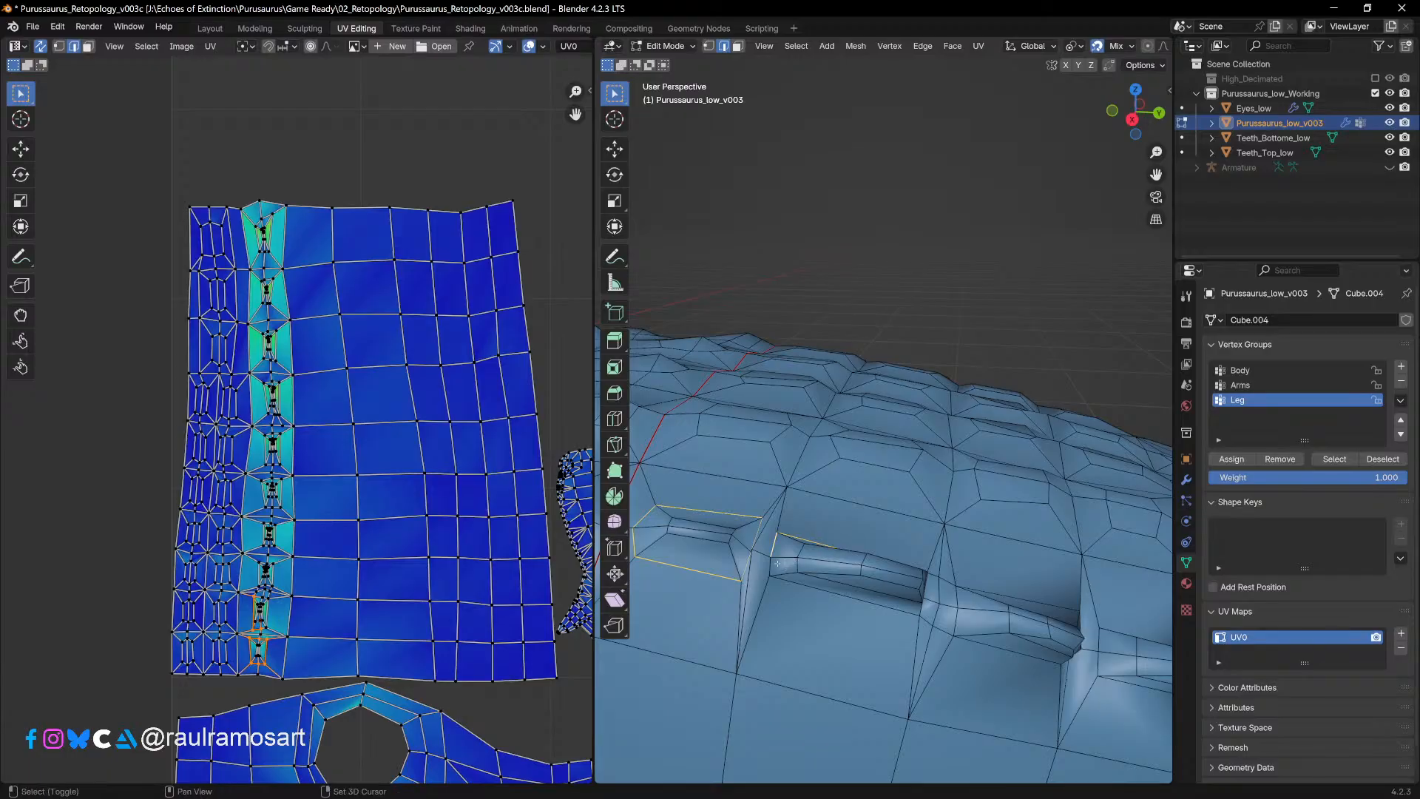
{"action": "left_click", "coordinate": [817, 586], "text": "shift"}
{"action": "middle_click_drag", "start_coordinate": [818, 587], "coordinate": [766, 599]}
{"action": "middle_click_drag", "start_coordinate": [913, 592], "coordinate": [761, 449]}
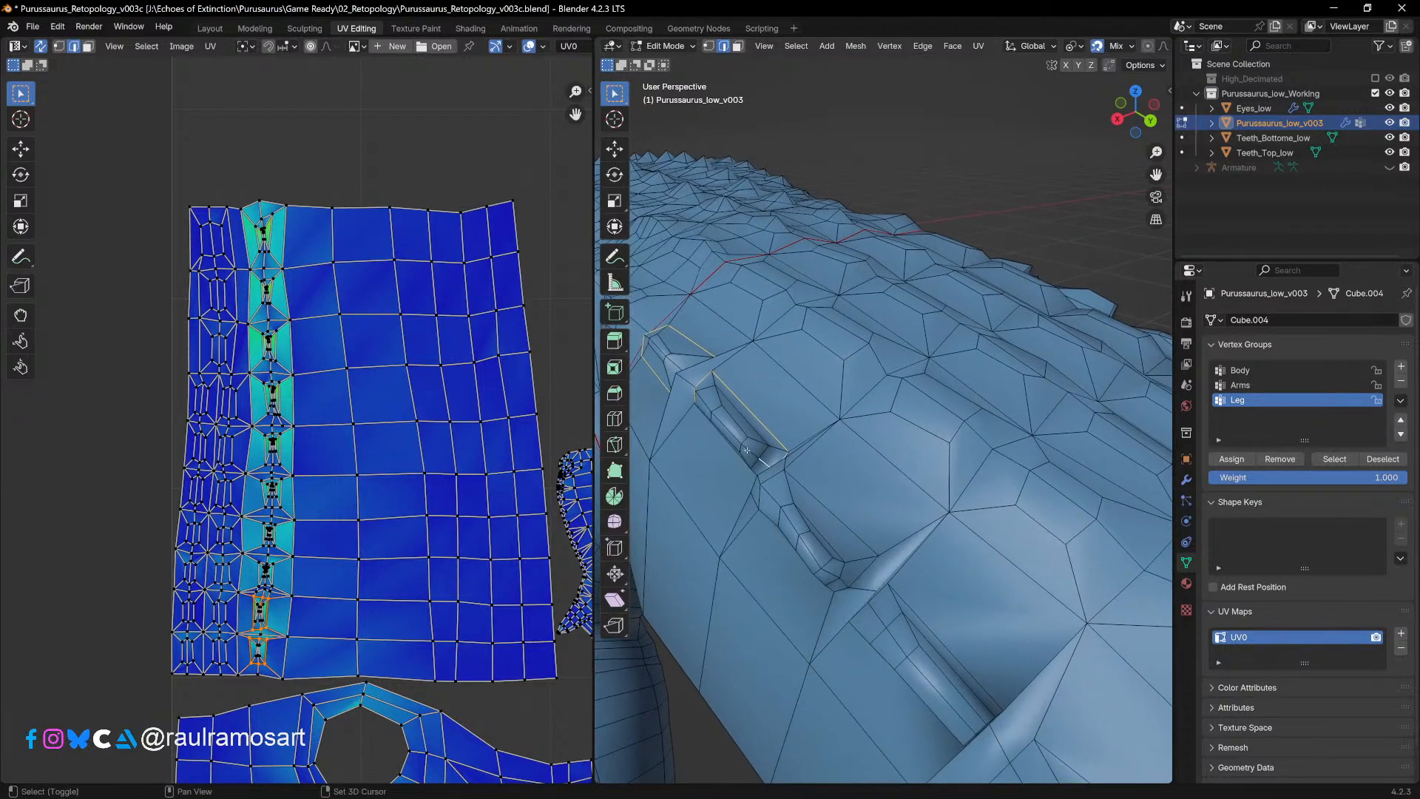
{"action": "middle_click_drag", "start_coordinate": [738, 429], "coordinate": [782, 408]}
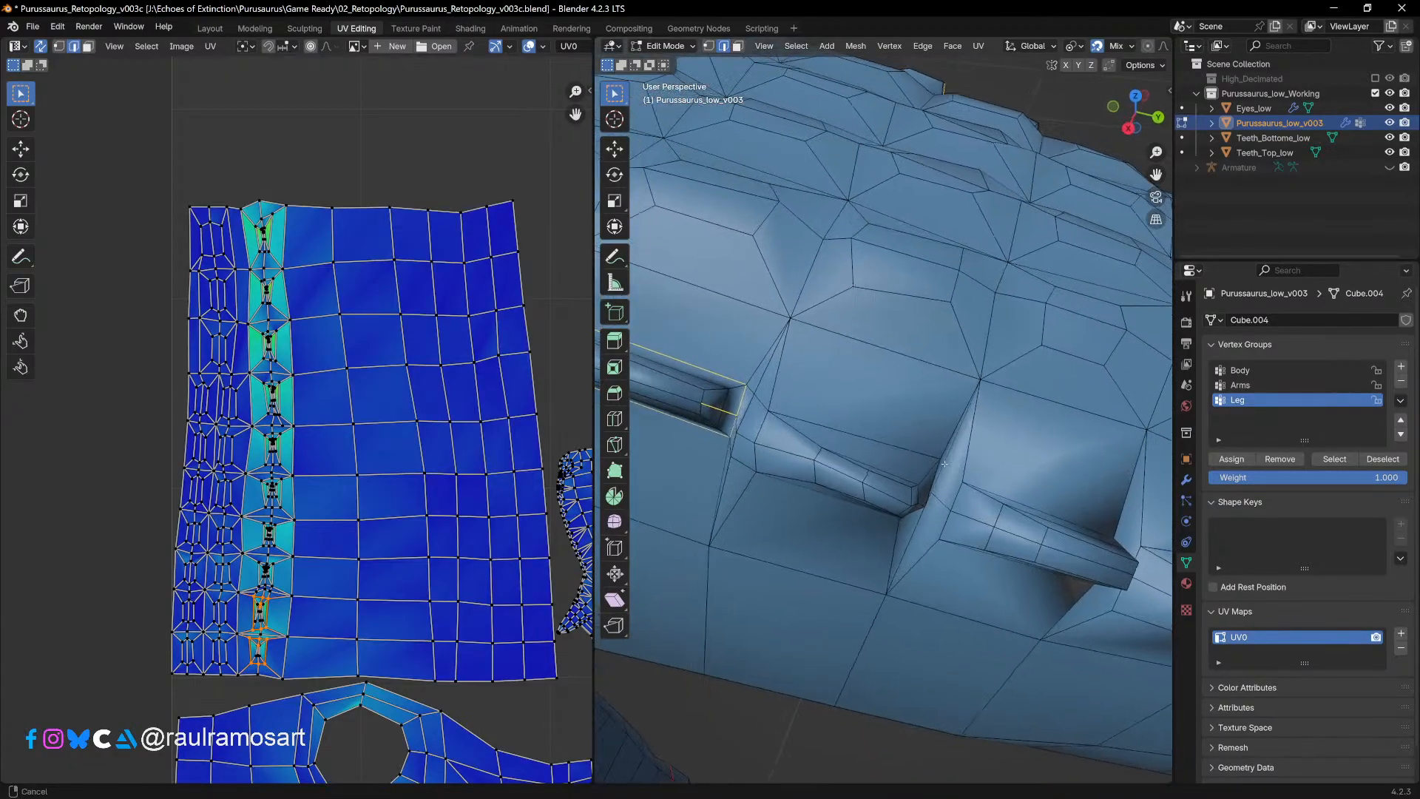
Step: Extend the edge selection around the bases of the third and fourth side spikes
{"action": "left_click", "coordinate": [814, 421], "text": "shift"}
{"action": "middle_click_drag", "start_coordinate": [805, 493], "coordinate": [801, 462]}
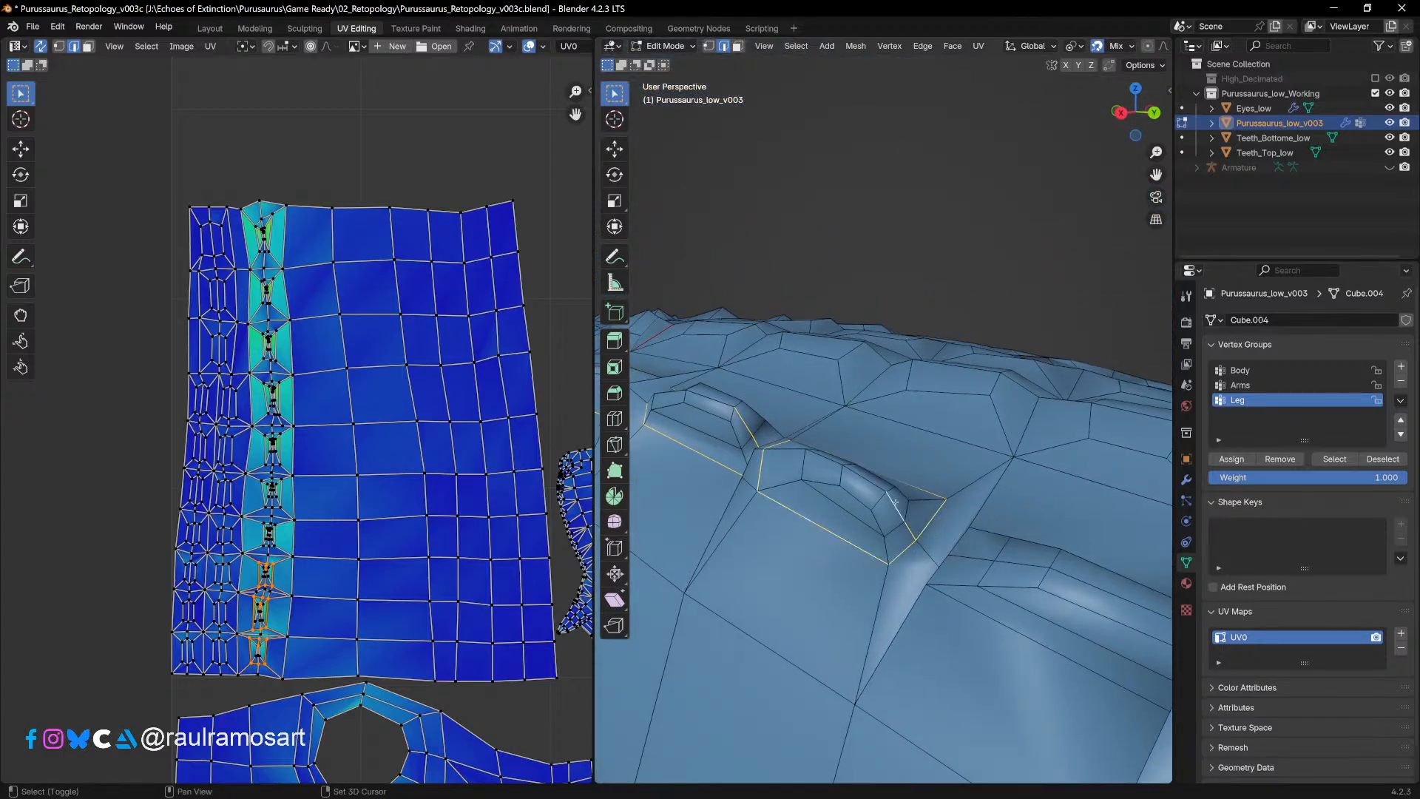
{"action": "middle_click_drag", "start_coordinate": [895, 500], "coordinate": [869, 595]}
{"action": "left_click", "coordinate": [790, 482], "text": "shift"}
{"action": "left_click", "coordinate": [854, 562], "text": "shift"}
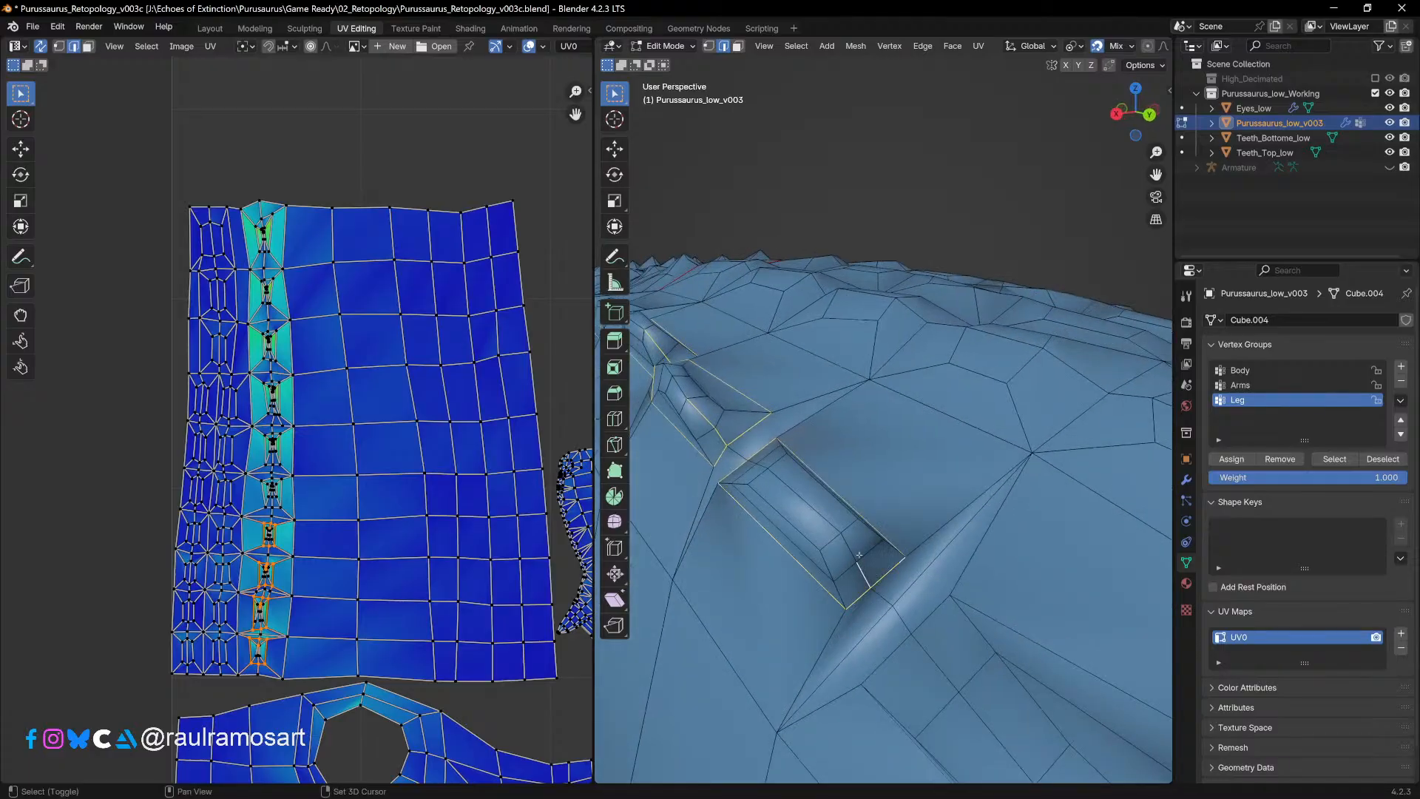
{"action": "middle_click_drag", "start_coordinate": [852, 546], "coordinate": [895, 531]}
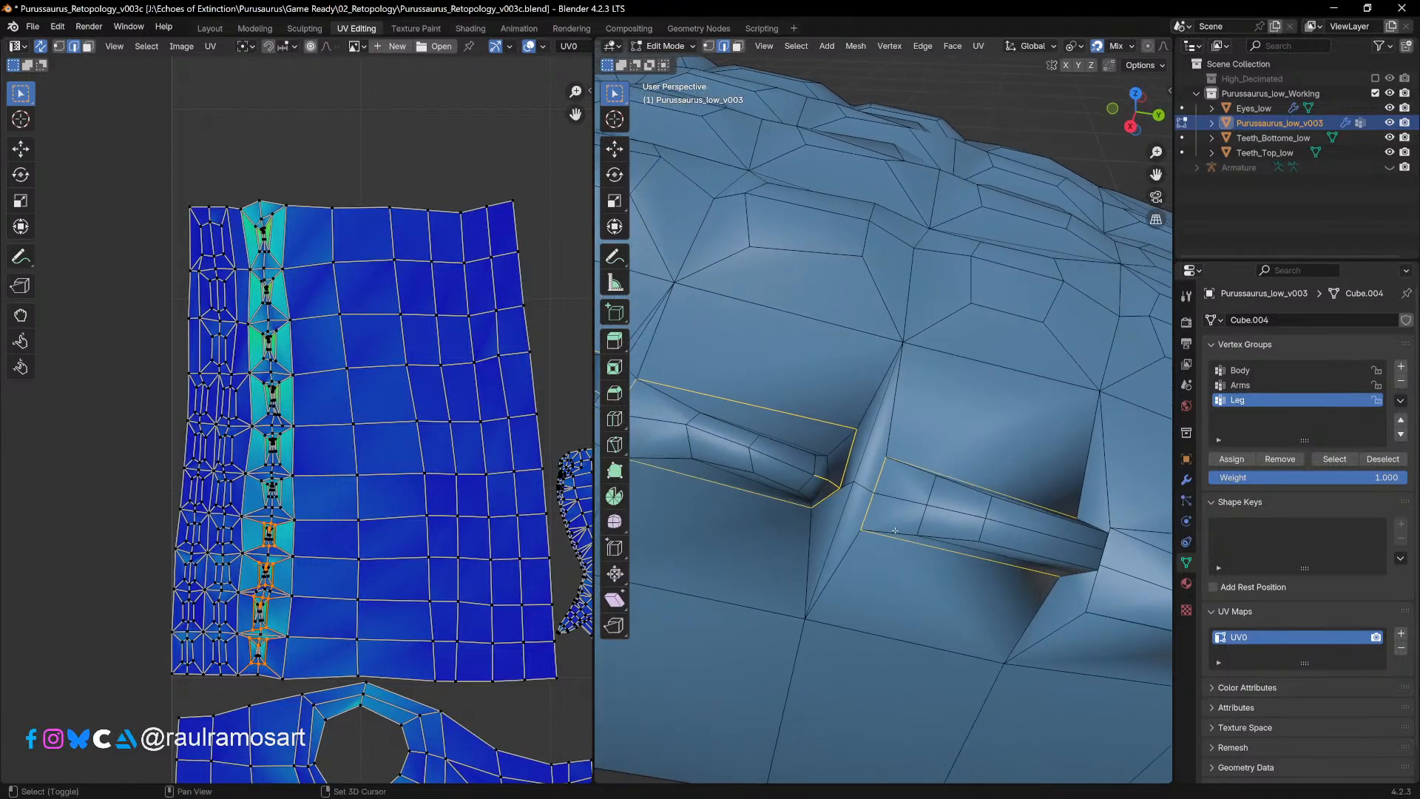
Step: Add the edges around the base of the fifth side spike to the seam selection
{"action": "middle_click_drag", "start_coordinate": [1113, 560], "coordinate": [699, 409], "text": "shift"}
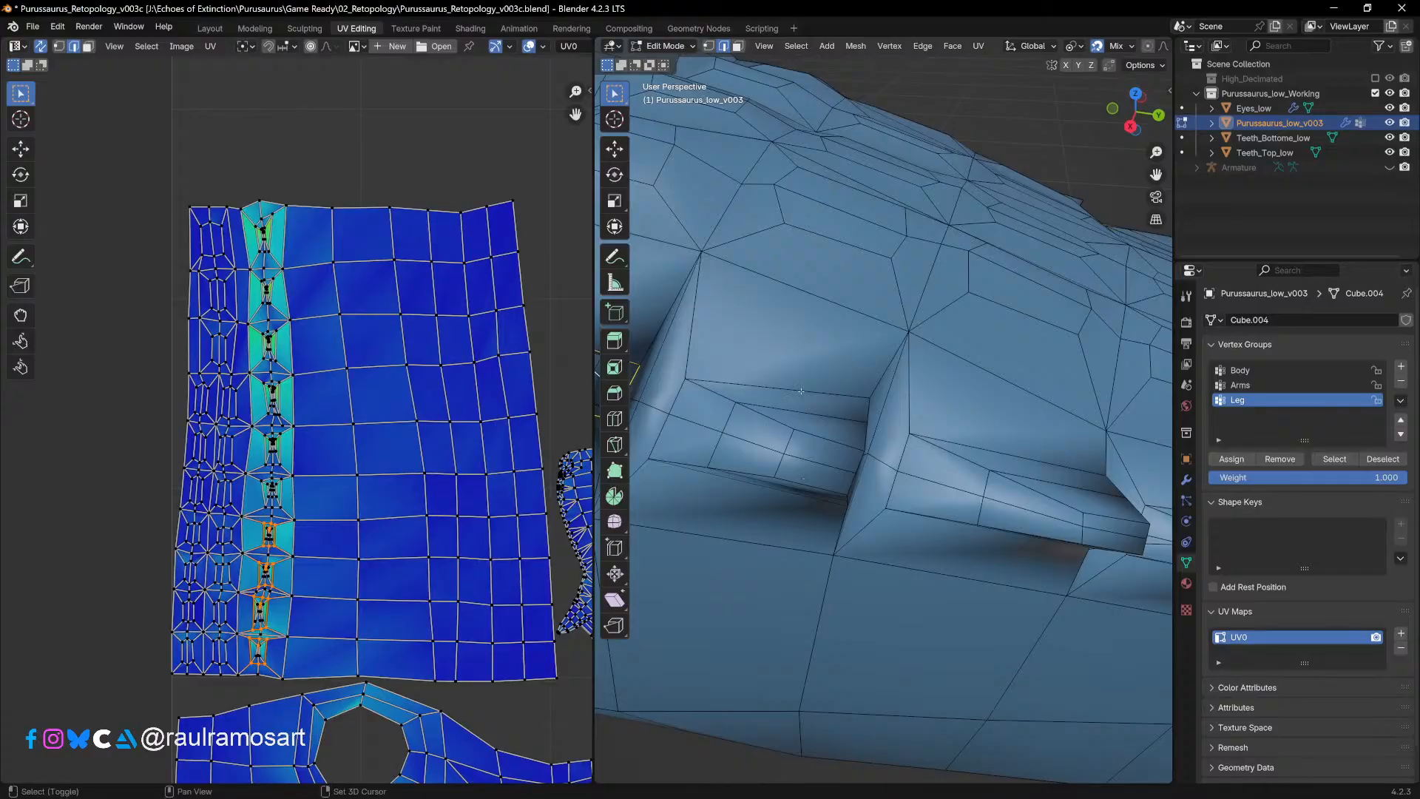
{"action": "left_click", "coordinate": [739, 386], "text": "shift"}
{"action": "middle_click_drag", "start_coordinate": [803, 479], "coordinate": [721, 460]}
{"action": "left_click", "coordinate": [761, 471], "text": "shift"}
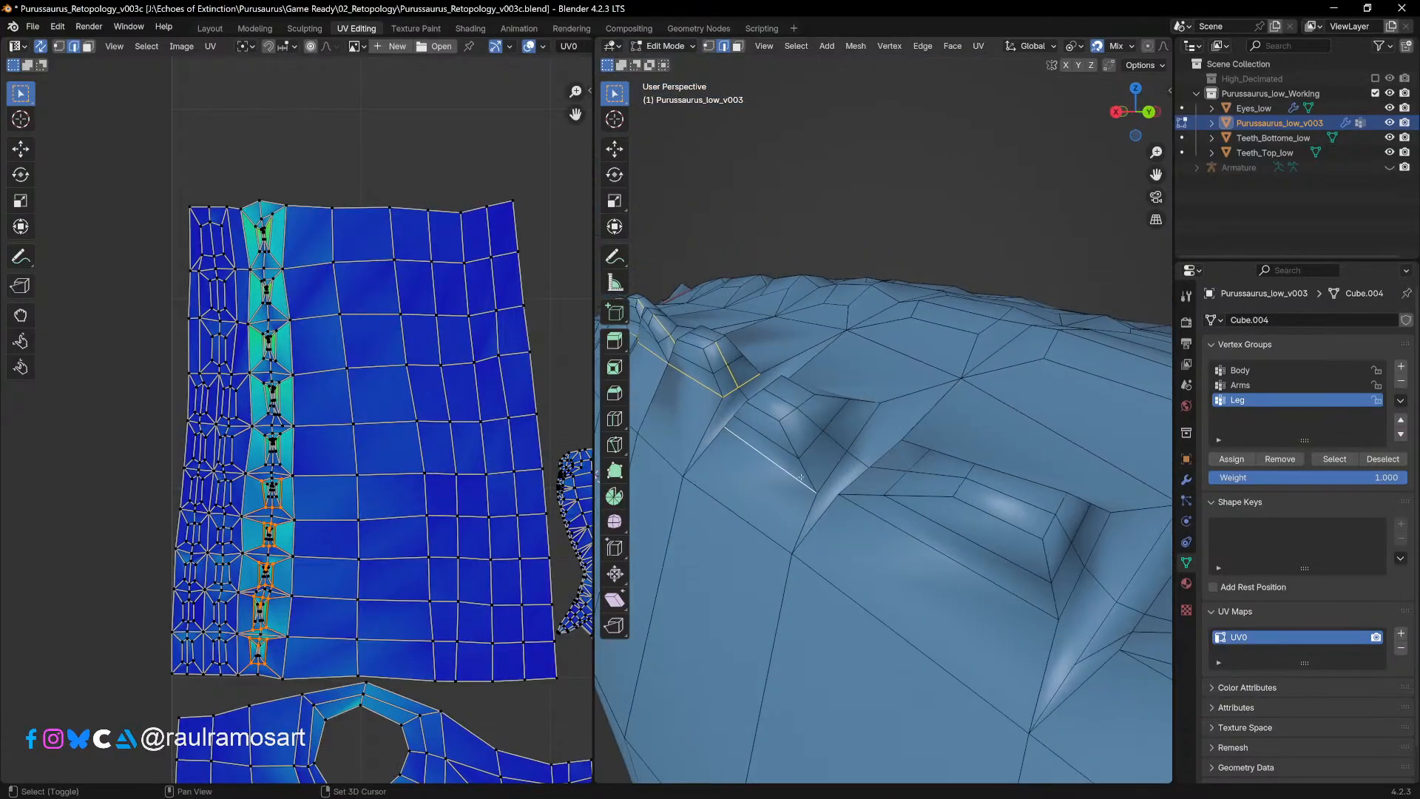
{"action": "left_click", "coordinate": [835, 463], "text": "shift"}
{"action": "middle_click_drag", "start_coordinate": [836, 464], "coordinate": [849, 393]}
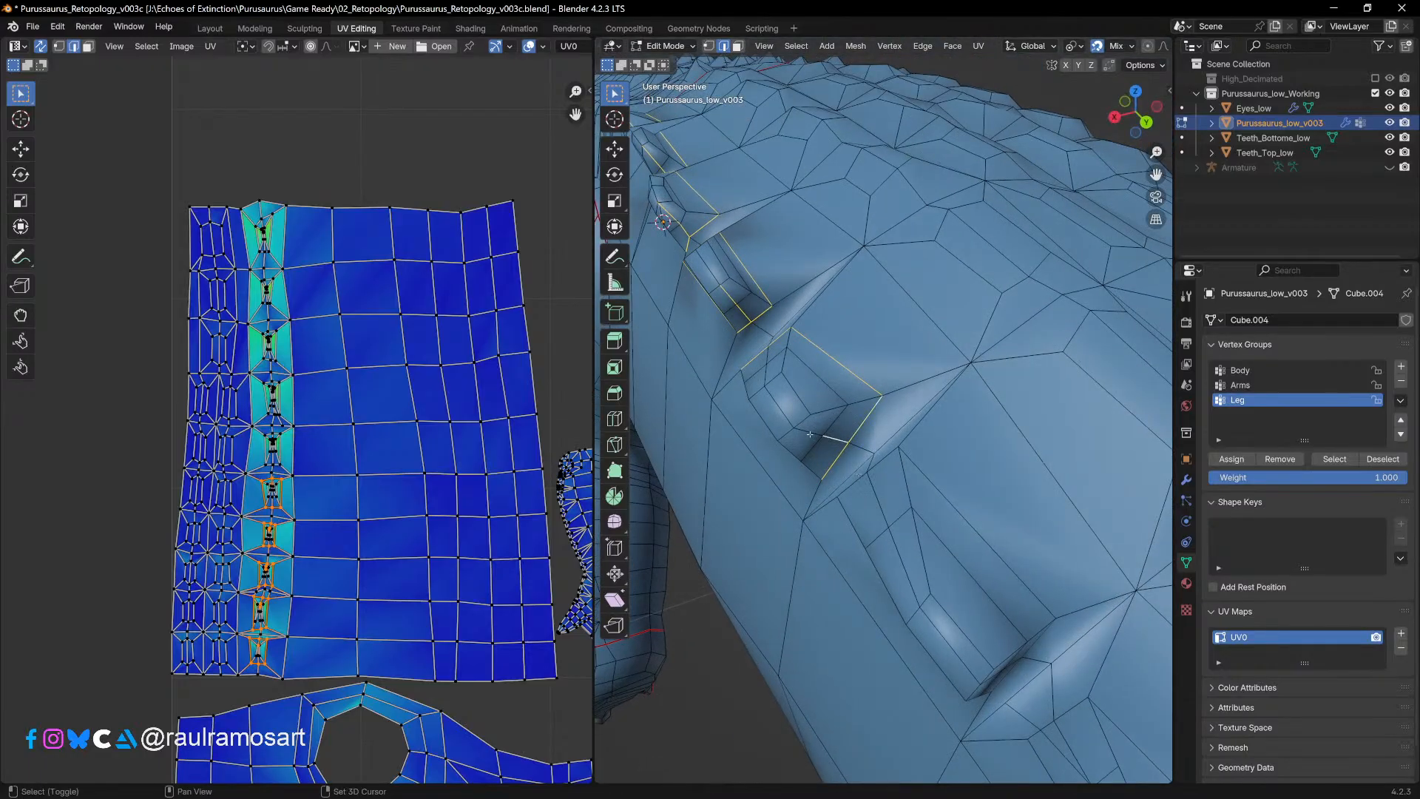
Step: Include the base edges of the sixth side spike and mark all the selected spike-base edges as UV seams
{"action": "middle_click_drag", "start_coordinate": [900, 512], "coordinate": [754, 515]}
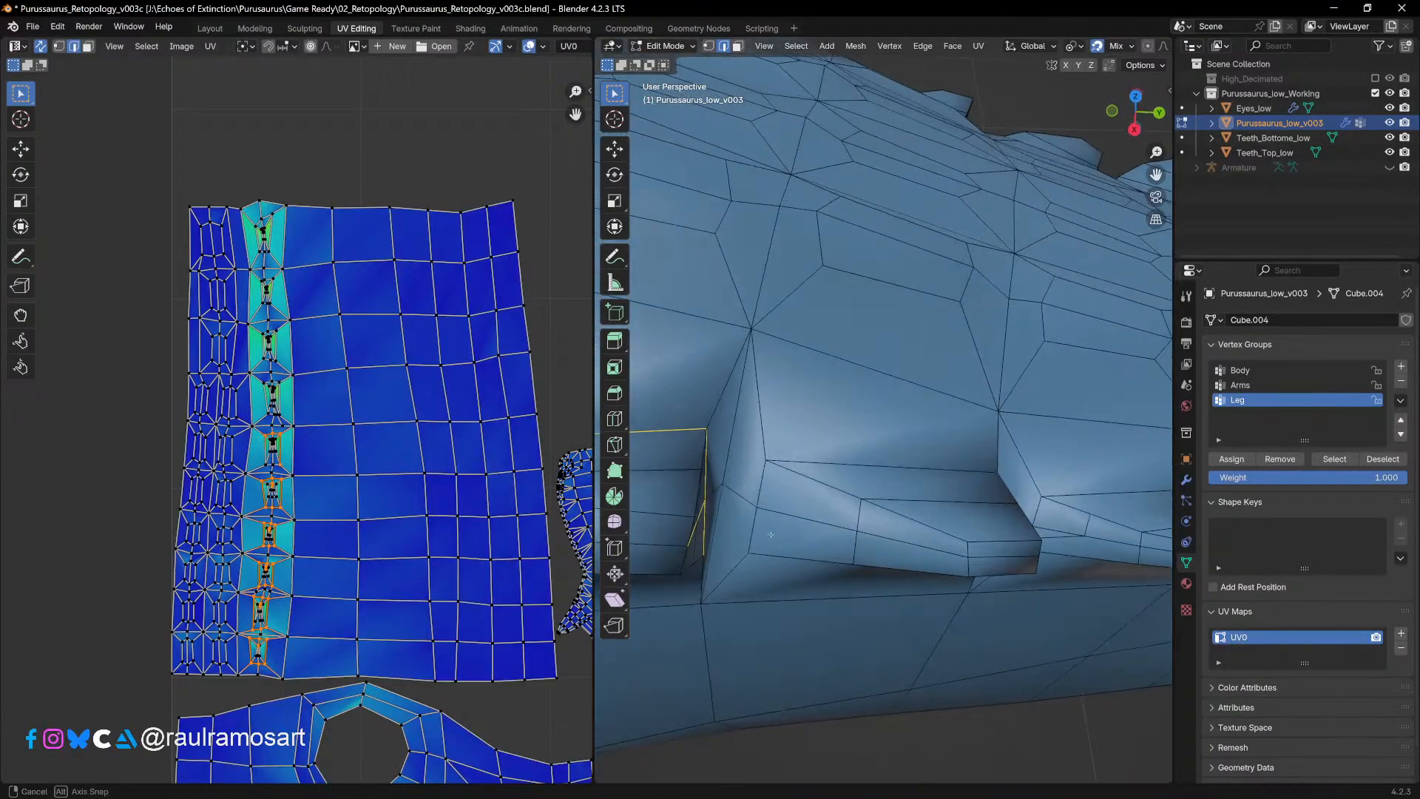
{"action": "middle_click_drag", "start_coordinate": [860, 467], "coordinate": [1004, 556]}
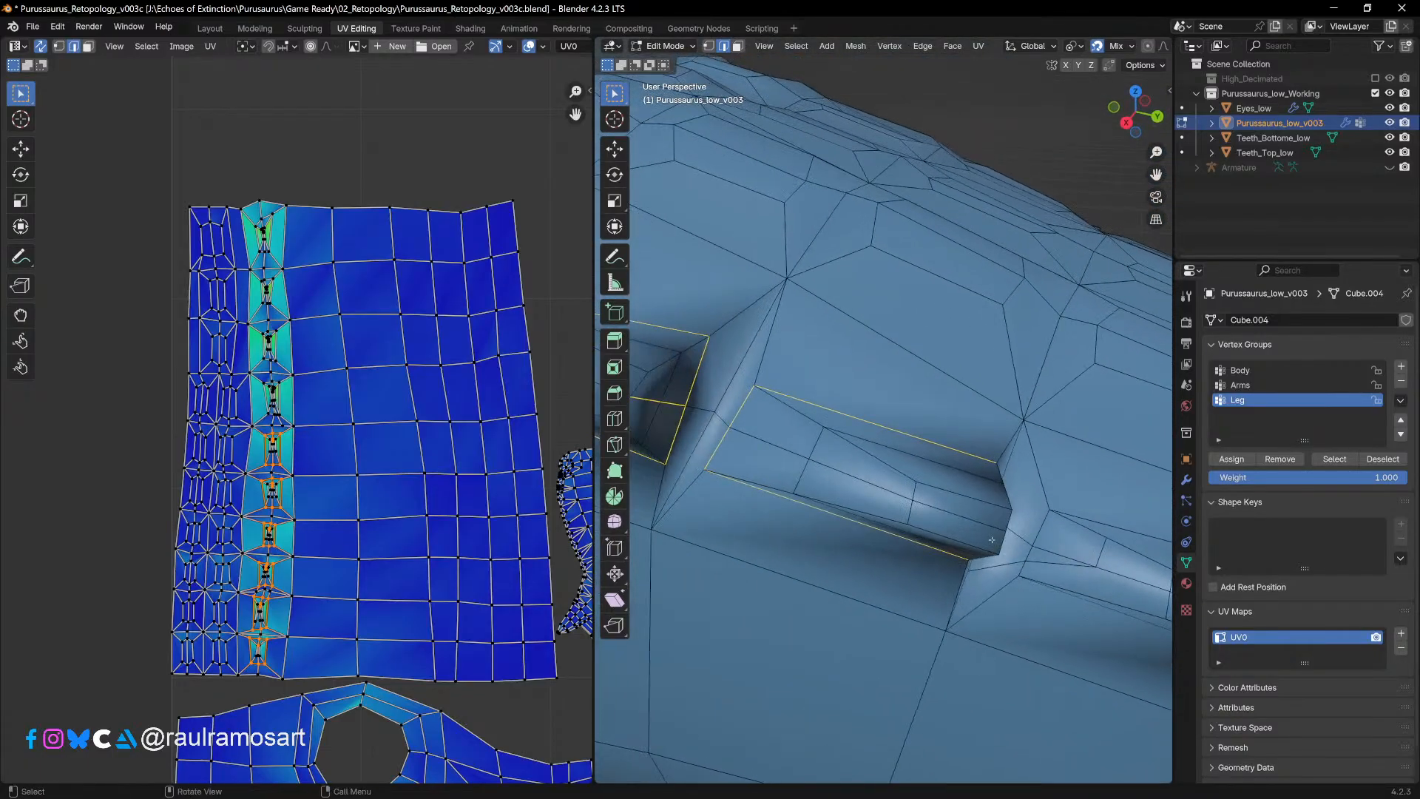
{"action": "key", "text": "u"}
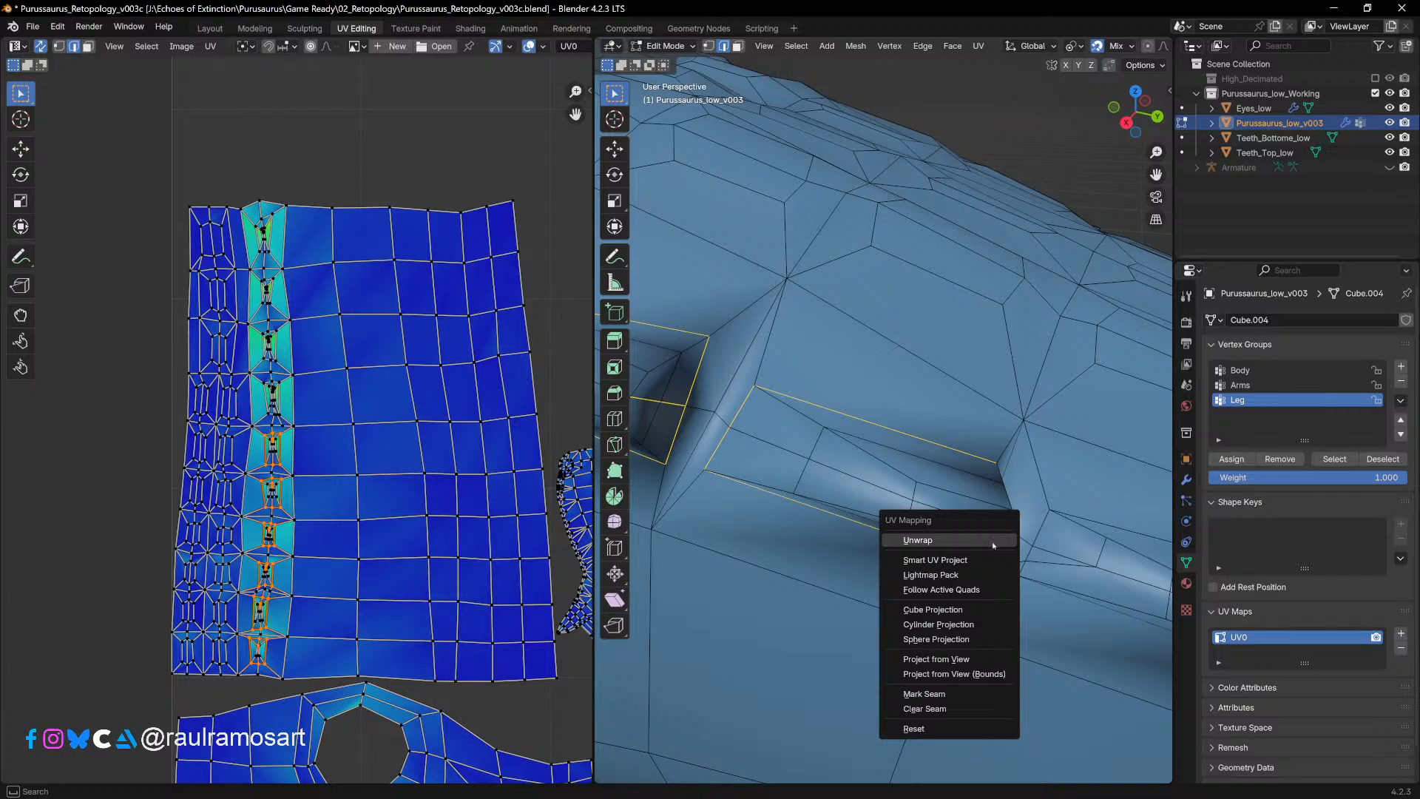
{"action": "left_click", "coordinate": [923, 694]}
Step: Switch to vertex selection and merge at center the two neighbouring vertices in the gap between the sixth and seventh side spikes
{"action": "middle_click_drag", "start_coordinate": [924, 694], "coordinate": [877, 548], "text": "shift"}
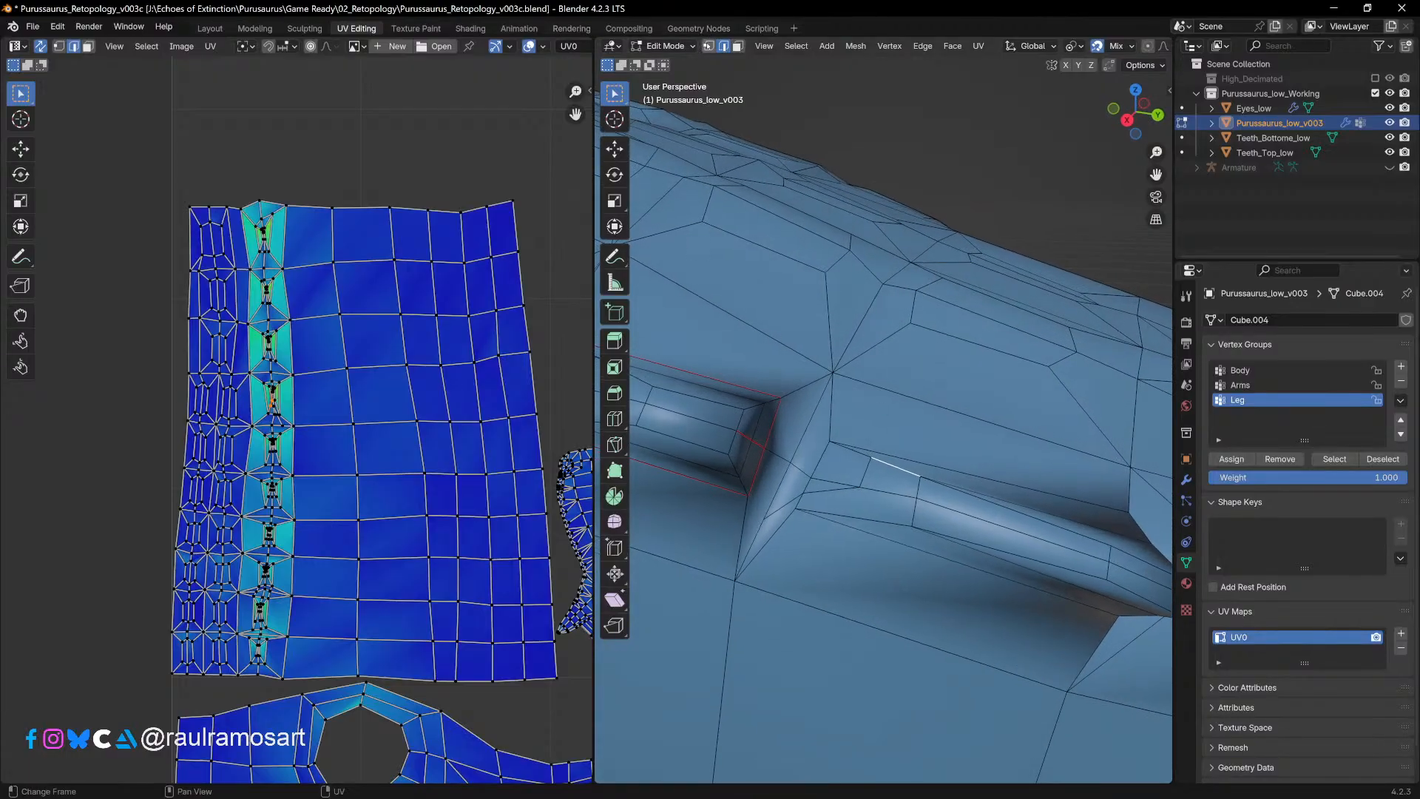
{"action": "key", "text": "1"}
{"action": "left_click", "coordinate": [768, 517]}
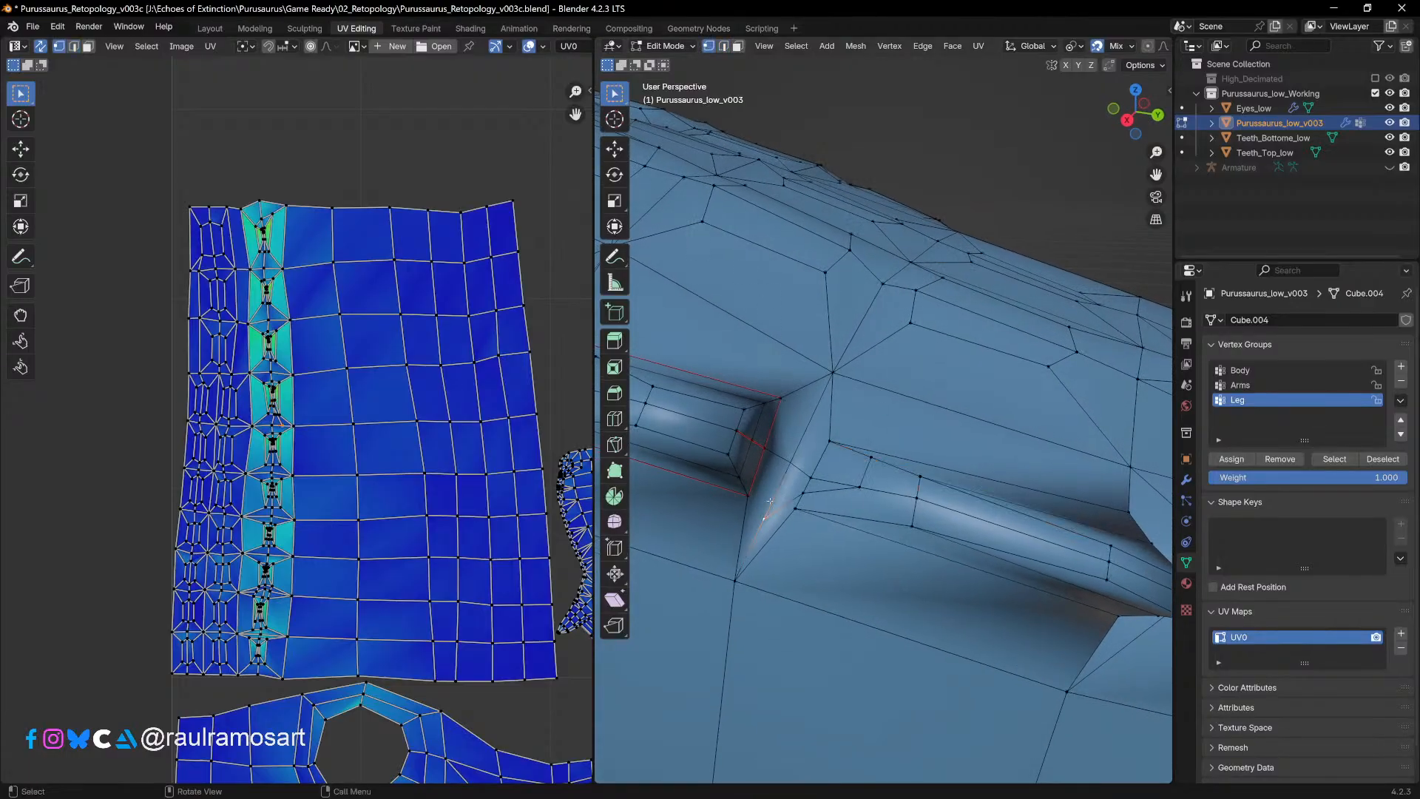
{"action": "left_click", "coordinate": [792, 463], "text": "shift"}
{"action": "key", "text": "m"}
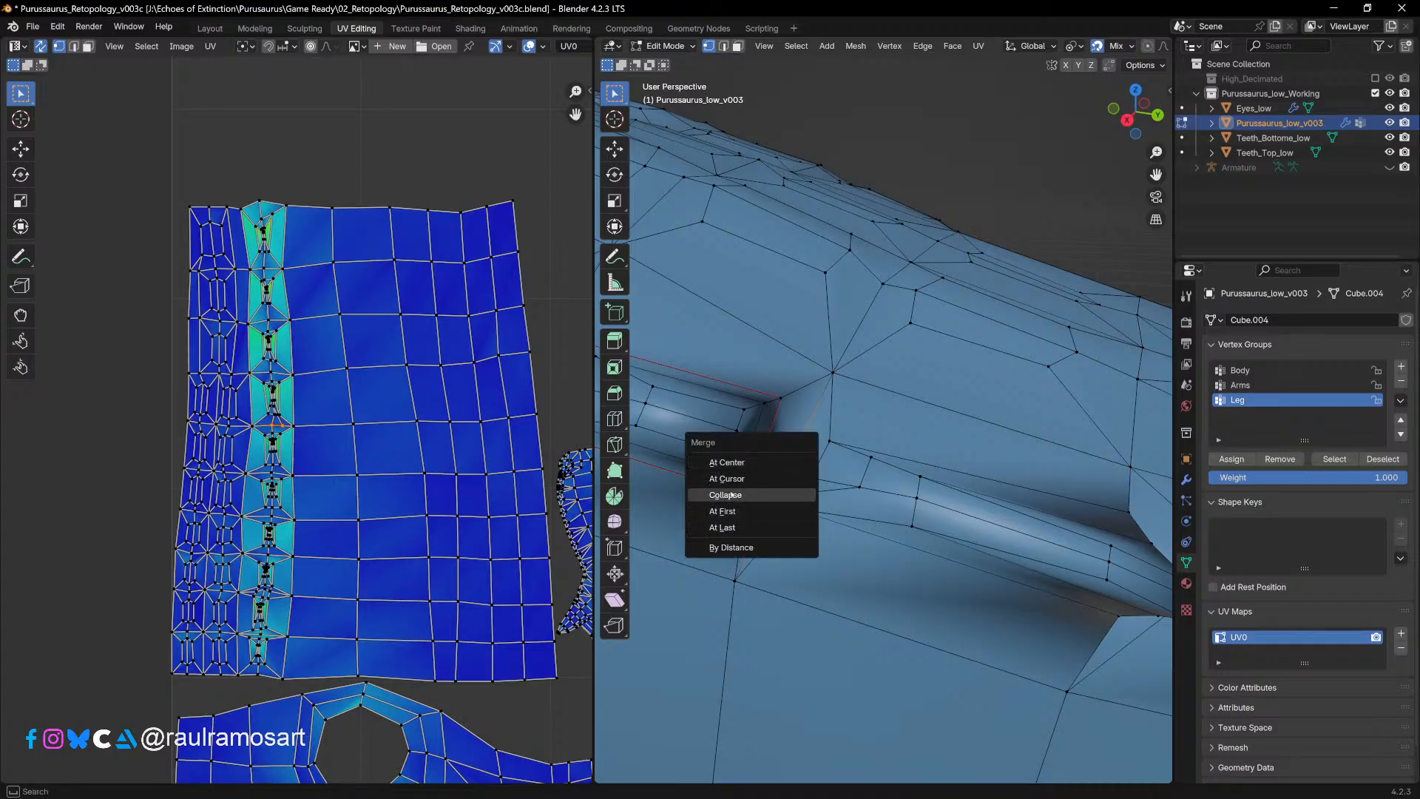
{"action": "left_click", "coordinate": [736, 462]}
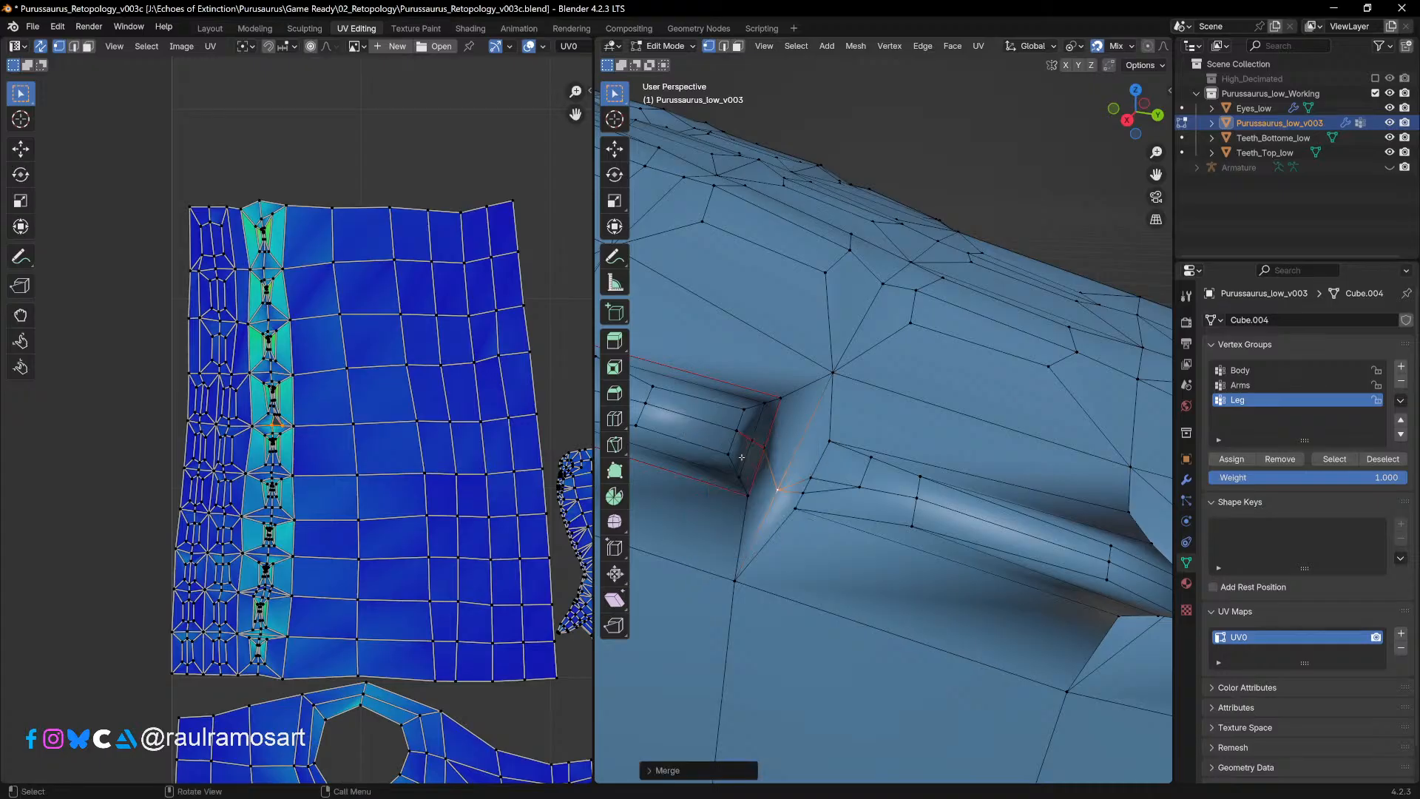
Step: Merge at center the two close vertices on the near end of the seventh side spike
{"action": "left_click", "coordinate": [811, 479], "text": "shift"}
{"action": "left_click", "coordinate": [803, 493], "text": "shift"}
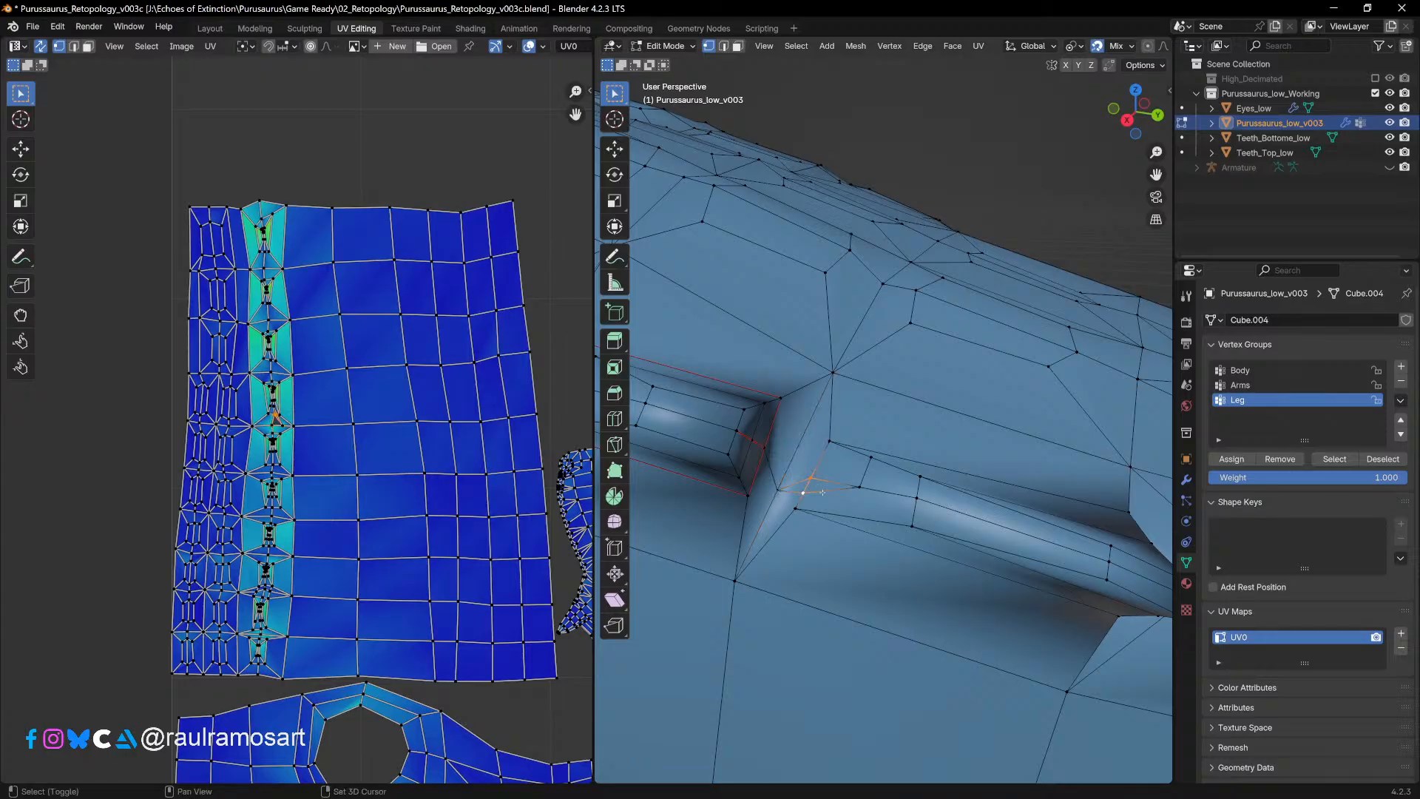
{"action": "key", "text": "F3"}
{"action": "type", "text": "m"}
{"action": "key", "text": "Escape"}
{"action": "key", "text": "m"}
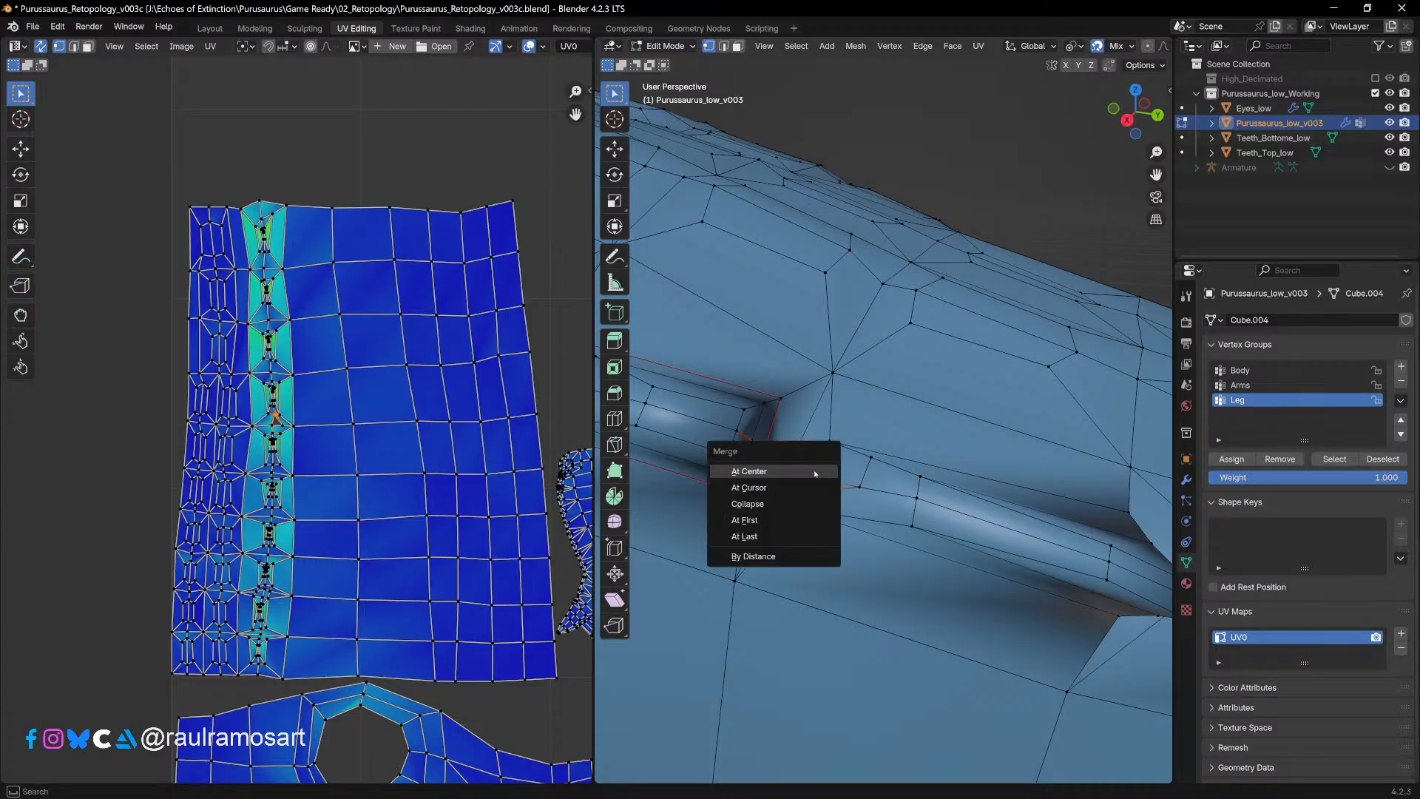
{"action": "left_click", "coordinate": [815, 473]}
Step: Switch to edge selection and dissolve the surplus edges near the front of the seventh side spike
{"action": "middle_click_drag", "start_coordinate": [815, 474], "coordinate": [855, 540]}
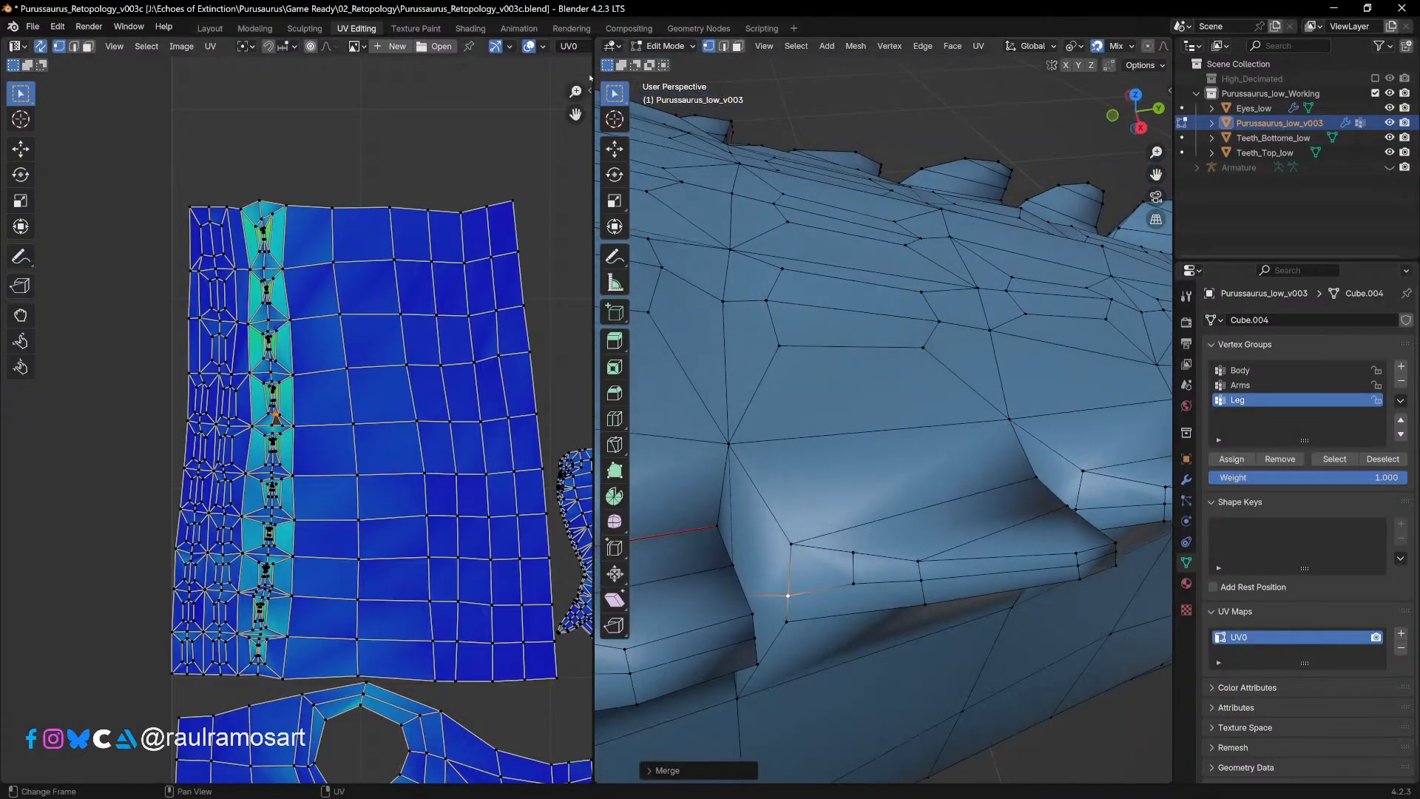
{"action": "key", "text": "2"}
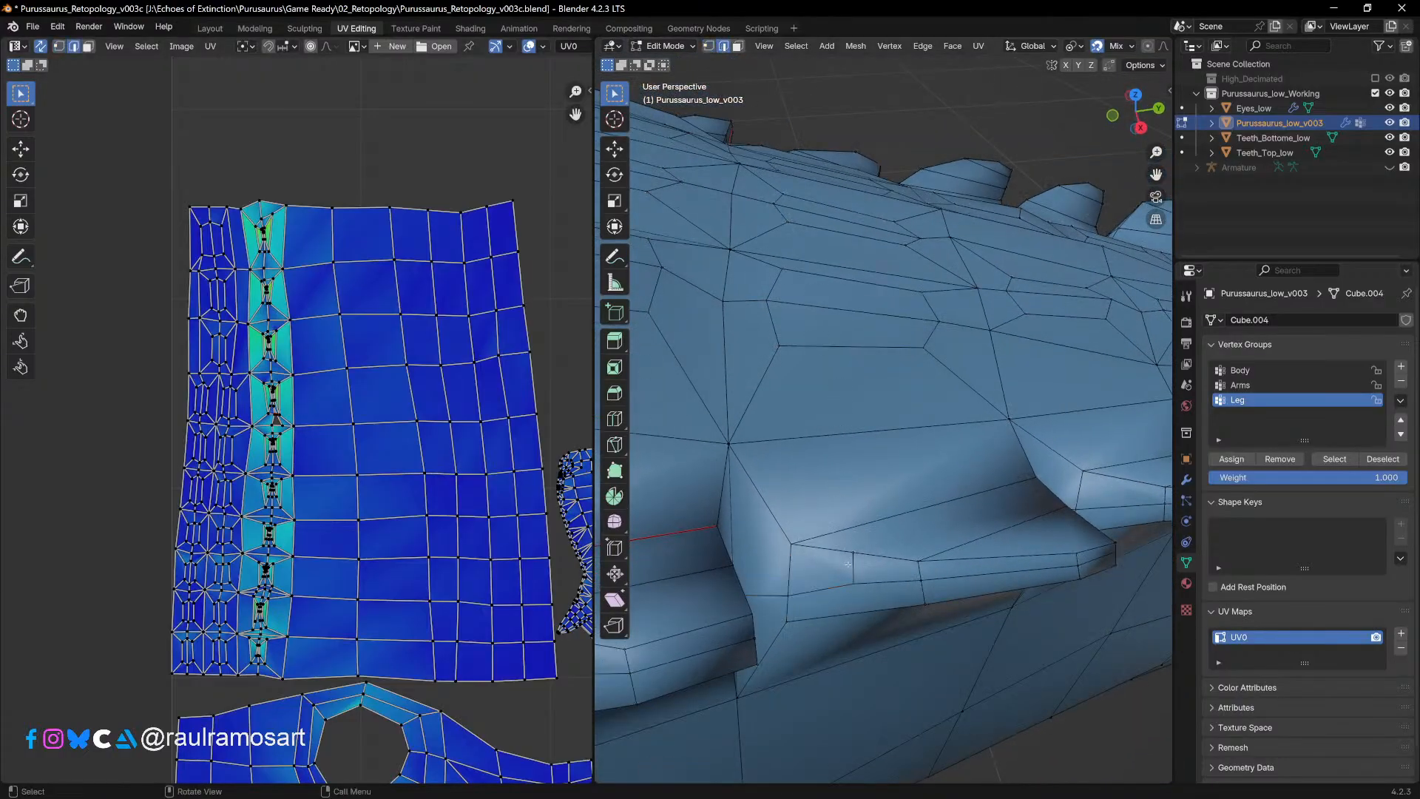
{"action": "key", "text": "x"}
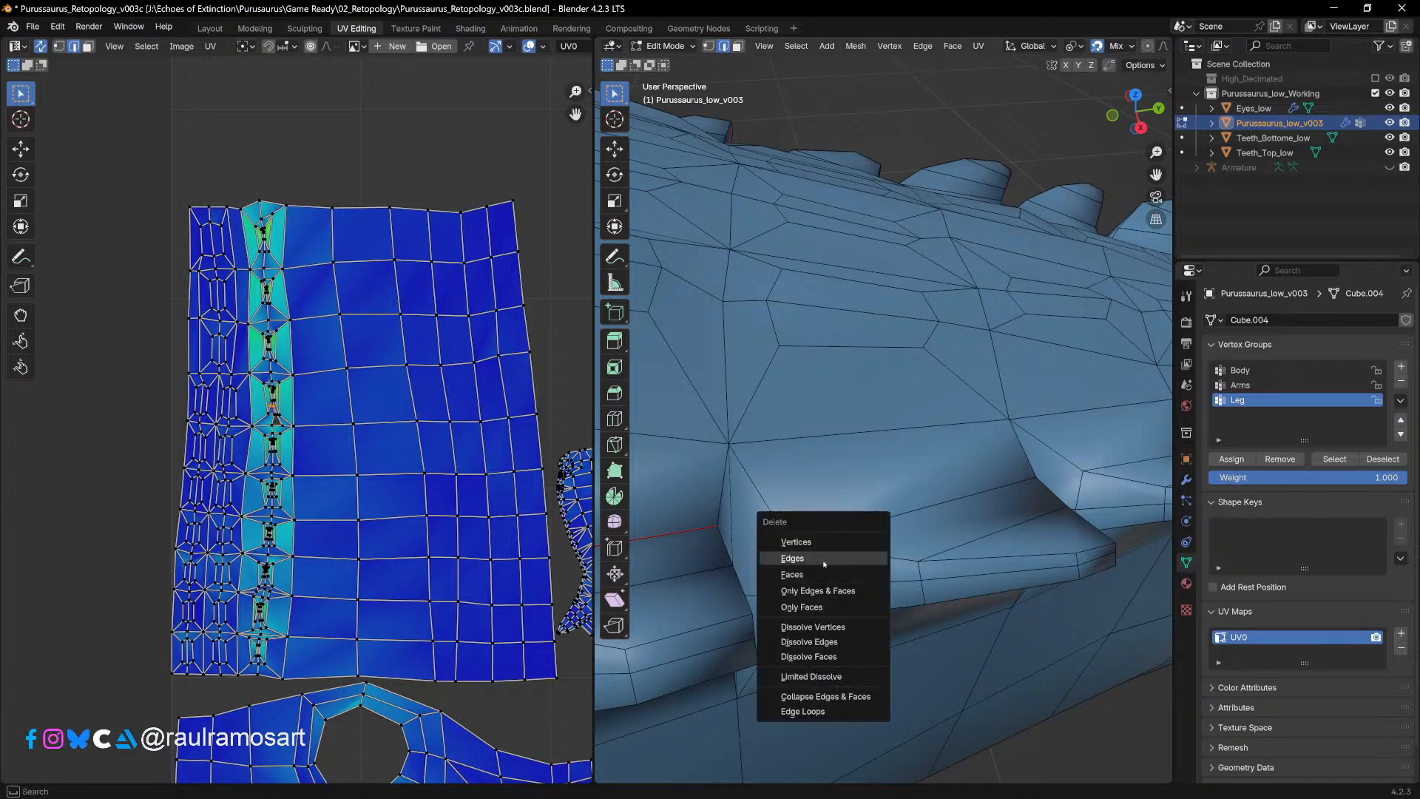
{"action": "left_click", "coordinate": [823, 561]}
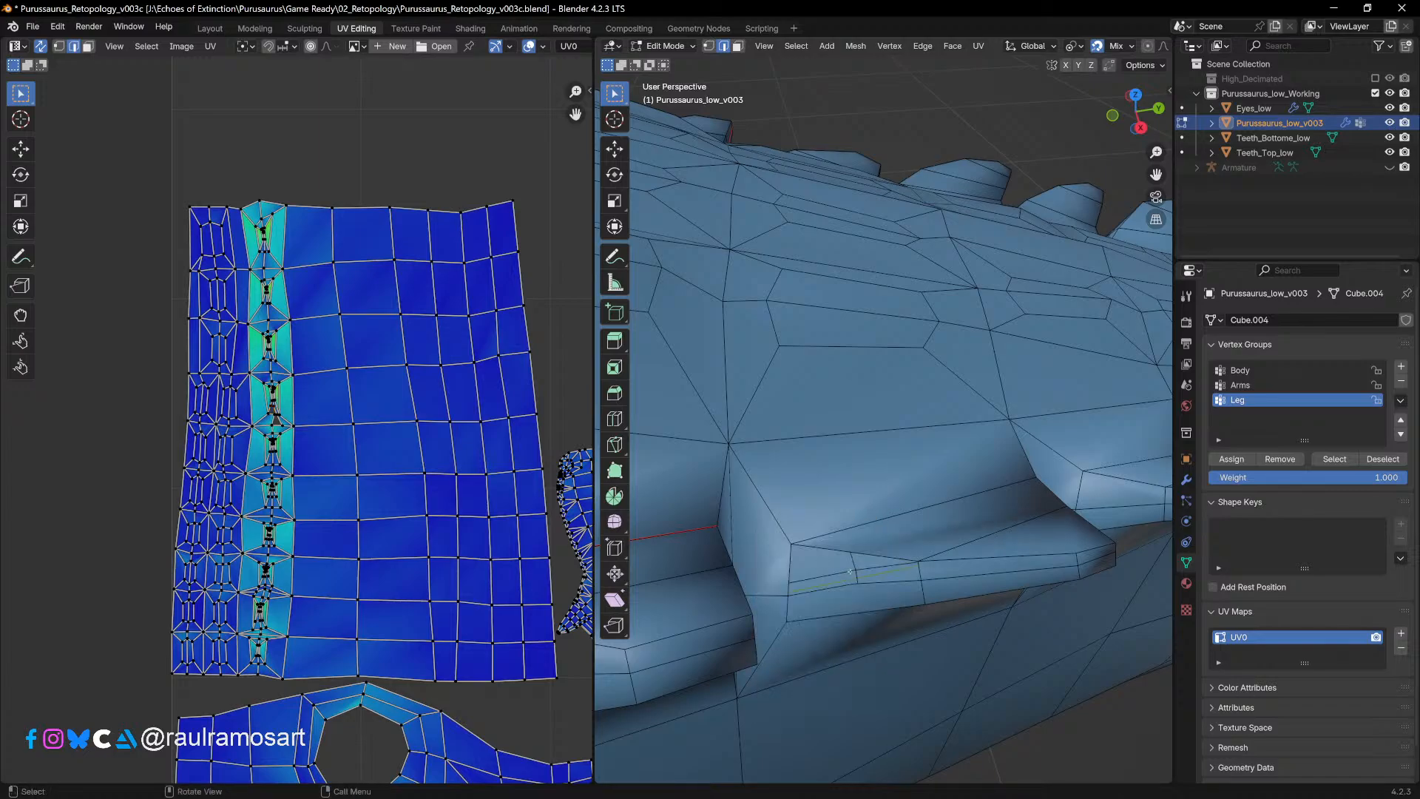
{"action": "key", "text": "x"}
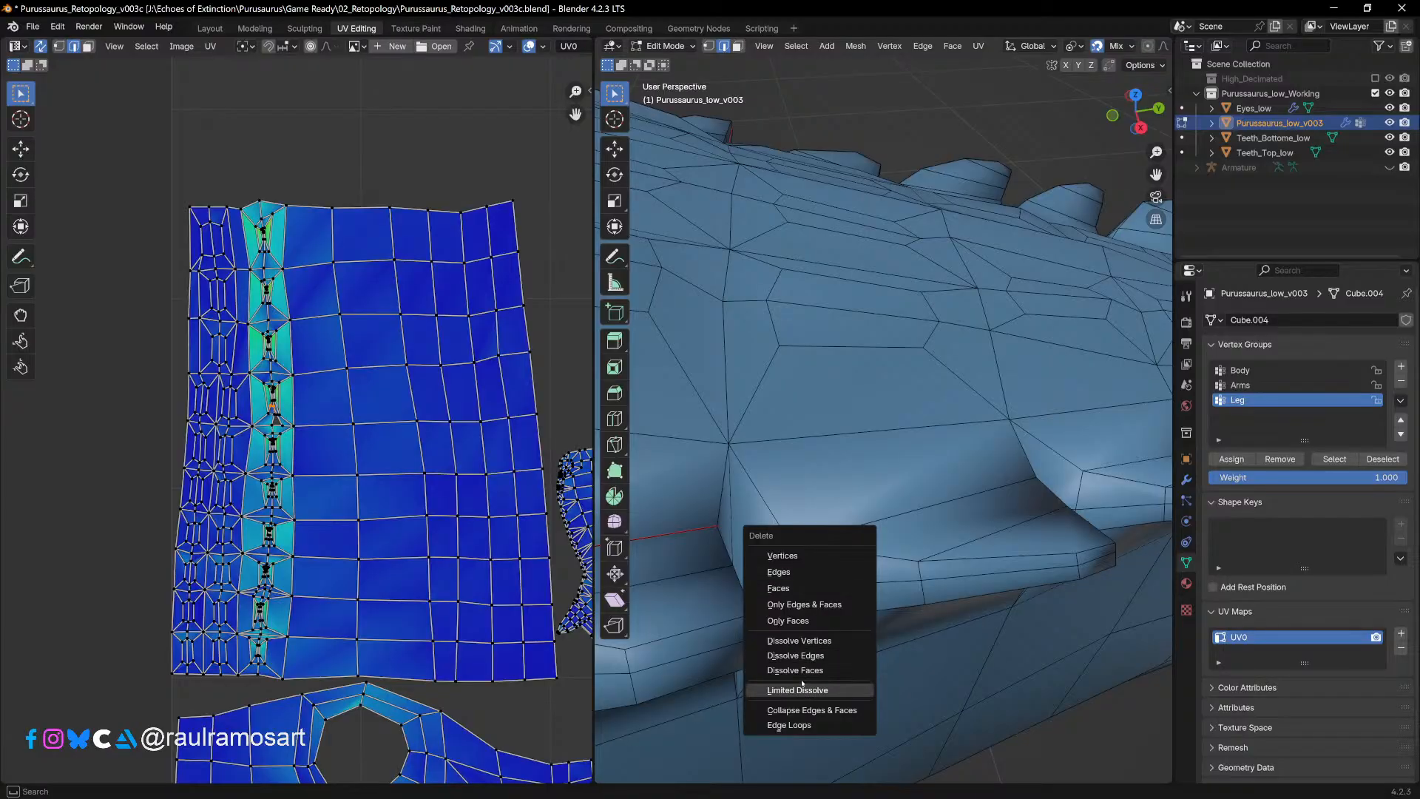
{"action": "left_click", "coordinate": [803, 656]}
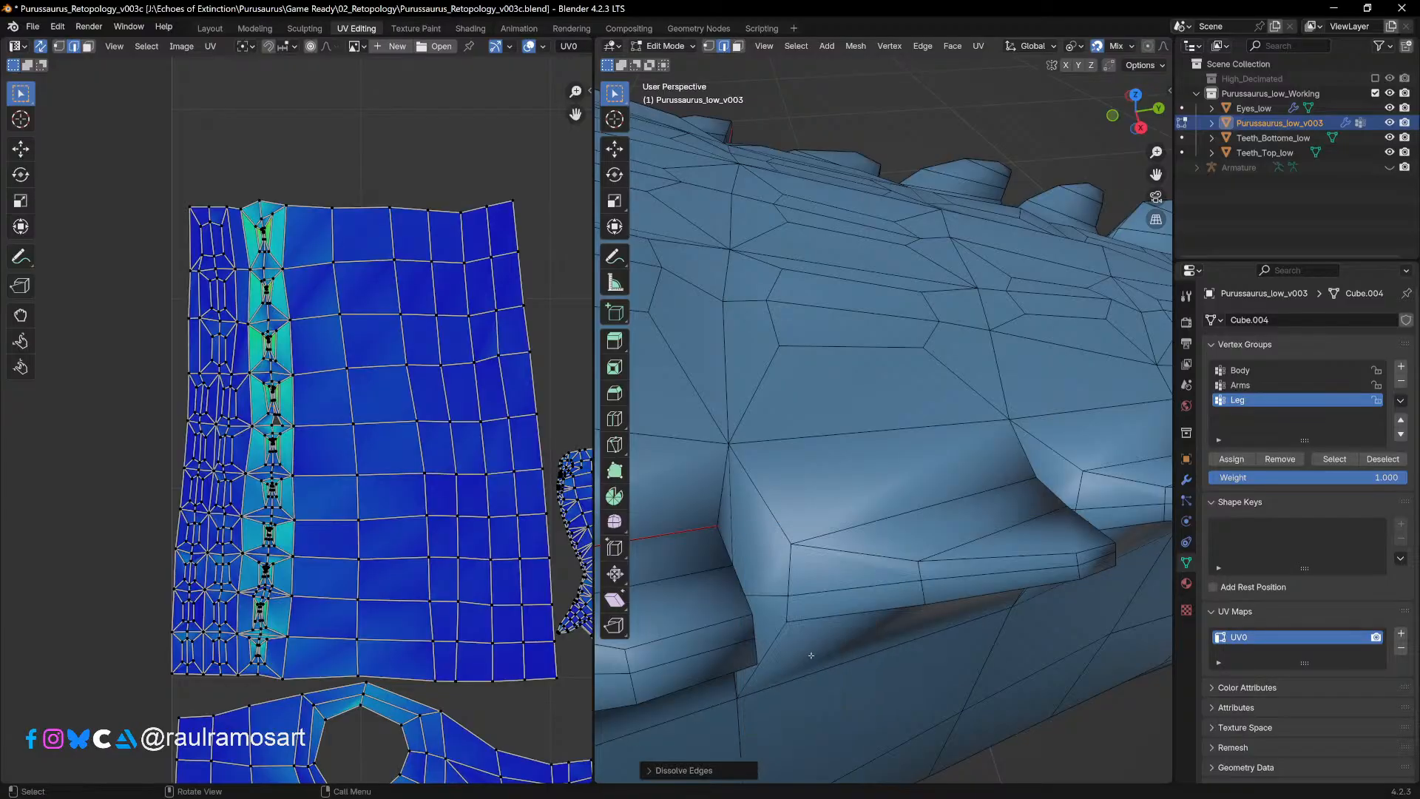
Step: Select the edges around the base of the seventh side spike and mark them as a UV seam
{"action": "left_click", "coordinate": [862, 587]}
{"action": "left_click", "coordinate": [849, 564]}
{"action": "middle_click_drag", "start_coordinate": [829, 592], "coordinate": [742, 563]}
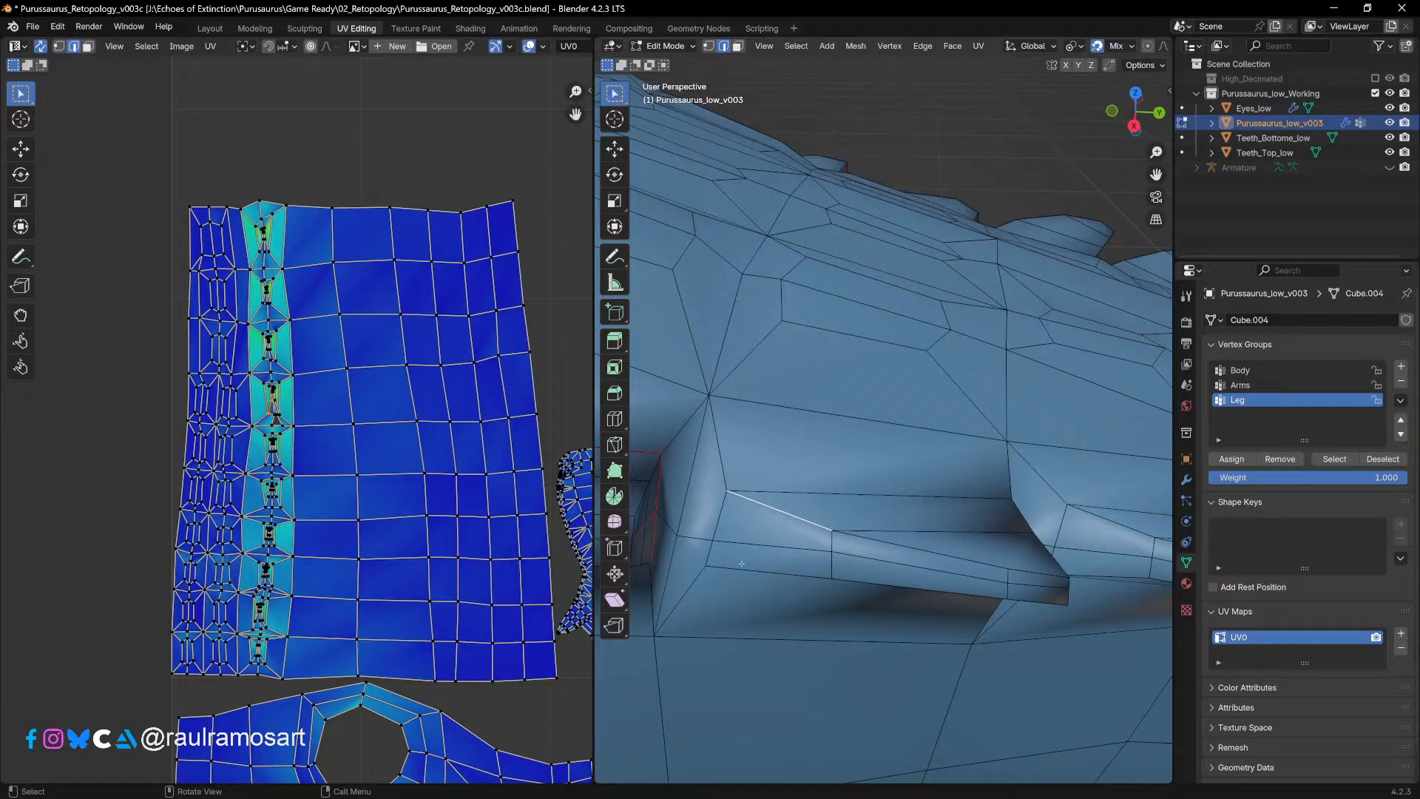
{"action": "left_click", "coordinate": [725, 503]}
{"action": "left_click", "coordinate": [821, 489], "text": "shift"}
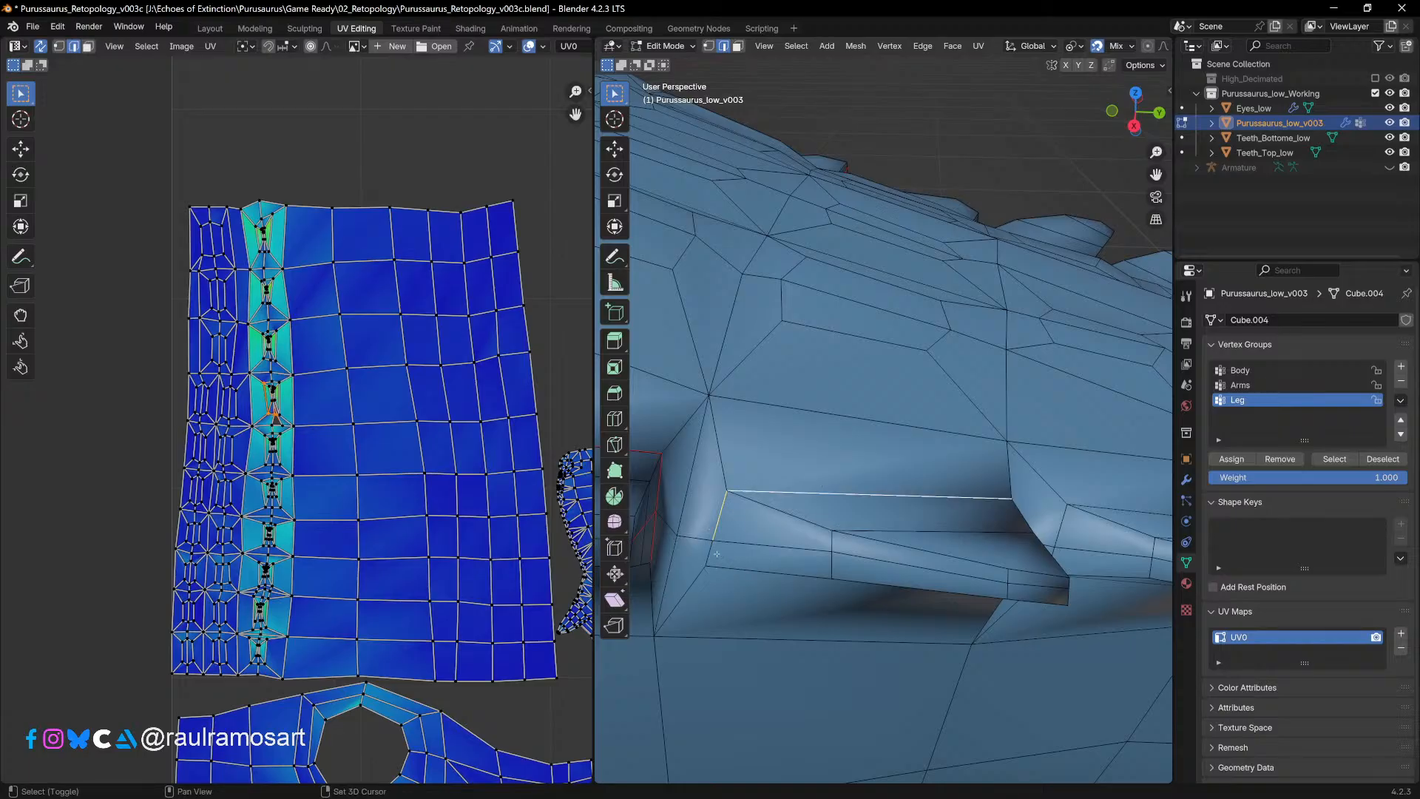
{"action": "middle_click_drag", "start_coordinate": [717, 553], "coordinate": [827, 534]}
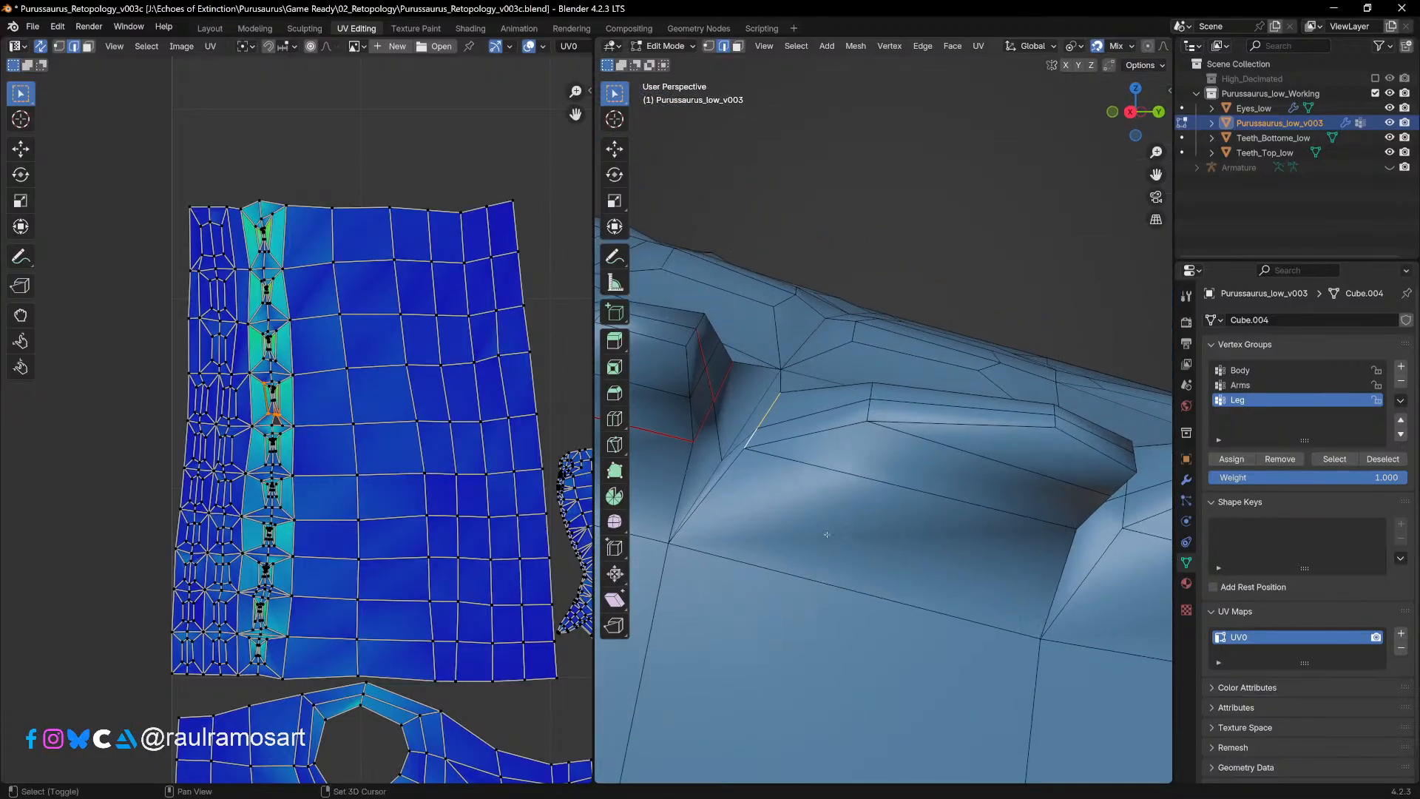
{"action": "middle_click_drag", "start_coordinate": [843, 472], "coordinate": [847, 584]}
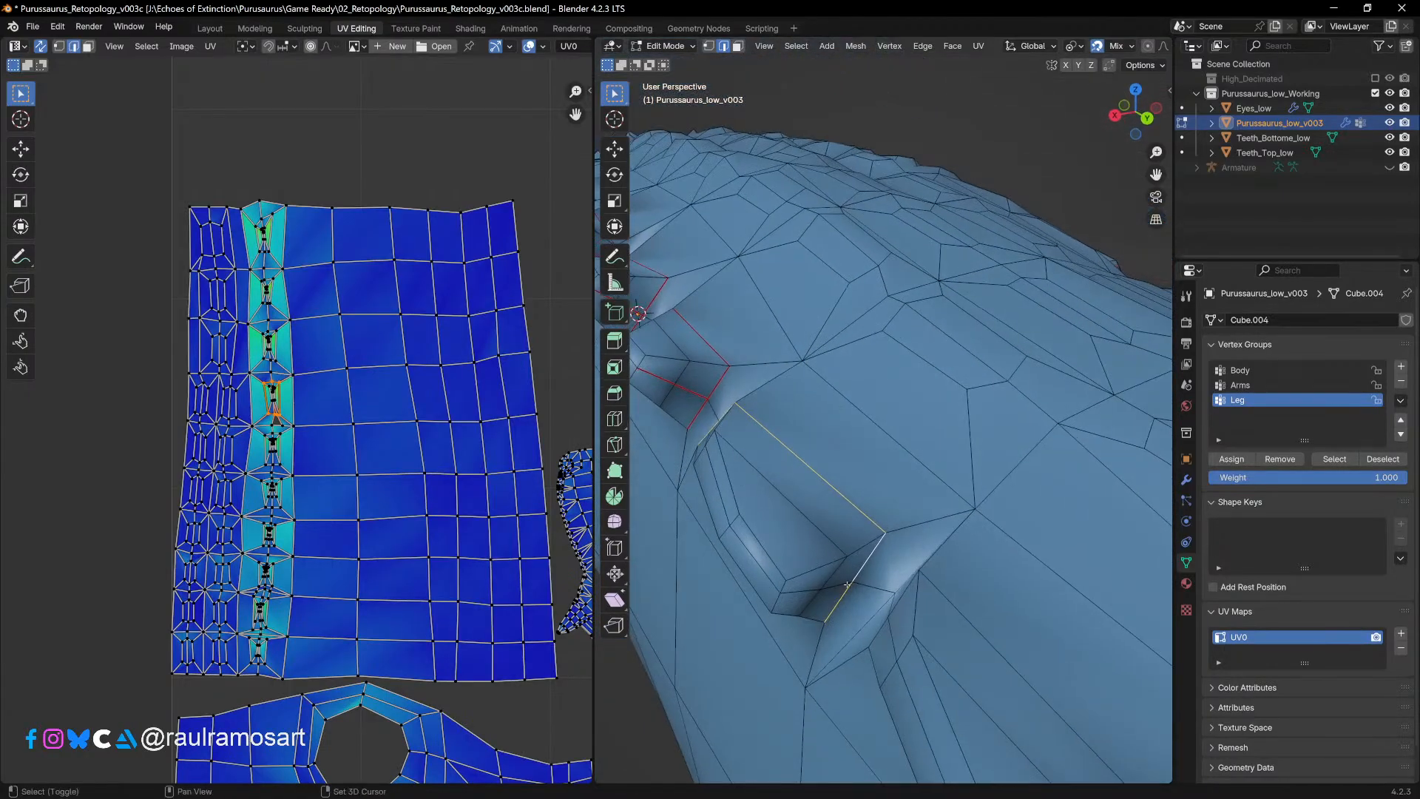
{"action": "left_click", "coordinate": [808, 592], "text": "shift"}
{"action": "key", "text": "u"}
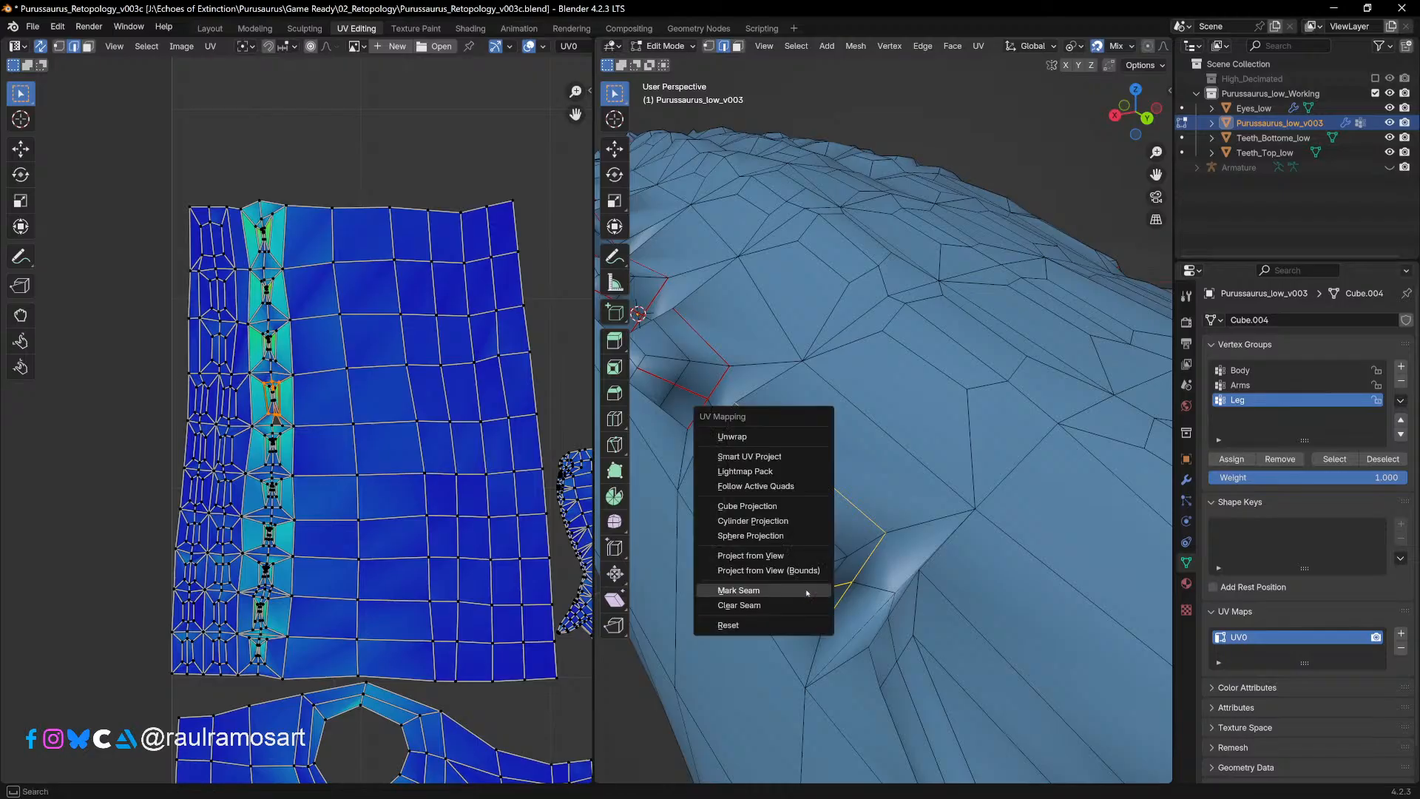
{"action": "left_click", "coordinate": [807, 592]}
Step: Select the edges around the base of the eighth side spike and mark them as a UV seam
{"action": "middle_click_drag", "start_coordinate": [851, 595], "coordinate": [862, 467]}
{"action": "middle_click_drag", "start_coordinate": [954, 455], "coordinate": [925, 450], "text": "shift"}
{"action": "left_click", "coordinate": [740, 471], "text": "alt"}
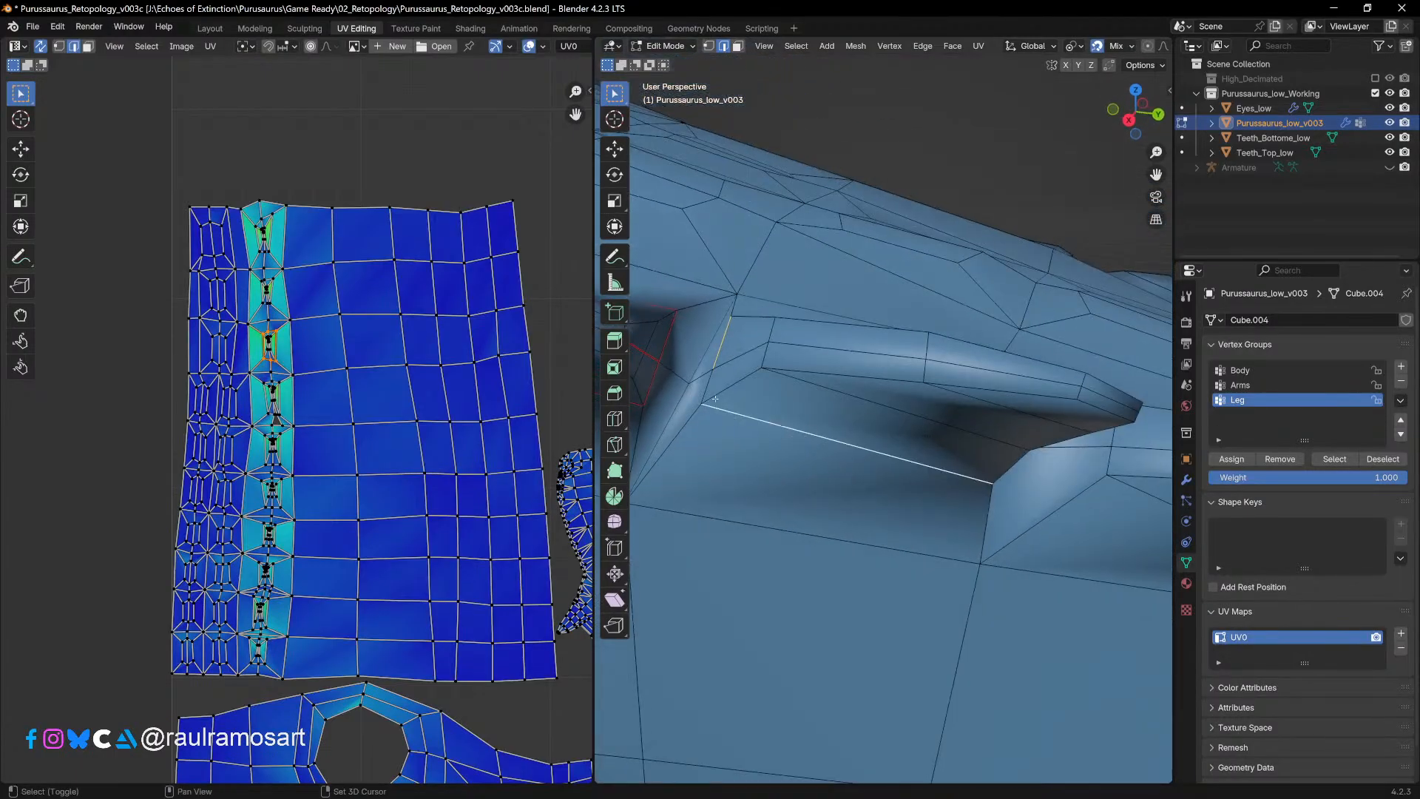
{"action": "middle_click_drag", "start_coordinate": [807, 438], "coordinate": [839, 452]}
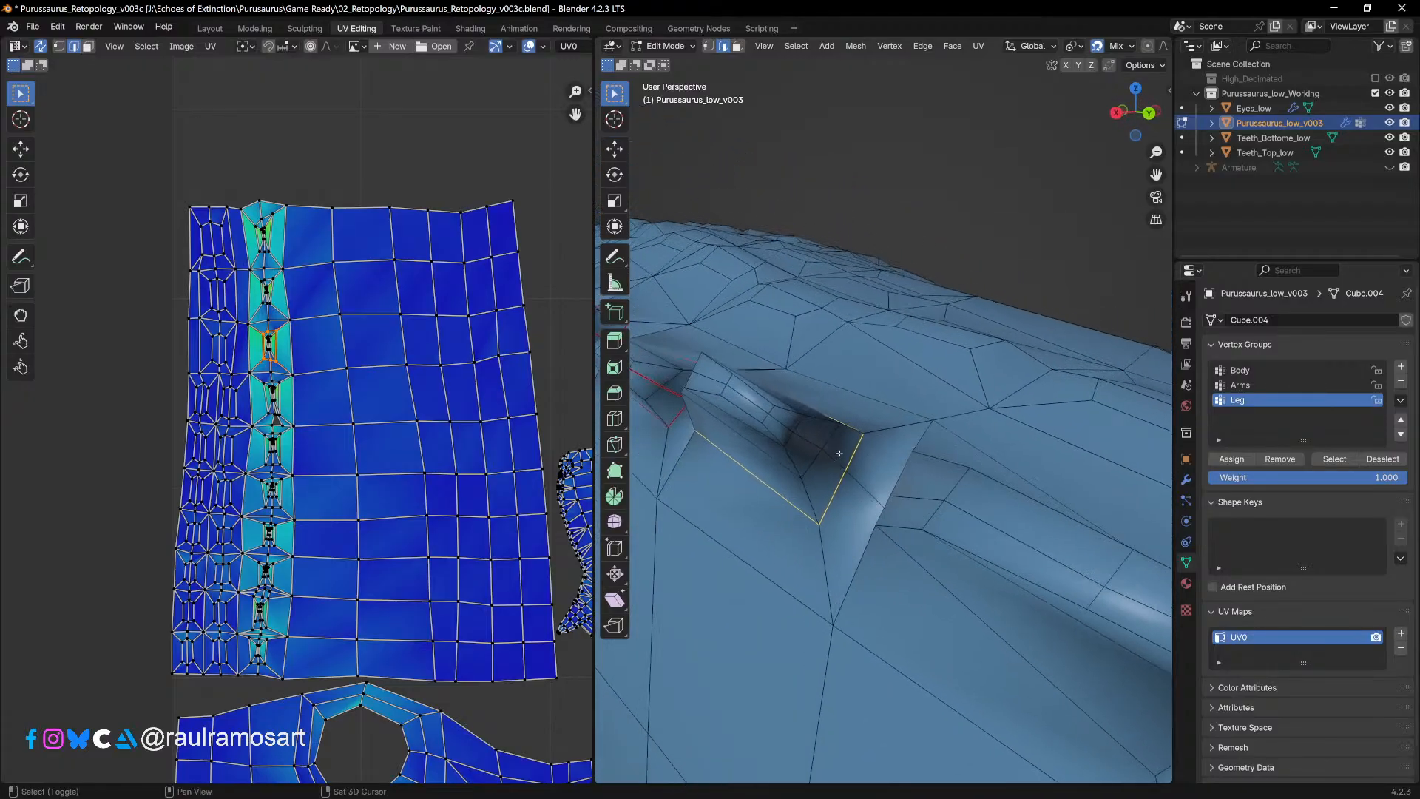
{"action": "key", "text": "u"}
{"action": "left_click", "coordinate": [776, 423]}
{"action": "middle_click_drag", "start_coordinate": [775, 423], "coordinate": [912, 503]}
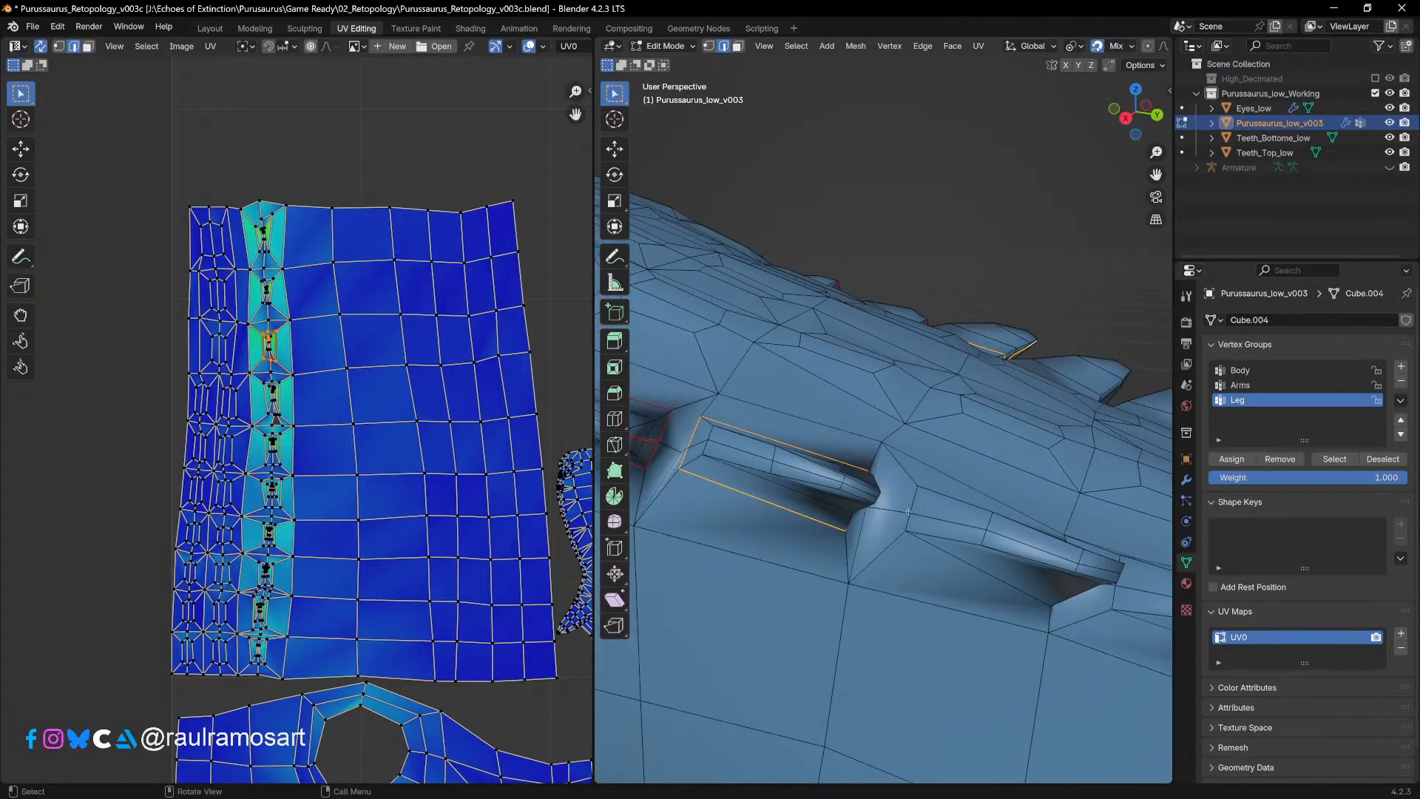
Step: Clear the selection, select the edges around the base of the ninth side spike and mark them as a UV seam
{"action": "key", "text": "alt+a"}
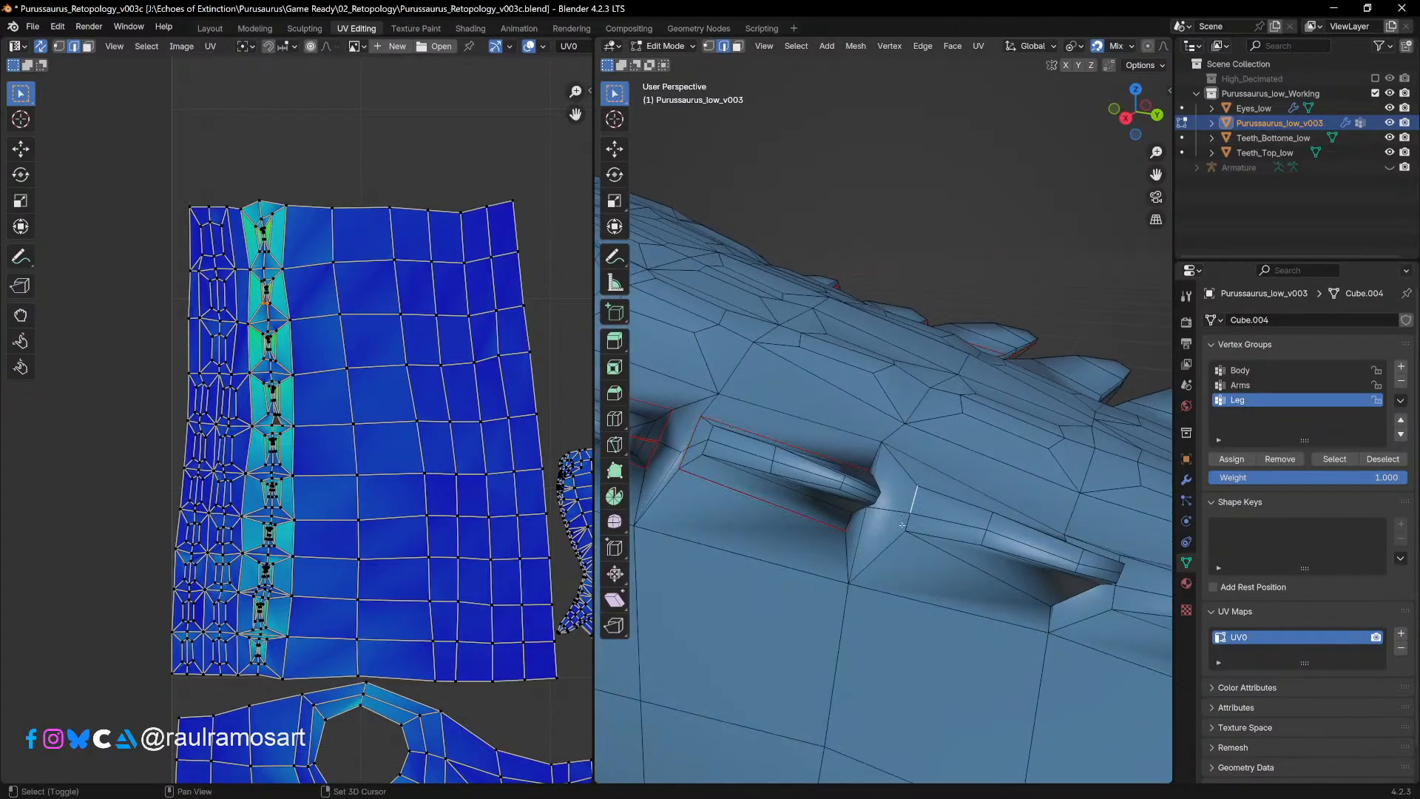
{"action": "middle_click_drag", "start_coordinate": [908, 522], "coordinate": [798, 494]}
{"action": "left_click", "coordinate": [861, 476], "text": "shift"}
{"action": "left_click", "coordinate": [866, 496], "text": "shift"}
{"action": "key", "text": "u"}
{"action": "left_click", "coordinate": [836, 523]}
{"action": "left_click", "coordinate": [823, 536]}
{"action": "key", "text": "u"}
{"action": "left_click", "coordinate": [830, 422]}
Step: Select the edges around the base of the tenth side spike, just before the crosswise body seam, and mark them as a UV seam
{"action": "scroll", "coordinate": [830, 423], "scroll_direction": "down", "scroll_amount": 4}
{"action": "left_click", "coordinate": [801, 515], "text": "shift"}
{"action": "left_click", "coordinate": [851, 540], "text": "shift"}
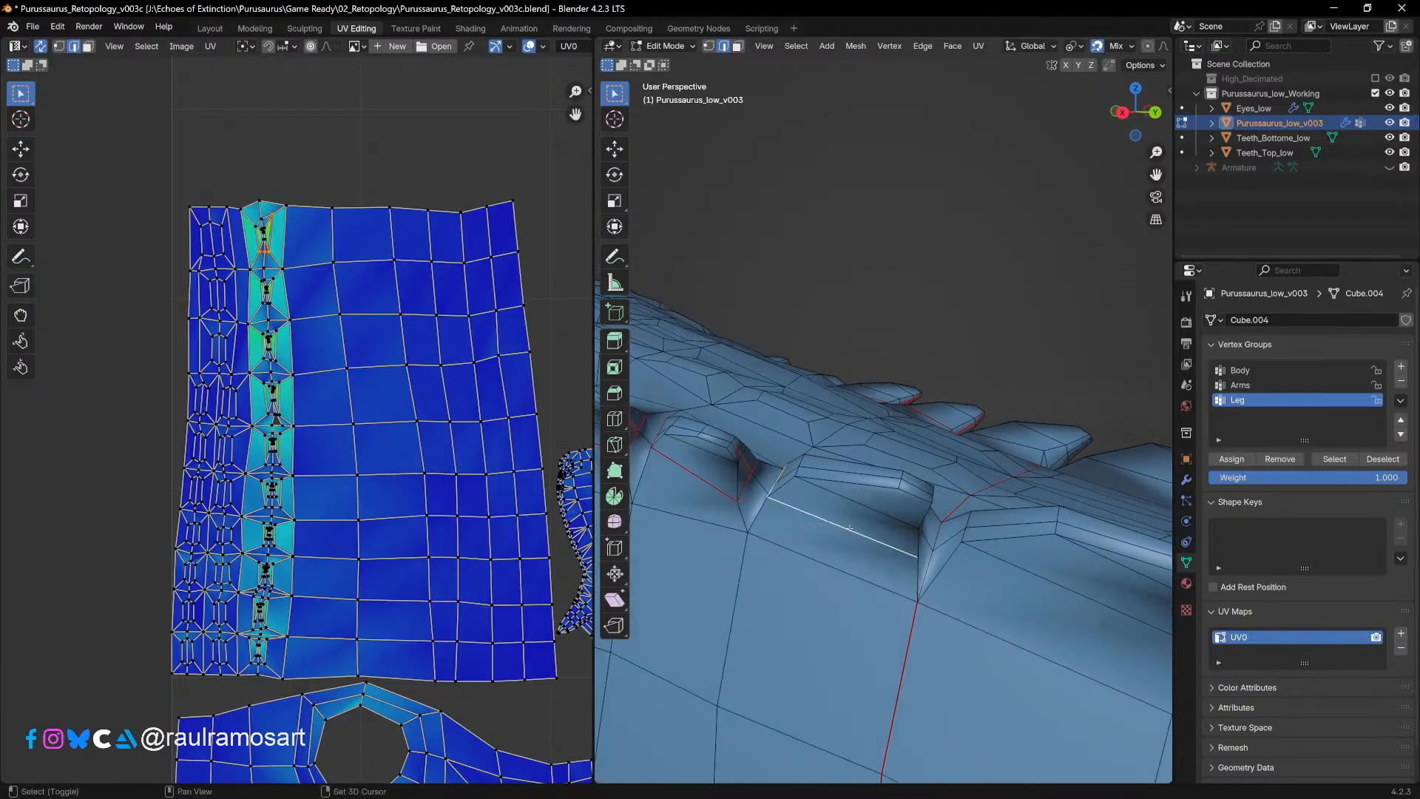
{"action": "middle_click_drag", "start_coordinate": [854, 542], "coordinate": [784, 521]}
{"action": "left_click", "coordinate": [756, 530], "text": "shift"}
{"action": "left_click", "coordinate": [728, 528], "text": "shift"}
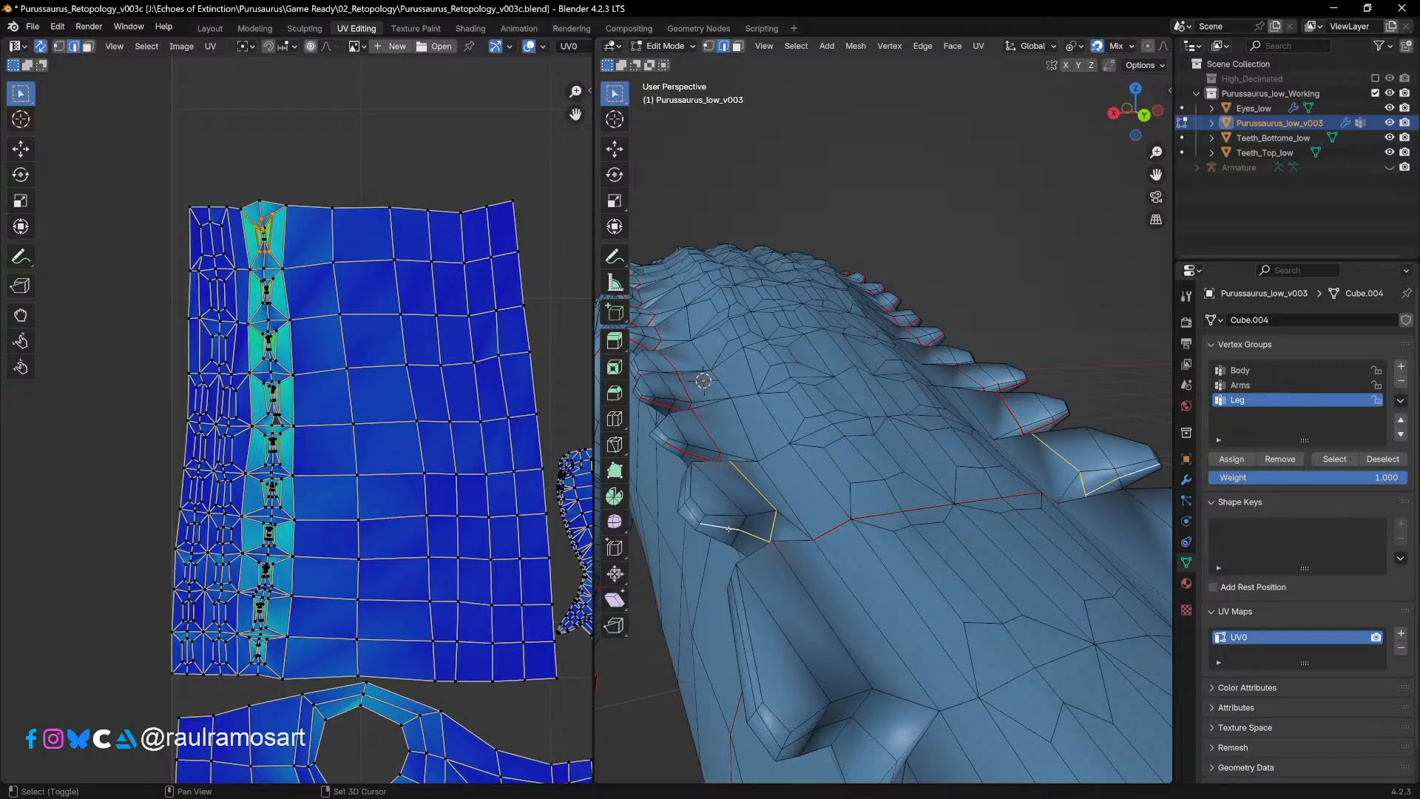
{"action": "key", "text": "u"}
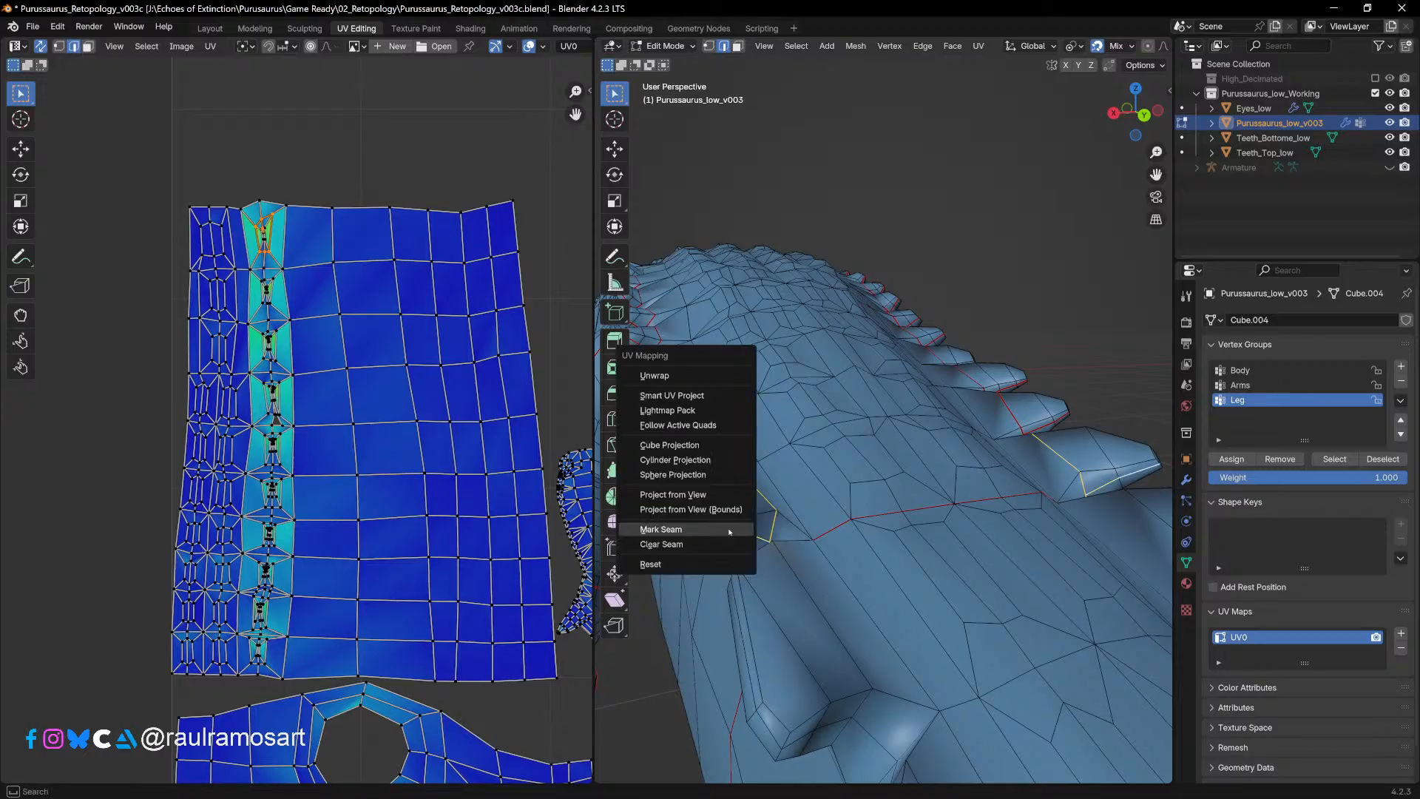
{"action": "left_click", "coordinate": [728, 529]}
Step: Mark the short edge at the front of the eleventh side spike, beside the crosswise body seam, as a UV seam
{"action": "middle_click_drag", "start_coordinate": [784, 547], "coordinate": [786, 621]}
{"action": "left_click", "coordinate": [820, 538]}
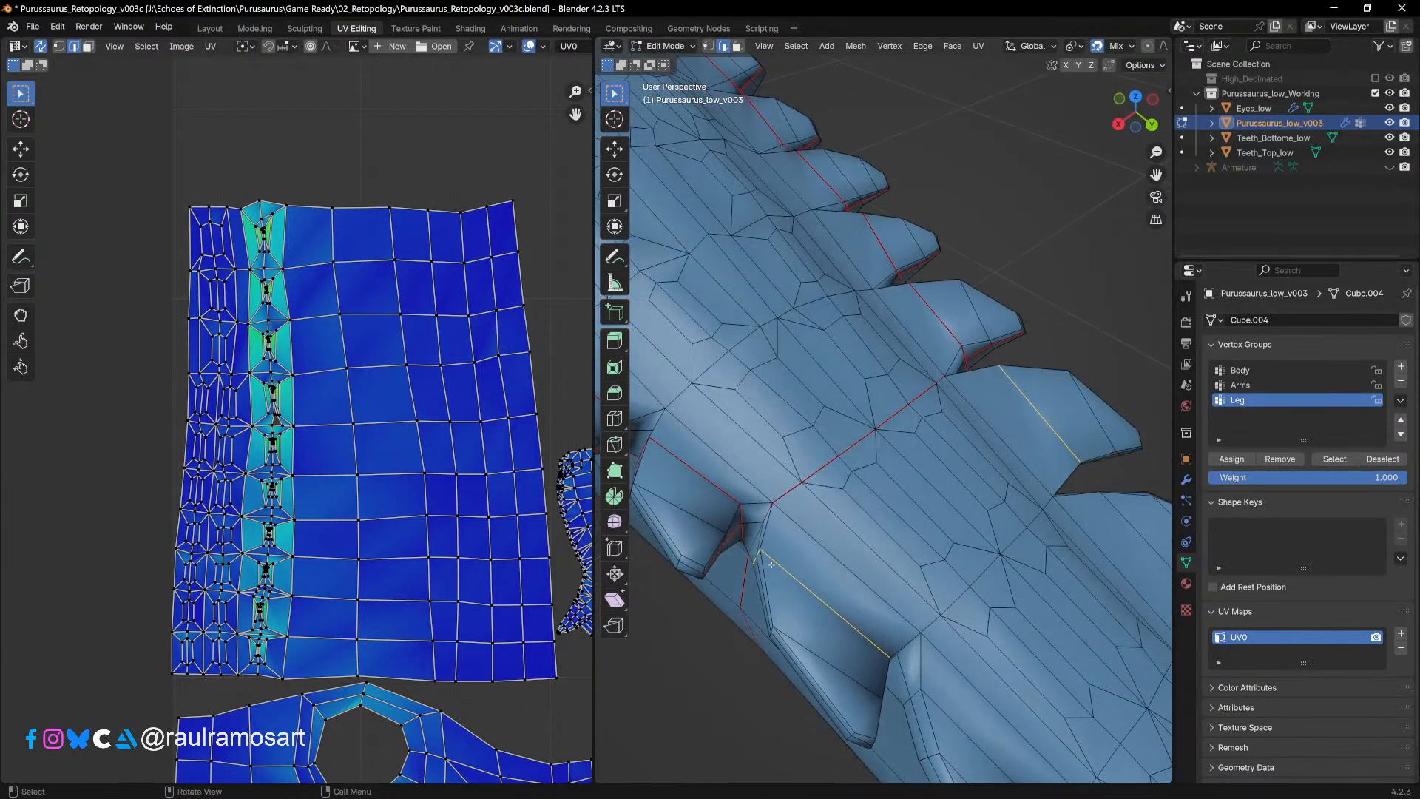
{"action": "middle_click_drag", "start_coordinate": [828, 557], "coordinate": [799, 527]}
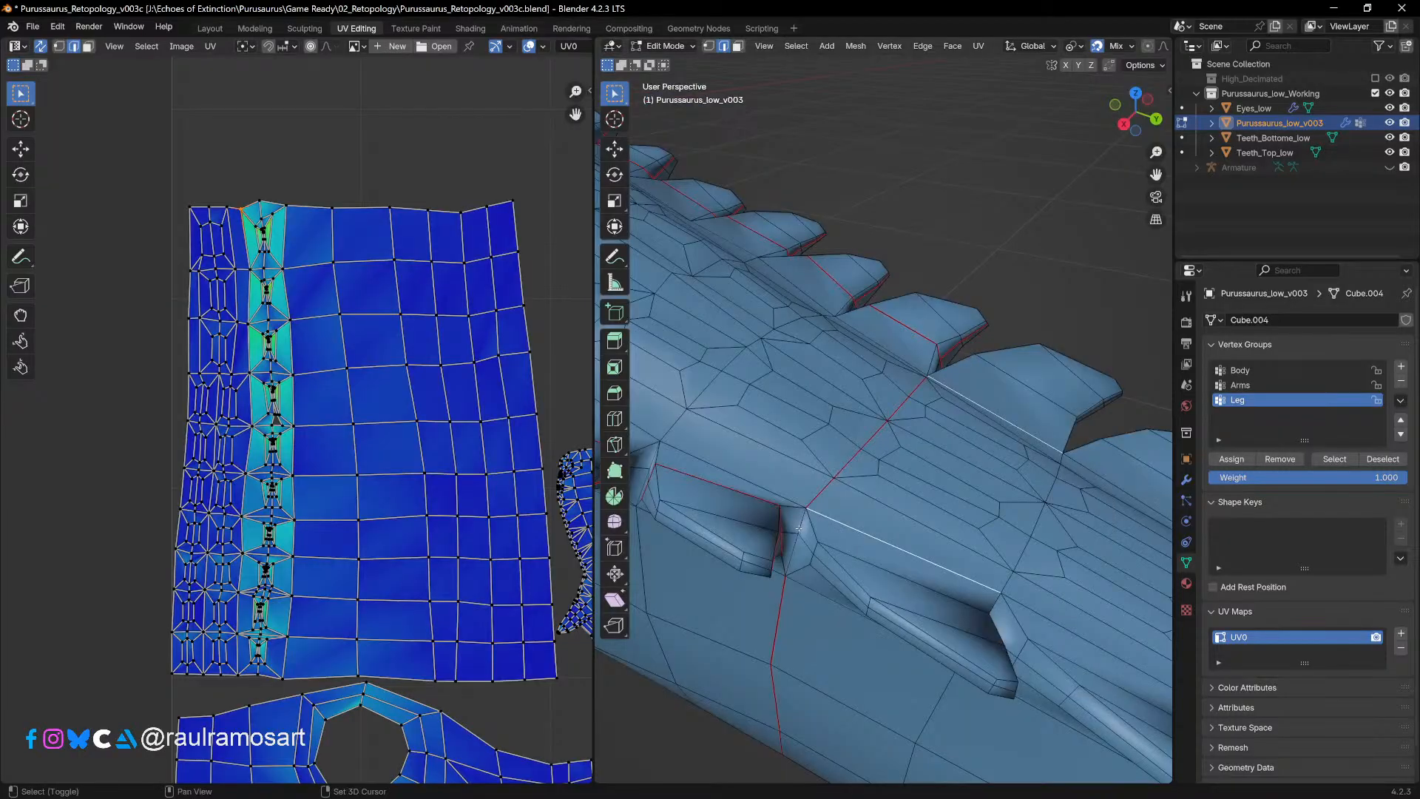
{"action": "left_click", "coordinate": [792, 556], "text": "shift"}
{"action": "left_click", "coordinate": [802, 535]}
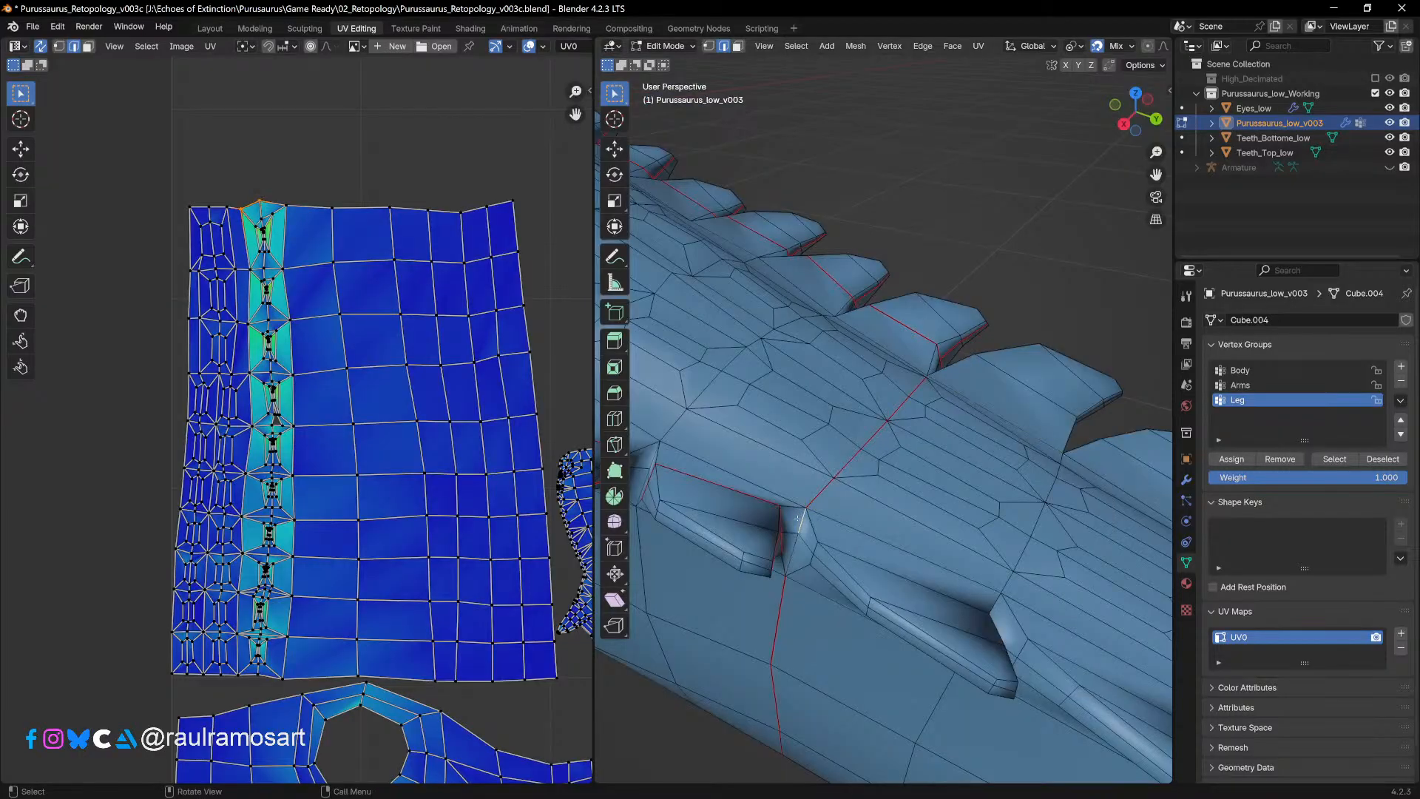
{"action": "key", "text": "u"}
{"action": "left_click", "coordinate": [797, 554]}
Step: Select the upper and lower edges along the base of the eleventh side spike, mark them as a UV seam and clear the selection
{"action": "middle_click_drag", "start_coordinate": [797, 555], "coordinate": [856, 485]}
{"action": "mouse_move", "coordinate": [853, 449]}
{"action": "middle_mouse_down"}
{"action": "mouse_move", "coordinate": [885, 520]}
{"action": "mouse_move", "coordinate": [856, 474]}
{"action": "middle_mouse_up"}
{"action": "left_click", "coordinate": [761, 439], "text": "alt"}
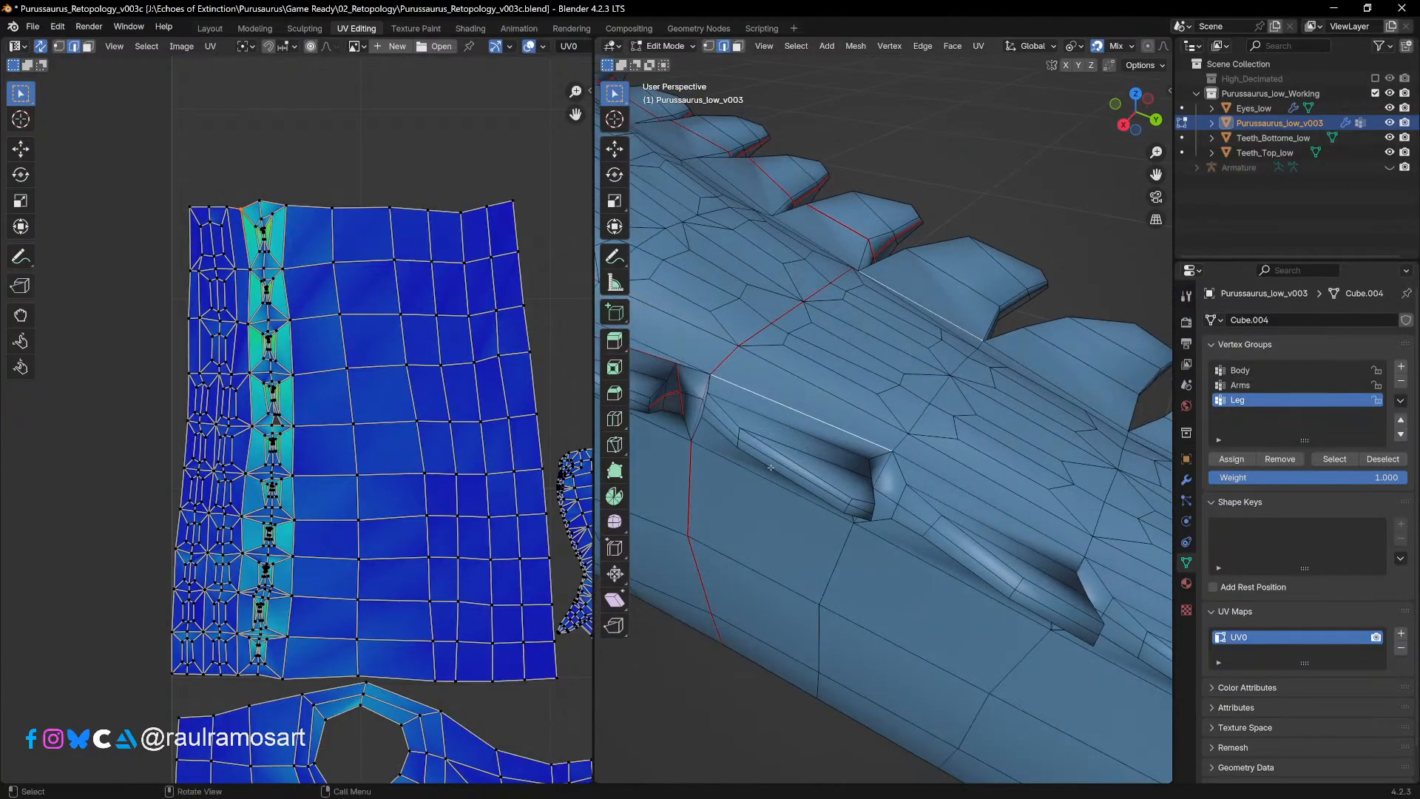
{"action": "middle_click_drag", "start_coordinate": [771, 468], "coordinate": [852, 503]}
{"action": "left_click", "coordinate": [862, 453], "text": "shift"}
{"action": "left_click", "coordinate": [823, 504], "text": "shift"}
{"action": "left_click", "coordinate": [820, 501], "text": "shift"}
{"action": "key", "text": "u"}
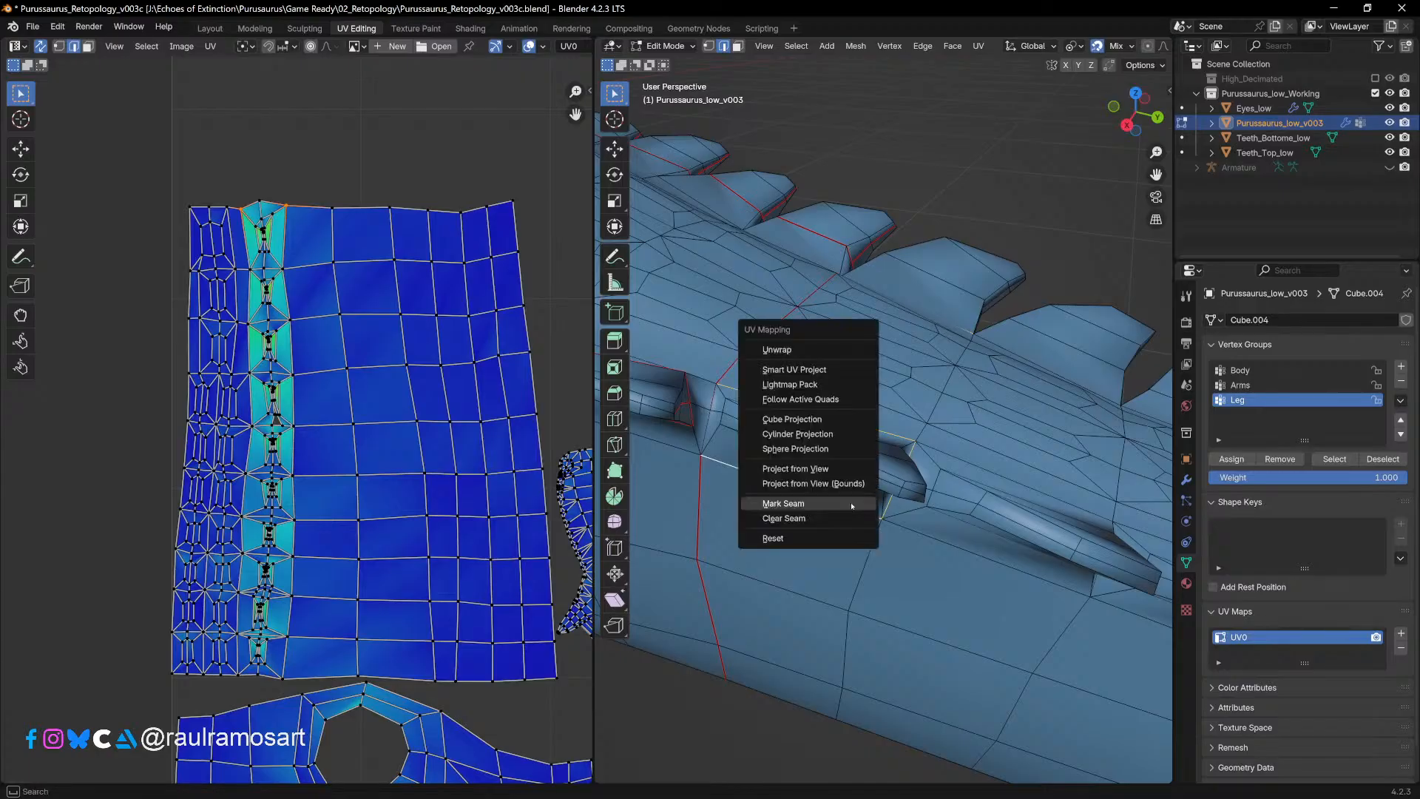
{"action": "left_click", "coordinate": [852, 503]}
{"action": "left_click", "coordinate": [953, 157]}
Step: Select the path of short edges inside the rear notch of the eleventh side spike and mark it as a UV seam
{"action": "middle_click_drag", "start_coordinate": [873, 415], "coordinate": [829, 418]}
{"action": "left_click", "coordinate": [821, 426], "text": "ctrl"}
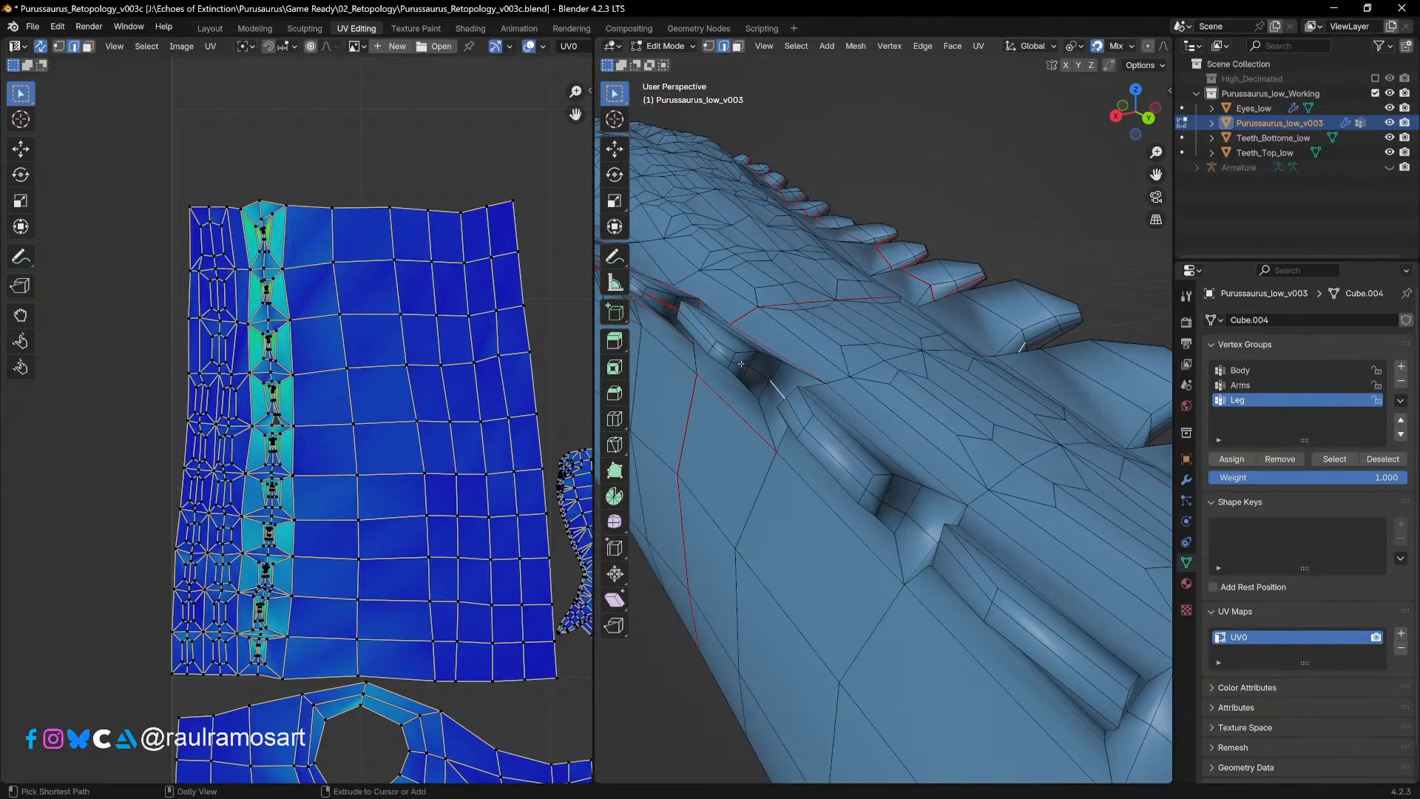
{"action": "key", "text": "u"}
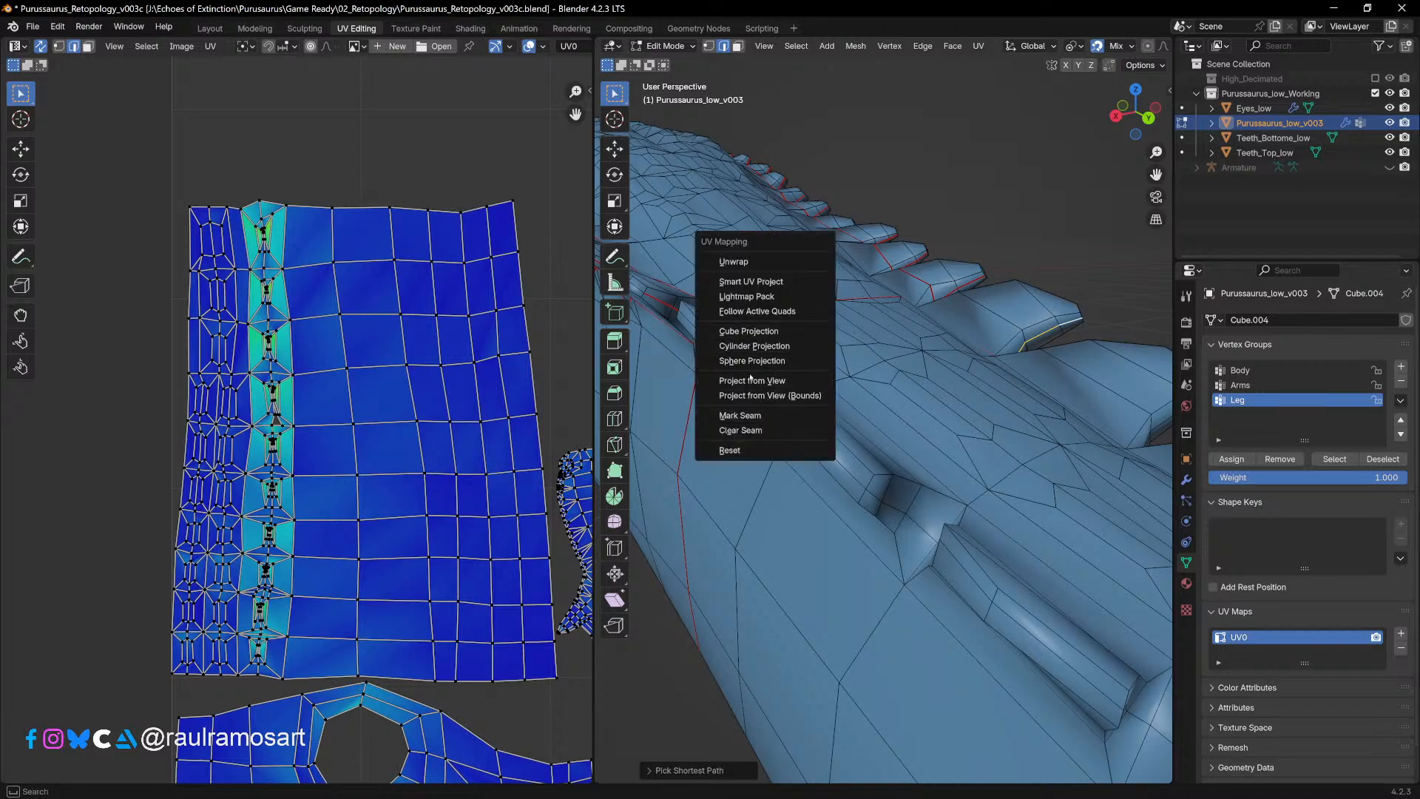
{"action": "left_click", "coordinate": [784, 415]}
Step: Select the edges around the base of the twelfth side spike, including its rear notch, and mark them as a UV seam
{"action": "middle_click_drag", "start_coordinate": [784, 415], "coordinate": [908, 500]}
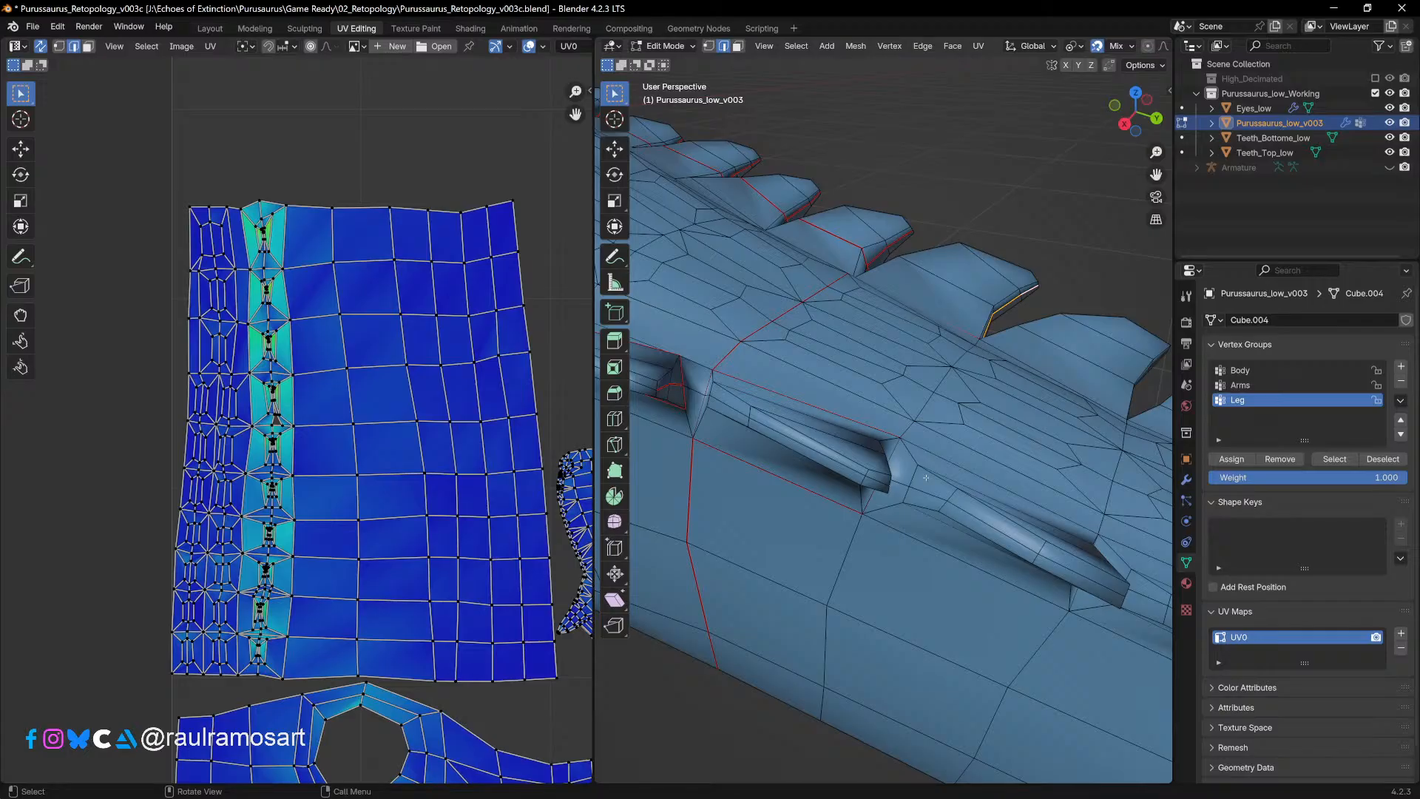
{"action": "middle_click_drag", "start_coordinate": [926, 477], "coordinate": [787, 461]}
{"action": "left_click", "coordinate": [786, 461], "text": "shift"}
{"action": "left_click", "coordinate": [781, 445]}
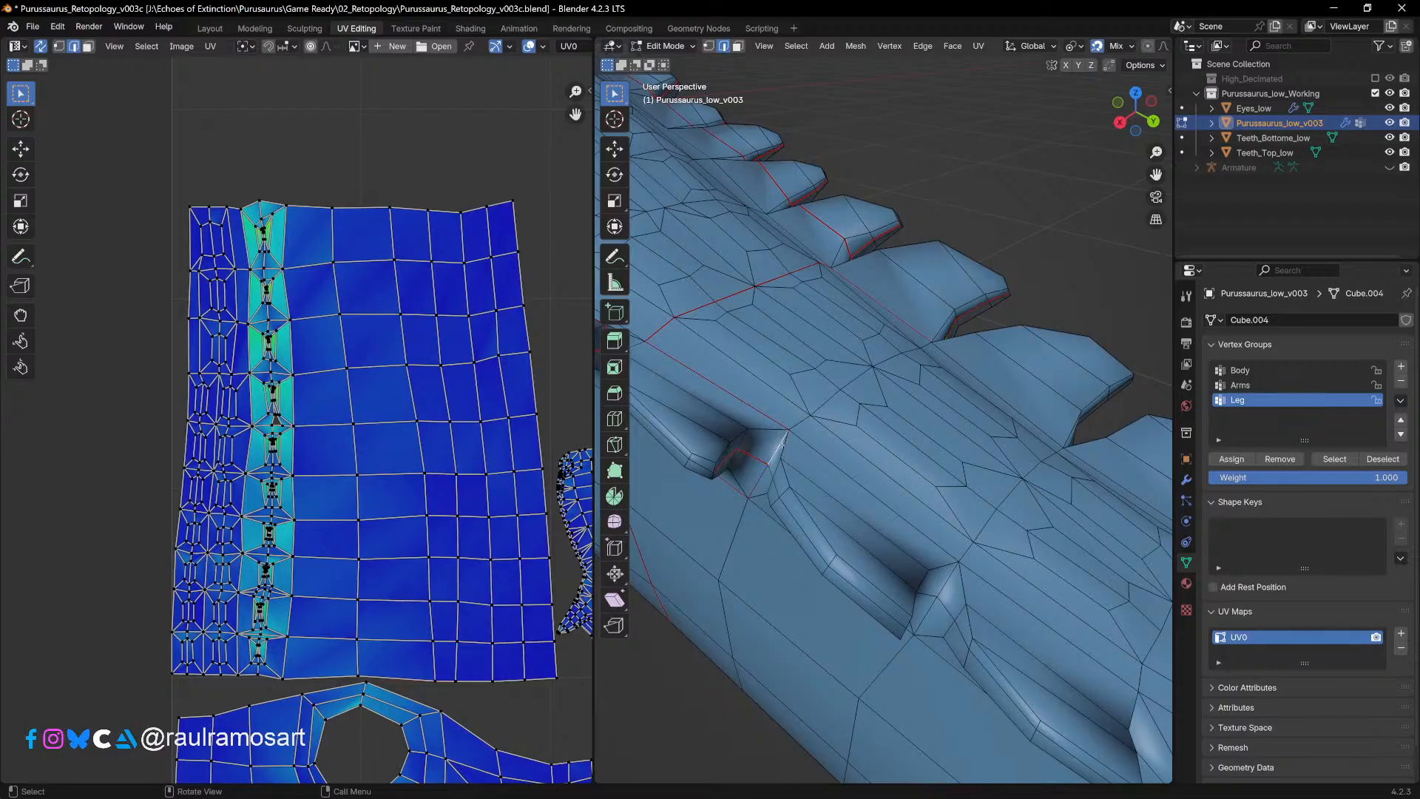
{"action": "left_click", "coordinate": [891, 505], "text": "shift"}
{"action": "middle_click_drag", "start_coordinate": [892, 506], "coordinate": [888, 503]}
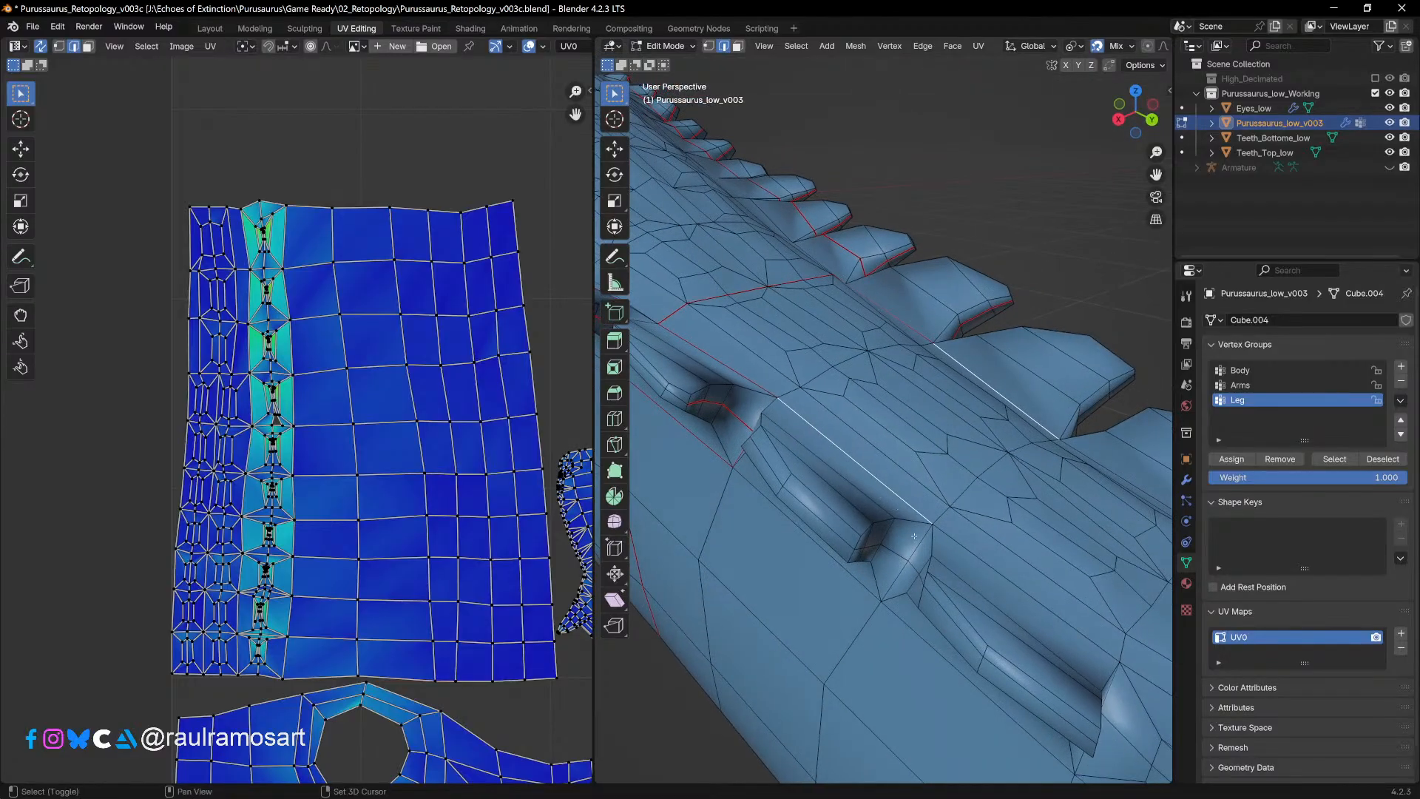
{"action": "left_click", "coordinate": [892, 551], "text": "shift"}
{"action": "middle_click_drag", "start_coordinate": [891, 551], "coordinate": [880, 546]}
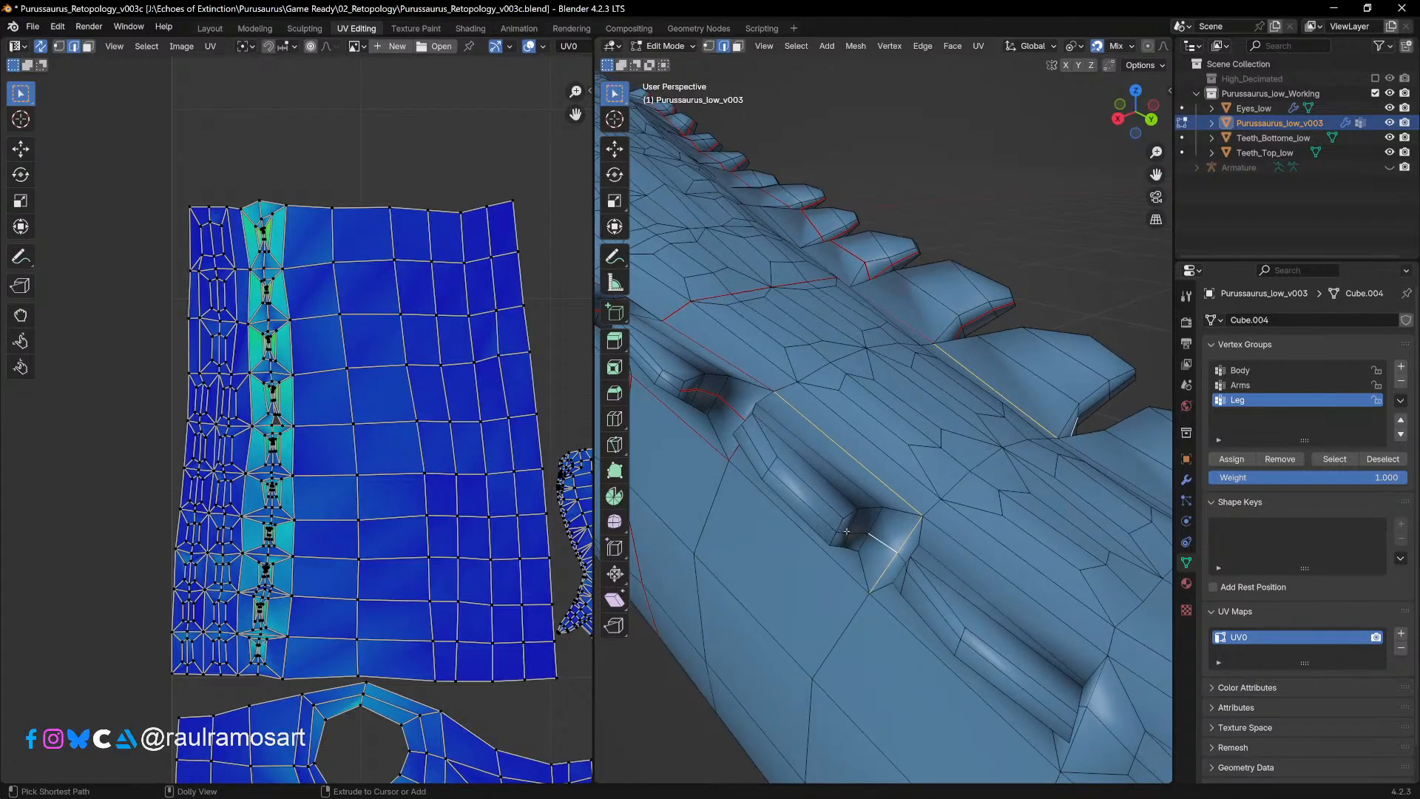
{"action": "left_click", "coordinate": [847, 531], "text": "ctrl"}
{"action": "left_click", "coordinate": [863, 597], "text": "shift"}
{"action": "middle_click_drag", "start_coordinate": [863, 597], "coordinate": [809, 562], "text": "shift"}
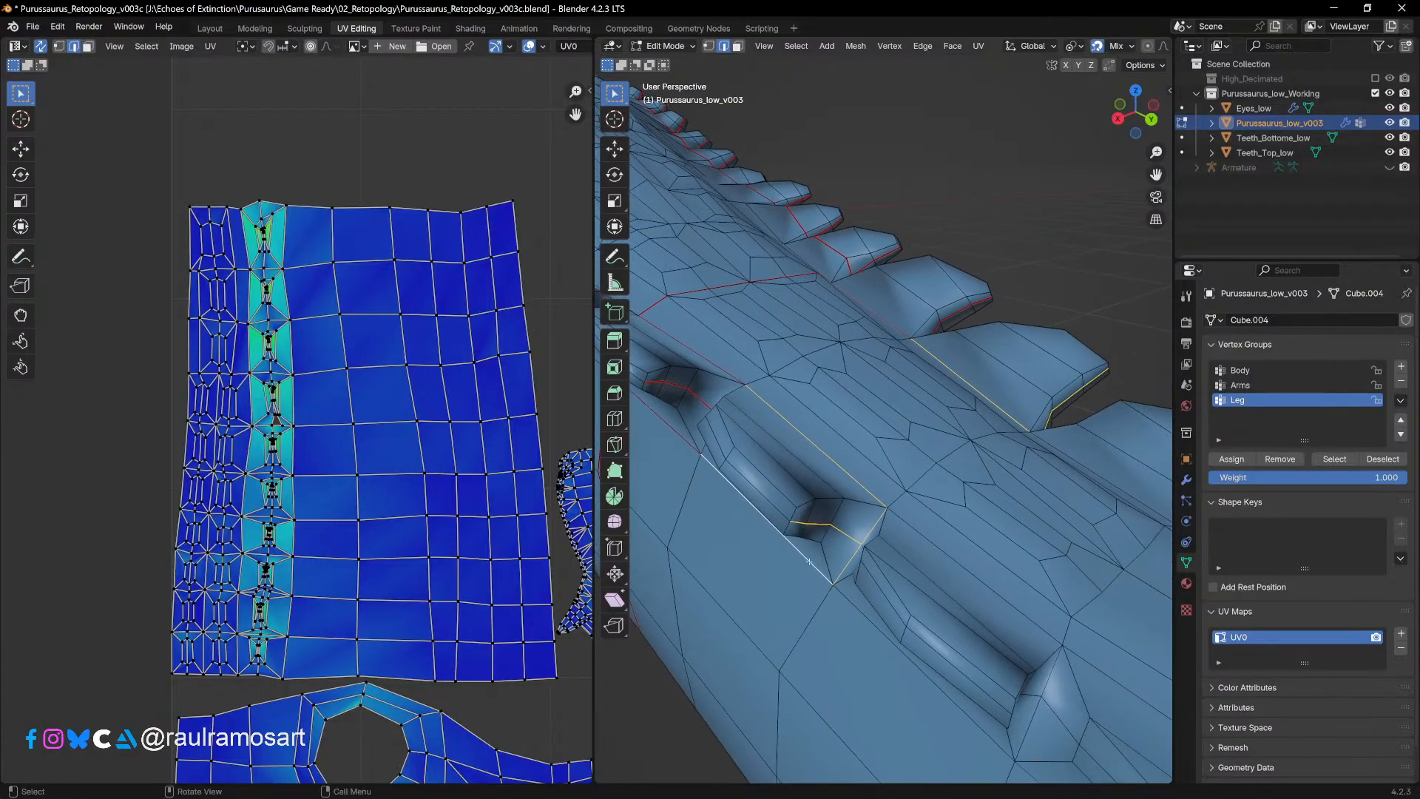
{"action": "key", "text": "u"}
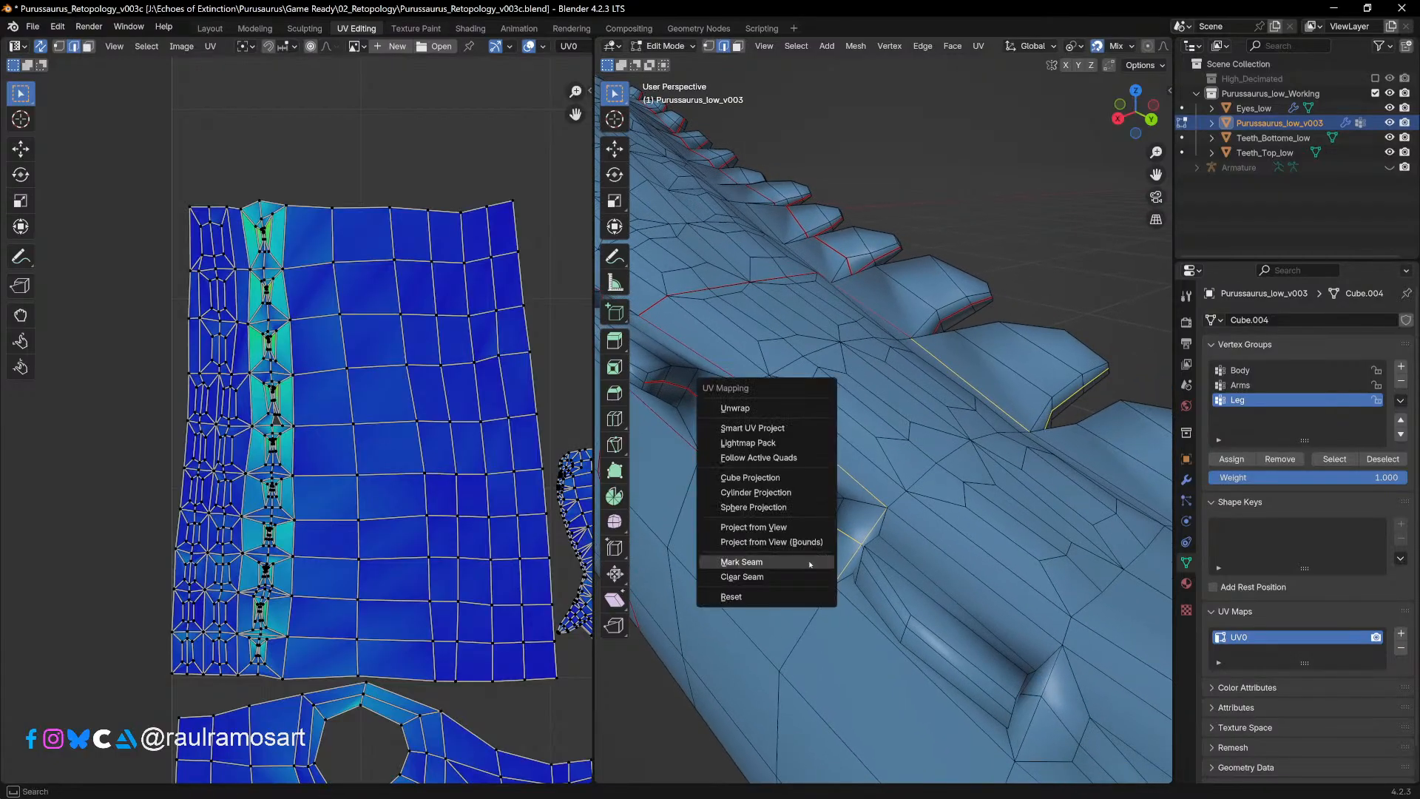
{"action": "left_click", "coordinate": [773, 562]}
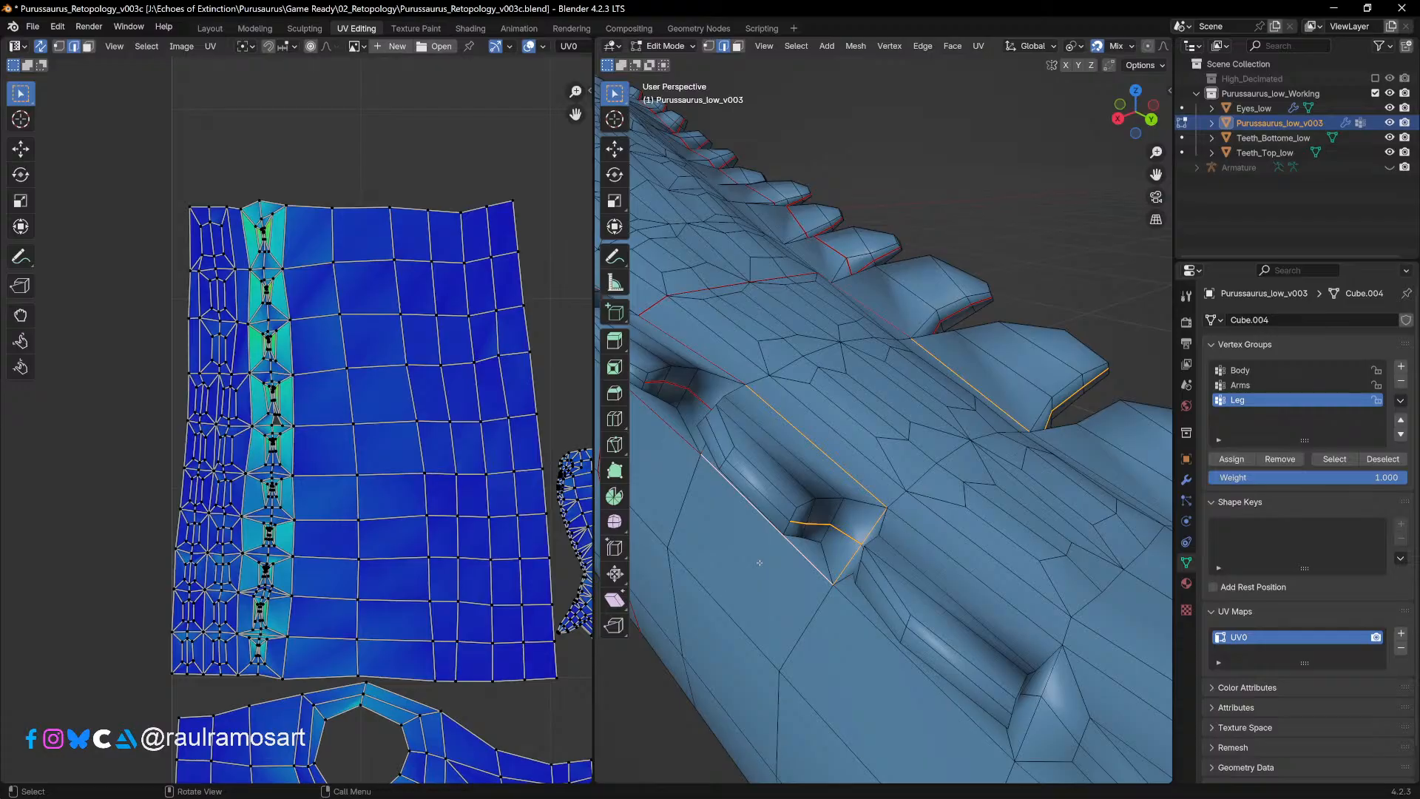
Step: Select the edges around the base of the thirteenth side spike, including its rear notch, and mark them as a UV seam
{"action": "middle_click_drag", "start_coordinate": [855, 560], "coordinate": [837, 508]}
{"action": "scroll", "coordinate": [843, 484], "scroll_direction": "up", "scroll_amount": 4}
{"action": "left_click", "coordinate": [771, 466], "text": "alt"}
{"action": "middle_click_drag", "start_coordinate": [771, 467], "coordinate": [929, 513]}
{"action": "left_click", "coordinate": [932, 560], "text": "shift"}
{"action": "left_click", "coordinate": [926, 484], "text": "shift"}
{"action": "left_click", "coordinate": [831, 476], "text": "shift"}
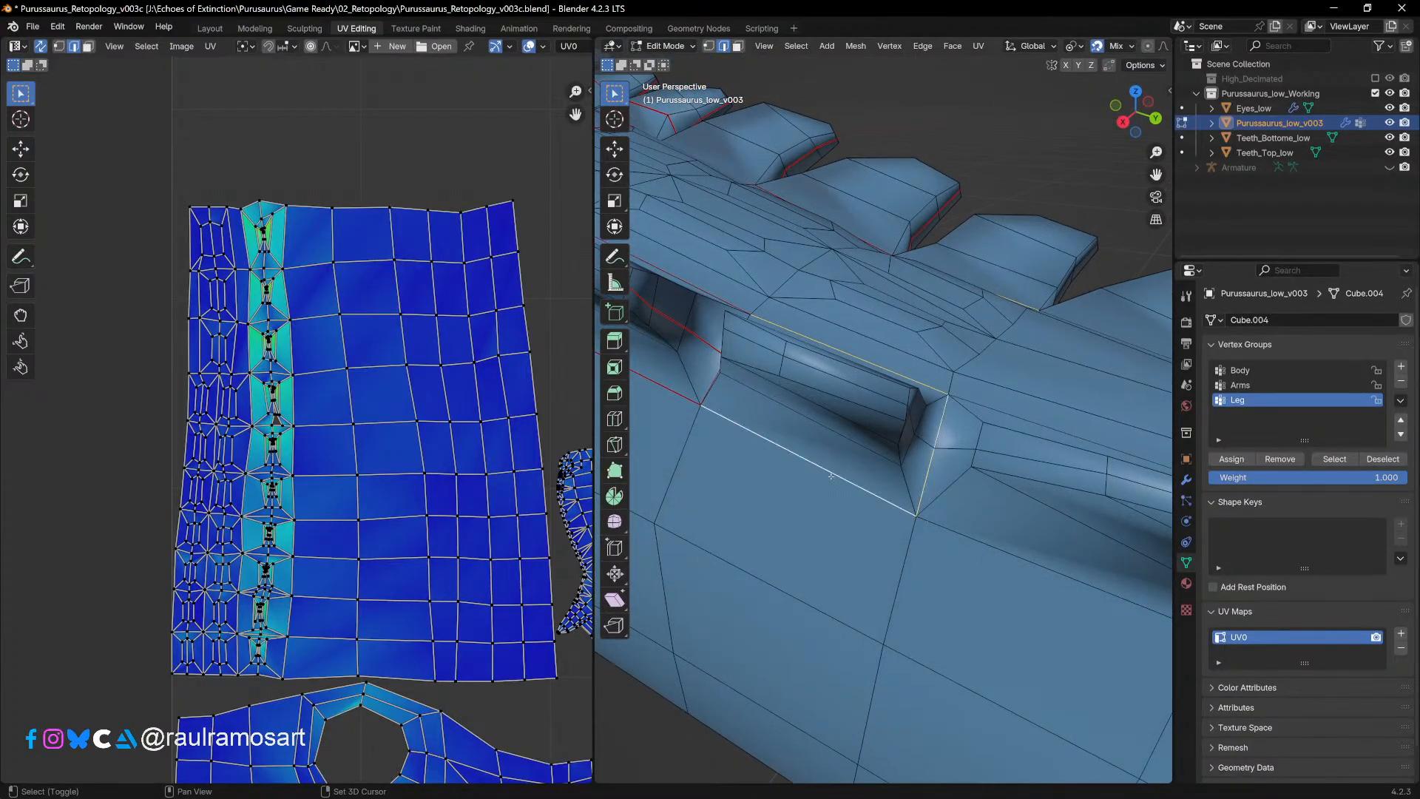
{"action": "middle_click_drag", "start_coordinate": [831, 476], "coordinate": [802, 440]}
{"action": "left_click", "coordinate": [786, 417], "text": "shift"}
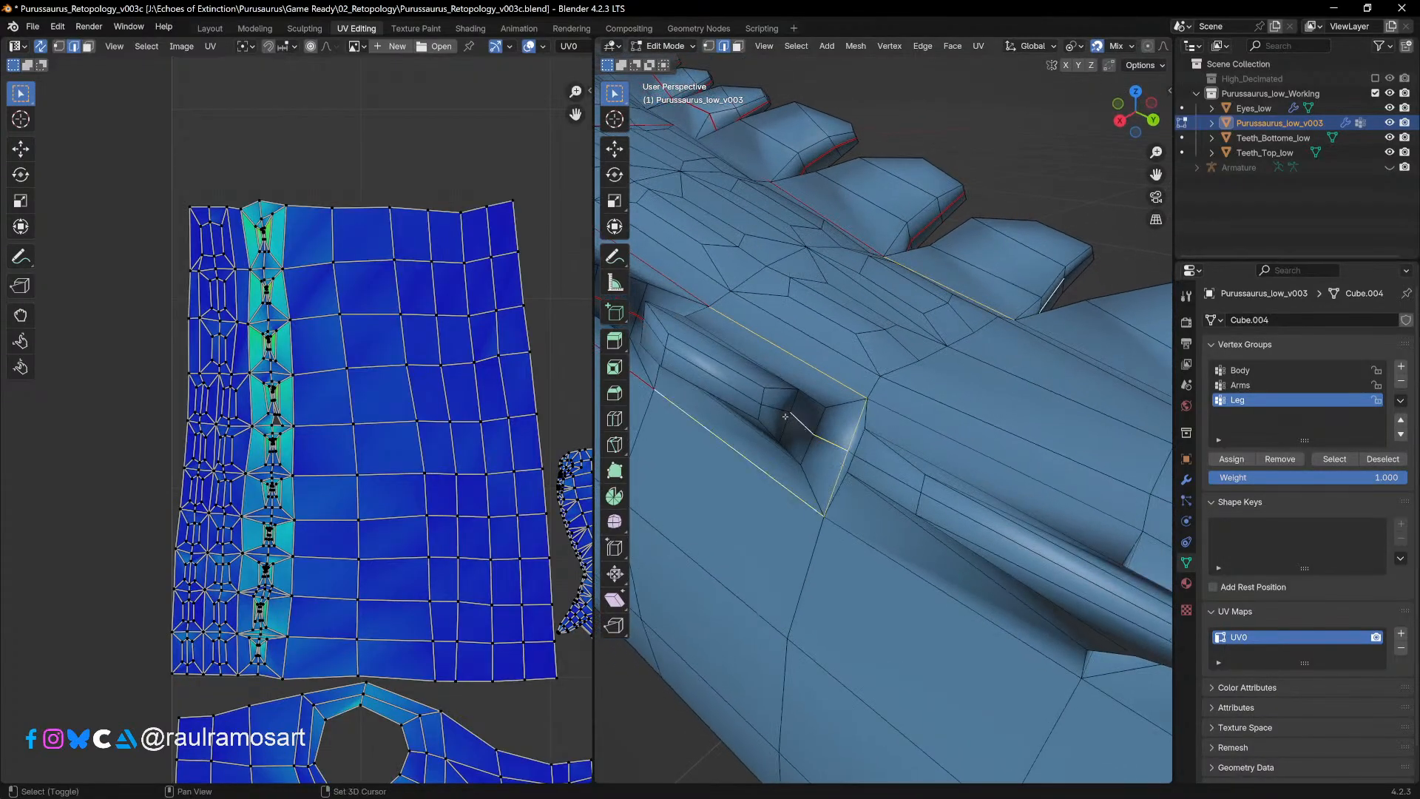
{"action": "key", "text": "u"}
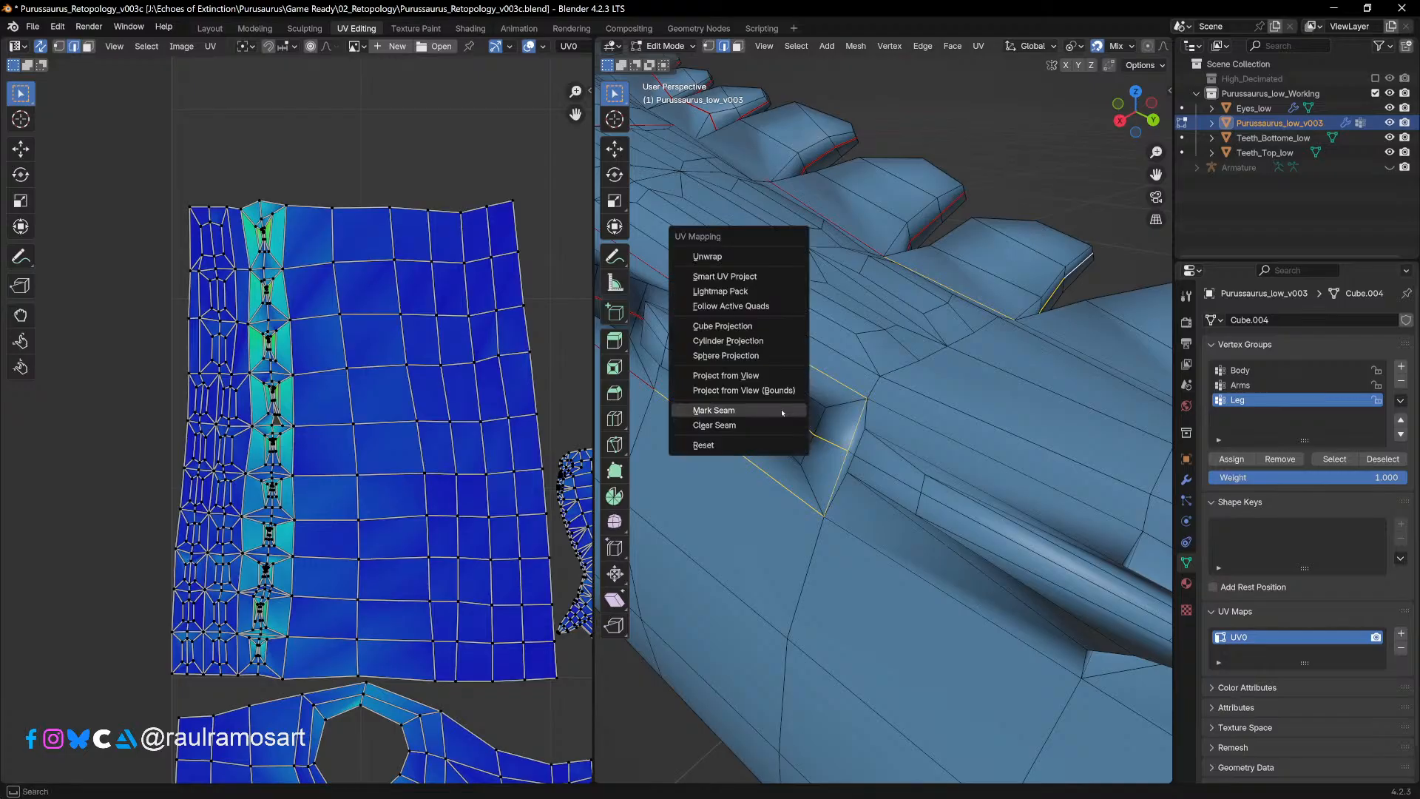
{"action": "left_click", "coordinate": [782, 411]}
Step: Select the edges around the base of the fourteenth side spike and mark them as a UV seam
{"action": "middle_click_drag", "start_coordinate": [860, 427], "coordinate": [720, 460]}
{"action": "left_click", "coordinate": [814, 436]}
{"action": "left_click", "coordinate": [836, 483], "text": "shift"}
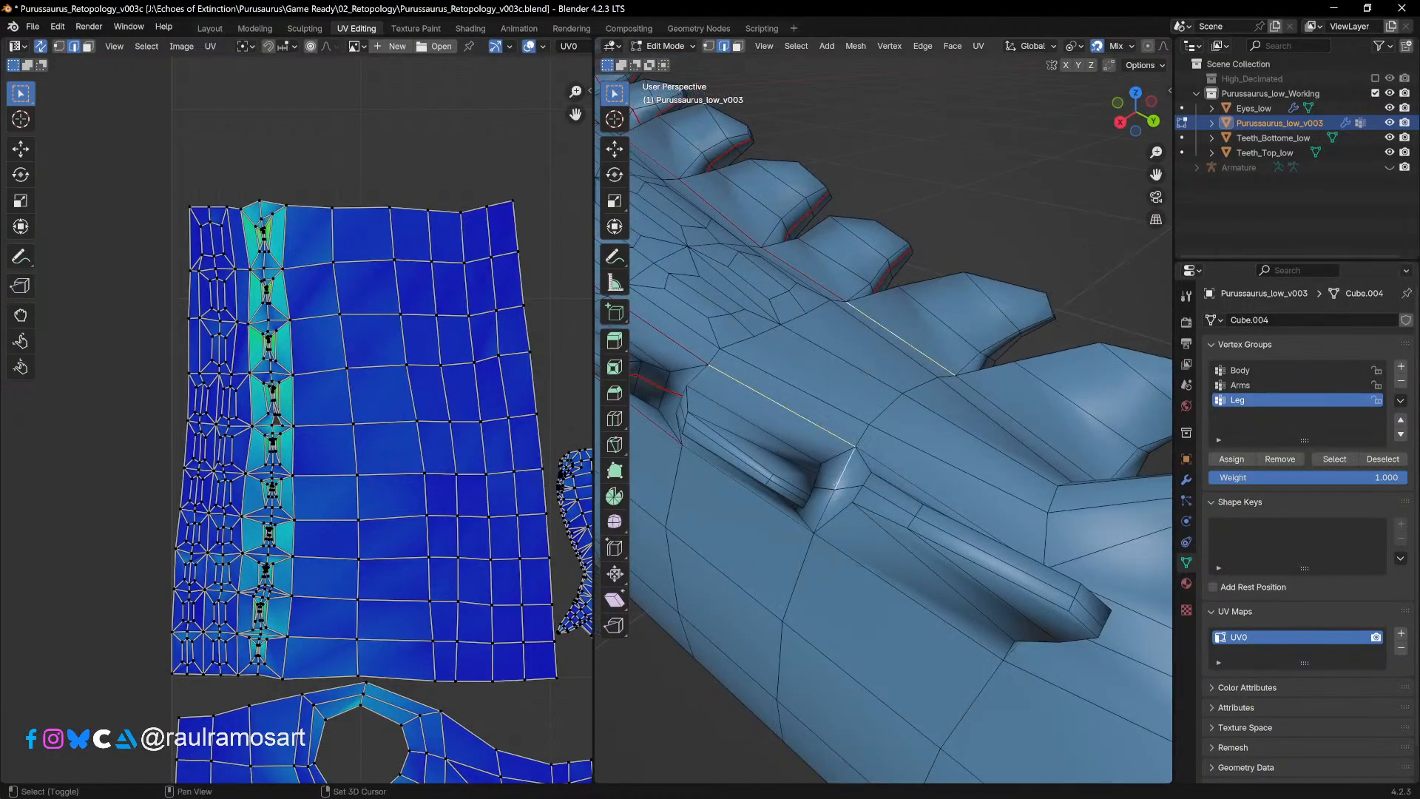
{"action": "middle_click_drag", "start_coordinate": [835, 489], "coordinate": [706, 375]}
{"action": "left_click", "coordinate": [691, 346], "text": "shift"}
{"action": "middle_click_drag", "start_coordinate": [663, 332], "coordinate": [775, 493]}
{"action": "left_click", "coordinate": [876, 436], "text": "shift"}
{"action": "left_click", "coordinate": [783, 423], "text": "shift"}
{"action": "key", "text": "u"}
{"action": "left_click", "coordinate": [824, 446]}
Step: Select the edges around the base of the fifteenth side spike, toward the tail end, and mark them as a UV seam
{"action": "left_click", "coordinate": [775, 493], "text": "shift"}
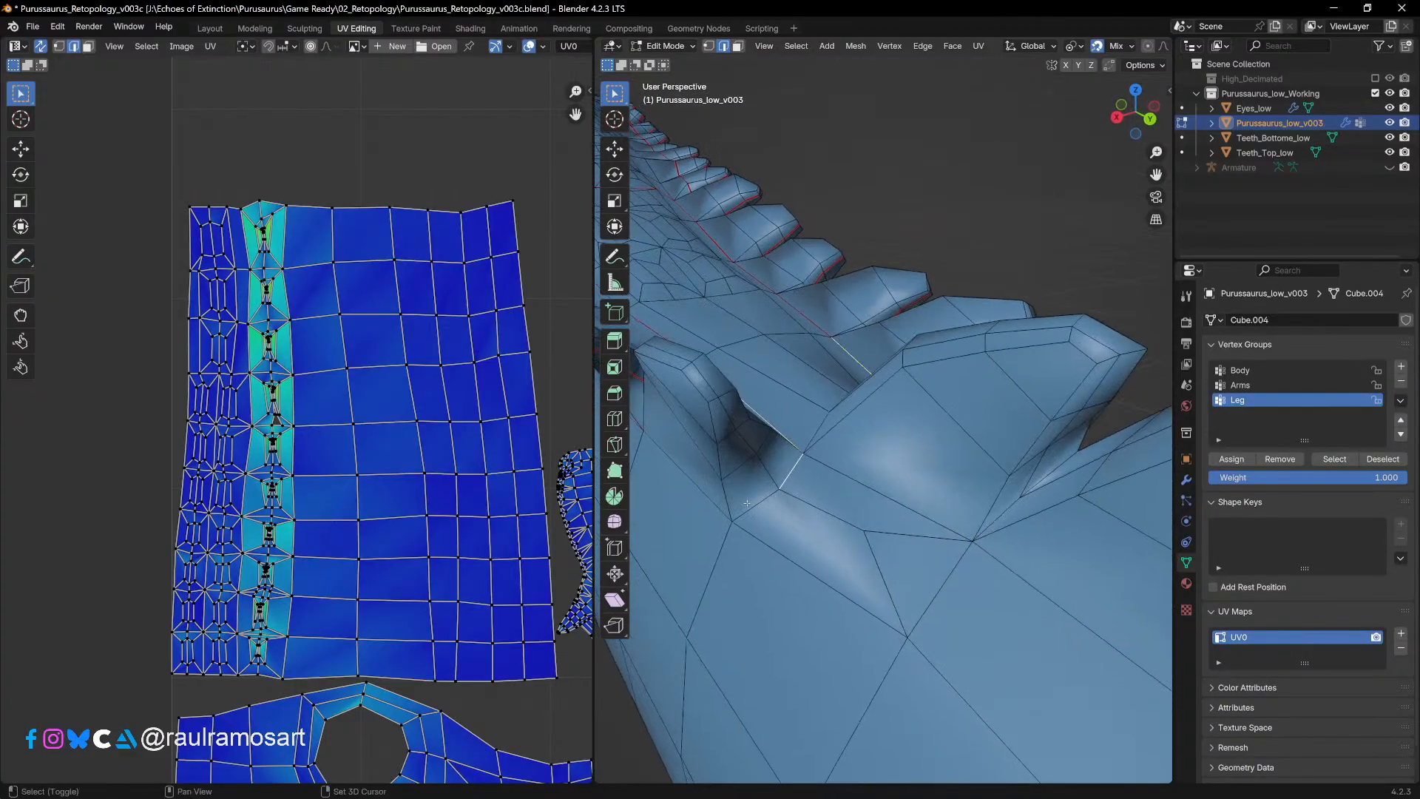
{"action": "left_click", "coordinate": [754, 505], "text": "shift"}
{"action": "left_click", "coordinate": [766, 468], "text": "shift"}
{"action": "left_click", "coordinate": [746, 441], "text": "shift"}
{"action": "left_click", "coordinate": [727, 418], "text": "shift"}
{"action": "middle_click_drag", "start_coordinate": [721, 446], "coordinate": [746, 449]}
{"action": "left_click", "coordinate": [778, 497], "text": "shift"}
{"action": "middle_click_drag", "start_coordinate": [778, 498], "coordinate": [788, 546]}
{"action": "left_click", "coordinate": [787, 612], "text": "shift"}
{"action": "left_click", "coordinate": [805, 573], "text": "shift"}
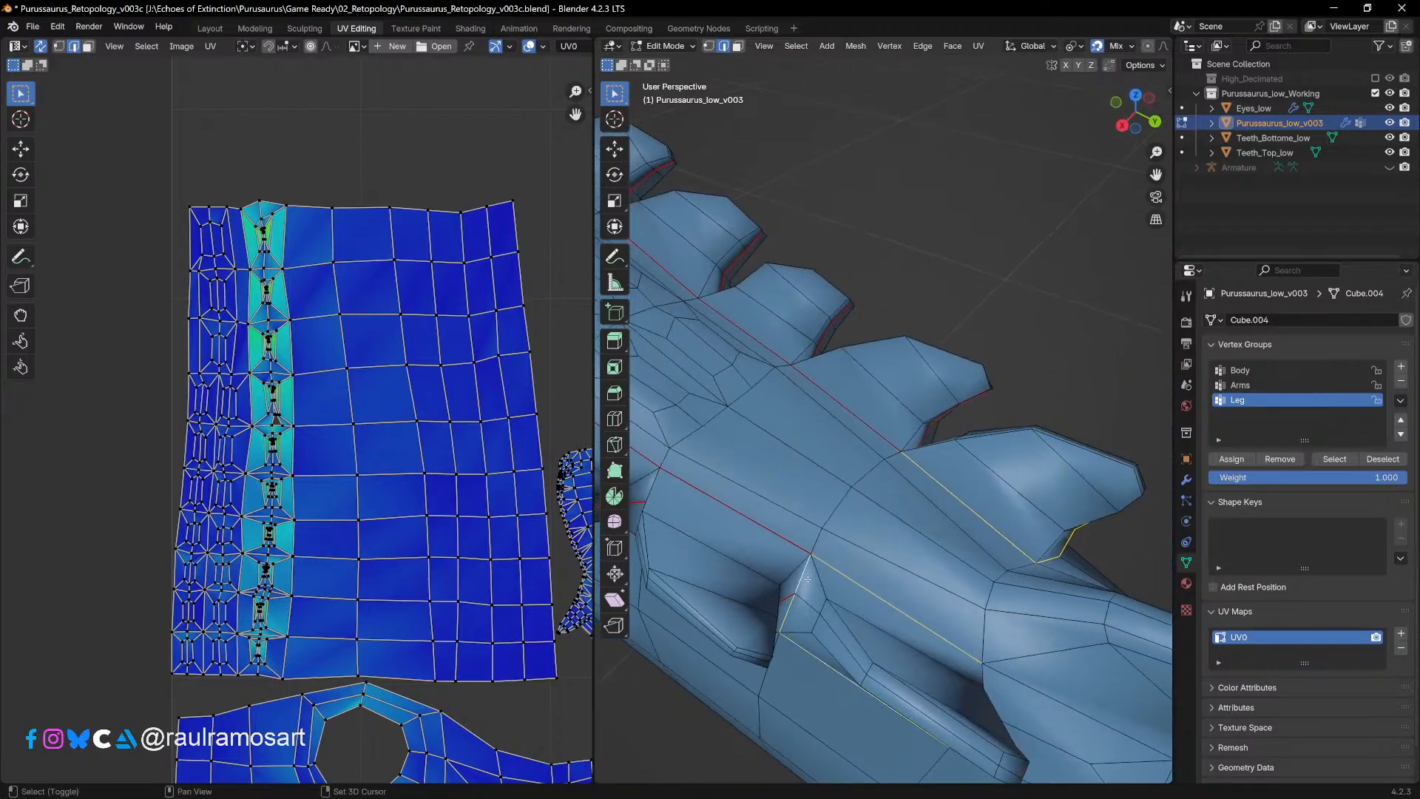
{"action": "key", "text": "u"}
{"action": "left_click", "coordinate": [808, 579]}
Step: Unwrap the whole mesh with the new spike seams, clear the selection and inspect the resulting tail islands
{"action": "middle_click_drag", "start_coordinate": [961, 607], "coordinate": [1029, 694]}
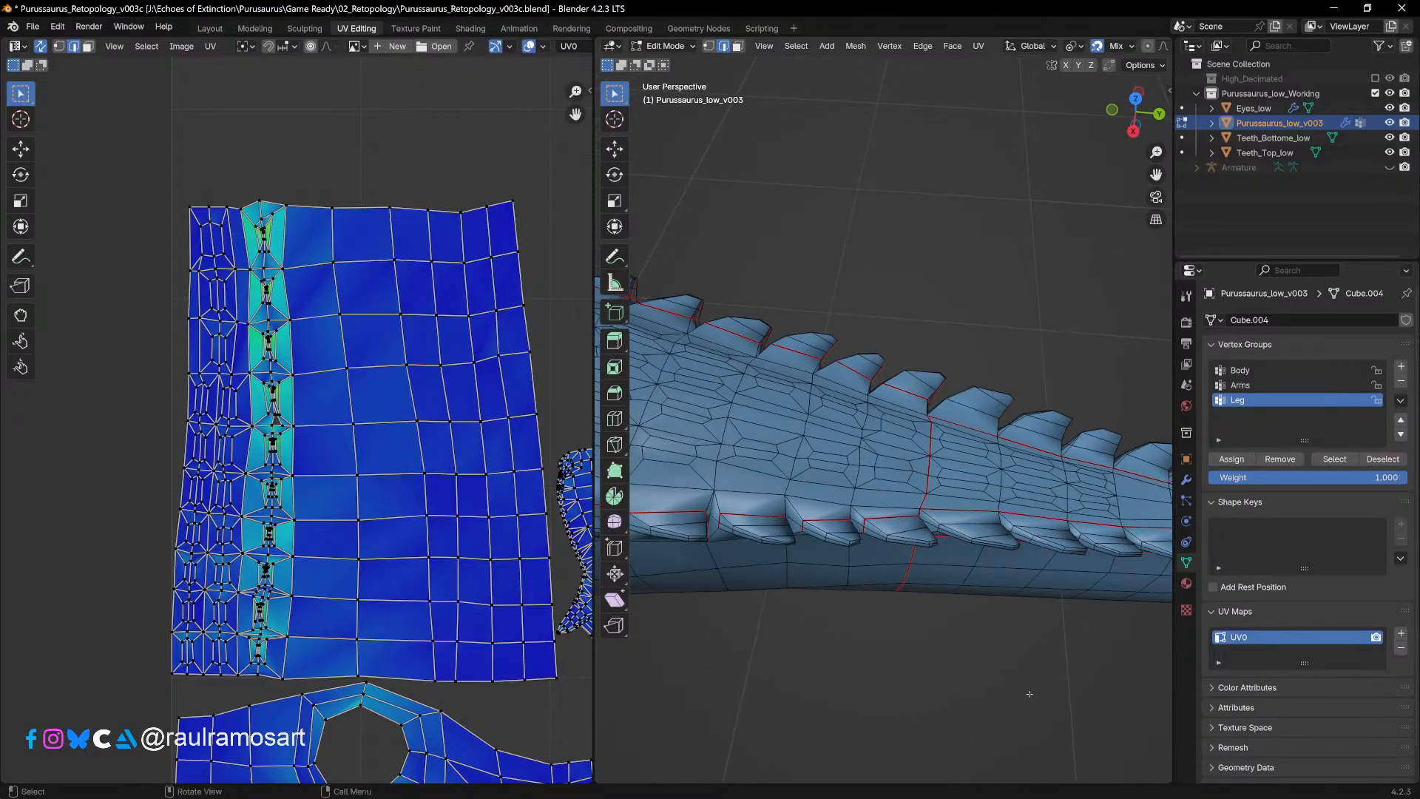
{"action": "middle_click_drag", "start_coordinate": [1026, 681], "coordinate": [991, 591]}
{"action": "scroll", "coordinate": [452, 541], "scroll_direction": "down", "scroll_amount": 6}
{"action": "middle_click_drag", "start_coordinate": [454, 543], "coordinate": [303, 523]}
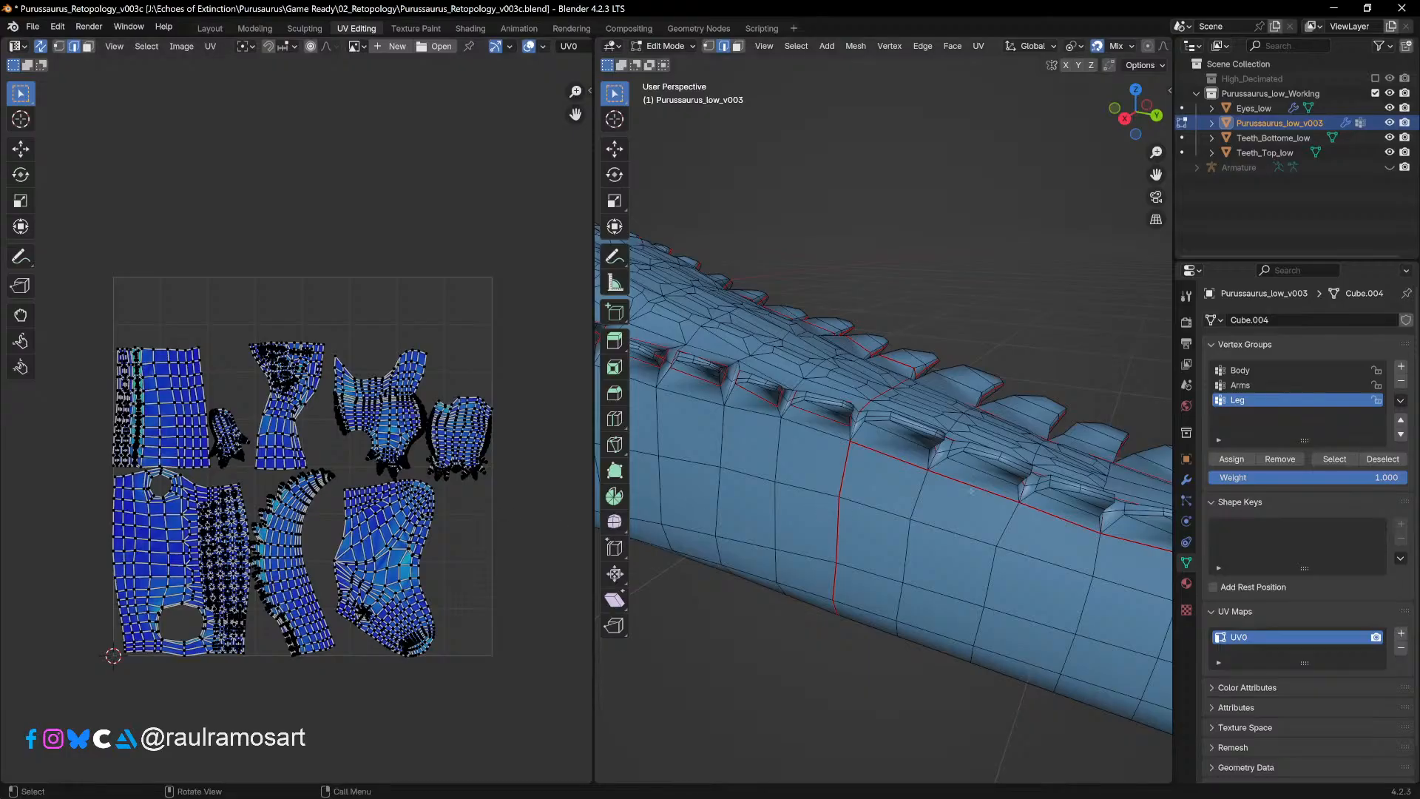
{"action": "key", "text": "a"}
{"action": "key", "text": "u"}
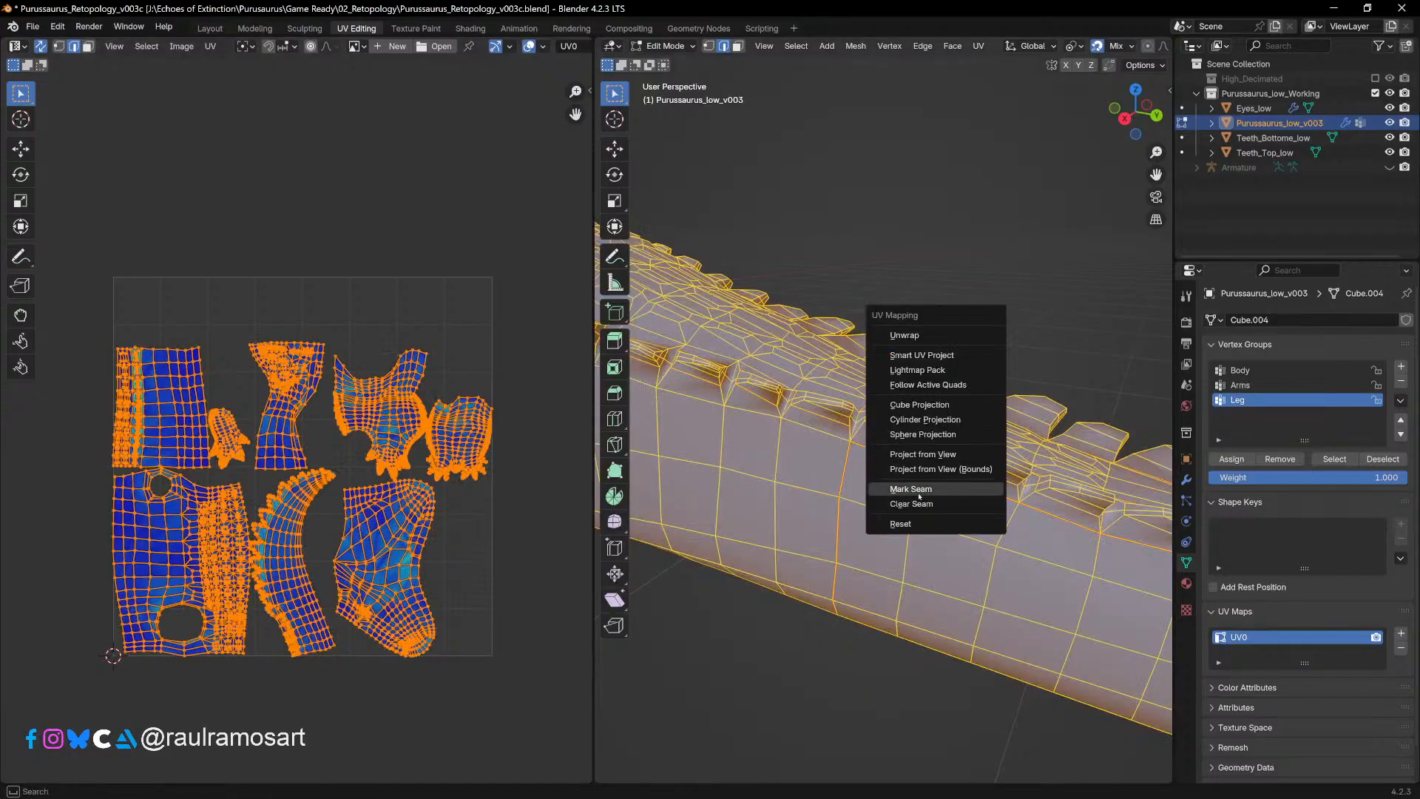
{"action": "left_click", "coordinate": [910, 338]}
{"action": "scroll", "coordinate": [280, 247], "scroll_direction": "up", "scroll_amount": 5}
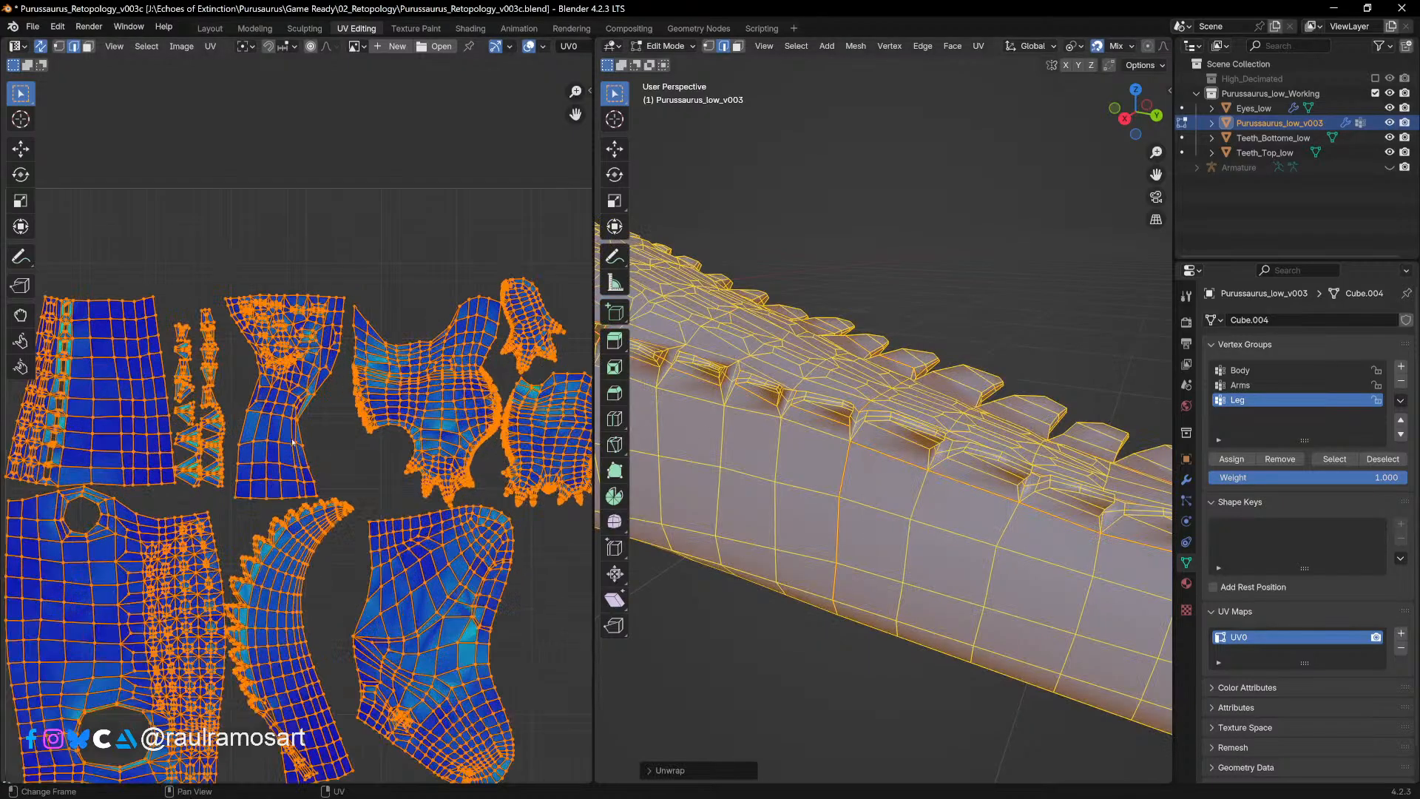
{"action": "left_click", "coordinate": [280, 247]}
{"action": "middle_click_drag", "start_coordinate": [298, 492], "coordinate": [405, 441], "text": "shift"}
{"action": "middle_click_drag", "start_coordinate": [449, 537], "coordinate": [317, 386]}
{"action": "scroll", "coordinate": [360, 655], "scroll_direction": "up", "scroll_amount": 4}
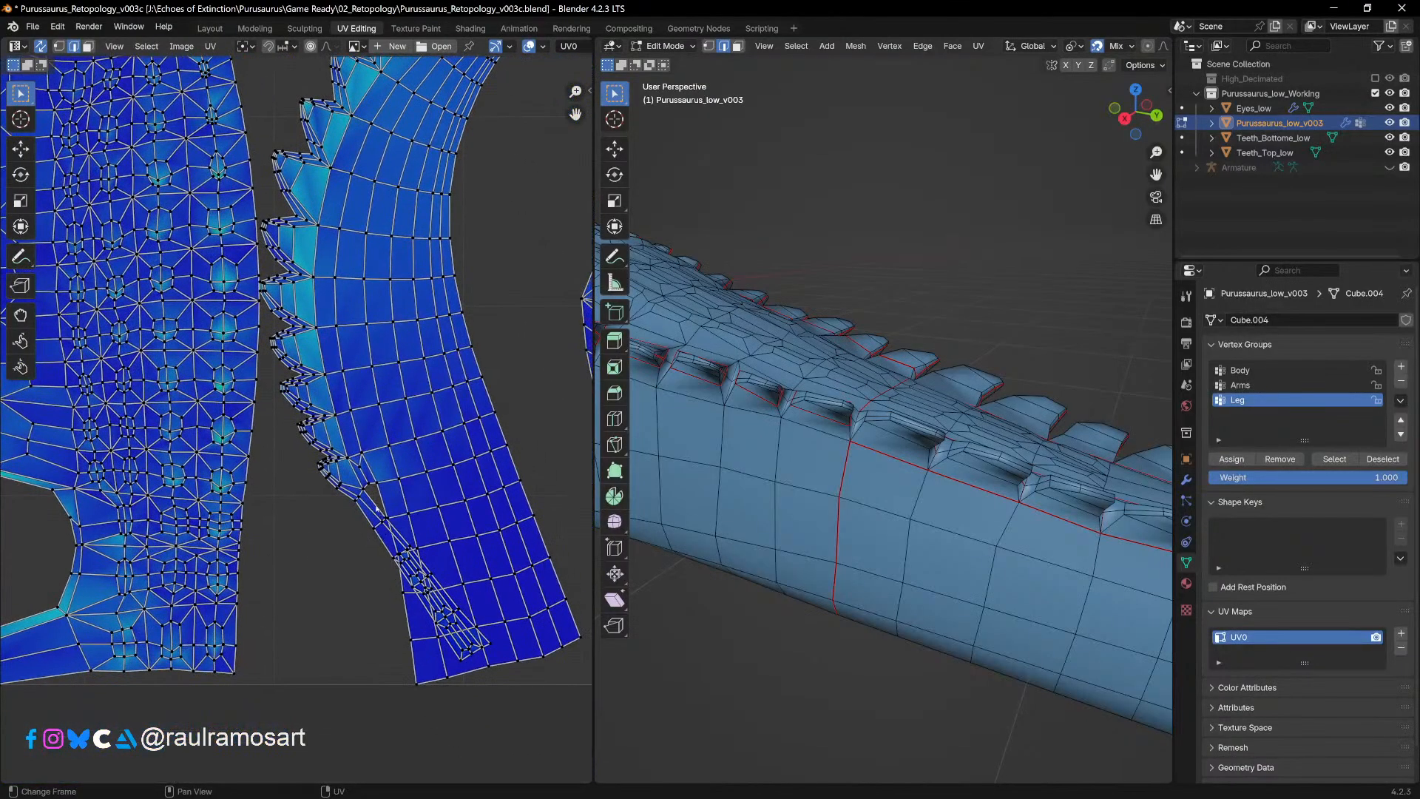
Step: Select the edges crossing the top of the tail between the ends of the two spike rows and mark them as a UV seam
{"action": "middle_click_drag", "start_coordinate": [828, 532], "coordinate": [928, 566]}
{"action": "left_click", "coordinate": [936, 560], "text": "shift"}
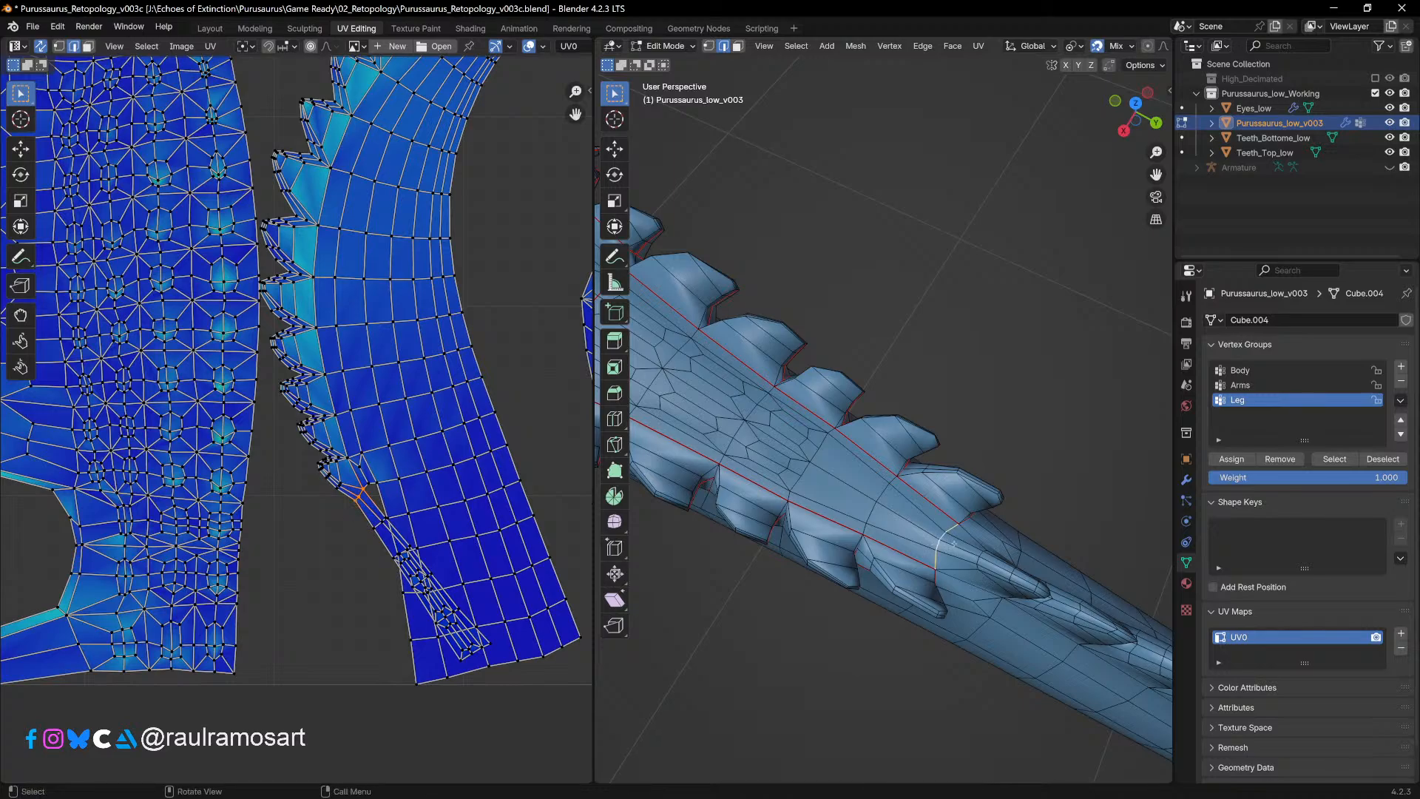
{"action": "key", "text": "u"}
{"action": "left_click", "coordinate": [910, 699]}
Step: Select the entire mesh, unwrap it again with the crosswise tail seam and clear the selection
{"action": "key", "text": "a"}
{"action": "key", "text": "u"}
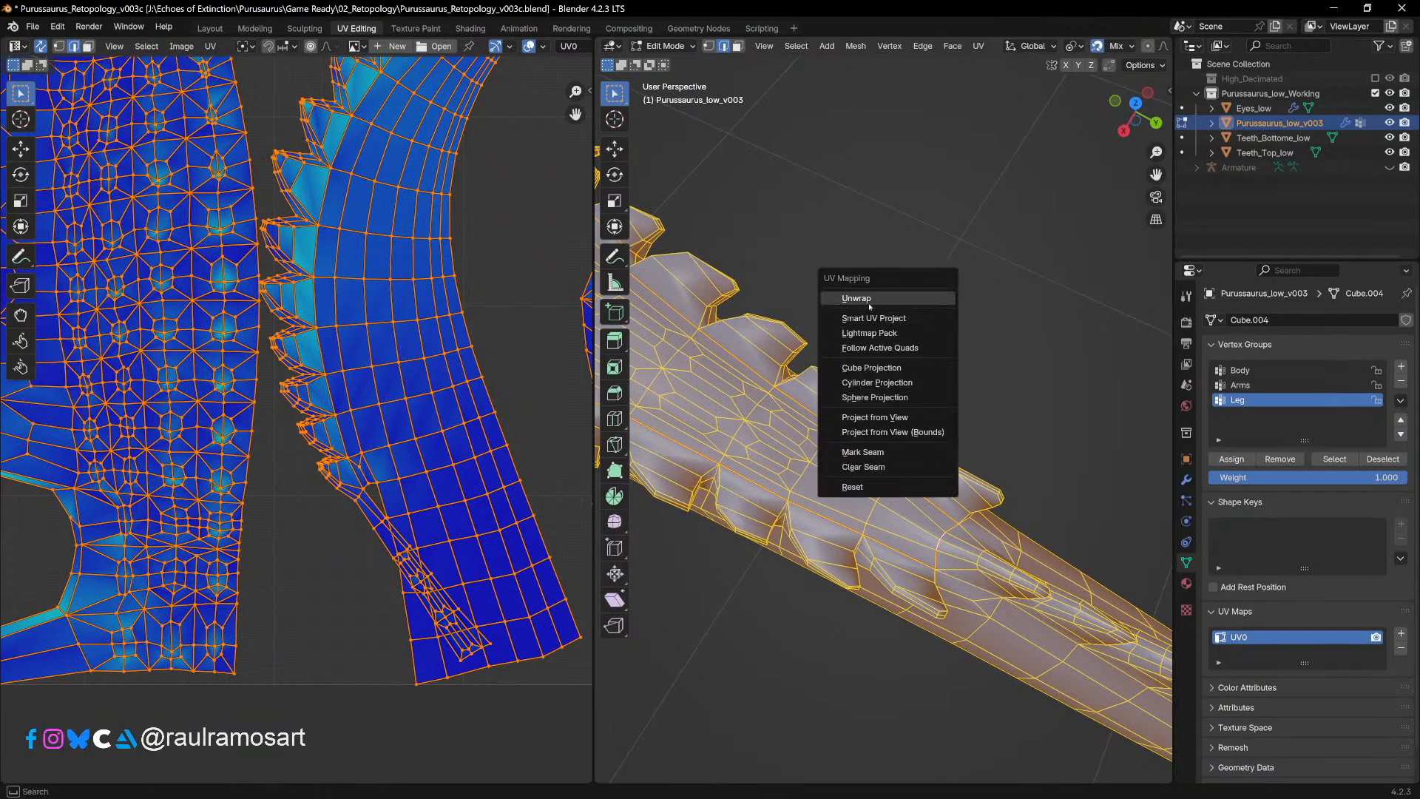
{"action": "left_click", "coordinate": [917, 300]}
{"action": "scroll", "coordinate": [453, 404], "scroll_direction": "down", "scroll_amount": 5}
{"action": "key", "text": "alt+a"}
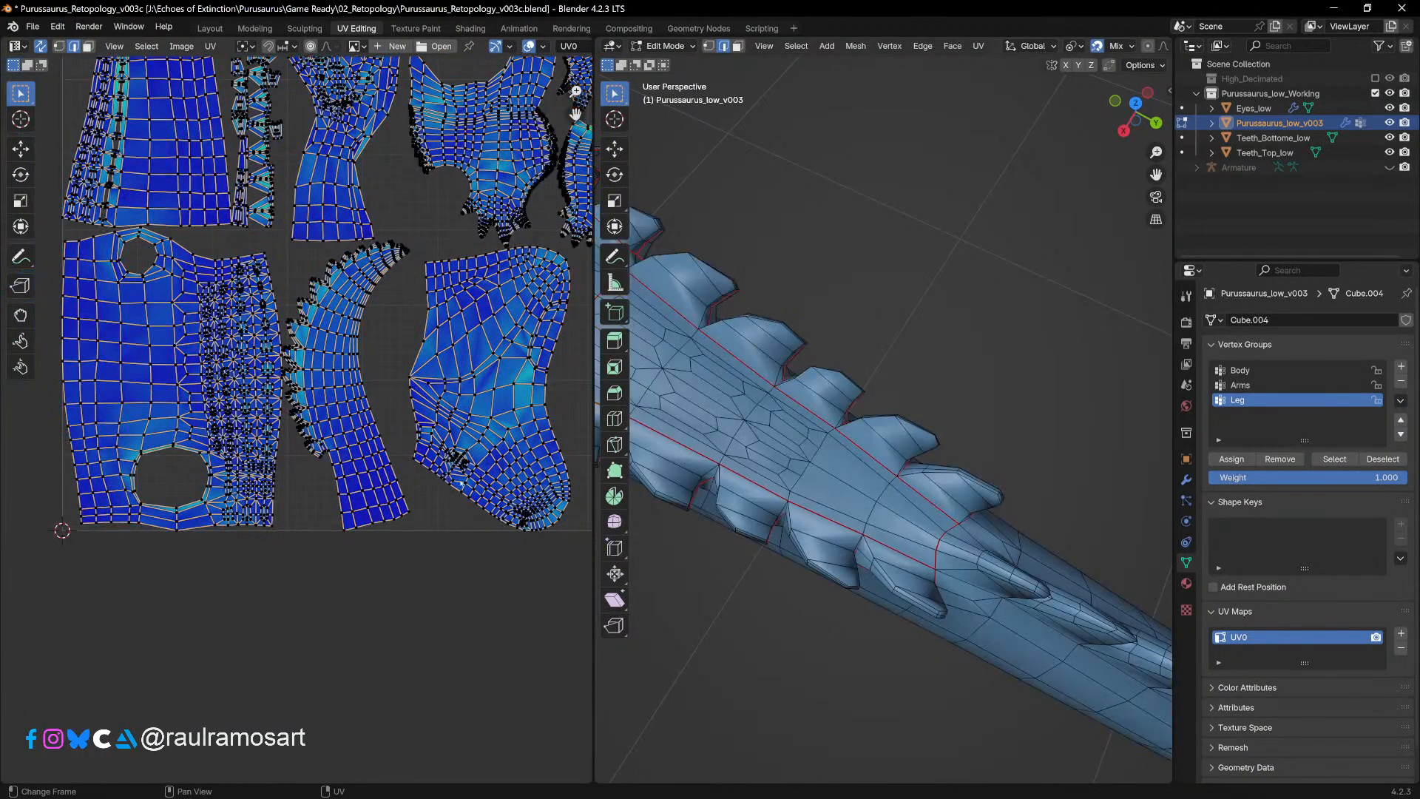
Step: Examine the separated side-spike islands in the UV layout for remaining stretching
{"action": "scroll", "coordinate": [473, 517], "scroll_direction": "down", "scroll_amount": 2}
{"action": "scroll", "coordinate": [492, 567], "scroll_direction": "up", "scroll_amount": 2}
{"action": "scroll", "coordinate": [493, 567], "scroll_direction": "up", "scroll_amount": 5}
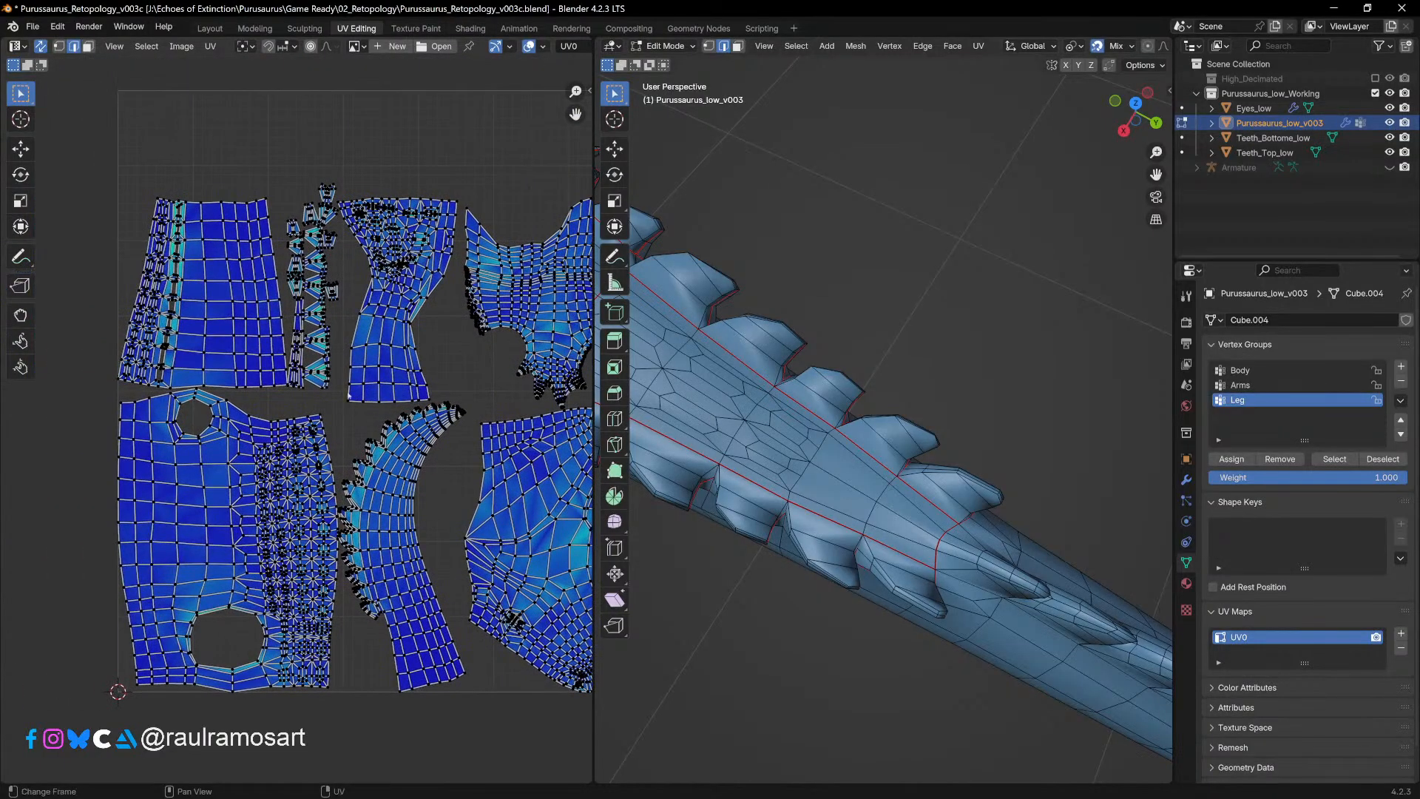
{"action": "middle_click_drag", "start_coordinate": [424, 559], "coordinate": [477, 573]}
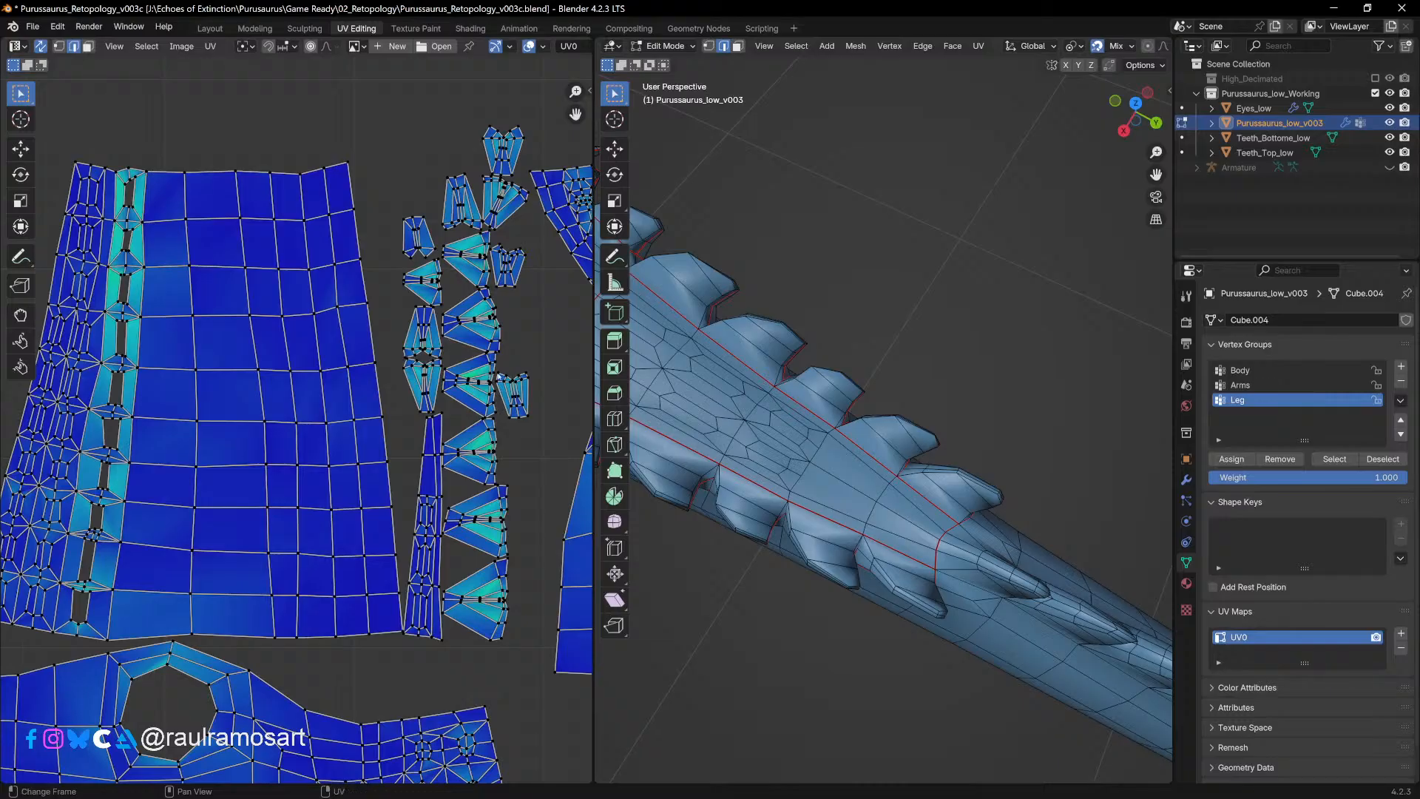
{"action": "scroll", "coordinate": [508, 437], "scroll_direction": "up", "scroll_amount": 5}
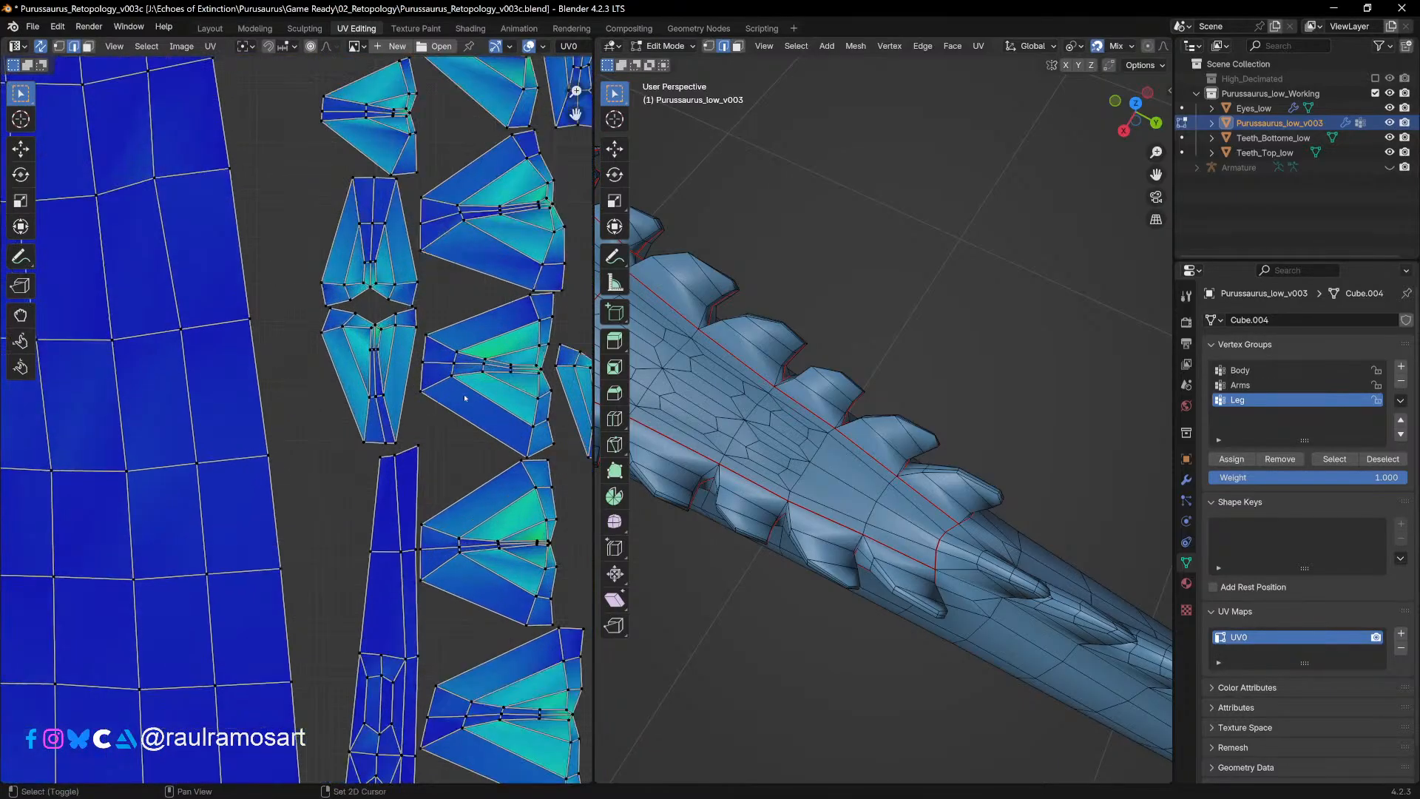
{"action": "middle_click_drag", "start_coordinate": [476, 394], "coordinate": [445, 506]}
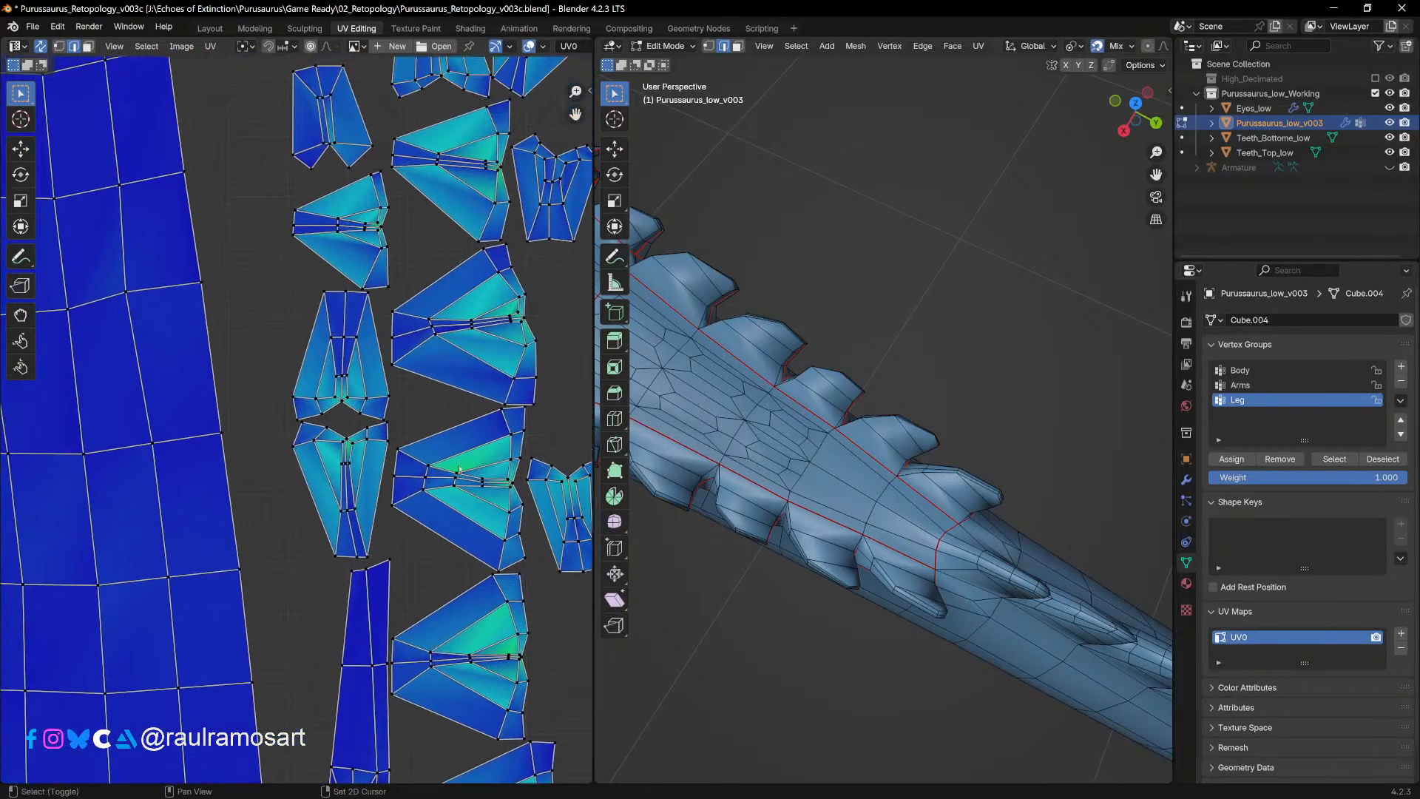
{"action": "middle_click_drag", "start_coordinate": [462, 370], "coordinate": [443, 541]}
{"action": "middle_click_drag", "start_coordinate": [457, 419], "coordinate": [425, 534]}
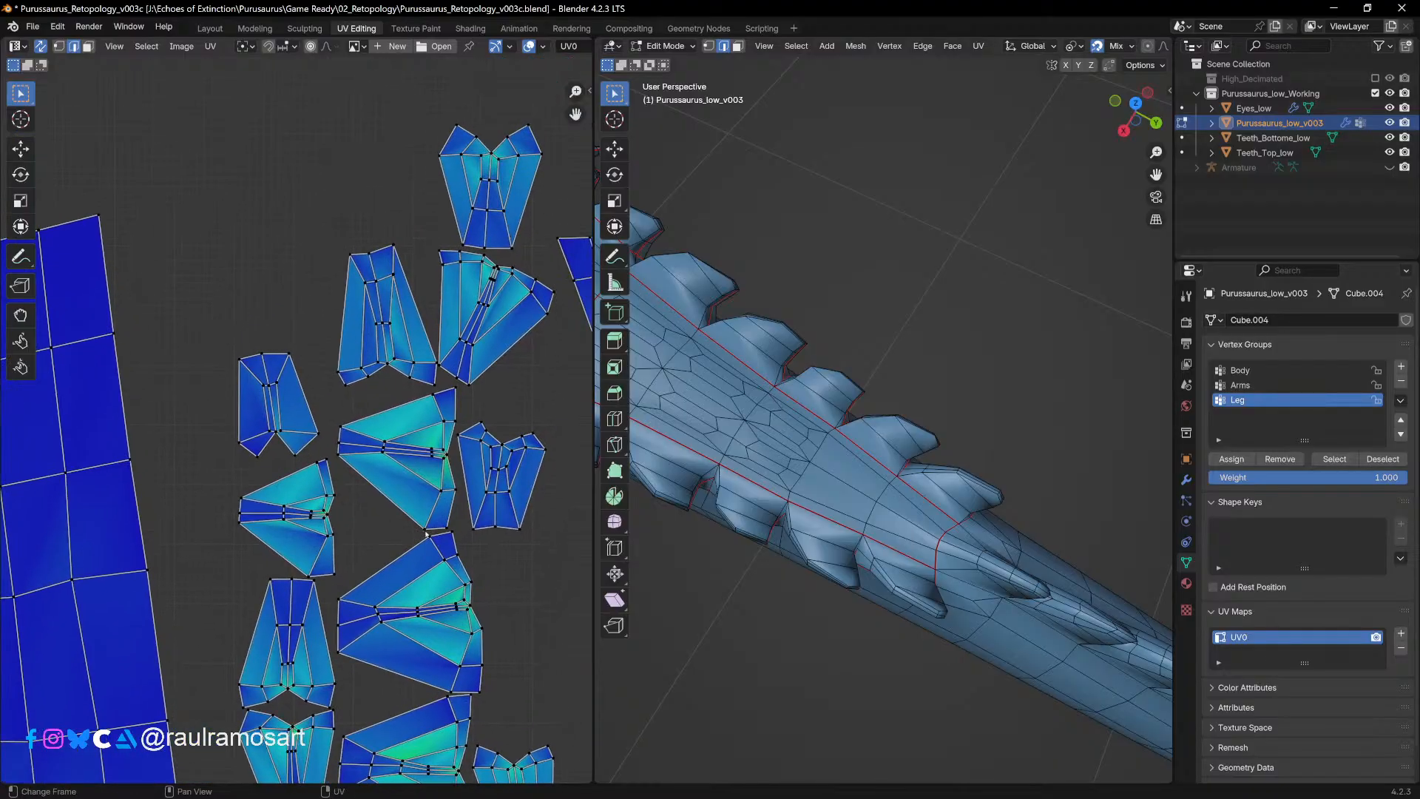
{"action": "scroll", "coordinate": [426, 532], "scroll_direction": "down", "scroll_amount": 3}
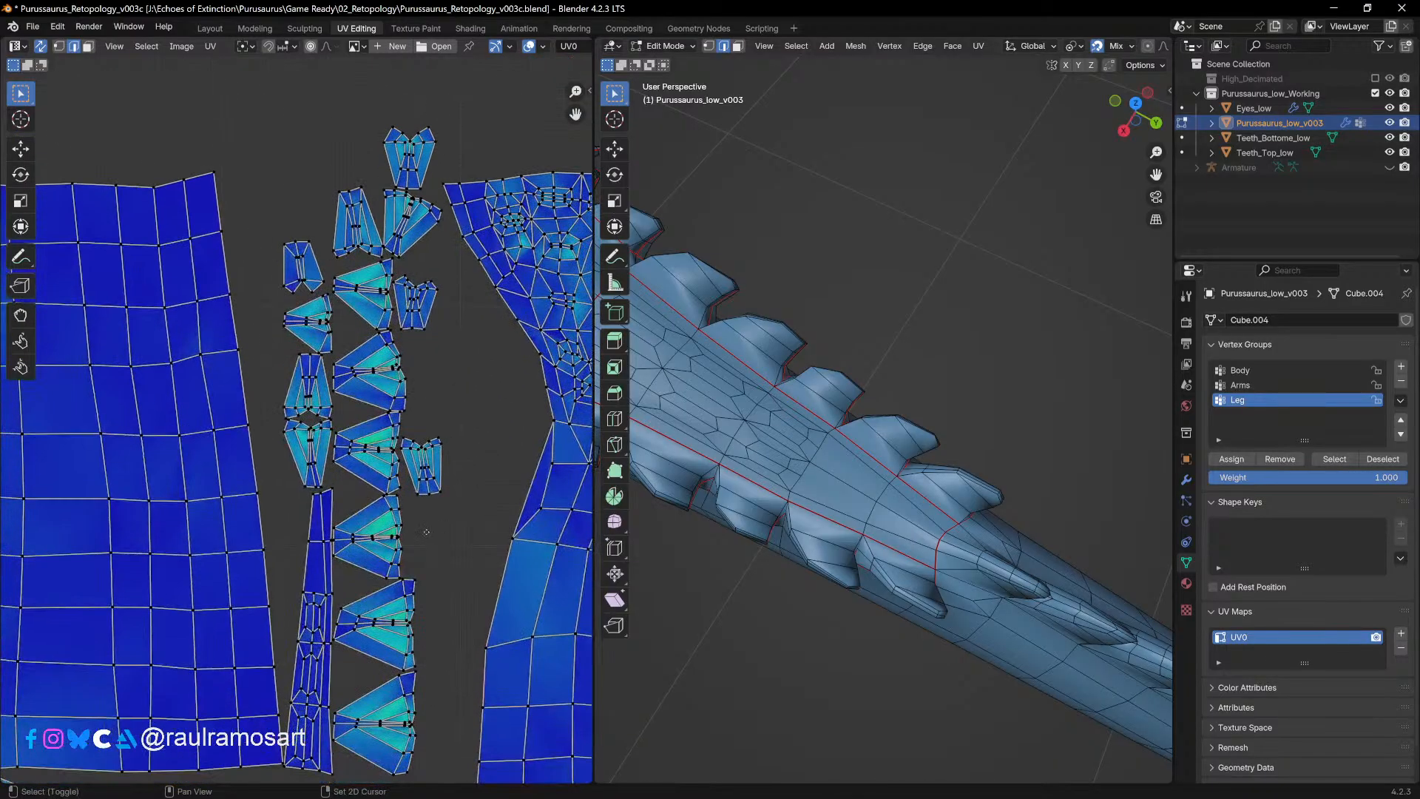
{"action": "scroll", "coordinate": [426, 532], "scroll_direction": "up", "scroll_amount": 3}
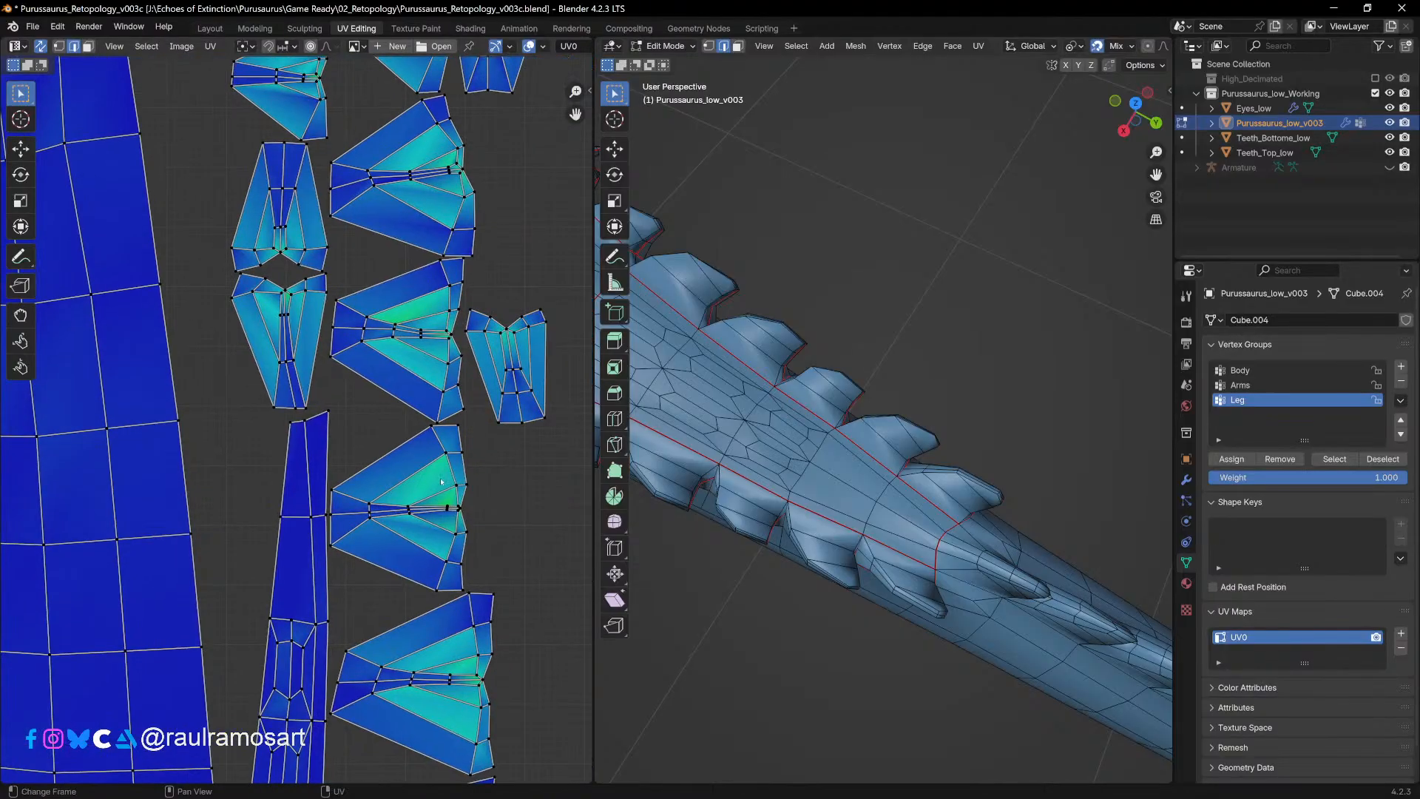
{"action": "scroll", "coordinate": [442, 481], "scroll_direction": "up", "scroll_amount": 2}
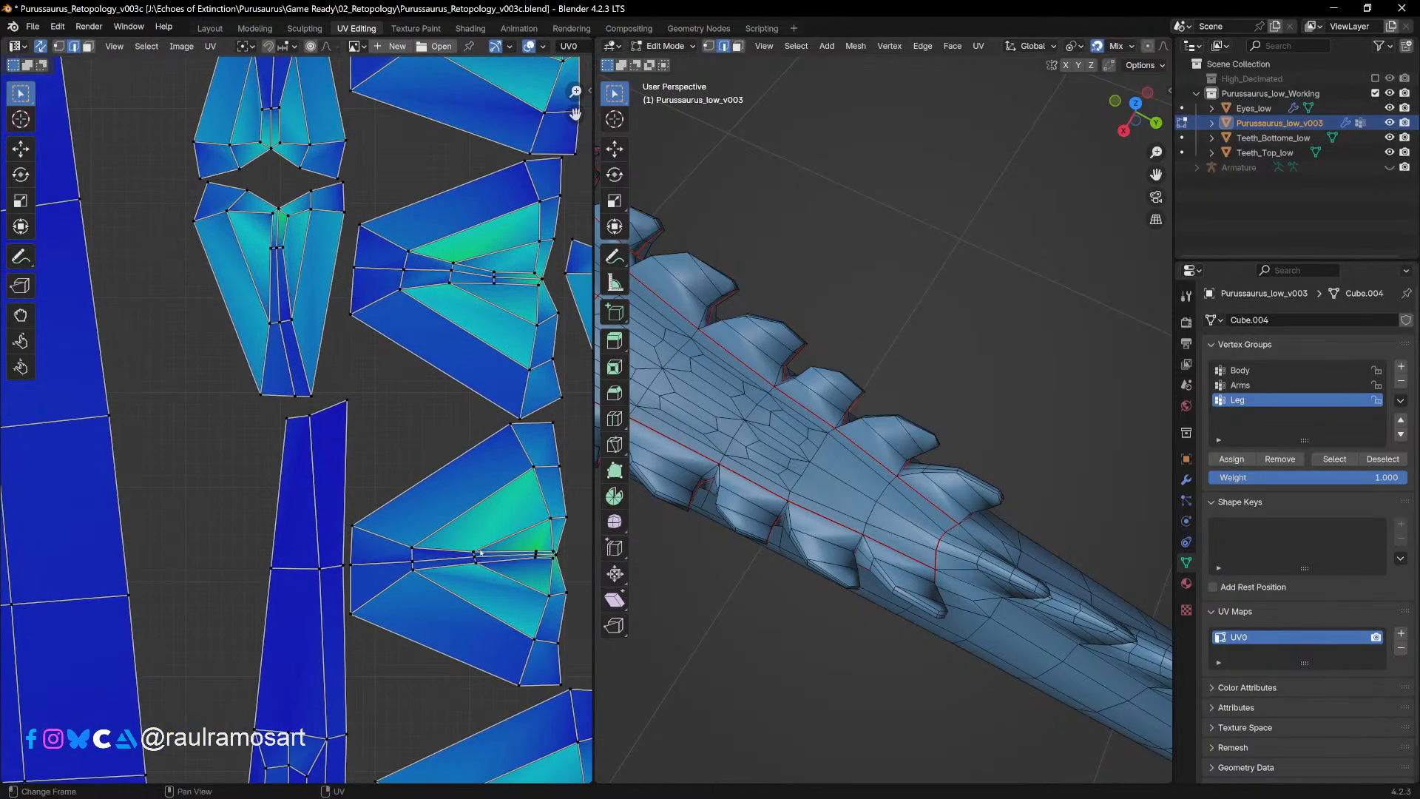
Step: Try to move an inner edge of a stretched spike island slightly upward in the UV layout
{"action": "left_click", "coordinate": [481, 553]}
{"action": "key", "text": "w"}
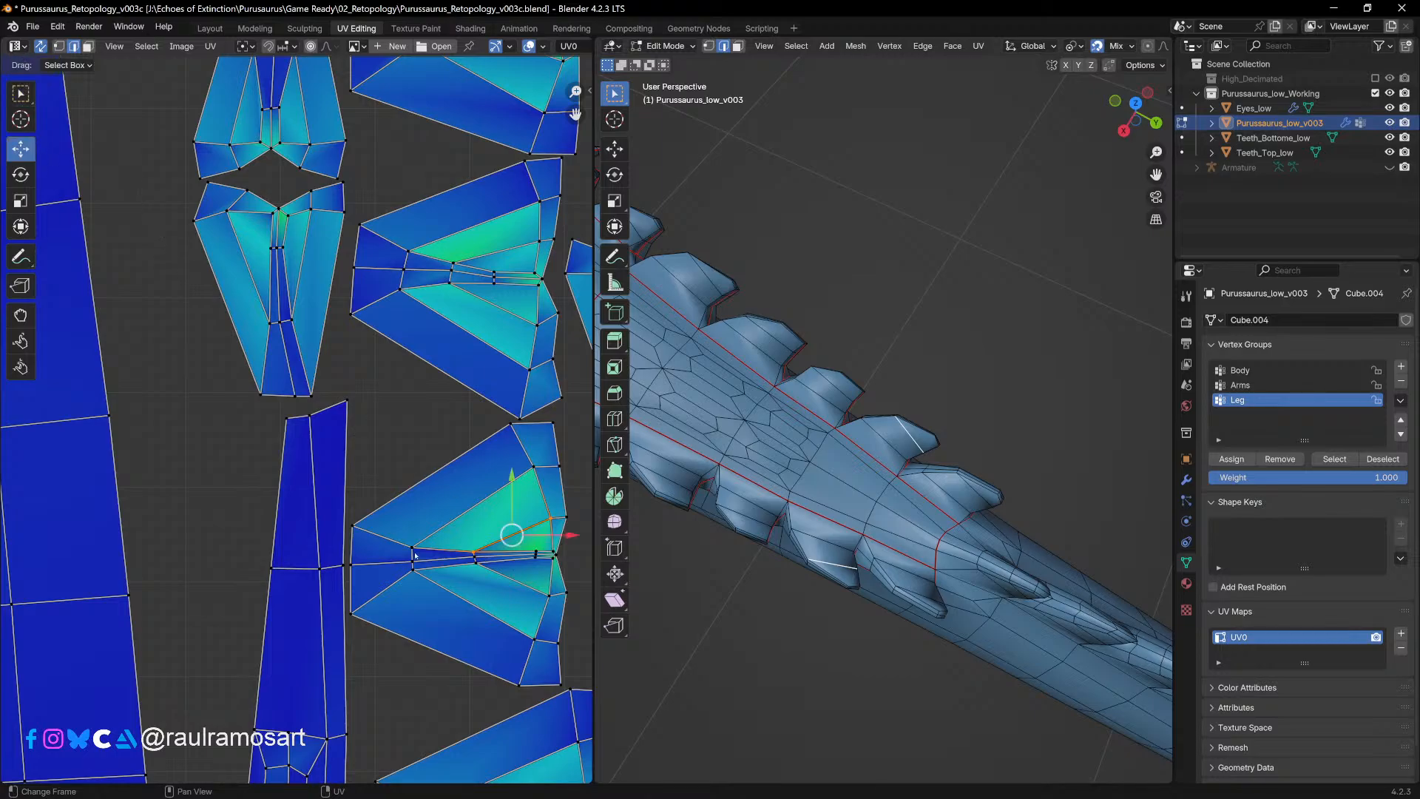
{"action": "left_click_drag", "start_coordinate": [510, 534], "coordinate": [512, 519]}
{"action": "key", "text": "ctrl+z"}
{"action": "middle_click_drag", "start_coordinate": [869, 539], "coordinate": [767, 395]}
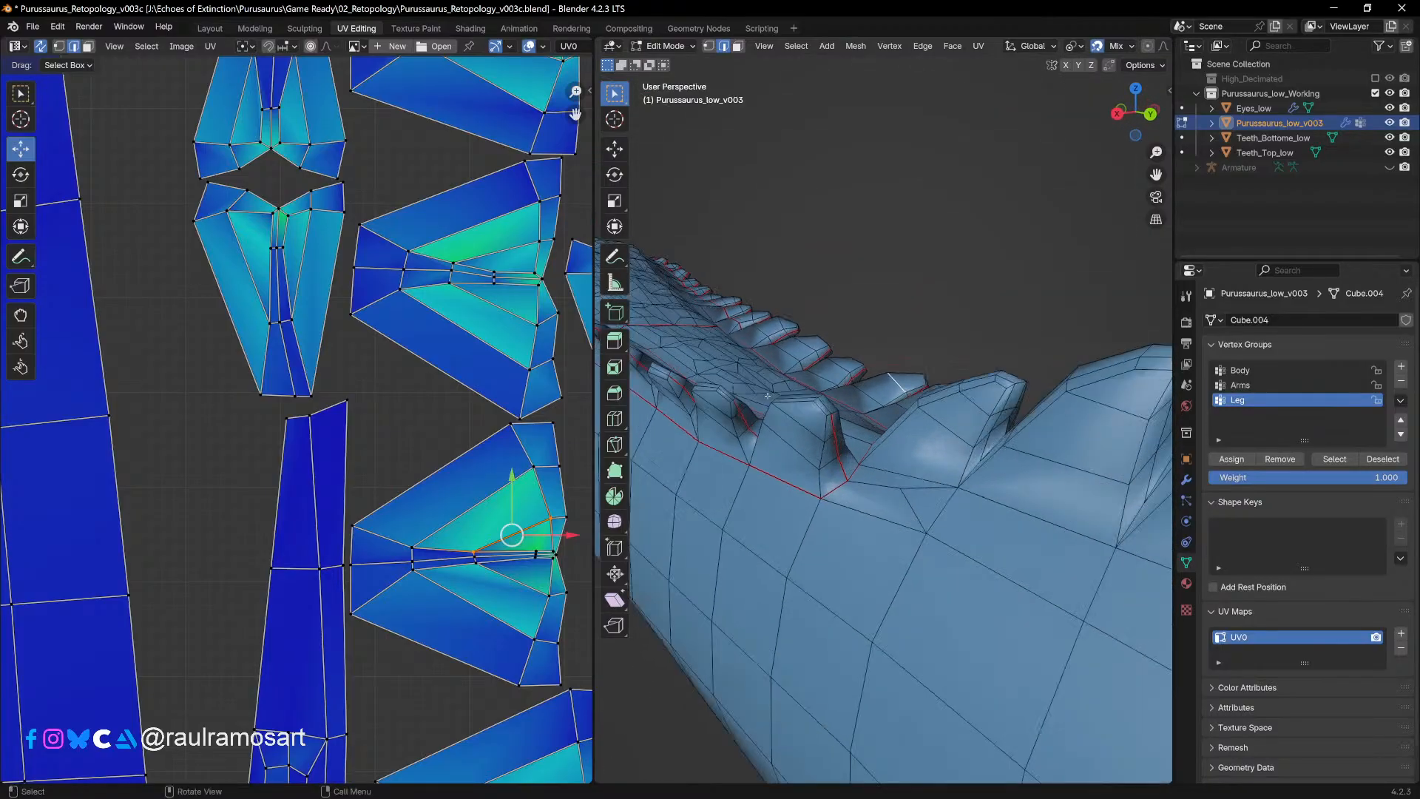
Step: Select the ridge edge nearest the tip on each side spike along the rear part of the tail
{"action": "scroll", "coordinate": [767, 396], "scroll_direction": "up", "scroll_amount": 3}
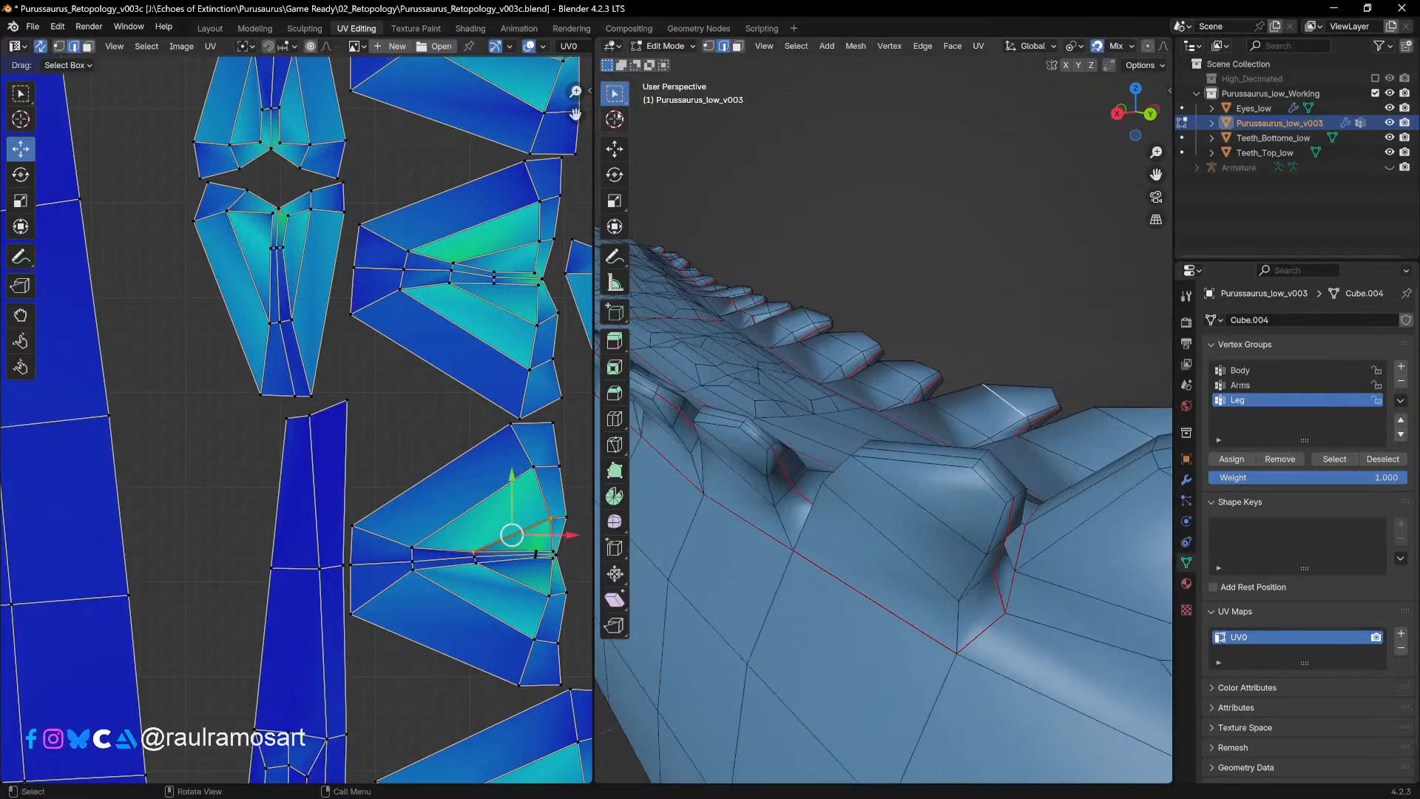
{"action": "left_click", "coordinate": [766, 438]}
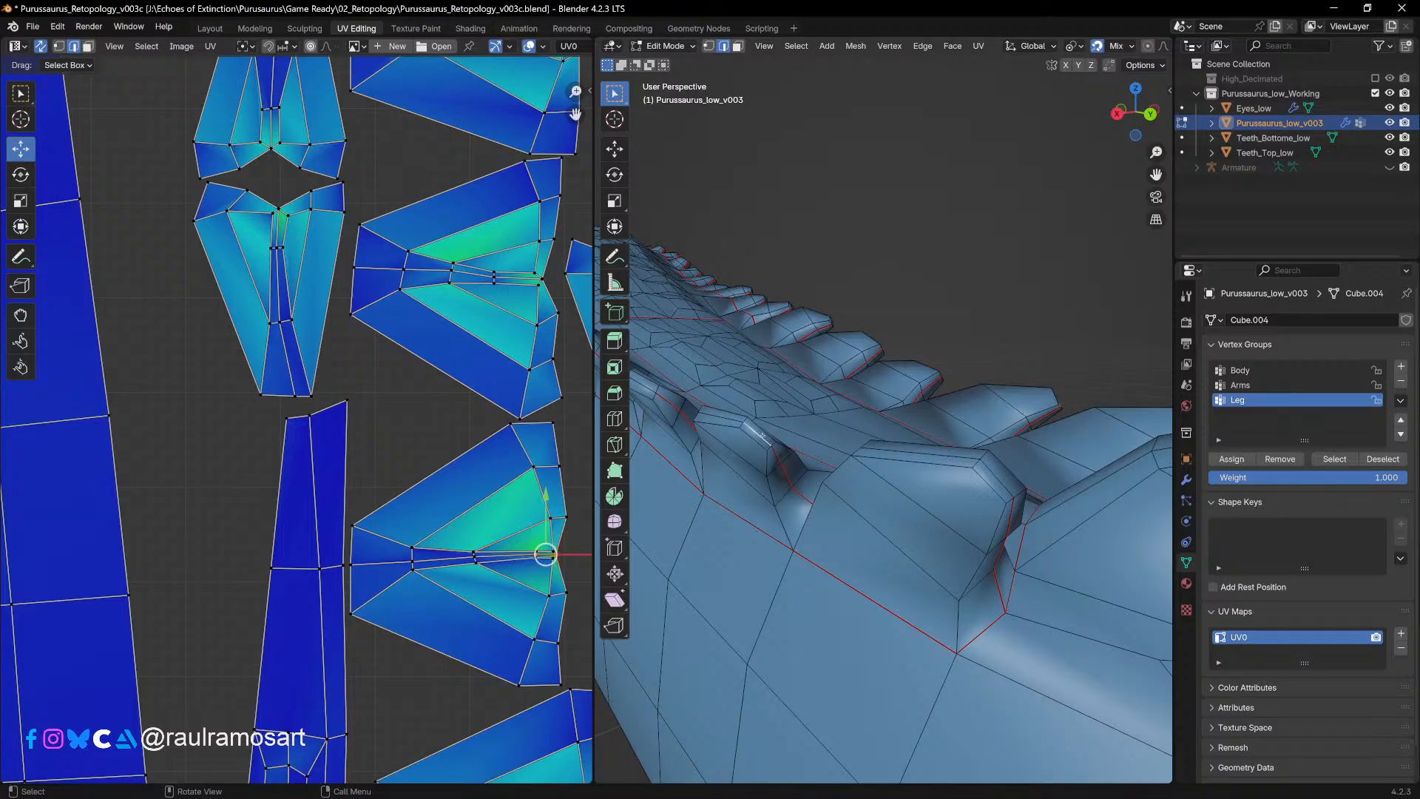
{"action": "left_click", "coordinate": [1002, 473], "text": "shift"}
{"action": "middle_click_drag", "start_coordinate": [821, 458], "coordinate": [1098, 503], "text": "shift"}
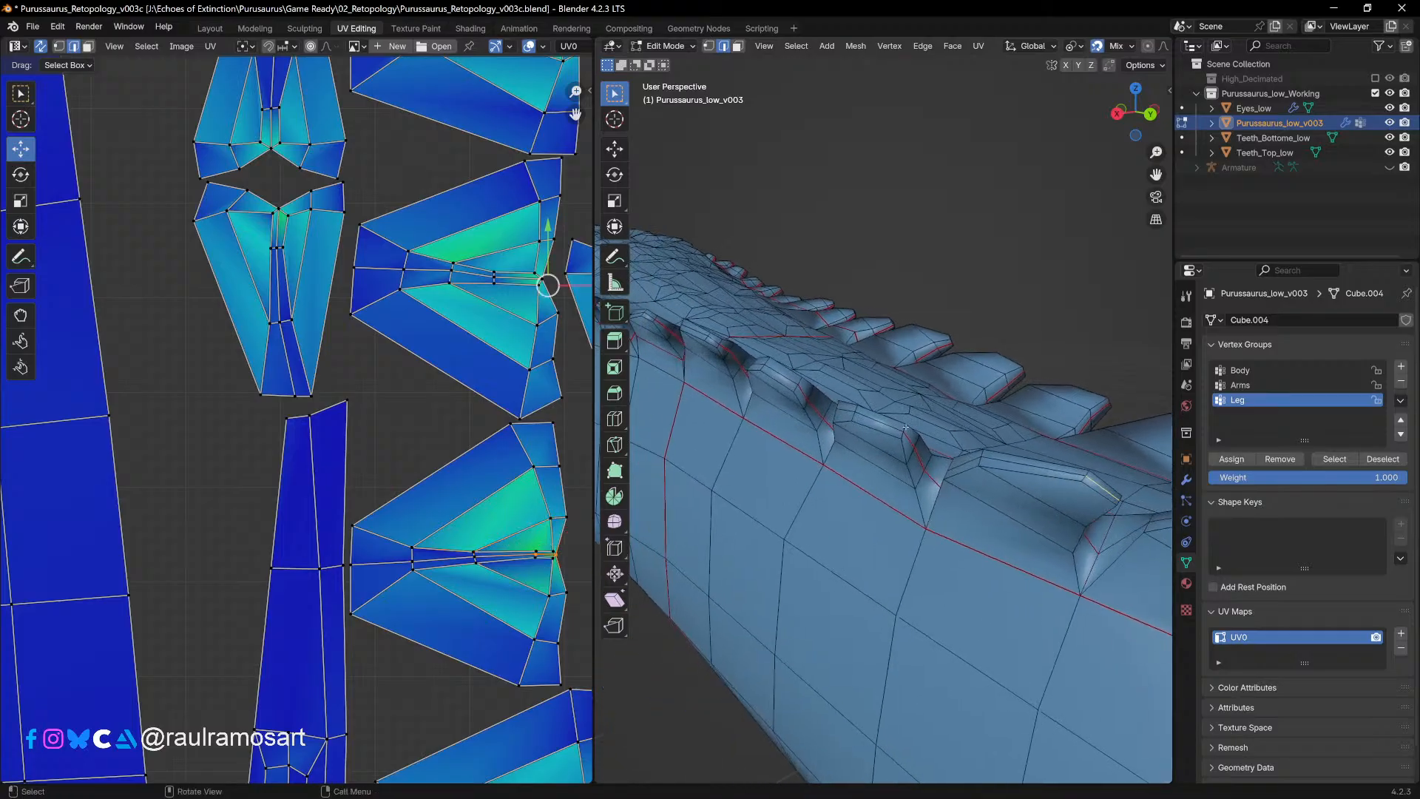
{"action": "left_click", "coordinate": [882, 423], "text": "shift"}
{"action": "middle_click_drag", "start_coordinate": [884, 423], "coordinate": [809, 433]}
{"action": "left_click", "coordinate": [853, 465], "text": "shift"}
{"action": "scroll", "coordinate": [813, 428], "scroll_direction": "up", "scroll_amount": 2}
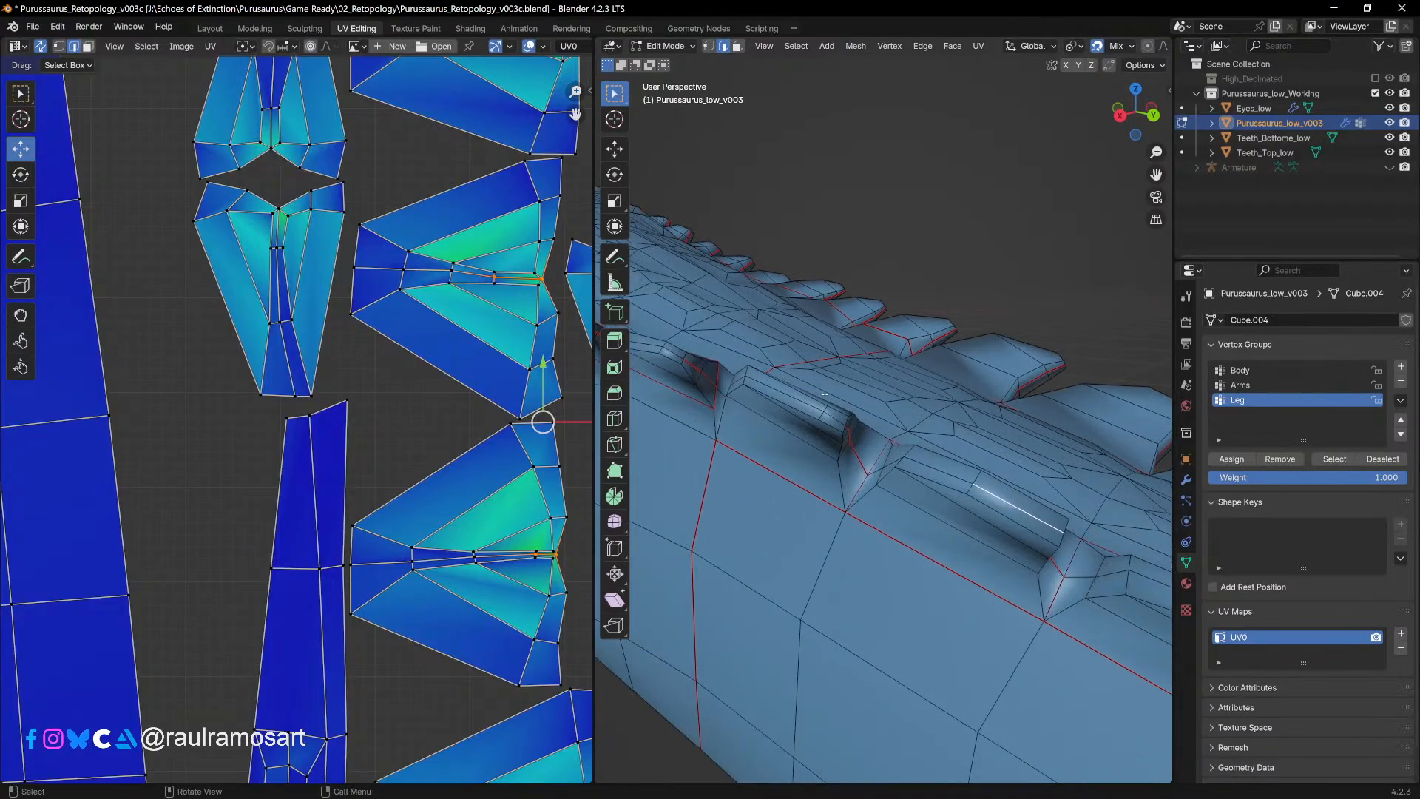
{"action": "left_click", "coordinate": [1048, 521], "text": "shift"}
{"action": "scroll", "coordinate": [1049, 522], "scroll_direction": "down", "scroll_amount": 2}
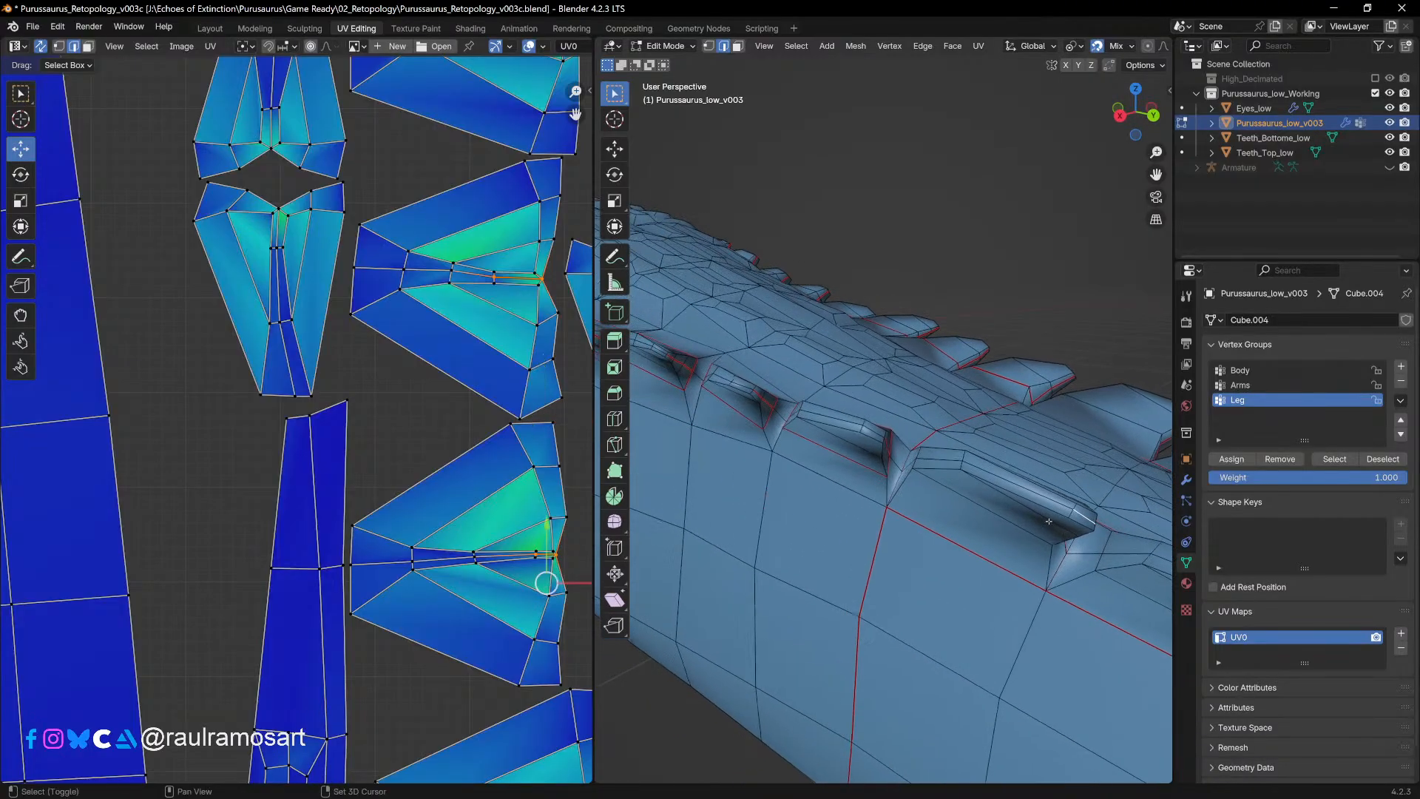
Step: Add the matching tip ridge edges of the mid-tail side spikes to the edge selection
{"action": "left_click", "coordinate": [876, 427], "text": "shift"}
{"action": "middle_click_drag", "start_coordinate": [876, 426], "coordinate": [886, 463]}
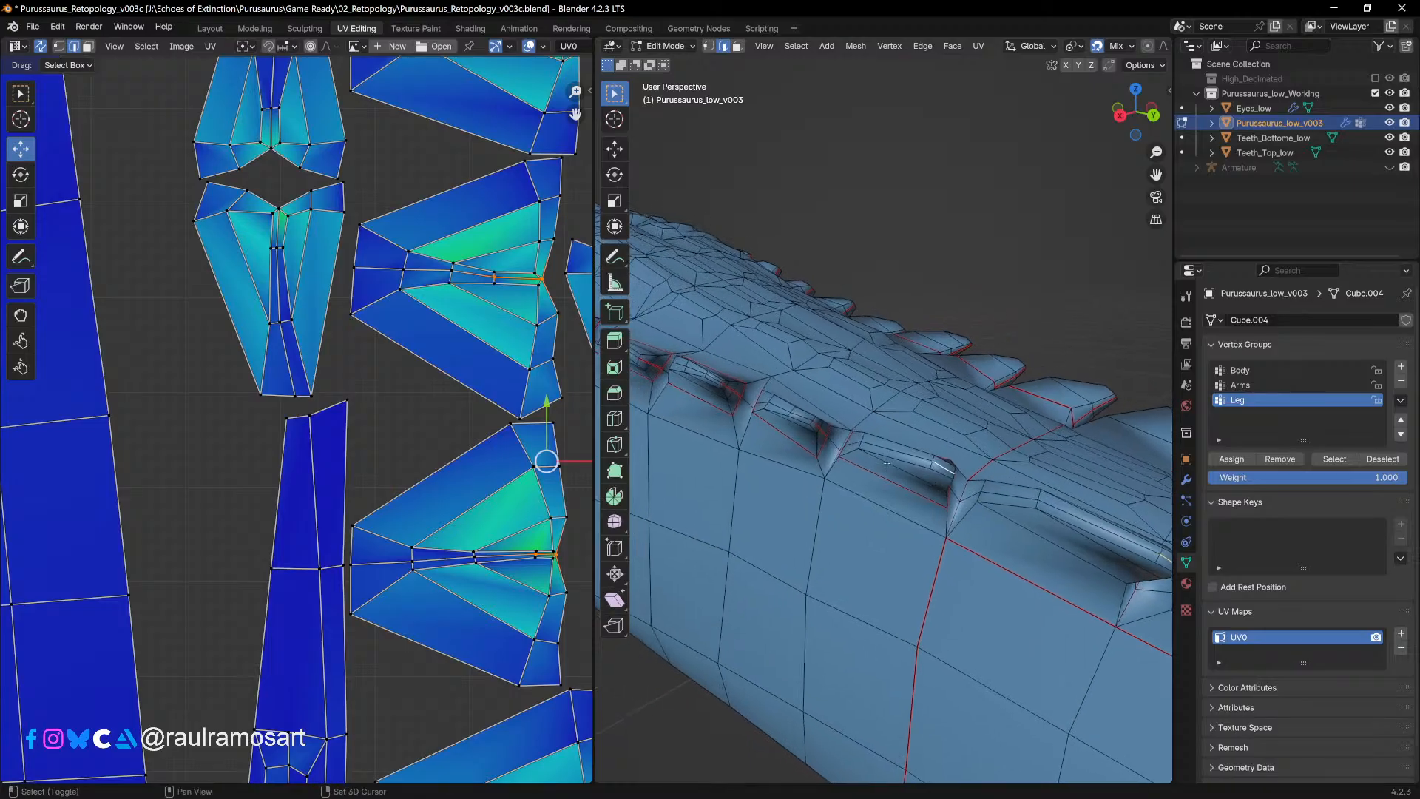
{"action": "middle_click_drag", "start_coordinate": [821, 426], "coordinate": [874, 452], "text": "ctrl"}
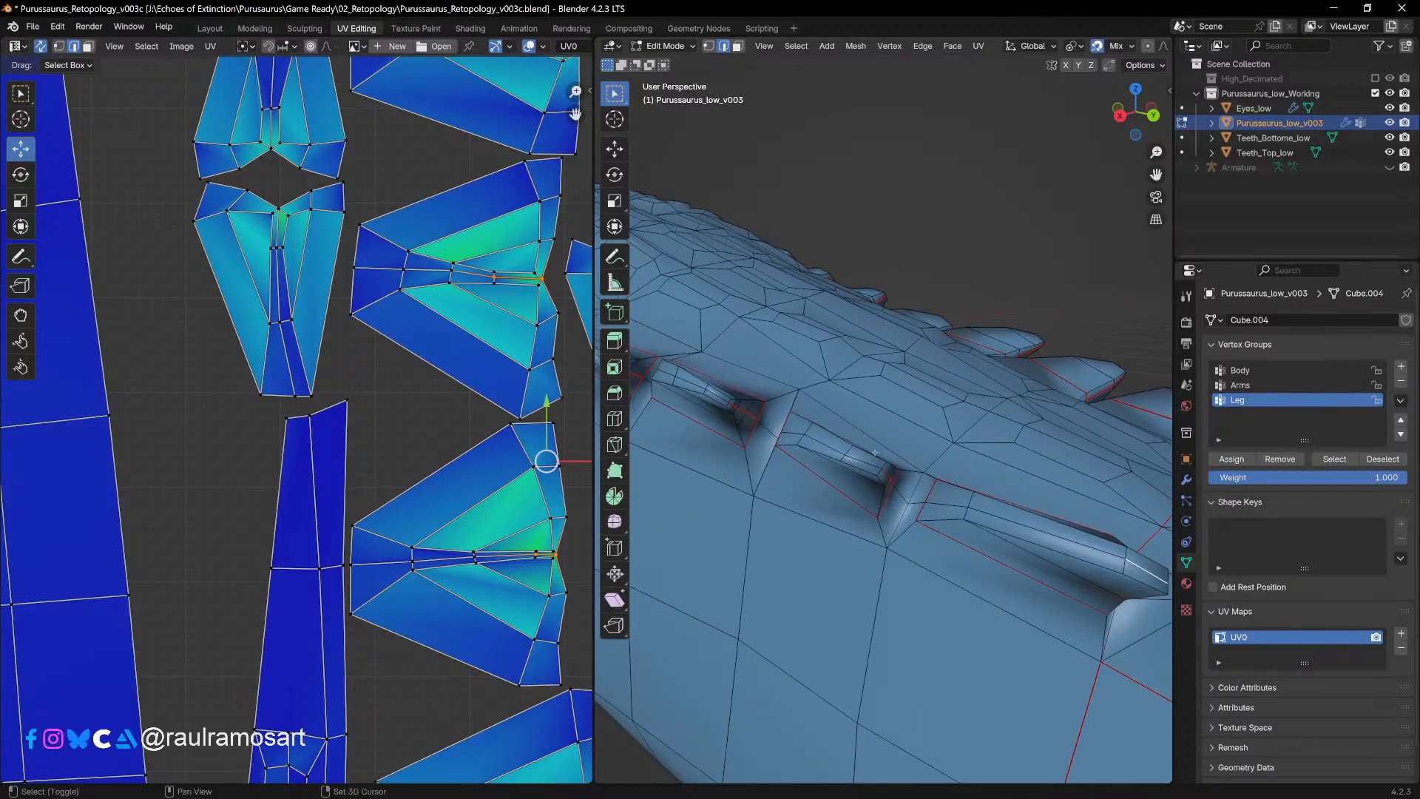
{"action": "left_click", "coordinate": [821, 454], "text": "shift"}
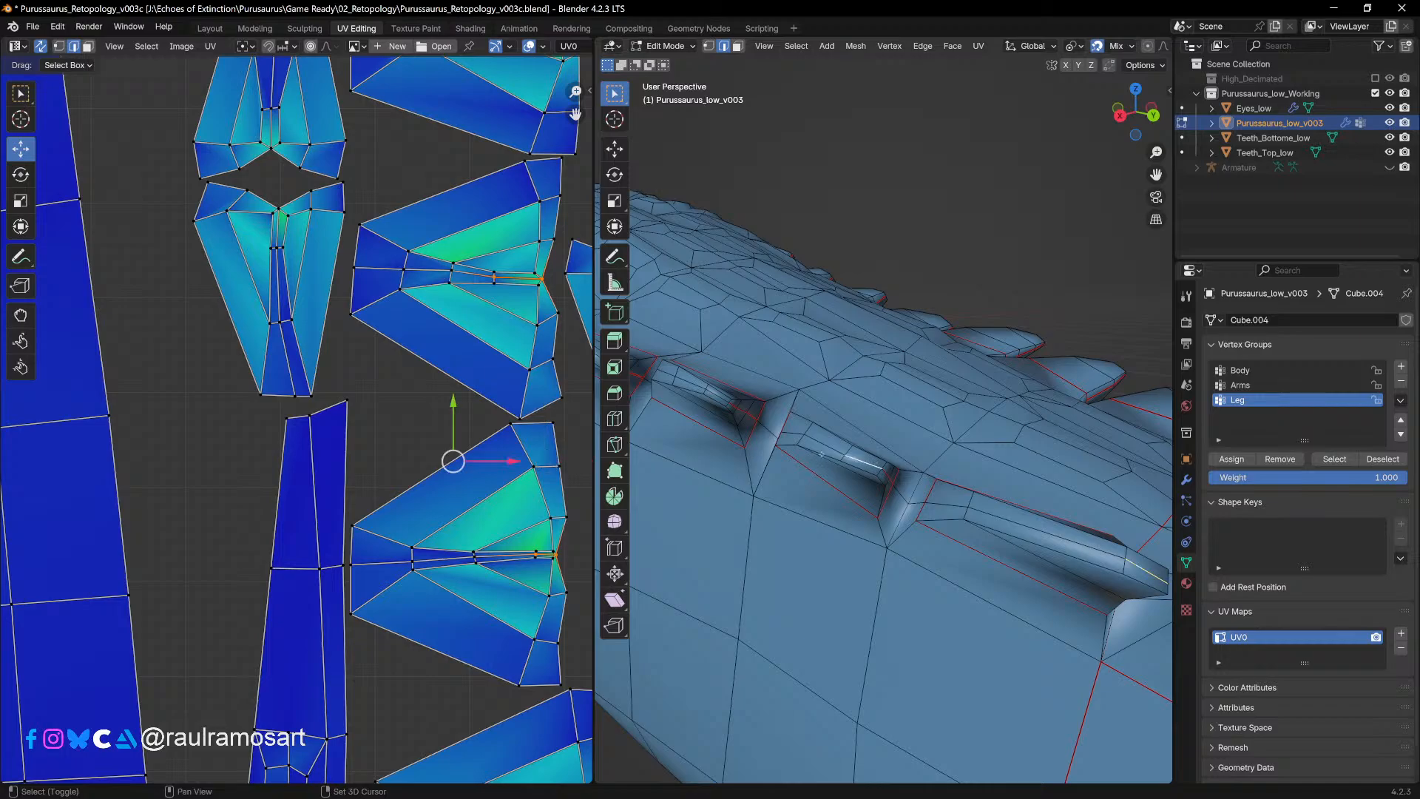
{"action": "left_click", "coordinate": [718, 394], "text": "shift"}
{"action": "middle_click_drag", "start_coordinate": [718, 394], "coordinate": [743, 406]}
{"action": "middle_click_drag", "start_coordinate": [792, 476], "coordinate": [820, 484], "text": "ctrl"}
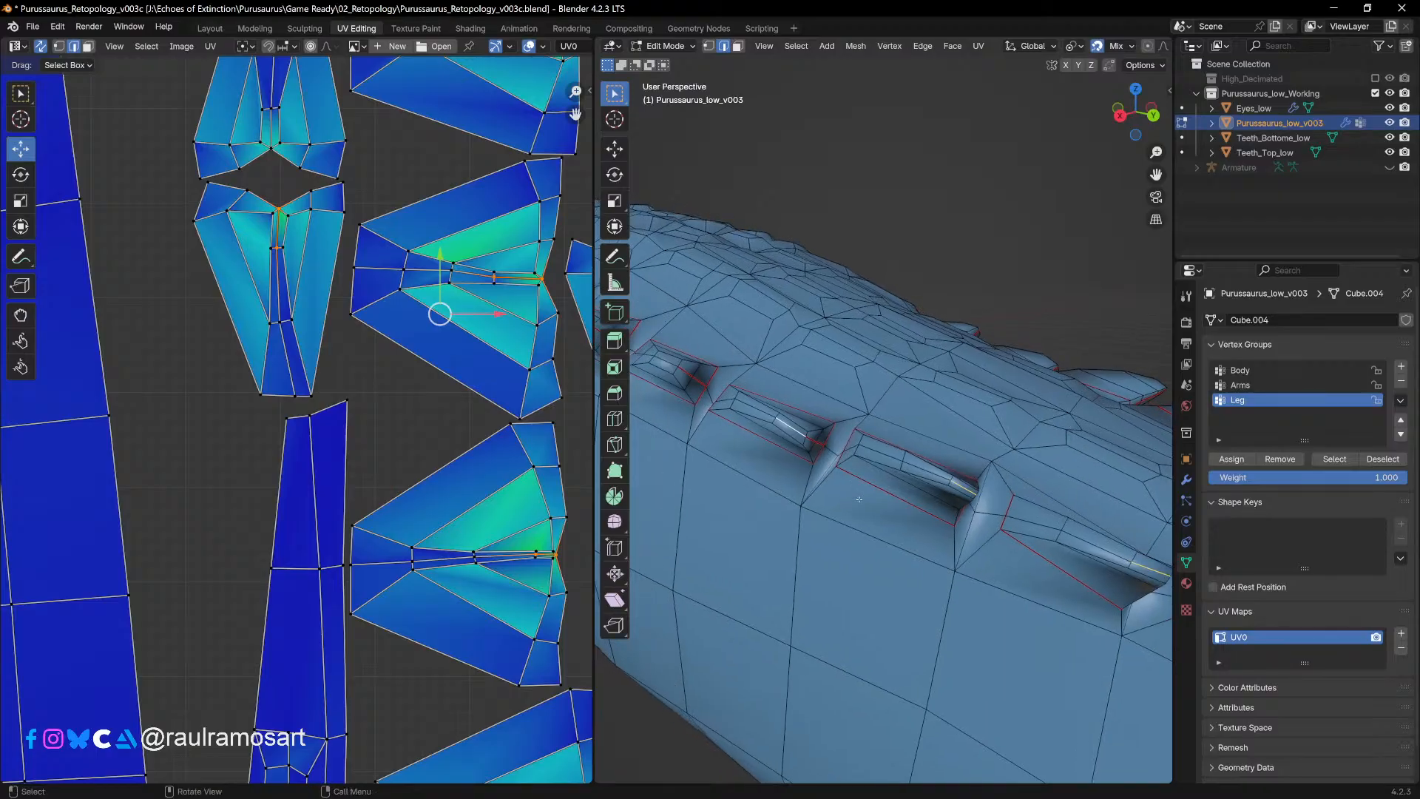
{"action": "scroll", "coordinate": [860, 500], "scroll_direction": "down", "scroll_amount": 3}
{"action": "scroll", "coordinate": [829, 407], "scroll_direction": "up", "scroll_amount": 8}
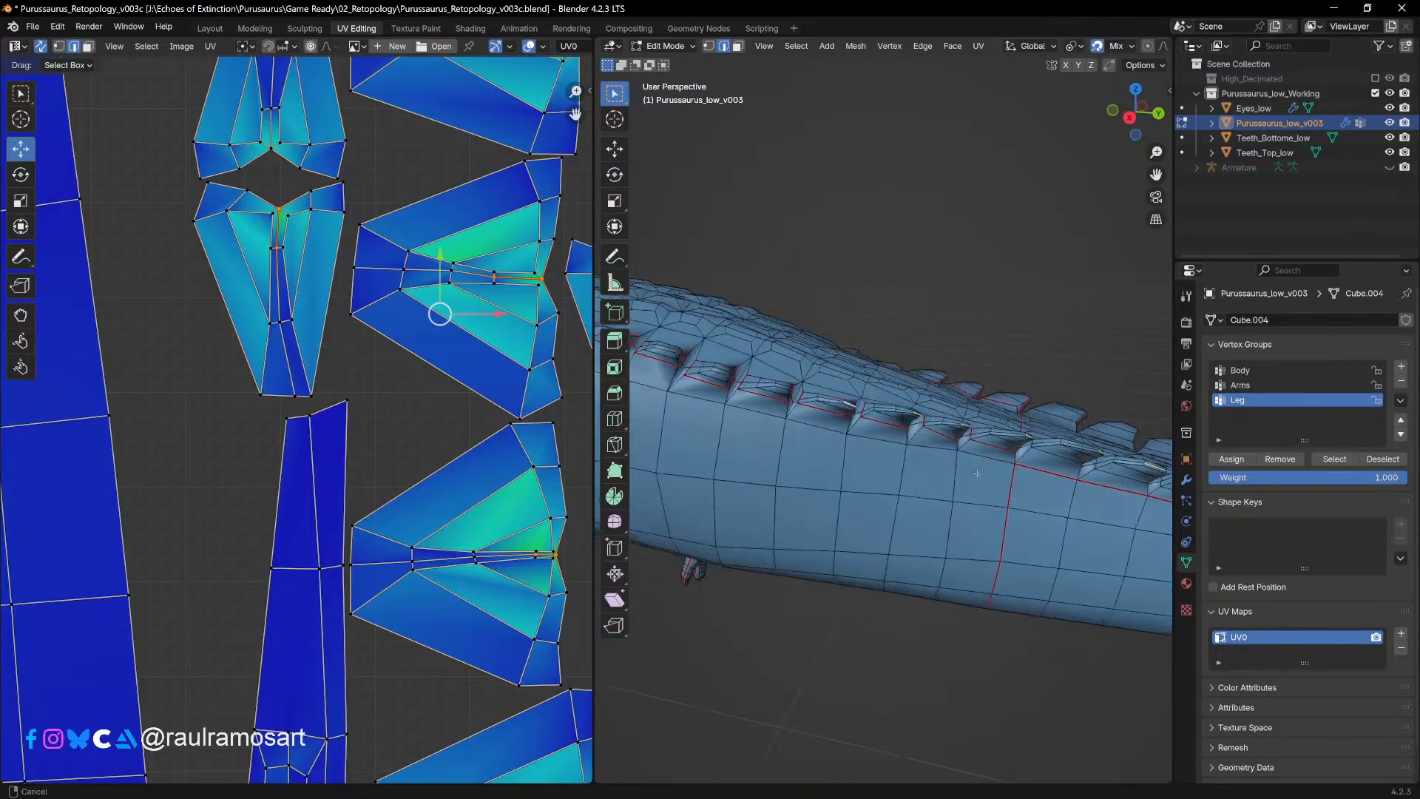
Step: Add the tip ridge edges of the side spikes closest to the hind leg and mark the whole selection as a UV seam
{"action": "middle_click_drag", "start_coordinate": [939, 414], "coordinate": [987, 435]}
{"action": "left_click", "coordinate": [925, 375], "text": "shift"}
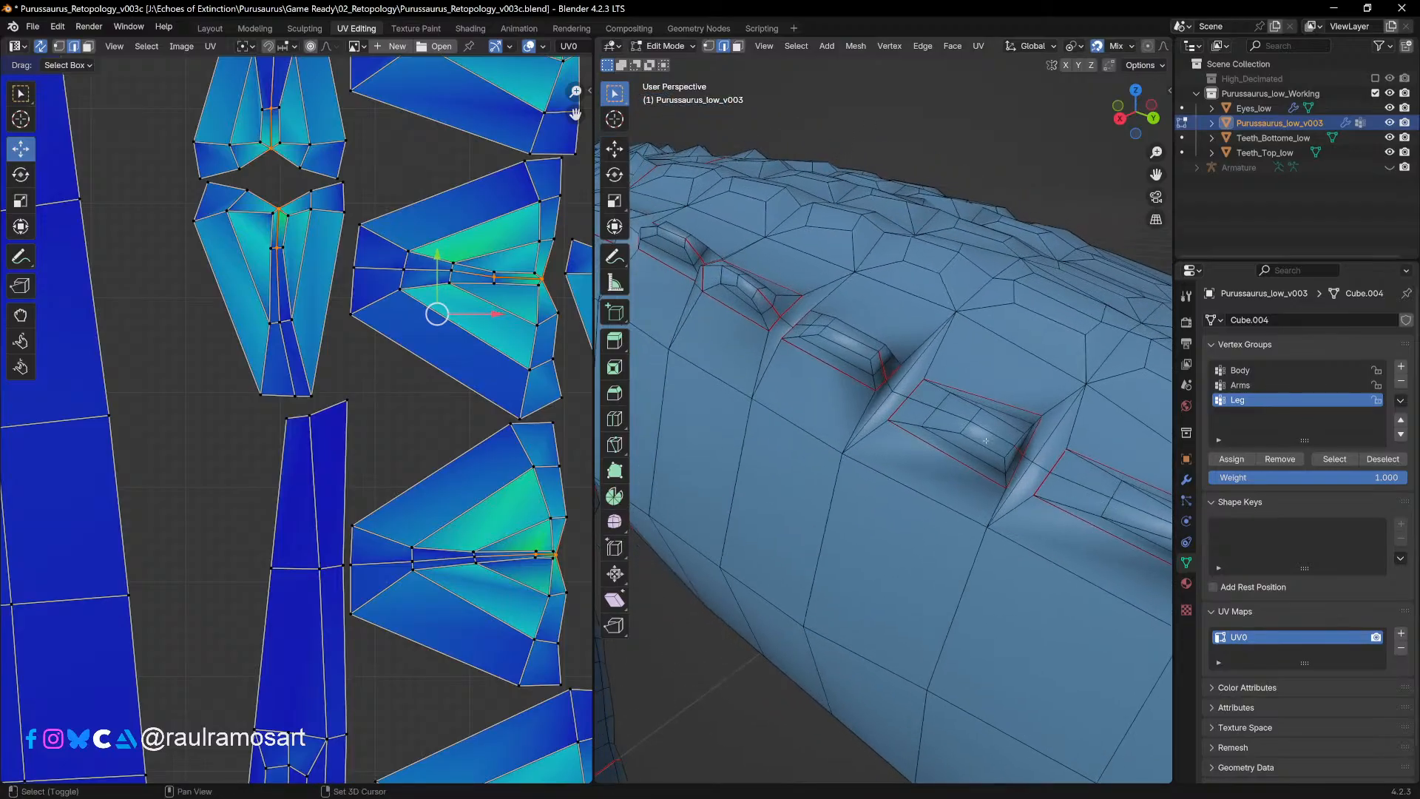
{"action": "left_click", "coordinate": [991, 435], "text": "shift"}
{"action": "left_click", "coordinate": [855, 340], "text": "shift"}
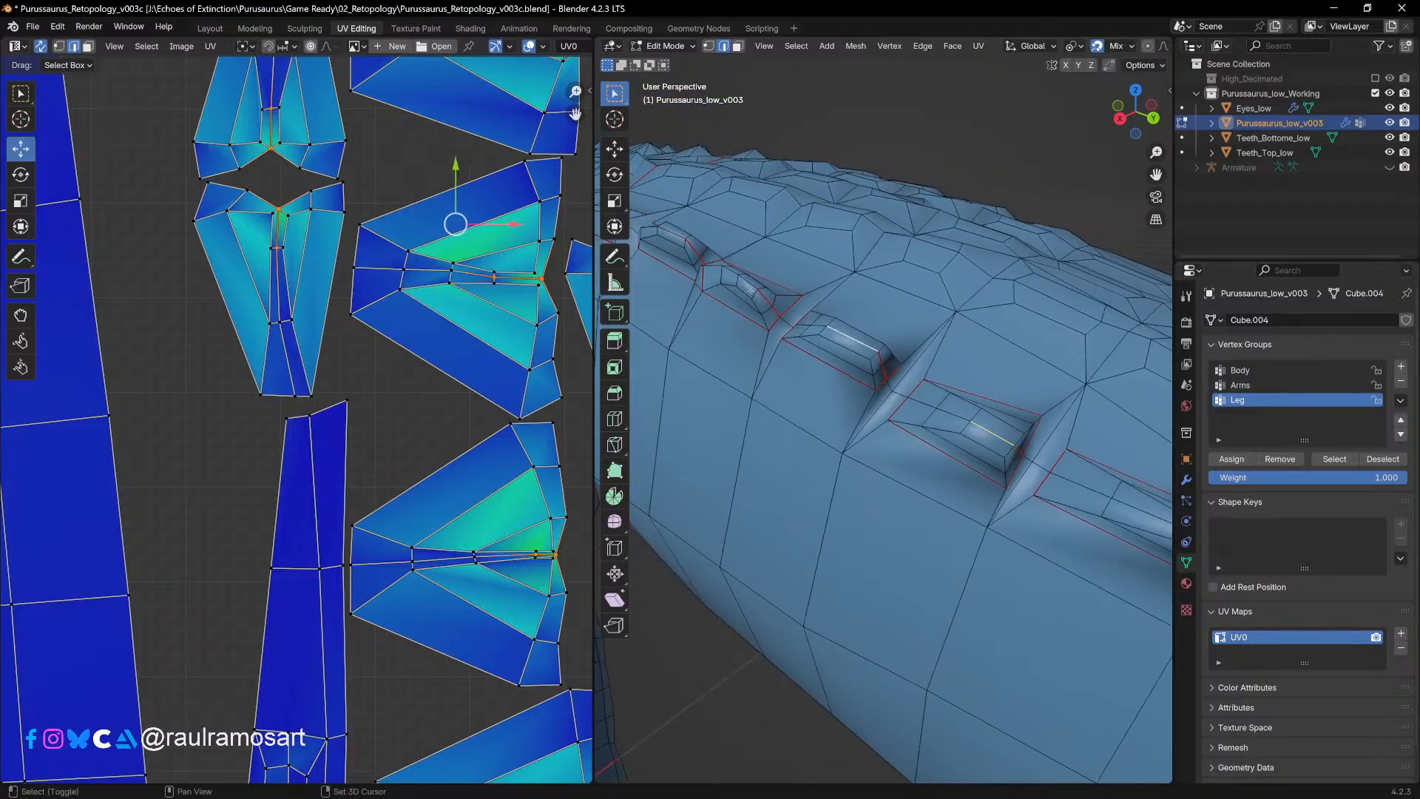
{"action": "middle_click_drag", "start_coordinate": [748, 302], "coordinate": [814, 349]}
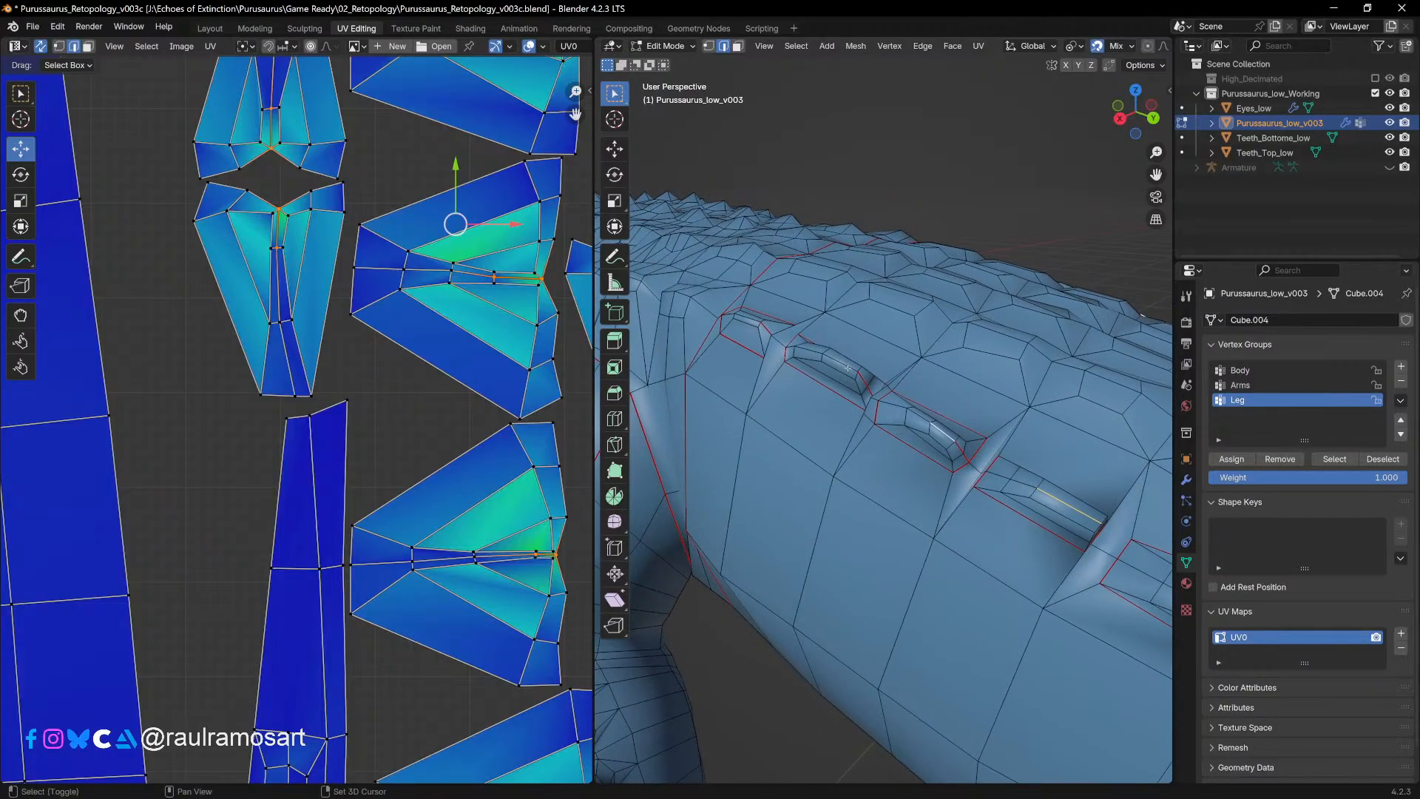
{"action": "key", "text": "u"}
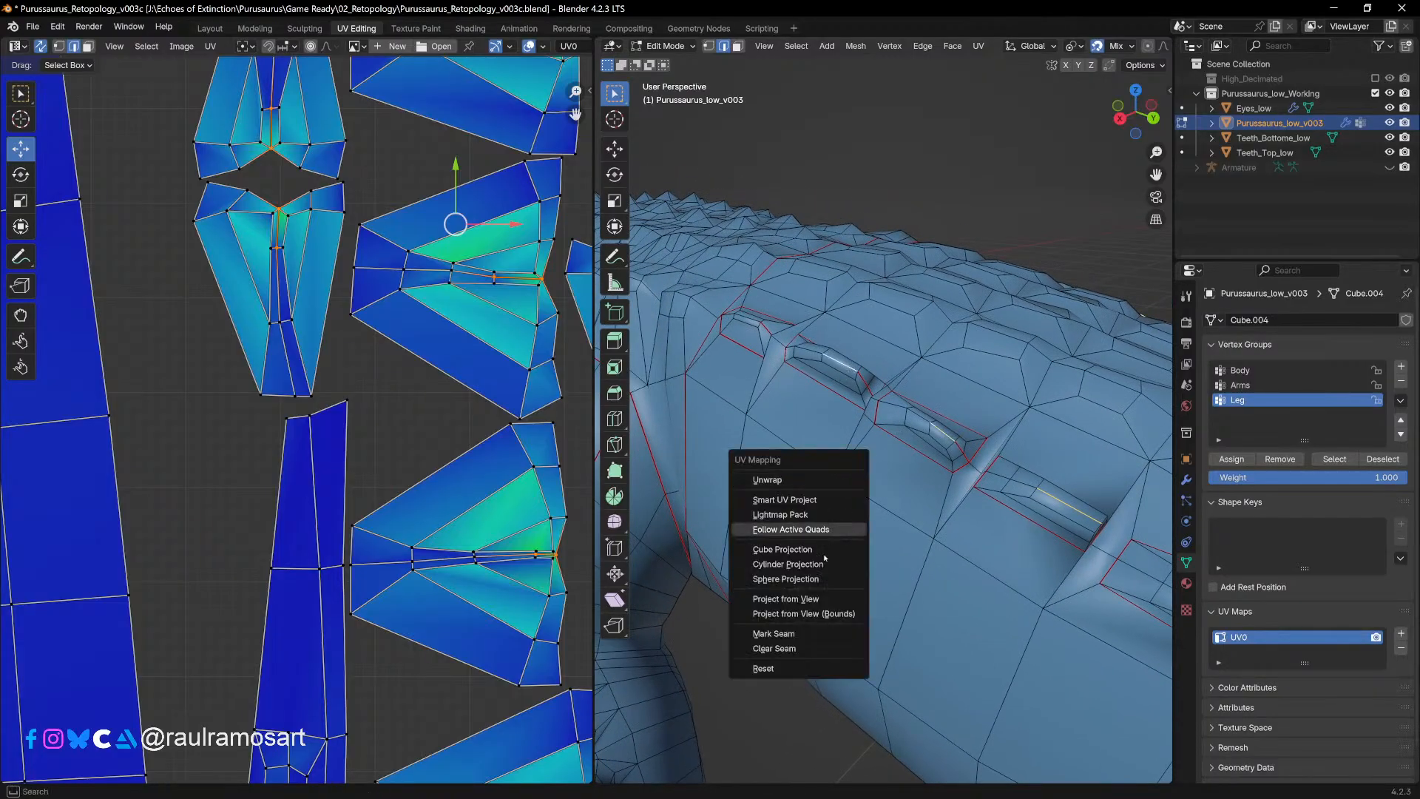
{"action": "left_click", "coordinate": [791, 635]}
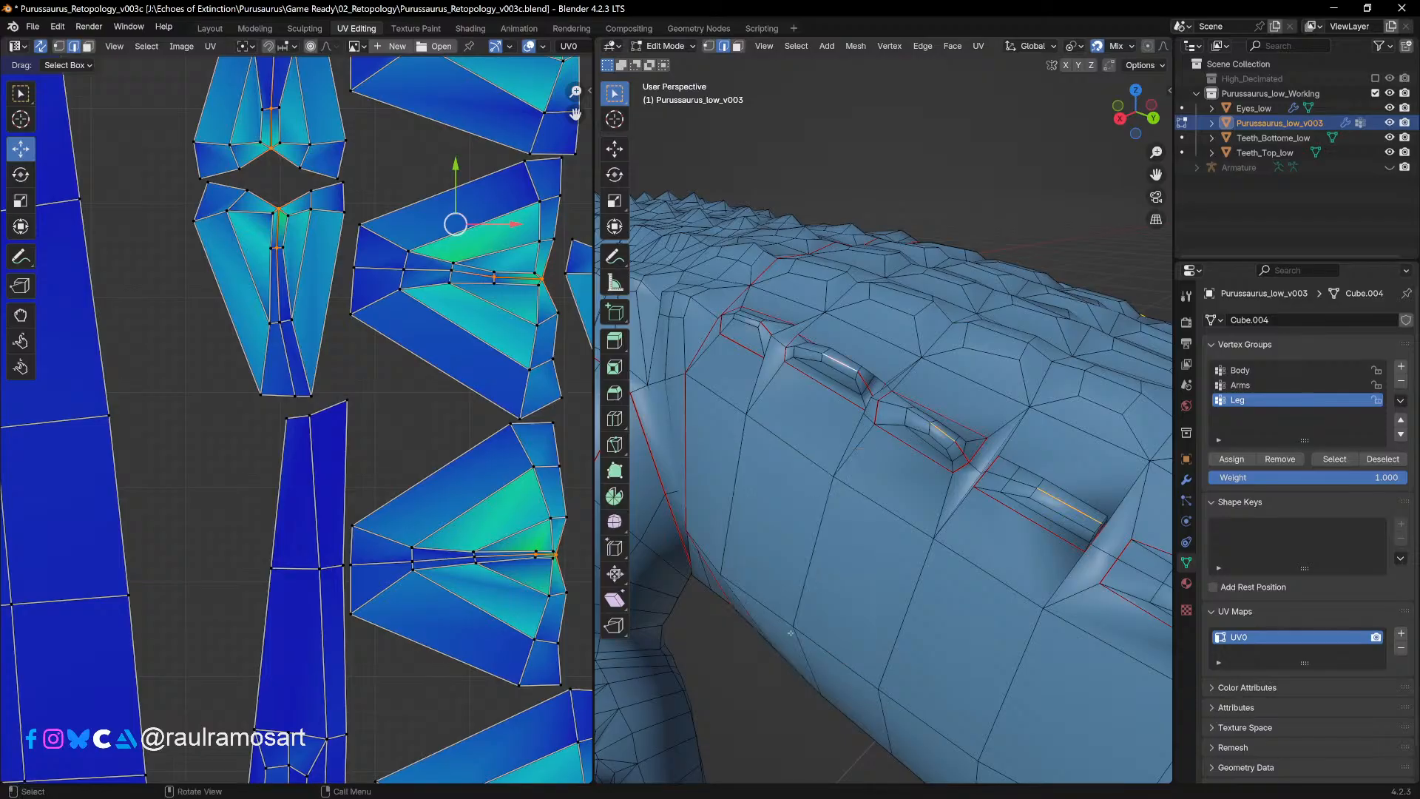
Step: Select the entire mesh, unwrap it with the new spike-tip seams and clear the full selection
{"action": "key", "text": "a"}
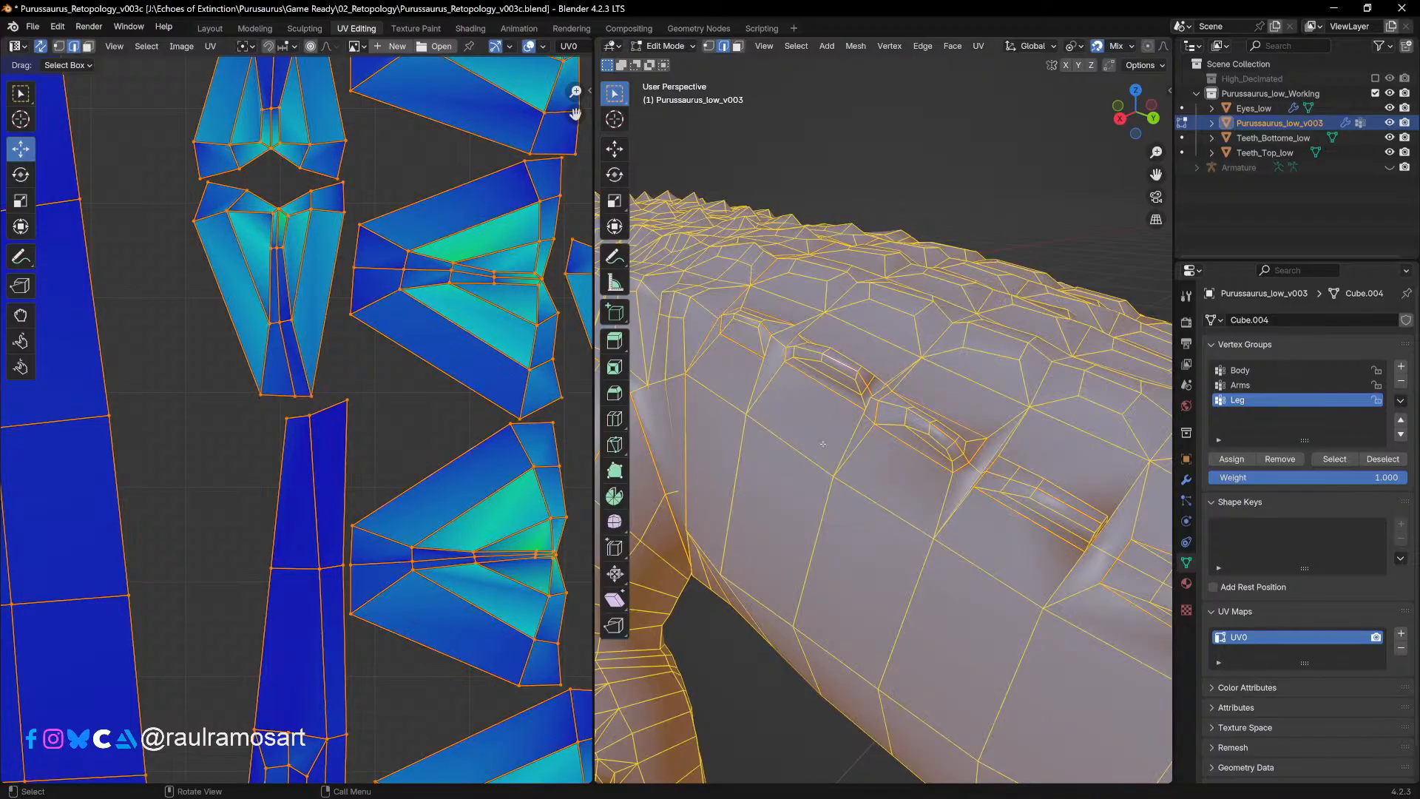
{"action": "key", "text": "u"}
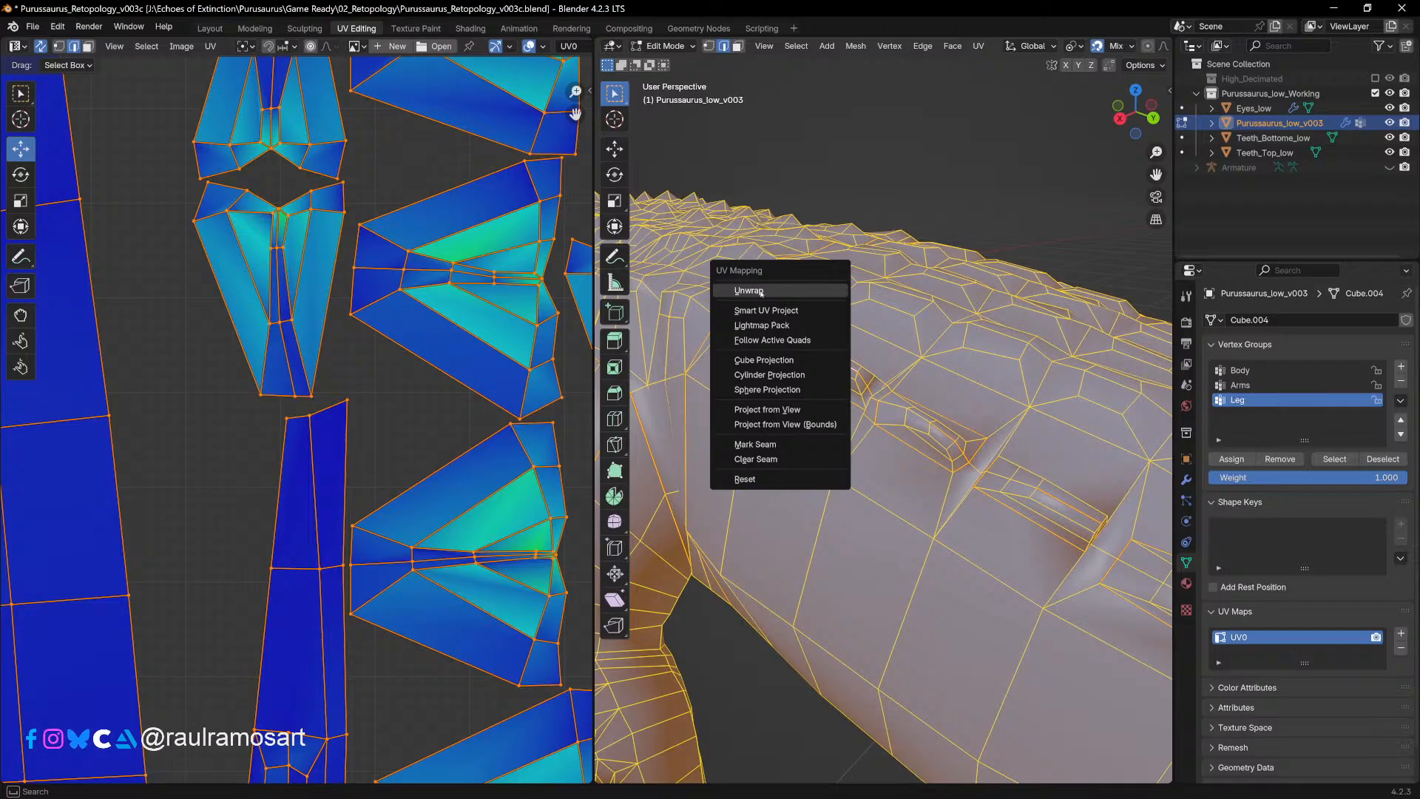
{"action": "left_click", "coordinate": [761, 292]}
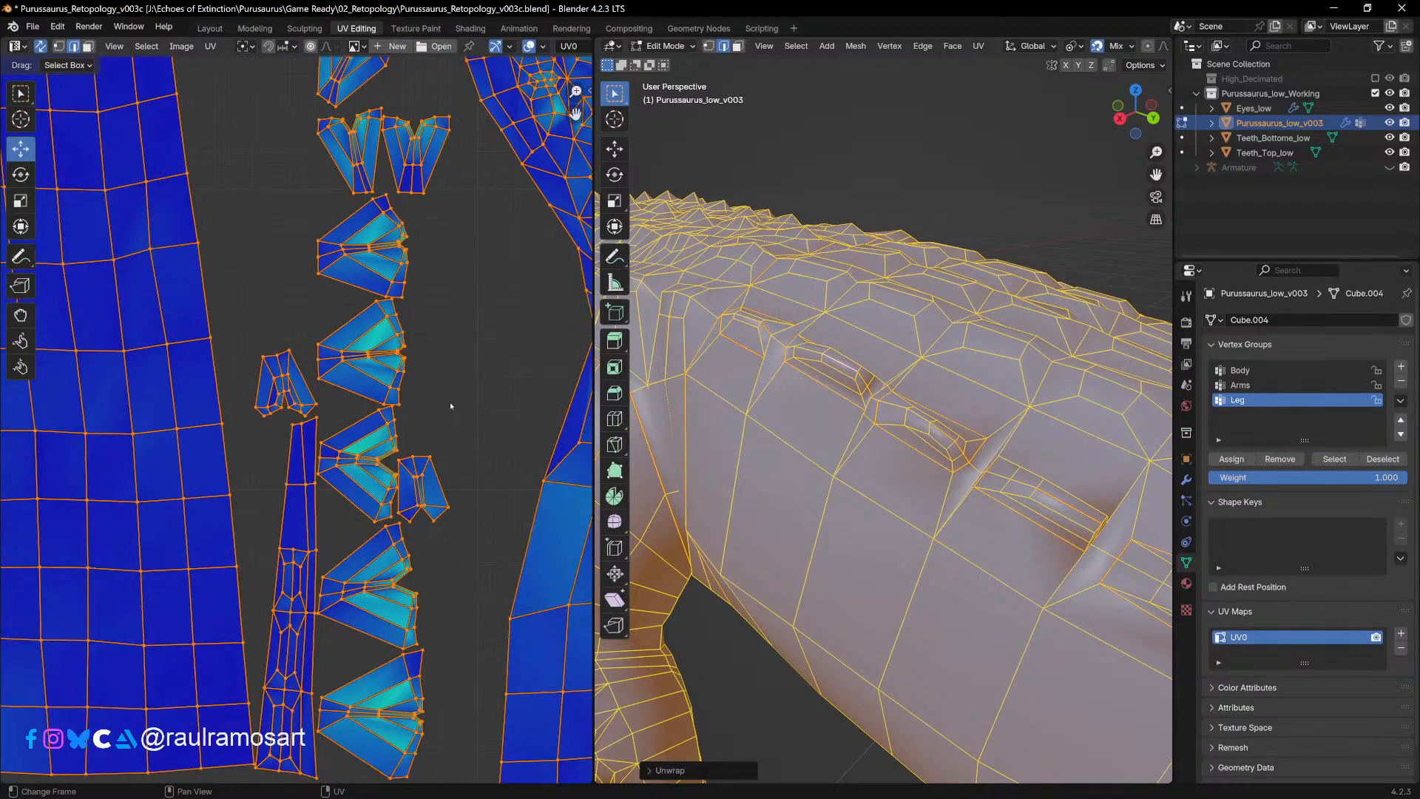
{"action": "scroll", "coordinate": [449, 402], "scroll_direction": "down", "scroll_amount": 2}
{"action": "left_click", "coordinate": [373, 642]}
Step: Examine the re-unwrapped spike islands in the UV layout for remaining stretching
{"action": "mouse_move", "coordinate": [367, 649]}
{"action": "middle_mouse_down"}
{"action": "mouse_move", "coordinate": [390, 561]}
{"action": "mouse_move", "coordinate": [377, 687]}
{"action": "middle_mouse_up"}
{"action": "scroll", "coordinate": [390, 561], "scroll_direction": "up", "scroll_amount": 3}
{"action": "middle_click_drag", "start_coordinate": [444, 325], "coordinate": [419, 554], "text": "shift"}
{"action": "mouse_move", "coordinate": [488, 197]}
{"action": "middle_mouse_down", "text": "shift"}
{"action": "mouse_move", "coordinate": [446, 563]}
{"action": "mouse_move", "coordinate": [264, 369]}
{"action": "middle_mouse_up", "text": "shift"}
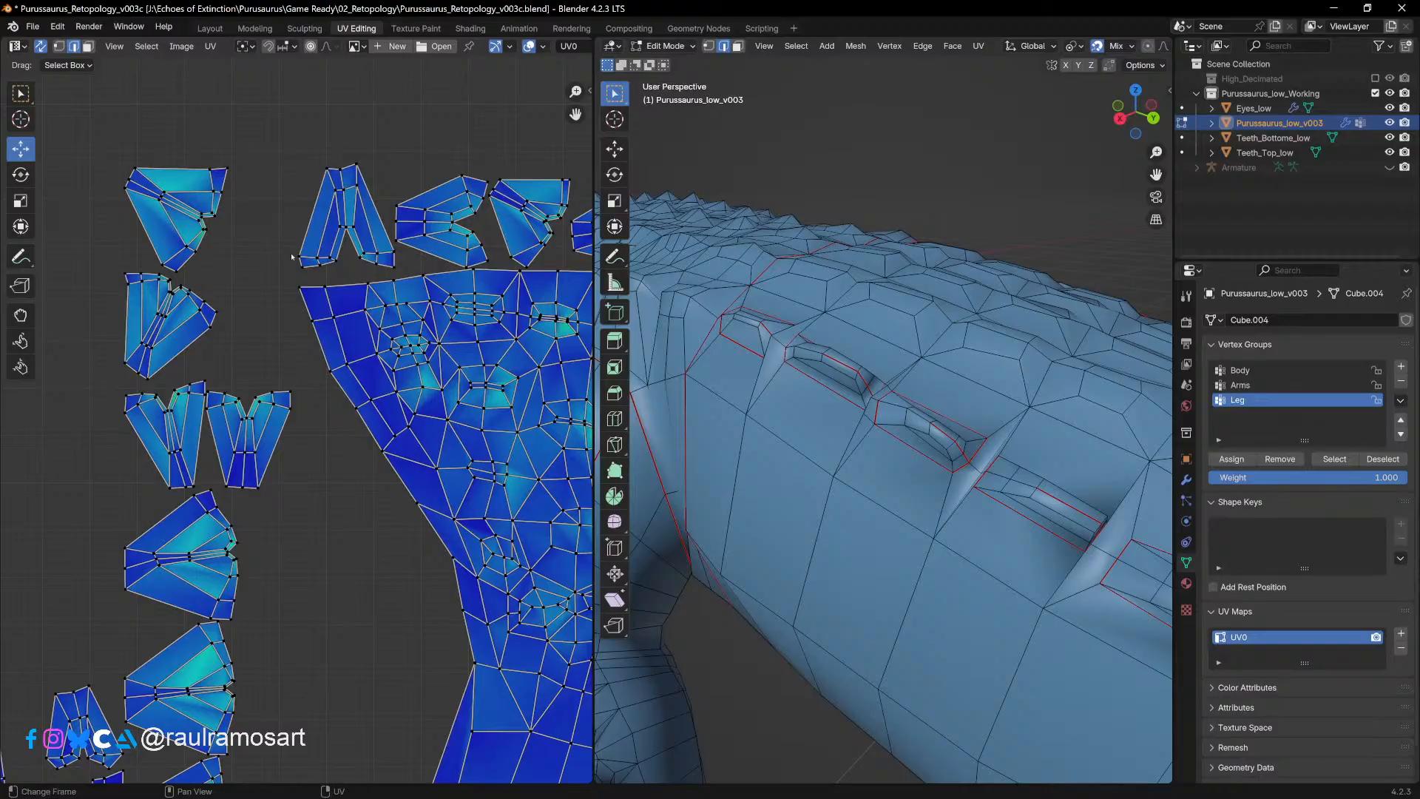
{"action": "middle_click_drag", "start_coordinate": [401, 223], "coordinate": [292, 248], "text": "shift"}
{"action": "scroll", "coordinate": [453, 295], "scroll_direction": "down", "scroll_amount": 3}
{"action": "middle_click_drag", "start_coordinate": [300, 548], "coordinate": [353, 348], "text": "shift"}
{"action": "scroll", "coordinate": [739, 384], "scroll_direction": "down", "scroll_amount": 2}
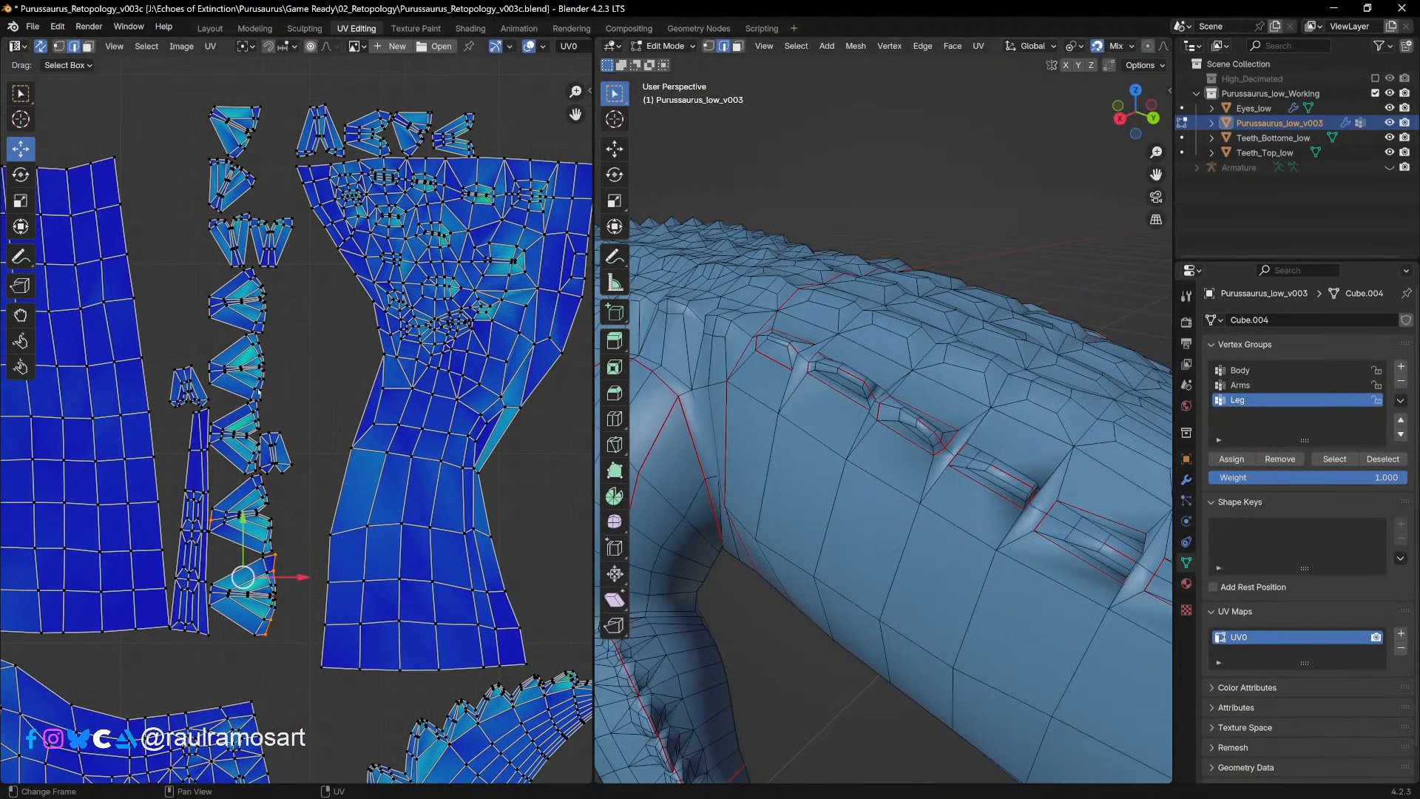
{"action": "left_click_drag", "start_coordinate": [314, 391], "coordinate": [262, 363], "text": "shift"}
Step: Select the narrow inner part of a stretched spike island in the UV layout and inspect the side spikes on the tail
{"action": "middle_click_drag", "start_coordinate": [961, 577], "coordinate": [872, 423]}
{"action": "scroll", "coordinate": [747, 355], "scroll_direction": "up", "scroll_amount": 4}
{"action": "left_click", "coordinate": [963, 230]}
{"action": "scroll", "coordinate": [906, 352], "scroll_direction": "up", "scroll_amount": 2}
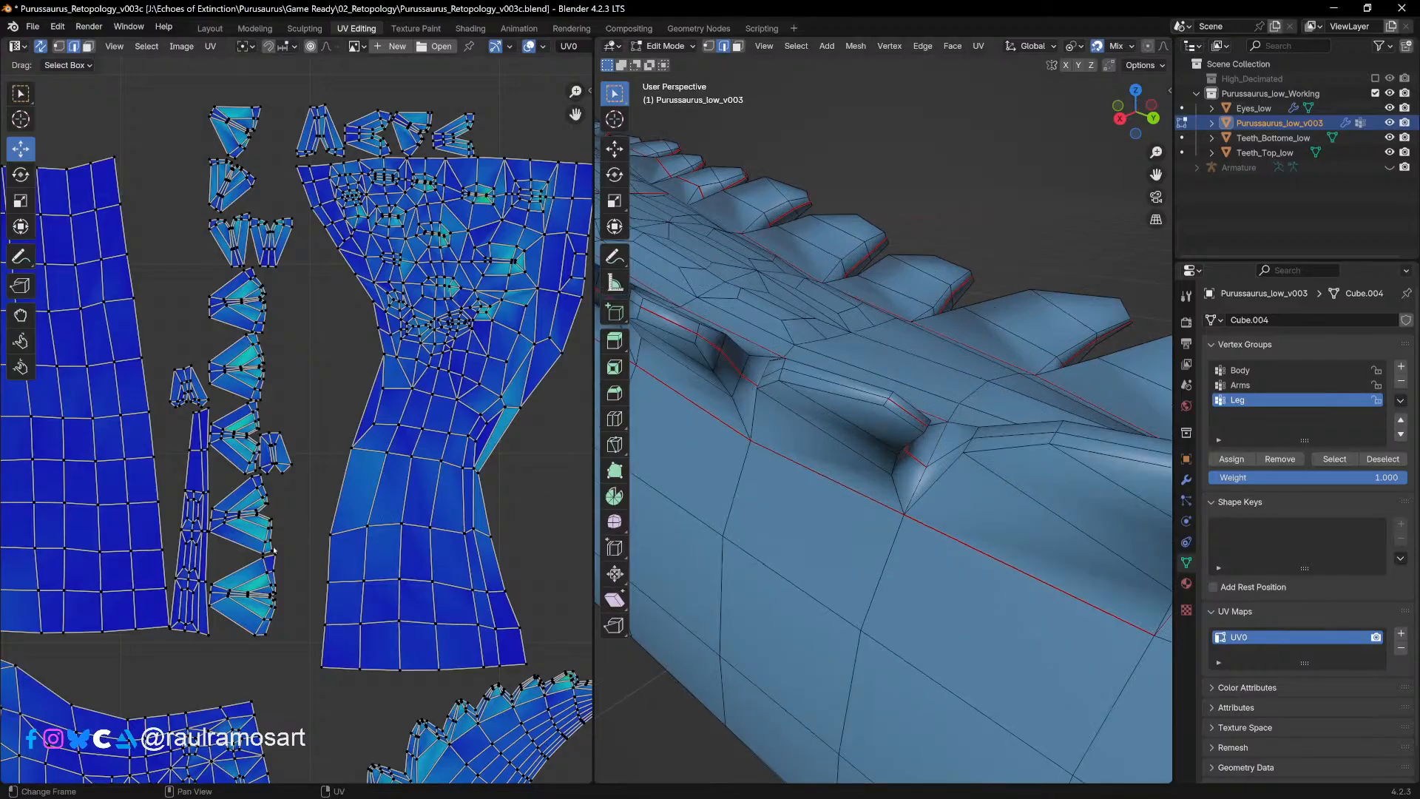
{"action": "left_click", "coordinate": [260, 596]}
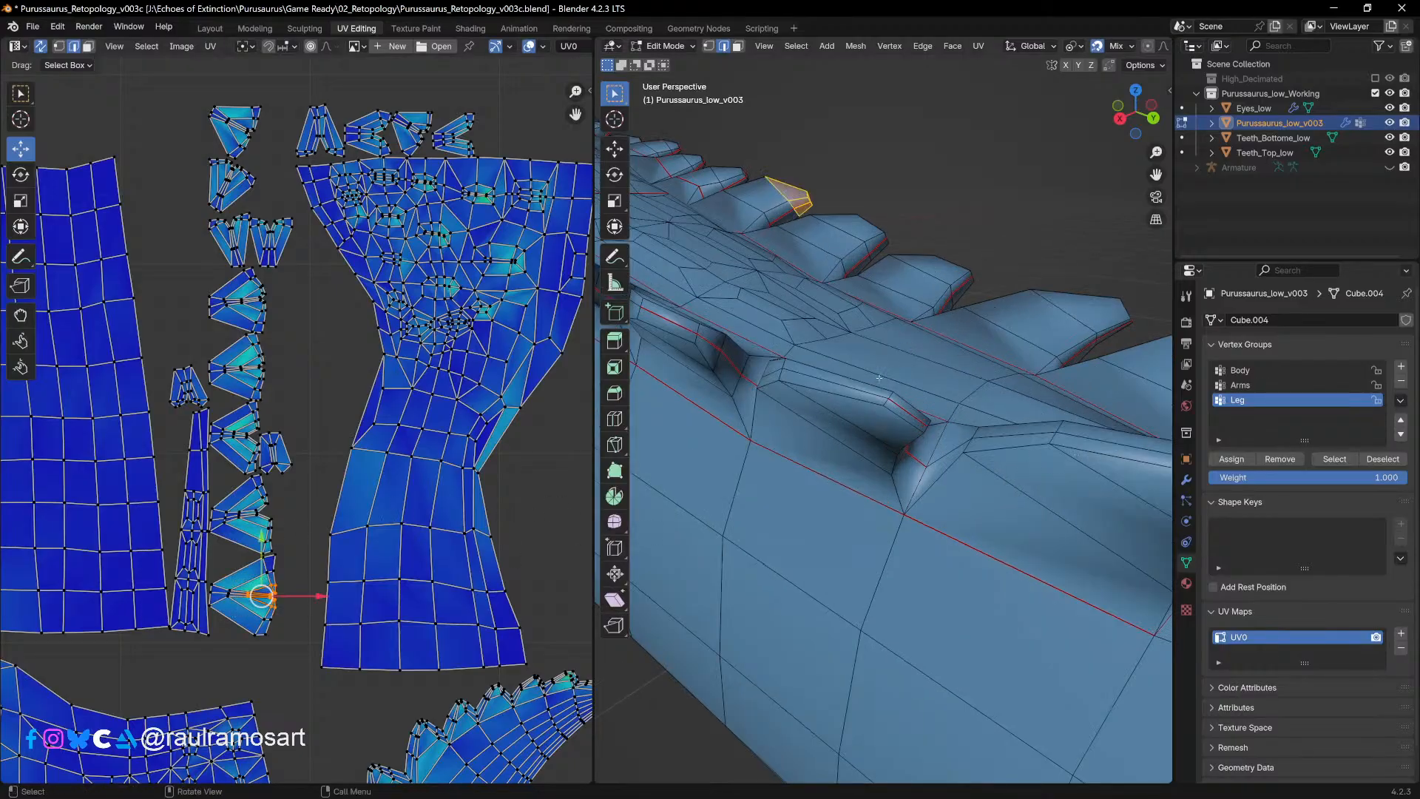
{"action": "middle_click_drag", "start_coordinate": [880, 377], "coordinate": [822, 394]}
{"action": "middle_click_drag", "start_coordinate": [1079, 510], "coordinate": [1109, 484], "text": "shift"}
{"action": "middle_click_drag", "start_coordinate": [802, 384], "coordinate": [879, 441]}
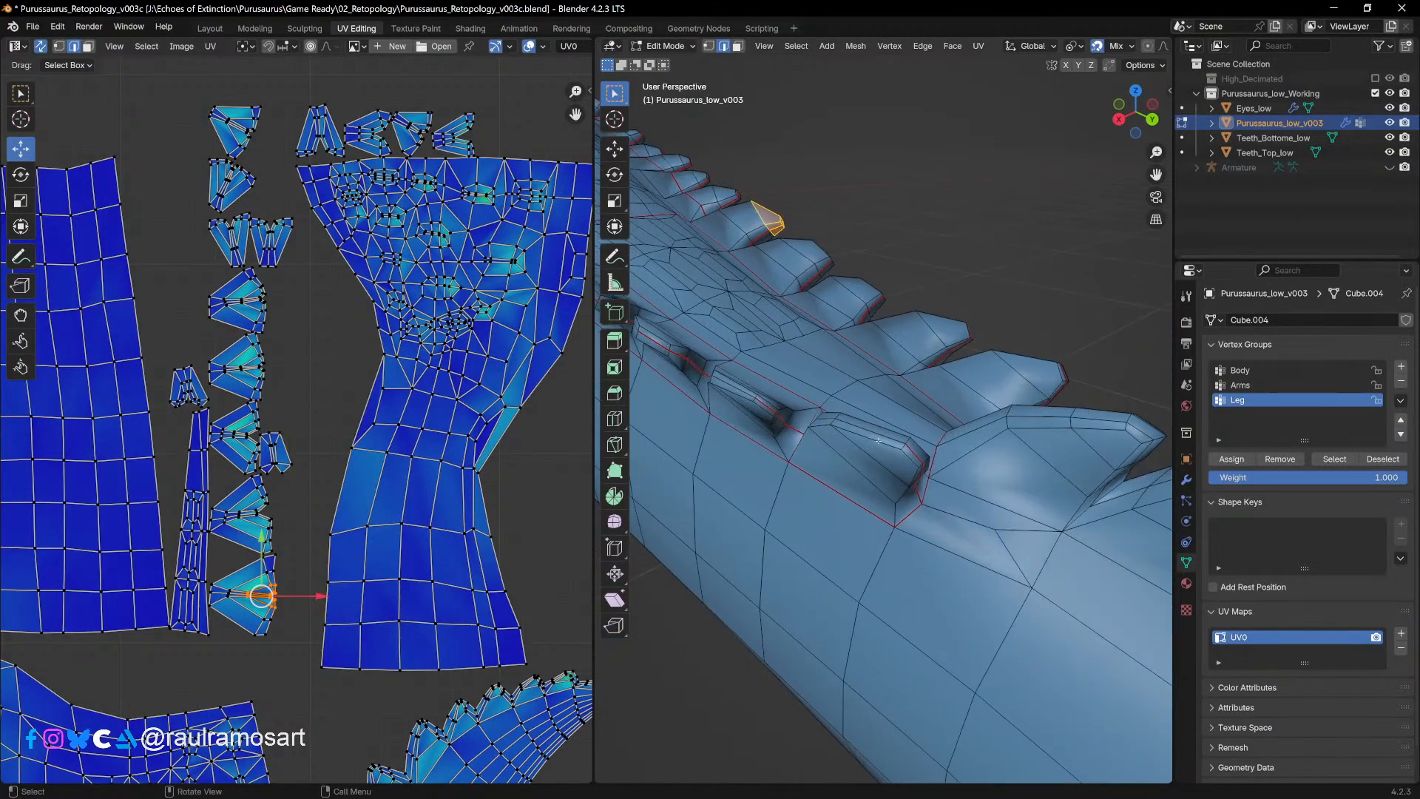
Step: Select the ridge edges from tip to base on the rearmost seamed side spike and on the spike ahead of it
{"action": "left_click", "coordinate": [880, 436]}
{"action": "scroll", "coordinate": [850, 437], "scroll_direction": "up", "scroll_amount": 3}
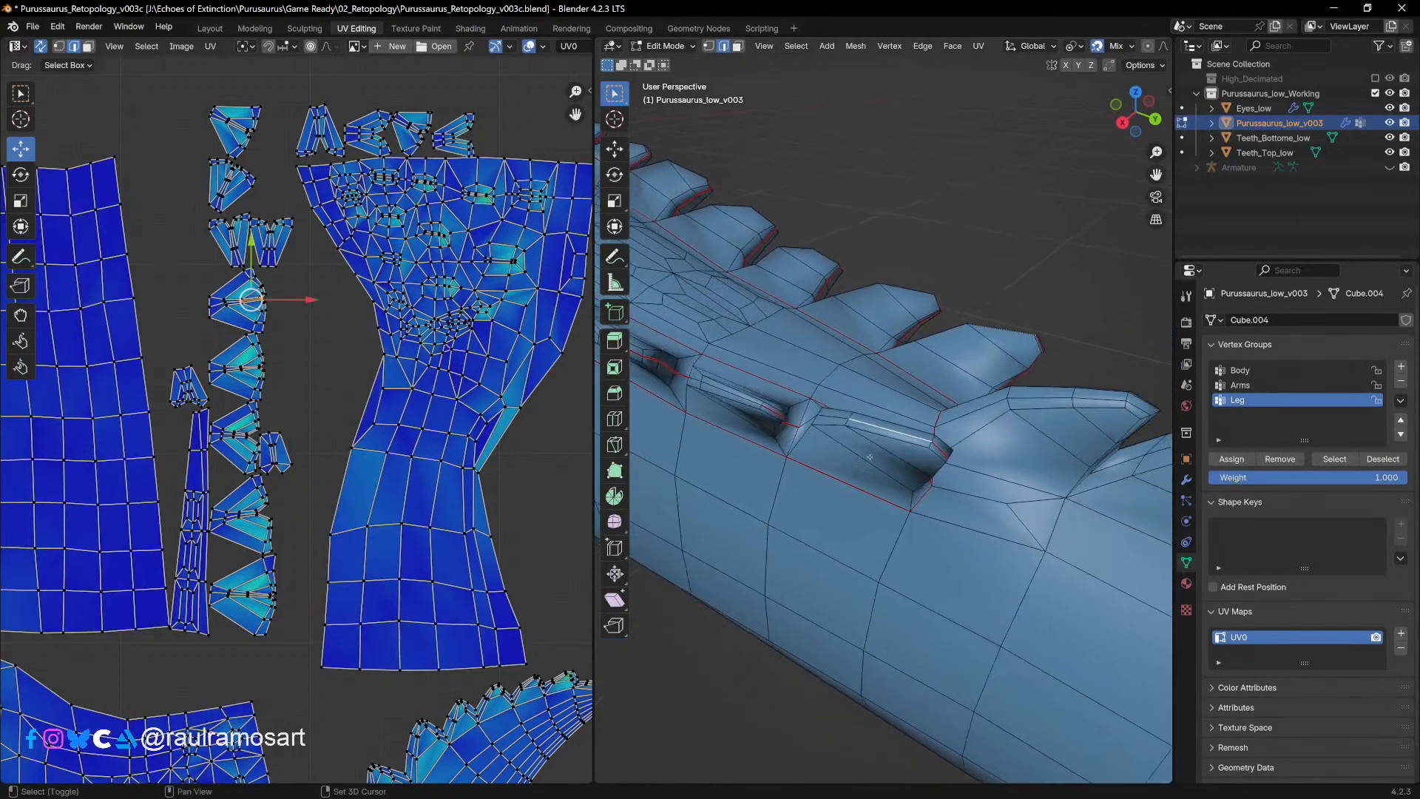
{"action": "left_click", "coordinate": [812, 424], "text": "shift"}
{"action": "left_click", "coordinate": [775, 428], "text": "shift"}
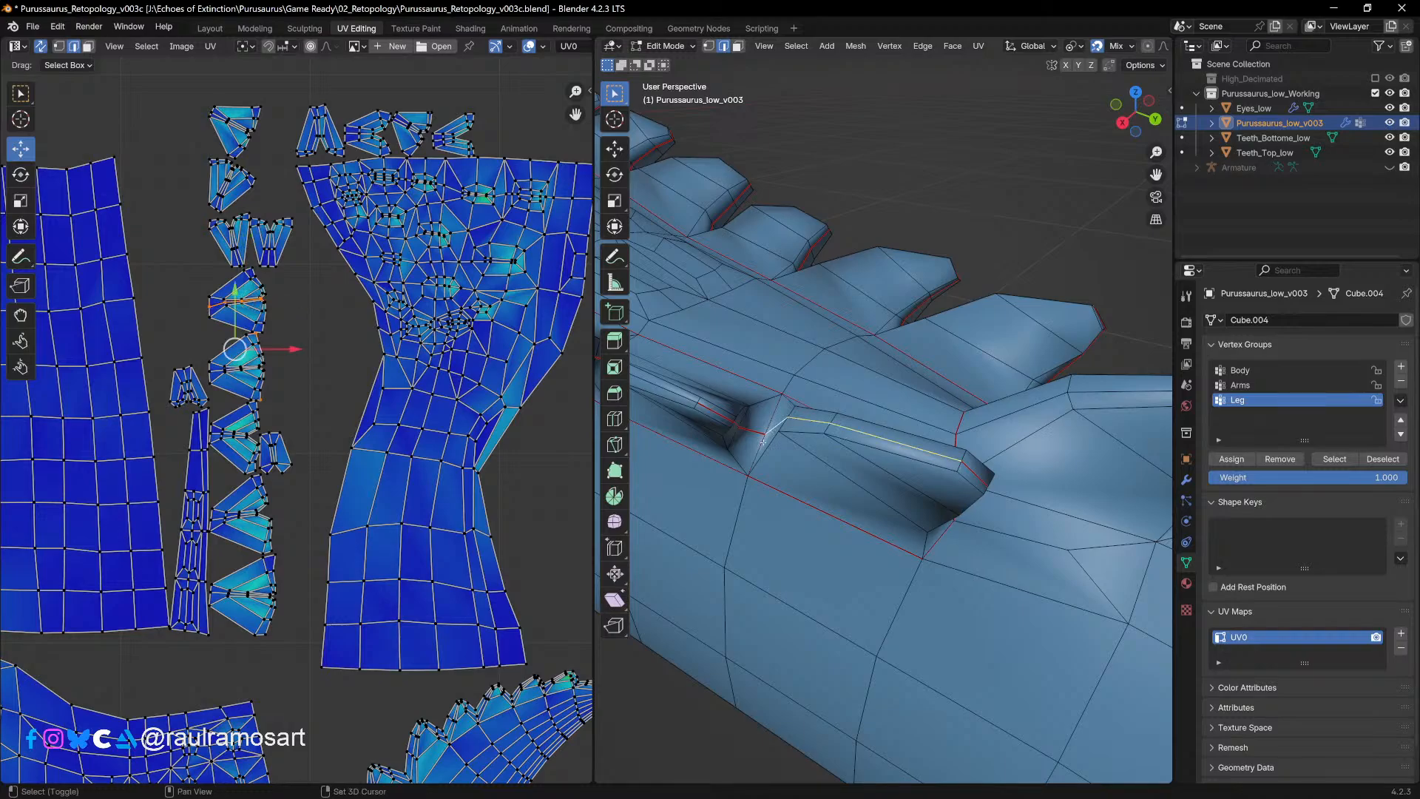
{"action": "middle_click_drag", "start_coordinate": [723, 414], "coordinate": [770, 478]}
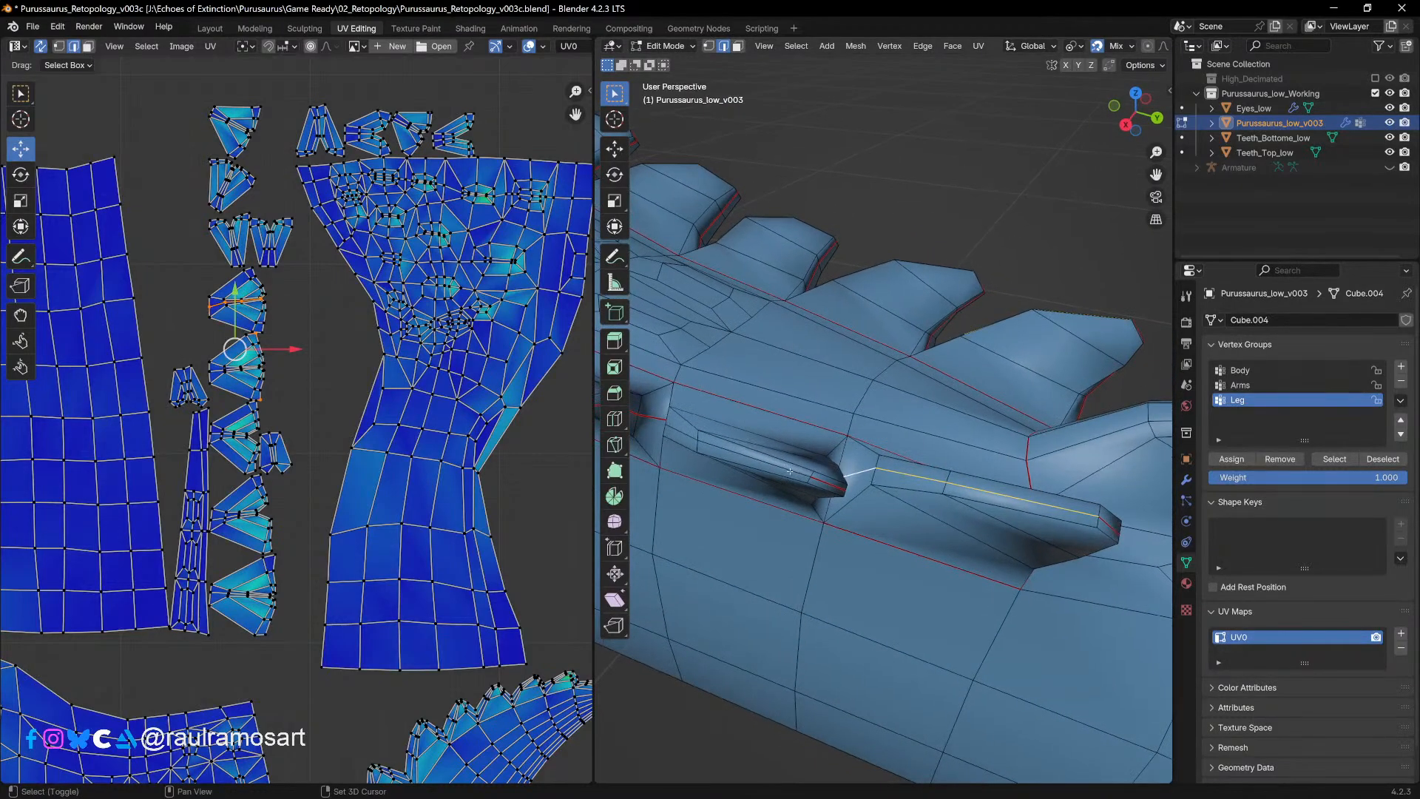
{"action": "left_click", "coordinate": [789, 471], "text": "shift"}
{"action": "middle_click_drag", "start_coordinate": [678, 426], "coordinate": [865, 469], "text": "shift"}
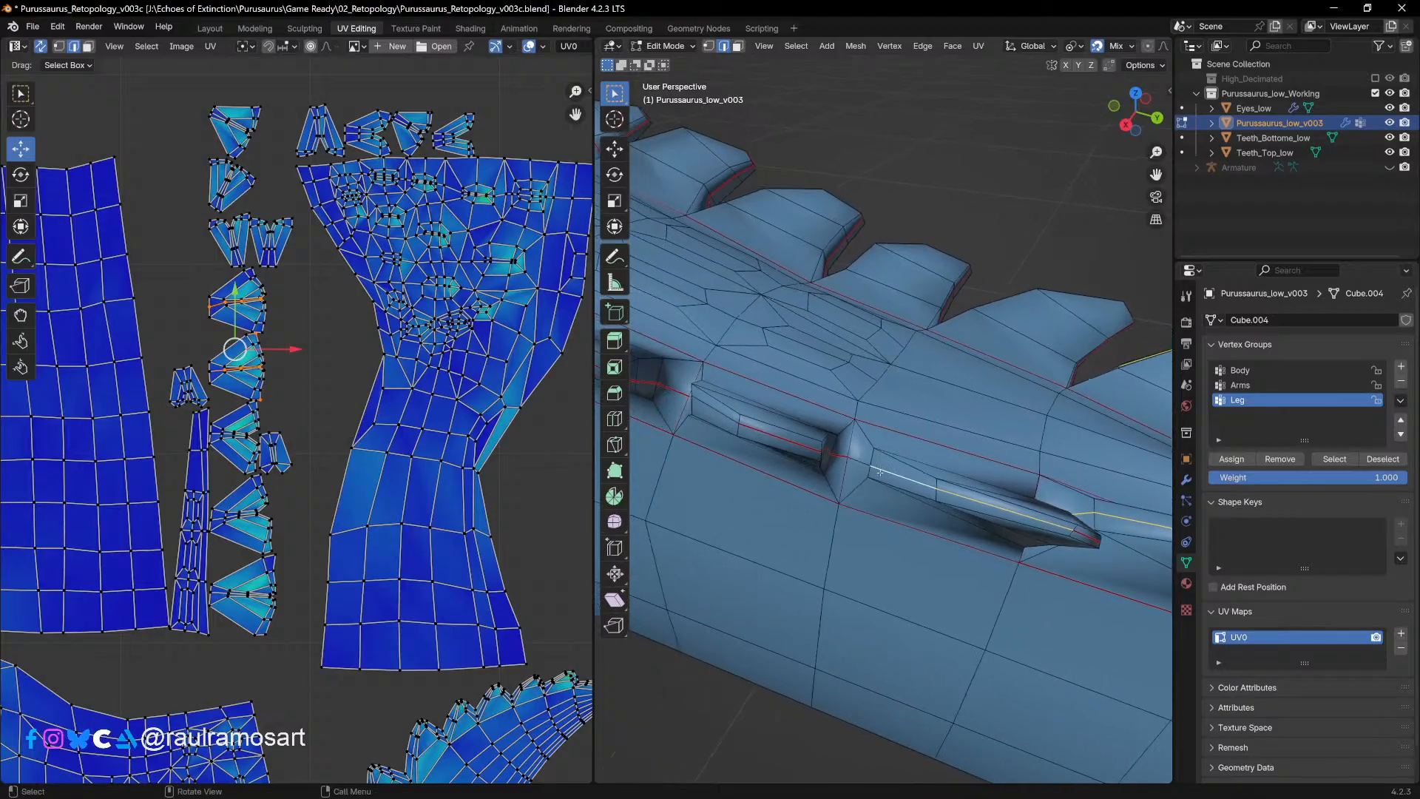
{"action": "scroll", "coordinate": [862, 470], "scroll_direction": "up", "scroll_amount": 2}
{"action": "left_click", "coordinate": [841, 486], "text": "shift"}
Step: Extend the edge selection along the full ridge of the following side spike toward the body
{"action": "middle_click_drag", "start_coordinate": [701, 448], "coordinate": [878, 483], "text": "shift"}
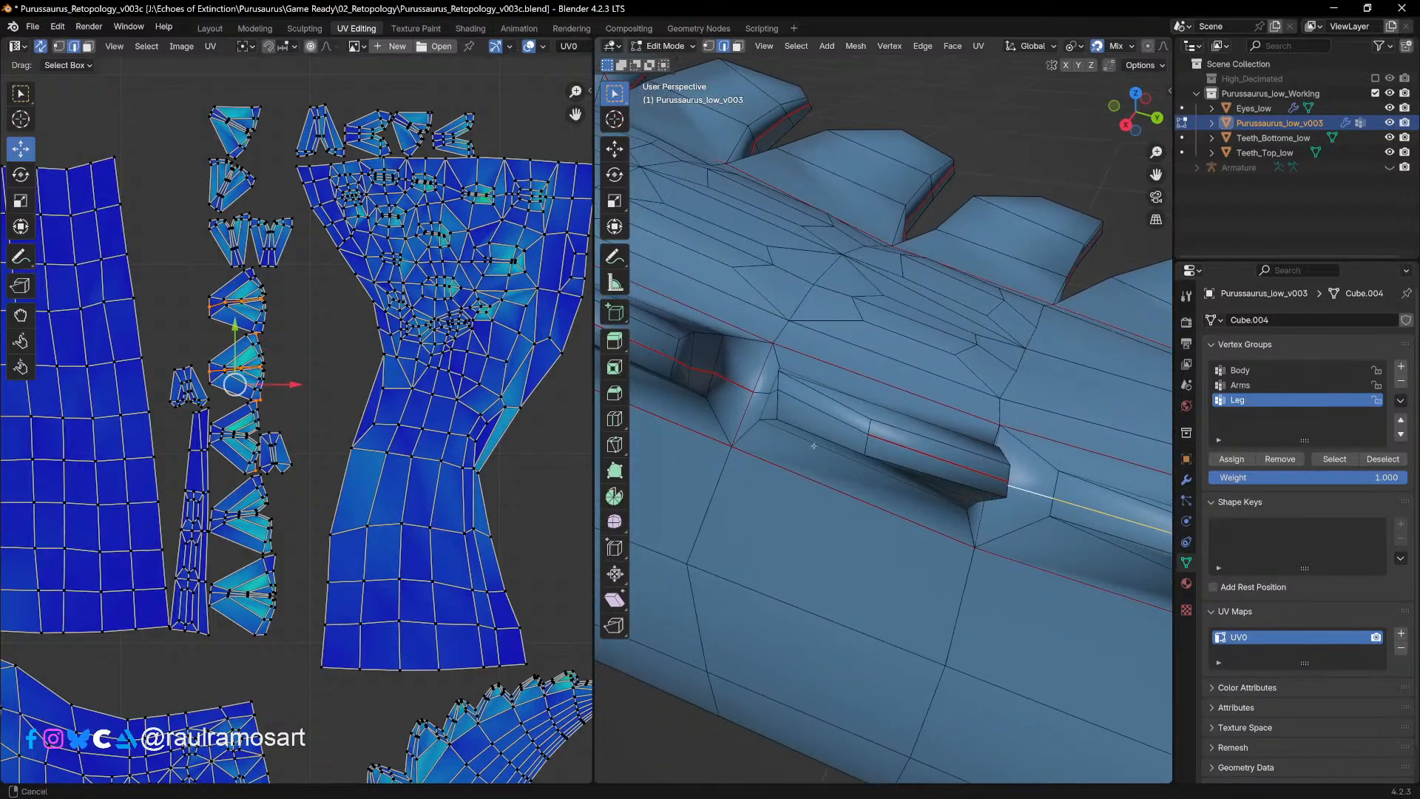
{"action": "middle_click_drag", "start_coordinate": [812, 444], "coordinate": [879, 482], "text": "shift"}
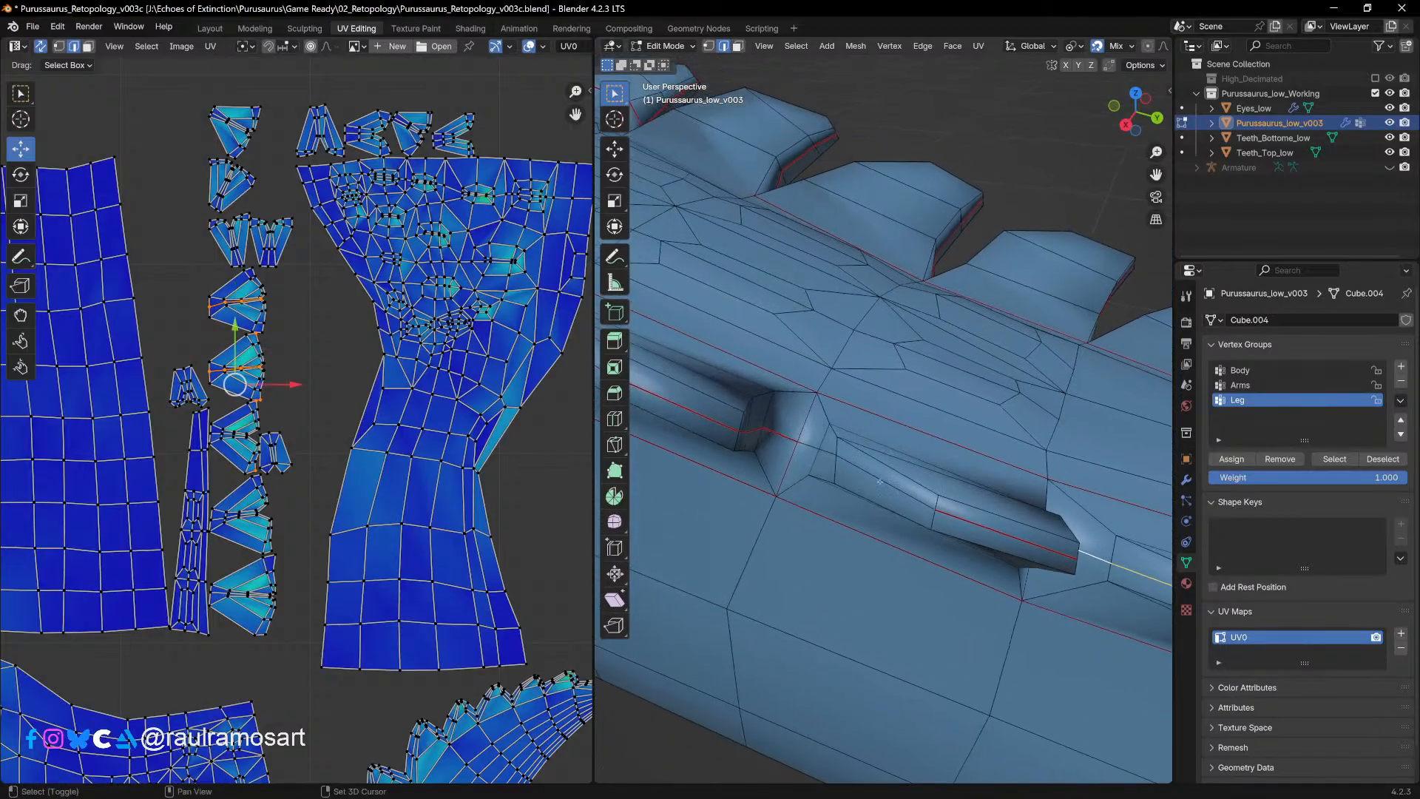
{"action": "left_click", "coordinate": [809, 448], "text": "shift"}
{"action": "middle_click_drag", "start_coordinate": [707, 444], "coordinate": [855, 481], "text": "shift"}
{"action": "left_click", "coordinate": [794, 416], "text": "shift"}
{"action": "middle_click_drag", "start_coordinate": [695, 372], "coordinate": [855, 440], "text": "shift"}
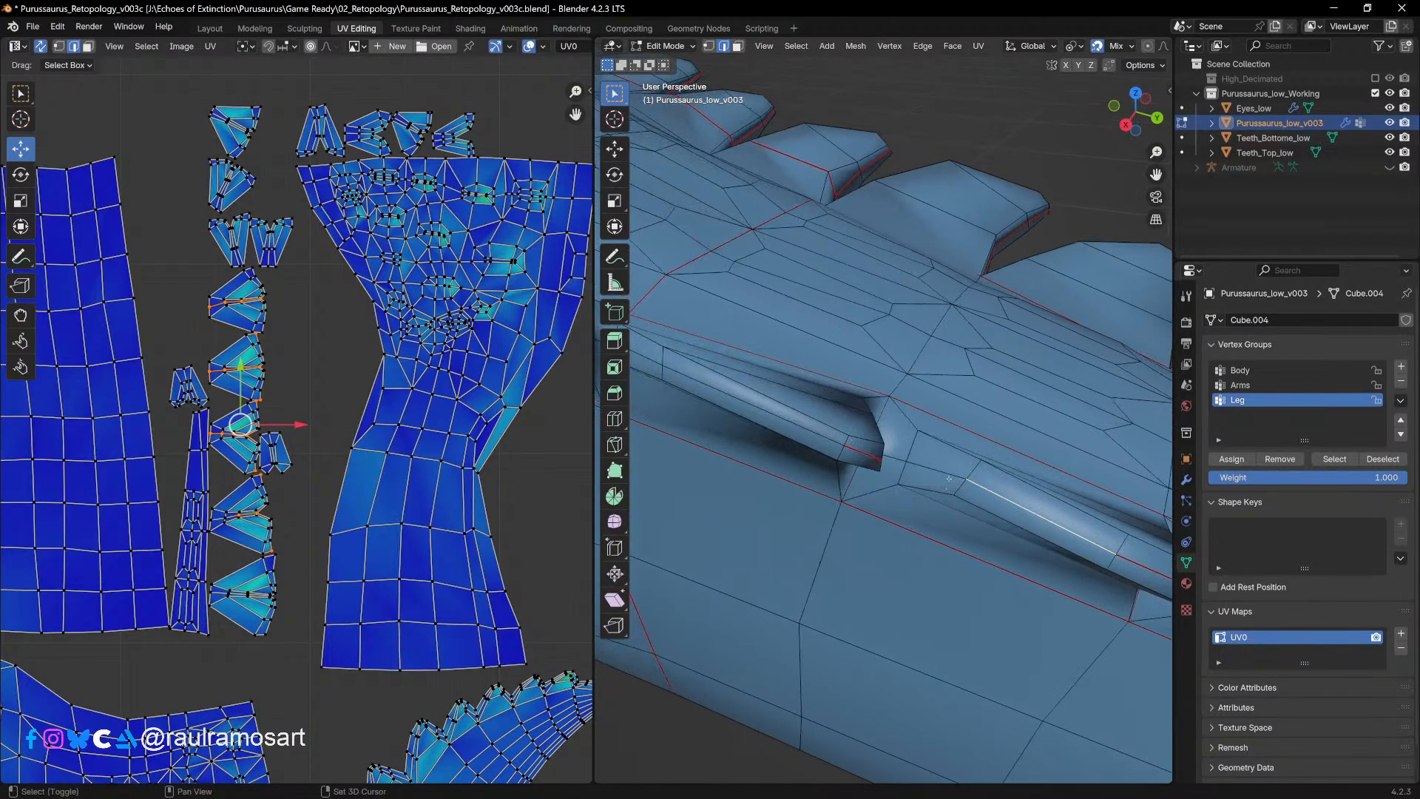
{"action": "middle_click_drag", "start_coordinate": [949, 489], "coordinate": [846, 469], "text": "shift"}
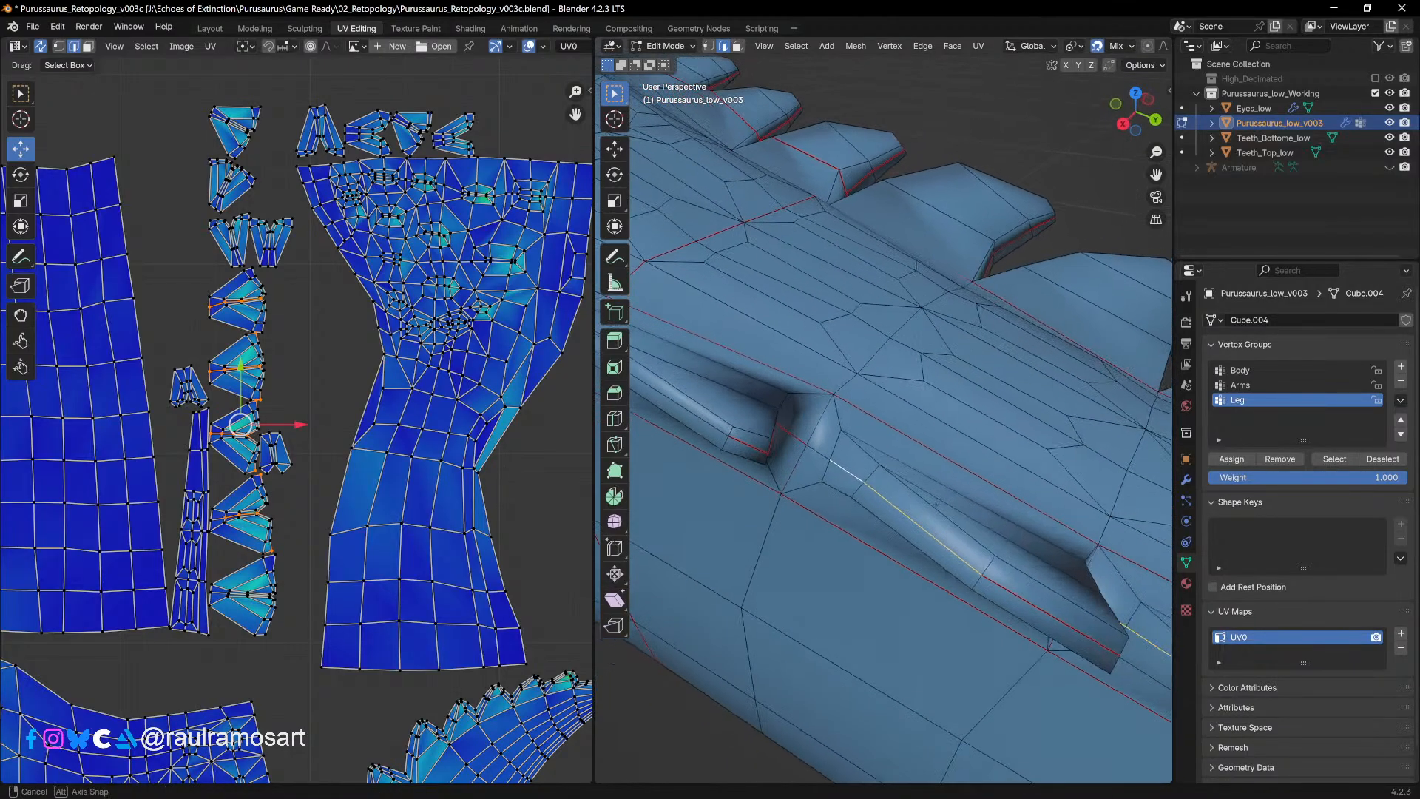
{"action": "left_click", "coordinate": [824, 456], "text": "shift"}
Step: Add the ridge edges of the side spike just behind the tail's vertical cross seam to the edge selection
{"action": "middle_click_drag", "start_coordinate": [687, 427], "coordinate": [911, 507], "text": "shift"}
{"action": "left_click", "coordinate": [943, 494], "text": "shift"}
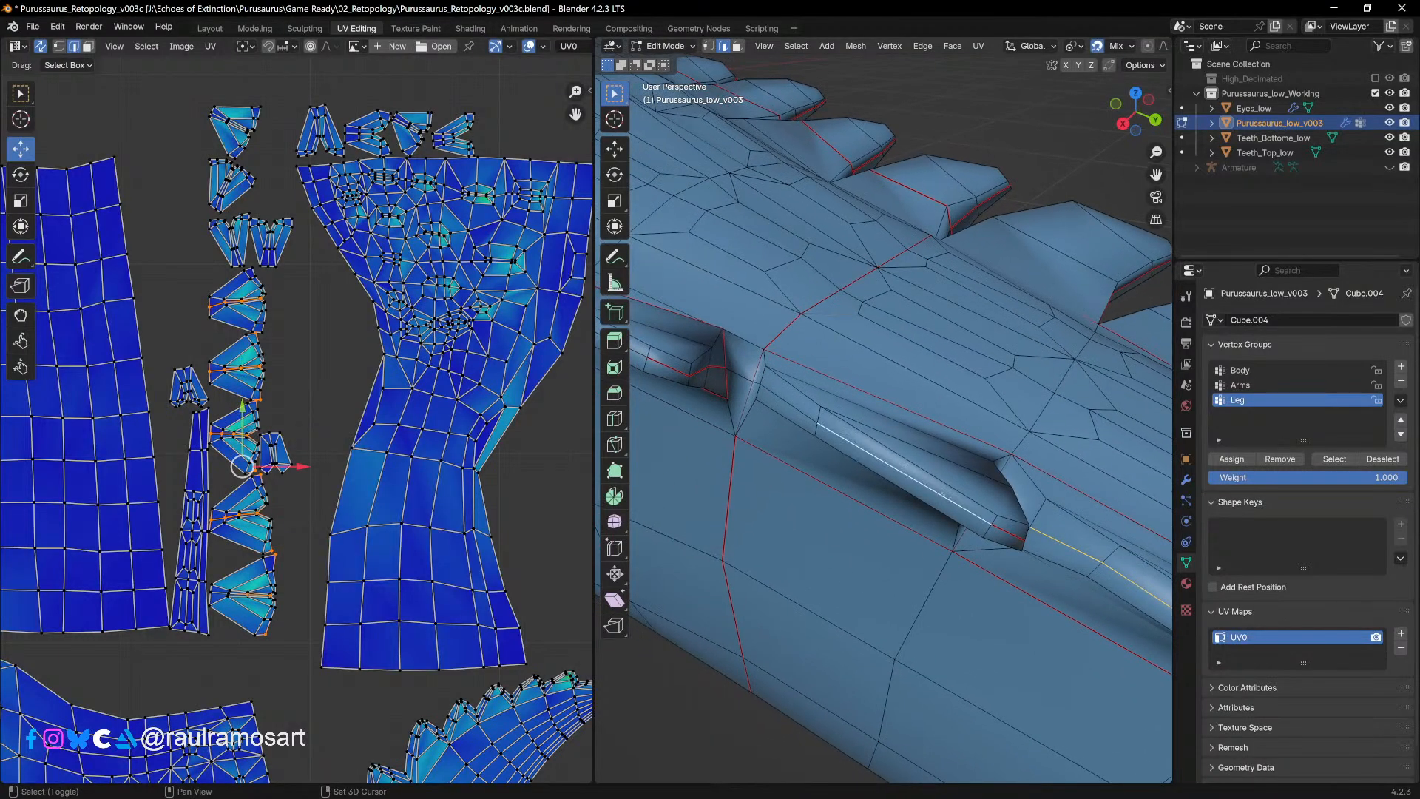
{"action": "middle_click_drag", "start_coordinate": [798, 408], "coordinate": [832, 518], "text": "shift"}
{"action": "left_click", "coordinate": [862, 452], "text": "shift"}
{"action": "scroll", "coordinate": [842, 538], "scroll_direction": "down", "scroll_amount": 4}
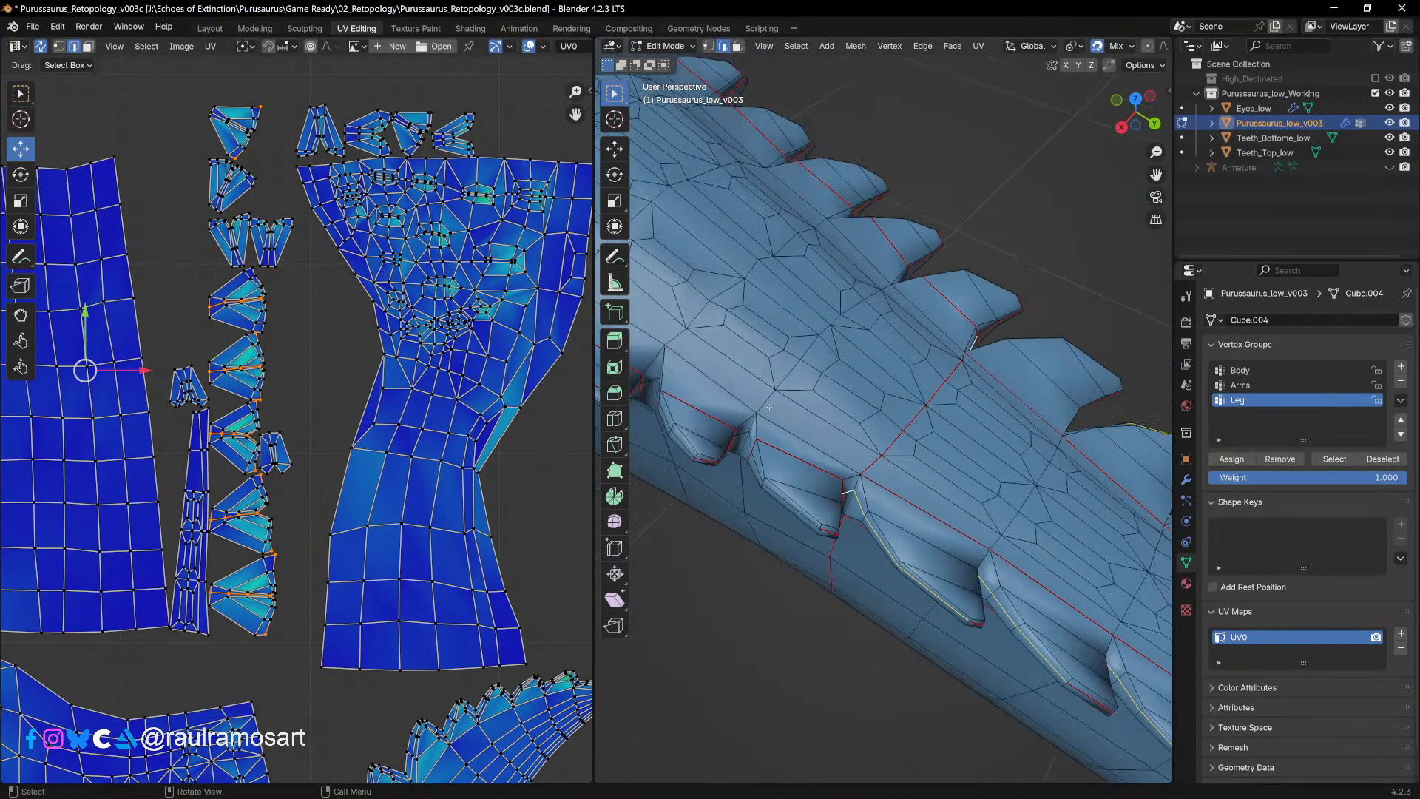
Step: Extend the selection along the ridge of the first side spike ahead of the tail's vertical cross seam
{"action": "middle_click_drag", "start_coordinate": [906, 444], "coordinate": [1080, 460], "text": "shift"}
{"action": "middle_click_drag", "start_coordinate": [793, 389], "coordinate": [832, 314]}
{"action": "scroll", "coordinate": [884, 333], "scroll_direction": "up", "scroll_amount": 3}
{"action": "middle_click_drag", "start_coordinate": [950, 347], "coordinate": [924, 379]}
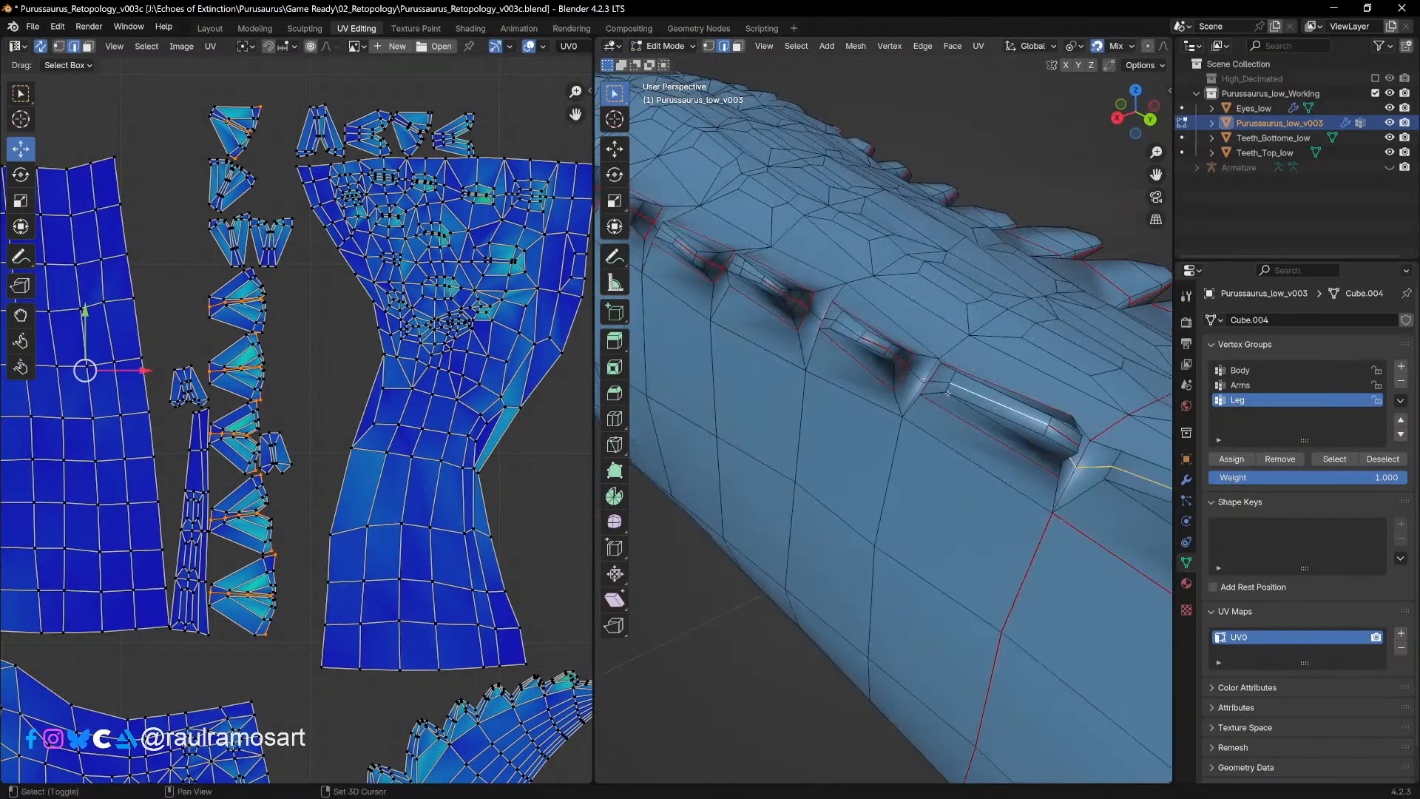
{"action": "middle_click_drag", "start_coordinate": [941, 384], "coordinate": [948, 399], "text": "shift"}
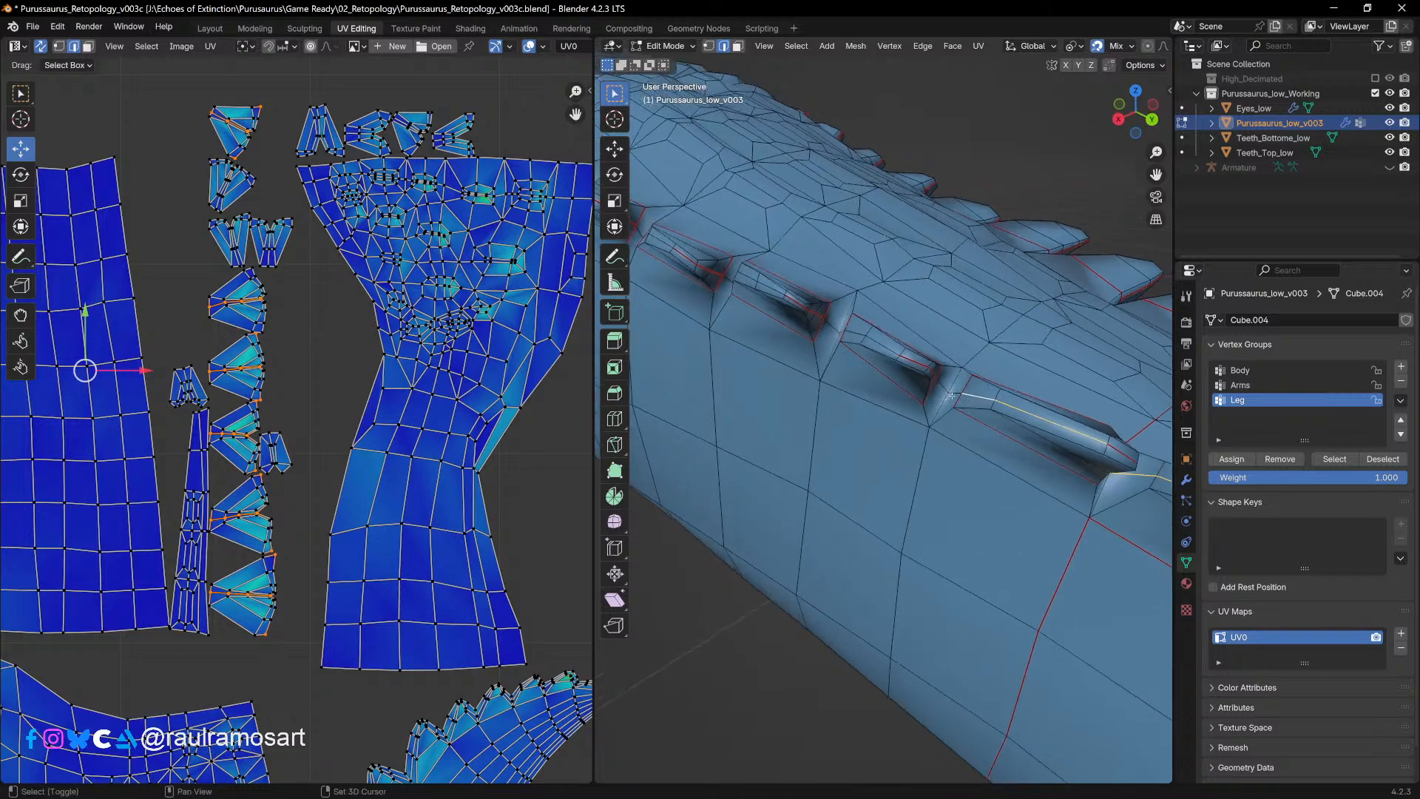
{"action": "left_click", "coordinate": [952, 396], "text": "shift"}
{"action": "left_click", "coordinate": [941, 385], "text": "shift"}
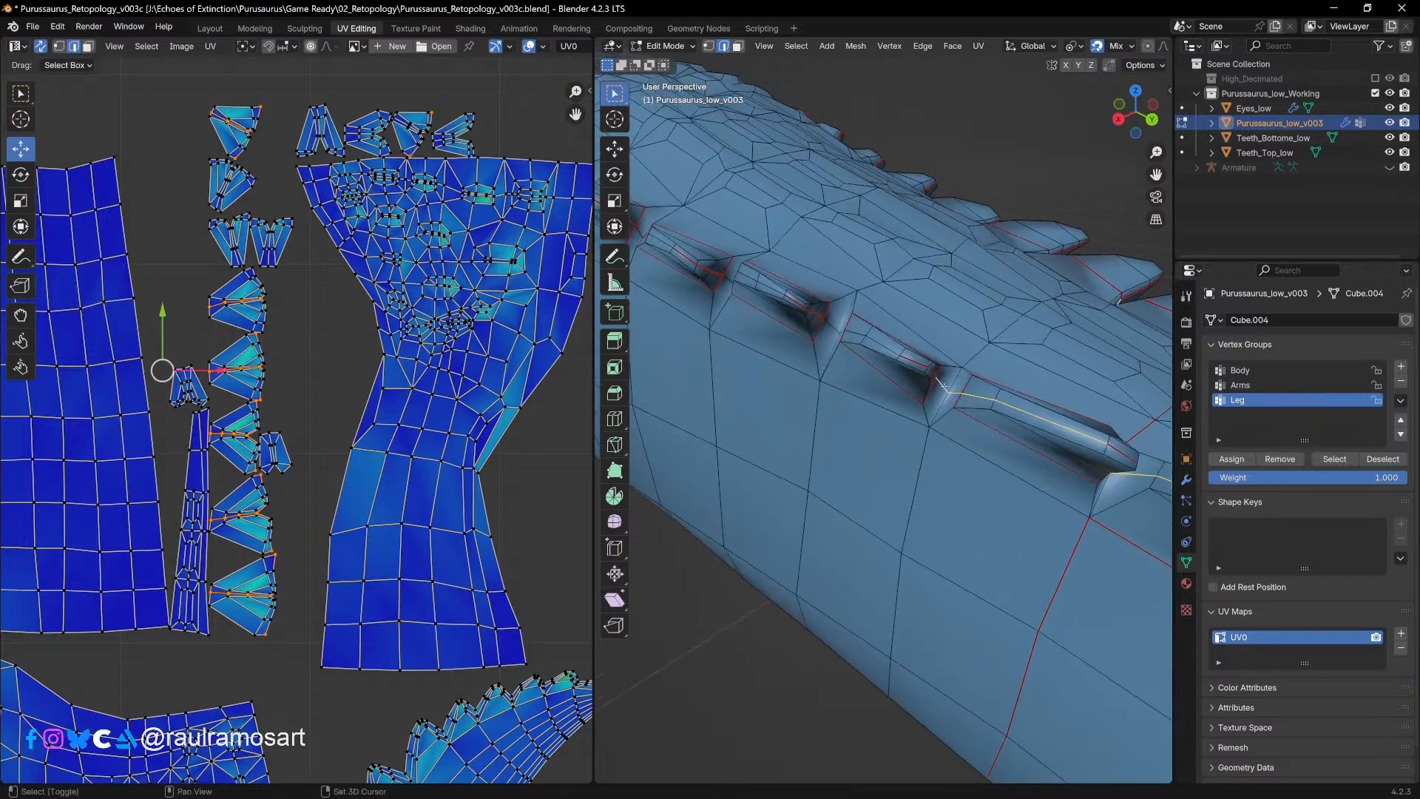
{"action": "left_click", "coordinate": [860, 331], "text": "ctrl+shift"}
{"action": "key", "text": "ctrl+z"}
Step: Add the short base edges at the body-side end of that ridge, continuing through the gap to the next spike
{"action": "middle_click_drag", "start_coordinate": [911, 359], "coordinate": [950, 434]}
{"action": "scroll", "coordinate": [899, 361], "scroll_direction": "up", "scroll_amount": 3}
{"action": "left_click", "coordinate": [892, 385], "text": "shift"}
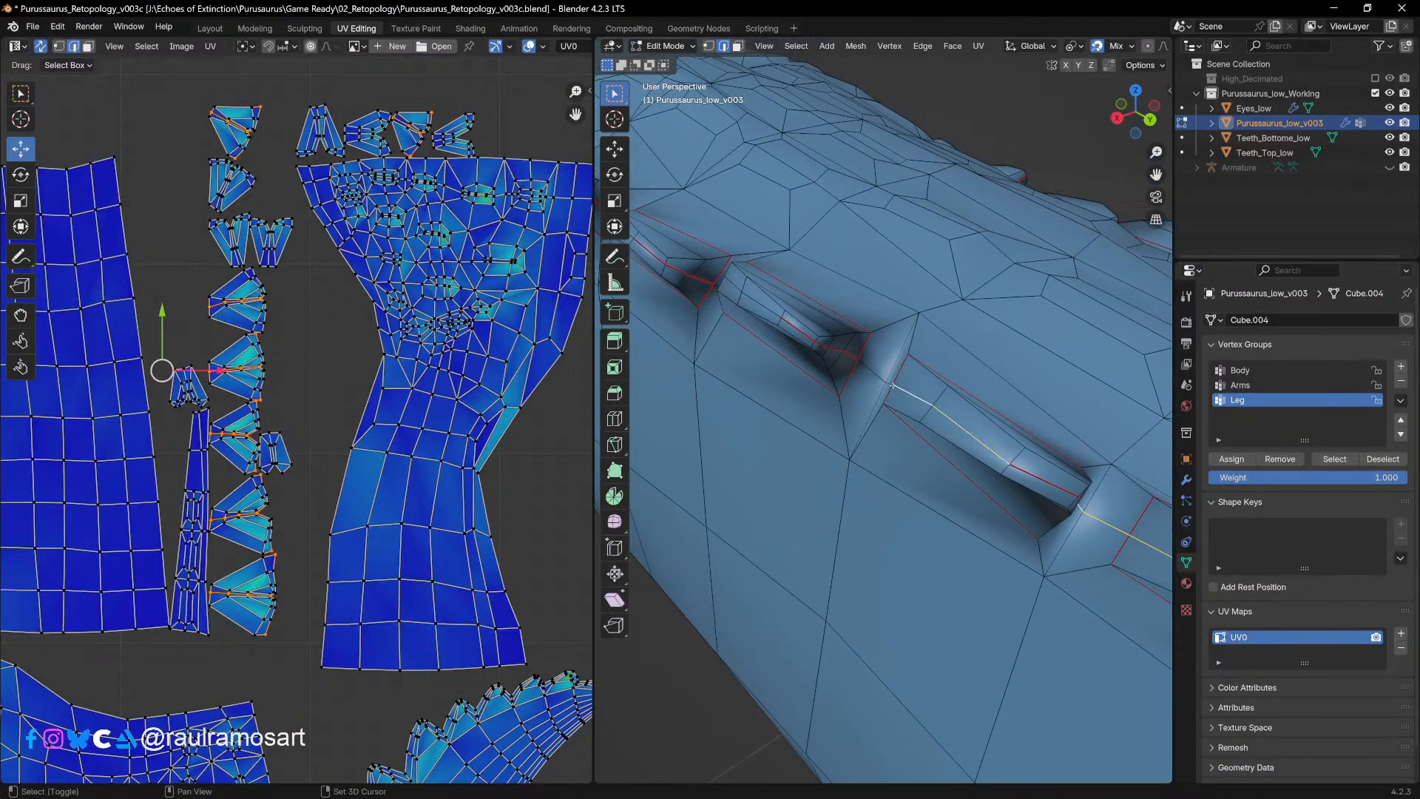
{"action": "left_click", "coordinate": [862, 363], "text": "shift"}
{"action": "middle_click_drag", "start_coordinate": [758, 303], "coordinate": [797, 340]}
{"action": "left_click", "coordinate": [797, 340], "text": "shift"}
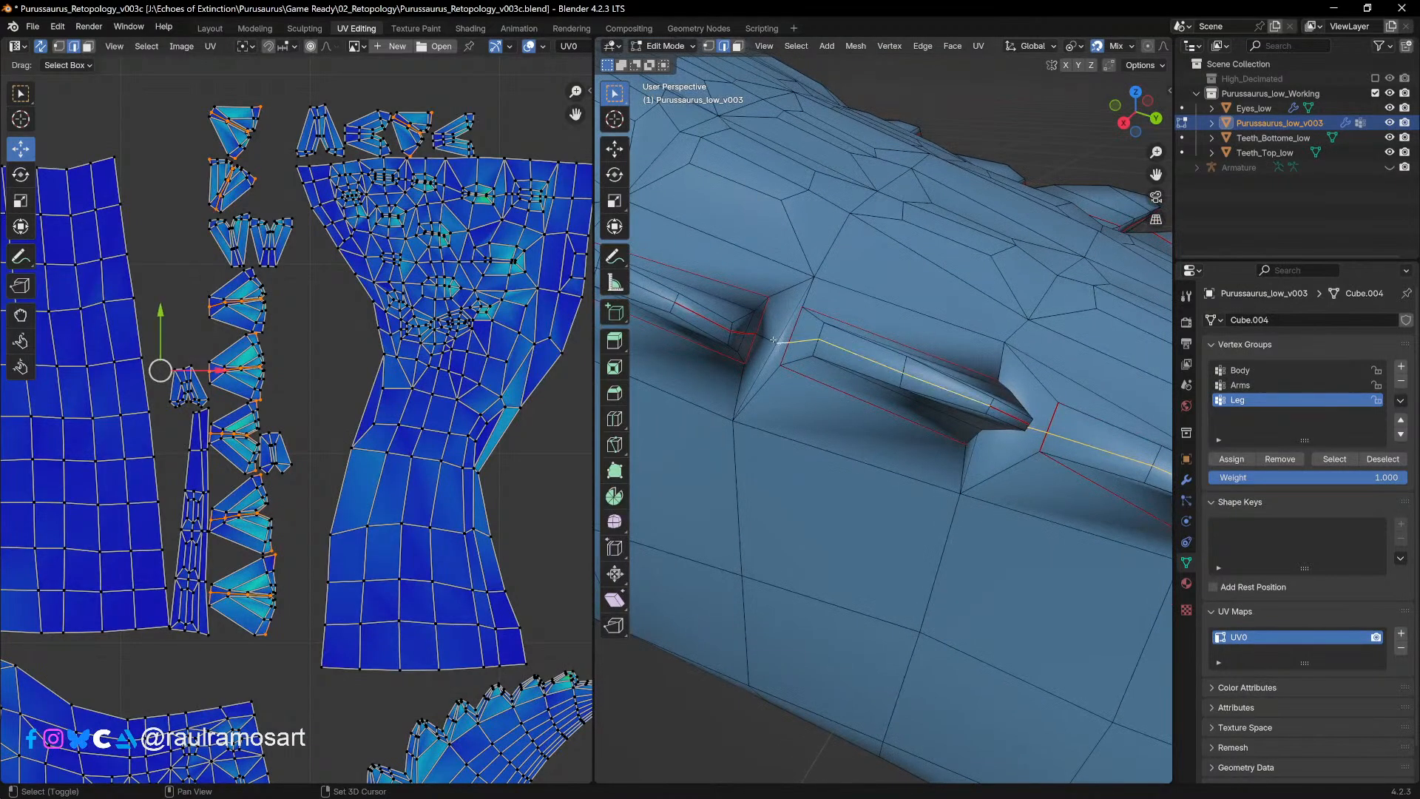
{"action": "middle_click_drag", "start_coordinate": [763, 338], "coordinate": [877, 431]}
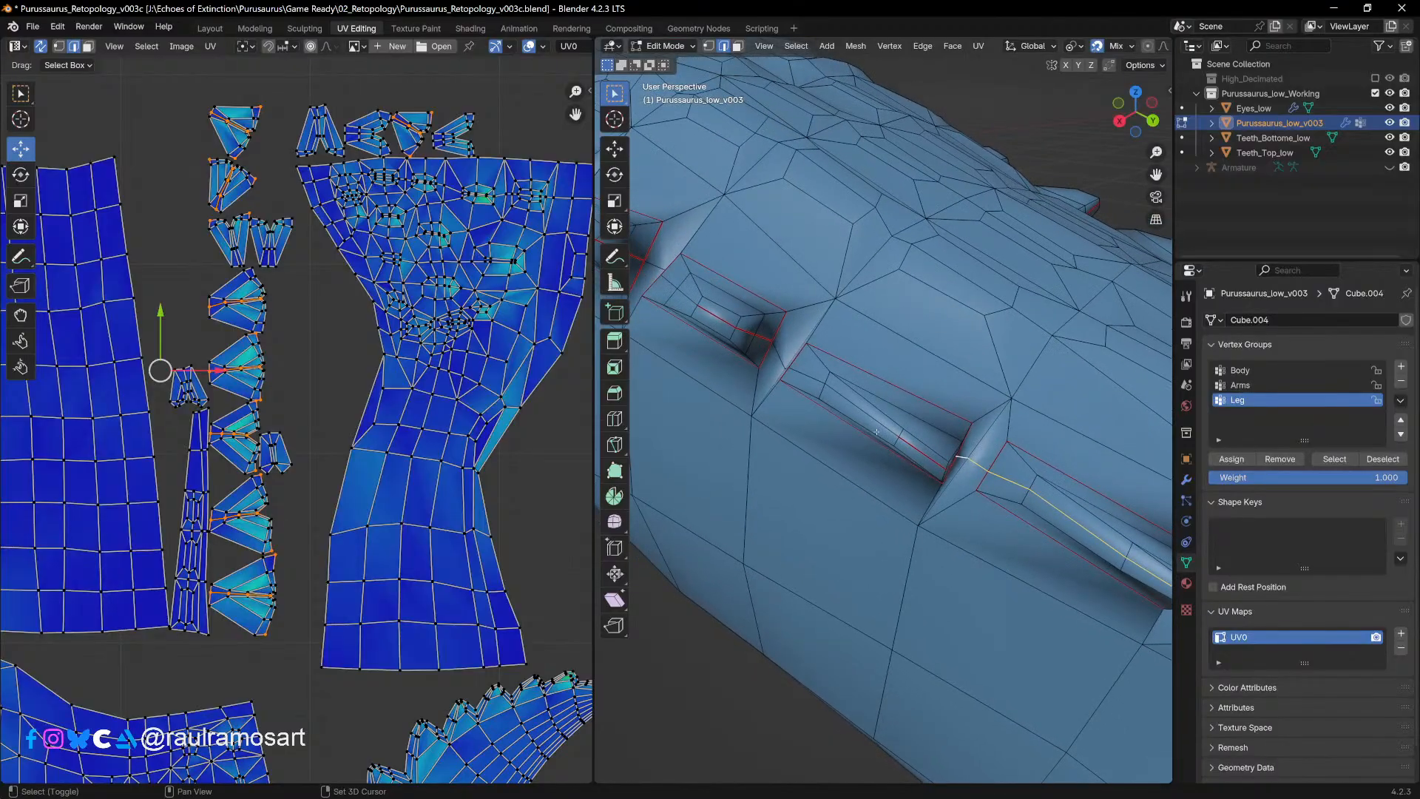
Step: Select the ridge and base edges of the second side spike ahead of the tail's vertical cross seam as well
{"action": "middle_click_drag", "start_coordinate": [807, 376], "coordinate": [858, 446]}
{"action": "left_click", "coordinate": [790, 379], "text": "shift"}
{"action": "scroll", "coordinate": [867, 443], "scroll_direction": "up", "scroll_amount": 3}
{"action": "middle_click_drag", "start_coordinate": [729, 377], "coordinate": [886, 456], "text": "shift"}
{"action": "left_click", "coordinate": [830, 406], "text": "shift"}
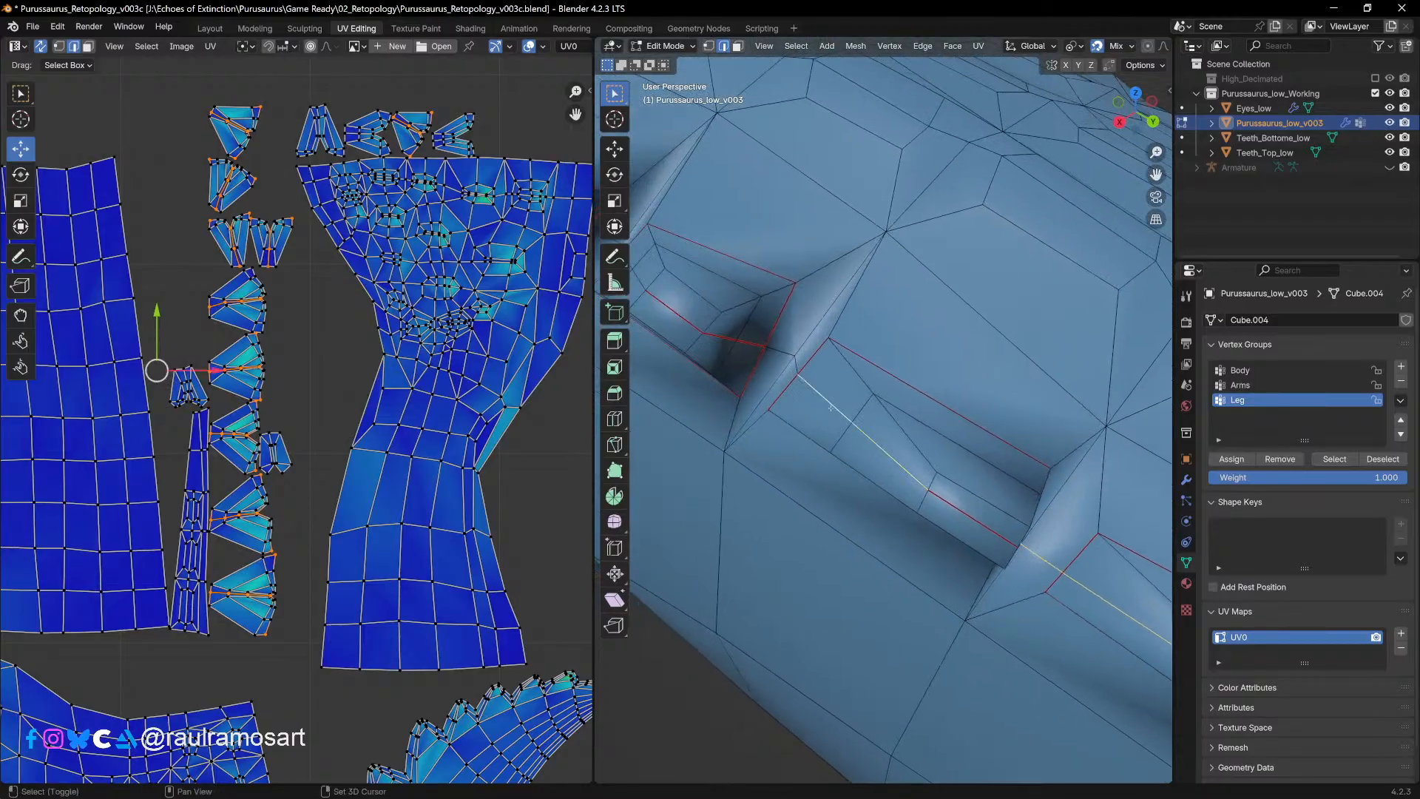
{"action": "left_click", "coordinate": [802, 369], "text": "shift"}
{"action": "key", "text": "ctrl+z"}
{"action": "left_click", "coordinate": [794, 363], "text": "shift"}
{"action": "left_click", "coordinate": [784, 354], "text": "shift"}
Step: Add the ridge and base edges of the third side spike ahead of the cross seam to the selection
{"action": "middle_click_drag", "start_coordinate": [781, 353], "coordinate": [901, 429], "text": "shift"}
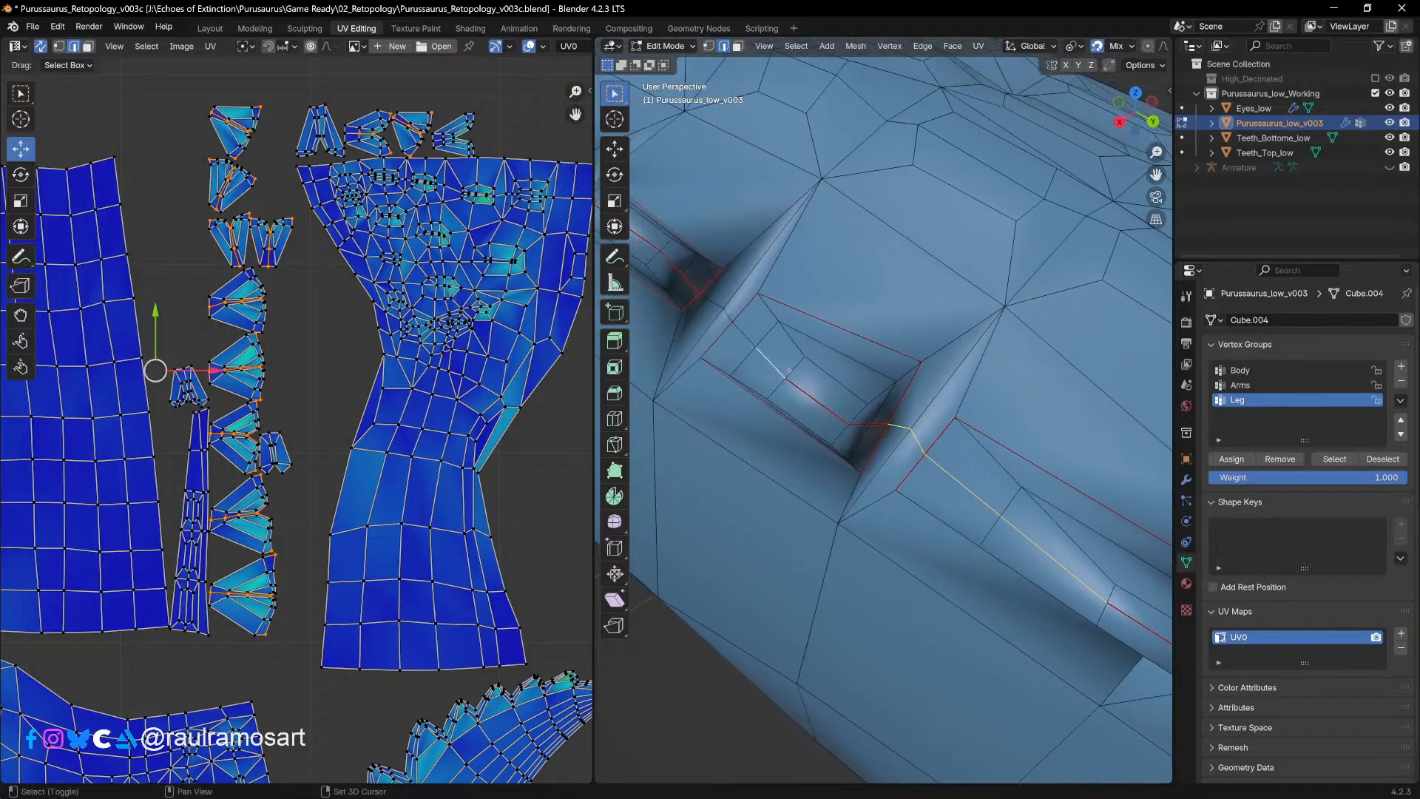
{"action": "middle_click_drag", "start_coordinate": [788, 369], "coordinate": [889, 443], "text": "shift"}
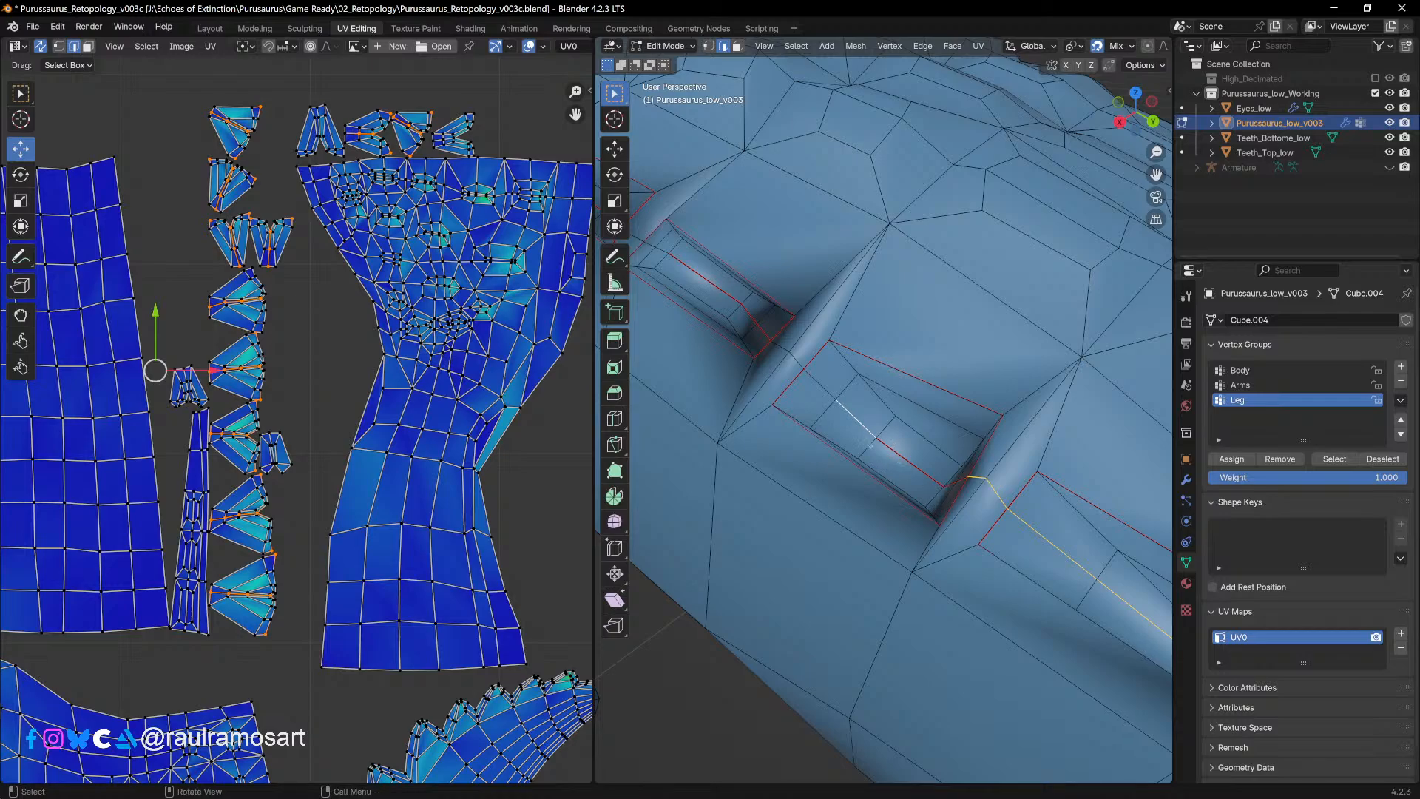
{"action": "middle_click_drag", "start_coordinate": [836, 396], "coordinate": [897, 405]}
{"action": "left_click", "coordinate": [897, 405], "text": "shift"}
{"action": "left_click", "coordinate": [850, 378], "text": "shift"}
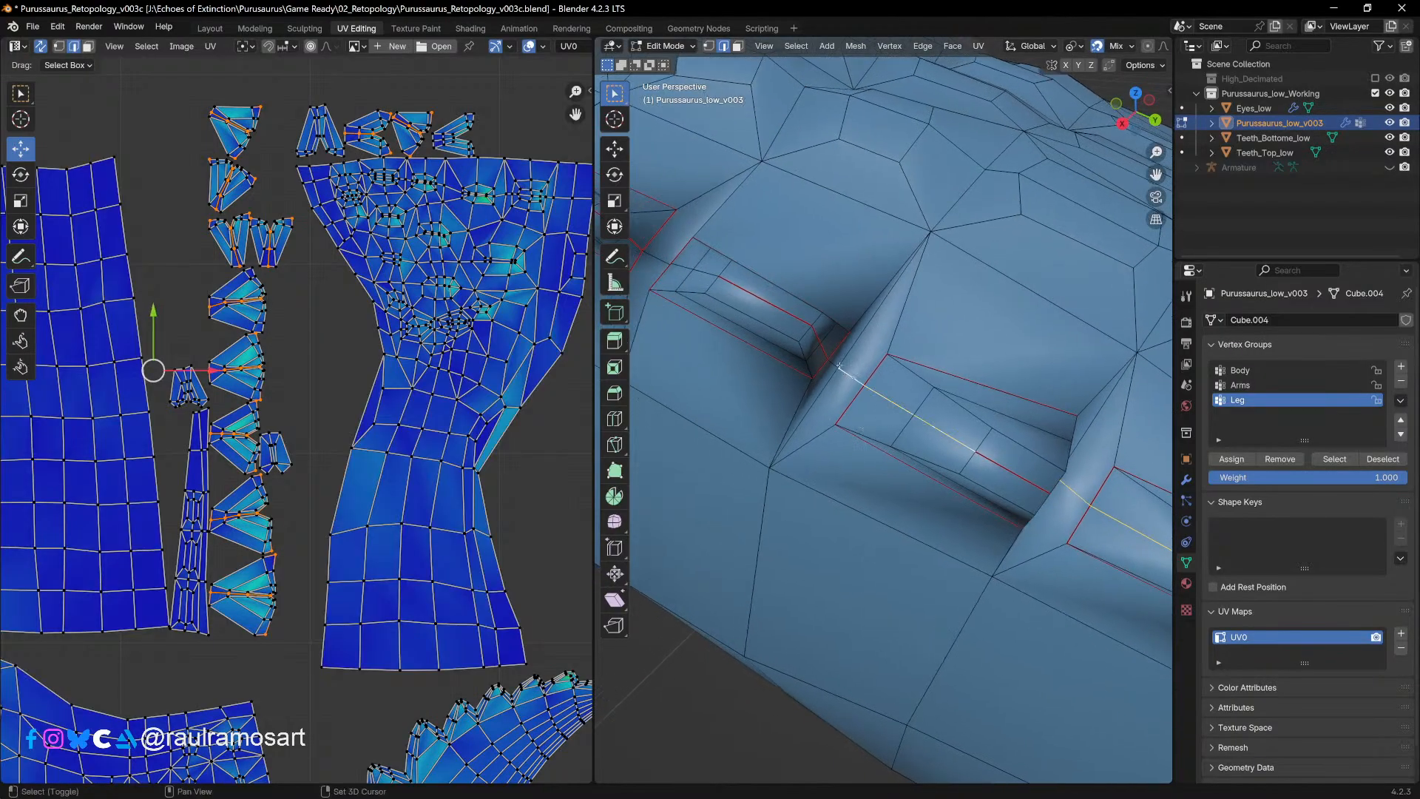
{"action": "left_click", "coordinate": [842, 369], "text": "shift"}
{"action": "left_click", "coordinate": [840, 370], "text": "shift"}
Step: Continue the edge selection onto the ridge of the fourth side spike ahead of the cross seam
{"action": "middle_click_drag", "start_coordinate": [695, 314], "coordinate": [864, 393], "text": "shift"}
{"action": "left_click", "coordinate": [779, 345], "text": "shift"}
{"action": "left_click", "coordinate": [830, 368], "text": "shift"}
{"action": "key", "text": "KP_Decimal"}
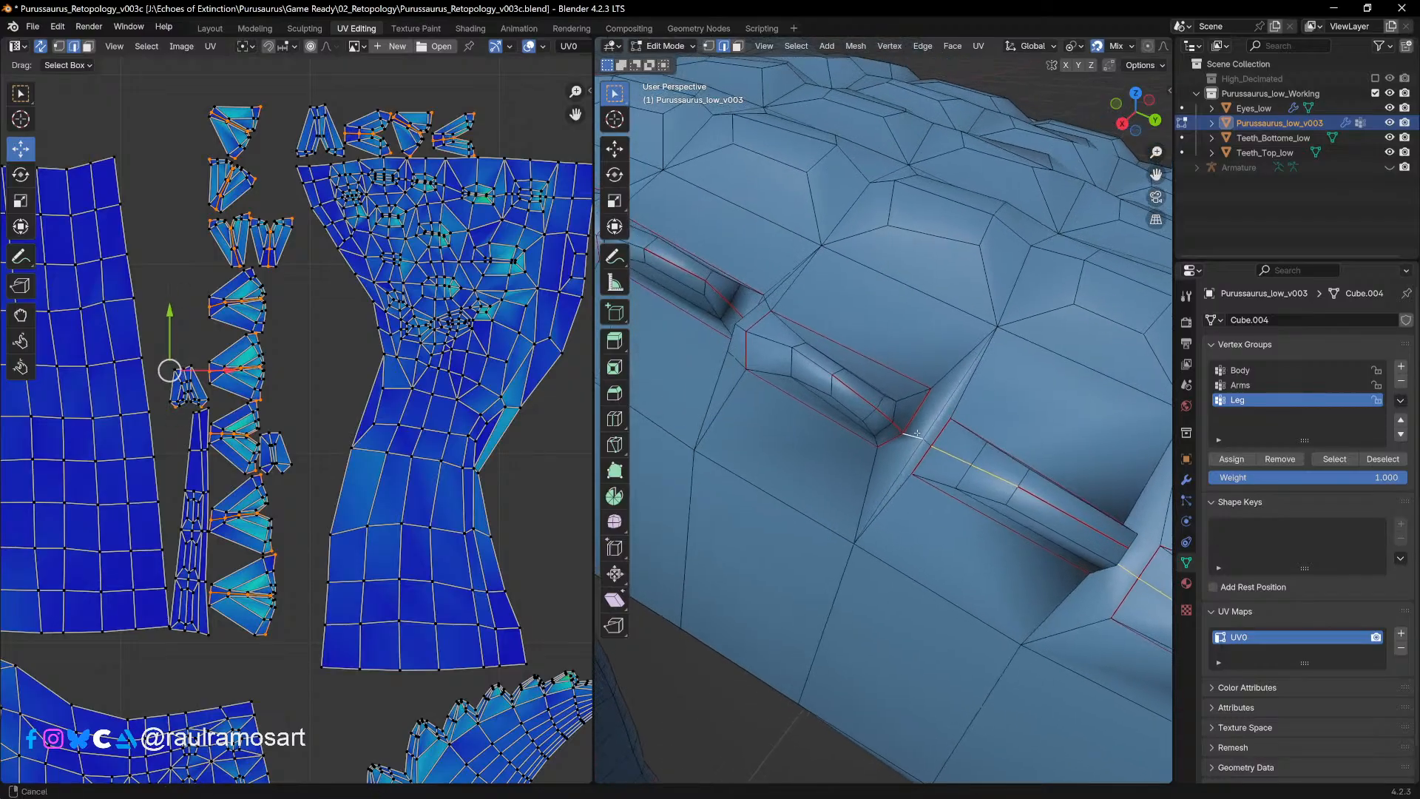
{"action": "left_click", "coordinate": [761, 339], "text": "shift"}
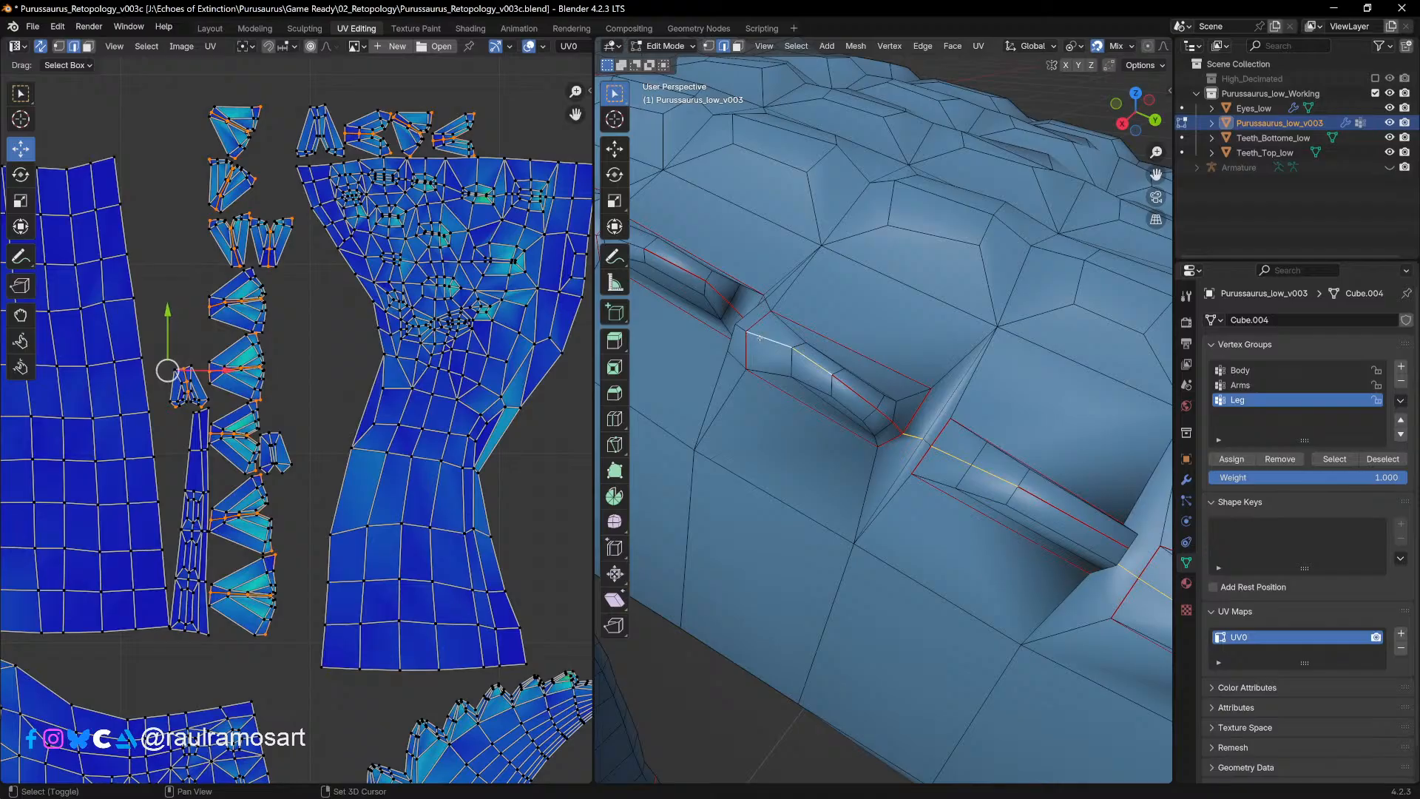
{"action": "middle_click_drag", "start_coordinate": [762, 340], "coordinate": [909, 415]}
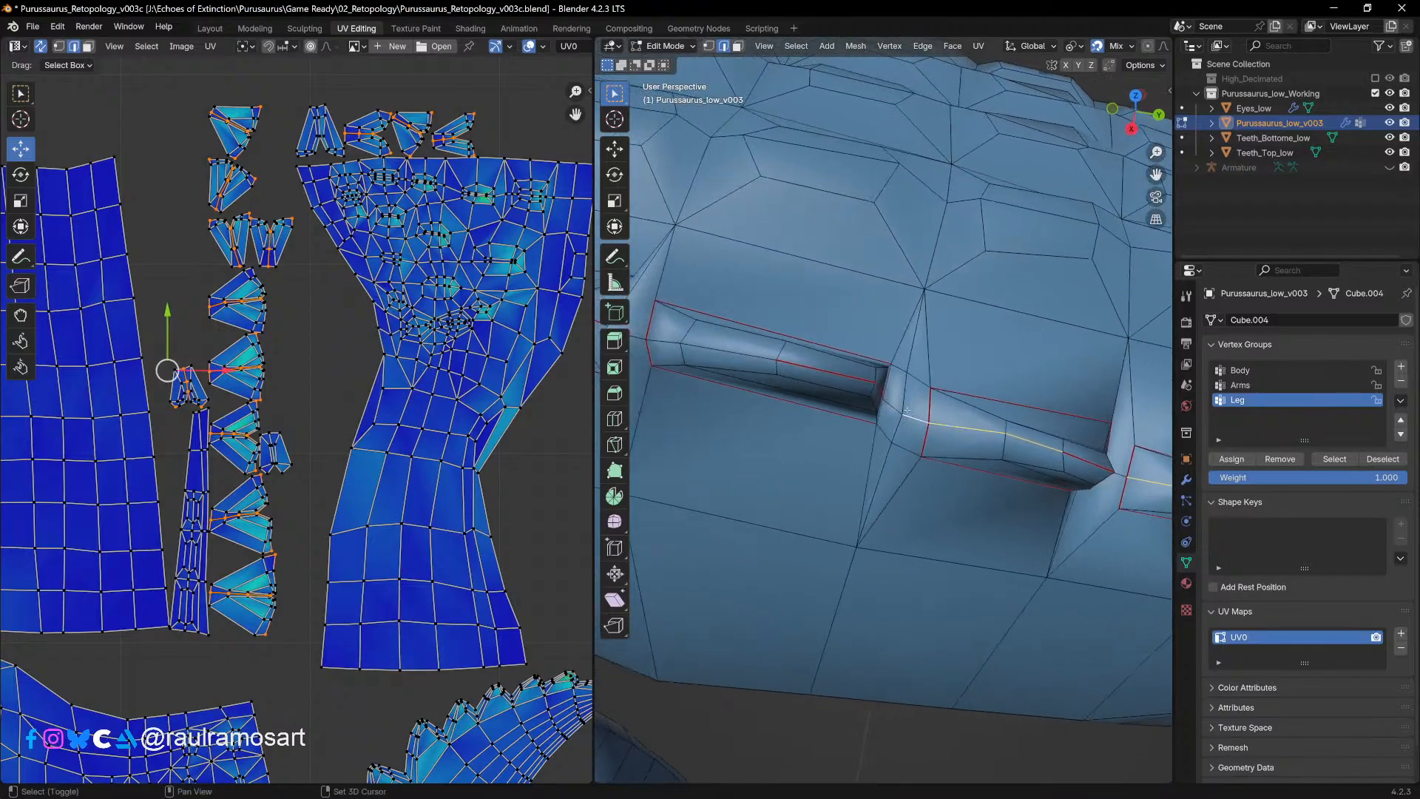
Step: Complete the edge selection along the remaining spike ridges up to the seam near the hip
{"action": "left_click", "coordinate": [893, 407], "text": "shift"}
{"action": "double_click", "coordinate": [723, 351], "text": "shift"}
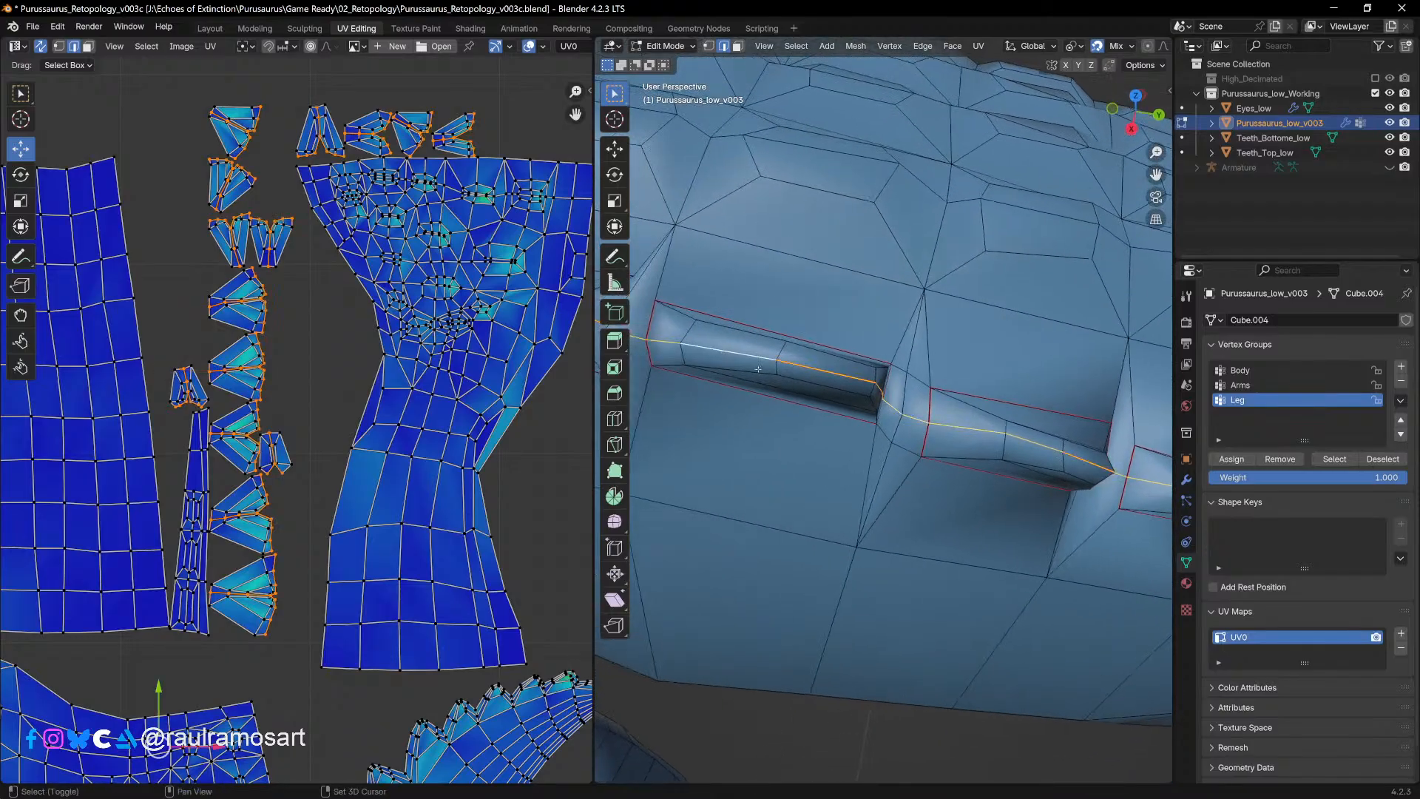
{"action": "key", "text": "ctrl+z"}
{"action": "middle_click_drag", "start_coordinate": [913, 406], "coordinate": [958, 425]}
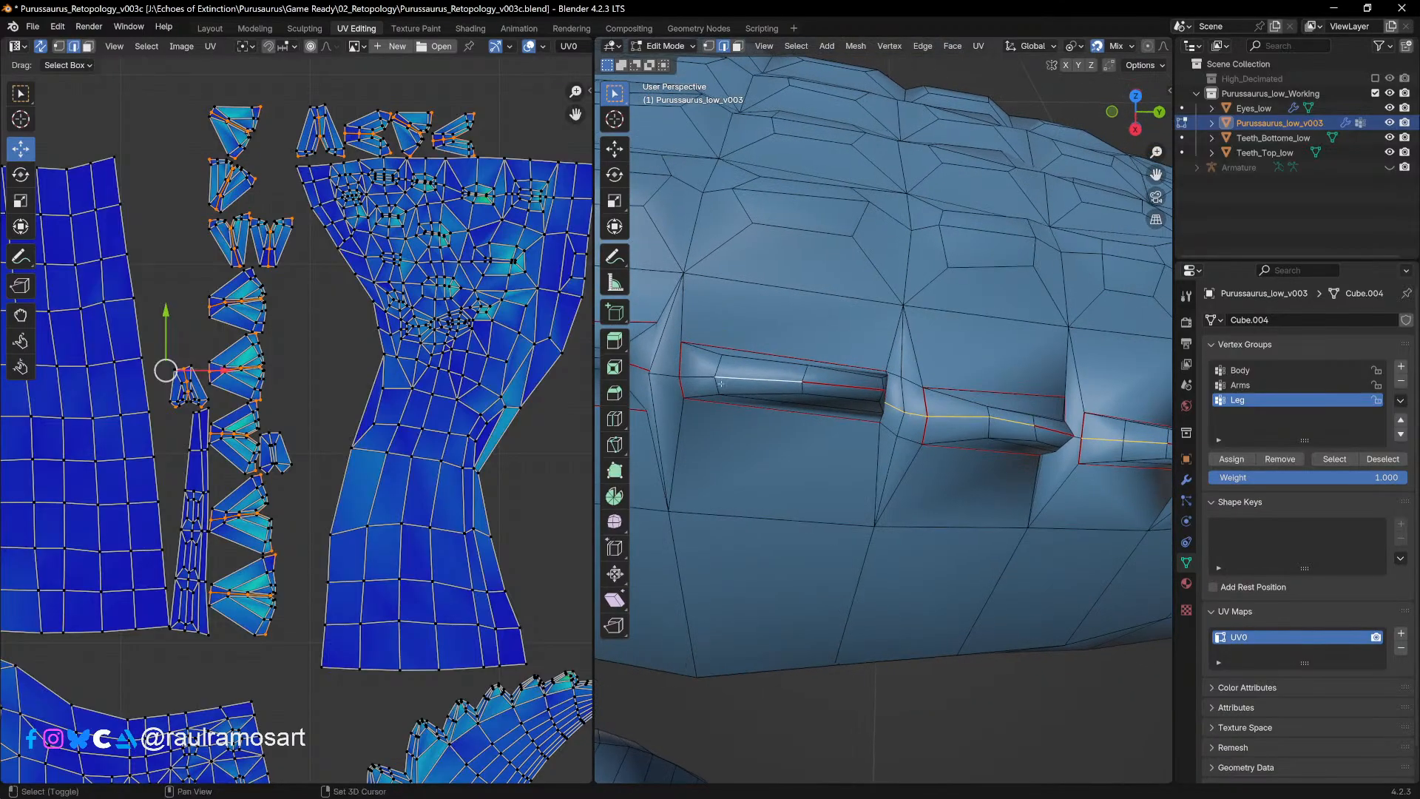
{"action": "left_click", "coordinate": [843, 387], "text": "alt+shift"}
{"action": "middle_click_drag", "start_coordinate": [843, 387], "coordinate": [817, 367]}
{"action": "scroll", "coordinate": [866, 420], "scroll_direction": "down", "scroll_amount": 4}
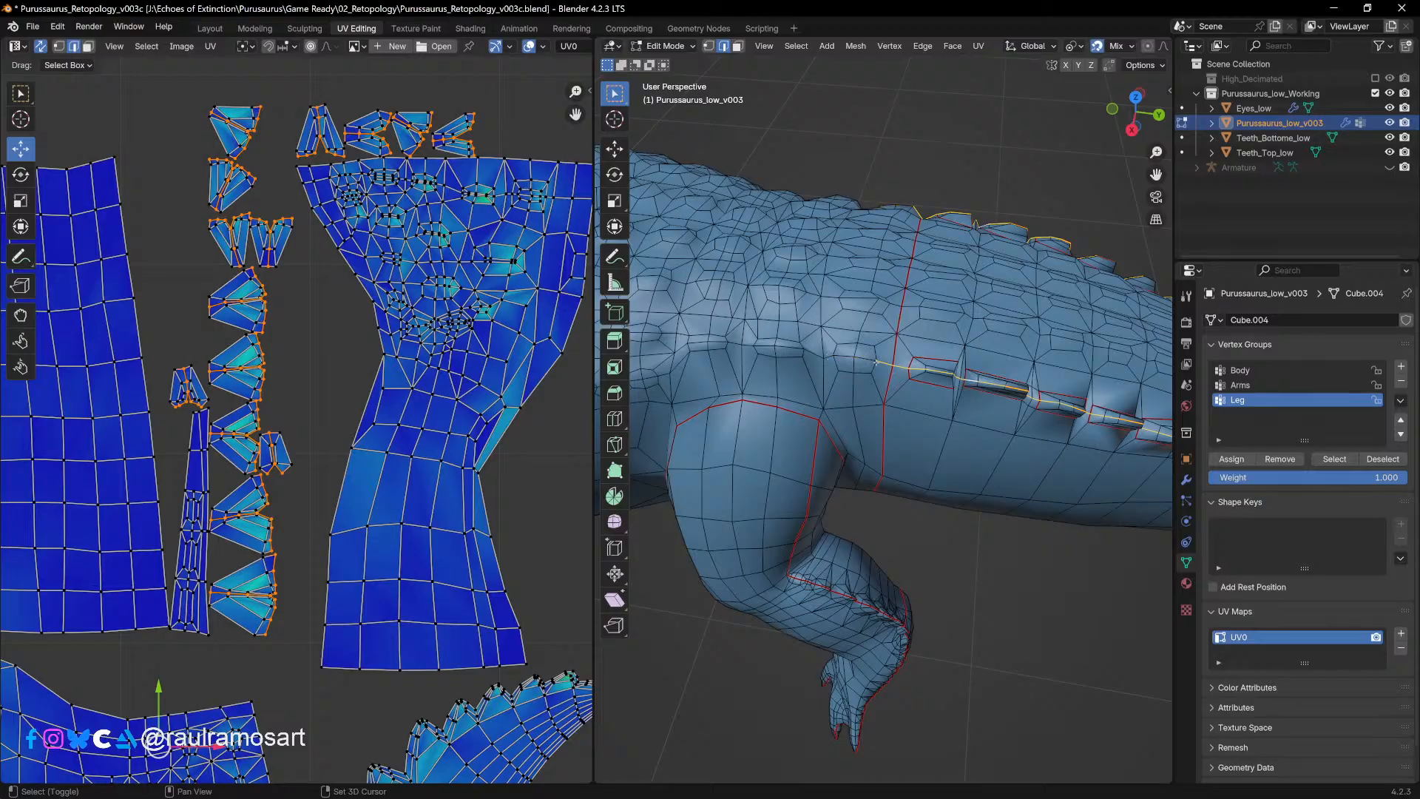
Step: Mark the selected side-spike ridge edges as seams
{"action": "middle_click_drag", "start_coordinate": [951, 385], "coordinate": [876, 477], "text": "shift"}
{"action": "scroll", "coordinate": [815, 398], "scroll_direction": "up", "scroll_amount": 2}
{"action": "scroll", "coordinate": [776, 408], "scroll_direction": "down", "scroll_amount": 2}
{"action": "key", "text": "u"}
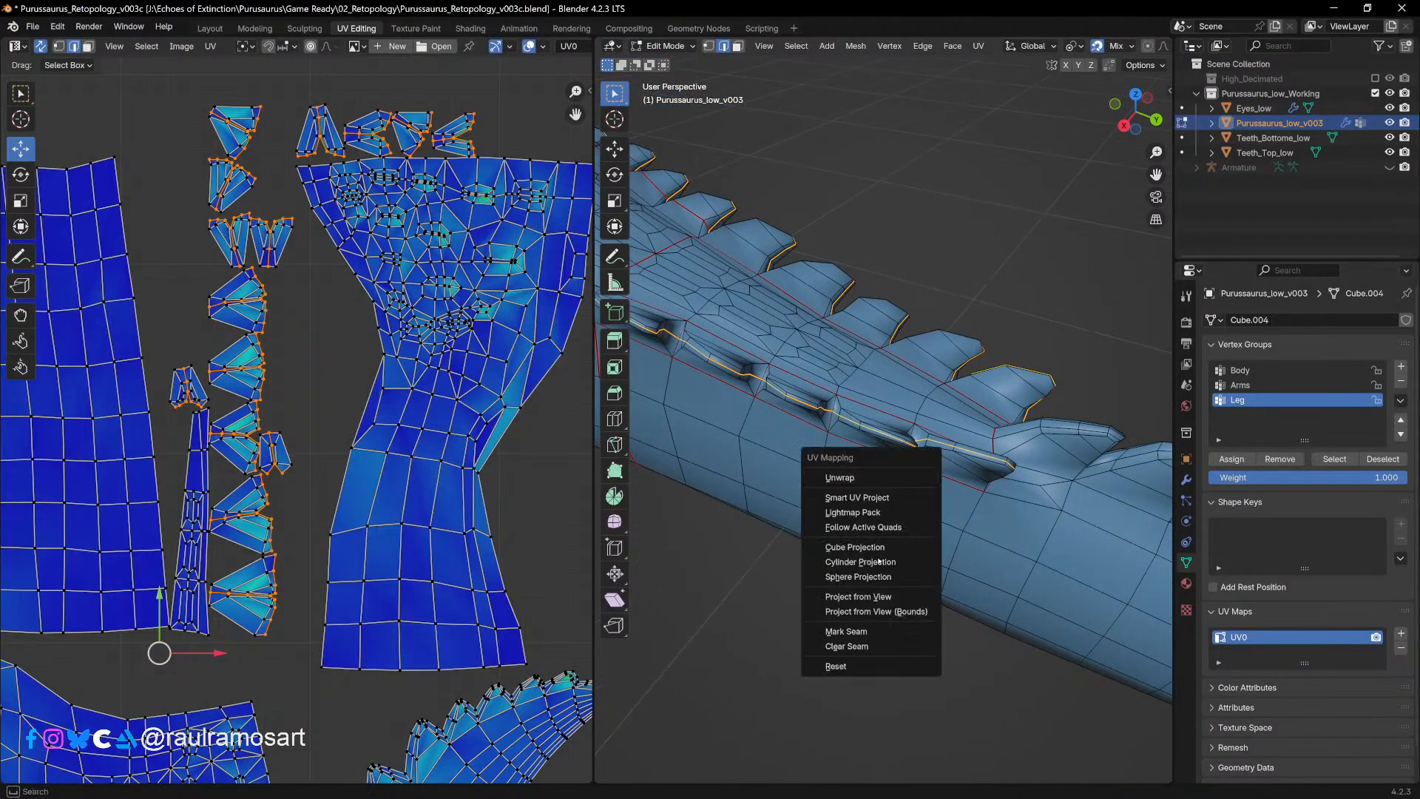
{"action": "left_click", "coordinate": [849, 632]}
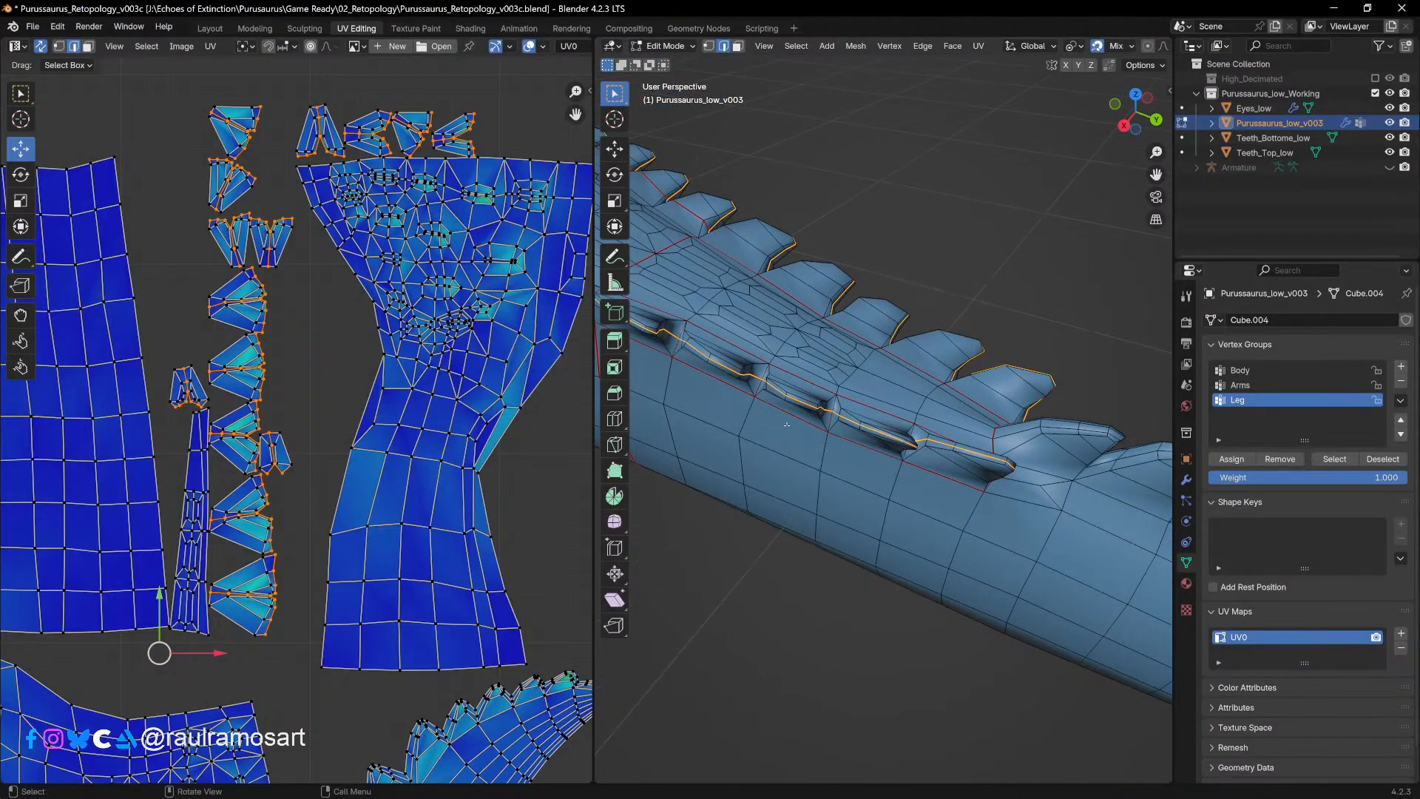
{"action": "left_click", "coordinate": [875, 393], "text": "alt"}
{"action": "left_click", "coordinate": [875, 395], "text": "alt"}
{"action": "left_click", "coordinate": [876, 395], "text": "alt"}
{"action": "left_click", "coordinate": [876, 397], "text": "alt"}
{"action": "left_click", "coordinate": [877, 399], "text": "alt"}
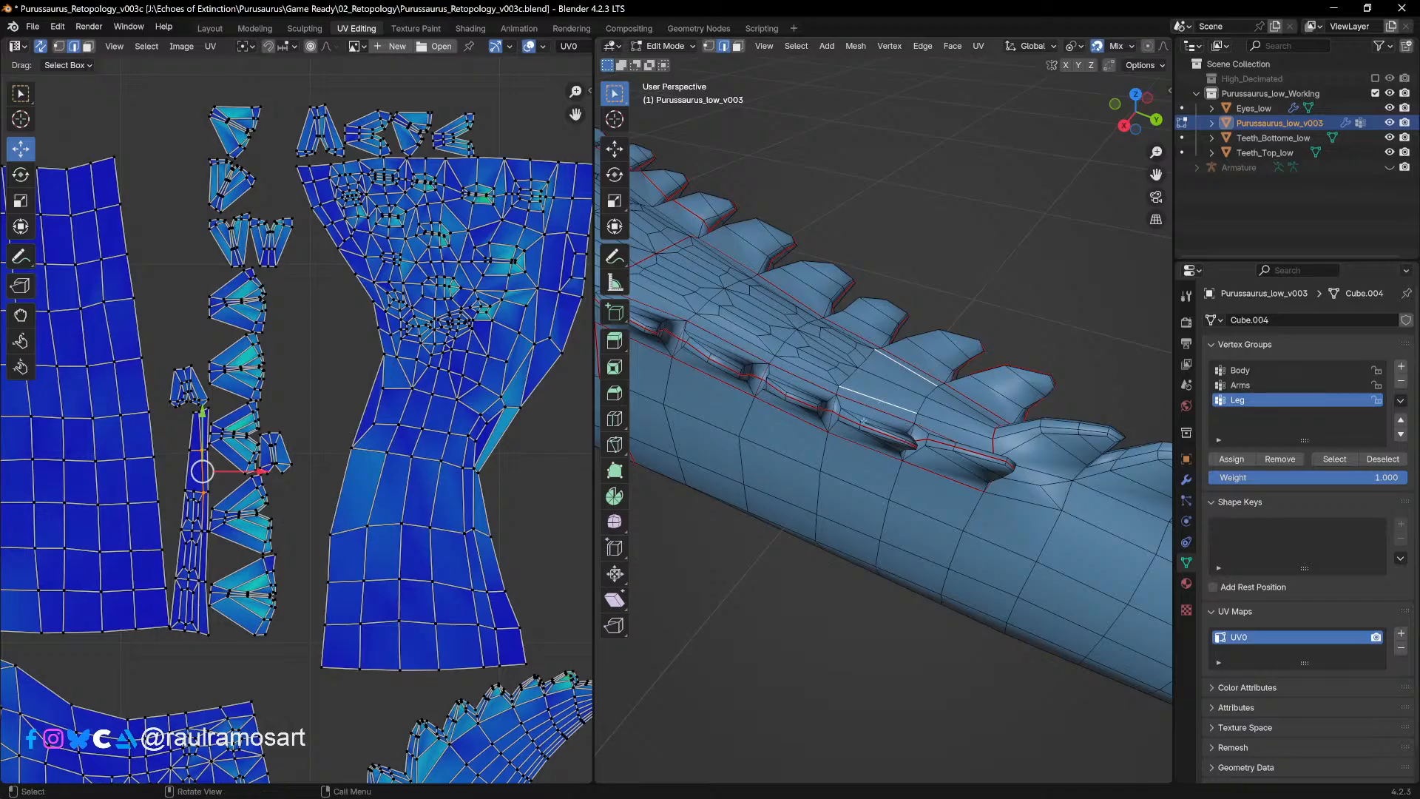
Step: Select the upper and lower edges crossing a gap between two rear side spikes and mark them as a seam
{"action": "middle_click_drag", "start_coordinate": [820, 476], "coordinate": [799, 416]}
{"action": "middle_click_drag", "start_coordinate": [1170, 551], "coordinate": [919, 455], "text": "shift"}
{"action": "middle_click_drag", "start_coordinate": [920, 455], "coordinate": [826, 423], "text": "shift"}
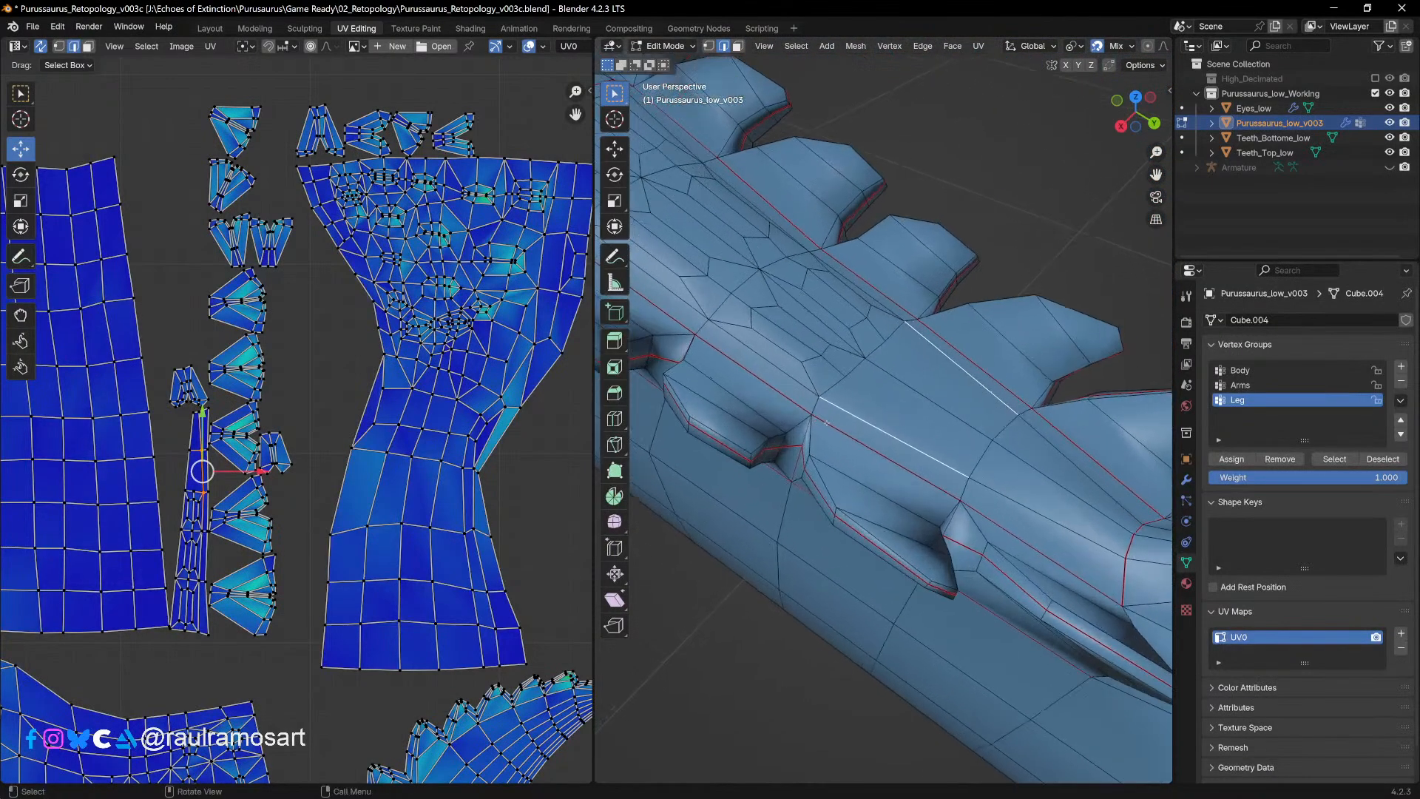
{"action": "left_click", "coordinate": [804, 431]}
{"action": "left_click", "coordinate": [799, 463], "text": "shift"}
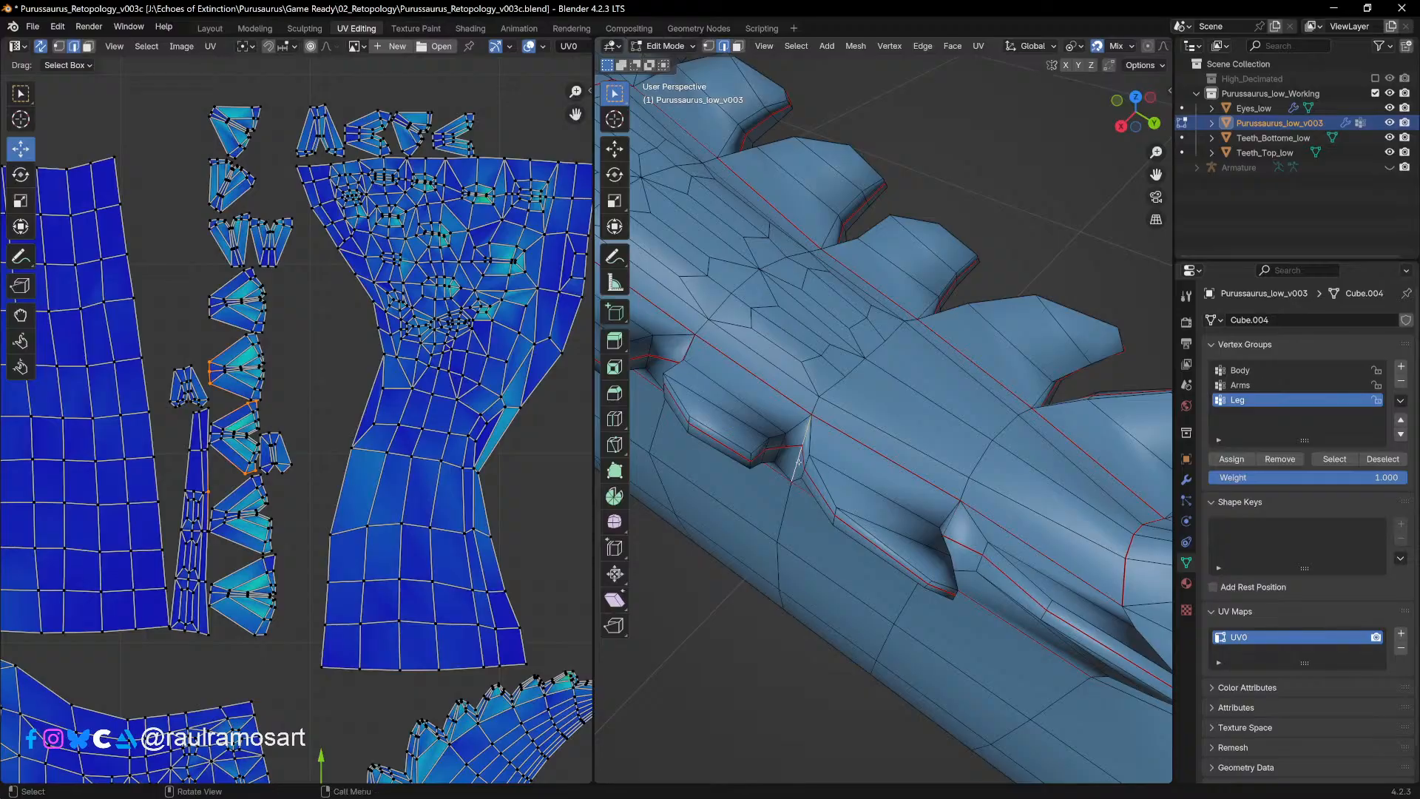
{"action": "key", "text": "u"}
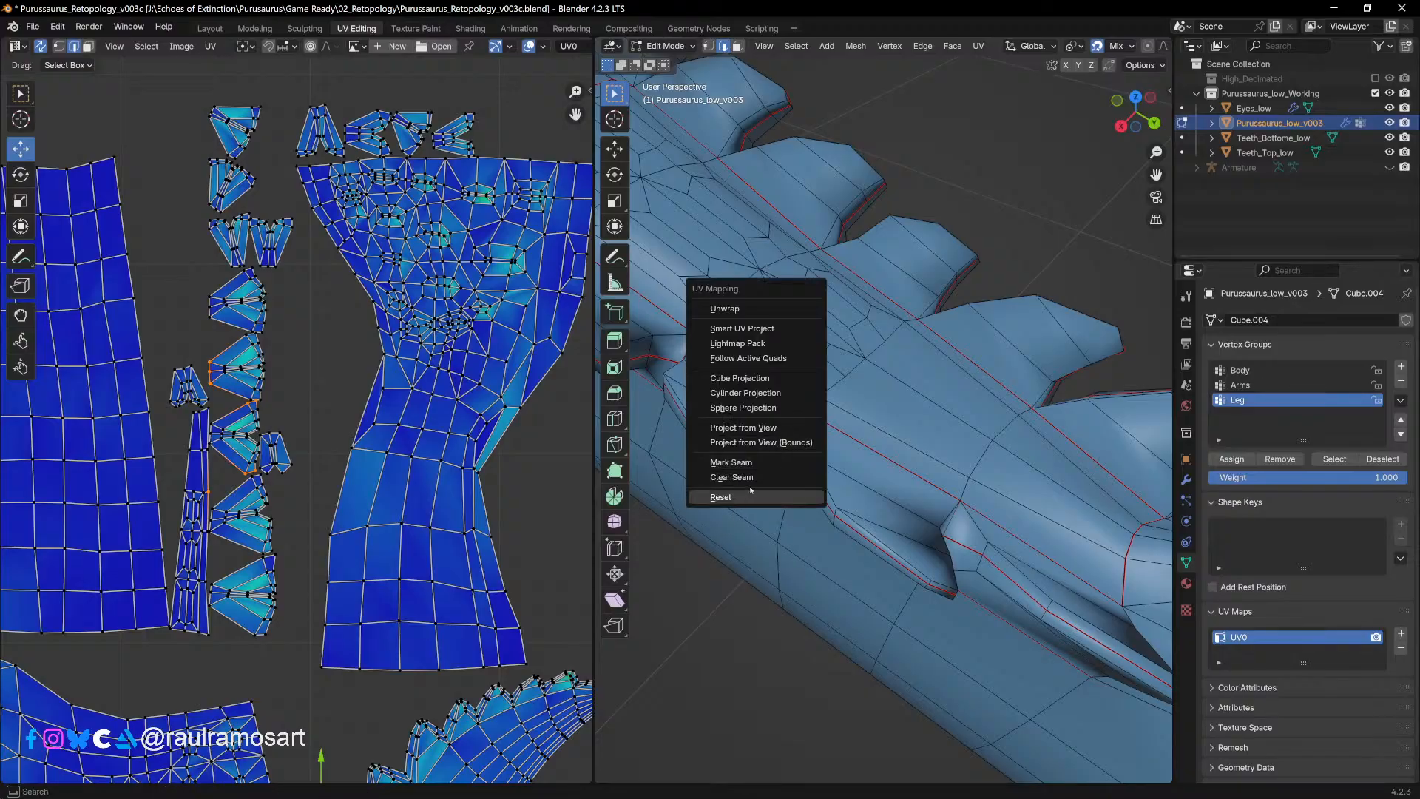
{"action": "left_click", "coordinate": [747, 462]}
Step: Mark seams across the rearmost spike gap and across another unseamed gap farther toward the body
{"action": "middle_click_drag", "start_coordinate": [747, 463], "coordinate": [1139, 419]}
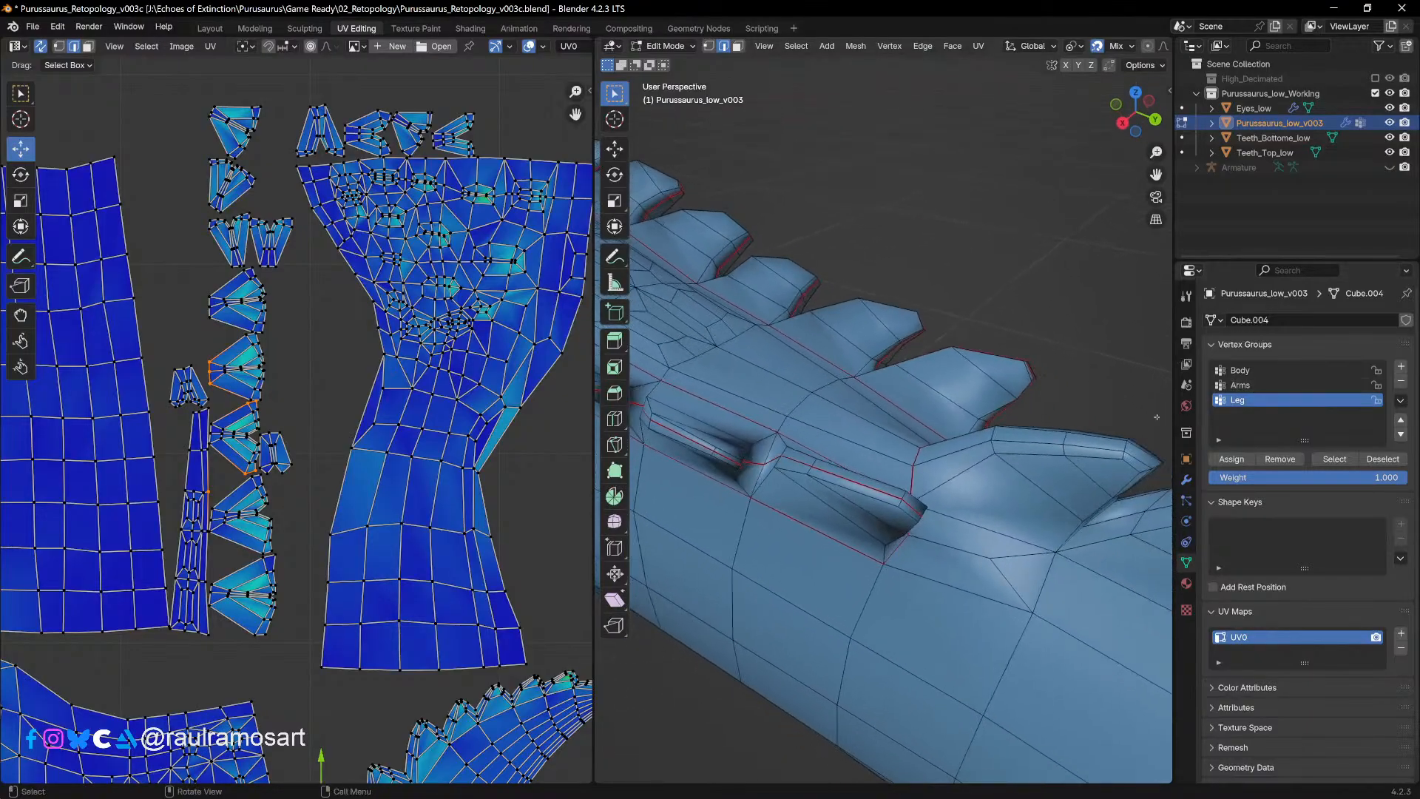
{"action": "left_click", "coordinate": [776, 443]}
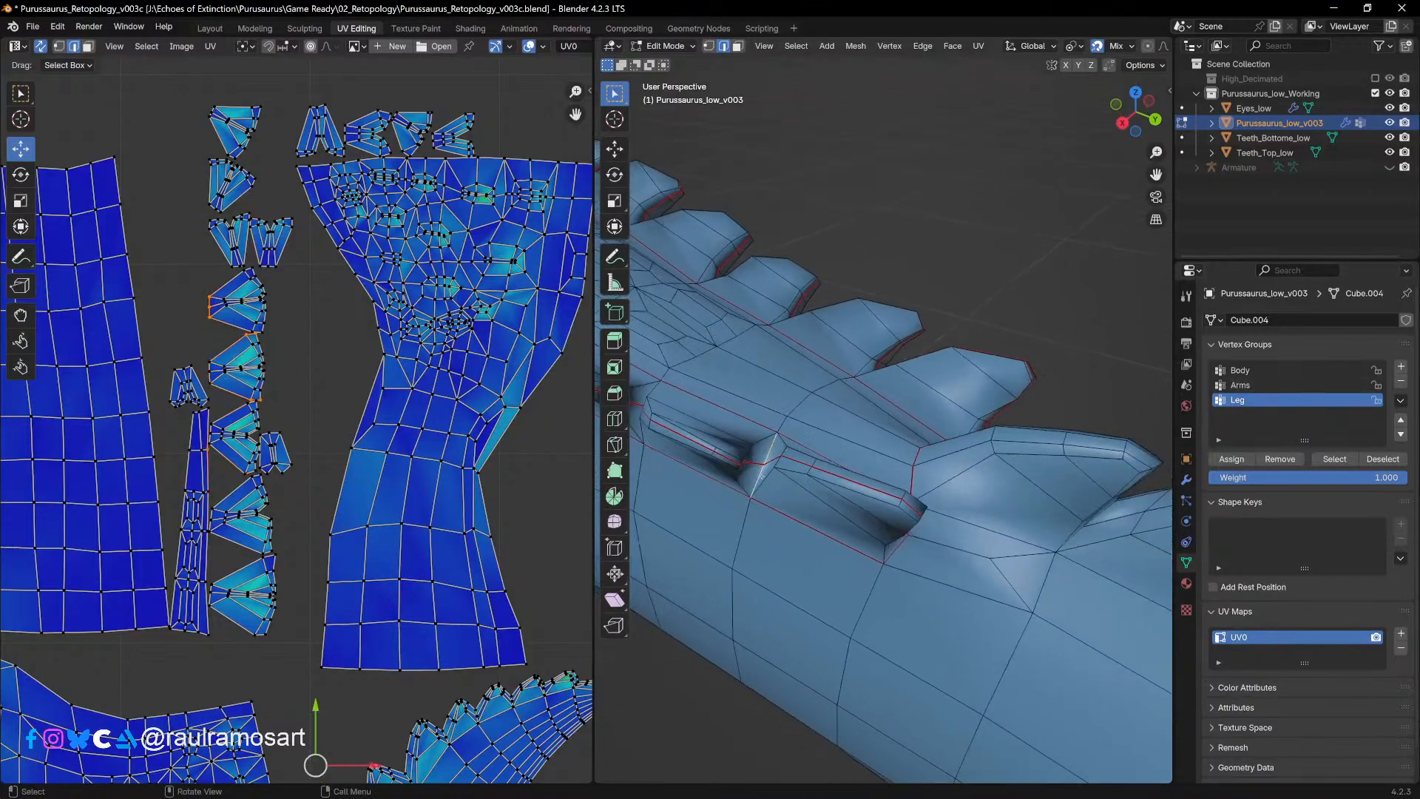
{"action": "key", "text": "u"}
{"action": "left_click", "coordinate": [769, 448]}
{"action": "middle_click_drag", "start_coordinate": [769, 447], "coordinate": [881, 406]}
{"action": "scroll", "coordinate": [1028, 510], "scroll_direction": "up", "scroll_amount": 4}
{"action": "left_click", "coordinate": [869, 406], "text": "alt"}
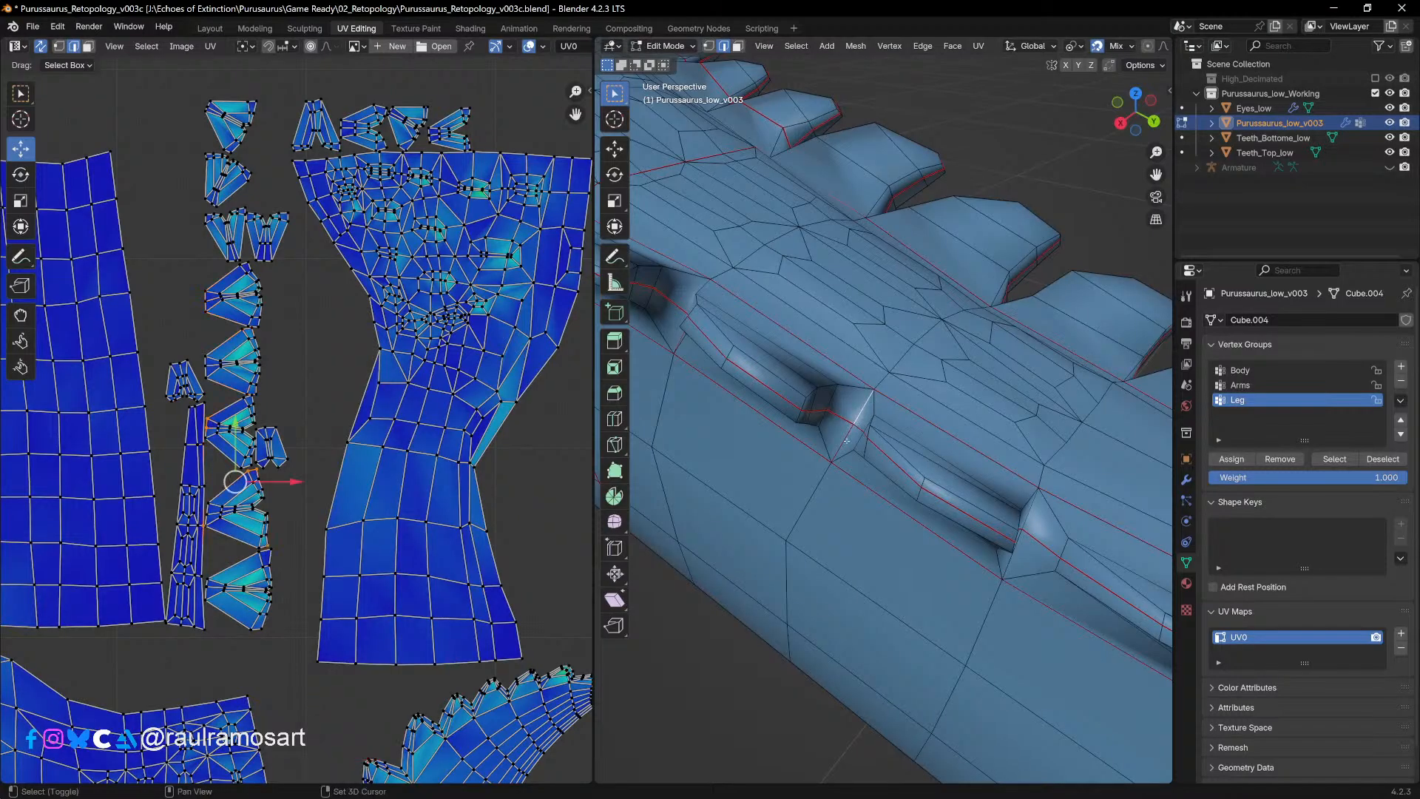
{"action": "key", "text": "u"}
{"action": "left_click", "coordinate": [808, 442]}
Step: Mark seams across the last spike gap behind the tail's vertical cross seam and across the gap at that seam
{"action": "middle_click_drag", "start_coordinate": [809, 442], "coordinate": [813, 427]}
{"action": "middle_click_drag", "start_coordinate": [920, 473], "coordinate": [845, 413]}
{"action": "left_click", "coordinate": [845, 413], "text": "shift"}
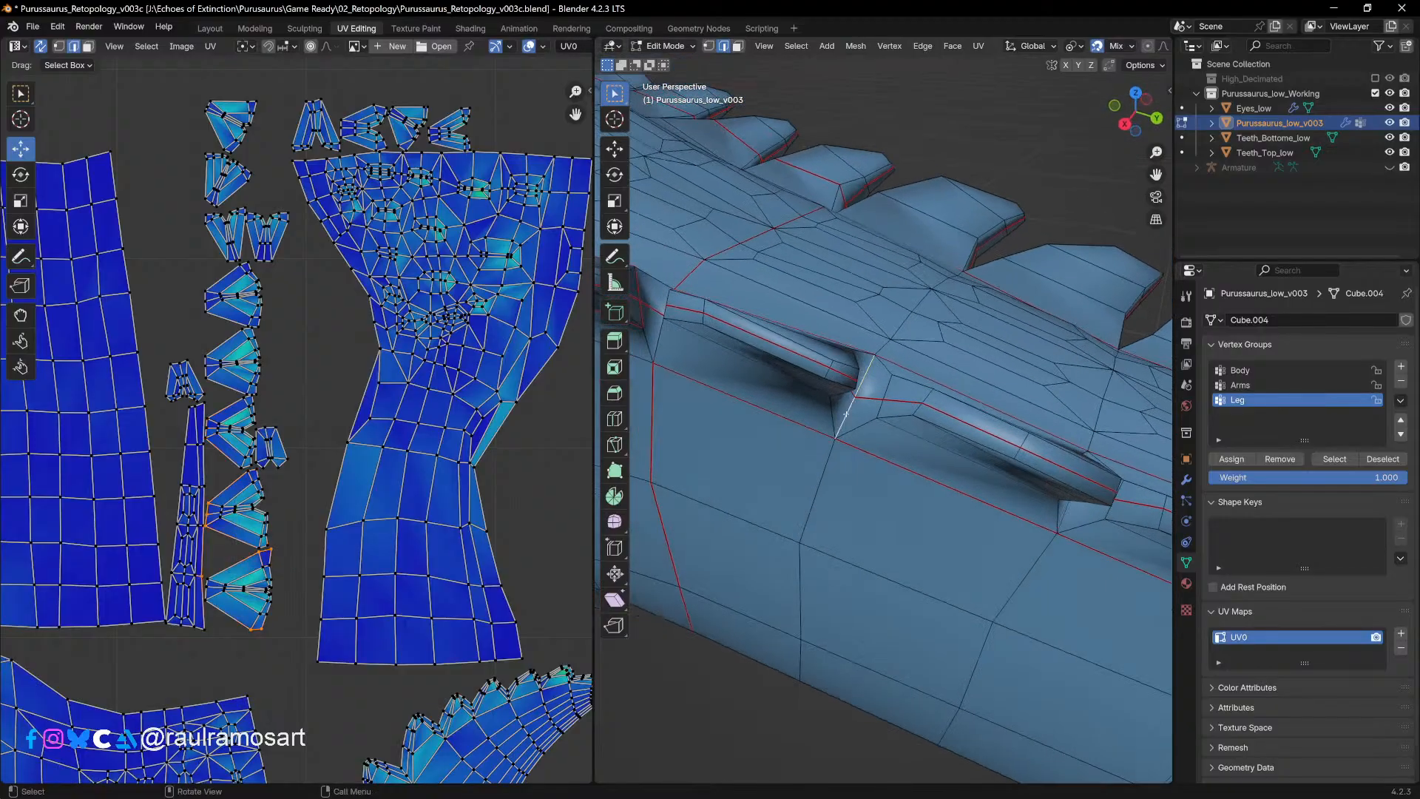
{"action": "key", "text": "u"}
{"action": "left_click", "coordinate": [846, 412]}
{"action": "middle_click_drag", "start_coordinate": [845, 413], "coordinate": [753, 369]}
{"action": "left_click", "coordinate": [752, 369]}
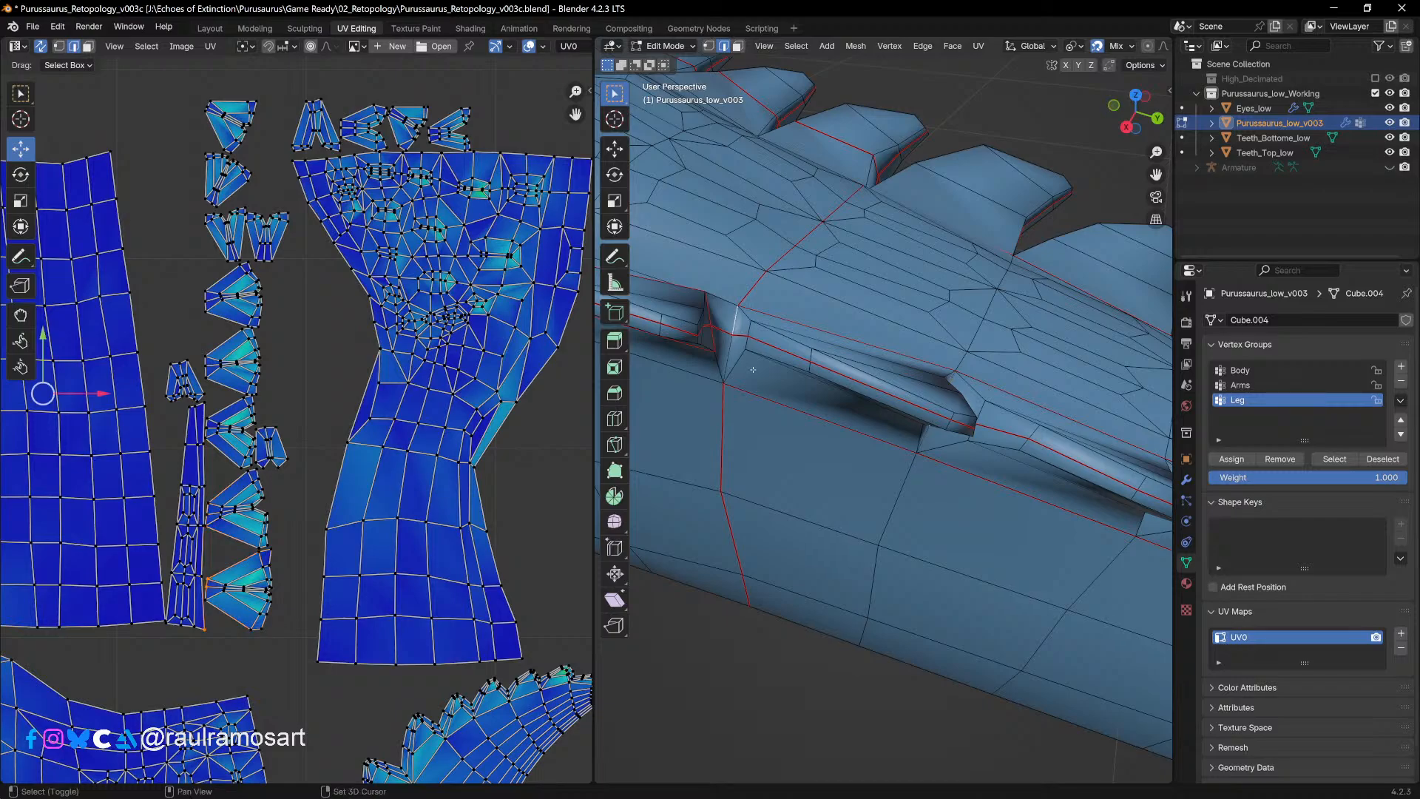
{"action": "key", "text": "u"}
{"action": "left_click", "coordinate": [708, 345]}
Step: Mark the crossing edges as seams in the first two spike gaps ahead of the tail's vertical cross seam
{"action": "middle_click_drag", "start_coordinate": [708, 345], "coordinate": [880, 384]}
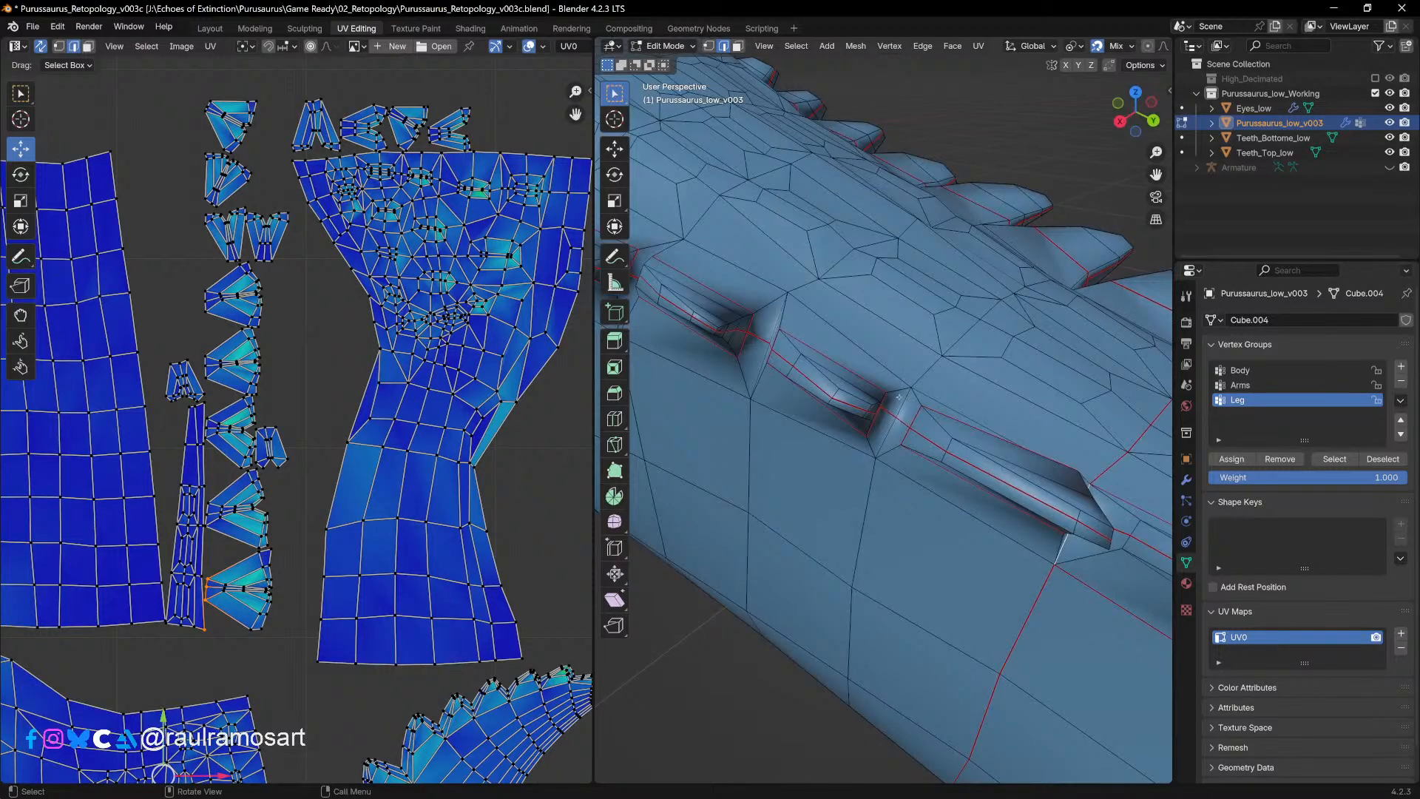
{"action": "key", "text": "u"}
{"action": "left_click", "coordinate": [888, 437]}
{"action": "middle_click_drag", "start_coordinate": [889, 437], "coordinate": [840, 360]}
{"action": "left_click", "coordinate": [840, 360]}
{"action": "left_click", "coordinate": [832, 407], "text": "shift"}
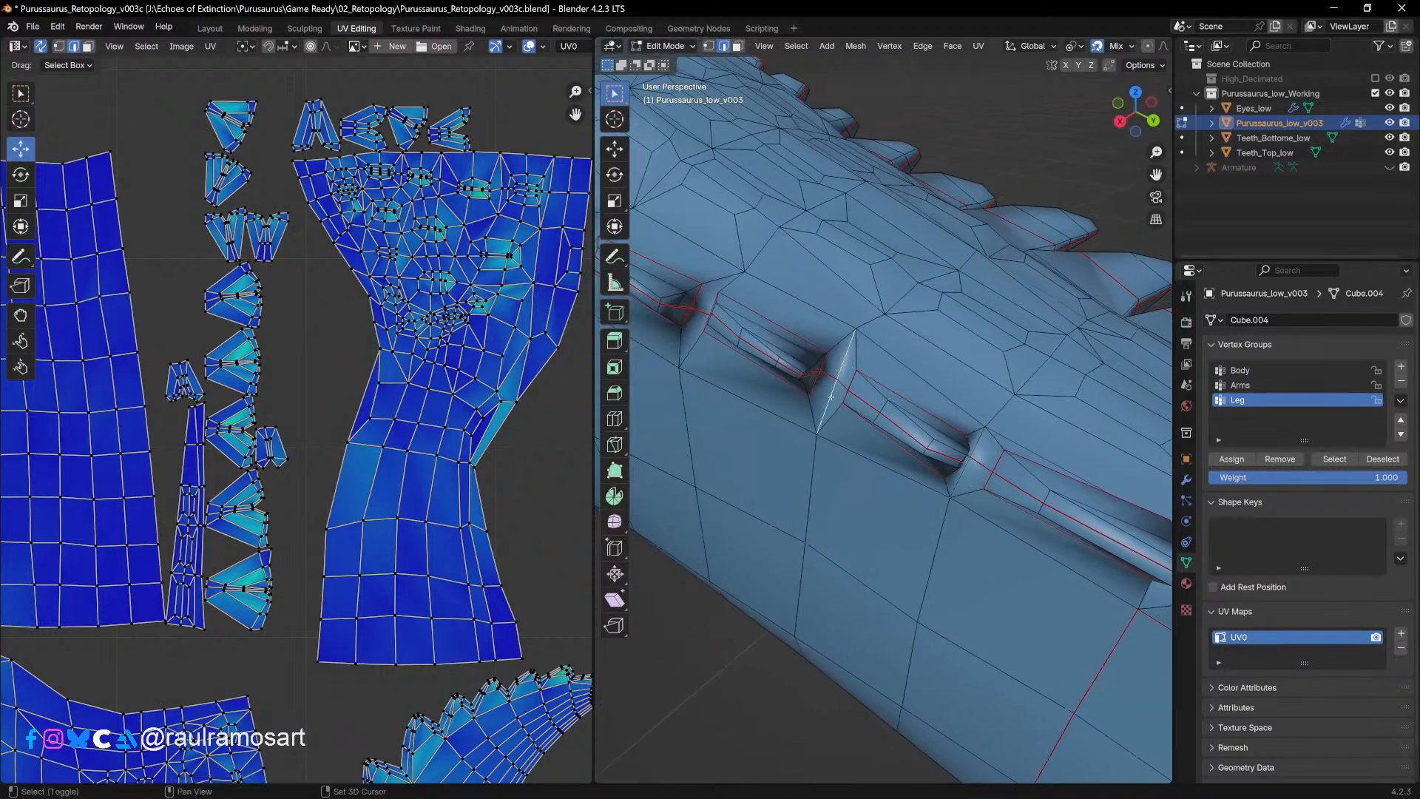
{"action": "key", "text": "u"}
{"action": "left_click", "coordinate": [833, 409]}
Step: Select the upper and lower edges crossing the following spike gap toward the body and mark them as a seam
{"action": "middle_click_drag", "start_coordinate": [834, 409], "coordinate": [785, 369]}
{"action": "left_click", "coordinate": [785, 369]}
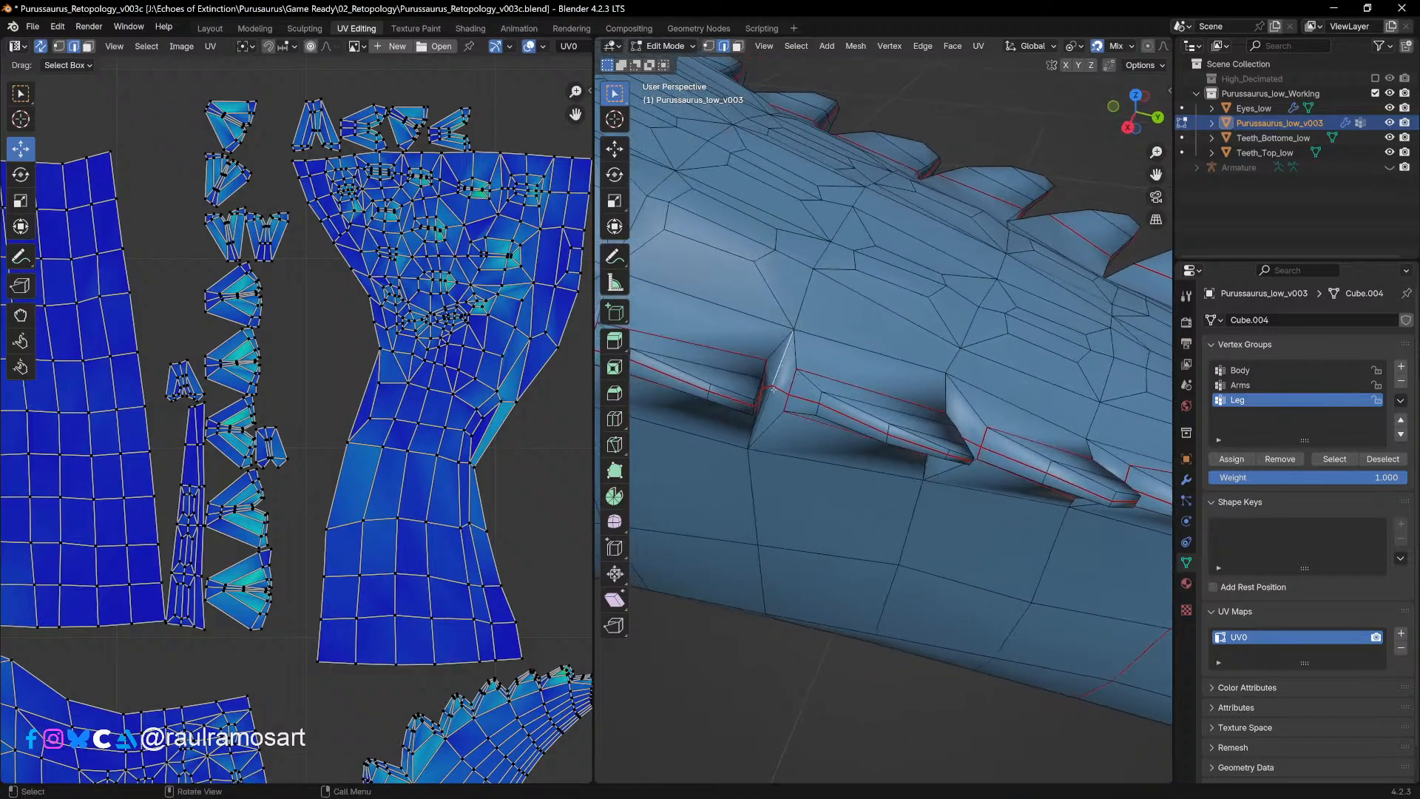
{"action": "left_click", "coordinate": [795, 410], "text": "shift"}
{"action": "key", "text": "g"}
{"action": "key", "text": "g"}
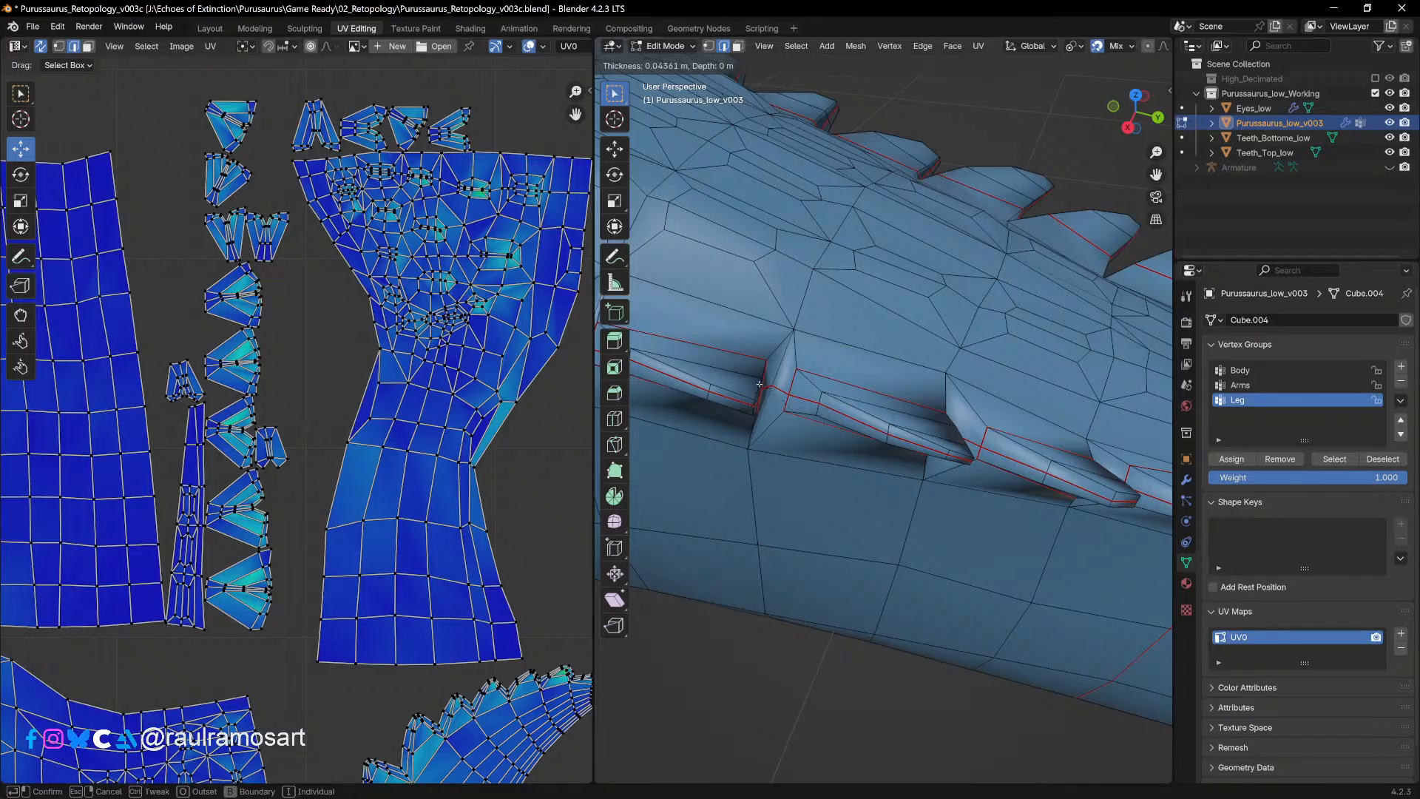
{"action": "right_click", "coordinate": [779, 383]}
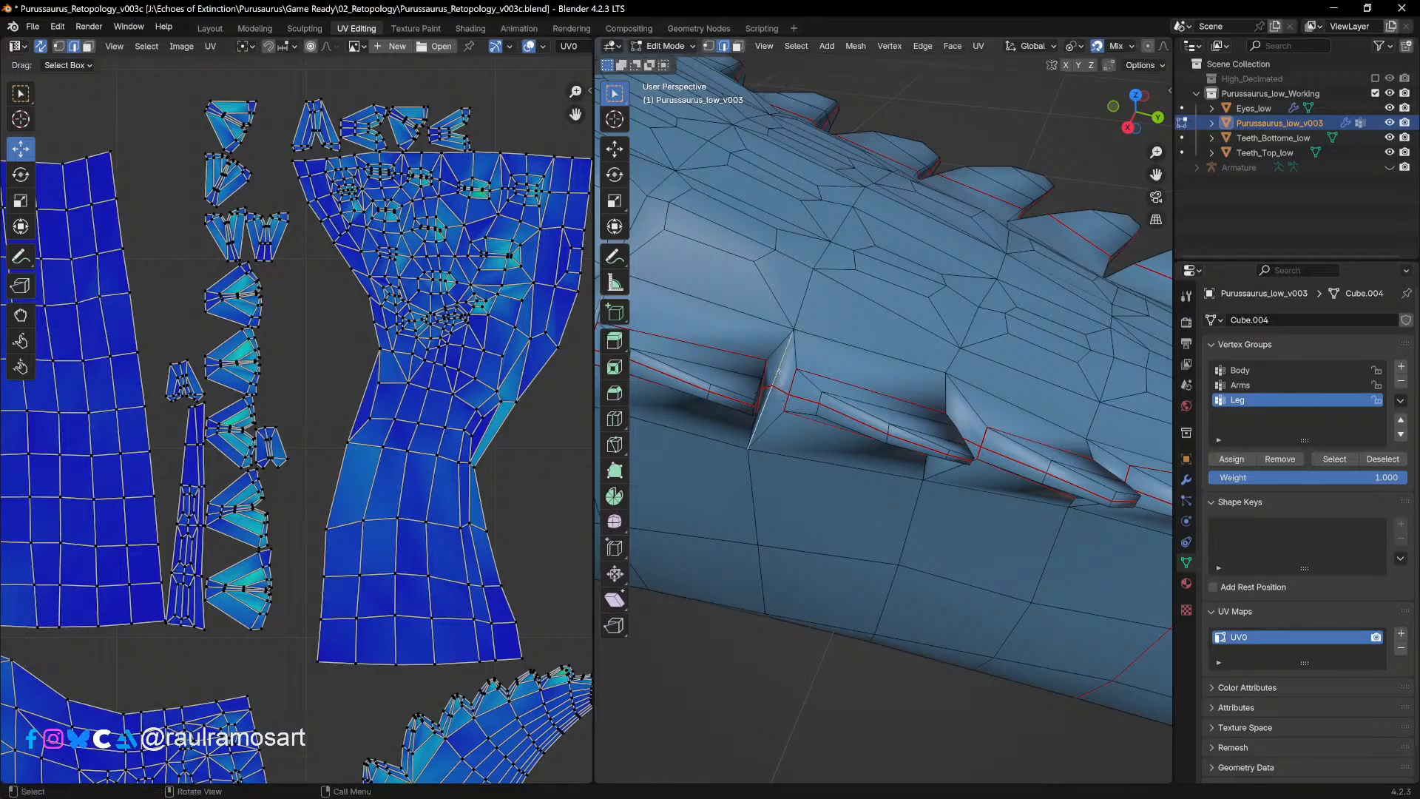
{"action": "key", "text": "u"}
{"action": "left_click", "coordinate": [767, 413]}
Step: Select the remaining edge crossing the current side-spike gap and mark the crossing edges as a seam
{"action": "mouse_move", "coordinate": [768, 413]}
{"action": "middle_mouse_down"}
{"action": "mouse_move", "coordinate": [798, 403]}
{"action": "mouse_move", "coordinate": [759, 399]}
{"action": "middle_mouse_up"}
{"action": "left_click", "coordinate": [755, 411], "text": "shift"}
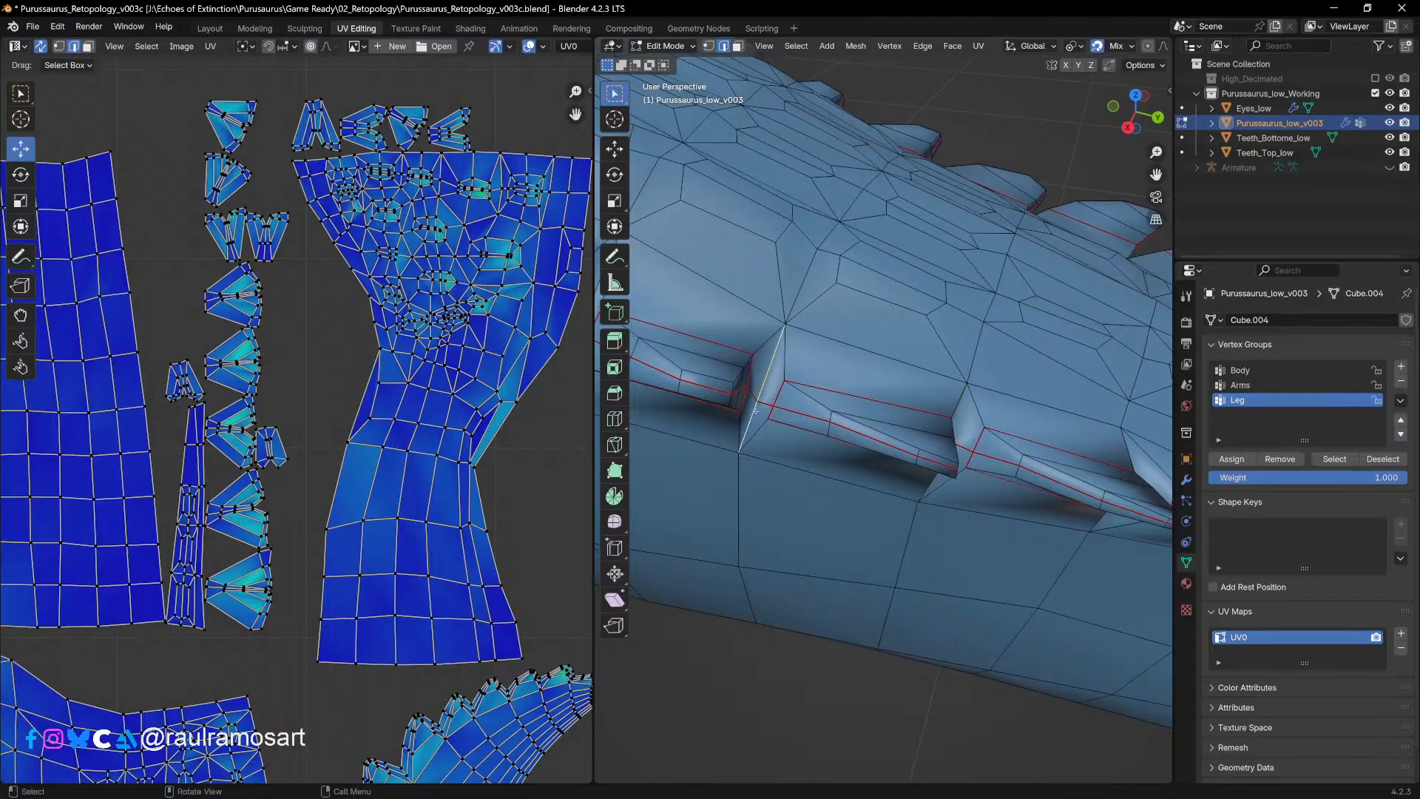
{"action": "key", "text": "u"}
{"action": "left_click", "coordinate": [755, 413]}
{"action": "middle_click_drag", "start_coordinate": [755, 414], "coordinate": [869, 426]}
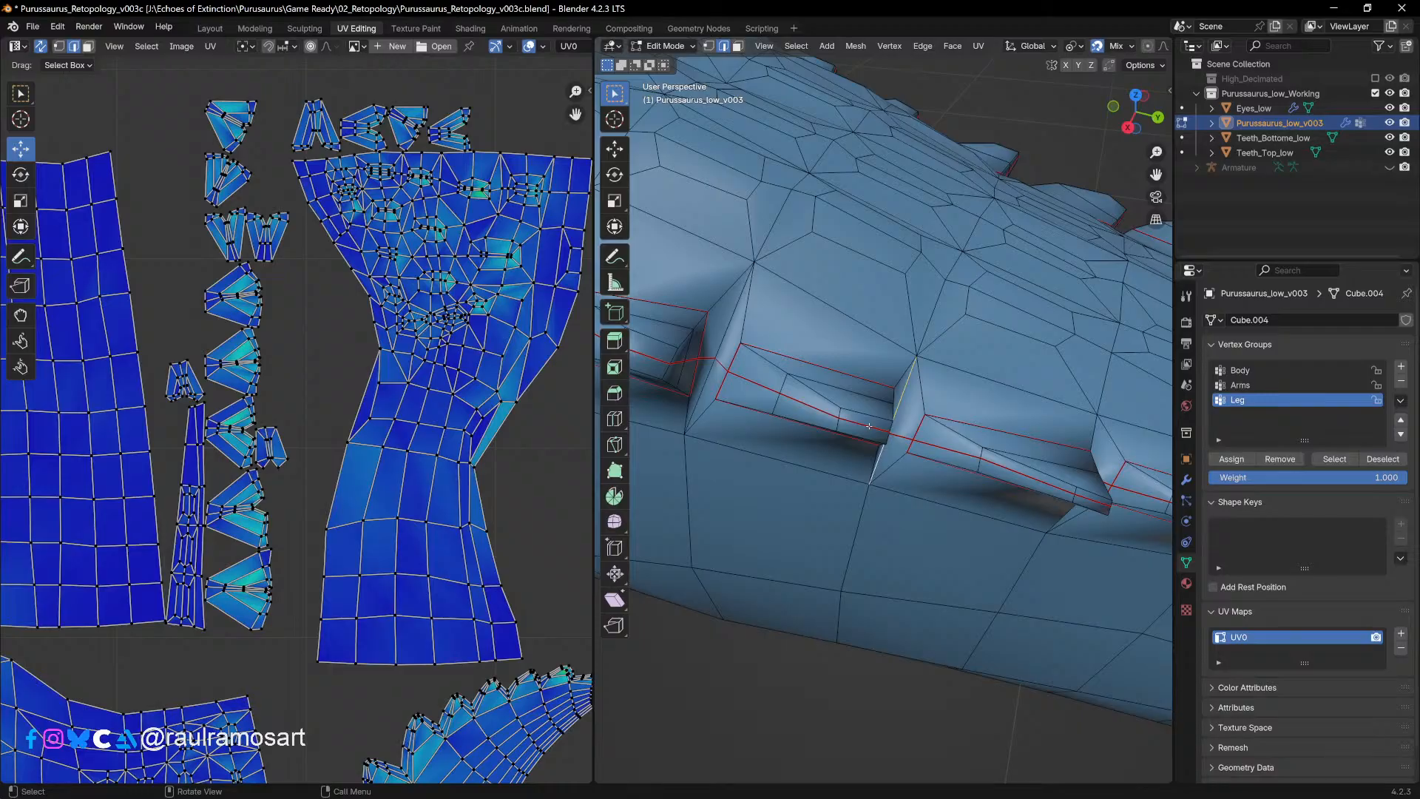
Step: Continue adding seams along the edges crossing the next side-spike gaps toward the body
{"action": "middle_click_drag", "start_coordinate": [818, 378], "coordinate": [967, 449], "text": "shift"}
{"action": "left_click", "coordinate": [902, 436], "text": "shift"}
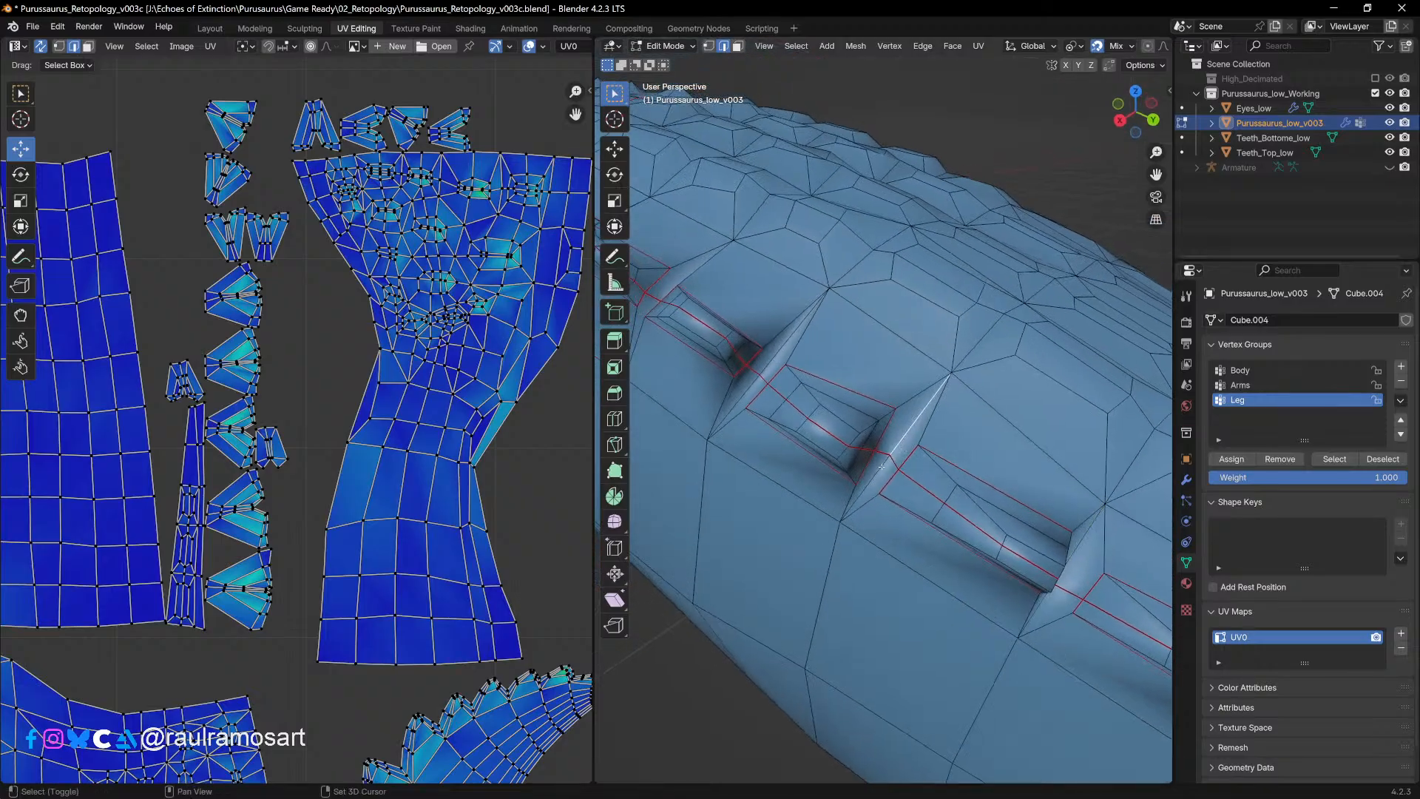
{"action": "left_click", "coordinate": [877, 470], "text": "shift"}
{"action": "middle_click_drag", "start_coordinate": [877, 470], "coordinate": [826, 417]}
{"action": "left_click", "coordinate": [888, 430], "text": "shift"}
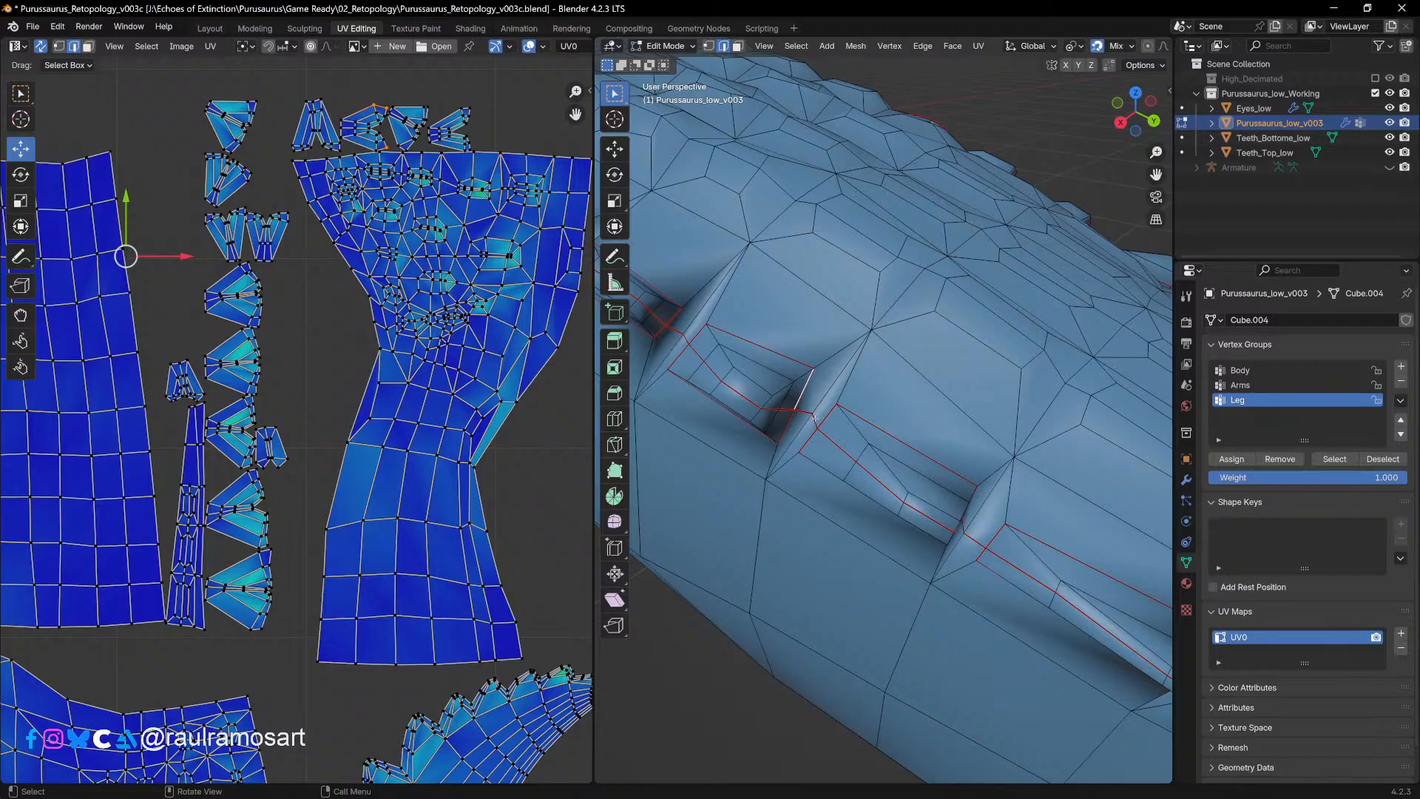
{"action": "middle_click_drag", "start_coordinate": [856, 443], "coordinate": [896, 489], "text": "shift"}
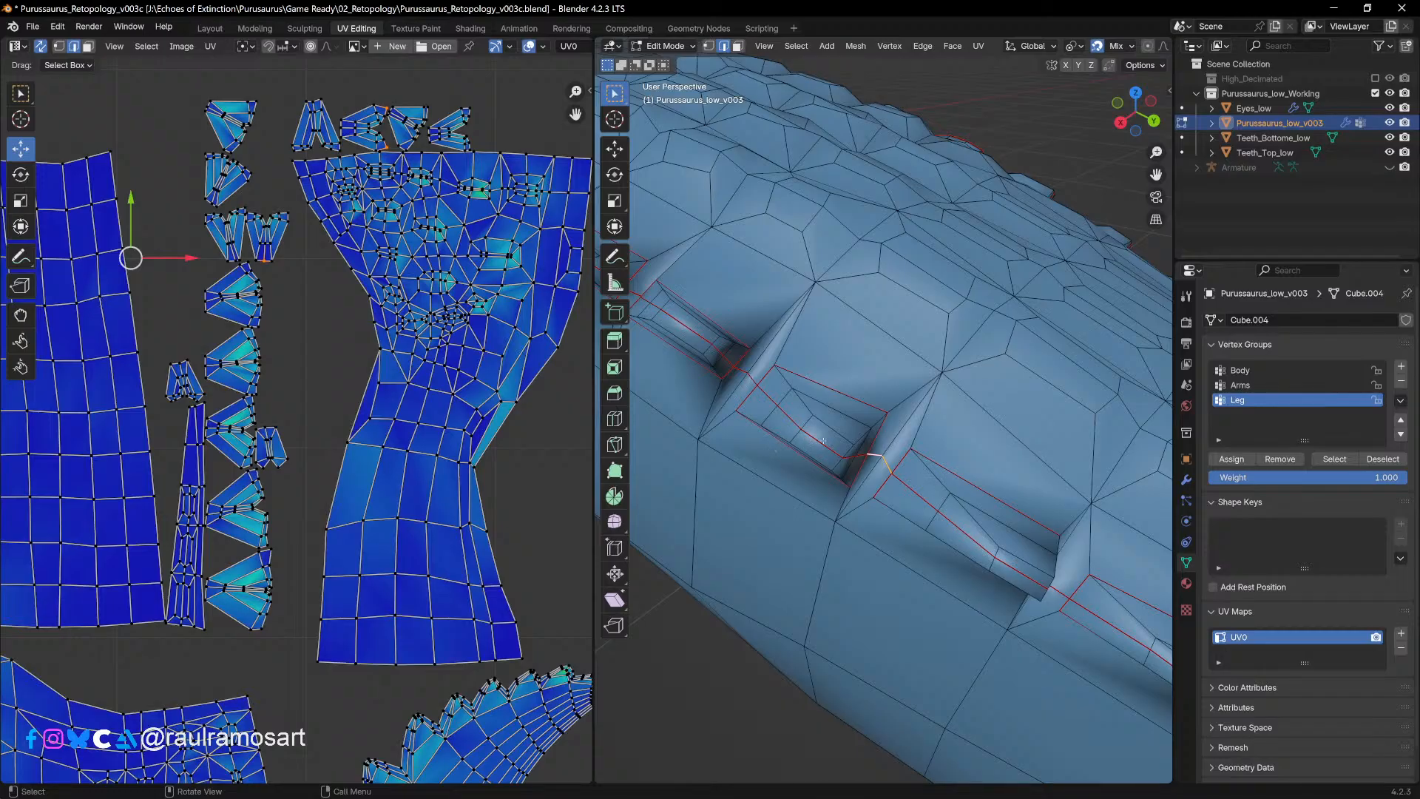
Step: Select the whole mesh and re-unwrap it using the new spike-gap seams
{"action": "middle_click_drag", "start_coordinate": [823, 442], "coordinate": [901, 414]}
{"action": "scroll", "coordinate": [899, 436], "scroll_direction": "down", "scroll_amount": 8}
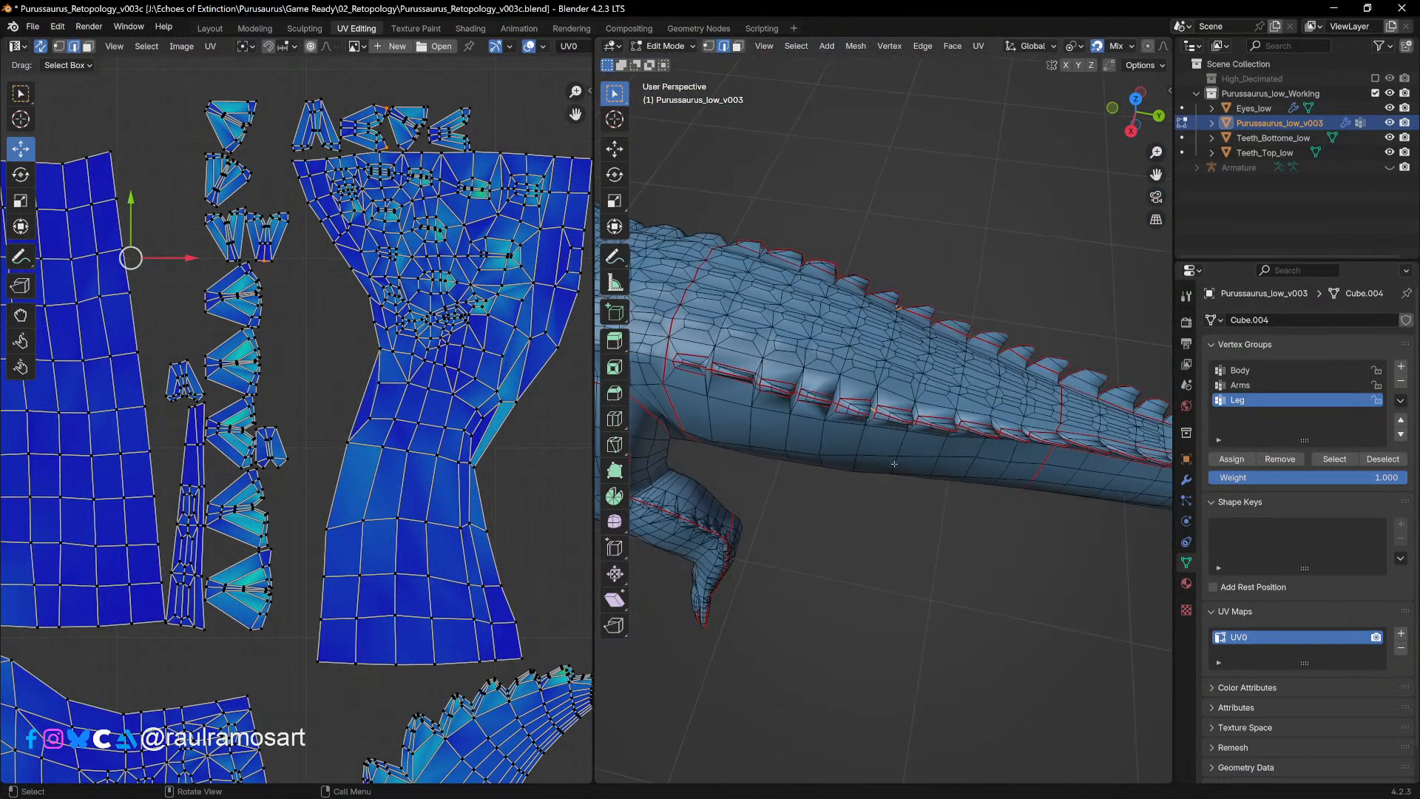
{"action": "middle_click_drag", "start_coordinate": [894, 464], "coordinate": [873, 427]}
{"action": "key", "text": "a"}
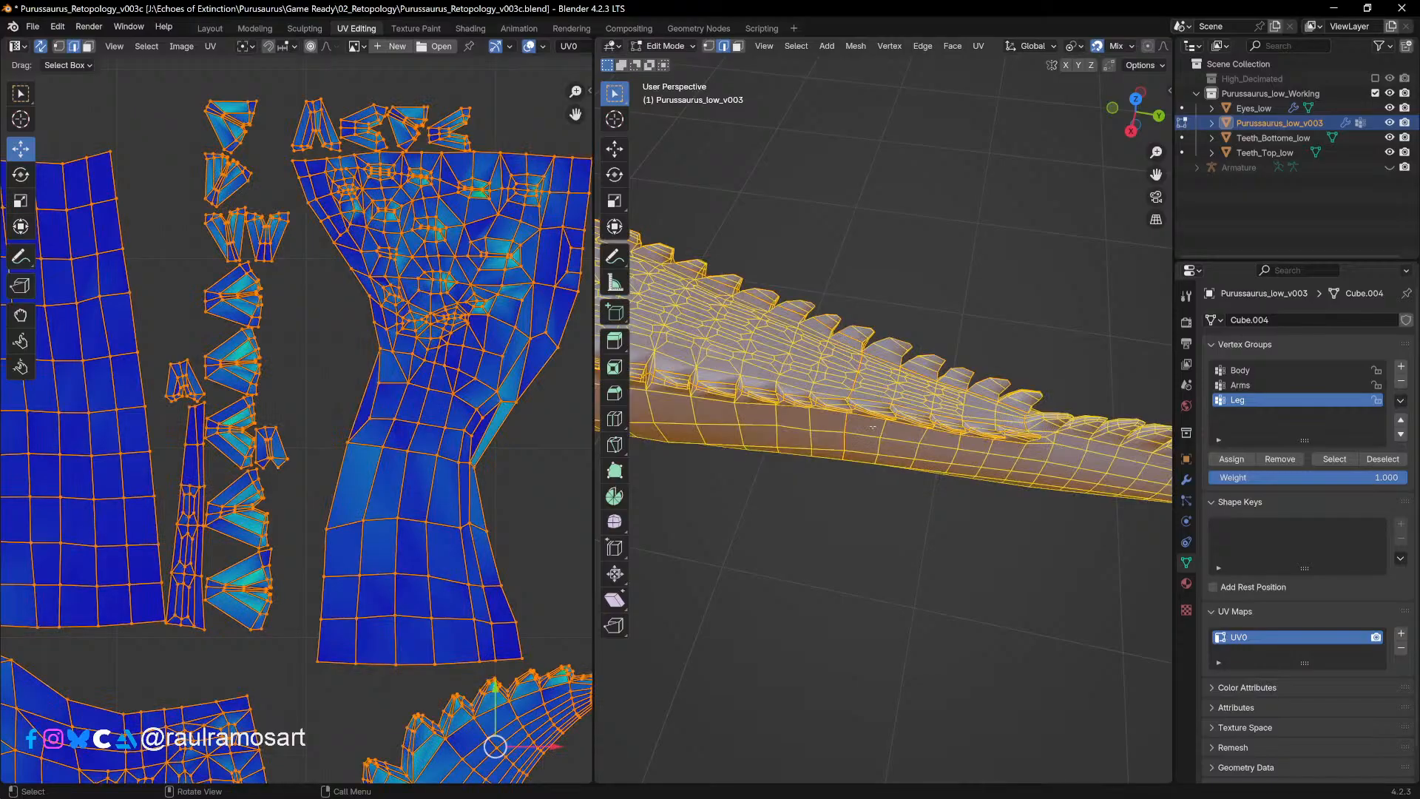
{"action": "key", "text": "u"}
{"action": "key", "text": "space"}
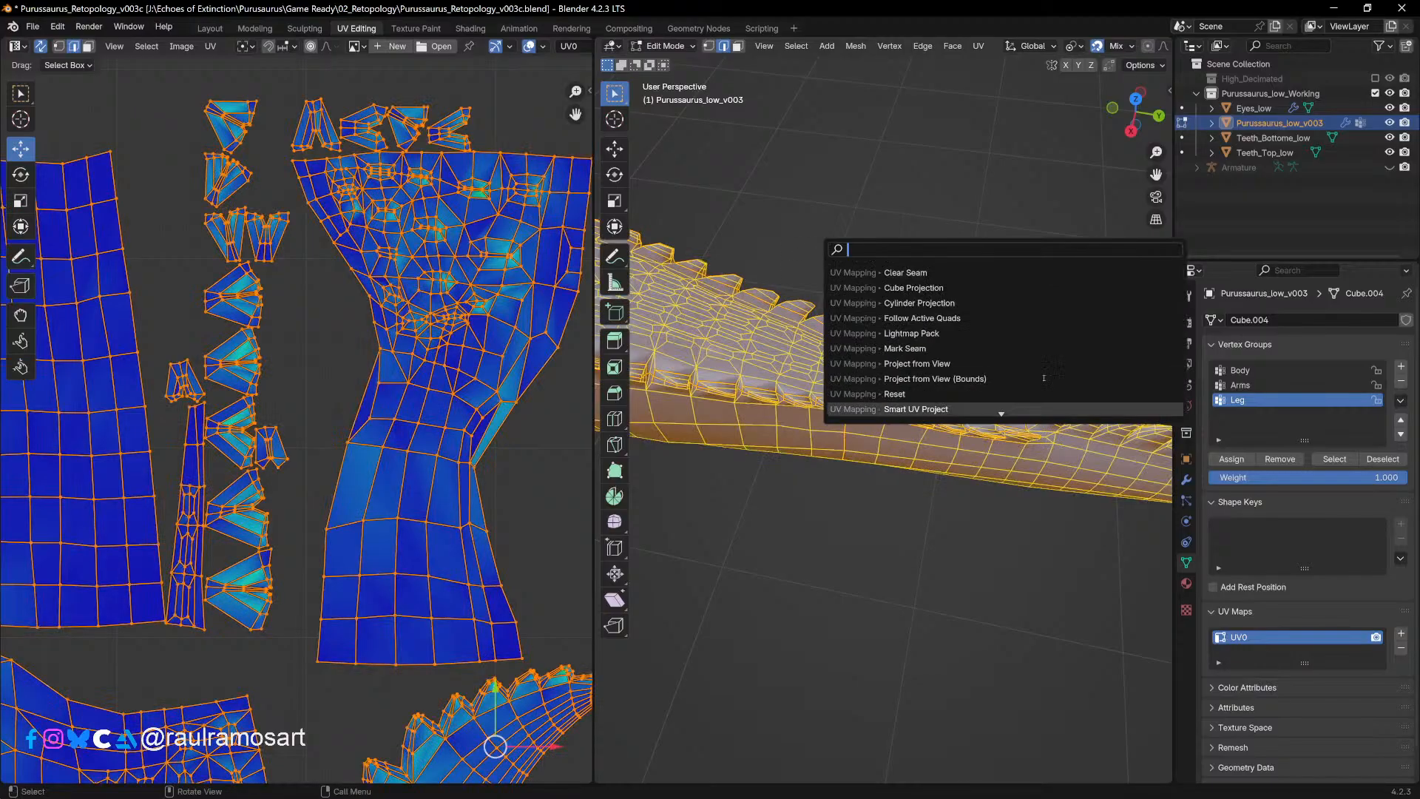
{"action": "key", "text": "Escape"}
{"action": "key", "text": "u"}
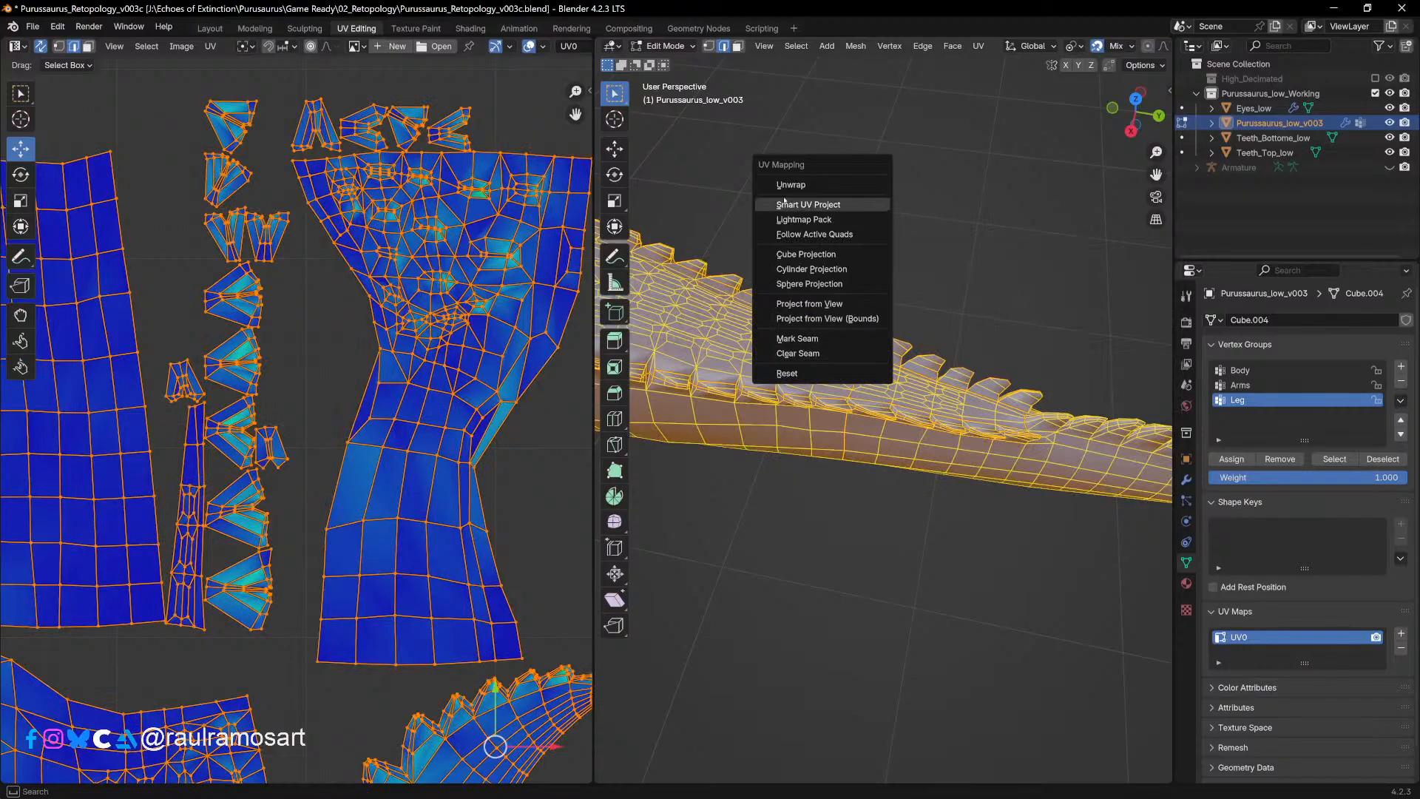
{"action": "left_click", "coordinate": [813, 189]}
Step: Examine the small spike islands in the new UV layout and box-select the column of them
{"action": "scroll", "coordinate": [302, 424], "scroll_direction": "down", "scroll_amount": 3}
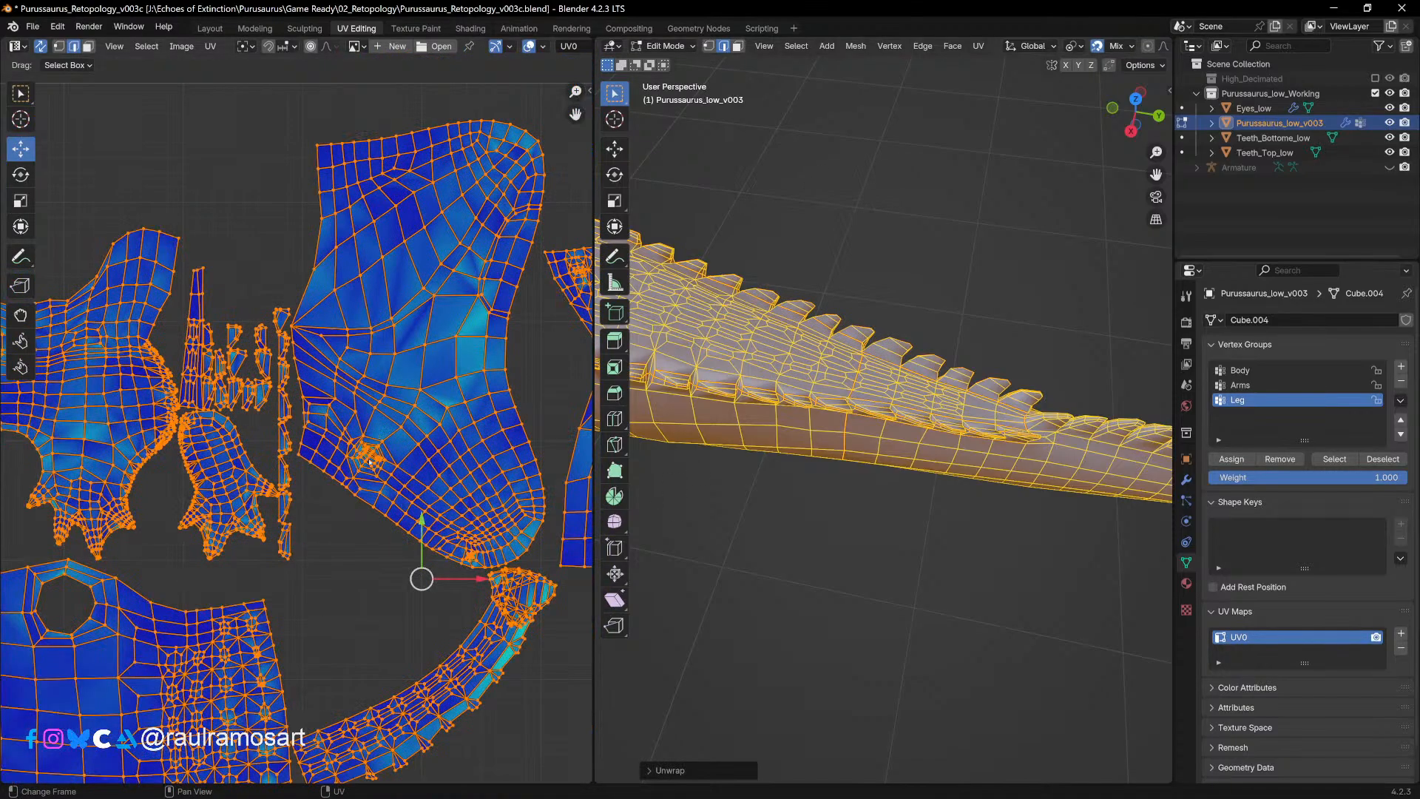
{"action": "left_click", "coordinate": [356, 574]}
{"action": "scroll", "coordinate": [352, 574], "scroll_direction": "up", "scroll_amount": 5}
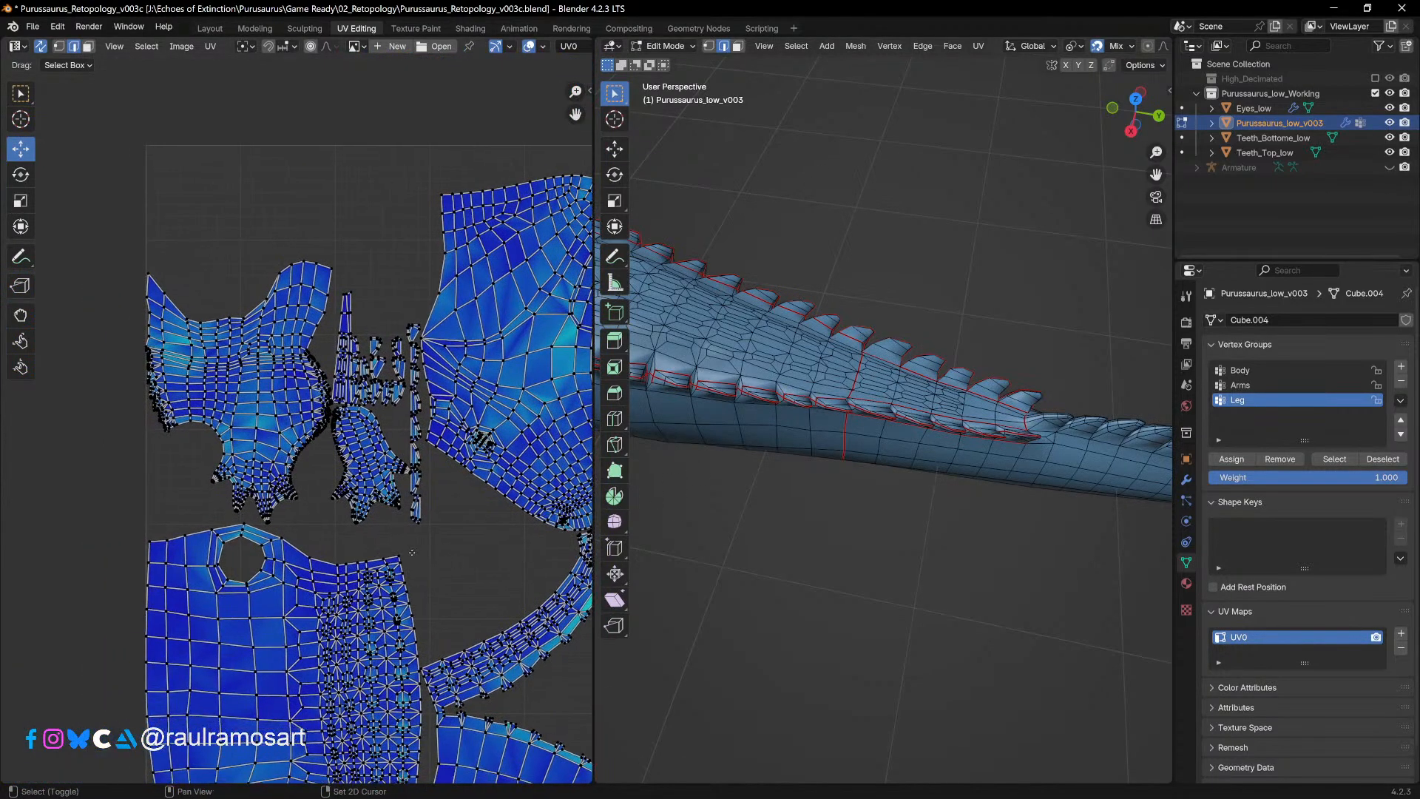
{"action": "middle_click_drag", "start_coordinate": [455, 418], "coordinate": [356, 456]}
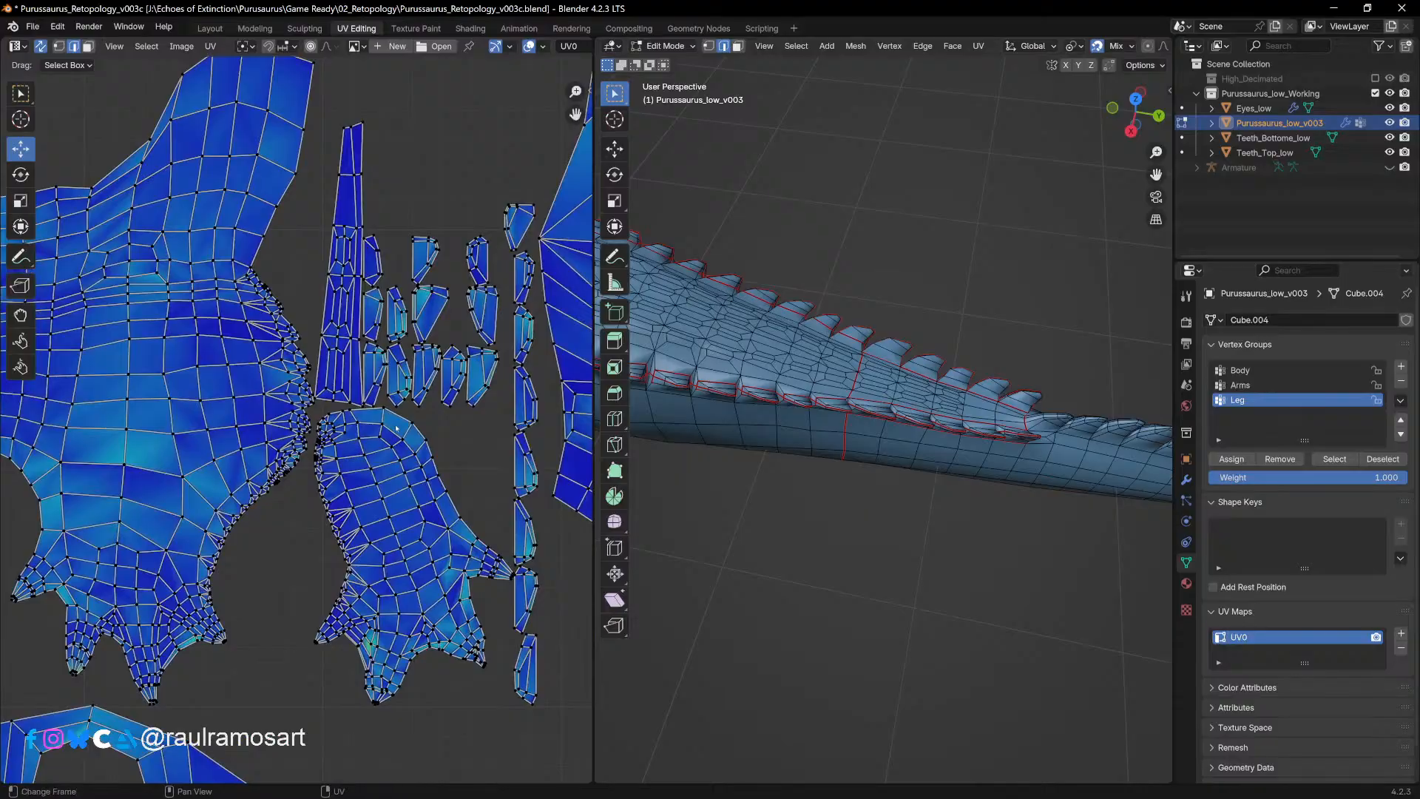
{"action": "middle_click_drag", "start_coordinate": [471, 489], "coordinate": [384, 528]}
{"action": "scroll", "coordinate": [384, 528], "scroll_direction": "down", "scroll_amount": 2}
{"action": "left_click_drag", "start_coordinate": [386, 636], "coordinate": [358, 437]}
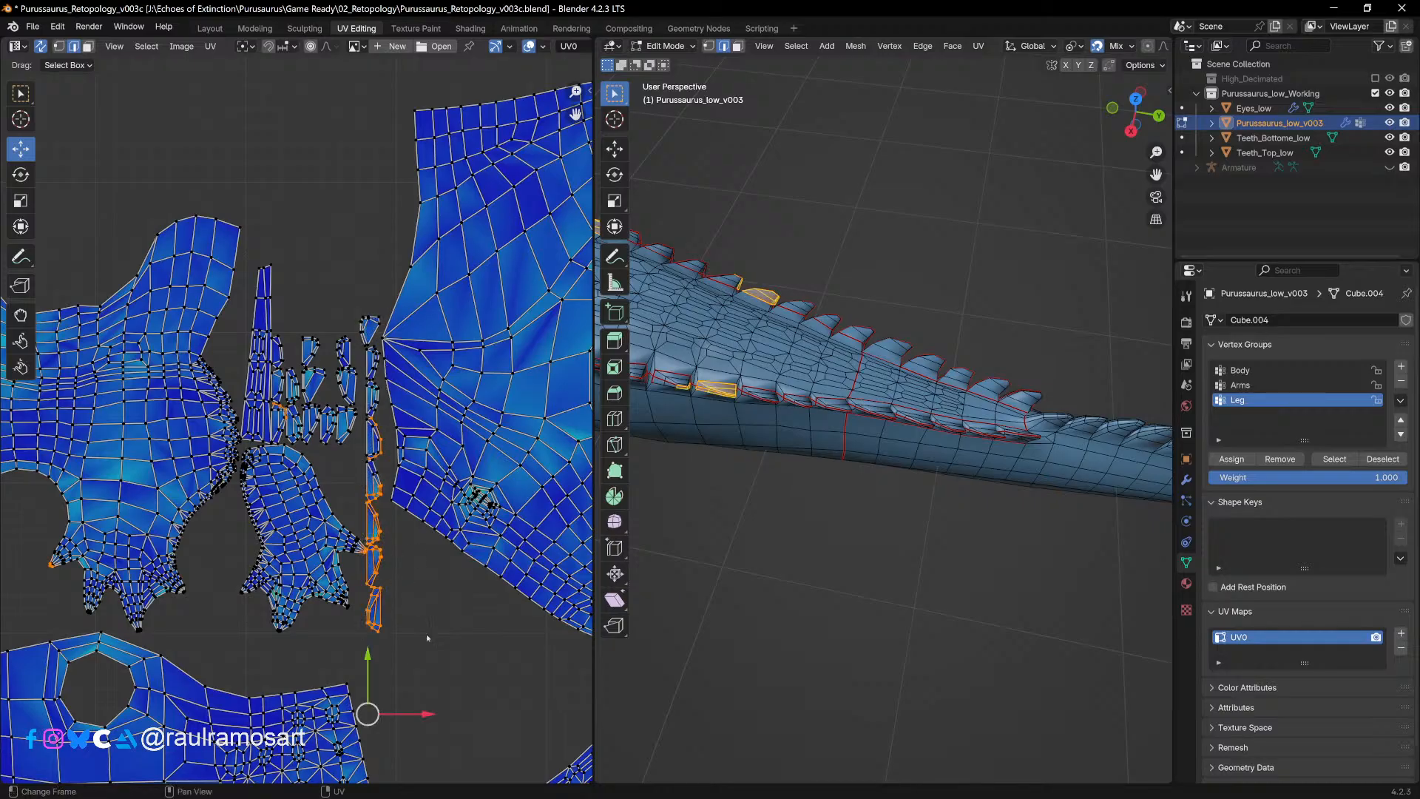
Step: Inspect the curved strip UV island and select everything linked to it to identify its faces on the model
{"action": "scroll", "coordinate": [589, 627], "scroll_direction": "down", "scroll_amount": 2}
{"action": "middle_click_drag", "start_coordinate": [590, 627], "coordinate": [357, 529]}
{"action": "scroll", "coordinate": [400, 511], "scroll_direction": "down", "scroll_amount": 1}
{"action": "scroll", "coordinate": [379, 520], "scroll_direction": "up", "scroll_amount": 3}
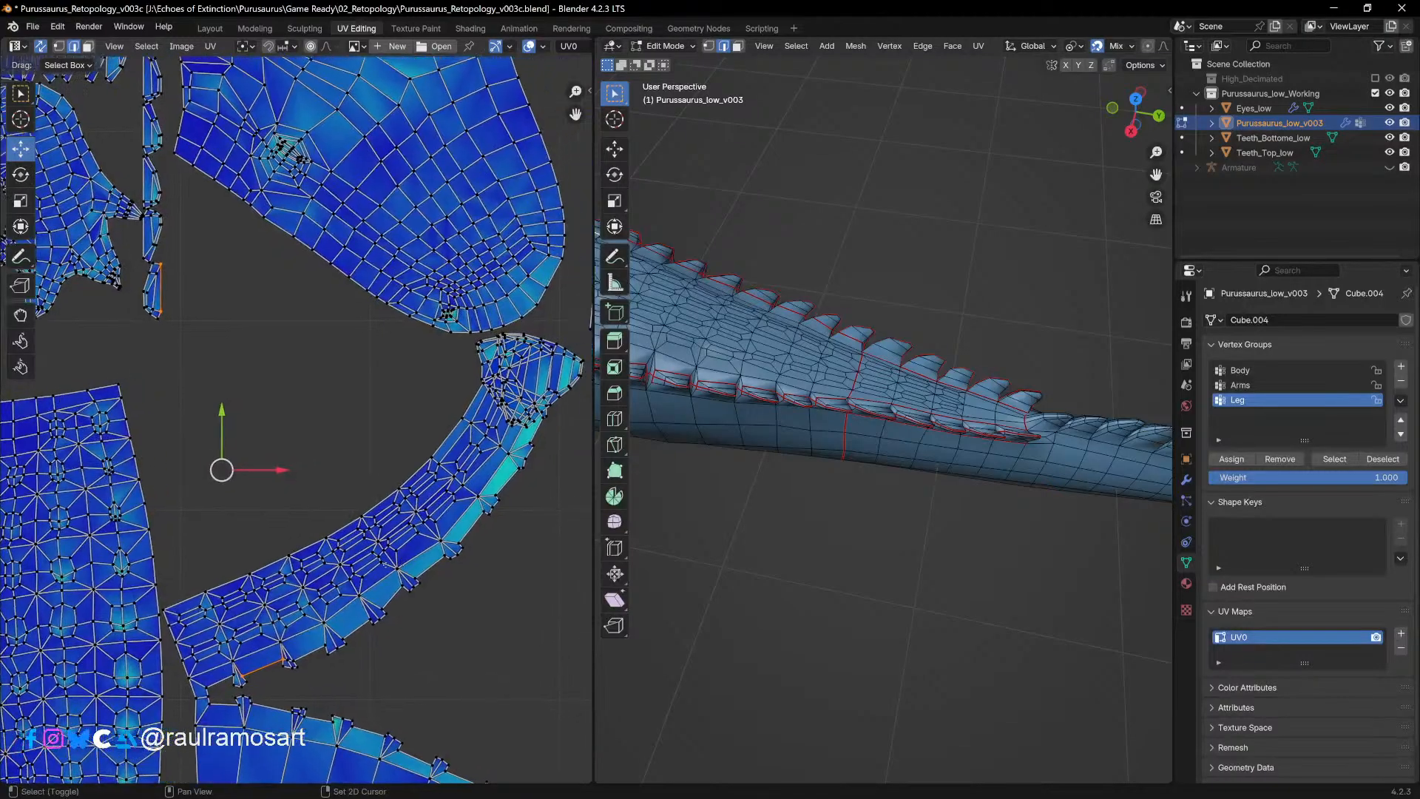
{"action": "scroll", "coordinate": [357, 528], "scroll_direction": "up", "scroll_amount": 2}
{"action": "left_click", "coordinate": [460, 392], "text": "shift"}
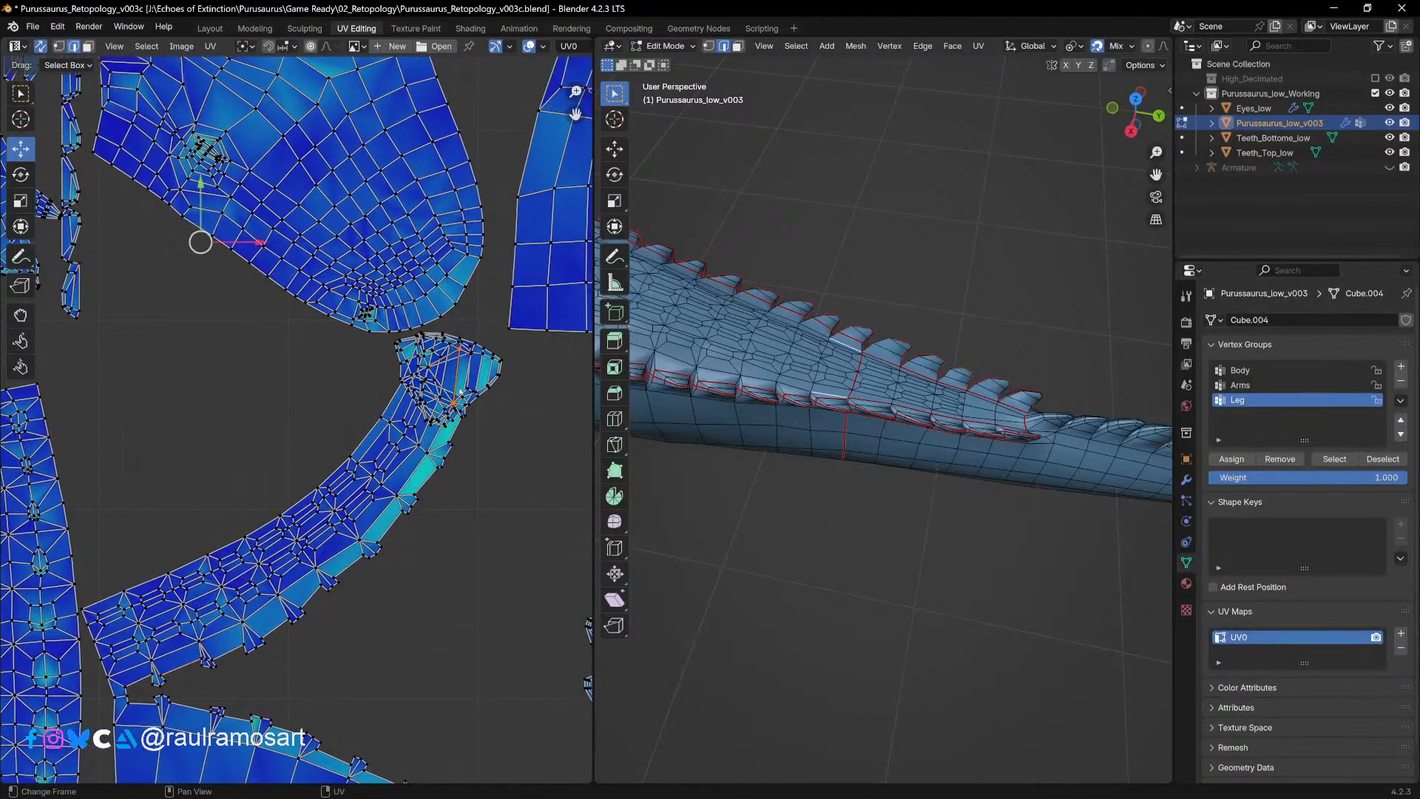
{"action": "key", "text": "l"}
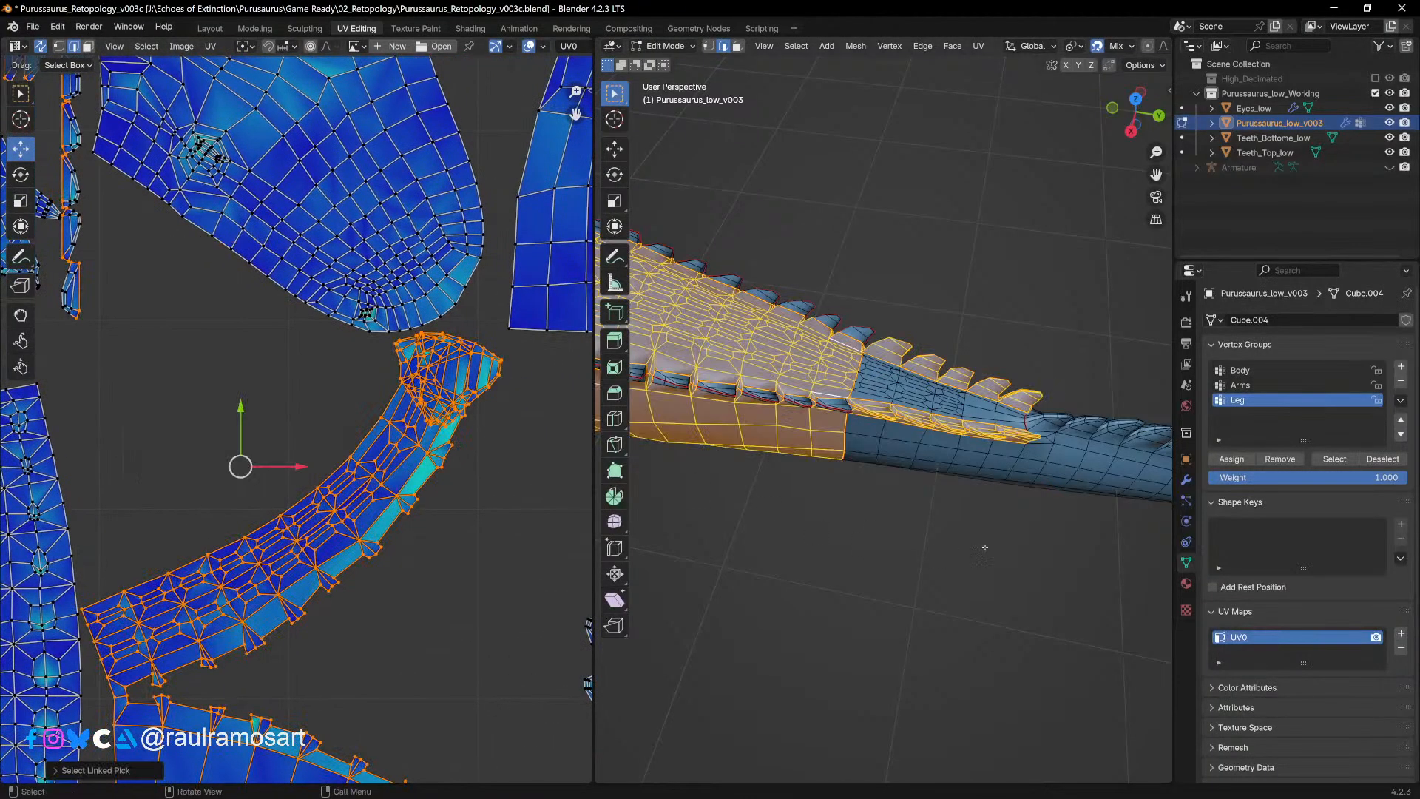
Step: Clear the selection and mark the unseamed edge in the spike gap at the tail's vertical cross seam as a seam
{"action": "middle_click_drag", "start_coordinate": [867, 450], "coordinate": [814, 417]}
{"action": "key", "text": "alt+a"}
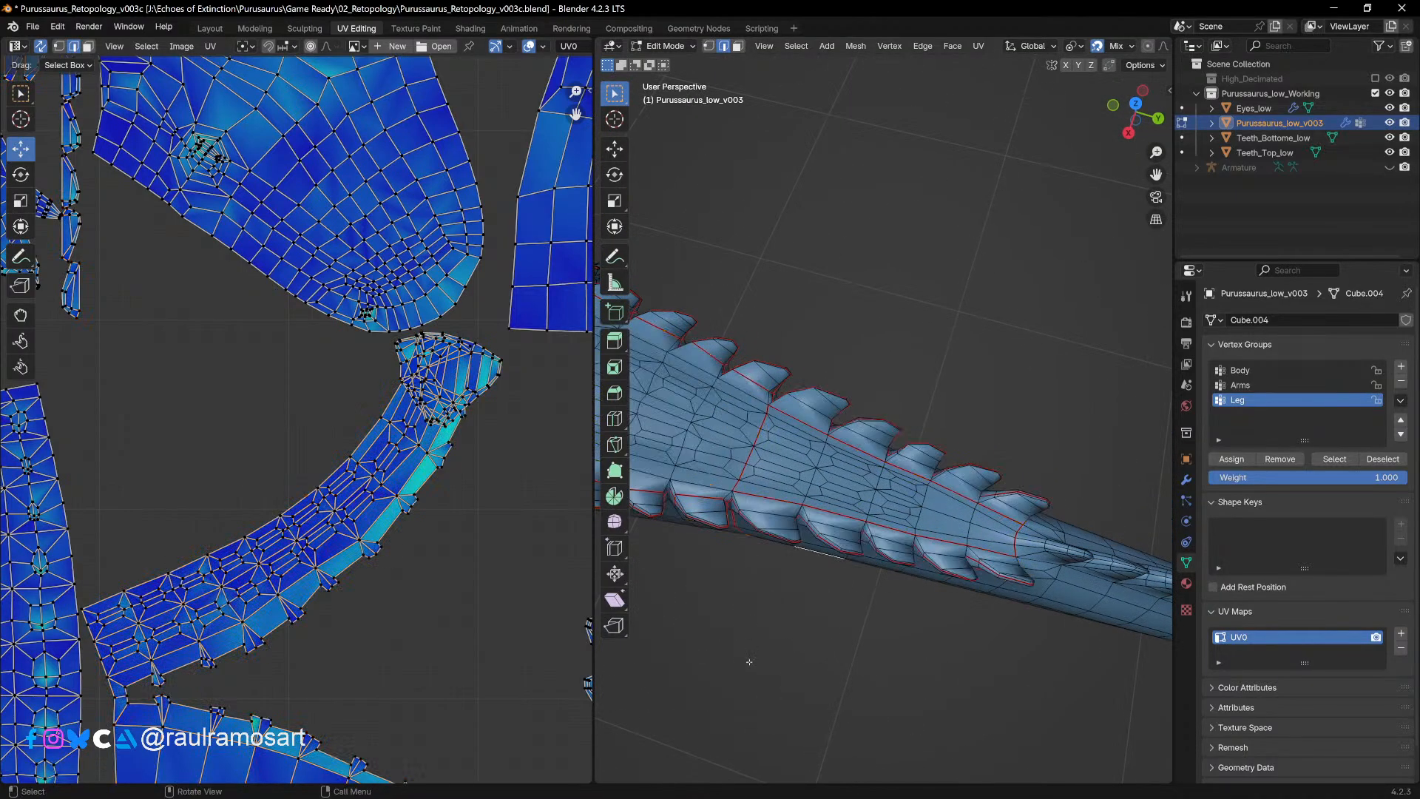
{"action": "middle_click_drag", "start_coordinate": [784, 531], "coordinate": [745, 545]}
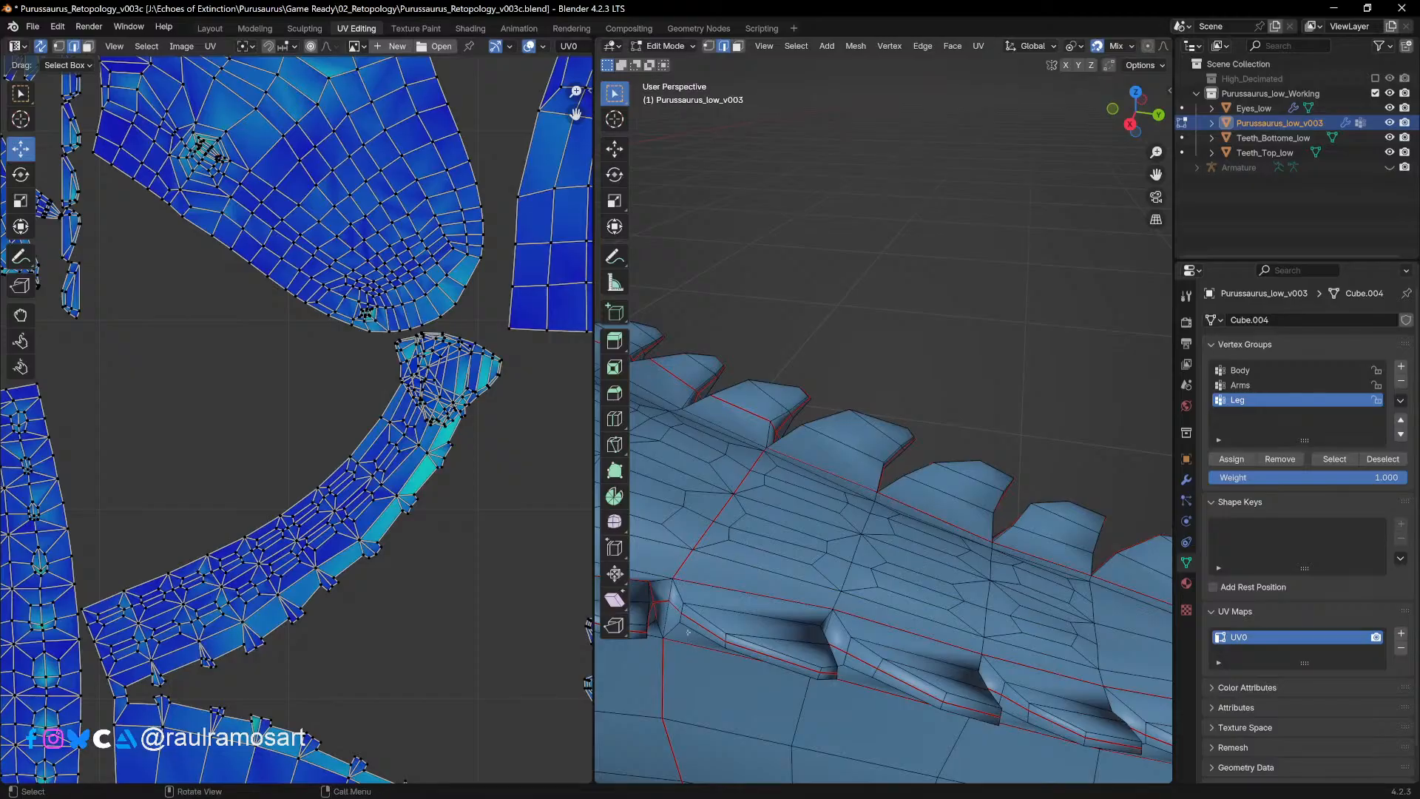
{"action": "left_click", "coordinate": [665, 619]}
{"action": "key", "text": "u"}
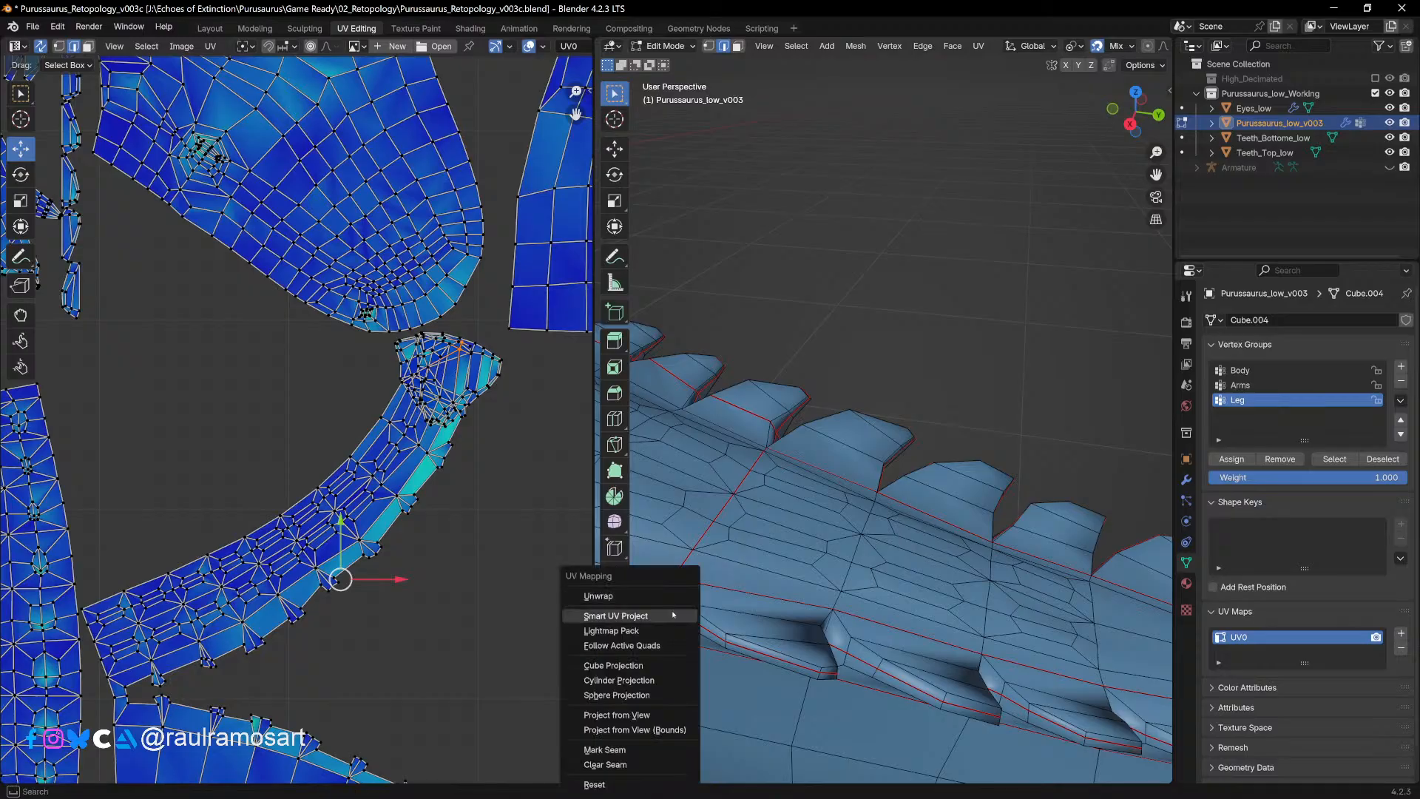
{"action": "left_click", "coordinate": [604, 749]}
Step: Select the entire mesh and unwrap it again with the added cross-seam gap edge
{"action": "key", "text": "a"}
{"action": "key", "text": "u"}
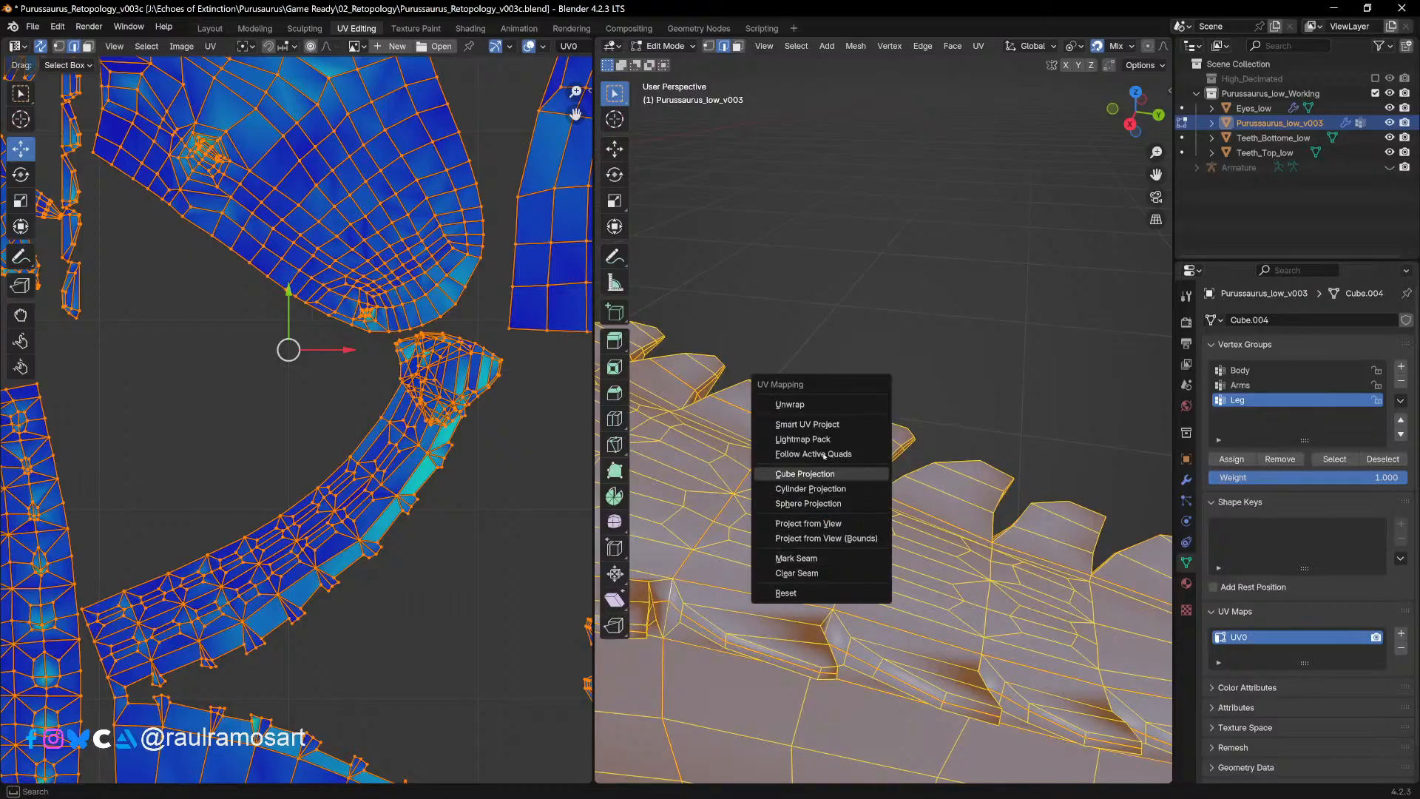
{"action": "left_click", "coordinate": [821, 405]}
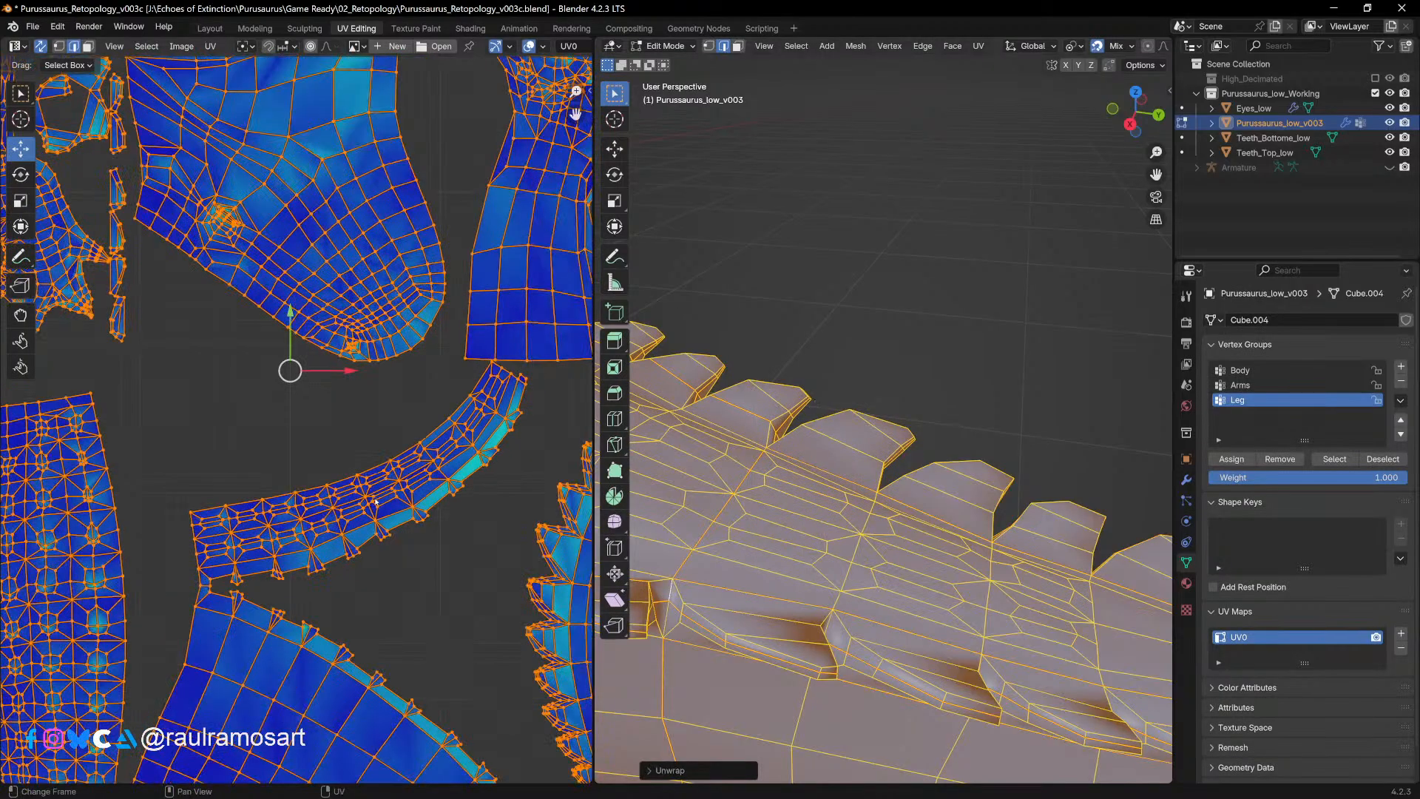
Step: Examine the updated UV layout for islands that are still joined or stretched
{"action": "scroll", "coordinate": [375, 502], "scroll_direction": "down", "scroll_amount": 2}
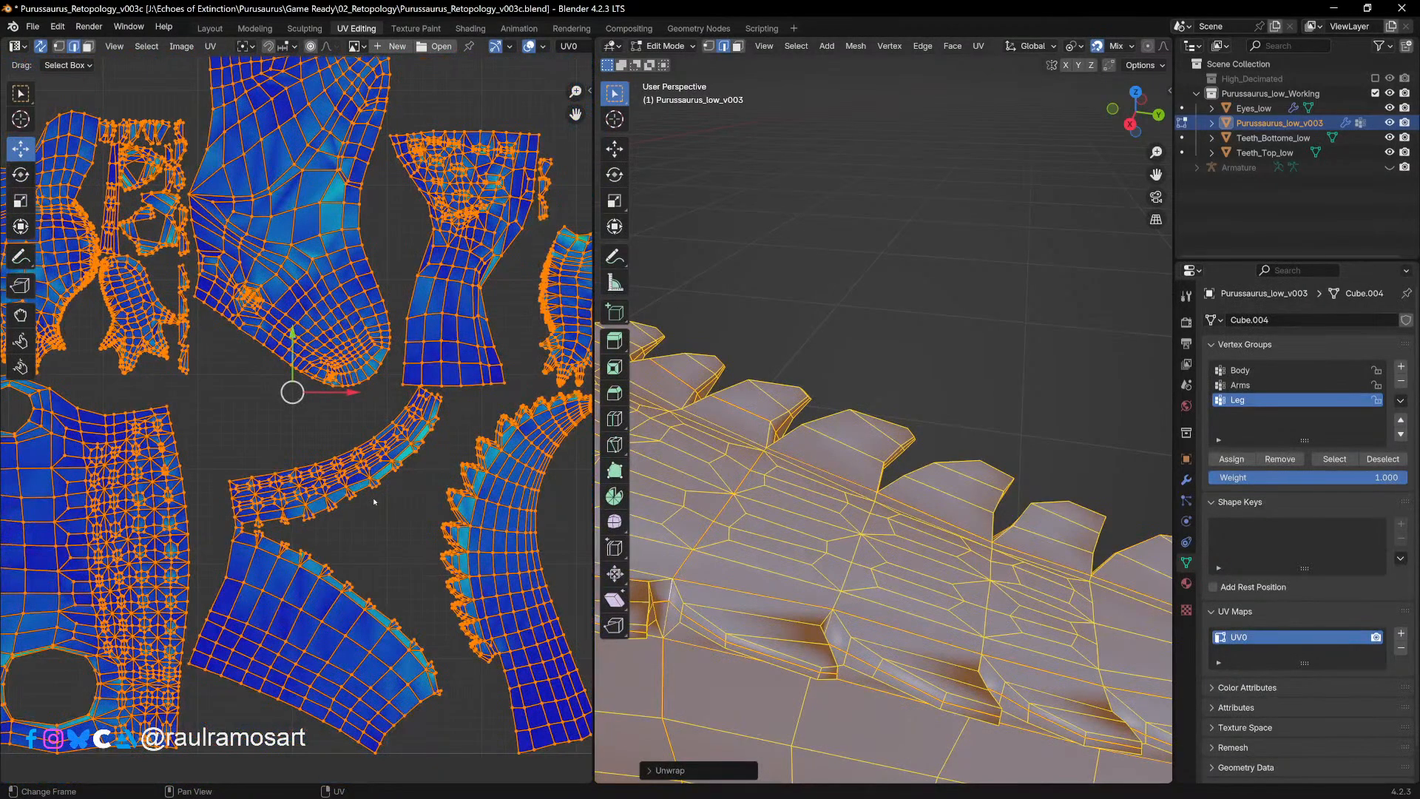
{"action": "scroll", "coordinate": [374, 501], "scroll_direction": "down", "scroll_amount": 2}
{"action": "middle_click_drag", "start_coordinate": [440, 444], "coordinate": [524, 572]}
{"action": "middle_click_drag", "start_coordinate": [431, 440], "coordinate": [413, 512]}
{"action": "scroll", "coordinate": [486, 457], "scroll_direction": "up", "scroll_amount": 4}
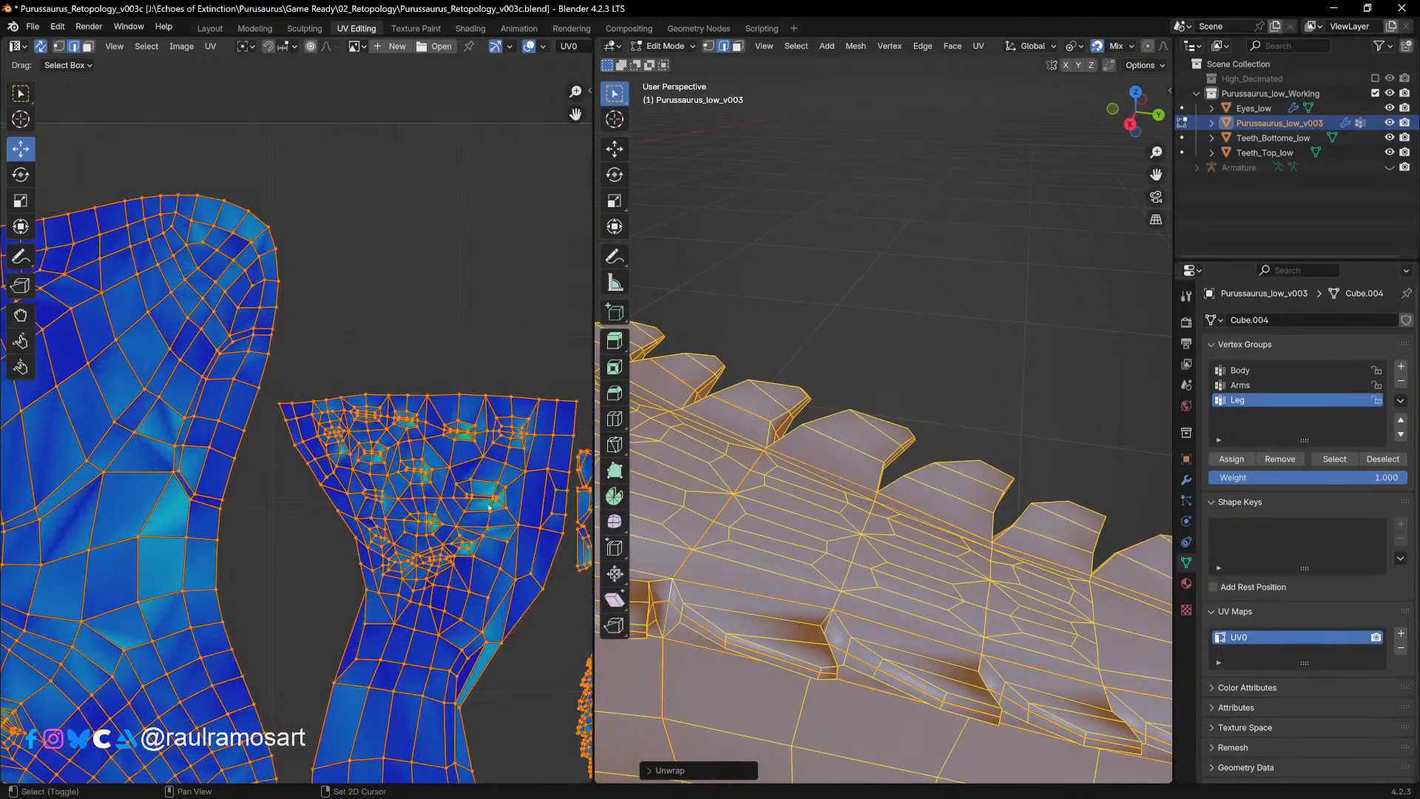
{"action": "scroll", "coordinate": [287, 446], "scroll_direction": "down", "scroll_amount": 2}
{"action": "middle_click_drag", "start_coordinate": [287, 447], "coordinate": [502, 396]}
{"action": "middle_click_drag", "start_coordinate": [154, 498], "coordinate": [270, 459]}
{"action": "scroll", "coordinate": [342, 420], "scroll_direction": "up", "scroll_amount": 2}
Step: Select the ring-shaped UV islands and their linked faces to locate the matching spikes on the tail
{"action": "left_click", "coordinate": [343, 418]}
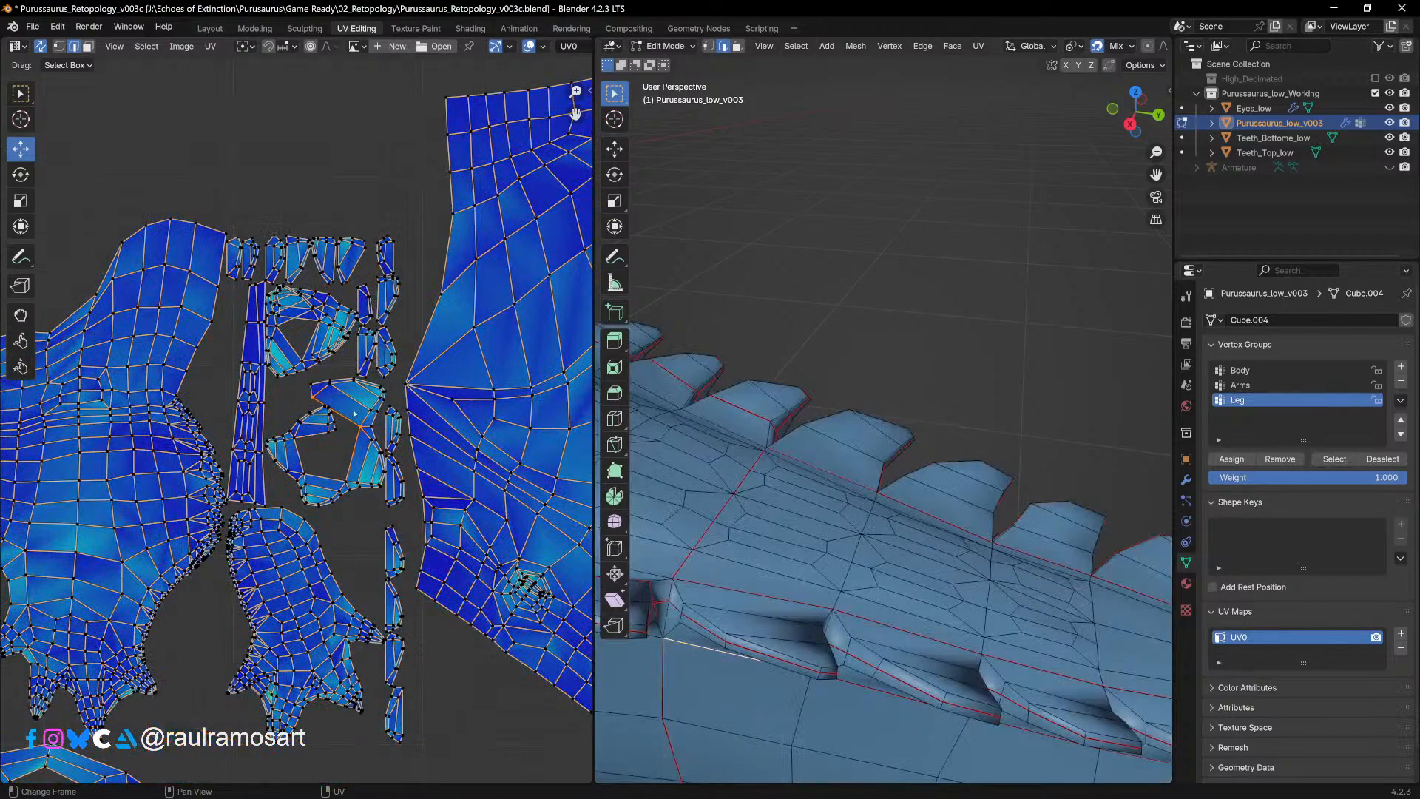
{"action": "left_click", "coordinate": [353, 413]}
{"action": "left_click", "coordinate": [363, 428]}
{"action": "middle_click_drag", "start_coordinate": [846, 574], "coordinate": [769, 548]}
{"action": "left_click", "coordinate": [295, 304]}
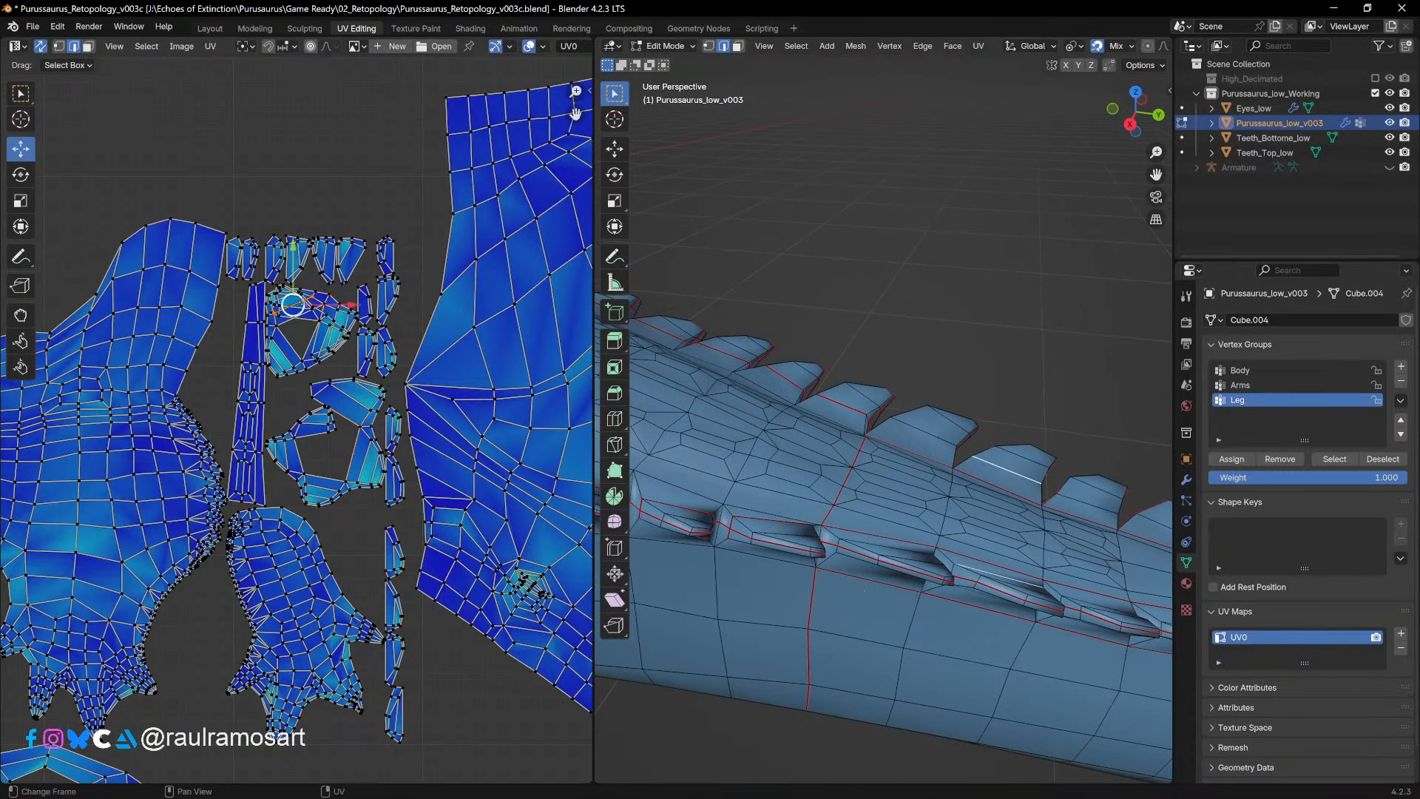
{"action": "key", "text": "l"}
{"action": "middle_click_drag", "start_coordinate": [806, 453], "coordinate": [947, 560]}
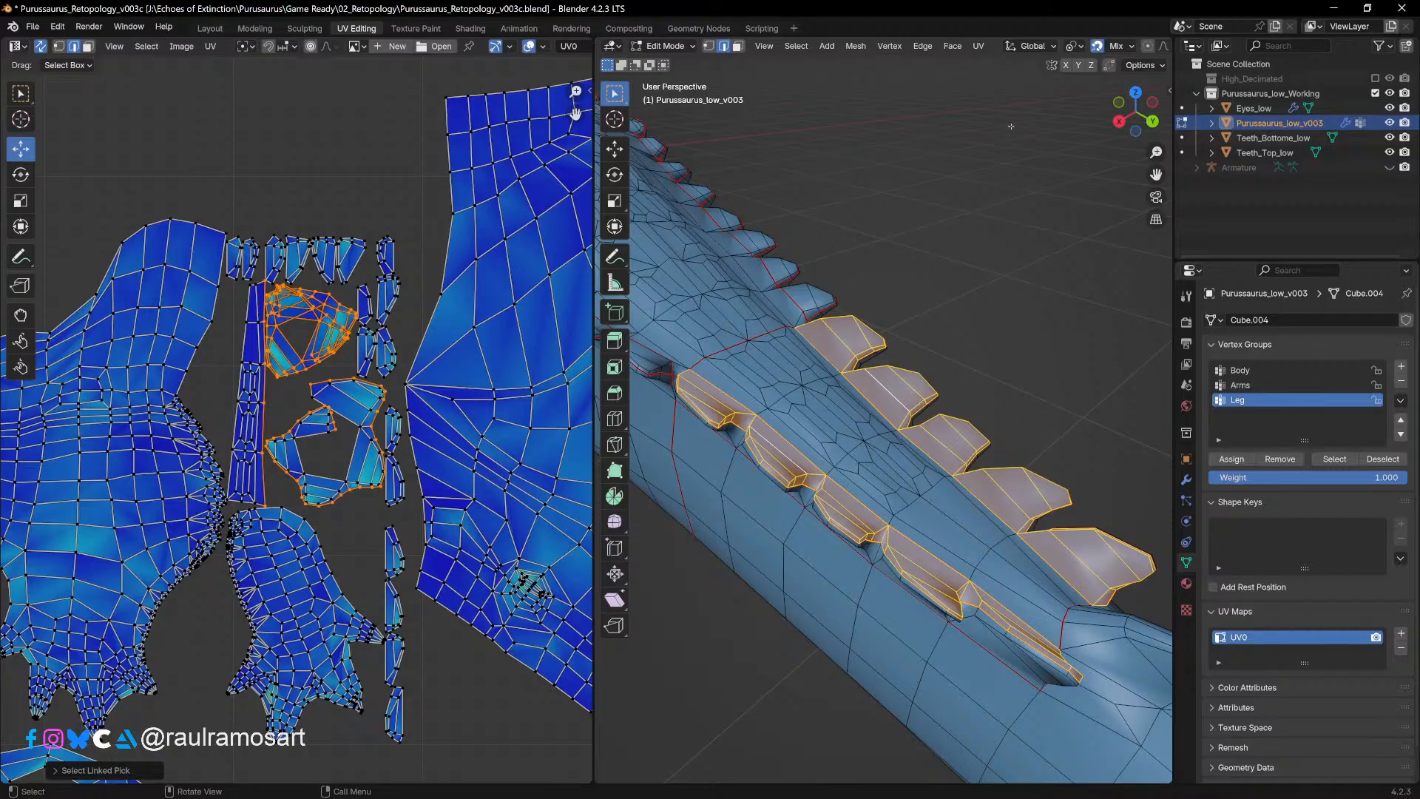
Step: Inspect the seams around the rearmost tail spikes and the gaps between them
{"action": "left_click", "coordinate": [615, 3]}
{"action": "middle_click_drag", "start_coordinate": [815, 437], "coordinate": [861, 494]}
{"action": "middle_click_drag", "start_coordinate": [828, 444], "coordinate": [845, 467]}
{"action": "left_click", "coordinate": [864, 691]}
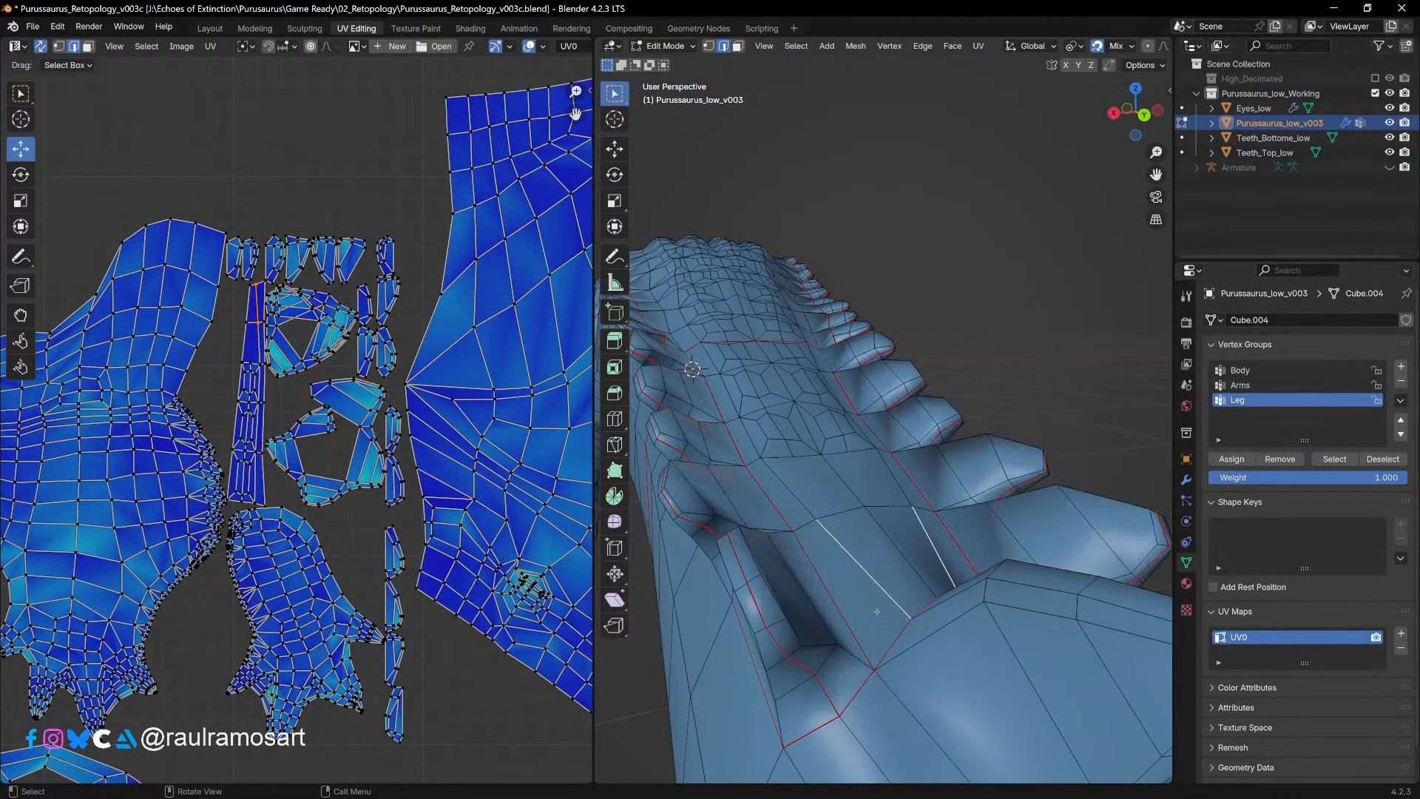
{"action": "middle_click_drag", "start_coordinate": [877, 612], "coordinate": [962, 658]}
{"action": "middle_click_drag", "start_coordinate": [750, 562], "coordinate": [1131, 613], "text": "shift"}
{"action": "middle_click_drag", "start_coordinate": [703, 514], "coordinate": [834, 406], "text": "shift"}
Step: Select an edge in the tail spike gap, try moving it with the Move tool, and undo the move
{"action": "left_click", "coordinate": [829, 522]}
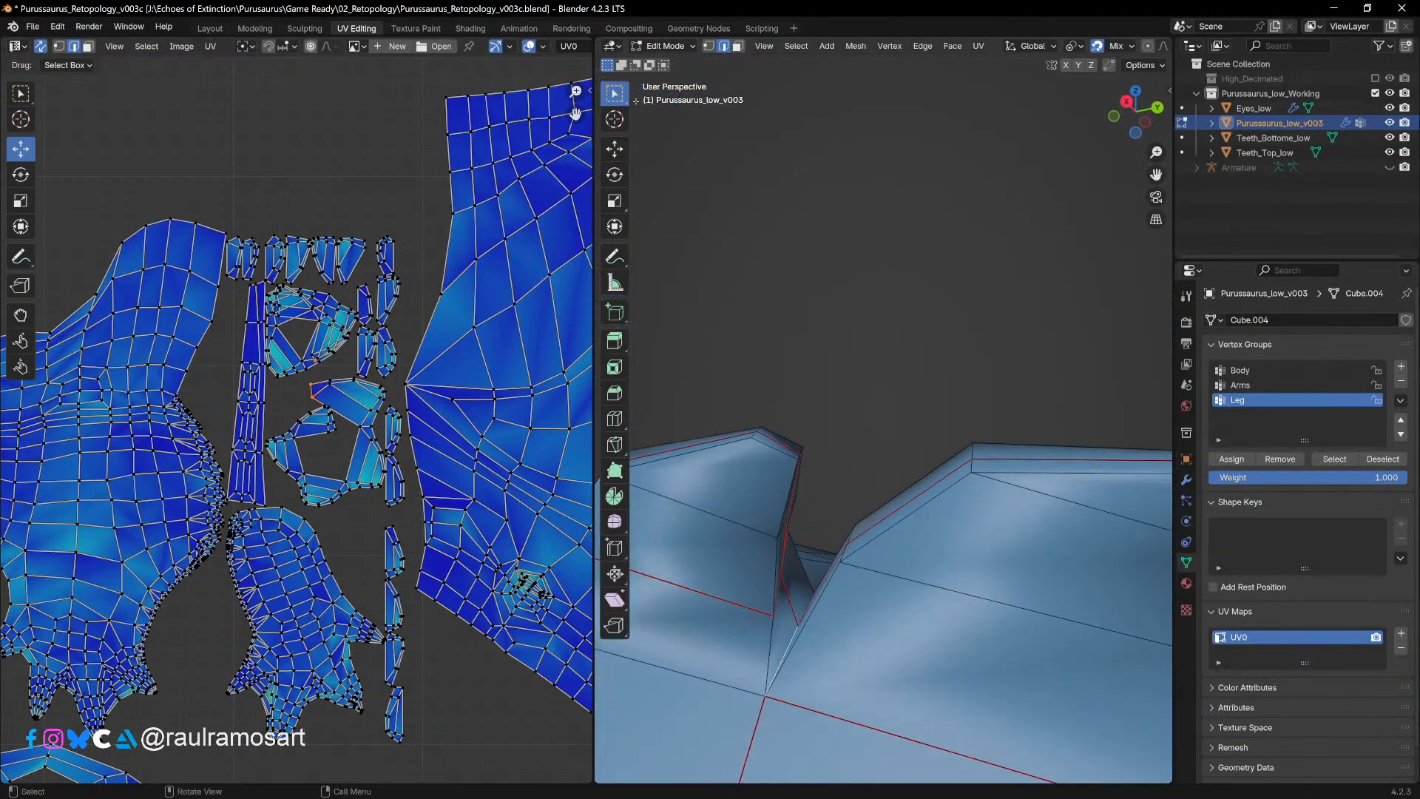
{"action": "left_click", "coordinate": [615, 150]}
{"action": "left_click_drag", "start_coordinate": [788, 590], "coordinate": [803, 641]}
{"action": "key", "text": "ctrl+z"}
Step: Check the spike gap at the tail's cross seam and select the faces linked to the ring-shaped UV islands
{"action": "middle_click_drag", "start_coordinate": [831, 641], "coordinate": [584, 595]}
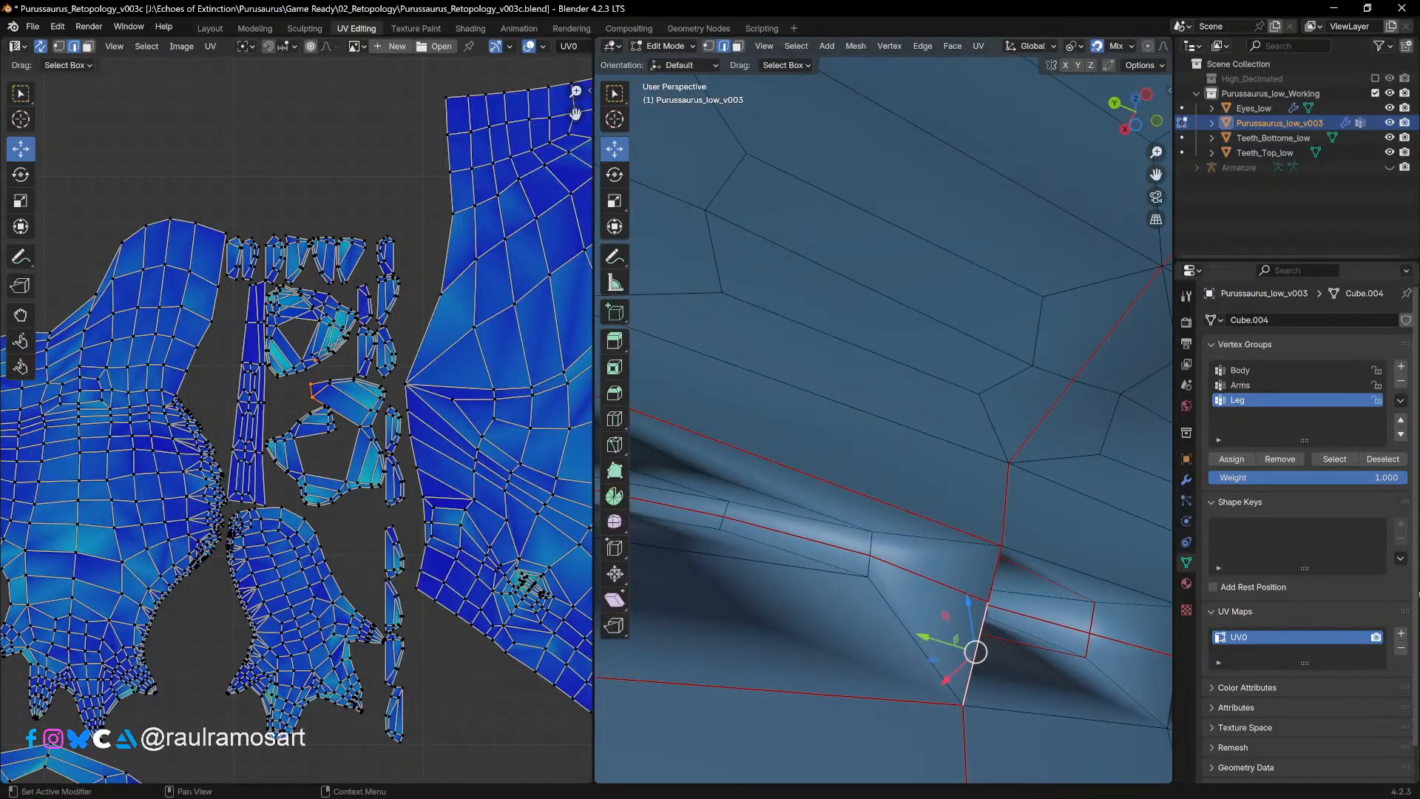
{"action": "middle_click_drag", "start_coordinate": [1065, 570], "coordinate": [603, 661]}
{"action": "left_click", "coordinate": [917, 532]}
{"action": "middle_click_drag", "start_coordinate": [648, 479], "coordinate": [718, 507]}
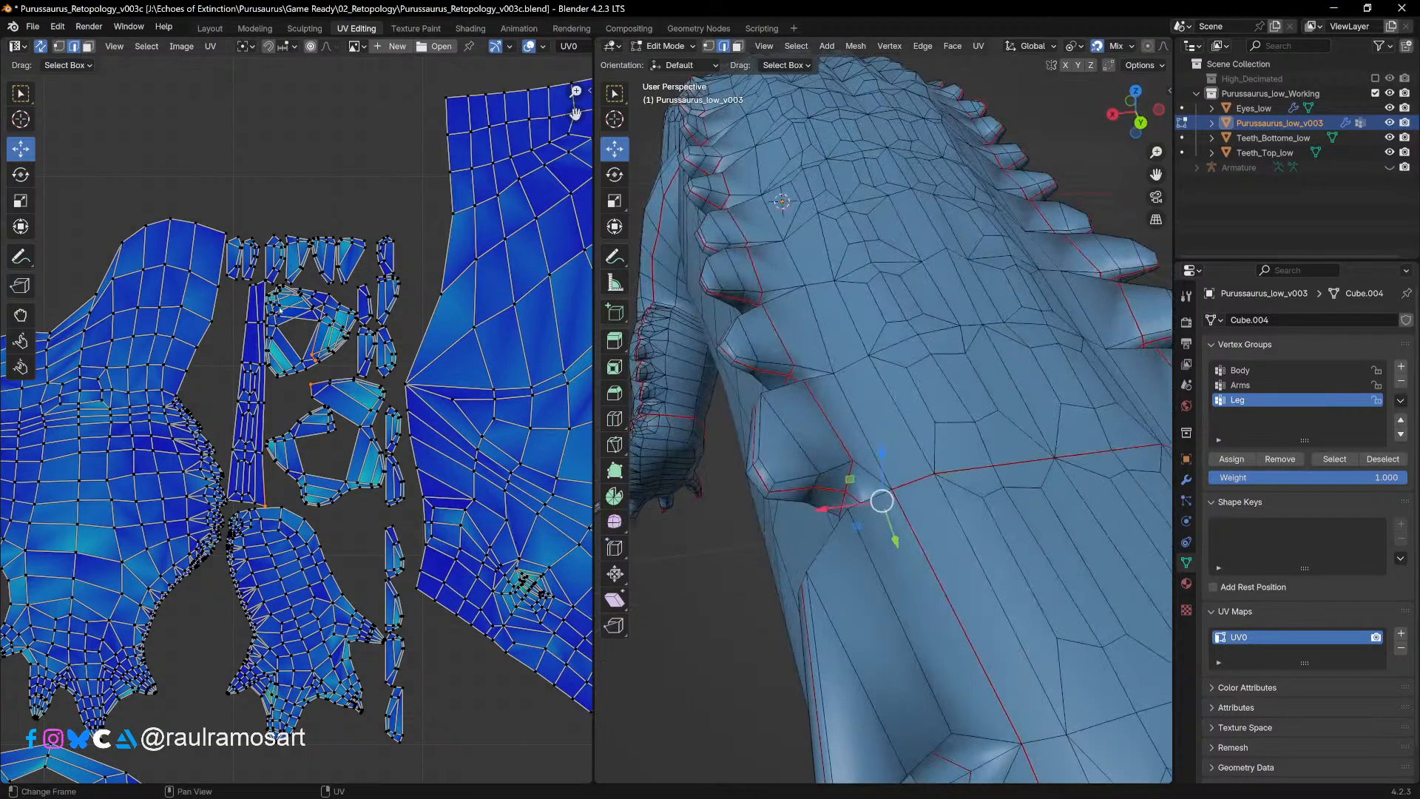
{"action": "left_click", "coordinate": [297, 303]}
{"action": "key", "text": "l"}
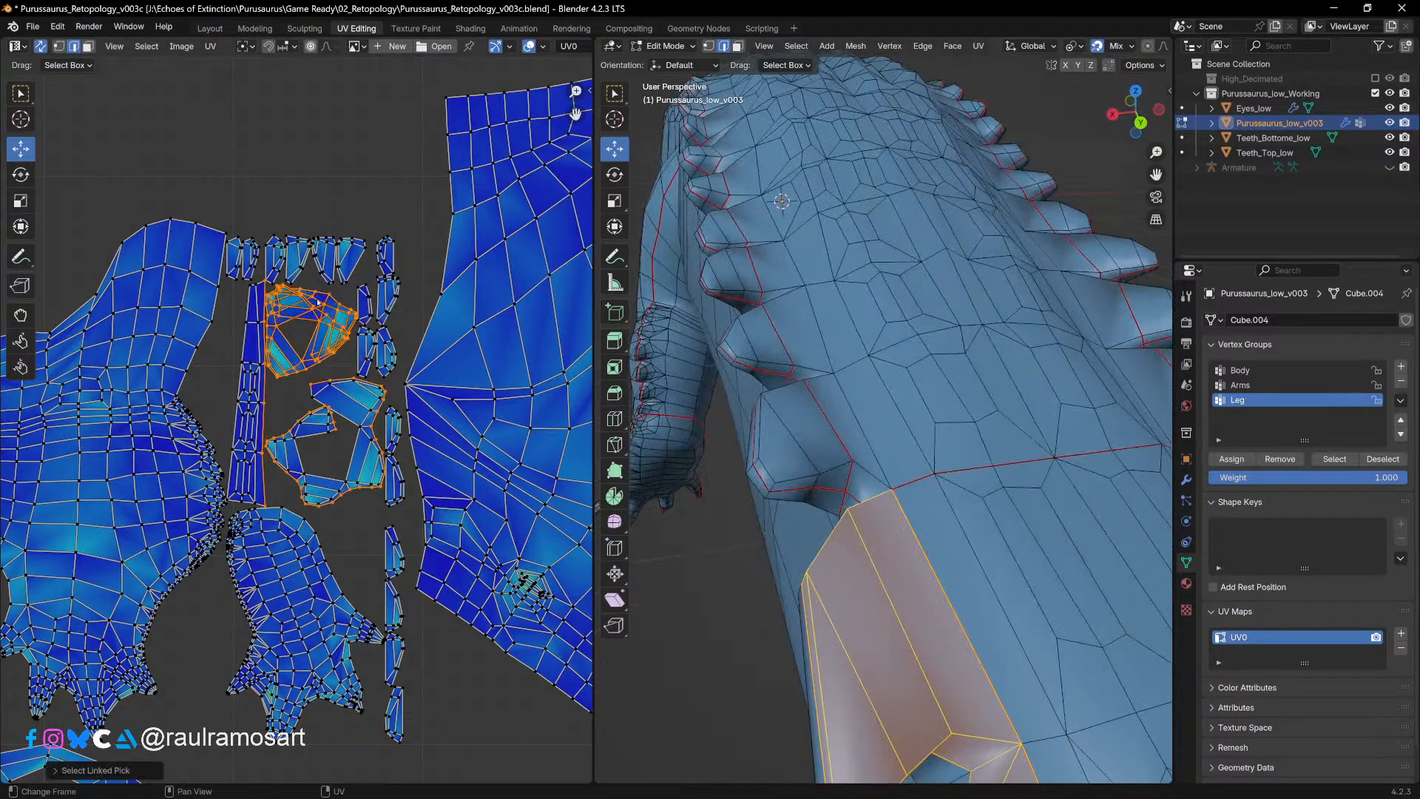
Step: Select the edges crossing the gaps between the spikes behind the tail's cross seam and mark them as seams
{"action": "scroll", "coordinate": [741, 460], "scroll_direction": "down", "scroll_amount": 2}
{"action": "middle_click_drag", "start_coordinate": [741, 460], "coordinate": [900, 486]}
{"action": "left_click", "coordinate": [859, 466]}
{"action": "middle_click_drag", "start_coordinate": [1011, 522], "coordinate": [855, 455], "text": "shift"}
{"action": "left_click", "coordinate": [840, 452], "text": "shift"}
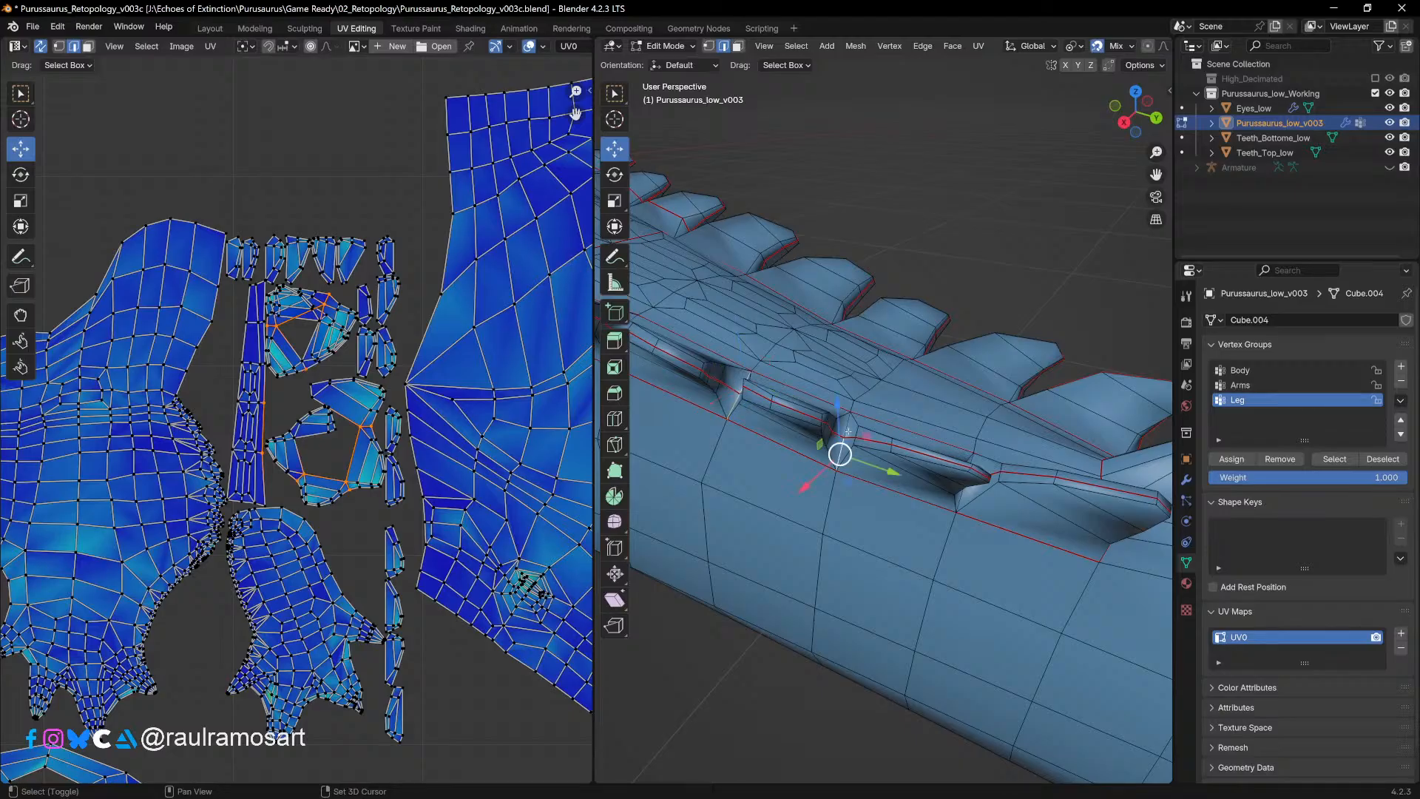
{"action": "left_click", "coordinate": [846, 426], "text": "shift"}
{"action": "middle_click_drag", "start_coordinate": [1011, 488], "coordinate": [974, 488]}
{"action": "left_click", "coordinate": [918, 504], "text": "shift"}
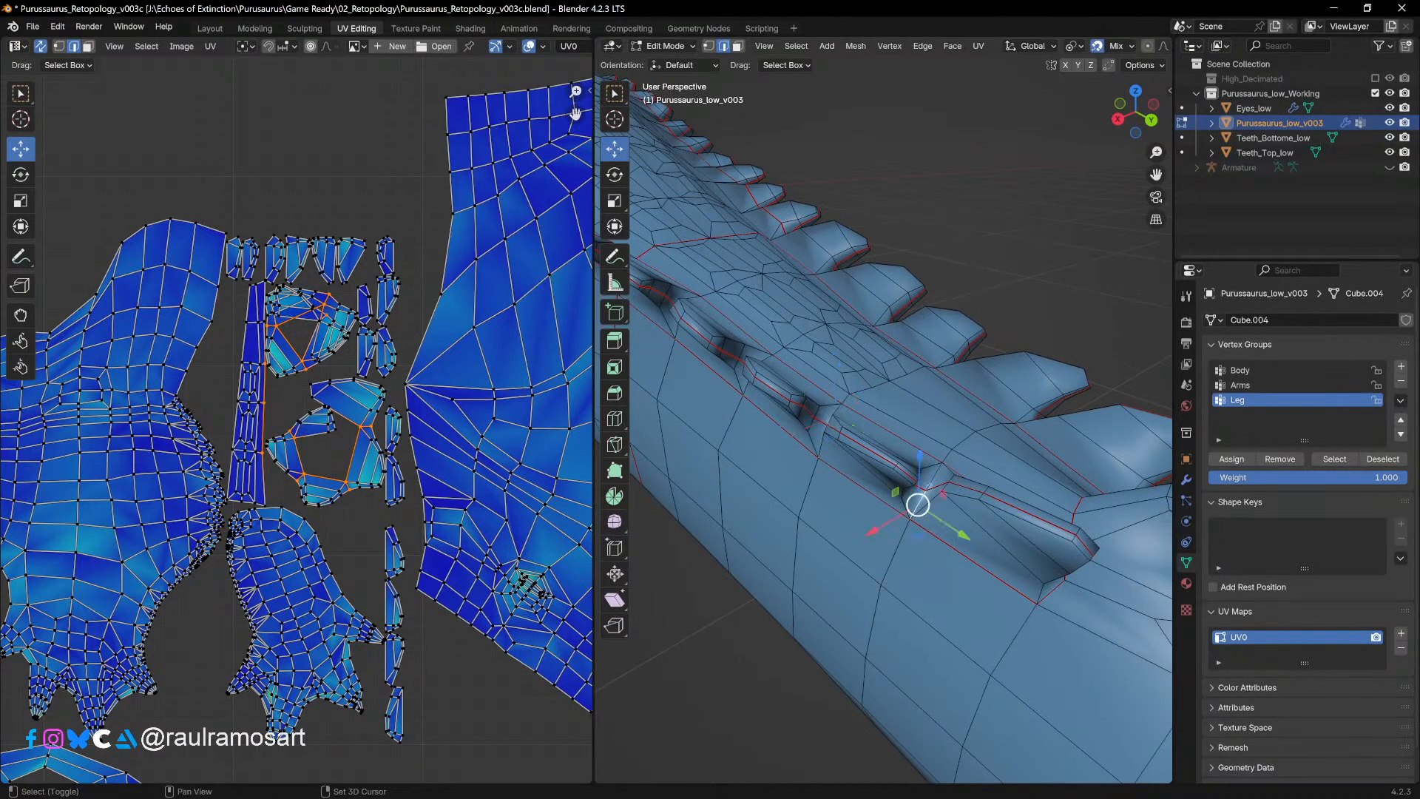
{"action": "left_click", "coordinate": [934, 476], "text": "shift"}
{"action": "middle_click_drag", "start_coordinate": [1028, 556], "coordinate": [917, 538]}
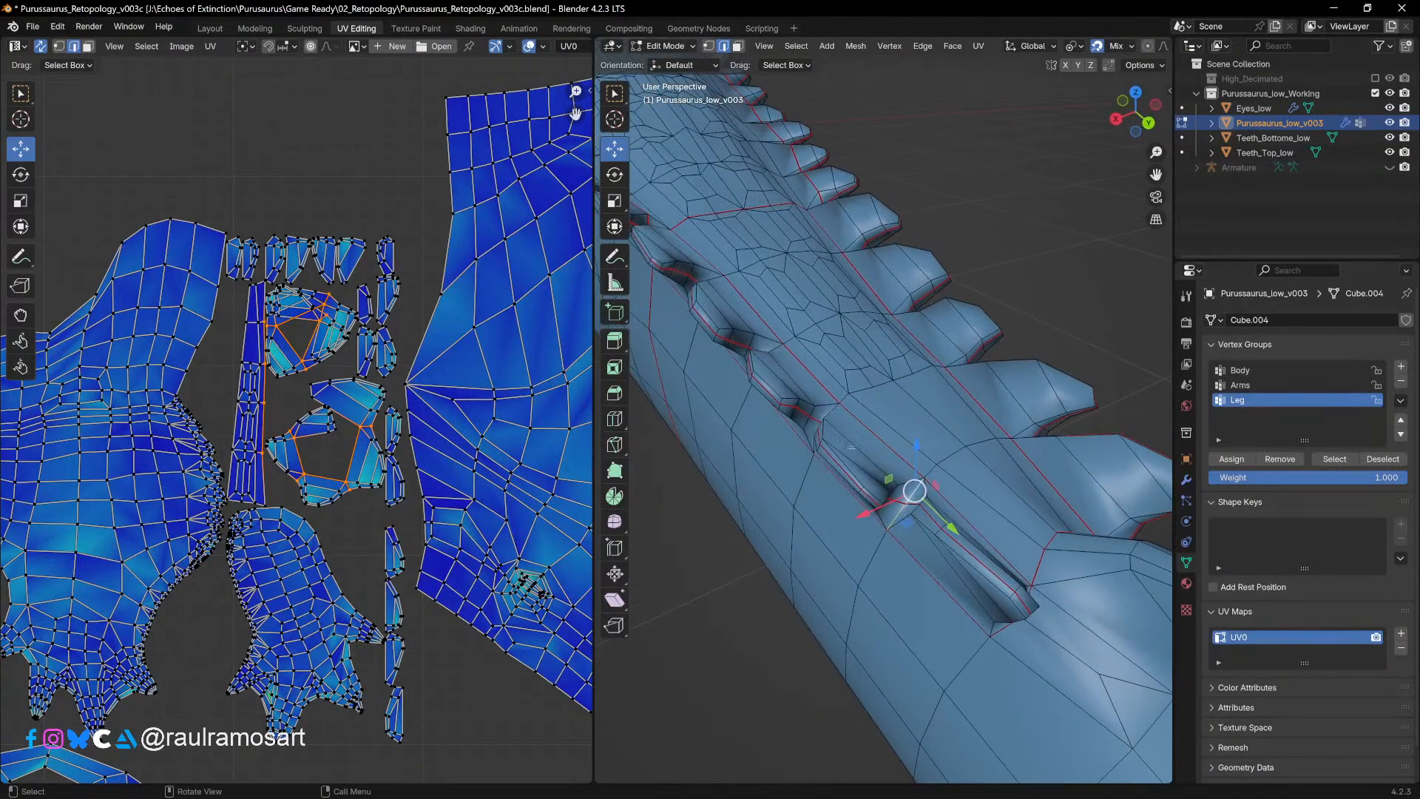
{"action": "key", "text": "u"}
{"action": "left_click", "coordinate": [795, 602]}
Step: Unwrap the whole mesh again using the new seams between the tail spikes, and check the spike UV islands
{"action": "key", "text": "a"}
{"action": "key", "text": "u"}
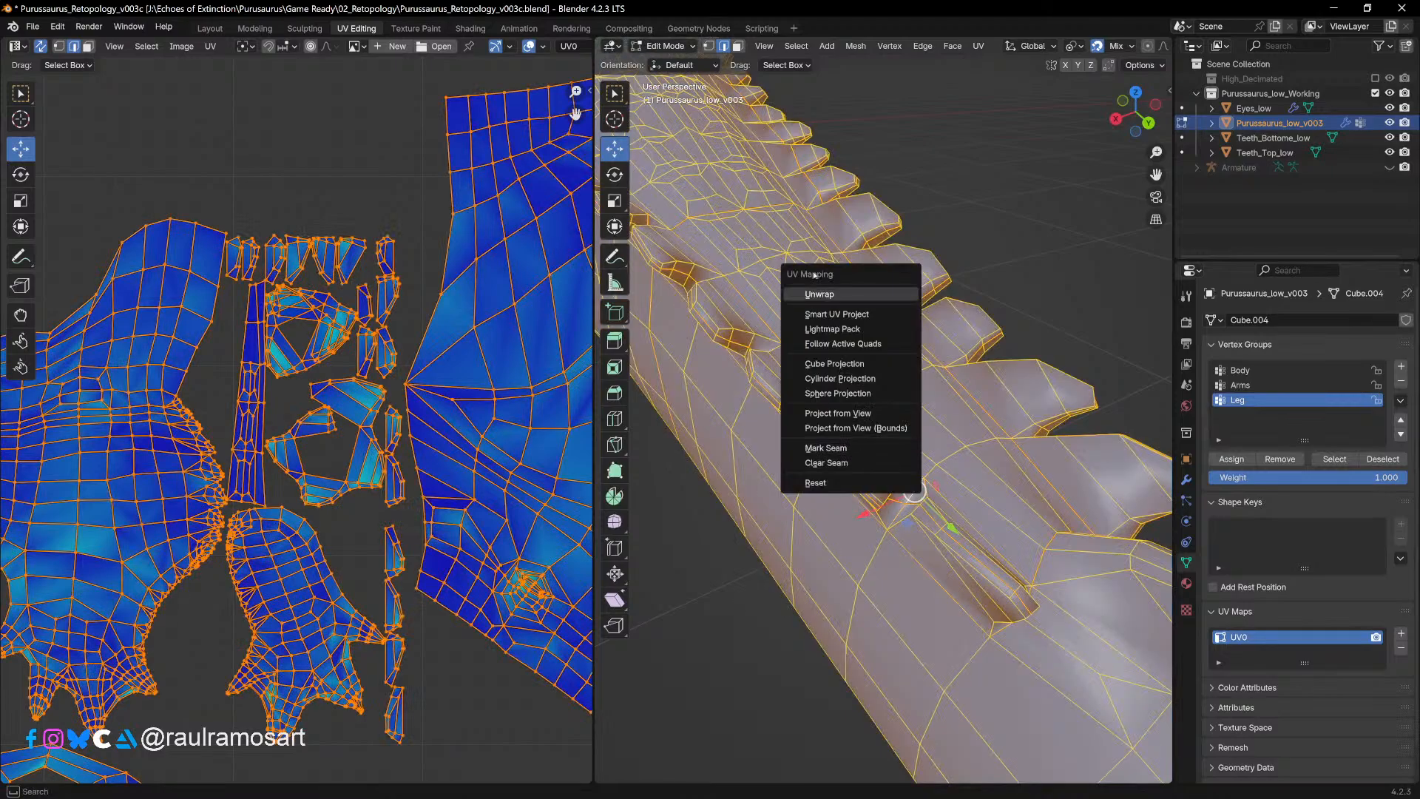
{"action": "left_click", "coordinate": [811, 295]}
{"action": "key", "text": "alt+a"}
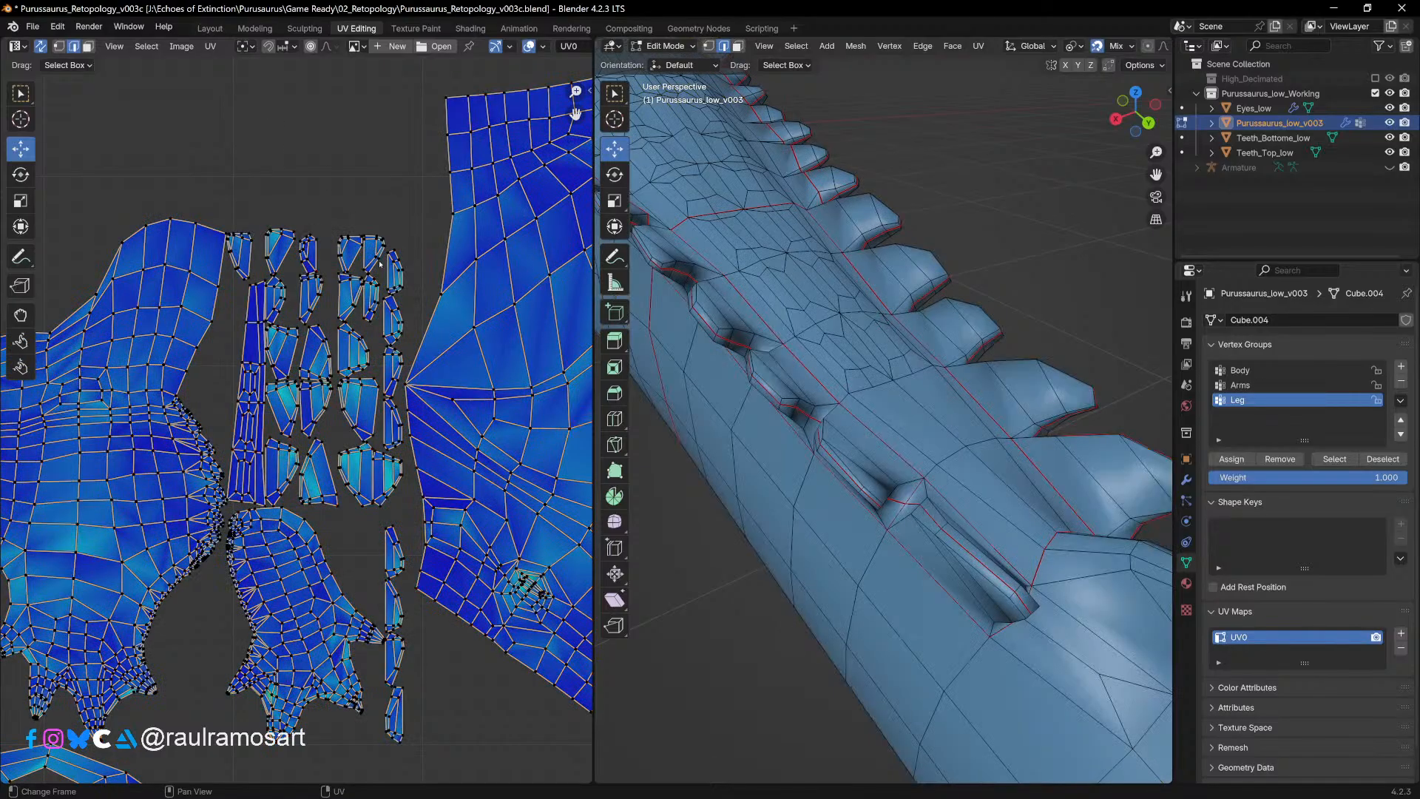
{"action": "scroll", "coordinate": [379, 266], "scroll_direction": "down", "scroll_amount": 3}
{"action": "middle_click_drag", "start_coordinate": [379, 266], "coordinate": [443, 203]}
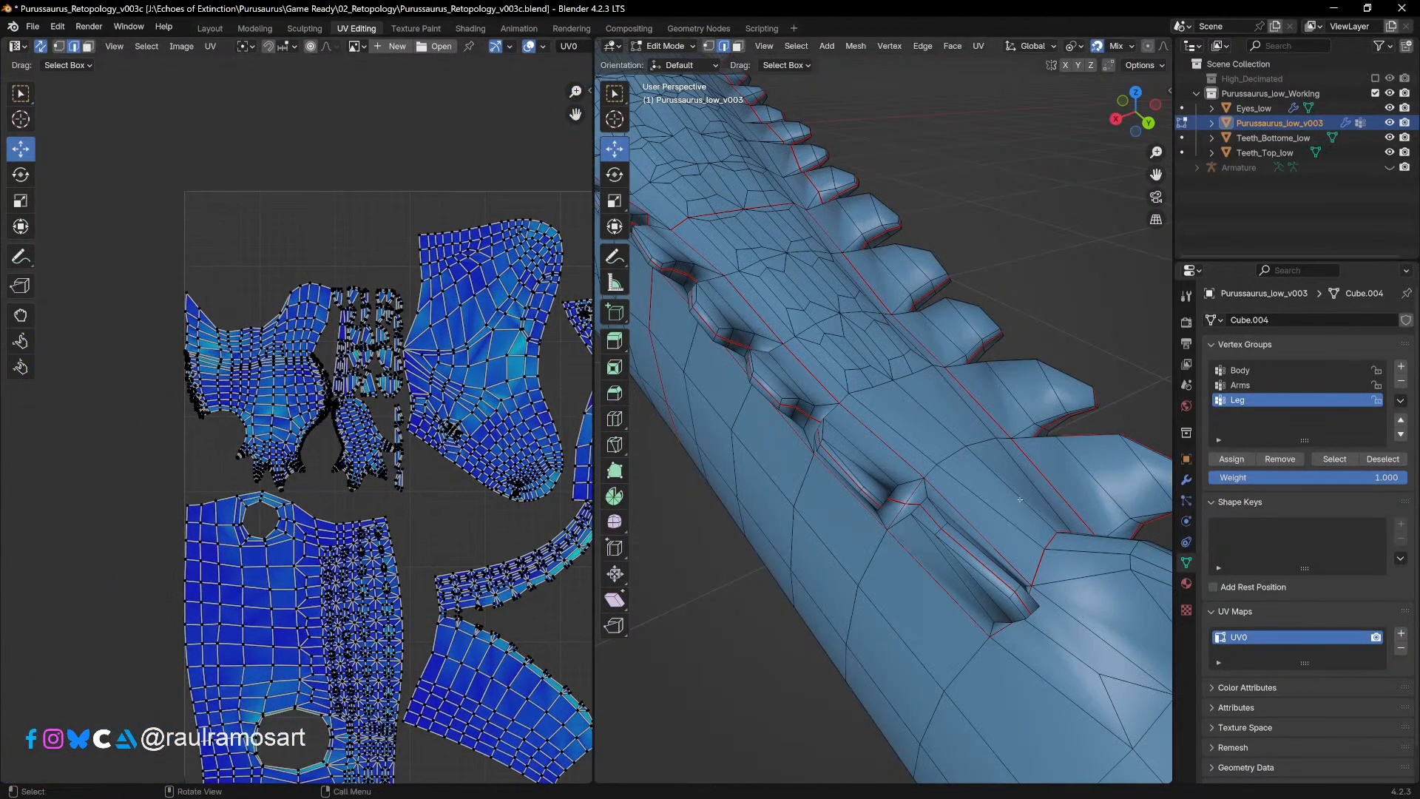
{"action": "middle_click_drag", "start_coordinate": [1020, 500], "coordinate": [796, 481]}
{"action": "scroll", "coordinate": [432, 445], "scroll_direction": "up", "scroll_amount": 4}
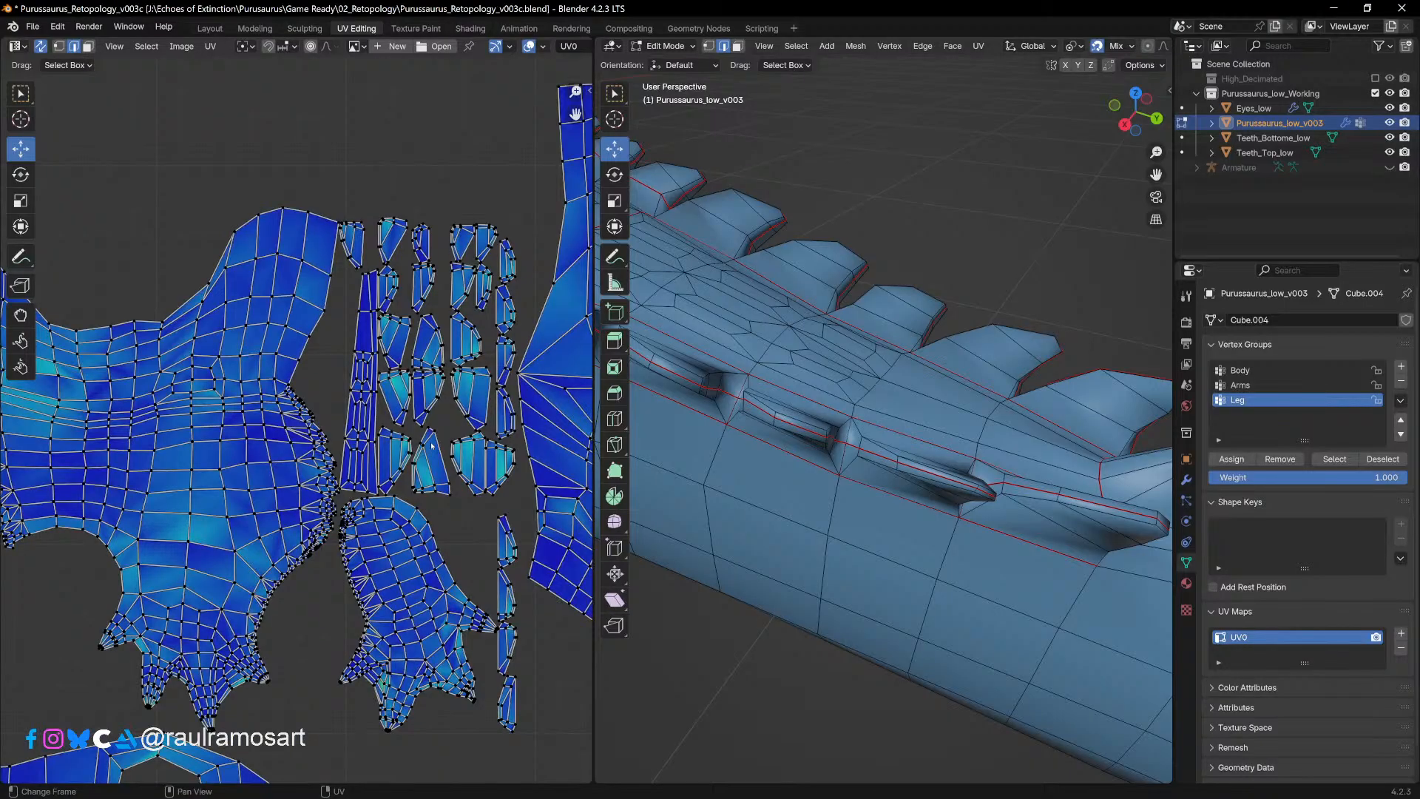
{"action": "middle_click_drag", "start_coordinate": [431, 445], "coordinate": [246, 441]}
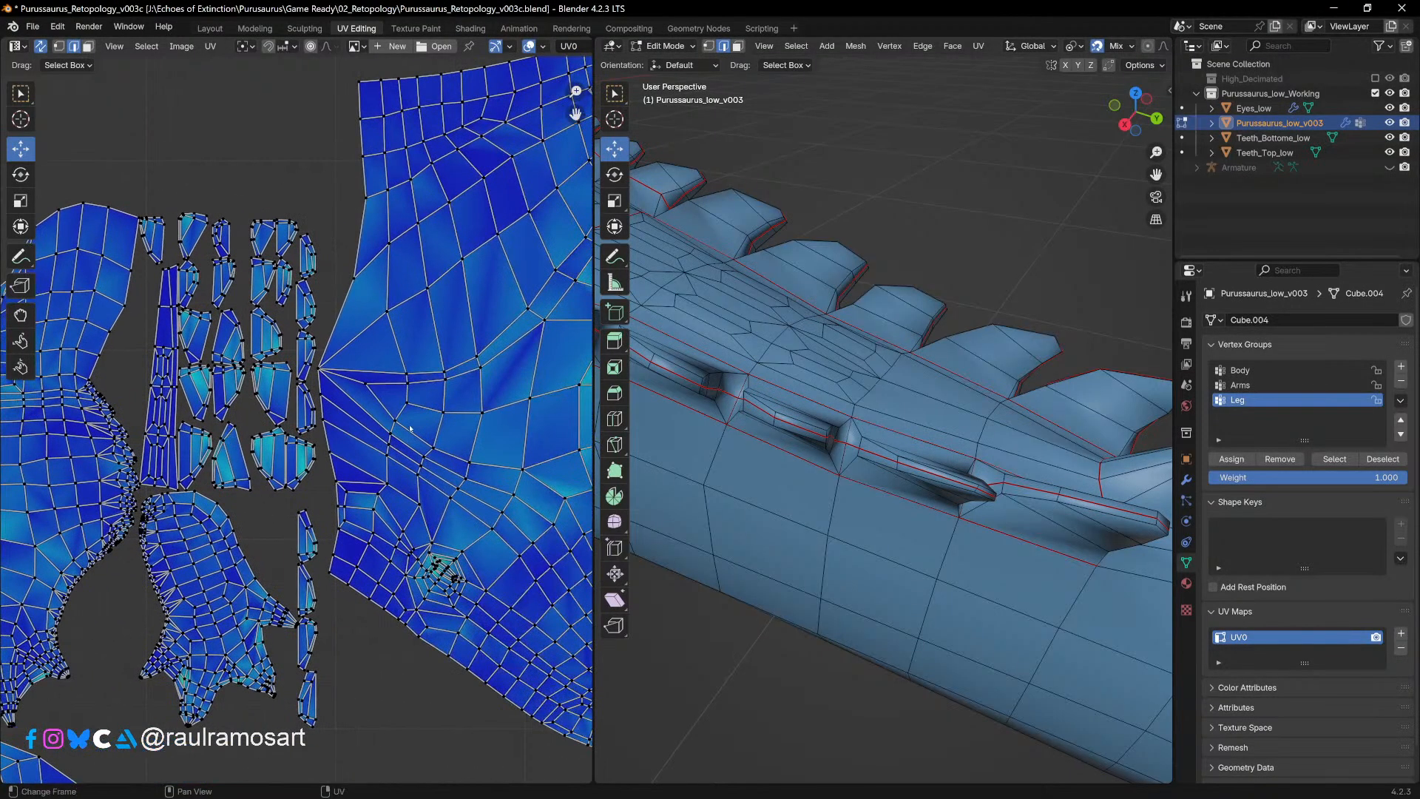
Step: Try to mark as a seam the short edge bridging the two tail UV islands, beside the cross seam behind the hind leg
{"action": "middle_click_drag", "start_coordinate": [410, 429], "coordinate": [321, 234], "text": "shift"}
{"action": "scroll", "coordinate": [407, 428], "scroll_direction": "down", "scroll_amount": 2}
{"action": "middle_click_drag", "start_coordinate": [301, 579], "coordinate": [324, 482], "text": "shift"}
{"action": "scroll", "coordinate": [296, 419], "scroll_direction": "up", "scroll_amount": 4}
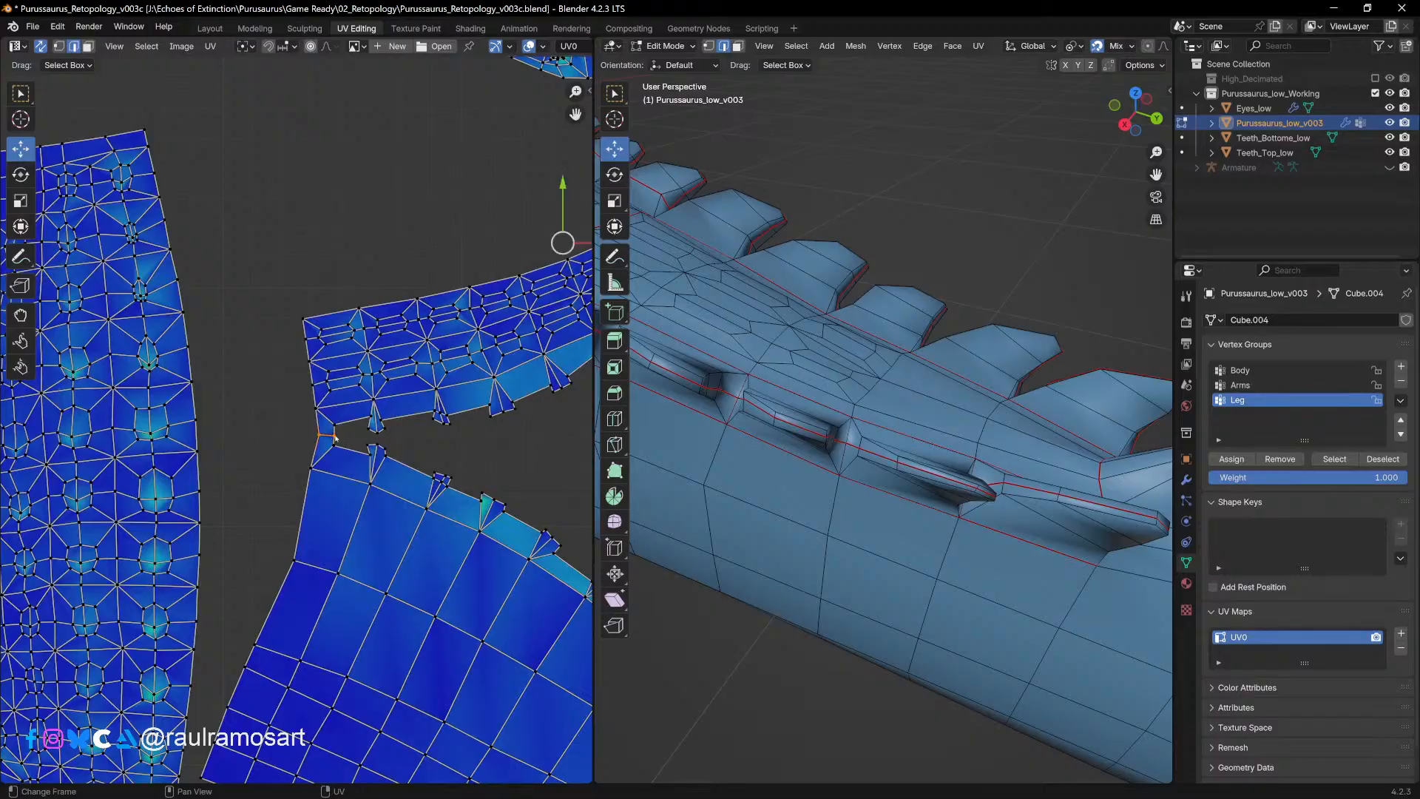
{"action": "scroll", "coordinate": [1012, 503], "scroll_direction": "down", "scroll_amount": 4}
{"action": "middle_click_drag", "start_coordinate": [1012, 503], "coordinate": [950, 634]}
{"action": "scroll", "coordinate": [1065, 549], "scroll_direction": "up", "scroll_amount": 1}
{"action": "scroll", "coordinate": [1062, 512], "scroll_direction": "up", "scroll_amount": 4}
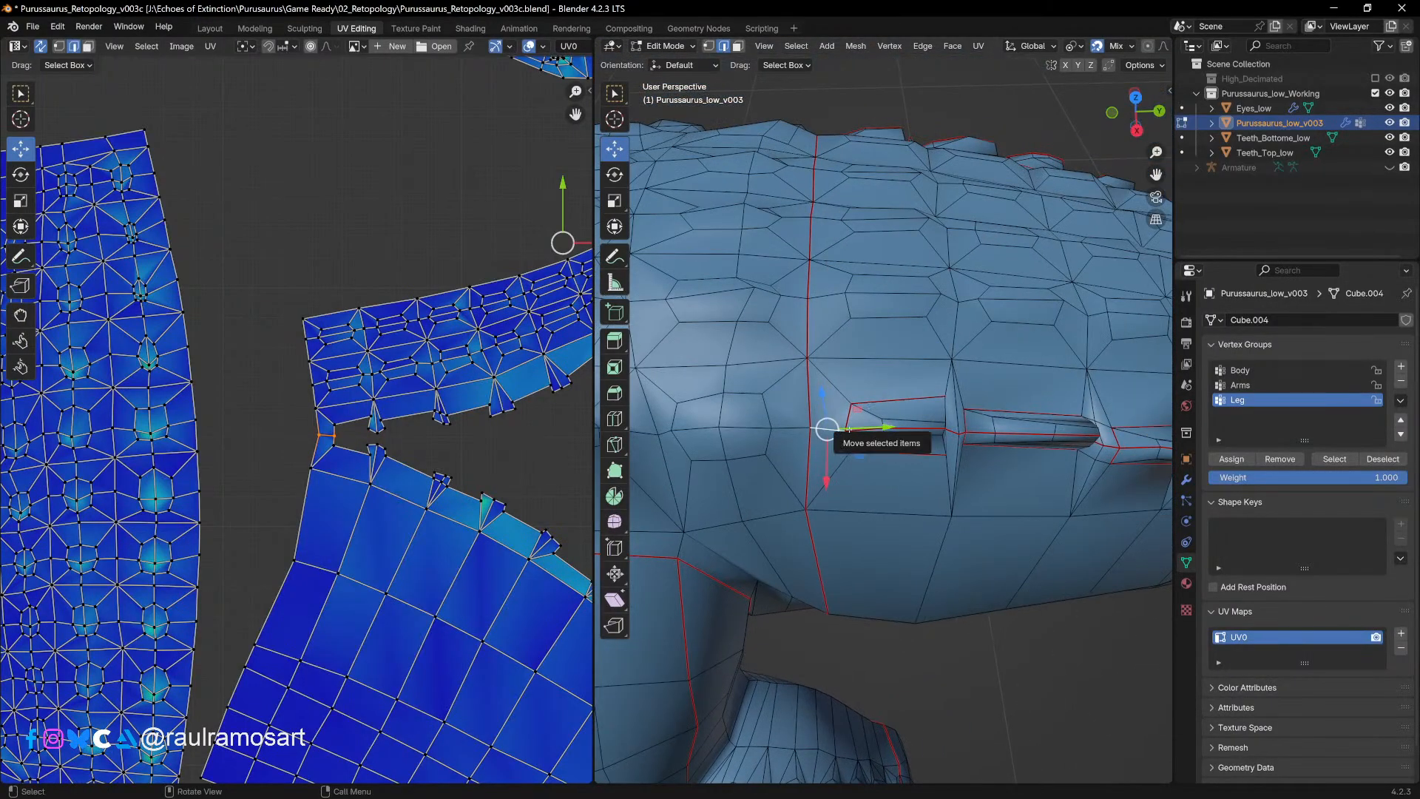
{"action": "key", "text": "u"}
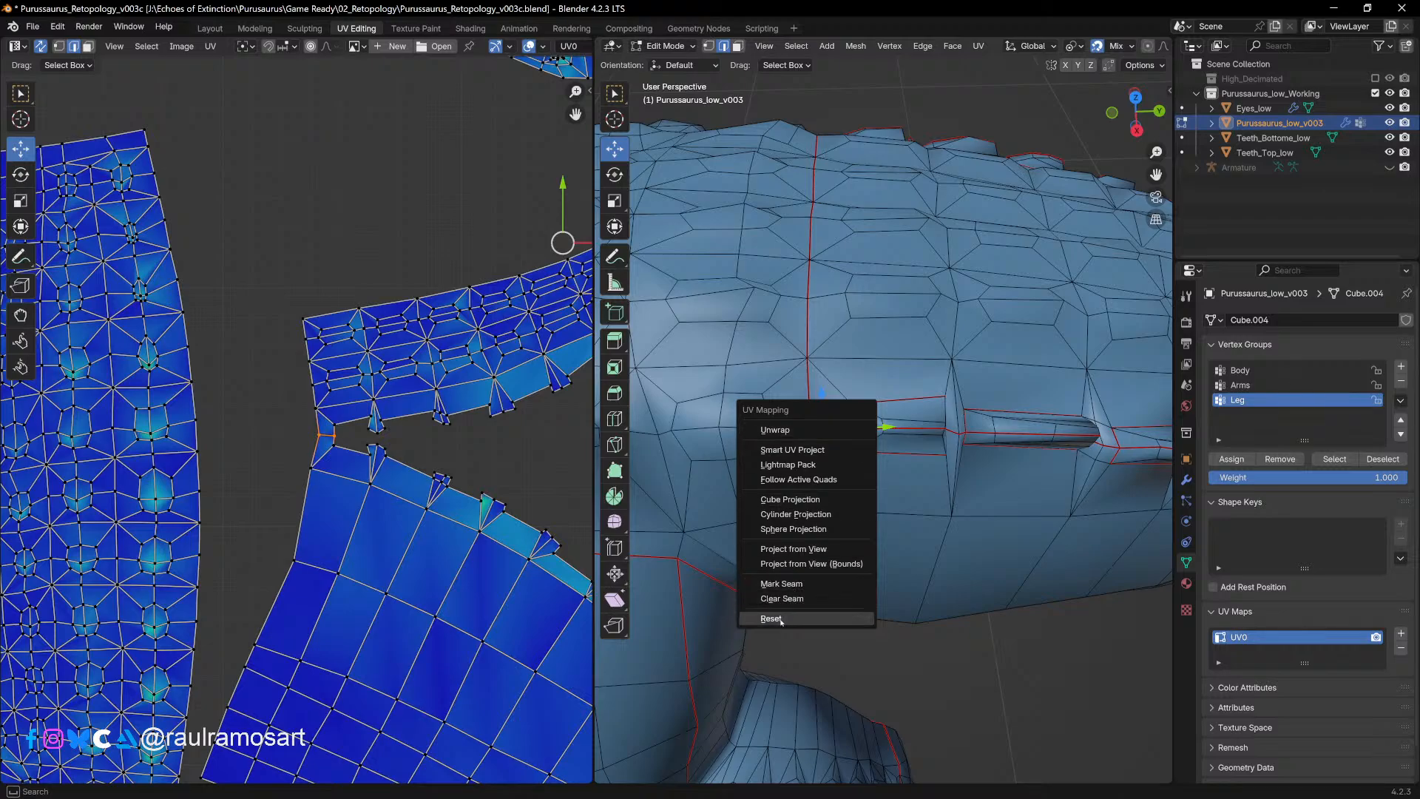
{"action": "left_click", "coordinate": [828, 429], "text": "shift"}
{"action": "scroll", "coordinate": [829, 430], "scroll_direction": "down", "scroll_amount": 4}
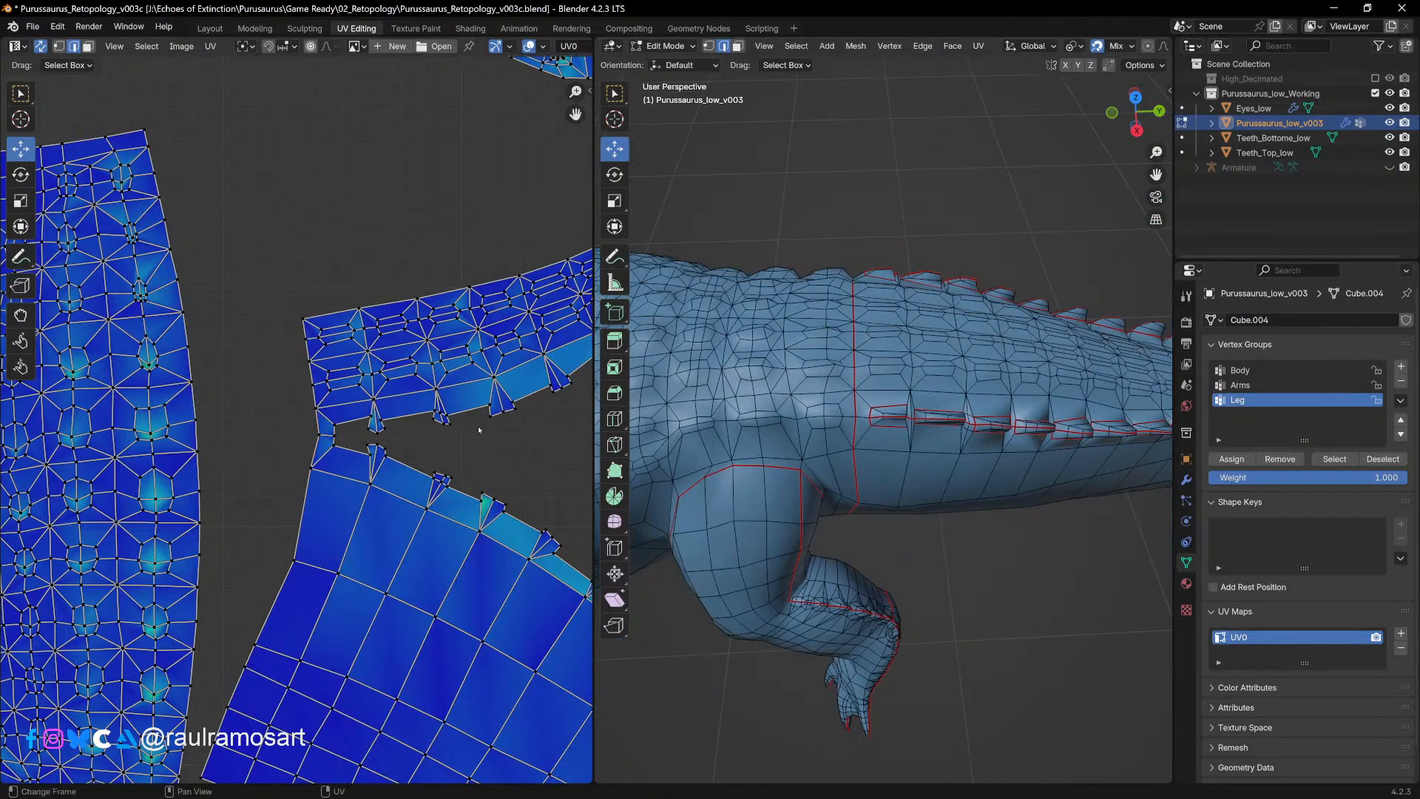
Step: Examine the seams along the tail's side spikes and around the rear cross seam from above and from the side
{"action": "scroll", "coordinate": [479, 424], "scroll_direction": "down", "scroll_amount": 5}
{"action": "middle_click_drag", "start_coordinate": [492, 453], "coordinate": [412, 448], "text": "shift"}
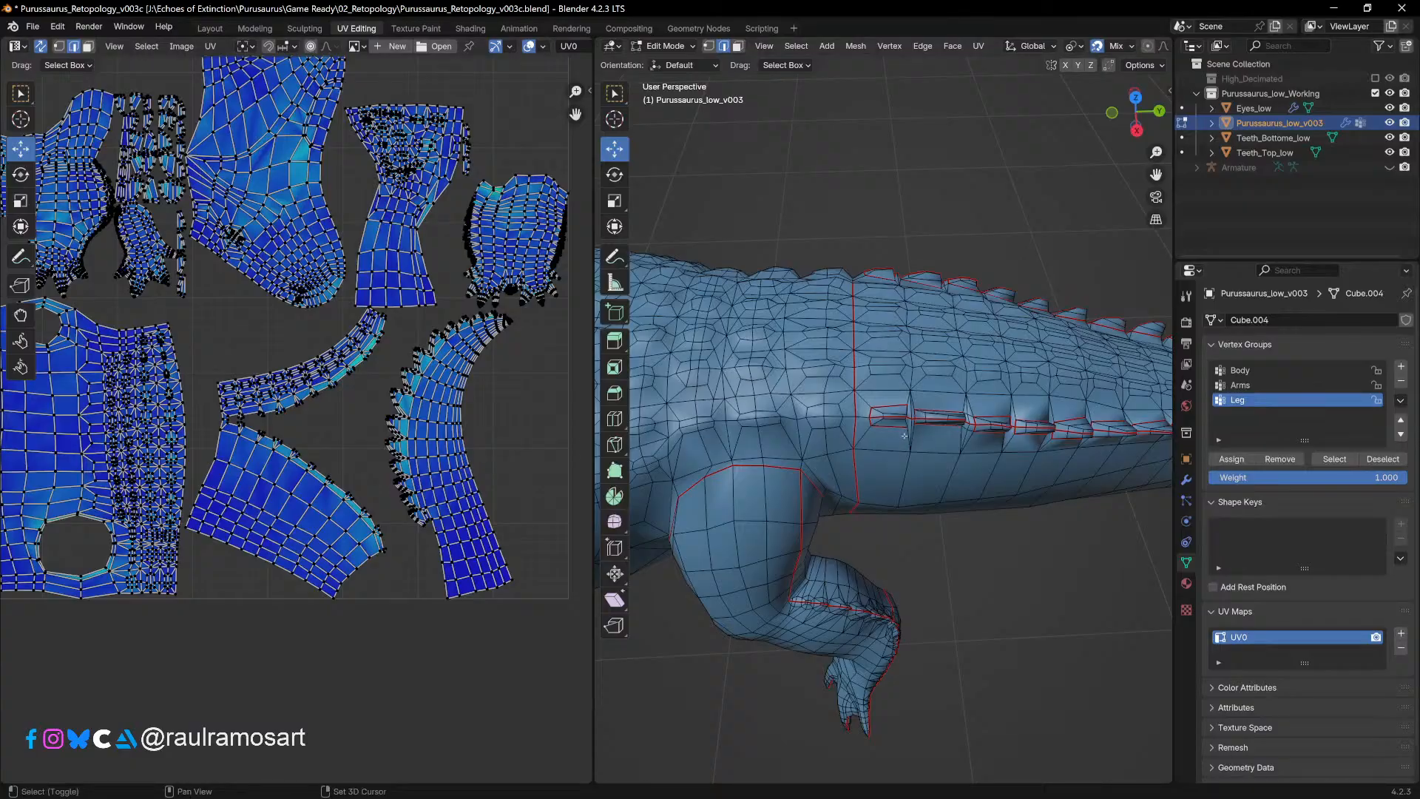
{"action": "middle_click_drag", "start_coordinate": [924, 481], "coordinate": [1038, 491]}
{"action": "middle_click_drag", "start_coordinate": [1061, 392], "coordinate": [909, 422], "text": "shift"}
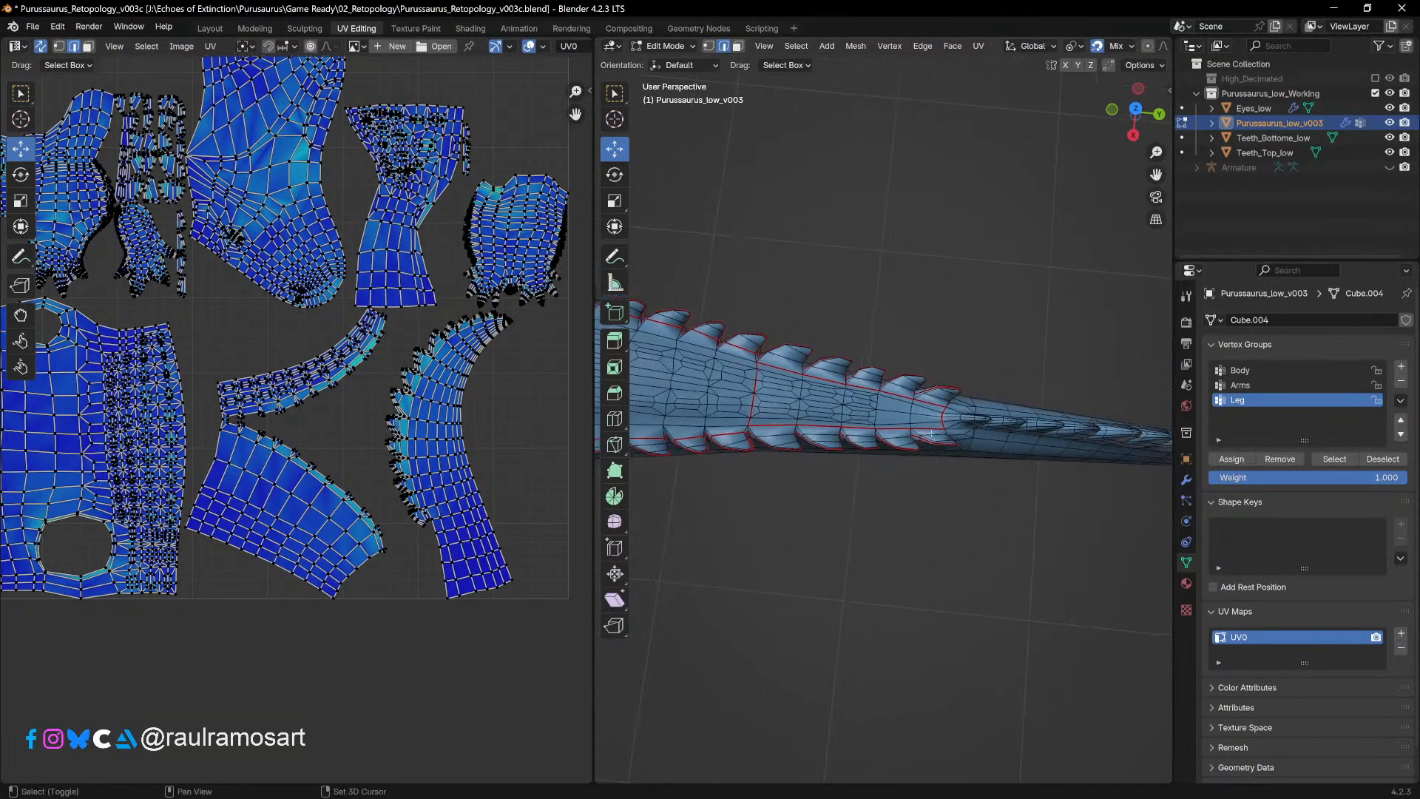
{"action": "scroll", "coordinate": [909, 421], "scroll_direction": "up", "scroll_amount": 2}
{"action": "middle_click_drag", "start_coordinate": [822, 443], "coordinate": [888, 473]}
{"action": "scroll", "coordinate": [933, 526], "scroll_direction": "up", "scroll_amount": 5}
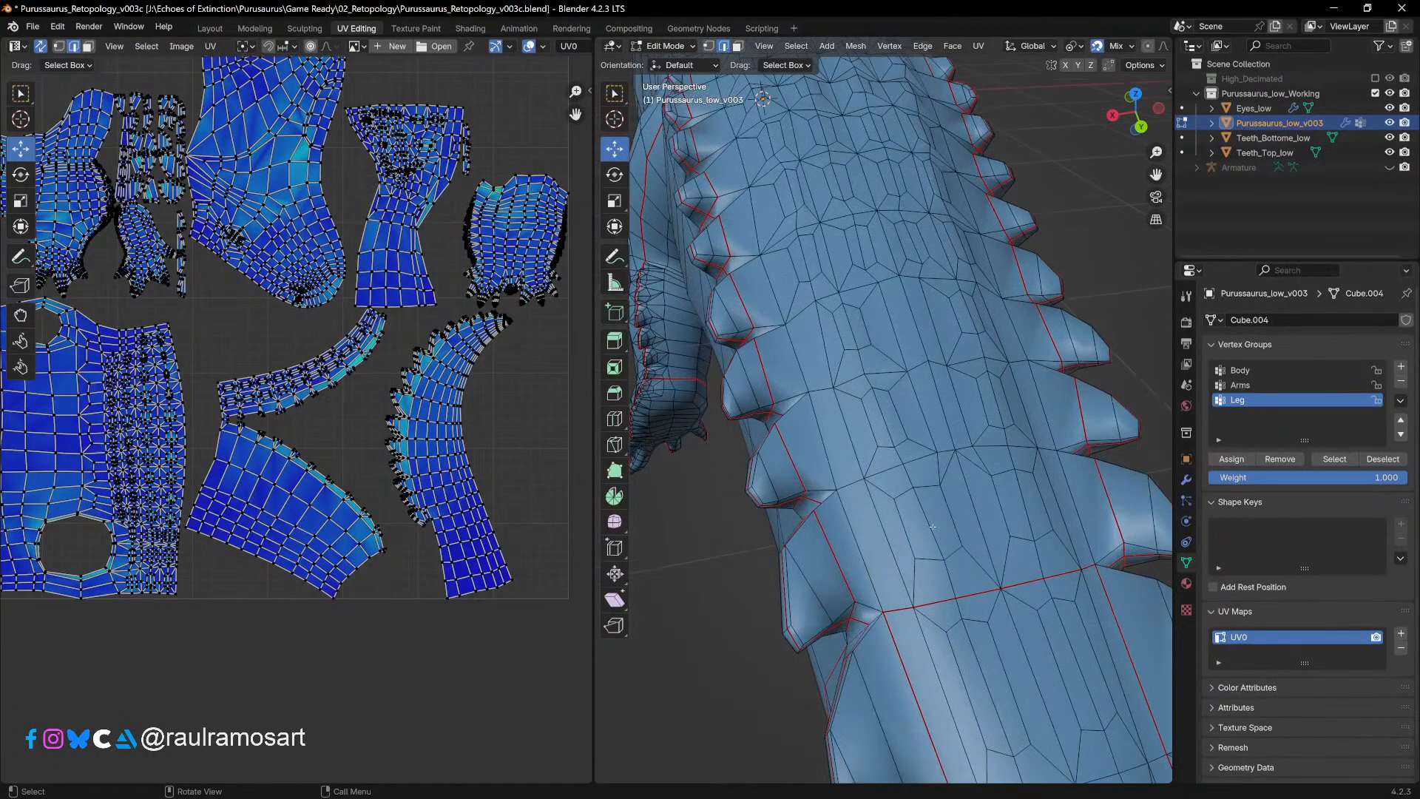
{"action": "middle_click_drag", "start_coordinate": [932, 527], "coordinate": [954, 561]}
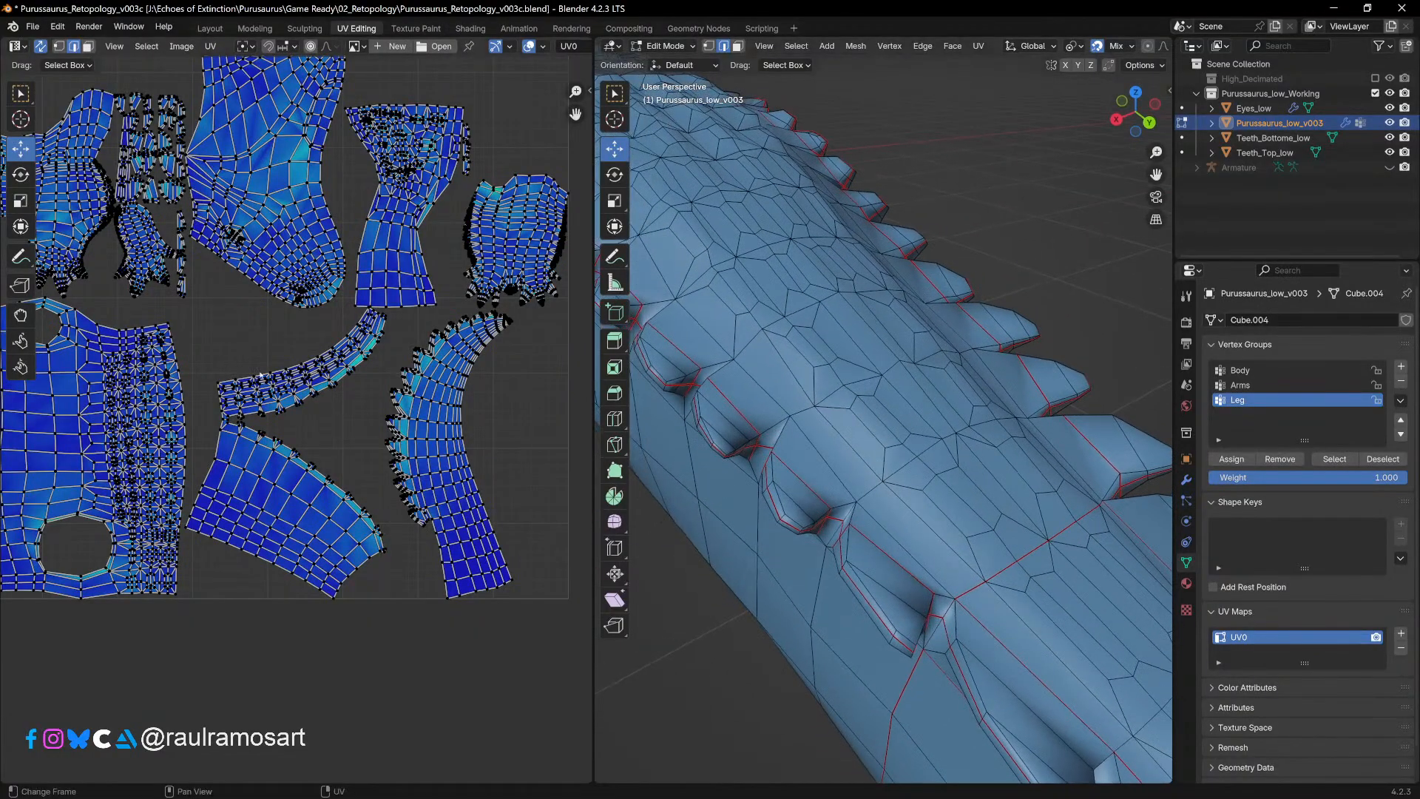
Step: Select the short edge between the cross seam behind the hind leg and the first side spike, and mark it as a seam
{"action": "scroll", "coordinate": [261, 376], "scroll_direction": "up", "scroll_amount": 5}
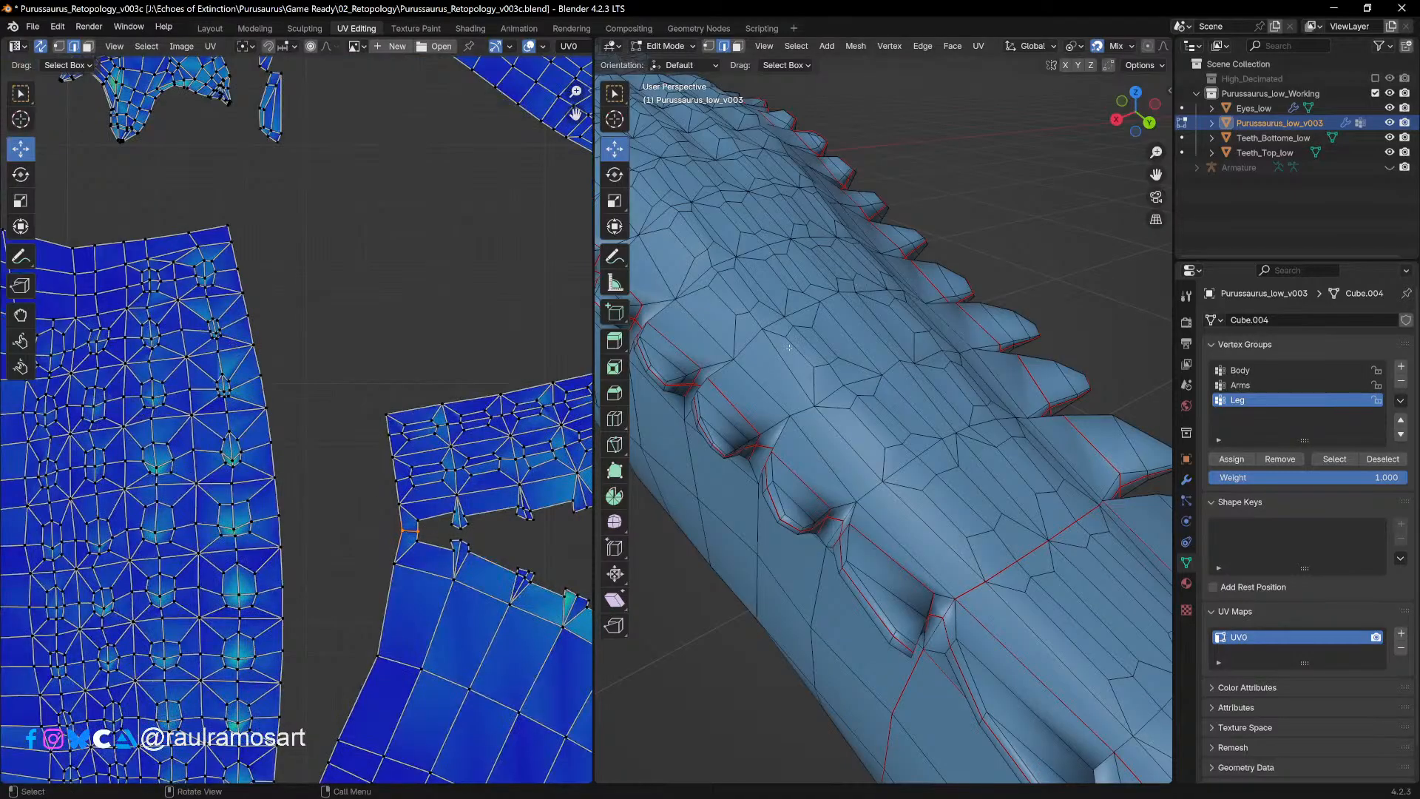
{"action": "scroll", "coordinate": [789, 347], "scroll_direction": "down", "scroll_amount": 4}
{"action": "middle_click_drag", "start_coordinate": [789, 348], "coordinate": [1088, 485], "text": "shift"}
{"action": "scroll", "coordinate": [961, 458], "scroll_direction": "up", "scroll_amount": 4}
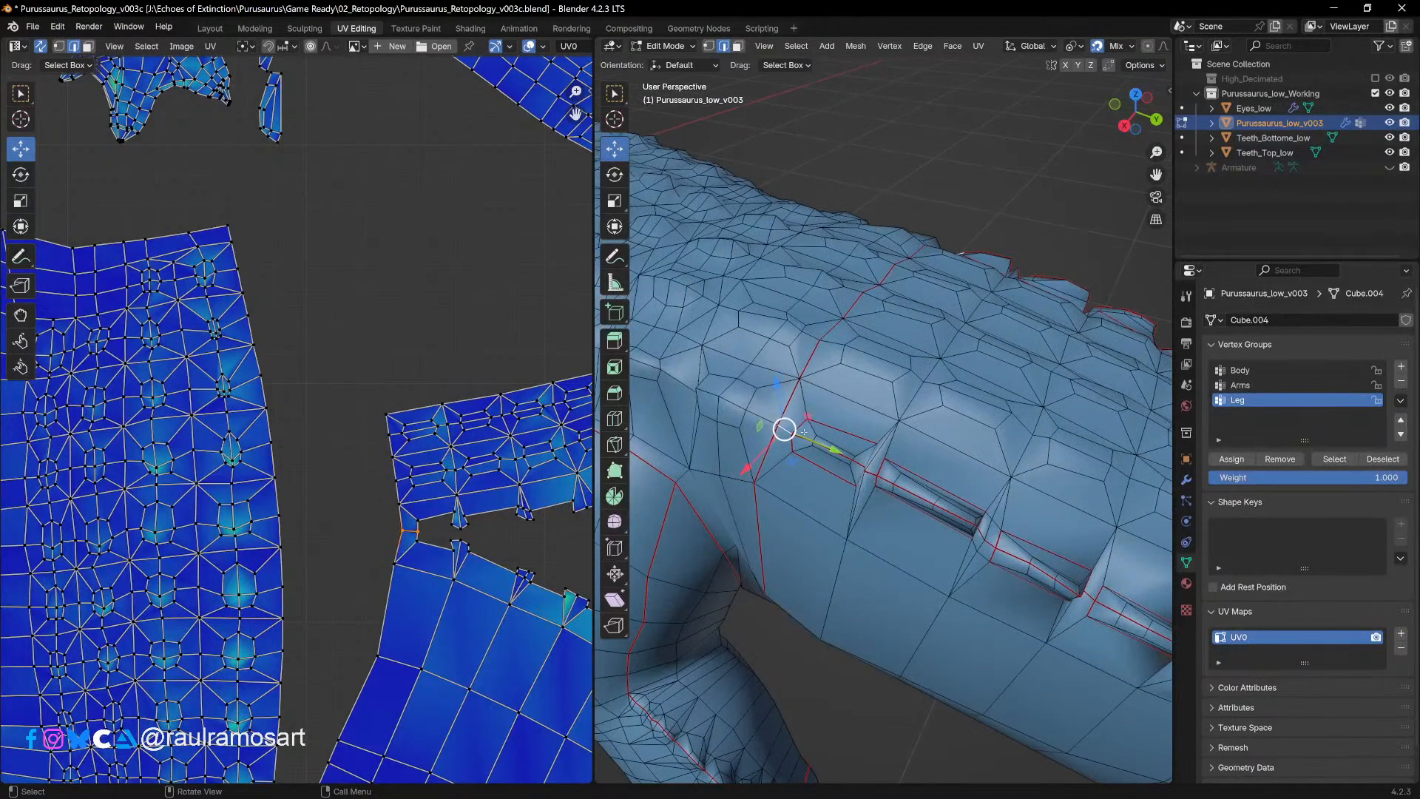
{"action": "right_click", "coordinate": [804, 432]}
{"action": "key", "text": "alt+a"}
Step: Unwrap the whole mesh again so the tail's upper strip and side separate into their own UV islands
{"action": "key", "text": "a"}
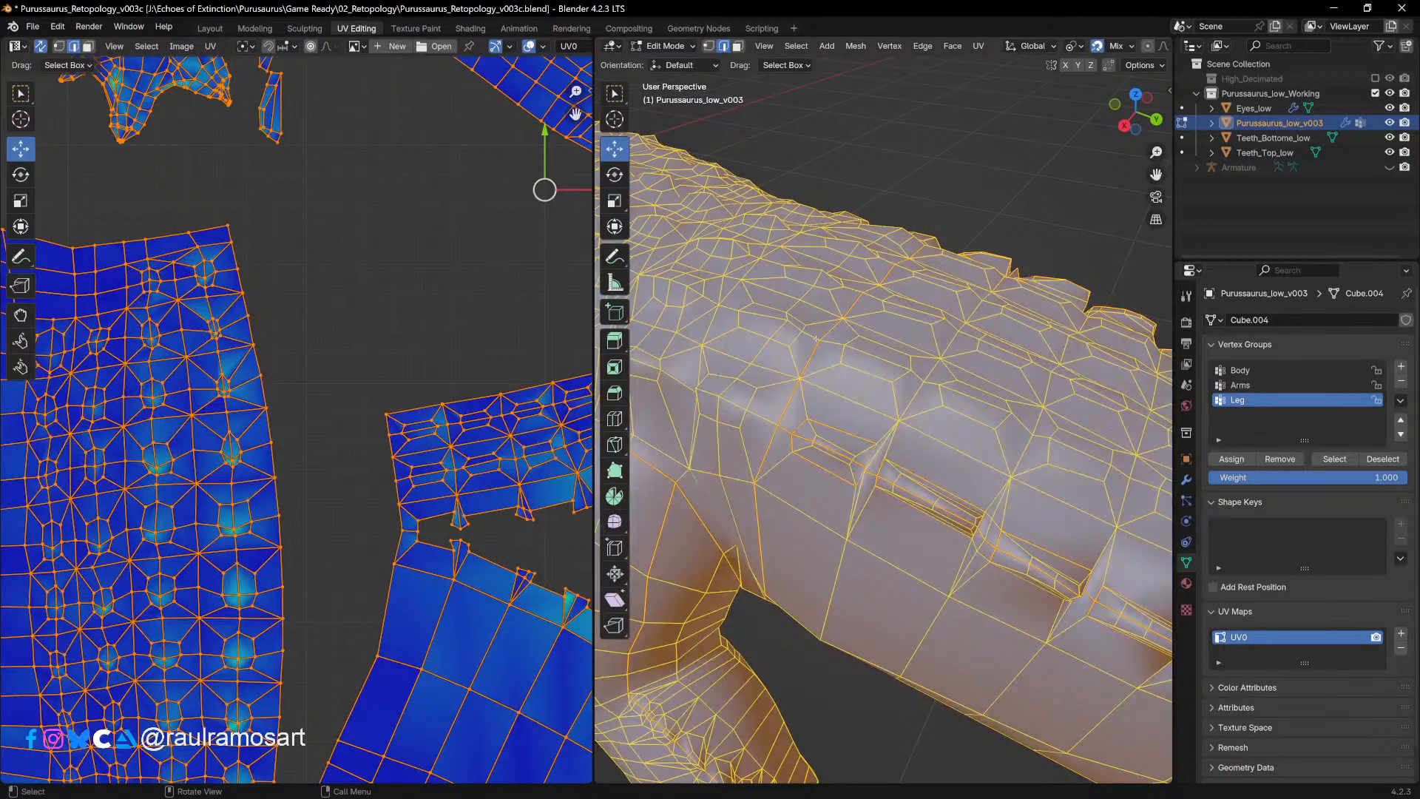
{"action": "key", "text": "u"}
{"action": "left_click", "coordinate": [777, 185]}
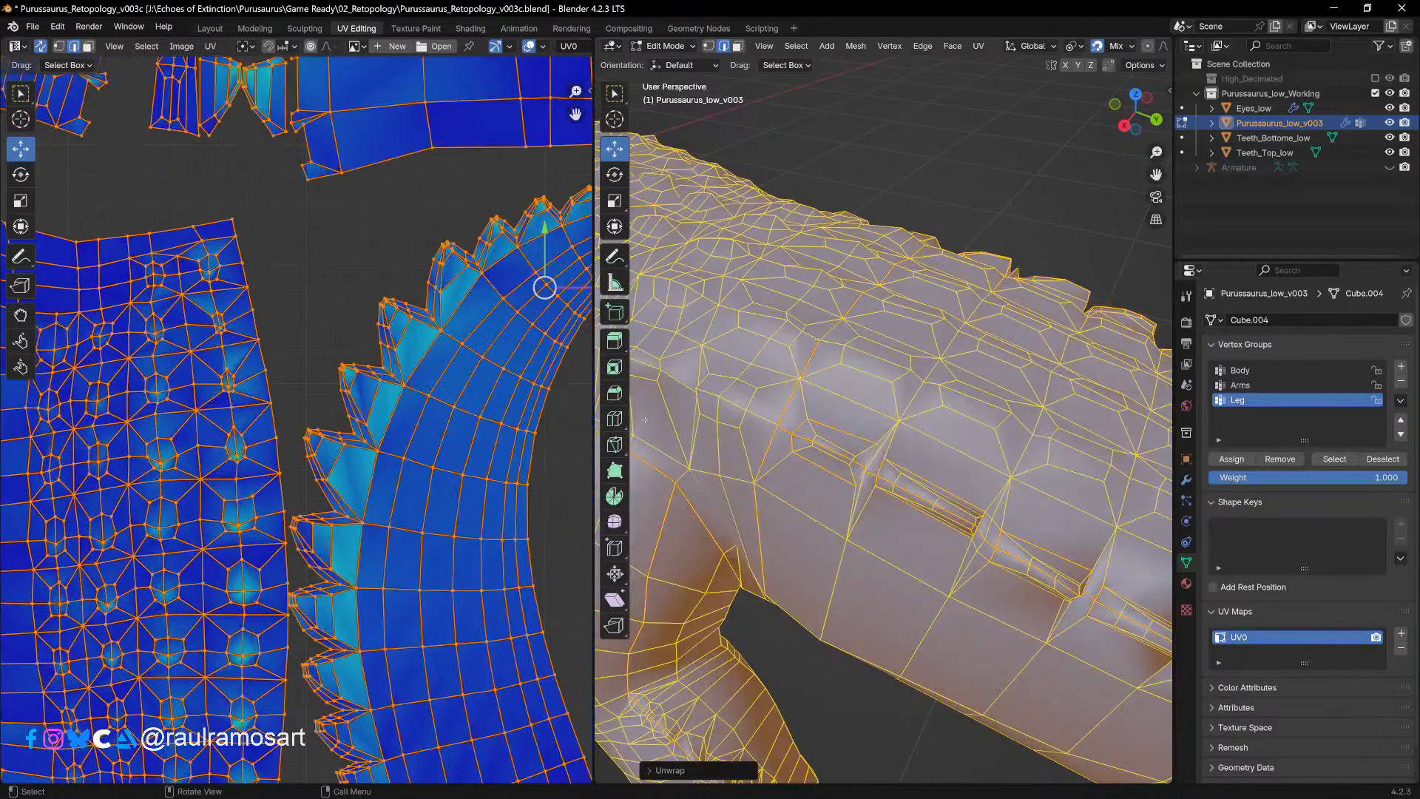
{"action": "scroll", "coordinate": [451, 419], "scroll_direction": "down", "scroll_amount": 6}
{"action": "key", "text": "alt+a"}
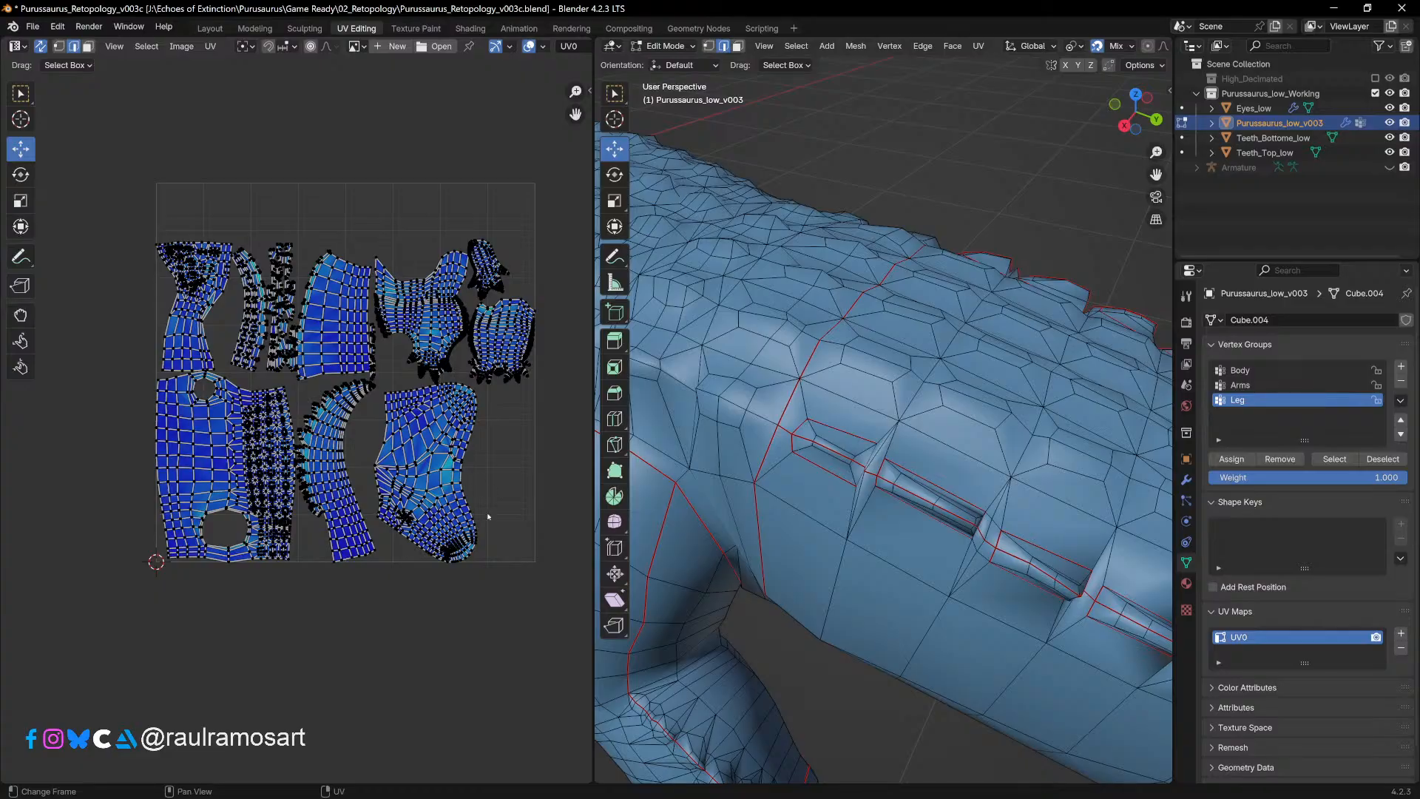
Step: Select the whole funnel-shaped UV island and examine which area of the neck it covers on the model
{"action": "scroll", "coordinate": [458, 503], "scroll_direction": "up", "scroll_amount": 4}
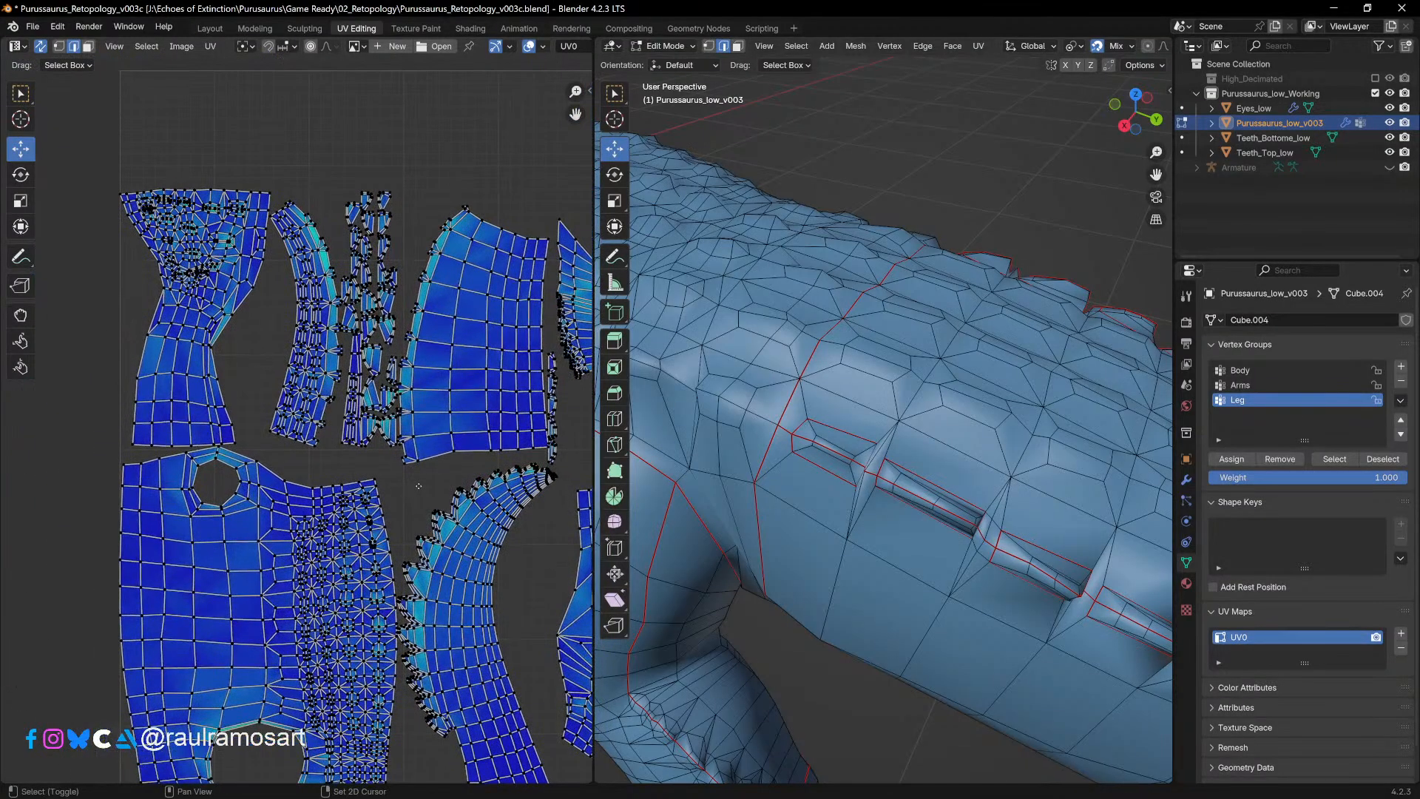
{"action": "scroll", "coordinate": [191, 273], "scroll_direction": "up", "scroll_amount": 4}
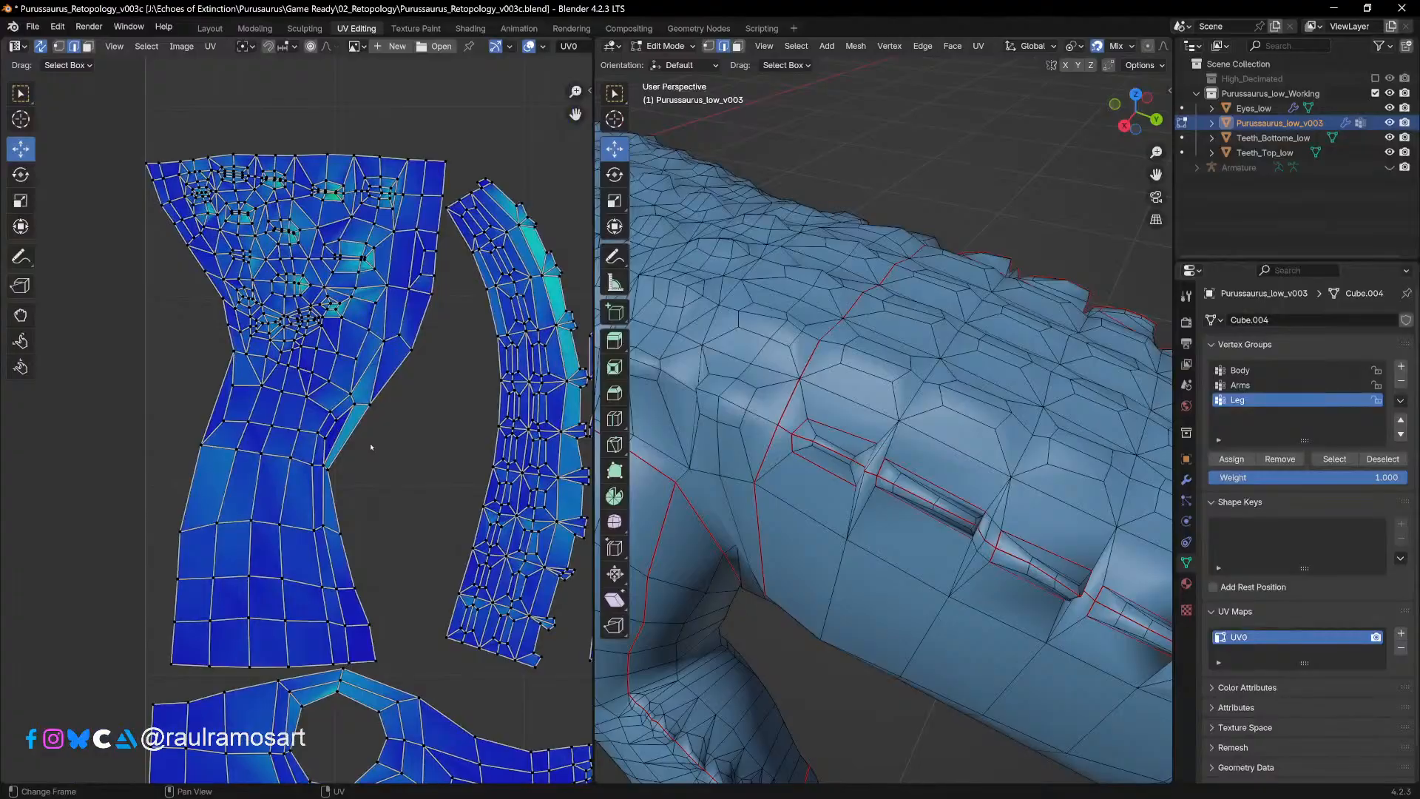
{"action": "key", "text": "l"}
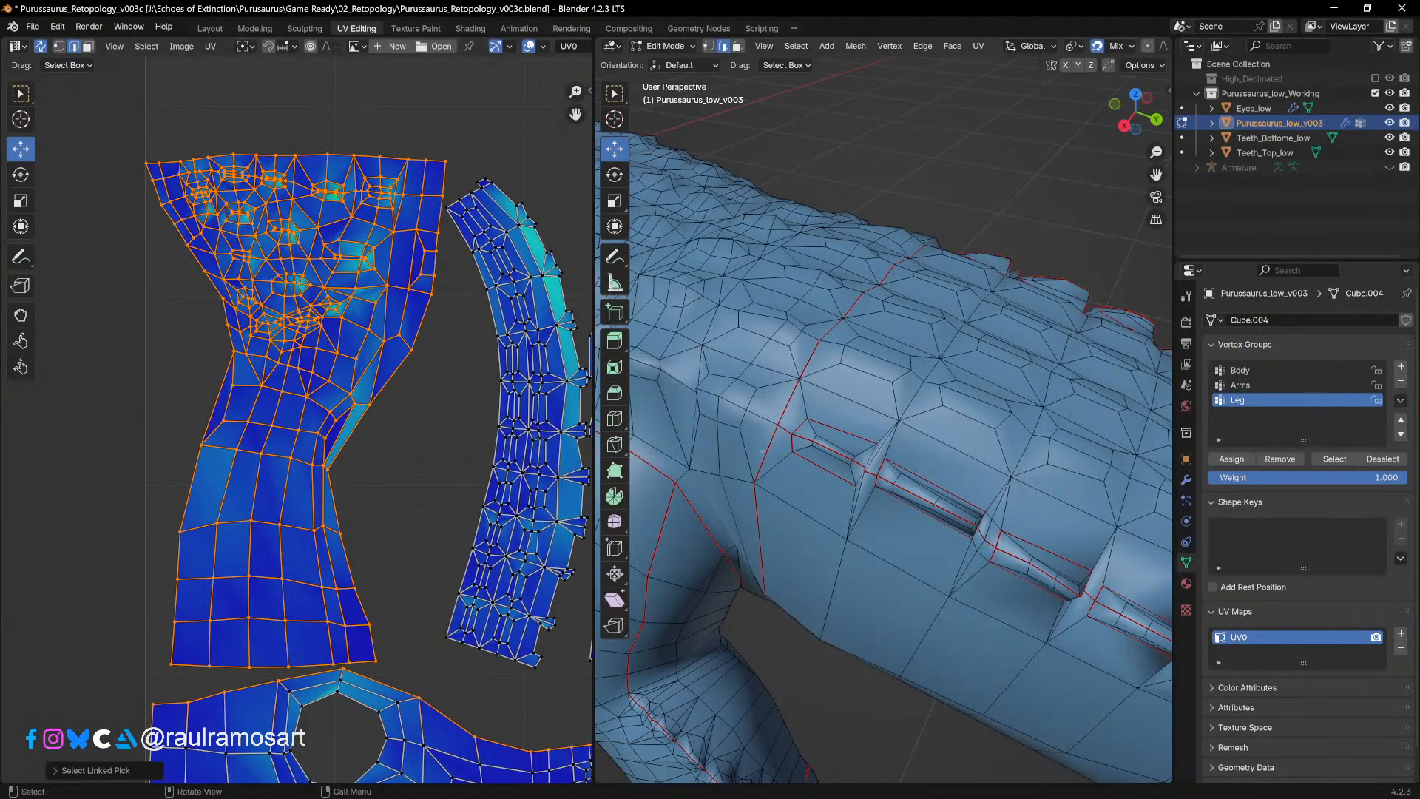
{"action": "scroll", "coordinate": [1018, 424], "scroll_direction": "down", "scroll_amount": 3}
{"action": "scroll", "coordinate": [1018, 423], "scroll_direction": "down", "scroll_amount": 3}
{"action": "middle_click_drag", "start_coordinate": [1017, 423], "coordinate": [971, 417]}
{"action": "middle_click_drag", "start_coordinate": [729, 581], "coordinate": [878, 368], "text": "shift"}
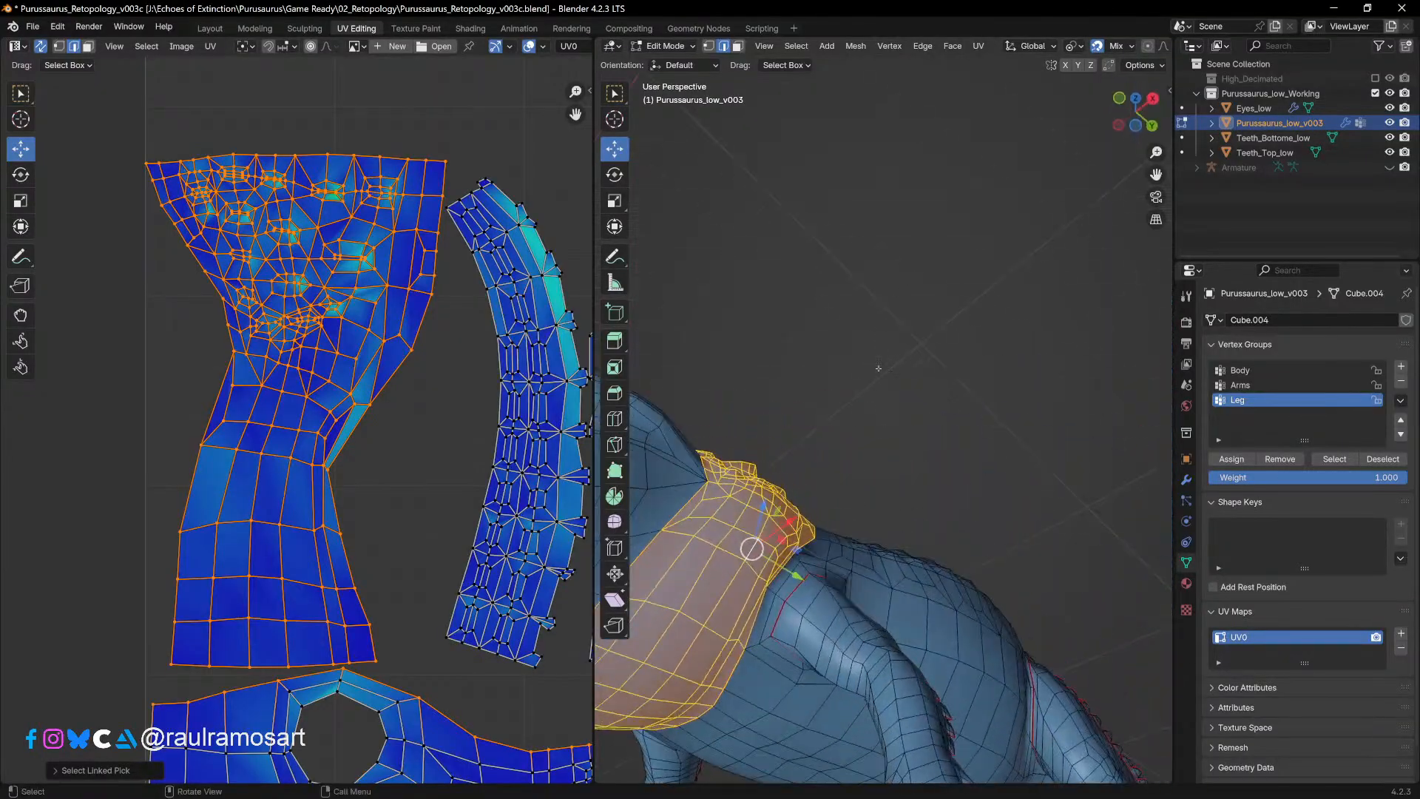
{"action": "middle_click_drag", "start_coordinate": [769, 547], "coordinate": [906, 694], "text": "shift"}
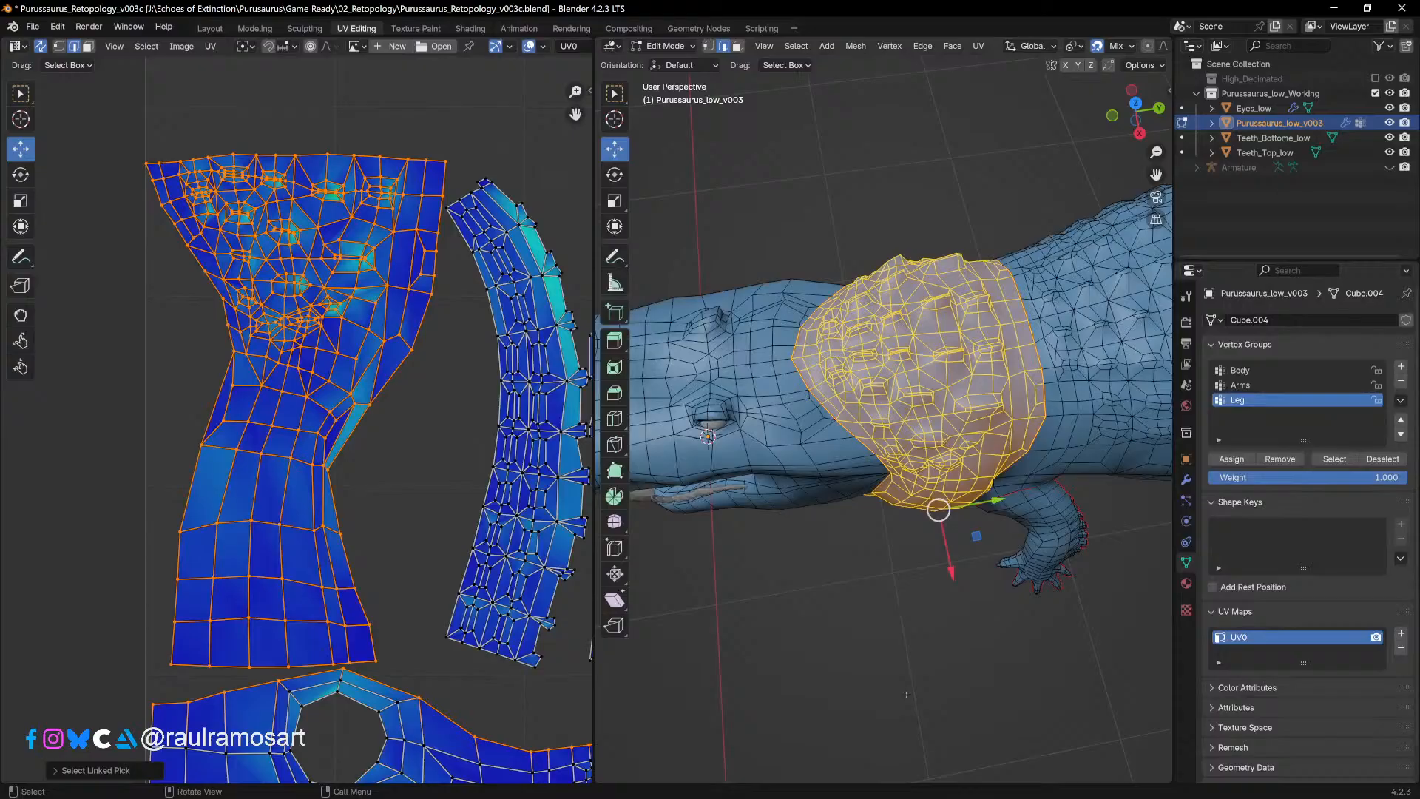
{"action": "left_click", "coordinate": [876, 568]}
Step: Widen the UV Editor and frame the complete UV layout for review
{"action": "middle_click_drag", "start_coordinate": [868, 595], "coordinate": [858, 534]}
{"action": "scroll", "coordinate": [250, 743], "scroll_direction": "down", "scroll_amount": 4}
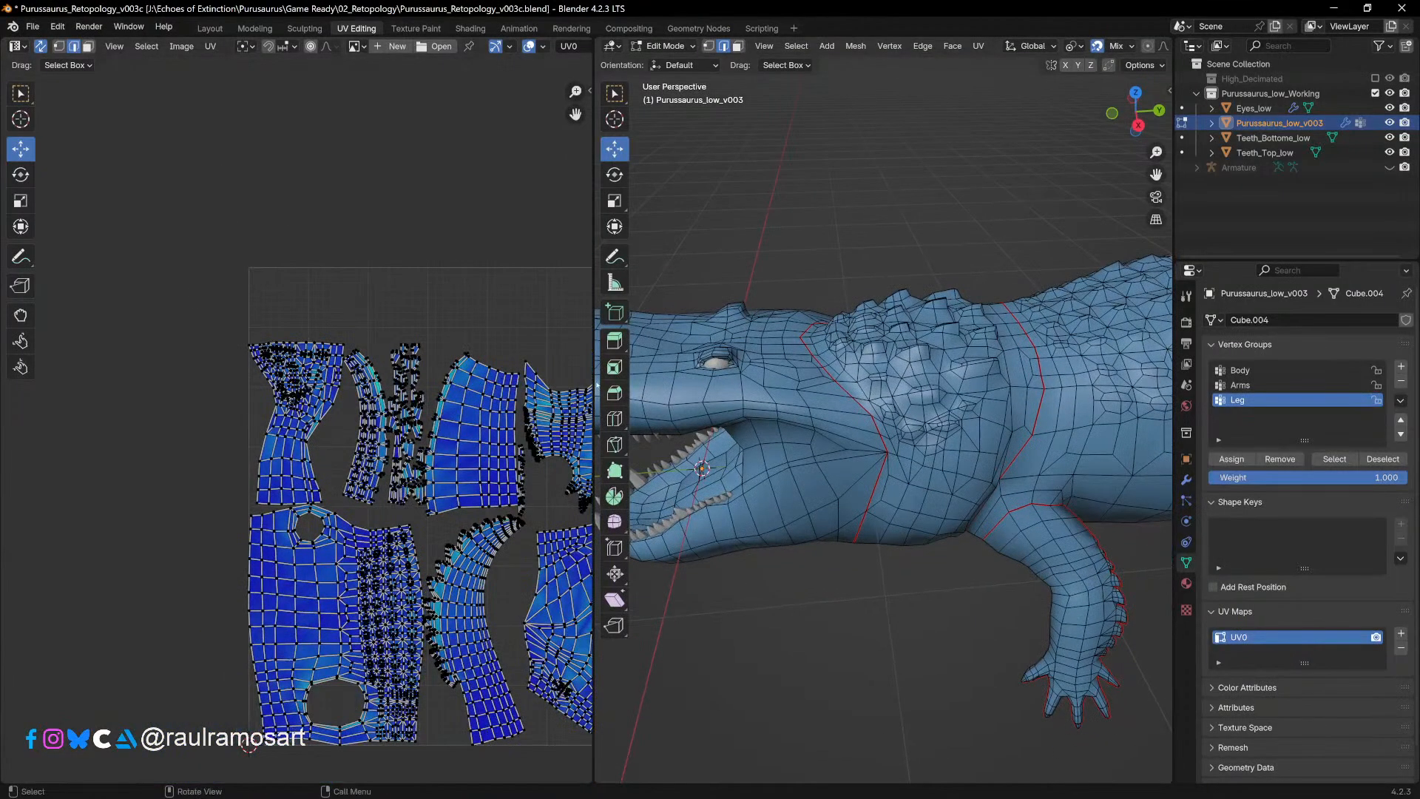
{"action": "left_click_drag", "start_coordinate": [593, 381], "coordinate": [800, 381]}
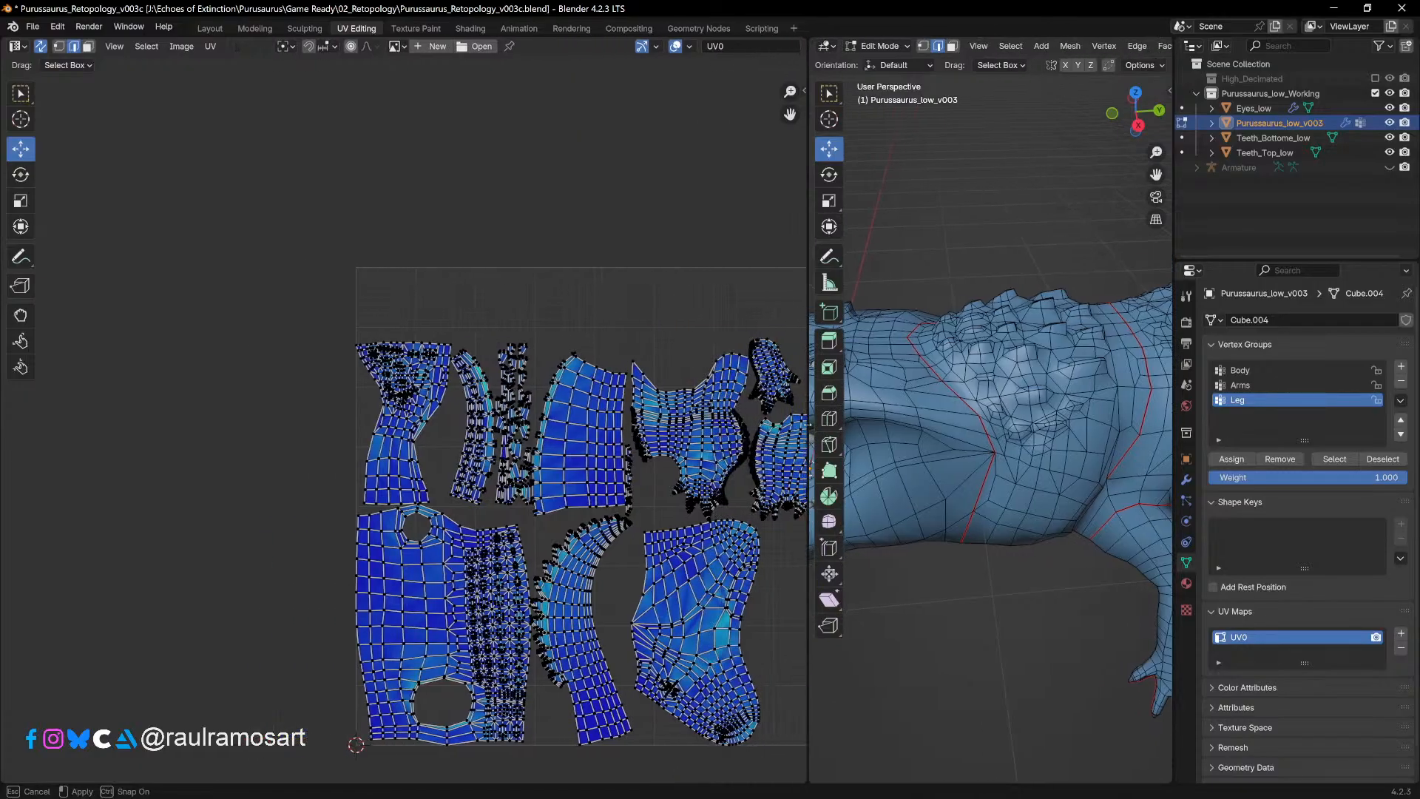
{"action": "middle_click_drag", "start_coordinate": [552, 525], "coordinate": [523, 449]}
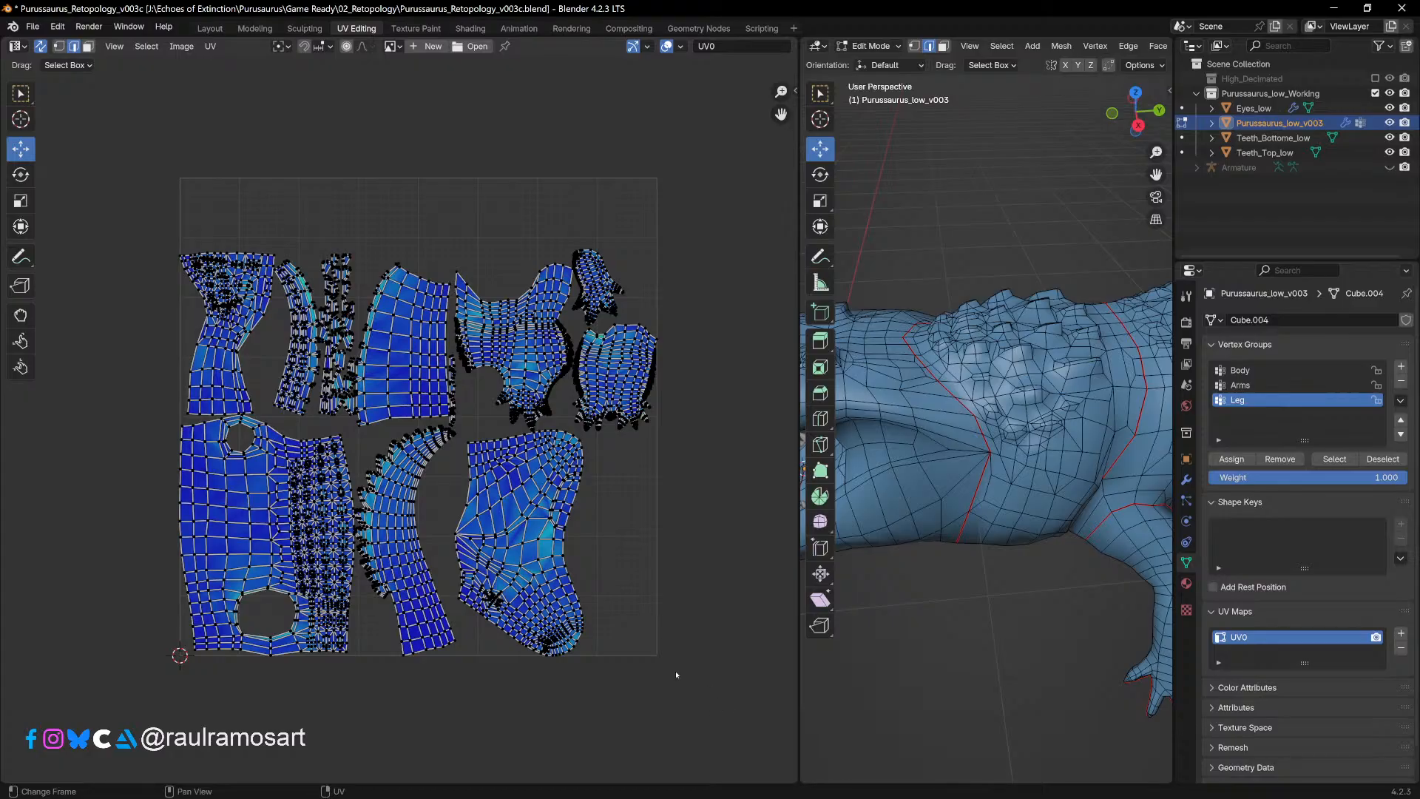
Step: Widen the 3D viewport and switch the Purussaurus body mesh from Edit Mode to Object Mode
{"action": "middle_click_drag", "start_coordinate": [676, 674], "coordinate": [579, 691]}
{"action": "scroll", "coordinate": [1067, 614], "scroll_direction": "down", "scroll_amount": 2}
{"action": "left_click_drag", "start_coordinate": [800, 612], "coordinate": [664, 614]}
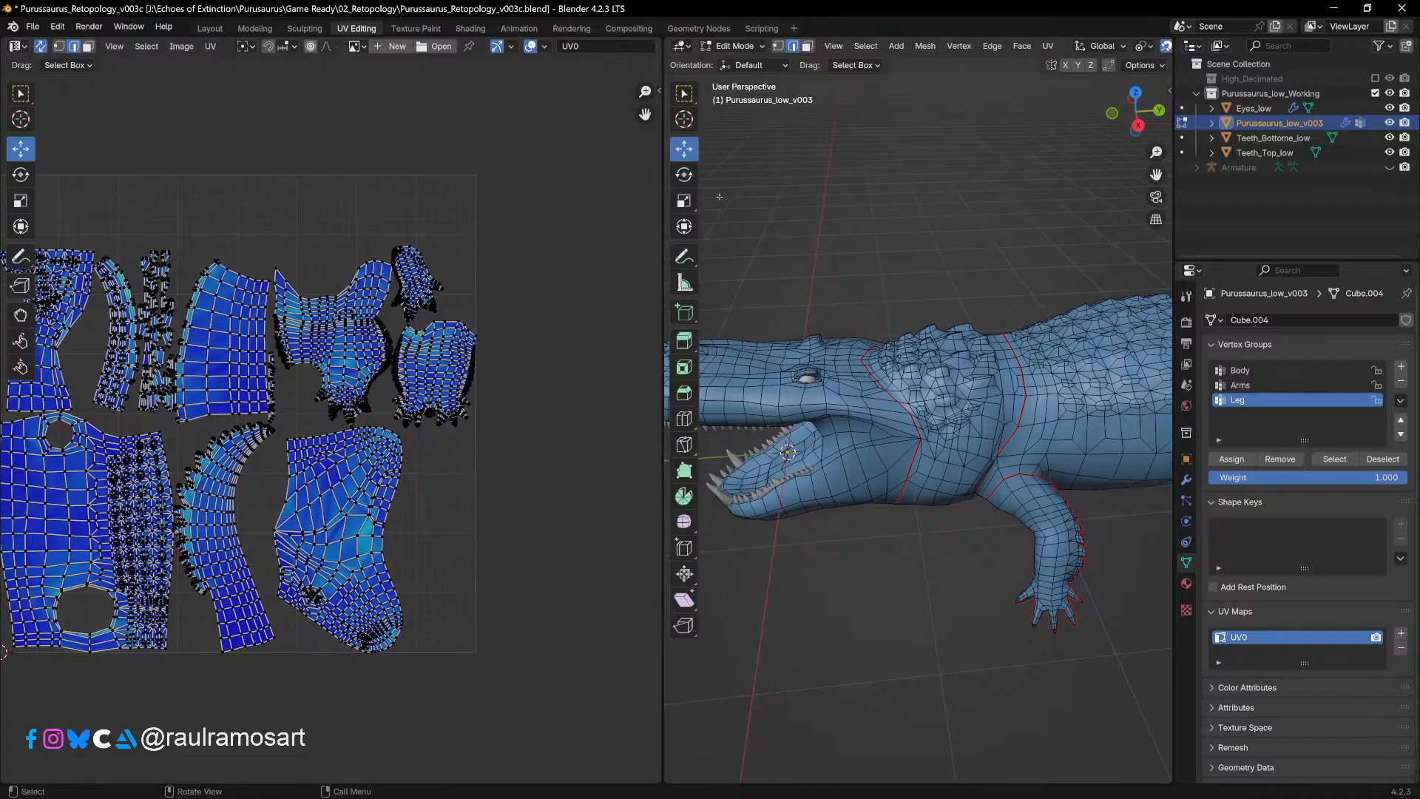
{"action": "left_click", "coordinate": [735, 46]}
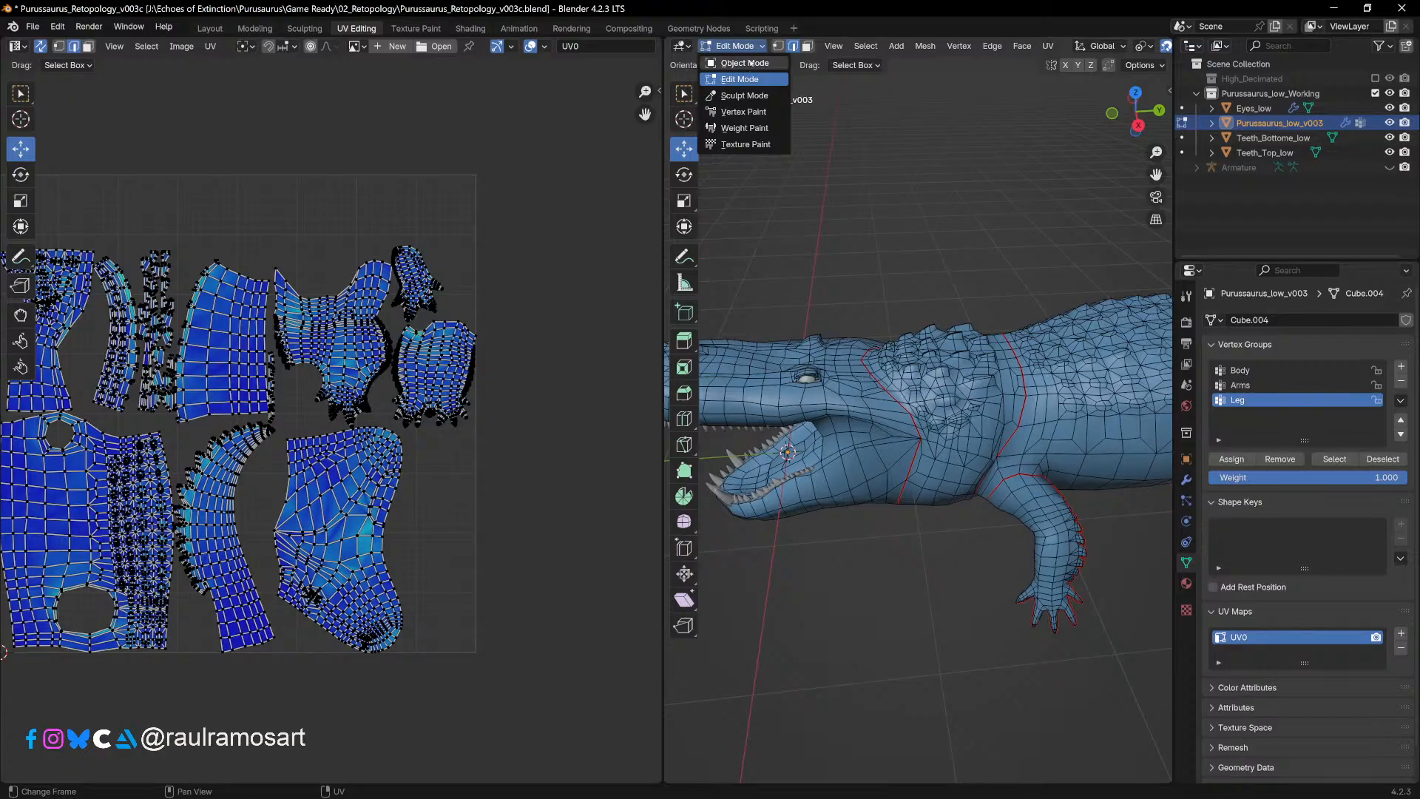
{"action": "left_click", "coordinate": [728, 80]}
{"action": "left_click", "coordinate": [736, 45]}
{"action": "left_click", "coordinate": [754, 48]}
{"action": "left_click", "coordinate": [747, 64]}
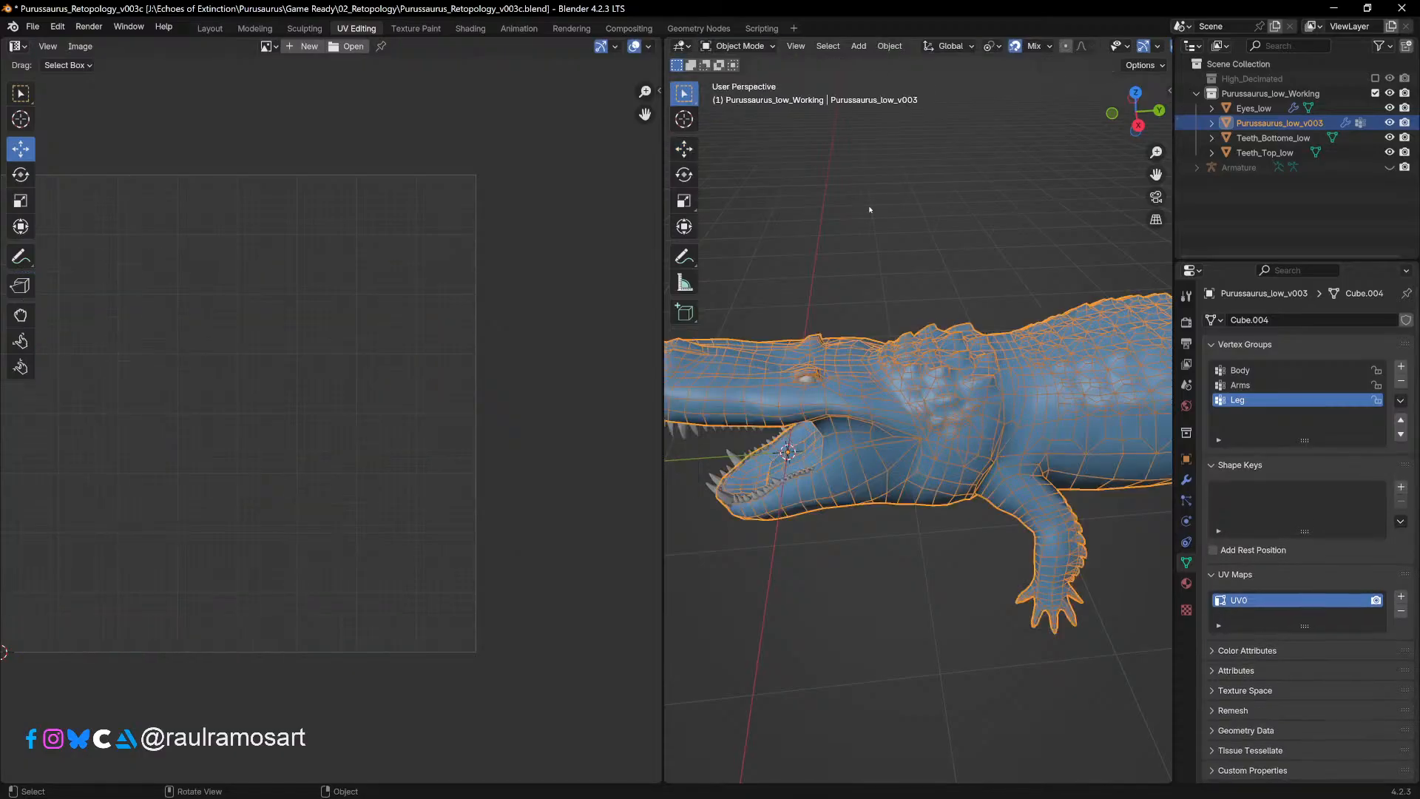
{"action": "middle_click_drag", "start_coordinate": [933, 304], "coordinate": [960, 319]}
{"action": "left_click", "coordinate": [925, 250]}
{"action": "left_click", "coordinate": [1018, 387]}
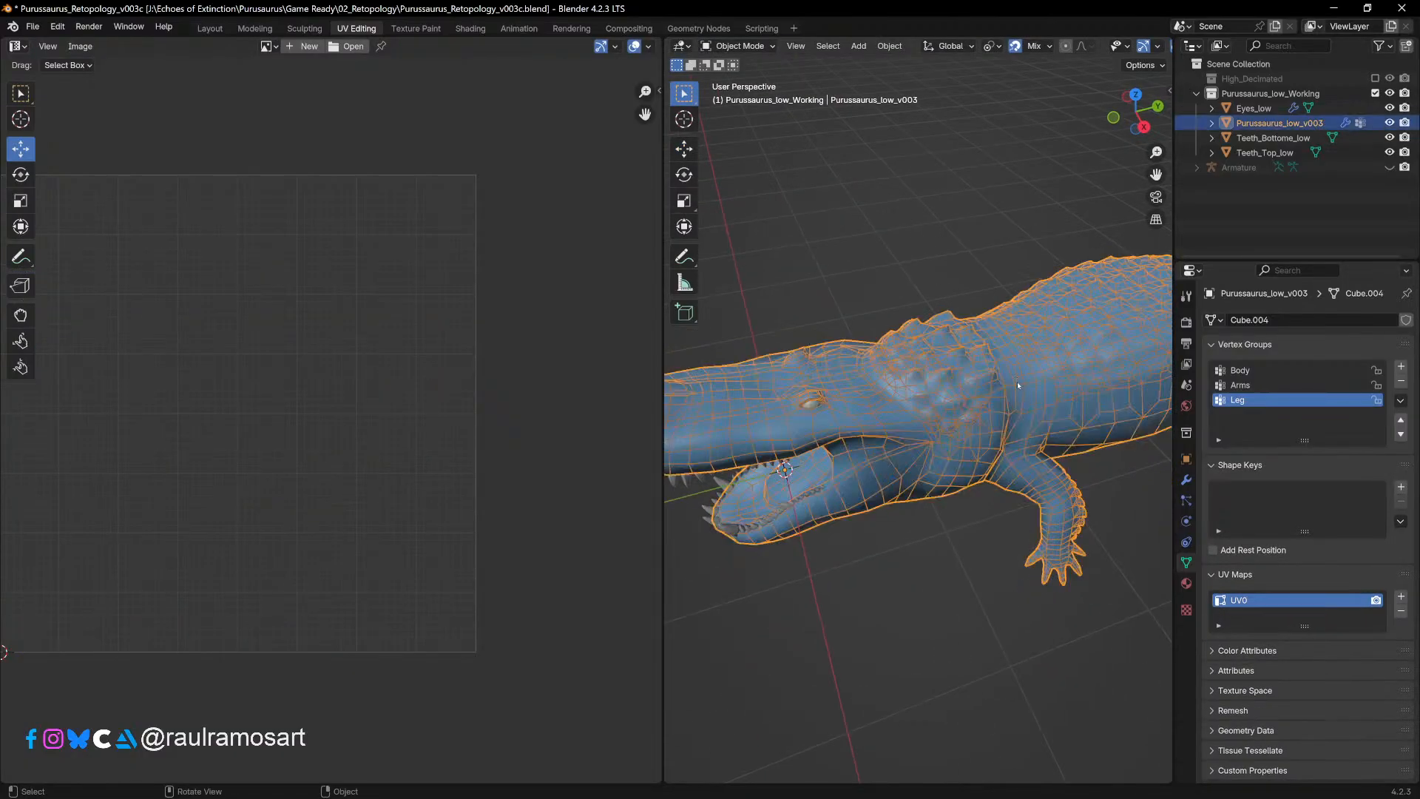
{"action": "middle_click_drag", "start_coordinate": [1018, 387], "coordinate": [1132, 353], "text": "shift"}
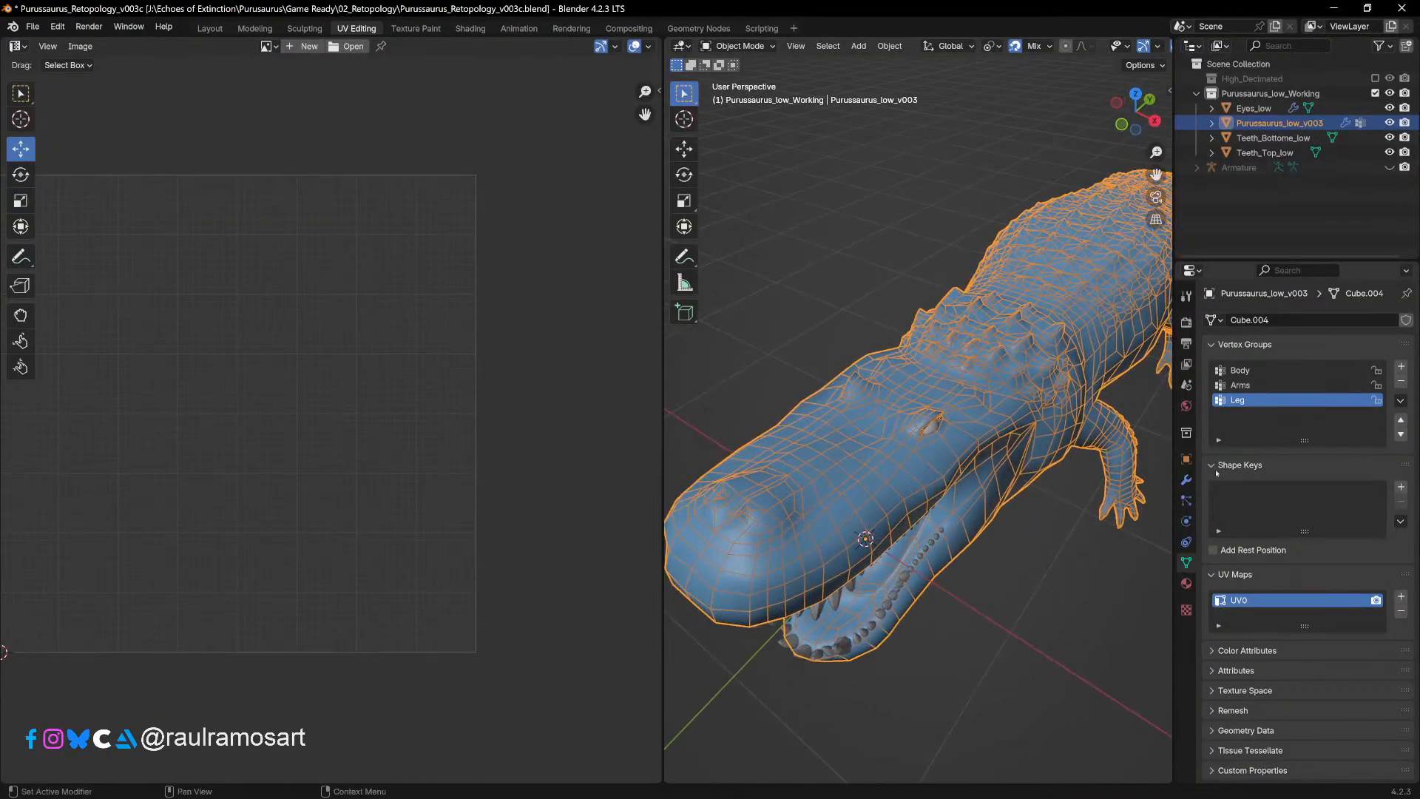
Step: Remove the red Material.001 slot from the Purussaurus body mesh
{"action": "left_click", "coordinate": [1186, 584]}
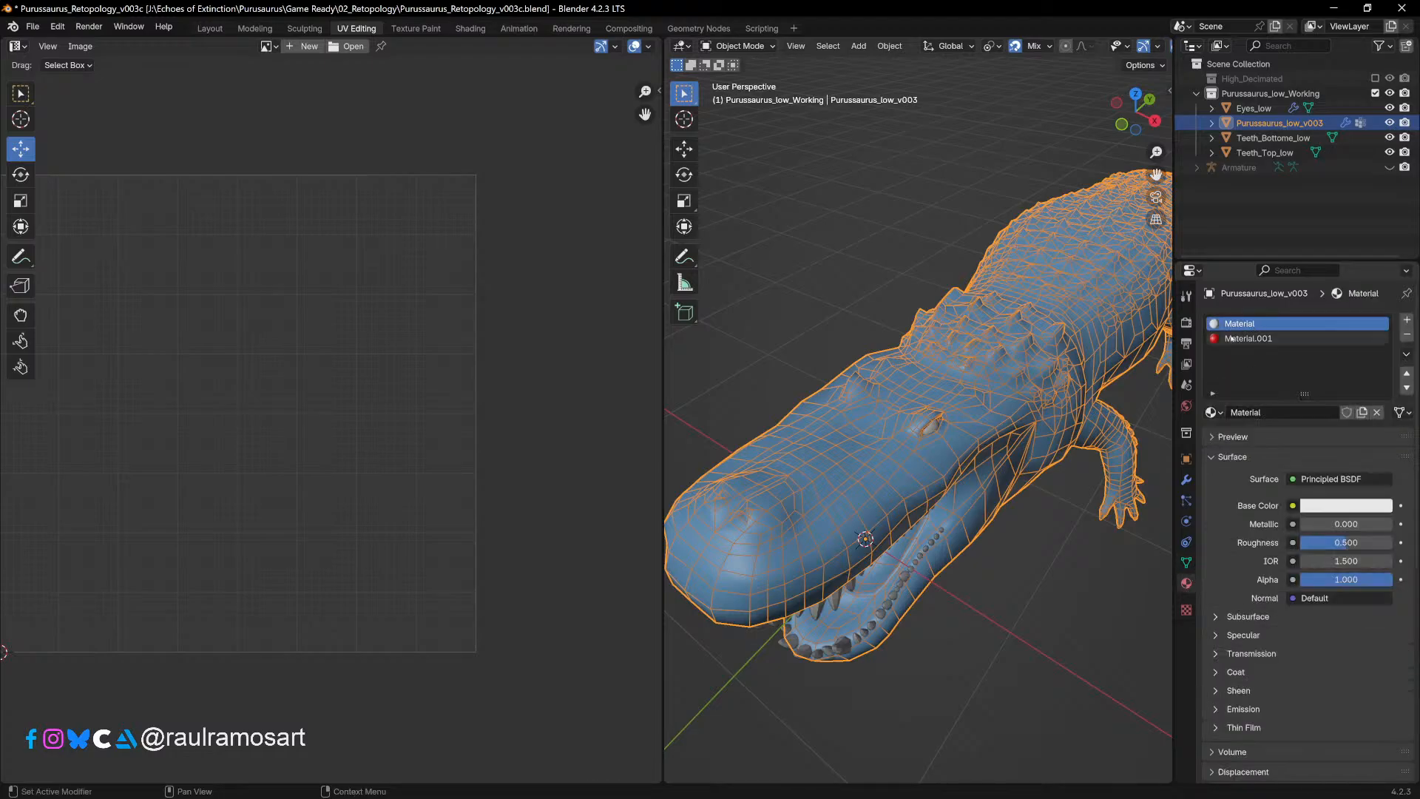
{"action": "left_click", "coordinate": [1281, 339]}
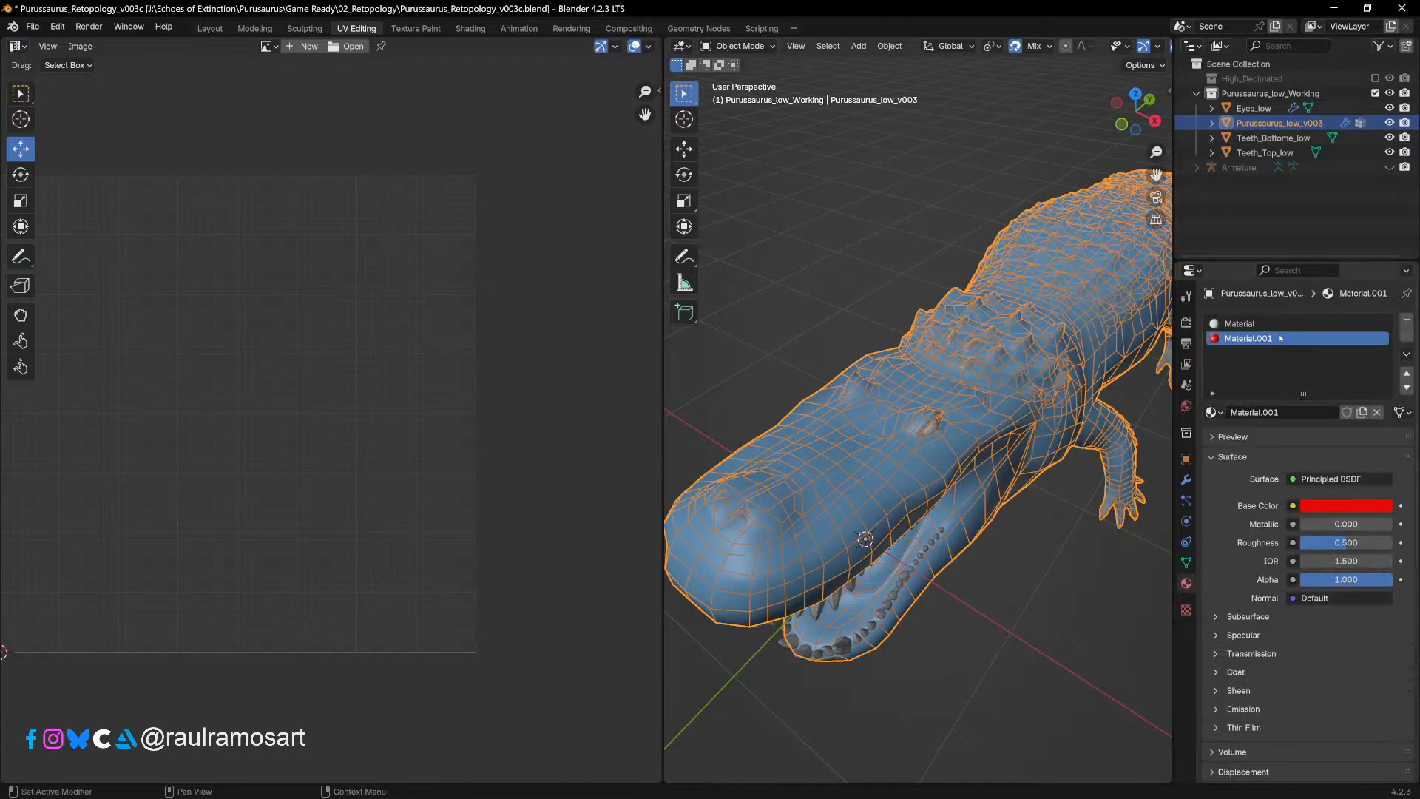
{"action": "left_click", "coordinate": [1406, 337]}
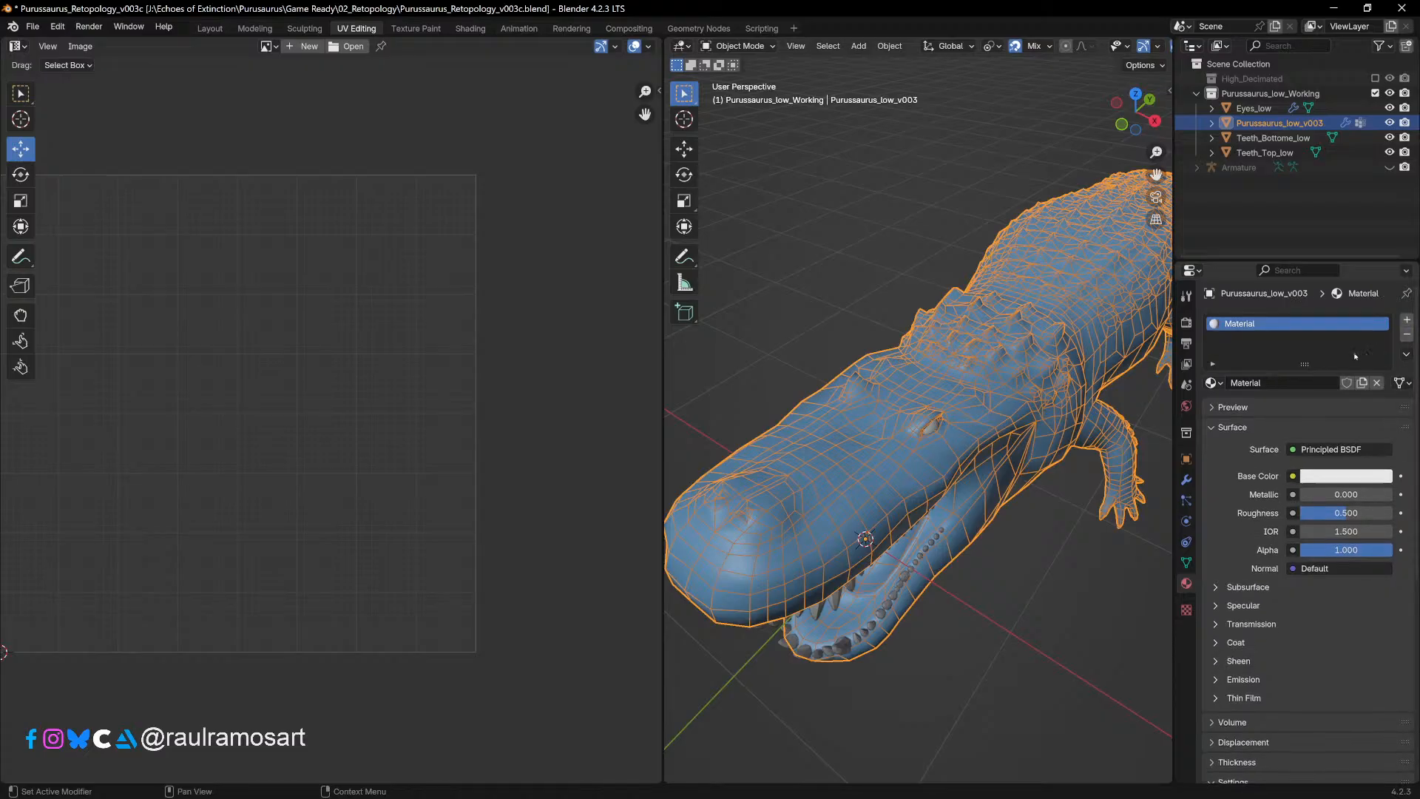
Step: Rename the remaining material to UV Checker
{"action": "double_click", "coordinate": [1235, 324]}
{"action": "key", "text": "BackSpace"}
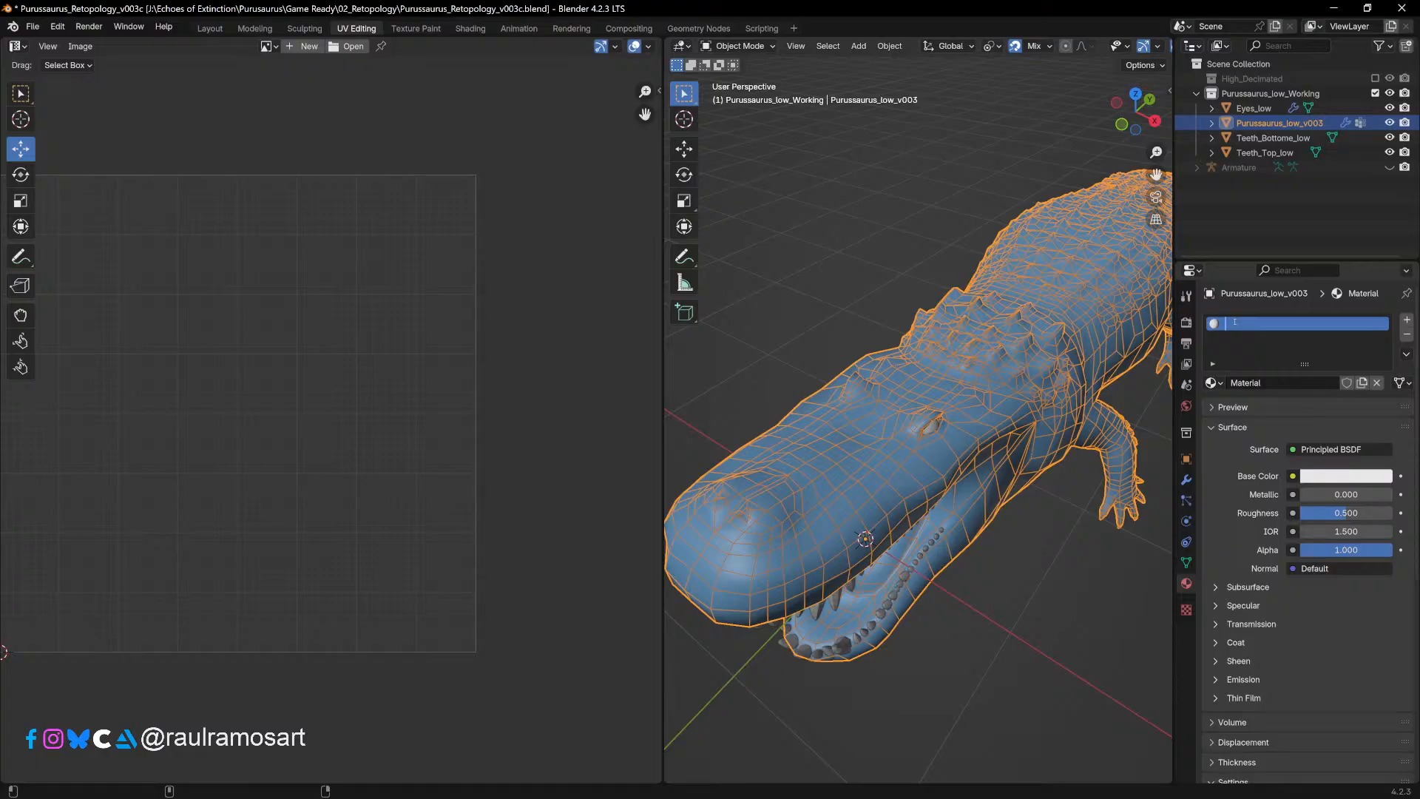
{"action": "type", "text": "UV Checker"}
{"action": "key", "text": "Return"}
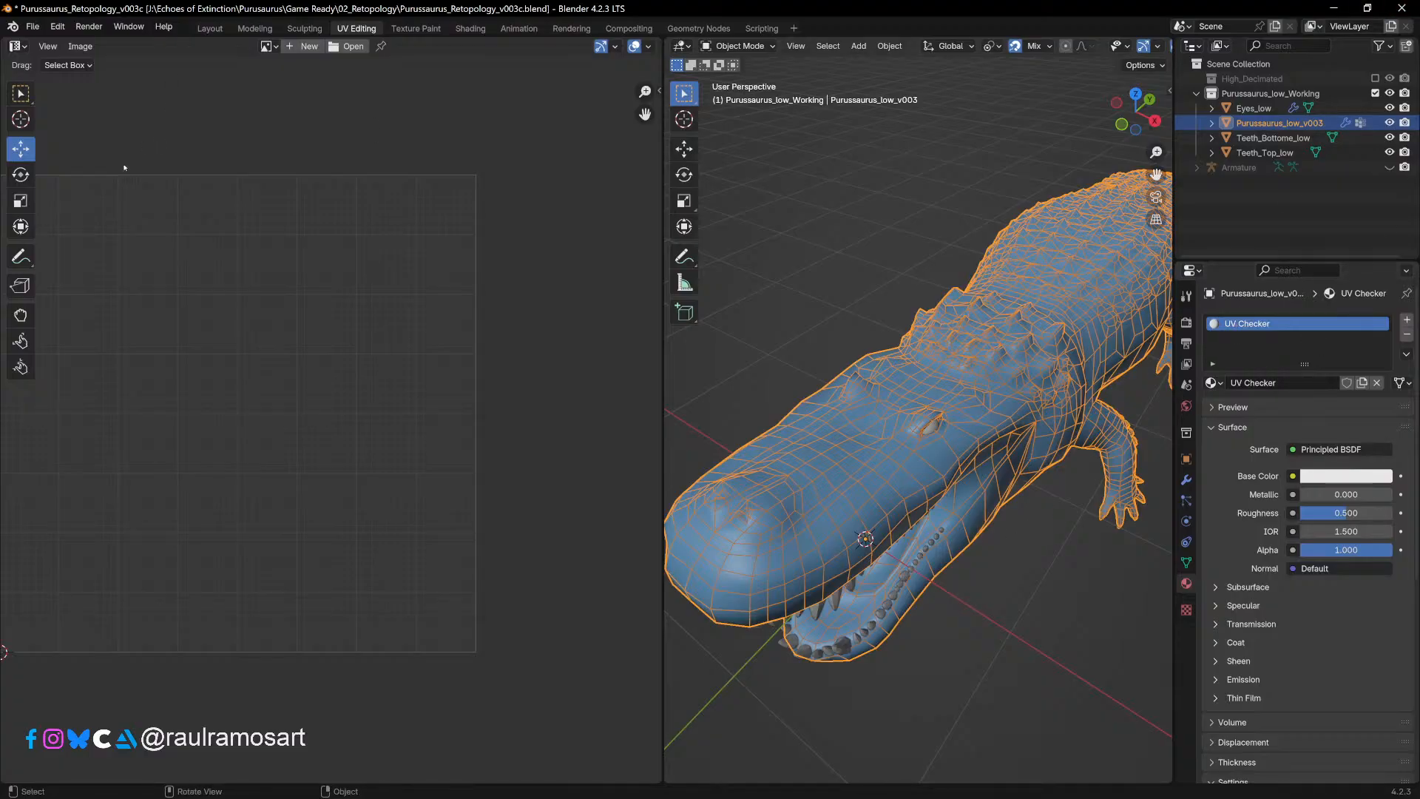
Step: Split the UV editor area into an upper and a lower part and make the lower one a Shader Editor
{"action": "middle_click_drag", "start_coordinate": [991, 443], "coordinate": [917, 453]}
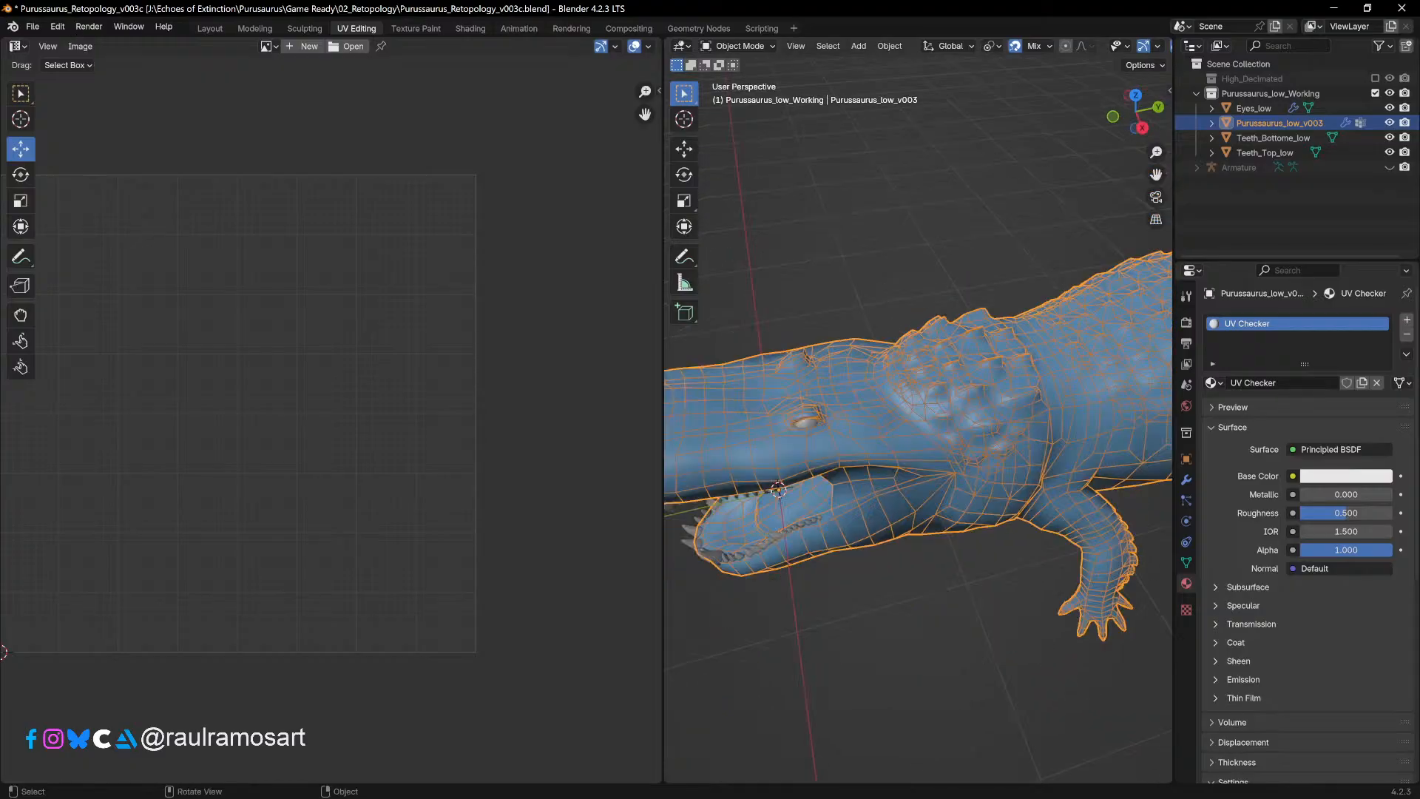
{"action": "scroll", "coordinate": [886, 180], "scroll_direction": "down", "scroll_amount": 2}
{"action": "mouse_move", "coordinate": [904, 262]}
{"action": "middle_mouse_down"}
{"action": "mouse_move", "coordinate": [925, 333]}
{"action": "mouse_move", "coordinate": [921, 244]}
{"action": "middle_mouse_up"}
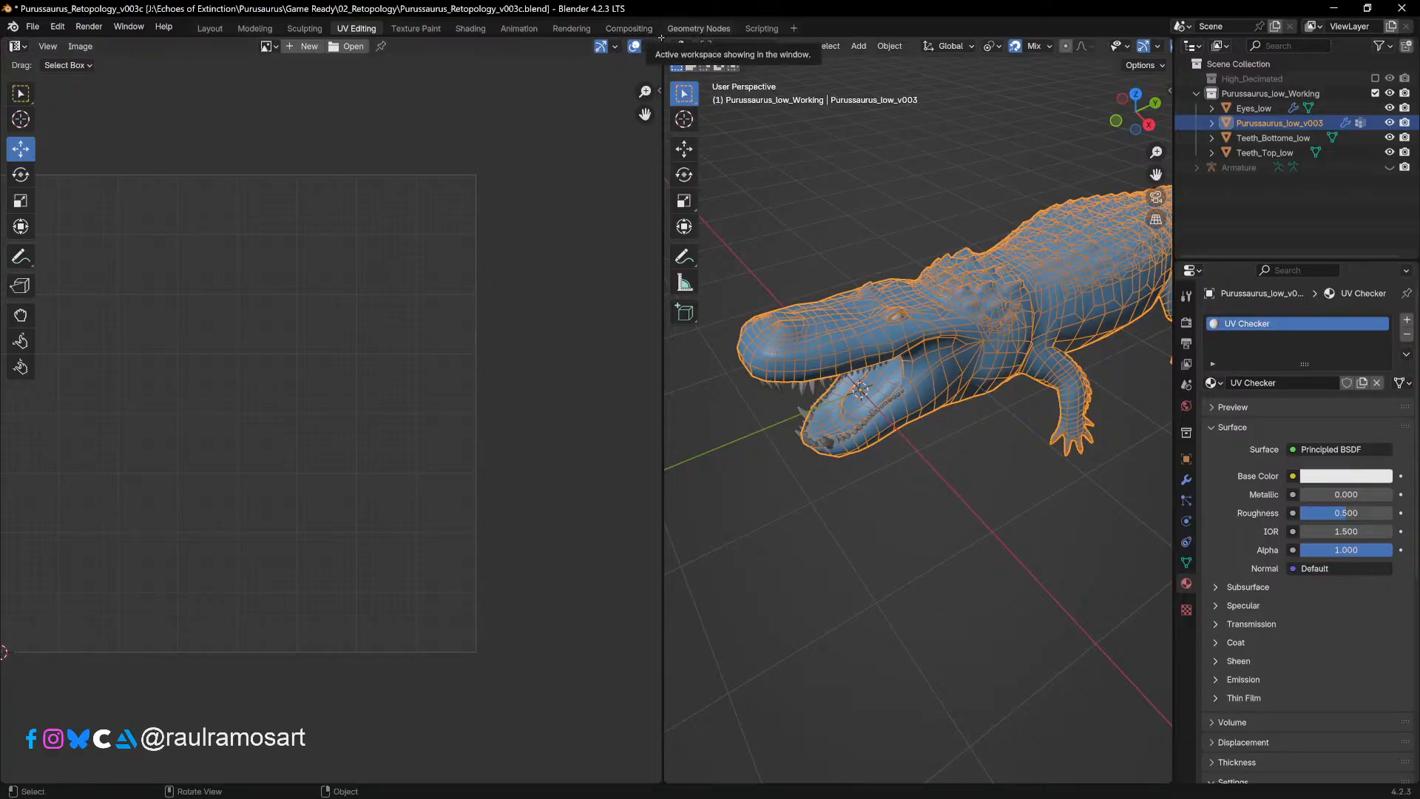
{"action": "left_click_drag", "start_coordinate": [661, 39], "coordinate": [327, 222]}
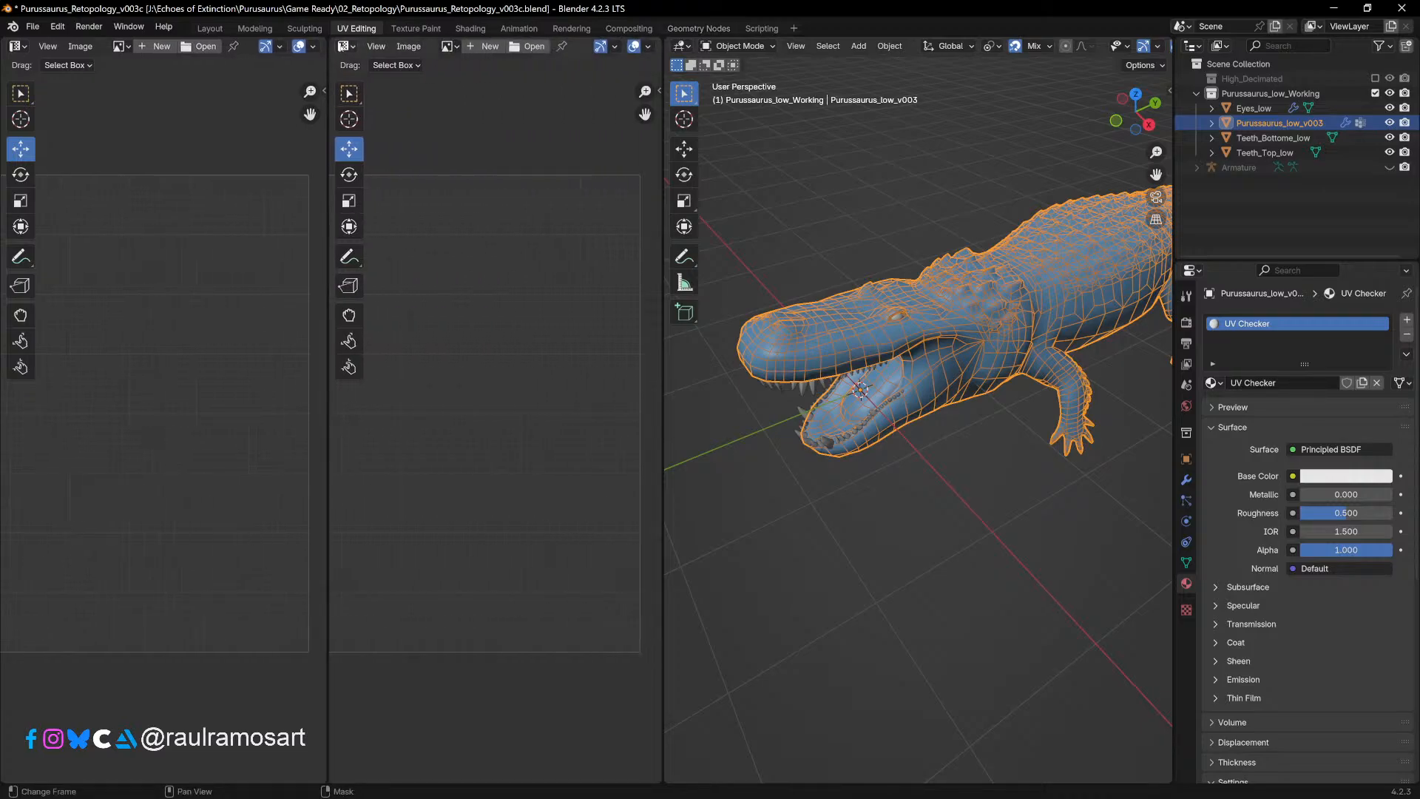
{"action": "left_click_drag", "start_coordinate": [333, 39], "coordinate": [260, 86]}
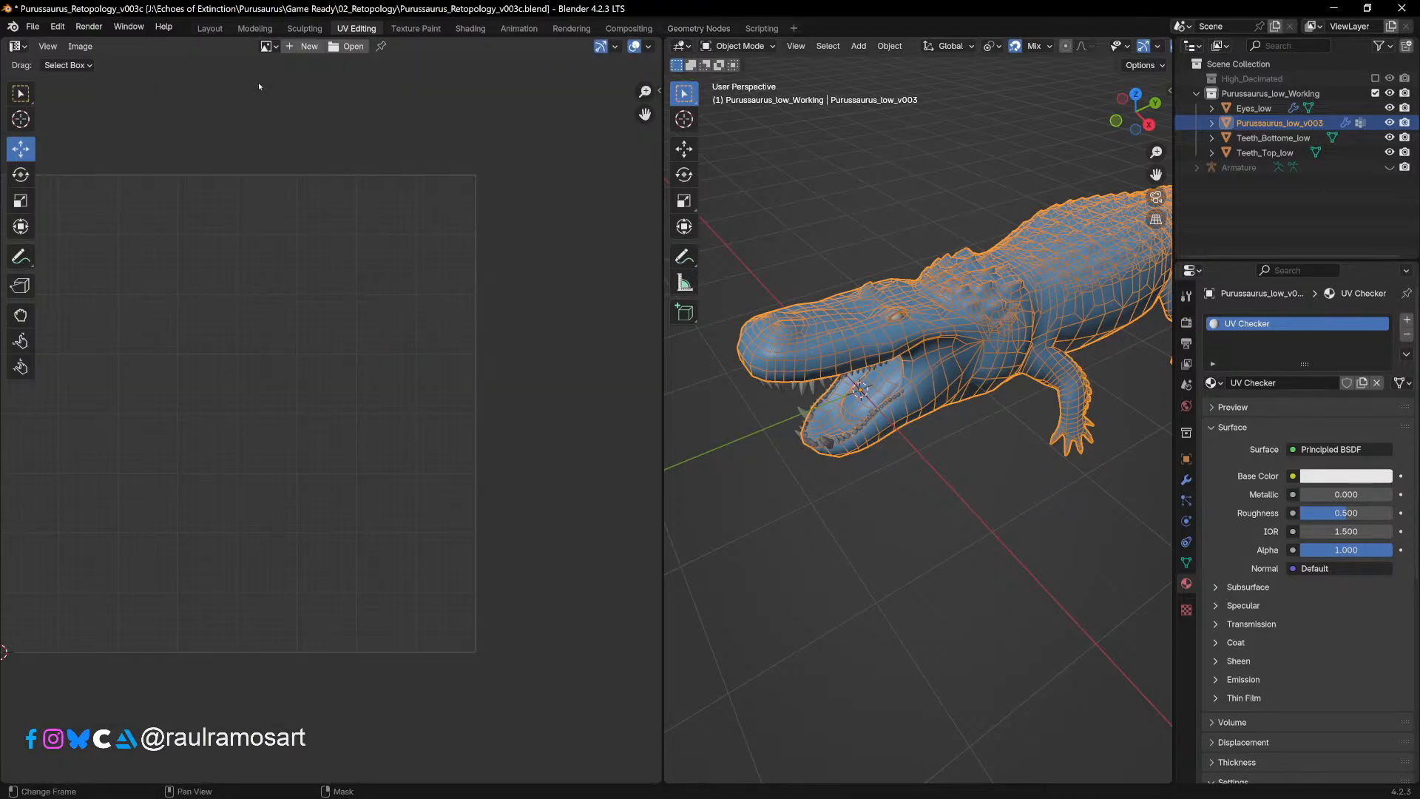
{"action": "left_click_drag", "start_coordinate": [4, 40], "coordinate": [87, 425]}
{"action": "left_click", "coordinate": [17, 45]}
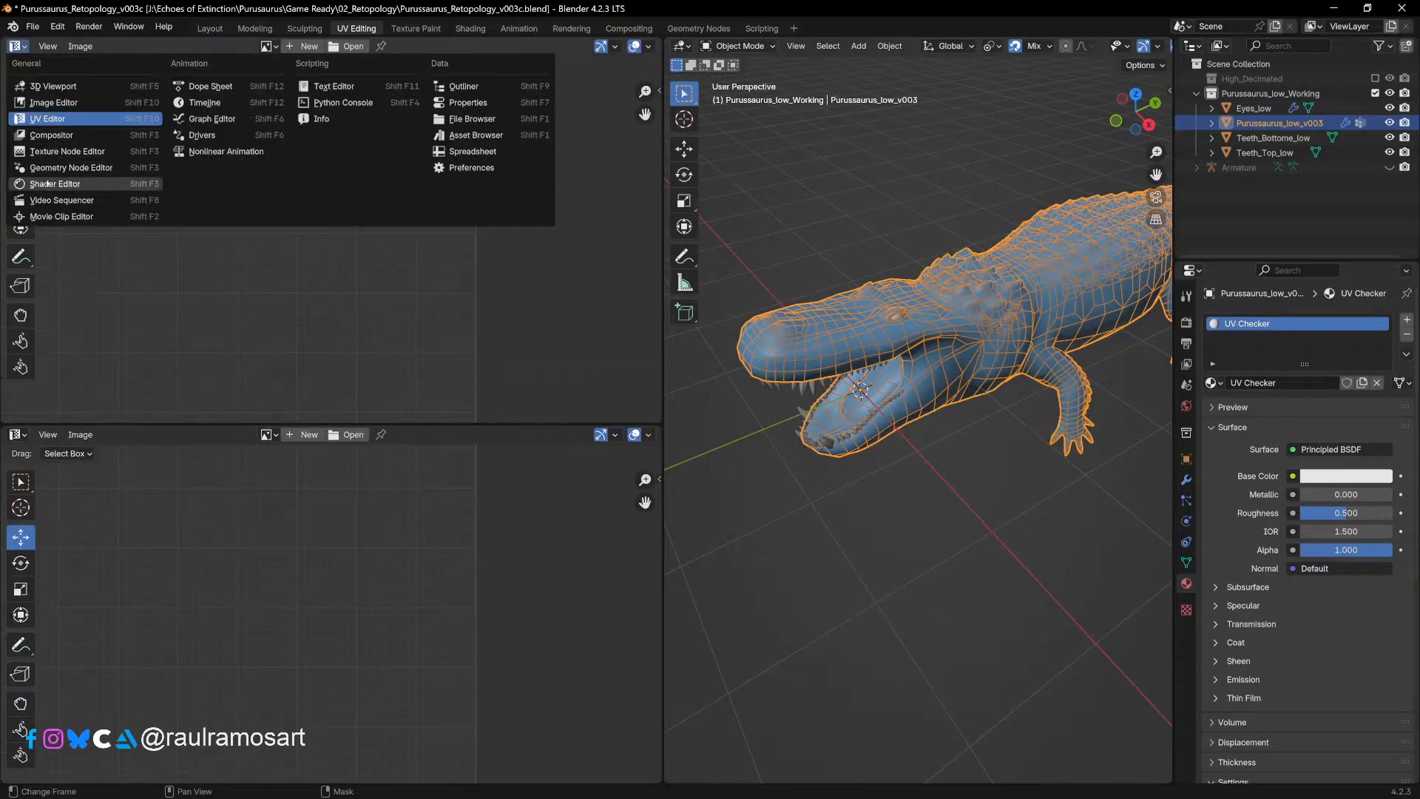
{"action": "left_click", "coordinate": [18, 434]}
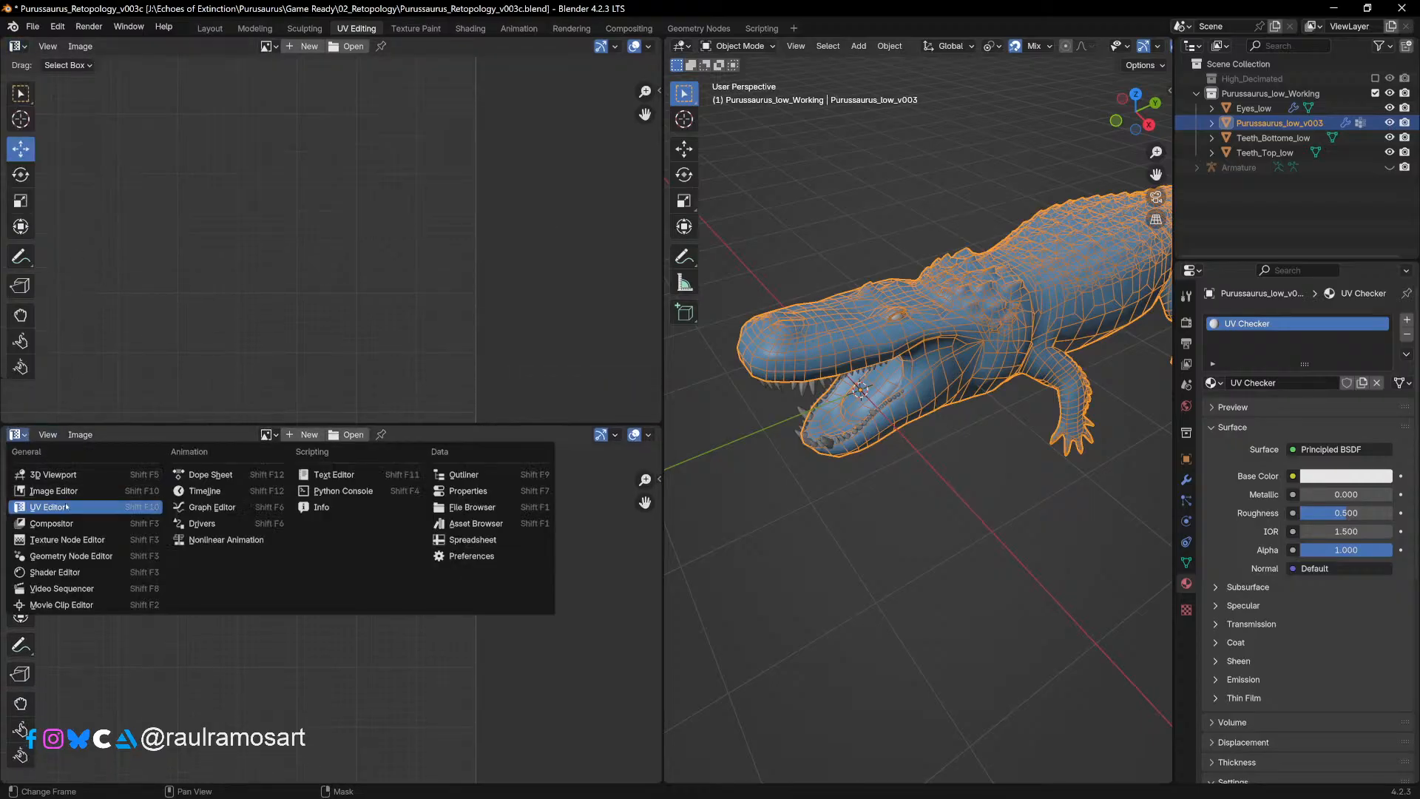
{"action": "left_click", "coordinate": [133, 571]}
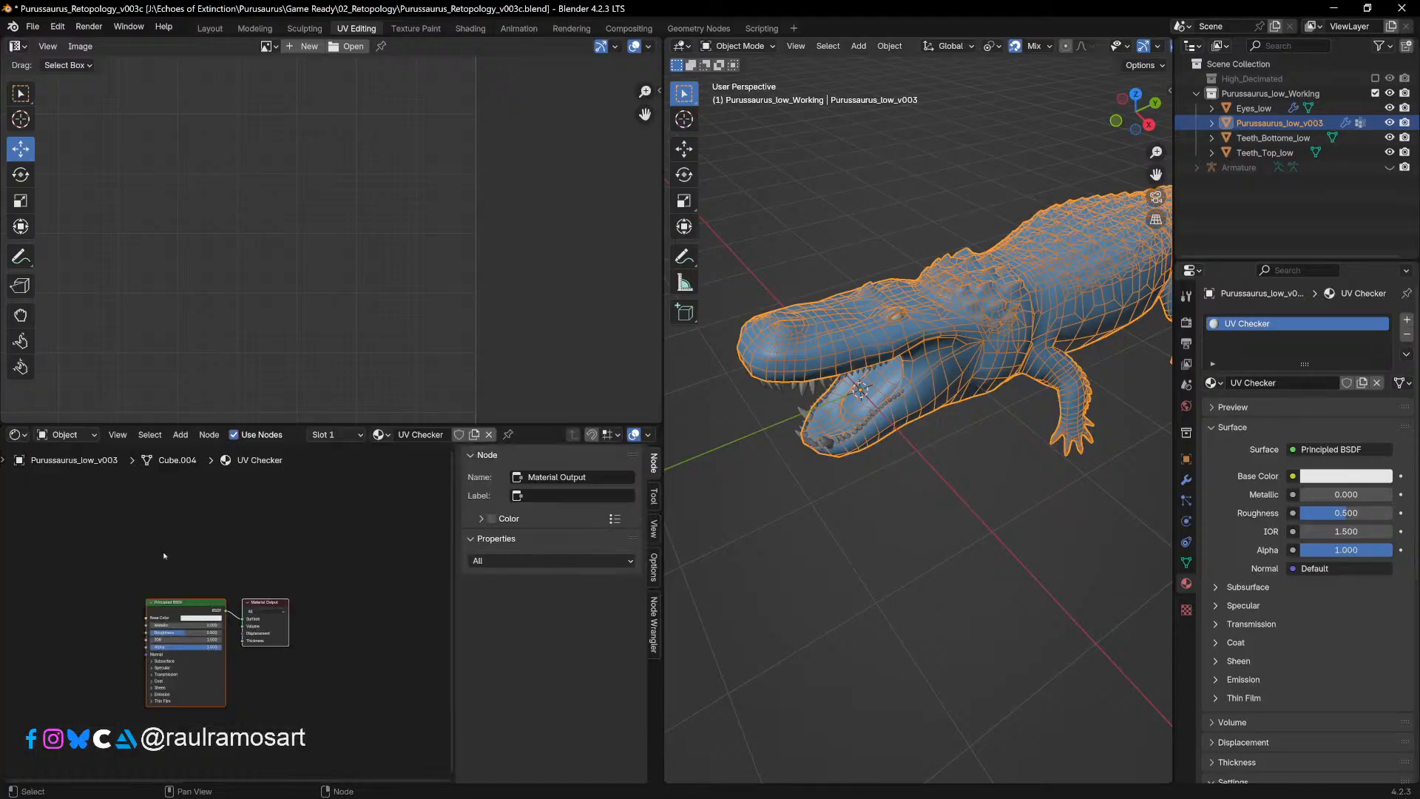
Step: Add an Image Texture node and connect its Color output to the Principled BSDF Base Color
{"action": "key", "text": "Home"}
{"action": "key", "text": "shift+a"}
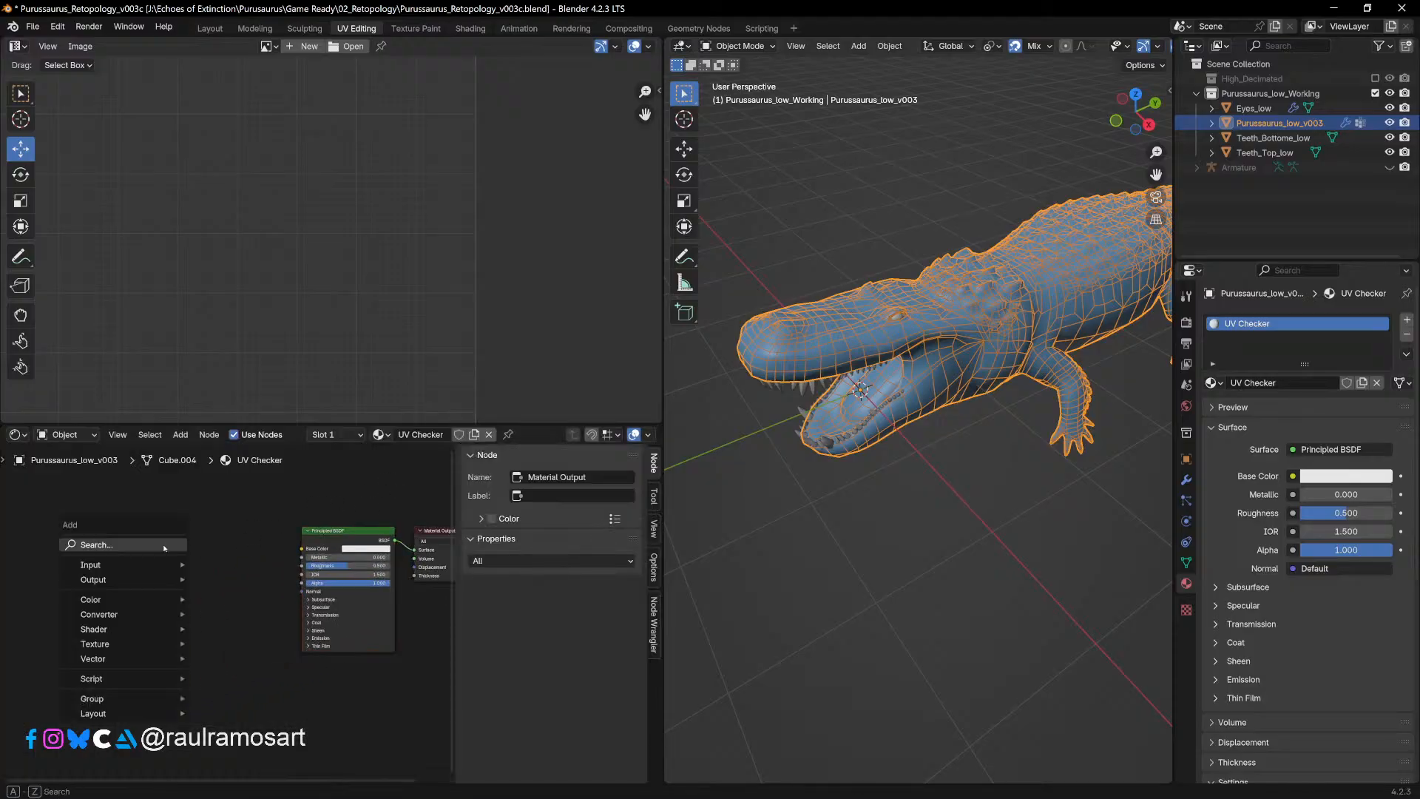
{"action": "type", "text": "image"}
{"action": "key", "text": "Return"}
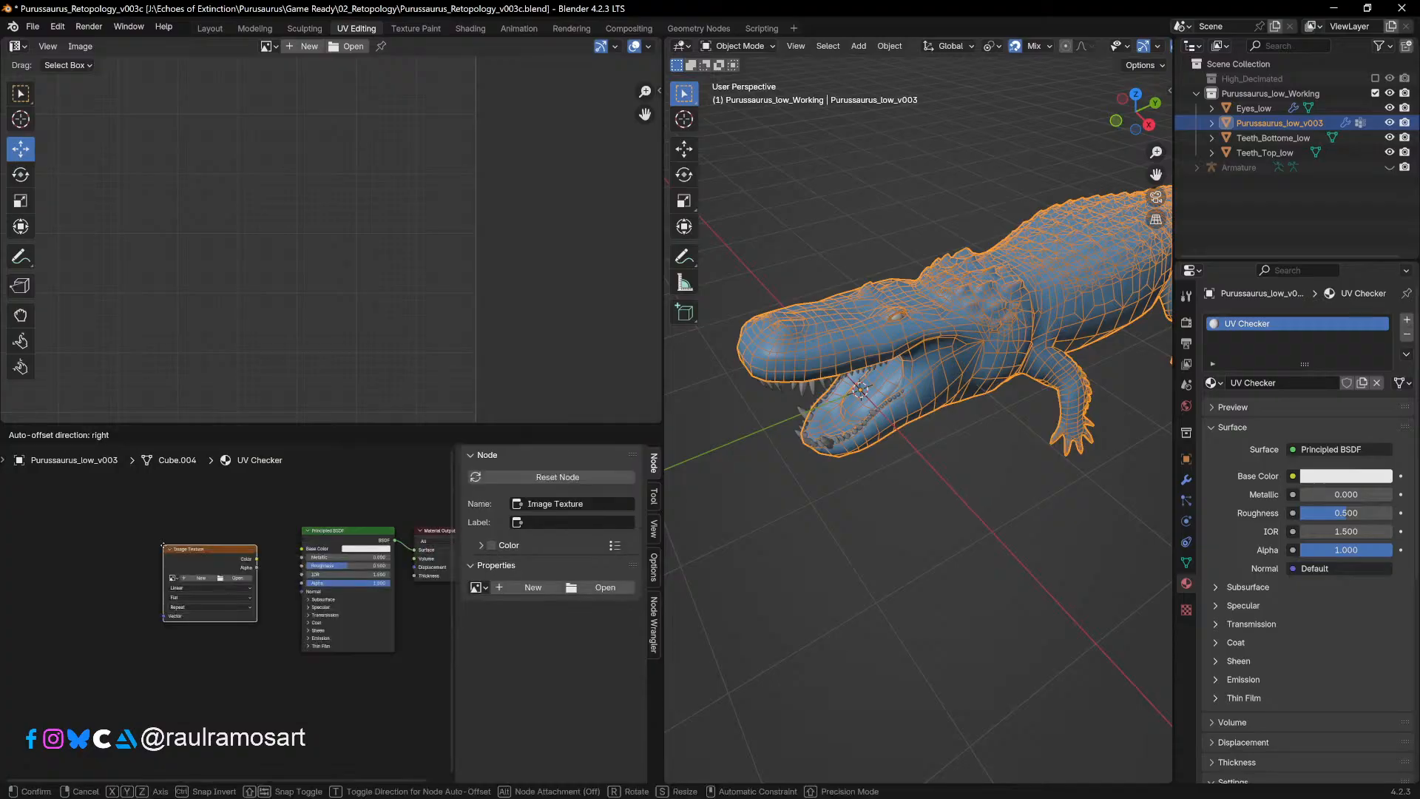
{"action": "left_click", "coordinate": [167, 531]}
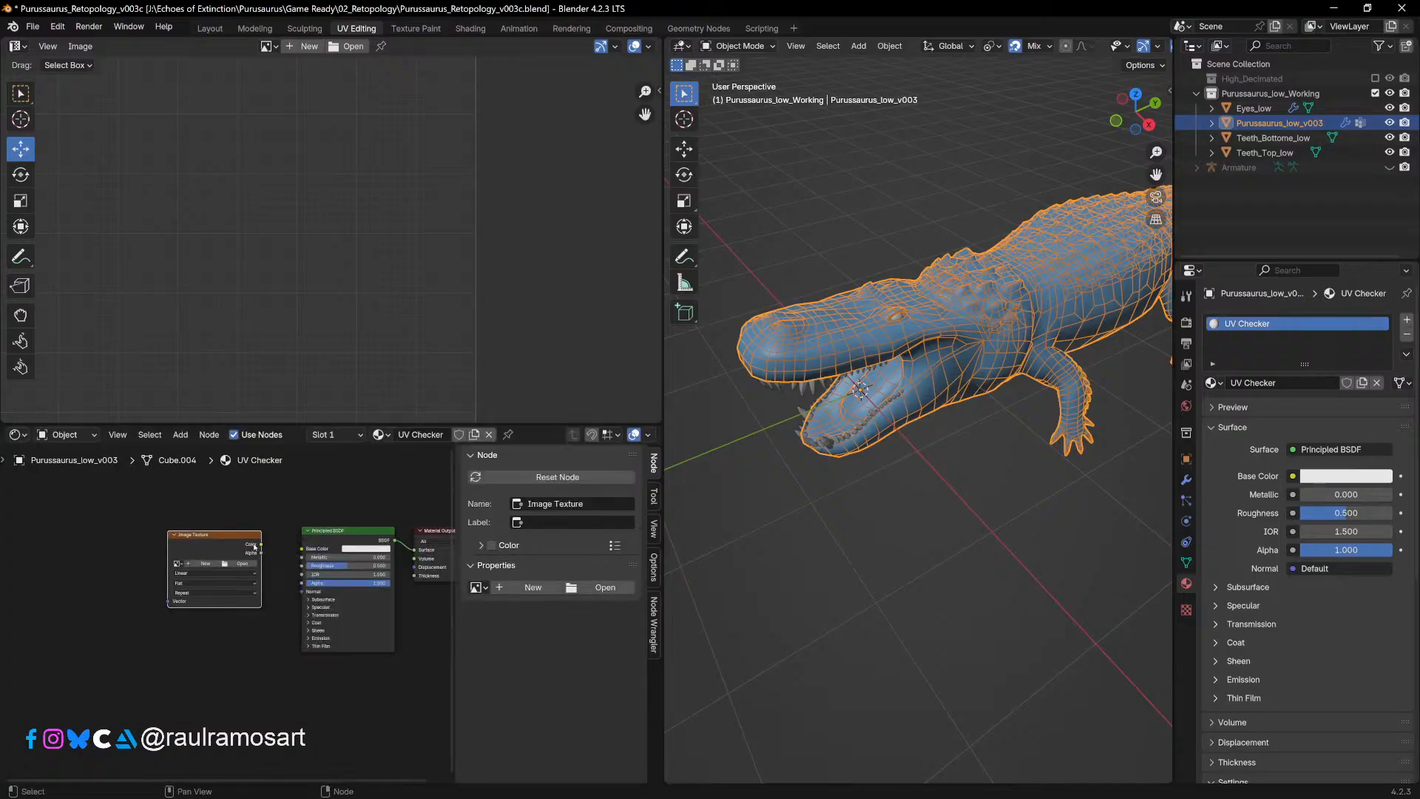
{"action": "left_click_drag", "start_coordinate": [258, 545], "coordinate": [302, 548]}
{"action": "left_click_drag", "start_coordinate": [202, 540], "coordinate": [175, 504]}
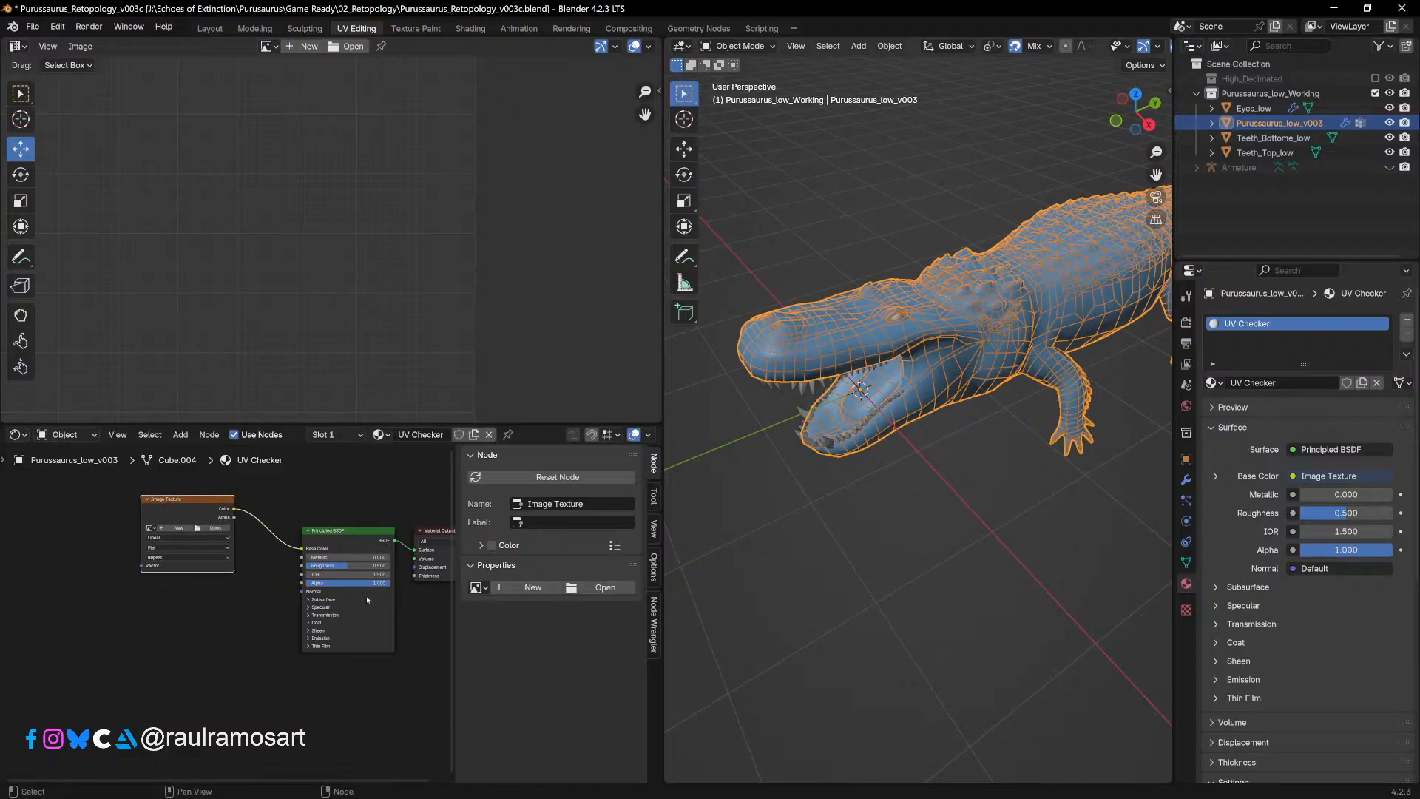
Step: Load the image 4096x4096 Texel Density Texture 2.png into the Image Texture node
{"action": "middle_click_drag", "start_coordinate": [367, 596], "coordinate": [381, 664]}
{"action": "scroll", "coordinate": [273, 623], "scroll_direction": "up", "scroll_amount": 2}
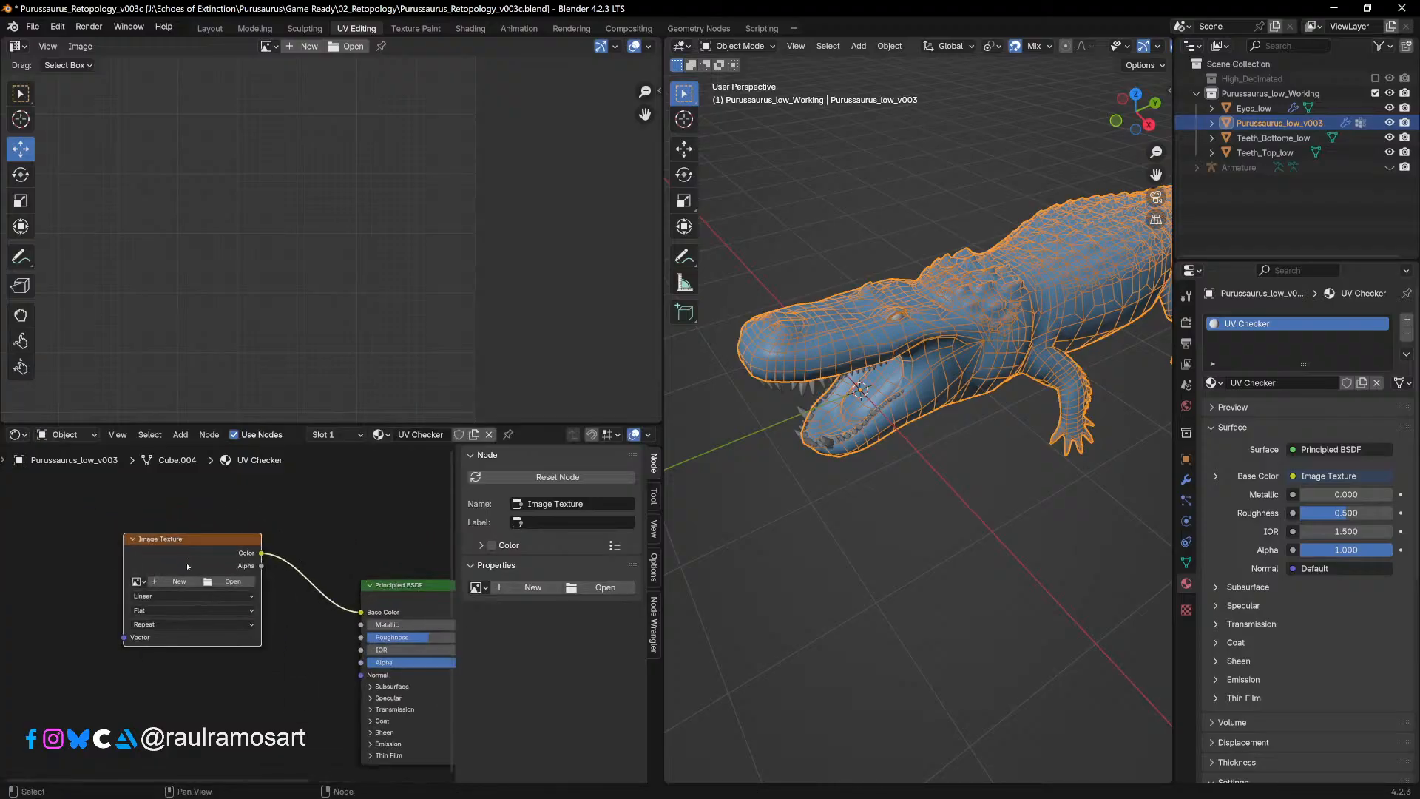
{"action": "left_click", "coordinate": [210, 584]}
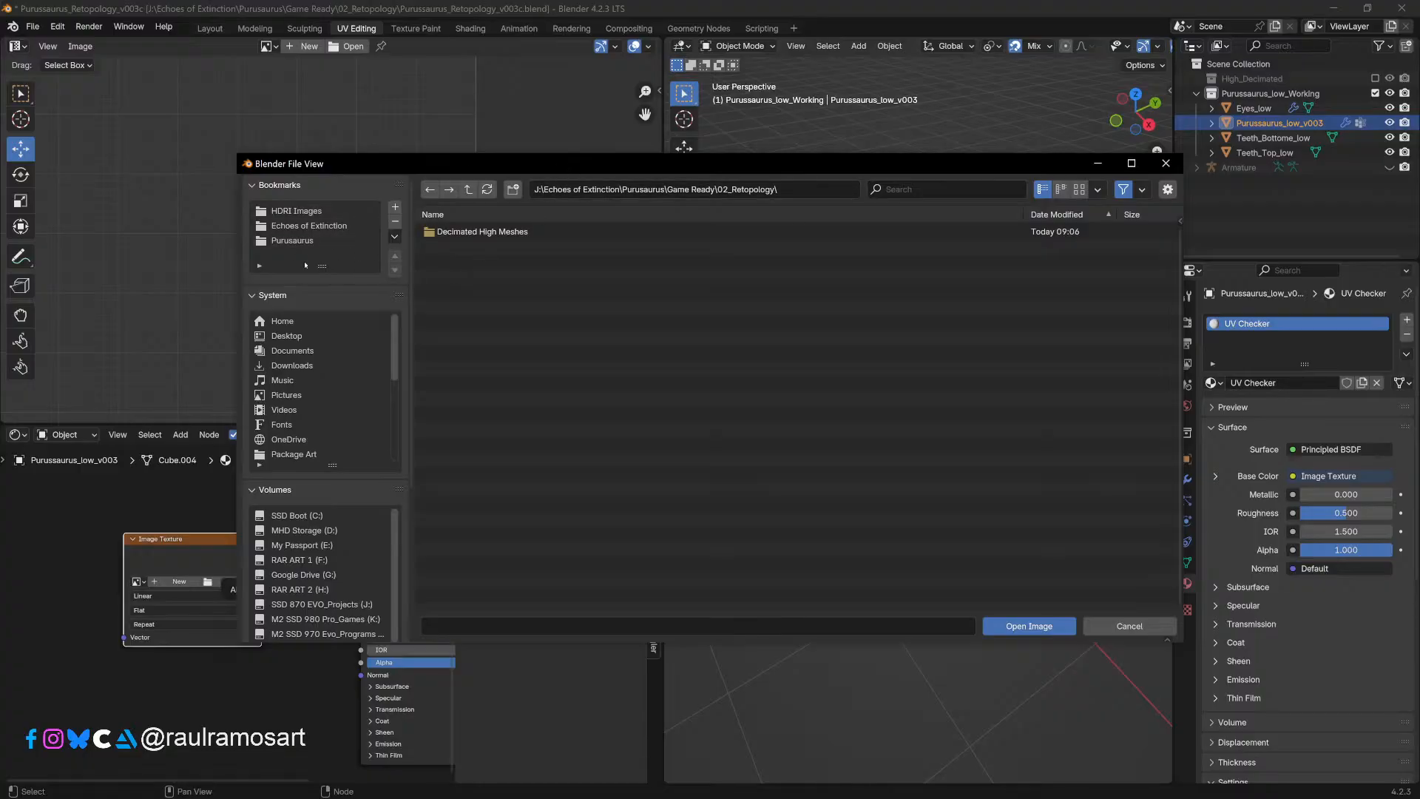
{"action": "scroll", "coordinate": [303, 250], "scroll_direction": "down", "scroll_amount": 3}
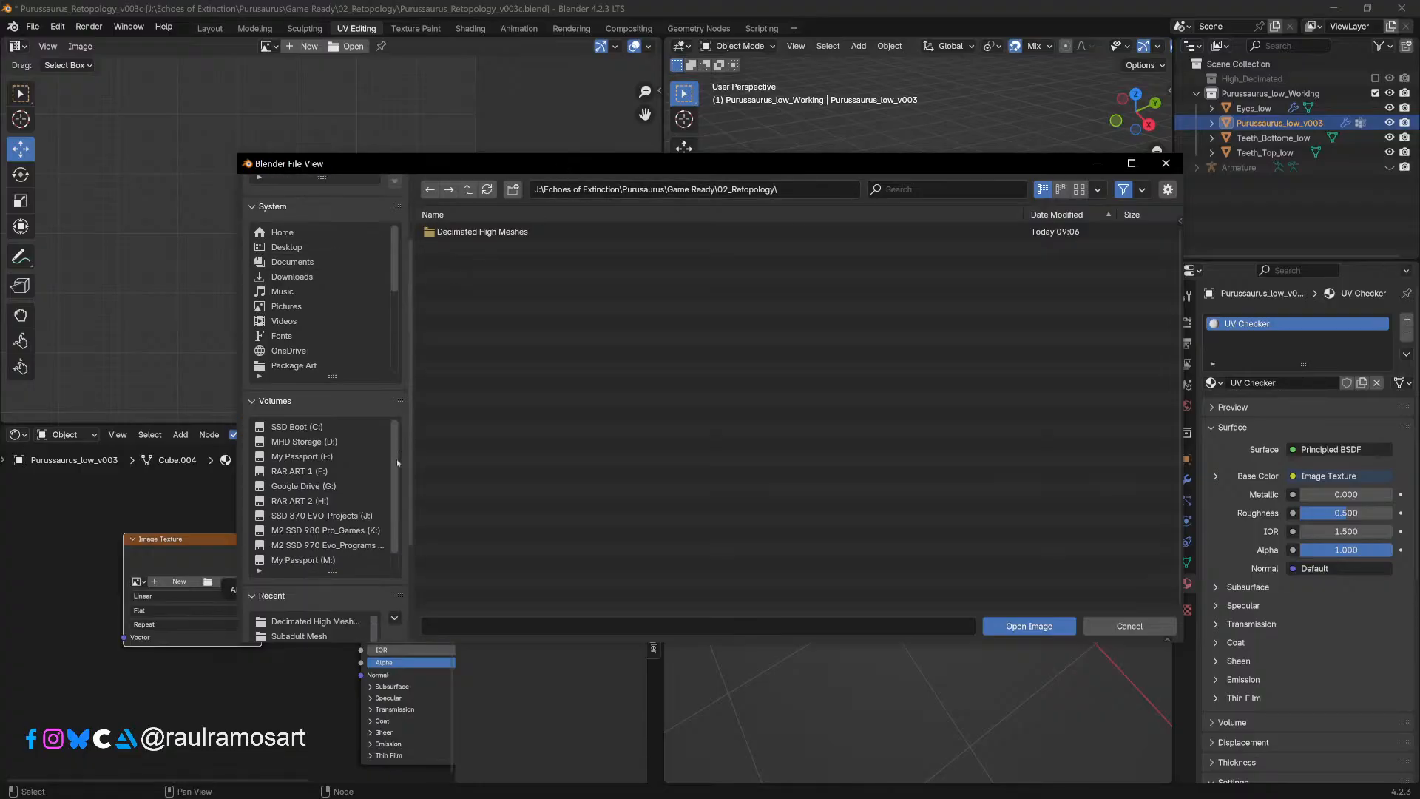
{"action": "scroll", "coordinate": [395, 454], "scroll_direction": "down", "scroll_amount": 1}
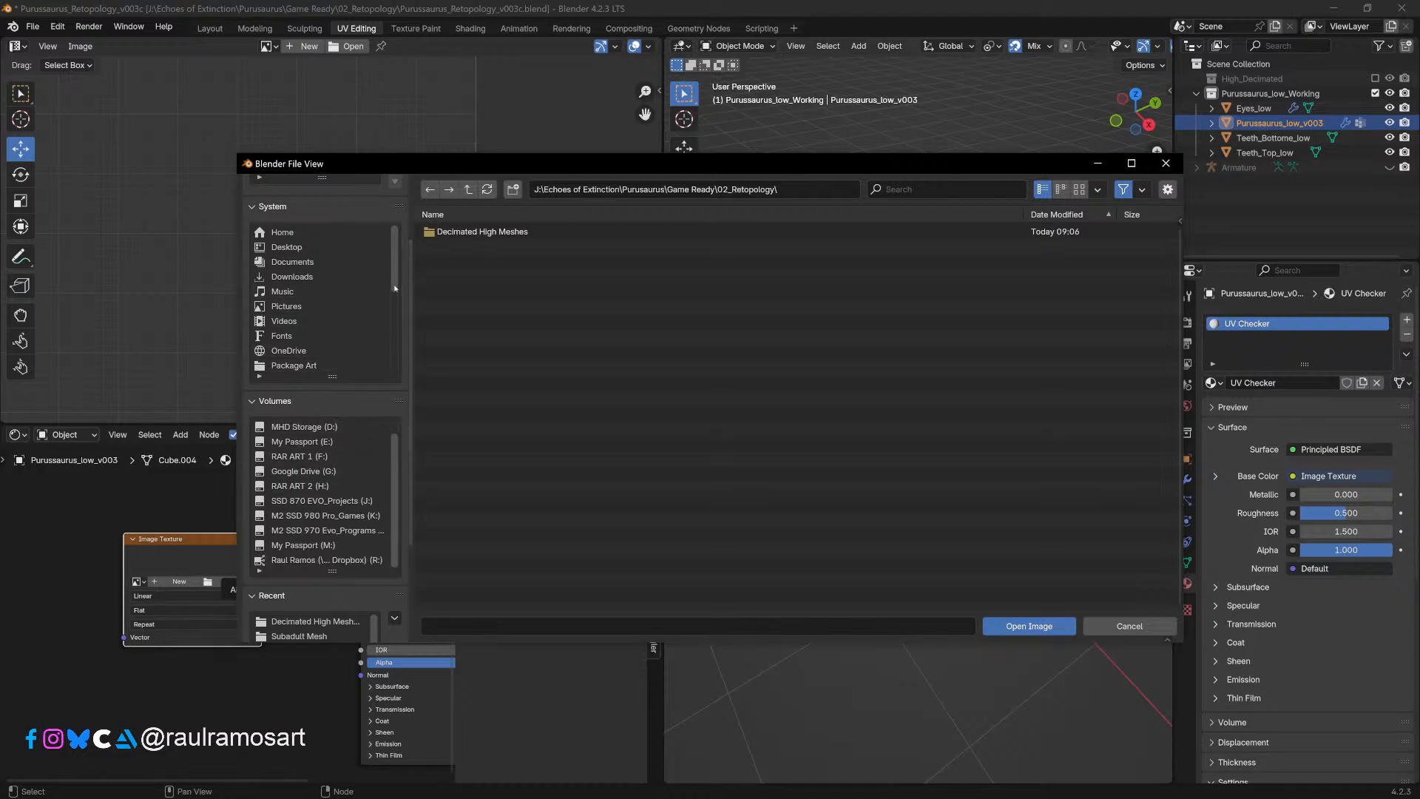
{"action": "left_click", "coordinate": [303, 544]}
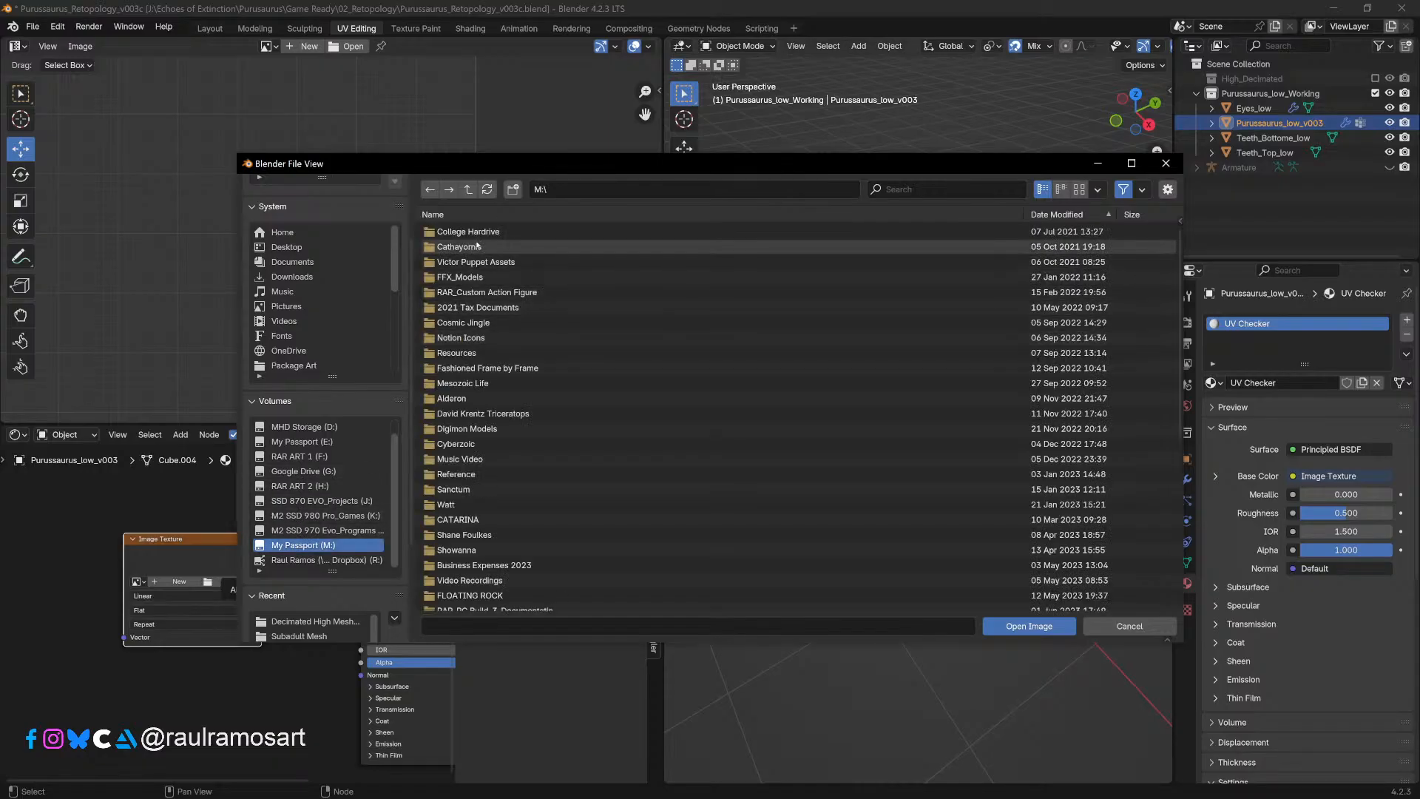
{"action": "double_click", "coordinate": [472, 352]}
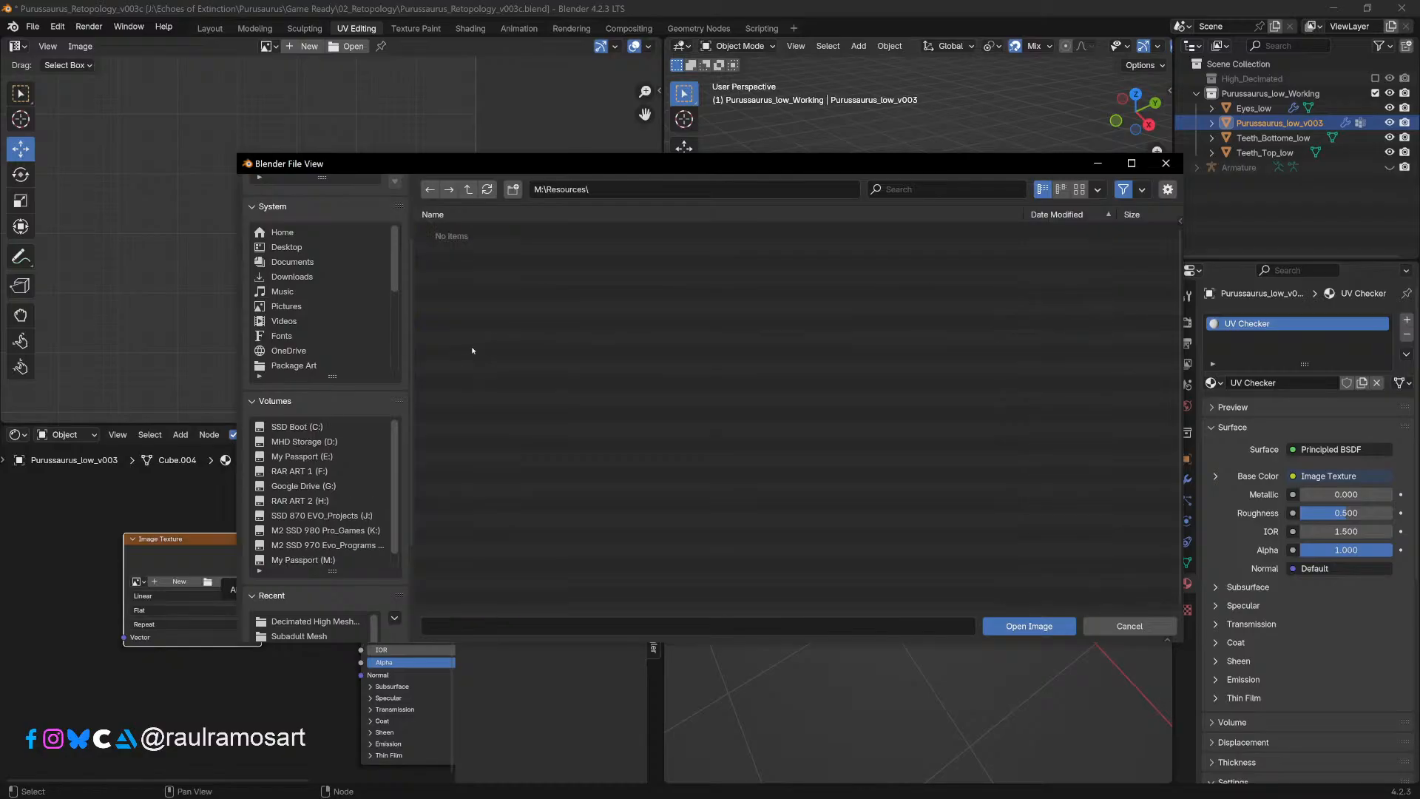
{"action": "left_click_drag", "start_coordinate": [508, 159], "coordinate": [311, 203]}
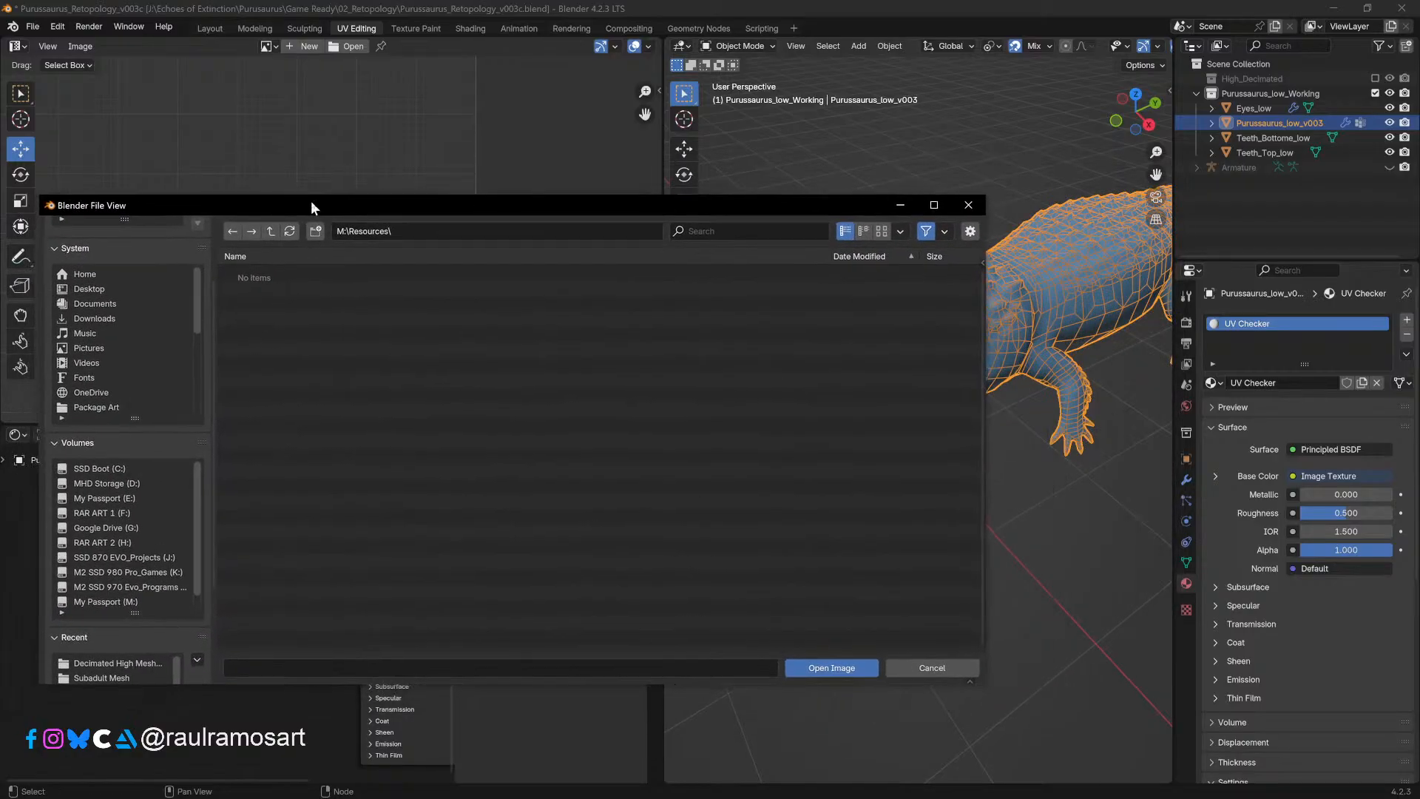
{"action": "key", "text": "Escape"}
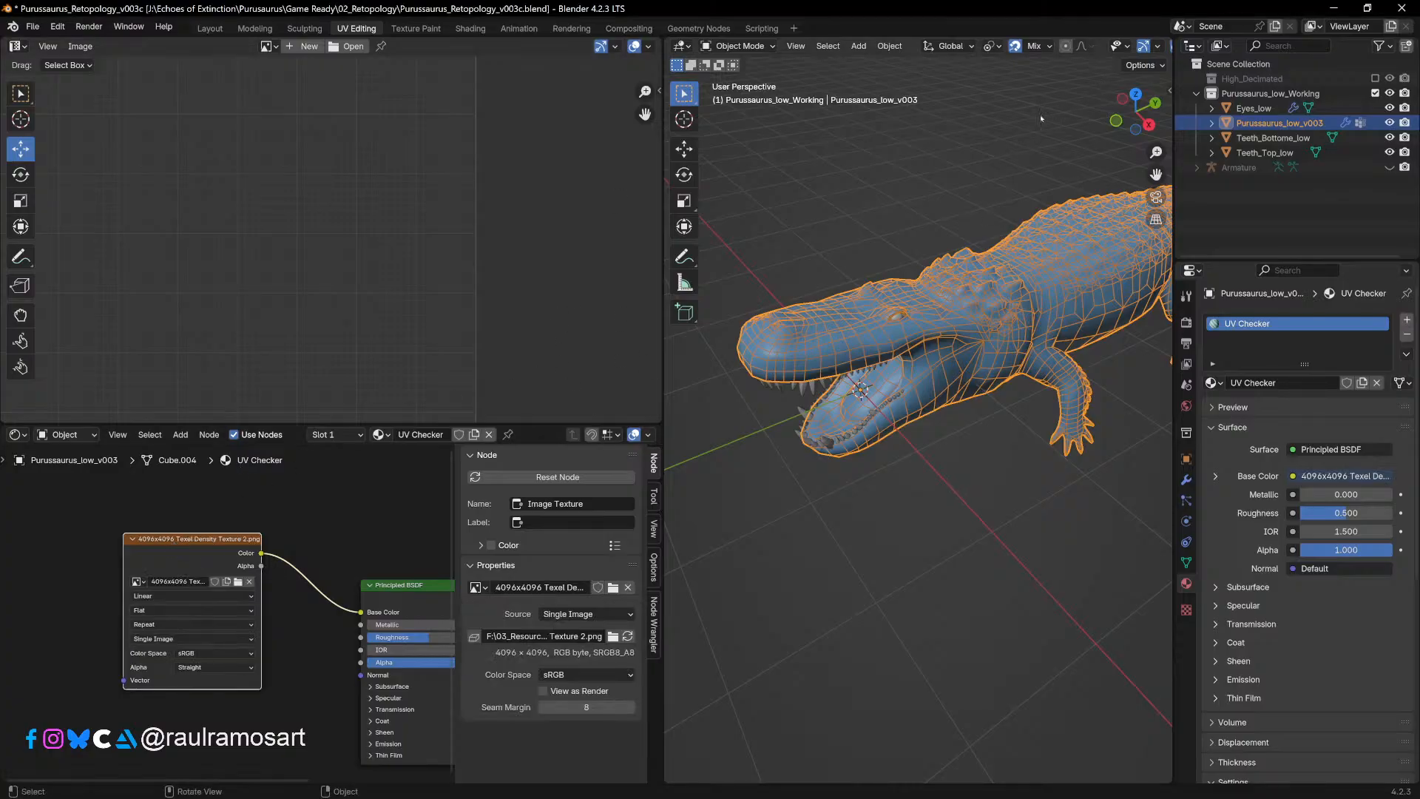
Step: Deselect the body mesh and show the checker texture on it with Material Preview shading
{"action": "left_click", "coordinate": [922, 460]}
{"action": "middle_click_drag", "start_coordinate": [1035, 529], "coordinate": [898, 551], "text": "shift"}
{"action": "mouse_move", "coordinate": [1008, 546]}
{"action": "middle_mouse_down"}
{"action": "mouse_move", "coordinate": [985, 547]}
{"action": "mouse_move", "coordinate": [1006, 539]}
{"action": "middle_mouse_up"}
{"action": "scroll", "coordinate": [1087, 47], "scroll_direction": "down", "scroll_amount": 5}
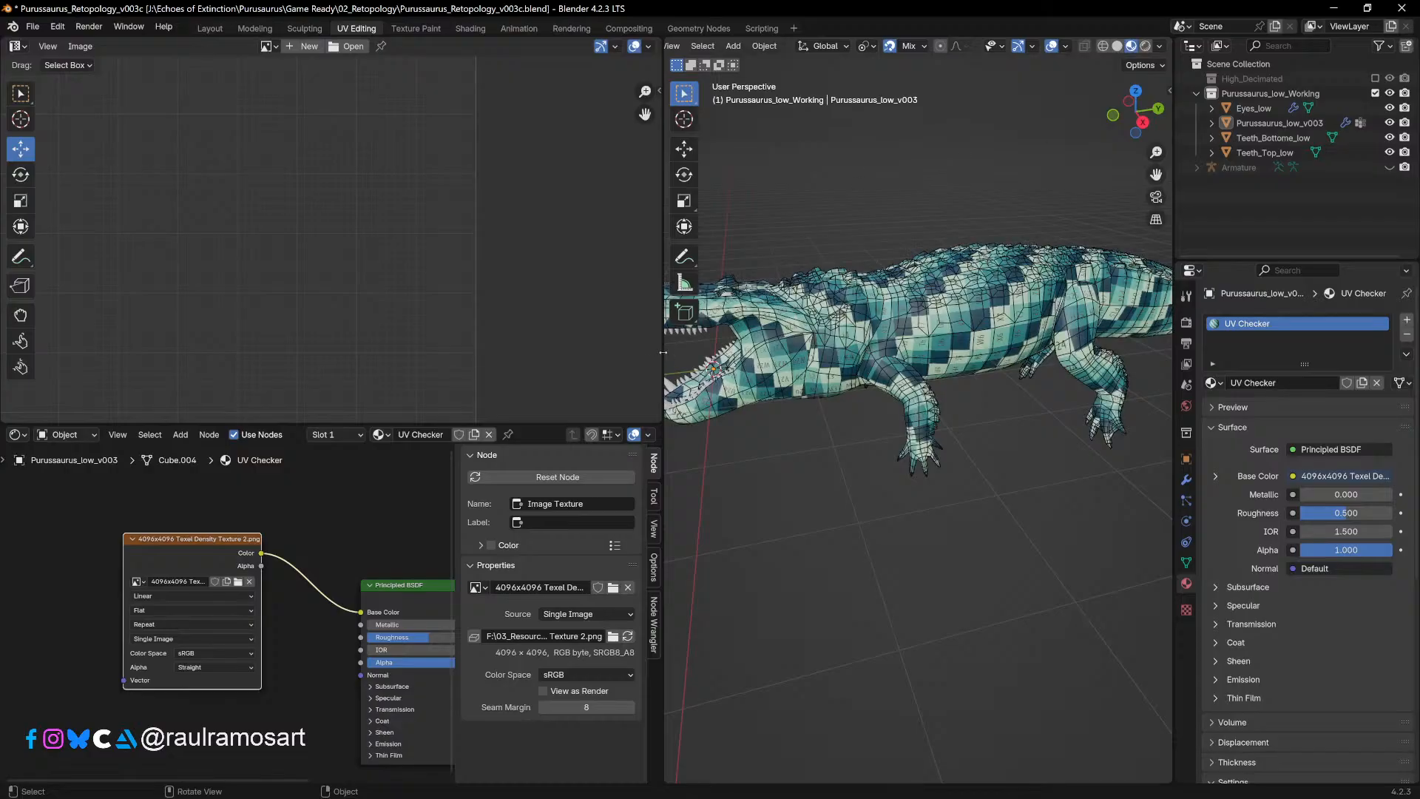
Step: Widen the 3D viewport and examine the checker pattern along the creature in the right orthographic view
{"action": "left_click_drag", "start_coordinate": [663, 356], "coordinate": [553, 383]}
{"action": "middle_click_drag", "start_coordinate": [792, 403], "coordinate": [760, 359]}
{"action": "key", "text": "KP_3"}
{"action": "scroll", "coordinate": [814, 400], "scroll_direction": "down", "scroll_amount": 3}
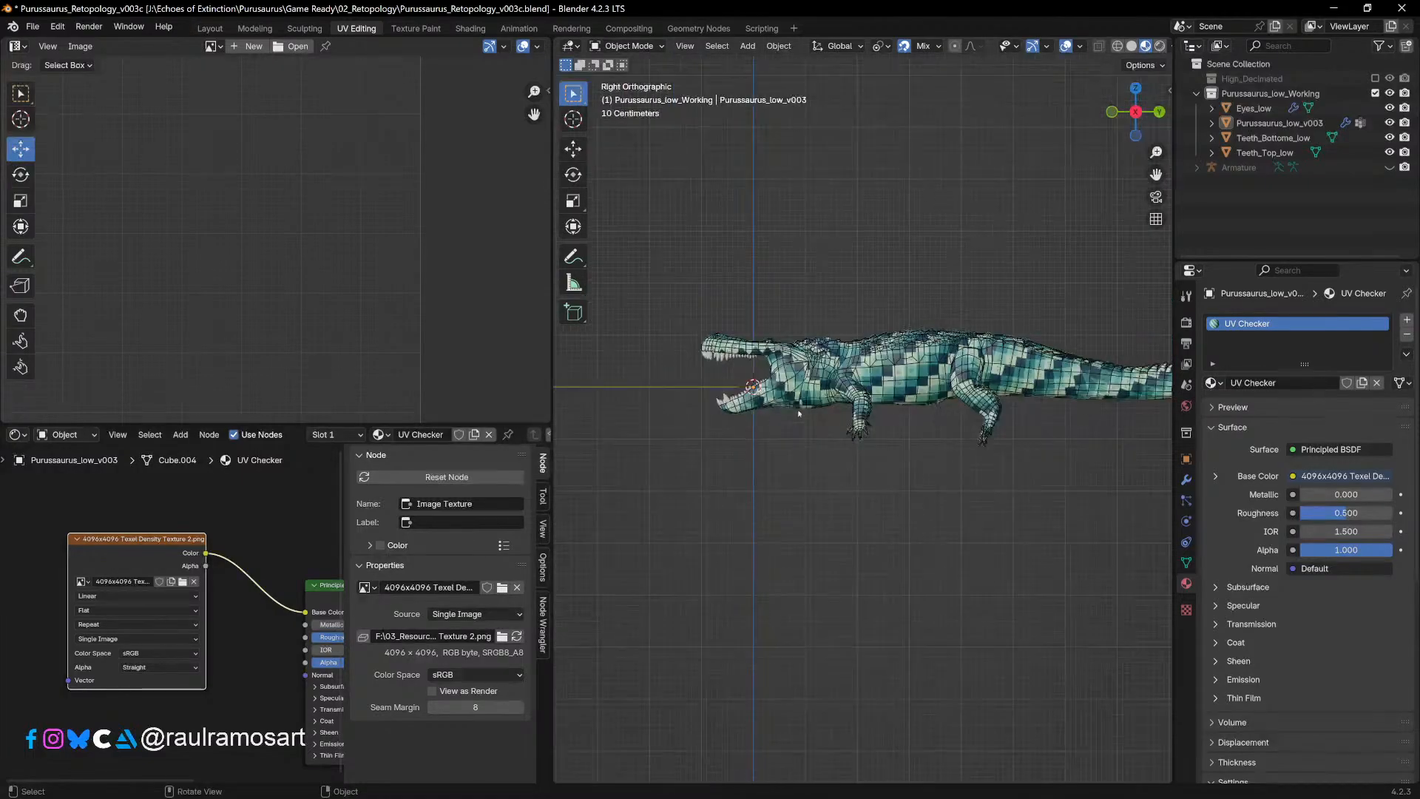
{"action": "middle_click_drag", "start_coordinate": [921, 474], "coordinate": [834, 551], "text": "shift"}
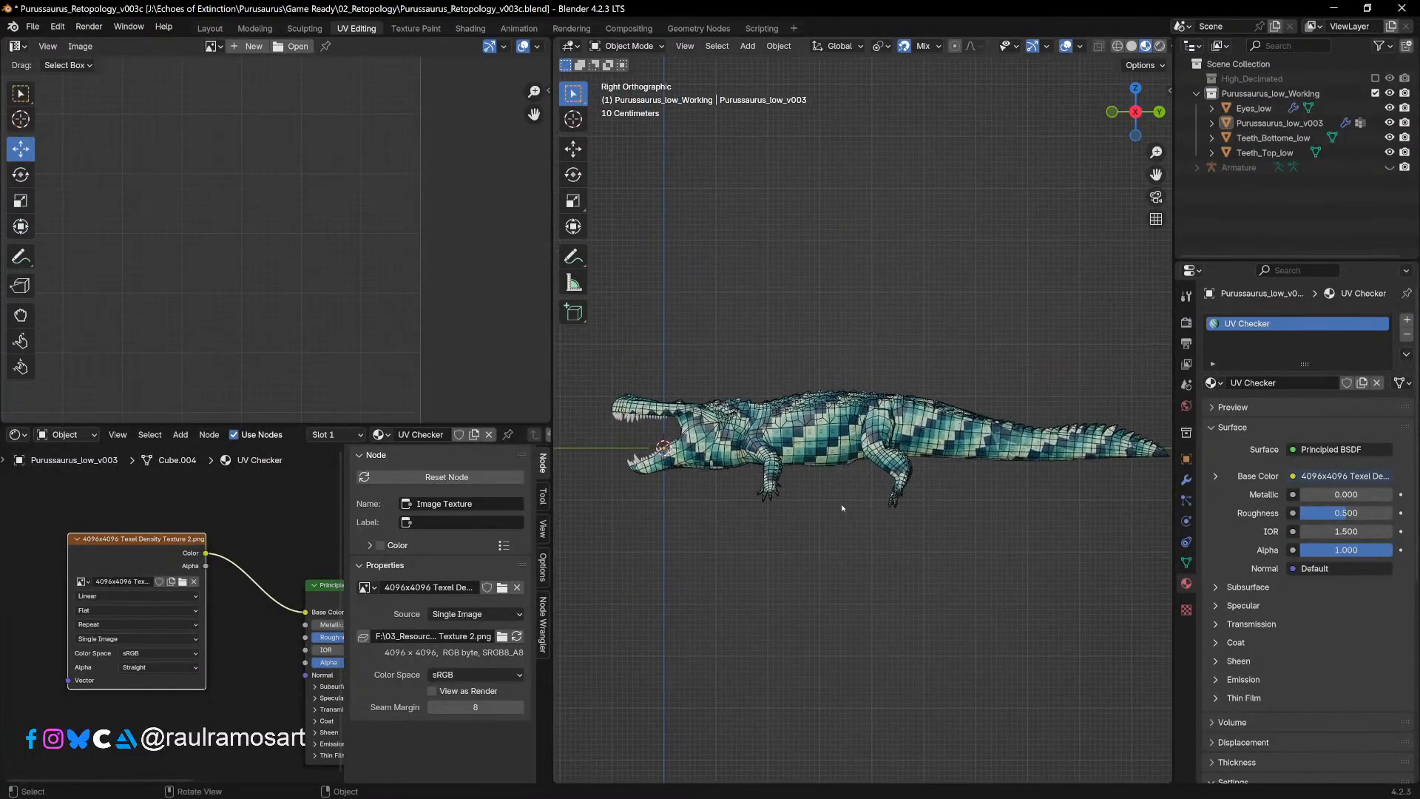
{"action": "scroll", "coordinate": [834, 517], "scroll_direction": "up", "scroll_amount": 3}
{"action": "middle_click_drag", "start_coordinate": [628, 425], "coordinate": [924, 463], "text": "shift"}
{"action": "scroll", "coordinate": [870, 457], "scroll_direction": "up", "scroll_amount": 1}
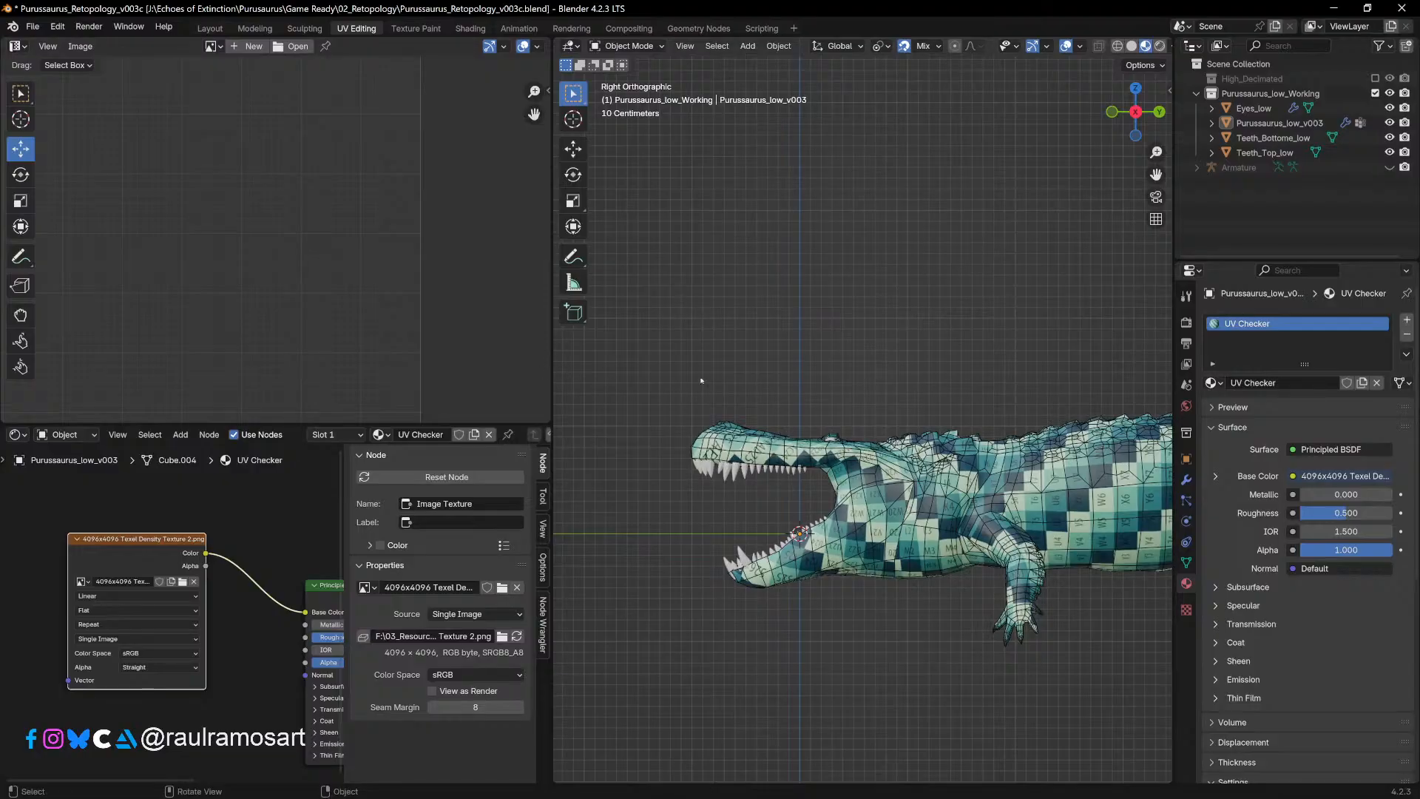
Step: Set the upper editor to UV Editor and enter Edit Mode on the Purussaurus_low_v003 body to display its UV layout
{"action": "key", "text": "a"}
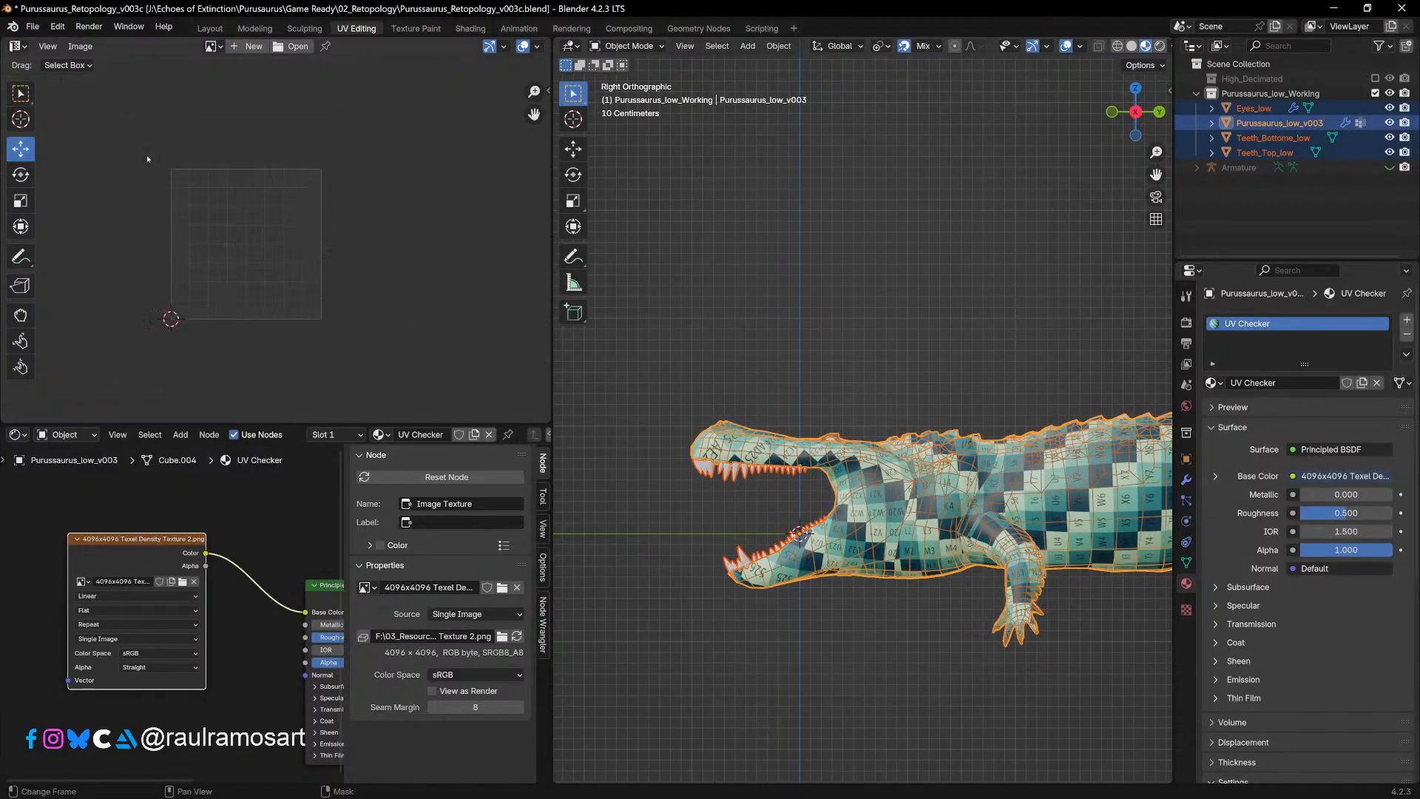
{"action": "left_click", "coordinate": [28, 46]}
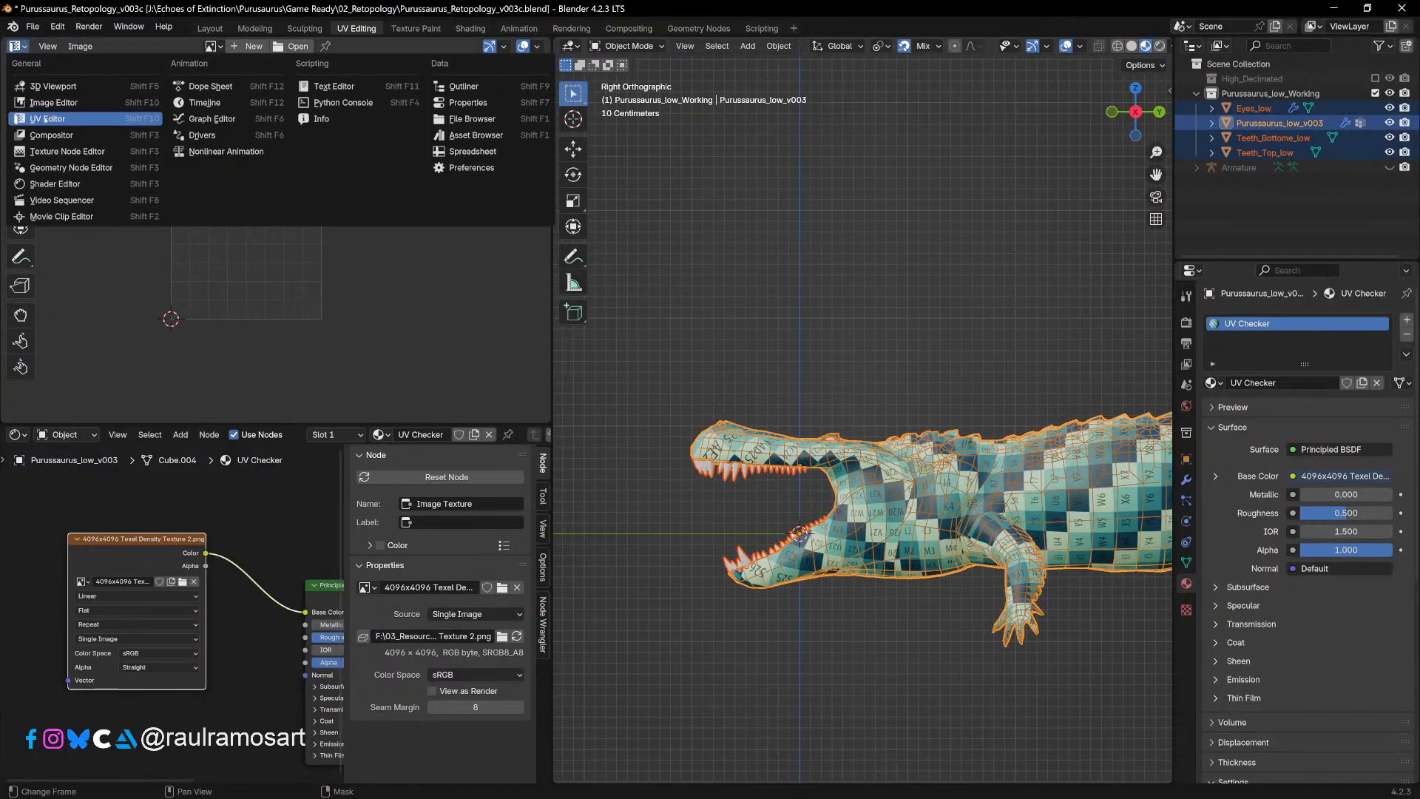
{"action": "left_click", "coordinate": [46, 118]}
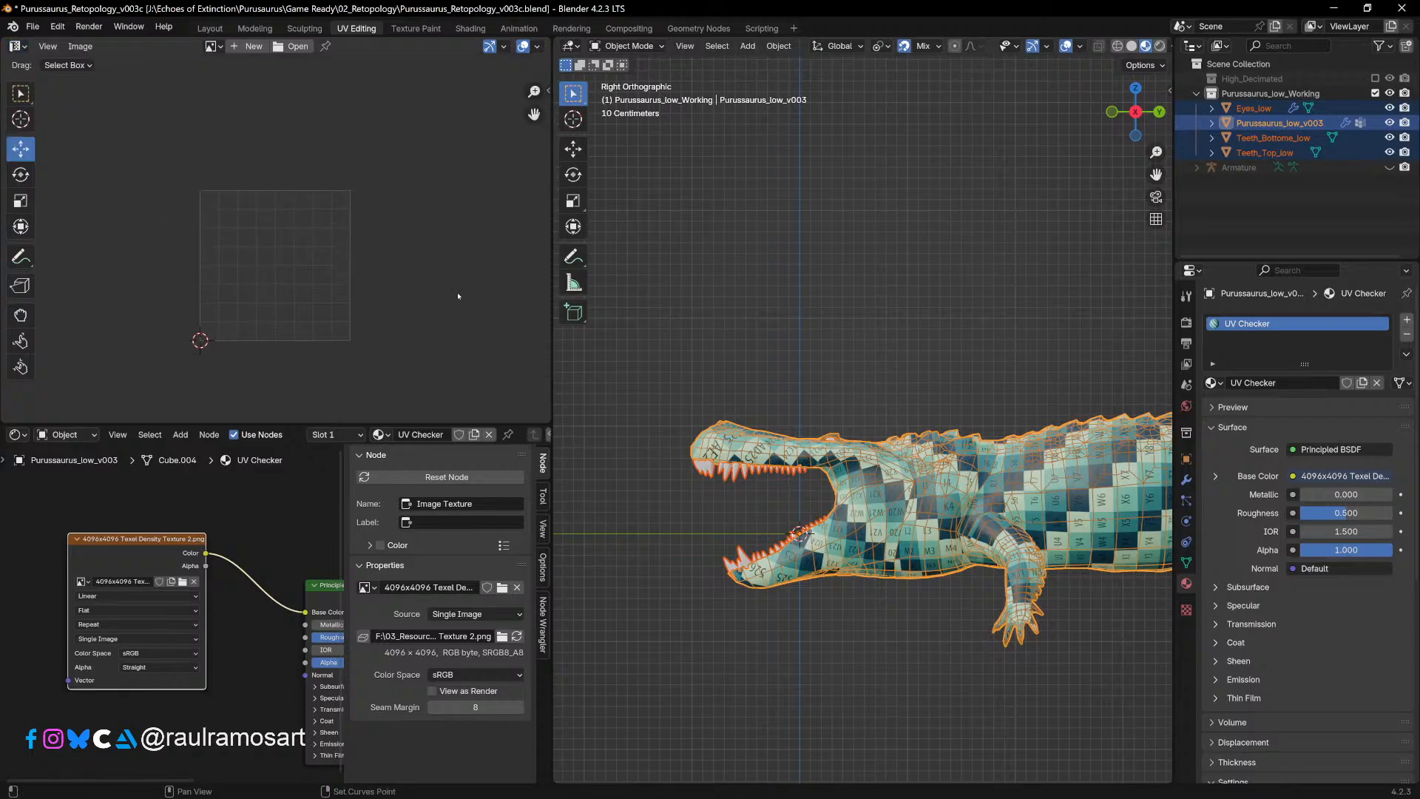
{"action": "left_click", "coordinate": [987, 282]}
{"action": "left_click", "coordinate": [1001, 462]}
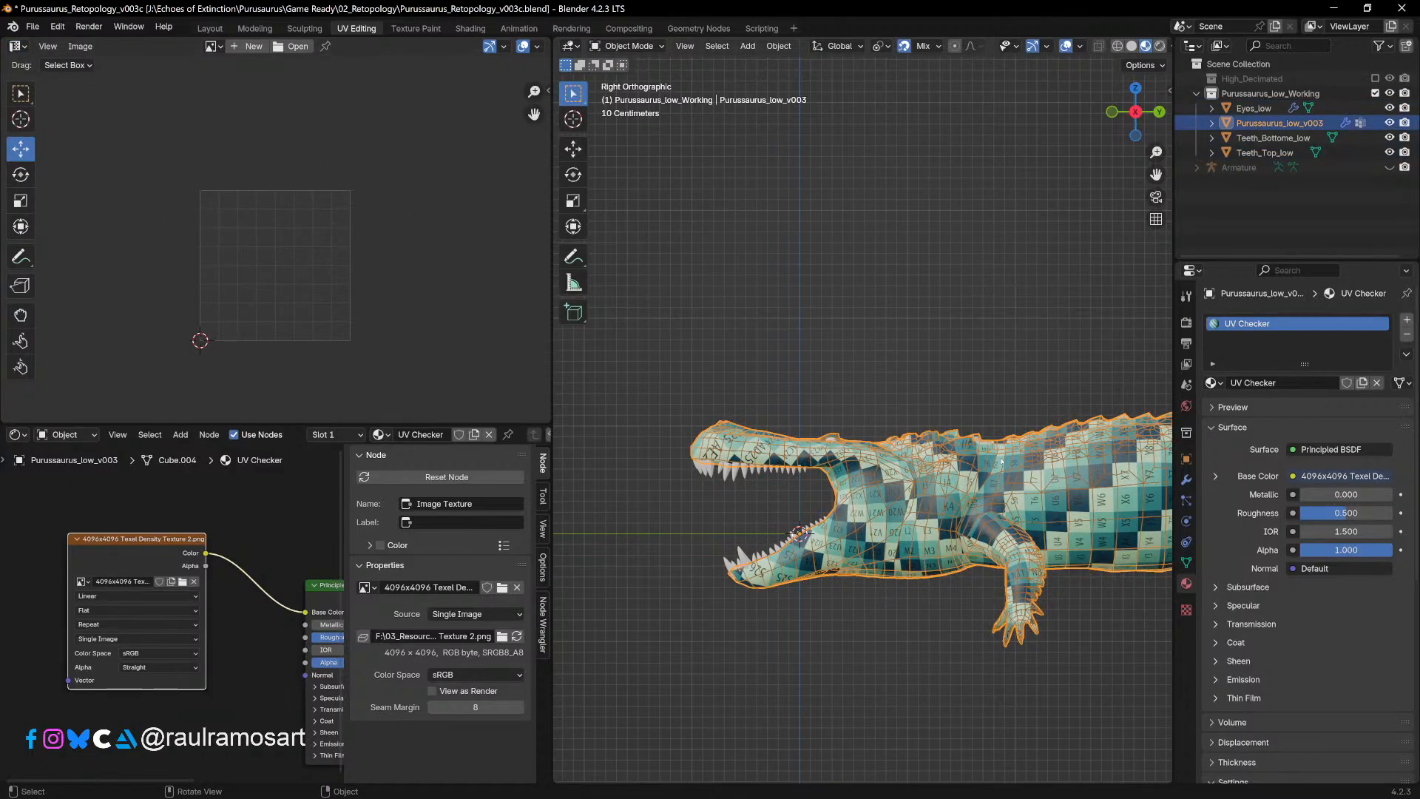
{"action": "key", "text": "Tab"}
{"action": "scroll", "coordinate": [276, 239], "scroll_direction": "down", "scroll_amount": 6}
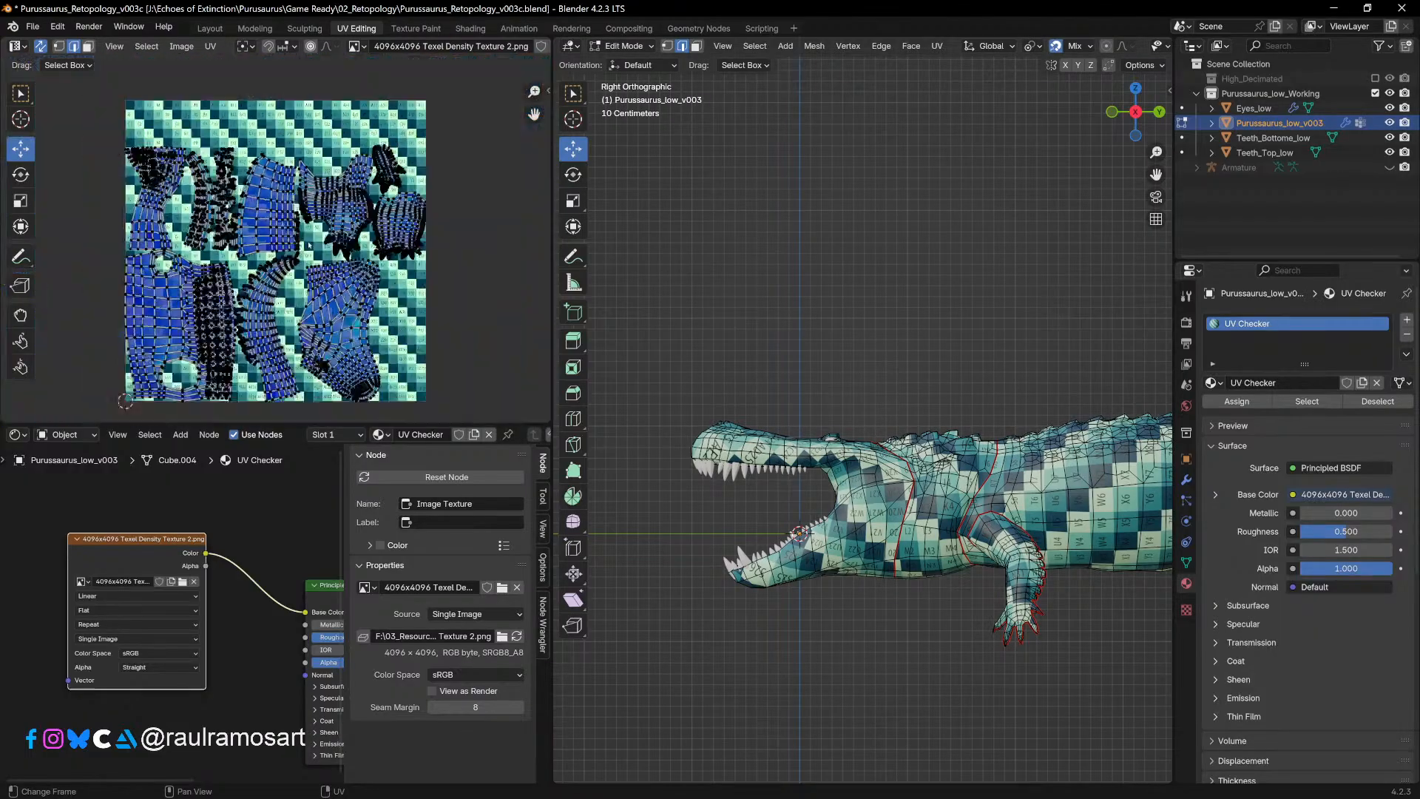
Step: Enlarge the UV Editor over the Shader Editor and frame the complete UV layout on the checker texture
{"action": "scroll", "coordinate": [281, 237], "scroll_direction": "up", "scroll_amount": 2}
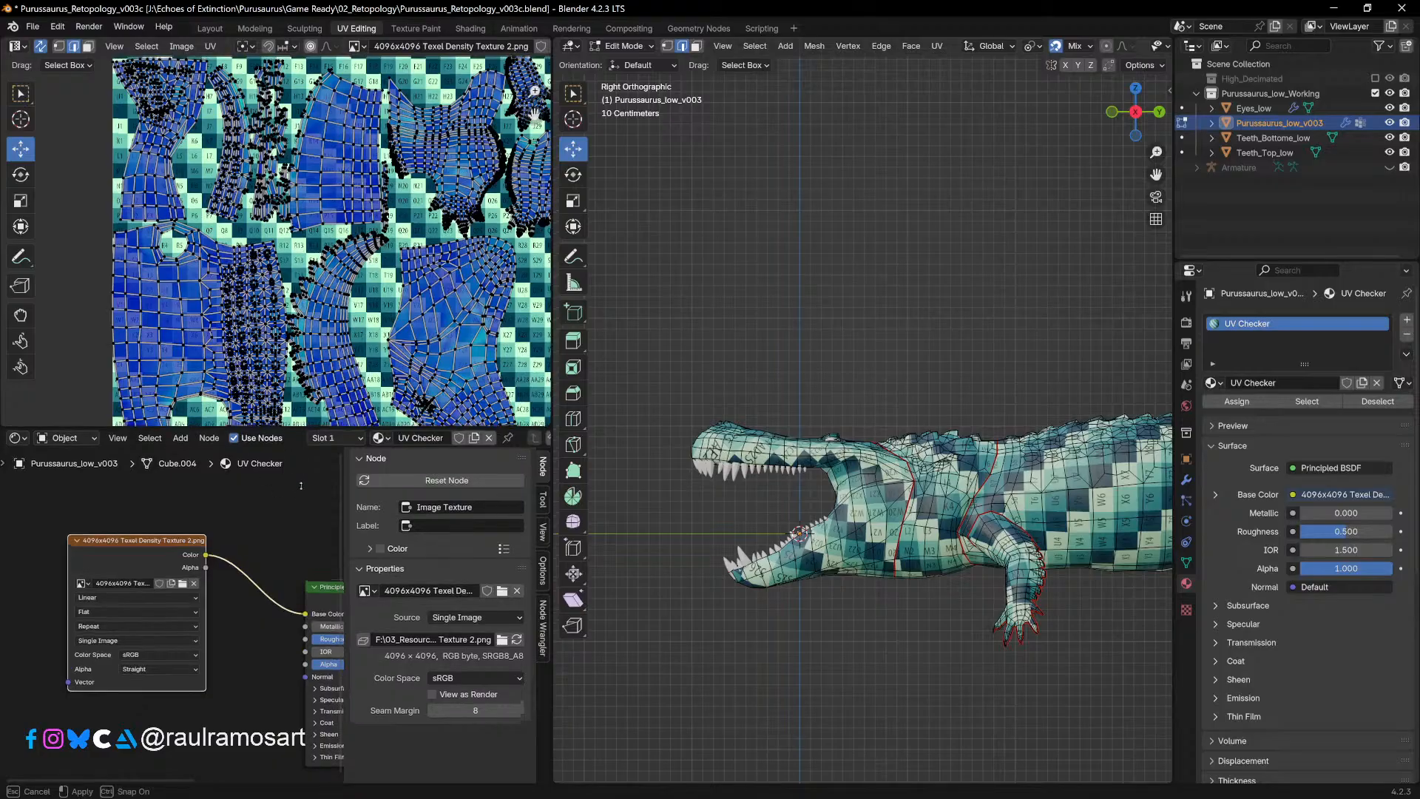
{"action": "left_click_drag", "start_coordinate": [228, 427], "coordinate": [285, 571]}
{"action": "scroll", "coordinate": [277, 373], "scroll_direction": "down", "scroll_amount": 1}
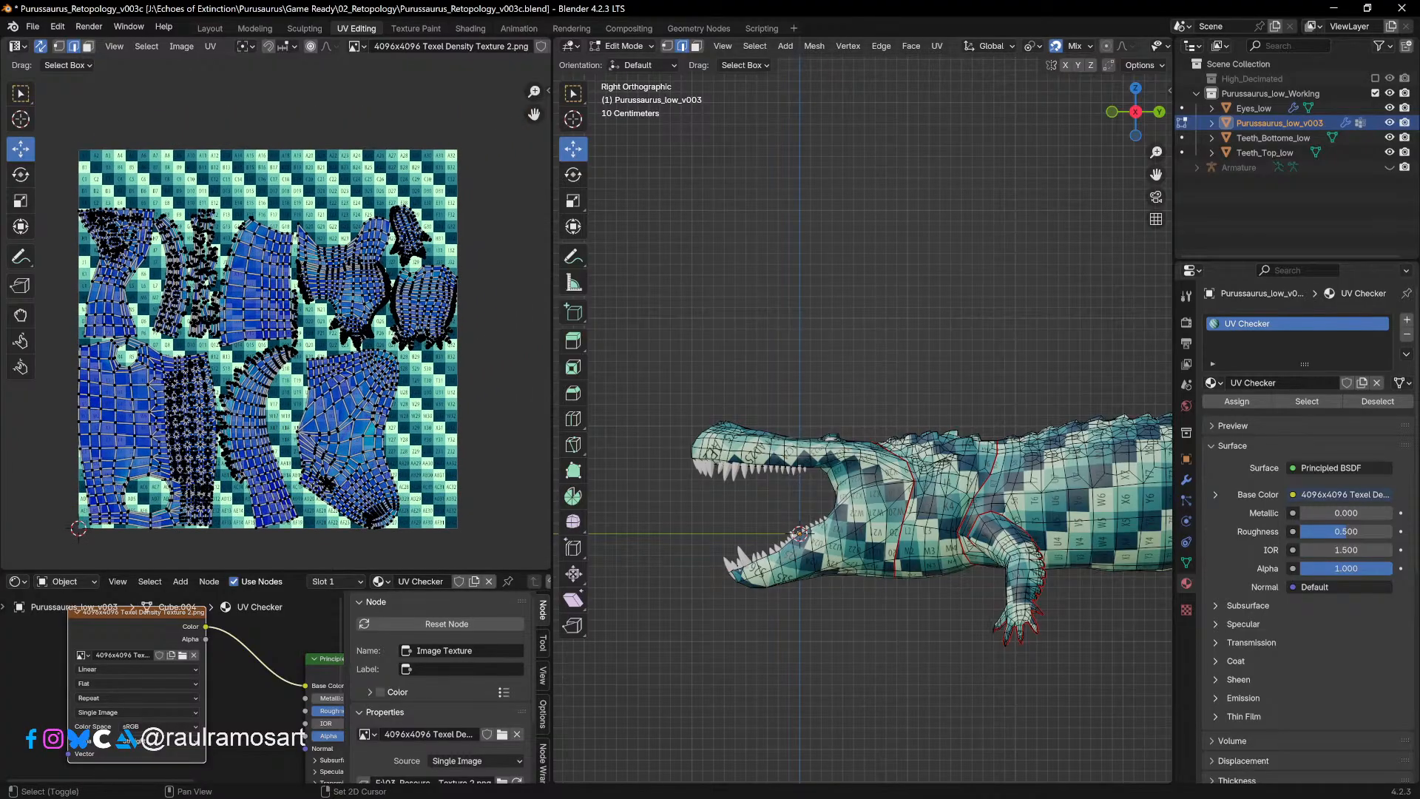
{"action": "middle_click_drag", "start_coordinate": [311, 310], "coordinate": [244, 346]}
{"action": "scroll", "coordinate": [341, 401], "scroll_direction": "up", "scroll_amount": 1}
{"action": "middle_click_drag", "start_coordinate": [366, 443], "coordinate": [390, 383]}
{"action": "scroll", "coordinate": [391, 384], "scroll_direction": "down", "scroll_amount": 2}
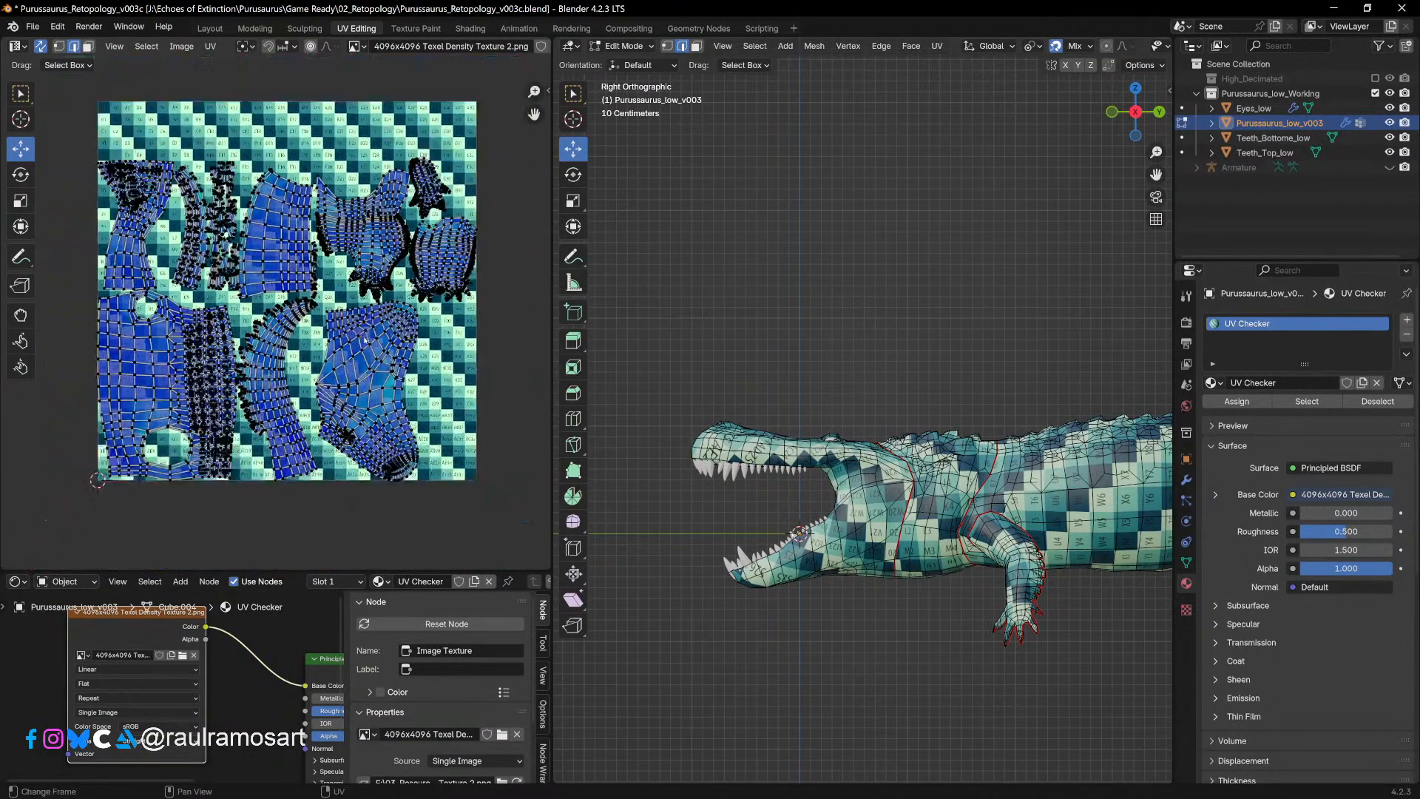
Step: Select all UV islands and rotate them together by about 180 degrees so the layout is upside down
{"action": "left_click_drag", "start_coordinate": [492, 501], "coordinate": [96, 150]}
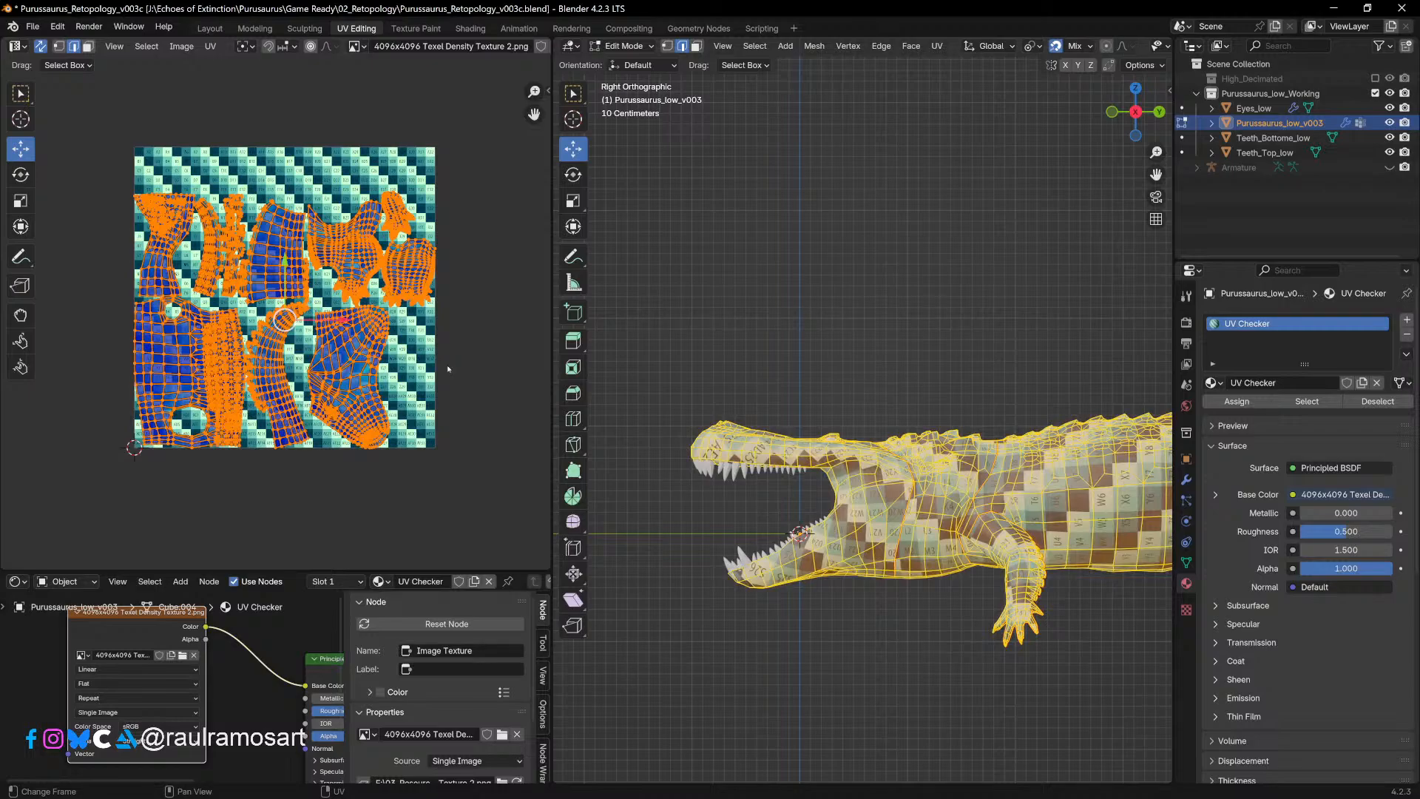
{"action": "key", "text": "r"}
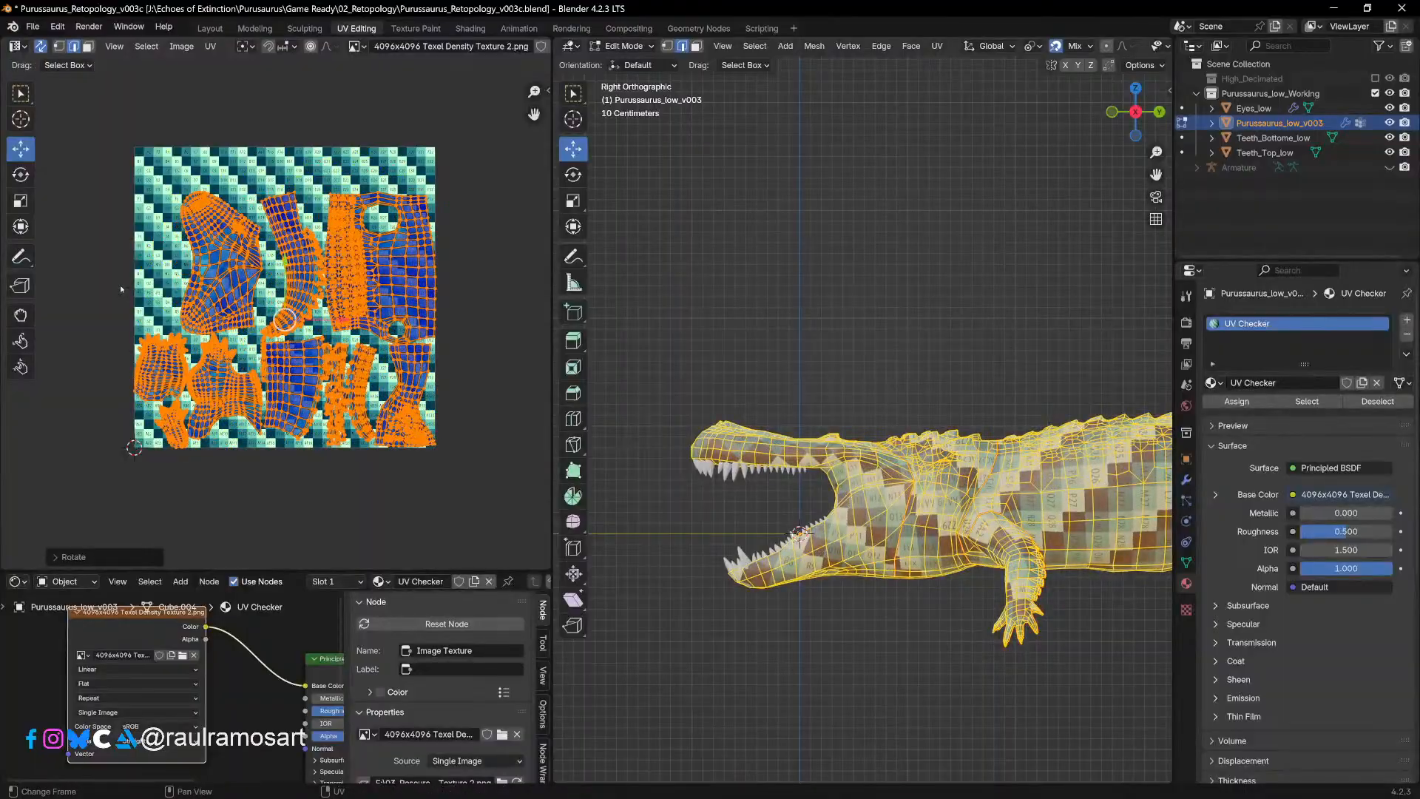
{"action": "left_click", "coordinate": [100, 346]}
Step: Select the whole linked head UV island, hide it and reveal it again
{"action": "mouse_move", "coordinate": [296, 311]}
{"action": "middle_mouse_down"}
{"action": "mouse_move", "coordinate": [295, 377]}
{"action": "mouse_move", "coordinate": [283, 195]}
{"action": "mouse_move", "coordinate": [298, 299]}
{"action": "middle_mouse_up"}
{"action": "scroll", "coordinate": [323, 367], "scroll_direction": "up", "scroll_amount": 3}
{"action": "scroll", "coordinate": [323, 367], "scroll_direction": "down", "scroll_amount": 3}
{"action": "scroll", "coordinate": [284, 195], "scroll_direction": "up", "scroll_amount": 4}
{"action": "left_click", "coordinate": [242, 243]}
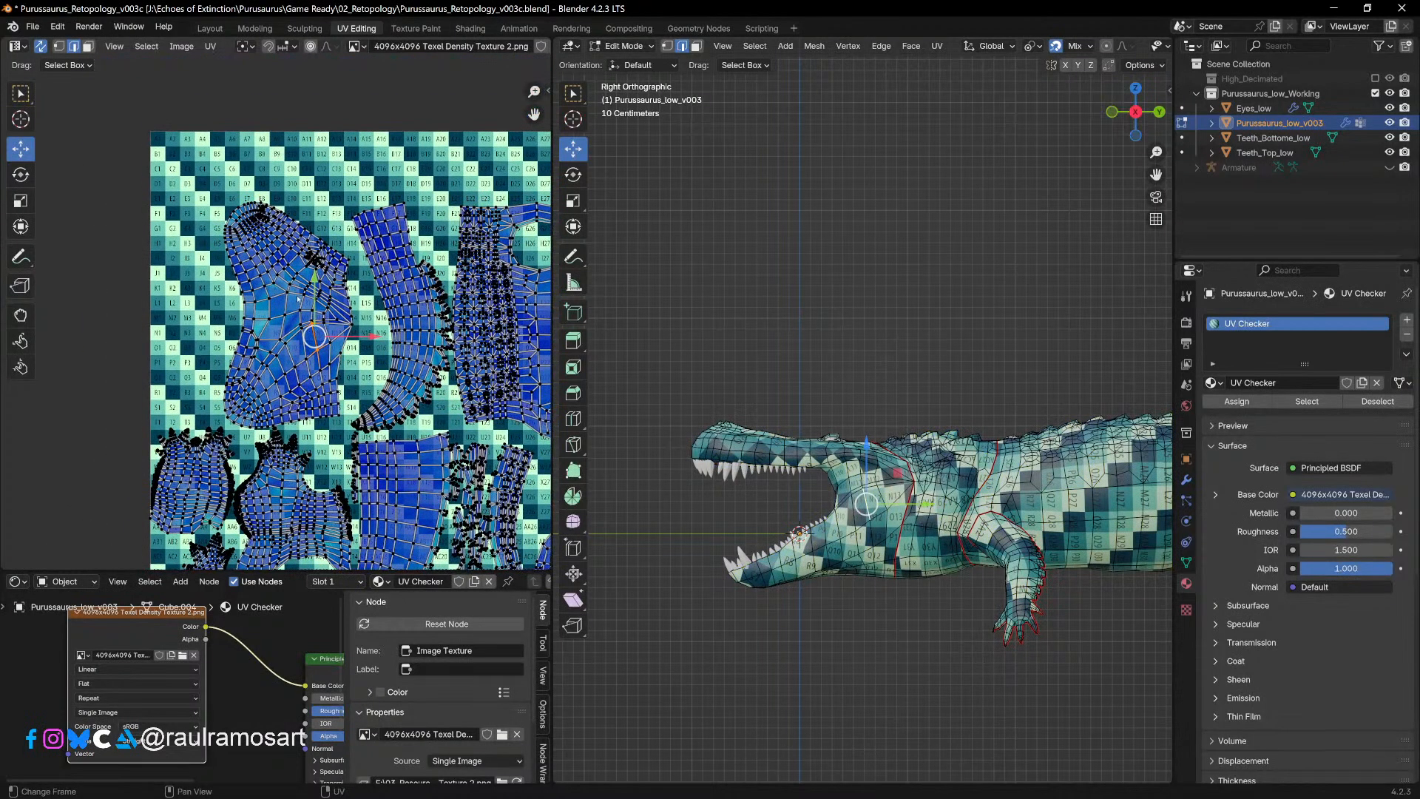
{"action": "key", "text": "l"}
{"action": "key", "text": "h"}
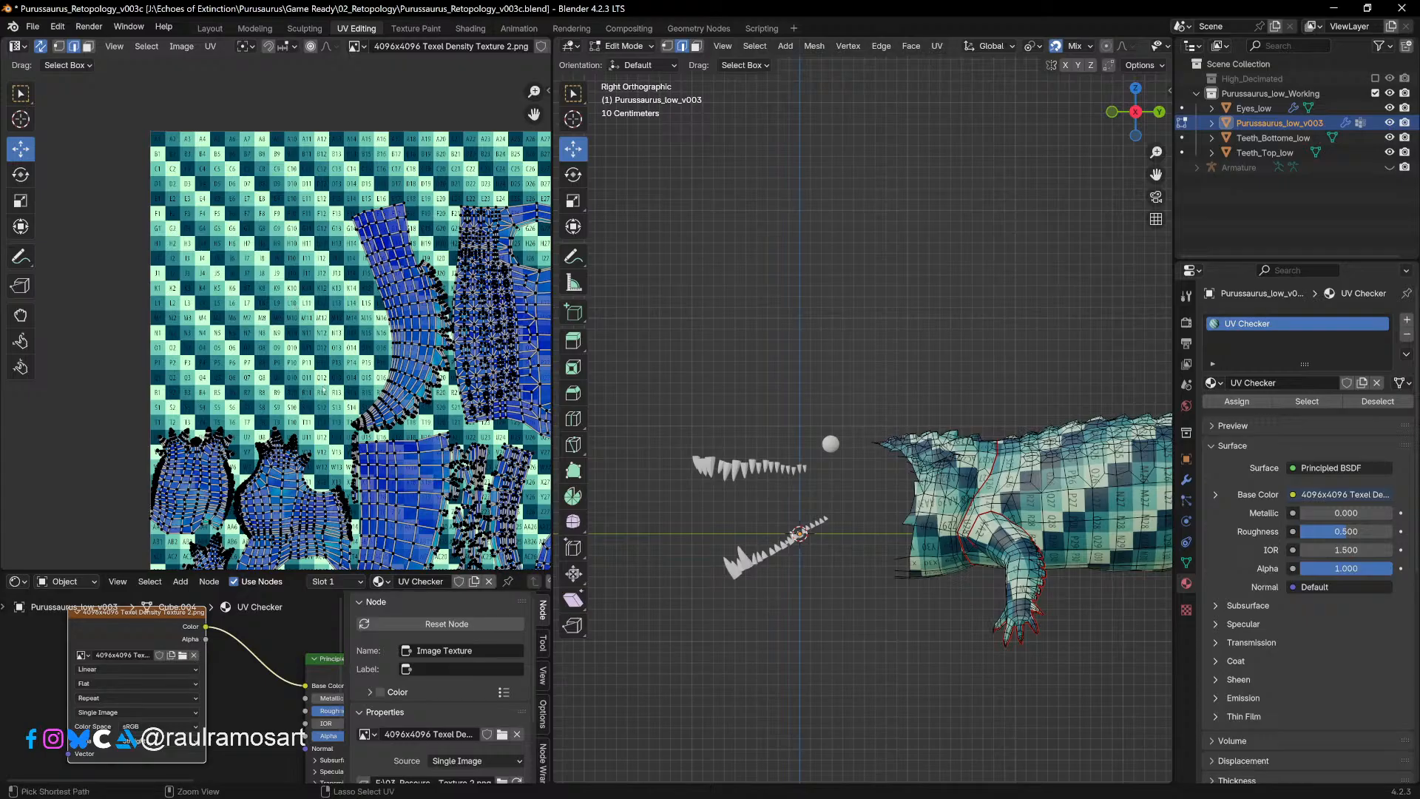
{"action": "key", "text": "alt+h"}
Step: Try to move the head UV island into the upper-left corner of the UV tile and undo the move
{"action": "key", "text": "g"}
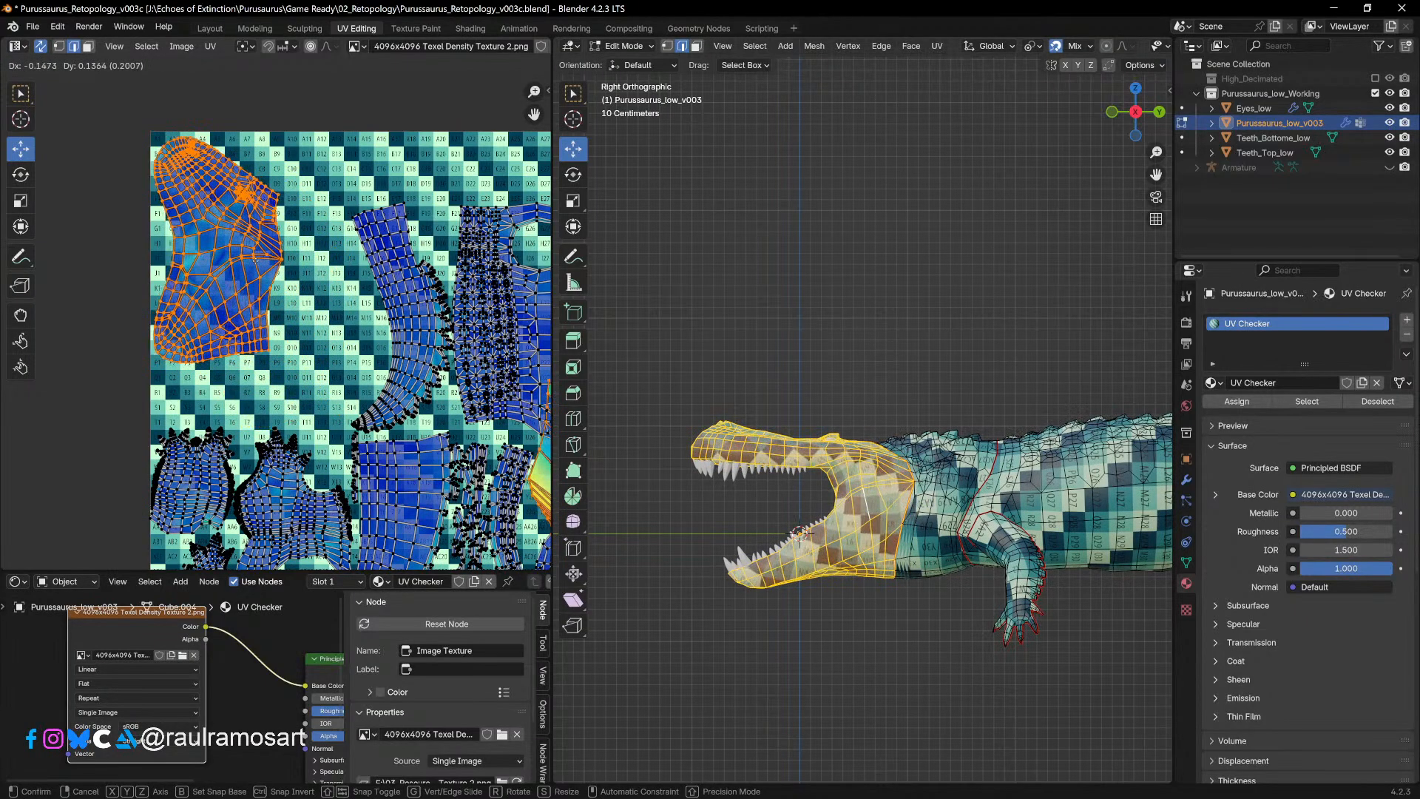
{"action": "left_click", "coordinate": [258, 258]}
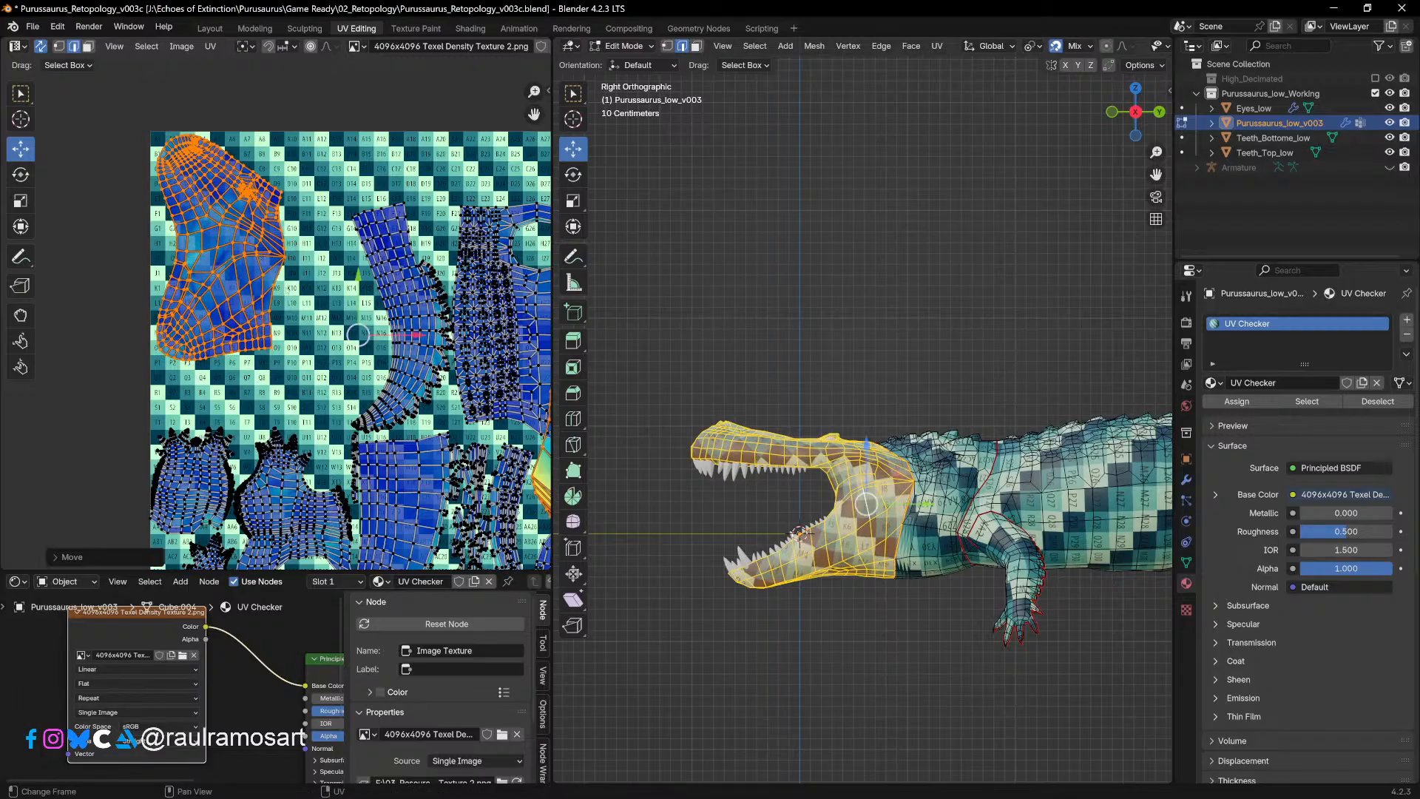
{"action": "middle_click_drag", "start_coordinate": [386, 372], "coordinate": [314, 304]}
{"action": "scroll", "coordinate": [314, 304], "scroll_direction": "down", "scroll_amount": 1}
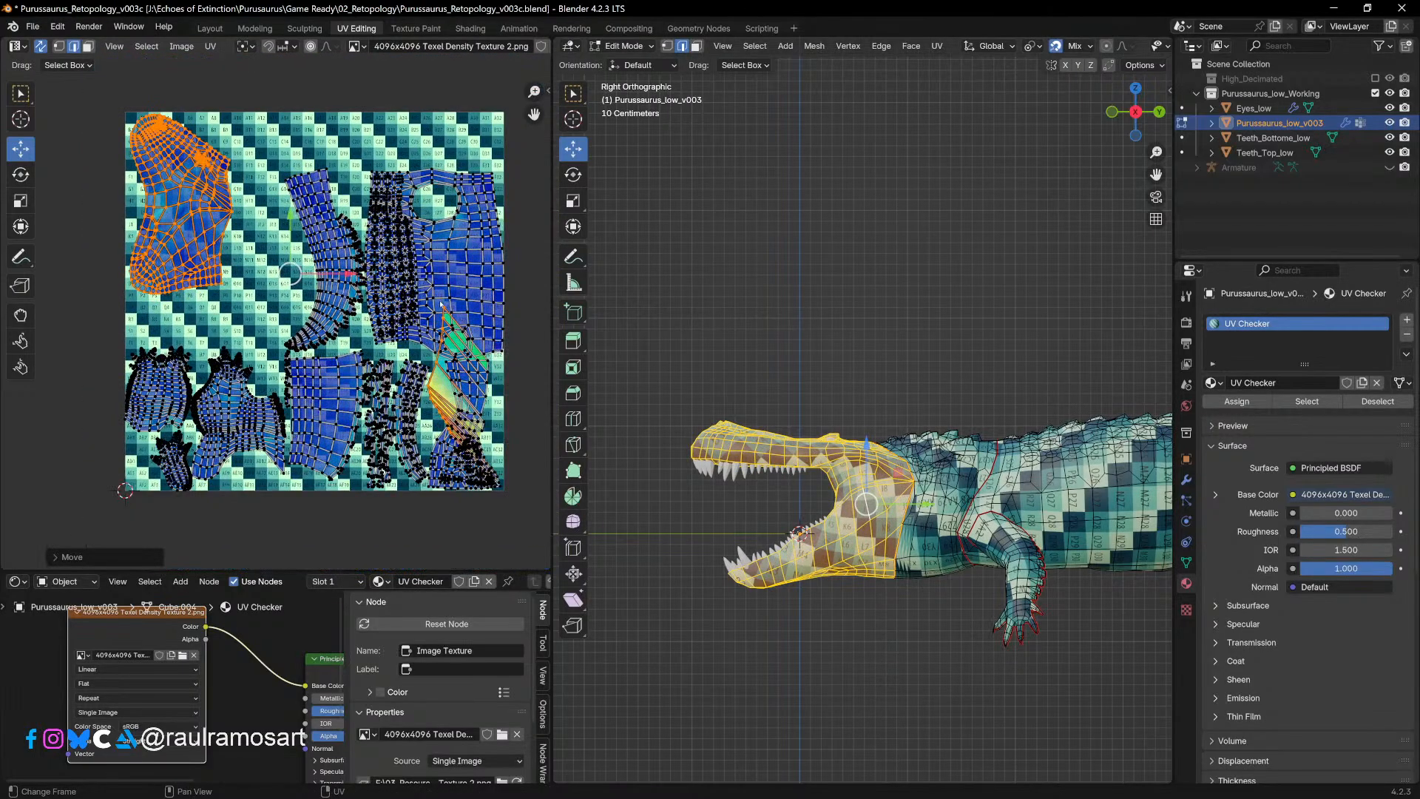
{"action": "key", "text": "ctrl+z"}
{"action": "key", "text": "ctrl+z"}
{"action": "key", "text": "ctrl+z"}
{"action": "key", "text": "ctrl+z"}
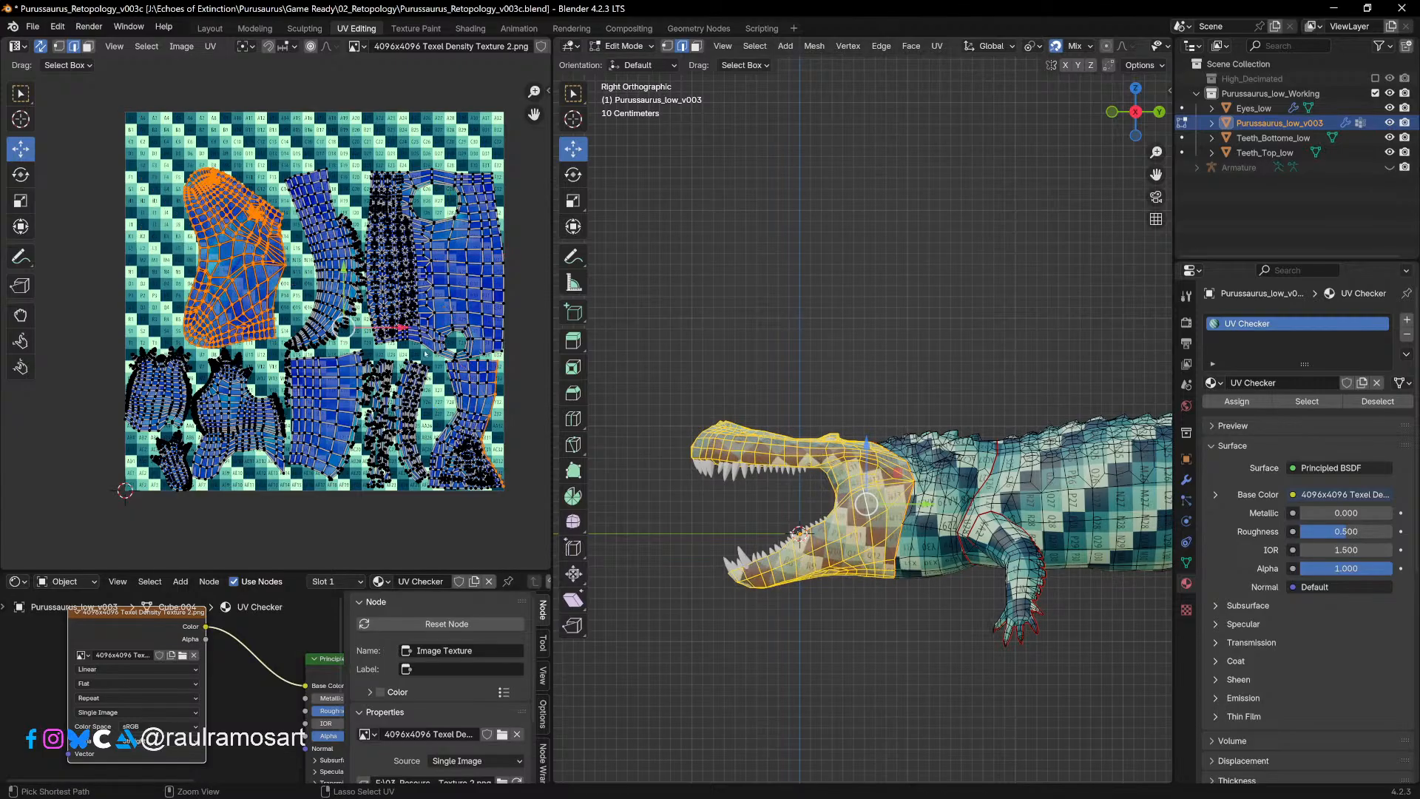
Step: Turn off UV sync selection and set up island selection for the UVs with the whole body mesh selected
{"action": "left_click", "coordinate": [40, 46]}
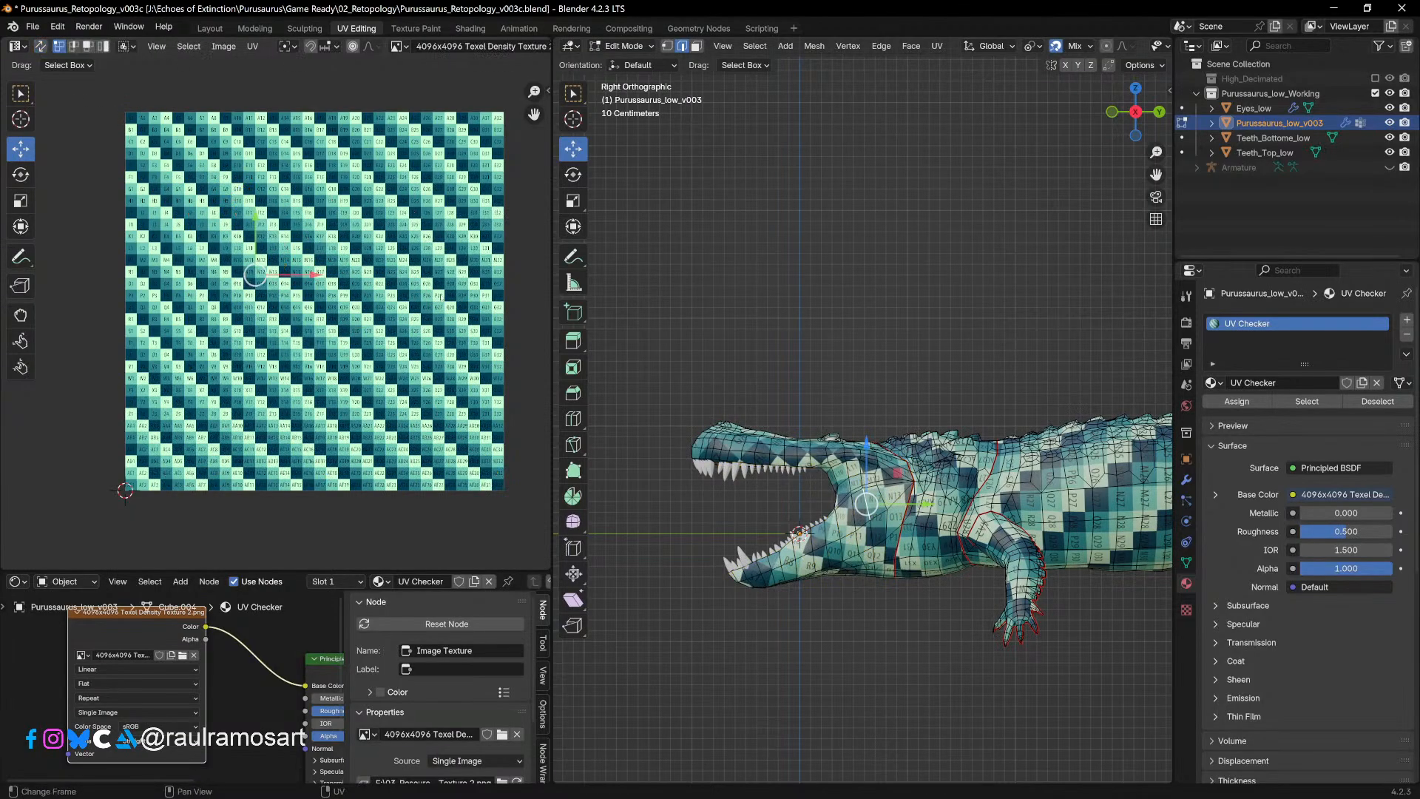
{"action": "key", "text": "a"}
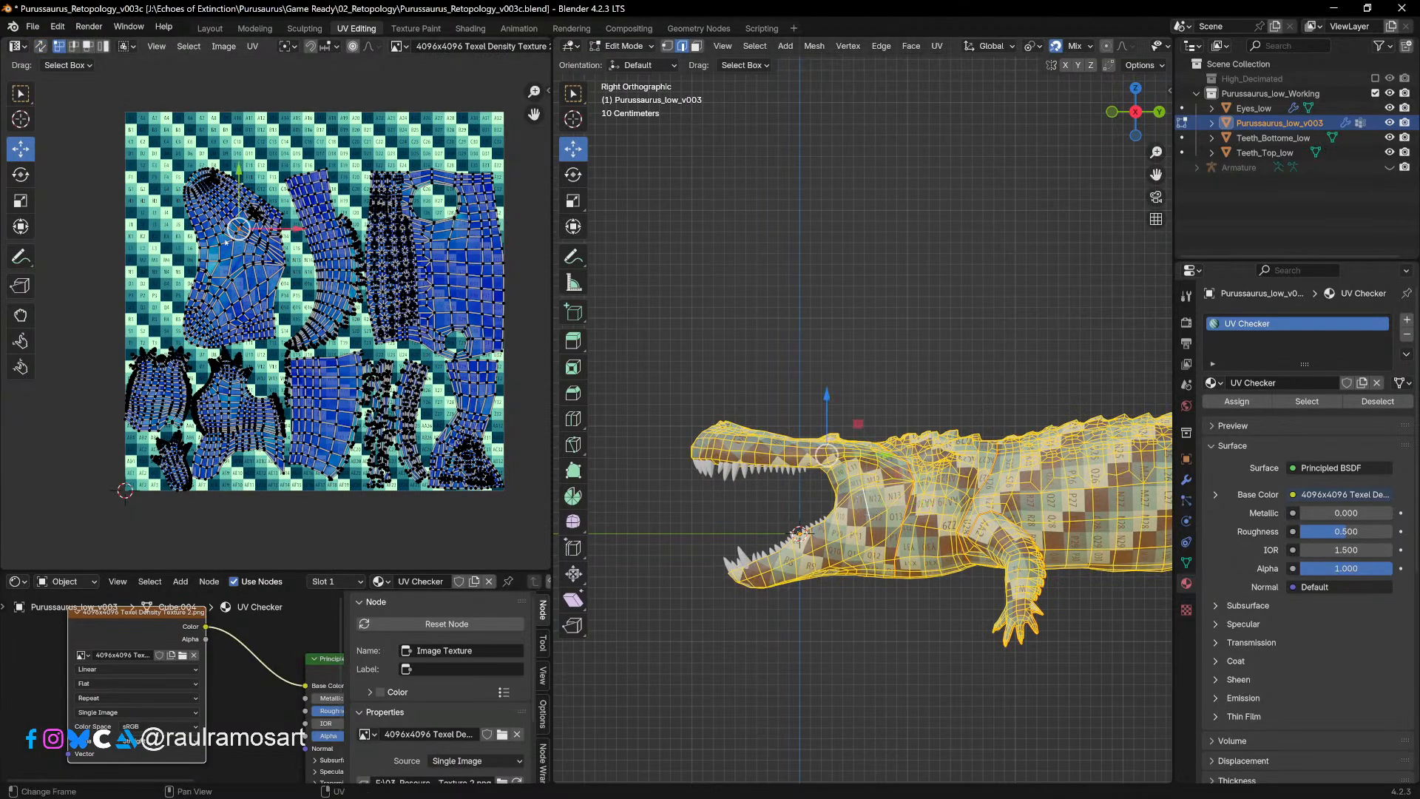
{"action": "left_click", "coordinate": [103, 47]}
Step: Move the head UV island into the upper-left corner of the UV tile
{"action": "left_click", "coordinate": [224, 243]}
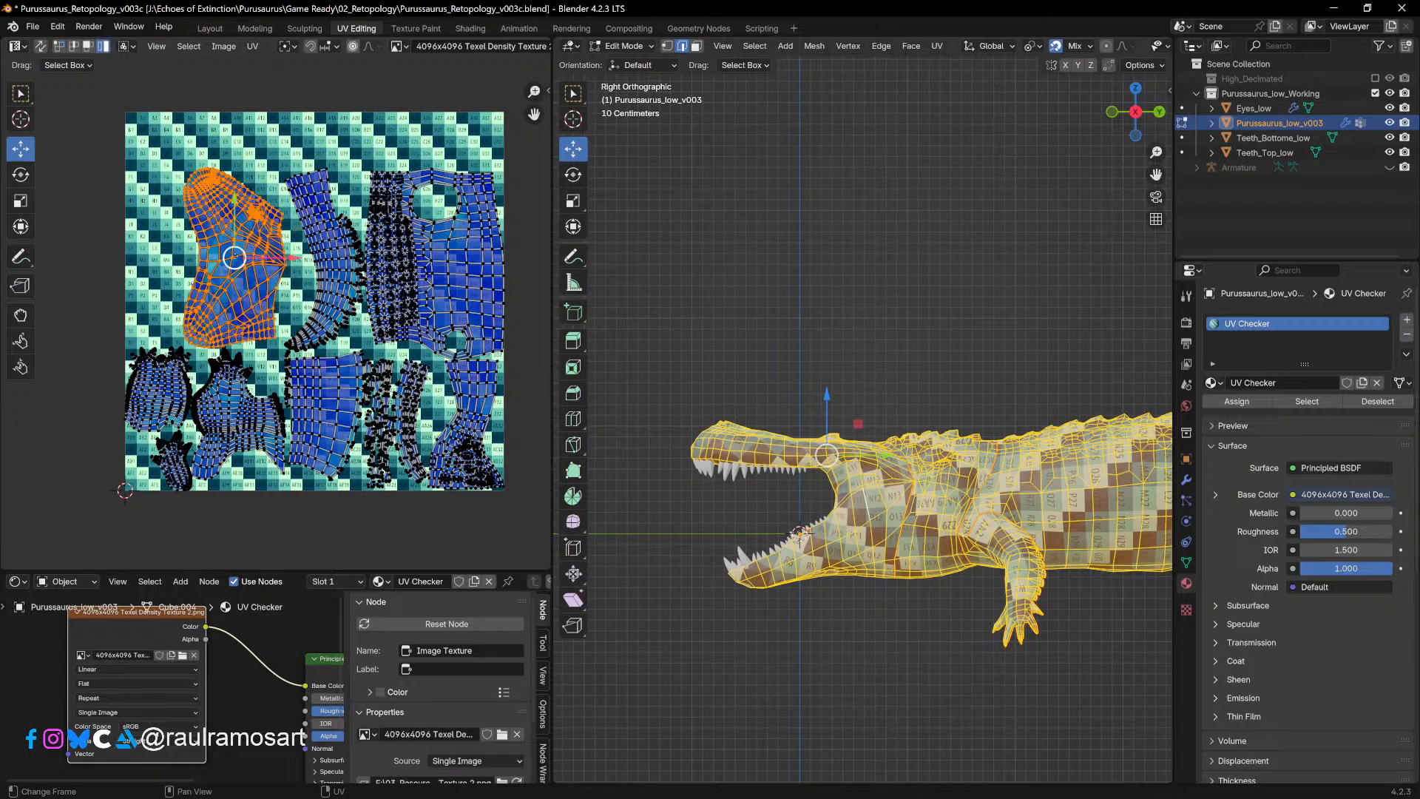
{"action": "key", "text": "g"}
{"action": "left_click", "coordinate": [177, 195]}
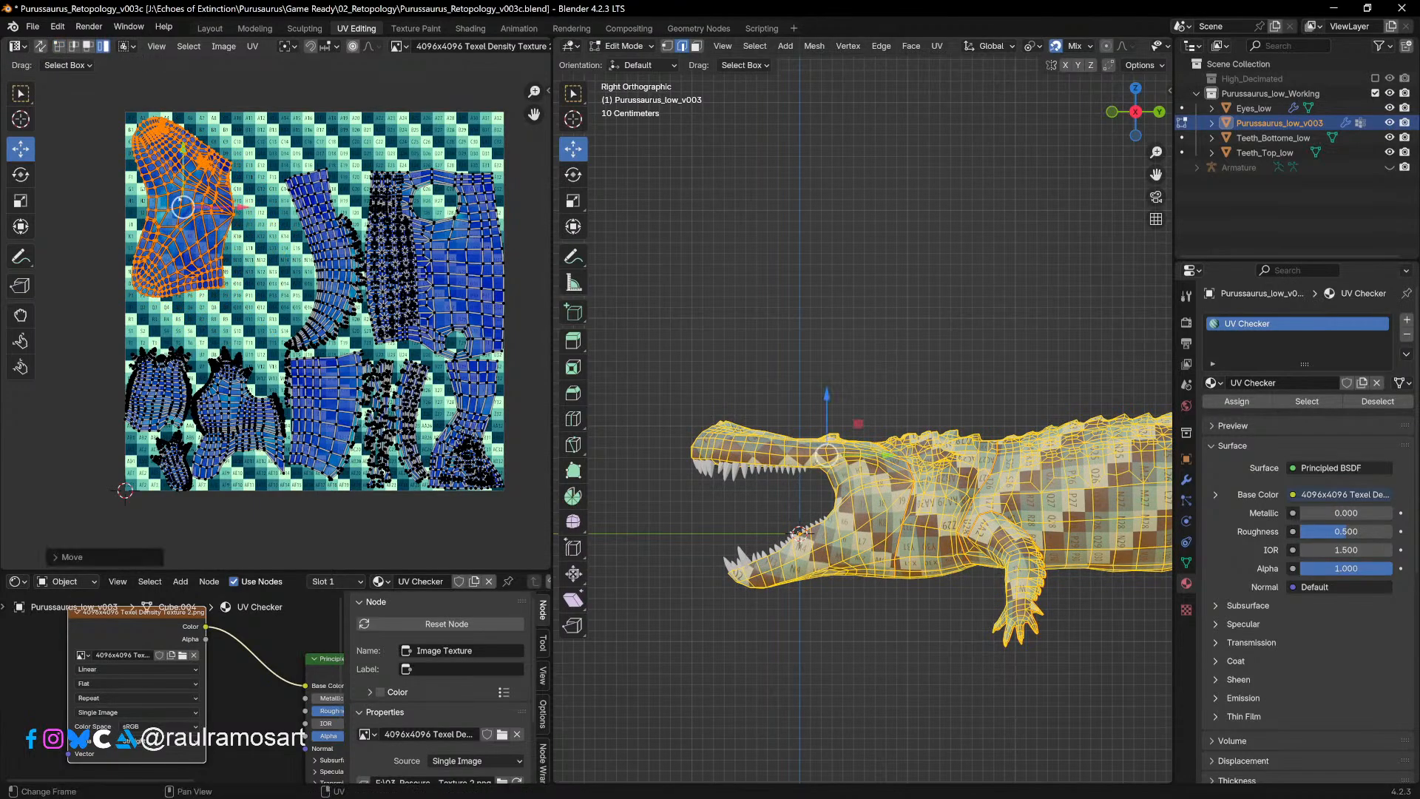
Step: Rotate the large body UV island to lie horizontally and place it in the upper-right corner of the UV tile
{"action": "left_click", "coordinate": [447, 266]}
{"action": "key", "text": "r"}
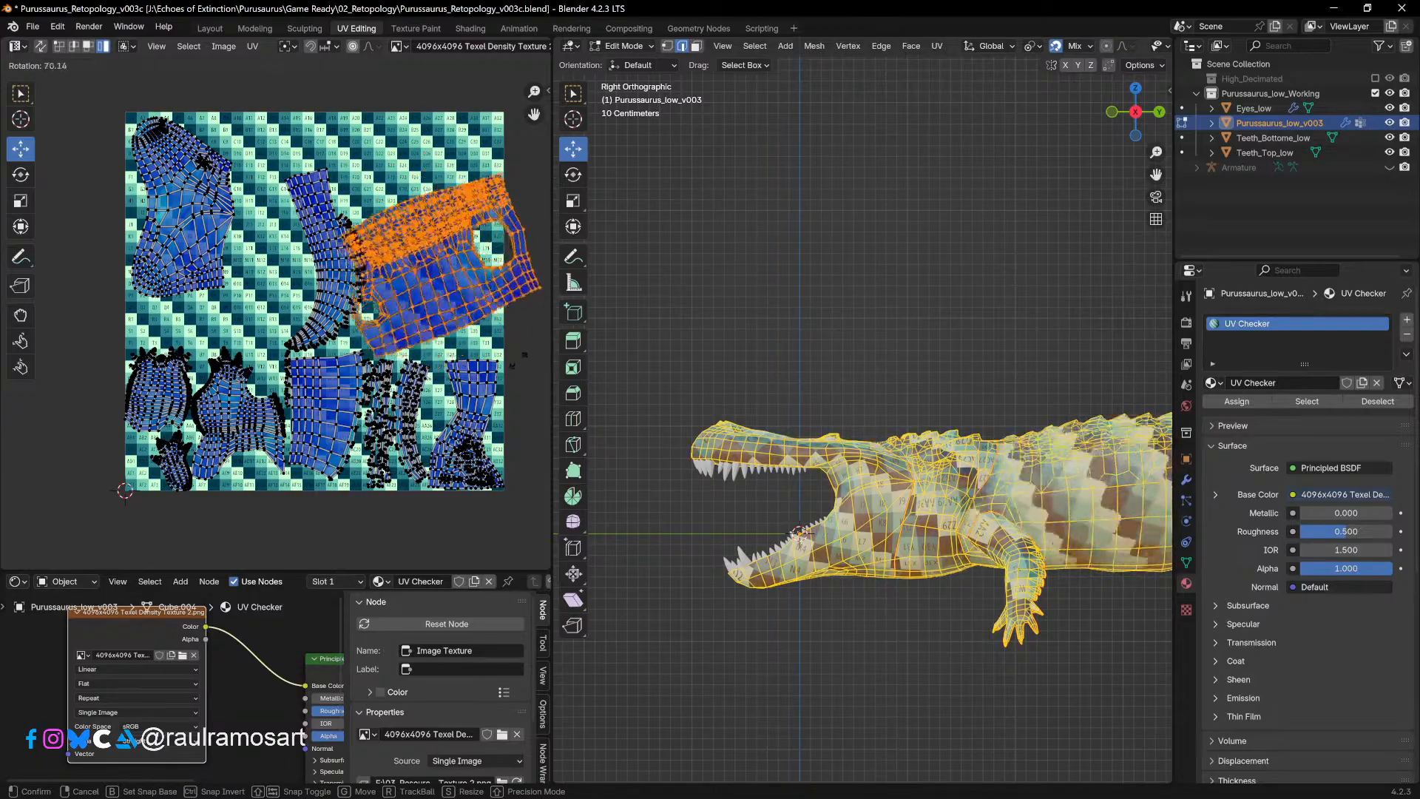
{"action": "left_click", "coordinate": [471, 390]}
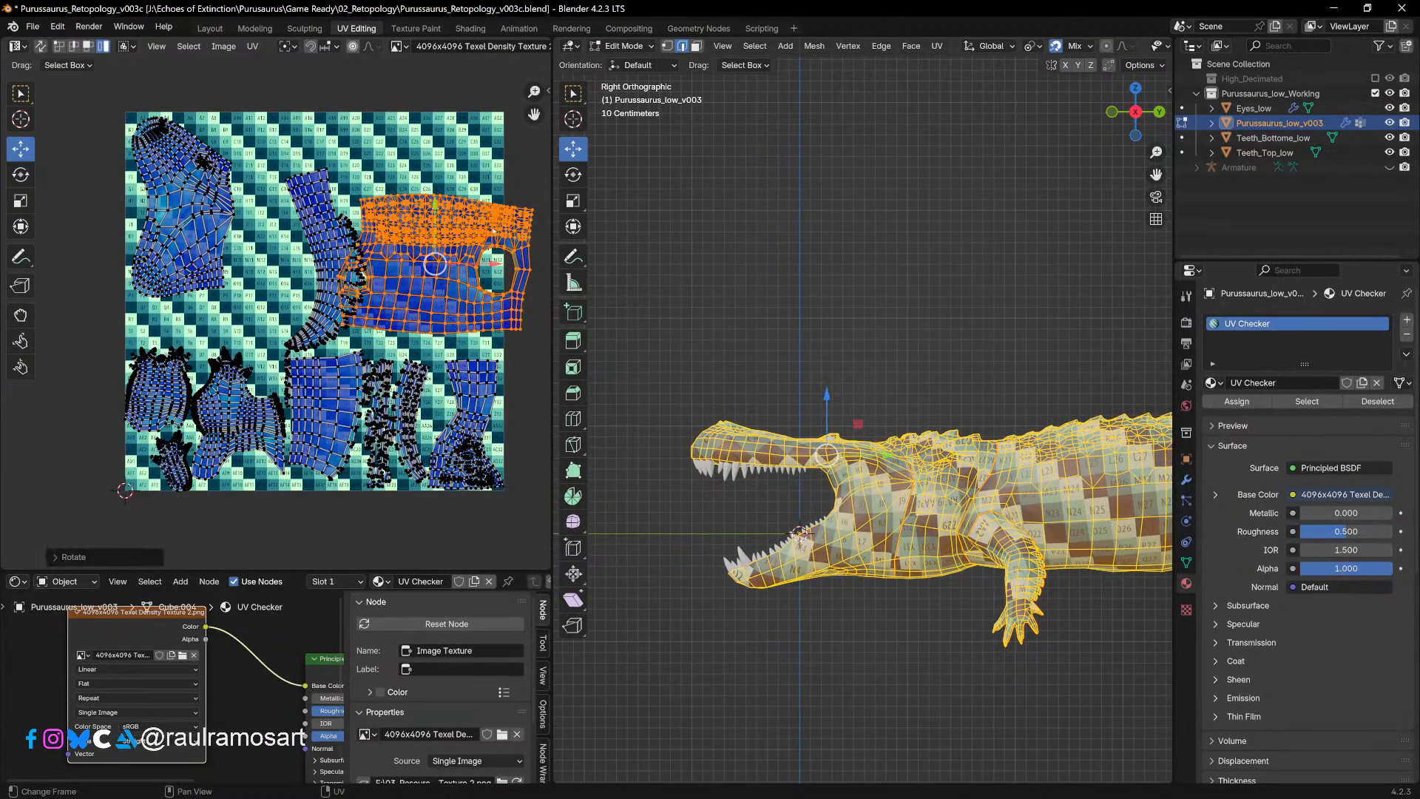
{"action": "key", "text": "g"}
{"action": "left_click", "coordinate": [461, 153]}
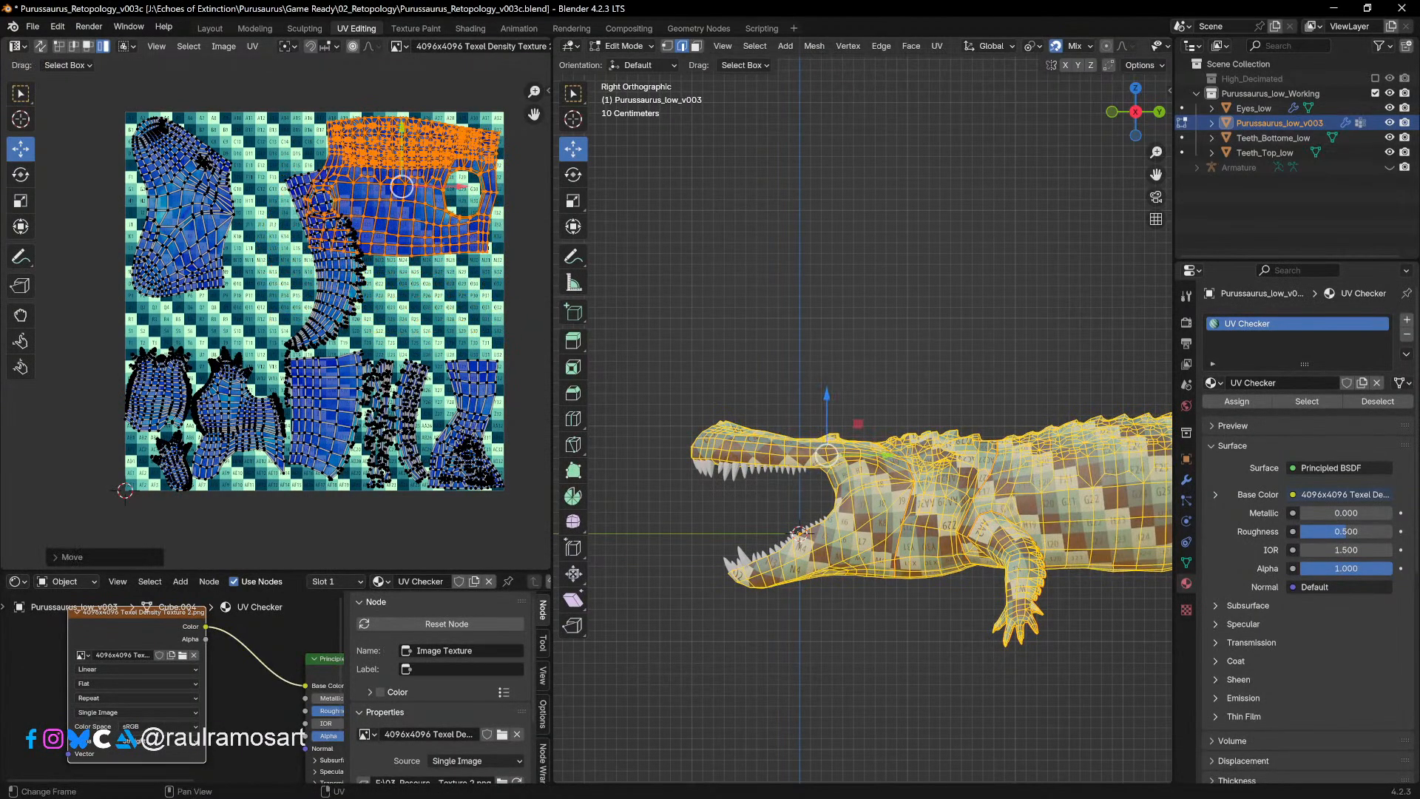
{"action": "key", "text": "r"}
{"action": "left_click", "coordinate": [480, 268]}
{"action": "key", "text": "g"}
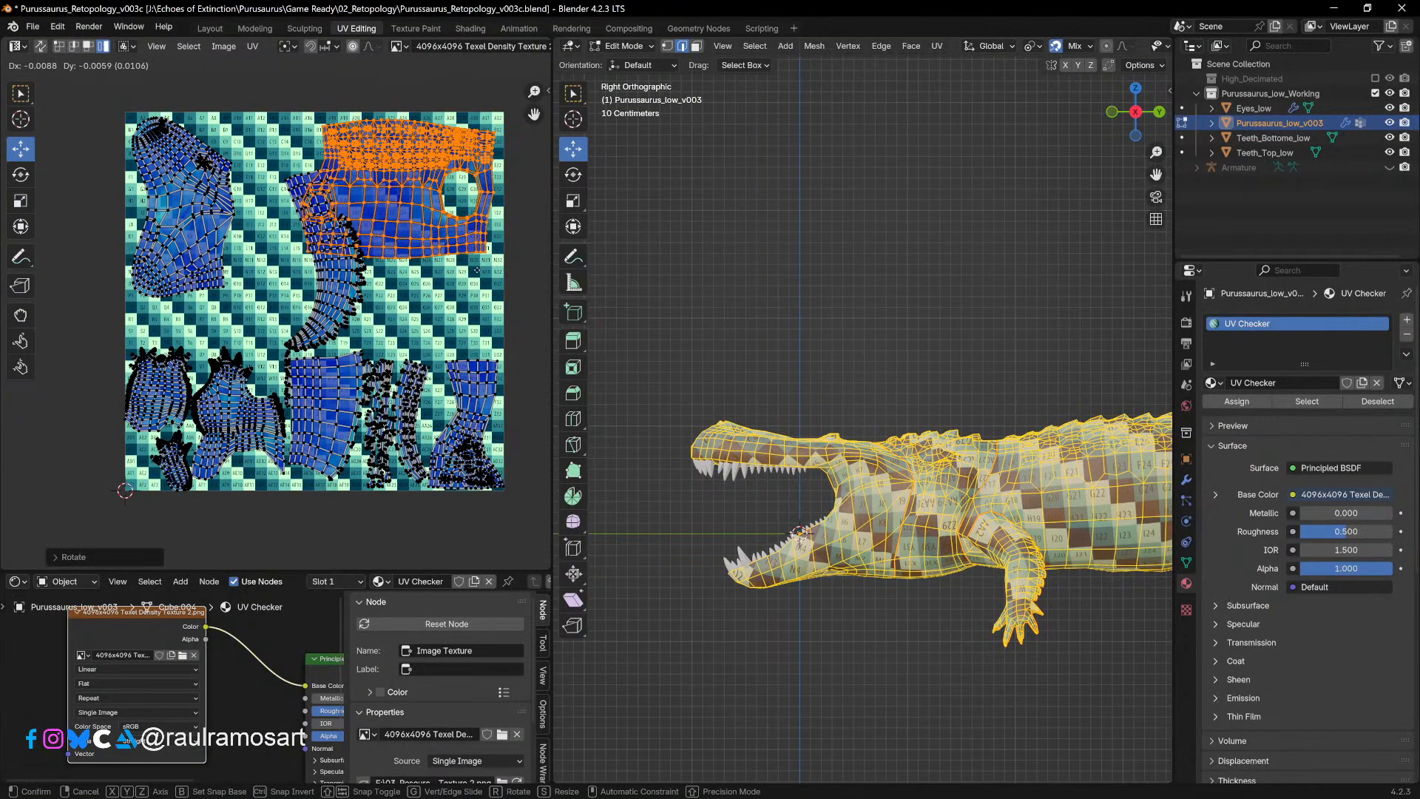
{"action": "left_click", "coordinate": [477, 270]}
Step: Rotate the curved spiked UV island to lie horizontally and position it just below the large body island
{"action": "left_click", "coordinate": [325, 289]}
{"action": "key", "text": "r"}
{"action": "left_click", "coordinate": [408, 74]}
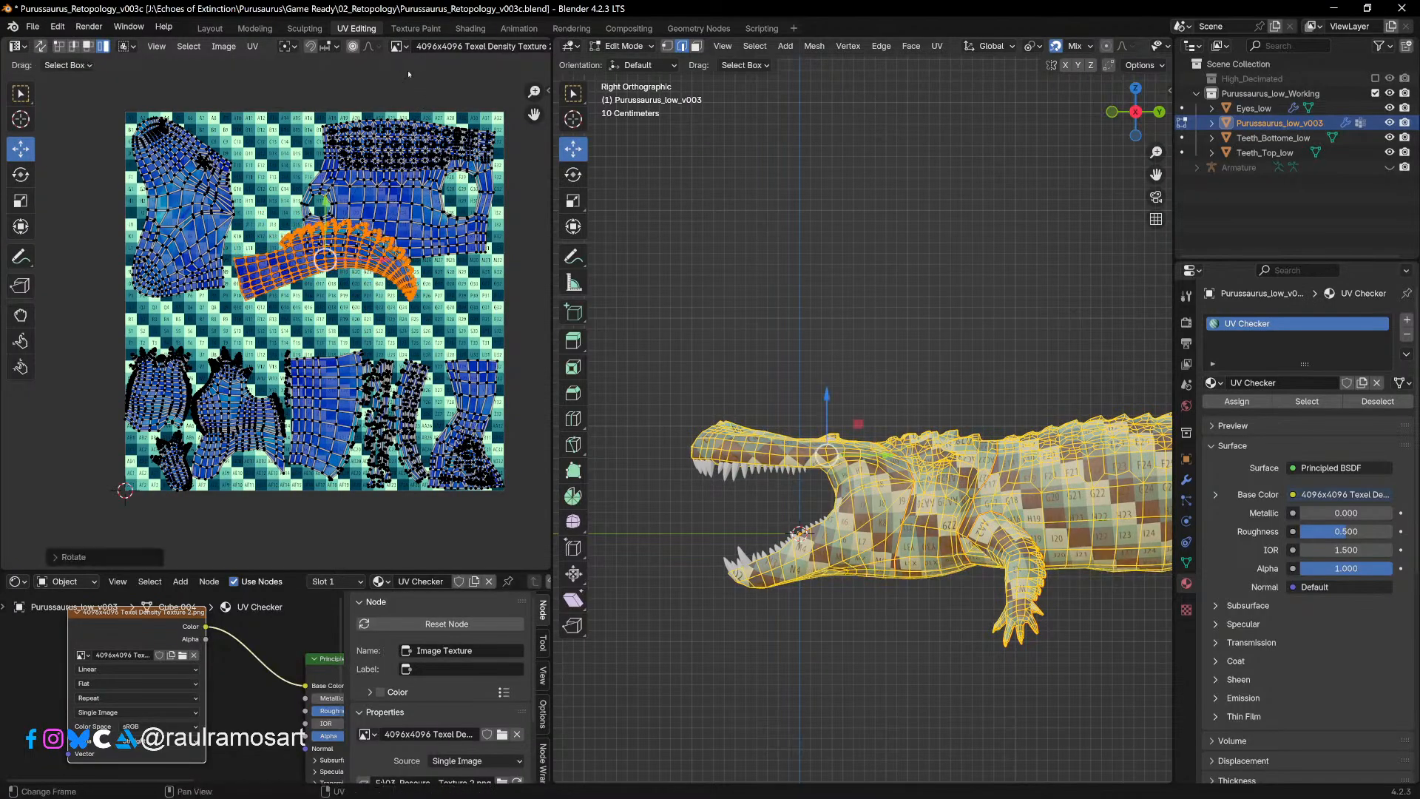
{"action": "key", "text": "g"}
{"action": "left_click", "coordinate": [497, 326]}
{"action": "key", "text": "r"}
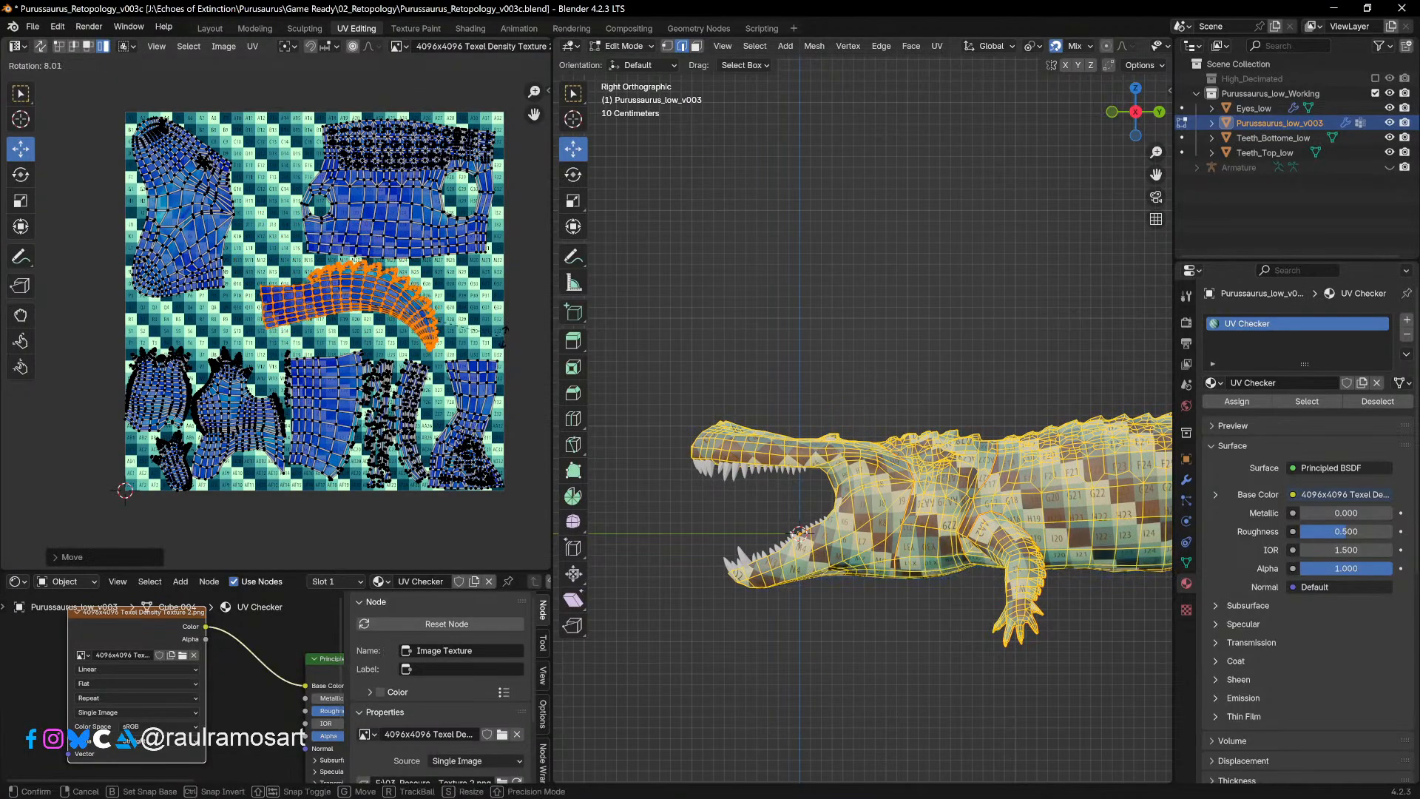
{"action": "left_click", "coordinate": [500, 347]}
{"action": "key", "text": "g"}
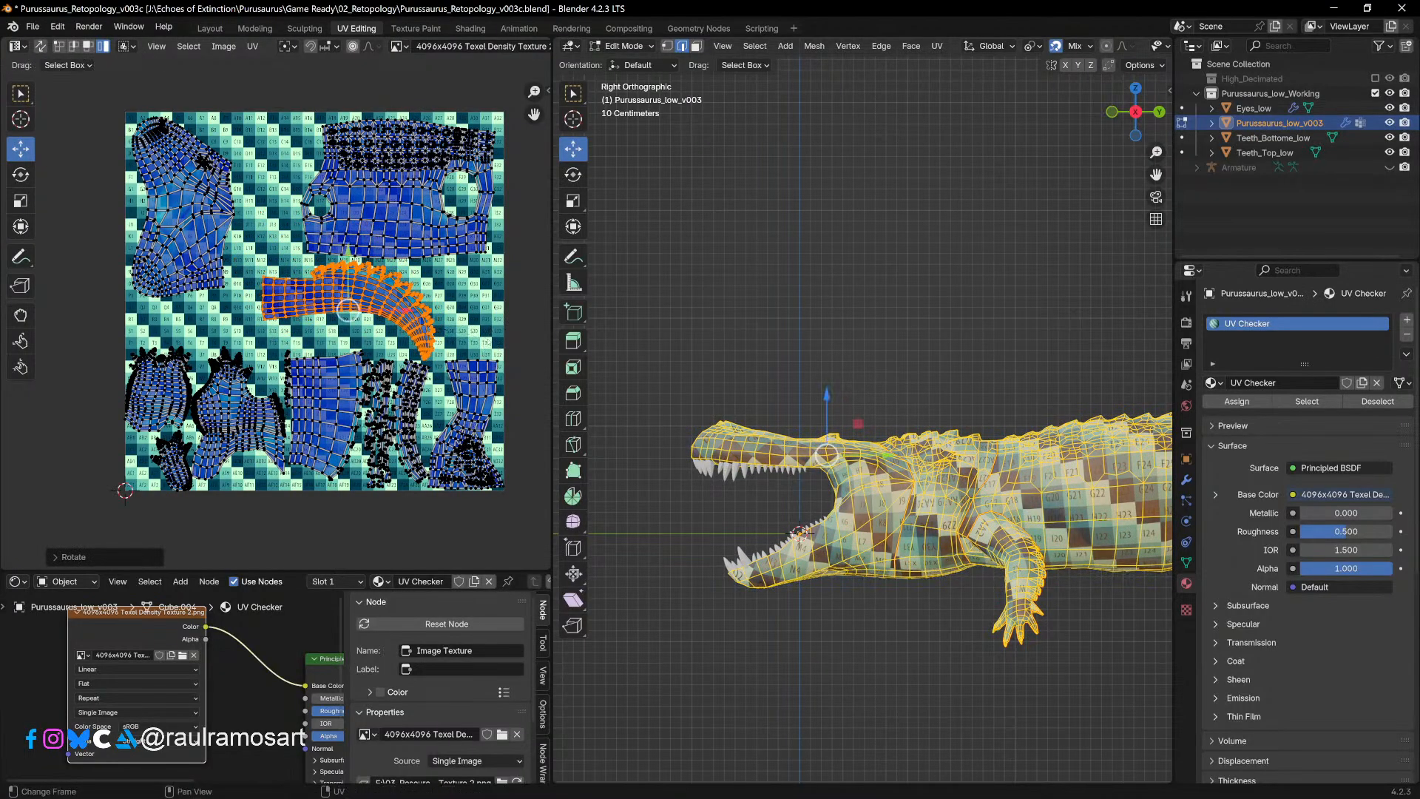
{"action": "left_click", "coordinate": [530, 342]}
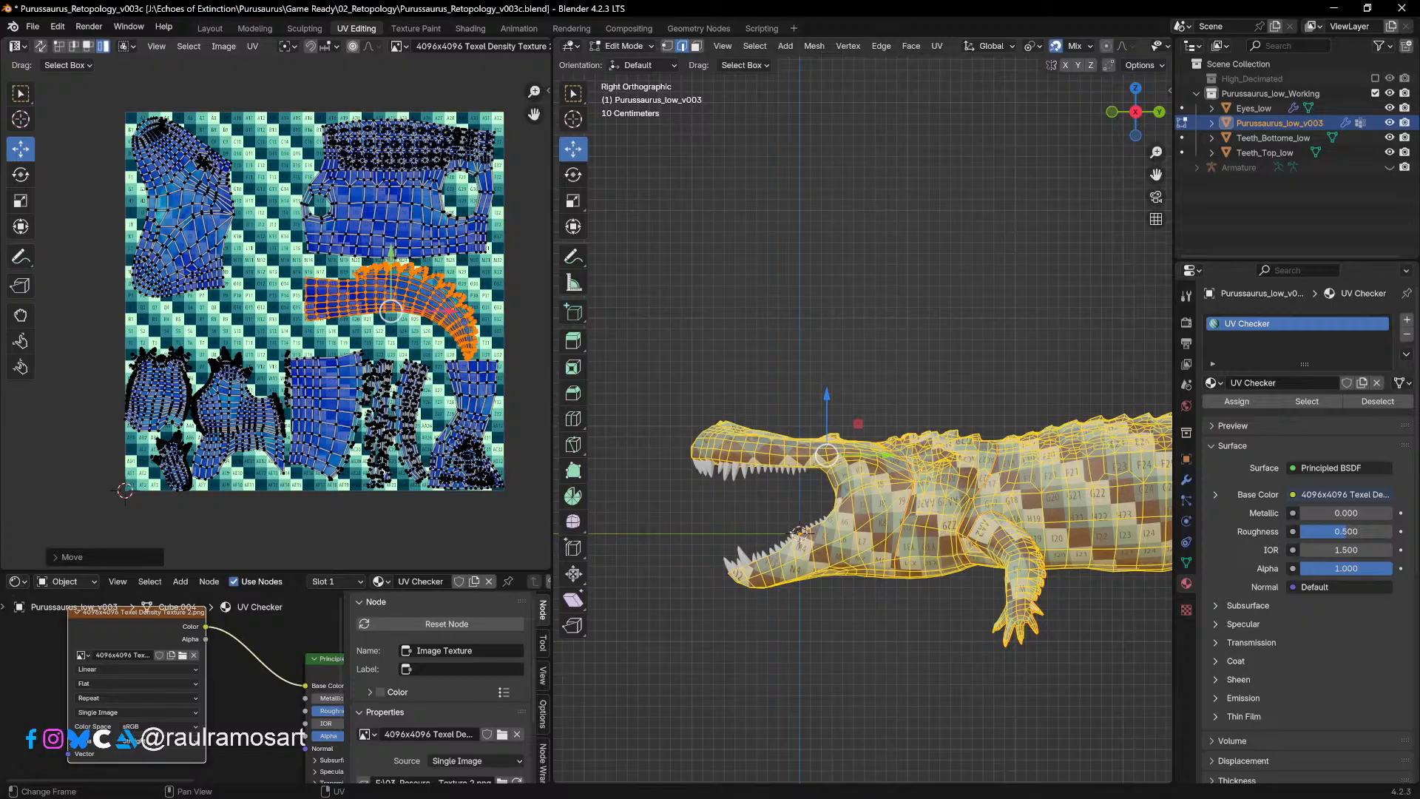
{"action": "middle_click_drag", "start_coordinate": [390, 311], "coordinate": [372, 292]}
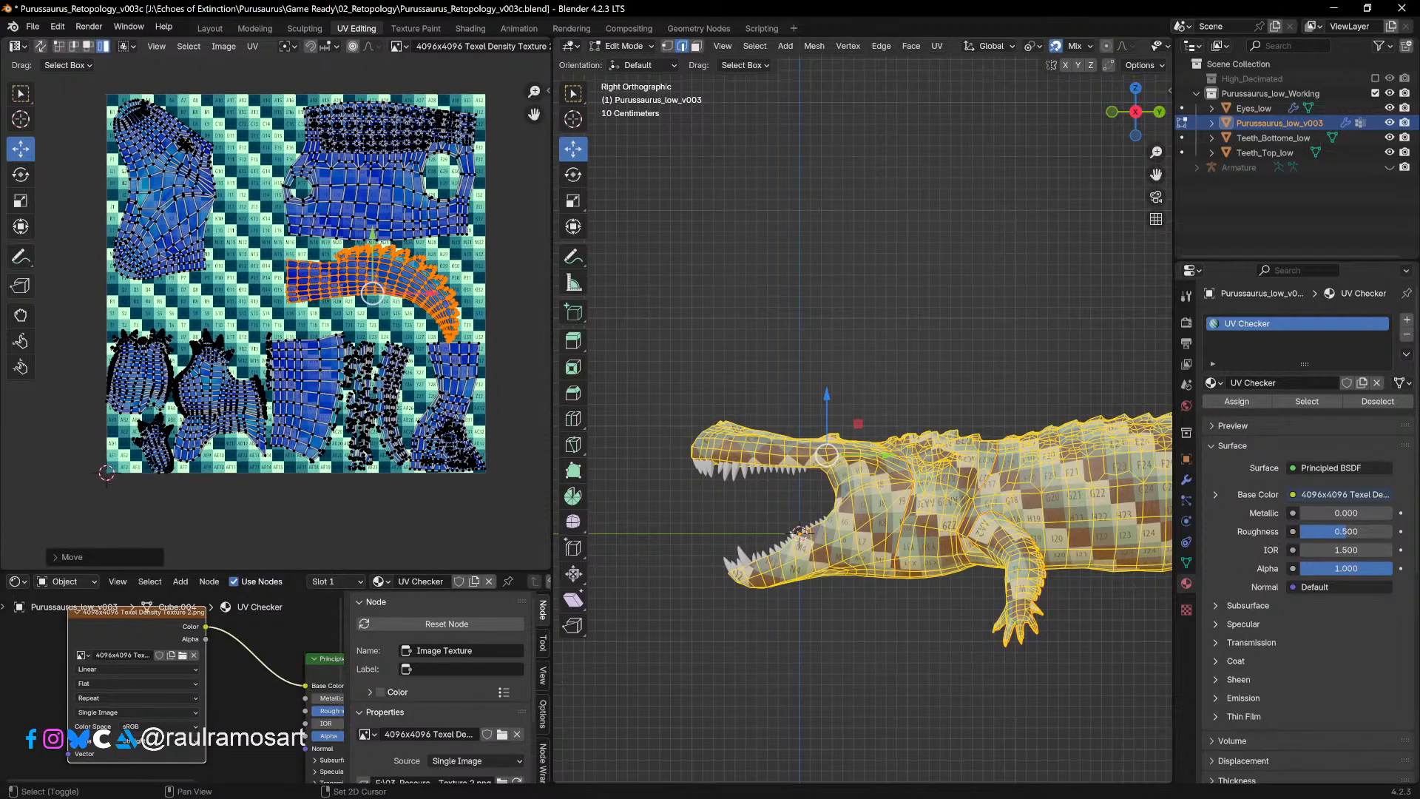
{"action": "left_click_drag", "start_coordinate": [372, 292], "coordinate": [382, 295]}
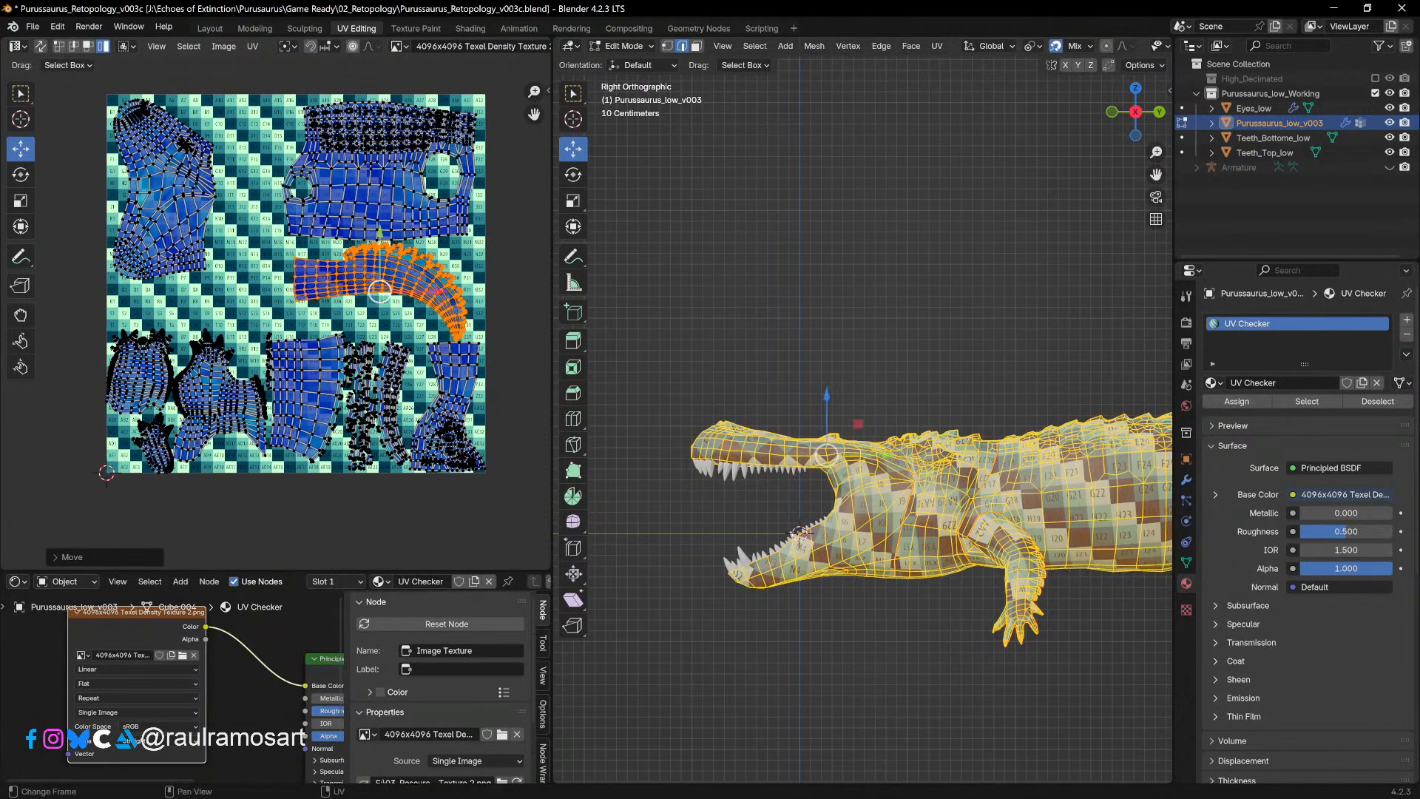
{"action": "middle_click_drag", "start_coordinate": [381, 295], "coordinate": [401, 306]}
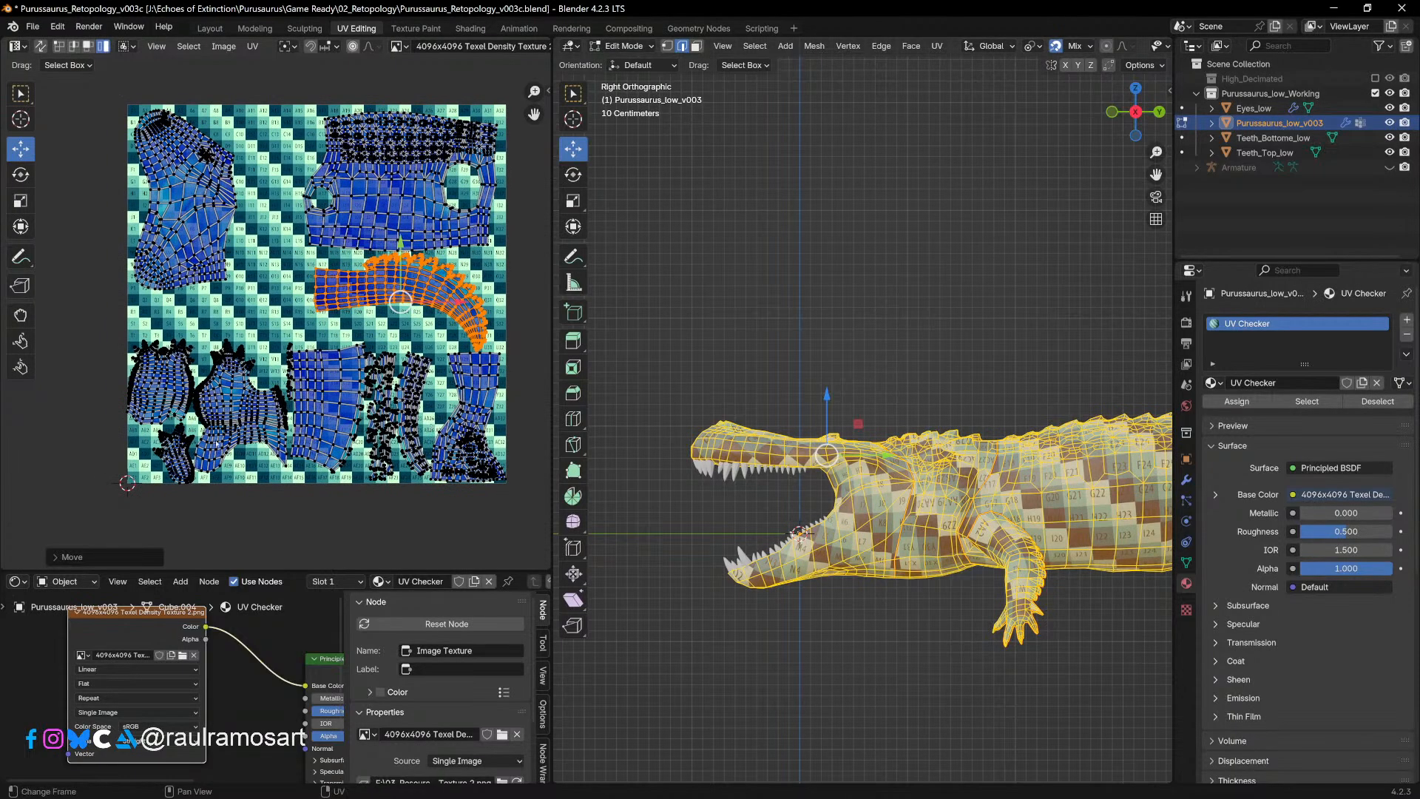
Step: Try rotating the small foot UV island in the lower-left corner of the tile and undo the rotation
{"action": "left_click", "coordinate": [176, 443]}
{"action": "key", "text": "r"}
{"action": "left_click", "coordinate": [222, 448]}
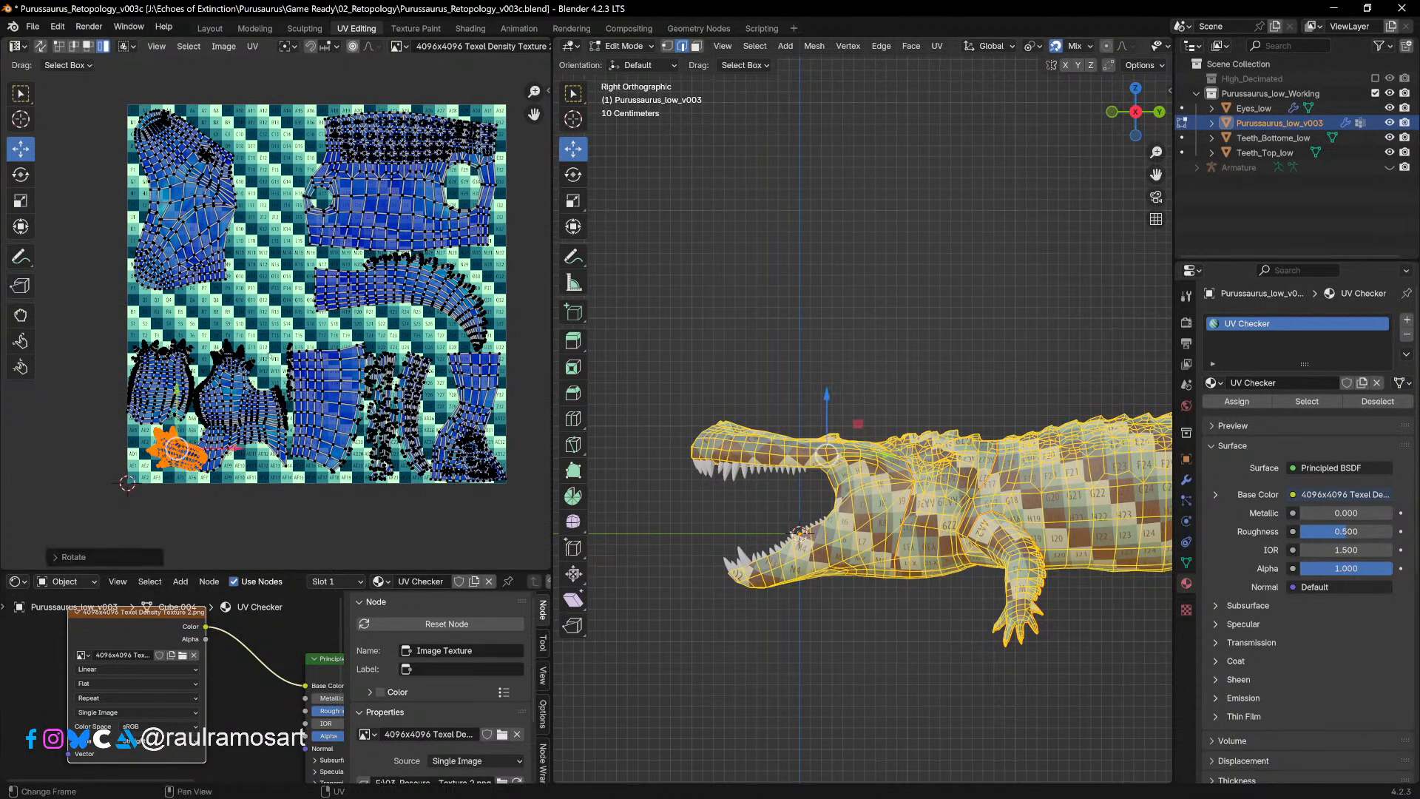
{"action": "key", "text": "ctrl+z"}
{"action": "middle_click_drag", "start_coordinate": [243, 215], "coordinate": [225, 215]}
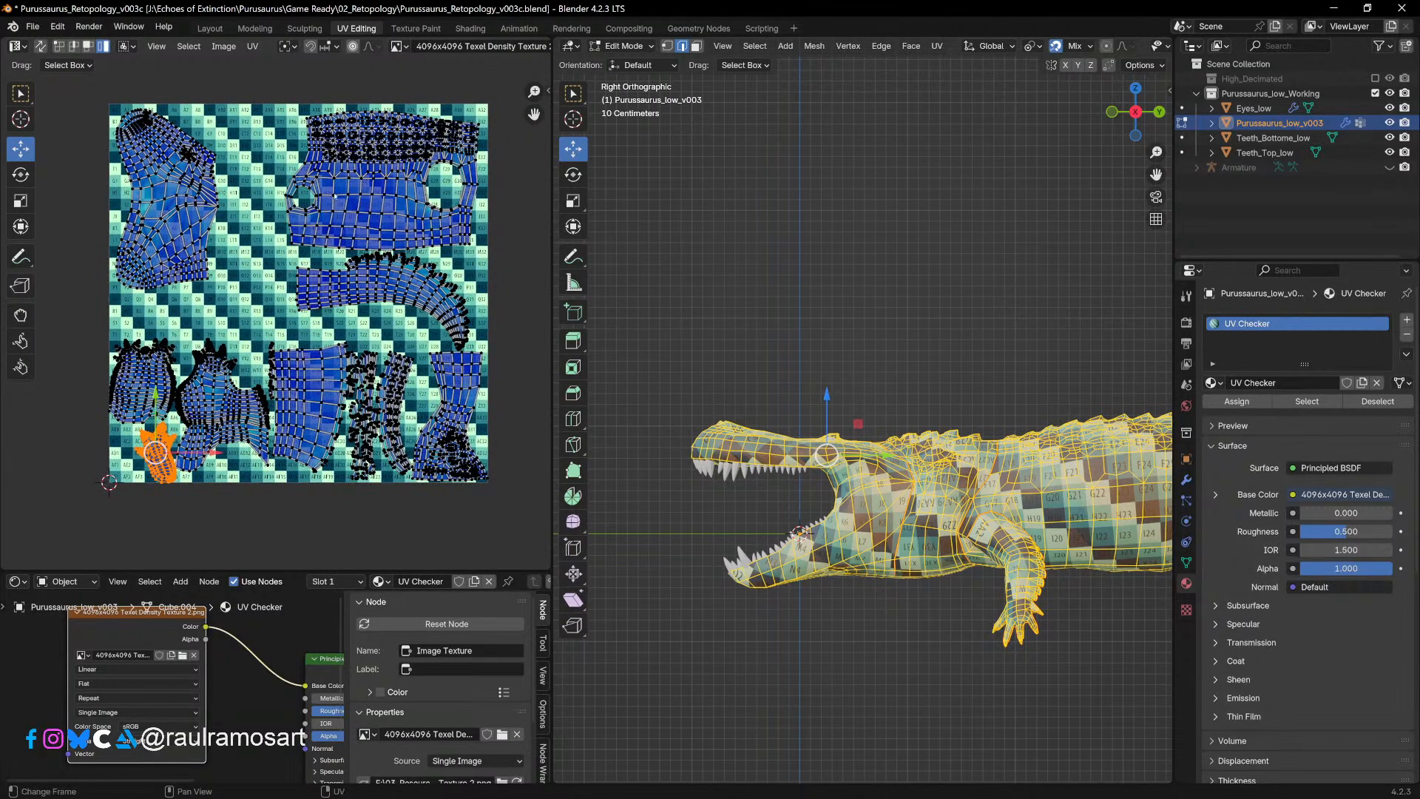
Step: Select the curved spiked UV island again and check the checker pattern farther along the creature's body
{"action": "left_click", "coordinate": [360, 289]}
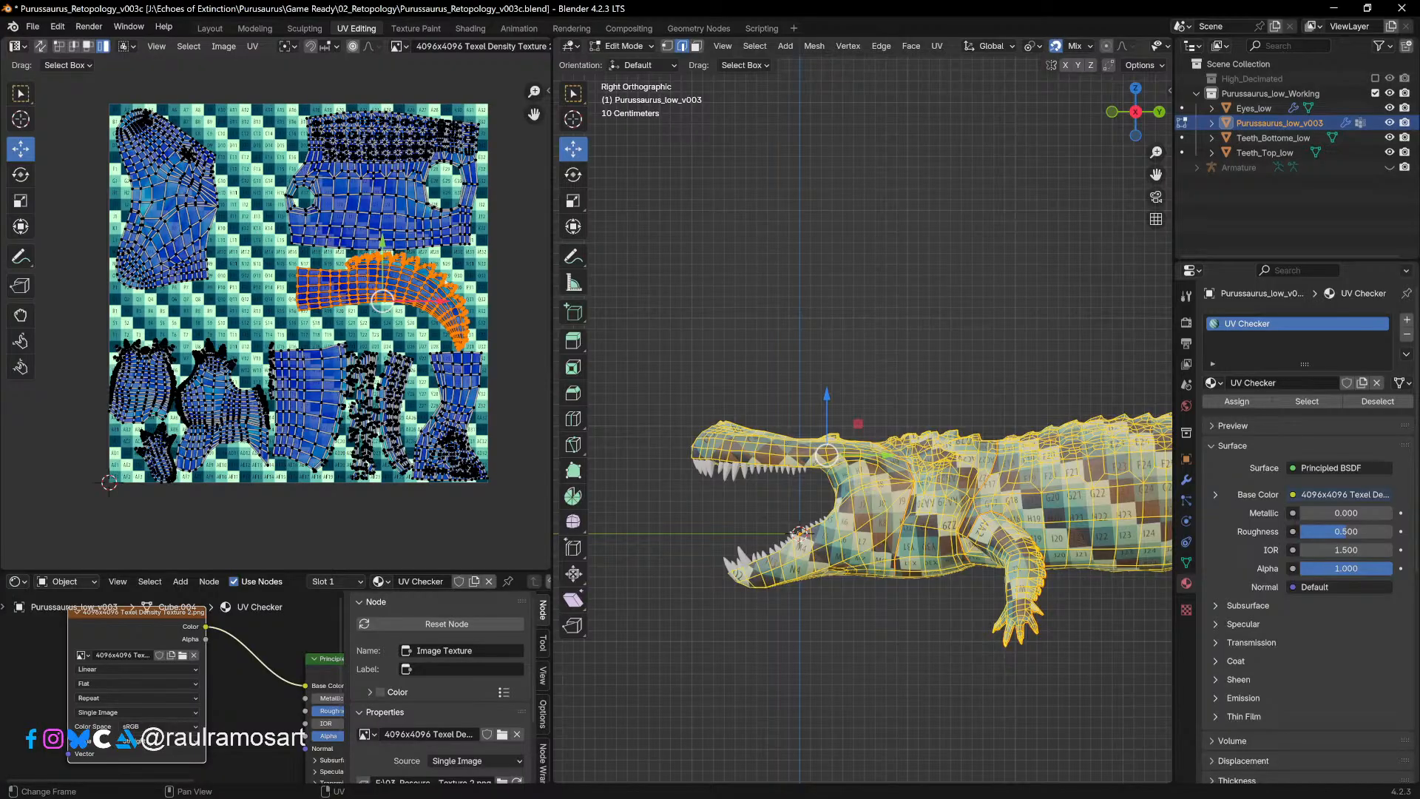
{"action": "middle_click_drag", "start_coordinate": [994, 457], "coordinate": [902, 345], "text": "shift"}
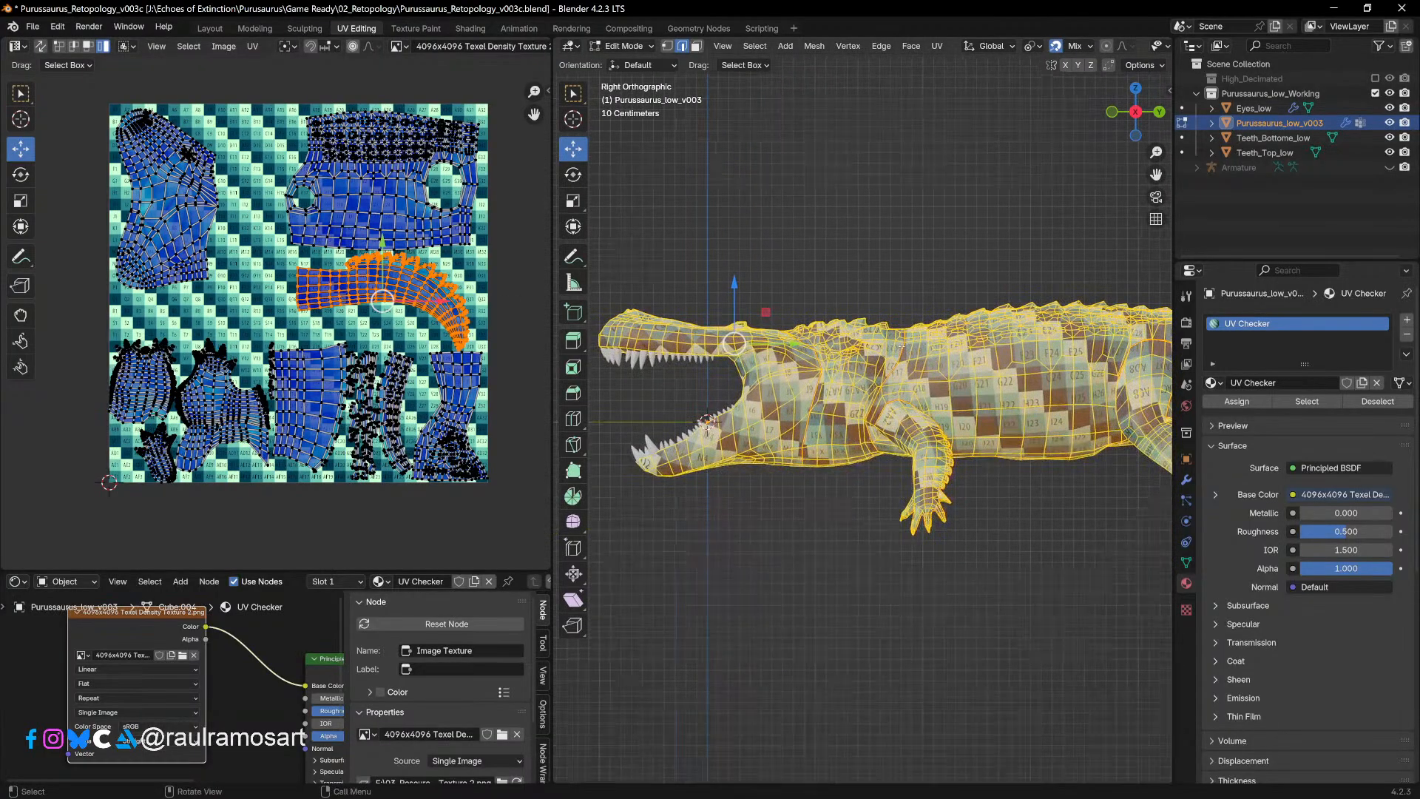
Step: Check the checker pattern around the head and front leg, selecting the lower-right and tall upper-left UV islands in turn
{"action": "scroll", "coordinate": [901, 345], "scroll_direction": "up", "scroll_amount": 5}
{"action": "scroll", "coordinate": [879, 374], "scroll_direction": "down", "scroll_amount": 4}
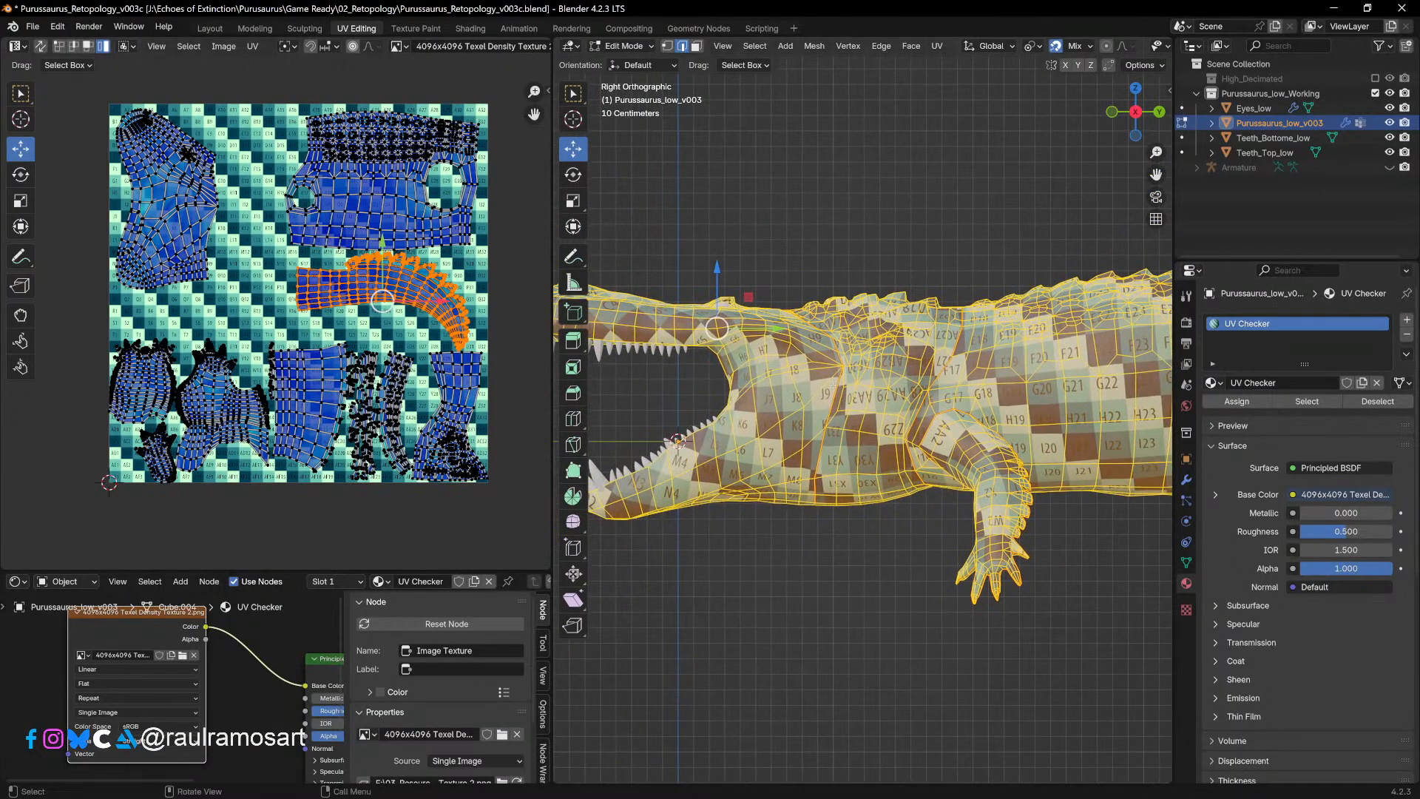
{"action": "middle_click_drag", "start_coordinate": [836, 380], "coordinate": [898, 422], "text": "shift"}
{"action": "scroll", "coordinate": [739, 482], "scroll_direction": "up", "scroll_amount": 2}
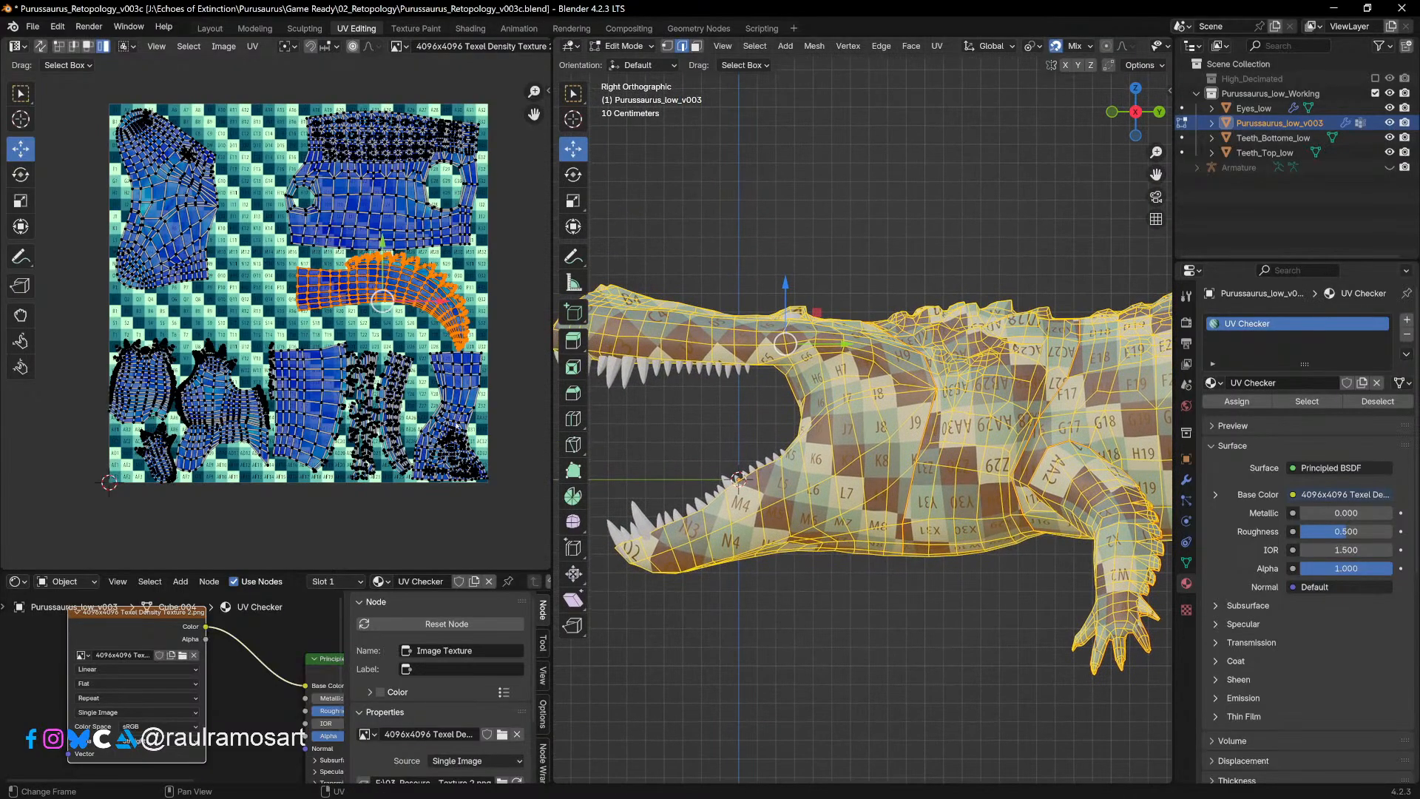
{"action": "left_click", "coordinate": [456, 412]}
{"action": "key", "text": "g"}
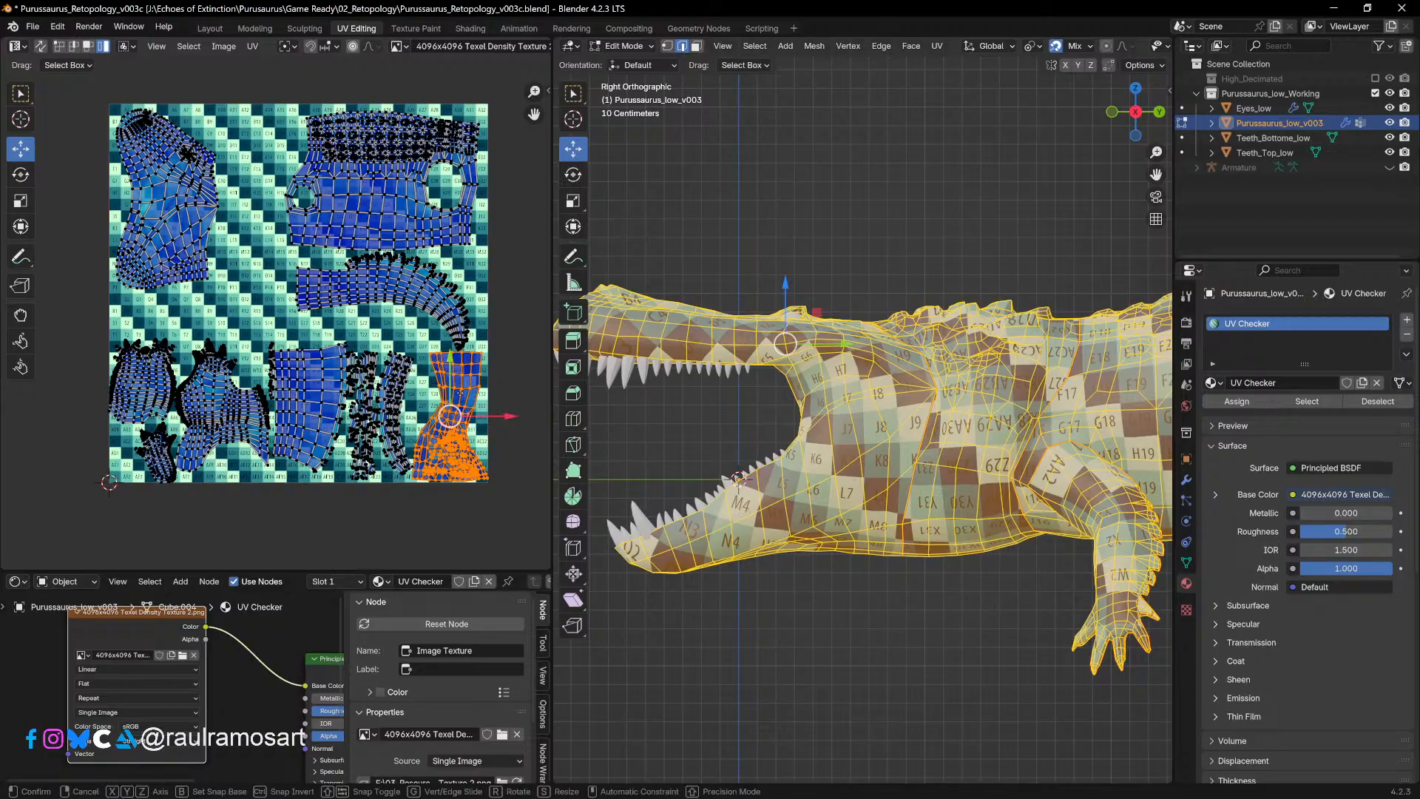
{"action": "right_click", "coordinate": [466, 401]}
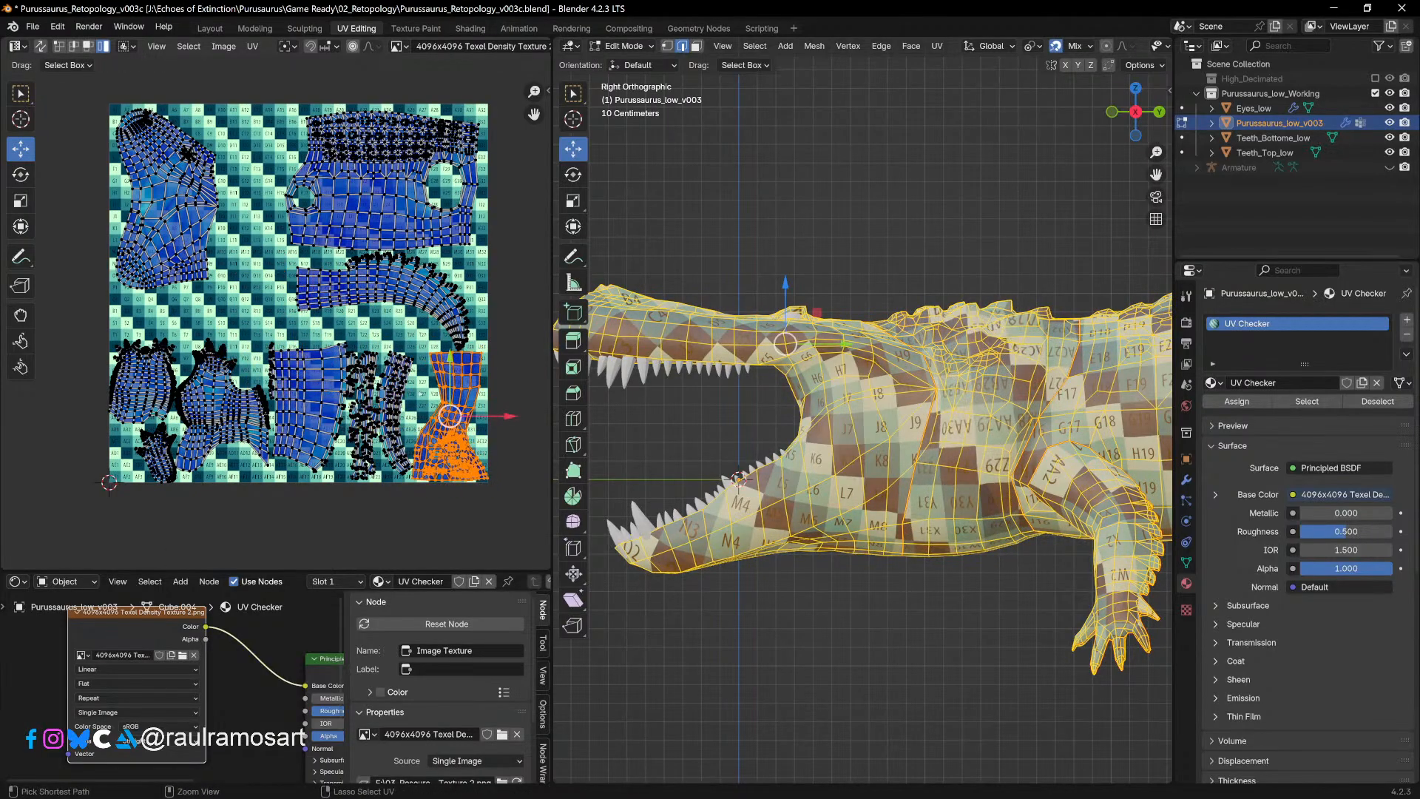
{"action": "left_click", "coordinate": [174, 196]}
{"action": "left_click", "coordinate": [458, 409]}
{"action": "left_click", "coordinate": [181, 224]}
{"action": "middle_click_drag", "start_coordinate": [277, 311], "coordinate": [286, 349]}
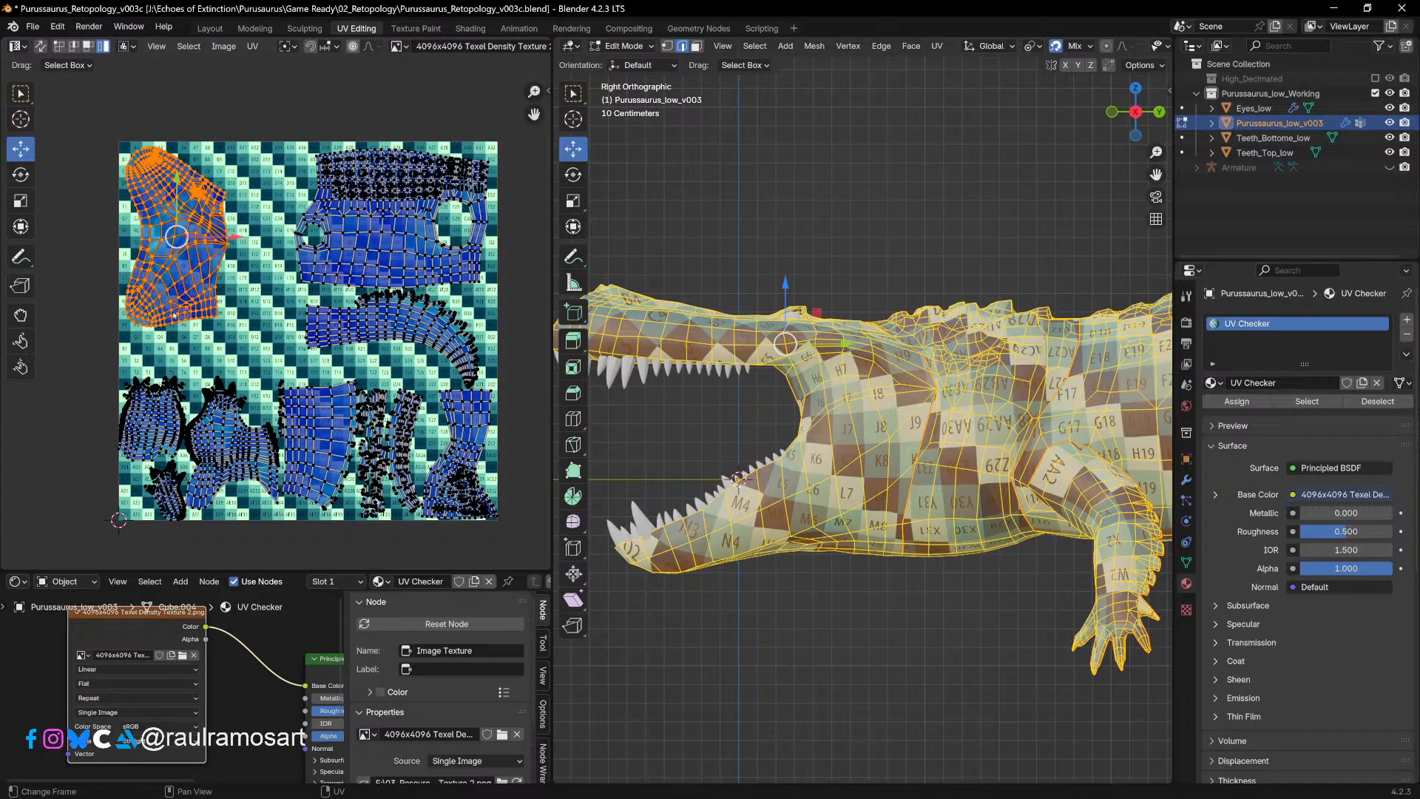
Step: Select the hourglass-shaped UV island in the tile's lower-right corner and examine its checker orientation on the neck between jaw and shoulder
{"action": "left_click", "coordinate": [461, 510]}
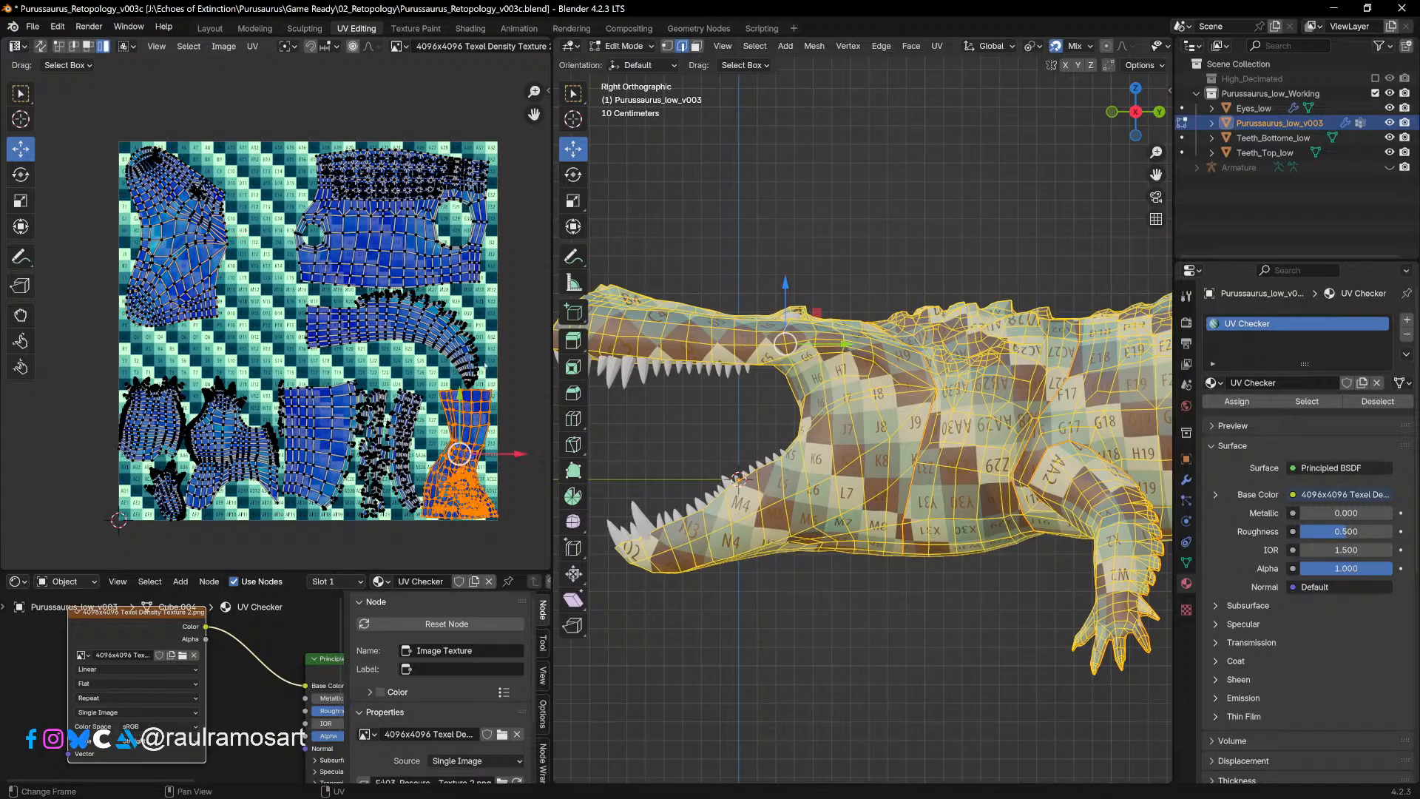
{"action": "scroll", "coordinate": [971, 457], "scroll_direction": "up", "scroll_amount": 2}
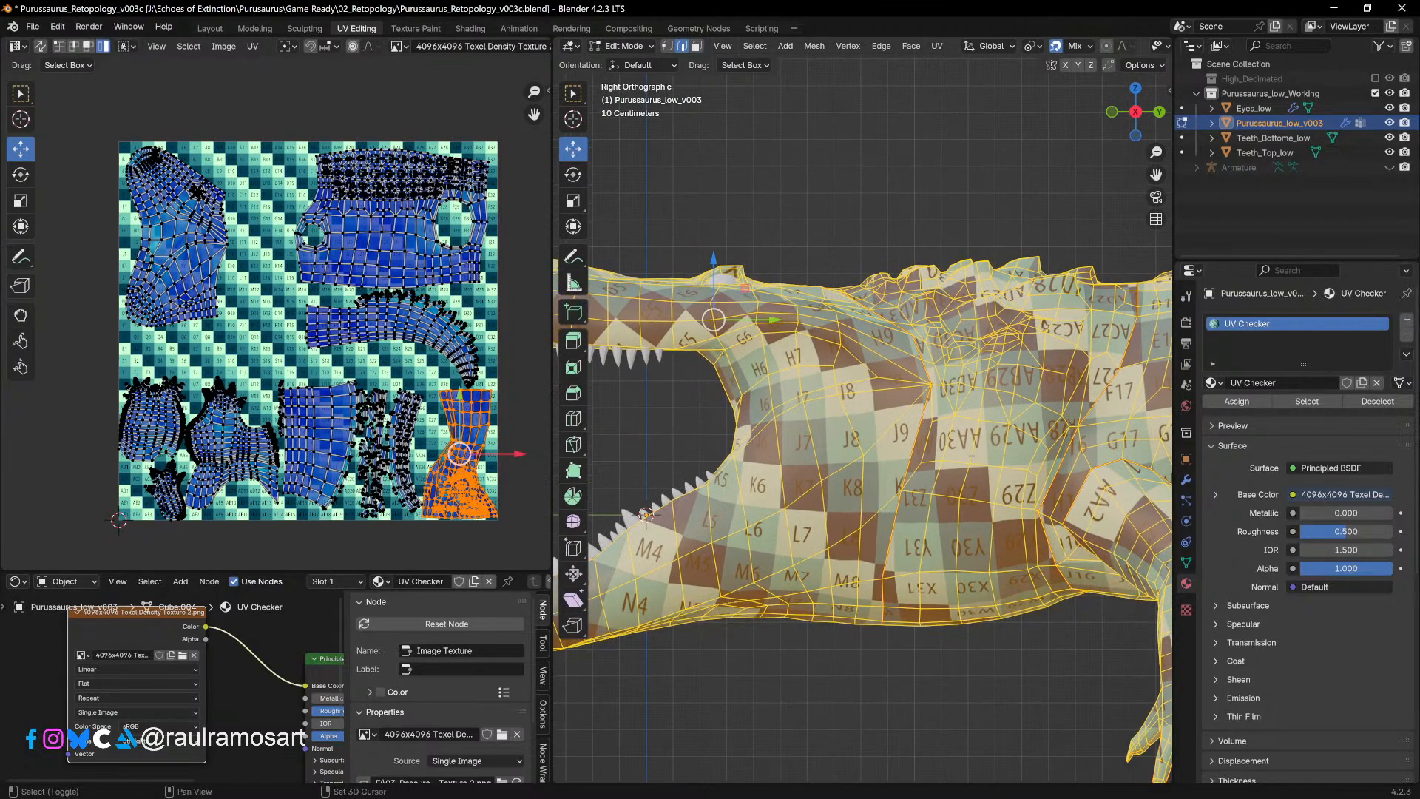
{"action": "middle_click_drag", "start_coordinate": [971, 456], "coordinate": [934, 475], "text": "shift"}
{"action": "scroll", "coordinate": [934, 475], "scroll_direction": "up", "scroll_amount": 1}
{"action": "middle_click_drag", "start_coordinate": [794, 456], "coordinate": [755, 399], "text": "shift"}
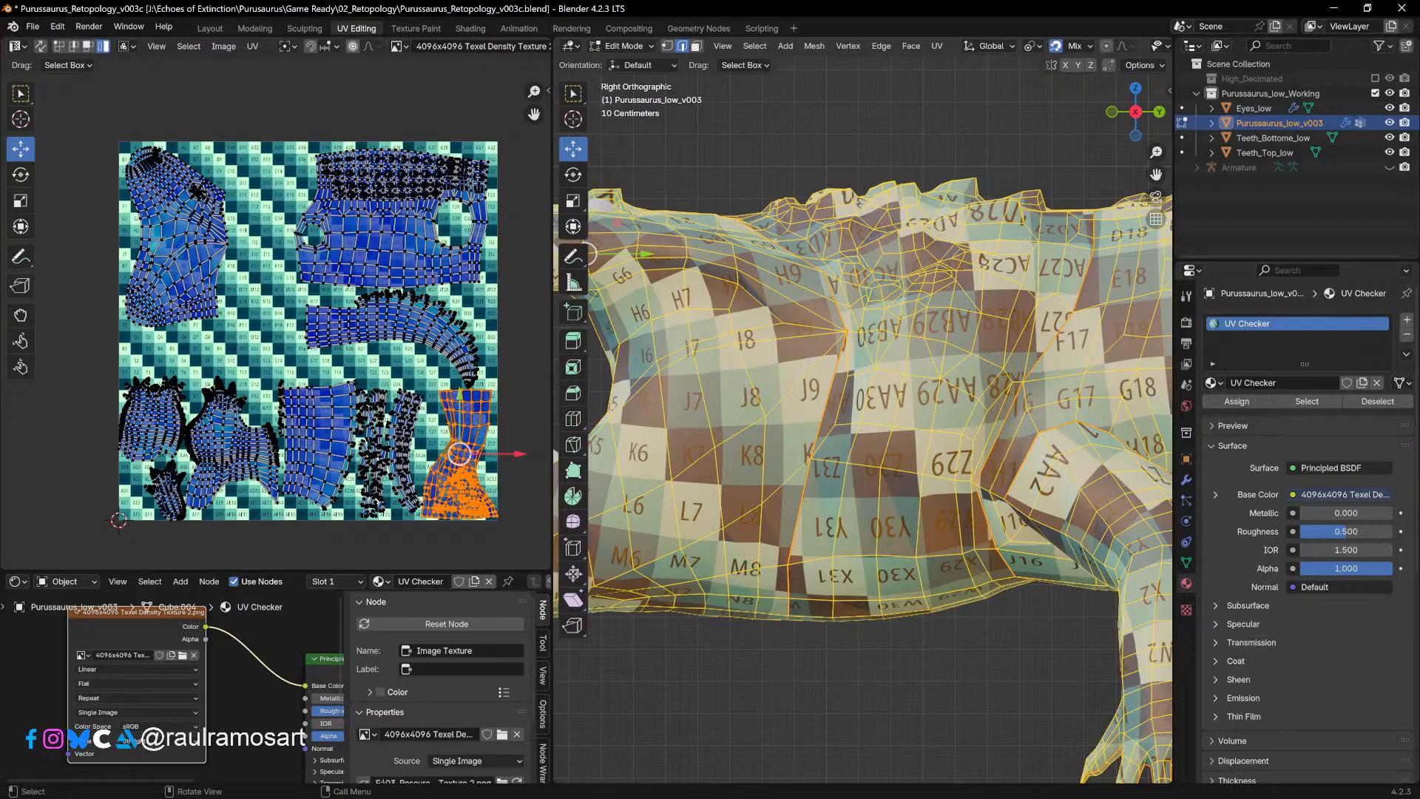
{"action": "middle_click_drag", "start_coordinate": [925, 384], "coordinate": [824, 386], "text": "shift"}
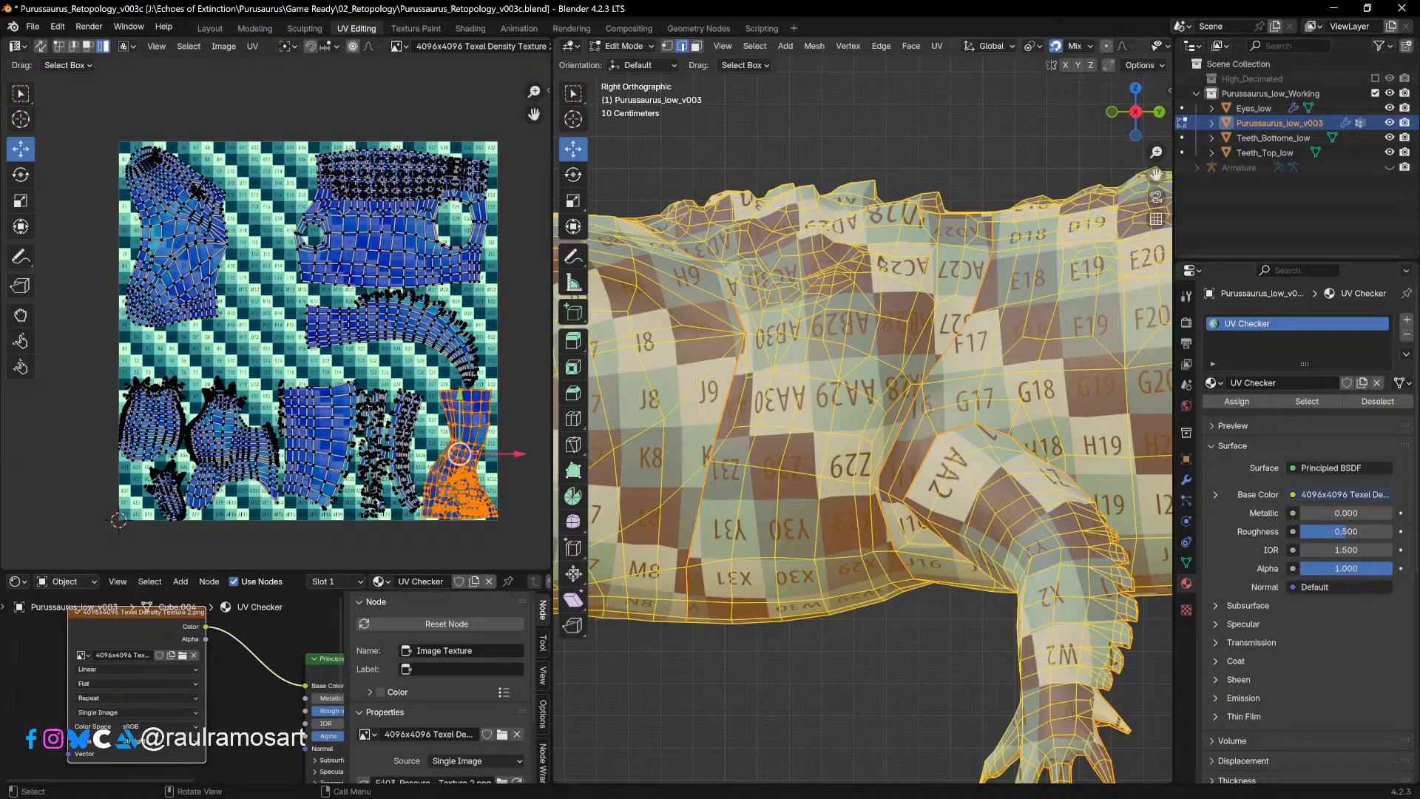
{"action": "middle_click_drag", "start_coordinate": [742, 544], "coordinate": [901, 499], "text": "shift"}
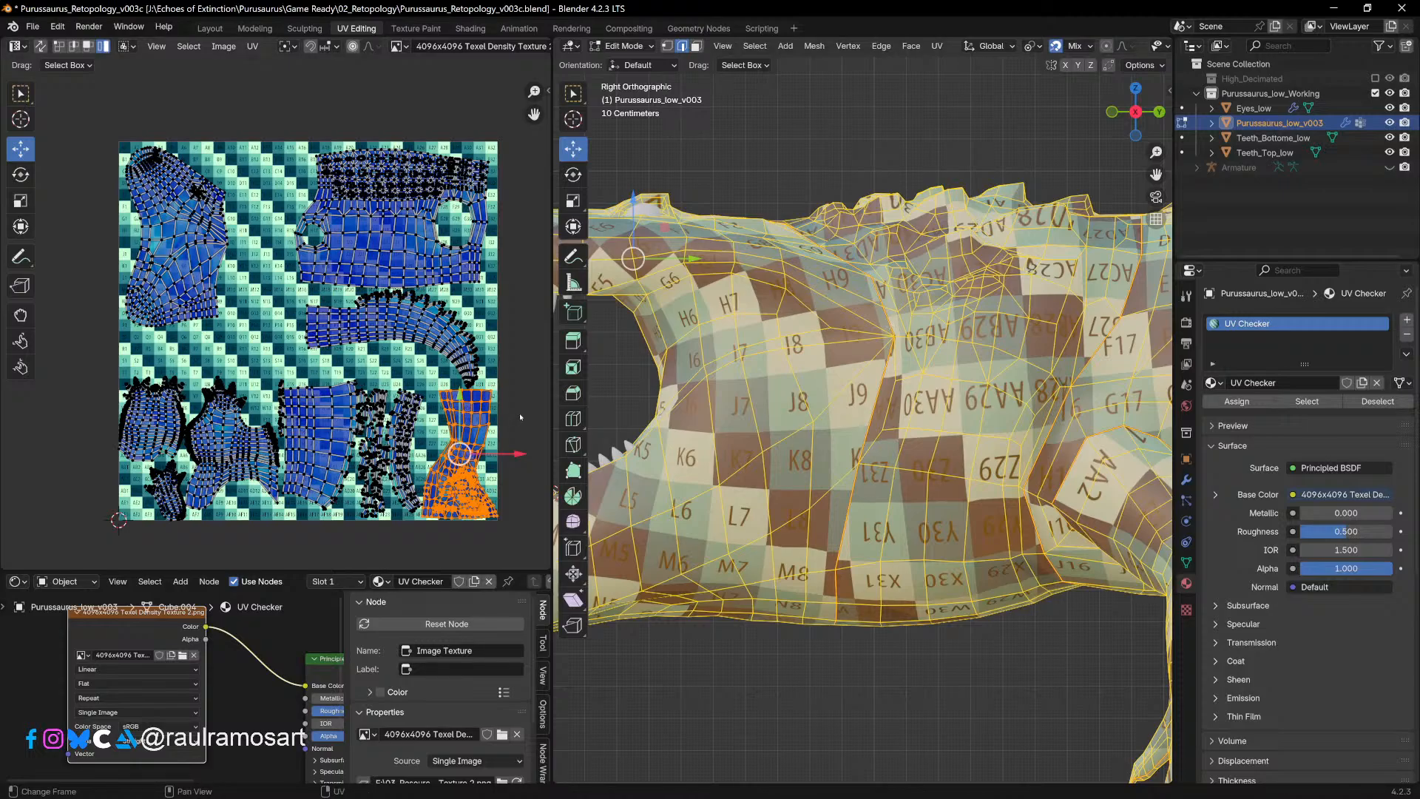
Step: Turn the hourglass-shaped neck UV island upside down and place it between the tall upper-left island and the large body island
{"action": "key", "text": "r"}
{"action": "left_click", "coordinate": [495, 441]}
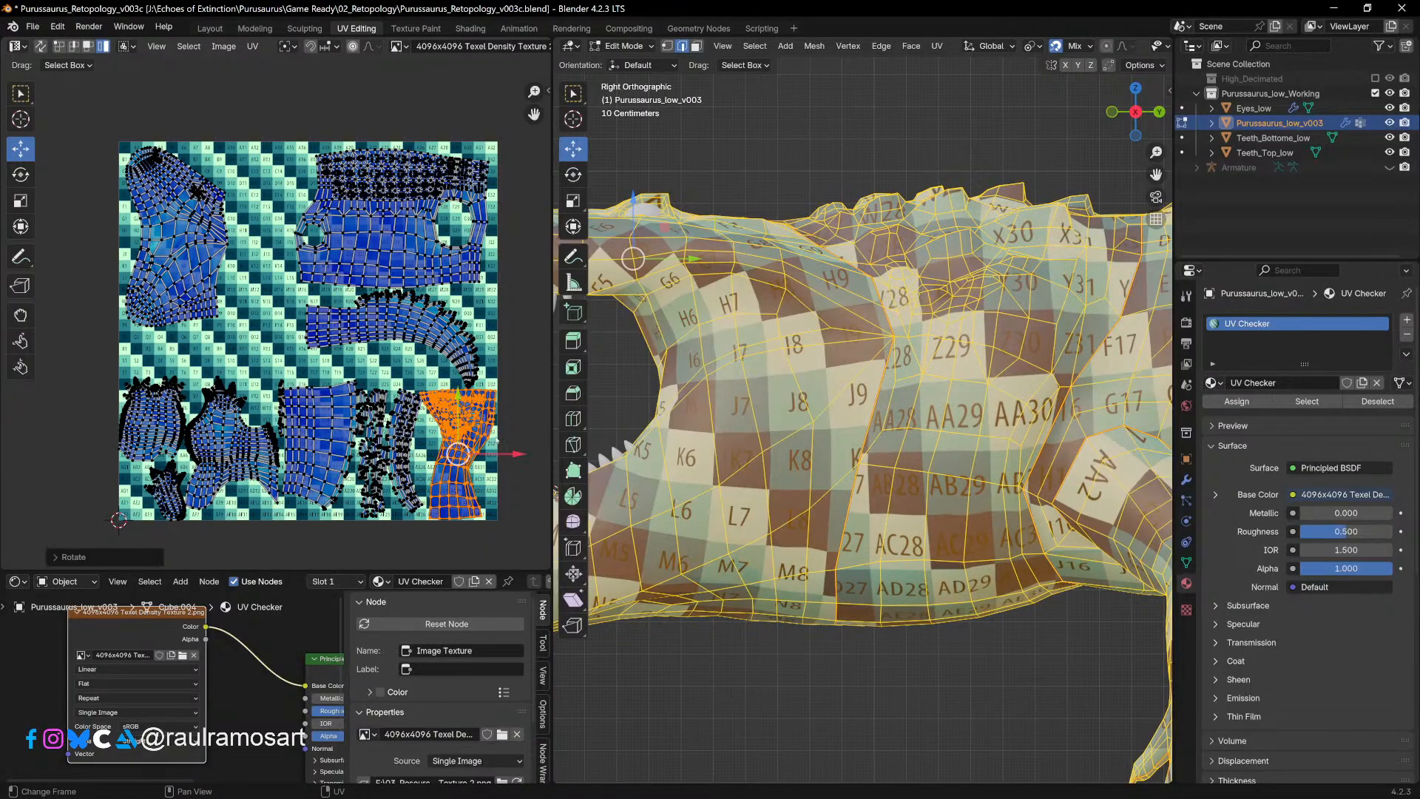
{"action": "key", "text": "g"}
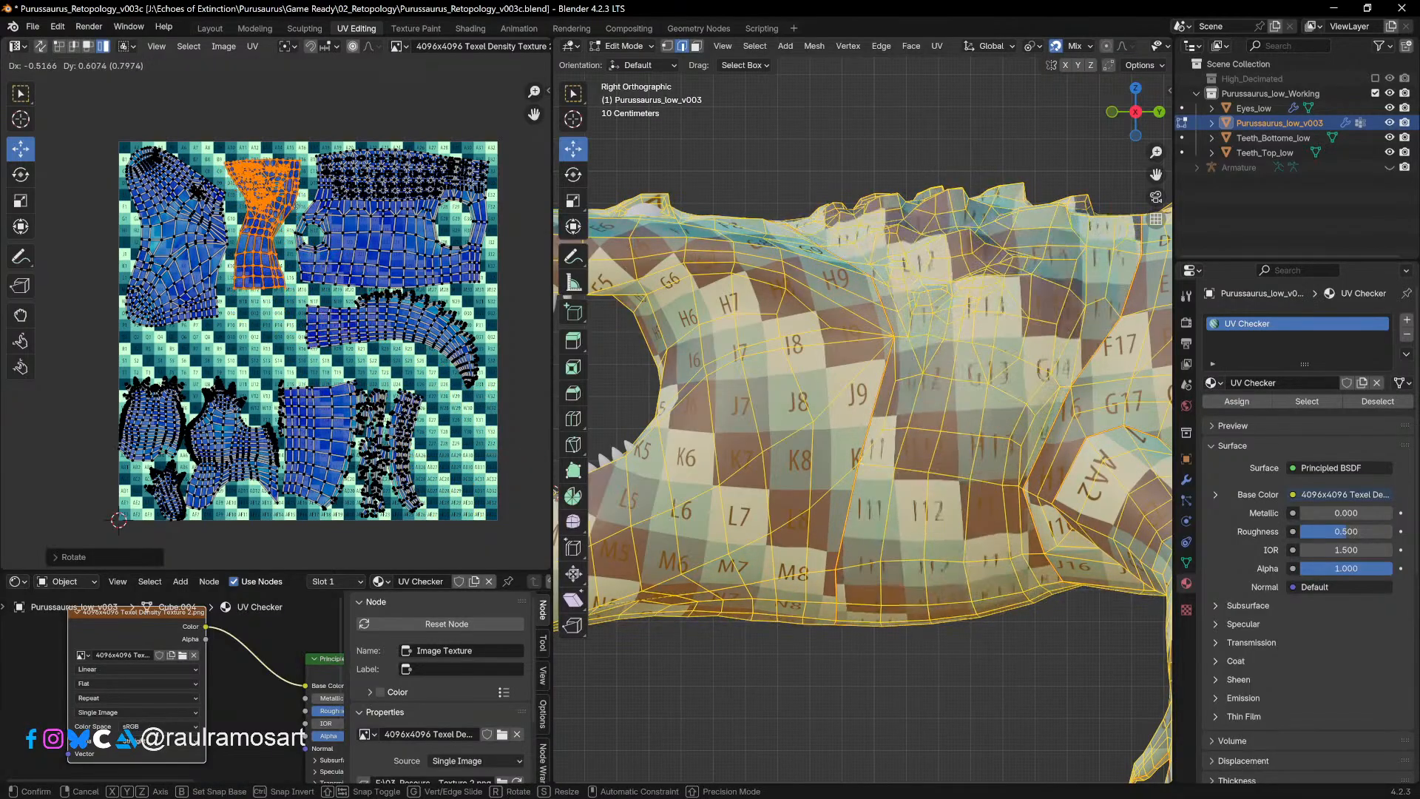
{"action": "left_click", "coordinate": [262, 220]}
{"action": "key", "text": "g"}
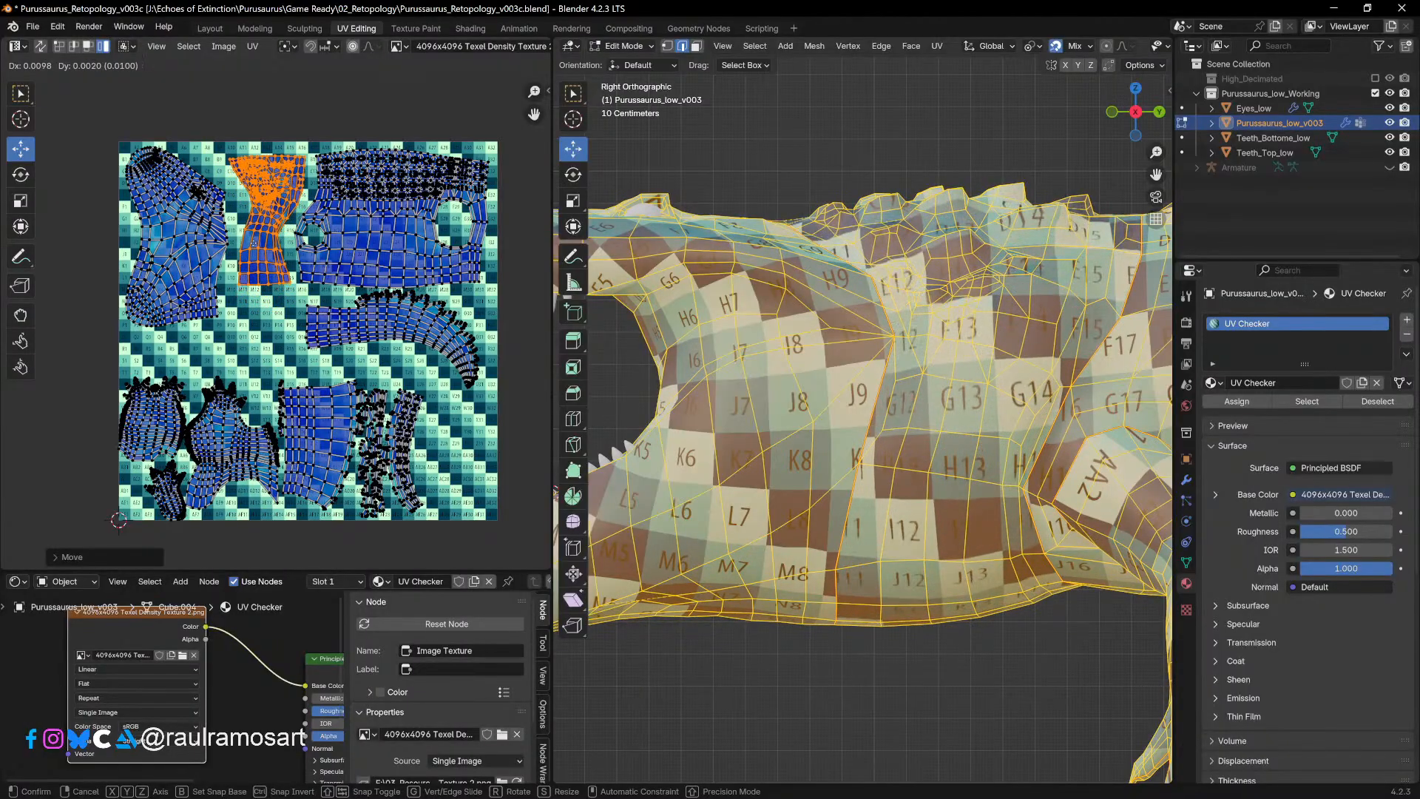
{"action": "left_click", "coordinate": [254, 245]}
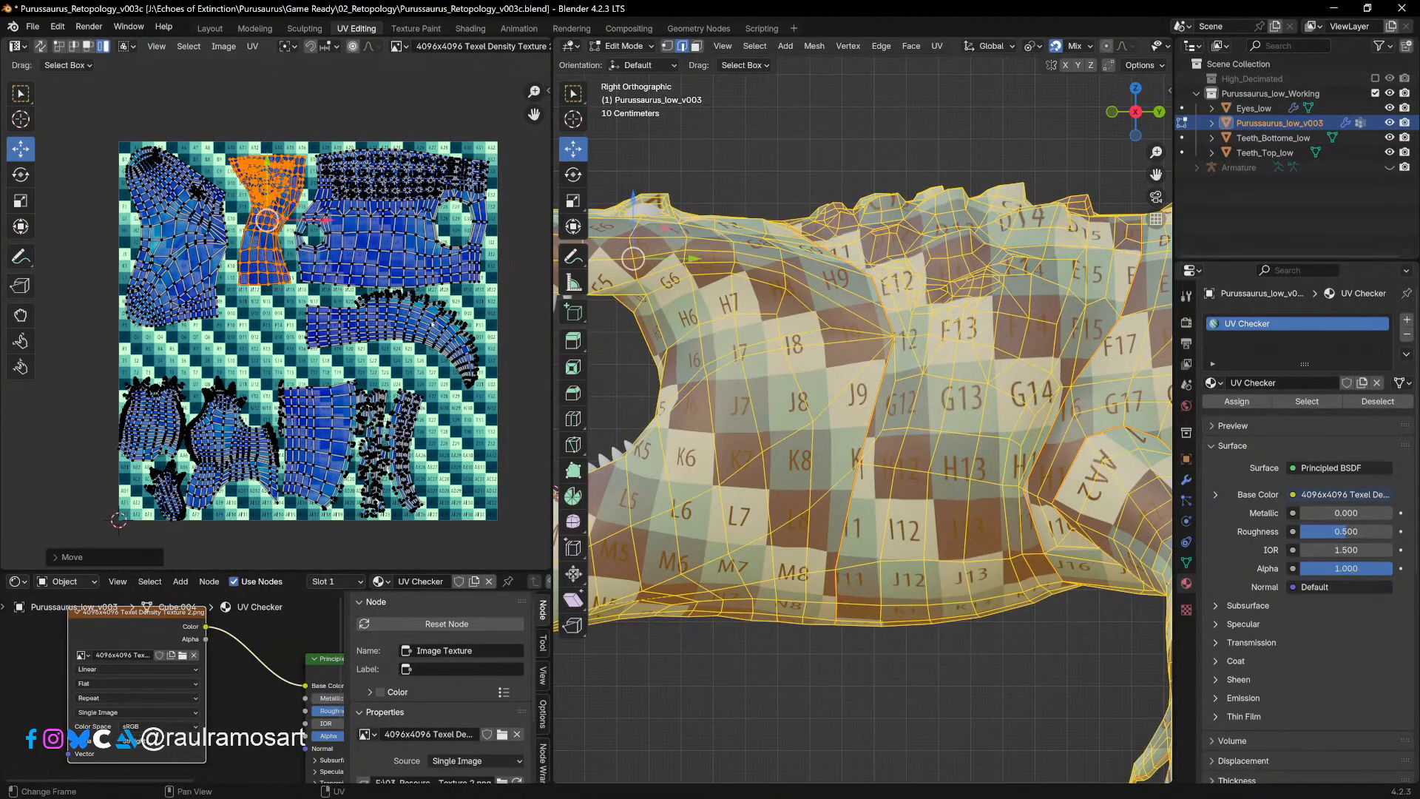
Step: Fine-tune the neck UV island's rotation and position so it fits the gap beside the large body island
{"action": "key", "text": "r"}
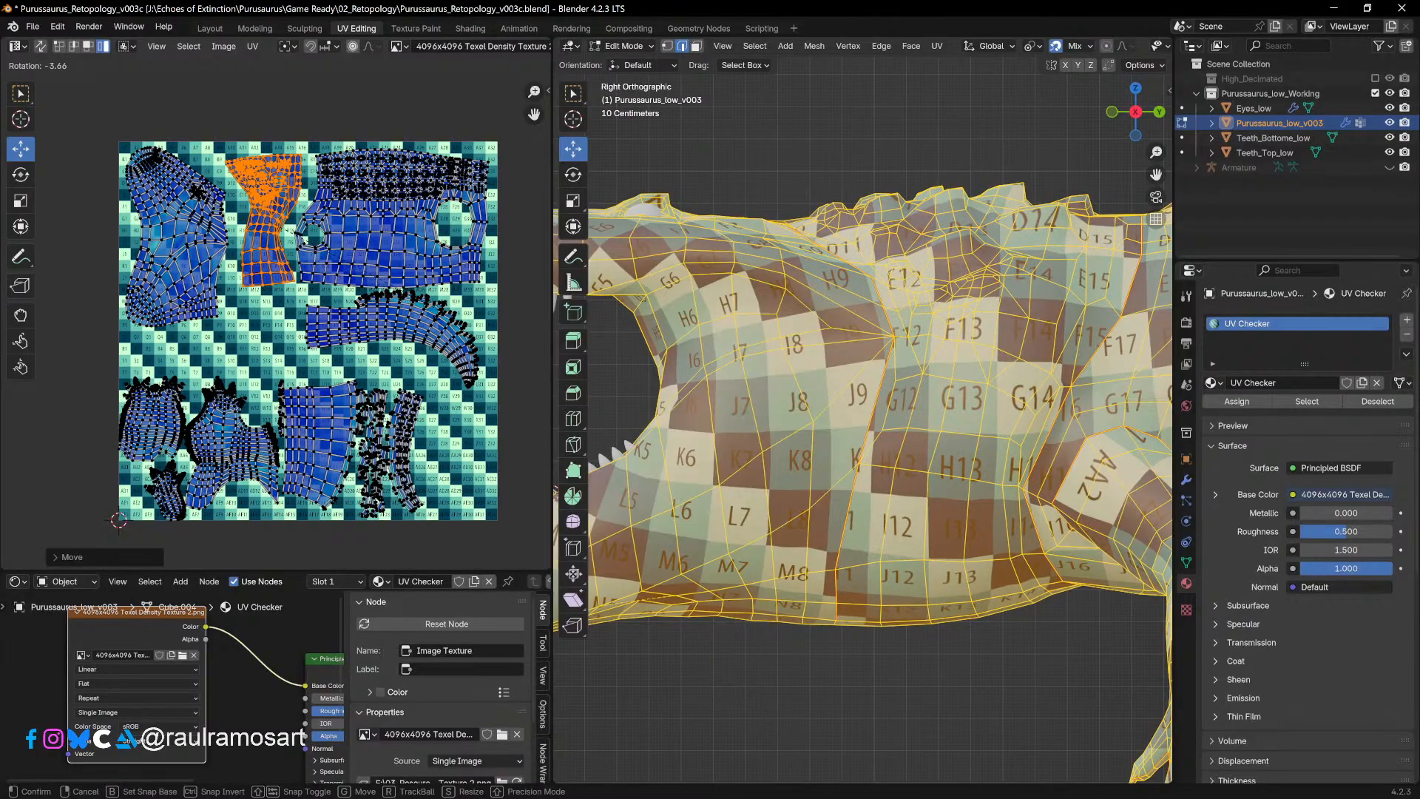
{"action": "key", "text": "Return"}
{"action": "key", "text": "g"}
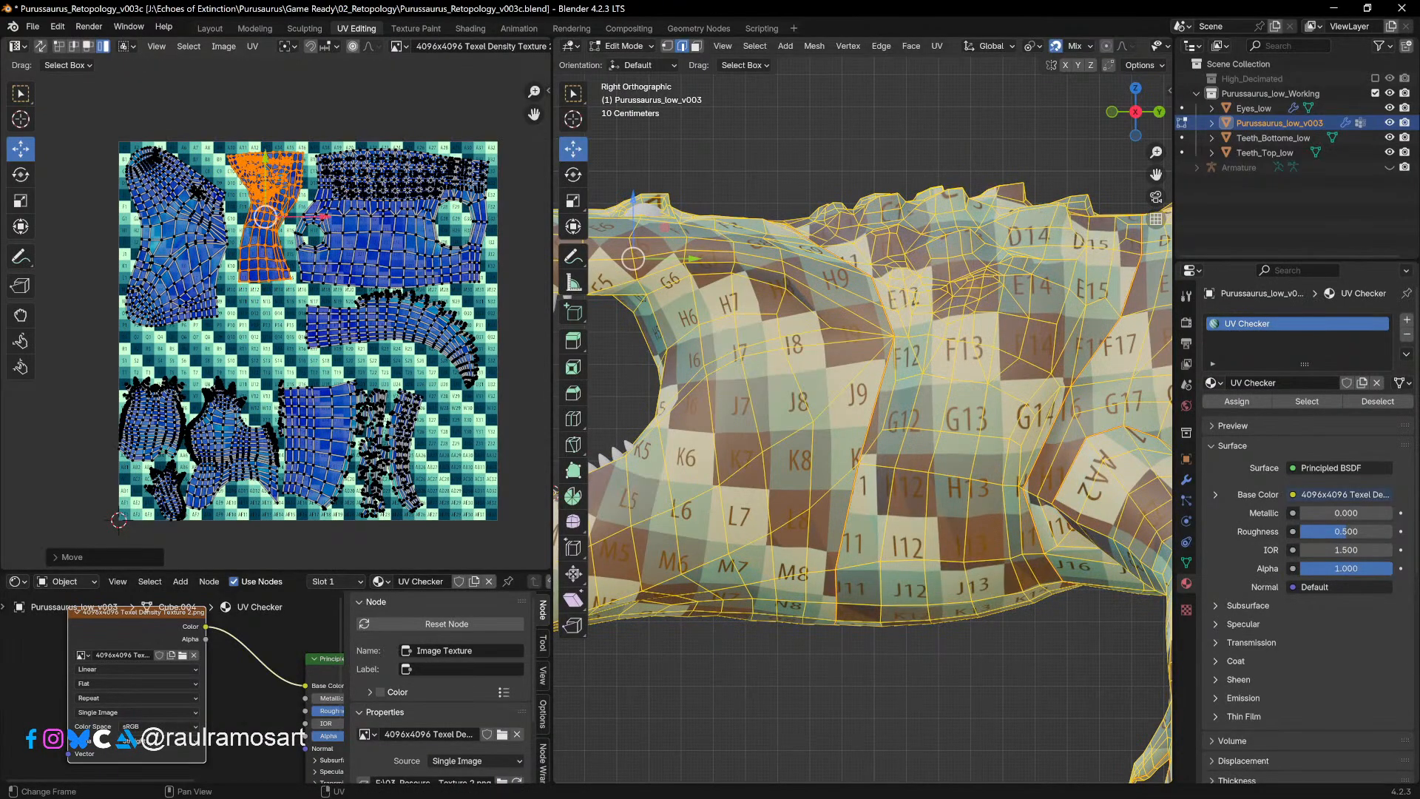
{"action": "right_click", "coordinate": [392, 250]}
{"action": "key", "text": "g"}
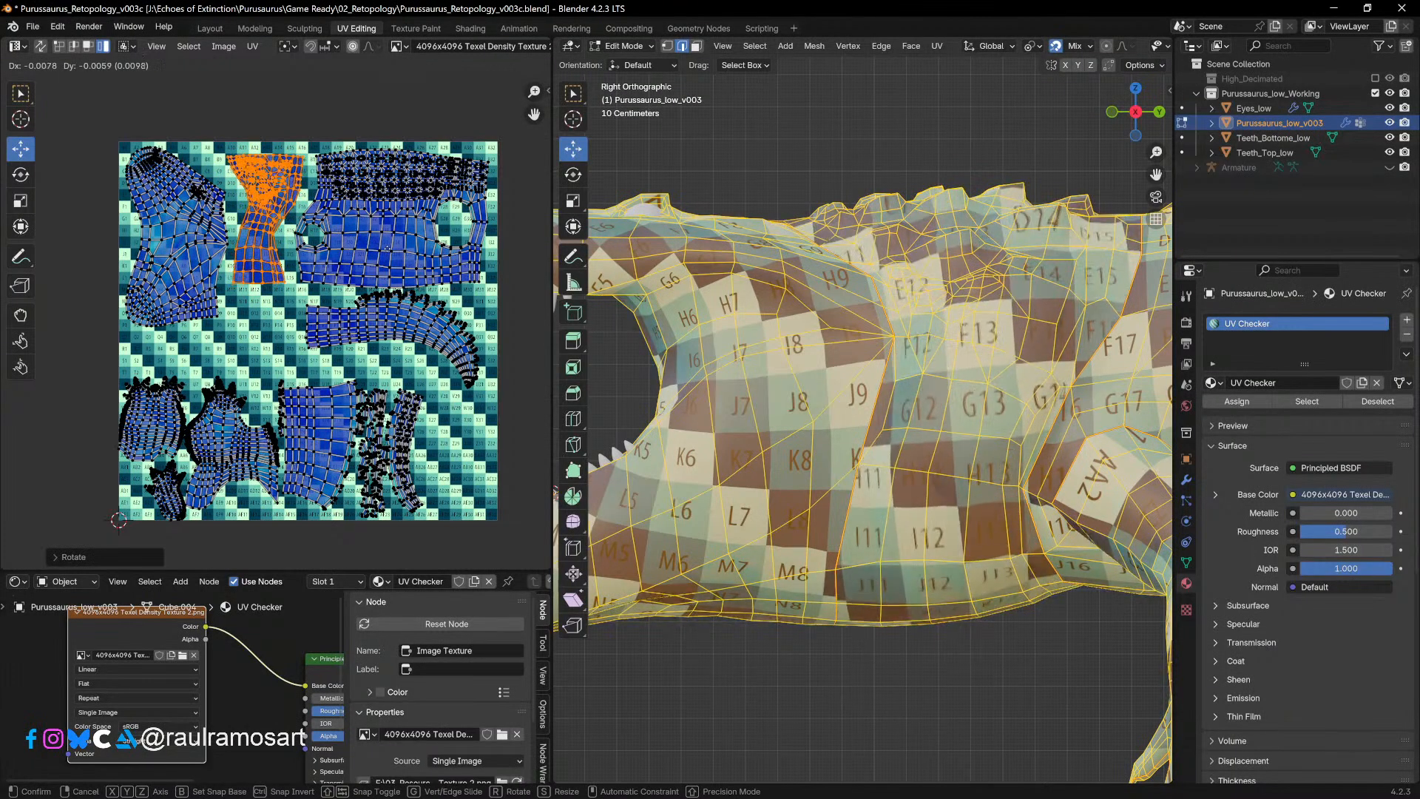
{"action": "left_click", "coordinate": [405, 237]}
Step: Nudge the large body UV island slightly within the upper-right corner of the tile
{"action": "left_click", "coordinate": [392, 221]}
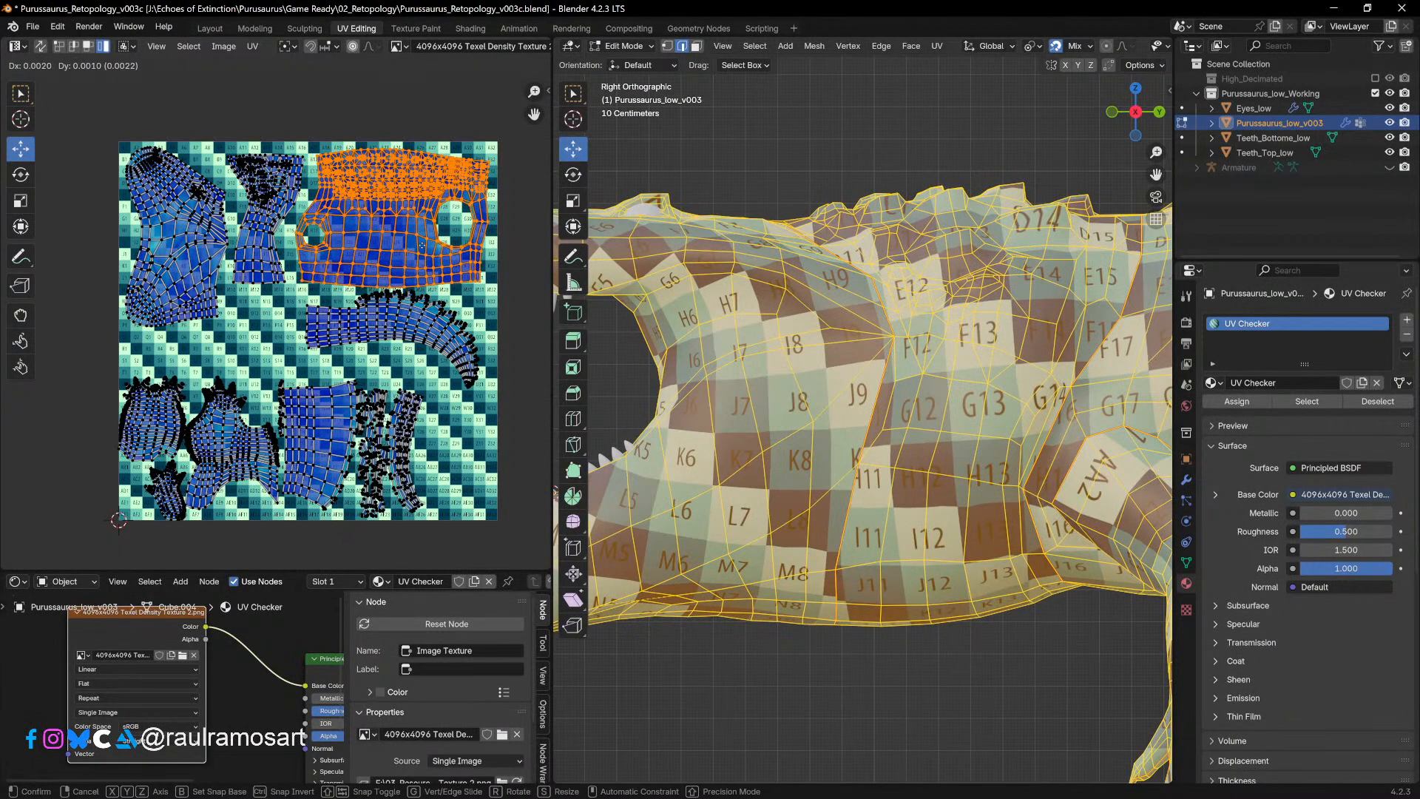
{"action": "middle_click_drag", "start_coordinate": [195, 359], "coordinate": [220, 350]}
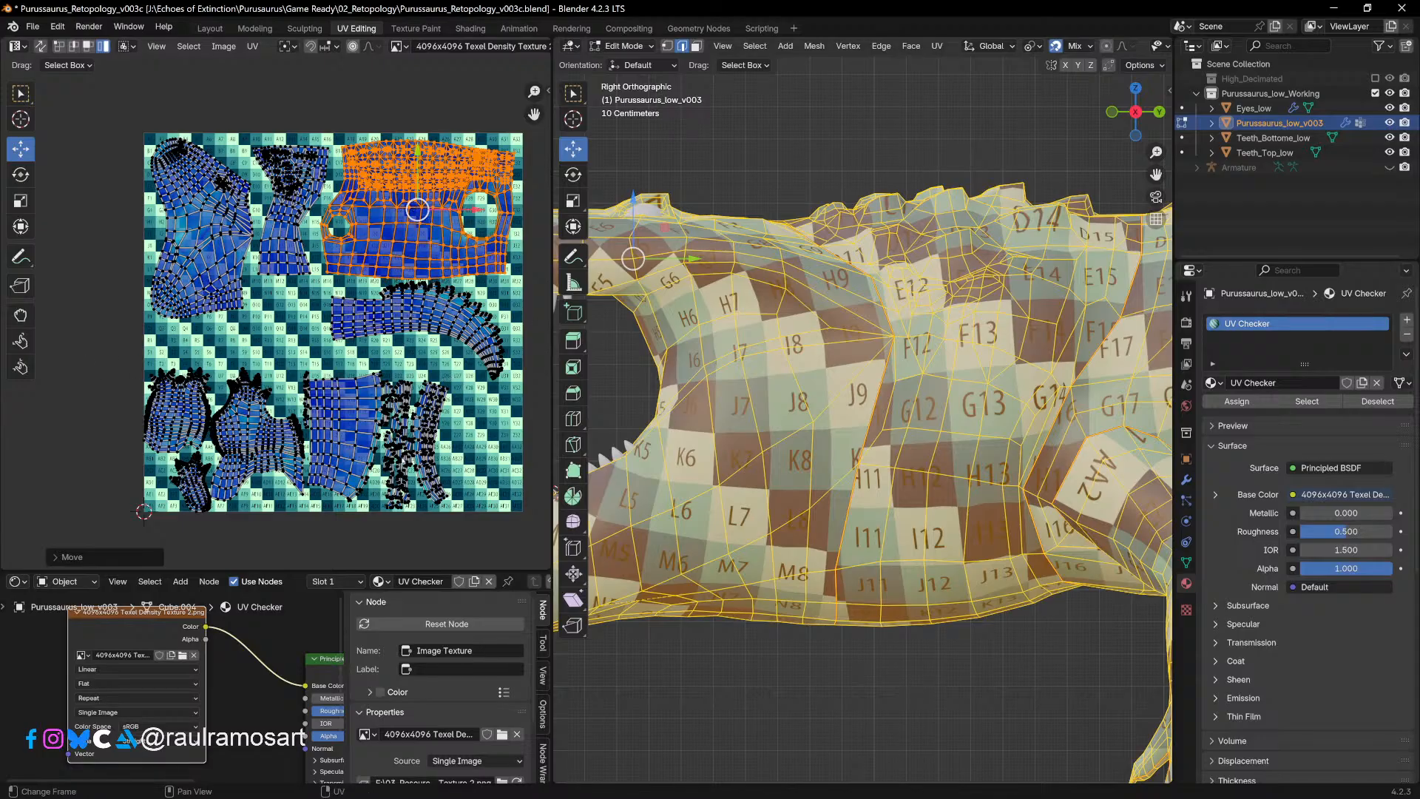
{"action": "middle_click_drag", "start_coordinate": [320, 318], "coordinate": [304, 305]}
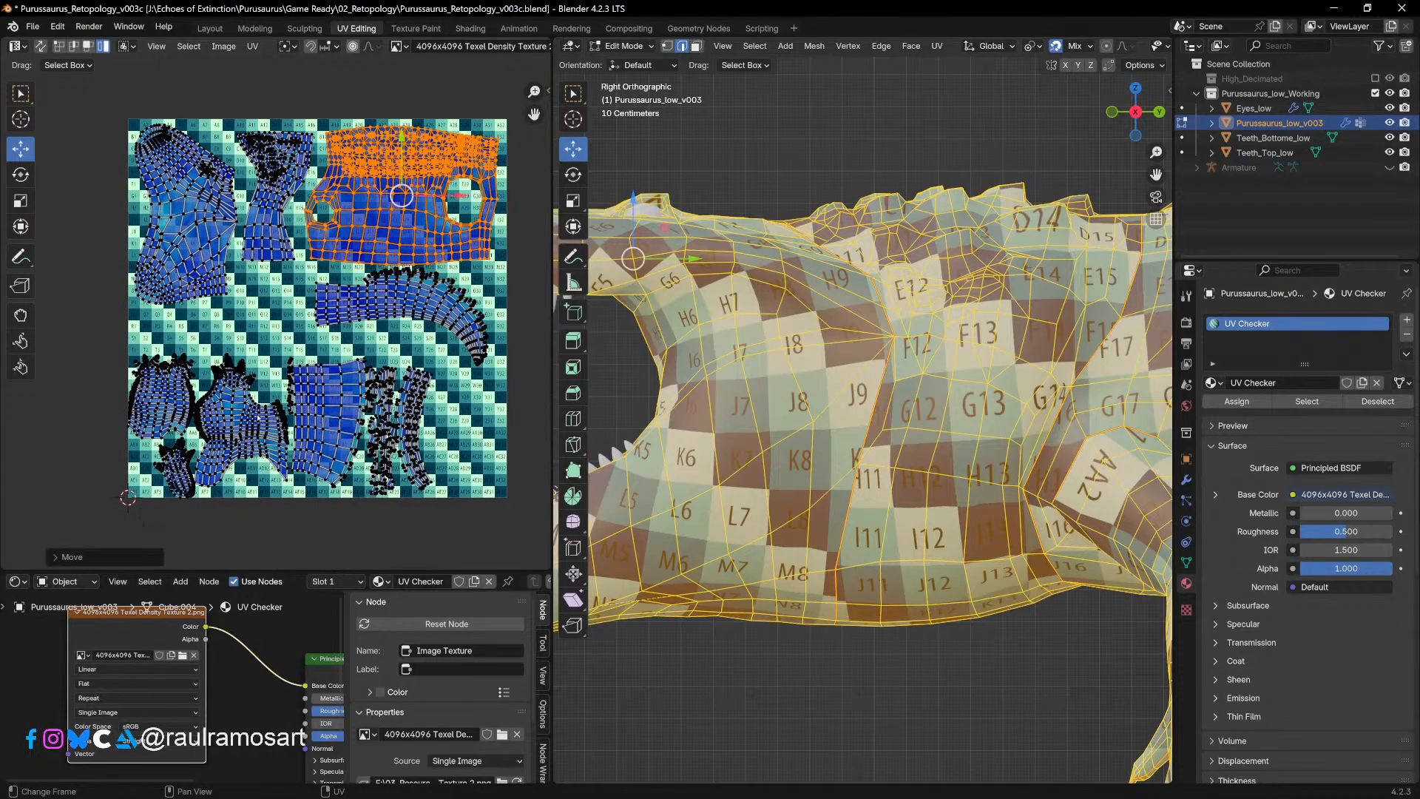
Step: Move the small foot UV island from the tile's lower-left corner to the empty space right of the narrow strips
{"action": "left_click", "coordinate": [186, 476]}
{"action": "key", "text": "g"}
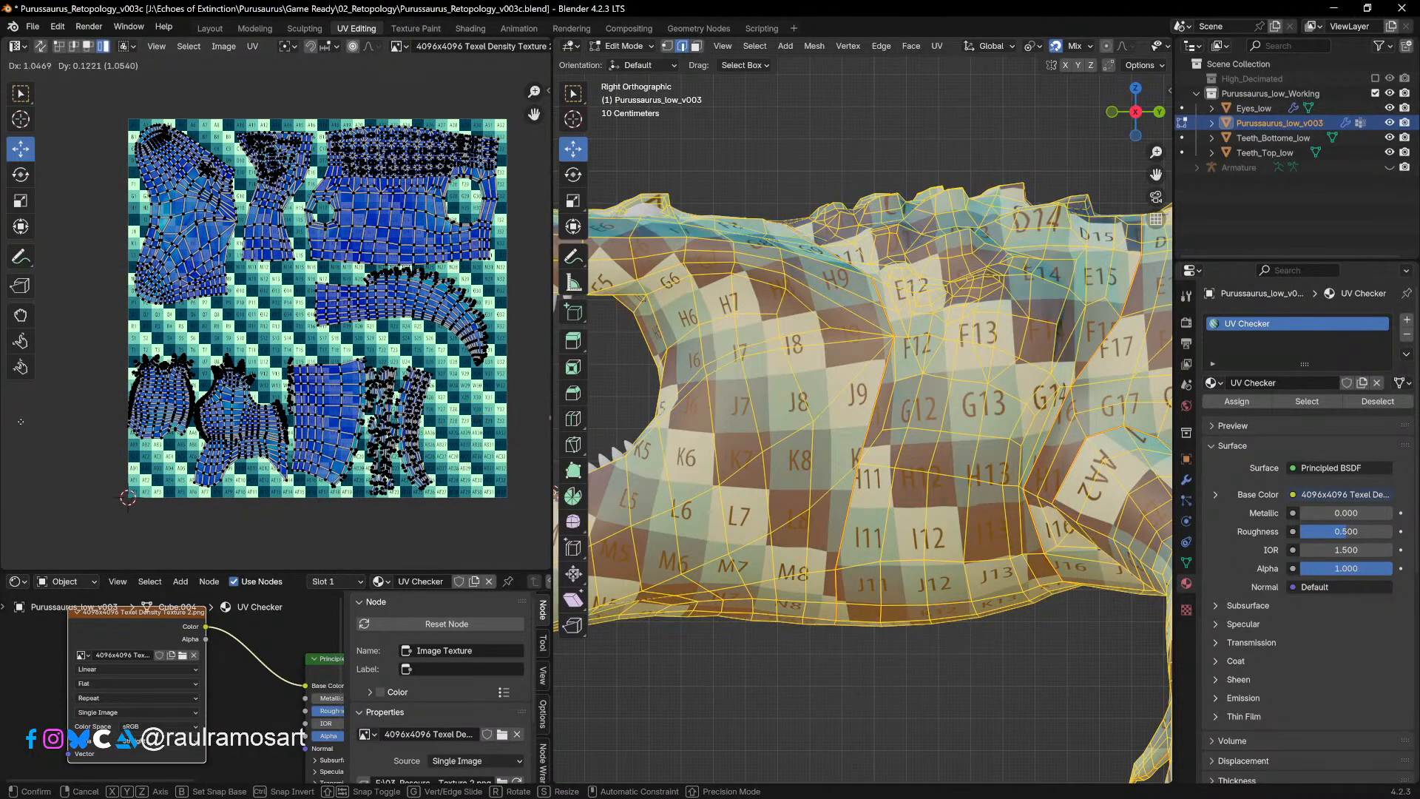
{"action": "left_click", "coordinate": [328, 421]}
Step: Rotate the front leg UV island so its toes point down and place it just below the neck island
{"action": "left_click", "coordinate": [142, 400]}
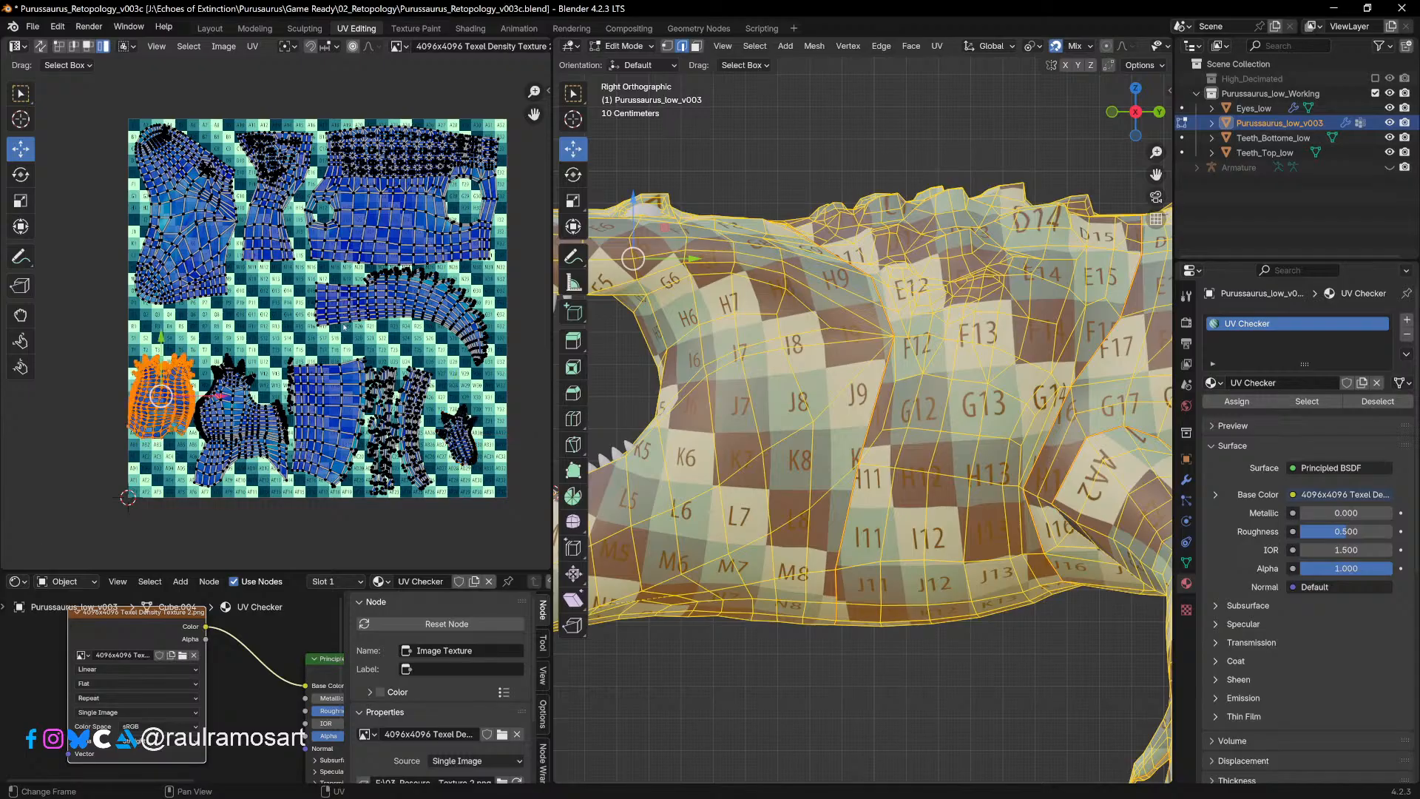
{"action": "key", "text": "r"}
{"action": "left_click", "coordinate": [57, 418]}
{"action": "key", "text": "g"}
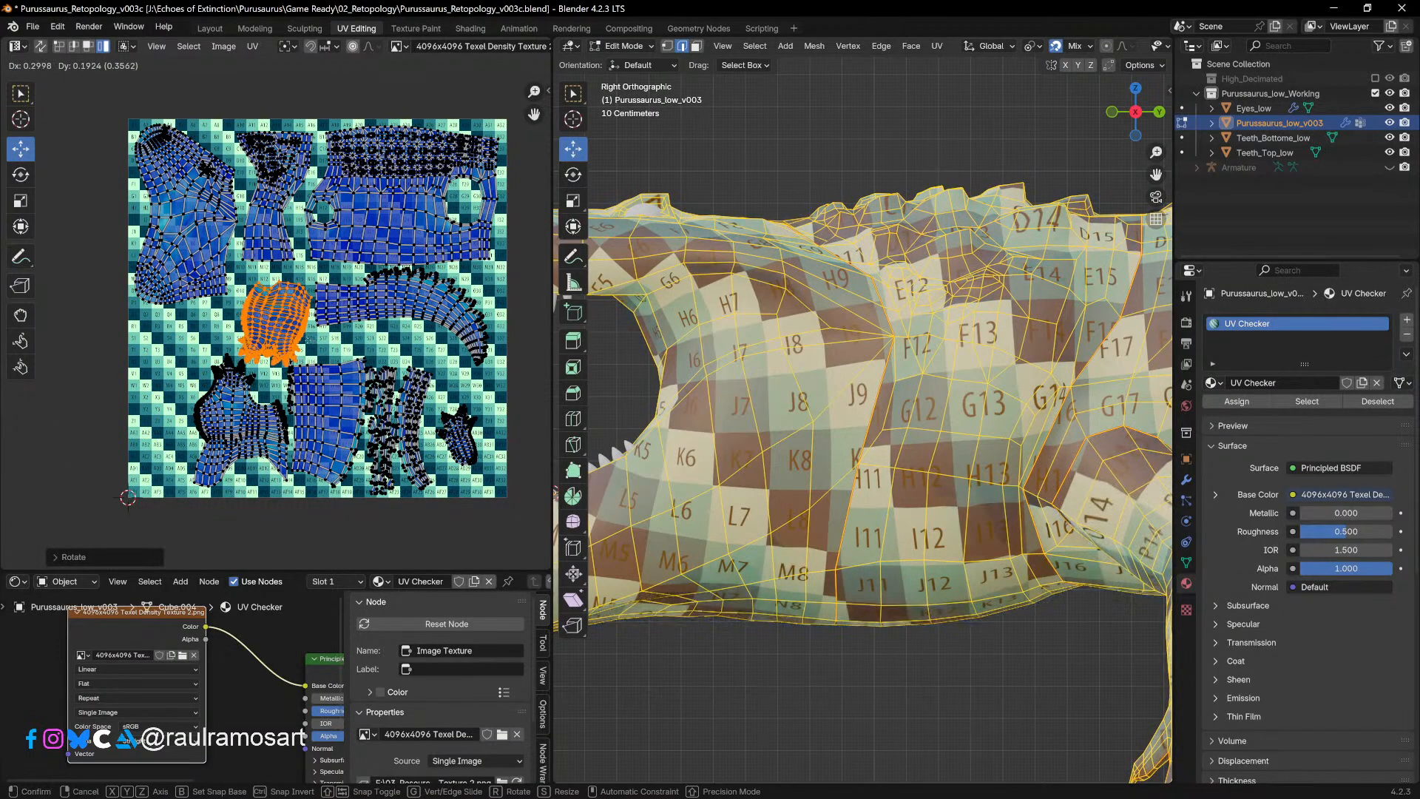
{"action": "left_click", "coordinate": [262, 314]}
{"action": "key", "text": "r"}
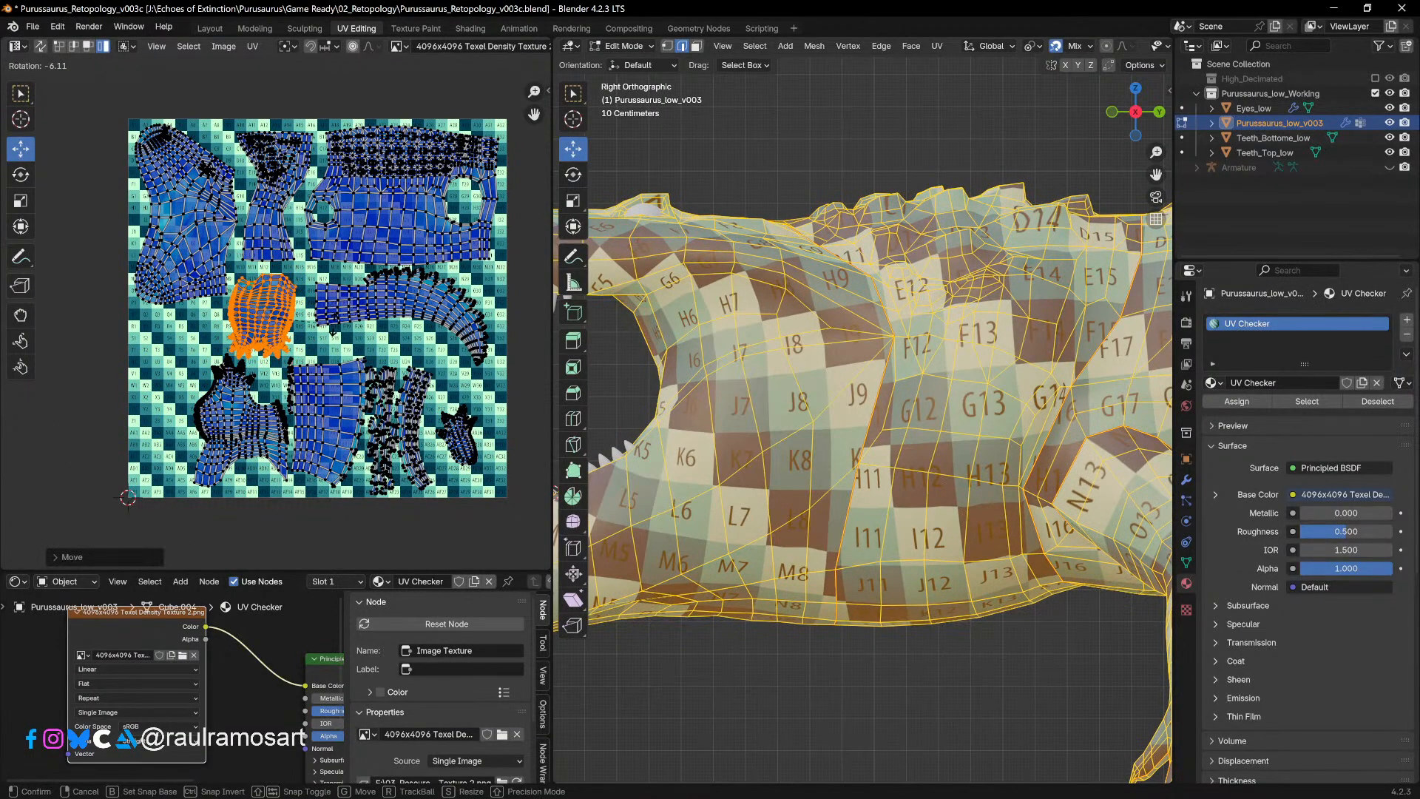
{"action": "left_click", "coordinate": [296, 318]}
{"action": "left_click", "coordinate": [296, 318]}
{"action": "left_click_drag", "start_coordinate": [1035, 414], "coordinate": [1036, 414]}
{"action": "middle_click_drag", "start_coordinate": [1036, 414], "coordinate": [775, 388], "text": "shift"}
{"action": "scroll", "coordinate": [775, 388], "scroll_direction": "down", "scroll_amount": 1}
{"action": "key", "text": "g"}
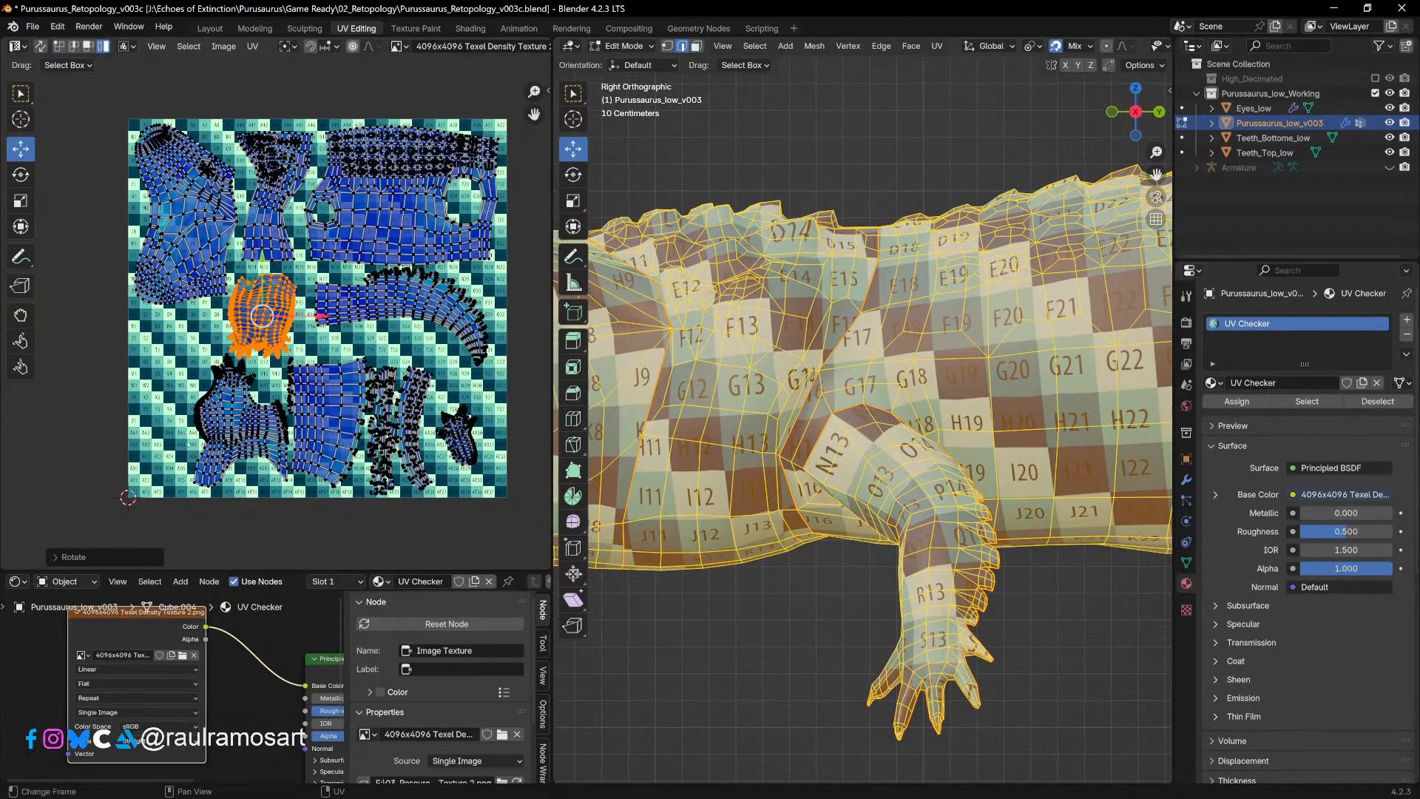
Step: Rotate the larger leg UV island so its toes point down and move it into the lower-left corner of the tile
{"action": "left_click", "coordinate": [277, 414]}
{"action": "key", "text": "r"}
{"action": "left_click", "coordinate": [88, 301]}
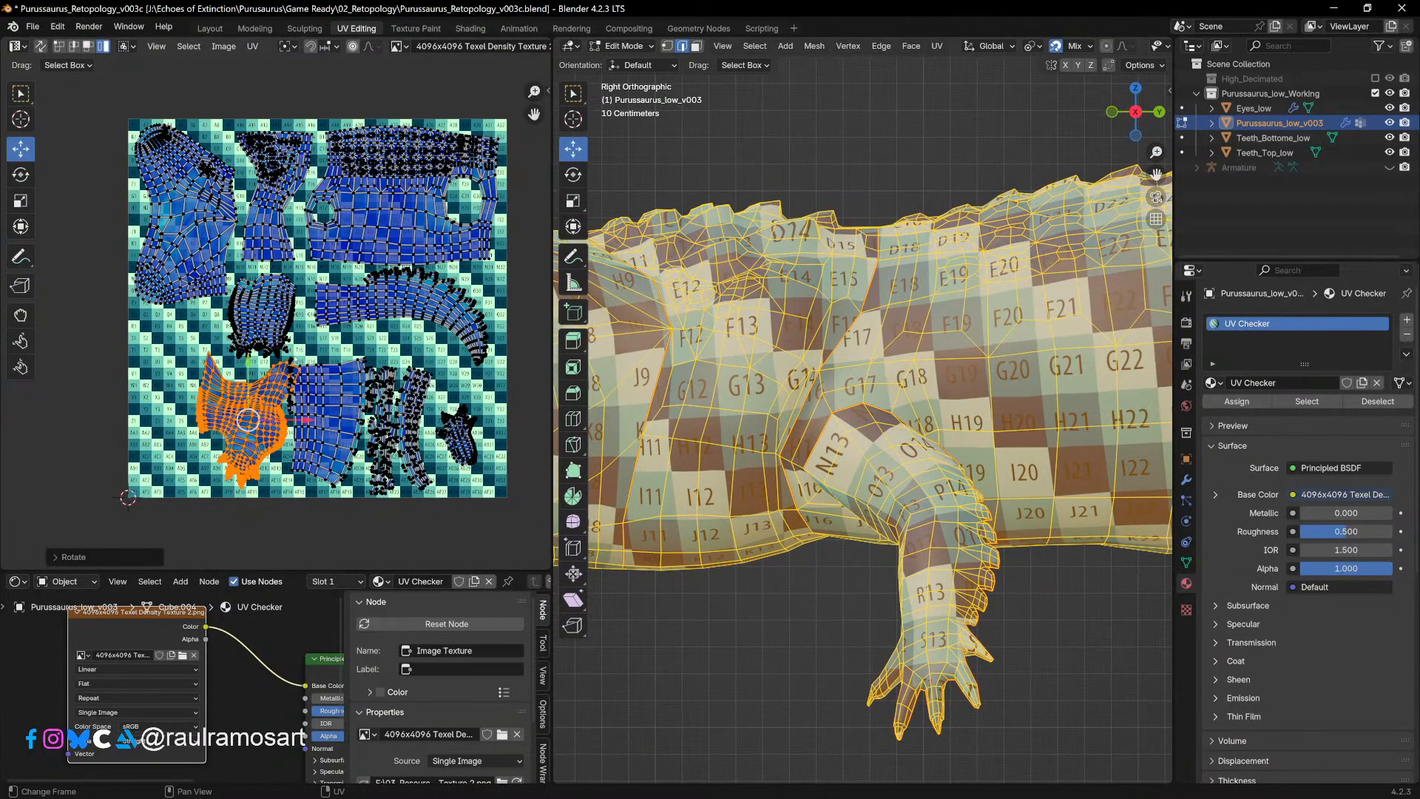
{"action": "key", "text": "g"}
{"action": "left_click", "coordinate": [329, 414]}
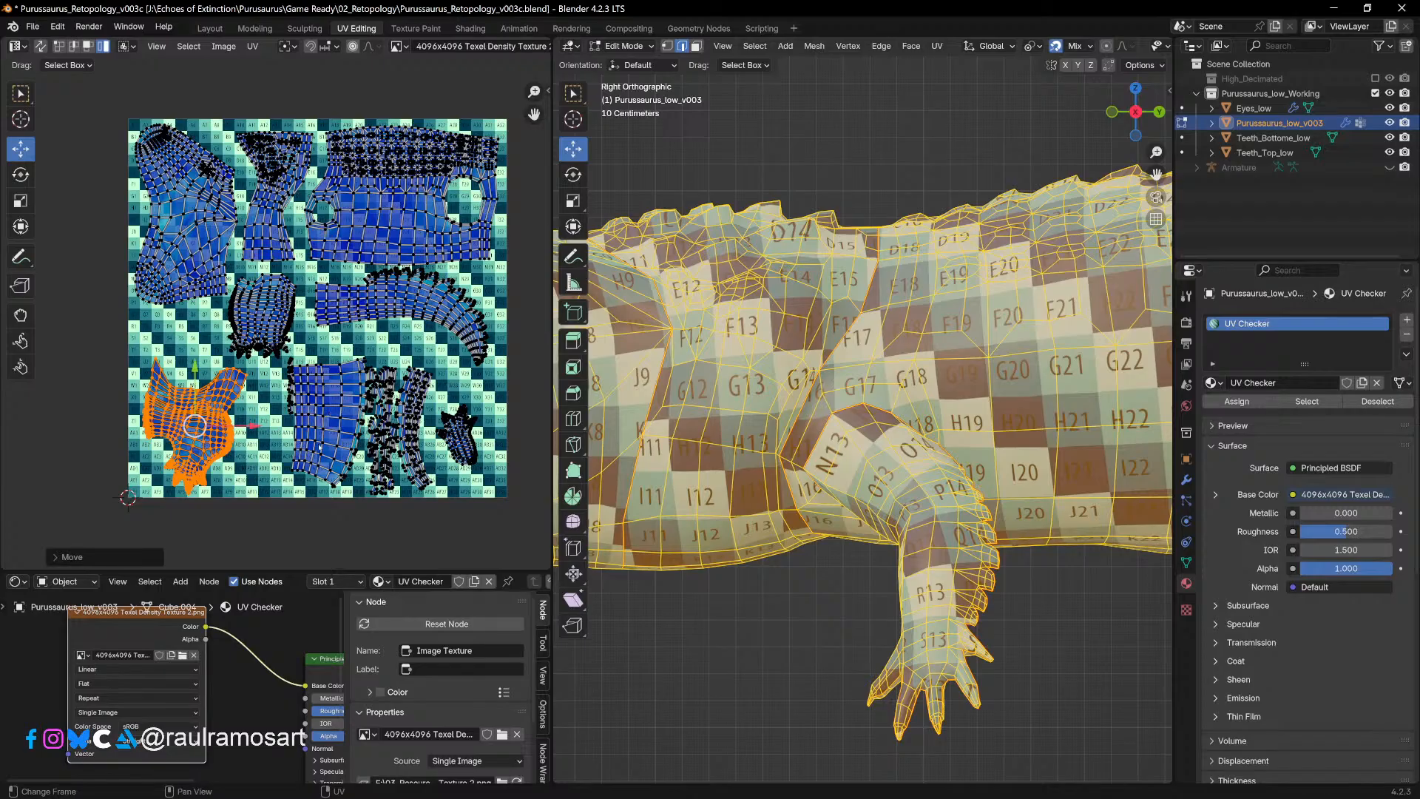
Step: Try rotating the wide rectangular UV island in the bottom row, undo the rotation, and look over the neighbouring narrow strips
{"action": "left_click", "coordinate": [320, 447]}
{"action": "scroll", "coordinate": [320, 446], "scroll_direction": "up", "scroll_amount": 2}
{"action": "middle_click_drag", "start_coordinate": [482, 464], "coordinate": [367, 376], "text": "shift"}
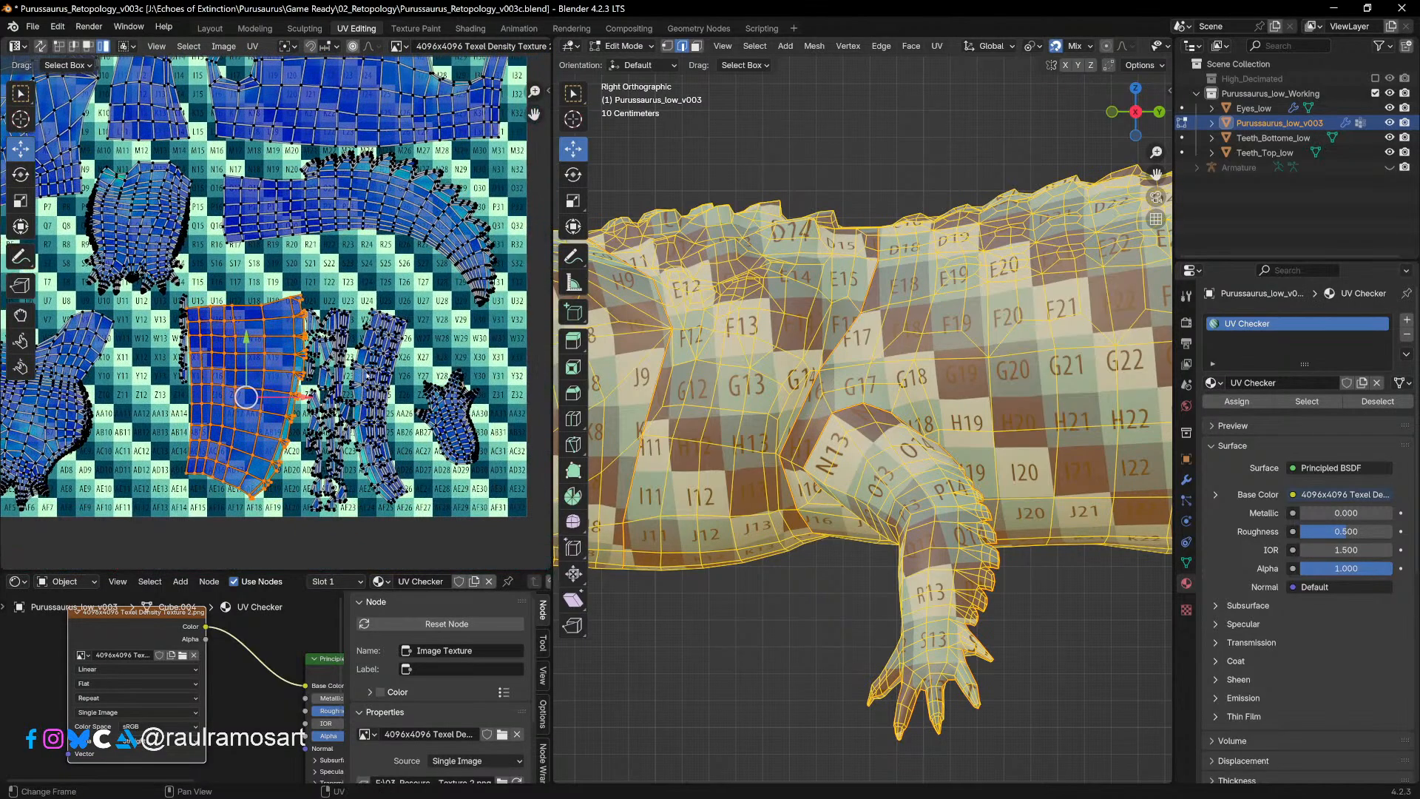
{"action": "middle_click_drag", "start_coordinate": [194, 436], "coordinate": [434, 451]}
{"action": "key", "text": "r"}
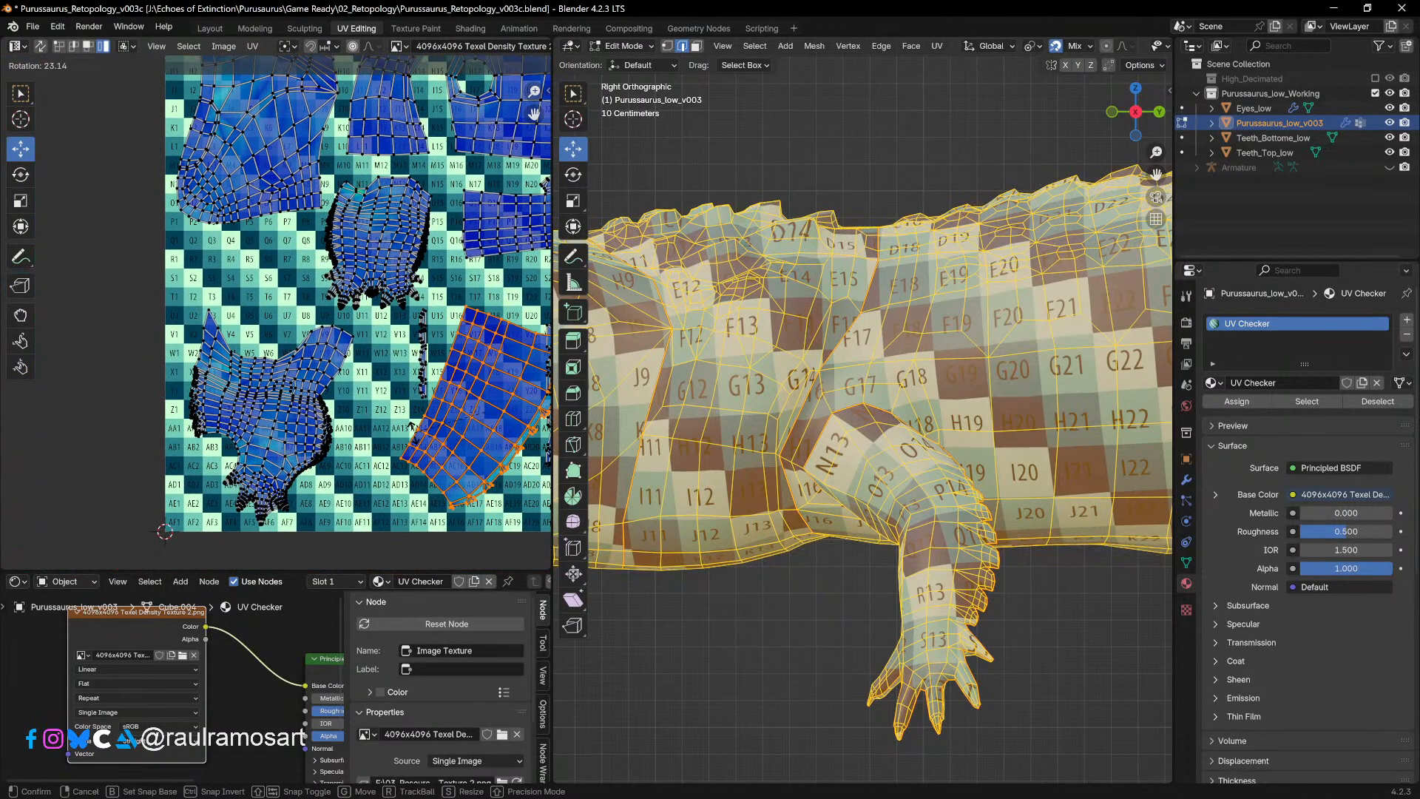
{"action": "left_click", "coordinate": [419, 436]}
{"action": "key", "text": "ctrl+z"}
{"action": "middle_click_drag", "start_coordinate": [420, 436], "coordinate": [234, 407]}
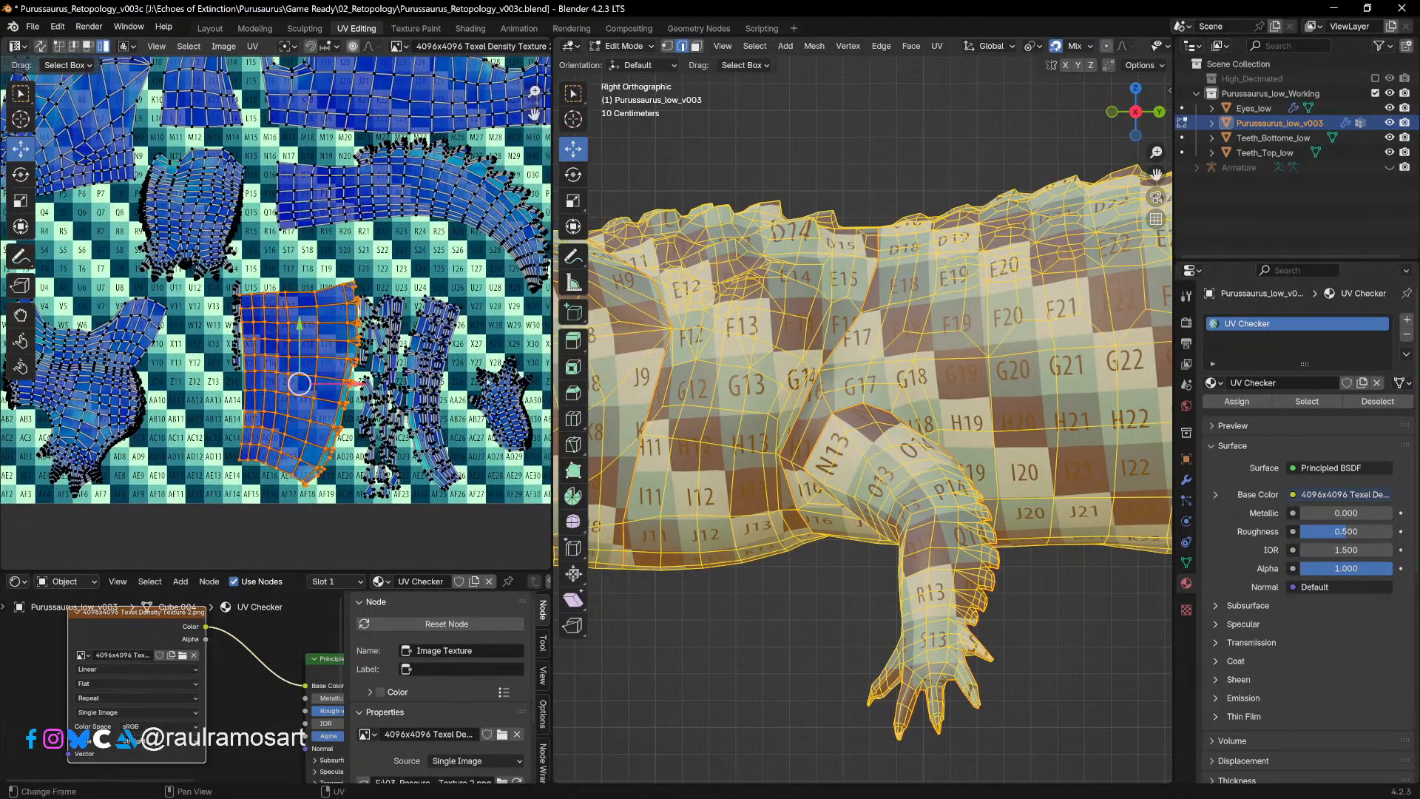
{"action": "scroll", "coordinate": [276, 322], "scroll_direction": "up", "scroll_amount": 3}
{"action": "middle_click_drag", "start_coordinate": [503, 467], "coordinate": [272, 310]}
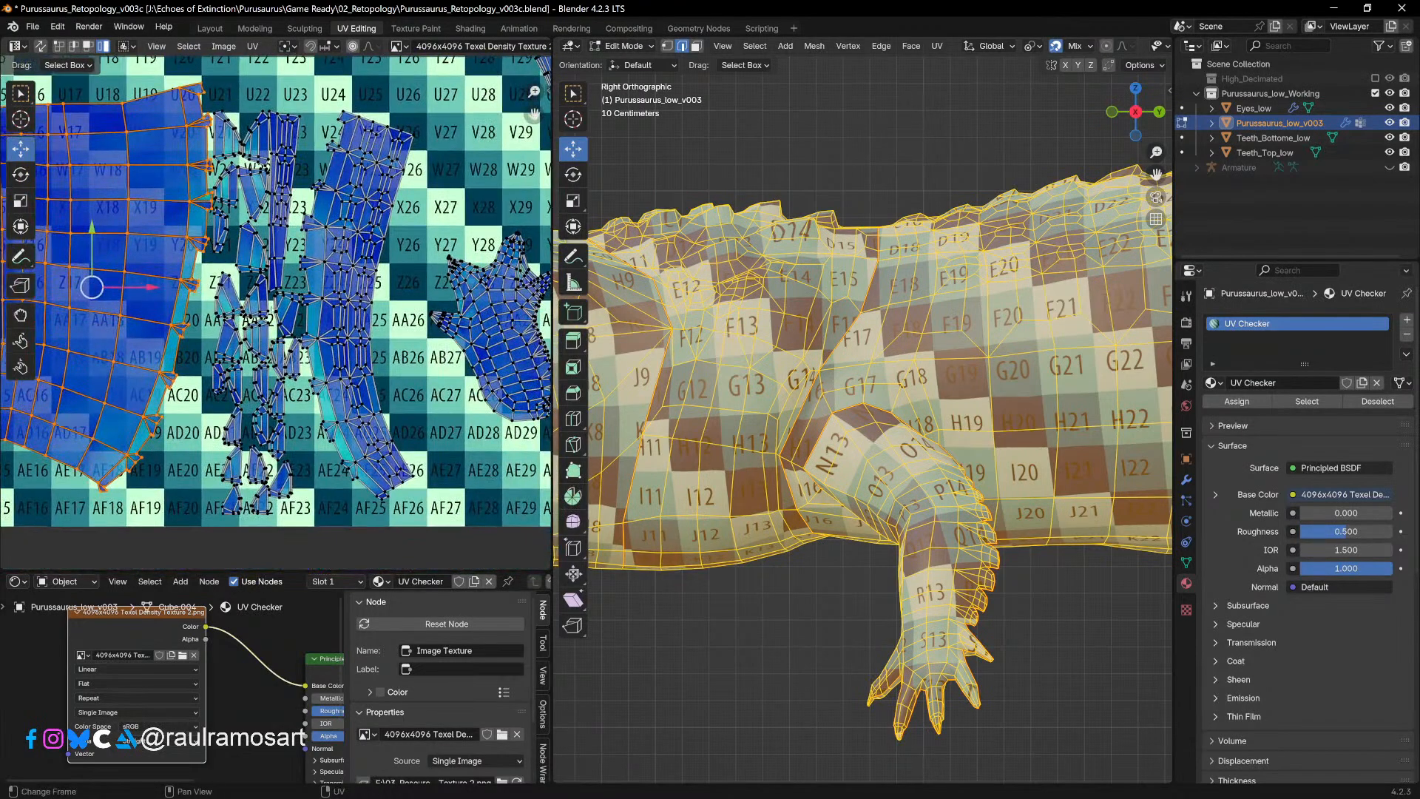
{"action": "scroll", "coordinate": [372, 443], "scroll_direction": "down", "scroll_amount": 3}
{"action": "middle_click_drag", "start_coordinate": [419, 346], "coordinate": [515, 412]}
Step: Rotate the small foot UV island to lie horizontally and place it at the tile's bottom edge, beside the larger leg island's toes
{"action": "left_click", "coordinate": [483, 405]}
{"action": "key", "text": "r"}
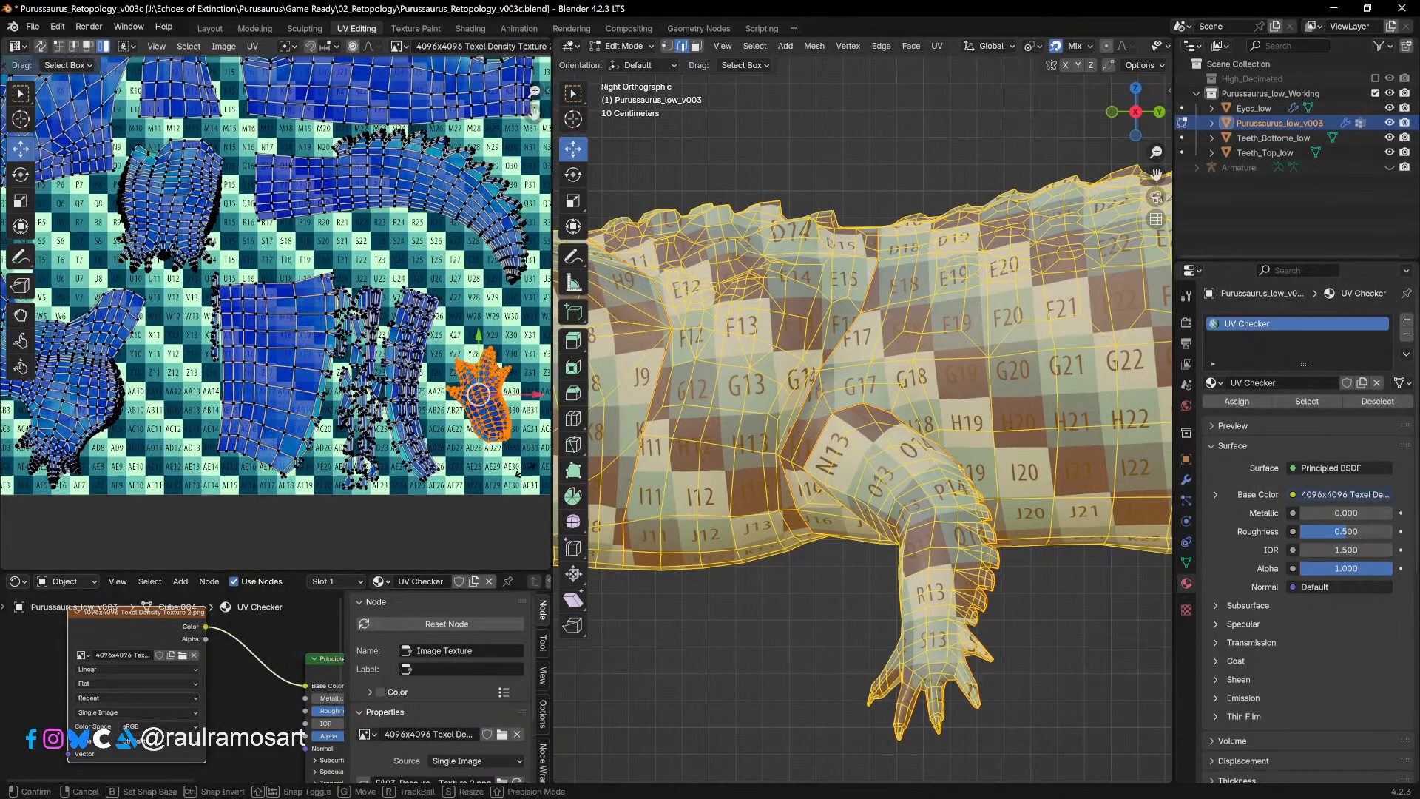
{"action": "key", "text": "Return"}
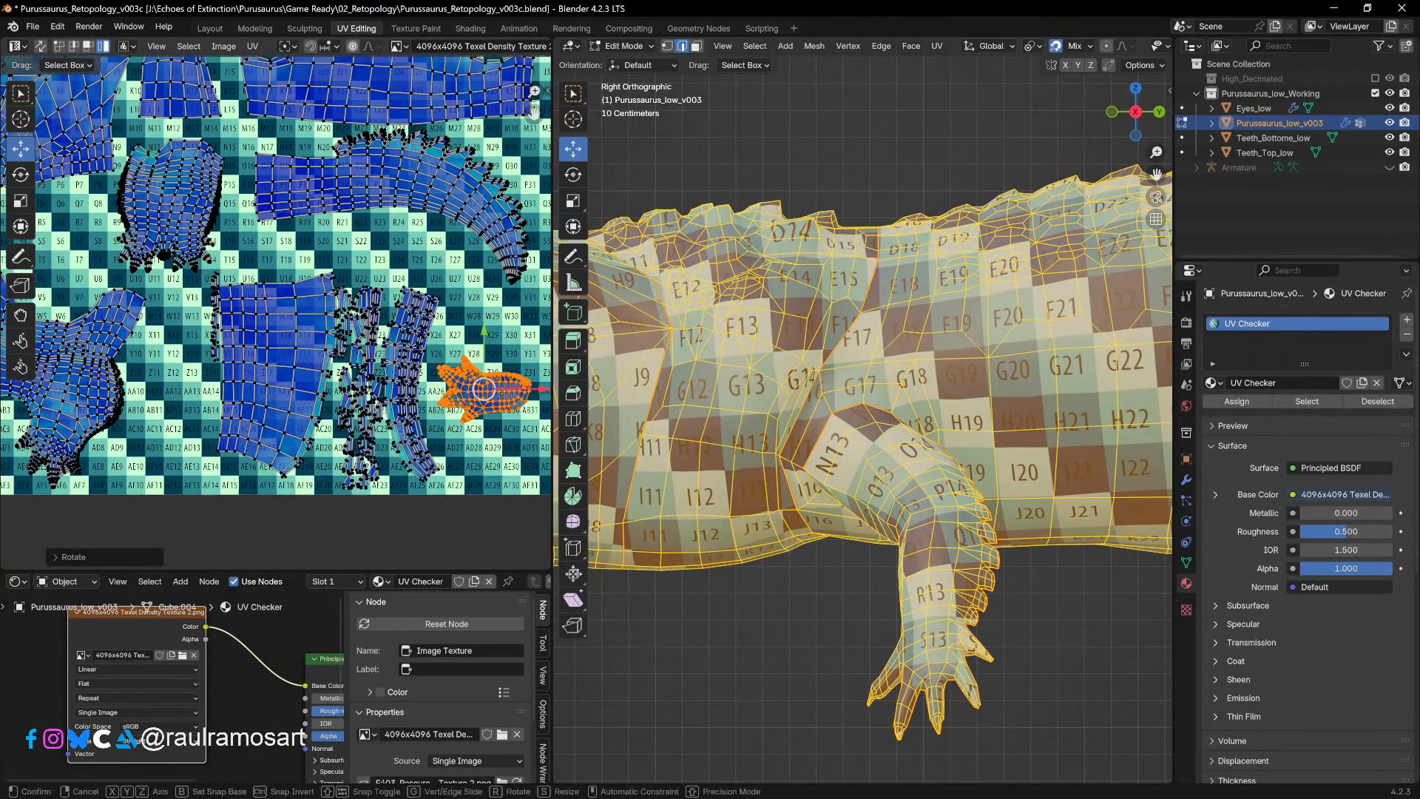
{"action": "key", "text": "g"}
{"action": "left_click", "coordinate": [162, 460]}
{"action": "middle_click_drag", "start_coordinate": [164, 445], "coordinate": [338, 459]}
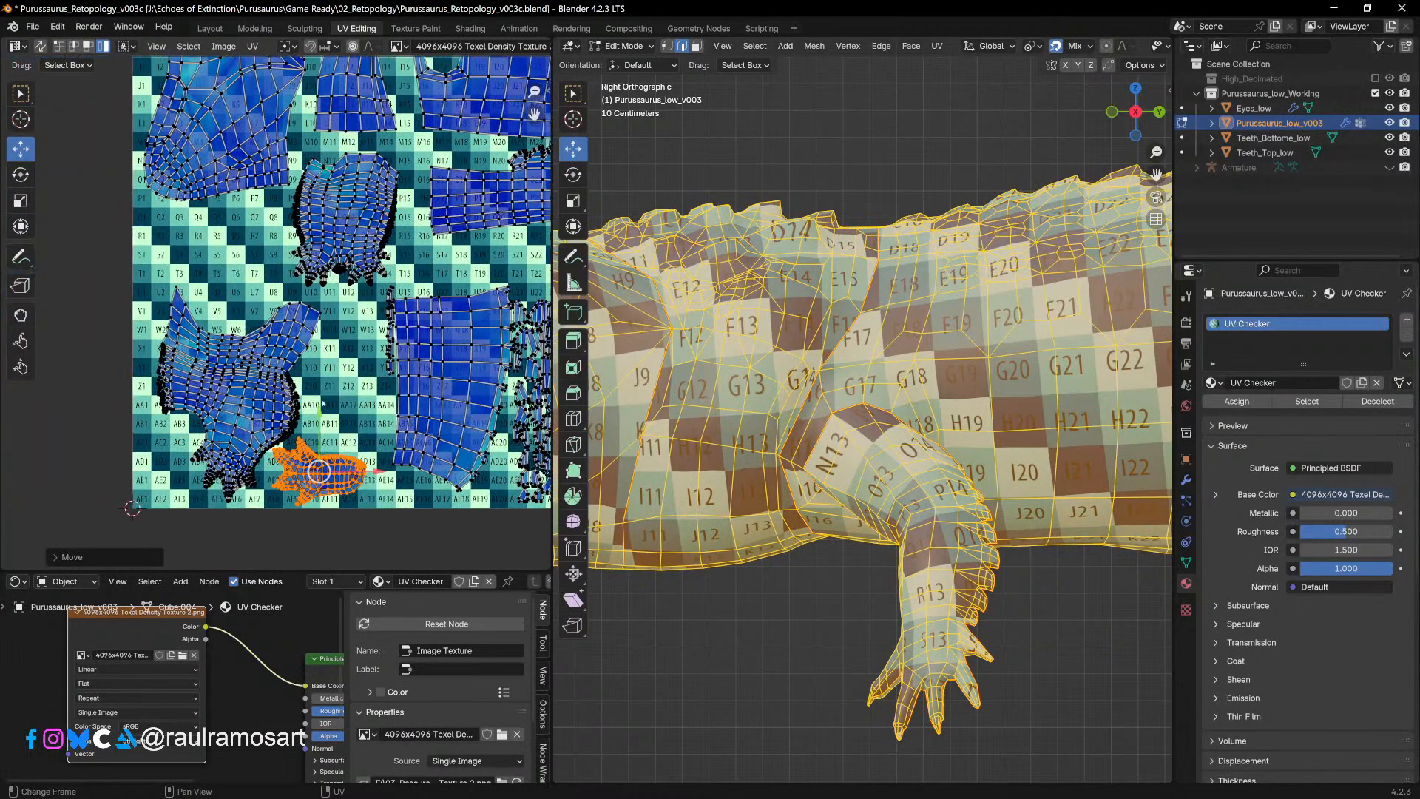
Step: Move the larger leg UV island slightly up and left, clear of the small foot island
{"action": "left_click", "coordinate": [262, 363]}
{"action": "key", "text": "g"}
{"action": "left_click", "coordinate": [252, 327]}
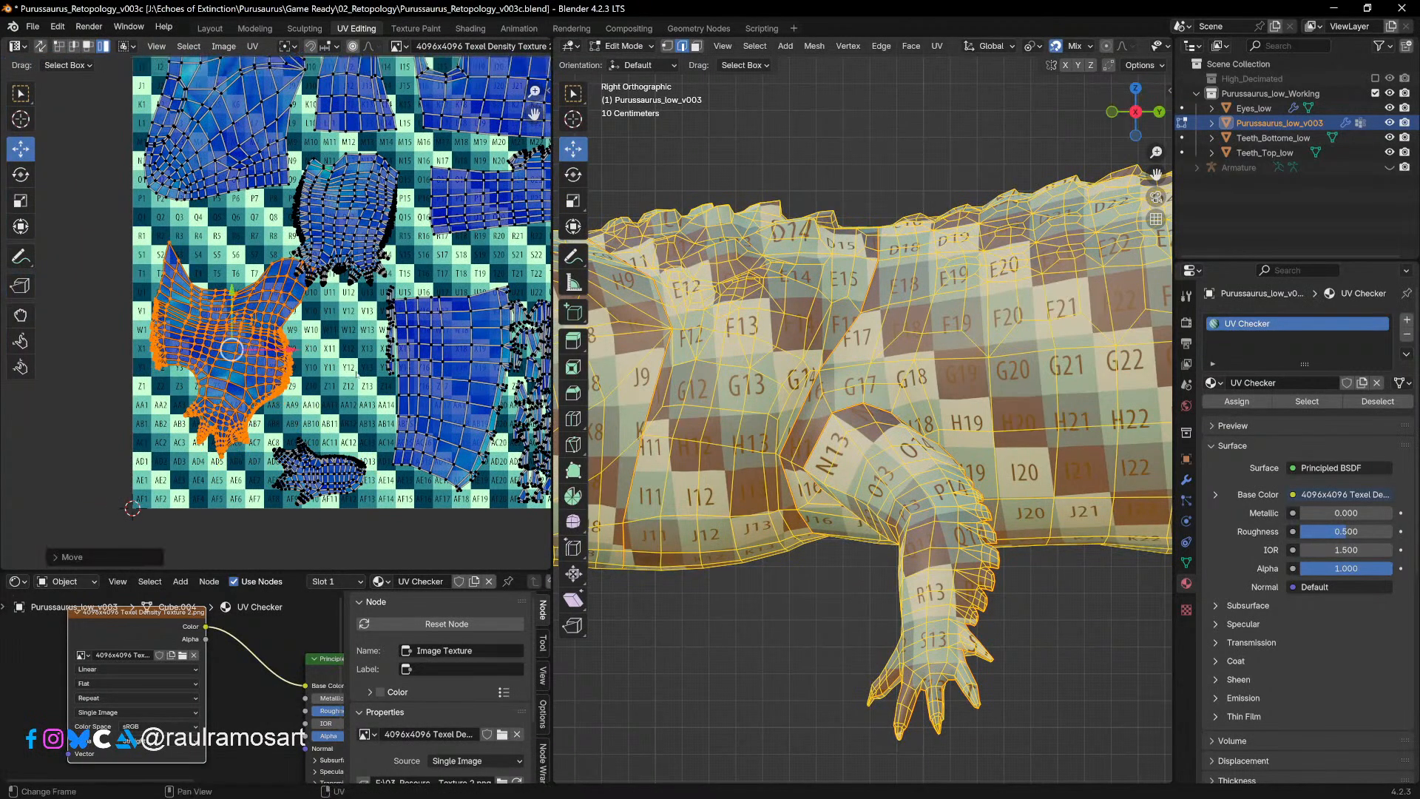
Step: Move the larger leg UV island out of the left column, parking it over the narrow strips near the tile's lower-right area
{"action": "middle_click_drag", "start_coordinate": [210, 381], "coordinate": [91, 349]}
{"action": "scroll", "coordinate": [396, 331], "scroll_direction": "down", "scroll_amount": 1}
{"action": "middle_click_drag", "start_coordinate": [201, 409], "coordinate": [212, 417], "text": "shift"}
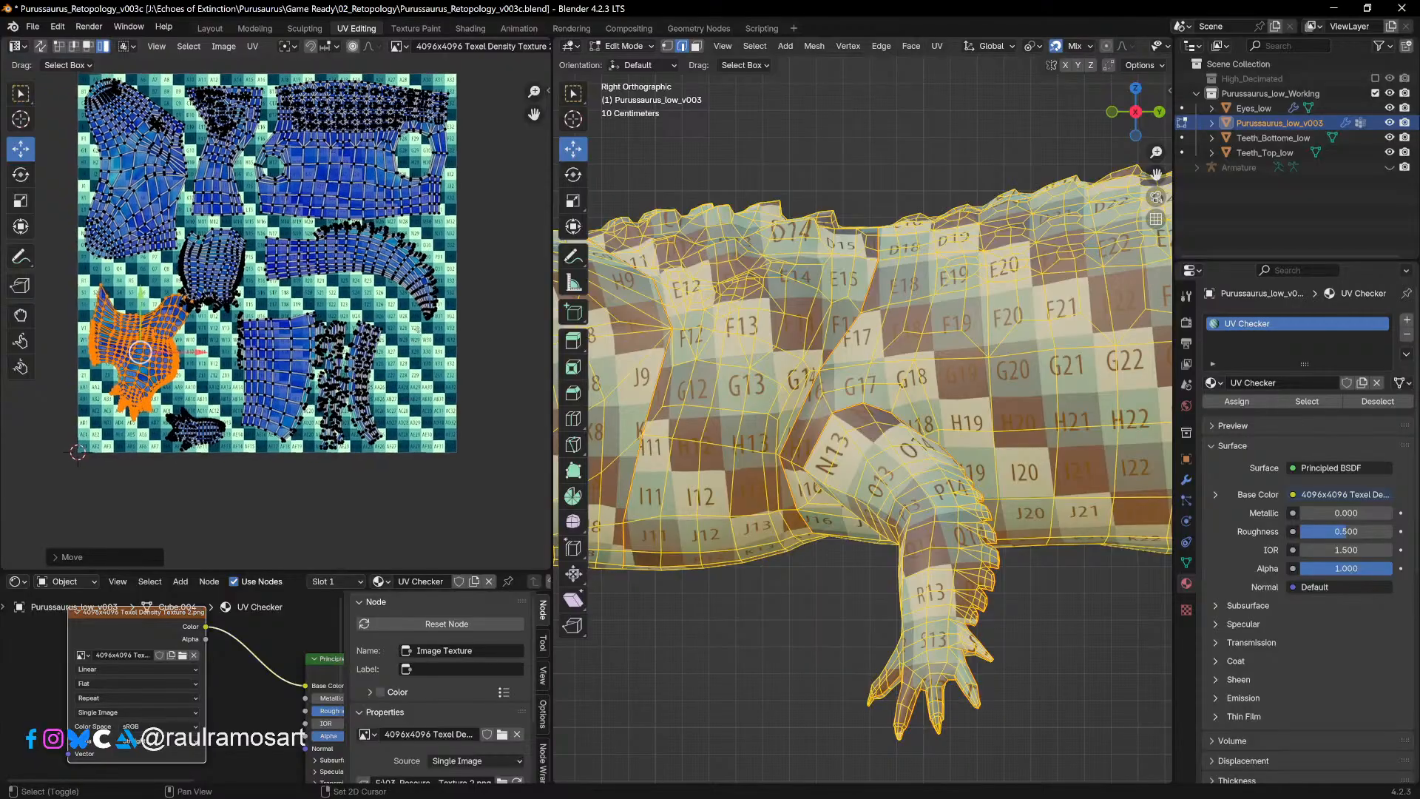
{"action": "middle_click_drag", "start_coordinate": [141, 351], "coordinate": [238, 365]}
{"action": "key", "text": "g"}
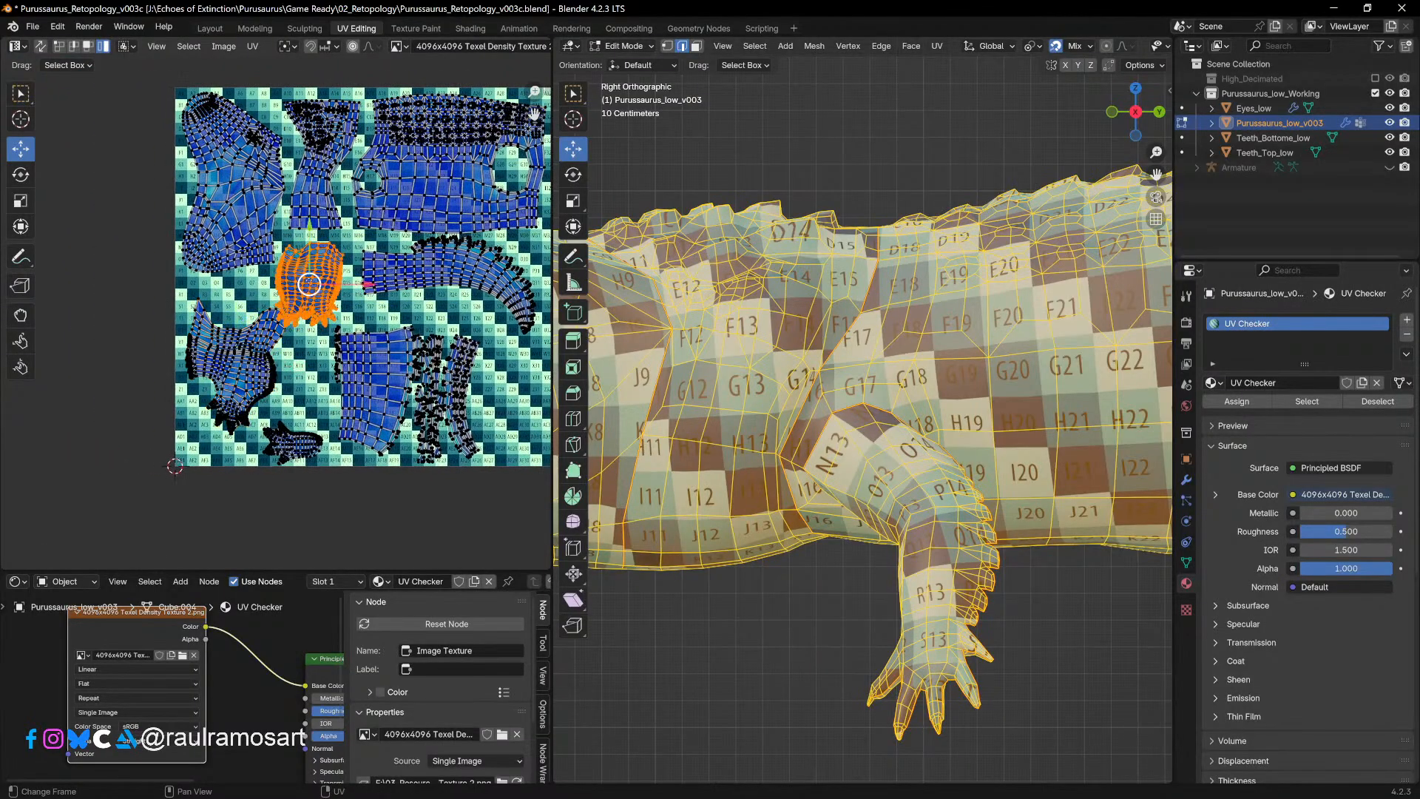
{"action": "left_click", "coordinate": [459, 387]}
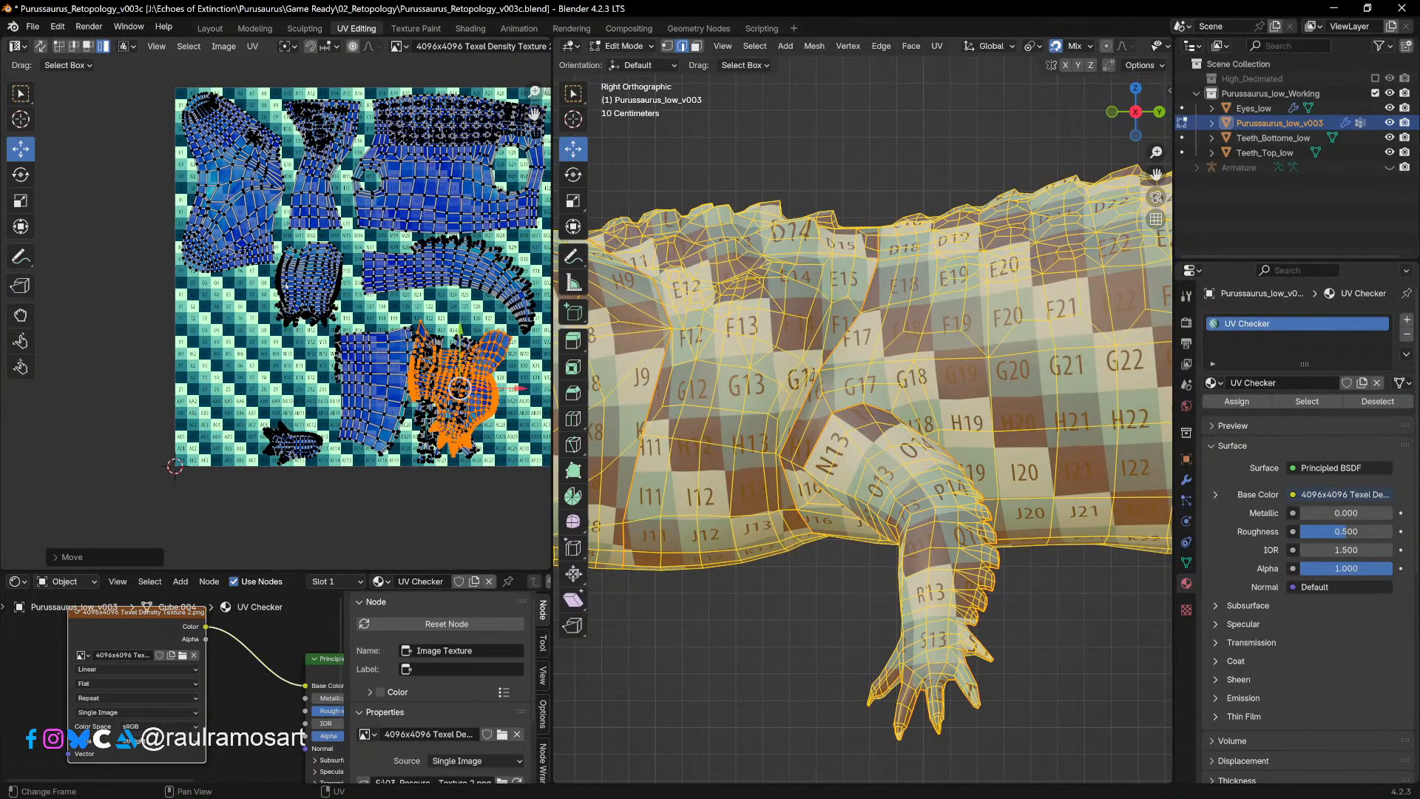
Step: Move the rounded leg UV island into the left column beneath the tall body island and rotate it slightly to straighten it
{"action": "left_click", "coordinate": [288, 285]}
{"action": "key", "text": "g"}
{"action": "left_click", "coordinate": [198, 322]}
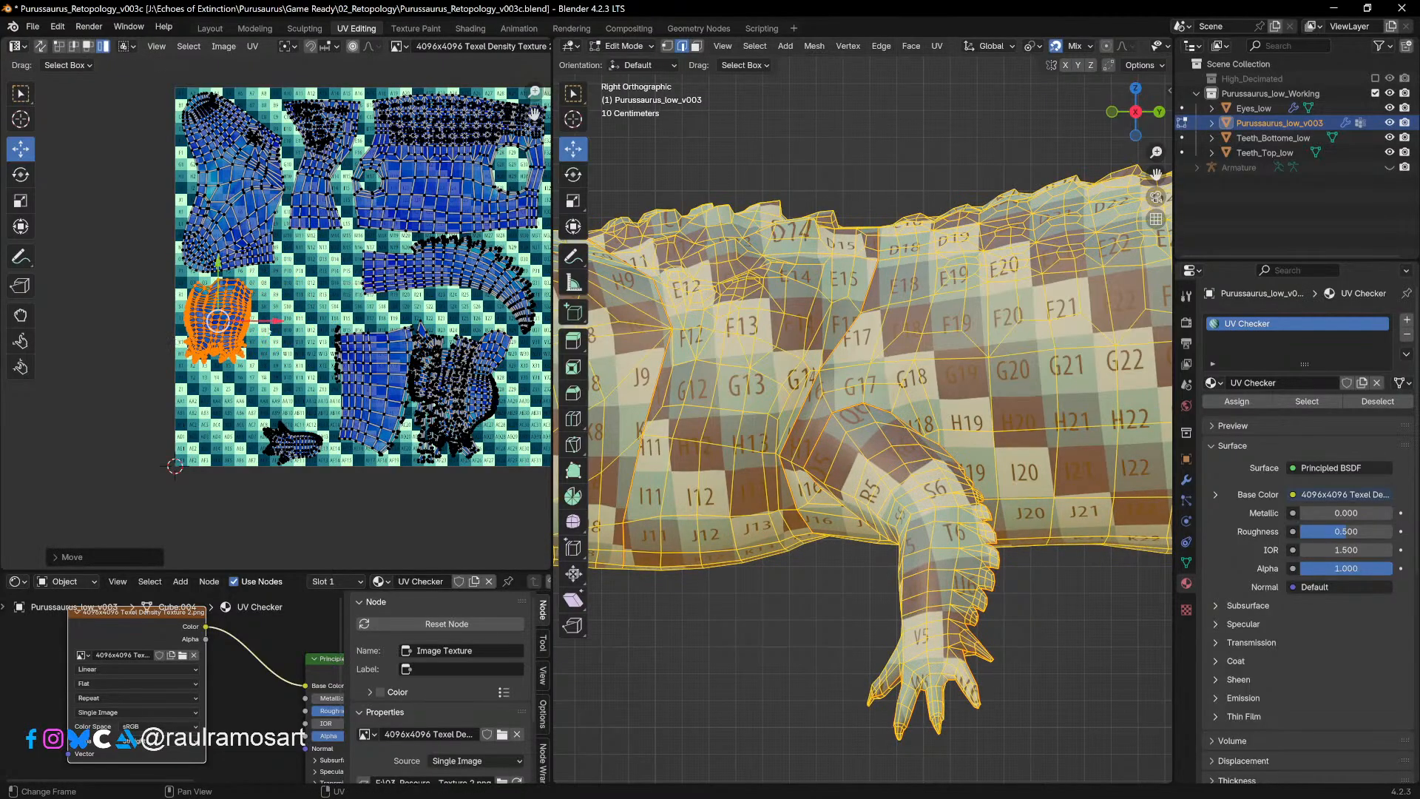
{"action": "key", "text": "r"}
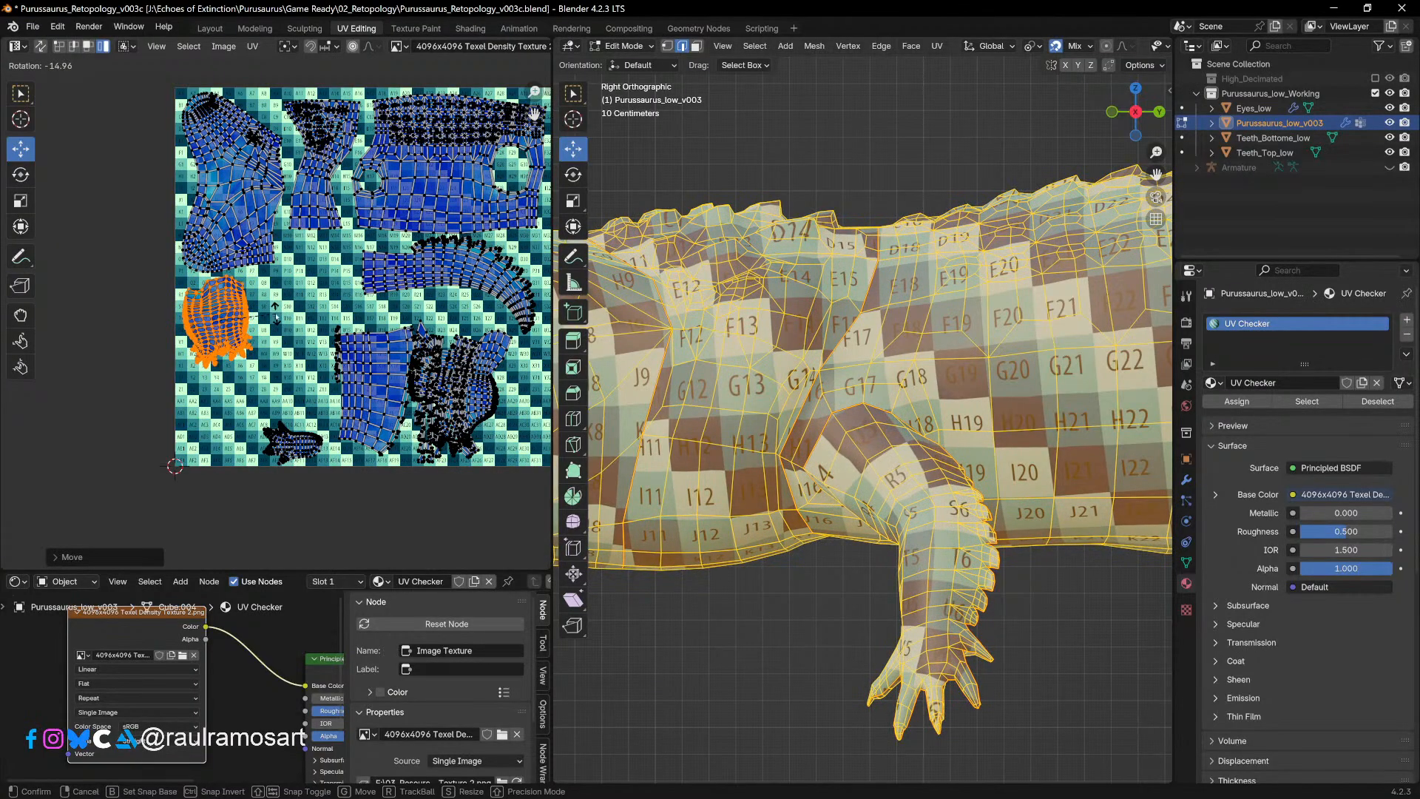
{"action": "left_click", "coordinate": [276, 311]}
Step: Move the larger leg UV island back beside the rounded leg island, between it and the wide rectangular island
{"action": "middle_click_drag", "start_coordinate": [526, 394], "coordinate": [504, 420]}
{"action": "left_click", "coordinate": [484, 416]}
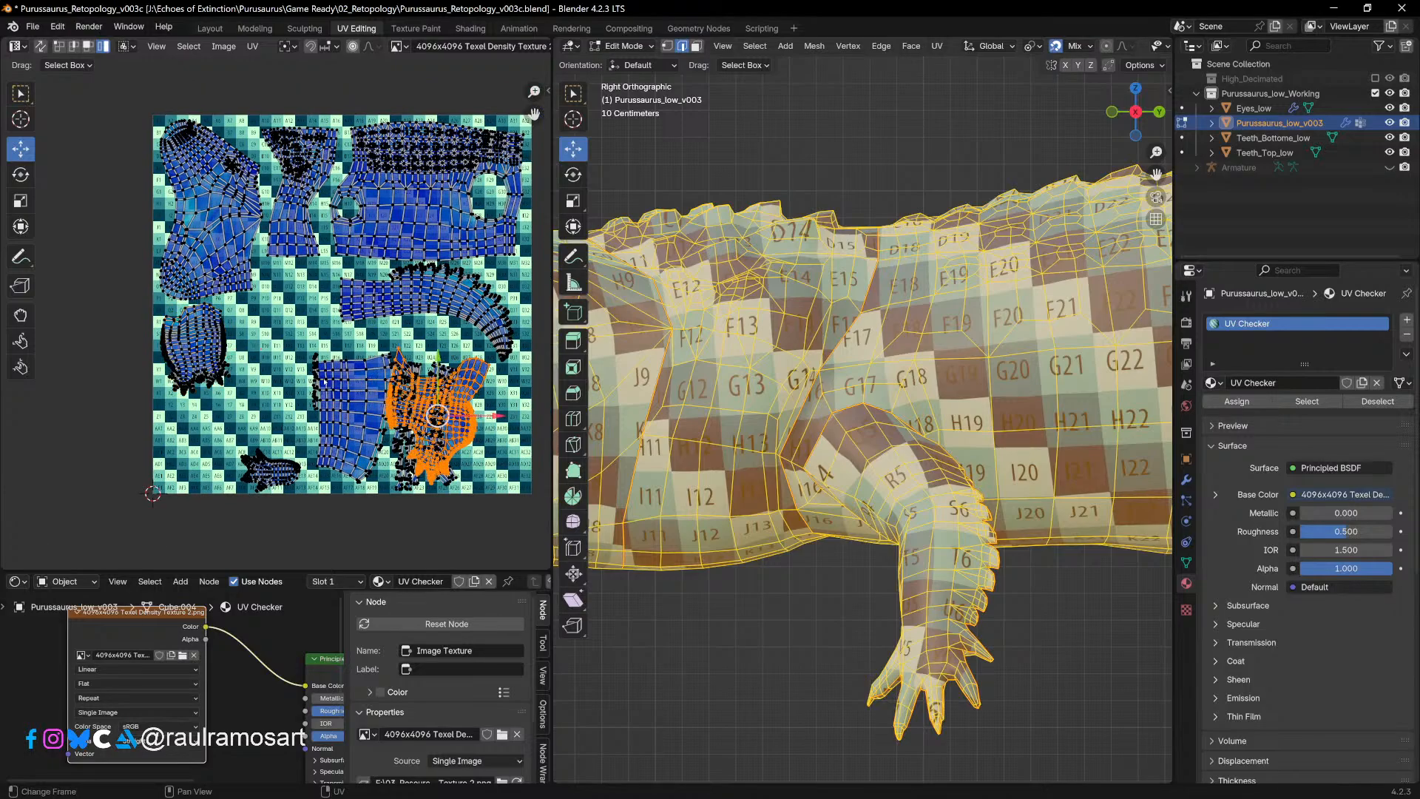
{"action": "key", "text": "g"}
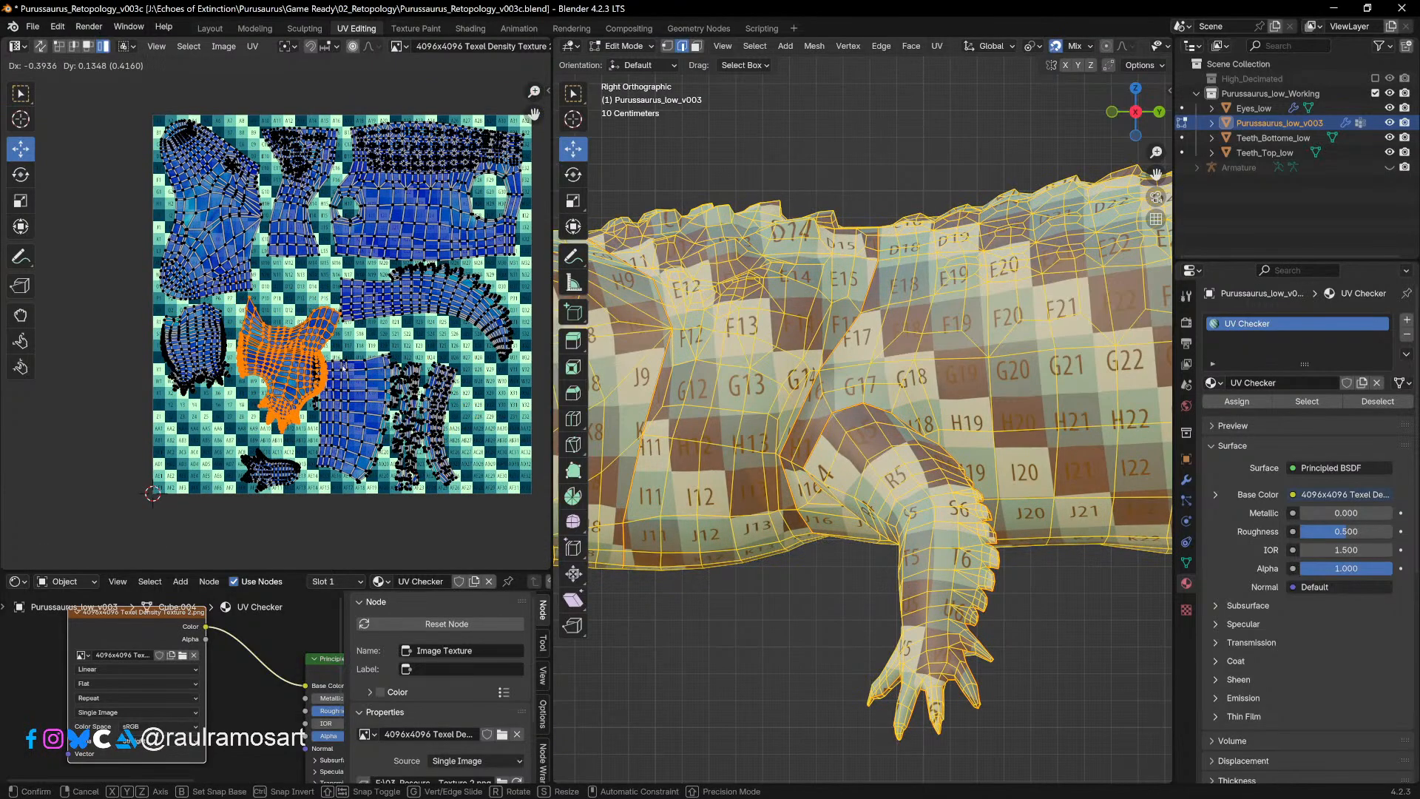
{"action": "left_click", "coordinate": [284, 360]}
Step: Move the small foot UV island directly beneath the rounded leg island's toes, close to the tile's left edge
{"action": "middle_click_drag", "start_coordinate": [285, 361], "coordinate": [200, 302]}
{"action": "left_click", "coordinate": [181, 407]}
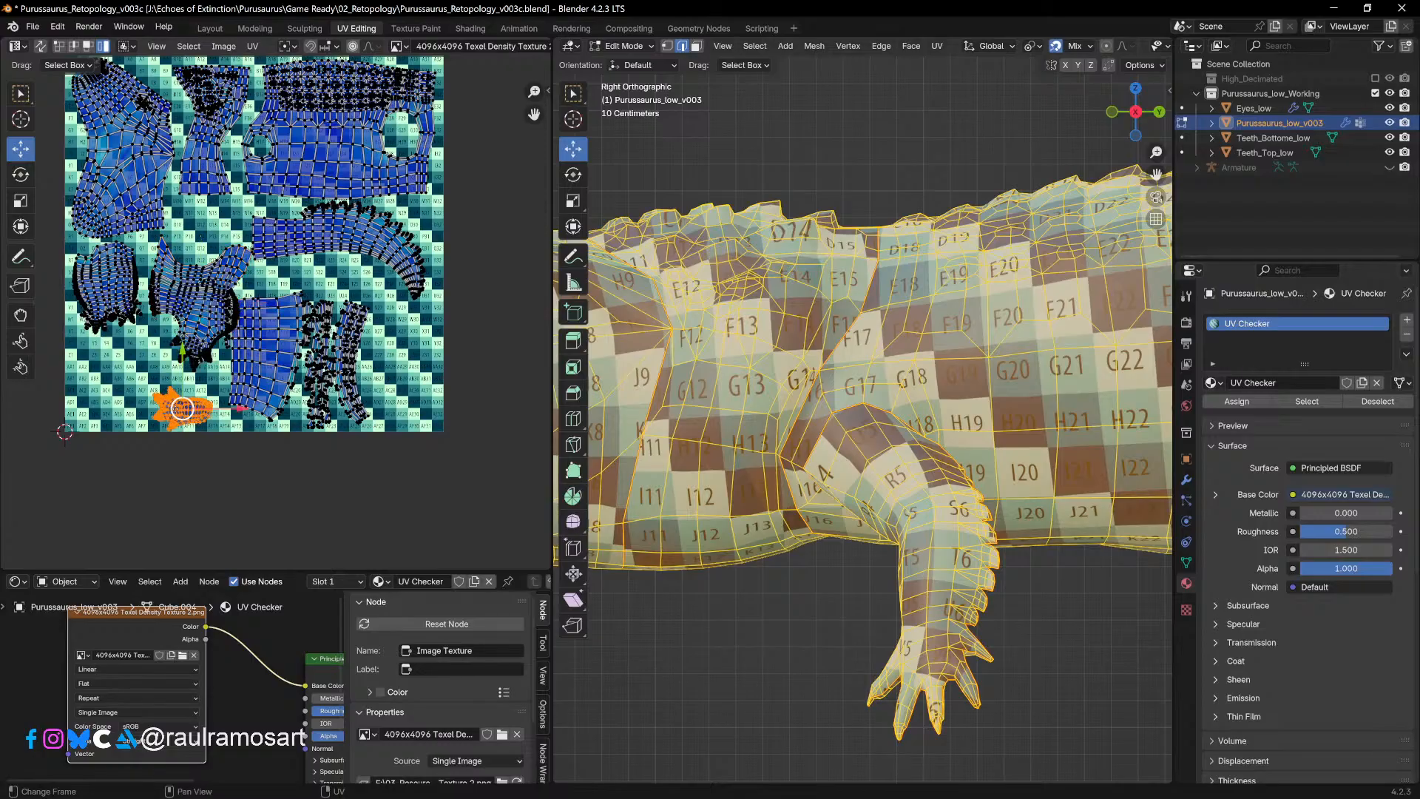
{"action": "key", "text": "g"}
{"action": "left_click", "coordinate": [112, 369]}
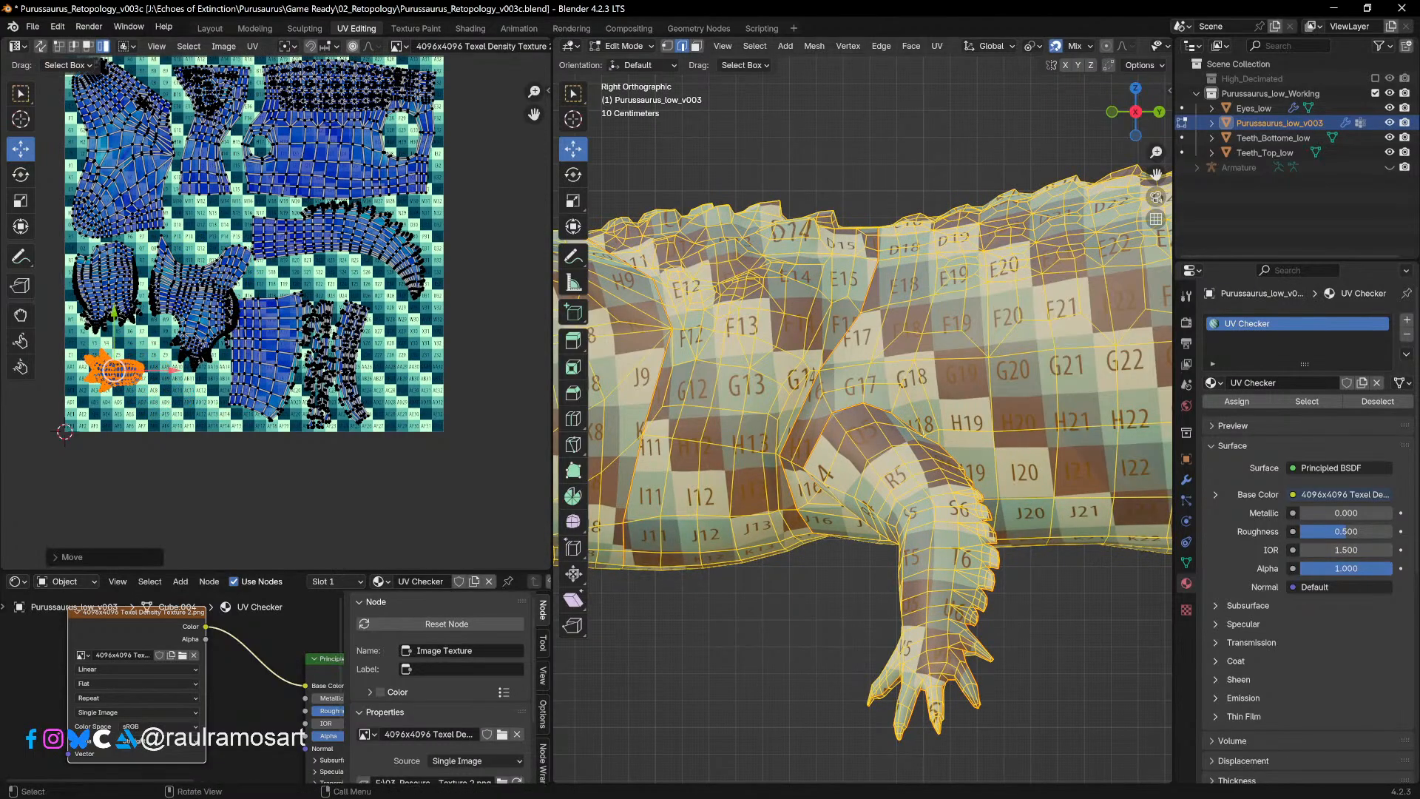
{"action": "scroll", "coordinate": [1057, 429], "scroll_direction": "down", "scroll_amount": 1}
{"action": "middle_click_drag", "start_coordinate": [1058, 428], "coordinate": [836, 444], "text": "shift"}
{"action": "scroll", "coordinate": [813, 378], "scroll_direction": "up", "scroll_amount": 2}
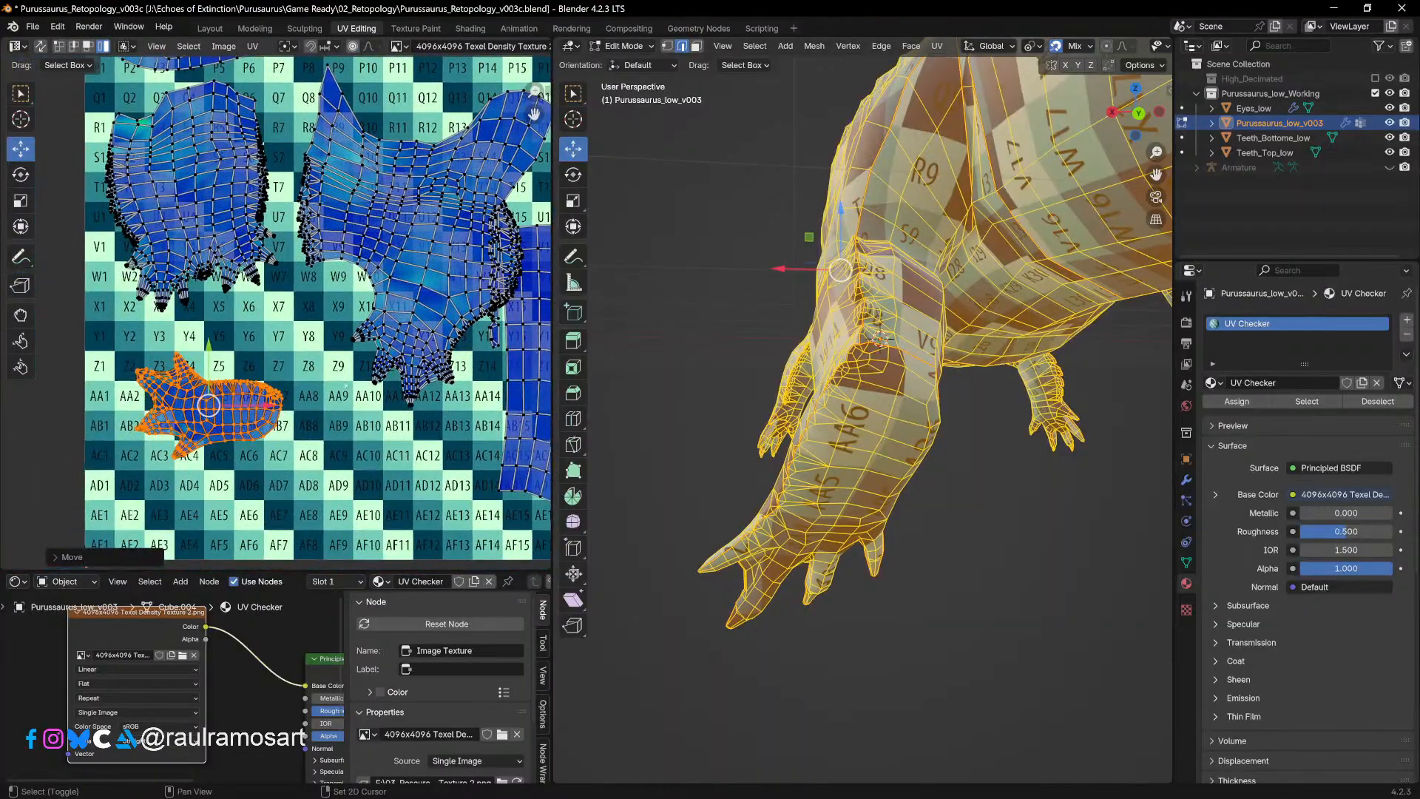
{"action": "key", "text": "g"}
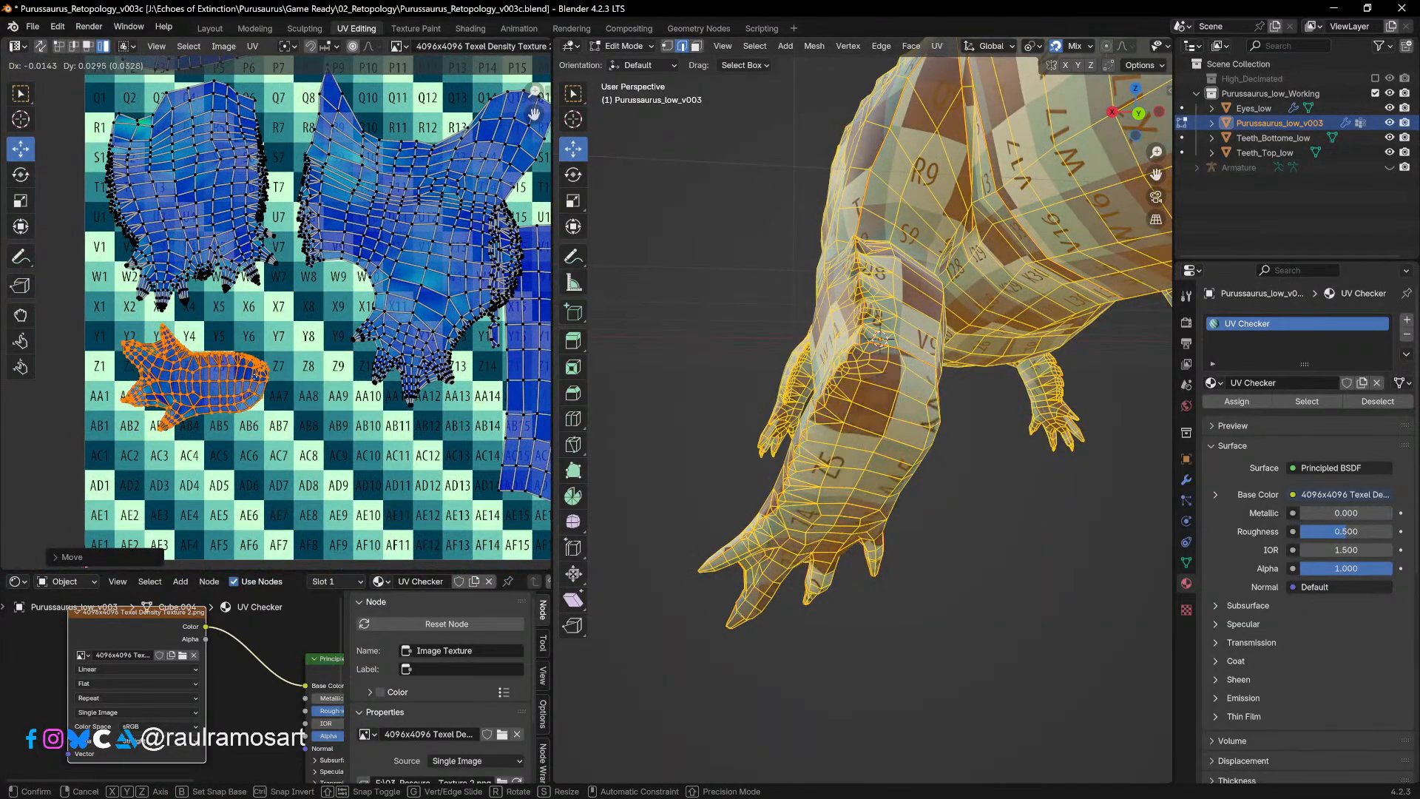
{"action": "left_click", "coordinate": [253, 380]}
Step: Rotate the wide rectangular UV island to lie horizontally and park it outside the tile, beyond its right edge
{"action": "middle_click_drag", "start_coordinate": [518, 404], "coordinate": [277, 352]}
{"action": "scroll", "coordinate": [296, 353], "scroll_direction": "down", "scroll_amount": 3}
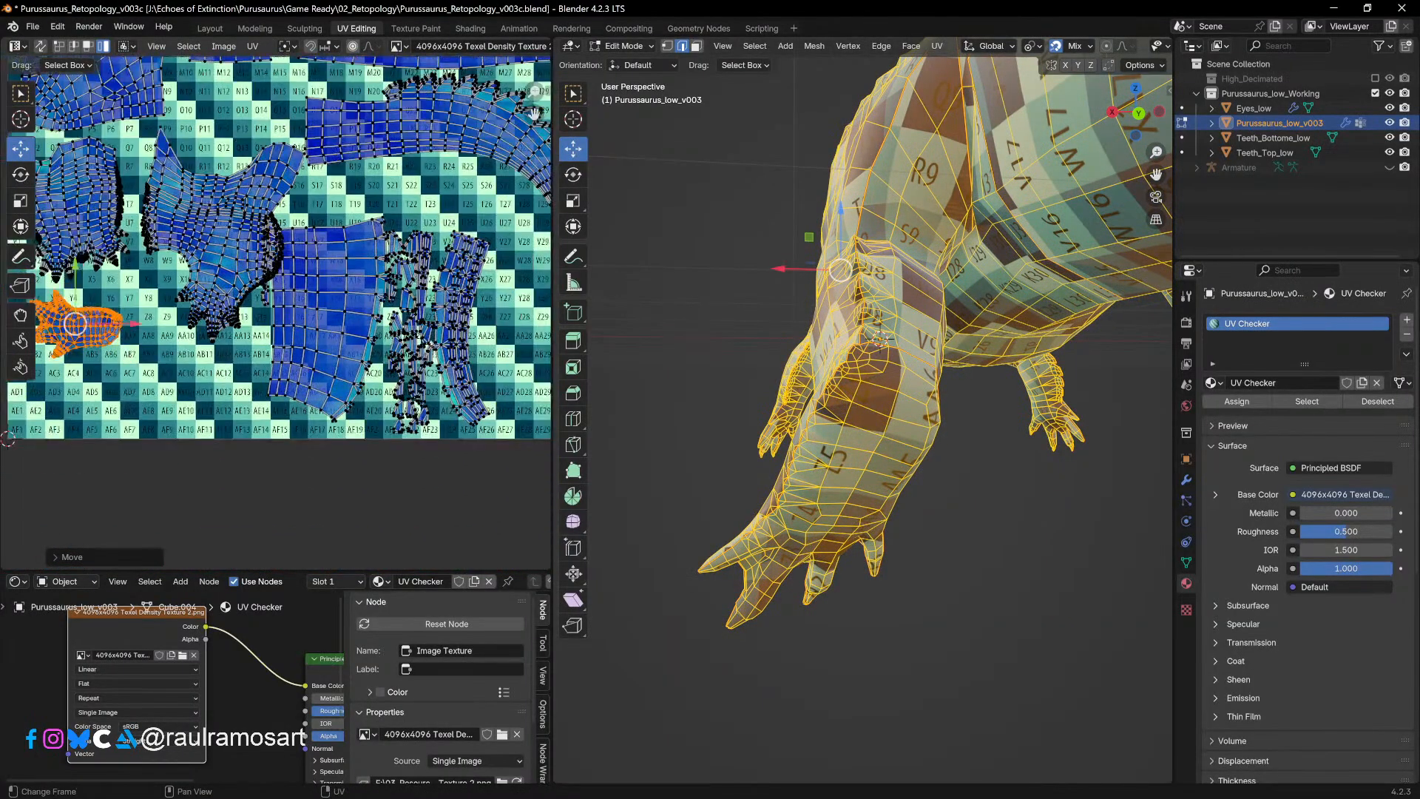
{"action": "middle_click_drag", "start_coordinate": [386, 397], "coordinate": [326, 428]}
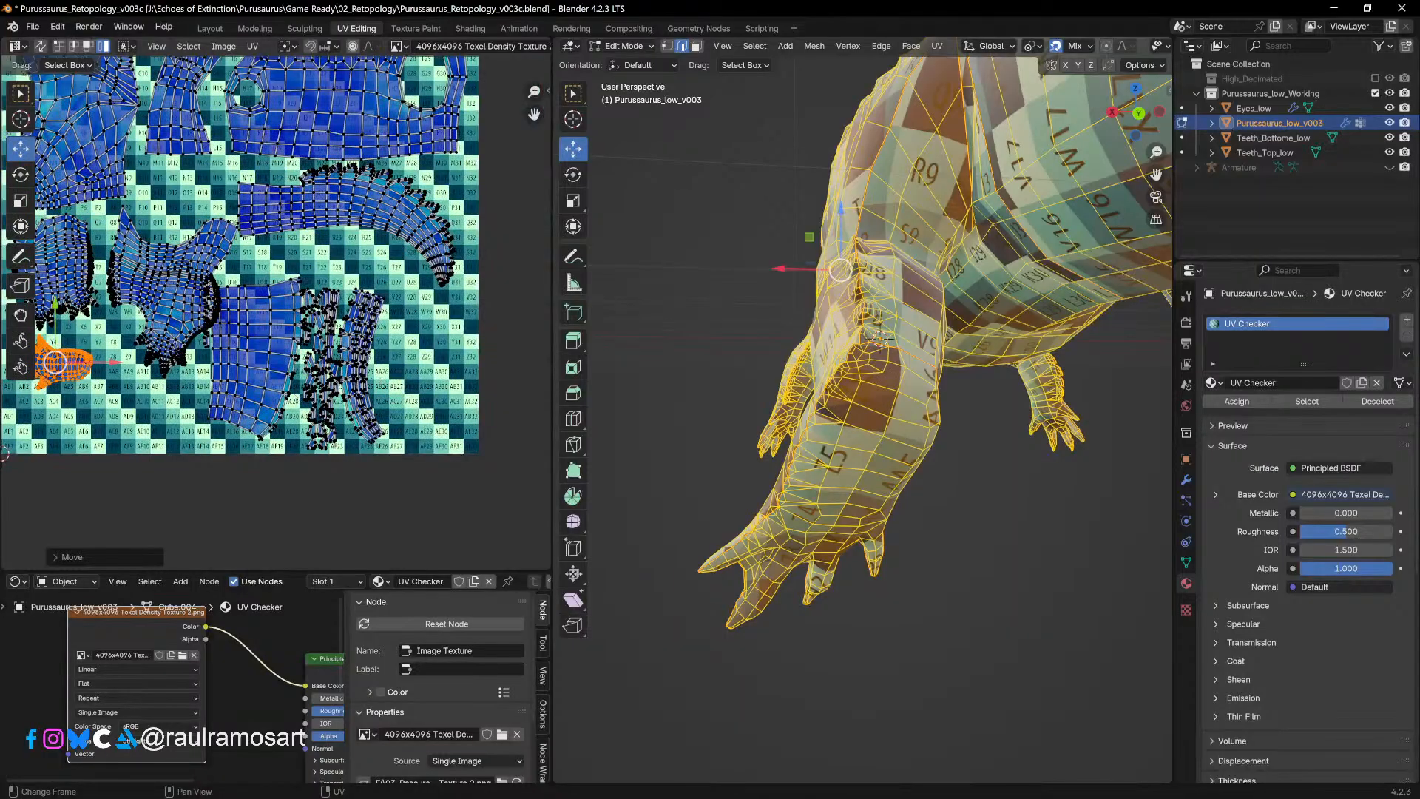
{"action": "left_click", "coordinate": [273, 368]}
{"action": "key", "text": "g"}
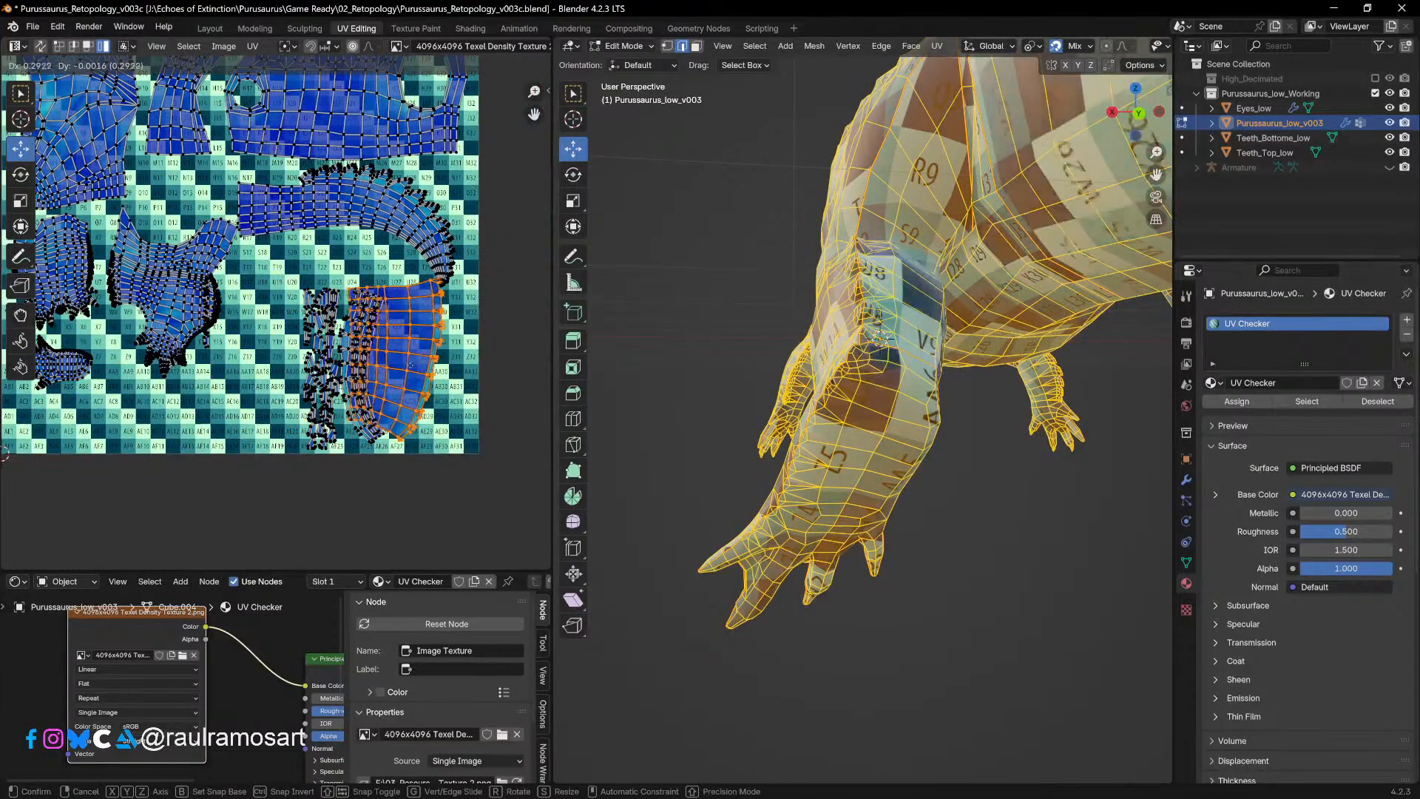
{"action": "left_click", "coordinate": [401, 366]}
{"action": "key", "text": "r"}
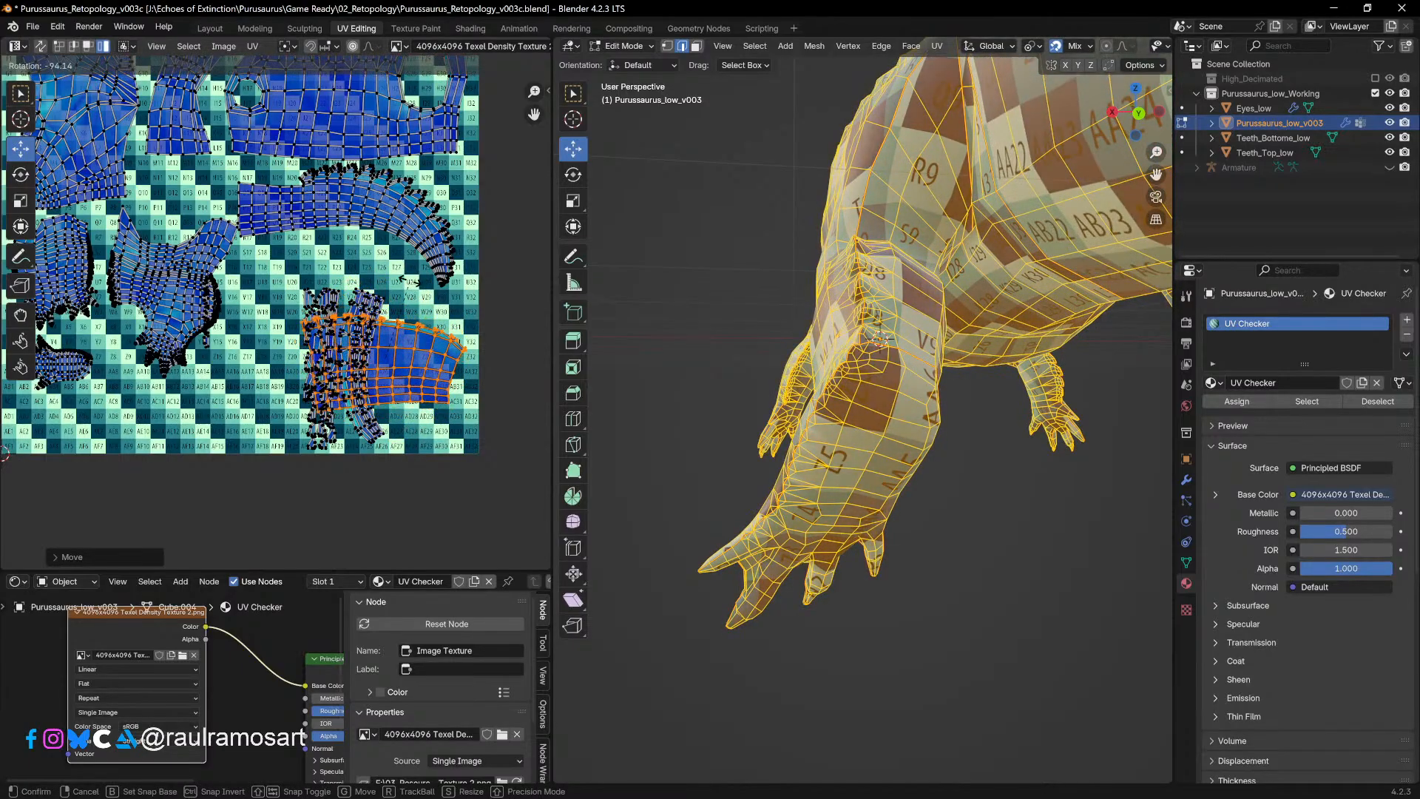
{"action": "left_click", "coordinate": [418, 295]}
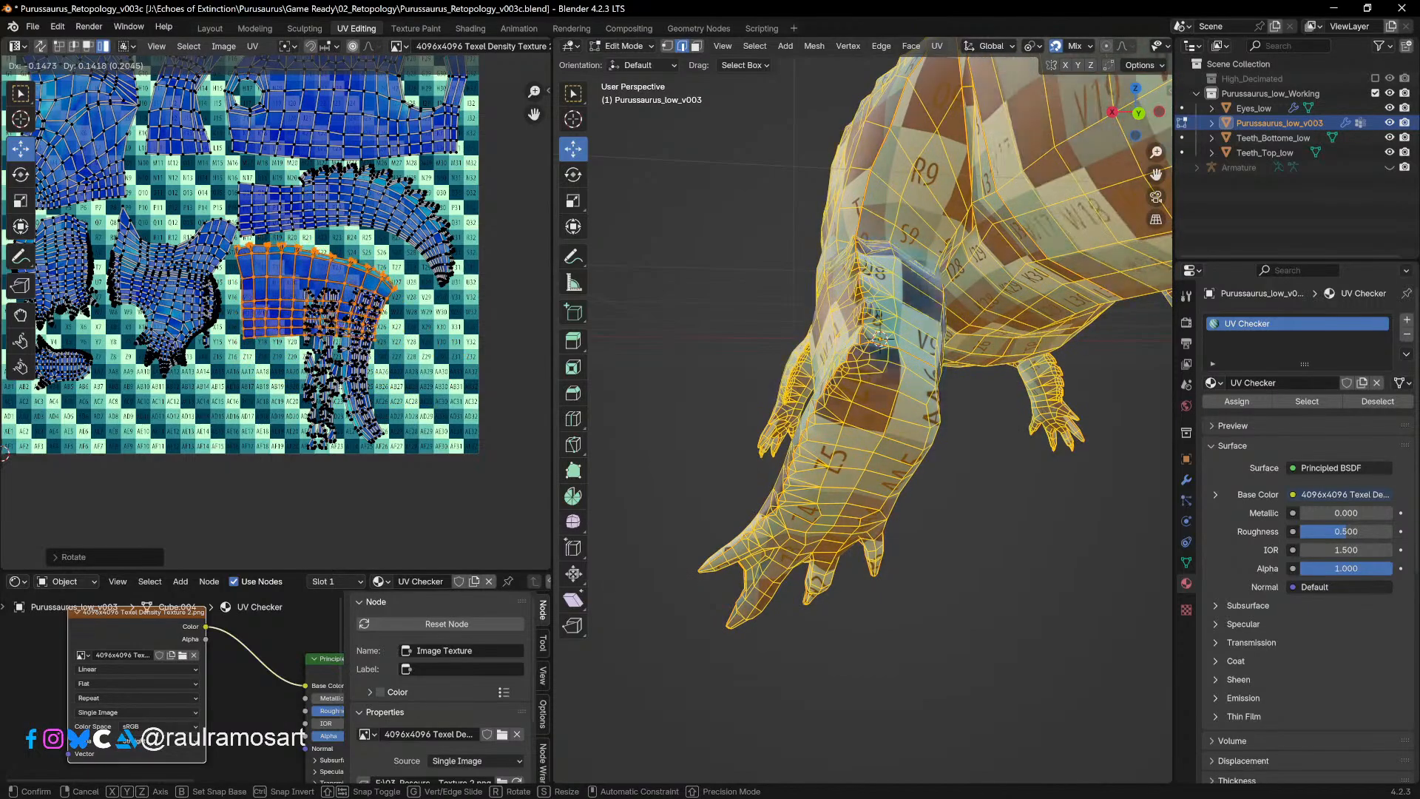
{"action": "scroll", "coordinate": [333, 295], "scroll_direction": "down", "scroll_amount": 2}
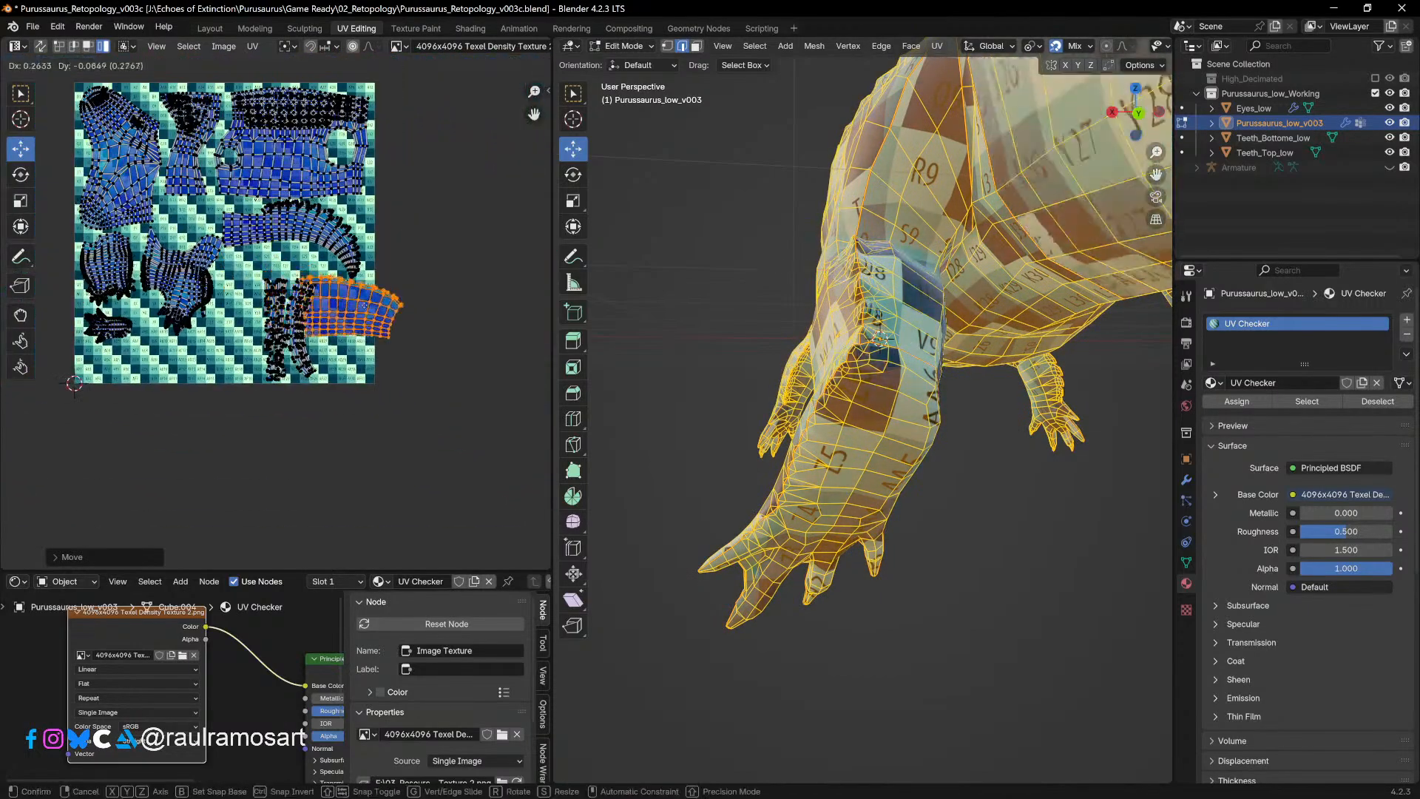
{"action": "left_click", "coordinate": [469, 320]}
Step: Rotate the narrow curved UV strip to lie horizontally and park it outside the tile, above the wide rectangular island
{"action": "scroll", "coordinate": [275, 322], "scroll_direction": "up", "scroll_amount": 4}
{"action": "left_click", "coordinate": [332, 359]}
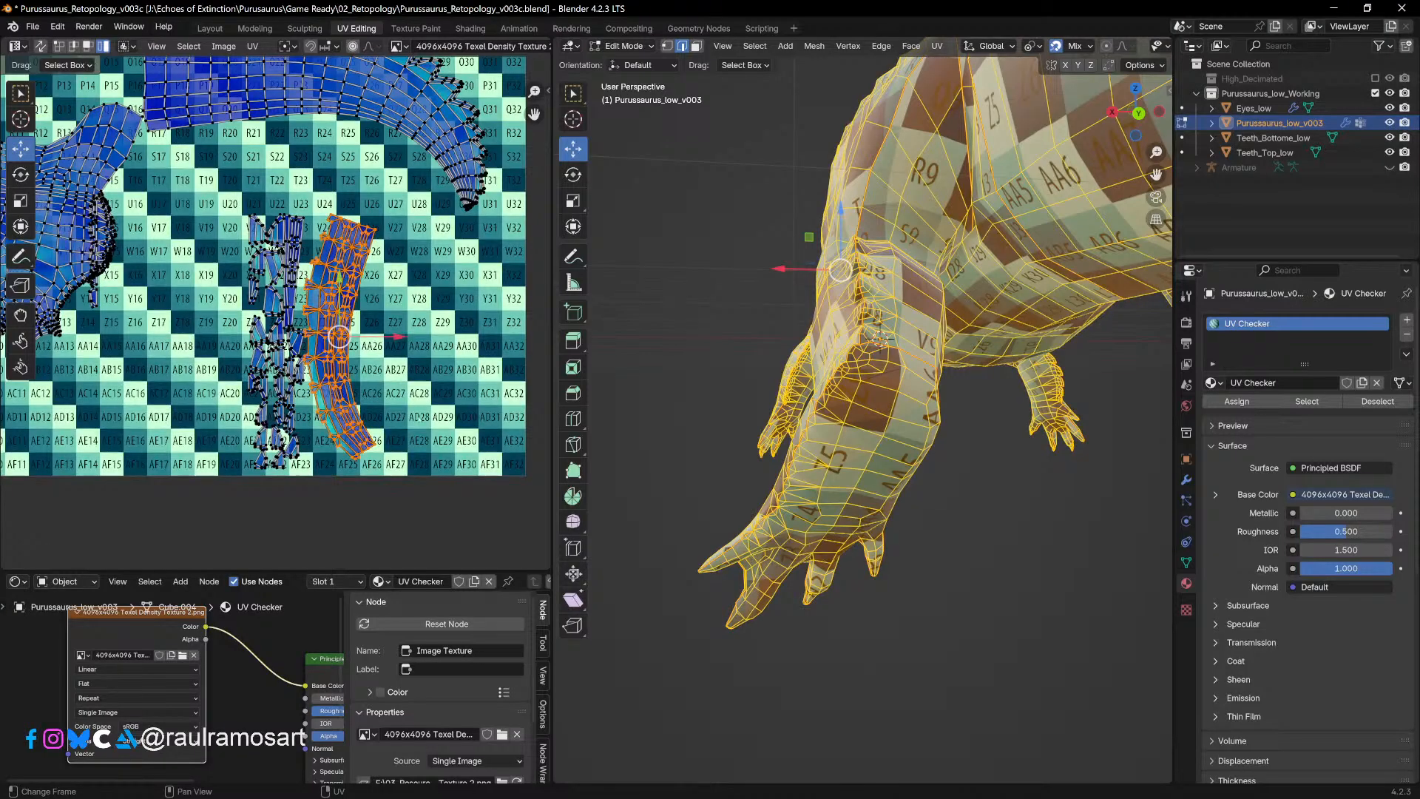
{"action": "key", "text": "r"}
{"action": "left_click", "coordinate": [375, 258]}
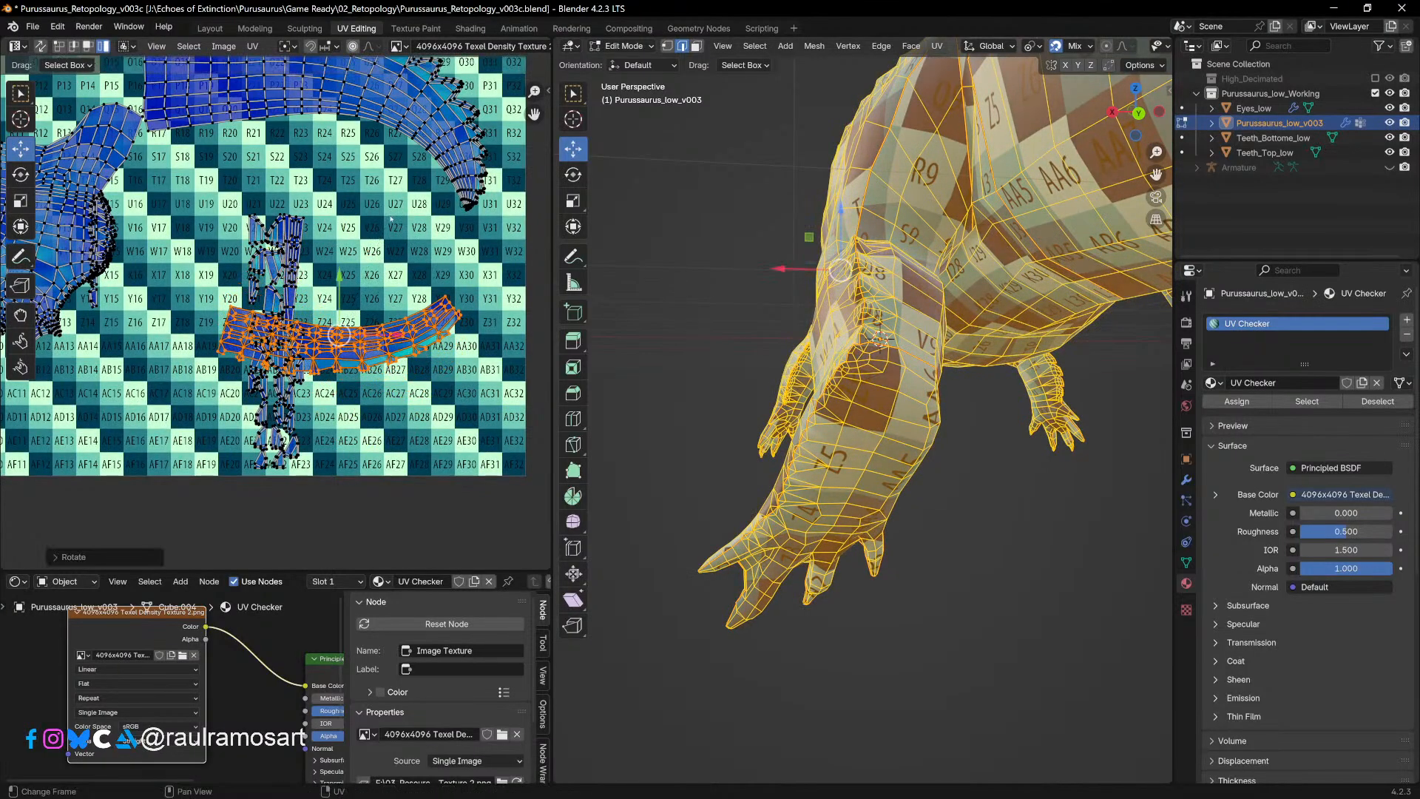
{"action": "key", "text": "g"}
{"action": "left_click", "coordinate": [513, 416]}
{"action": "scroll", "coordinate": [417, 434], "scroll_direction": "down", "scroll_amount": 3}
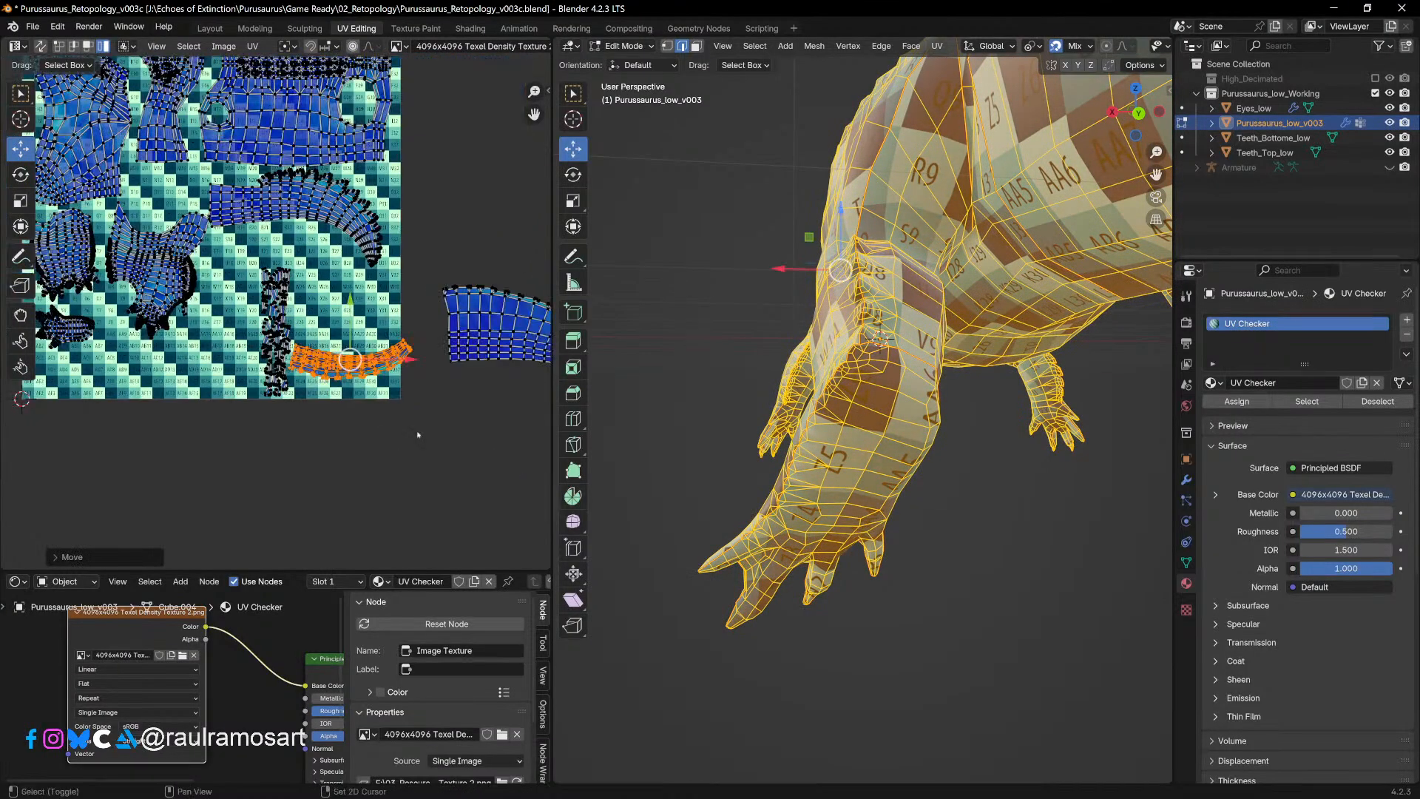
{"action": "middle_click_drag", "start_coordinate": [375, 354], "coordinate": [304, 385]}
{"action": "key", "text": "g"}
{"action": "left_click", "coordinate": [447, 262]}
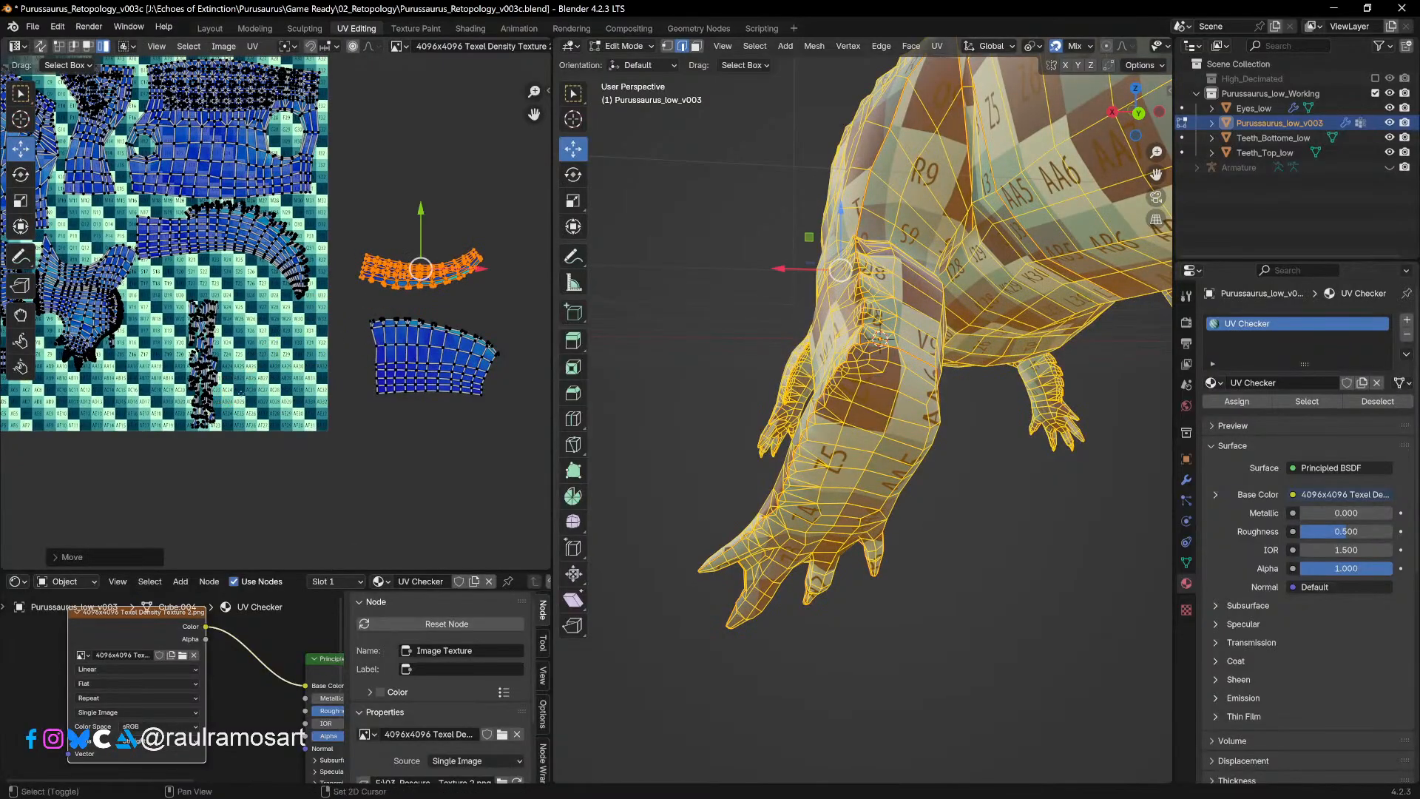
Step: Rotate the remaining narrow jagged UV strips to lie horizontally and place them in the tile's lower-left corner, below the small foot island
{"action": "middle_click_drag", "start_coordinate": [263, 460], "coordinate": [338, 462]}
{"action": "left_click_drag", "start_coordinate": [235, 283], "coordinate": [234, 281]}
{"action": "key", "text": "g"}
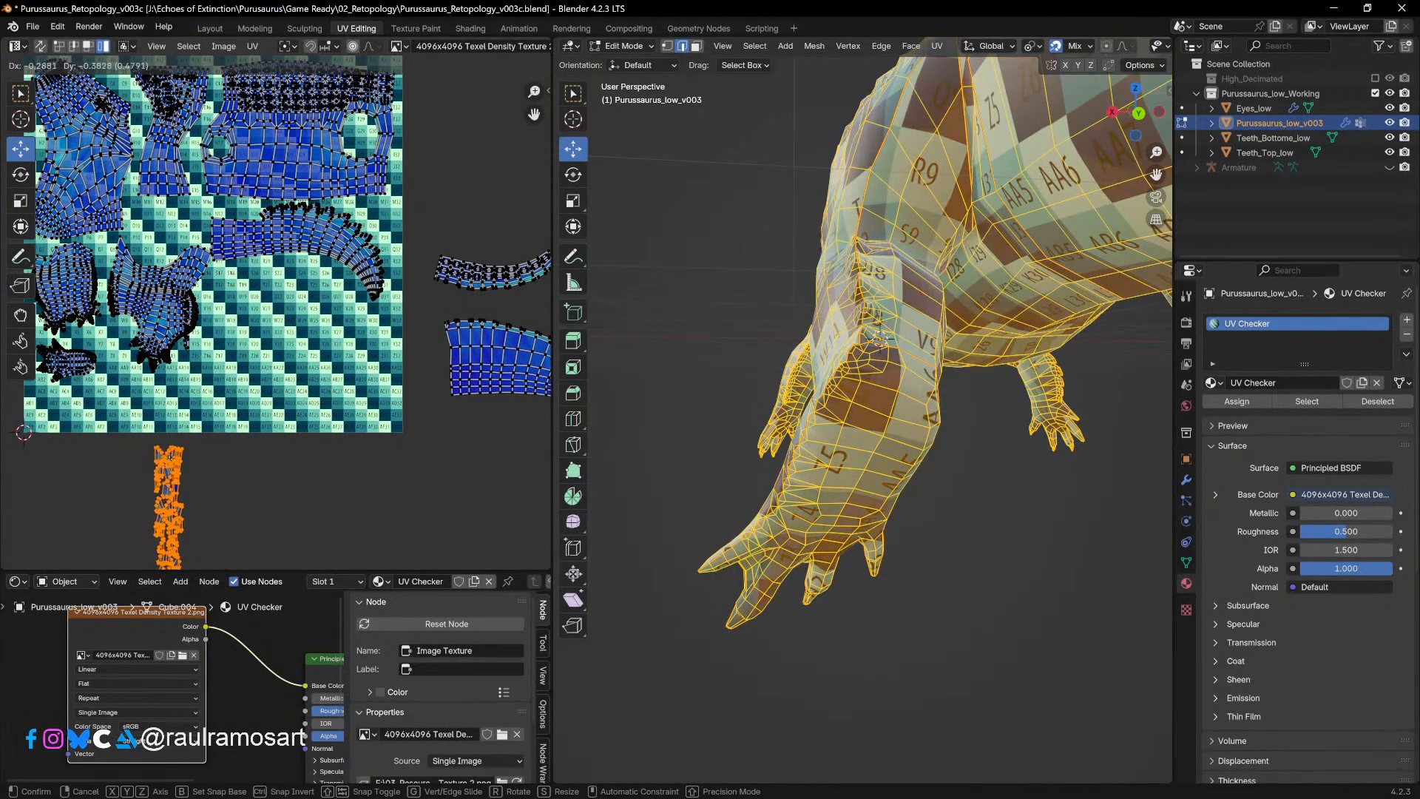
{"action": "left_click", "coordinate": [176, 469]}
{"action": "key", "text": "r"}
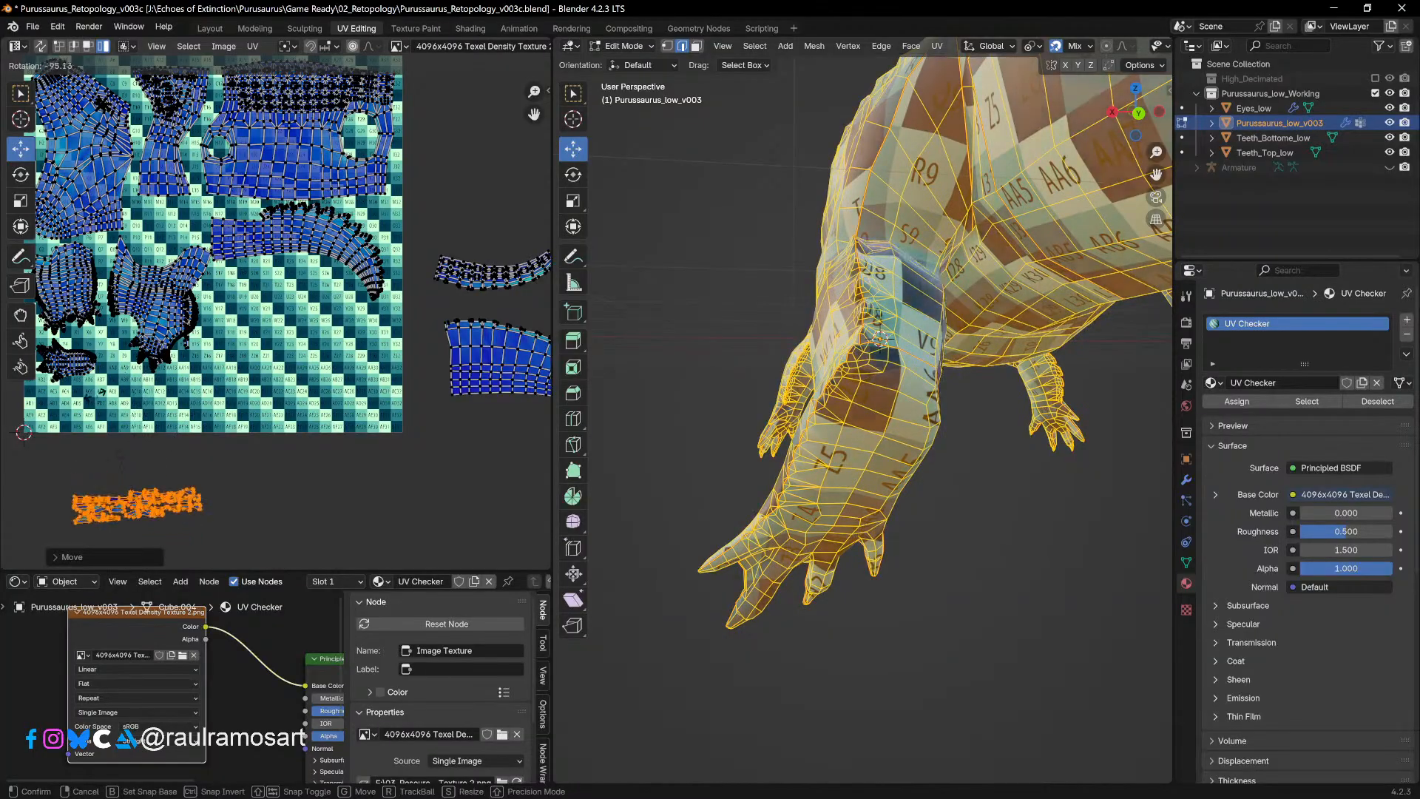
{"action": "left_click", "coordinate": [247, 452]}
{"action": "key", "text": "g"}
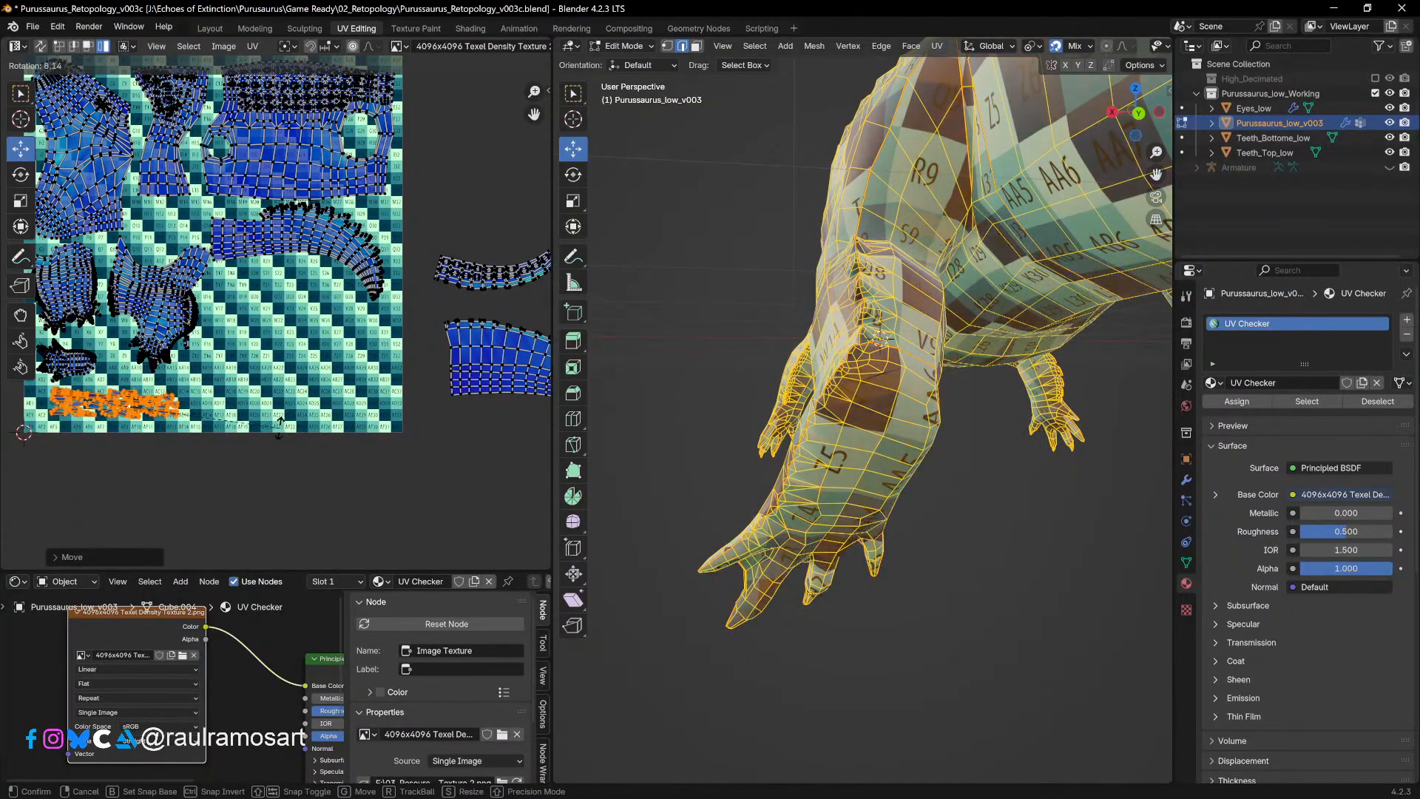
{"action": "left_click", "coordinate": [268, 413]}
Step: Place the wide rectangular UV island directly under the large upper-right body island, moving the curved tail island down to the tile's bottom edge
{"action": "middle_click_drag", "start_coordinate": [467, 377], "coordinate": [412, 418]}
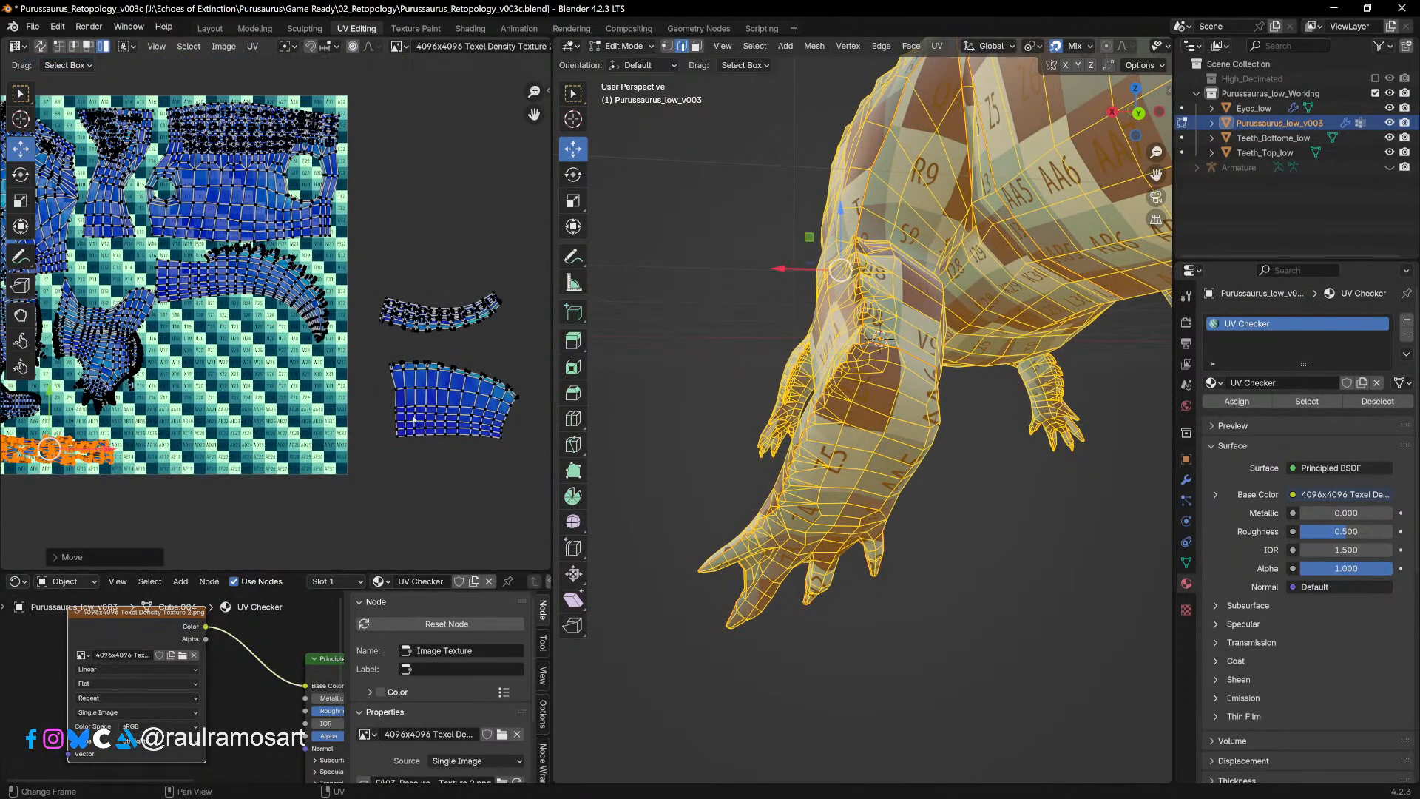
{"action": "left_click", "coordinate": [454, 409]}
{"action": "key", "text": "g"}
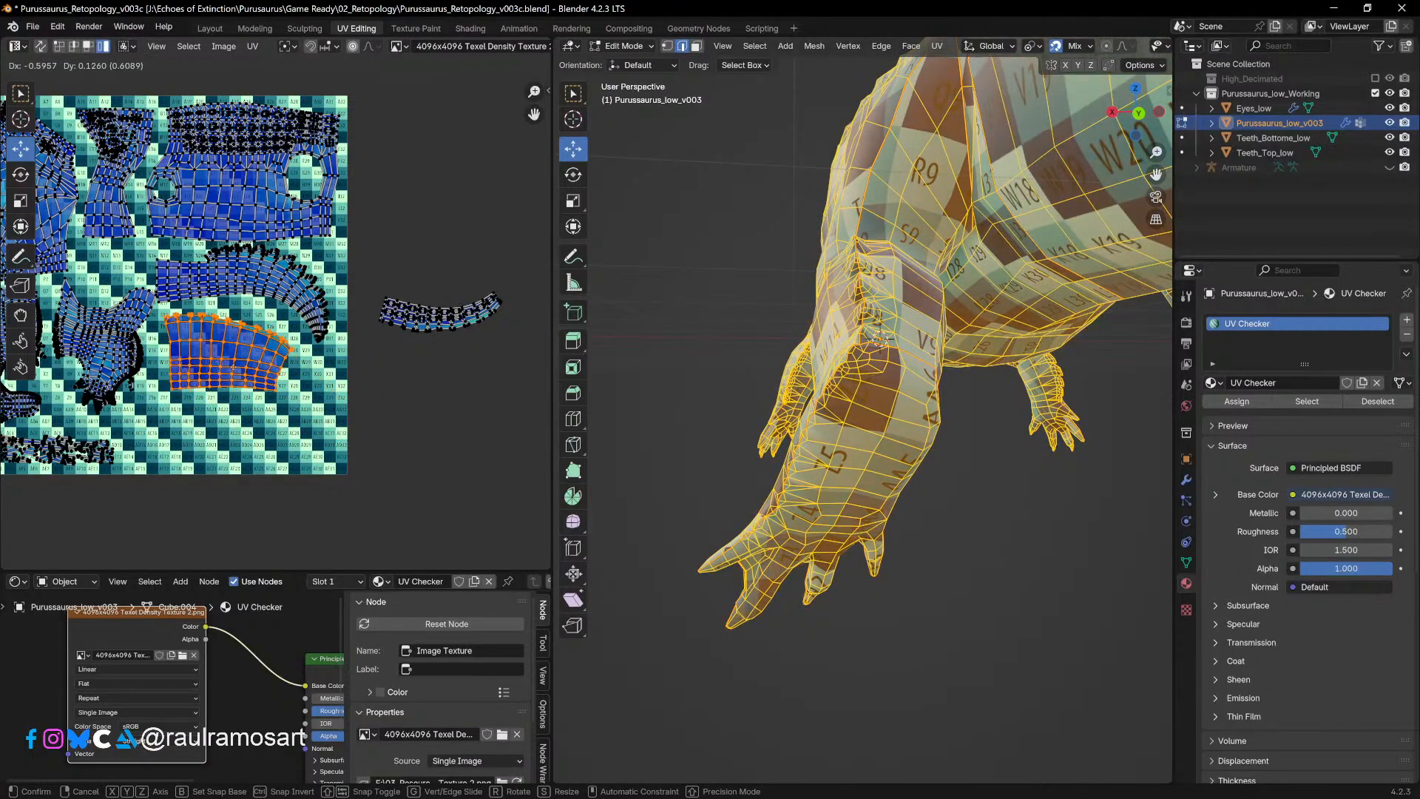
{"action": "left_click", "coordinate": [233, 367]}
{"action": "left_click", "coordinate": [247, 284]}
{"action": "key", "text": "g"}
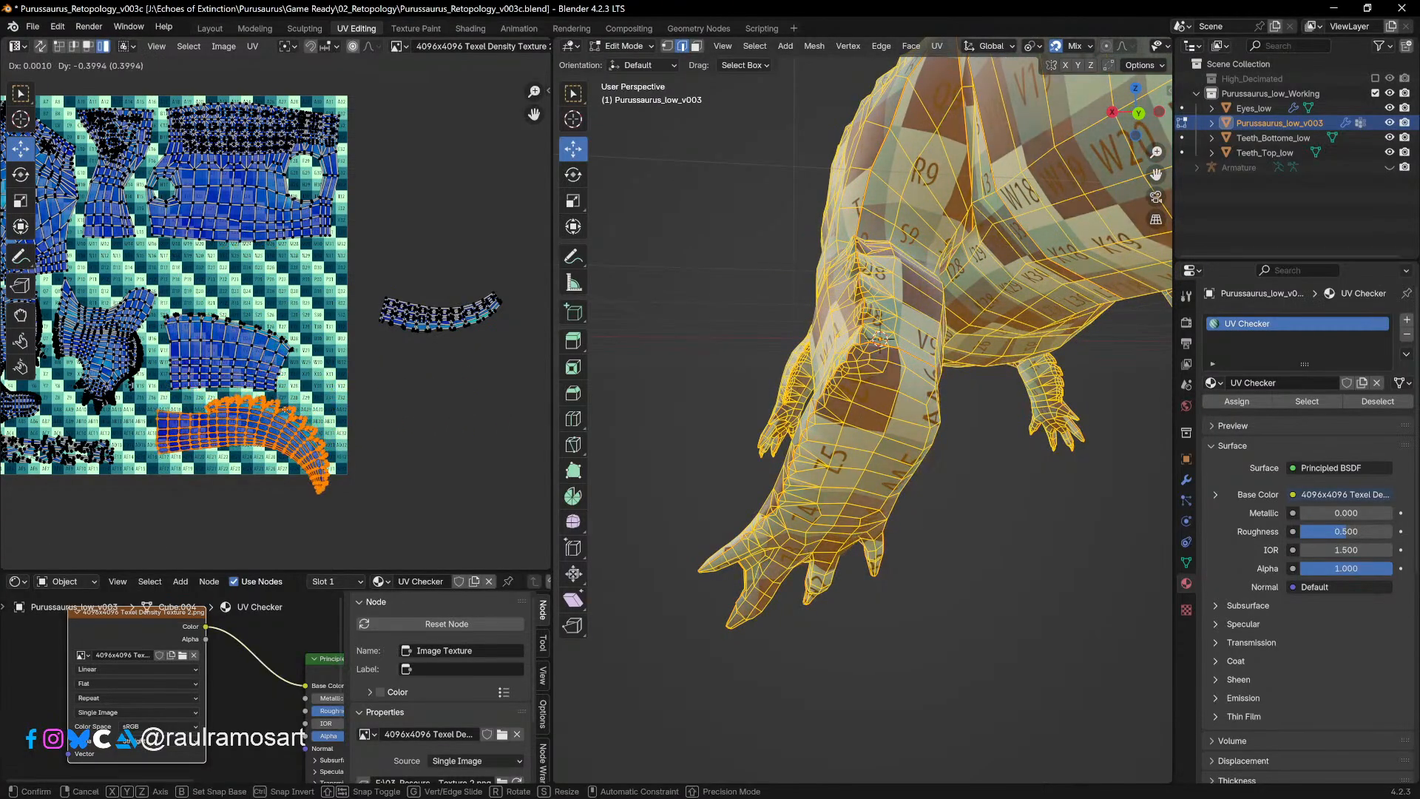
{"action": "left_click", "coordinate": [244, 447]}
{"action": "left_click", "coordinate": [266, 343]}
{"action": "key", "text": "g"}
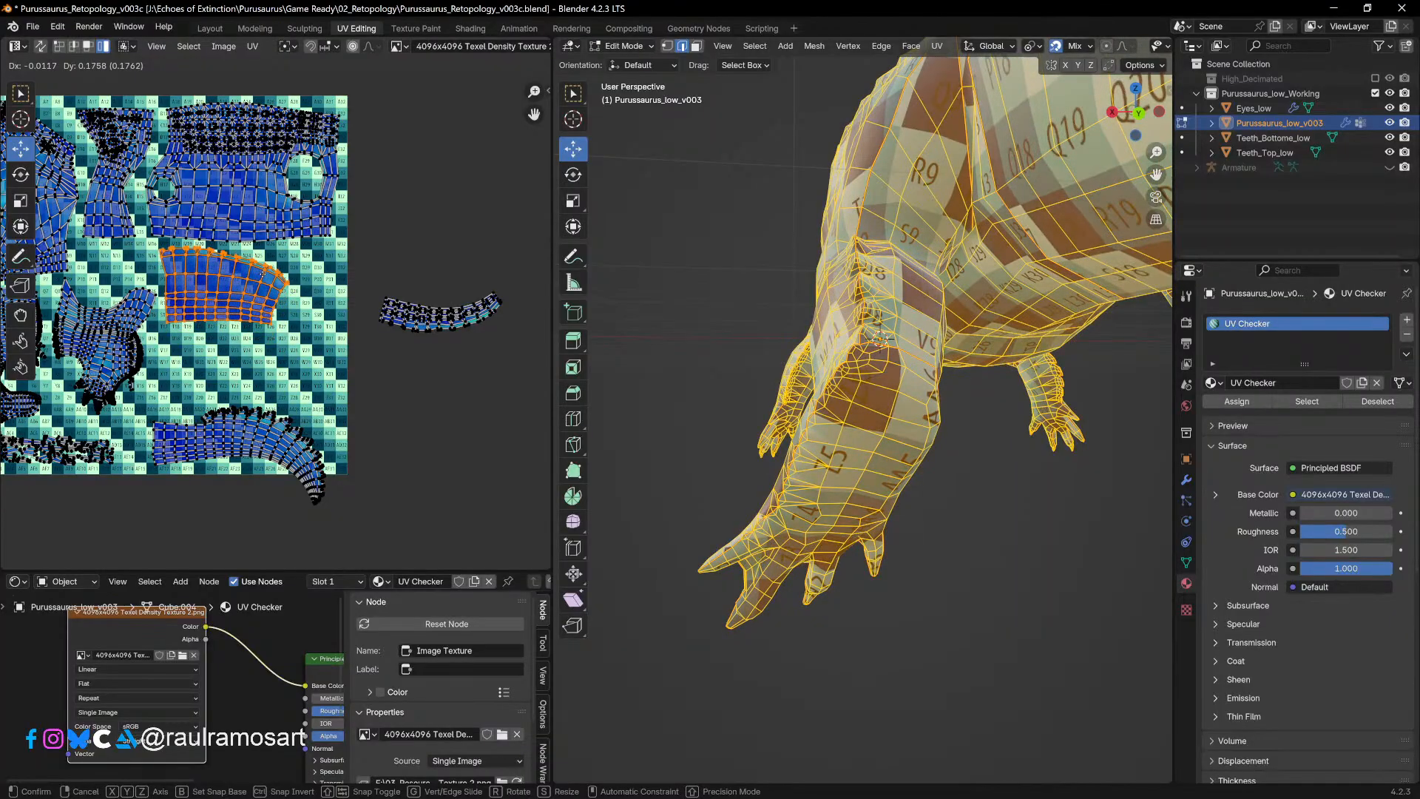
{"action": "left_click", "coordinate": [262, 278]}
Step: Move the curved tail UV island up under the wide rectangular island and place the narrow curved strip beneath the tail island
{"action": "left_click", "coordinate": [270, 421]}
{"action": "key", "text": "g"}
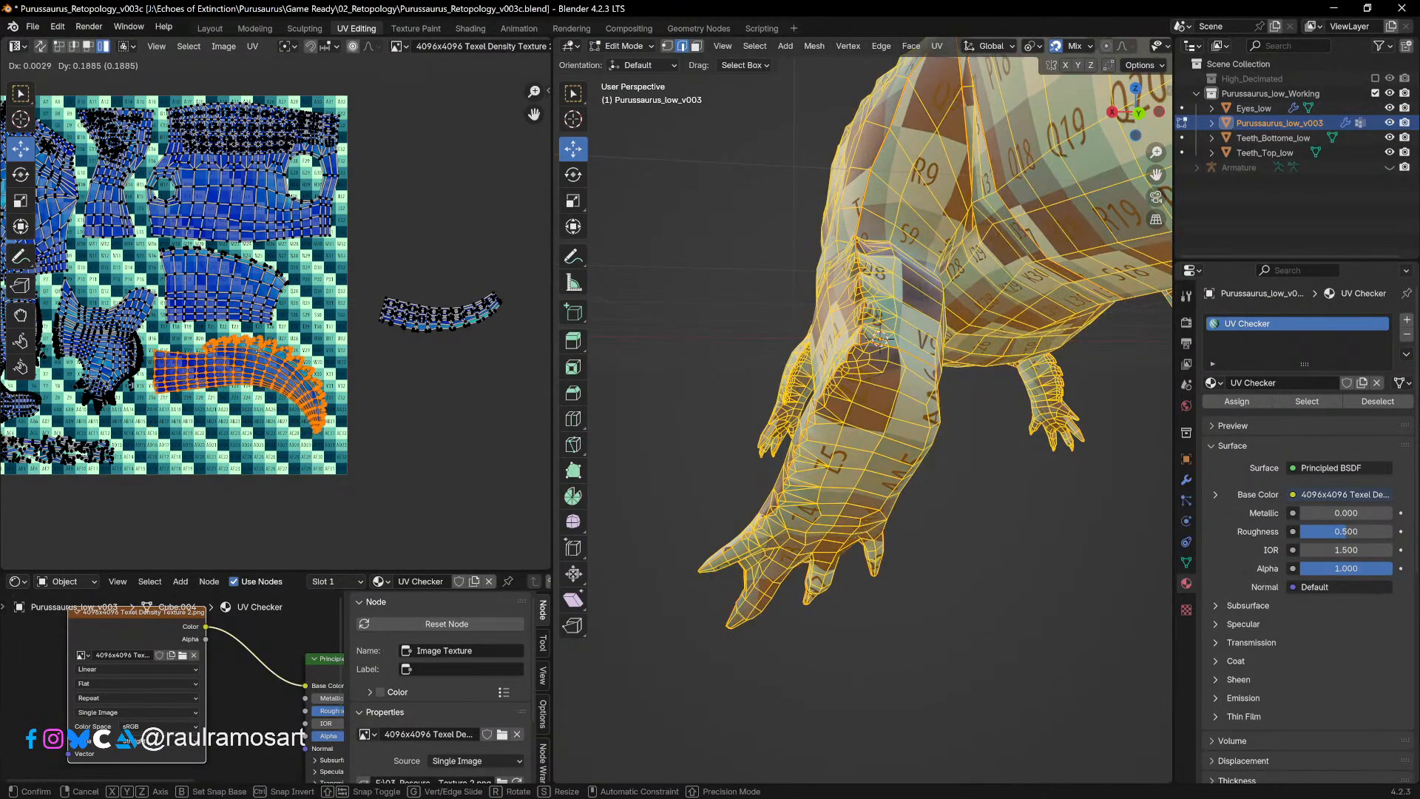
{"action": "left_click", "coordinate": [274, 352]}
{"action": "left_click", "coordinate": [440, 314]}
{"action": "key", "text": "g"}
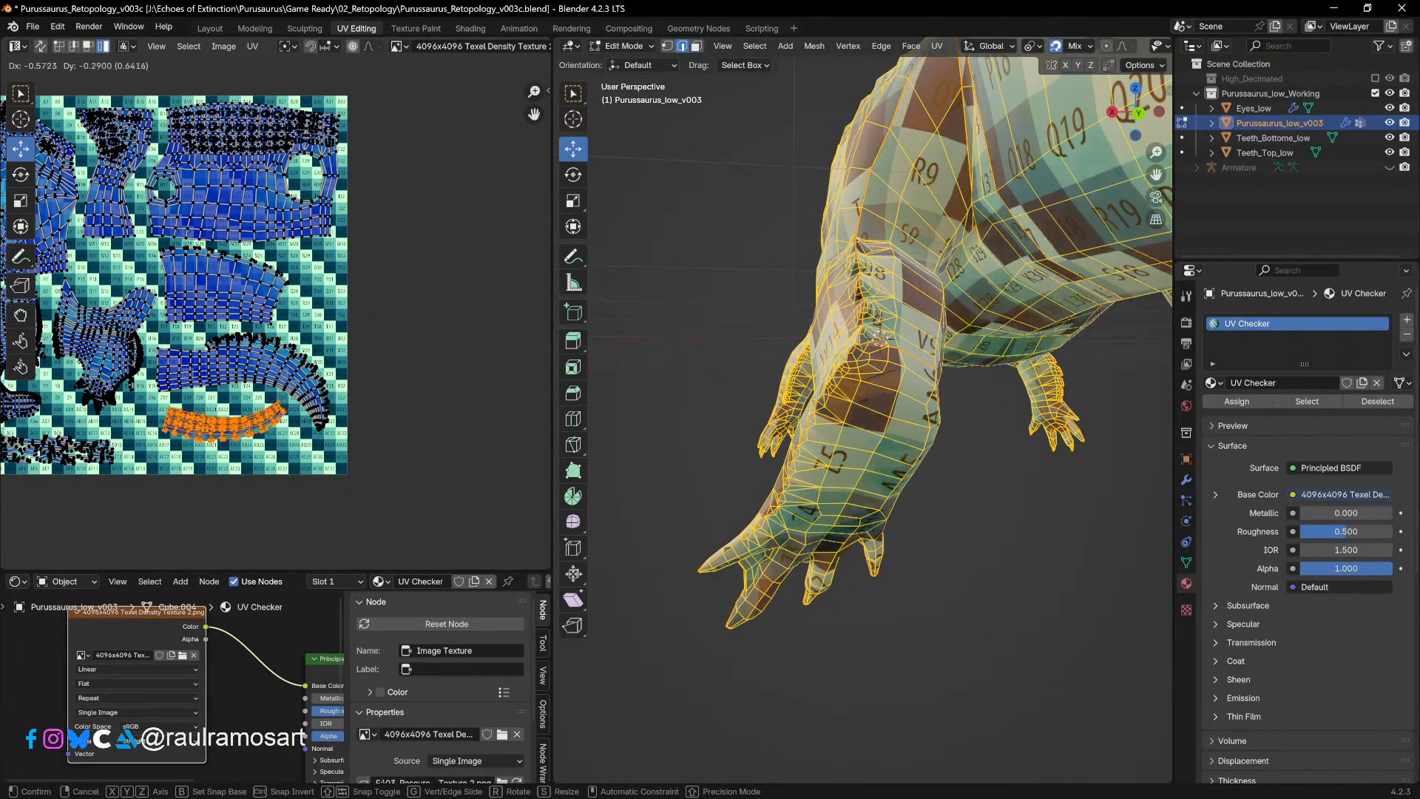
{"action": "left_click", "coordinate": [247, 420]}
Step: Rotate the large hind-leg UV island about -24° while checking the texture on the leg in the right side view
{"action": "middle_click_drag", "start_coordinate": [83, 324], "coordinate": [244, 401]}
{"action": "scroll", "coordinate": [274, 342], "scroll_direction": "up", "scroll_amount": 2}
{"action": "left_click", "coordinate": [338, 422]}
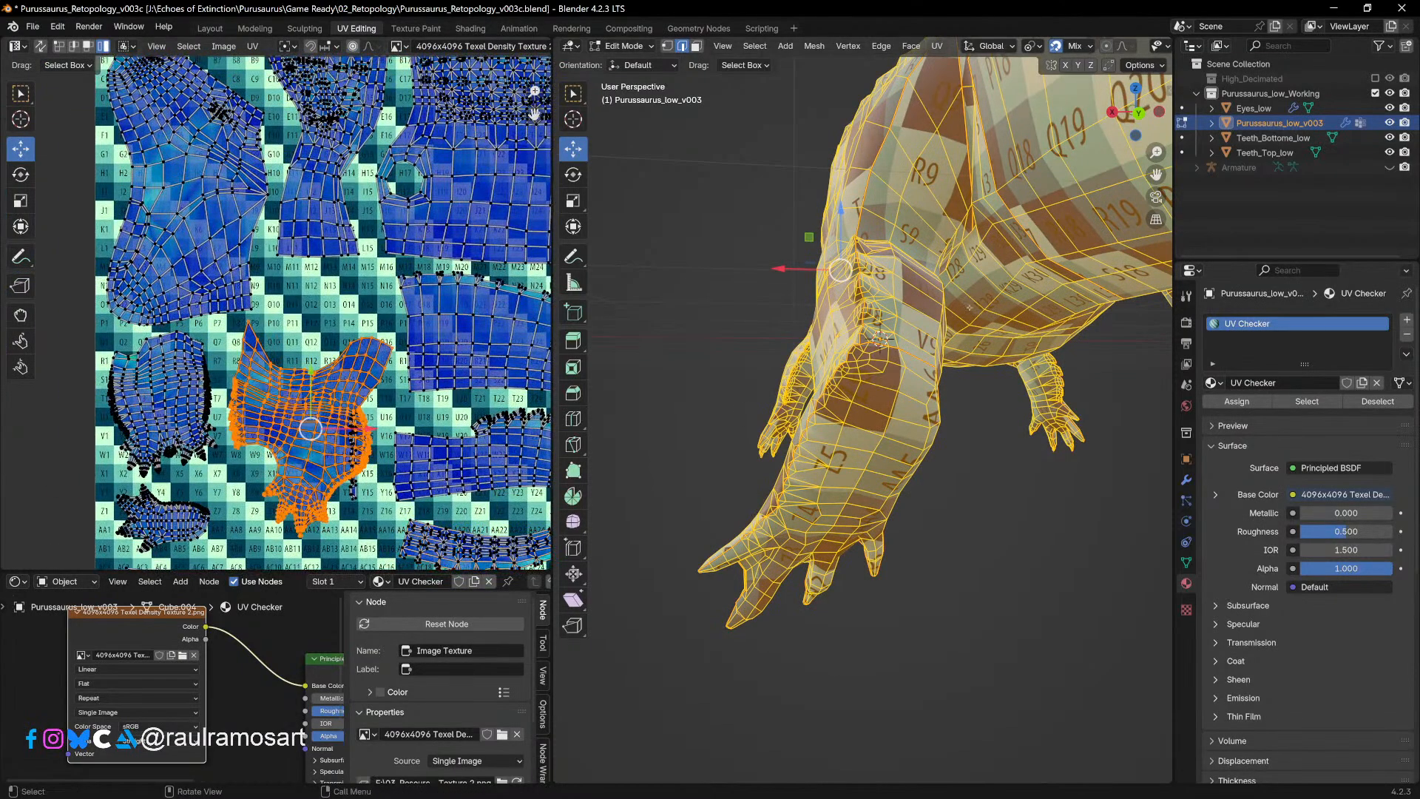
{"action": "scroll", "coordinate": [969, 308], "scroll_direction": "down", "scroll_amount": 3}
{"action": "key", "text": "KP_3"}
{"action": "scroll", "coordinate": [968, 308], "scroll_direction": "up", "scroll_amount": 3}
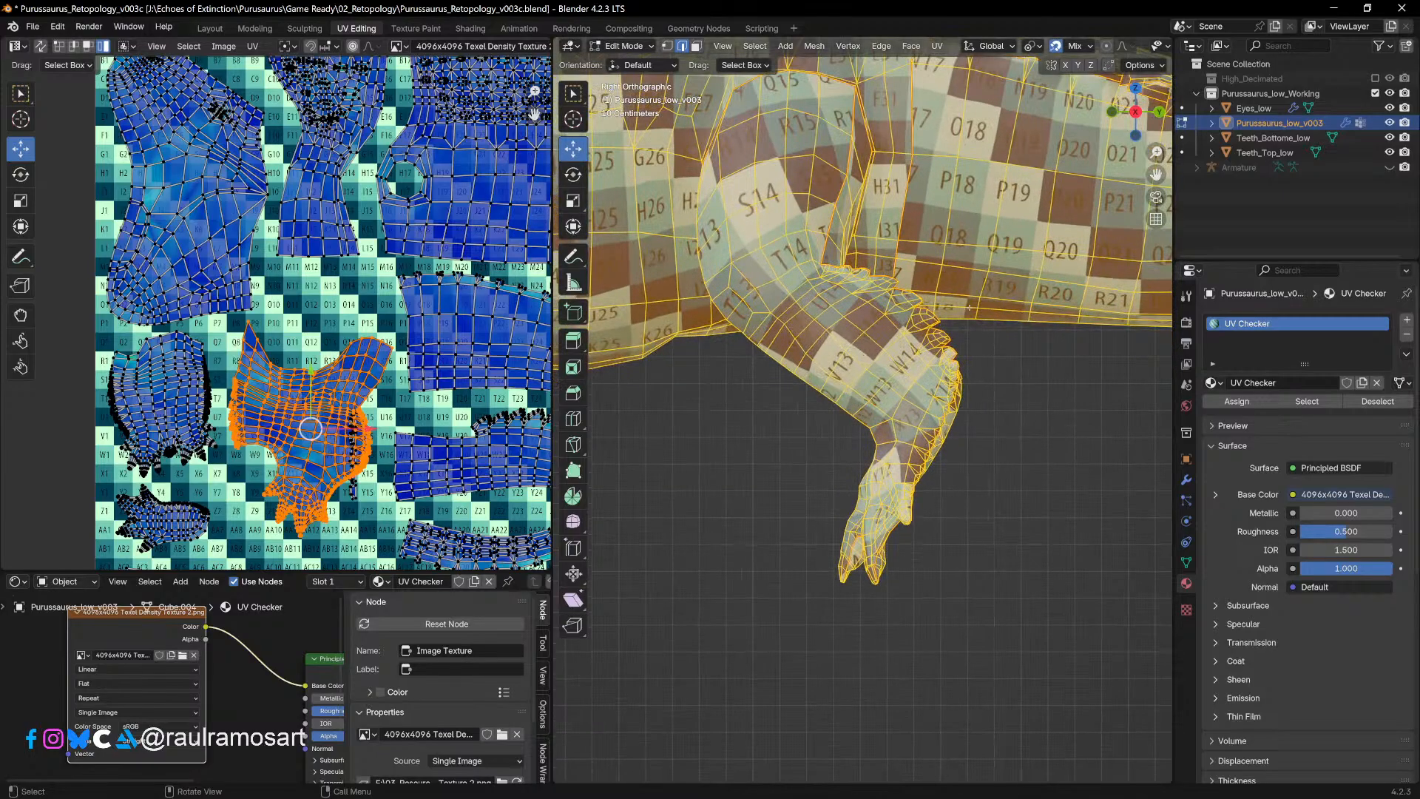
{"action": "middle_click_drag", "start_coordinate": [969, 308], "coordinate": [971, 450], "text": "shift"}
{"action": "key", "text": "r"}
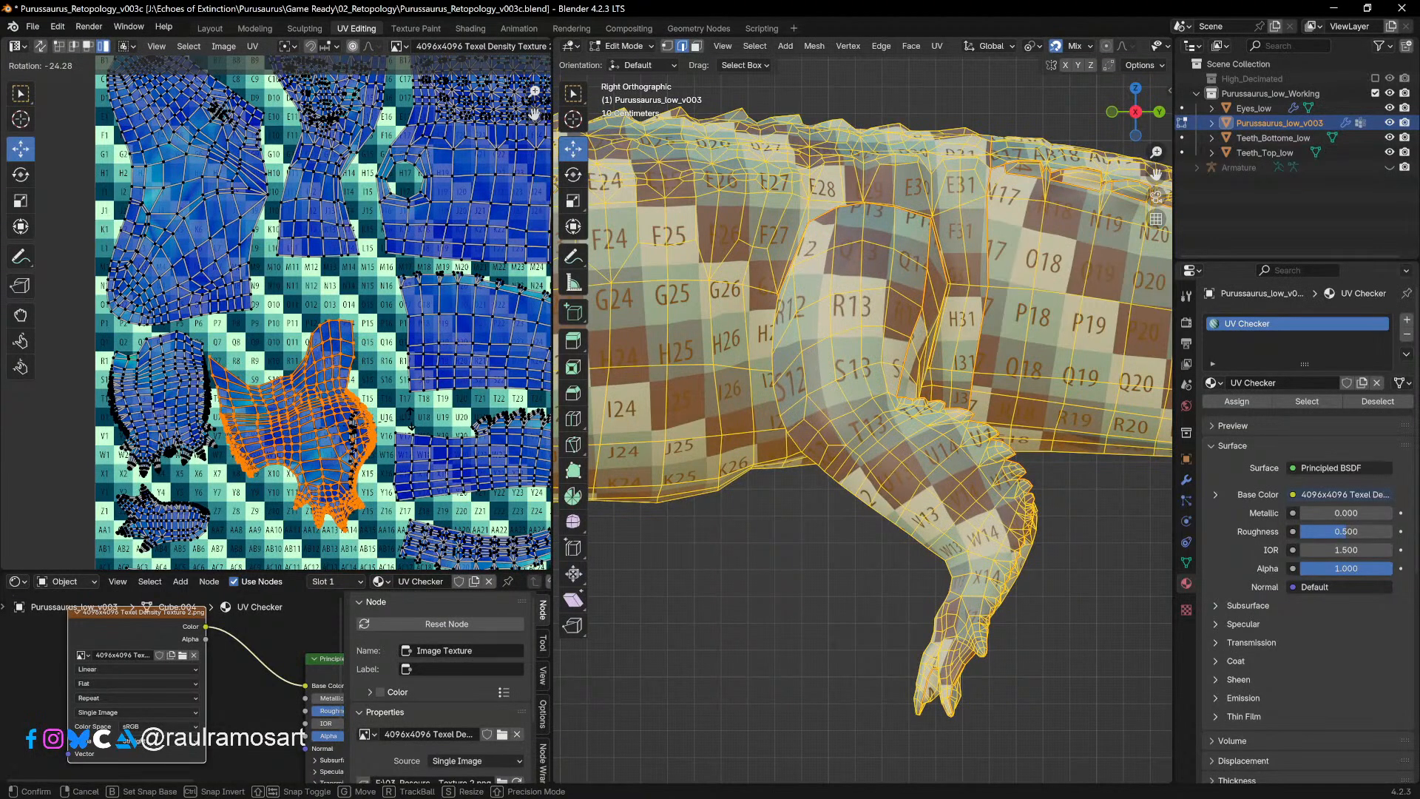
{"action": "key", "text": "Return"}
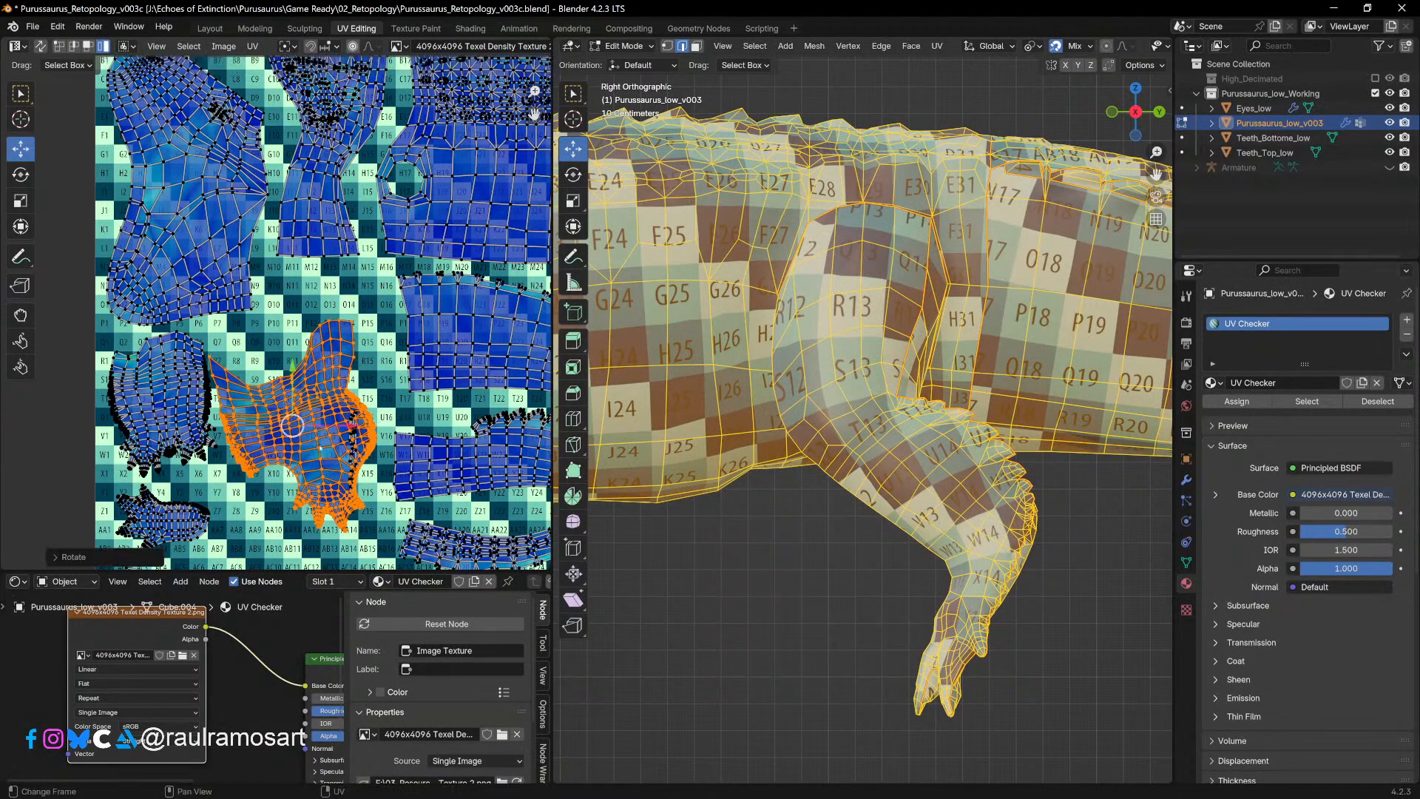
Step: Shift the hind-leg UV island slightly up within its gap and refine its rotation by about 3°
{"action": "key", "text": "g"}
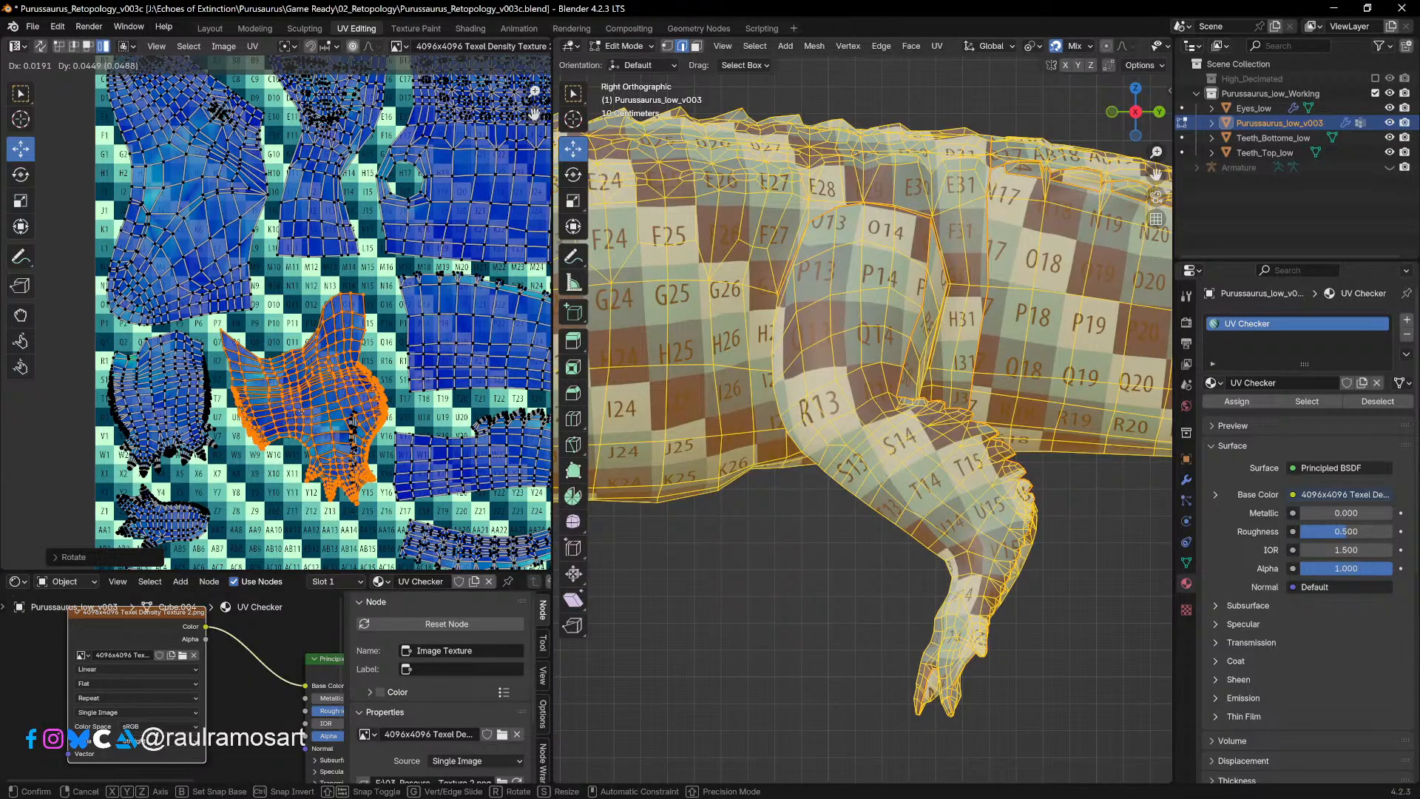
{"action": "key", "text": "Return"}
{"action": "key", "text": "r"}
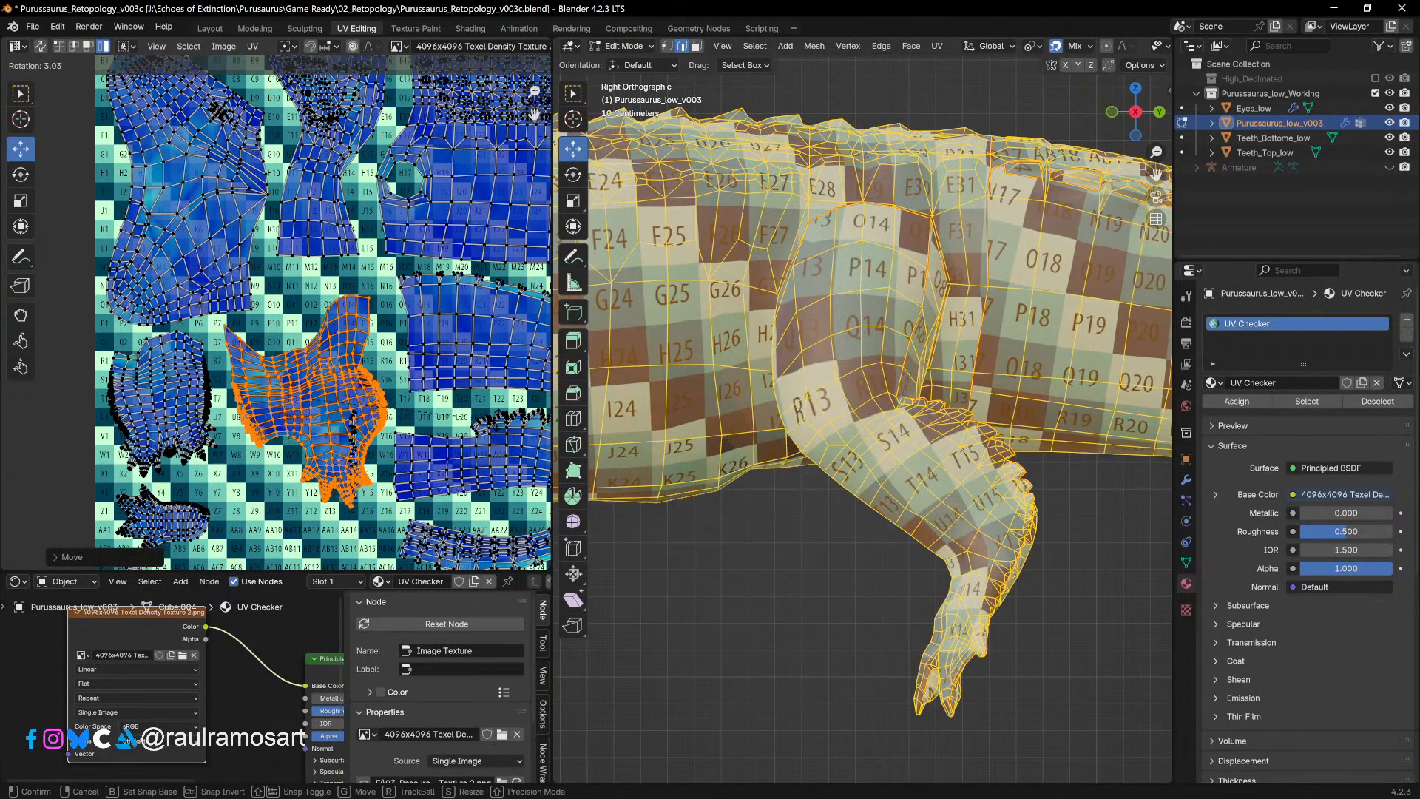
{"action": "key", "text": "Return"}
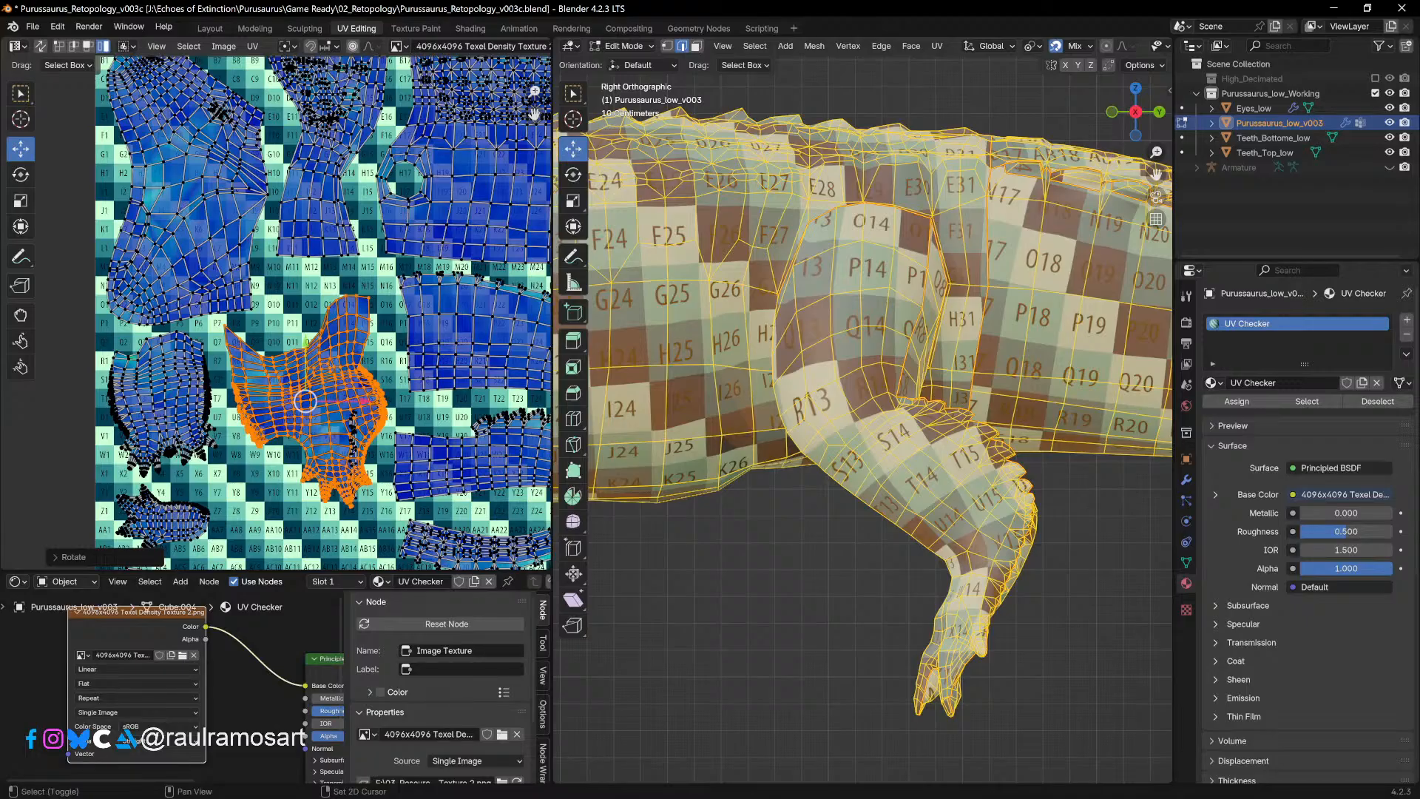
{"action": "middle_click_drag", "start_coordinate": [341, 424], "coordinate": [368, 342]}
{"action": "key", "text": "g"}
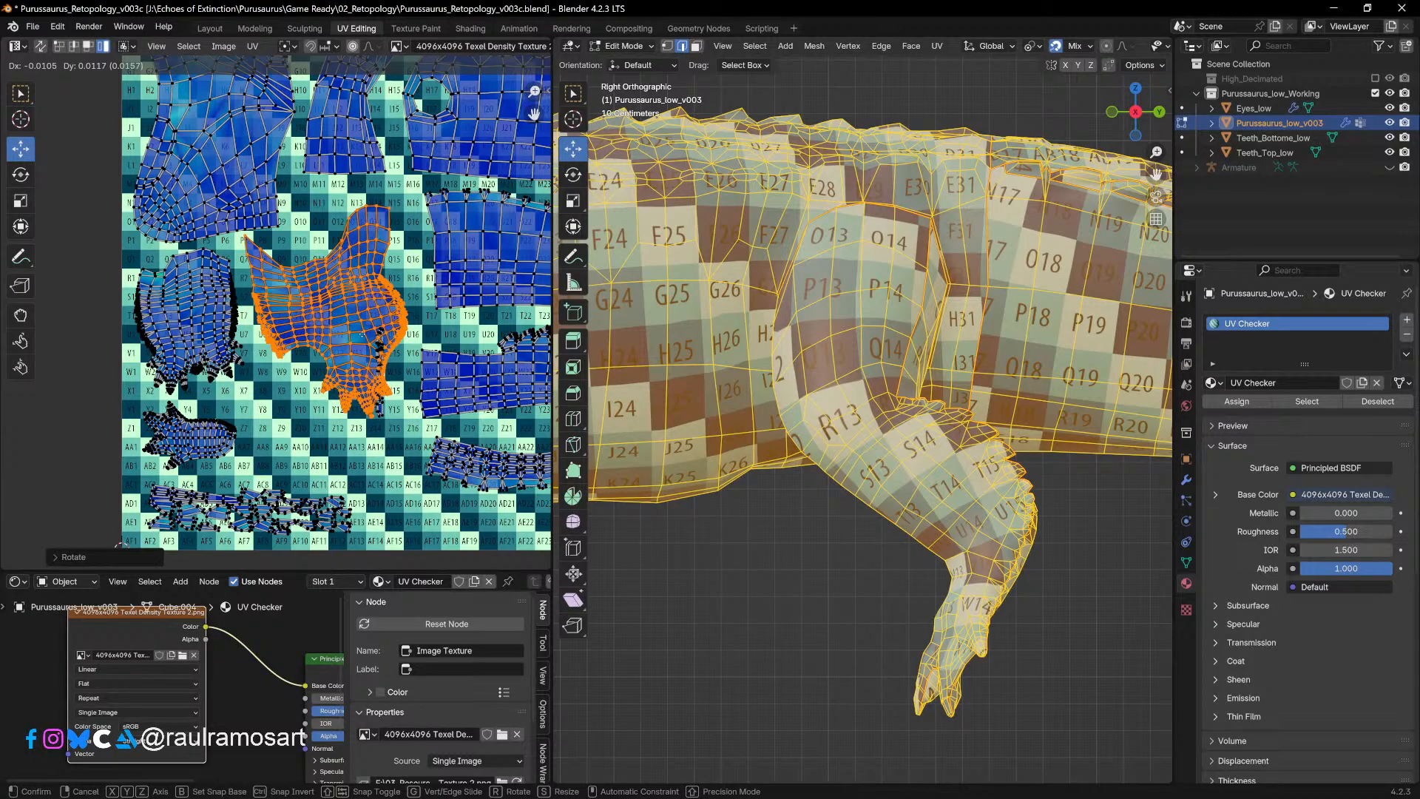
{"action": "left_click", "coordinate": [362, 334]}
Step: Park the hind-leg UV island outside the tile, beside its left edge
{"action": "scroll", "coordinate": [362, 333], "scroll_direction": "down", "scroll_amount": 3}
{"action": "key", "text": "g"}
{"action": "left_click", "coordinate": [195, 342]}
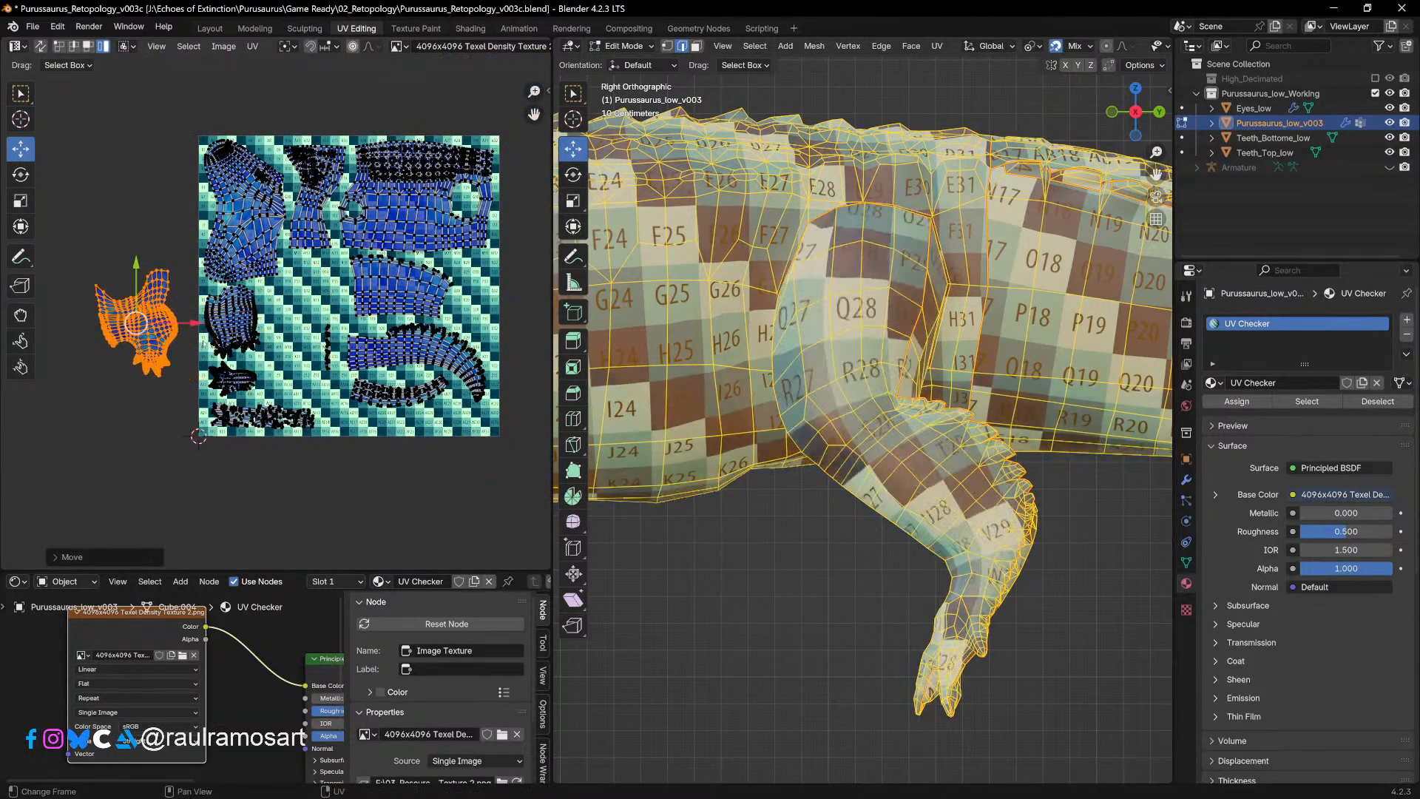
Step: Rotate the thin vertical UV strip to horizontal and place it at the right end of the jagged strips along the tile's bottom
{"action": "scroll", "coordinate": [194, 342], "scroll_direction": "up", "scroll_amount": 2}
{"action": "scroll", "coordinate": [53, 323], "scroll_direction": "up", "scroll_amount": 1}
{"action": "left_click", "coordinate": [355, 363]}
{"action": "key", "text": "g"}
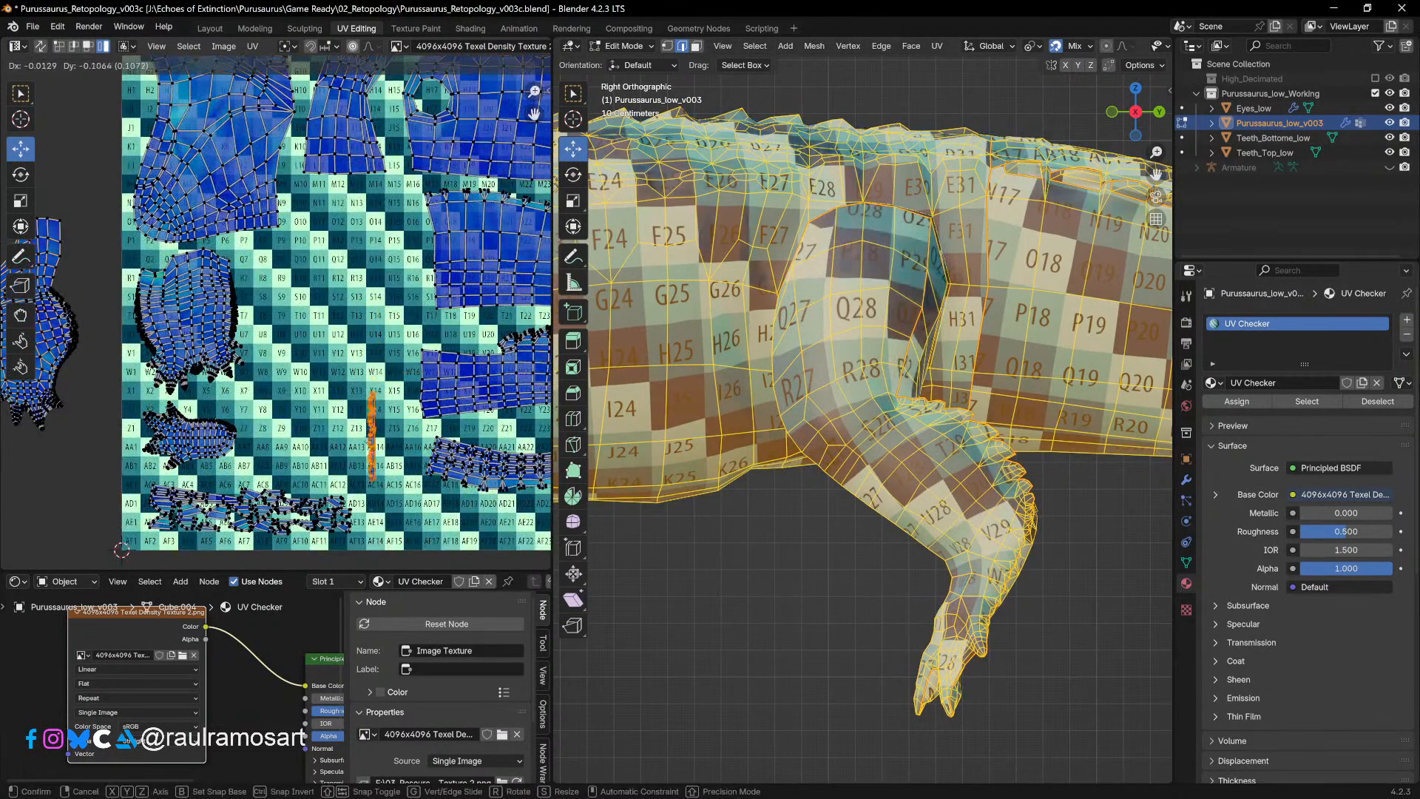
{"action": "left_click", "coordinate": [368, 444]}
{"action": "middle_click_drag", "start_coordinate": [368, 445], "coordinate": [369, 343]}
{"action": "key", "text": "r"}
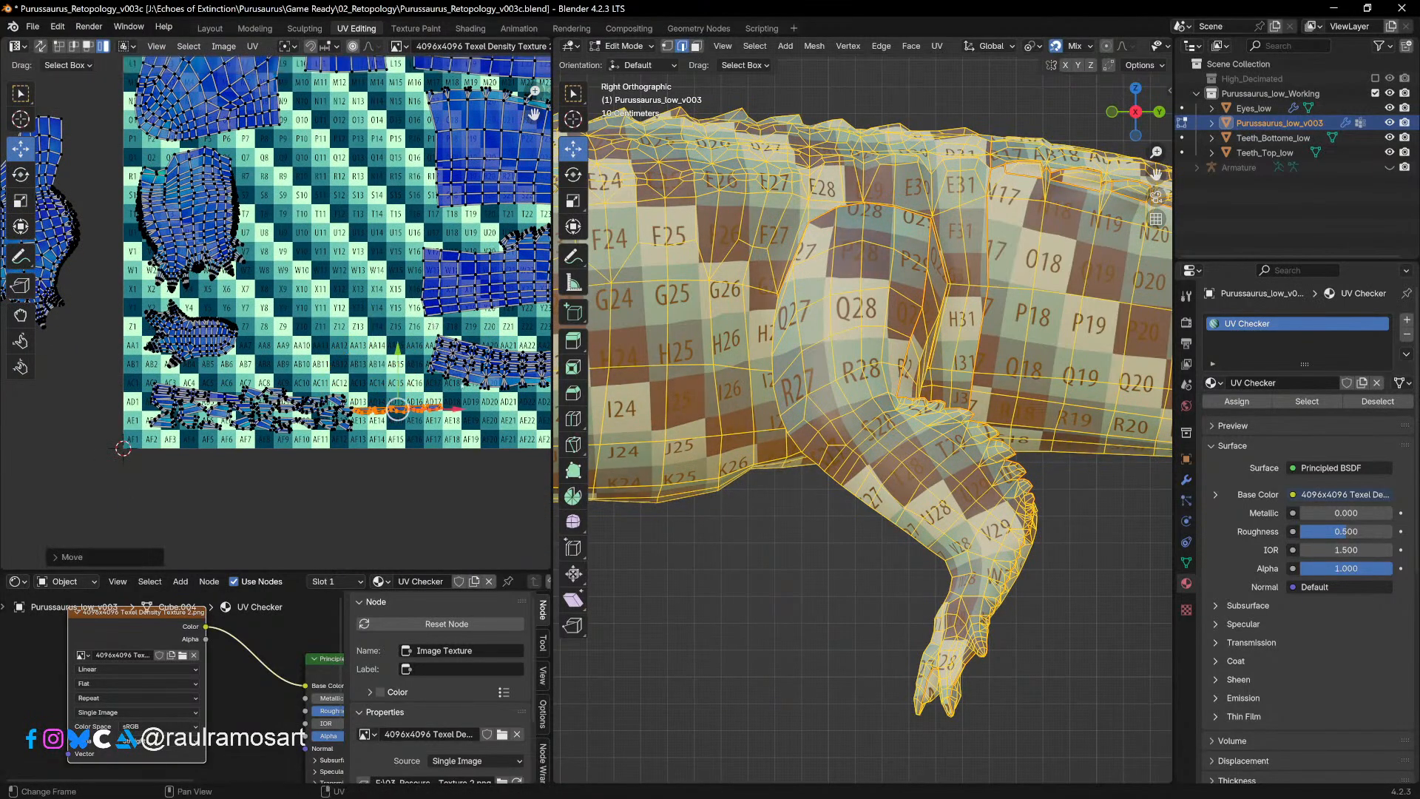
{"action": "left_click", "coordinate": [277, 339]}
Step: Move the hind-leg UV island back into the tile, between the forelimb island and the wide rectangular island
{"action": "scroll", "coordinate": [277, 339], "scroll_direction": "down", "scroll_amount": 3}
{"action": "left_click", "coordinate": [139, 274]}
{"action": "key", "text": "g"}
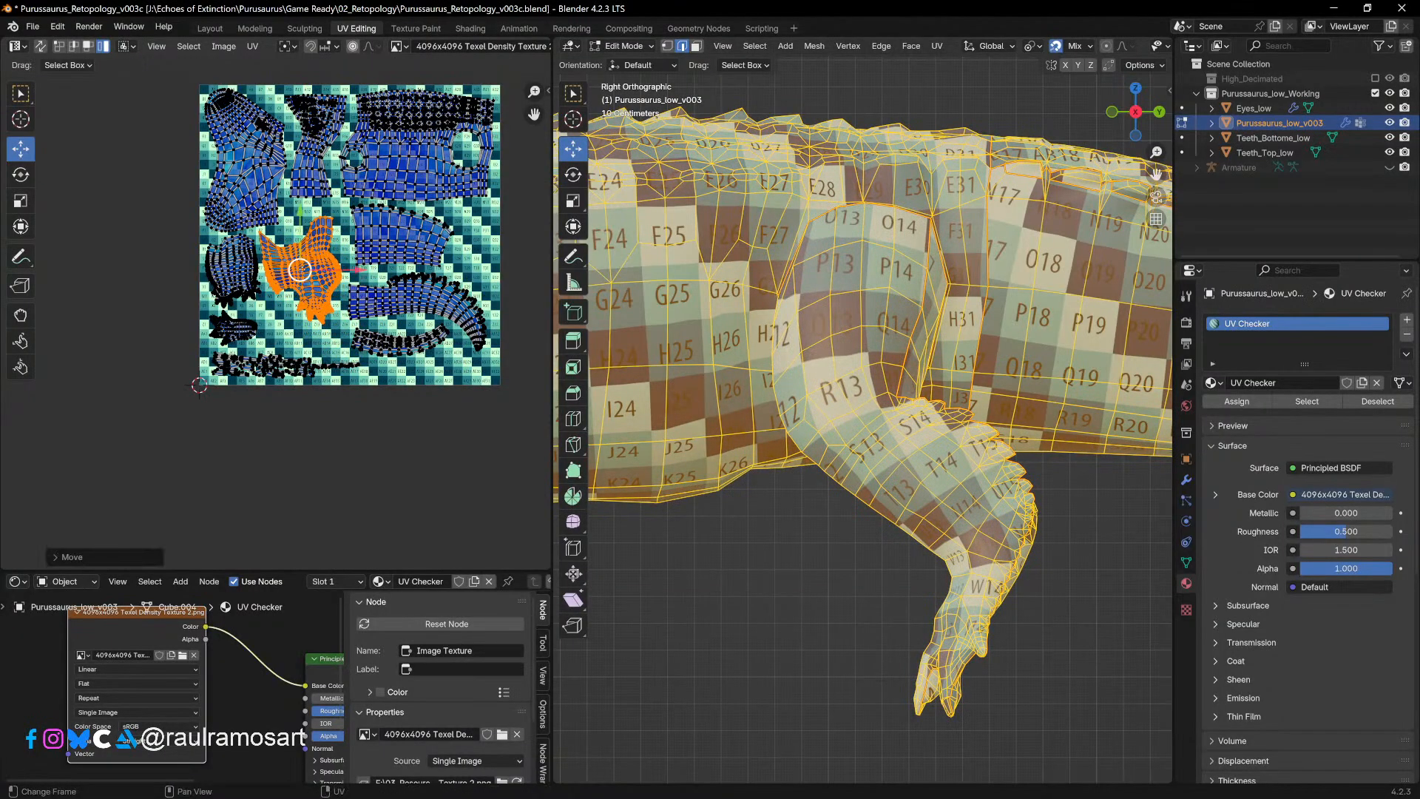
Step: Examine the spacing between the UV islands across the tile, from the foot islands to the body and tail islands
{"action": "scroll", "coordinate": [281, 307], "scroll_direction": "up", "scroll_amount": 10}
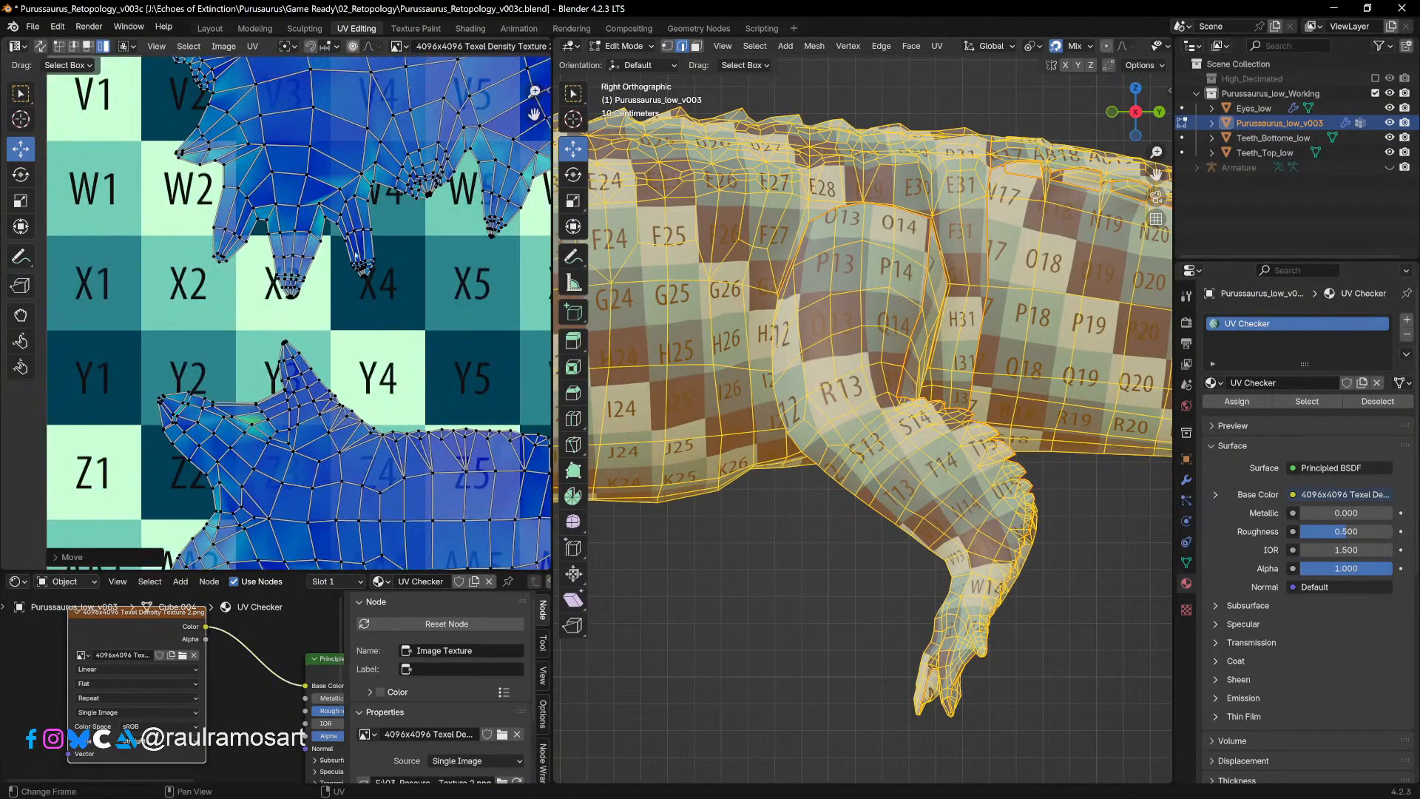
{"action": "scroll", "coordinate": [430, 281], "scroll_direction": "down", "scroll_amount": 5}
{"action": "middle_click_drag", "start_coordinate": [442, 188], "coordinate": [284, 548], "text": "shift"}
{"action": "middle_click_drag", "start_coordinate": [417, 256], "coordinate": [296, 372]}
{"action": "middle_click_drag", "start_coordinate": [408, 383], "coordinate": [270, 325]}
{"action": "middle_click_drag", "start_coordinate": [424, 351], "coordinate": [209, 315]}
{"action": "scroll", "coordinate": [249, 398], "scroll_direction": "down", "scroll_amount": 1}
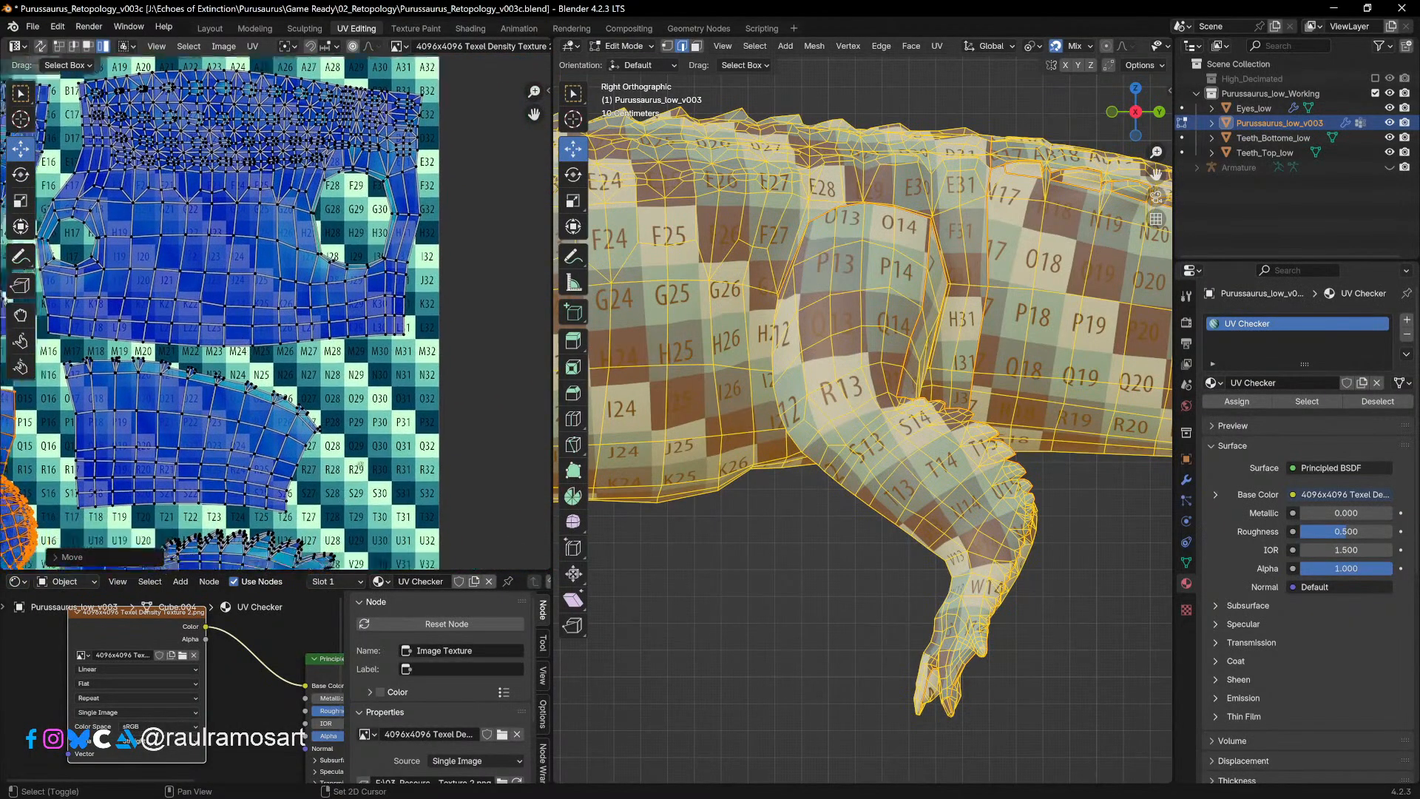
{"action": "middle_click_drag", "start_coordinate": [352, 481], "coordinate": [394, 383]}
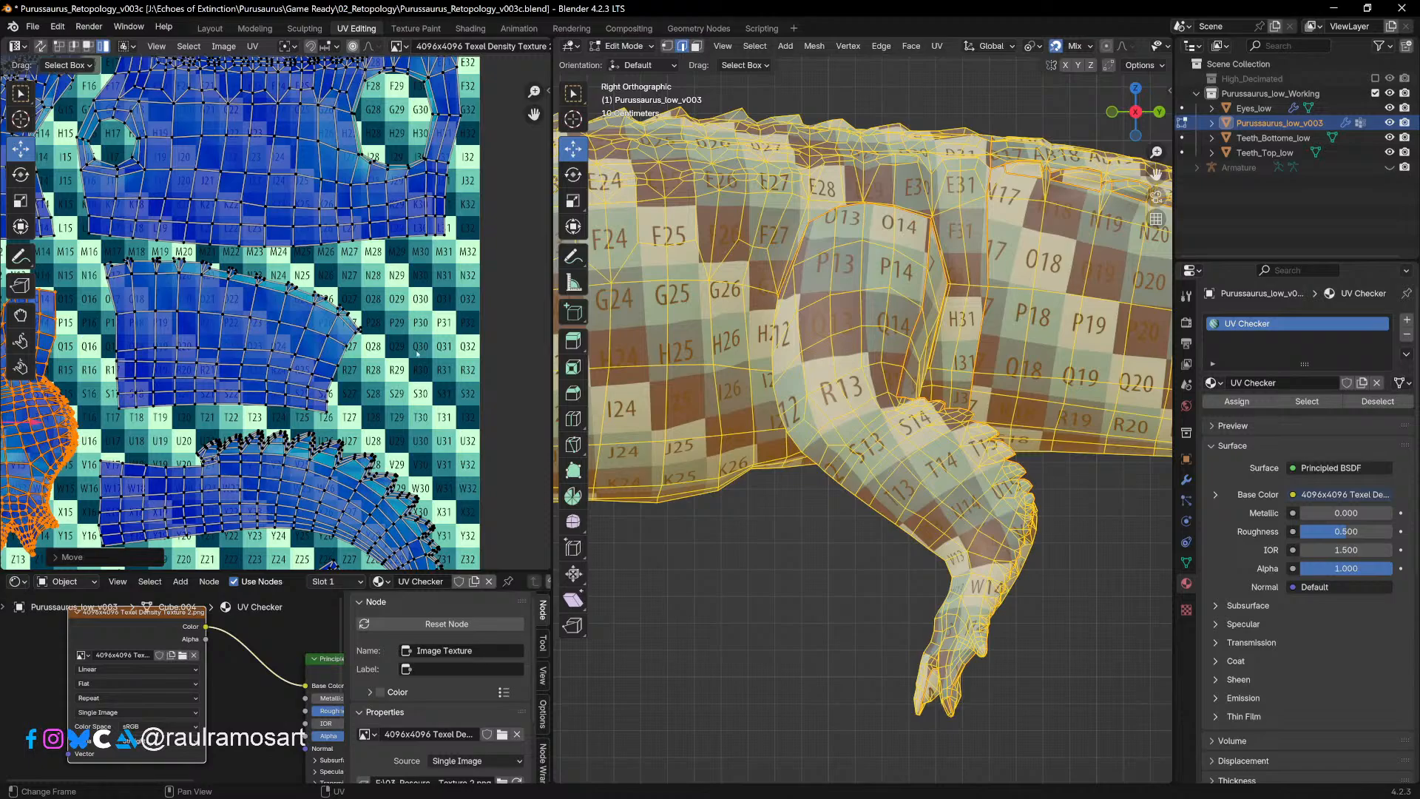
{"action": "scroll", "coordinate": [417, 354], "scroll_direction": "down", "scroll_amount": 1}
{"action": "middle_click_drag", "start_coordinate": [403, 435], "coordinate": [471, 343]}
{"action": "middle_click_drag", "start_coordinate": [134, 317], "coordinate": [318, 276]}
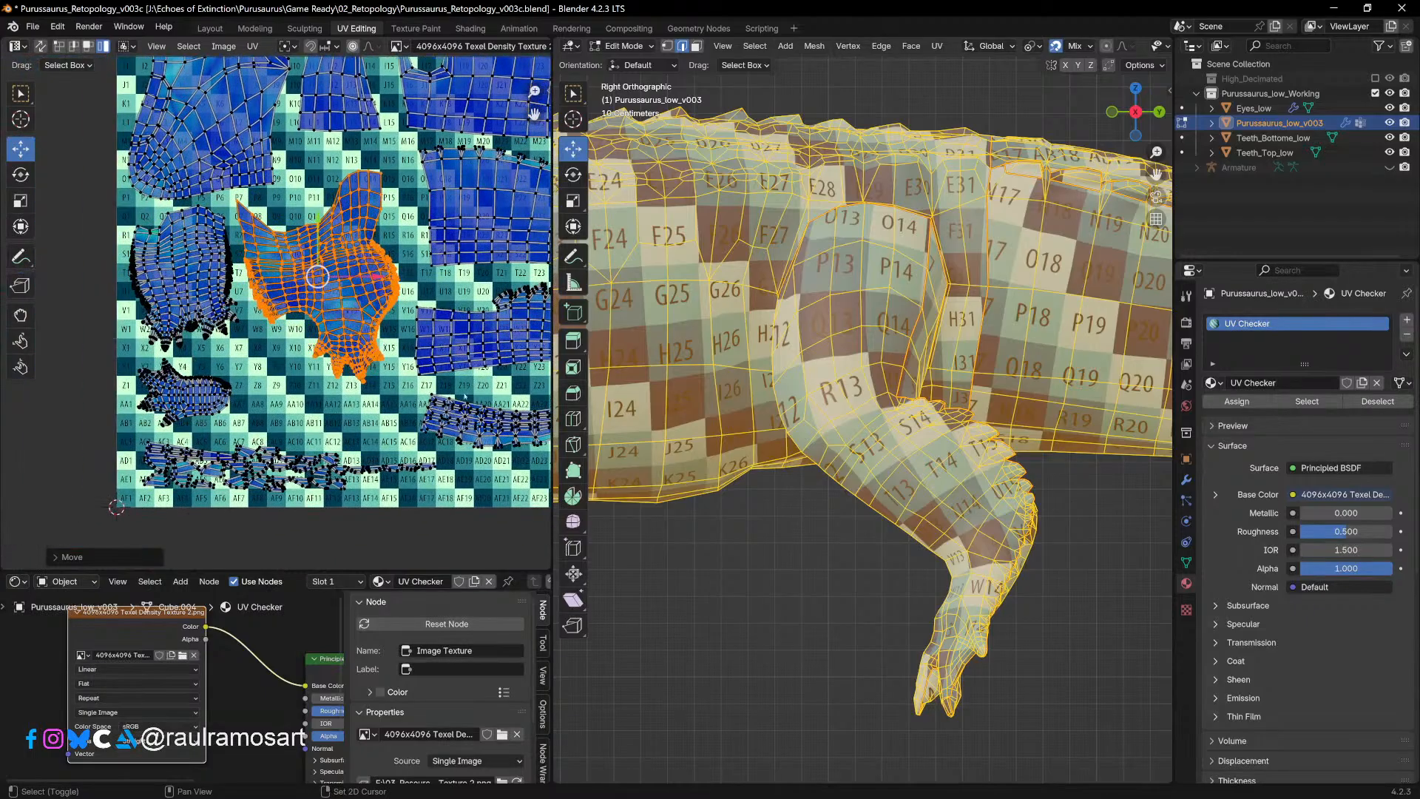
{"action": "scroll", "coordinate": [135, 465], "scroll_direction": "up", "scroll_amount": 4}
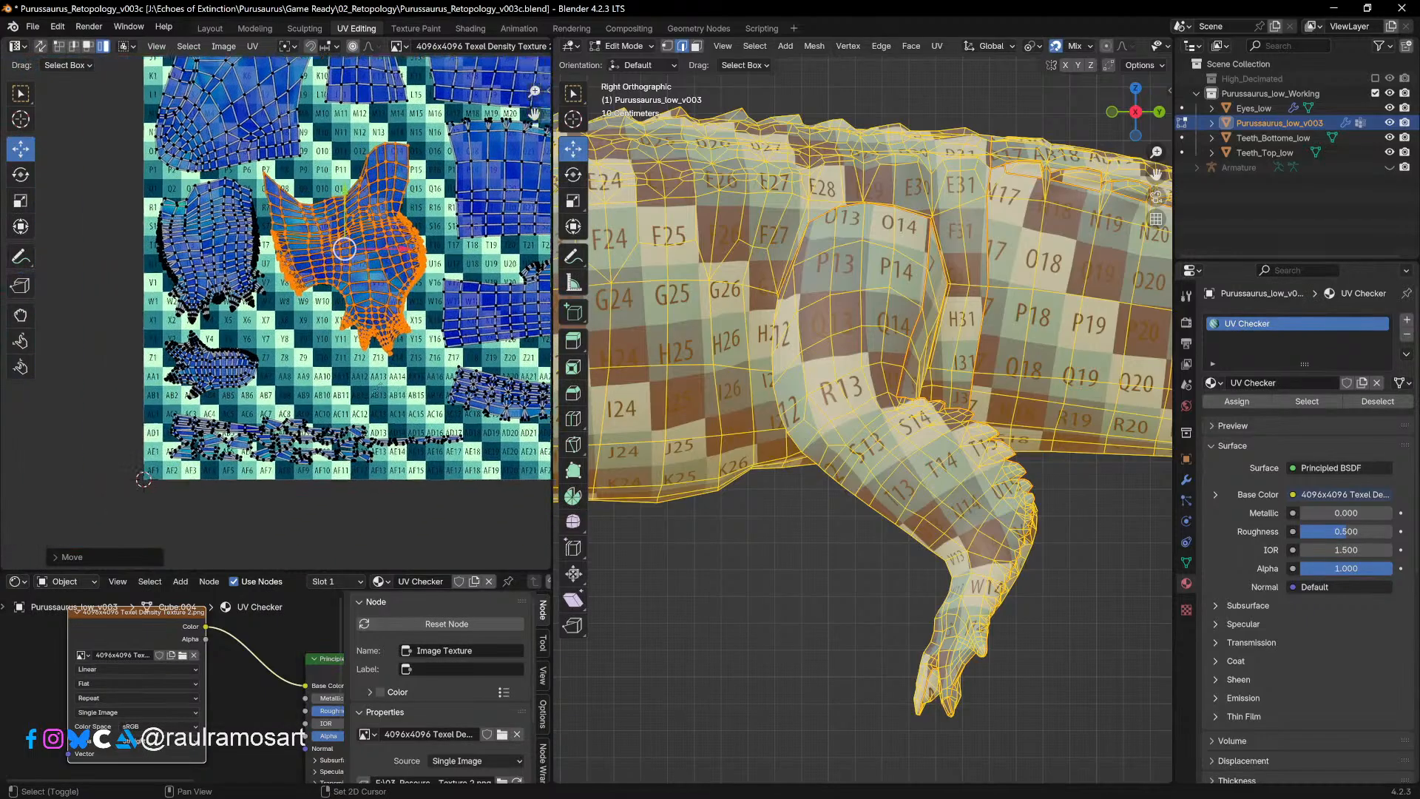
{"action": "middle_click_drag", "start_coordinate": [329, 441], "coordinate": [339, 403]}
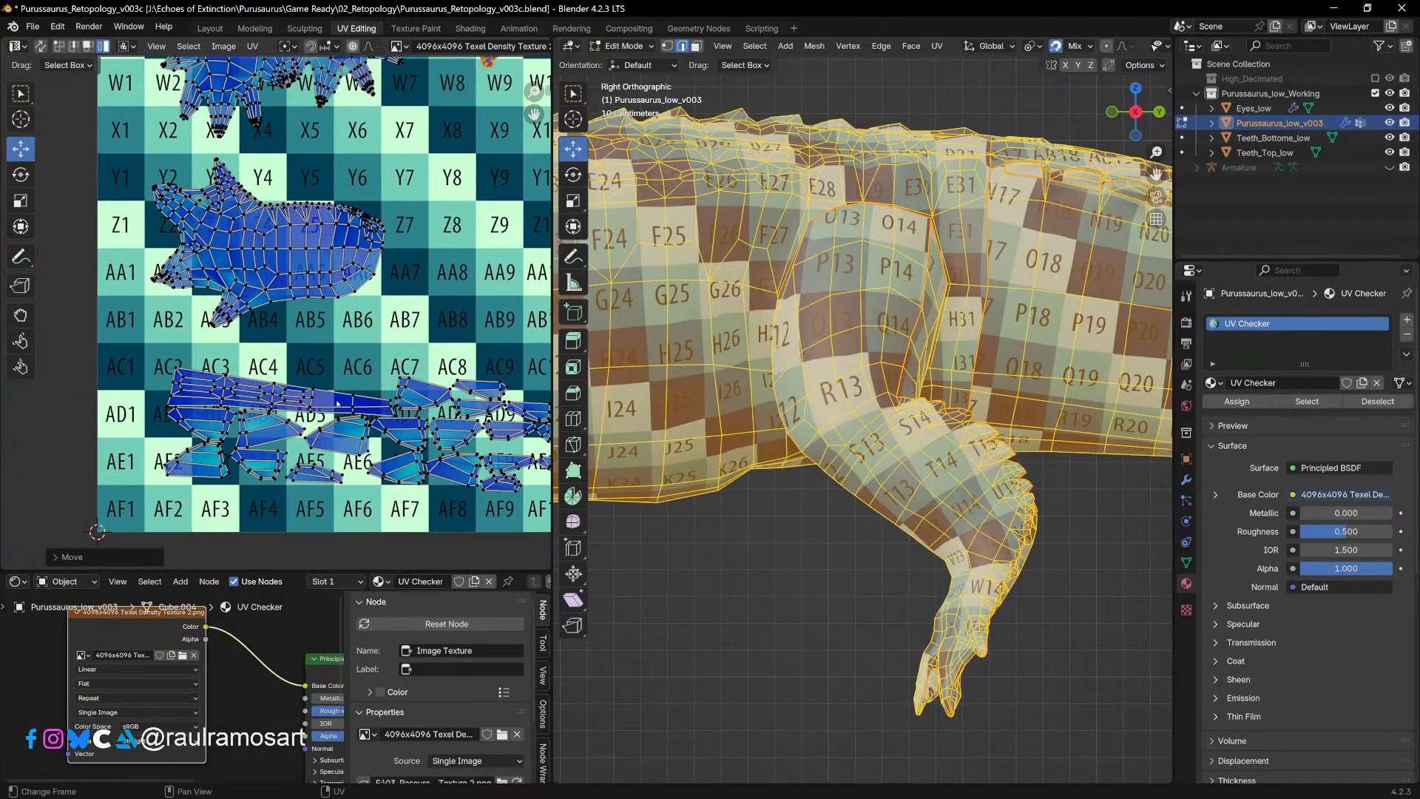
Step: Move the thin tapered UV strip out of the lower-left jagged group to the free space below the hind-leg island
{"action": "scroll", "coordinate": [279, 391], "scroll_direction": "down", "scroll_amount": 3}
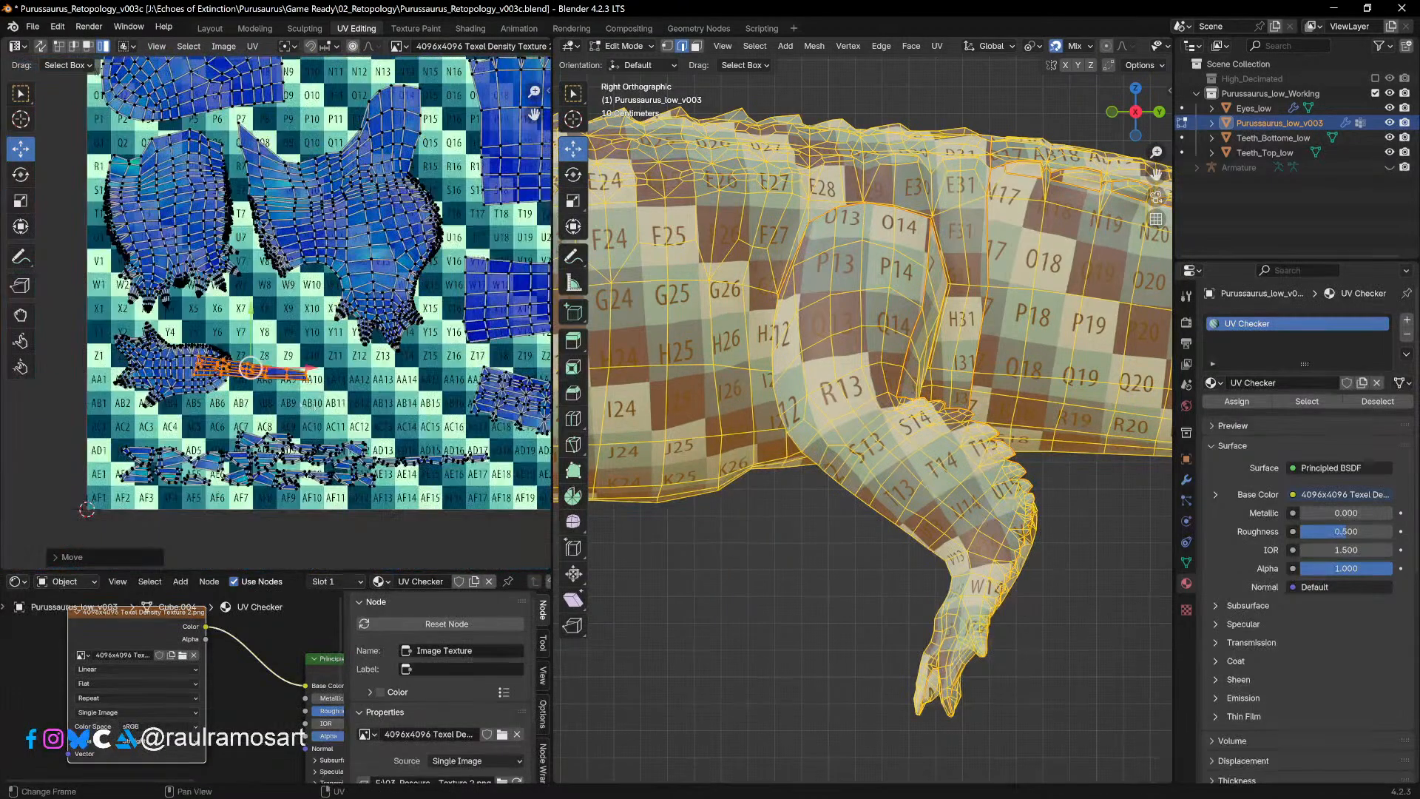
{"action": "left_click", "coordinate": [443, 409]}
{"action": "middle_click_drag", "start_coordinate": [991, 318], "coordinate": [687, 426]}
{"action": "key", "text": "g"}
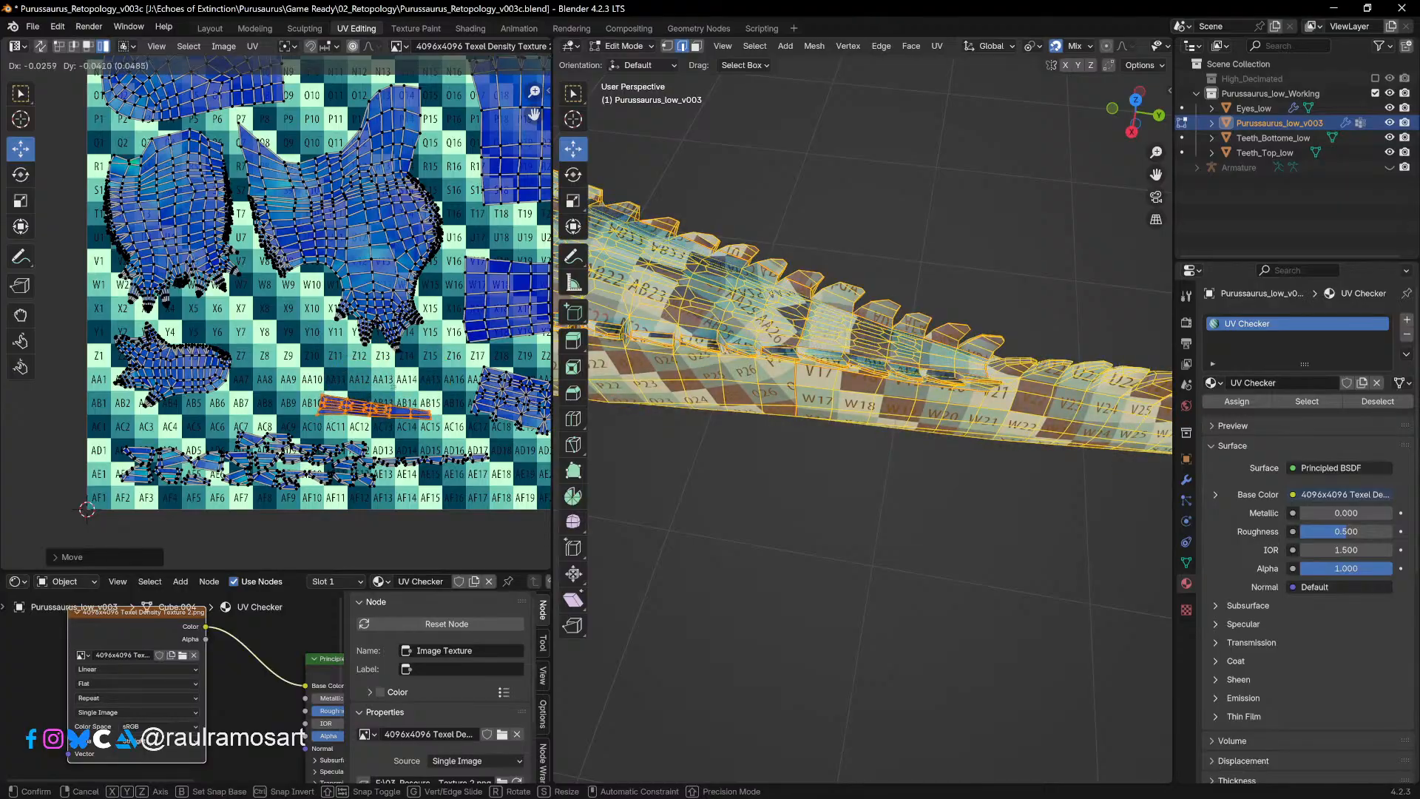
{"action": "left_click", "coordinate": [387, 382]}
{"action": "key", "text": "g"}
{"action": "scroll", "coordinate": [459, 396], "scroll_direction": "up", "scroll_amount": 3}
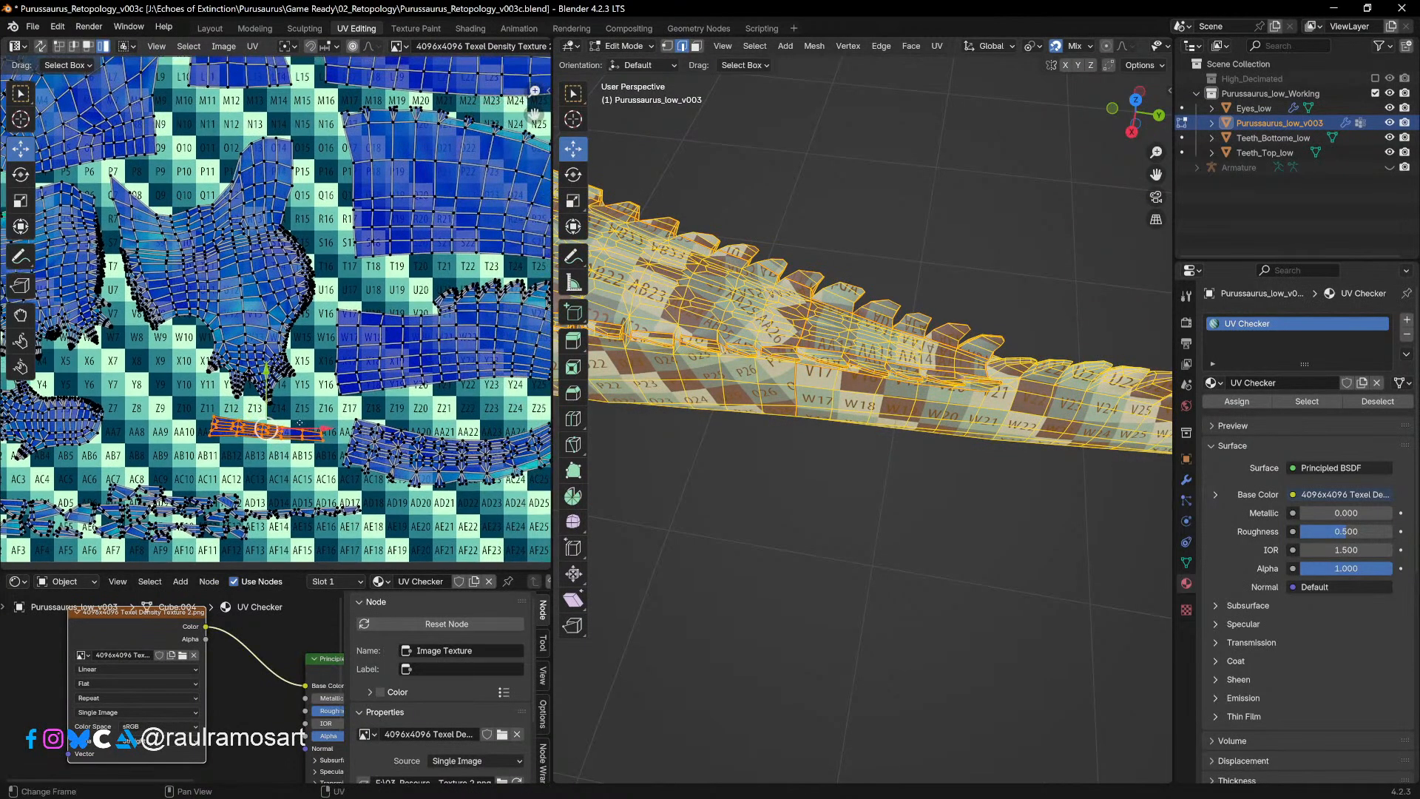
{"action": "left_click", "coordinate": [494, 400]}
{"action": "middle_click_drag", "start_coordinate": [493, 400], "coordinate": [336, 441]}
Step: Level the thin tapered UV strip and fit it into the gap between the wide rectangular island and the curved tail island
{"action": "key", "text": "g"}
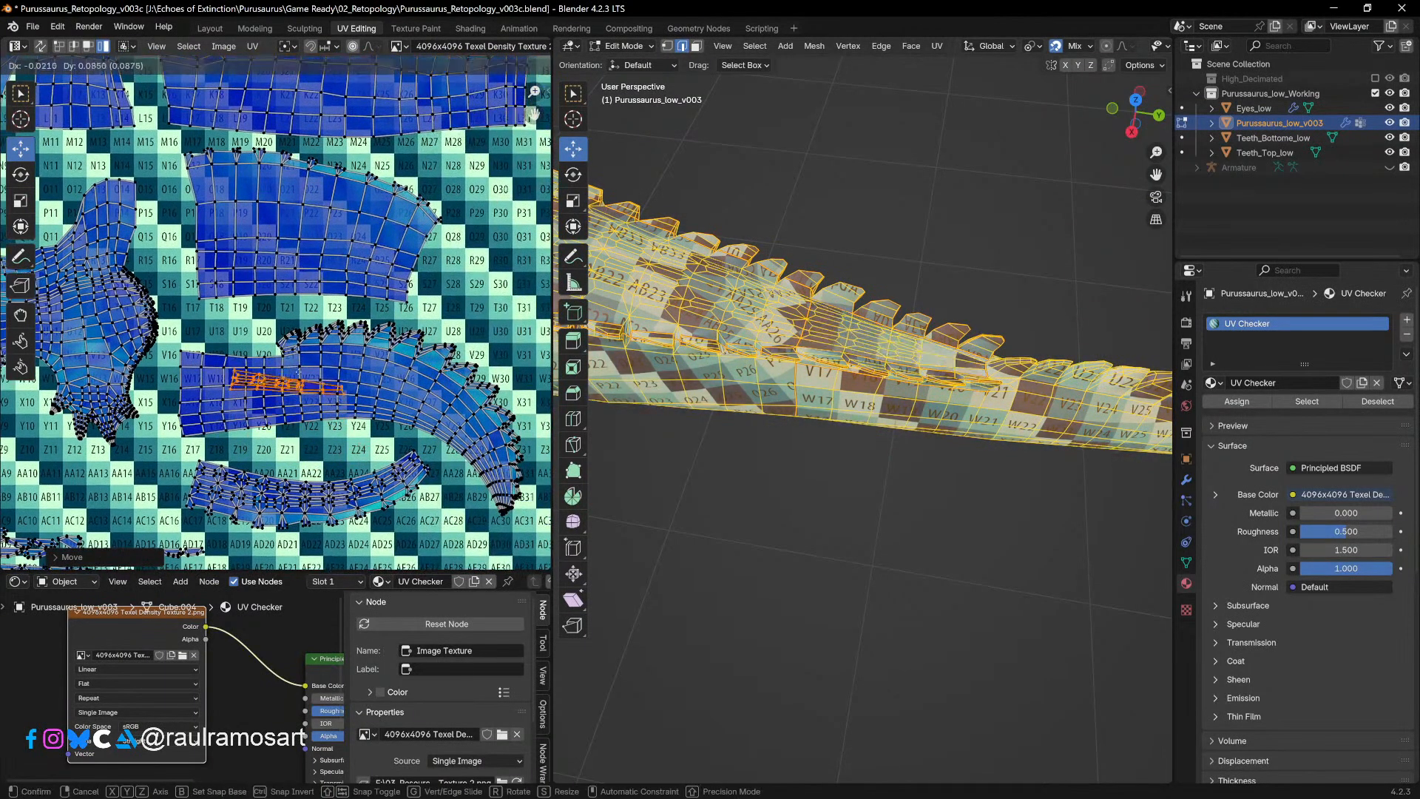
{"action": "key", "text": "r"}
{"action": "scroll", "coordinate": [258, 321], "scroll_direction": "up", "scroll_amount": 4}
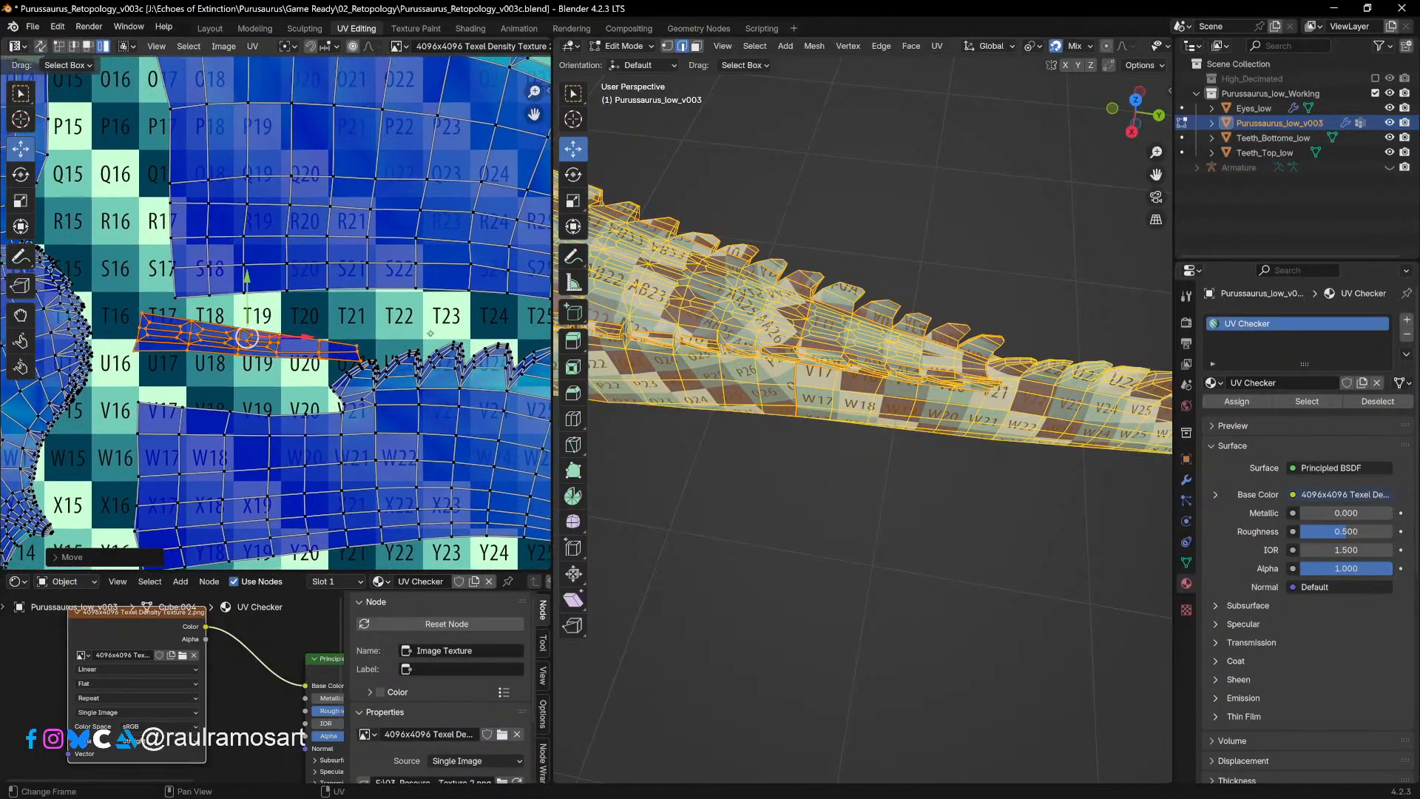
{"action": "left_click", "coordinate": [435, 310]}
{"action": "key", "text": "g"}
{"action": "left_click", "coordinate": [441, 296]}
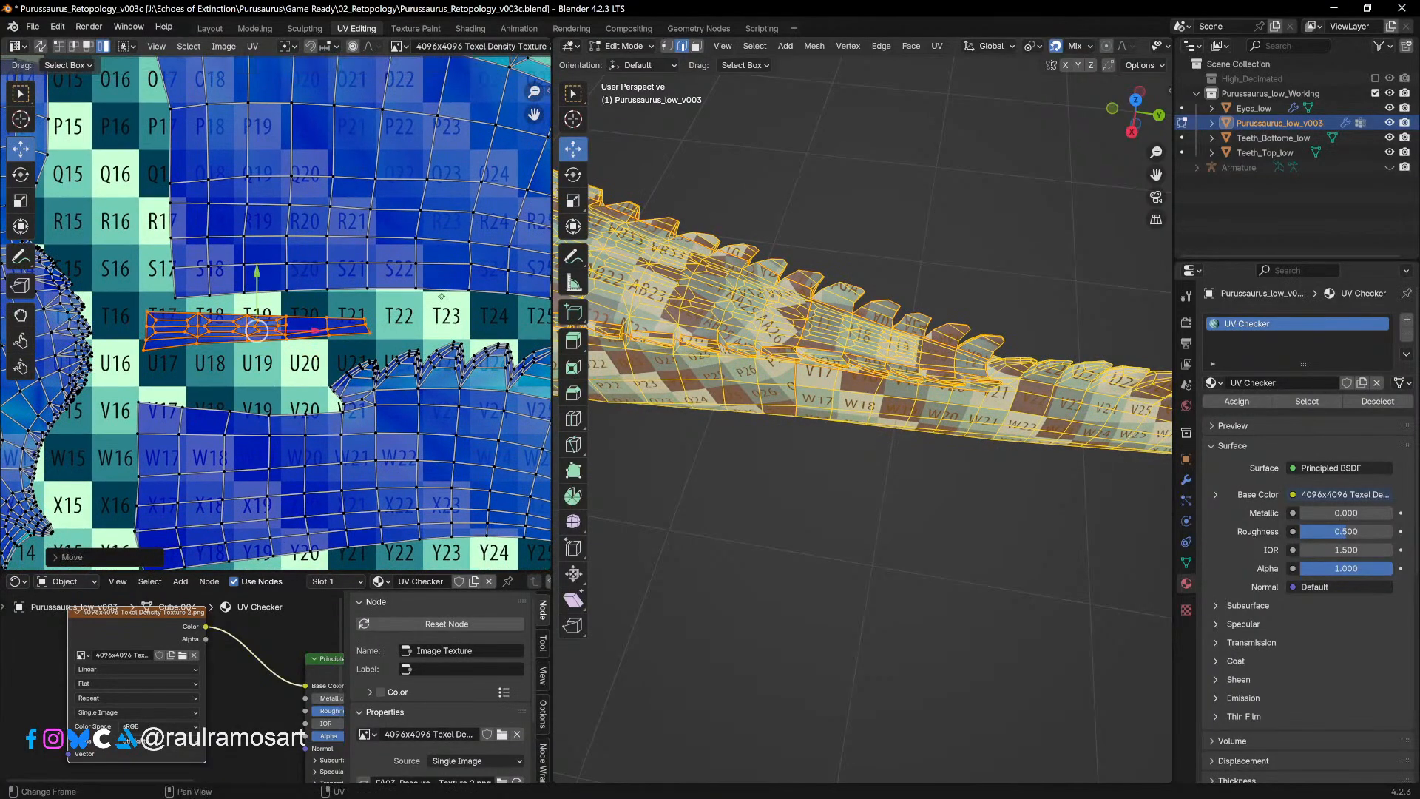
{"action": "key", "text": "r"}
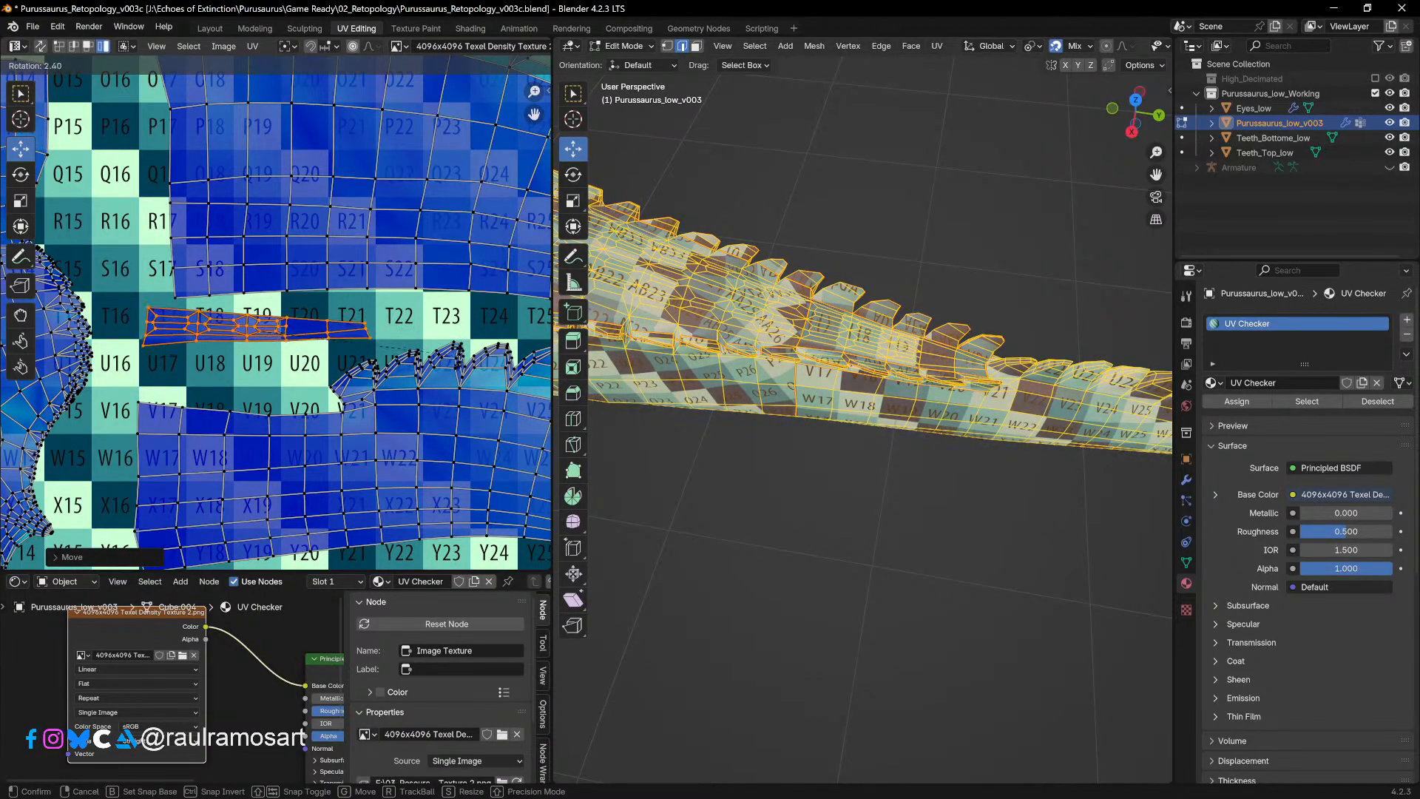
{"action": "left_click", "coordinate": [421, 352]}
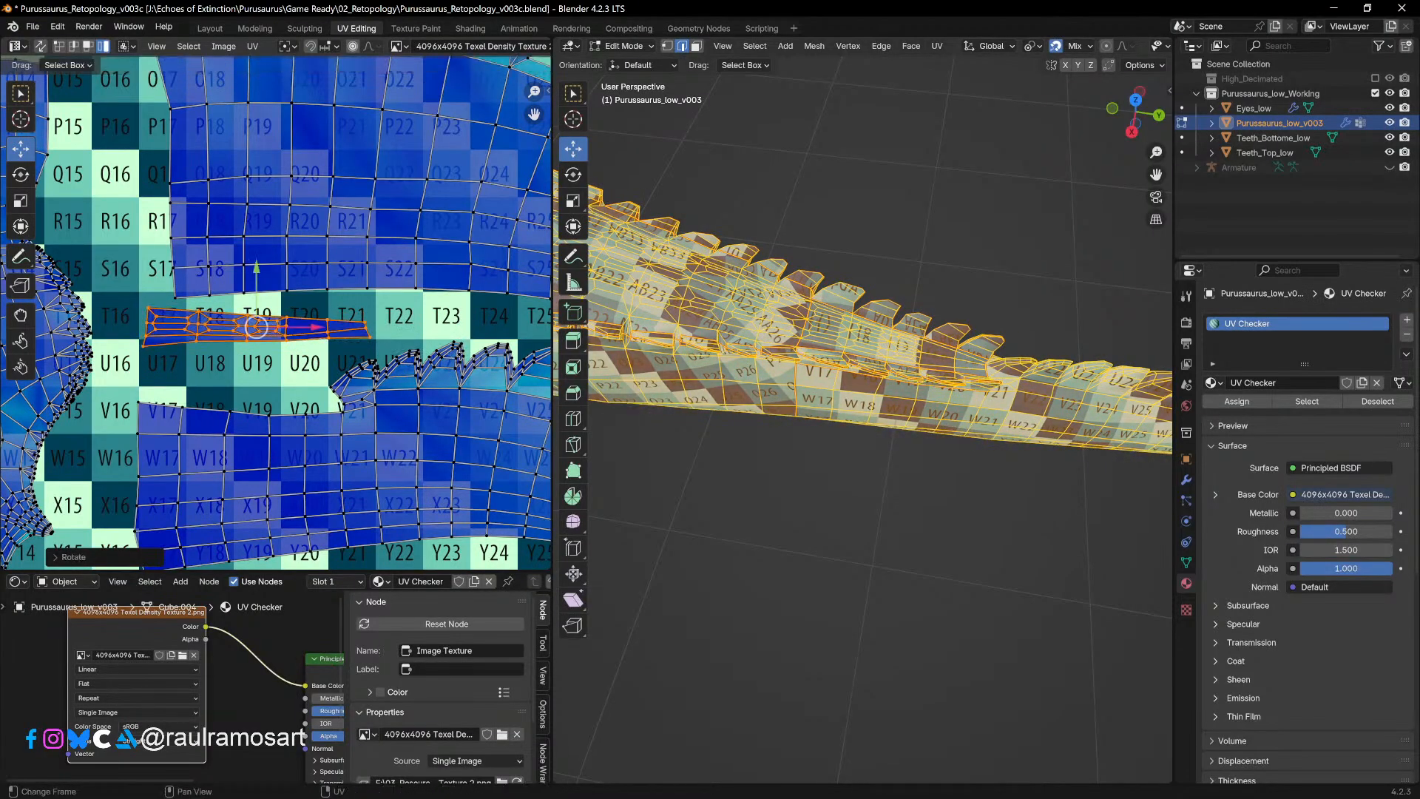
{"action": "left_click", "coordinate": [284, 324]}
{"action": "scroll", "coordinate": [283, 324], "scroll_direction": "down", "scroll_amount": 4}
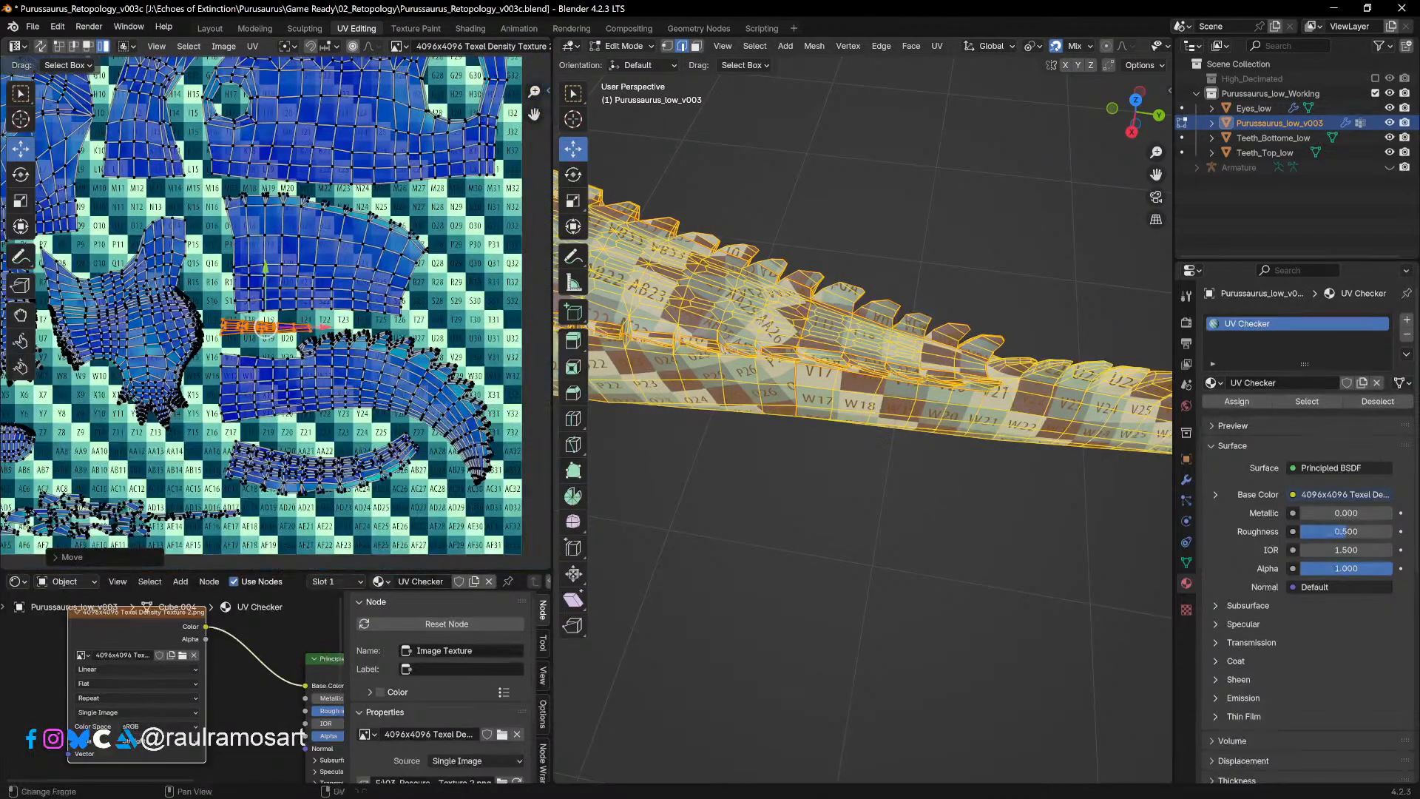
Step: Move the small foot UV island right and slightly up into the gap below the forelimb and hind-leg islands
{"action": "middle_click_drag", "start_coordinate": [284, 324], "coordinate": [342, 202], "text": "shift"}
{"action": "middle_click_drag", "start_coordinate": [345, 405], "coordinate": [257, 407], "text": "shift"}
{"action": "scroll", "coordinate": [407, 448], "scroll_direction": "up", "scroll_amount": 2}
{"action": "scroll", "coordinate": [318, 326], "scroll_direction": "down", "scroll_amount": 3}
{"action": "scroll", "coordinate": [286, 326], "scroll_direction": "up", "scroll_amount": 1}
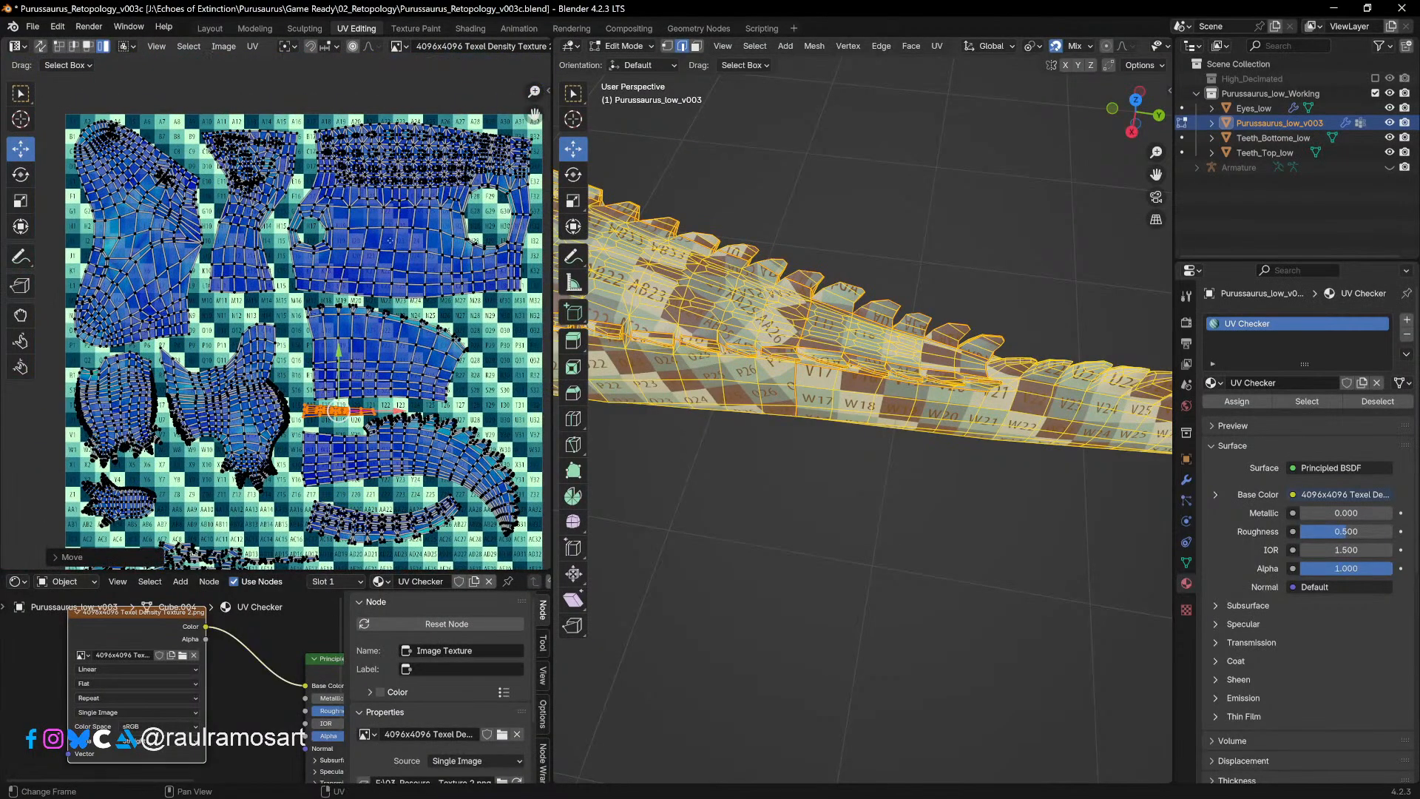
{"action": "middle_click_drag", "start_coordinate": [303, 318], "coordinate": [289, 197], "text": "shift"}
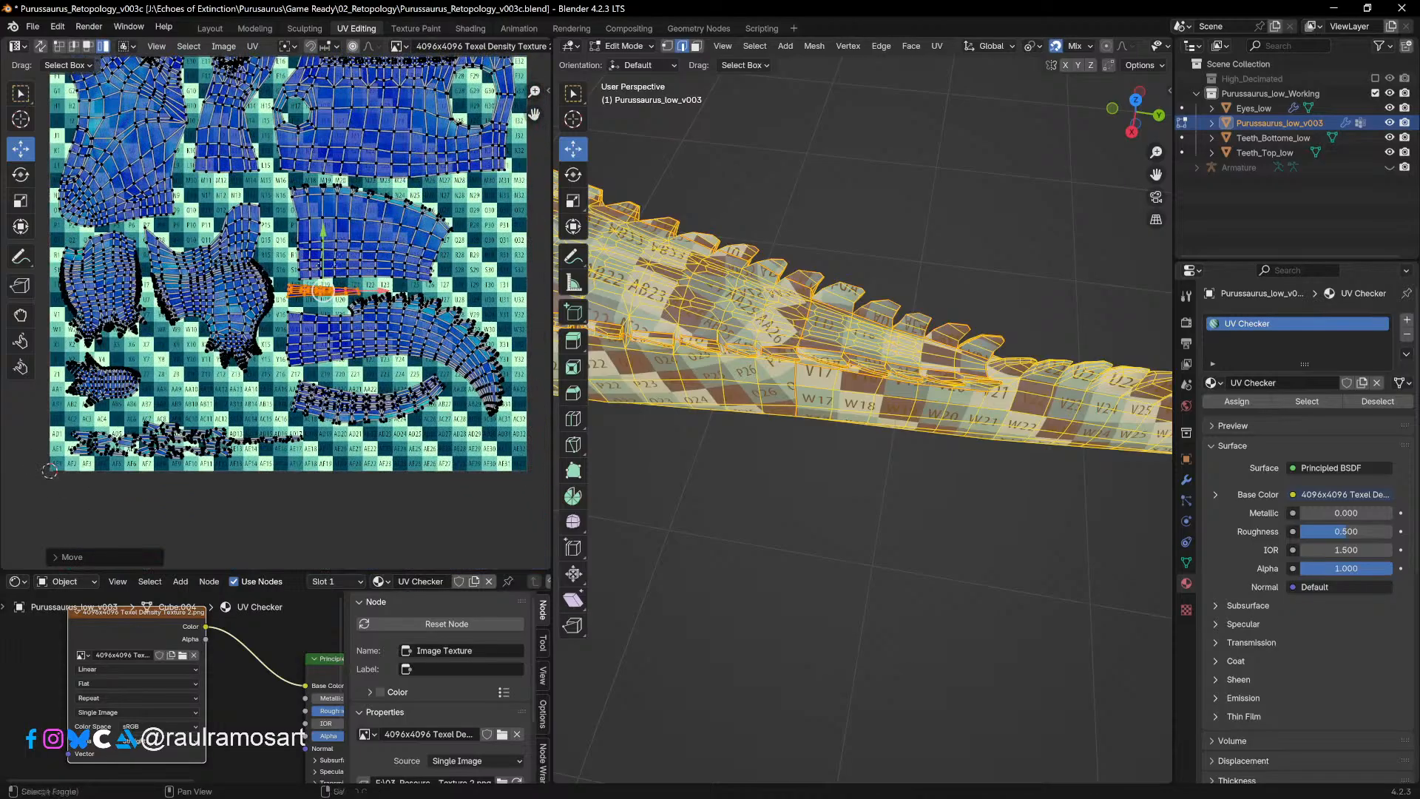
{"action": "middle_click_drag", "start_coordinate": [296, 289], "coordinate": [334, 268]}
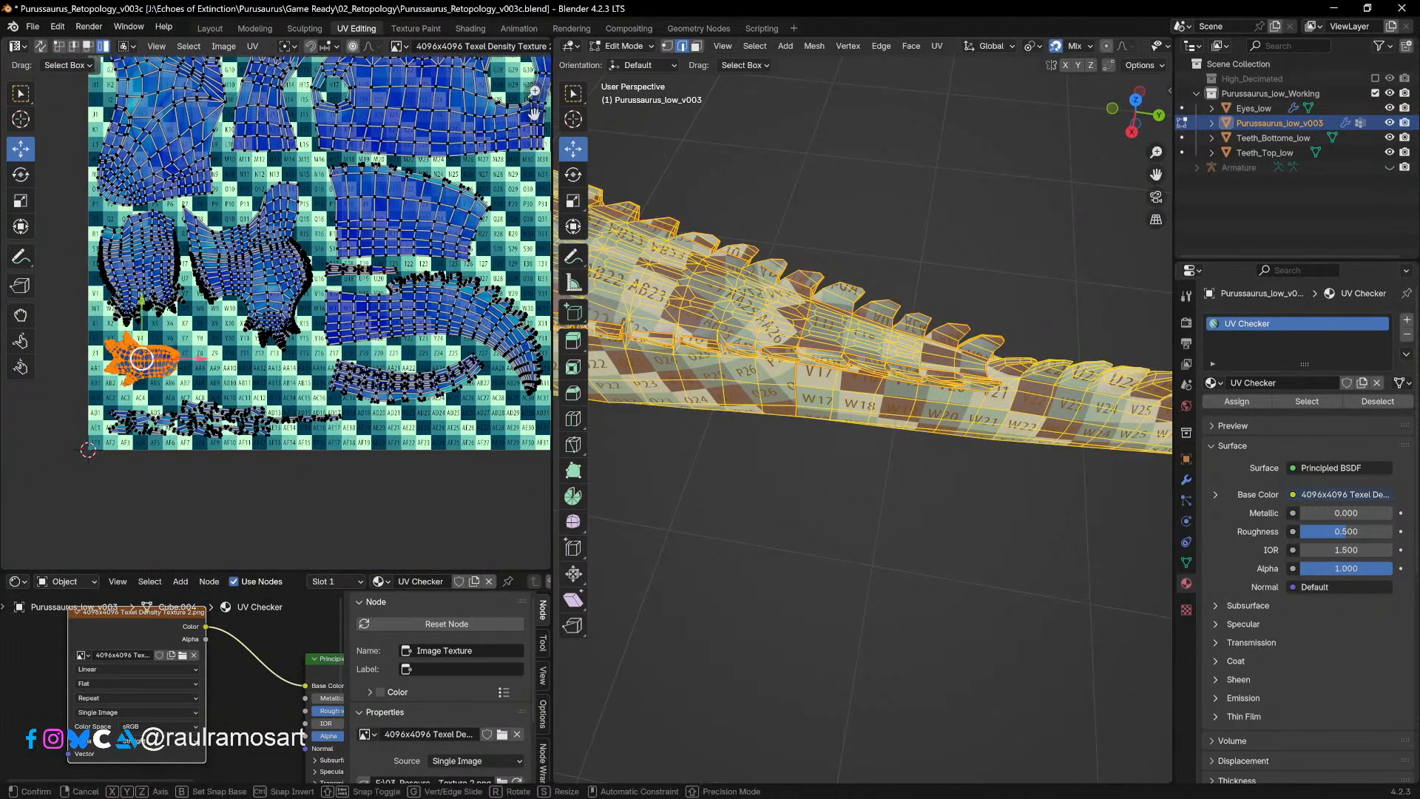
{"action": "left_click_drag", "start_coordinate": [142, 360], "coordinate": [204, 342]}
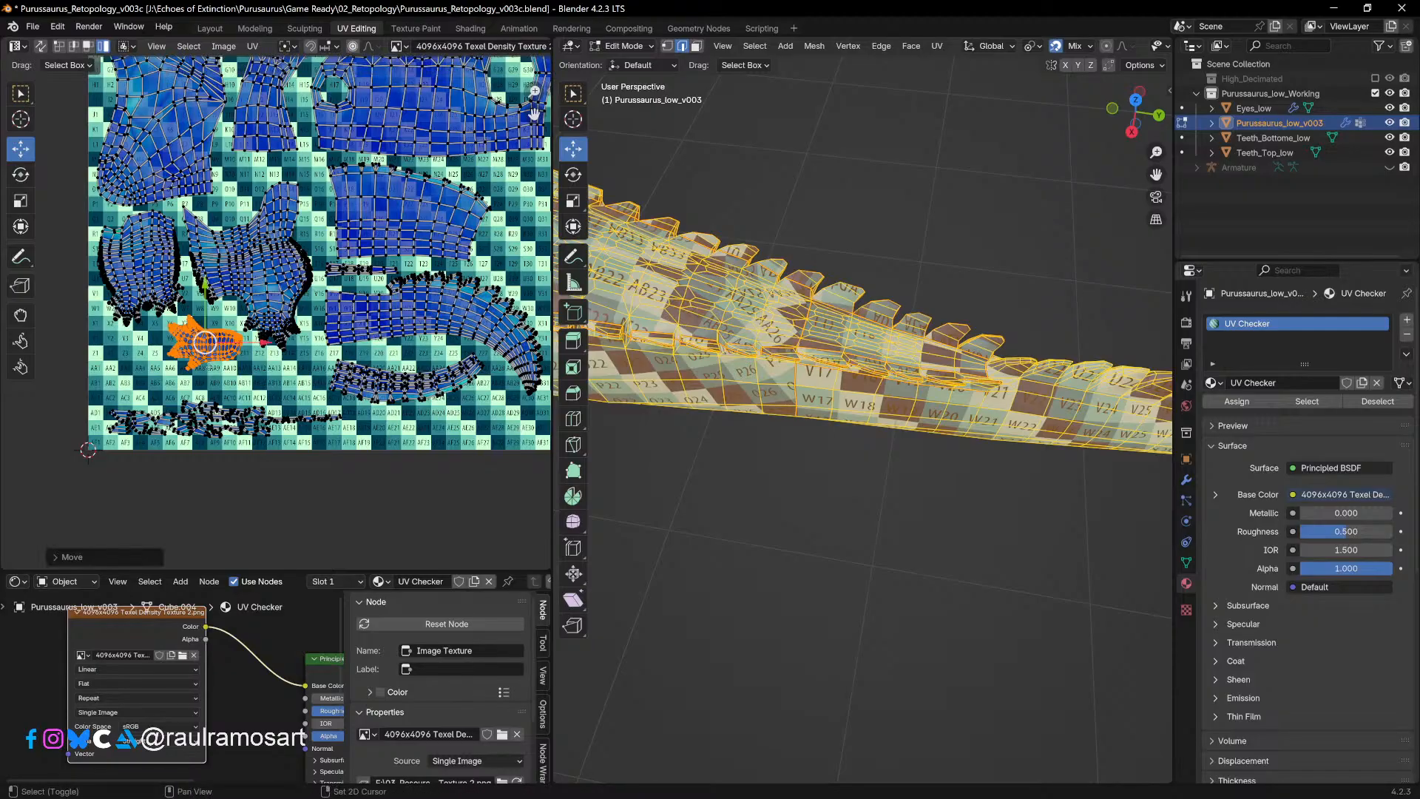
Step: Rotate the leftmost upper spike UV piece in the lower-left group by nearly 180° so its long base faces down
{"action": "scroll", "coordinate": [204, 340], "scroll_direction": "up", "scroll_amount": 3}
{"action": "middle_click_drag", "start_coordinate": [190, 318], "coordinate": [299, 207]}
{"action": "scroll", "coordinate": [272, 322], "scroll_direction": "up", "scroll_amount": 4}
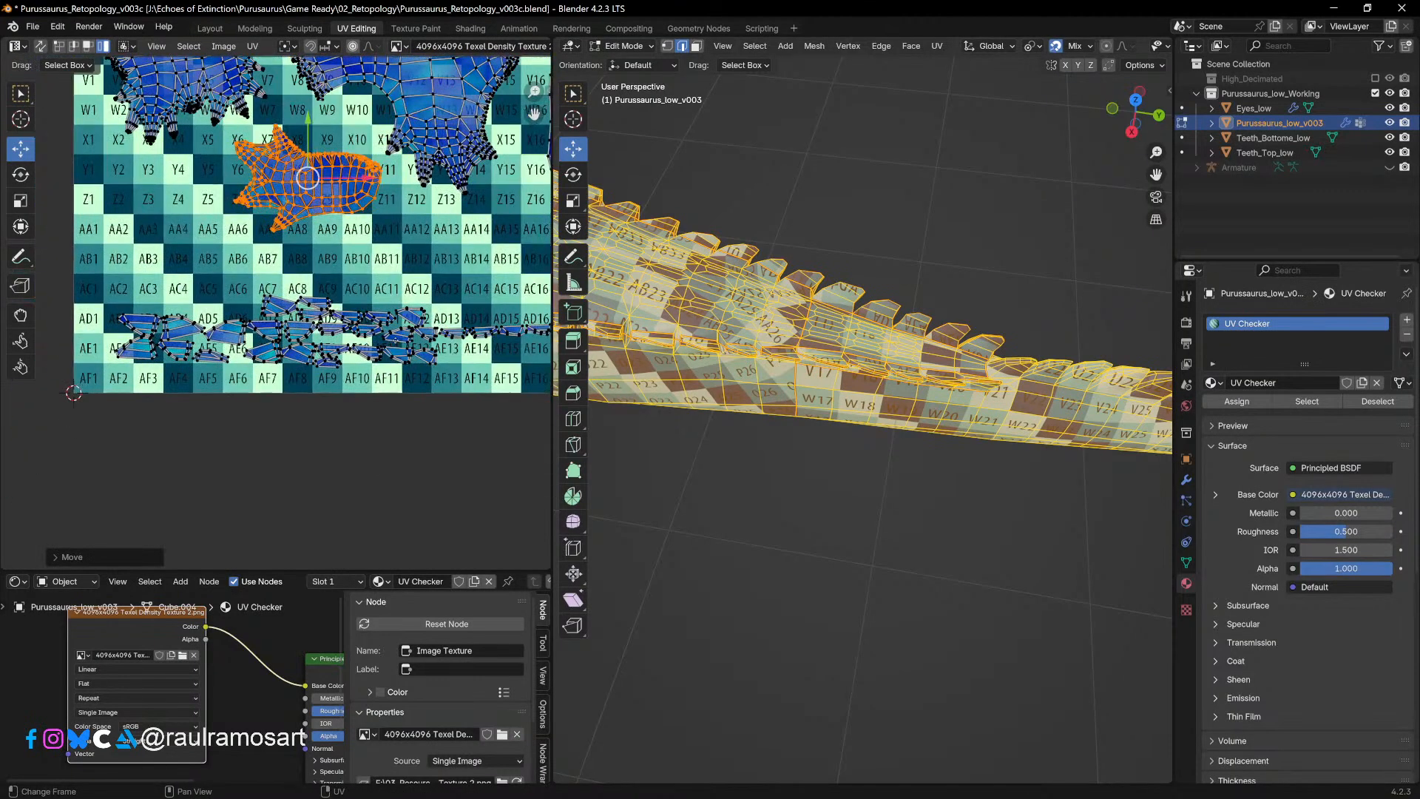
{"action": "scroll", "coordinate": [271, 322], "scroll_direction": "down", "scroll_amount": 2}
{"action": "scroll", "coordinate": [49, 174], "scroll_direction": "up", "scroll_amount": 2}
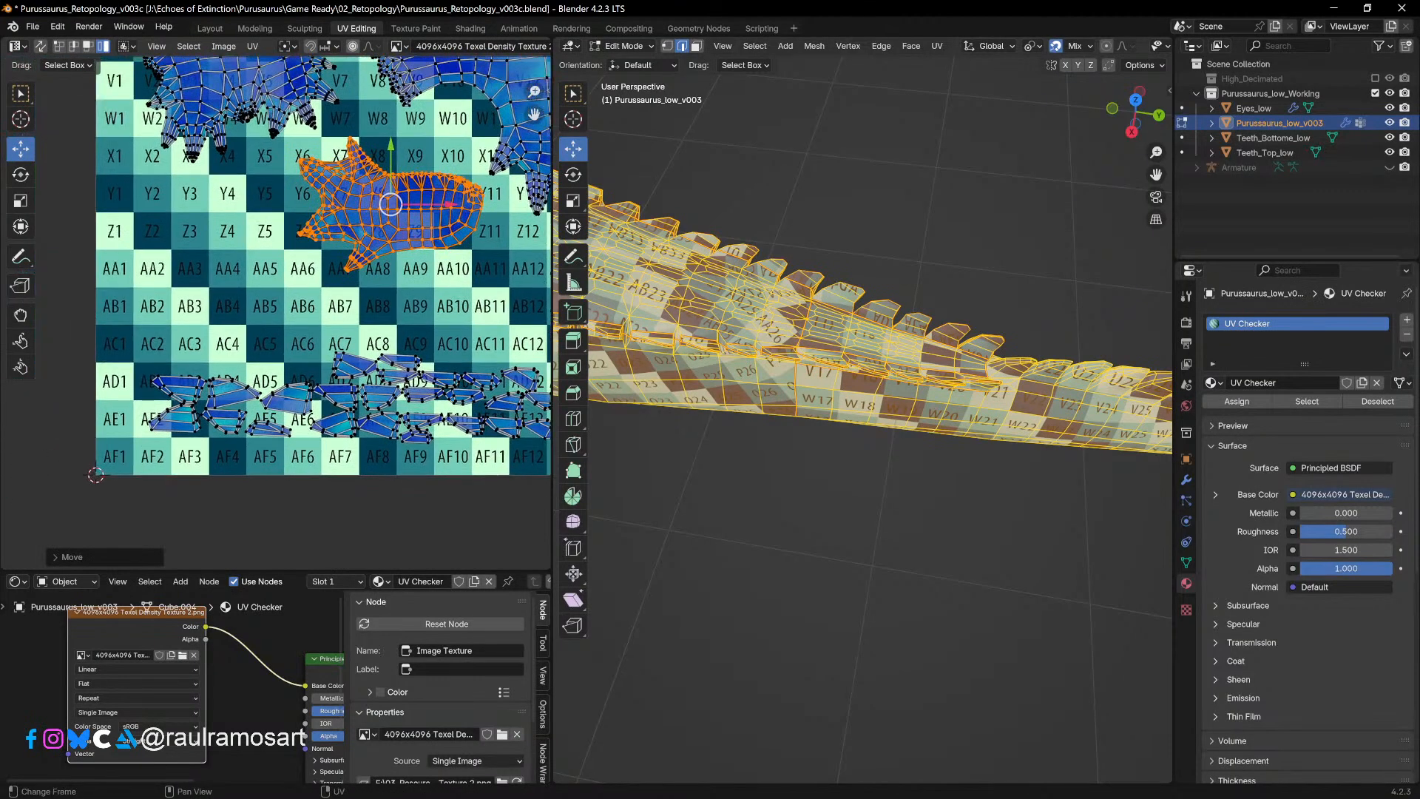
{"action": "left_click", "coordinate": [141, 412]}
{"action": "key", "text": "r"}
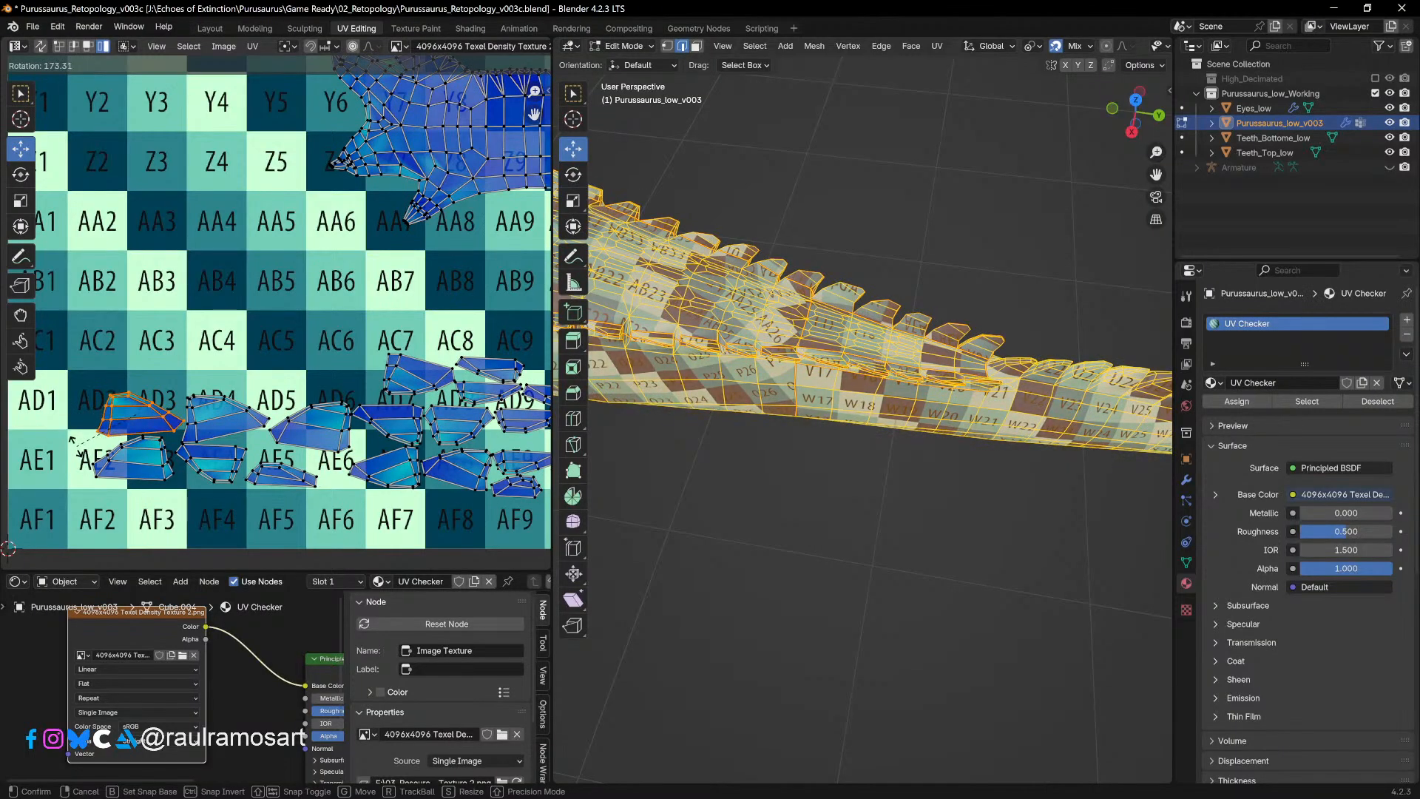
{"action": "left_click", "coordinate": [71, 440]}
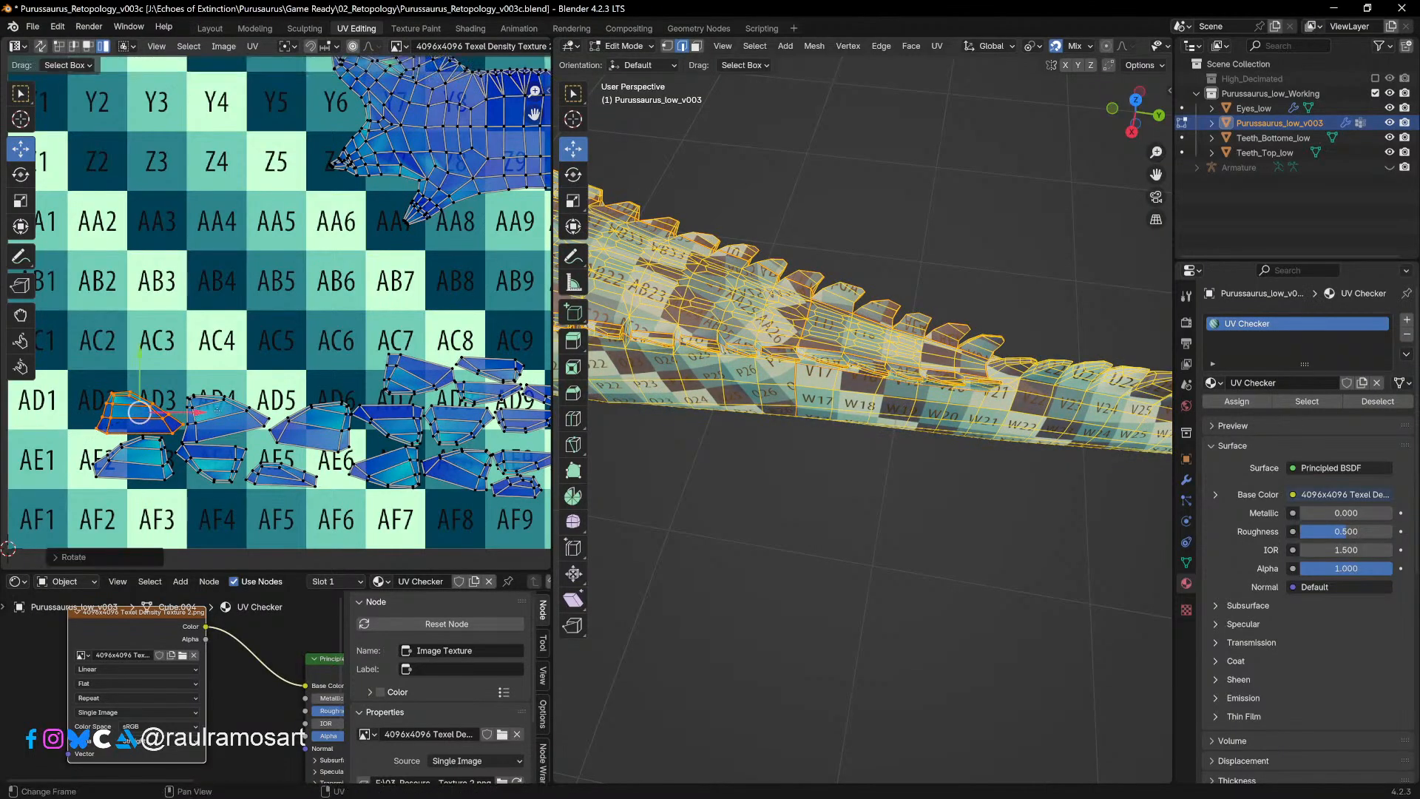
Step: Rotate the spike UV piece beside the flipped leftmost one so its long base faces down and sits level around tile AD4
{"action": "key", "text": "r"}
{"action": "left_click", "coordinate": [342, 431]}
{"action": "key", "text": "g"}
{"action": "left_click", "coordinate": [350, 399]}
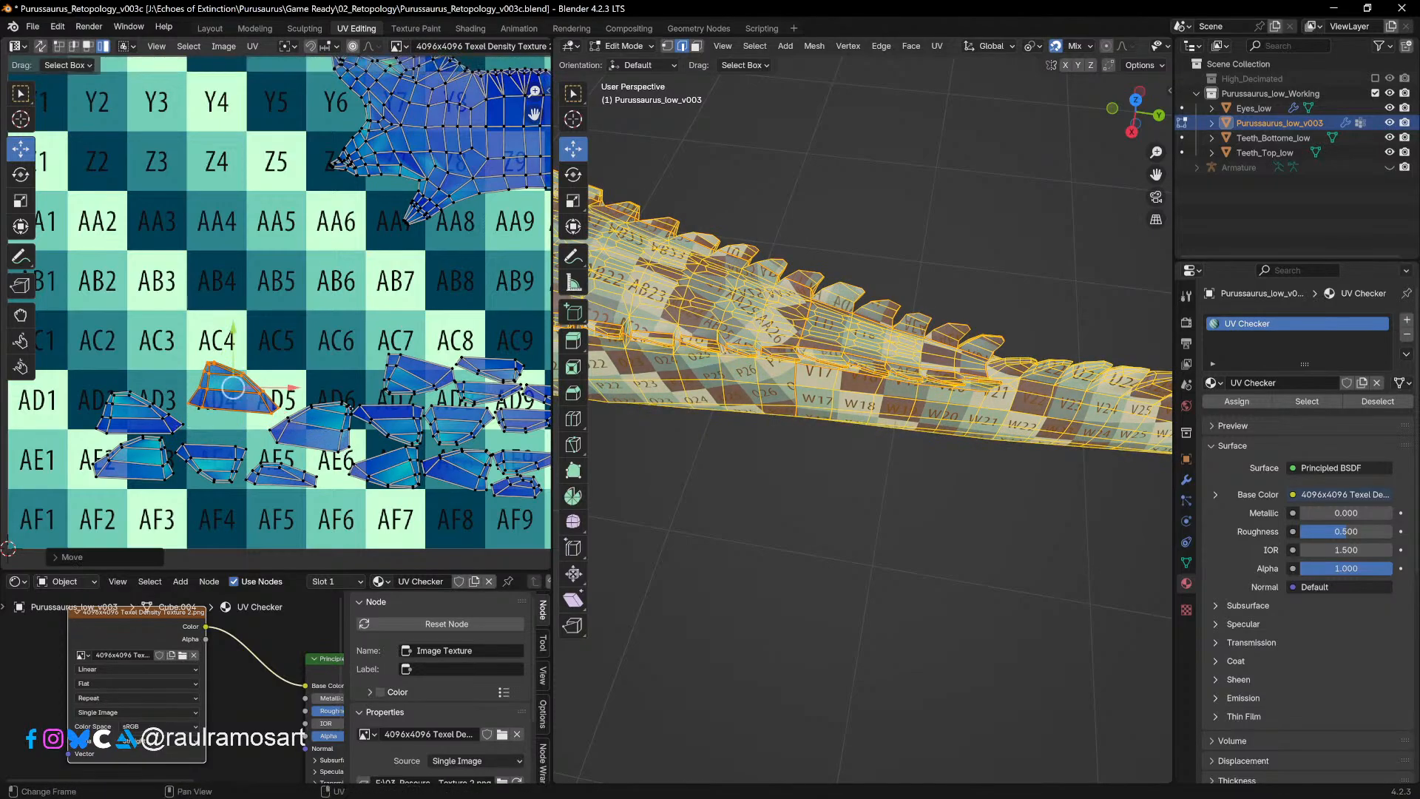
{"action": "key", "text": "r"}
{"action": "left_click", "coordinate": [230, 397]}
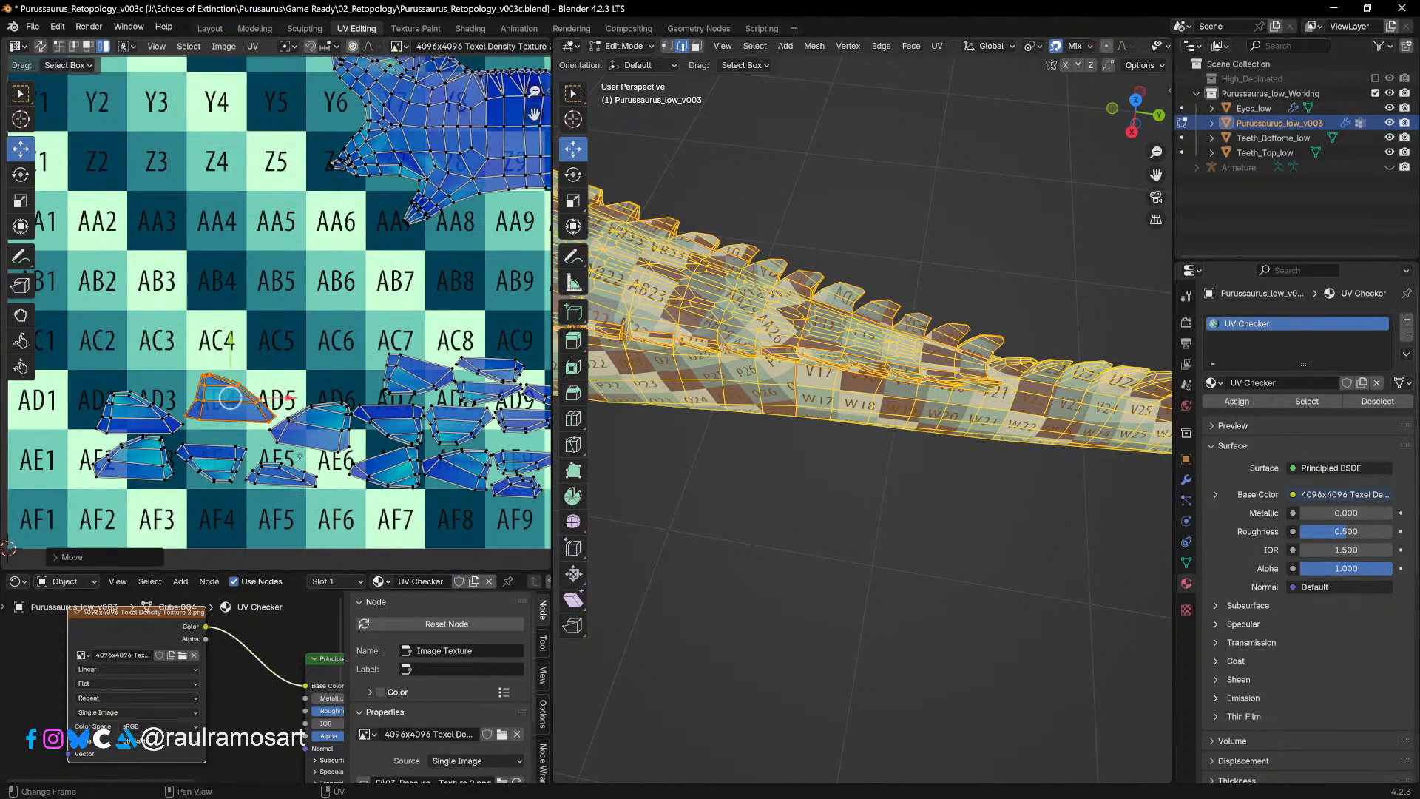
Step: Move the two flipped spikes up across rows AB–AC as an upper row, and shift the left-tapering spike below them to AD1–AD2
{"action": "middle_click_drag", "start_coordinate": [258, 423], "coordinate": [288, 360], "text": "shift"}
{"action": "left_click_drag", "start_coordinate": [277, 362], "coordinate": [278, 272]}
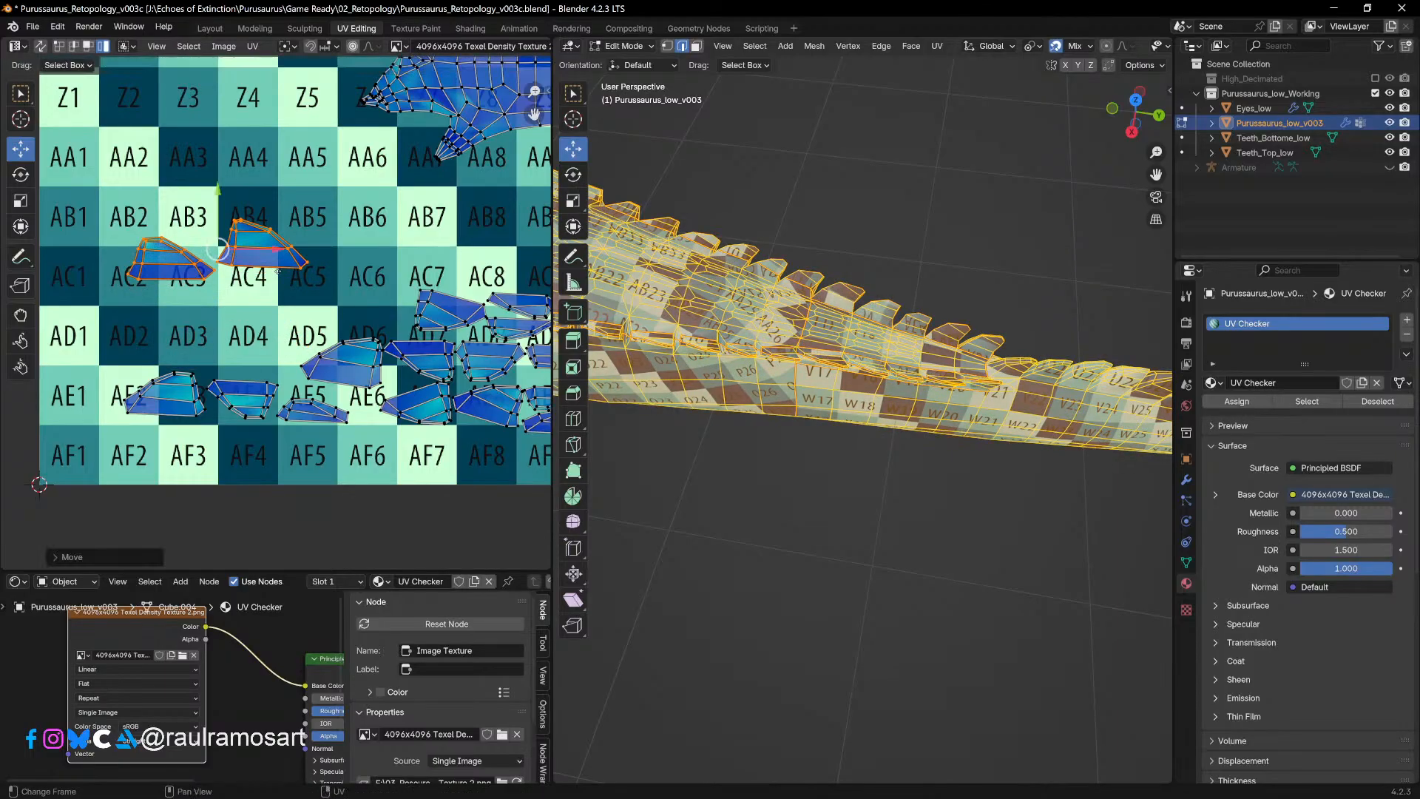
{"action": "left_click", "coordinate": [186, 272]}
{"action": "mouse_move", "coordinate": [186, 272]}
{"action": "left_mouse_down"}
{"action": "mouse_move", "coordinate": [171, 252]}
{"action": "mouse_move", "coordinate": [169, 265]}
{"action": "left_mouse_up"}
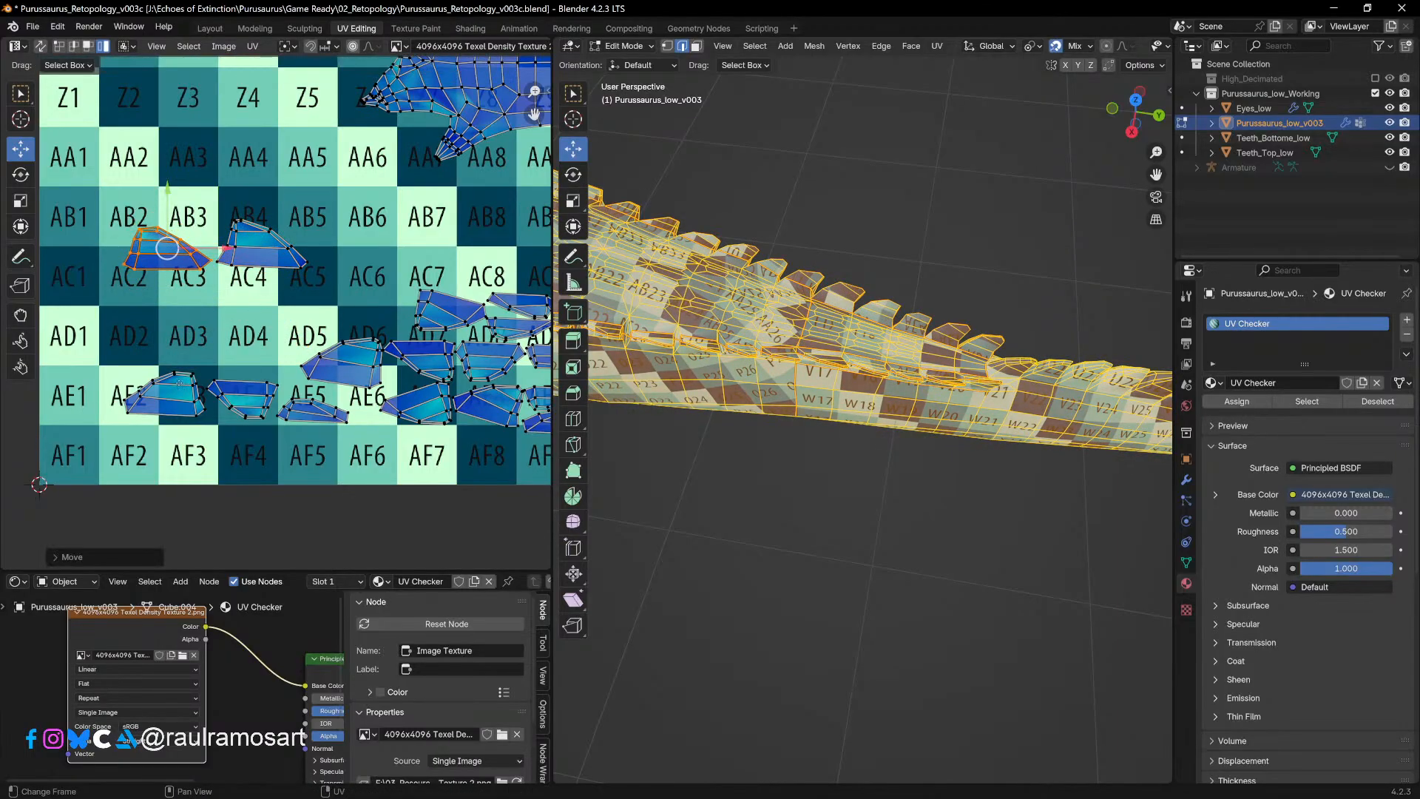
{"action": "left_click_drag", "start_coordinate": [164, 396], "coordinate": [118, 356]}
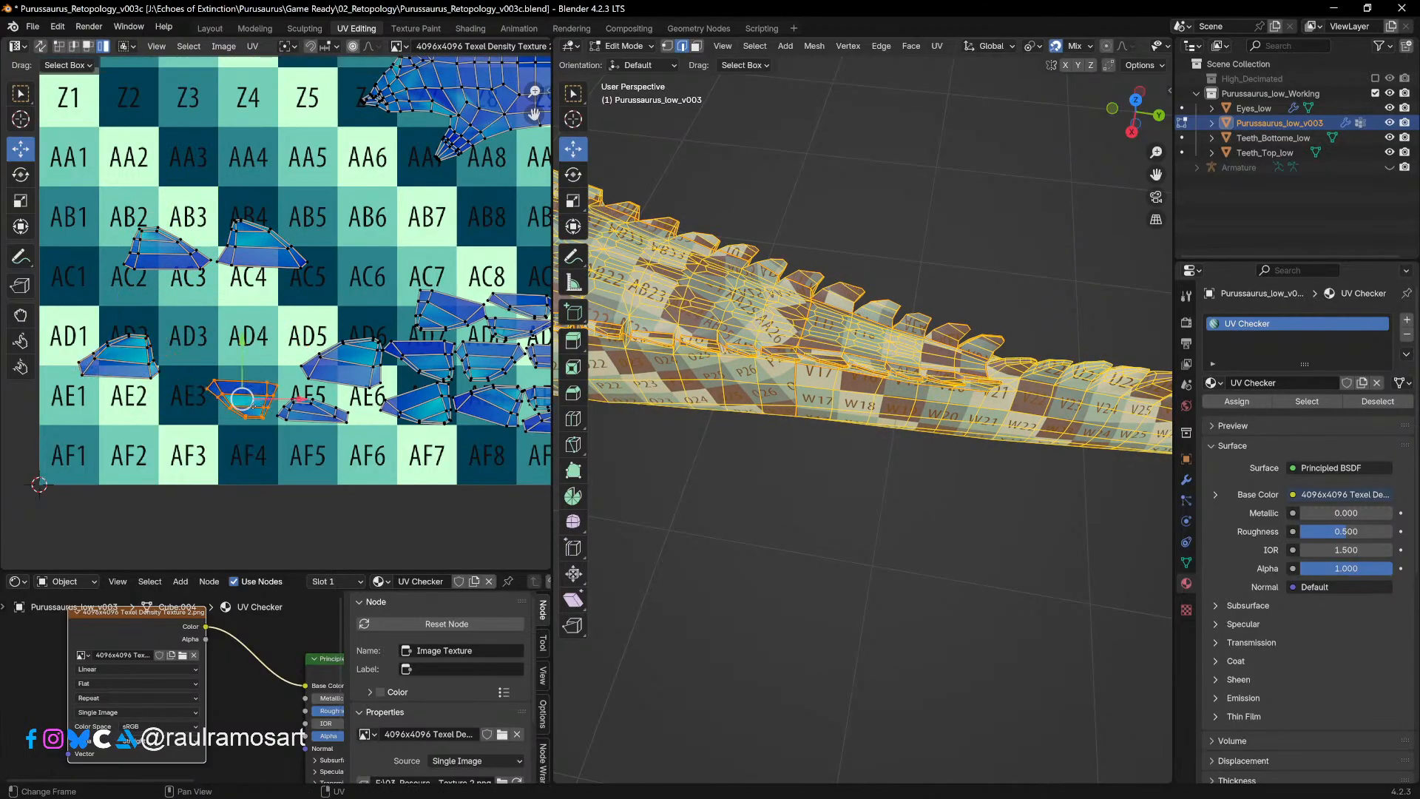
Step: Rotate the small spike piece near AE4 by 180° and place it third in the upper spike row around AB6
{"action": "left_click_drag", "start_coordinate": [253, 406], "coordinate": [372, 251]}
{"action": "type", "text": "r180"}
{"action": "key", "text": "Return"}
{"action": "left_click", "coordinate": [376, 249]}
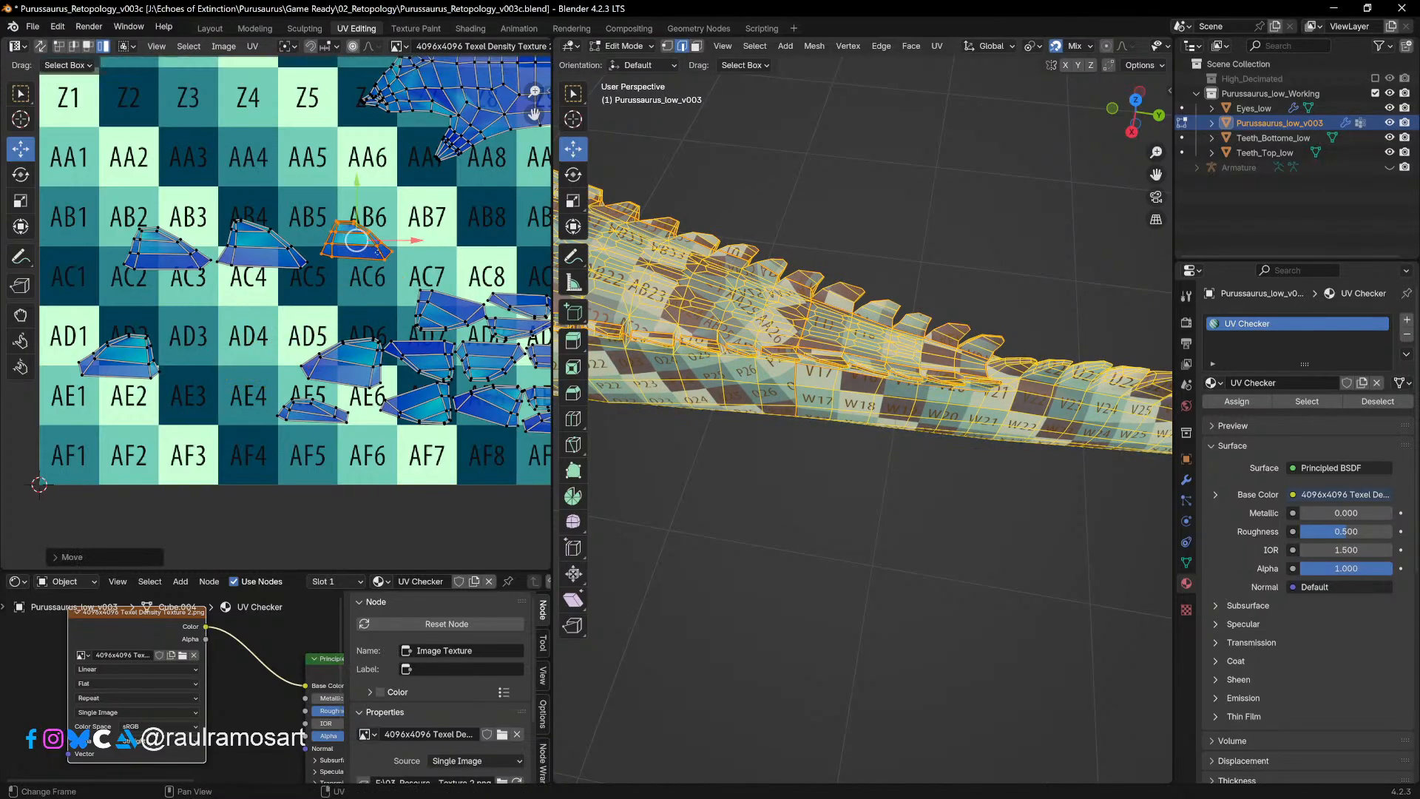
{"action": "key", "text": "g"}
{"action": "left_click", "coordinate": [371, 257]}
Step: Move the spike piece from AD6 beside the left-tapering spike in the second row, around AD4, and level its base
{"action": "left_click", "coordinate": [312, 370]}
{"action": "key", "text": "g"}
{"action": "left_click_drag", "start_coordinate": [233, 371], "coordinate": [194, 369]}
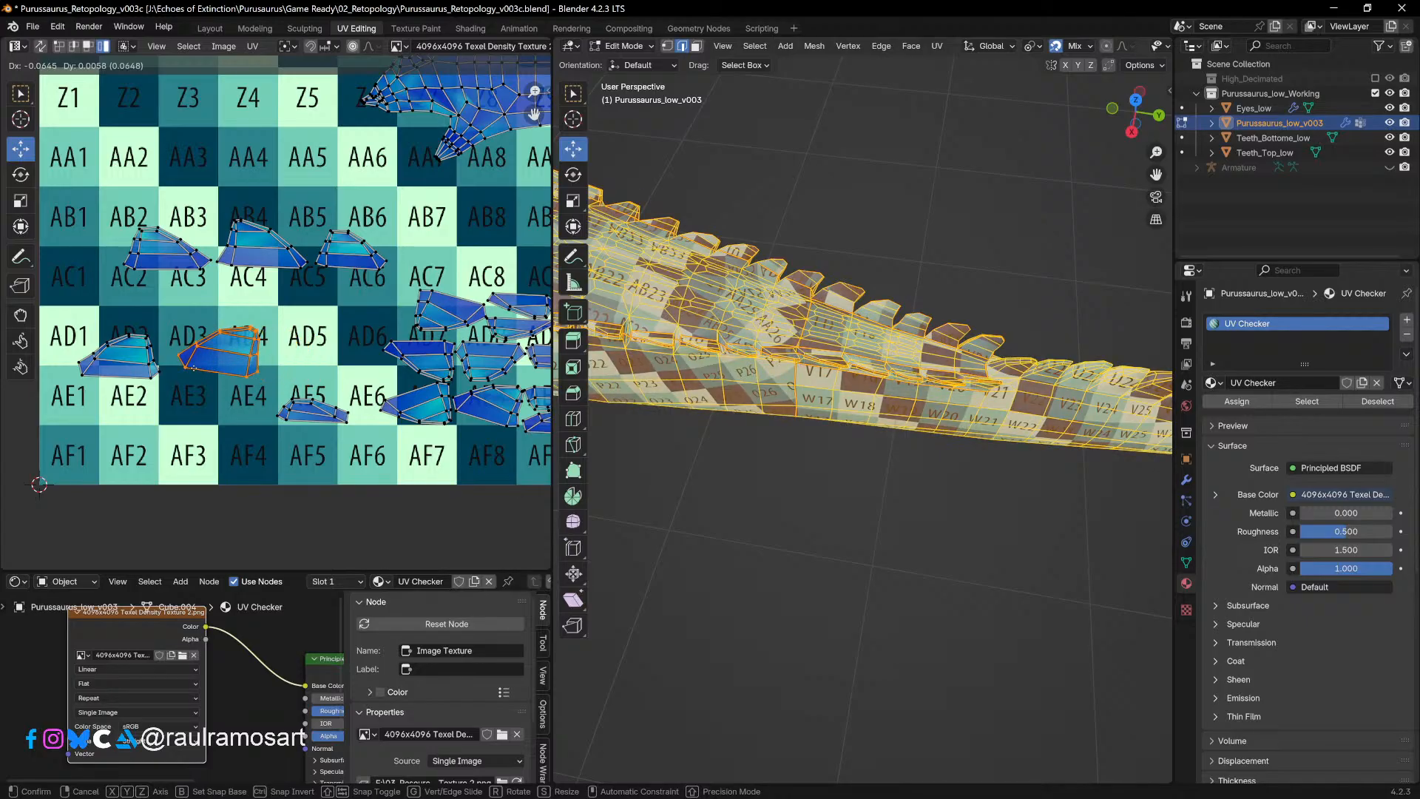
{"action": "left_click", "coordinate": [191, 371]}
{"action": "key", "text": "r"}
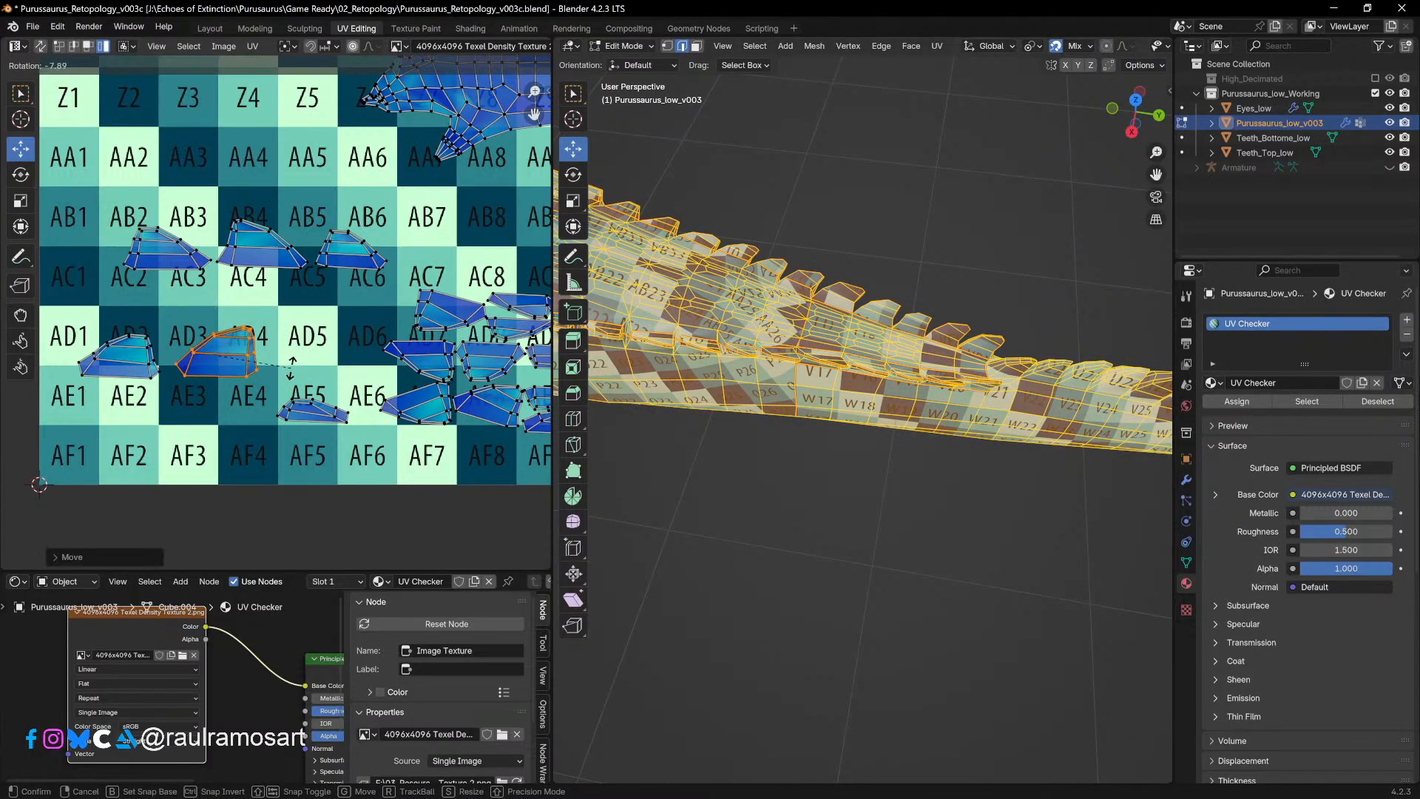
{"action": "left_click", "coordinate": [290, 368]}
Step: Move the small flat spike piece from AE5 up to the end of the upper spike row near AB7
{"action": "key", "text": "g"}
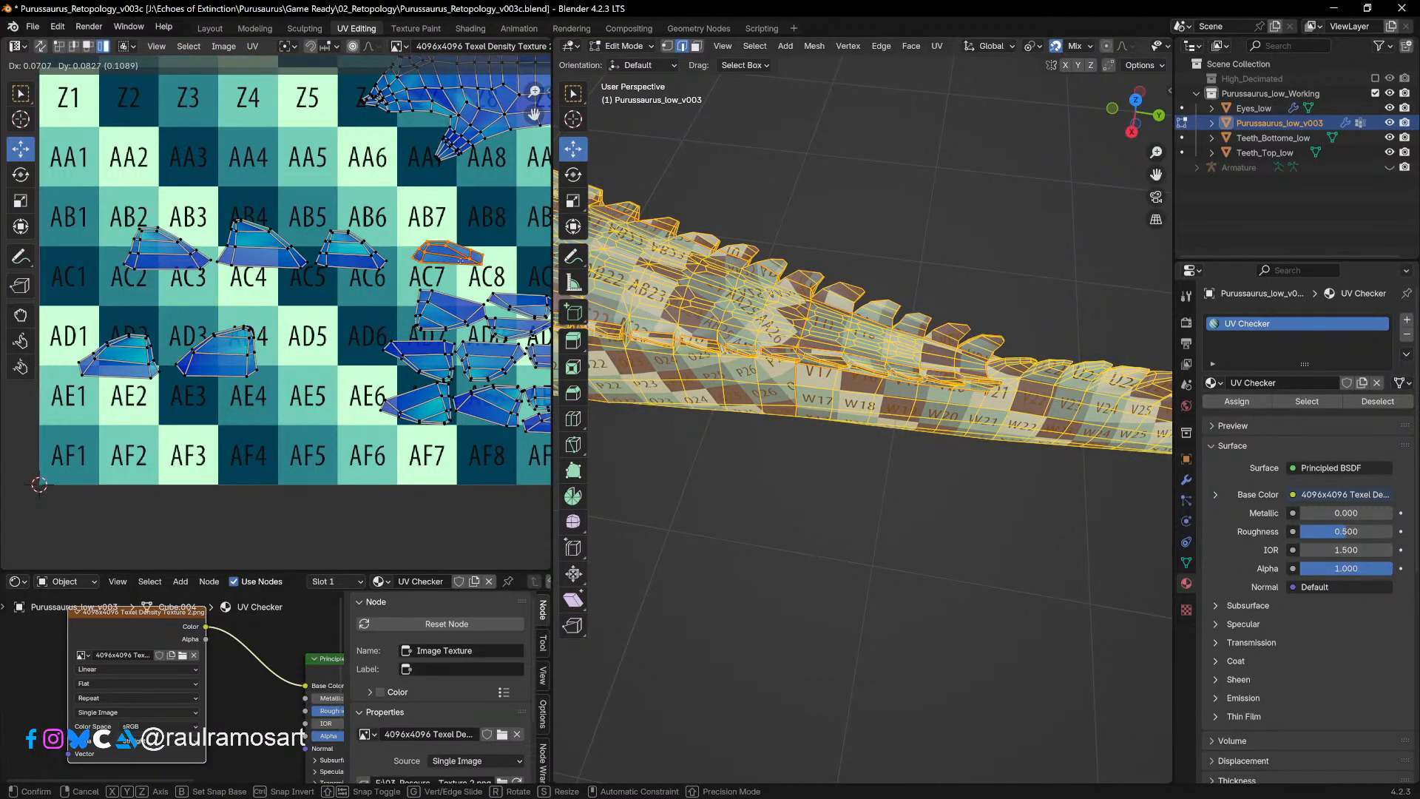
{"action": "left_click_drag", "start_coordinate": [460, 260], "coordinate": [440, 263]}
{"action": "left_click", "coordinate": [443, 263]}
Step: Rotate the spike piece at AD7 until its base faces down, and add it to the upper spike row below AB8
{"action": "middle_click_drag", "start_coordinate": [443, 263], "coordinate": [373, 270]}
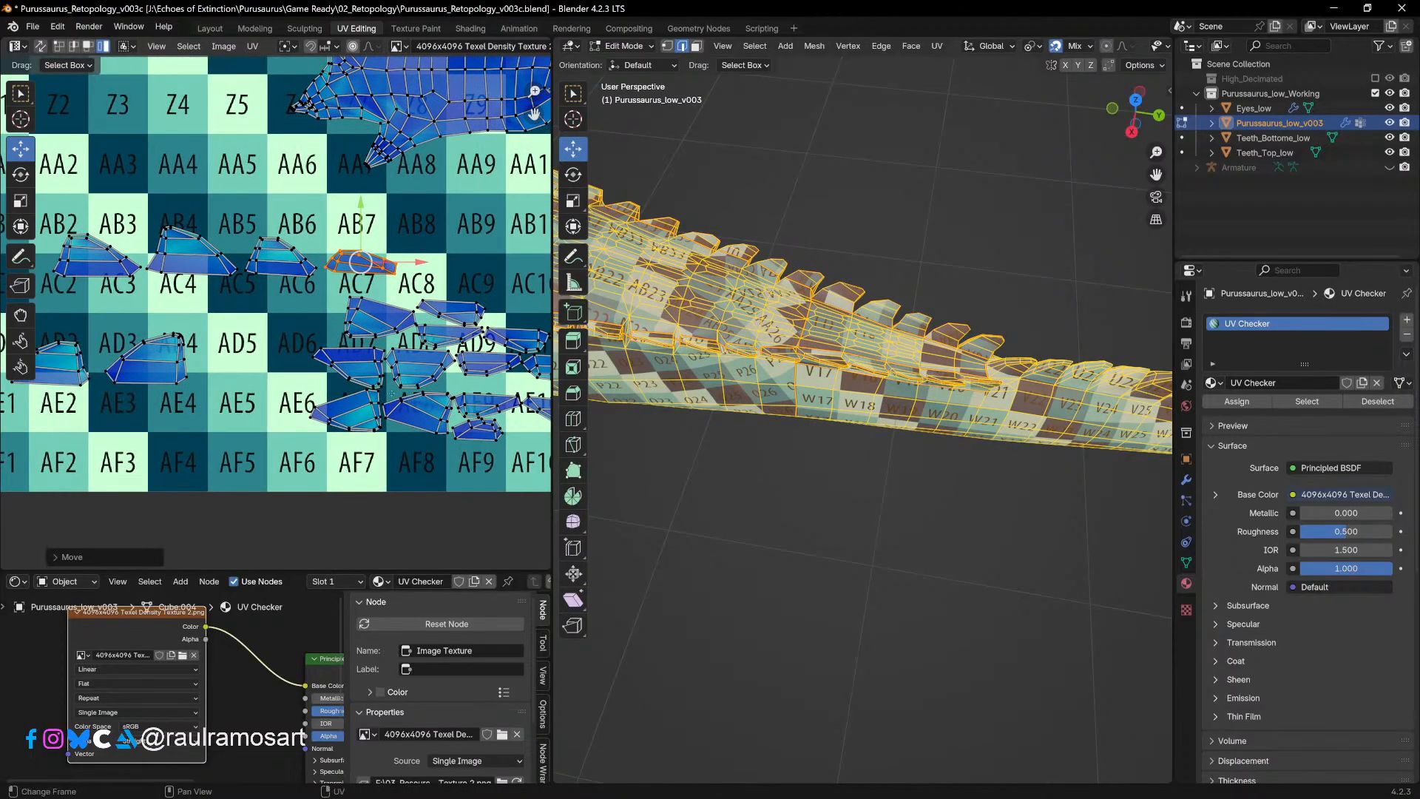
{"action": "key", "text": "r"}
{"action": "left_click", "coordinate": [354, 379]}
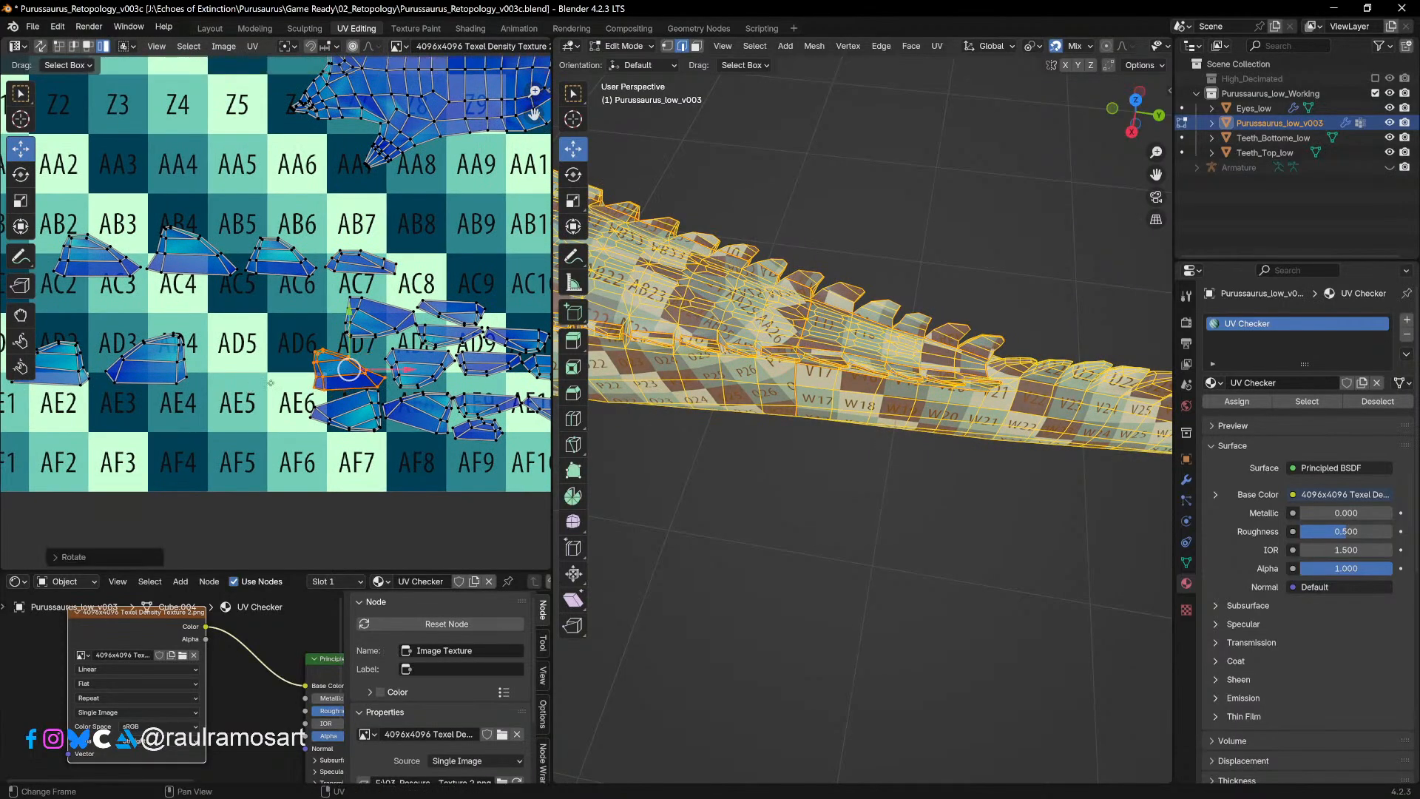
{"action": "key", "text": "g"}
{"action": "left_click", "coordinate": [443, 278]}
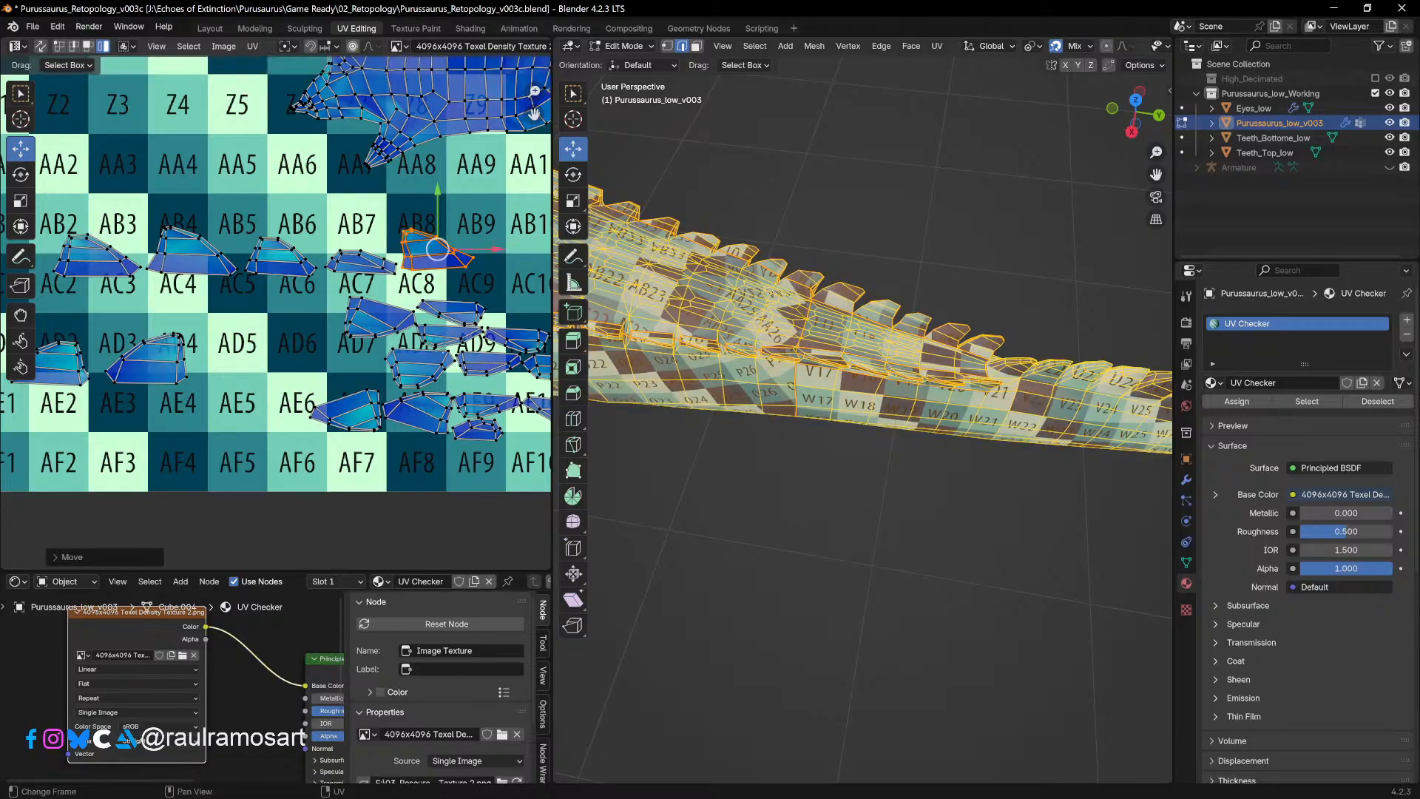
Step: Rotate the spike piece at AE7 base down and add it to the upper spike row between AB9 and AB10
{"action": "middle_click_drag", "start_coordinate": [444, 278], "coordinate": [413, 274]}
{"action": "key", "text": "r"}
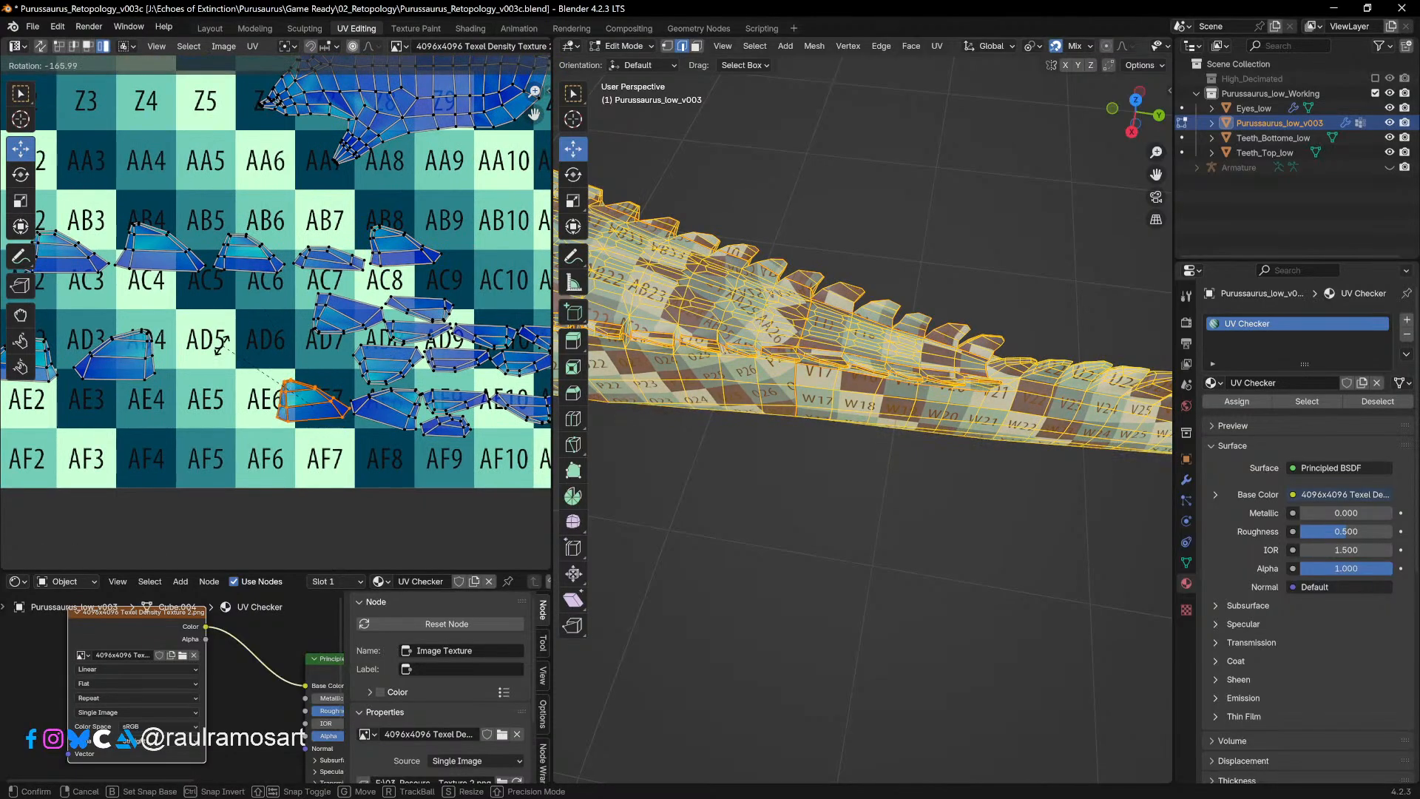
{"action": "left_click", "coordinate": [409, 483]}
{"action": "left_click", "coordinate": [427, 404]}
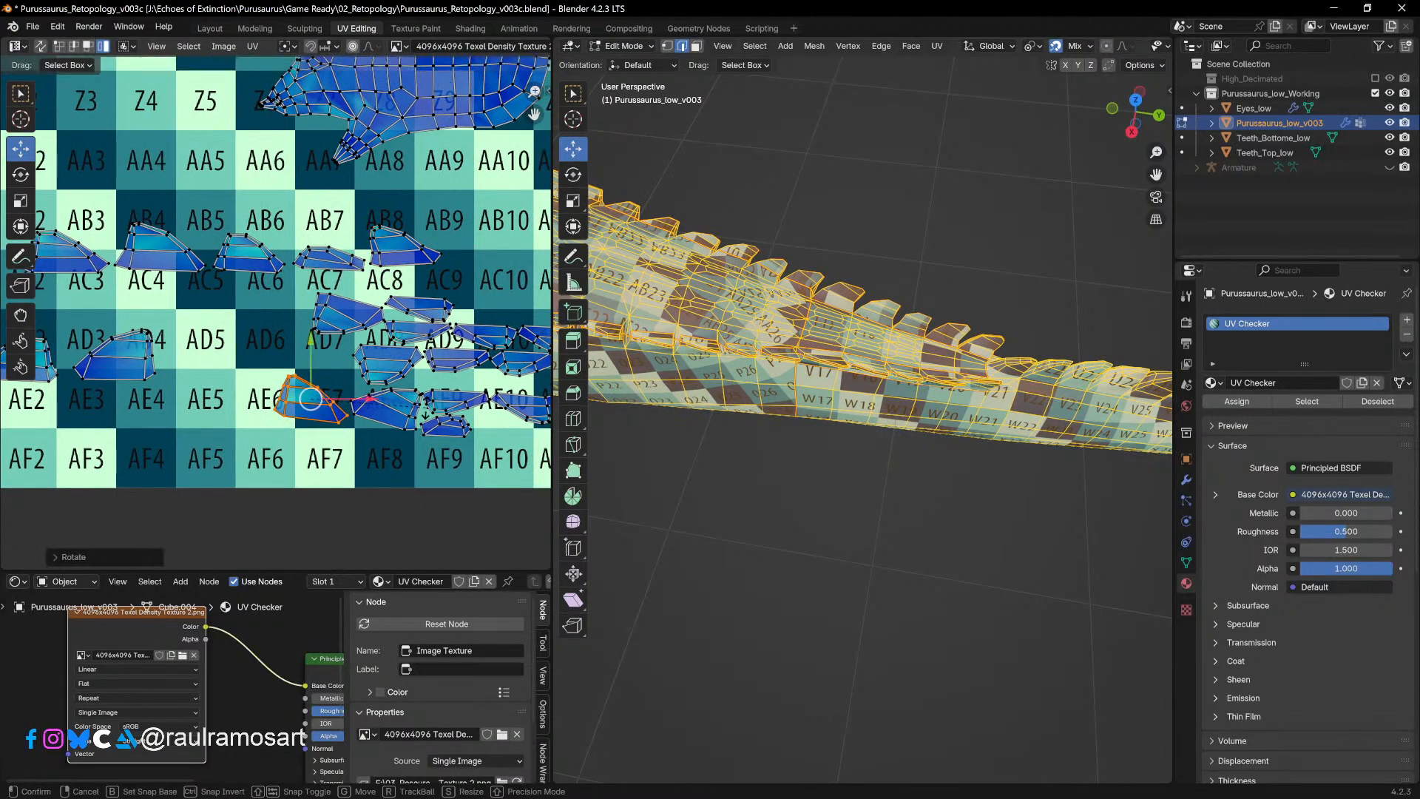
{"action": "left_click", "coordinate": [370, 398]}
{"action": "middle_click_drag", "start_coordinate": [378, 438], "coordinate": [301, 473]}
{"action": "key", "text": "g"}
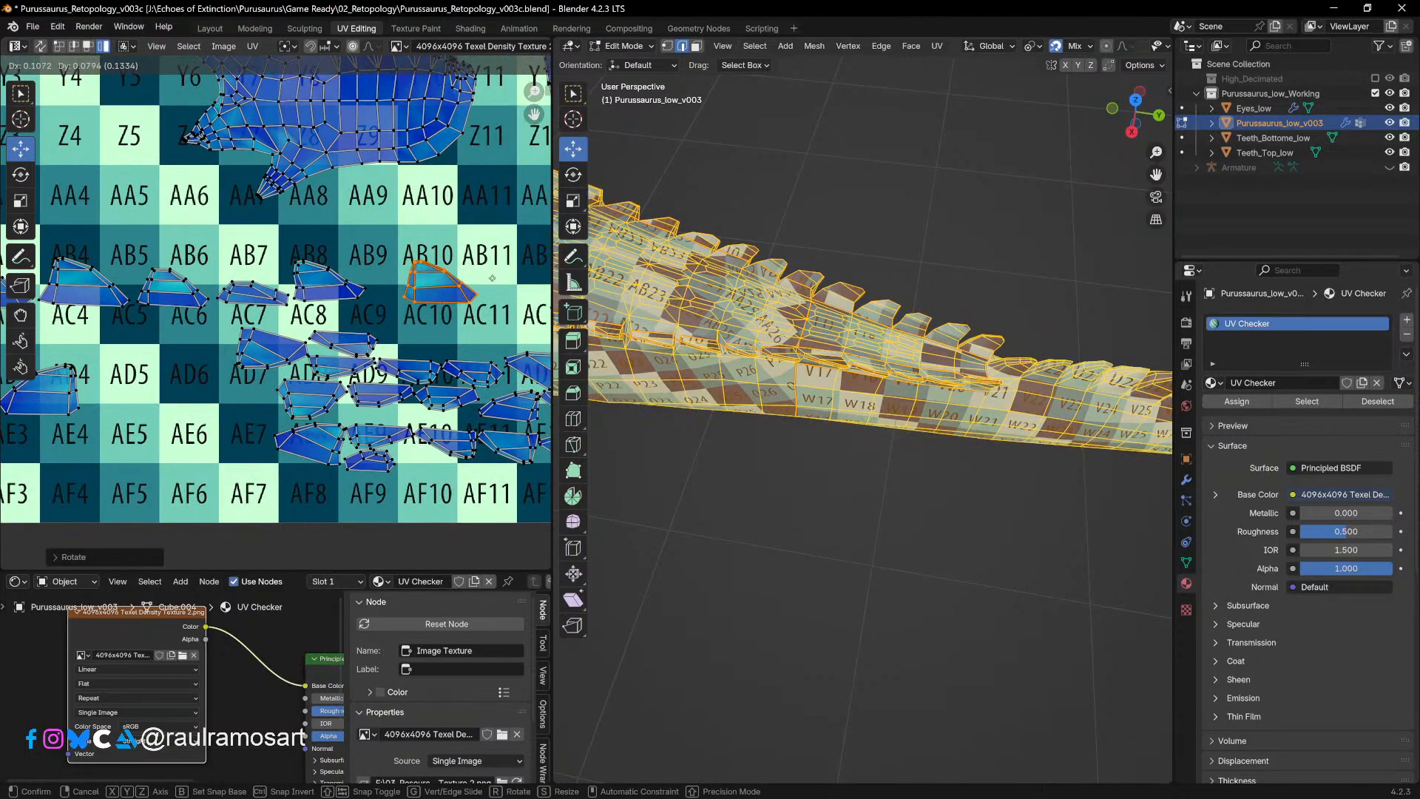
{"action": "left_click", "coordinate": [417, 281]}
Step: Move the left-tapering spike piece from AE8 into the second spike row at AD5 and level its base
{"action": "middle_click_drag", "start_coordinate": [417, 281], "coordinate": [467, 252]}
{"action": "key", "text": "r"}
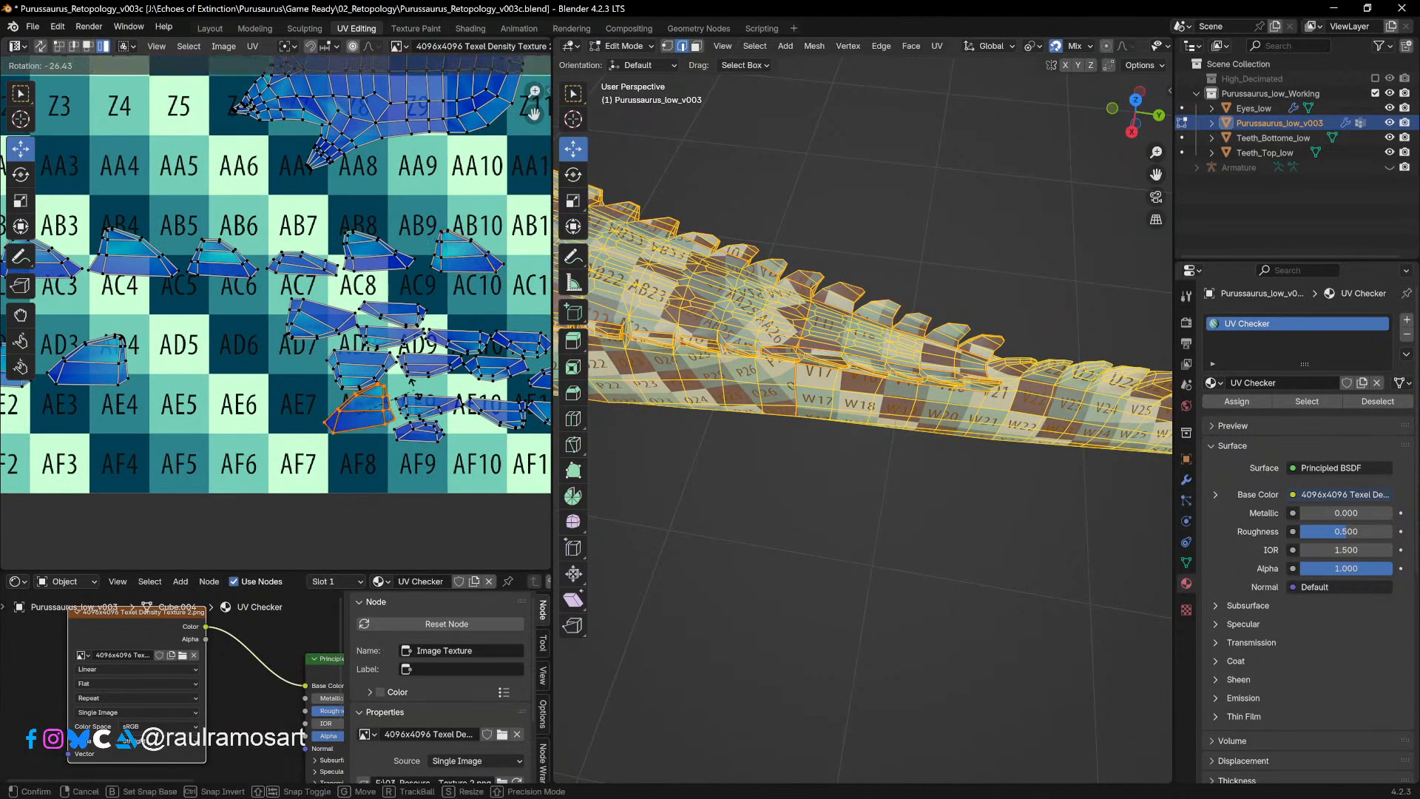
{"action": "key", "text": "g"}
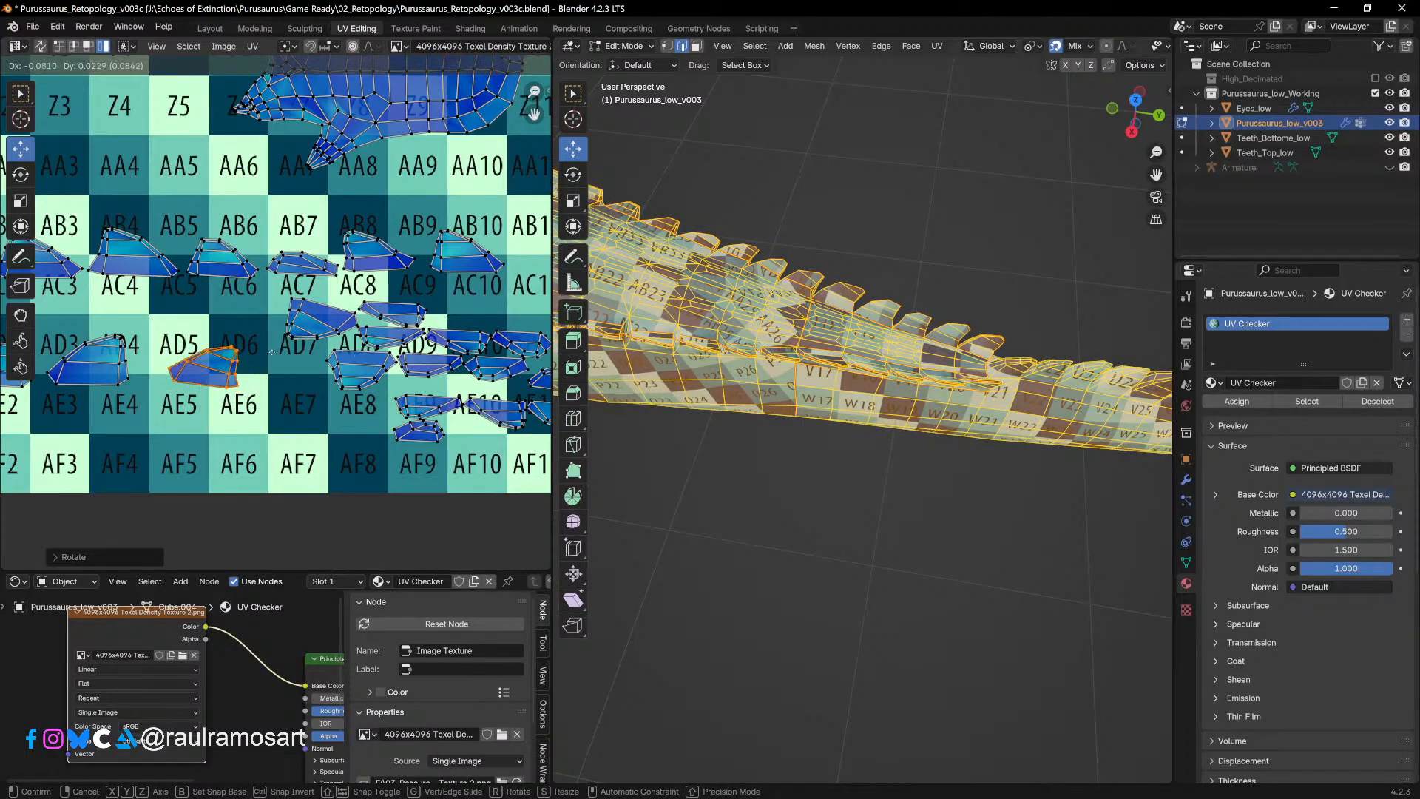
{"action": "left_click", "coordinate": [247, 349]}
{"action": "key", "text": "r"}
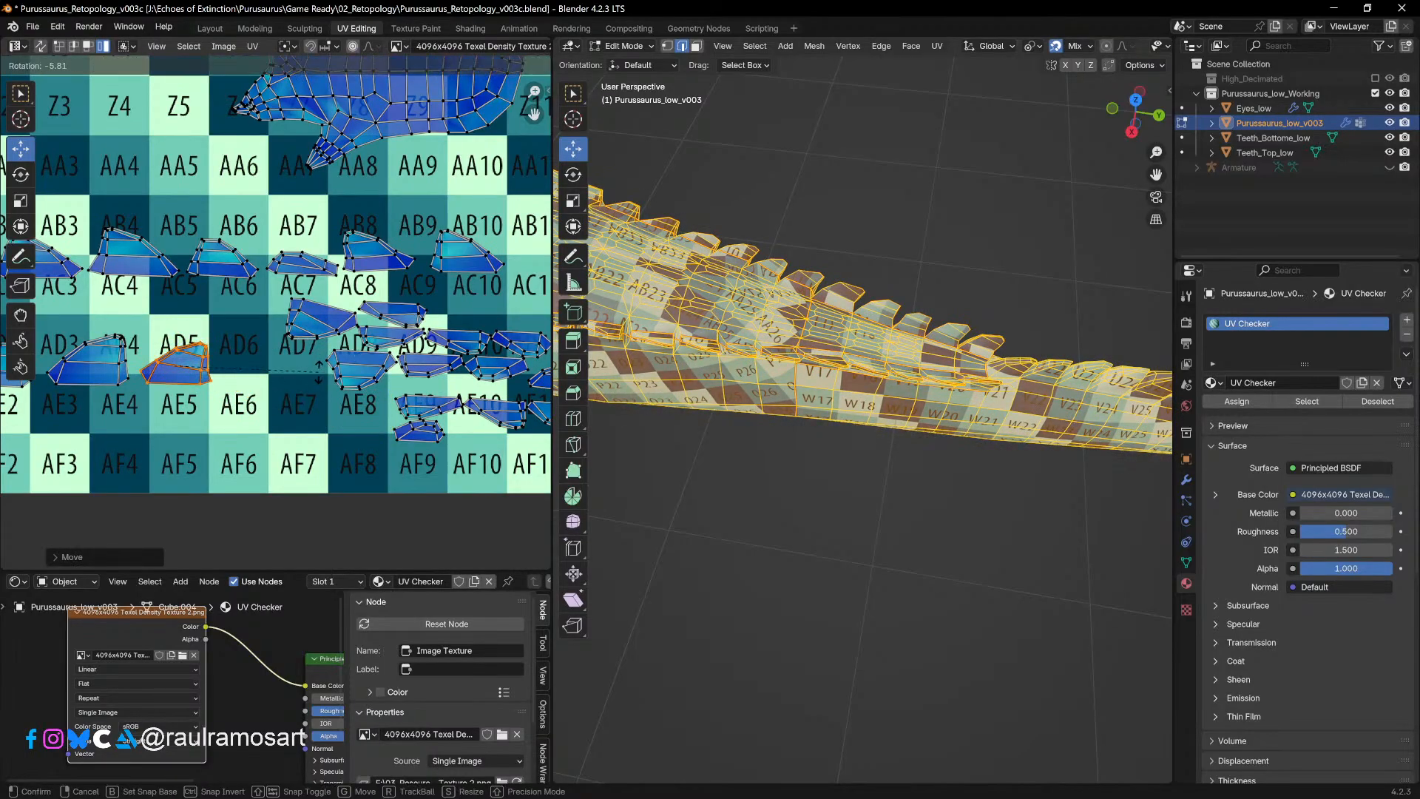
{"action": "left_click", "coordinate": [320, 365]}
Step: Rotate the spike piece at AD8 upside down so its base faces down, and add it to the second spike row at AD6
{"action": "left_click", "coordinate": [370, 380]}
{"action": "key", "text": "r"}
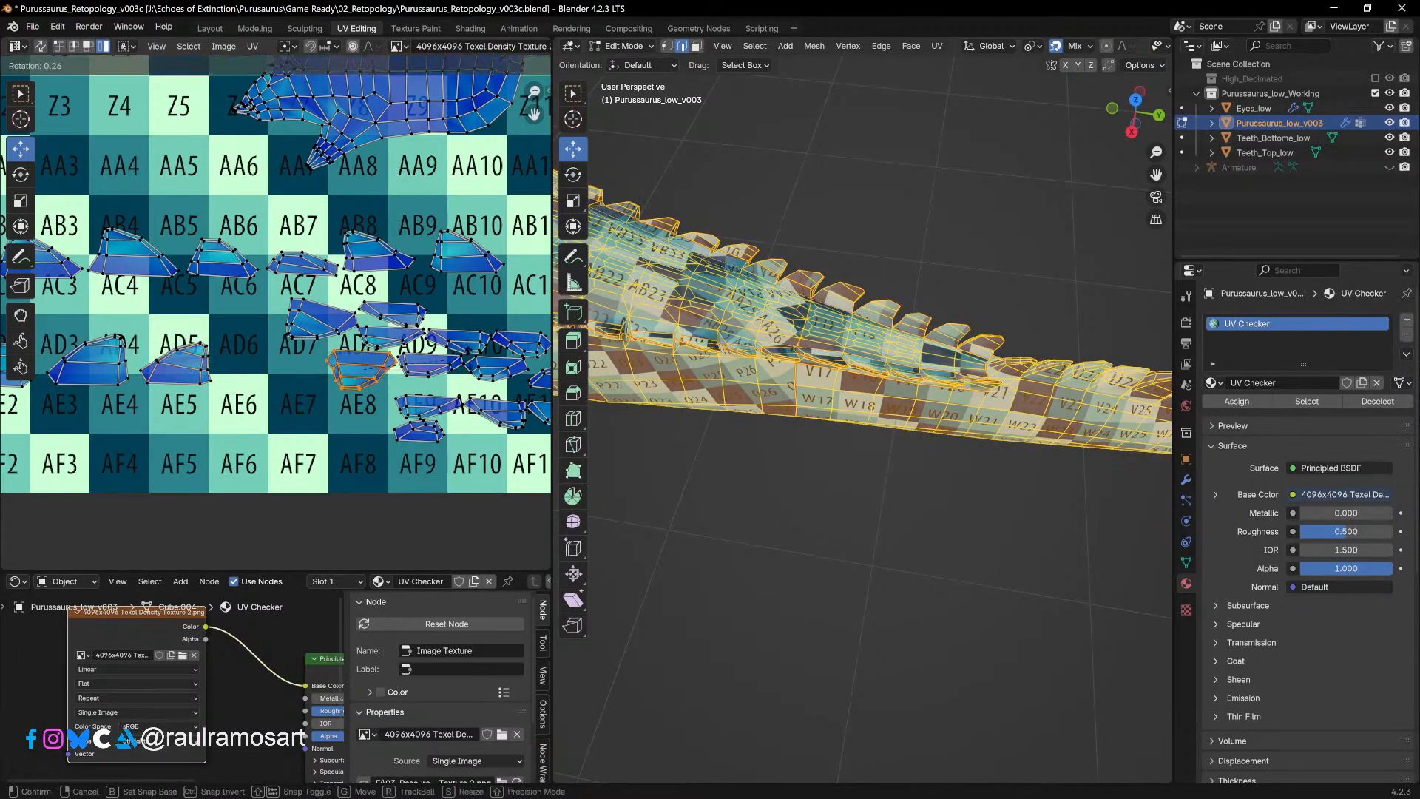
{"action": "left_click", "coordinate": [426, 370]}
{"action": "key", "text": "g"}
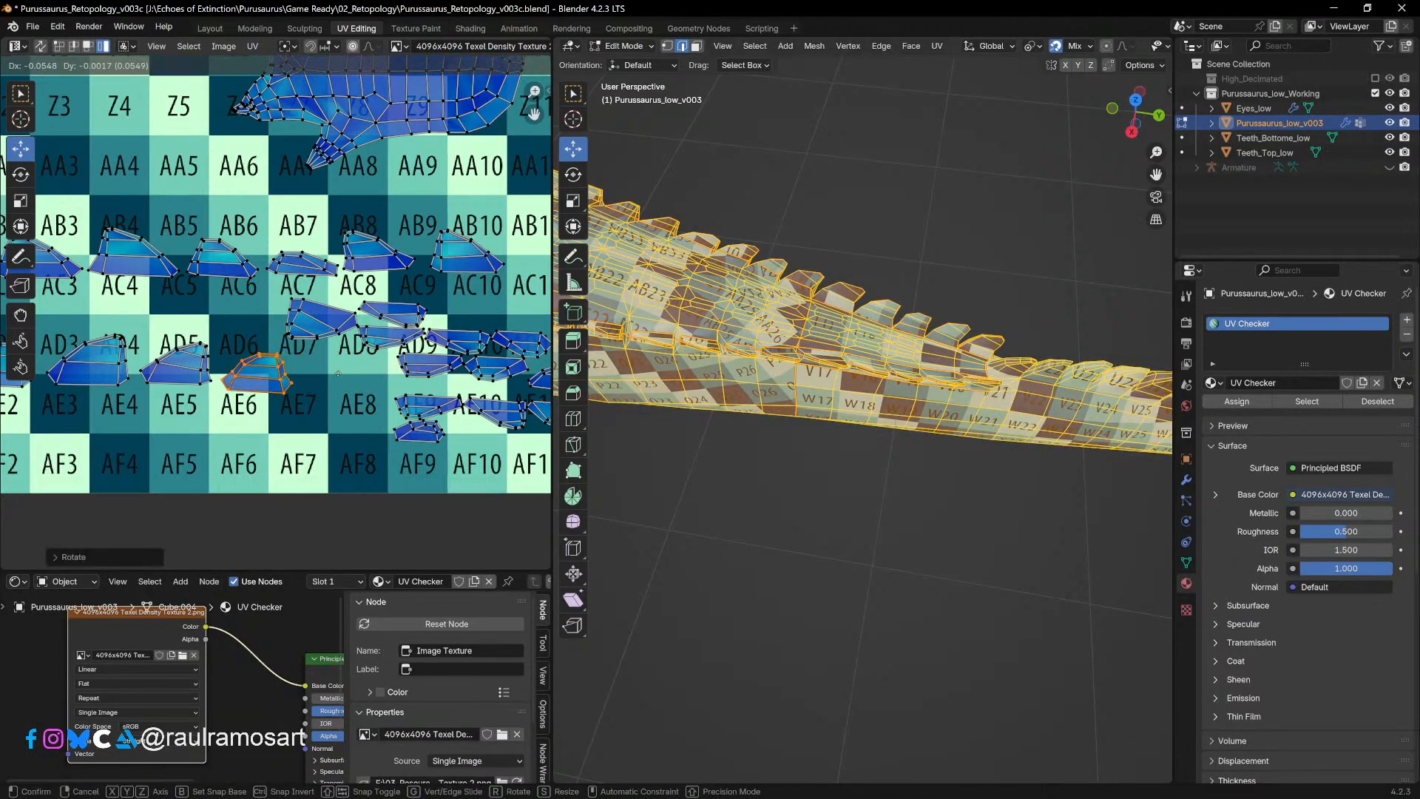
{"action": "left_click", "coordinate": [337, 351]}
Step: Rotate the spike piece at AC7 by nearly 180° and move it to AE2 to start a third spike row
{"action": "left_click", "coordinate": [366, 353]}
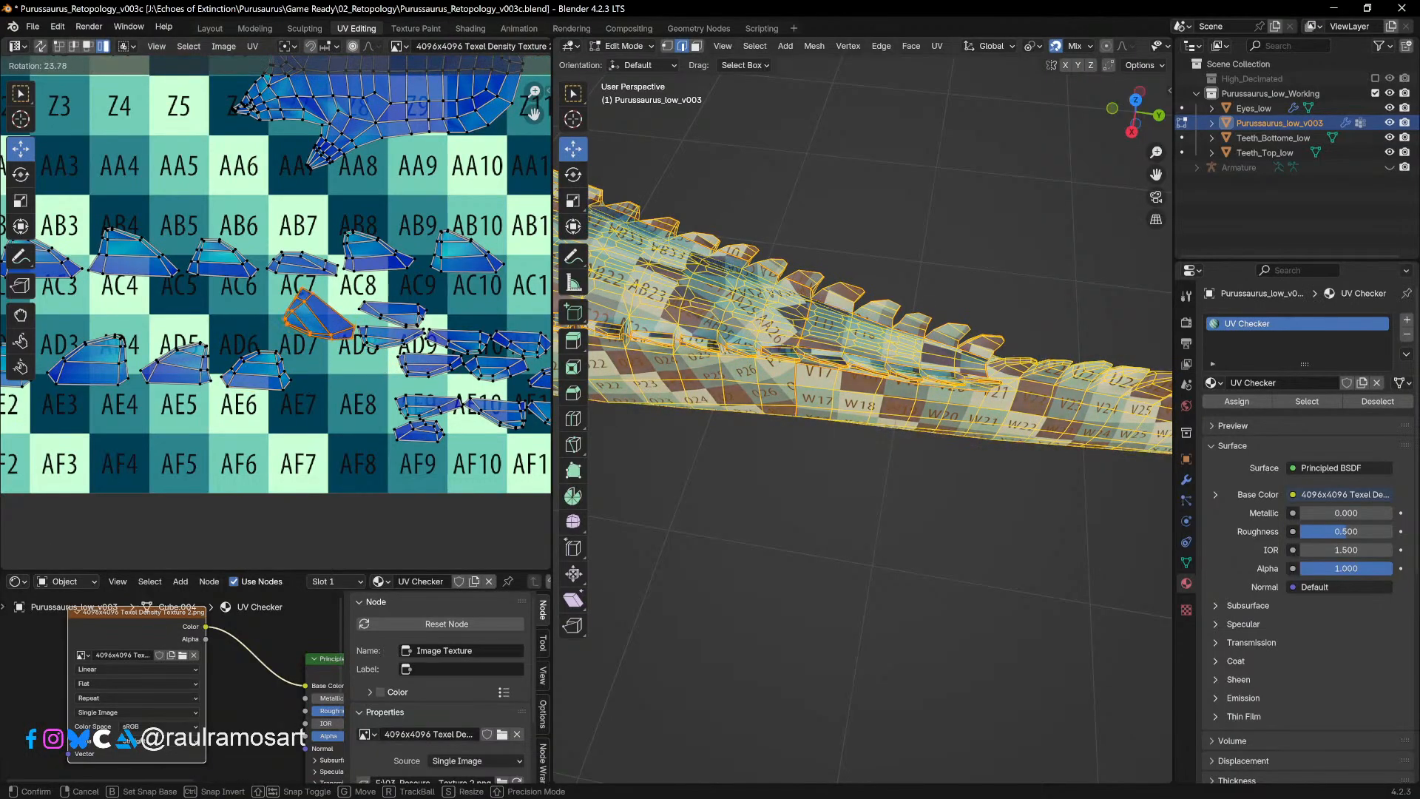
{"action": "key", "text": "r"}
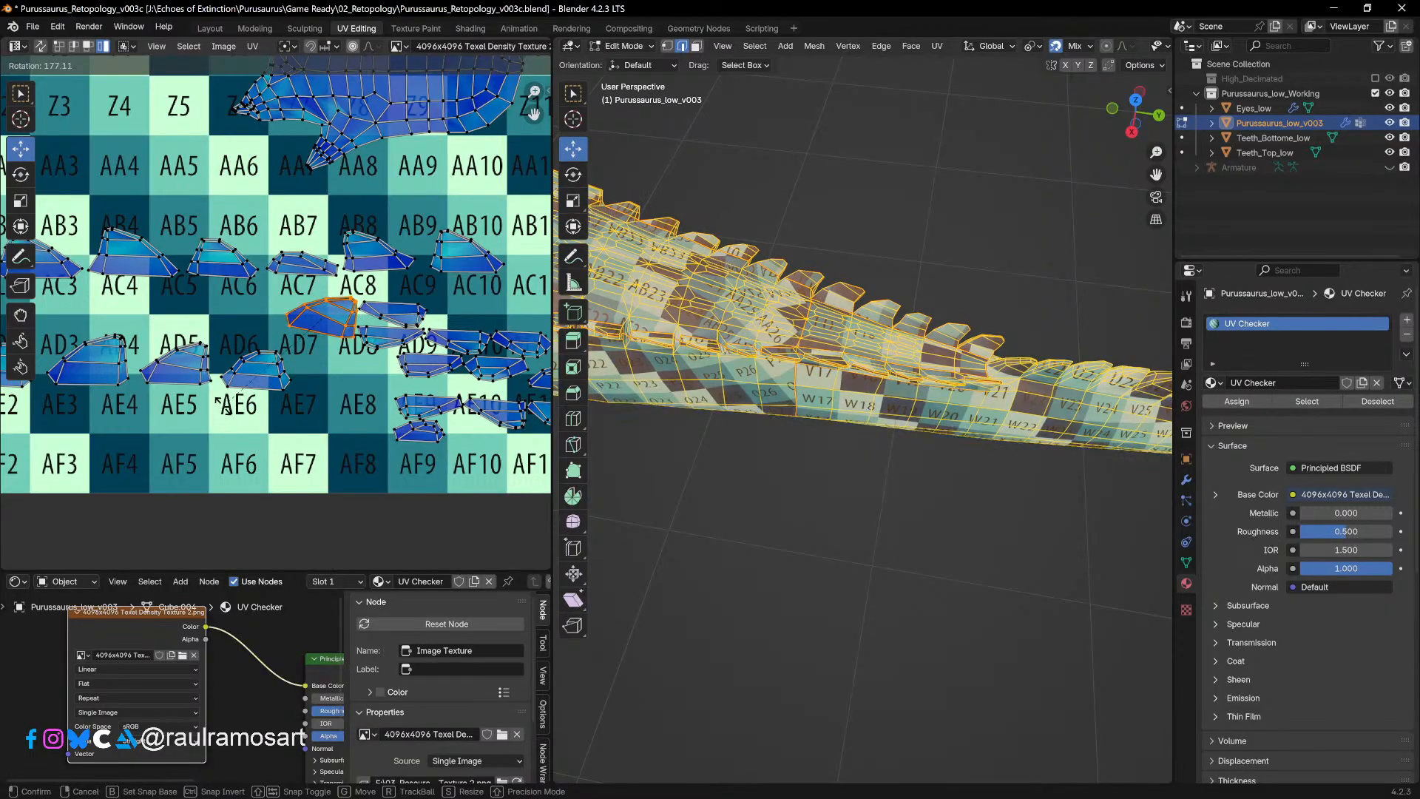
{"action": "left_click", "coordinate": [249, 427]}
{"action": "key", "text": "g"}
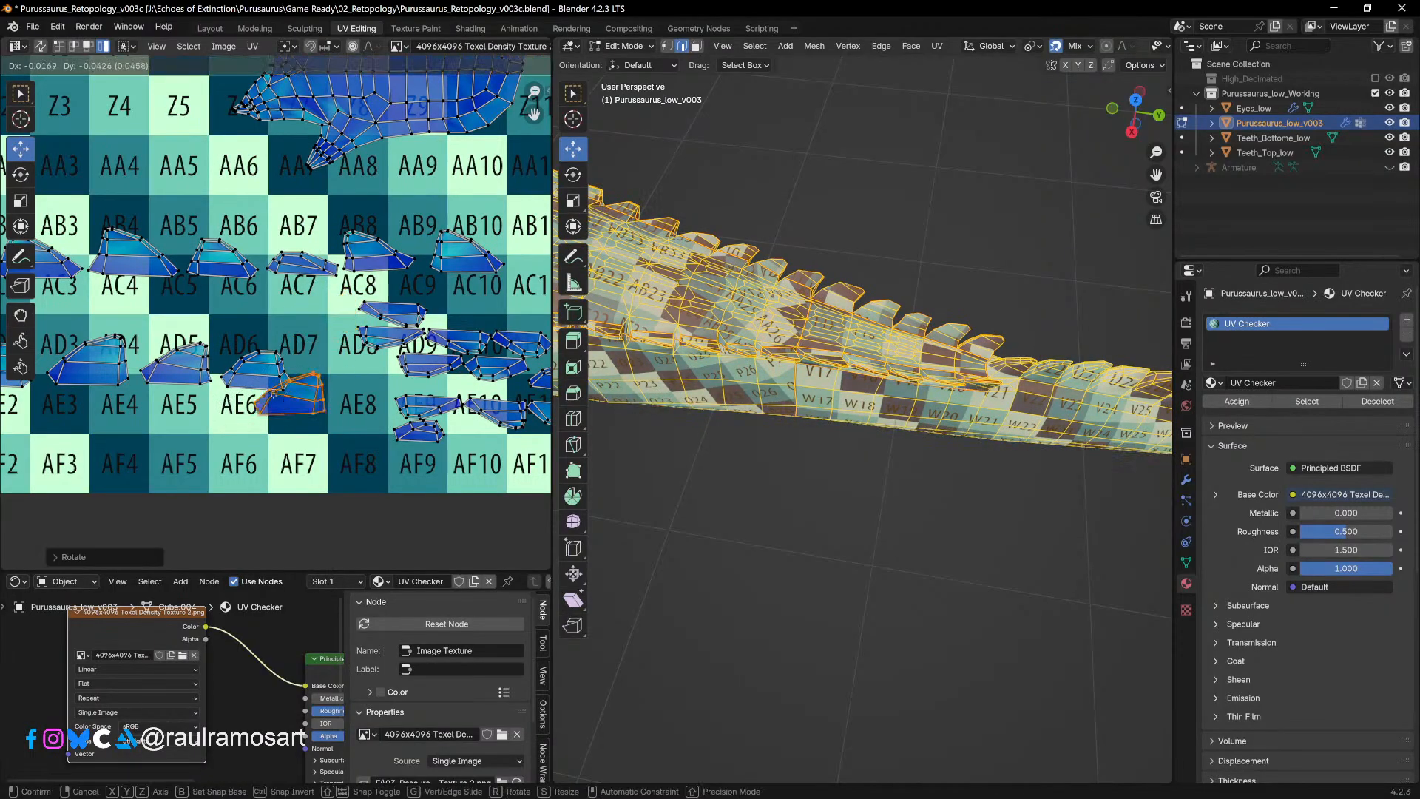
{"action": "left_click", "coordinate": [112, 437]}
{"action": "middle_click_drag", "start_coordinate": [112, 438], "coordinate": [275, 460]}
{"action": "key", "text": "g"}
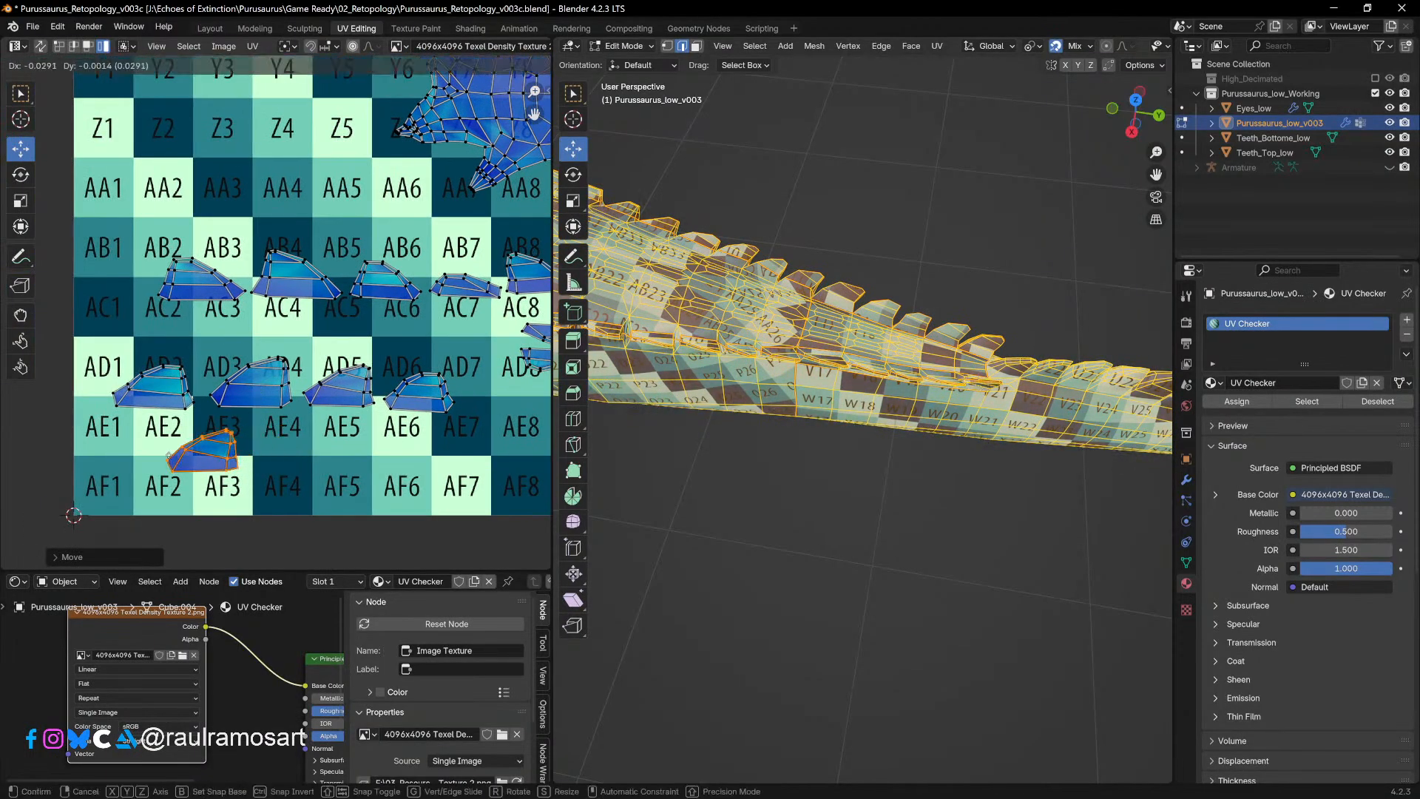
{"action": "left_click", "coordinate": [155, 450]}
Step: Move the small left-tapering spike piece from AE11 into the third row beside the first spike, near AE3, and level its base
{"action": "middle_click_drag", "start_coordinate": [443, 444], "coordinate": [139, 441]}
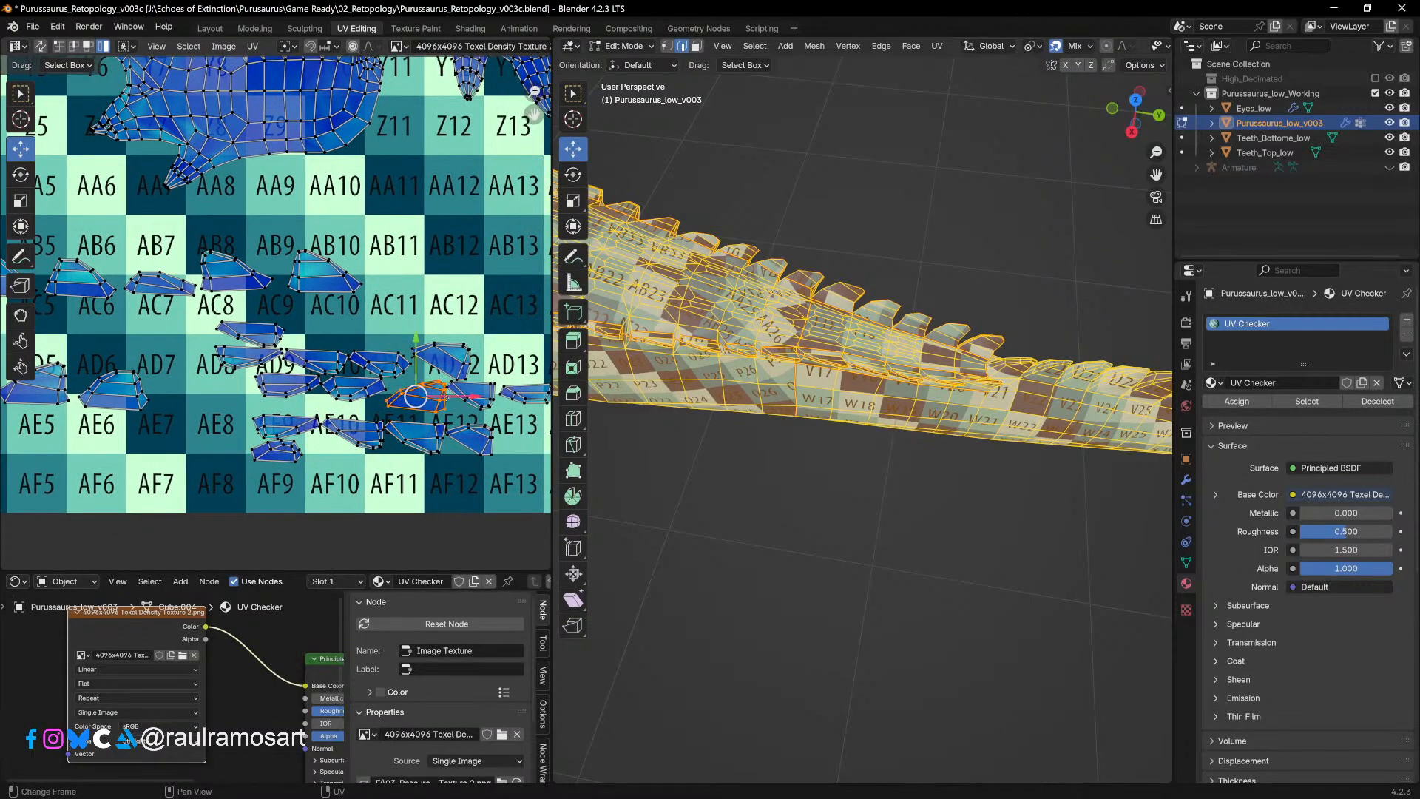
{"action": "key", "text": "g"}
{"action": "left_click", "coordinate": [121, 449]}
{"action": "middle_click_drag", "start_coordinate": [120, 449], "coordinate": [506, 458]}
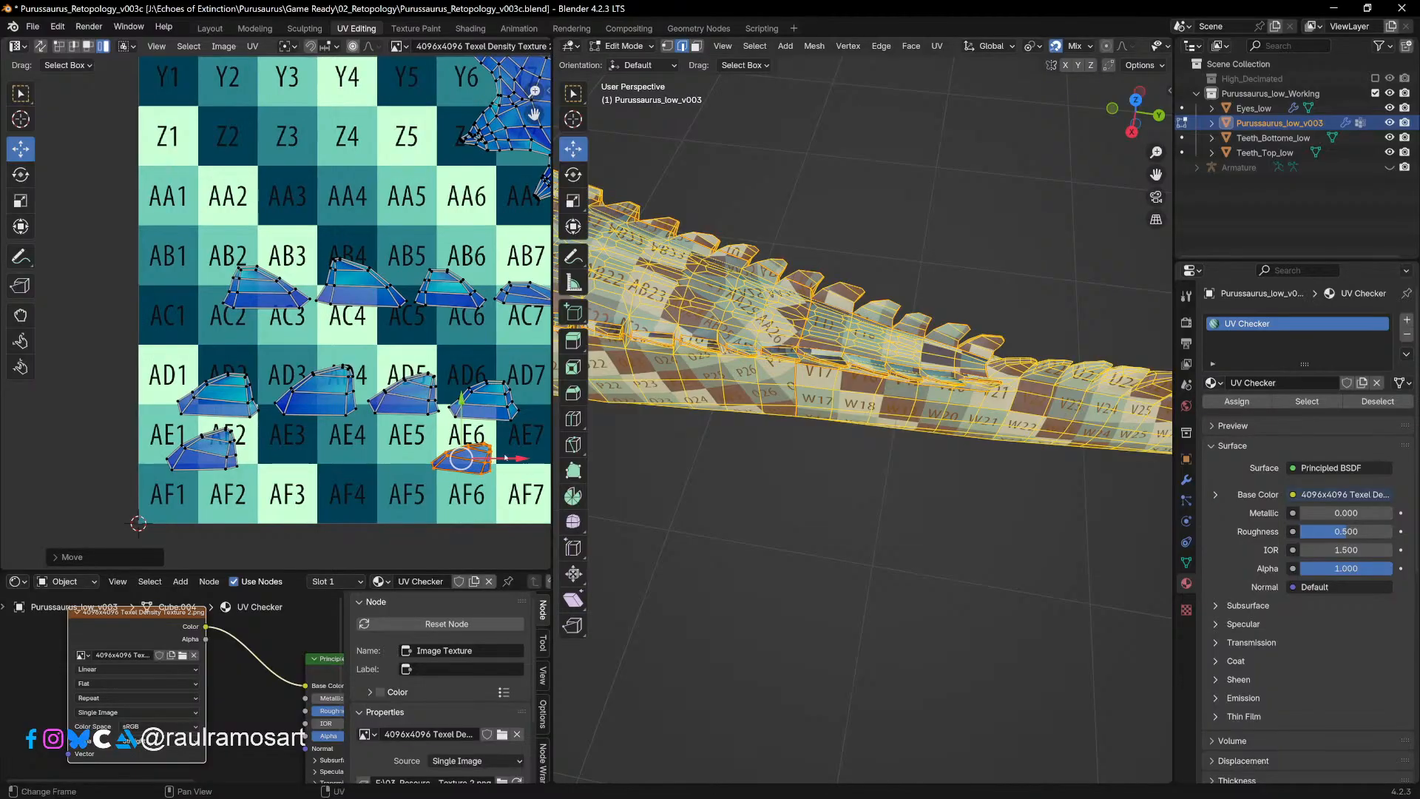
{"action": "key", "text": "g"}
{"action": "left_click", "coordinate": [315, 444]}
{"action": "key", "text": "r"}
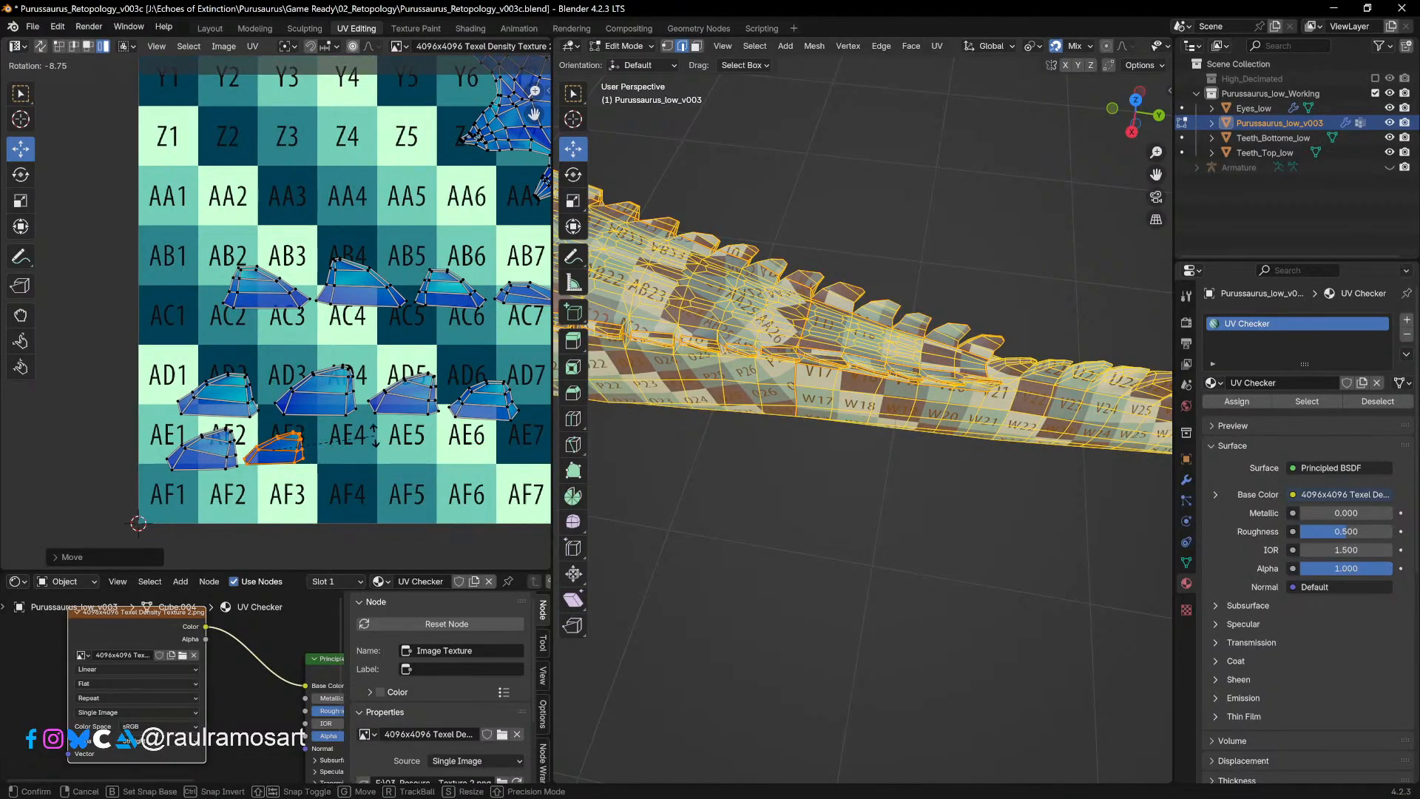
{"action": "left_click", "coordinate": [368, 439]}
{"action": "key", "text": "g"}
{"action": "left_click", "coordinate": [377, 441]}
Step: Rotate the spike piece at AE11 by about 172° and add it to the end of the upper spike row near AB11
{"action": "middle_click_drag", "start_coordinate": [488, 444], "coordinate": [270, 387], "text": "shift"}
{"action": "middle_click_drag", "start_coordinate": [404, 367], "coordinate": [269, 436], "text": "shift"}
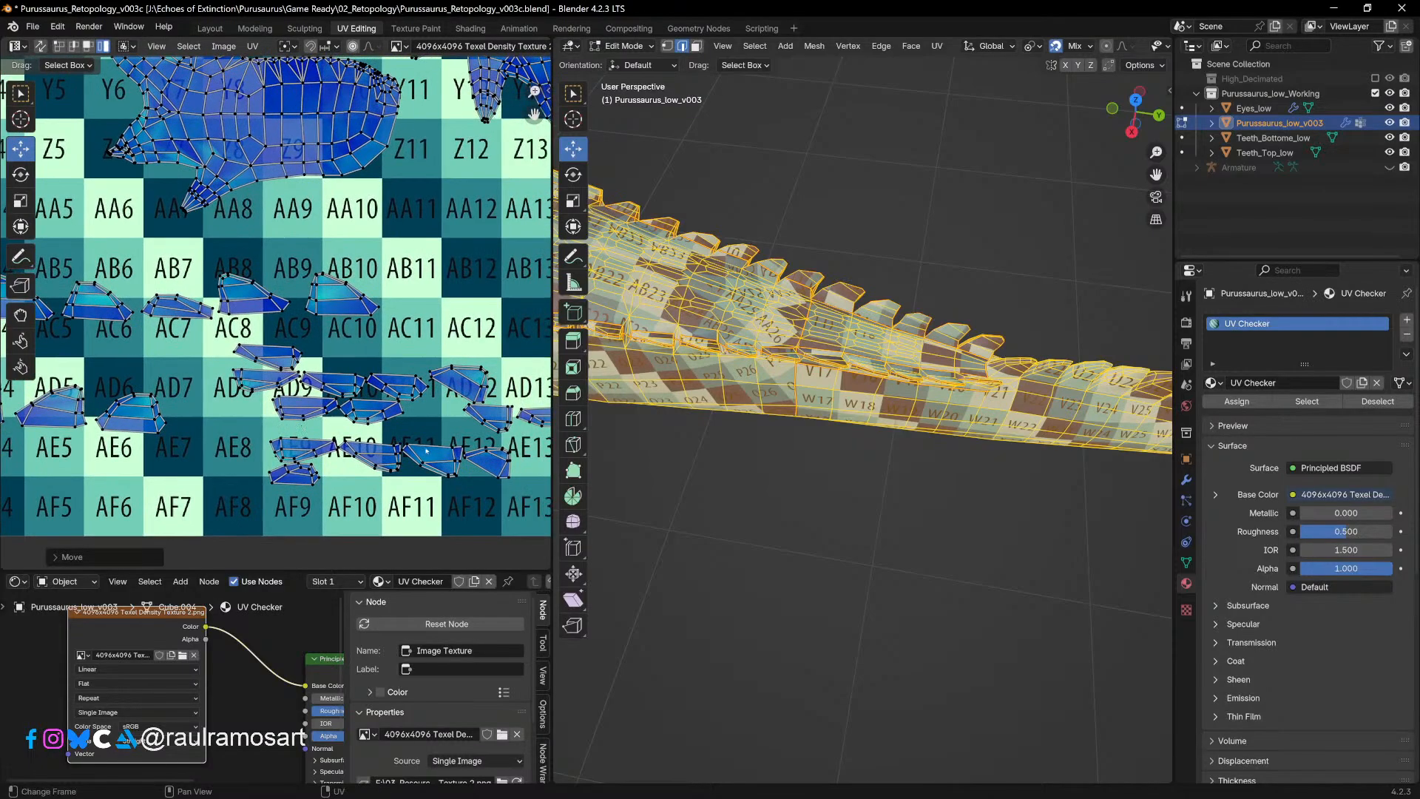
{"action": "key", "text": "r"}
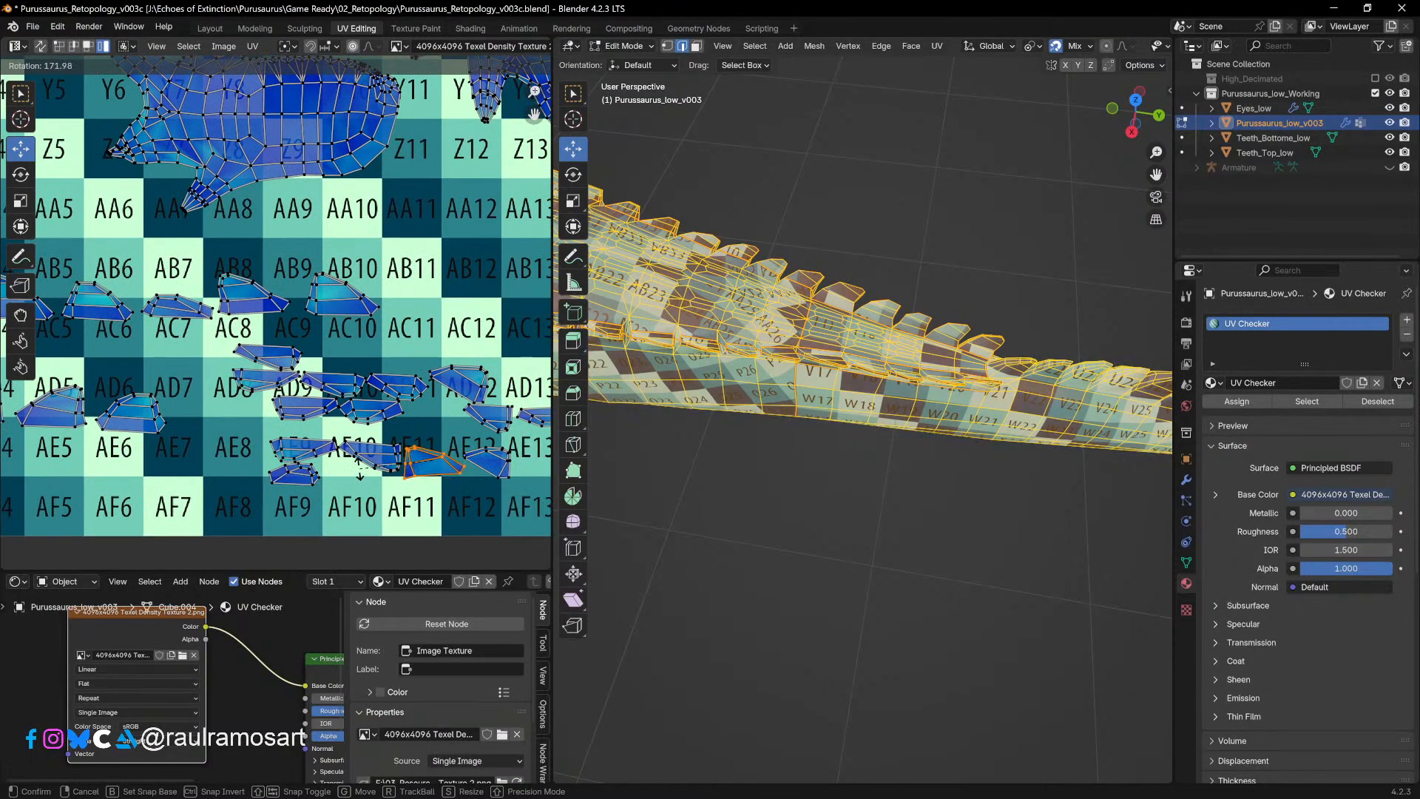
{"action": "left_click", "coordinate": [360, 471]}
{"action": "key", "text": "g"}
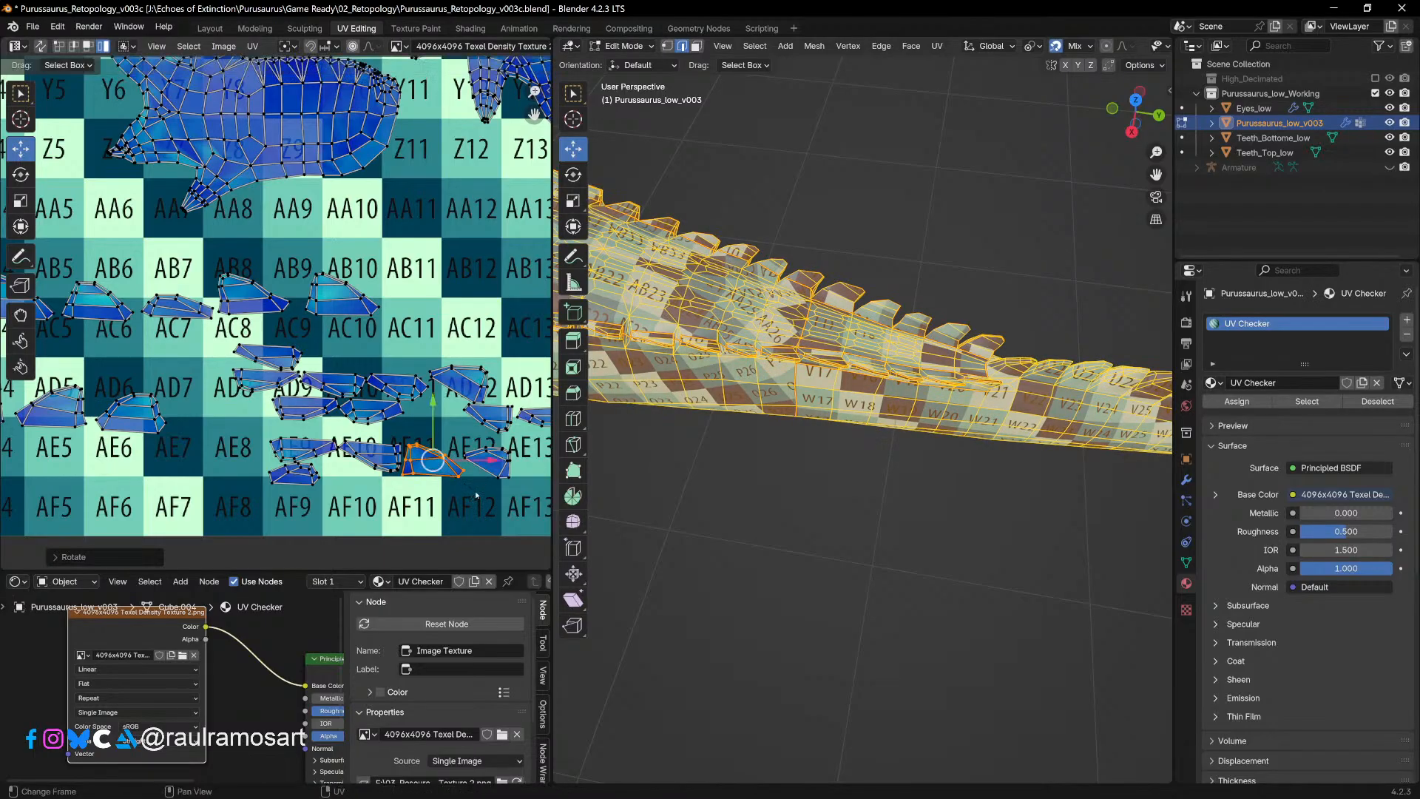
{"action": "left_click", "coordinate": [444, 313]}
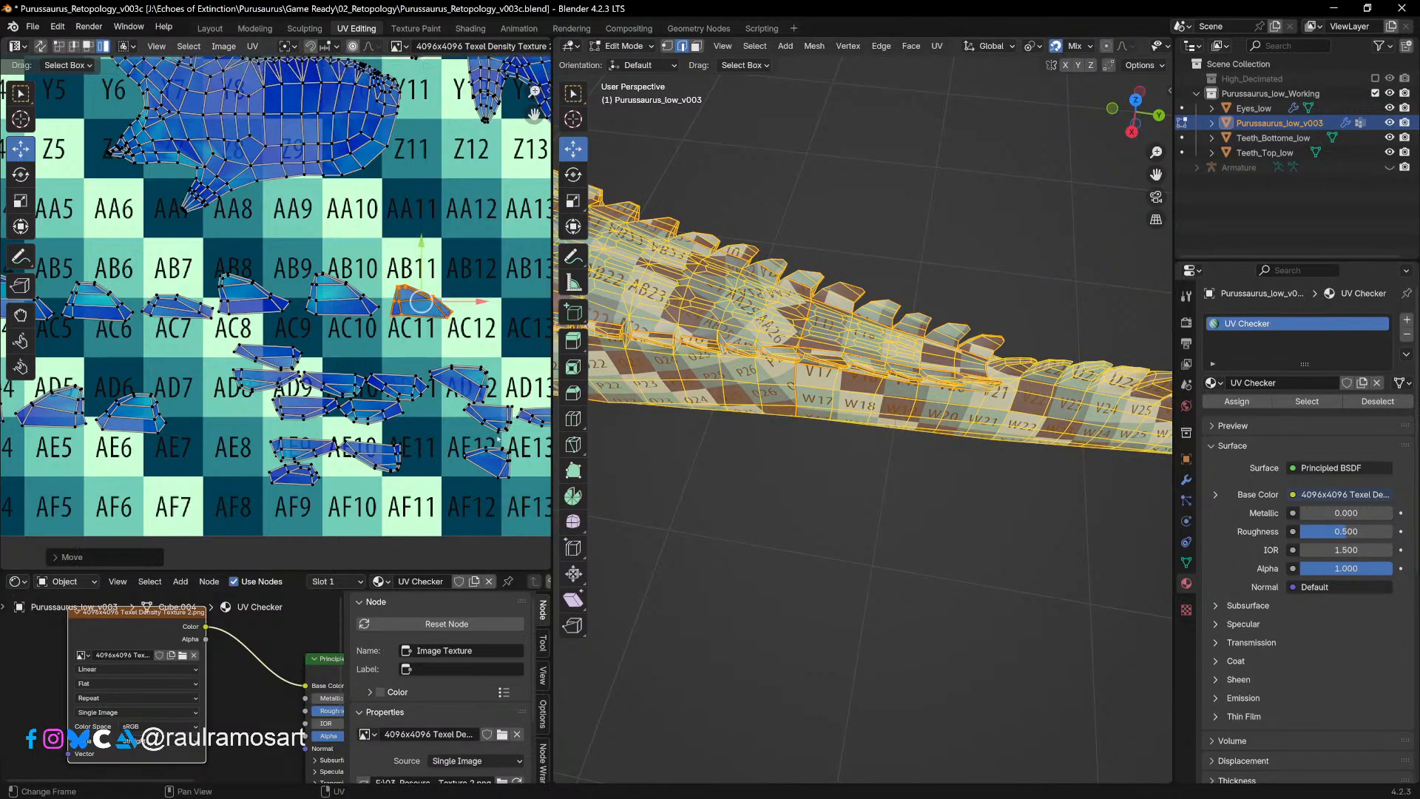
Step: Rotate the spike piece at AD12 until its base is level, and add it to the third spike row at AE4
{"action": "middle_click_drag", "start_coordinate": [444, 313], "coordinate": [364, 344]}
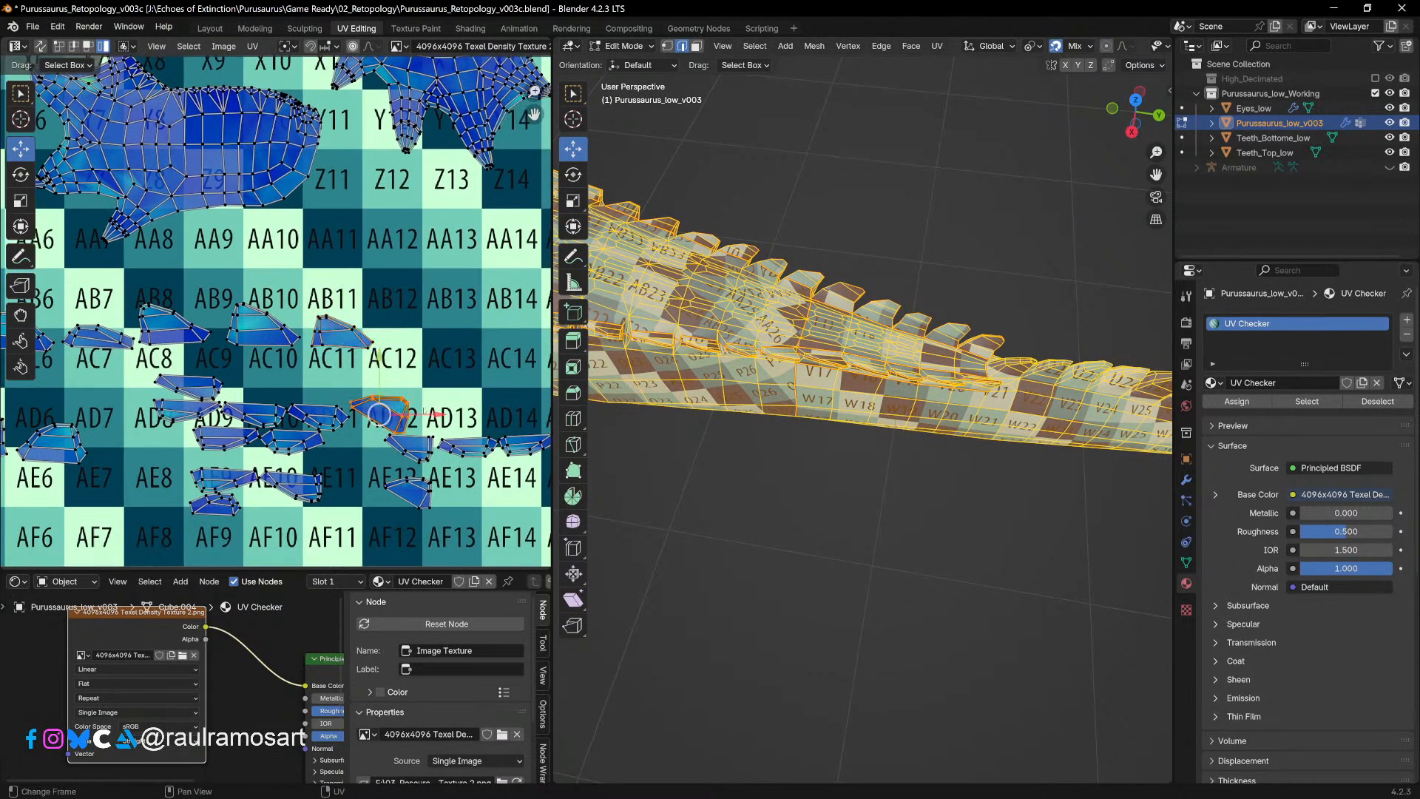
{"action": "key", "text": "r"}
{"action": "left_click", "coordinate": [395, 405]}
{"action": "key", "text": "g"}
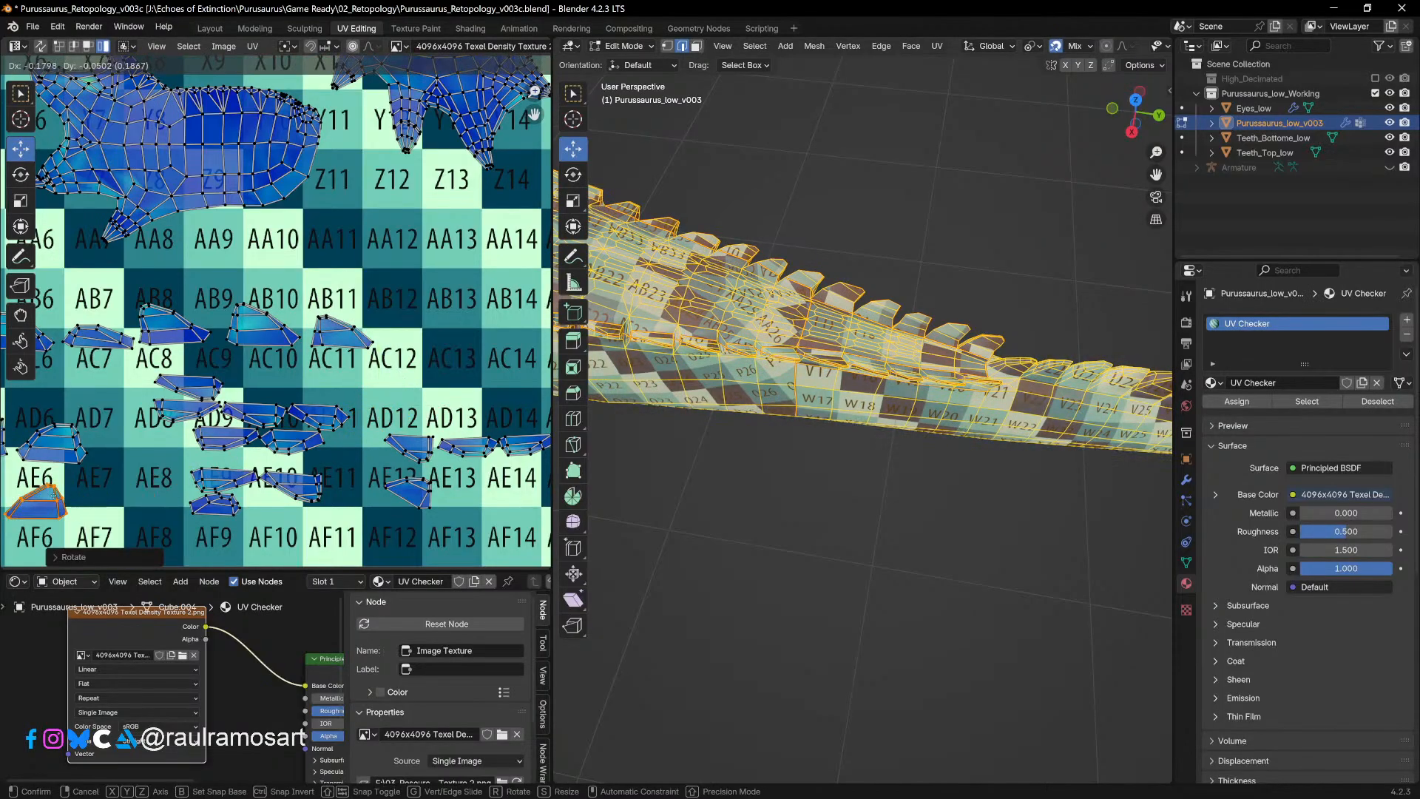
{"action": "left_click", "coordinate": [53, 494]}
{"action": "middle_click_drag", "start_coordinate": [53, 494], "coordinate": [328, 450]}
{"action": "key", "text": "g"}
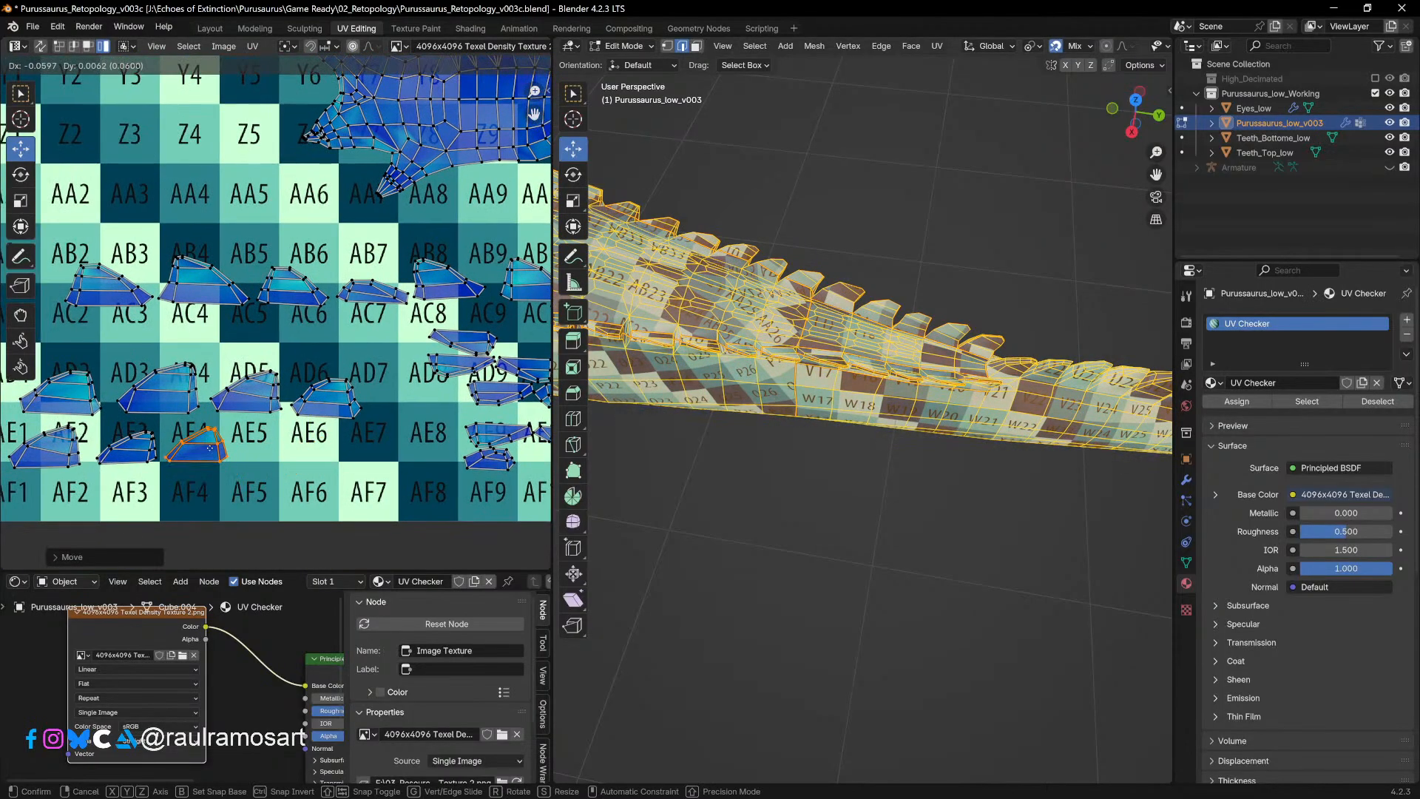
{"action": "left_click", "coordinate": [210, 448]}
Step: Rotate the uppermost spike piece of the pile near AD8 until its base is level, and add it to the upper spike row at AC12
{"action": "middle_click_drag", "start_coordinate": [537, 361], "coordinate": [349, 363]}
{"action": "left_click", "coordinate": [298, 348]}
{"action": "key", "text": "r"}
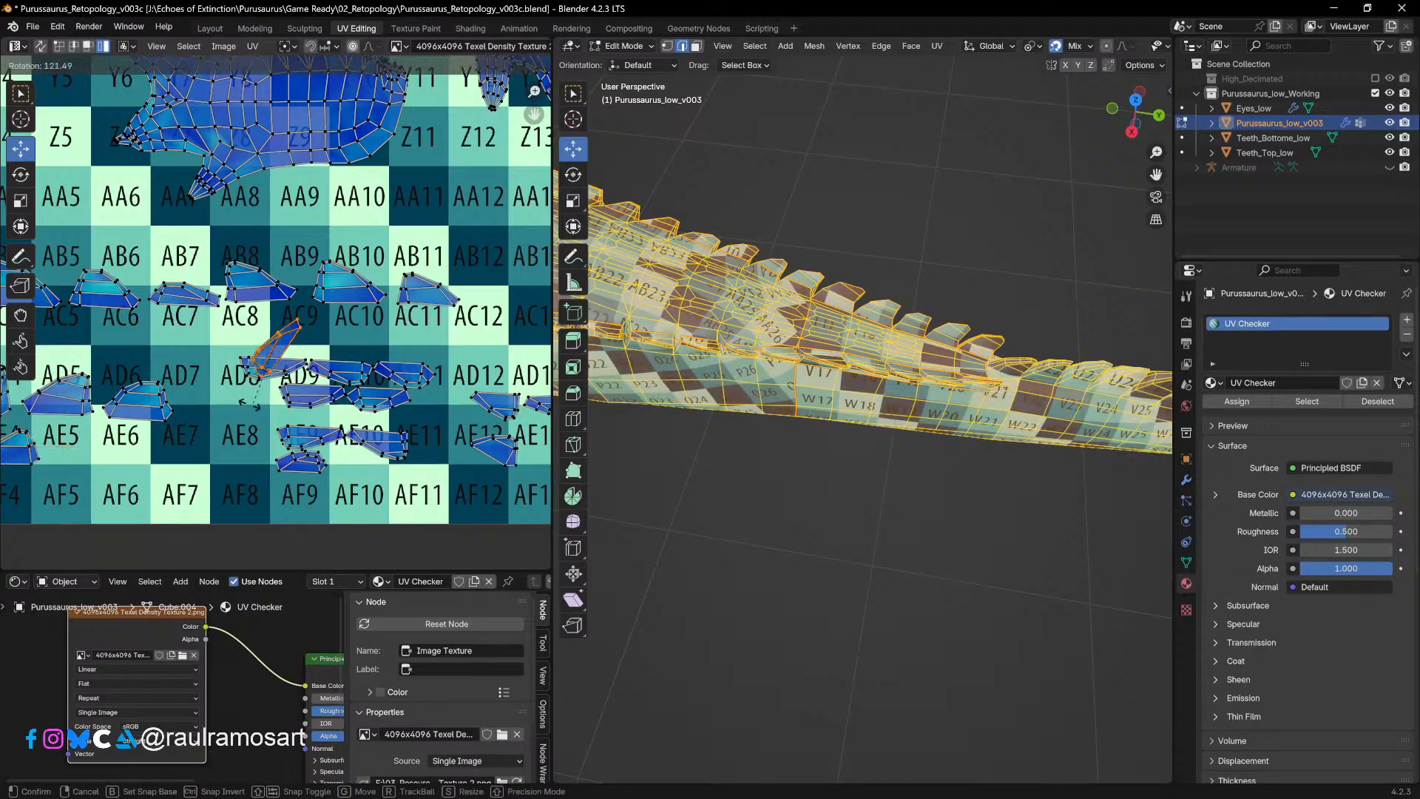
{"action": "left_click", "coordinate": [302, 352]}
{"action": "key", "text": "g"}
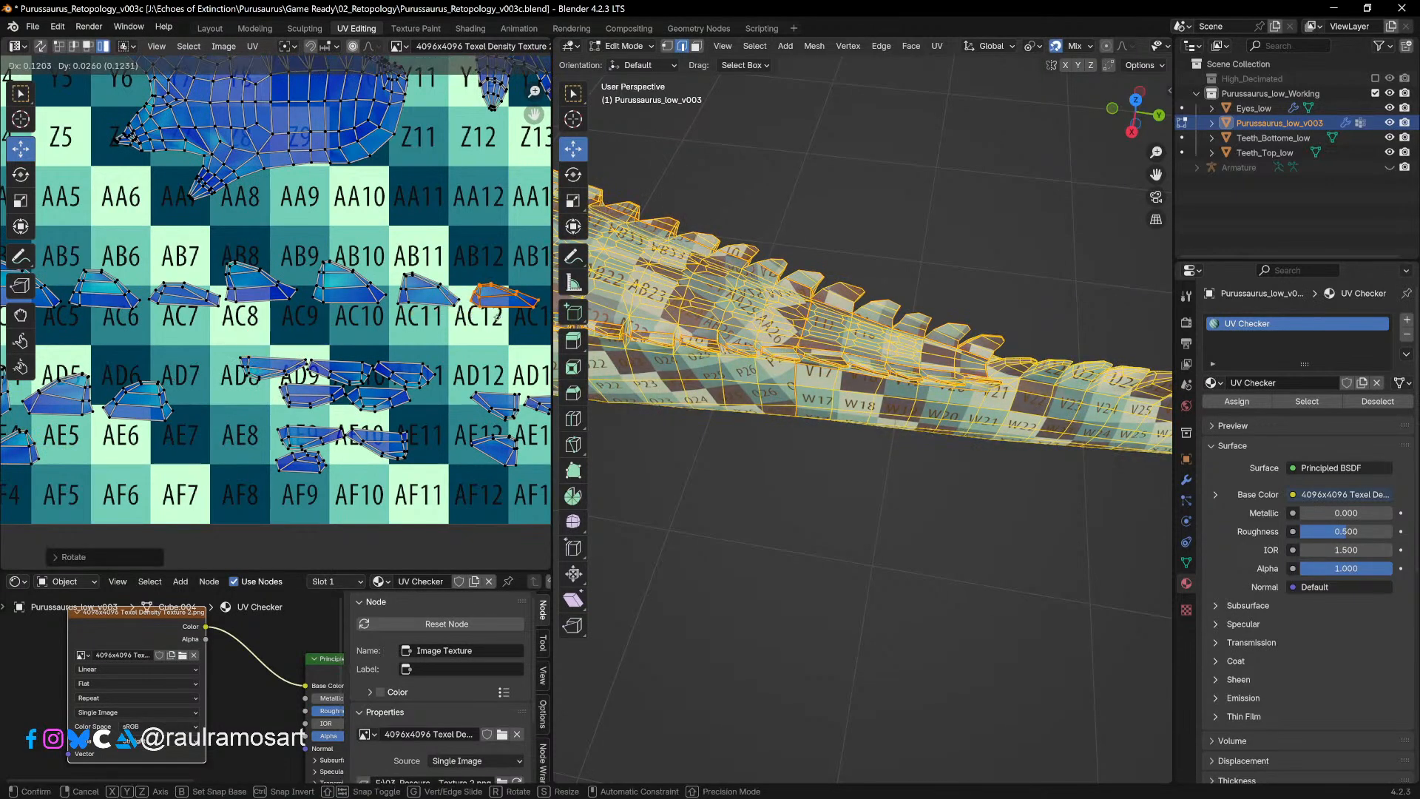
{"action": "left_click", "coordinate": [496, 316]}
Step: Rotate the long spike piece at AD9 by about 165° and add it to the third spike row between AE5 and AE6
{"action": "key", "text": "r"}
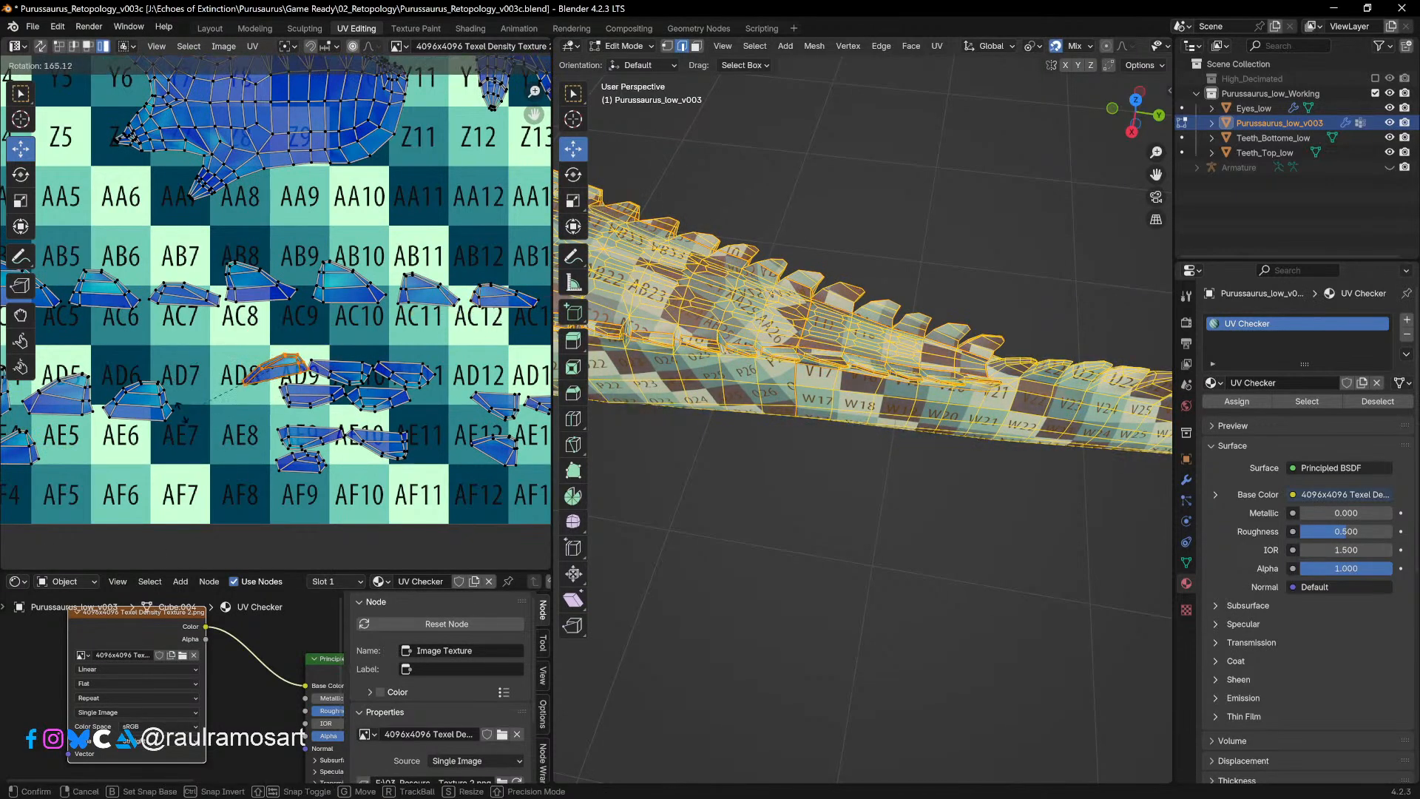
{"action": "left_click", "coordinate": [387, 379]}
{"action": "key", "text": "g"}
{"action": "left_click", "coordinate": [199, 465]}
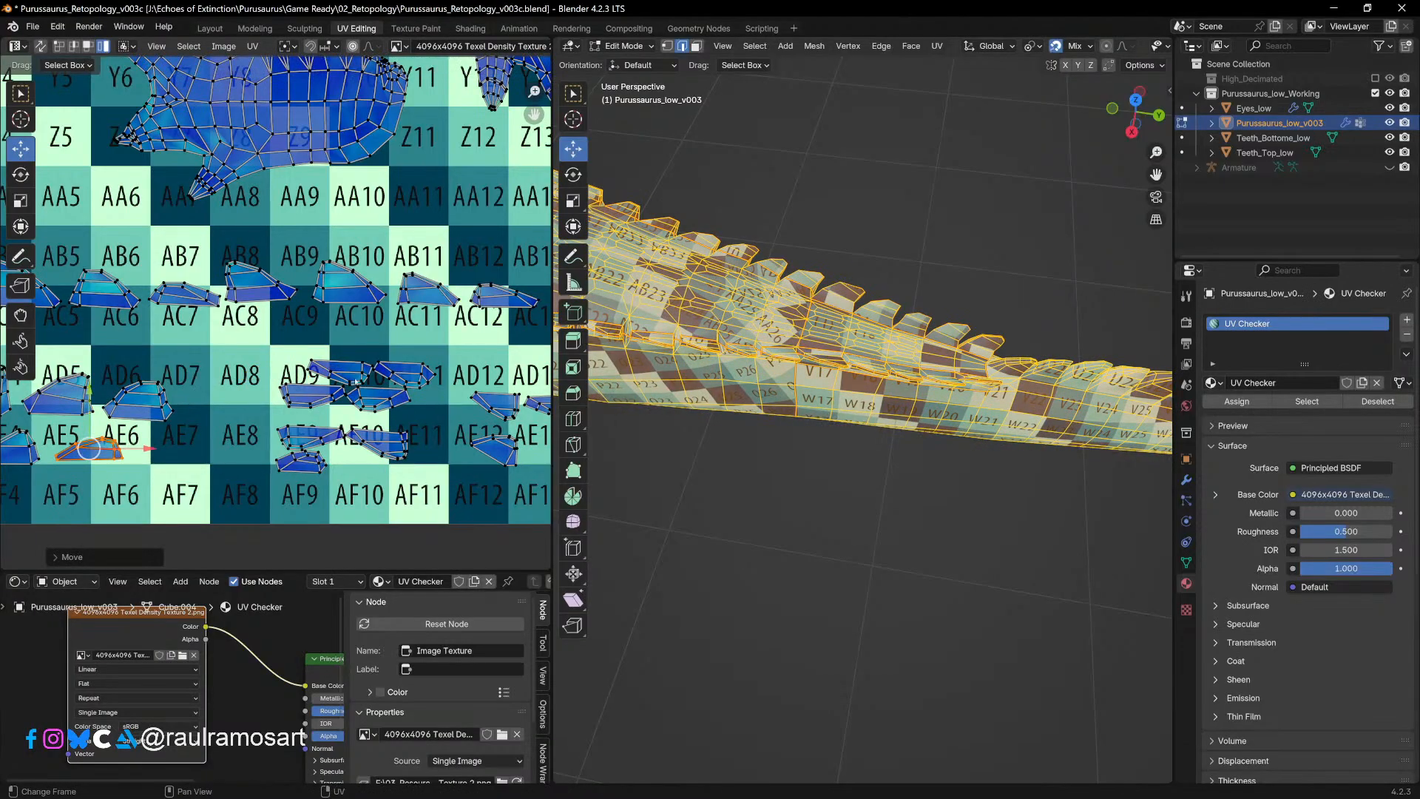
Step: Rotate the spike piece near AD10 to match the upper row, and add it to that row's end near AC13
{"action": "key", "text": "r"}
{"action": "left_click", "coordinate": [459, 380]}
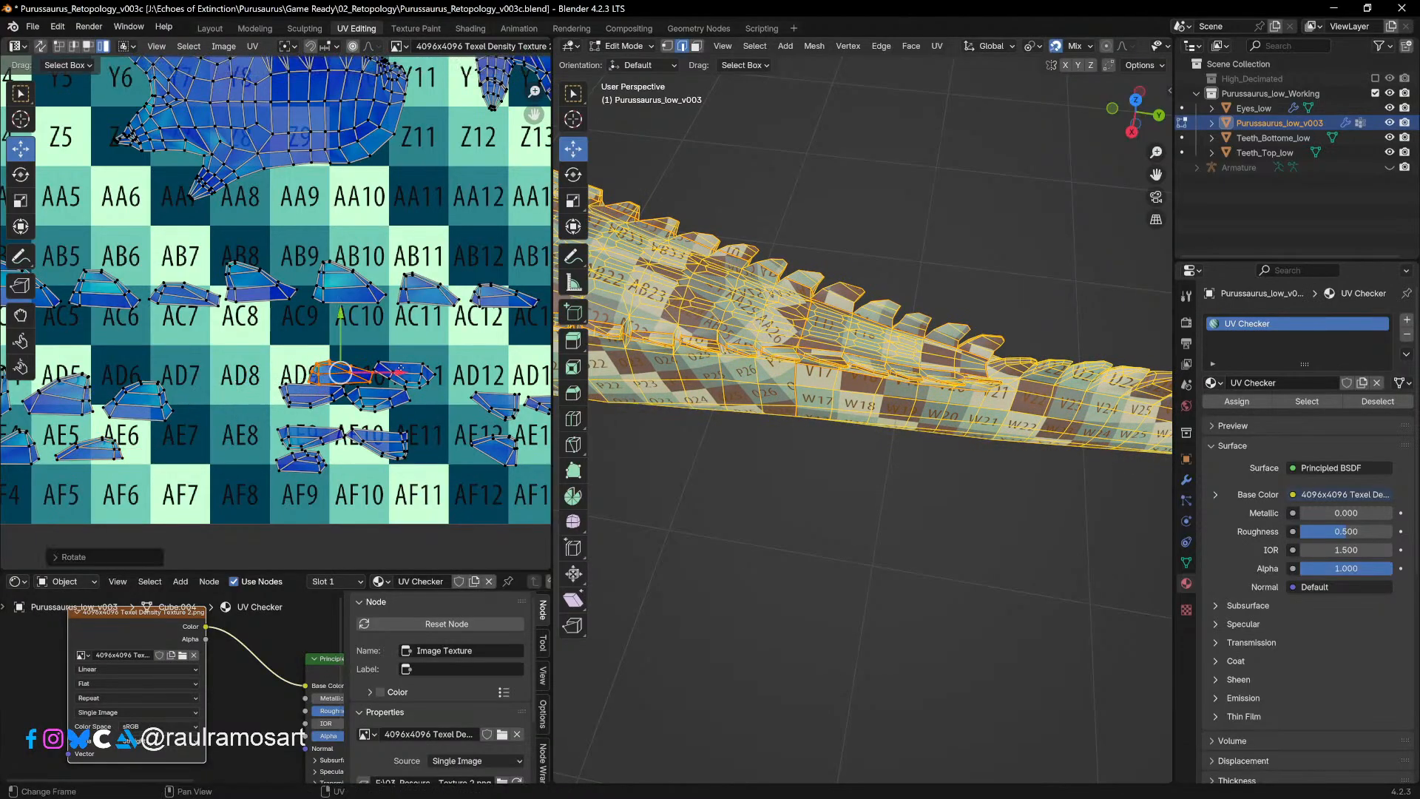
{"action": "key", "text": "g"}
{"action": "left_click", "coordinate": [474, 329]}
{"action": "middle_click_drag", "start_coordinate": [471, 331], "coordinate": [272, 343]}
{"action": "key", "text": "g"}
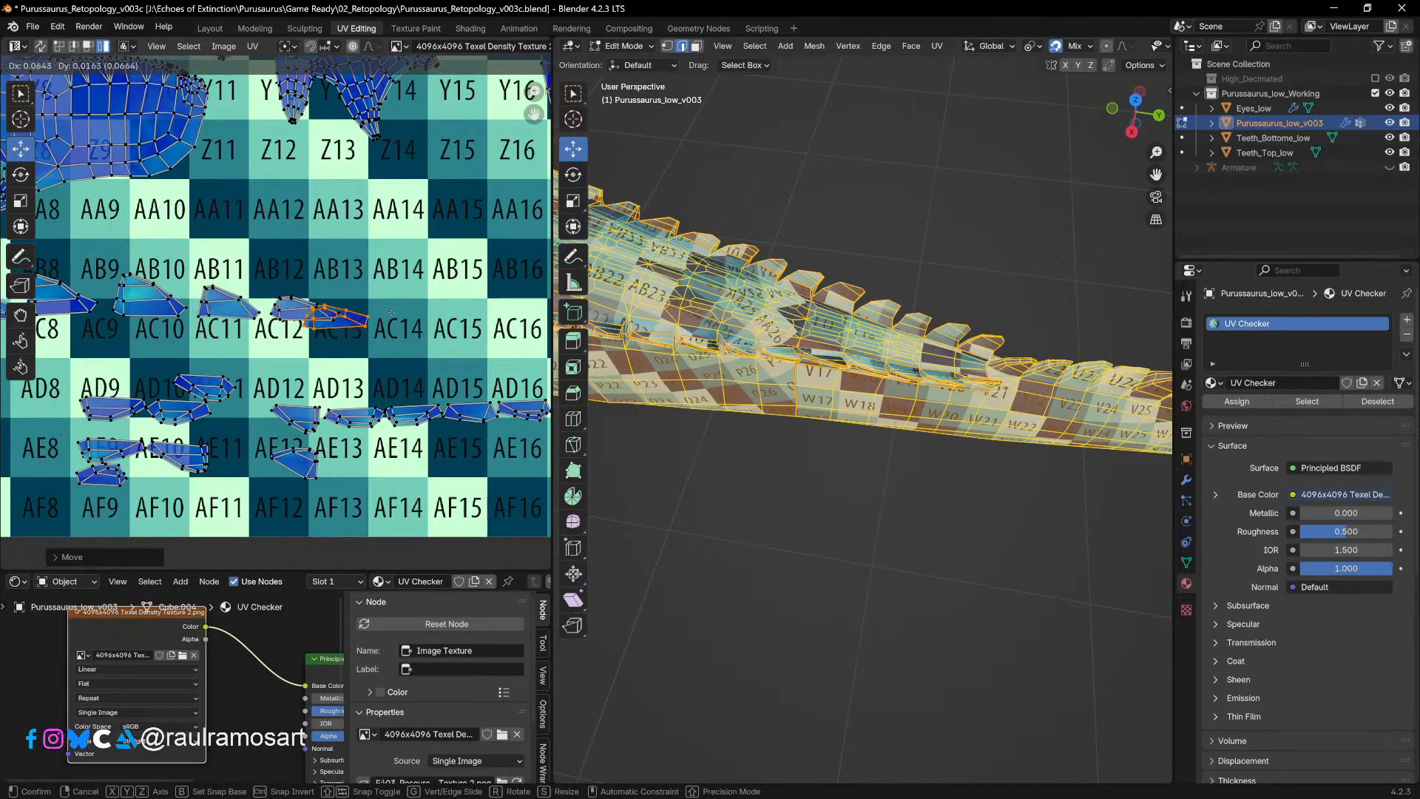
{"action": "left_click", "coordinate": [445, 300]}
Step: Level the spike piece at AD11 and place it at the end of the upper spike row near AC15
{"action": "middle_click_drag", "start_coordinate": [389, 304], "coordinate": [535, 303]}
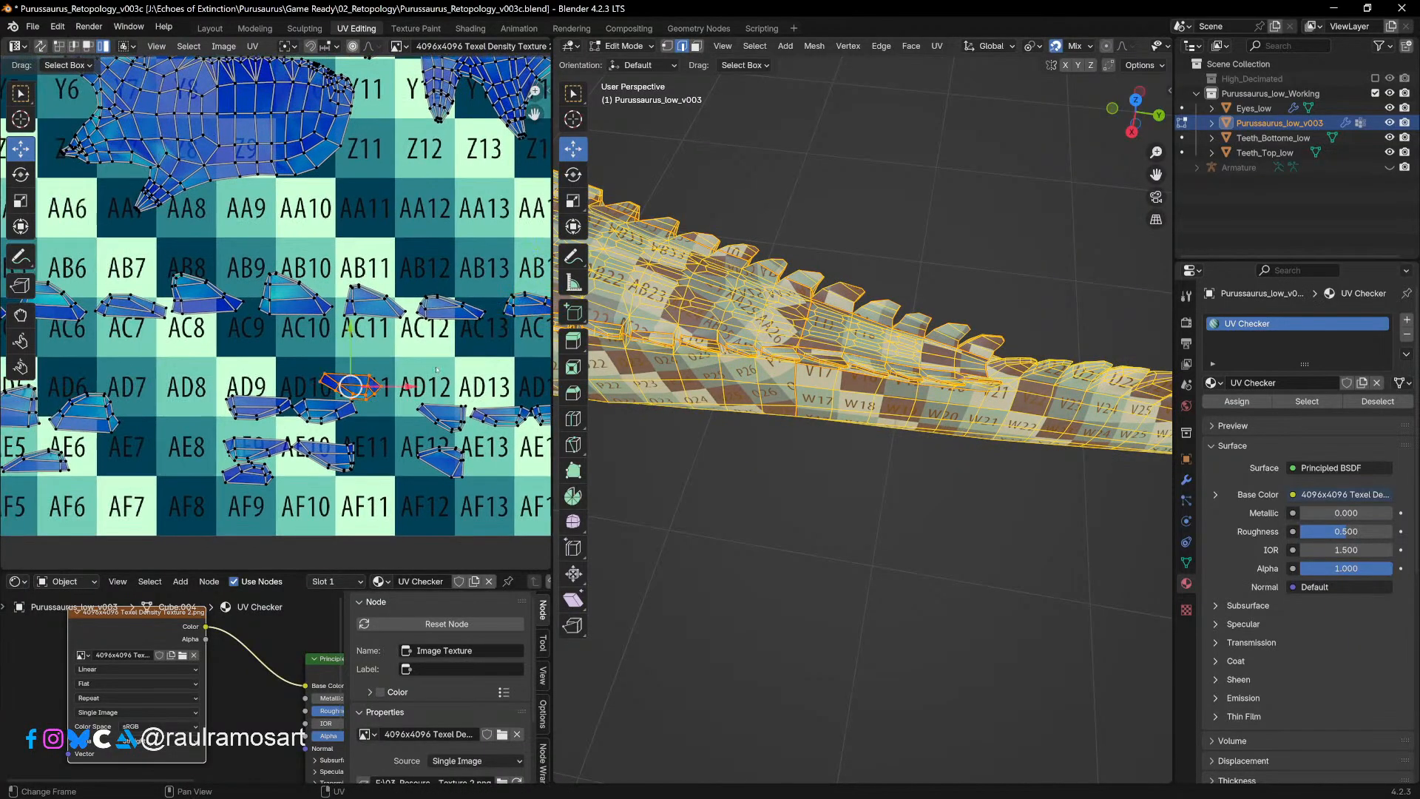
{"action": "key", "text": "r"}
{"action": "left_click", "coordinate": [254, 432]}
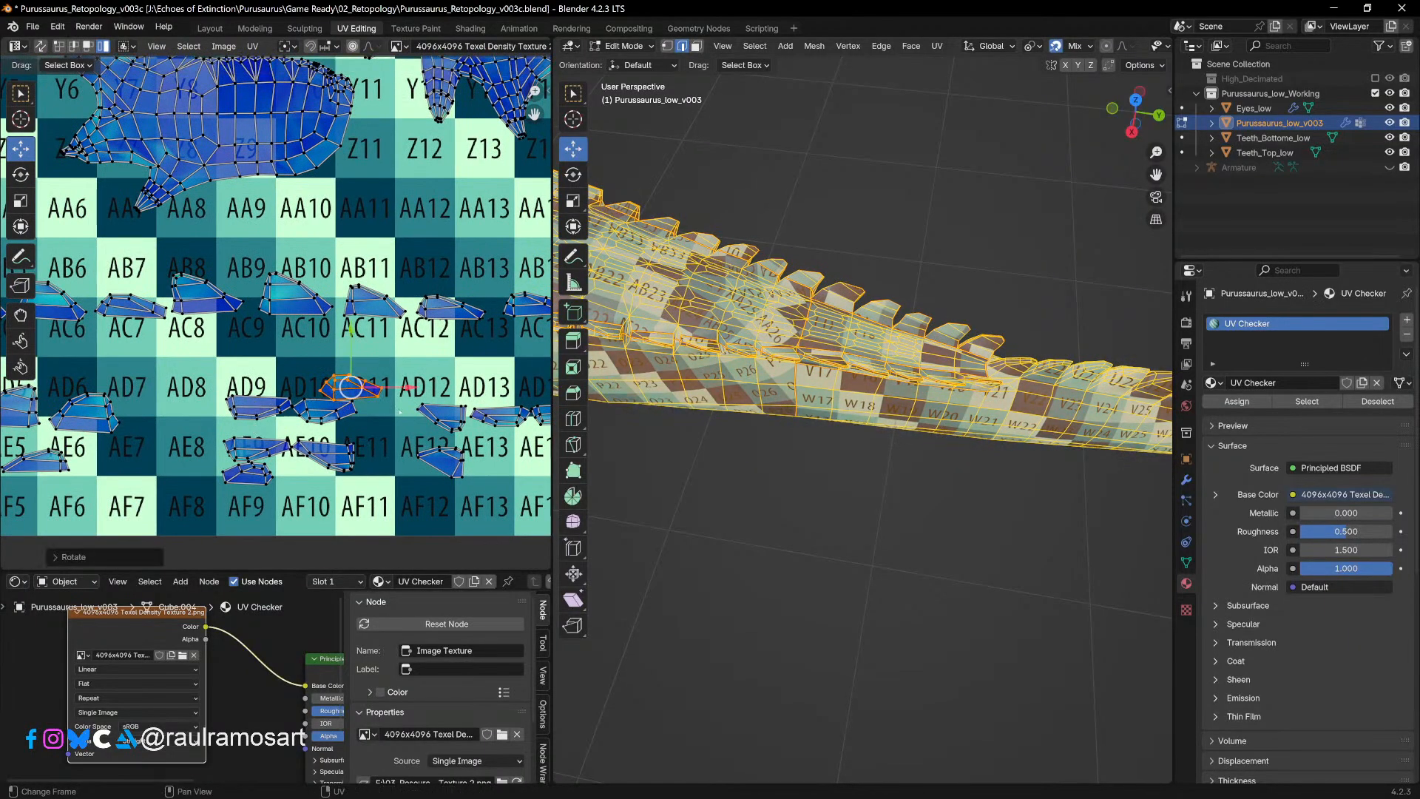
{"action": "key", "text": "g"}
{"action": "left_click", "coordinate": [402, 352]}
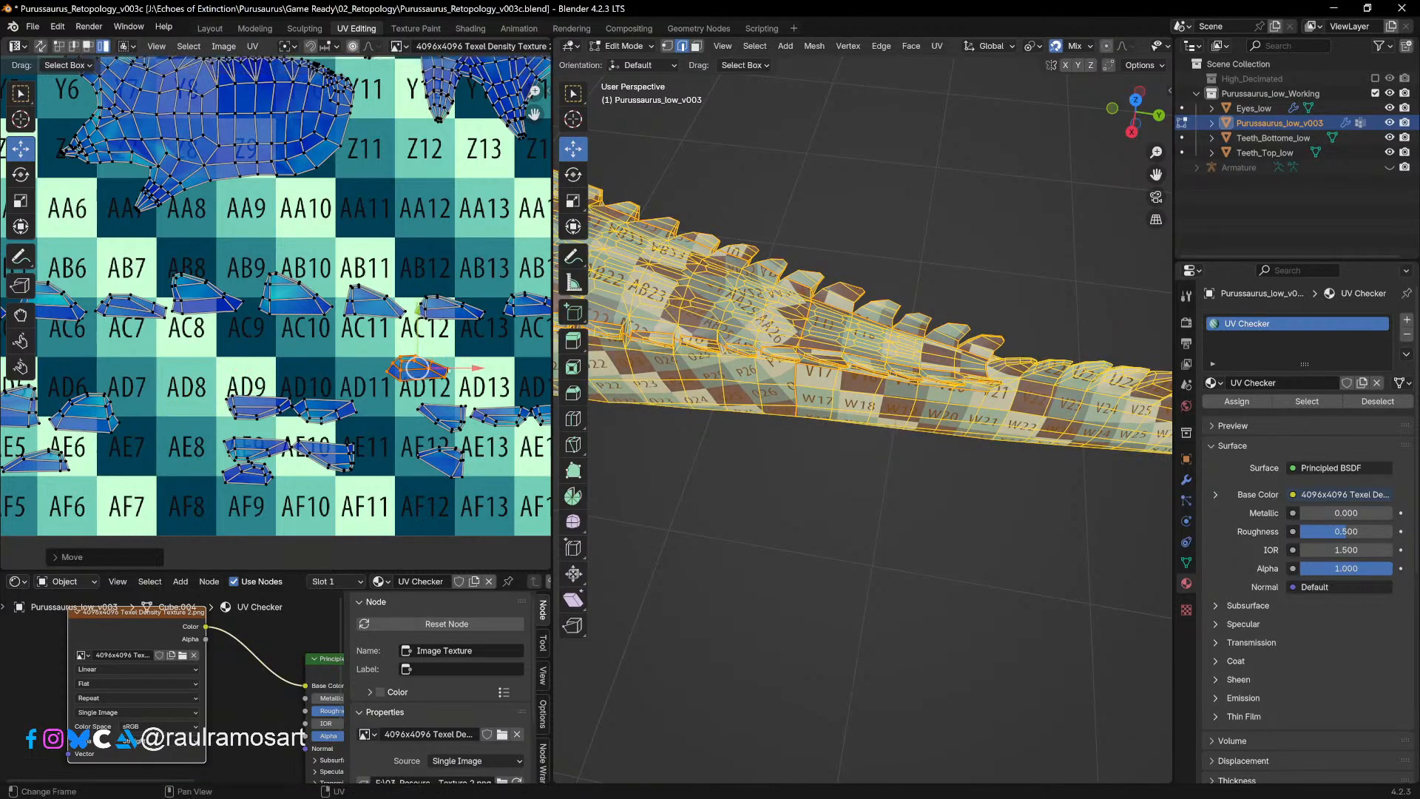
{"action": "middle_click_drag", "start_coordinate": [403, 353], "coordinate": [150, 433]}
{"action": "key", "text": "g"}
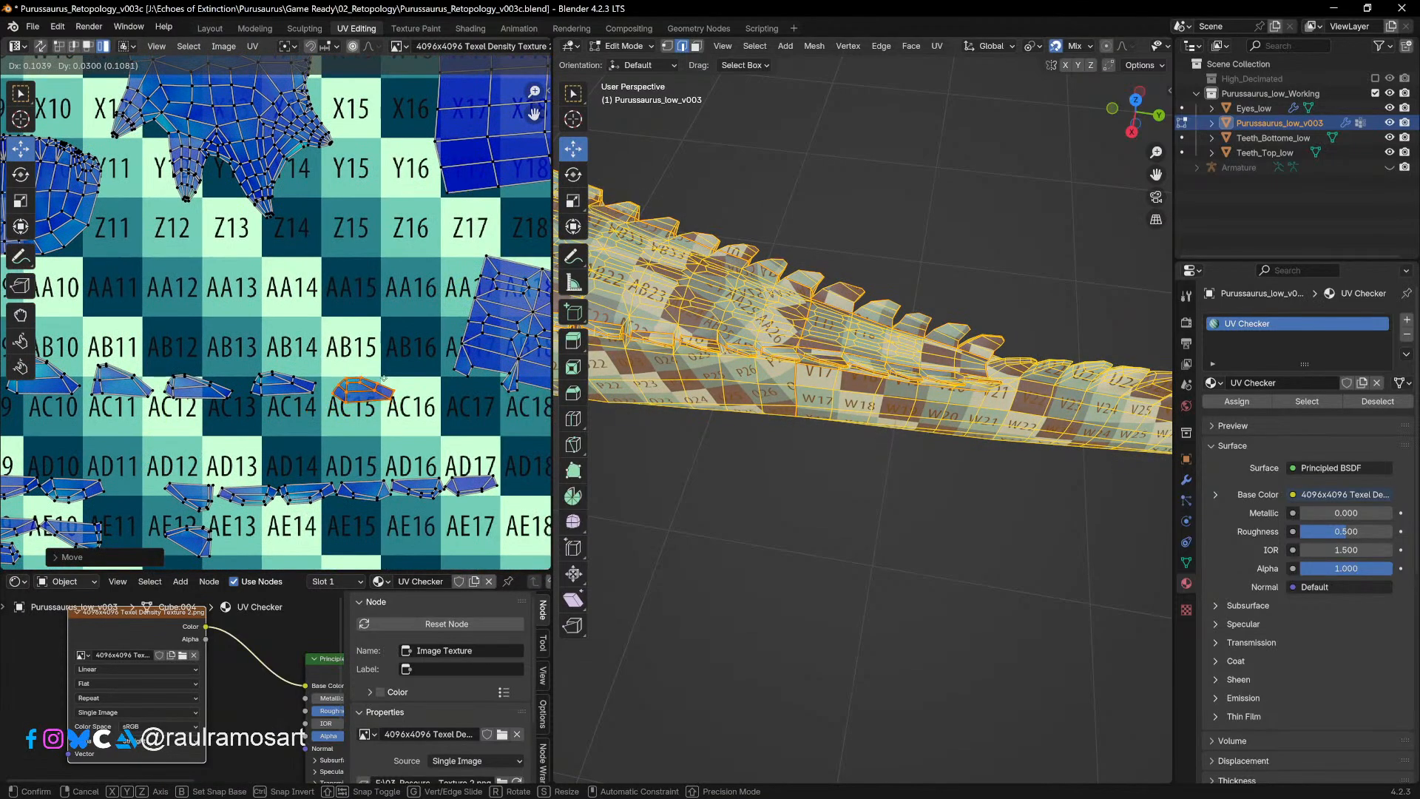
{"action": "left_click", "coordinate": [376, 376]}
Step: Rotate the spike piece at AD10 until its base is level, and place it at the end of the upper row at AC16
{"action": "middle_click_drag", "start_coordinate": [264, 464], "coordinate": [418, 374]}
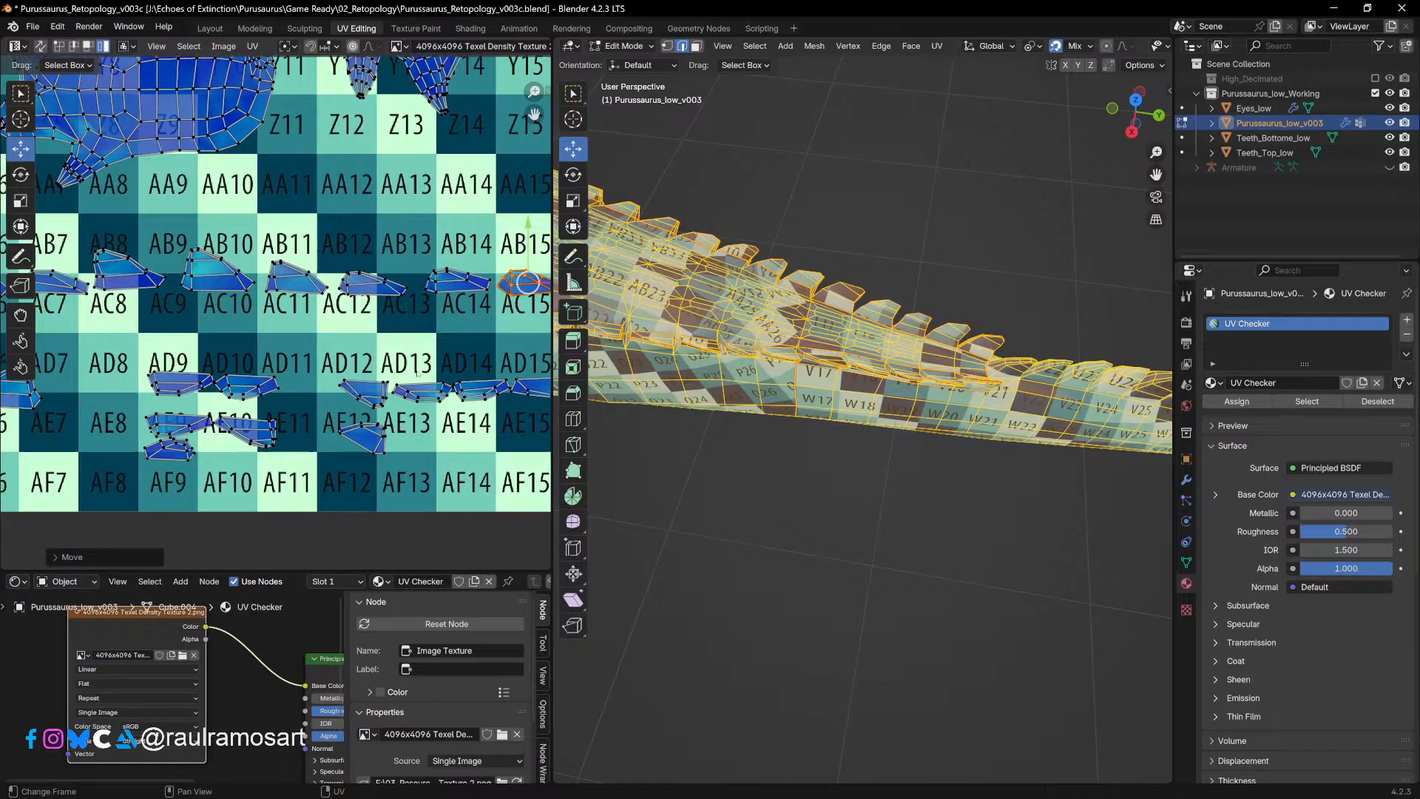
{"action": "left_click", "coordinate": [267, 384]}
{"action": "key", "text": "r"}
{"action": "left_click", "coordinate": [270, 417]}
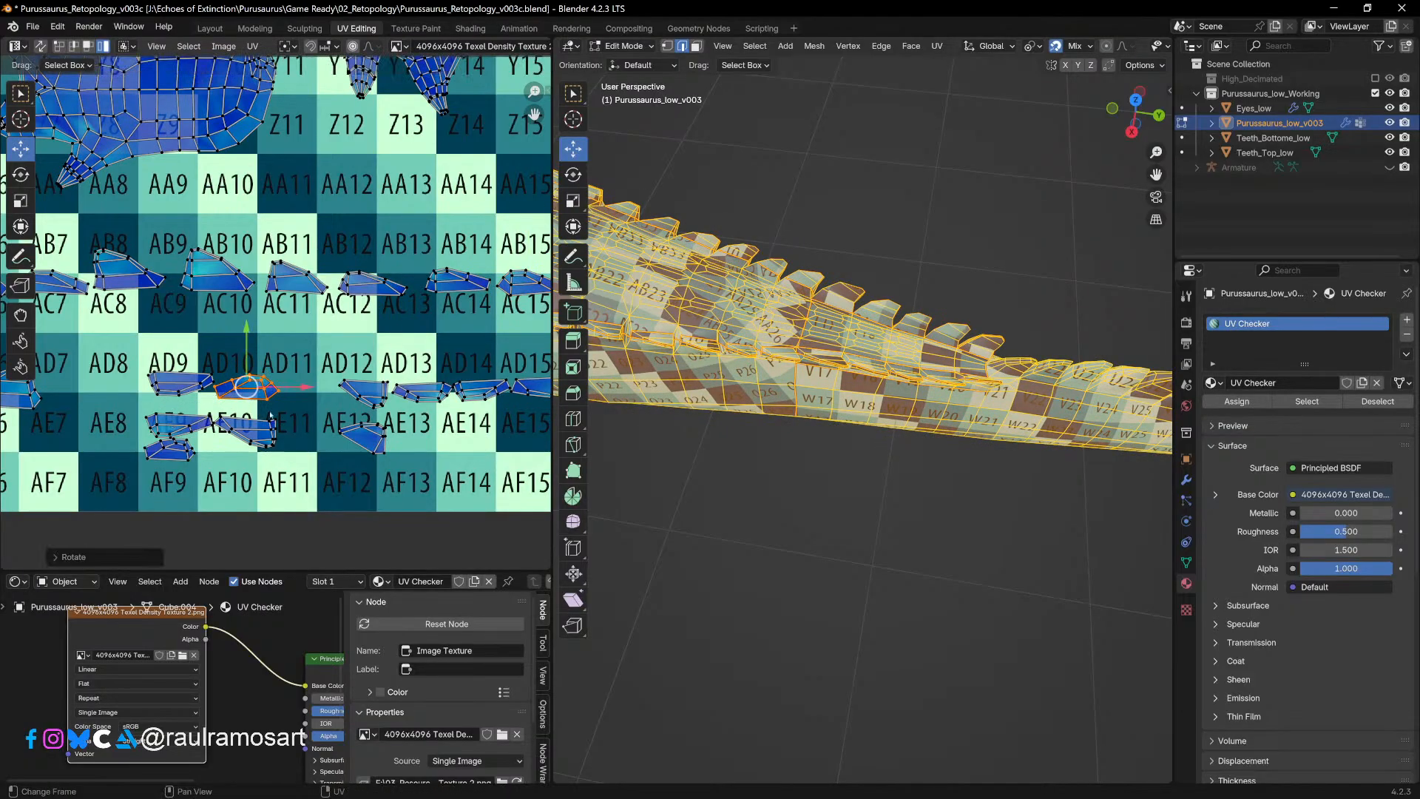
{"action": "middle_click_drag", "start_coordinate": [325, 418], "coordinate": [192, 400]}
{"action": "key", "text": "g"}
{"action": "left_click", "coordinate": [510, 274]}
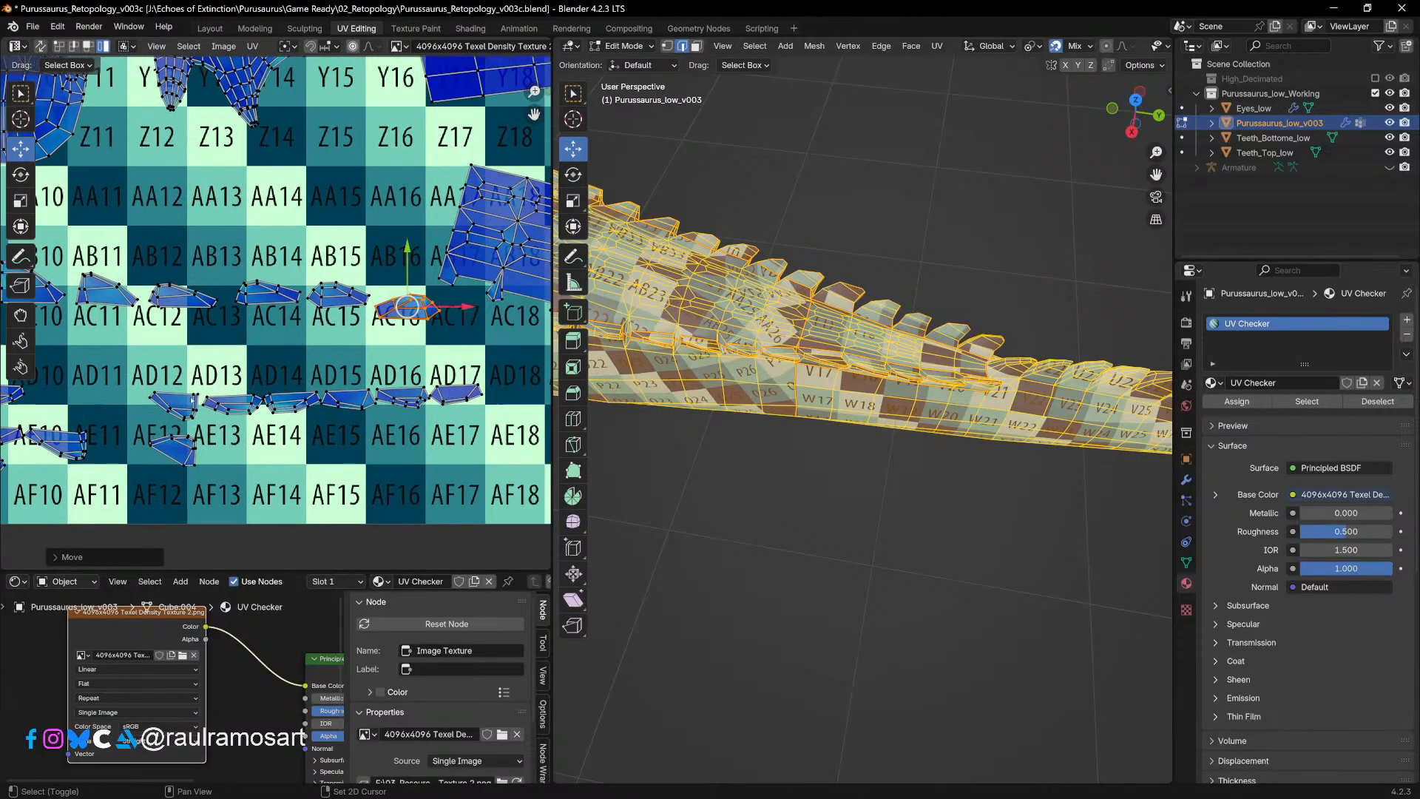
Step: Move the spike piece from AC16 to the end of the third spike row near AE7
{"action": "scroll", "coordinate": [98, 407], "scroll_direction": "down", "scroll_amount": 4}
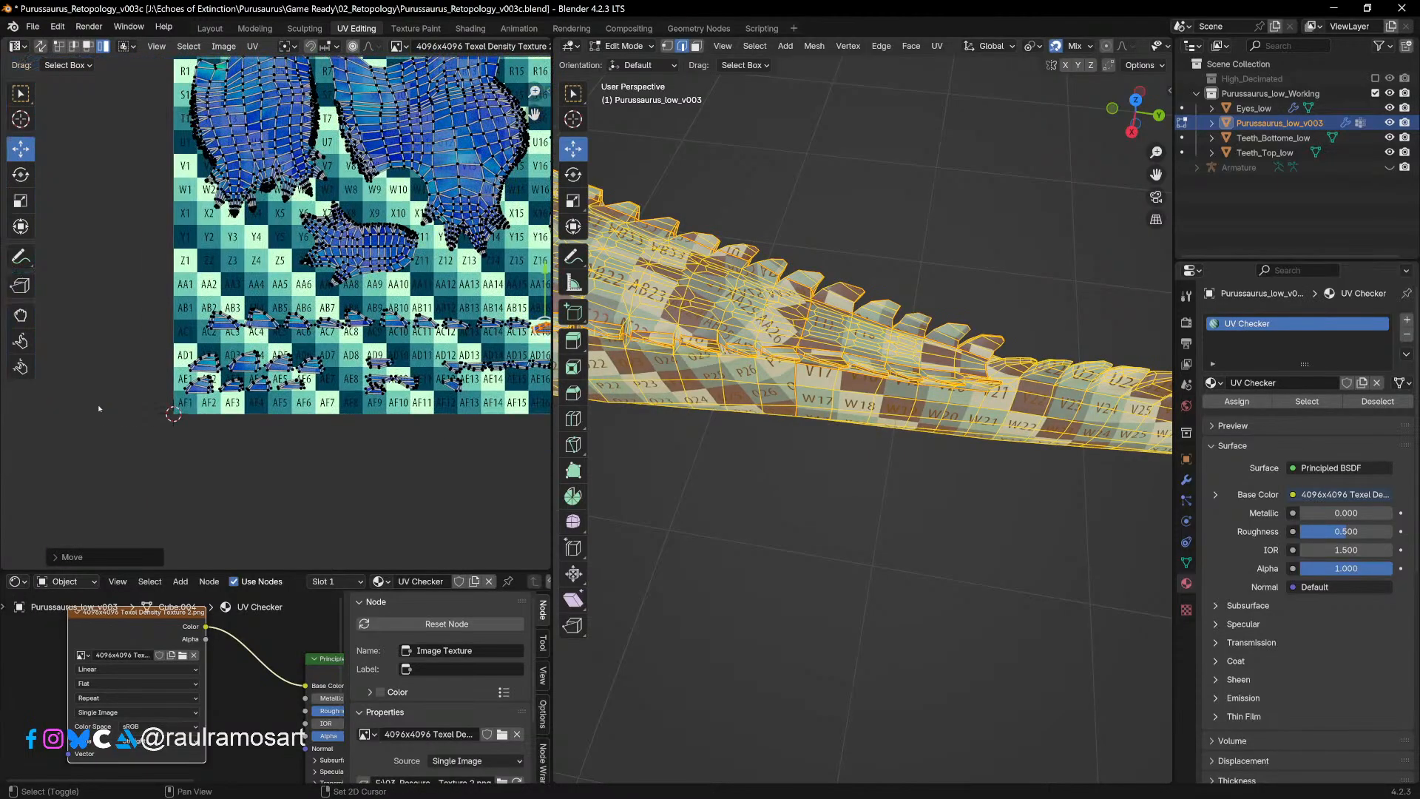
{"action": "middle_click_drag", "start_coordinate": [175, 412], "coordinate": [120, 429], "text": "shift"}
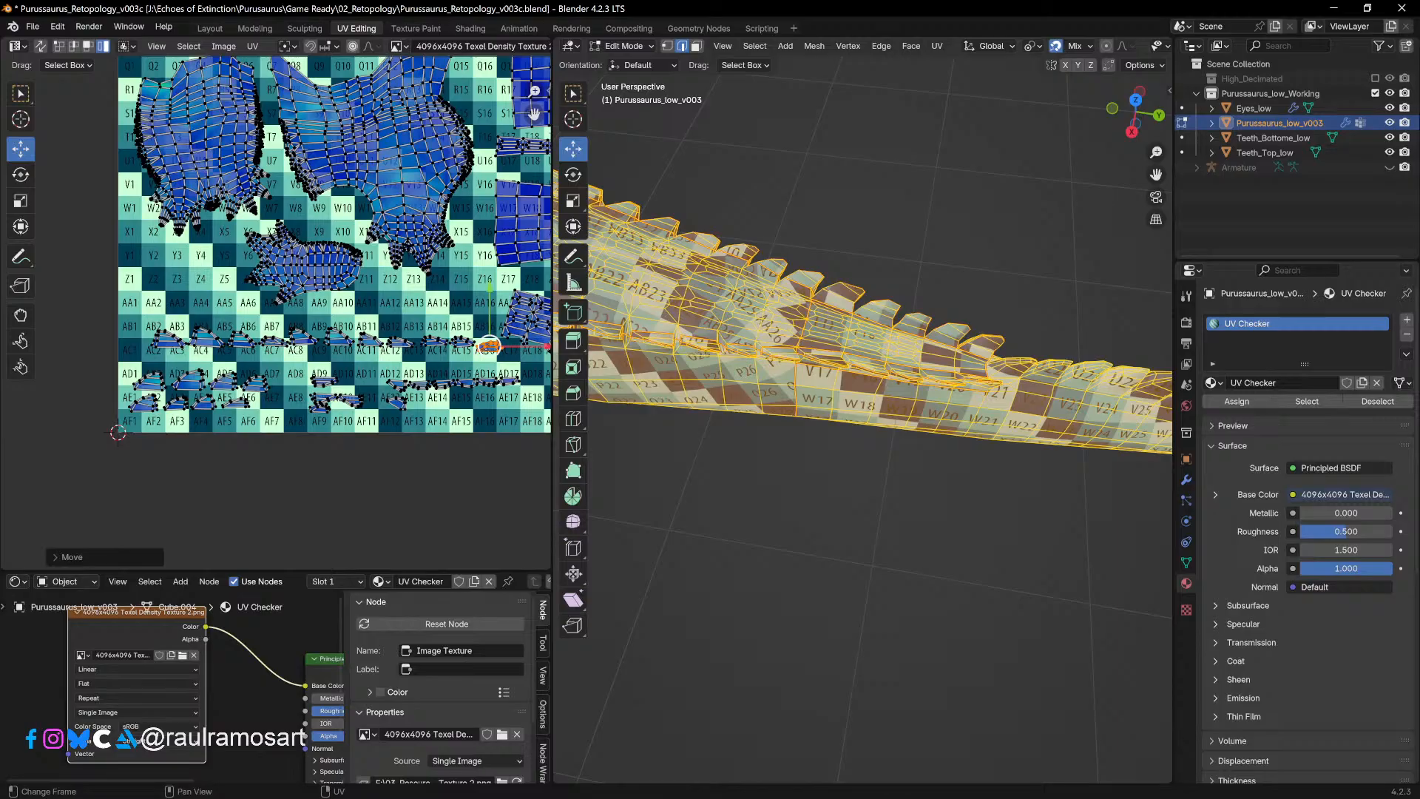
{"action": "key", "text": "g"}
{"action": "left_click", "coordinate": [270, 408]}
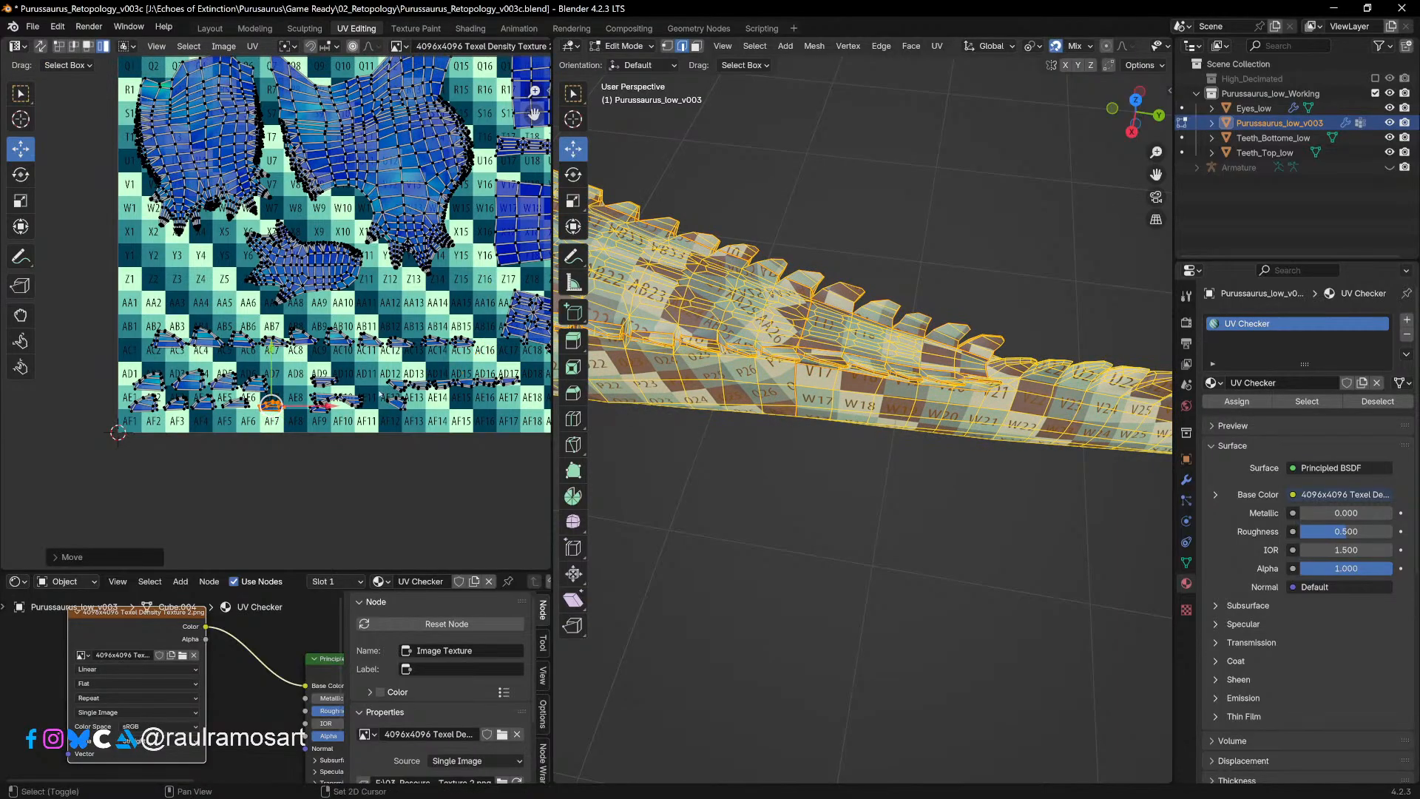
Step: Rotate the spike piece at AD9 and add it to the end of the second spike row near AD8, with its base level
{"action": "scroll", "coordinate": [161, 386], "scroll_direction": "up", "scroll_amount": 4}
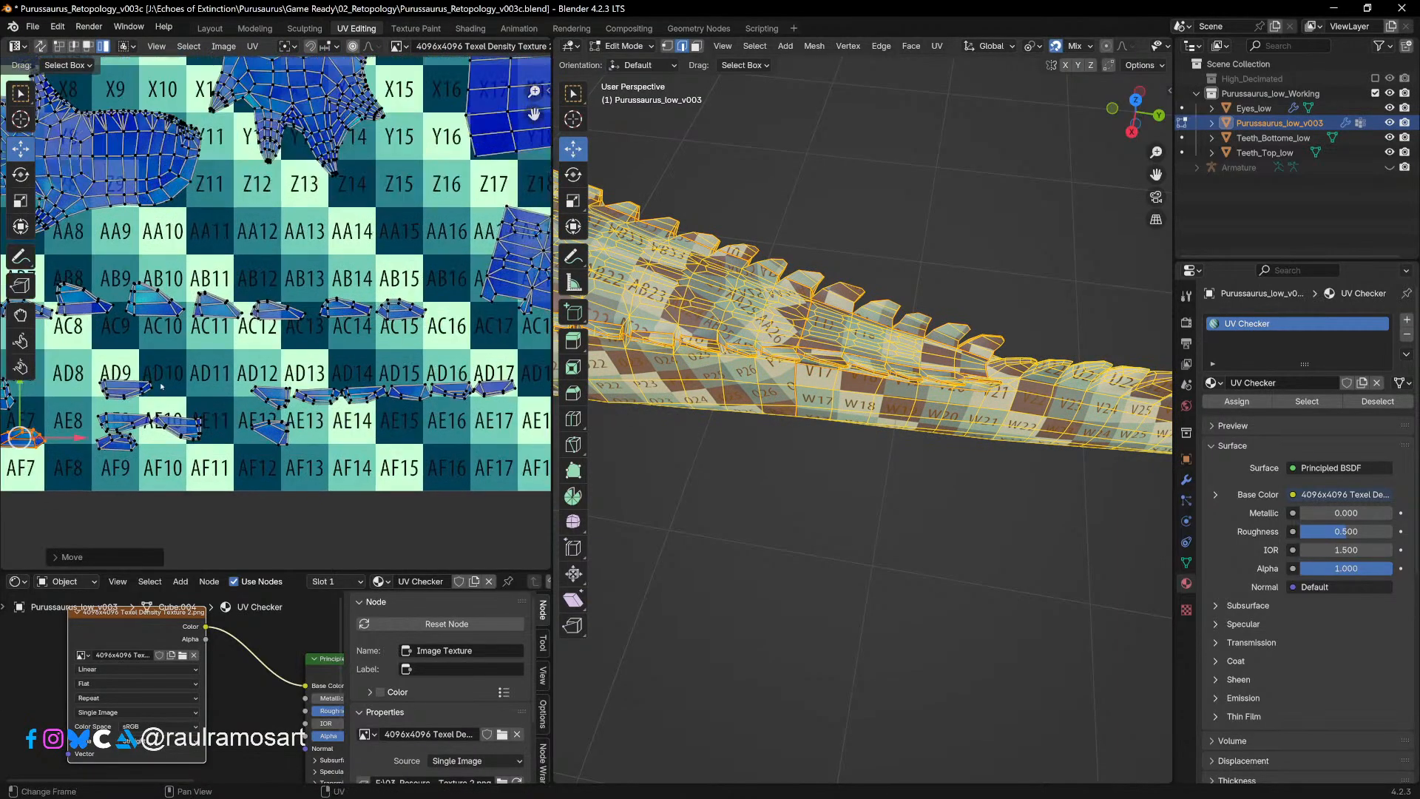
{"action": "left_click", "coordinate": [127, 389]}
{"action": "key", "text": "r"}
{"action": "left_click", "coordinate": [85, 405]}
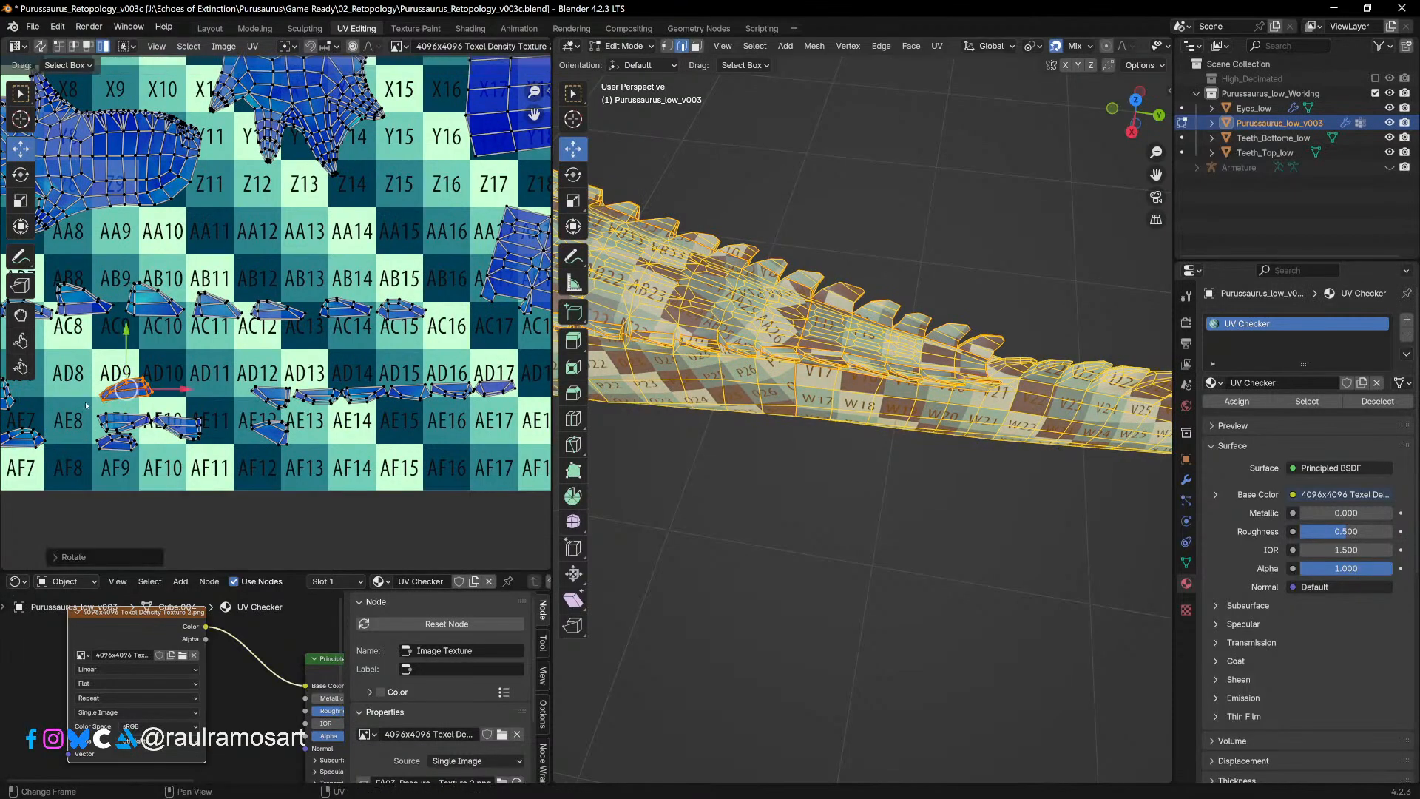
{"action": "left_click", "coordinate": [141, 416]}
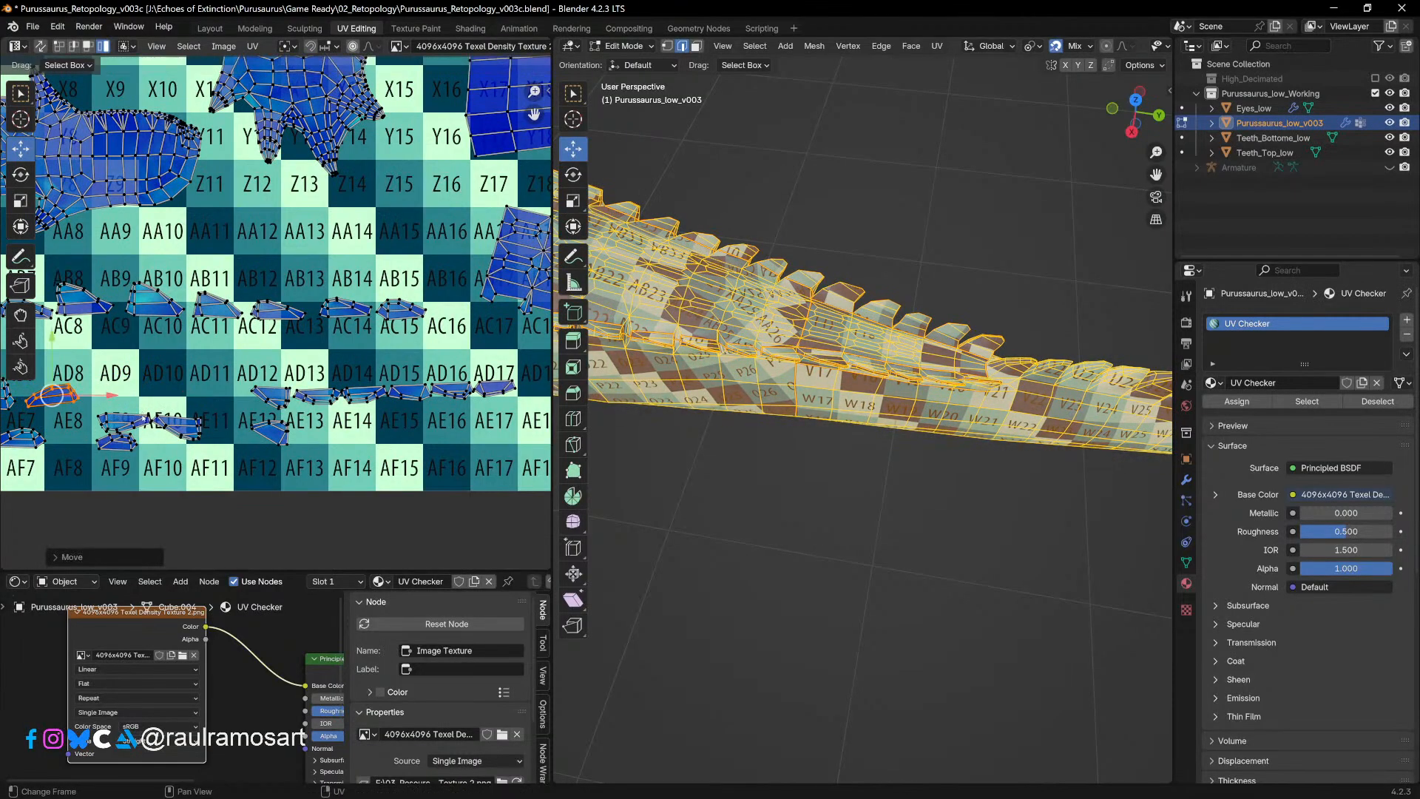
{"action": "key", "text": "r"}
Step: Level the spike piece at AE10 and move it to AC9, directly below the upper spike row
{"action": "left_click", "coordinate": [182, 427]}
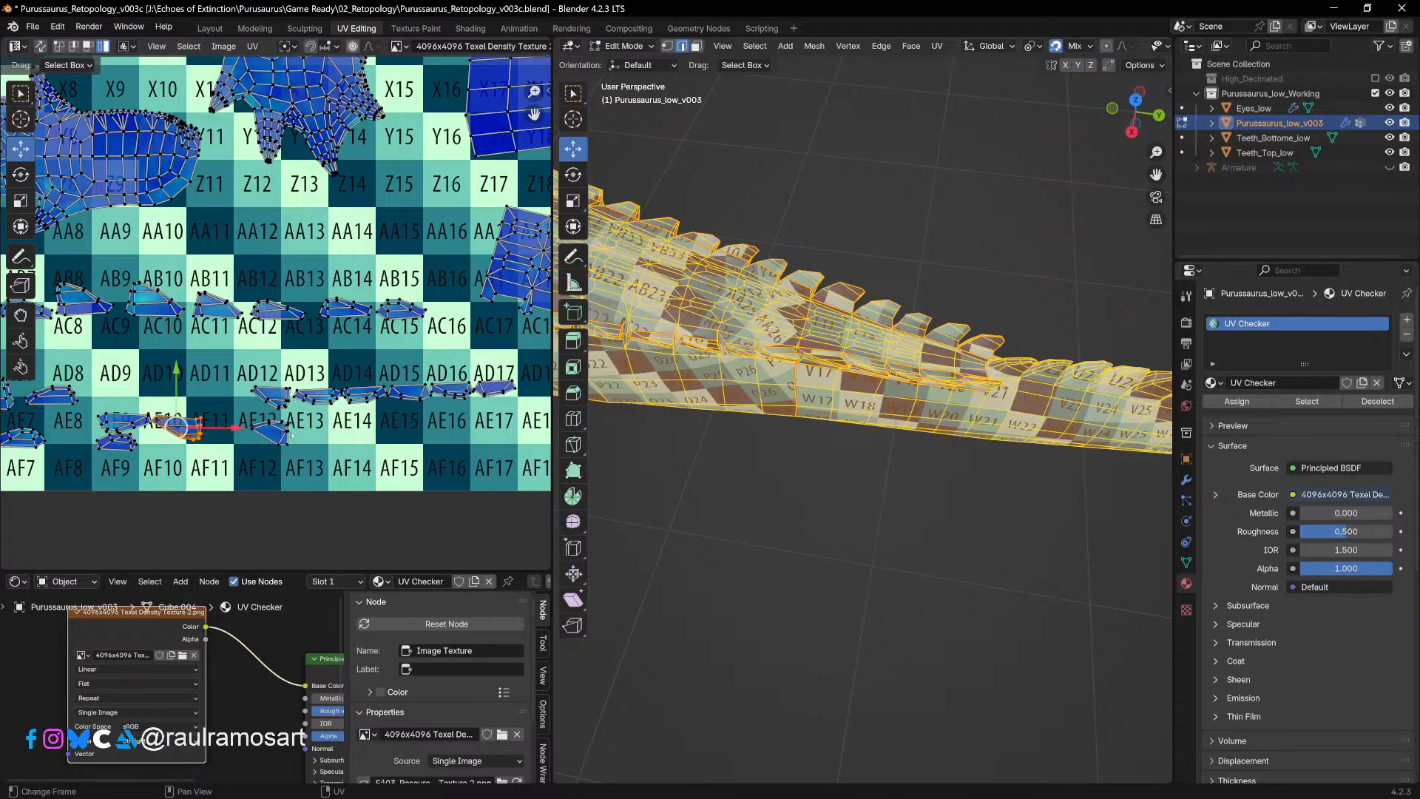
{"action": "key", "text": "r"}
{"action": "left_click", "coordinate": [244, 466]}
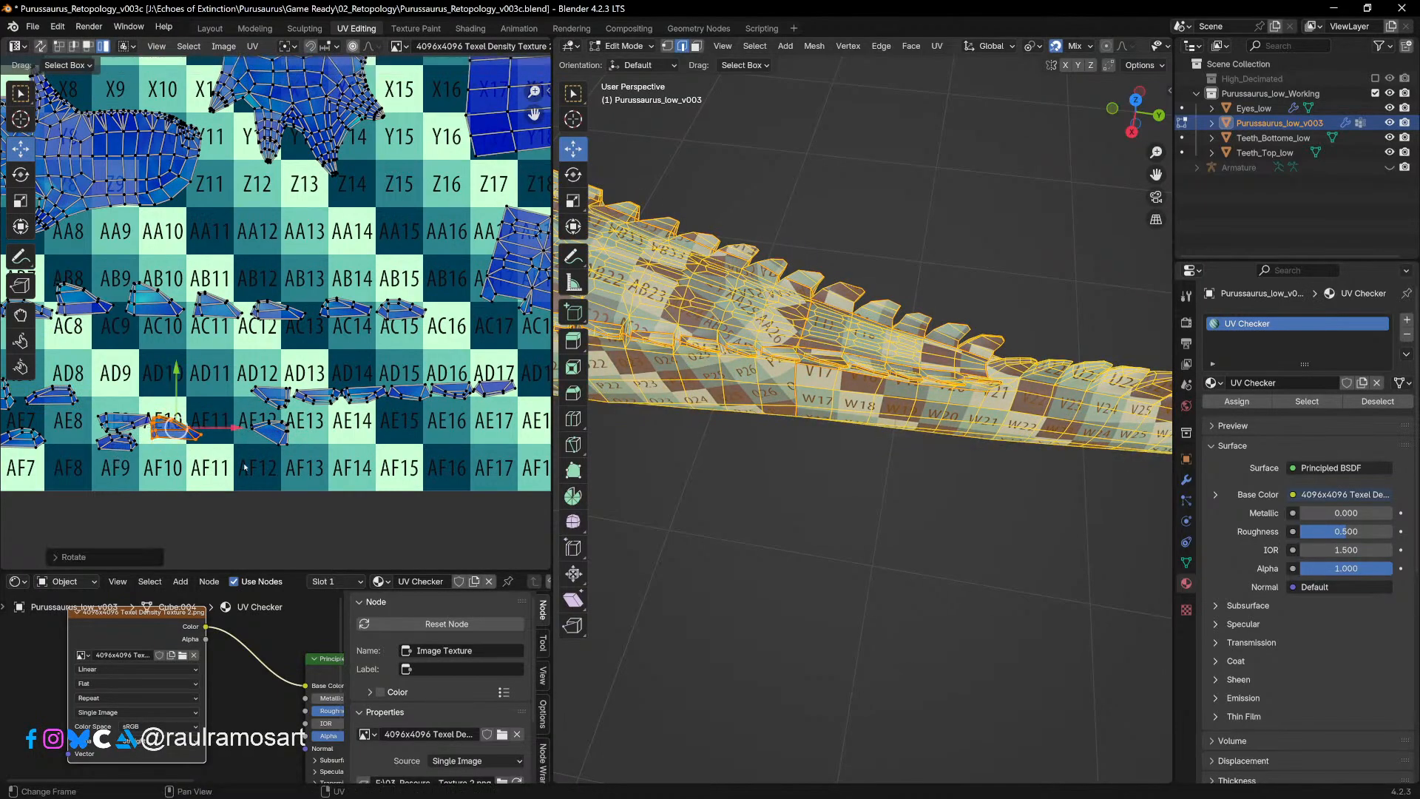
{"action": "key", "text": "g"}
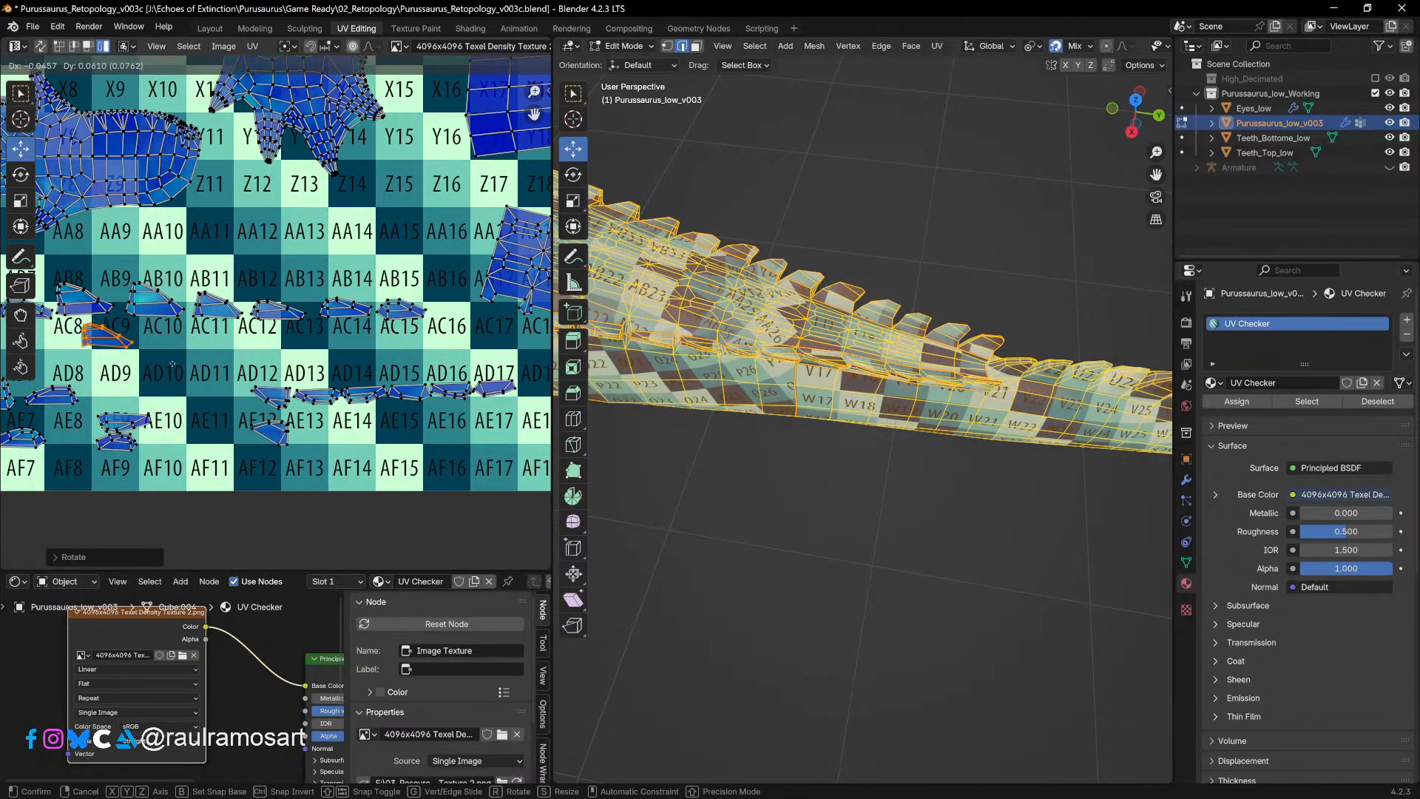
{"action": "left_click", "coordinate": [174, 367]}
Step: Rotate the upper spike piece at AE9 until its base is level, and add it to the third spike row at AE8
{"action": "key", "text": "r"}
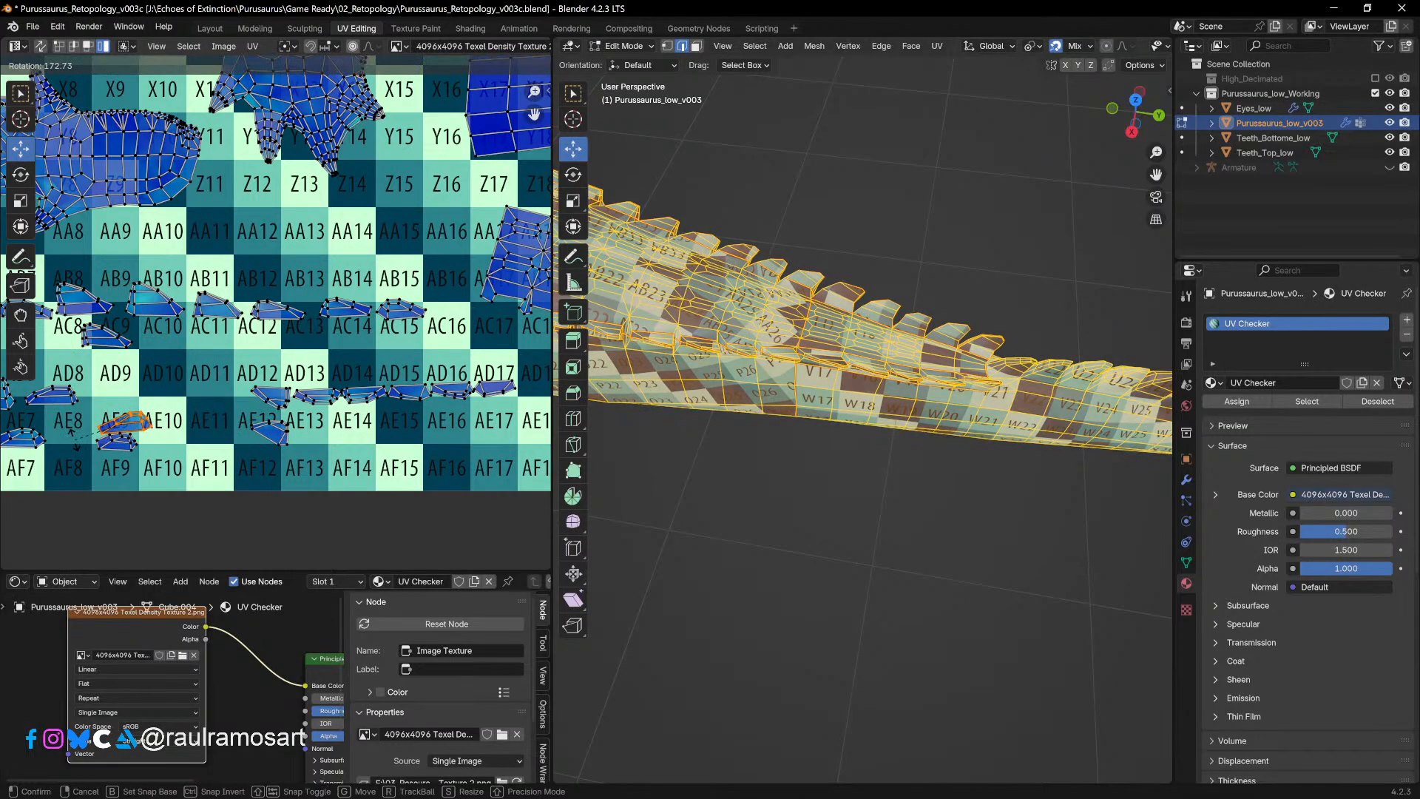
{"action": "left_click", "coordinate": [145, 466]}
{"action": "middle_click_drag", "start_coordinate": [144, 467], "coordinate": [296, 468]}
{"action": "key", "text": "g"}
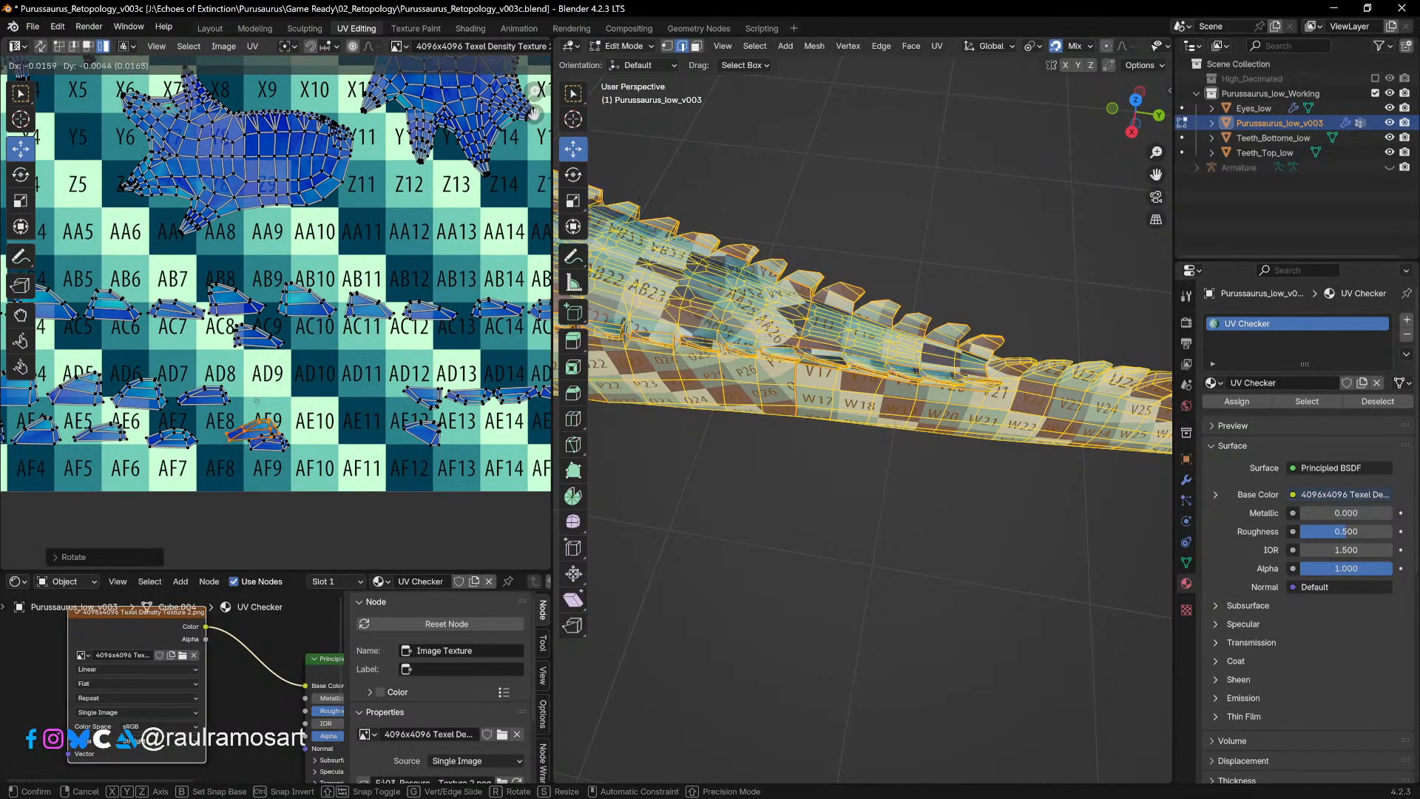
{"action": "left_click", "coordinate": [242, 399]}
{"action": "key", "text": "r"}
{"action": "left_click", "coordinate": [299, 410]}
{"action": "key", "text": "g"}
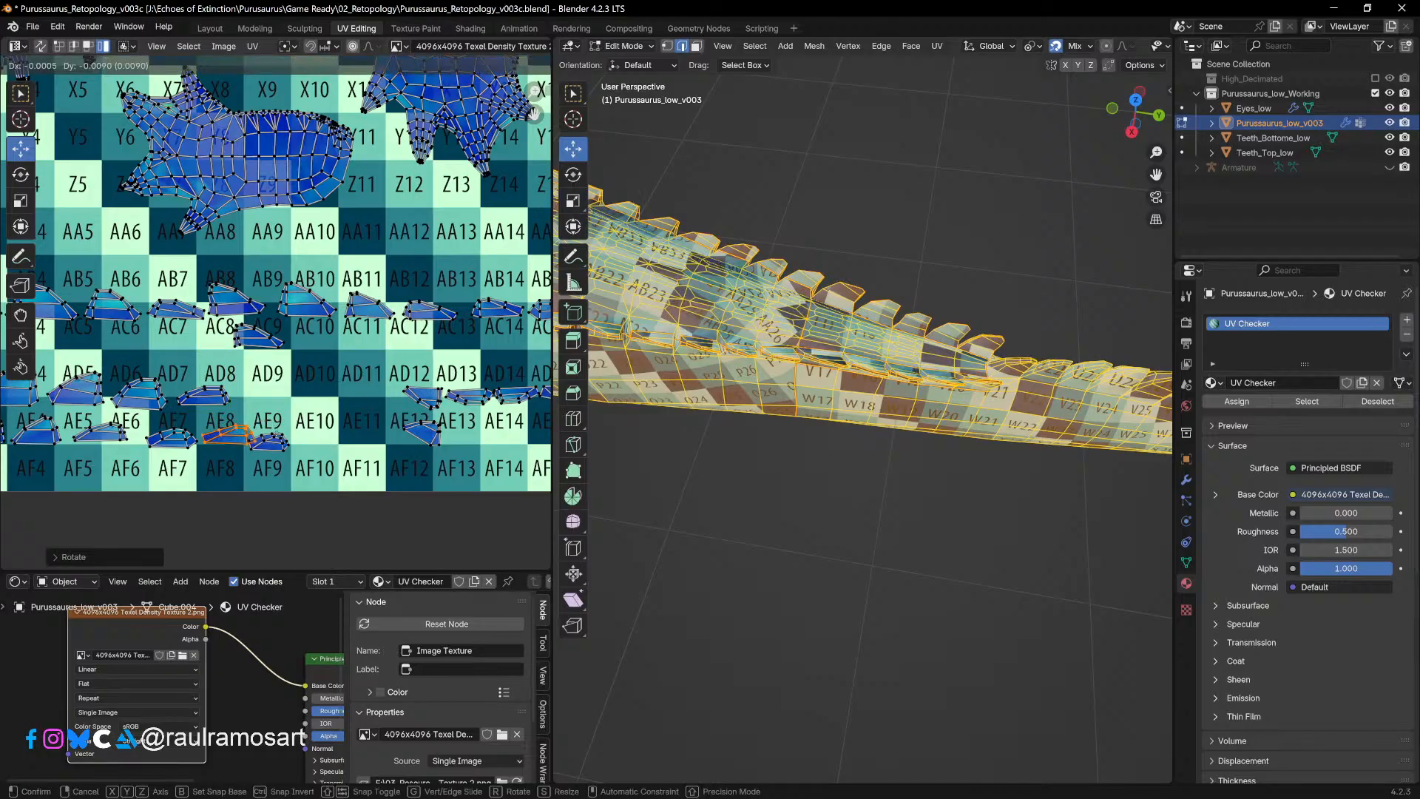
Step: Move the small remaining spike piece at AE9 up to the end of the second spike row near AD9
{"action": "left_click", "coordinate": [284, 441]}
{"action": "key", "text": "g"}
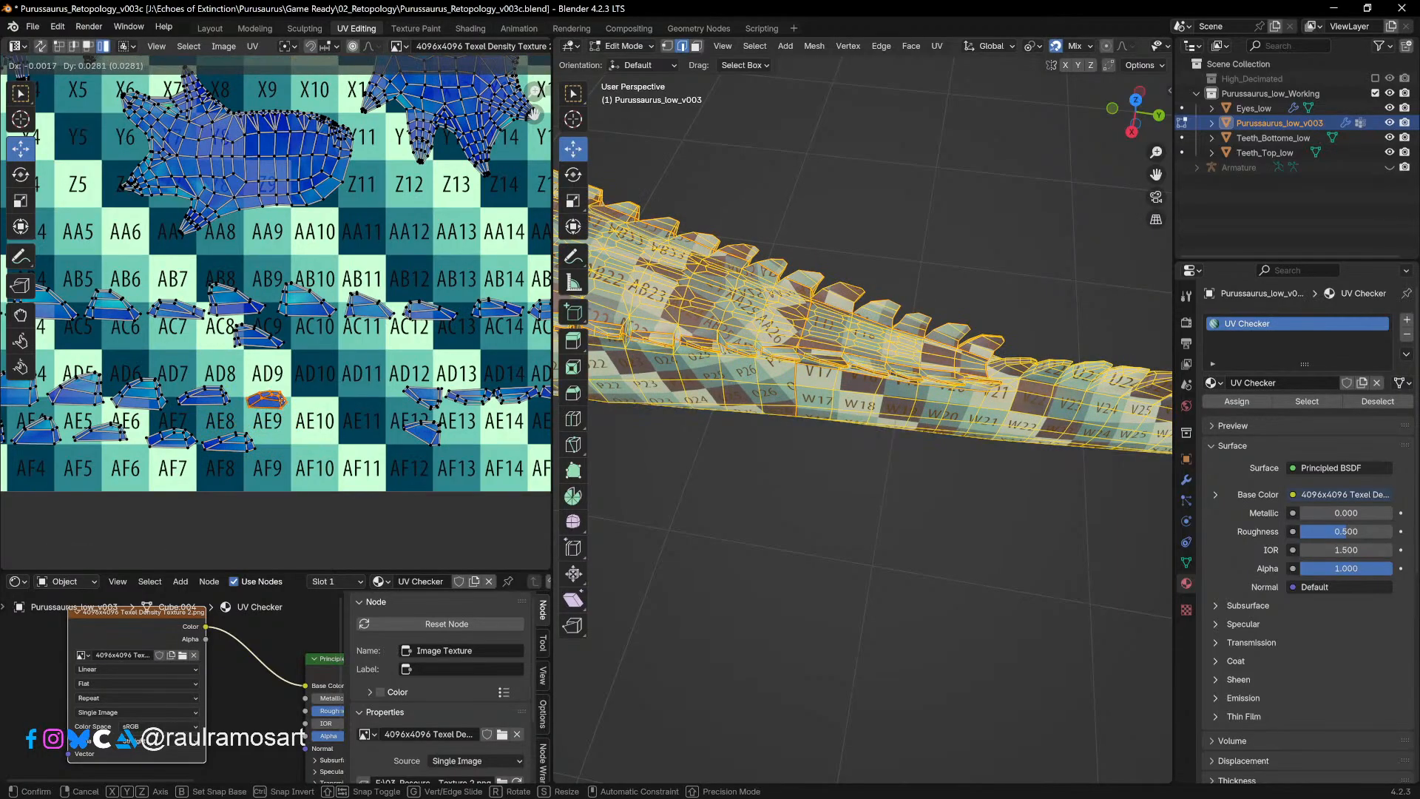
{"action": "left_click", "coordinate": [321, 404]}
Step: Rotate the spike piece at AD12 until its base is level, and place it beside the AC9 piece at AC10
{"action": "middle_click_drag", "start_coordinate": [383, 403], "coordinate": [329, 429]}
{"action": "key", "text": "r"}
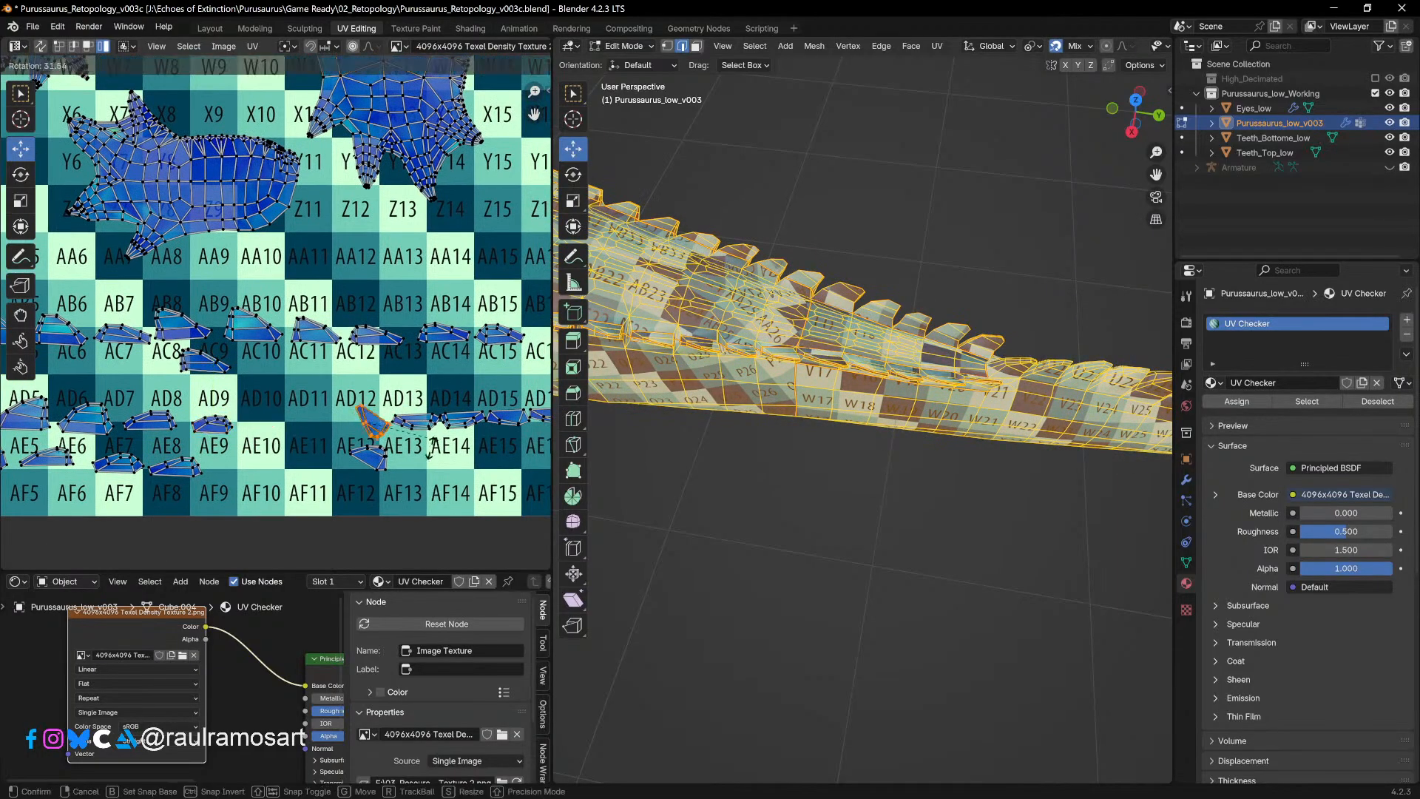
{"action": "left_click", "coordinate": [442, 467]}
{"action": "key", "text": "g"}
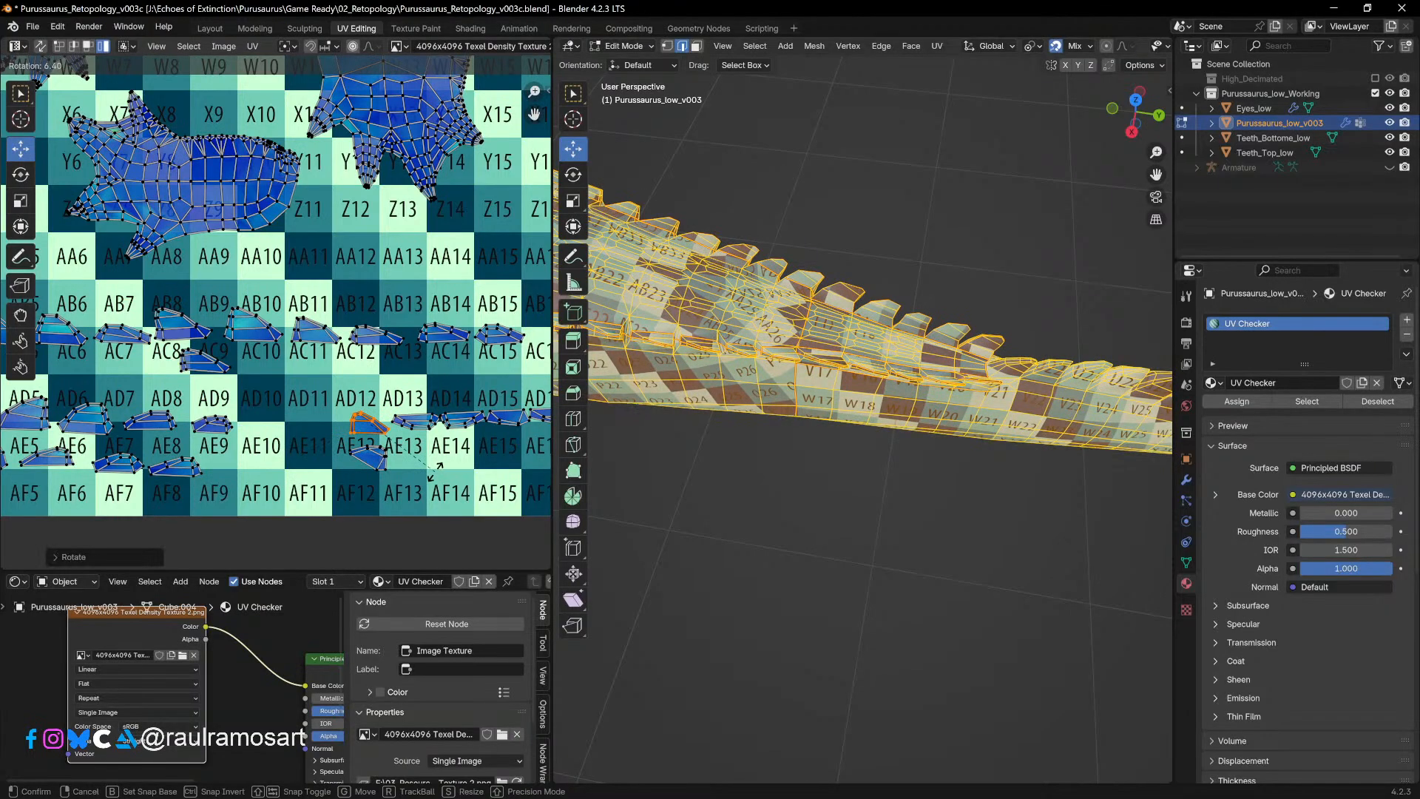
{"action": "left_click", "coordinate": [280, 393]}
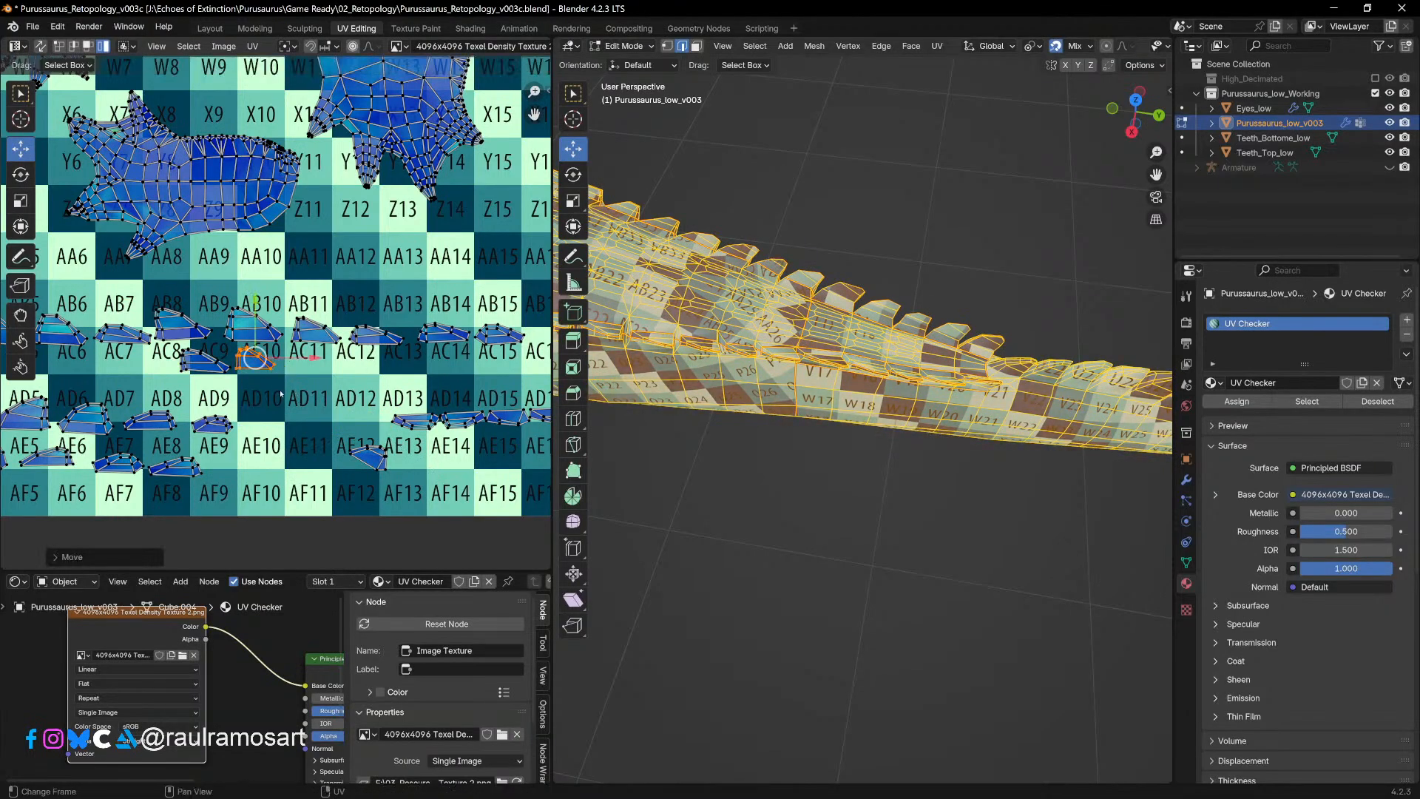
Step: Rotate the spike piece at AE12 upright, add it to the end of the third spike row near AE10, and level its base
{"action": "key", "text": "r"}
{"action": "left_click", "coordinate": [415, 436]}
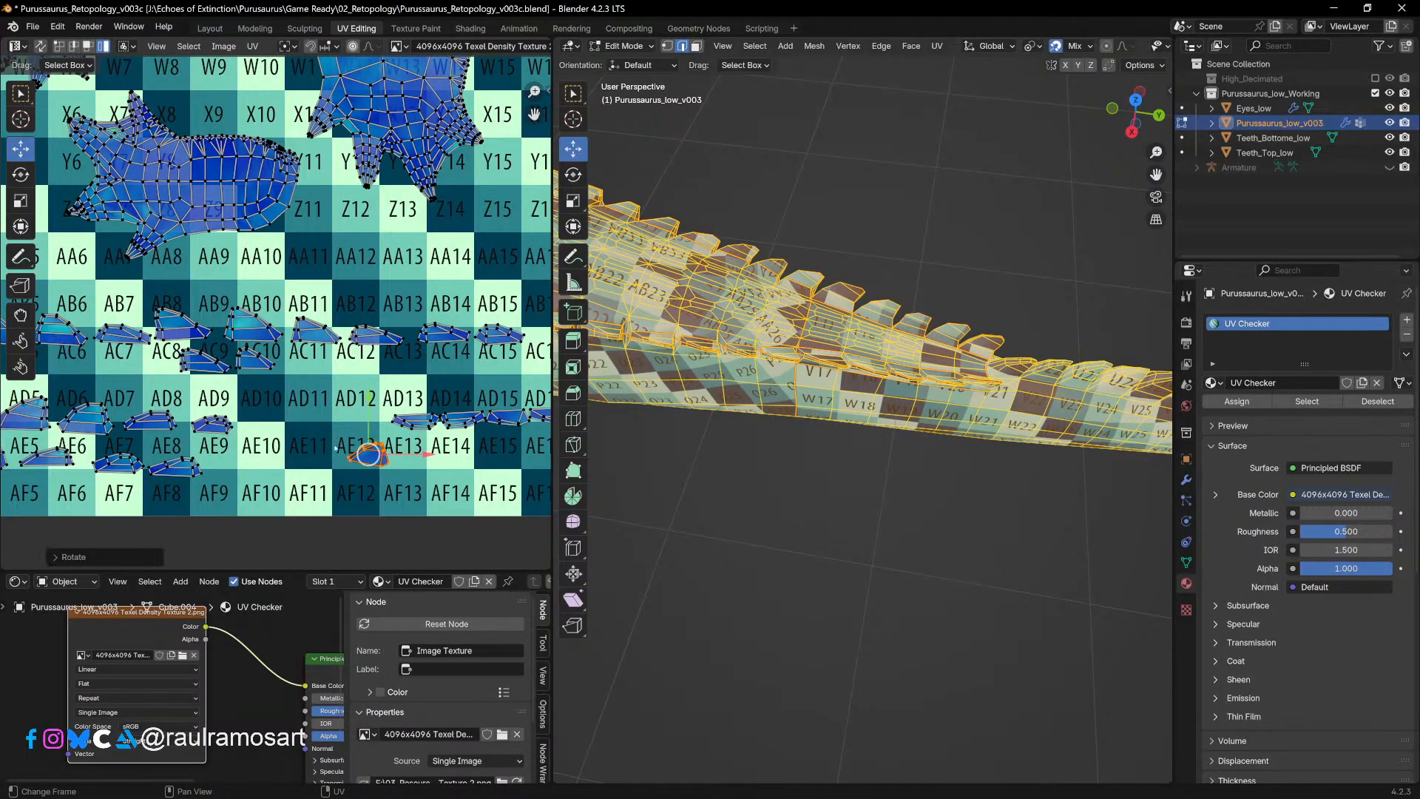
{"action": "key", "text": "g"}
{"action": "left_click", "coordinate": [195, 454]}
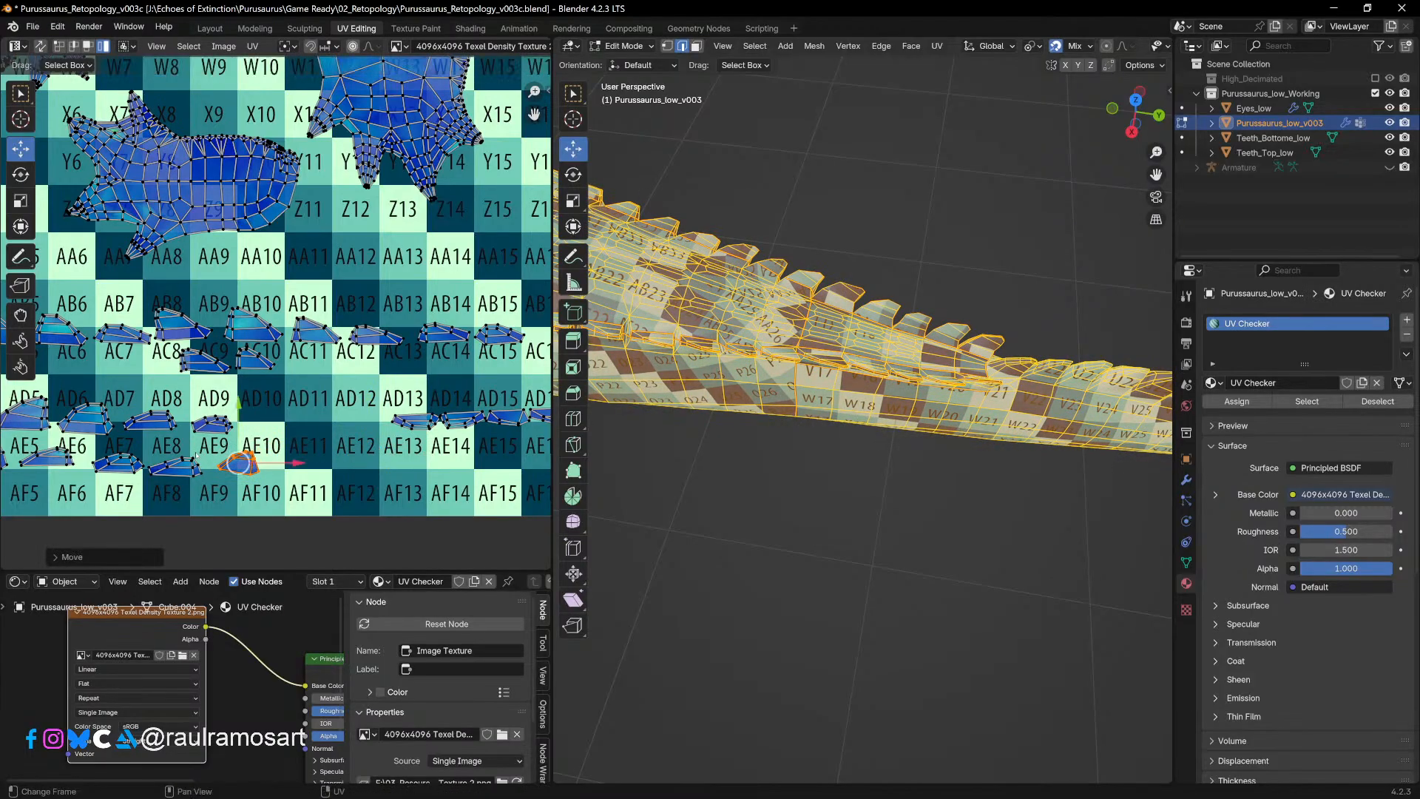
{"action": "key", "text": "r"}
{"action": "left_click", "coordinate": [327, 469]}
{"action": "key", "text": "g"}
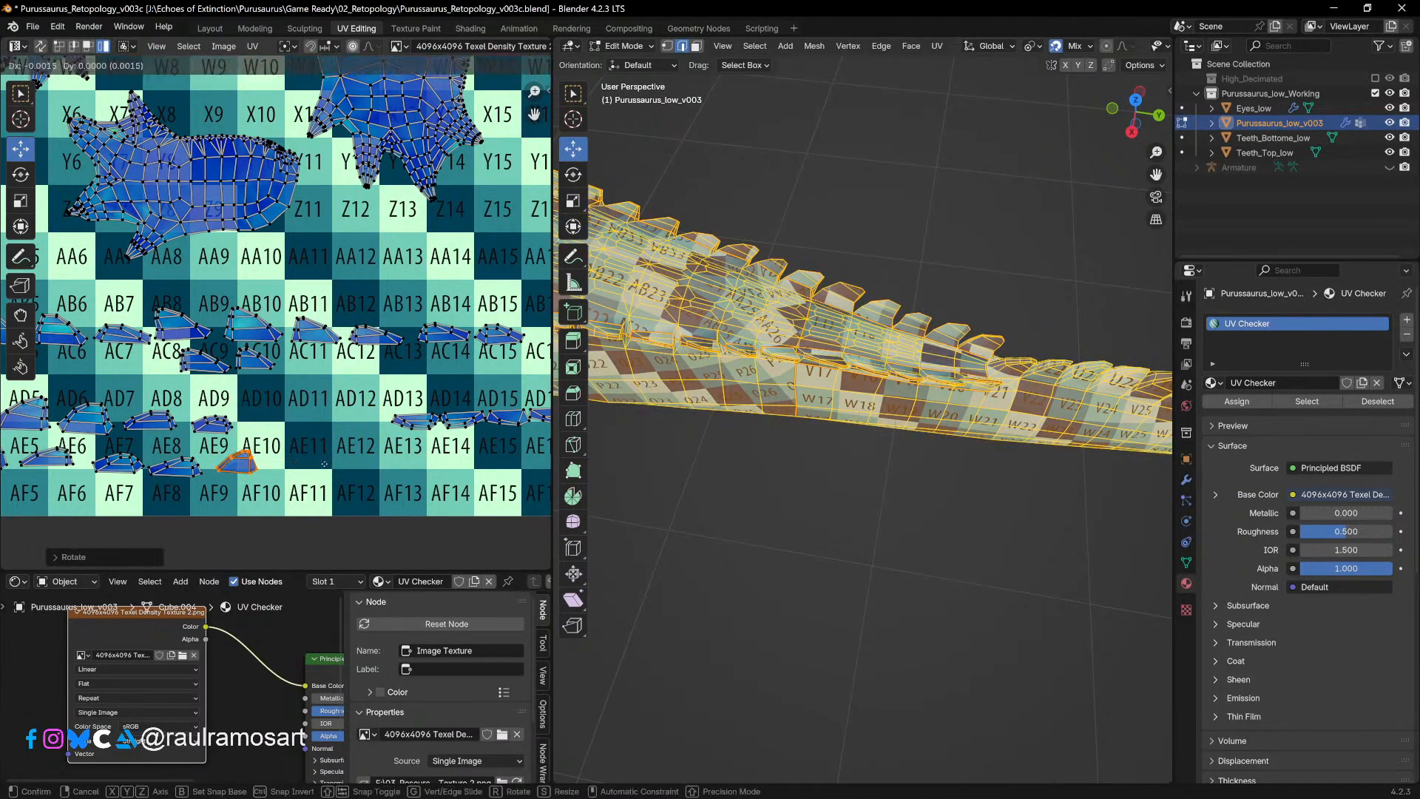
{"action": "left_click", "coordinate": [317, 468]}
Step: Rotate the spike piece between AD13 and AE13 to match the upper row, and place it below that row at AC11
{"action": "middle_click_drag", "start_coordinate": [405, 437], "coordinate": [357, 448], "text": "shift"}
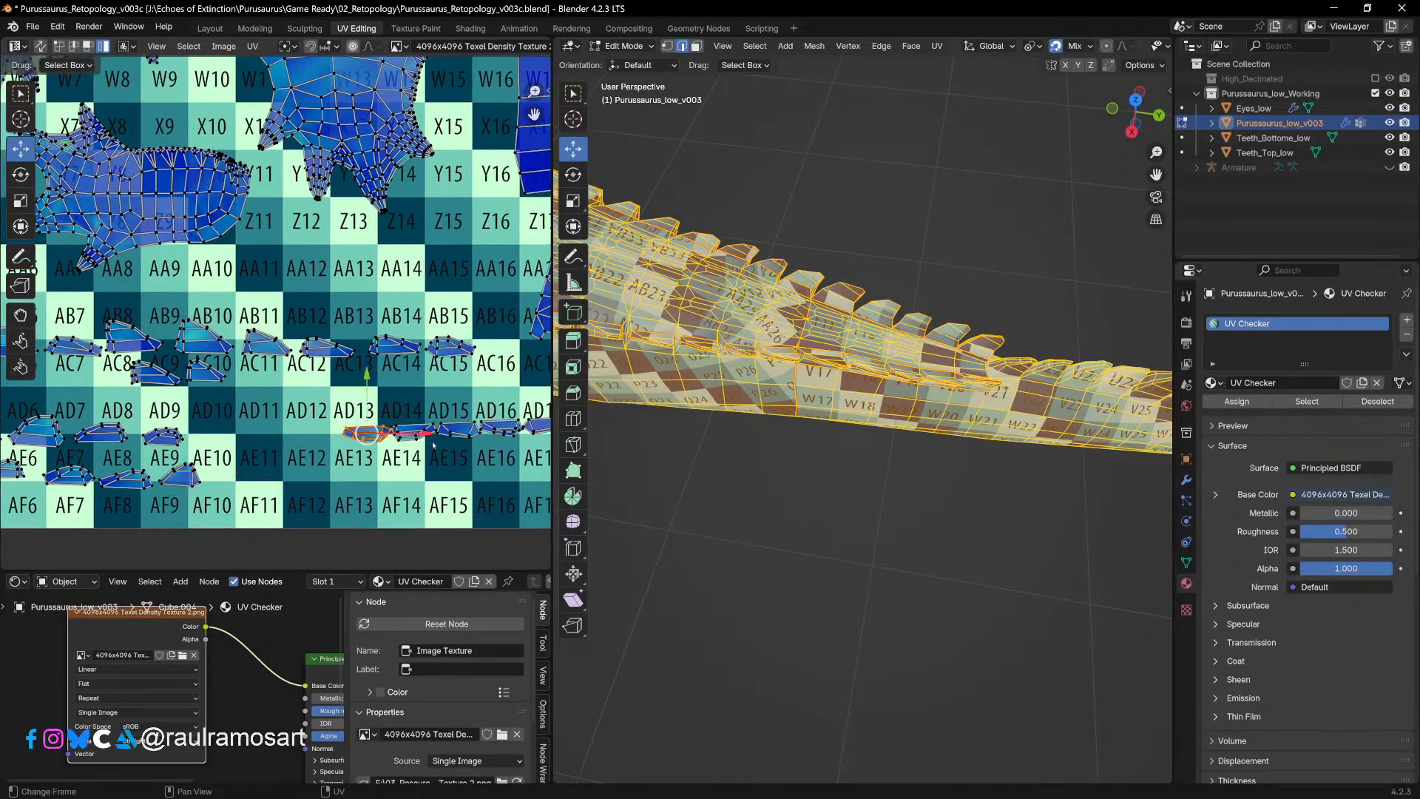
{"action": "key", "text": "r"}
{"action": "left_click", "coordinate": [249, 436]}
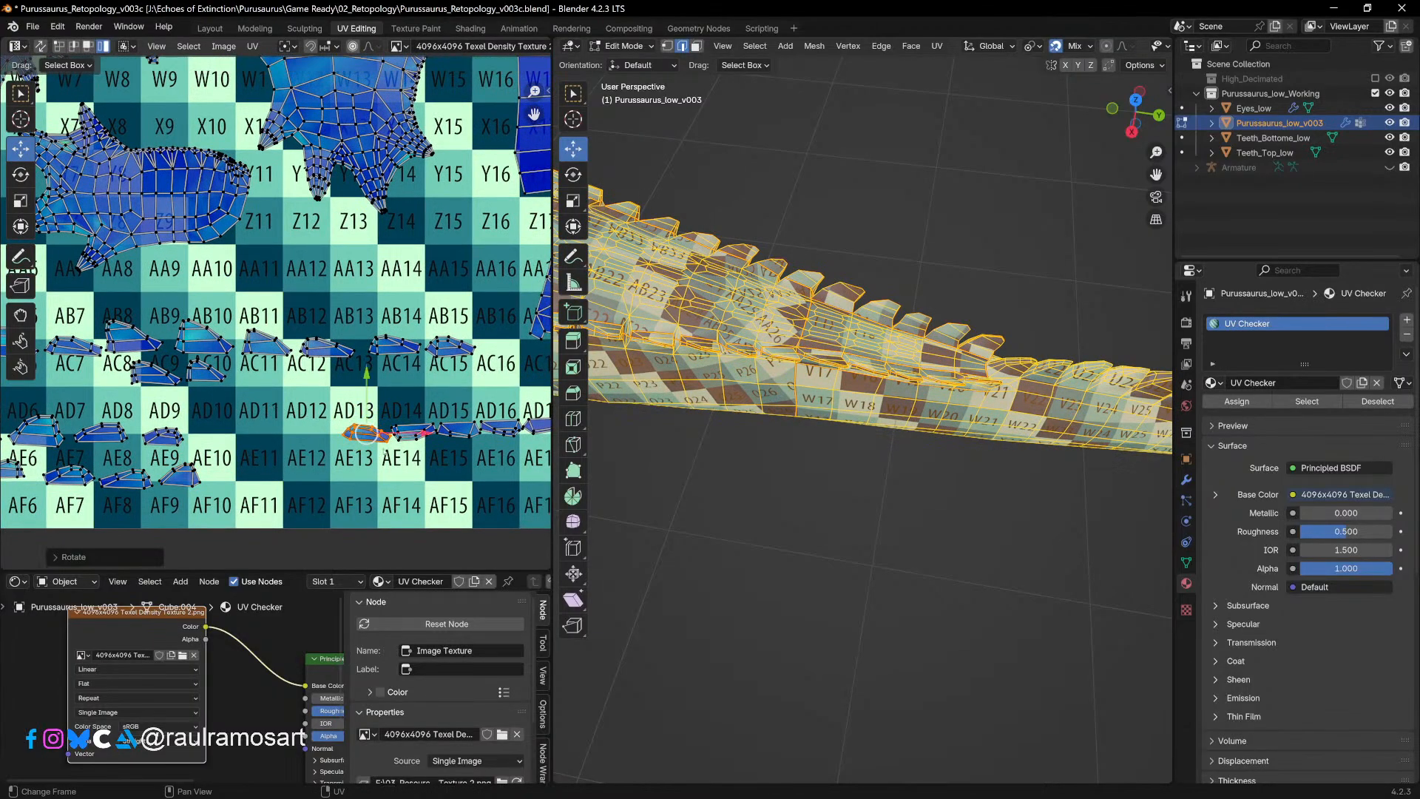
{"action": "key", "text": "g"}
{"action": "left_click", "coordinate": [280, 391]}
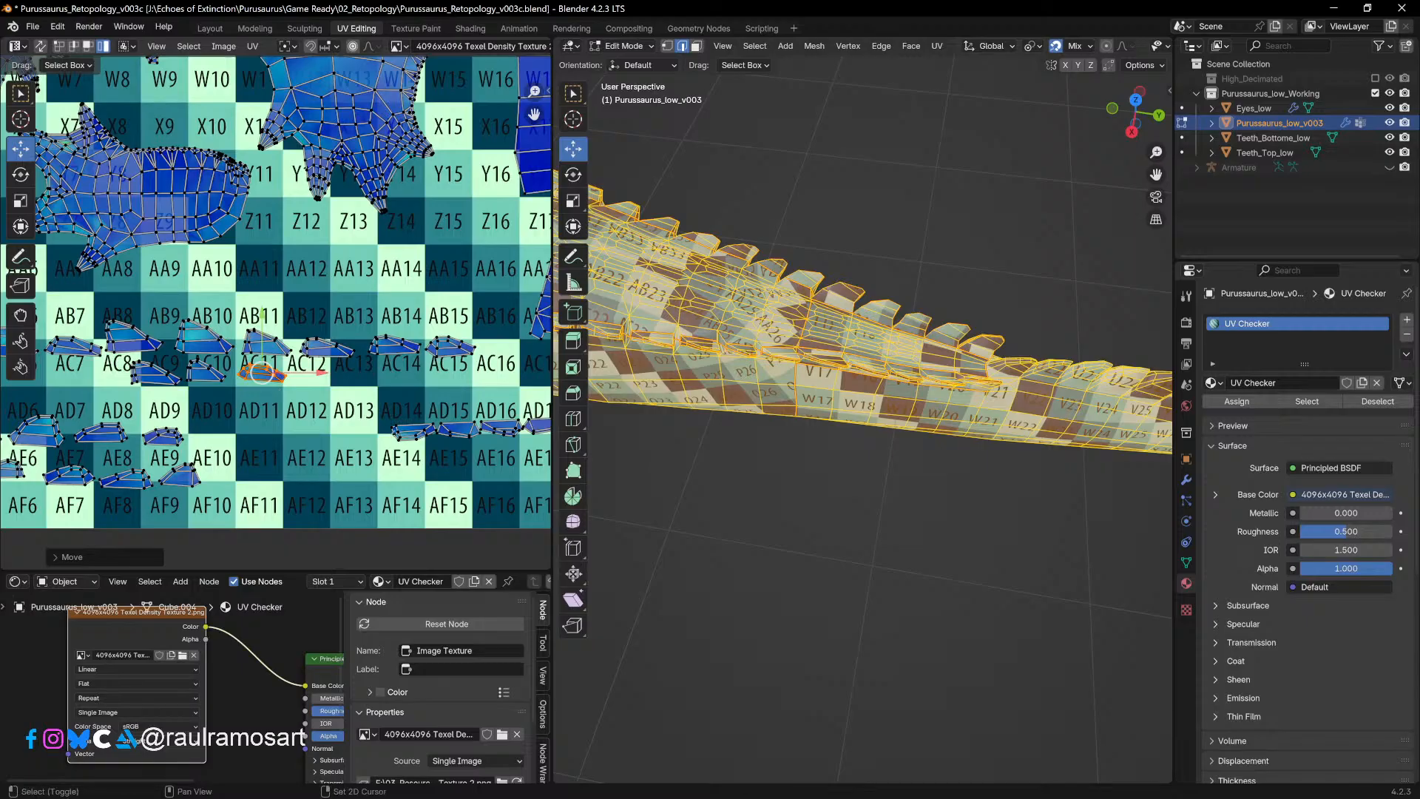
Step: Rotate the spike piece at AE14 upright and place it at the end of the second spike row near AE10
{"action": "middle_click_drag", "start_coordinate": [397, 434], "coordinate": [286, 463]}
{"action": "key", "text": "r"}
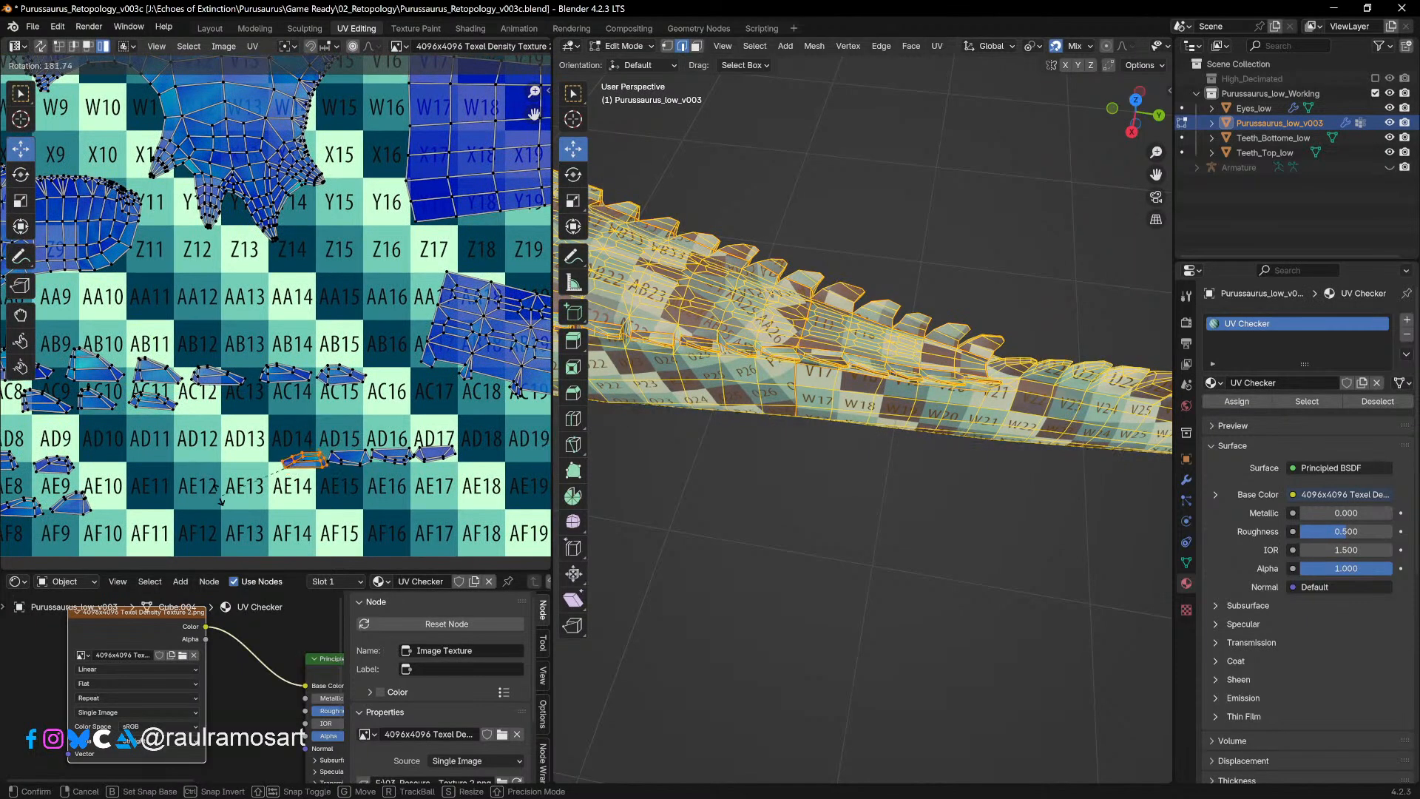
{"action": "left_click", "coordinate": [214, 489]}
{"action": "left_click", "coordinate": [397, 496]}
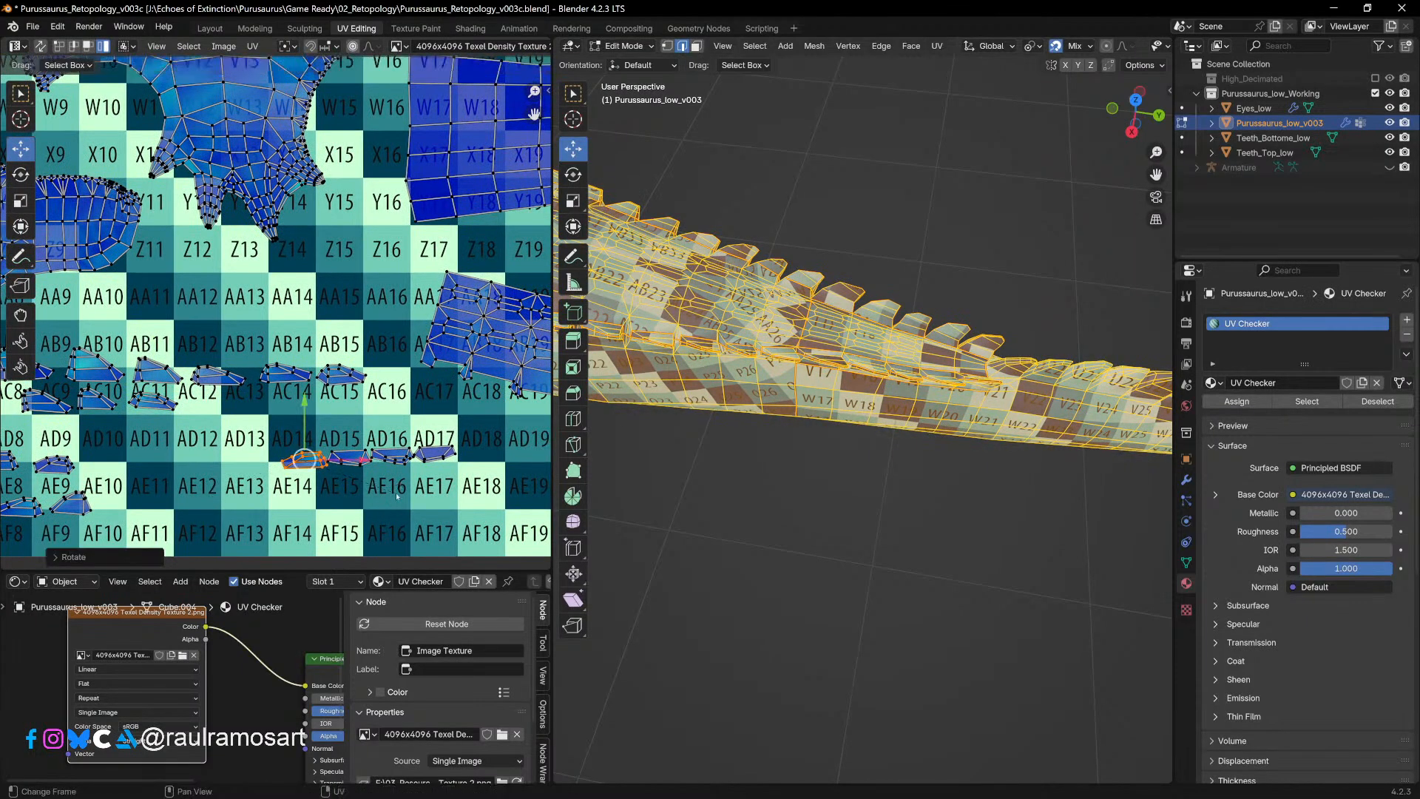
{"action": "key", "text": "g"}
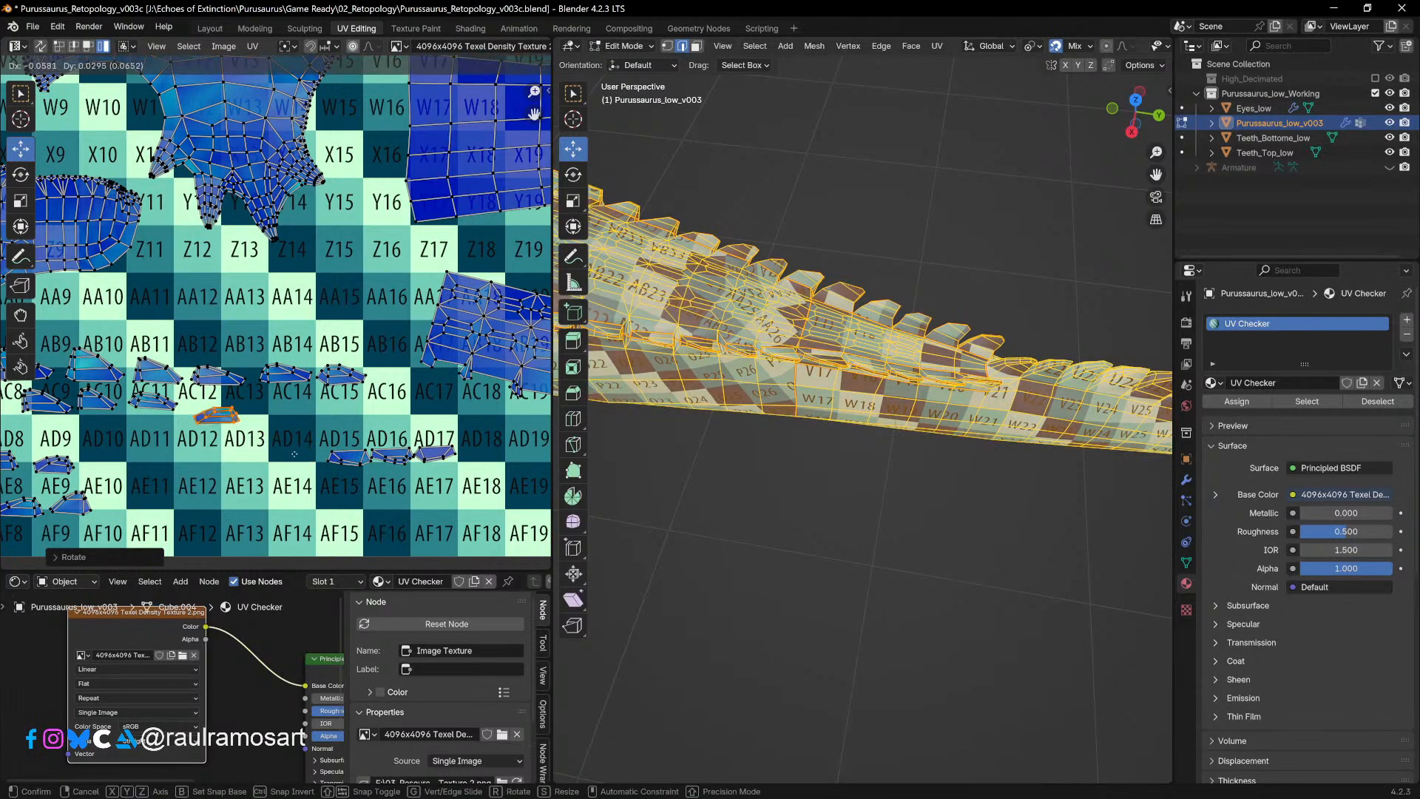
{"action": "left_click", "coordinate": [292, 442]}
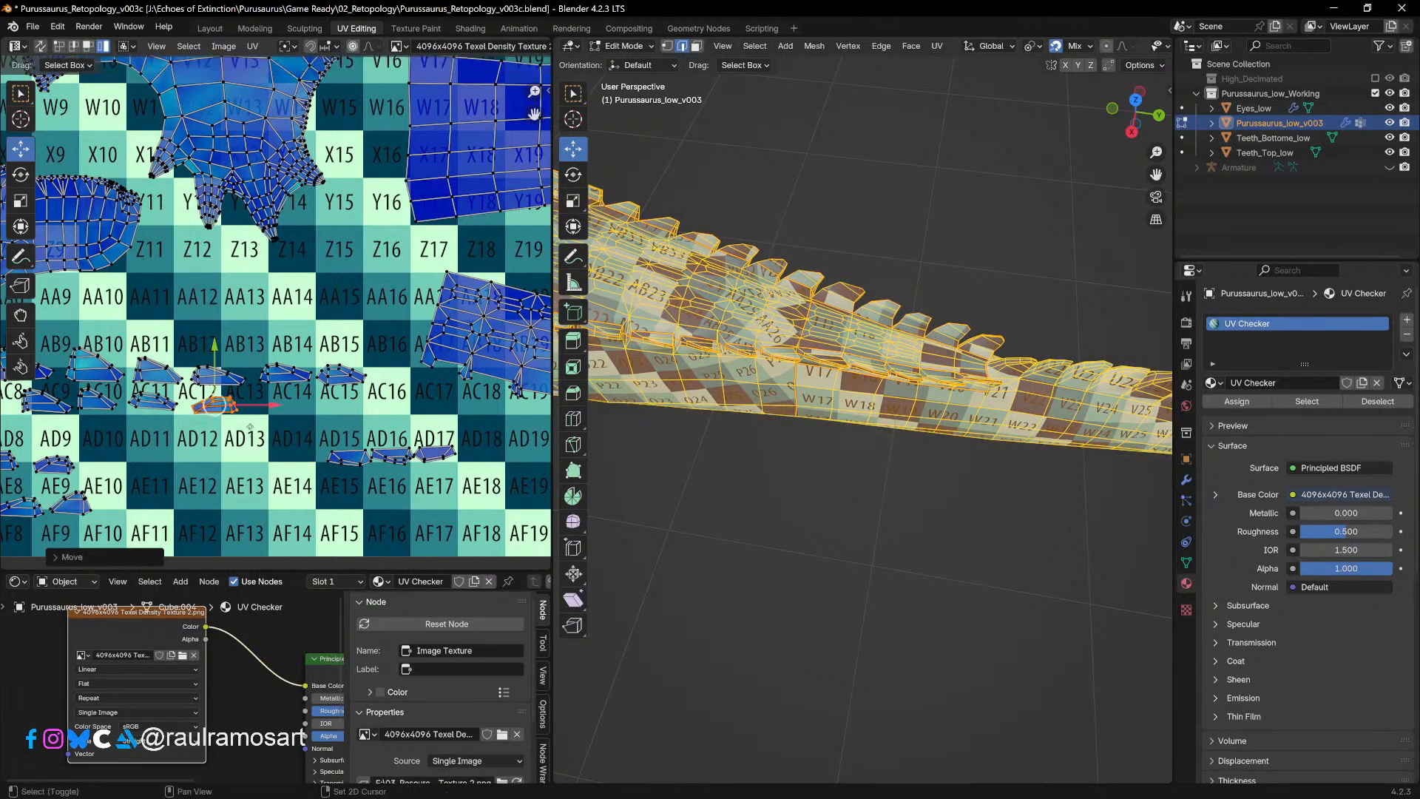
{"action": "middle_click_drag", "start_coordinate": [249, 424], "coordinate": [275, 433]}
{"action": "key", "text": "g"}
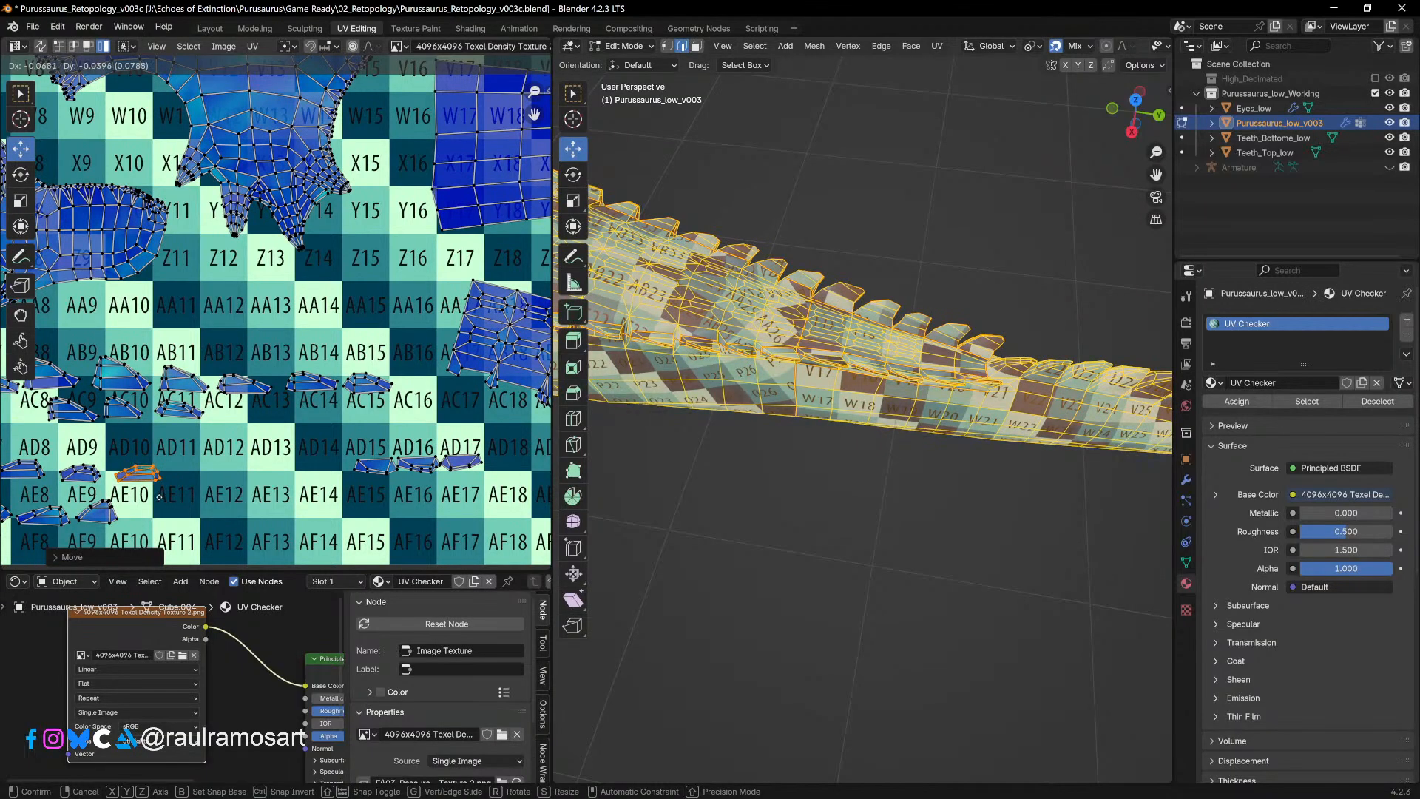
{"action": "left_click", "coordinate": [160, 497]}
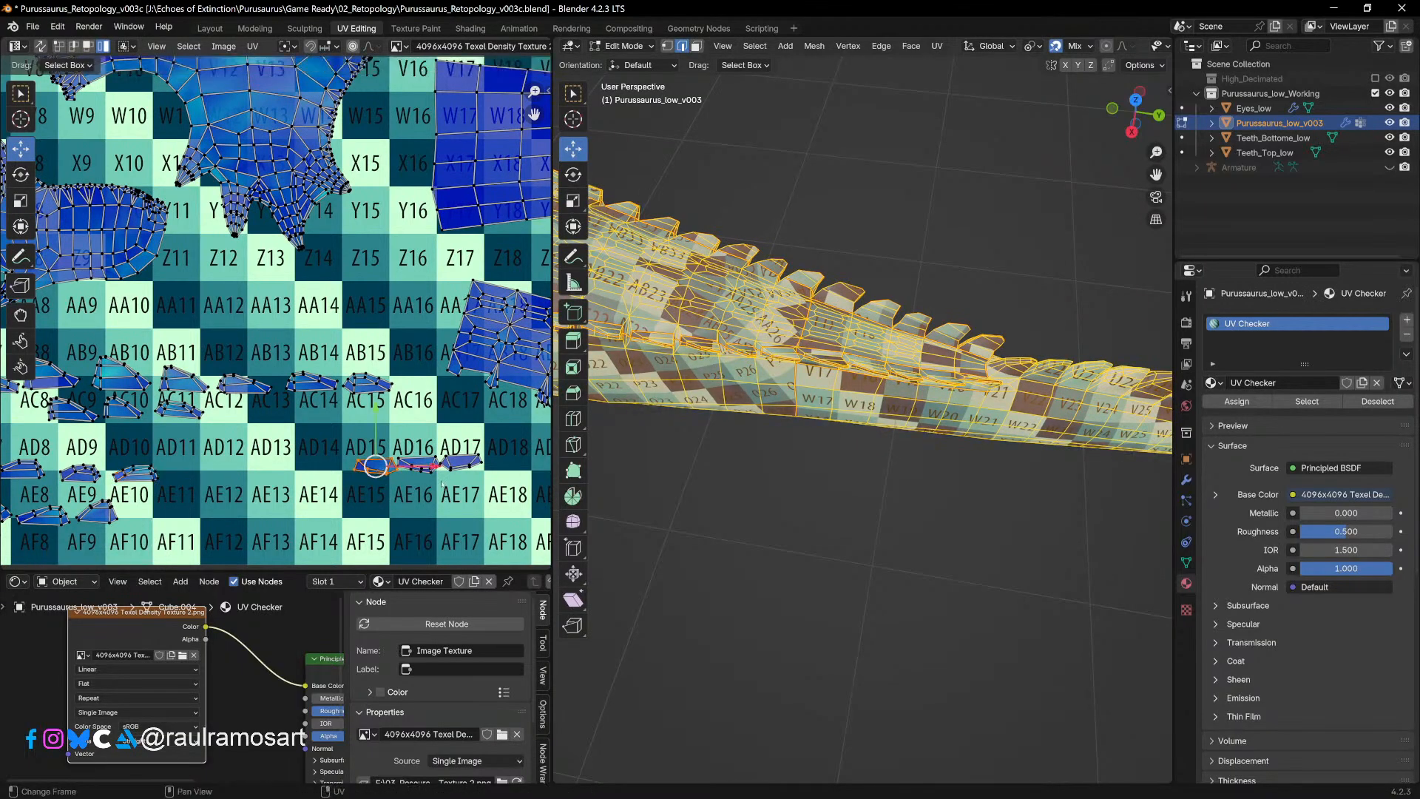
Step: Turn the spike piece at AD15 around and place it below the upper row at AC12
{"action": "key", "text": "g"}
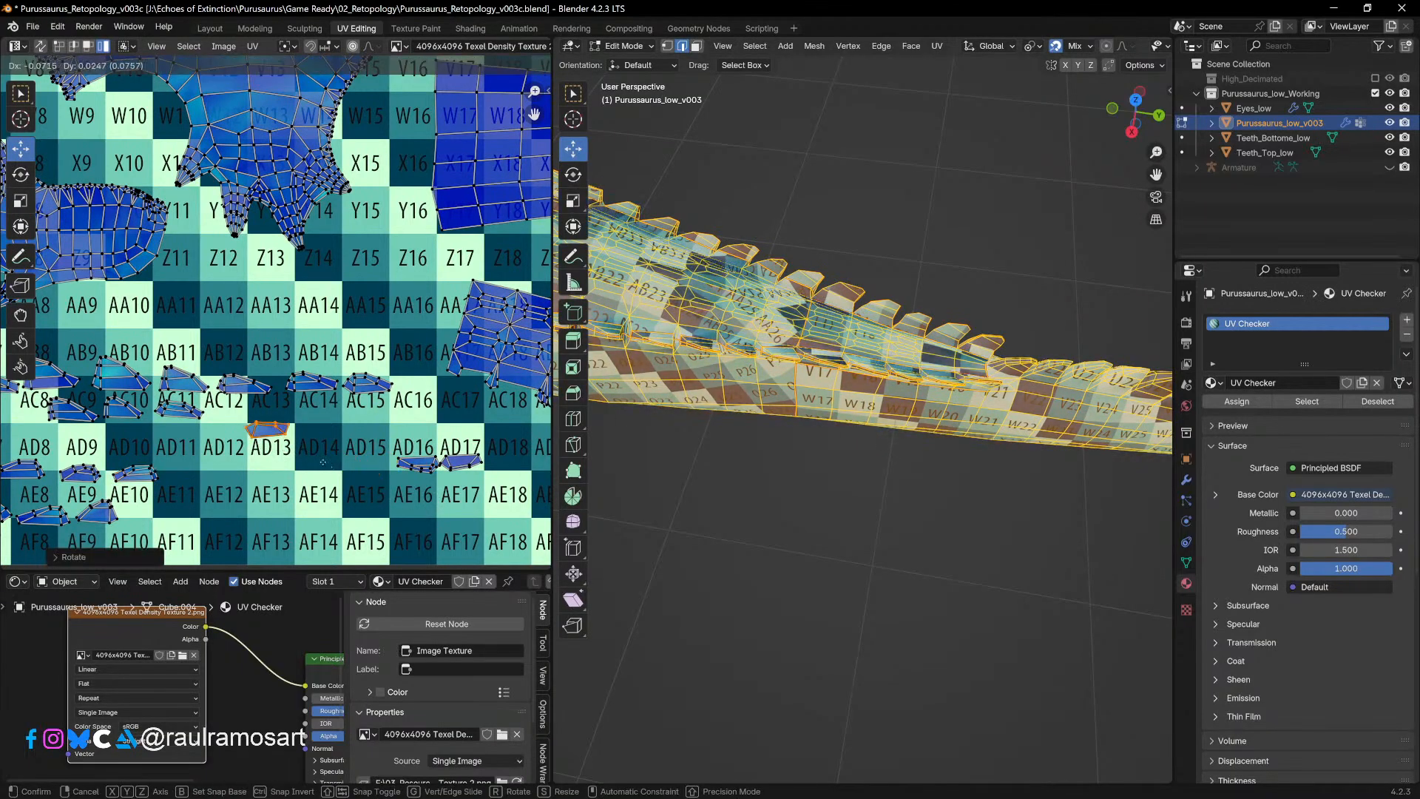
{"action": "left_click", "coordinate": [286, 445]}
{"action": "key", "text": "g"}
{"action": "left_click", "coordinate": [308, 474]}
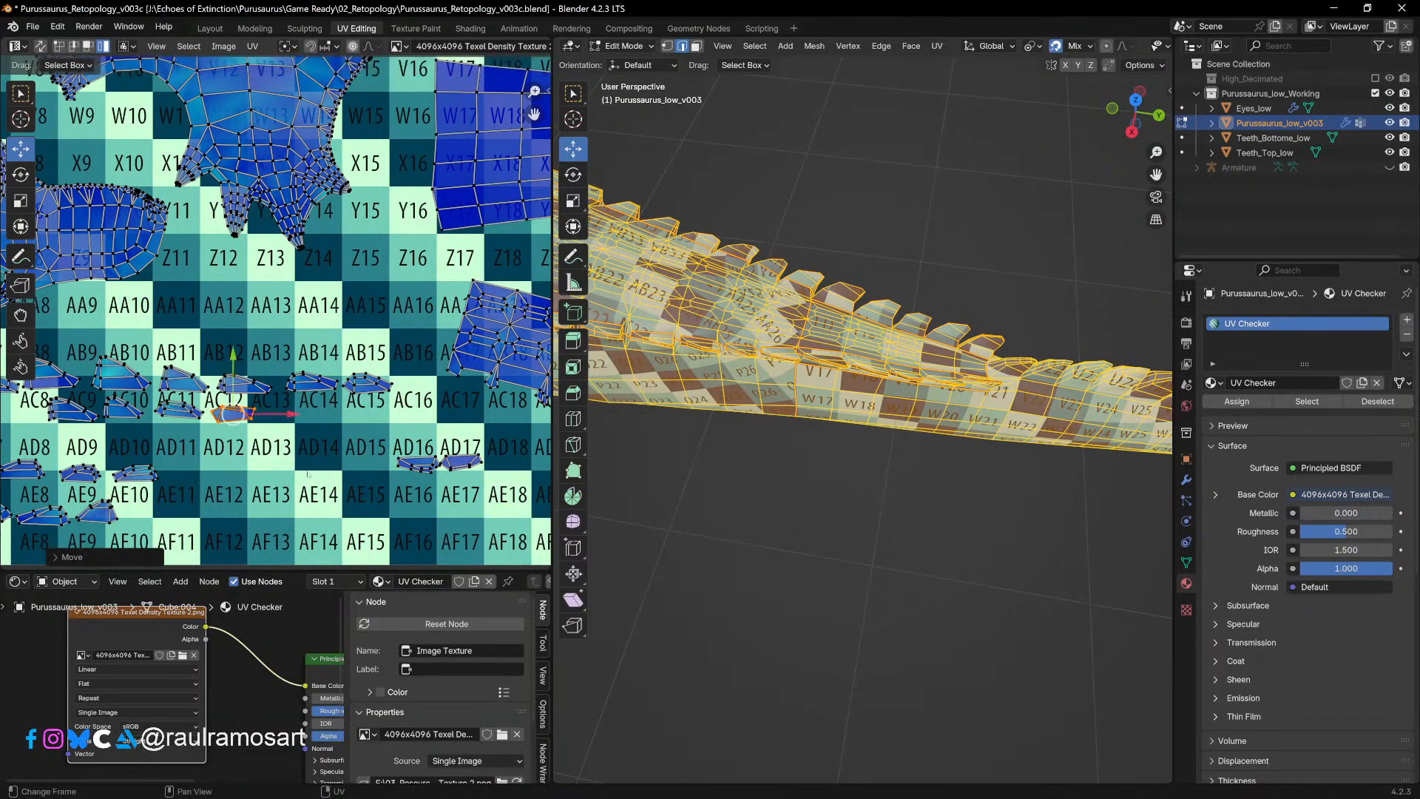
Step: Rotate the spike piece at AD16 to match the upper row, and place it below that row at AC13
{"action": "key", "text": "r"}
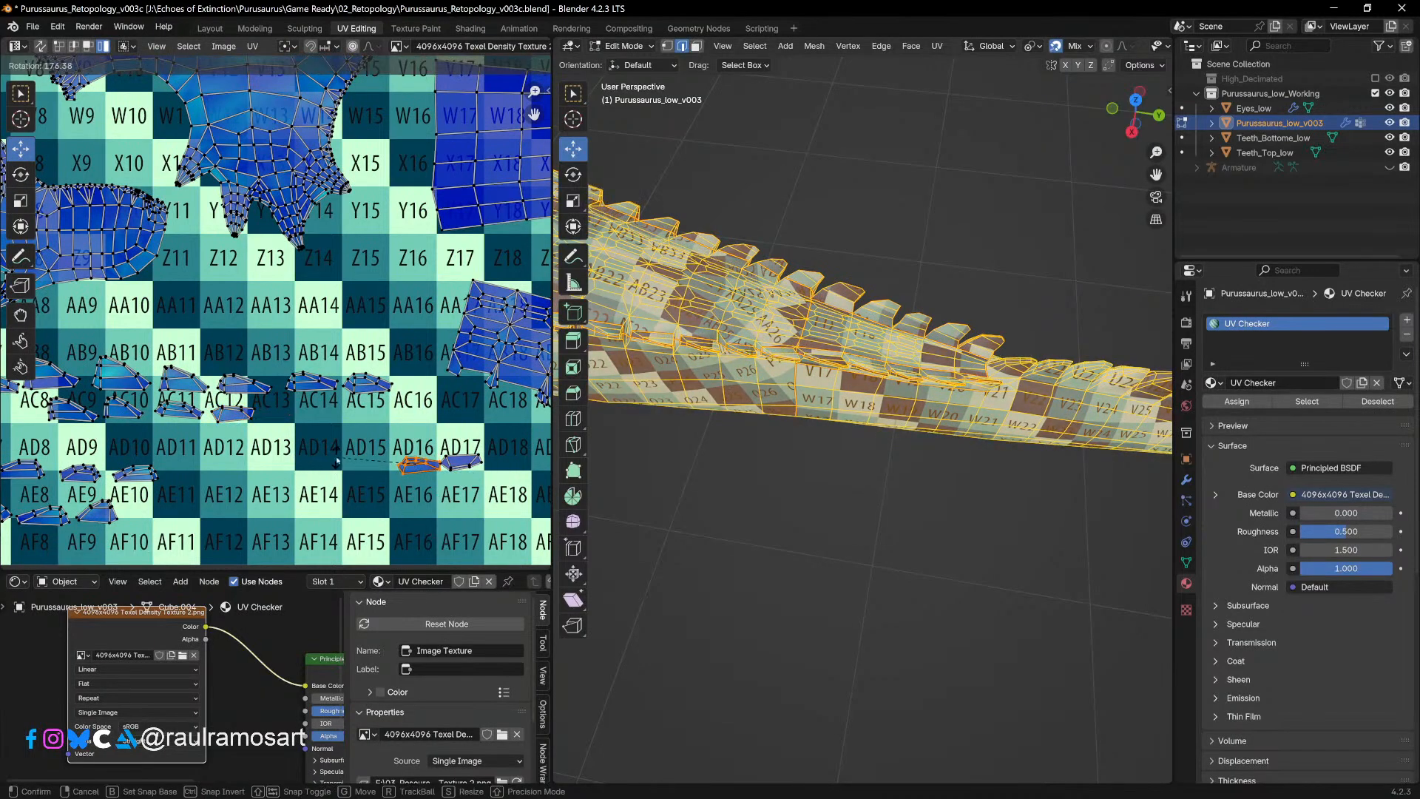
{"action": "left_click", "coordinate": [337, 460]}
{"action": "key", "text": "g"}
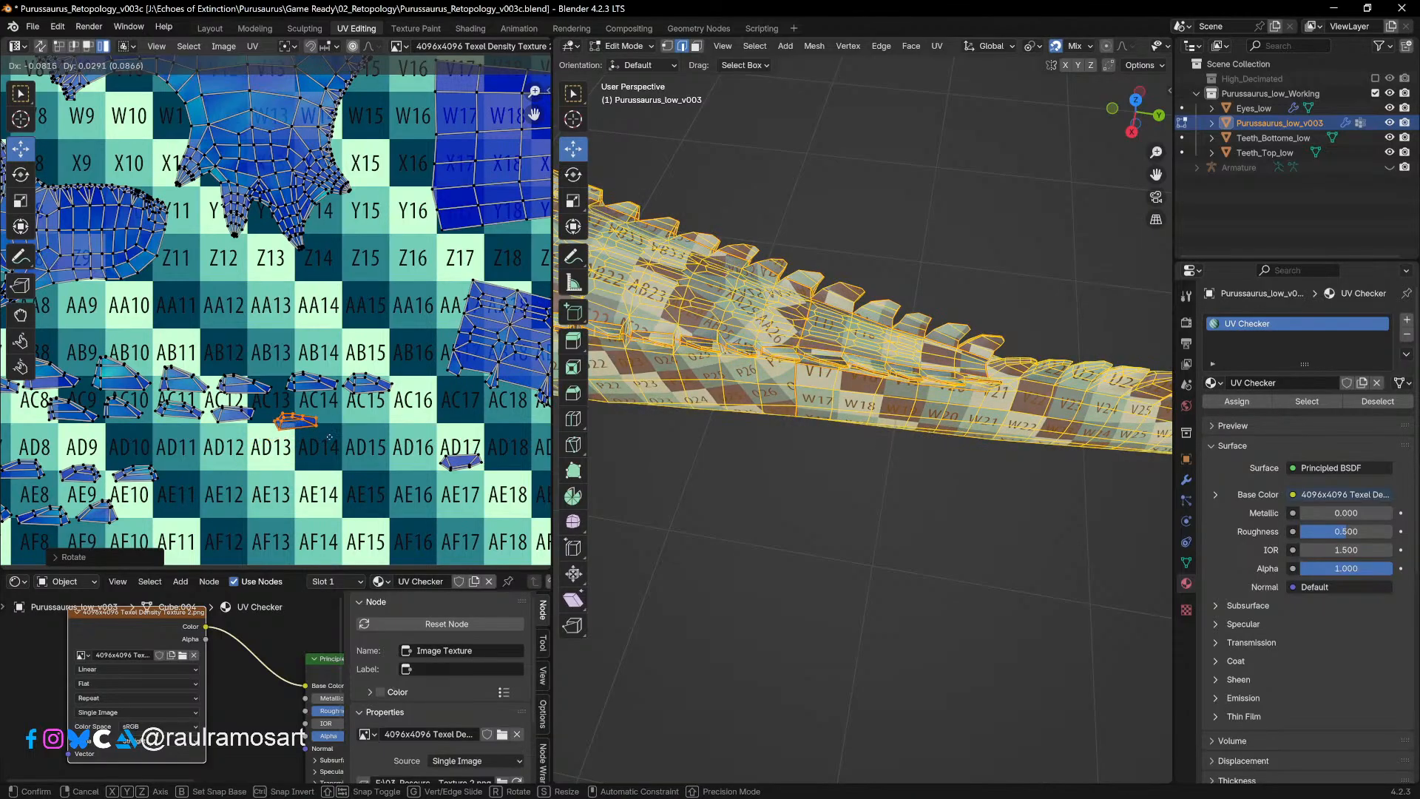
{"action": "key", "text": "Escape"}
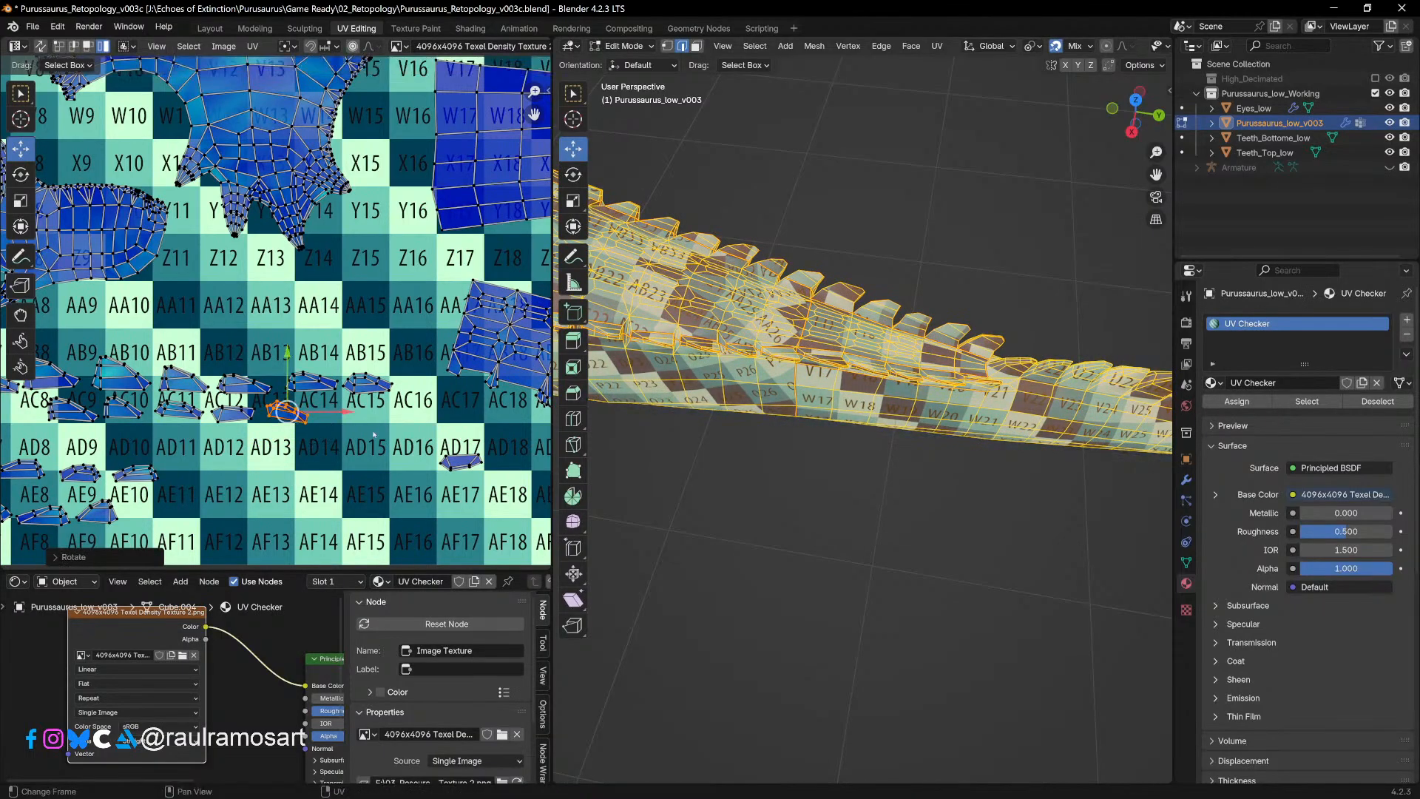
{"action": "key", "text": "g"}
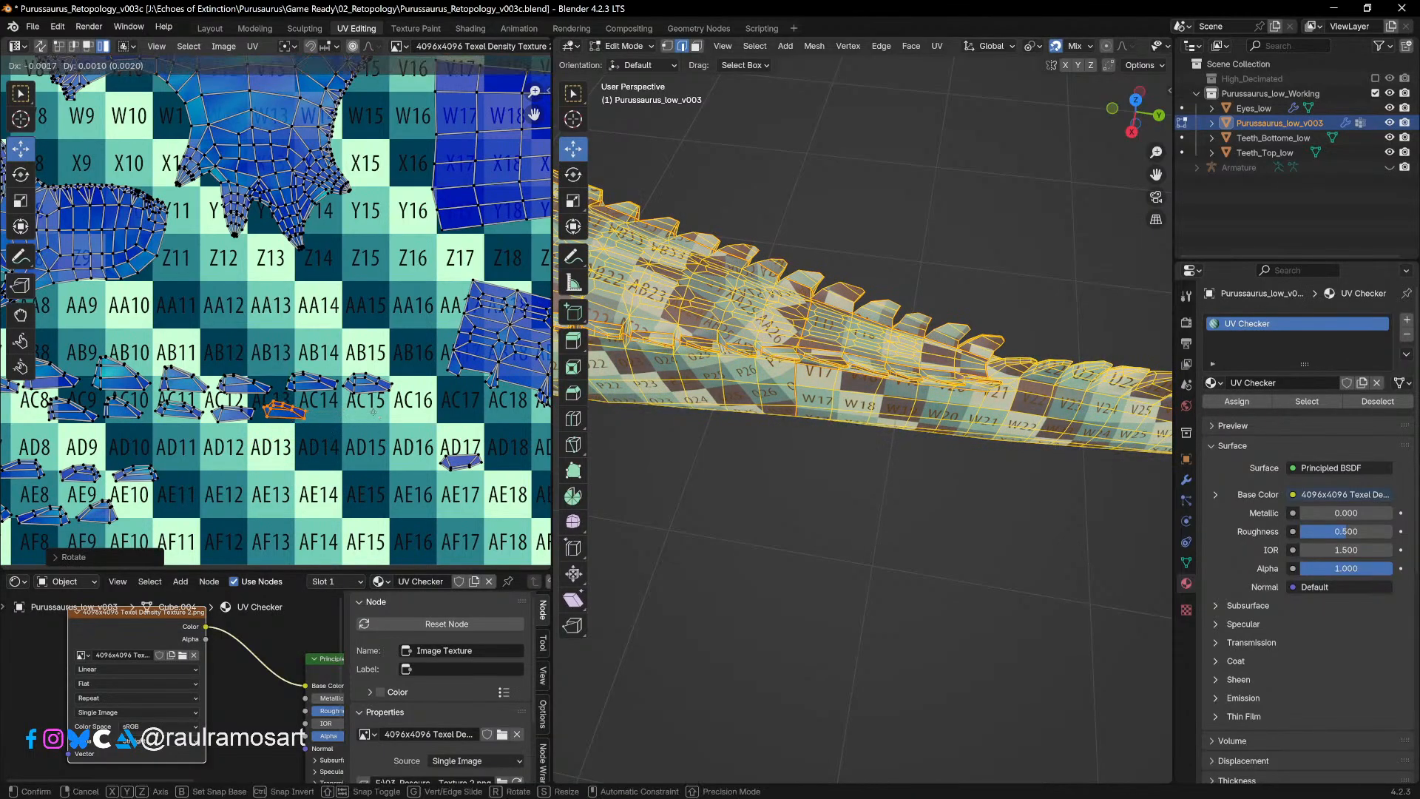
{"action": "left_click", "coordinate": [373, 412]}
Step: Rotate the last loose spike piece at AD17 until its base is level, and add it to the end of the bottom row near AE11
{"action": "key", "text": "r"}
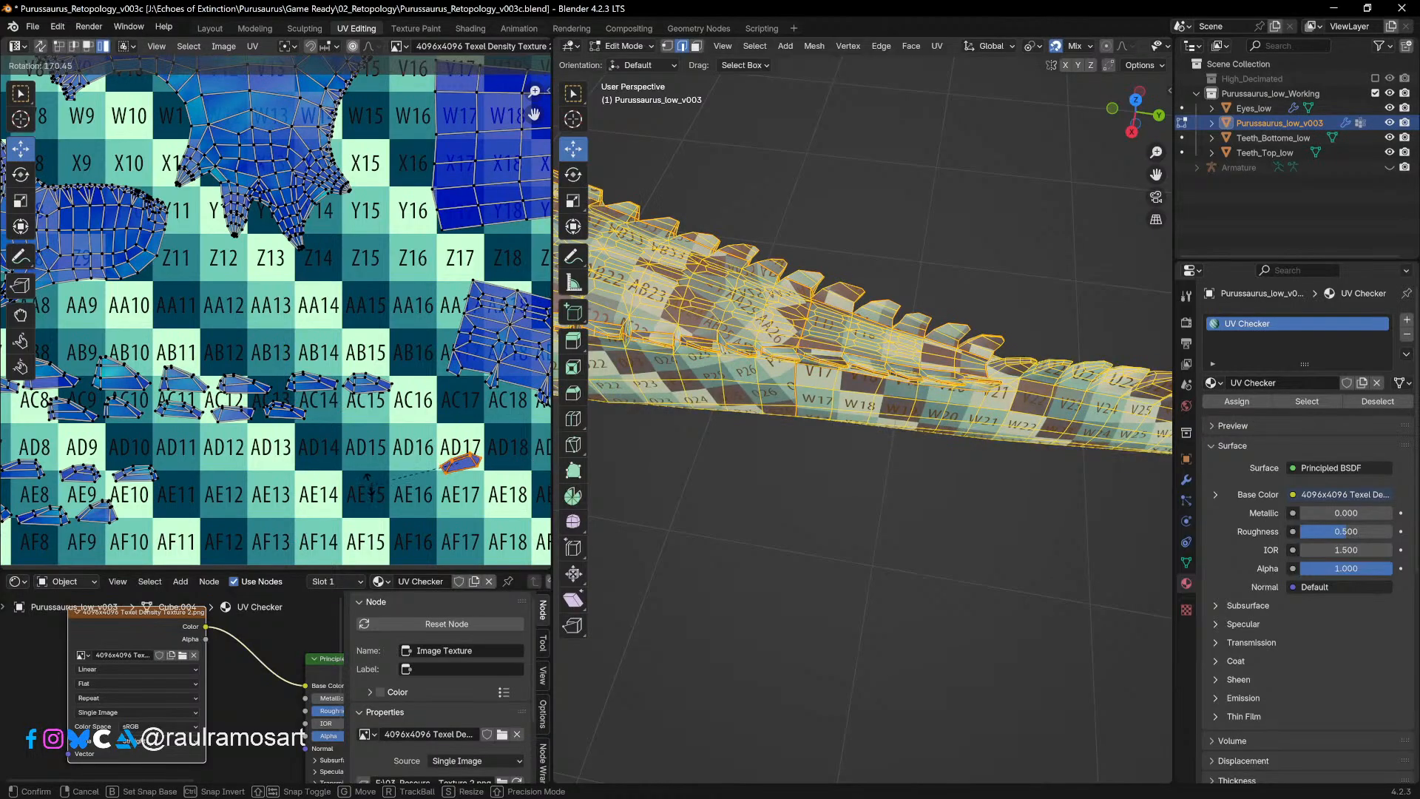
{"action": "left_click", "coordinate": [376, 468]}
{"action": "key", "text": "g"}
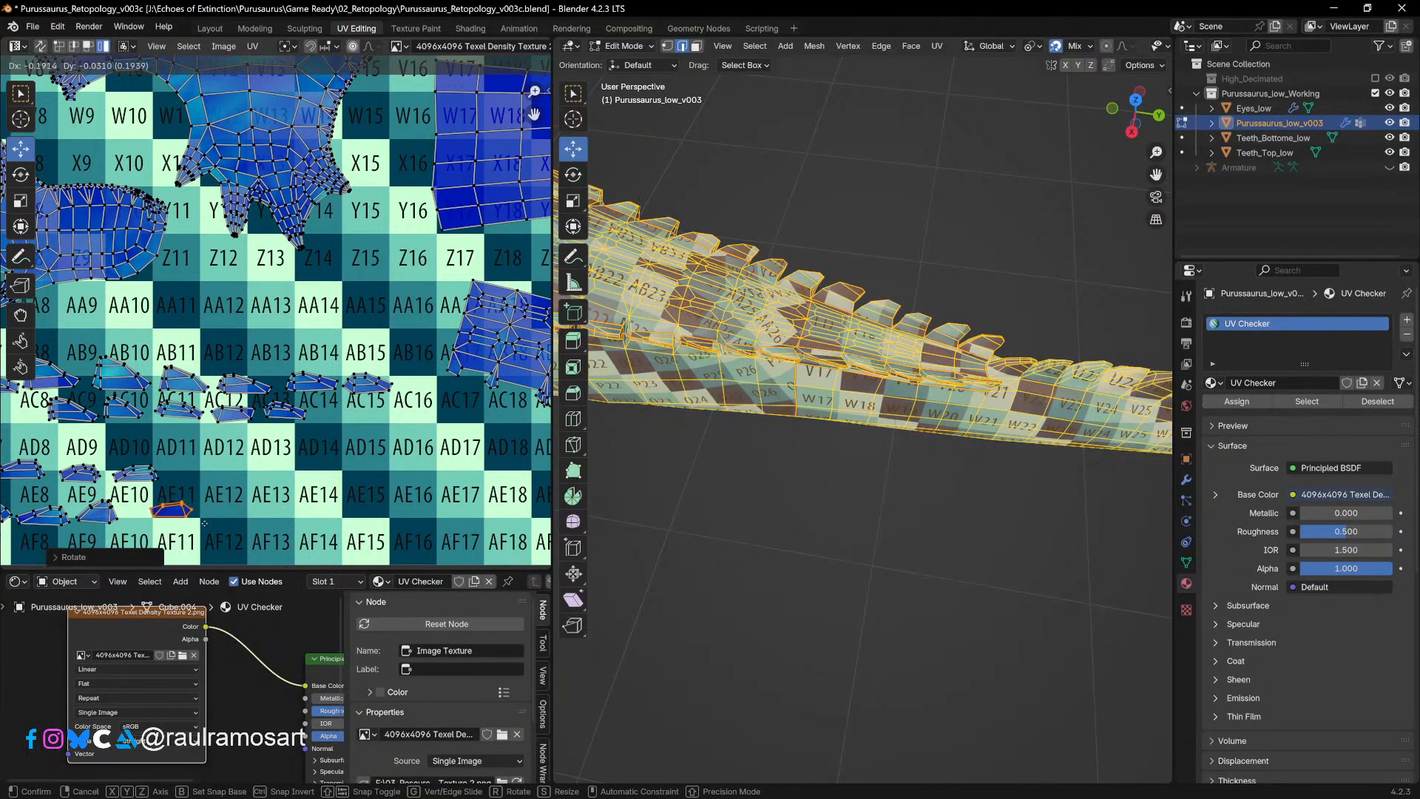
{"action": "left_click", "coordinate": [190, 526]}
{"action": "middle_click_drag", "start_coordinate": [224, 522], "coordinate": [474, 456]}
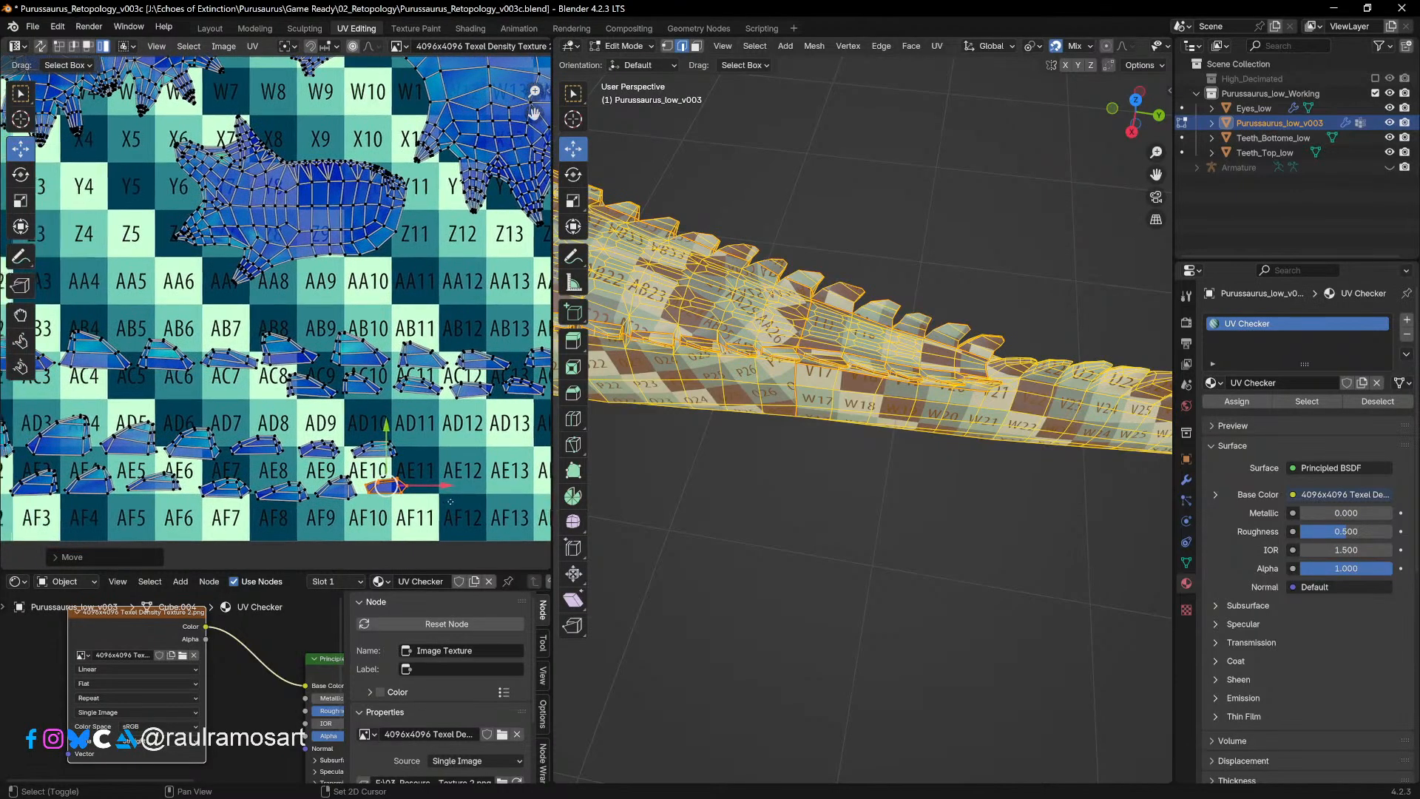
{"action": "scroll", "coordinate": [474, 474], "scroll_direction": "down", "scroll_amount": 3}
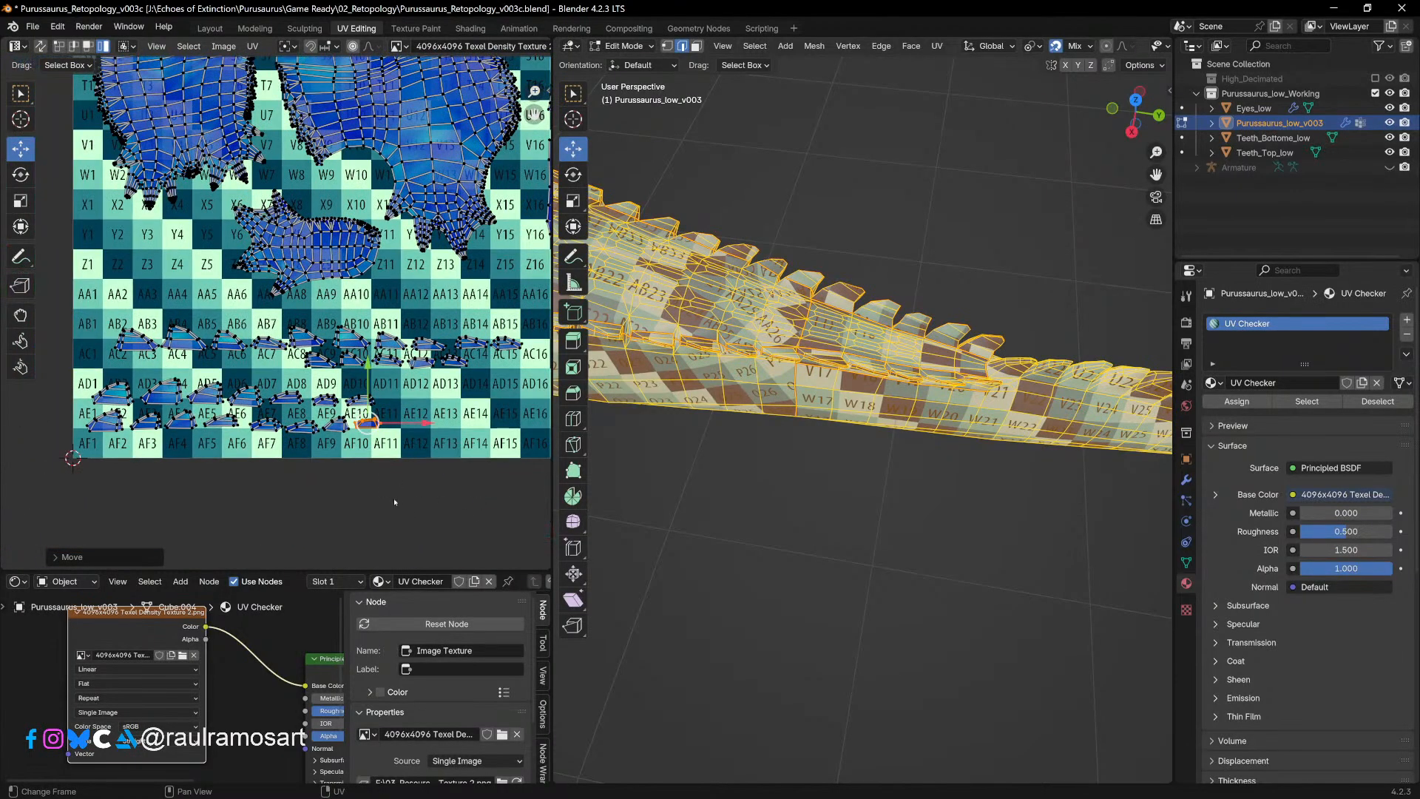
{"action": "middle_click_drag", "start_coordinate": [337, 445], "coordinate": [301, 447]}
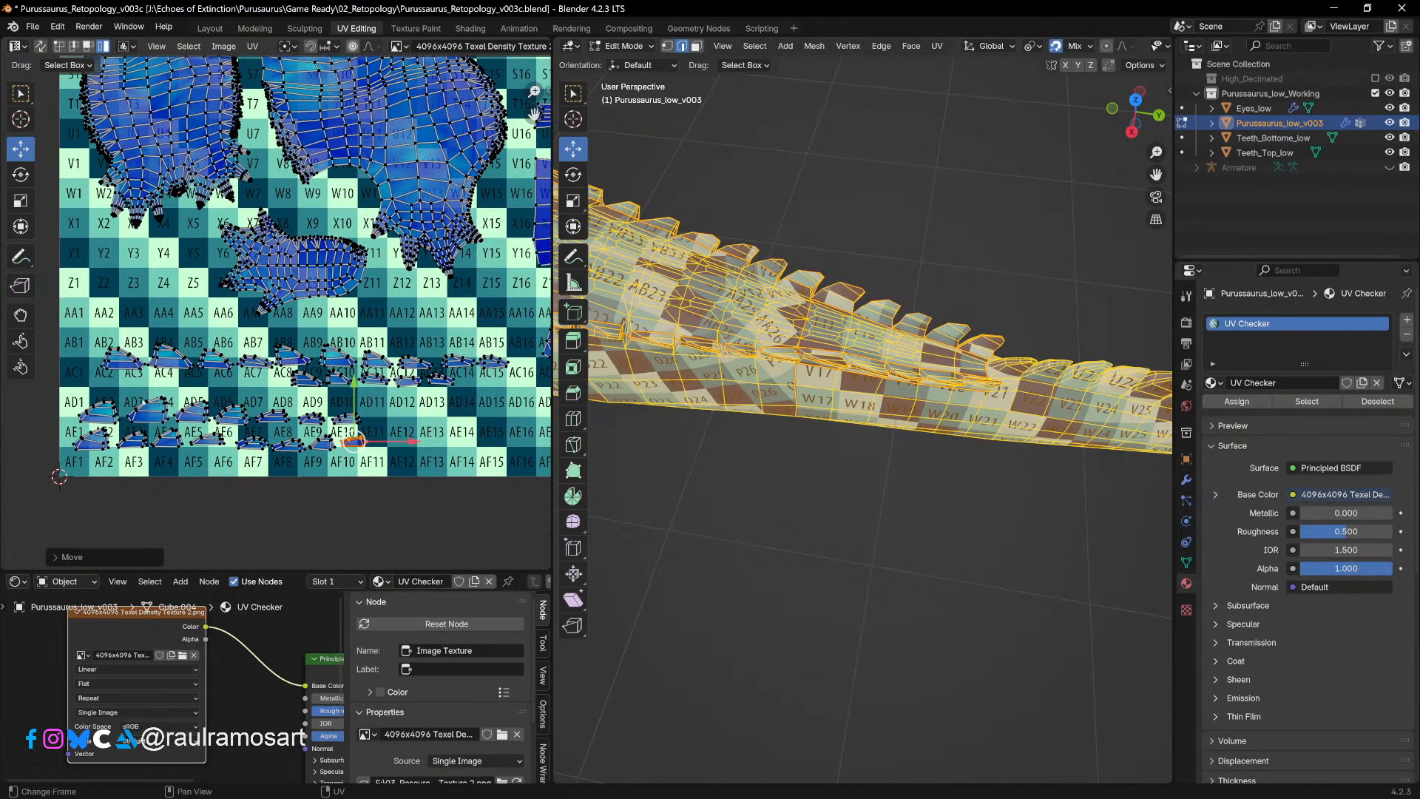
Step: Select all the upper spike pieces between rows AB and AC and shift them closer to the left edge of the UV tile
{"action": "mouse_move", "coordinate": [123, 360]}
{"action": "left_mouse_down"}
{"action": "mouse_move", "coordinate": [109, 332]}
{"action": "mouse_move", "coordinate": [120, 353]}
{"action": "left_mouse_up"}
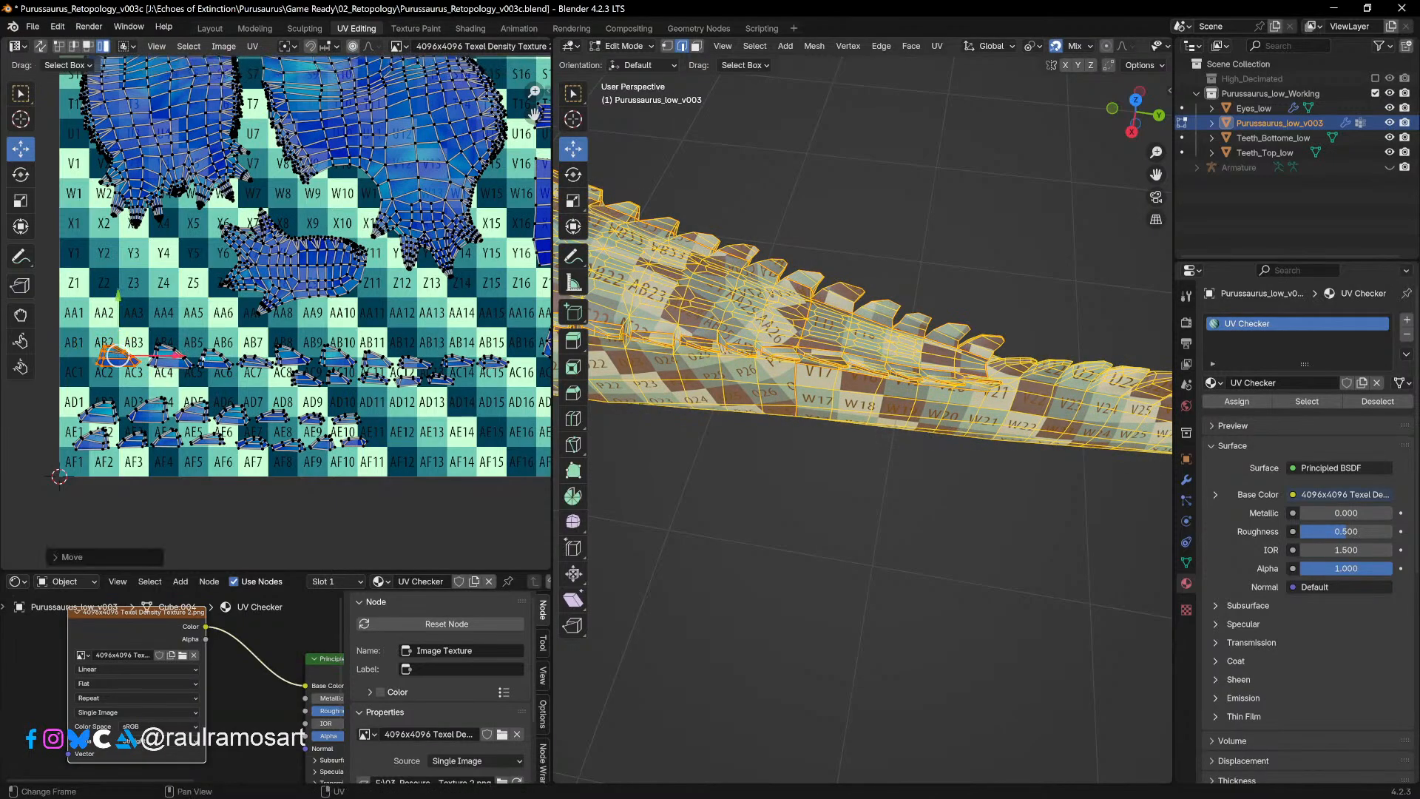
{"action": "scroll", "coordinate": [189, 351], "scroll_direction": "down", "scroll_amount": 3}
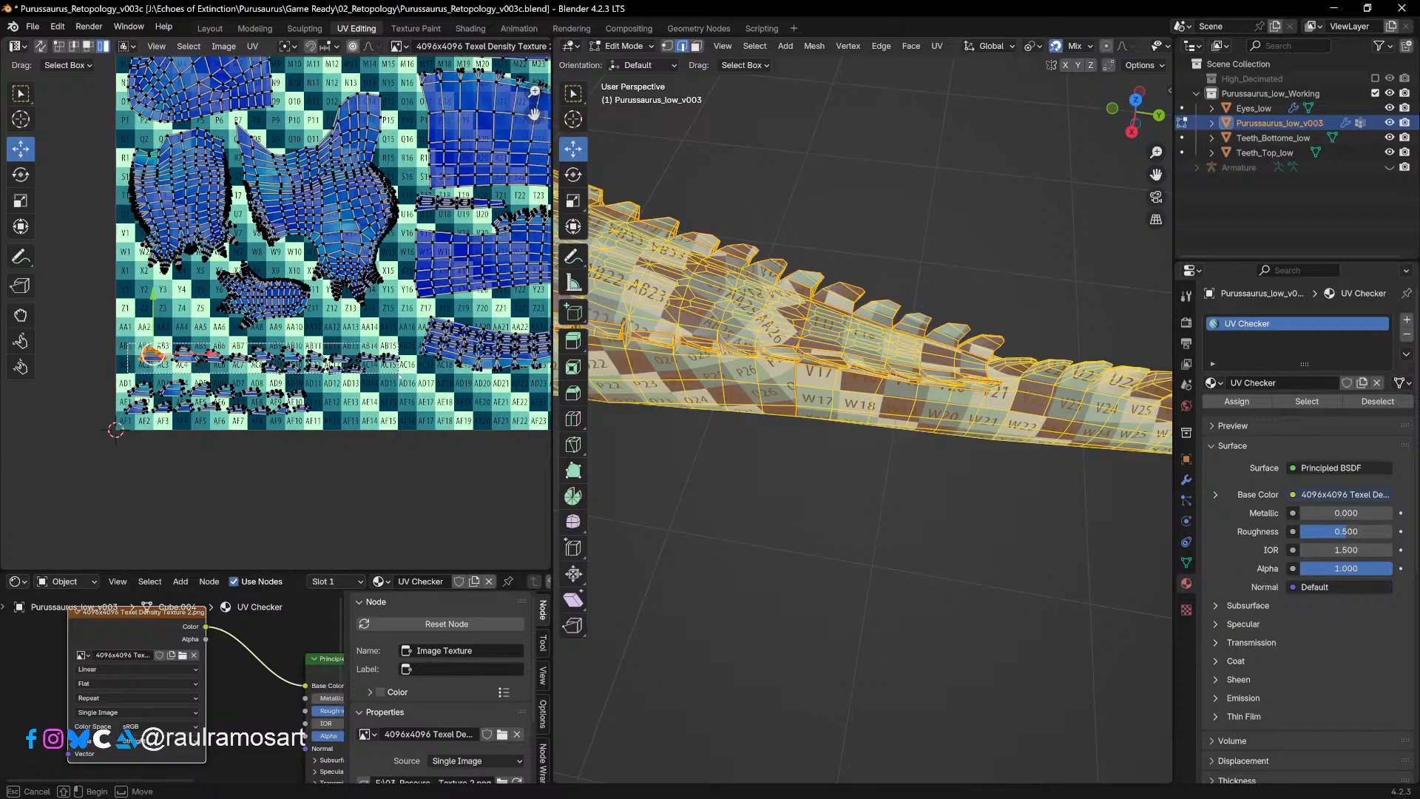
{"action": "left_click_drag", "start_coordinate": [402, 372], "coordinate": [402, 372]}
{"action": "middle_click_drag", "start_coordinate": [401, 372], "coordinate": [316, 415]}
{"action": "key", "text": "g"}
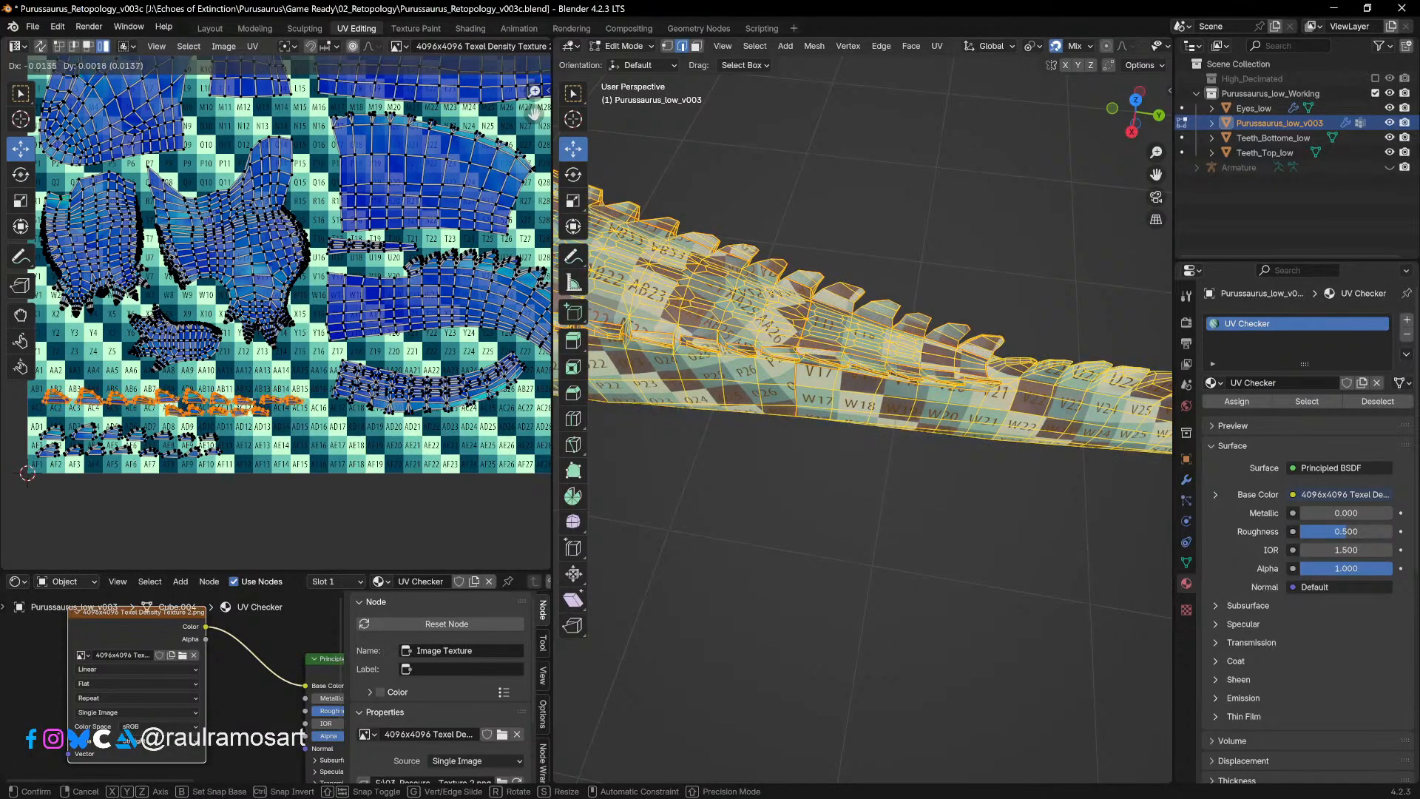
{"action": "left_click", "coordinate": [309, 412]}
Step: Slide the upper spike group up the checker to compare it with the tail model, and settle it back between rows AB and AC
{"action": "middle_click_drag", "start_coordinate": [628, 369], "coordinate": [833, 450], "text": "shift"}
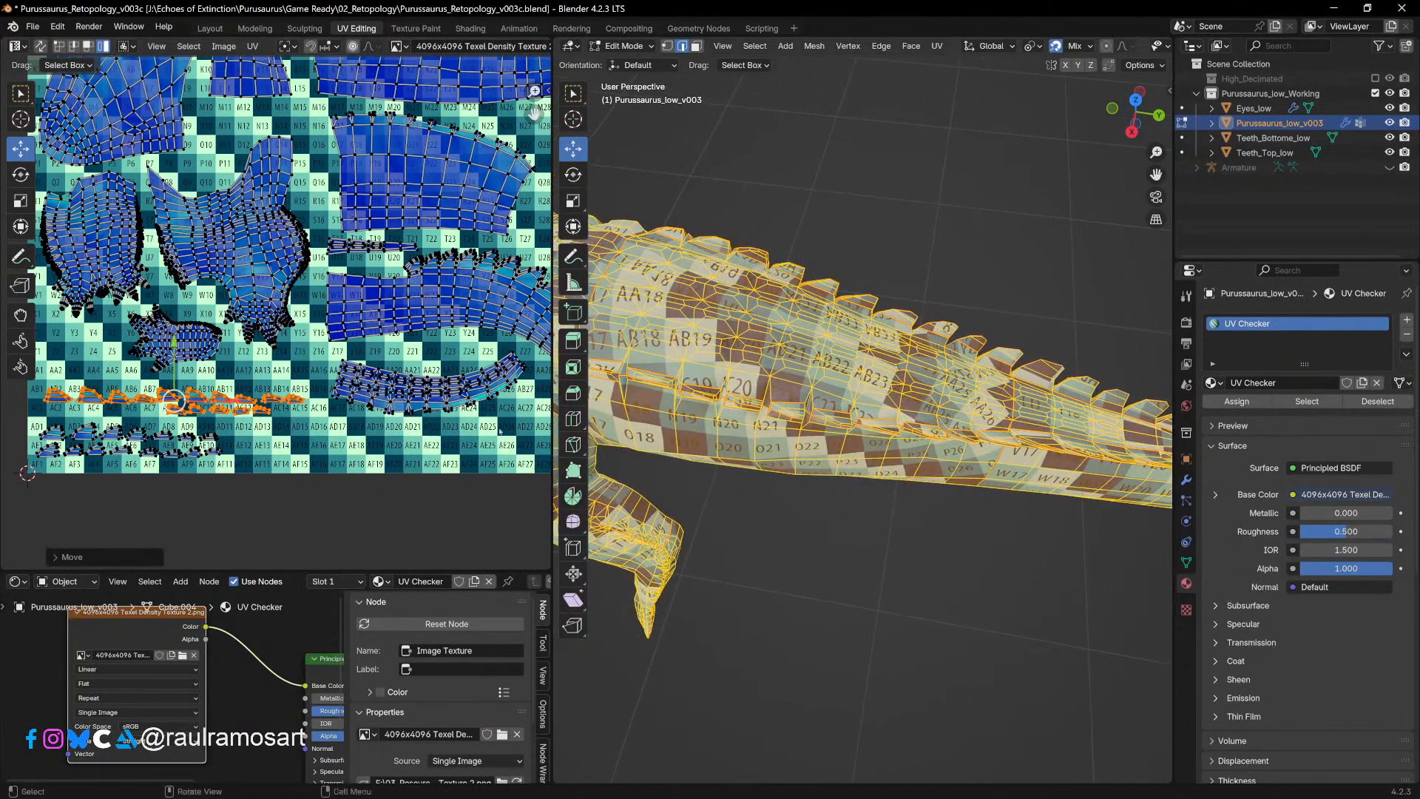
{"action": "key", "text": "g"}
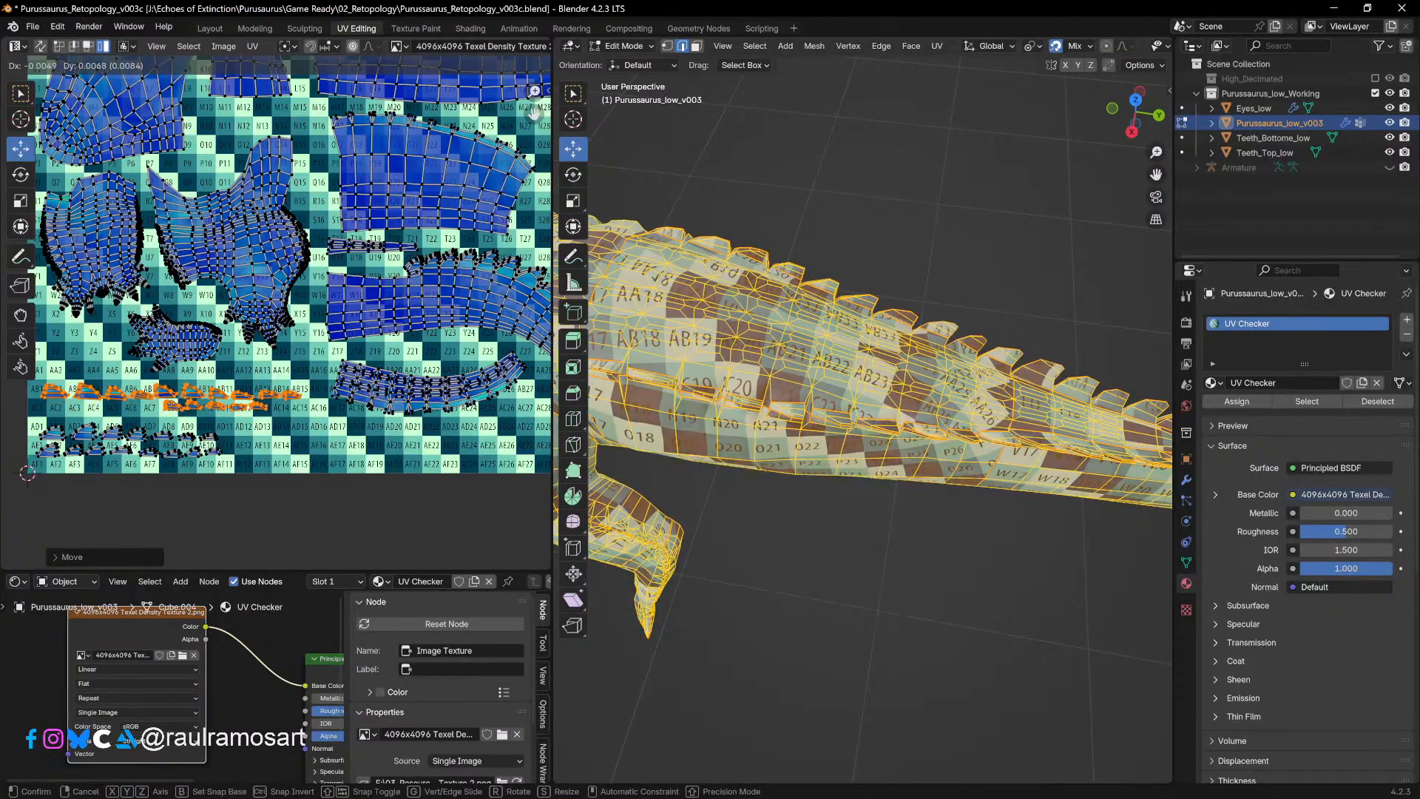
{"action": "left_click", "coordinate": [175, 390]}
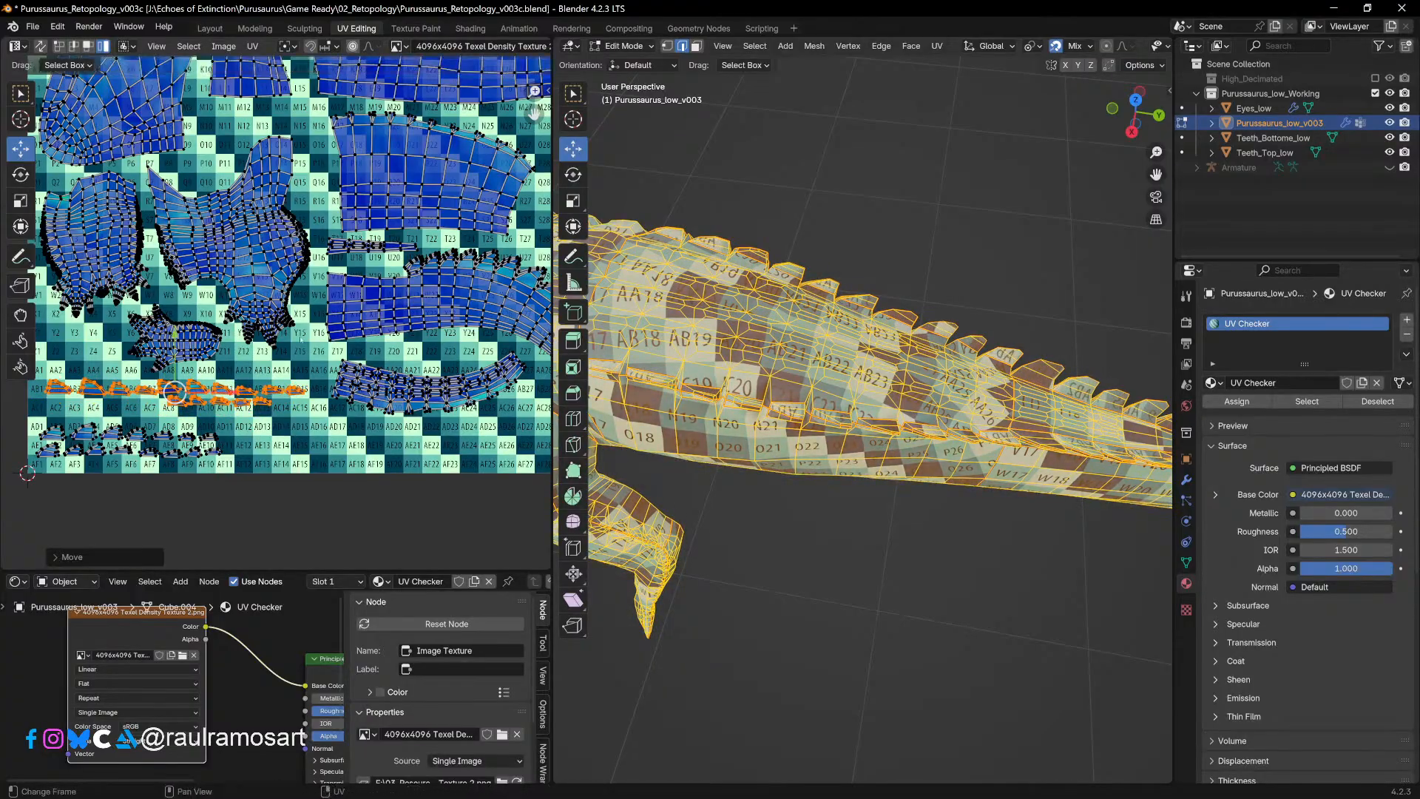
{"action": "scroll", "coordinate": [800, 250], "scroll_direction": "up", "scroll_amount": 5}
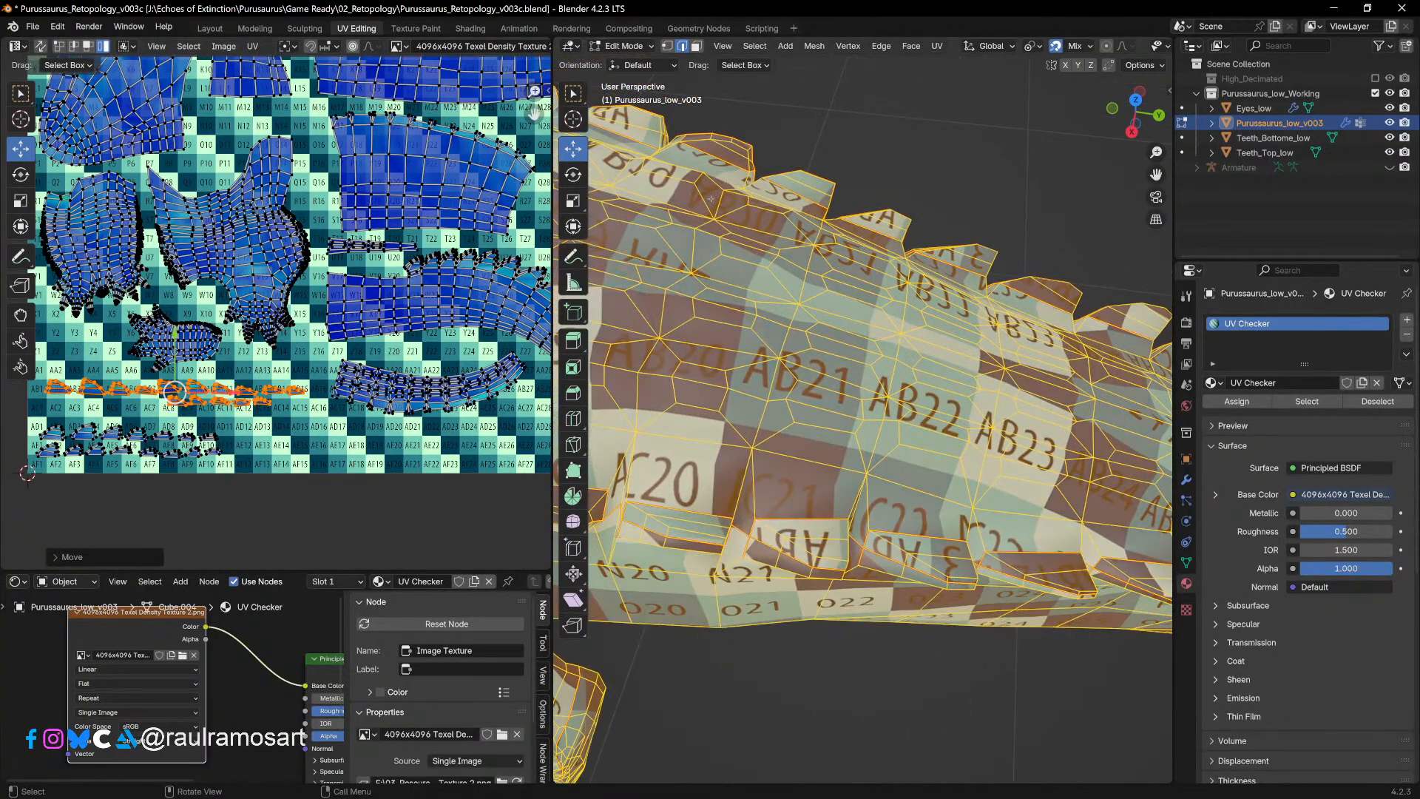
{"action": "scroll", "coordinate": [711, 198], "scroll_direction": "down", "scroll_amount": 1}
{"action": "key", "text": "g"}
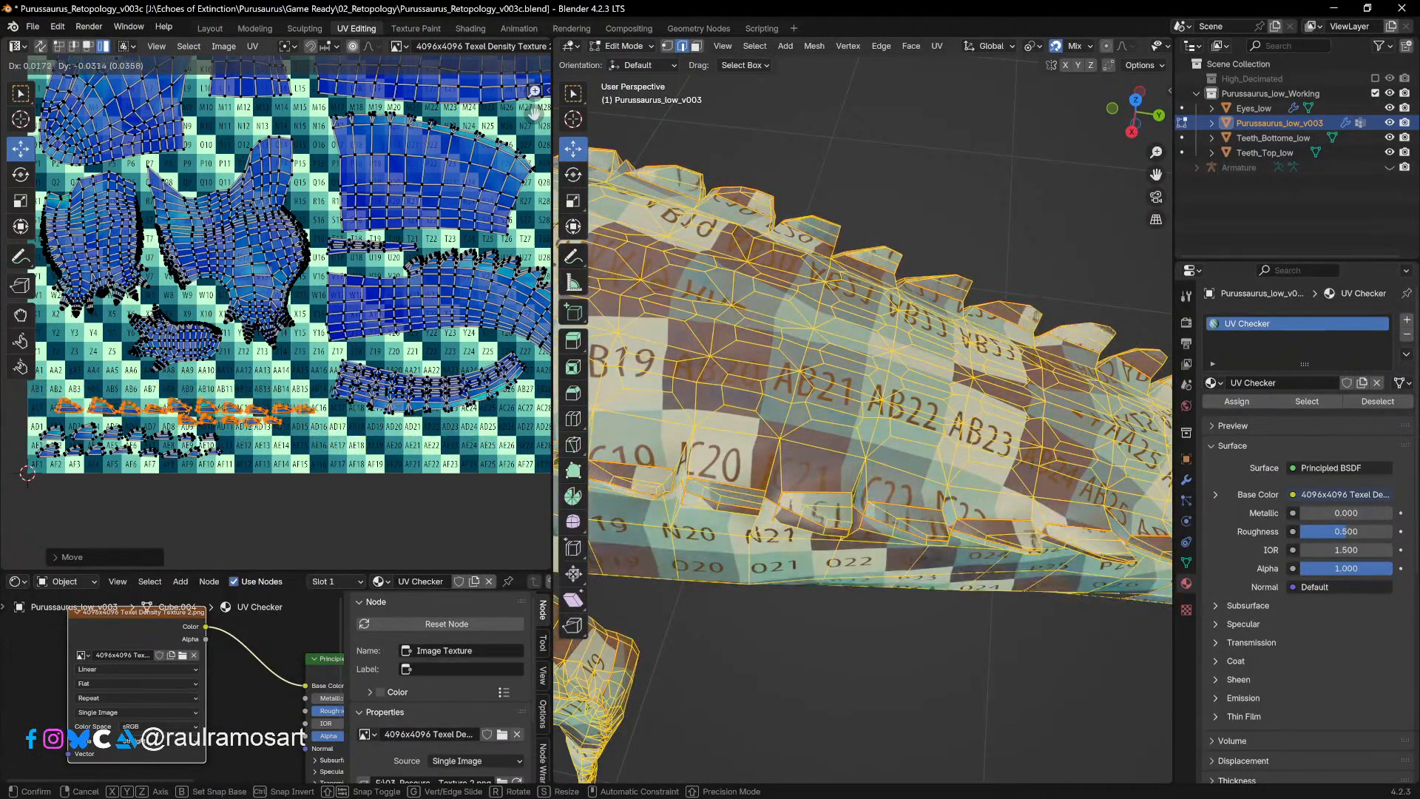
{"action": "left_click", "coordinate": [261, 447]}
{"action": "scroll", "coordinate": [261, 447], "scroll_direction": "up", "scroll_amount": 2}
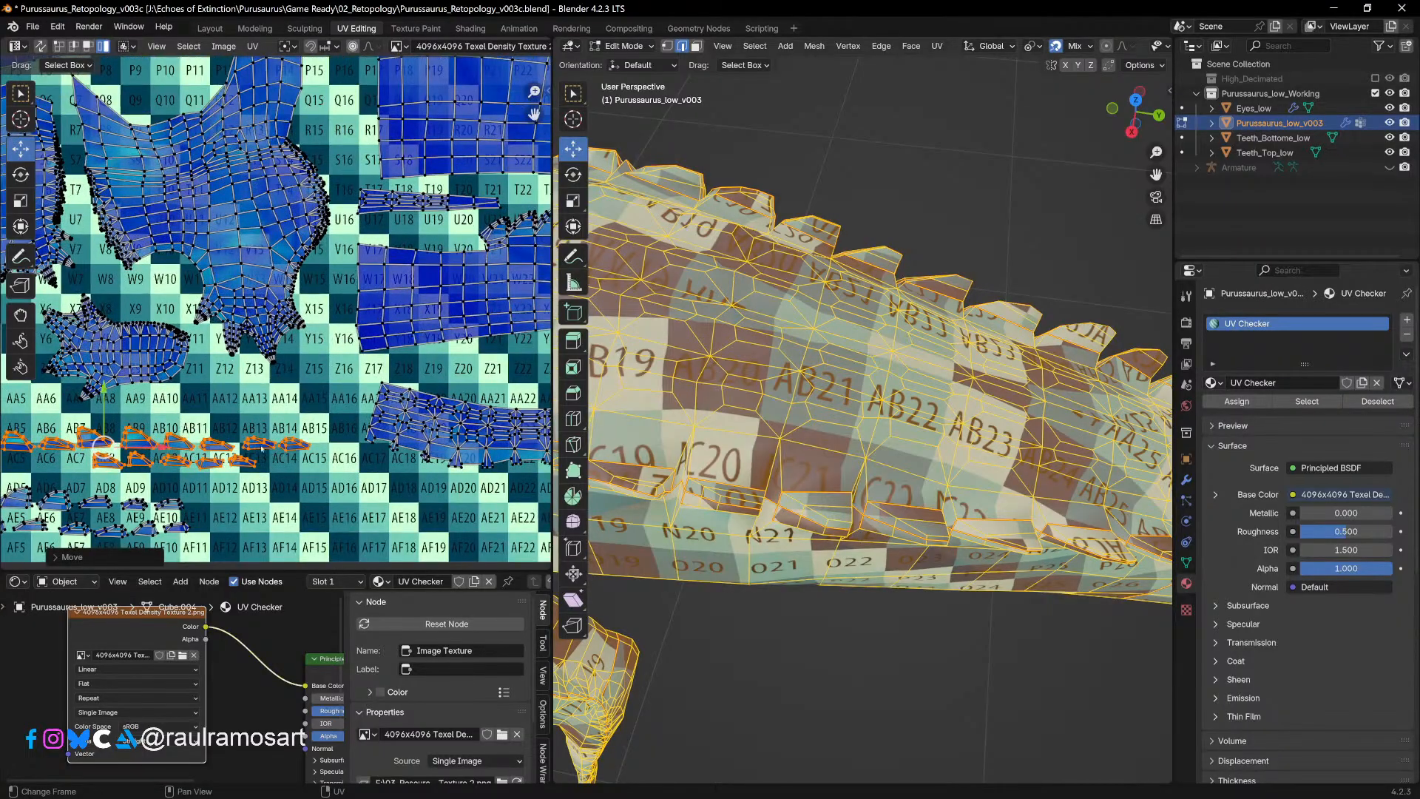
{"action": "left_click", "coordinate": [247, 461]}
{"action": "middle_click_drag", "start_coordinate": [221, 539], "coordinate": [418, 455]}
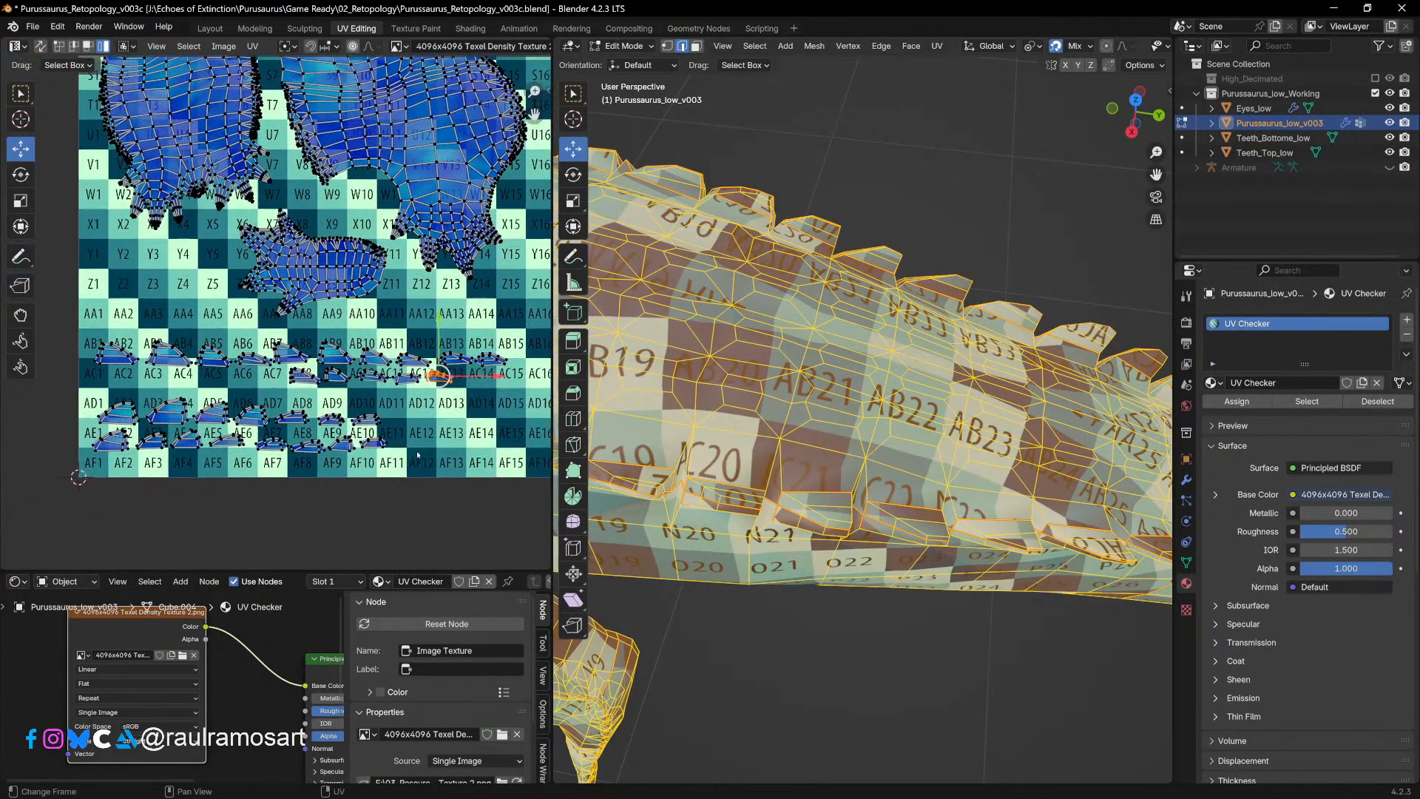
Step: Select both lower spike rows together and move them right along rows AD to AF until they end near AE17
{"action": "left_click_drag", "start_coordinate": [96, 406], "coordinate": [95, 405]}
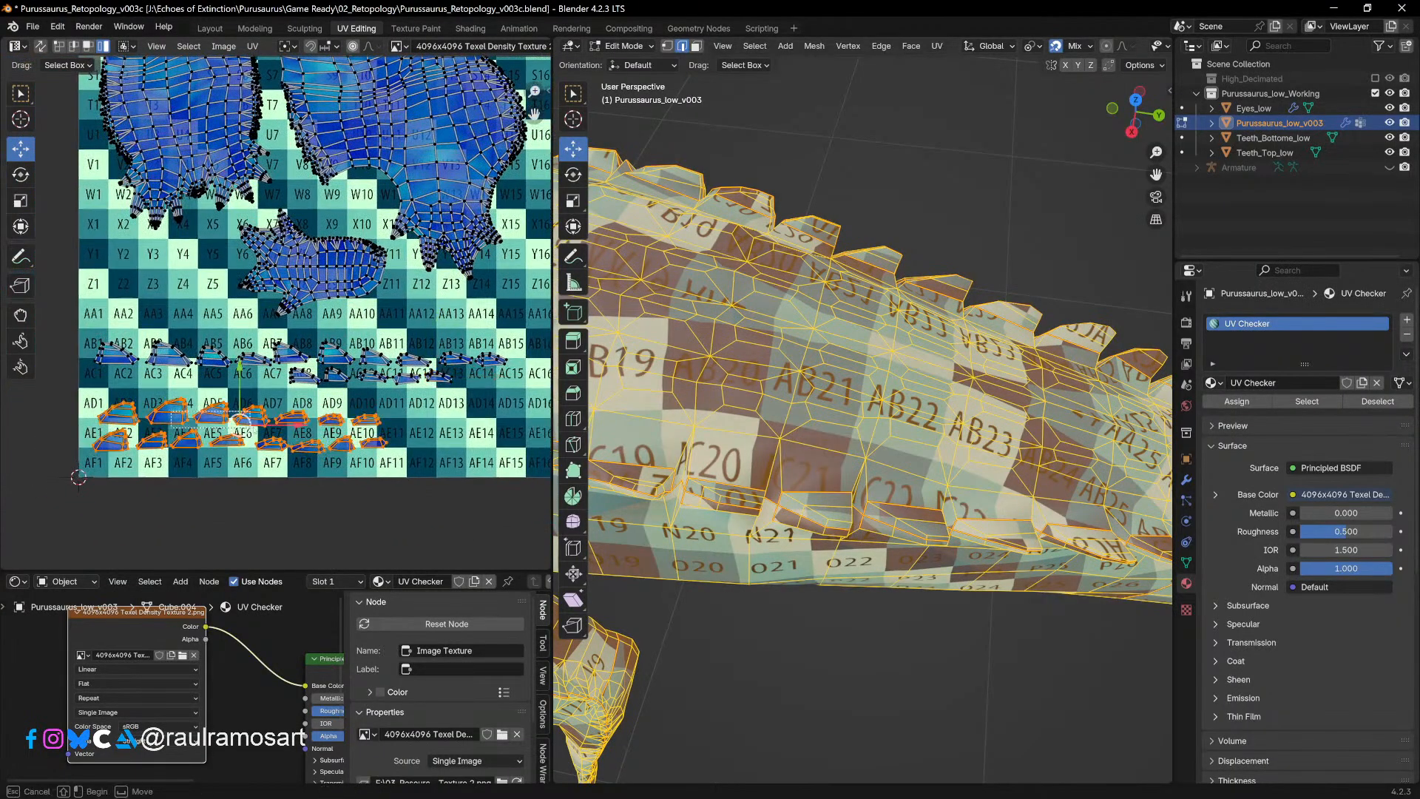
{"action": "left_click_drag", "start_coordinate": [227, 410], "coordinate": [72, 443]}
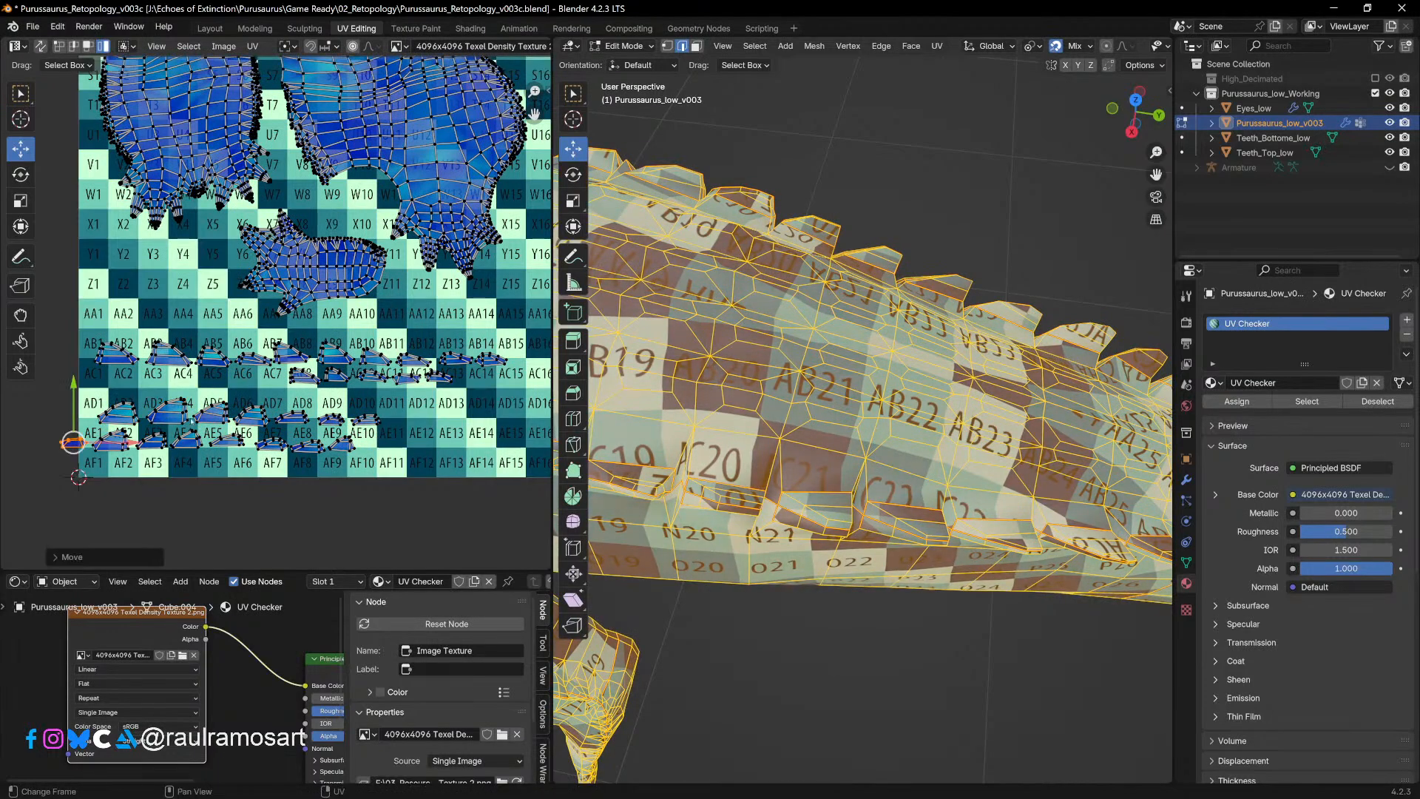
{"action": "left_click_drag", "start_coordinate": [471, 512], "coordinate": [83, 393]}
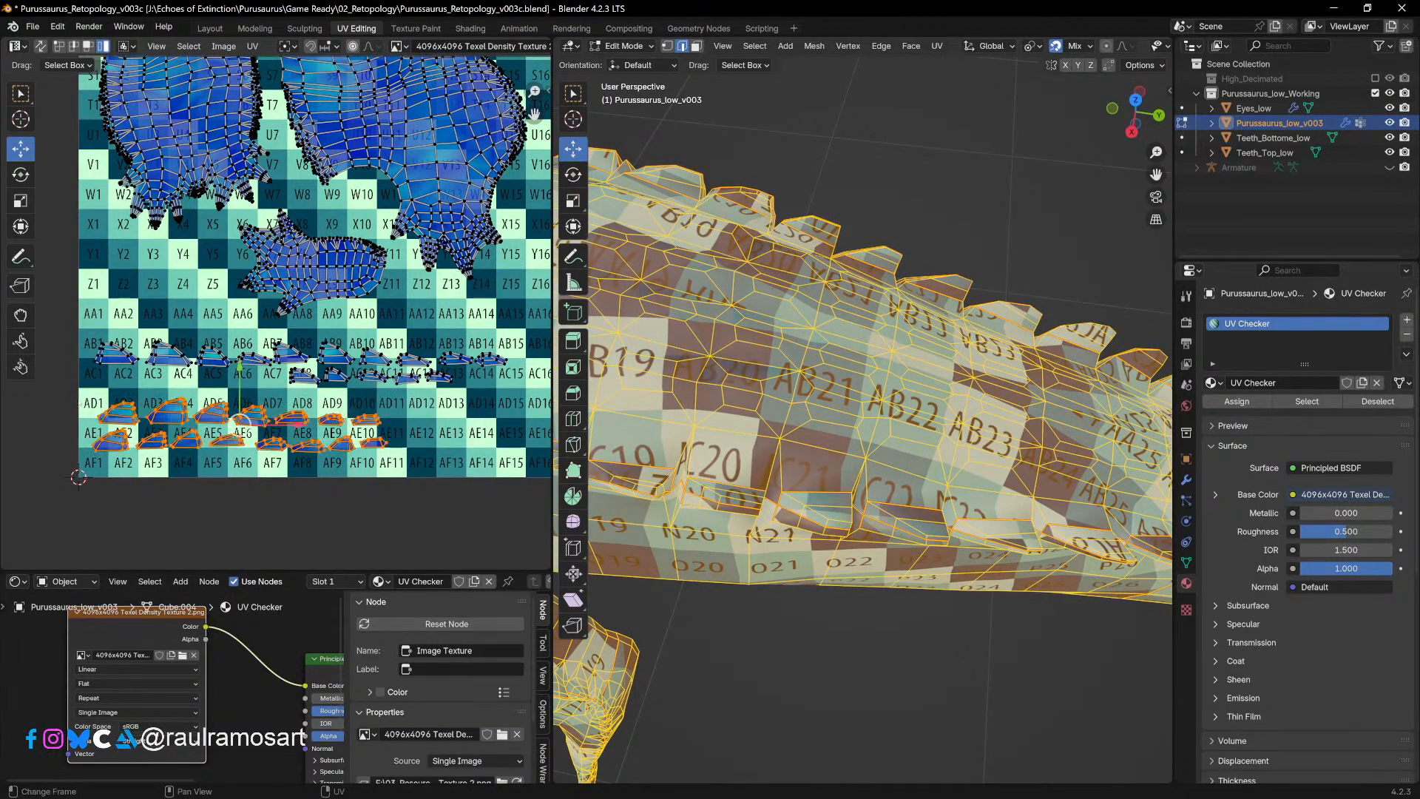
{"action": "middle_click_drag", "start_coordinate": [264, 394], "coordinate": [230, 325]}
{"action": "left_click_drag", "start_coordinate": [206, 355], "coordinate": [416, 363]}
{"action": "middle_click_drag", "start_coordinate": [416, 363], "coordinate": [19, 393]}
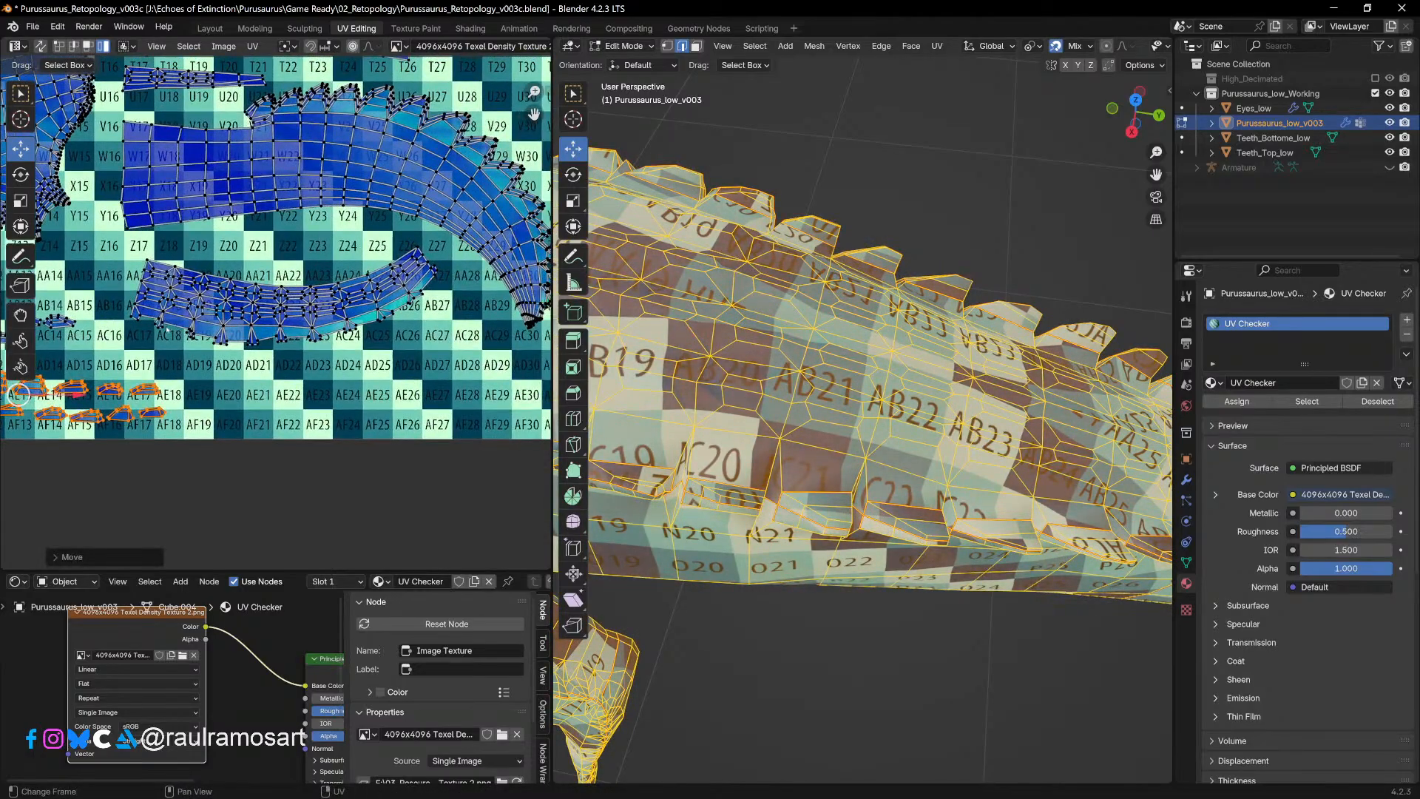
Step: Move the two lower spike rows farther right, under the curved tail strip, between AD20 and AE29
{"action": "scroll", "coordinate": [277, 328], "scroll_direction": "down", "scroll_amount": 4}
{"action": "middle_click_drag", "start_coordinate": [167, 376], "coordinate": [280, 370]}
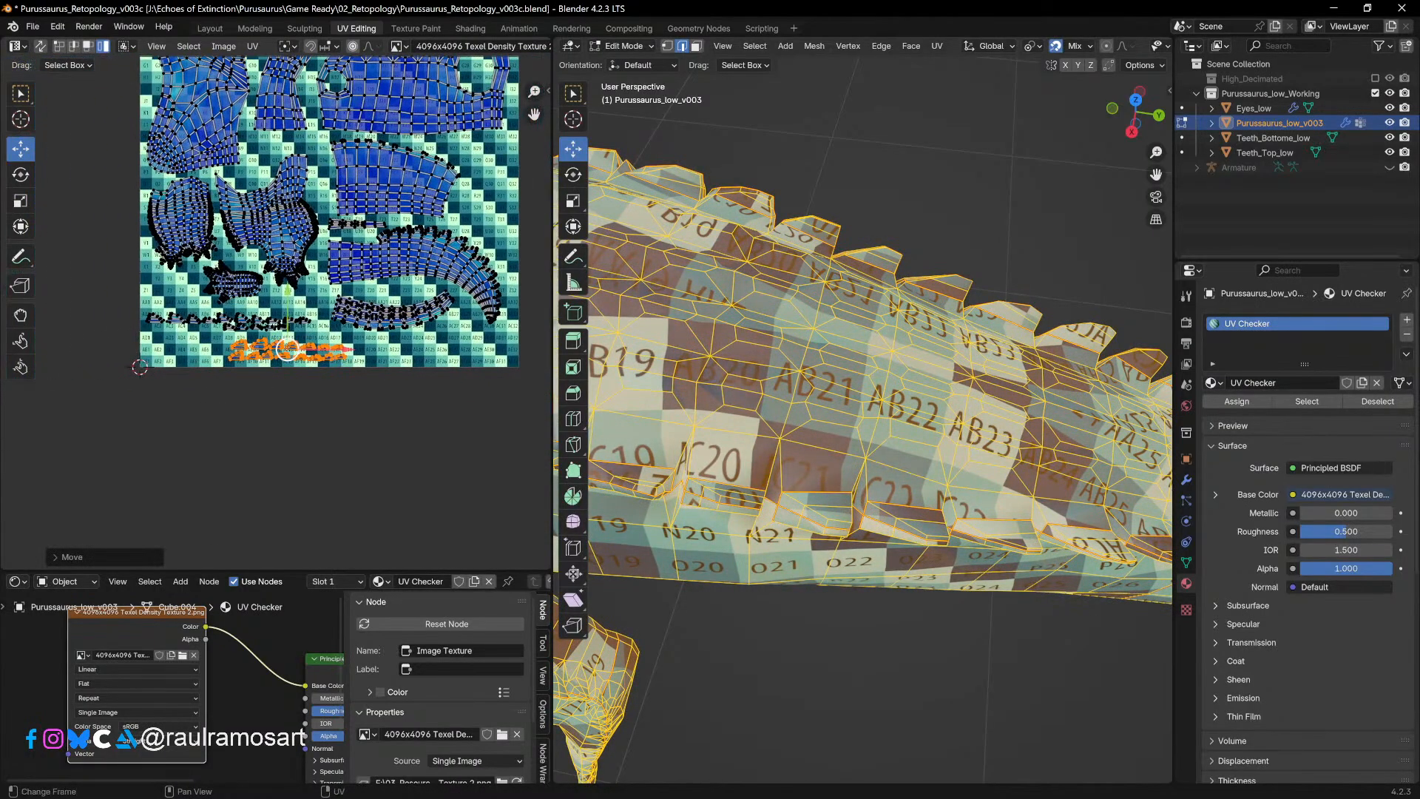
{"action": "left_click_drag", "start_coordinate": [287, 347], "coordinate": [425, 345]}
{"action": "scroll", "coordinate": [425, 345], "scroll_direction": "up", "scroll_amount": 4}
{"action": "middle_click_drag", "start_coordinate": [451, 370], "coordinate": [214, 333]}
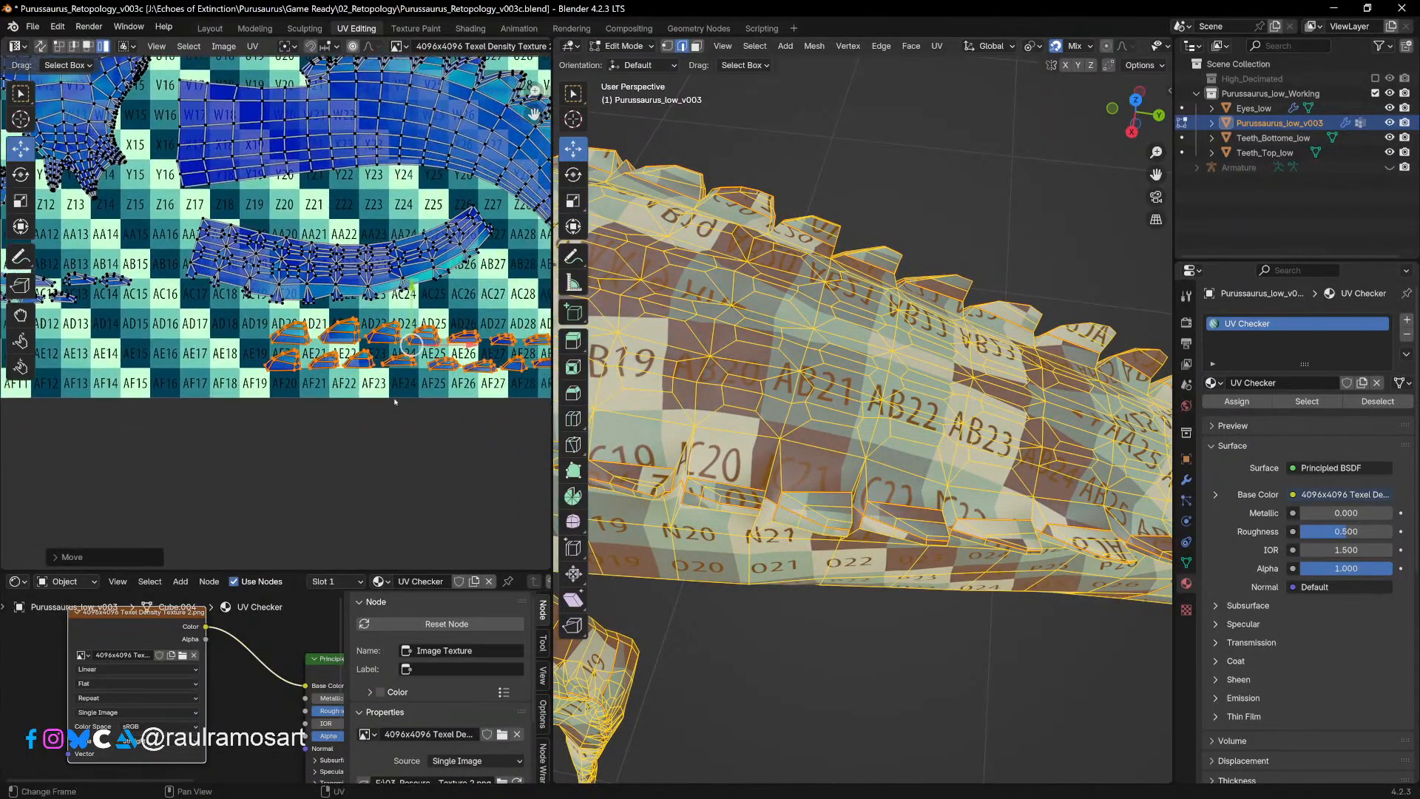
{"action": "middle_click_drag", "start_coordinate": [393, 402], "coordinate": [239, 382]}
{"action": "scroll", "coordinate": [381, 363], "scroll_direction": "up", "scroll_amount": 1}
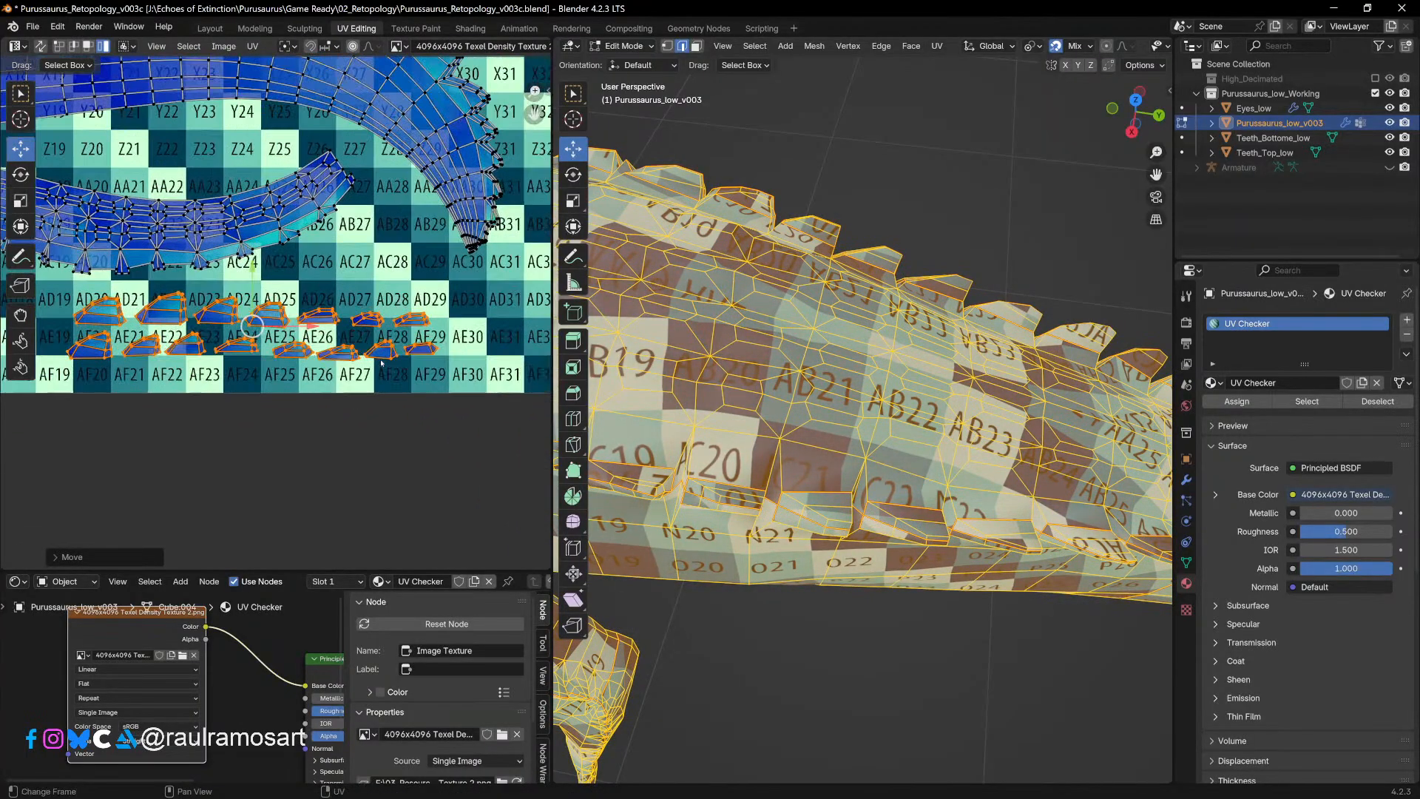
Step: Select the small end piece of the bottom spike row at AE29 and examine the spikes around the tail base on the model
{"action": "left_click", "coordinate": [421, 348]}
{"action": "middle_click_drag", "start_coordinate": [421, 348], "coordinate": [435, 353]}
{"action": "middle_click_drag", "start_coordinate": [850, 444], "coordinate": [537, 420]}
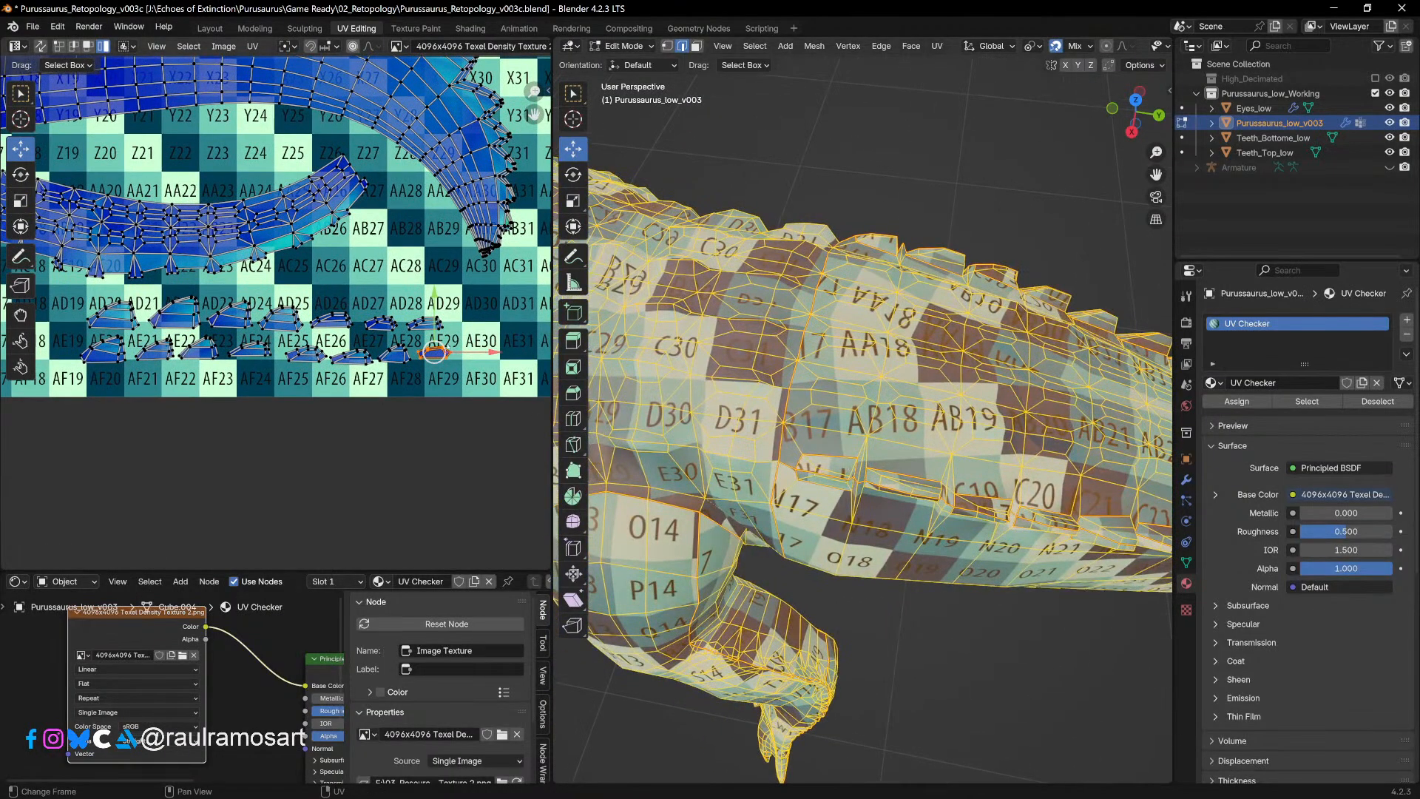
Step: Start a new bottom row by moving the small end spike from AE29 to AF19, and shift the neighbouring spike to AE28
{"action": "left_click_drag", "start_coordinate": [434, 353], "coordinate": [54, 376]}
{"action": "middle_click_drag", "start_coordinate": [53, 376], "coordinate": [109, 376]}
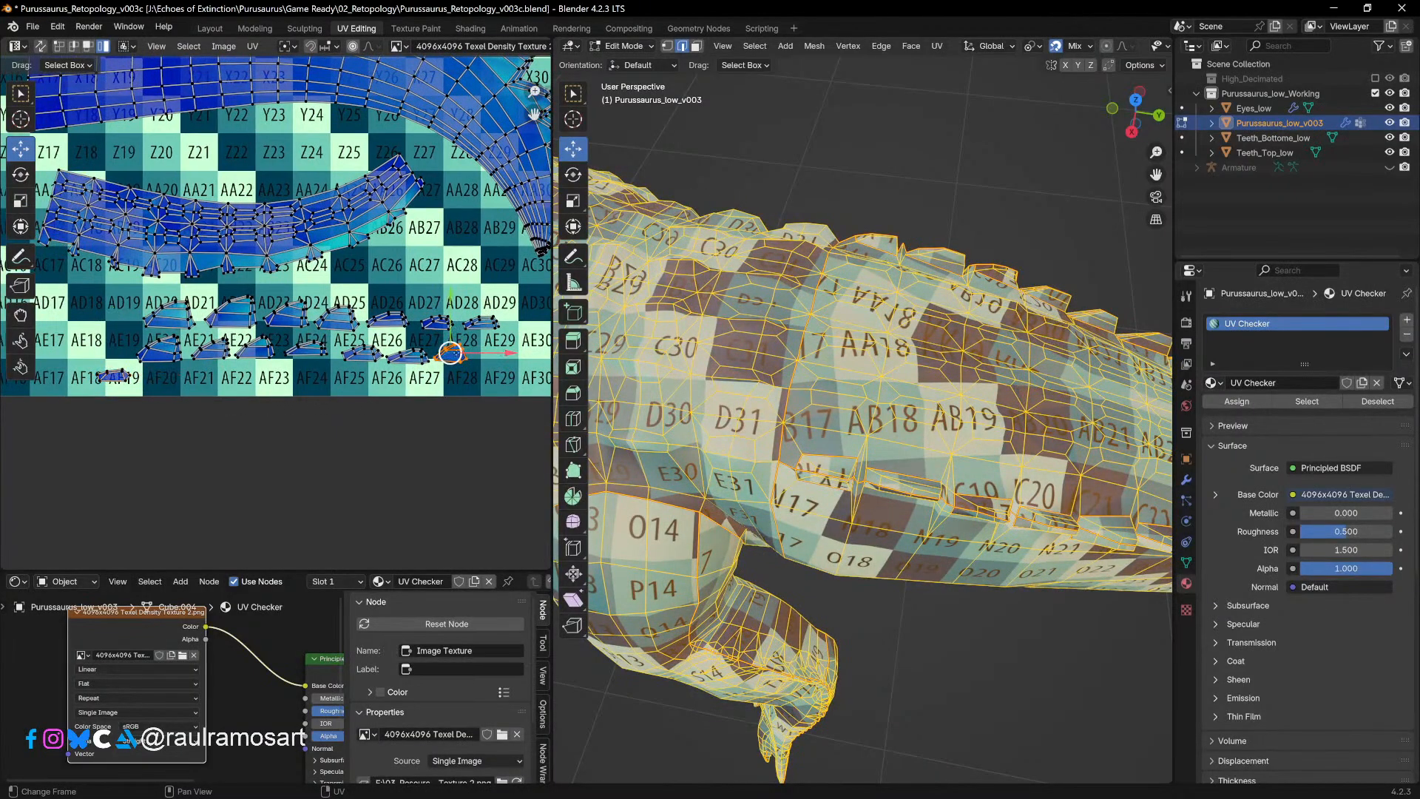
{"action": "left_click_drag", "start_coordinate": [451, 353], "coordinate": [464, 356]}
{"action": "left_click_drag", "start_coordinate": [903, 391], "coordinate": [723, 384]}
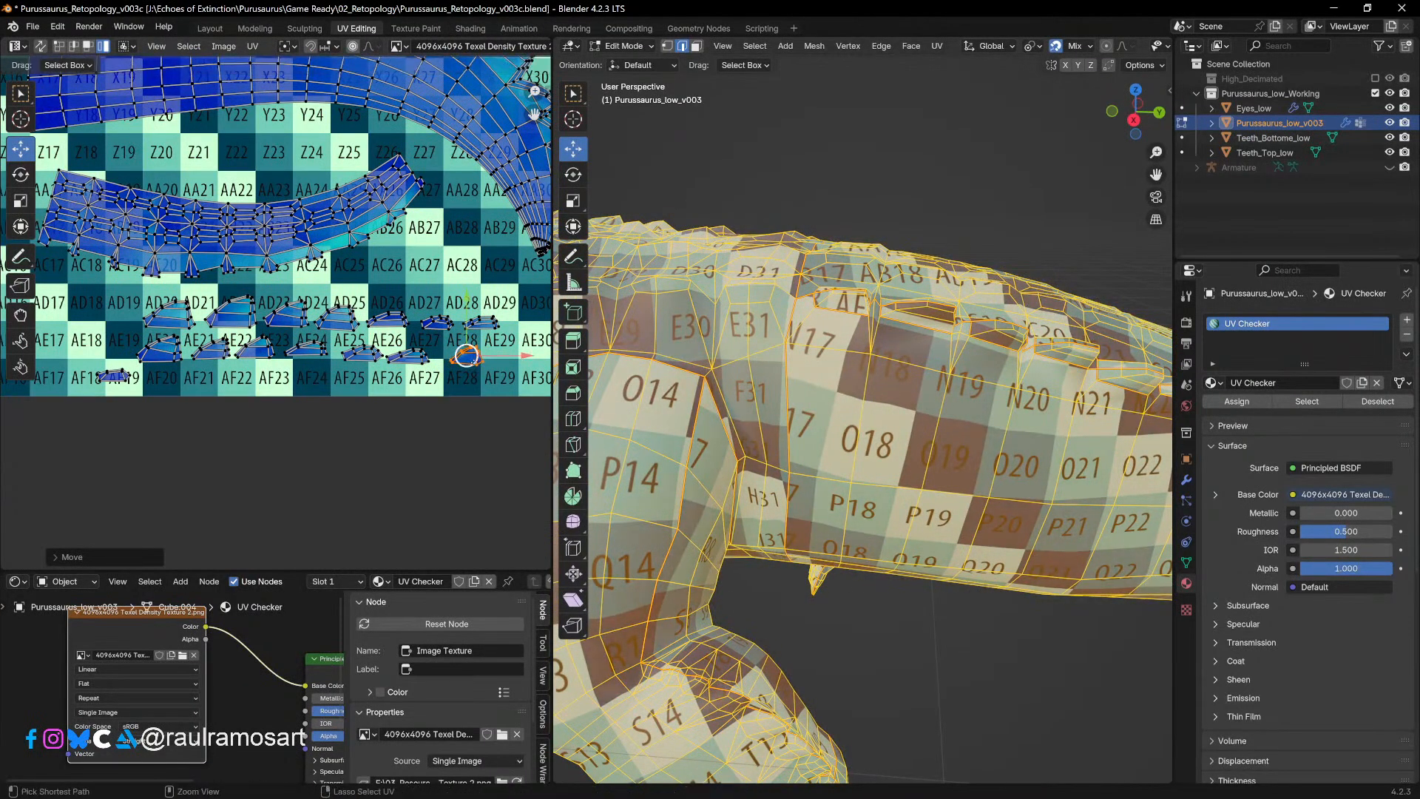
{"action": "key", "text": "ctrl+z"}
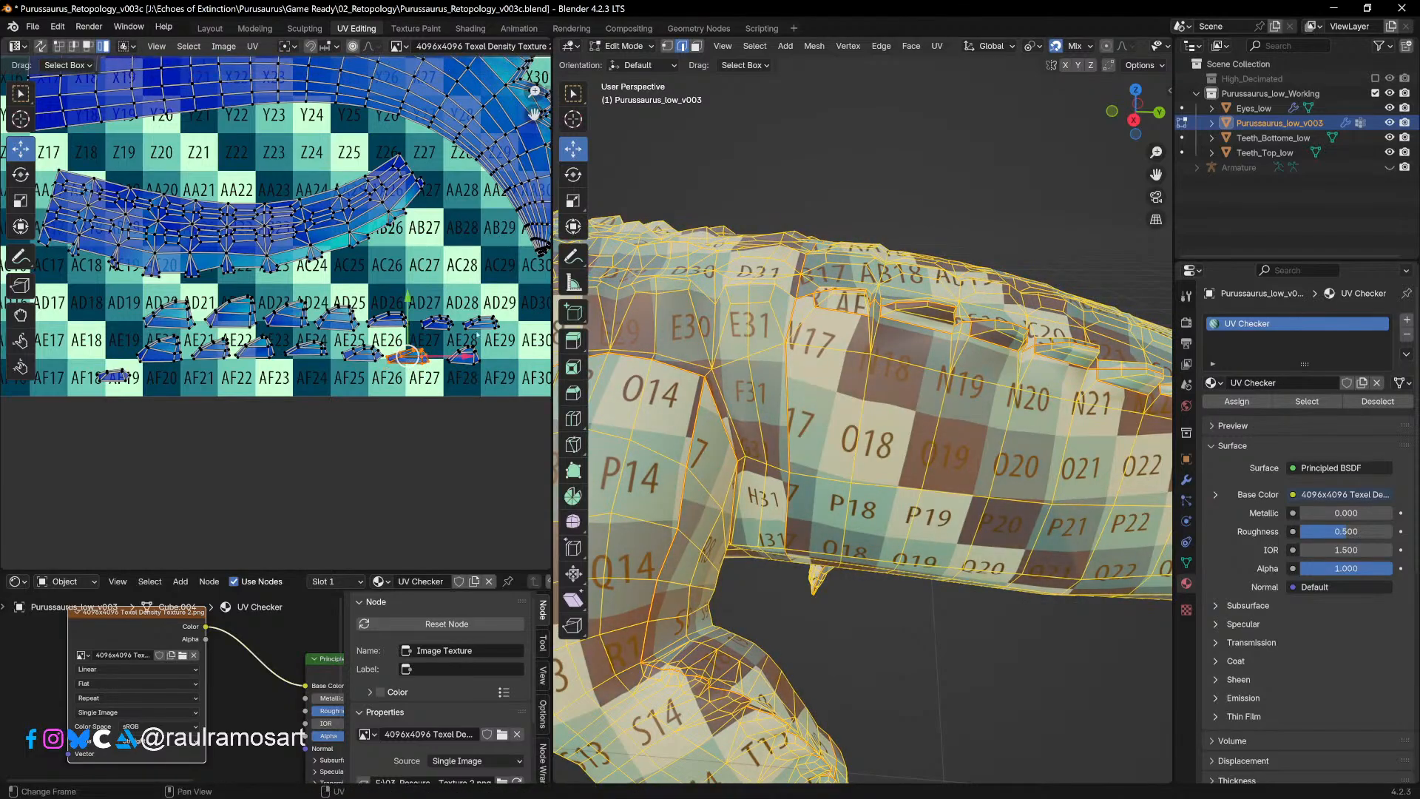
Step: Move the two small end spikes of the upper row down into the bottom row, at AF22 and AF21
{"action": "left_click_drag", "start_coordinate": [480, 323], "coordinate": [234, 376]}
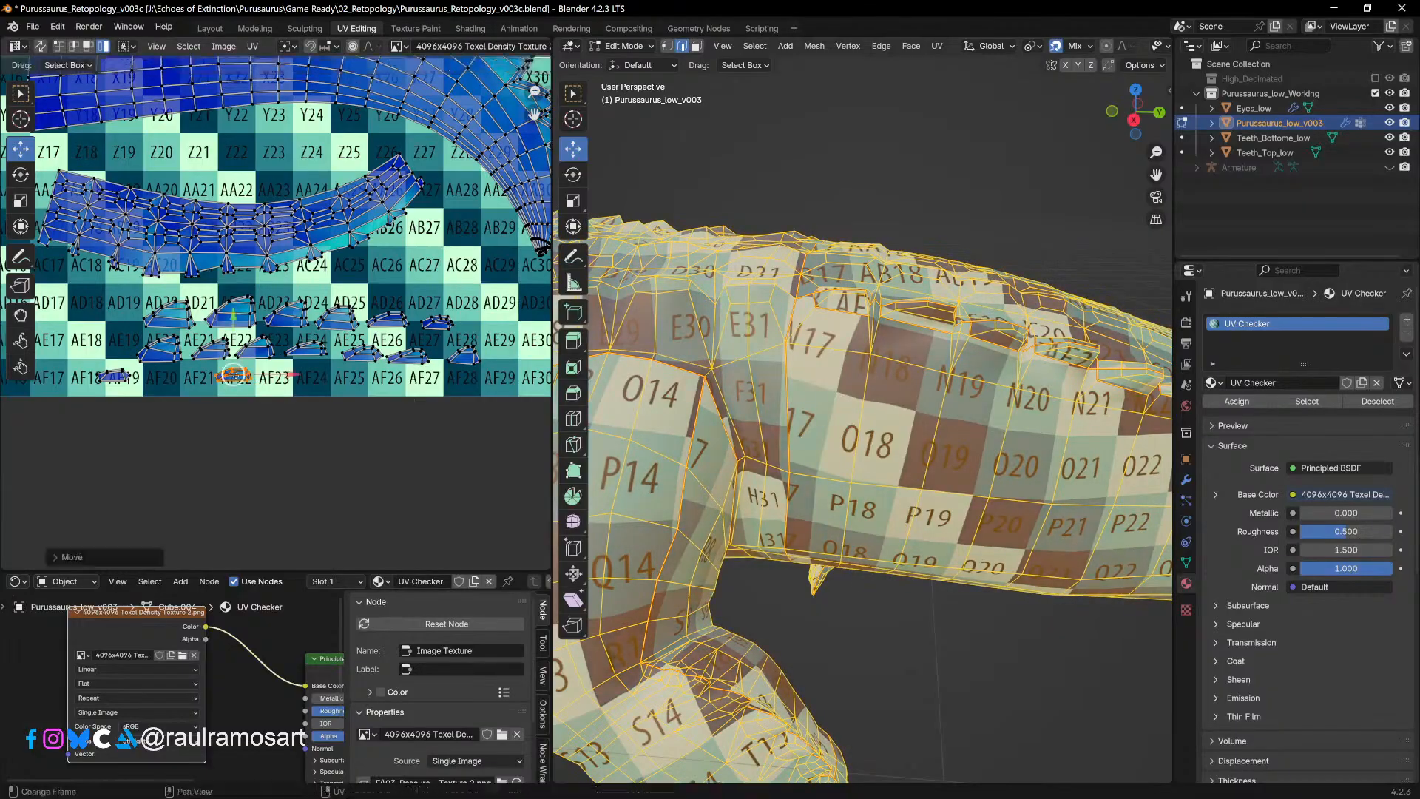
{"action": "key", "text": "ctrl+z"}
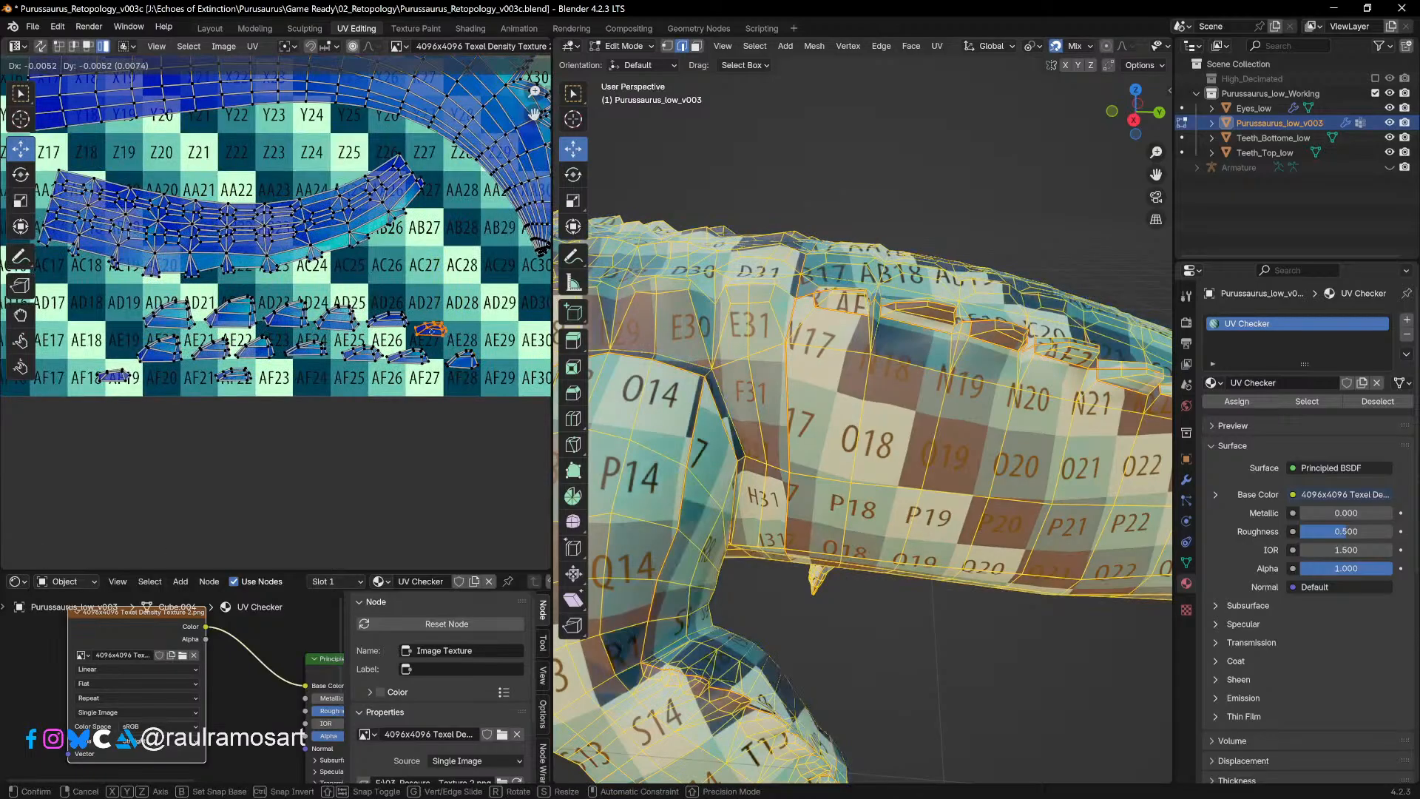
{"action": "left_click", "coordinate": [428, 328]}
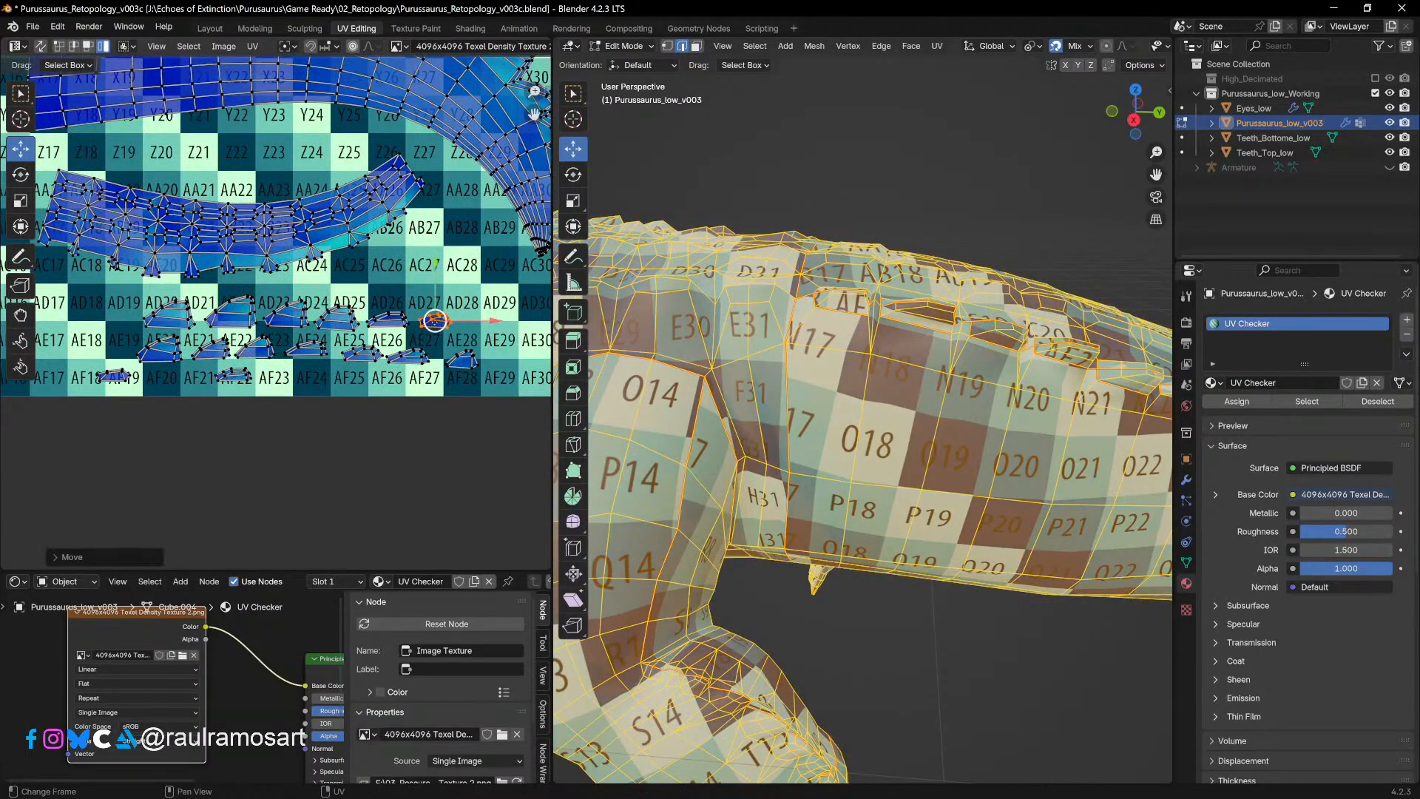
{"action": "left_click_drag", "start_coordinate": [435, 320], "coordinate": [194, 374]}
Step: Check the spikes along the tail ridge on the model, and move the large AD22 and AD23 spikes right to AD28 and AD29
{"action": "left_click", "coordinate": [464, 361]}
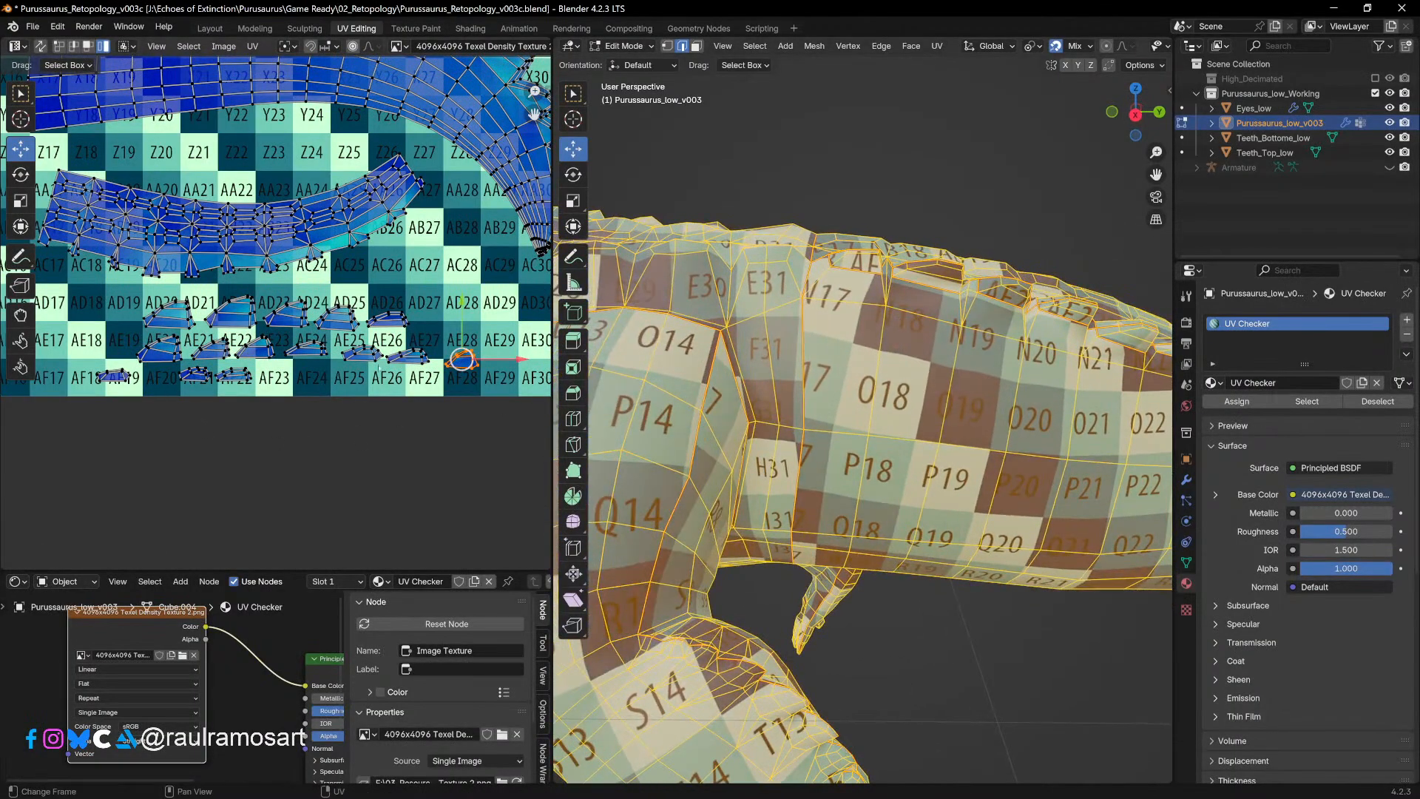
{"action": "middle_click_drag", "start_coordinate": [430, 352], "coordinate": [371, 387]}
{"action": "scroll", "coordinate": [854, 372], "scroll_direction": "down", "scroll_amount": 5}
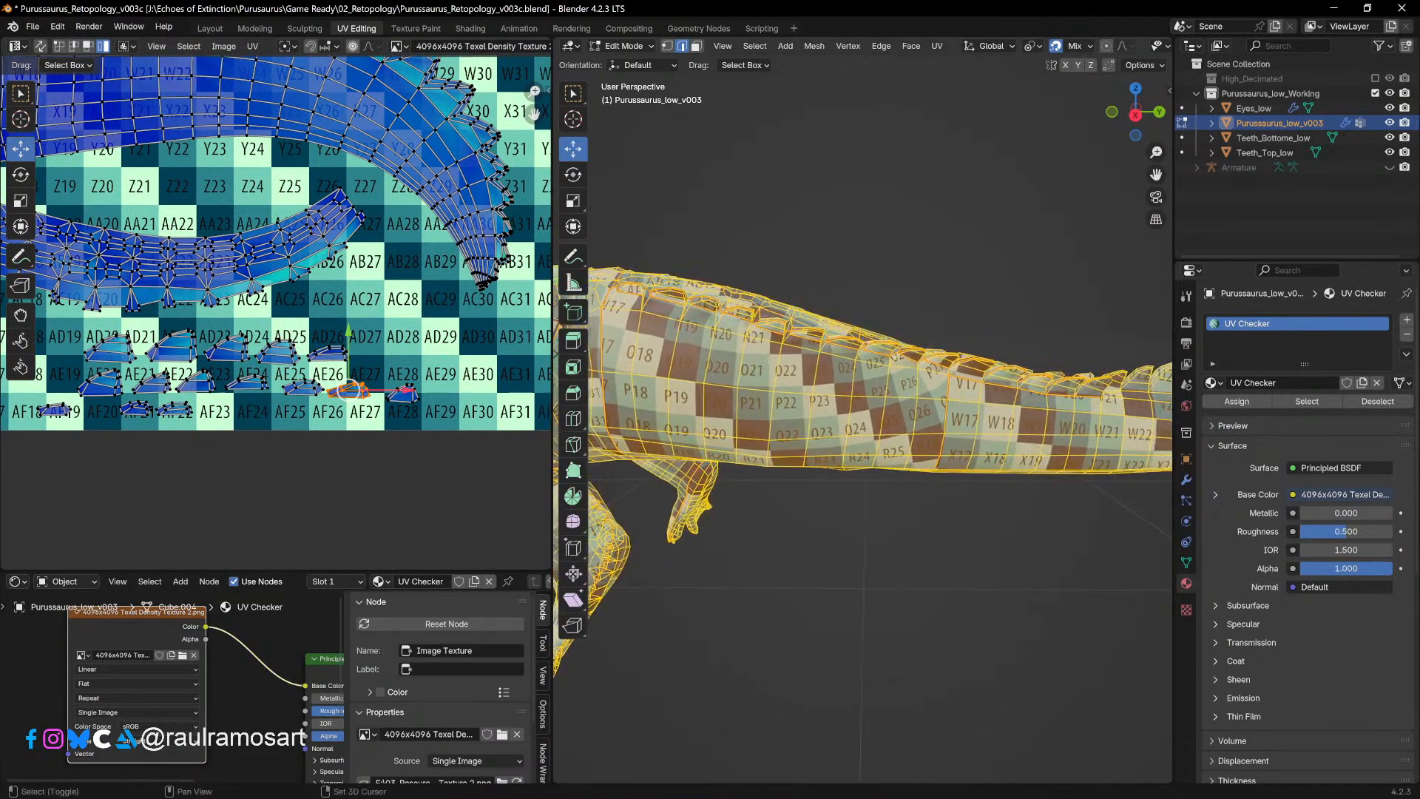
{"action": "middle_click_drag", "start_coordinate": [836, 366], "coordinate": [778, 346]}
{"action": "scroll", "coordinate": [271, 321], "scroll_direction": "up", "scroll_amount": 1}
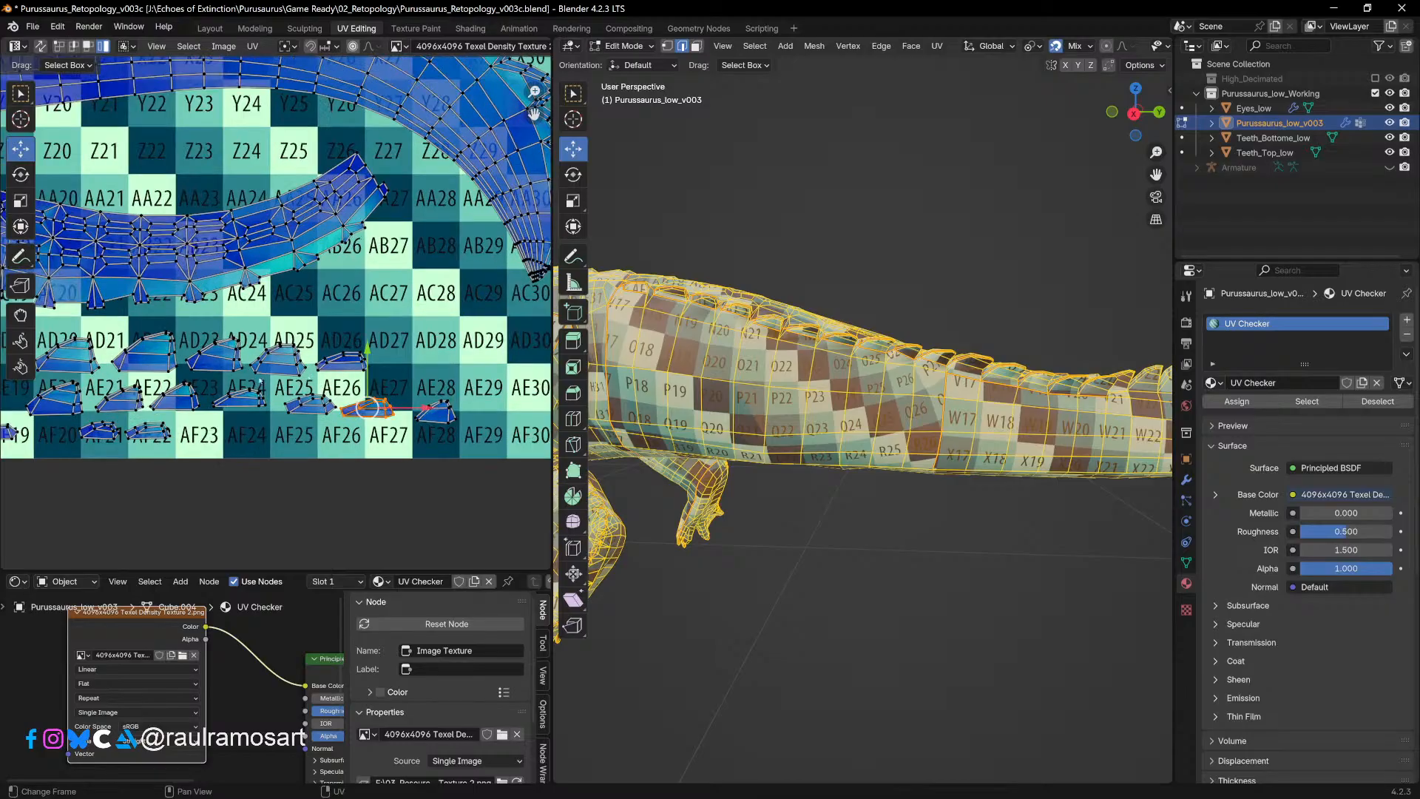
{"action": "left_click_drag", "start_coordinate": [144, 351], "coordinate": [479, 350]}
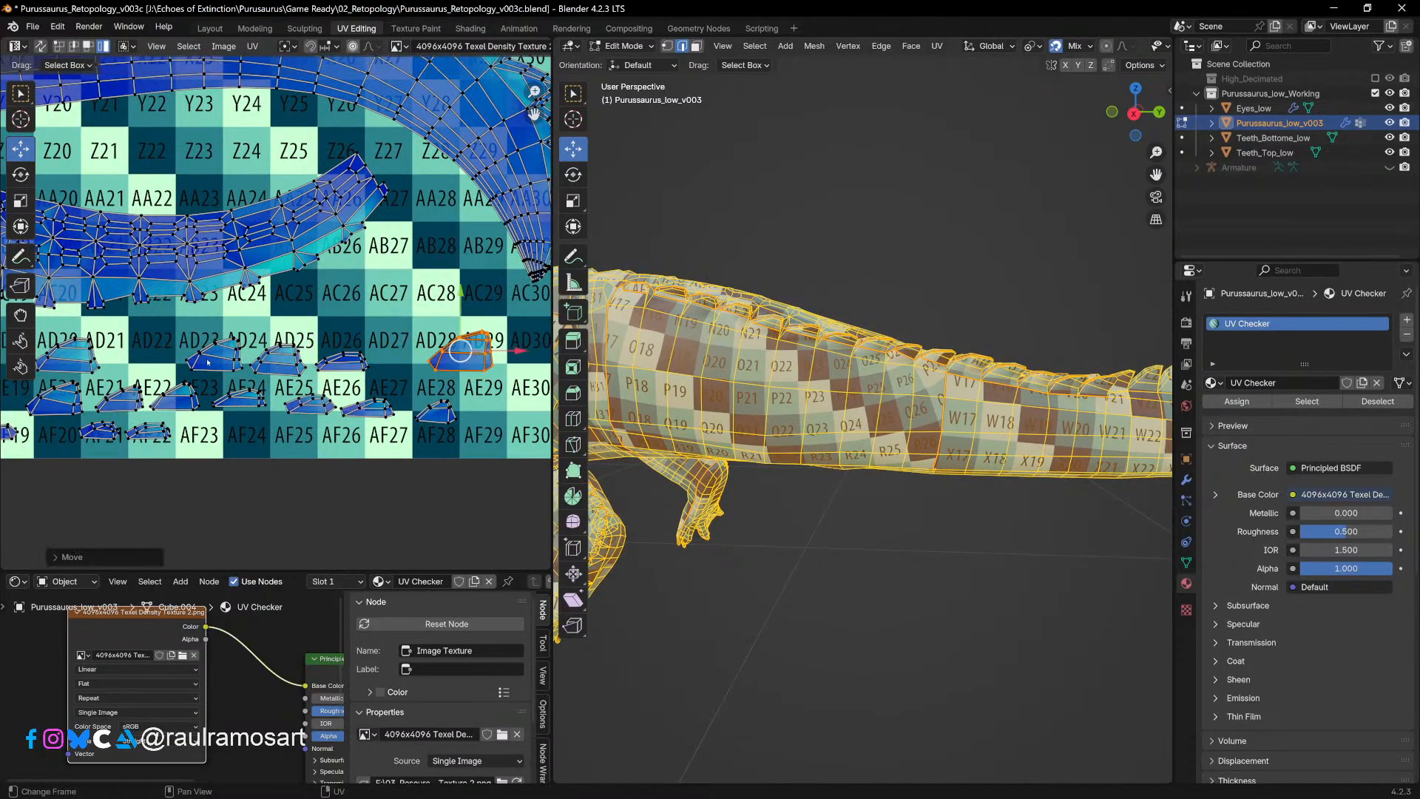
{"action": "left_click", "coordinate": [214, 354]}
{"action": "left_click_drag", "start_coordinate": [215, 354], "coordinate": [357, 314]}
{"action": "left_click", "coordinate": [471, 359]}
{"action": "left_click_drag", "start_coordinate": [471, 359], "coordinate": [501, 347]}
Step: Move the thin spike at AE26 down into the bottom row and space the pieces there between AF18 and AF22
{"action": "left_click", "coordinate": [345, 363]}
{"action": "left_click_drag", "start_coordinate": [345, 363], "coordinate": [48, 432]}
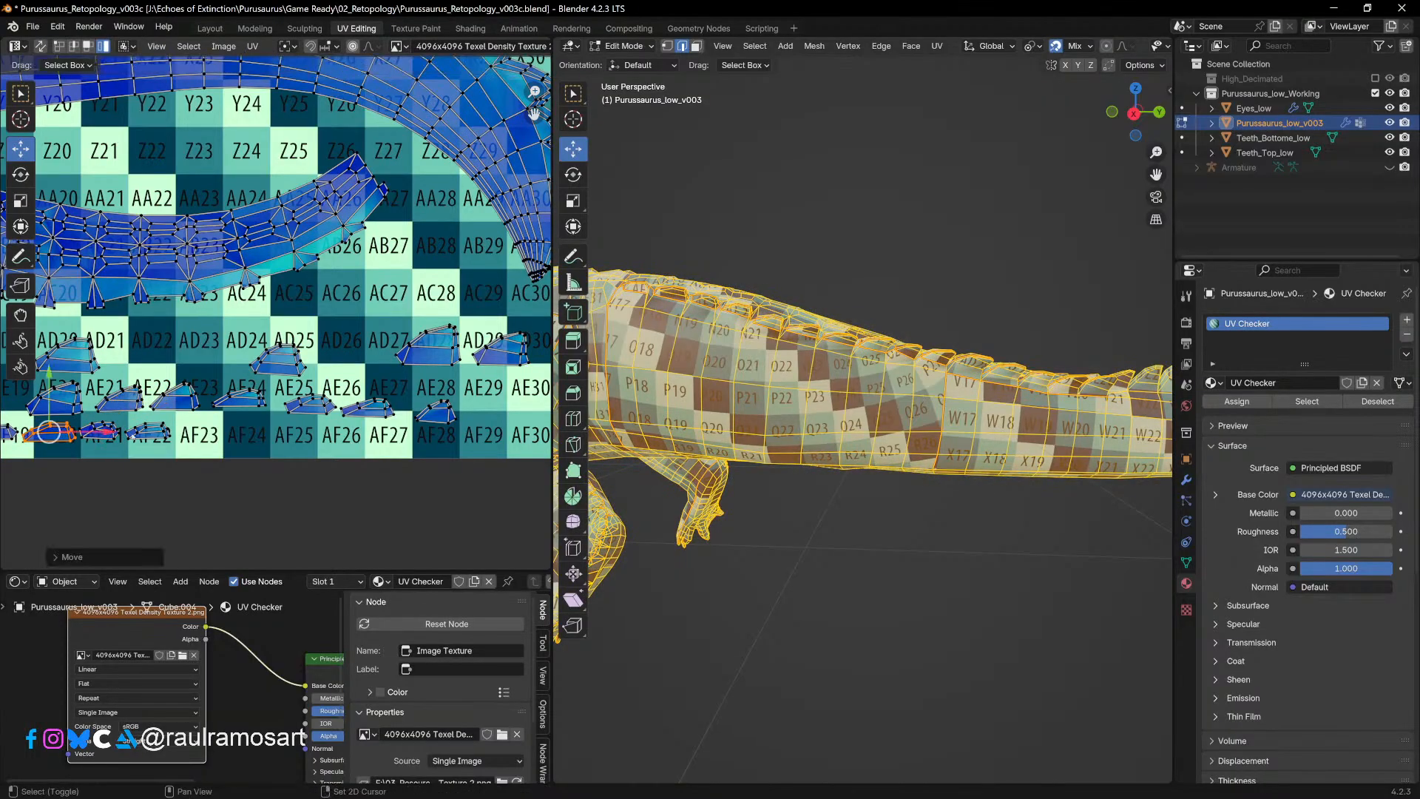
{"action": "middle_click_drag", "start_coordinate": [48, 432], "coordinate": [267, 431]}
{"action": "left_click_drag", "start_coordinate": [266, 431], "coordinate": [361, 430]}
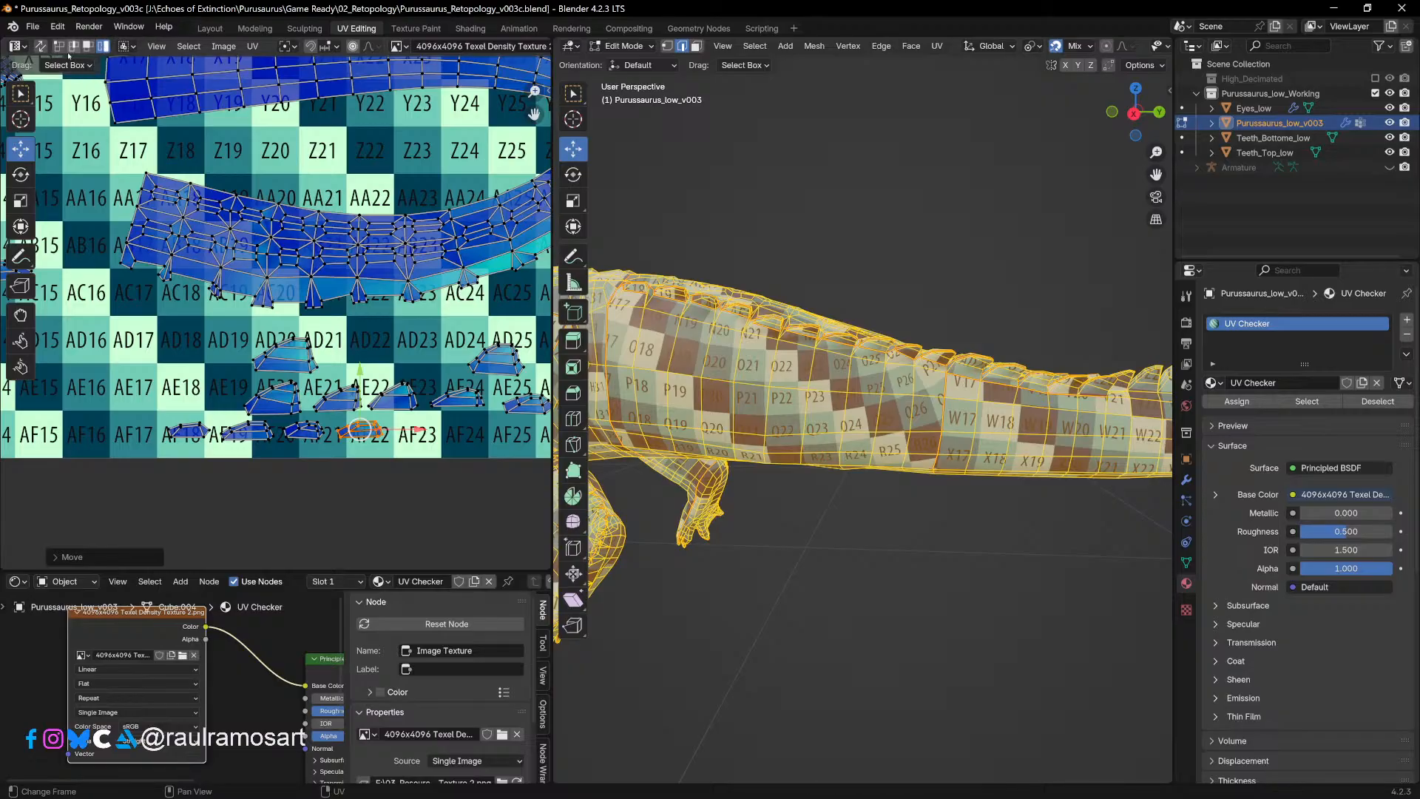
Step: Sync the UV selection, pick successive ridge spikes on the model to identify their UV pieces, and restore the unsynced display of all islands
{"action": "left_click", "coordinate": [41, 46]}
{"action": "left_click", "coordinate": [728, 233]}
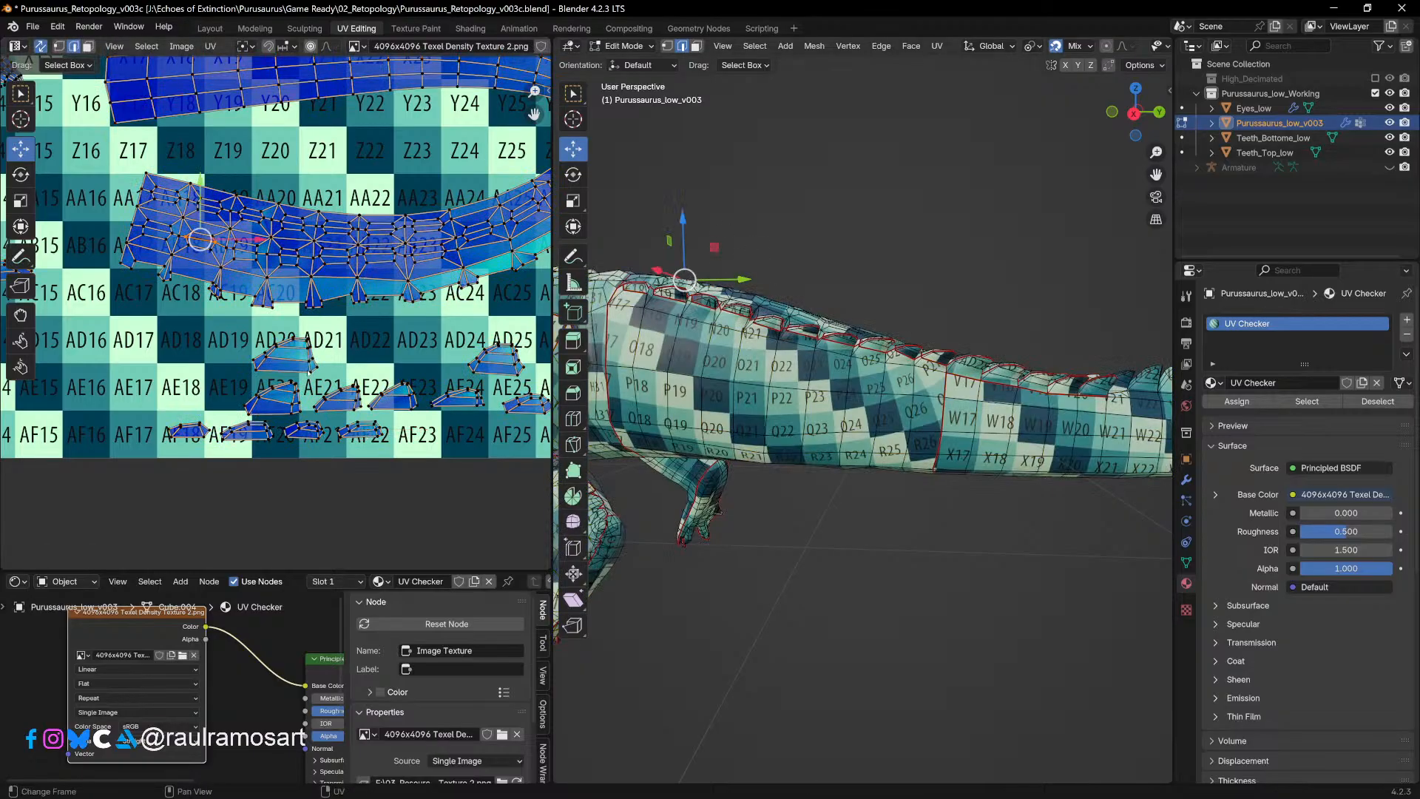
{"action": "left_click", "coordinate": [1019, 376]}
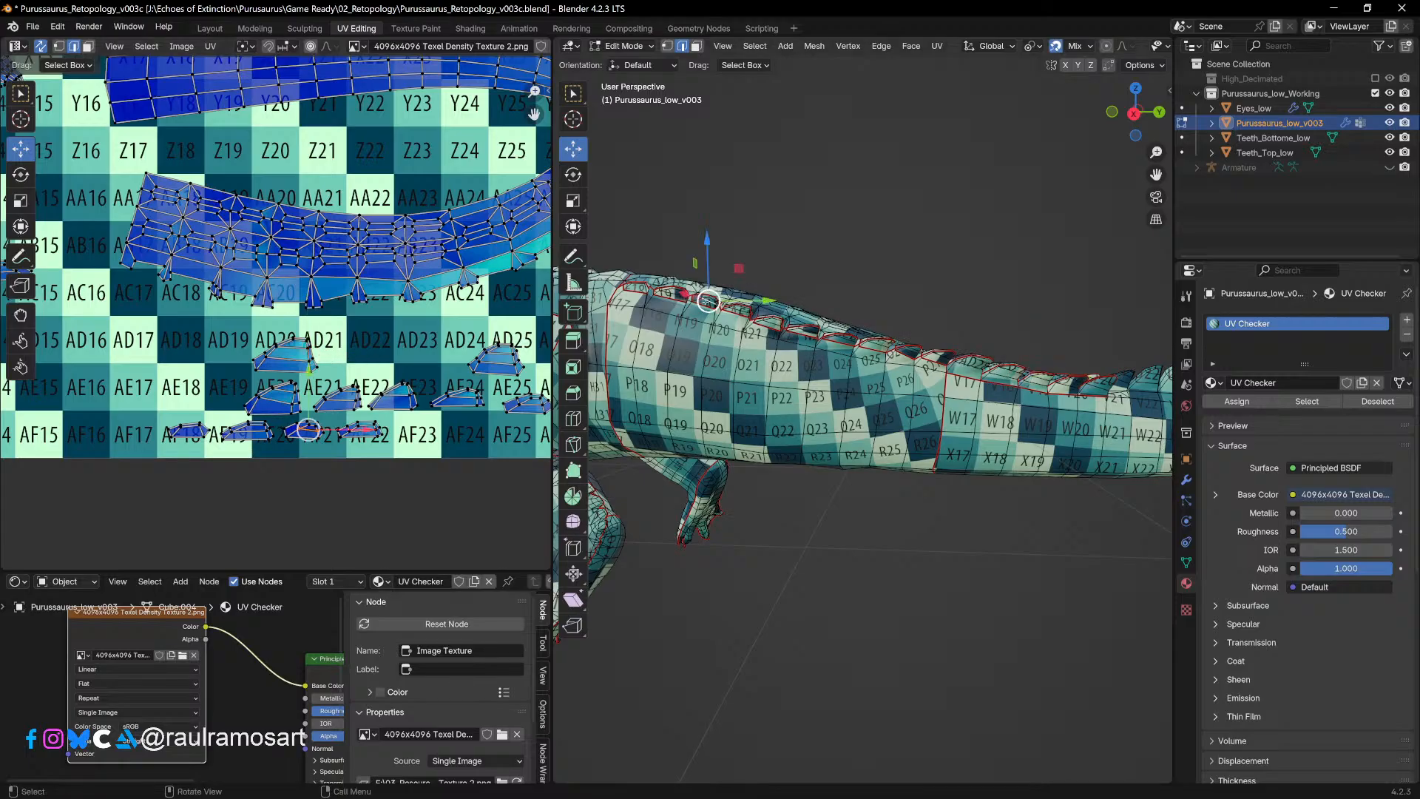
{"action": "left_click", "coordinate": [702, 299]}
{"action": "left_click", "coordinate": [742, 311]}
{"action": "middle_click_drag", "start_coordinate": [458, 348], "coordinate": [326, 373]}
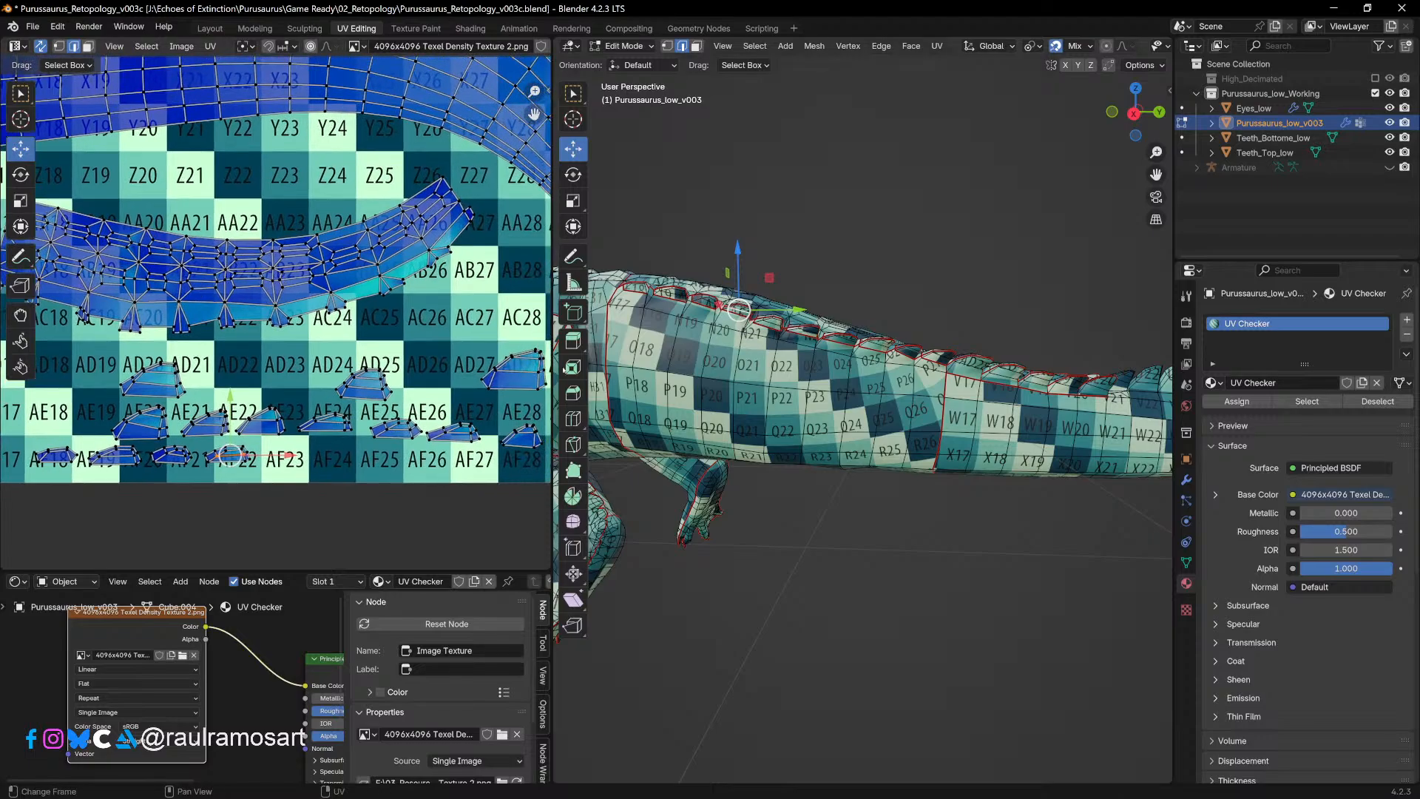
{"action": "left_click", "coordinate": [772, 323]}
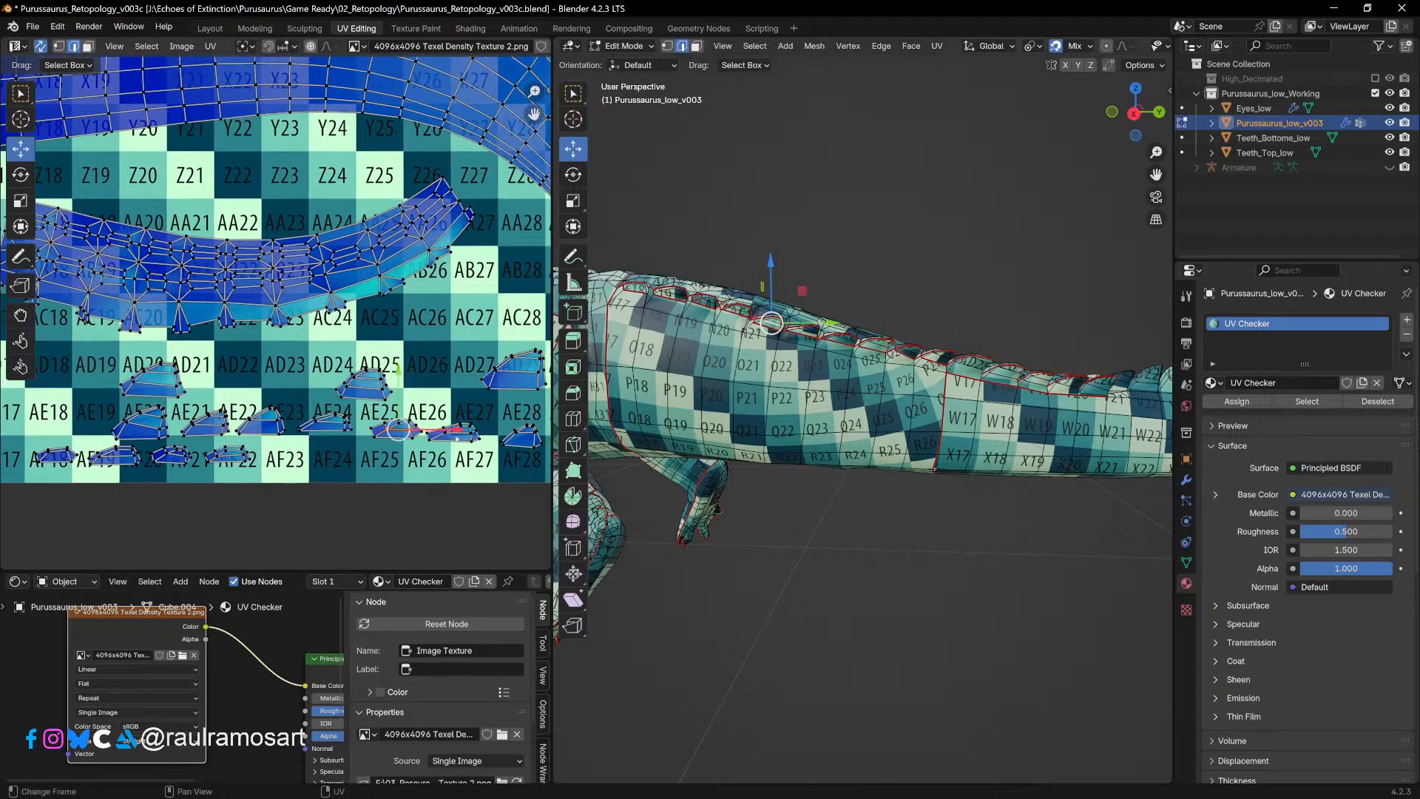
{"action": "key", "text": "l"}
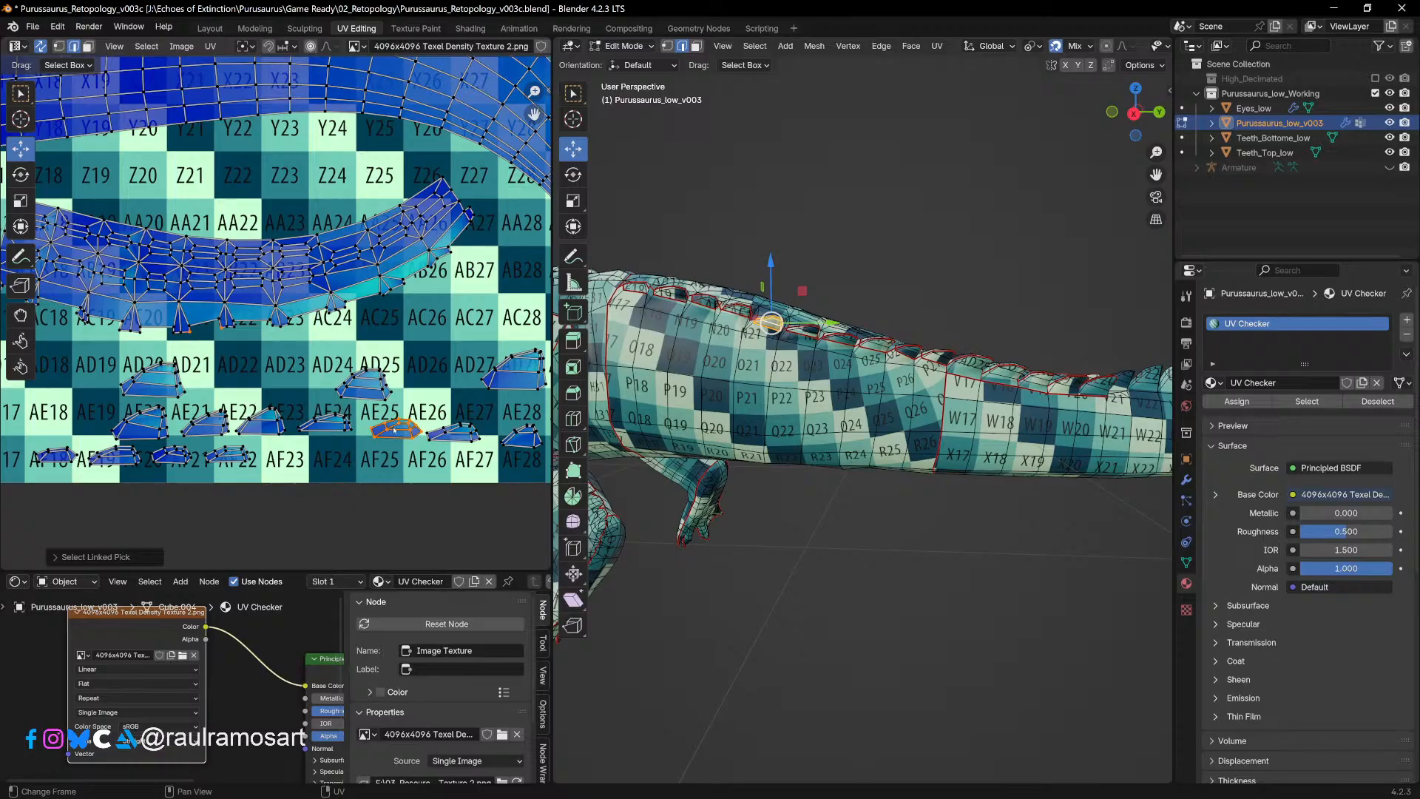
{"action": "left_click", "coordinate": [41, 46]}
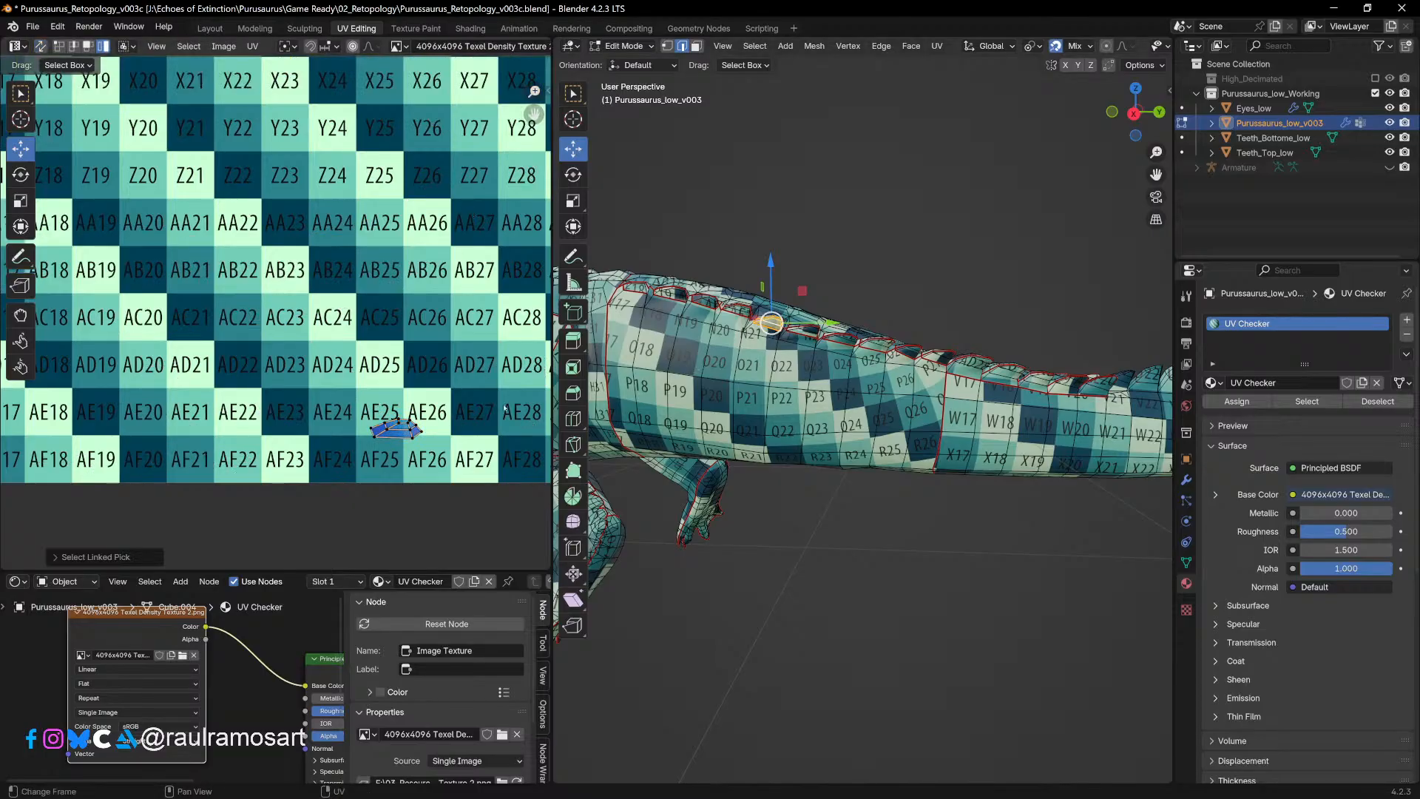
{"action": "key", "text": "a"}
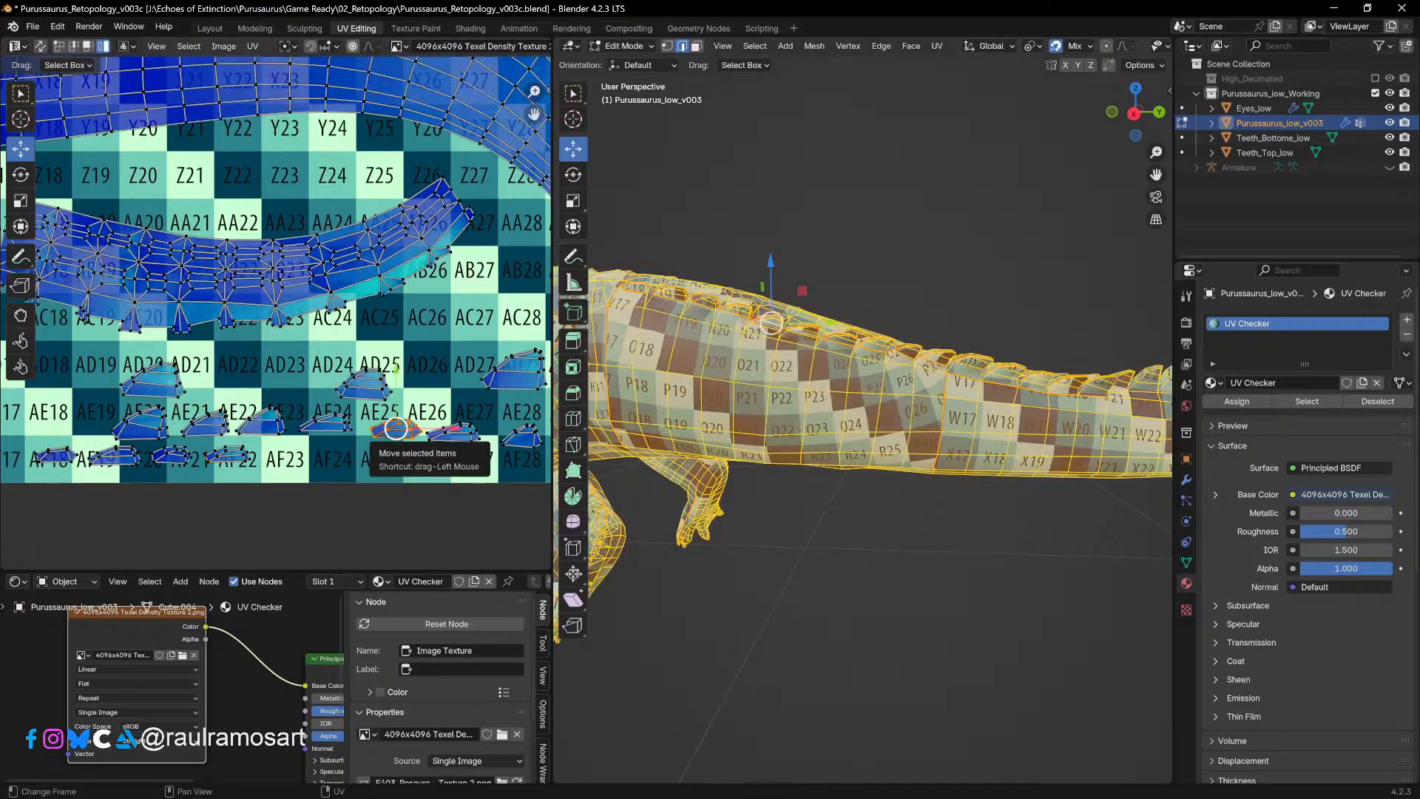
Step: Move the thin spikes at AE25 and AE27 down to continue row AF, at AF23 and between AF24 and AF25
{"action": "key", "text": "l"}
{"action": "left_click_drag", "start_coordinate": [395, 428], "coordinate": [286, 455]}
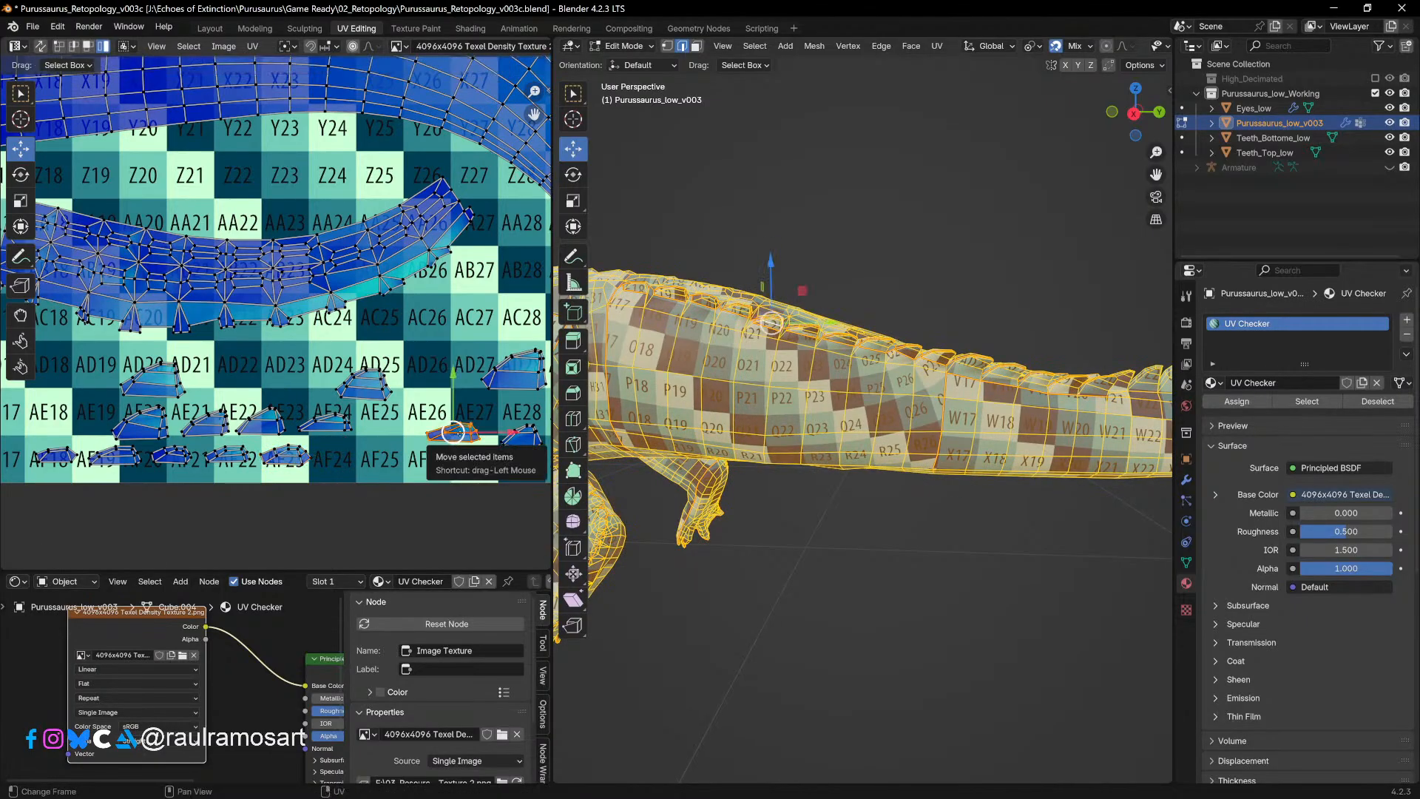
{"action": "key", "text": "l"}
{"action": "left_click_drag", "start_coordinate": [444, 437], "coordinate": [411, 445]}
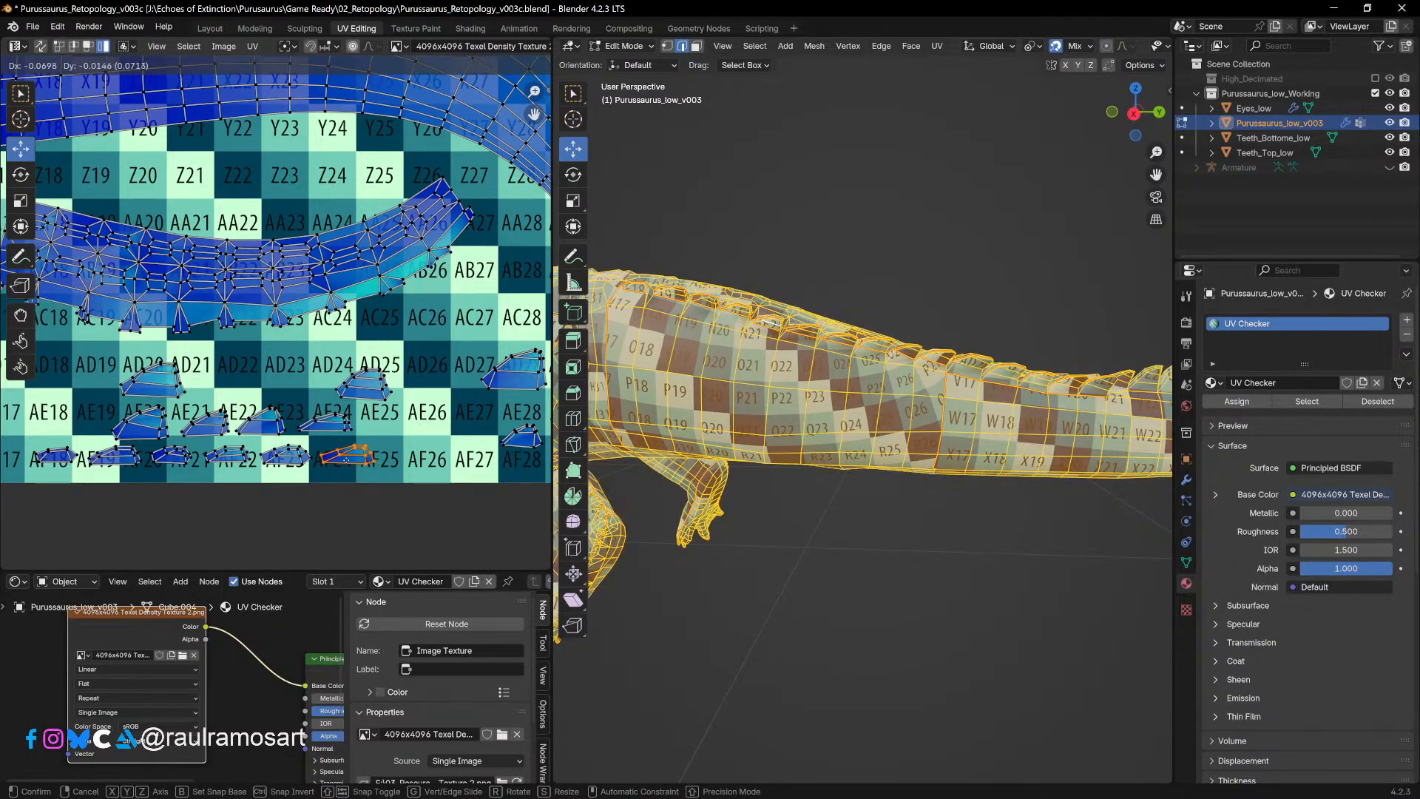
{"action": "left_click", "coordinate": [341, 458]}
Step: Lower the small spike beneath AE28 slightly down and right into row AF at AF28
{"action": "middle_click_drag", "start_coordinate": [526, 455], "coordinate": [442, 432]}
{"action": "left_click", "coordinate": [442, 410]}
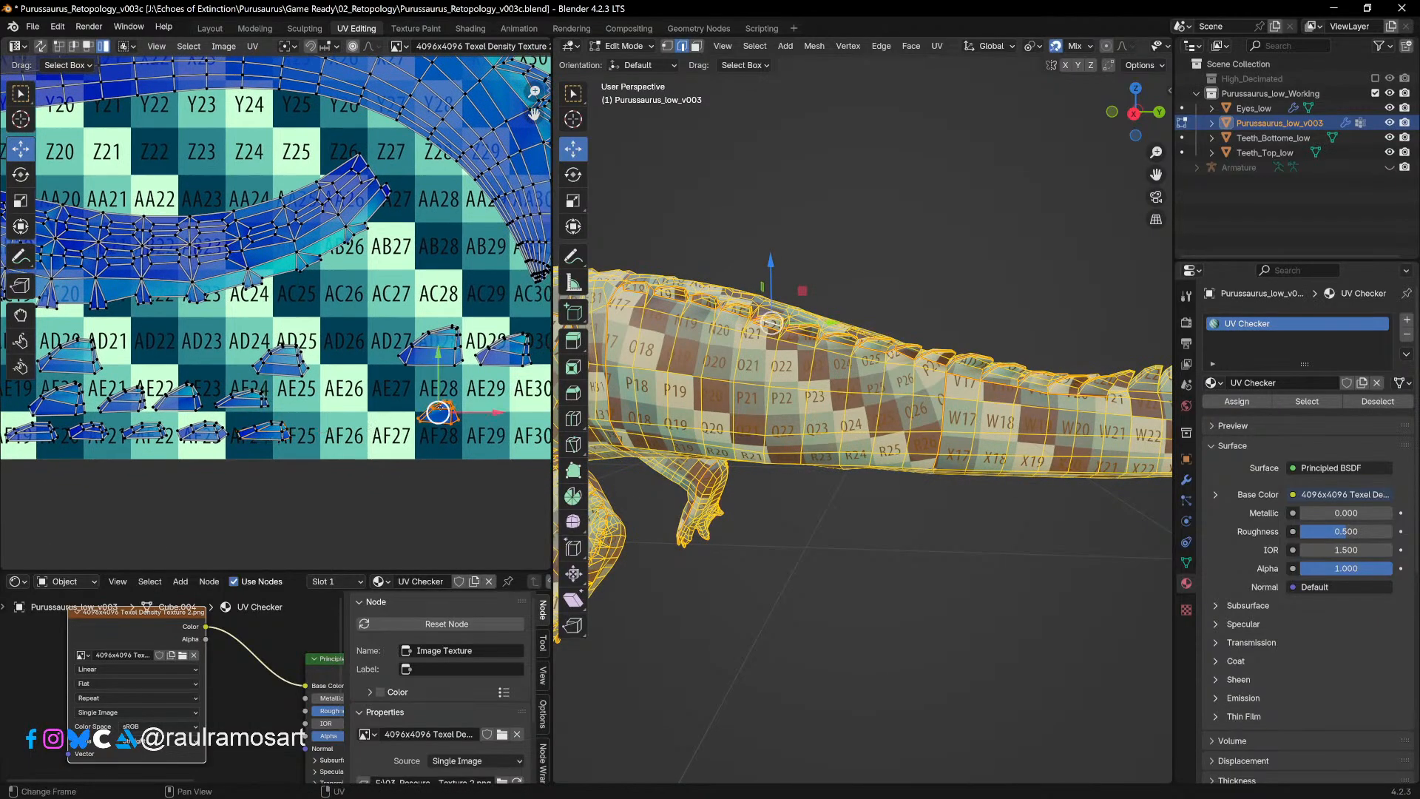
{"action": "mouse_move", "coordinate": [443, 413]}
{"action": "left_mouse_down"}
{"action": "mouse_move", "coordinate": [437, 427]}
{"action": "mouse_move", "coordinate": [482, 423]}
{"action": "mouse_move", "coordinate": [462, 426]}
{"action": "left_mouse_up"}
Step: Extend row AF with the AE24 spike at AF26 and the spike between AE21 and AE22 at AF27
{"action": "middle_click_drag", "start_coordinate": [252, 402], "coordinate": [344, 423]}
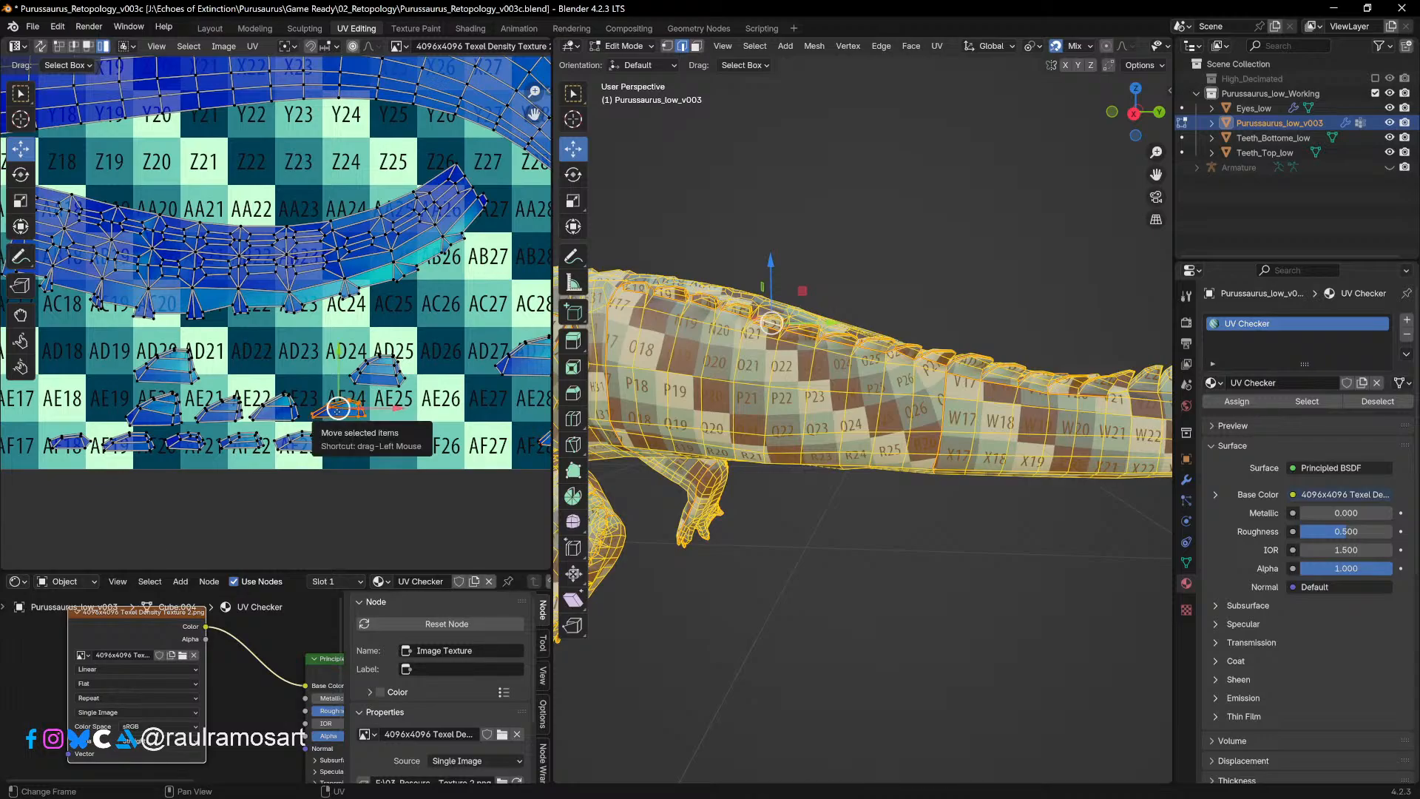
{"action": "left_click_drag", "start_coordinate": [367, 441], "coordinate": [434, 435]}
{"action": "key", "text": "ctrl+z"}
{"action": "left_click", "coordinate": [341, 410]}
{"action": "left_click", "coordinate": [284, 403]}
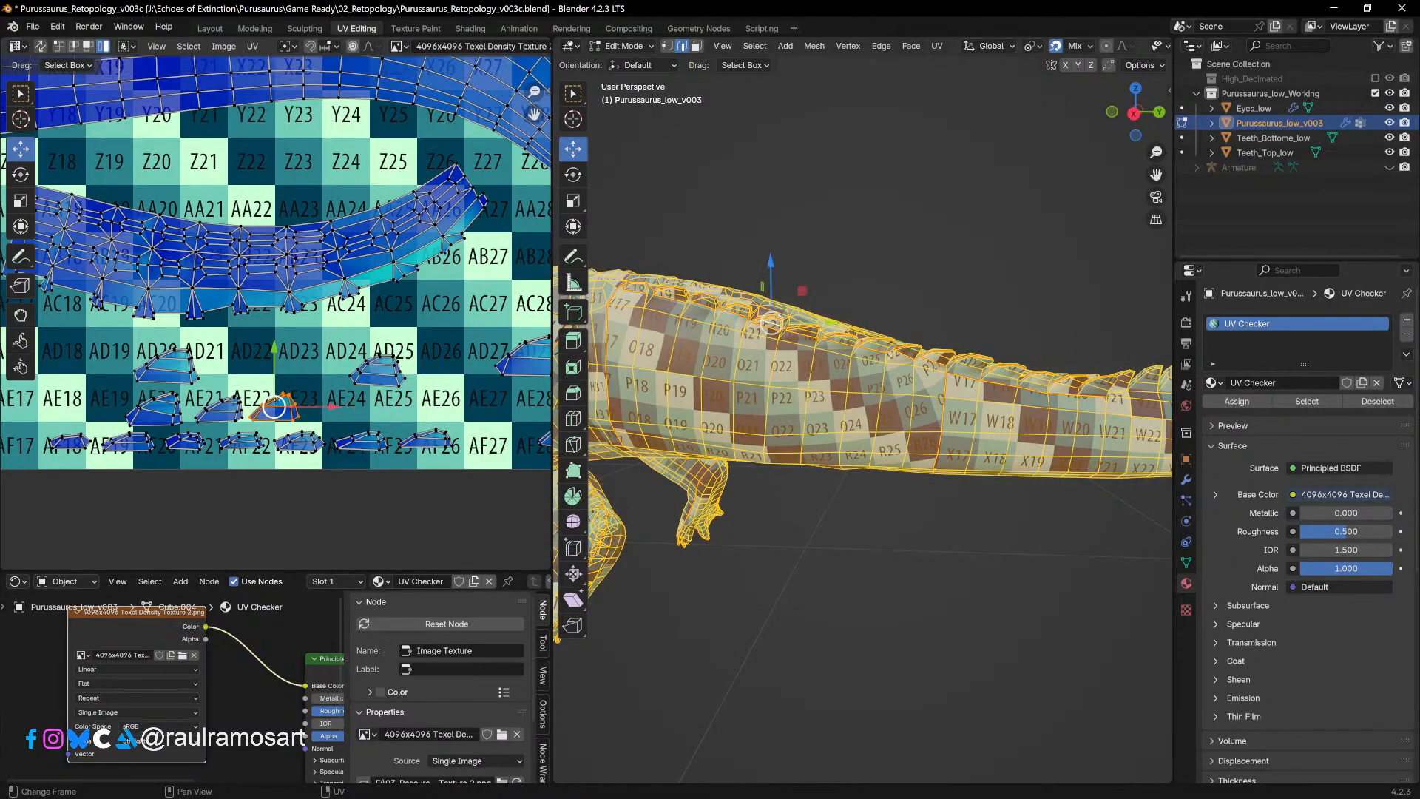
{"action": "left_click_drag", "start_coordinate": [284, 402], "coordinate": [237, 401]}
{"action": "left_click", "coordinate": [226, 406]}
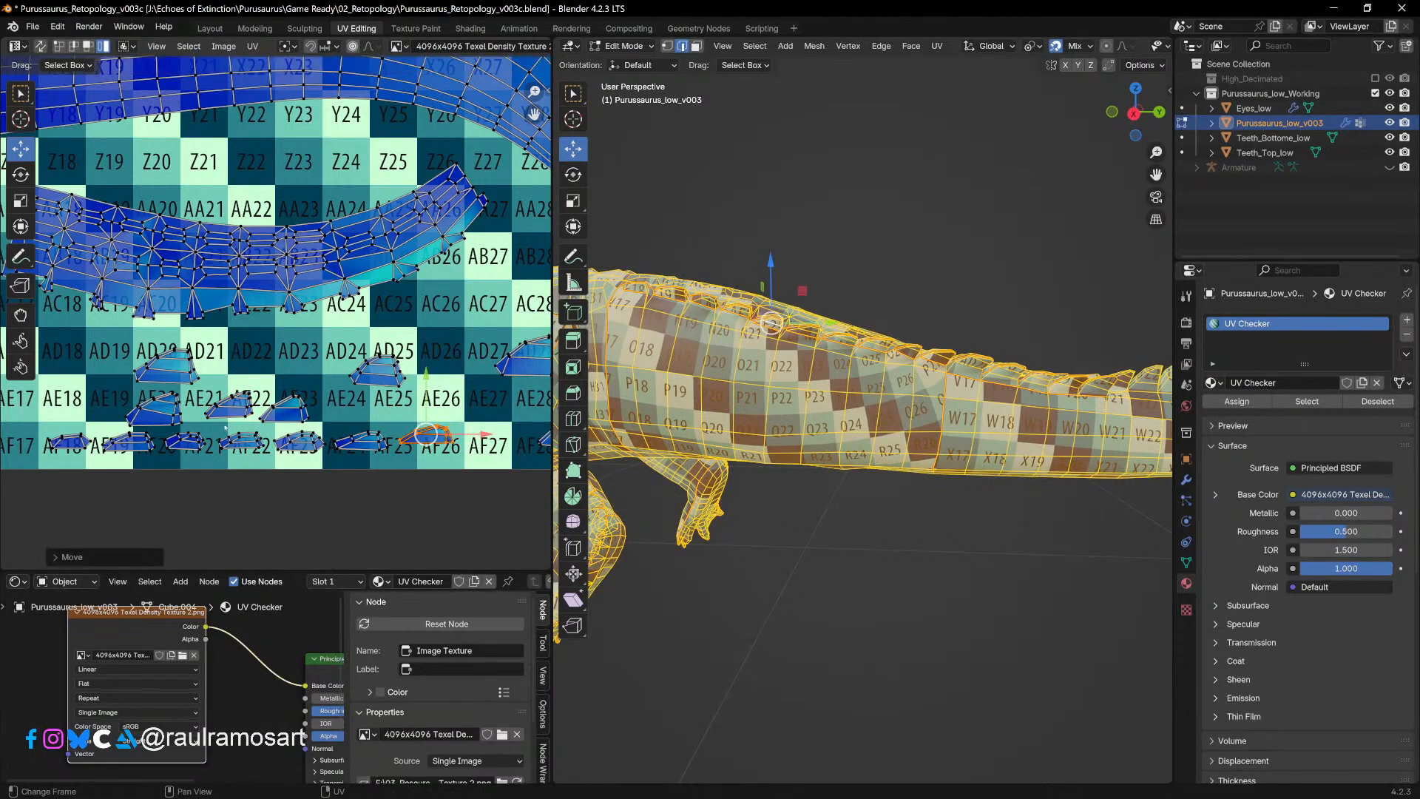
{"action": "left_click_drag", "start_coordinate": [228, 405], "coordinate": [483, 433]}
{"action": "left_click", "coordinate": [488, 431]}
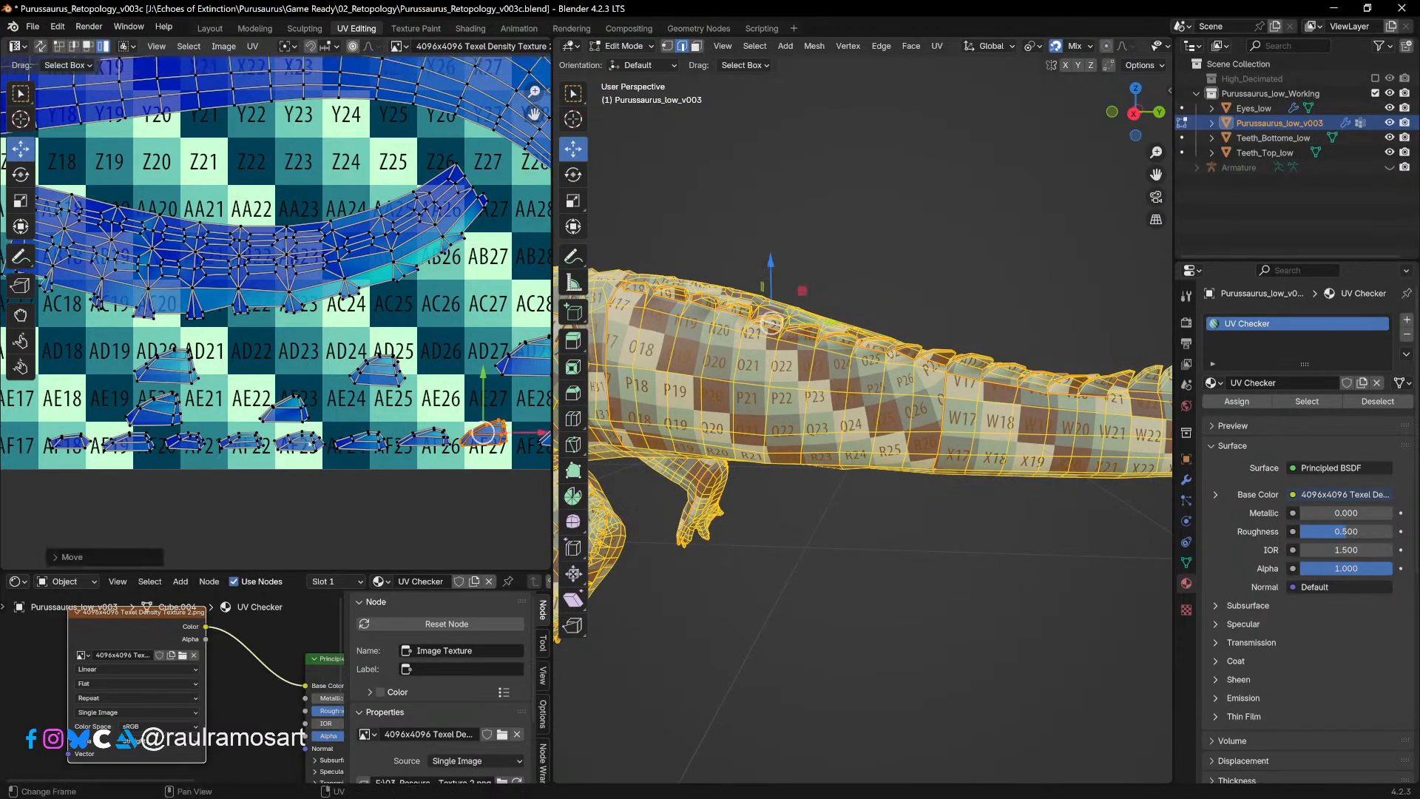
Step: Select the bottom row of spikes together, move it left until it ends near AF24, and nudge its last spike
{"action": "scroll", "coordinate": [222, 407], "scroll_direction": "down", "scroll_amount": 3}
{"action": "scroll", "coordinate": [223, 407], "scroll_direction": "up", "scroll_amount": 2}
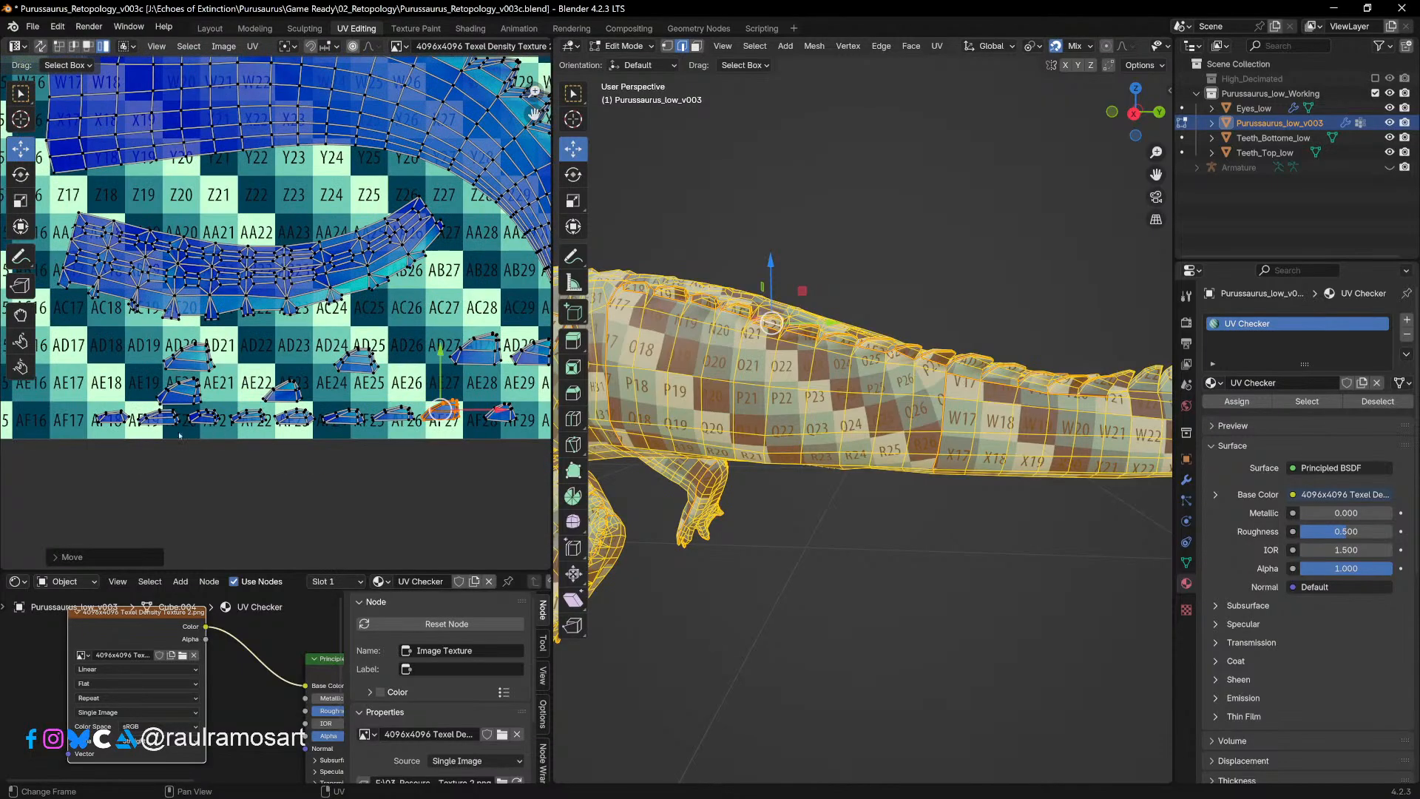
{"action": "left_click_drag", "start_coordinate": [451, 446], "coordinate": [118, 416]}
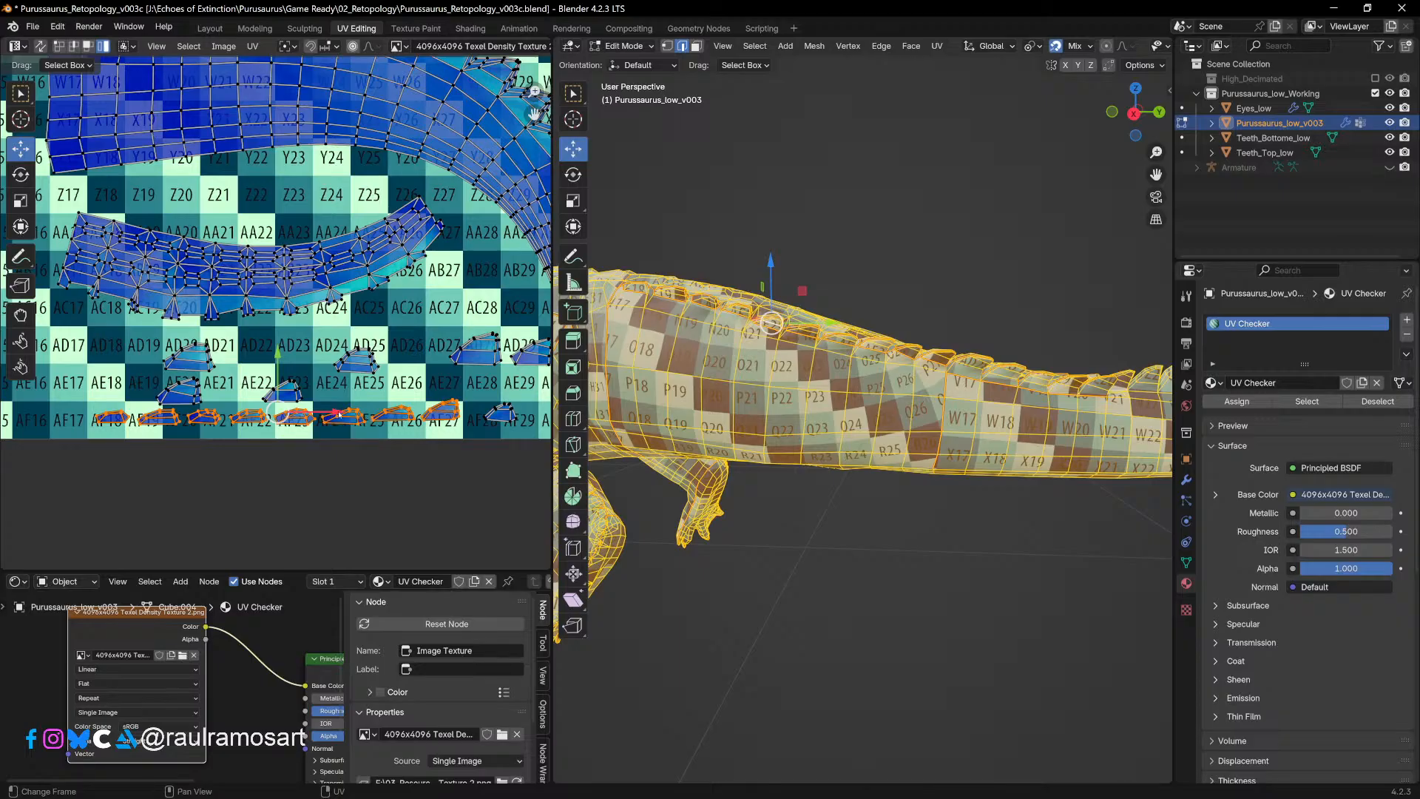
{"action": "left_click_drag", "start_coordinate": [339, 414], "coordinate": [233, 414]}
{"action": "left_click", "coordinate": [482, 420]}
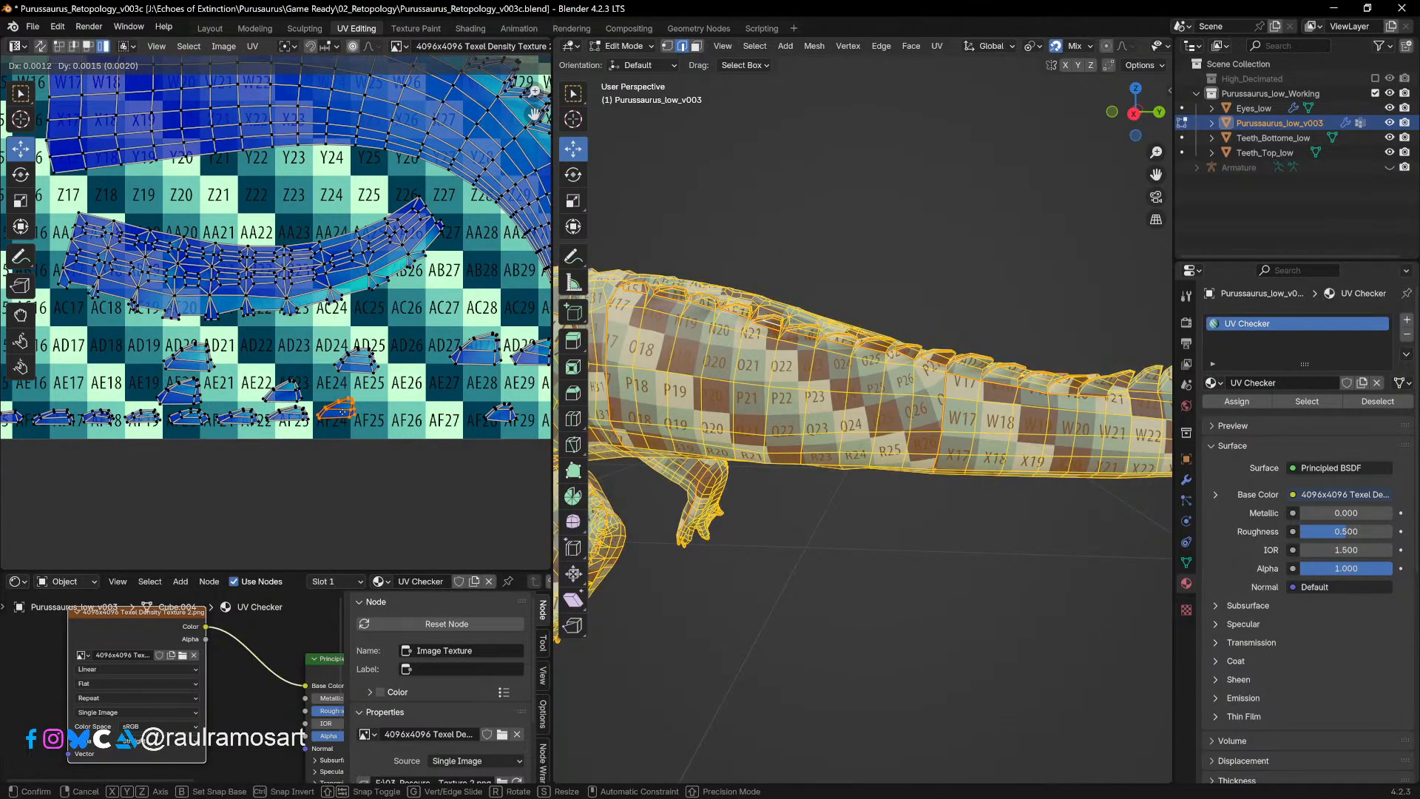
{"action": "left_click_drag", "start_coordinate": [500, 413], "coordinate": [492, 420]}
{"action": "key", "text": "ctrl+z"}
Step: Move the large spike at AD20 right to between AD26 and AD27, and settle the AD25 spike beside it
{"action": "middle_click_drag", "start_coordinate": [725, 436], "coordinate": [754, 425]}
{"action": "scroll", "coordinate": [743, 427], "scroll_direction": "up", "scroll_amount": 3}
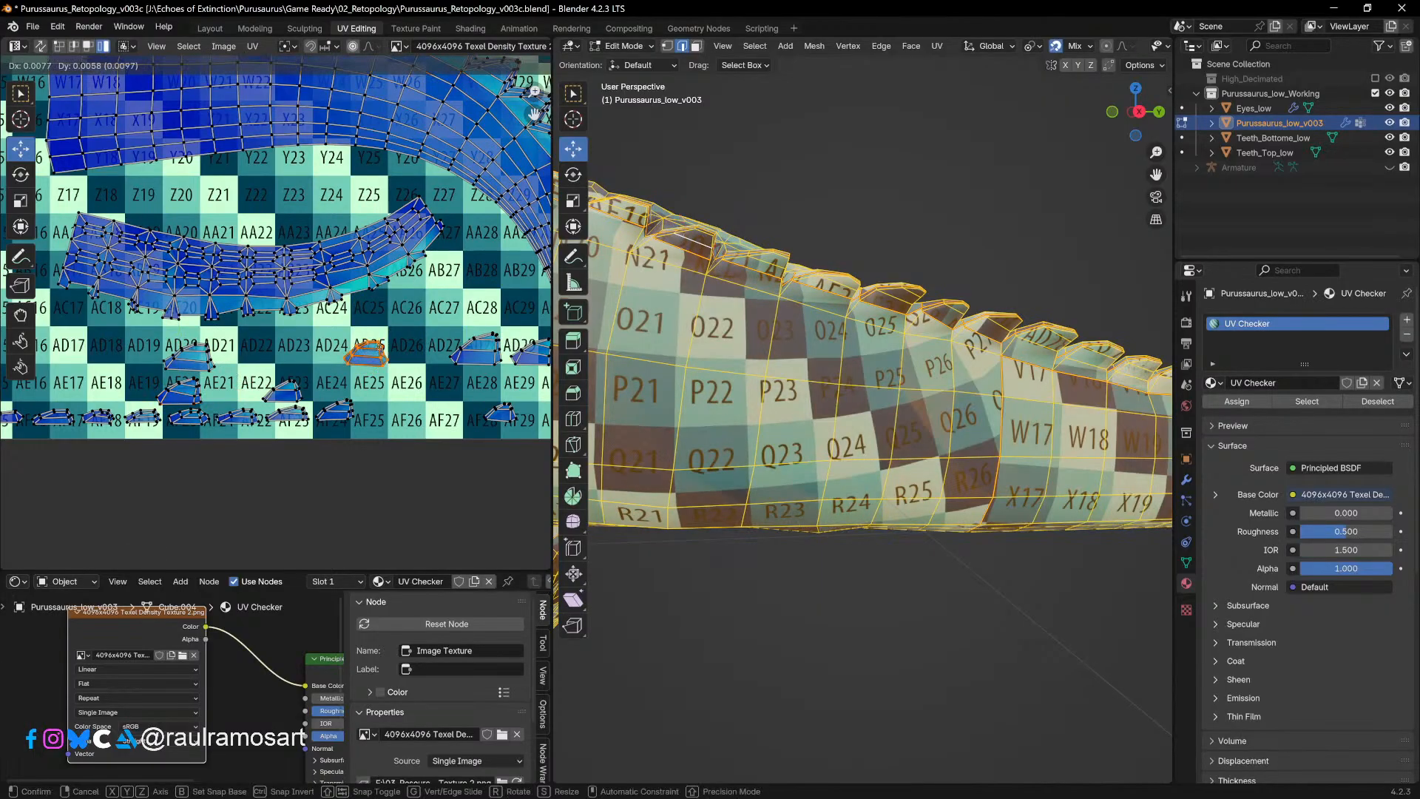
{"action": "key", "text": "g"}
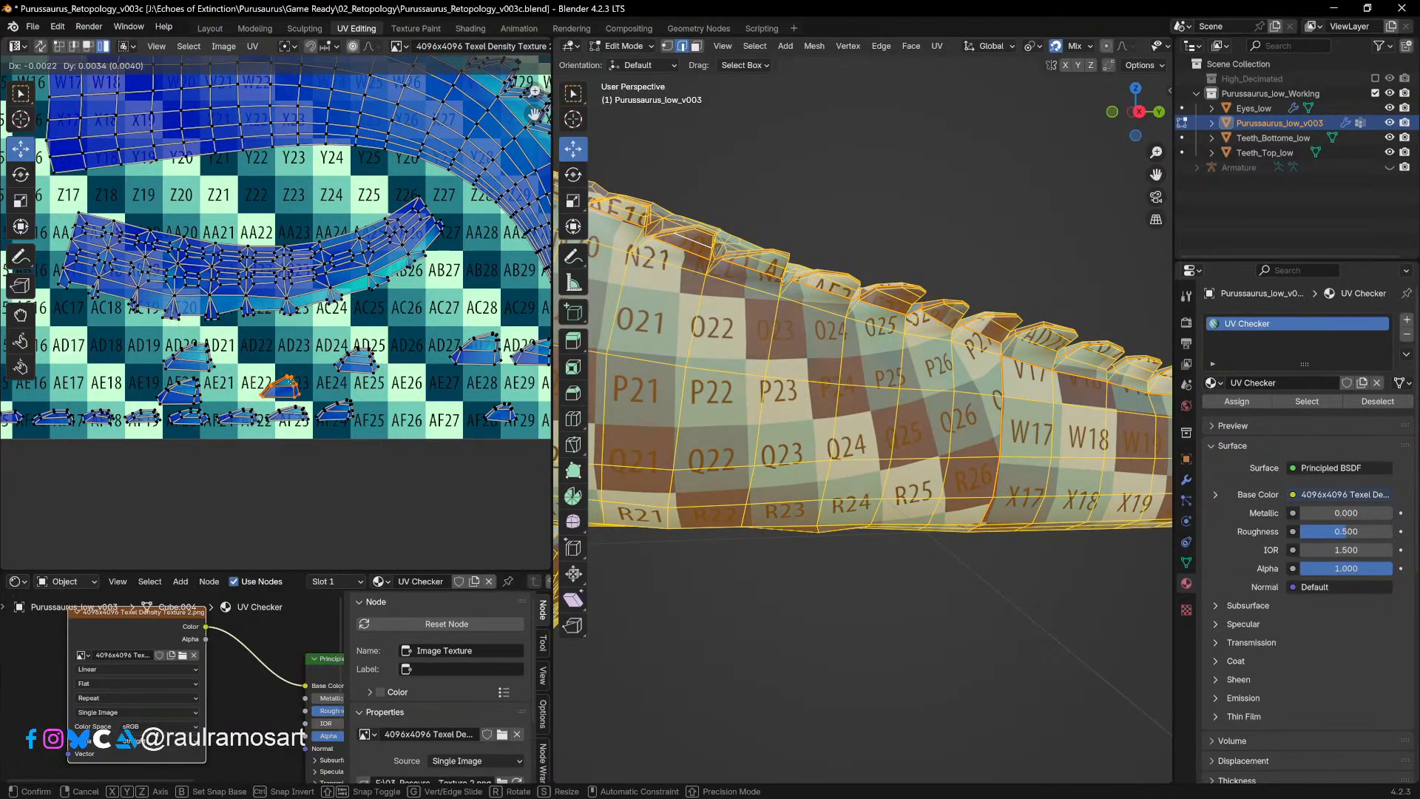
{"action": "key", "text": "Return"}
{"action": "key", "text": "g"}
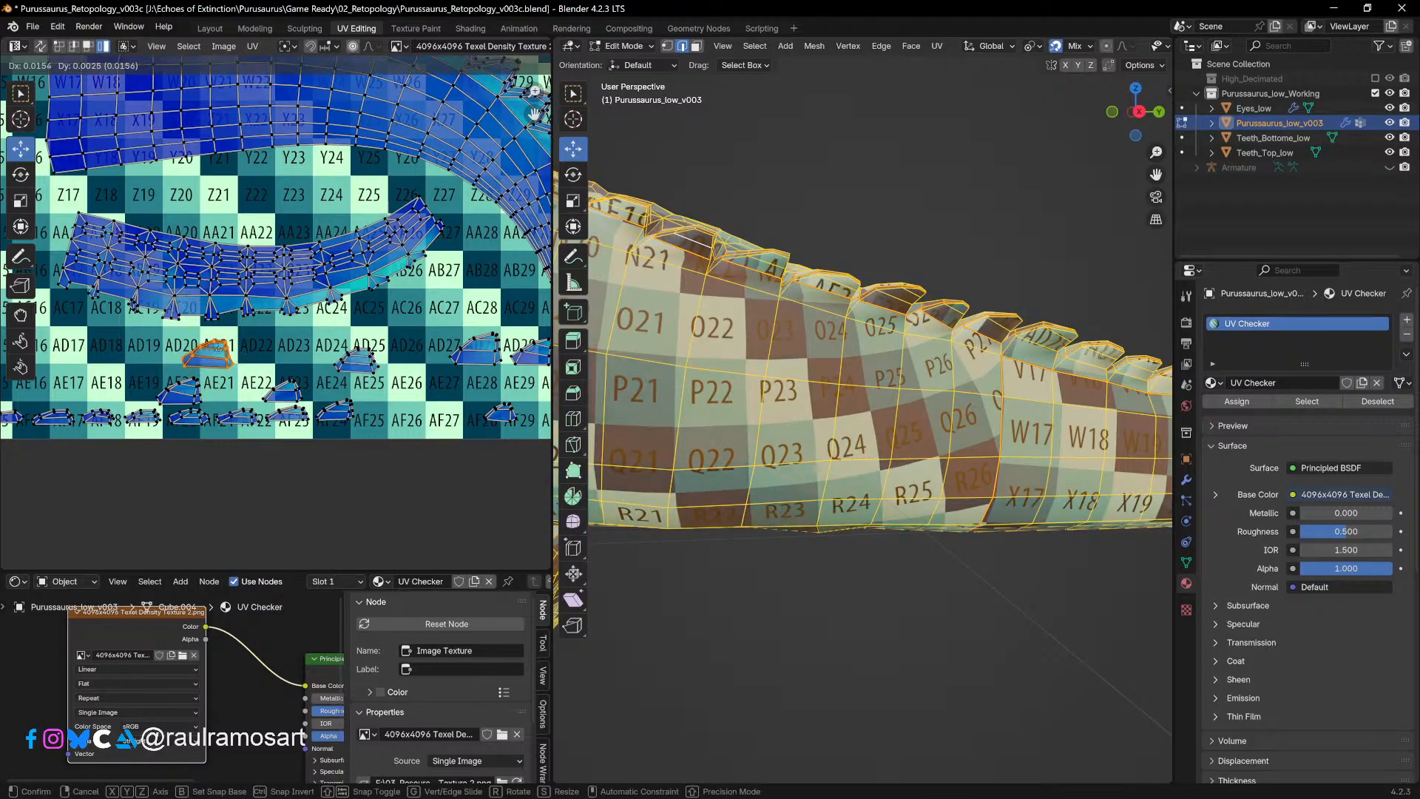
{"action": "key", "text": "Return"}
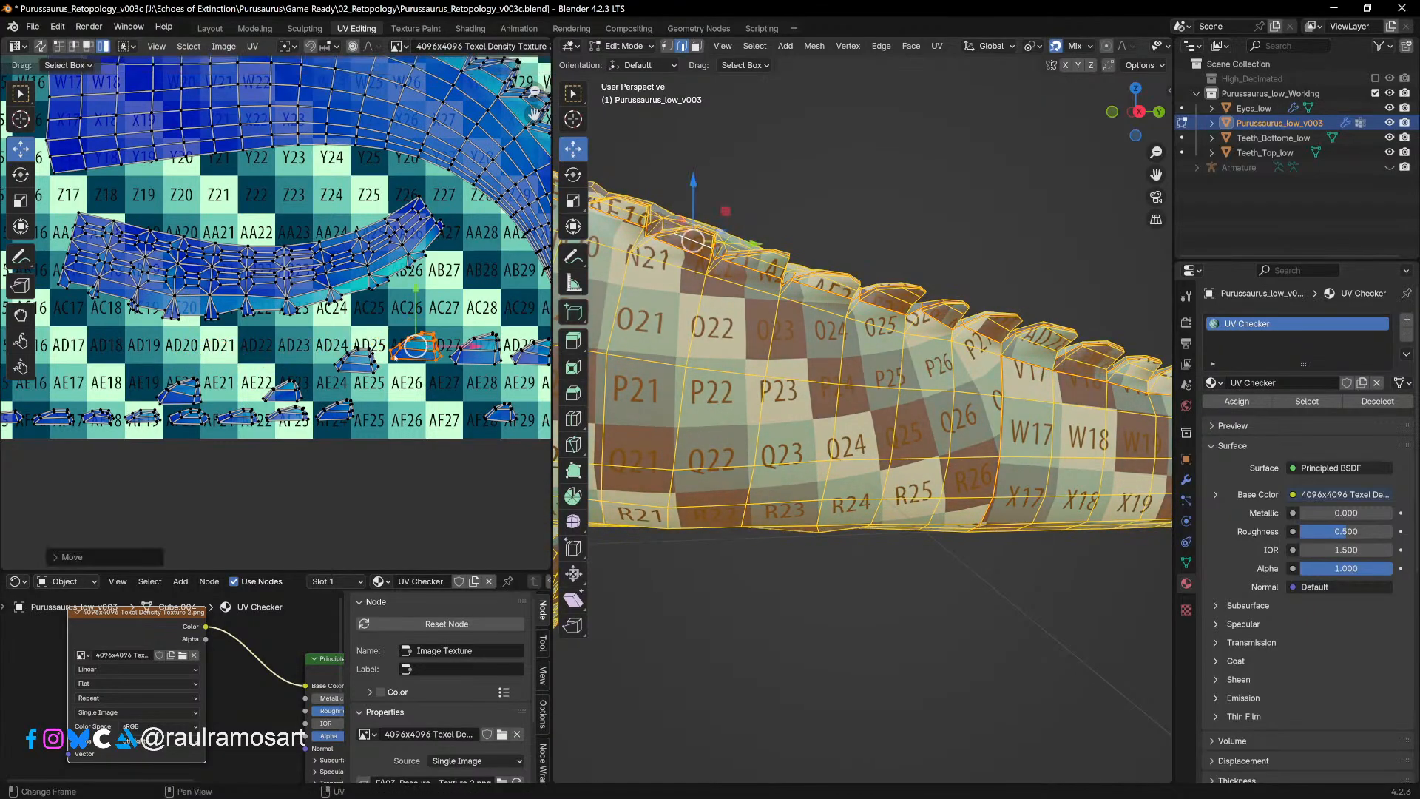
{"action": "key", "text": "g"}
{"action": "key", "text": "Return"}
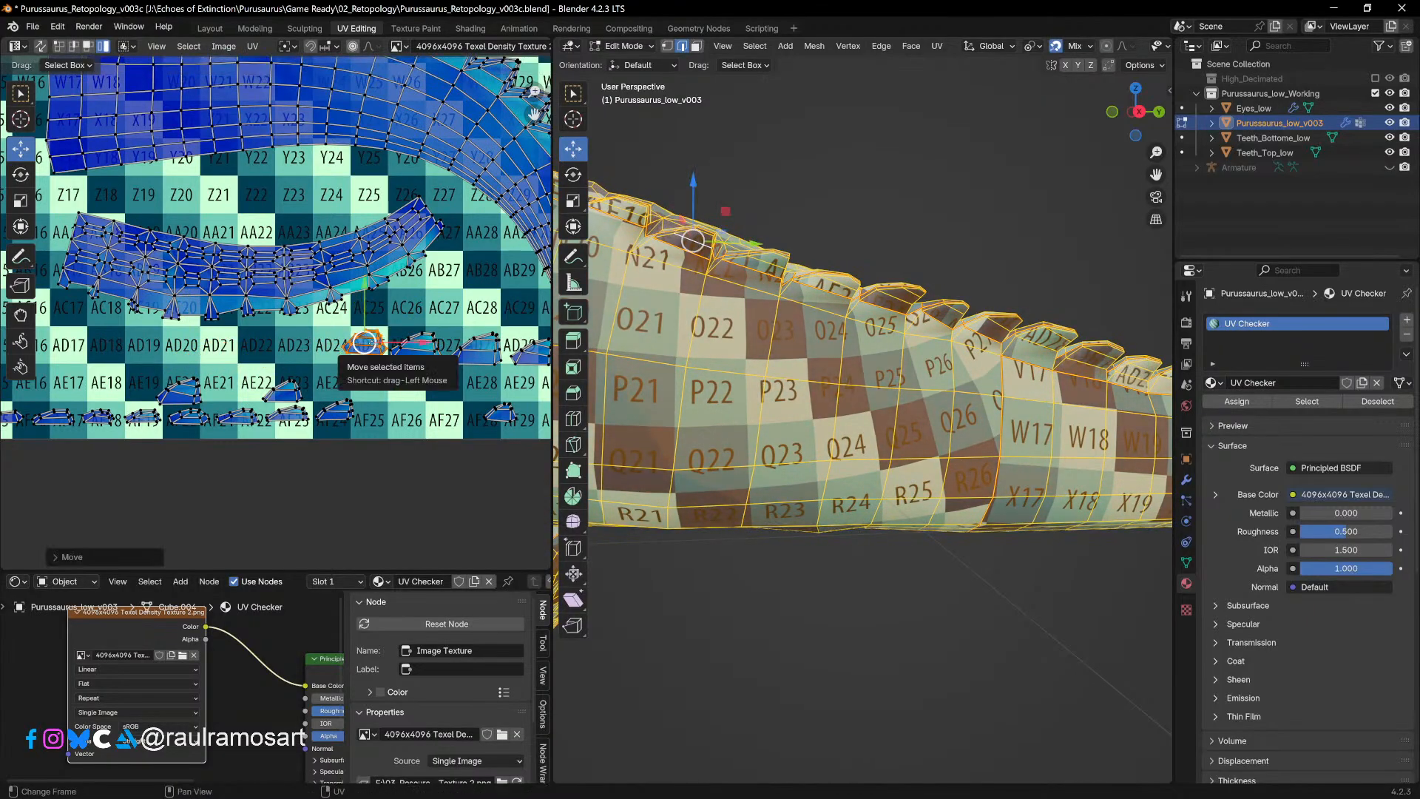
{"action": "scroll", "coordinate": [317, 371], "scroll_direction": "down", "scroll_amount": 3}
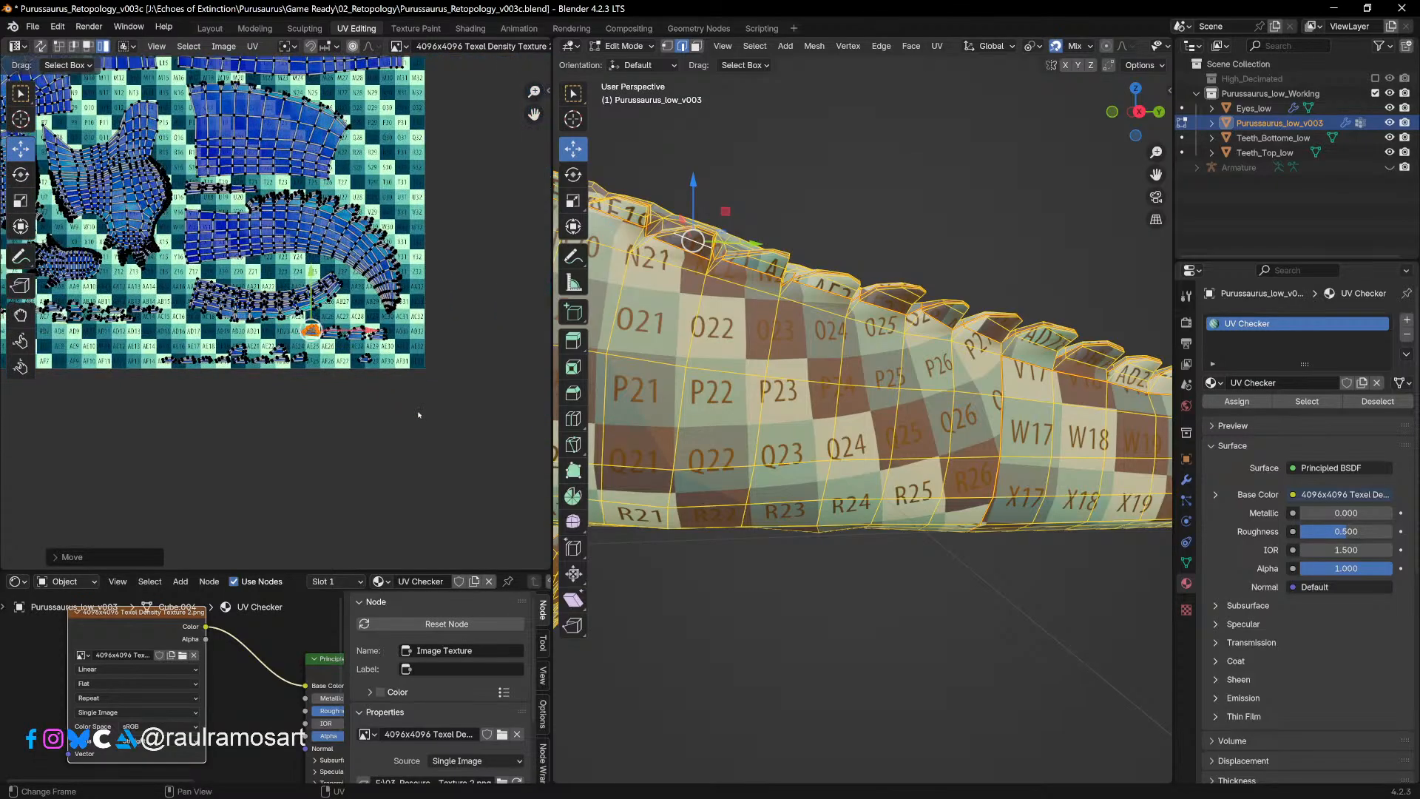
Step: Extend row AF by moving the small AF28 spike to AF25–AF26 and one of the larger row AE spikes to AF27
{"action": "scroll", "coordinate": [316, 372], "scroll_direction": "up", "scroll_amount": 3}
{"action": "left_click", "coordinate": [343, 406]}
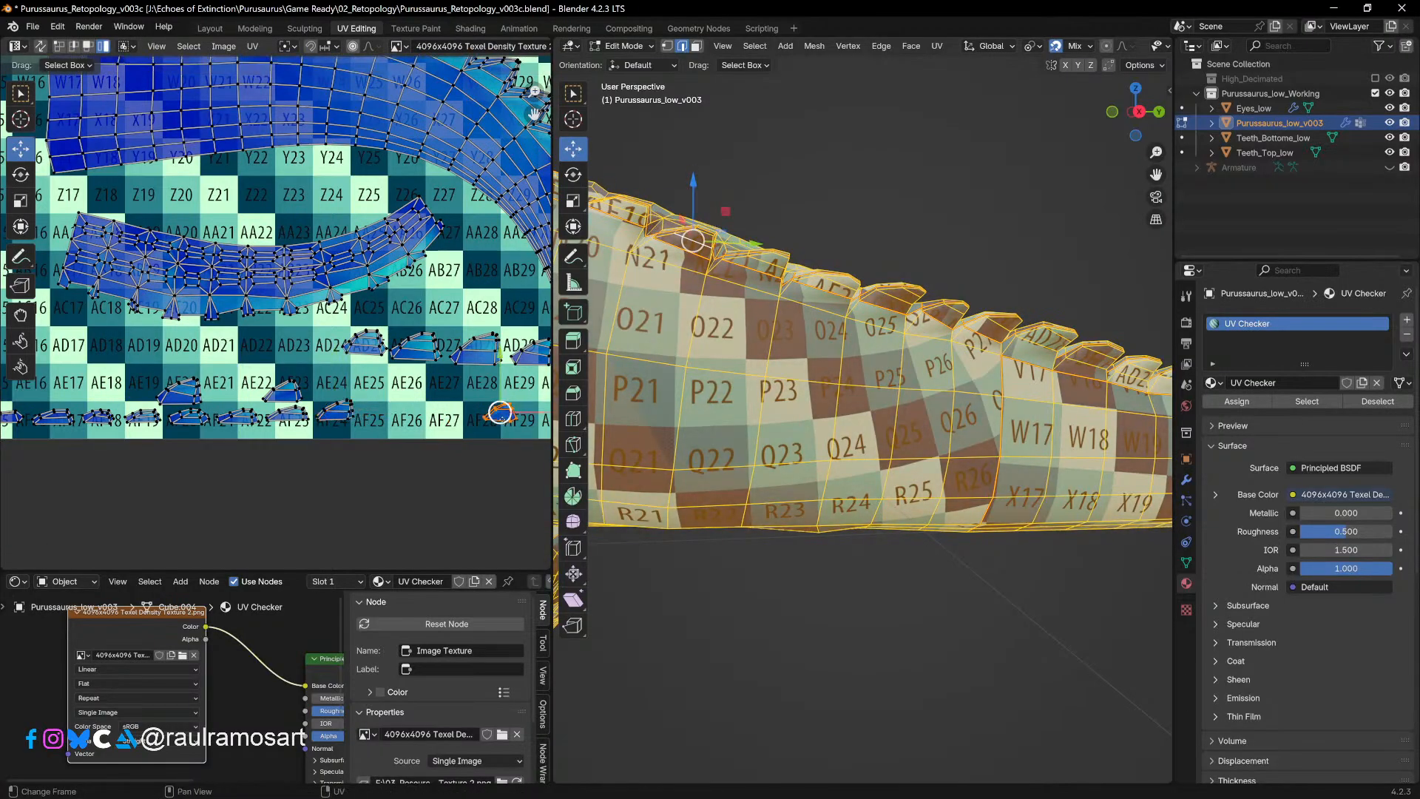
{"action": "left_click_drag", "start_coordinate": [499, 413], "coordinate": [381, 413]}
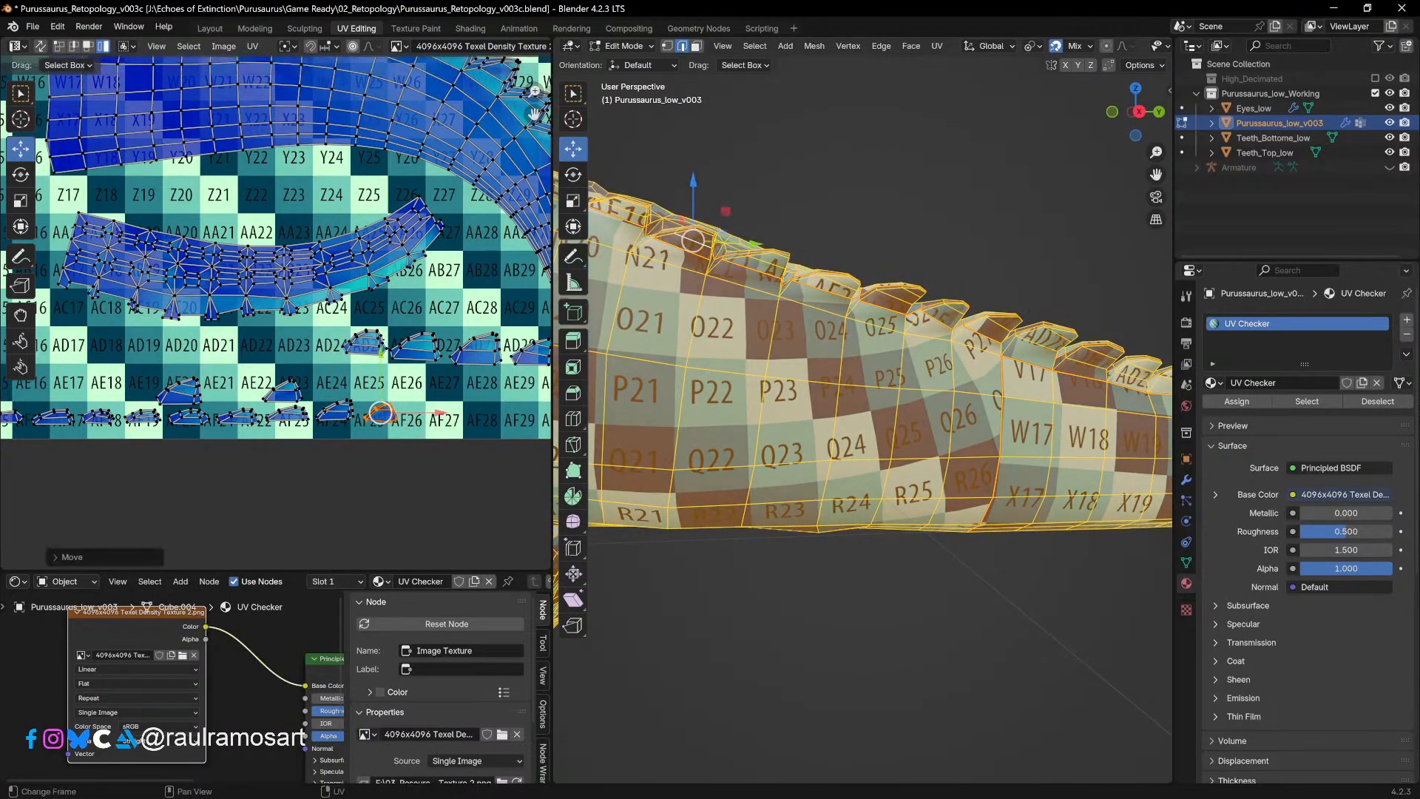
{"action": "left_click", "coordinate": [178, 390]}
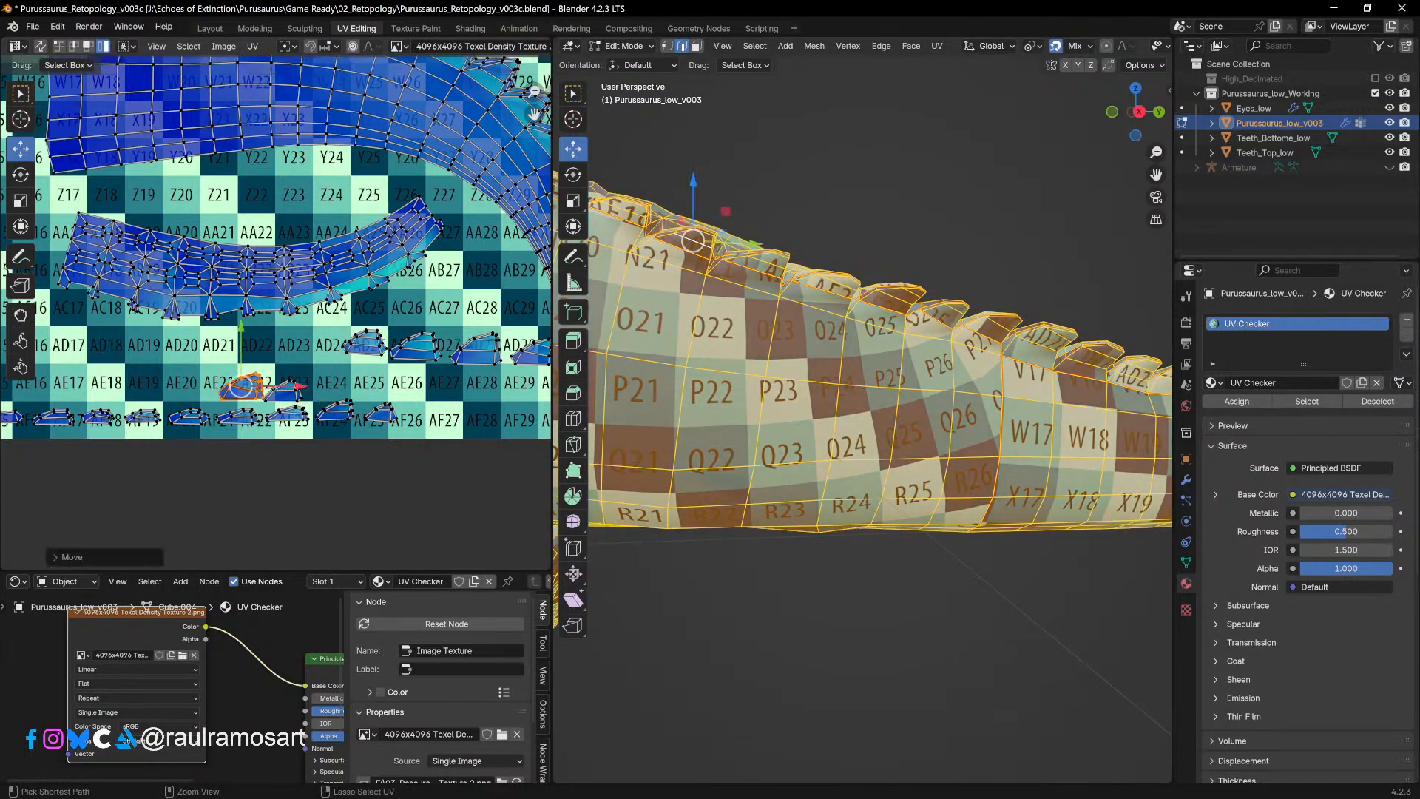
{"action": "left_click_drag", "start_coordinate": [178, 391], "coordinate": [425, 416]}
Step: View the model from the right orthographically, and move the AE20 spike across to AE28
{"action": "middle_click_drag", "start_coordinate": [740, 311], "coordinate": [765, 371]}
{"action": "key", "text": "KP_3"}
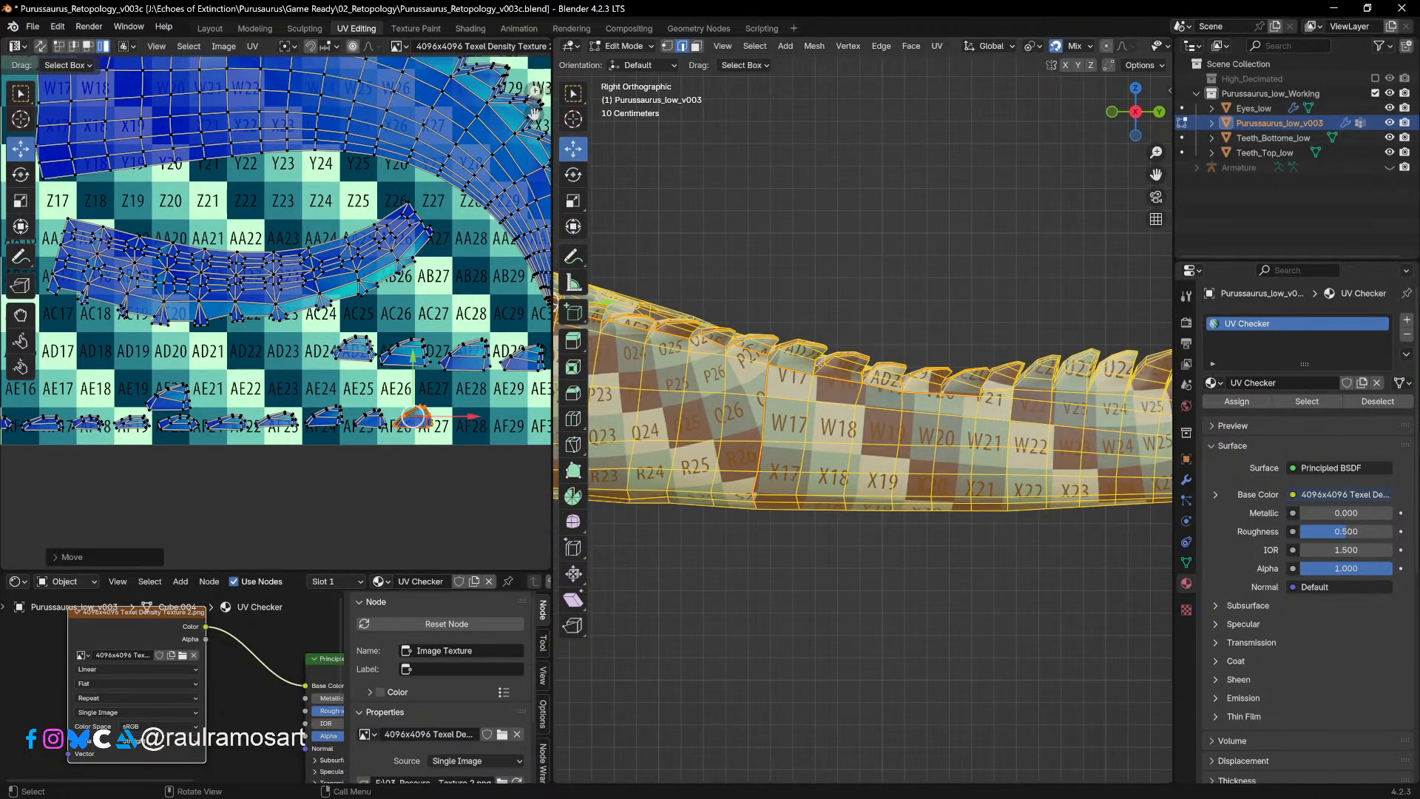
{"action": "scroll", "coordinate": [829, 357], "scroll_direction": "up", "scroll_amount": 2}
{"action": "left_click", "coordinate": [169, 400]}
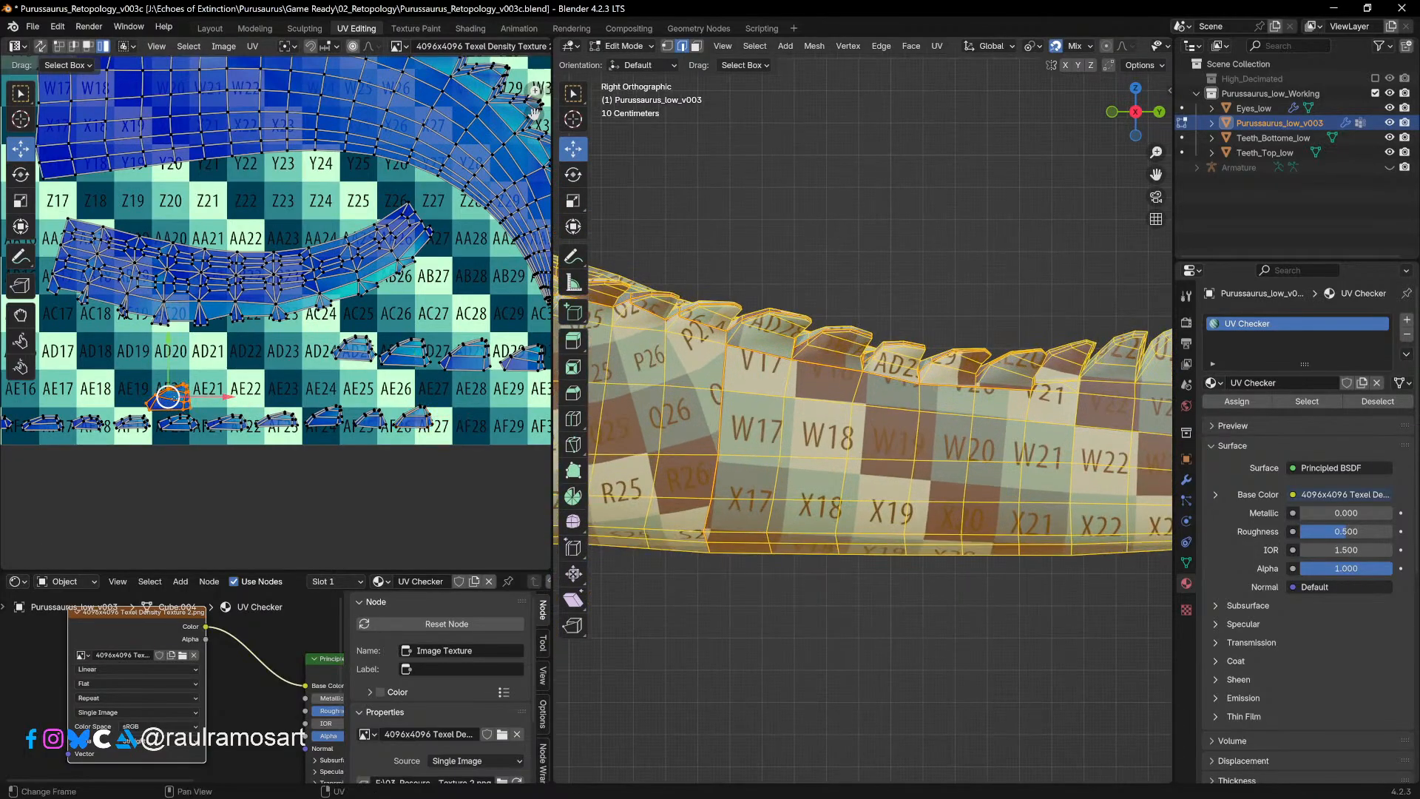
{"action": "left_click_drag", "start_coordinate": [168, 397], "coordinate": [468, 395]}
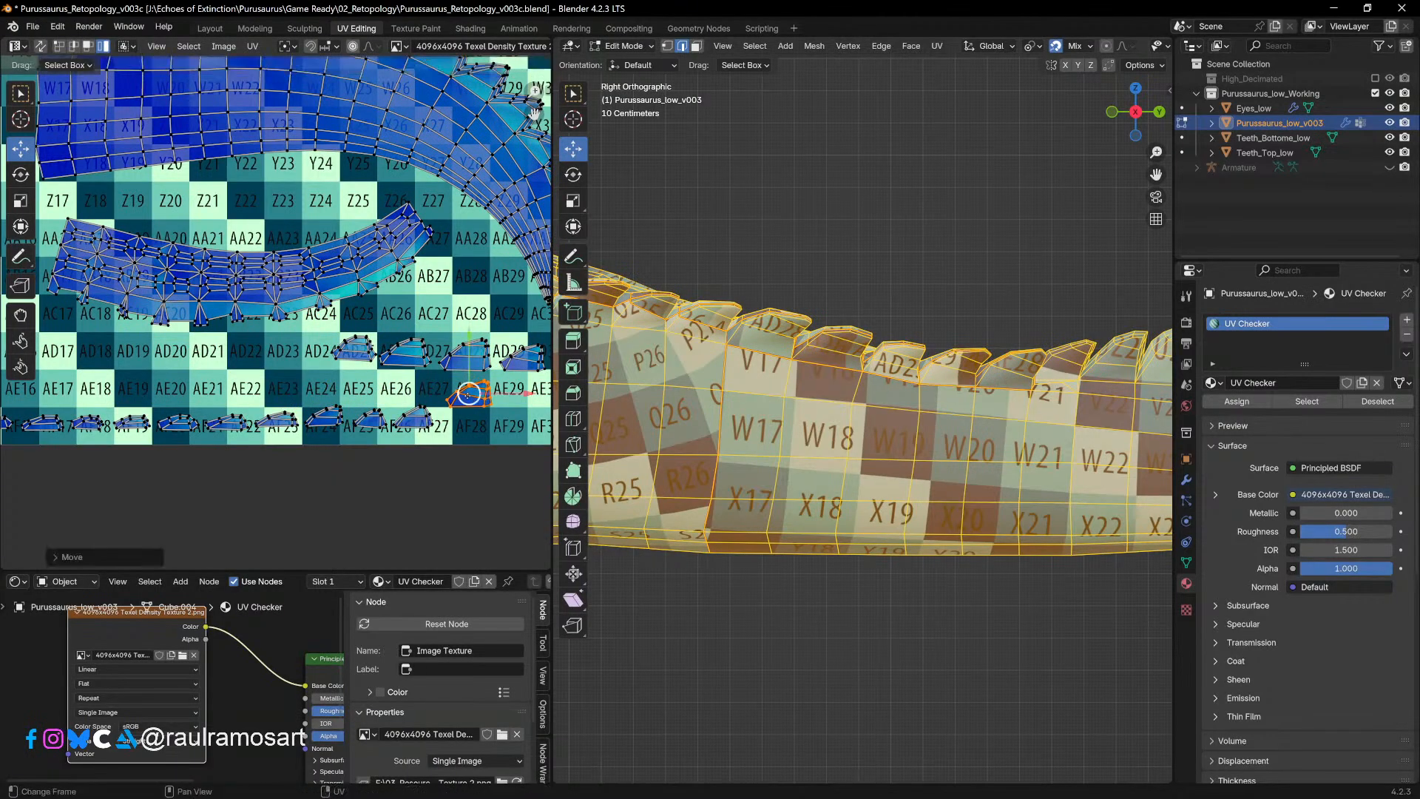
{"action": "middle_click_drag", "start_coordinate": [468, 394], "coordinate": [284, 417]}
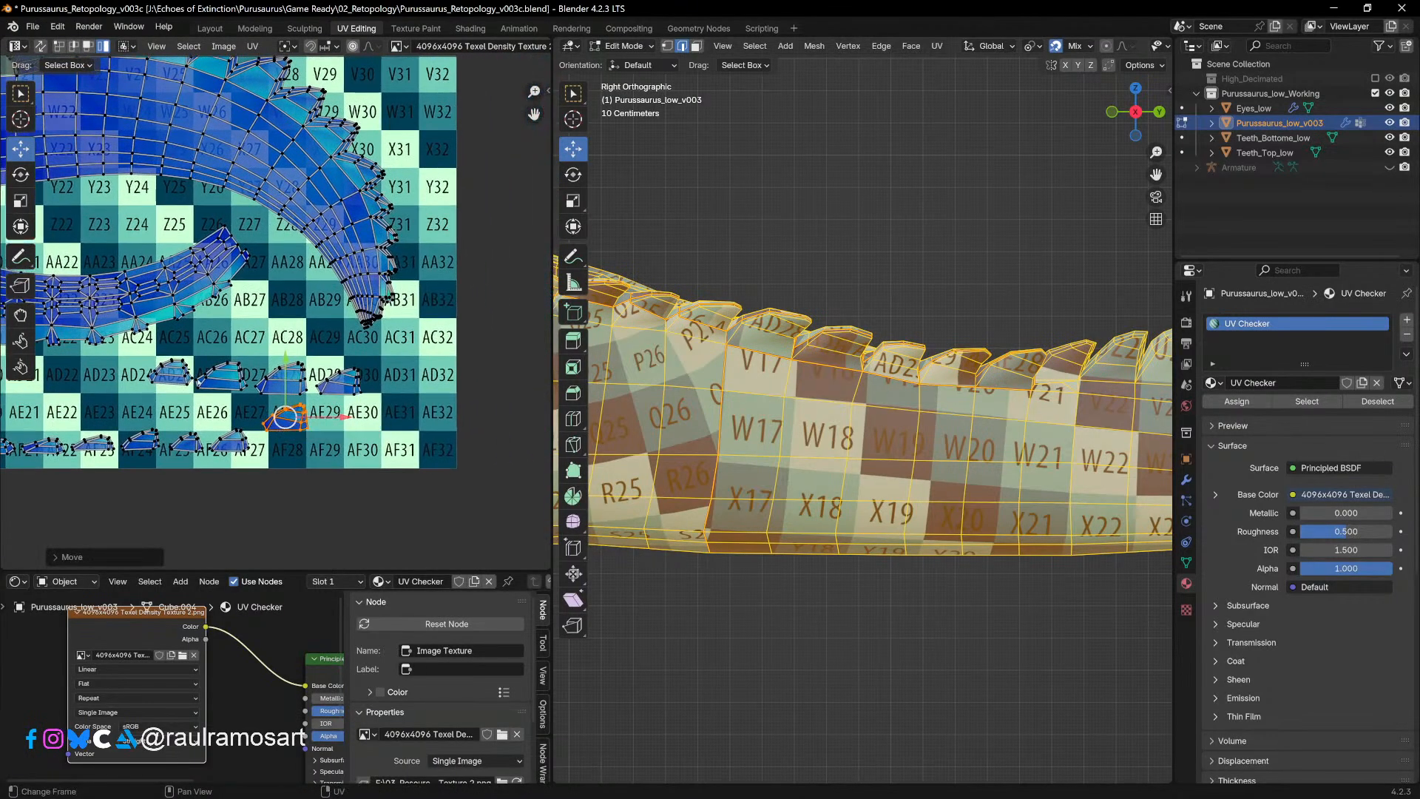
Step: Raise the last AF26 spike slightly, and move the AE28 and AD25 spikes right to about AF29–AF30 and AF31
{"action": "left_click", "coordinate": [170, 373]}
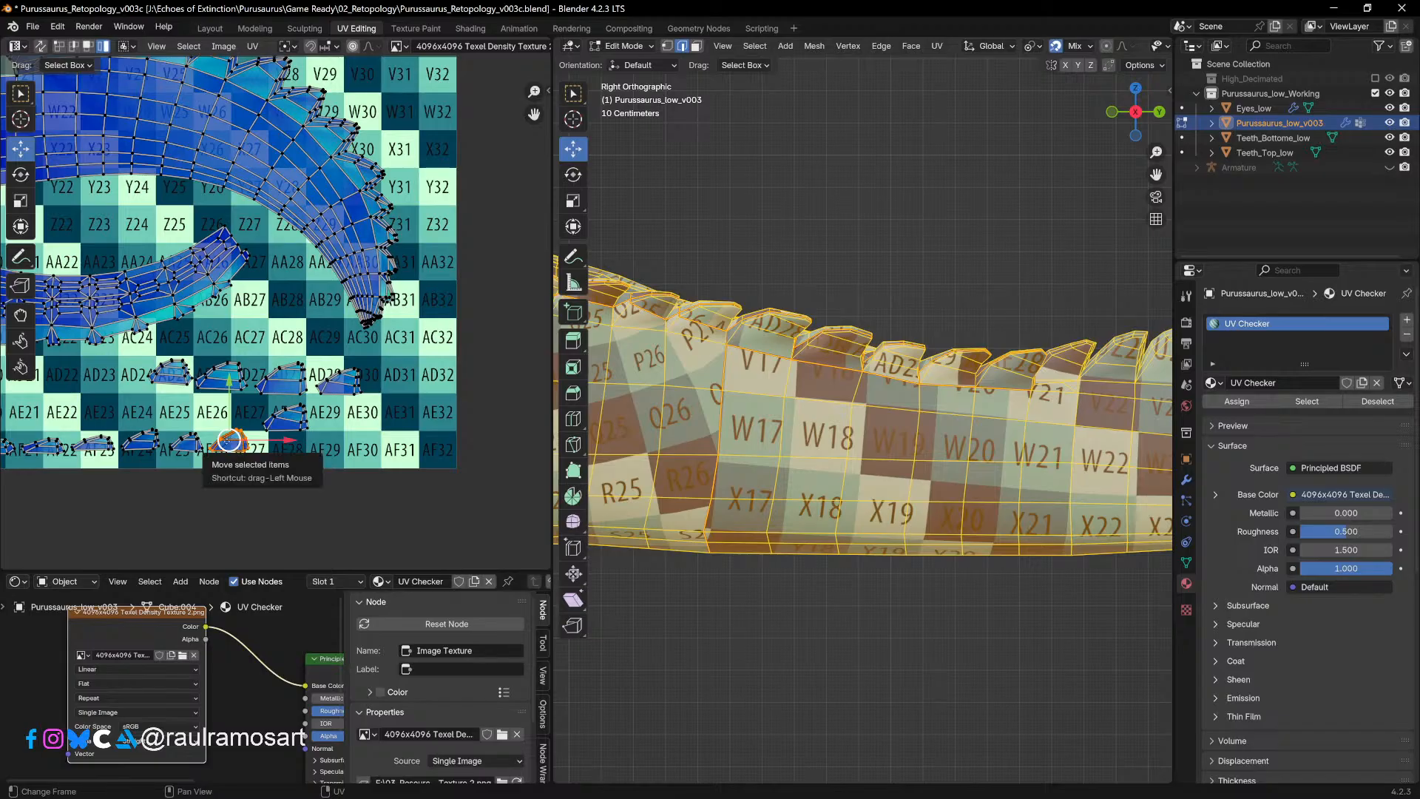
{"action": "left_click_drag", "start_coordinate": [228, 438], "coordinate": [228, 429]}
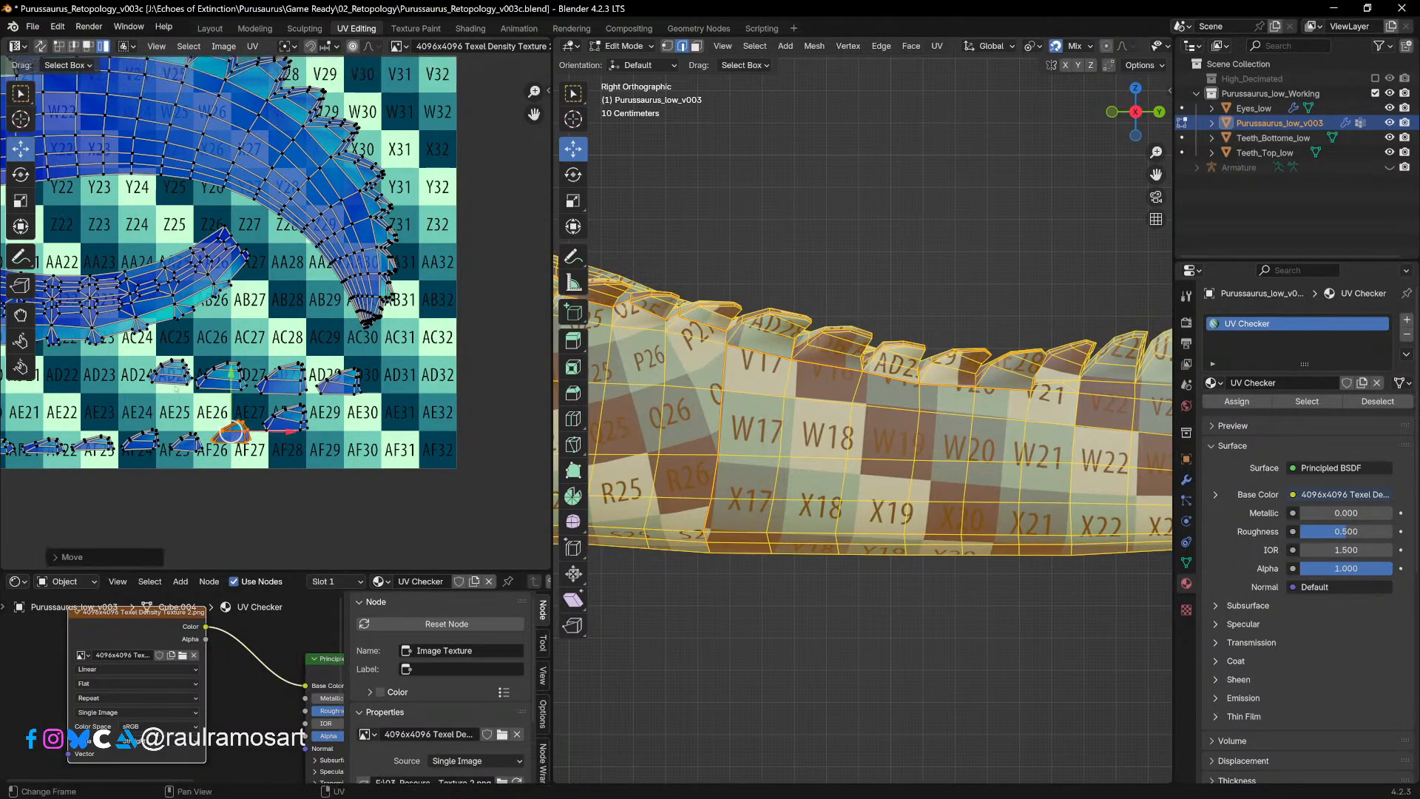
{"action": "left_click_drag", "start_coordinate": [176, 375], "coordinate": [386, 433]}
{"action": "left_click", "coordinate": [287, 420]}
{"action": "left_click", "coordinate": [352, 422]}
Step: Select the five spikes from AF15 to AF20 and move them up together into row AD, between AD16 and AD21
{"action": "middle_click_drag", "start_coordinate": [298, 453], "coordinate": [494, 436], "text": "shift"}
{"action": "scroll", "coordinate": [354, 451], "scroll_direction": "down", "scroll_amount": 2}
{"action": "middle_click_drag", "start_coordinate": [206, 432], "coordinate": [274, 420], "text": "shift"}
{"action": "scroll", "coordinate": [222, 429], "scroll_direction": "up", "scroll_amount": 3}
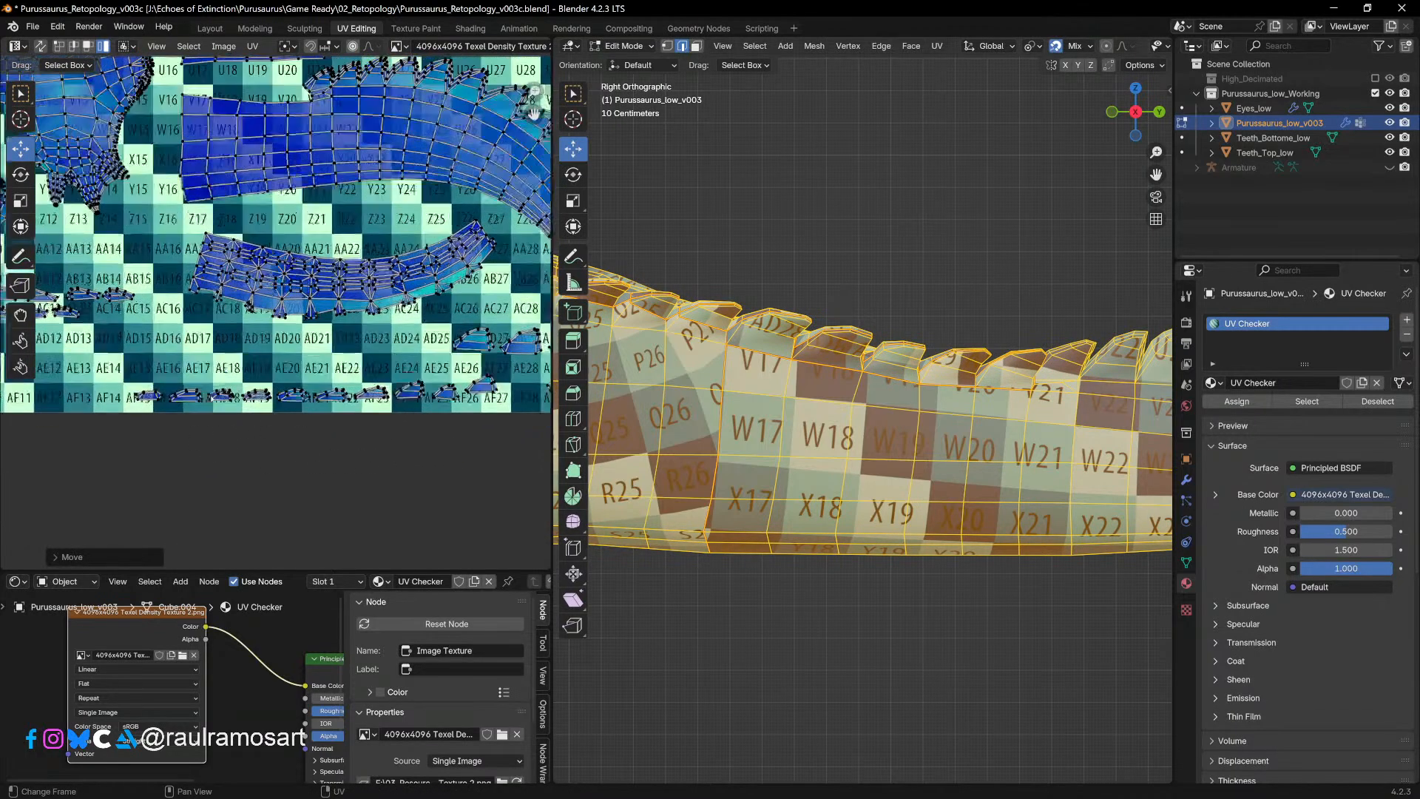
{"action": "left_click_drag", "start_coordinate": [96, 421], "coordinate": [330, 494]}
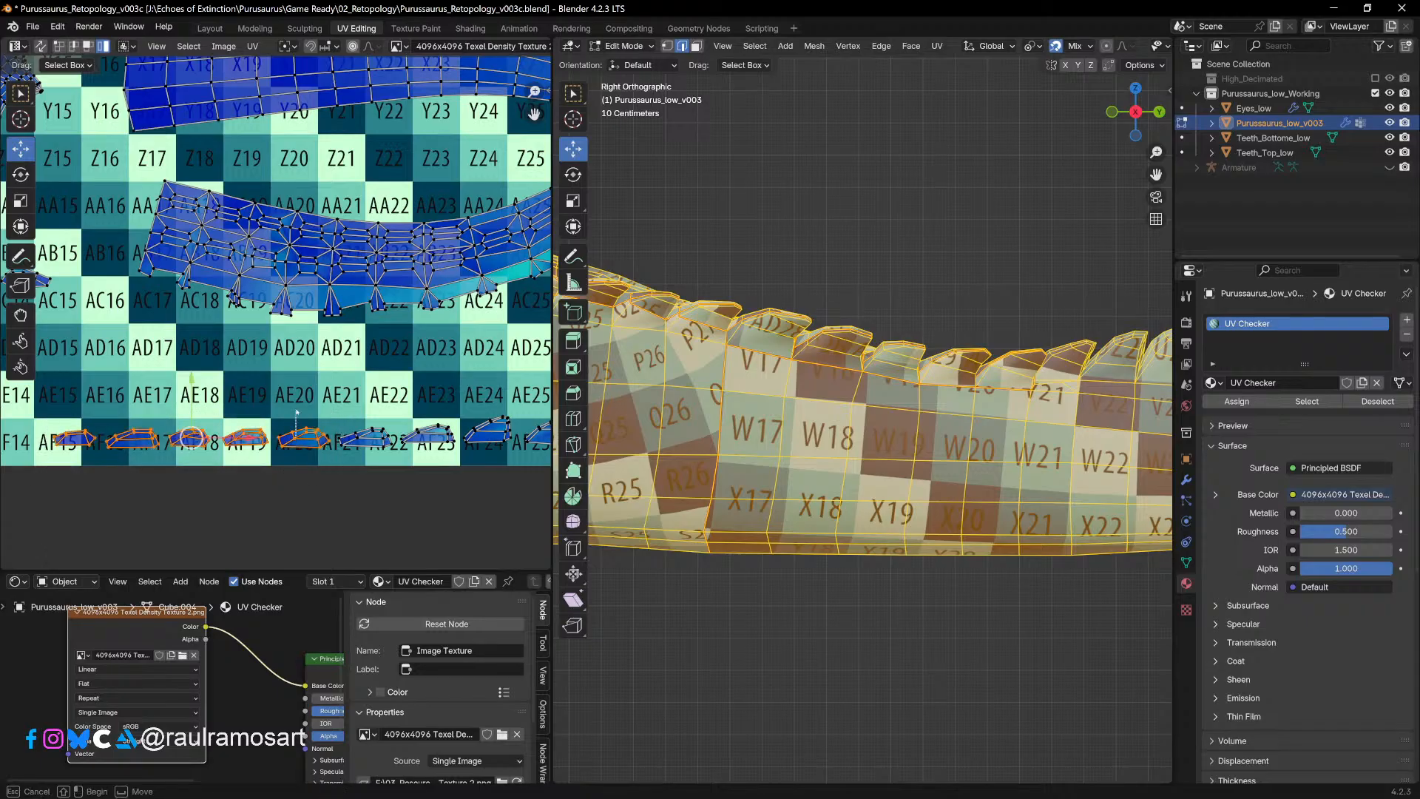
{"action": "key", "text": "alt+a"}
{"action": "left_click_drag", "start_coordinate": [41, 408], "coordinate": [337, 511]}
{"action": "left_click_drag", "start_coordinate": [191, 437], "coordinate": [195, 351]}
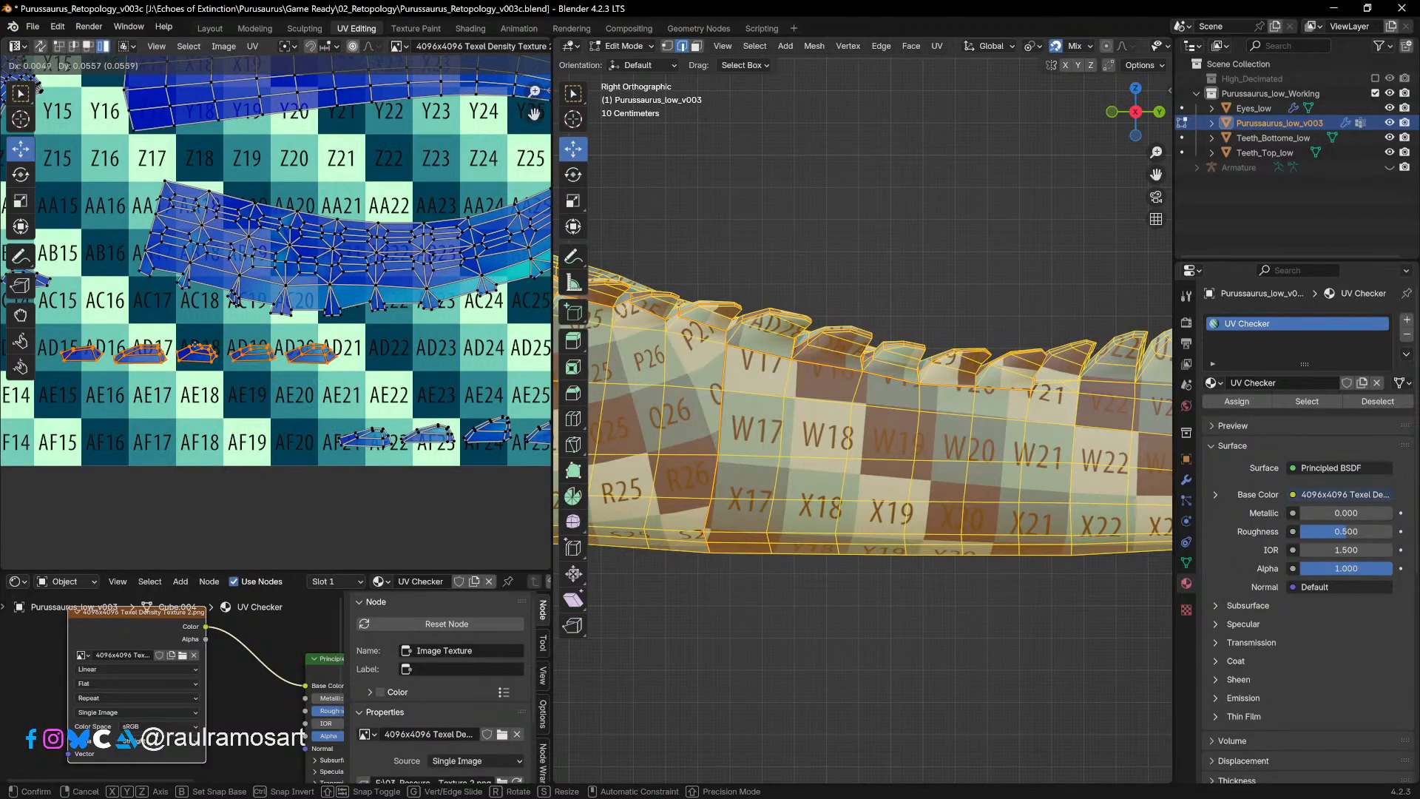
Step: Select the three spikes from AF22 to AF24 and raise them to continue row AD up to AD25
{"action": "middle_click_drag", "start_coordinate": [383, 412], "coordinate": [221, 409]}
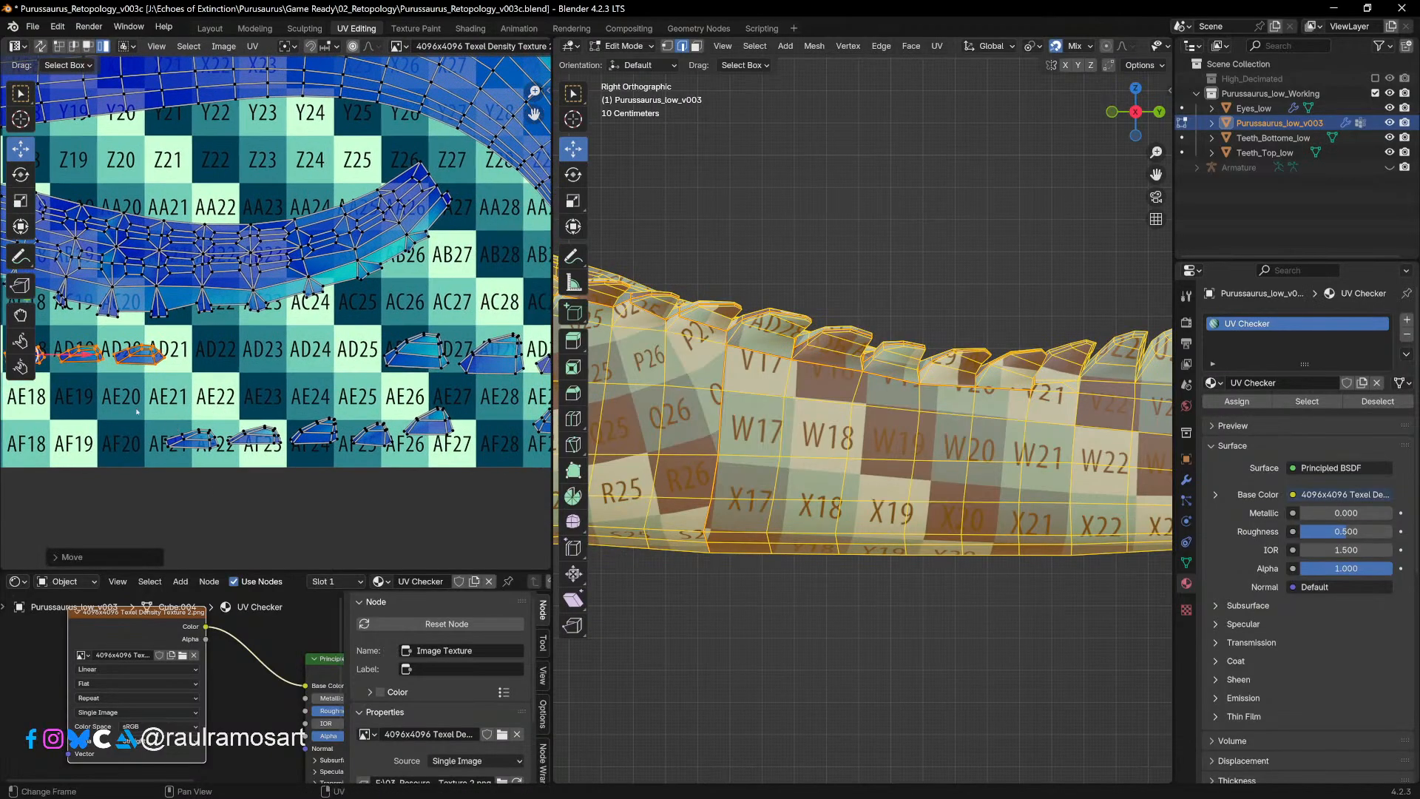
{"action": "left_click_drag", "start_coordinate": [136, 411], "coordinate": [340, 500]}
{"action": "left_click_drag", "start_coordinate": [263, 436], "coordinate": [263, 328]}
Step: Add the AF25 spike to the end of row AD, and place the AF26 and AD26 spikes near AF24 and AF26
{"action": "scroll", "coordinate": [265, 337], "scroll_direction": "down", "scroll_amount": 2}
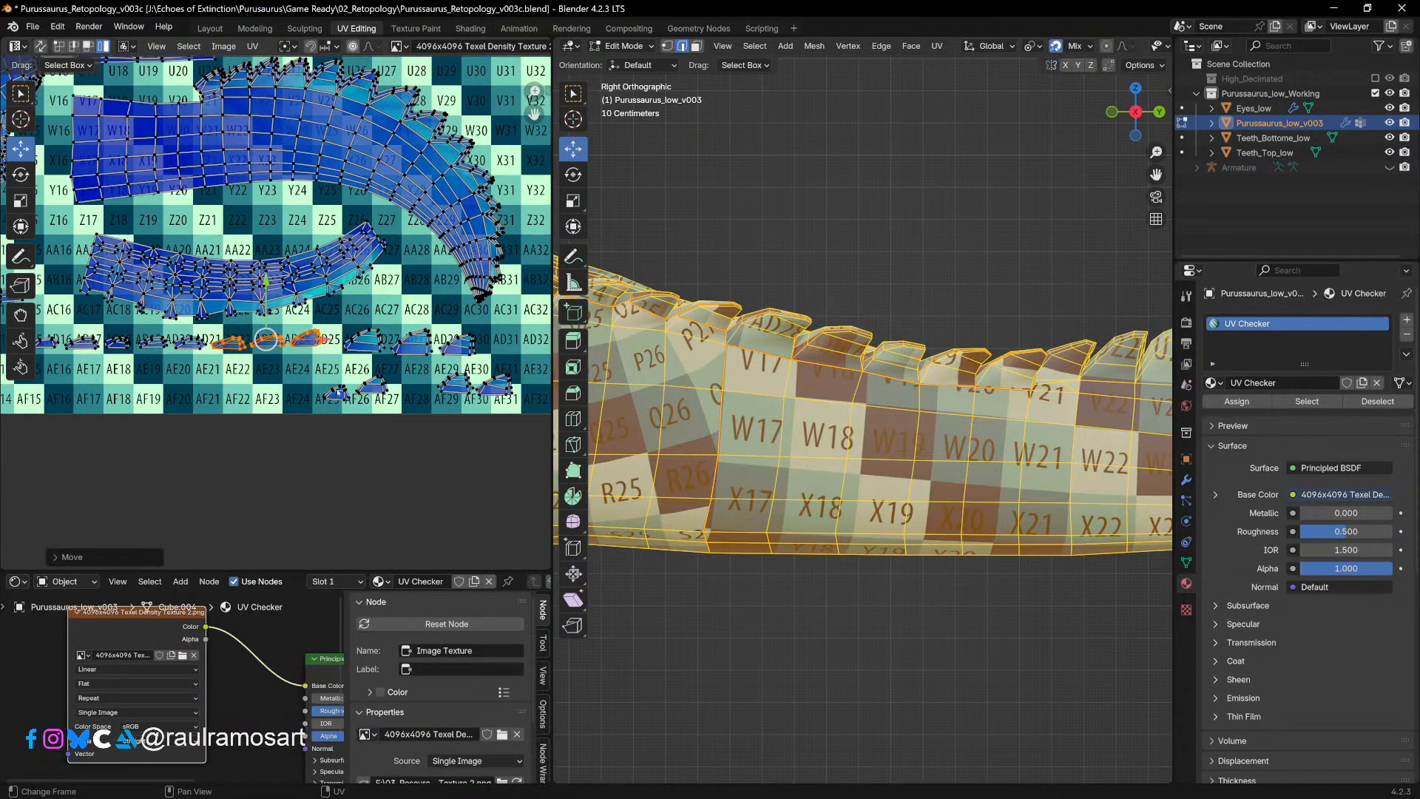
{"action": "mouse_move", "coordinate": [338, 392]}
{"action": "left_mouse_down"}
{"action": "mouse_move", "coordinate": [334, 341]}
{"action": "mouse_move", "coordinate": [388, 367]}
{"action": "mouse_move", "coordinate": [364, 394]}
{"action": "mouse_move", "coordinate": [339, 391]}
{"action": "left_mouse_up"}
{"action": "left_click", "coordinate": [377, 346]}
{"action": "left_click", "coordinate": [375, 385]}
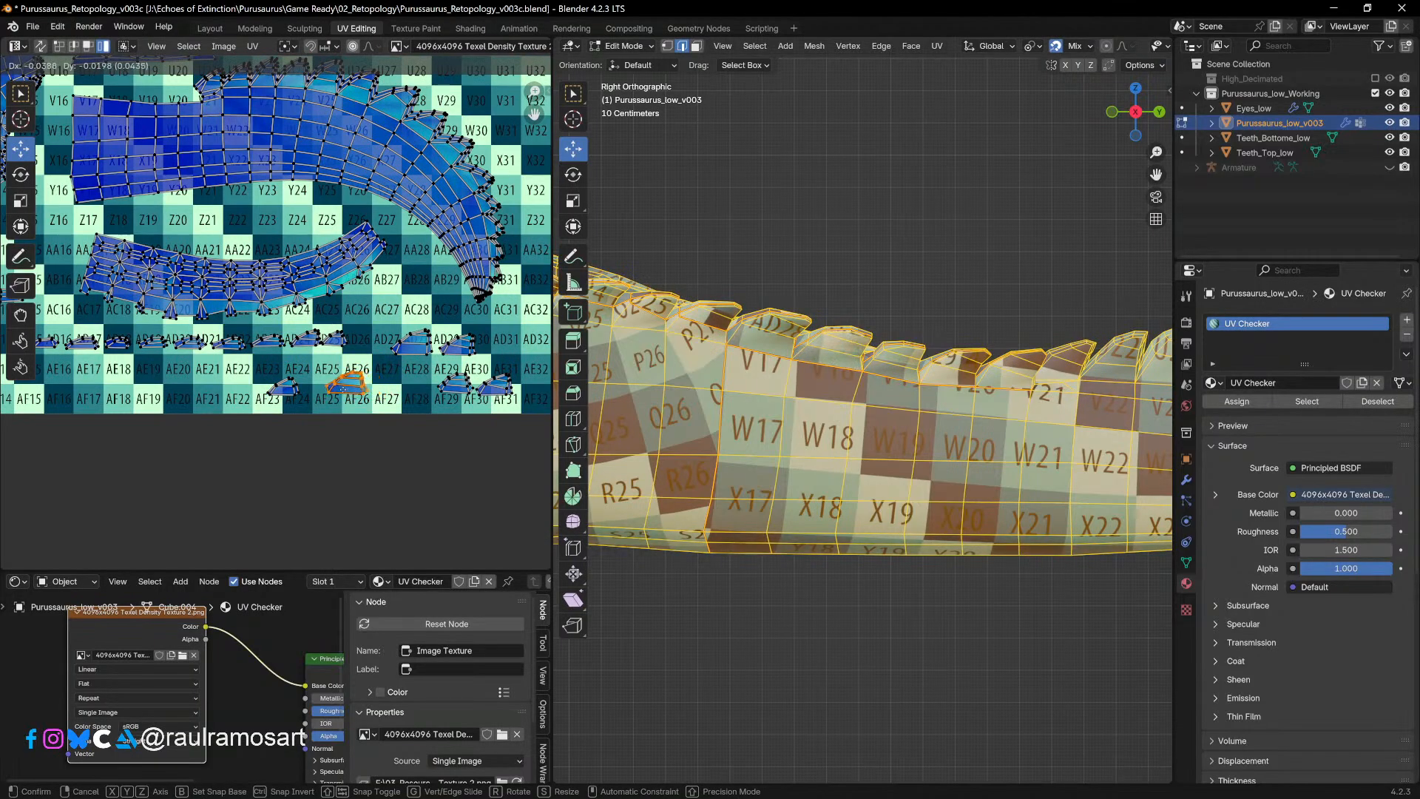
{"action": "middle_click_drag", "start_coordinate": [369, 413], "coordinate": [460, 432]}
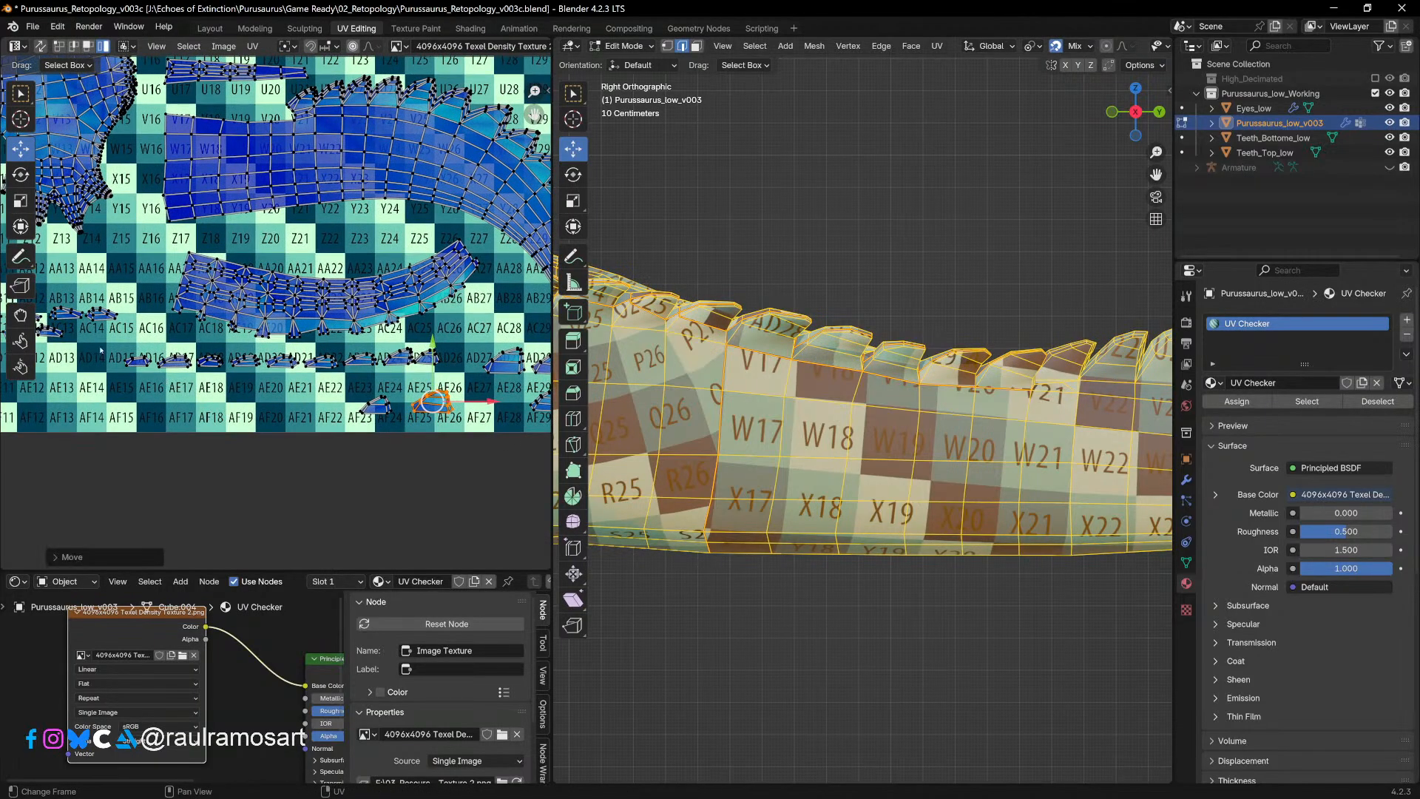
Step: Select the whole row of small spikes in row AD and shift it slightly up and right beneath the curved island
{"action": "left_click_drag", "start_coordinate": [101, 350], "coordinate": [455, 377]}
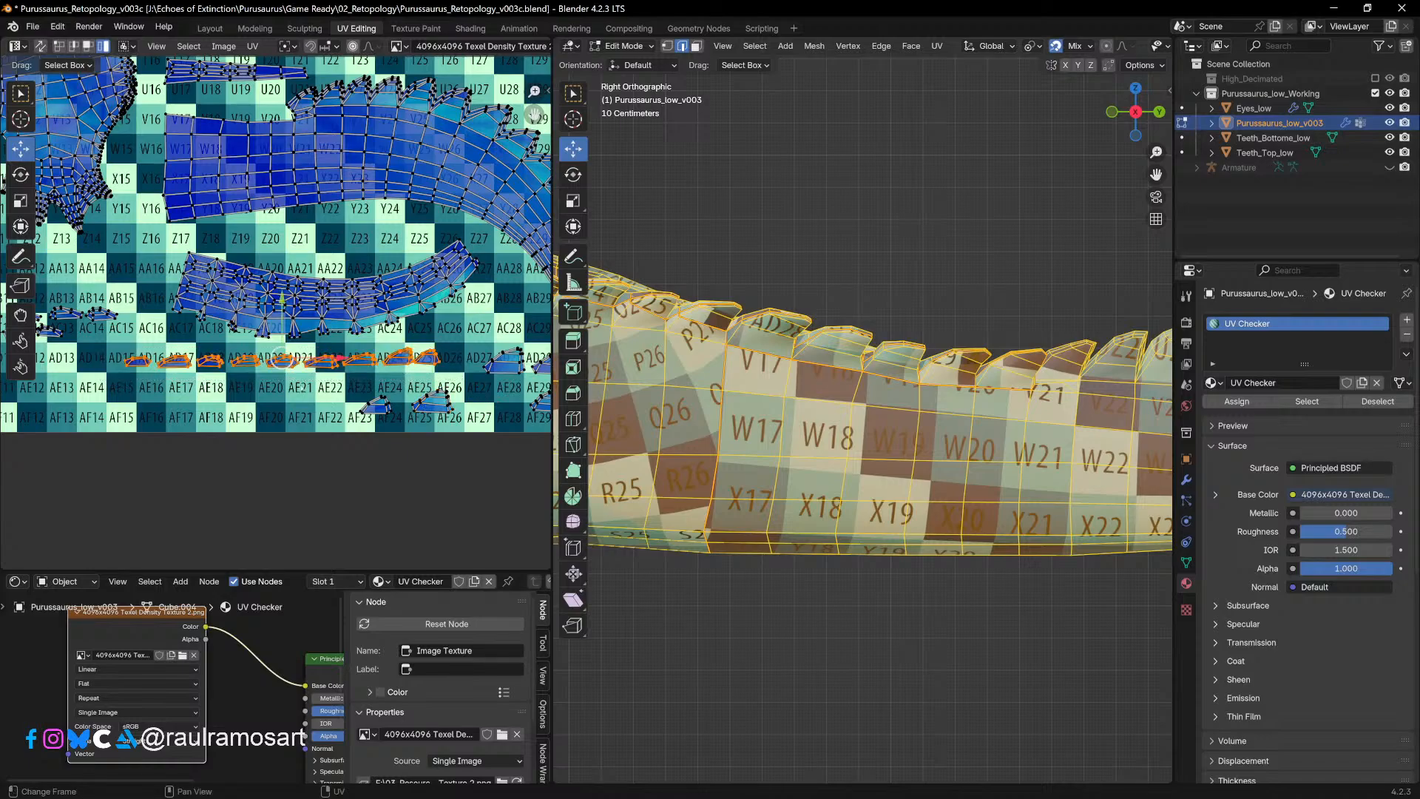
{"action": "key", "text": "g"}
{"action": "left_click", "coordinate": [338, 369]}
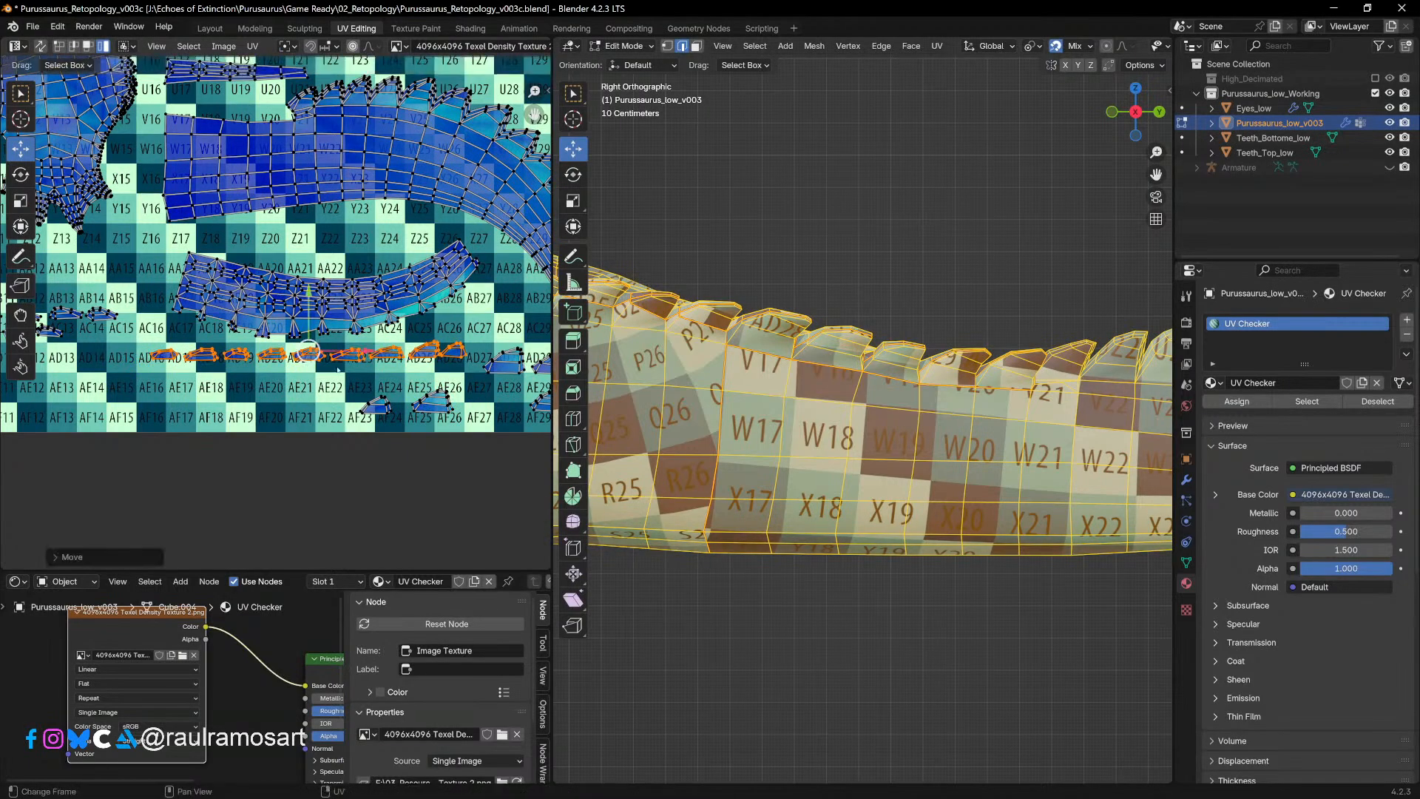
Step: Move the spike at AD27–AD28 down to AF27, and shift it with its two row neighbours left to between AF18 and AF22
{"action": "middle_click_drag", "start_coordinate": [458, 428], "coordinate": [270, 429], "text": "shift"}
{"action": "left_click", "coordinate": [367, 414]}
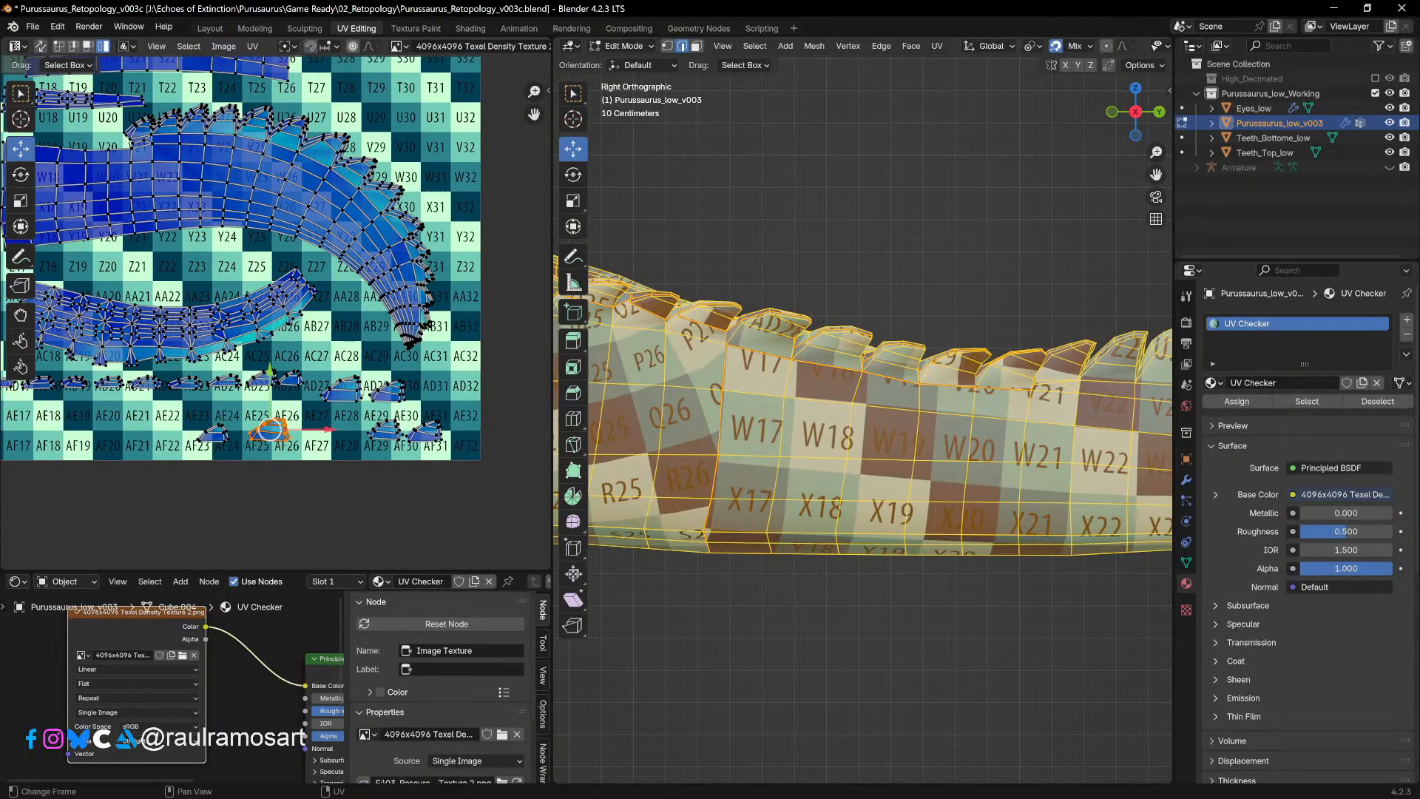
{"action": "key", "text": "g"}
{"action": "left_click", "coordinate": [360, 407]}
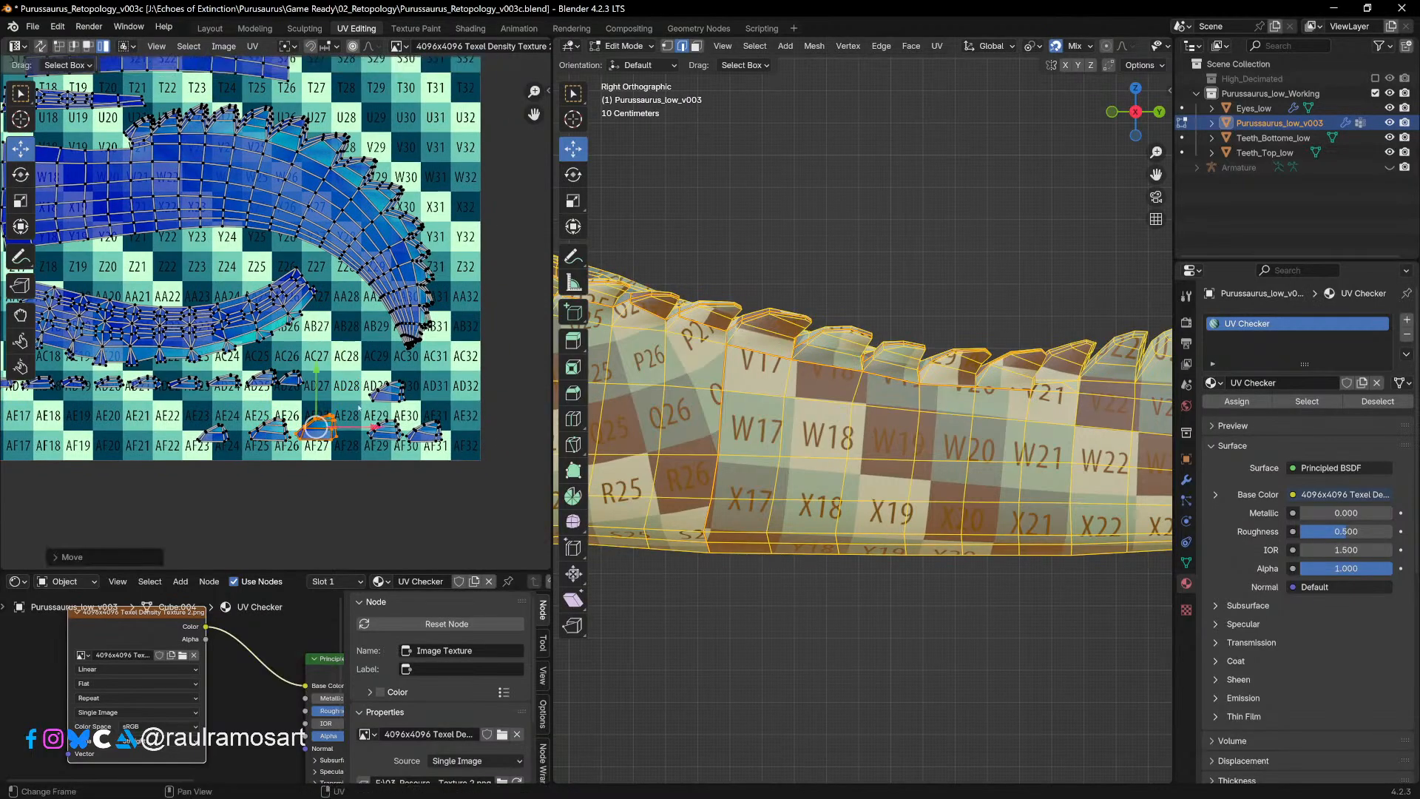
{"action": "left_click_drag", "start_coordinate": [180, 468], "coordinate": [330, 411]}
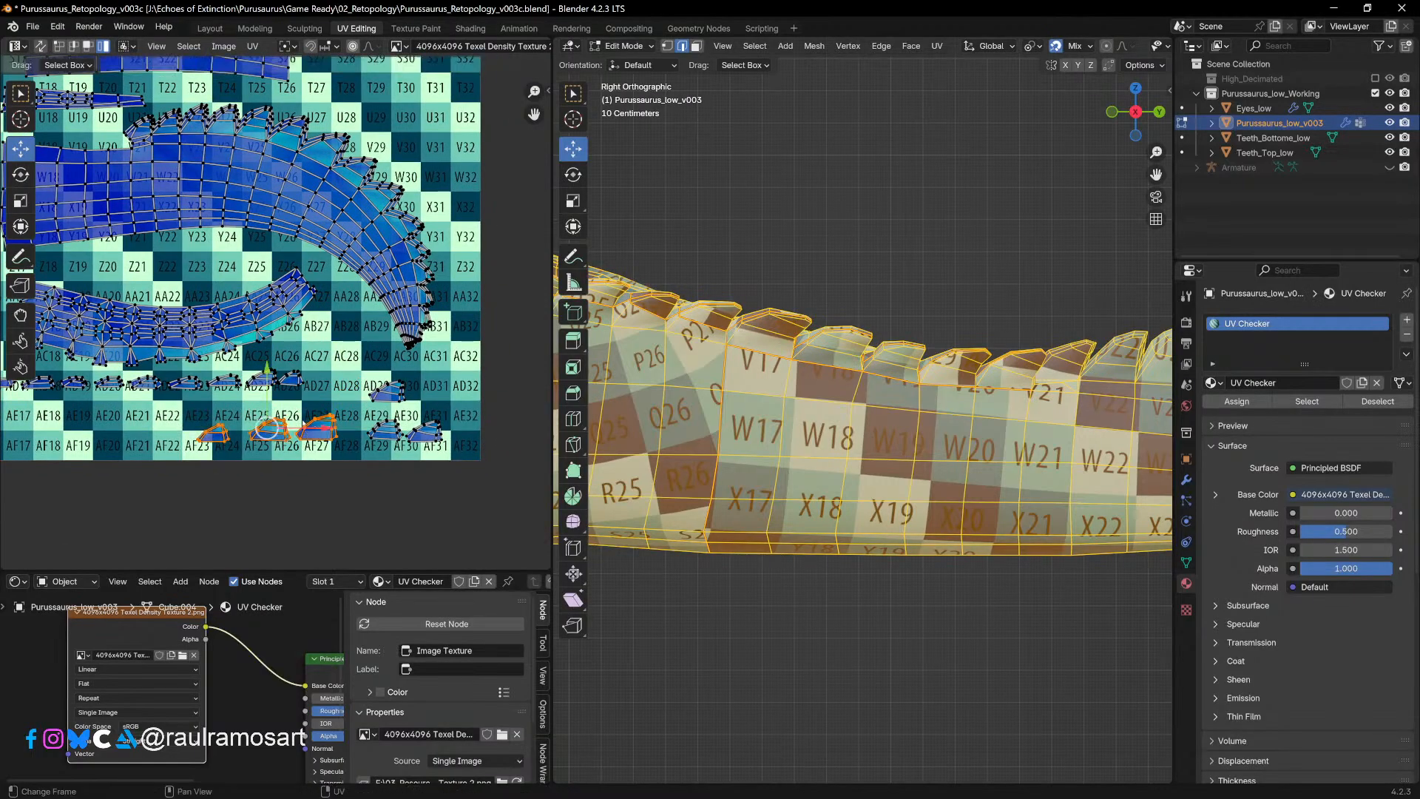
{"action": "key", "text": "g"}
{"action": "left_click", "coordinate": [134, 422]}
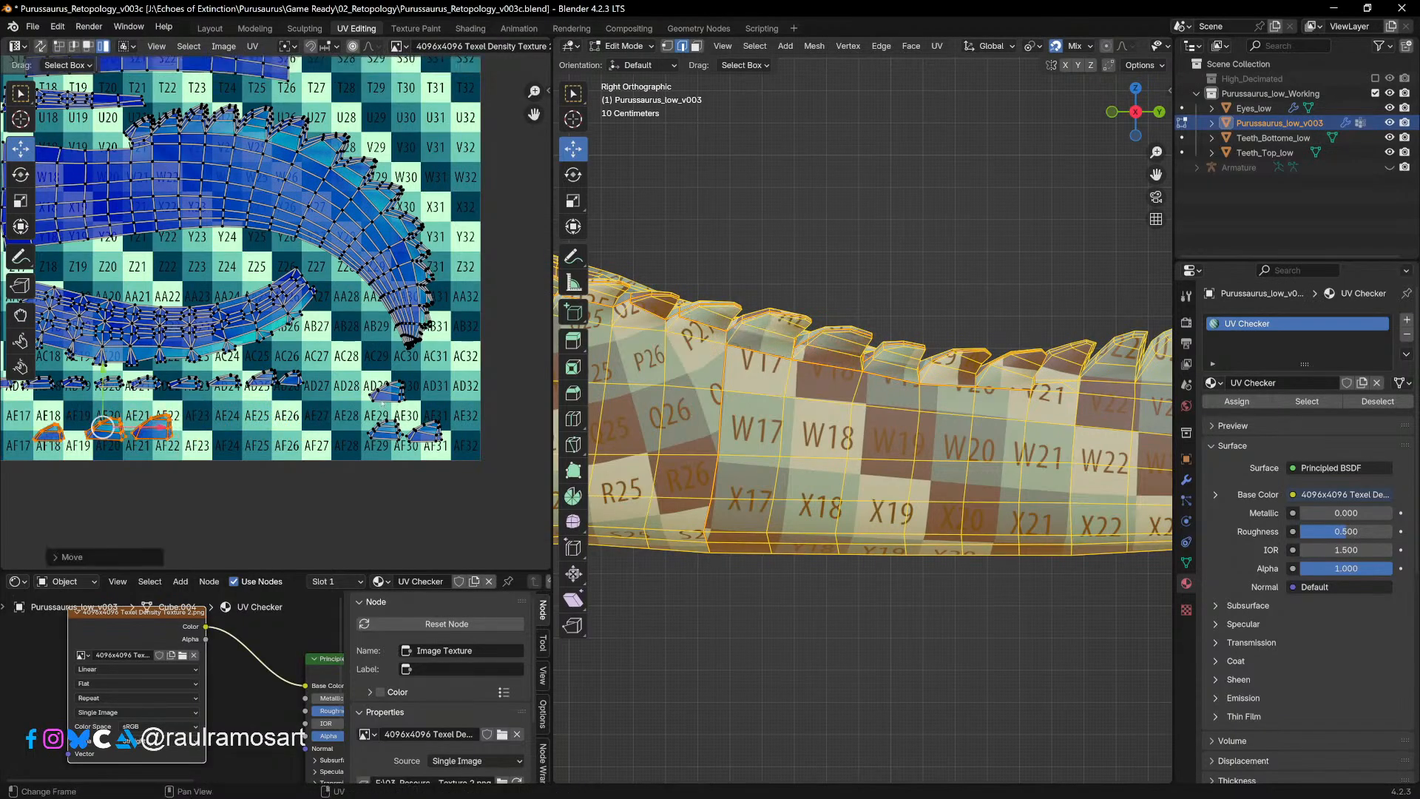
Step: Append the AD29, AF29 and AF31 spikes in order to the bottom row at AF23, AF25 and AF26
{"action": "left_click", "coordinate": [387, 390]}
{"action": "key", "text": "g"}
{"action": "left_click", "coordinate": [385, 429]}
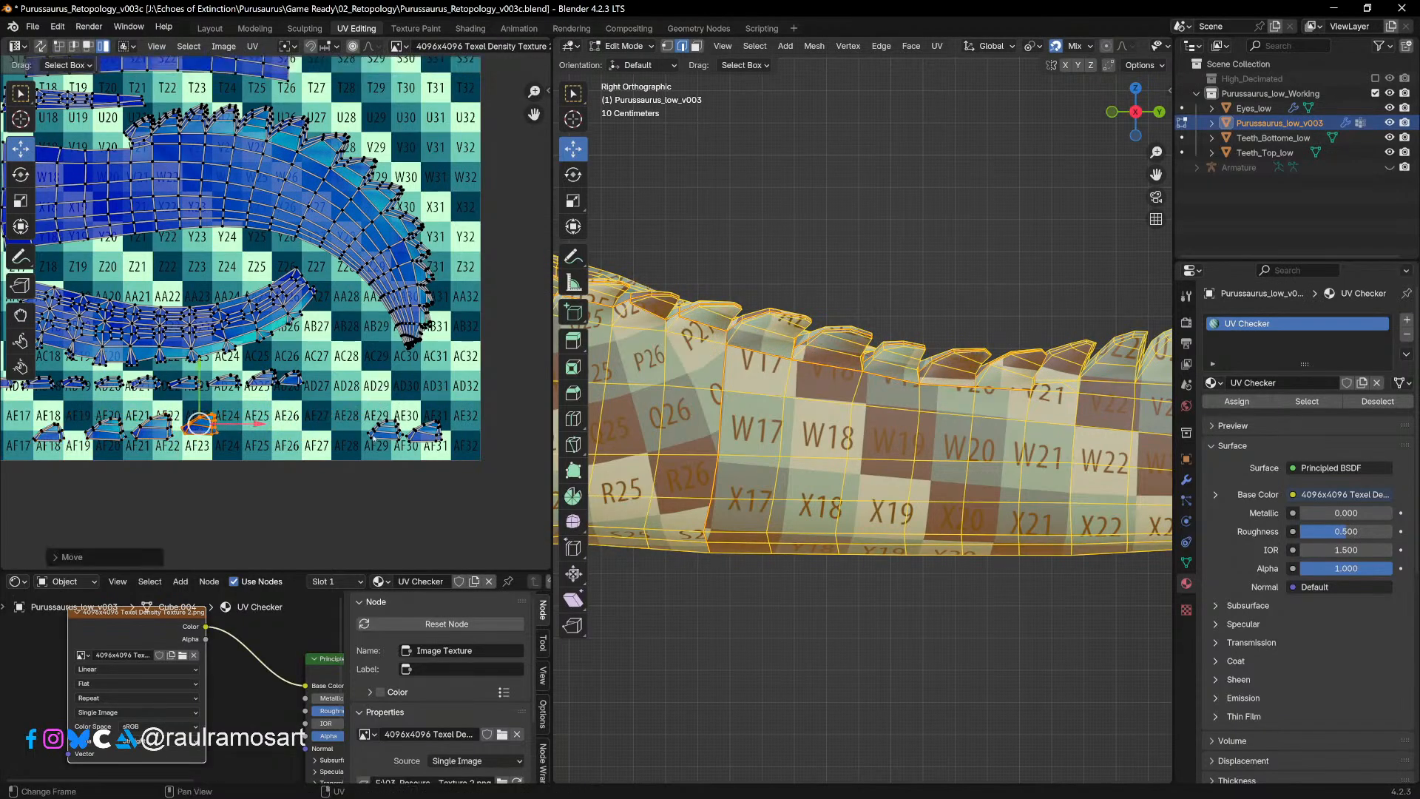
{"action": "key", "text": "g"}
{"action": "left_click", "coordinate": [242, 426]}
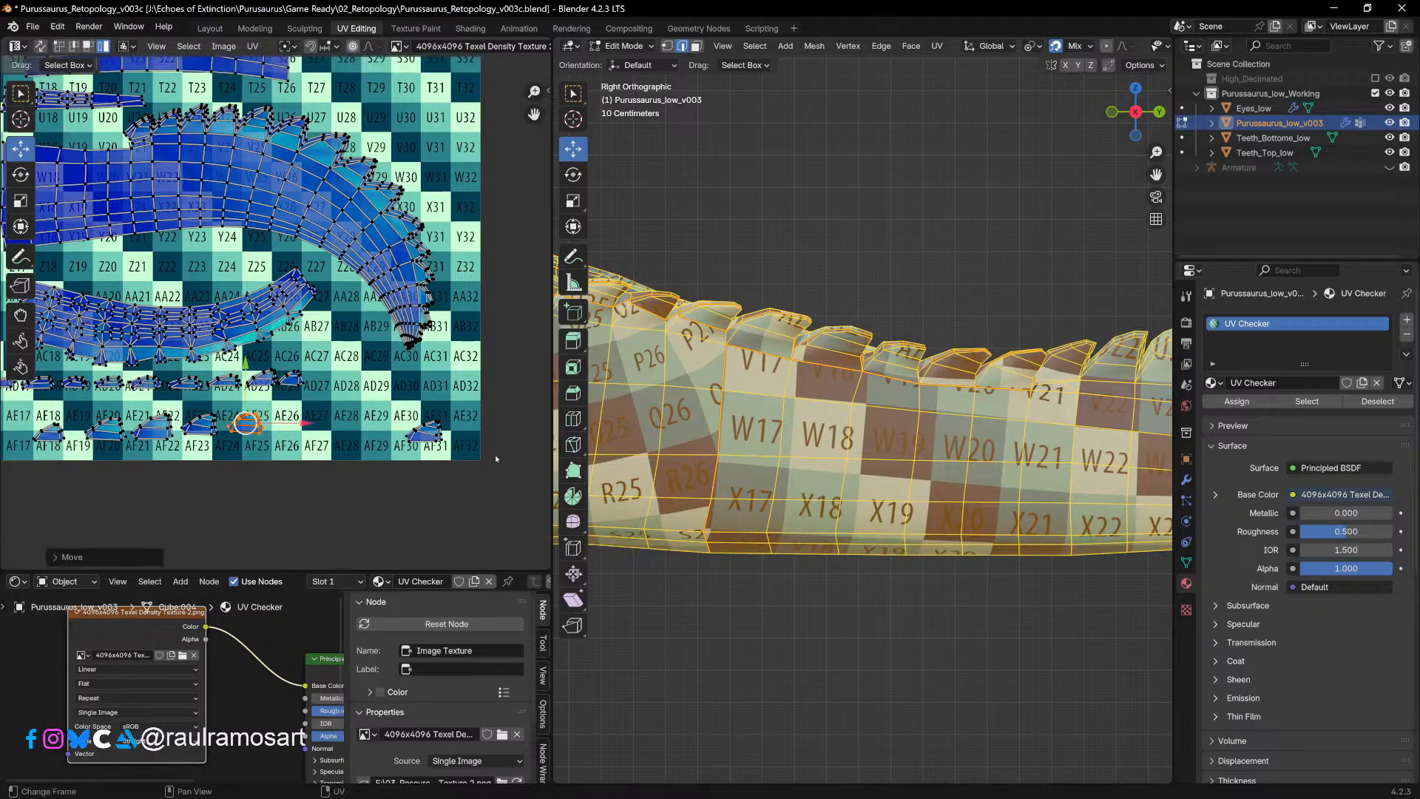
{"action": "key", "text": "g"}
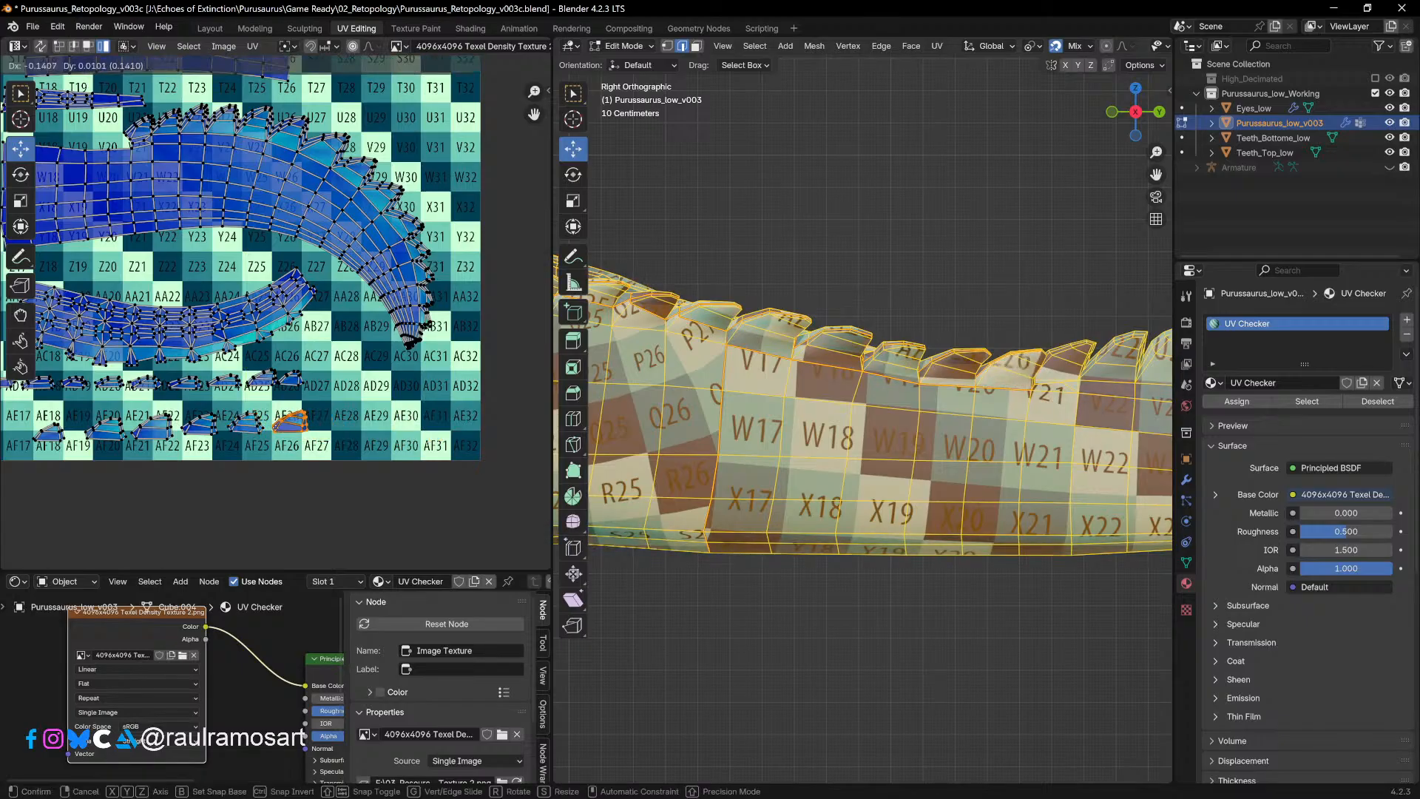
{"action": "left_click", "coordinate": [319, 447]}
{"action": "scroll", "coordinate": [336, 452], "scroll_direction": "down", "scroll_amount": 5}
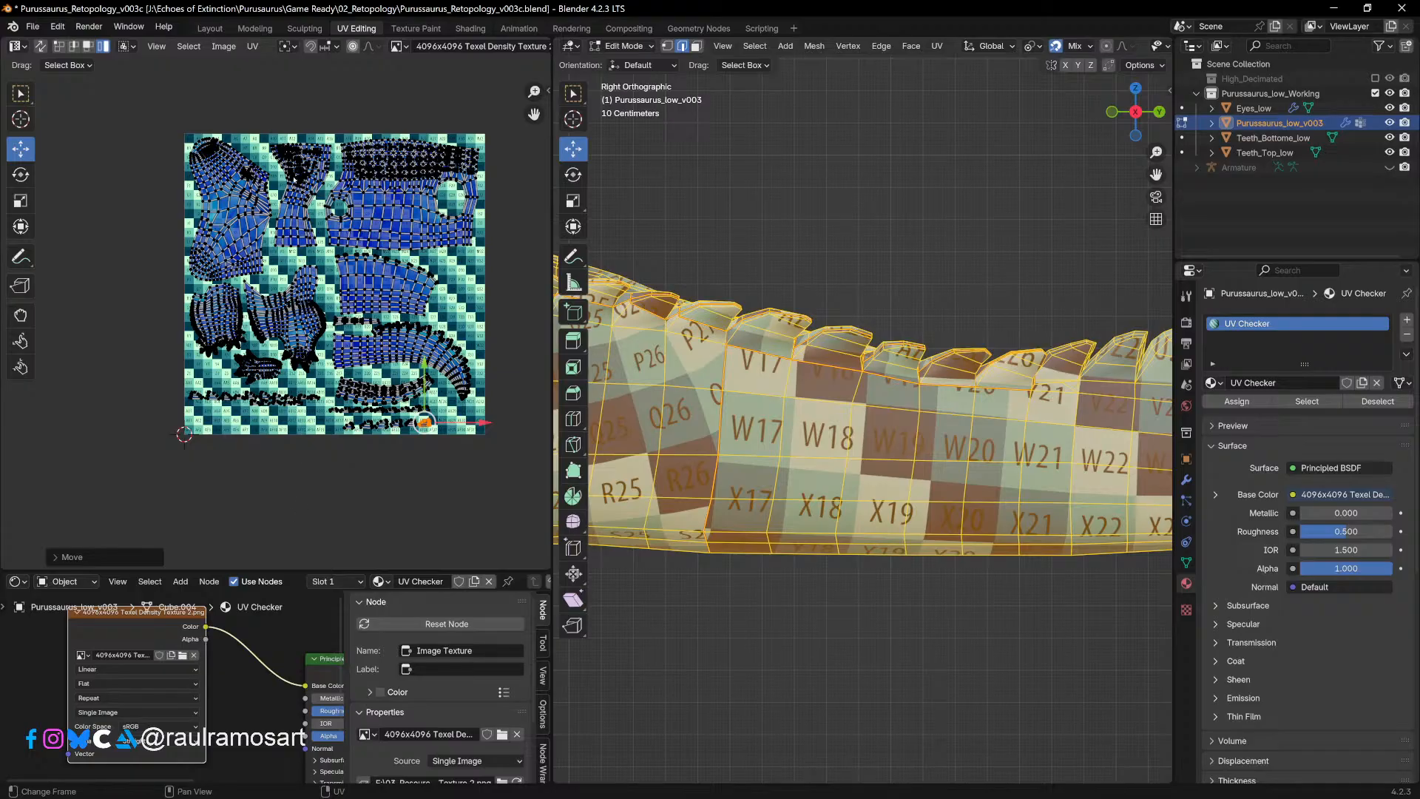
Step: Nudge the large island in the map's upper-left corner closer to the edge, and move the narrow island left beside it
{"action": "scroll", "coordinate": [433, 494], "scroll_direction": "up", "scroll_amount": 5}
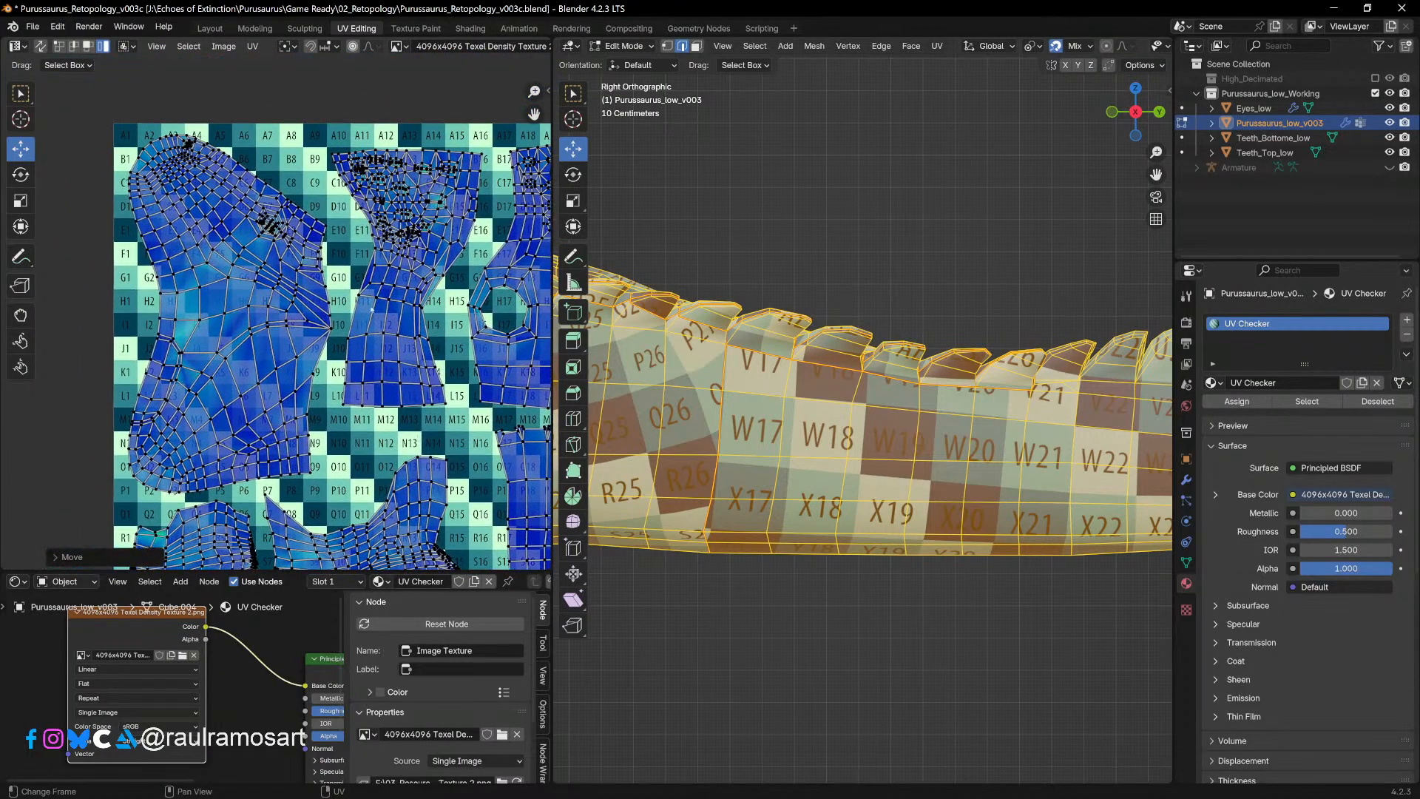
{"action": "left_click", "coordinate": [202, 287]}
{"action": "left_click_drag", "start_coordinate": [203, 291], "coordinate": [221, 310]}
{"action": "left_click", "coordinate": [219, 298]}
{"action": "left_click", "coordinate": [379, 298]}
{"action": "left_click_drag", "start_coordinate": [408, 264], "coordinate": [381, 278]}
Step: Move the large body island with the two leg openings left, closer to the narrow island
{"action": "middle_click_drag", "start_coordinate": [426, 363], "coordinate": [262, 359], "text": "shift"}
{"action": "left_click", "coordinate": [493, 259]}
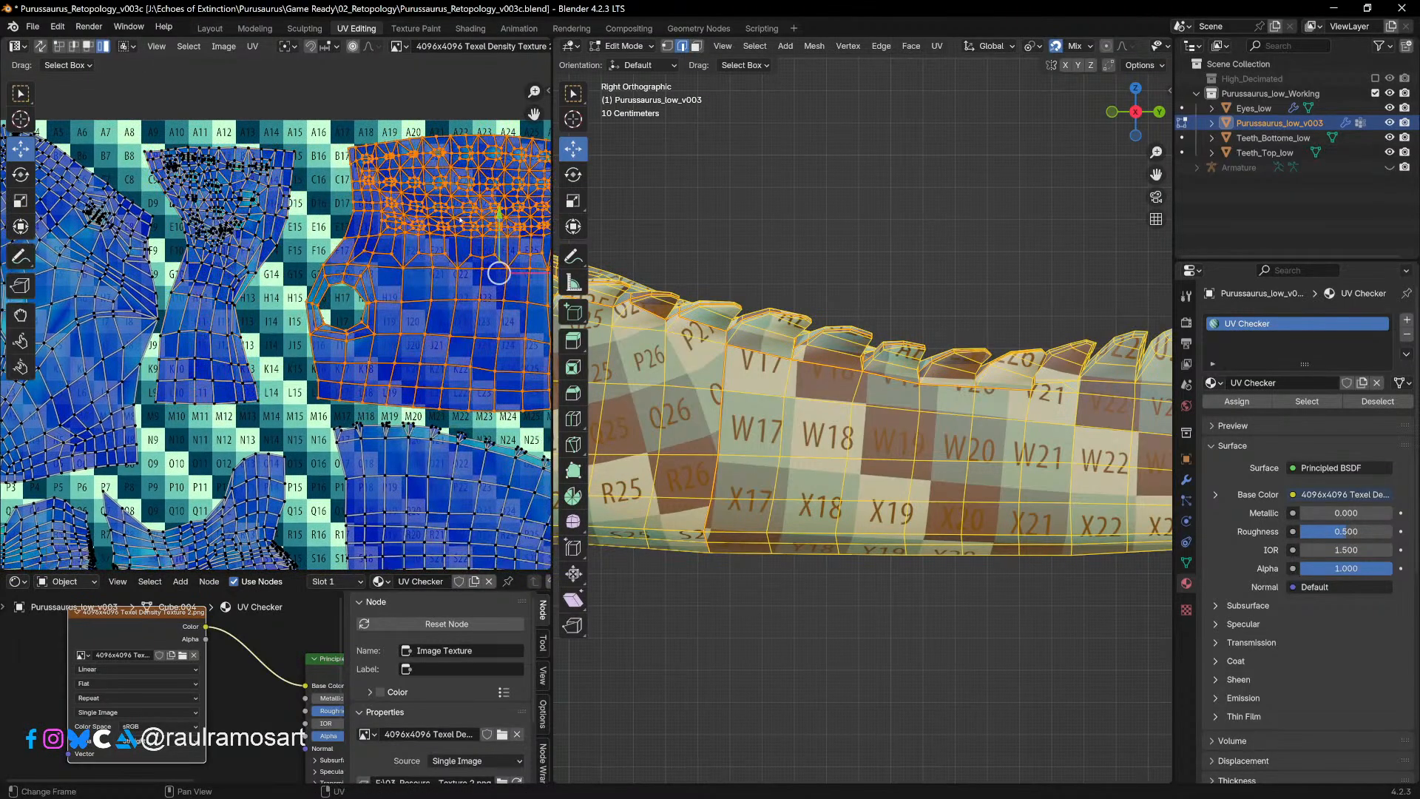
{"action": "middle_click_drag", "start_coordinate": [493, 259], "coordinate": [389, 289], "text": "shift"}
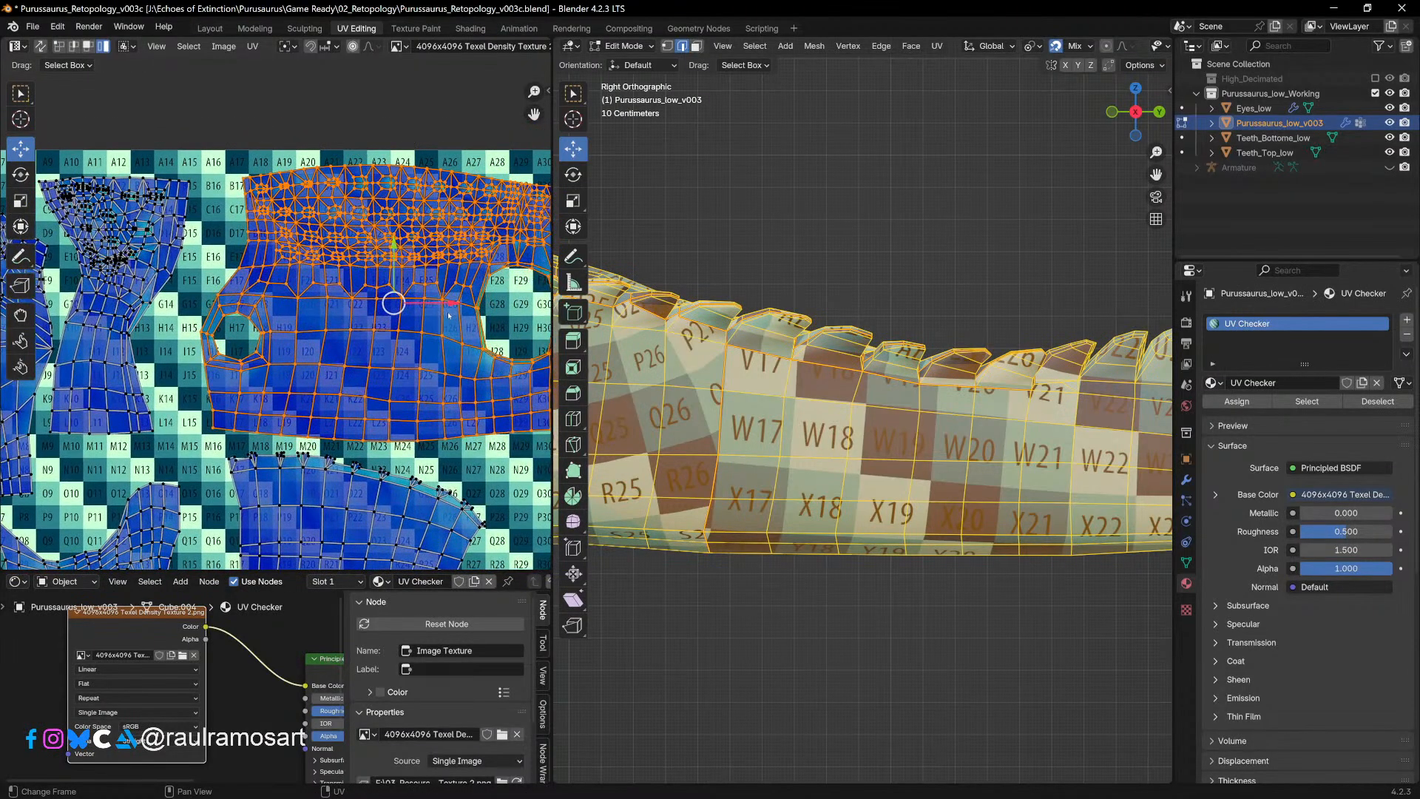
{"action": "left_click_drag", "start_coordinate": [449, 314], "coordinate": [403, 311]}
{"action": "scroll", "coordinate": [403, 311], "scroll_direction": "down", "scroll_amount": 2}
{"action": "middle_click_drag", "start_coordinate": [403, 312], "coordinate": [392, 151], "text": "shift"}
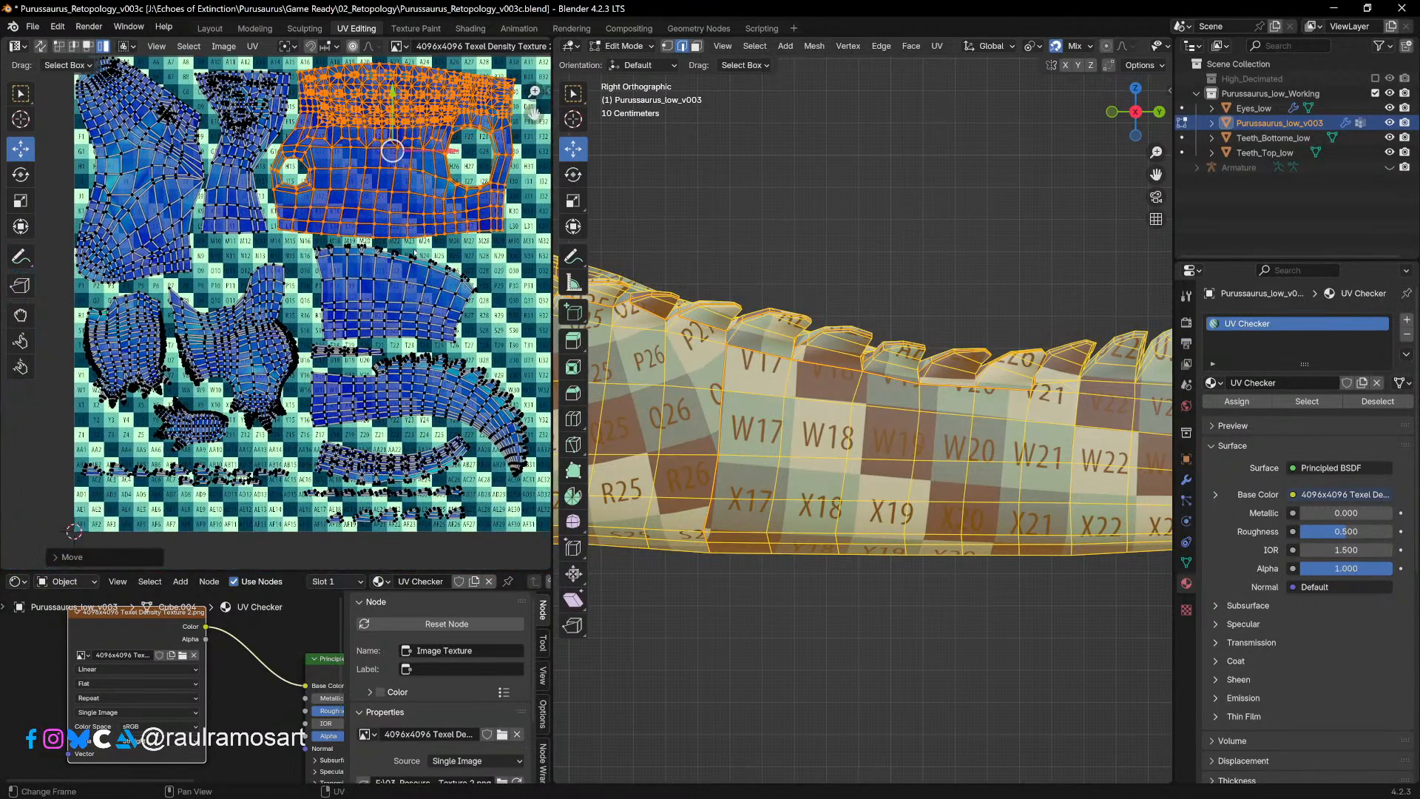
Step: Move the leg island at P1–W6 and the pointed leg island beside it up and left, beneath the large islands
{"action": "scroll", "coordinate": [347, 267], "scroll_direction": "up", "scroll_amount": 5}
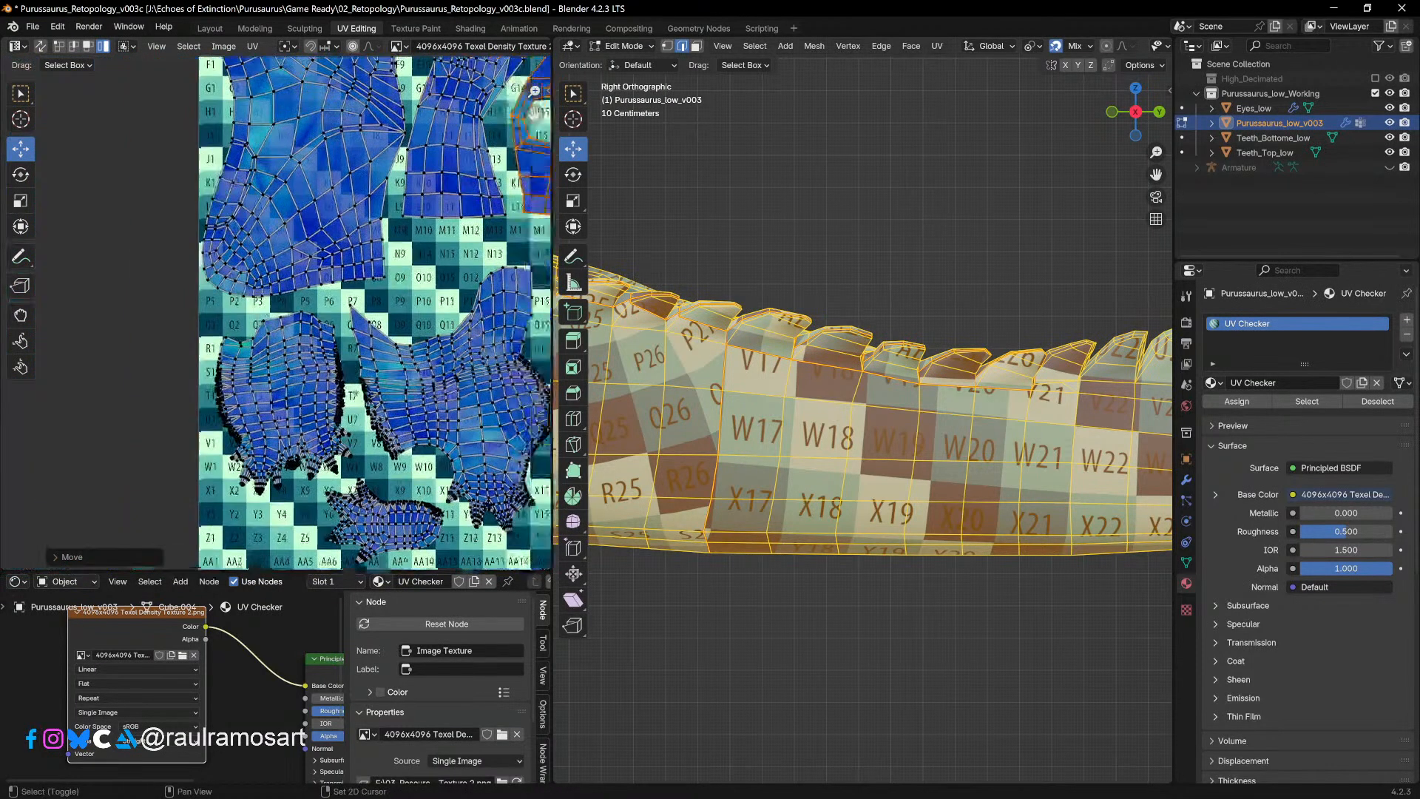
{"action": "left_click", "coordinate": [346, 426]}
{"action": "left_click_drag", "start_coordinate": [338, 457], "coordinate": [320, 420]}
{"action": "middle_click_drag", "start_coordinate": [319, 420], "coordinate": [157, 267]}
{"action": "middle_click_drag", "start_coordinate": [423, 270], "coordinate": [275, 350]}
{"action": "left_click", "coordinate": [317, 350]}
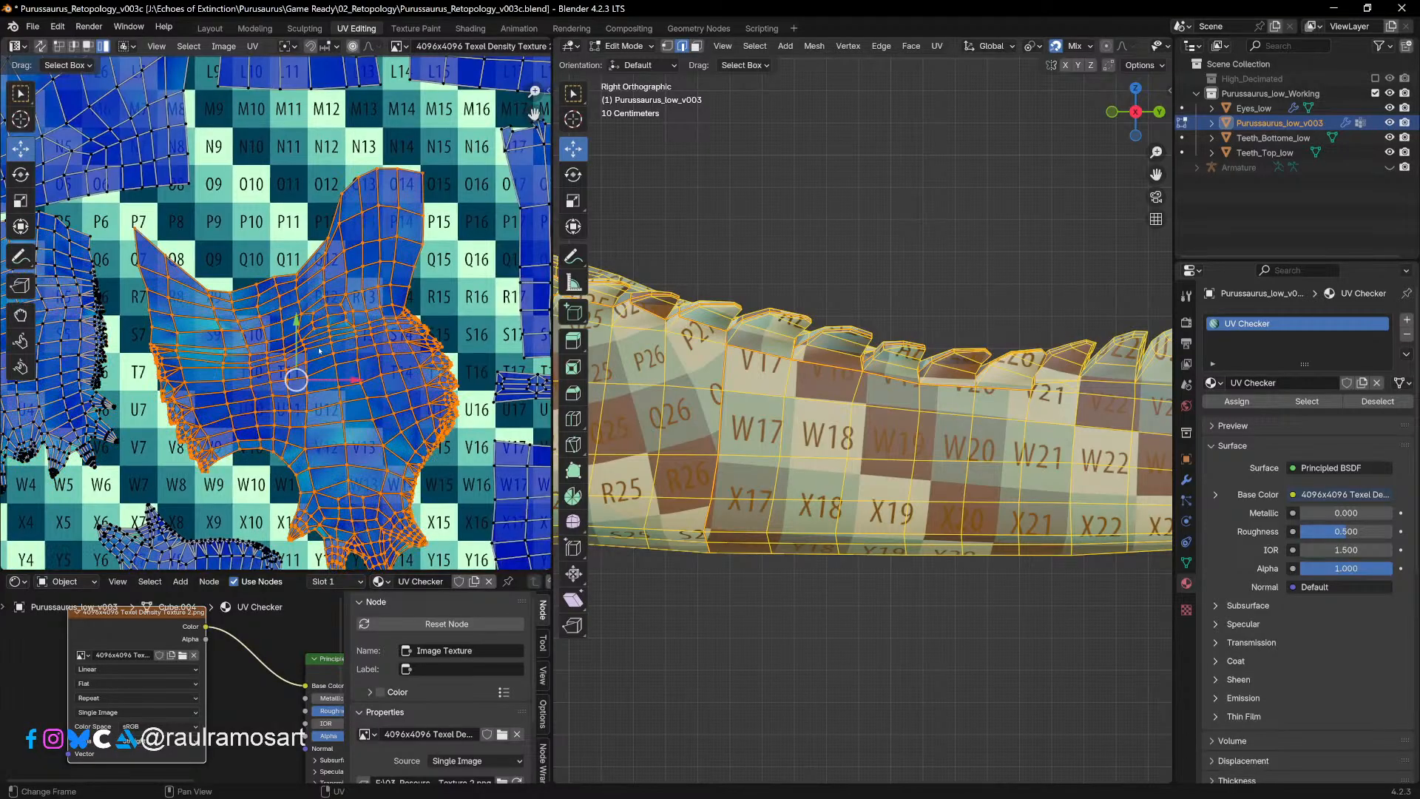
{"action": "left_click_drag", "start_coordinate": [311, 378], "coordinate": [259, 346]}
Step: Move the small foot island up and left into the gap below the two leg islands, around X5 to X9
{"action": "mouse_move", "coordinate": [258, 345]}
{"action": "middle_mouse_down", "text": "shift"}
{"action": "mouse_move", "coordinate": [386, 286]}
{"action": "mouse_move", "coordinate": [379, 231]}
{"action": "middle_mouse_up", "text": "shift"}
{"action": "middle_click_drag", "start_coordinate": [307, 407], "coordinate": [402, 346], "text": "shift"}
{"action": "left_click", "coordinate": [403, 380]}
{"action": "left_click_drag", "start_coordinate": [403, 382], "coordinate": [362, 340]}
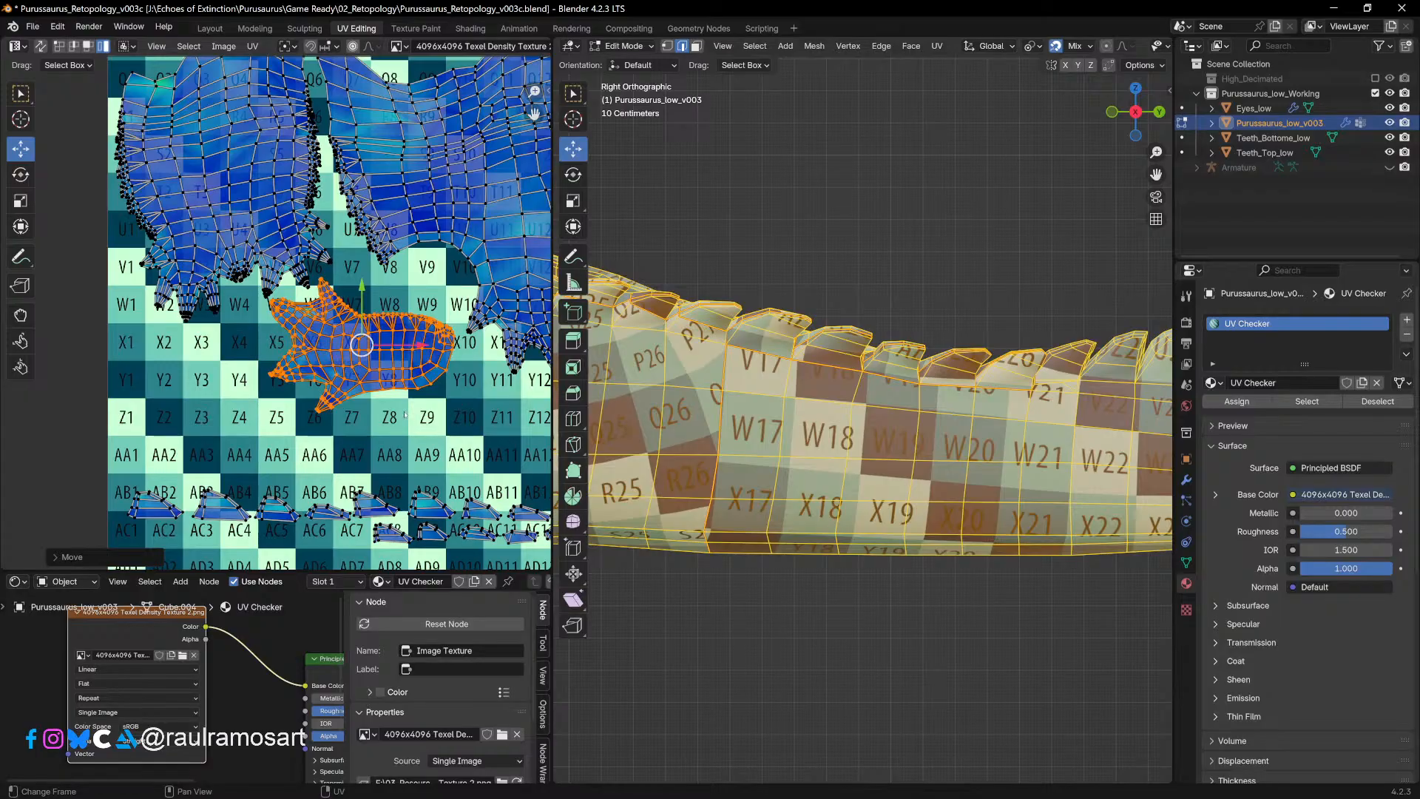
Step: Move the arched panel island around N18–S24 left and slightly up, closer beneath the large body island
{"action": "scroll", "coordinate": [405, 414], "scroll_direction": "down", "scroll_amount": 2}
{"action": "middle_click_drag", "start_coordinate": [453, 418], "coordinate": [299, 464], "text": "shift"}
{"action": "middle_click_drag", "start_coordinate": [394, 381], "coordinate": [295, 481], "text": "shift"}
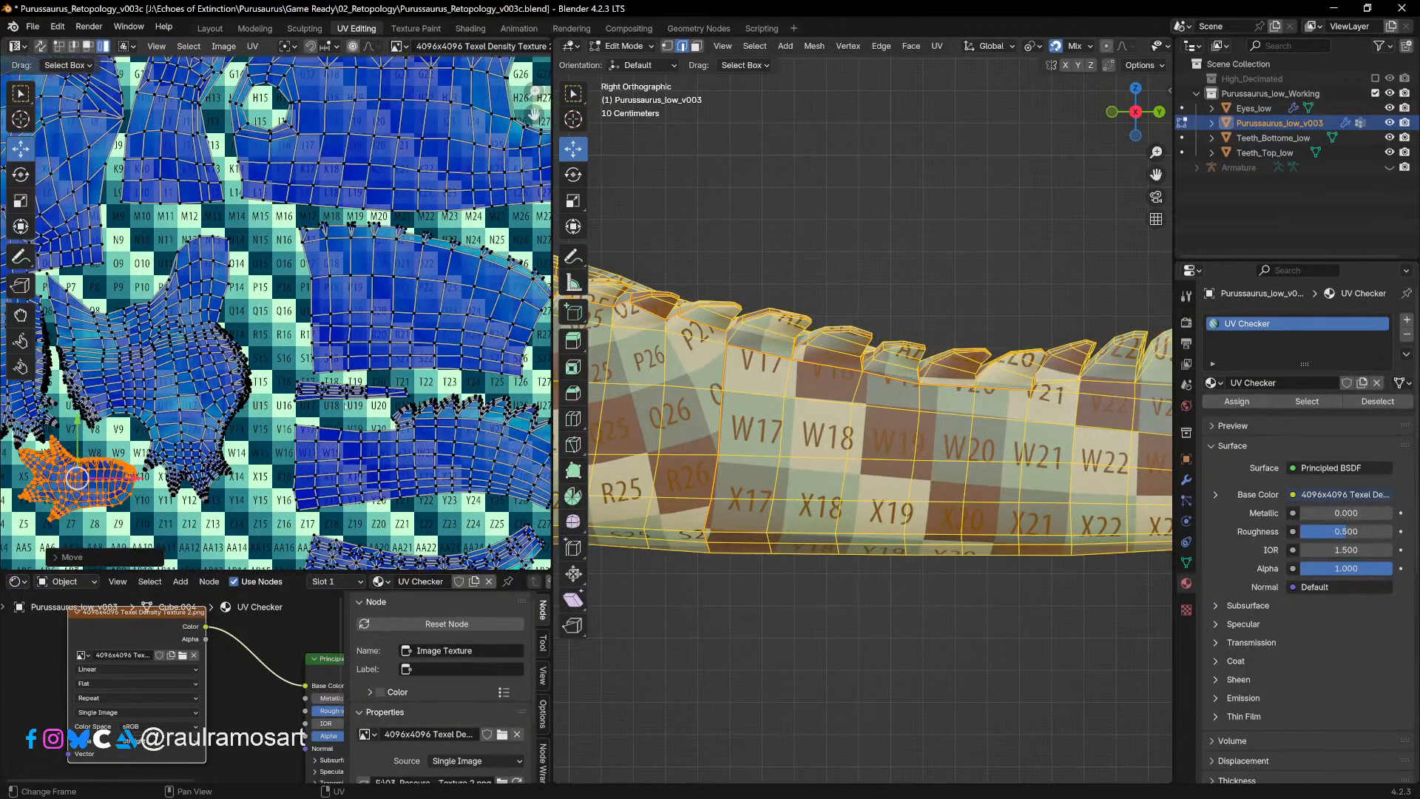
{"action": "middle_click_drag", "start_coordinate": [447, 235], "coordinate": [344, 323], "text": "shift"}
{"action": "left_click", "coordinate": [371, 360]}
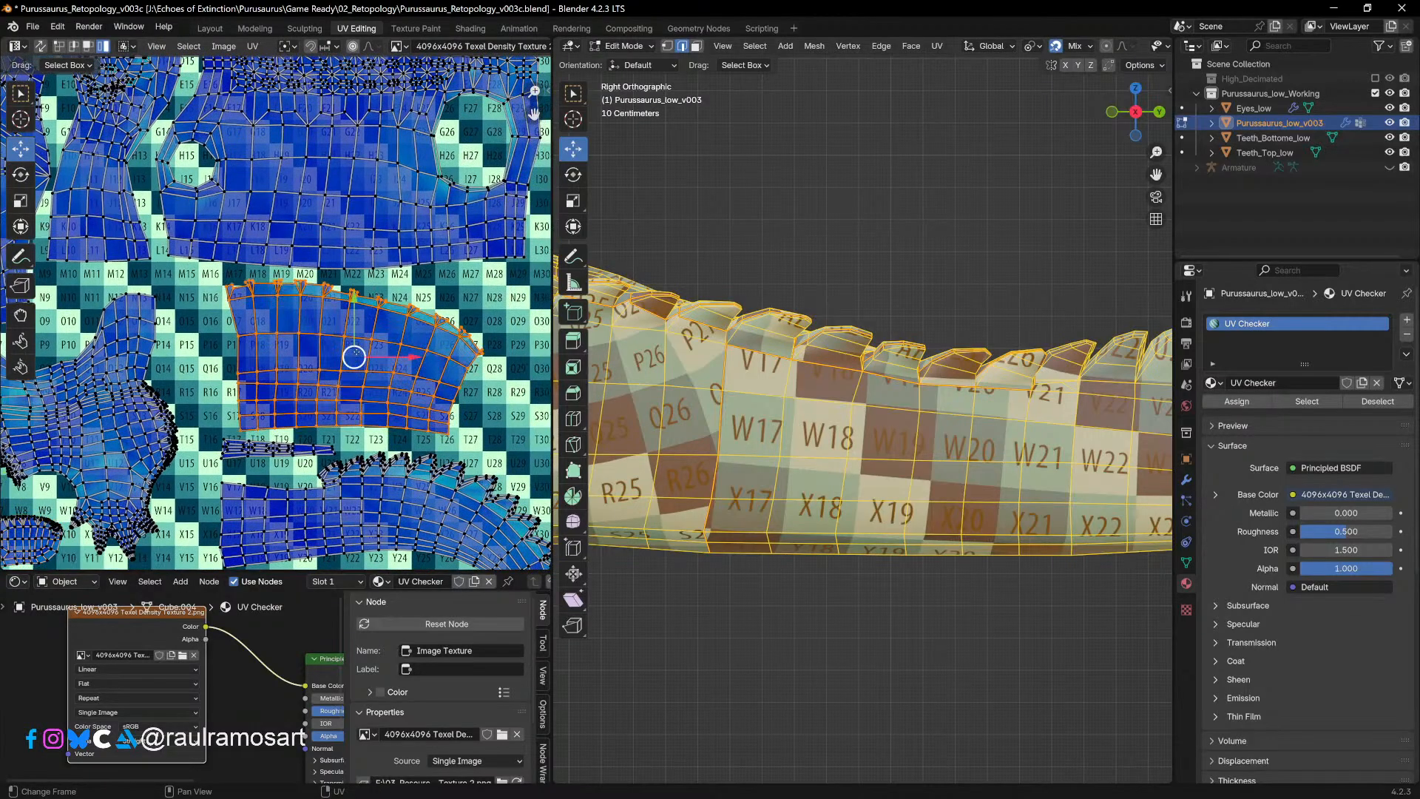
{"action": "key", "text": "g"}
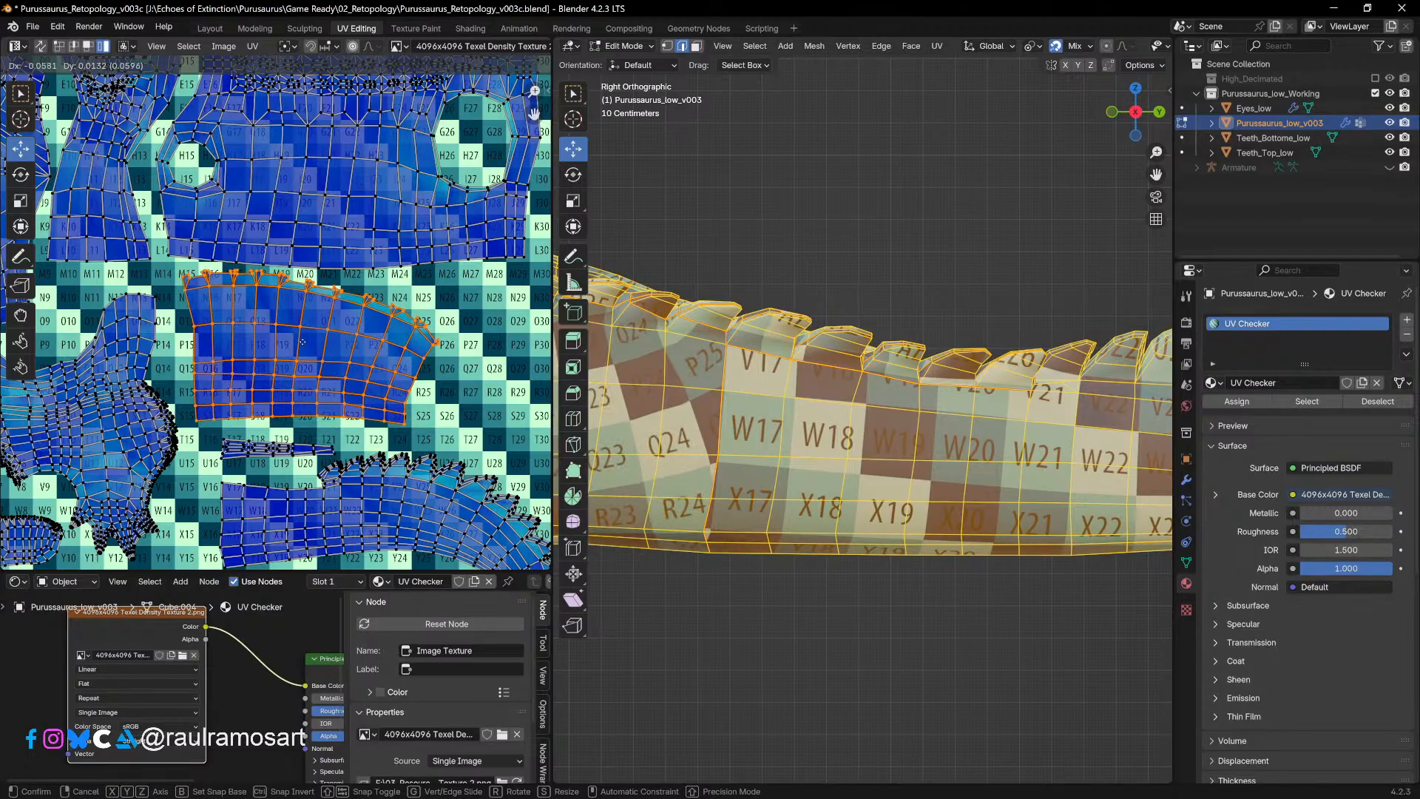
{"action": "left_click", "coordinate": [309, 347]}
{"action": "mouse_move", "coordinate": [307, 352]}
{"action": "middle_mouse_down"}
{"action": "mouse_move", "coordinate": [369, 318]}
{"action": "mouse_move", "coordinate": [327, 346]}
{"action": "middle_mouse_up"}
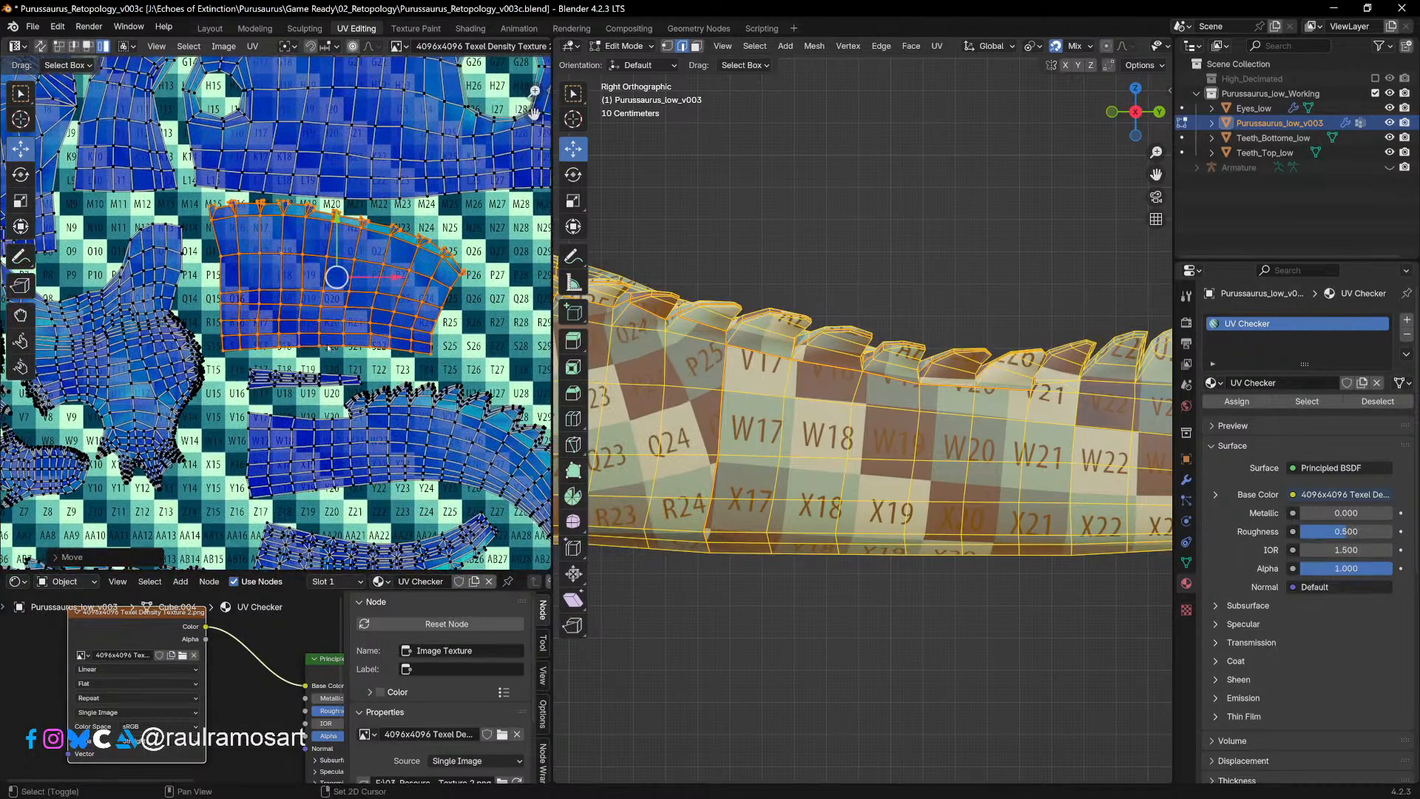
Step: Move the thin strip island beneath the arched panel and the curved spiked tail island left and slightly up
{"action": "left_click", "coordinate": [289, 381]}
{"action": "left_click_drag", "start_coordinate": [304, 378], "coordinate": [281, 367]}
{"action": "left_click", "coordinate": [391, 429]}
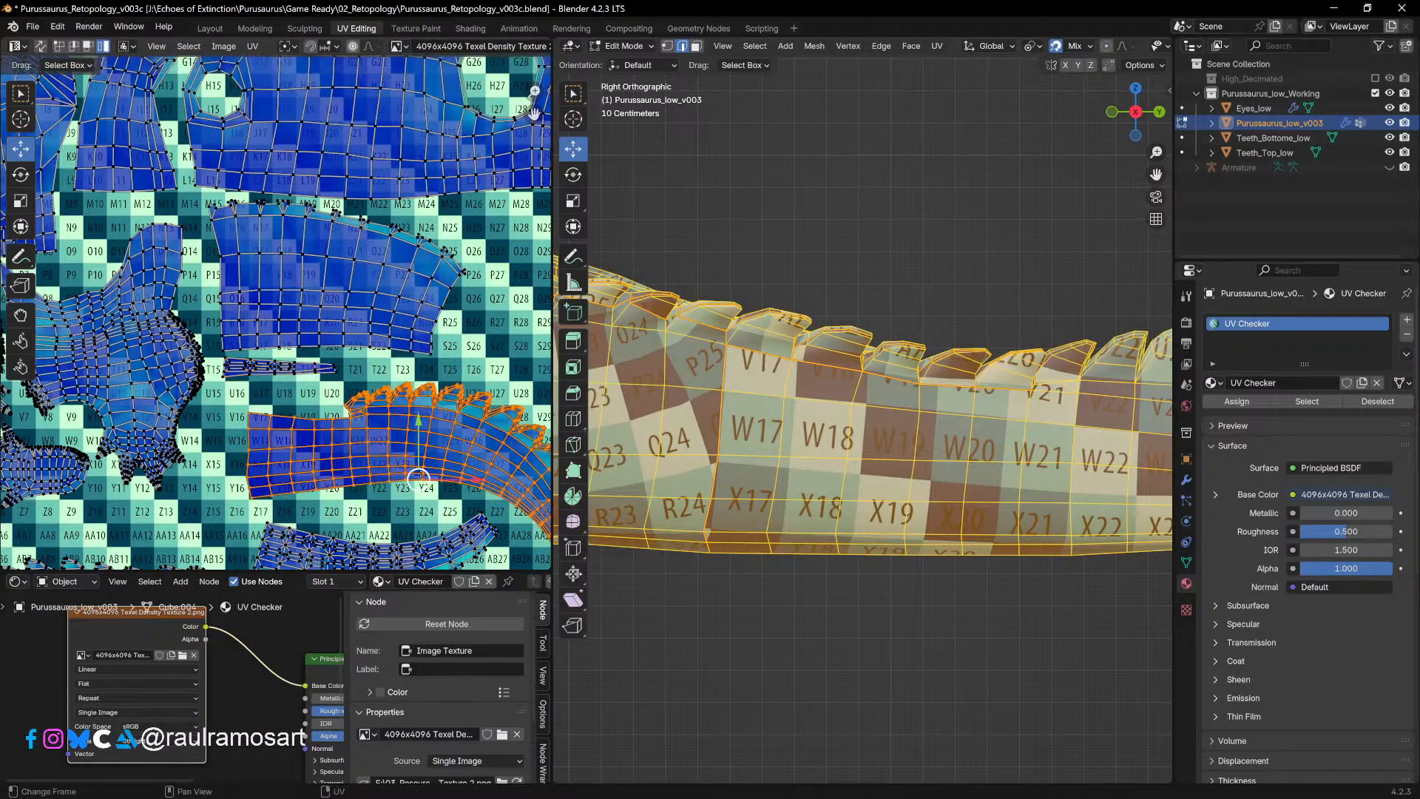
{"action": "left_click_drag", "start_coordinate": [418, 477], "coordinate": [390, 458]}
{"action": "middle_click_drag", "start_coordinate": [391, 458], "coordinate": [369, 318]}
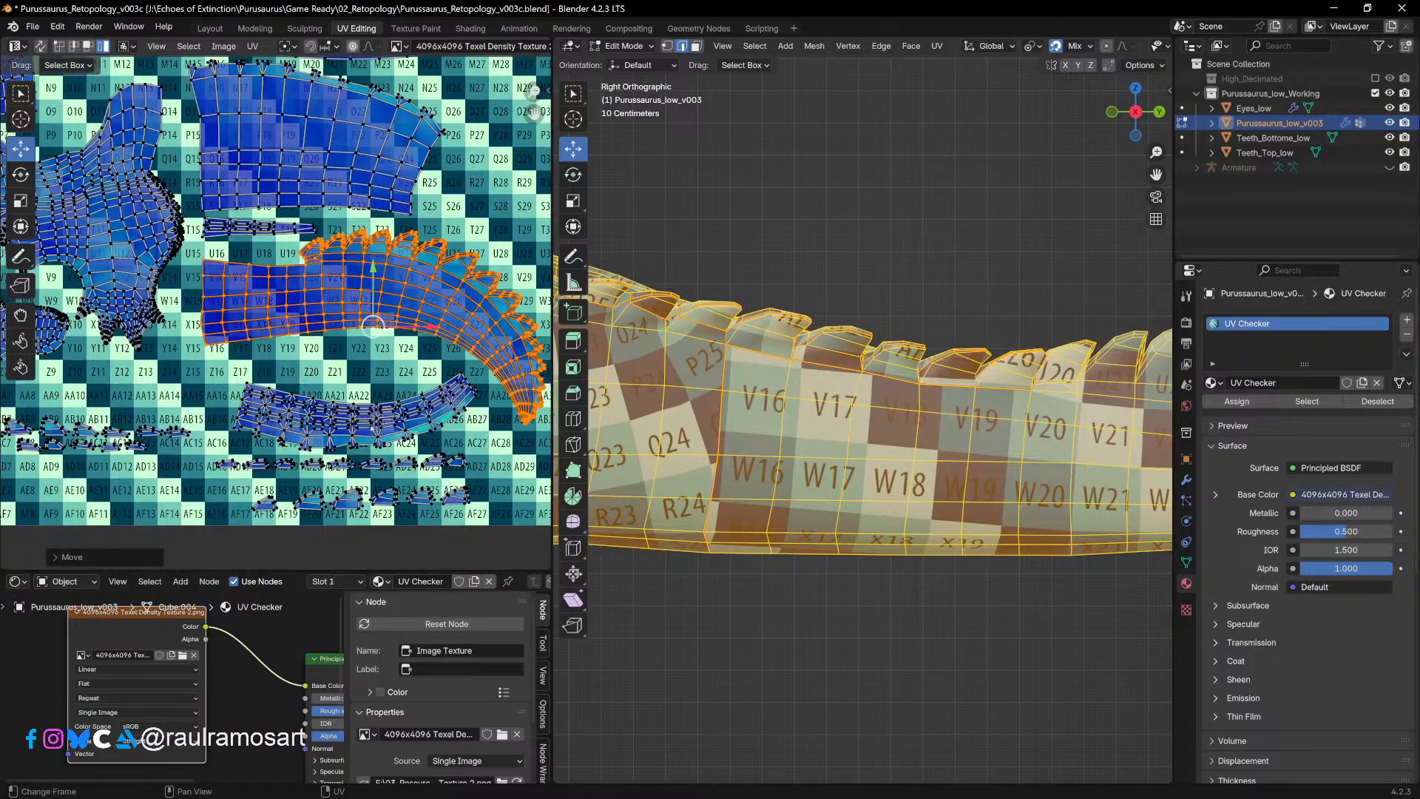
Step: Move the curved band island below the tail island left and up, close under the tail
{"action": "left_click", "coordinate": [371, 426]}
{"action": "middle_click_drag", "start_coordinate": [371, 428], "coordinate": [329, 428], "text": "shift"}
{"action": "left_click_drag", "start_coordinate": [309, 440], "coordinate": [262, 408]}
{"action": "middle_click_drag", "start_coordinate": [258, 428], "coordinate": [320, 417]}
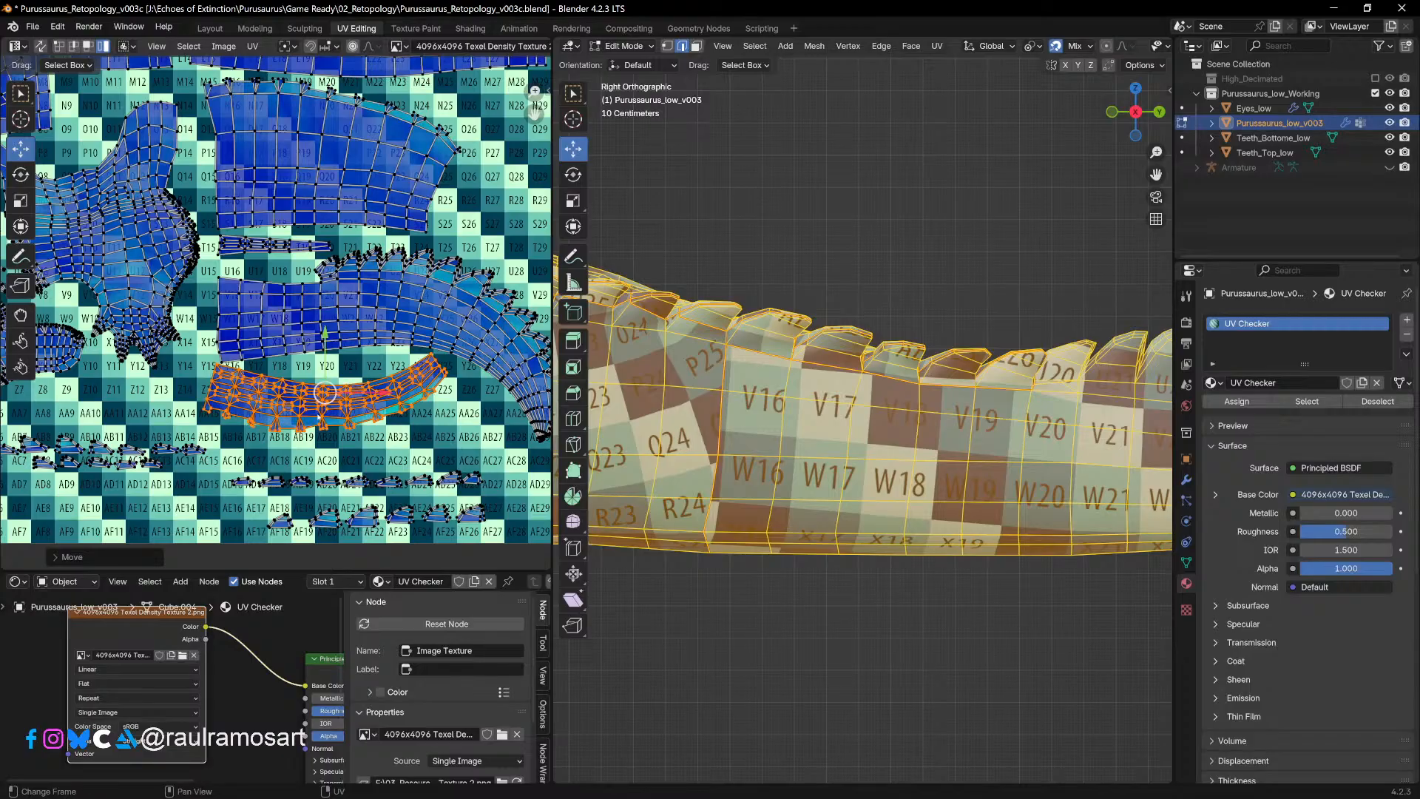
Step: Nudge the last spike of the upper row, around AD26, slightly right
{"action": "middle_click_drag", "start_coordinate": [301, 403], "coordinate": [356, 307]}
{"action": "middle_click_drag", "start_coordinate": [522, 388], "coordinate": [338, 392]}
{"action": "scroll", "coordinate": [338, 393], "scroll_direction": "up", "scroll_amount": 1}
{"action": "left_click", "coordinate": [357, 405]}
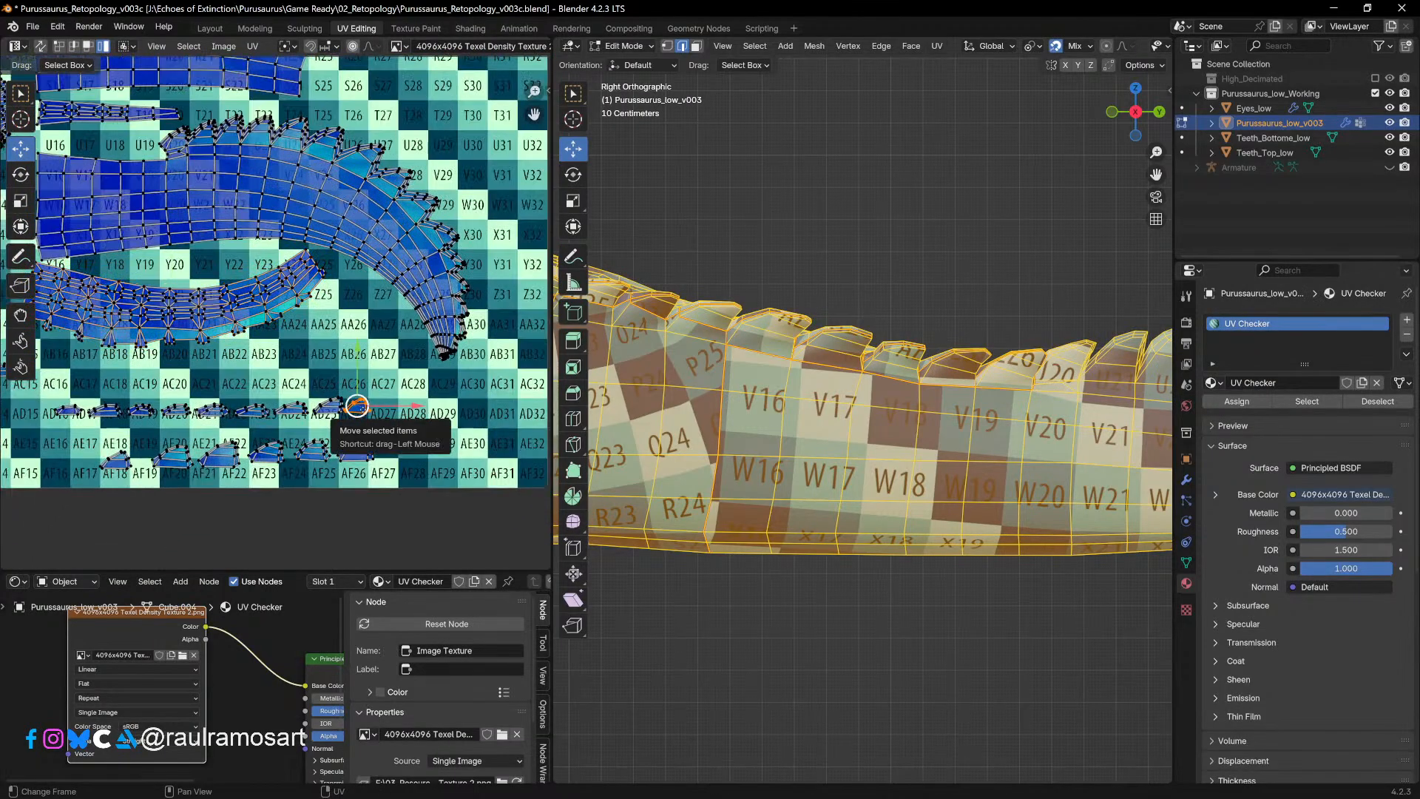
{"action": "left_click_drag", "start_coordinate": [356, 405], "coordinate": [363, 407]}
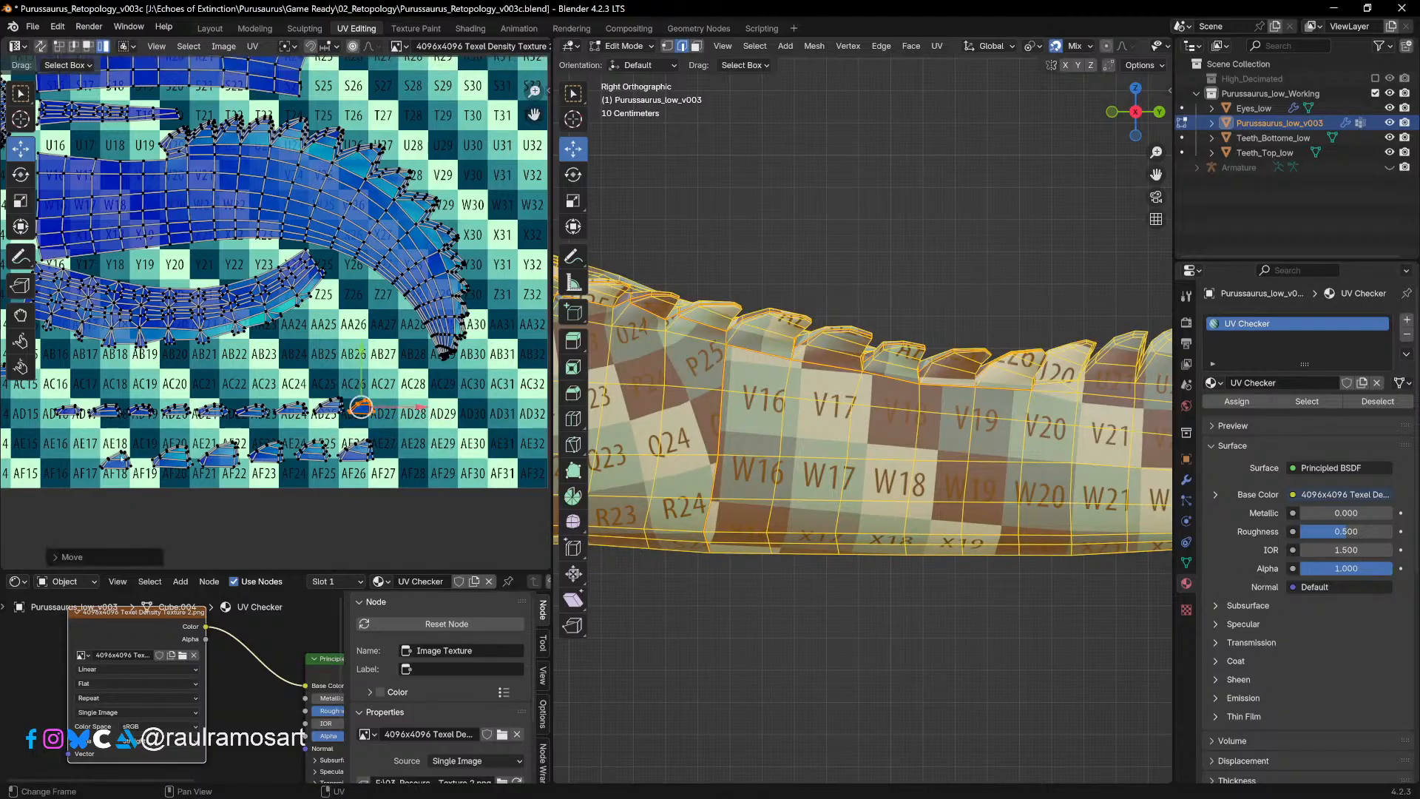
Step: Move the first spike of the lower row left and up to AE16, beneath the start of the upper row
{"action": "left_click", "coordinate": [115, 462]}
{"action": "left_click_drag", "start_coordinate": [115, 462], "coordinate": [109, 462]}
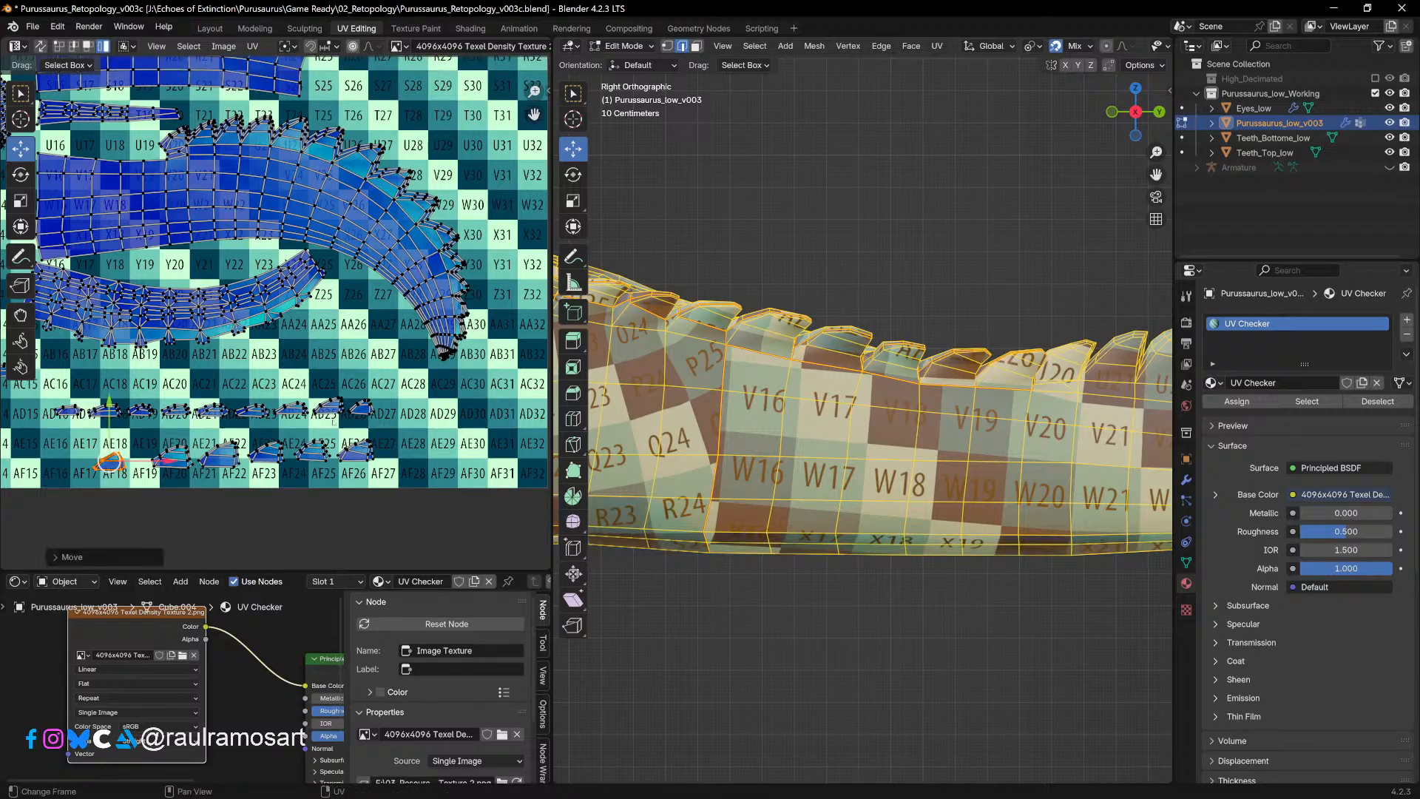
{"action": "left_click", "coordinate": [359, 406]}
{"action": "left_click_drag", "start_coordinate": [360, 406], "coordinate": [361, 407]}
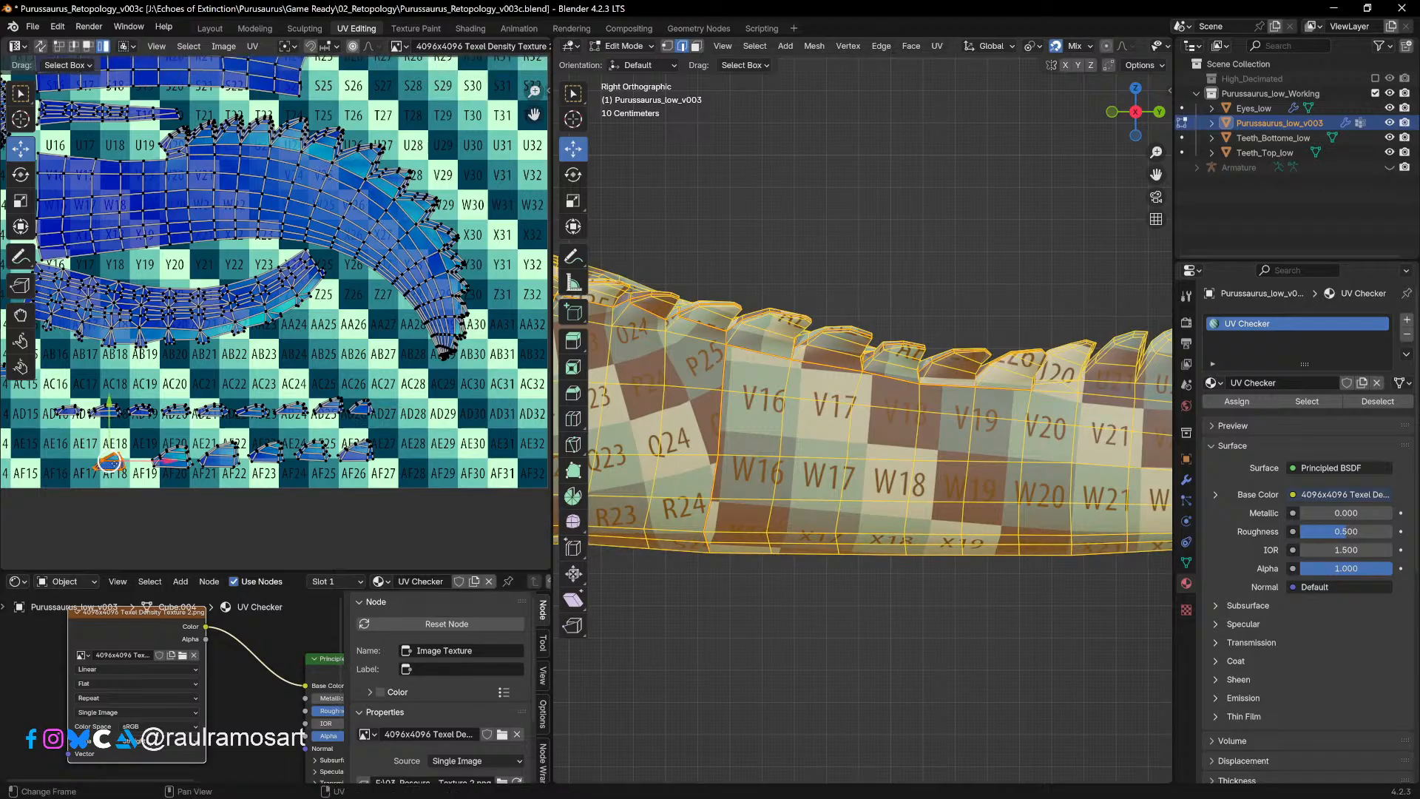
{"action": "key", "text": "g"}
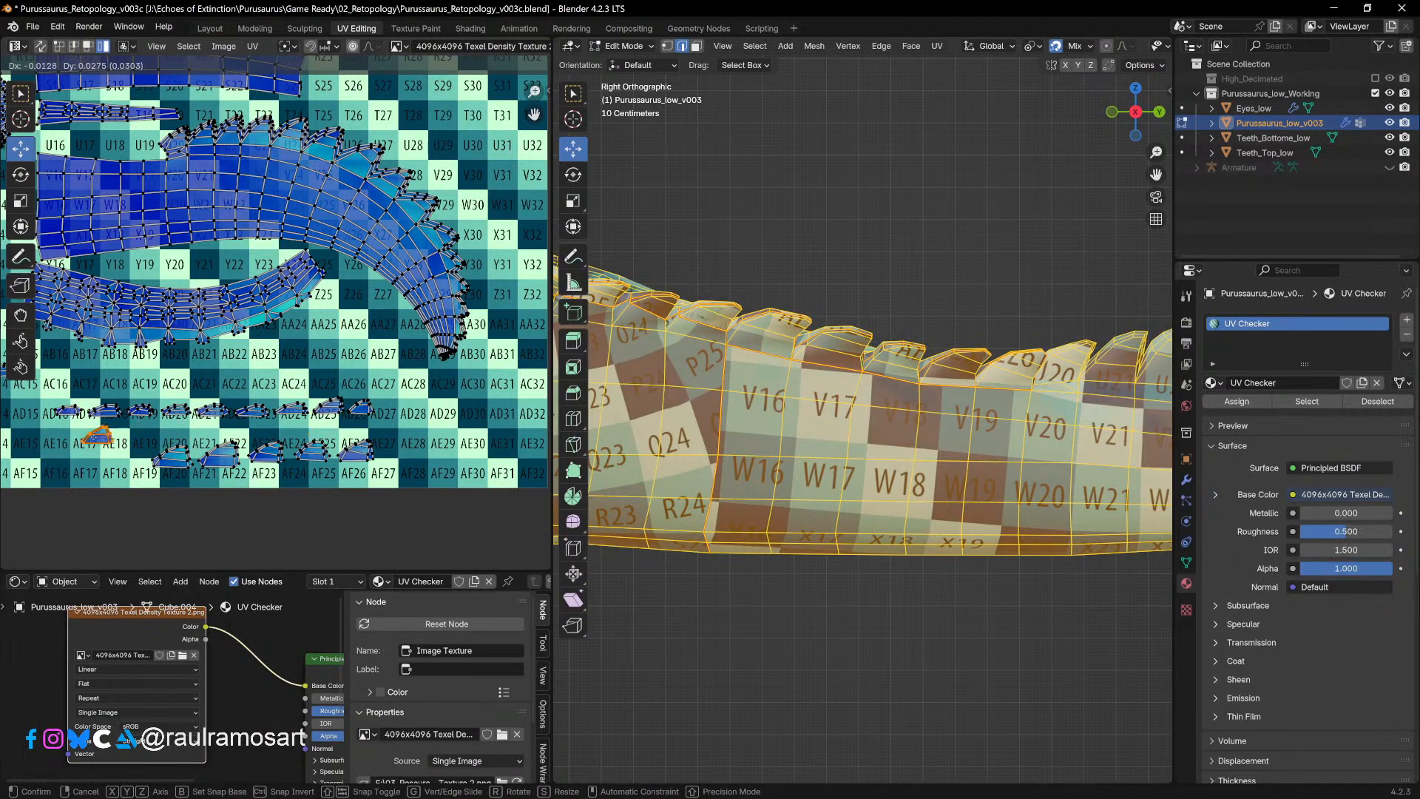
{"action": "left_click", "coordinate": [67, 431]}
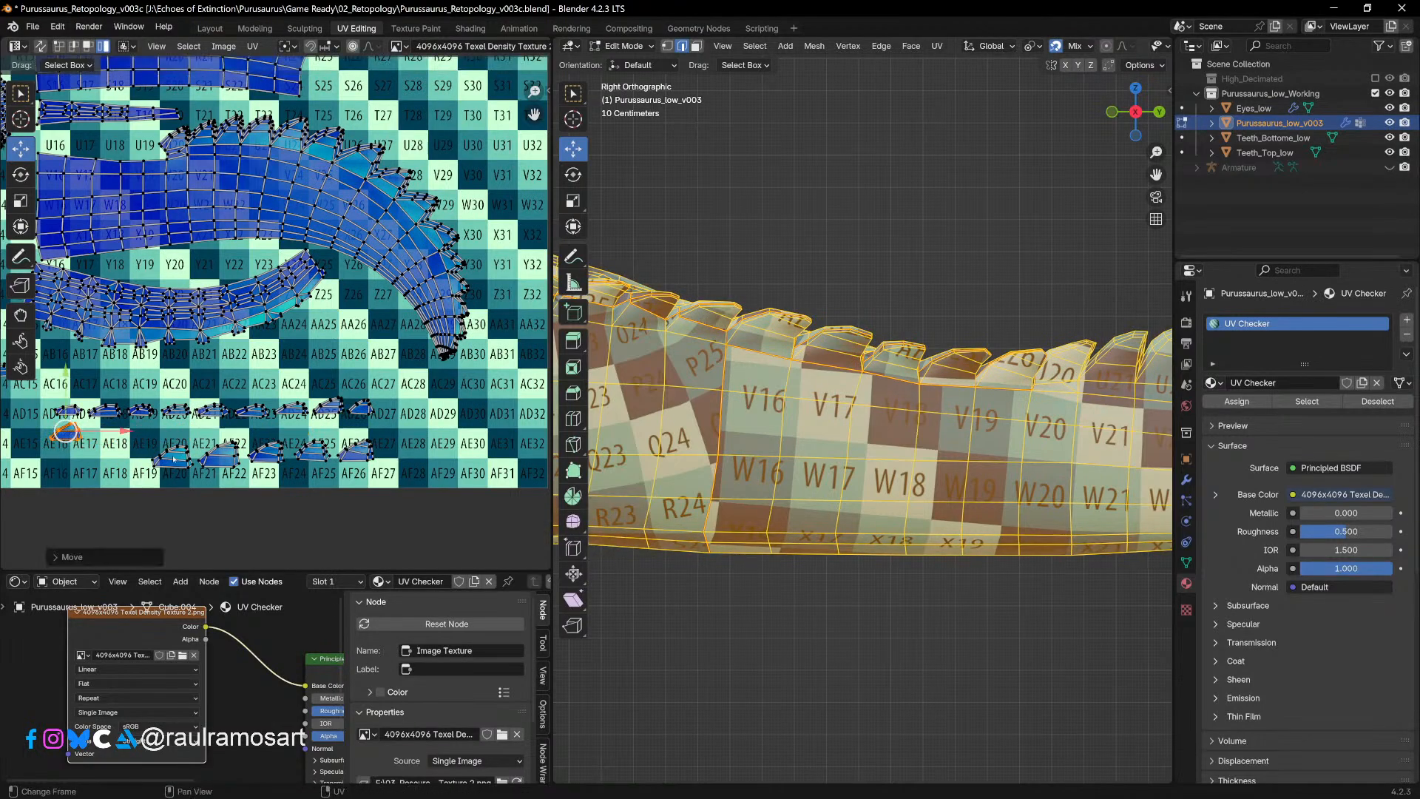
Step: Move the second lower-row spike left and up, closer to the spike at AE16
{"action": "left_click", "coordinate": [174, 459]}
{"action": "key", "text": "g"}
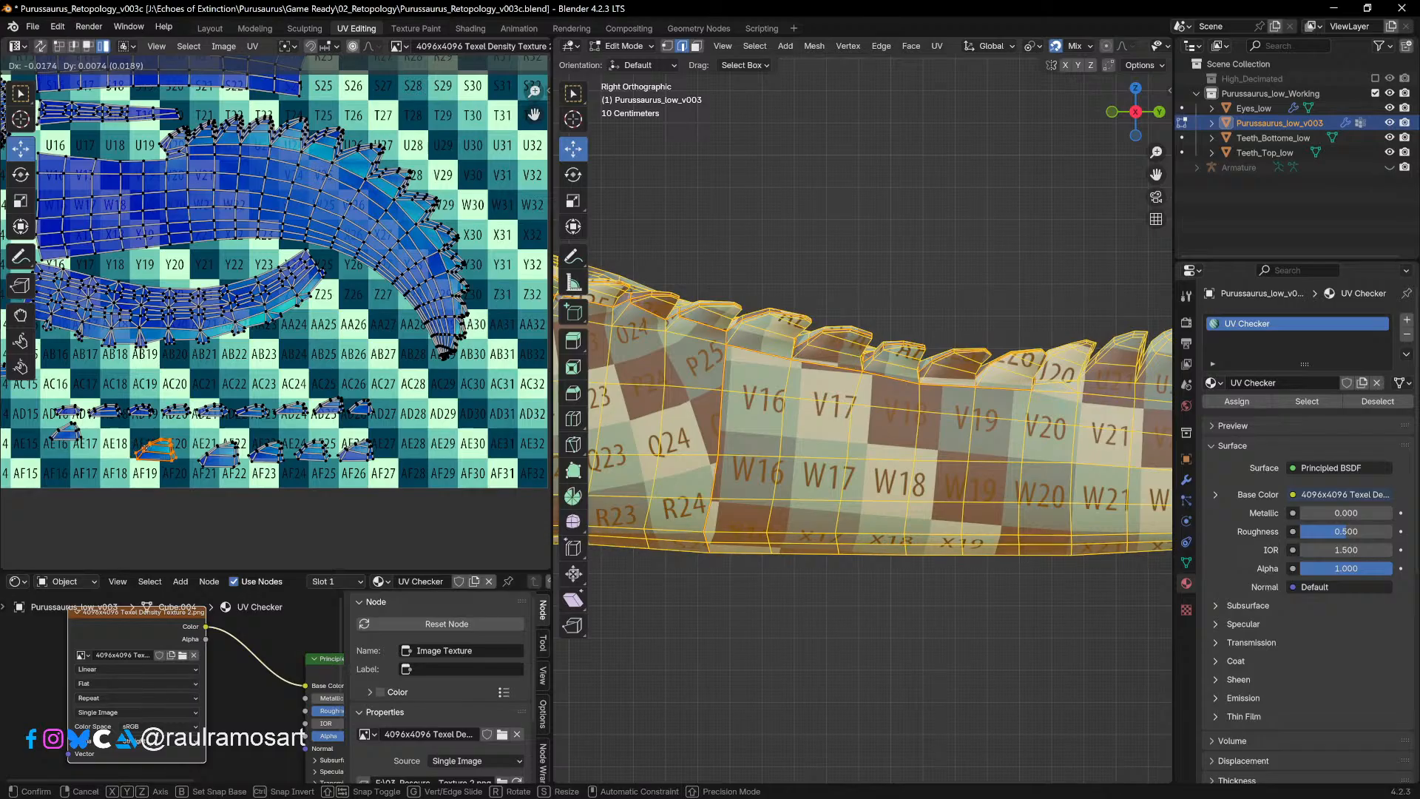
{"action": "left_click", "coordinate": [152, 447]}
{"action": "left_click", "coordinate": [67, 431]}
{"action": "key", "text": "g"}
{"action": "left_click", "coordinate": [66, 431]}
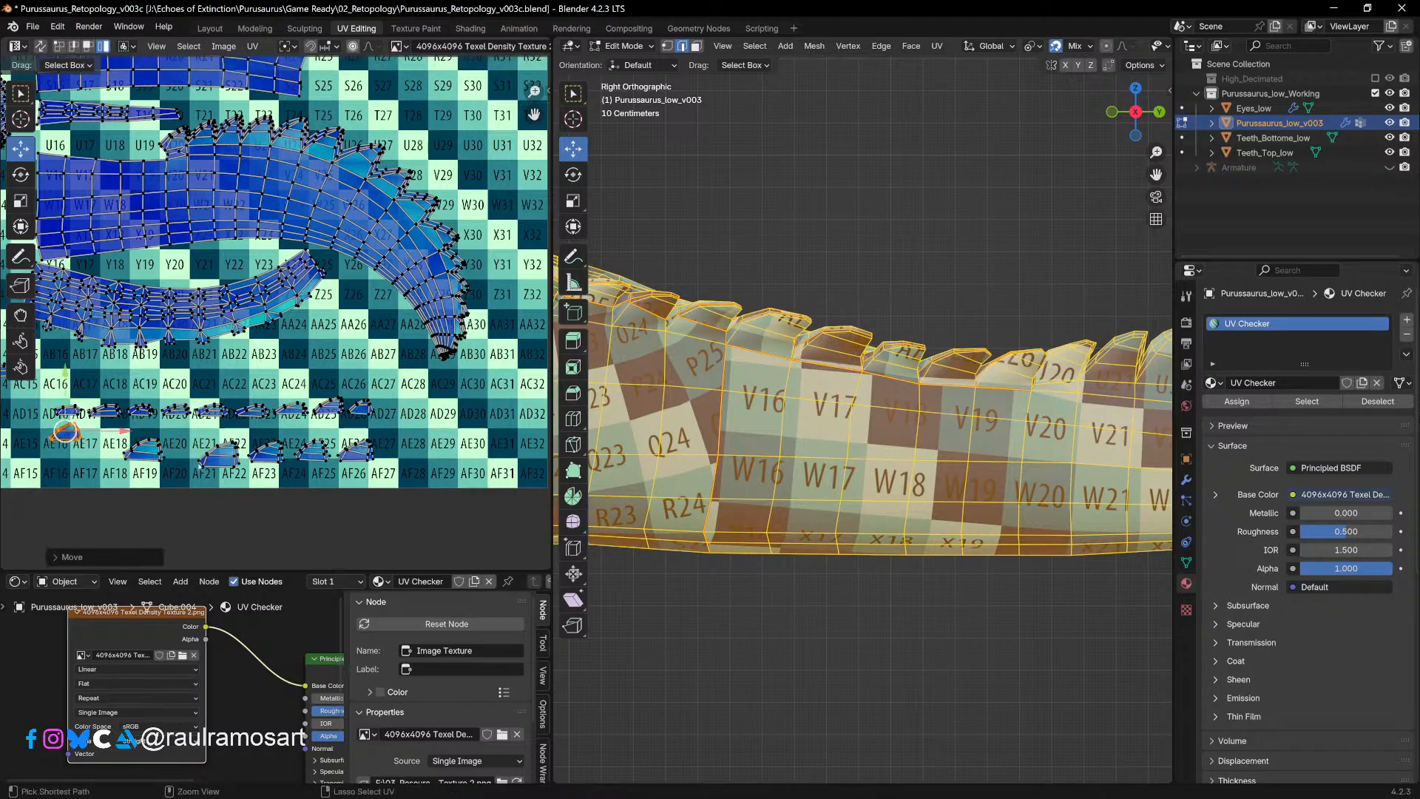
Step: Move the third lower-row spike left to AE19 and raise it in line with the neighbouring spikes
{"action": "left_click", "coordinate": [222, 451]}
{"action": "key", "text": "g"}
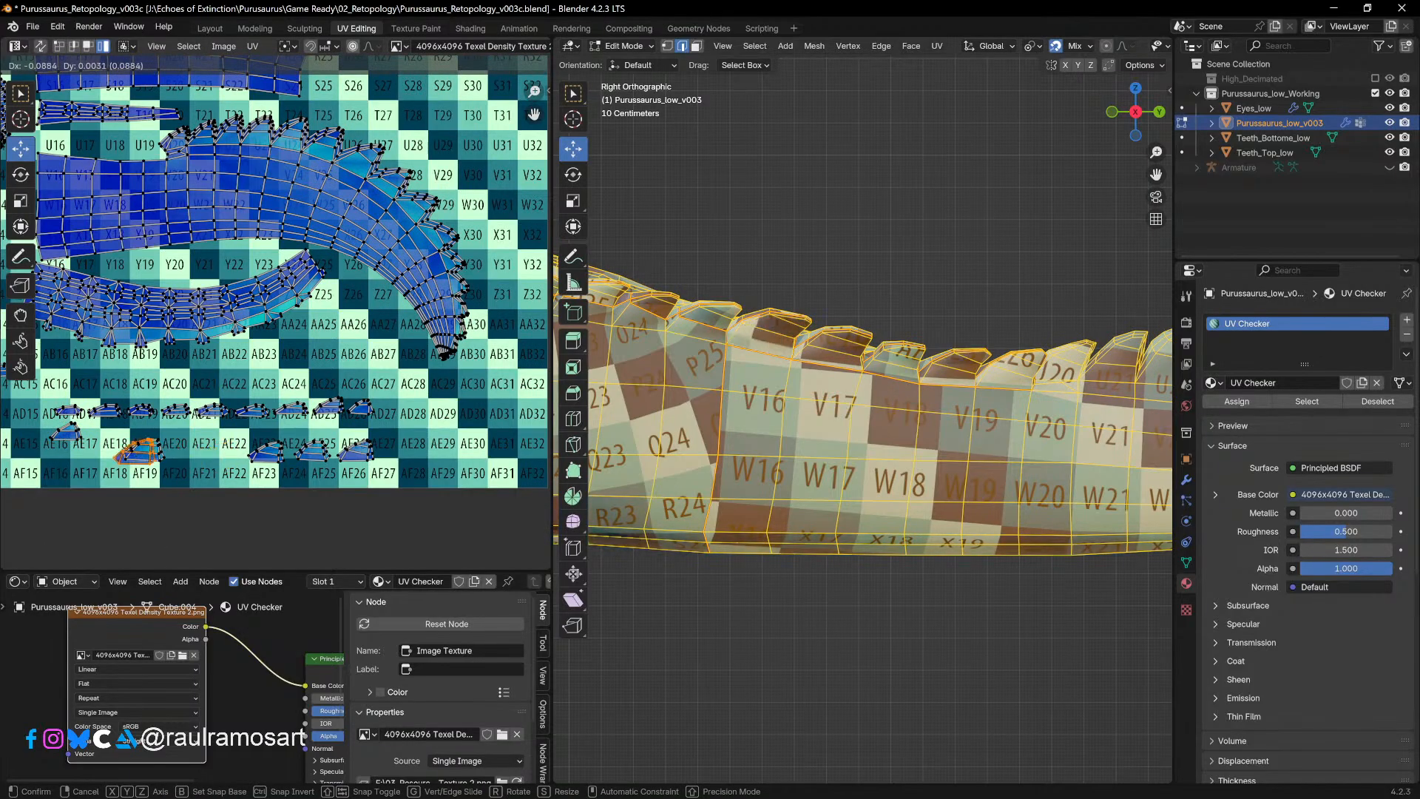
{"action": "left_click", "coordinate": [144, 449]}
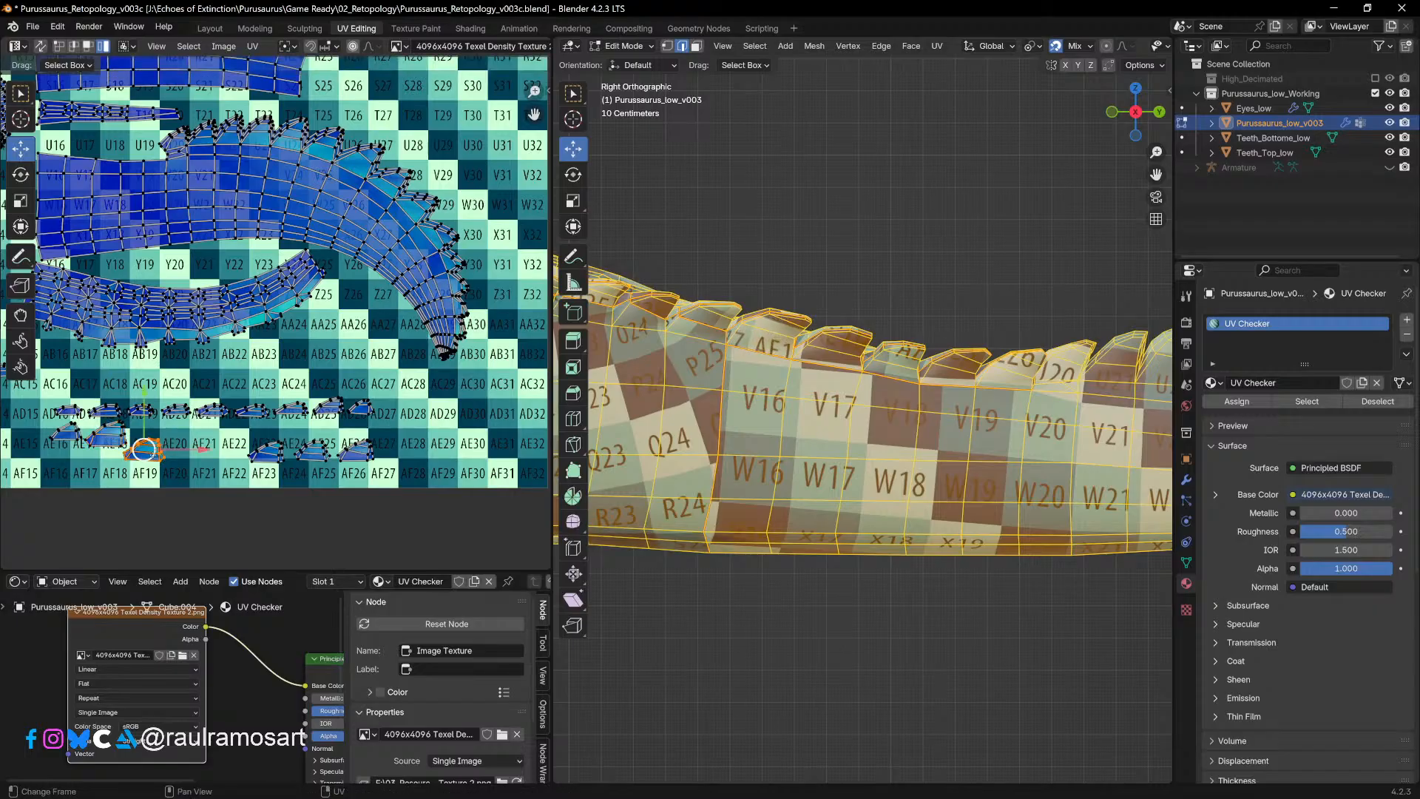
{"action": "key", "text": "g"}
{"action": "left_click", "coordinate": [150, 436]}
Step: Fine-tune the positions of the three lower-row spikes between AE16 and AE19 so they sit evenly beneath the upper row
{"action": "scroll", "coordinate": [227, 383], "scroll_direction": "up", "scroll_amount": 3}
{"action": "middle_click_drag", "start_coordinate": [235, 385], "coordinate": [519, 387], "text": "shift"}
{"action": "scroll", "coordinate": [281, 325], "scroll_direction": "up", "scroll_amount": 1}
{"action": "middle_click_drag", "start_coordinate": [281, 325], "coordinate": [311, 192], "text": "shift"}
{"action": "left_click", "coordinate": [199, 385]}
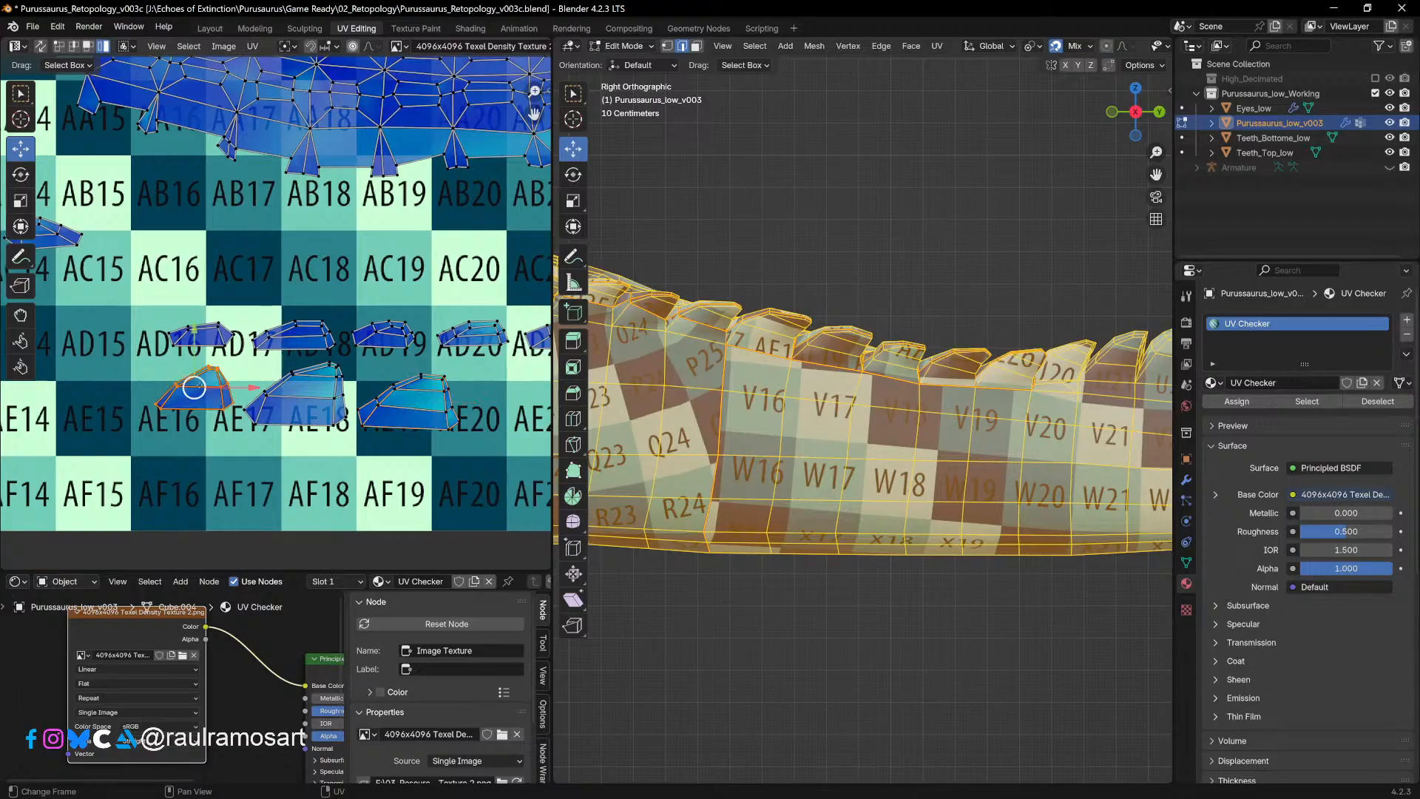
{"action": "key", "text": "g"}
{"action": "left_click", "coordinate": [191, 395]}
{"action": "left_click", "coordinate": [299, 398]}
{"action": "key", "text": "g"}
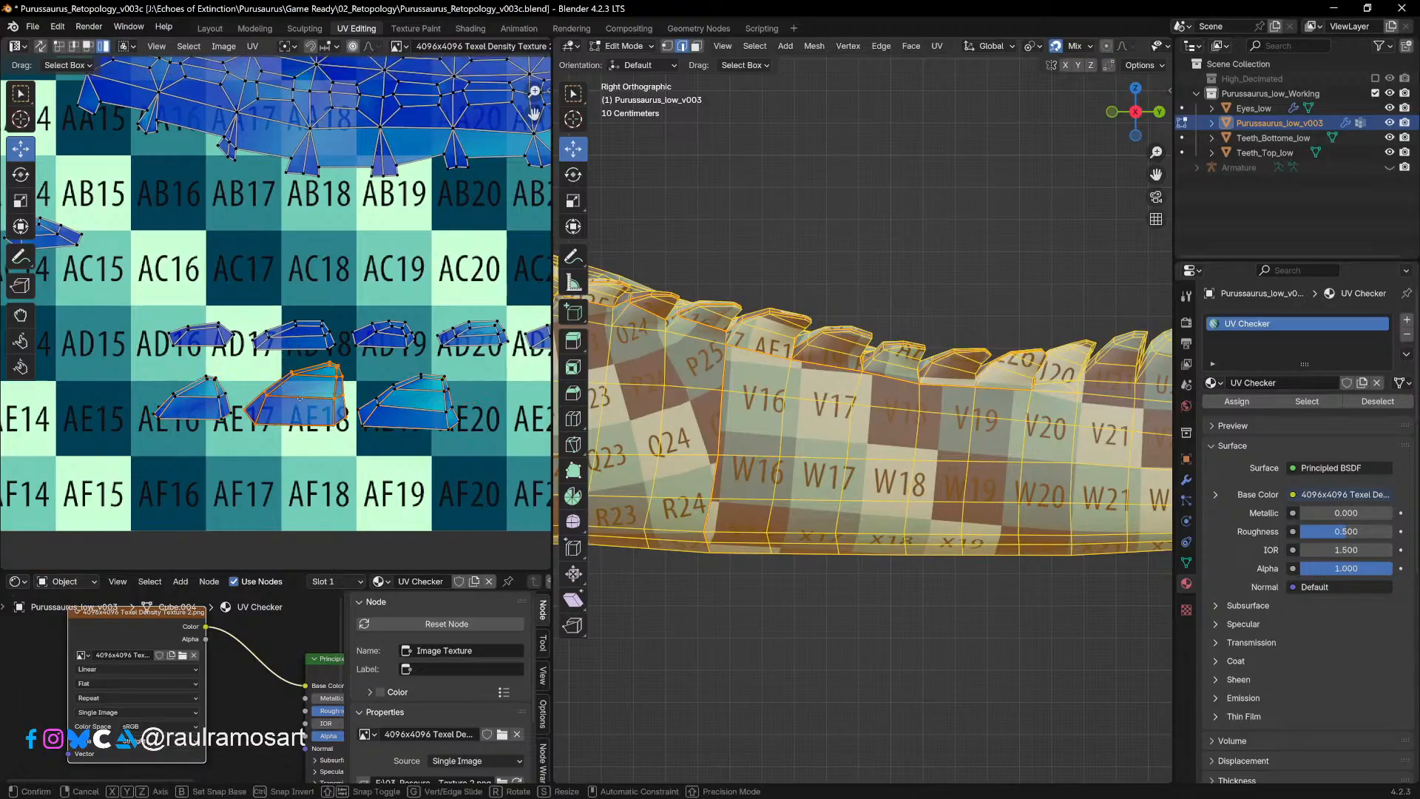
{"action": "left_click", "coordinate": [303, 397]}
{"action": "left_click", "coordinate": [406, 403]}
{"action": "key", "text": "g"}
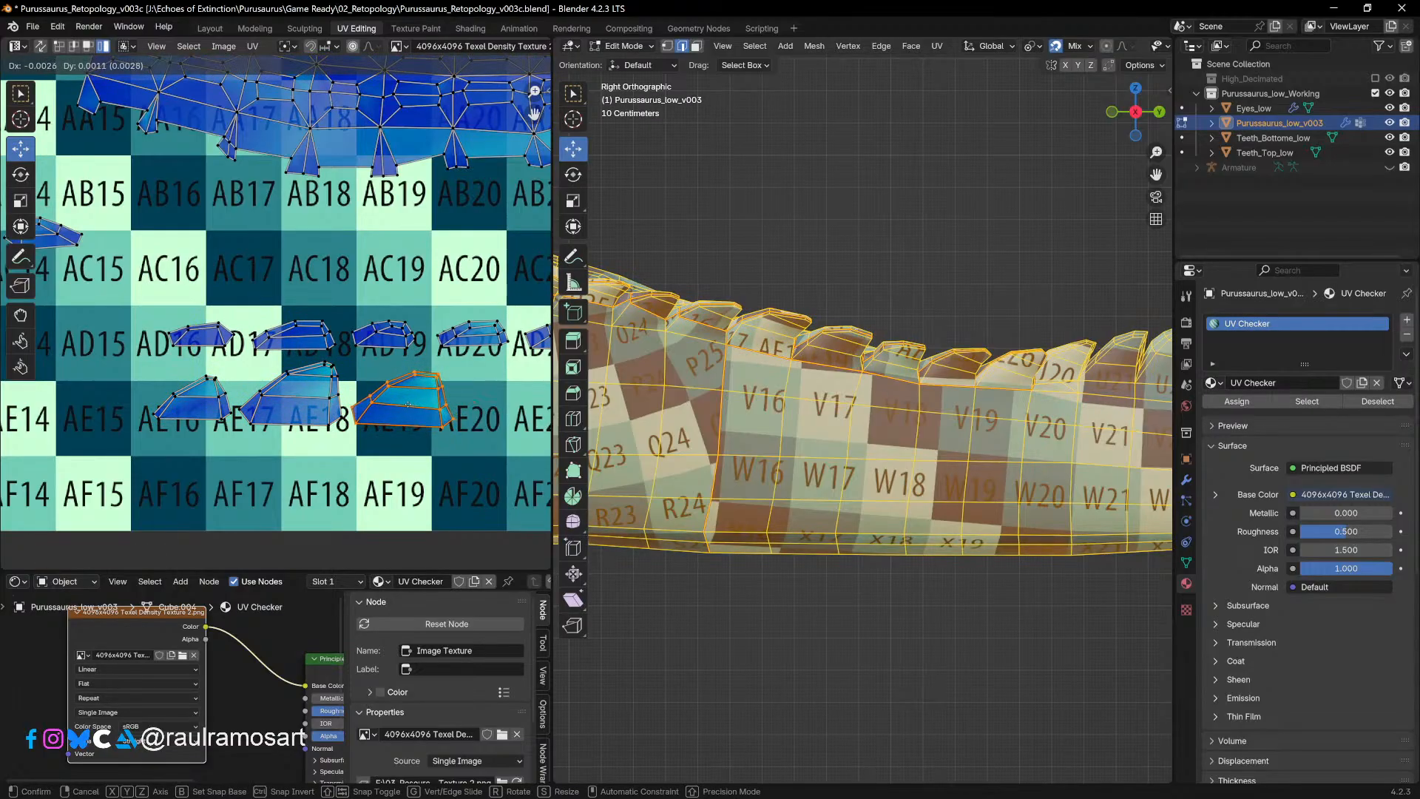
{"action": "left_click", "coordinate": [407, 404]}
Step: Move the spike at AE23 left to AE21 in the lower row and nudge the neighbouring spike at AE19
{"action": "scroll", "coordinate": [444, 405], "scroll_direction": "down", "scroll_amount": 2}
{"action": "middle_click_drag", "start_coordinate": [488, 407], "coordinate": [291, 432], "text": "shift"}
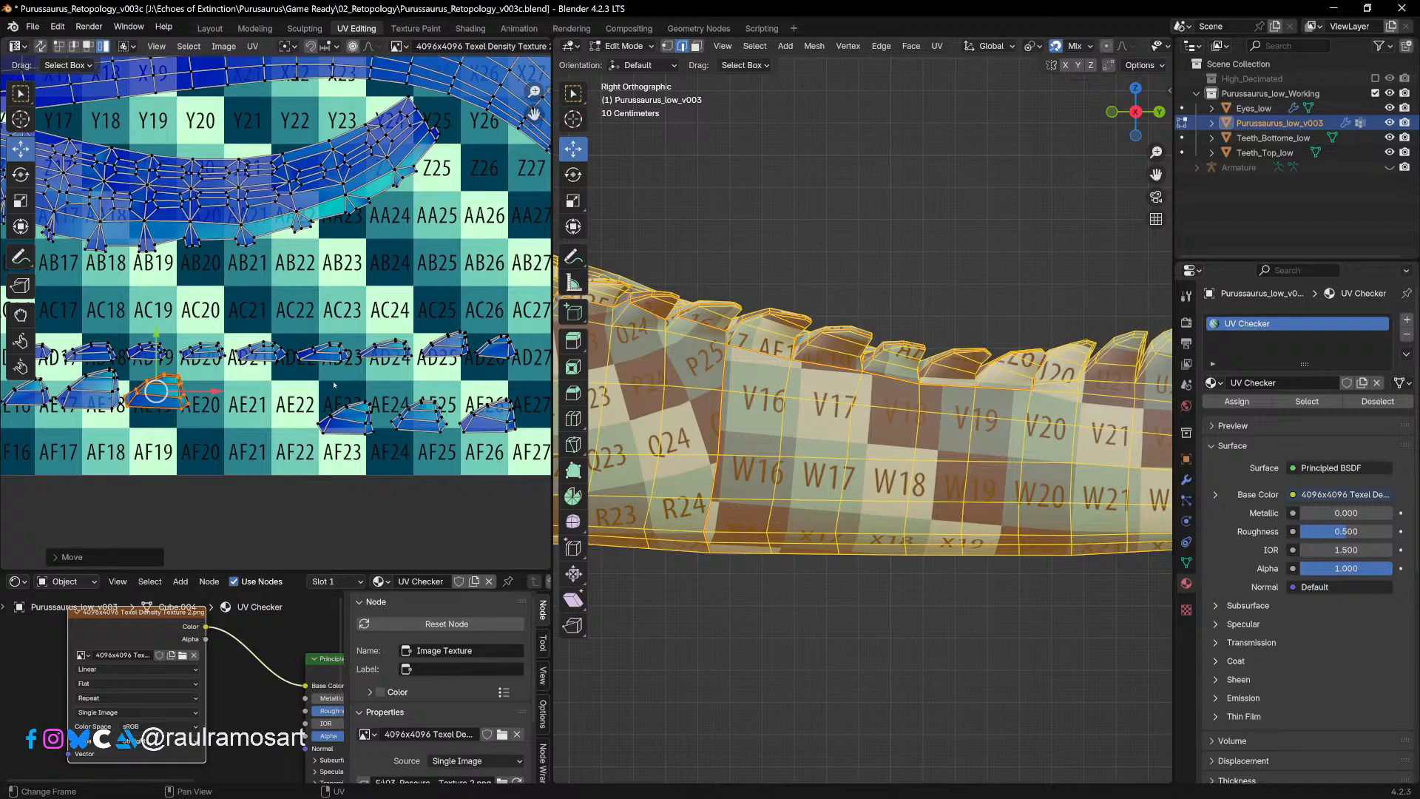
{"action": "left_click", "coordinate": [364, 422]}
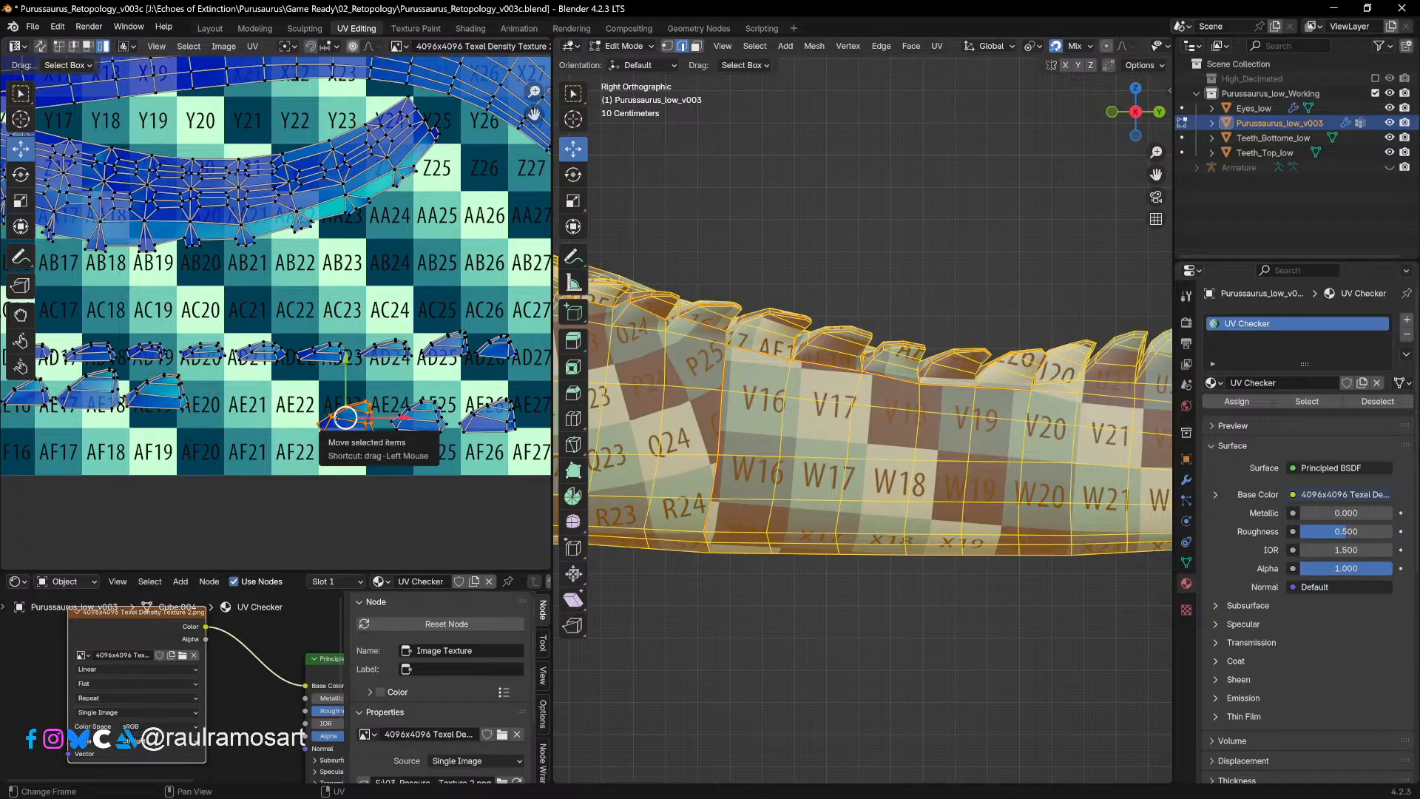
{"action": "key", "text": "g"}
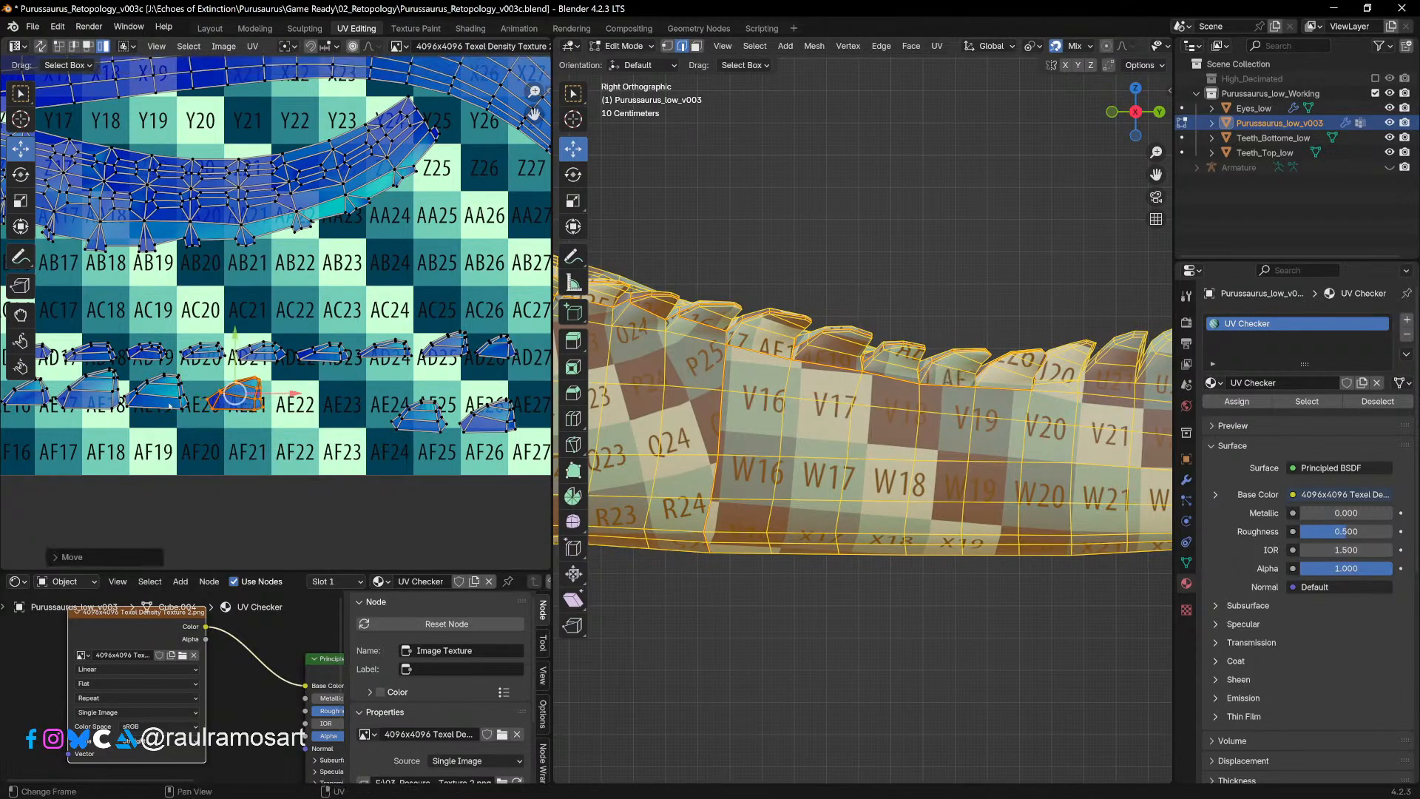
{"action": "left_click", "coordinate": [157, 395]}
{"action": "key", "text": "g"}
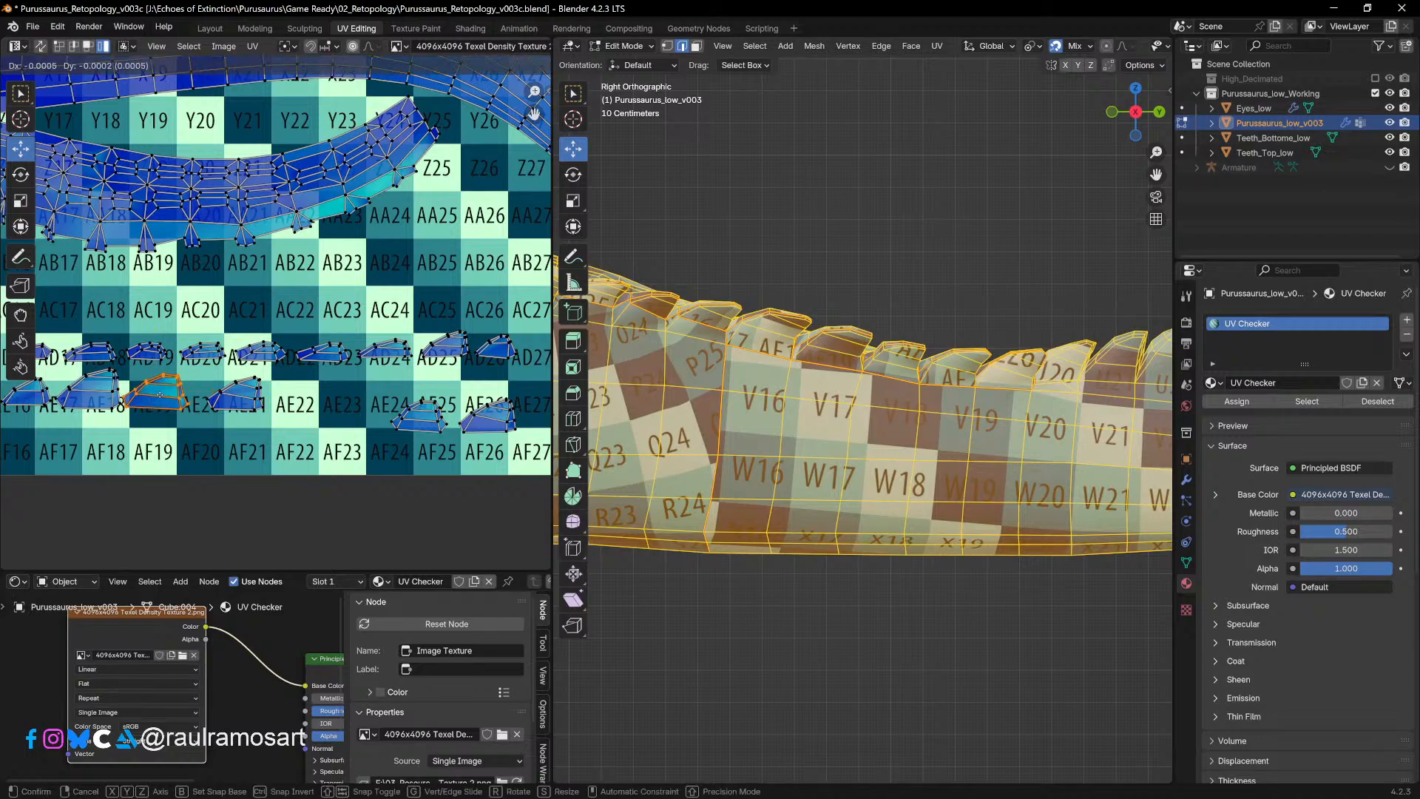
{"action": "left_click", "coordinate": [156, 395]}
{"action": "key", "text": "g"}
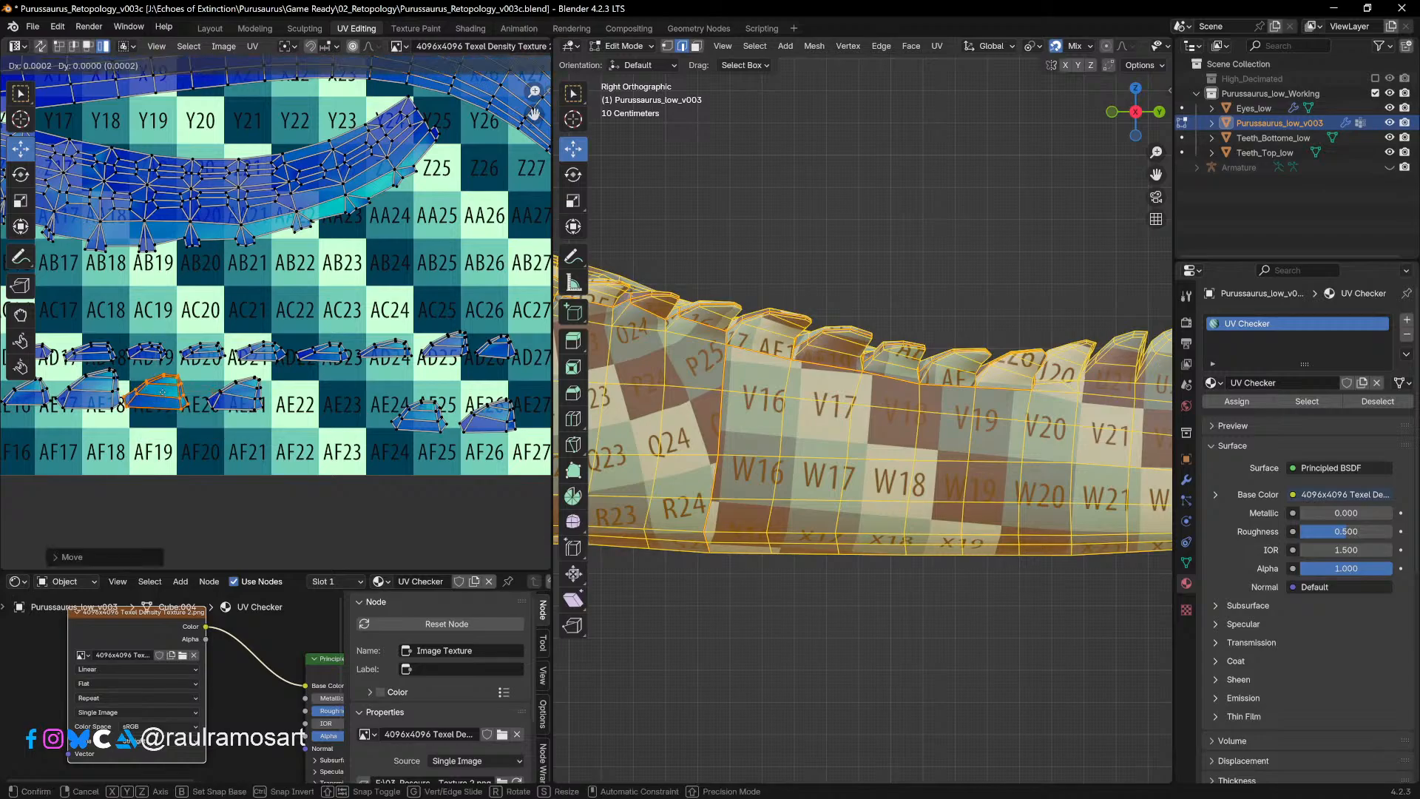
Step: Reposition the two neighbouring spike UV islands near checker cells AE19 and AE21, settling the second one over AE21
{"action": "left_click", "coordinate": [164, 392]}
{"action": "left_click", "coordinate": [231, 397]}
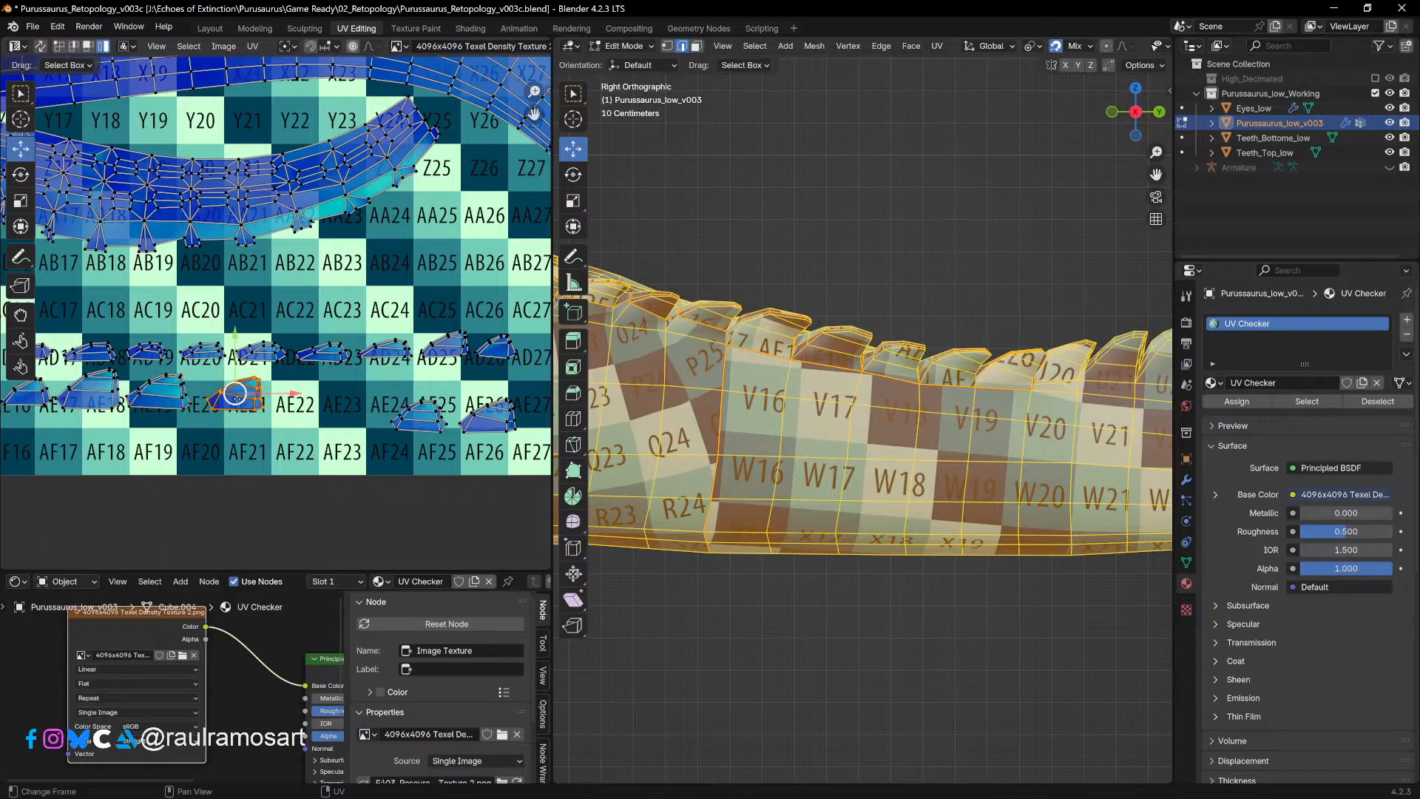
{"action": "key", "text": "g"}
{"action": "left_click", "coordinate": [232, 396]}
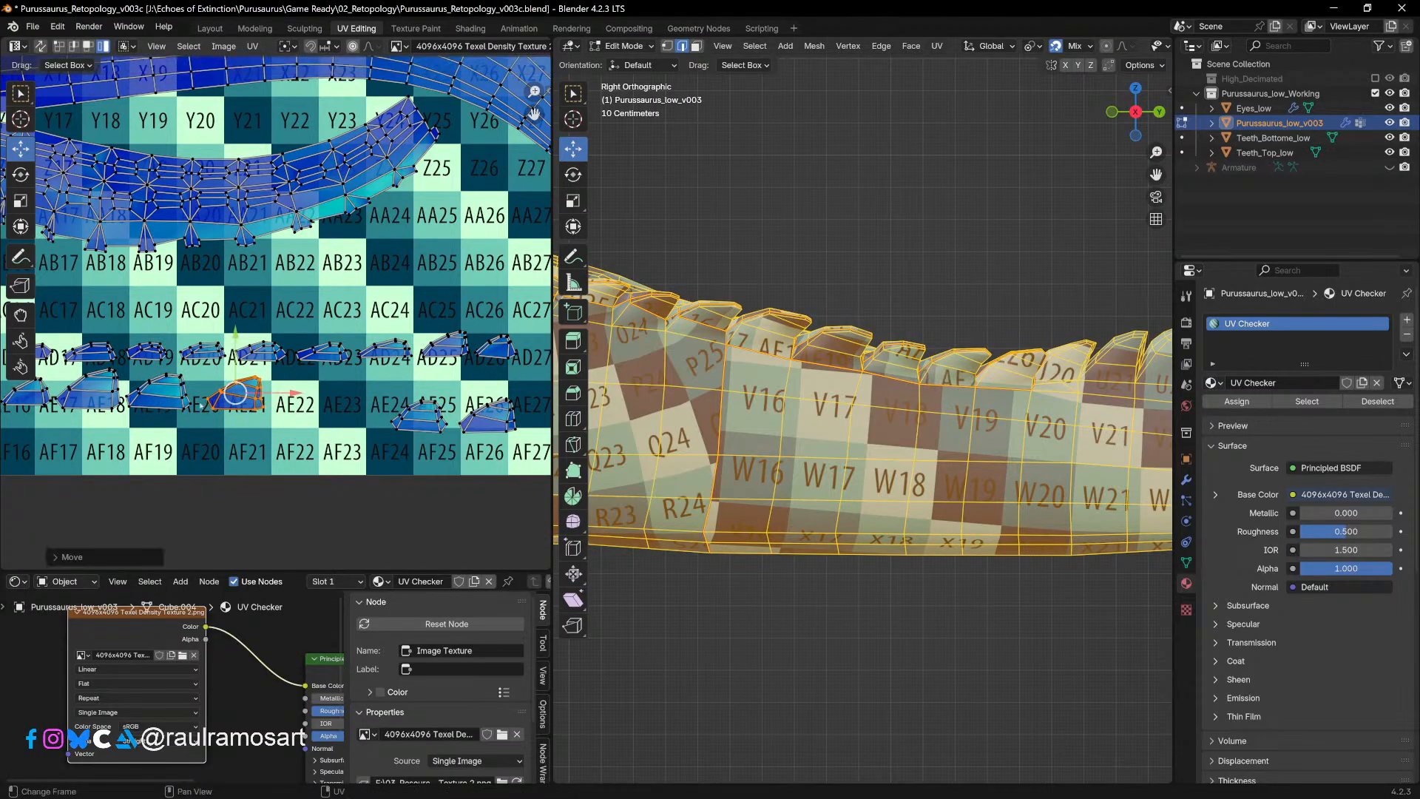
{"action": "left_click", "coordinate": [174, 403]}
{"action": "key", "text": "g"}
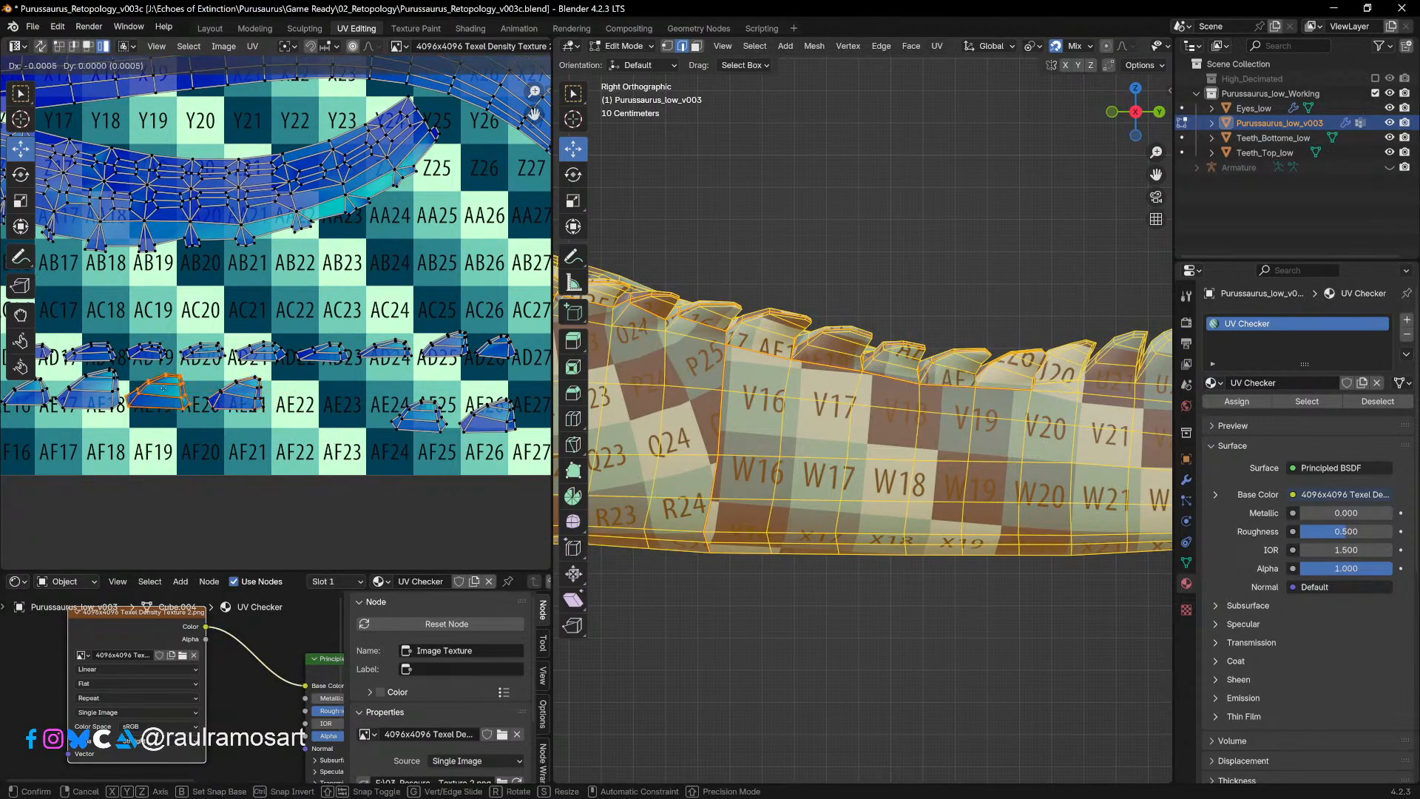
{"action": "left_click", "coordinate": [185, 389]}
{"action": "left_click", "coordinate": [231, 396]}
{"action": "key", "text": "g"}
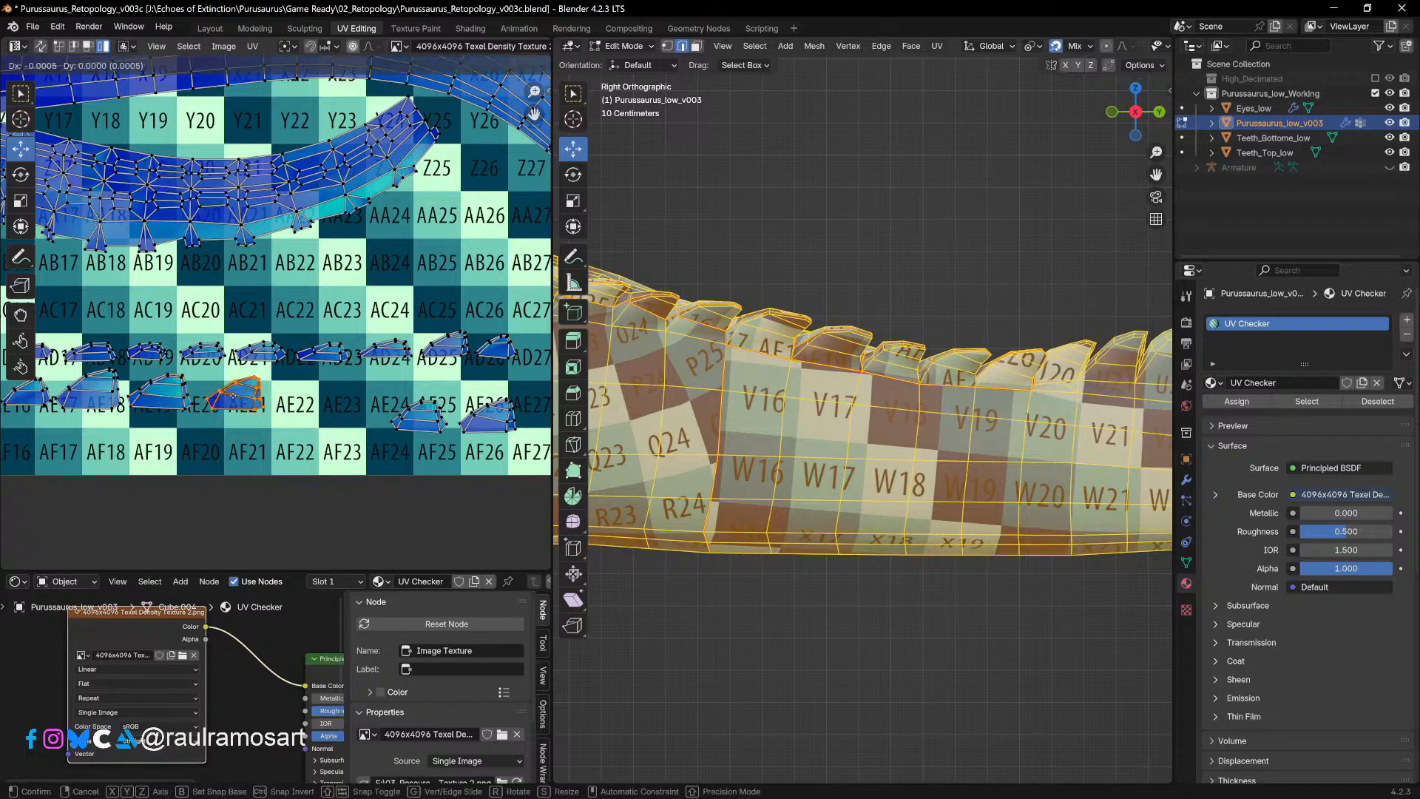
{"action": "left_click", "coordinate": [231, 397]}
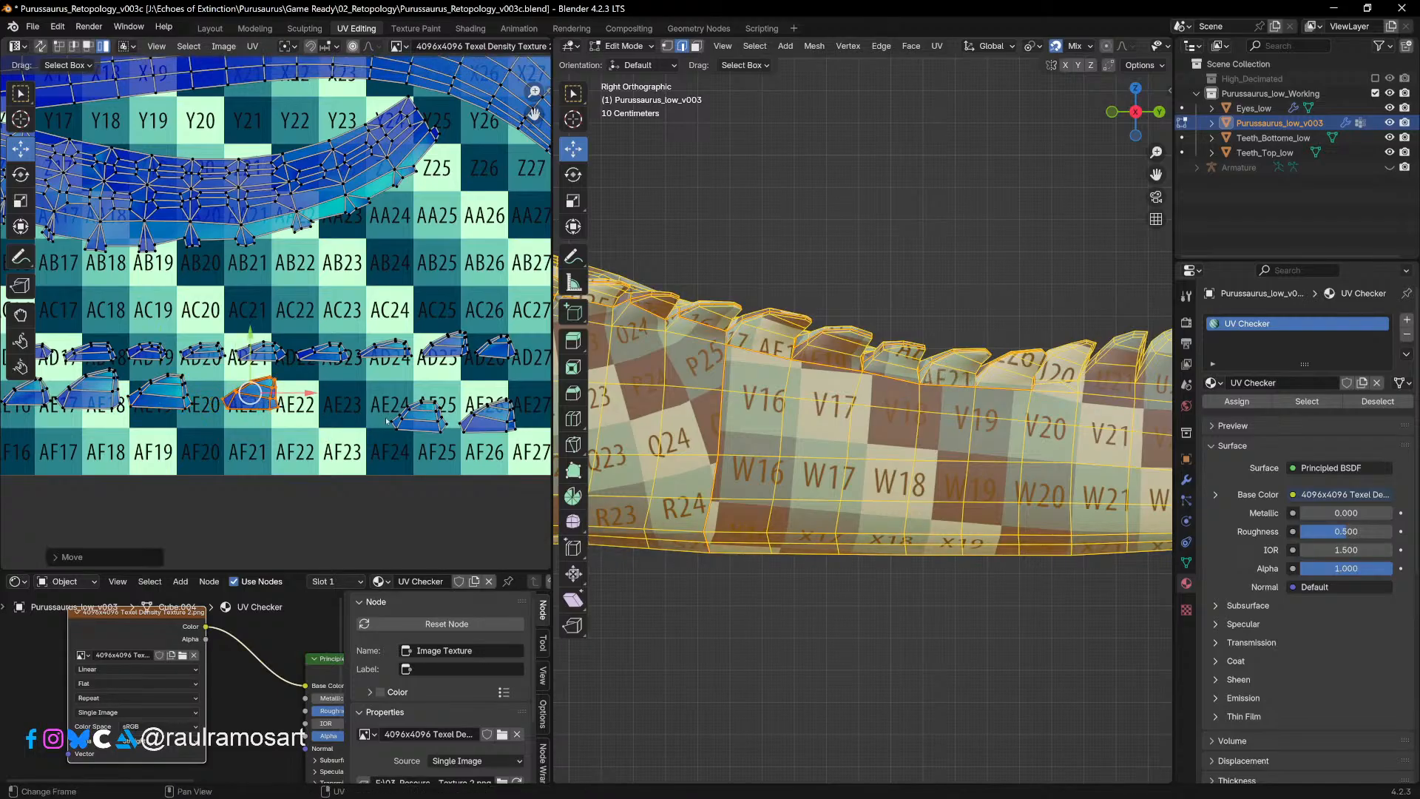
Step: Shift the AE21 spike island over to AE22 and fit the island from AF25 into the gap around AE20 and AE21
{"action": "left_click", "coordinate": [419, 414]}
{"action": "key", "text": "g"}
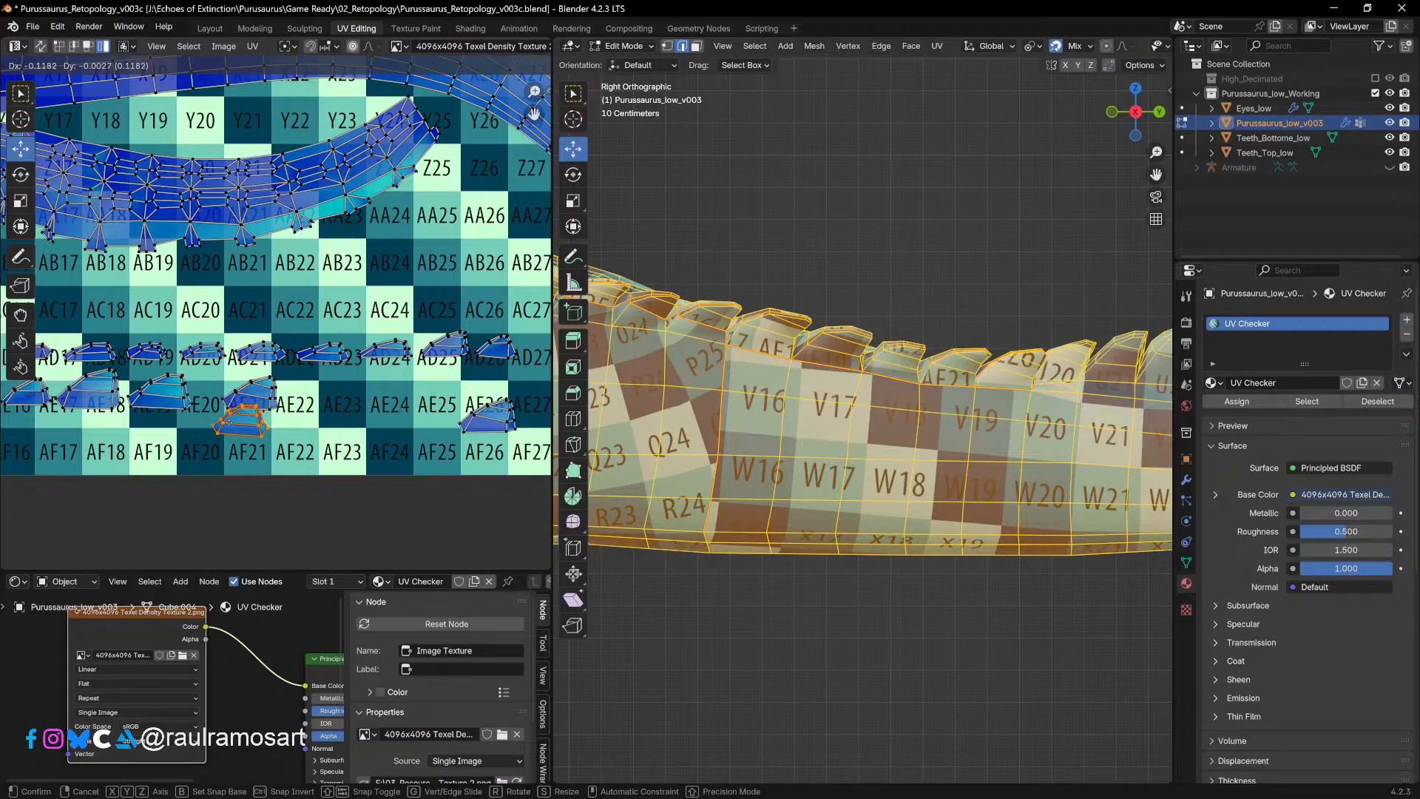
{"action": "left_click", "coordinate": [248, 399]}
{"action": "key", "text": "g"}
{"action": "left_click", "coordinate": [293, 395]}
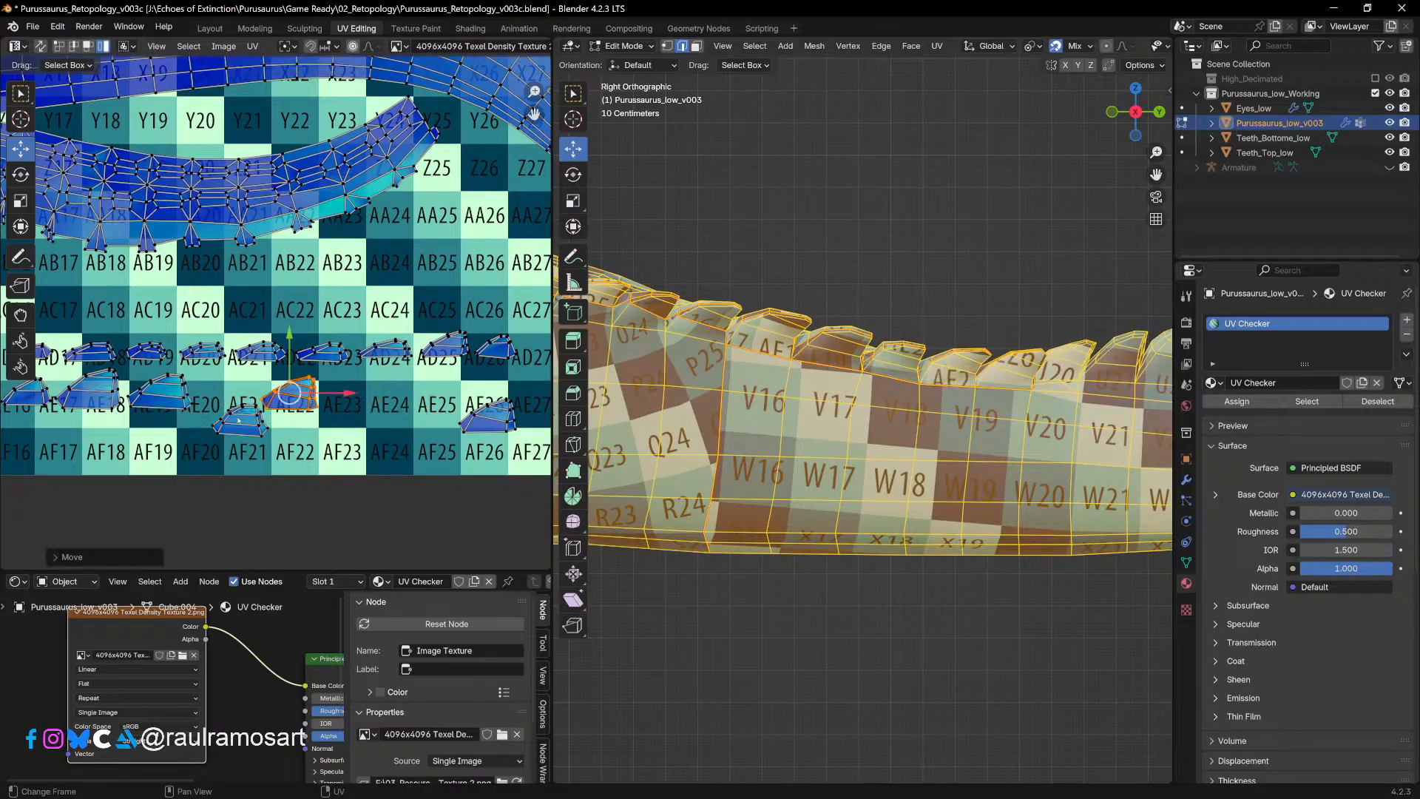
{"action": "left_click", "coordinate": [238, 412]}
{"action": "key", "text": "g"}
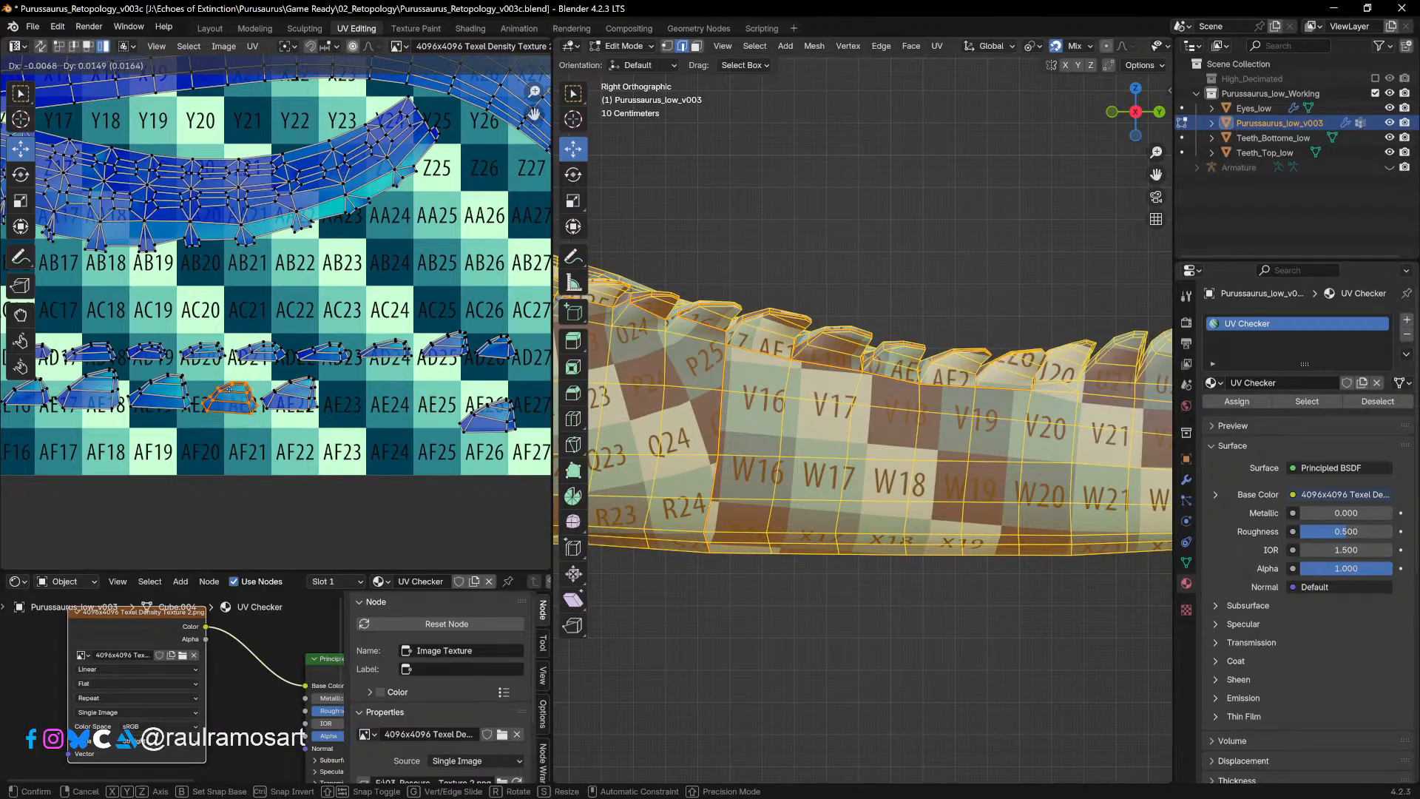
{"action": "left_click", "coordinate": [229, 388]}
{"action": "left_click", "coordinate": [289, 394]}
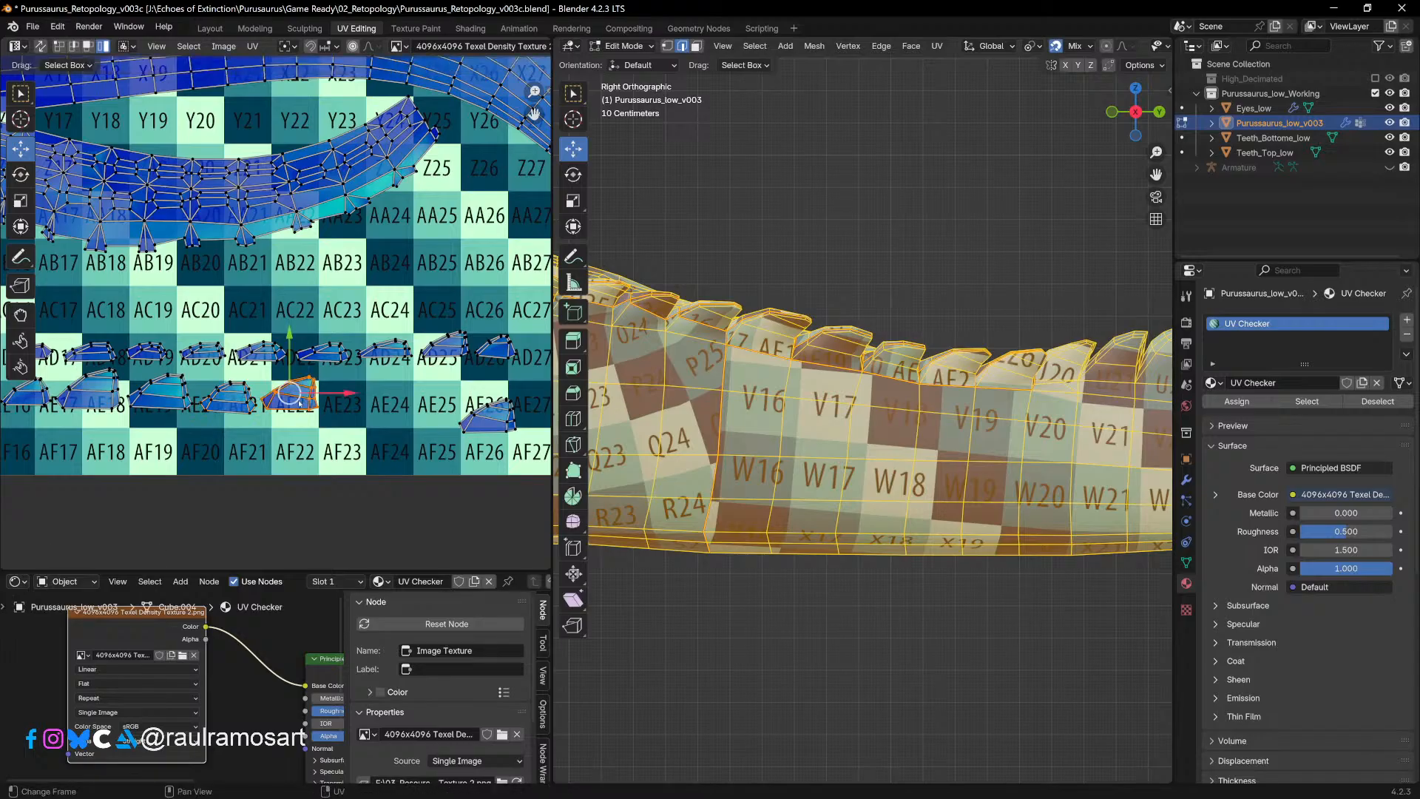
Step: Move the last spike island from AF26 to the end of the row near AE23 and fine-tune its spacing with the AE22 island
{"action": "left_click", "coordinate": [490, 418]}
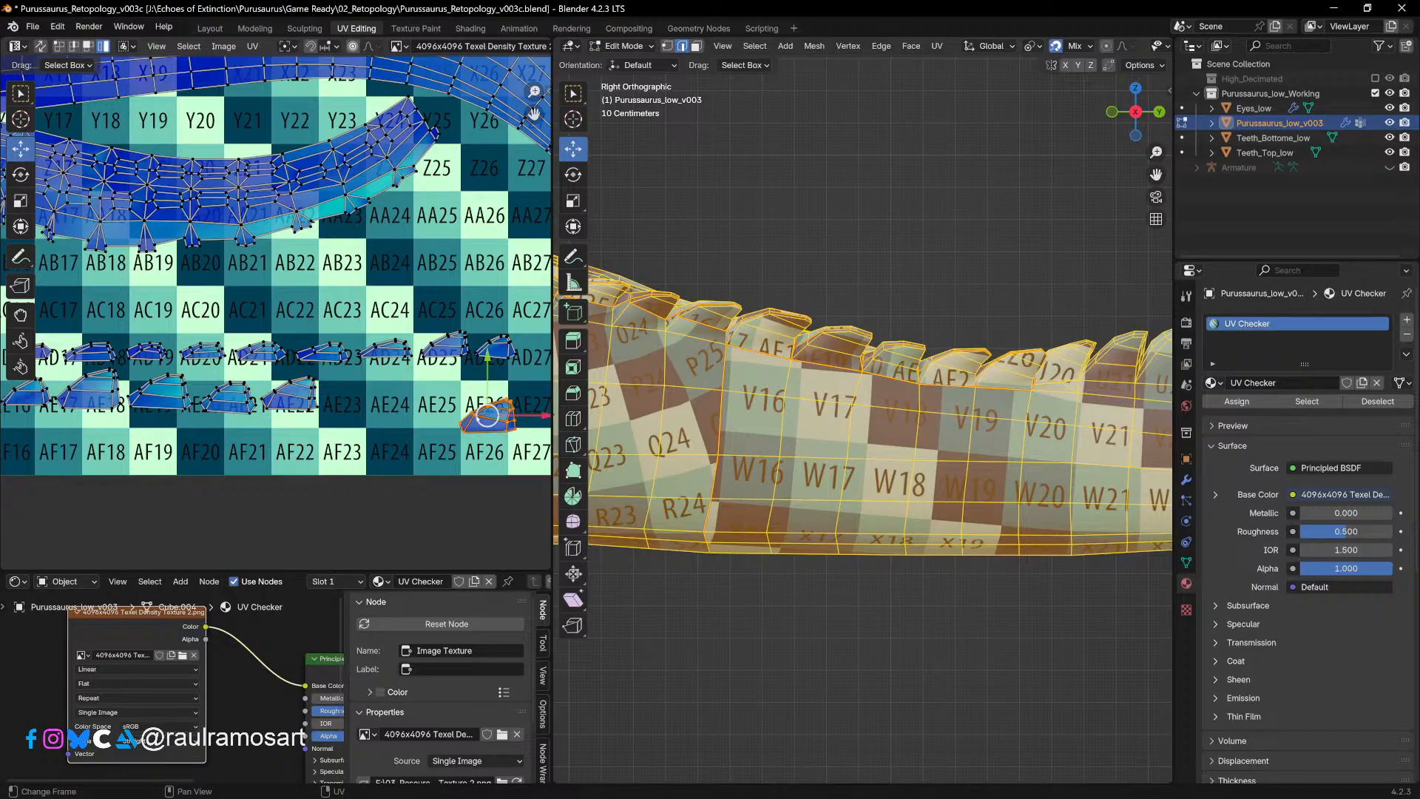
{"action": "key", "text": "g"}
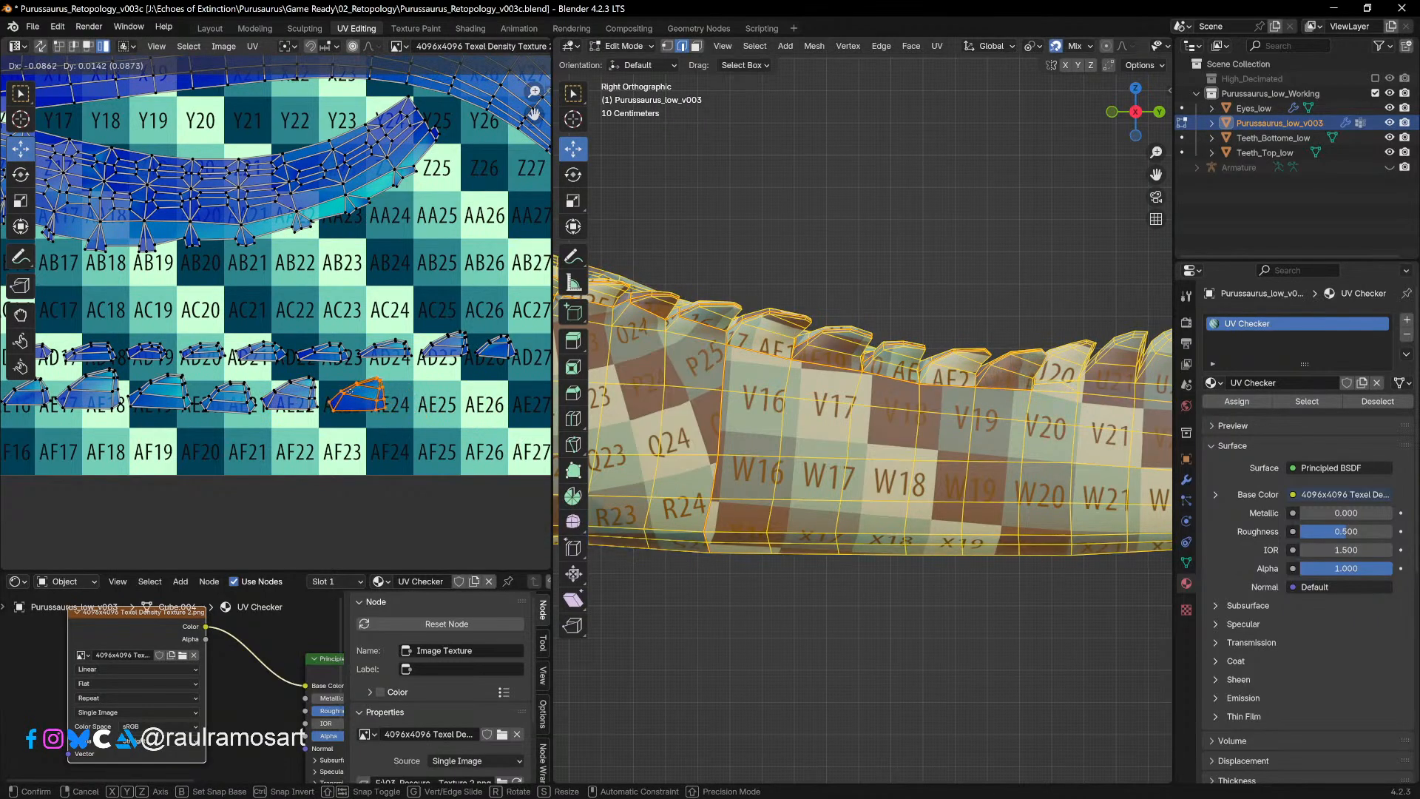
{"action": "left_click", "coordinate": [357, 385]}
{"action": "left_click", "coordinate": [292, 394]}
{"action": "key", "text": "g"}
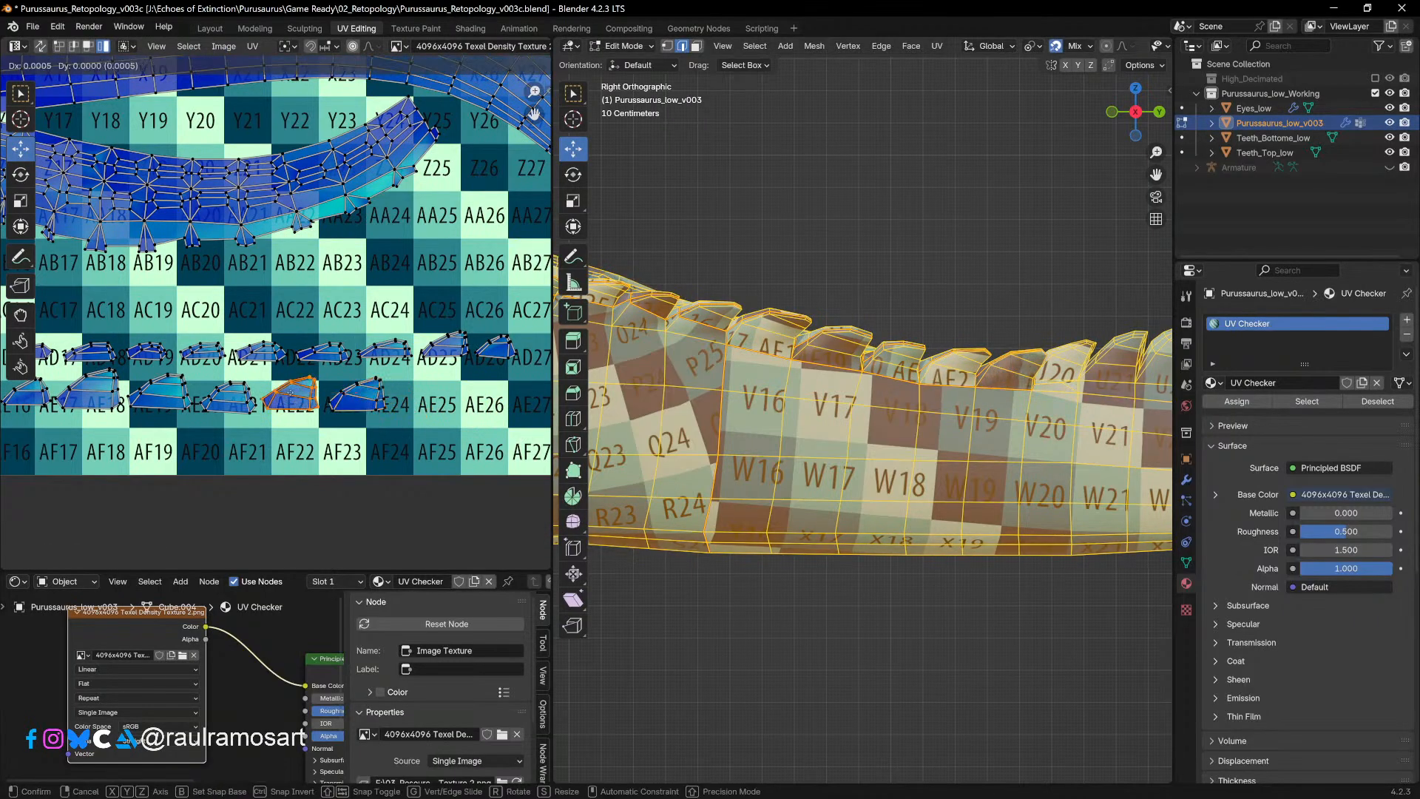
{"action": "left_click", "coordinate": [294, 392]}
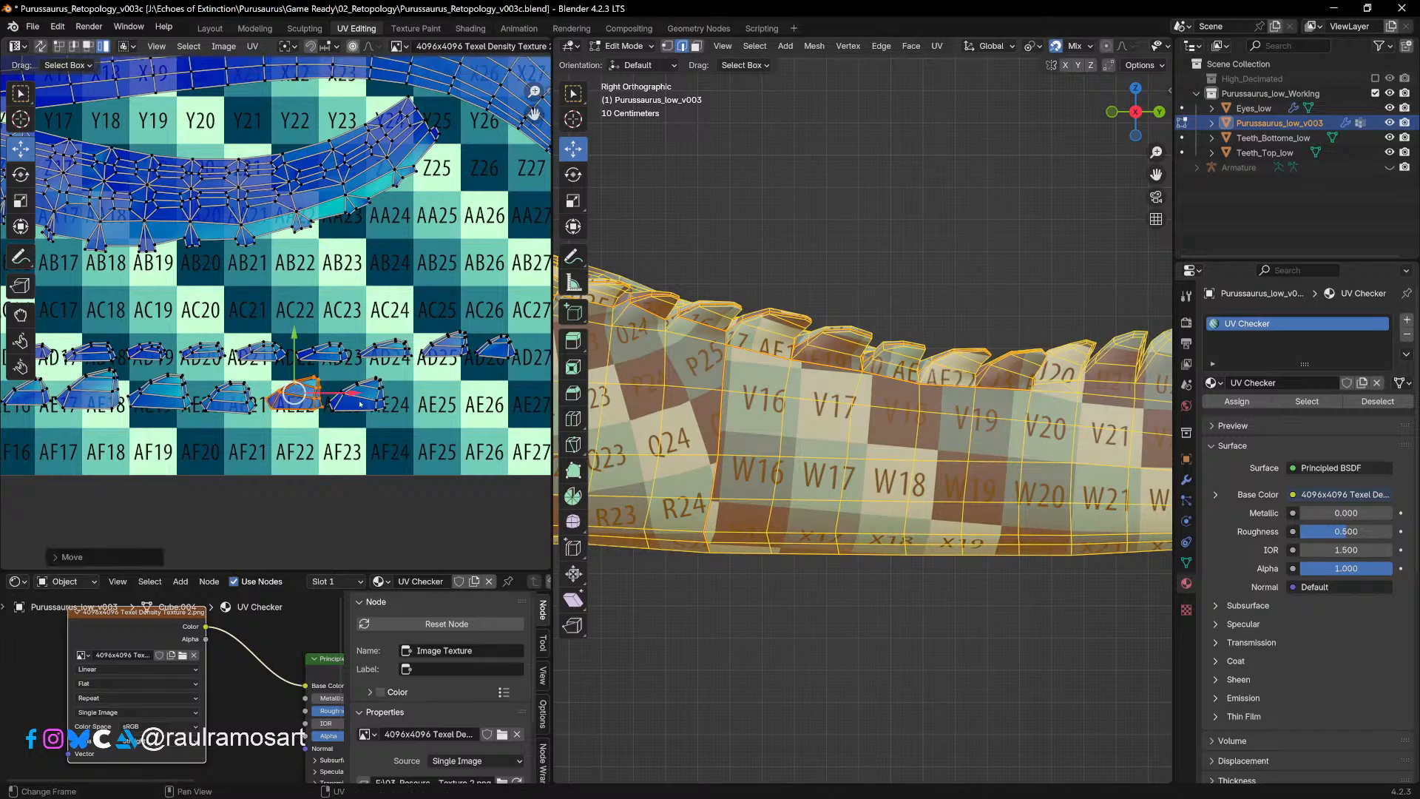
{"action": "left_click", "coordinate": [361, 404]}
{"action": "key", "text": "g"}
{"action": "scroll", "coordinate": [380, 354], "scroll_direction": "down", "scroll_amount": 4}
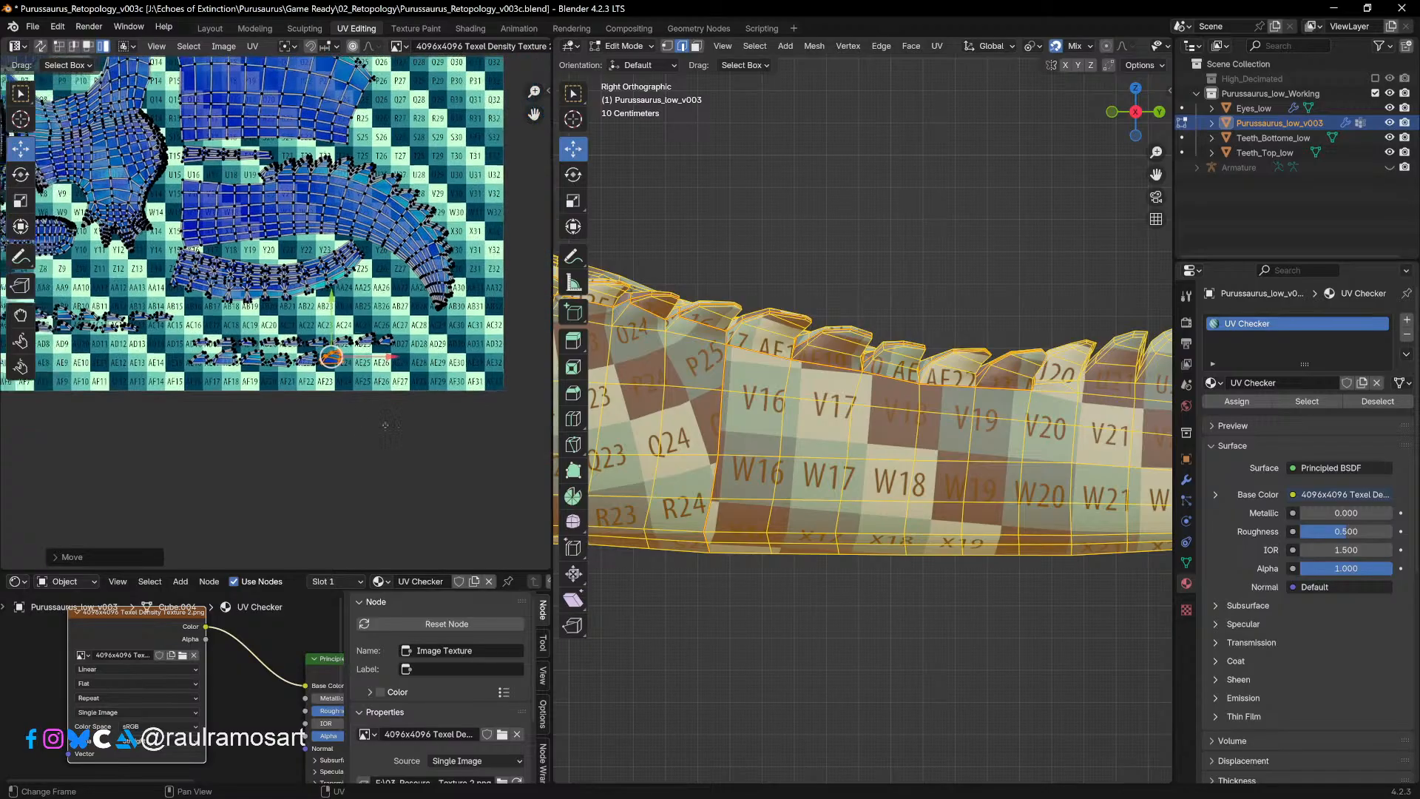
Step: Select both packed rows of spike islands and move them up beneath the curved strip, in line with the other spike islands
{"action": "left_click_drag", "start_coordinate": [209, 333], "coordinate": [474, 394]}
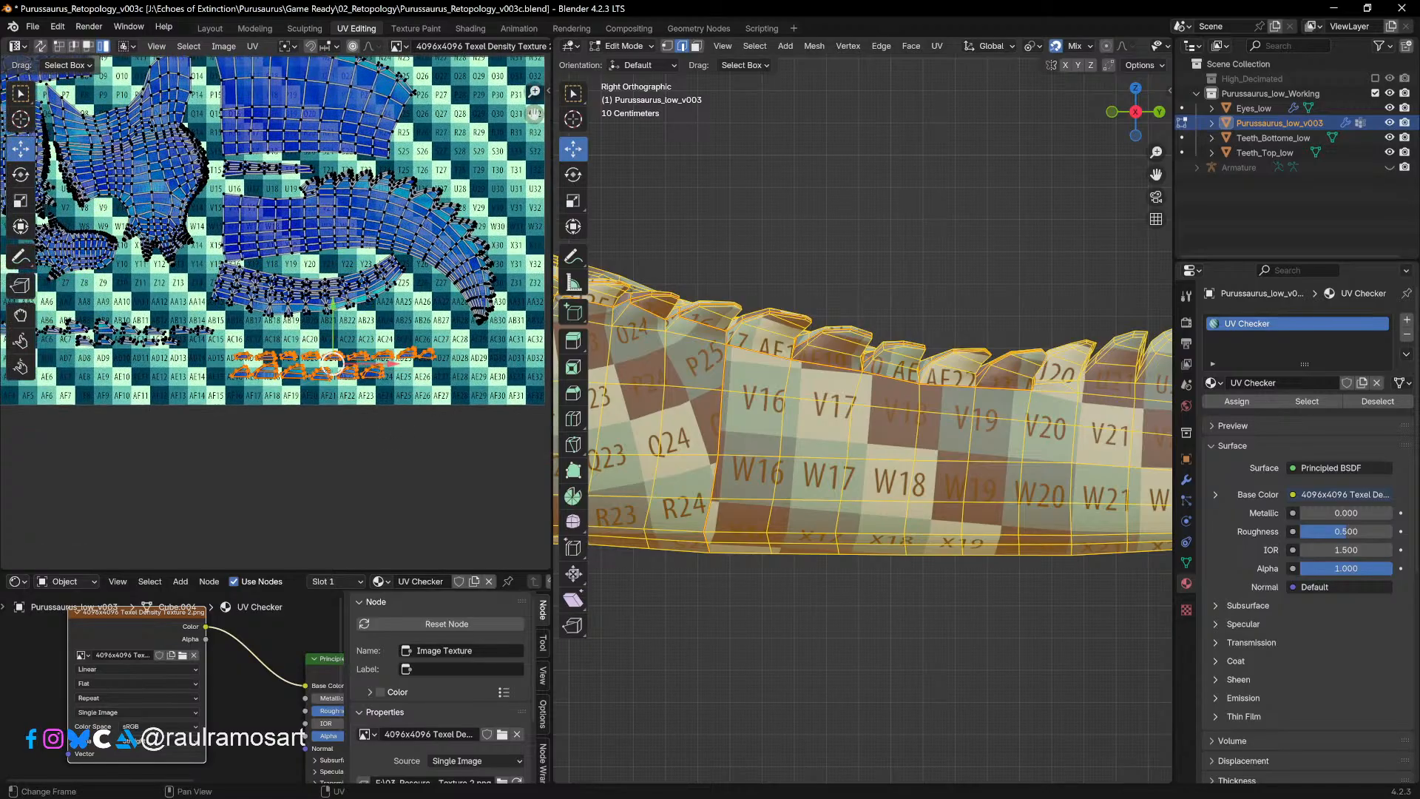
{"action": "key", "text": "g"}
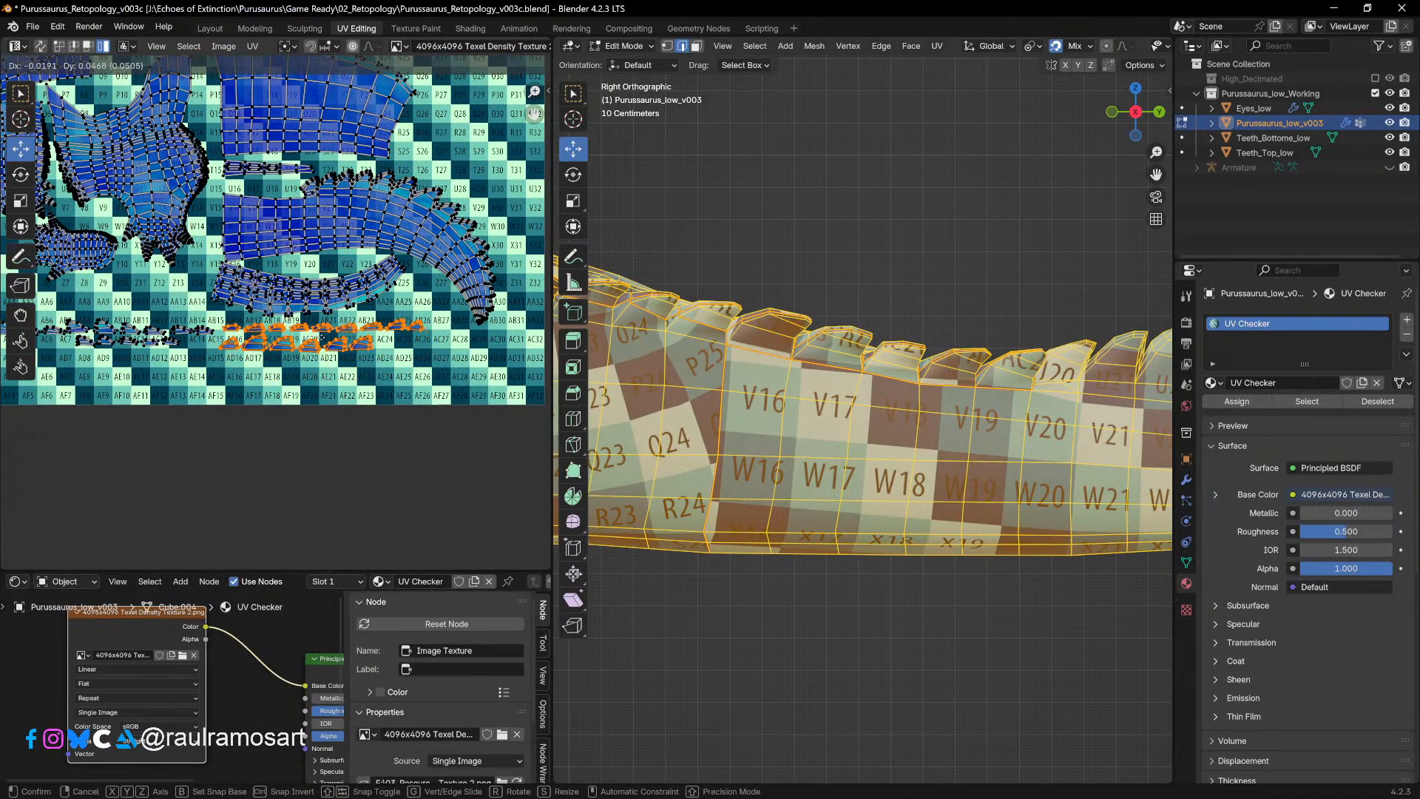
{"action": "left_click", "coordinate": [321, 339]}
Step: Move the small spike island near AC12 over below the packed rows, near AD16
{"action": "middle_click_drag", "start_coordinate": [229, 399], "coordinate": [403, 413]}
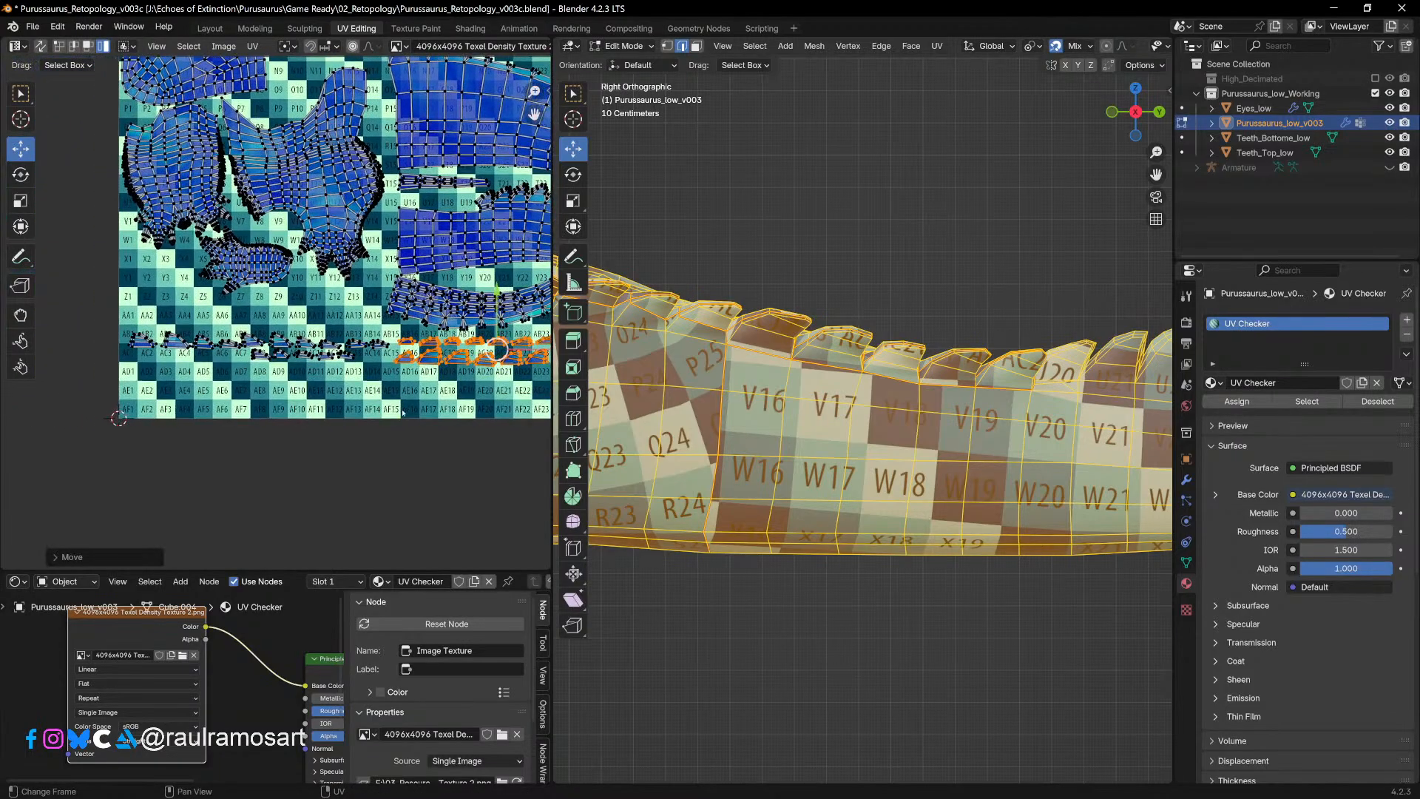
{"action": "middle_click_drag", "start_coordinate": [760, 414], "coordinate": [846, 443]}
{"action": "scroll", "coordinate": [236, 317], "scroll_direction": "up", "scroll_amount": 2}
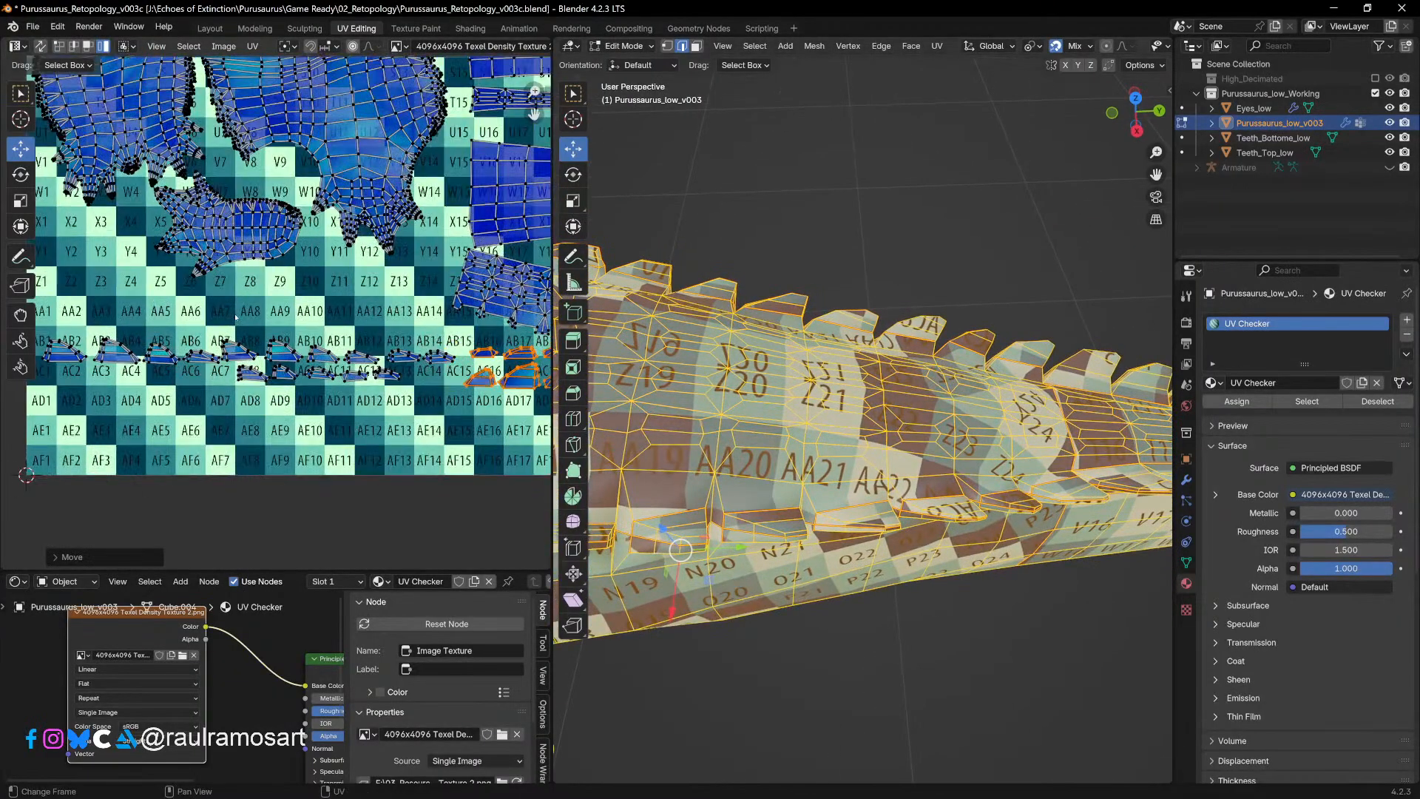
{"action": "scroll", "coordinate": [340, 347], "scroll_direction": "up", "scroll_amount": 2}
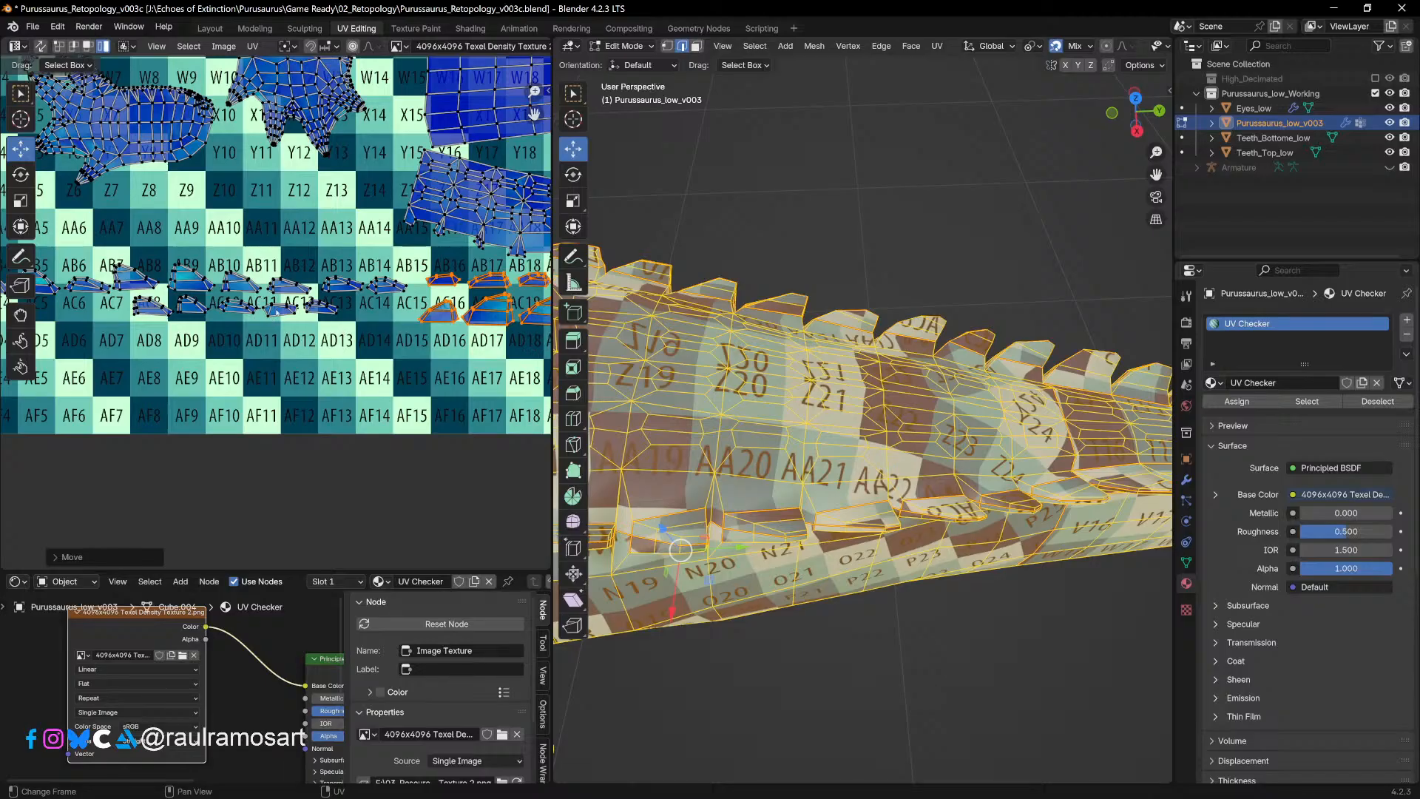
{"action": "left_click", "coordinate": [277, 312]}
{"action": "key", "text": "g"}
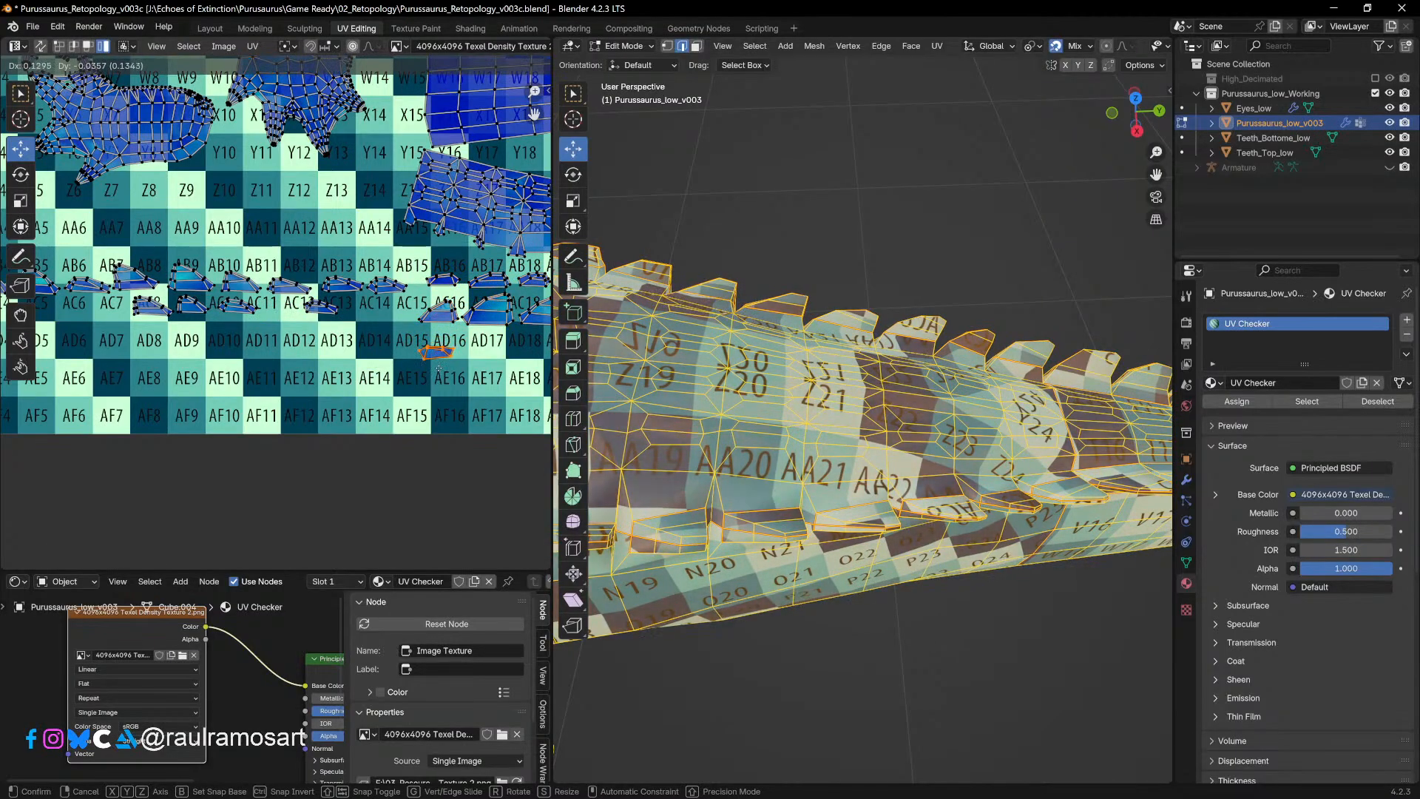
{"action": "left_click", "coordinate": [434, 376]}
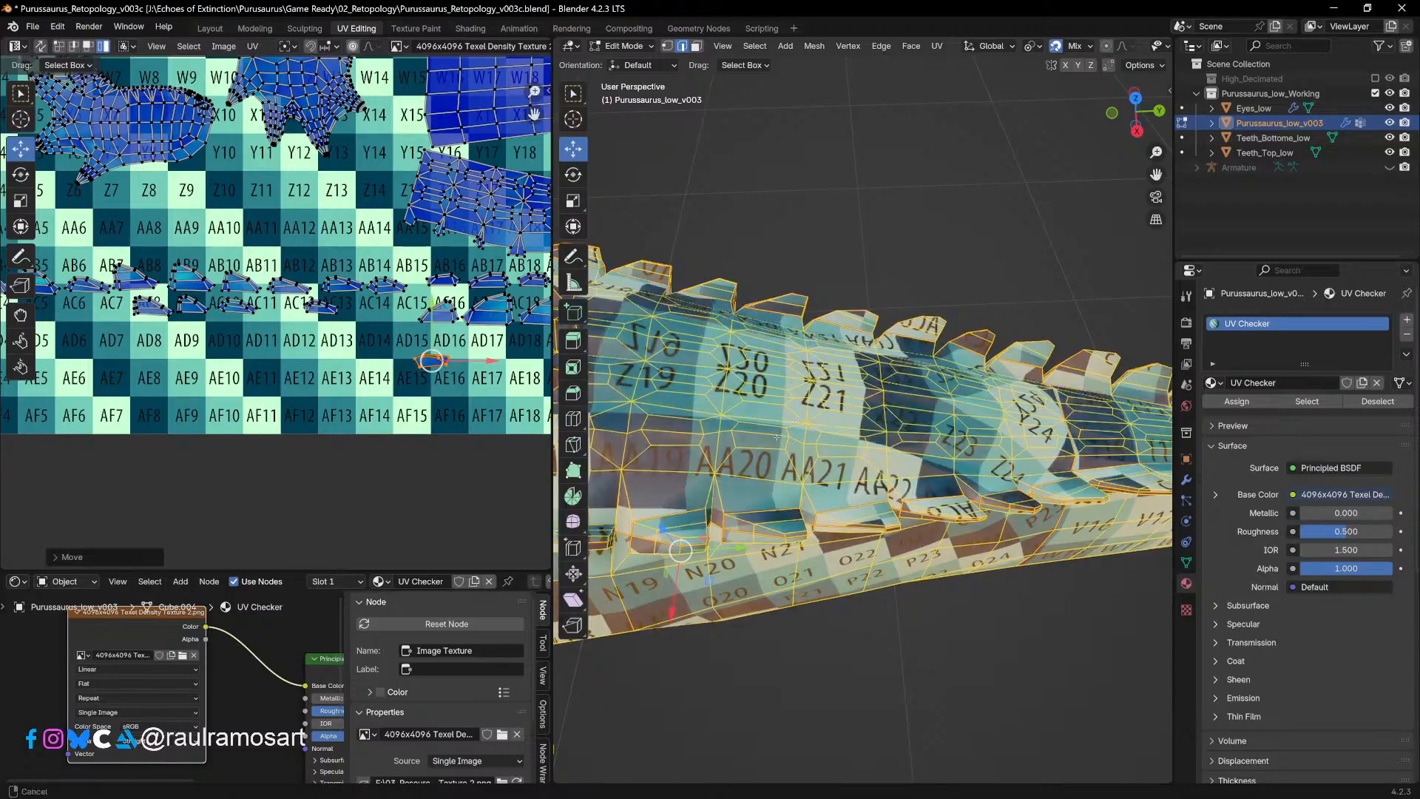
{"action": "middle_click_drag", "start_coordinate": [777, 437], "coordinate": [1098, 453], "text": "shift"}
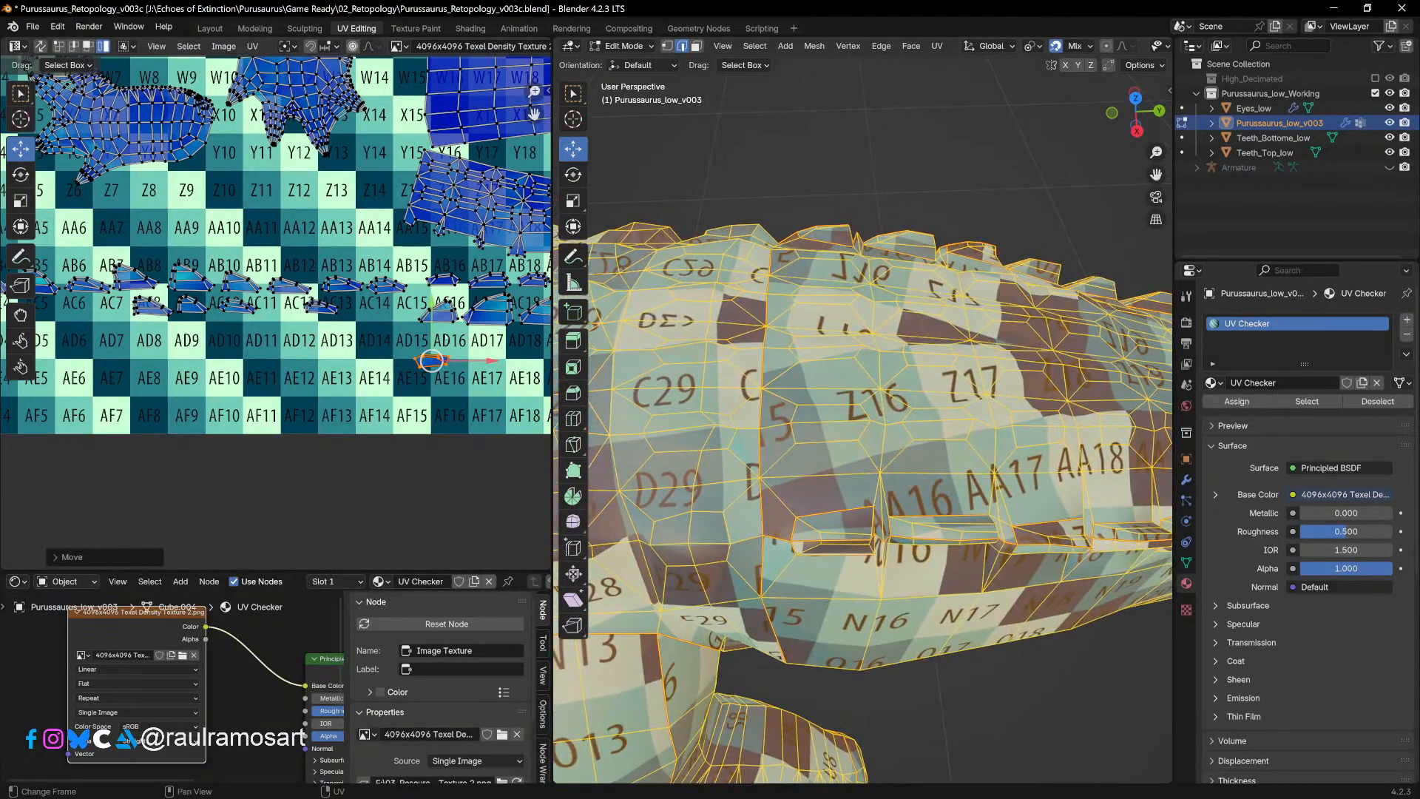
{"action": "left_click_drag", "start_coordinate": [431, 361], "coordinate": [436, 357]}
{"action": "left_click", "coordinate": [432, 354]}
{"action": "middle_click_drag", "start_coordinate": [354, 340], "coordinate": [317, 363]}
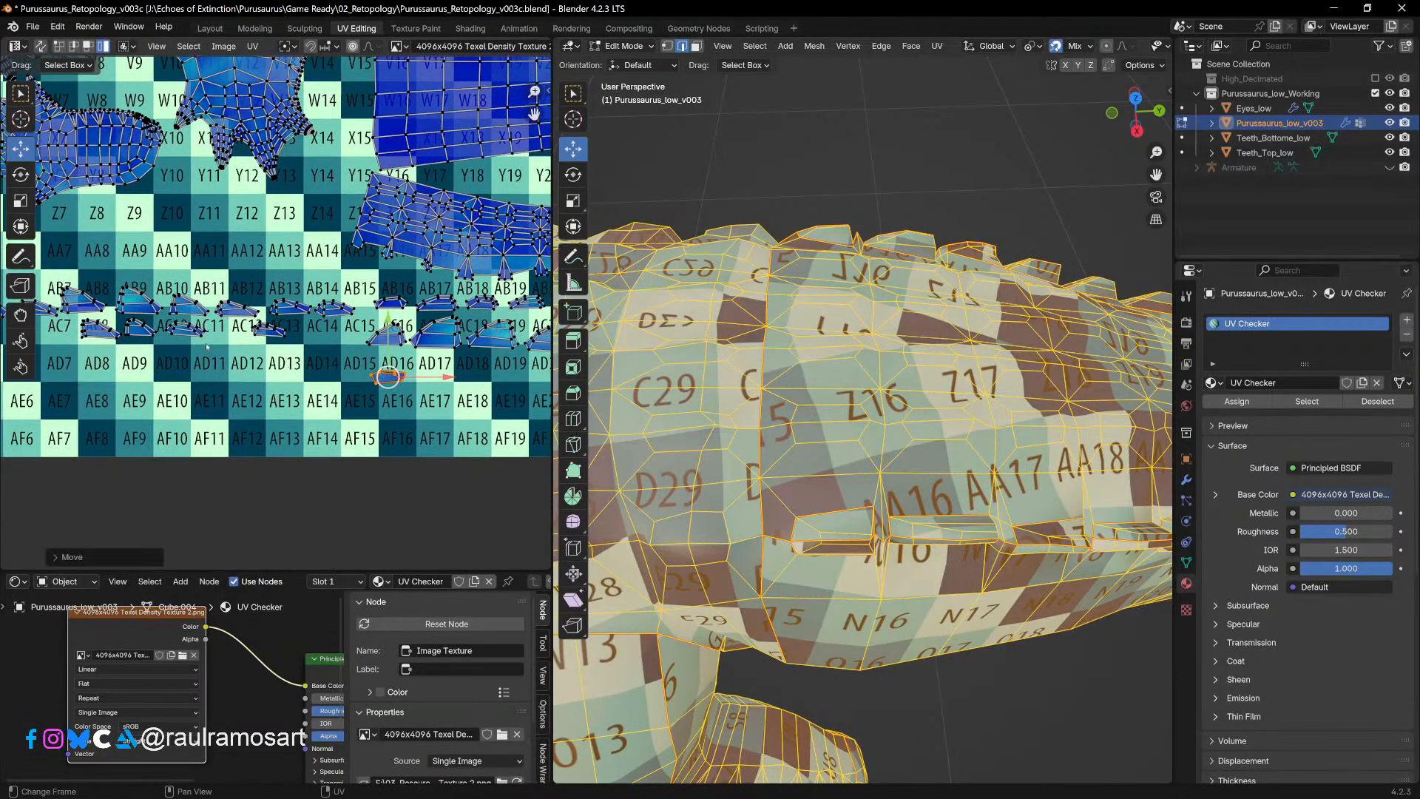
Step: Move the small spike islands near AC14 and AC13 below the packed rows, placing them around AD19 and AD18
{"action": "left_click_drag", "start_coordinate": [388, 377], "coordinate": [530, 379]}
{"action": "left_click", "coordinate": [268, 329]}
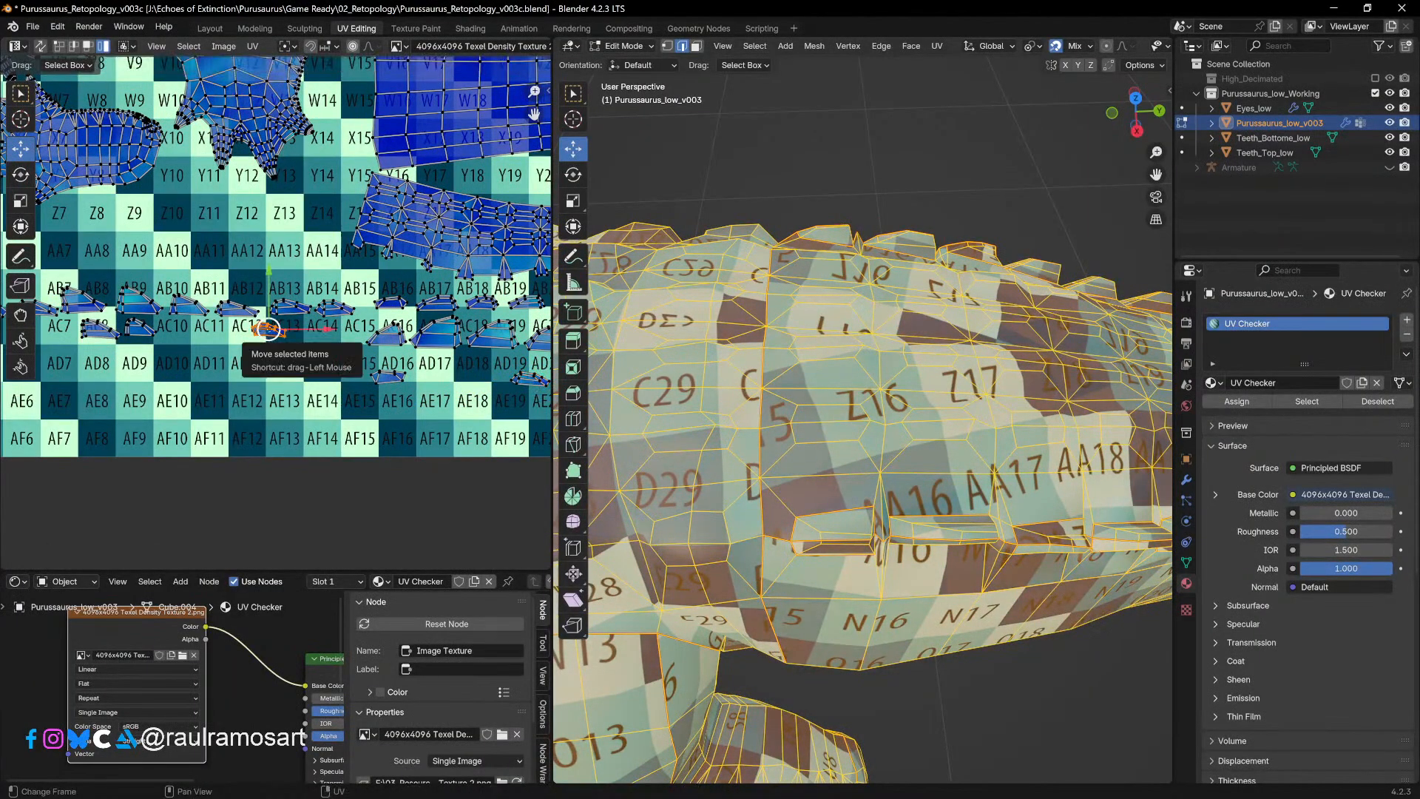
{"action": "left_click_drag", "start_coordinate": [268, 330], "coordinate": [485, 374]}
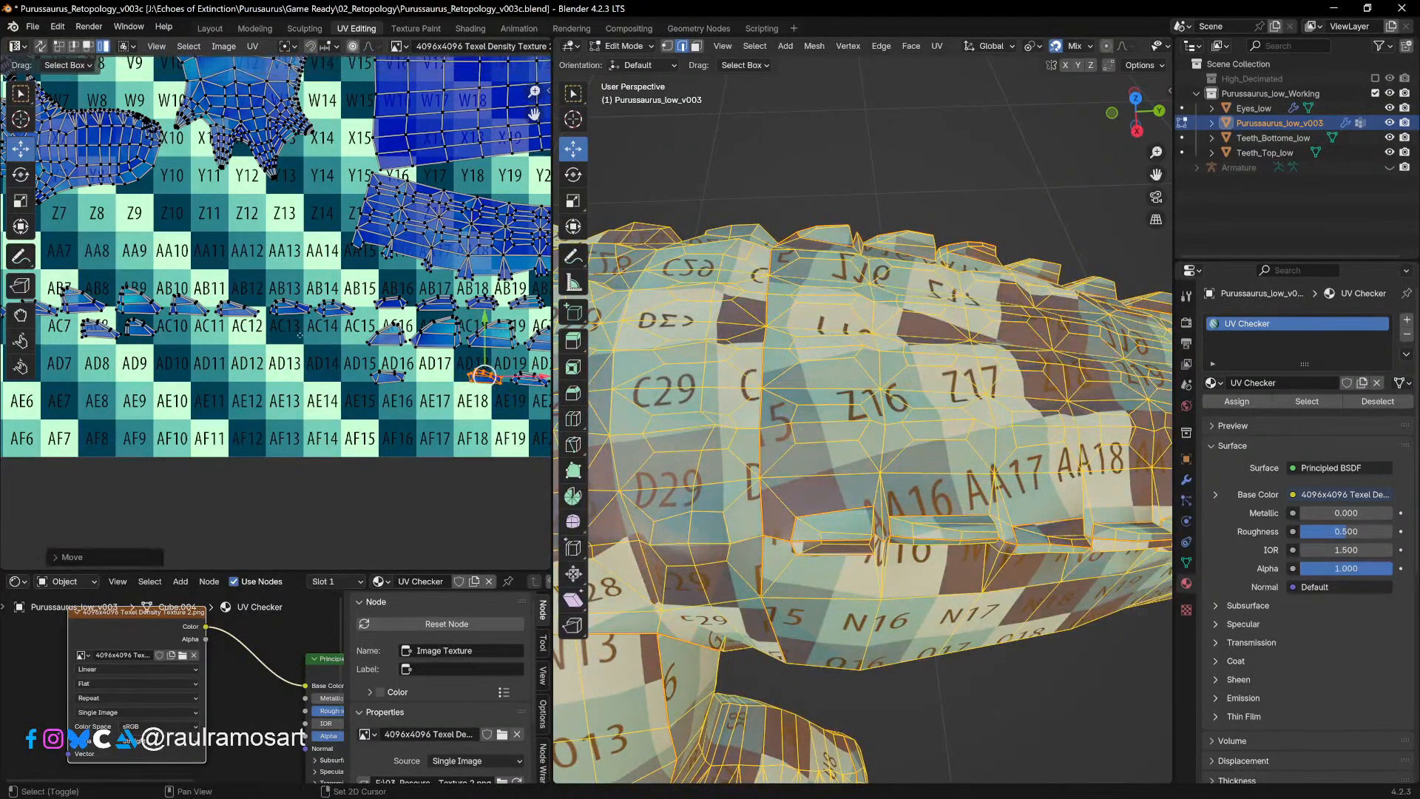
Step: Place another small spike island in the new lower row near AD21
{"action": "mouse_move", "coordinate": [300, 335]}
{"action": "middle_mouse_down"}
{"action": "mouse_move", "coordinate": [387, 339]}
{"action": "mouse_move", "coordinate": [310, 336]}
{"action": "mouse_move", "coordinate": [360, 336]}
{"action": "middle_mouse_up"}
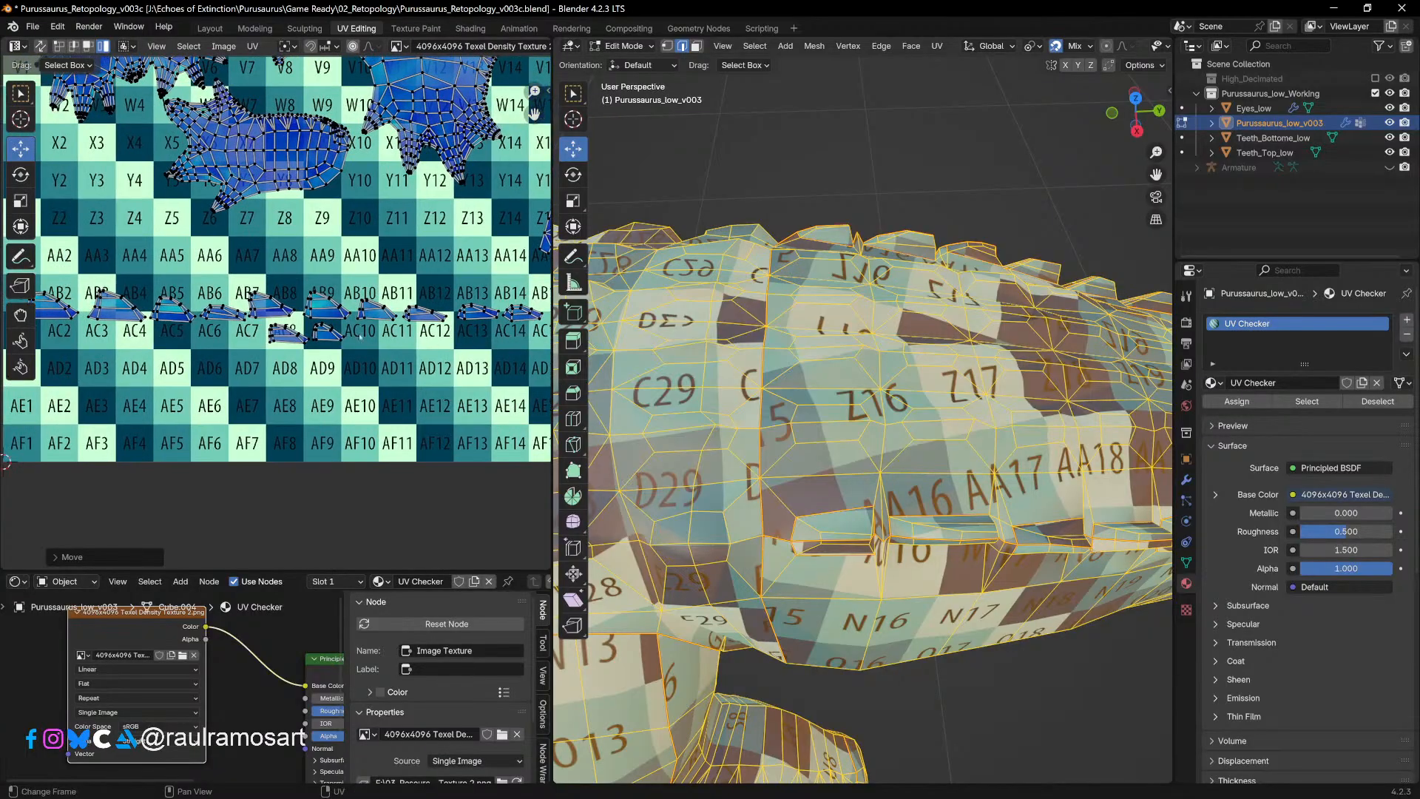
{"action": "scroll", "coordinate": [360, 337], "scroll_direction": "down", "scroll_amount": 2}
{"action": "middle_click_drag", "start_coordinate": [494, 372], "coordinate": [367, 383]}
{"action": "scroll", "coordinate": [367, 383], "scroll_direction": "up", "scroll_amount": 1}
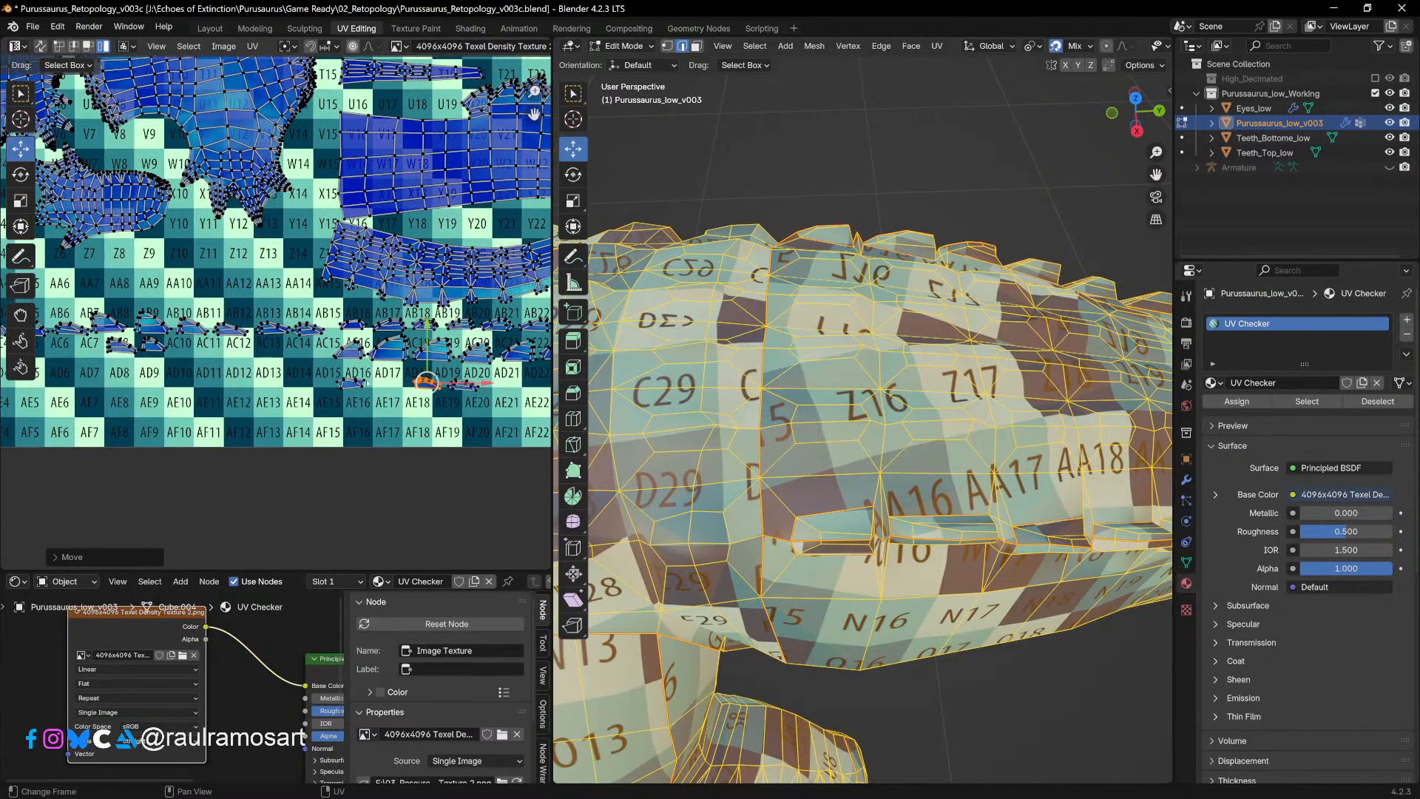
{"action": "left_click_drag", "start_coordinate": [427, 381], "coordinate": [503, 385]}
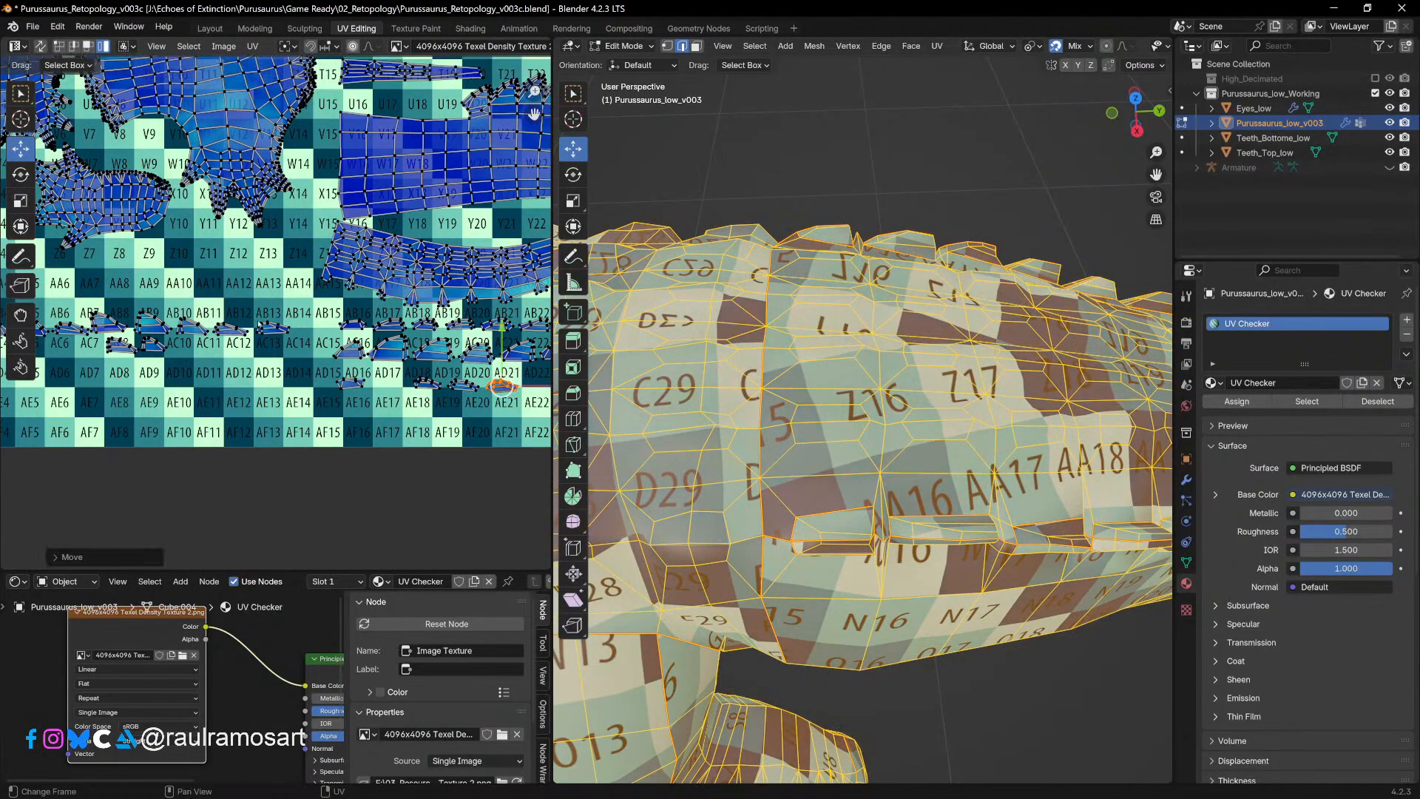
Step: Move the small spike islands from AC13 and AC12 to the end of the lower row, near AD22 and AD23
{"action": "middle_click_drag", "start_coordinate": [339, 354], "coordinate": [250, 356], "text": "shift"}
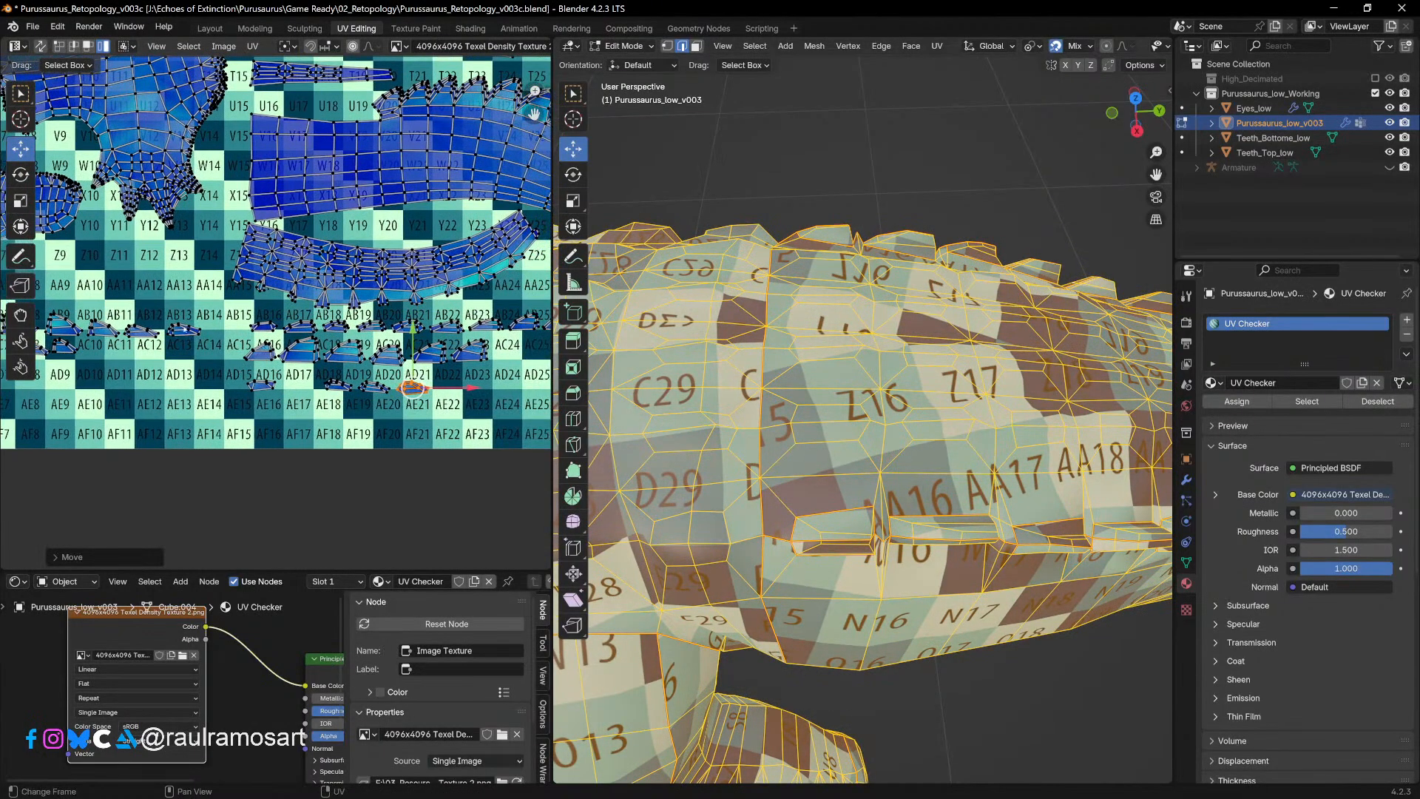
{"action": "left_click", "coordinate": [183, 330]}
{"action": "left_click_drag", "start_coordinate": [184, 329], "coordinate": [443, 386]}
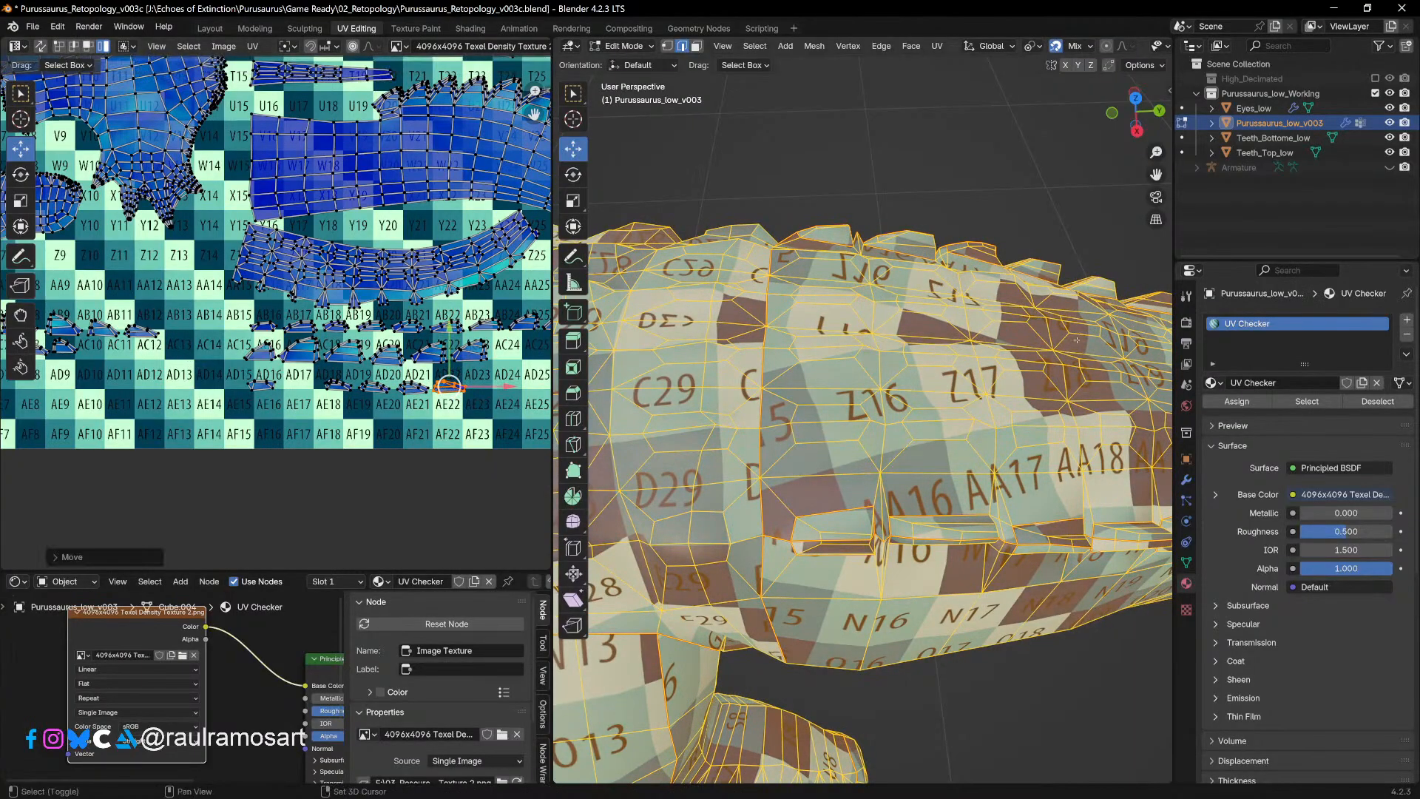
{"action": "middle_click_drag", "start_coordinate": [1076, 341], "coordinate": [827, 327], "text": "shift"}
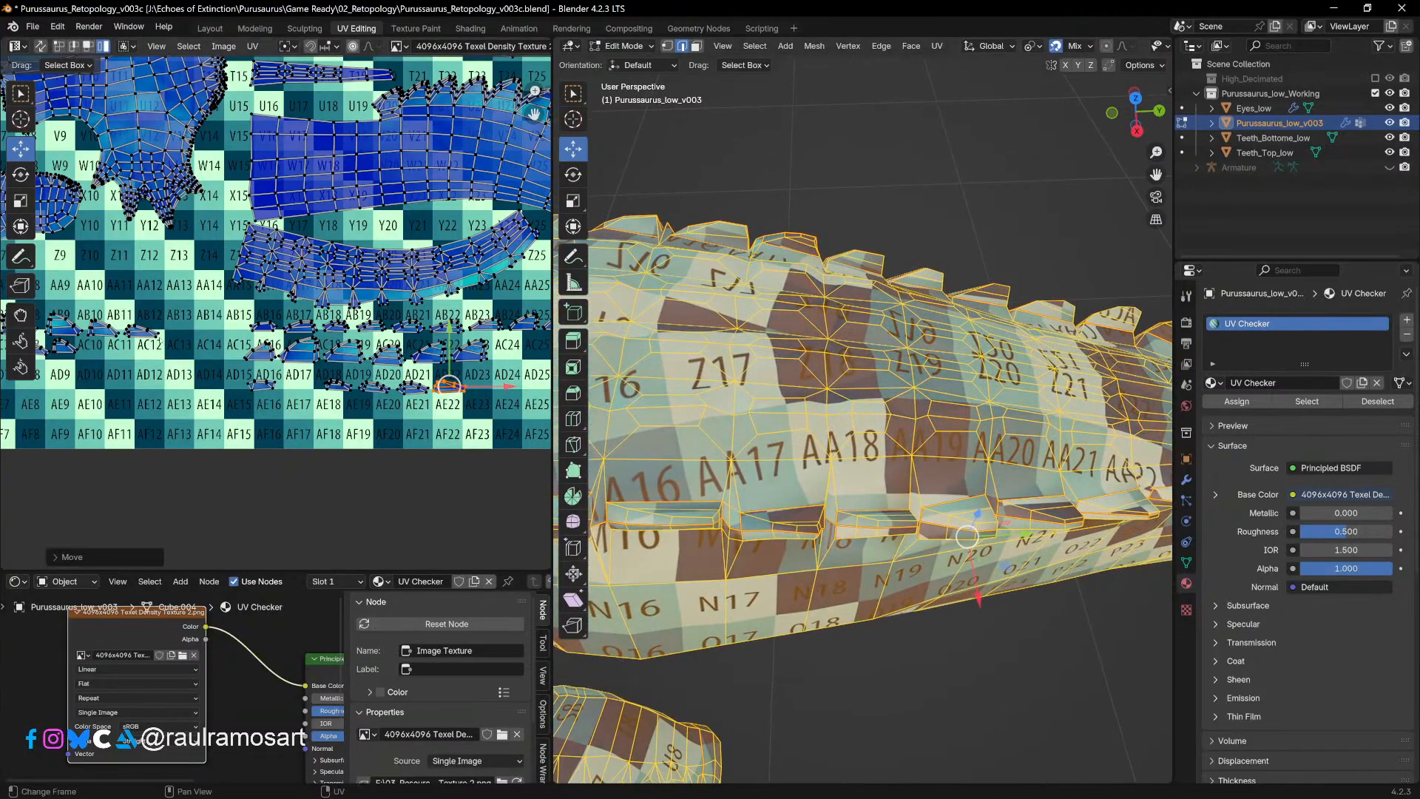
{"action": "left_click", "coordinate": [141, 331]}
{"action": "left_click_drag", "start_coordinate": [141, 337], "coordinate": [491, 385]}
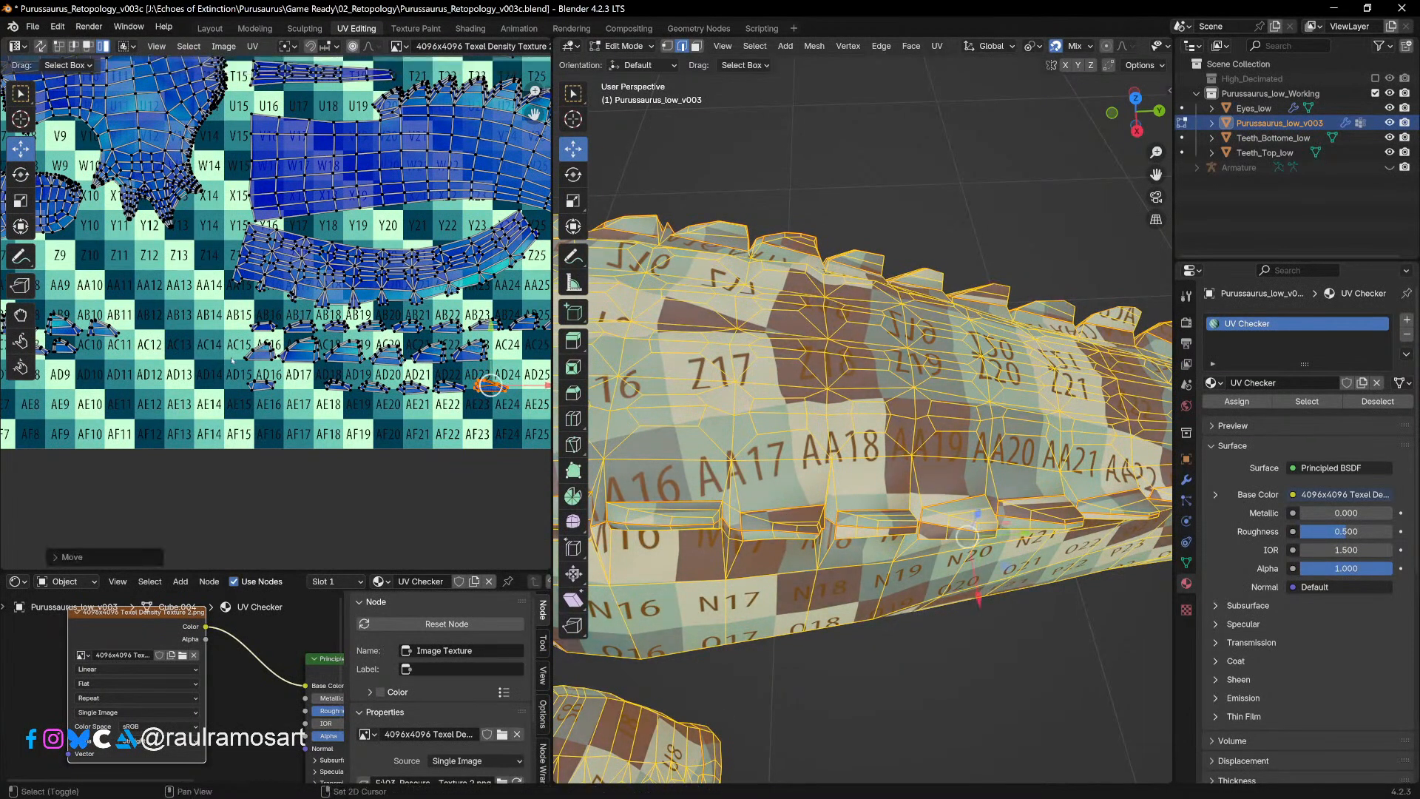
Step: Shift the lower row of small spike islands, from AD19 to AD23, slightly toward AD18
{"action": "scroll", "coordinate": [231, 360], "scroll_direction": "down", "scroll_amount": 1}
{"action": "scroll", "coordinate": [276, 324], "scroll_direction": "up", "scroll_amount": 2}
{"action": "left_click_drag", "start_coordinate": [542, 432], "coordinate": [327, 377]}
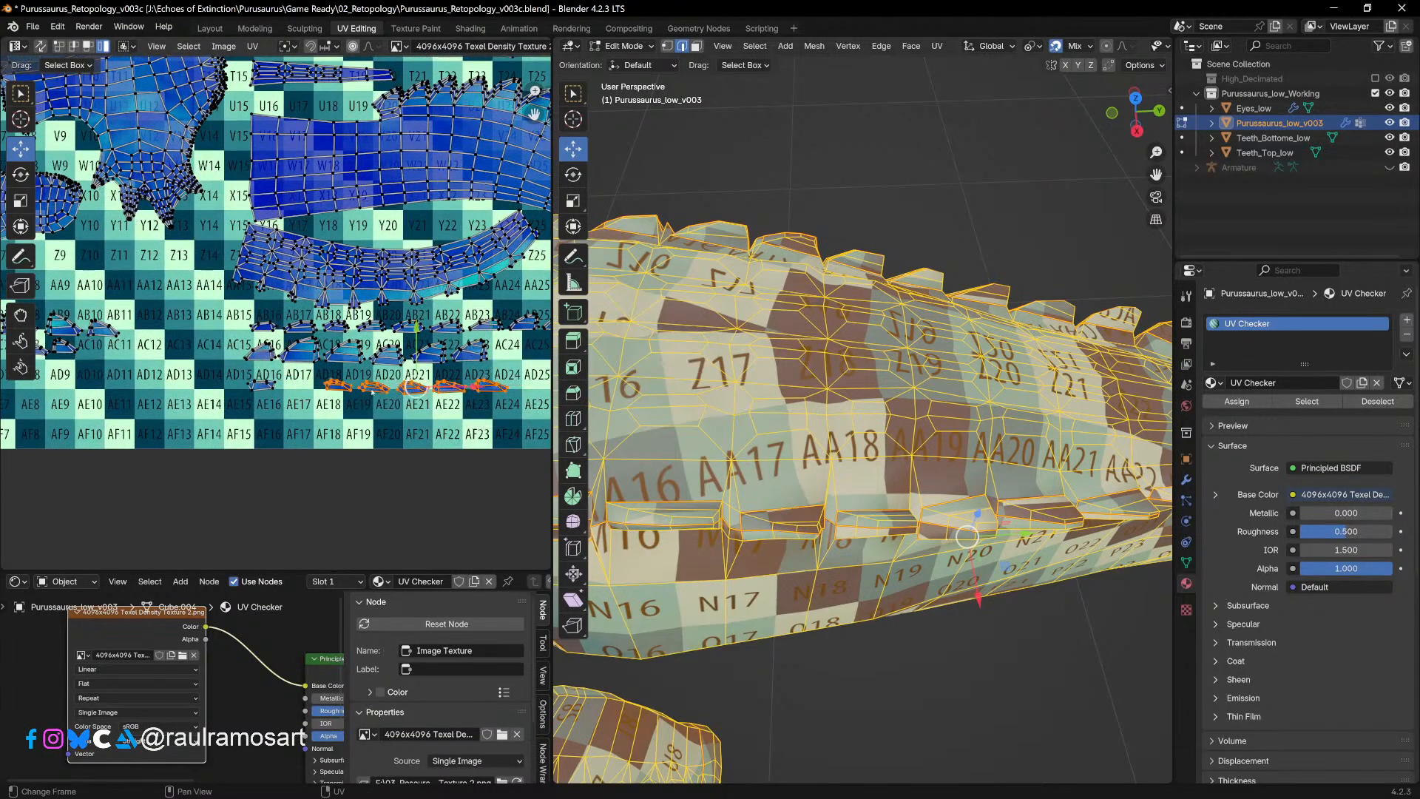
{"action": "left_click", "coordinate": [451, 427]}
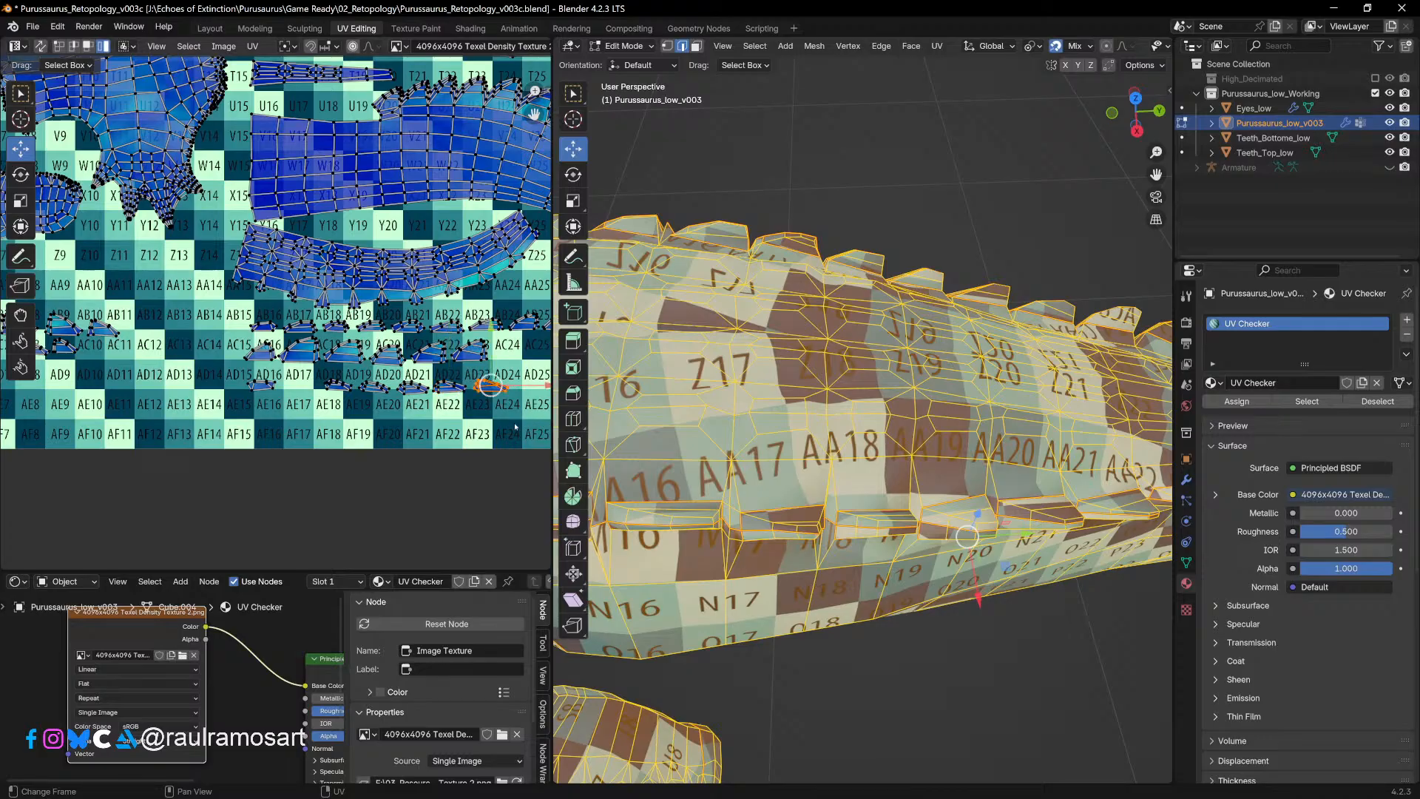
{"action": "left_click_drag", "start_coordinate": [516, 423], "coordinate": [319, 374]}
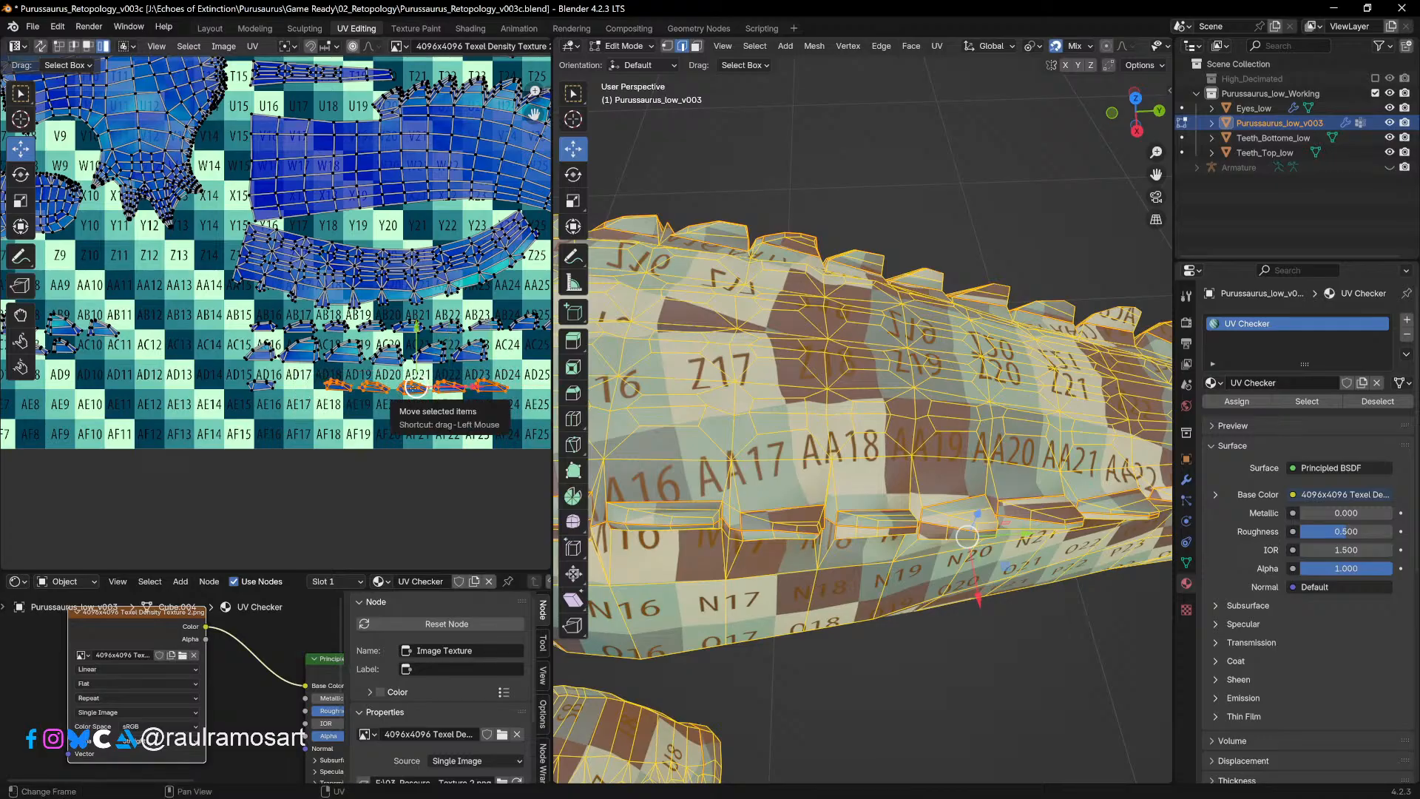
{"action": "left_click_drag", "start_coordinate": [408, 388], "coordinate": [401, 388]}
{"action": "left_click", "coordinate": [369, 387]}
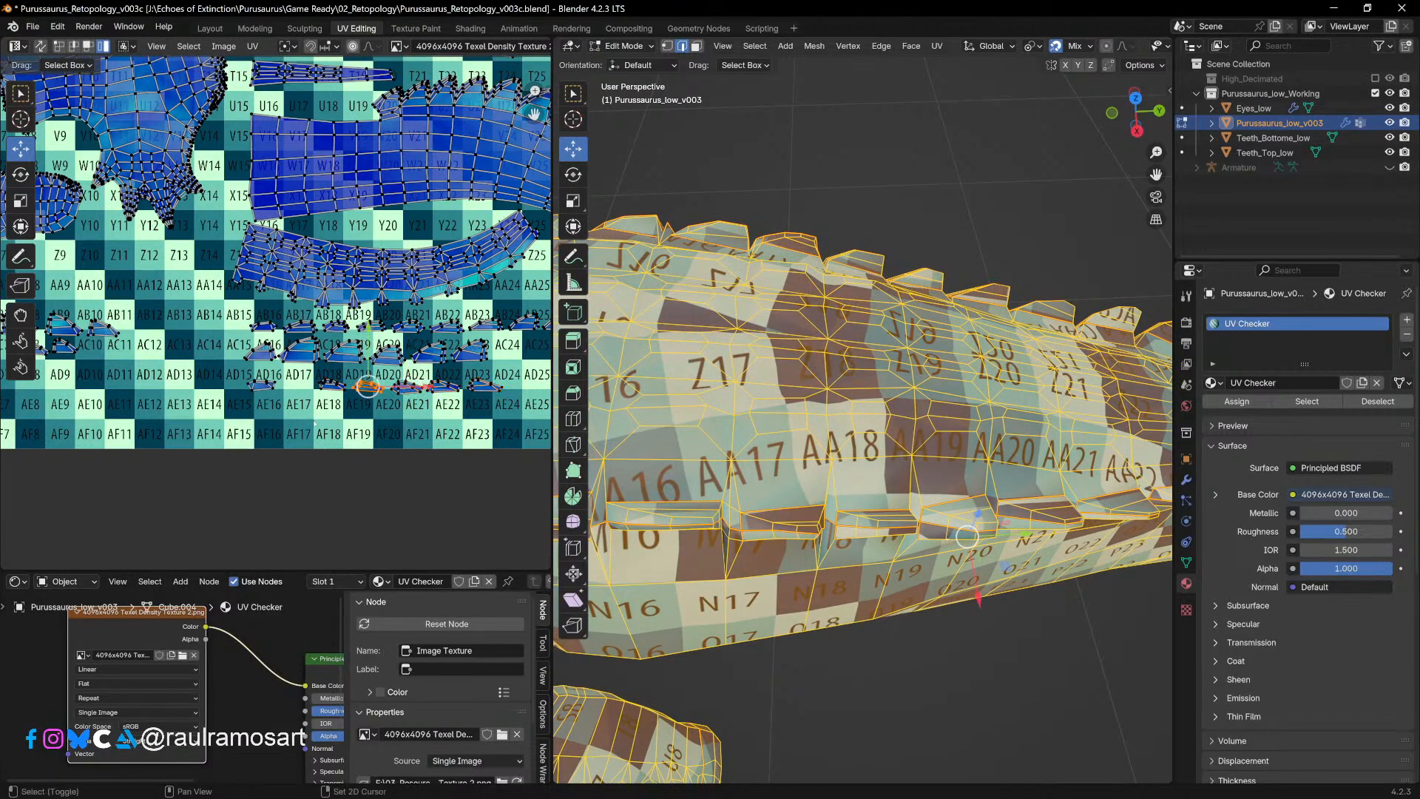
Step: Move the small spike island near AB10 into the lower row, placing it near AD17
{"action": "middle_click_drag", "start_coordinate": [172, 380], "coordinate": [318, 403]}
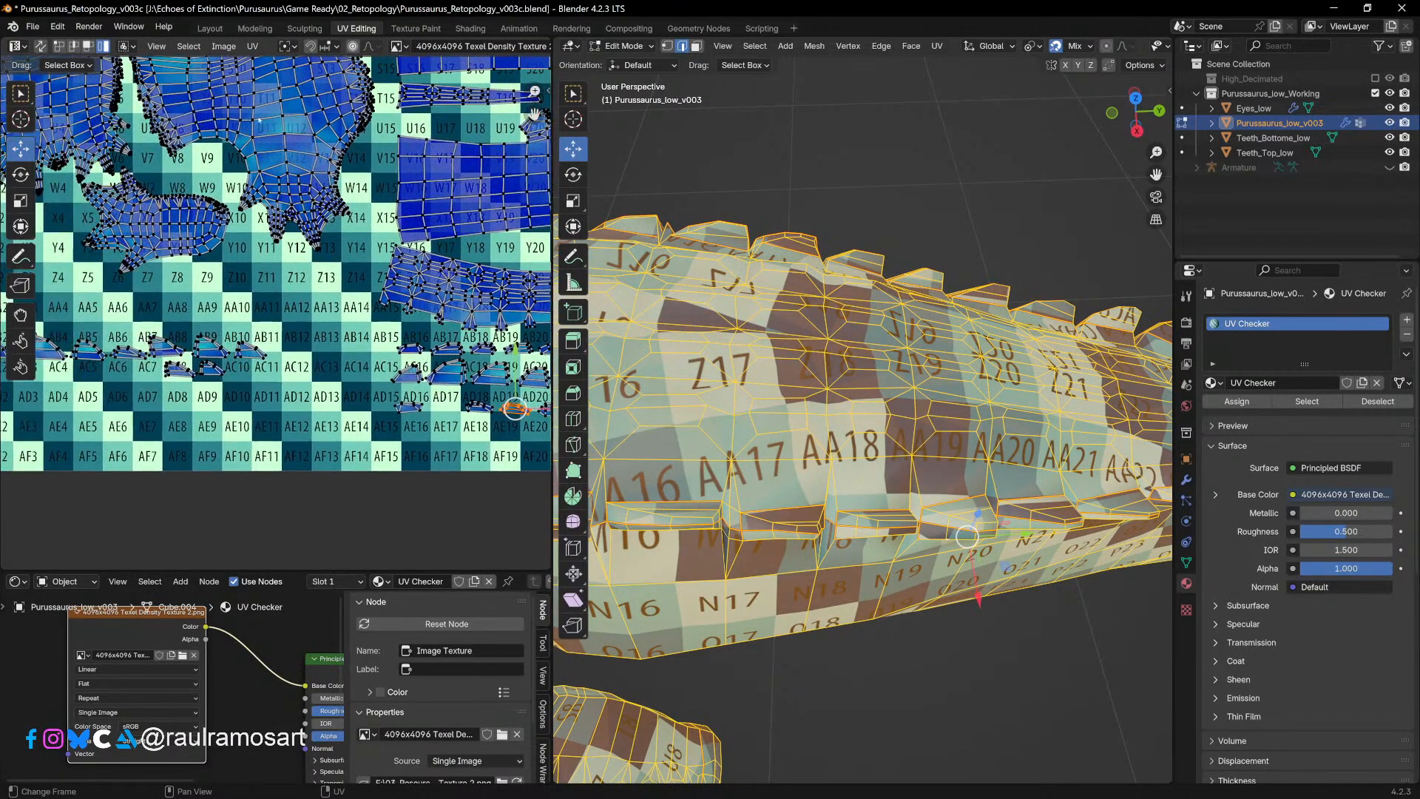
{"action": "middle_click_drag", "start_coordinate": [288, 397], "coordinate": [262, 394]}
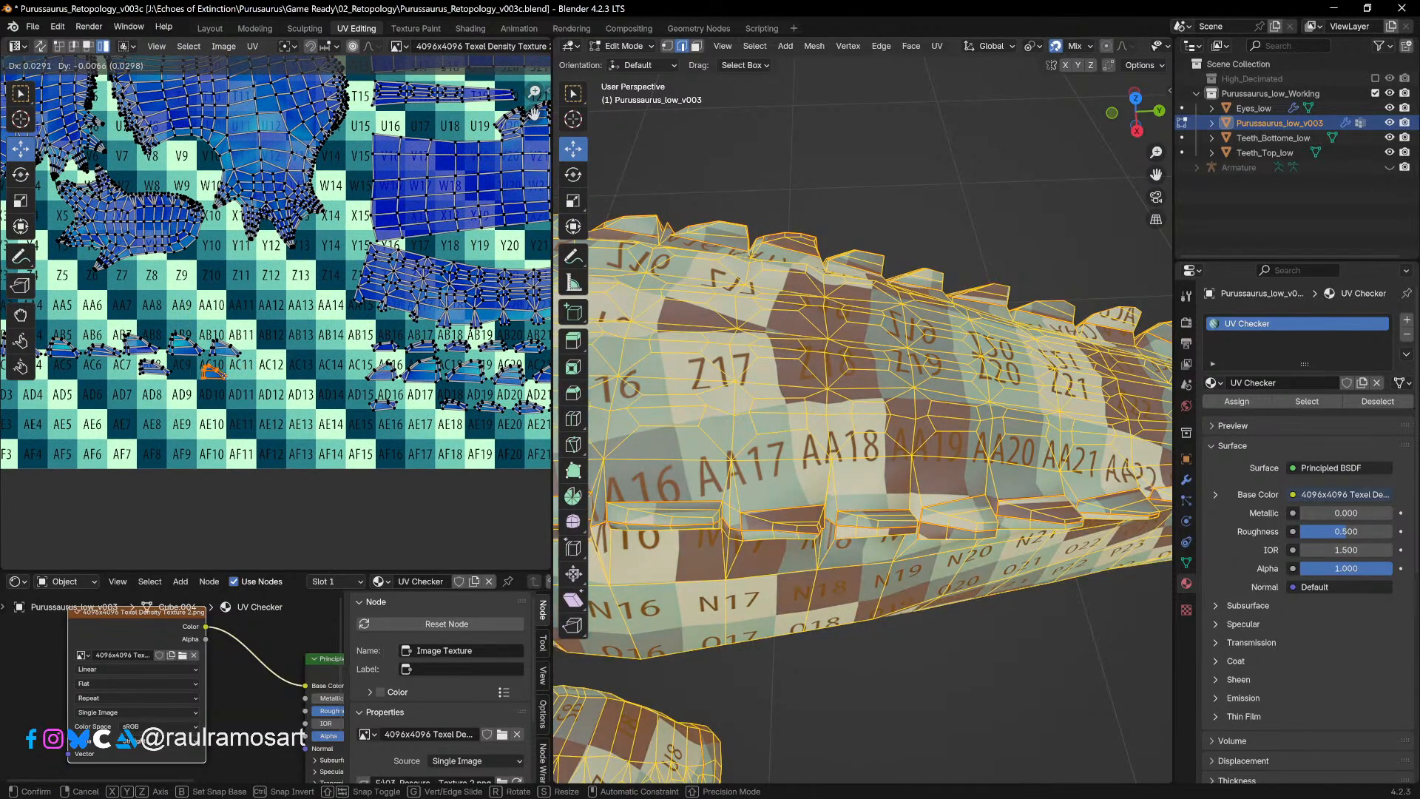
{"action": "left_click_drag", "start_coordinate": [185, 365], "coordinate": [153, 366]}
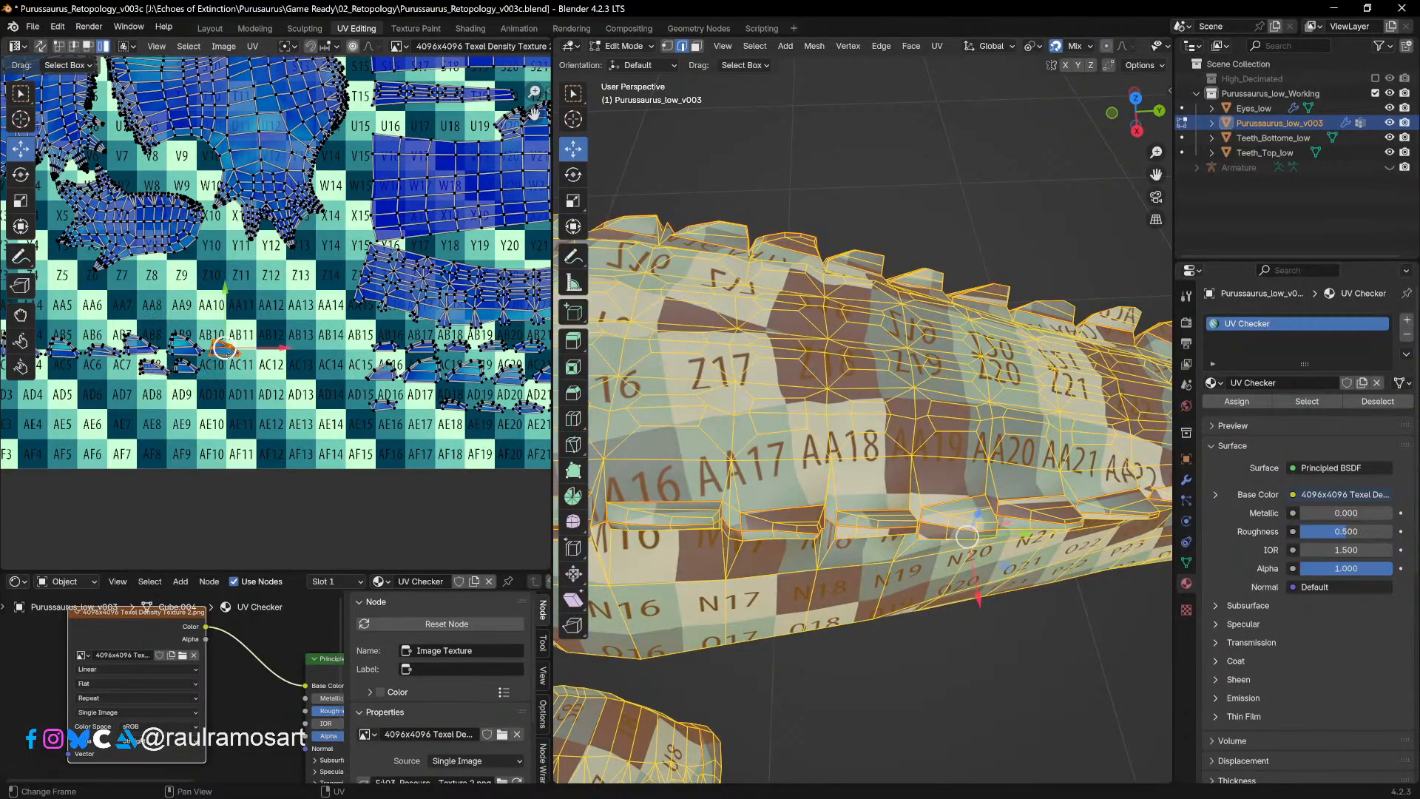
{"action": "left_click_drag", "start_coordinate": [534, 113], "coordinate": [674, 114]}
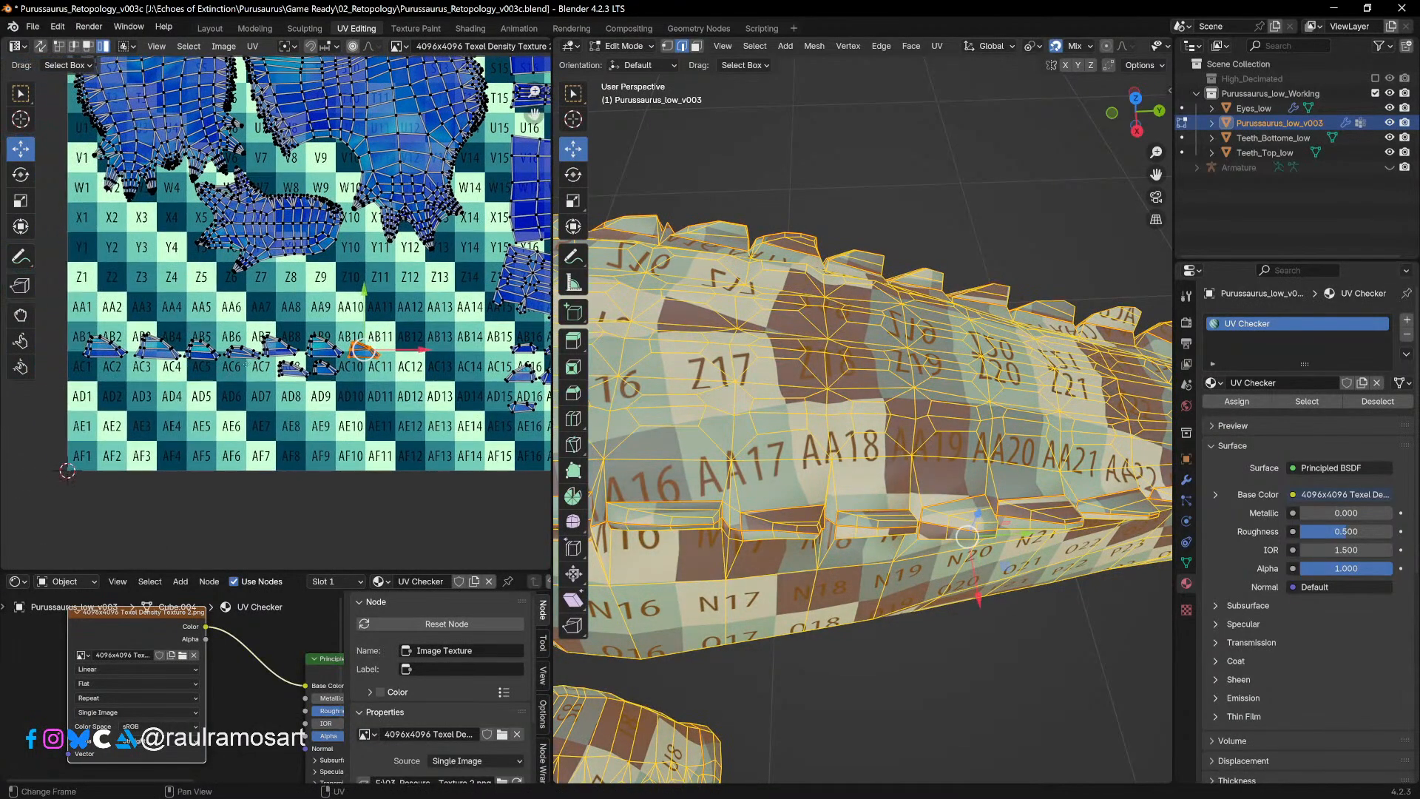
{"action": "left_click_drag", "start_coordinate": [363, 349], "coordinate": [463, 411]}
{"action": "middle_click_drag", "start_coordinate": [463, 412], "coordinate": [273, 425]}
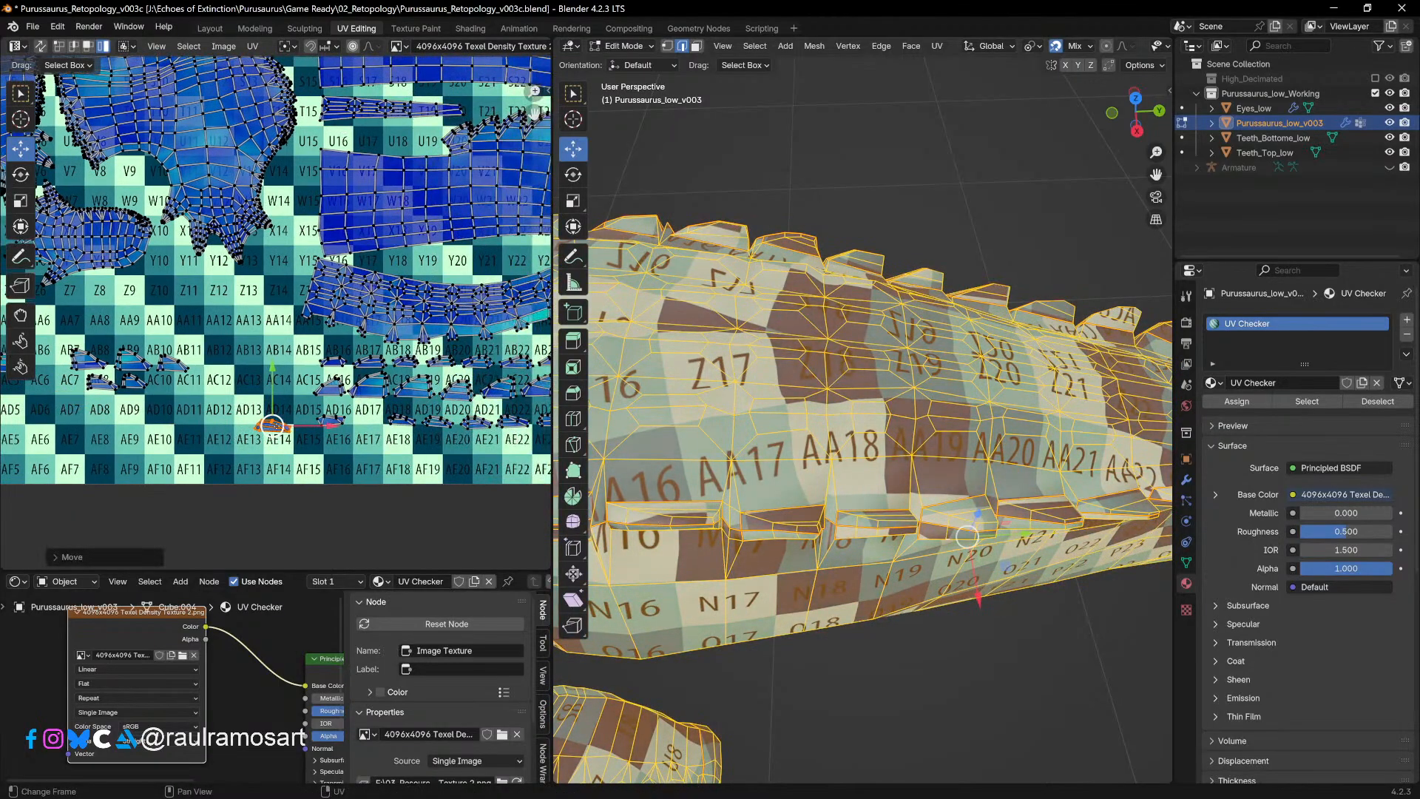
{"action": "left_click_drag", "start_coordinate": [271, 426], "coordinate": [364, 420]}
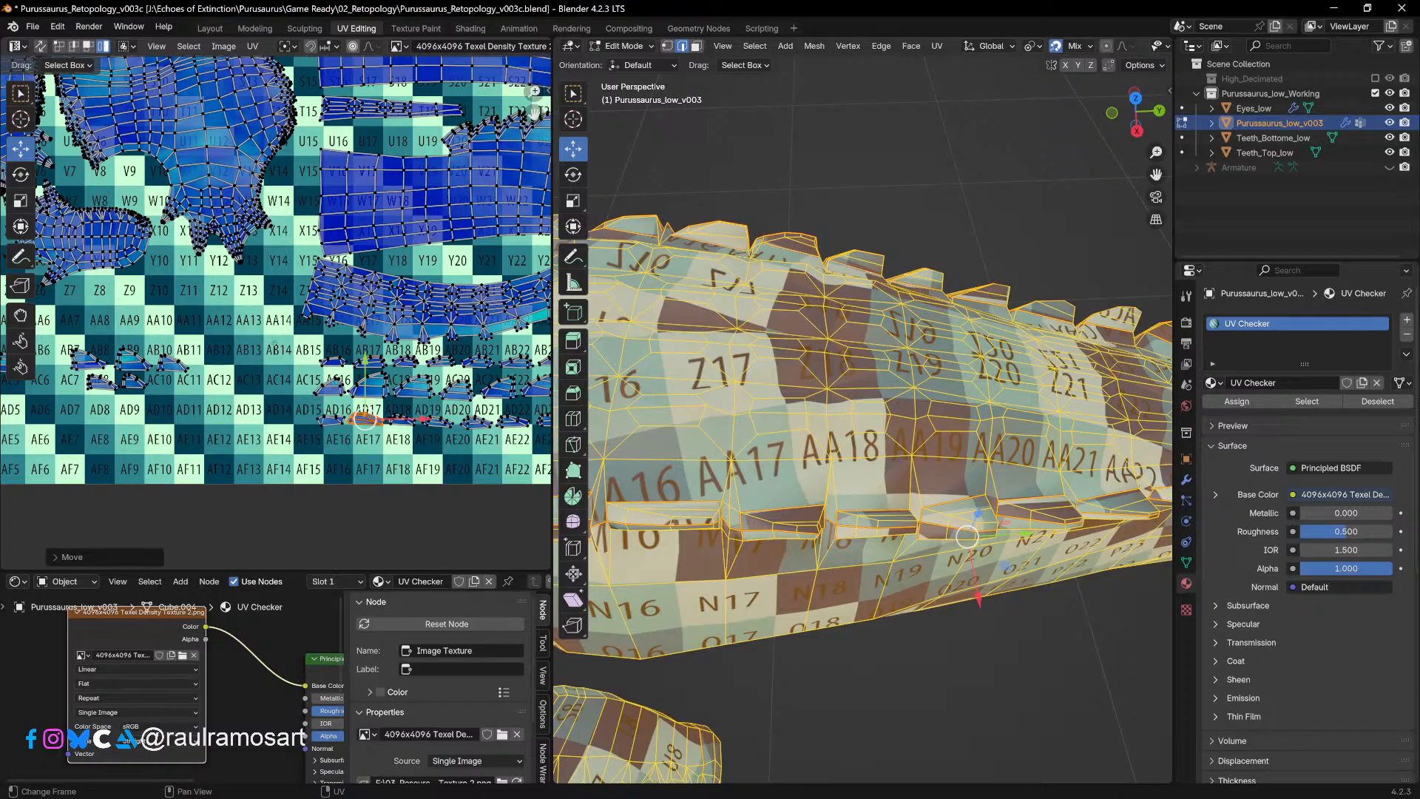
Step: Adjust the position of the whole lower row of small spike islands, from AD16 to AD23, beneath the rows above
{"action": "scroll", "coordinate": [274, 343], "scroll_direction": "down", "scroll_amount": 1}
{"action": "middle_click_drag", "start_coordinate": [406, 444], "coordinate": [343, 439]}
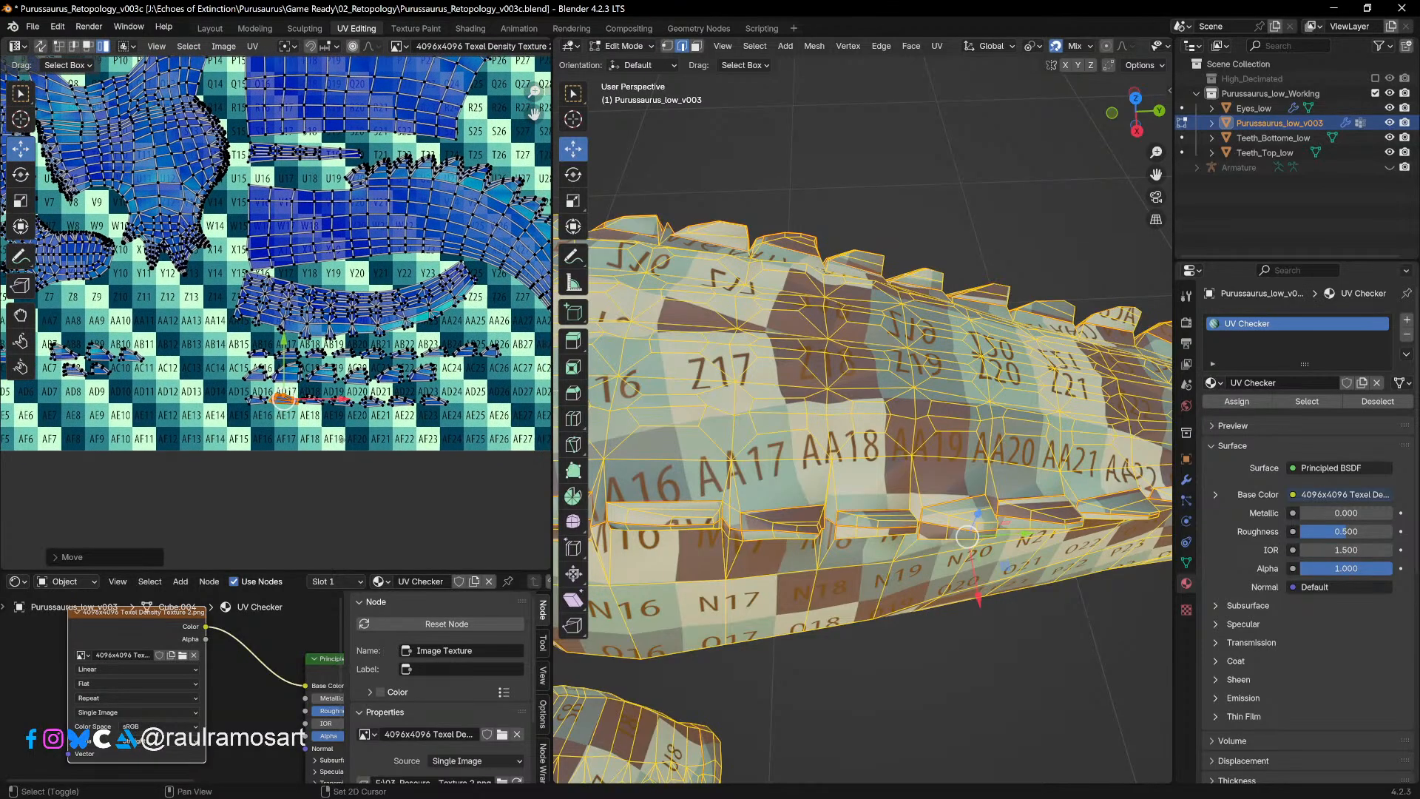
{"action": "left_click_drag", "start_coordinate": [283, 400], "coordinate": [434, 400]}
{"action": "left_click_drag", "start_coordinate": [492, 503], "coordinate": [238, 390]}
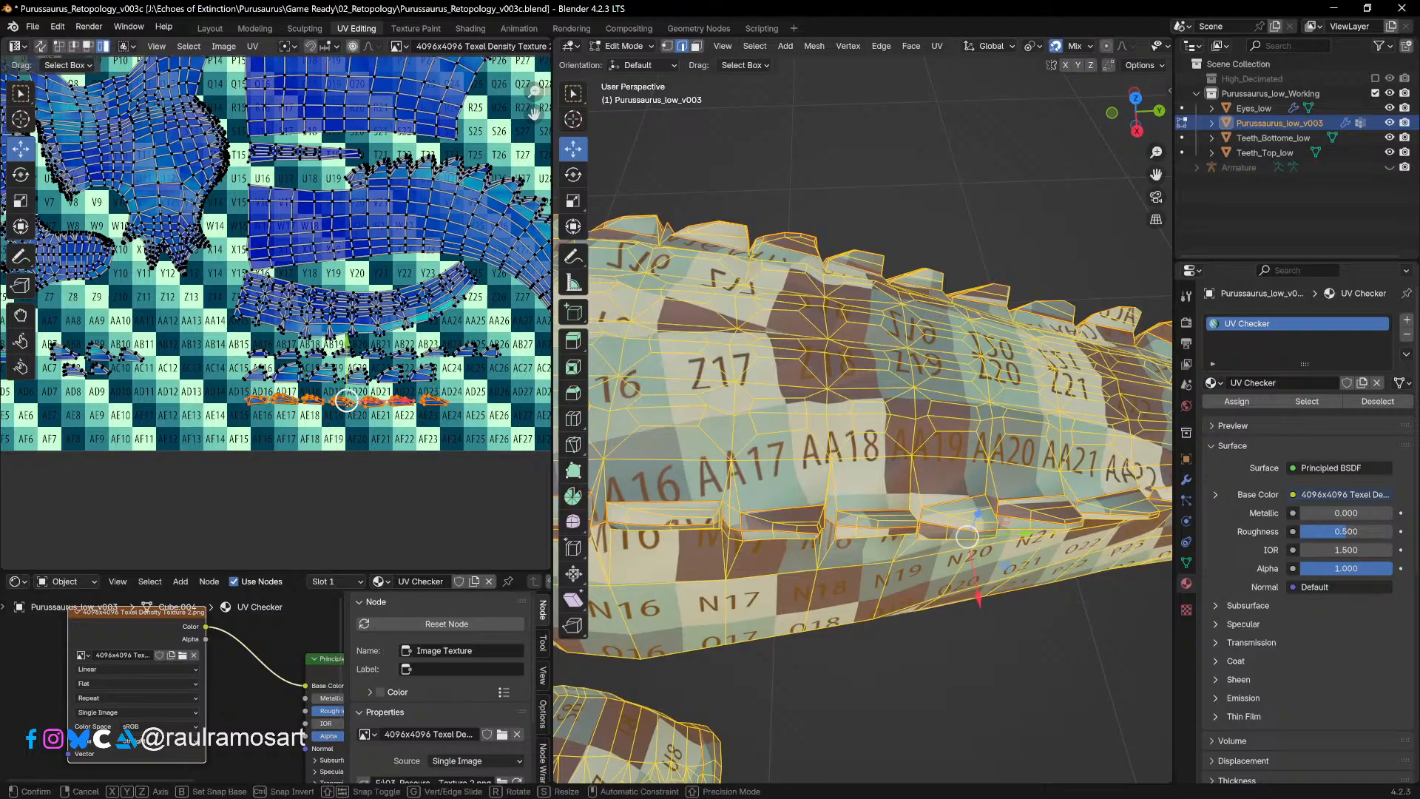
{"action": "left_click", "coordinate": [374, 399], "text": "shift"}
{"action": "scroll", "coordinate": [251, 476], "scroll_direction": "down", "scroll_amount": 2}
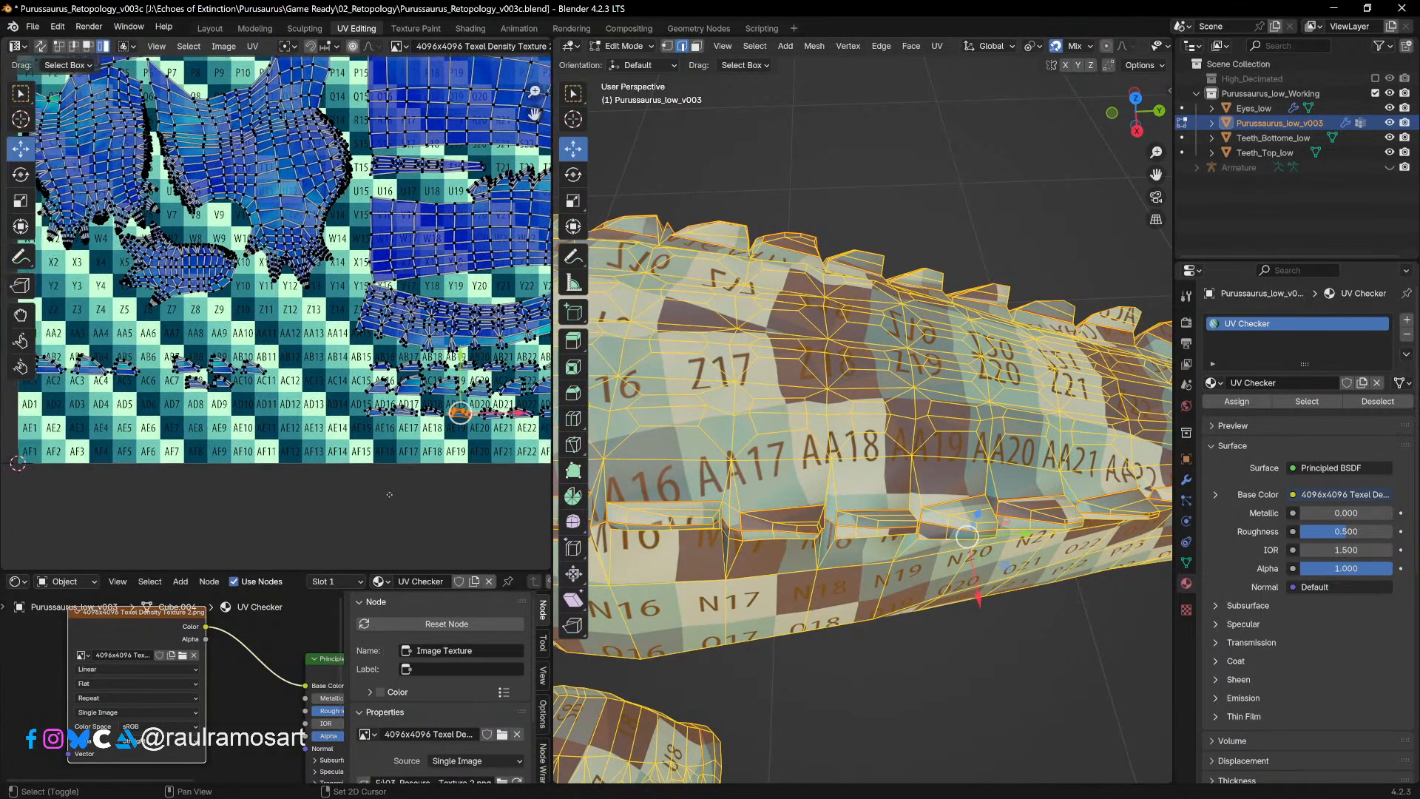
{"action": "scroll", "coordinate": [318, 503], "scroll_direction": "up", "scroll_amount": 2}
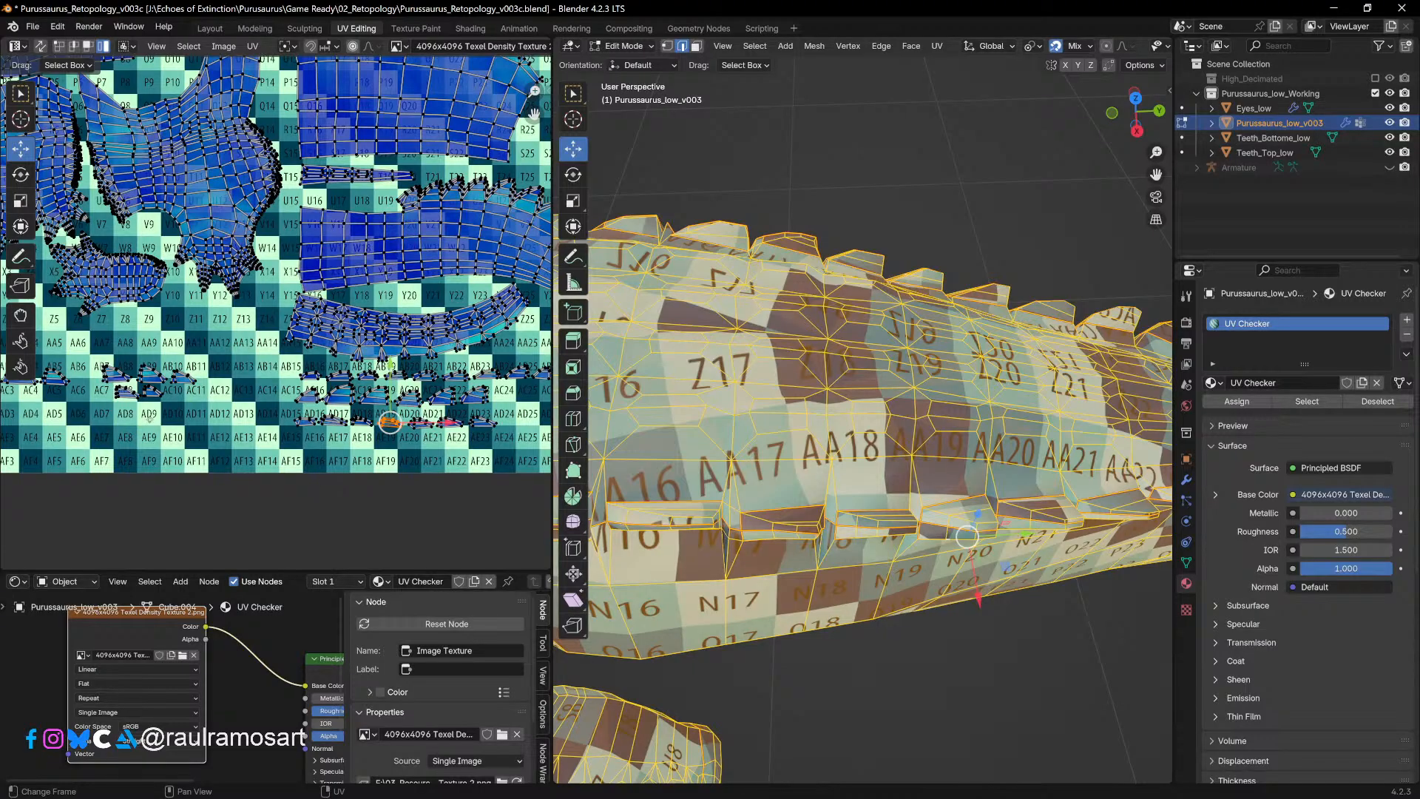
Step: Move the small spike island near AC8 to the end of the lower row, fitting it near AD24
{"action": "key", "text": "g"}
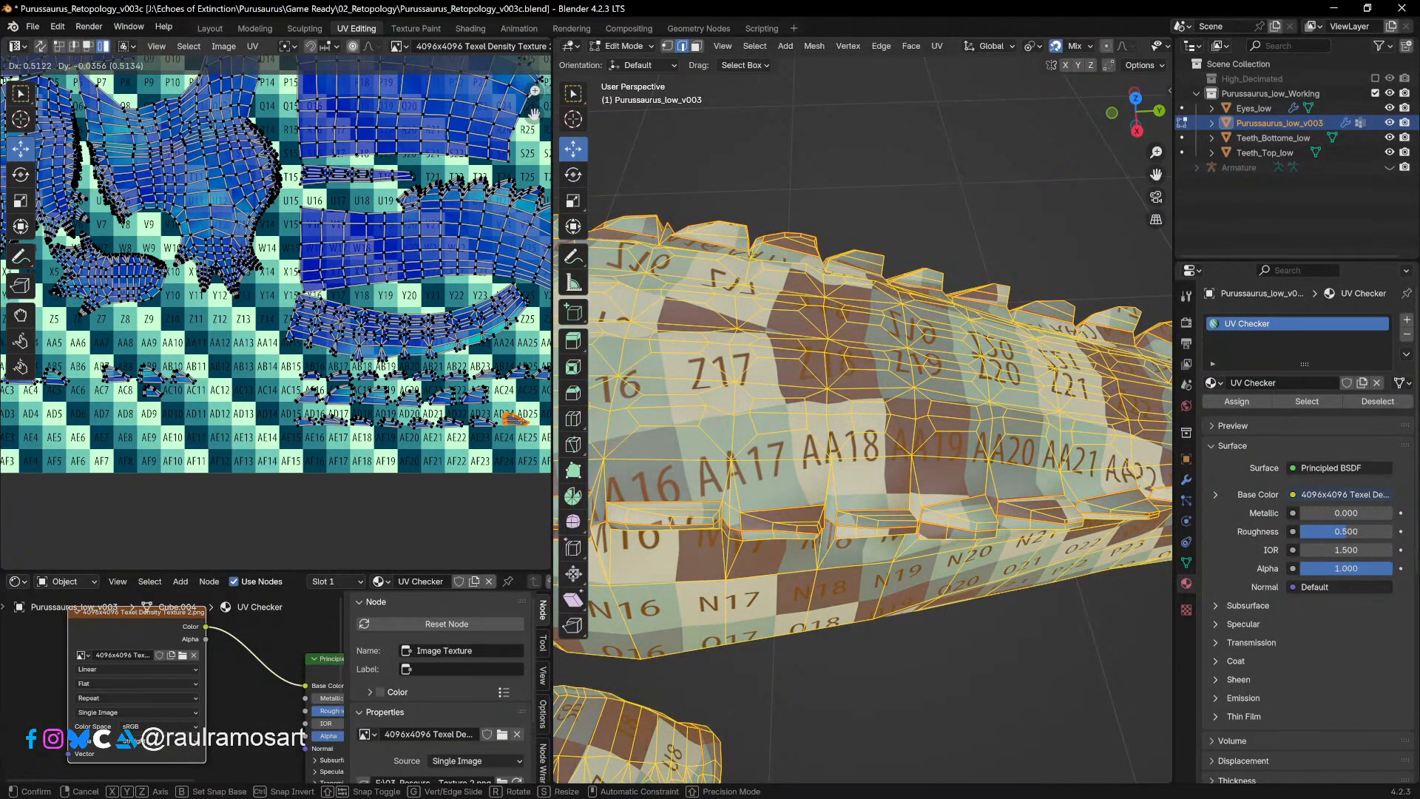
{"action": "left_click", "coordinate": [514, 419]}
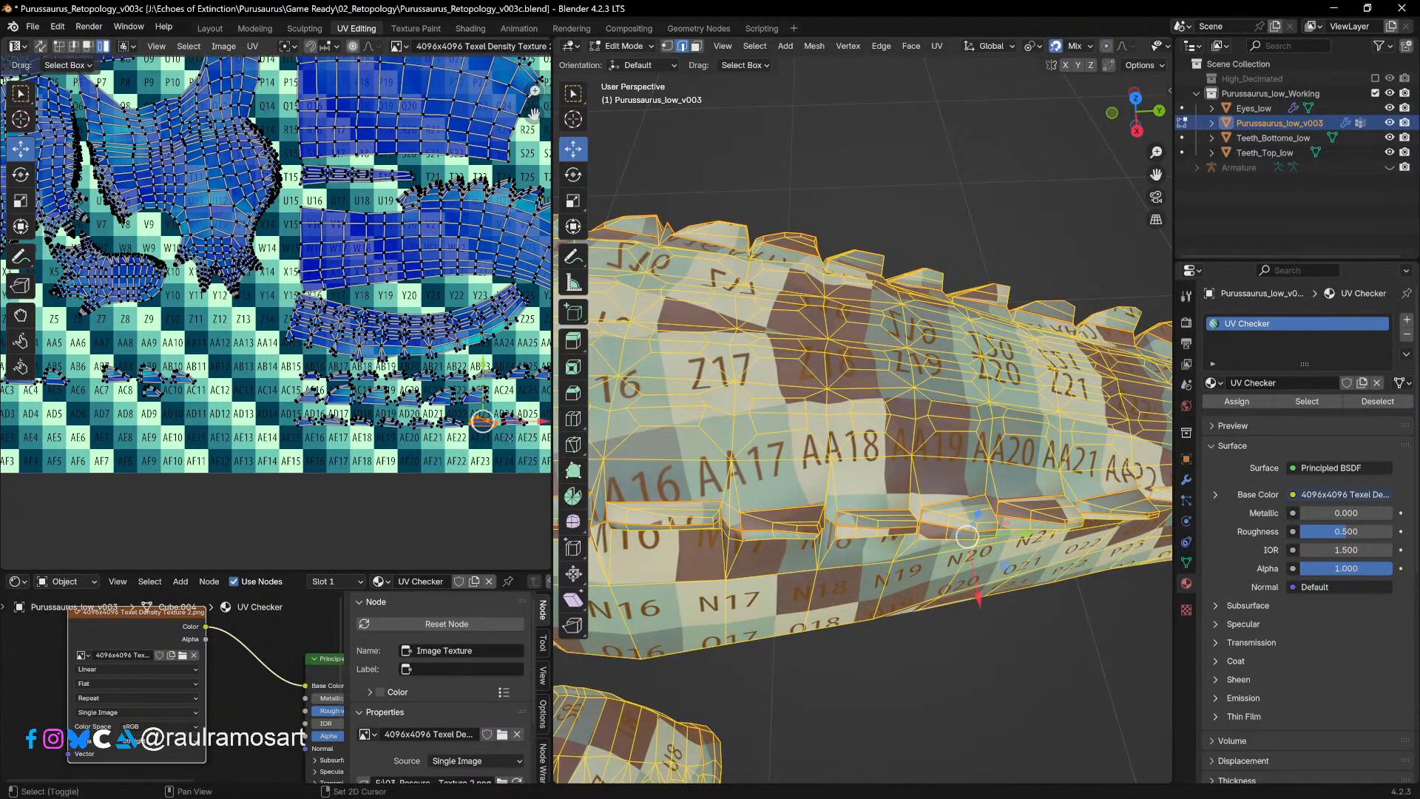
{"action": "middle_click_drag", "start_coordinate": [494, 440], "coordinate": [268, 404], "text": "shift"}
{"action": "scroll", "coordinate": [451, 460], "scroll_direction": "up", "scroll_amount": 2}
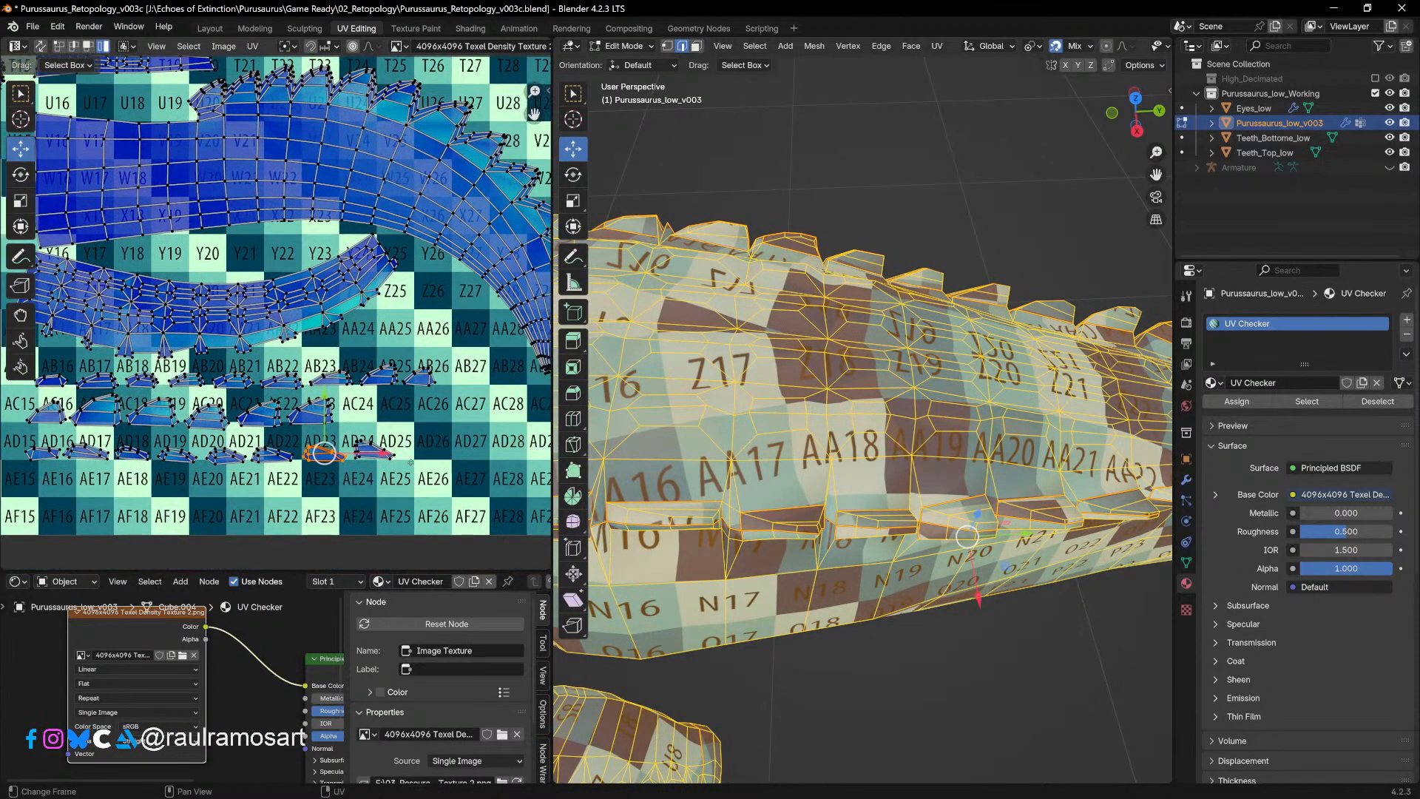
{"action": "key", "text": "g"}
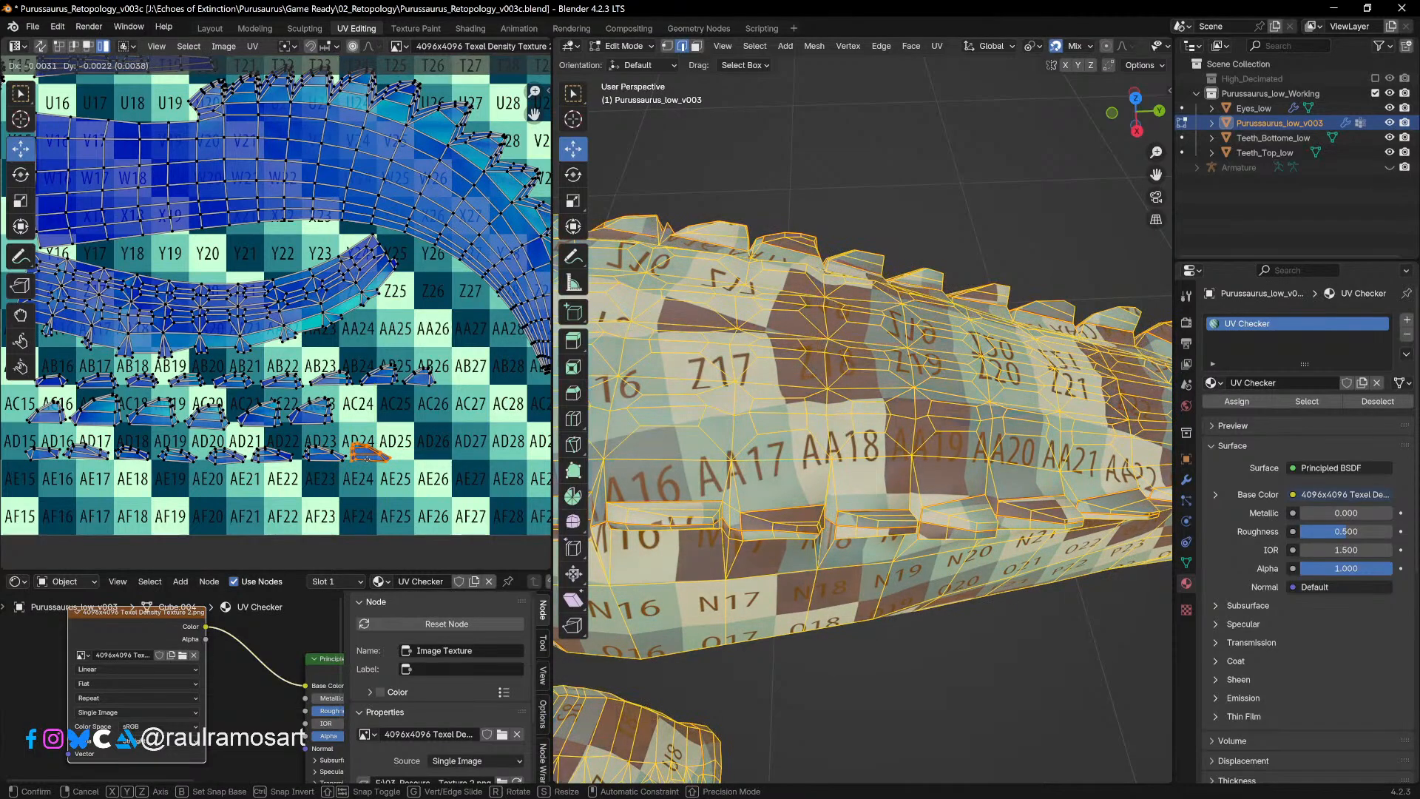
{"action": "left_click", "coordinate": [368, 456]}
{"action": "middle_click_drag", "start_coordinate": [947, 518], "coordinate": [598, 505], "text": "shift"}
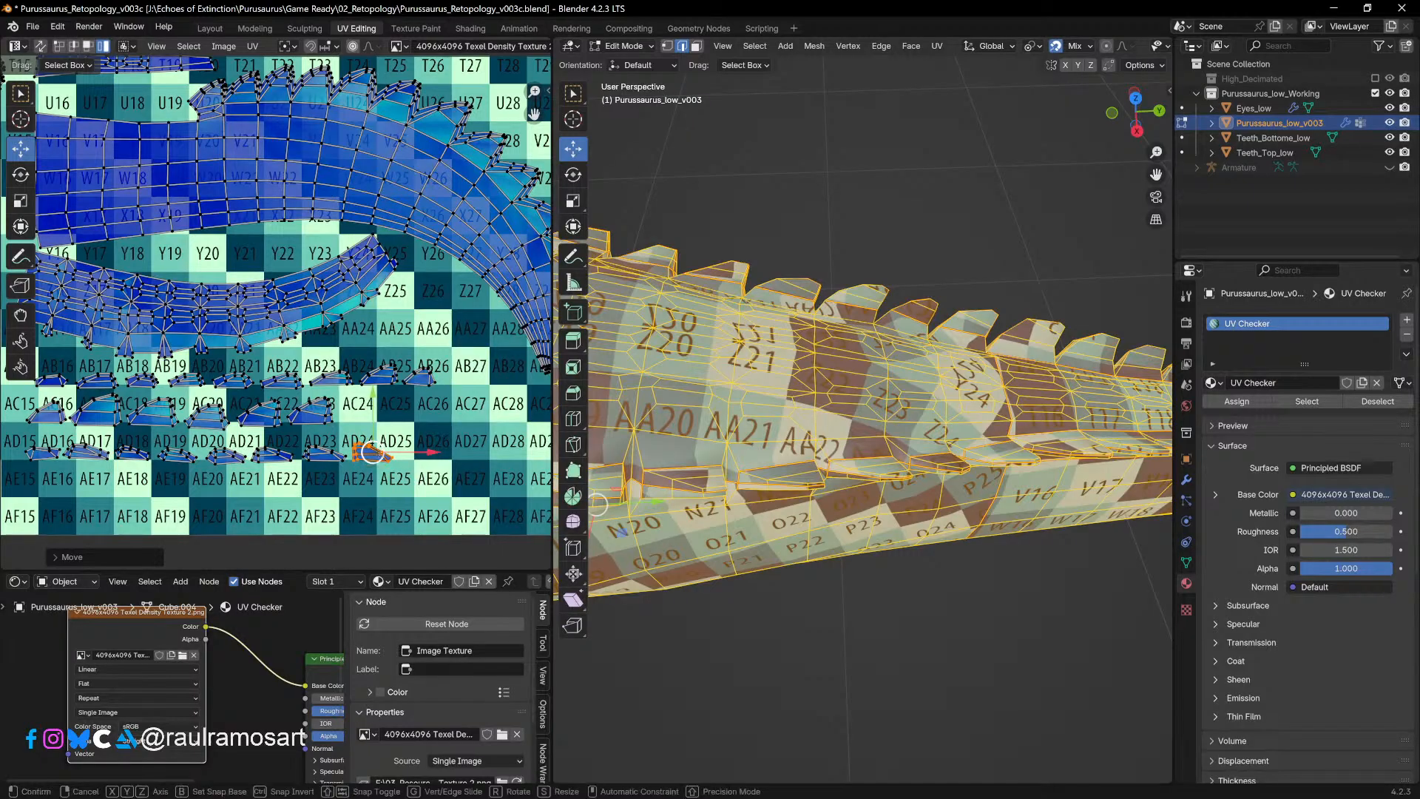
{"action": "key", "text": "g"}
{"action": "left_click", "coordinate": [368, 457]}
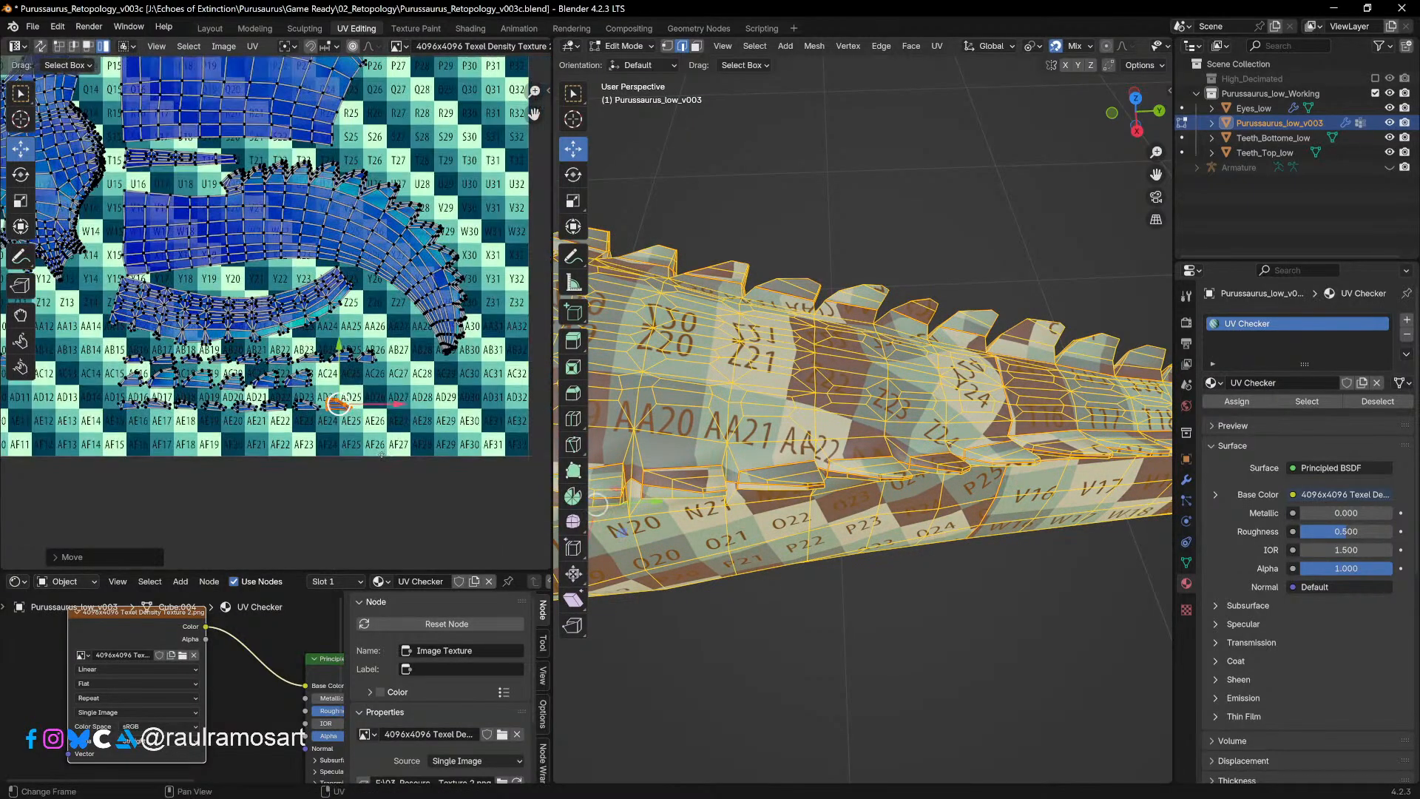
Step: Move the small spike island near AC10 to the end of the lower row, near AD26
{"action": "scroll", "coordinate": [326, 476], "scroll_direction": "down", "scroll_amount": 3}
{"action": "middle_click_drag", "start_coordinate": [228, 476], "coordinate": [326, 476]}
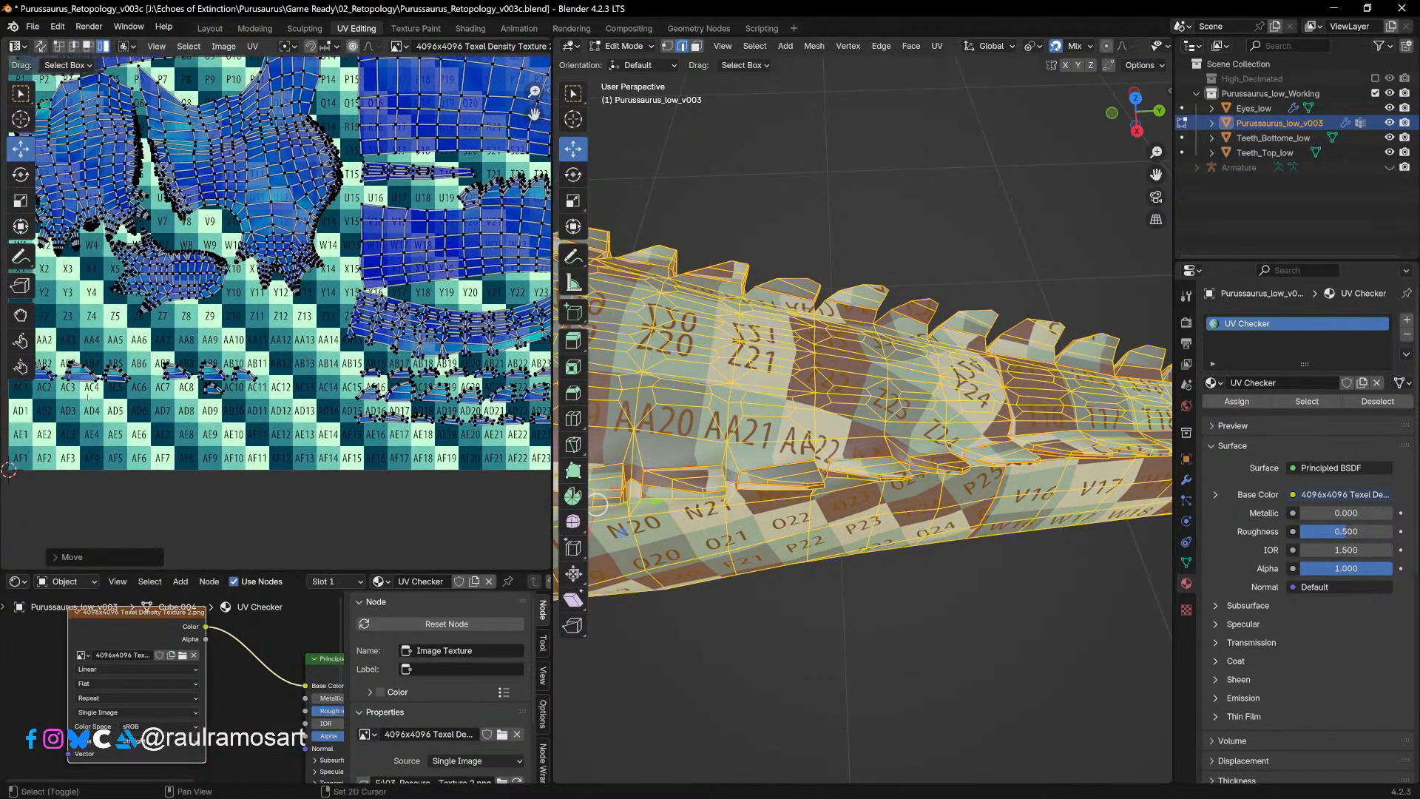
{"action": "middle_click_drag", "start_coordinate": [244, 381], "coordinate": [286, 383]}
{"action": "left_click", "coordinate": [286, 379]}
{"action": "key", "text": "g"}
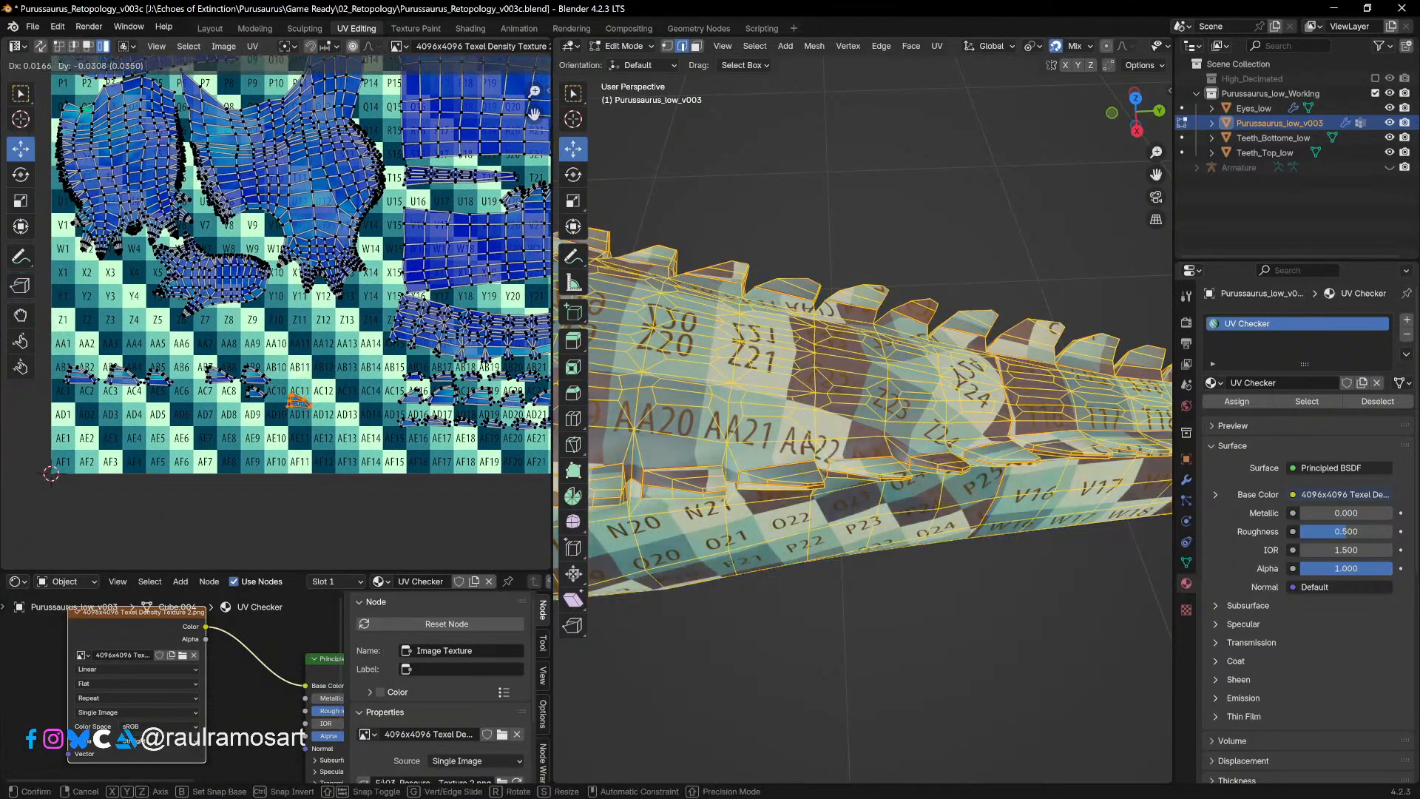
{"action": "left_click", "coordinate": [490, 433]}
{"action": "middle_click_drag", "start_coordinate": [490, 434], "coordinate": [270, 420]}
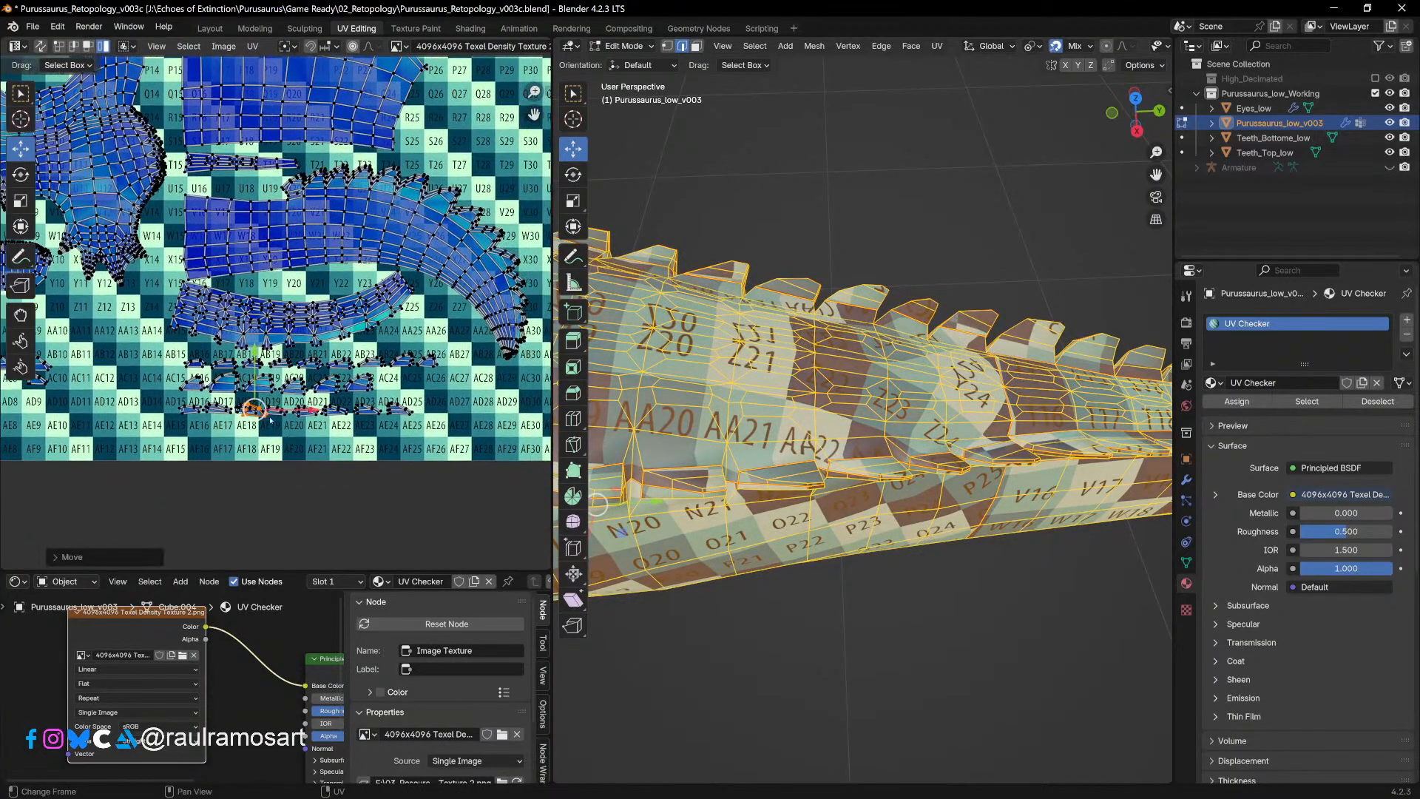
{"action": "scroll", "coordinate": [288, 318], "scroll_direction": "up", "scroll_amount": 3}
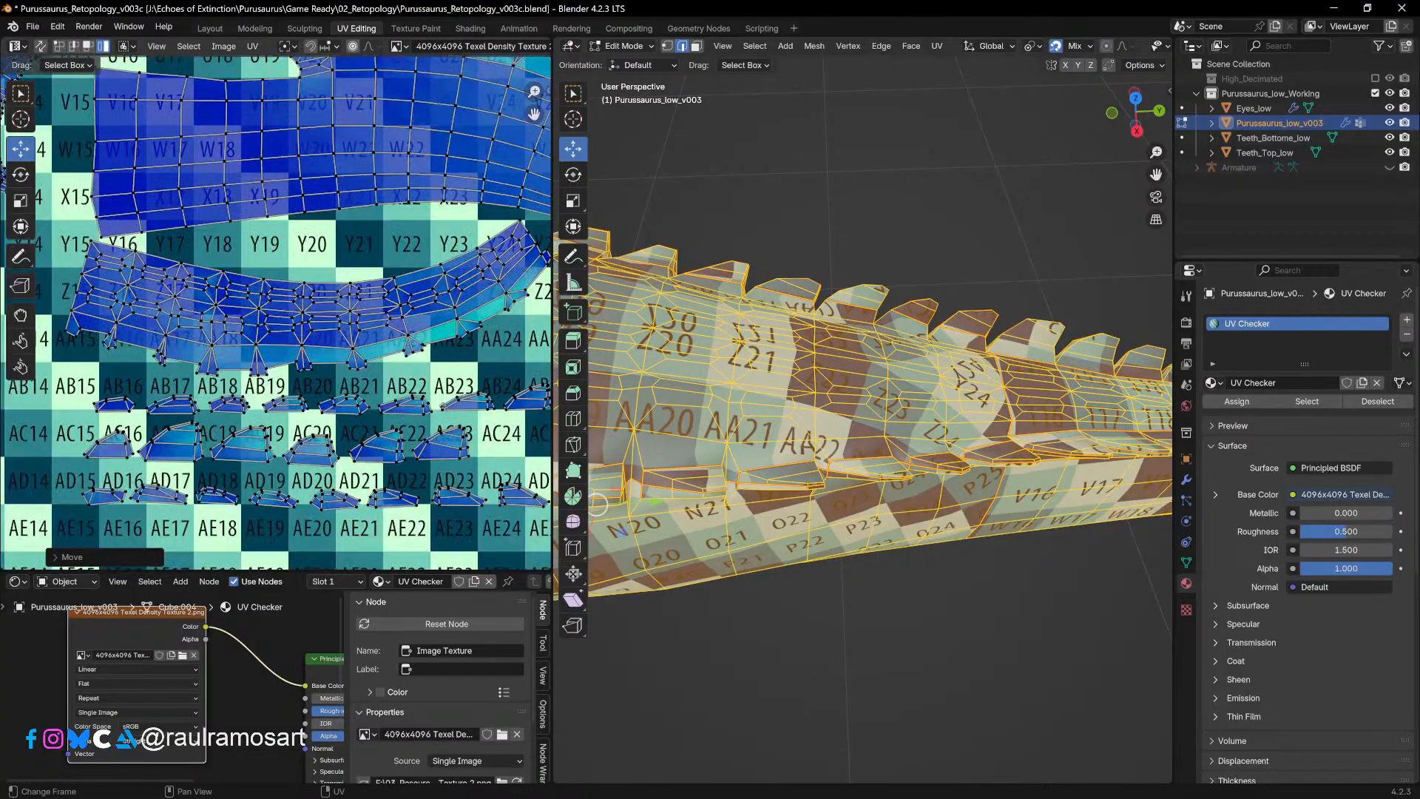
{"action": "middle_click_drag", "start_coordinate": [447, 417], "coordinate": [279, 409]}
Step: Nudge the small spike island near AD24 into line beside its neighbour near AD23
{"action": "left_click_drag", "start_coordinate": [414, 481], "coordinate": [346, 484]}
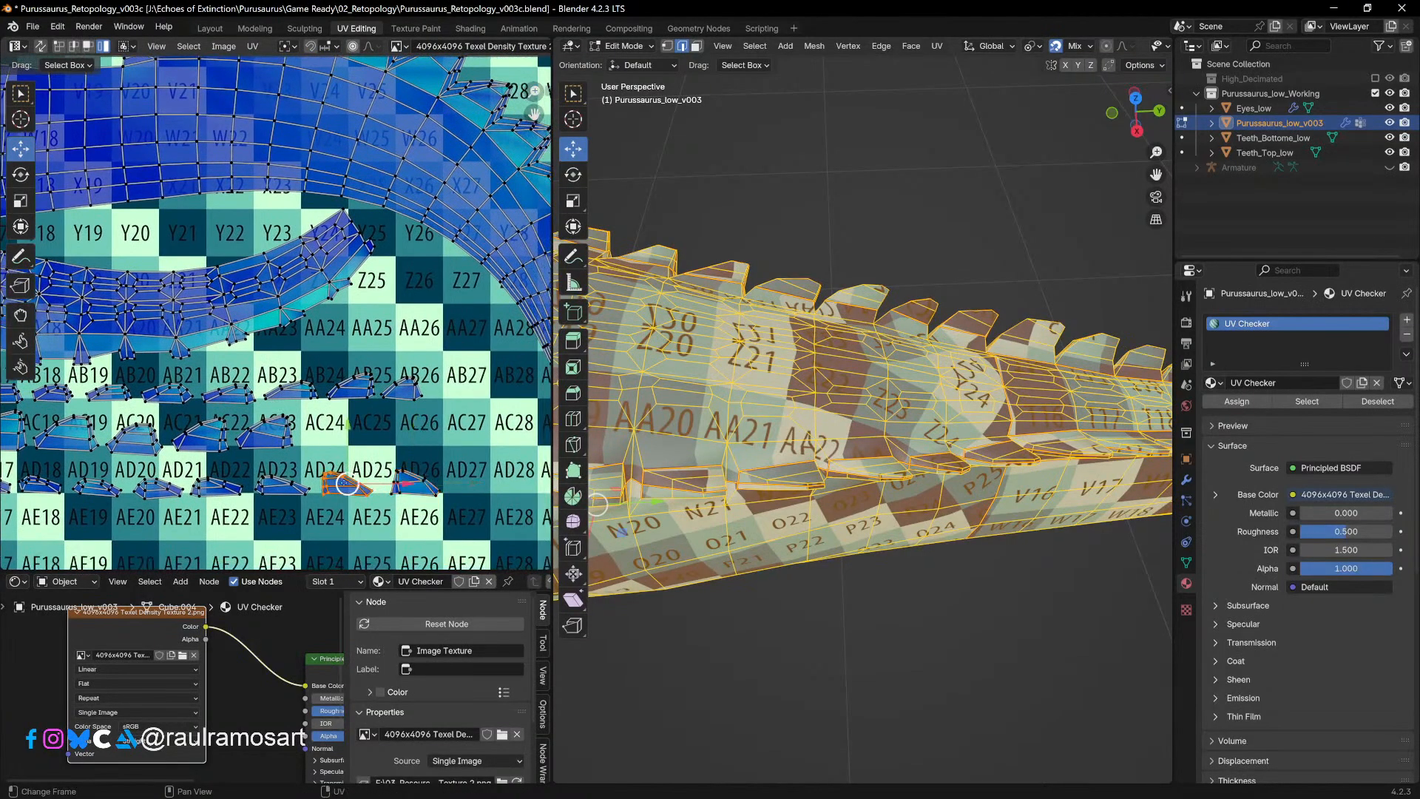
{"action": "key", "text": "g"}
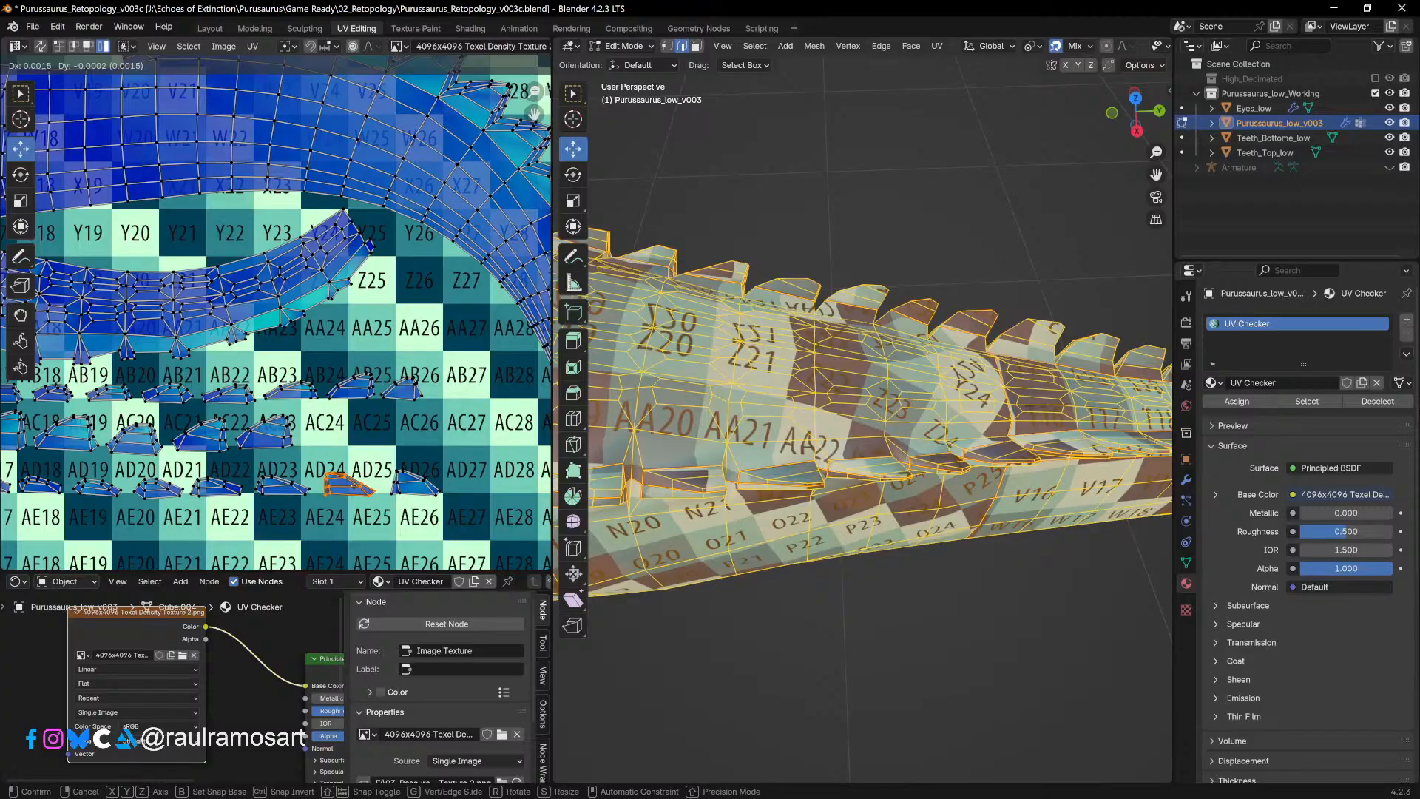
{"action": "left_click", "coordinate": [279, 486]}
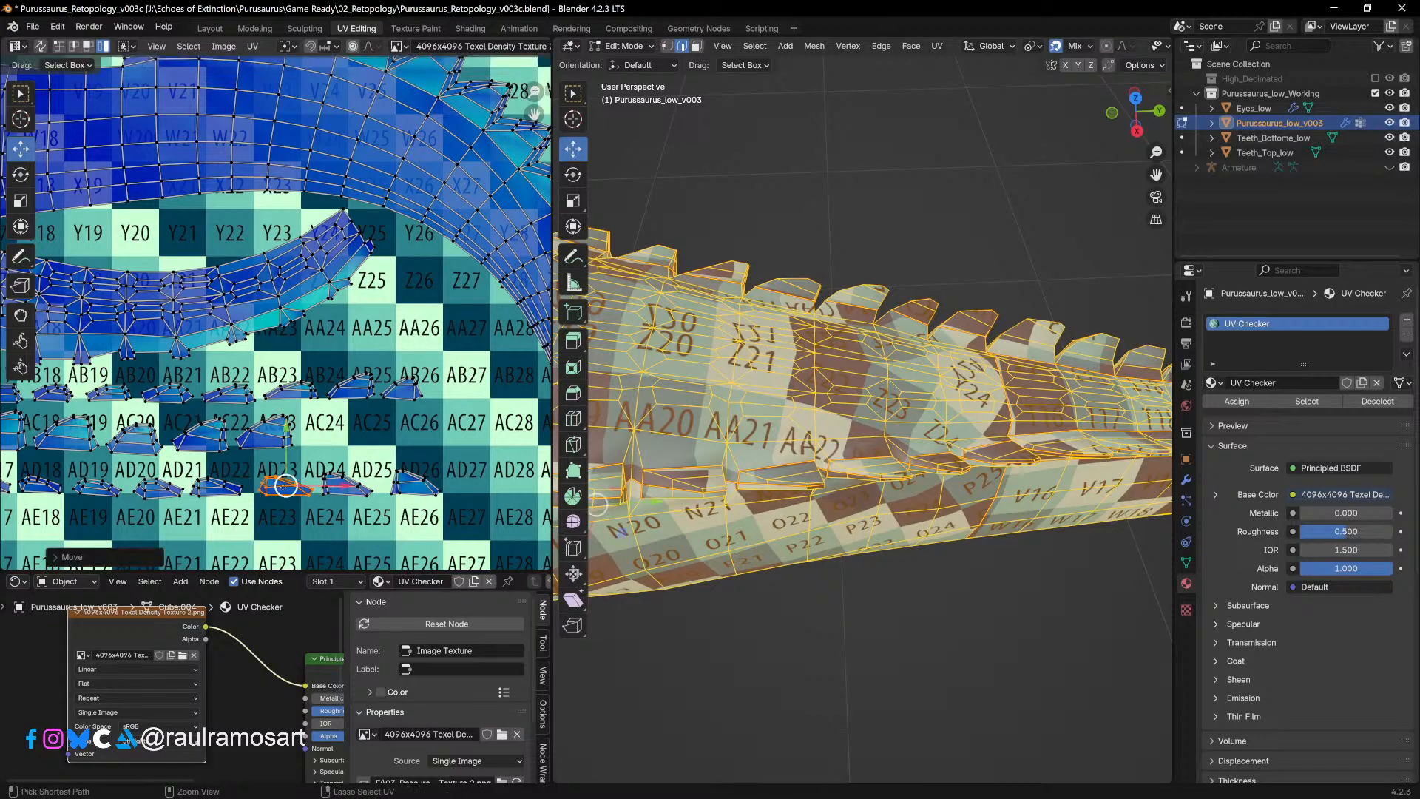
{"action": "left_click", "coordinate": [361, 490]}
{"action": "key", "text": "g"}
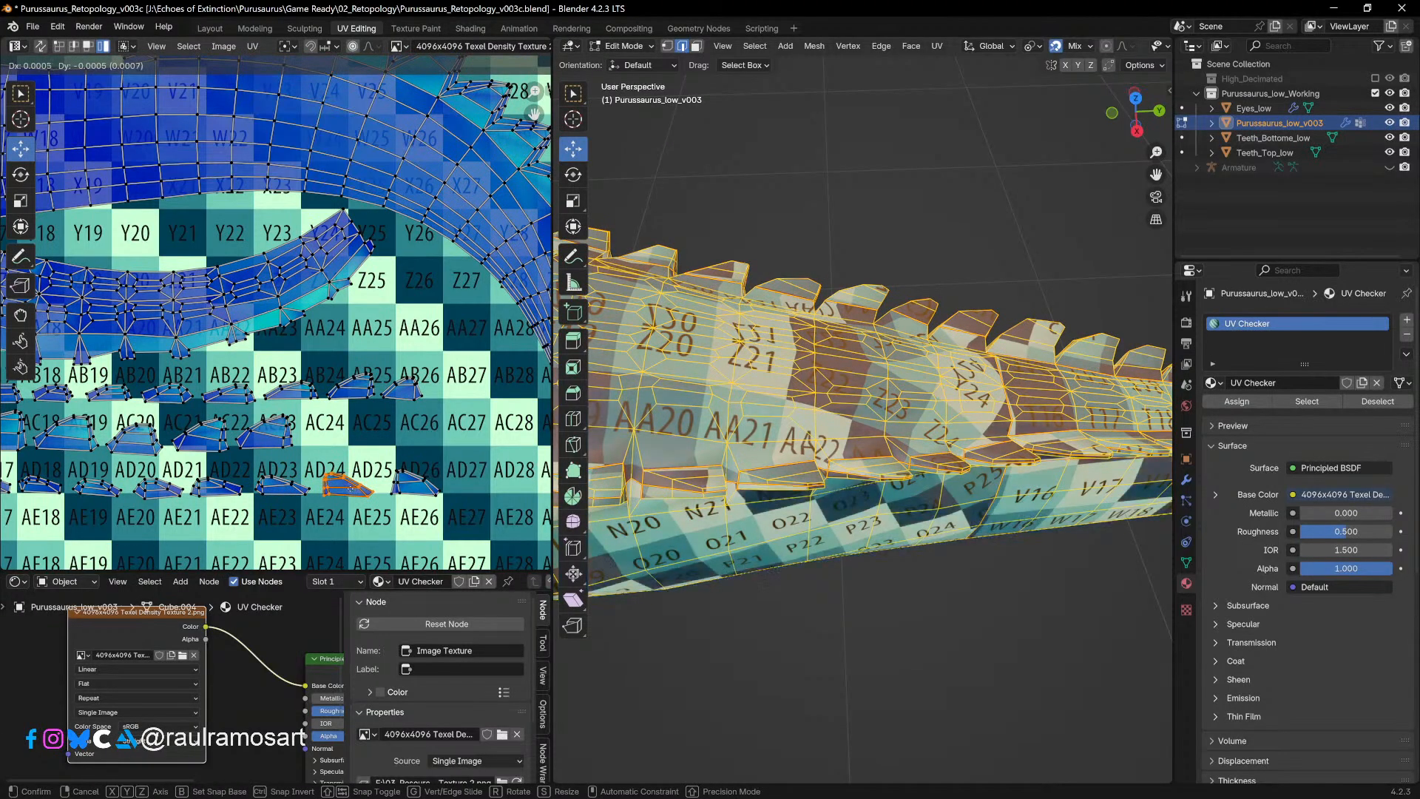
{"action": "left_click", "coordinate": [345, 488]}
Step: Fine-tune the spacing of the small spike islands near AD26 and AD24 in the lower row
{"action": "left_click", "coordinate": [416, 488]}
{"action": "key", "text": "g"}
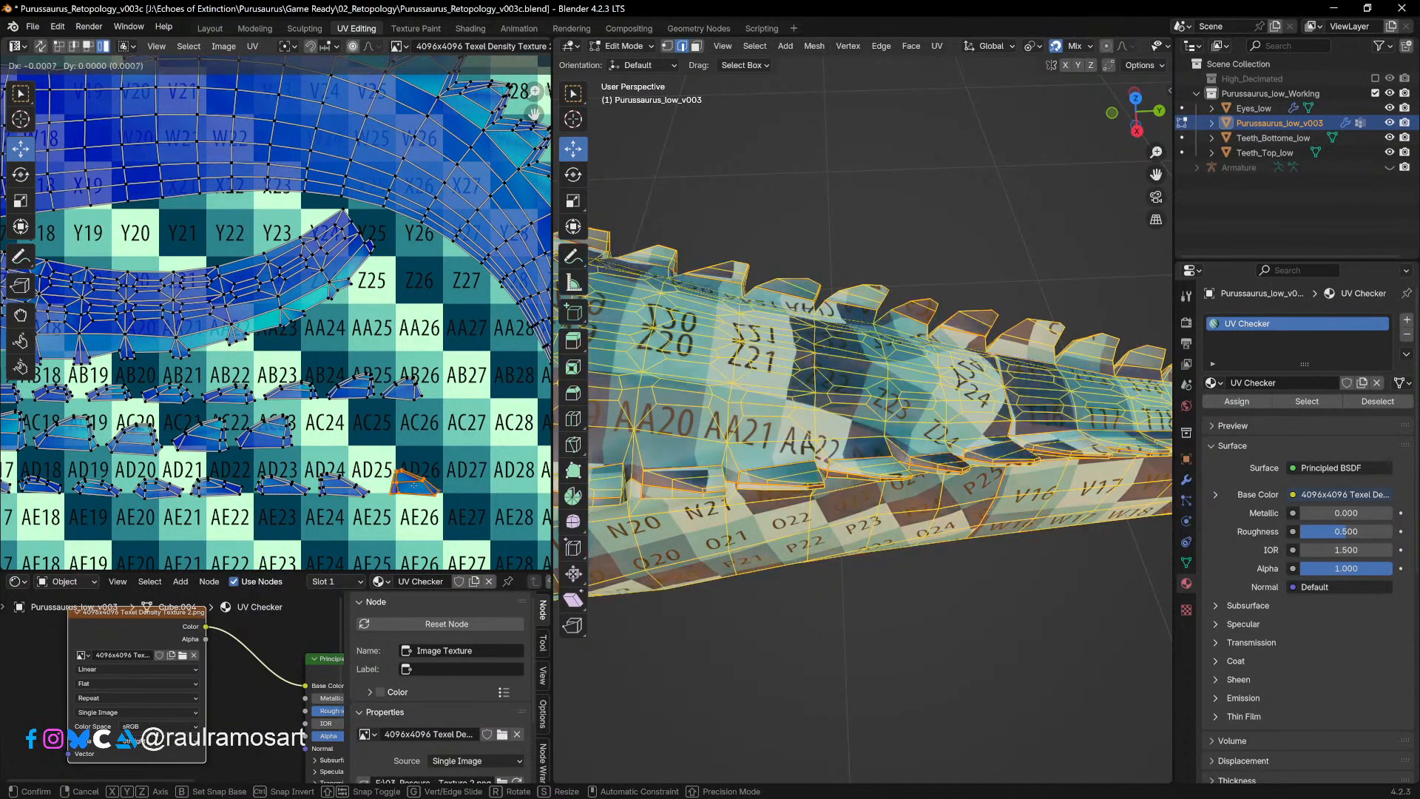
{"action": "left_click", "coordinate": [414, 485]}
{"action": "left_click", "coordinate": [351, 497]}
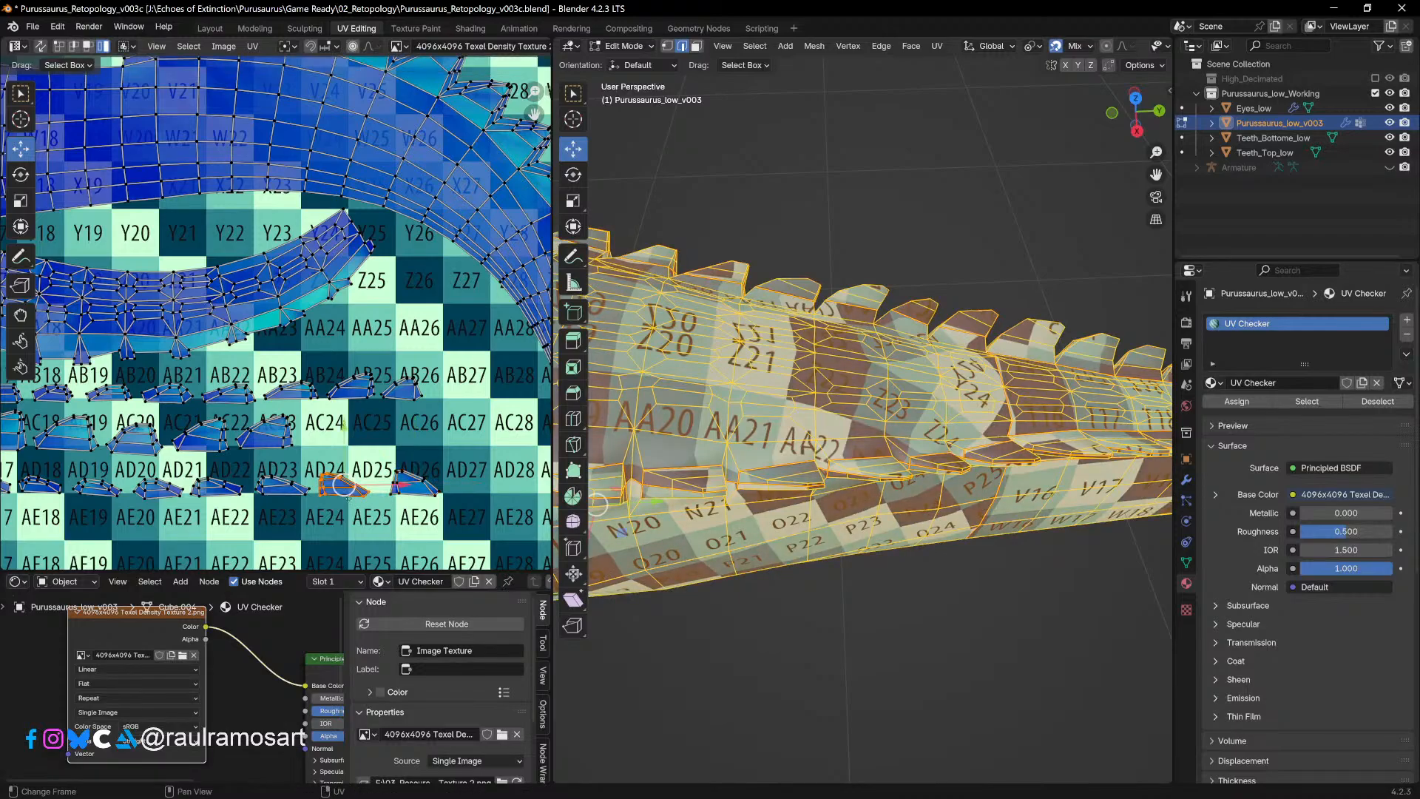
{"action": "key", "text": "g"}
{"action": "left_click", "coordinate": [346, 488]}
{"action": "left_click", "coordinate": [414, 485]}
{"action": "left_click", "coordinate": [411, 498]}
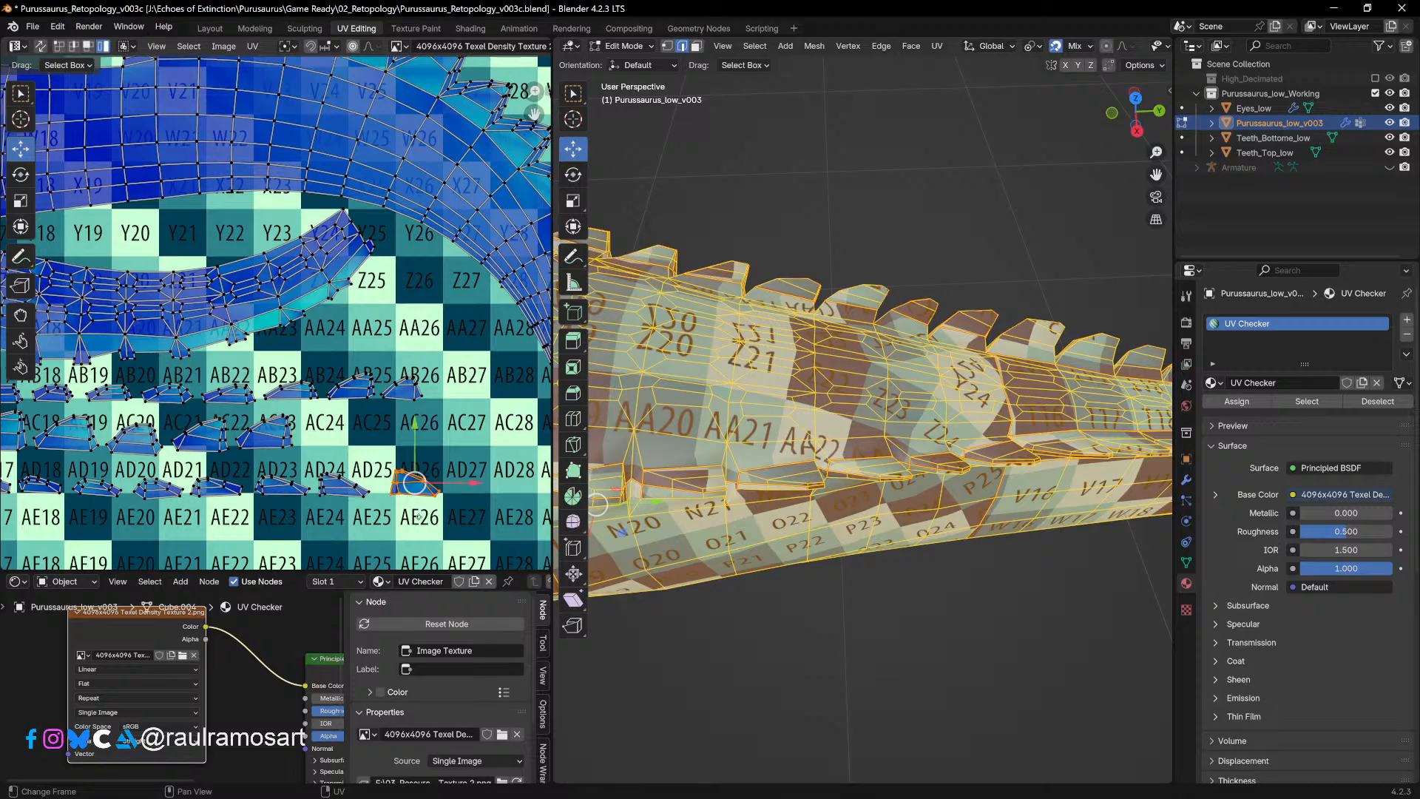
Step: Move the small spike island near AD26 to the start of a new row below, near AE16
{"action": "scroll", "coordinate": [418, 516], "scroll_direction": "down", "scroll_amount": 2}
{"action": "key", "text": "g"}
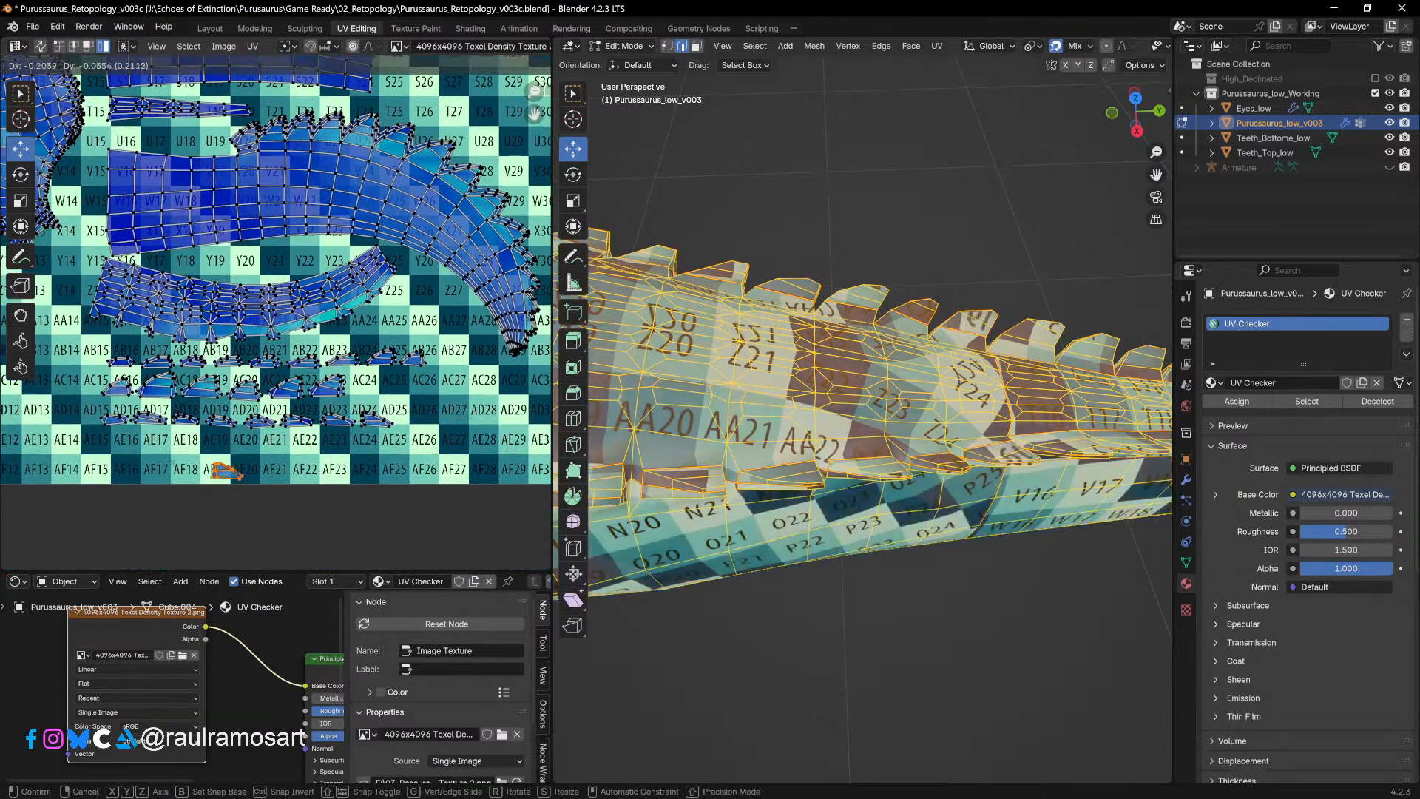
{"action": "left_click", "coordinate": [116, 446]}
{"action": "middle_click_drag", "start_coordinate": [116, 446], "coordinate": [352, 419]}
{"action": "scroll", "coordinate": [184, 383], "scroll_direction": "down", "scroll_amount": 1}
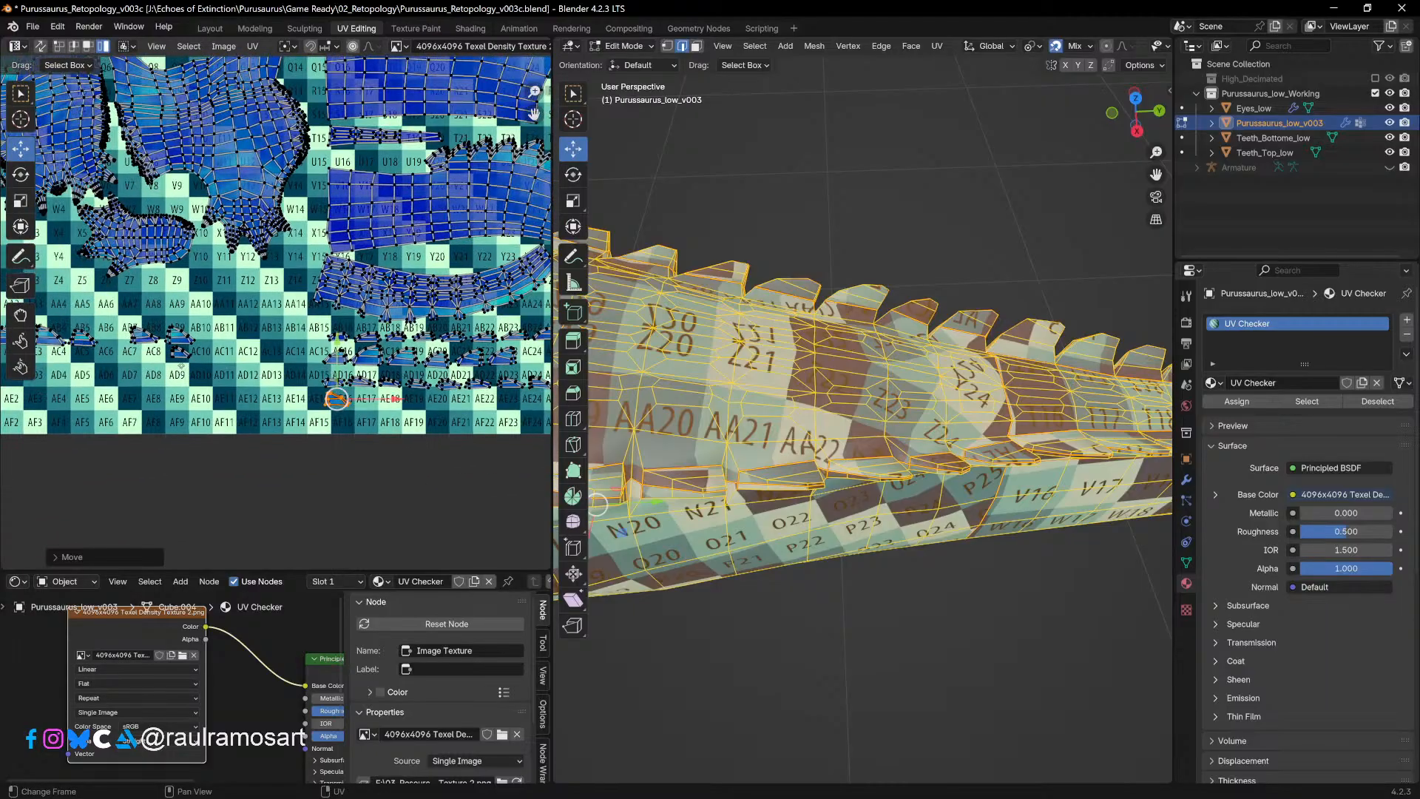
Step: Move the small spike island near AC9 to the vacated end of the lower row, between AD25 and AD26
{"action": "left_click", "coordinate": [181, 352]}
{"action": "middle_click_drag", "start_coordinate": [181, 352], "coordinate": [68, 400]}
{"action": "key", "text": "g"}
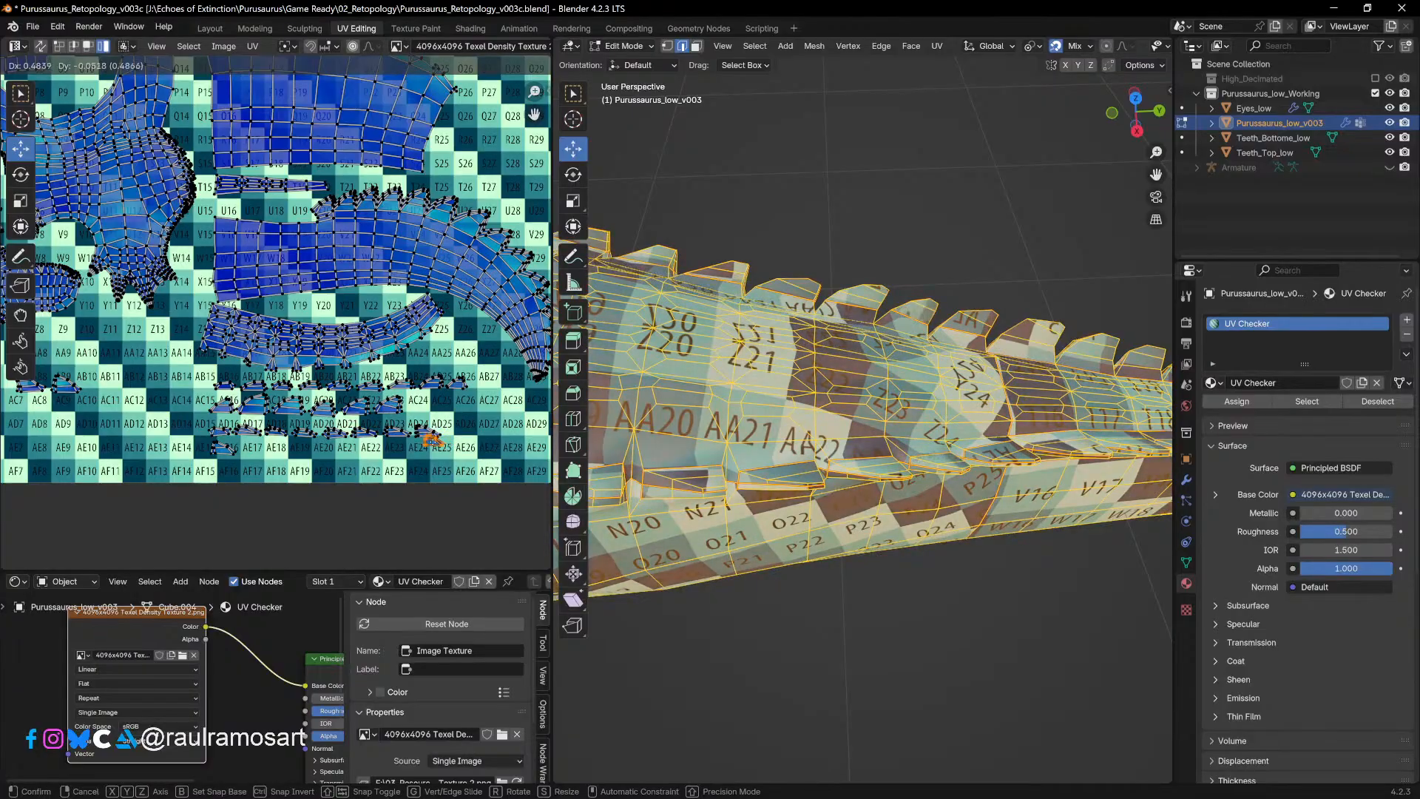
{"action": "left_click", "coordinate": [457, 432]}
{"action": "scroll", "coordinate": [456, 432], "scroll_direction": "up", "scroll_amount": 3}
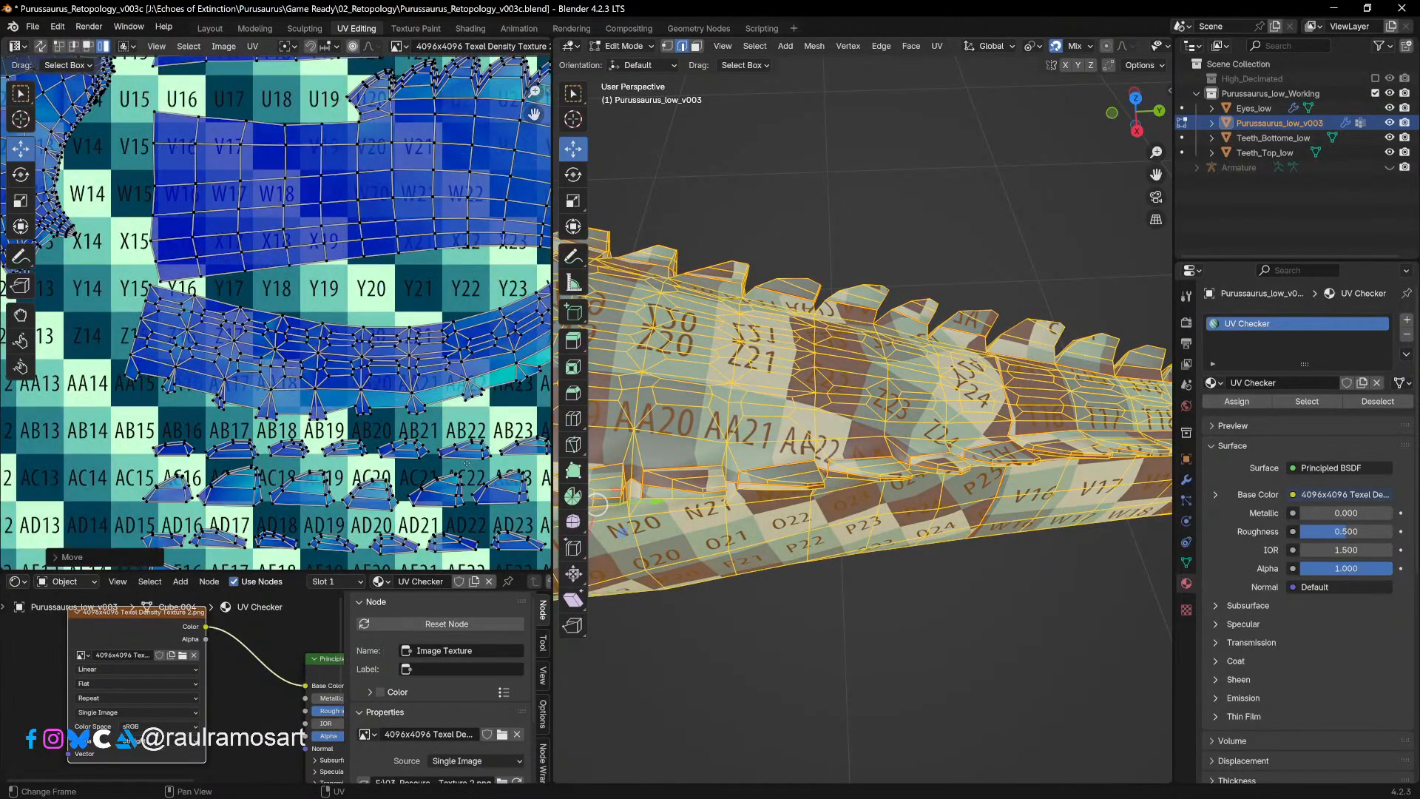
Step: Tighten the spacing of the two small spike islands near AD25 and AD26 at the end of the row
{"action": "key", "text": "g"}
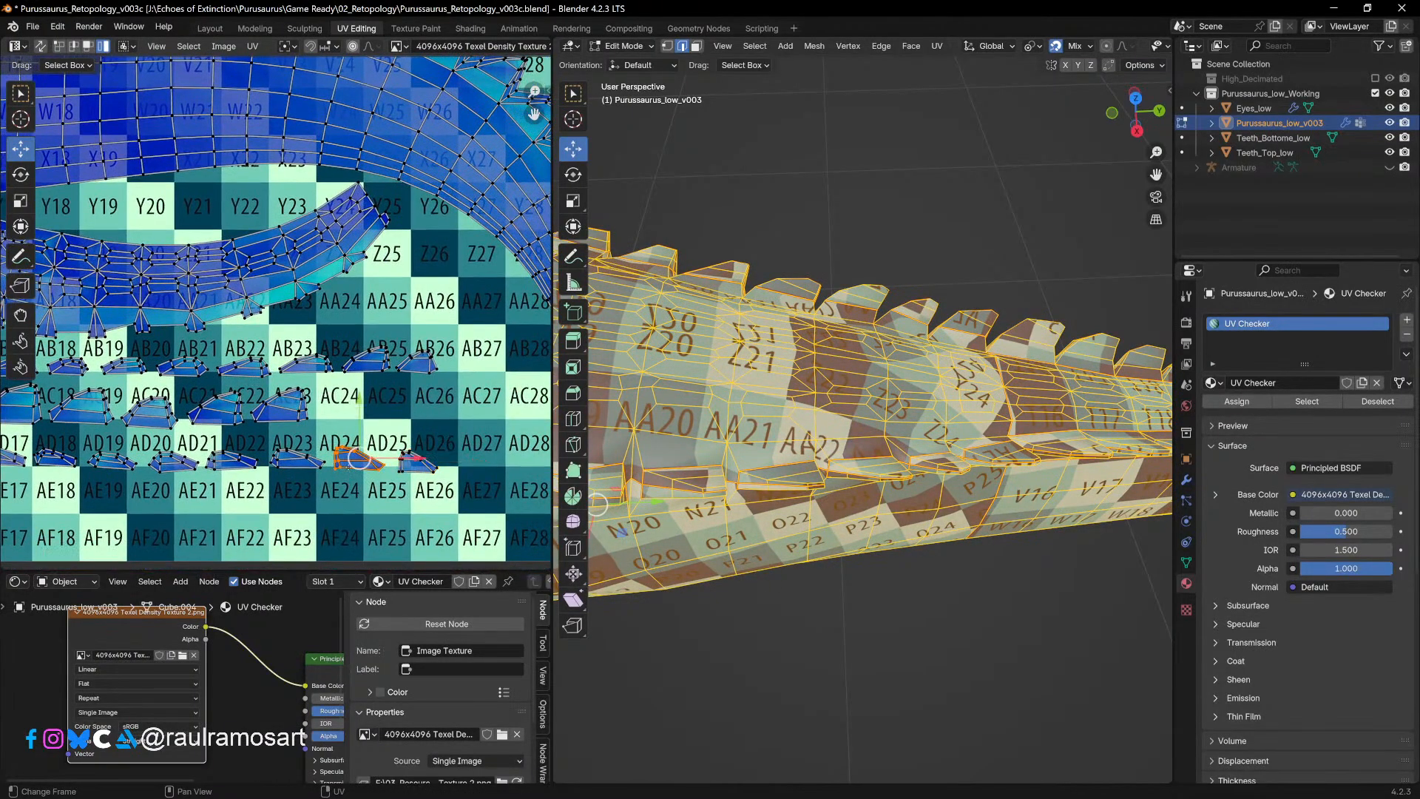
{"action": "left_click", "coordinate": [363, 459]}
{"action": "key", "text": "g"}
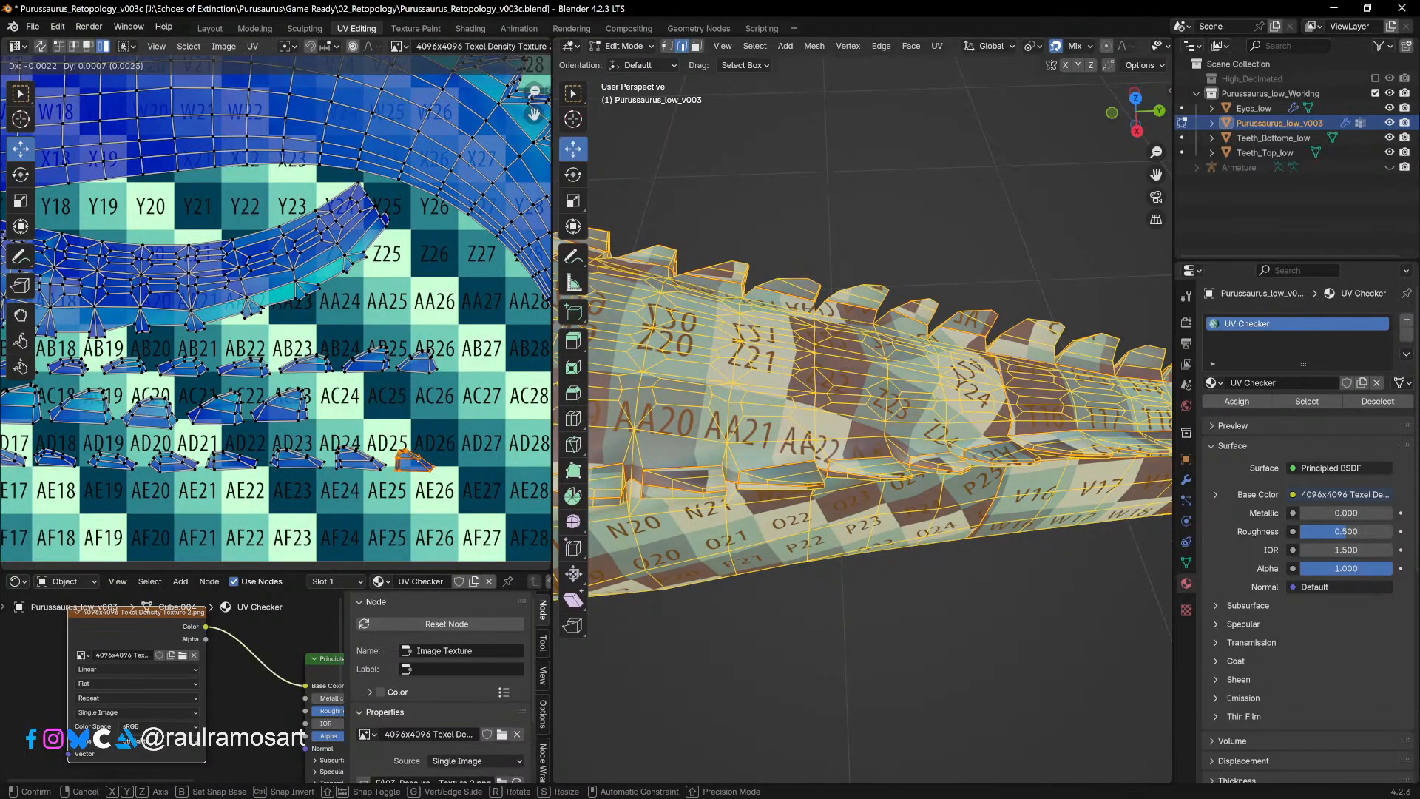
{"action": "left_click", "coordinate": [415, 459]}
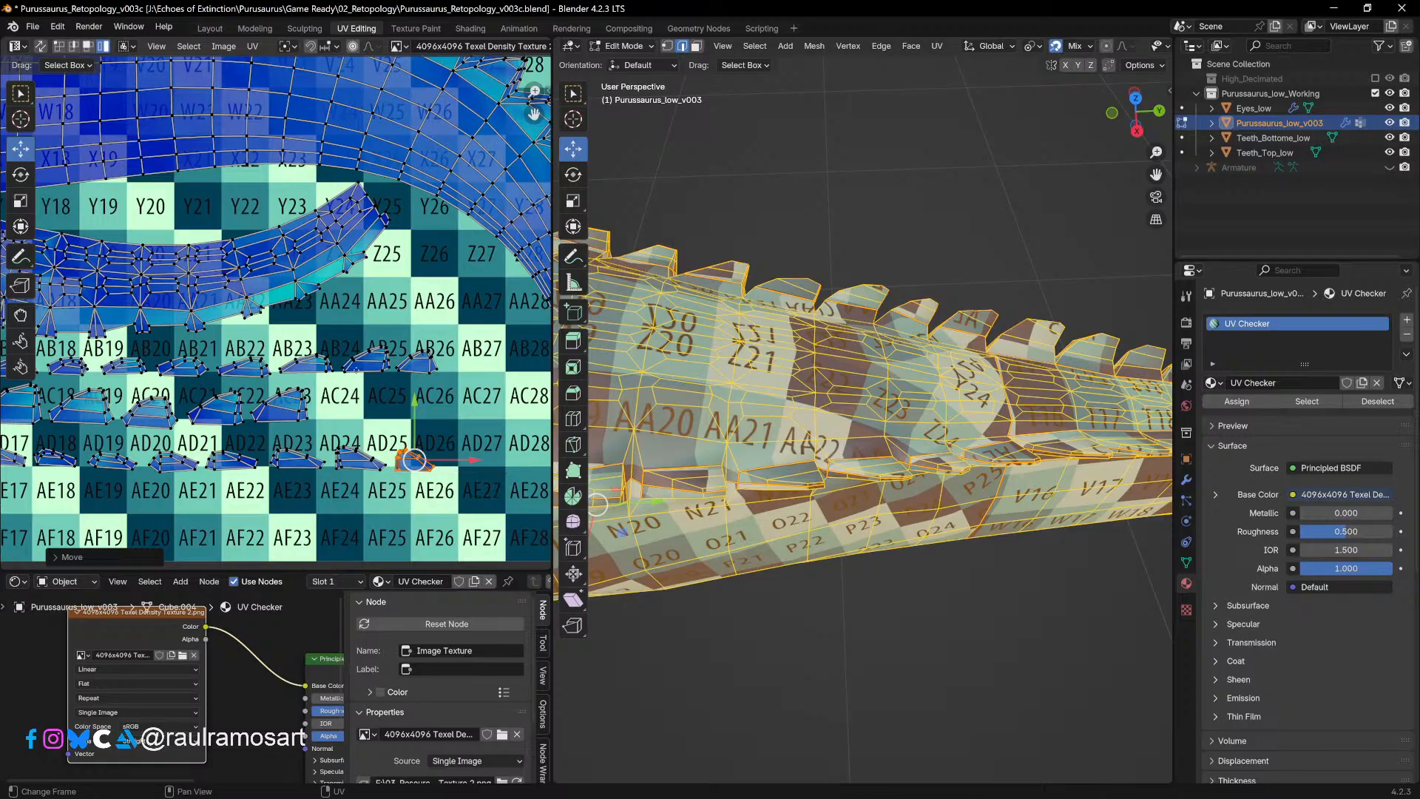
Step: Move the five spike islands near AC2 to AC10 beneath the packed rows, spanning about AF18 to AF25
{"action": "scroll", "coordinate": [414, 462], "scroll_direction": "down", "scroll_amount": 1}
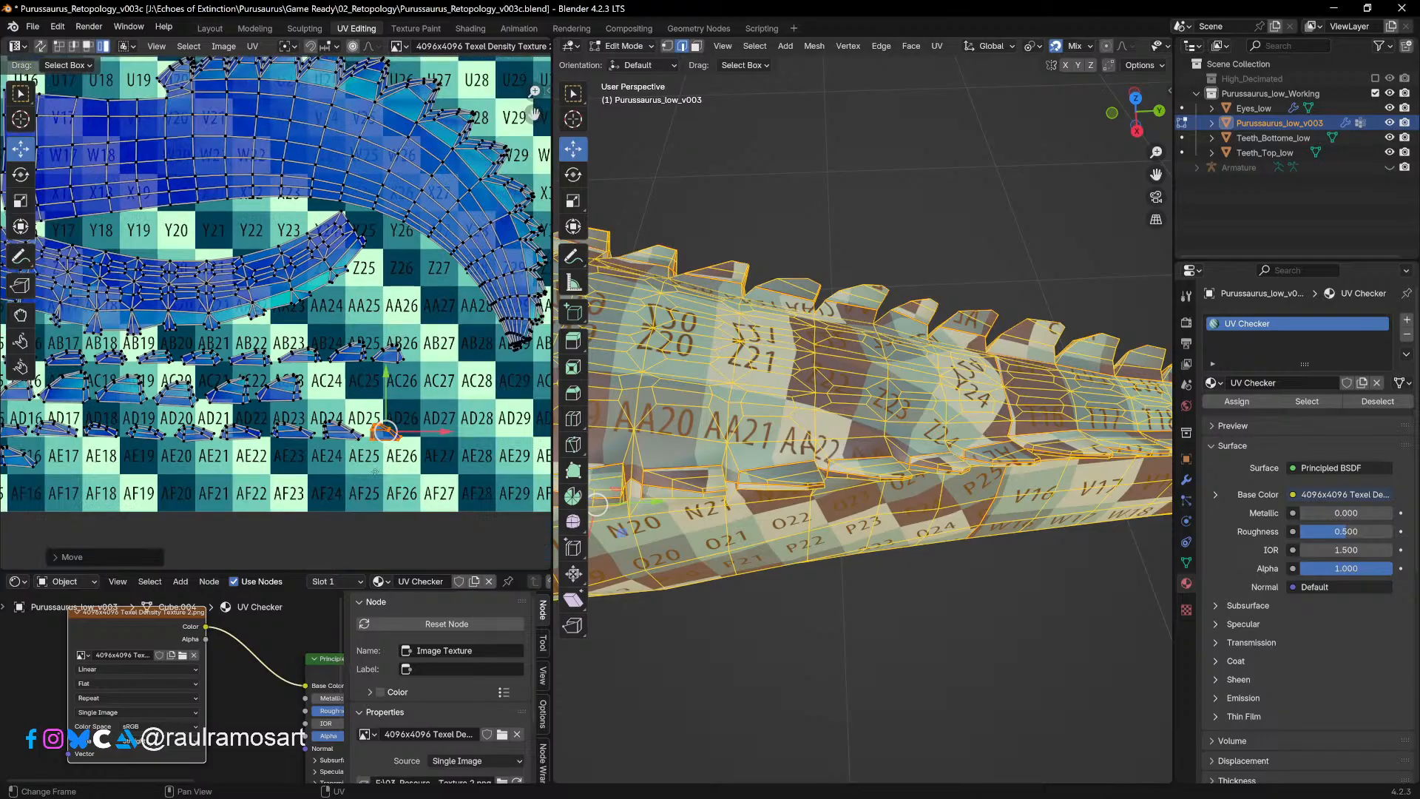
{"action": "middle_click_drag", "start_coordinate": [352, 486], "coordinate": [470, 426]}
{"action": "middle_click_drag", "start_coordinate": [170, 401], "coordinate": [361, 405]}
{"action": "middle_click_drag", "start_coordinate": [133, 385], "coordinate": [355, 414]}
{"action": "middle_click_drag", "start_coordinate": [226, 392], "coordinate": [315, 418]}
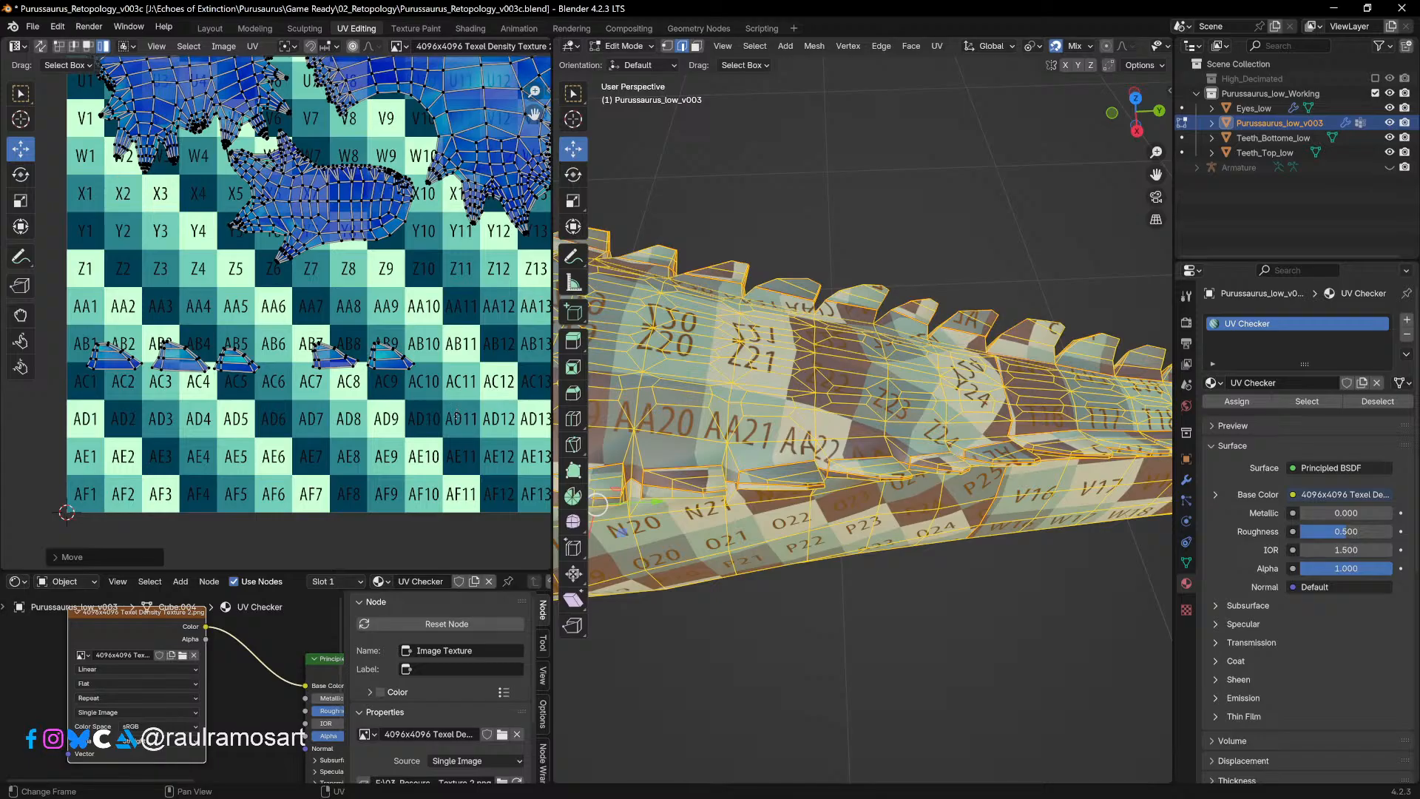
{"action": "left_click_drag", "start_coordinate": [99, 362], "coordinate": [399, 529]}
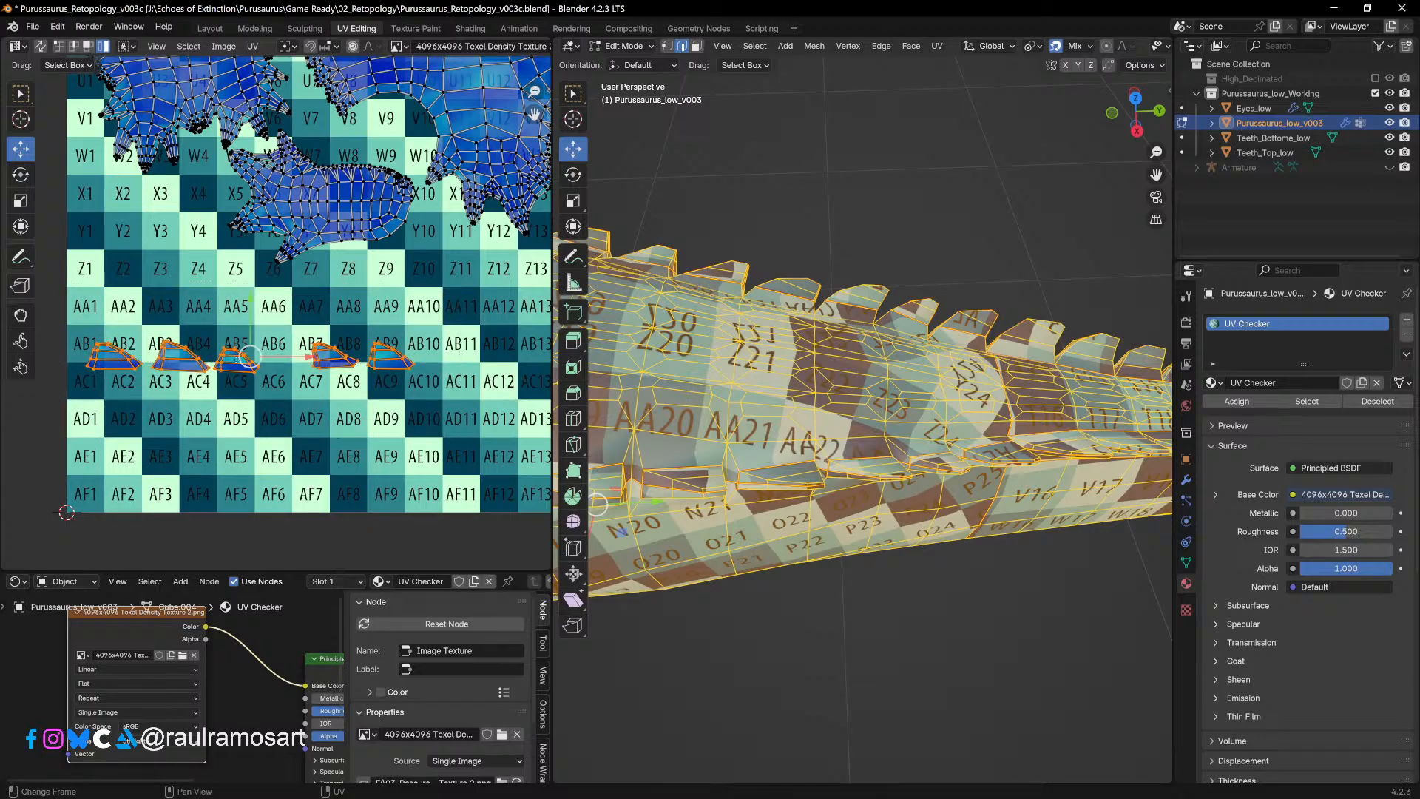
{"action": "left_click_drag", "start_coordinate": [247, 358], "coordinate": [375, 408]}
{"action": "middle_click_drag", "start_coordinate": [426, 416], "coordinate": [148, 334]}
{"action": "scroll", "coordinate": [148, 334], "scroll_direction": "down", "scroll_amount": 1}
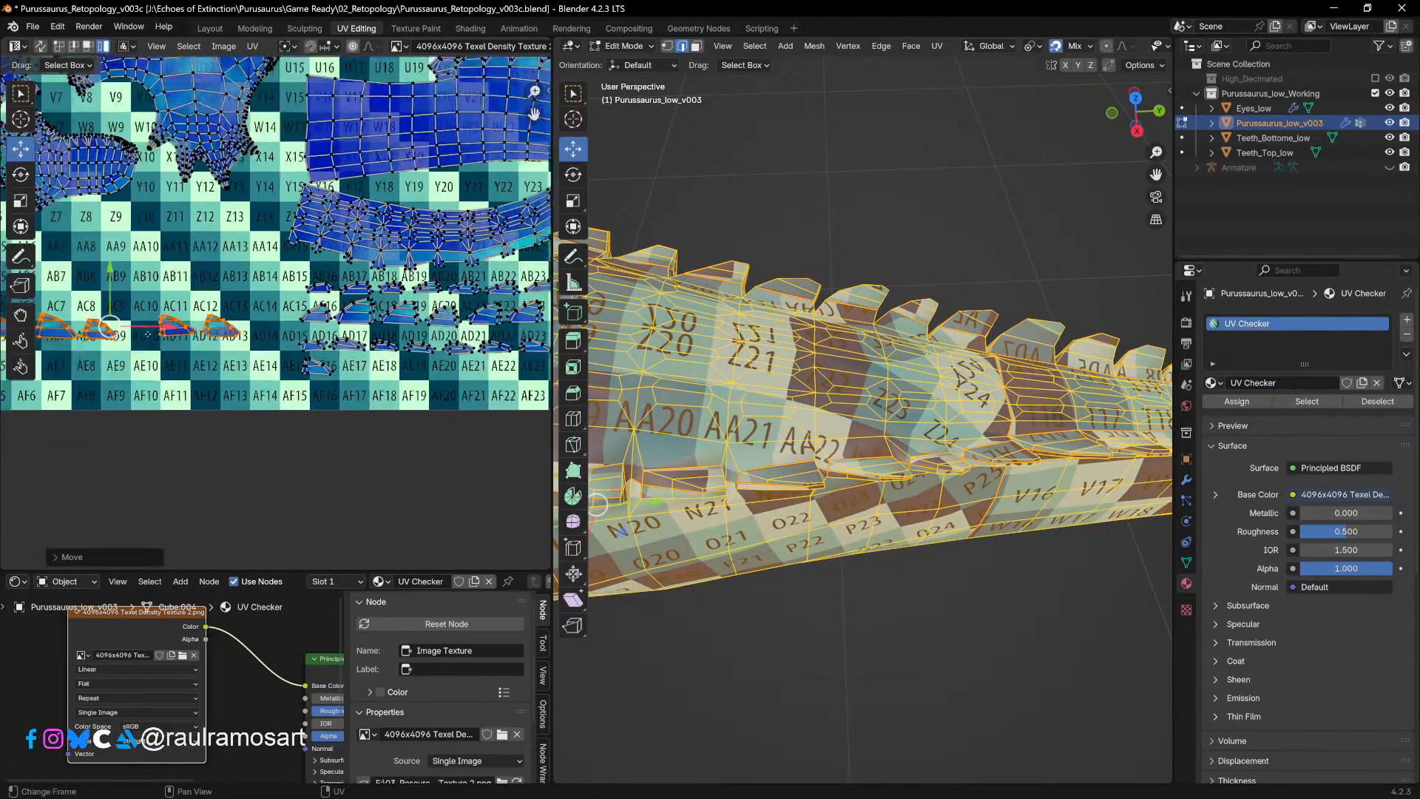
{"action": "scroll", "coordinate": [147, 334], "scroll_direction": "down", "scroll_amount": 1}
{"action": "key", "text": "g"}
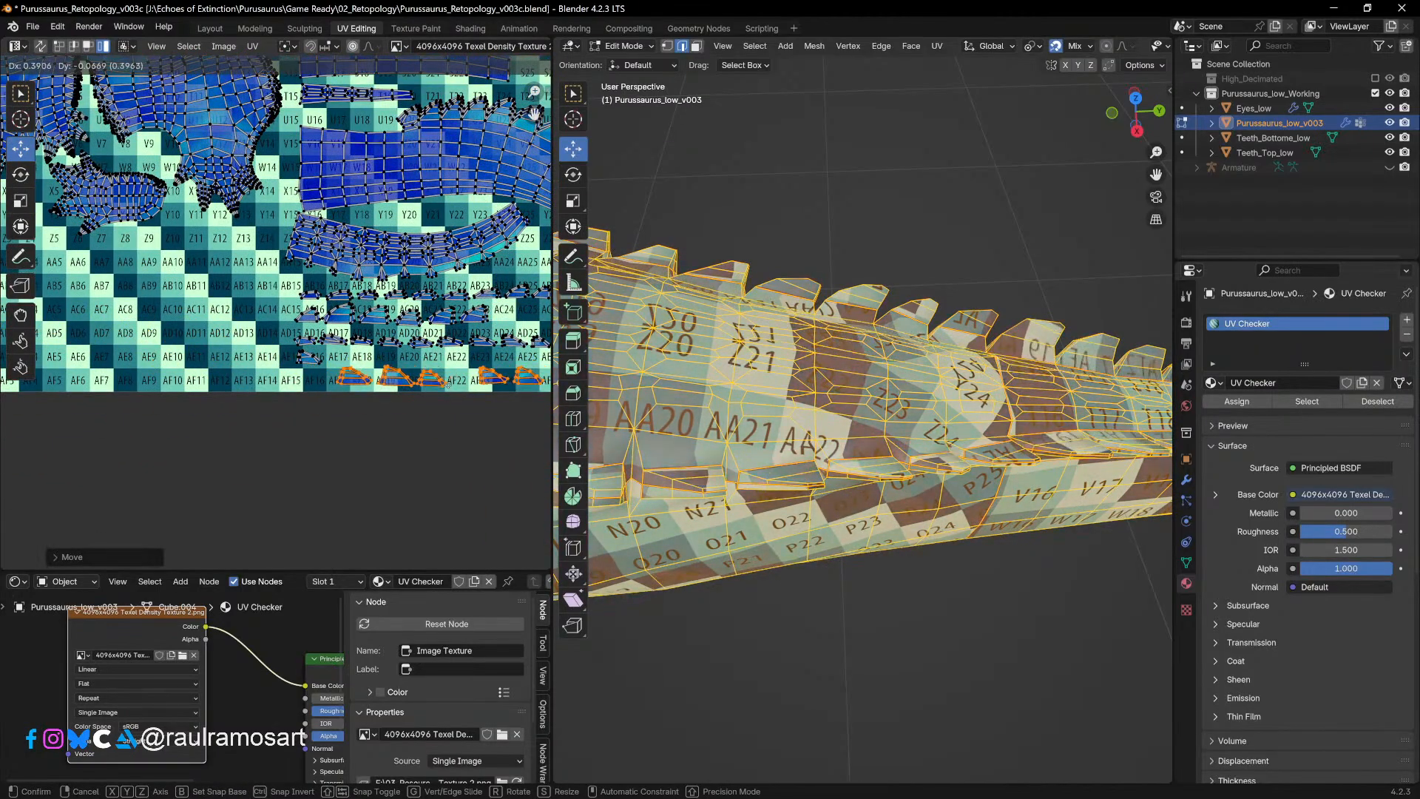
{"action": "left_click", "coordinate": [448, 383]}
{"action": "scroll", "coordinate": [443, 385], "scroll_direction": "up", "scroll_amount": 3}
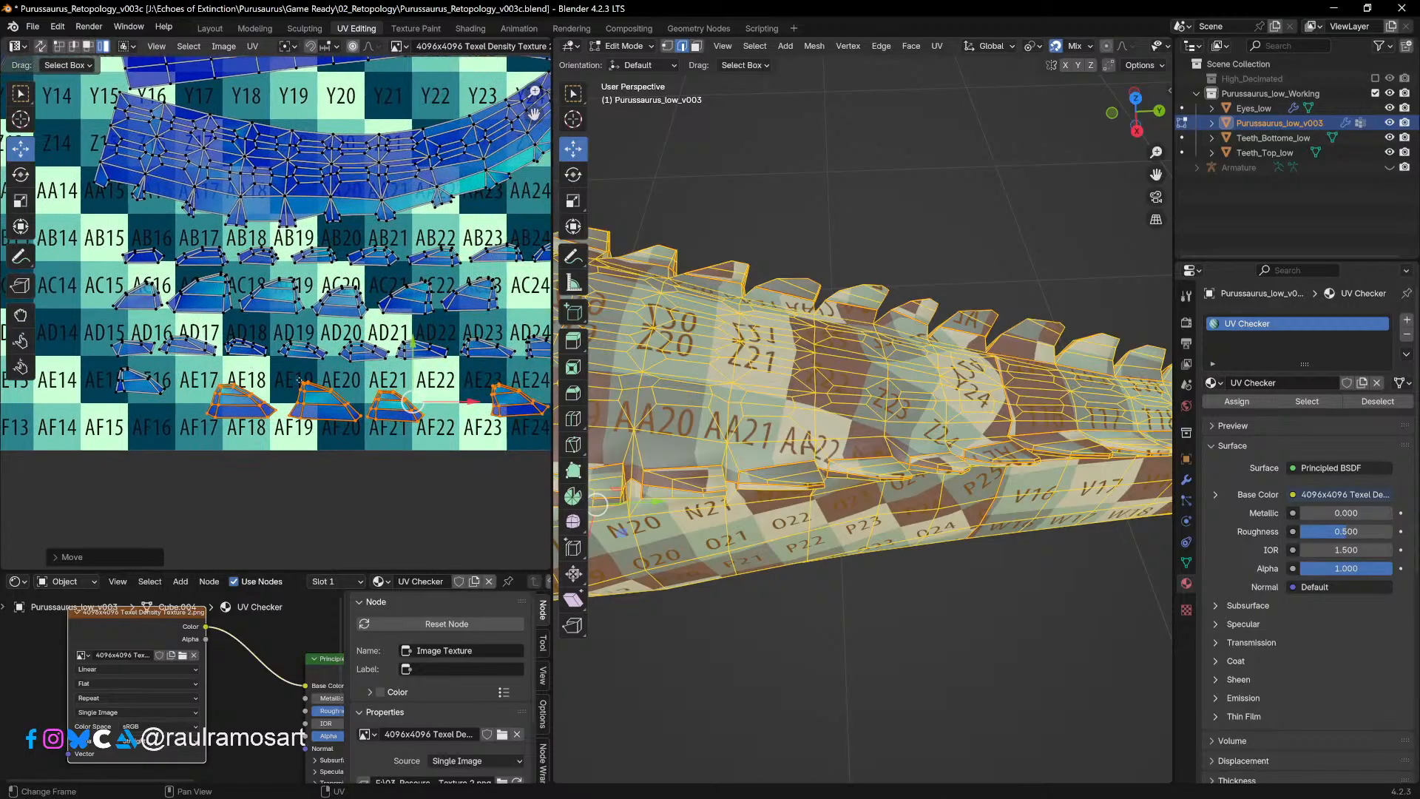
Step: Move the spike island near AF25 into the gap near AF22, between its neighbours in the bottom row
{"action": "middle_click_drag", "start_coordinate": [414, 403], "coordinate": [314, 386]}
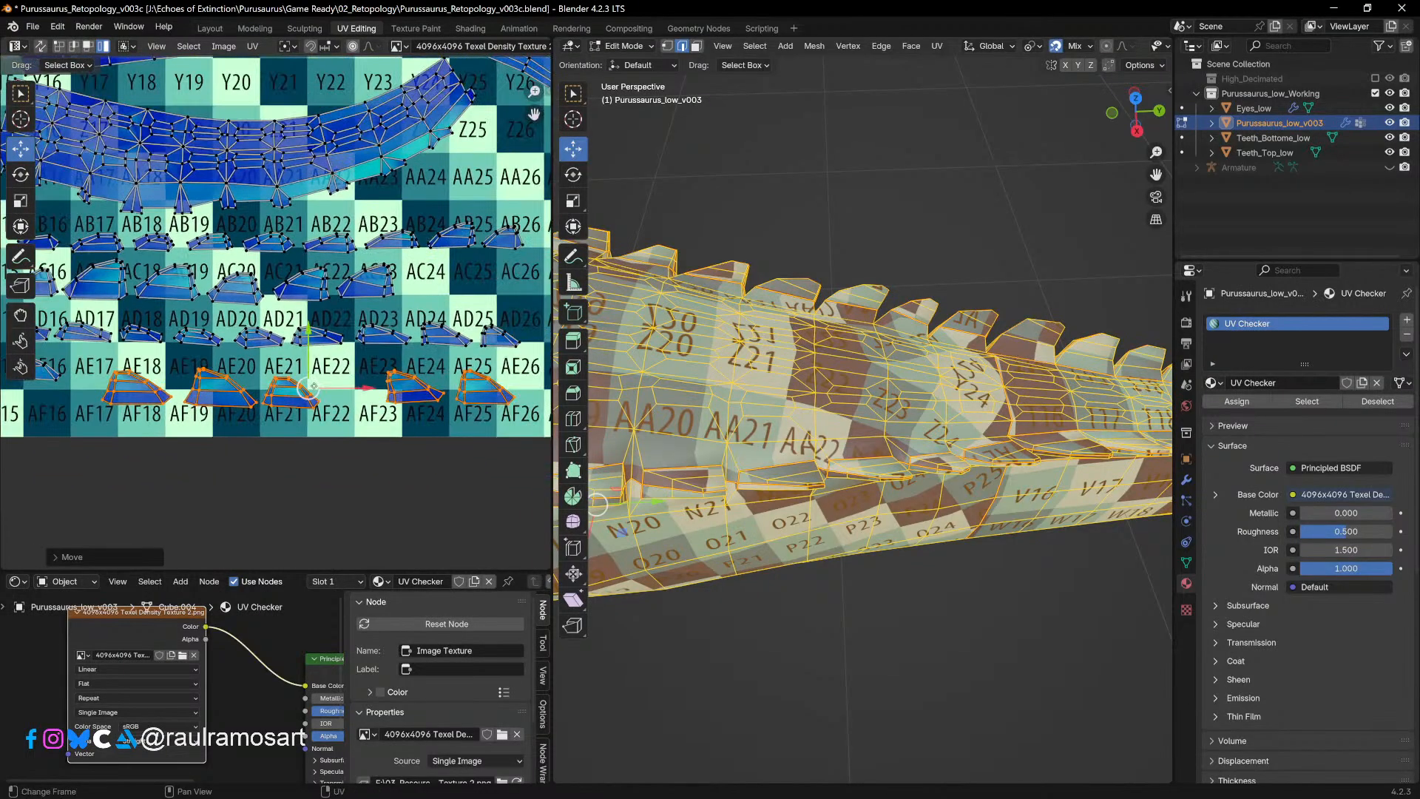
{"action": "left_click", "coordinate": [440, 442]}
{"action": "left_click", "coordinate": [484, 389]}
{"action": "scroll", "coordinate": [843, 423], "scroll_direction": "down", "scroll_amount": 3}
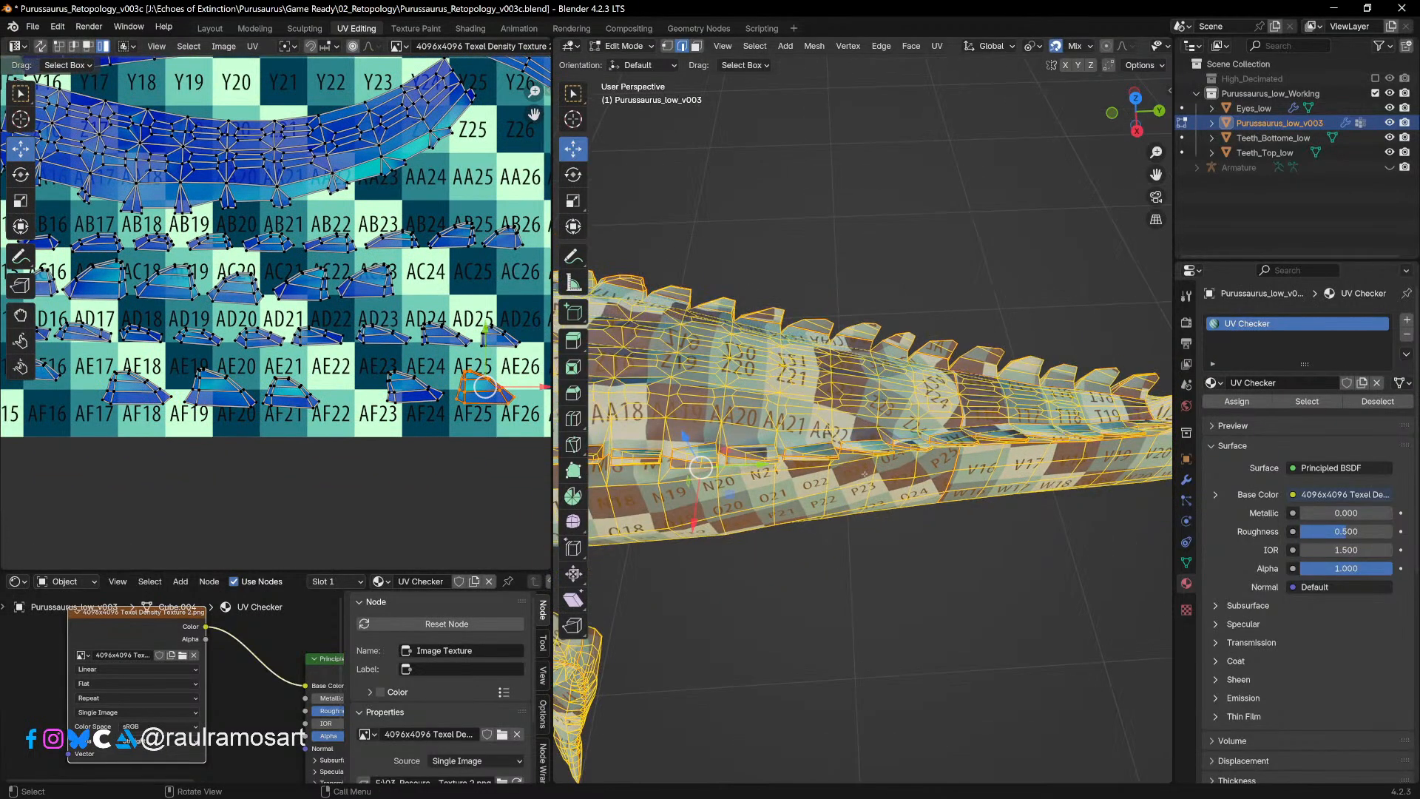
{"action": "middle_click_drag", "start_coordinate": [842, 422], "coordinate": [1063, 431], "text": "shift"}
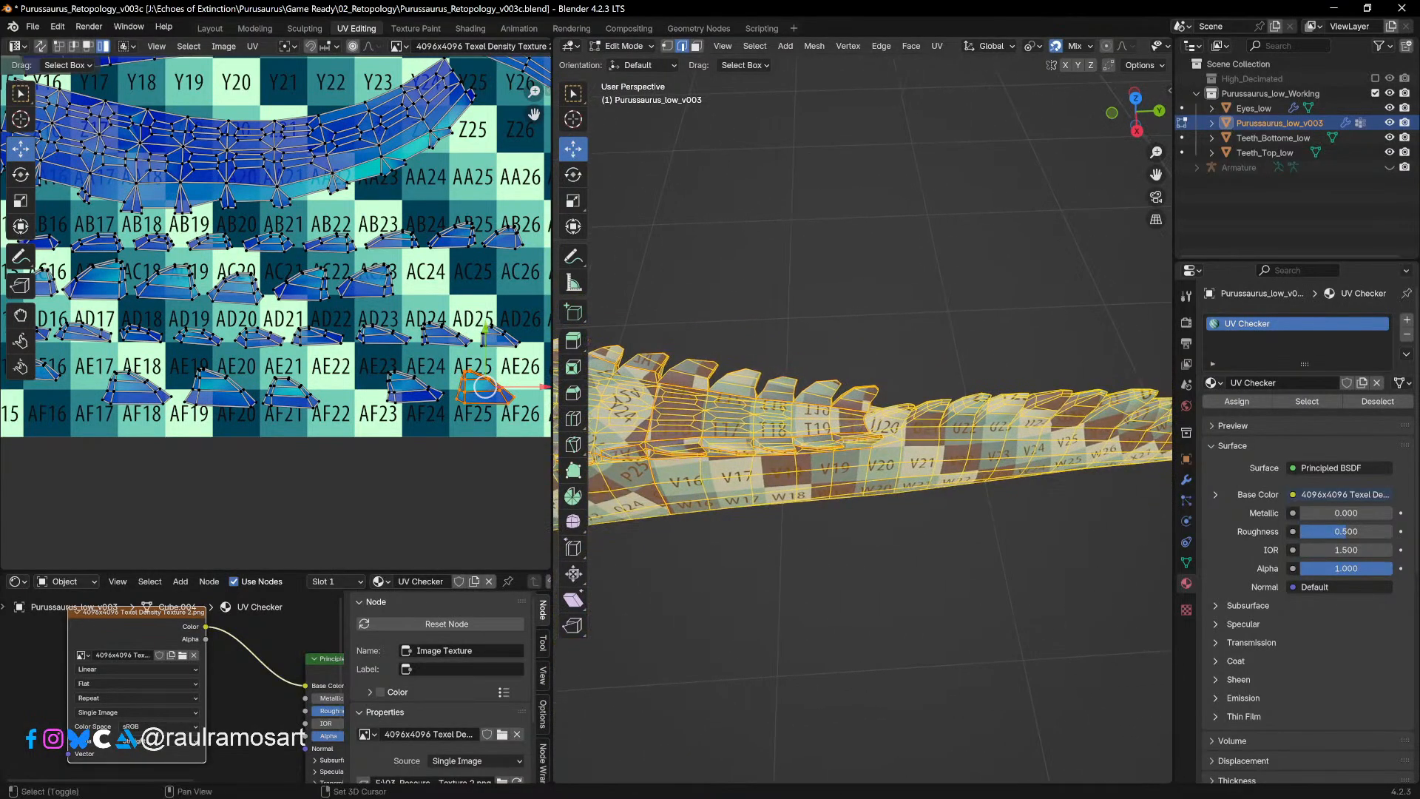
{"action": "middle_click_drag", "start_coordinate": [865, 451], "coordinate": [914, 395]}
{"action": "scroll", "coordinate": [868, 396], "scroll_direction": "up", "scroll_amount": 2}
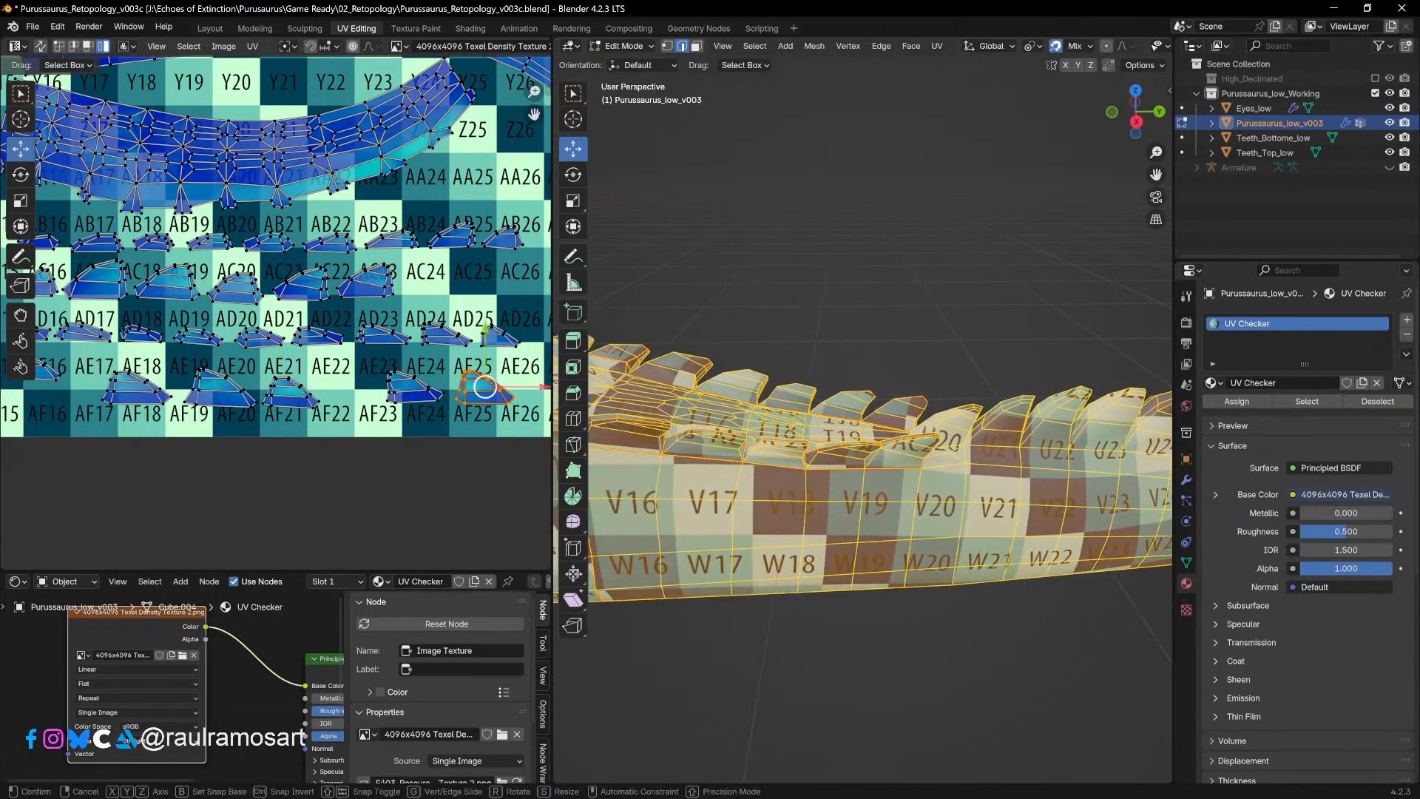
{"action": "key", "text": "g"}
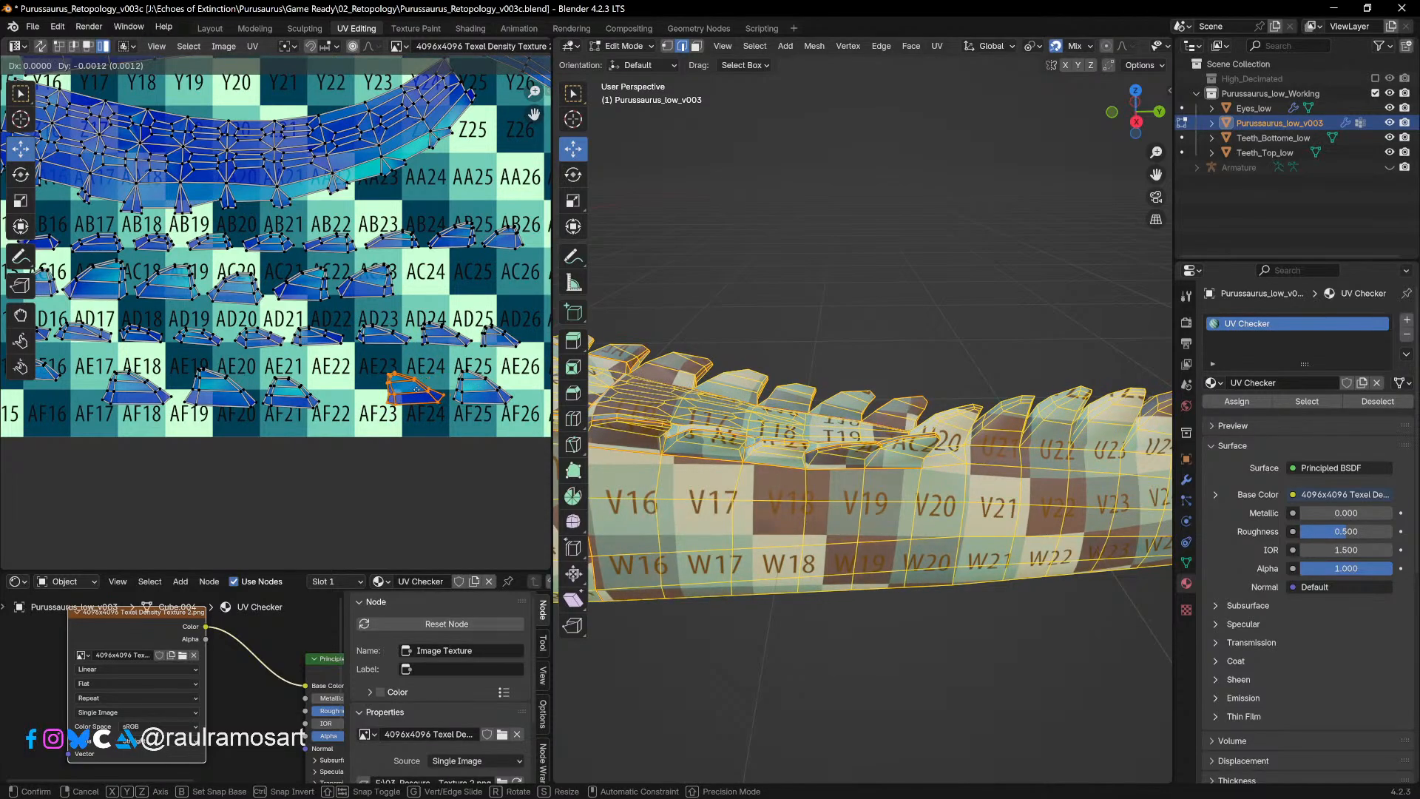
{"action": "left_click", "coordinate": [483, 391]}
{"action": "key", "text": "g"}
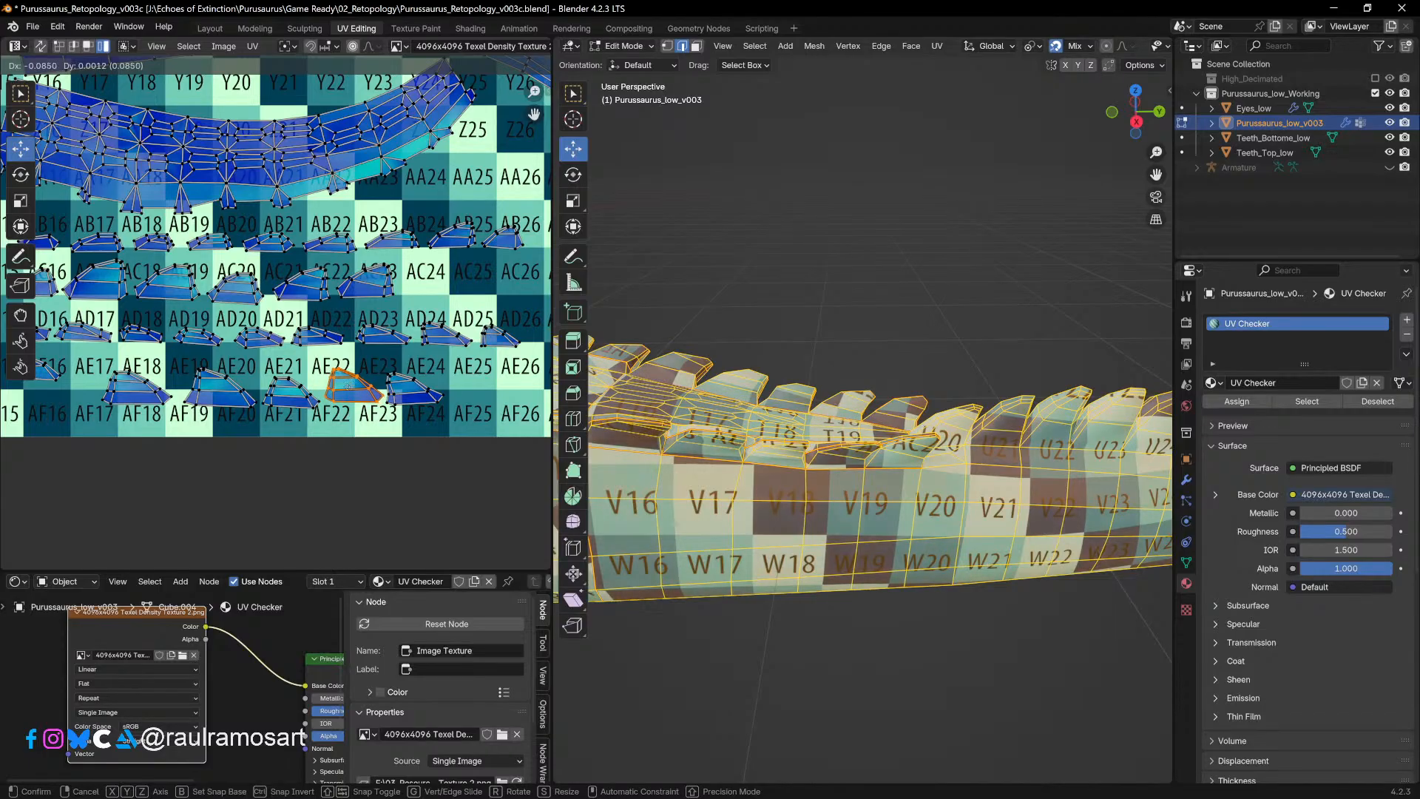
{"action": "left_click", "coordinate": [351, 386]}
Step: Shift the spike islands near AF22 and AF24 together toward AF26, and place the AF21 island beside them near AF23
{"action": "left_click", "coordinate": [414, 389], "text": "shift"}
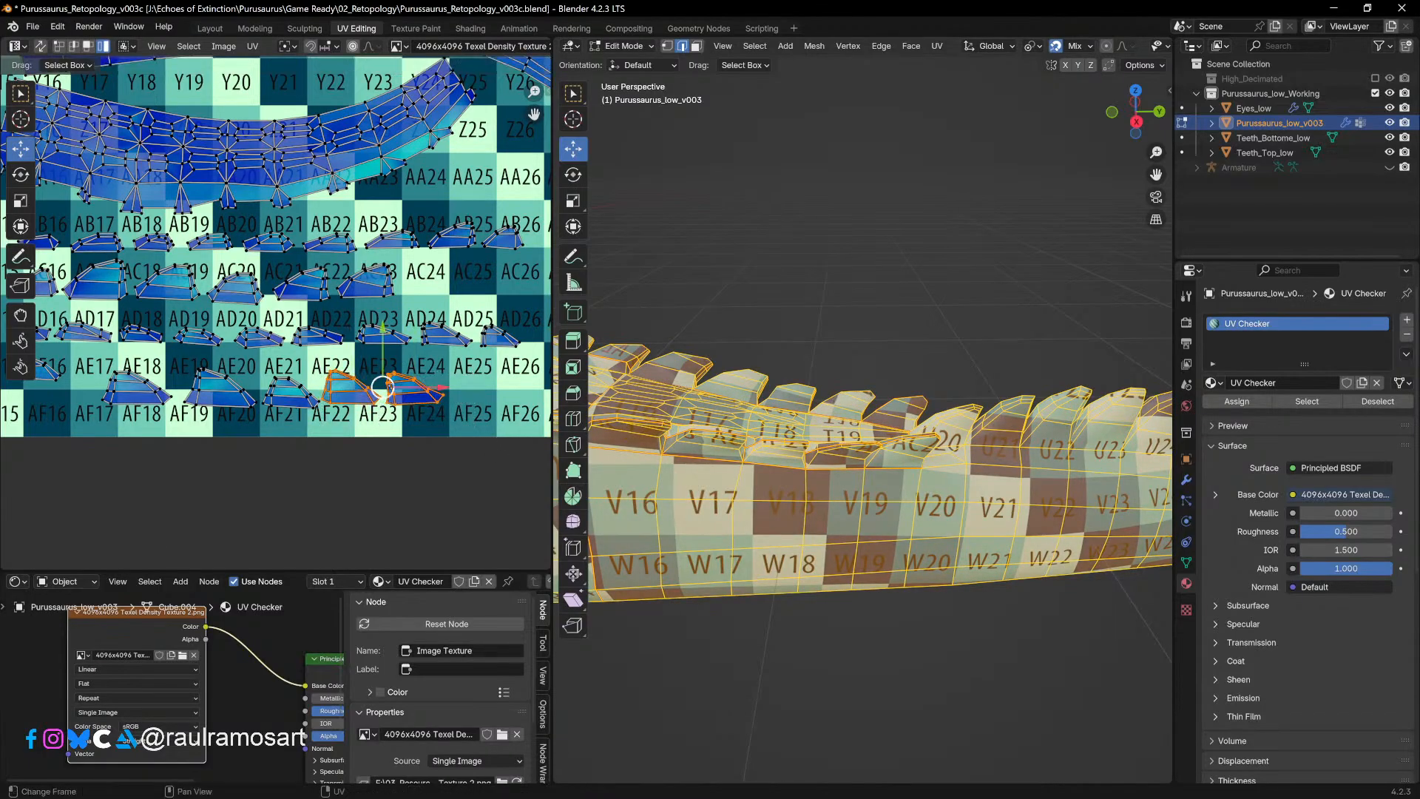
{"action": "key", "text": "g"}
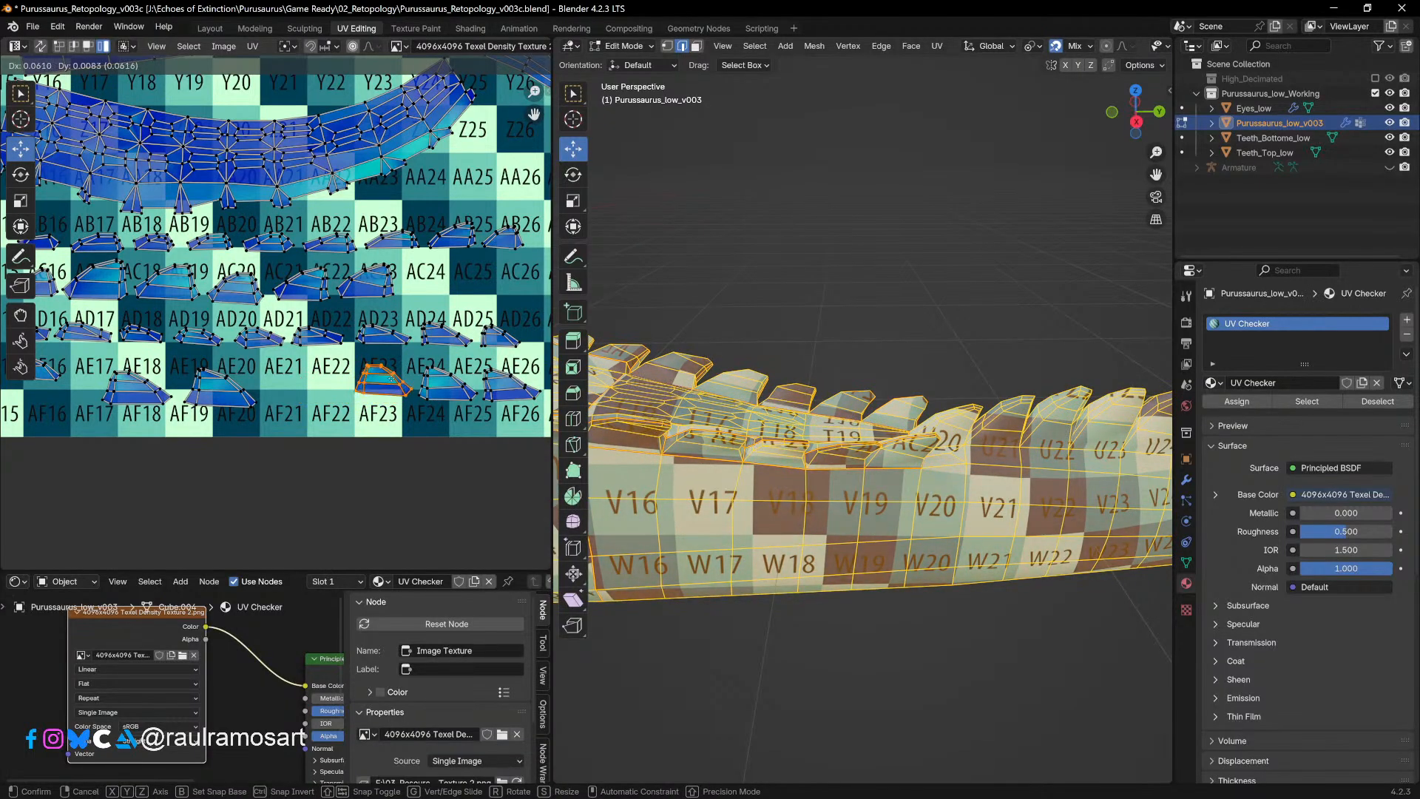
{"action": "left_click", "coordinate": [390, 384]}
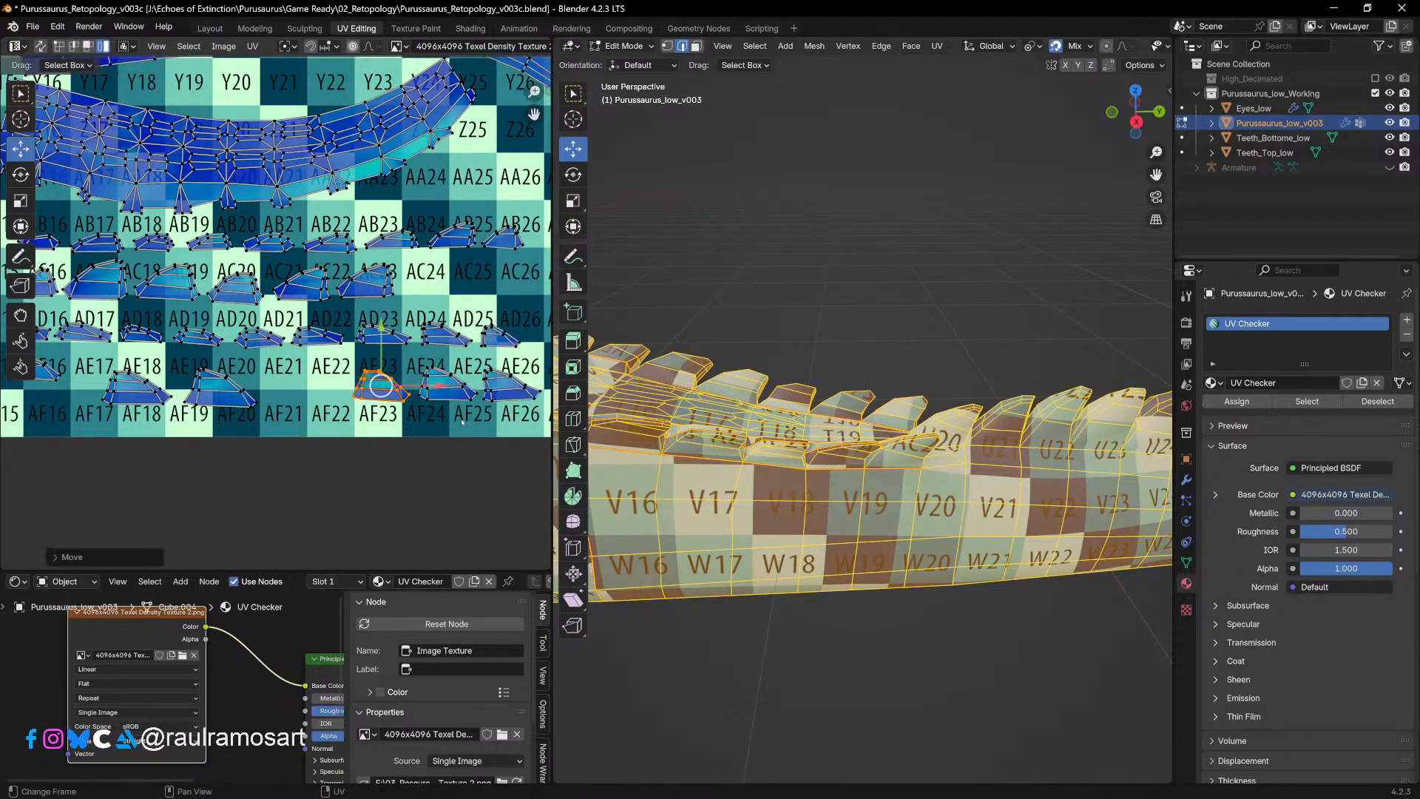
{"action": "left_click", "coordinate": [447, 386]}
{"action": "middle_click_drag", "start_coordinate": [546, 441], "coordinate": [479, 454]}
{"action": "left_click", "coordinate": [445, 400]}
{"action": "left_click_drag", "start_coordinate": [496, 444], "coordinate": [301, 381]}
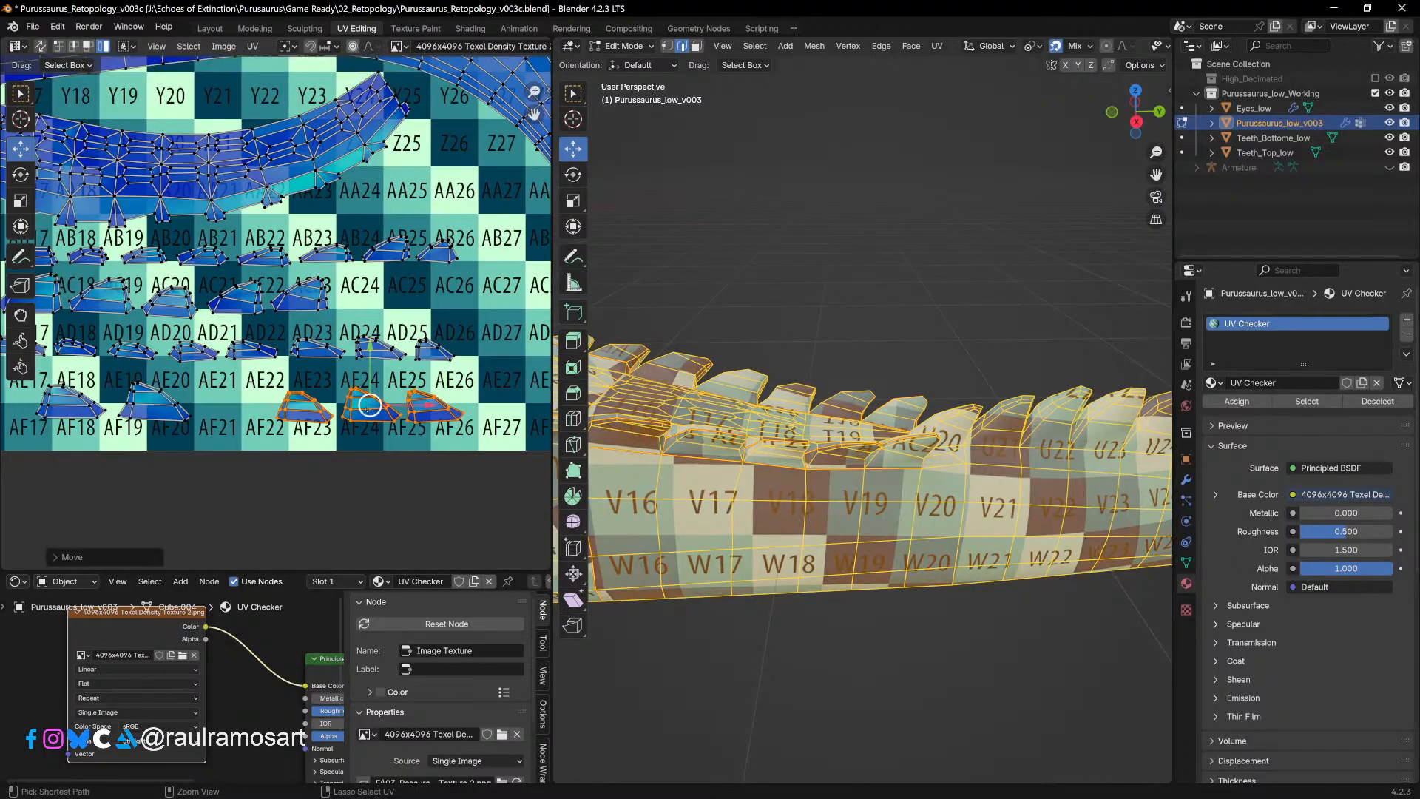
Step: Move the remaining spike islands near AF18 and AF20 along the bottom row, closing them up beside the AF23 island
{"action": "middle_click_drag", "start_coordinate": [188, 442], "coordinate": [219, 444]}
{"action": "left_click", "coordinate": [185, 404]}
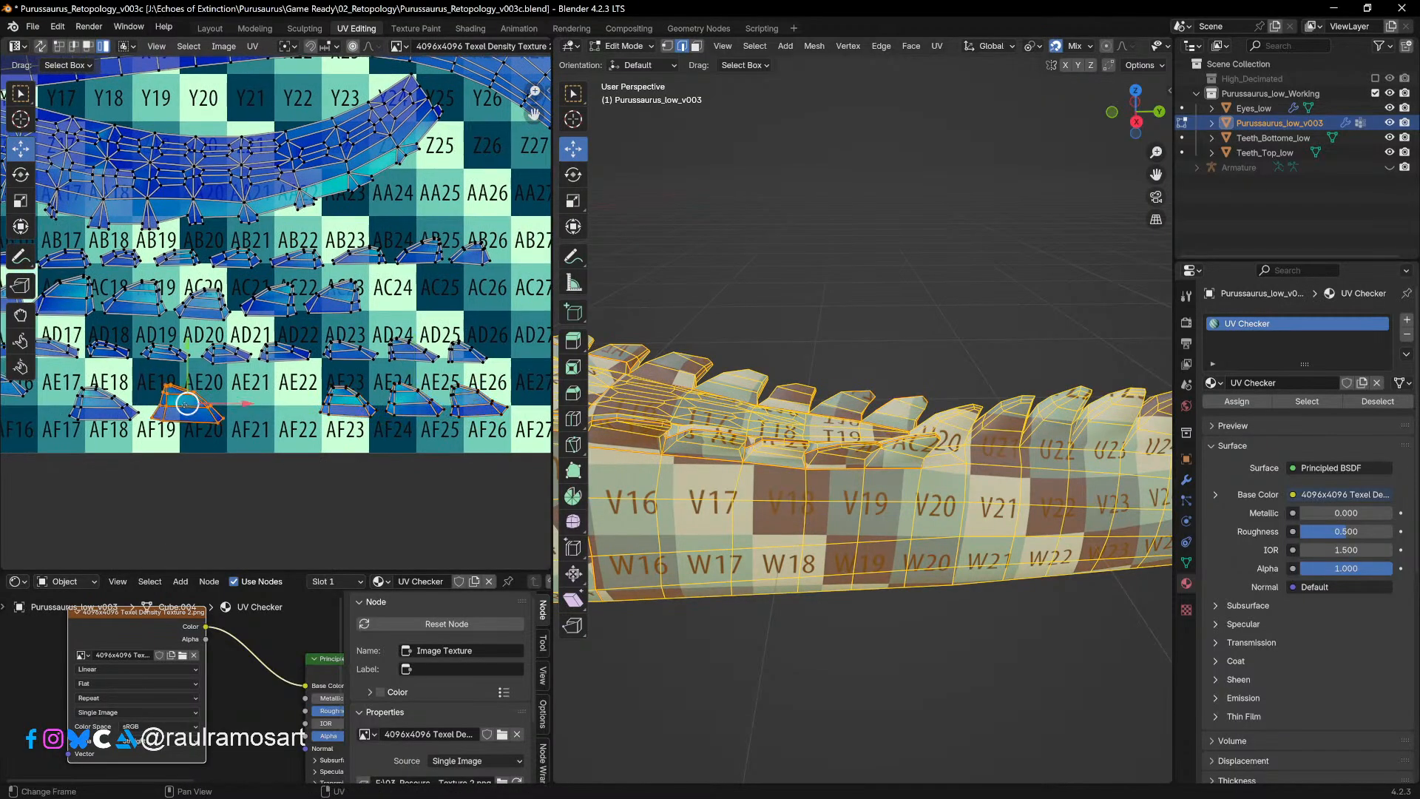
{"action": "left_click_drag", "start_coordinate": [186, 403], "coordinate": [348, 404]}
{"action": "left_click", "coordinate": [253, 400]}
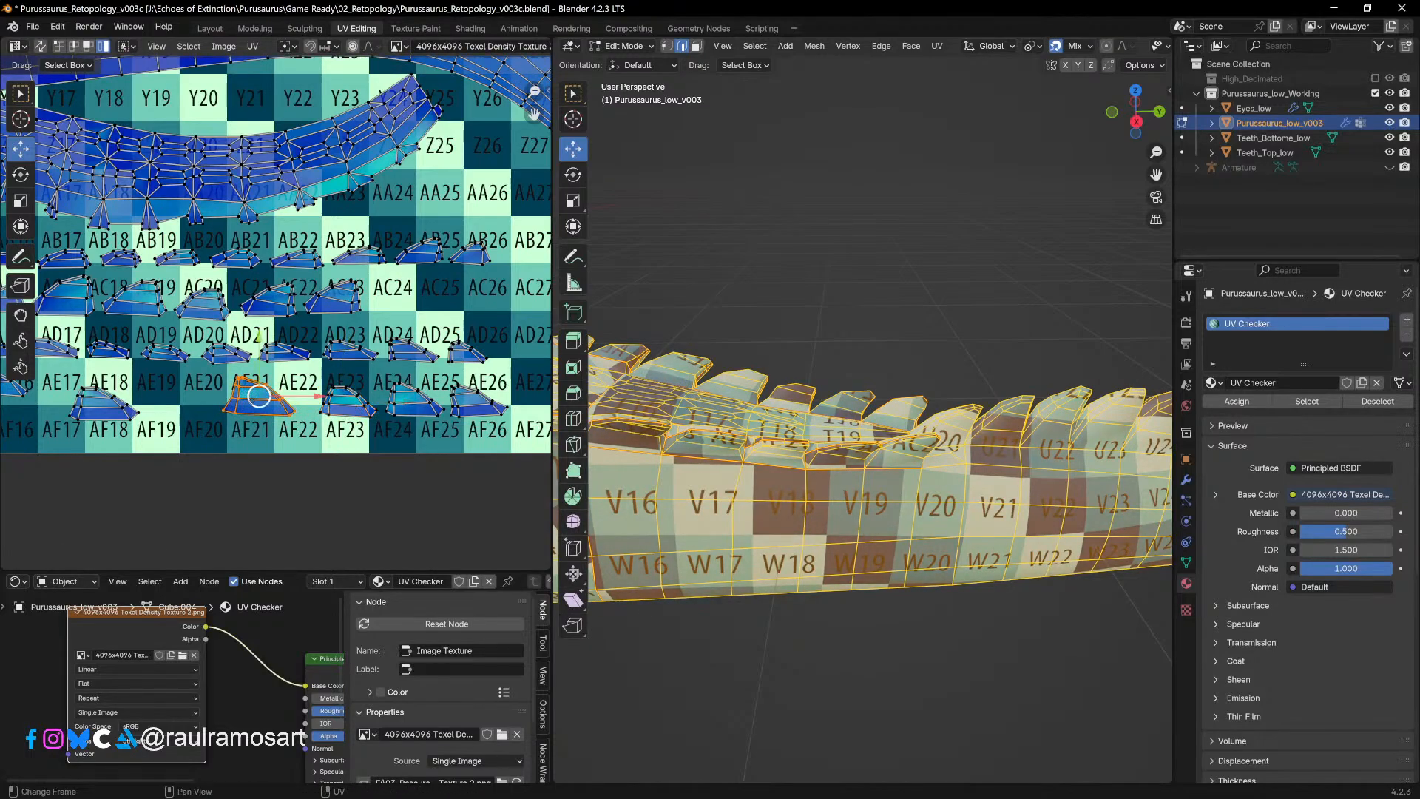
{"action": "left_click_drag", "start_coordinate": [258, 396], "coordinate": [198, 401]}
{"action": "left_click", "coordinate": [229, 399]}
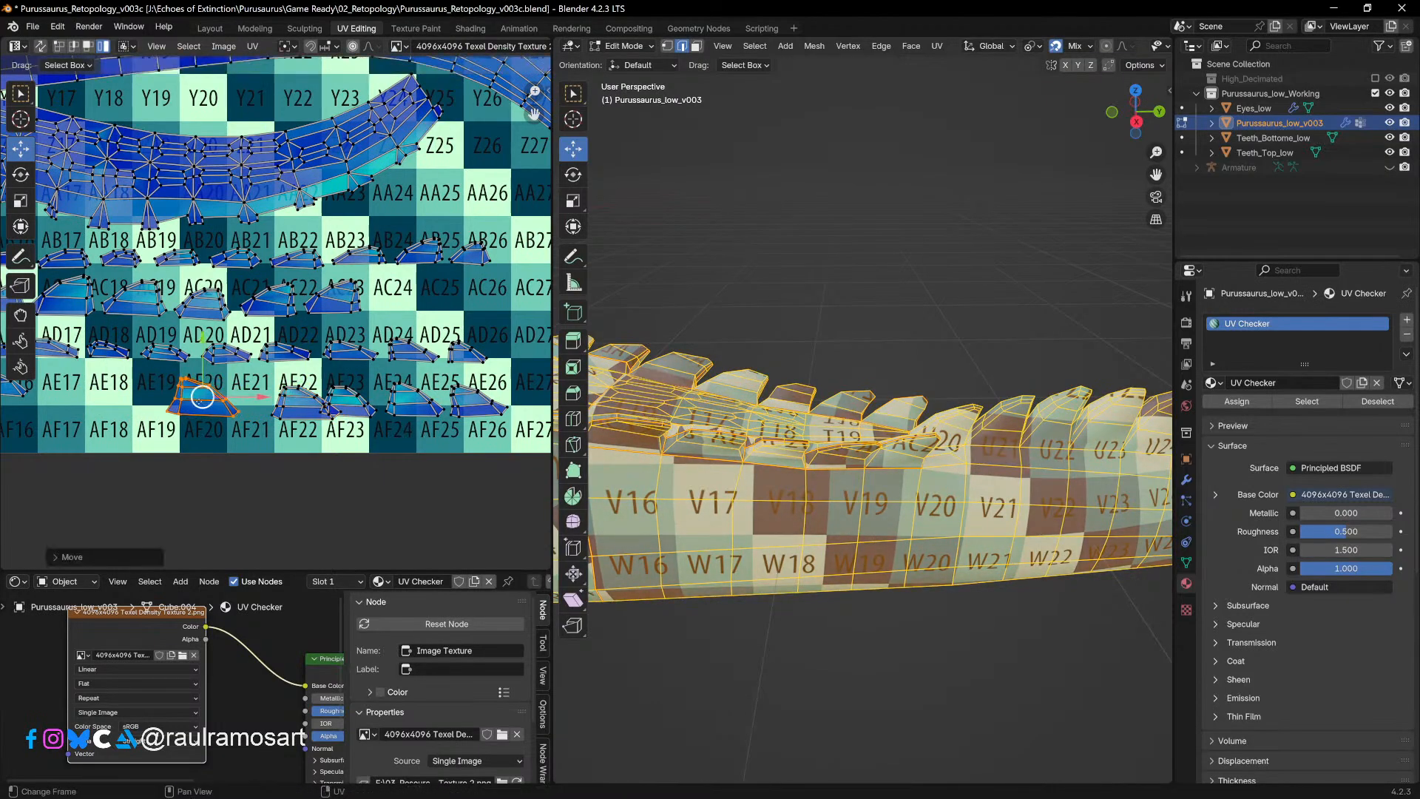
{"action": "left_click", "coordinate": [300, 403]}
{"action": "left_click_drag", "start_coordinate": [305, 403], "coordinate": [277, 401]}
Step: Shift the five bottom-row spike islands between AF20 and AF26 left as a group, beside the island near AE16
{"action": "middle_click_drag", "start_coordinate": [237, 457], "coordinate": [374, 455], "text": "shift"}
{"action": "scroll", "coordinate": [441, 457], "scroll_direction": "down", "scroll_amount": 1}
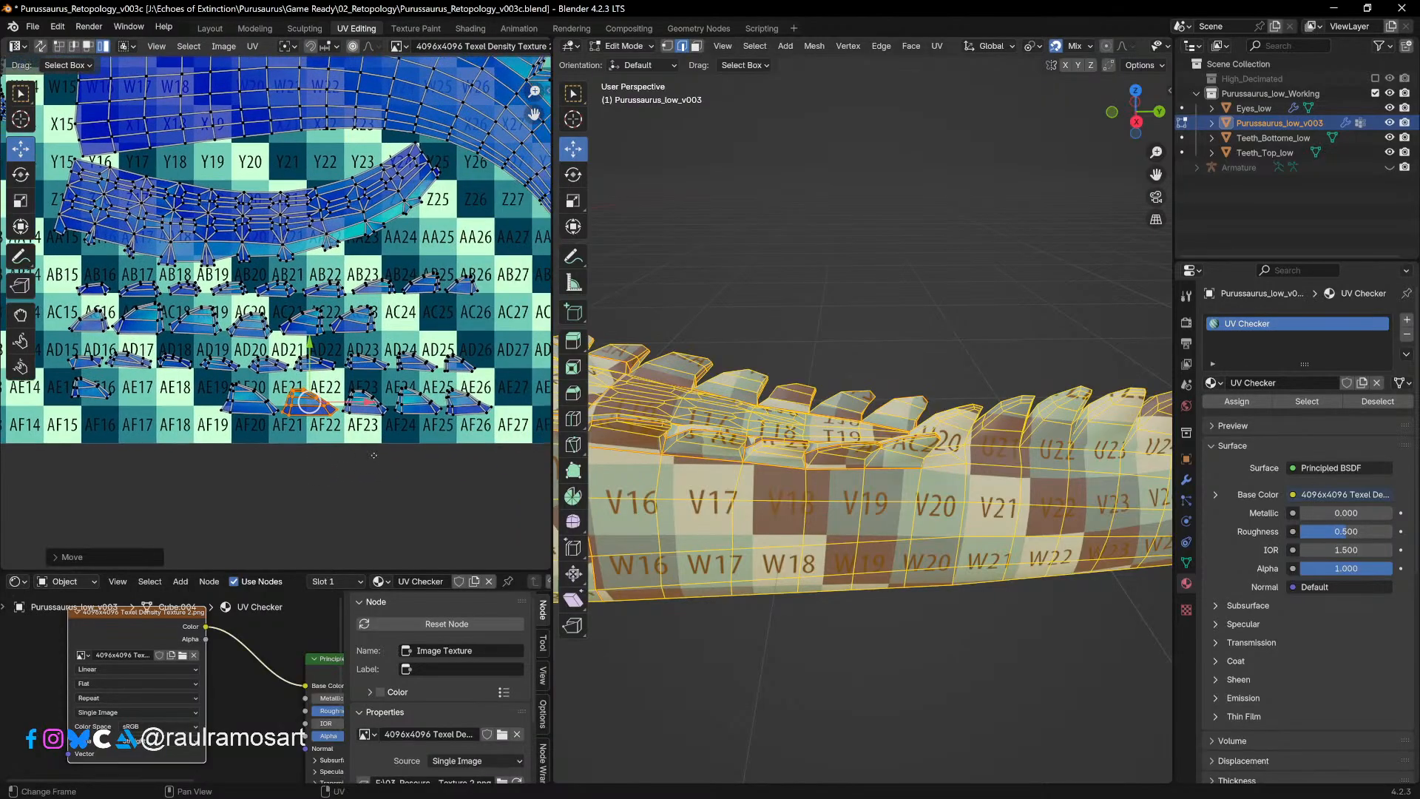
{"action": "left_click_drag", "start_coordinate": [496, 455], "coordinate": [215, 383]}
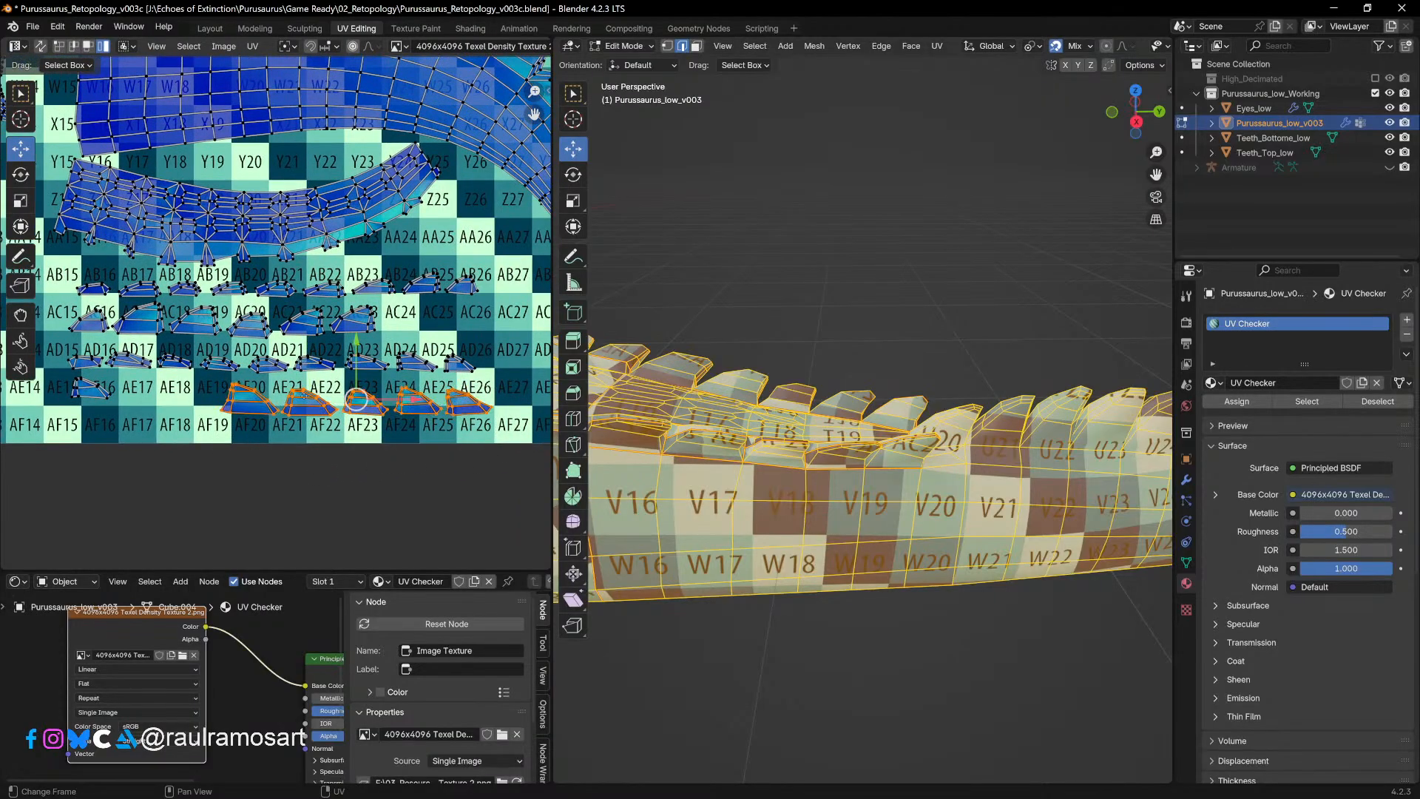
{"action": "left_click_drag", "start_coordinate": [357, 400], "coordinate": [257, 390]}
{"action": "left_click_drag", "start_coordinate": [87, 391], "coordinate": [93, 393]}
{"action": "middle_click_drag", "start_coordinate": [317, 418], "coordinate": [392, 509]}
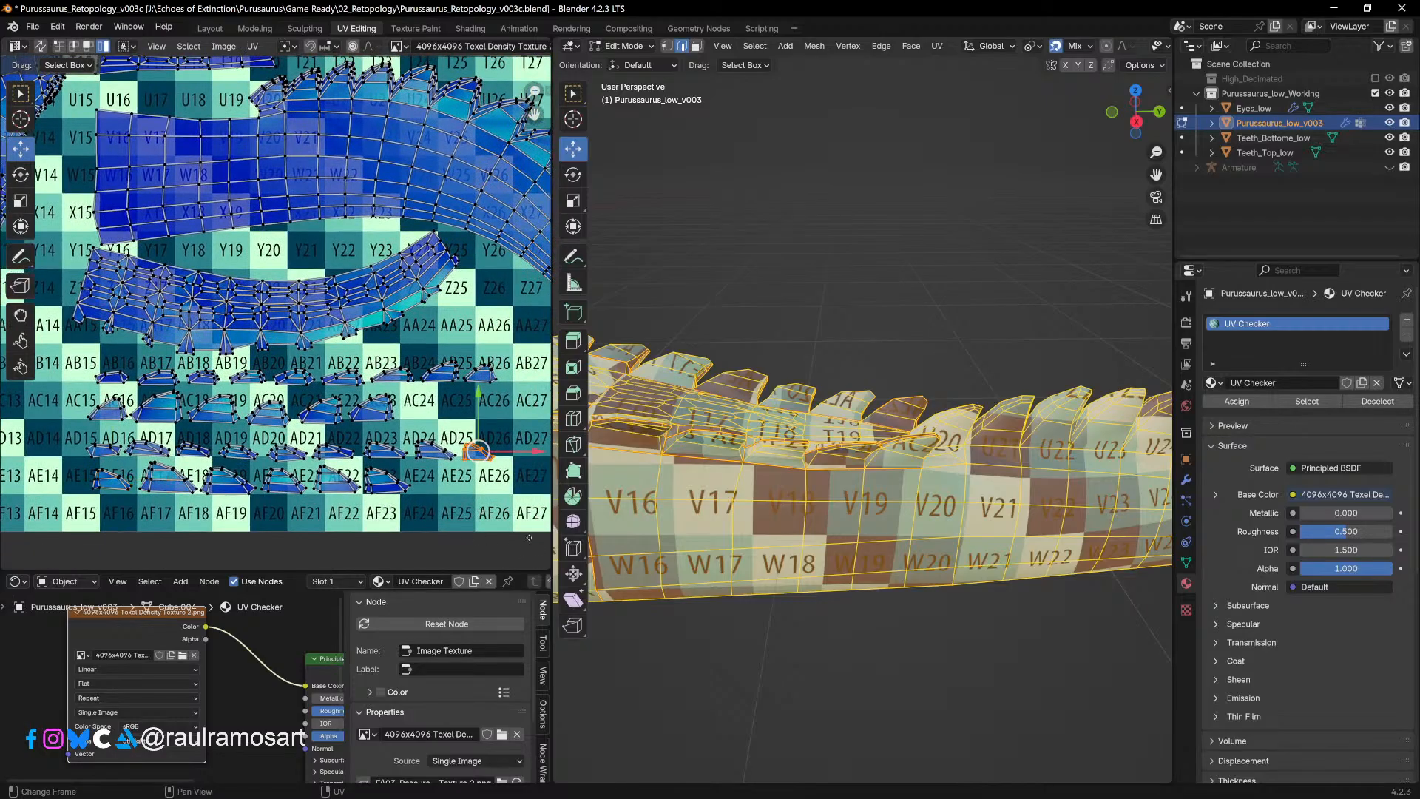
Step: Move the two lower rows of spike islands together slightly up toward the rows above
{"action": "left_click_drag", "start_coordinate": [510, 551], "coordinate": [59, 436]}
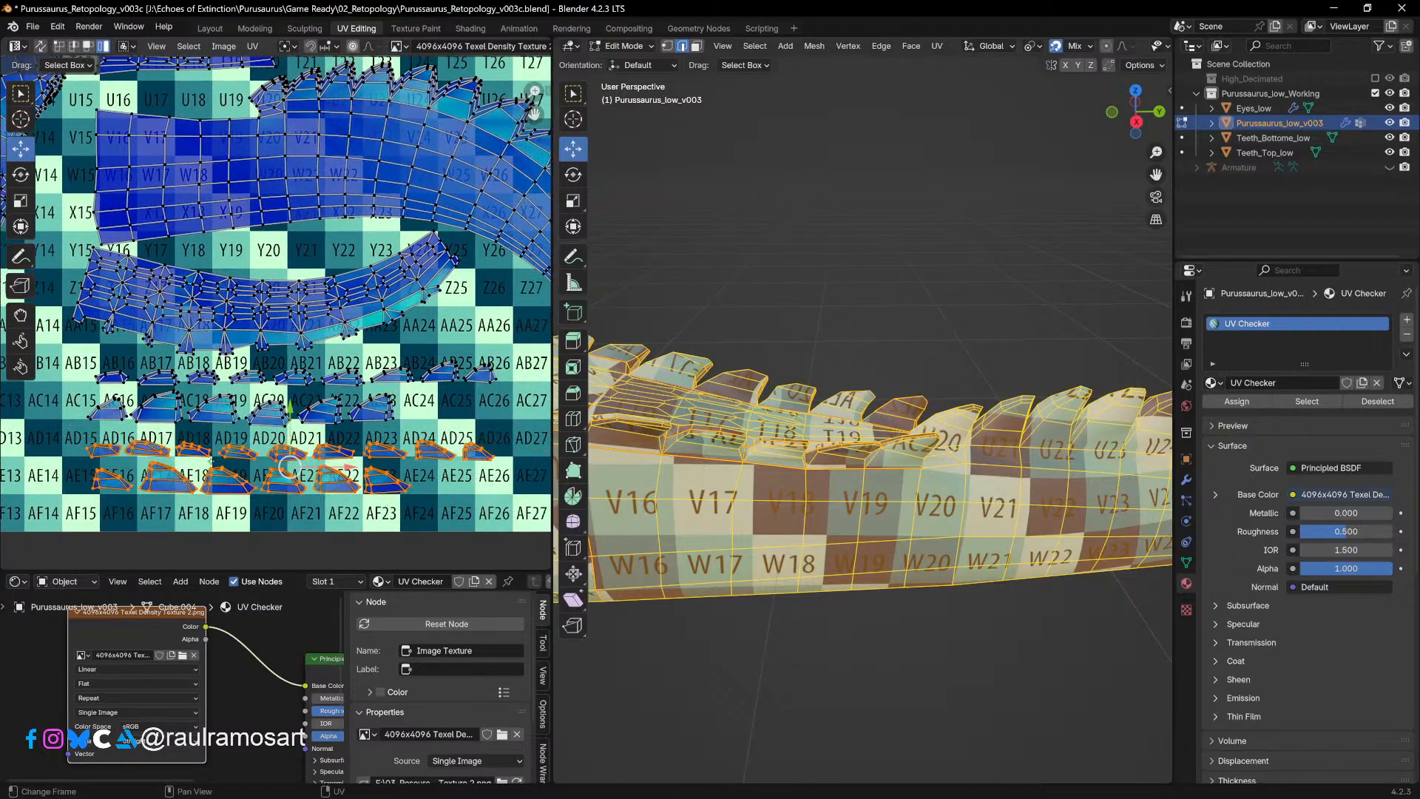
{"action": "left_click_drag", "start_coordinate": [288, 472], "coordinate": [292, 464]}
{"action": "left_click", "coordinate": [293, 464]}
{"action": "scroll", "coordinate": [292, 455], "scroll_direction": "down", "scroll_amount": 1}
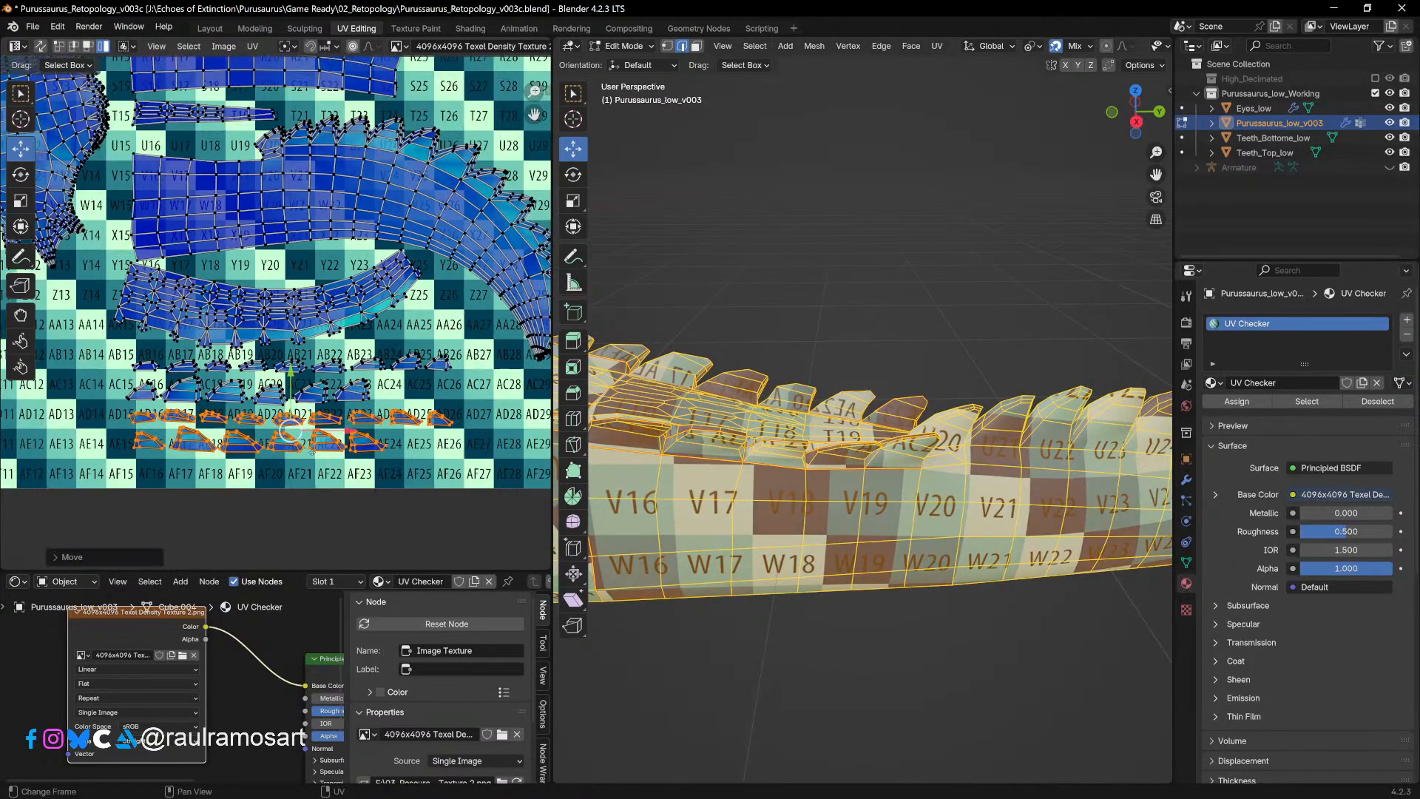
Step: Select all four rows of spike islands and shift them slightly left beneath the curved island
{"action": "left_click", "coordinate": [479, 490]}
{"action": "left_click_drag", "start_coordinate": [459, 501], "coordinate": [102, 351]}
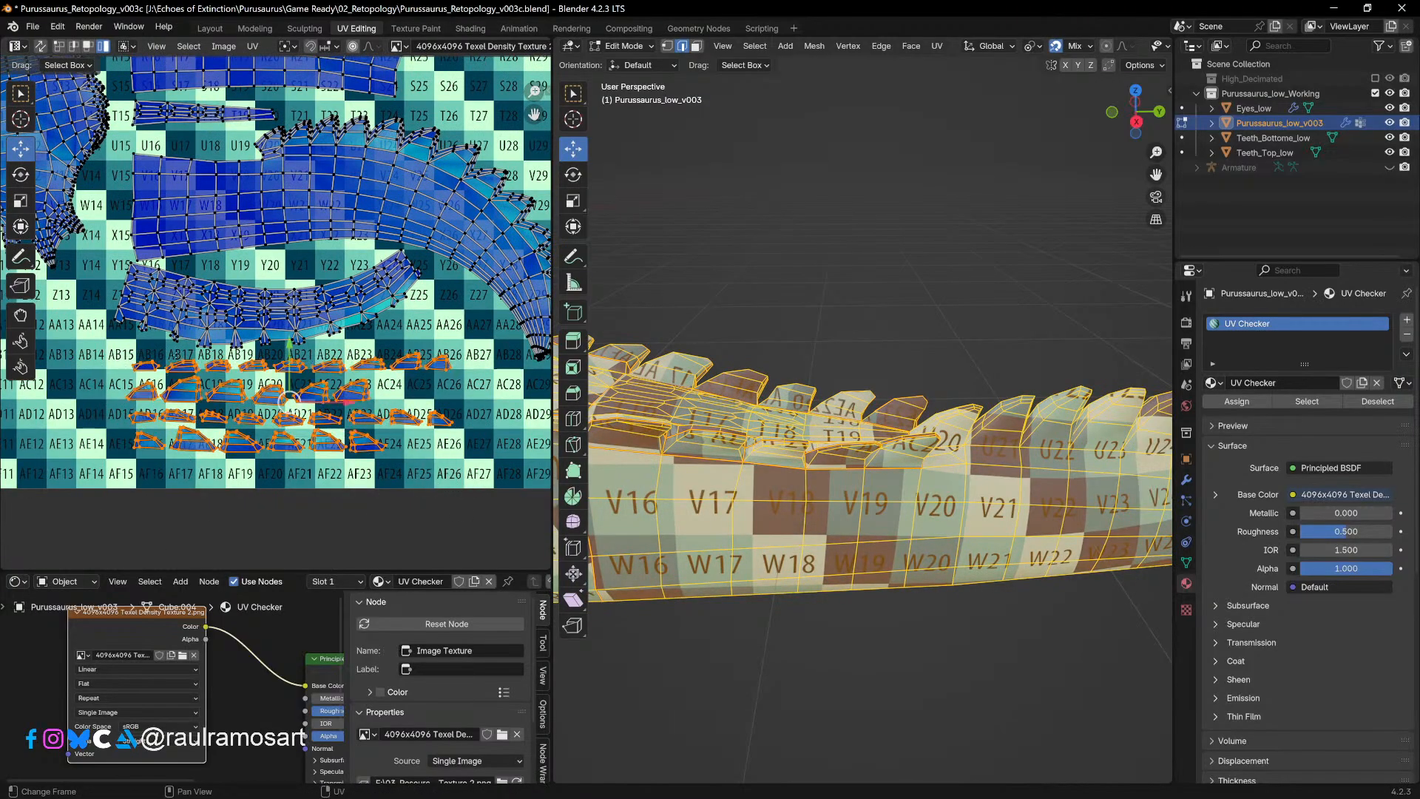
{"action": "left_click_drag", "start_coordinate": [288, 401], "coordinate": [274, 399]}
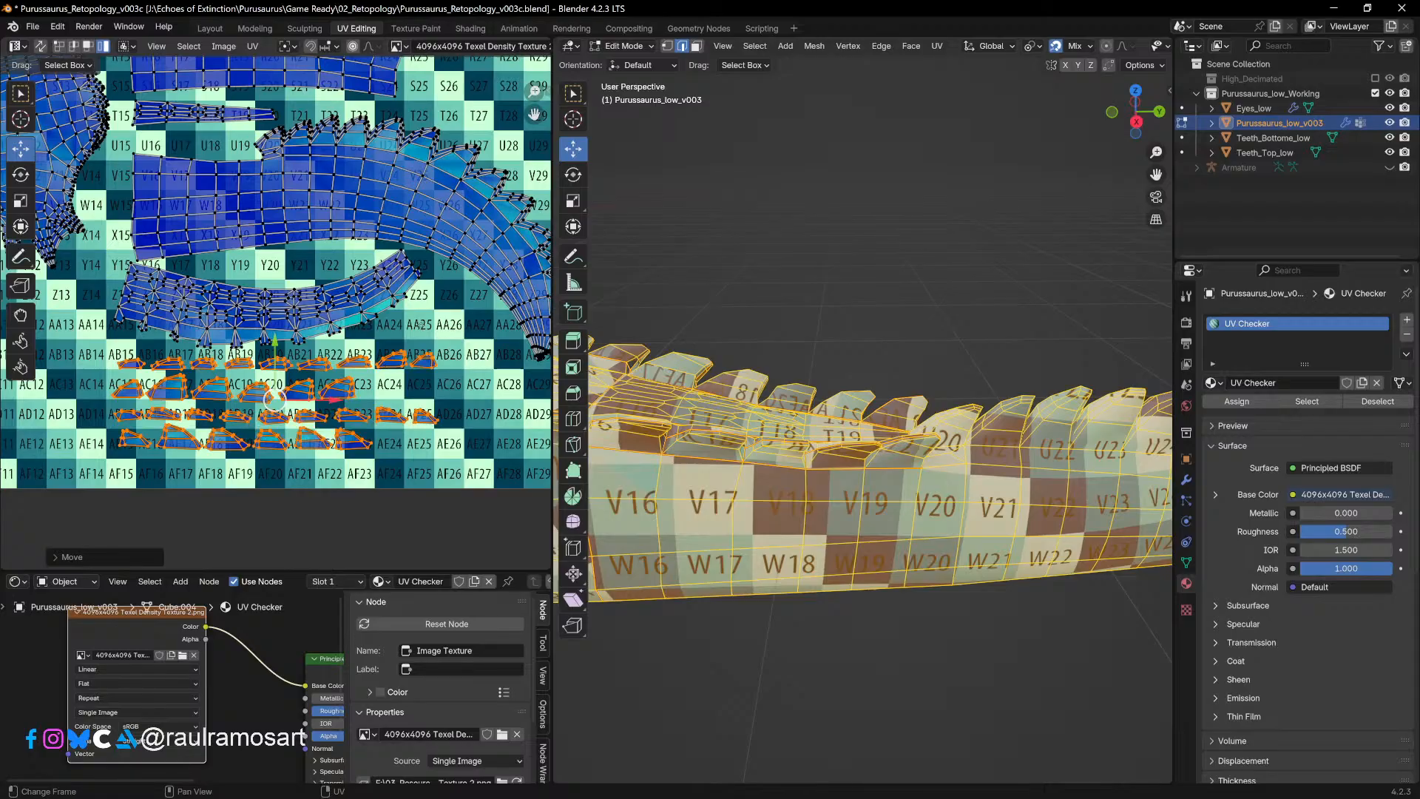
Step: Widen the UV editor and nudge the large body island with the two holes near G22 slightly left
{"action": "scroll", "coordinate": [421, 324], "scroll_direction": "down", "scroll_amount": 2}
{"action": "middle_click_drag", "start_coordinate": [421, 323], "coordinate": [524, 428]}
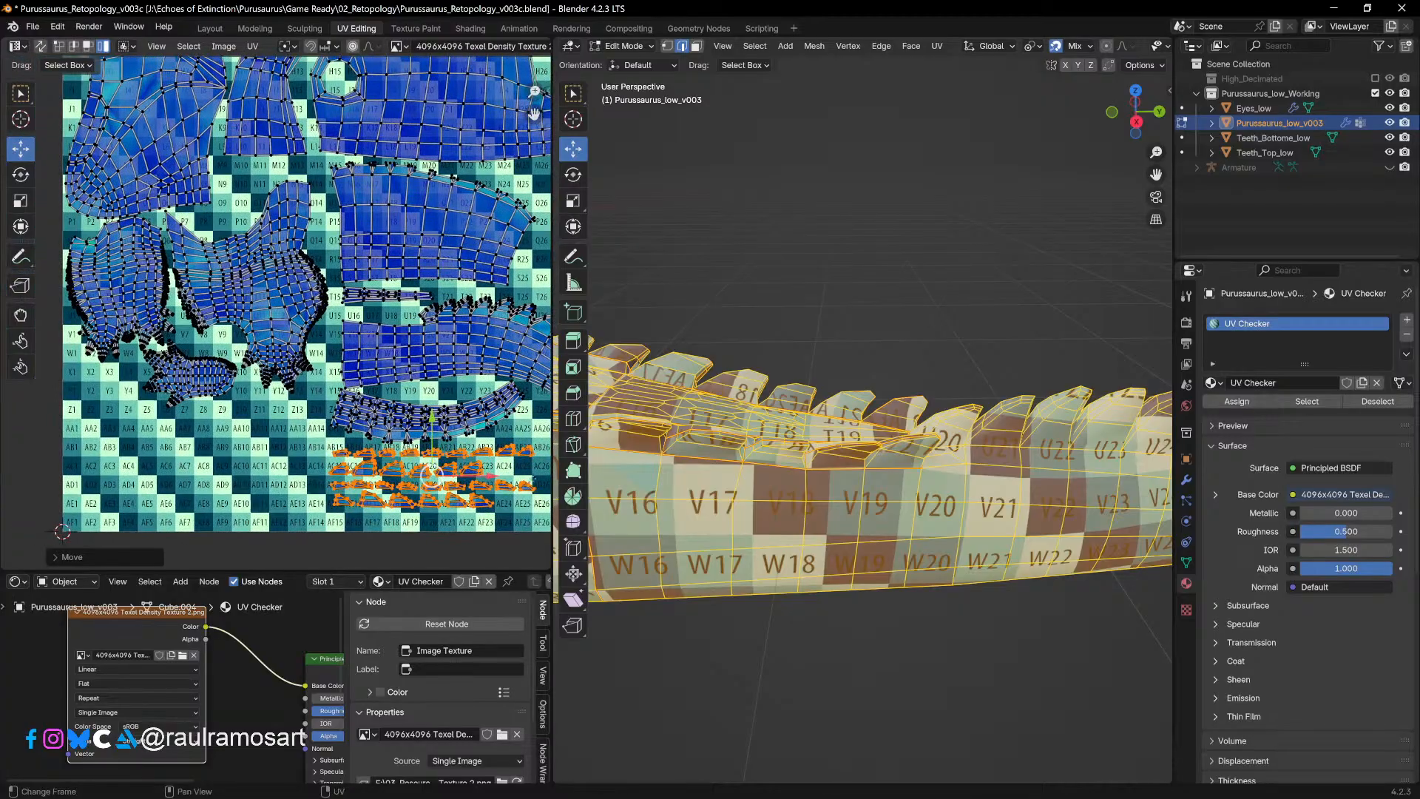
{"action": "left_click_drag", "start_coordinate": [555, 564], "coordinate": [698, 576]}
{"action": "scroll", "coordinate": [210, 204], "scroll_direction": "up", "scroll_amount": 2}
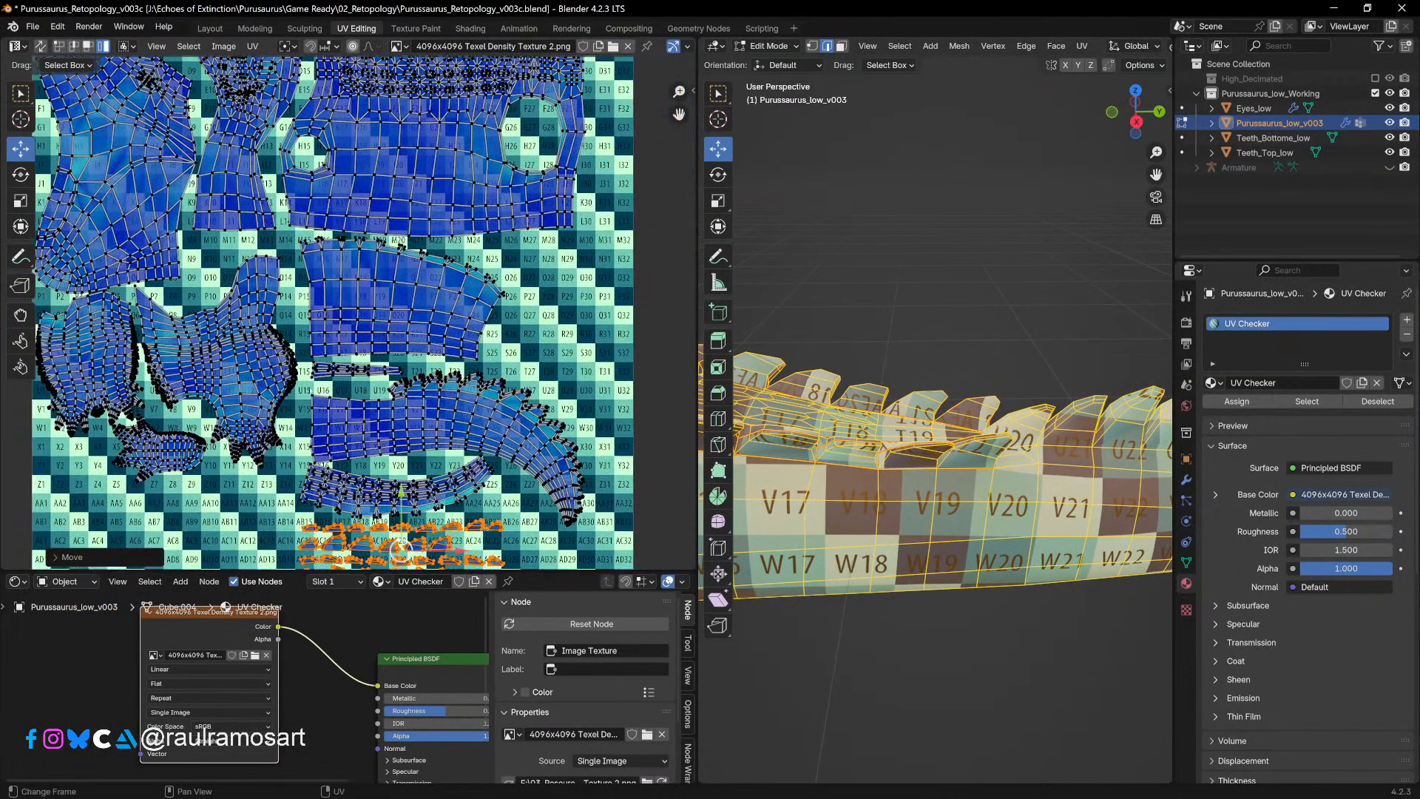
{"action": "middle_click_drag", "start_coordinate": [413, 295], "coordinate": [305, 410]}
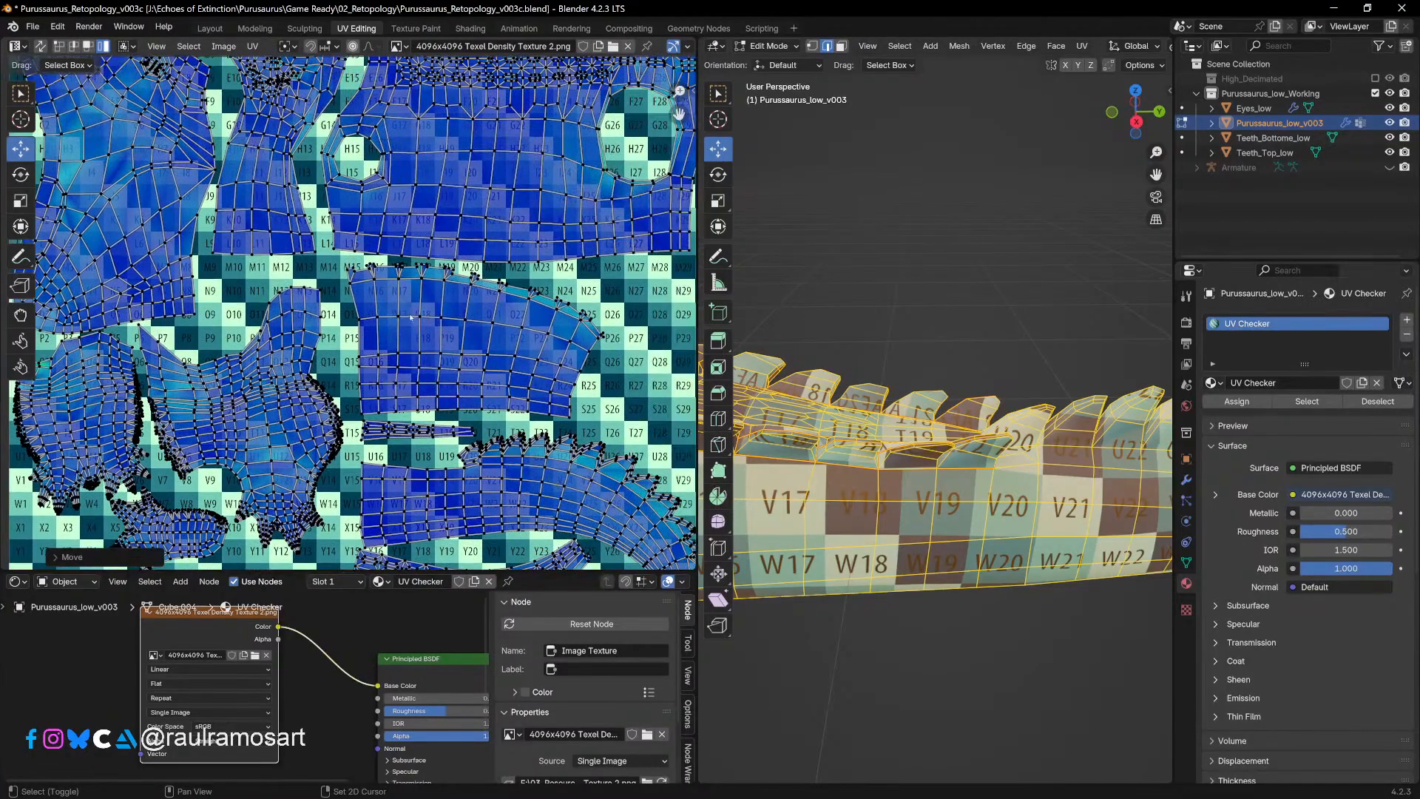
{"action": "middle_click_drag", "start_coordinate": [453, 284], "coordinate": [427, 451]}
{"action": "middle_click_drag", "start_coordinate": [478, 330], "coordinate": [369, 223]}
{"action": "left_click", "coordinate": [370, 223]}
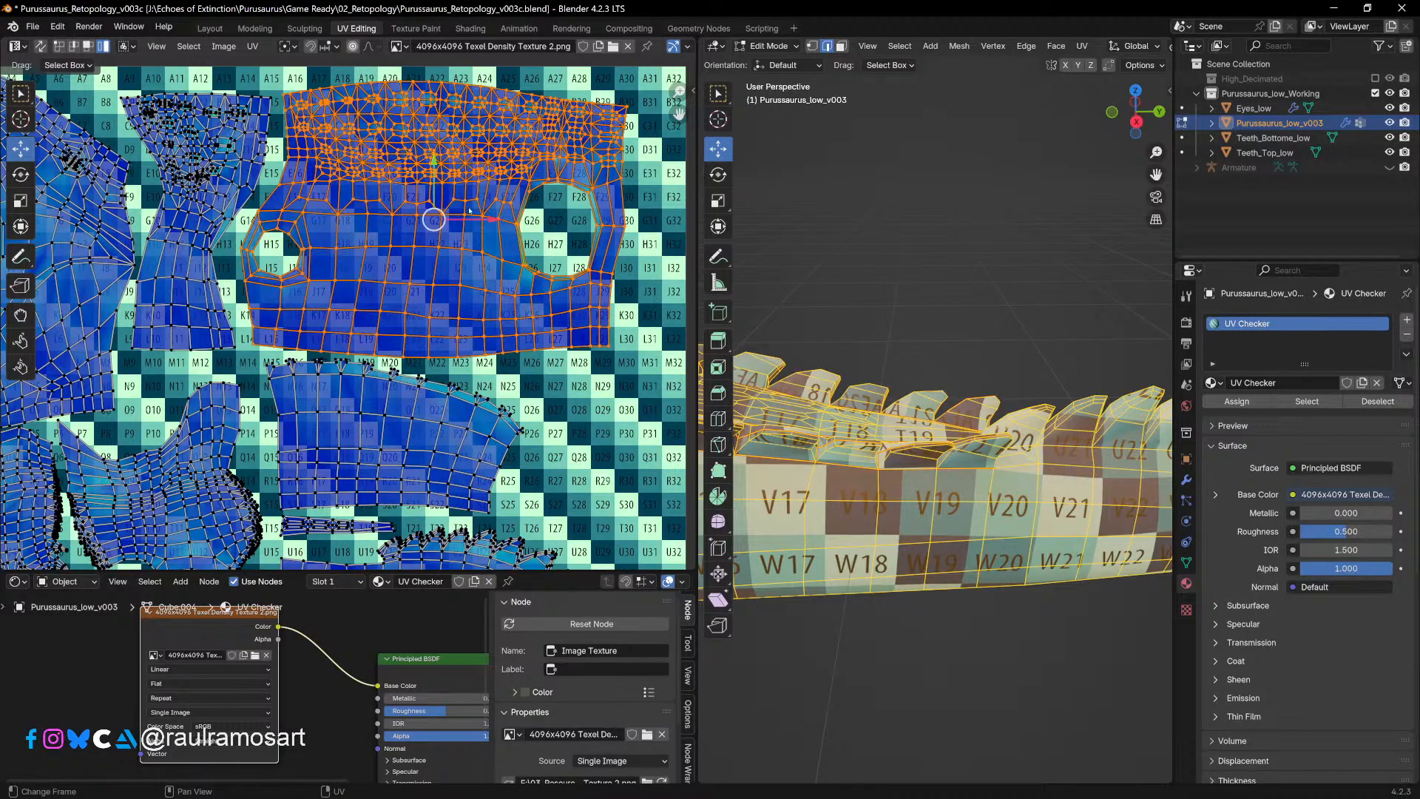
{"action": "left_click_drag", "start_coordinate": [494, 221], "coordinate": [490, 220]}
Step: Shift the curved tail island near O20, below the large body island, slightly left
{"action": "middle_click_drag", "start_coordinate": [441, 287], "coordinate": [497, 195]}
{"action": "left_click", "coordinate": [438, 358]}
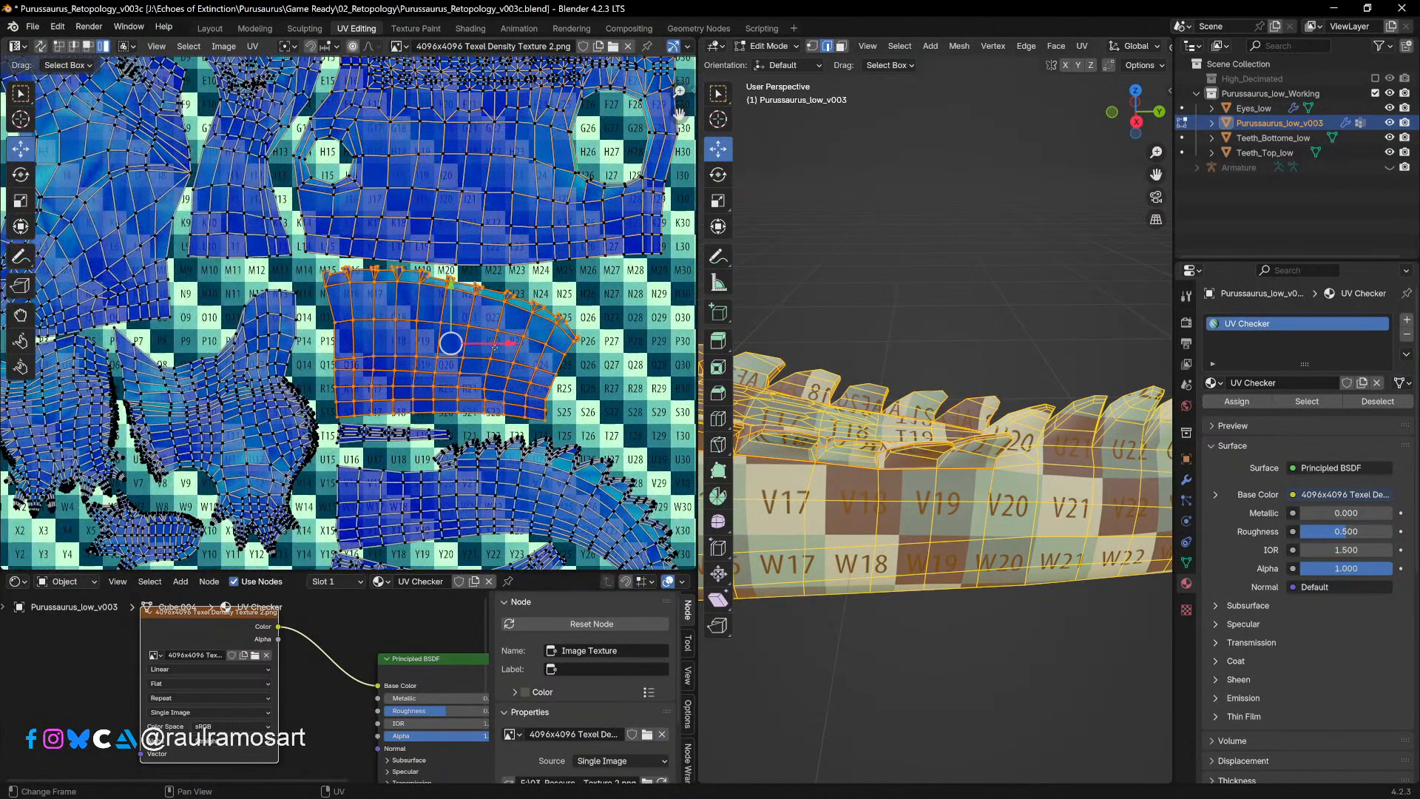
{"action": "left_click_drag", "start_coordinate": [494, 345], "coordinate": [483, 345]}
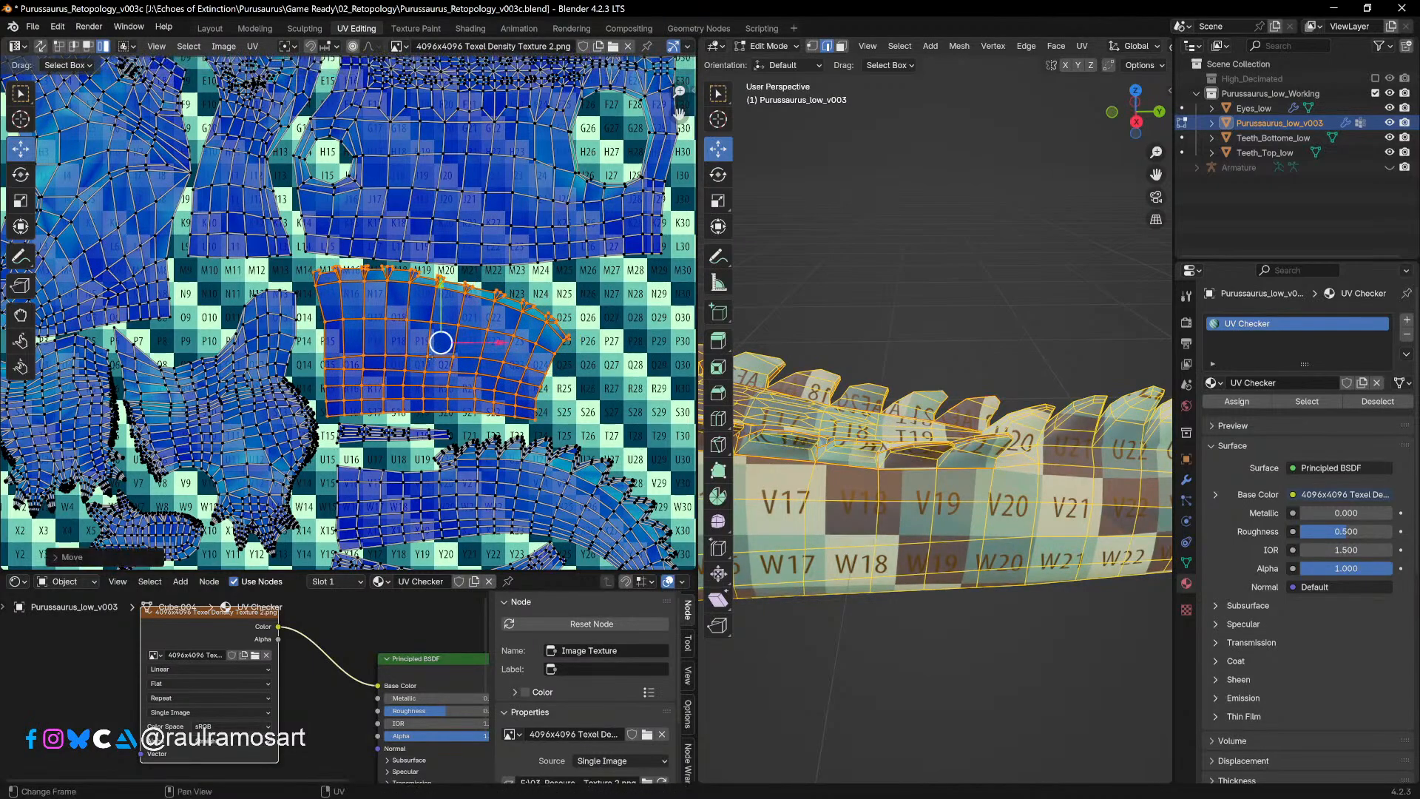
Step: Shift the thin strip UV island slightly left, and move the spiky tail island below it slightly left and up
{"action": "left_click", "coordinate": [378, 437]}
{"action": "left_click_drag", "start_coordinate": [444, 434], "coordinate": [436, 433]}
{"action": "middle_click_drag", "start_coordinate": [436, 434], "coordinate": [441, 314]}
{"action": "left_click", "coordinate": [446, 386]}
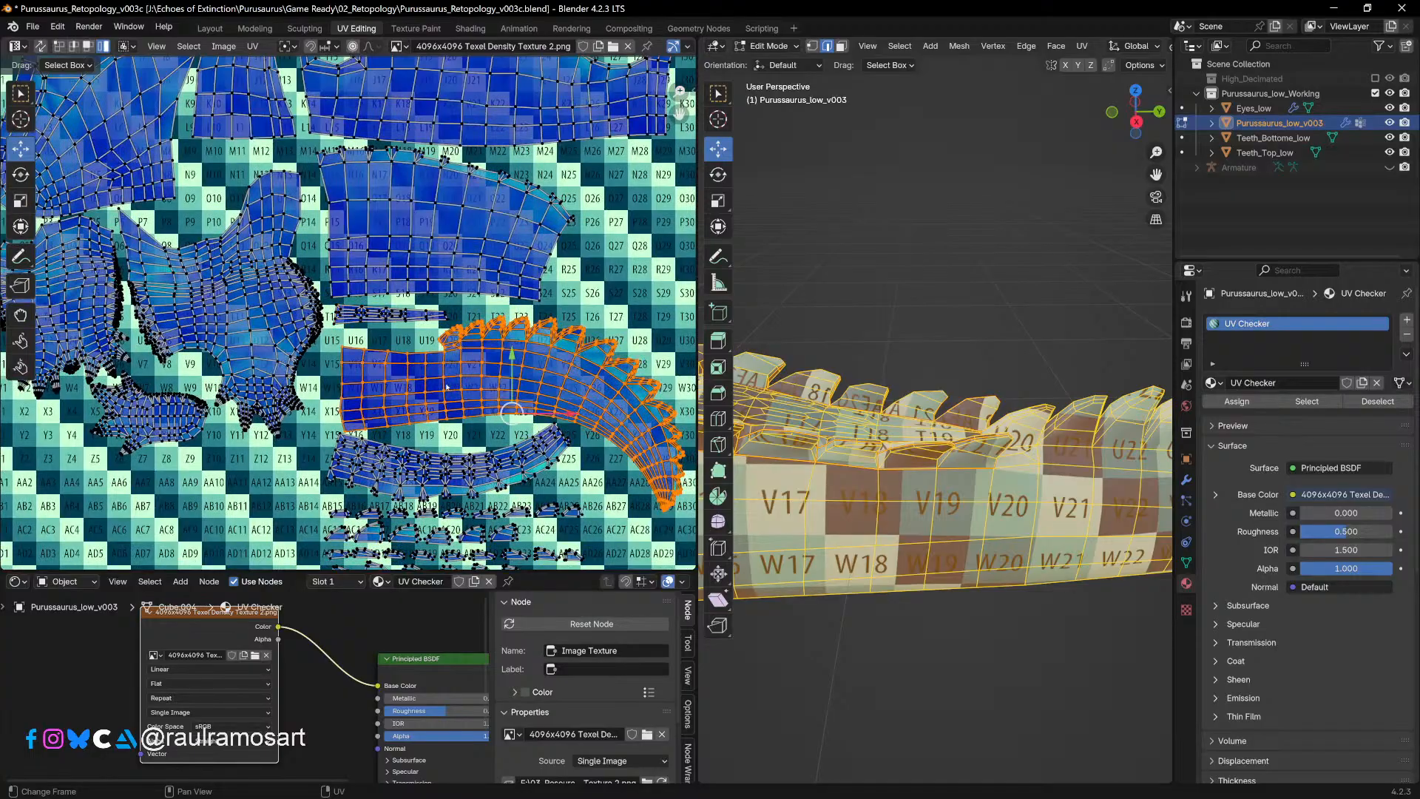
{"action": "left_click_drag", "start_coordinate": [511, 412], "coordinate": [494, 407]}
{"action": "middle_click_drag", "start_coordinate": [494, 407], "coordinate": [487, 346]}
{"action": "scroll", "coordinate": [487, 346], "scroll_direction": "up", "scroll_amount": 2}
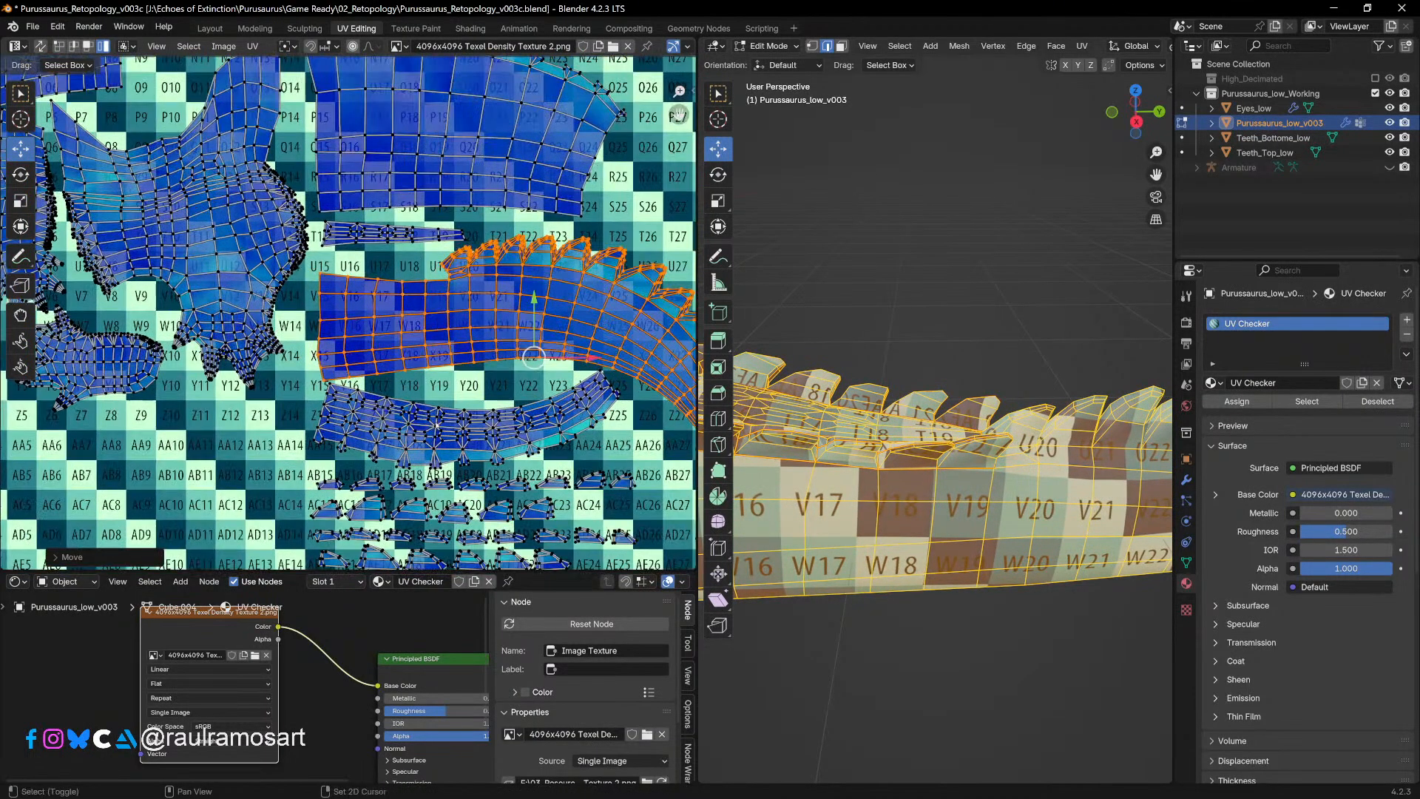
Step: Nudge the curved island near Z20 slightly left and move all four rows of spike islands slightly down
{"action": "left_click", "coordinate": [438, 329]}
{"action": "left_click_drag", "start_coordinate": [438, 329], "coordinate": [432, 333]}
{"action": "middle_click_drag", "start_coordinate": [433, 333], "coordinate": [457, 269]}
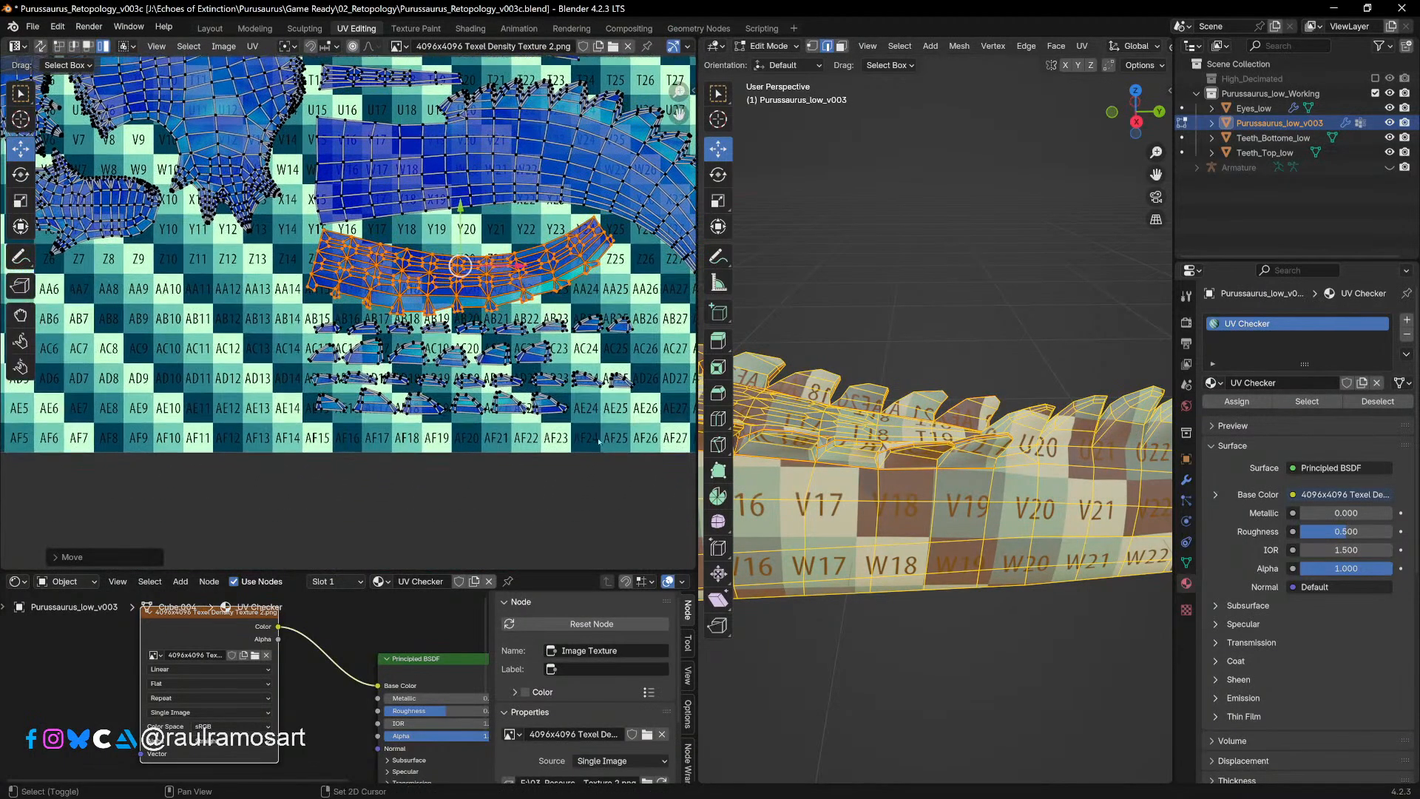
{"action": "left_click_drag", "start_coordinate": [658, 433], "coordinate": [283, 326]}
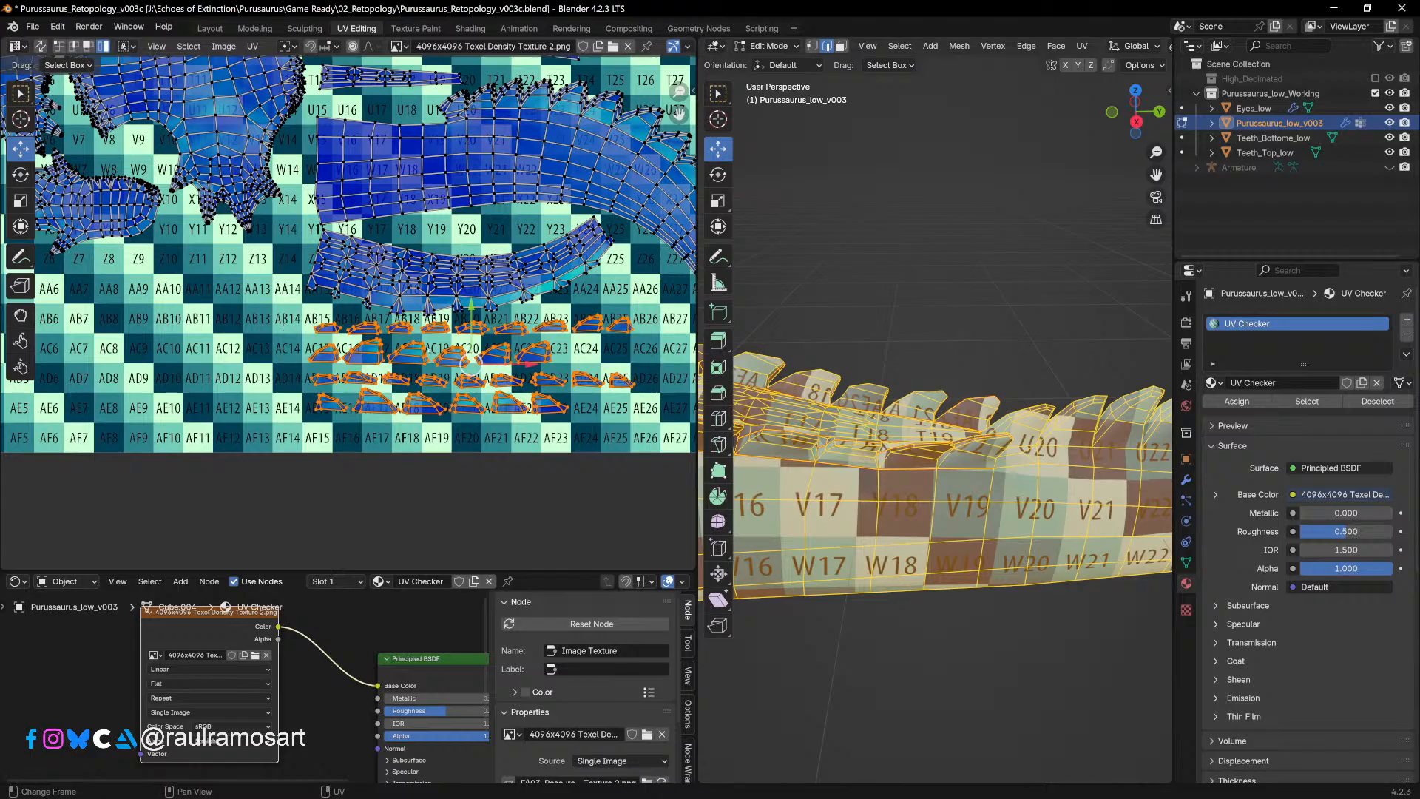
{"action": "left_click_drag", "start_coordinate": [471, 363], "coordinate": [470, 374]}
{"action": "scroll", "coordinate": [471, 374], "scroll_direction": "down", "scroll_amount": 5}
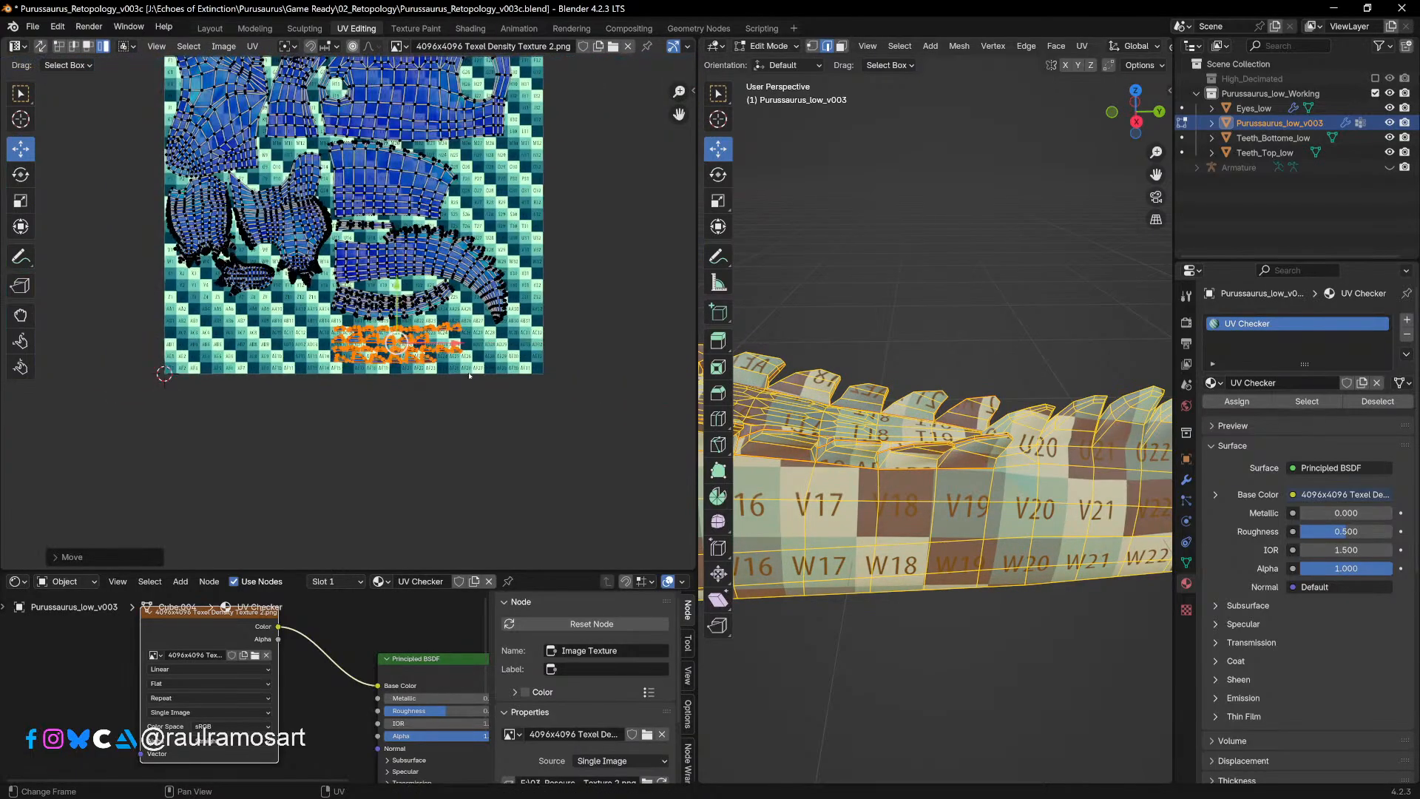
{"action": "middle_click_drag", "start_coordinate": [466, 371], "coordinate": [466, 446]}
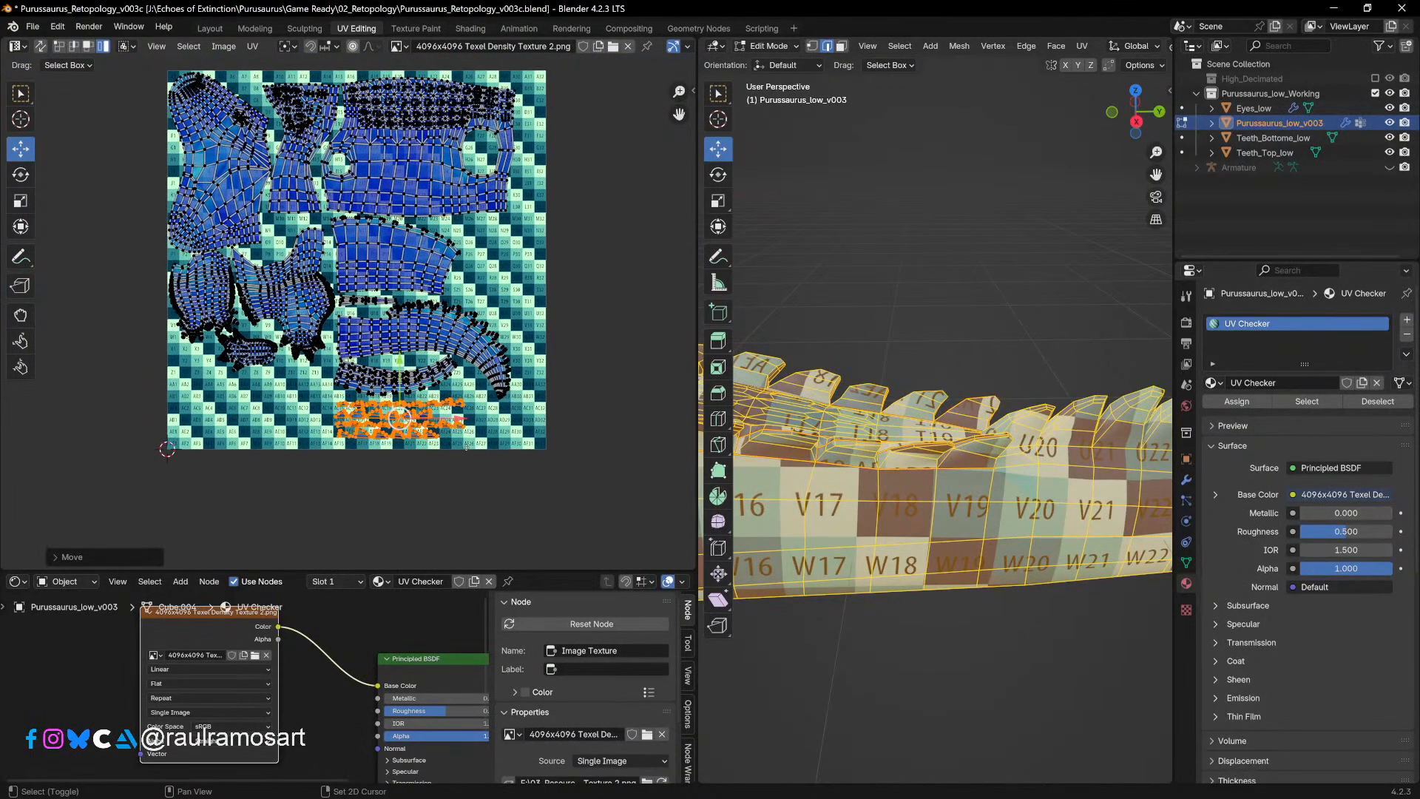
Step: Select all UV islands and try scaling them up slightly and shifting them right, undoing both changes
{"action": "left_click_drag", "start_coordinate": [624, 473], "coordinate": [109, 64]}
{"action": "key", "text": "s"}
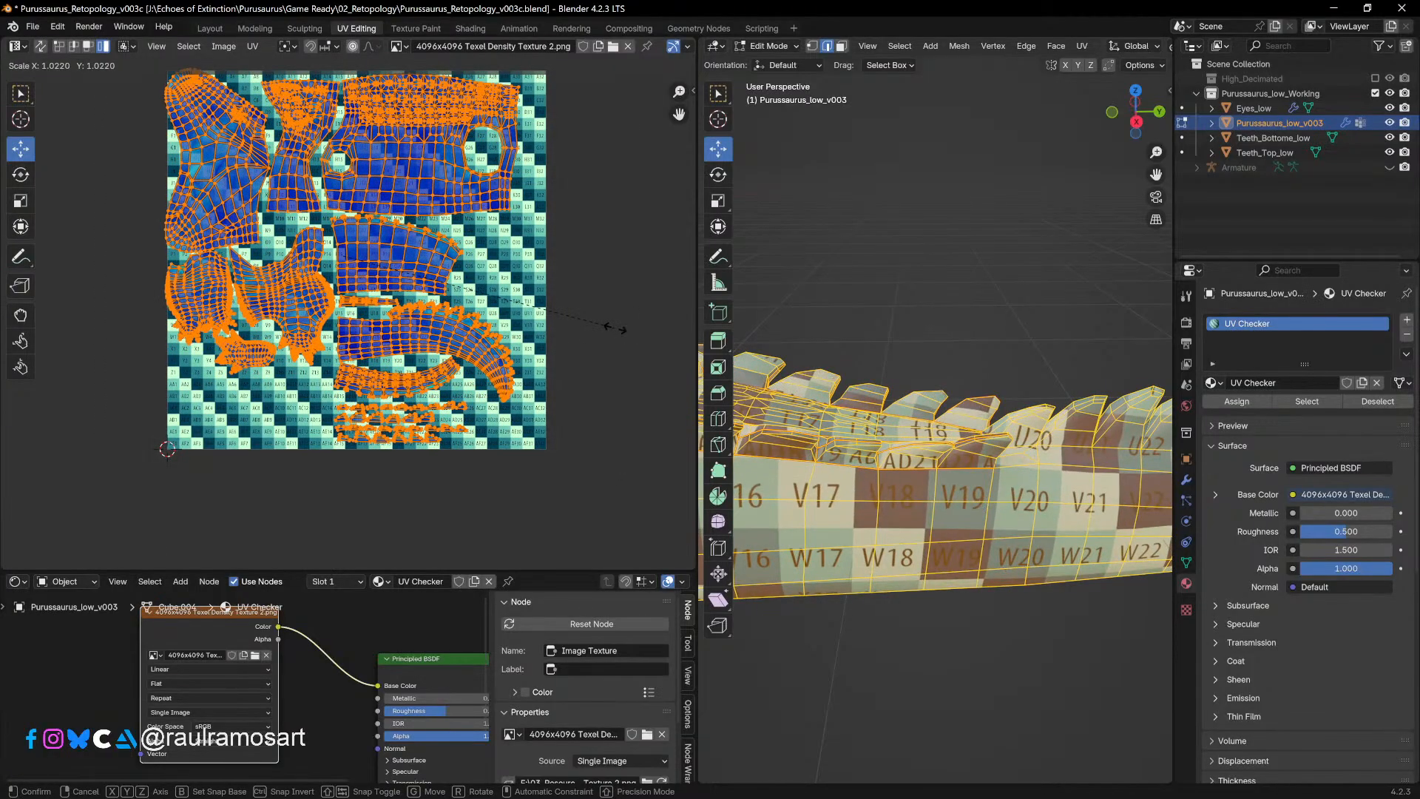
{"action": "left_click", "coordinate": [584, 345]}
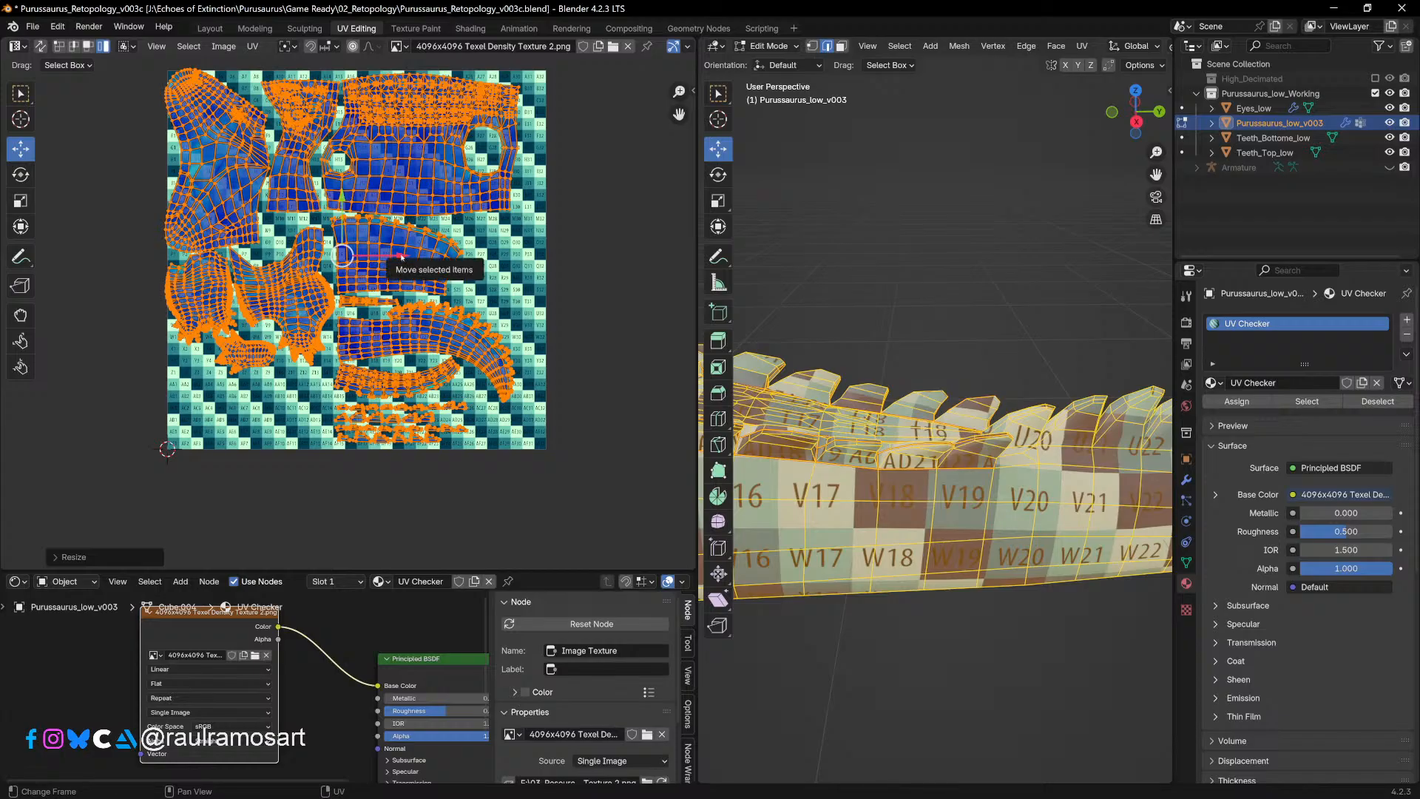
{"action": "left_click_drag", "start_coordinate": [398, 255], "coordinate": [406, 255]}
{"action": "key", "text": "ctrl+z"}
{"action": "key", "text": "ctrl+z"}
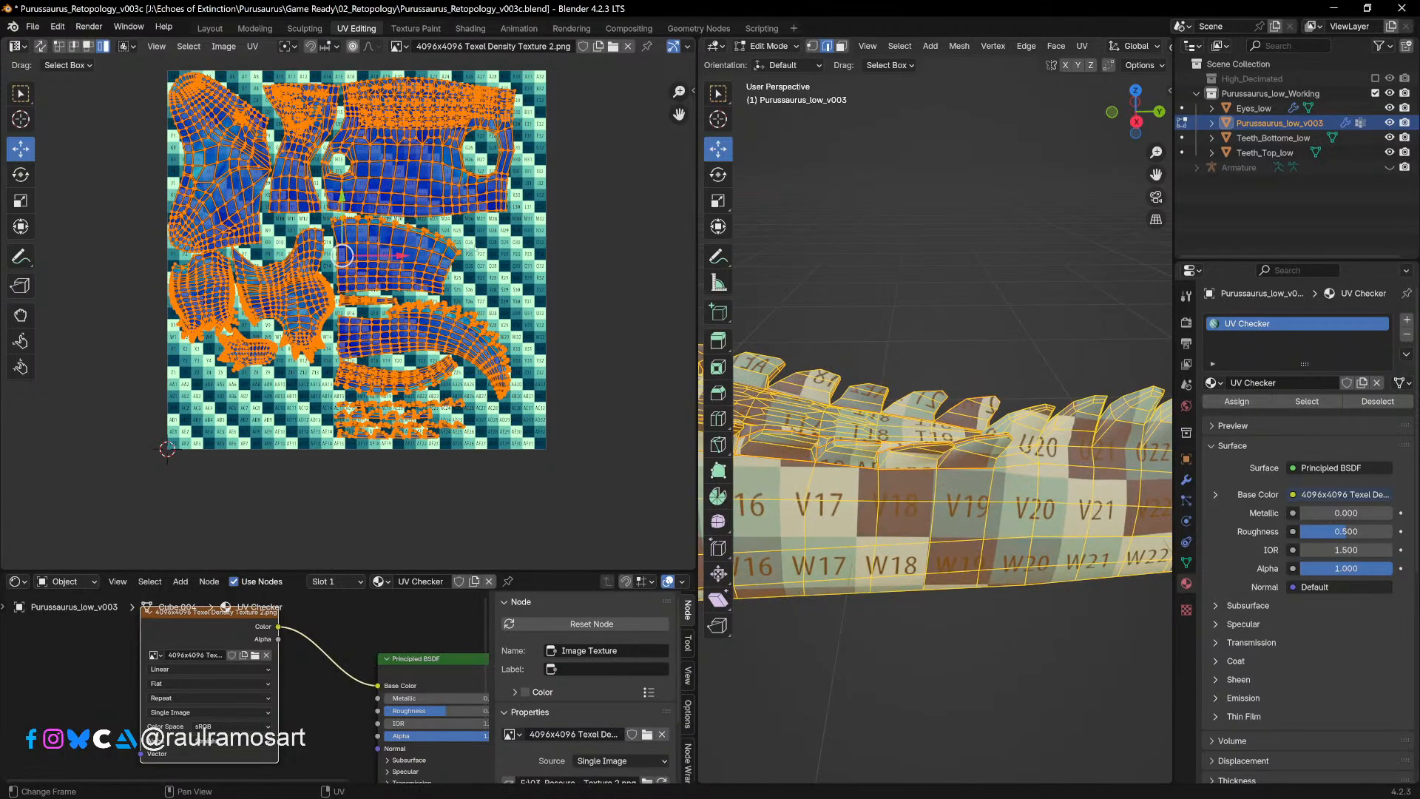
Step: Scale all UV islands up very slightly and move them a little right and down within the texture tile
{"action": "middle_click_drag", "start_coordinate": [424, 256], "coordinate": [437, 291]}
{"action": "key", "text": "s"}
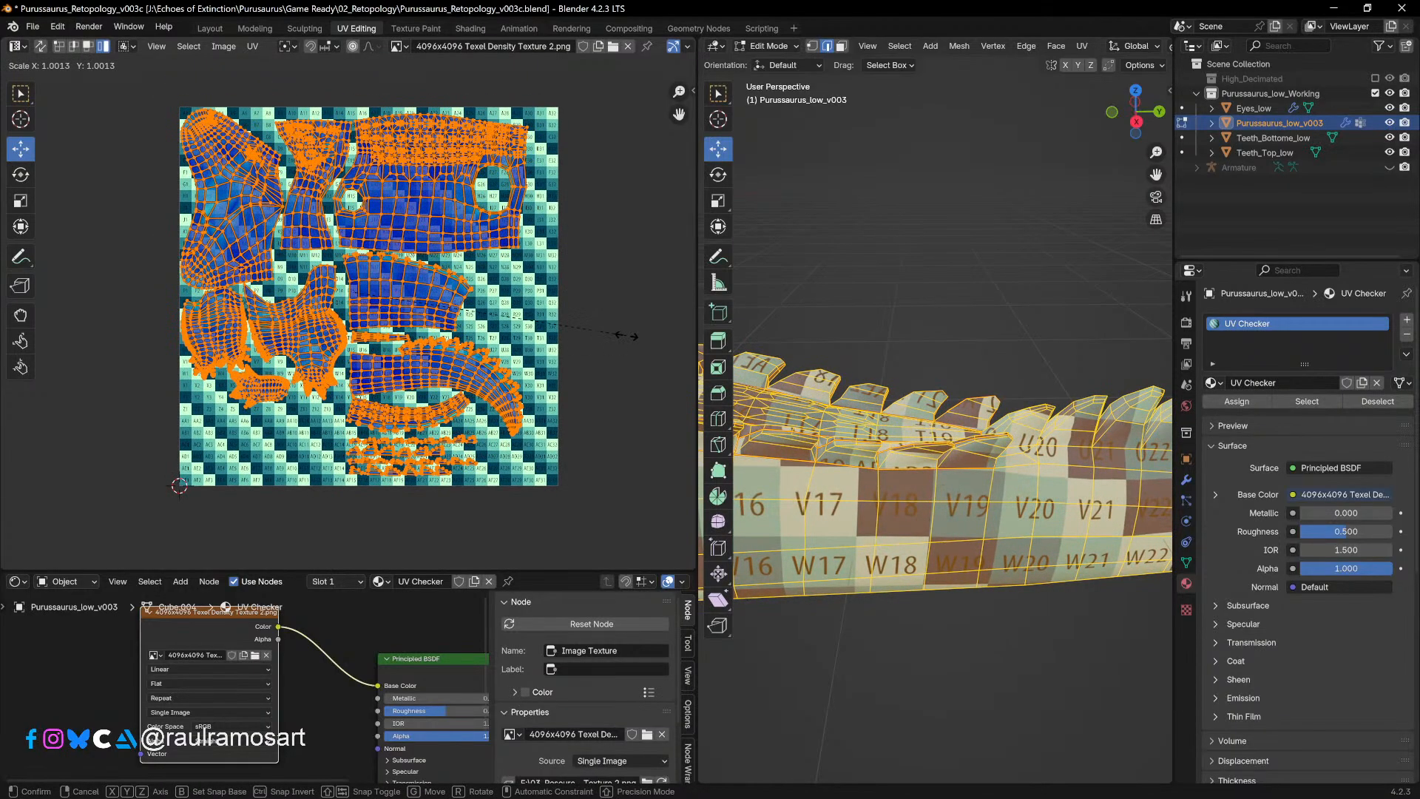
{"action": "left_click", "coordinate": [625, 336]}
{"action": "left_click_drag", "start_coordinate": [415, 295], "coordinate": [418, 294]}
{"action": "left_click_drag", "start_coordinate": [358, 236], "coordinate": [353, 246]}
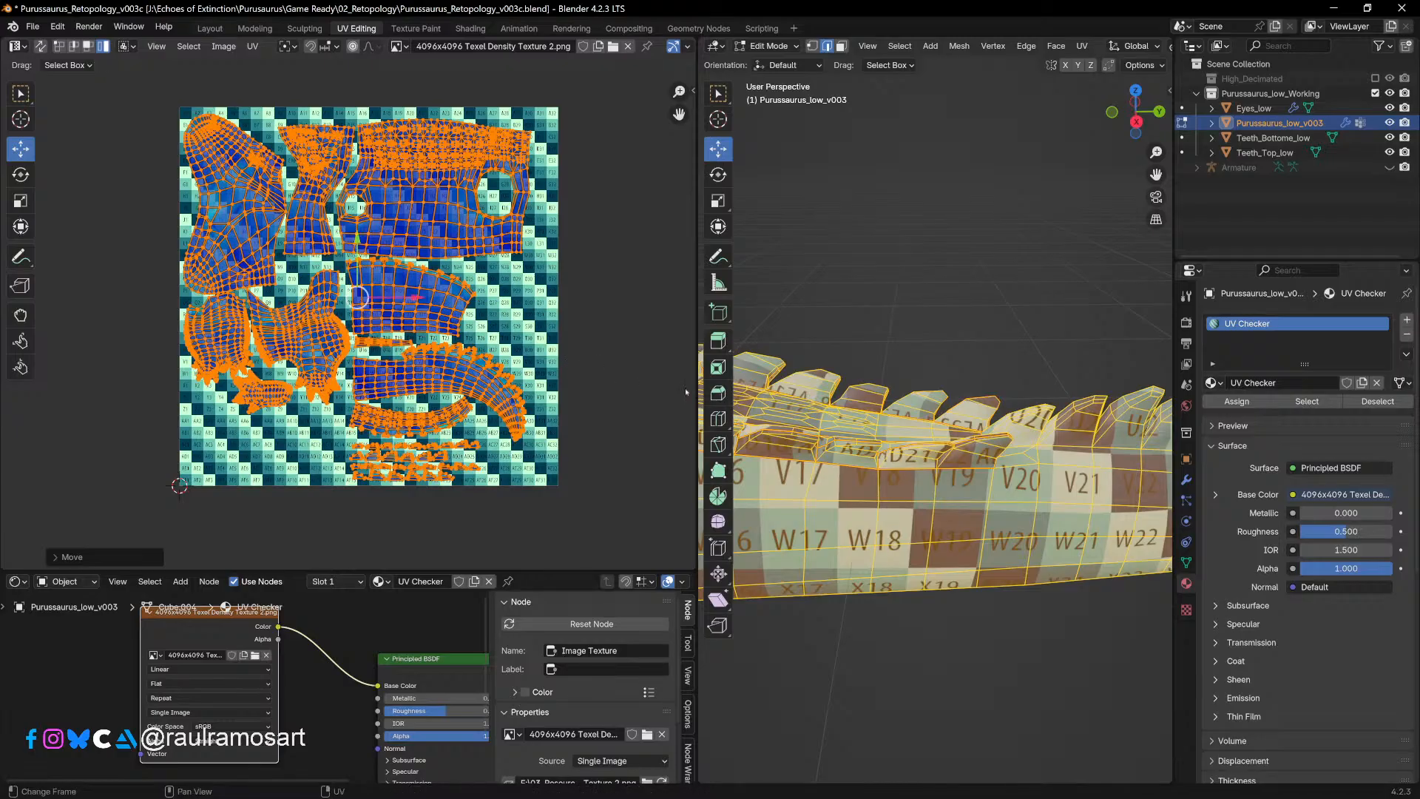
Step: Scale all UV islands up by about 1.02 and move them slightly right and up to fit the tile
{"action": "key", "text": "s"}
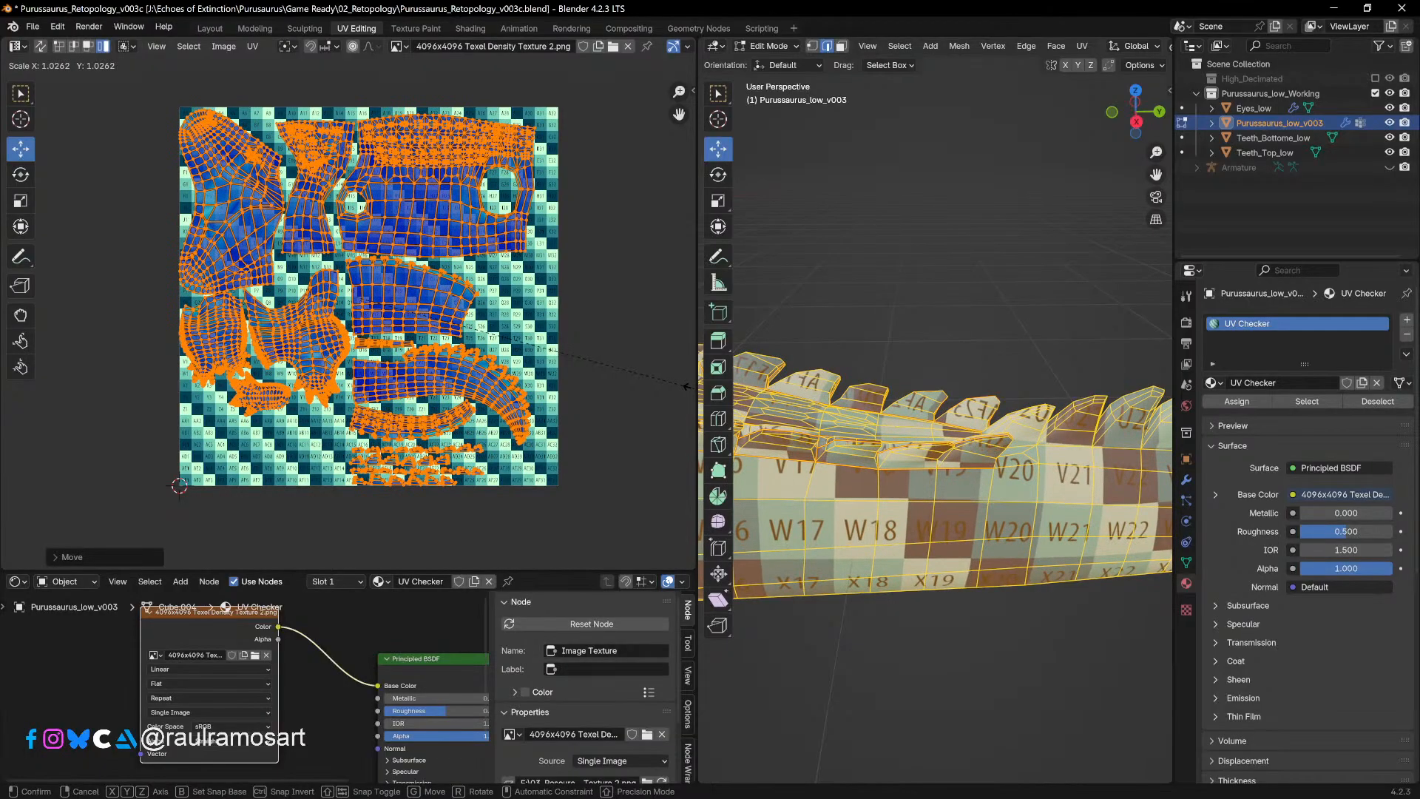
{"action": "left_click", "coordinate": [689, 388]}
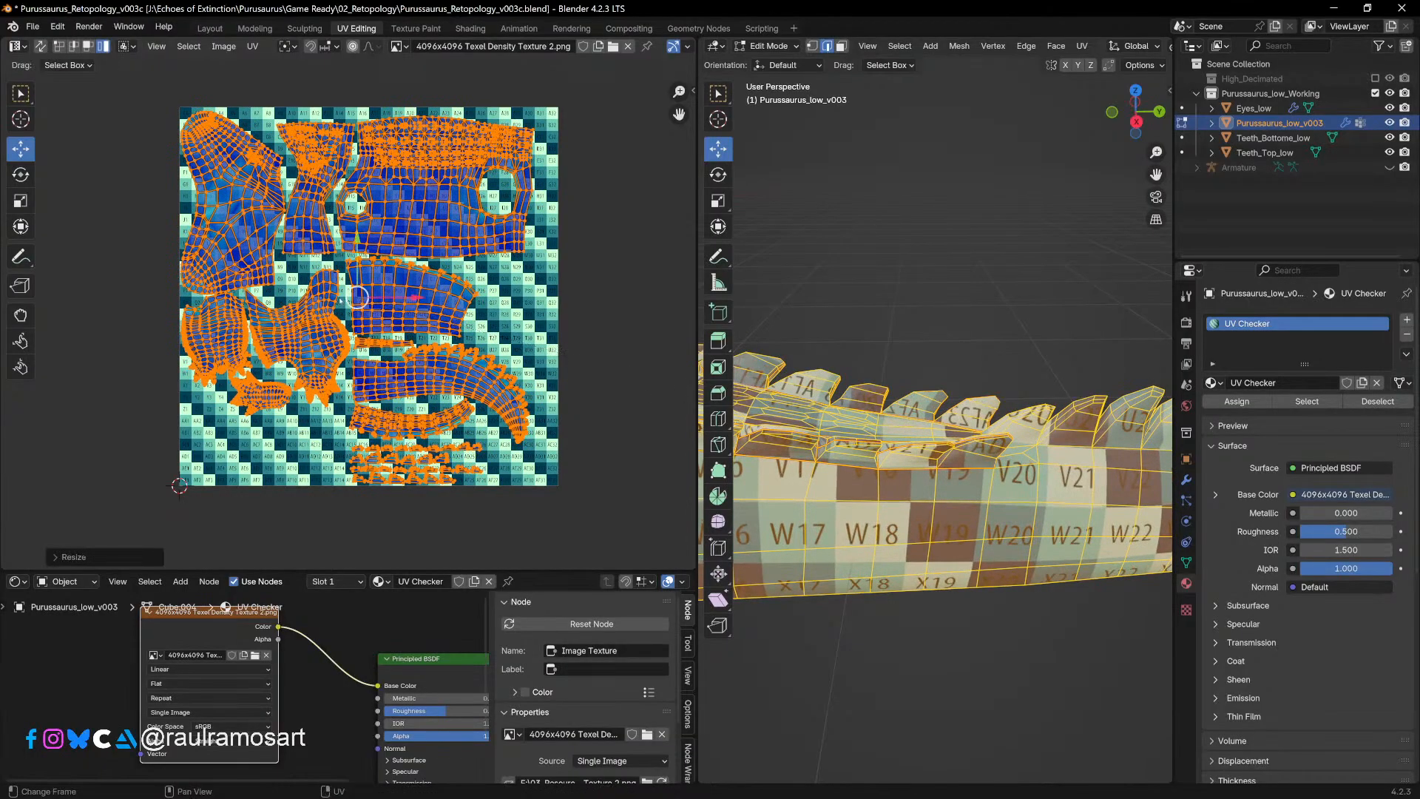
{"action": "left_click_drag", "start_coordinate": [358, 297], "coordinate": [360, 296]}
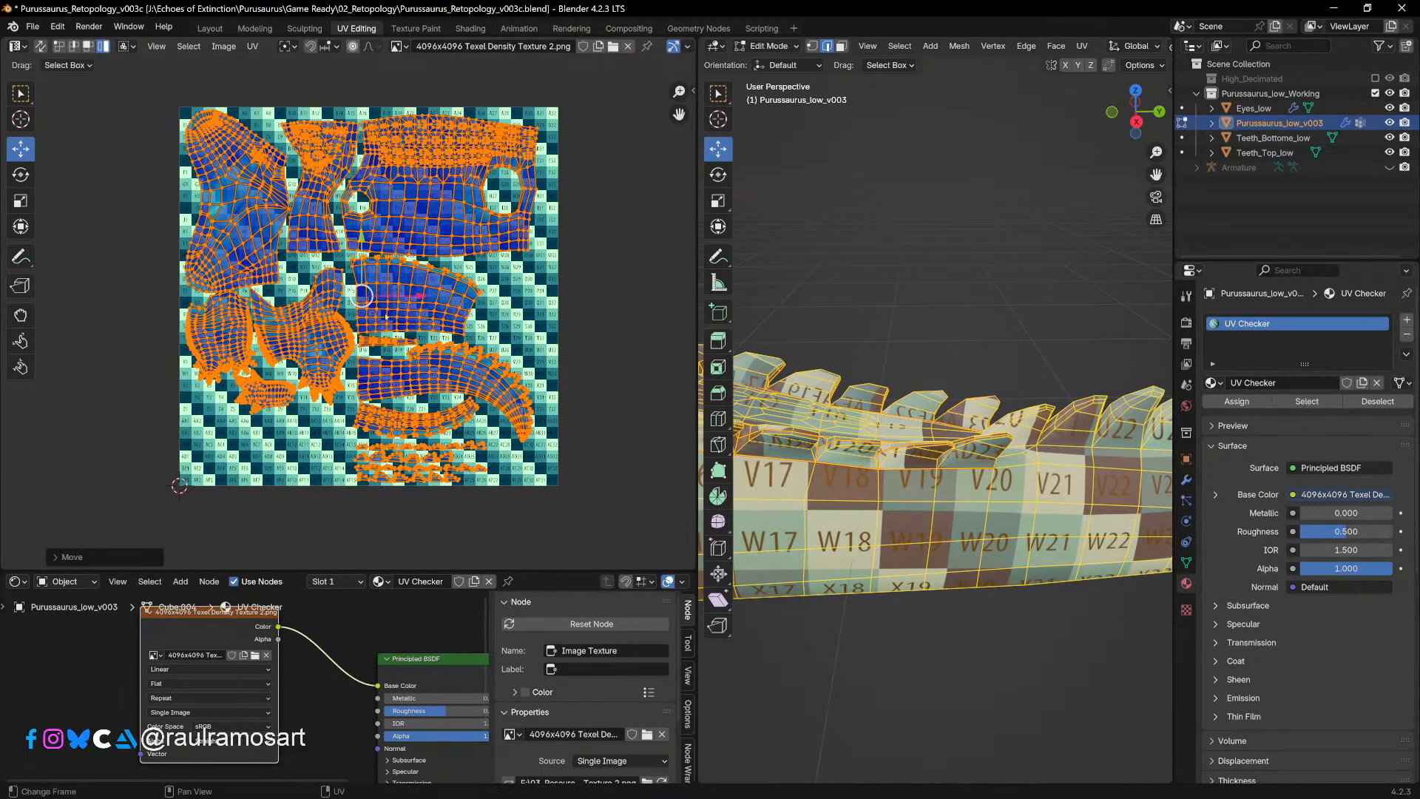
{"action": "left_click", "coordinate": [558, 330]}
{"action": "left_click", "coordinate": [239, 236]}
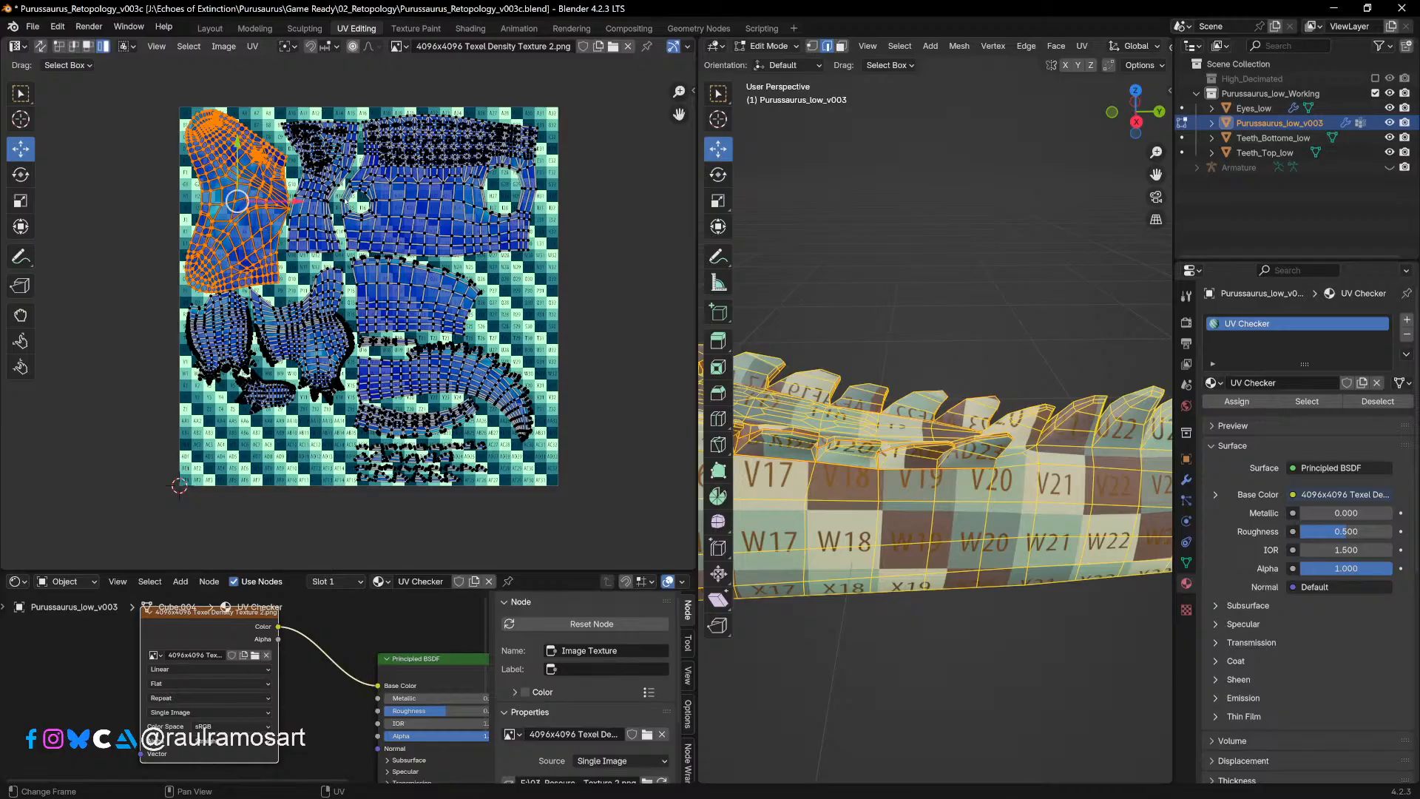
{"action": "key", "text": "s"}
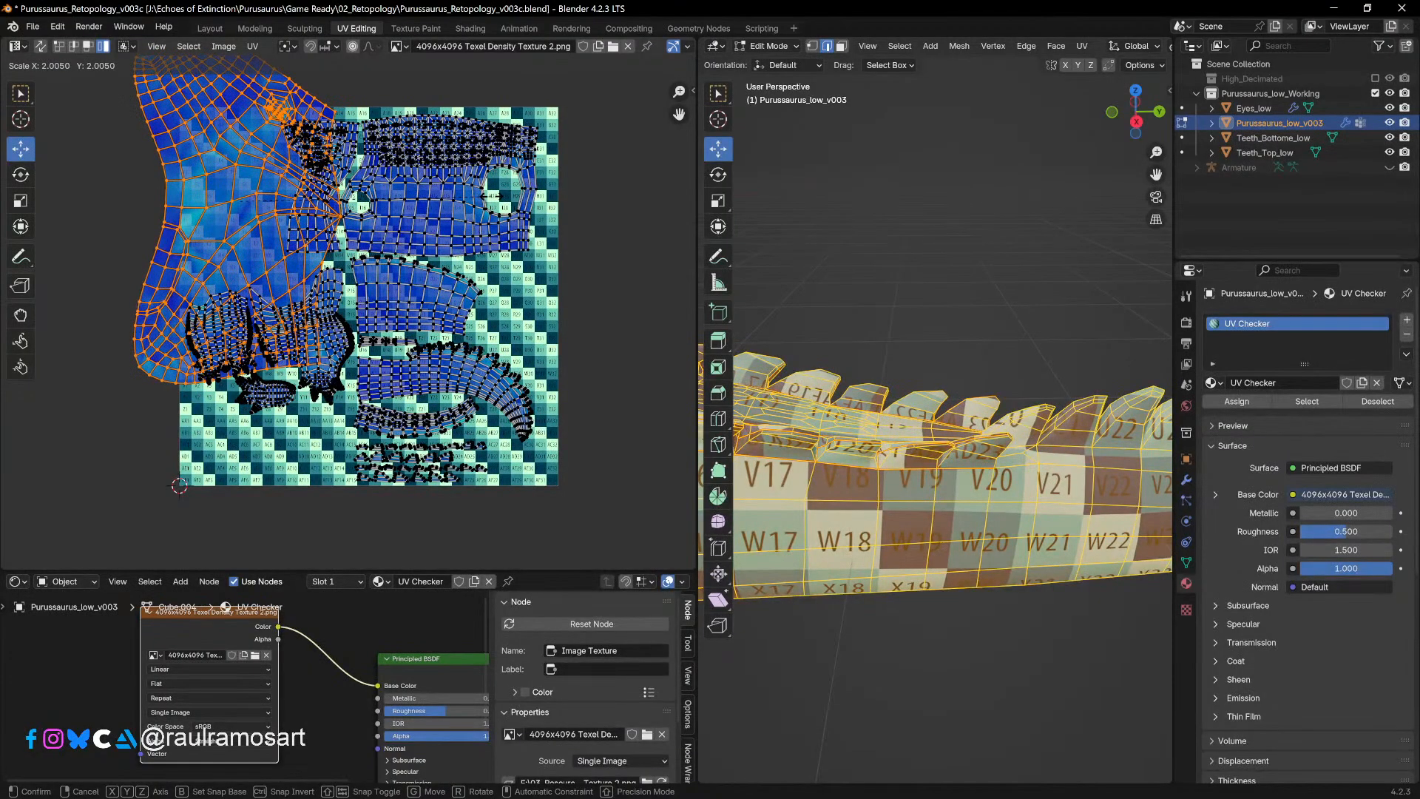
{"action": "key", "text": "Escape"}
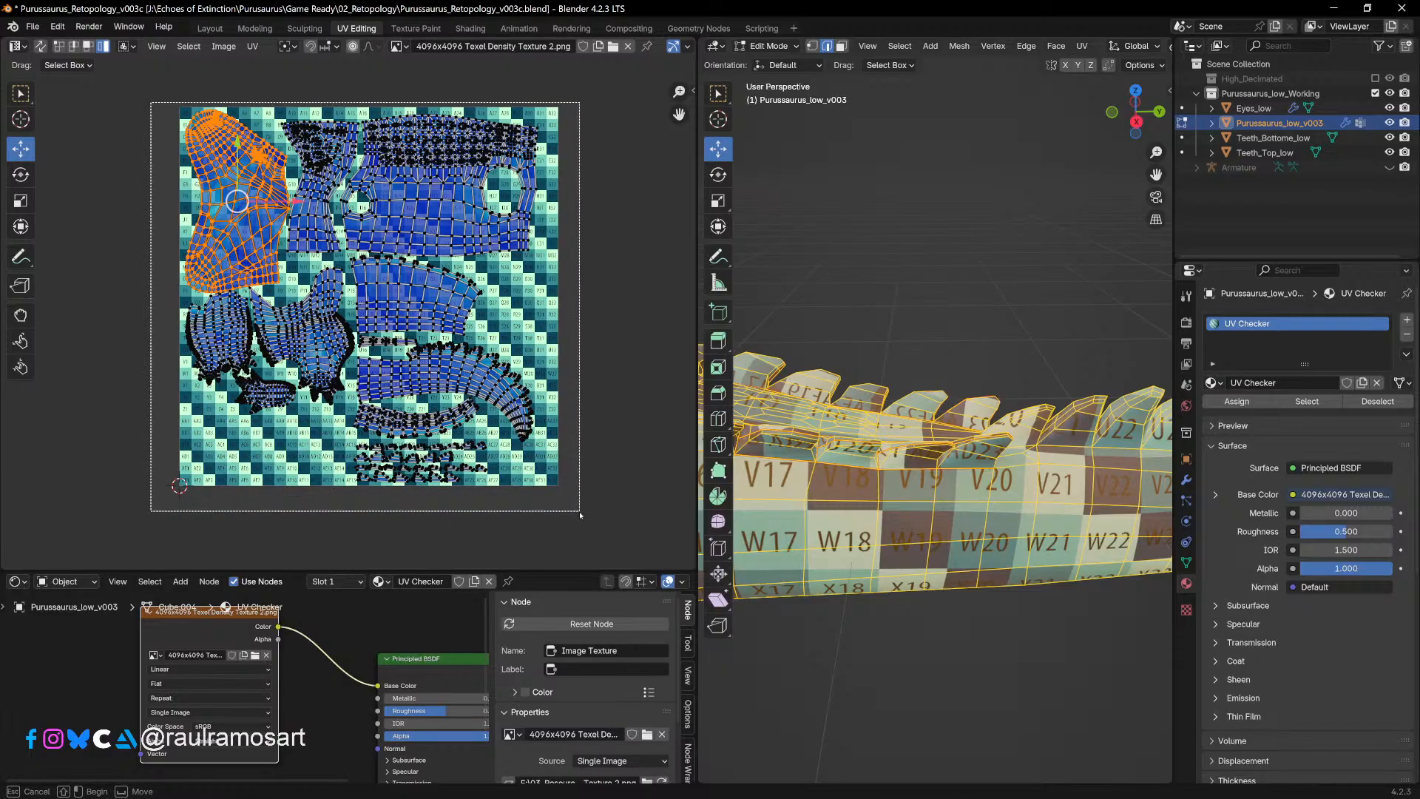
Step: Select every UV island, enlarge them together by less than about 1 percent, and clear the selection
{"action": "key", "text": "a"}
{"action": "key", "text": "s"}
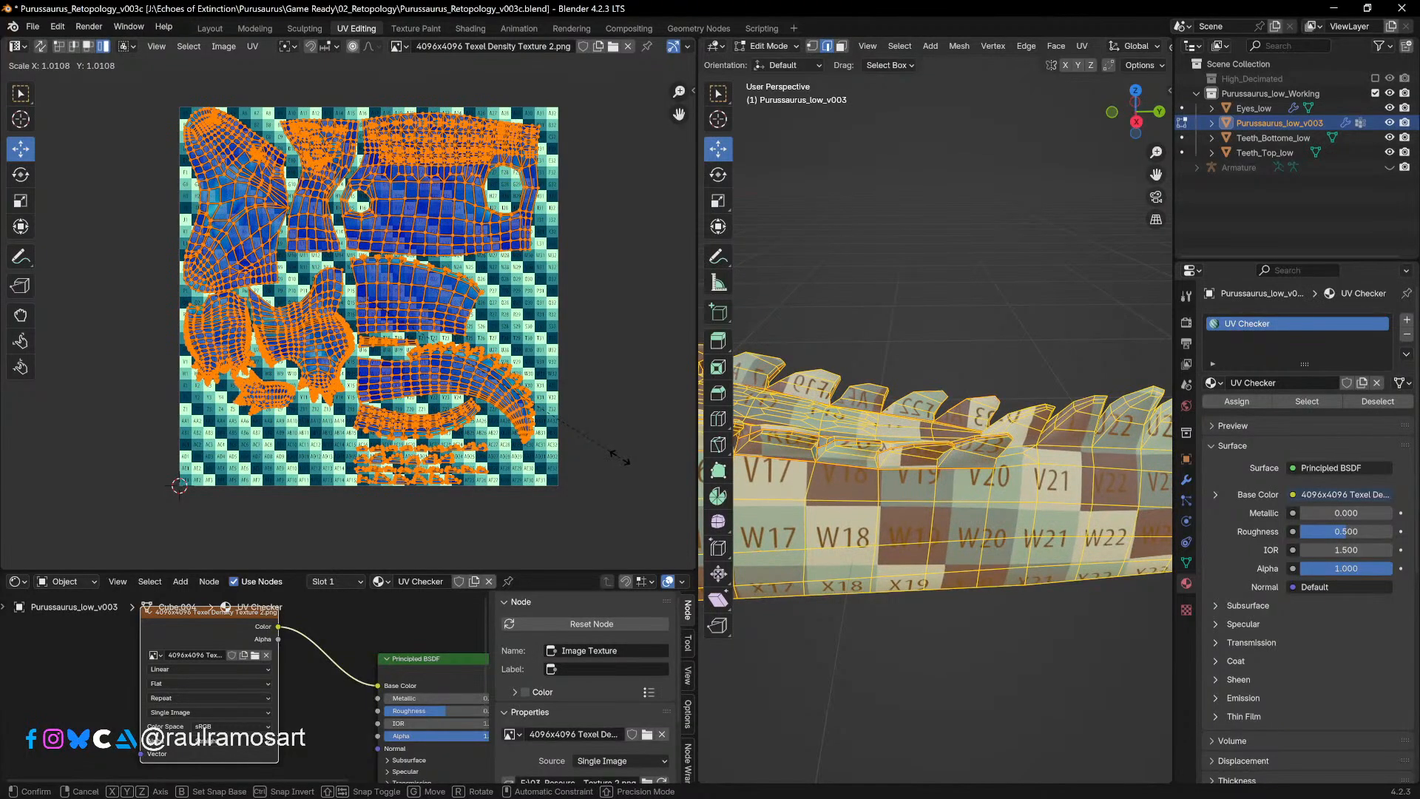
{"action": "left_click", "coordinate": [619, 460]}
{"action": "key", "text": "alt+a"}
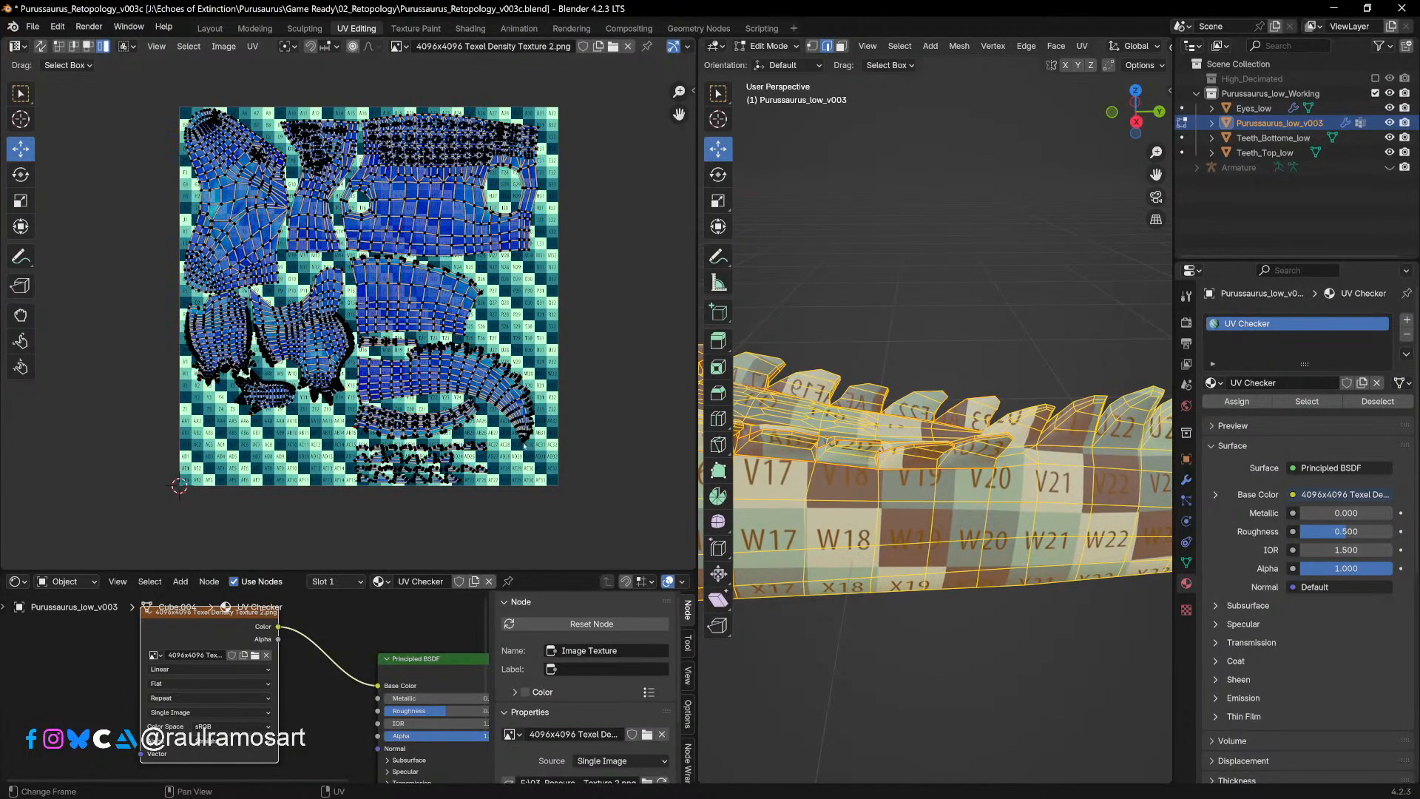
{"action": "middle_click_drag", "start_coordinate": [620, 460], "coordinate": [586, 499]}
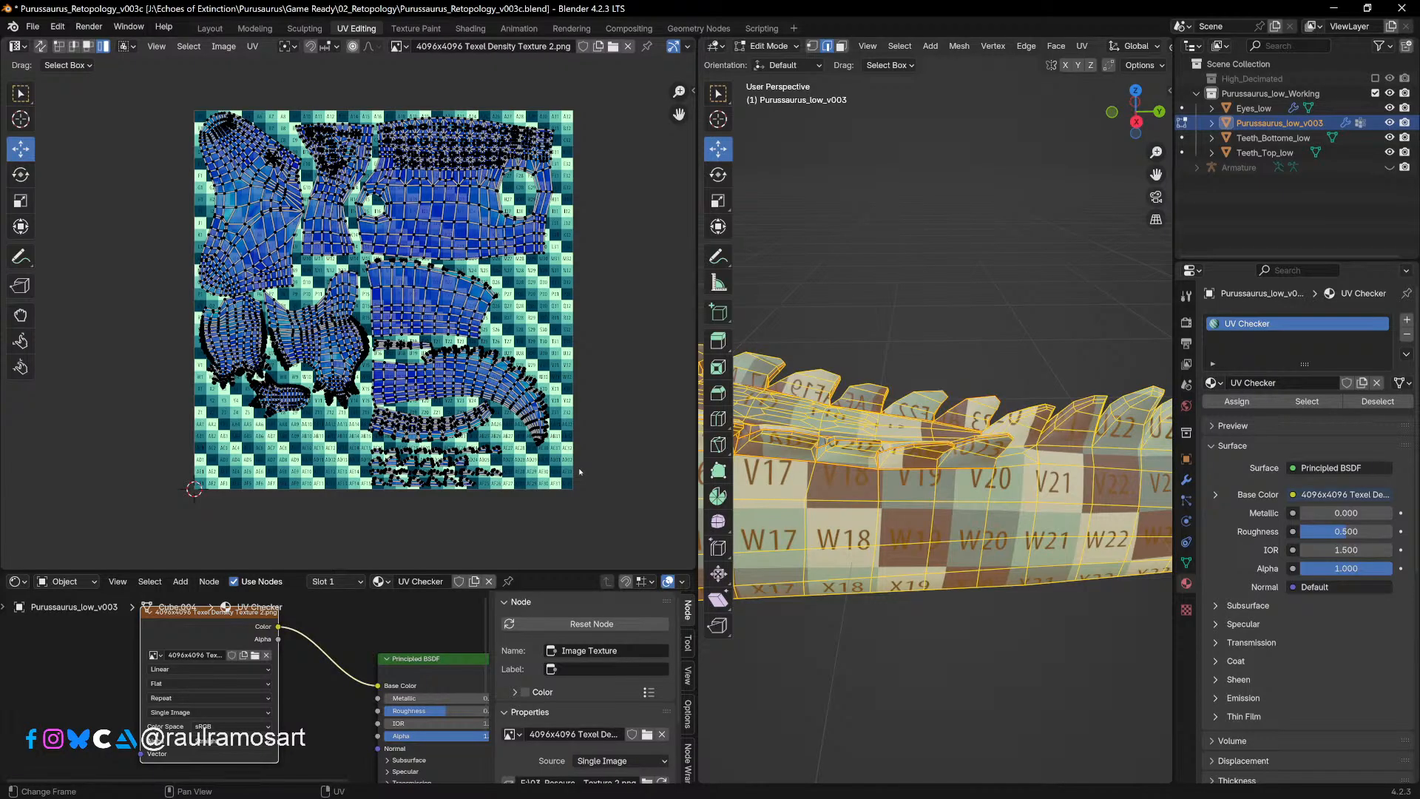
Step: Set the 3D view to right orthographic and shift the large body UV island with two holes right
{"action": "scroll", "coordinate": [887, 451], "scroll_direction": "down", "scroll_amount": 5}
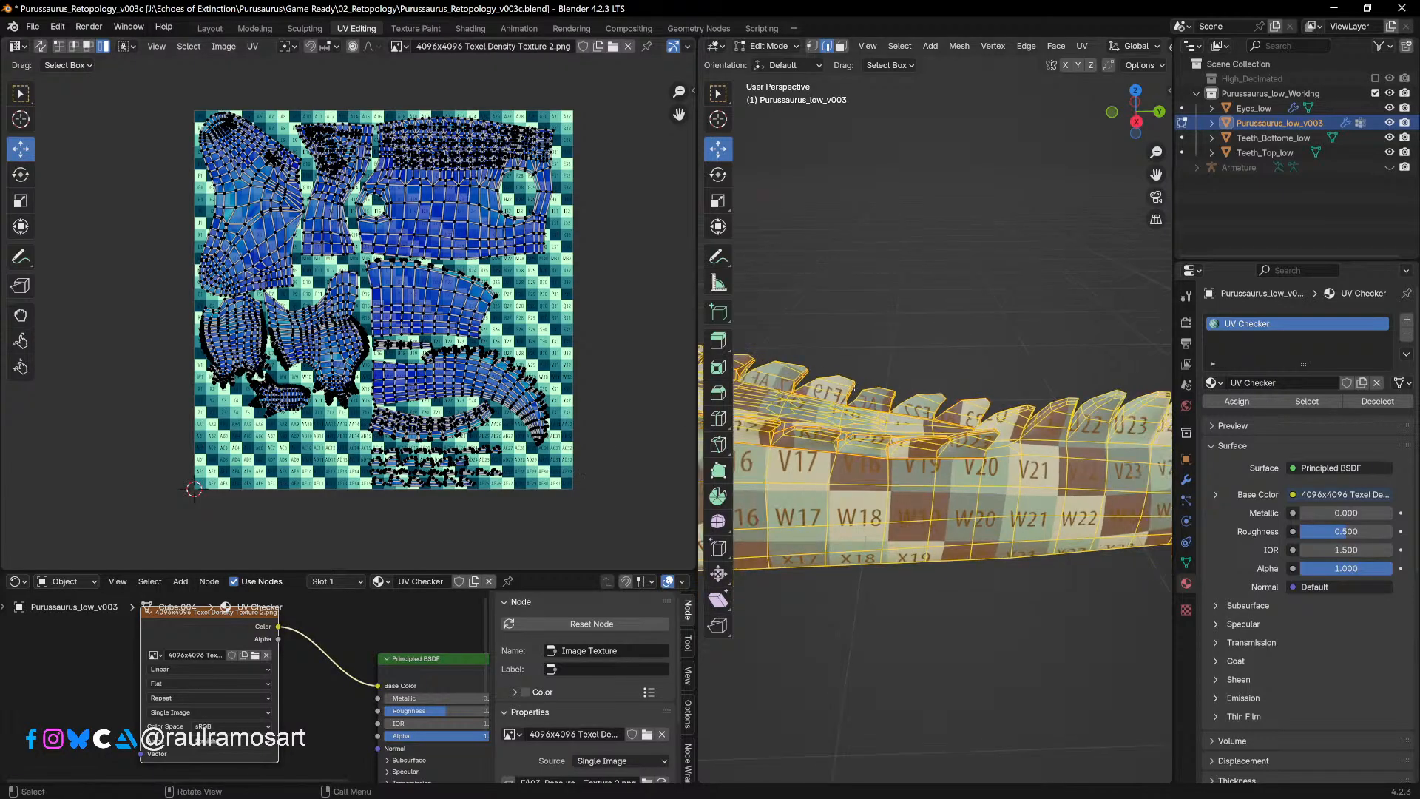
{"action": "middle_click_drag", "start_coordinate": [883, 453], "coordinate": [987, 512]}
{"action": "key", "text": "KP_3"}
{"action": "left_click", "coordinate": [235, 198]}
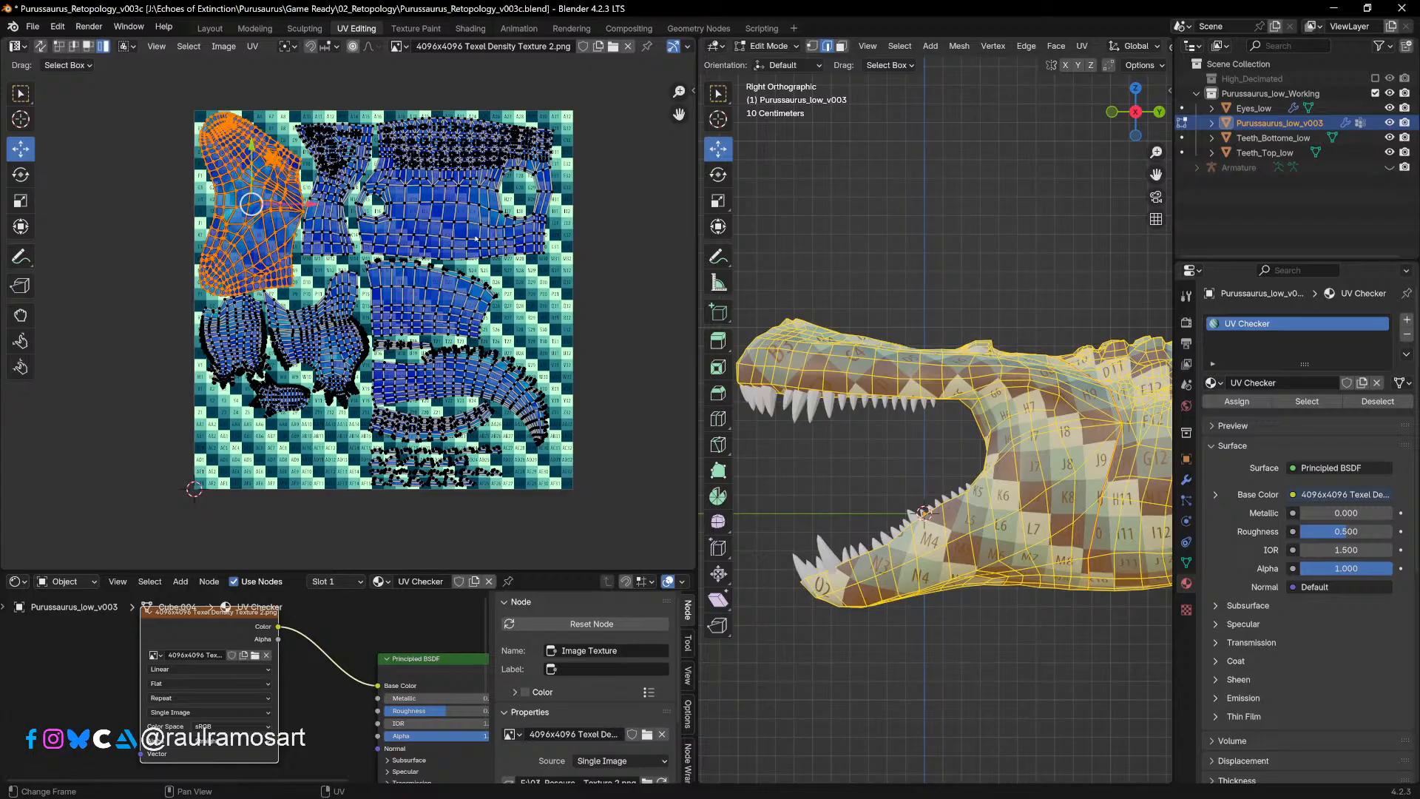
{"action": "left_click", "coordinate": [473, 217]}
{"action": "left_click_drag", "start_coordinate": [511, 189], "coordinate": [531, 187]}
Step: Shift the hourglass-shaped island between the head and body islands slightly right and clear the selection
{"action": "left_click", "coordinate": [348, 174]}
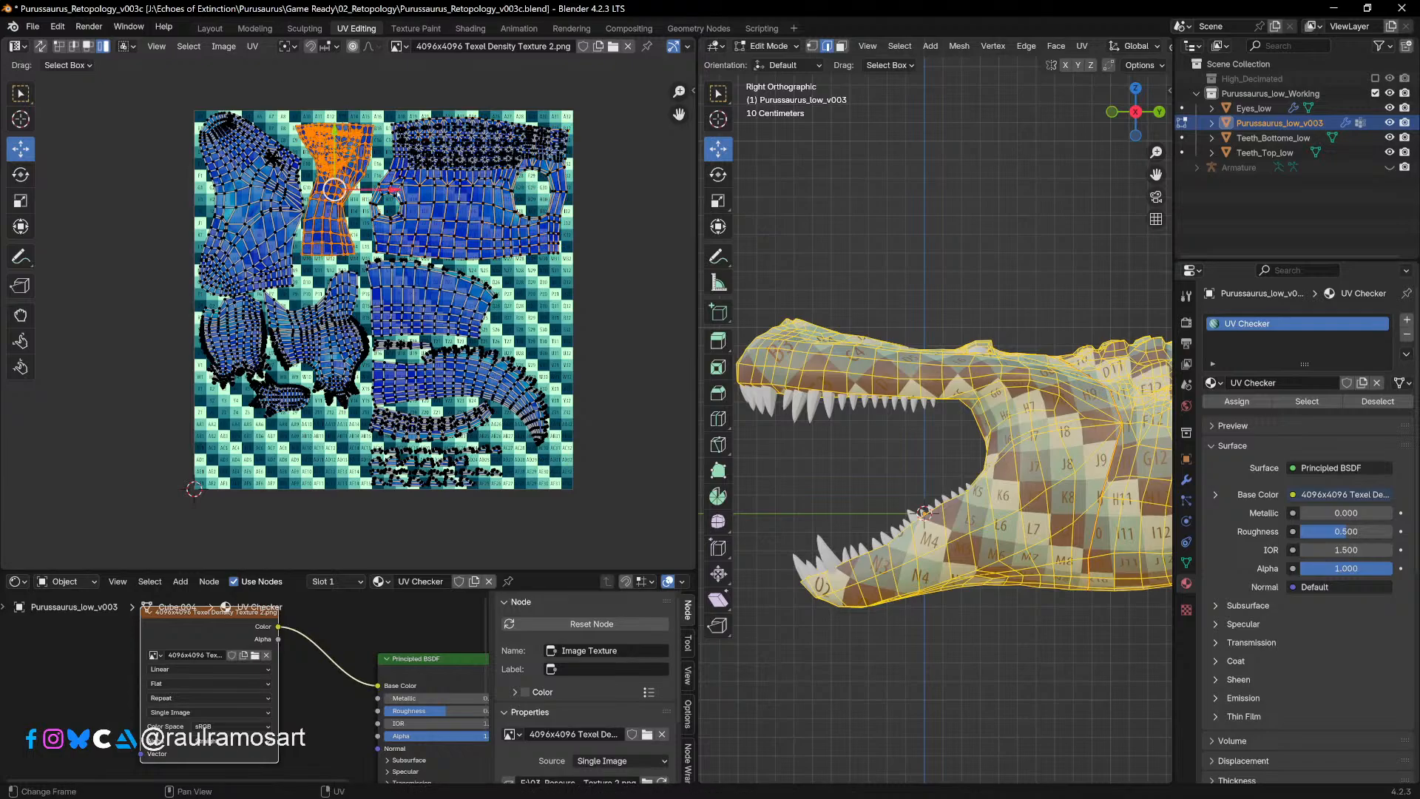
{"action": "left_click_drag", "start_coordinate": [354, 169], "coordinate": [366, 169]}
{"action": "left_click", "coordinate": [253, 207]}
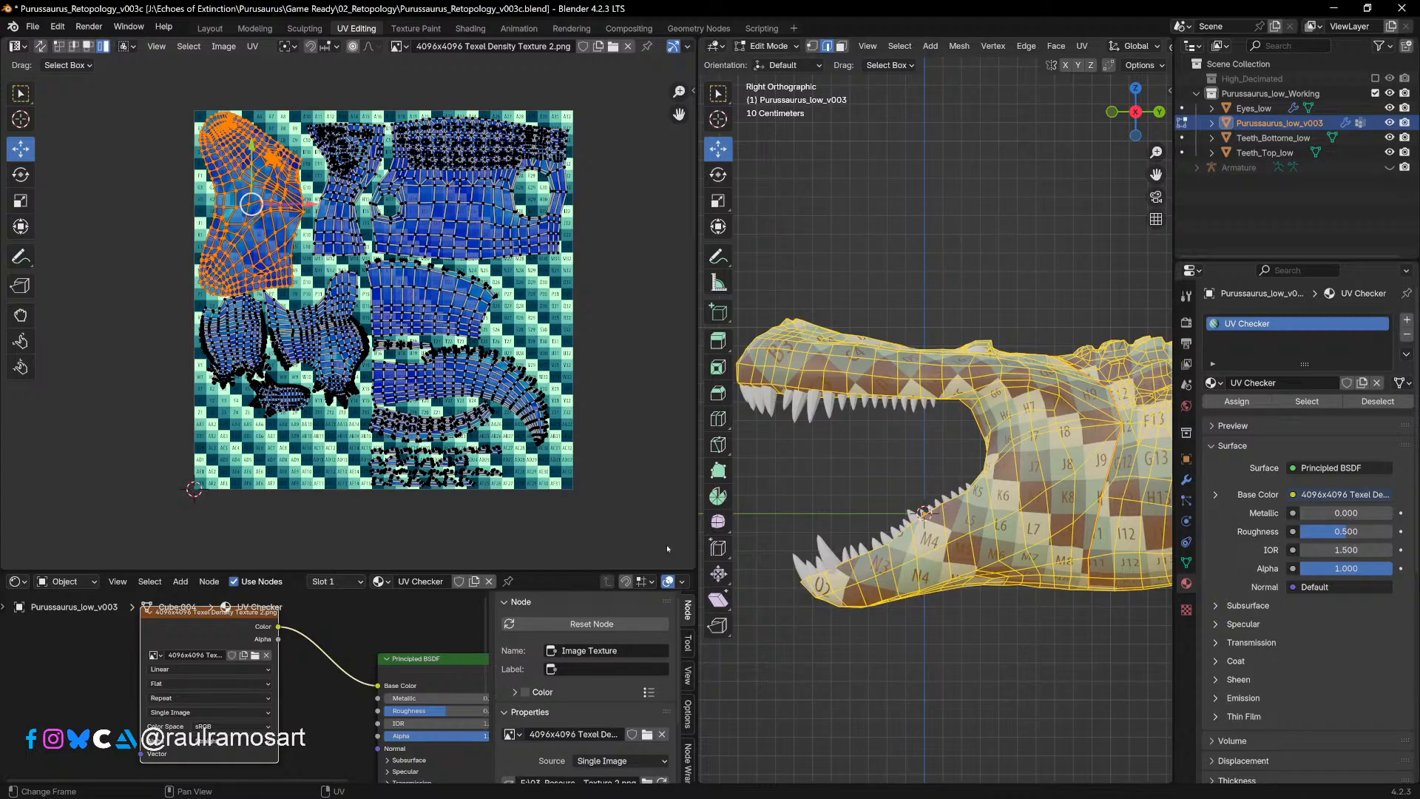
{"action": "left_click_drag", "start_coordinate": [630, 515], "coordinate": [118, 92]}
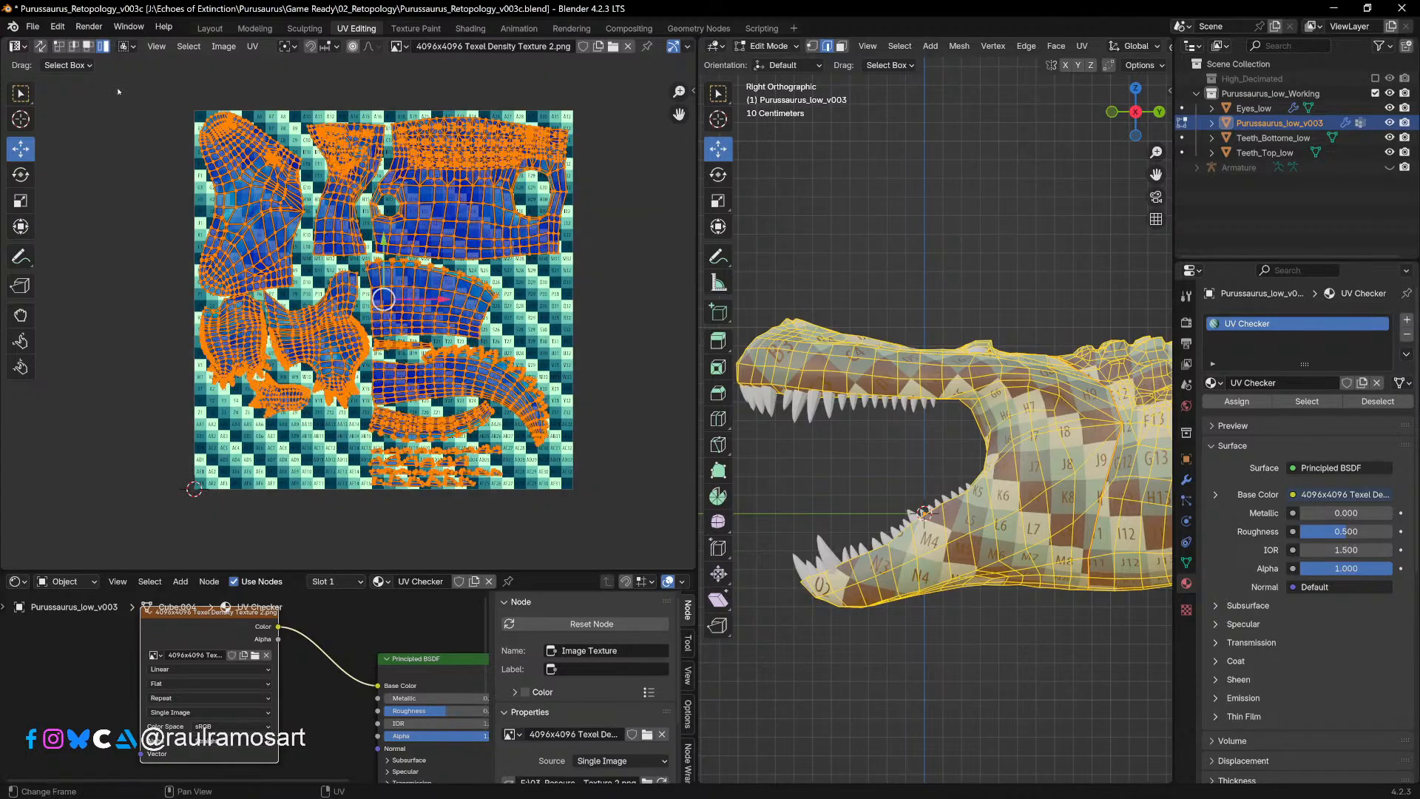
{"action": "left_click", "coordinate": [602, 355]}
Step: Nudge the larger clawed leg island below the head and hourglass islands slightly right
{"action": "scroll", "coordinate": [346, 354], "scroll_direction": "up", "scroll_amount": 2}
{"action": "left_click", "coordinate": [308, 351]}
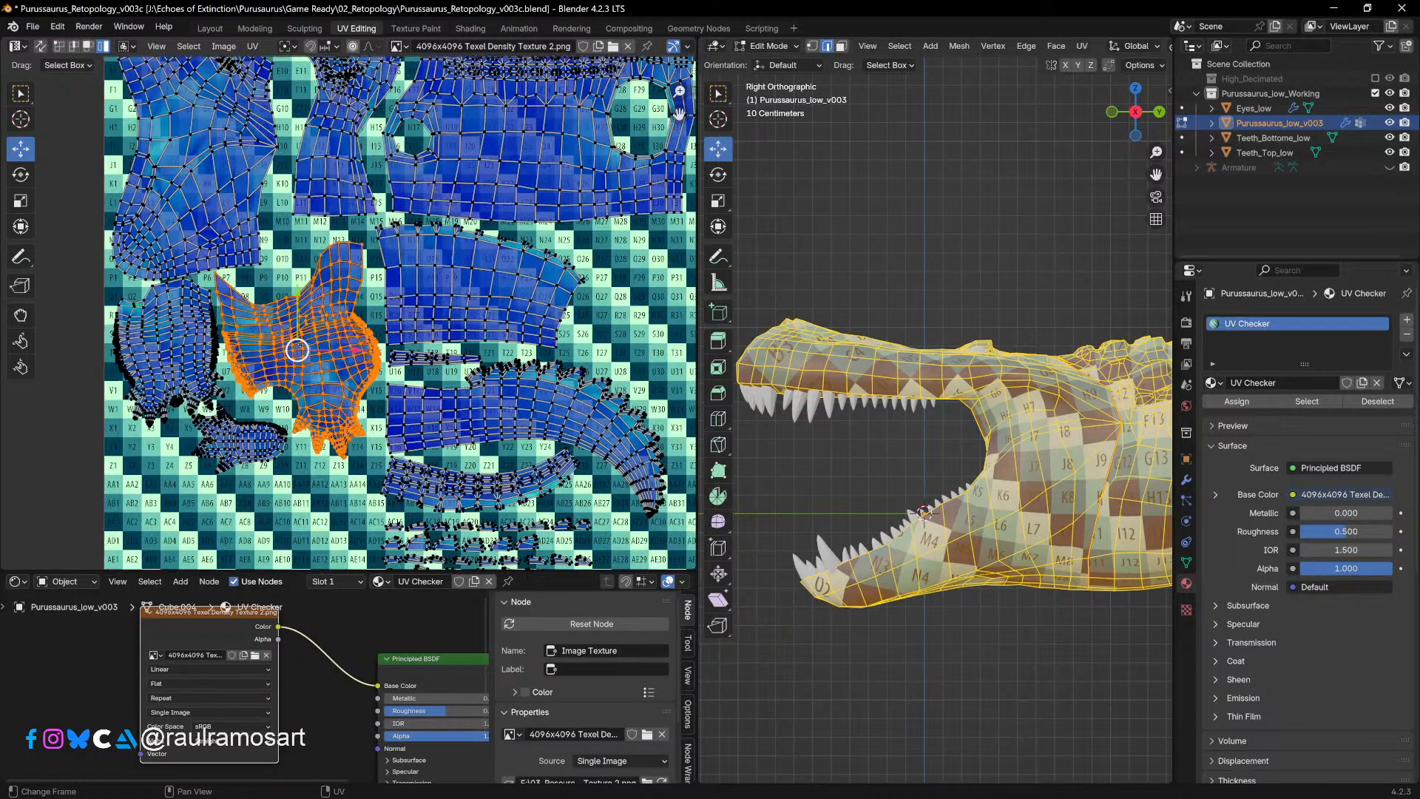
{"action": "left_click_drag", "start_coordinate": [302, 351], "coordinate": [303, 350]}
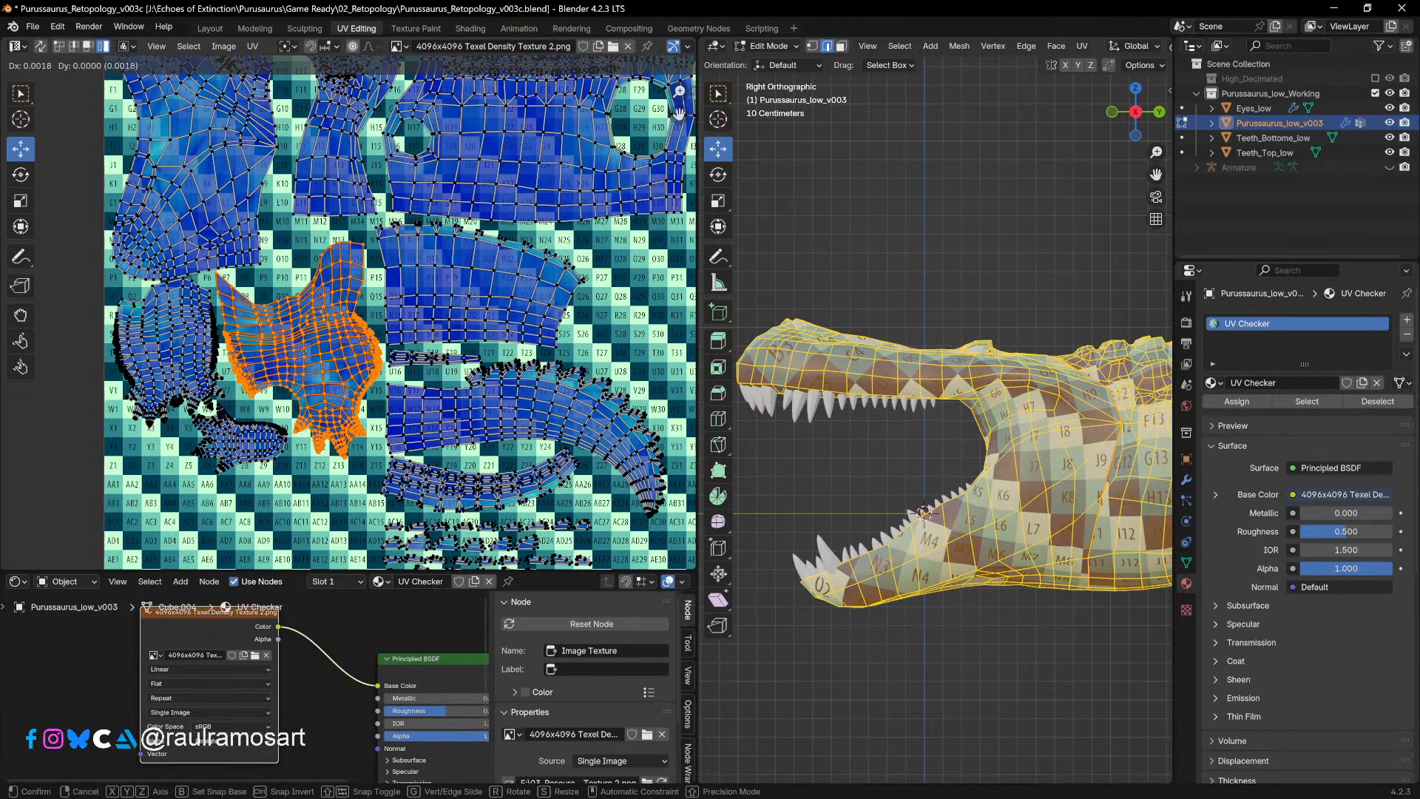
{"action": "left_click", "coordinate": [303, 351]}
Step: Nudge the smaller clawed leg island near T3 slightly down and move the small foot island near Y8 slightly right
{"action": "left_click", "coordinate": [164, 352]}
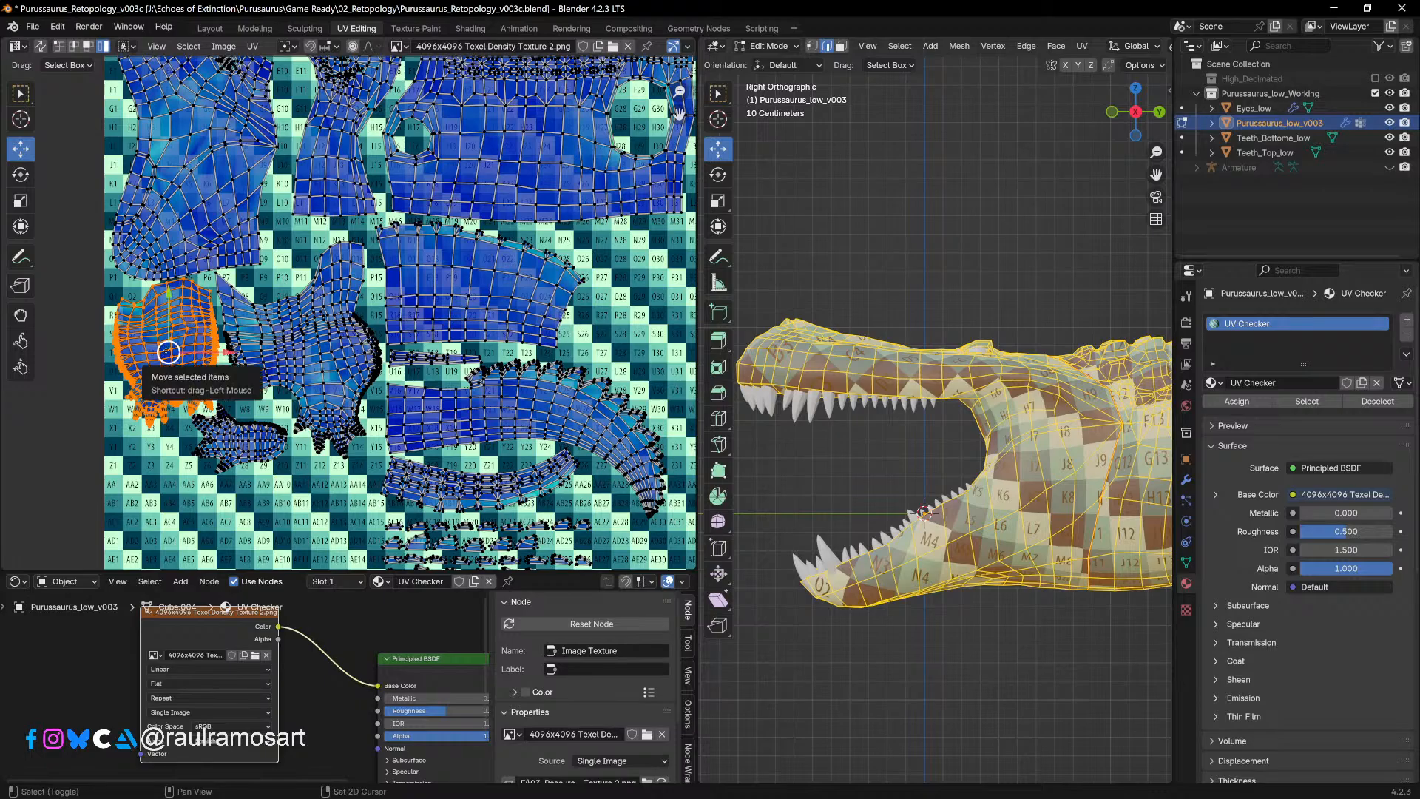
{"action": "middle_click_drag", "start_coordinate": [165, 352], "coordinate": [246, 295]}
{"action": "scroll", "coordinate": [340, 319], "scroll_direction": "up", "scroll_amount": 3}
{"action": "middle_click_drag", "start_coordinate": [156, 270], "coordinate": [214, 297]}
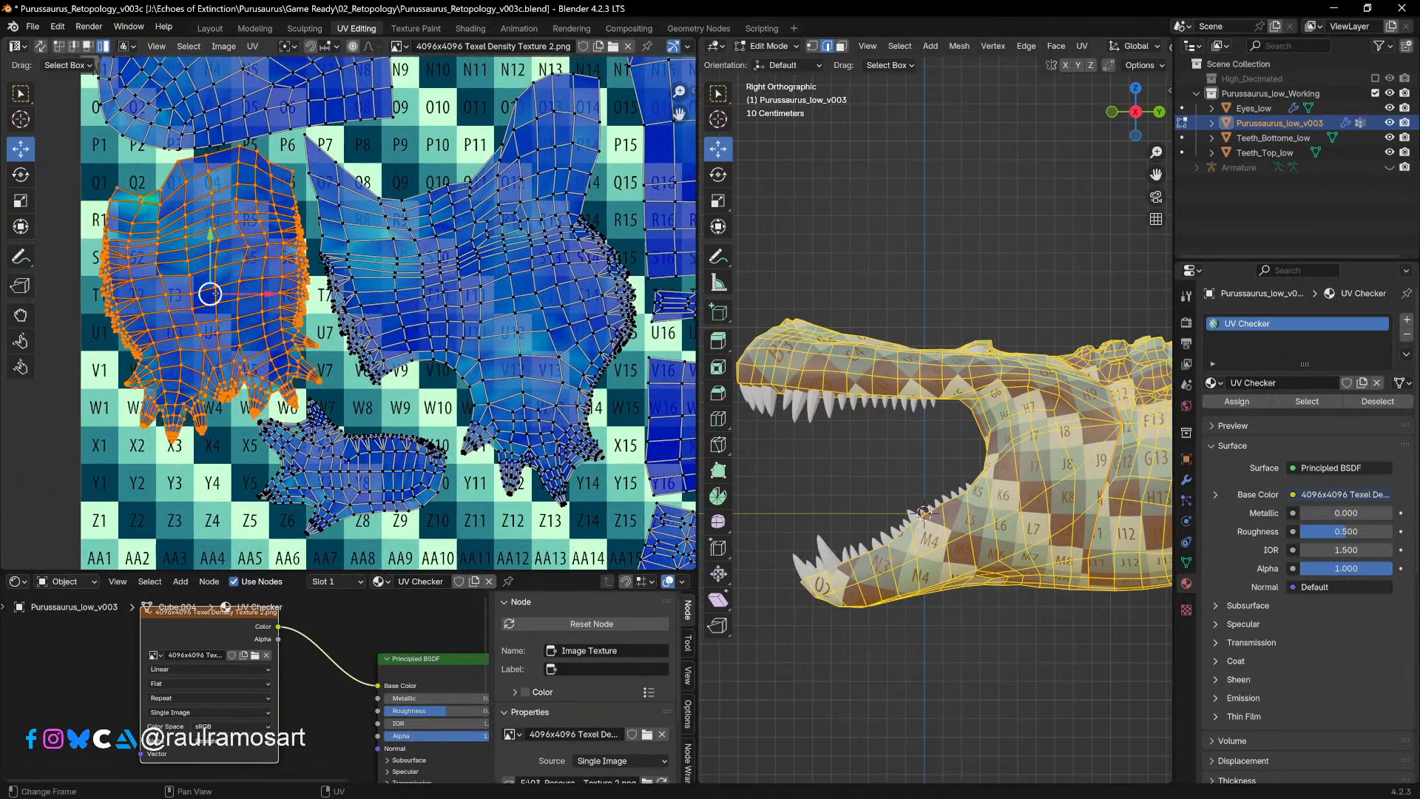
{"action": "left_click_drag", "start_coordinate": [215, 297], "coordinate": [214, 299]}
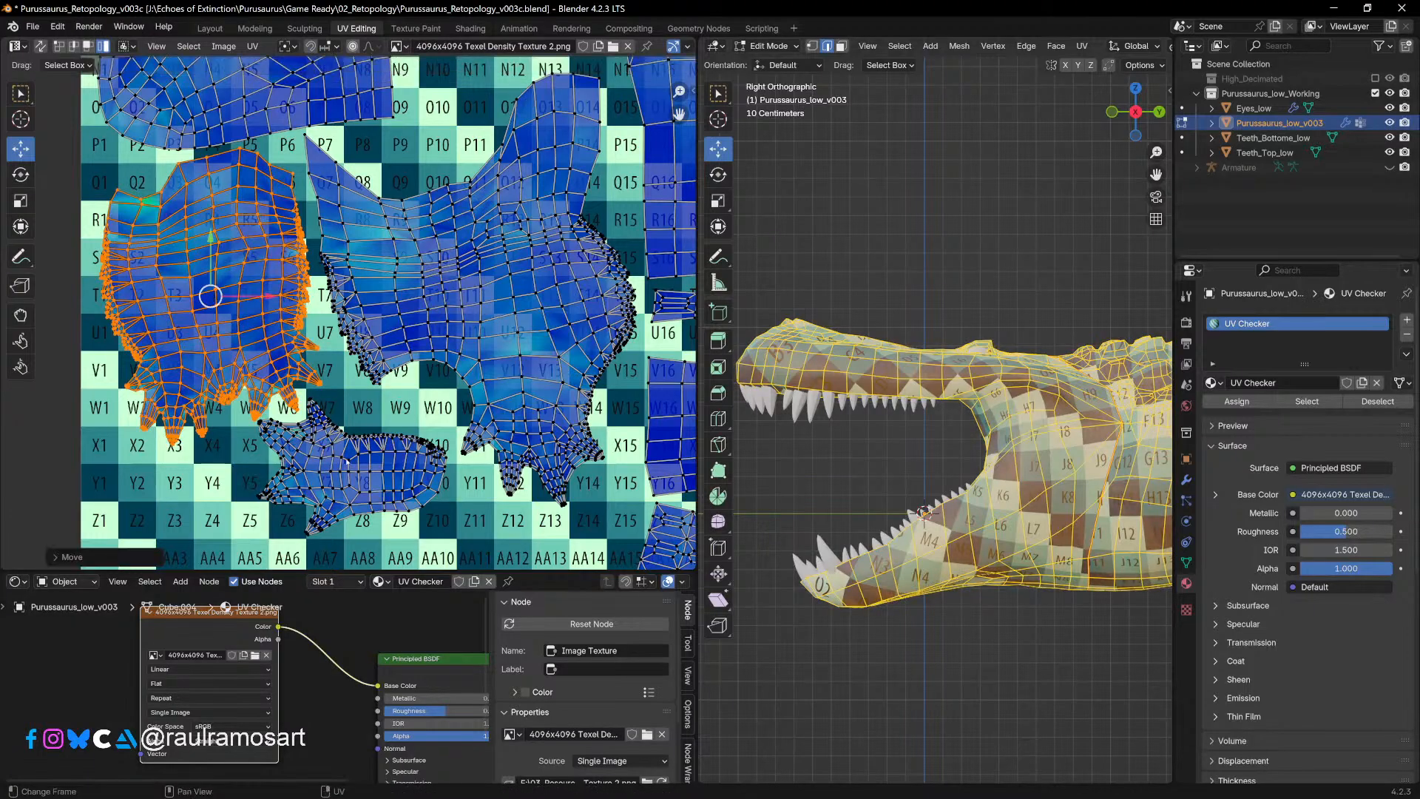
{"action": "left_click", "coordinate": [352, 467]}
{"action": "left_click_drag", "start_coordinate": [361, 476], "coordinate": [367, 476]}
Step: Examine the gaps around the tail, curved strip and spike islands, and review the overall UV layout
{"action": "middle_click_drag", "start_coordinate": [518, 330], "coordinate": [206, 102], "text": "shift"}
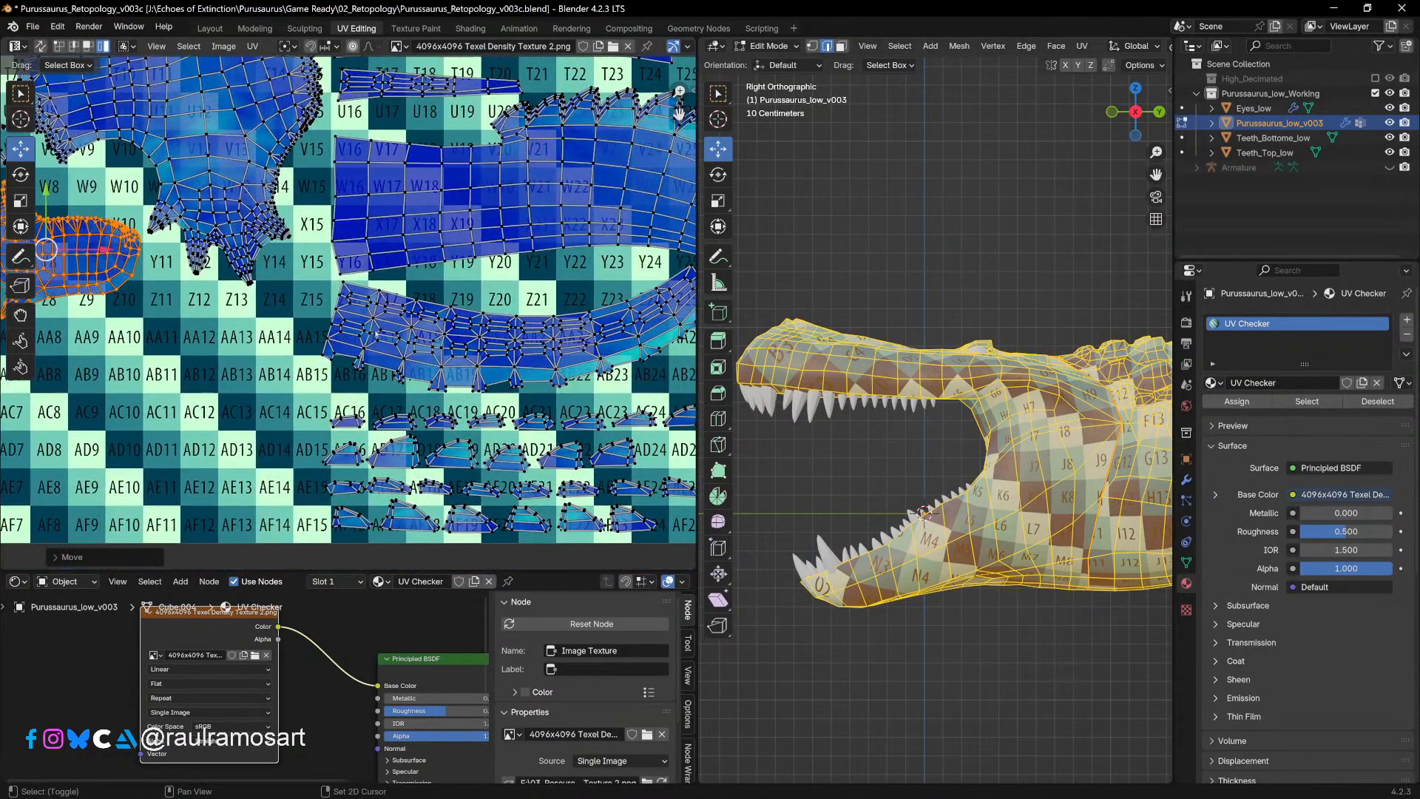
{"action": "middle_click_drag", "start_coordinate": [586, 385], "coordinate": [381, 432], "text": "shift"}
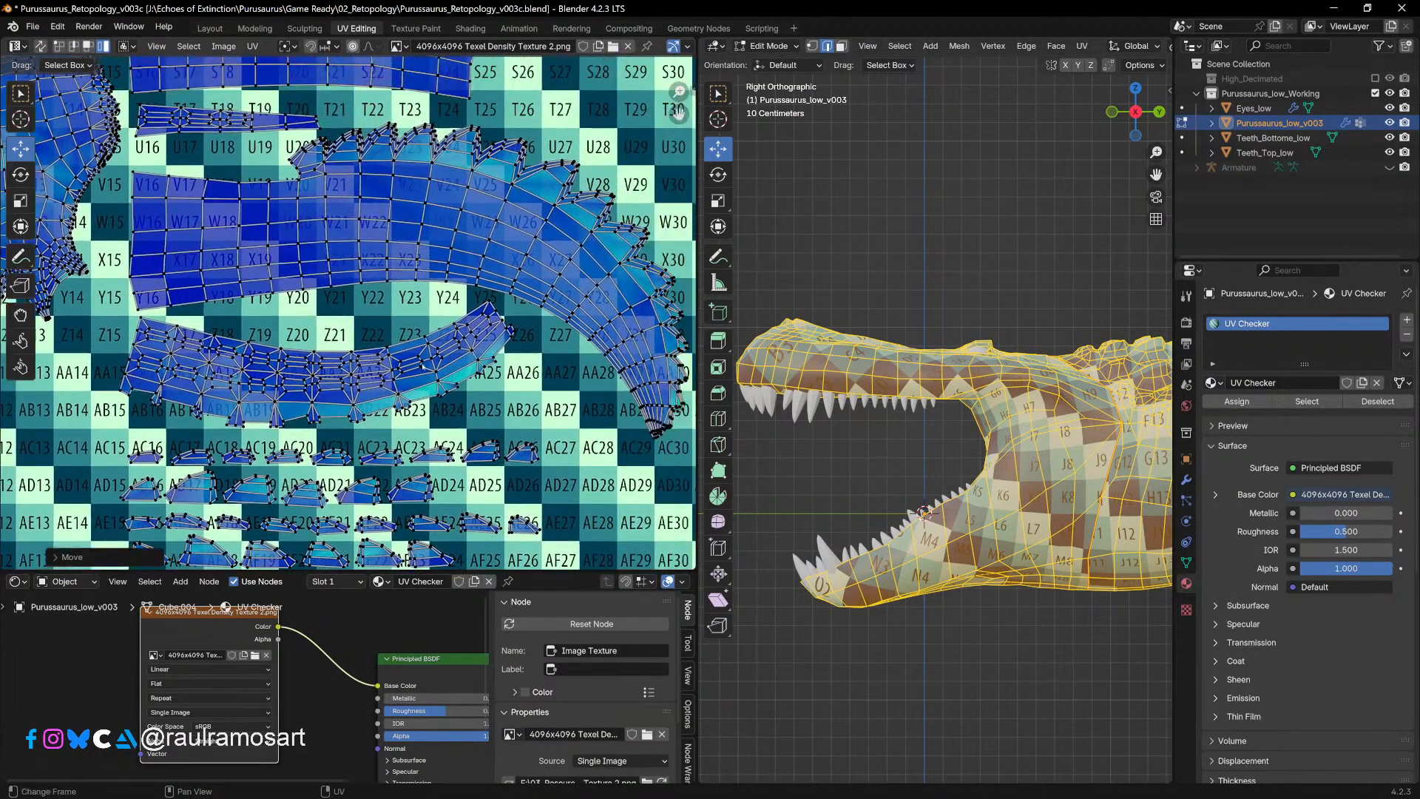
{"action": "scroll", "coordinate": [403, 396], "scroll_direction": "down", "scroll_amount": 2}
{"action": "middle_click_drag", "start_coordinate": [428, 361], "coordinate": [496, 468], "text": "shift"}
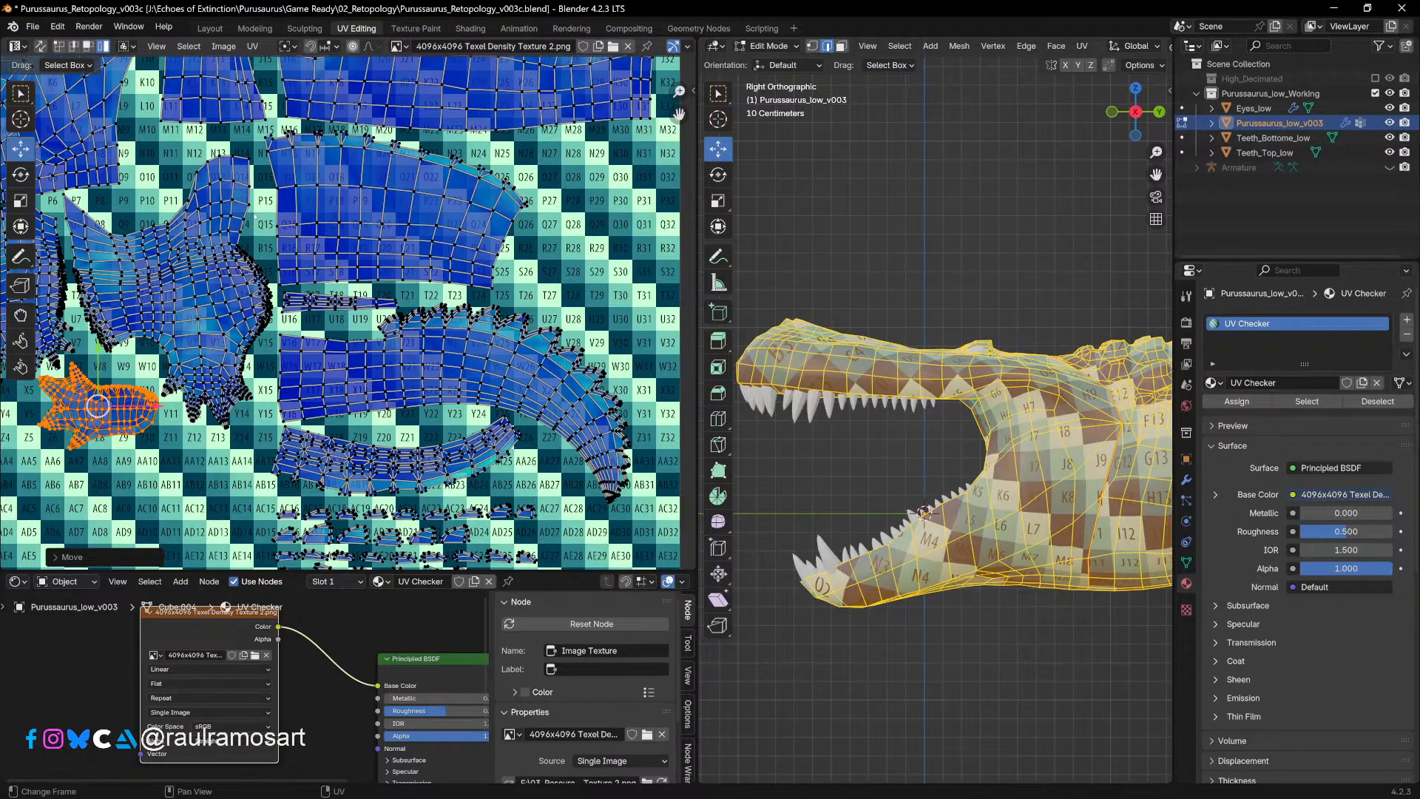
{"action": "scroll", "coordinate": [346, 323], "scroll_direction": "down", "scroll_amount": 4}
{"action": "middle_click_drag", "start_coordinate": [315, 164], "coordinate": [497, 283], "text": "shift"}
{"action": "middle_click_drag", "start_coordinate": [685, 451], "coordinate": [569, 370], "text": "shift"}
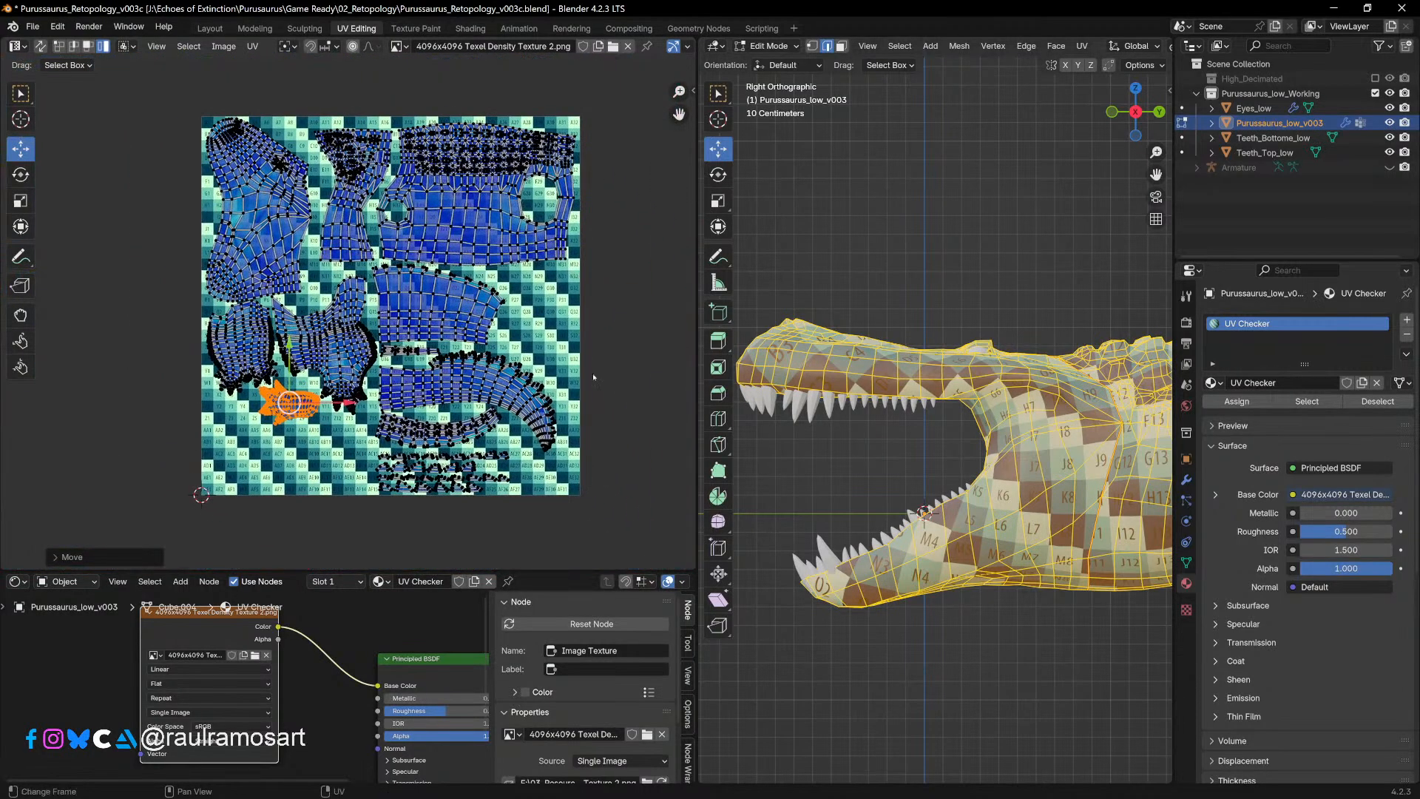
Step: Save the Purussaurus_Retopology_v003c.blend file with the adjusted UV layout
{"action": "left_click", "coordinate": [33, 28]}
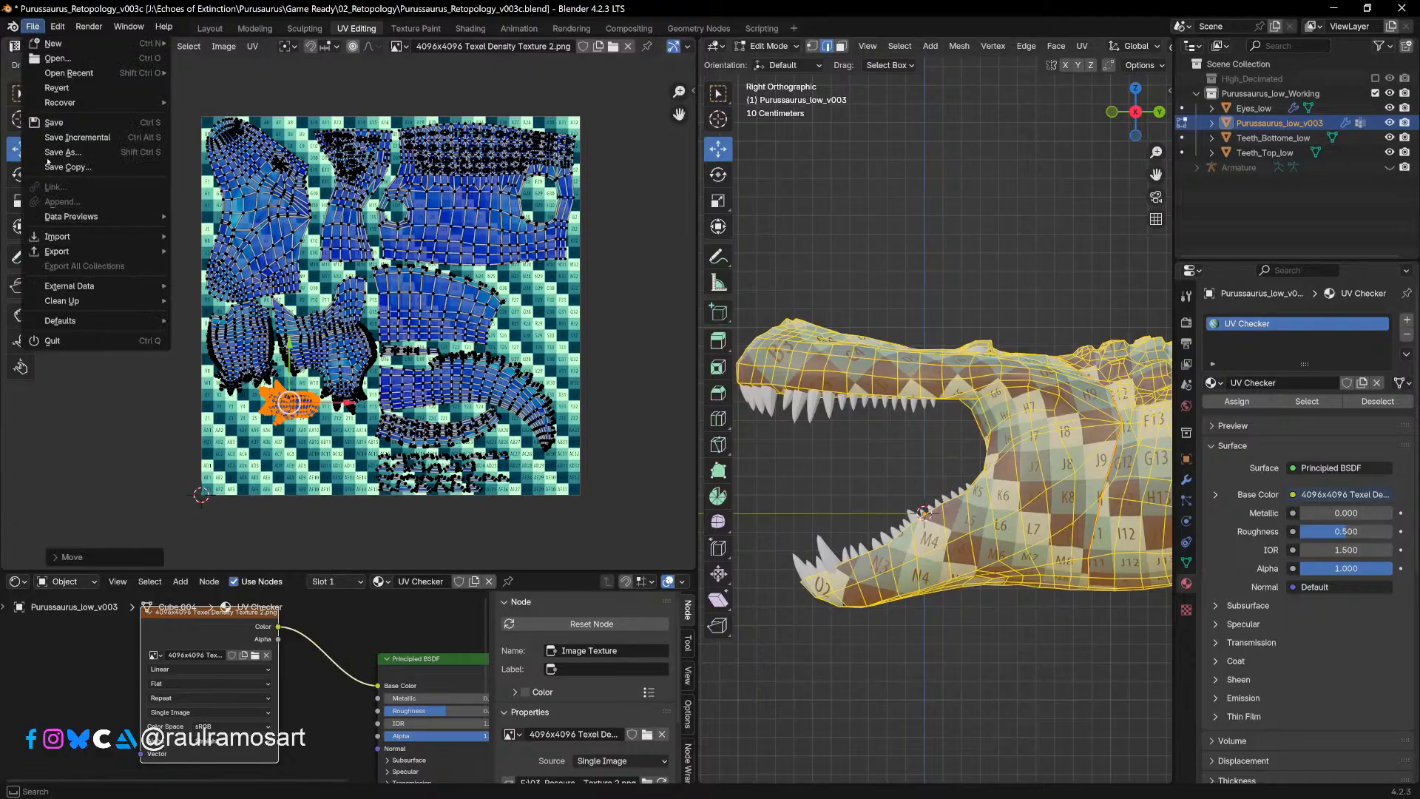
{"action": "left_click", "coordinate": [75, 125]}
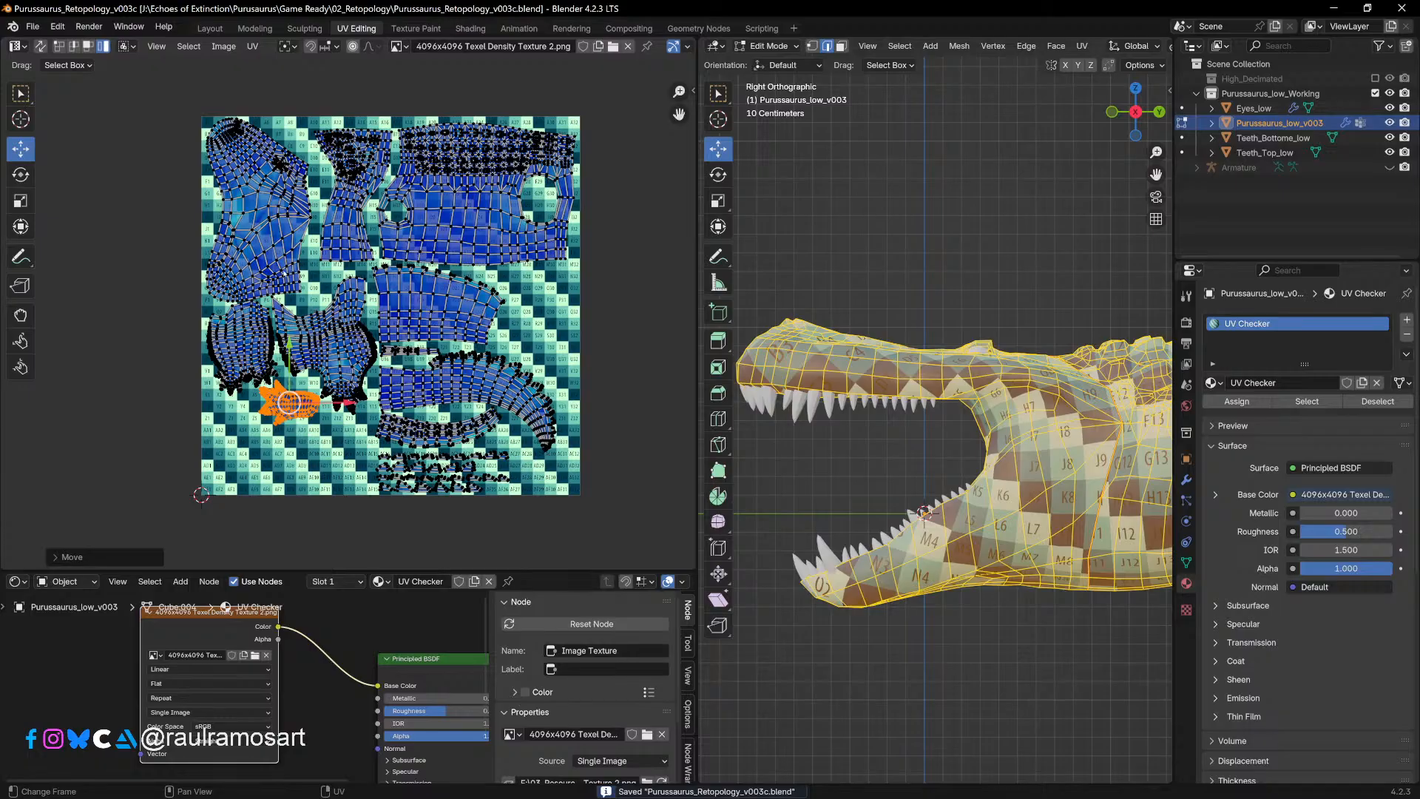
Step: Examine the gaps between the body, hourglass, head and clawed leg UV islands
{"action": "scroll", "coordinate": [248, 398], "scroll_direction": "up", "scroll_amount": 5}
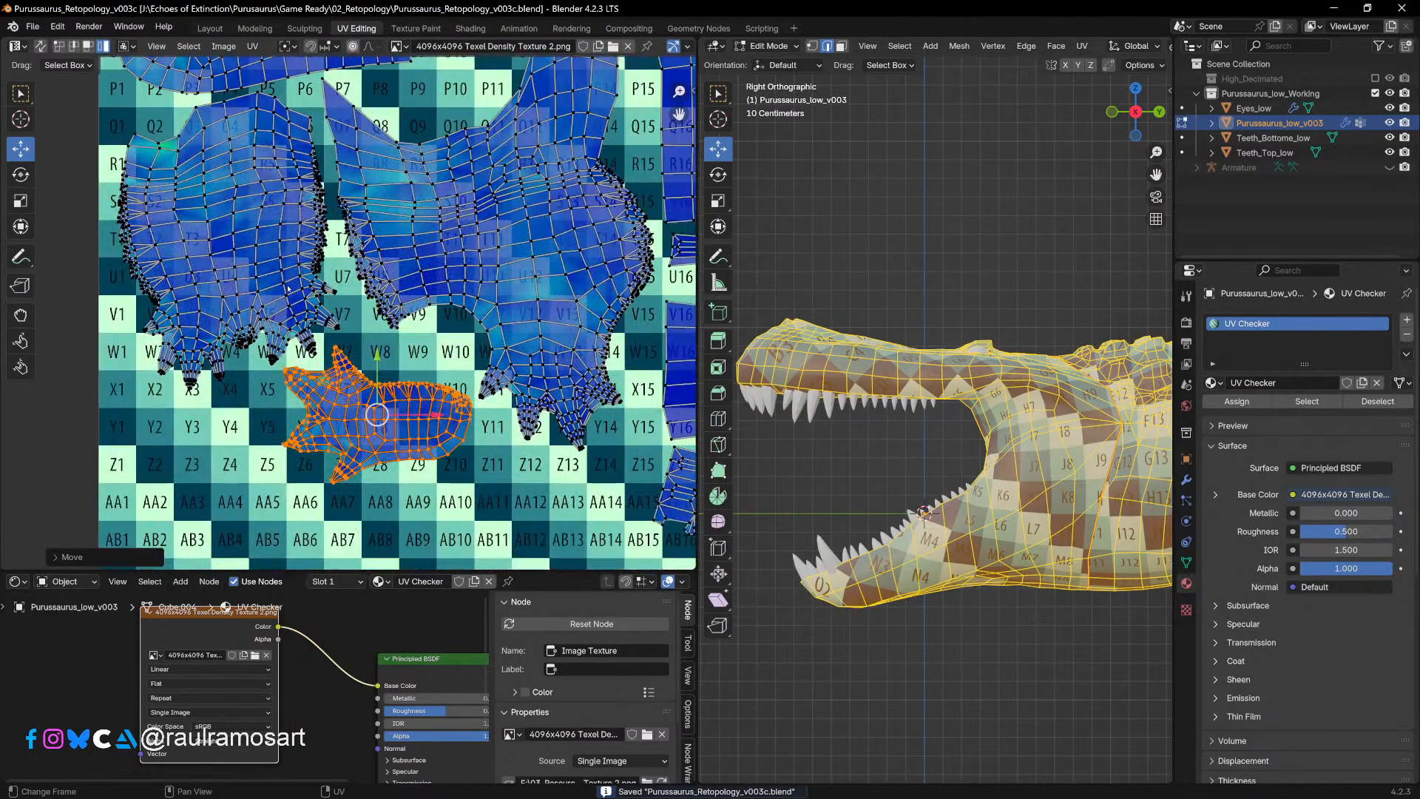
{"action": "scroll", "coordinate": [287, 289], "scroll_direction": "up", "scroll_amount": 5, "text": "shift"}
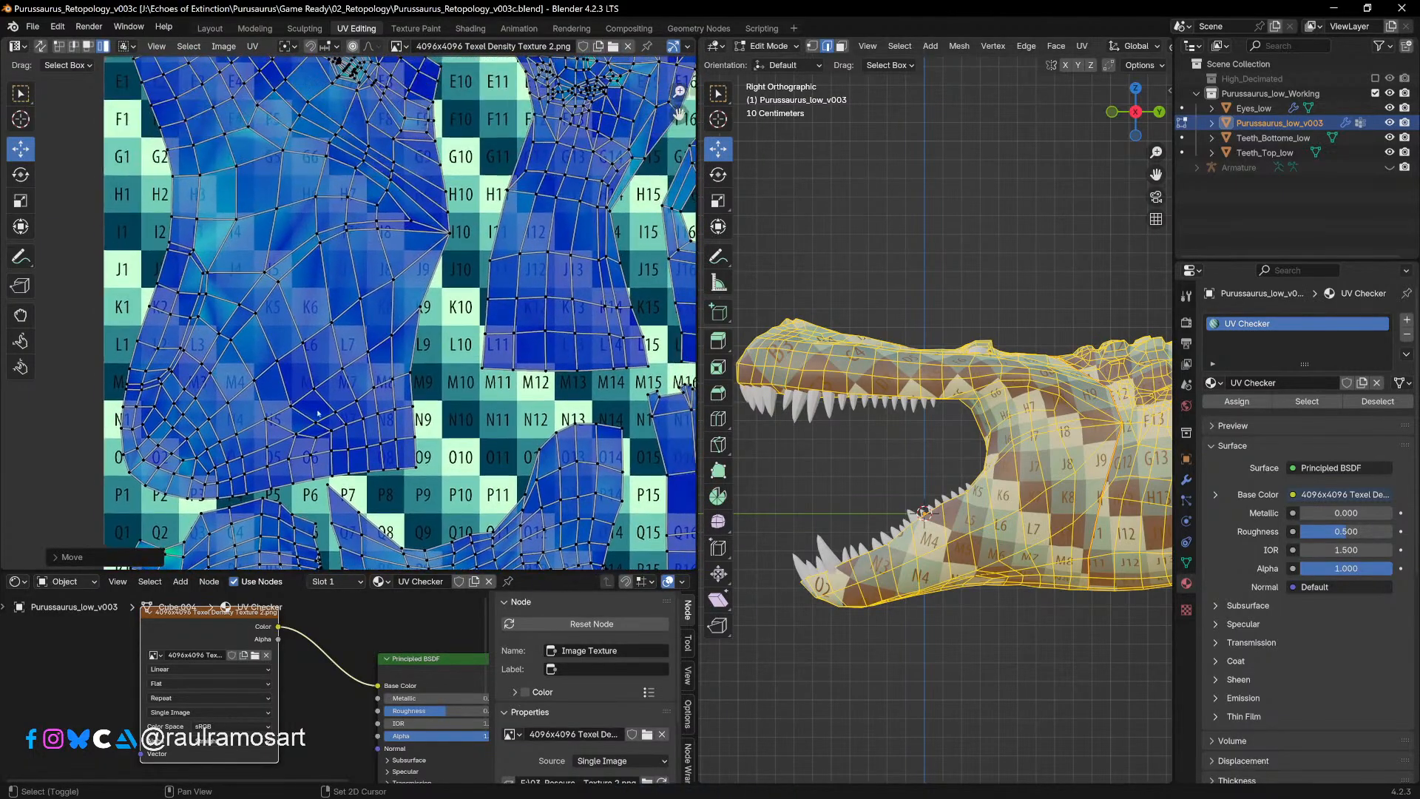
{"action": "scroll", "coordinate": [325, 392], "scroll_direction": "up", "scroll_amount": 2, "text": "shift"}
{"action": "middle_click_drag", "start_coordinate": [400, 249], "coordinate": [295, 286]}
{"action": "middle_click_drag", "start_coordinate": [564, 347], "coordinate": [249, 297]}
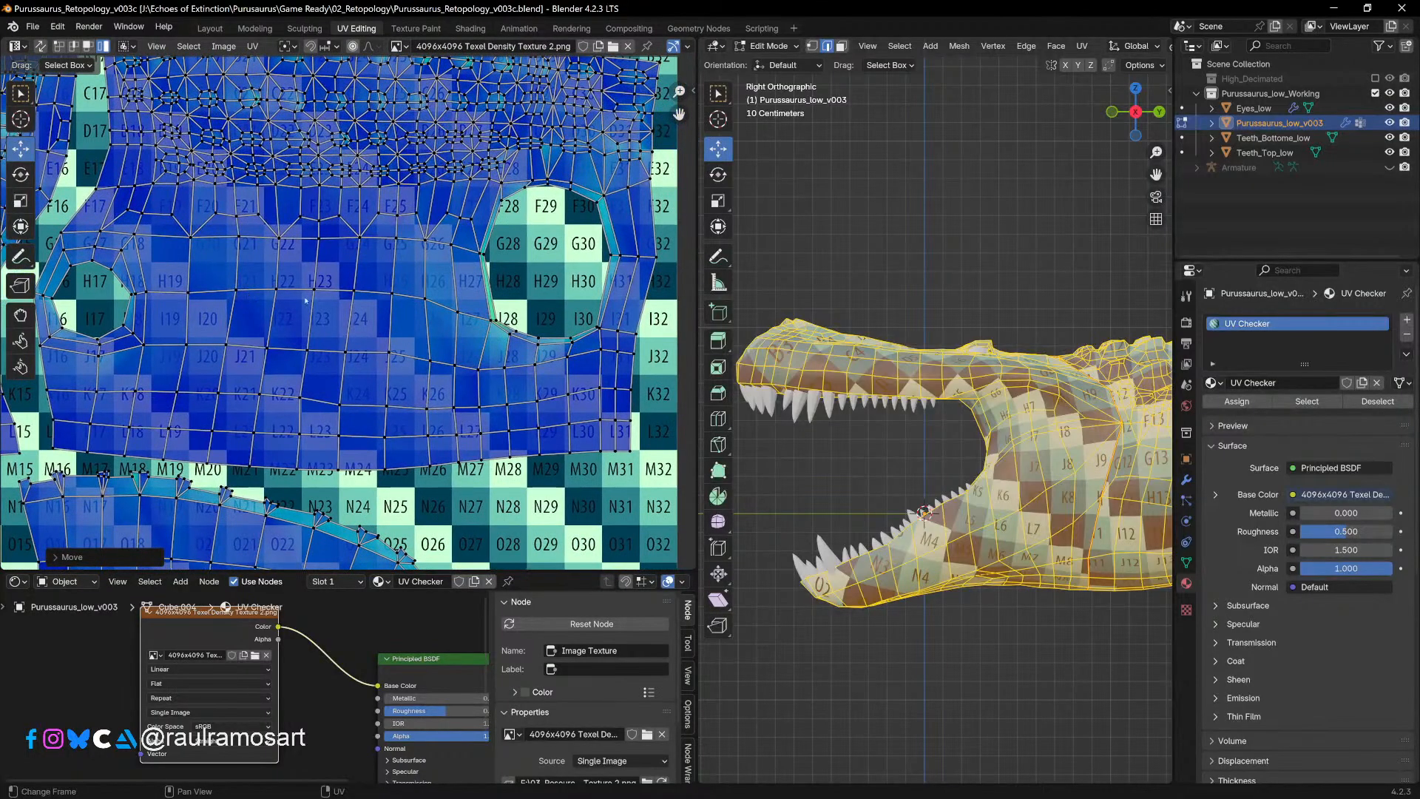
{"action": "middle_click_drag", "start_coordinate": [400, 384], "coordinate": [606, 429], "text": "shift"}
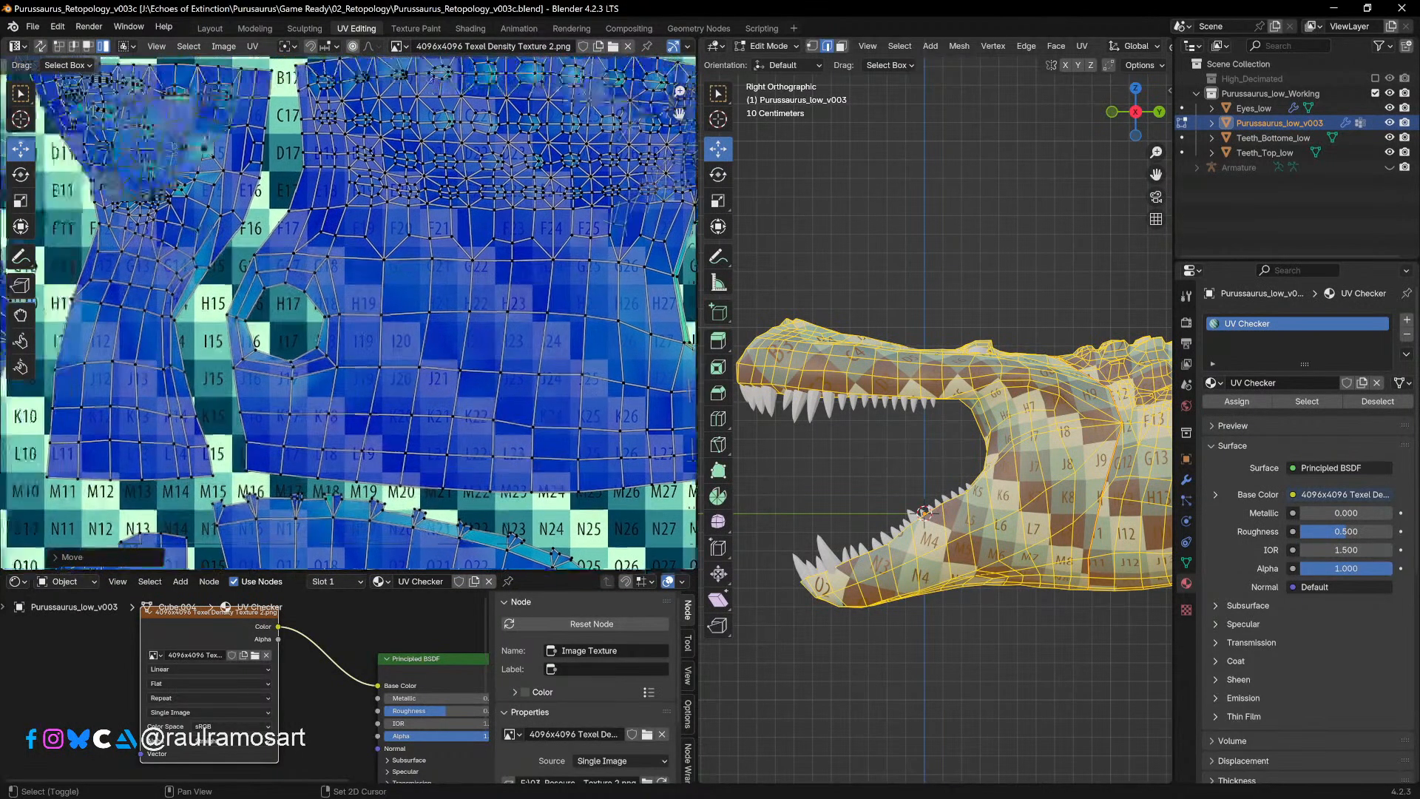
{"action": "middle_click_drag", "start_coordinate": [98, 273], "coordinate": [588, 222], "text": "shift"}
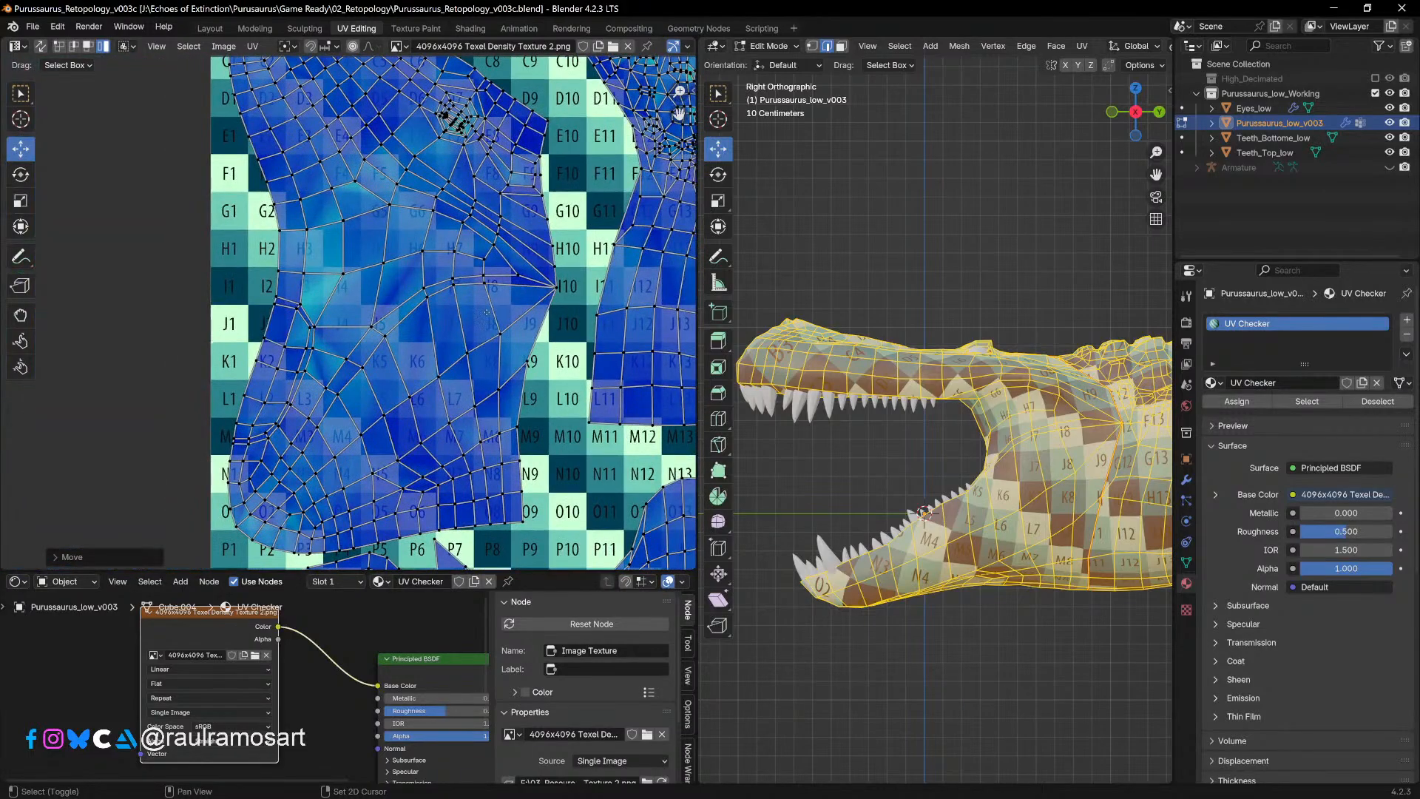
{"action": "middle_click_drag", "start_coordinate": [486, 313], "coordinate": [481, 246]}
{"action": "middle_click_drag", "start_coordinate": [475, 396], "coordinate": [437, 338]}
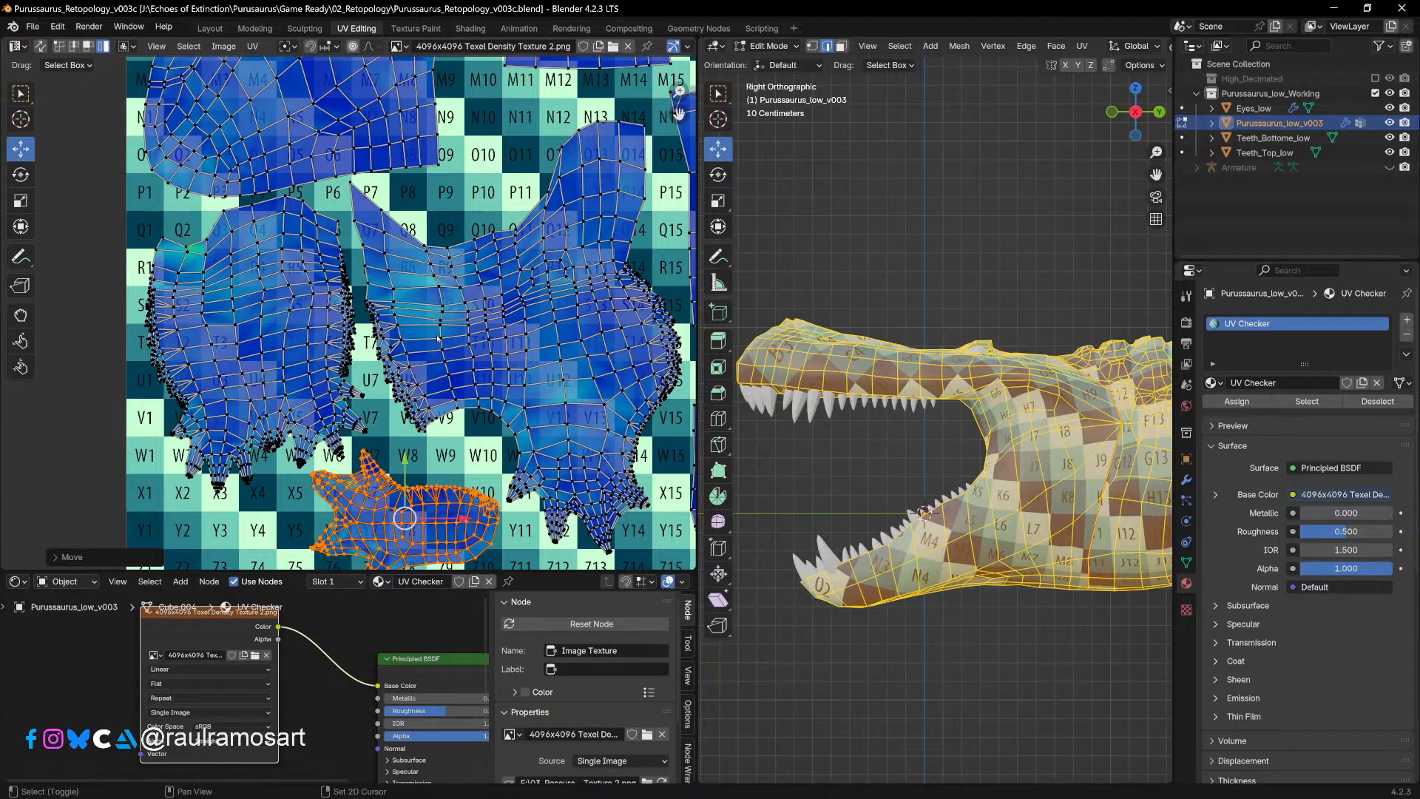
{"action": "middle_click_drag", "start_coordinate": [437, 338], "coordinate": [387, 306]}
Step: Examine the spacing around the curved strip, spike, tail and head islands, including the unused space along the tile's edge
{"action": "middle_click_drag", "start_coordinate": [633, 390], "coordinate": [263, 192]}
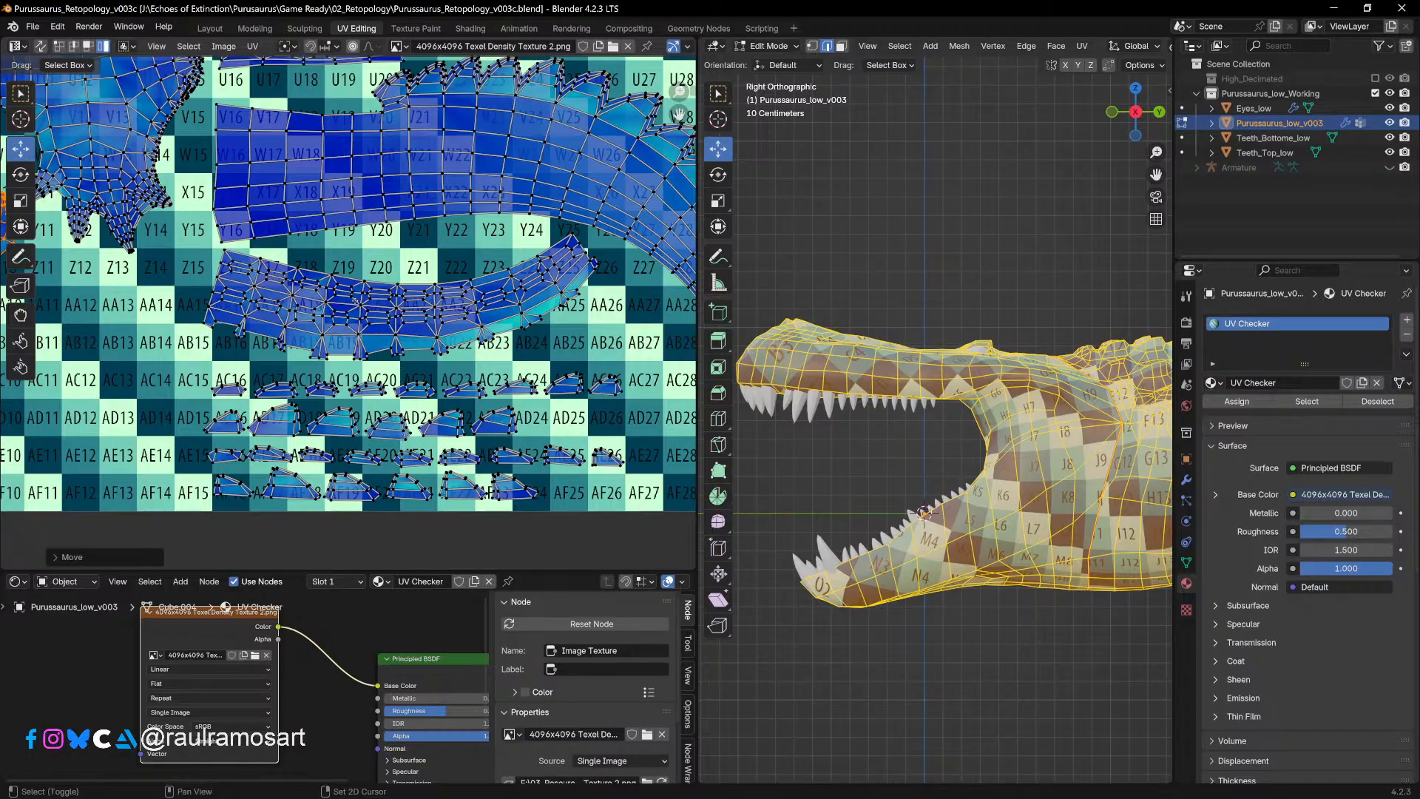
{"action": "middle_click_drag", "start_coordinate": [690, 326], "coordinate": [526, 341], "text": "shift"}
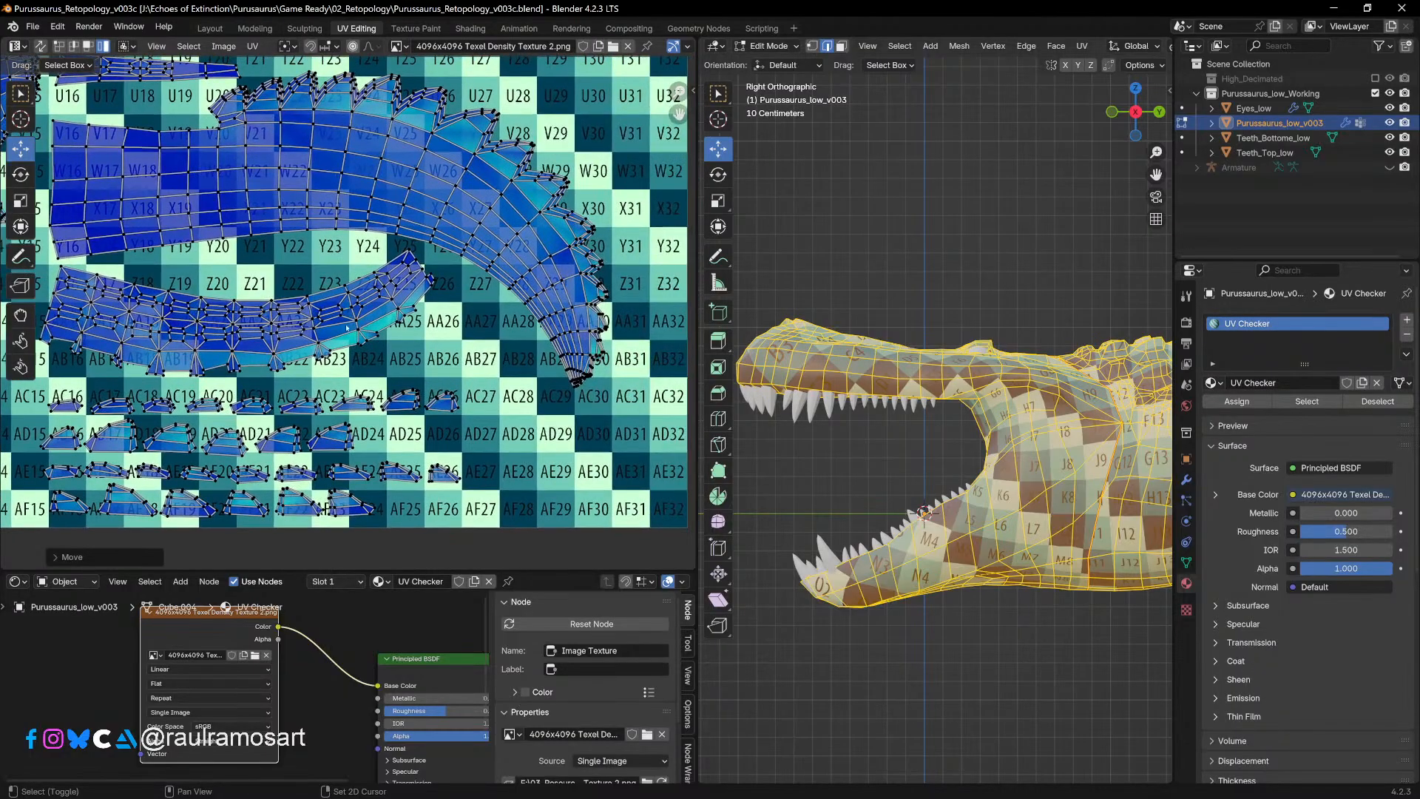
{"action": "scroll", "coordinate": [650, 370], "scroll_direction": "up", "scroll_amount": 5}
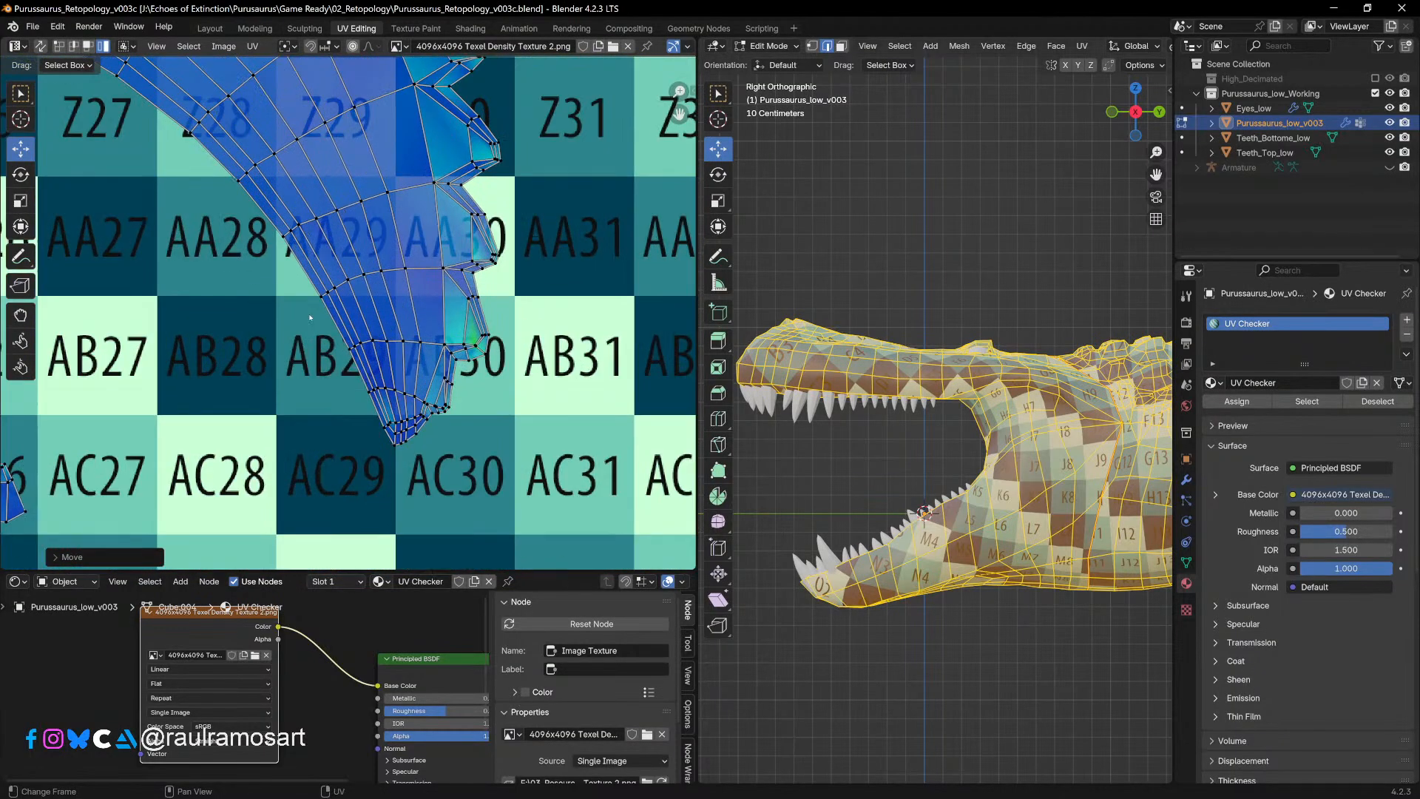
{"action": "scroll", "coordinate": [310, 318], "scroll_direction": "up", "scroll_amount": 10, "text": "shift"}
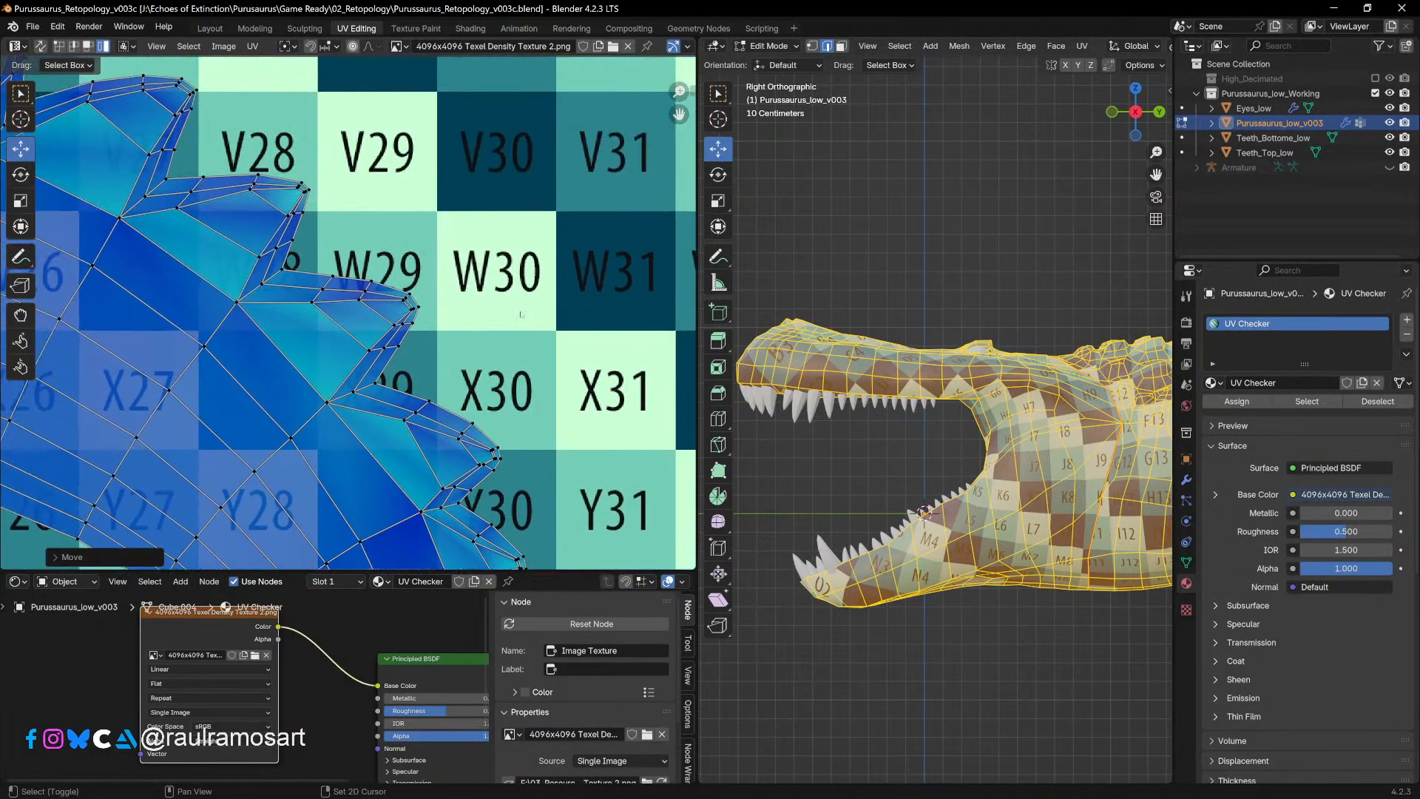
{"action": "scroll", "coordinate": [520, 254], "scroll_direction": "up", "scroll_amount": 6, "text": "shift"}
{"action": "scroll", "coordinate": [288, 318], "scroll_direction": "down", "scroll_amount": 5}
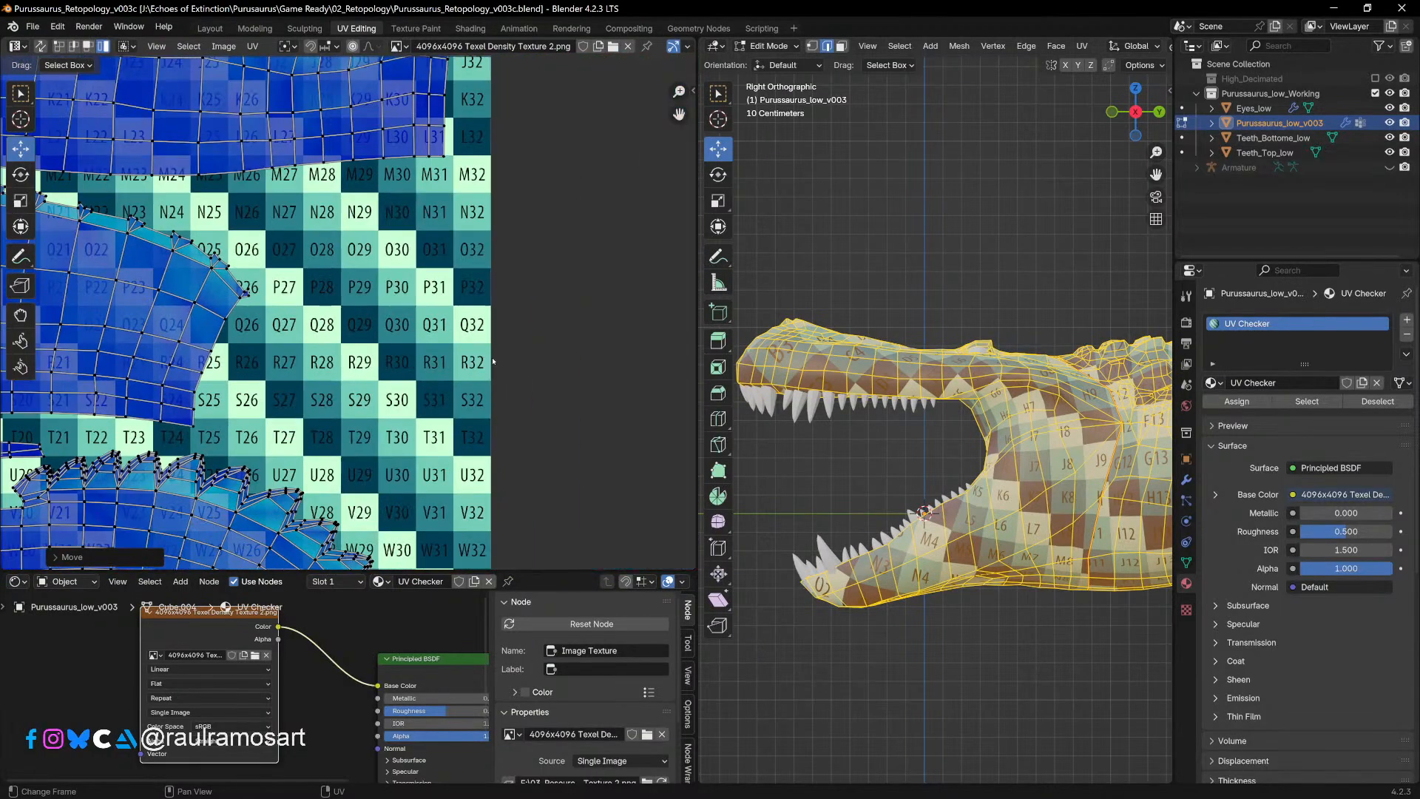
{"action": "scroll", "coordinate": [288, 318], "scroll_direction": "up", "scroll_amount": 15, "text": "shift"}
{"action": "scroll", "coordinate": [489, 479], "scroll_direction": "left", "scroll_amount": 5, "text": "ctrl"}
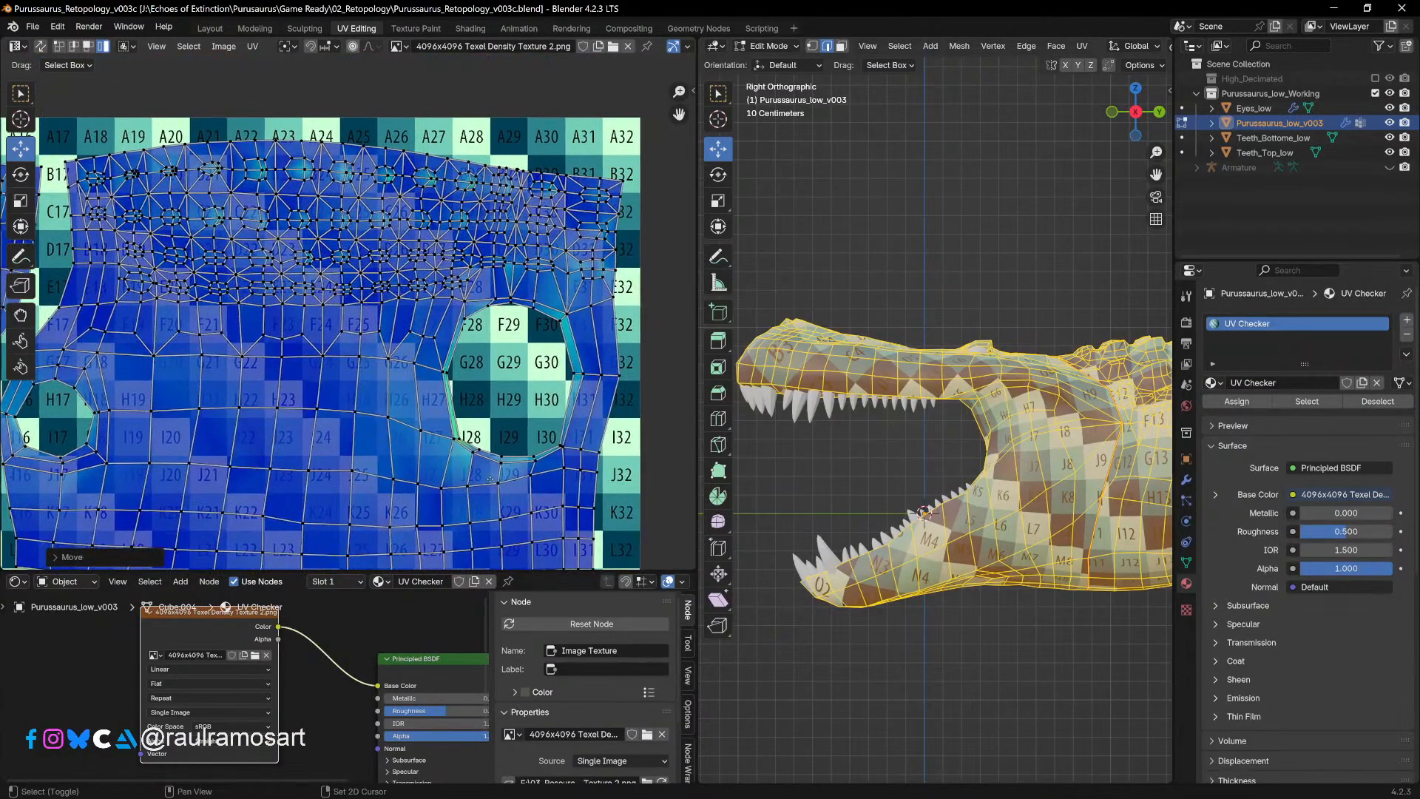
{"action": "middle_click_drag", "start_coordinate": [488, 479], "coordinate": [584, 444]}
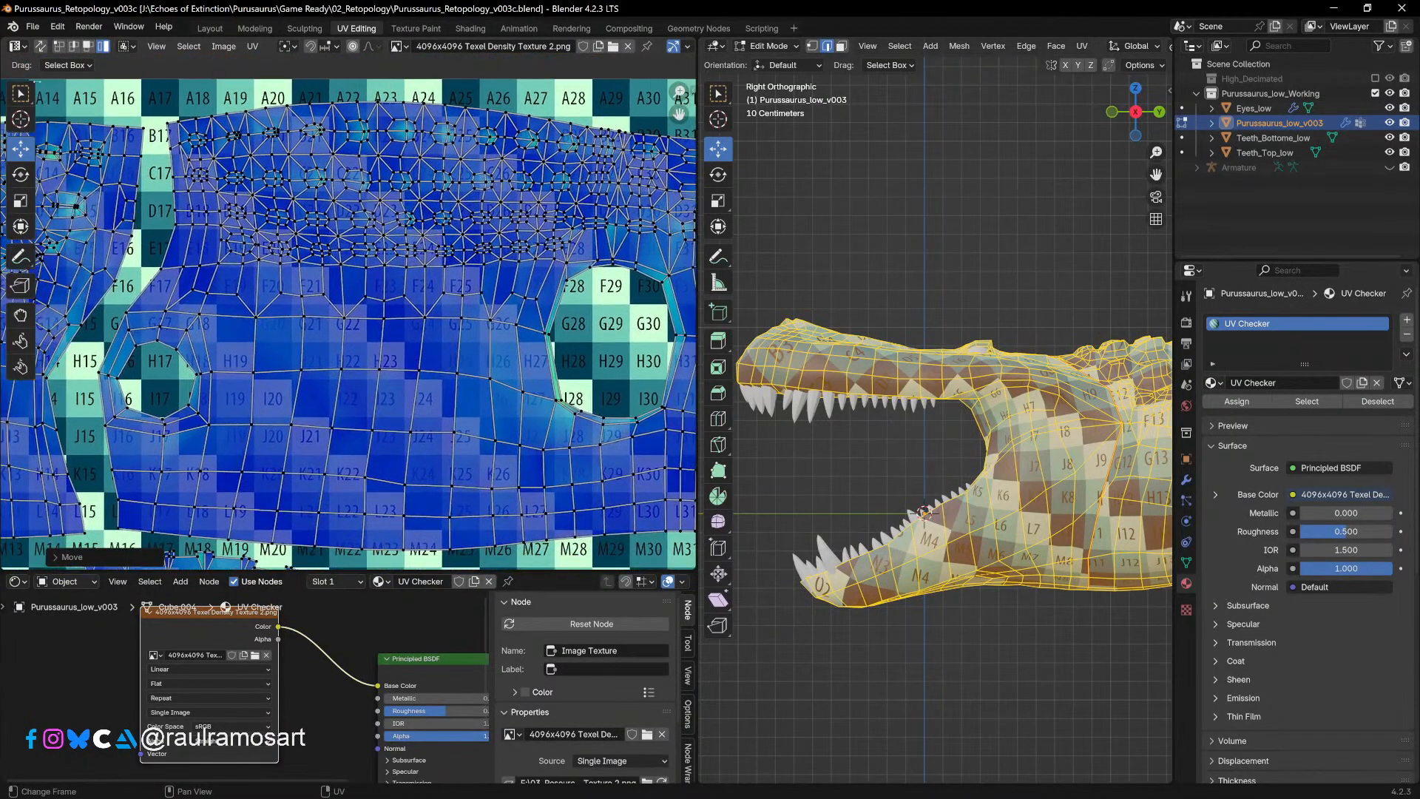
Step: Save the file again after reviewing the UV layout
{"action": "left_click", "coordinate": [32, 26]}
{"action": "left_click", "coordinate": [53, 123]}
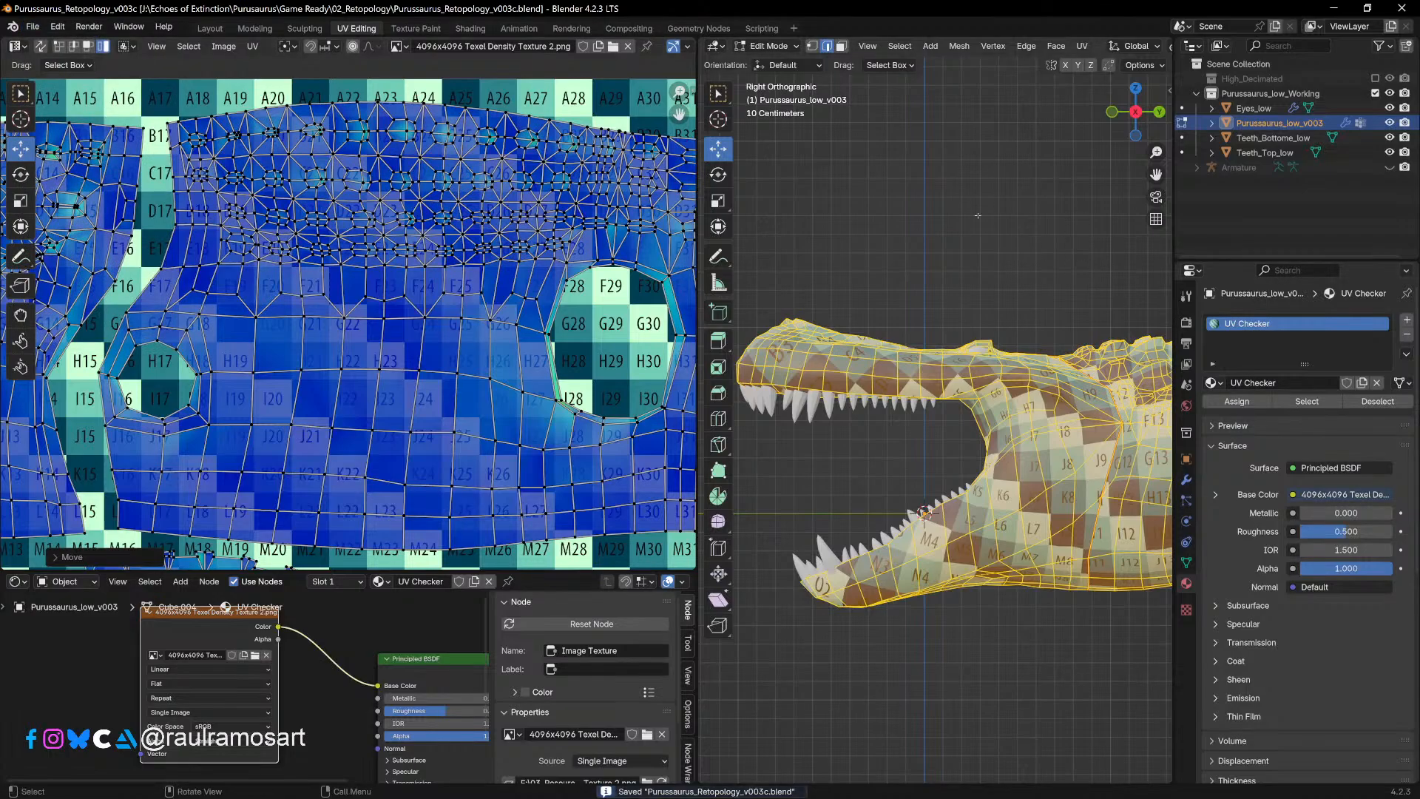
Step: Clear the mesh selection and hide the Eyes_low, Teeth_Bottome_low and Teeth_Top_low objects, leaving only the body in front view
{"action": "key", "text": "alt+a"}
{"action": "left_click", "coordinate": [1389, 108]}
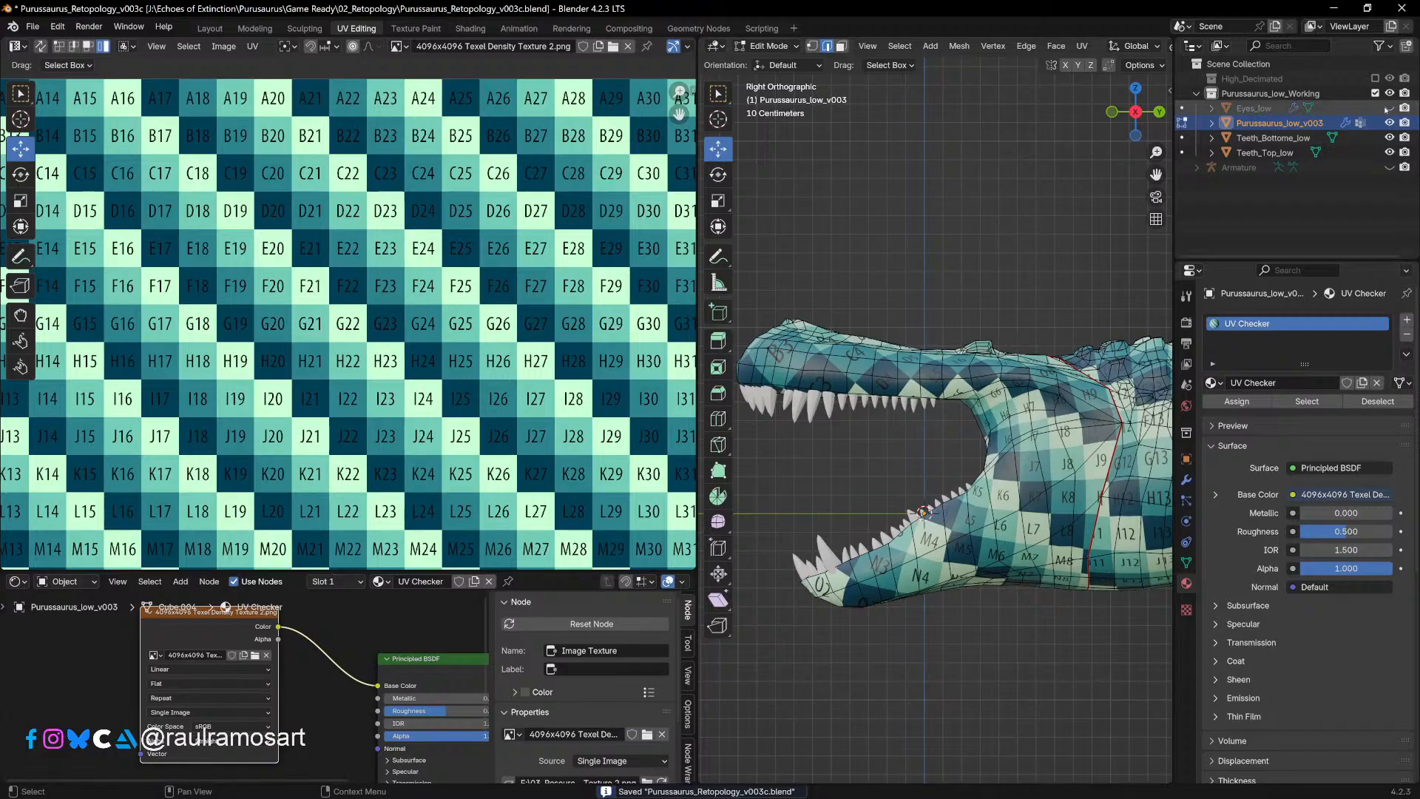
{"action": "left_click", "coordinate": [1389, 137]}
{"action": "left_click", "coordinate": [1389, 152]}
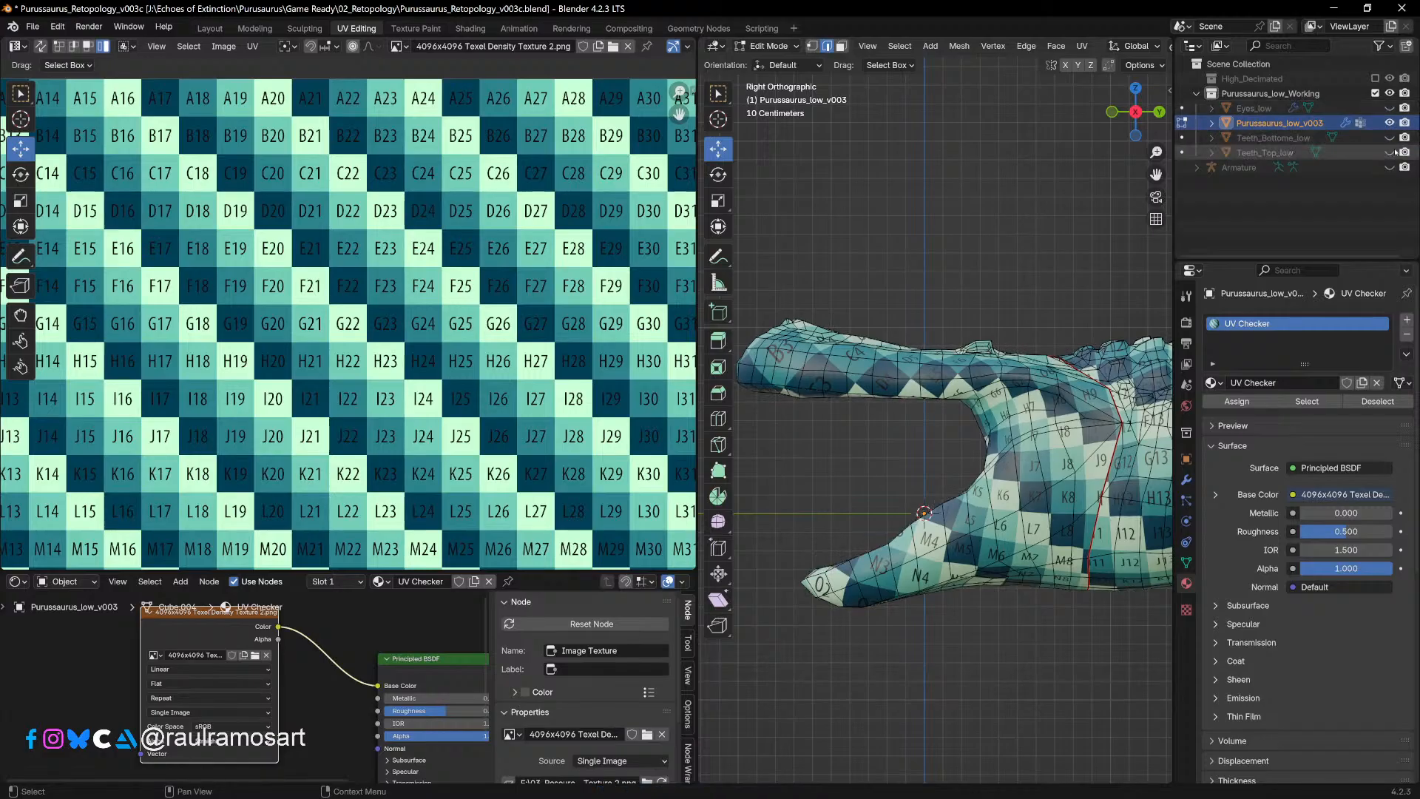
{"action": "middle_click_drag", "start_coordinate": [961, 459], "coordinate": [873, 436]}
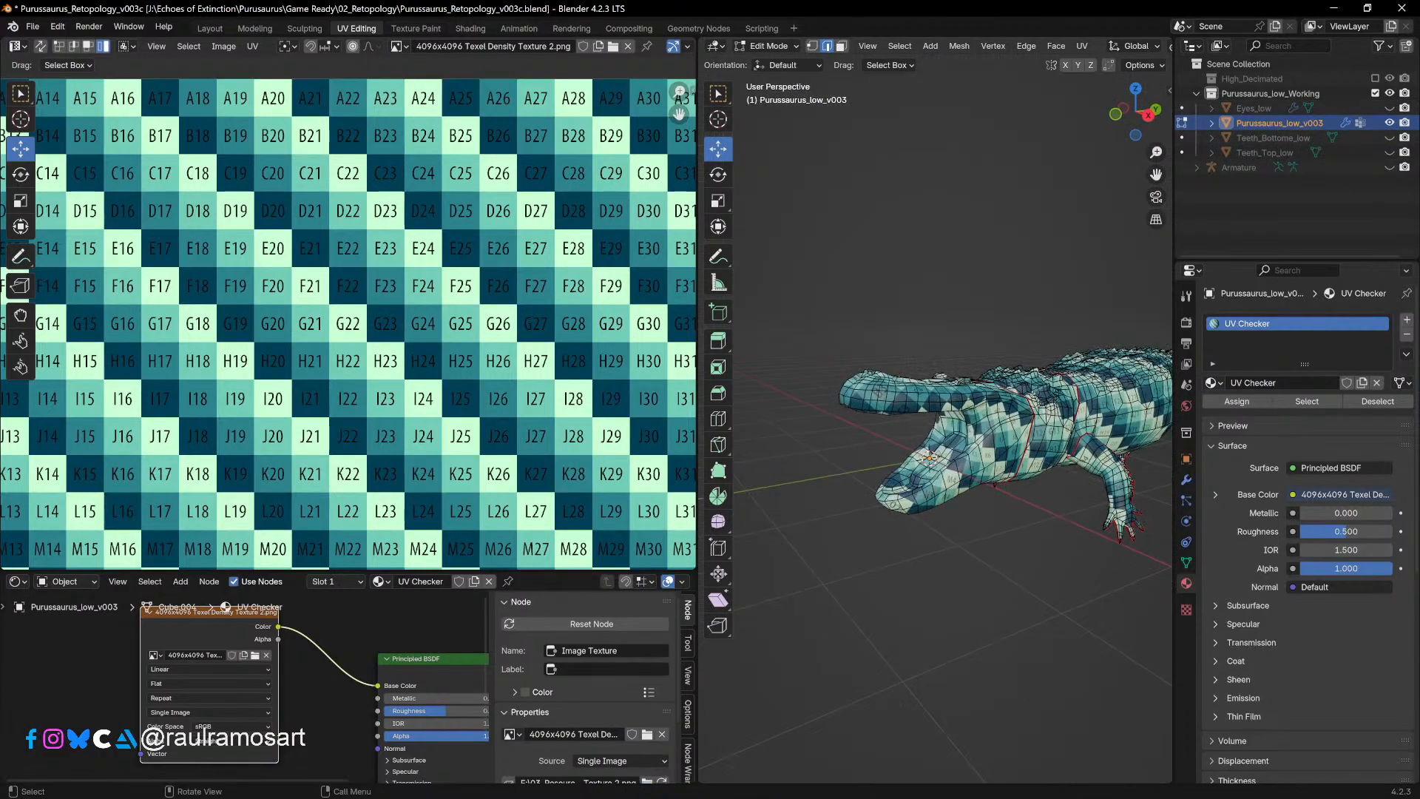
{"action": "key", "text": "KP_1"}
{"action": "scroll", "coordinate": [1043, 391], "scroll_direction": "up", "scroll_amount": 2}
{"action": "middle_click_drag", "start_coordinate": [1045, 391], "coordinate": [967, 436], "text": "shift"}
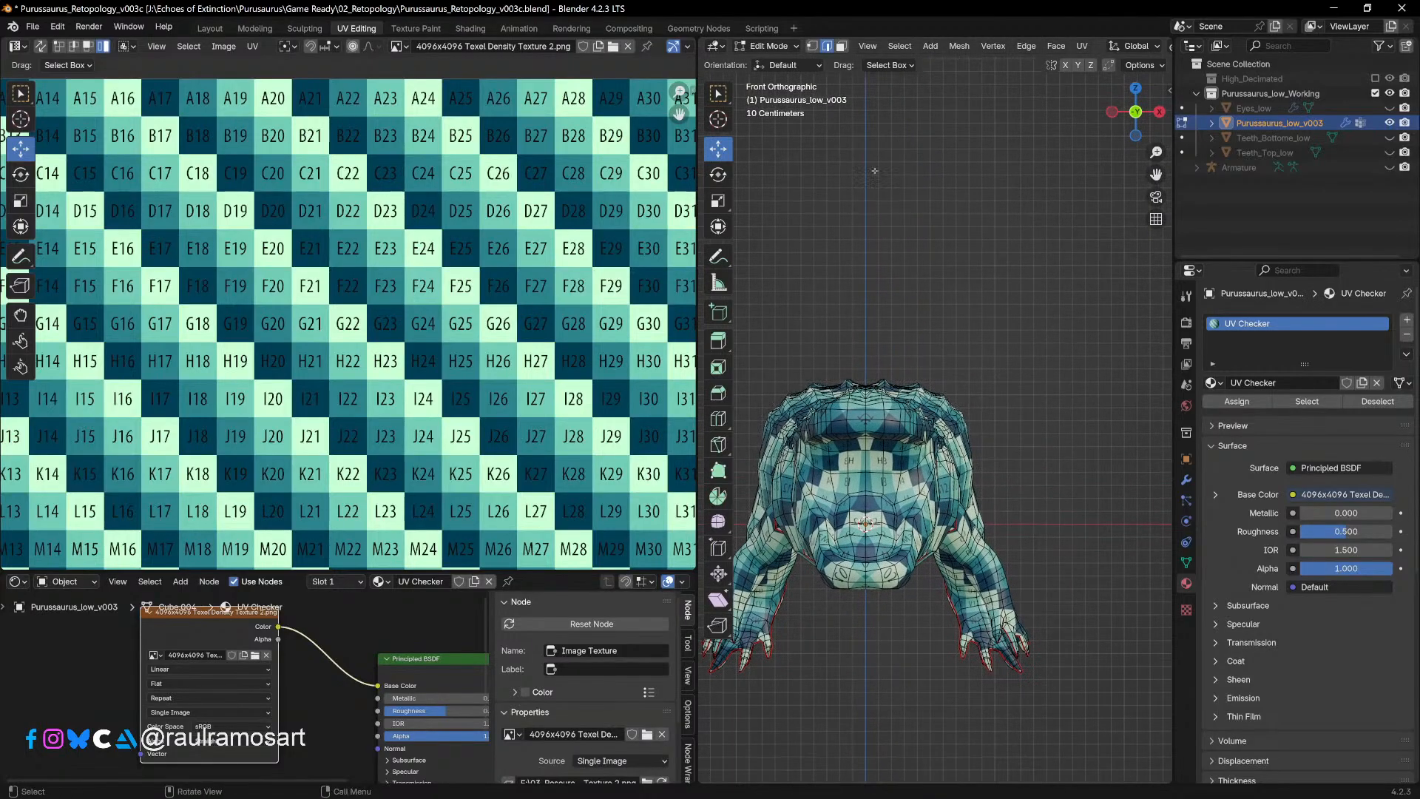
Step: Switch to the Layout workspace and enter Edit Mode on the Purussaurus body in front view
{"action": "left_click", "coordinate": [210, 28]}
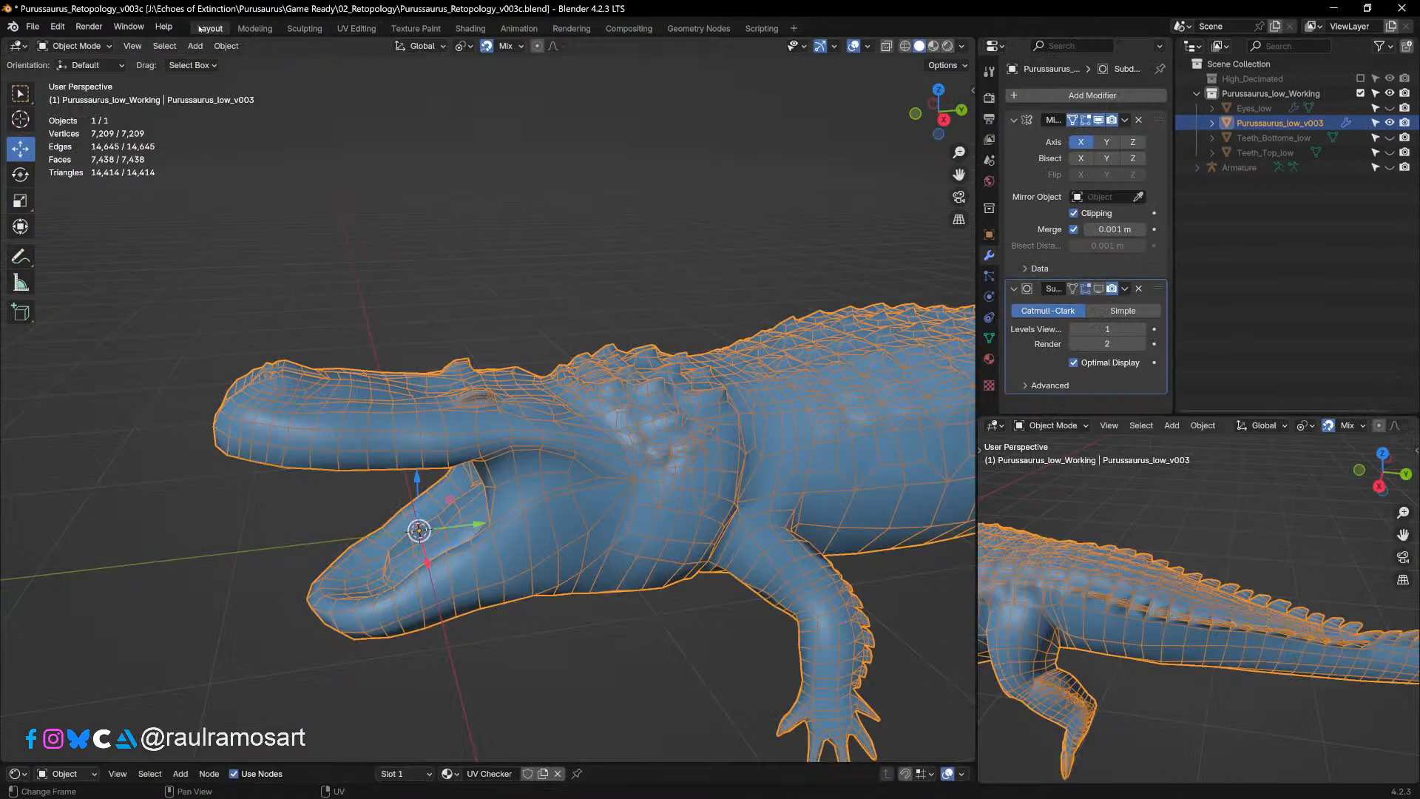
{"action": "left_click", "coordinate": [584, 229]}
{"action": "key", "text": "KP_1"}
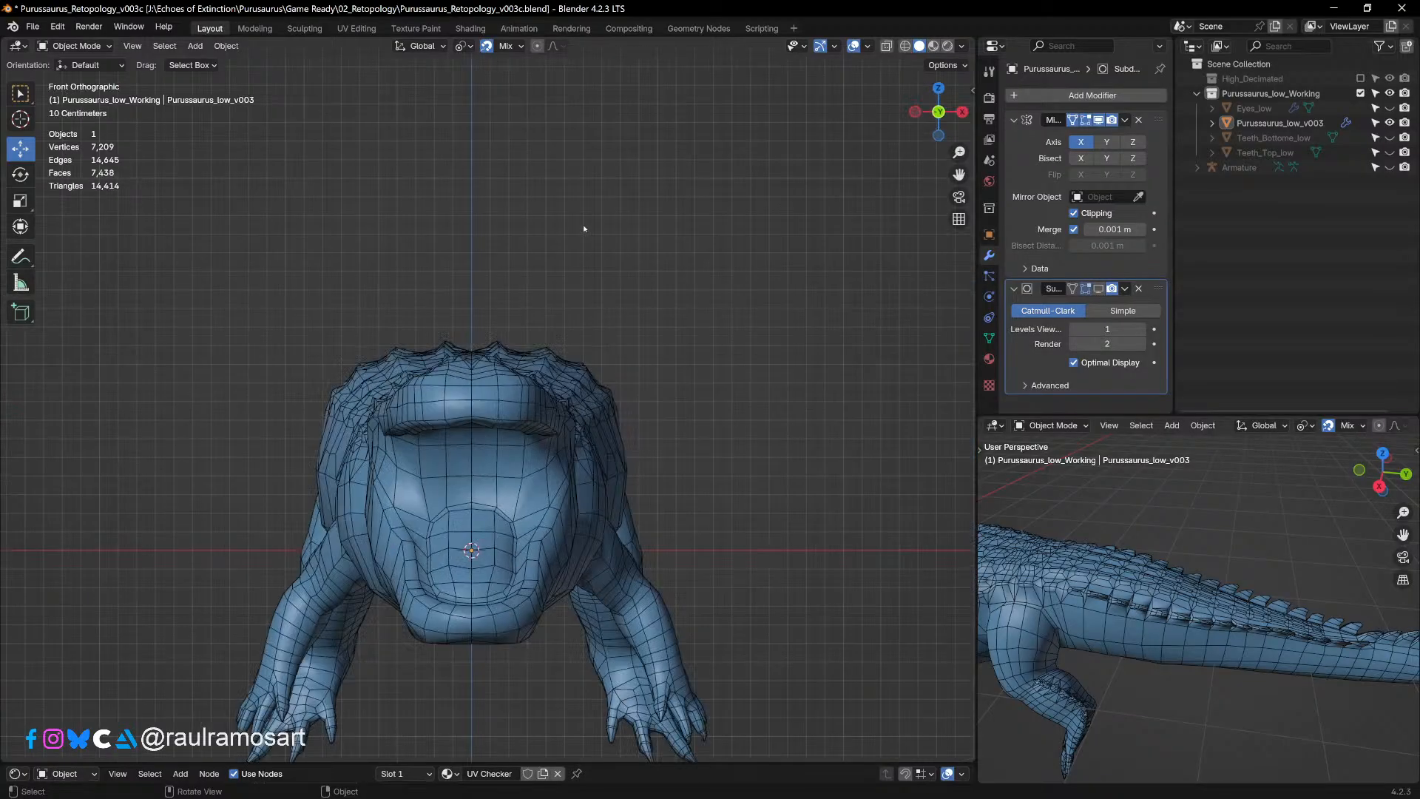
{"action": "left_click", "coordinate": [503, 391]}
{"action": "key", "text": "Tab"}
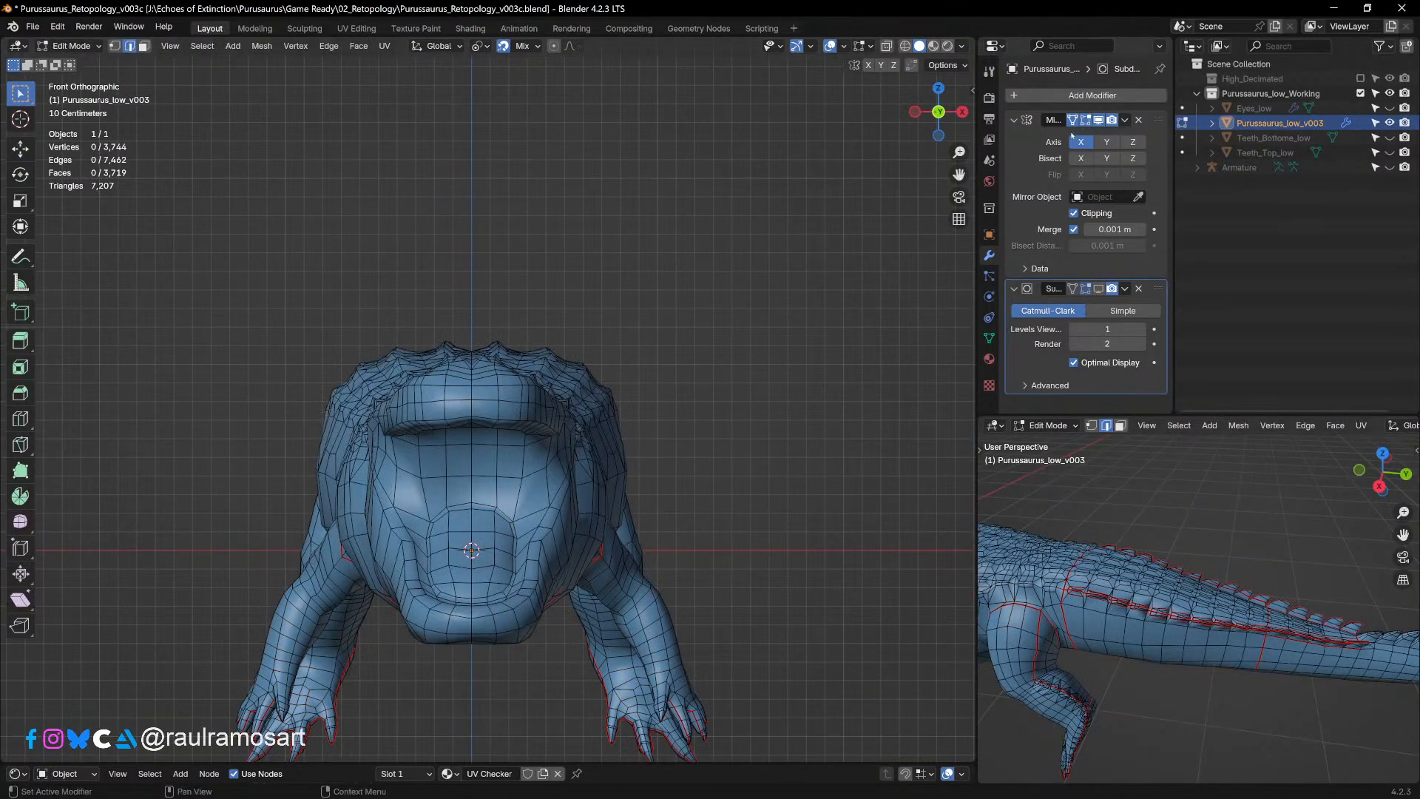
Step: Turn off the Mirror modifier's viewport display and enable X-ray so the body half is see-through
{"action": "left_click", "coordinate": [1098, 120]}
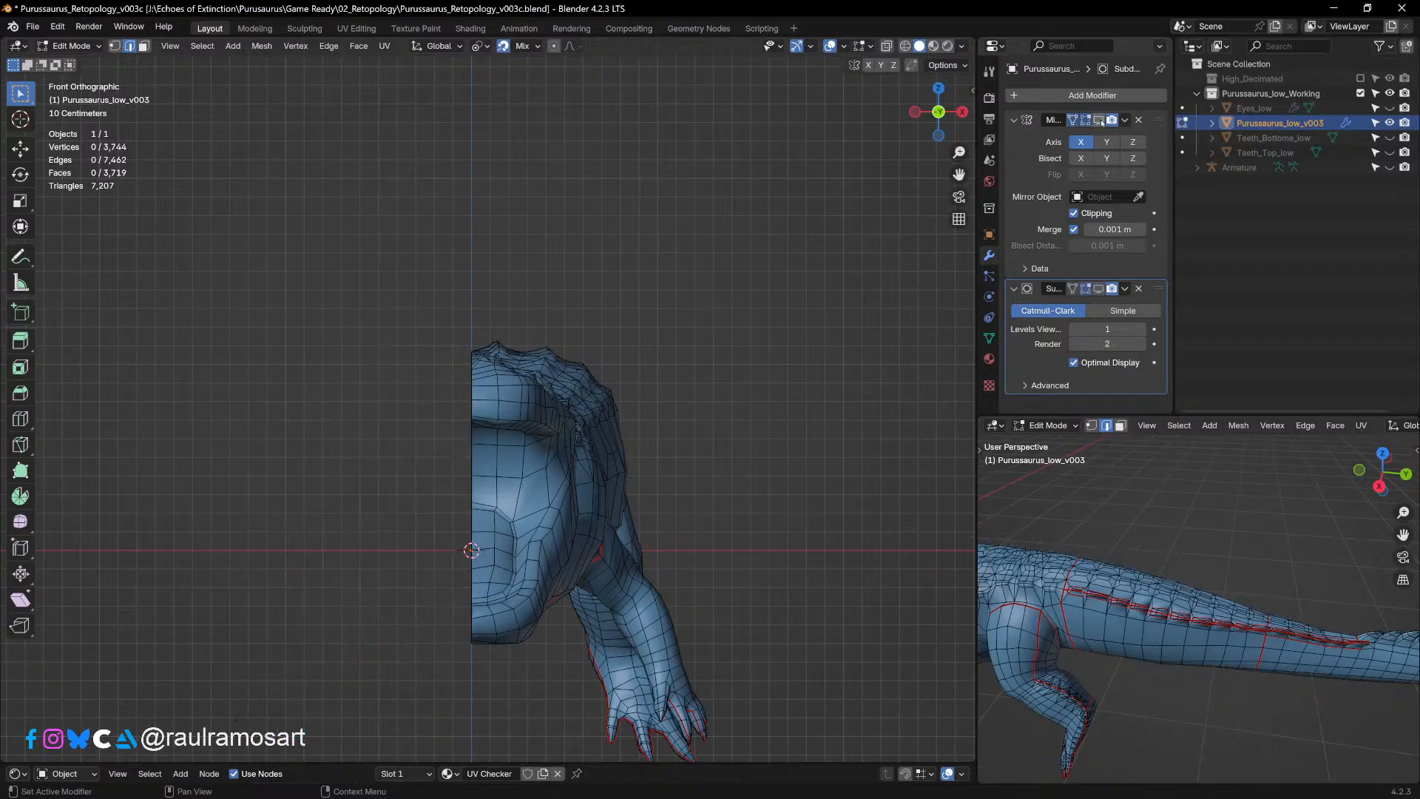
{"action": "middle_click_drag", "start_coordinate": [729, 426], "coordinate": [784, 304], "text": "shift"}
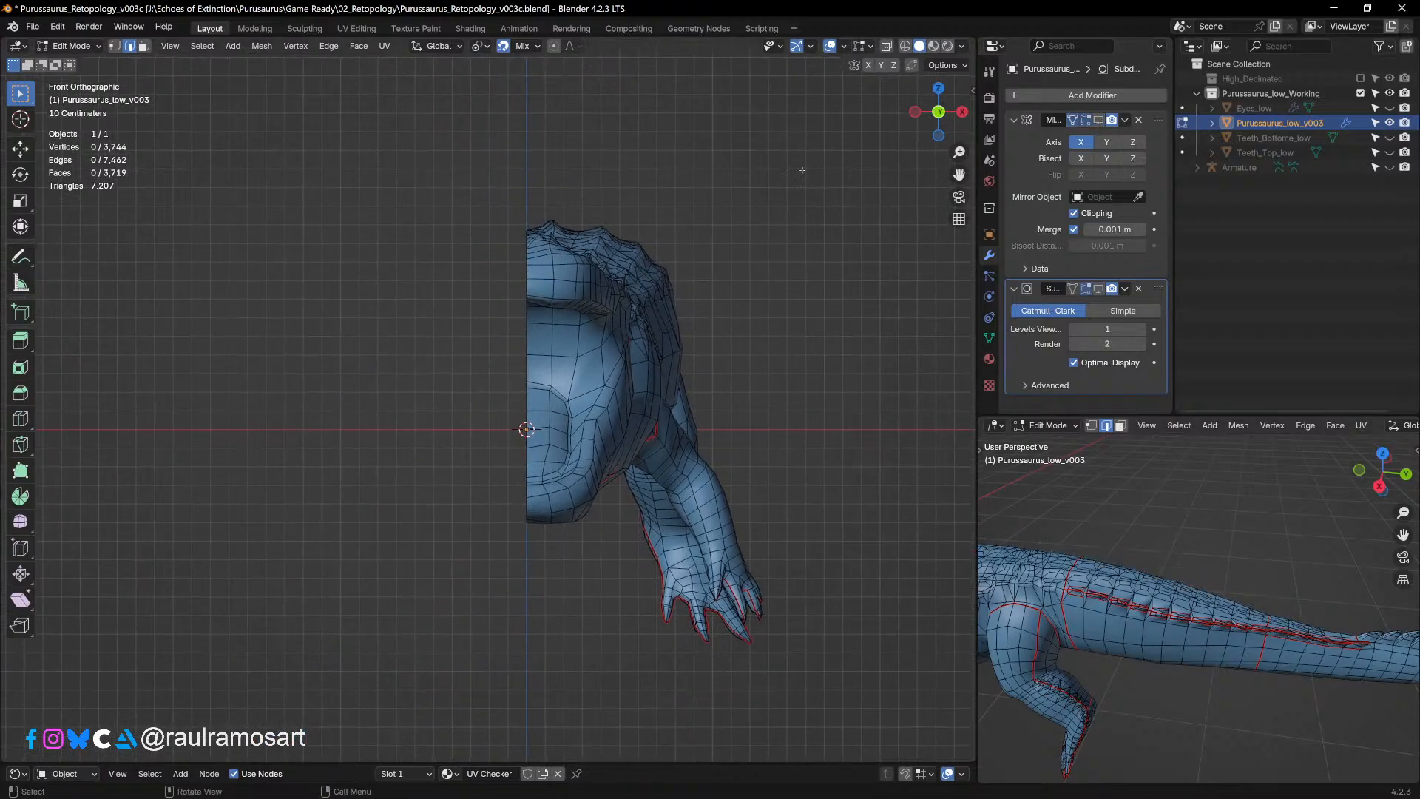
{"action": "left_click", "coordinate": [890, 46]}
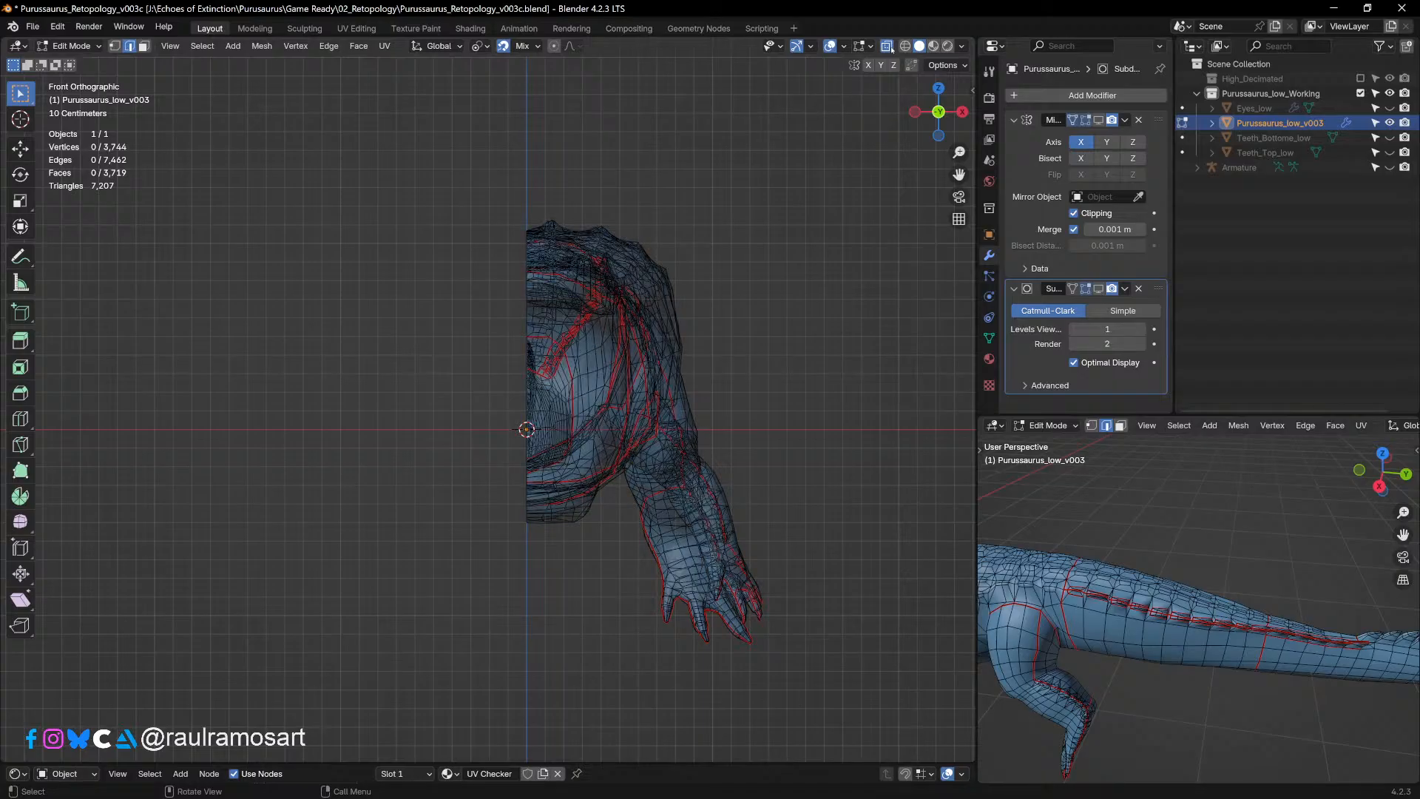
Step: Switch to vertex selection, select the open boundary loop along the body's centre line, and check it from above and the front
{"action": "left_click", "coordinate": [115, 47]}
{"action": "scroll", "coordinate": [385, 207], "scroll_direction": "up", "scroll_amount": 3}
{"action": "scroll", "coordinate": [426, 205], "scroll_direction": "up", "scroll_amount": 2}
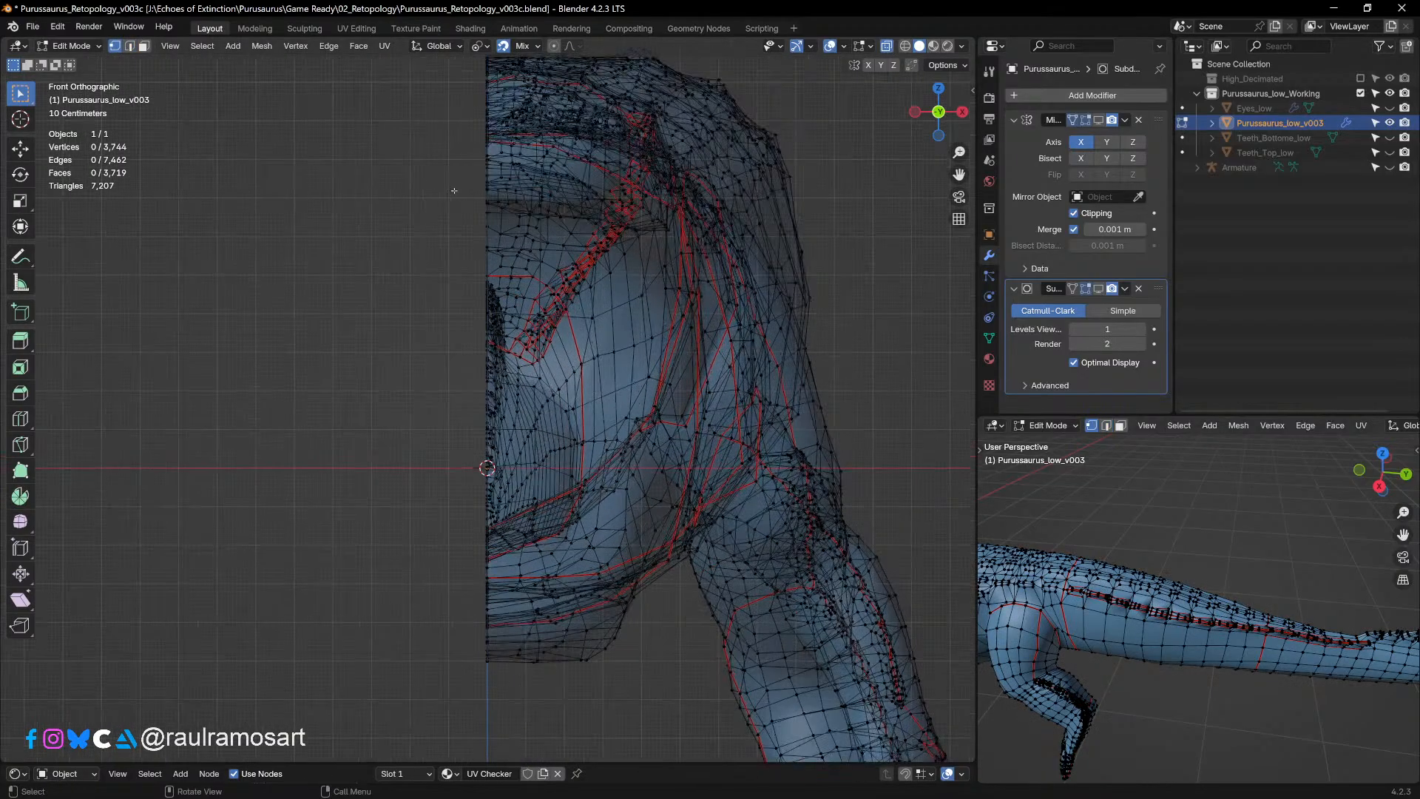
{"action": "left_click", "coordinate": [485, 169], "text": "alt"}
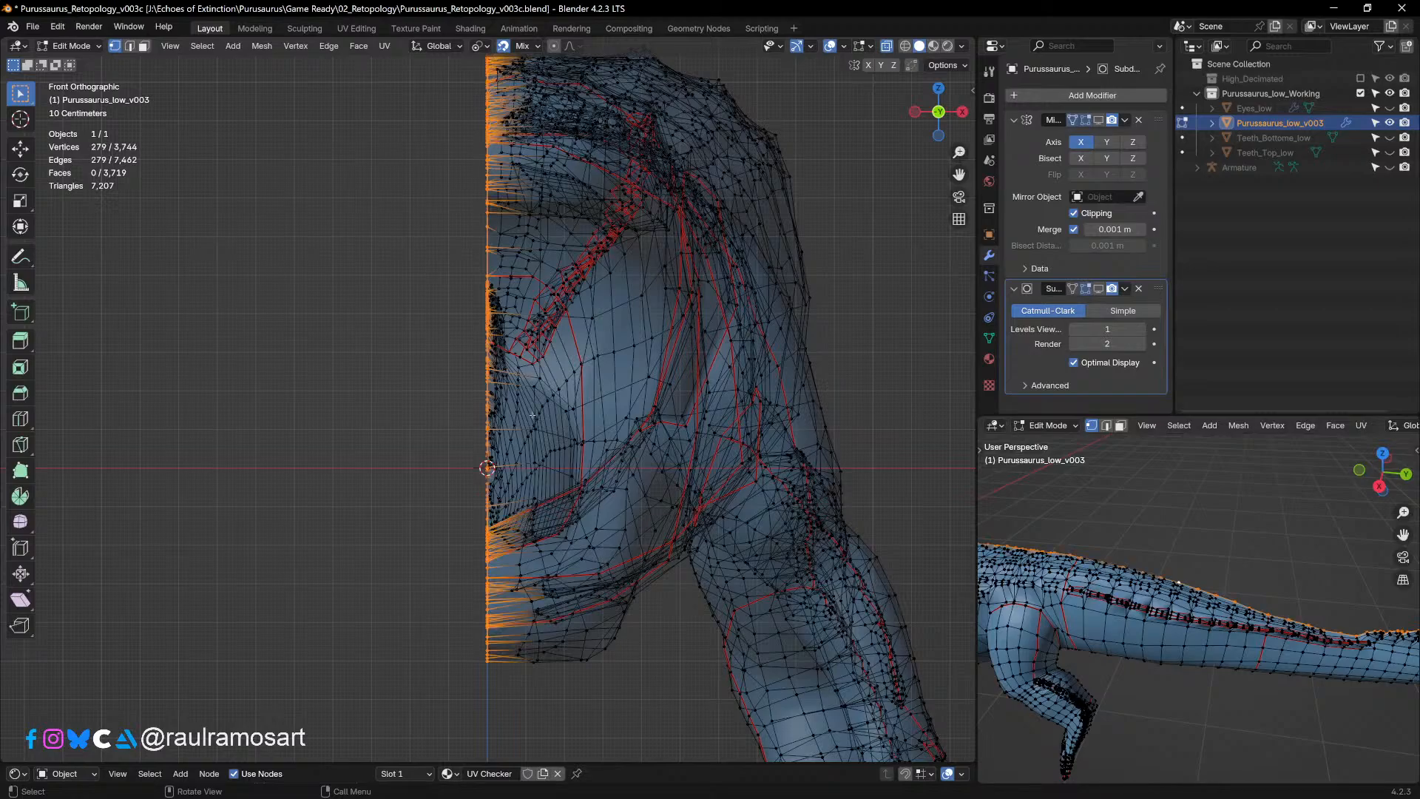
{"action": "scroll", "coordinate": [532, 415], "scroll_direction": "down", "scroll_amount": 4}
{"action": "middle_click_drag", "start_coordinate": [533, 416], "coordinate": [612, 409]}
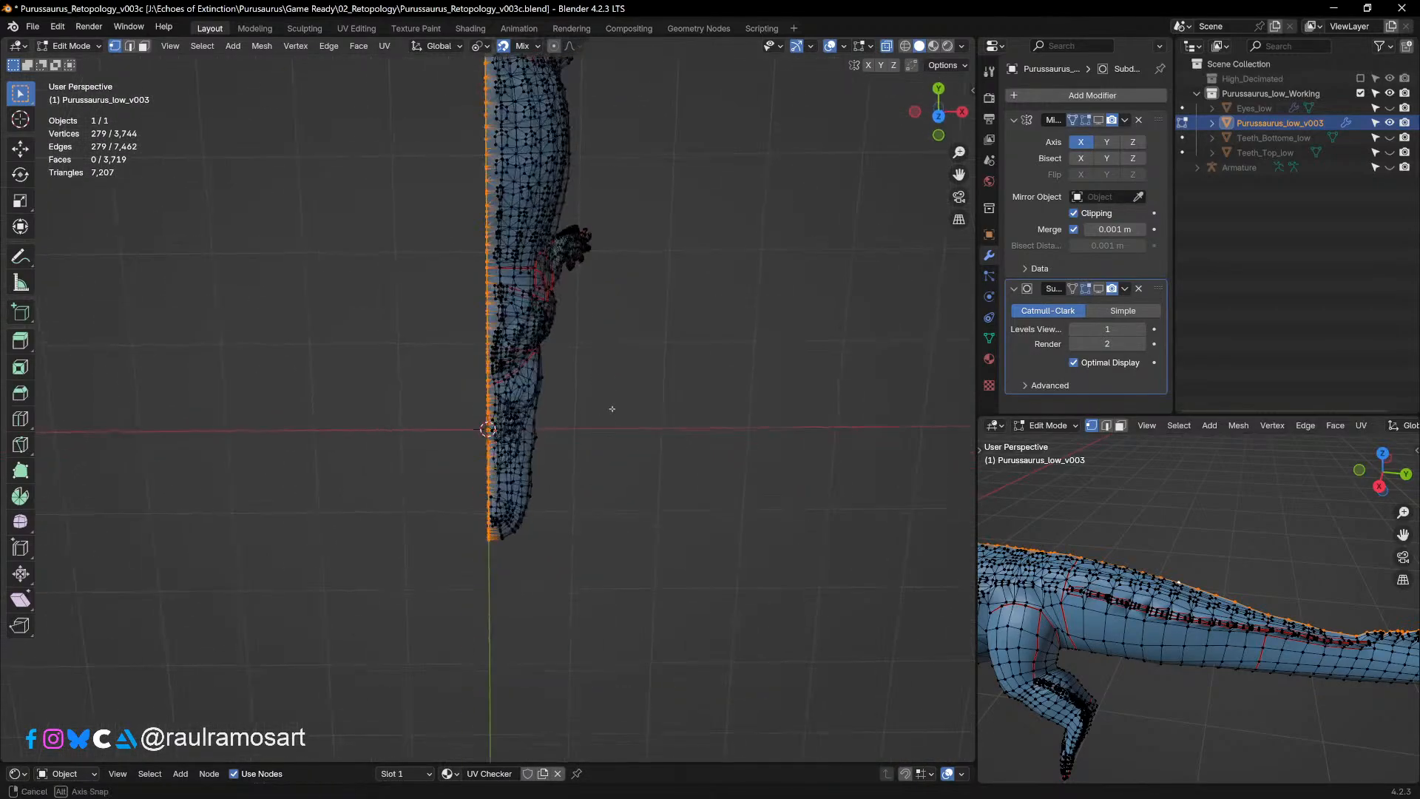
{"action": "middle_click_drag", "start_coordinate": [612, 281], "coordinate": [605, 481], "text": "shift"}
{"action": "key", "text": "KP_1"}
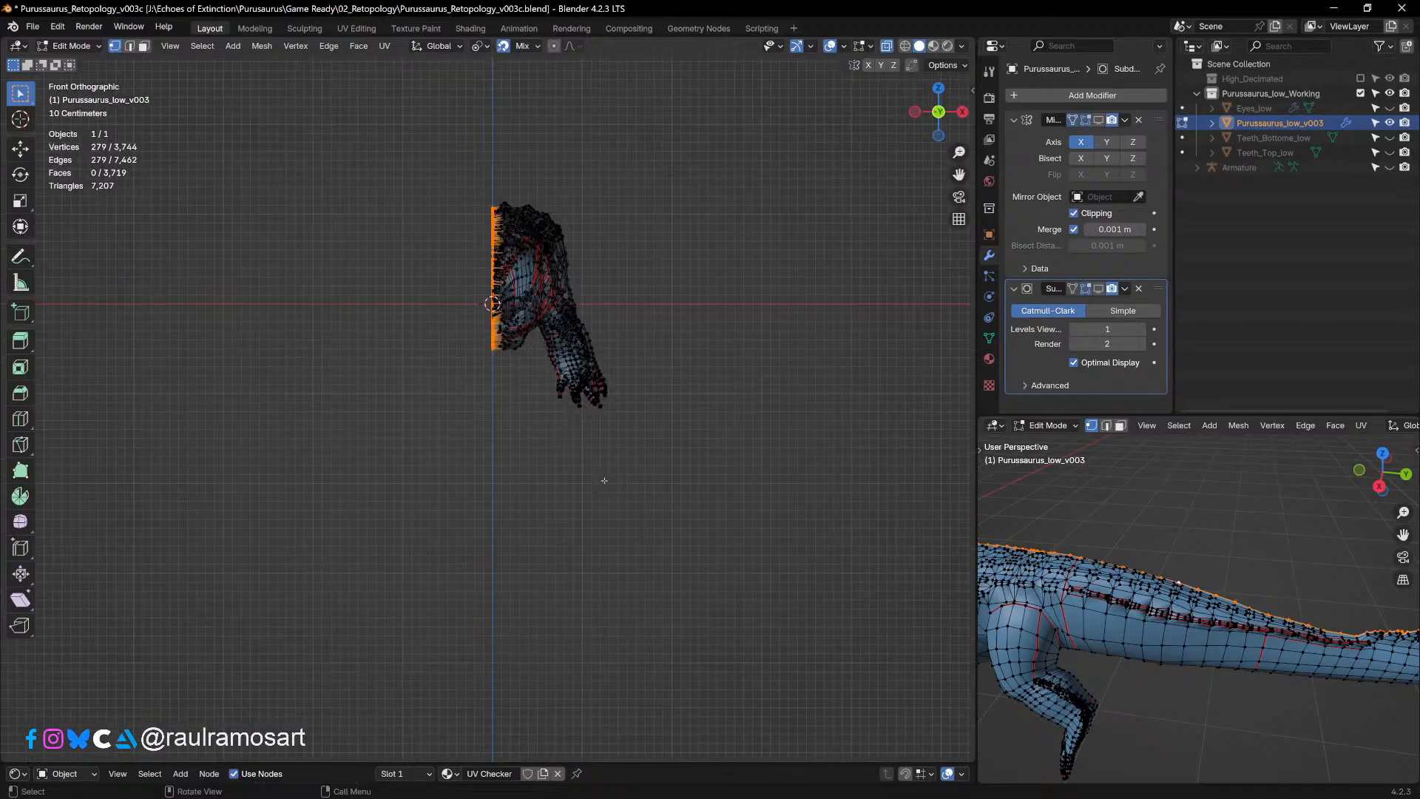
Step: Activate the Move tool on the selected centre-line vertices and frame the half body in front view
{"action": "left_click", "coordinate": [20, 149]}
{"action": "scroll", "coordinate": [583, 266], "scroll_direction": "up", "scroll_amount": 4}
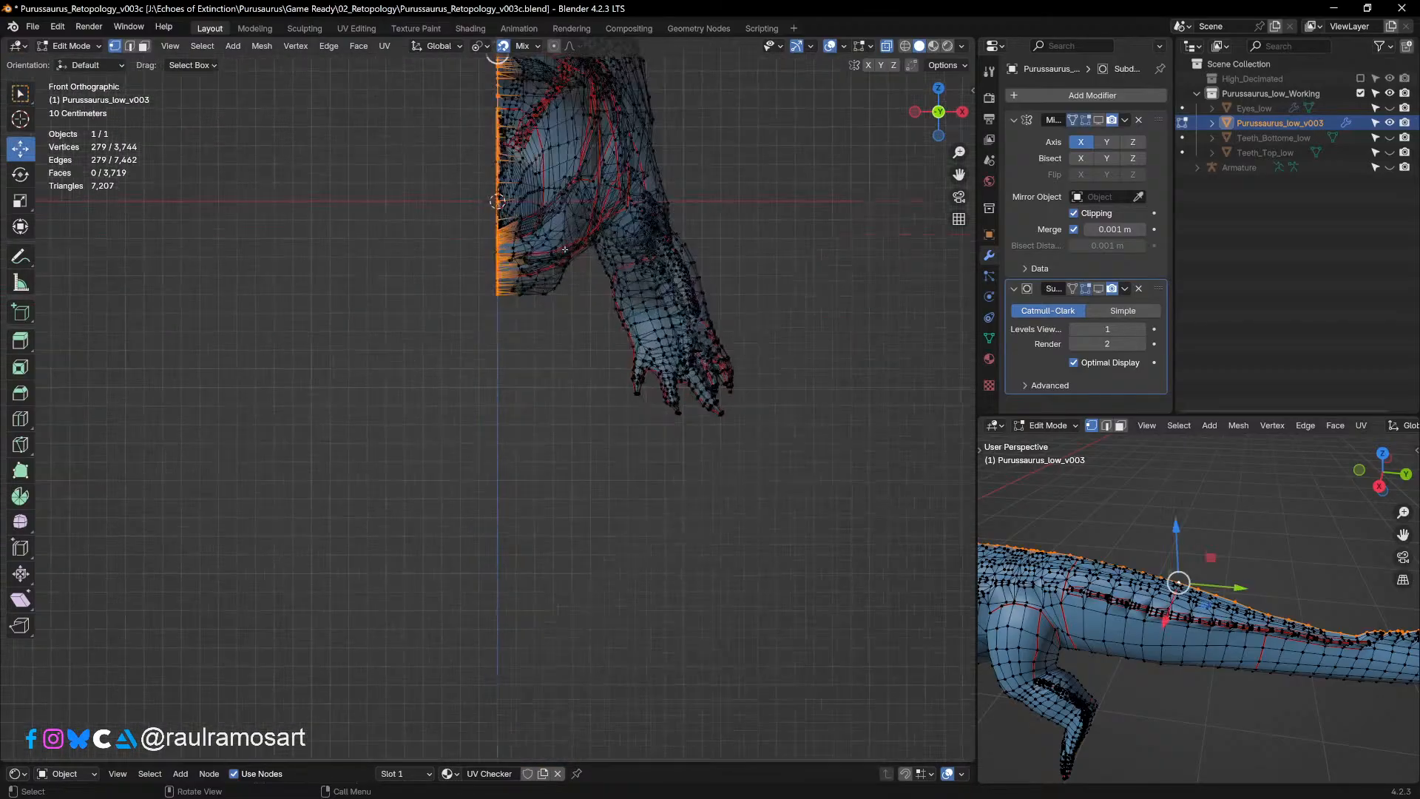
{"action": "middle_click_drag", "start_coordinate": [584, 265], "coordinate": [593, 439], "text": "shift"}
{"action": "scroll", "coordinate": [591, 437], "scroll_direction": "up", "scroll_amount": 3}
{"action": "middle_click_drag", "start_coordinate": [568, 185], "coordinate": [549, 313], "text": "shift"}
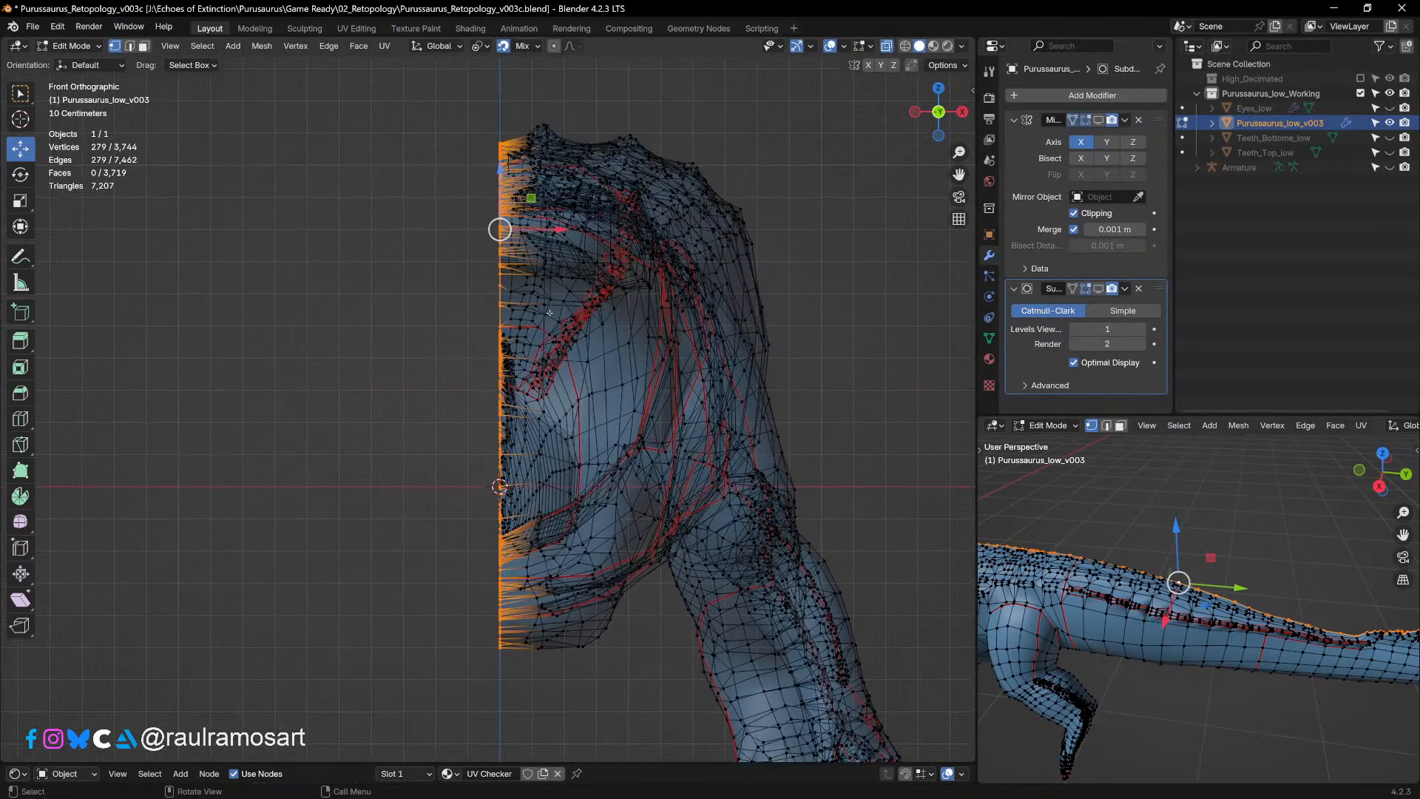
{"action": "key", "text": "s"}
{"action": "left_click", "coordinate": [549, 313]}
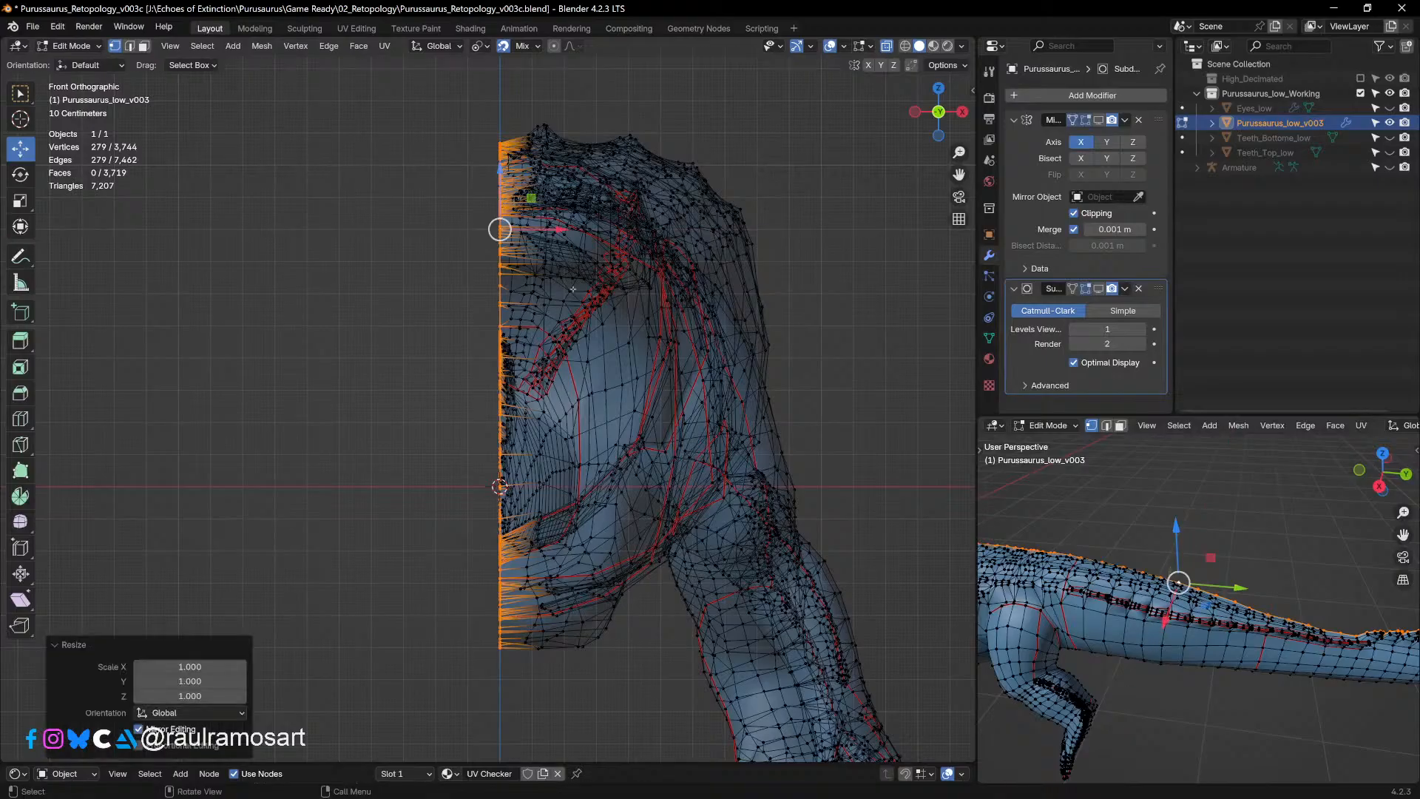
{"action": "left_click", "coordinate": [604, 246]}
{"action": "key", "text": "ctrl+z"}
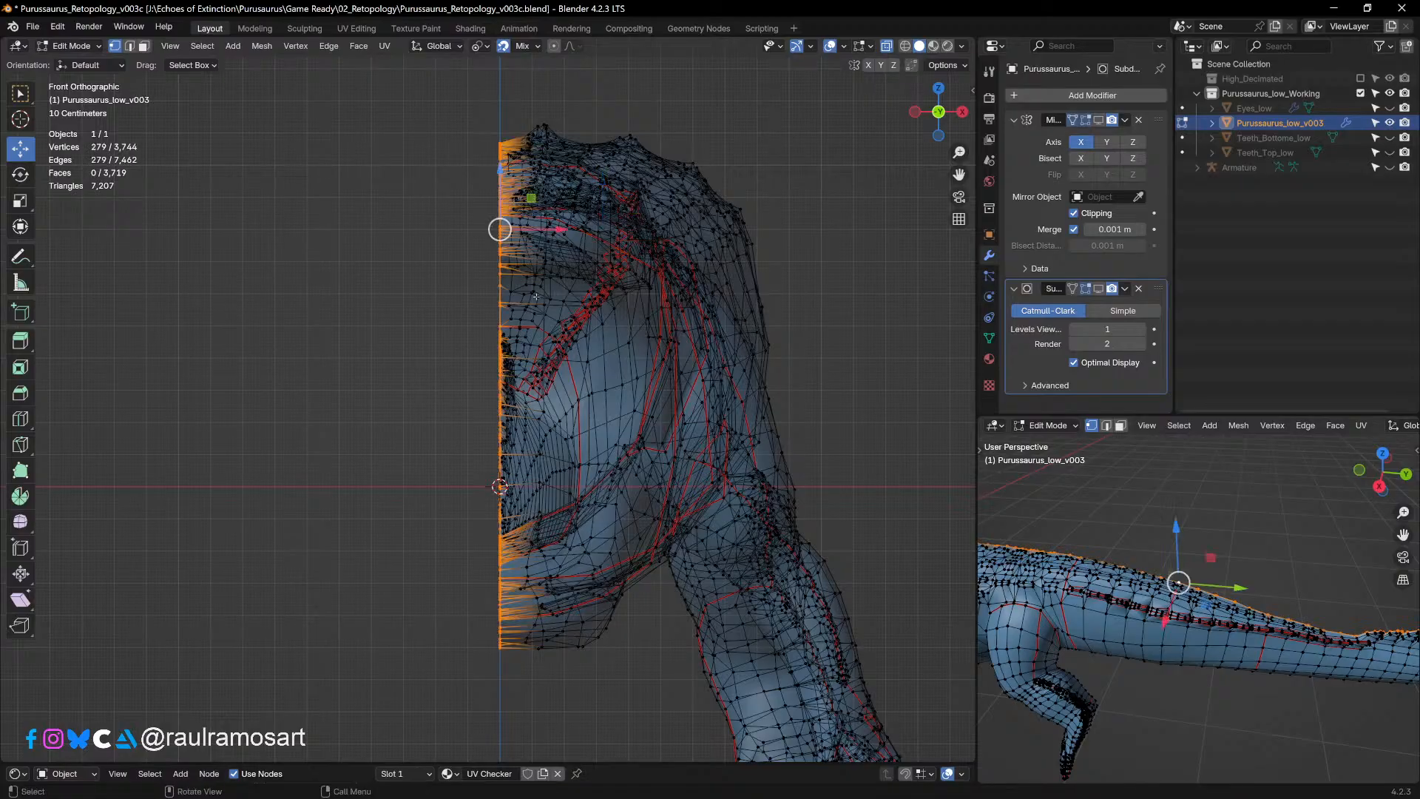
Step: Flatten the selected centre-line vertices by scaling them to 0 along the global X axis
{"action": "key", "text": "s"}
{"action": "key", "text": "x"}
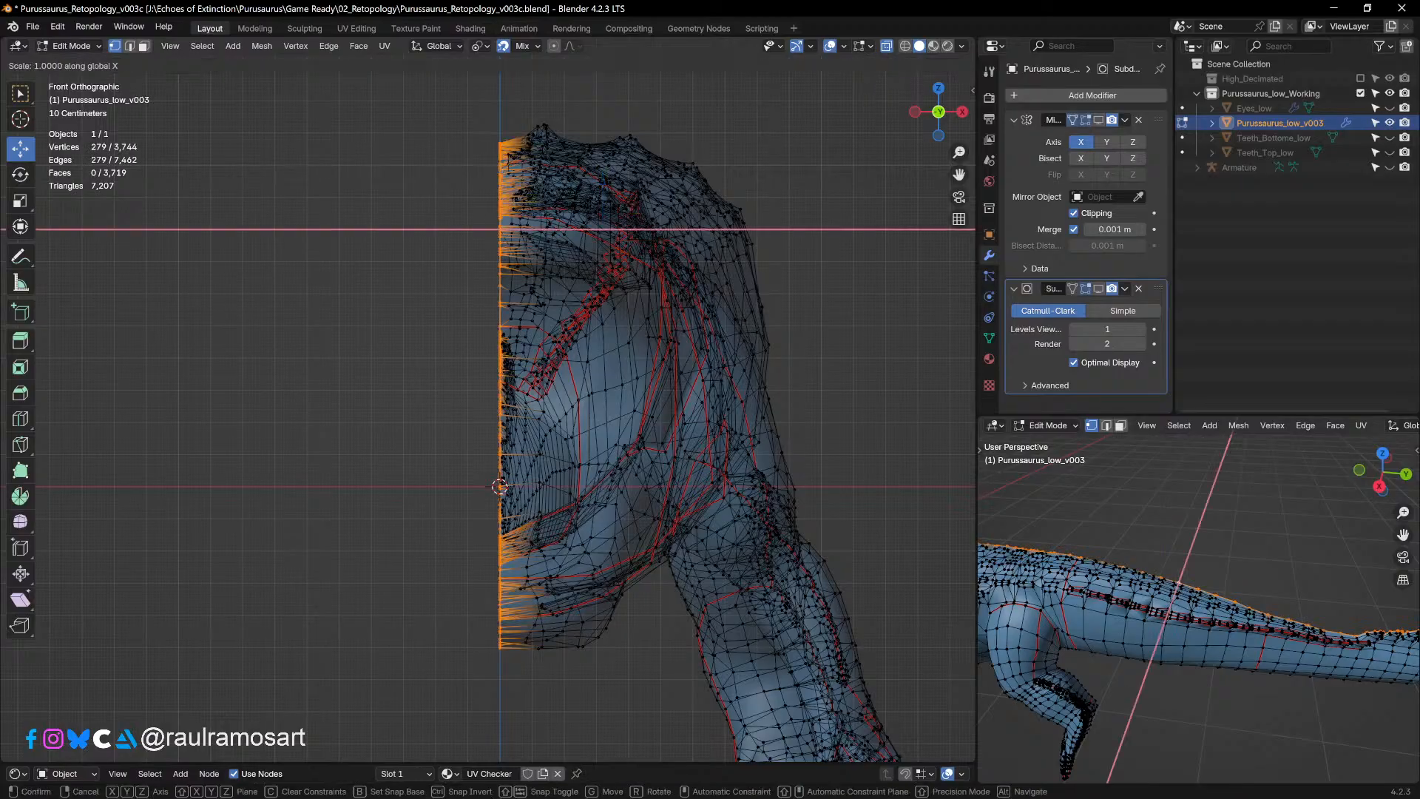
{"action": "key", "text": "0"}
{"action": "key", "text": "Return"}
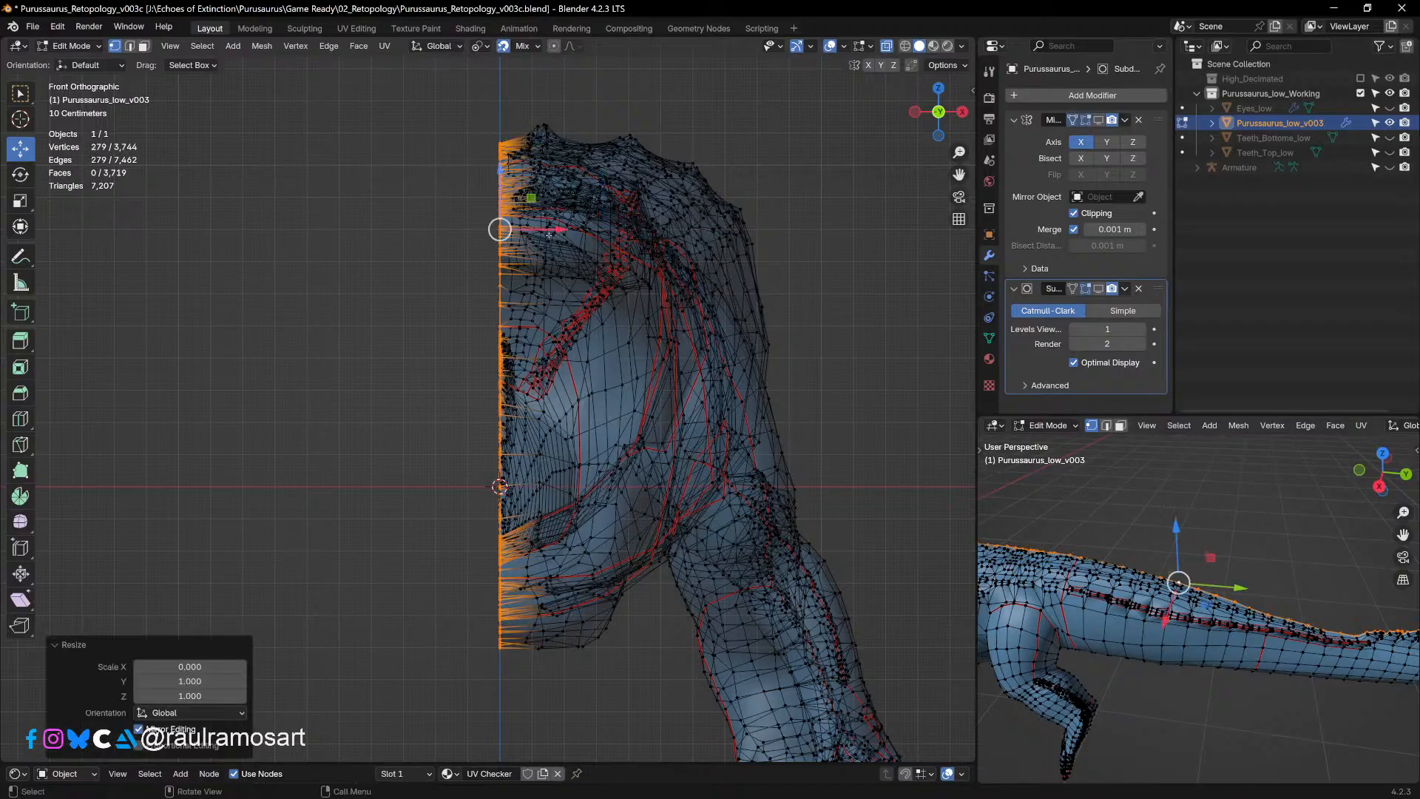
{"action": "left_click_drag", "start_coordinate": [548, 232], "coordinate": [523, 233]}
{"action": "key", "text": "ctrl+z"}
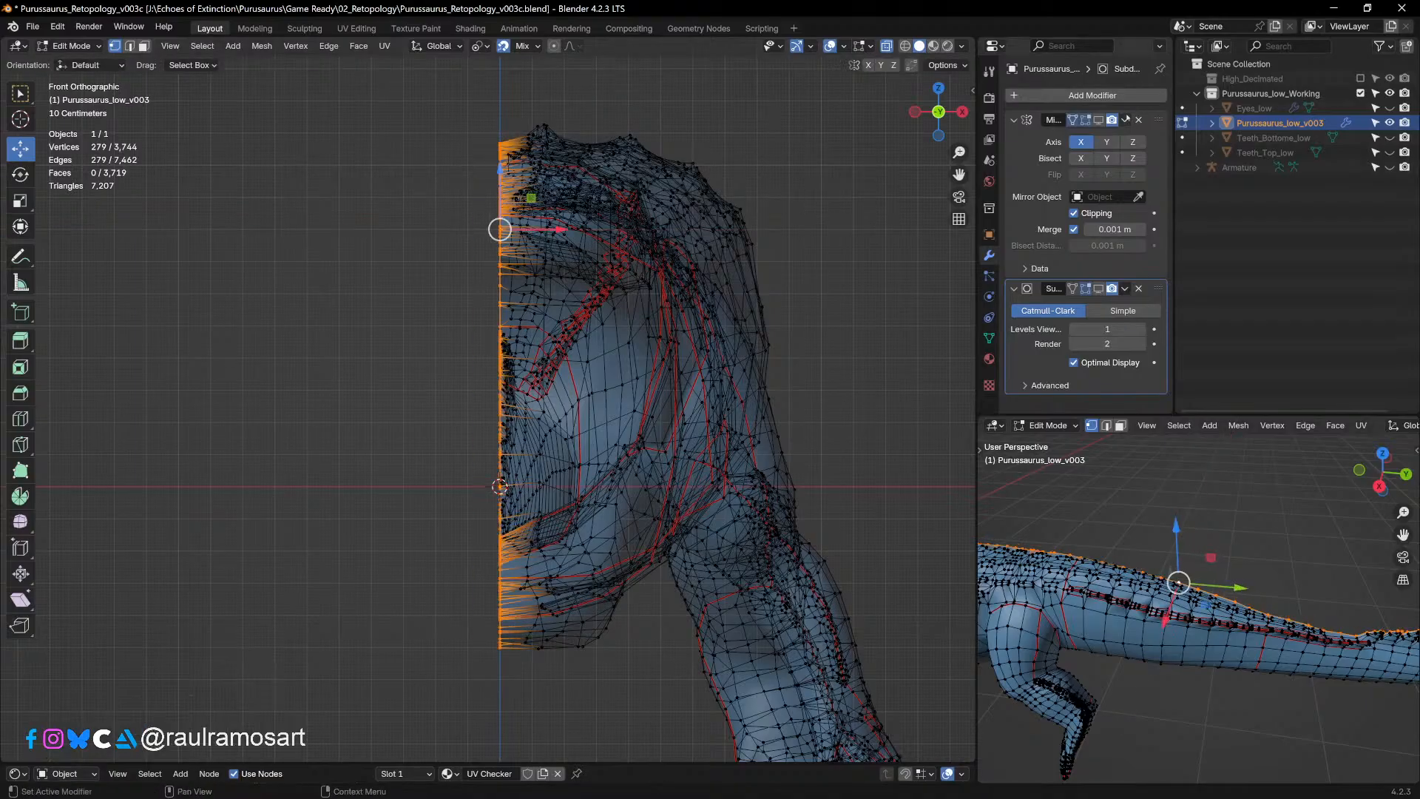
Step: Turn the Mirror modifier's viewport display back on, test moving the centre-line vertices along X, and undo the move
{"action": "left_click", "coordinate": [1099, 120]}
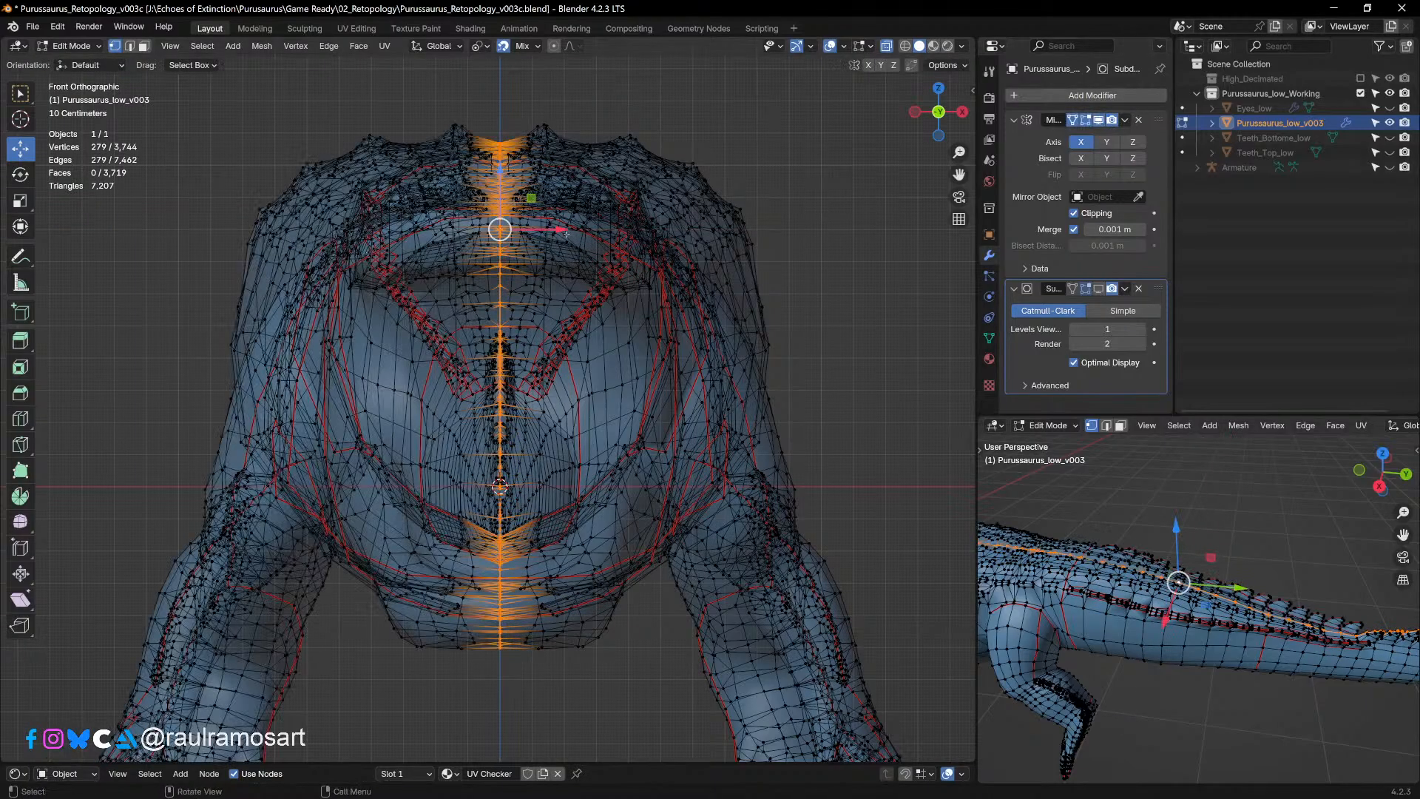
{"action": "mouse_move", "coordinate": [557, 231]}
{"action": "left_mouse_down"}
{"action": "mouse_move", "coordinate": [546, 236]}
{"action": "mouse_move", "coordinate": [563, 230]}
{"action": "left_mouse_up"}
{"action": "key", "text": "ctrl+z"}
{"action": "key", "text": "ctrl+z"}
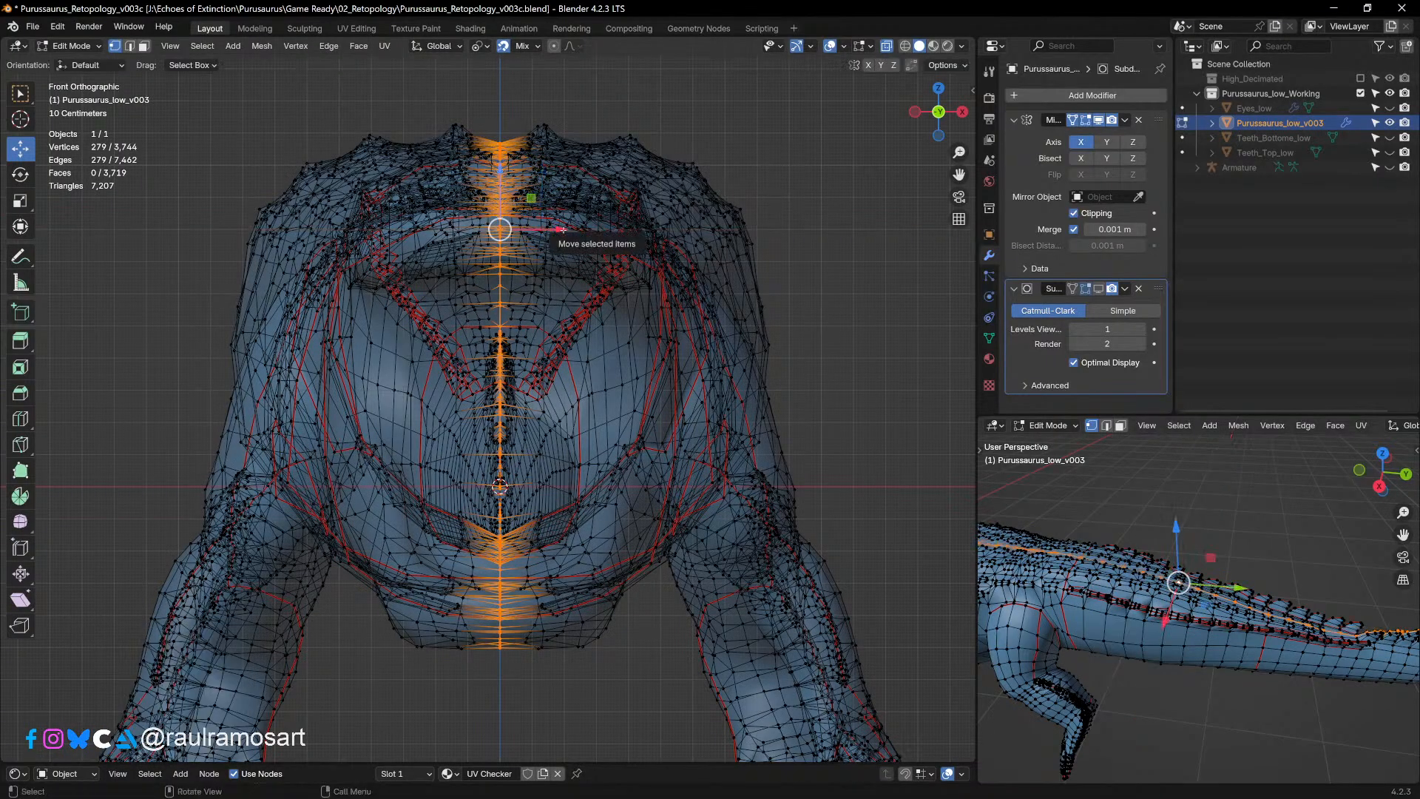
Step: Drop the centre-line selection and examine the whole mirrored body in perspective and from the top
{"action": "left_click", "coordinate": [563, 233]}
{"action": "middle_click_drag", "start_coordinate": [552, 380], "coordinate": [547, 326]}
{"action": "middle_click_drag", "start_coordinate": [721, 442], "coordinate": [335, 409], "text": "shift"}
{"action": "scroll", "coordinate": [336, 410], "scroll_direction": "down", "scroll_amount": 4}
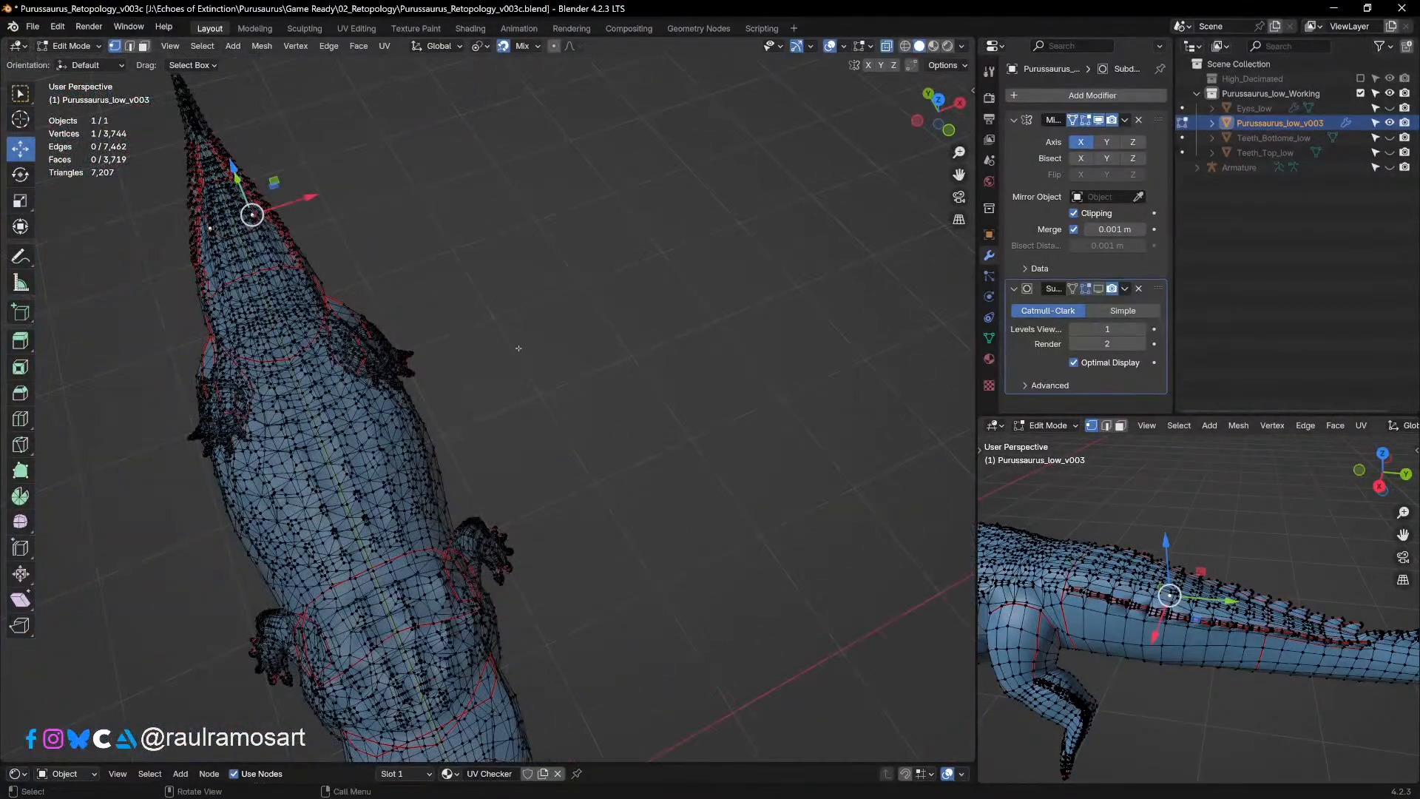
{"action": "middle_click_drag", "start_coordinate": [528, 268], "coordinate": [491, 397]}
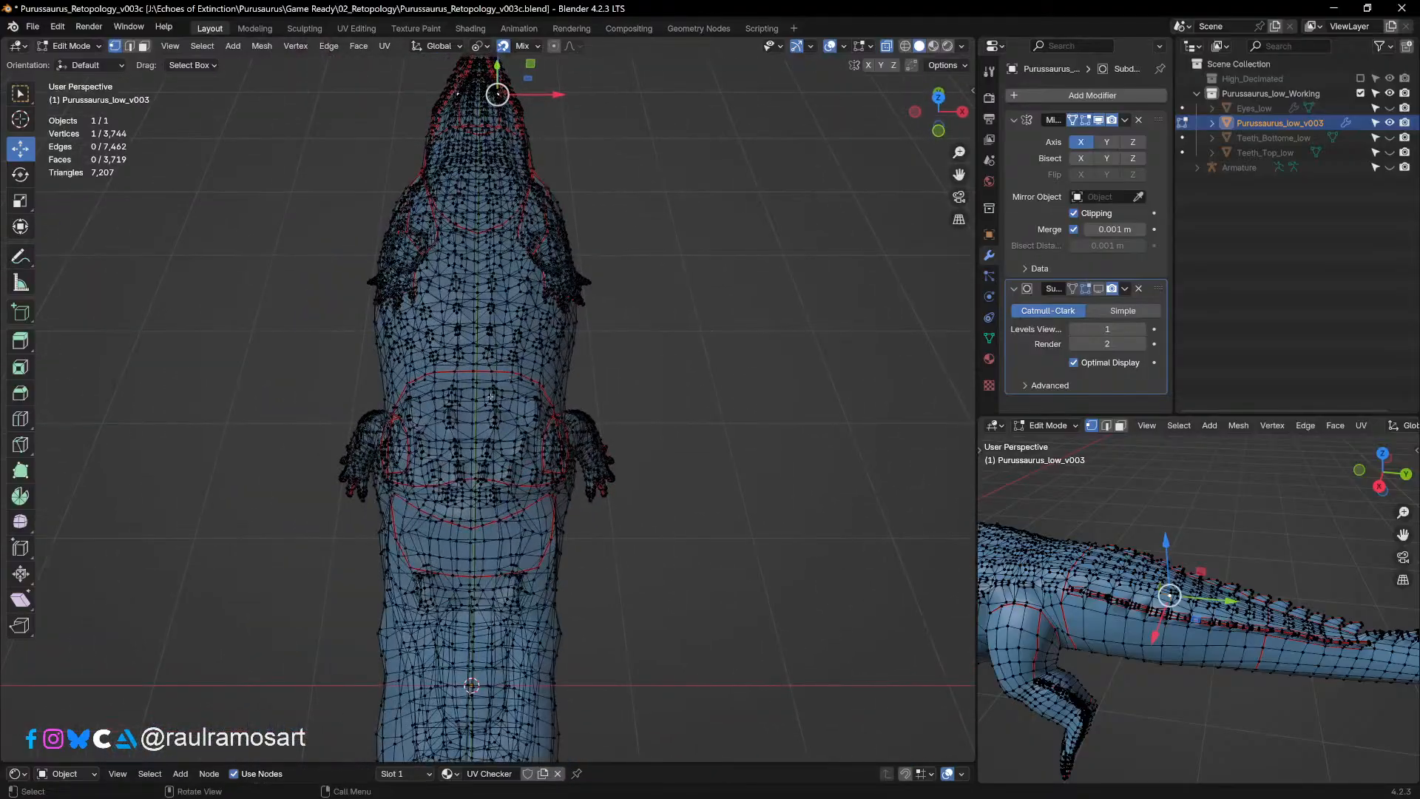
{"action": "scroll", "coordinate": [469, 576], "scroll_direction": "down", "scroll_amount": 3}
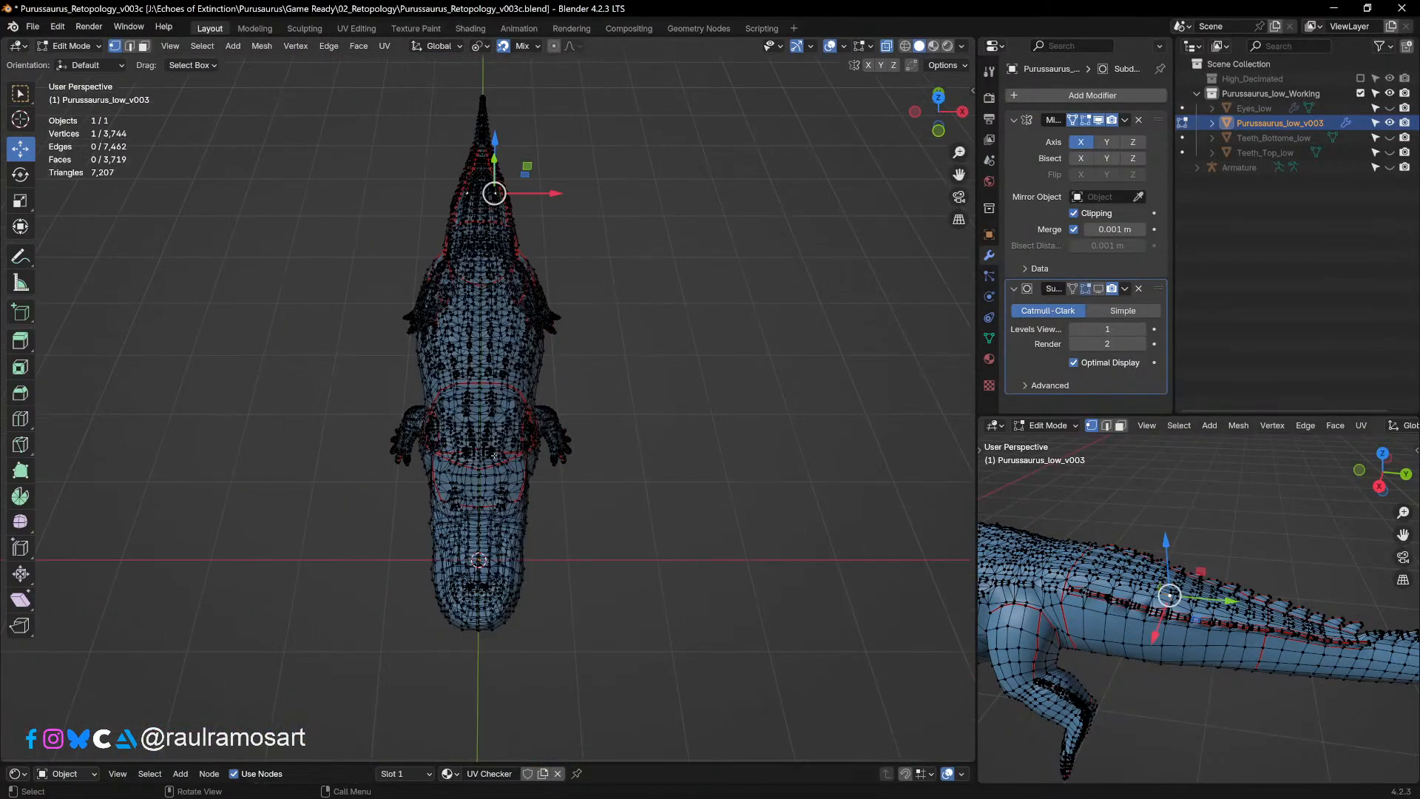
{"action": "scroll", "coordinate": [492, 454], "scroll_direction": "up", "scroll_amount": 2}
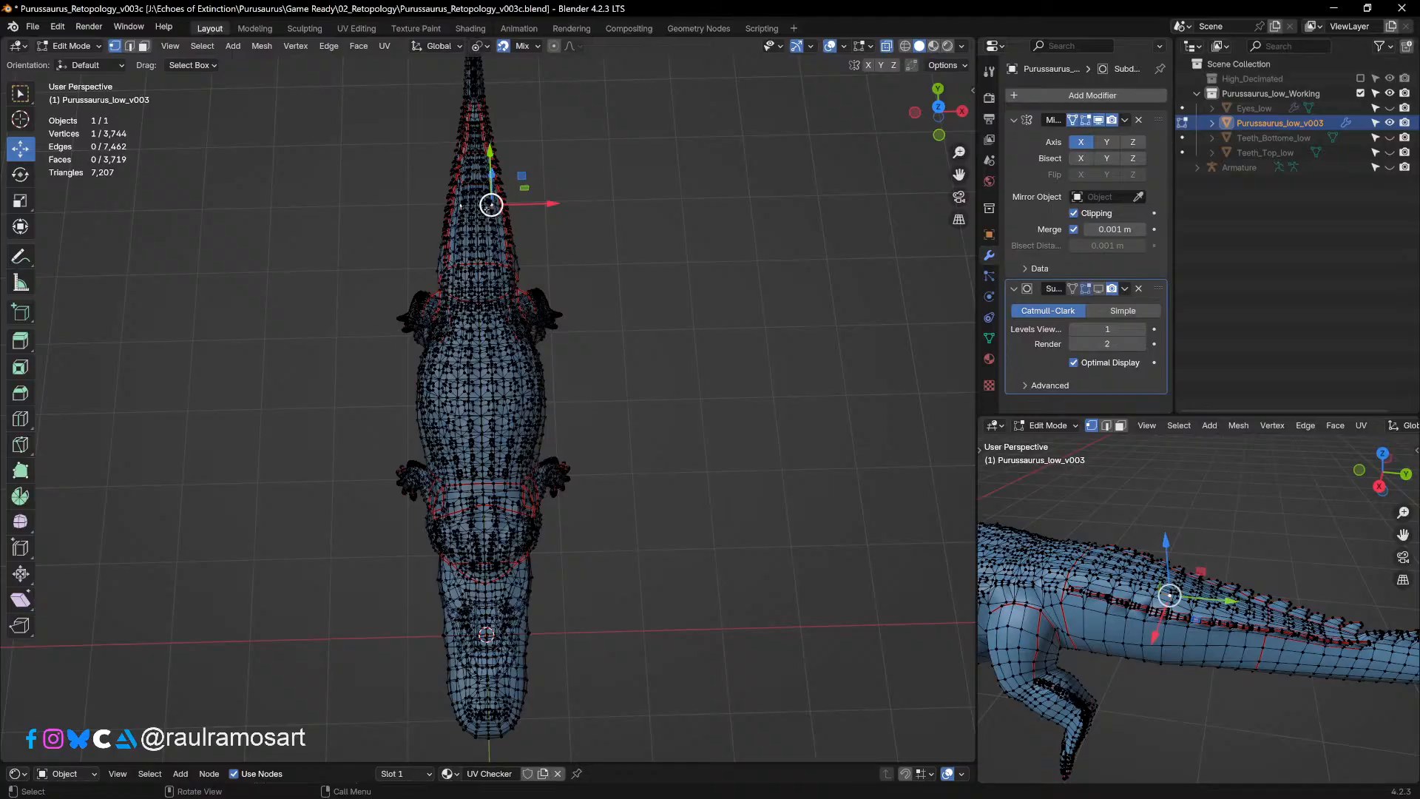
{"action": "key", "text": "KP_7"}
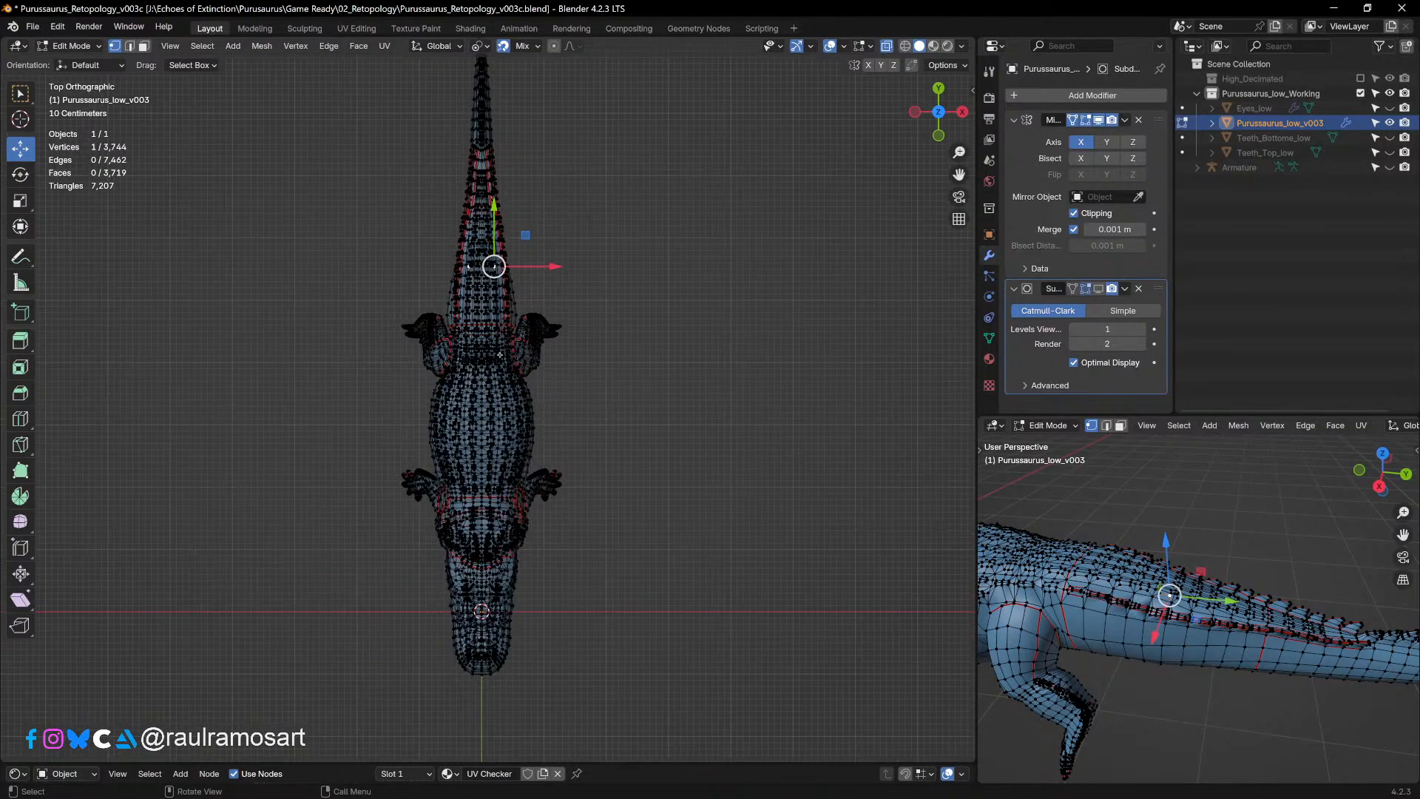
Step: Switch to Object Mode and remove the Subdivision modifier from the Purussaurus body, keeping the Mirror modifier
{"action": "left_click", "coordinate": [70, 46]}
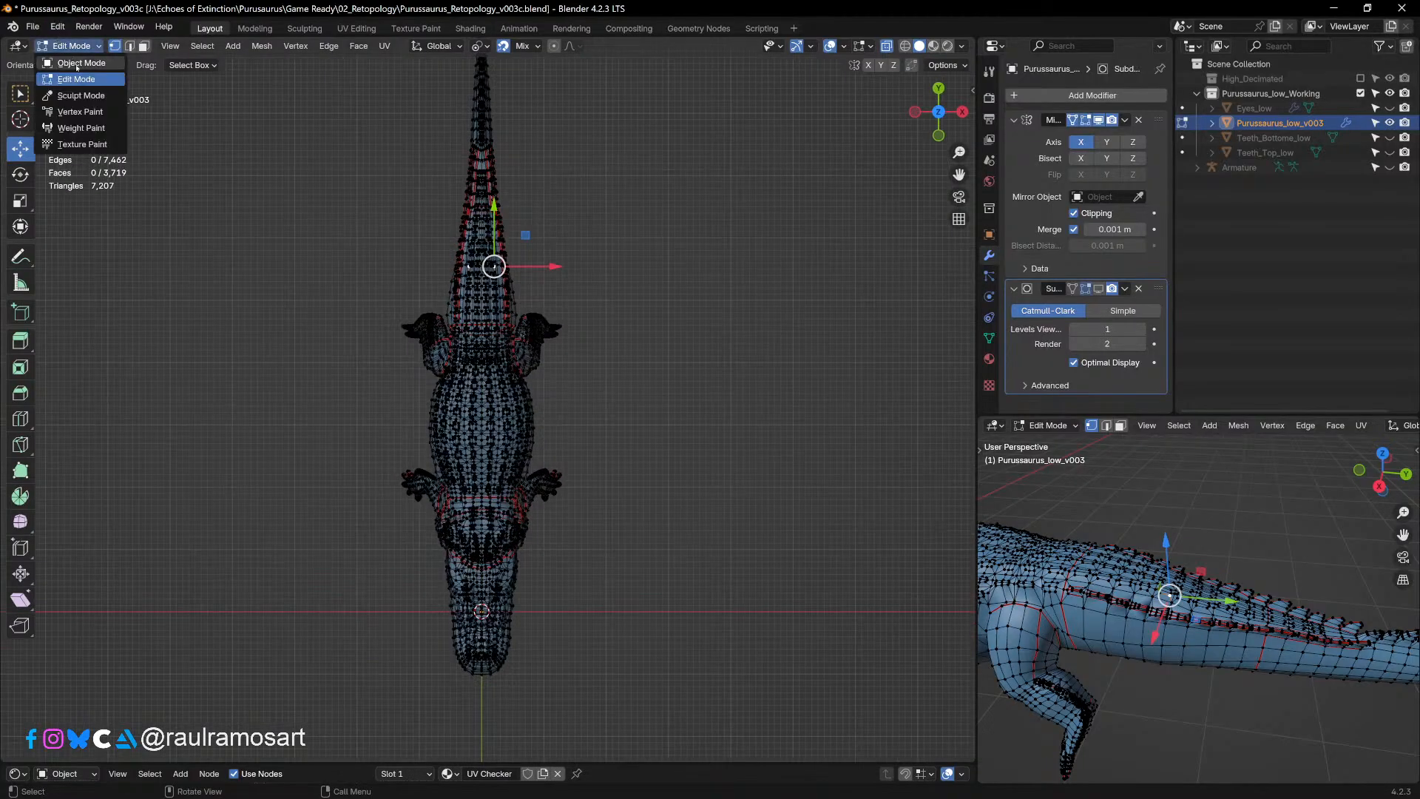
{"action": "left_click", "coordinate": [70, 64]}
{"action": "left_click", "coordinate": [774, 379]}
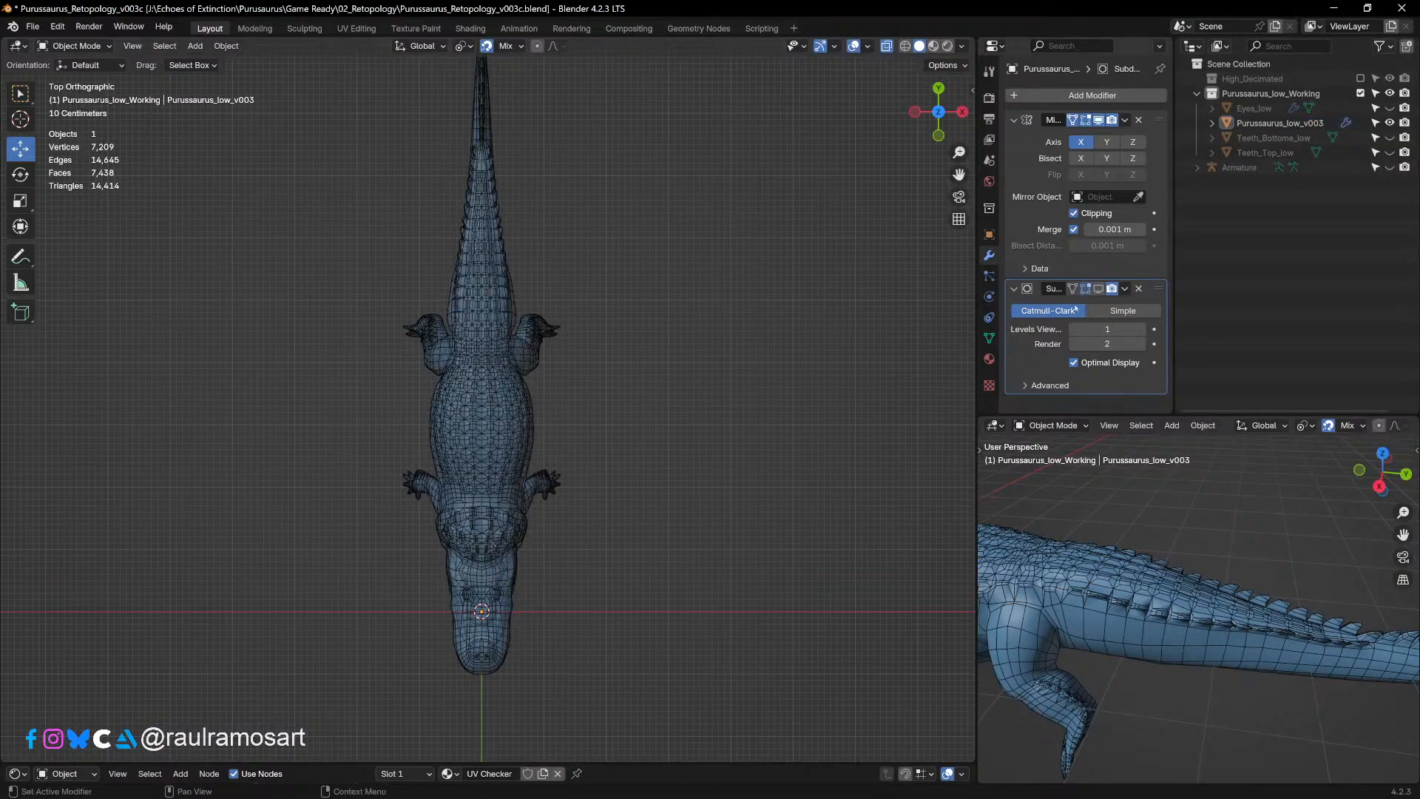
{"action": "left_click", "coordinate": [1108, 288]}
{"action": "left_click", "coordinate": [1016, 289]}
{"action": "left_click", "coordinate": [1138, 288]}
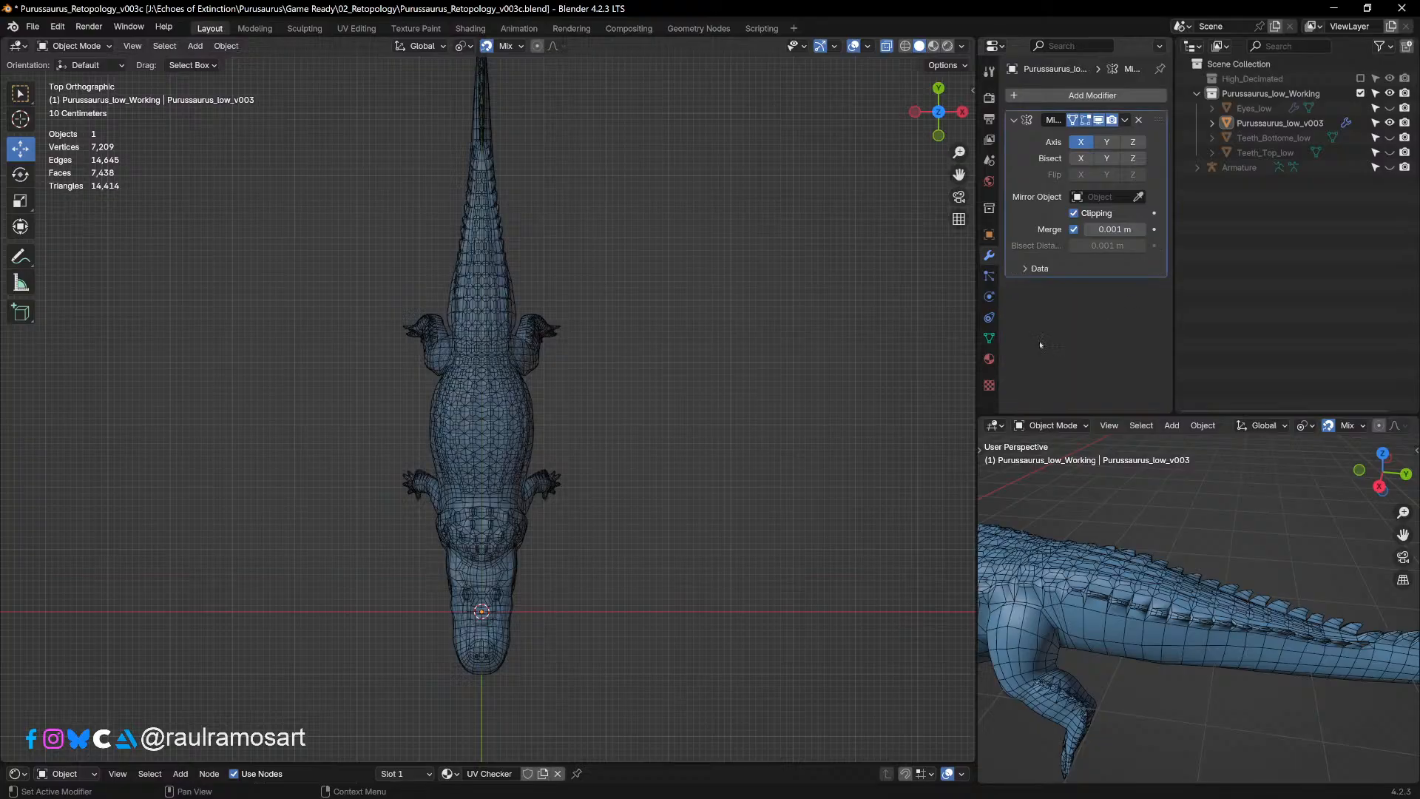
Step: Select the Purussaurus body and save the Blender file
{"action": "left_click", "coordinate": [477, 278]}
{"action": "middle_click_drag", "start_coordinate": [476, 277], "coordinate": [347, 318]}
{"action": "scroll", "coordinate": [381, 348], "scroll_direction": "up", "scroll_amount": 4}
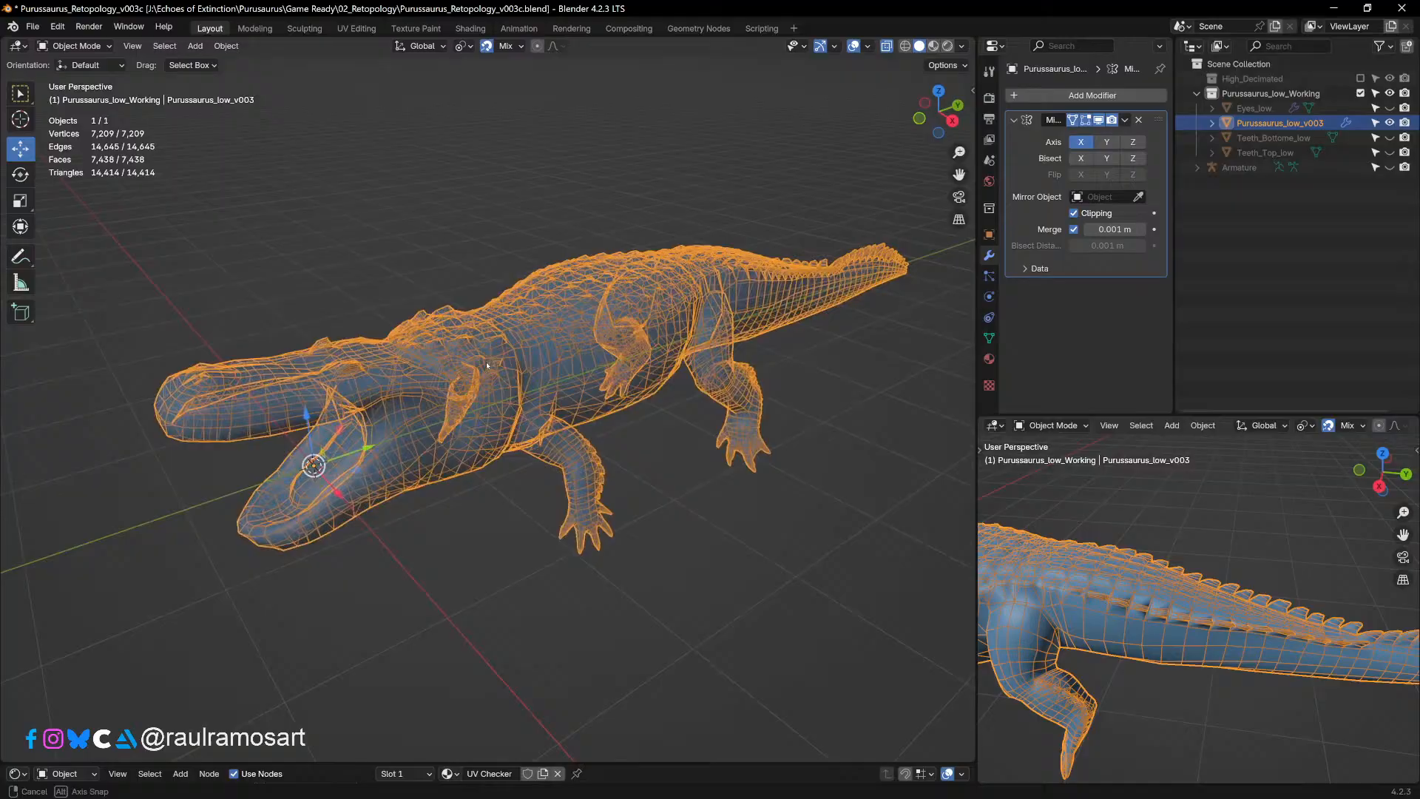
{"action": "left_click", "coordinate": [32, 25]}
{"action": "left_click", "coordinate": [53, 122]}
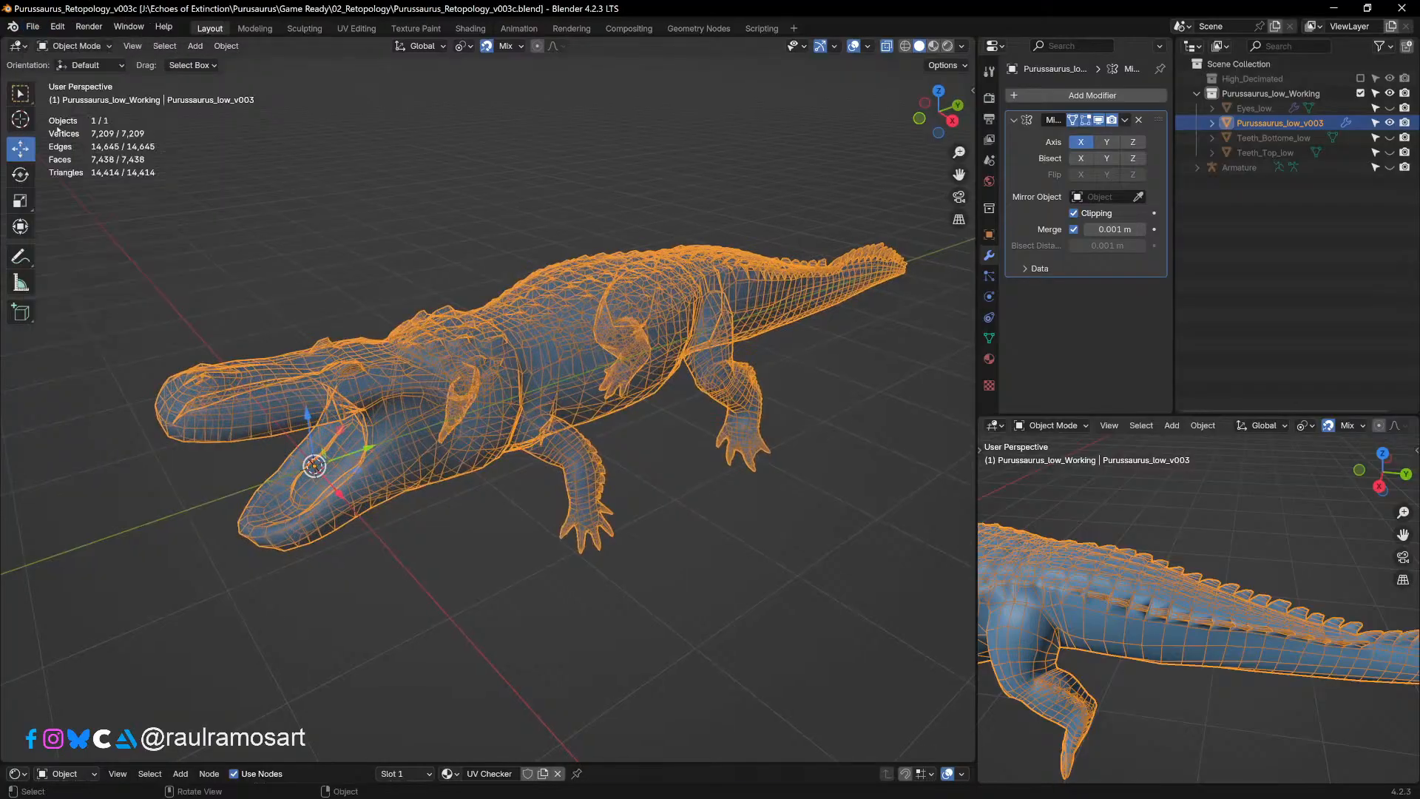
{"action": "middle_click_drag", "start_coordinate": [592, 370], "coordinate": [684, 381]}
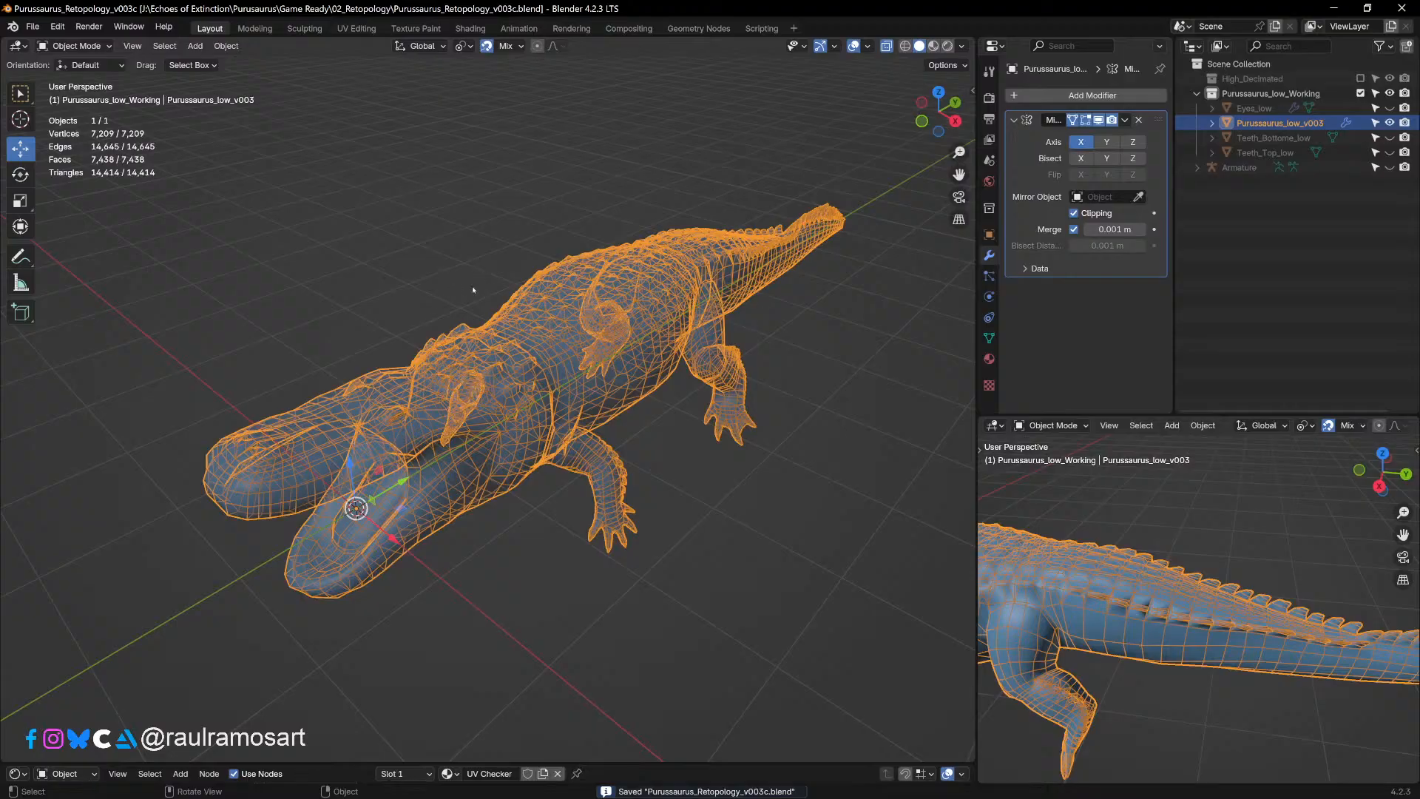
Step: Start a Wavefront OBJ export and create a "03_Low Poly" folder inside Game Ready as its destination
{"action": "left_click", "coordinate": [32, 25]}
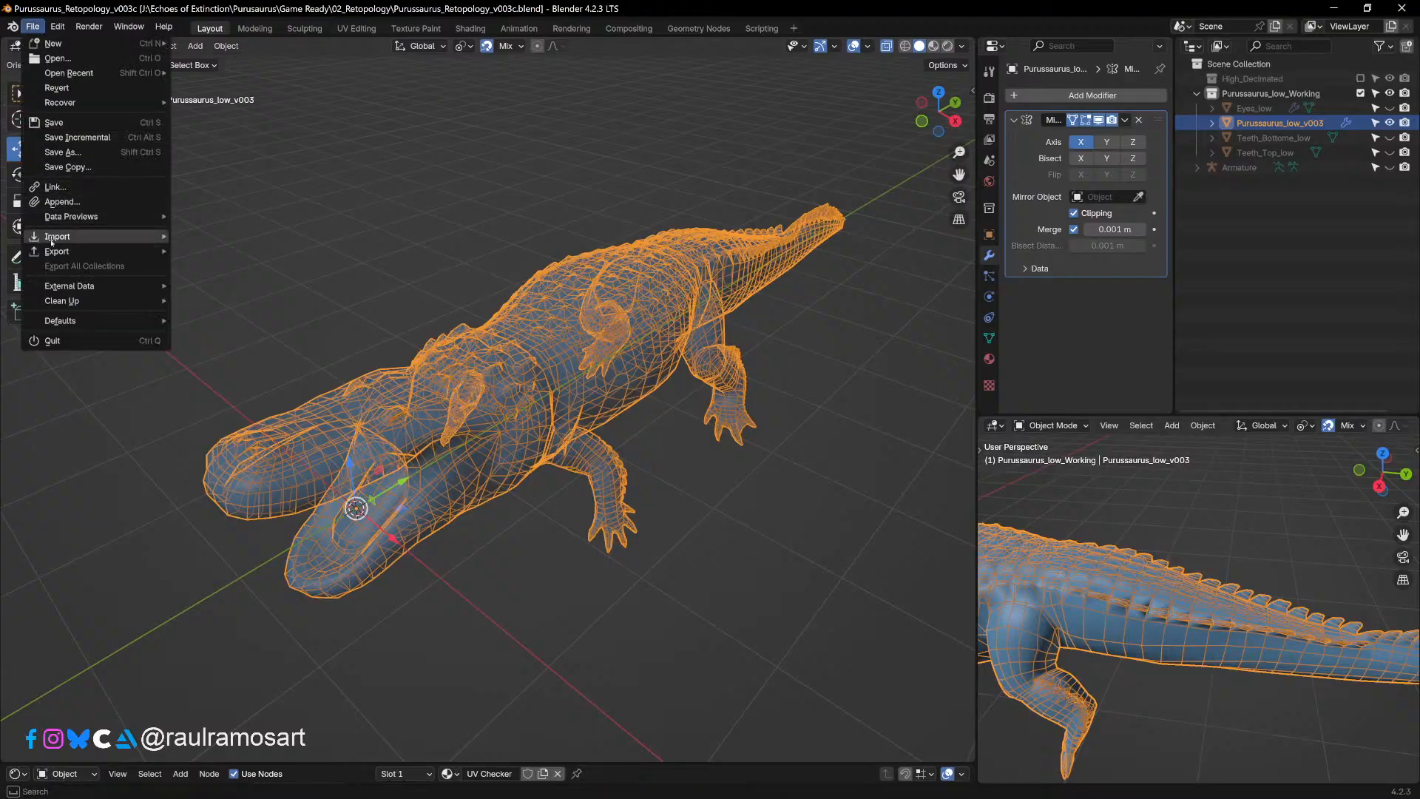
{"action": "mouse_move", "coordinate": [57, 253]}
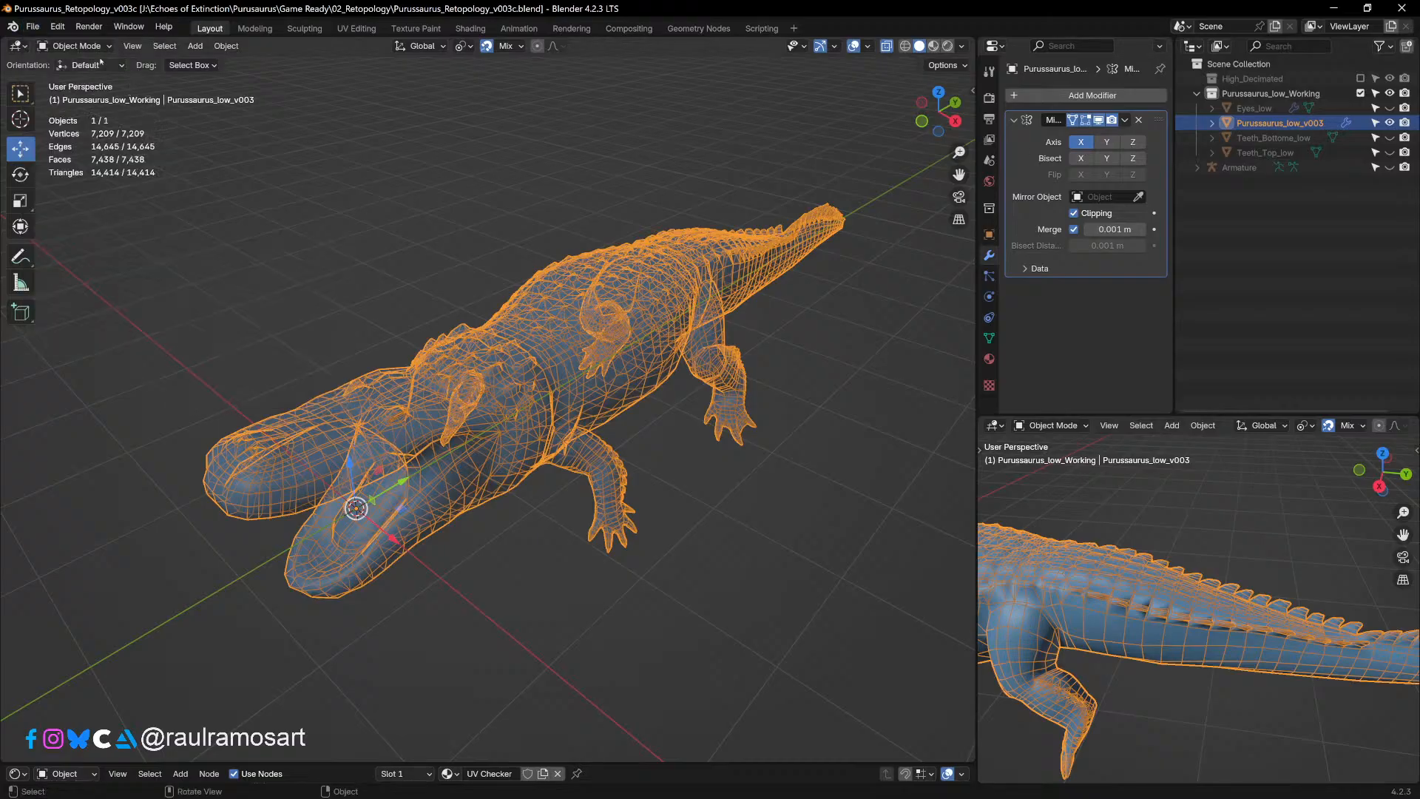
{"action": "left_click", "coordinate": [32, 25]}
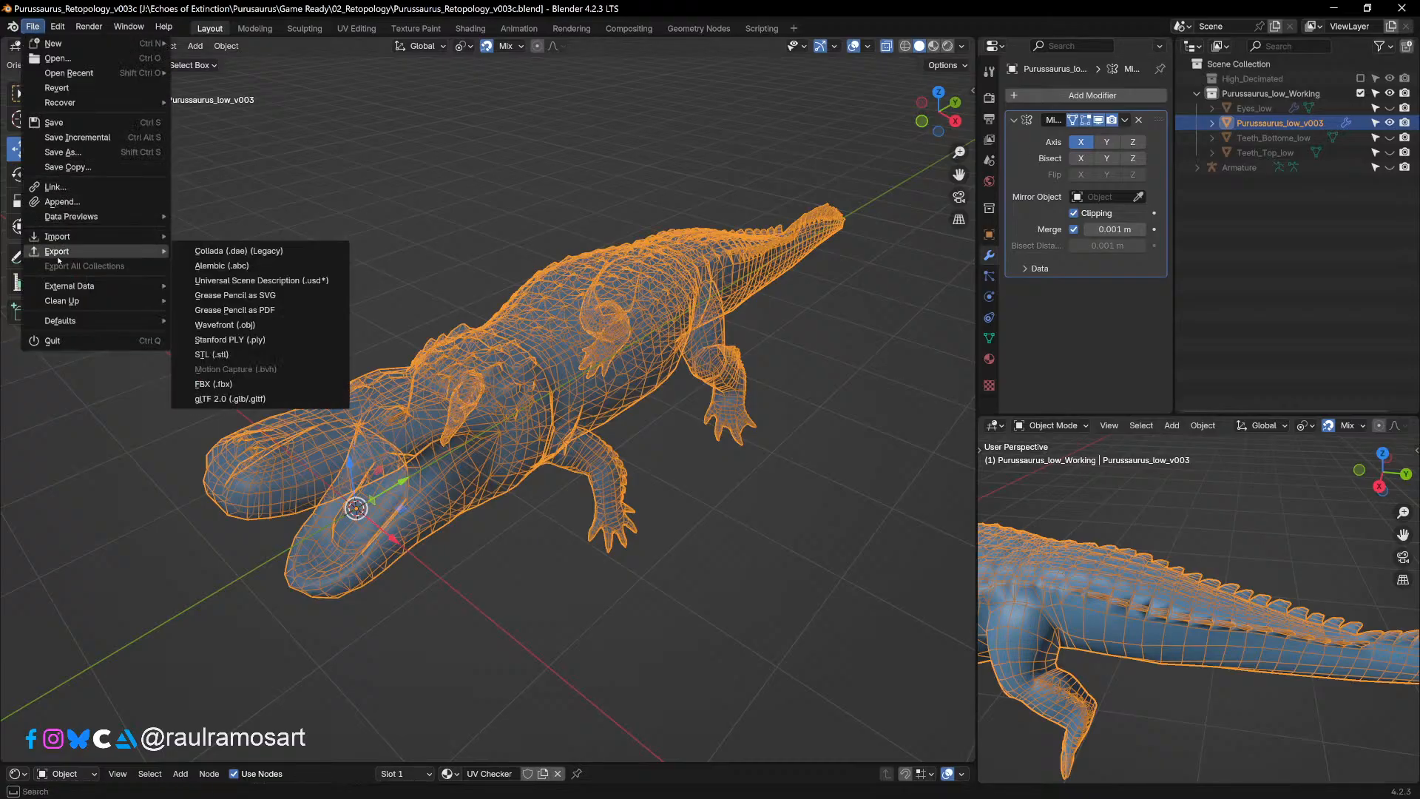
{"action": "mouse_move", "coordinate": [65, 255]}
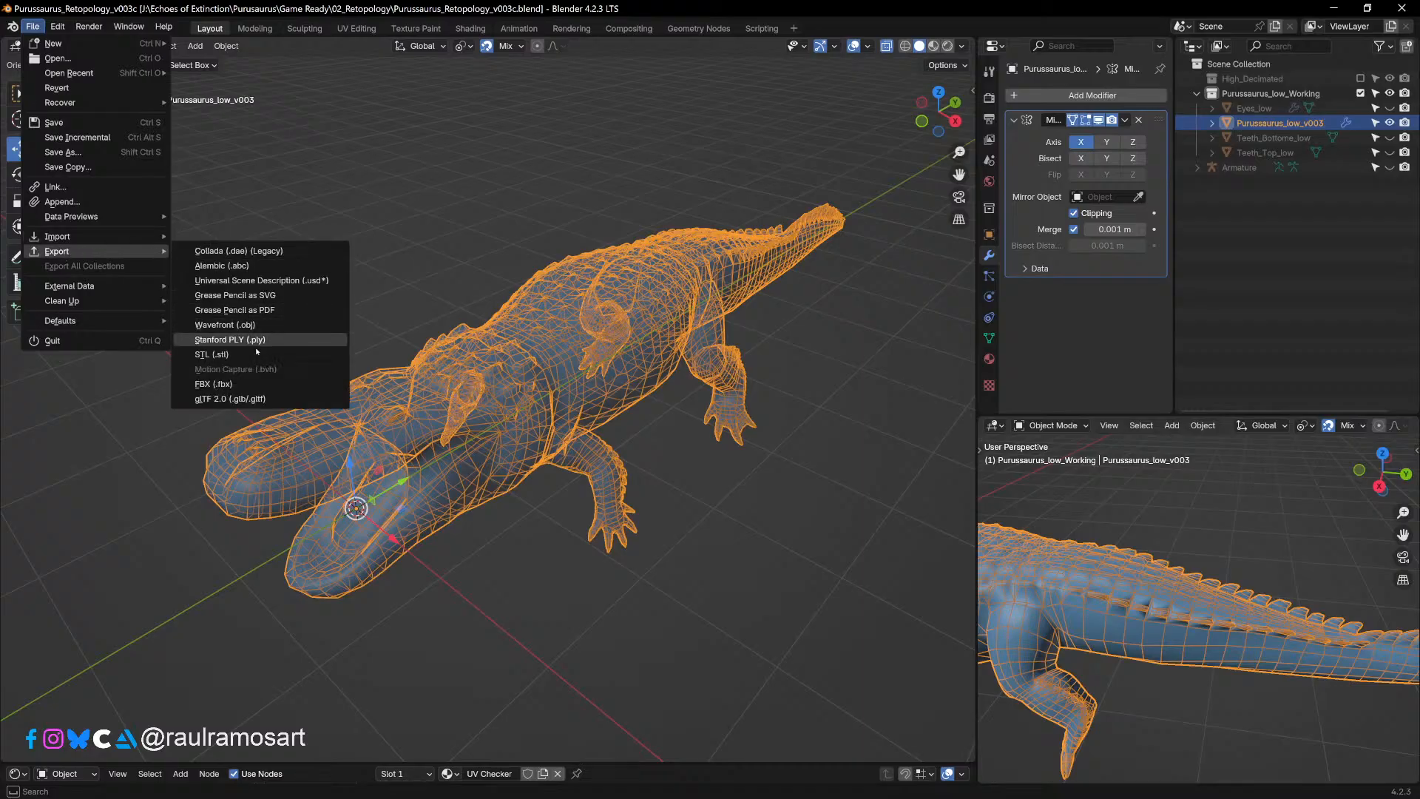
{"action": "left_click", "coordinate": [225, 326]}
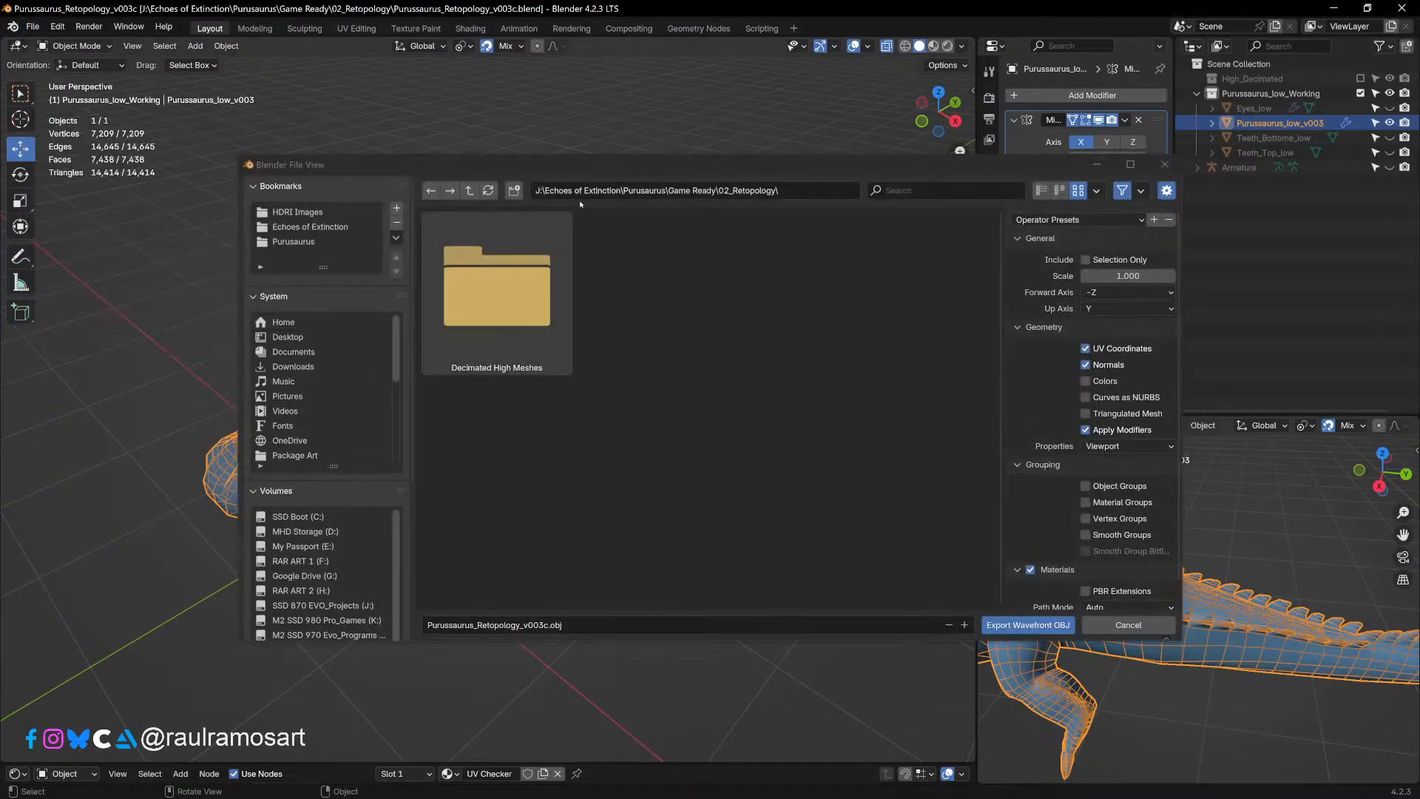
{"action": "left_click", "coordinate": [477, 191]}
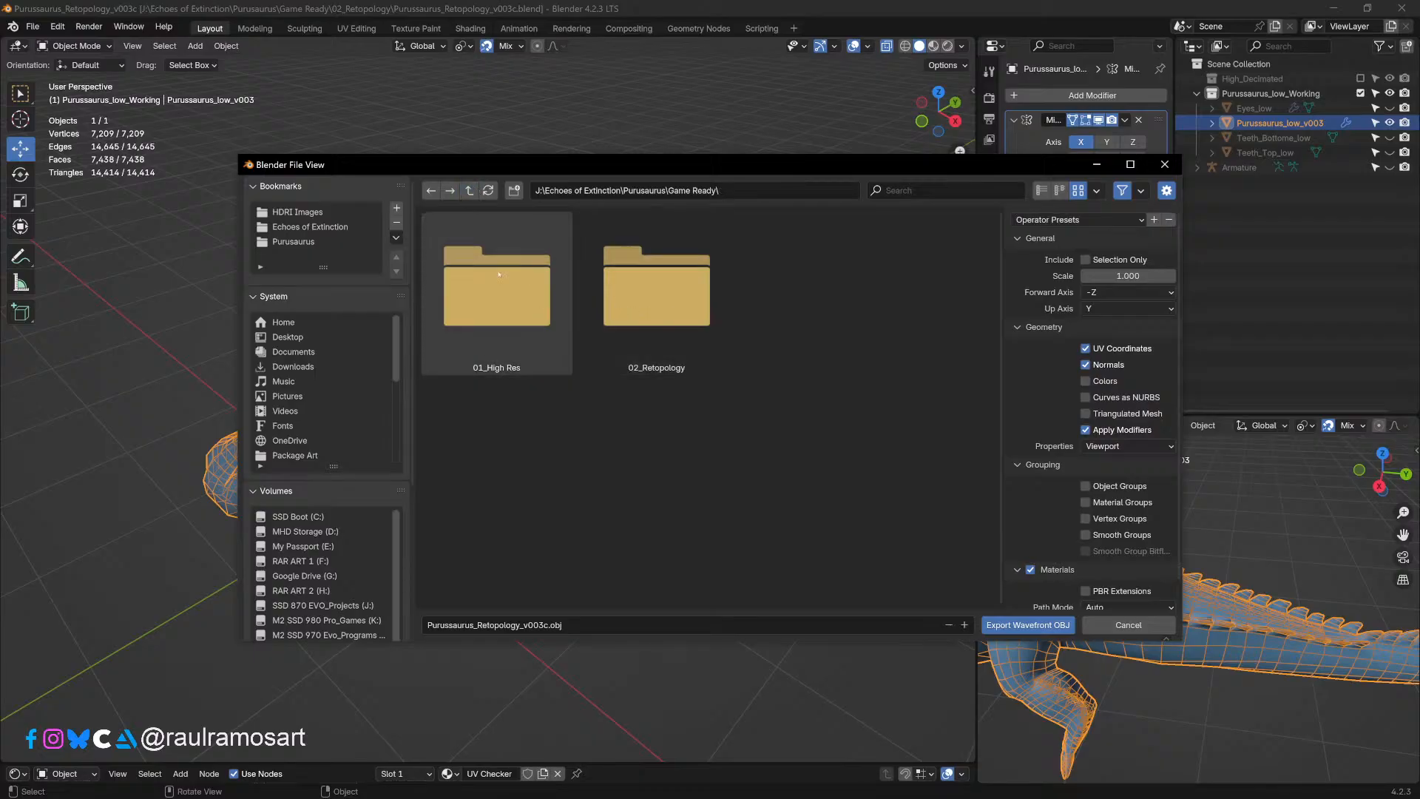
{"action": "left_click", "coordinate": [512, 191]}
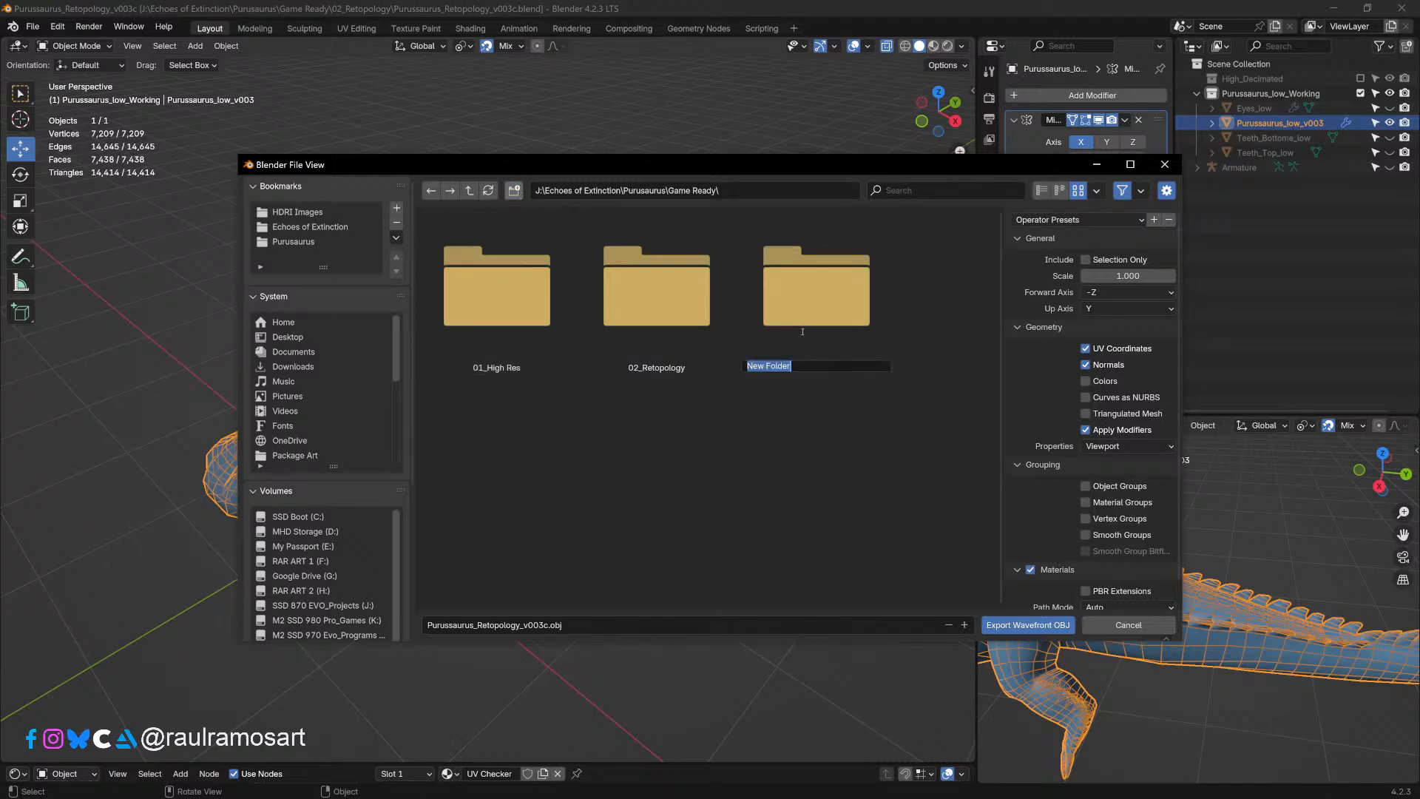
{"action": "type", "text": "03_Low Poly"}
{"action": "key", "text": "Return"}
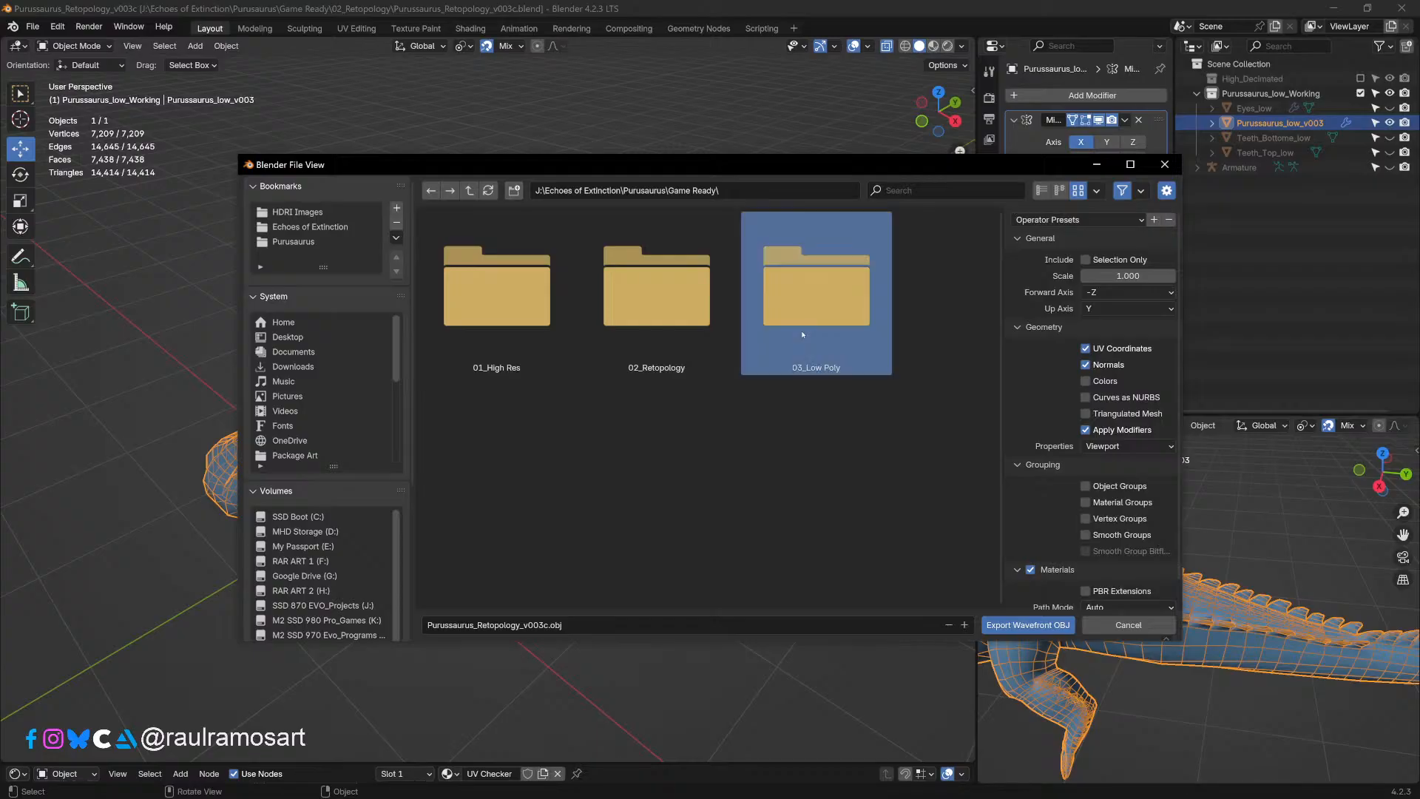
{"action": "double_click", "coordinate": [819, 311]}
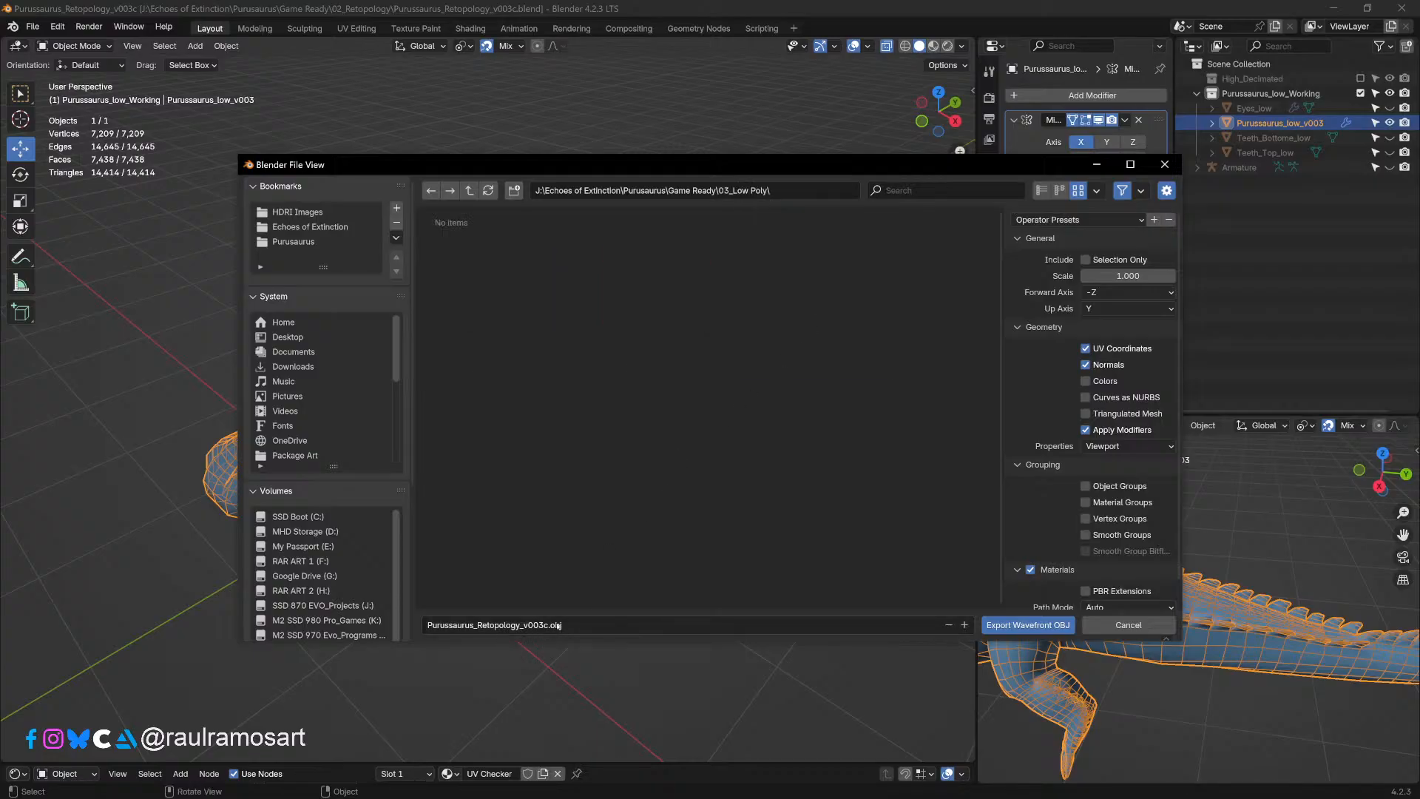
Step: Name the export Purussaurus_Retopology_v003.obj, limit it to Selection Only, and export the OBJ
{"action": "left_click", "coordinate": [500, 625]}
{"action": "left_click_drag", "start_coordinate": [550, 625], "coordinate": [544, 625]}
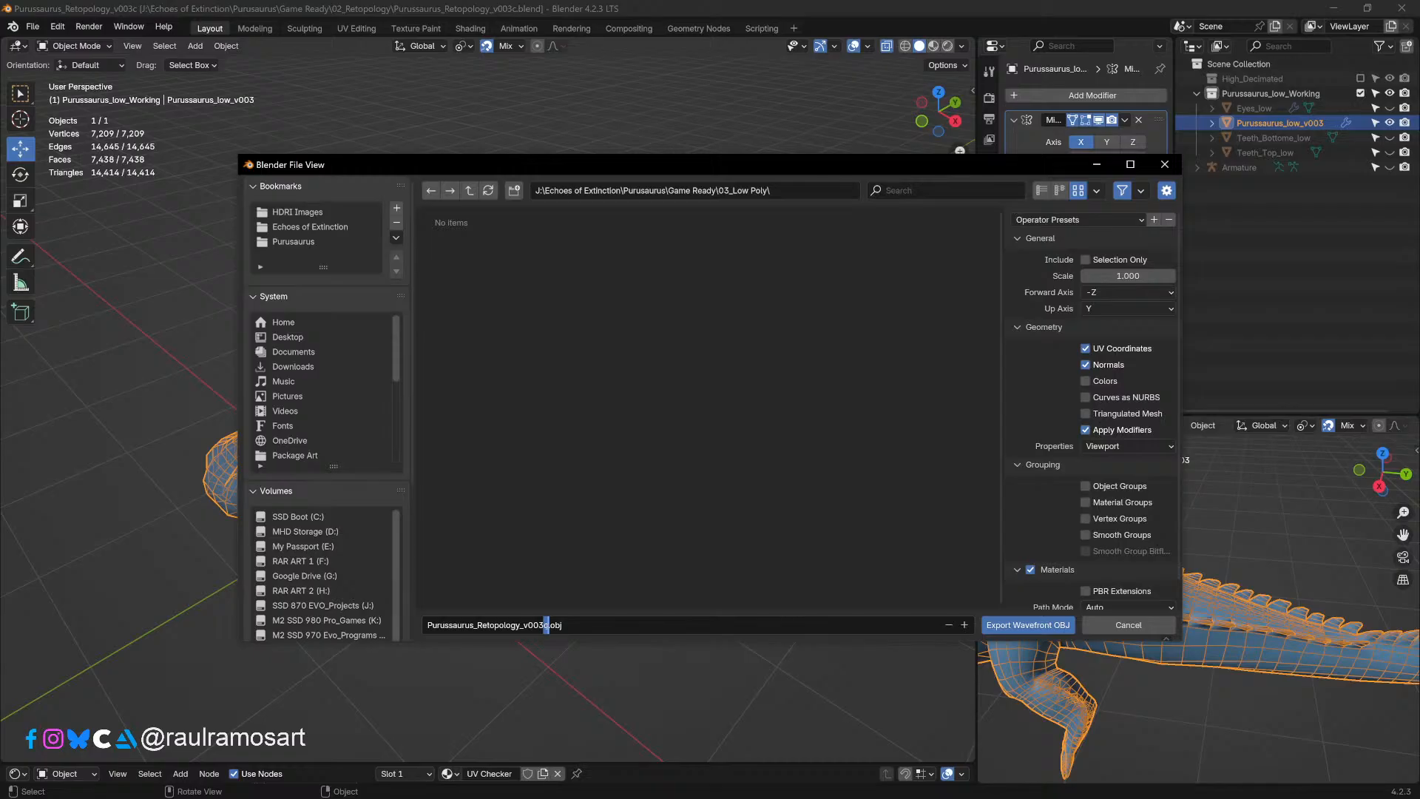
{"action": "key", "text": "BackSpace"}
{"action": "left_click", "coordinate": [1084, 260]}
{"action": "left_click", "coordinate": [1084, 259]}
{"action": "scroll", "coordinate": [1104, 443], "scroll_direction": "down", "scroll_amount": 1}
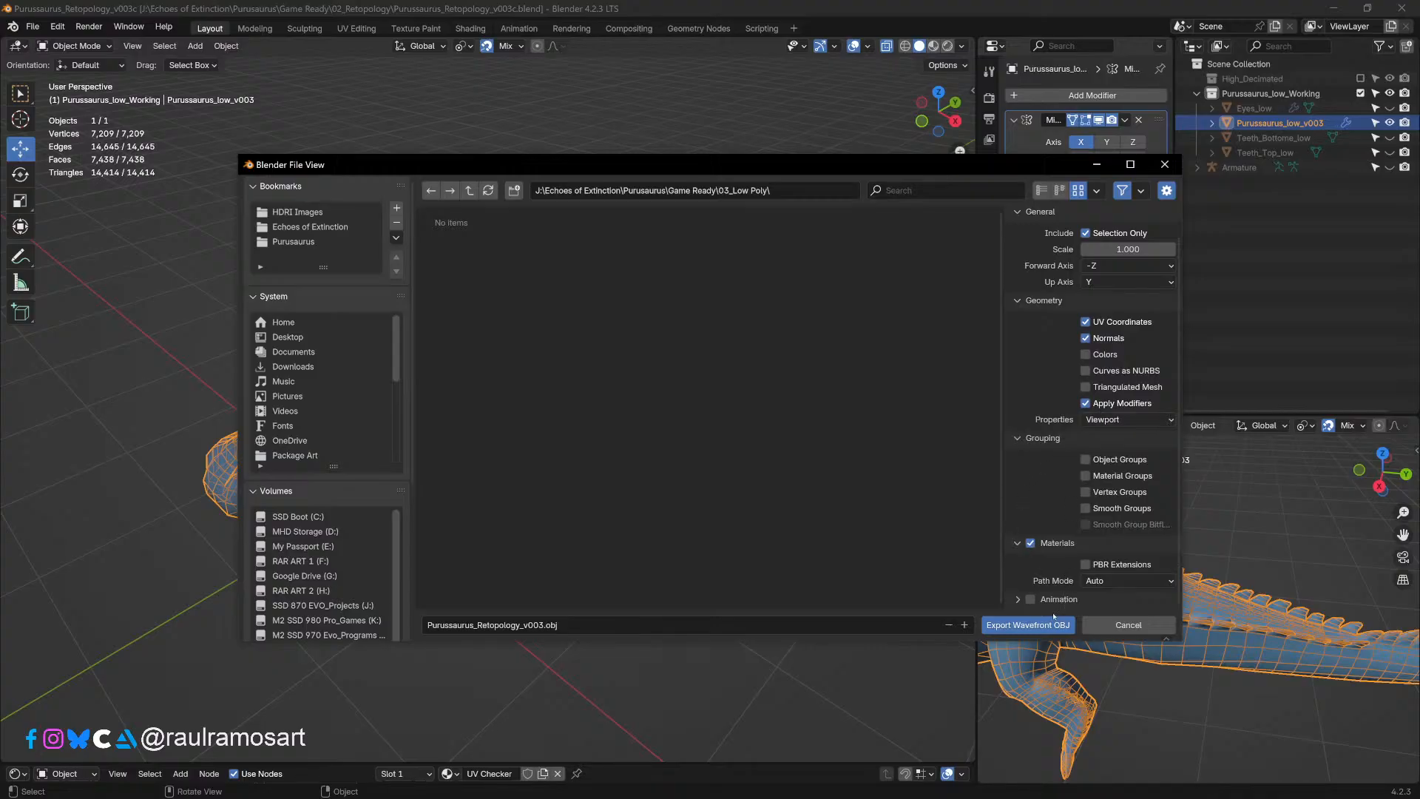
{"action": "left_click", "coordinate": [1028, 624]}
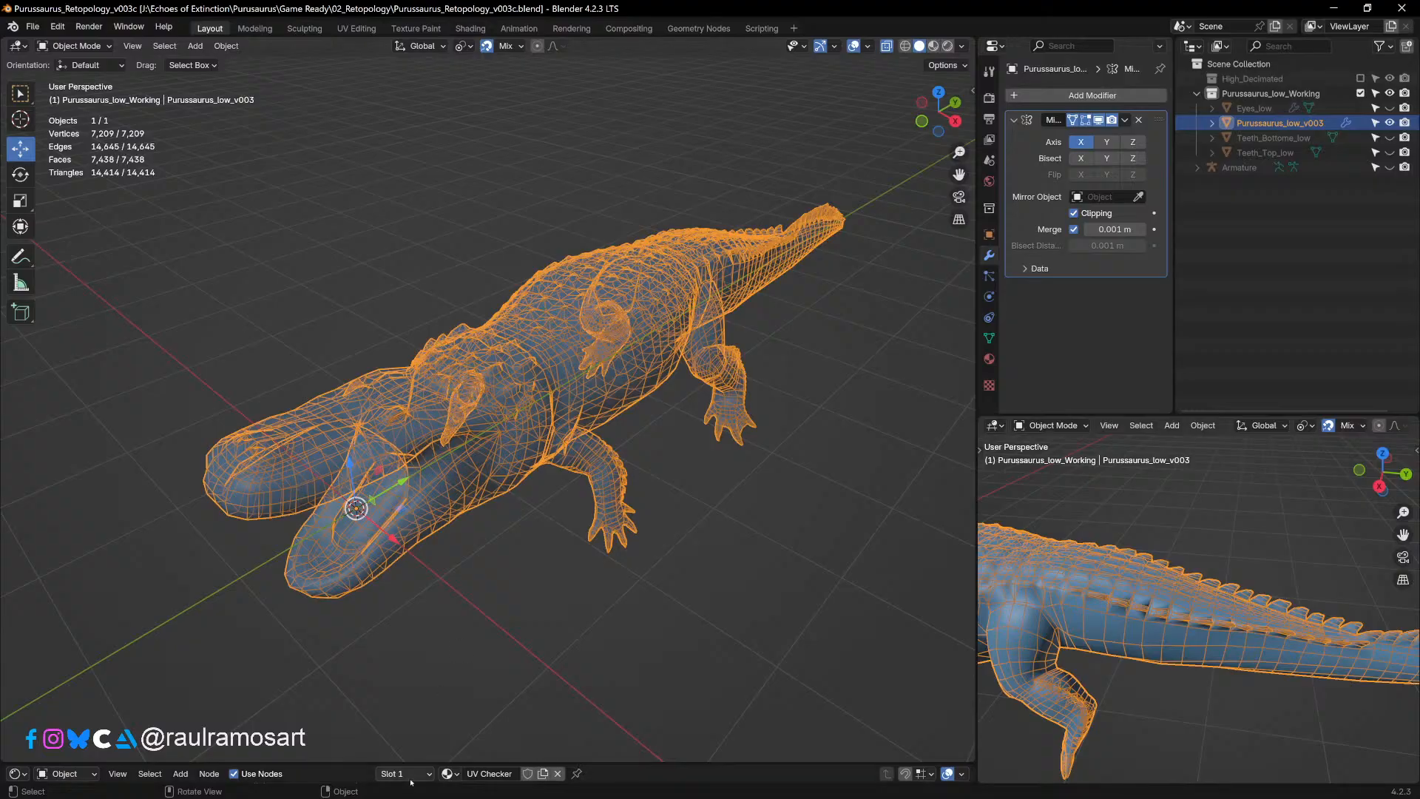
Step: Switch to ZBrush, show the whole crocodile from the side, collapse the Working High Poly folder, and select the EOE_Purusaurus_029 subtool
{"action": "left_click", "coordinate": [583, 710]}
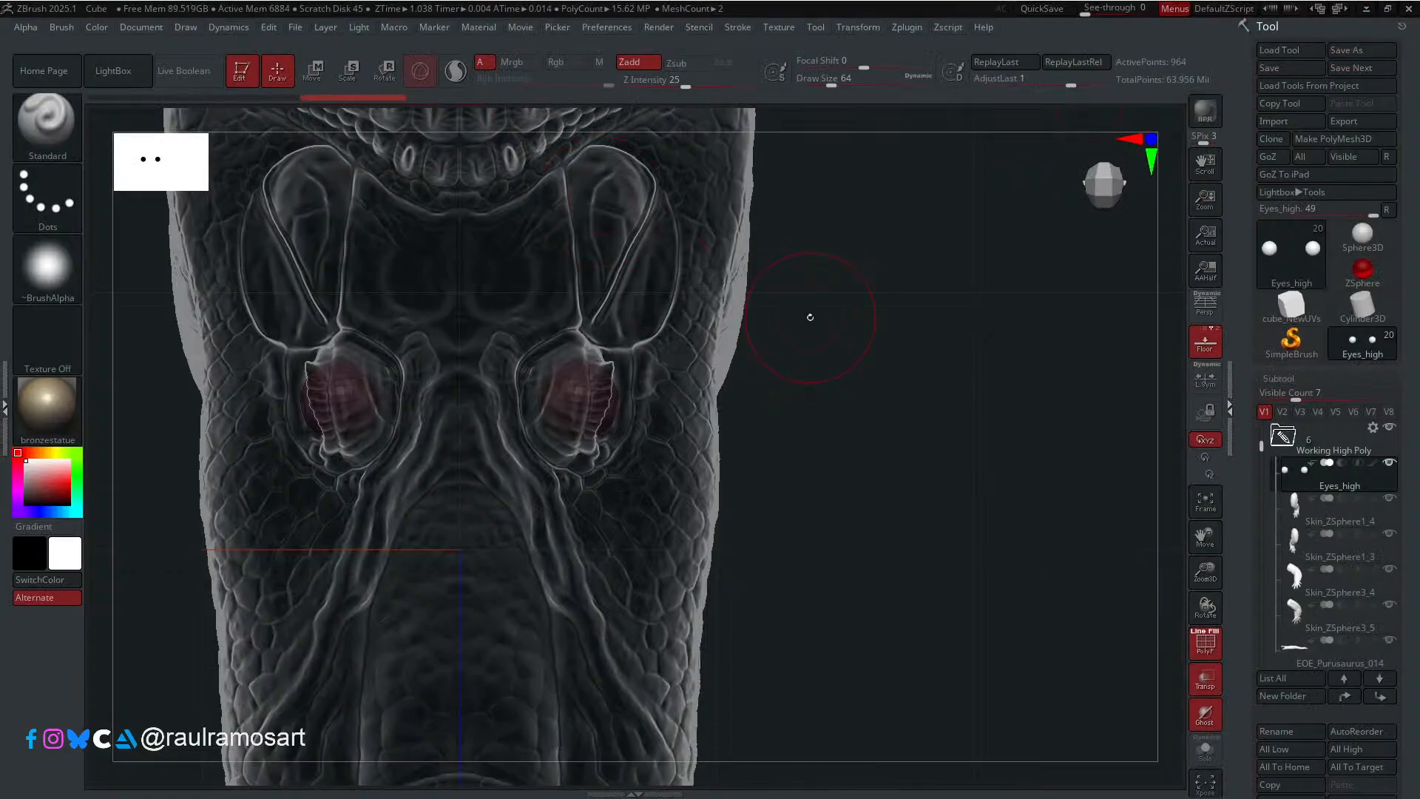
{"action": "mouse_move", "coordinate": [989, 466]}
{"action": "right_mouse_down"}
{"action": "mouse_move", "coordinate": [947, 339]}
{"action": "mouse_move", "coordinate": [873, 257]}
{"action": "mouse_move", "coordinate": [932, 347]}
{"action": "mouse_move", "coordinate": [974, 466]}
{"action": "right_mouse_up"}
{"action": "right_click_drag", "start_coordinate": [924, 657], "coordinate": [769, 648], "text": "alt"}
{"action": "left_click", "coordinate": [1270, 466]}
{"action": "scroll", "coordinate": [1269, 466], "scroll_direction": "up", "scroll_amount": 1}
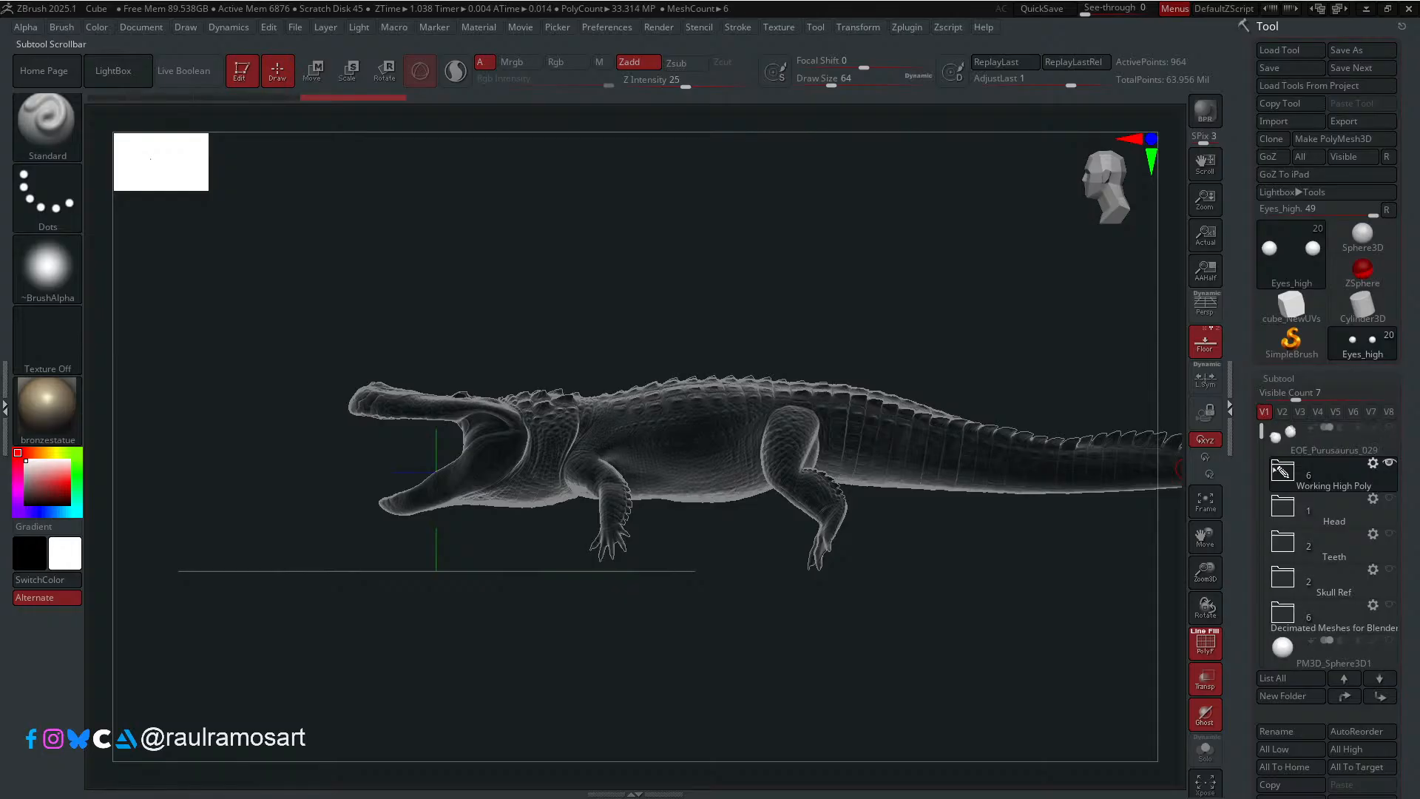
{"action": "left_click", "coordinate": [1325, 448]}
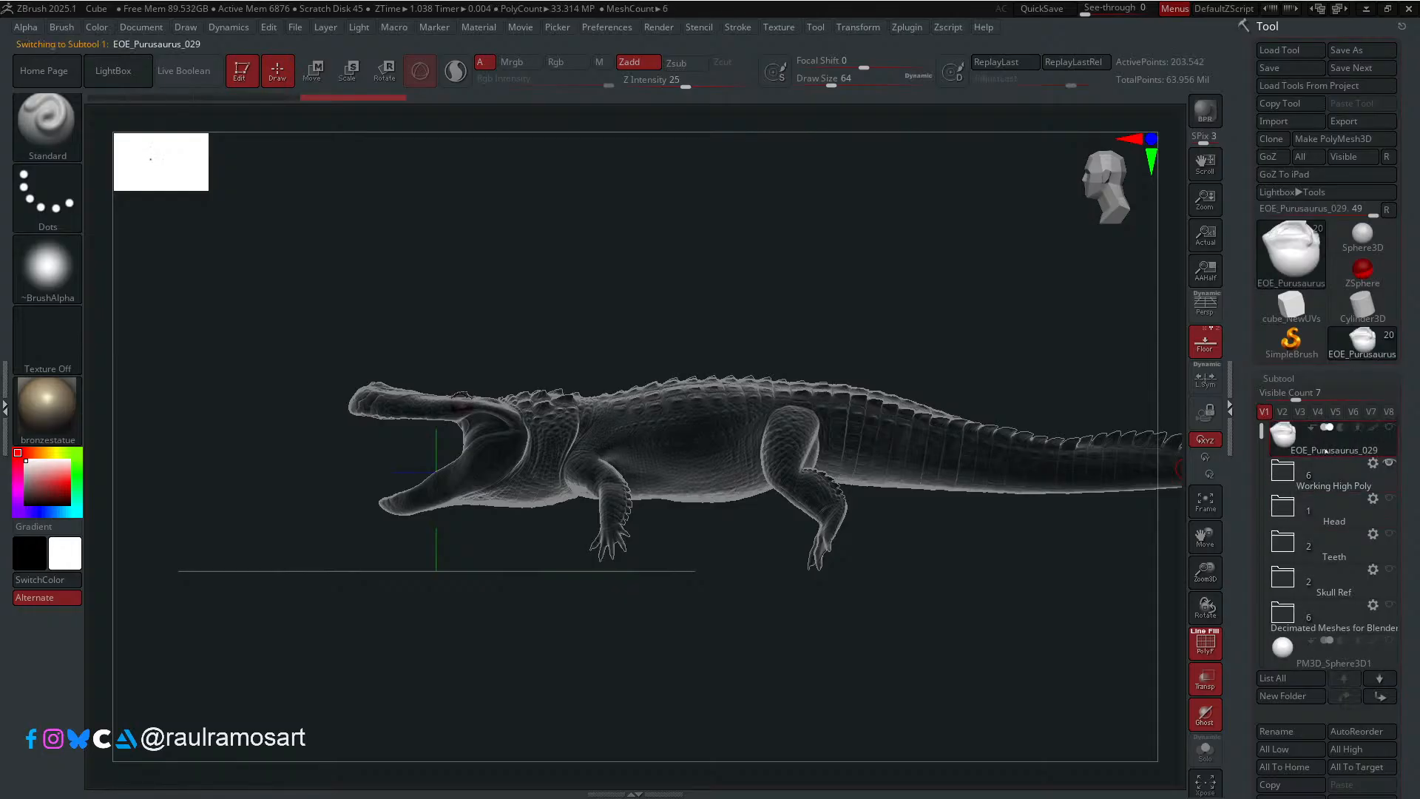
Step: Import Purussaurus_Retopology_v003.obj from the Game Ready 03_Low Poly folder, splitting its nonstandard polygons into Quads and Triangles
{"action": "left_click", "coordinate": [1281, 127]}
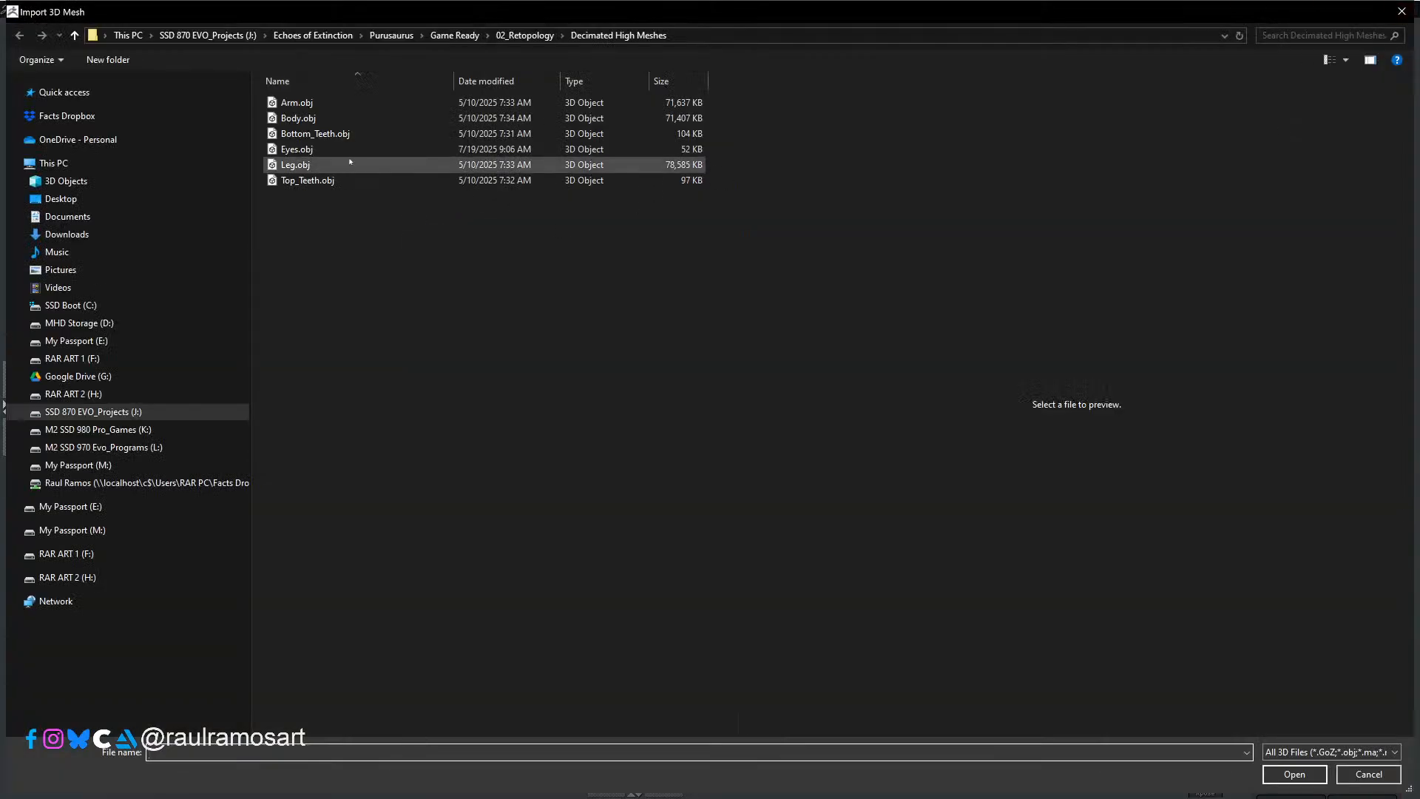
{"action": "left_click", "coordinate": [454, 36]}
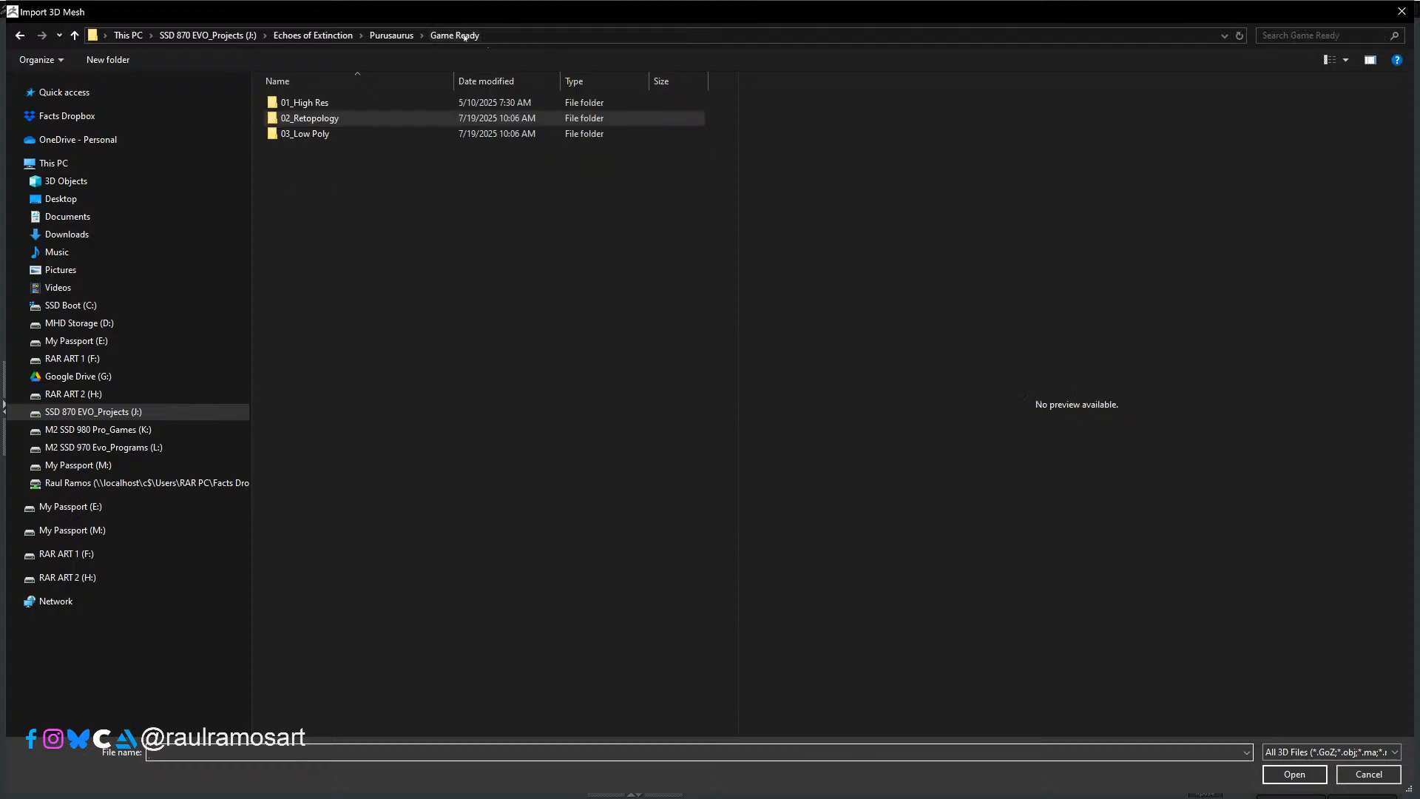
{"action": "double_click", "coordinate": [343, 134]}
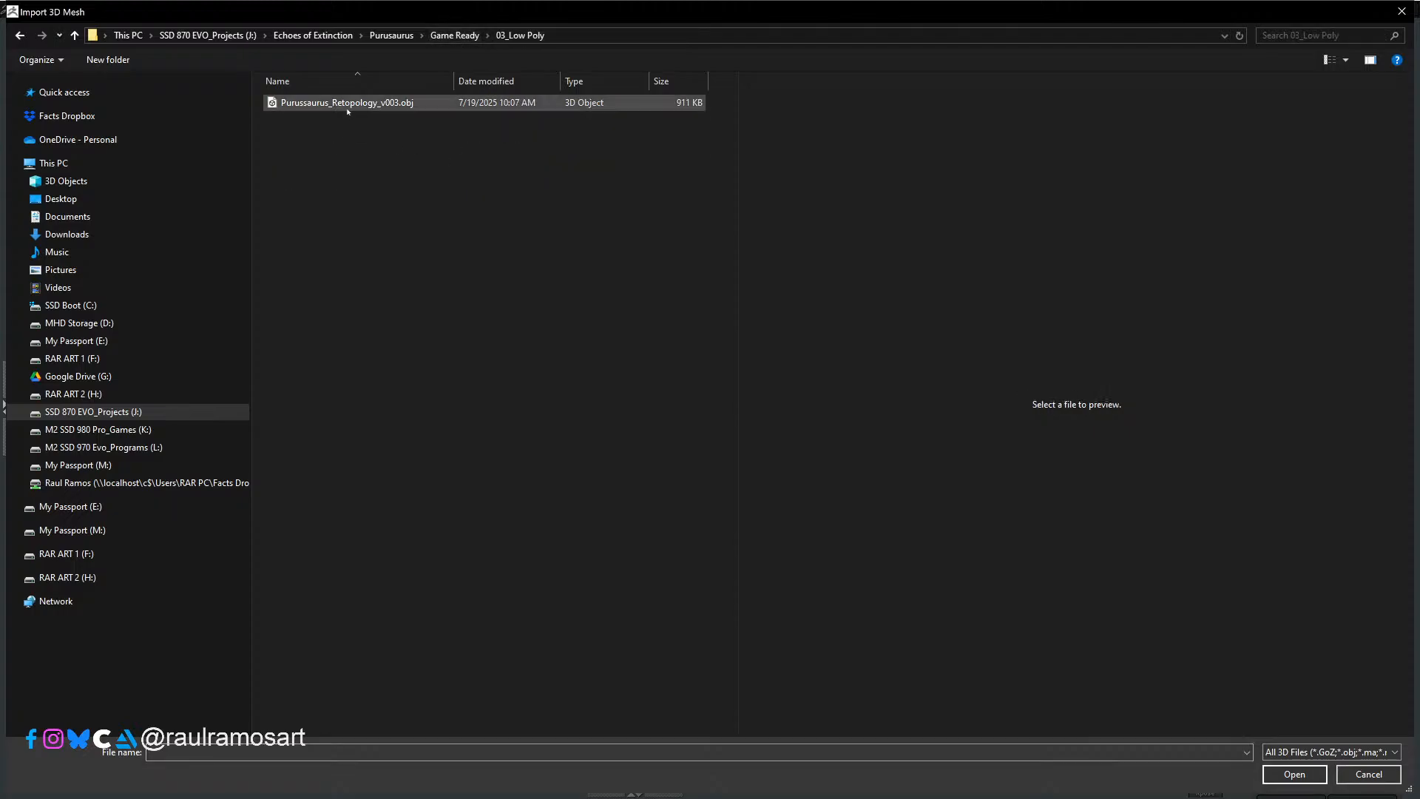
{"action": "left_click", "coordinate": [344, 103]}
{"action": "left_click", "coordinate": [1294, 773]}
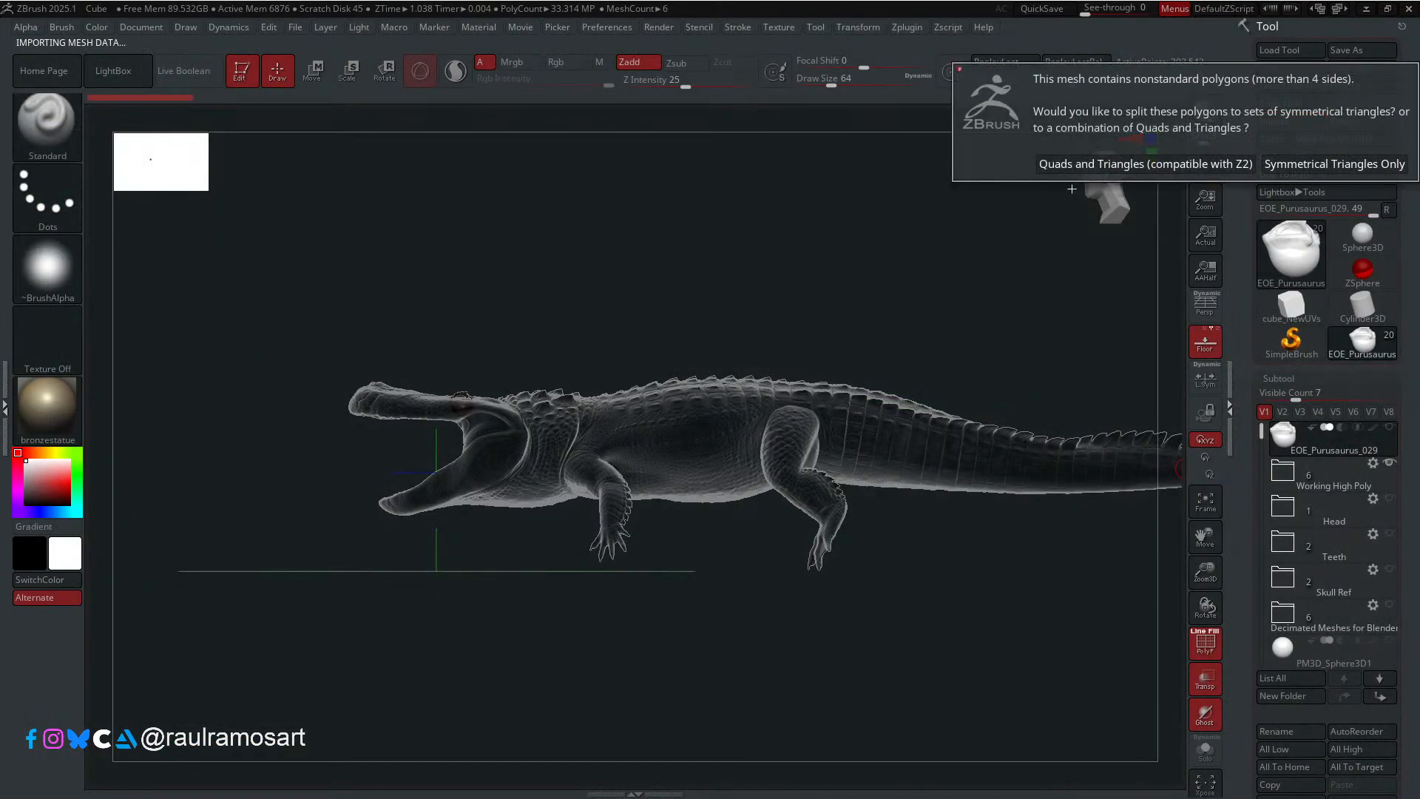
{"action": "left_click", "coordinate": [1126, 162]}
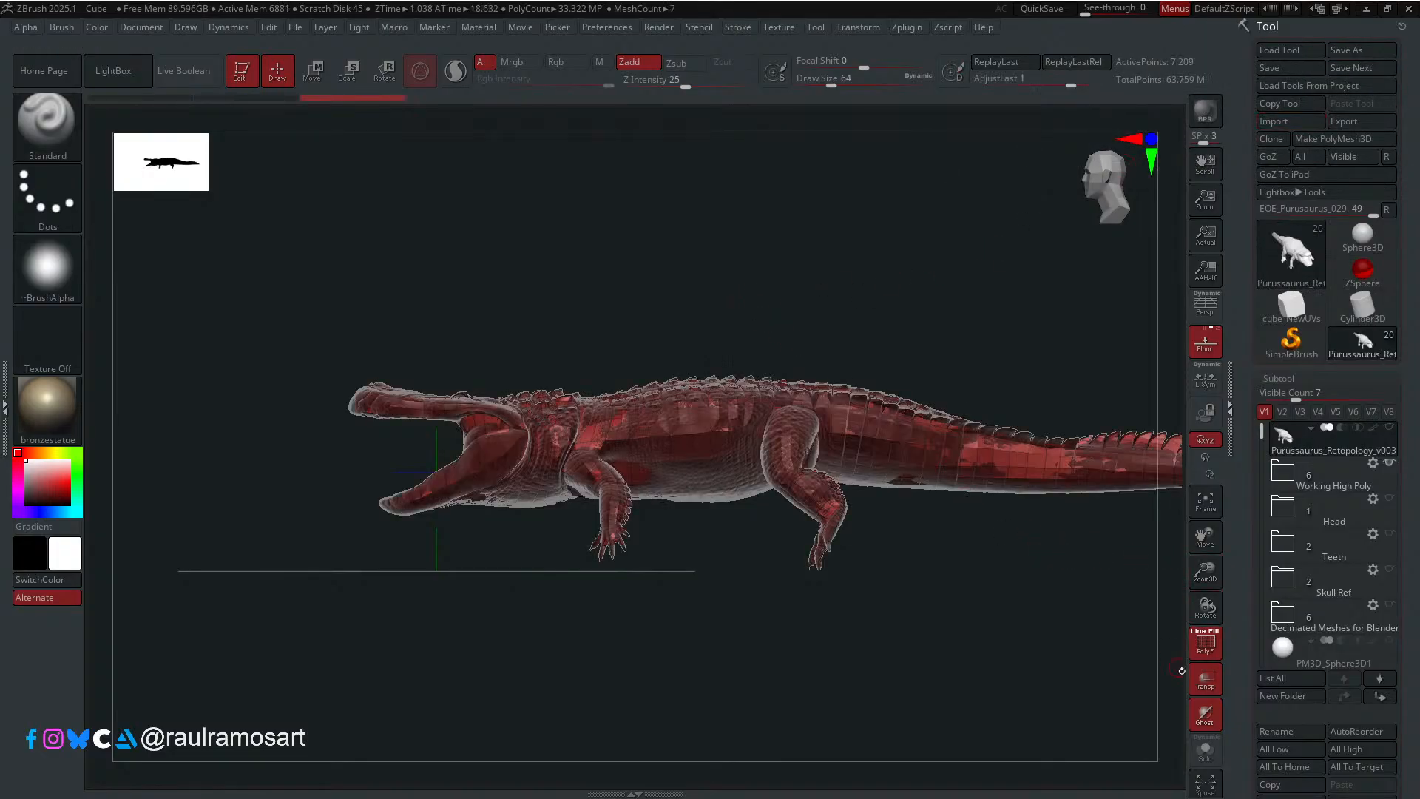
Step: Isolate the imported low-poly mesh with Solo and inspect its head and open mouth up close
{"action": "left_click", "coordinate": [1205, 749]}
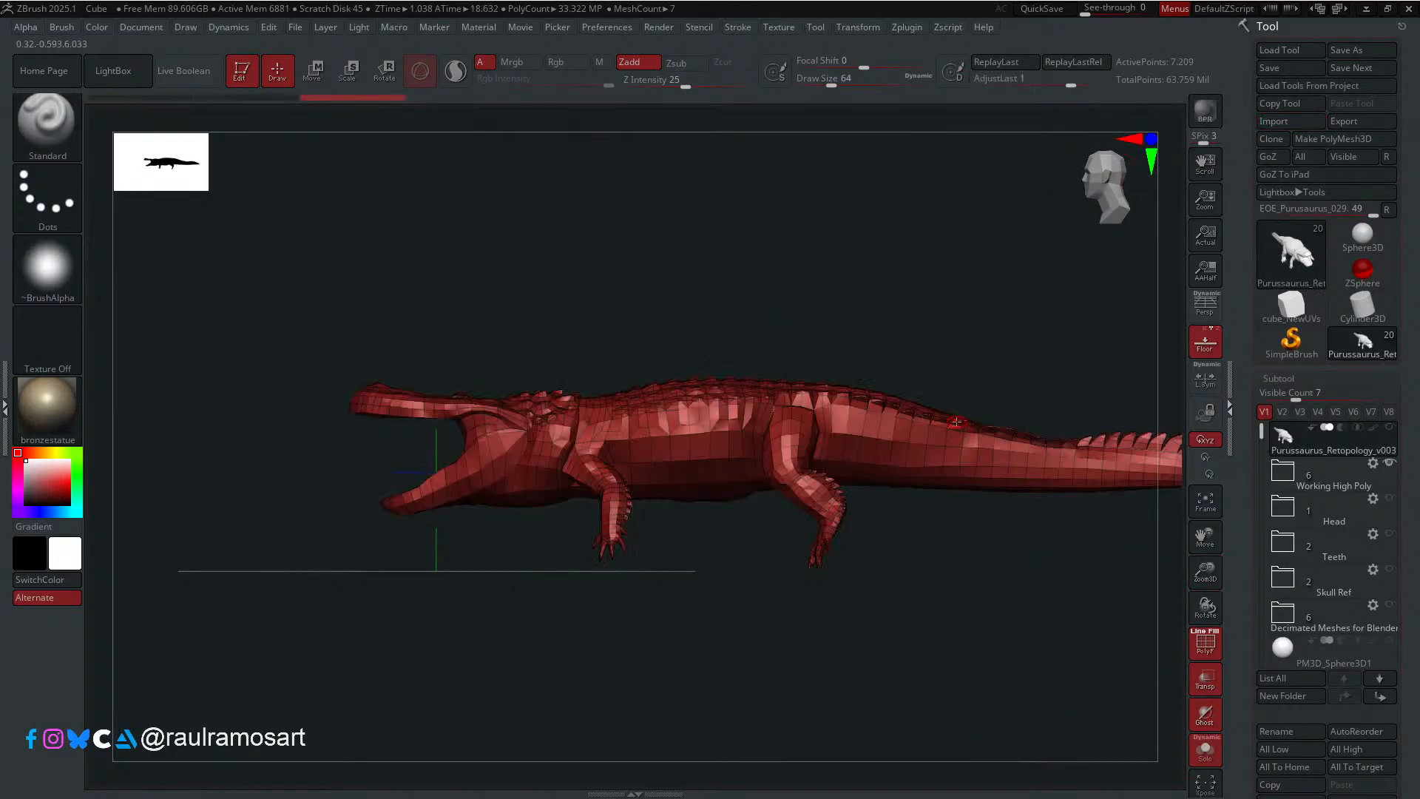
{"action": "left_click_drag", "start_coordinate": [761, 174], "coordinate": [769, 468]}
{"action": "mouse_move", "coordinate": [542, 419]}
{"action": "right_mouse_down", "text": "ctrl"}
{"action": "mouse_move", "coordinate": [592, 398]}
{"action": "mouse_move", "coordinate": [533, 508]}
{"action": "mouse_move", "coordinate": [642, 430]}
{"action": "mouse_move", "coordinate": [580, 469]}
{"action": "mouse_move", "coordinate": [602, 428]}
{"action": "mouse_move", "coordinate": [608, 451]}
{"action": "mouse_move", "coordinate": [591, 429]}
{"action": "mouse_move", "coordinate": [651, 497]}
{"action": "right_mouse_up", "text": "ctrl"}
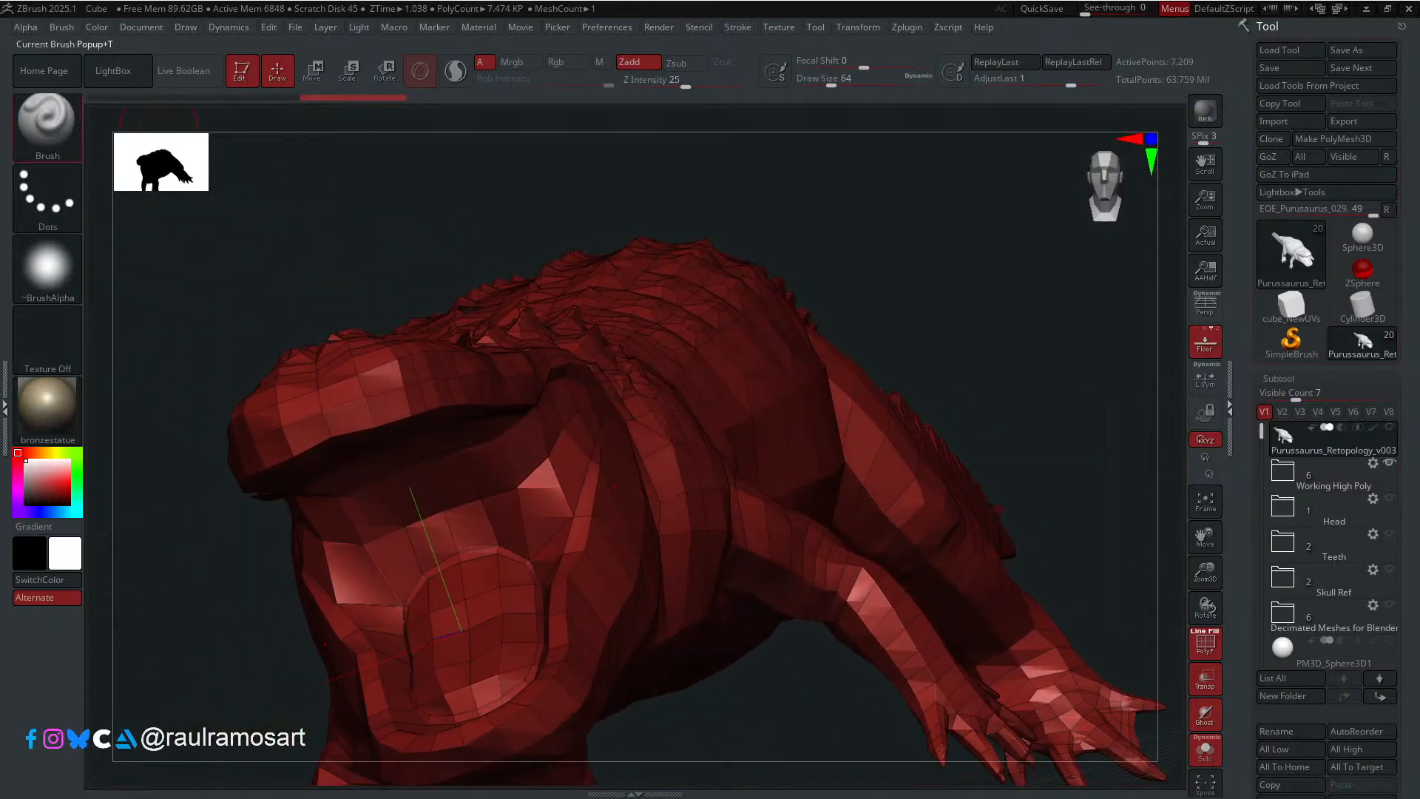
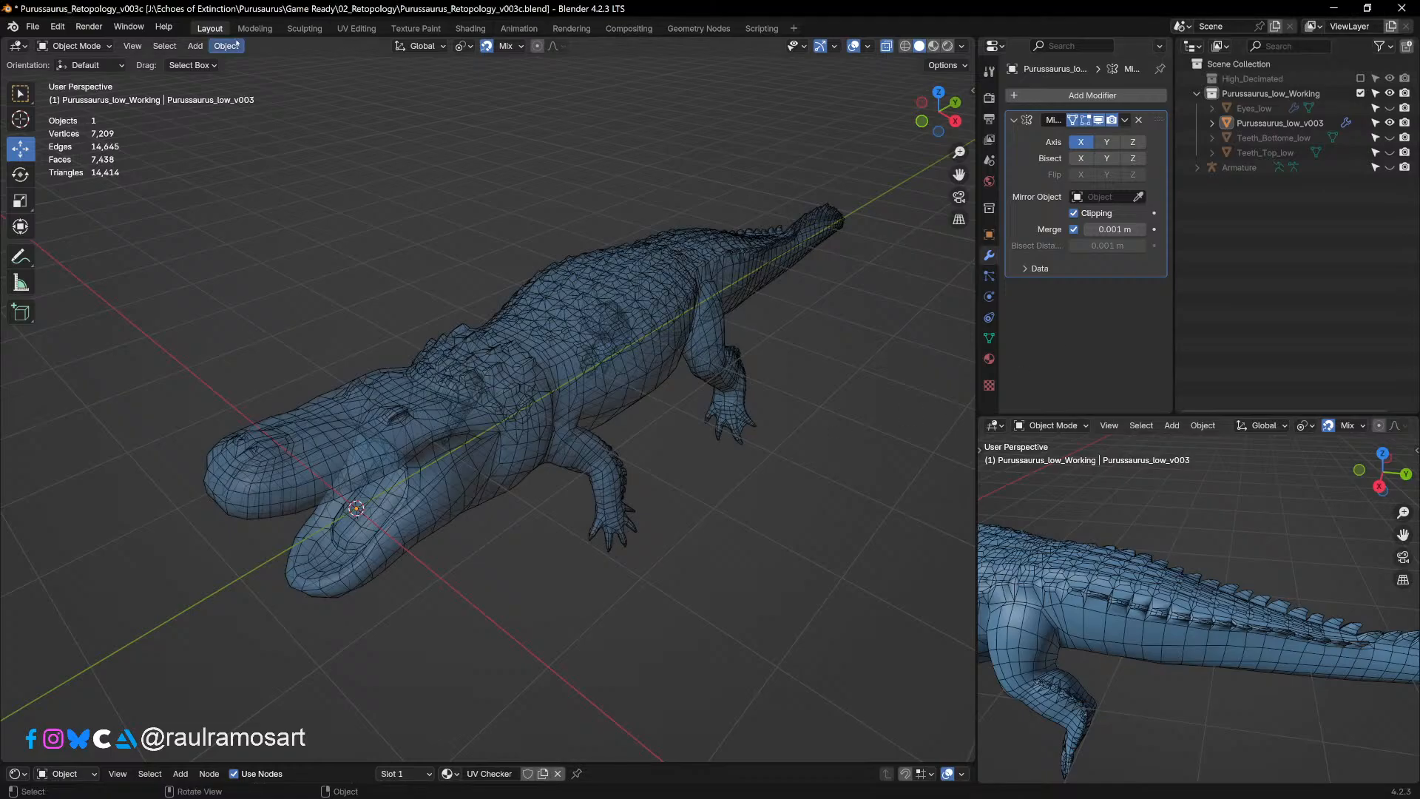
Step: Open the Purussaurus_low_v003 mesh in Edit Mode with face selection, and try Select Faces by Sides with all geometry selected
{"action": "key", "text": "Tab"}
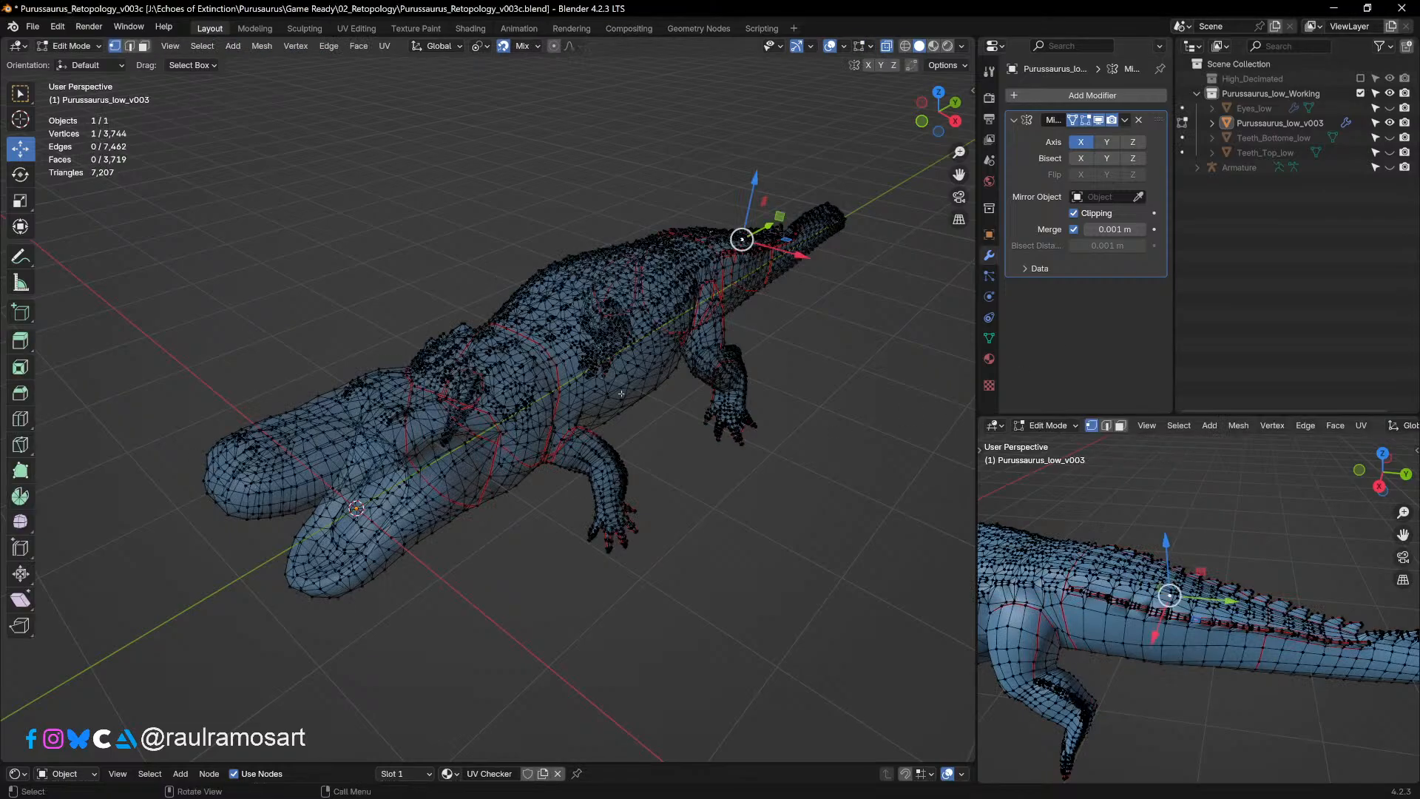
{"action": "key", "text": "a"}
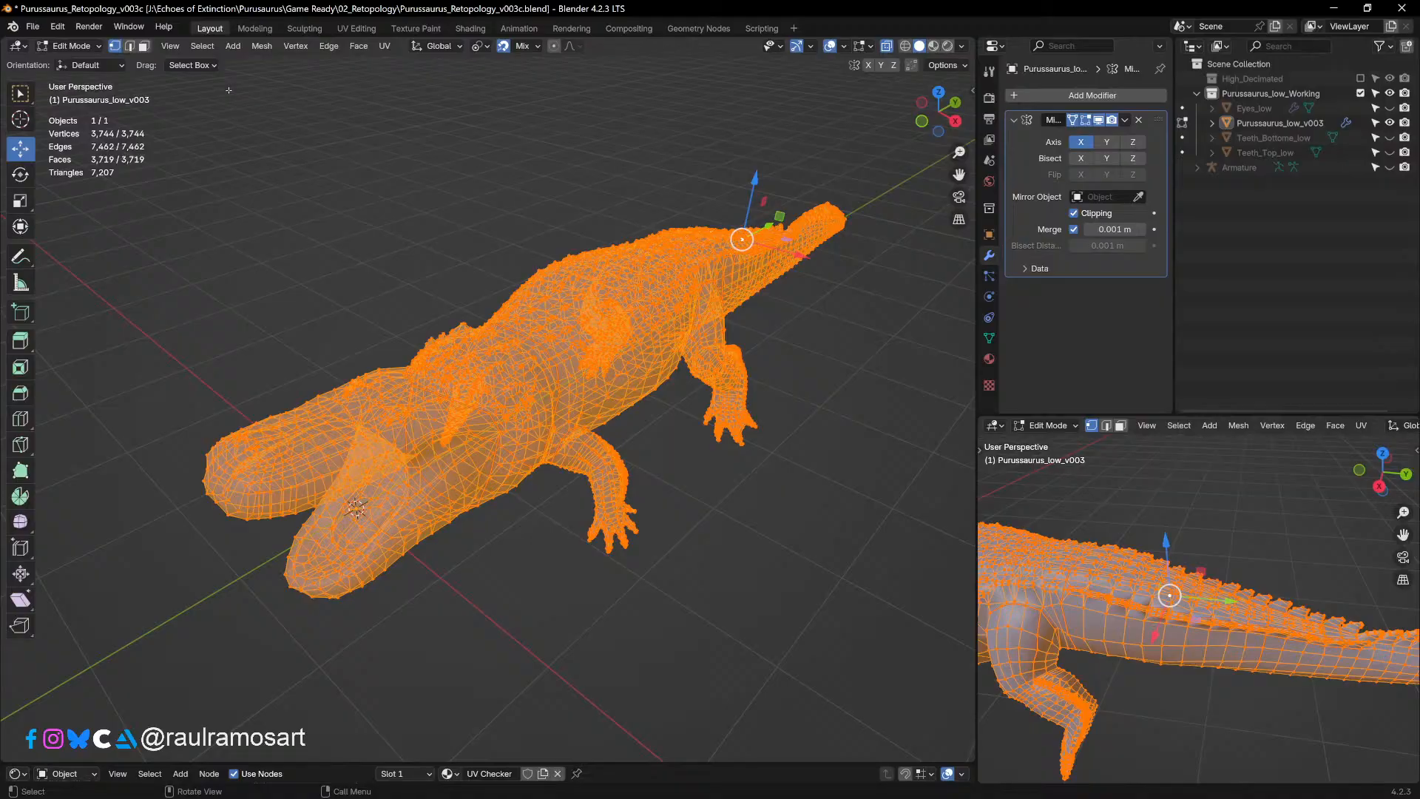
{"action": "left_click", "coordinate": [144, 47]}
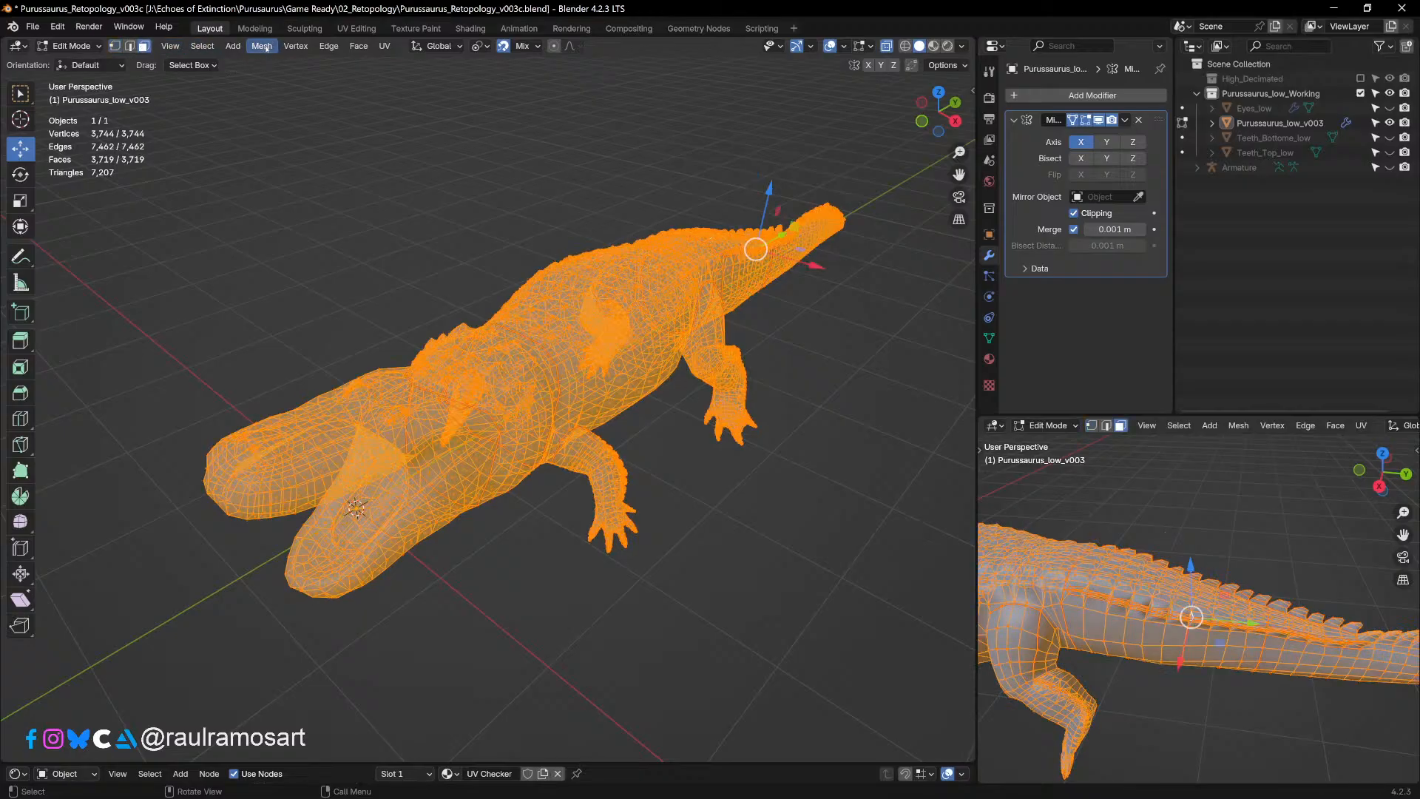
{"action": "left_click", "coordinate": [200, 45]}
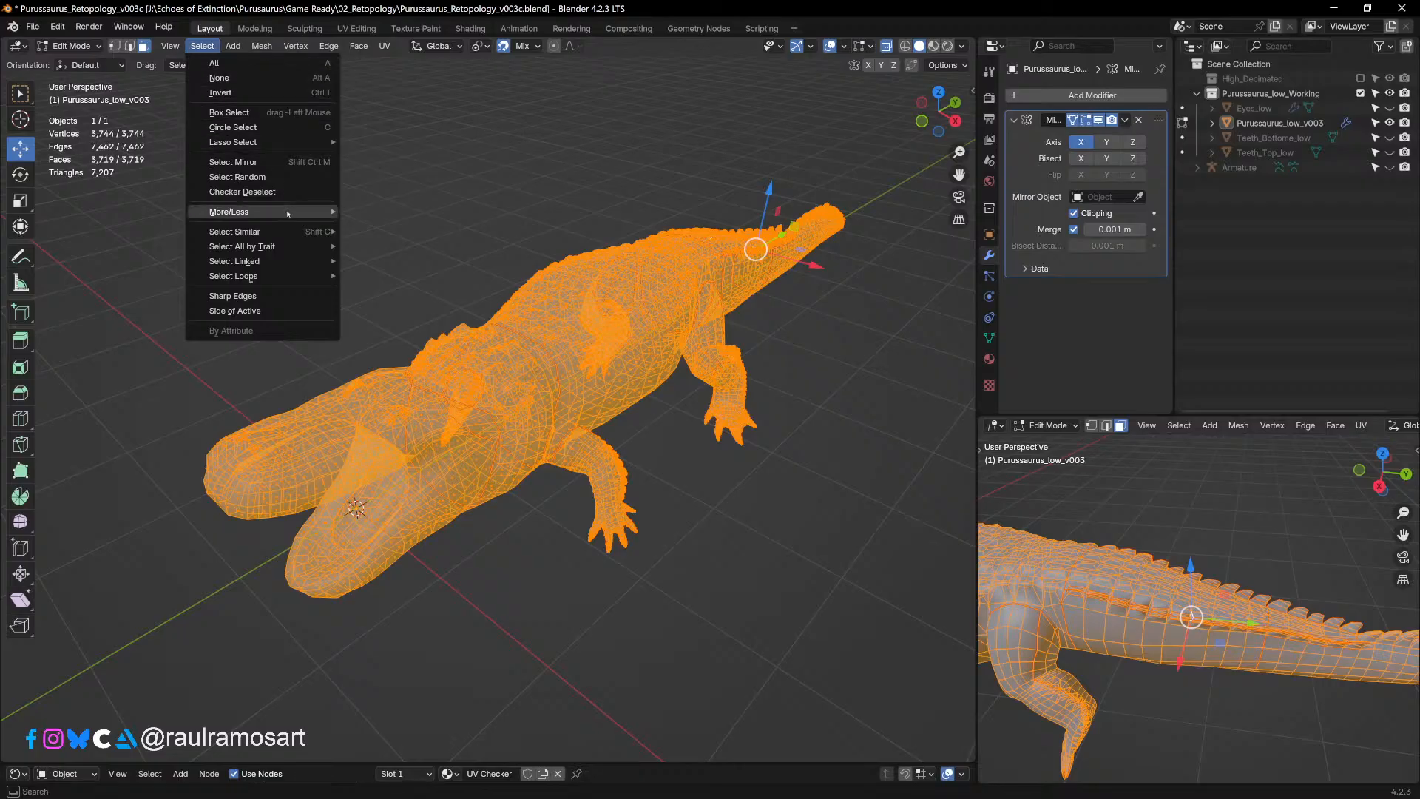
{"action": "mouse_move", "coordinate": [310, 247]}
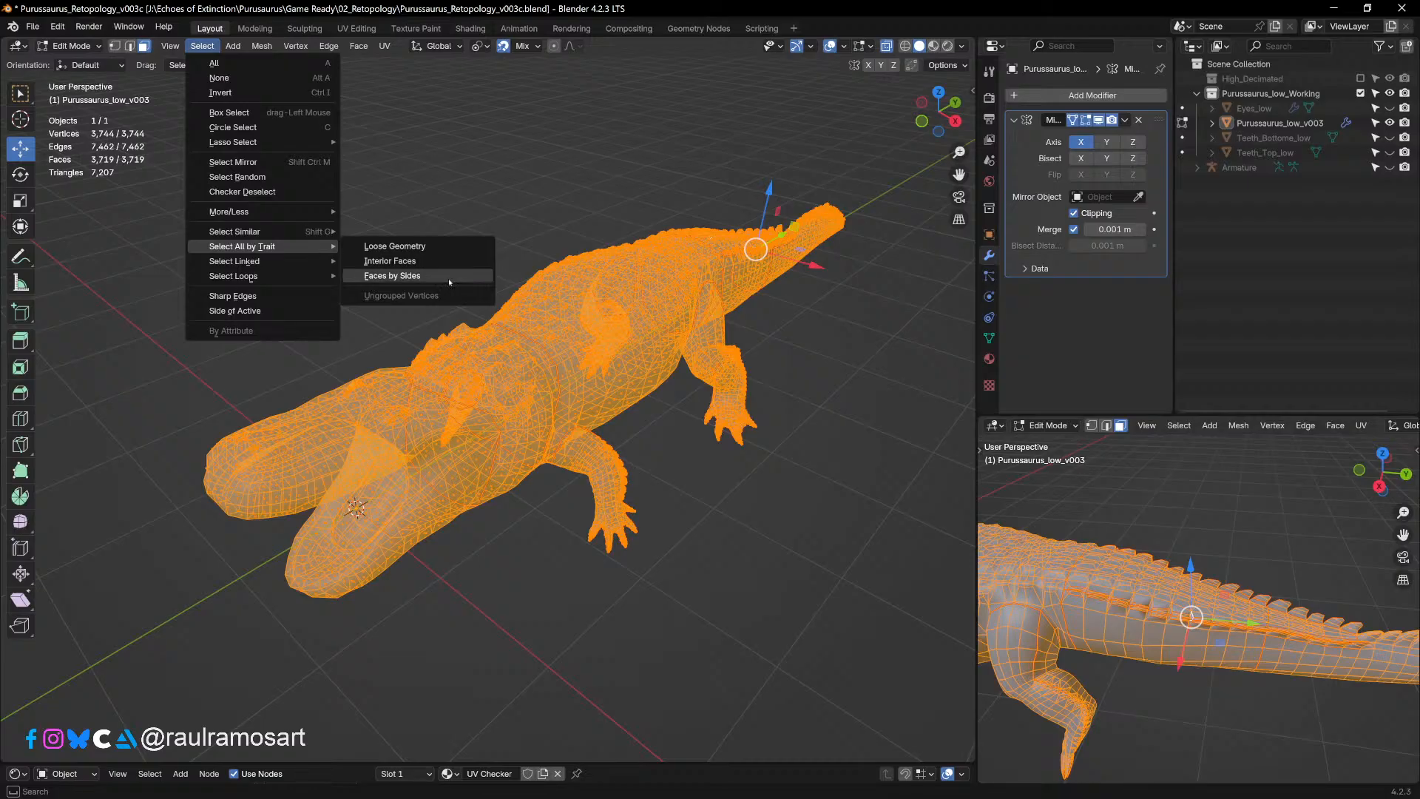
{"action": "left_click", "coordinate": [392, 275]}
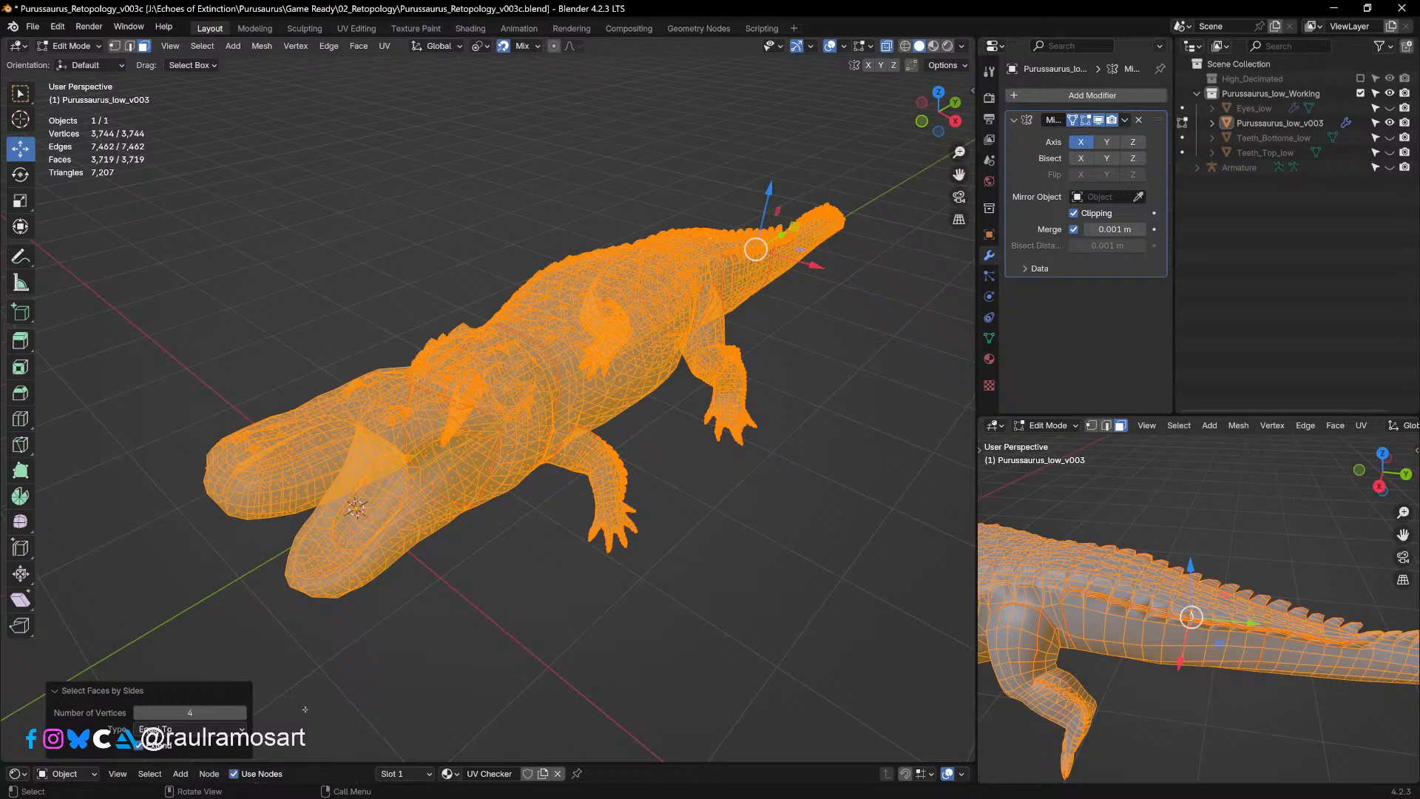
Step: Clear the selection, select all faces with 4 vertices, and invert it to pick only the non-quad faces
{"action": "left_click", "coordinate": [138, 605]}
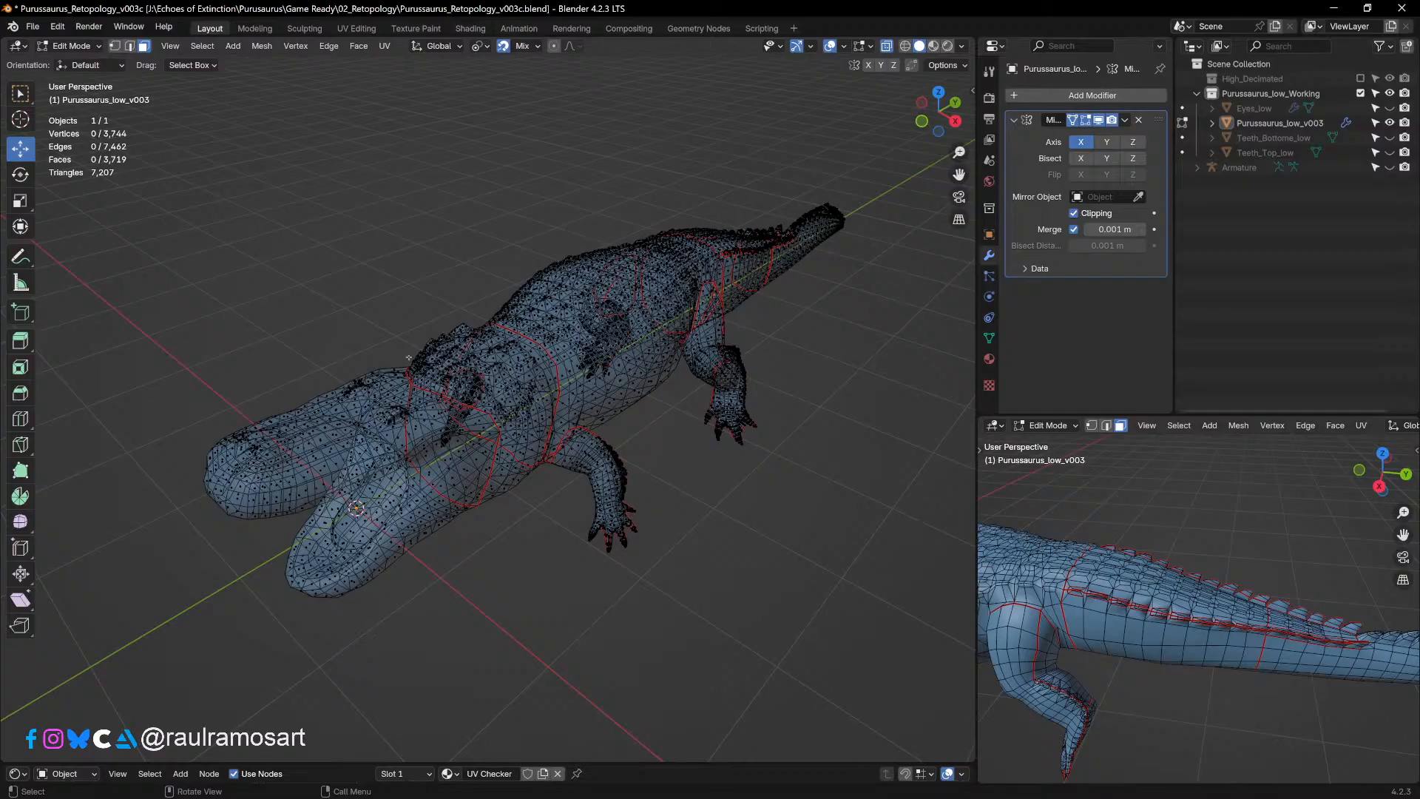
{"action": "left_click", "coordinate": [210, 46]}
{"action": "mouse_move", "coordinate": [239, 218]}
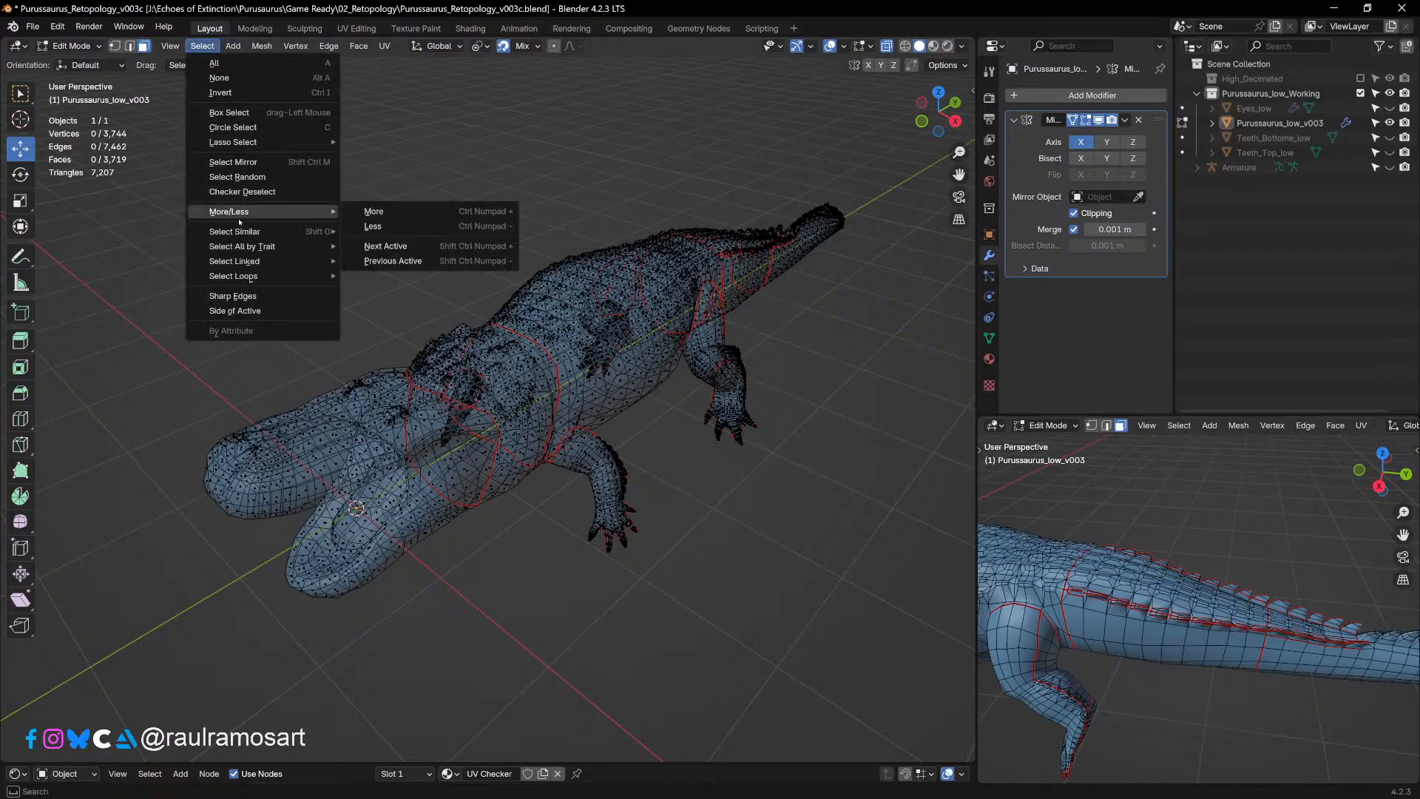
{"action": "mouse_move", "coordinate": [244, 247]}
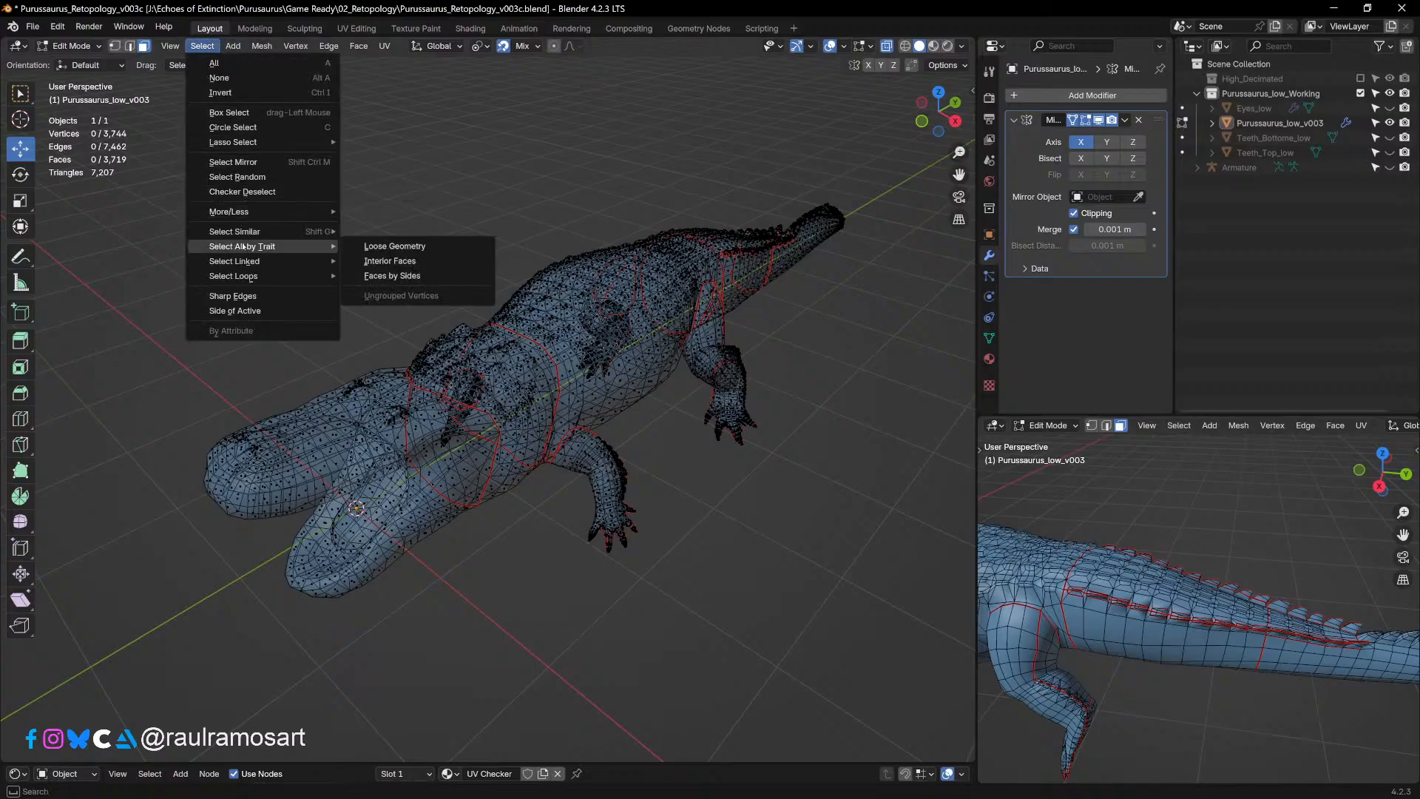
{"action": "left_click", "coordinate": [392, 276]}
{"action": "middle_click_drag", "start_coordinate": [461, 533], "coordinate": [385, 525]}
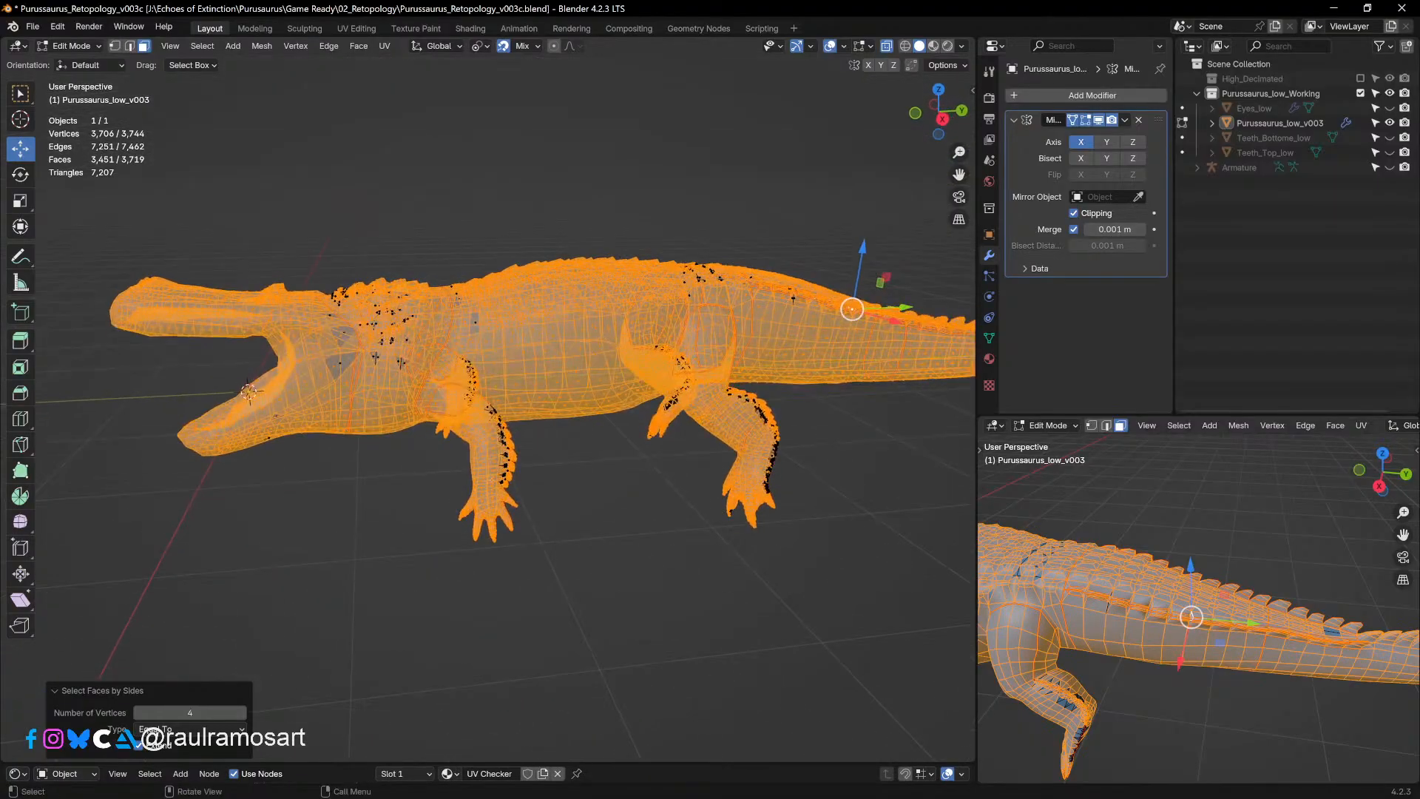
{"action": "scroll", "coordinate": [584, 407], "scroll_direction": "up", "scroll_amount": 10}
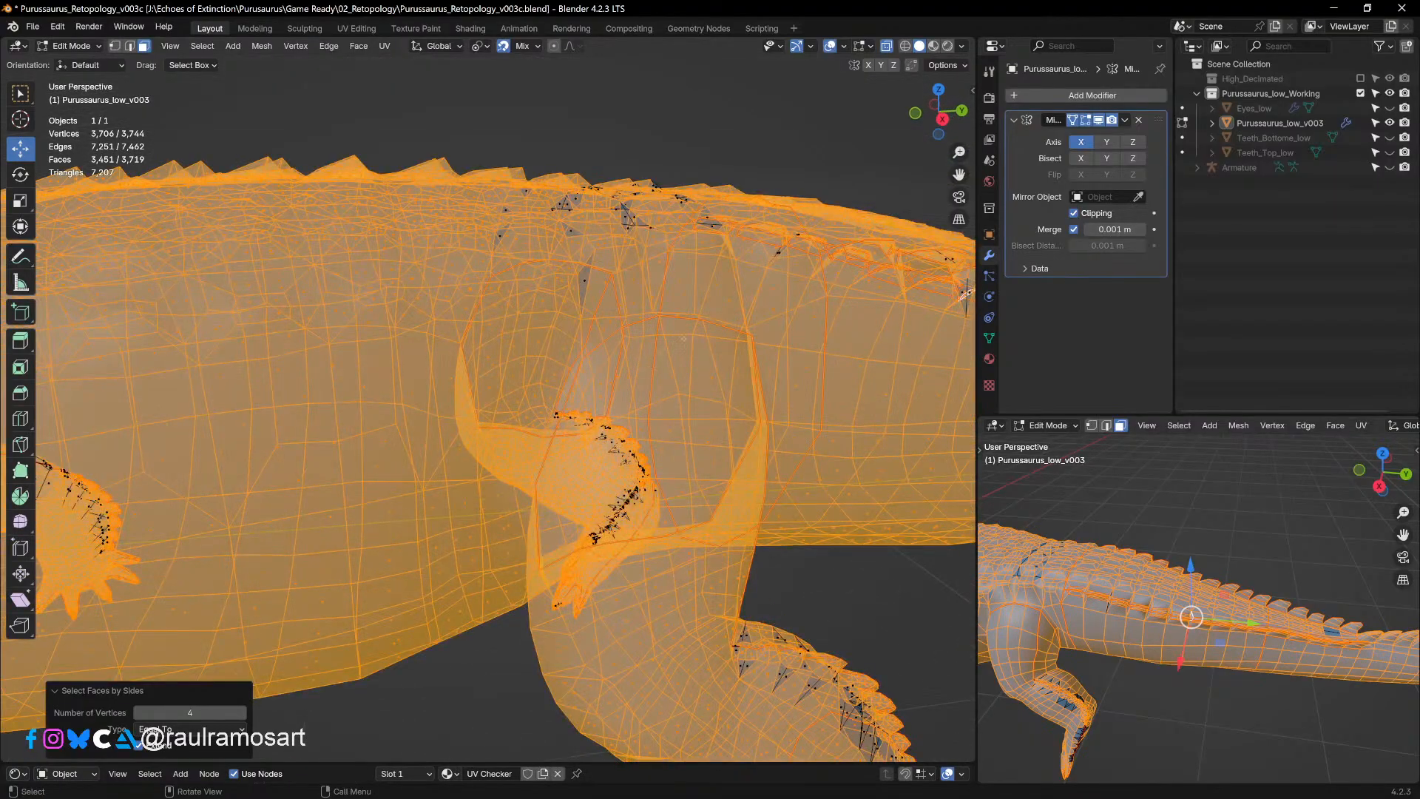
{"action": "middle_click_drag", "start_coordinate": [583, 407], "coordinate": [585, 414]}
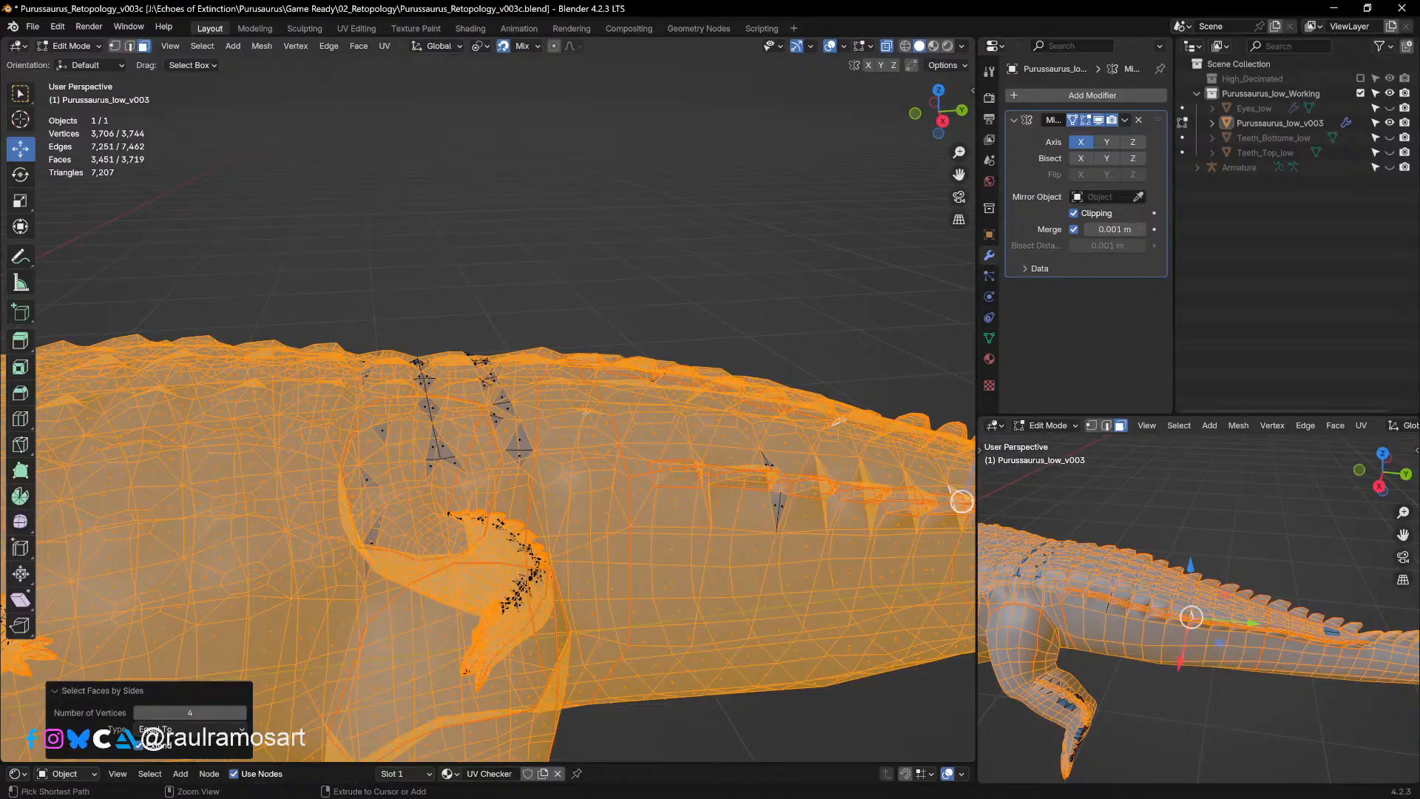
{"action": "key", "text": "ctrl+i"}
Step: Examine the selected non-quad faces on the back and hind leg, and capture an image of the hind leg
{"action": "middle_click_drag", "start_coordinate": [508, 492], "coordinate": [493, 563]}
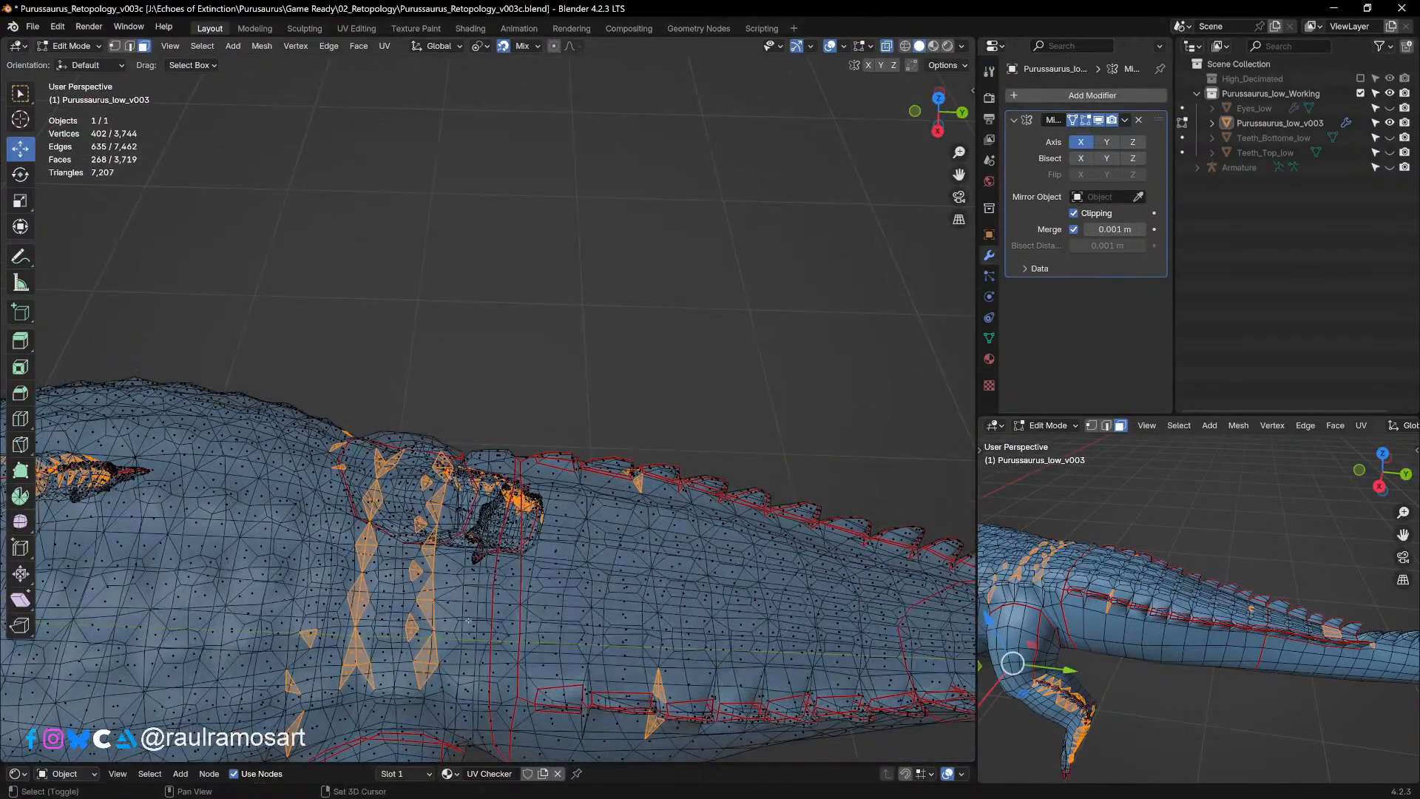
{"action": "middle_click_drag", "start_coordinate": [446, 669], "coordinate": [799, 437], "text": "shift"}
{"action": "middle_click_drag", "start_coordinate": [429, 497], "coordinate": [475, 404]}
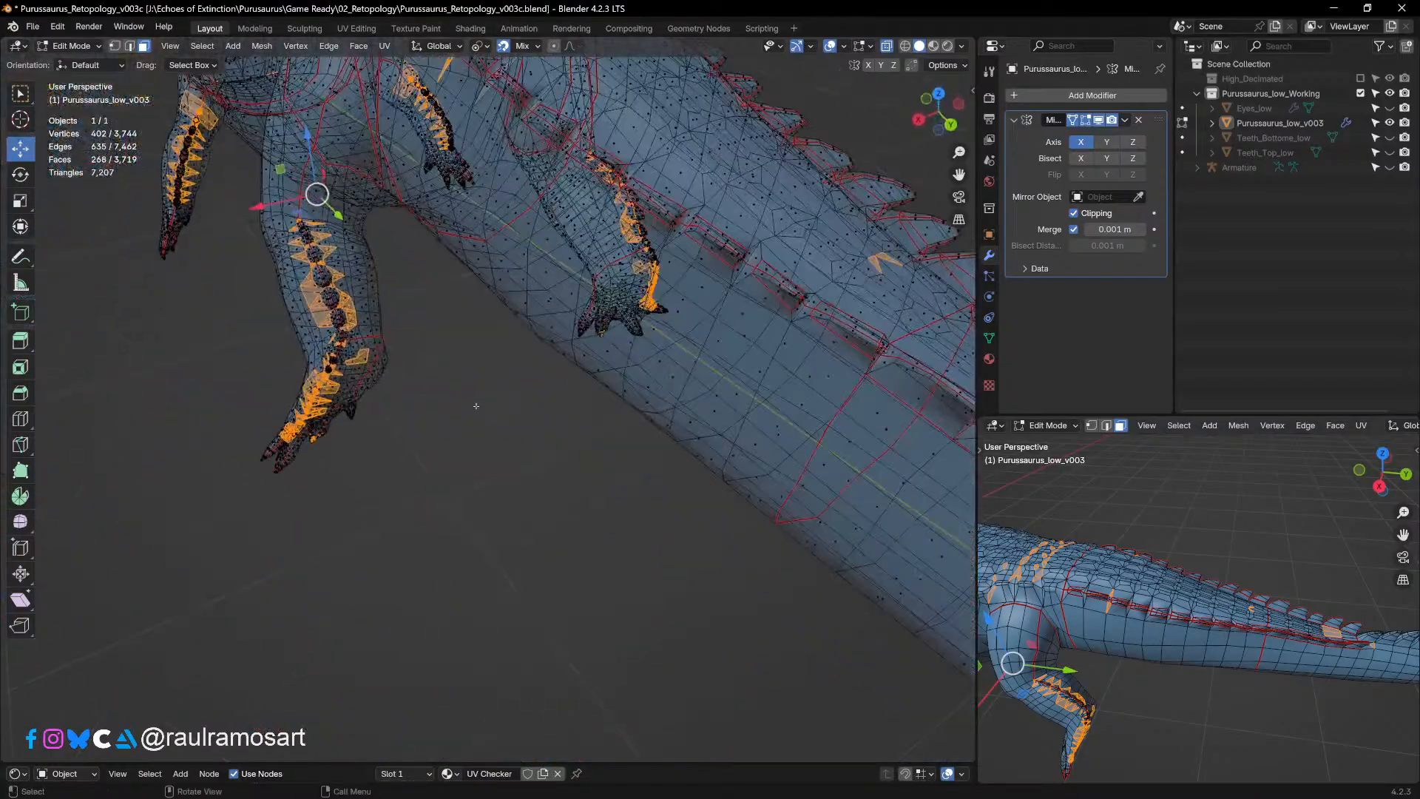
{"action": "scroll", "coordinate": [318, 354], "scroll_direction": "up", "scroll_amount": 3}
{"action": "middle_click_drag", "start_coordinate": [318, 354], "coordinate": [373, 369], "text": "shift"}
{"action": "scroll", "coordinate": [392, 311], "scroll_direction": "up", "scroll_amount": 3}
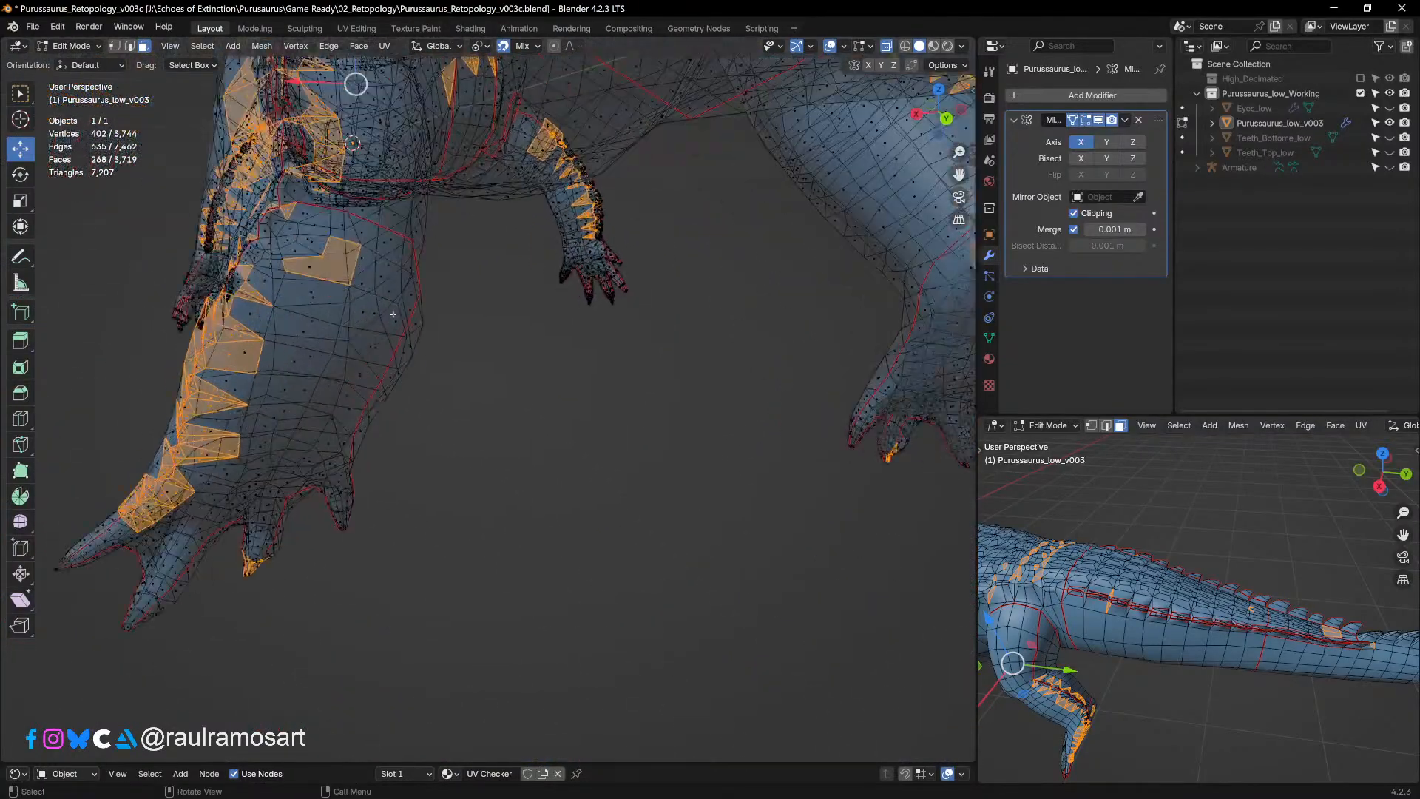
{"action": "middle_click_drag", "start_coordinate": [316, 273], "coordinate": [454, 380], "text": "shift"}
{"action": "scroll", "coordinate": [440, 303], "scroll_direction": "up", "scroll_amount": 2}
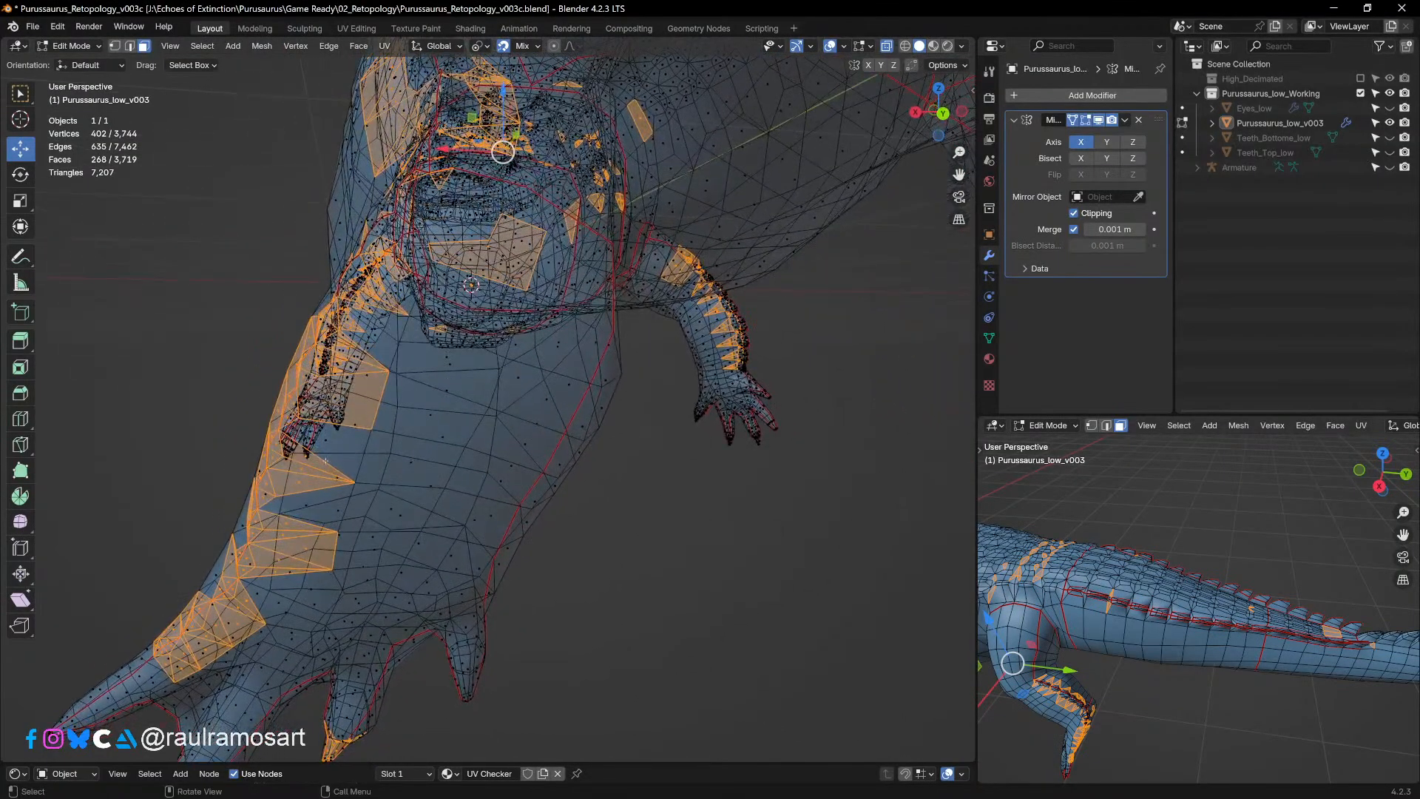
{"action": "middle_click_drag", "start_coordinate": [346, 405], "coordinate": [690, 448]}
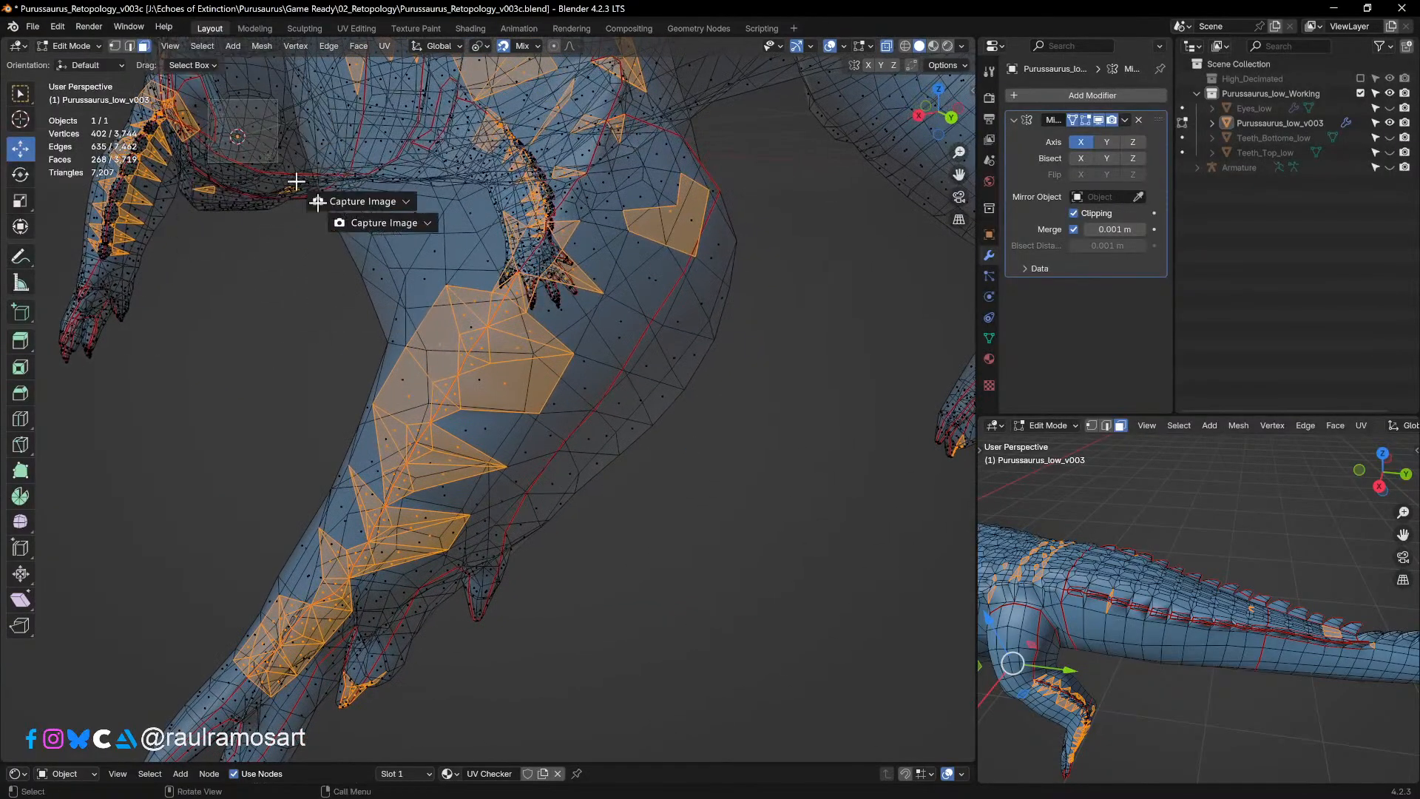
{"action": "left_click_drag", "start_coordinate": [296, 181], "coordinate": [787, 652]}
Step: Frame the non-quad faces along the spiked ridge of the front leg and capture an image of them
{"action": "scroll", "coordinate": [619, 494], "scroll_direction": "down", "scroll_amount": 4}
{"action": "middle_click_drag", "start_coordinate": [618, 494], "coordinate": [313, 377]}
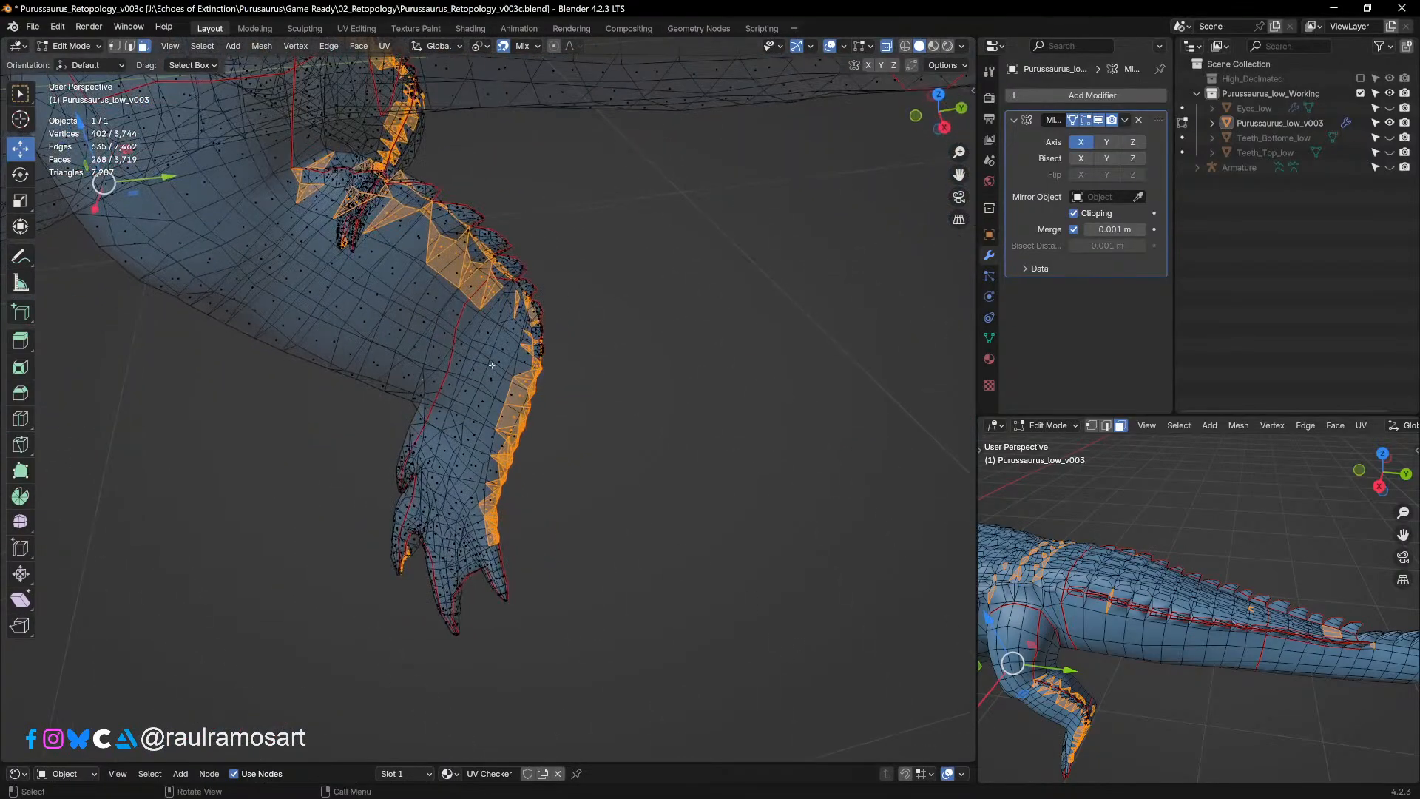
{"action": "middle_click_drag", "start_coordinate": [492, 366], "coordinate": [388, 243]}
{"action": "middle_click_drag", "start_coordinate": [165, 370], "coordinate": [400, 429], "text": "shift"}
{"action": "scroll", "coordinate": [457, 383], "scroll_direction": "up", "scroll_amount": 5}
{"action": "middle_click_drag", "start_coordinate": [830, 635], "coordinate": [569, 567]}
{"action": "left_click_drag", "start_coordinate": [173, 99], "coordinate": [736, 722]}
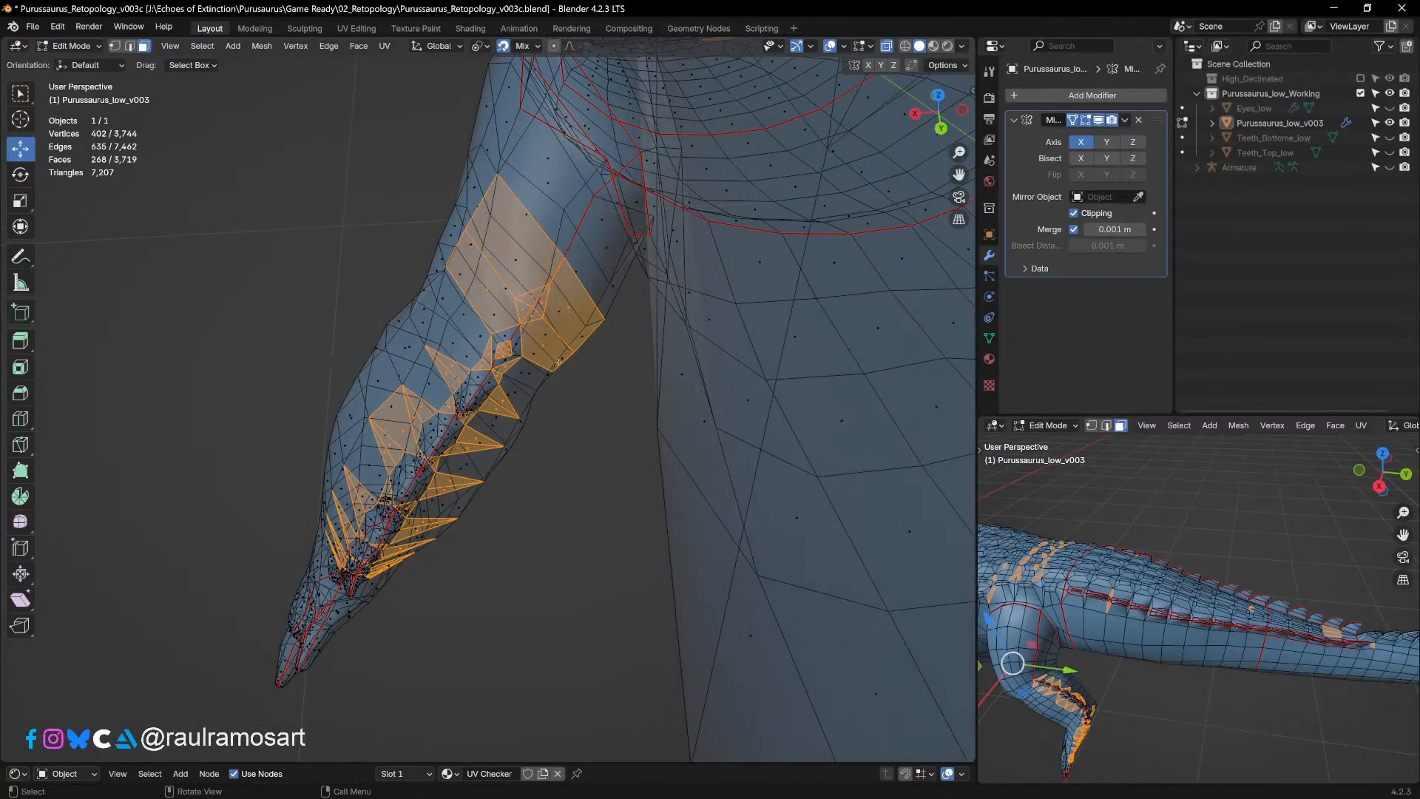
Step: Frame the body around the front leg and capture an image of the isolated selected faces there
{"action": "middle_click_drag", "start_coordinate": [735, 722], "coordinate": [666, 614]}
{"action": "middle_click_drag", "start_coordinate": [318, 392], "coordinate": [694, 335]}
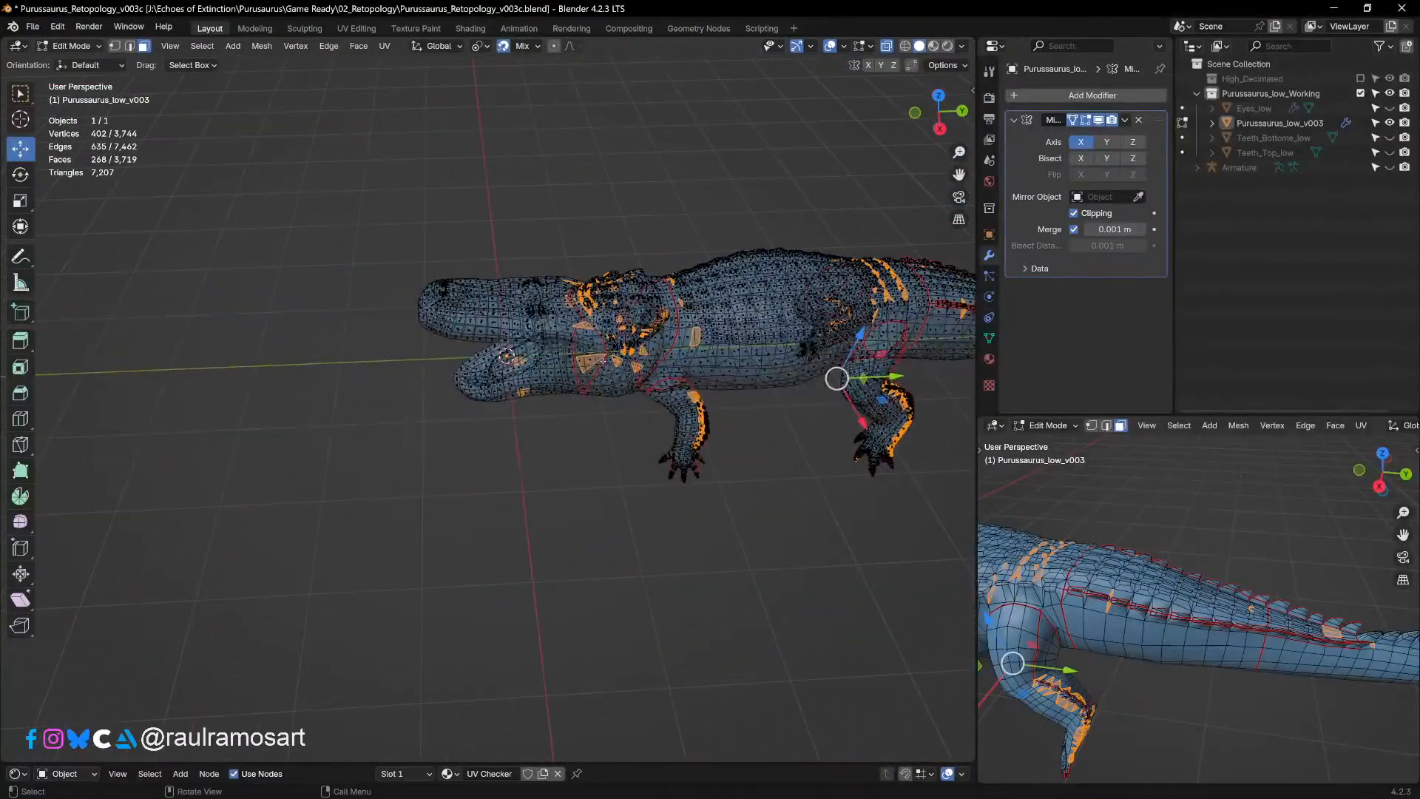
{"action": "scroll", "coordinate": [656, 414], "scroll_direction": "up", "scroll_amount": 4}
{"action": "middle_click_drag", "start_coordinate": [655, 415], "coordinate": [572, 458], "text": "shift"}
{"action": "scroll", "coordinate": [571, 457], "scroll_direction": "up", "scroll_amount": 5}
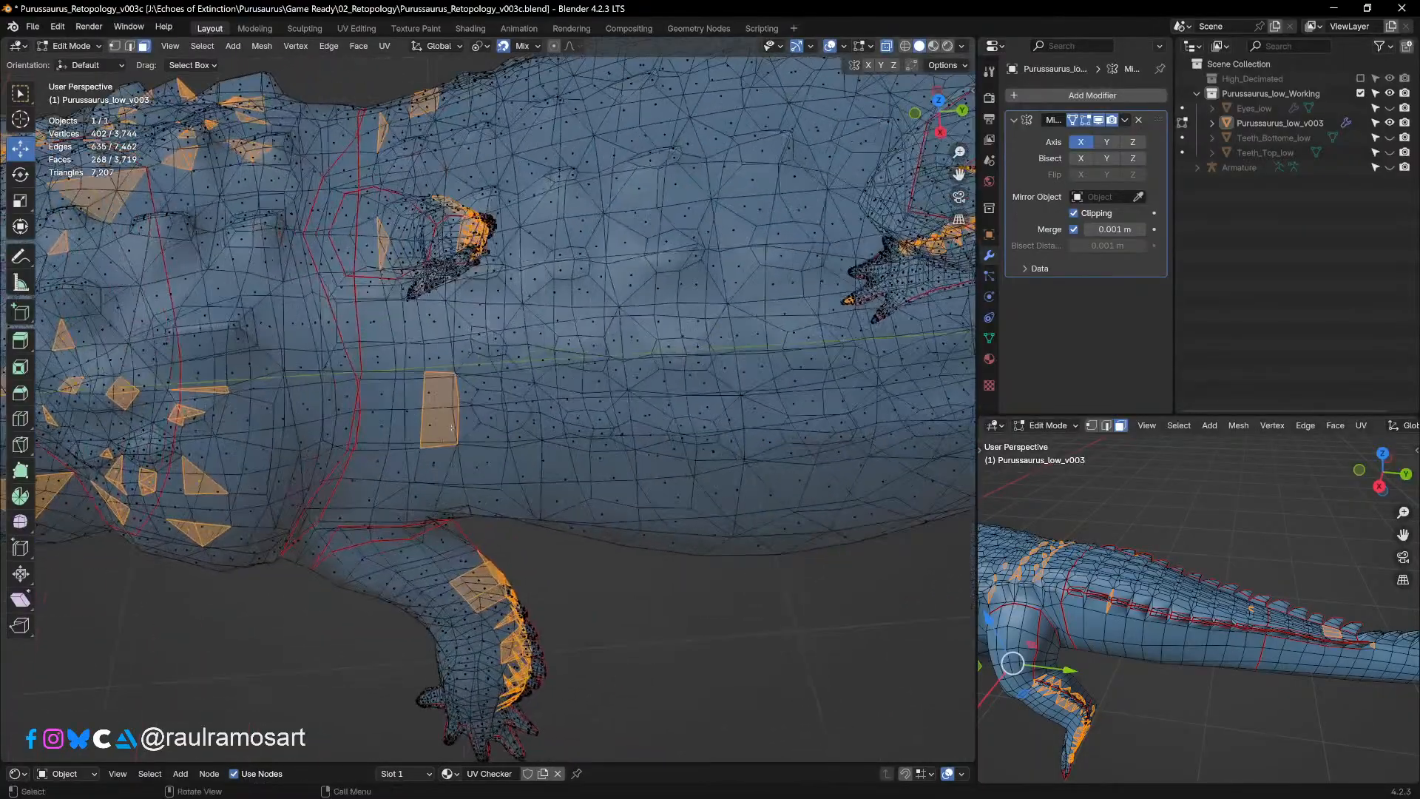
{"action": "scroll", "coordinate": [455, 442], "scroll_direction": "down", "scroll_amount": 3}
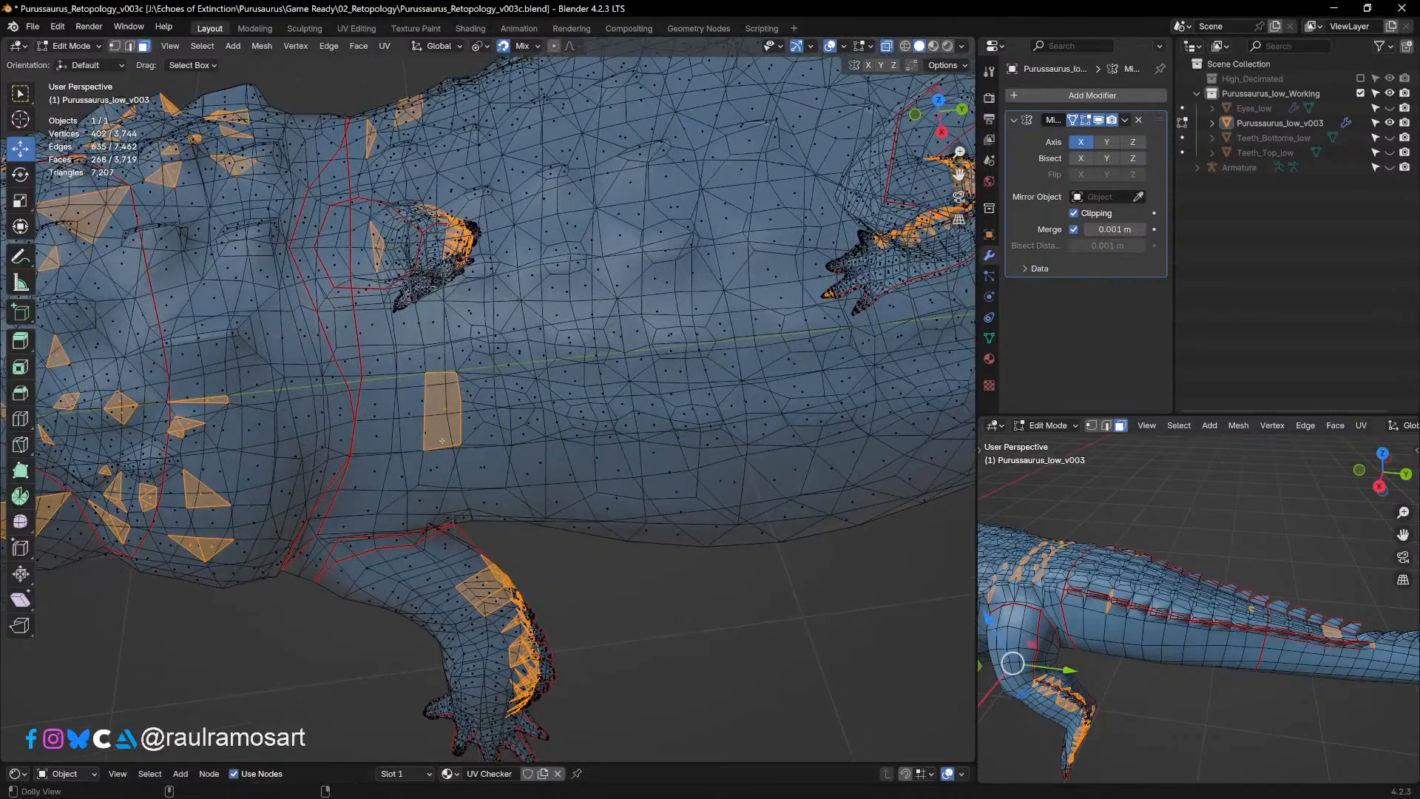
{"action": "left_click_drag", "start_coordinate": [280, 324], "coordinate": [803, 654]}
Step: Replace the non-quad selection with a single face at the side of the neck and turn off X-ray
{"action": "scroll", "coordinate": [693, 514], "scroll_direction": "down", "scroll_amount": 3}
{"action": "middle_click_drag", "start_coordinate": [693, 514], "coordinate": [380, 451]}
{"action": "middle_click_drag", "start_coordinate": [195, 340], "coordinate": [474, 410]}
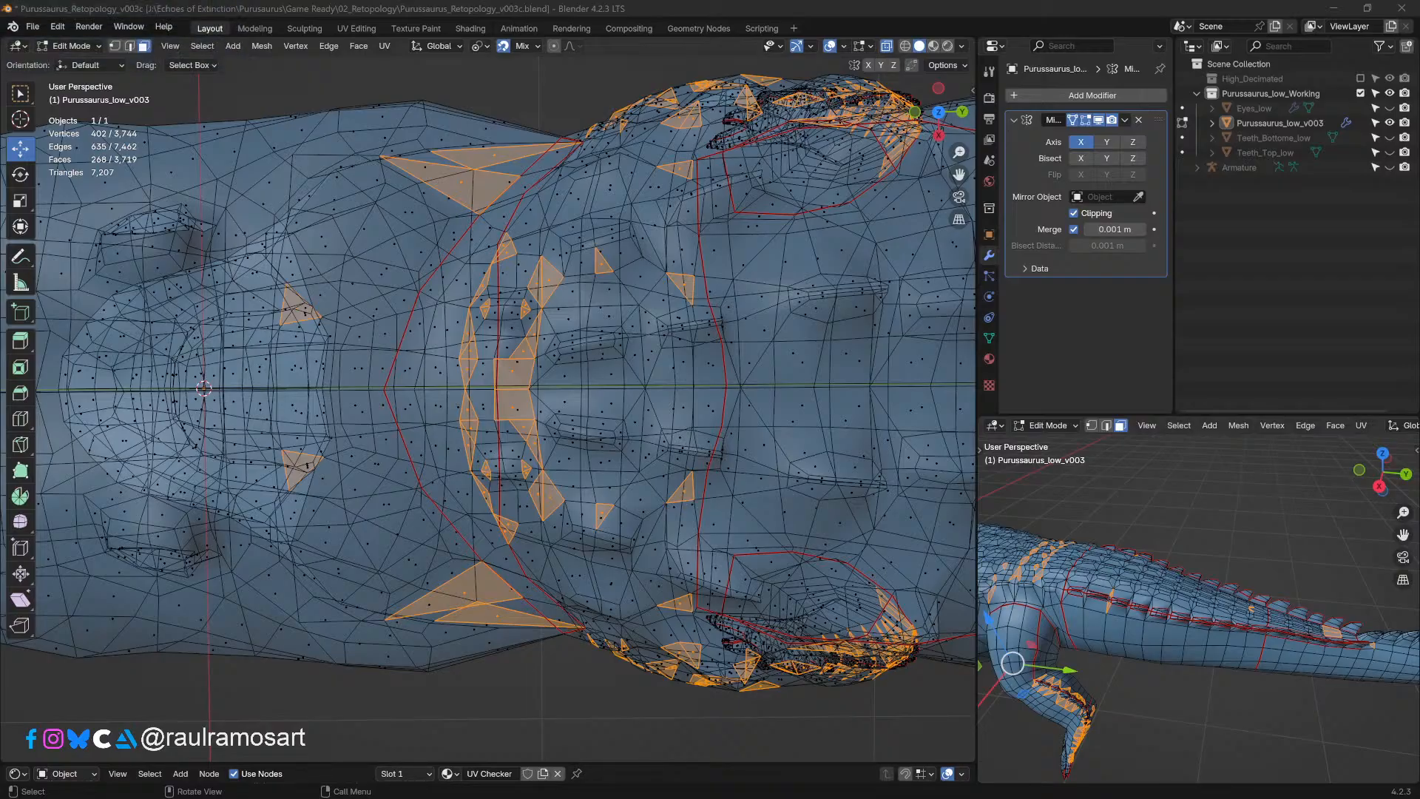
{"action": "left_click", "coordinate": [571, 122]}
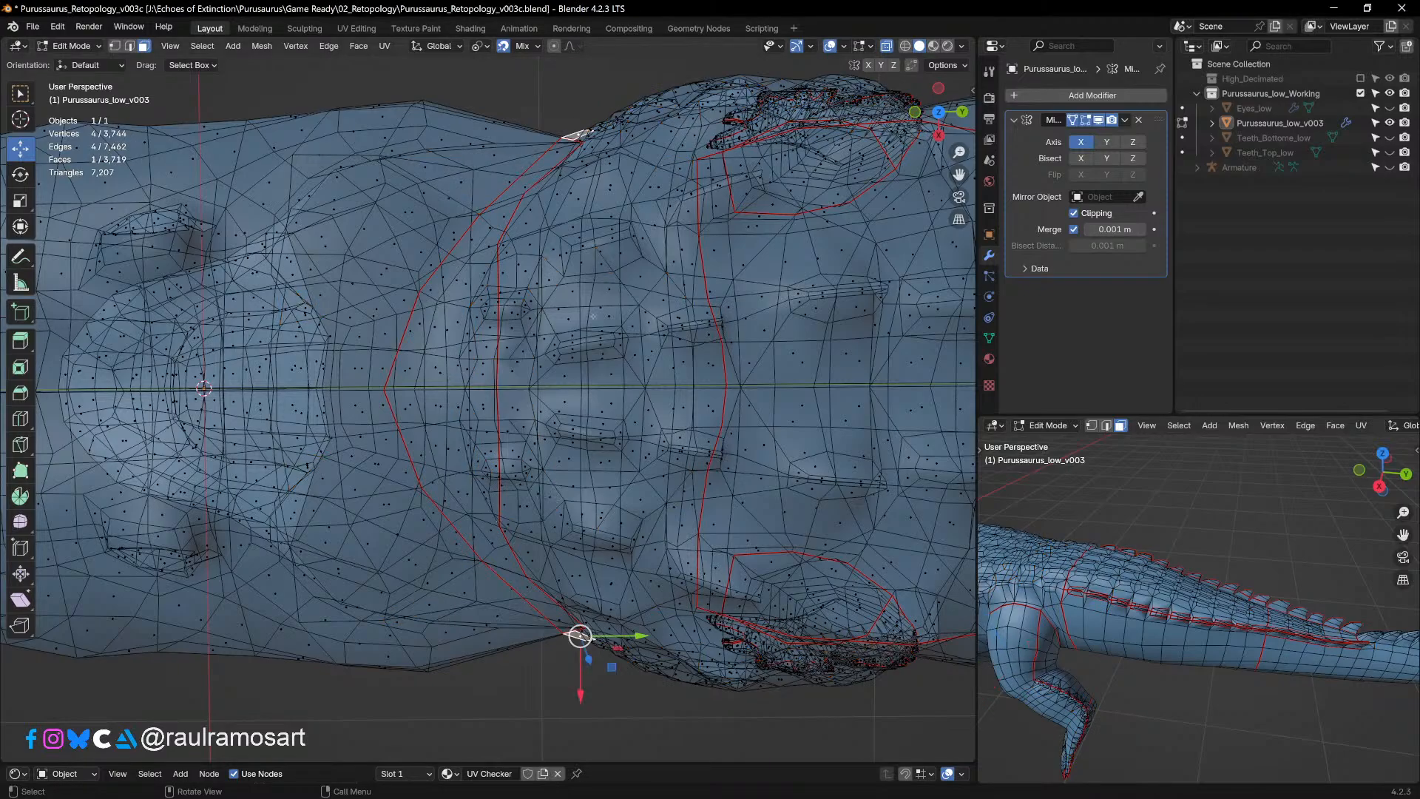
{"action": "scroll", "coordinate": [572, 122], "scroll_direction": "down", "scroll_amount": 4}
{"action": "middle_click_drag", "start_coordinate": [870, 190], "coordinate": [852, 127]}
{"action": "left_click", "coordinate": [887, 48]}
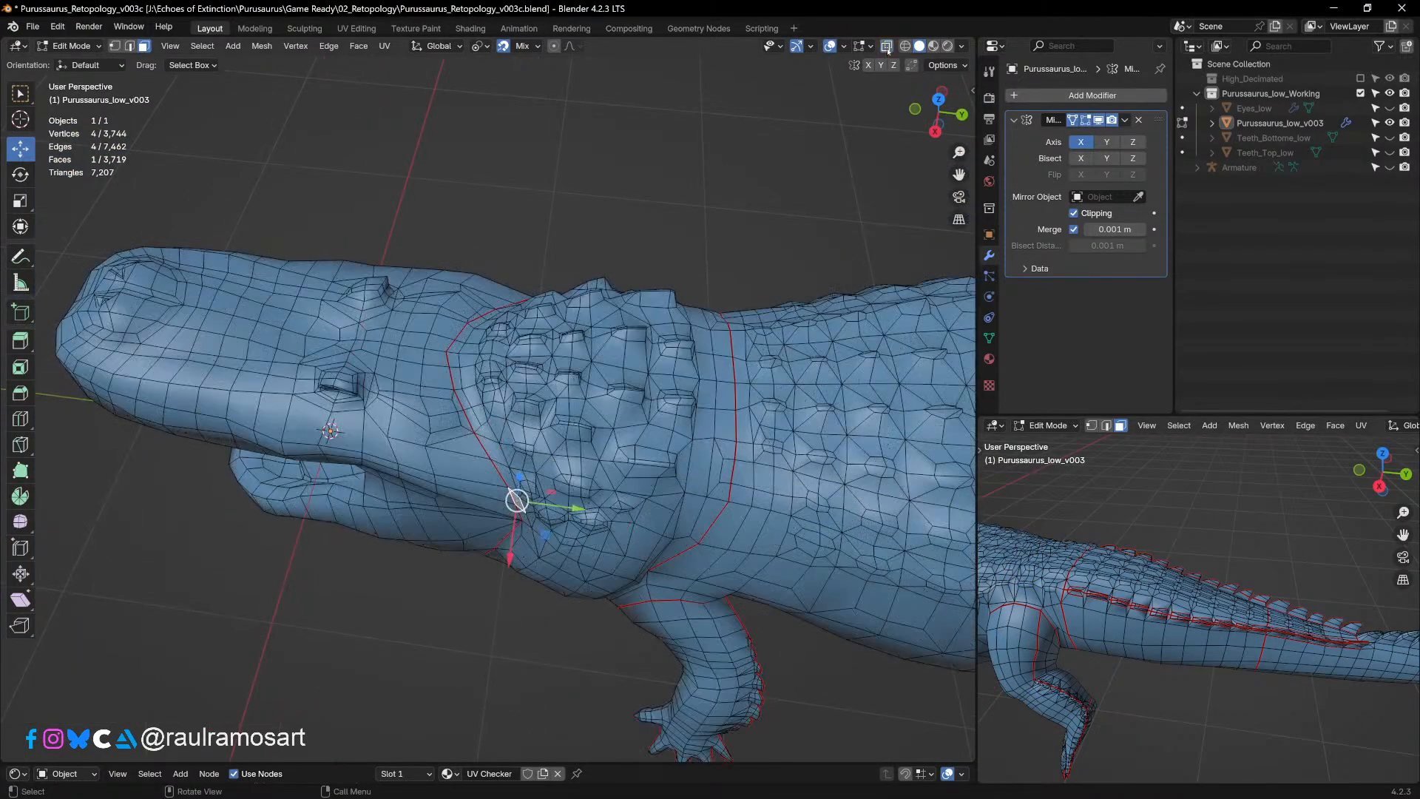
Step: Knife-cut an edge near the hind foot's heel, joining the lower corner of the small quad beside the seam to the nearest vertex below
{"action": "scroll", "coordinate": [780, 518], "scroll_direction": "down", "scroll_amount": 3}
{"action": "middle_click_drag", "start_coordinate": [781, 606], "coordinate": [596, 377], "text": "shift"}
{"action": "middle_click_drag", "start_coordinate": [760, 492], "coordinate": [606, 244]}
{"action": "scroll", "coordinate": [606, 244], "scroll_direction": "up", "scroll_amount": 3}
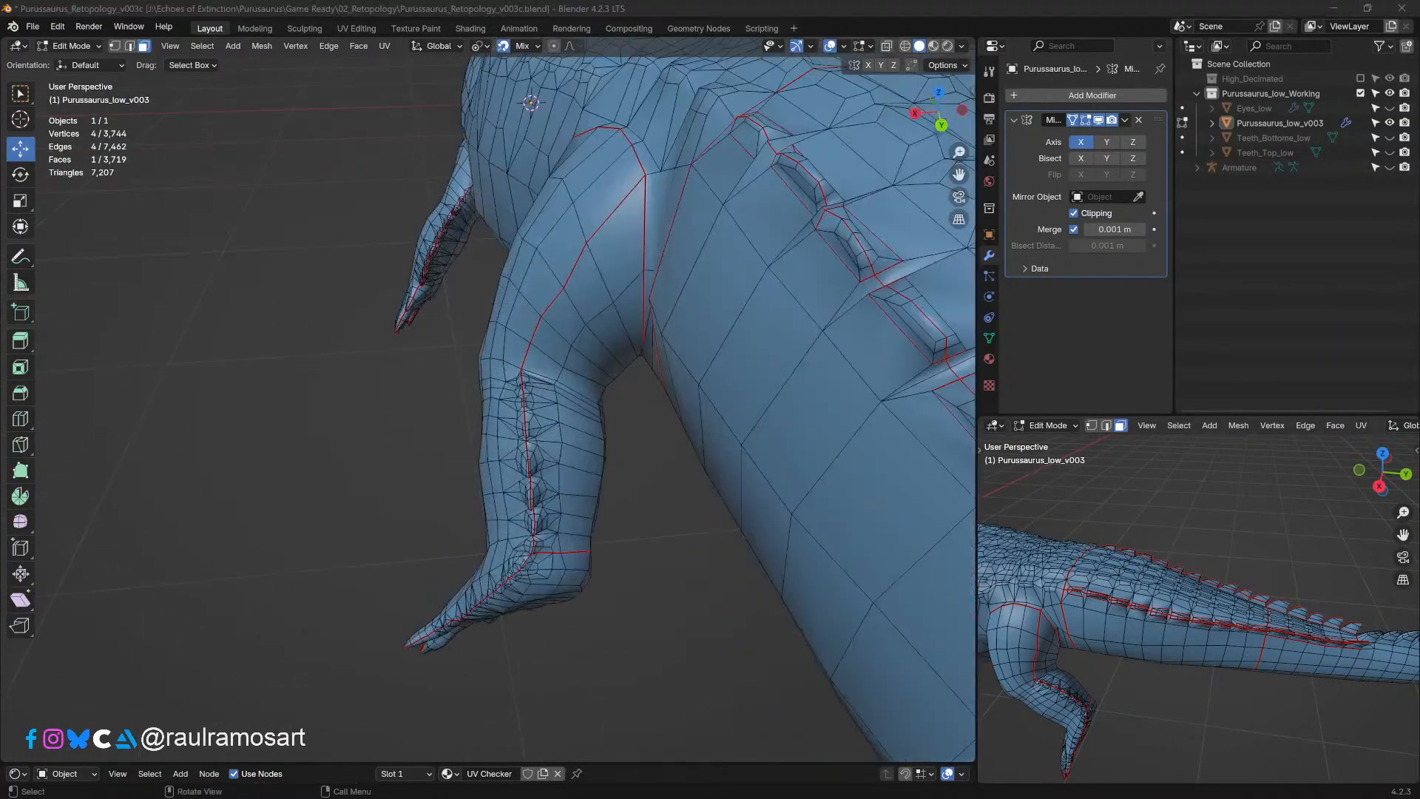
{"action": "middle_click_drag", "start_coordinate": [618, 227], "coordinate": [429, 382]}
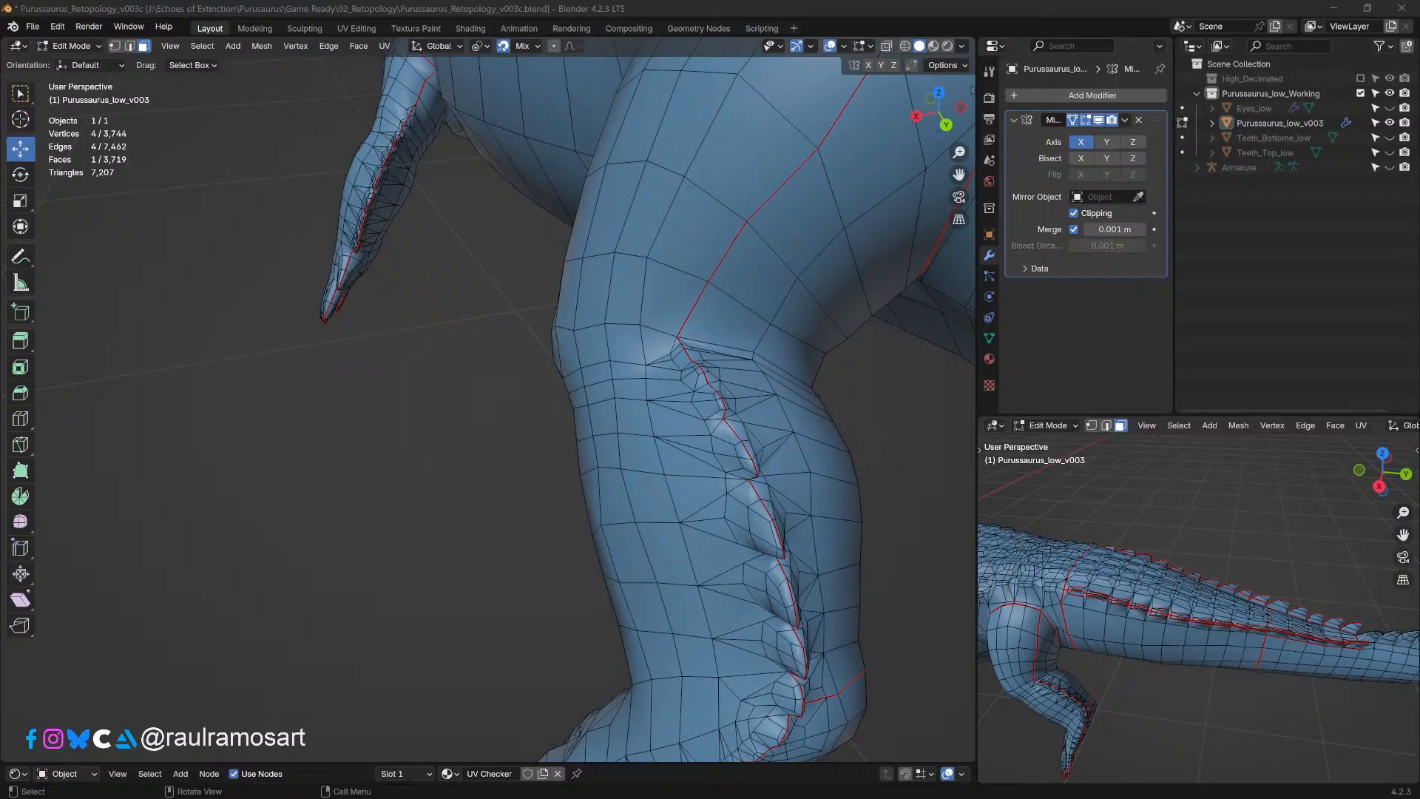
{"action": "middle_click_drag", "start_coordinate": [709, 266], "coordinate": [599, 340]}
{"action": "middle_click_drag", "start_coordinate": [214, 592], "coordinate": [451, 285], "text": "shift"}
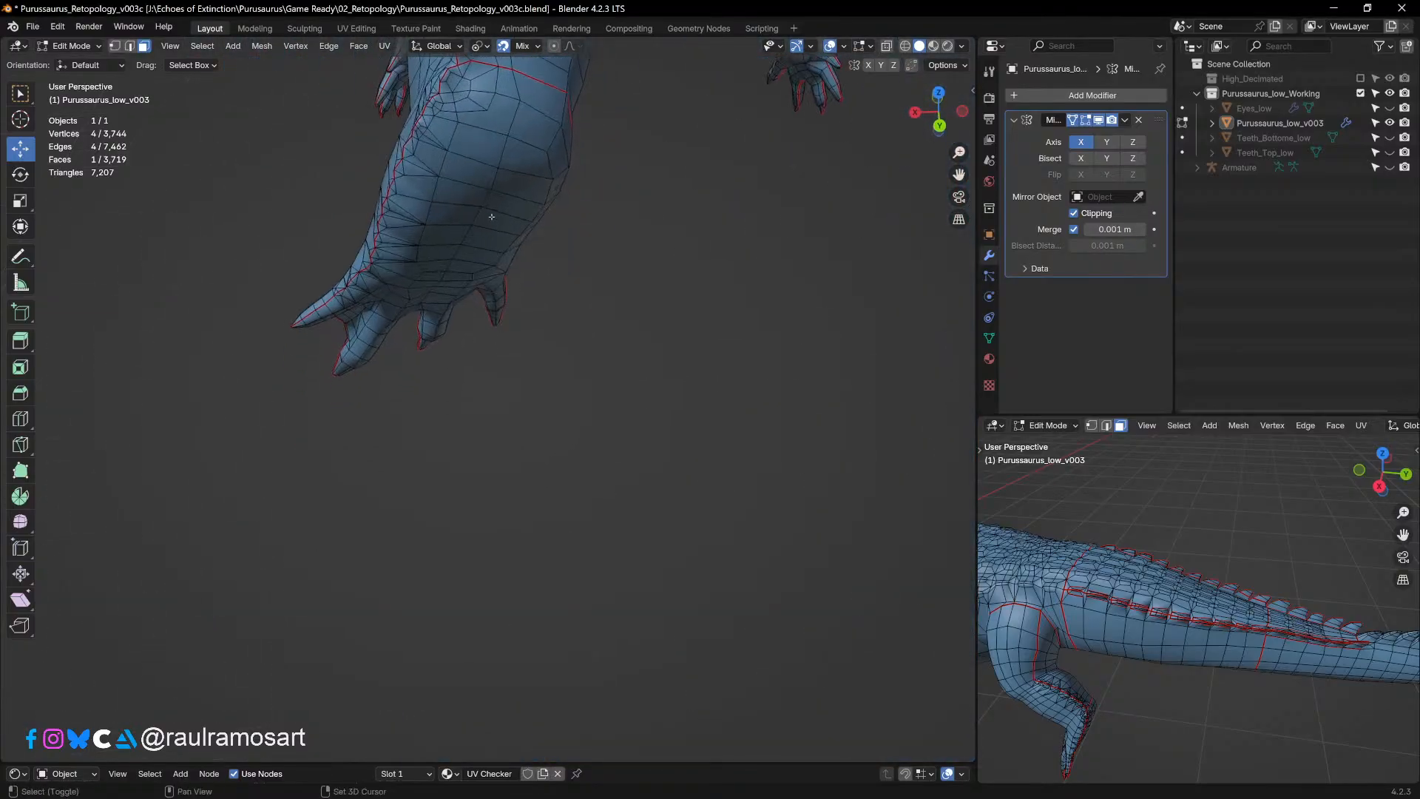
{"action": "middle_click_drag", "start_coordinate": [489, 200], "coordinate": [527, 356], "text": "shift"}
{"action": "scroll", "coordinate": [514, 281], "scroll_direction": "up", "scroll_amount": 4}
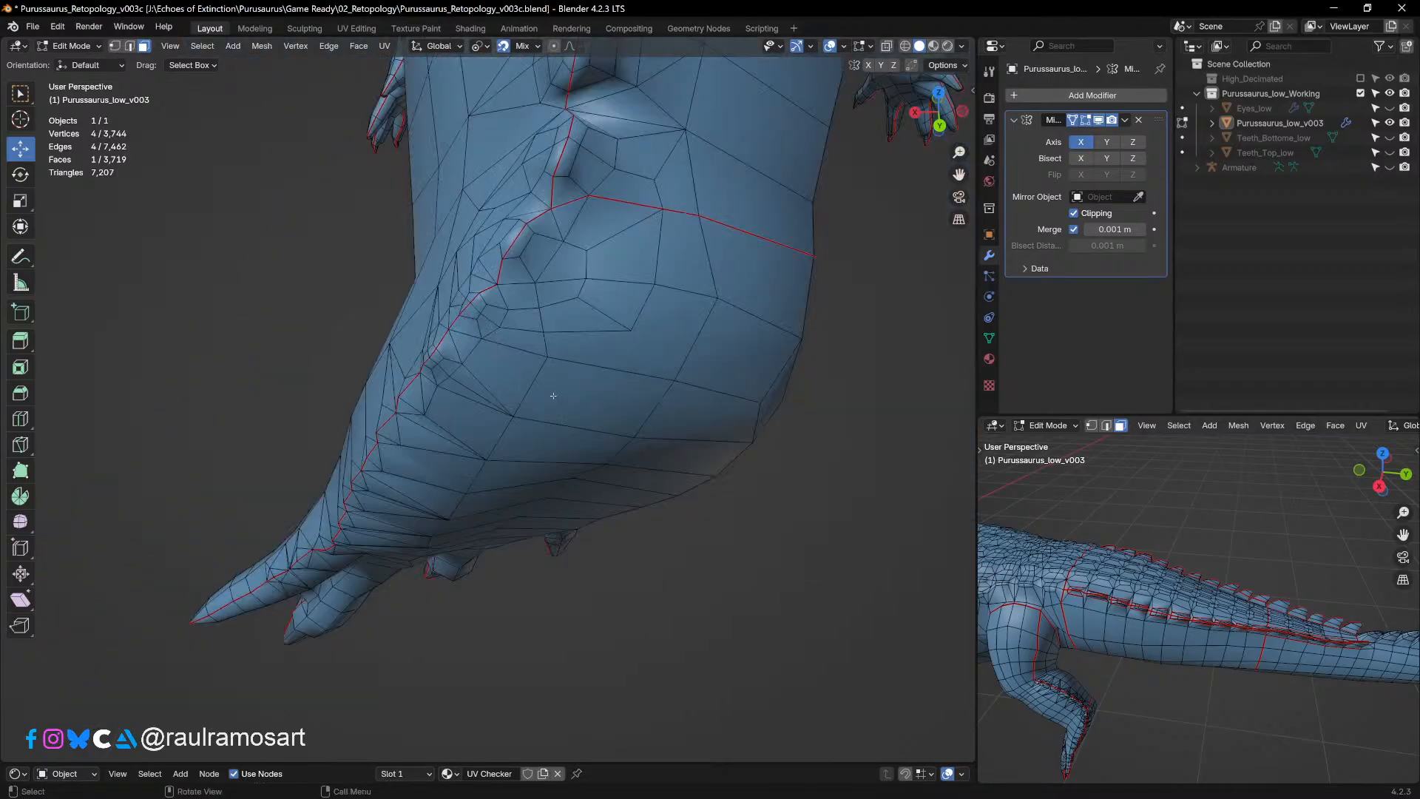
{"action": "left_click", "coordinate": [639, 311]}
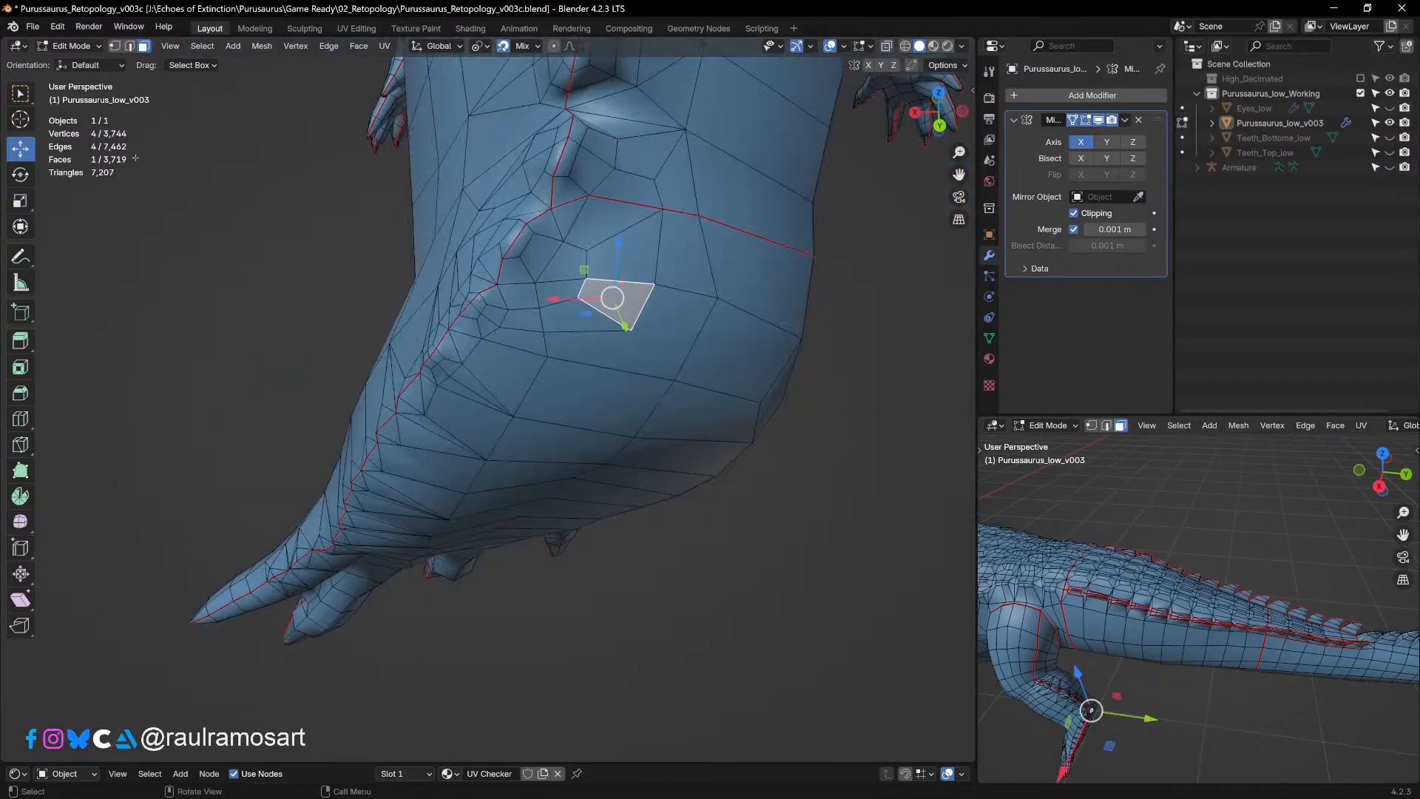
{"action": "left_click", "coordinate": [115, 46]}
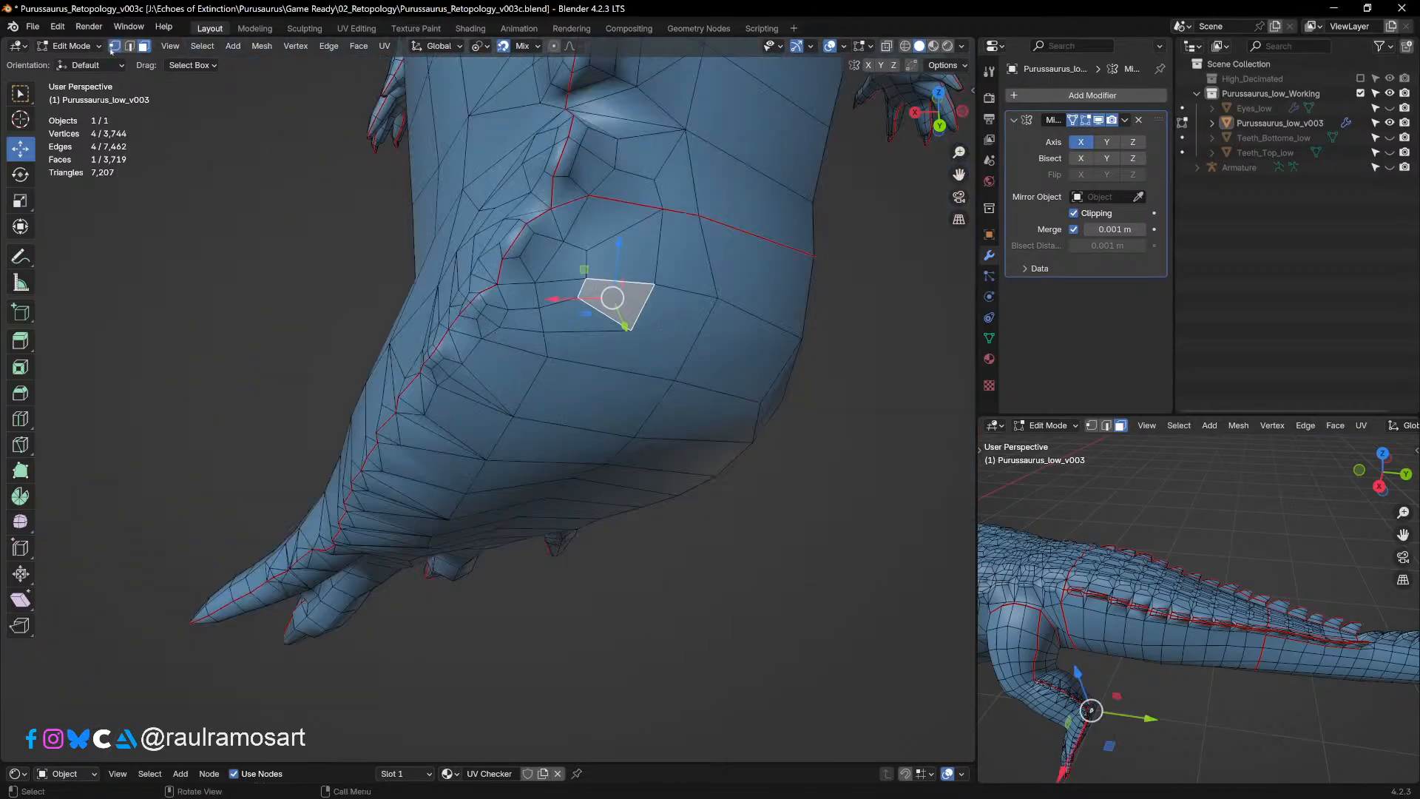
{"action": "left_click", "coordinate": [20, 443]}
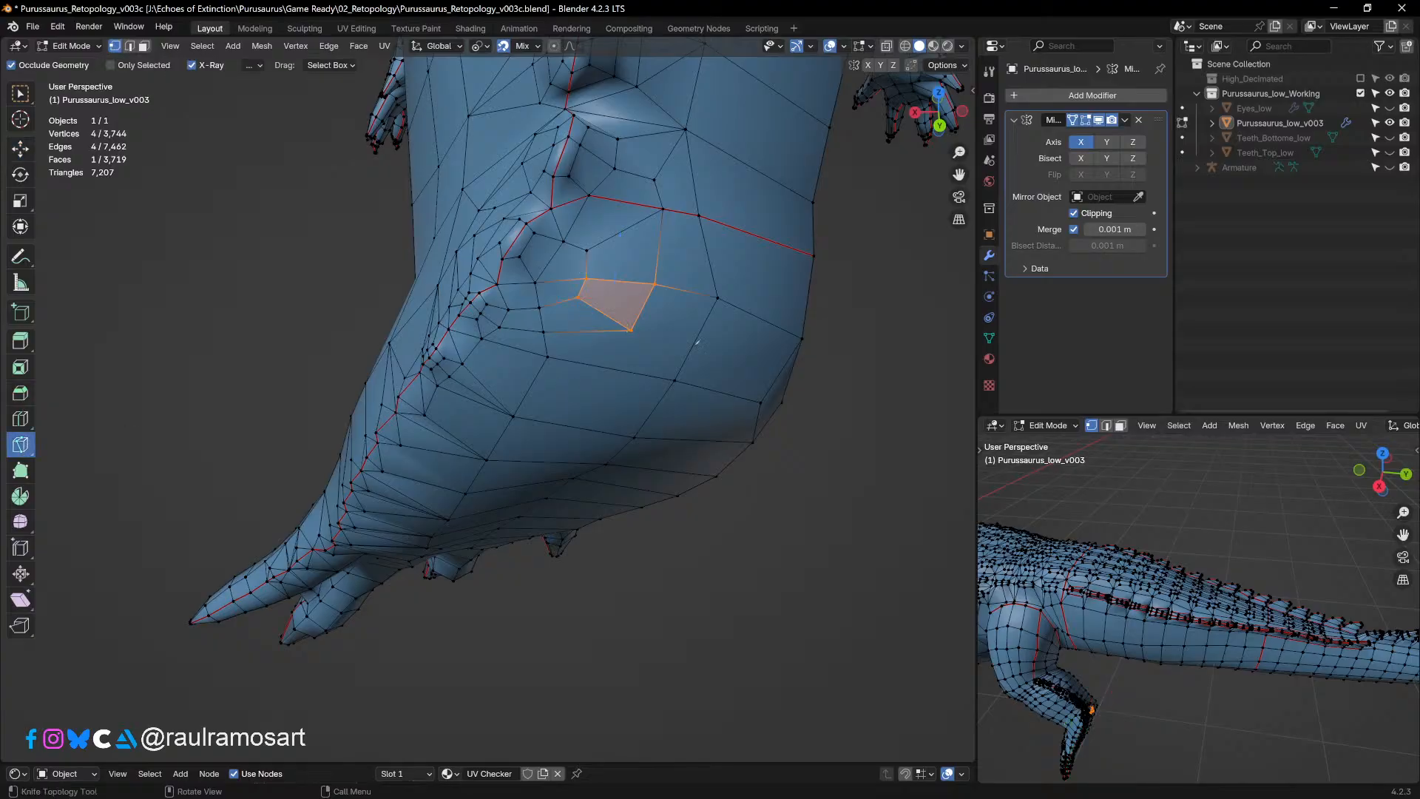
{"action": "left_click", "coordinate": [632, 331]}
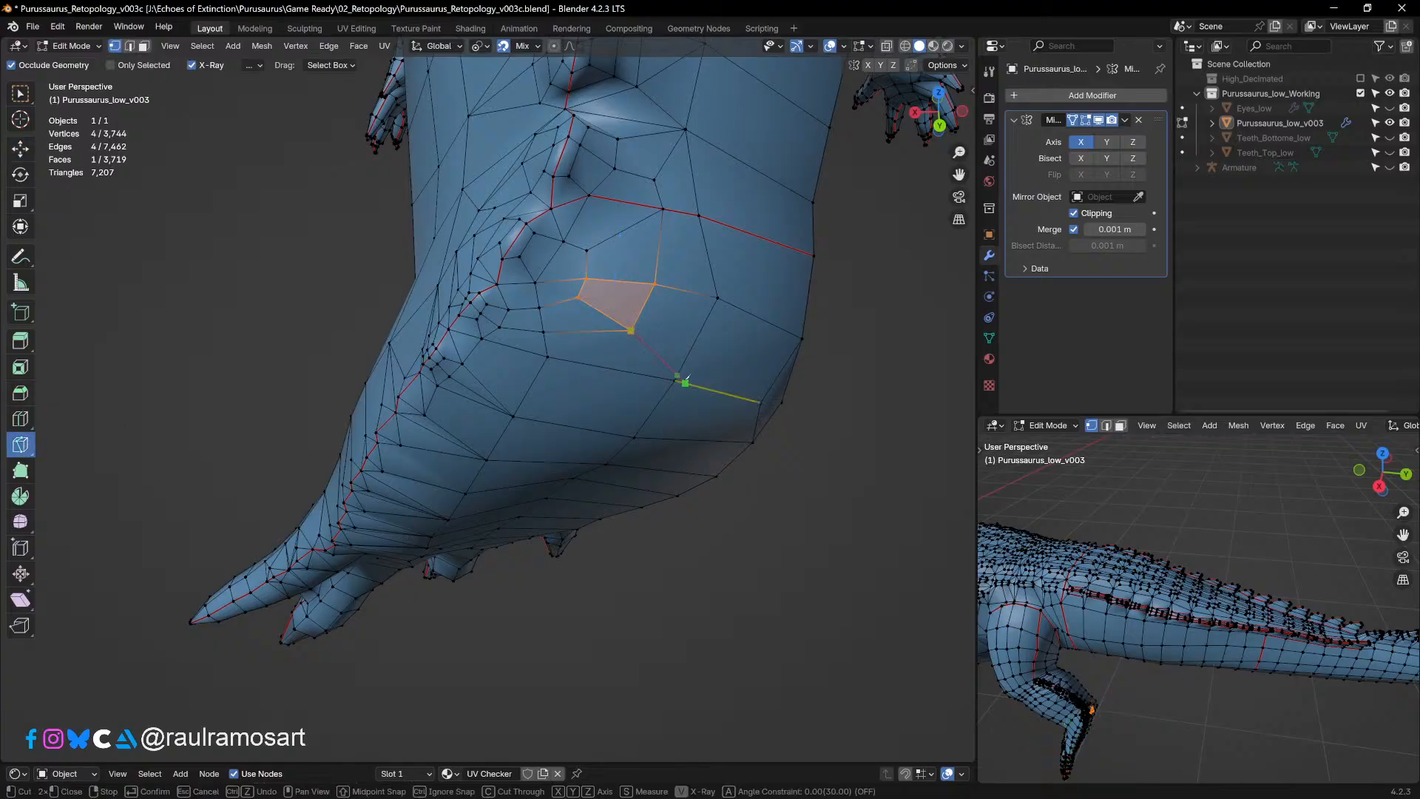
{"action": "left_click", "coordinate": [675, 379]}
{"action": "key", "text": "Return"}
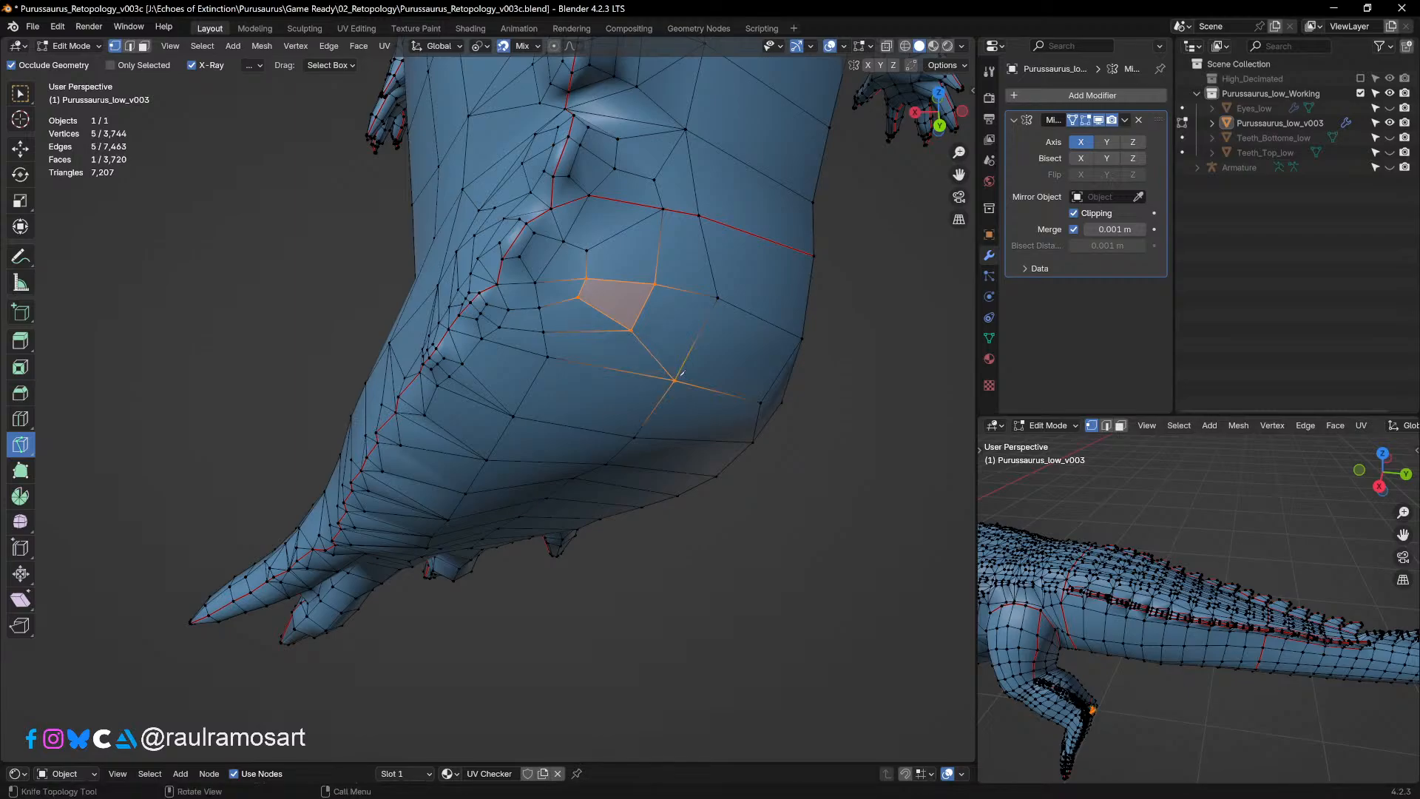
Step: Move the vertex beside the seam on the lower hind leg by about -0.003 m in X, 0.002 m in Y and 0.004 m in Z
{"action": "middle_click_drag", "start_coordinate": [499, 354], "coordinate": [573, 287]}
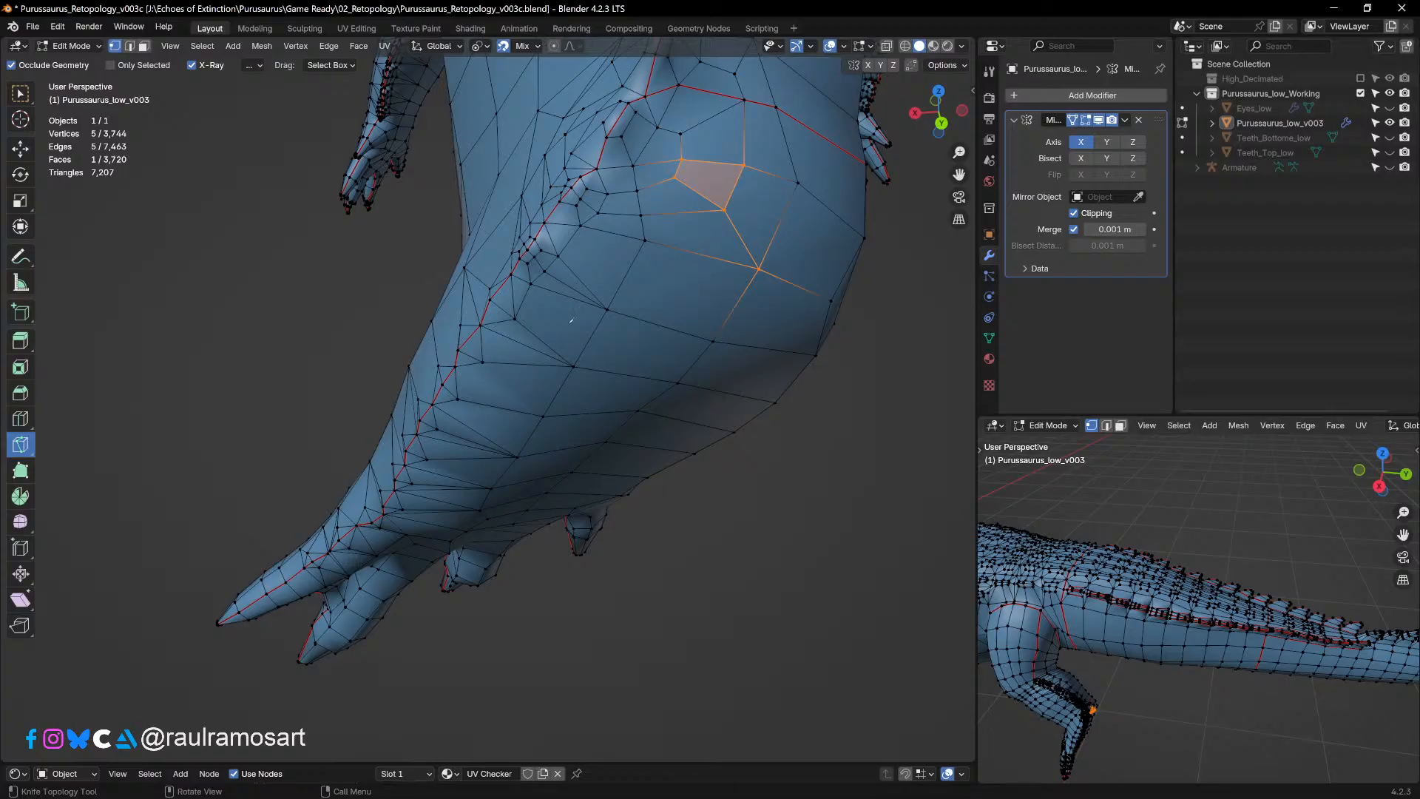
{"action": "middle_click_drag", "start_coordinate": [571, 320], "coordinate": [532, 302]}
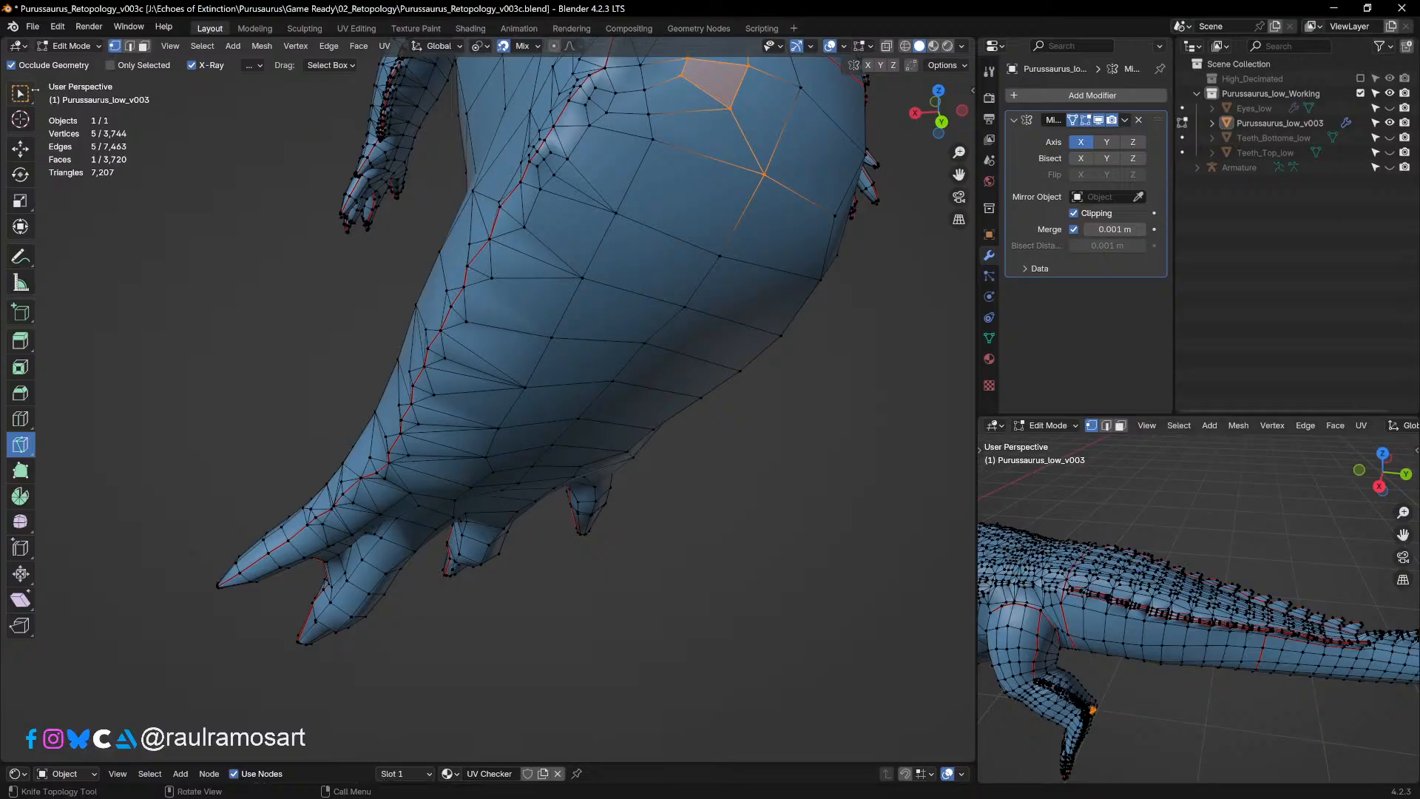
{"action": "left_click", "coordinate": [20, 93]}
{"action": "left_click", "coordinate": [472, 324]}
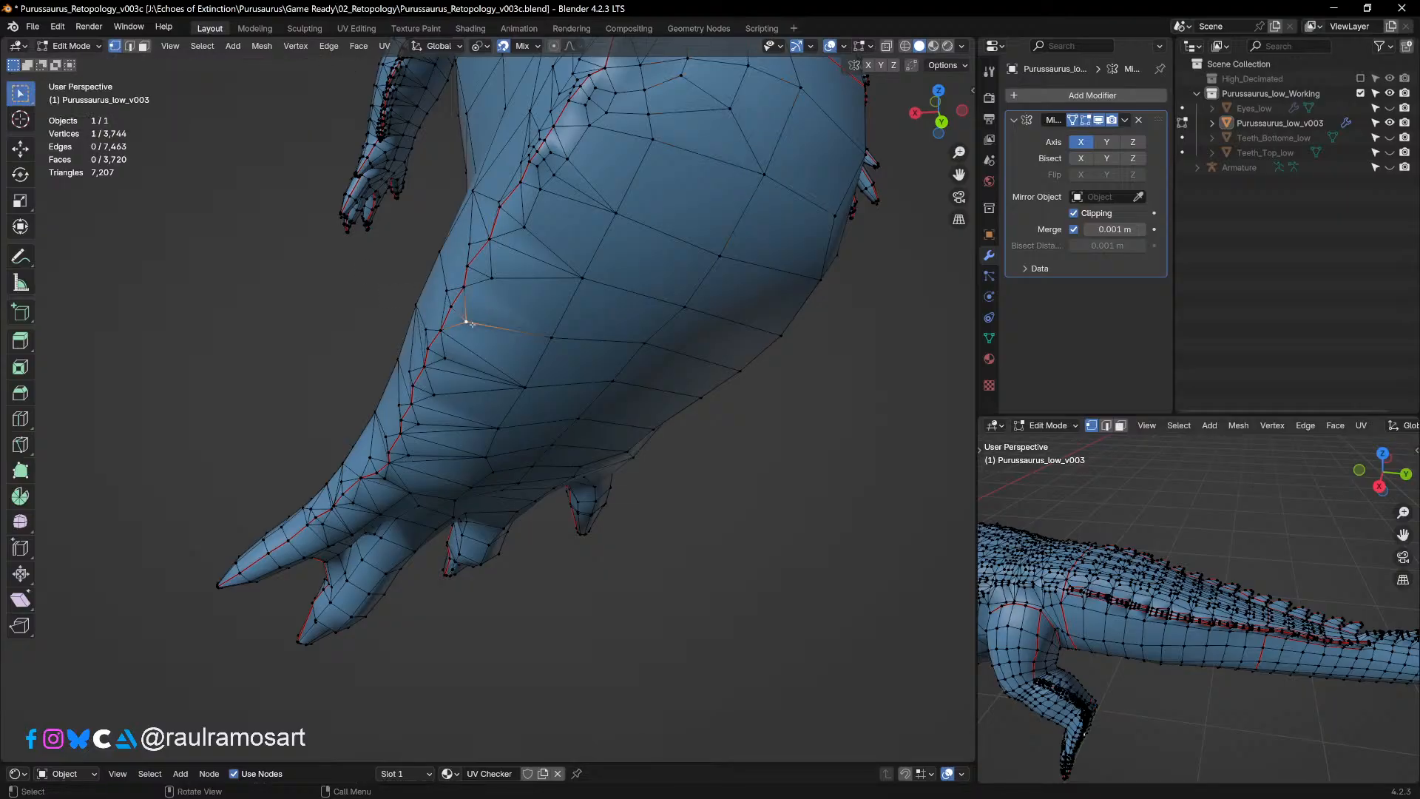
{"action": "scroll", "coordinate": [472, 324], "scroll_direction": "up", "scroll_amount": 8}
{"action": "scroll", "coordinate": [619, 419], "scroll_direction": "down", "scroll_amount": 6}
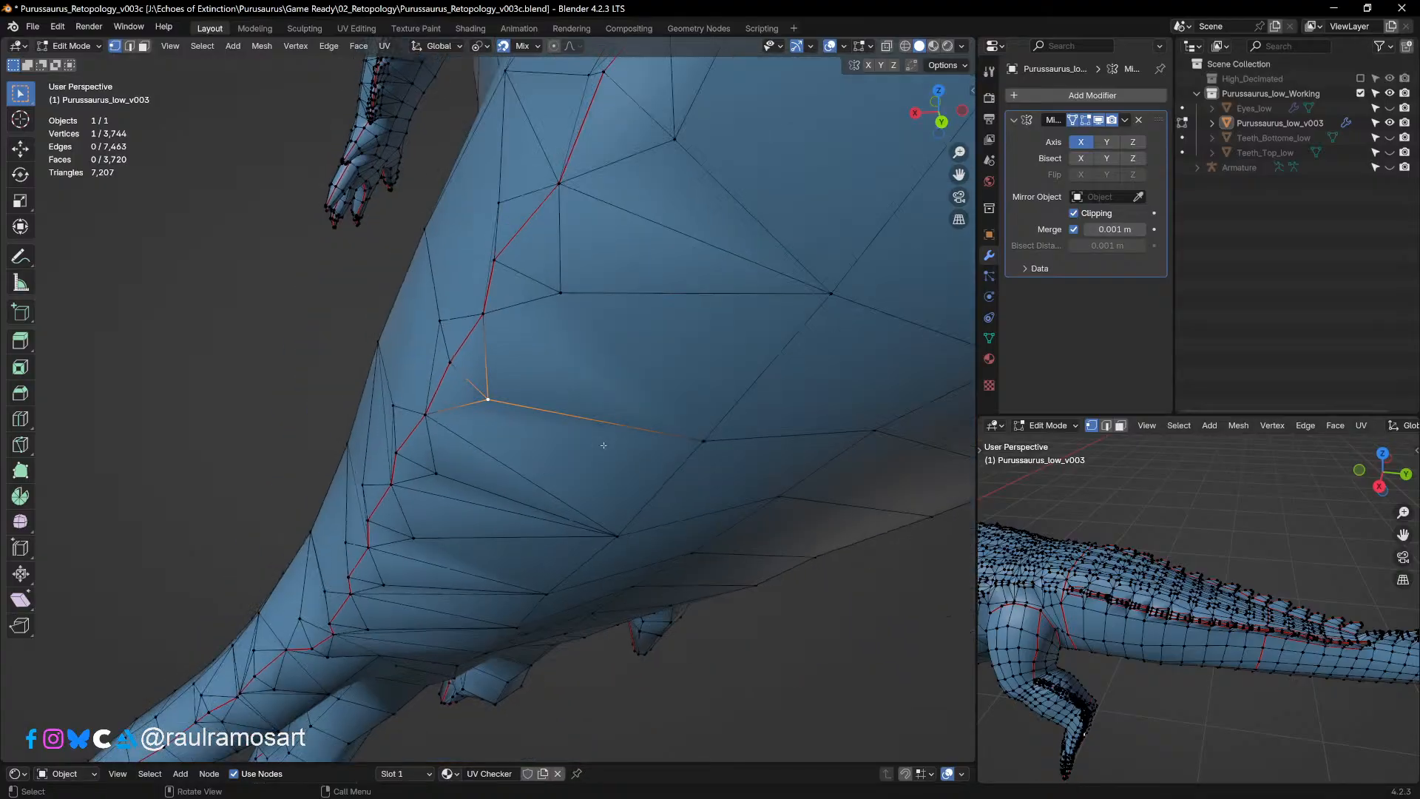
{"action": "mouse_move", "coordinate": [602, 444]}
{"action": "middle_mouse_down"}
{"action": "mouse_move", "coordinate": [634, 375]}
{"action": "mouse_move", "coordinate": [624, 433]}
{"action": "middle_mouse_up"}
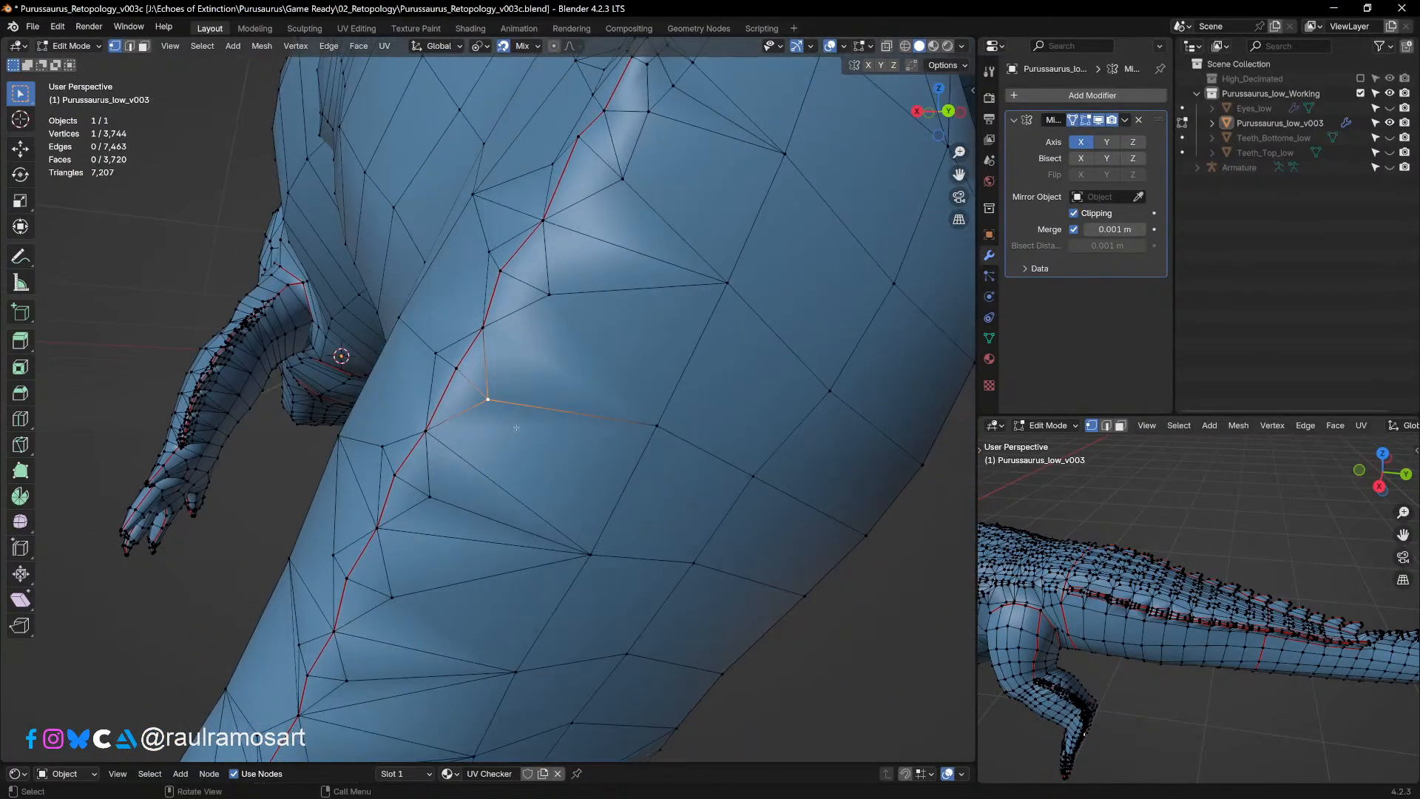
{"action": "key", "text": "g"}
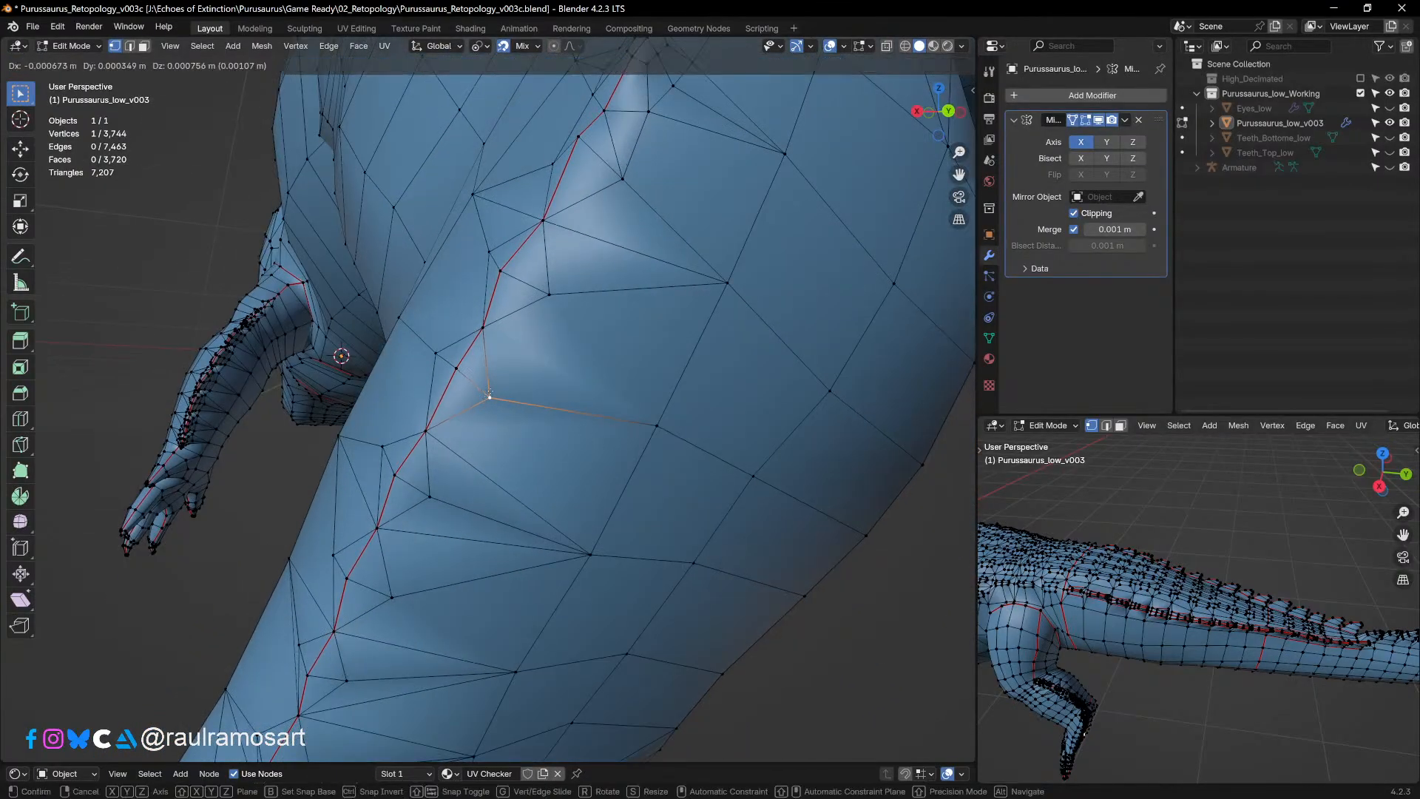
{"action": "left_click", "coordinate": [496, 388]}
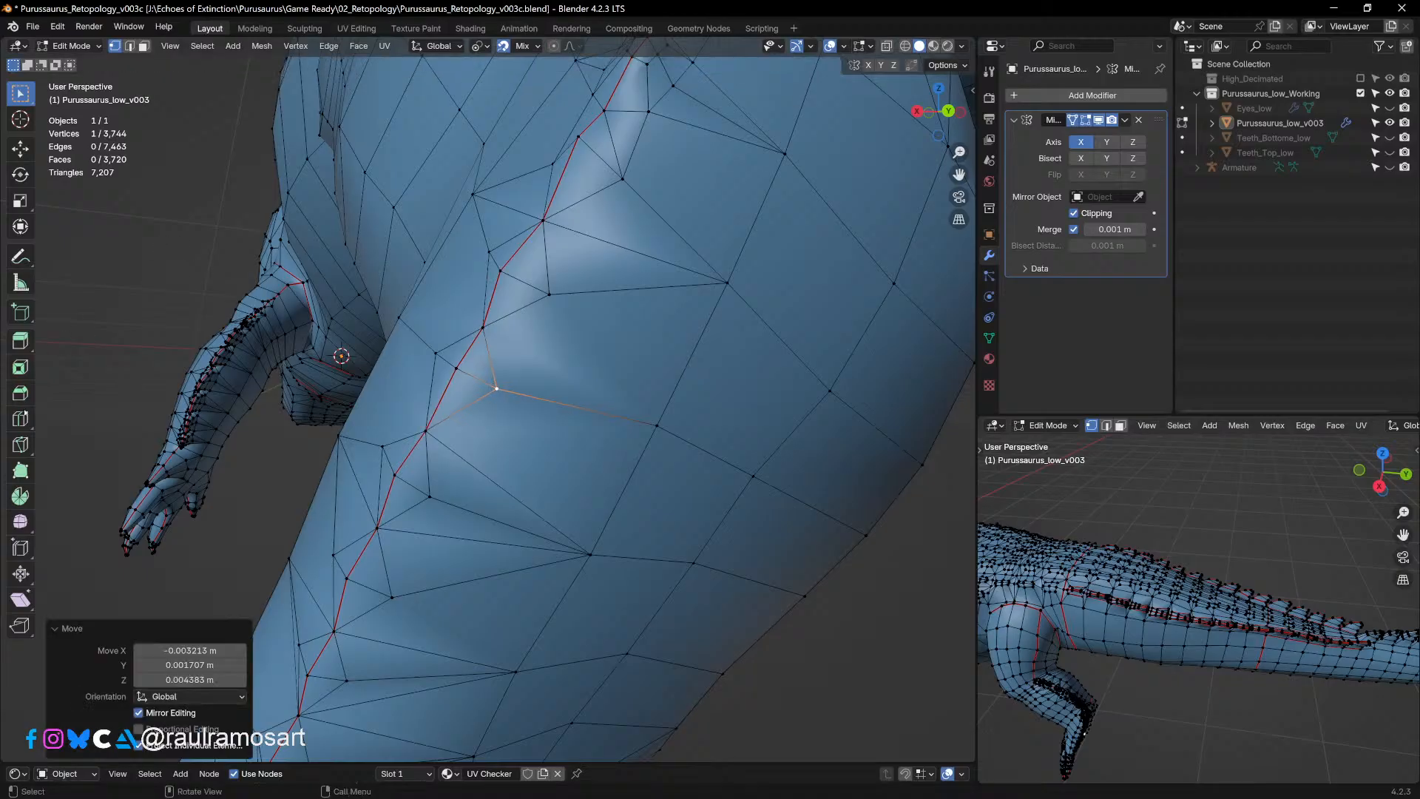
Step: Knife-cut two edges from the seam vertices above and below the moved vertex to the outer vertex its long edge reaches
{"action": "key", "text": "k"}
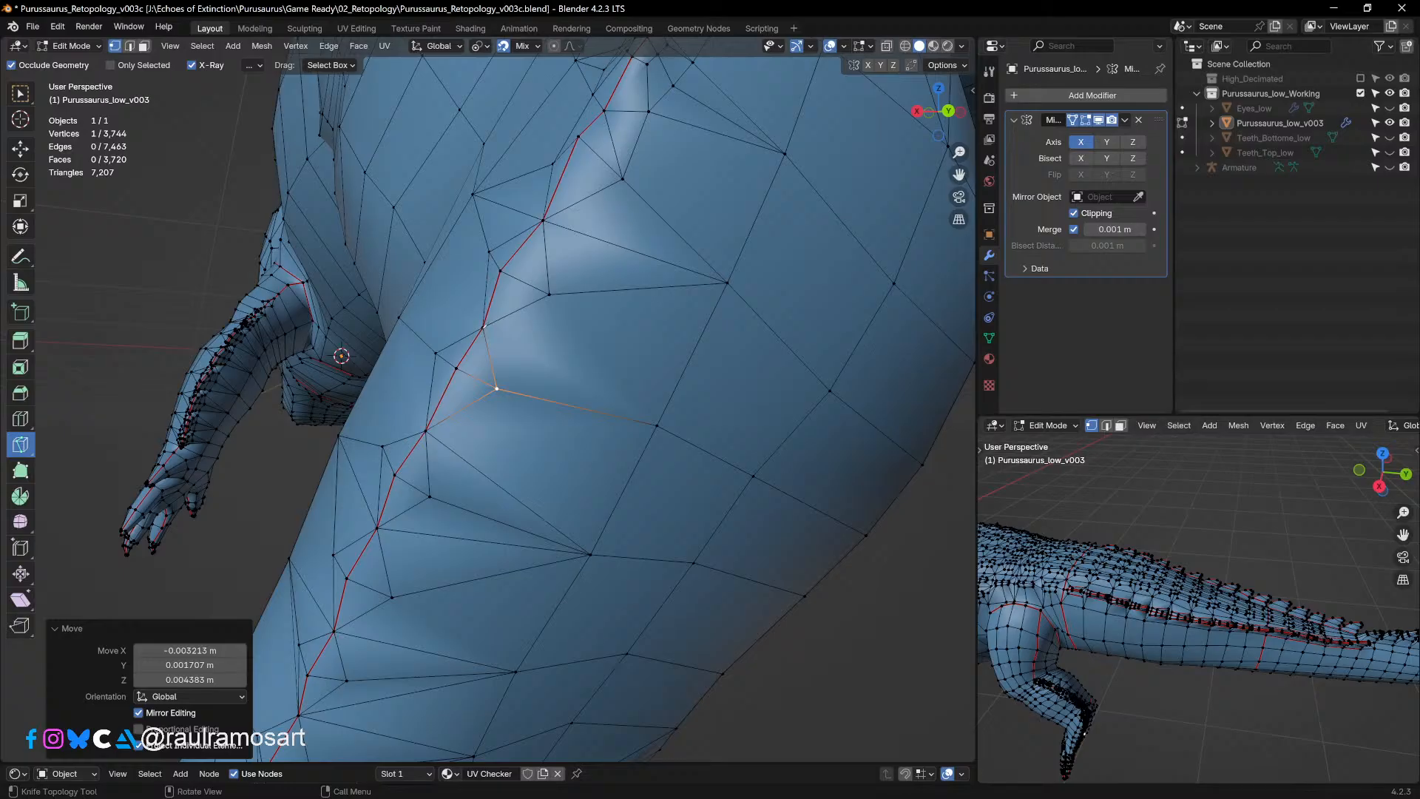
{"action": "left_click", "coordinate": [657, 425]}
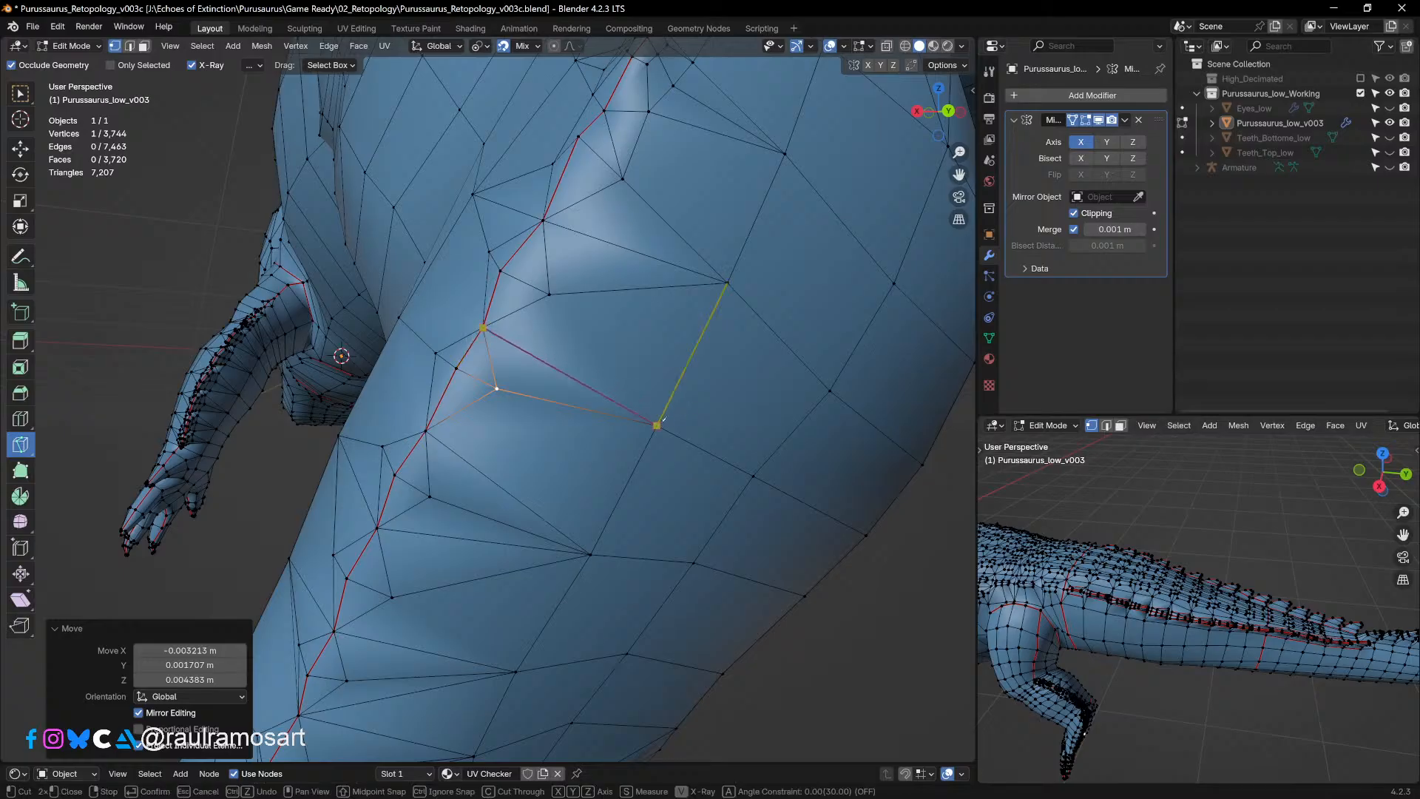
{"action": "left_click", "coordinate": [427, 431]}
{"action": "key", "text": "Return"}
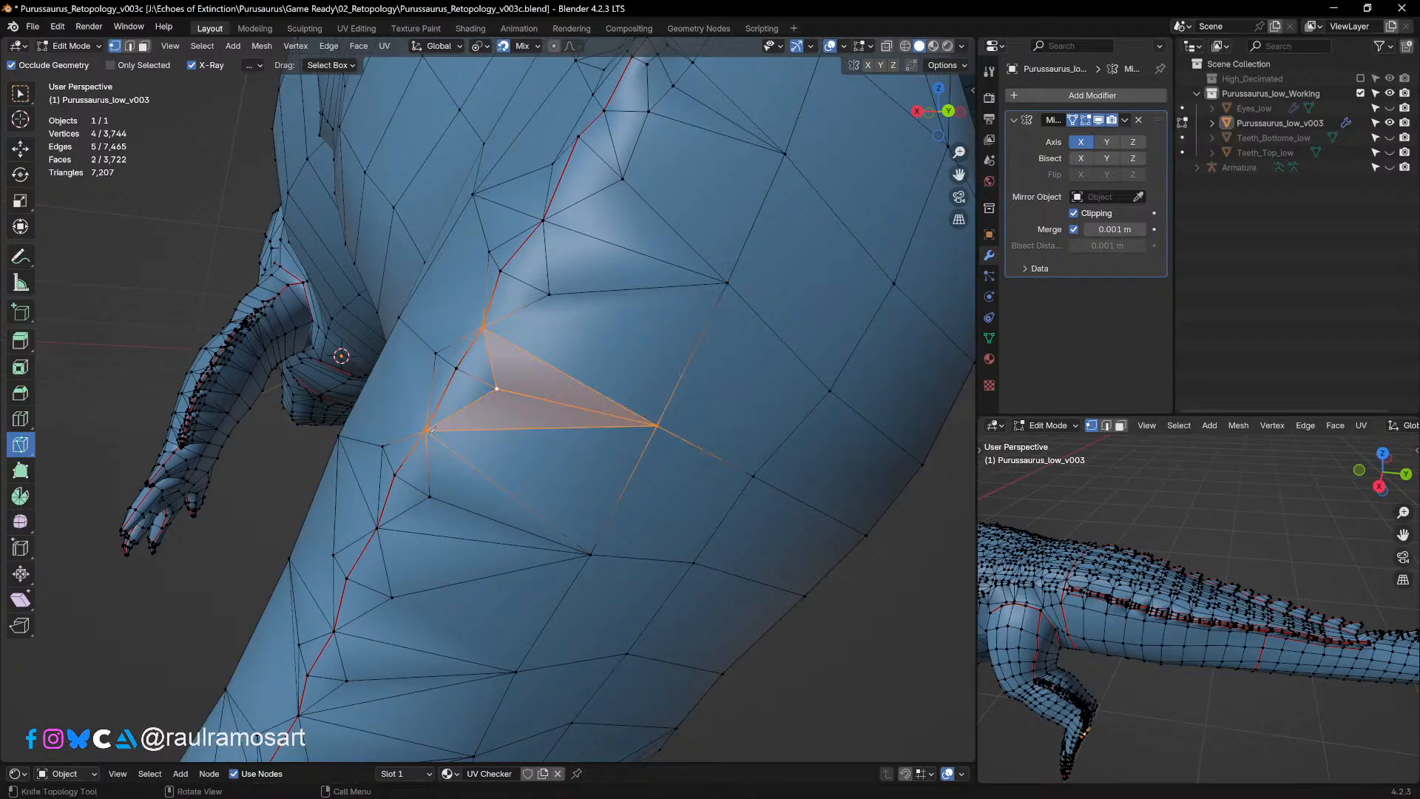
Step: On the other side of the seam, knife-cut edges from the same two seam vertices to the neighbouring outer vertex
{"action": "middle_click_drag", "start_coordinate": [451, 416], "coordinate": [517, 444]}
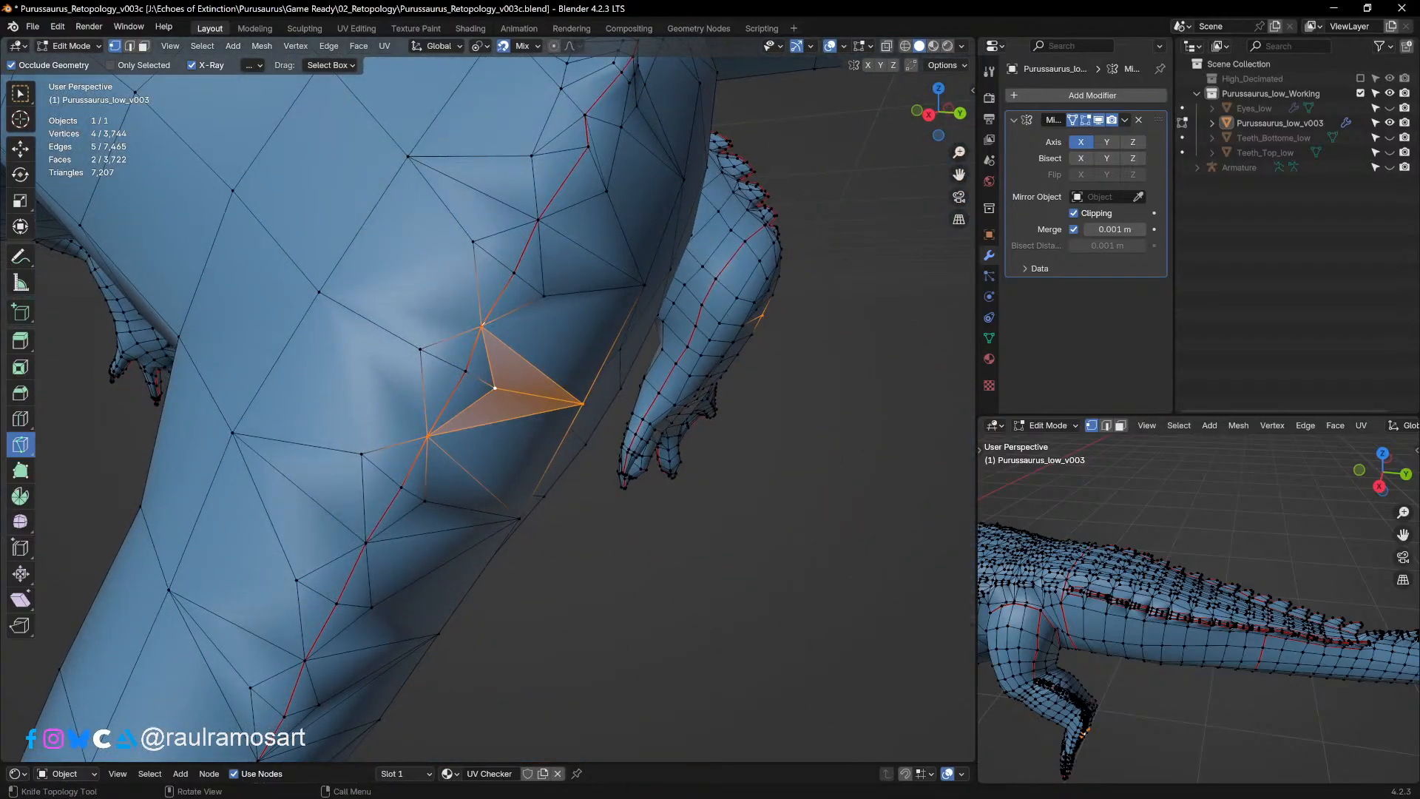
{"action": "left_click", "coordinate": [483, 325]}
{"action": "left_click", "coordinate": [319, 291]}
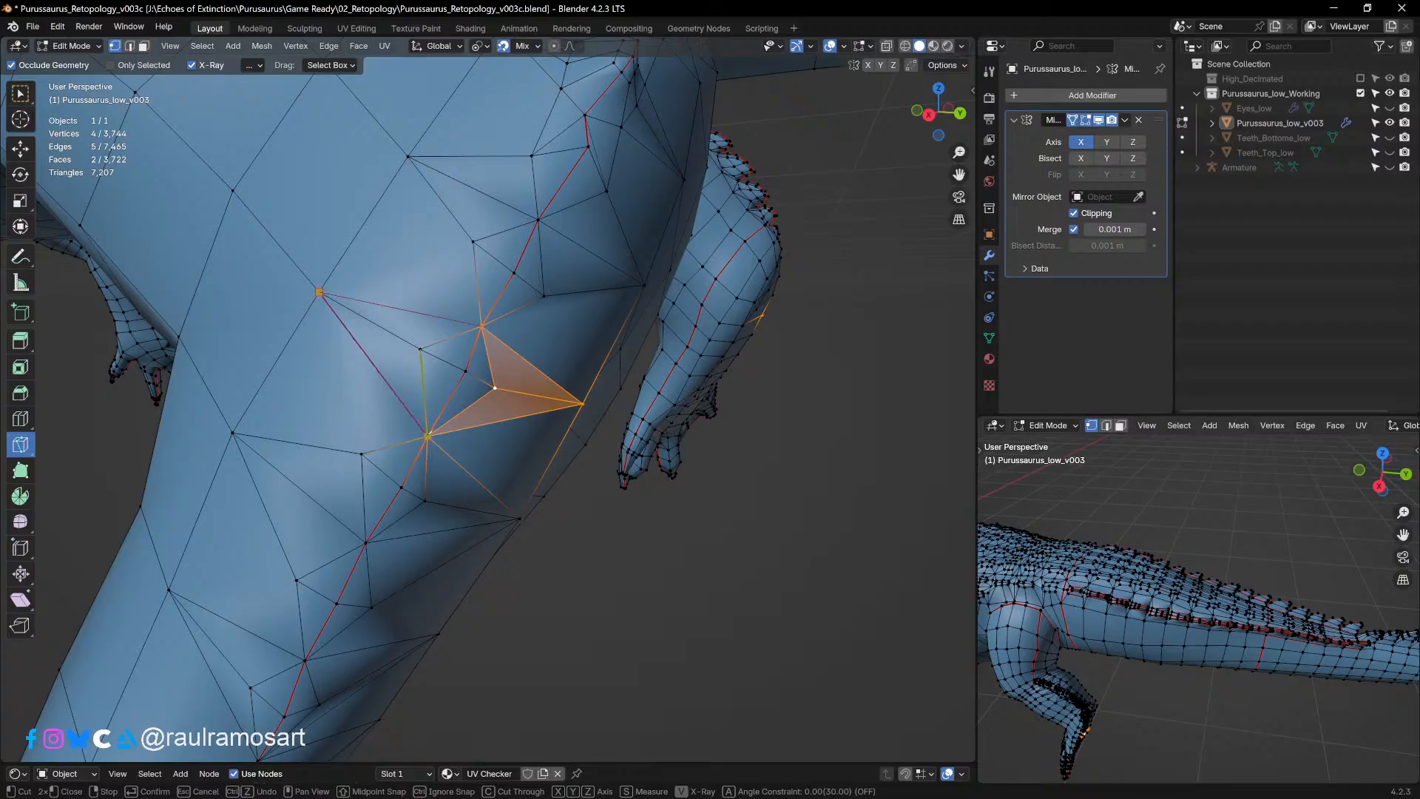
{"action": "left_click", "coordinate": [427, 436]}
{"action": "key", "text": "Return"}
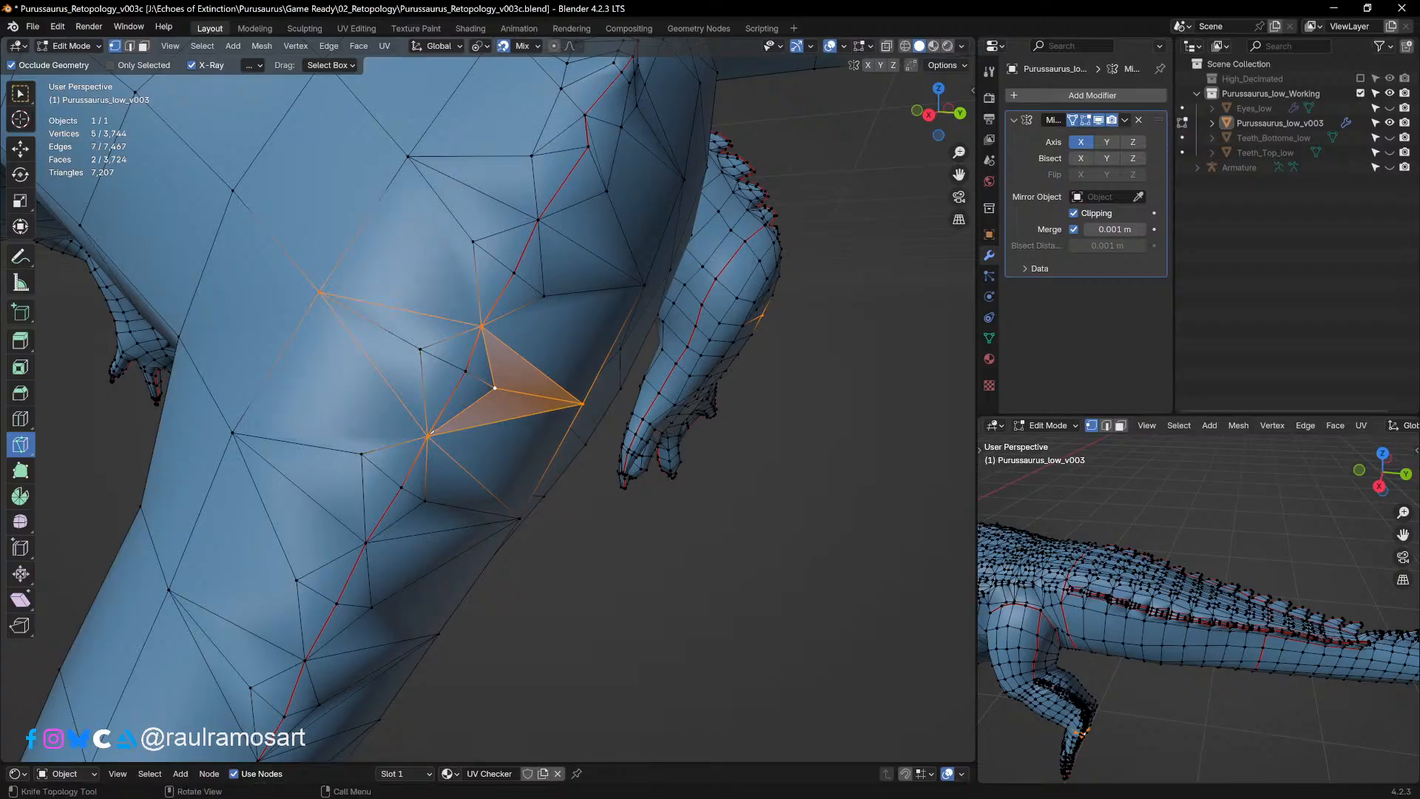
Step: Knife-cut short edges joining the adjacent vertices at the bases of two neighbouring spikes along the hind leg's ridge
{"action": "scroll", "coordinate": [431, 434], "scroll_direction": "down", "scroll_amount": 2}
{"action": "middle_click_drag", "start_coordinate": [488, 519], "coordinate": [459, 495]}
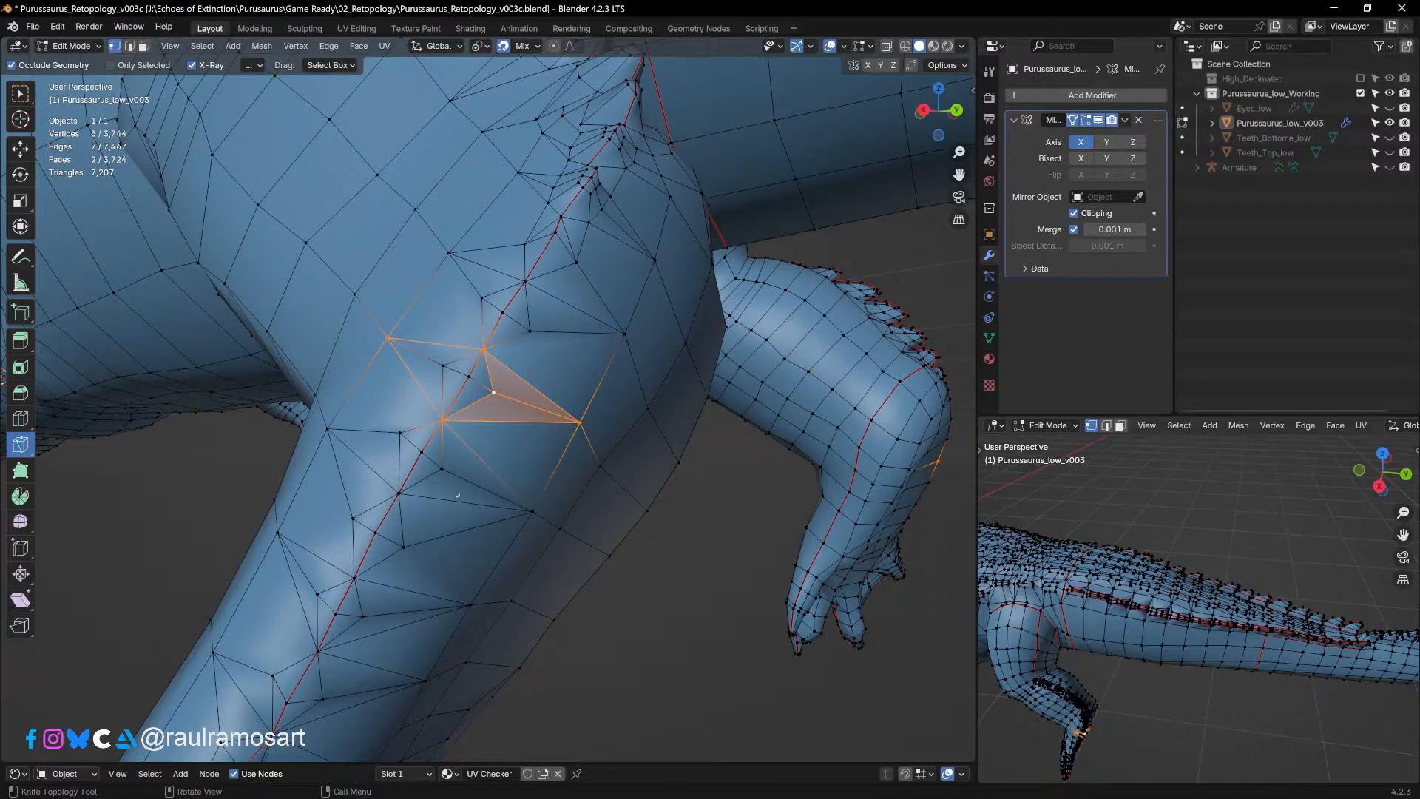
{"action": "middle_click_drag", "start_coordinate": [604, 432], "coordinate": [631, 403]}
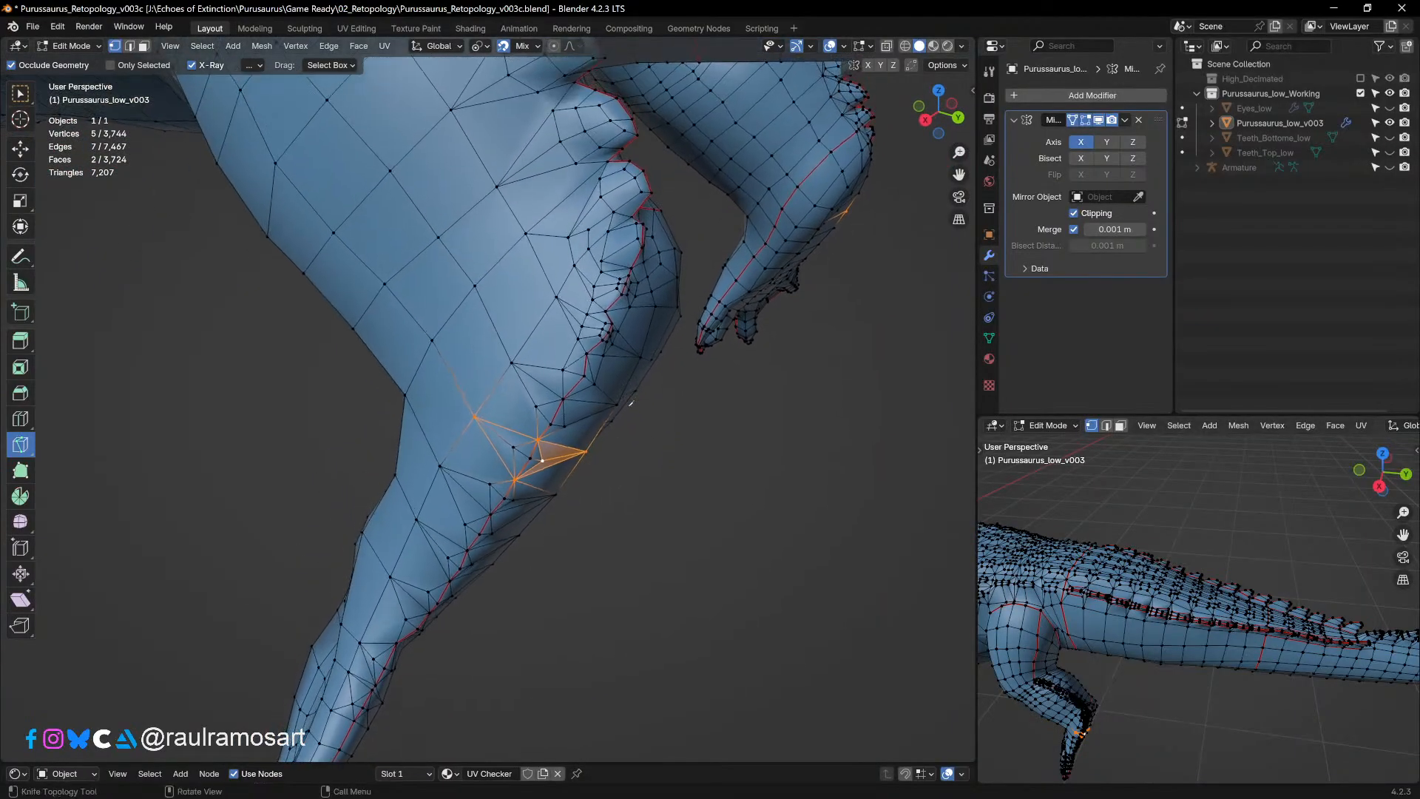
{"action": "scroll", "coordinate": [631, 403], "scroll_direction": "down", "scroll_amount": 2}
{"action": "scroll", "coordinate": [631, 403], "scroll_direction": "up", "scroll_amount": 5}
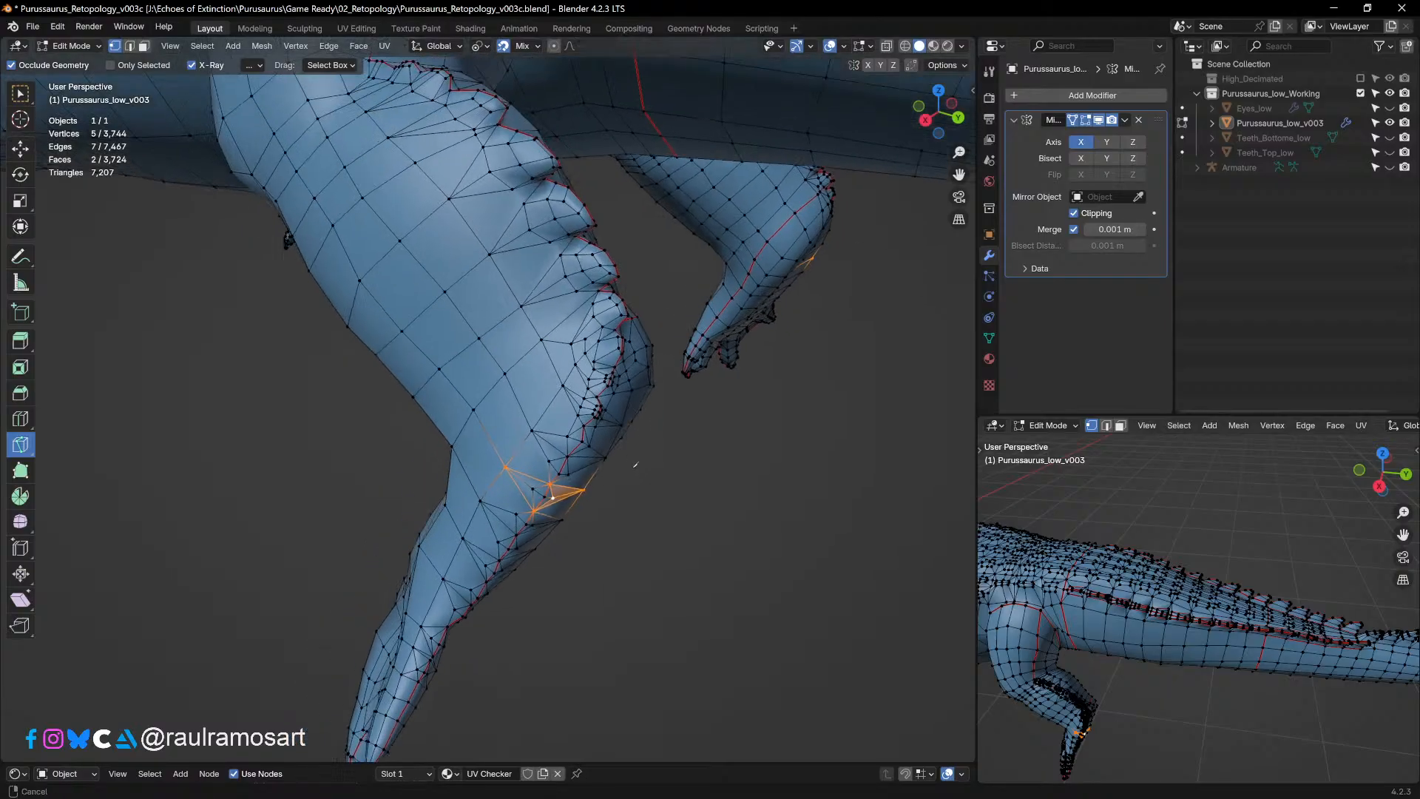
{"action": "middle_click_drag", "start_coordinate": [585, 310], "coordinate": [588, 336]}
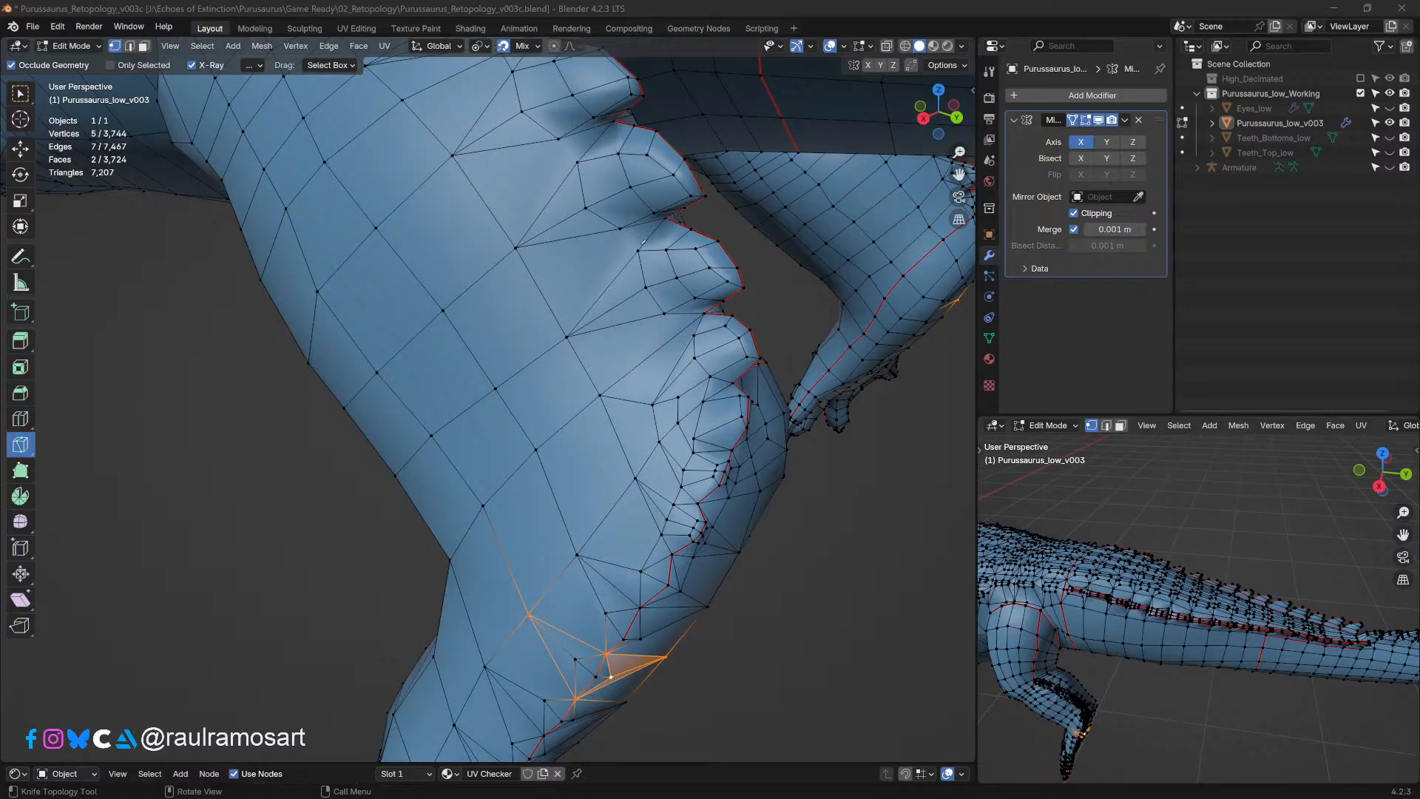
{"action": "left_click", "coordinate": [622, 230]}
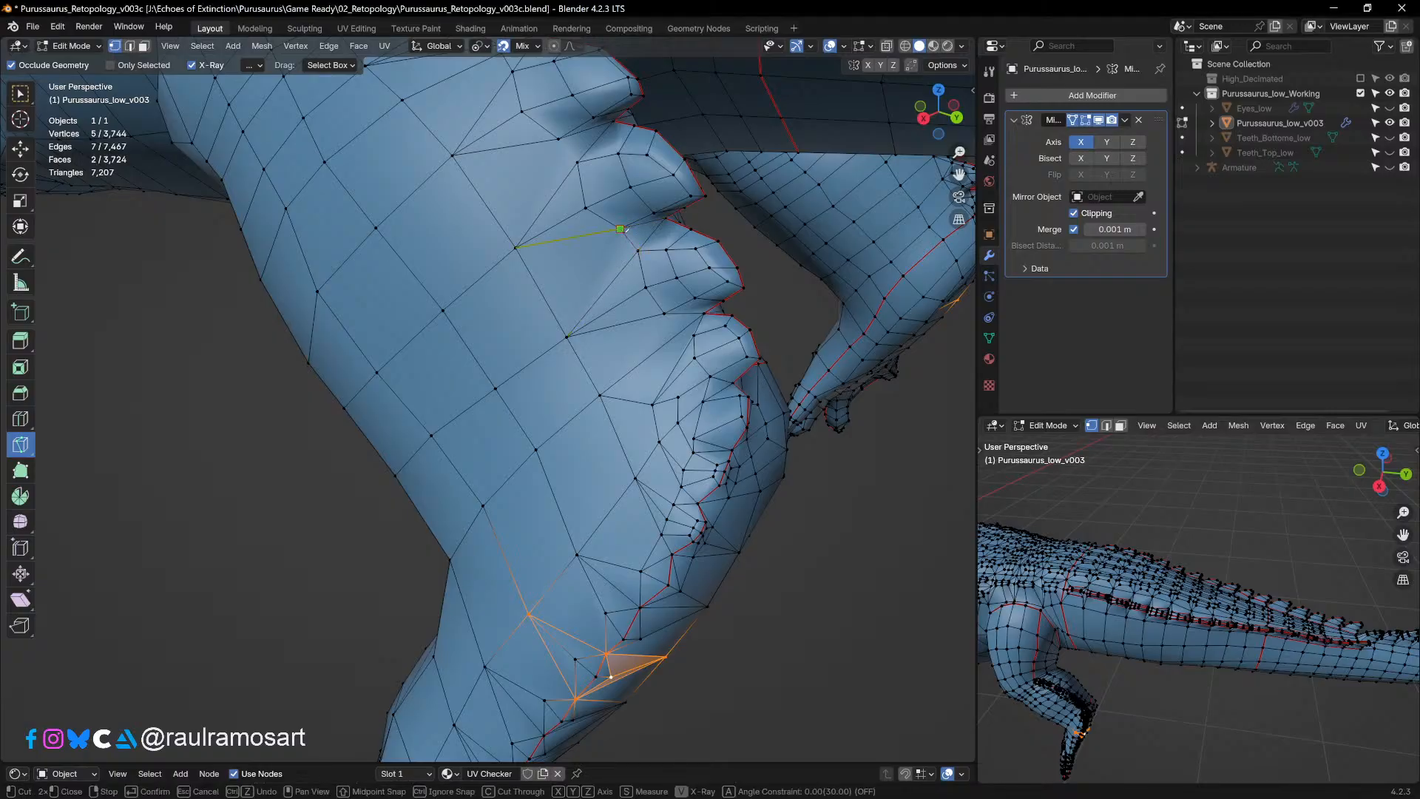
{"action": "key", "text": "Return"}
{"action": "mouse_move", "coordinate": [625, 230]}
{"action": "middle_mouse_down"}
{"action": "mouse_move", "coordinate": [607, 277]}
{"action": "mouse_move", "coordinate": [624, 245]}
{"action": "middle_mouse_up"}
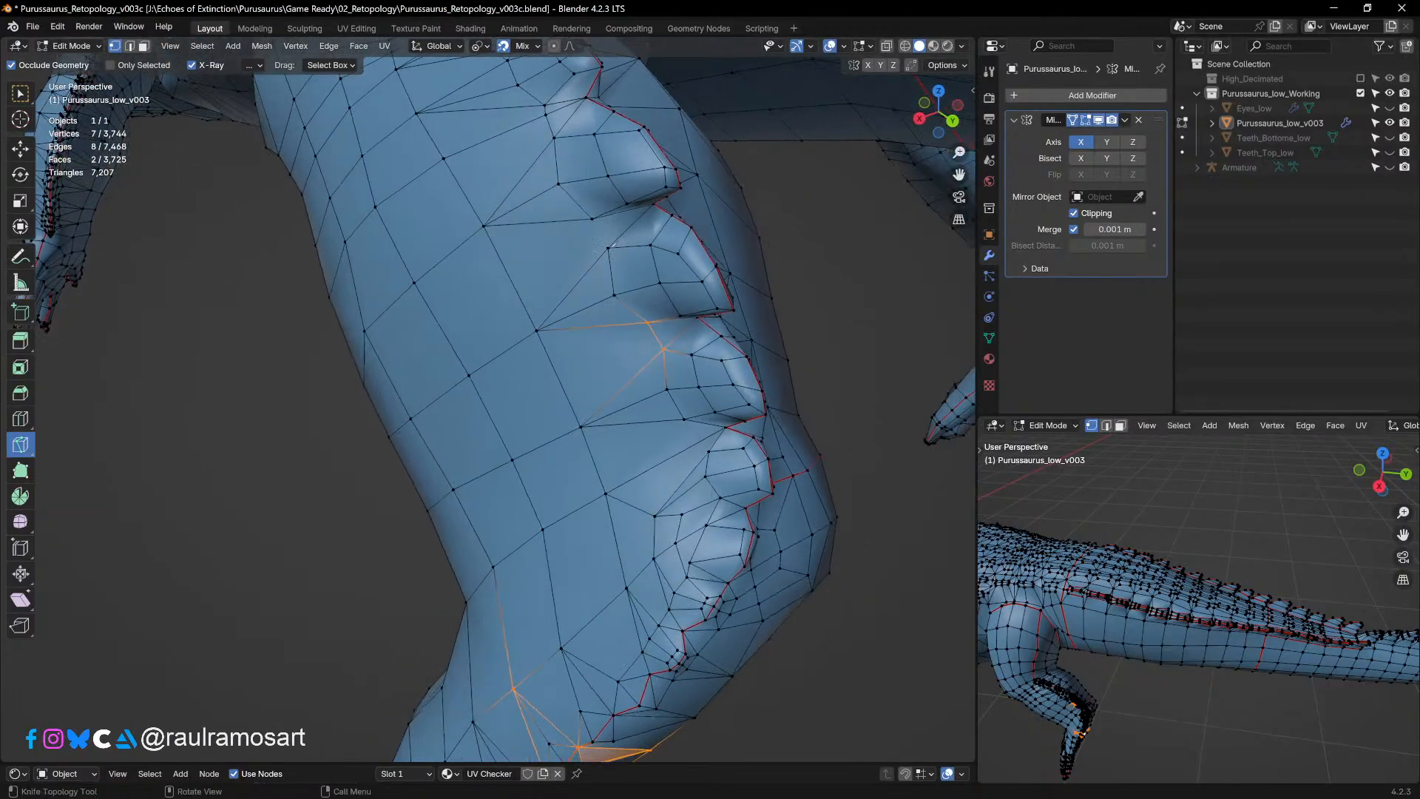
{"action": "left_click", "coordinate": [591, 218]}
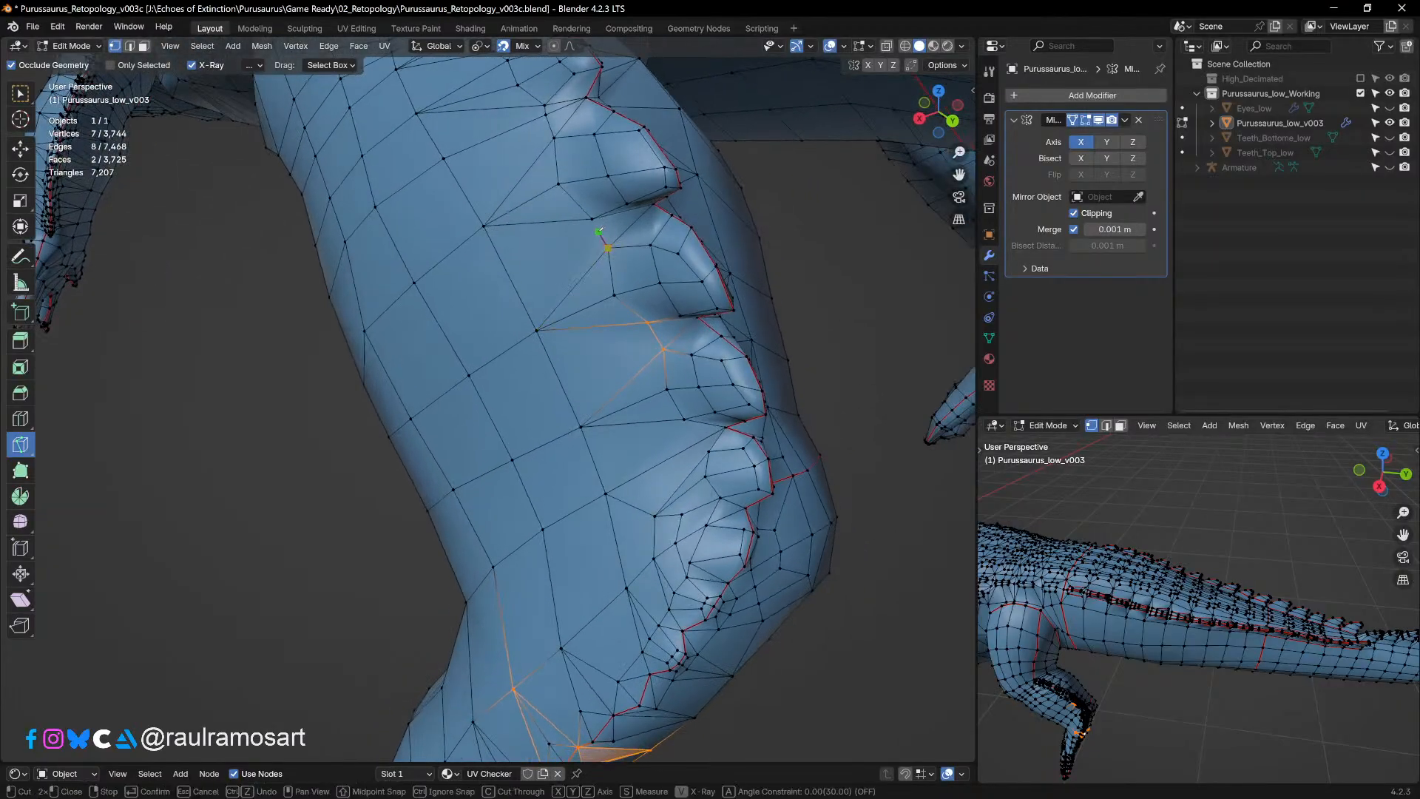
{"action": "key", "text": "Return"}
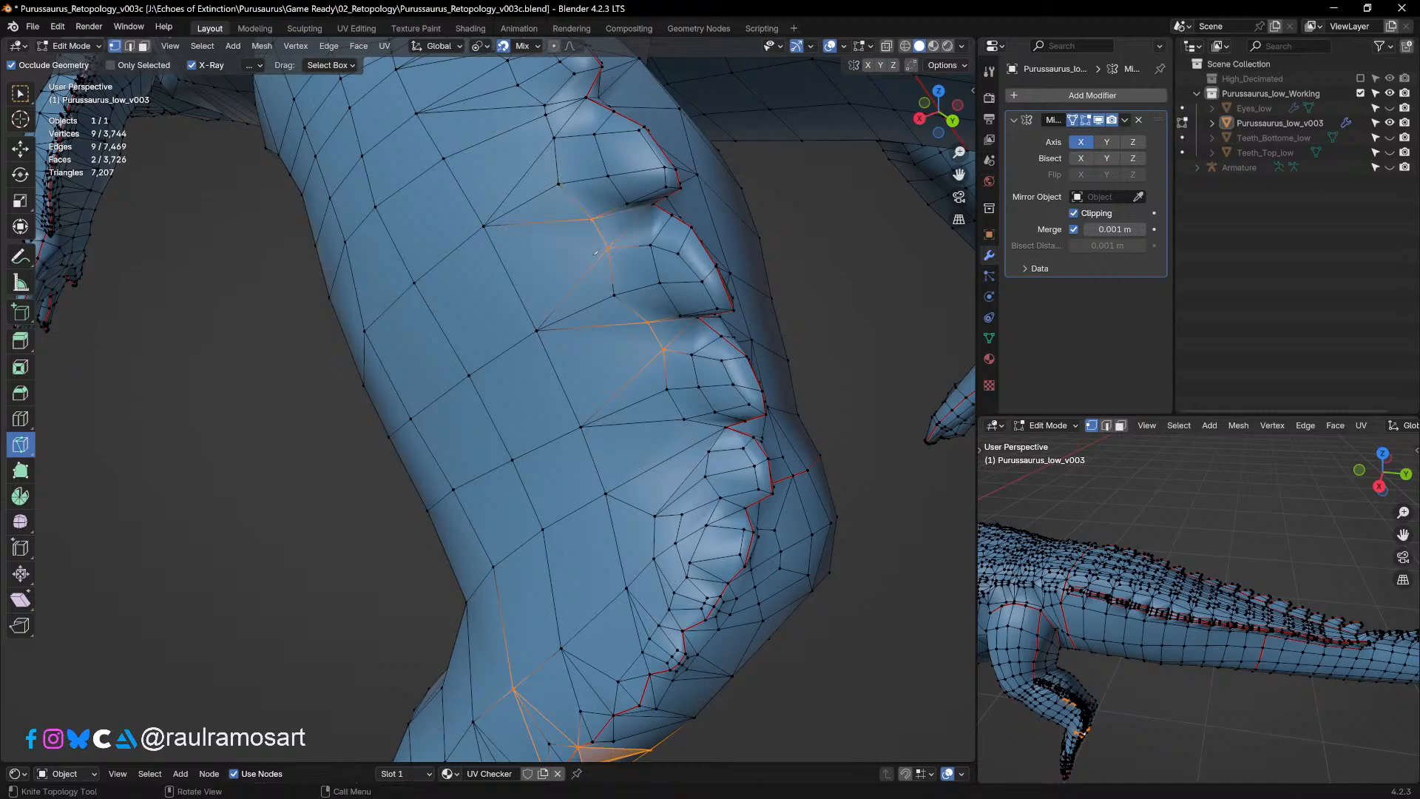
Step: Examine the topology around the spiked ridge of the hind leg from several sides
{"action": "middle_click_drag", "start_coordinate": [592, 218], "coordinate": [618, 260]}
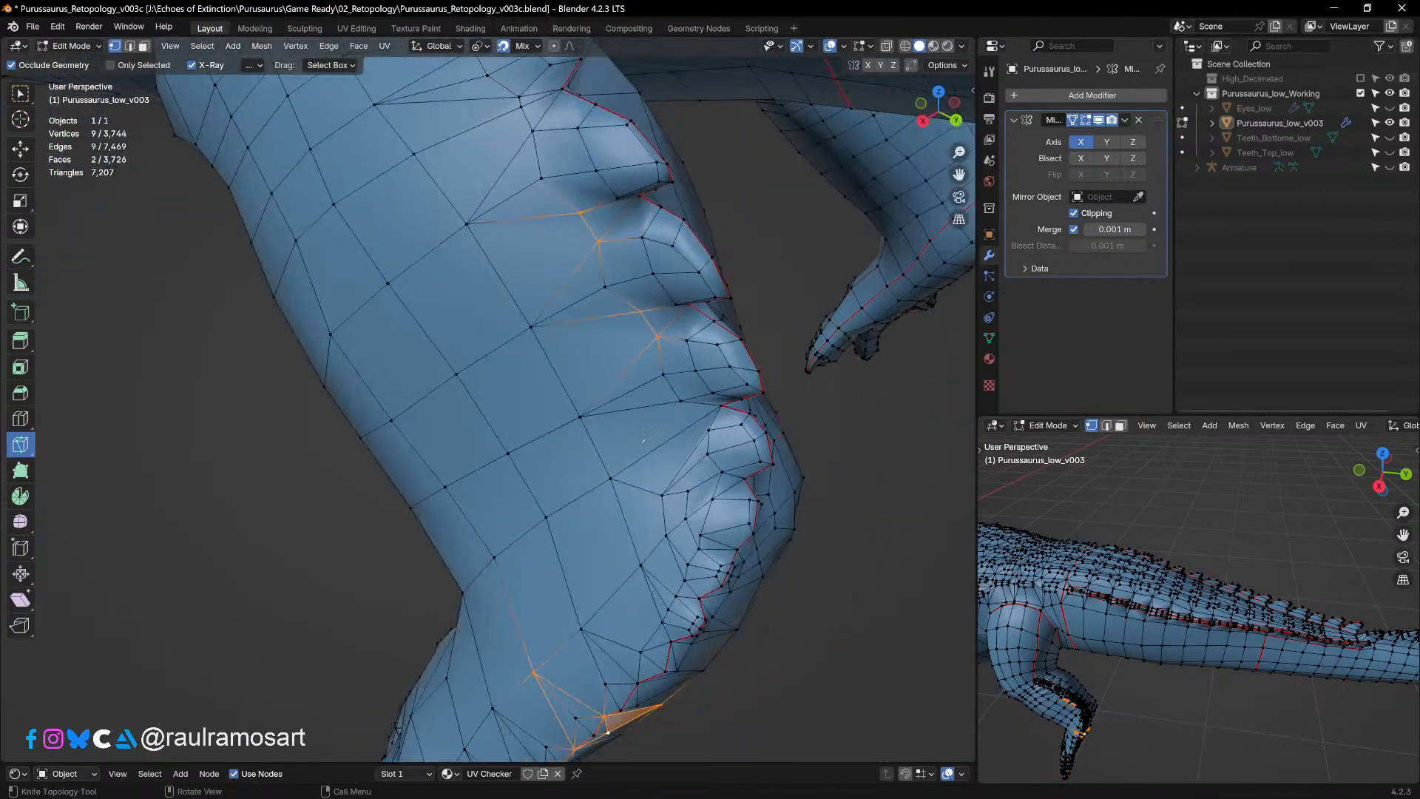
{"action": "middle_click_drag", "start_coordinate": [643, 441], "coordinate": [670, 345]}
{"action": "middle_click_drag", "start_coordinate": [684, 297], "coordinate": [580, 214]}
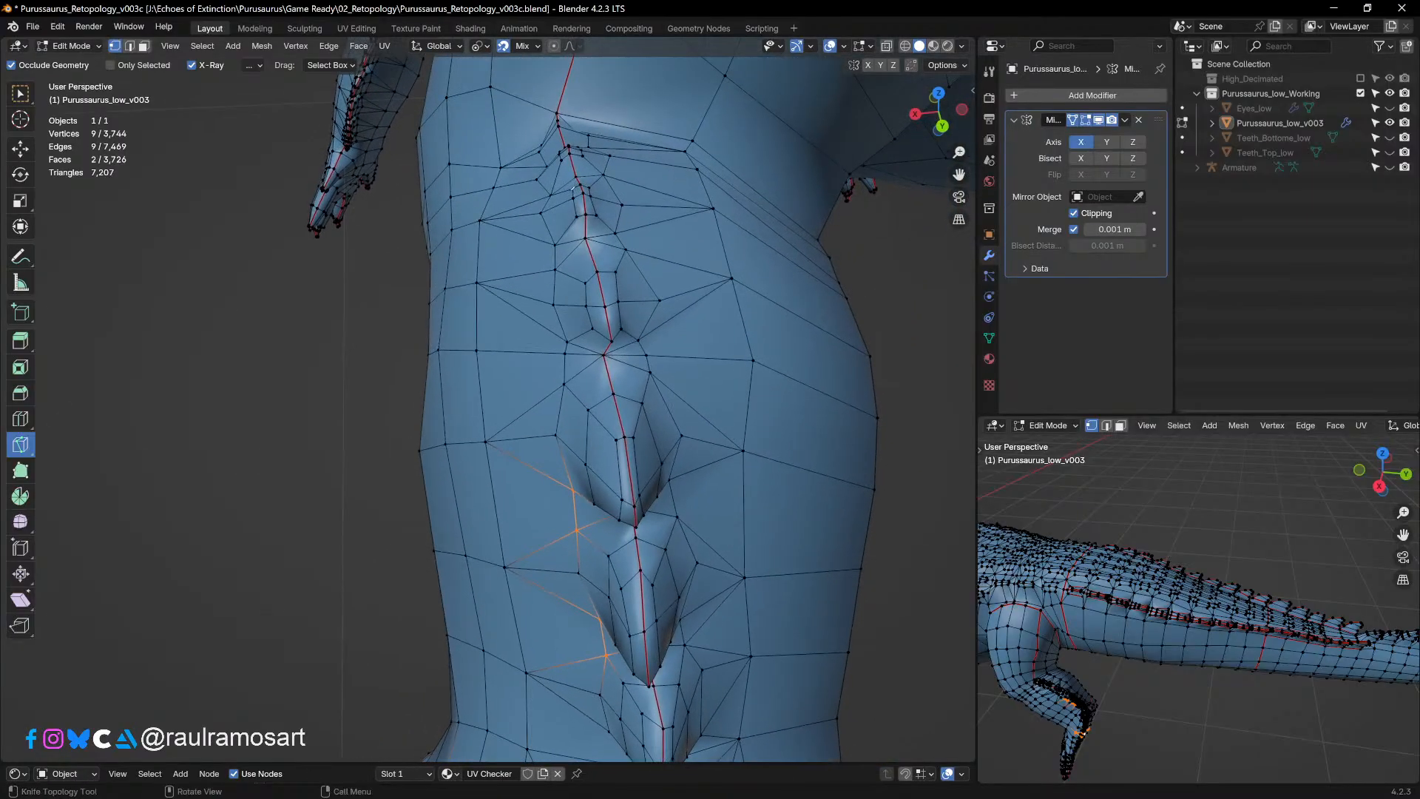
{"action": "middle_click_drag", "start_coordinate": [621, 494], "coordinate": [666, 466]}
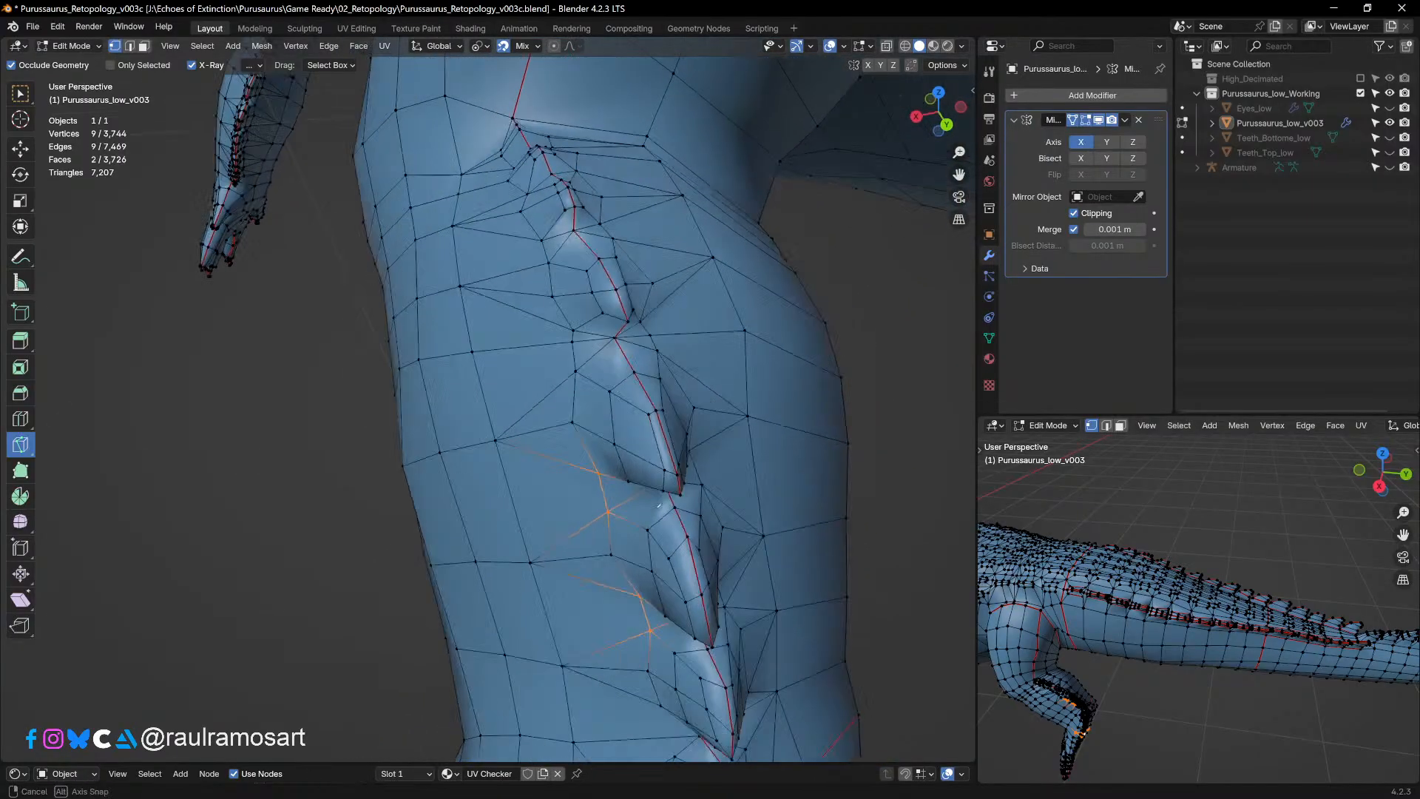
{"action": "scroll", "coordinate": [682, 454], "scroll_direction": "up", "scroll_amount": 4}
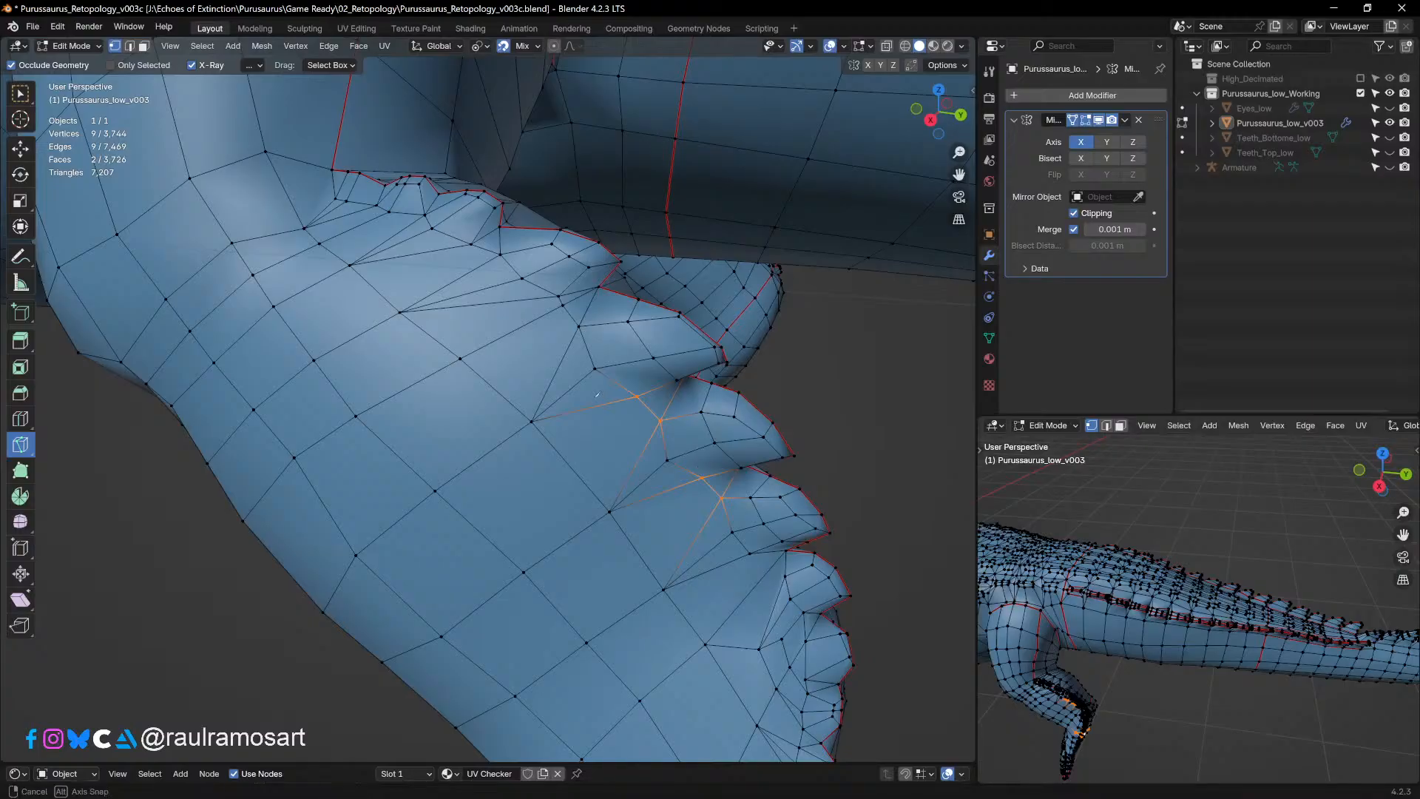
{"action": "mouse_move", "coordinate": [598, 395]}
{"action": "middle_mouse_down", "text": "shift"}
{"action": "mouse_move", "coordinate": [675, 486]}
{"action": "mouse_move", "coordinate": [667, 343]}
{"action": "mouse_move", "coordinate": [702, 383]}
{"action": "mouse_move", "coordinate": [755, 378]}
{"action": "mouse_move", "coordinate": [588, 421]}
{"action": "mouse_move", "coordinate": [523, 390]}
{"action": "mouse_move", "coordinate": [609, 389]}
{"action": "middle_mouse_up", "text": "shift"}
{"action": "scroll", "coordinate": [610, 388], "scroll_direction": "down", "scroll_amount": 5}
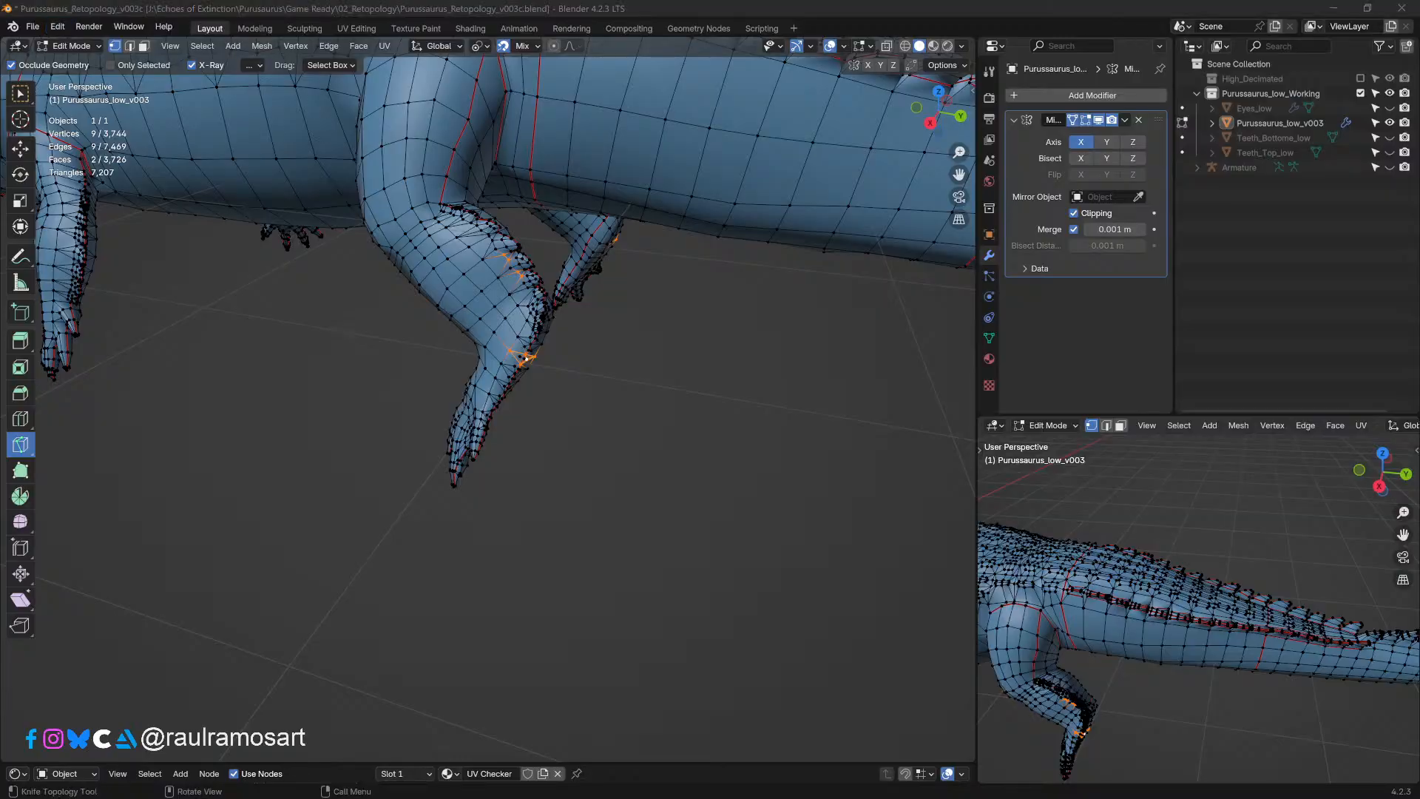
Step: Try to knife-cut a diagonal edge across the flank behind the shoulder seam, joining vertices on two neighbouring vertical edges, and undo it
{"action": "middle_click_drag", "start_coordinate": [949, 275], "coordinate": [586, 427]}
{"action": "scroll", "coordinate": [721, 543], "scroll_direction": "up", "scroll_amount": 2}
{"action": "scroll", "coordinate": [578, 413], "scroll_direction": "up", "scroll_amount": 1}
{"action": "scroll", "coordinate": [586, 426], "scroll_direction": "up", "scroll_amount": 1}
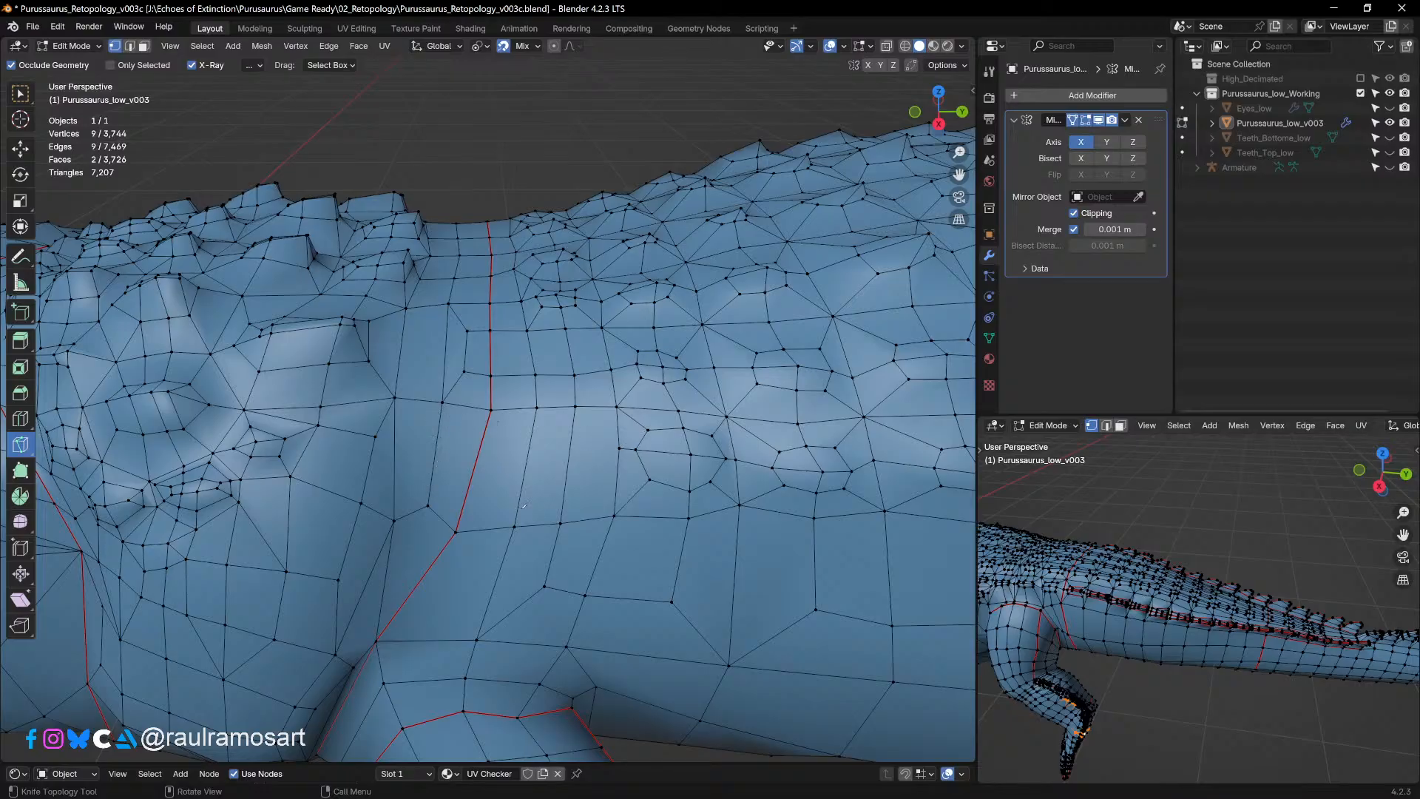
{"action": "left_click", "coordinate": [620, 446]}
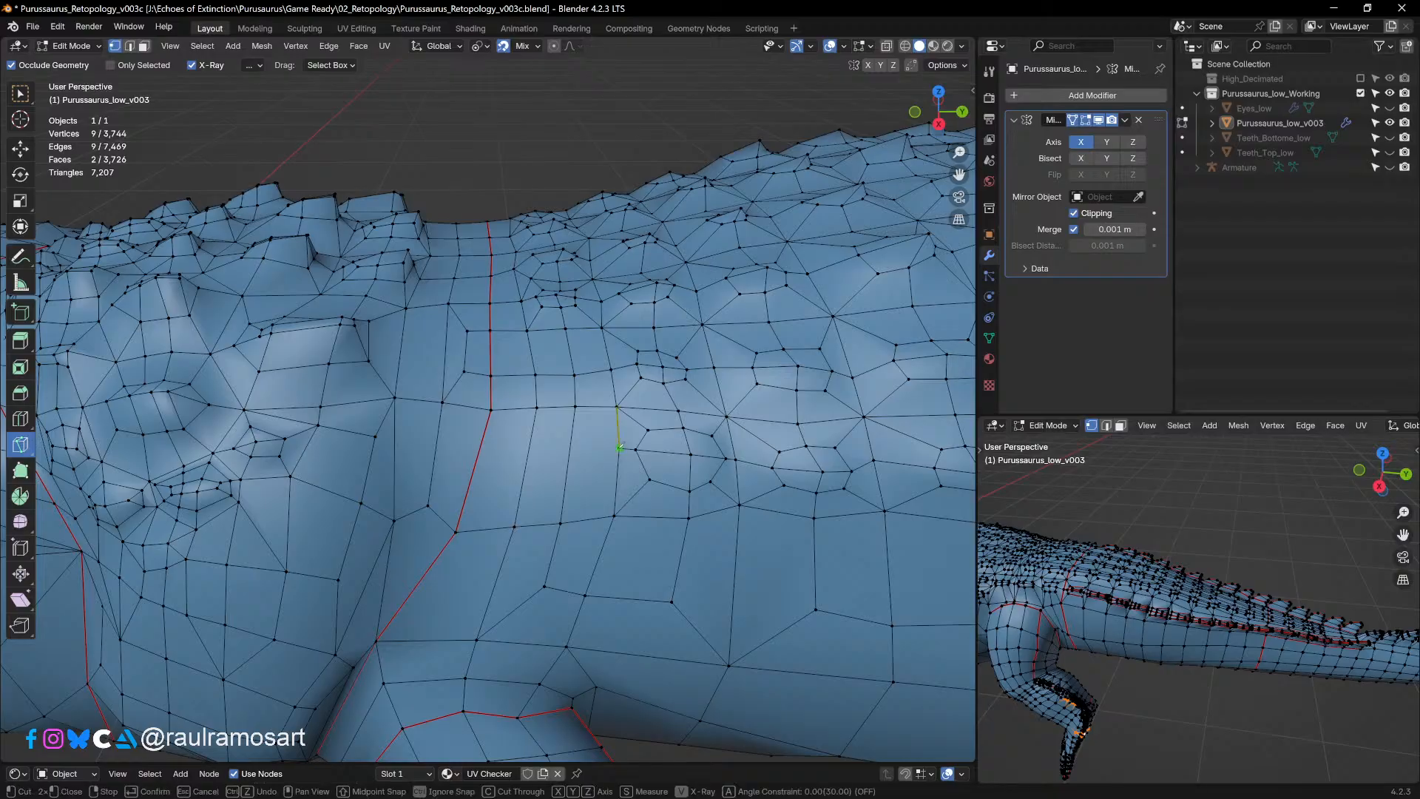
{"action": "left_click", "coordinate": [575, 406]}
{"action": "left_click", "coordinate": [576, 407]}
{"action": "key", "text": "Return"}
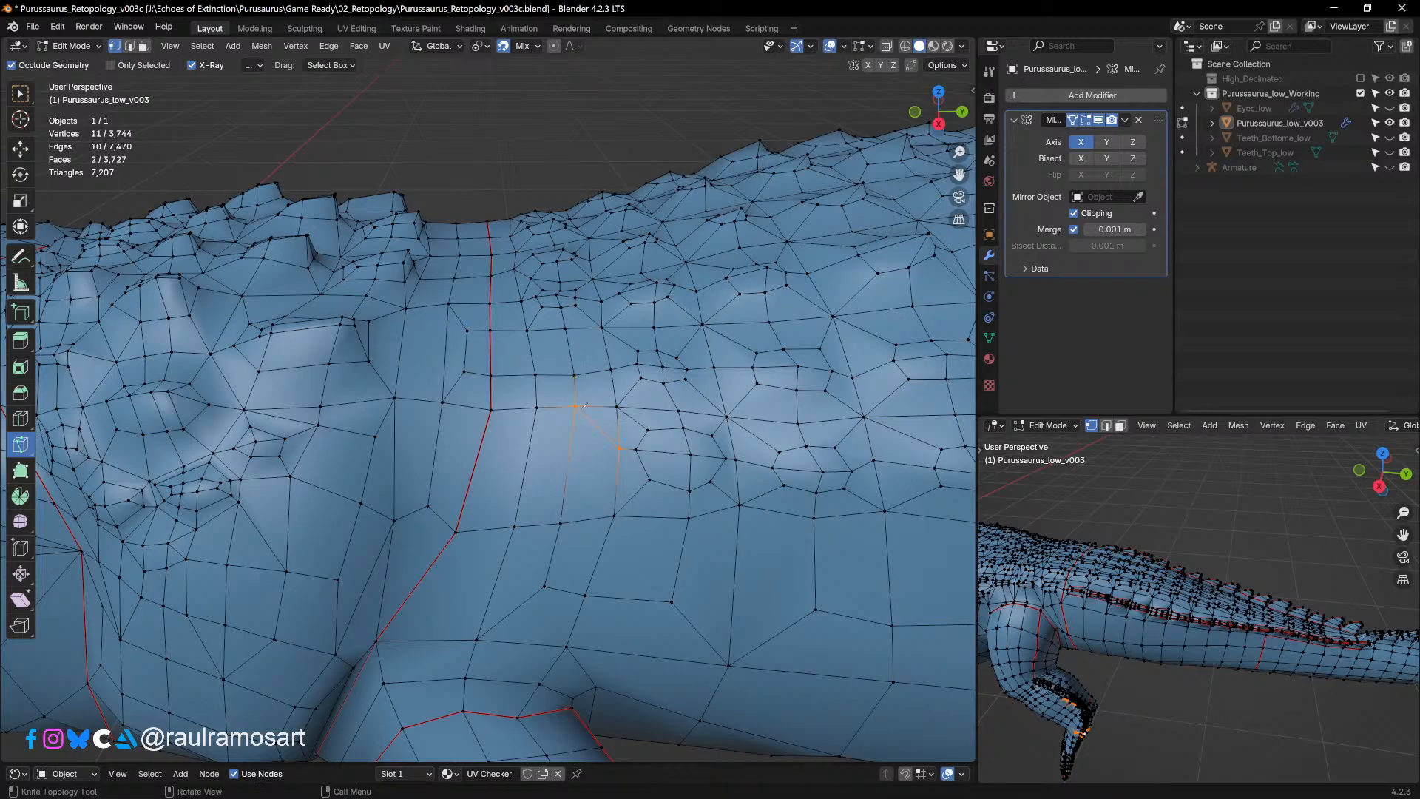
{"action": "scroll", "coordinate": [585, 374], "scroll_direction": "down", "scroll_amount": 4}
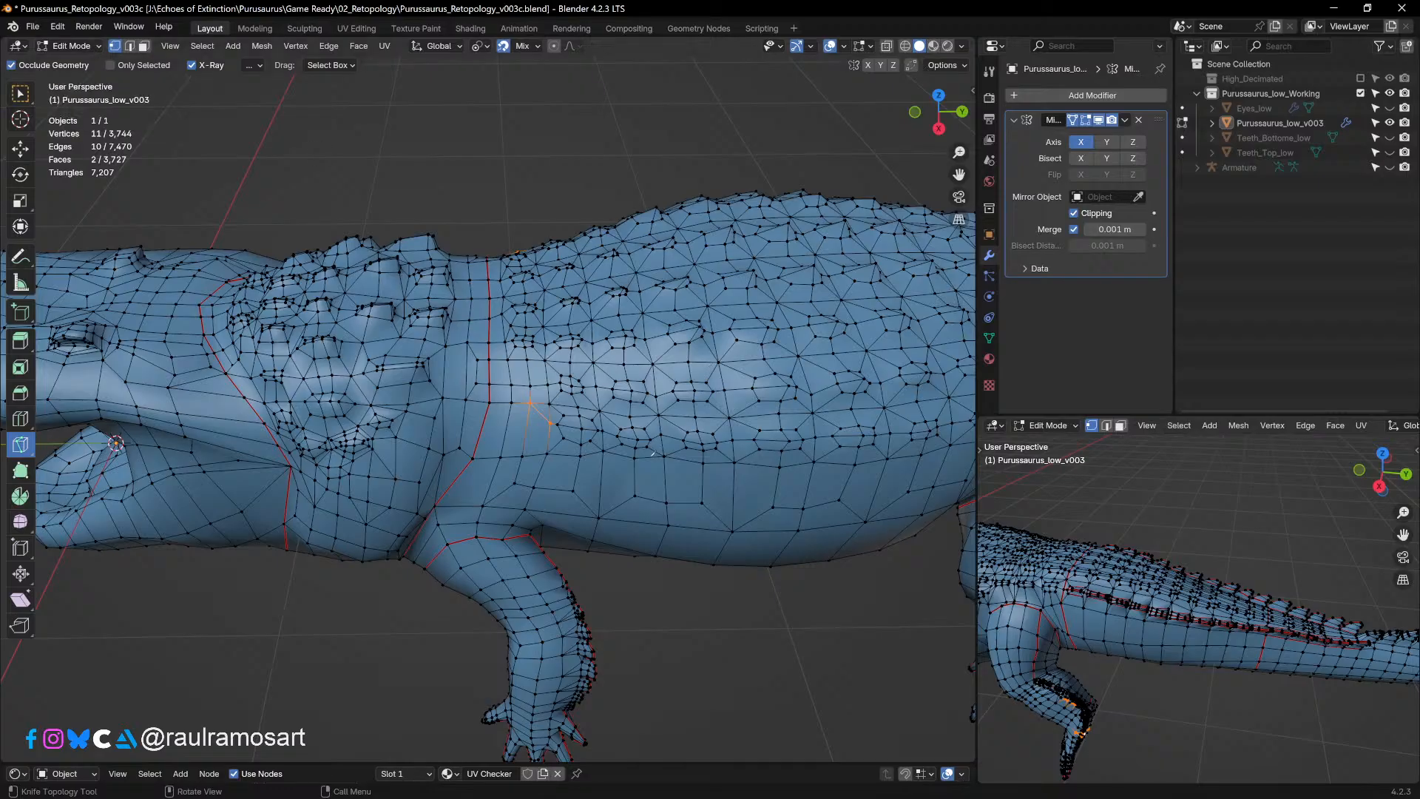
{"action": "middle_click_drag", "start_coordinate": [116, 443], "coordinate": [102, 470]}
{"action": "middle_click_drag", "start_coordinate": [656, 447], "coordinate": [657, 445]}
{"action": "key", "text": "ctrl+z"}
{"action": "scroll", "coordinate": [580, 432], "scroll_direction": "up", "scroll_amount": 4}
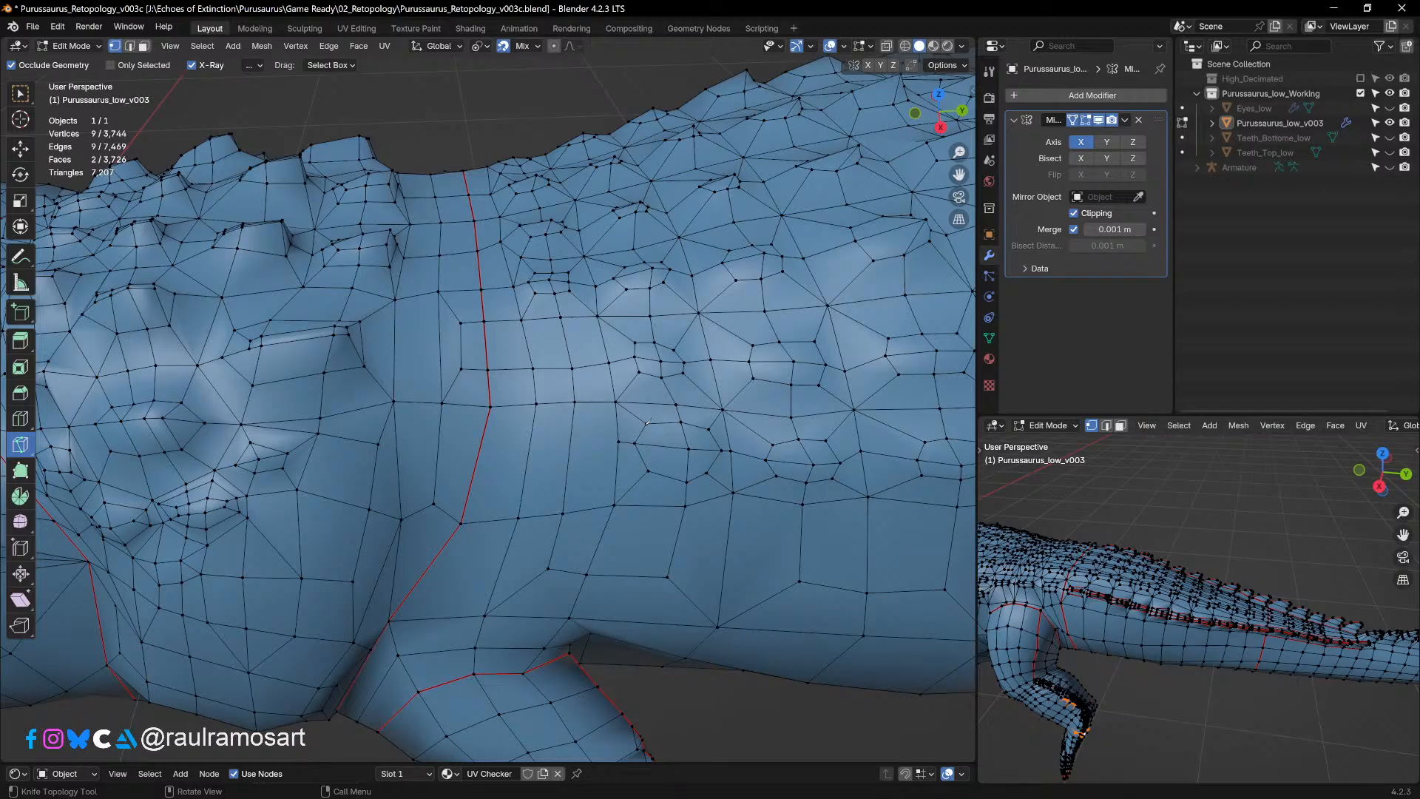
{"action": "left_click", "coordinate": [647, 423]}
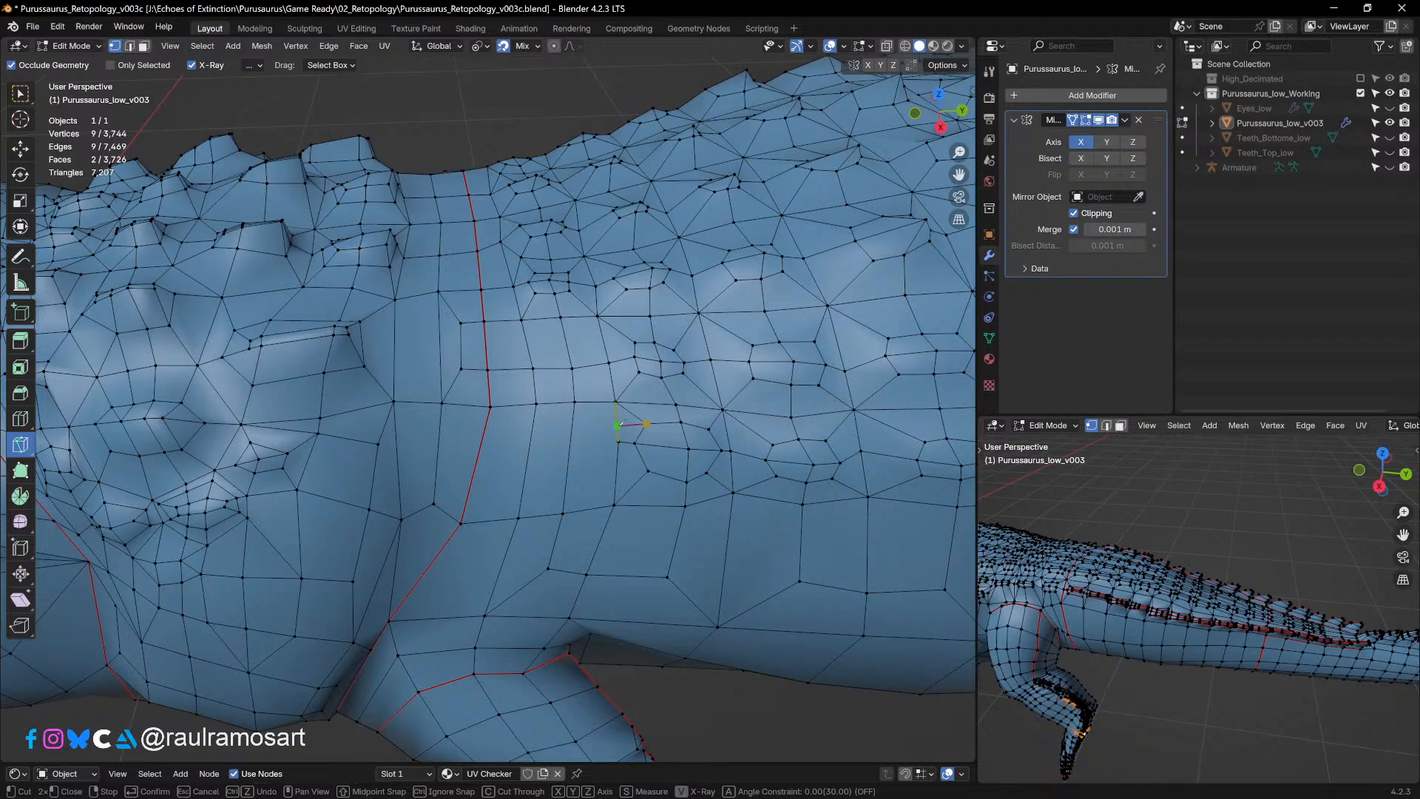
{"action": "left_click", "coordinate": [619, 425]}
{"action": "key", "text": "Return"}
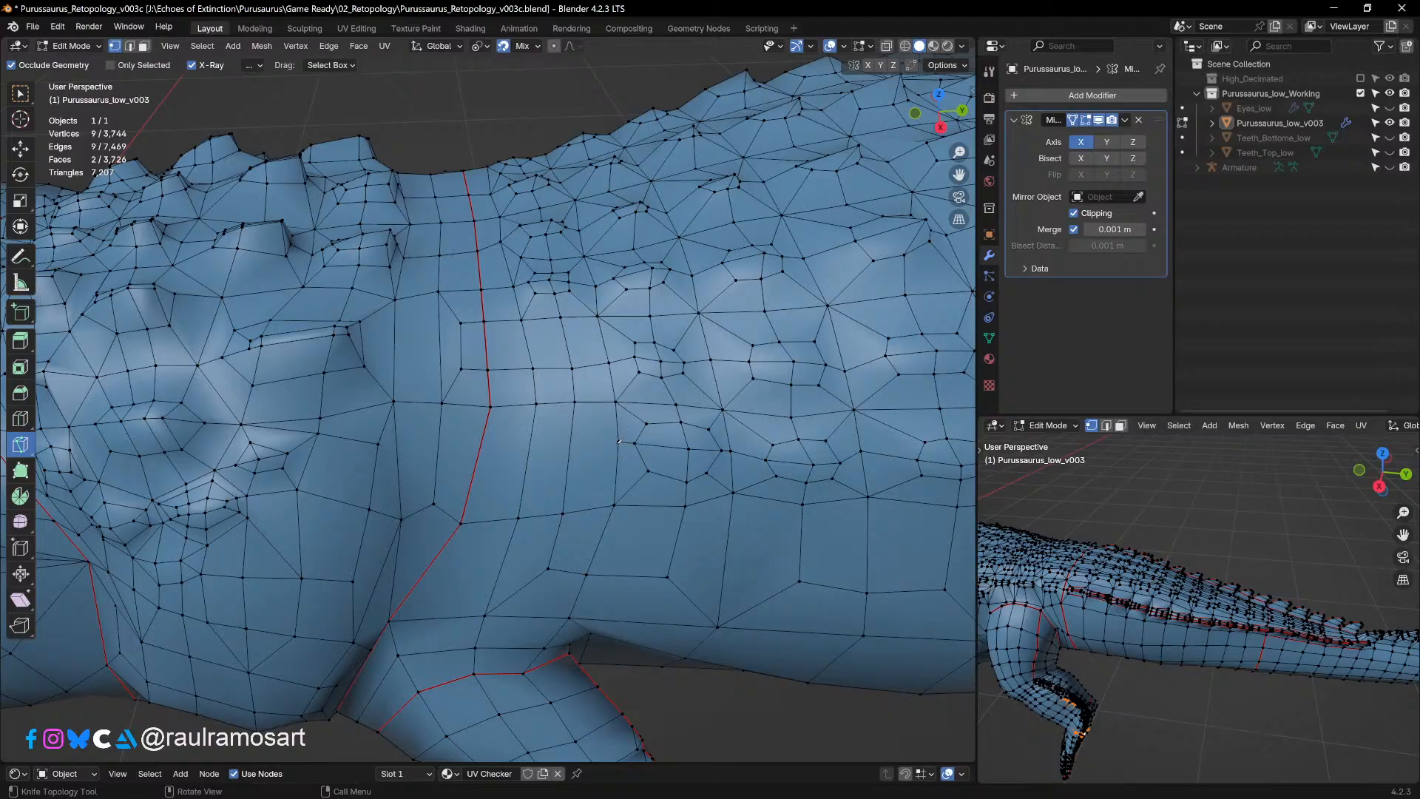
Step: Knife-cut a diagonal edge on the flank from the vertex ahead of the first scale to the next vertex toward the shoulder seam
{"action": "left_click", "coordinate": [574, 402]}
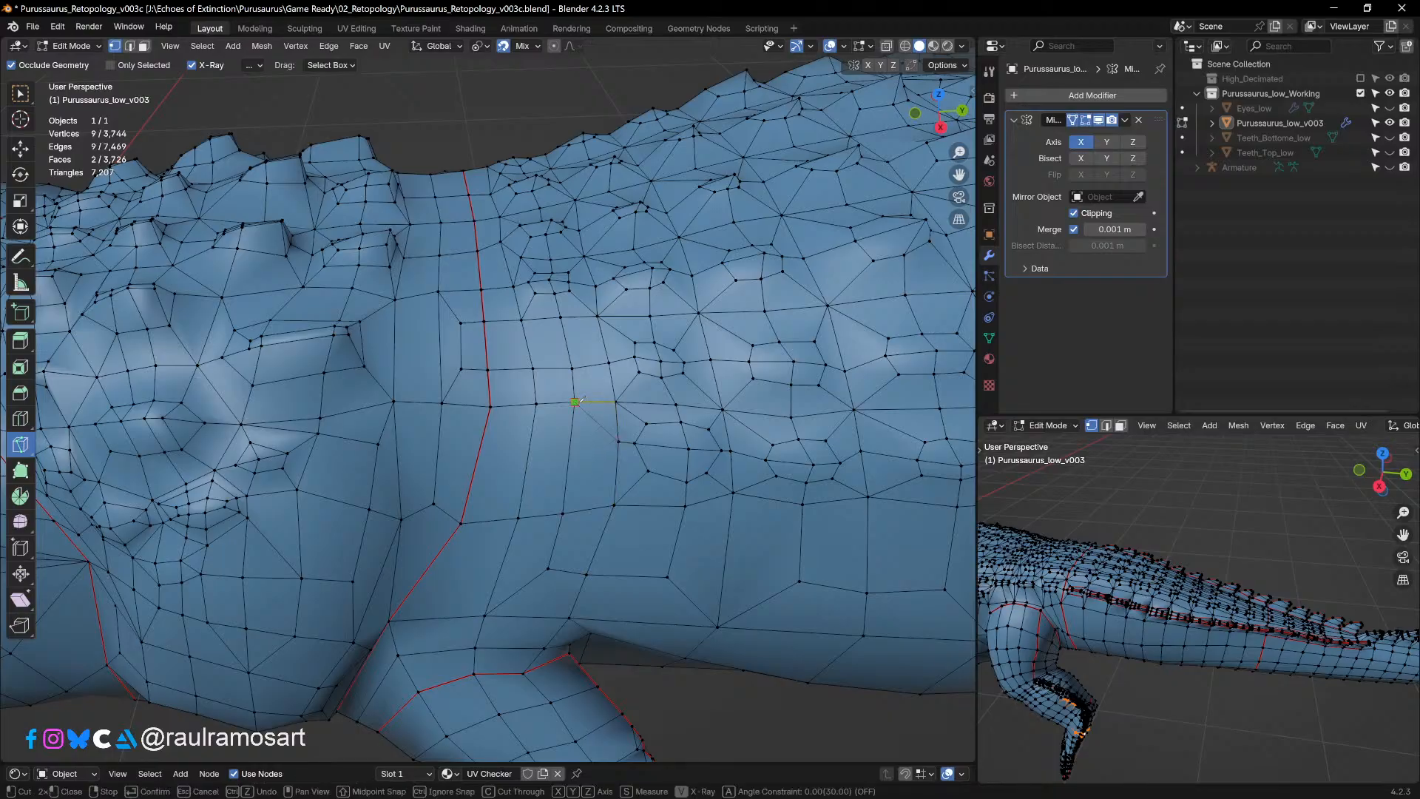
{"action": "key", "text": "Return"}
{"action": "scroll", "coordinate": [580, 399], "scroll_direction": "down", "scroll_amount": 1}
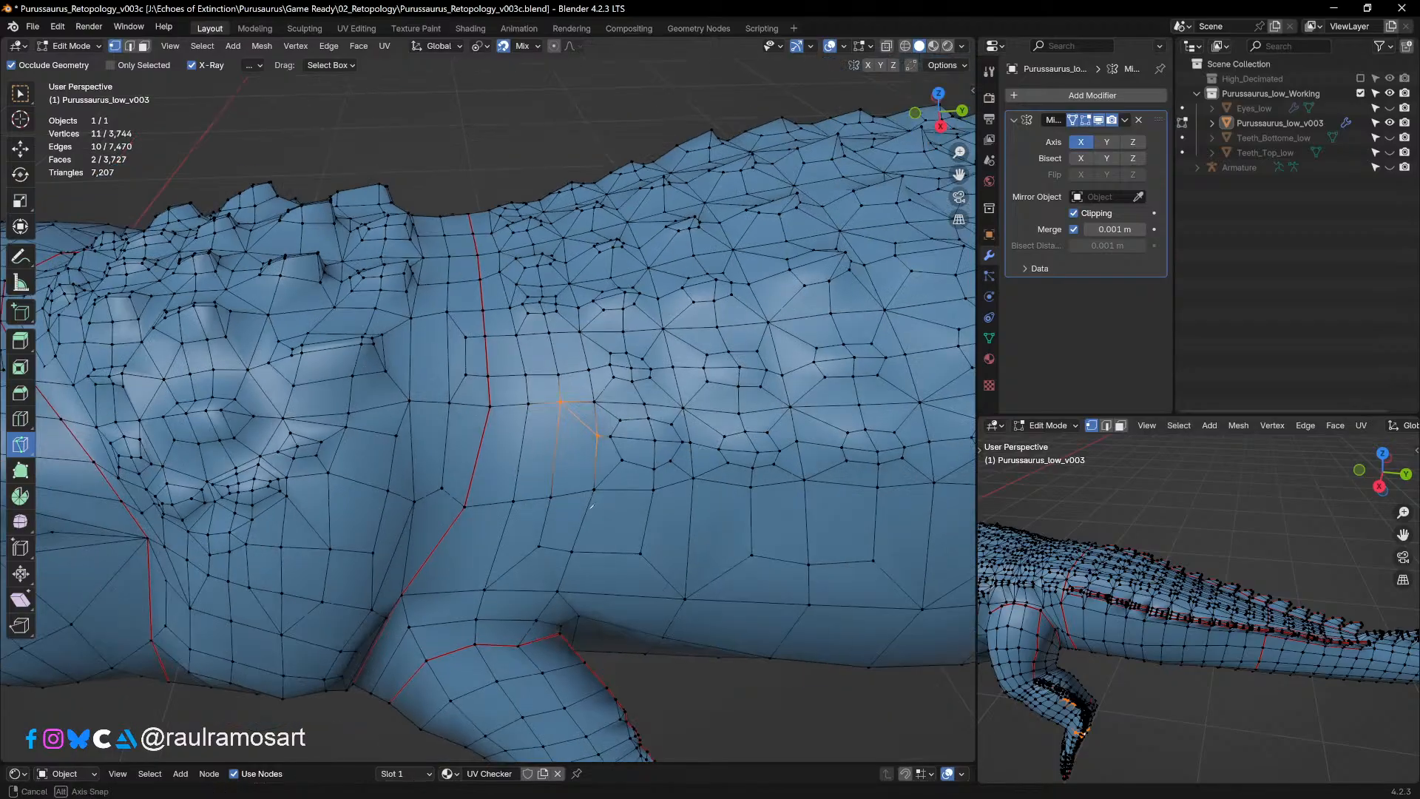
Step: On the upper front leg, knife-cut two edges from one outer vertex to the seam vertices above and below the first small bump
{"action": "middle_click_drag", "start_coordinate": [581, 400], "coordinate": [580, 370]}
{"action": "middle_click_drag", "start_coordinate": [603, 436], "coordinate": [584, 241], "text": "shift"}
{"action": "middle_click_drag", "start_coordinate": [605, 350], "coordinate": [537, 319], "text": "shift"}
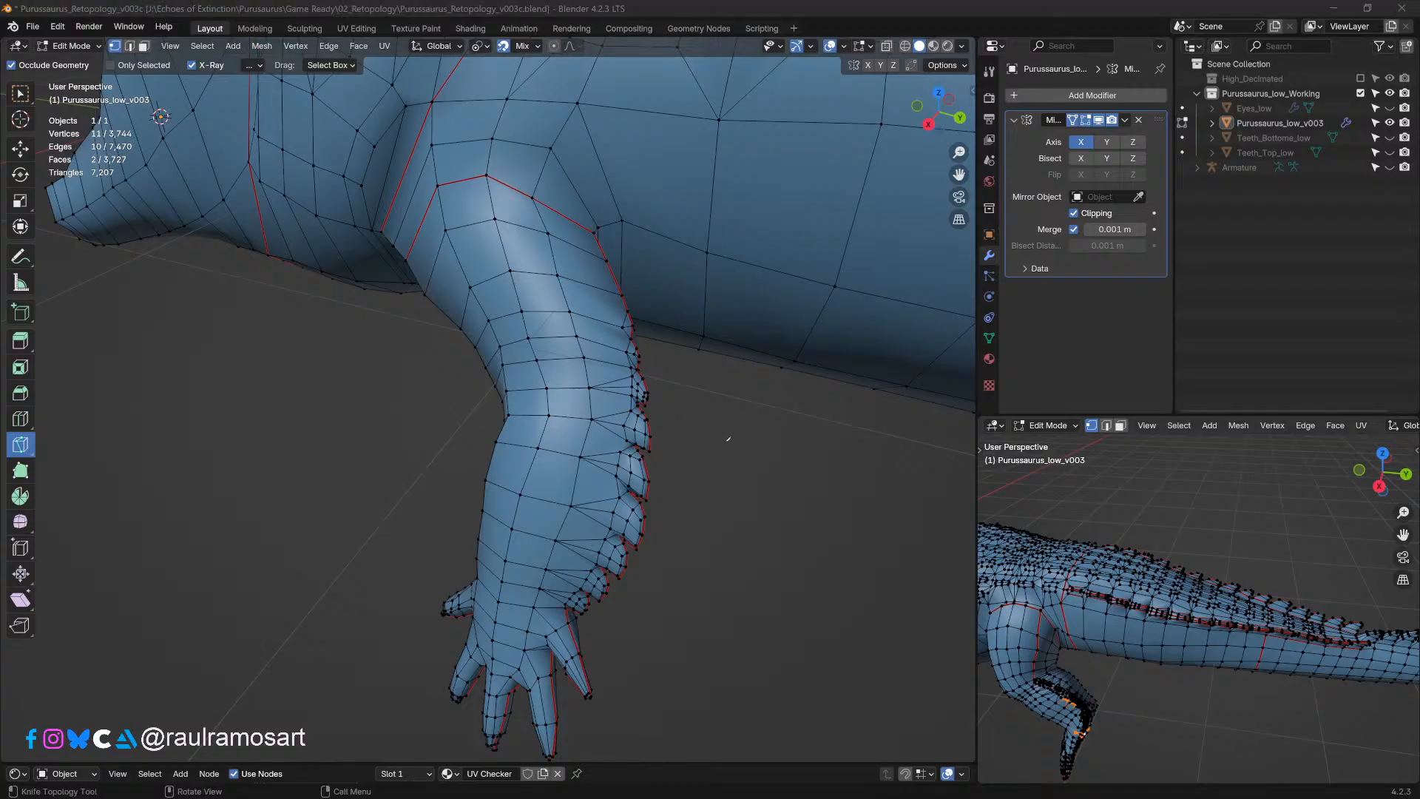
{"action": "middle_click_drag", "start_coordinate": [728, 439], "coordinate": [642, 420]}
{"action": "scroll", "coordinate": [695, 385], "scroll_direction": "up", "scroll_amount": 2}
{"action": "middle_click_drag", "start_coordinate": [781, 325], "coordinate": [714, 375], "text": "shift"}
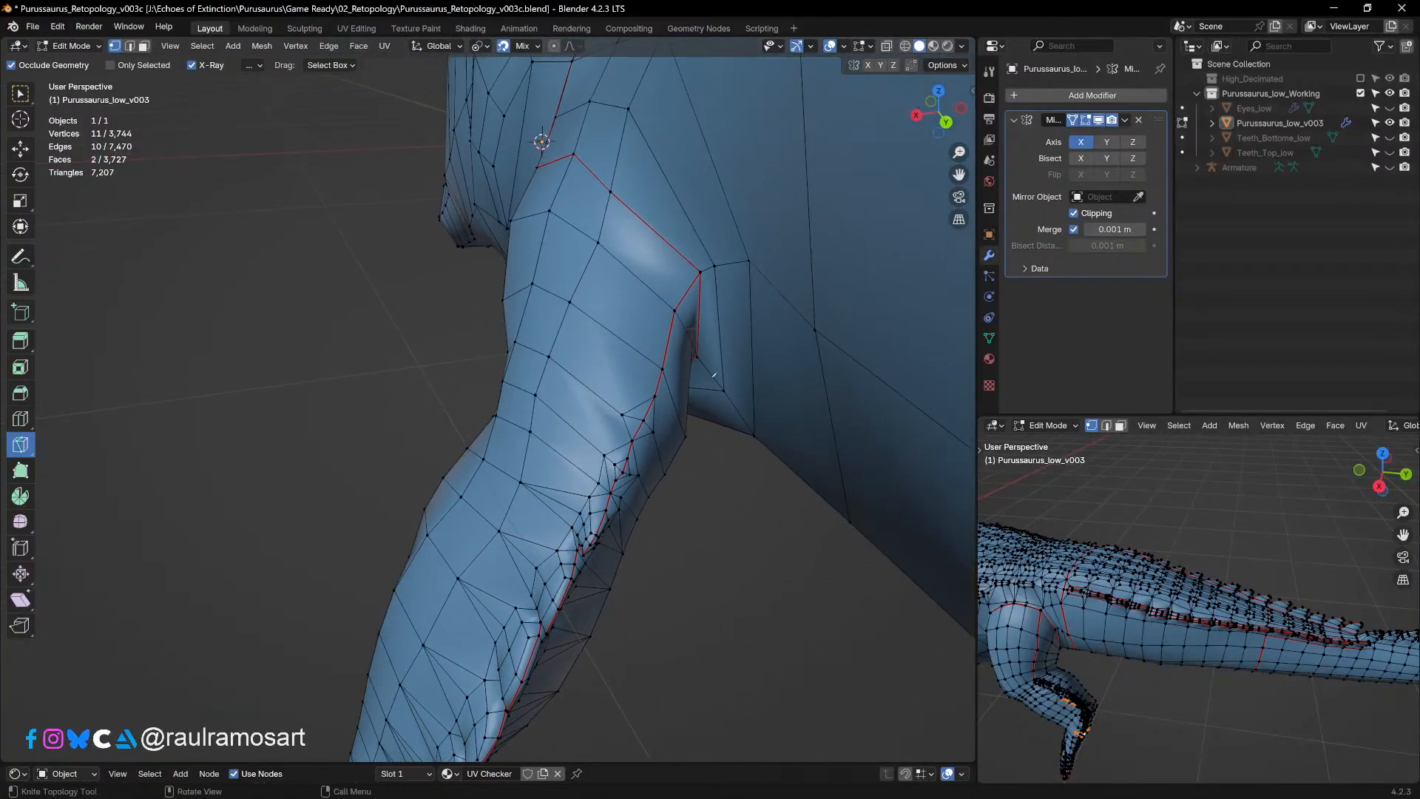
{"action": "scroll", "coordinate": [714, 375], "scroll_direction": "up", "scroll_amount": 1}
{"action": "middle_click_drag", "start_coordinate": [710, 298], "coordinate": [681, 333], "text": "shift"}
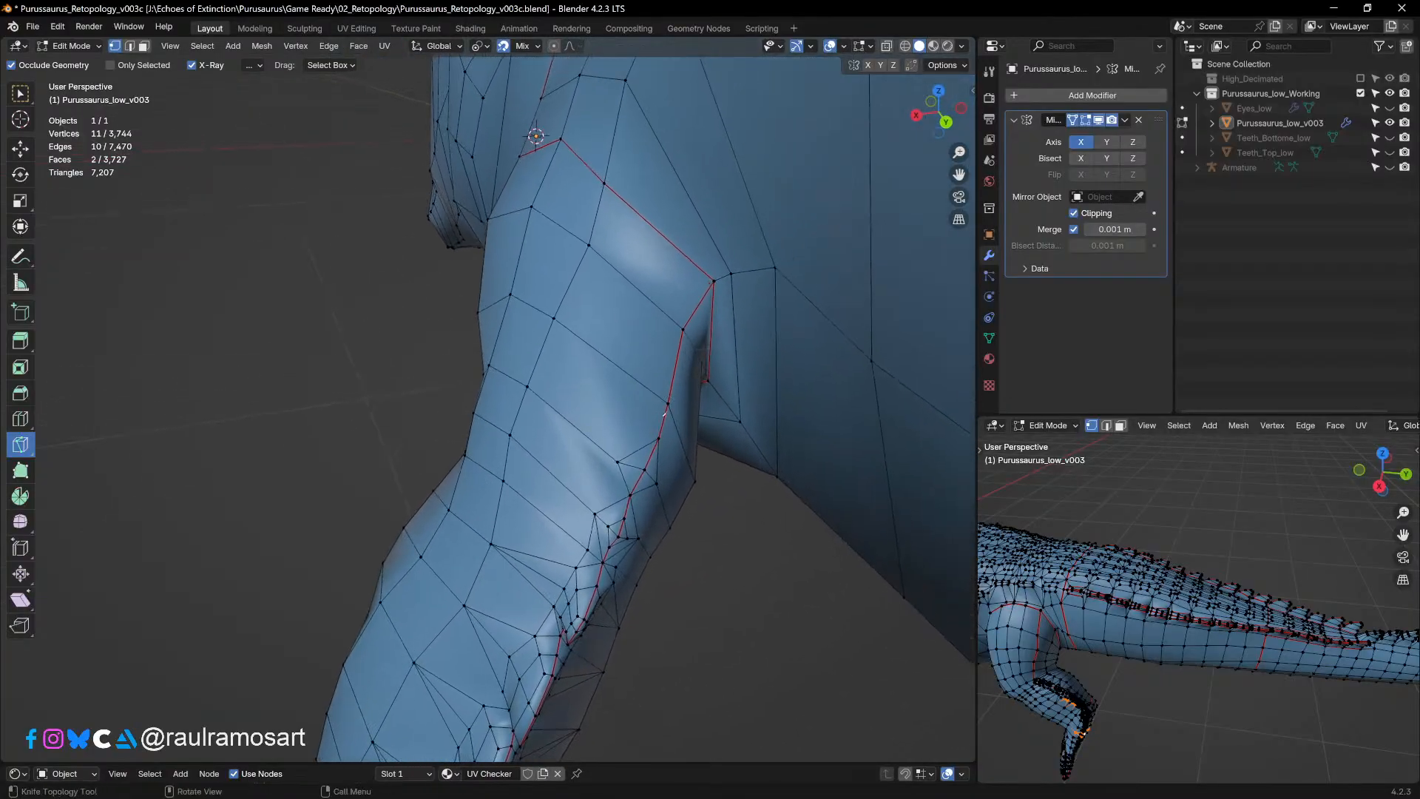
{"action": "left_click", "coordinate": [659, 436]}
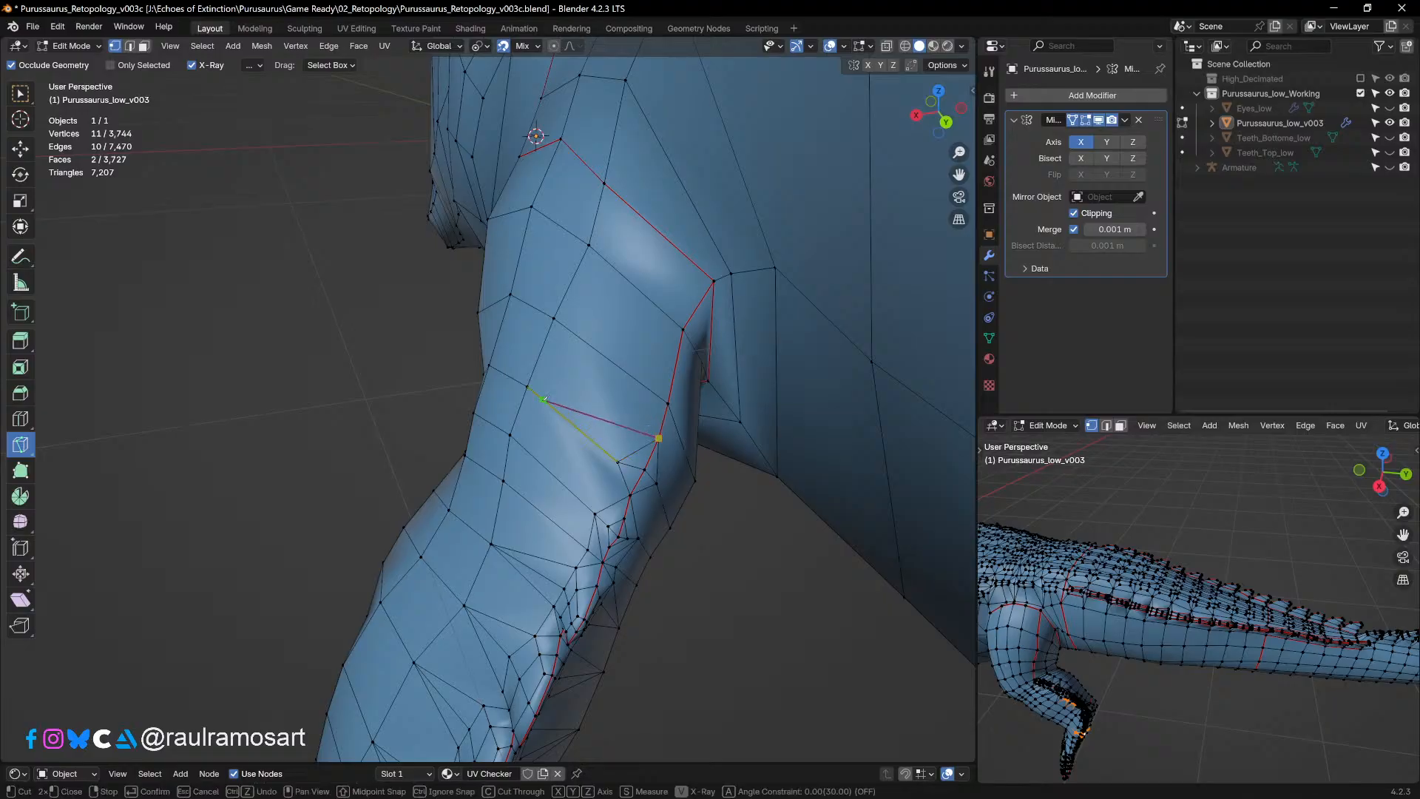
{"action": "left_click", "coordinate": [527, 386]}
{"action": "left_click", "coordinate": [628, 493]}
{"action": "key", "text": "Return"}
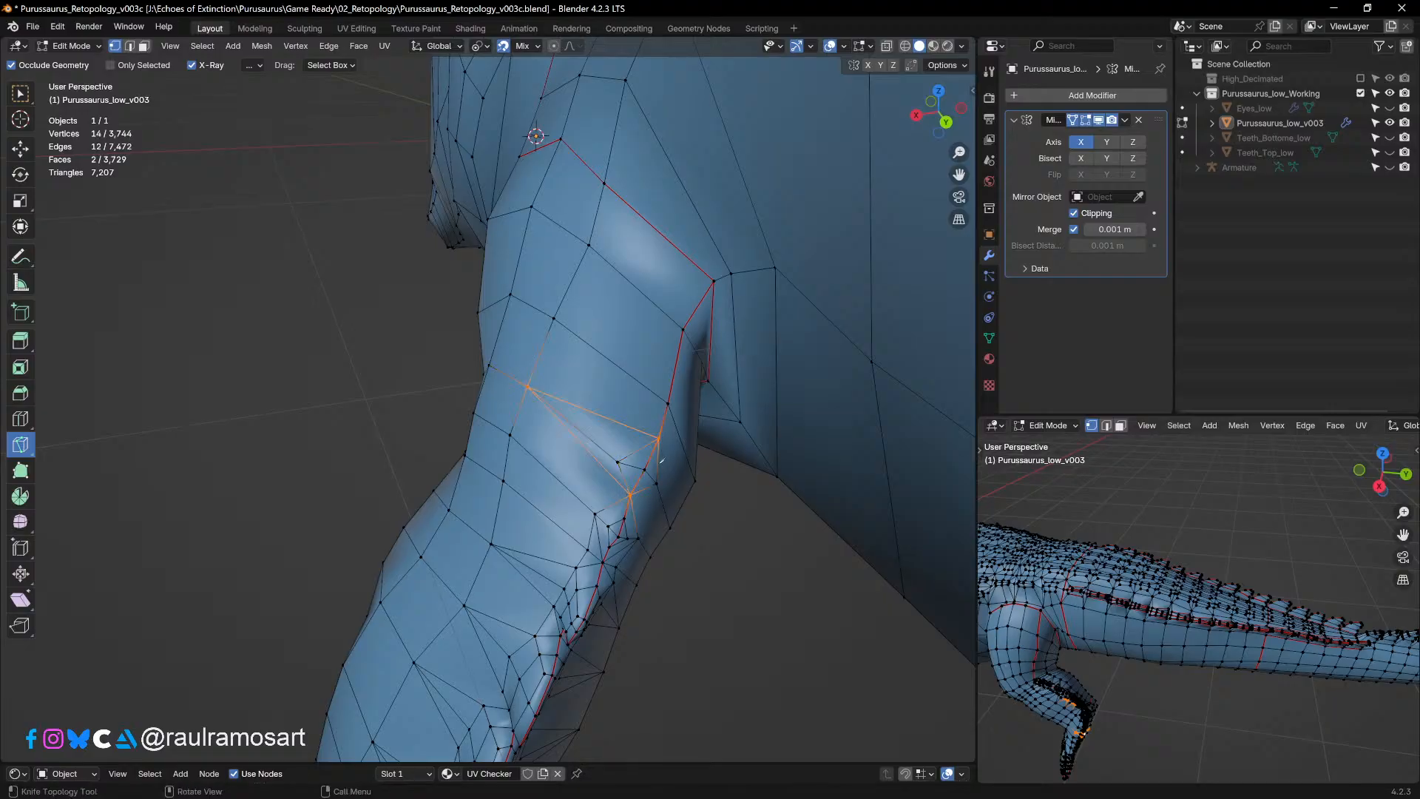
Step: On the opposite side of the front leg's seam, knife-cut edges from the same two seam vertices to a shared leg vertex
{"action": "middle_click_drag", "start_coordinate": [661, 460], "coordinate": [540, 285]}
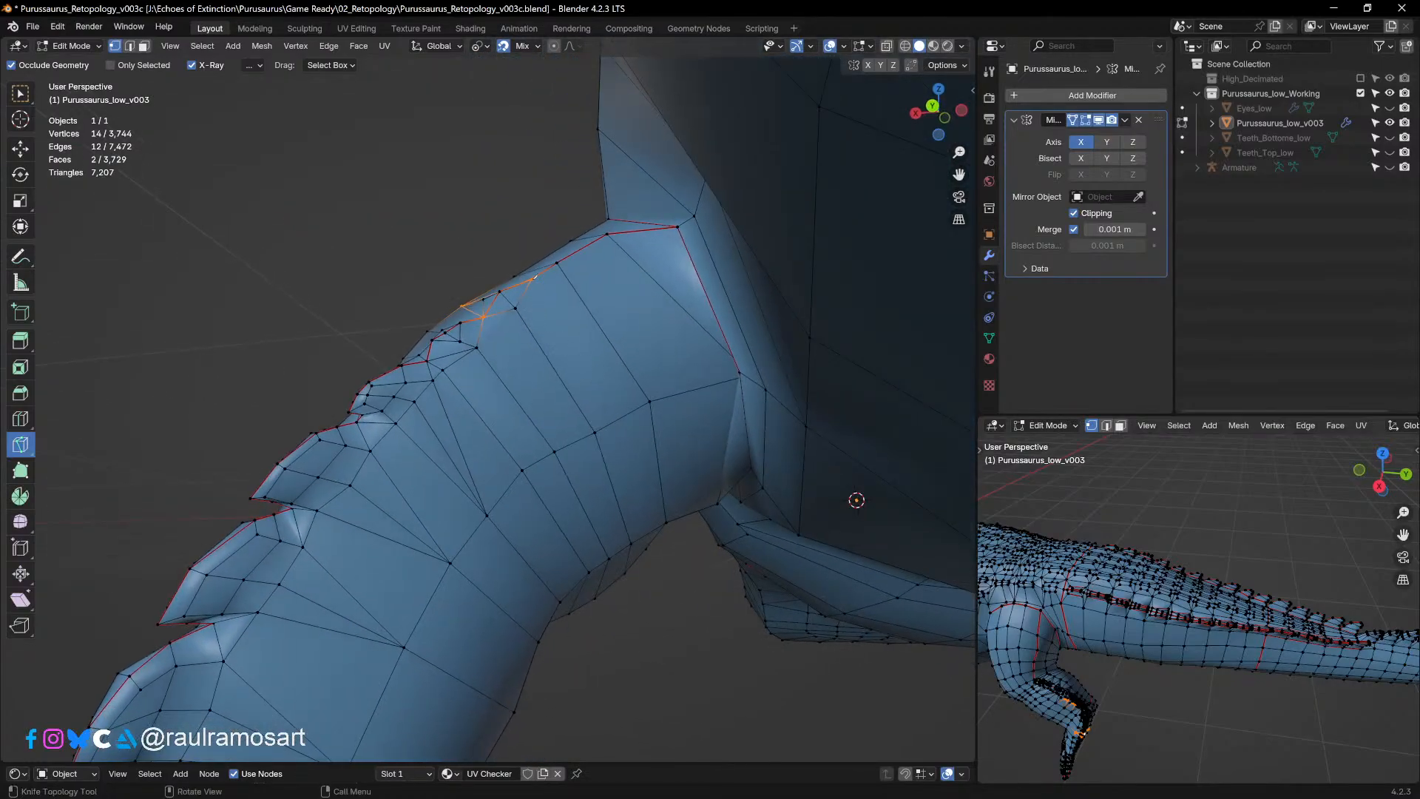
{"action": "left_click", "coordinate": [534, 279]}
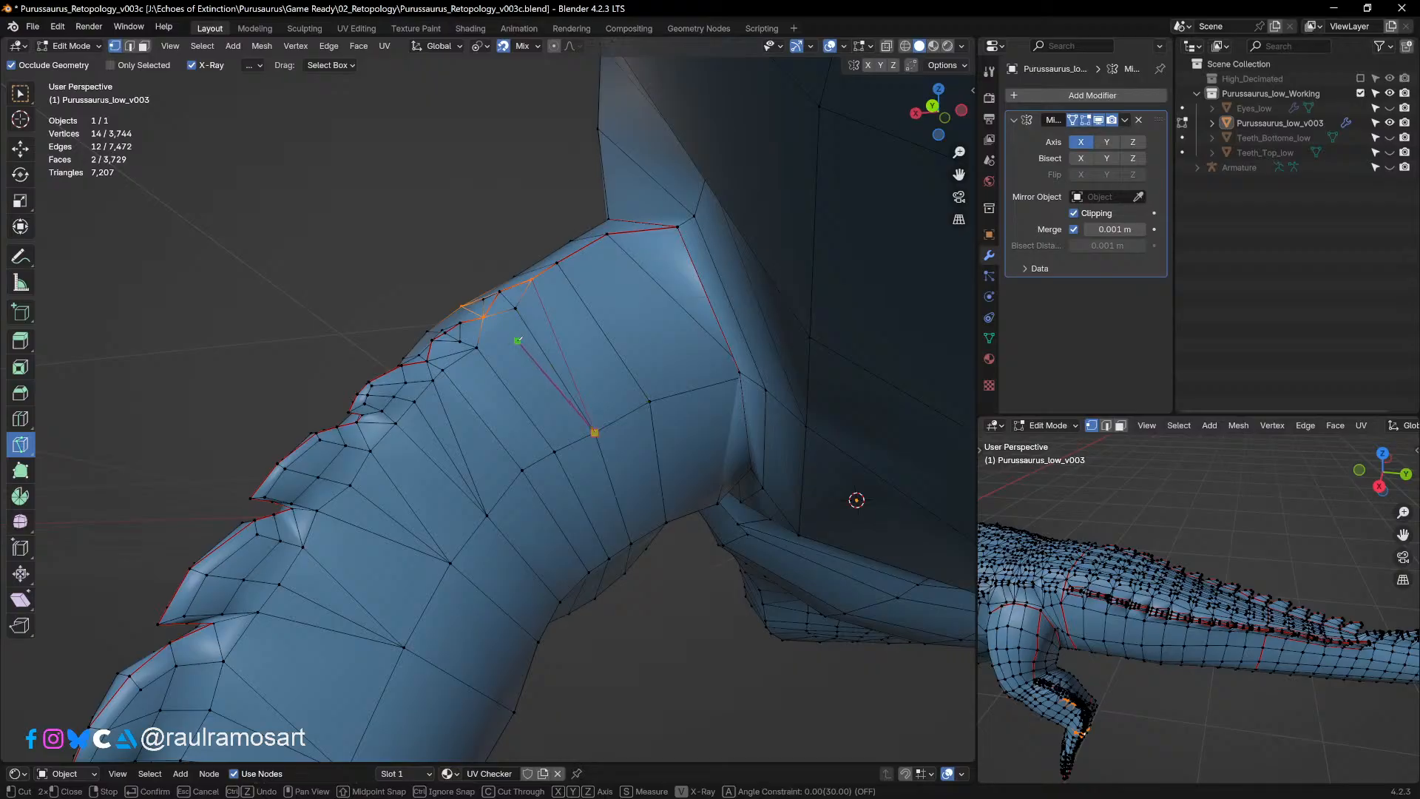
{"action": "left_click", "coordinate": [483, 317]}
{"action": "key", "text": "Return"}
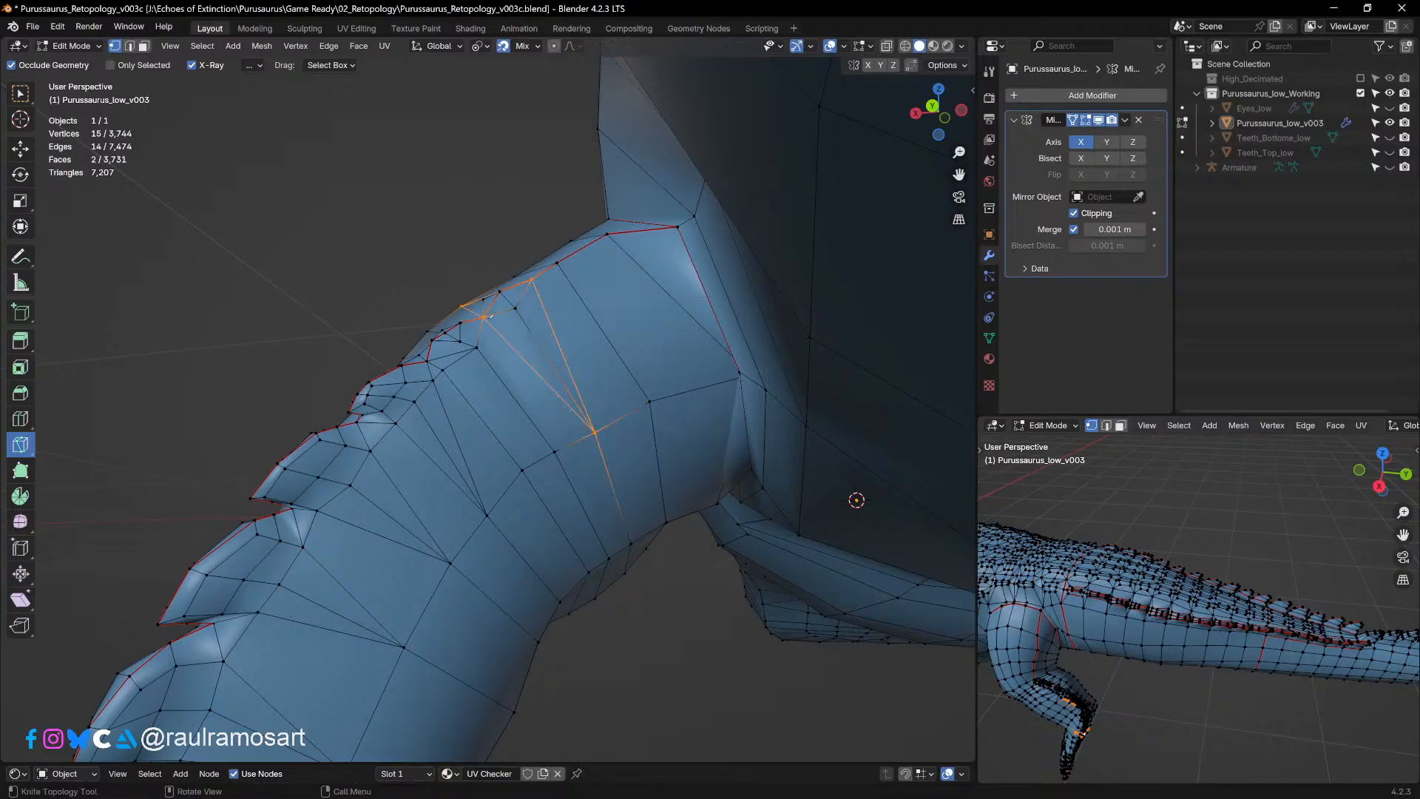
Step: Knife-cut a short edge joining the adjacent base vertices of two neighbouring spikes along the front leg's ridge
{"action": "middle_click_drag", "start_coordinate": [491, 317], "coordinate": [510, 395]}
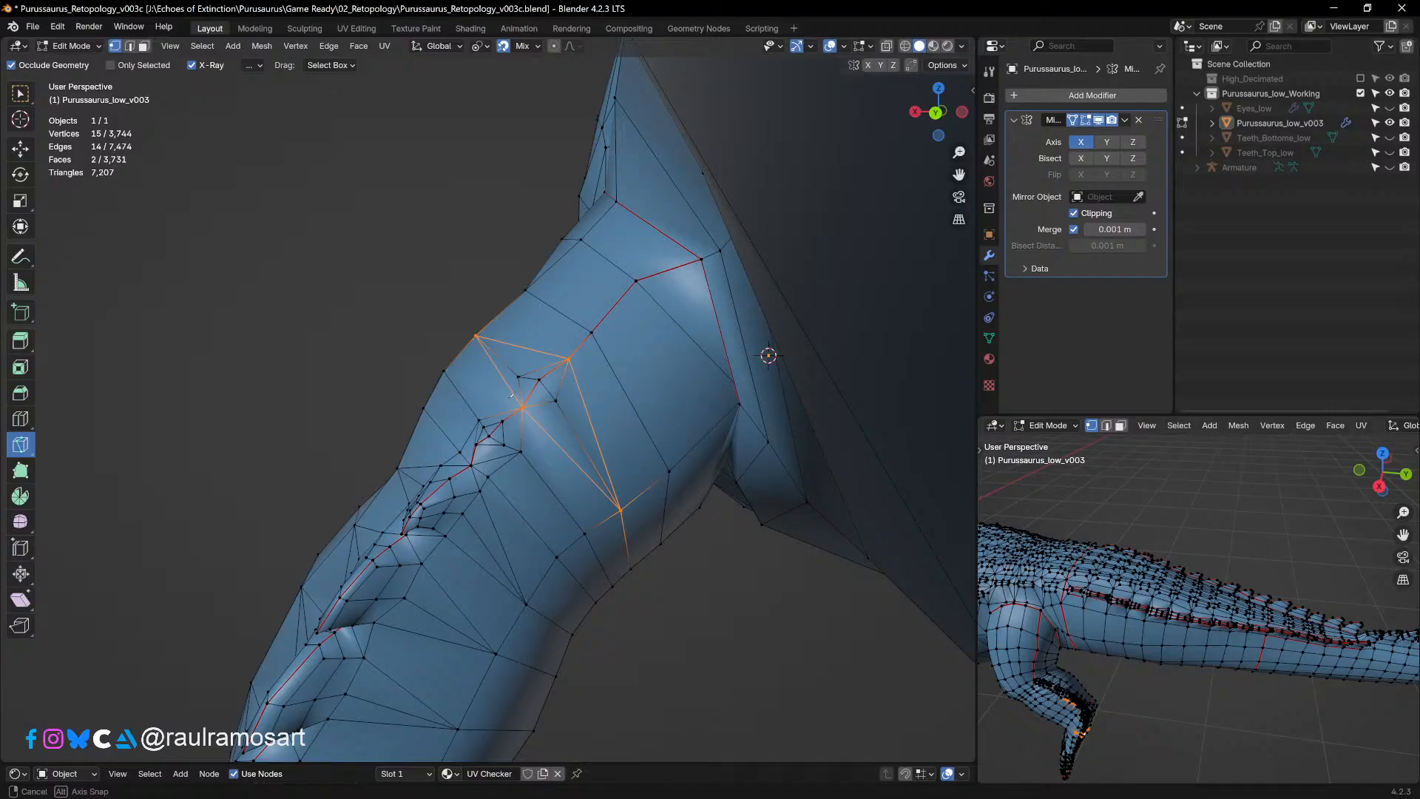
{"action": "middle_click_drag", "start_coordinate": [511, 395], "coordinate": [597, 401]}
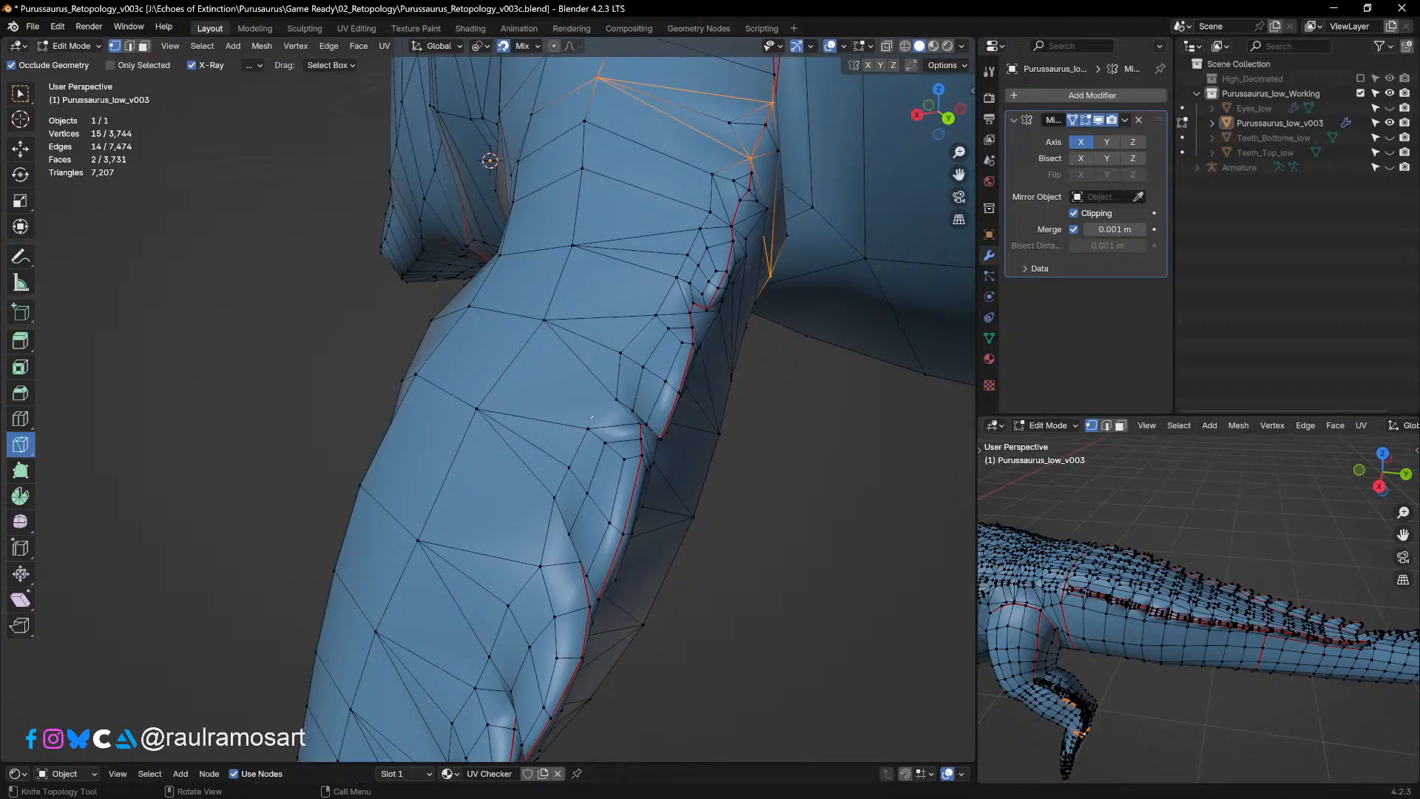
{"action": "left_click", "coordinate": [589, 427]}
{"action": "left_click", "coordinate": [617, 399]}
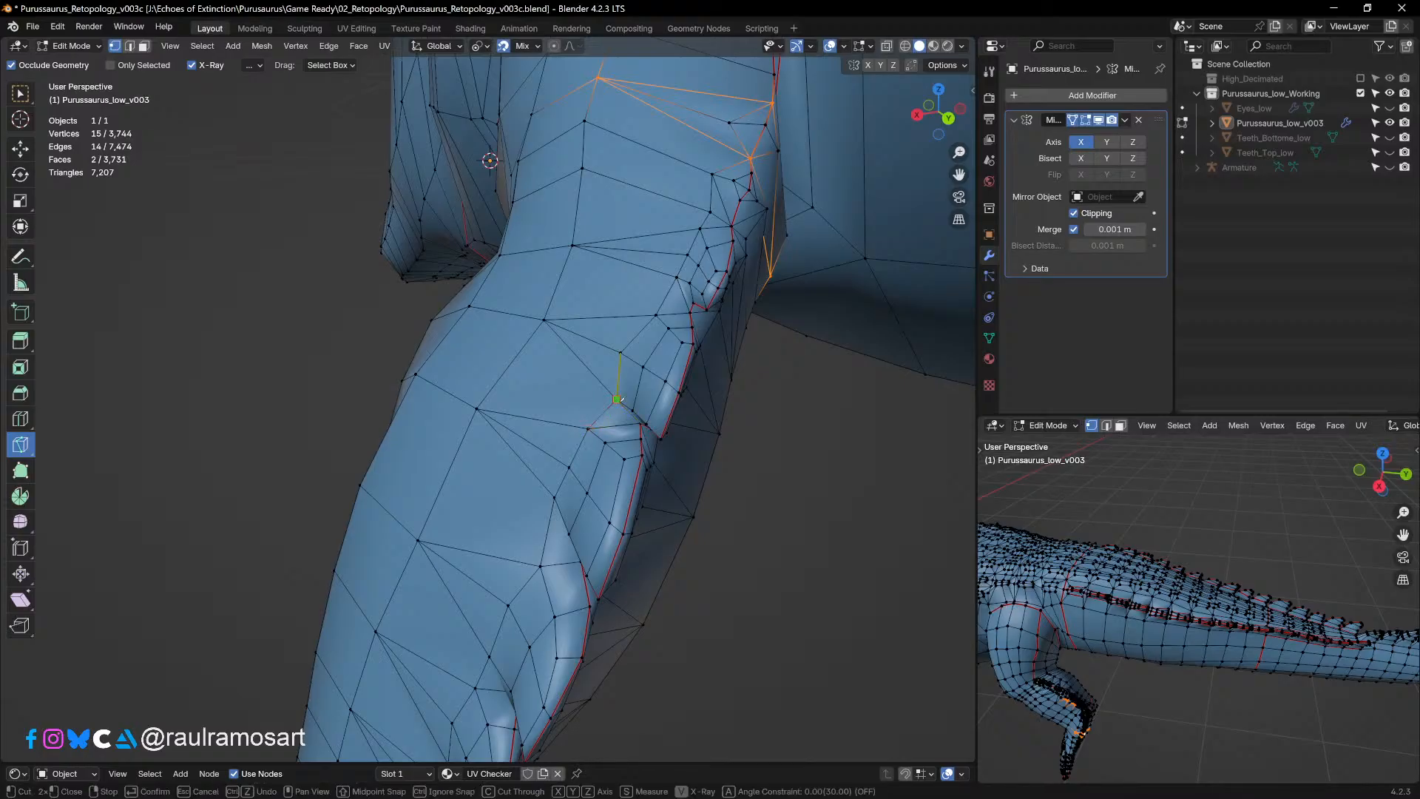
{"action": "key", "text": "Return"}
Step: Examine the topology of the front leg, the neck seam and the scales on the back from several sides and from above
{"action": "middle_click_drag", "start_coordinate": [621, 398], "coordinate": [651, 459]}
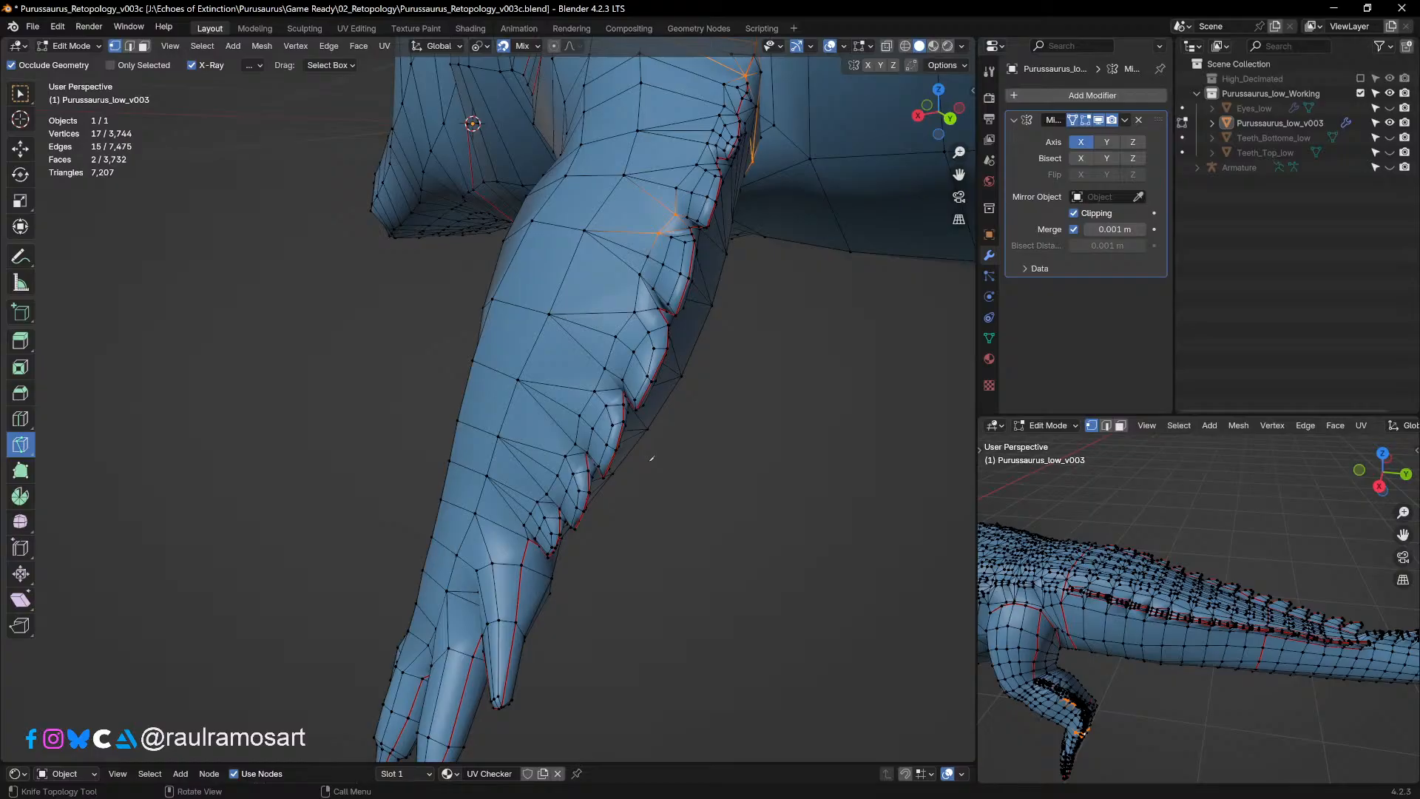
{"action": "middle_click_drag", "start_coordinate": [686, 433], "coordinate": [702, 473]}
{"action": "scroll", "coordinate": [702, 473], "scroll_direction": "down", "scroll_amount": 3}
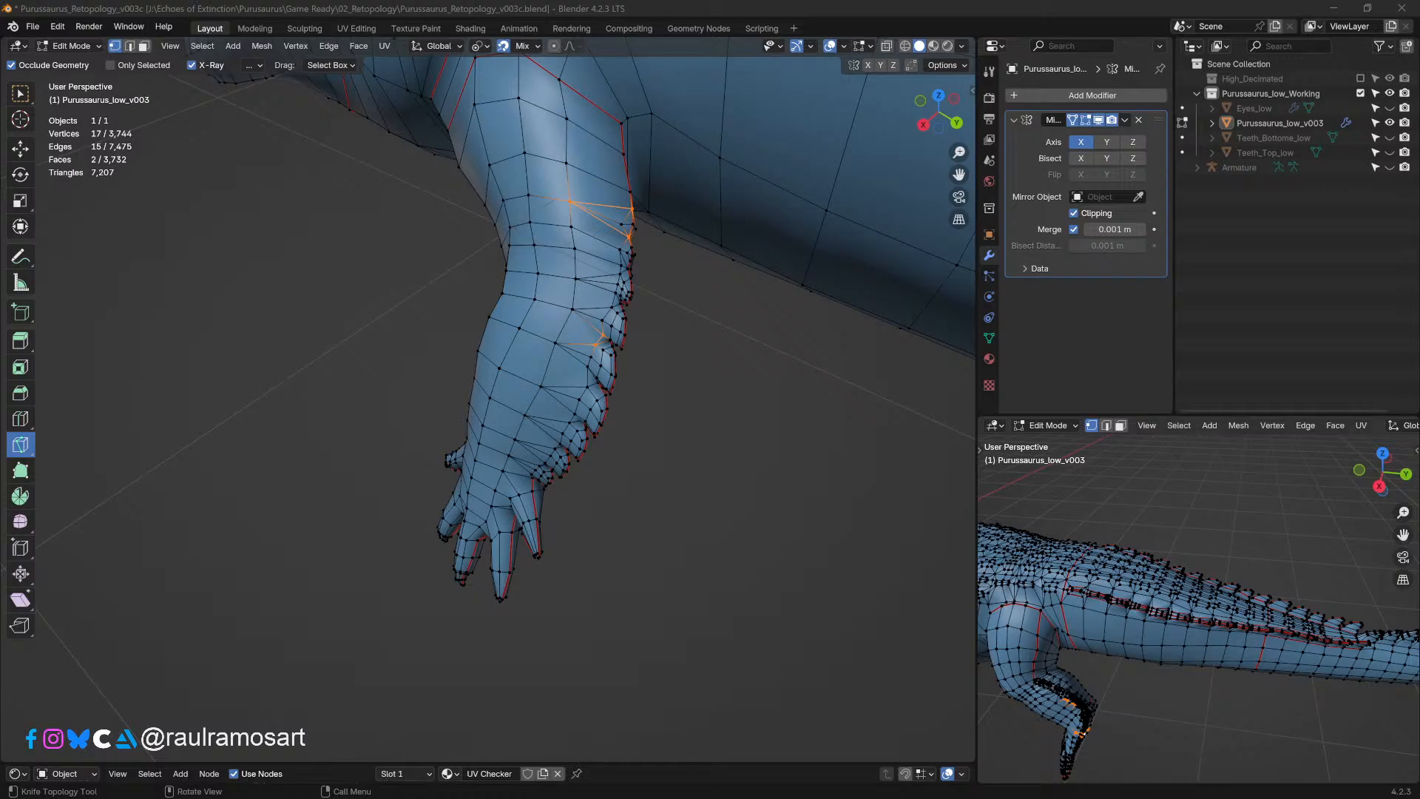
{"action": "scroll", "coordinate": [573, 274], "scroll_direction": "down", "scroll_amount": 4}
{"action": "middle_click_drag", "start_coordinate": [654, 273], "coordinate": [659, 422]}
{"action": "scroll", "coordinate": [658, 422], "scroll_direction": "up", "scroll_amount": 5}
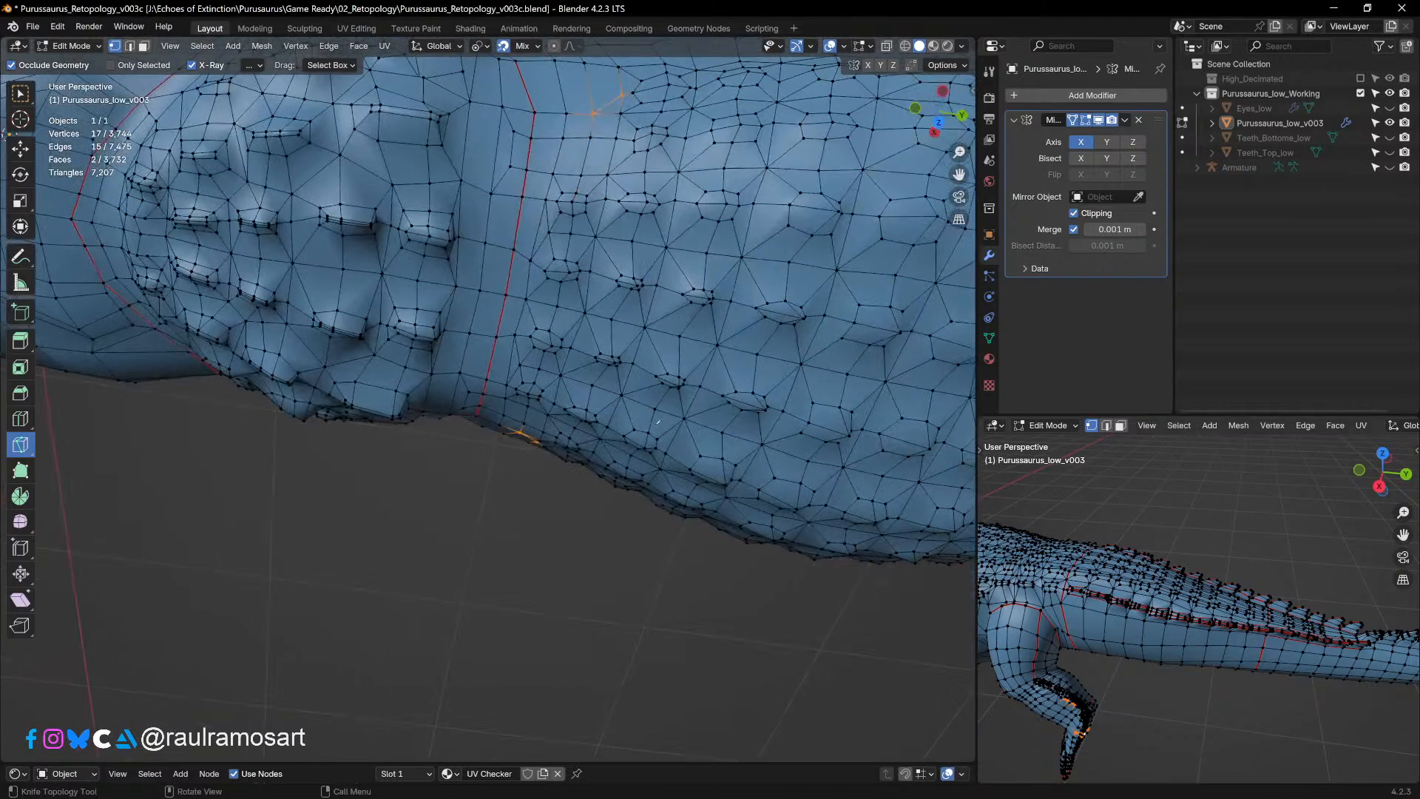
{"action": "key", "text": "KP_7"}
{"action": "scroll", "coordinate": [476, 361], "scroll_direction": "up", "scroll_amount": 3}
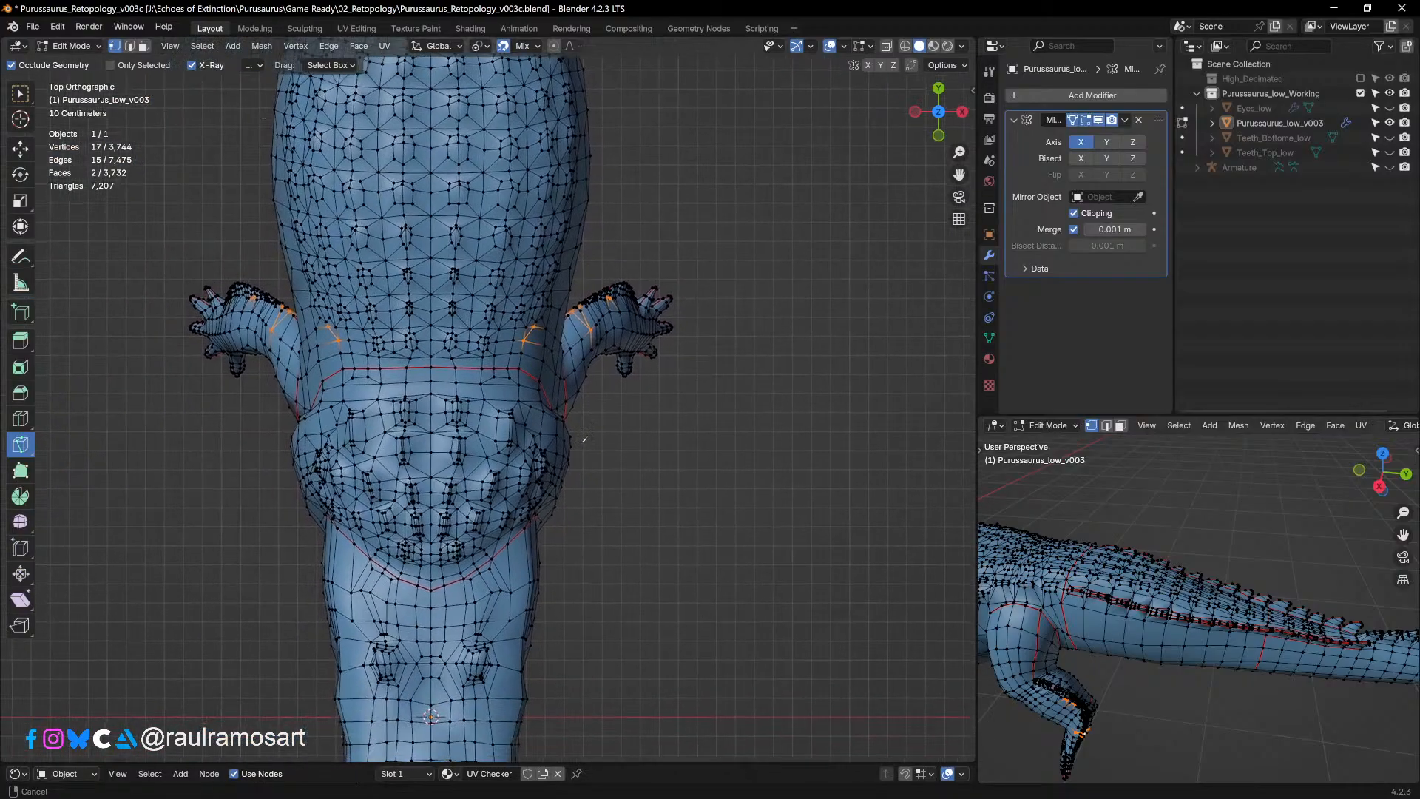
{"action": "scroll", "coordinate": [476, 361], "scroll_direction": "up", "scroll_amount": 1}
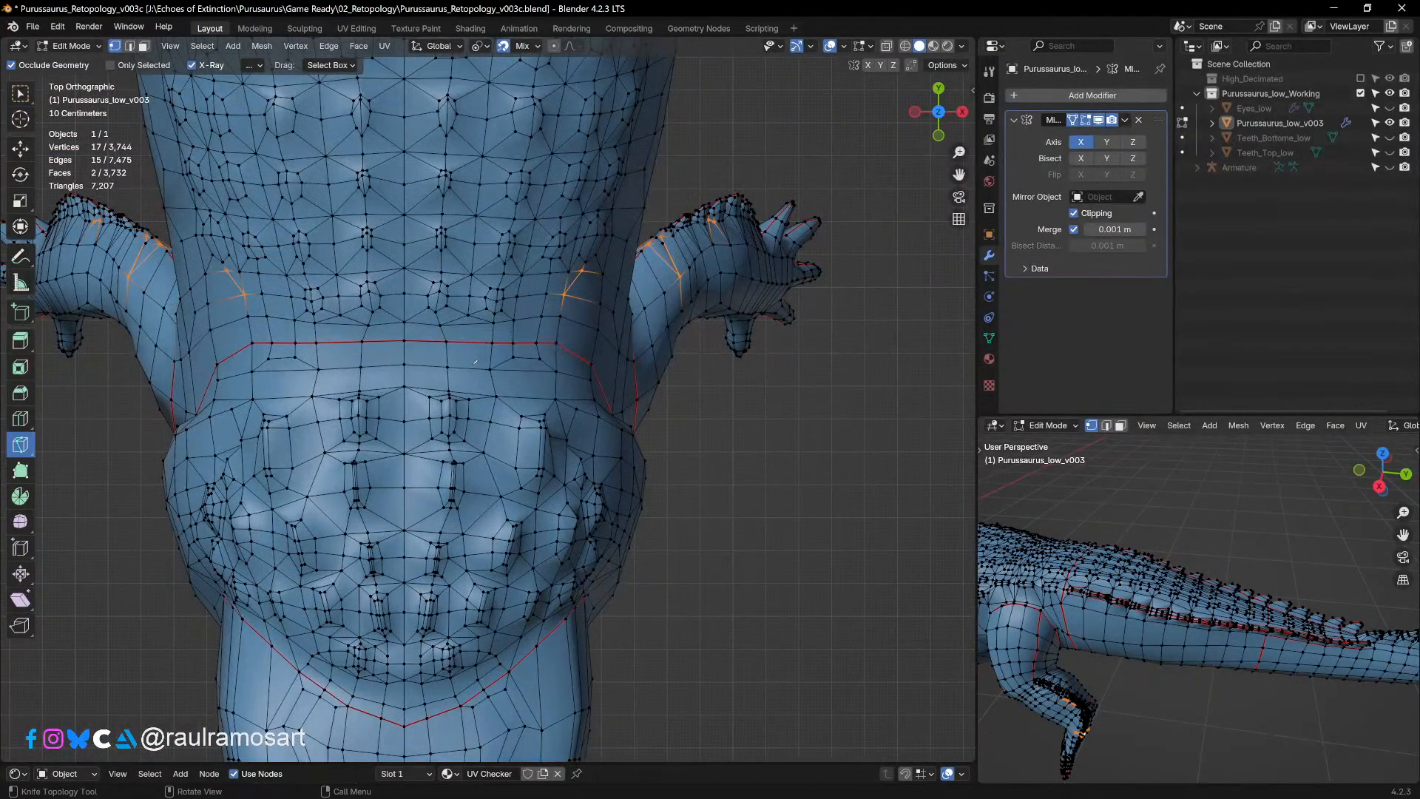
{"action": "middle_click_drag", "start_coordinate": [476, 361], "coordinate": [191, 362]}
{"action": "scroll", "coordinate": [531, 311], "scroll_direction": "up", "scroll_amount": 4}
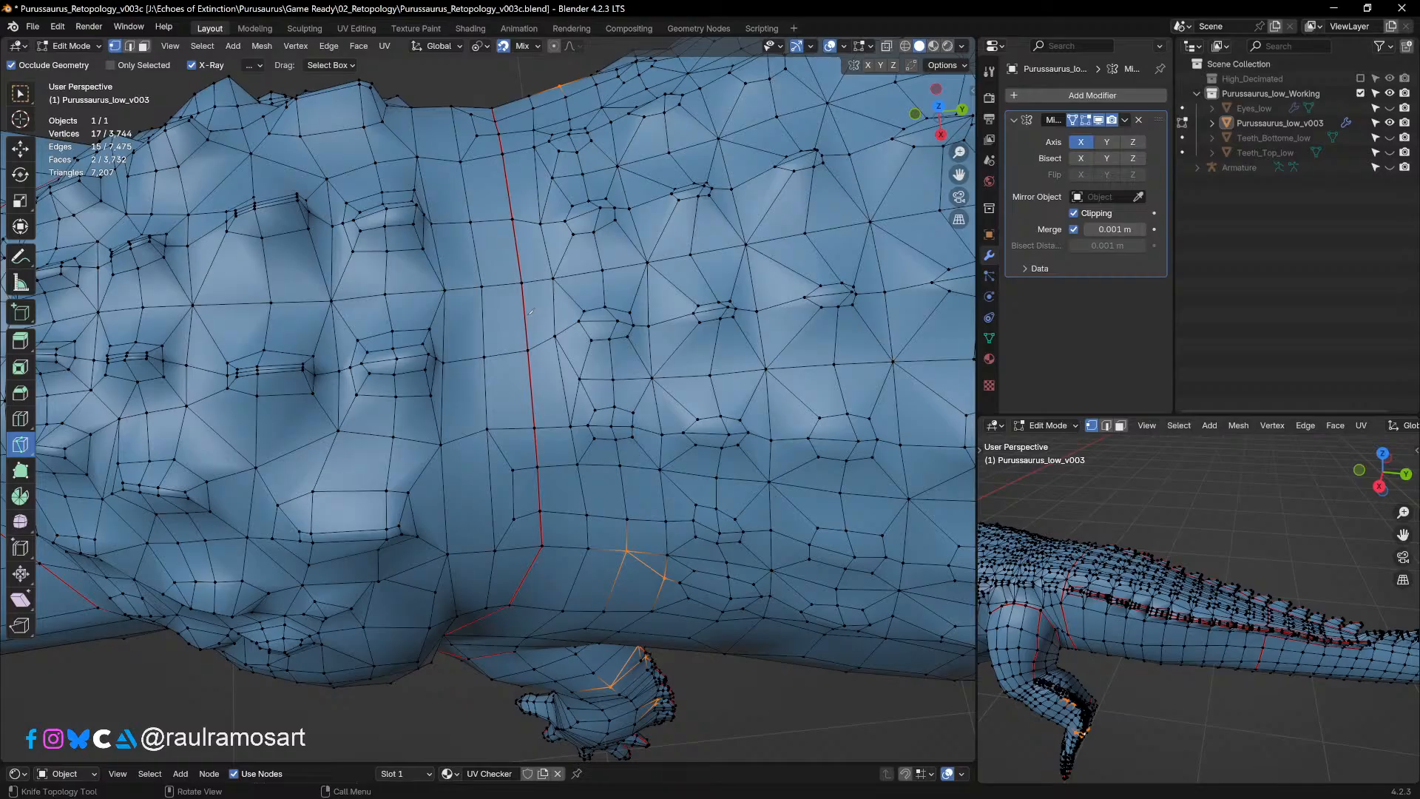
{"action": "middle_click_drag", "start_coordinate": [530, 311], "coordinate": [528, 321]}
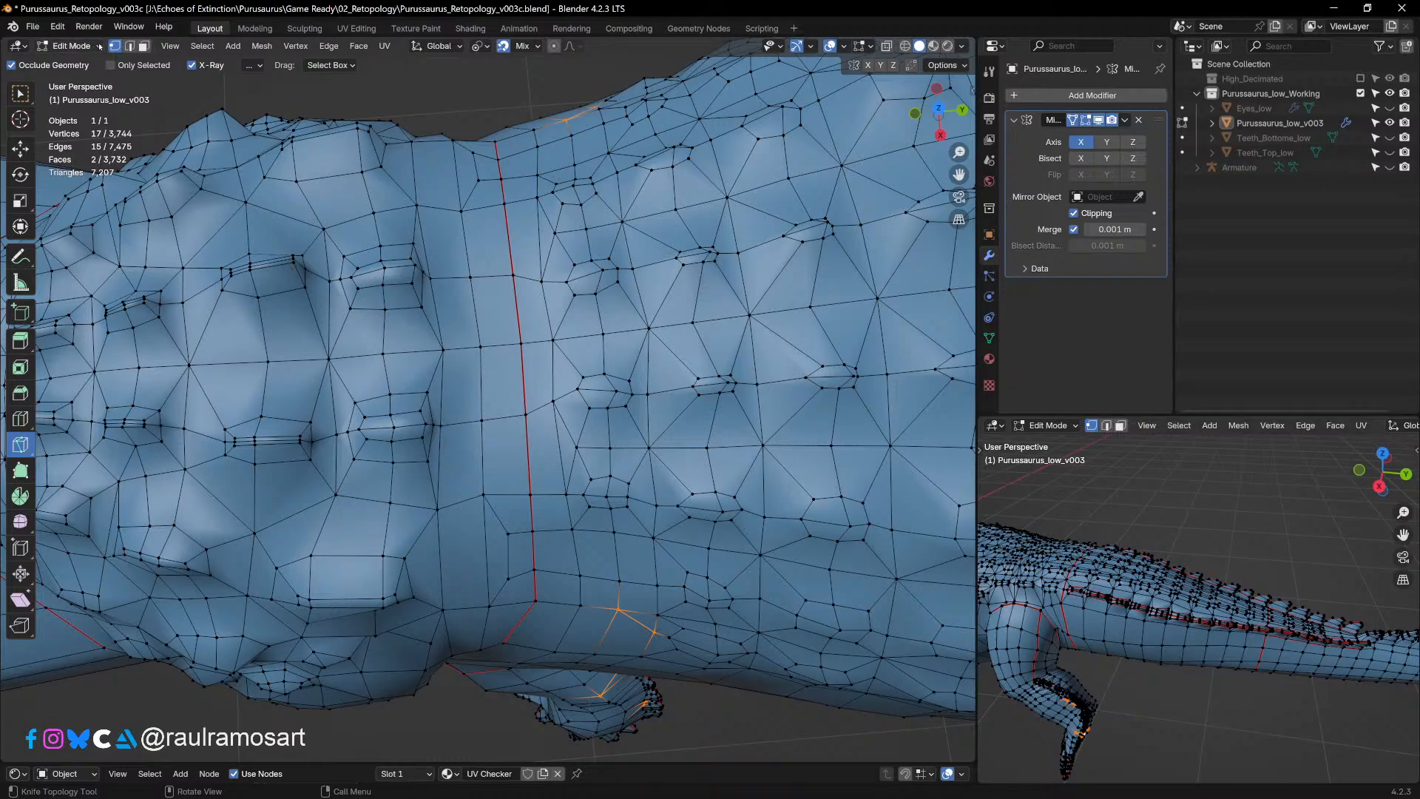
Step: With the Move tool, shift the middle seam vertex on the underside between the front legs about 0.2 m toward the tail
{"action": "left_click", "coordinate": [20, 148]}
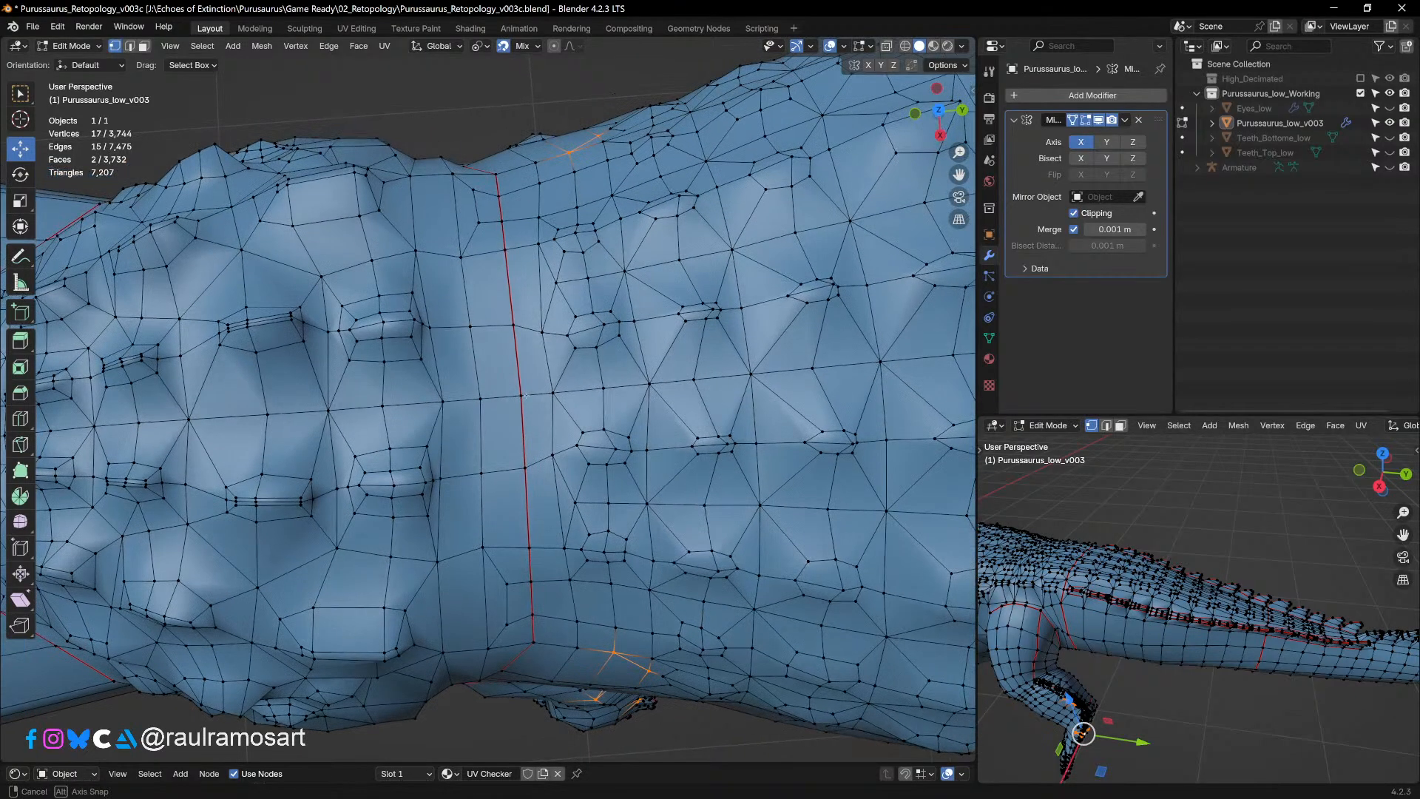
{"action": "middle_click_drag", "start_coordinate": [525, 385], "coordinate": [488, 347]}
{"action": "left_click", "coordinate": [469, 354]}
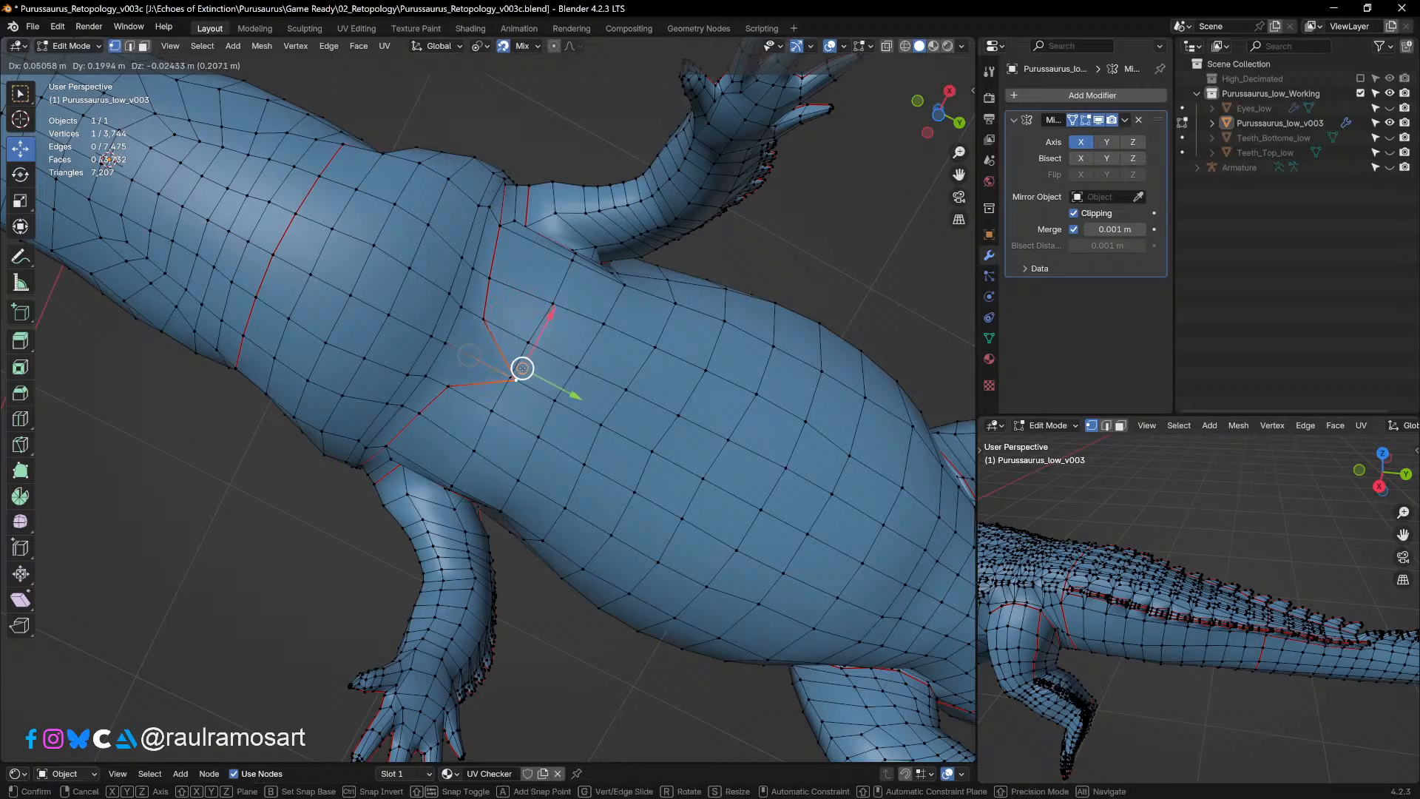
{"action": "middle_click_drag", "start_coordinate": [488, 344], "coordinate": [521, 481]}
Step: Clear the selection and select all faces of the body mesh by number of sides, with the number of vertices set to 5
{"action": "key", "text": "a"}
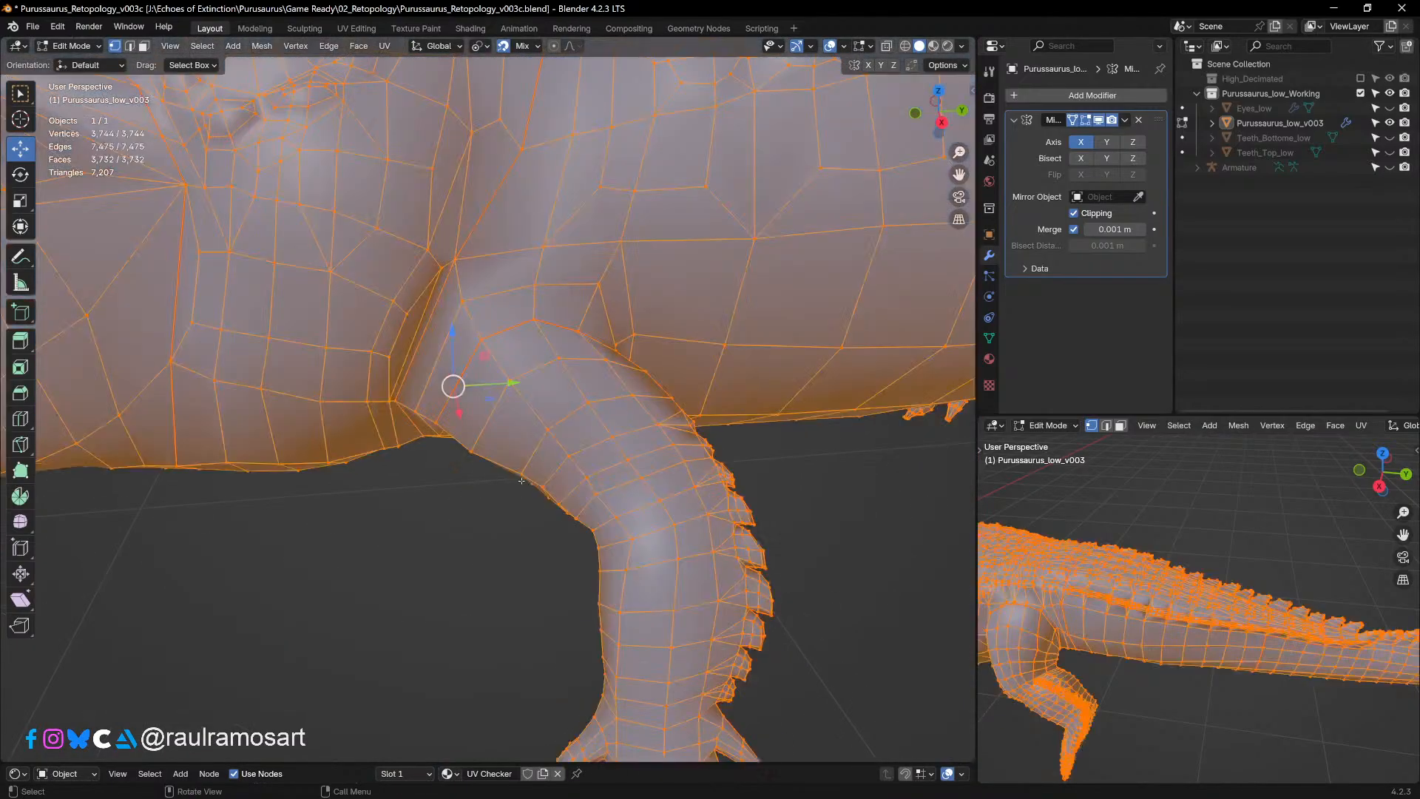
{"action": "key", "text": "alt+a"}
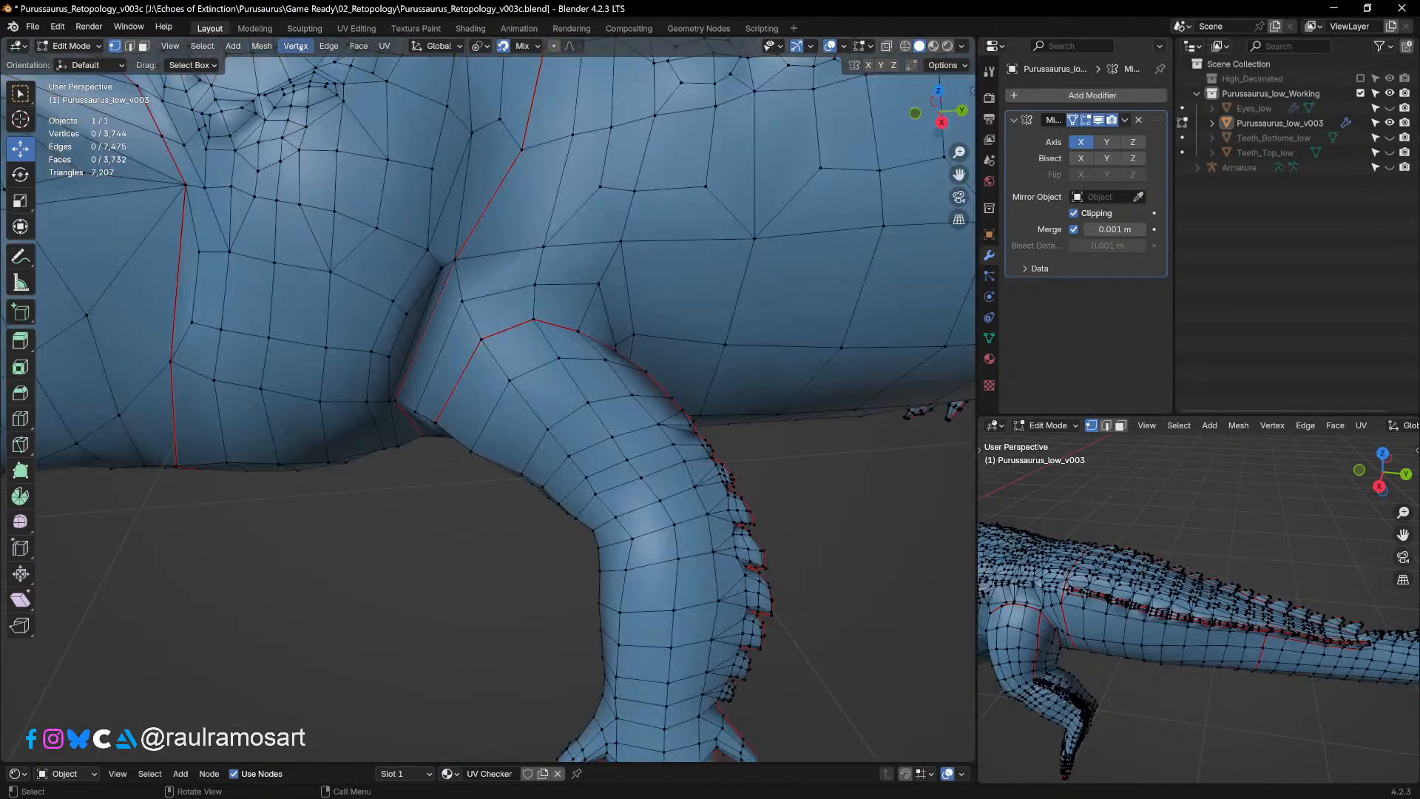
{"action": "left_click", "coordinate": [202, 46]}
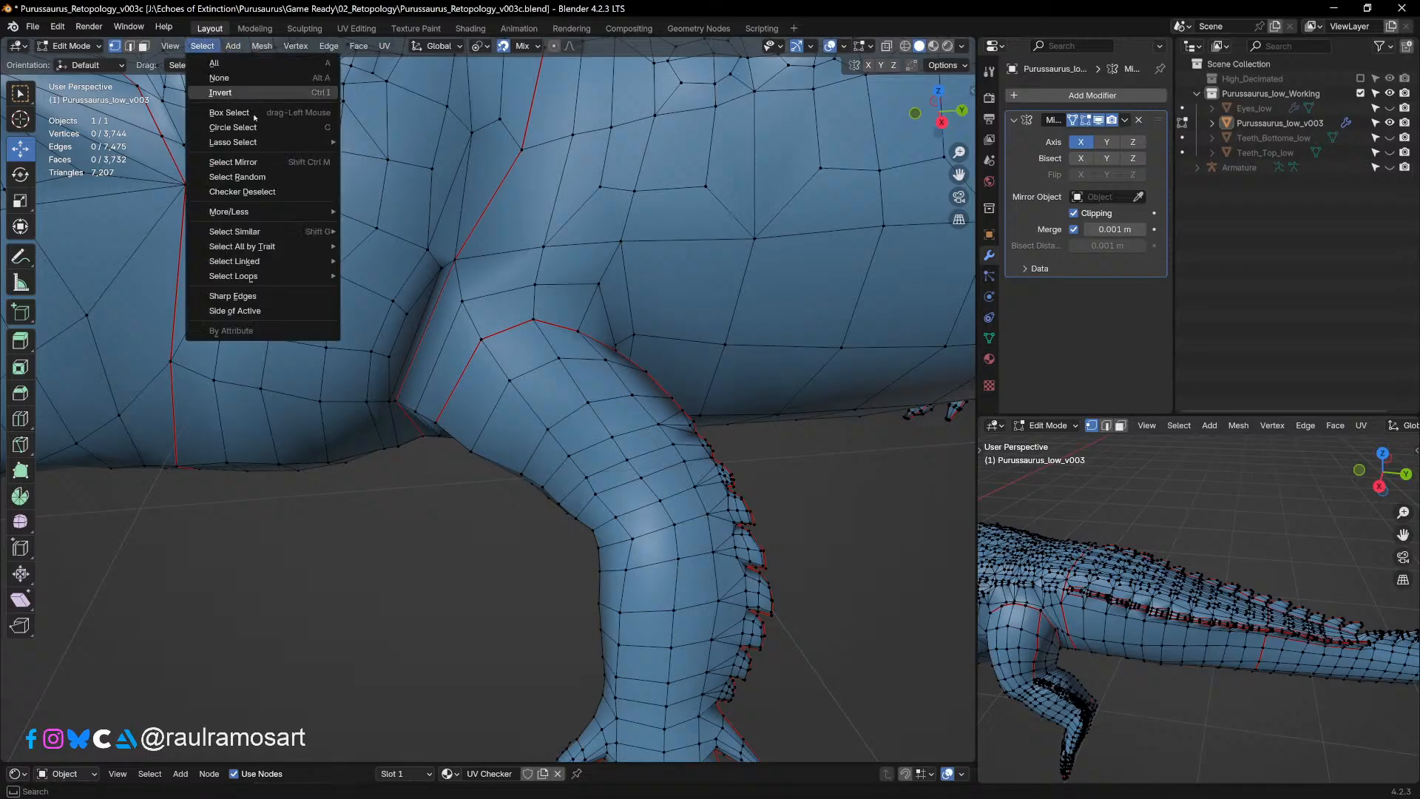
{"action": "mouse_move", "coordinate": [270, 267]}
{"action": "mouse_move", "coordinate": [296, 246]}
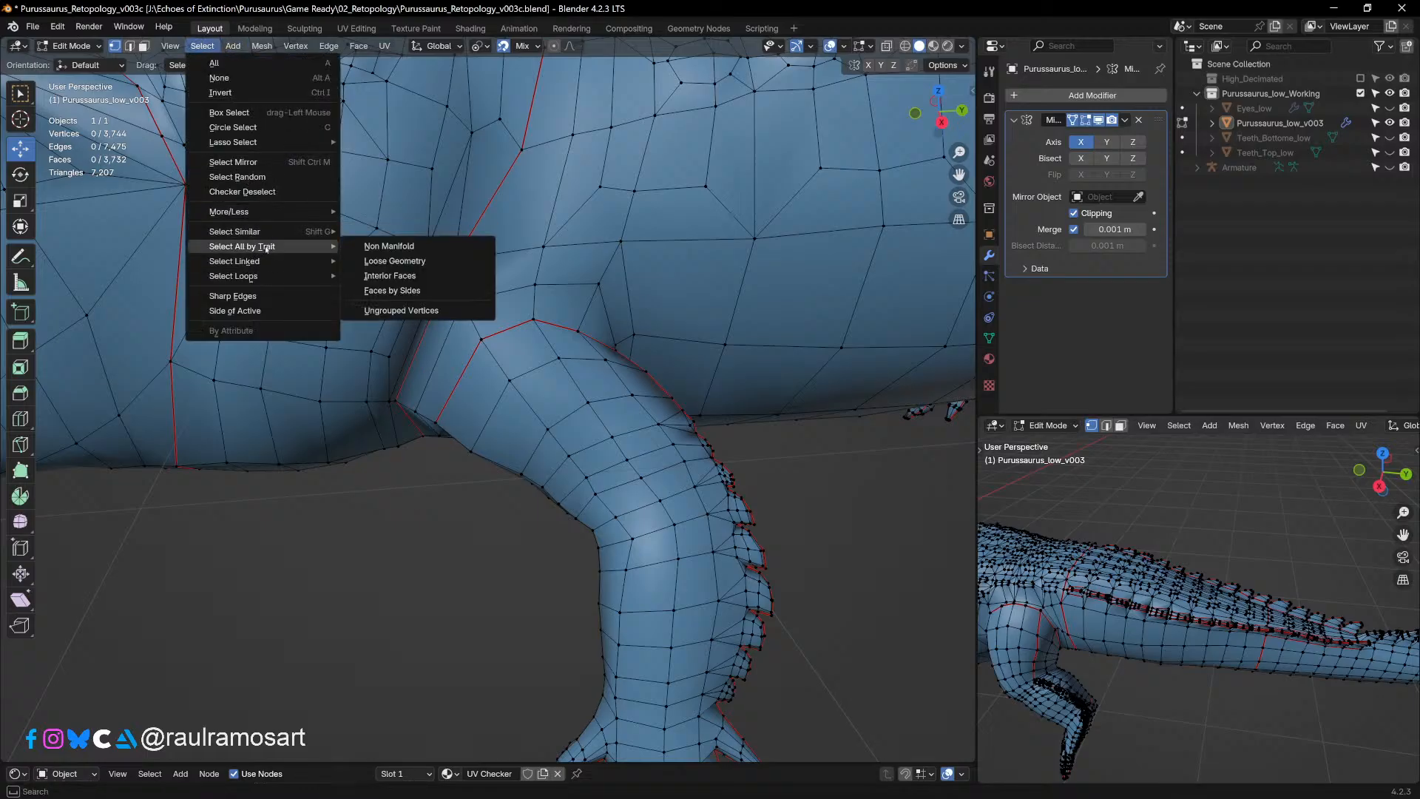
{"action": "left_click", "coordinate": [393, 291]}
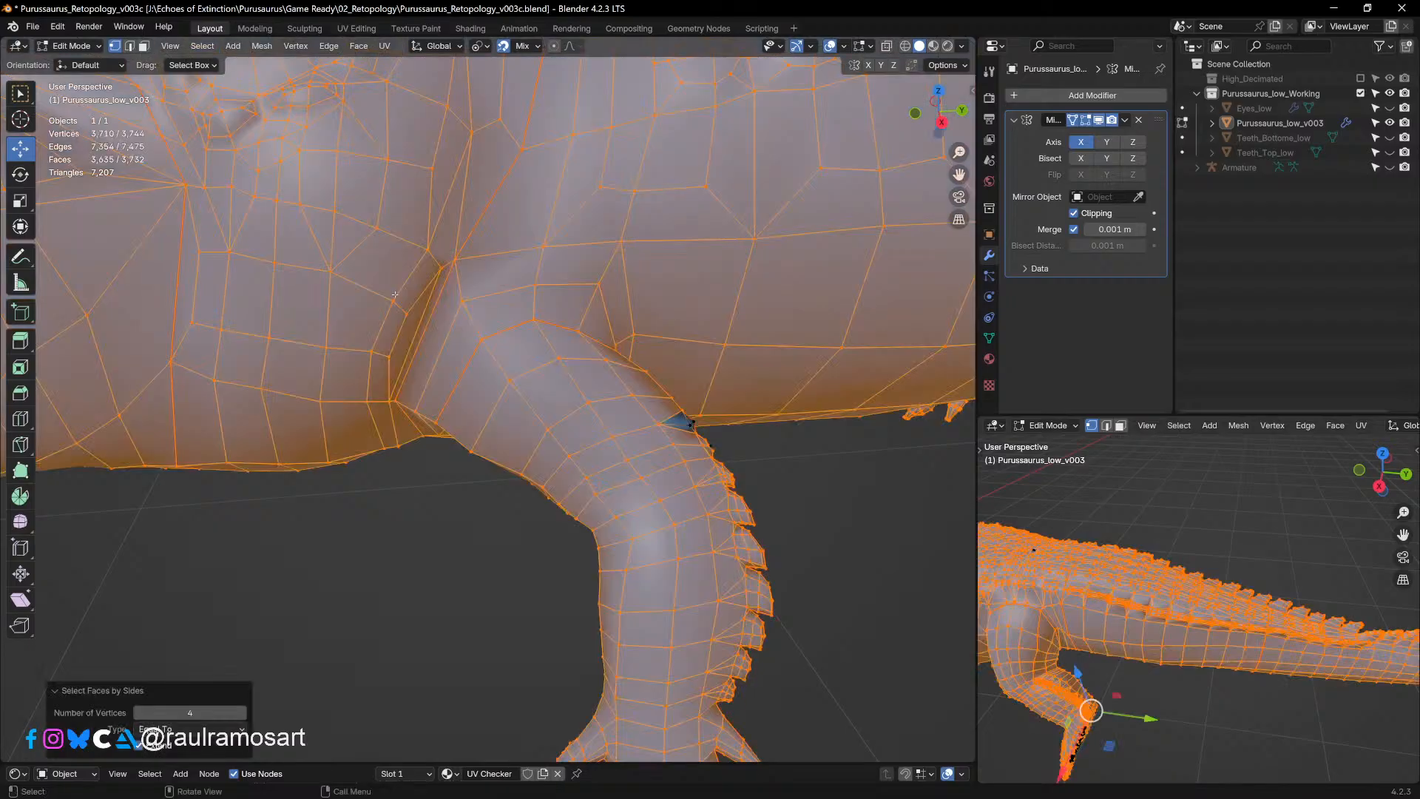
{"action": "left_click", "coordinate": [210, 714]}
{"action": "type", "text": "5"}
{"action": "key", "text": "Return"}
{"action": "scroll", "coordinate": [360, 427], "scroll_direction": "down", "scroll_amount": 5}
{"action": "middle_click_drag", "start_coordinate": [311, 414], "coordinate": [684, 523]}
{"action": "scroll", "coordinate": [360, 428], "scroll_direction": "up", "scroll_amount": 8}
{"action": "key", "text": "KP_7"}
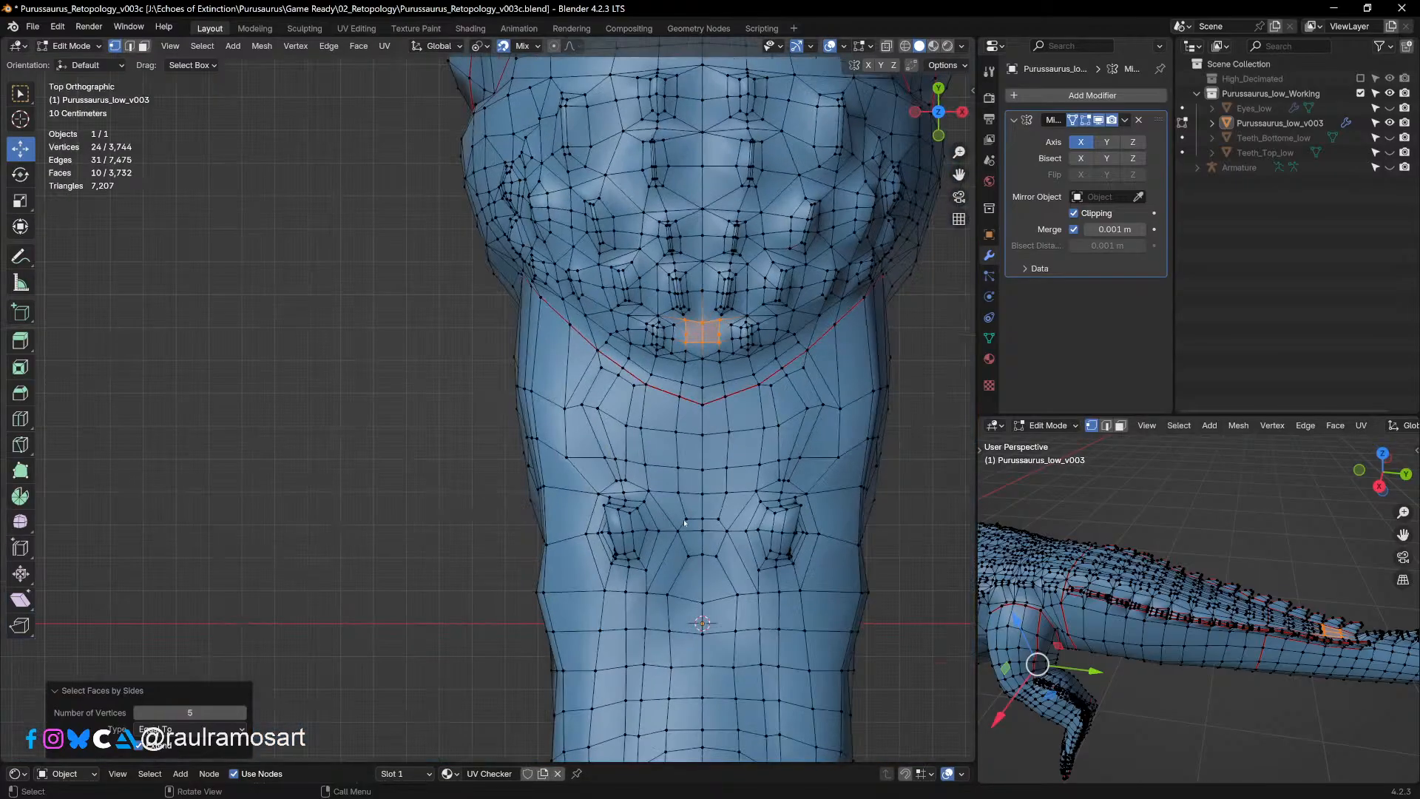
Step: Inspect the five-sided faces on the midline behind the neck seam by selecting their corner vertices
{"action": "scroll", "coordinate": [602, 330], "scroll_direction": "up", "scroll_amount": 4}
{"action": "scroll", "coordinate": [601, 329], "scroll_direction": "up", "scroll_amount": 2}
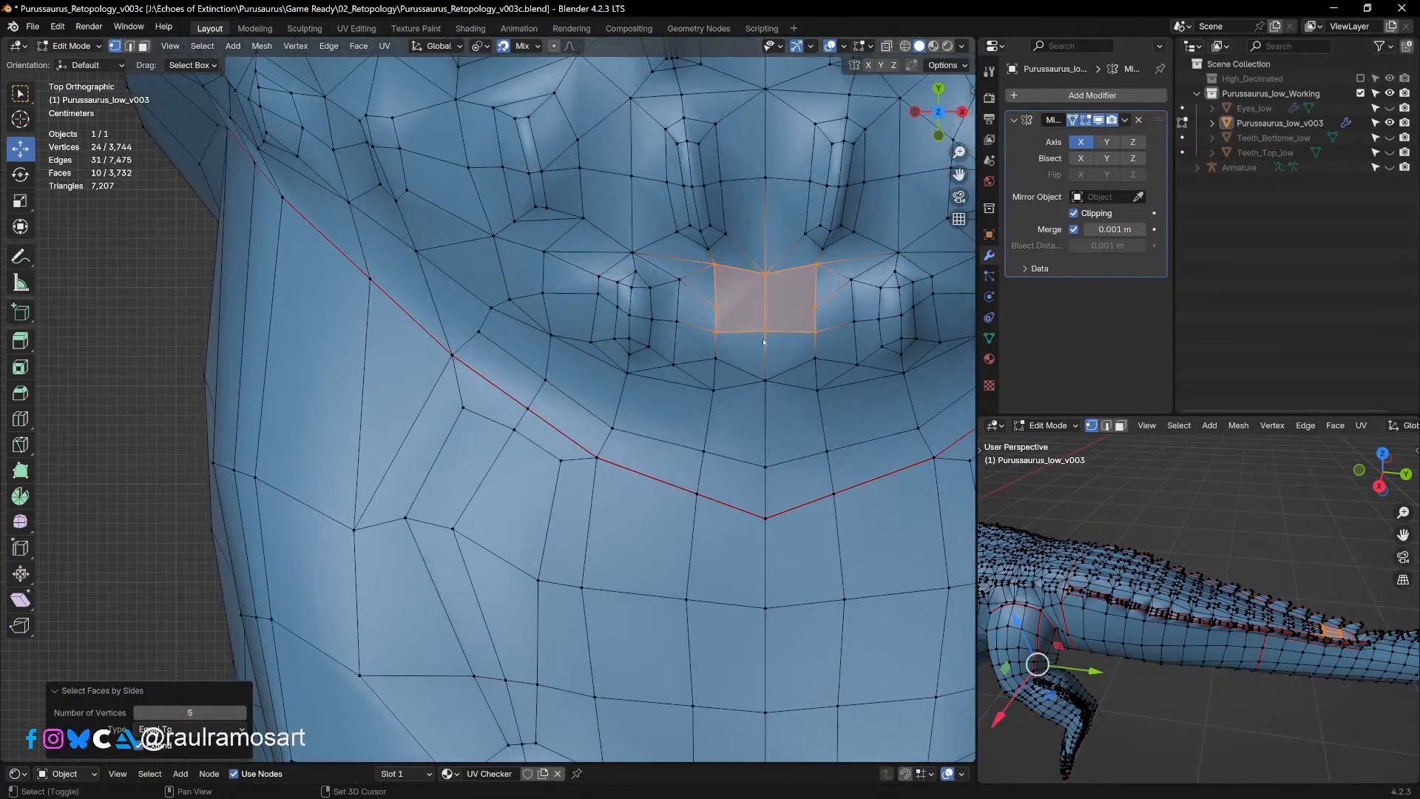
{"action": "middle_click_drag", "start_coordinate": [759, 325], "coordinate": [573, 412], "text": "shift"}
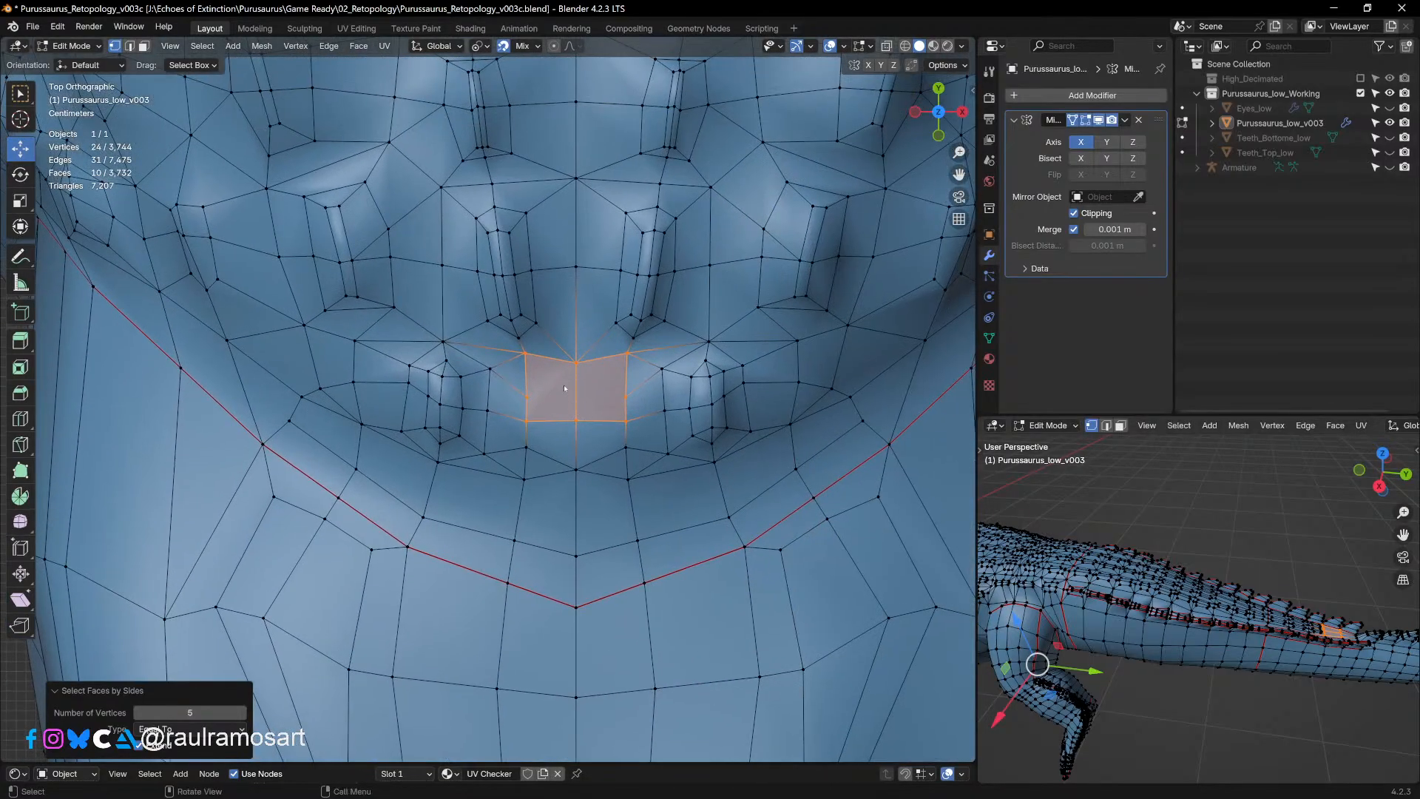
{"action": "left_click", "coordinate": [562, 389]}
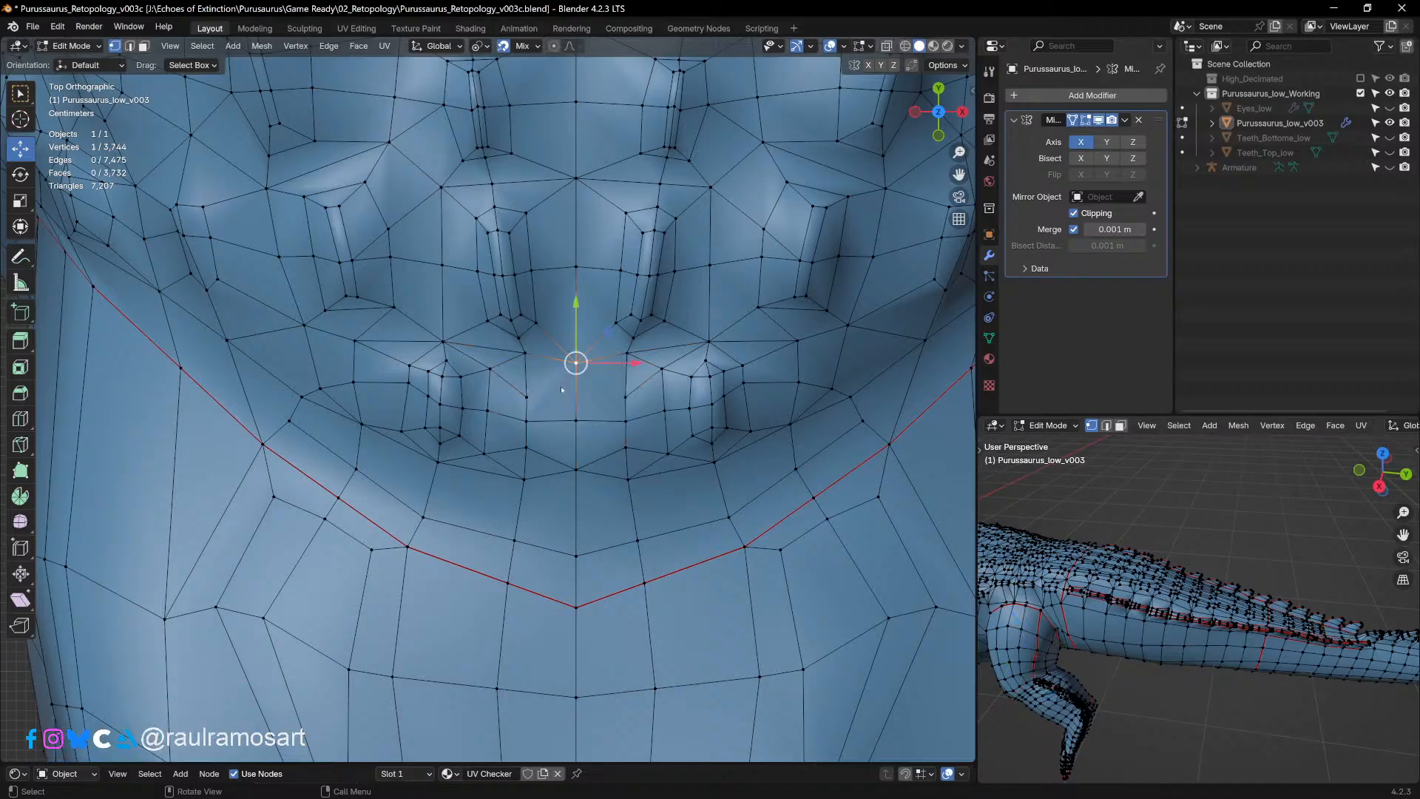
{"action": "left_click", "coordinate": [20, 444]}
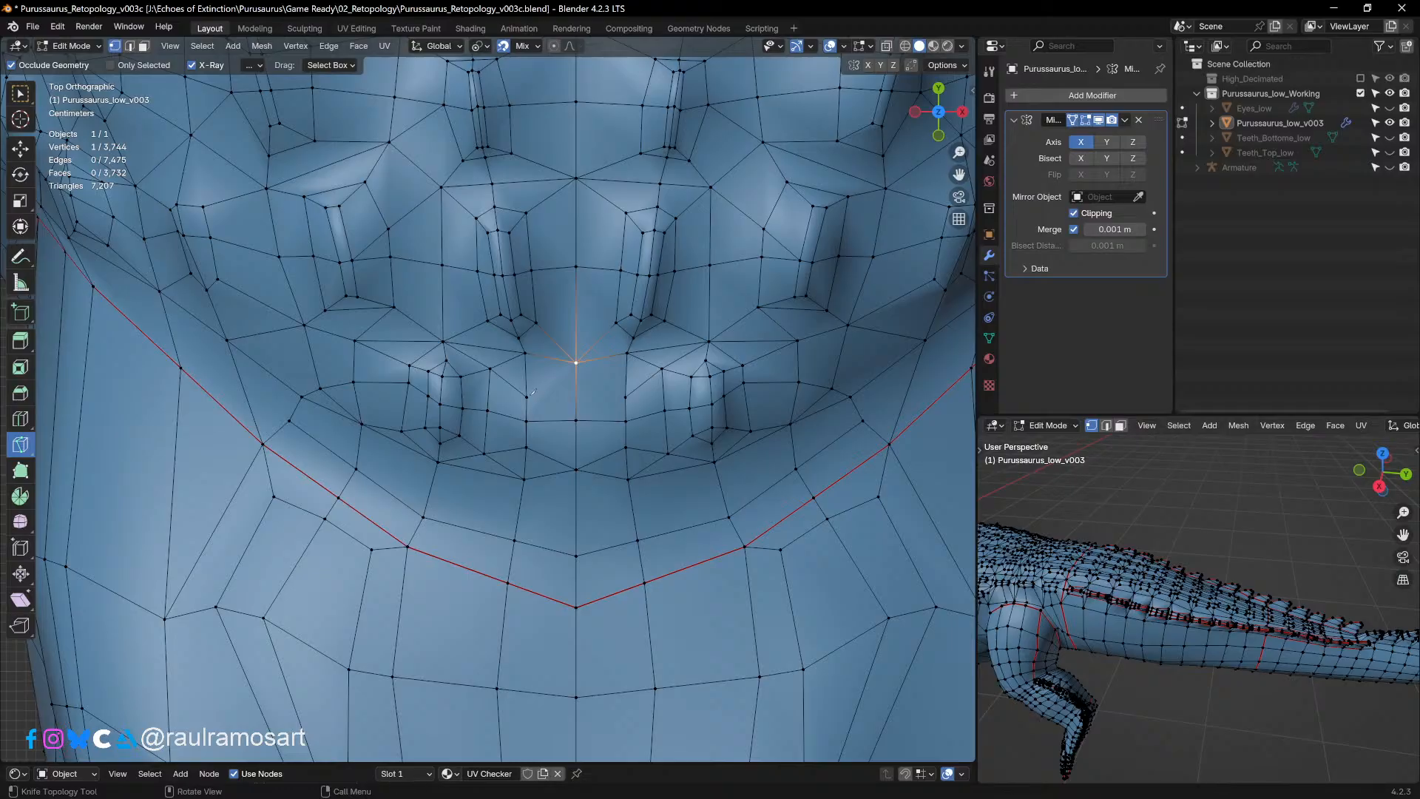
{"action": "middle_click_drag", "start_coordinate": [533, 391], "coordinate": [399, 328]}
{"action": "scroll", "coordinate": [506, 368], "scroll_direction": "up", "scroll_amount": 6}
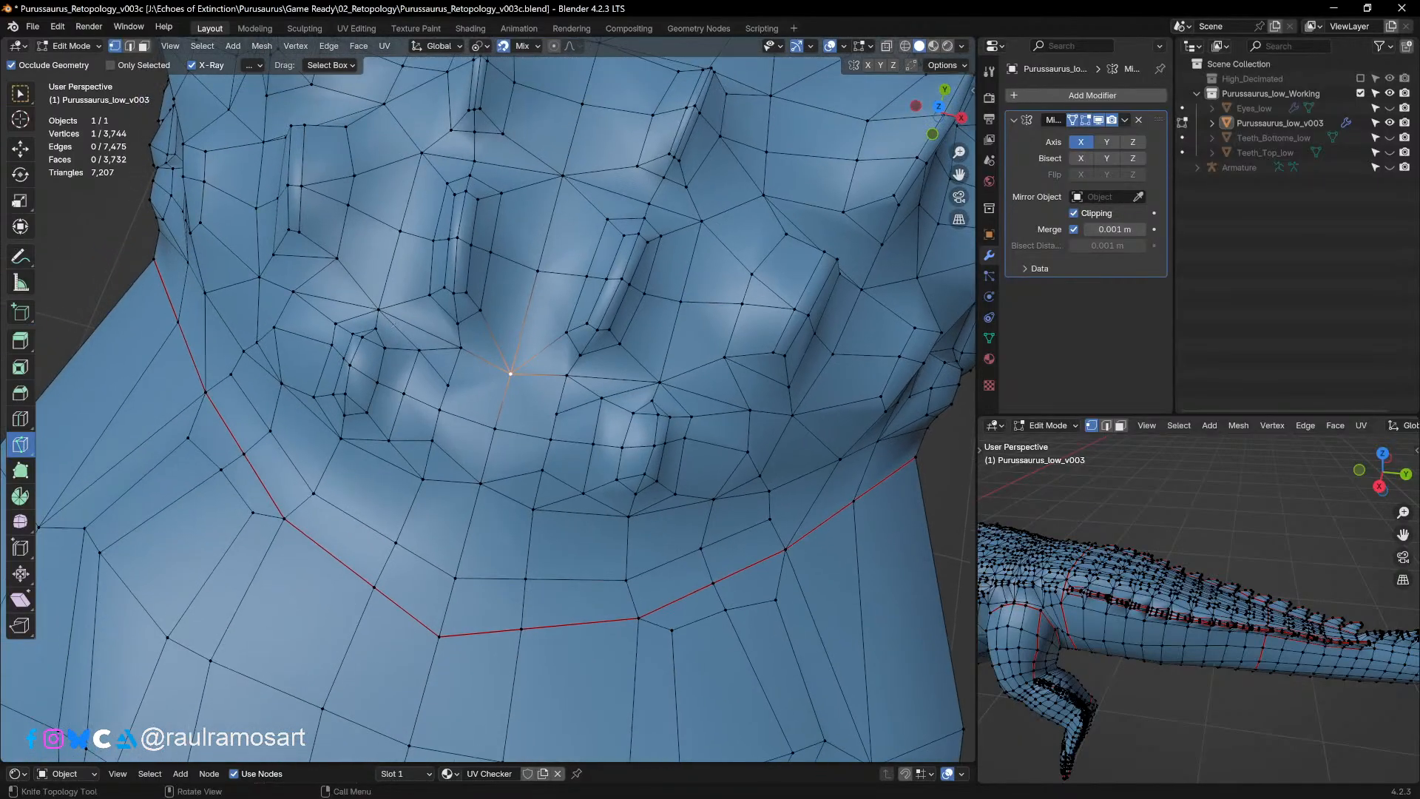
{"action": "key", "text": "shift+space"}
{"action": "key", "text": "g"}
{"action": "left_click", "coordinate": [556, 414]}
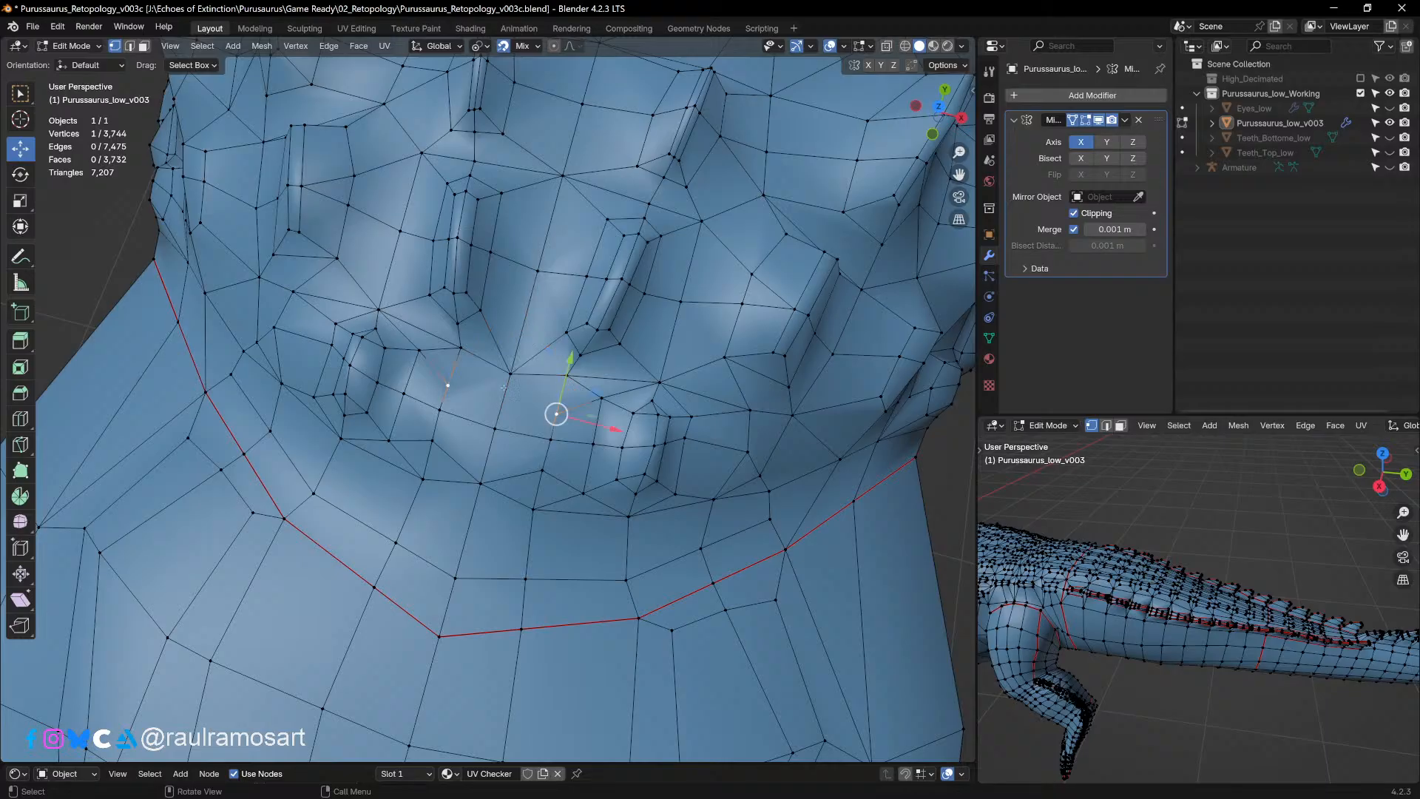
{"action": "left_click", "coordinate": [569, 358], "text": "shift"}
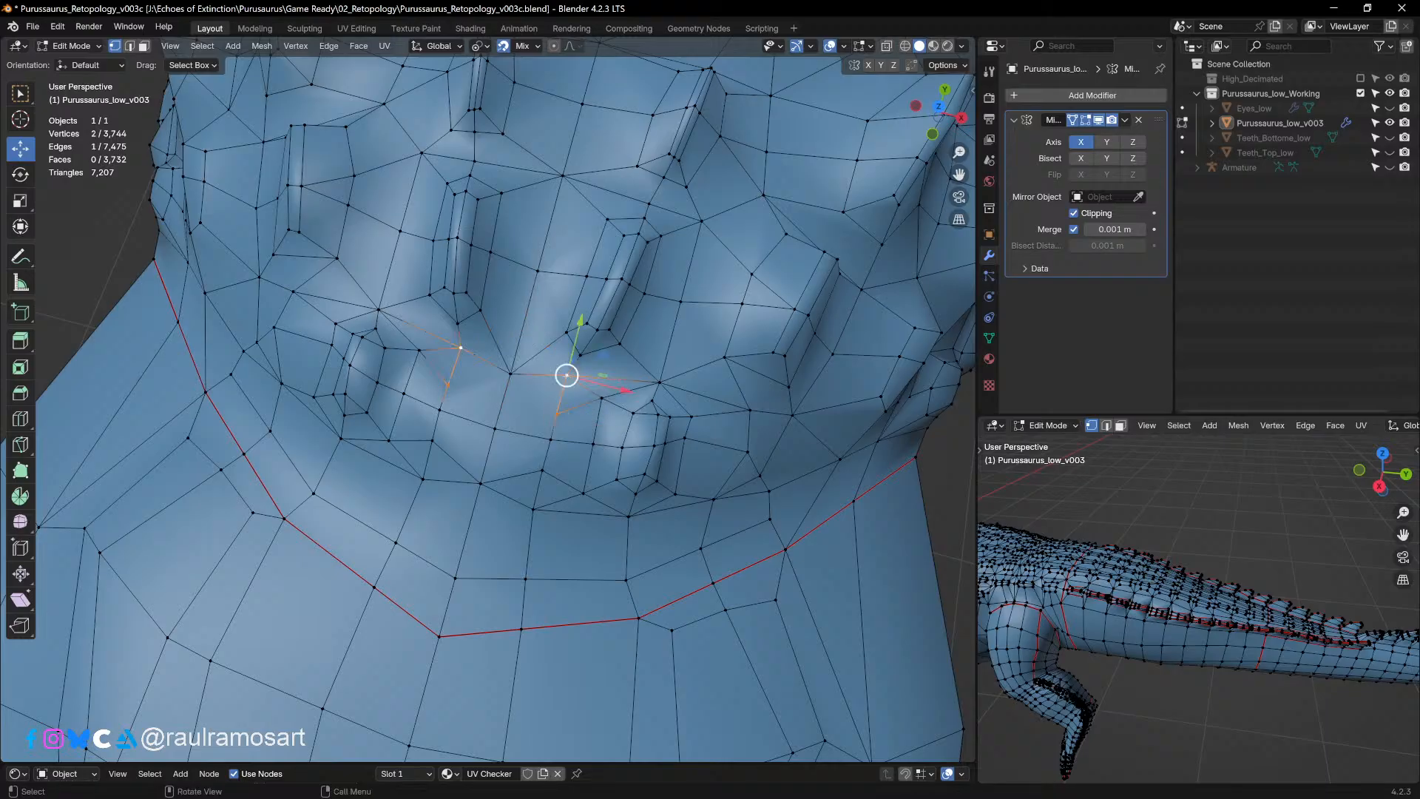
Step: Knife-cut an edge from the five-sided face's inner side vertex to the midline vertex behind the neck seam
{"action": "middle_click_drag", "start_coordinate": [569, 362], "coordinate": [516, 407]}
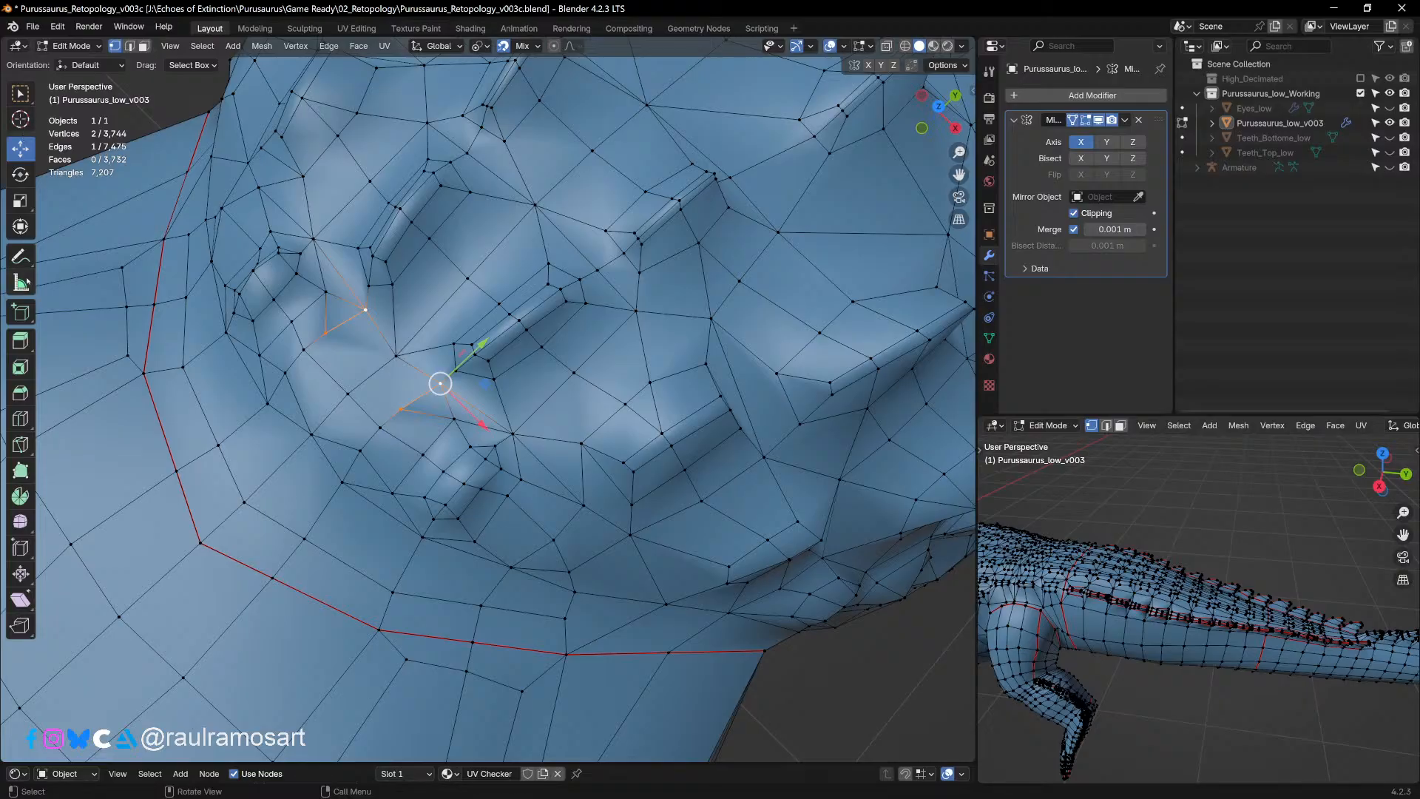
{"action": "left_click", "coordinate": [20, 443]}
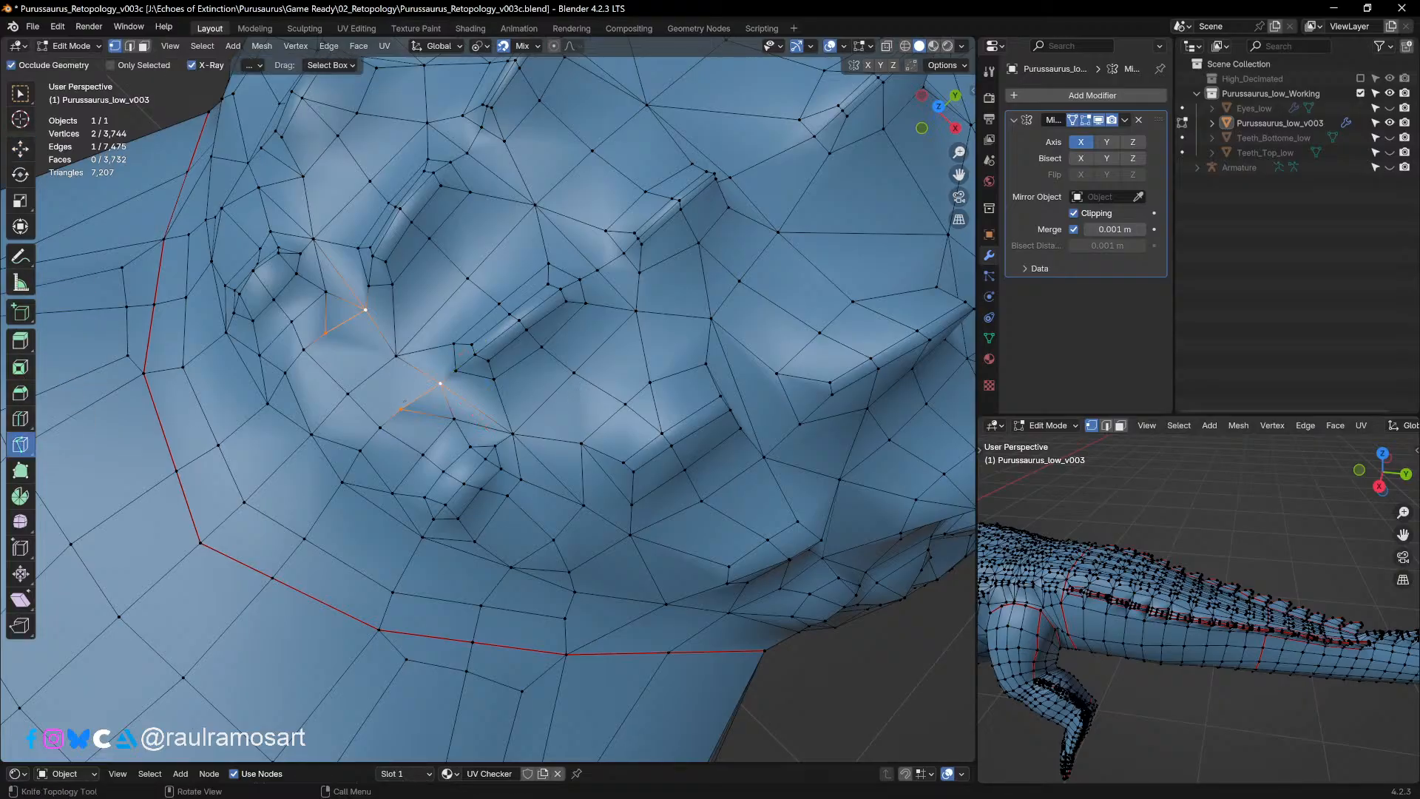
{"action": "left_click", "coordinate": [400, 408]}
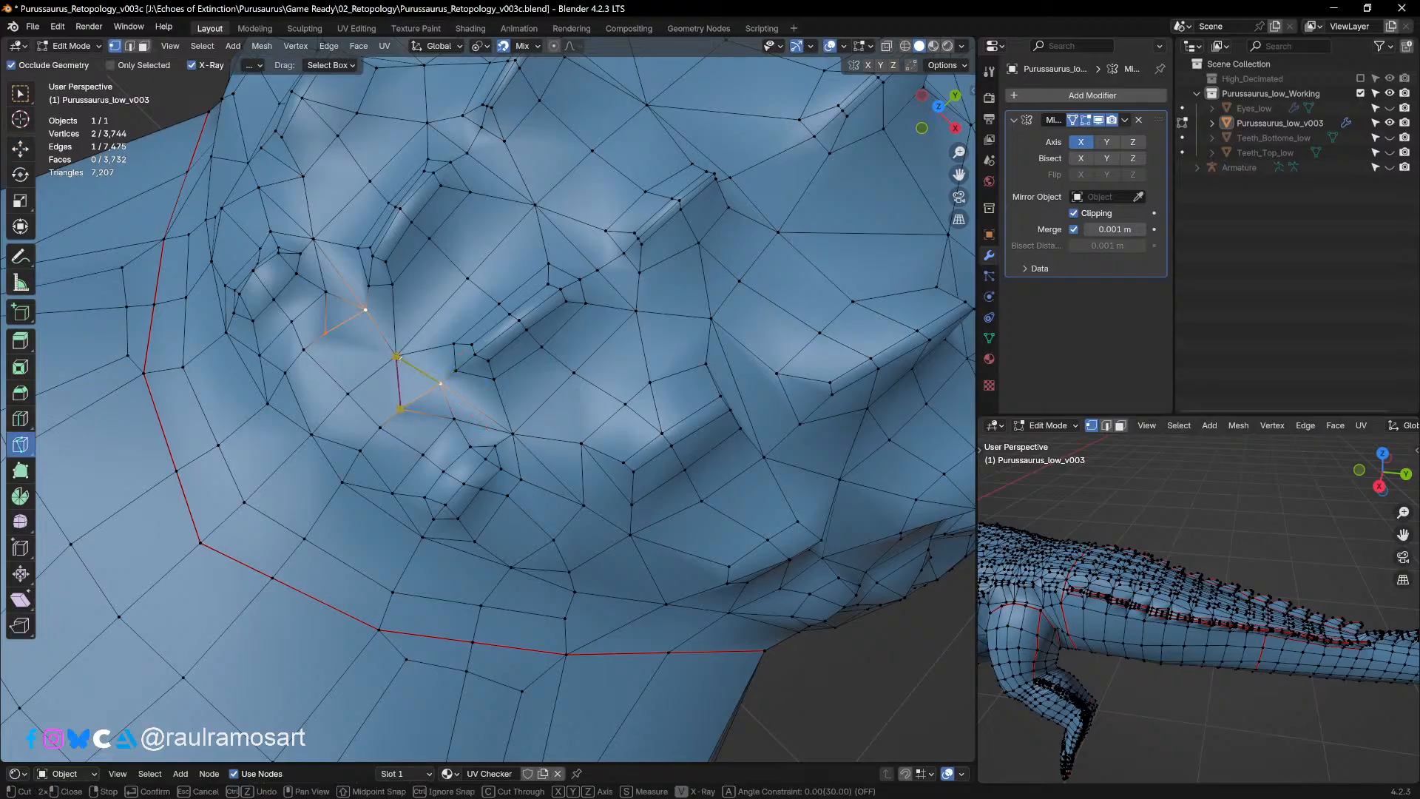
{"action": "left_click", "coordinate": [396, 356]}
{"action": "key", "text": "Return"}
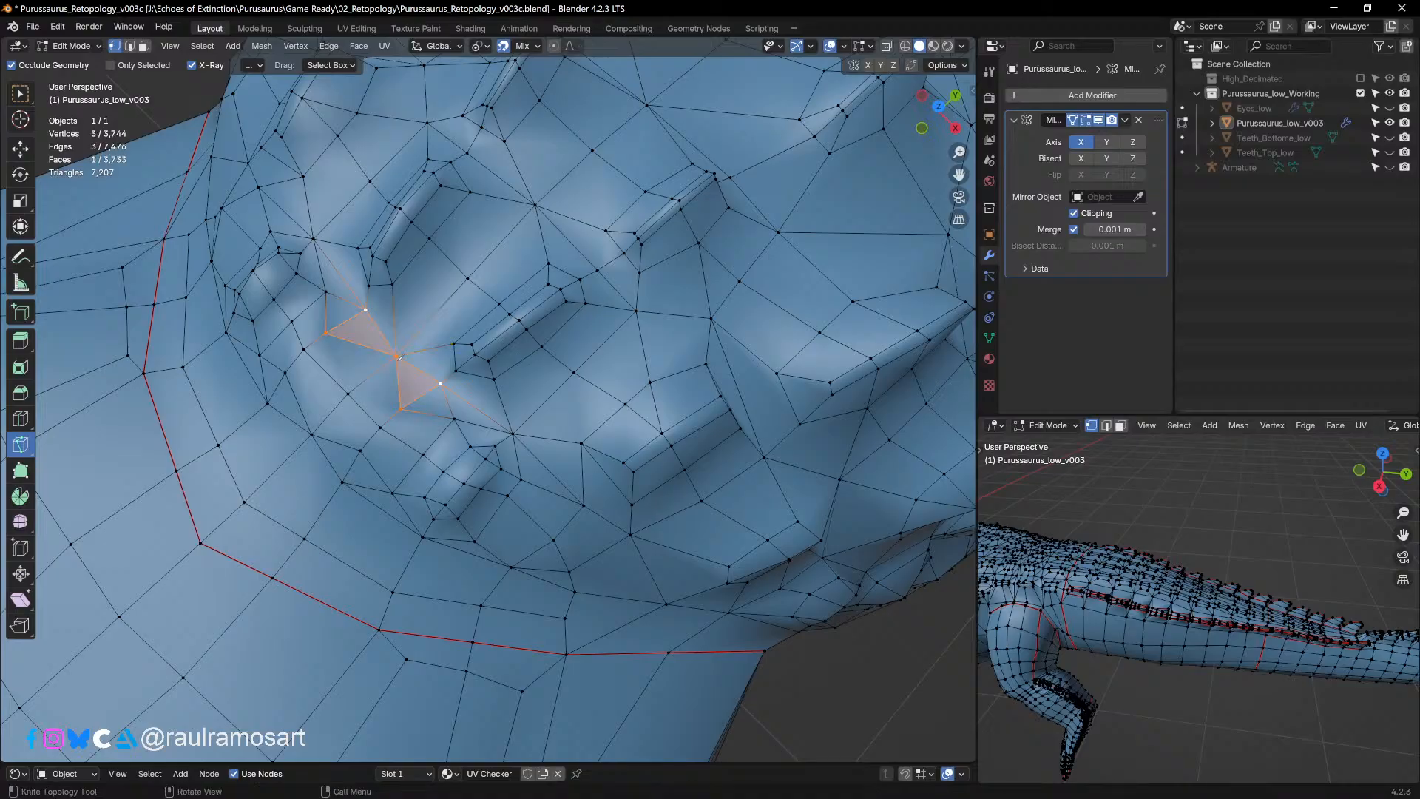
Step: Compare the cut area behind the neck seam with the sculpt by temporarily showing the High_Decimated collection
{"action": "scroll", "coordinate": [400, 357], "scroll_direction": "down", "scroll_amount": 4}
{"action": "middle_click_drag", "start_coordinate": [399, 356], "coordinate": [303, 292]}
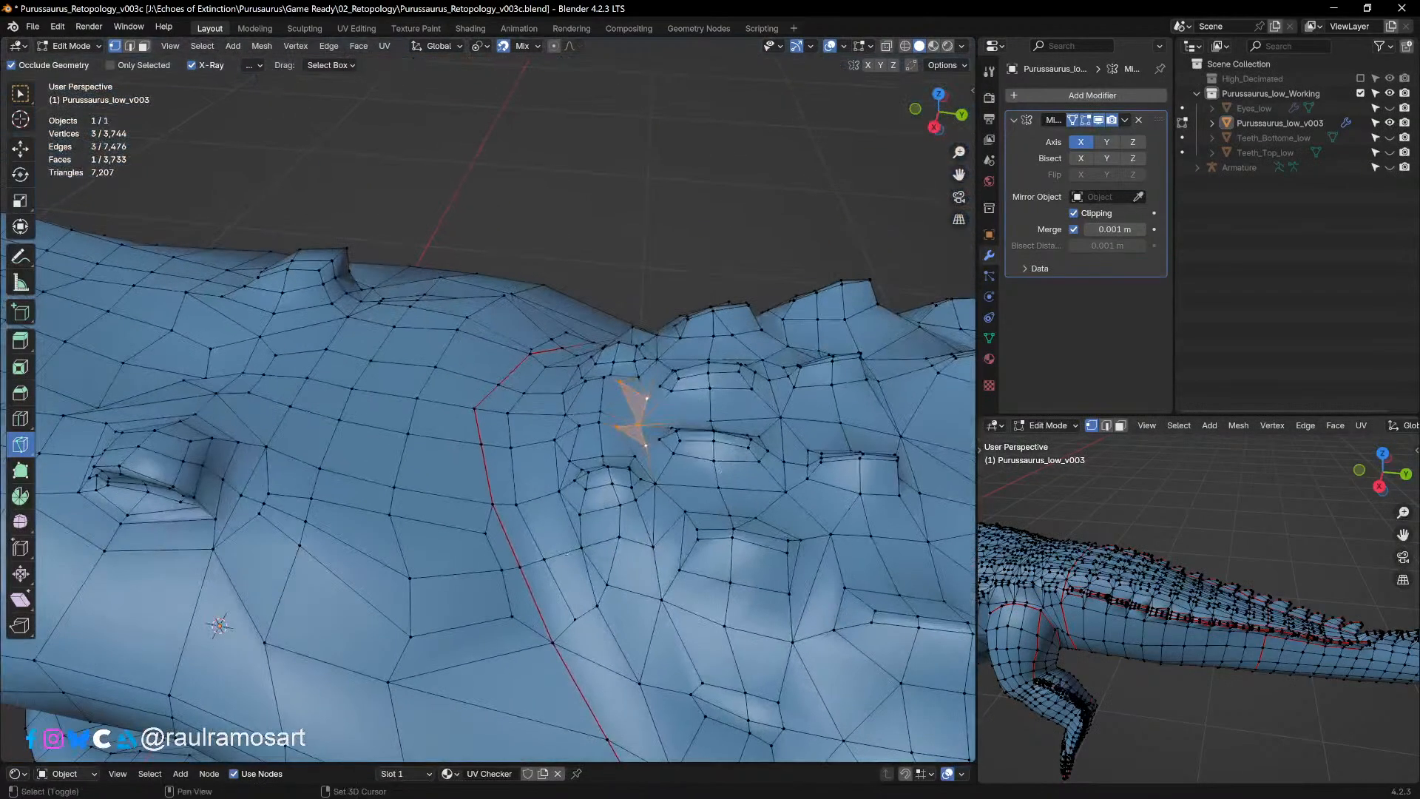
{"action": "left_click", "coordinate": [1362, 79]}
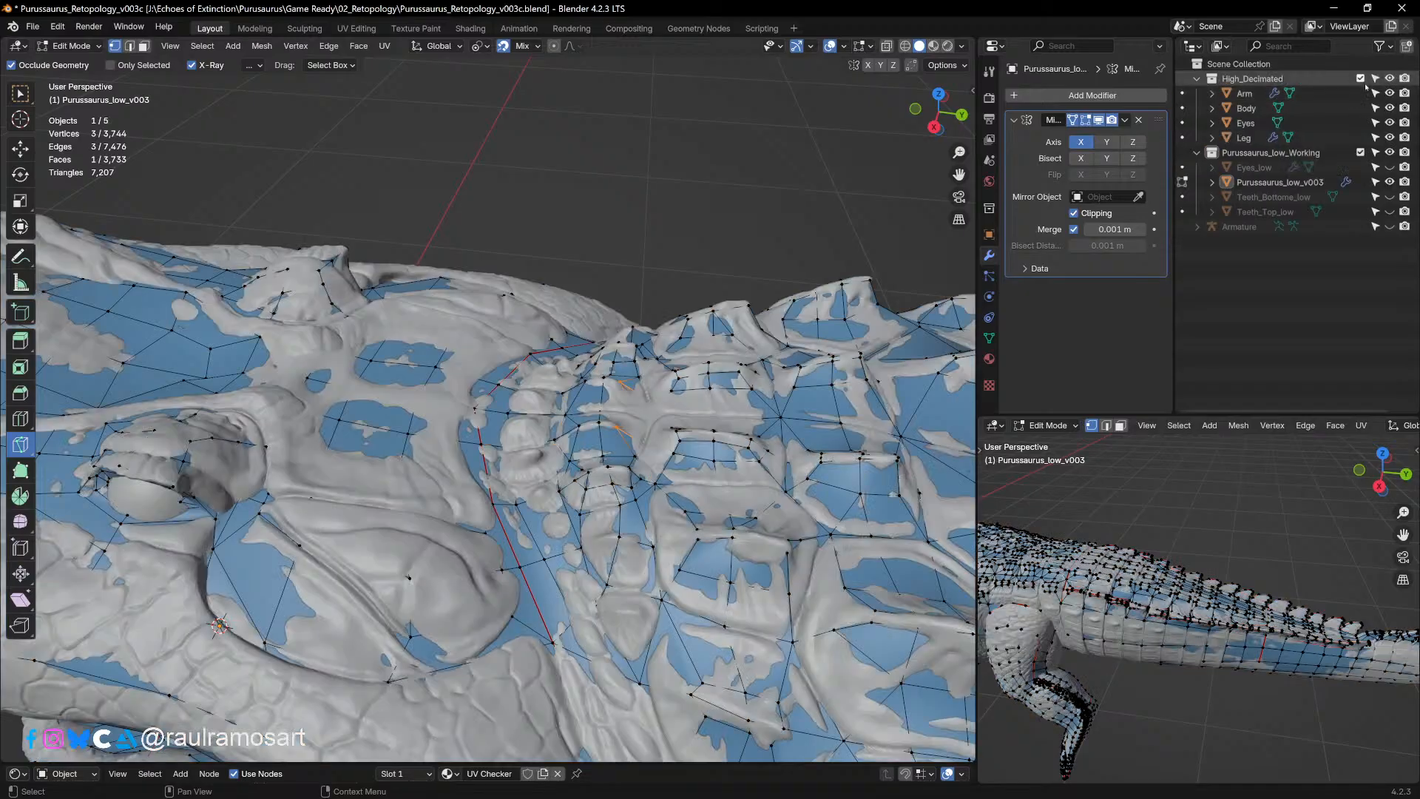
{"action": "mouse_move", "coordinate": [610, 451]}
{"action": "middle_mouse_down"}
{"action": "mouse_move", "coordinate": [618, 514]}
{"action": "mouse_move", "coordinate": [617, 426]}
{"action": "mouse_move", "coordinate": [582, 381]}
{"action": "mouse_move", "coordinate": [596, 416]}
{"action": "mouse_move", "coordinate": [662, 431]}
{"action": "middle_mouse_up"}
{"action": "scroll", "coordinate": [618, 427], "scroll_direction": "up", "scroll_amount": 1}
{"action": "middle_click_drag", "start_coordinate": [828, 229], "coordinate": [781, 335], "text": "shift"}
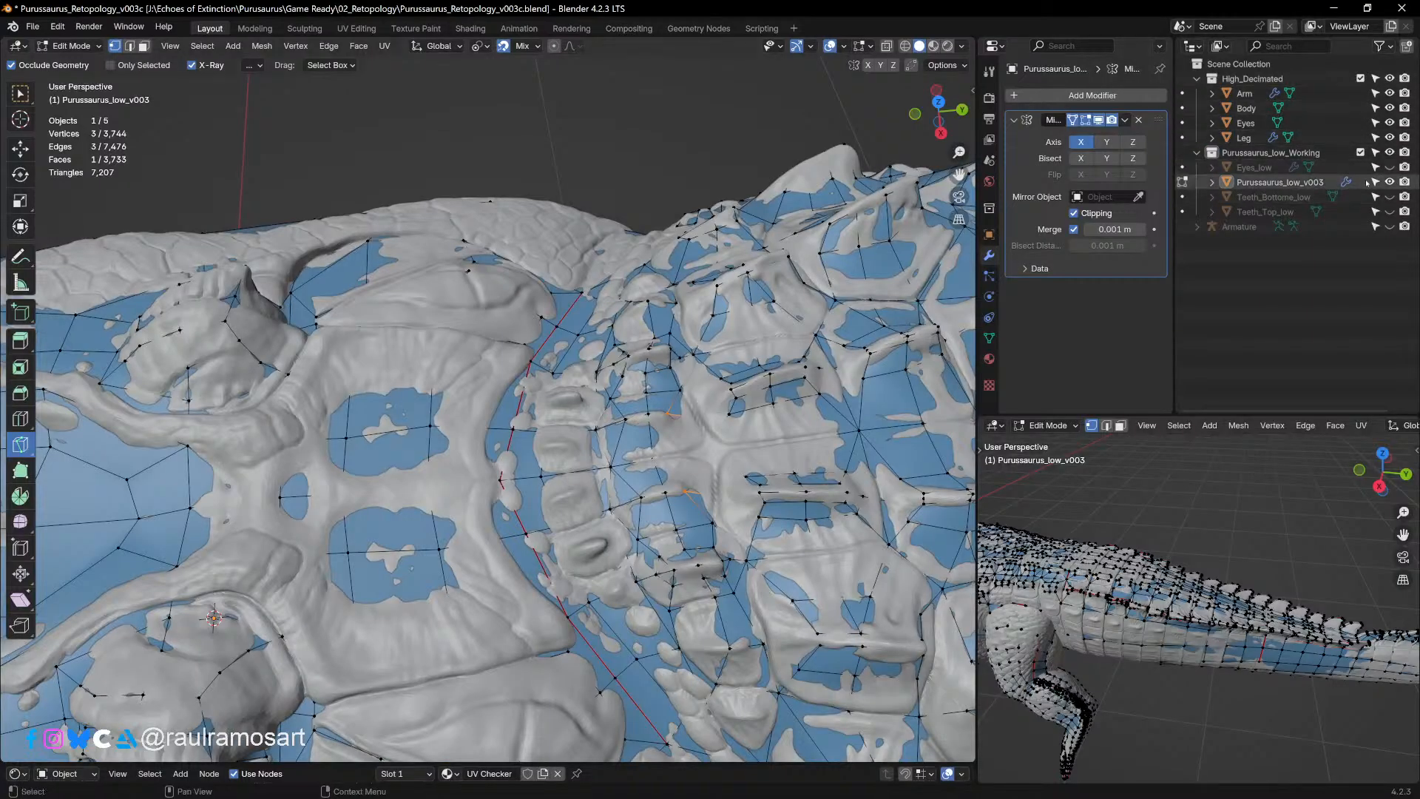
{"action": "left_click", "coordinate": [1363, 78]}
{"action": "mouse_move", "coordinate": [627, 425]}
{"action": "middle_mouse_down"}
{"action": "mouse_move", "coordinate": [624, 440]}
{"action": "mouse_move", "coordinate": [593, 324]}
{"action": "middle_mouse_up"}
{"action": "scroll", "coordinate": [576, 404], "scroll_direction": "up", "scroll_amount": 2}
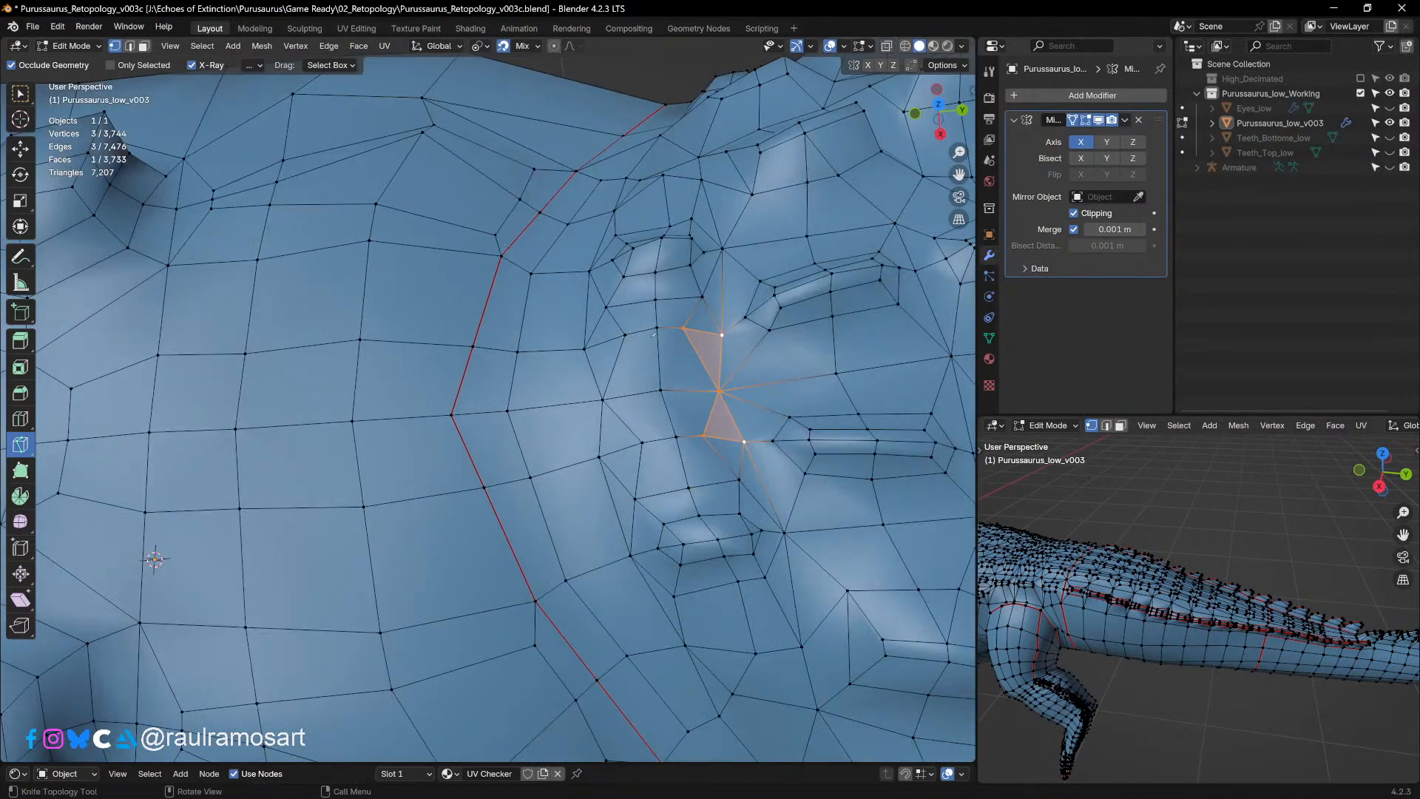
Step: In face selection mode, select the midline face just ahead of the new triangle and compare it with the High_Decimated sculpt from several angles
{"action": "left_click", "coordinate": [144, 46]}
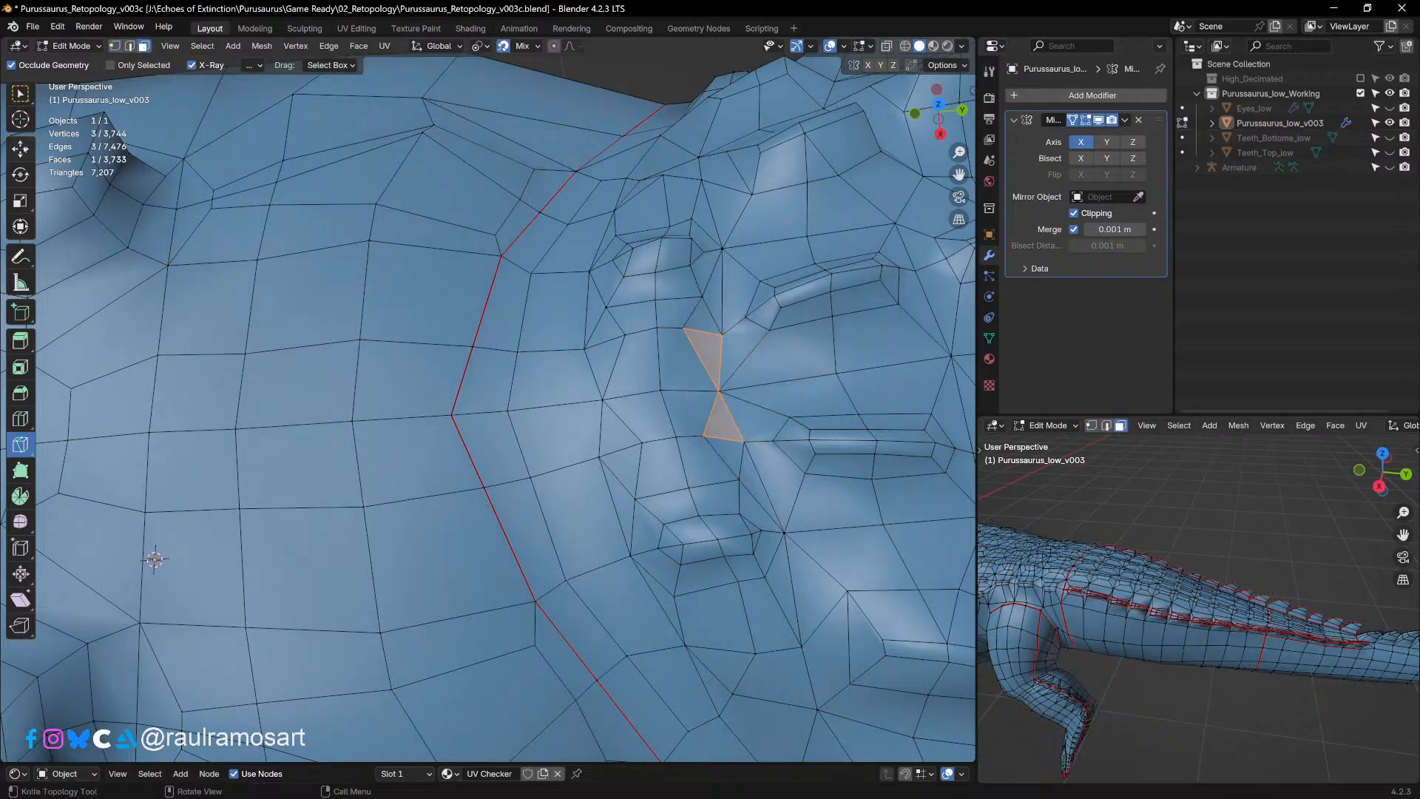
{"action": "left_click", "coordinate": [20, 150]}
{"action": "left_click", "coordinate": [684, 373]}
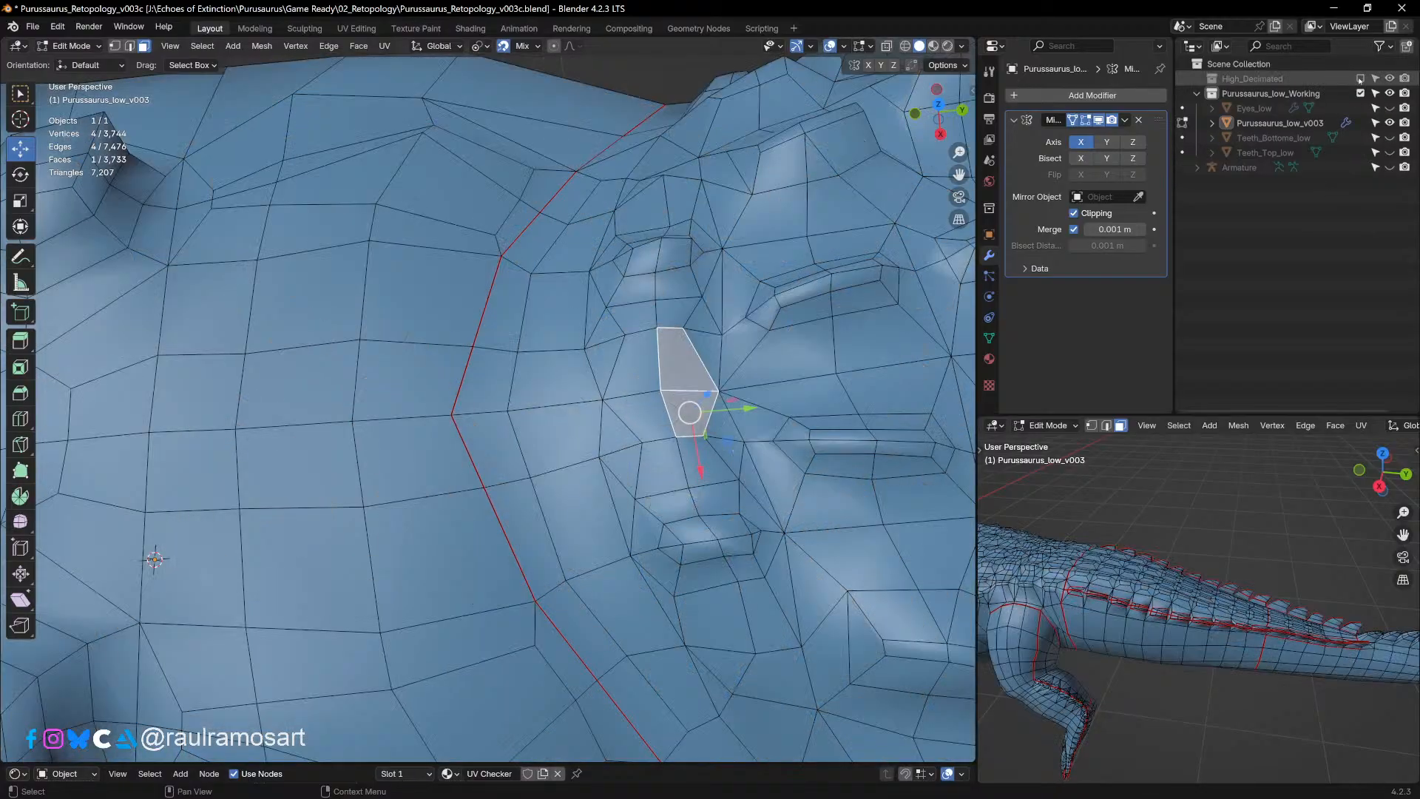
{"action": "left_click", "coordinate": [1360, 78]}
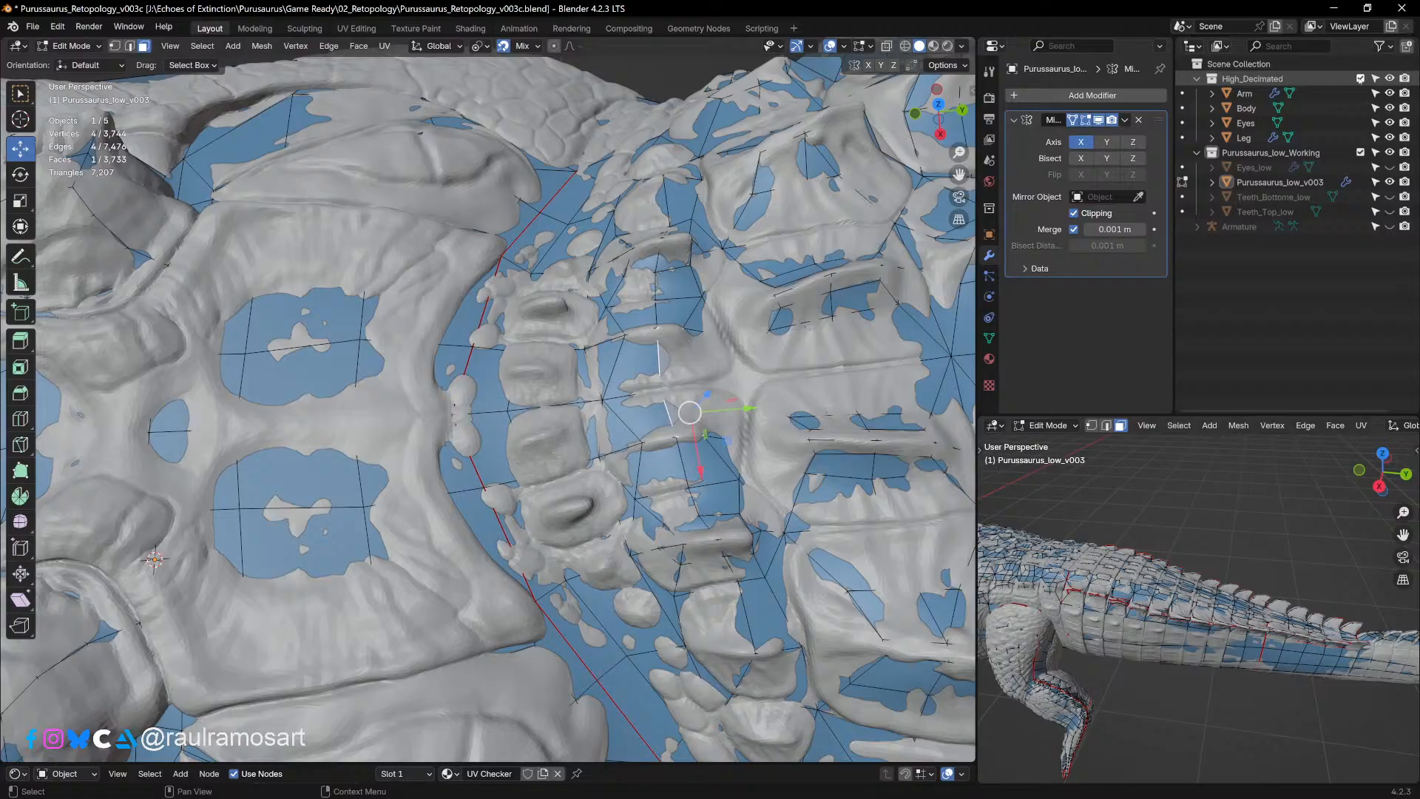
{"action": "middle_click_drag", "start_coordinate": [562, 355], "coordinate": [515, 402]}
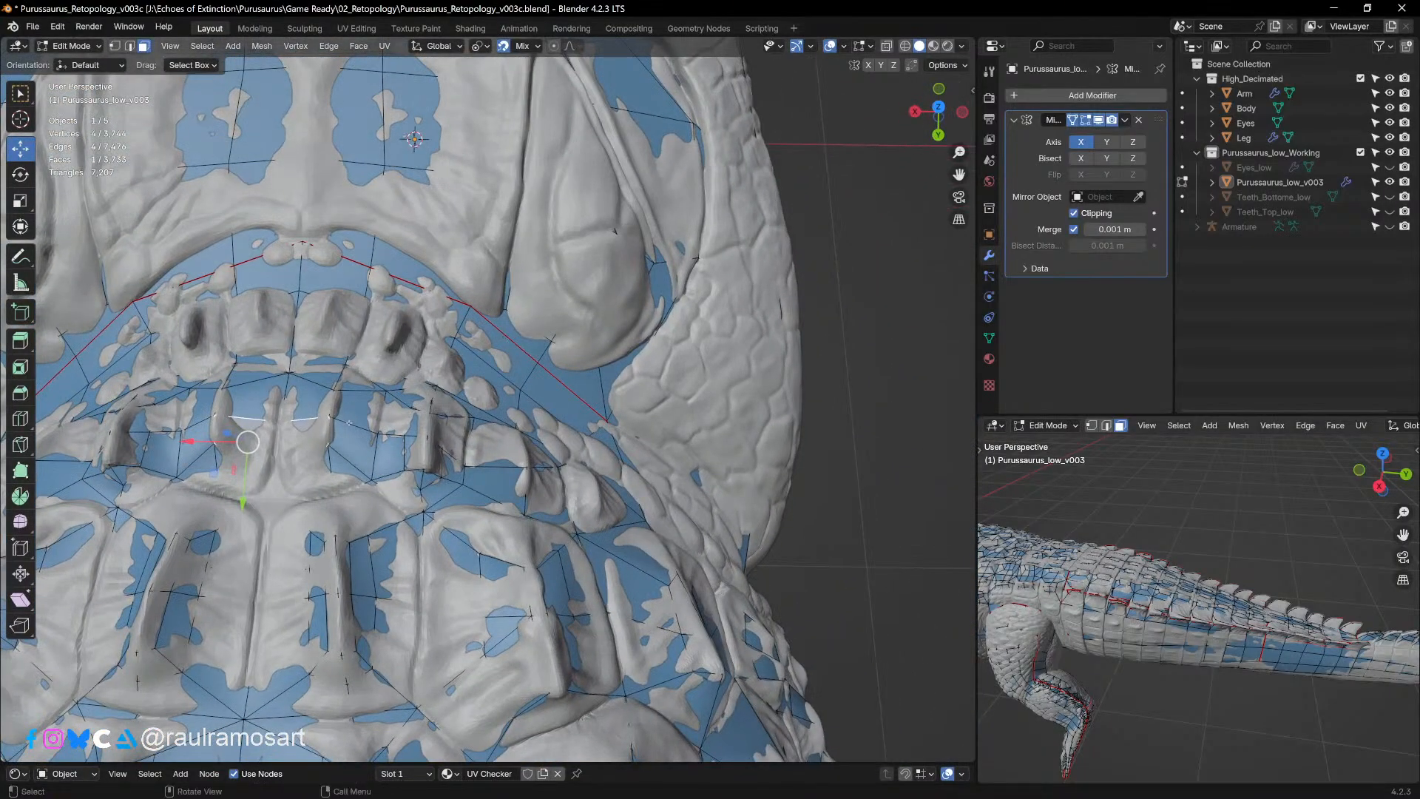
{"action": "middle_click_drag", "start_coordinate": [349, 423], "coordinate": [355, 449]}
{"action": "middle_click_drag", "start_coordinate": [407, 445], "coordinate": [477, 420]}
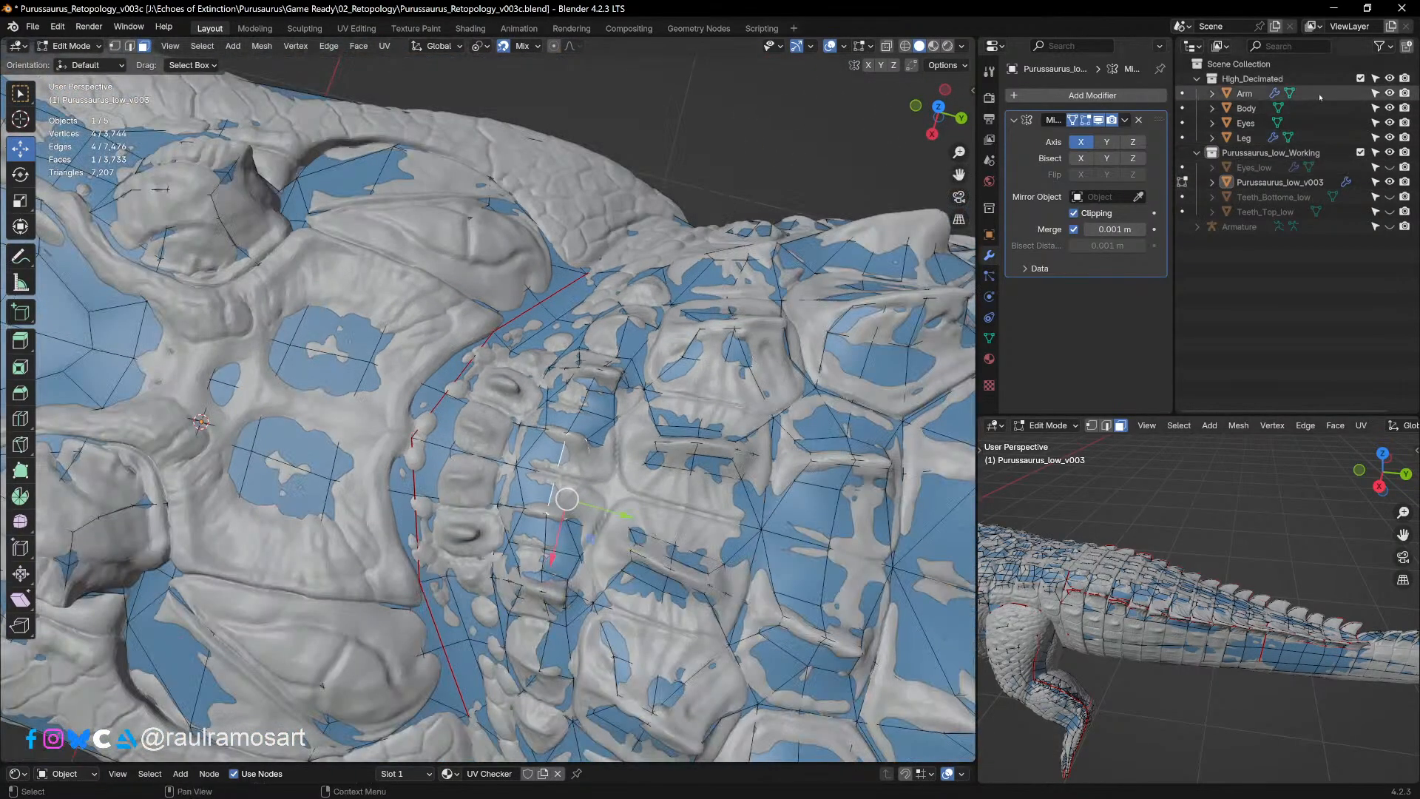
{"action": "left_click", "coordinate": [1360, 79]}
{"action": "middle_click_drag", "start_coordinate": [503, 456], "coordinate": [524, 462]}
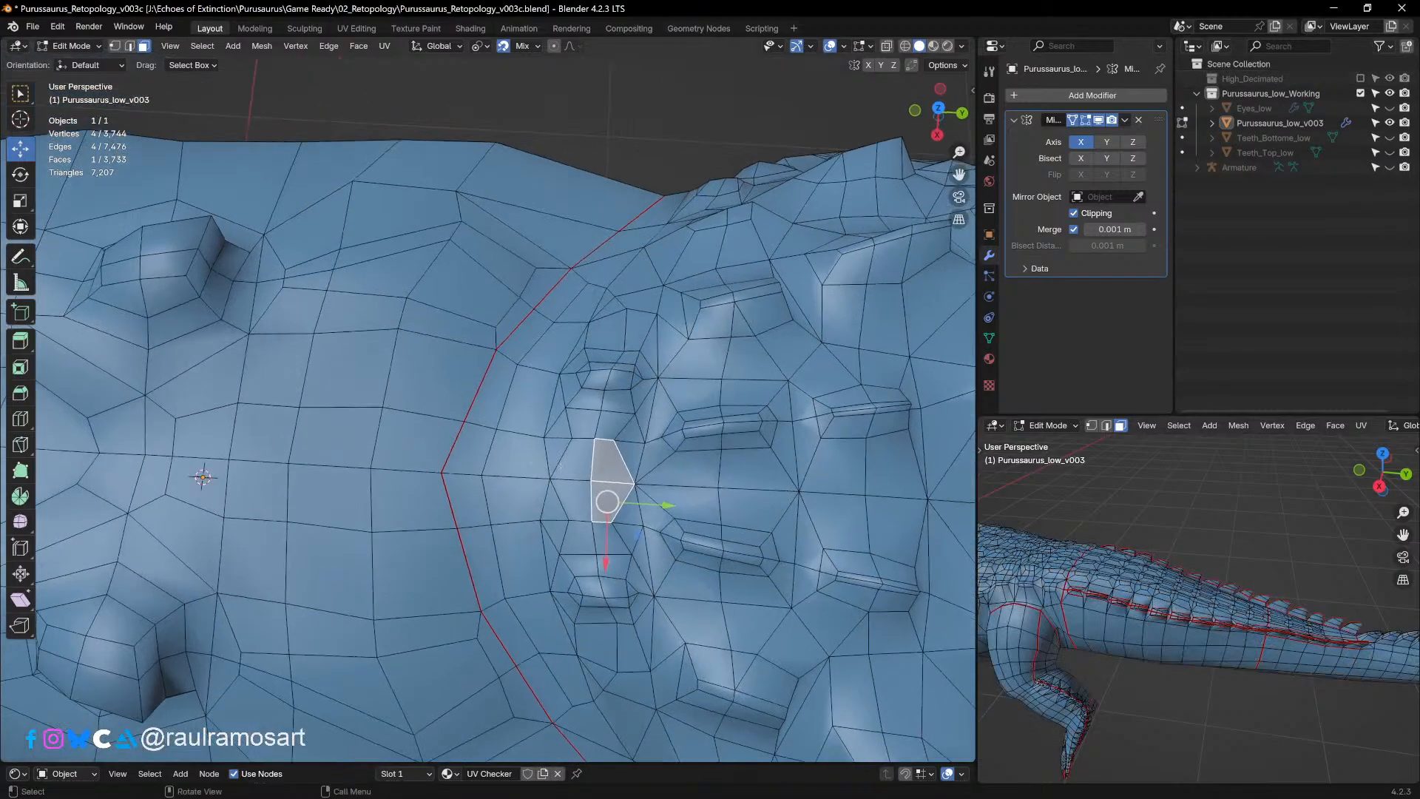
{"action": "scroll", "coordinate": [524, 461], "scroll_direction": "up", "scroll_amount": 4}
{"action": "scroll", "coordinate": [523, 462], "scroll_direction": "down", "scroll_amount": 2}
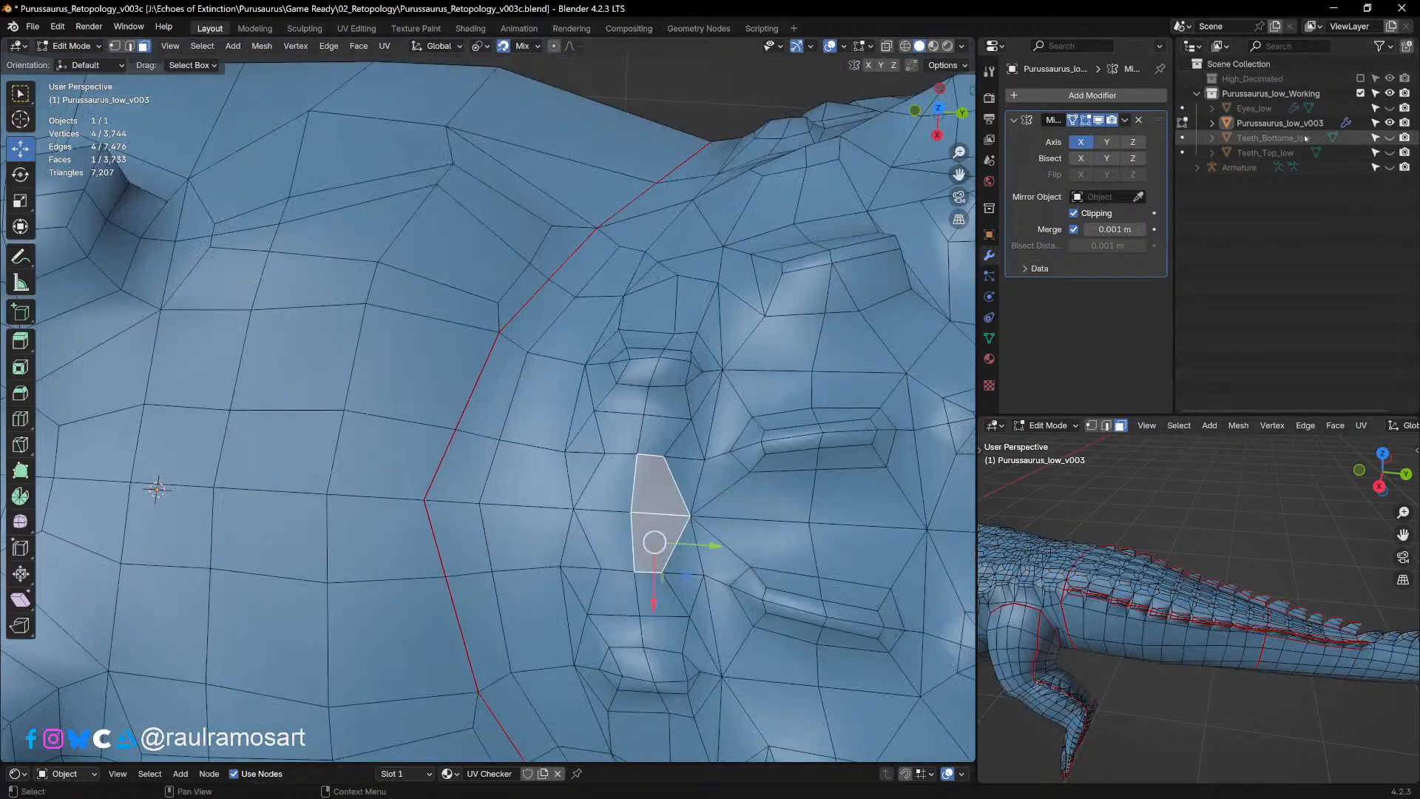
Step: Using the High_Decimated sculpt as reference, select the face under the middle scale behind the neck seam, then hide the sculpt
{"action": "left_click", "coordinate": [1360, 79]}
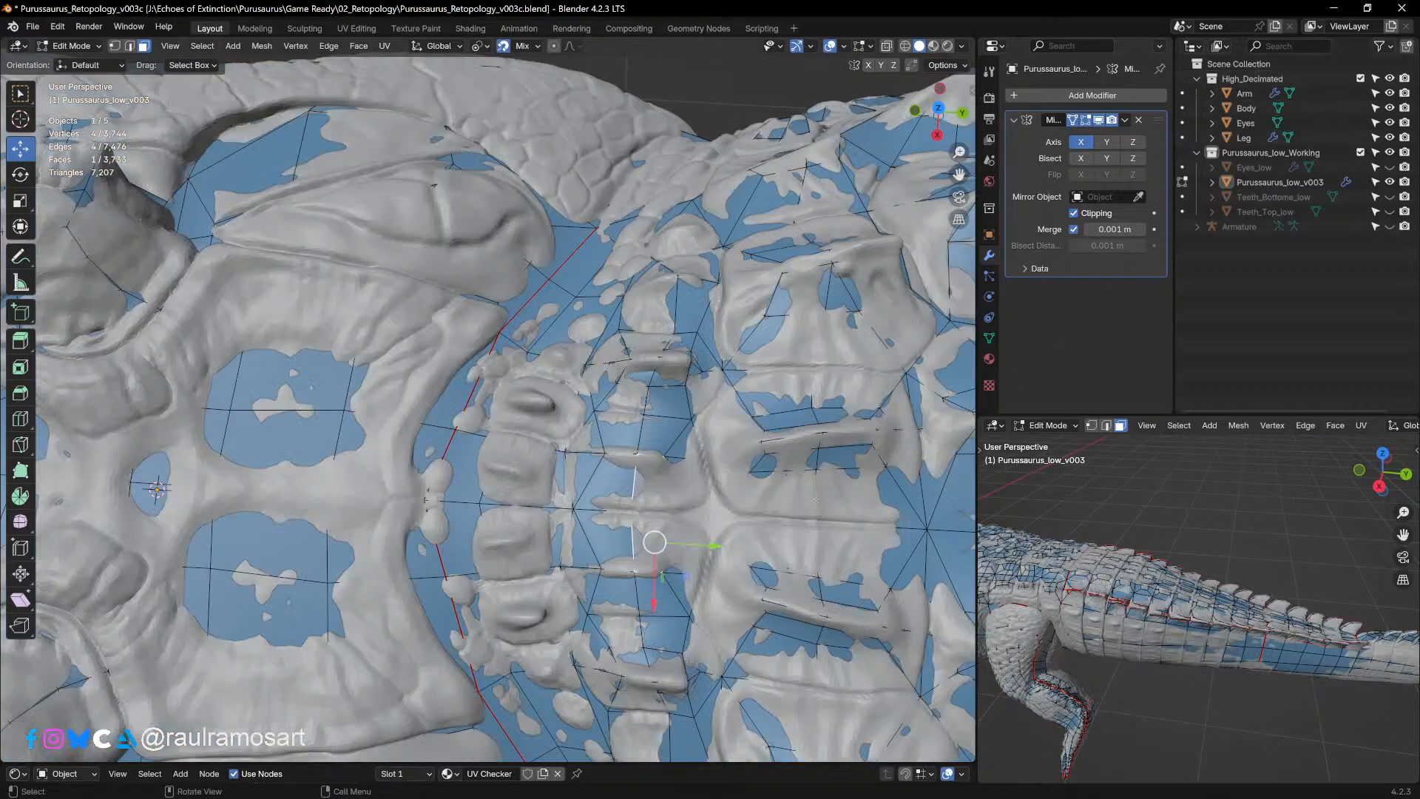
{"action": "left_click", "coordinate": [533, 479]}
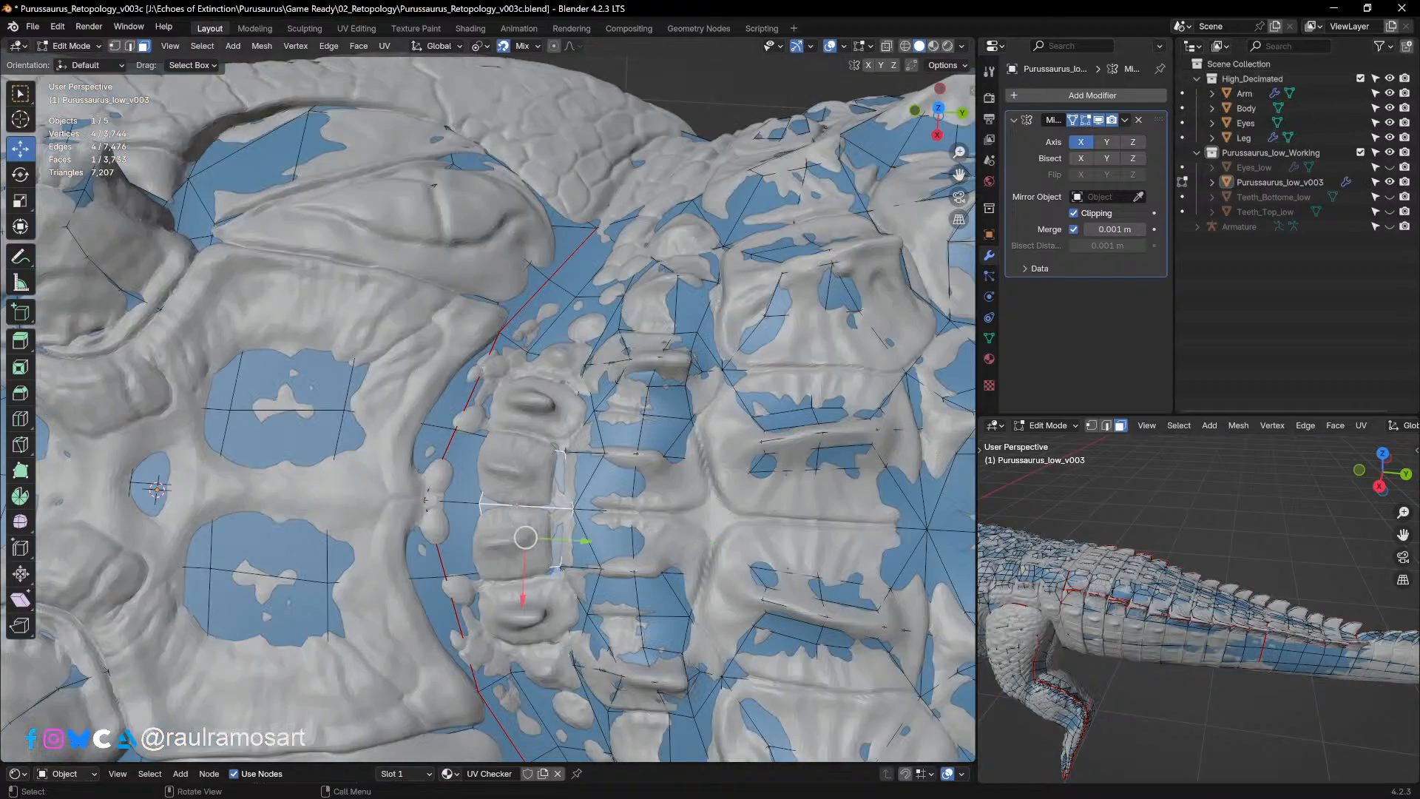
{"action": "left_click", "coordinate": [514, 605]}
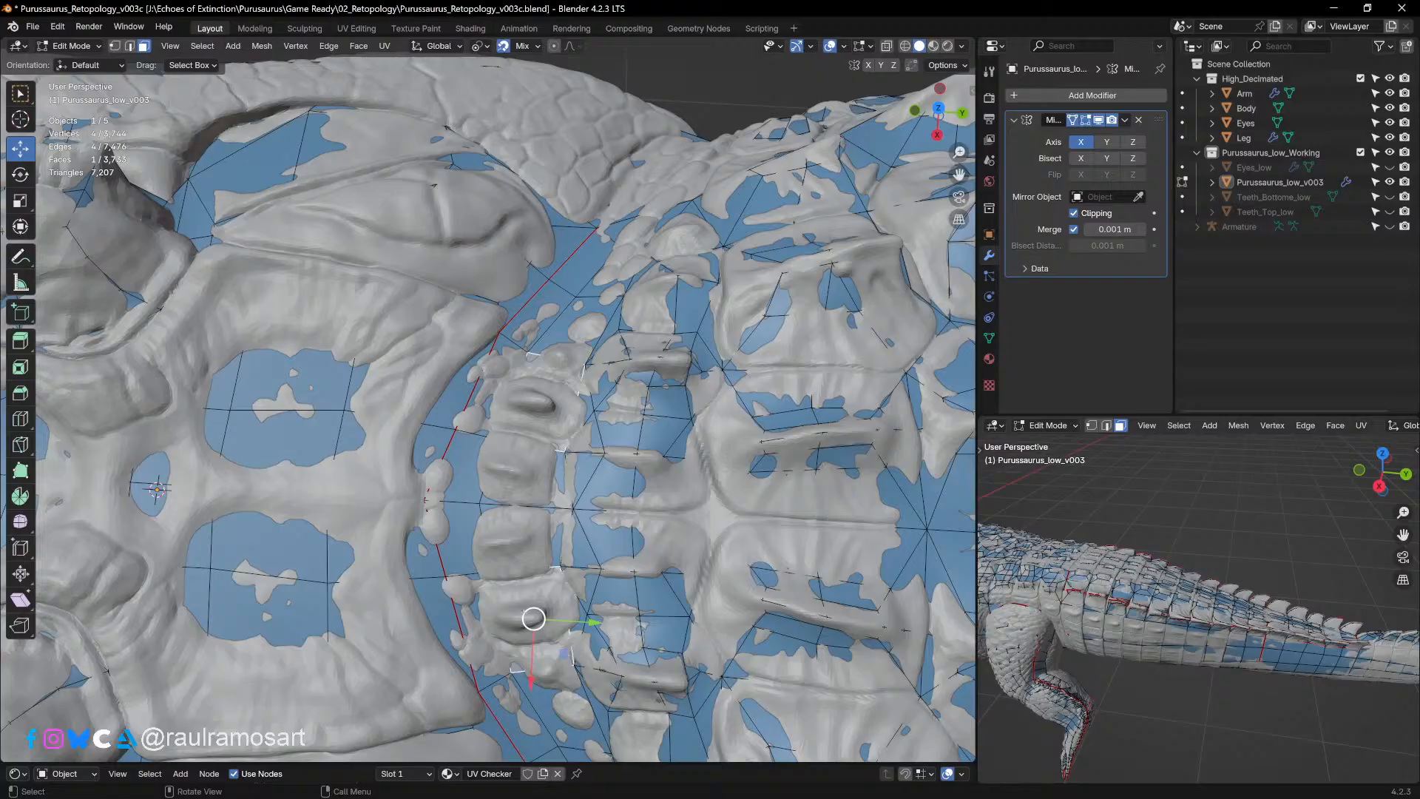
{"action": "left_click", "coordinate": [524, 540]}
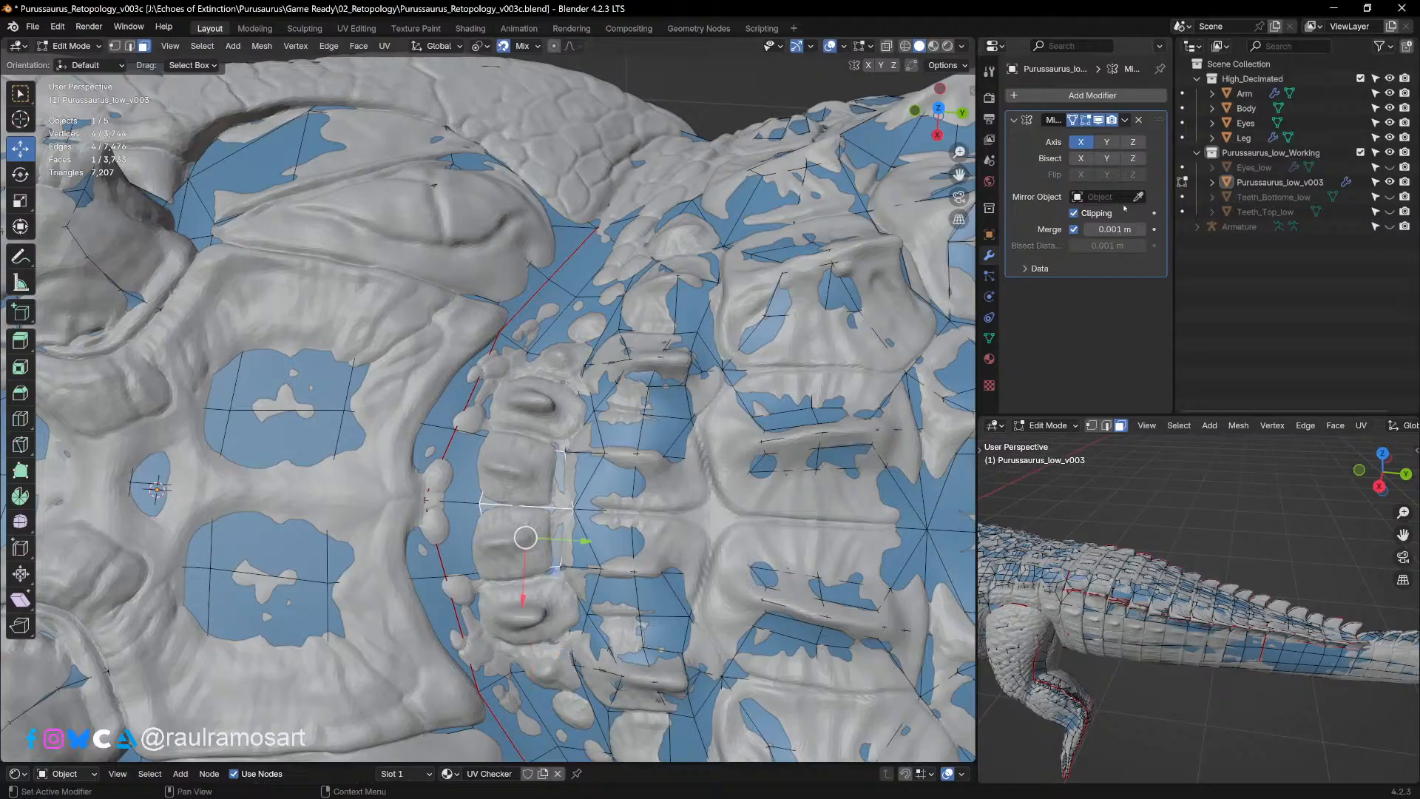
{"action": "left_click", "coordinate": [1389, 79]}
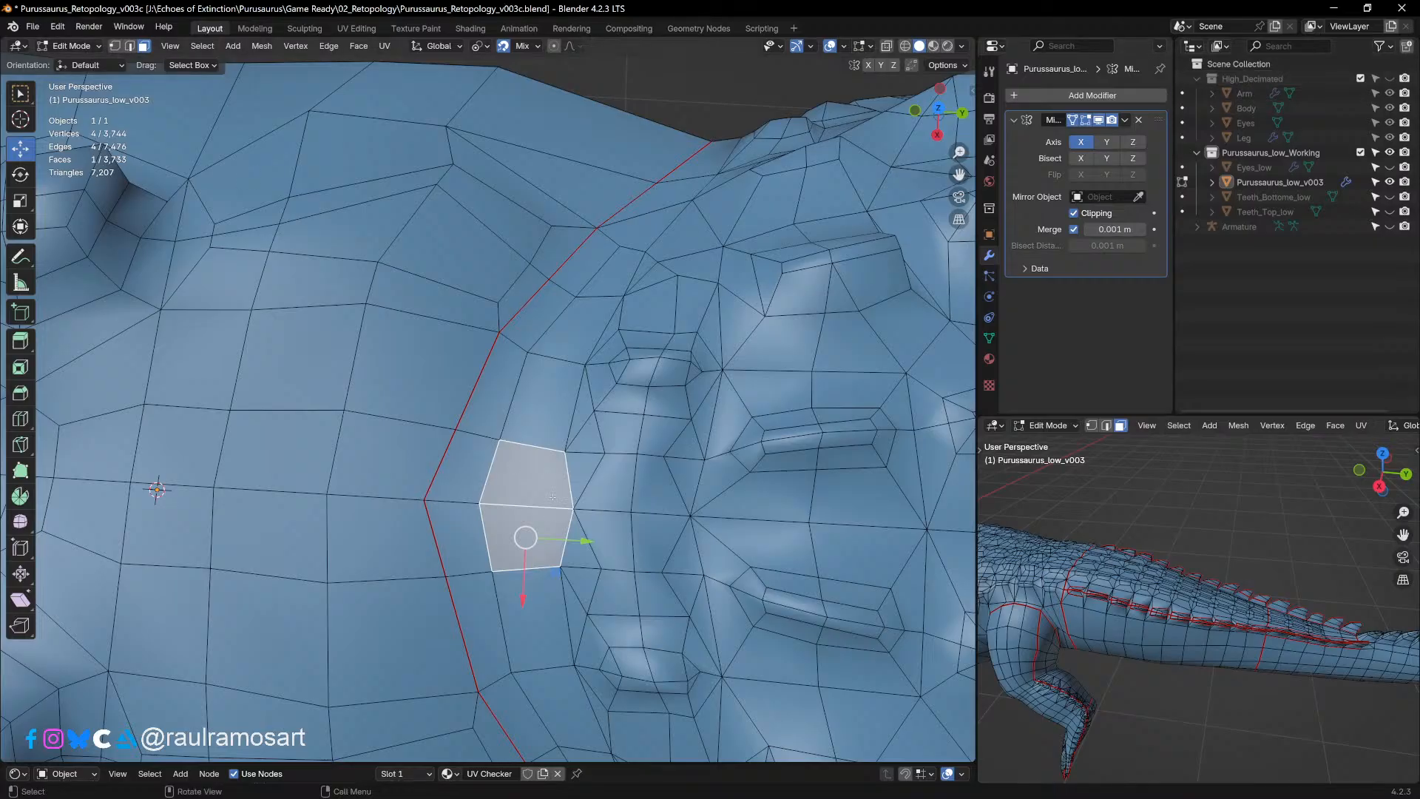
Step: Inset the selected midline face by about 0.021 m and move it up about 0.012 m in the right side view
{"action": "key", "text": "i"}
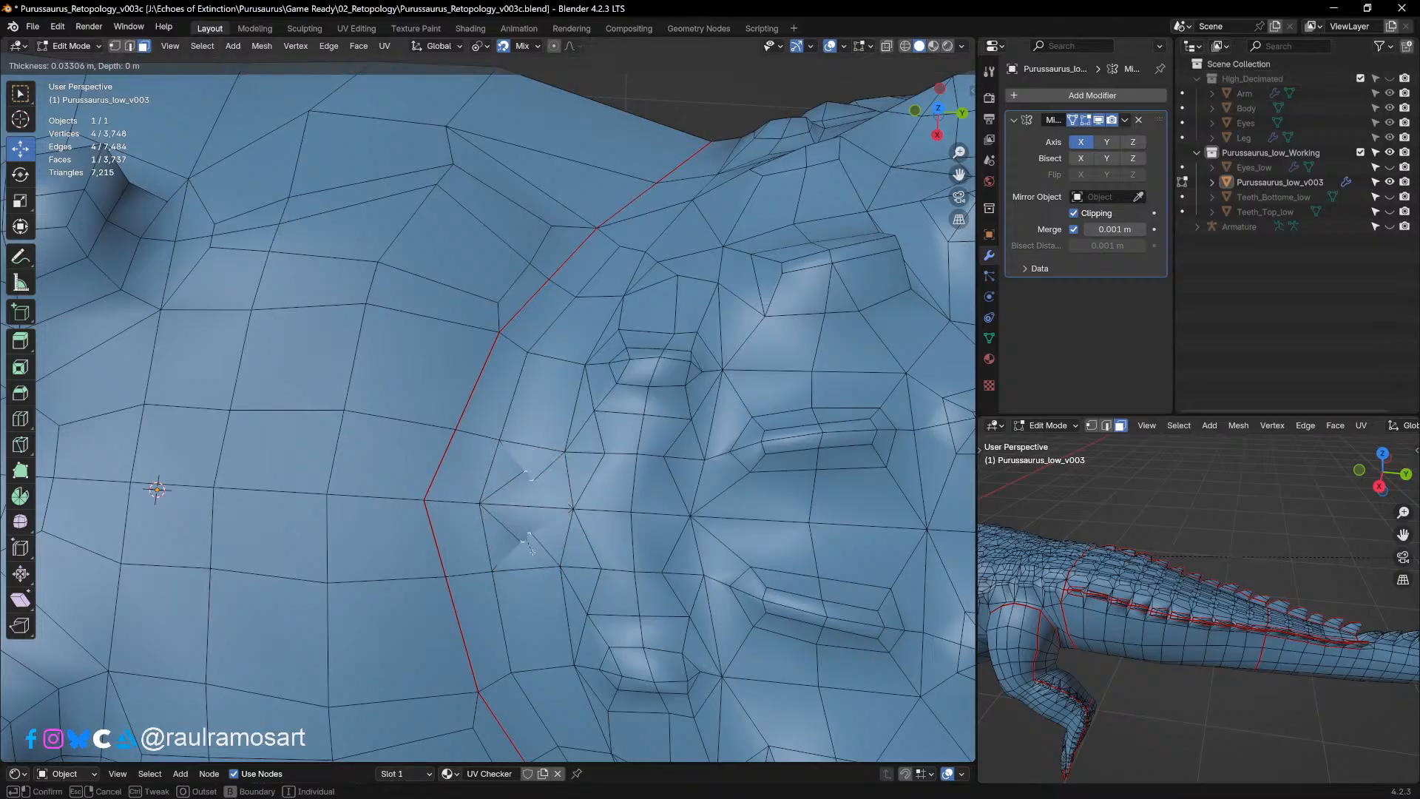
{"action": "left_click", "coordinate": [543, 553]}
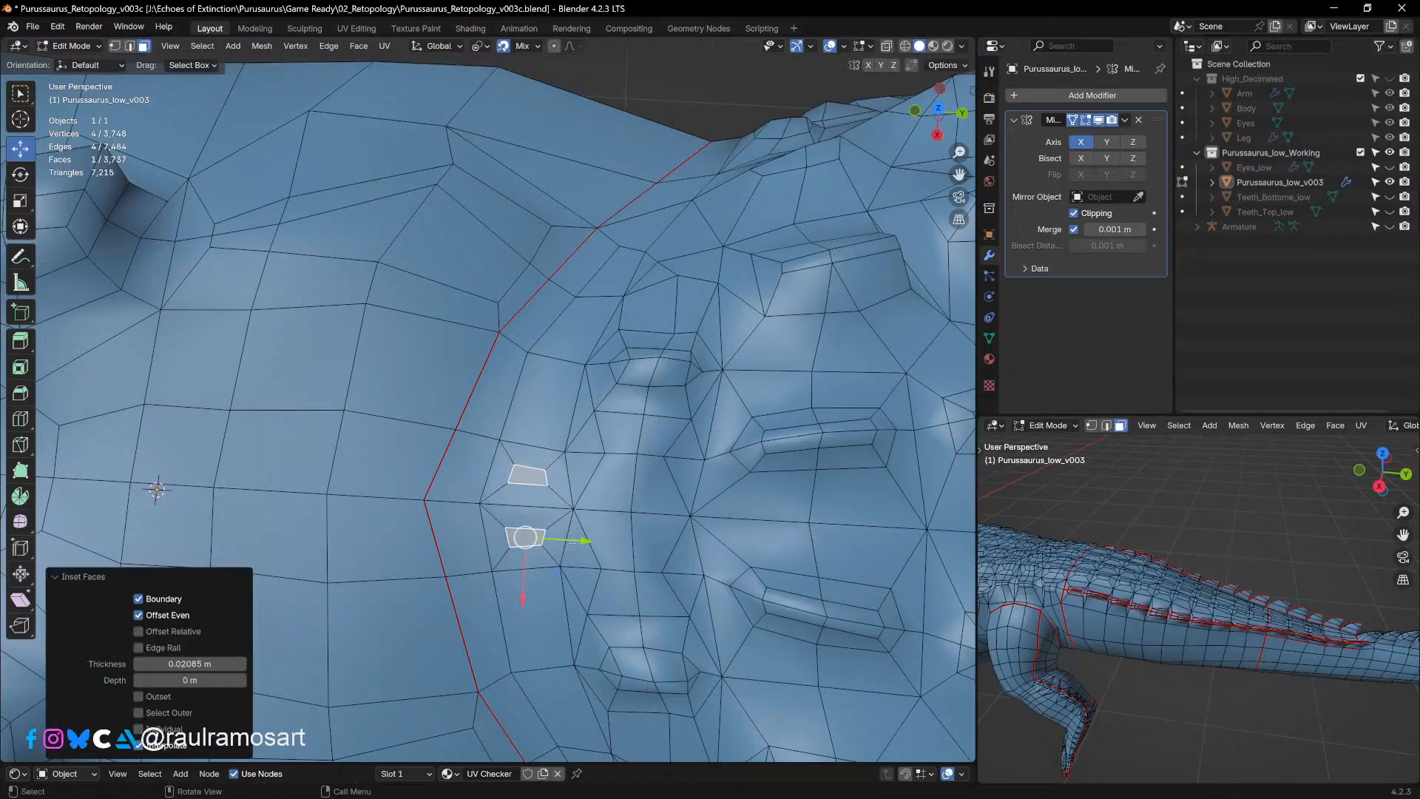
{"action": "middle_click_drag", "start_coordinate": [506, 414], "coordinate": [506, 308]}
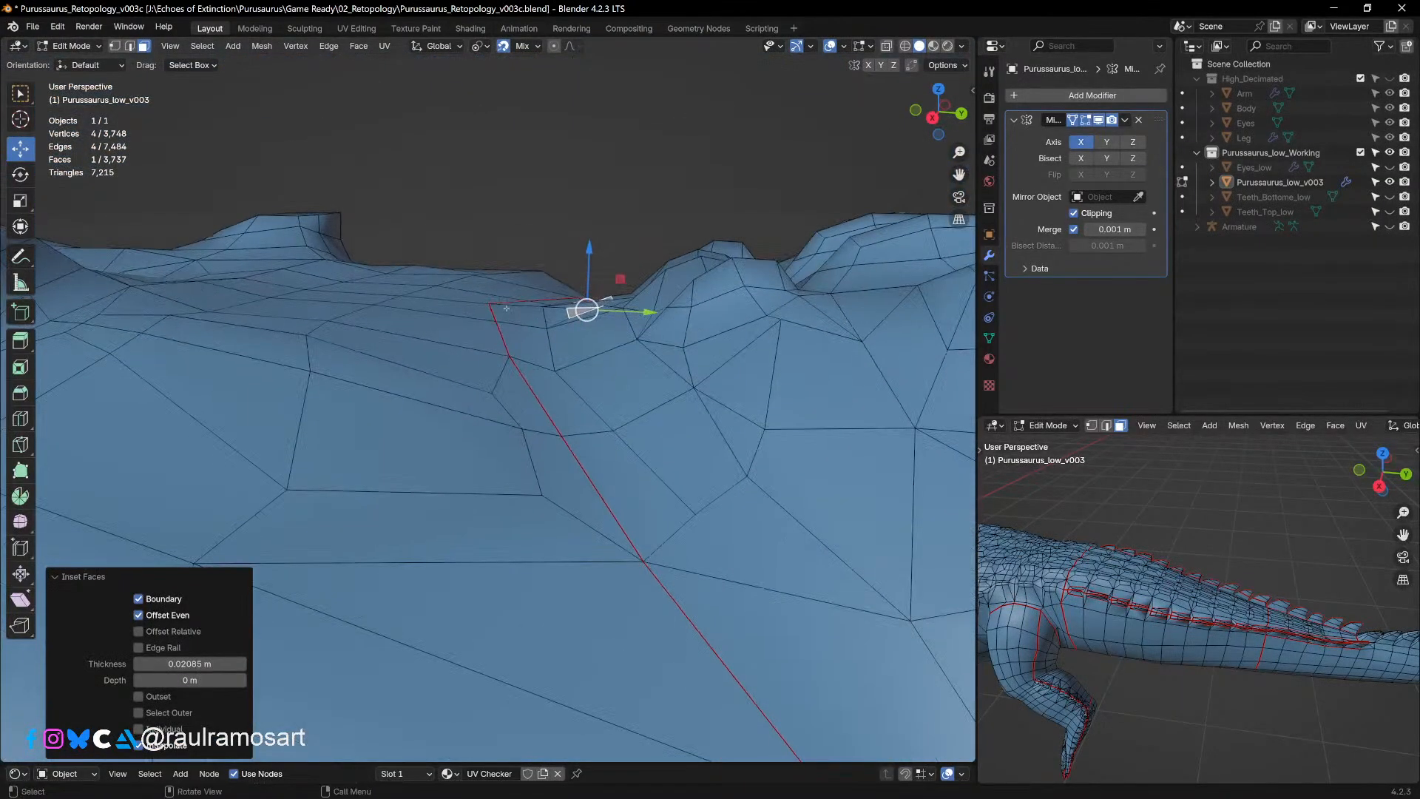
{"action": "key", "text": "KP_3"}
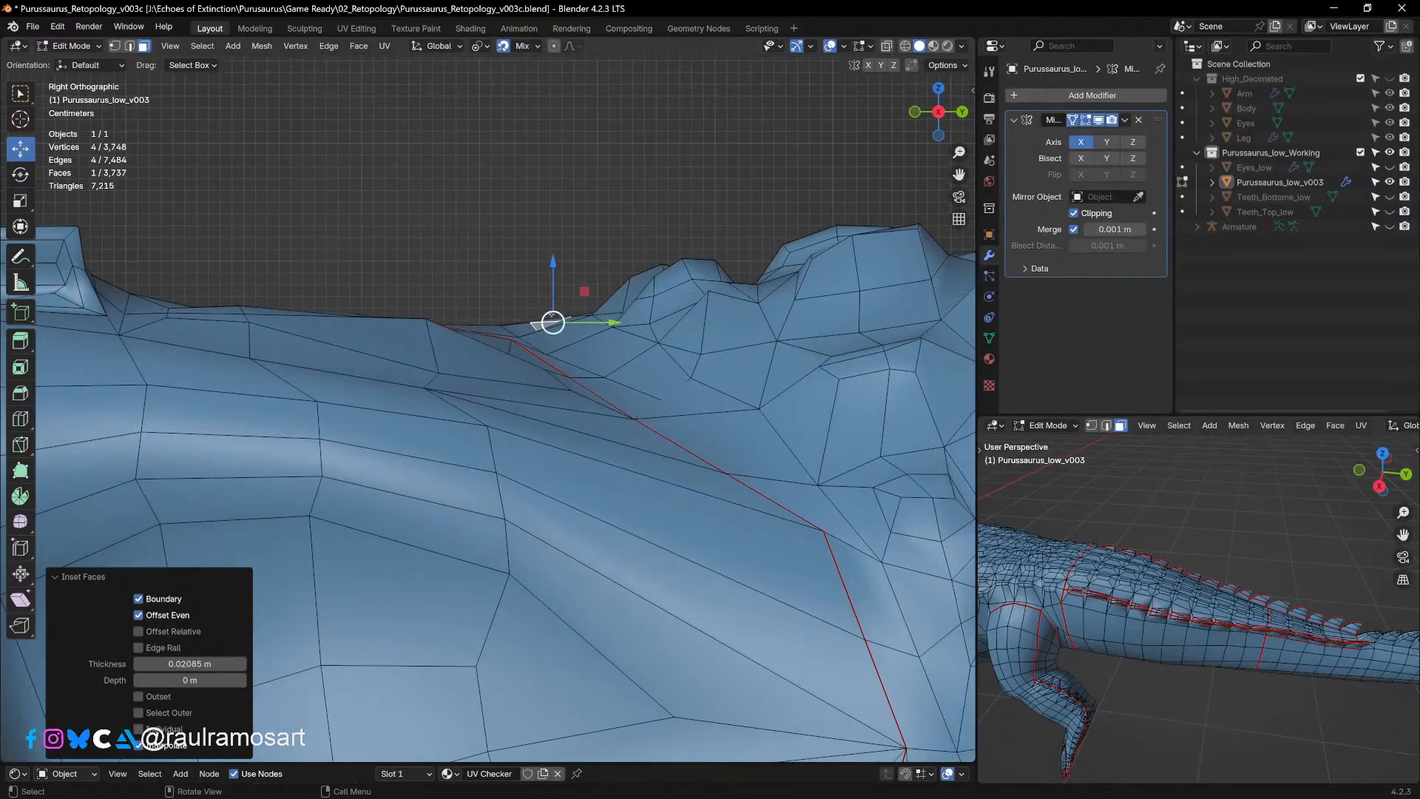
{"action": "key", "text": "g"}
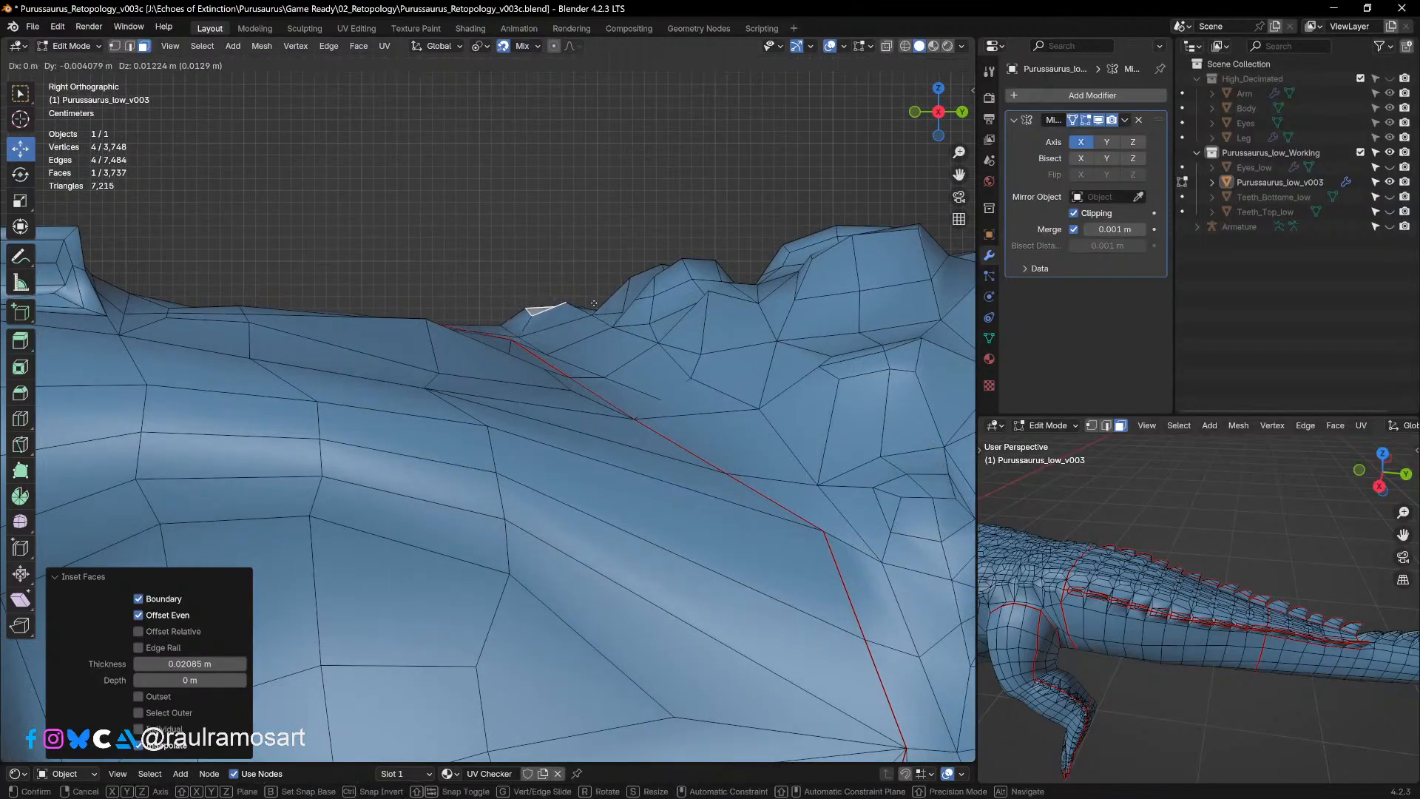
{"action": "left_click", "coordinate": [592, 304]}
Step: Inset the face on the outer side of the raised midline scale behind the neck seam by about 0.025 m
{"action": "middle_click_drag", "start_coordinate": [592, 305], "coordinate": [570, 357]}
{"action": "scroll", "coordinate": [570, 357], "scroll_direction": "up", "scroll_amount": 5}
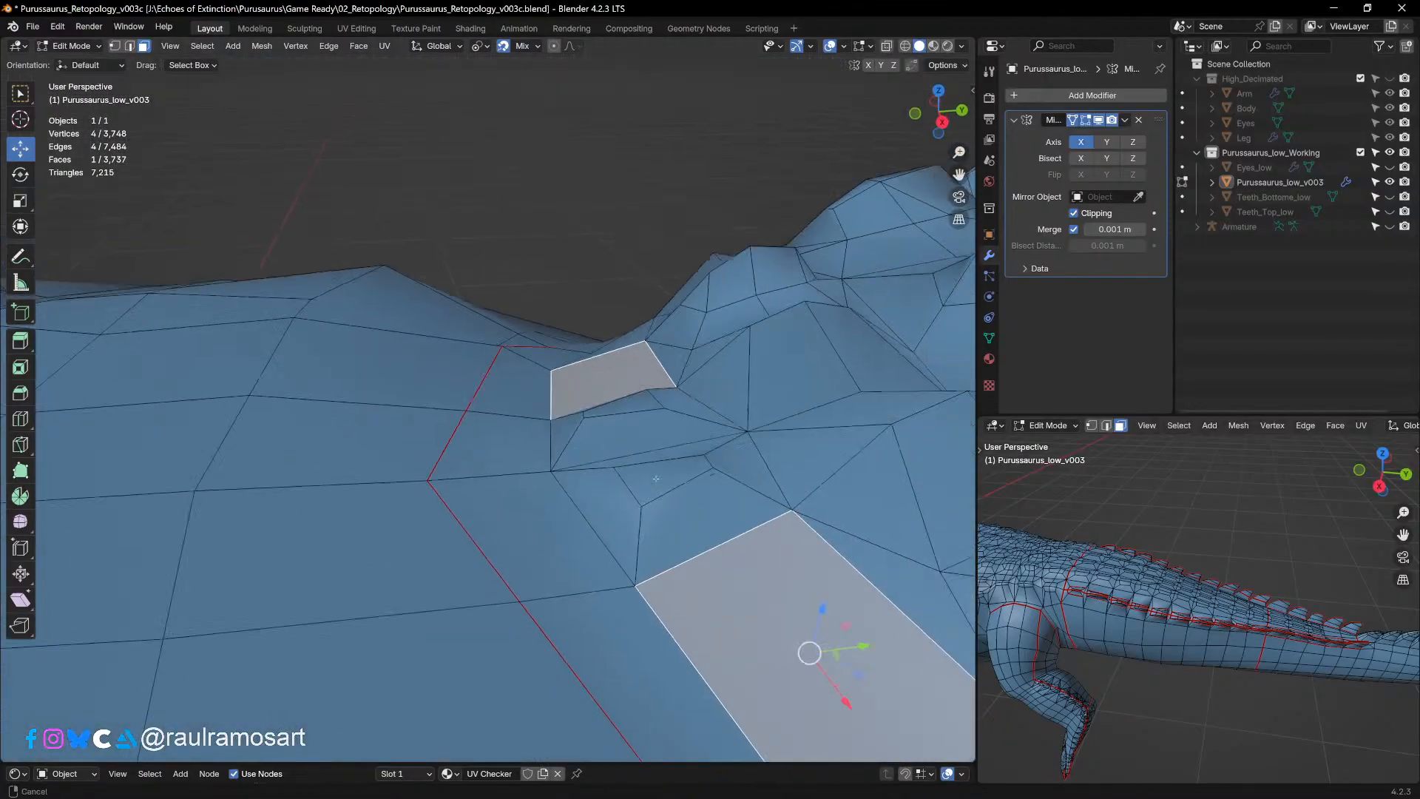
{"action": "scroll", "coordinate": [570, 357], "scroll_direction": "down", "scroll_amount": 6}
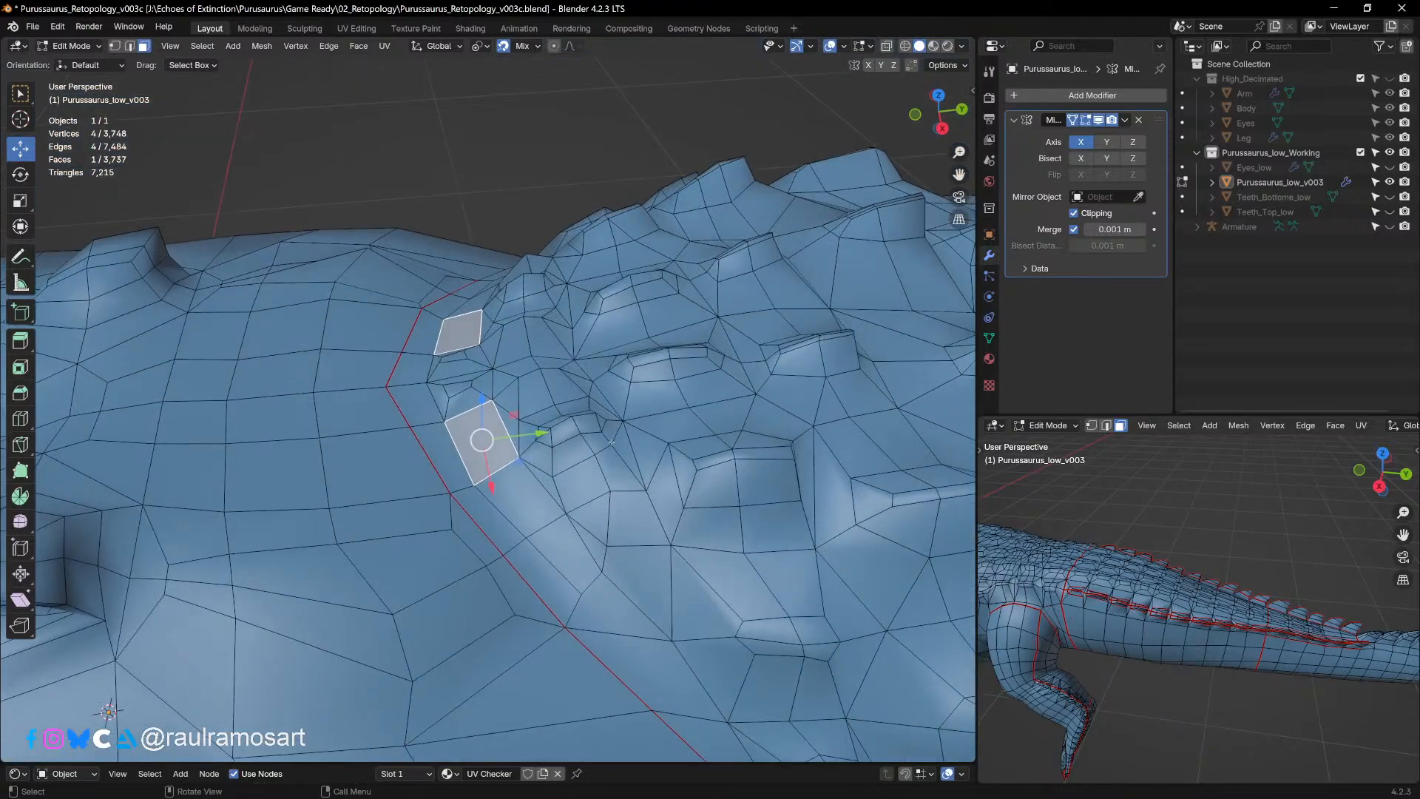
{"action": "key", "text": "i"}
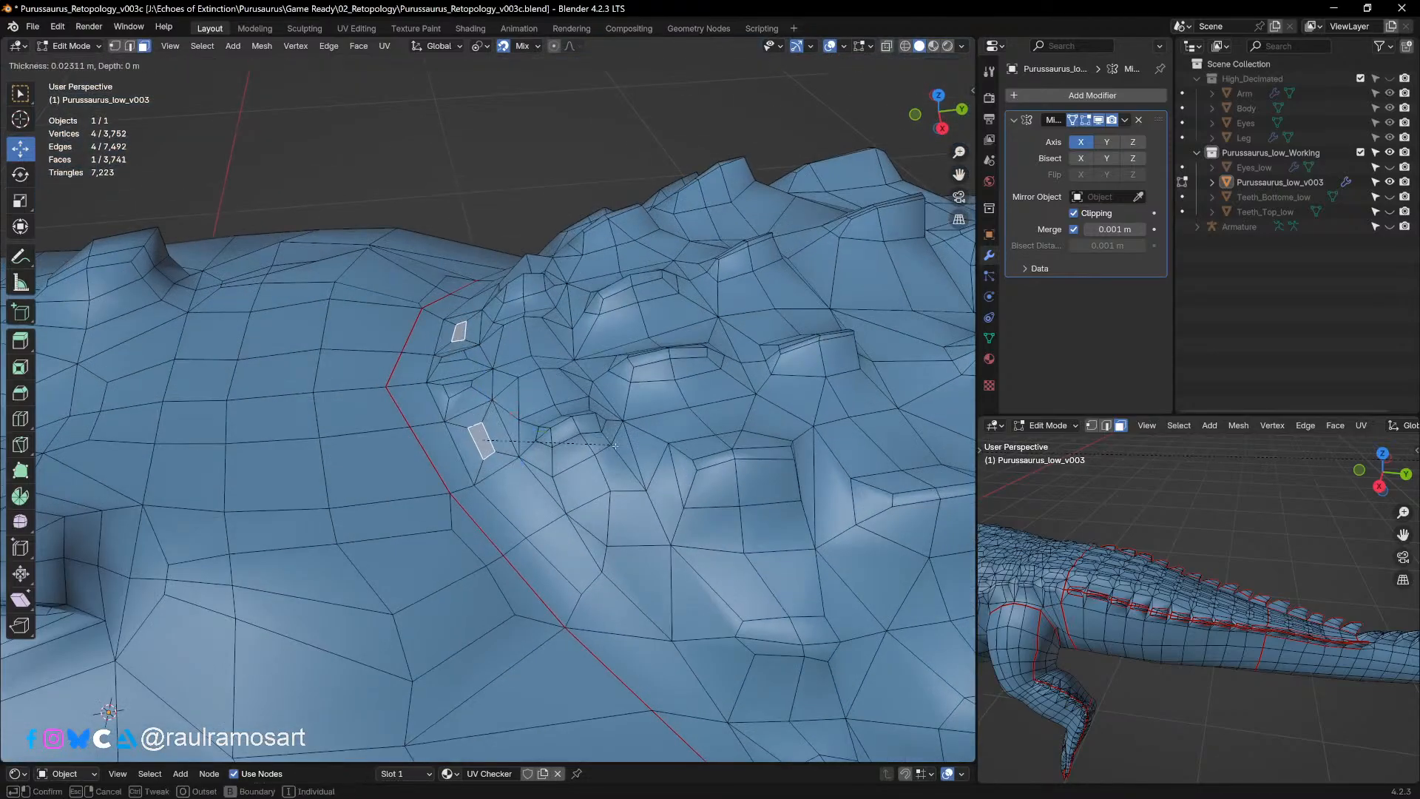
{"action": "left_click", "coordinate": [608, 446]}
{"action": "middle_click_drag", "start_coordinate": [608, 446], "coordinate": [628, 386]}
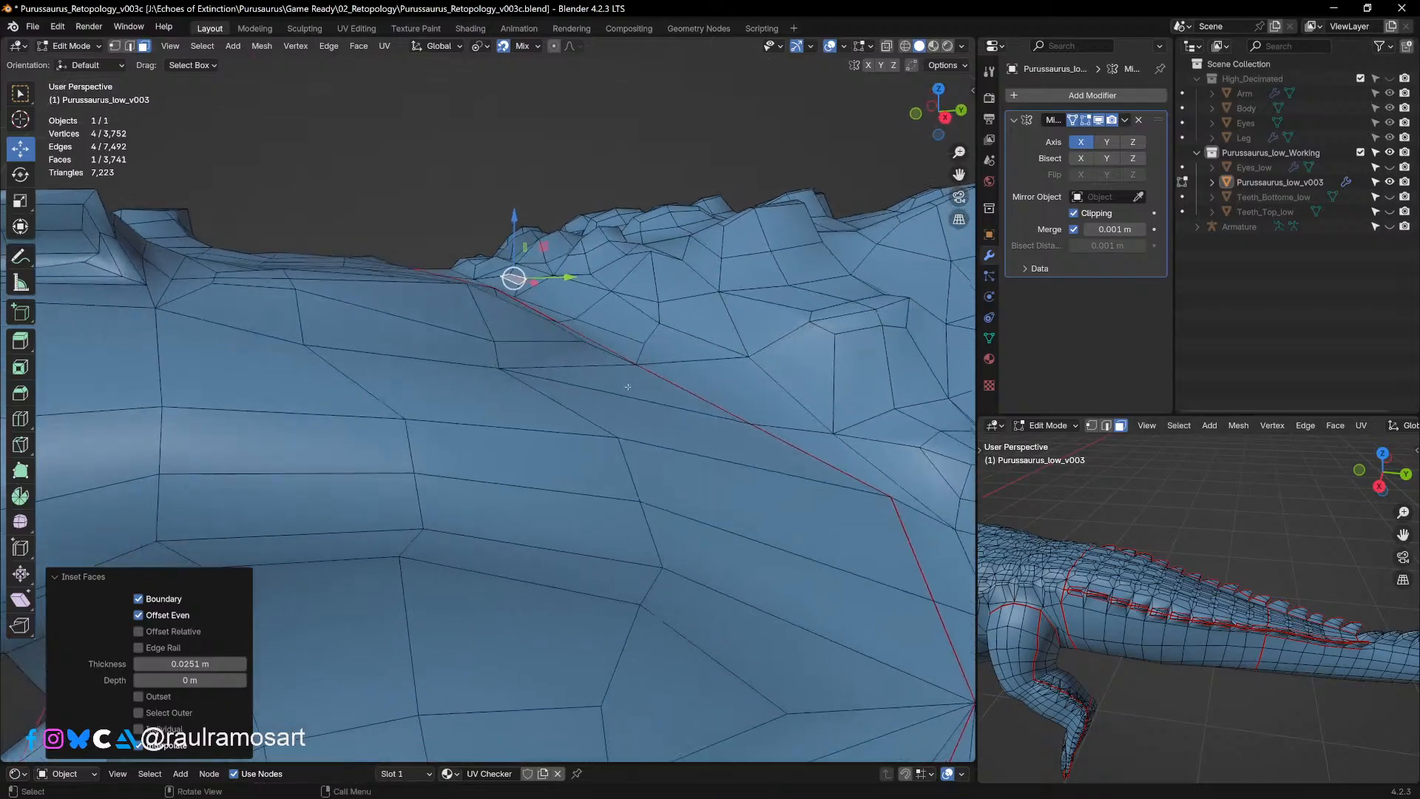
{"action": "left_click_drag", "start_coordinate": [515, 216], "coordinate": [516, 204]}
{"action": "middle_click_drag", "start_coordinate": [584, 418], "coordinate": [547, 541]}
{"action": "key", "text": "ctrl+z"}
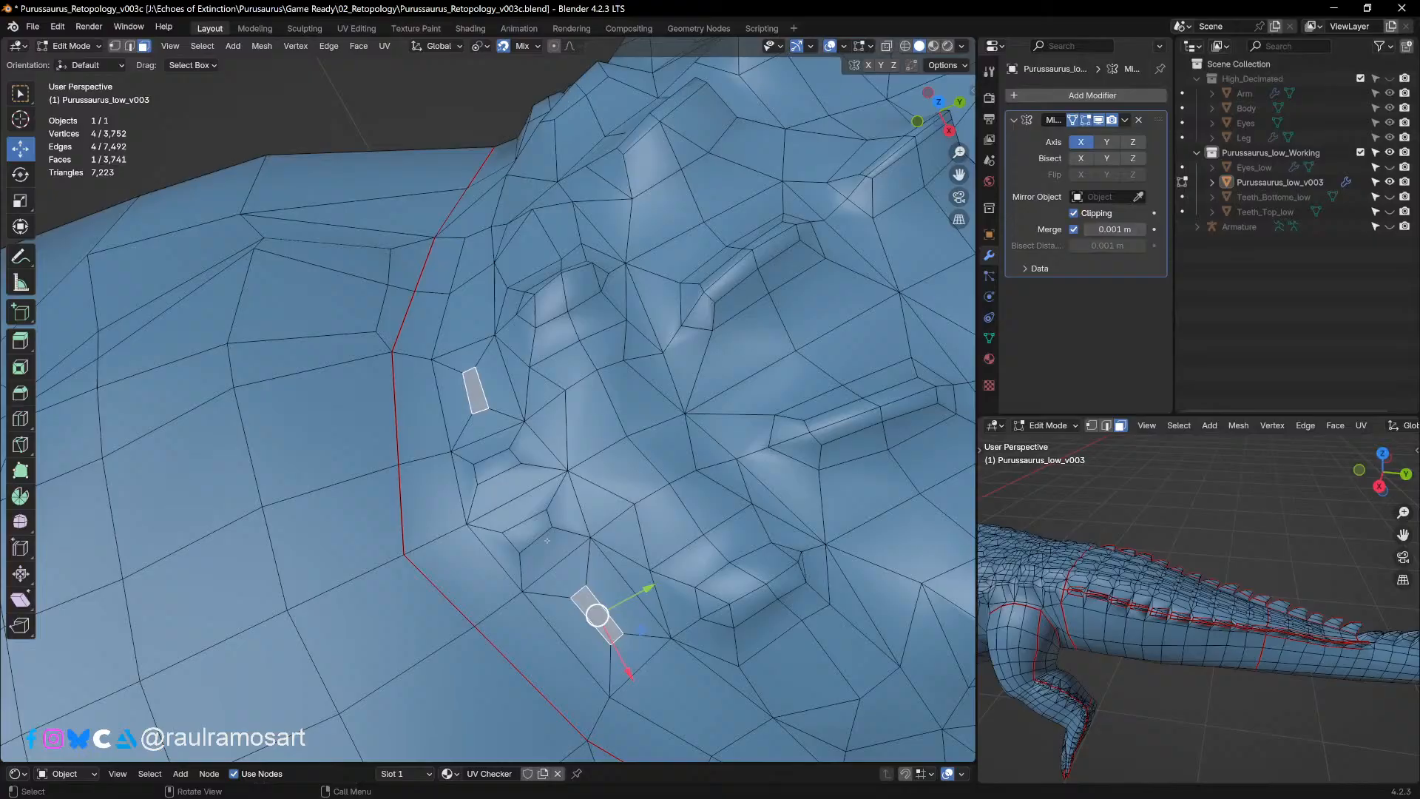
Step: In vertex mode, select a corner of the new inset, show the High_Decimated collection, and display Purussaurus_low_v003 in front
{"action": "left_click", "coordinate": [116, 47]}
{"action": "left_click", "coordinate": [571, 597]}
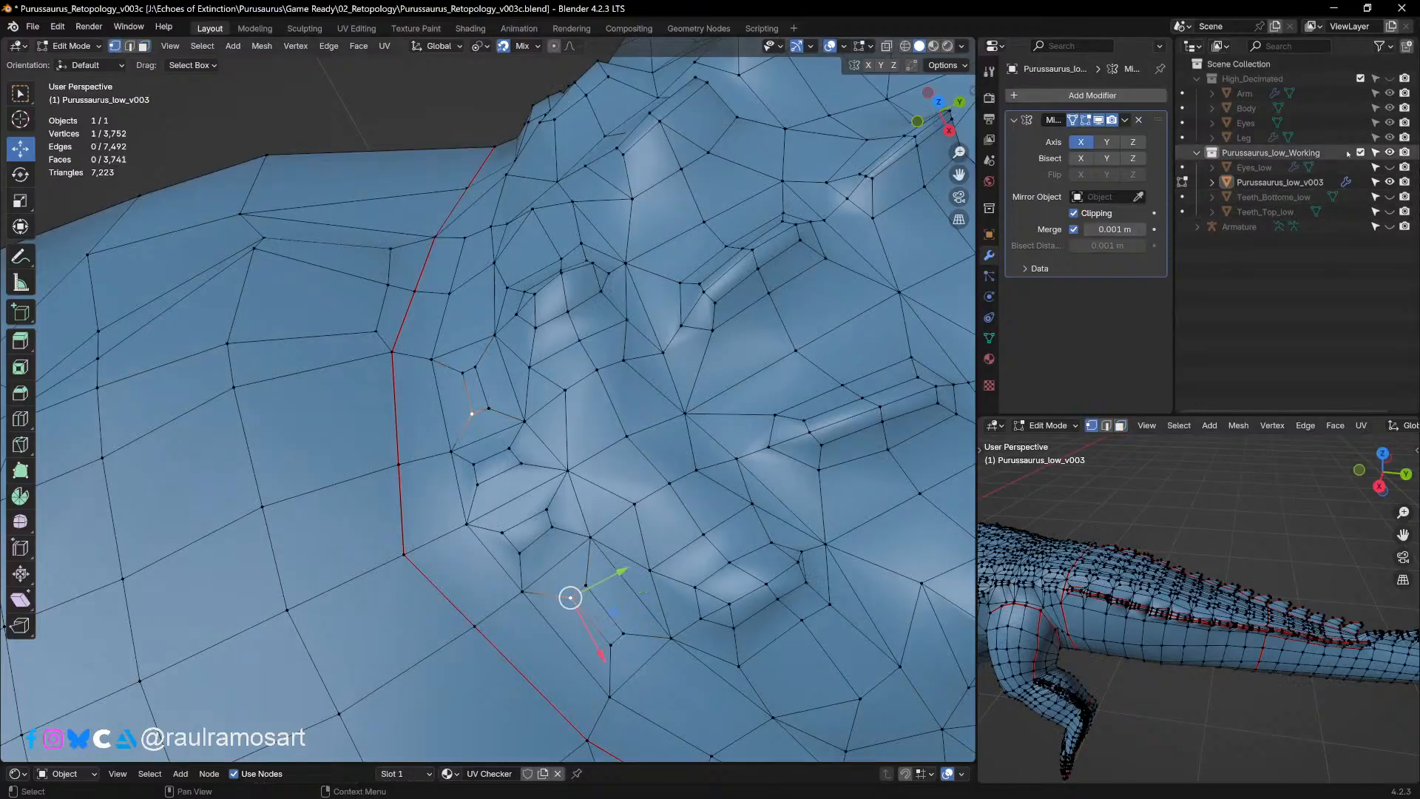
{"action": "left_click", "coordinate": [1389, 78]}
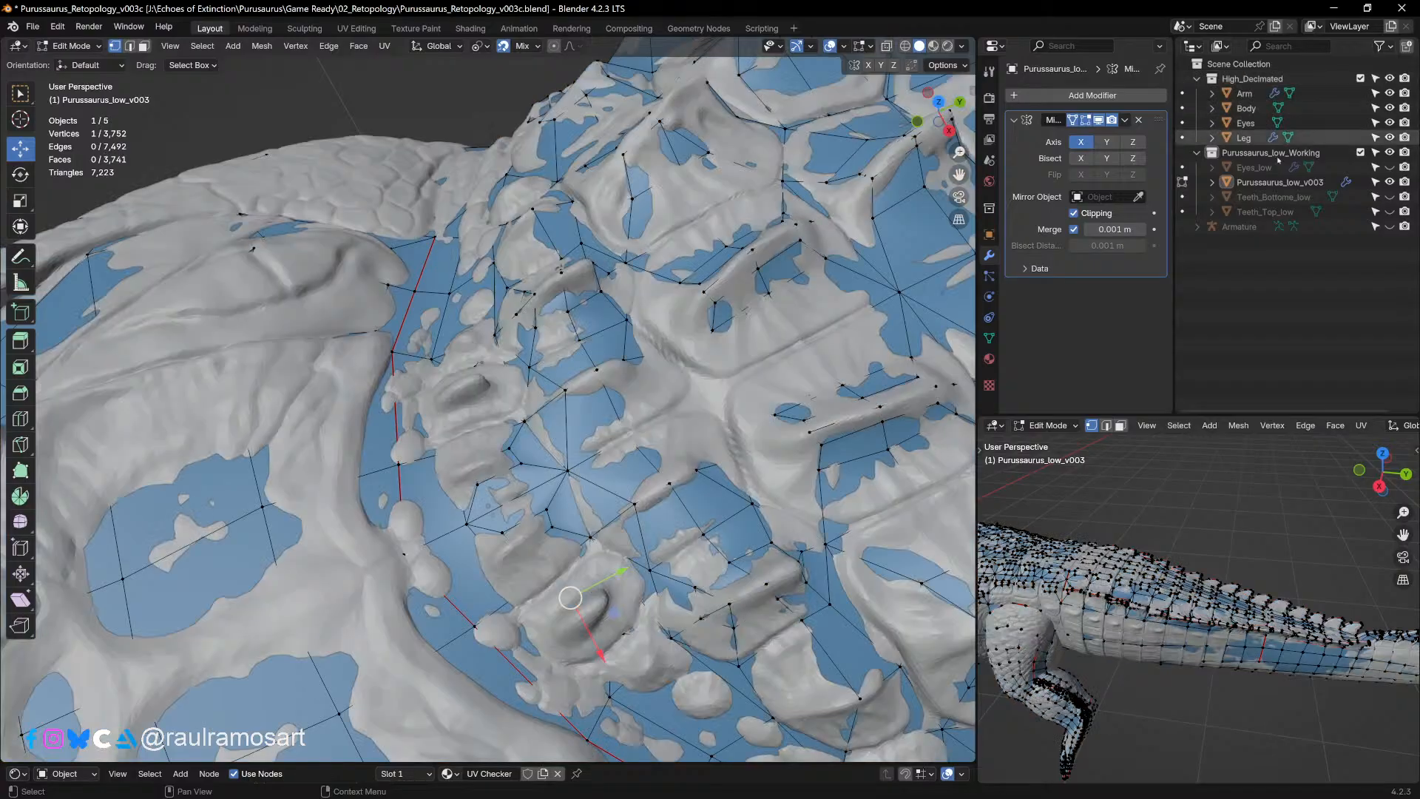
{"action": "left_click", "coordinate": [989, 235]}
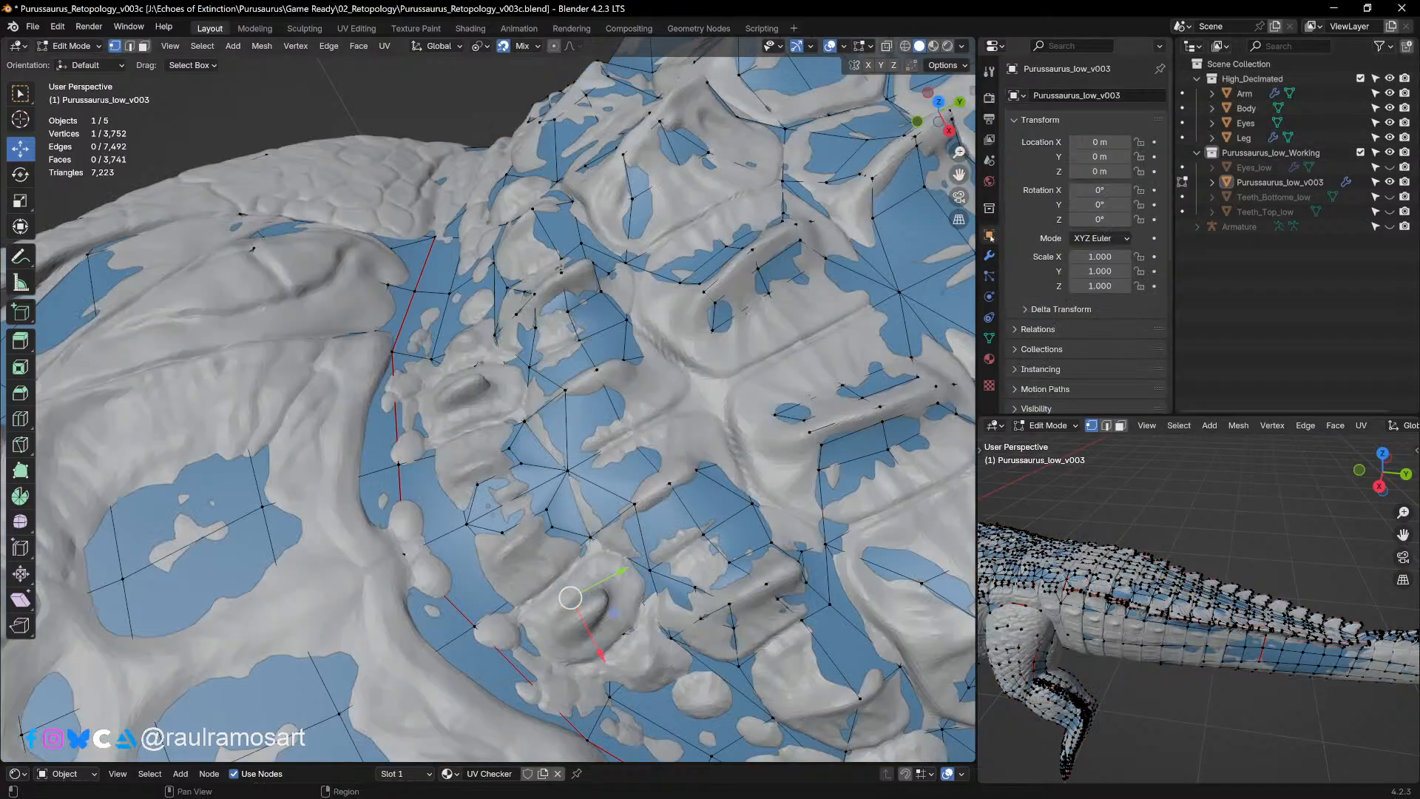
{"action": "left_click", "coordinate": [1052, 299]}
{"action": "scroll", "coordinate": [1073, 348], "scroll_direction": "down", "scroll_amount": 2}
{"action": "left_click", "coordinate": [1074, 362]}
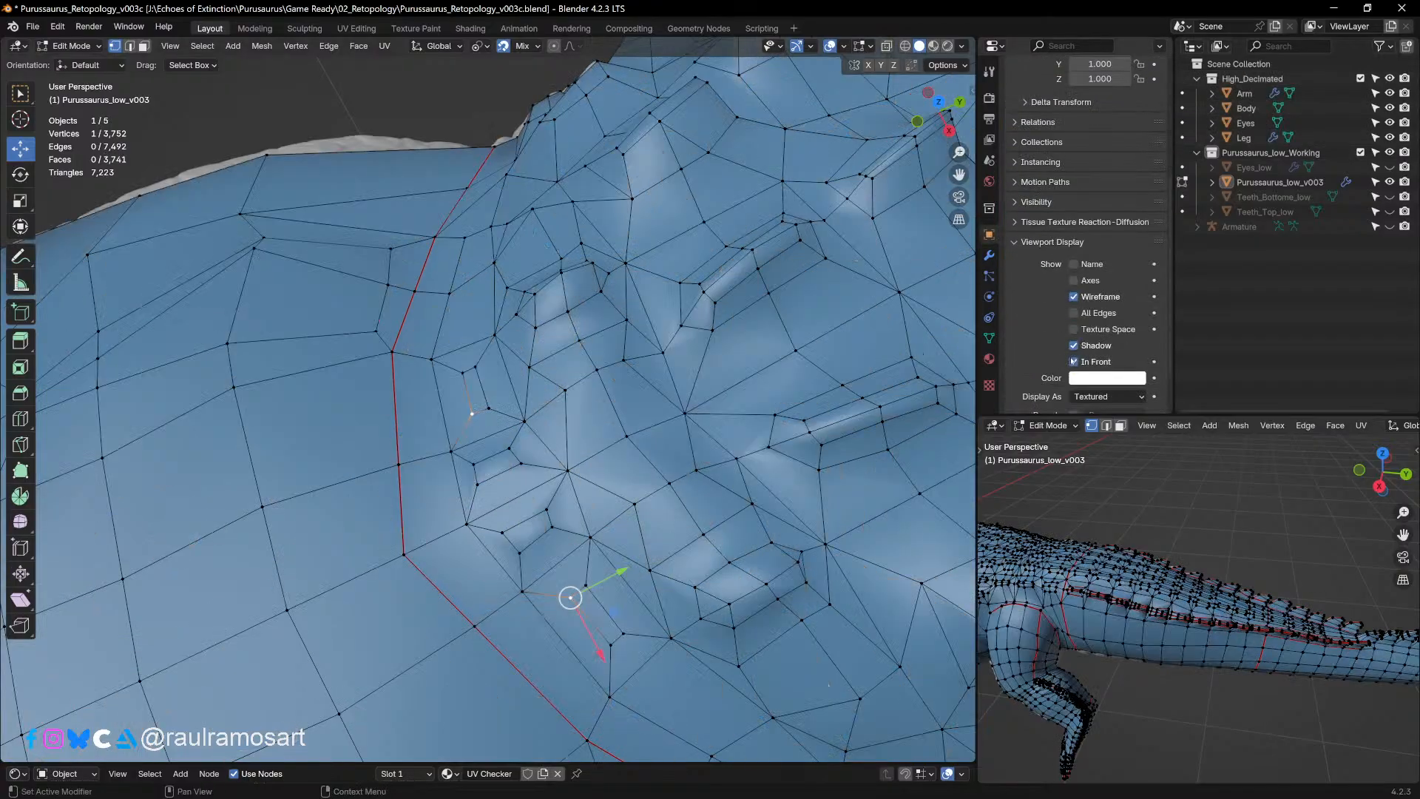
Step: Enable X-ray and line up the top view on the scales behind the neck seam
{"action": "middle_click_drag", "start_coordinate": [675, 505], "coordinate": [835, 176]}
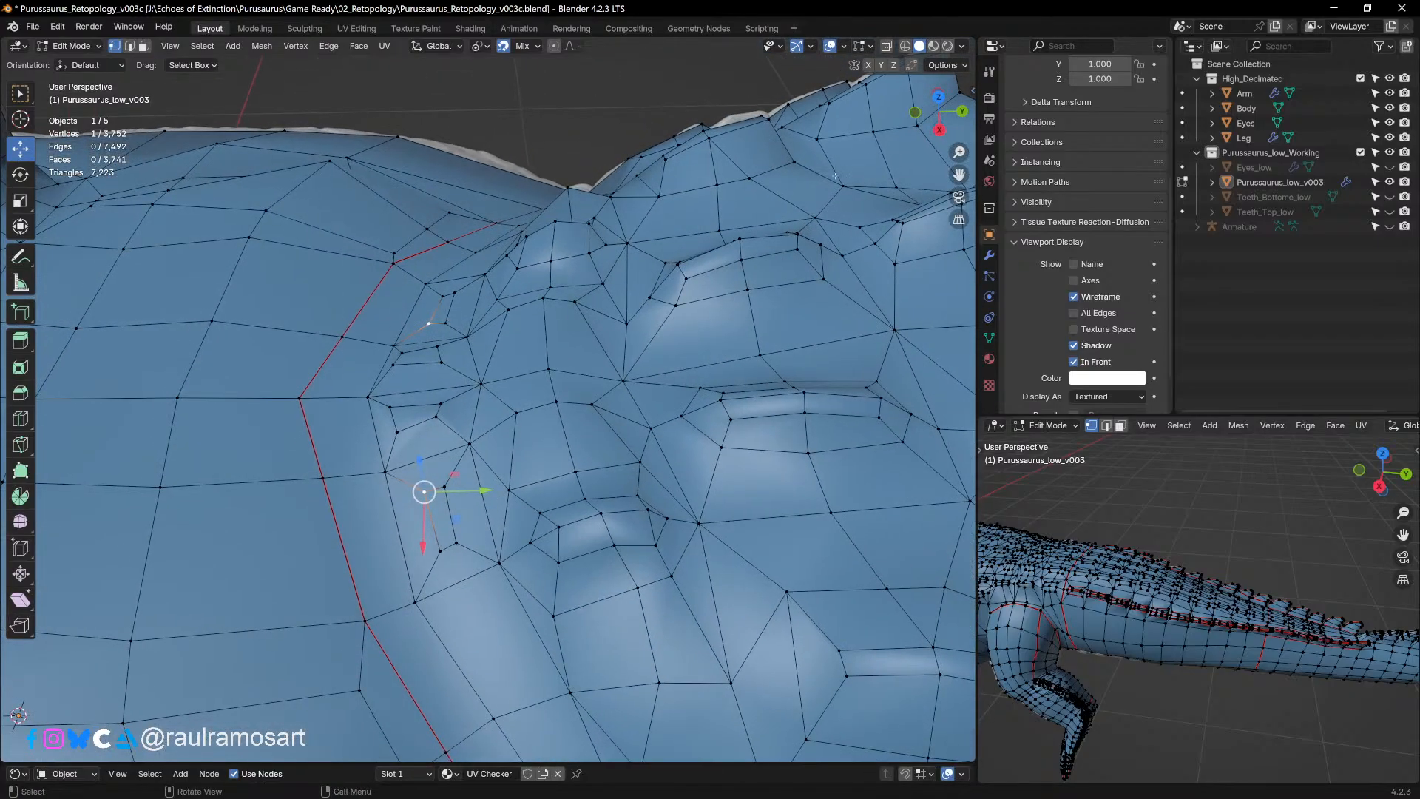
{"action": "left_click", "coordinate": [886, 47]}
{"action": "middle_click_drag", "start_coordinate": [473, 451], "coordinate": [547, 567]}
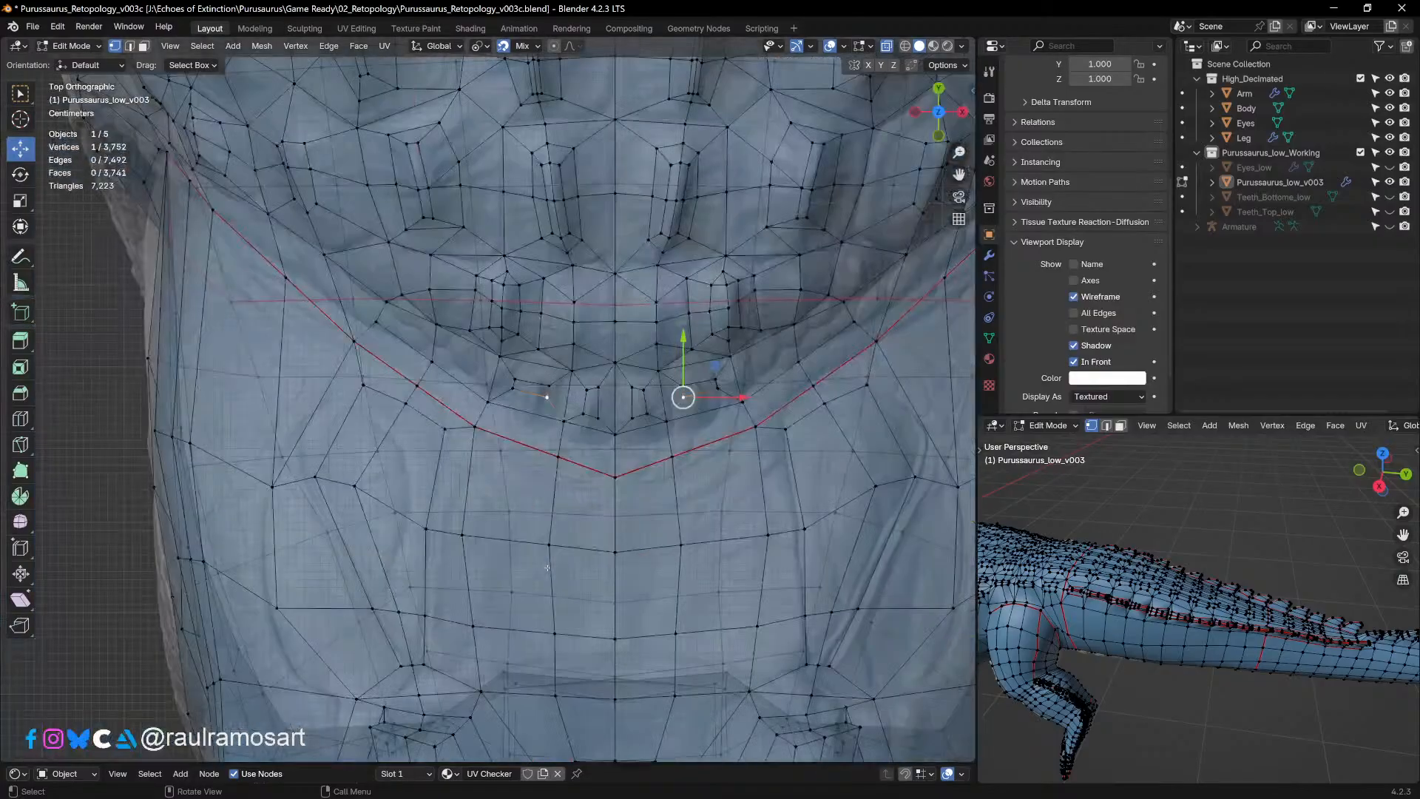
{"action": "middle_click_drag", "start_coordinate": [765, 526], "coordinate": [652, 619], "text": "shift"}
{"action": "scroll", "coordinate": [690, 576], "scroll_direction": "up", "scroll_amount": 2}
Step: Reposition the vertices around the front row of scales behind the neck seam, including the midline vertex, to follow the sculpt
{"action": "left_click", "coordinate": [669, 488]}
{"action": "left_click_drag", "start_coordinate": [669, 488], "coordinate": [525, 581]}
{"action": "left_click", "coordinate": [656, 498], "text": "alt"}
{"action": "left_click", "coordinate": [672, 500]}
{"action": "left_click", "coordinate": [622, 512]}
{"action": "left_click", "coordinate": [524, 566]}
{"action": "left_click", "coordinate": [603, 559]}
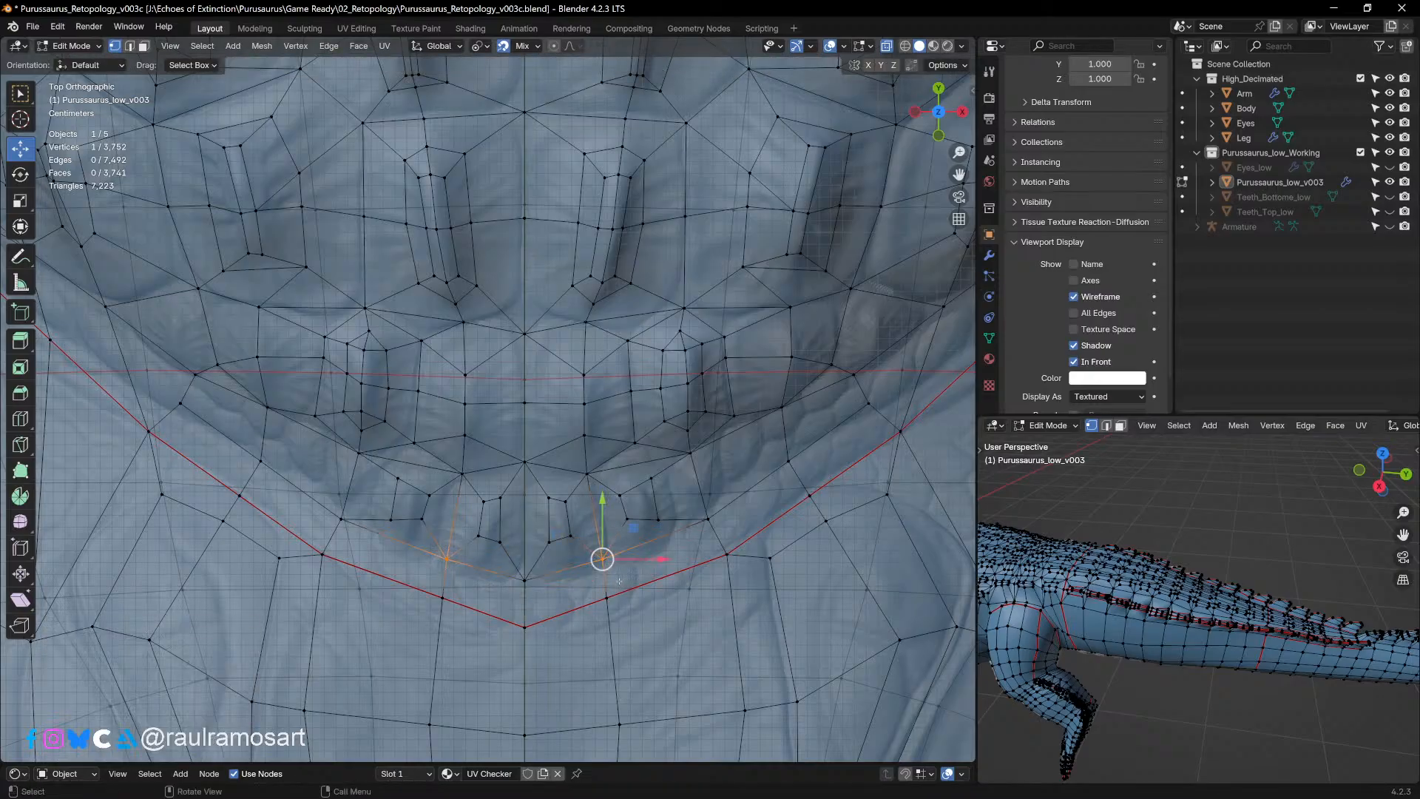
{"action": "left_click_drag", "start_coordinate": [603, 559], "coordinate": [599, 573]}
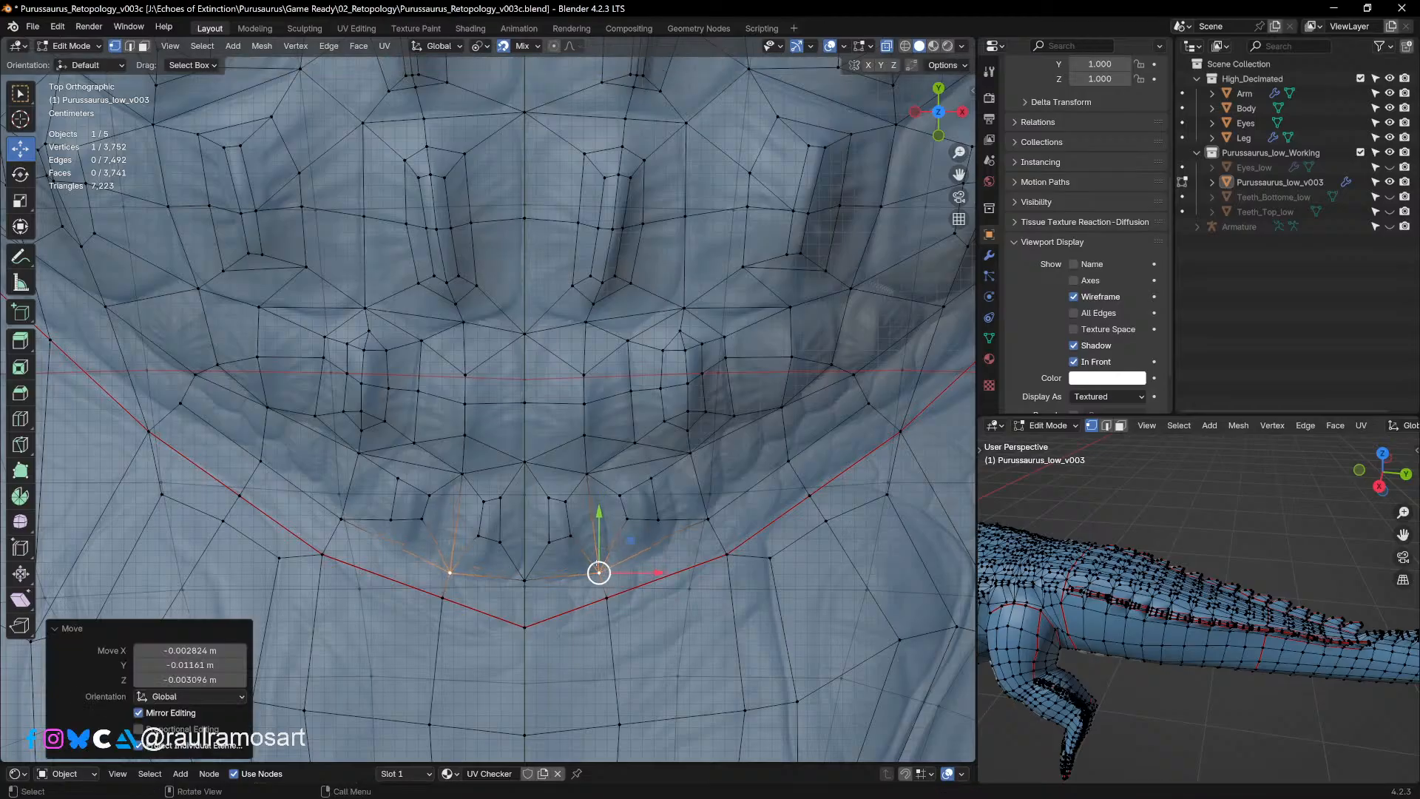
{"action": "left_click_drag", "start_coordinate": [524, 462], "coordinate": [524, 470]}
{"action": "left_click", "coordinate": [584, 435]}
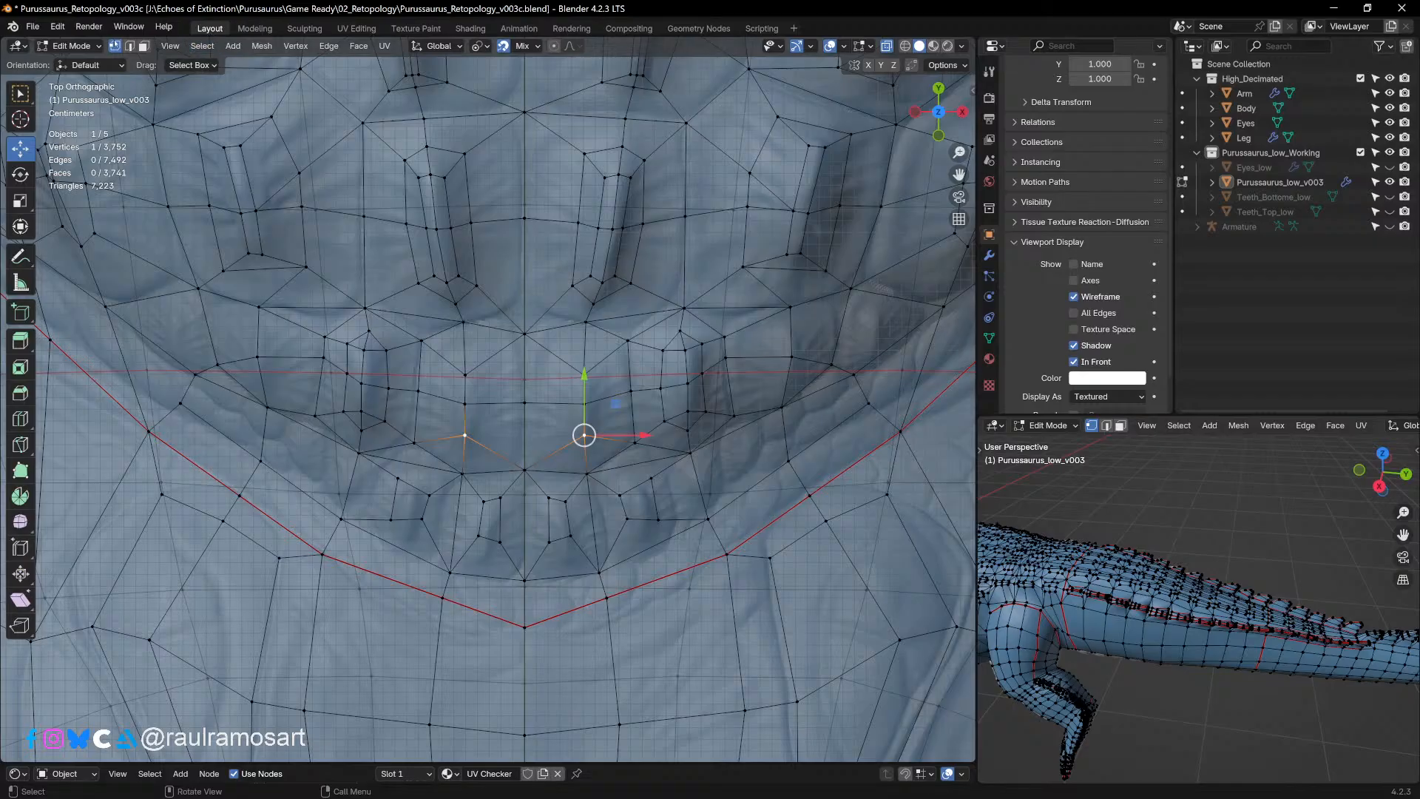
Step: In face mode, select the eight faces of the scale beside the midline in the second row and inset them about 0.032 m
{"action": "left_click", "coordinate": [144, 47]}
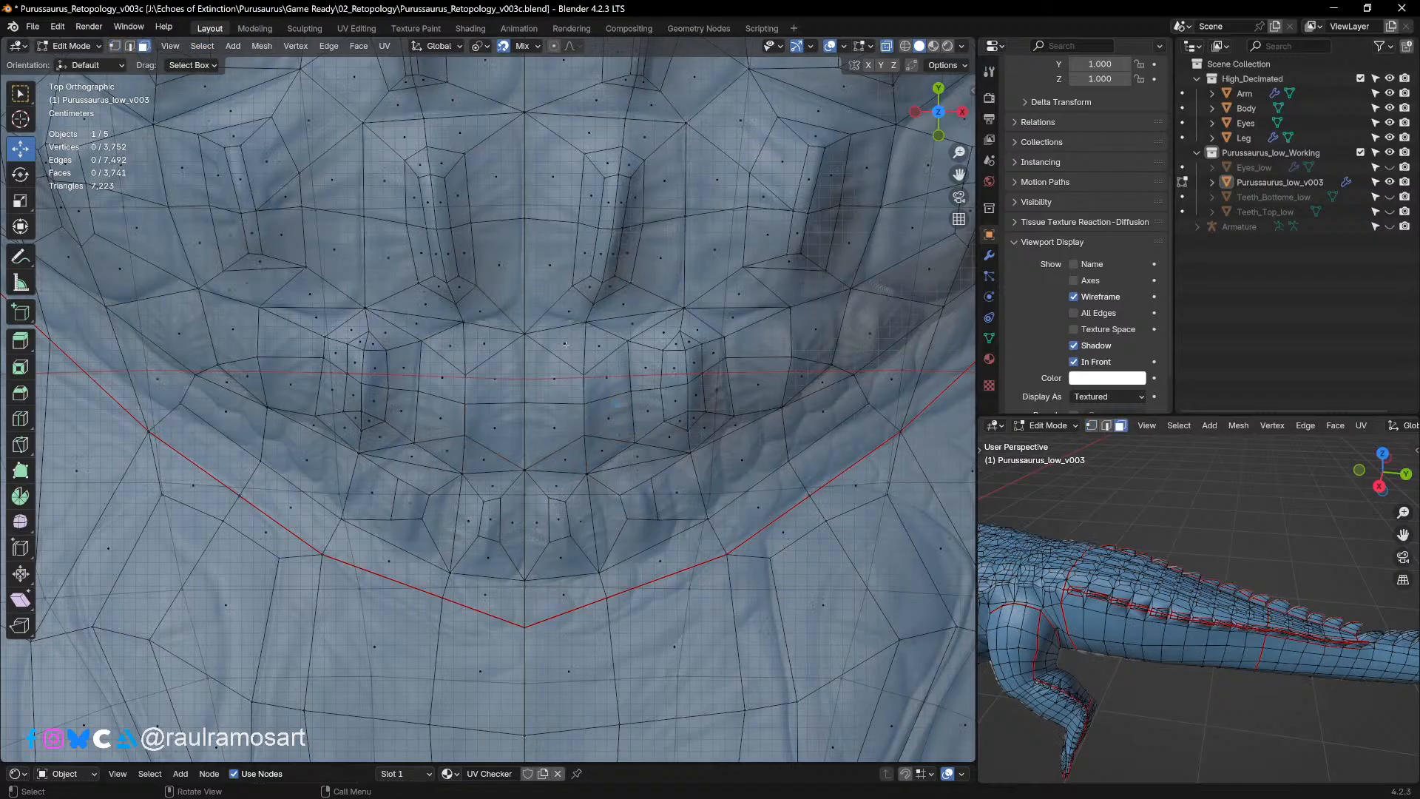
{"action": "left_click", "coordinate": [572, 358]}
{"action": "left_click", "coordinate": [596, 361], "text": "shift"}
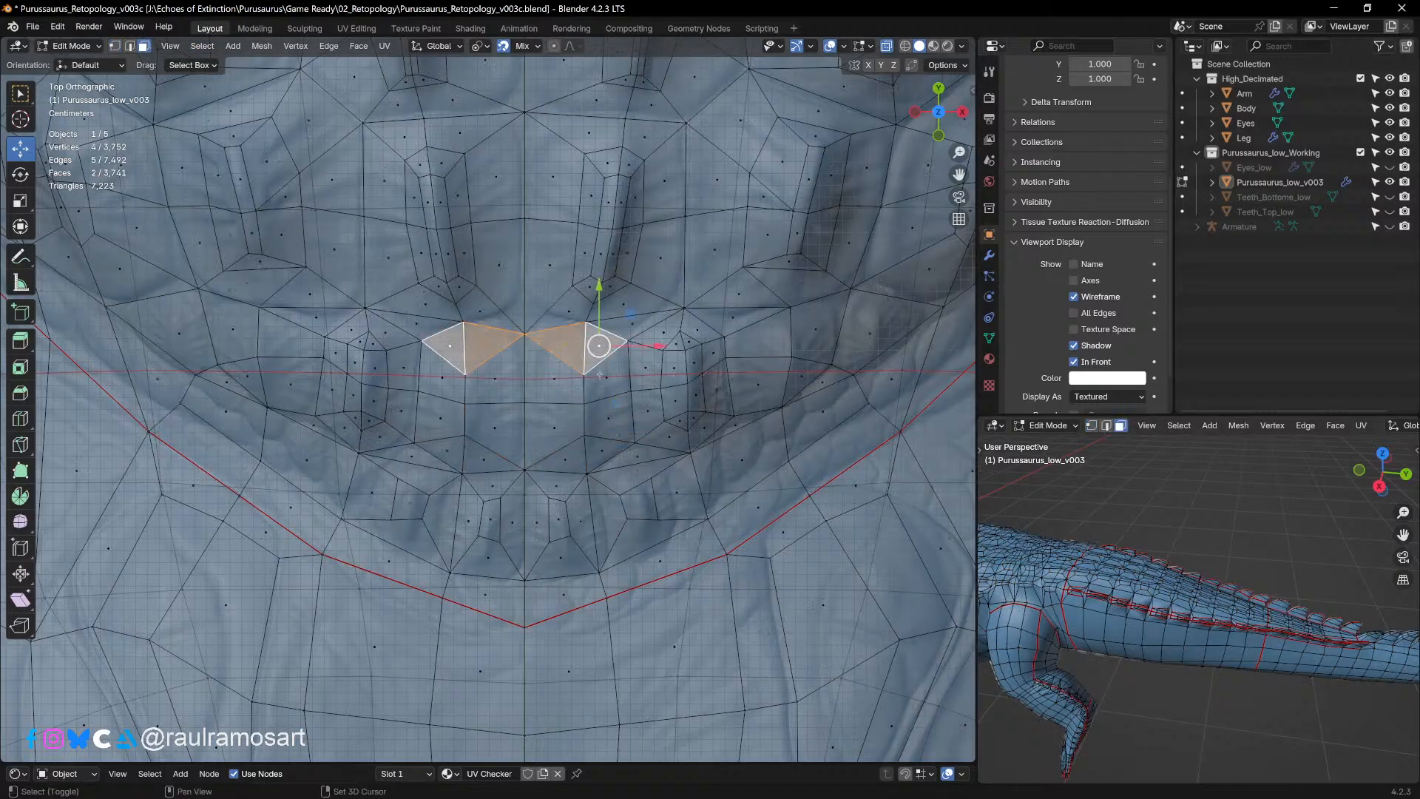
{"action": "left_click", "coordinate": [613, 392], "text": "shift"}
{"action": "left_click", "coordinate": [611, 420], "text": "shift"}
{"action": "left_click", "coordinate": [602, 448], "text": "shift"}
{"action": "left_click", "coordinate": [567, 458], "text": "shift"}
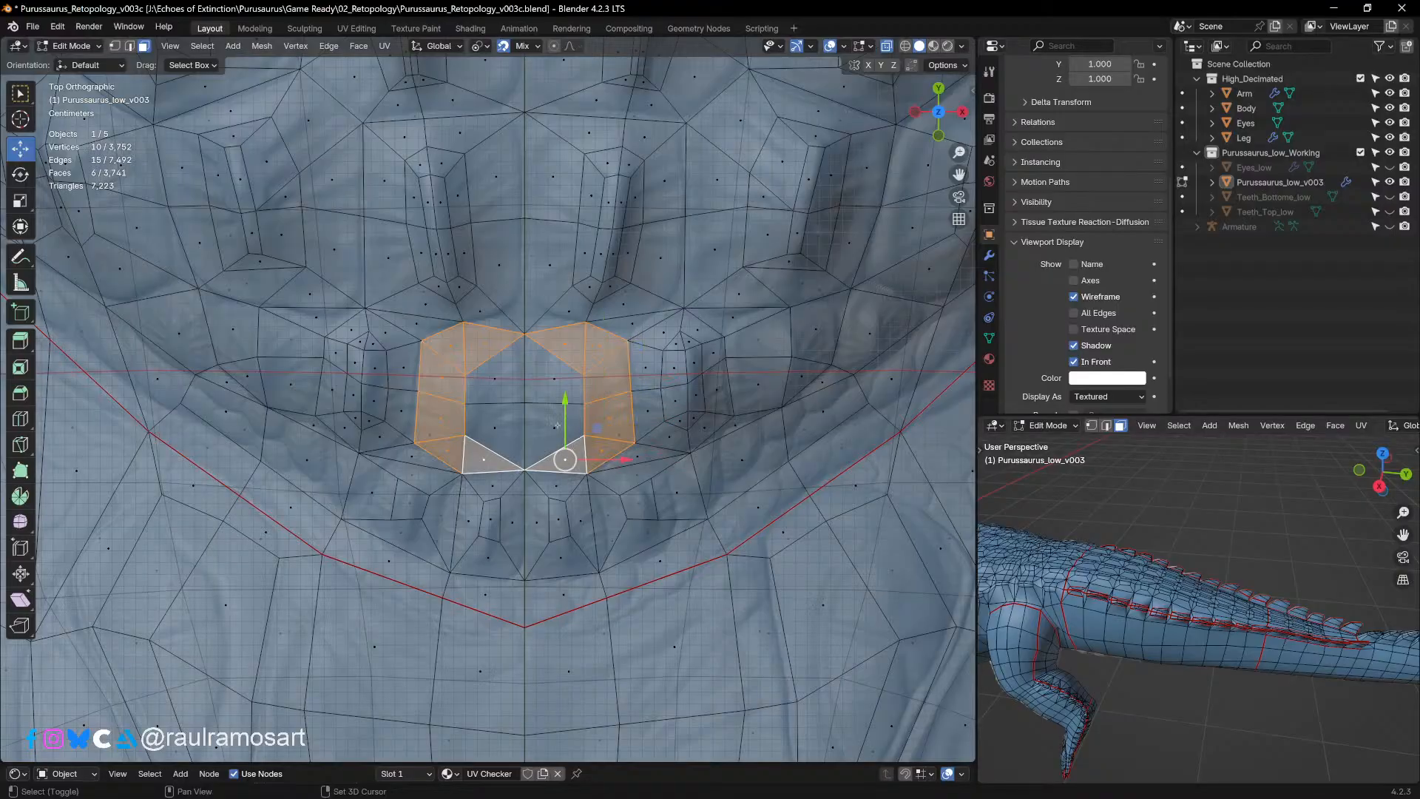
{"action": "left_click", "coordinate": [559, 426], "text": "shift"}
{"action": "left_click", "coordinate": [568, 381], "text": "shift"}
{"action": "key", "text": "i"}
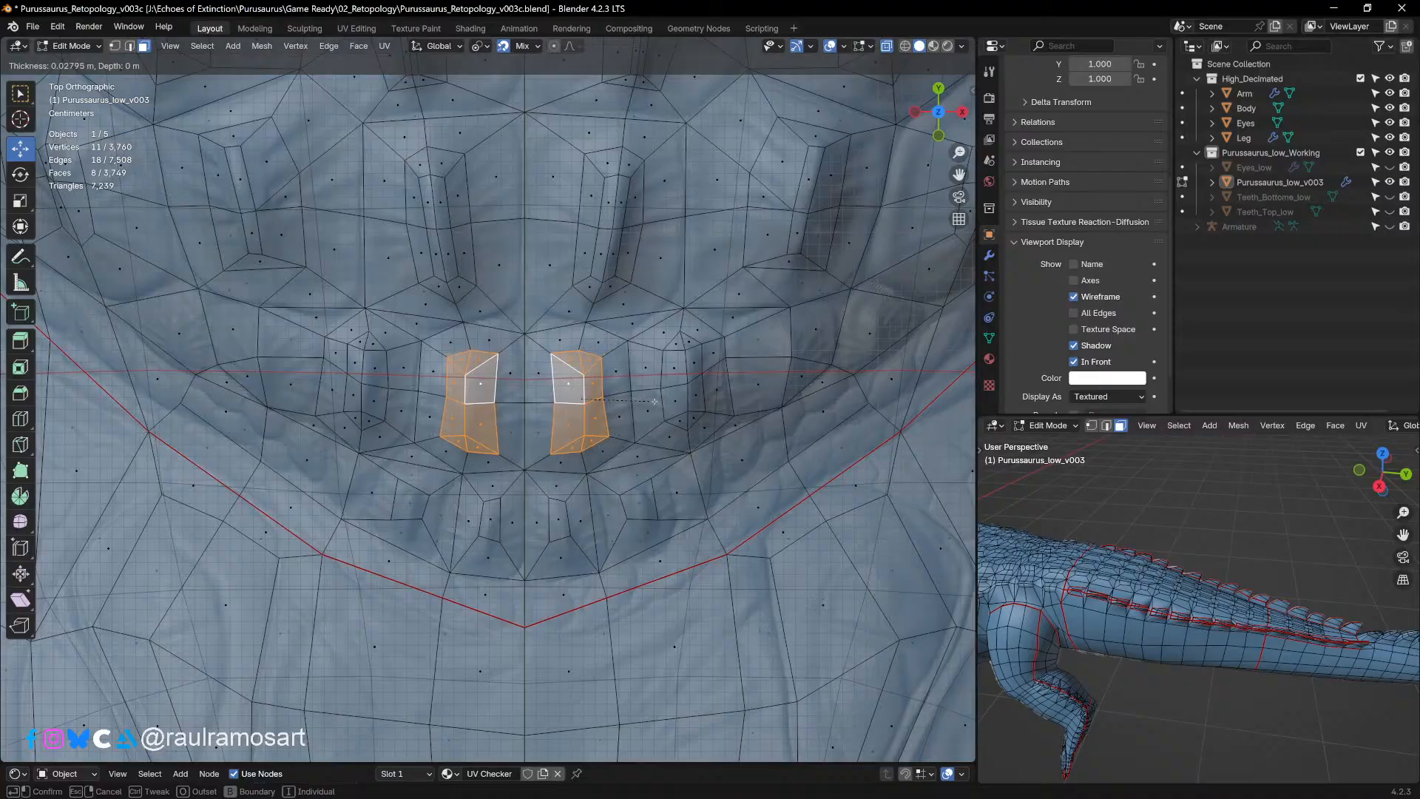
{"action": "left_click", "coordinate": [604, 477]}
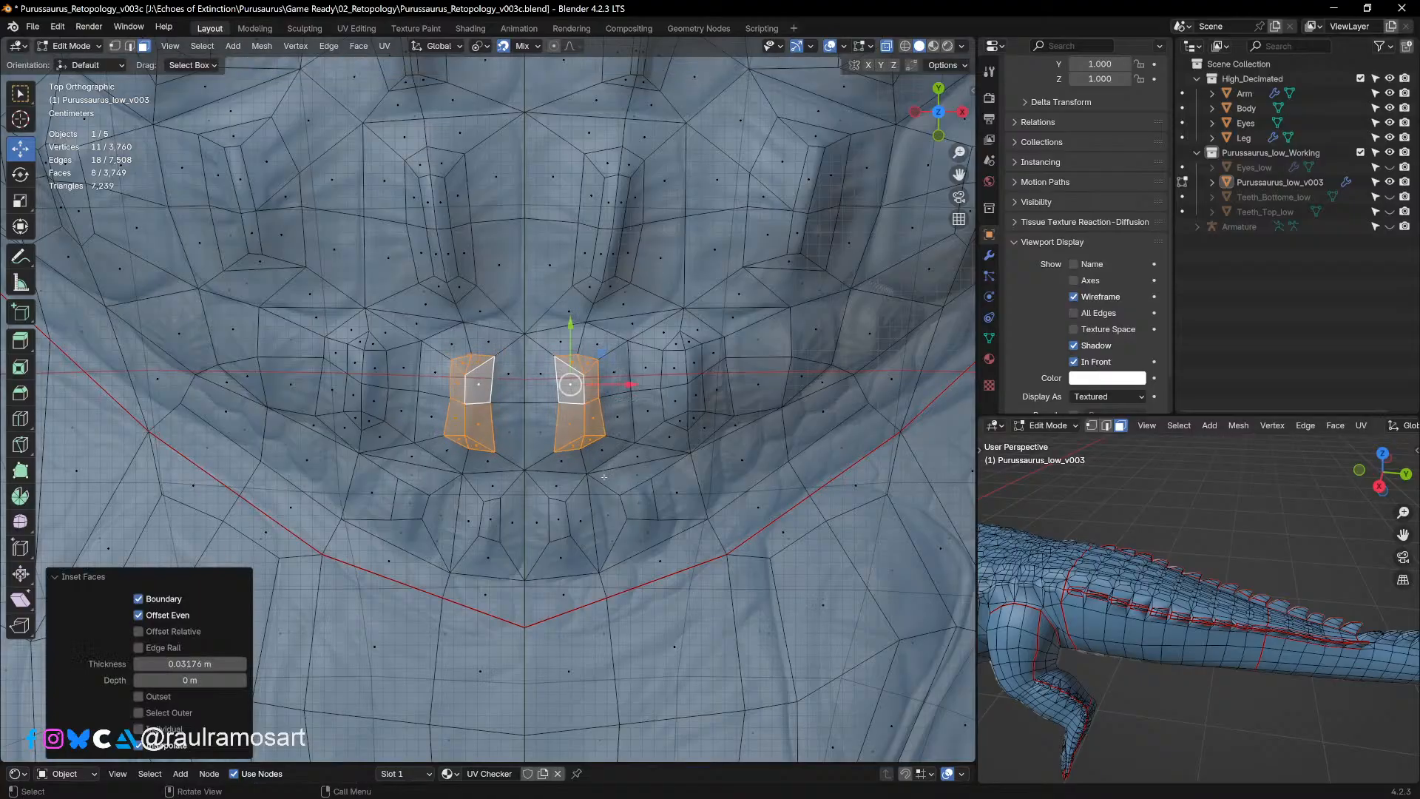
Step: In edge mode, move the edge outside the front row's outer scale about 0.018 m toward the midline and rotate it 16°
{"action": "left_click", "coordinate": [636, 500]}
{"action": "scroll", "coordinate": [636, 500], "scroll_direction": "up", "scroll_amount": 2}
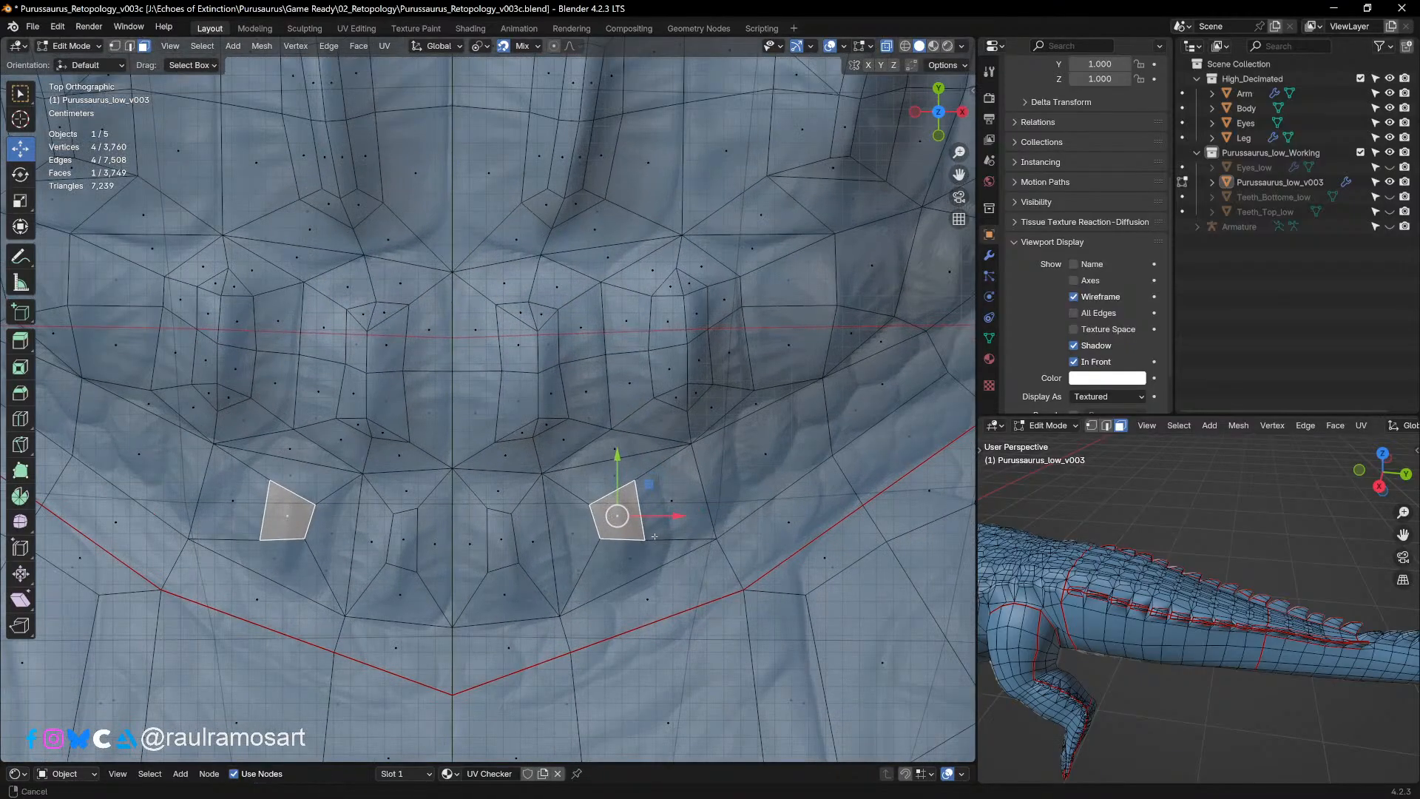
{"action": "middle_click_drag", "start_coordinate": [654, 536], "coordinate": [616, 528], "text": "shift"}
{"action": "left_click", "coordinate": [651, 490]}
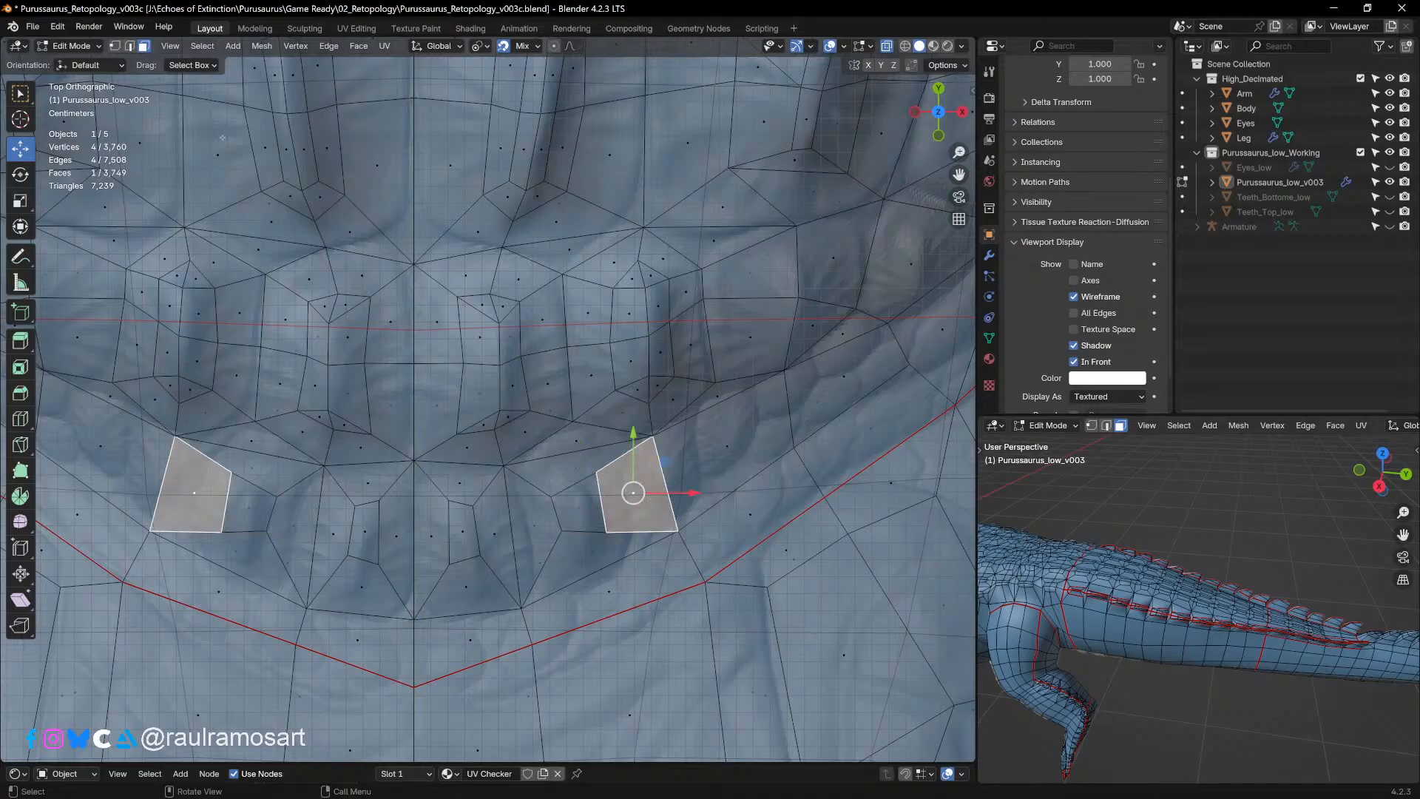
{"action": "key", "text": "2"}
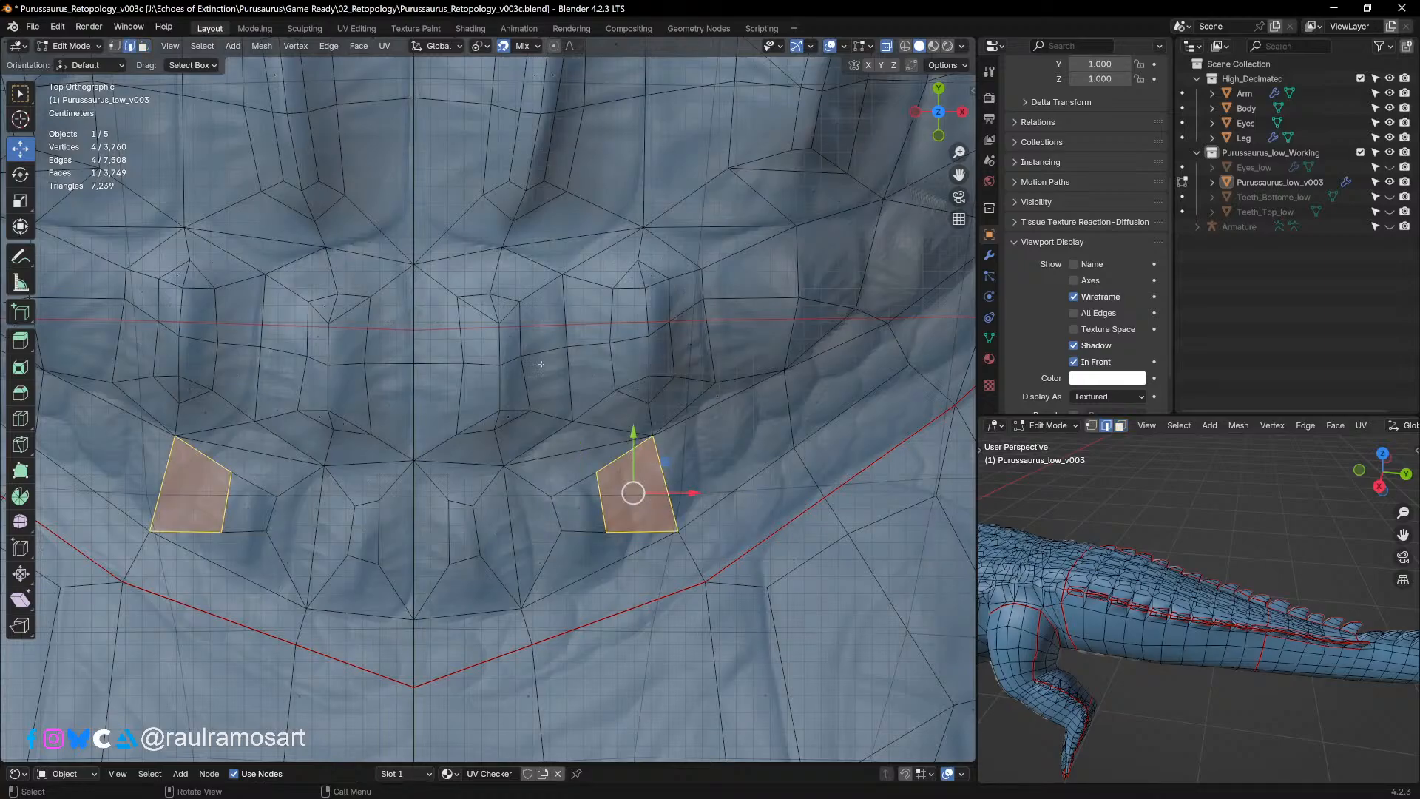
{"action": "left_click", "coordinate": [664, 481]}
{"action": "key", "text": "g"}
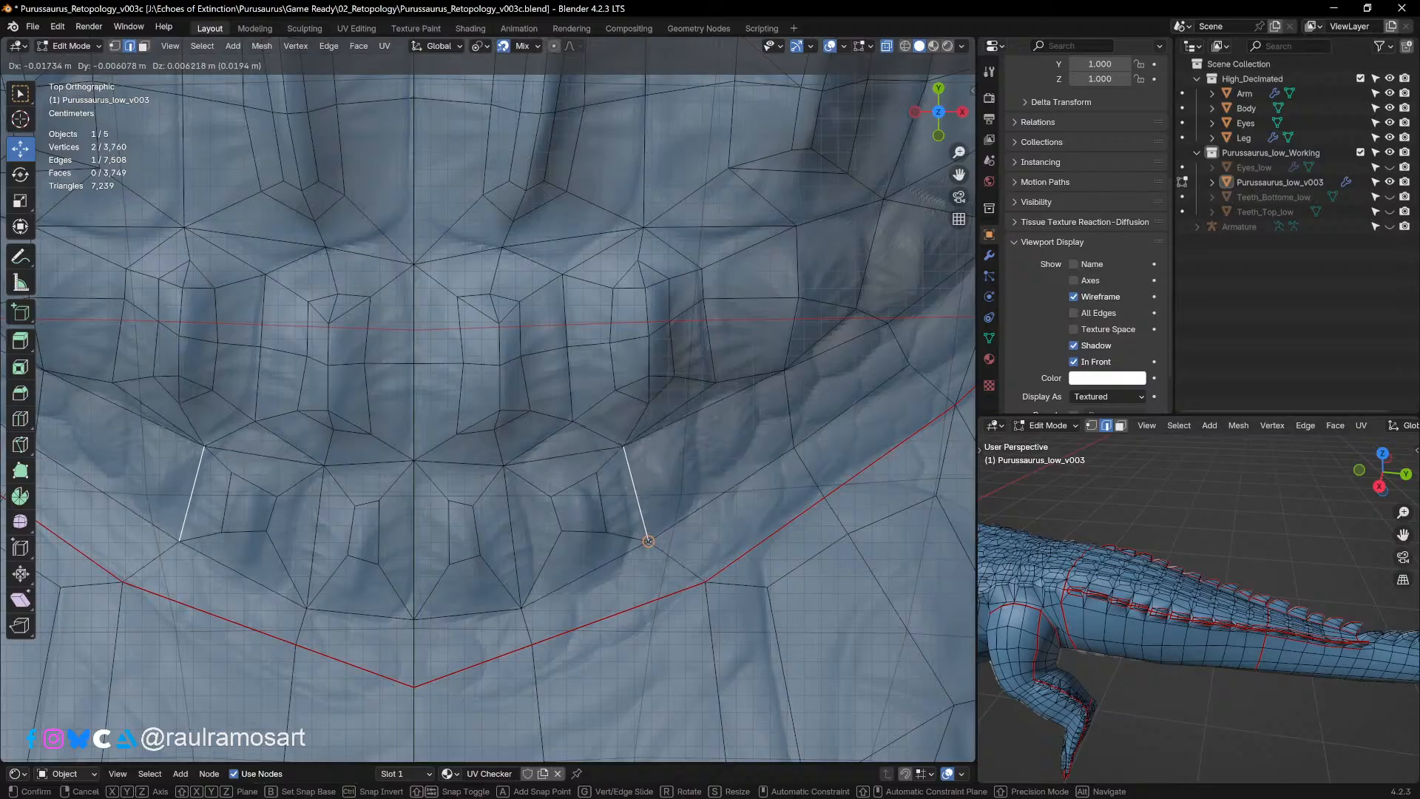
{"action": "left_click", "coordinate": [636, 494]}
{"action": "key", "text": "r"}
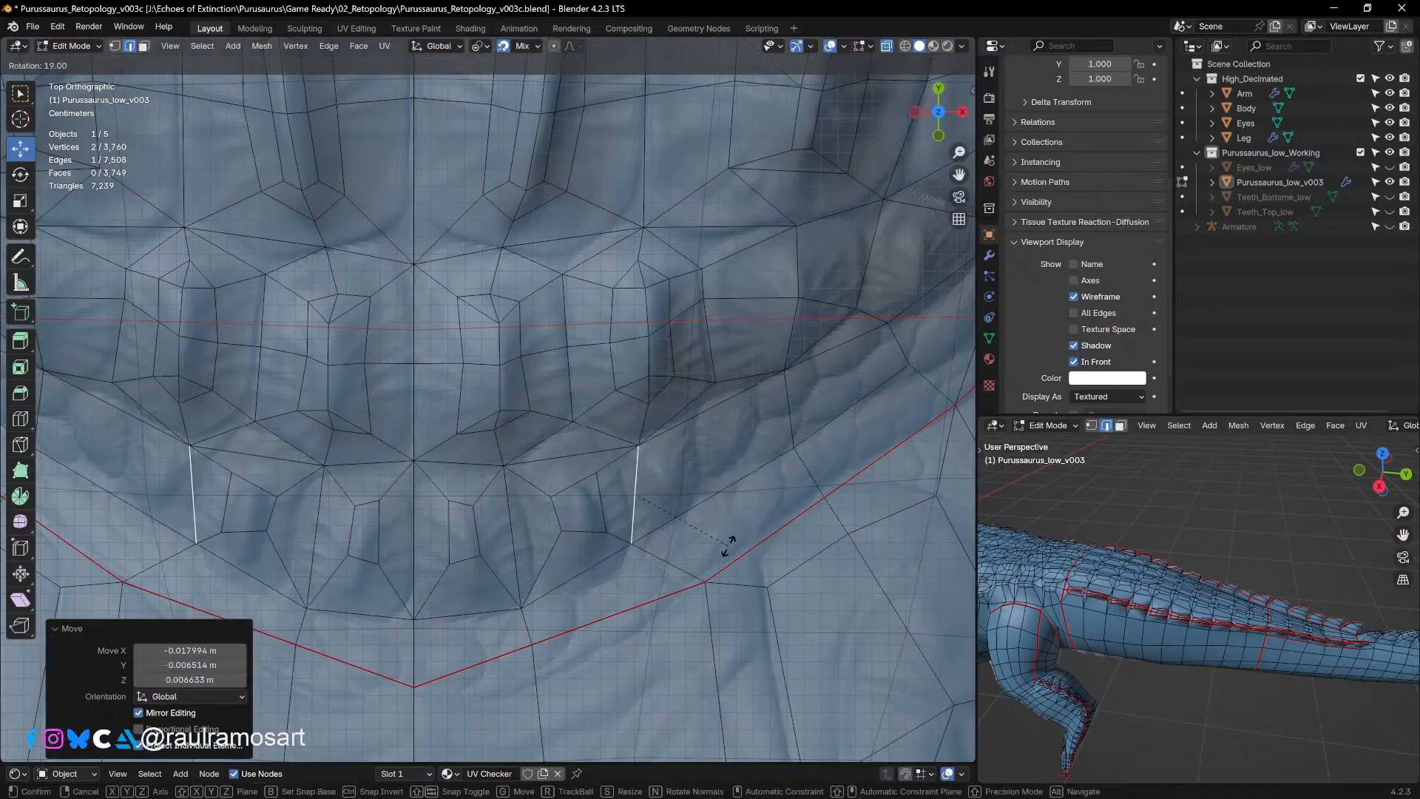
{"action": "left_click", "coordinate": [725, 544]}
Step: Fine-tune the same edge: shift it about 0.008 m outward, rotate it -4.18°, and move it about 0.005 m back toward the midline
{"action": "key", "text": "g"}
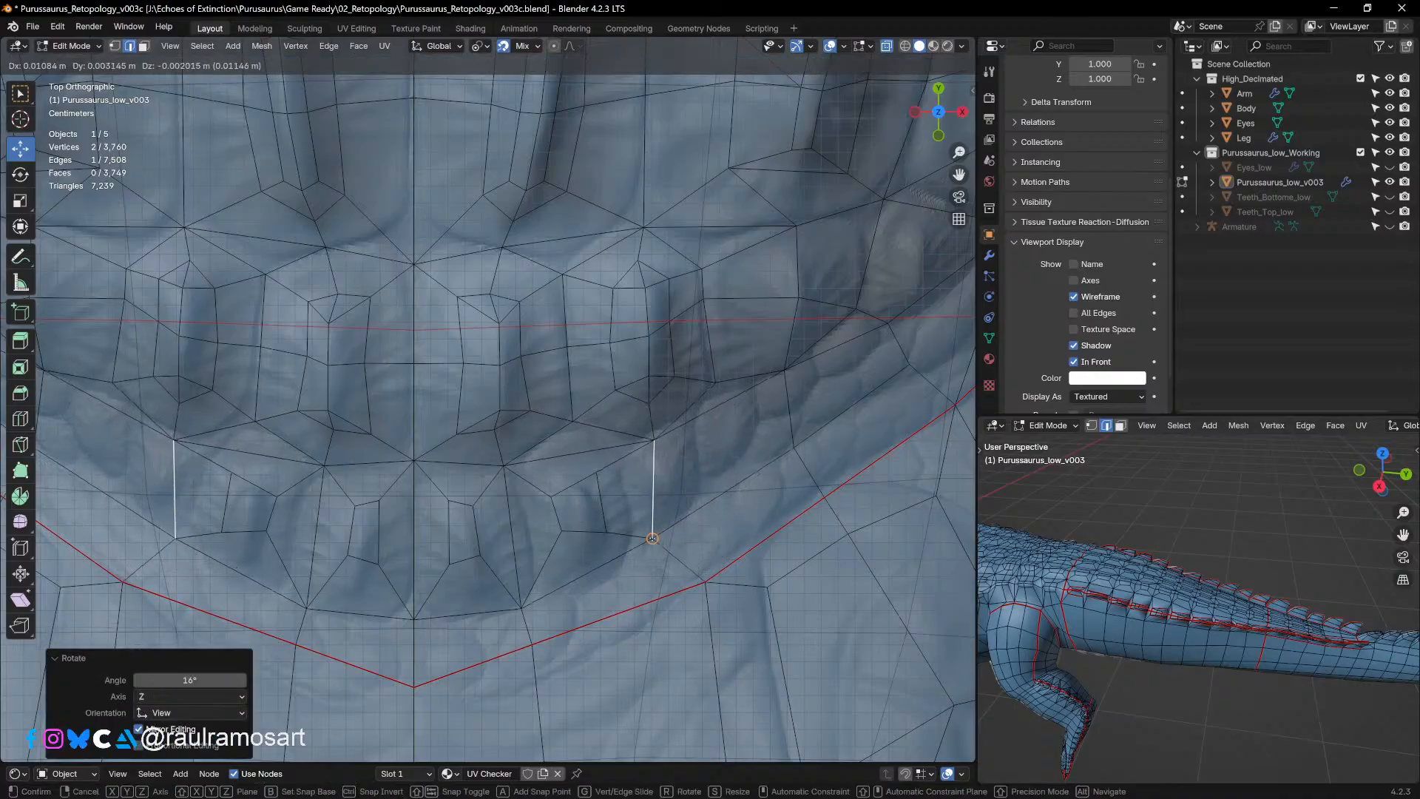
{"action": "left_click", "coordinate": [648, 540]}
{"action": "key", "text": "r"}
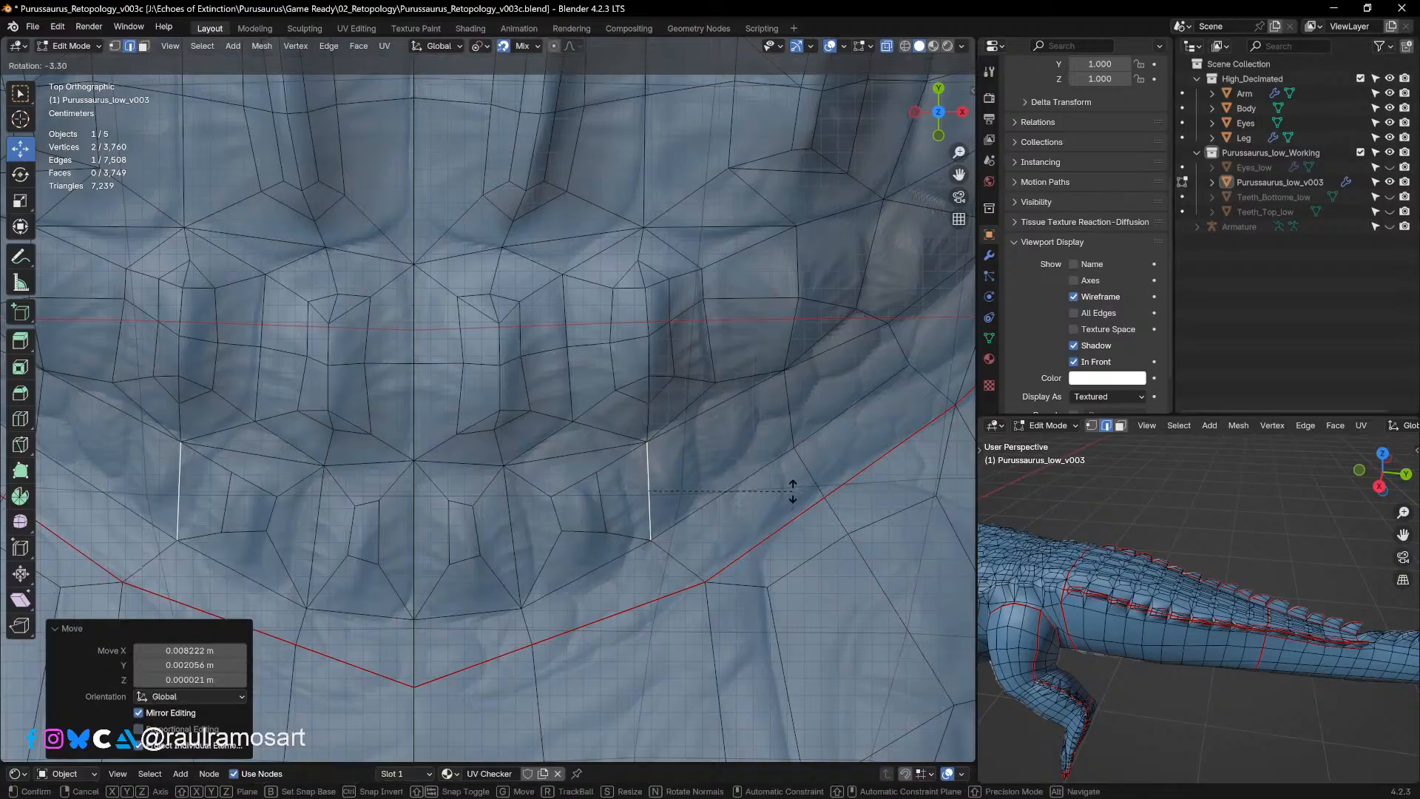
{"action": "left_click", "coordinate": [791, 491]}
{"action": "key", "text": "g"}
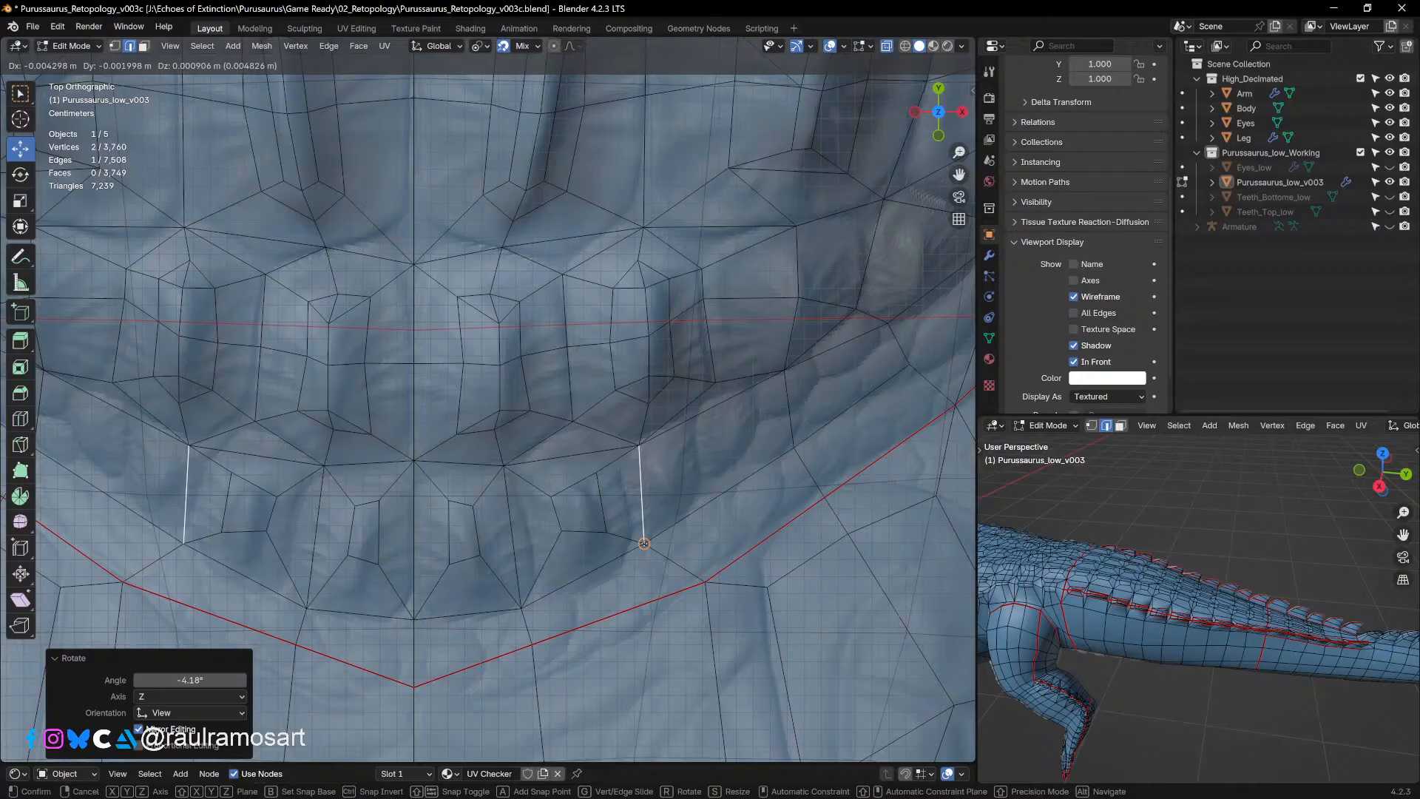
{"action": "left_click", "coordinate": [642, 544]}
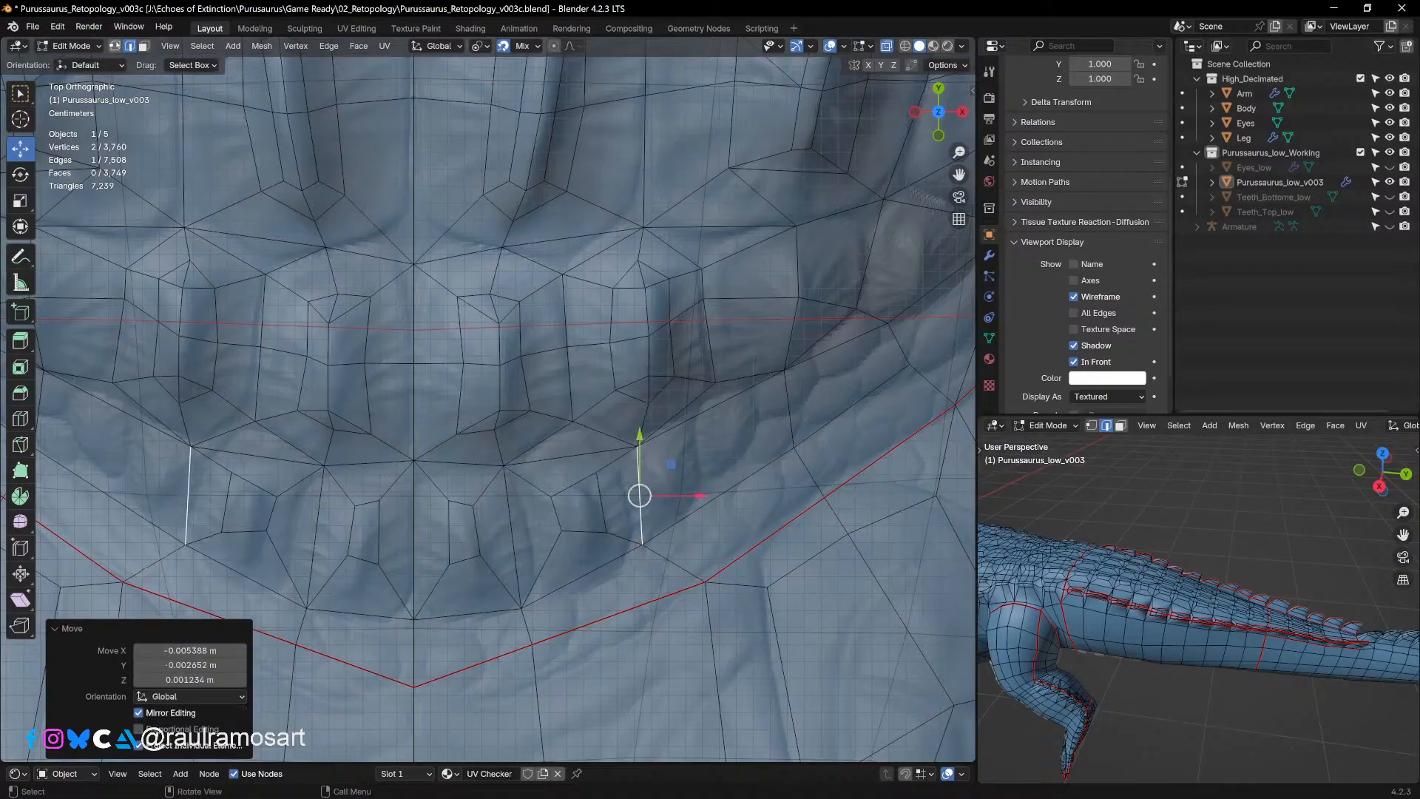
Step: In vertex mode, move the rear outer corner vertex of the front row's outer inset scale toward the neck seam
{"action": "left_click", "coordinate": [592, 469]}
{"action": "key", "text": "g"}
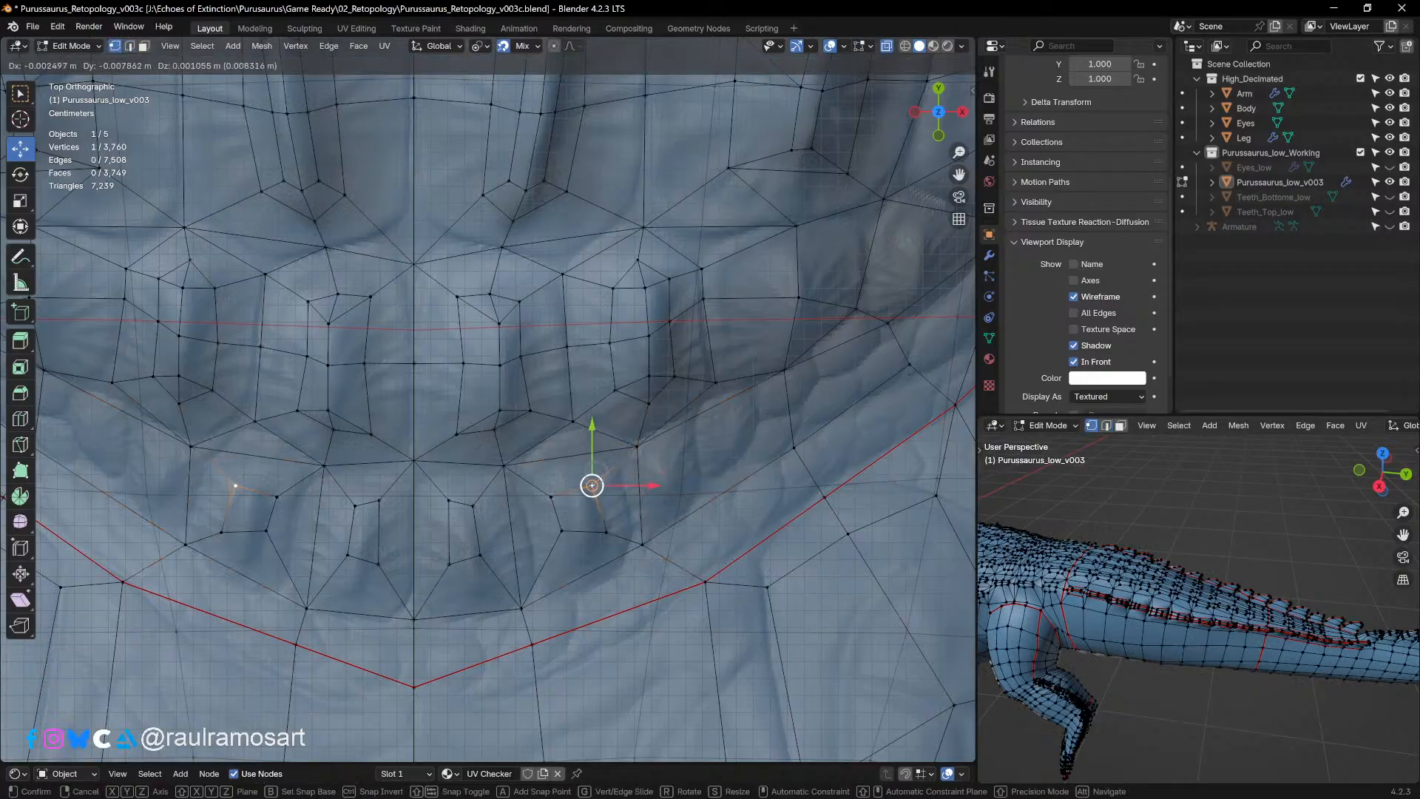
Step: Move the corner vertices of the outer scute in the frontmost neck row to match the sculpted bump
{"action": "left_click", "coordinate": [591, 486]}
{"action": "left_click", "coordinate": [551, 496]}
{"action": "key", "text": "g"}
{"action": "left_click", "coordinate": [555, 491]}
{"action": "left_click", "coordinate": [560, 532]}
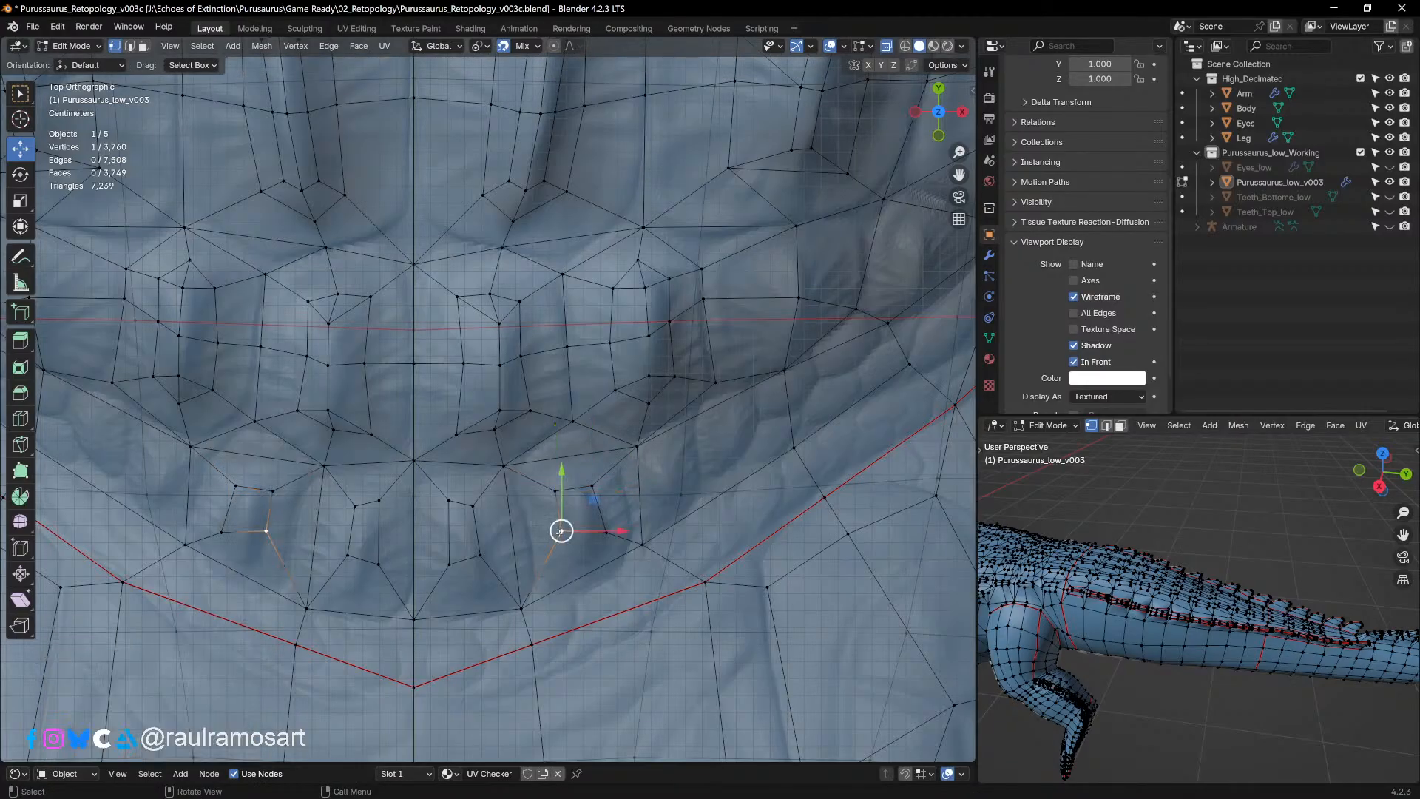
{"action": "key", "text": "g"}
{"action": "left_click", "coordinate": [563, 547]}
{"action": "key", "text": "g"}
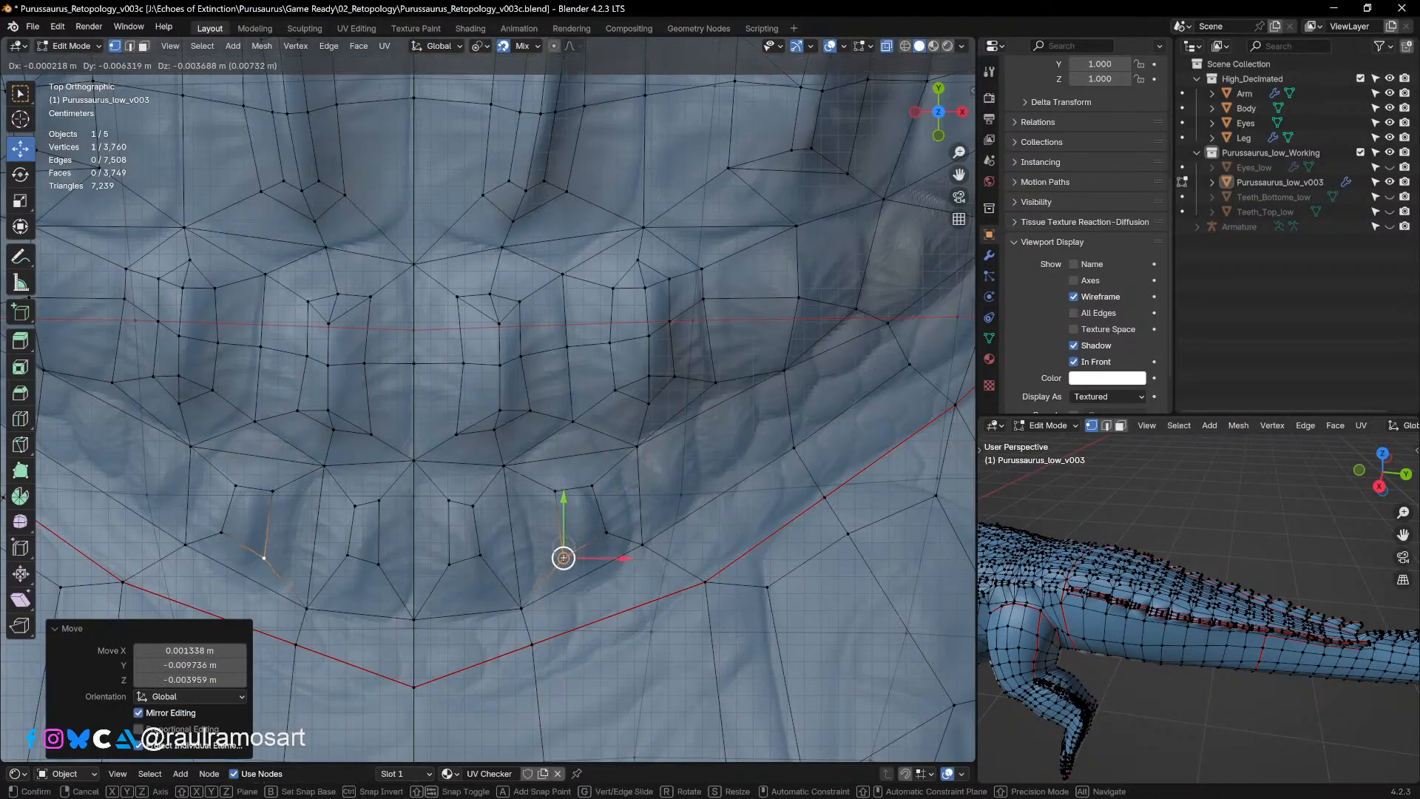
{"action": "left_click", "coordinate": [564, 555]}
{"action": "left_click", "coordinate": [607, 531]}
{"action": "key", "text": "g"}
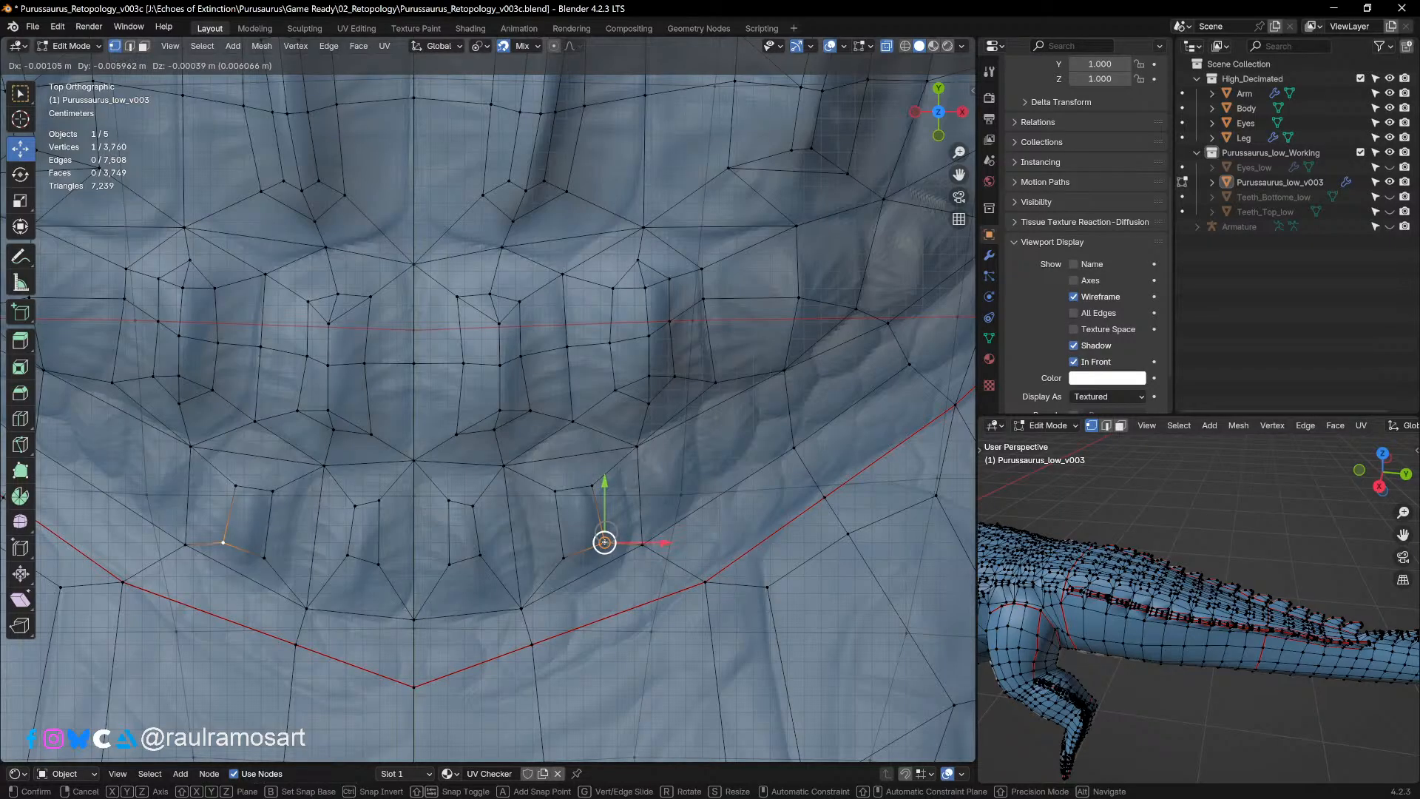
{"action": "left_click", "coordinate": [605, 542]}
Step: Reposition the four corner vertices of the inner scute in the frontmost neck row to fit the sculpt beneath
{"action": "left_click", "coordinate": [489, 557]}
{"action": "key", "text": "g"}
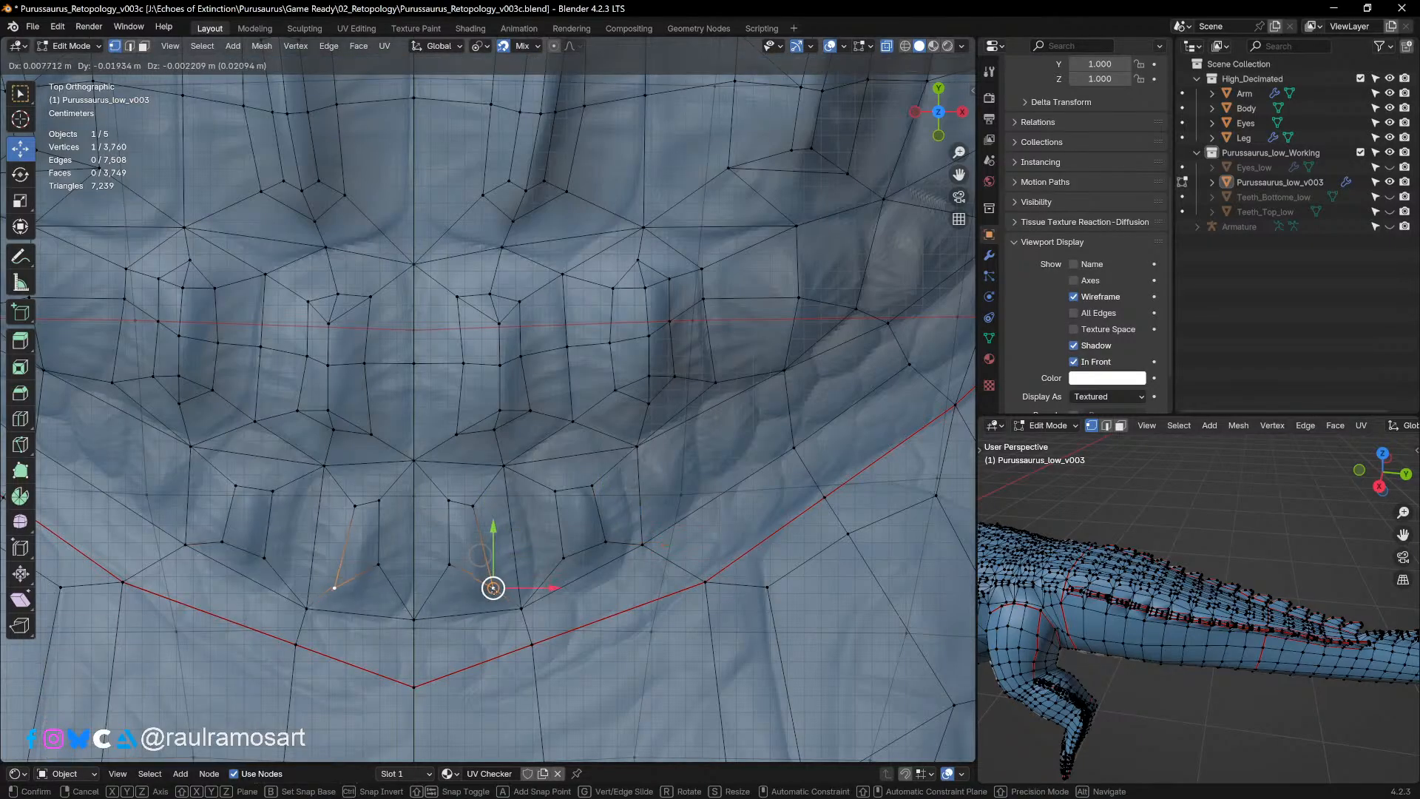
{"action": "left_click", "coordinate": [492, 587]}
{"action": "key", "text": "g"}
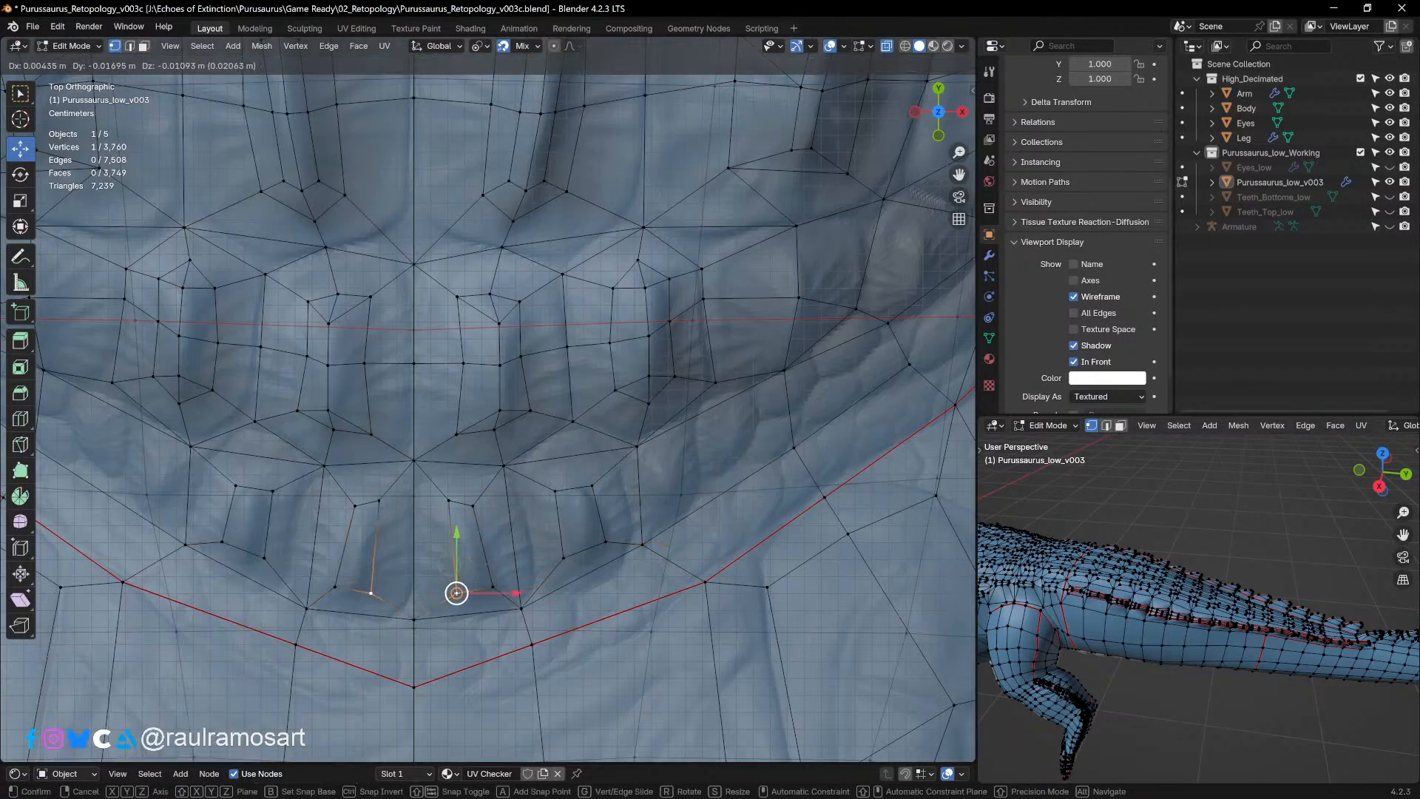
{"action": "left_click", "coordinate": [449, 505]}
{"action": "left_click", "coordinate": [448, 505]}
{"action": "key", "text": "g"}
{"action": "left_click", "coordinate": [447, 507]}
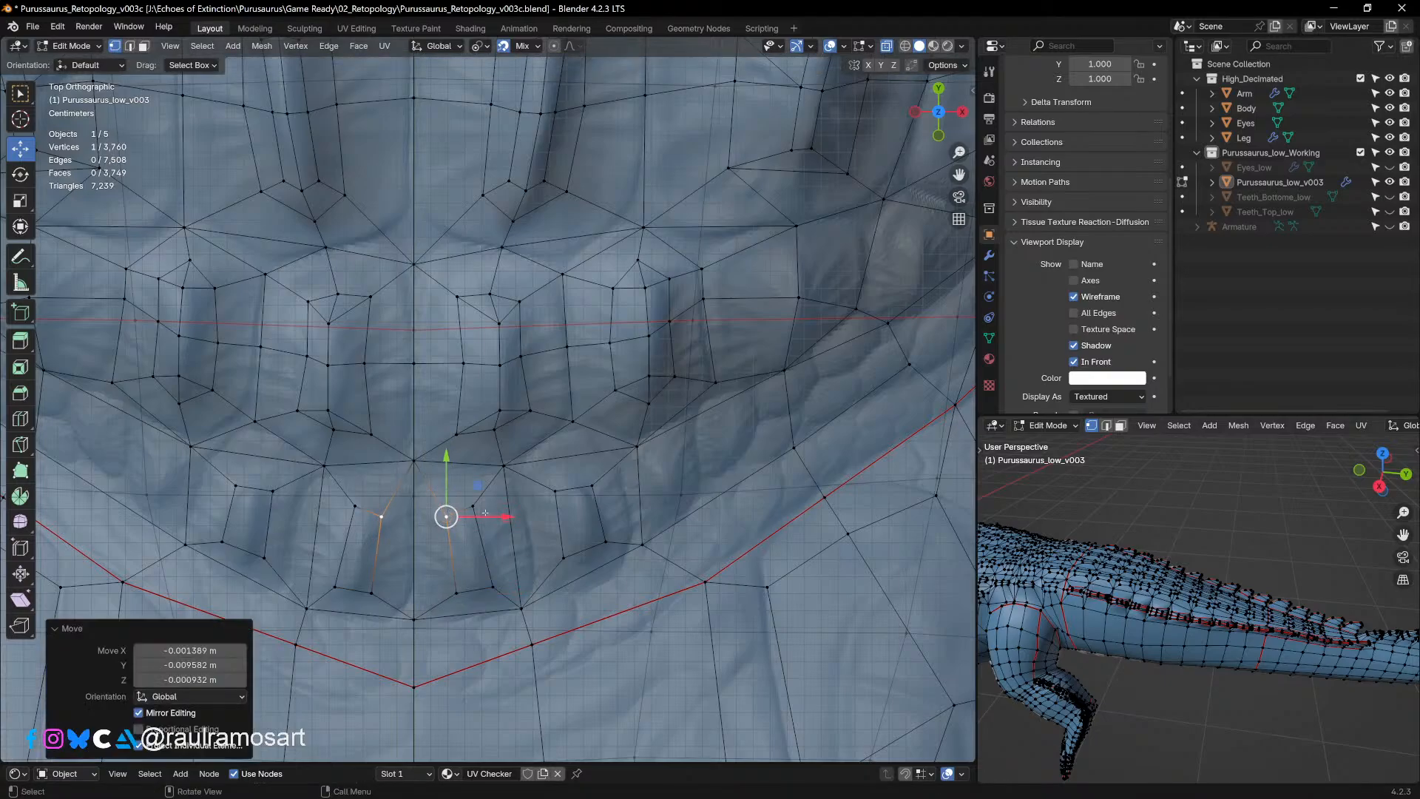
{"action": "left_click", "coordinate": [473, 506]}
{"action": "key", "text": "g"}
{"action": "left_click", "coordinate": [617, 512]}
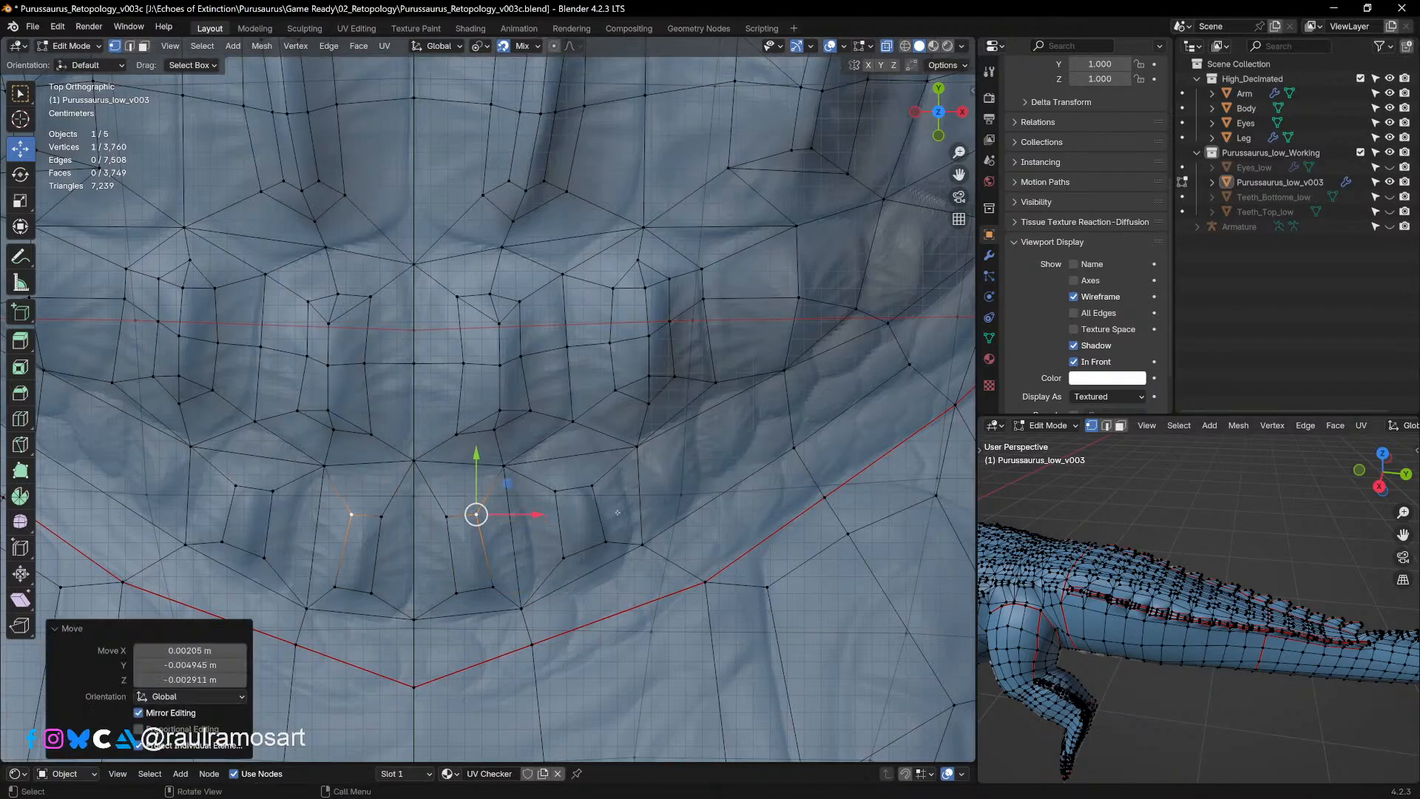
Step: Switch to face selection and select the face enclosed by the inner scute's four corners
{"action": "middle_click_drag", "start_coordinate": [155, 69], "coordinate": [473, 414]}
{"action": "scroll", "coordinate": [518, 459], "scroll_direction": "down", "scroll_amount": 3}
{"action": "middle_click_drag", "start_coordinate": [518, 532], "coordinate": [497, 416]}
{"action": "left_click", "coordinate": [144, 46]}
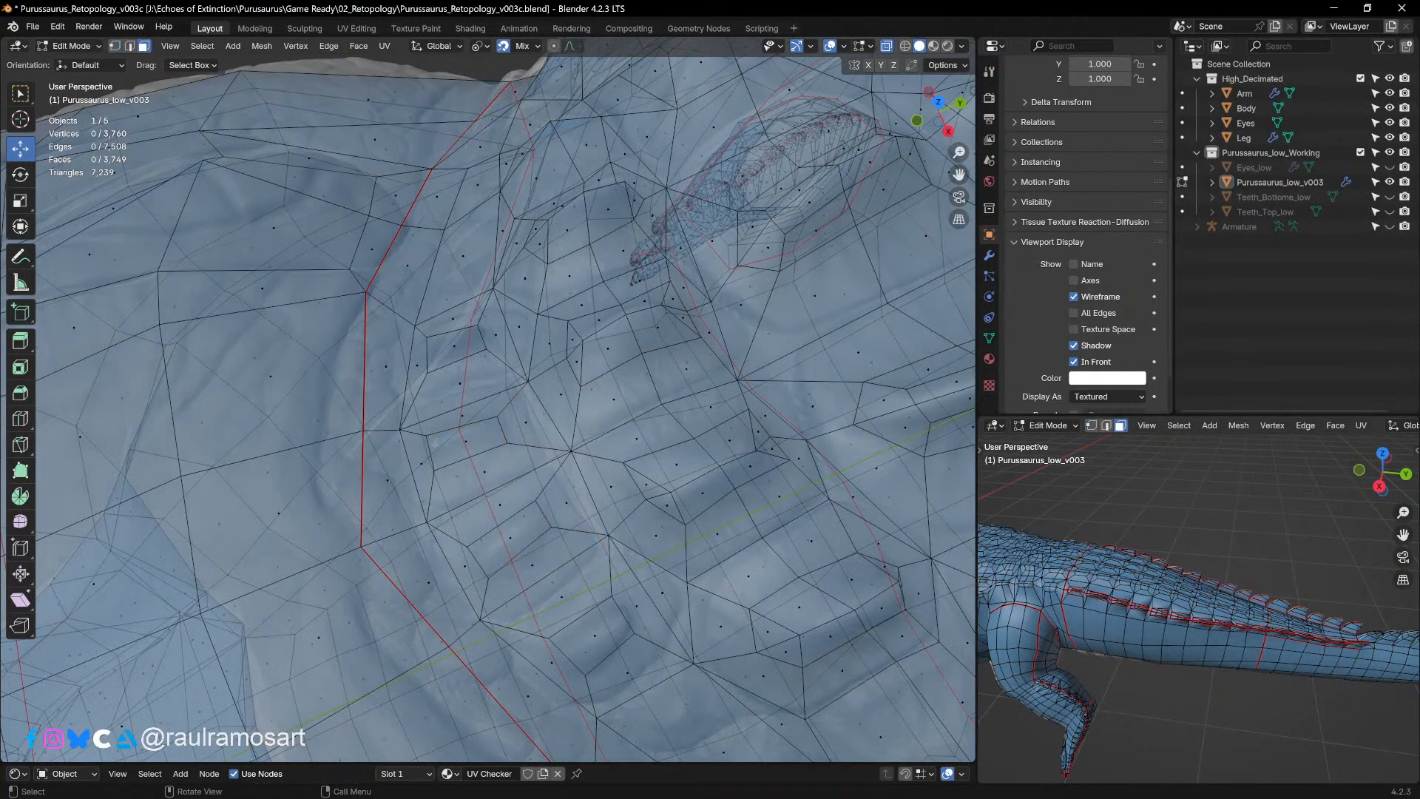
{"action": "left_click", "coordinate": [513, 551]}
{"action": "middle_click_drag", "start_coordinate": [513, 551], "coordinate": [507, 458]}
{"action": "key", "text": "e"}
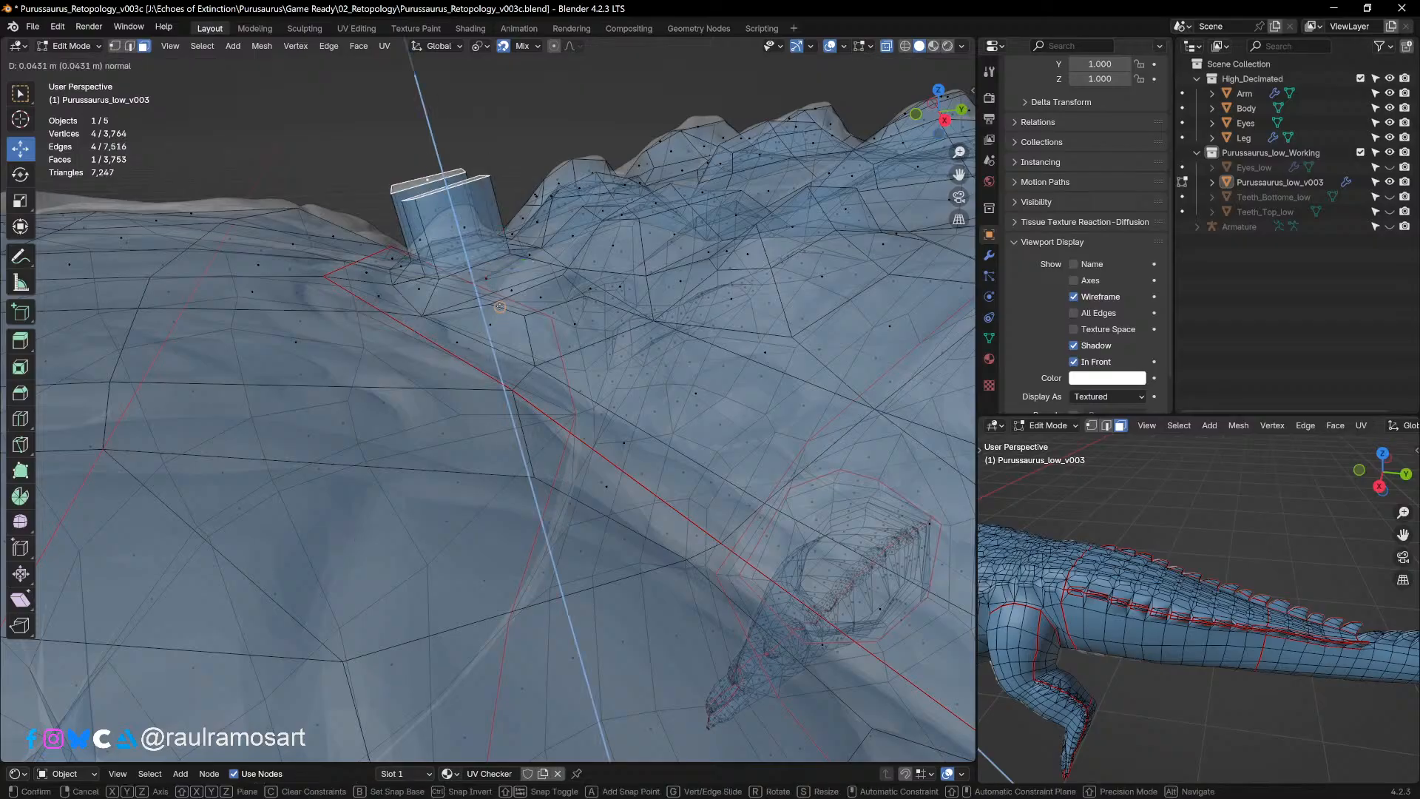
{"action": "left_click", "coordinate": [592, 355]}
{"action": "key", "text": "s"}
{"action": "left_click", "coordinate": [562, 213]}
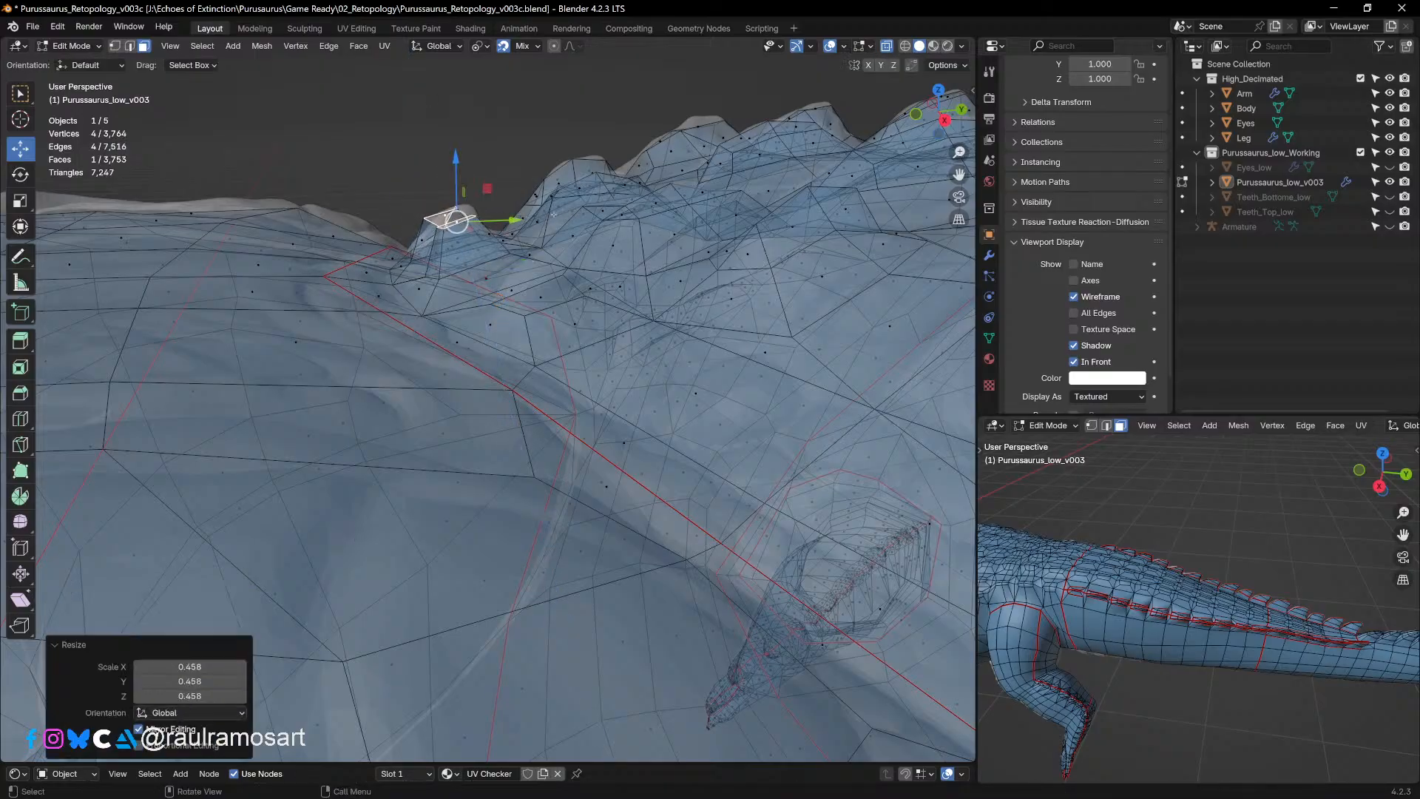
{"action": "middle_click_drag", "start_coordinate": [562, 213], "coordinate": [610, 508]}
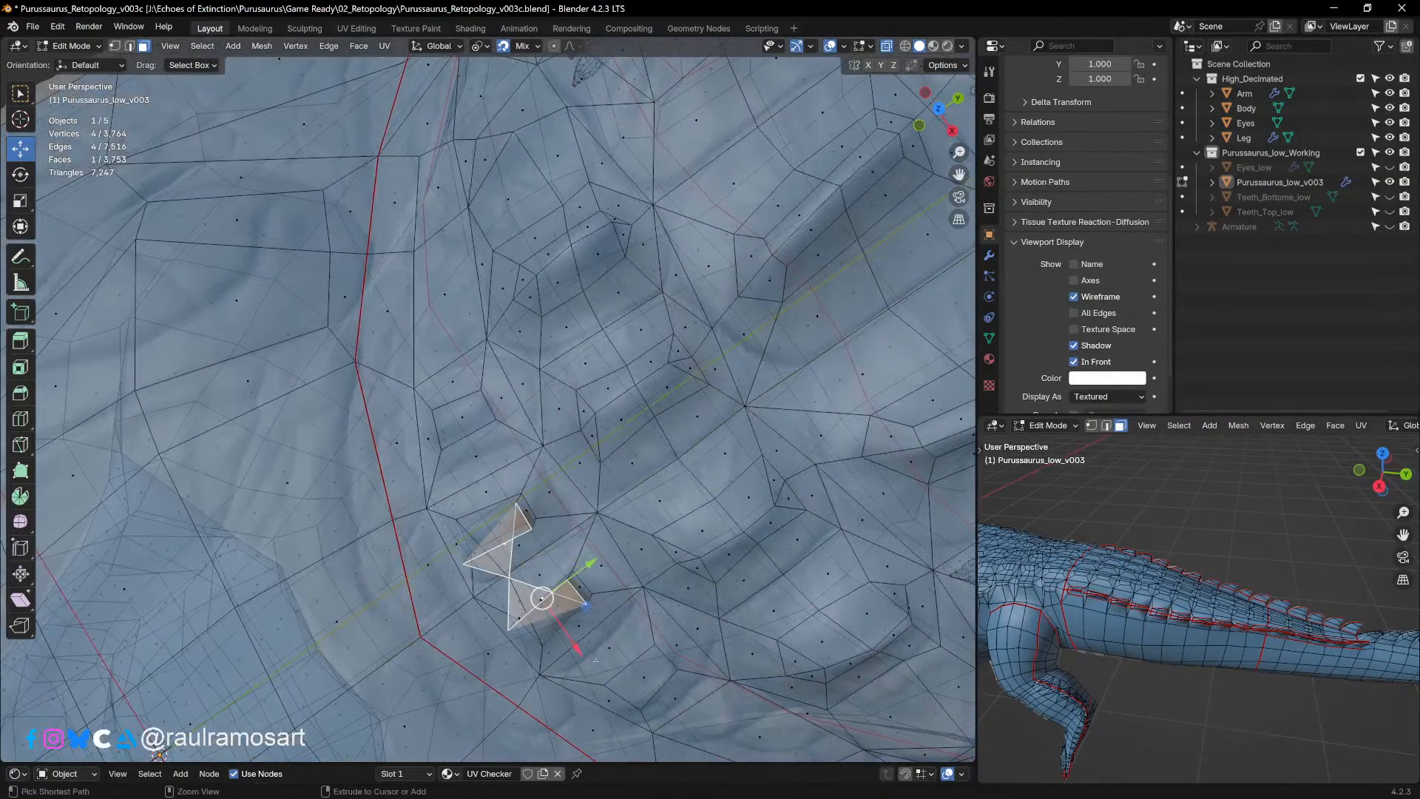
{"action": "key", "text": "ctrl+z"}
Step: Rotate the selected inner scute face about -3.71° in the right orthographic view
{"action": "middle_click_drag", "start_coordinate": [595, 659], "coordinate": [668, 155]}
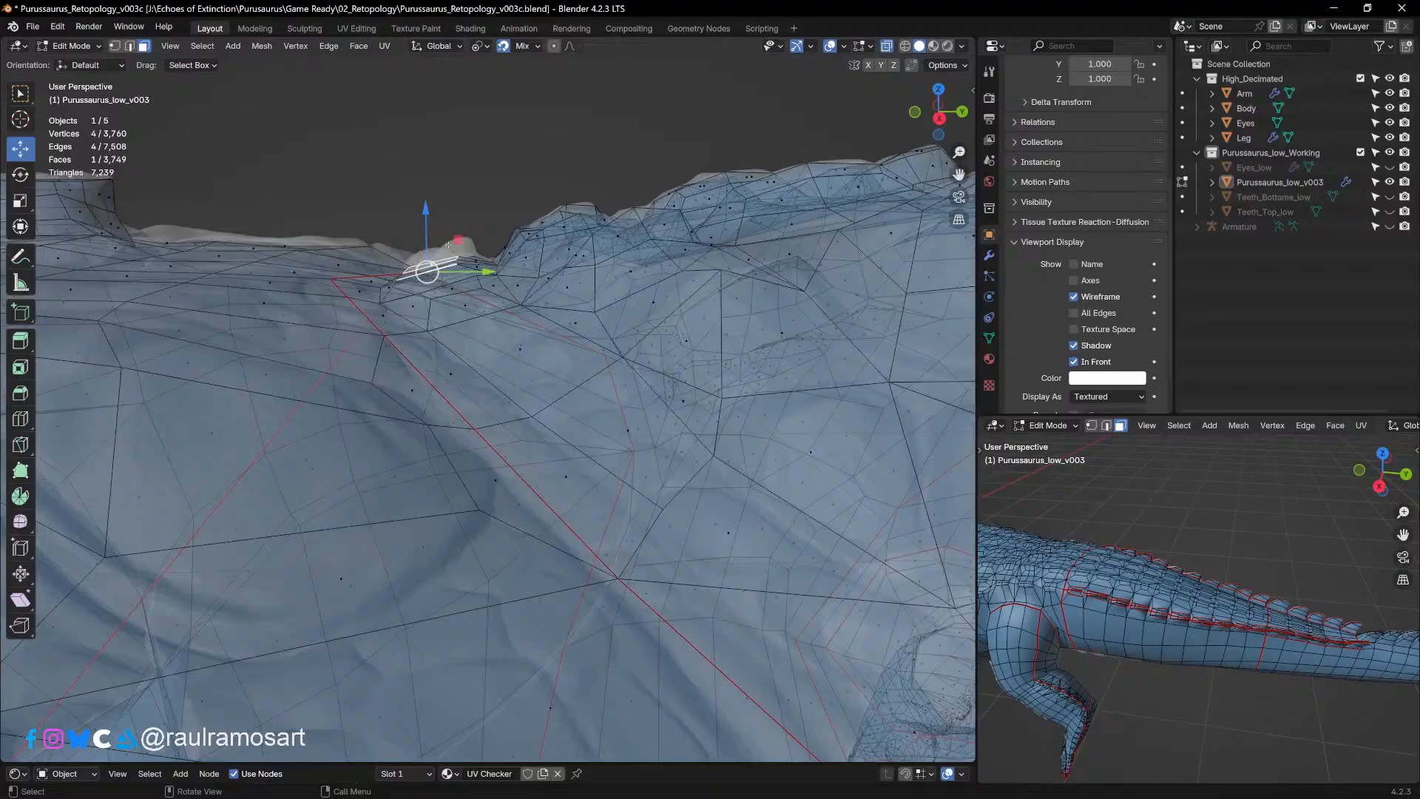
{"action": "key", "text": "KP_3"}
{"action": "key", "text": "r"}
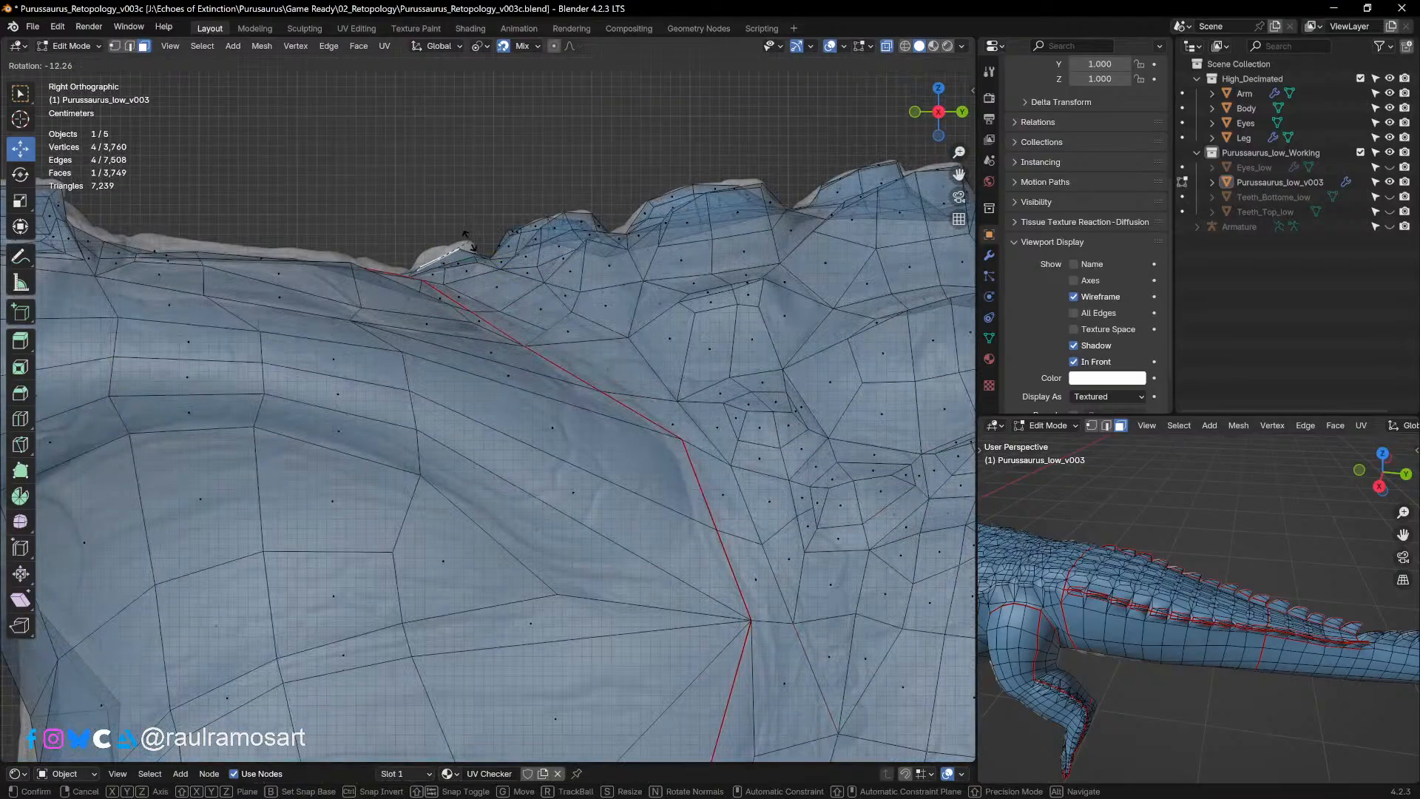
{"action": "left_click", "coordinate": [482, 243]}
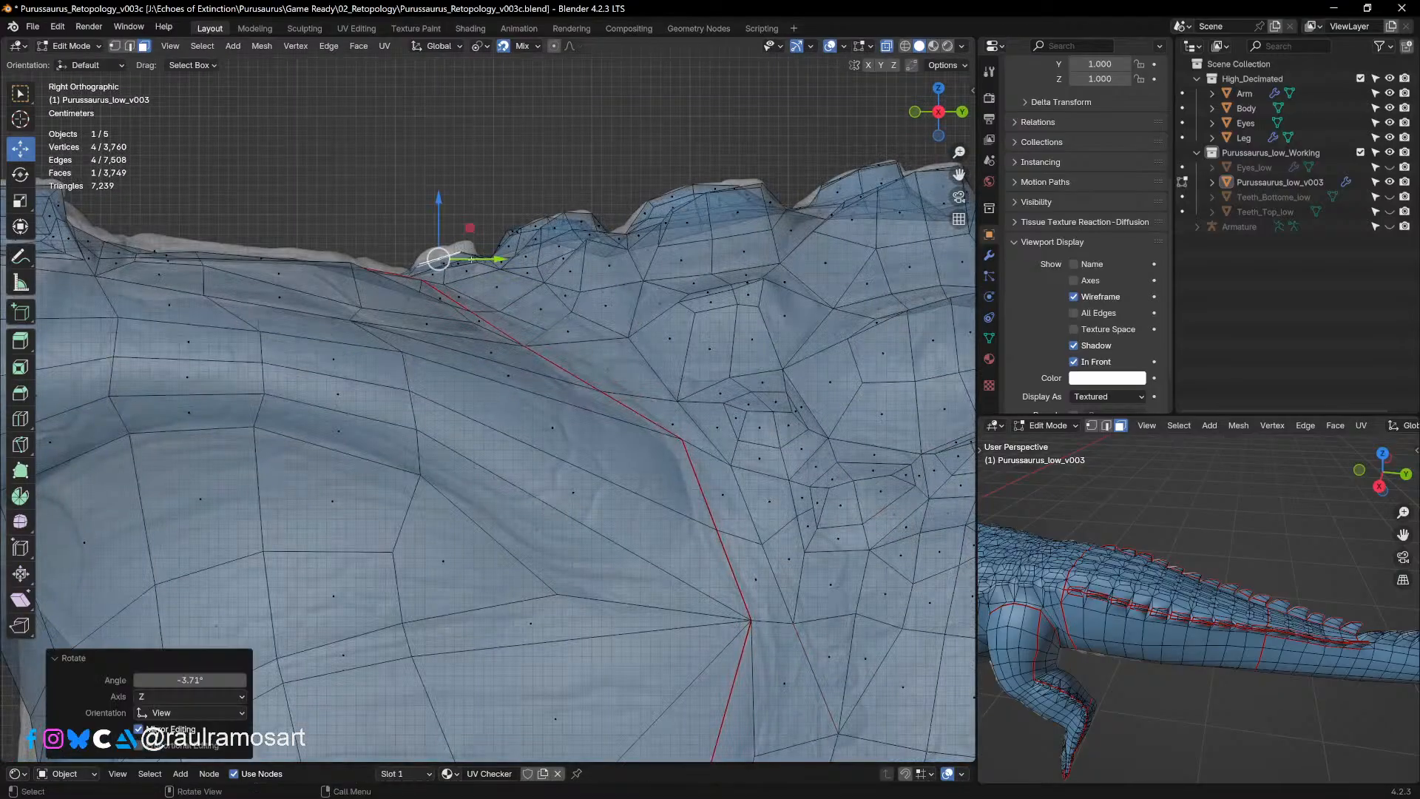
Step: Extrude the scute face about 0.052 m, then shift it about 0.016 m in Y and -0.019 m in Z
{"action": "key", "text": "e"}
{"action": "left_click", "coordinate": [465, 246]}
{"action": "key", "text": "s"}
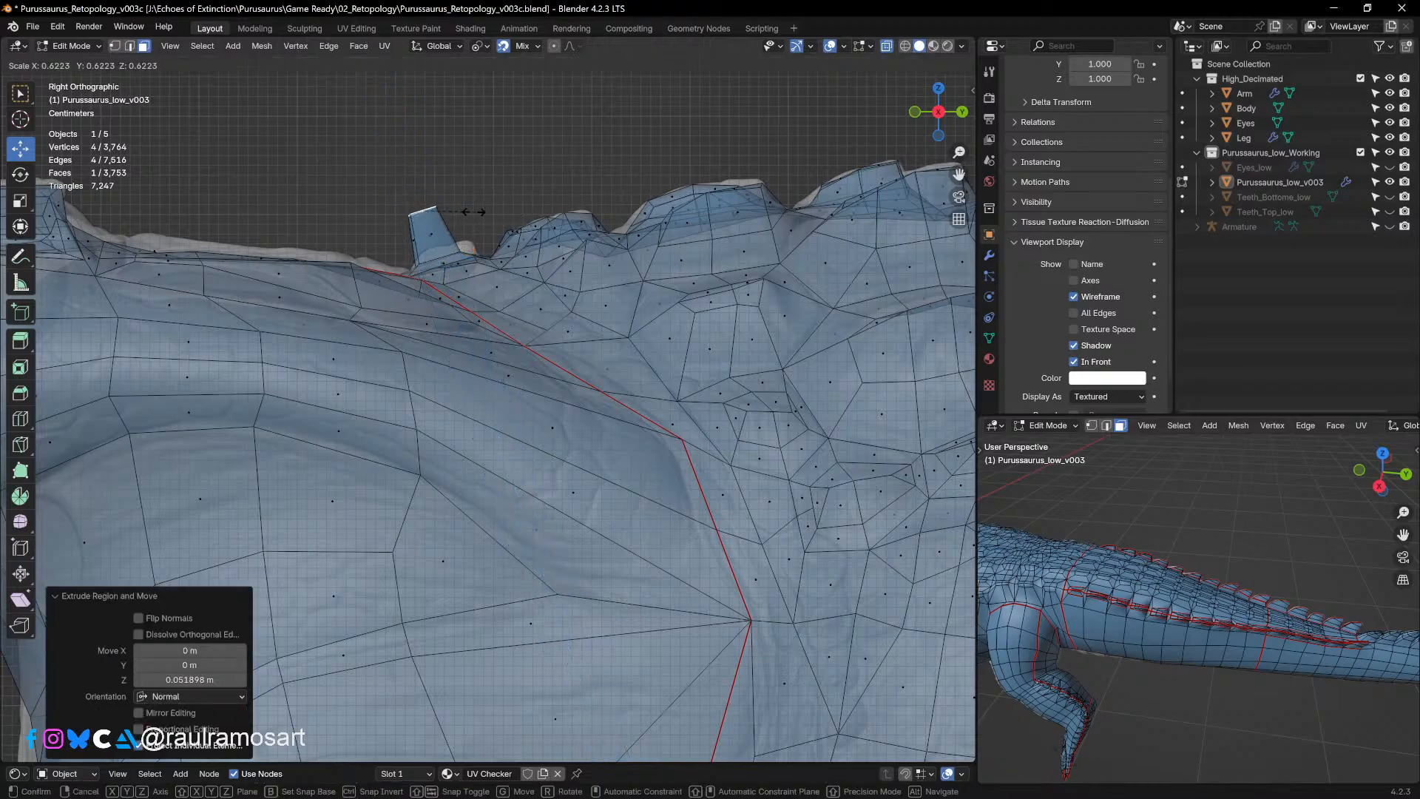
{"action": "left_click", "coordinate": [454, 212]}
{"action": "key", "text": "ctrl+z"}
{"action": "key", "text": "g"}
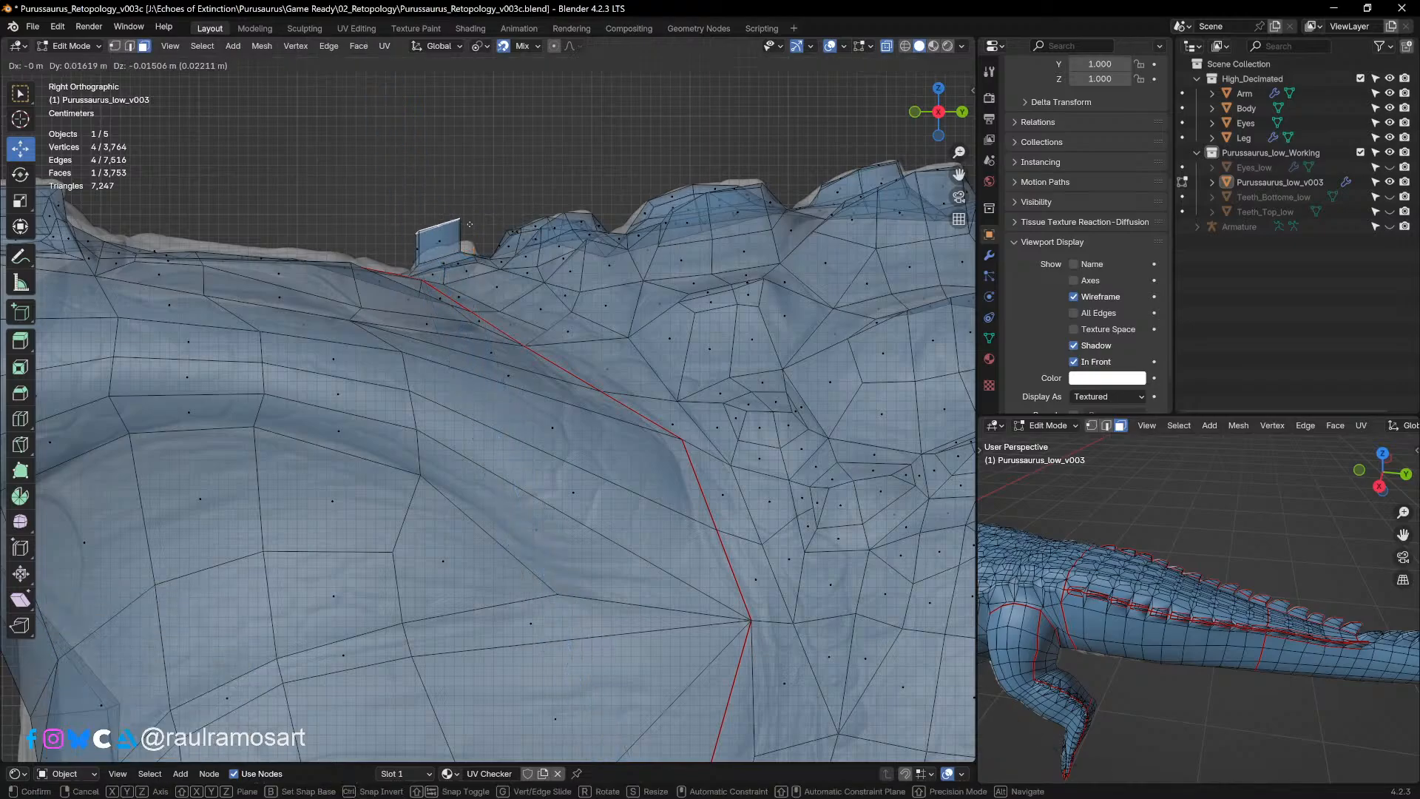
{"action": "left_click", "coordinate": [444, 226]}
Step: Switch to vertex selection and pull the extruded scute's two rear top vertices inward to taper it
{"action": "middle_click_drag", "start_coordinate": [443, 226], "coordinate": [518, 255]}
{"action": "middle_click_drag", "start_coordinate": [565, 346], "coordinate": [584, 508]}
{"action": "scroll", "coordinate": [601, 516], "scroll_direction": "up", "scroll_amount": 3}
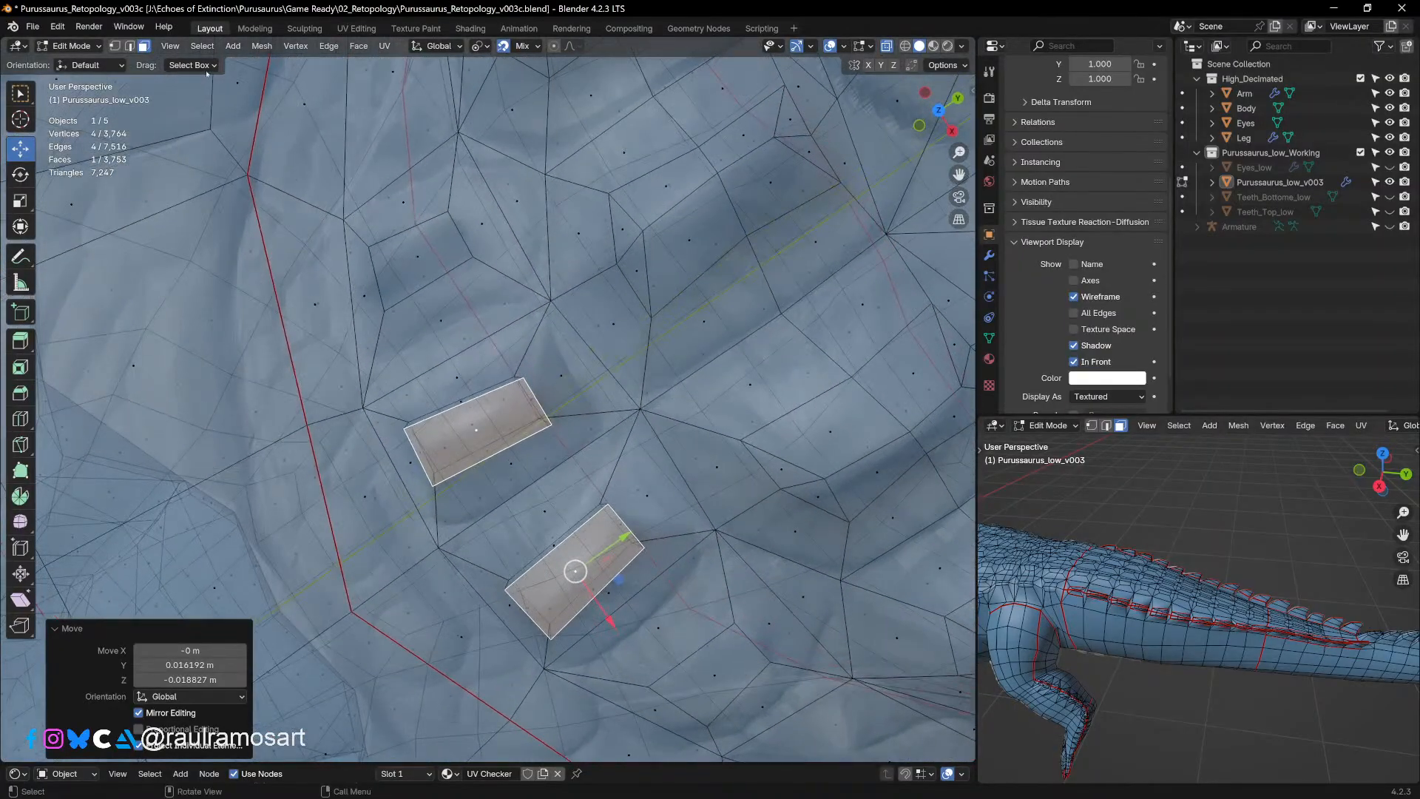
{"action": "left_click", "coordinate": [115, 46]}
{"action": "left_click", "coordinate": [608, 508]}
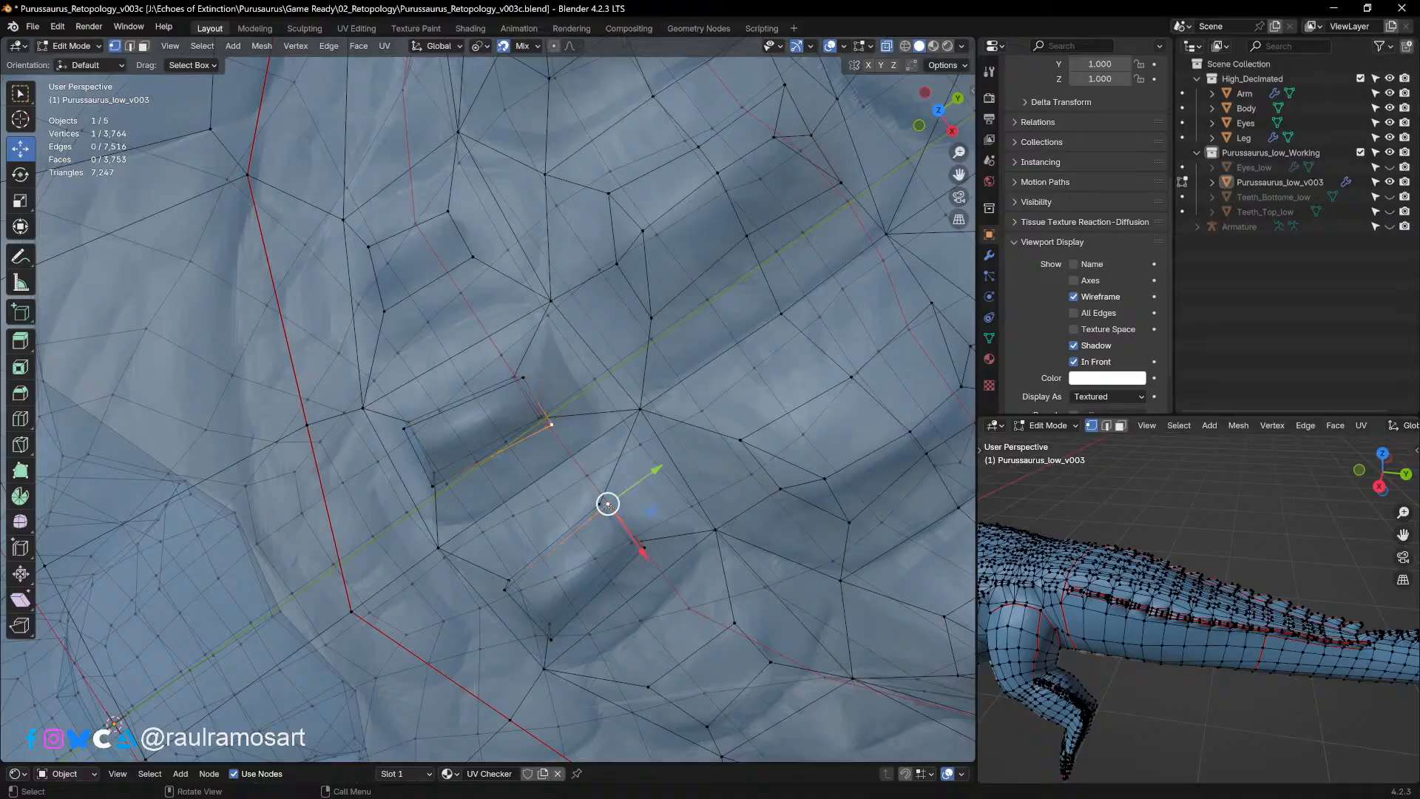
{"action": "left_click_drag", "start_coordinate": [608, 507], "coordinate": [624, 545]}
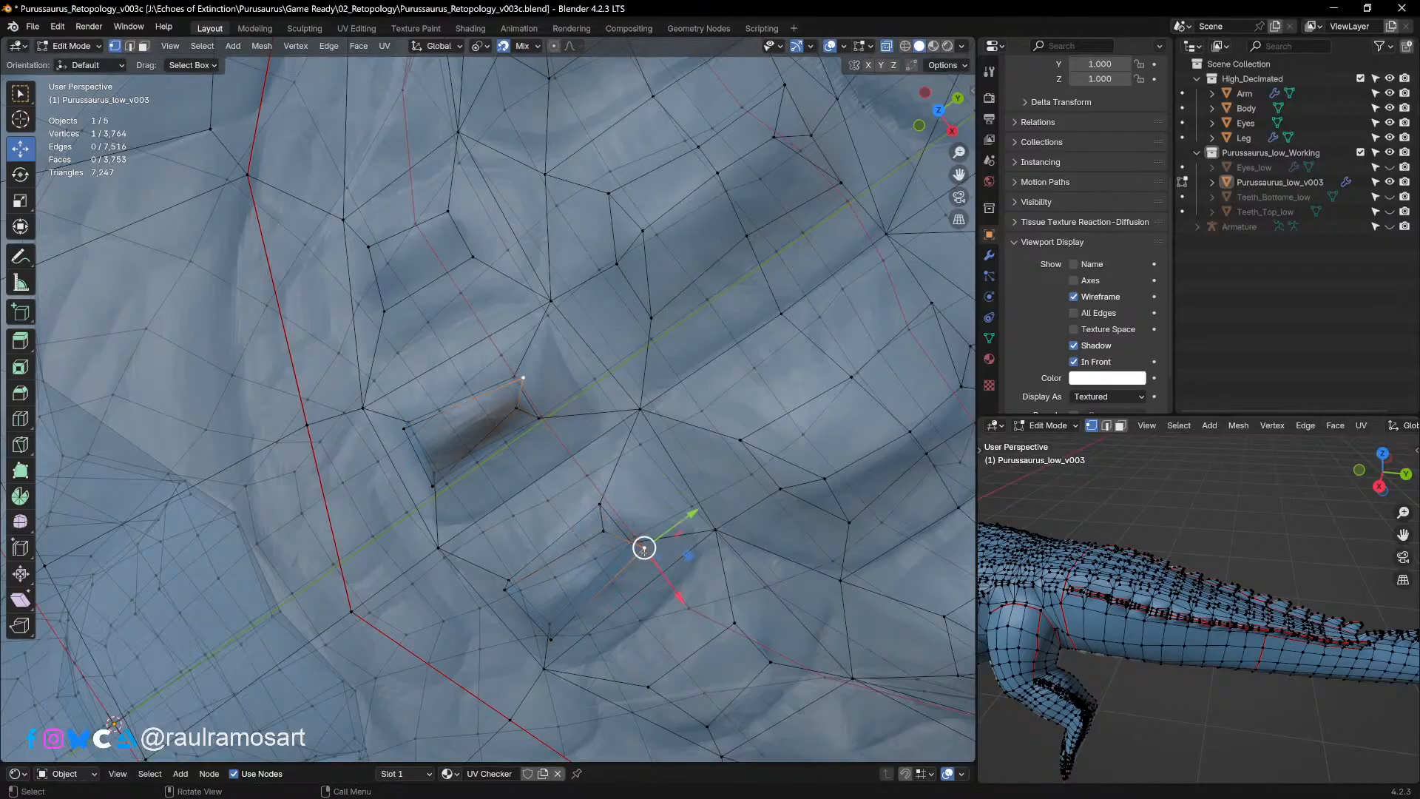
{"action": "key", "text": "g"}
{"action": "left_click_drag", "start_coordinate": [615, 548], "coordinate": [615, 548]}
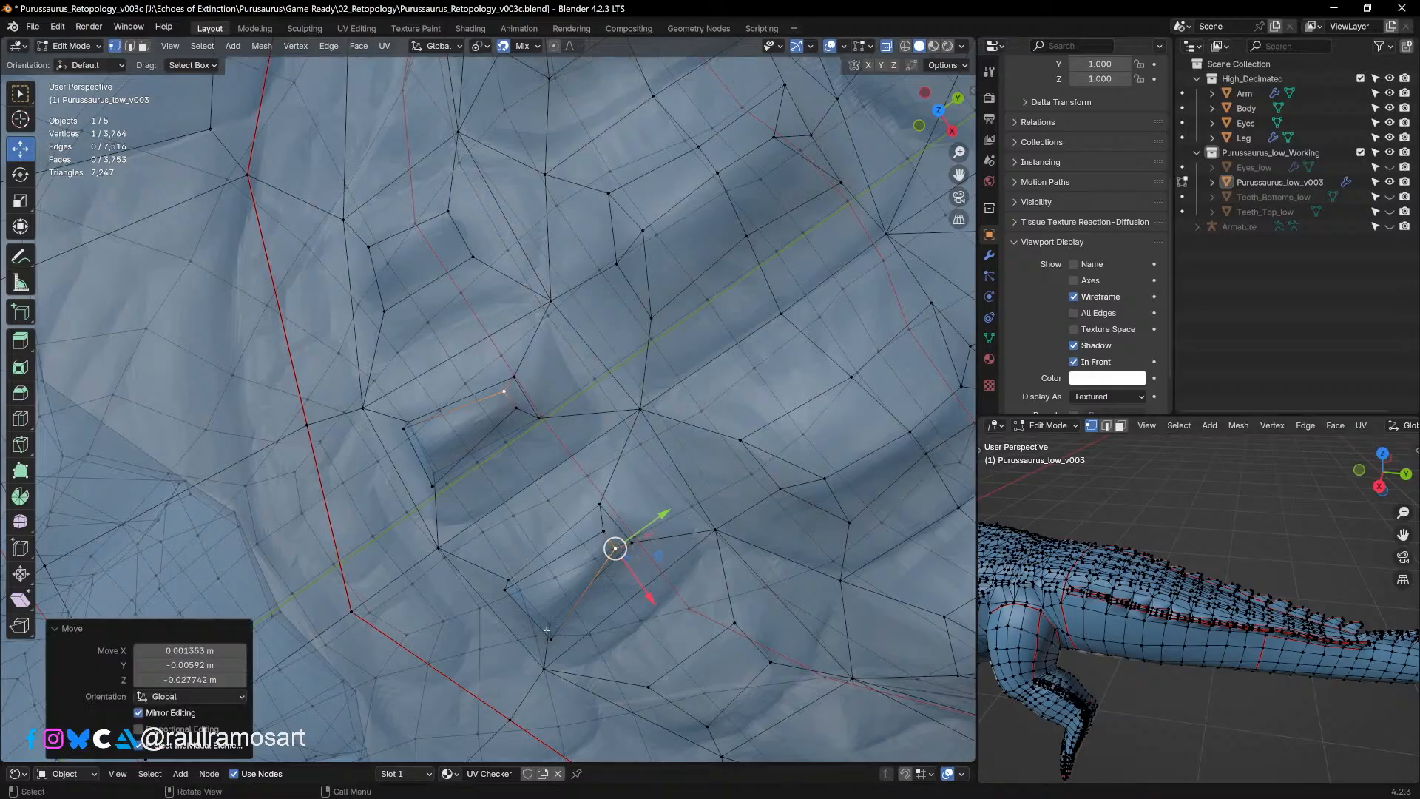
Step: Move the extruded scute's two front top vertices inward to narrow its raised ridge
{"action": "left_click", "coordinate": [550, 639]}
{"action": "middle_click_drag", "start_coordinate": [551, 637], "coordinate": [552, 613]}
{"action": "left_click_drag", "start_coordinate": [550, 567], "coordinate": [552, 546]}
{"action": "left_click", "coordinate": [506, 518]}
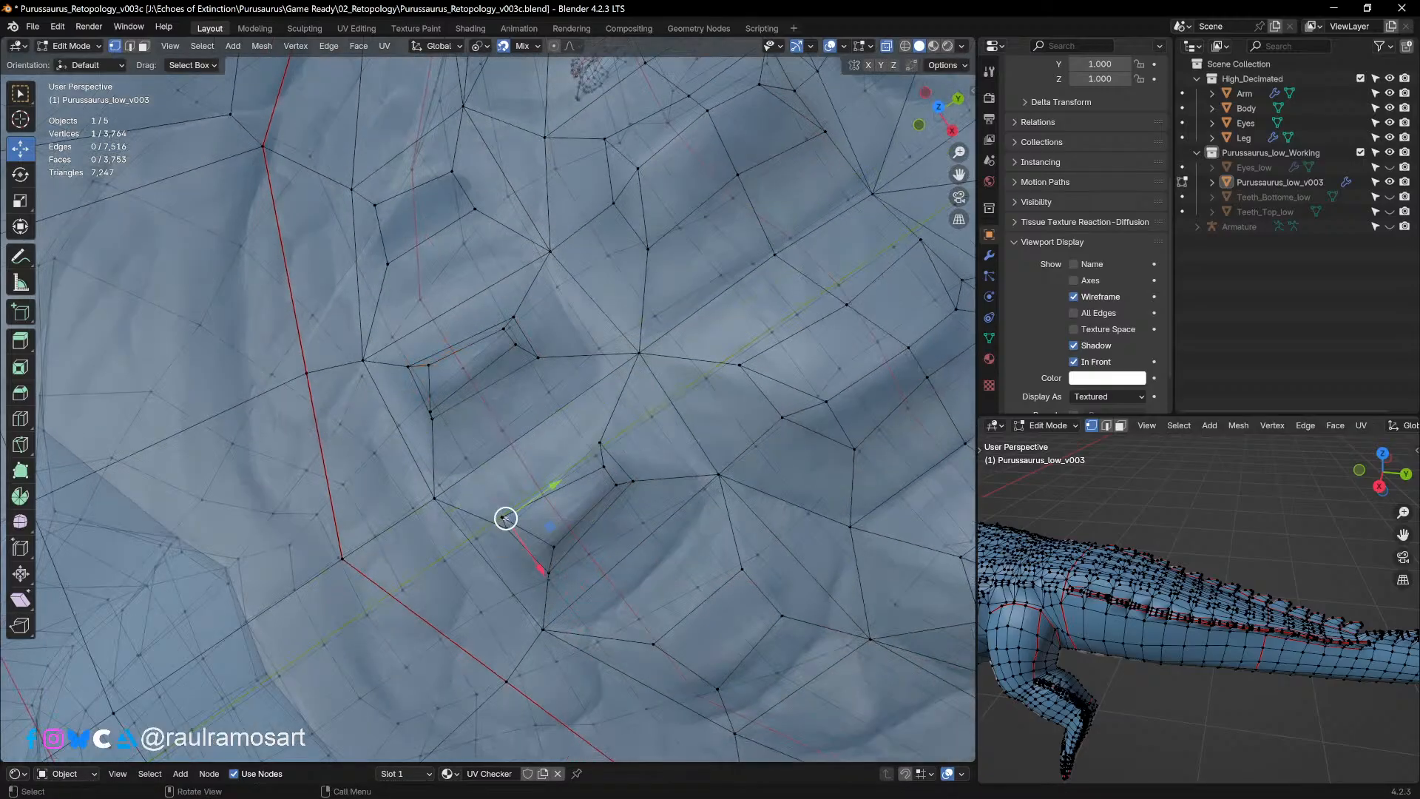
{"action": "middle_click_drag", "start_coordinate": [506, 517], "coordinate": [553, 550]}
{"action": "left_click", "coordinate": [530, 539]}
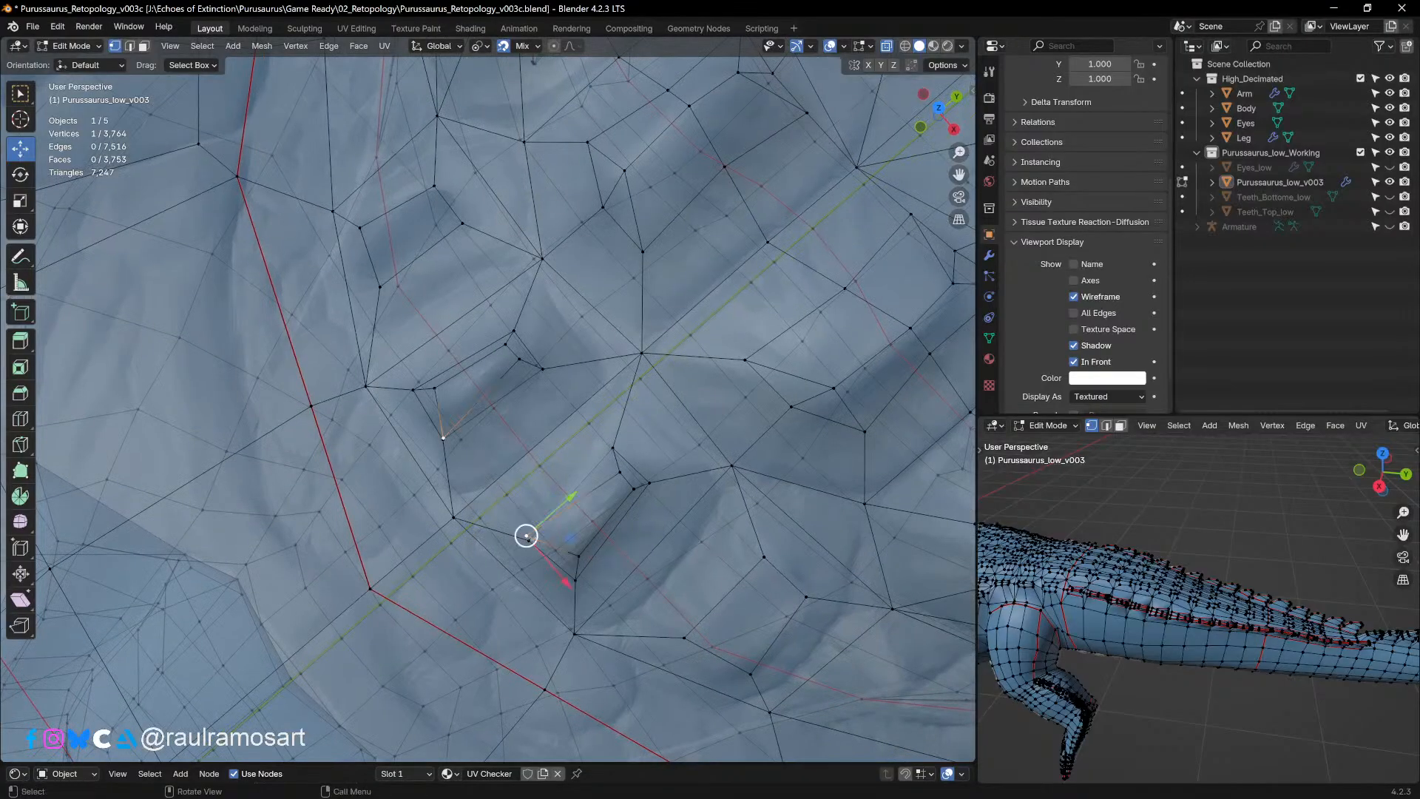
{"action": "left_click_drag", "start_coordinate": [540, 539], "coordinate": [580, 546]}
{"action": "left_click", "coordinate": [579, 556]}
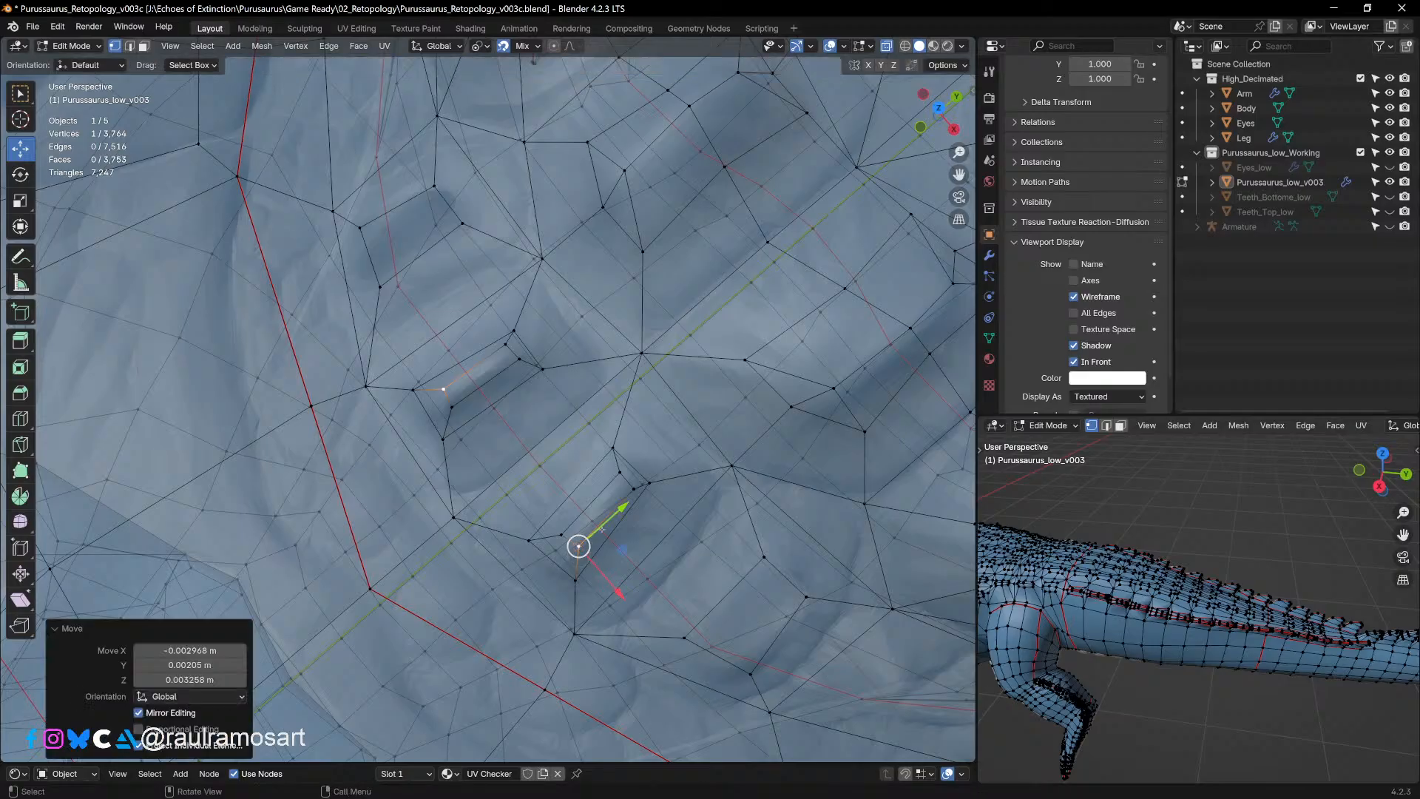
Step: Fine-tune the front top vertices of the raised scute against the sculpted bump from several angles
{"action": "middle_click_drag", "start_coordinate": [580, 546], "coordinate": [452, 382]}
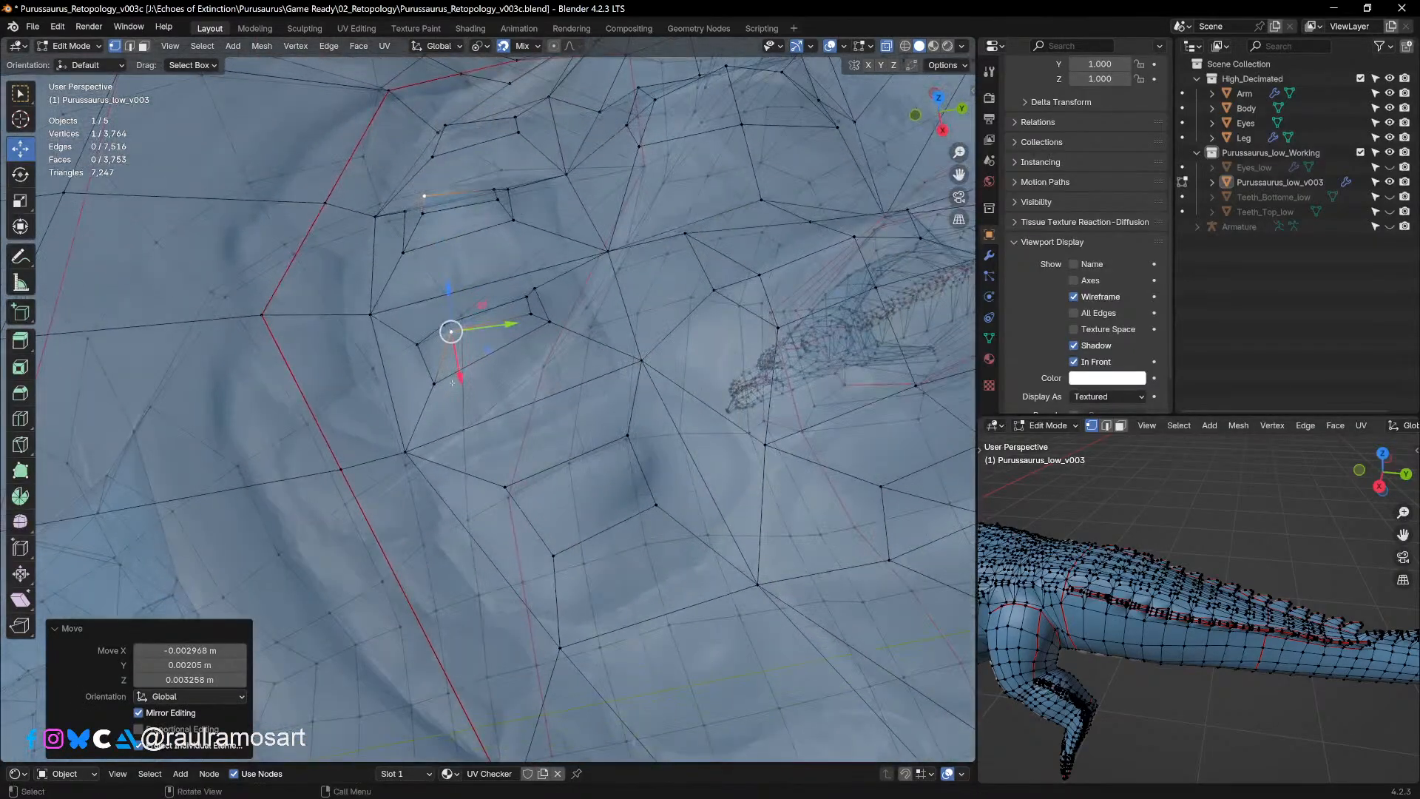
{"action": "mouse_move", "coordinate": [453, 337]}
{"action": "left_mouse_down"}
{"action": "mouse_move", "coordinate": [458, 357]}
{"action": "mouse_move", "coordinate": [457, 343]}
{"action": "left_mouse_up"}
{"action": "middle_click_drag", "start_coordinate": [459, 345], "coordinate": [594, 370]}
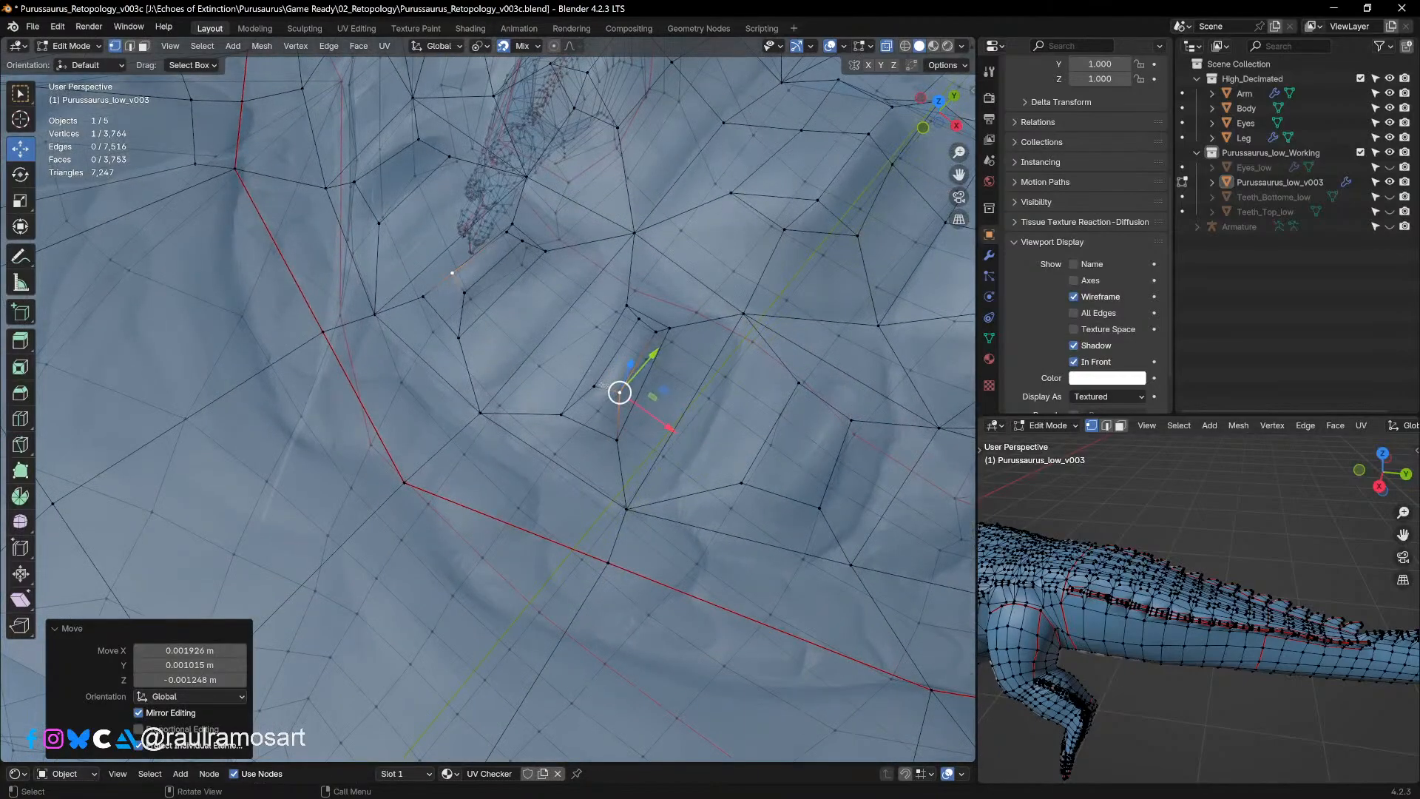
{"action": "left_click_drag", "start_coordinate": [452, 272], "coordinate": [464, 293]}
{"action": "mouse_move", "coordinate": [601, 381]}
{"action": "left_mouse_down"}
{"action": "mouse_move", "coordinate": [621, 374]}
{"action": "mouse_move", "coordinate": [597, 387]}
{"action": "left_mouse_up"}
{"action": "left_click", "coordinate": [616, 377]}
{"action": "middle_click_drag", "start_coordinate": [598, 386], "coordinate": [341, 136]}
Step: Switch to Object Mode and turn off X-ray display to view the full crocodile retopology
{"action": "left_click", "coordinate": [70, 46]}
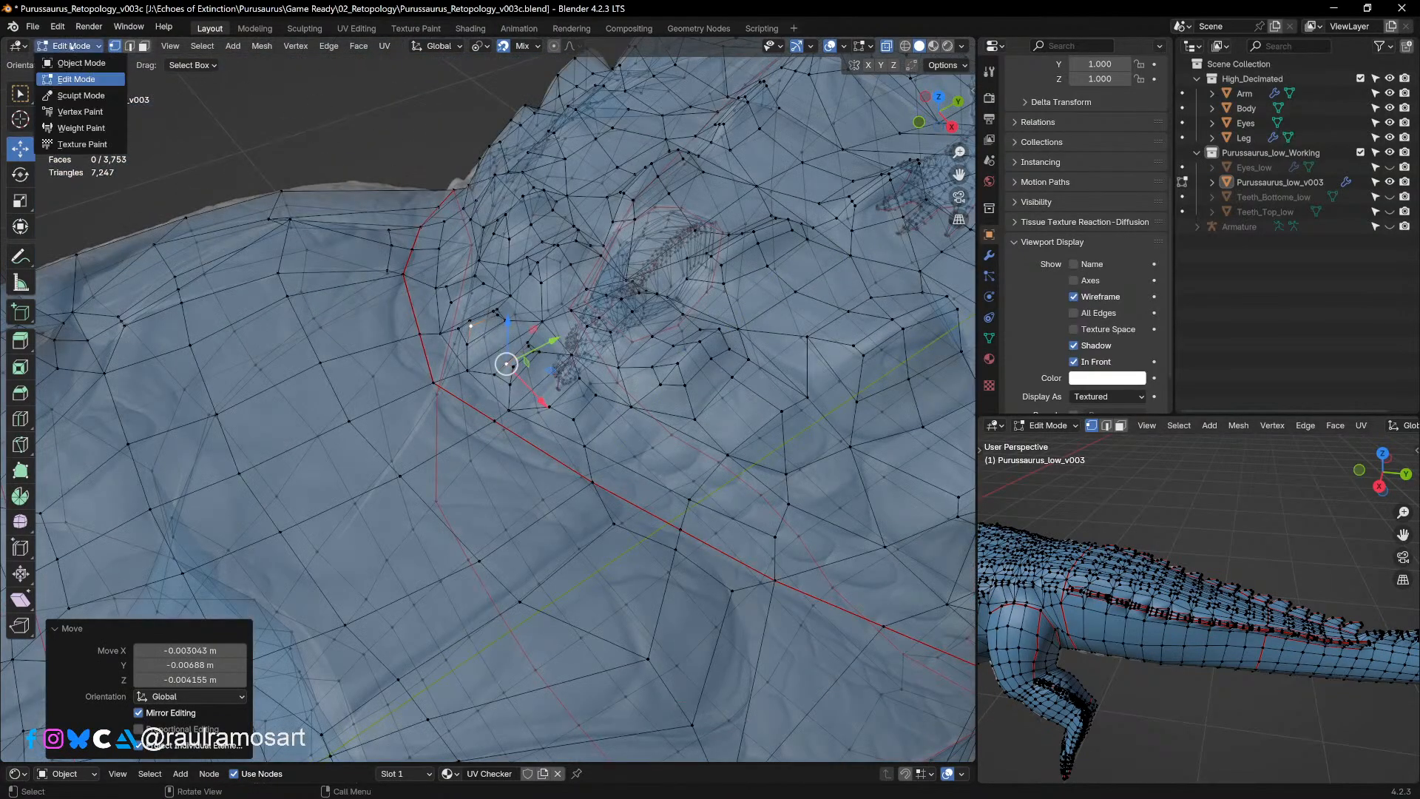
{"action": "left_click", "coordinate": [74, 63]}
{"action": "scroll", "coordinate": [431, 162], "scroll_direction": "down", "scroll_amount": 5}
{"action": "middle_click_drag", "start_coordinate": [430, 162], "coordinate": [541, 443]}
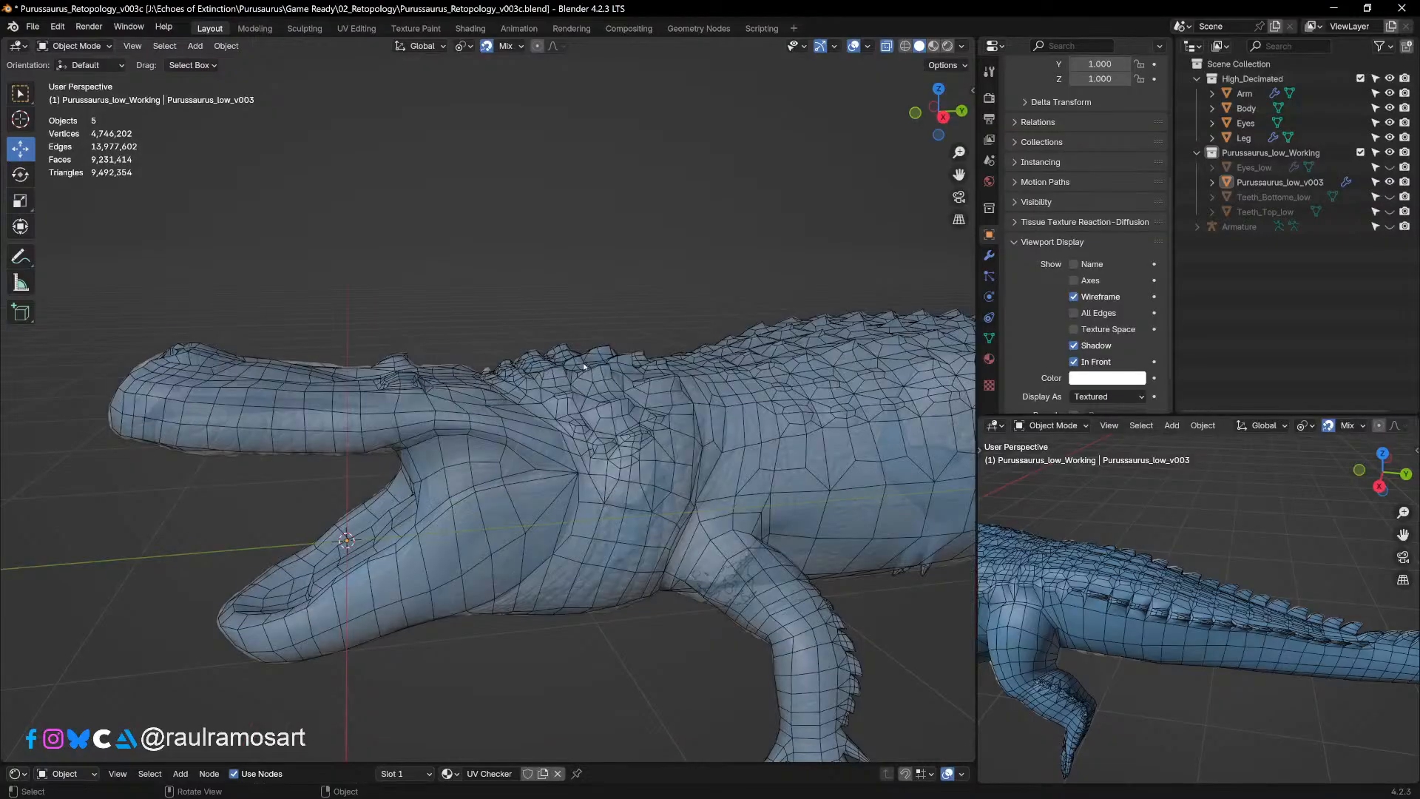
{"action": "middle_click_drag", "start_coordinate": [584, 366], "coordinate": [603, 434]}
{"action": "mouse_move", "coordinate": [703, 463]}
{"action": "middle_mouse_down", "text": "shift"}
{"action": "mouse_move", "coordinate": [540, 466]}
{"action": "mouse_move", "coordinate": [727, 468]}
{"action": "middle_mouse_up", "text": "shift"}
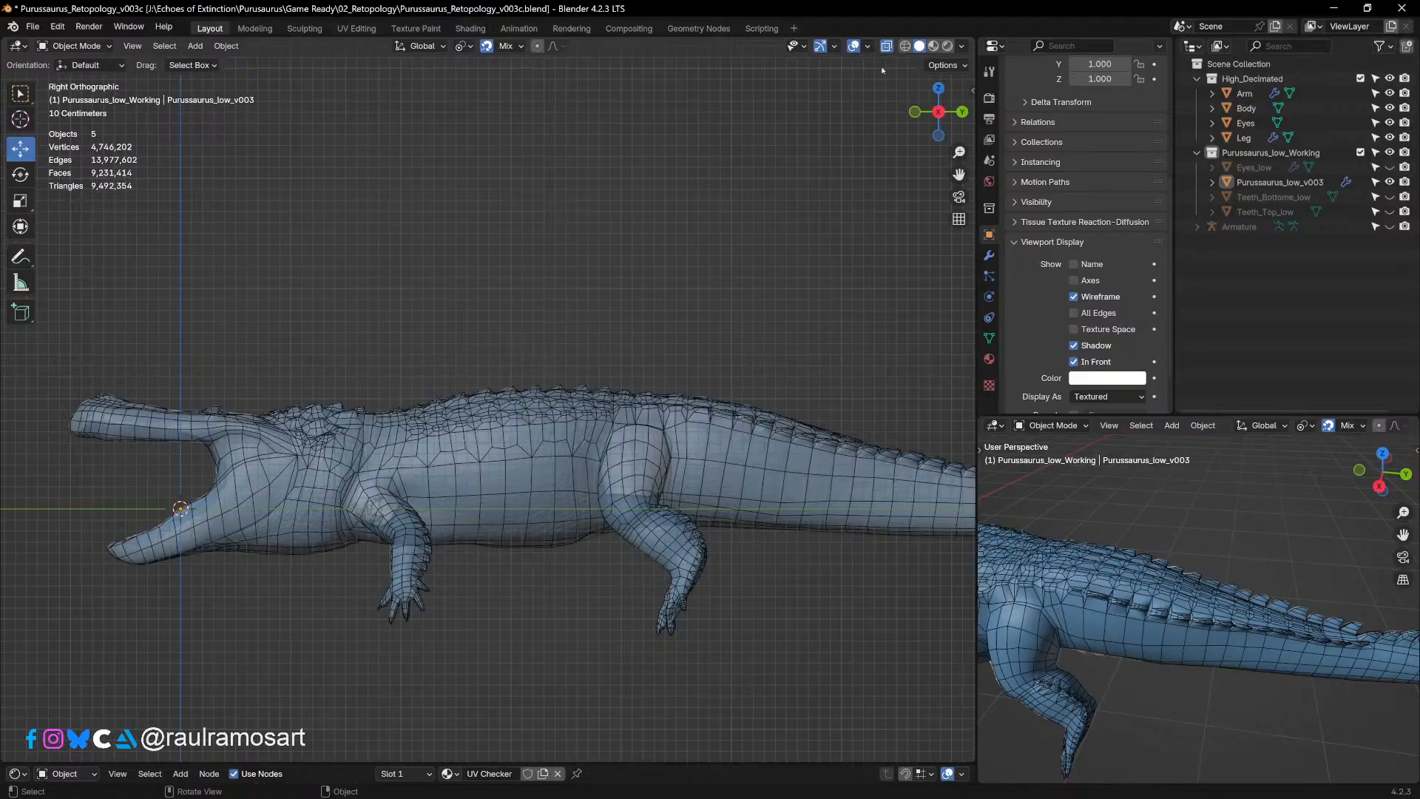
{"action": "left_click", "coordinate": [888, 45]}
{"action": "middle_click_drag", "start_coordinate": [385, 267], "coordinate": [401, 289]}
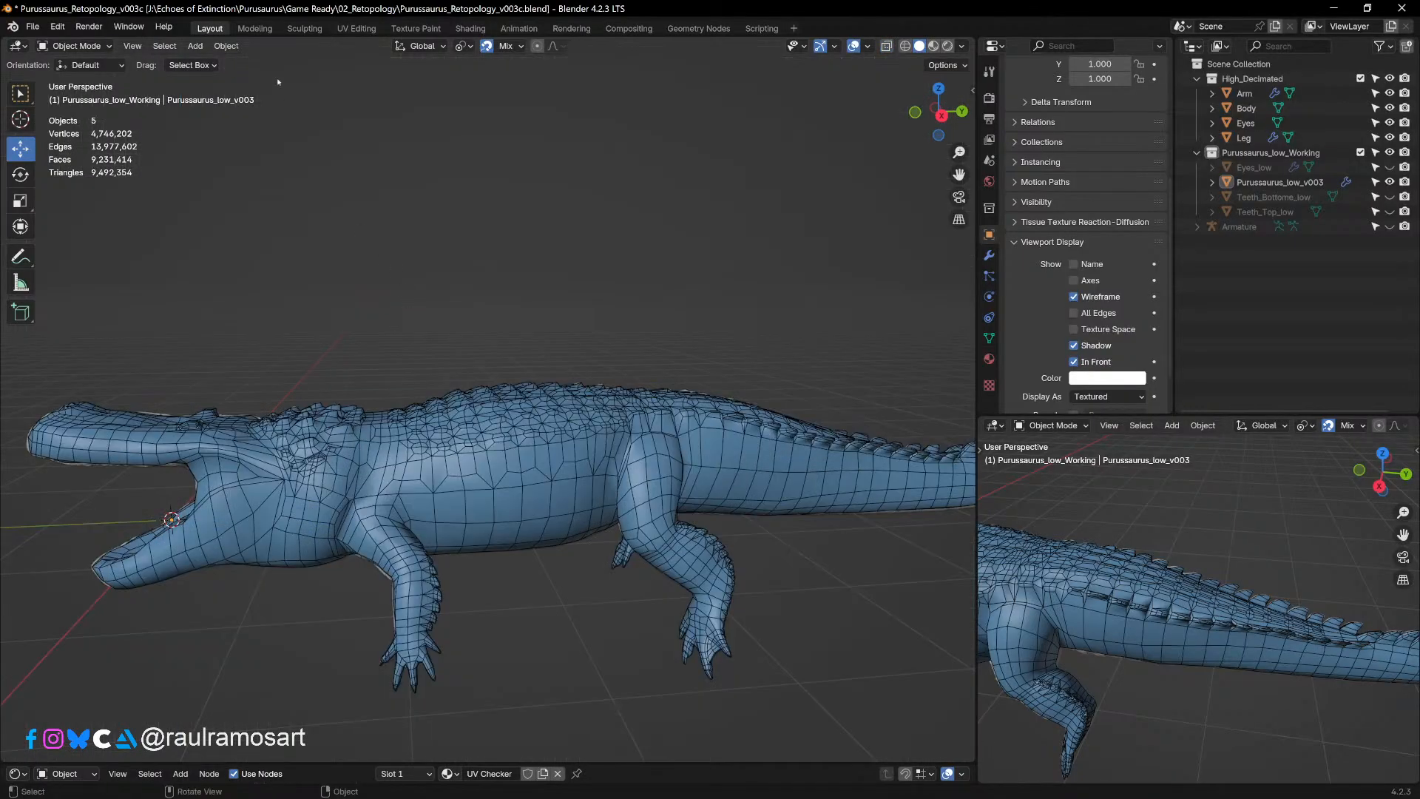
{"action": "left_click", "coordinate": [164, 46]}
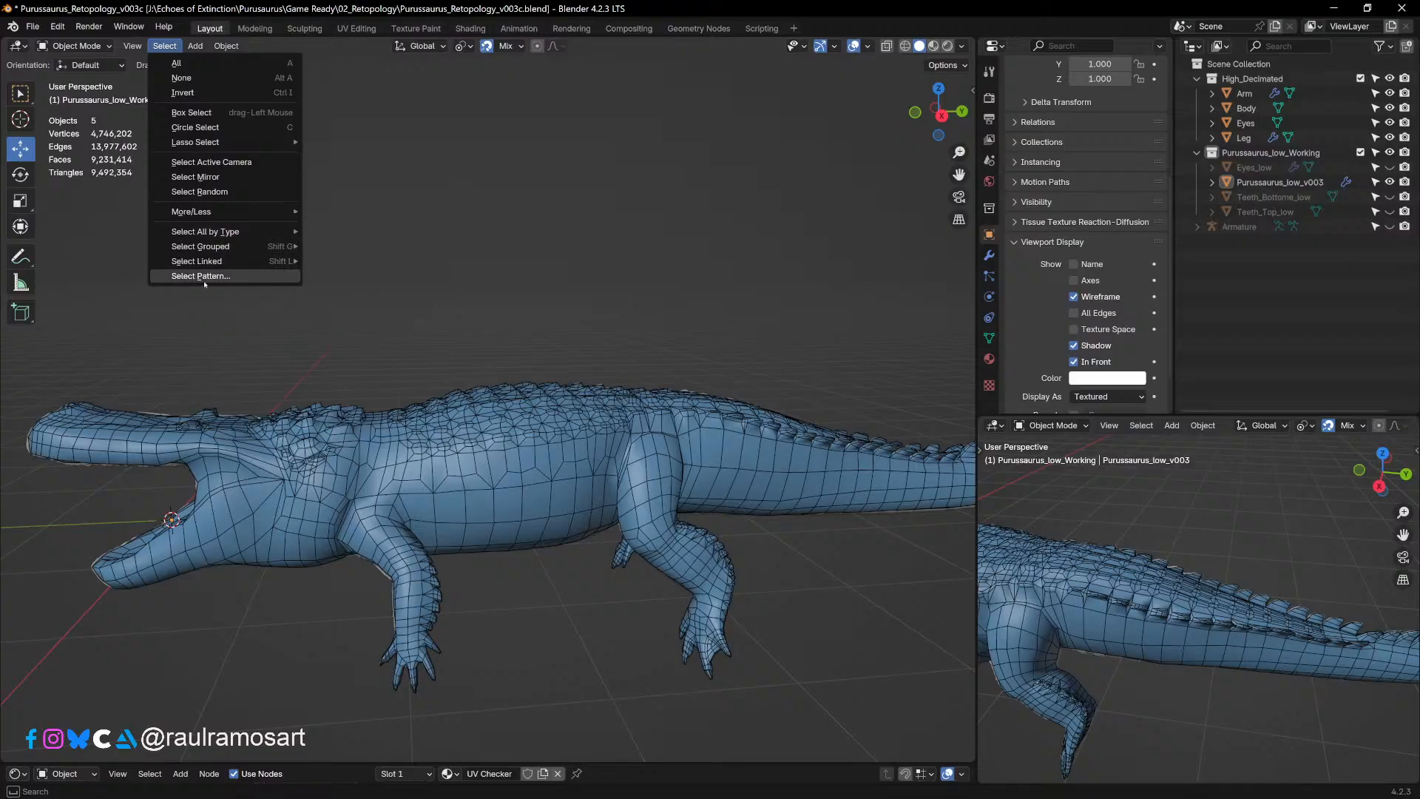
{"action": "mouse_move", "coordinate": [209, 211]}
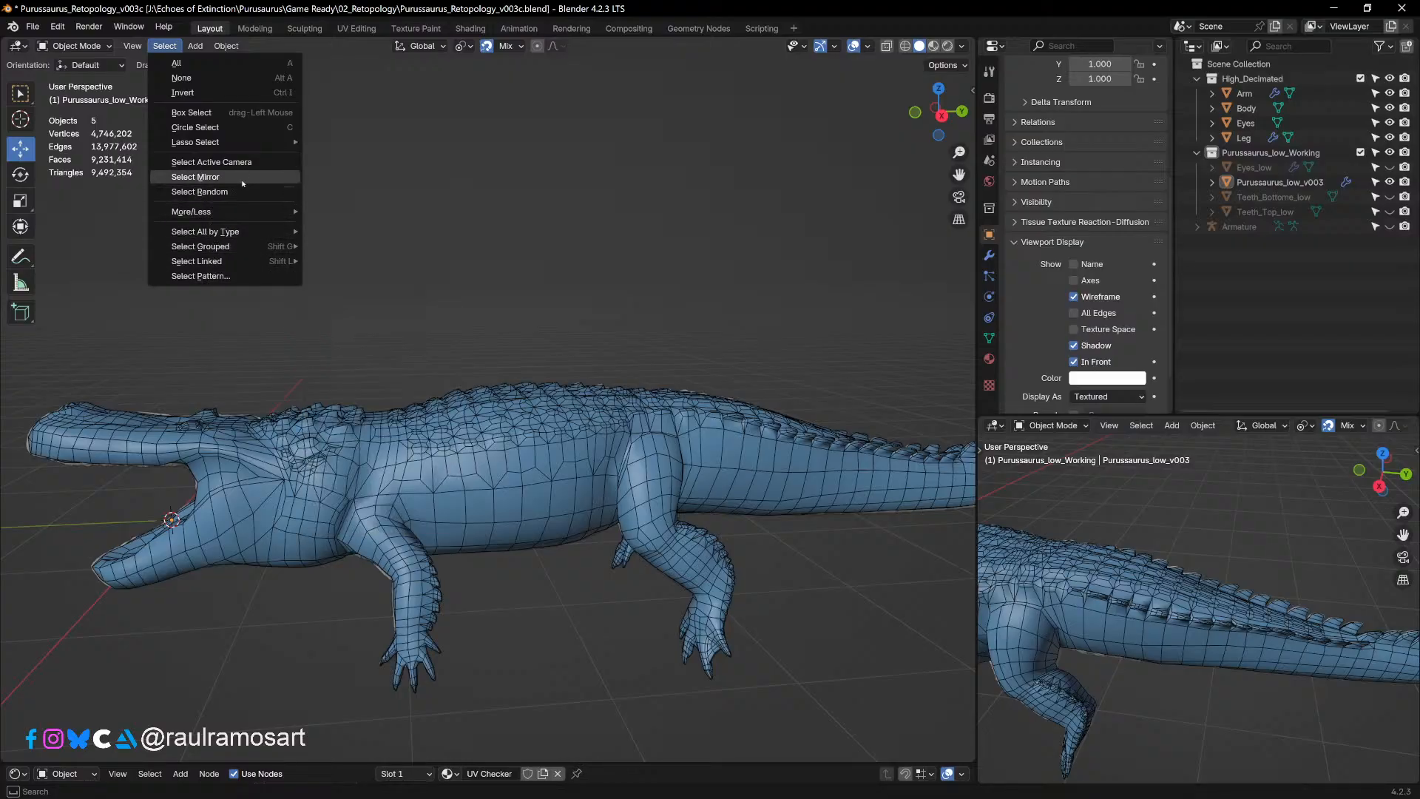
{"action": "mouse_move", "coordinate": [238, 239]}
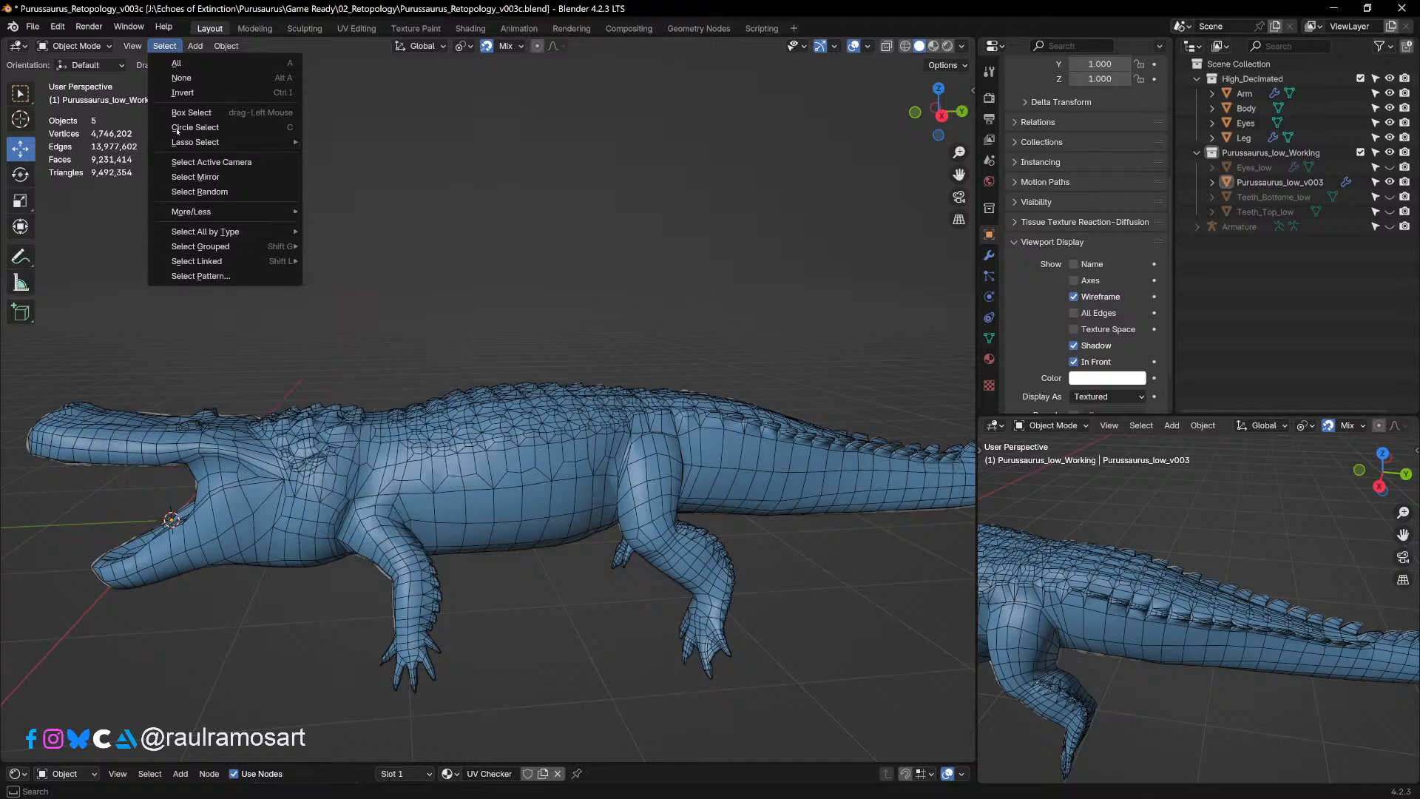
{"action": "left_click", "coordinate": [480, 436]}
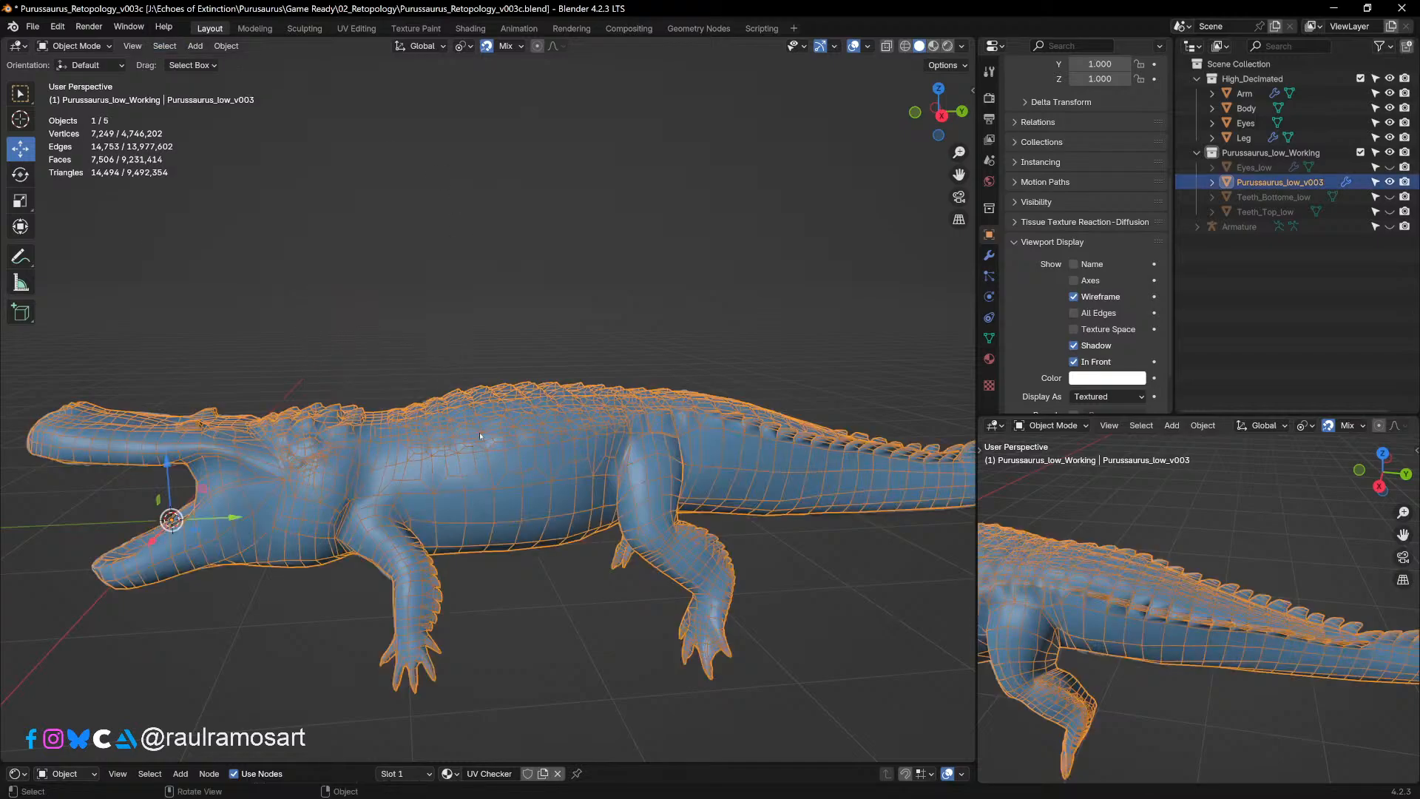
{"action": "left_click", "coordinate": [164, 46]}
{"action": "left_click", "coordinate": [181, 77]}
{"action": "left_click", "coordinate": [164, 46]}
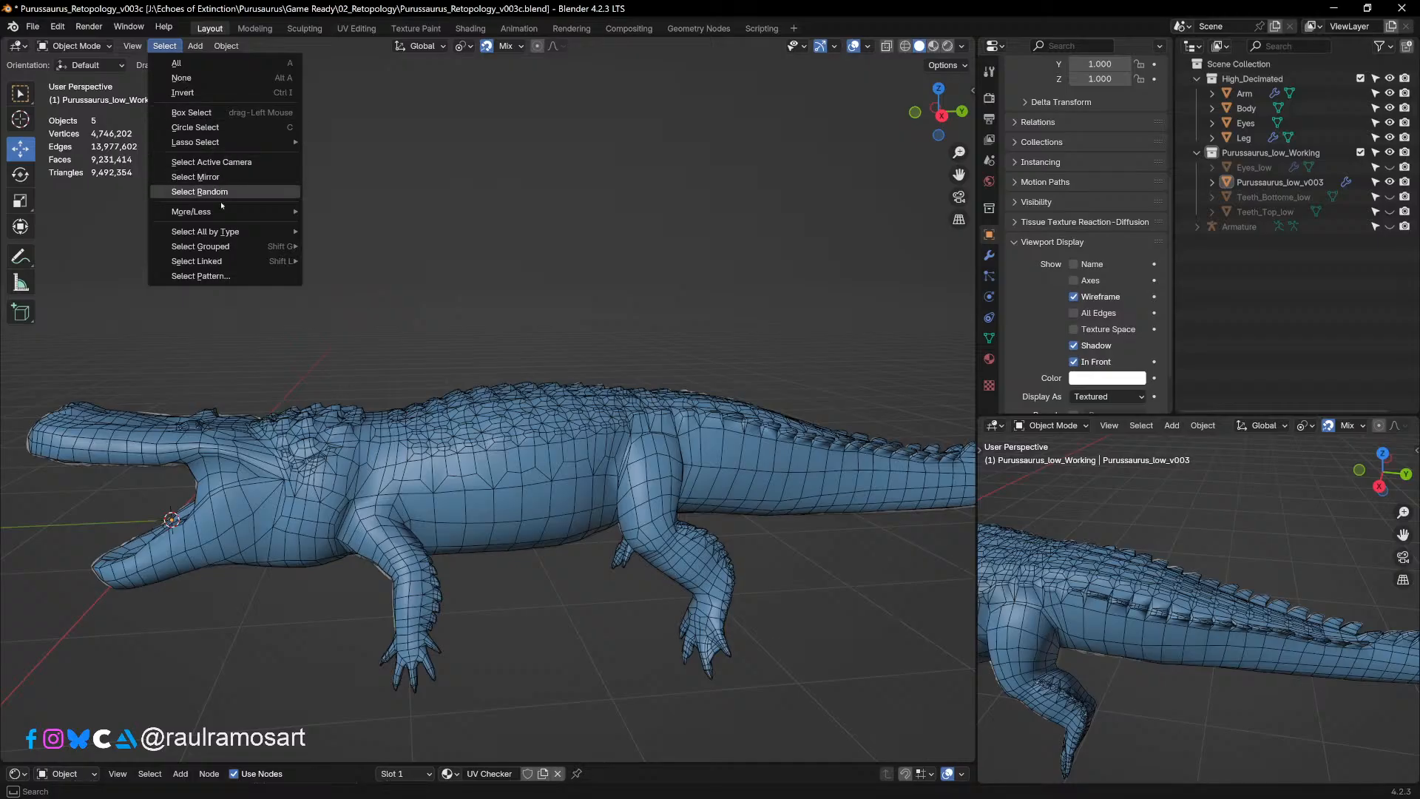
{"action": "mouse_move", "coordinate": [224, 235]}
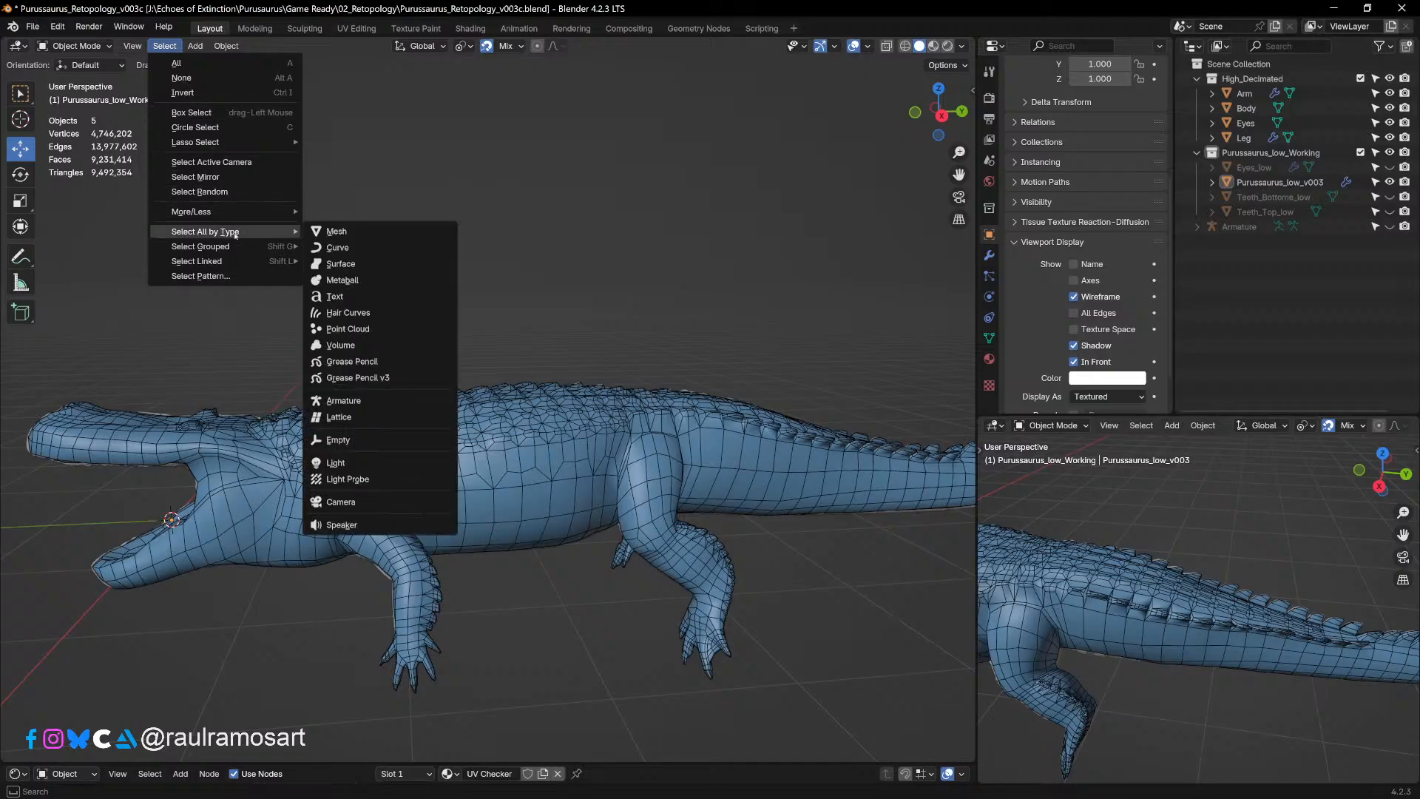
Step: Enter Edit Mode on the low-poly crocodile and, in face selection, select all faces with exactly 5 vertices by trait
{"action": "key", "text": "Tab"}
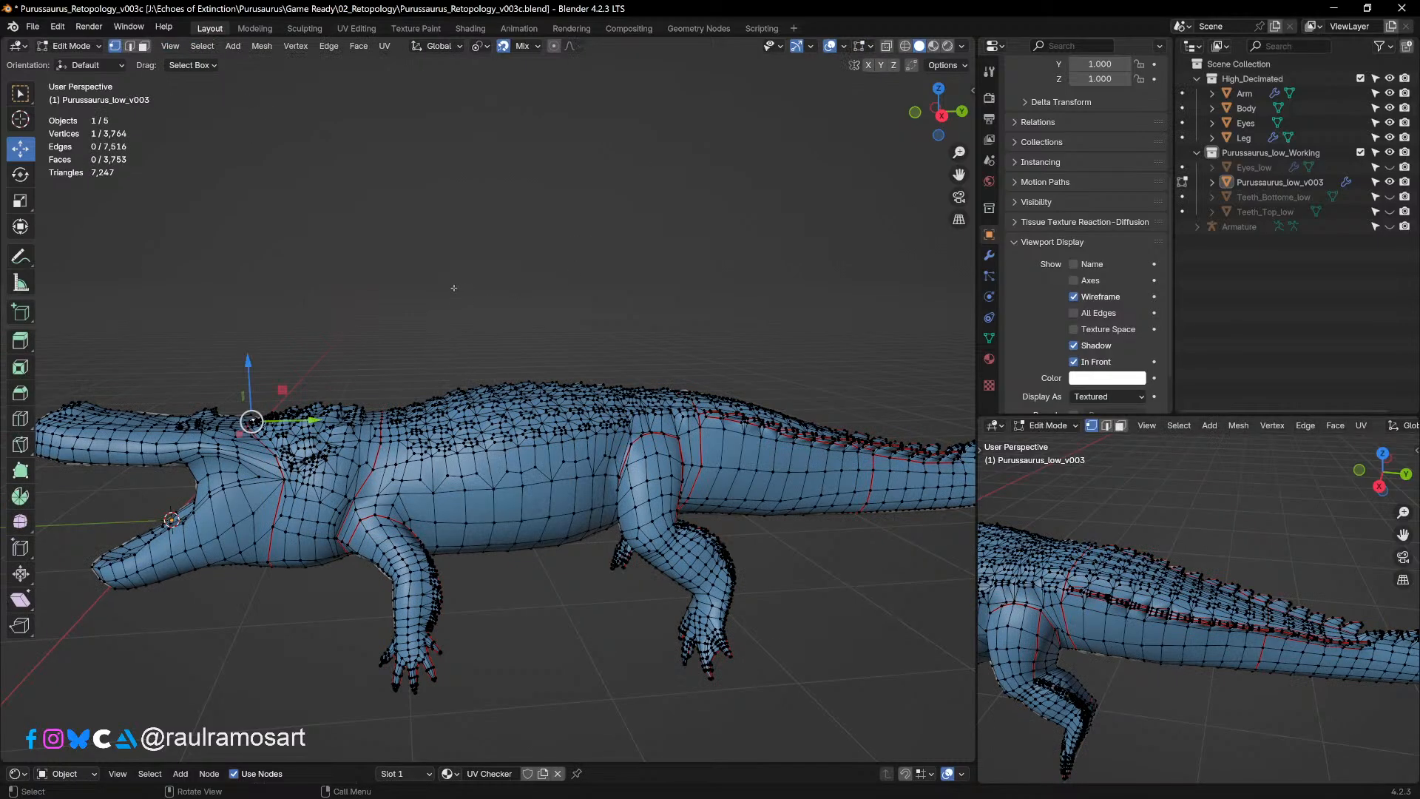
{"action": "key", "text": "3"}
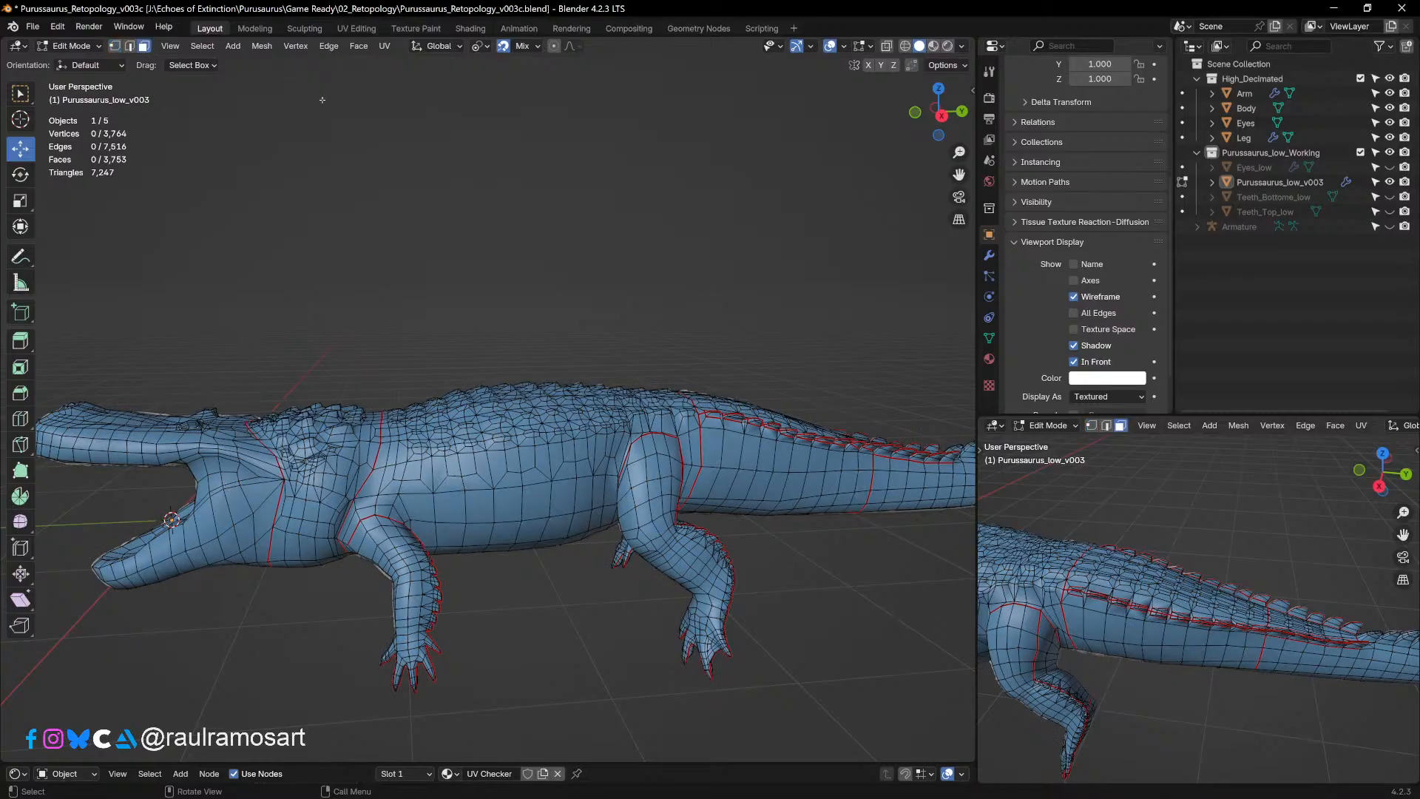
{"action": "left_click", "coordinate": [202, 46]}
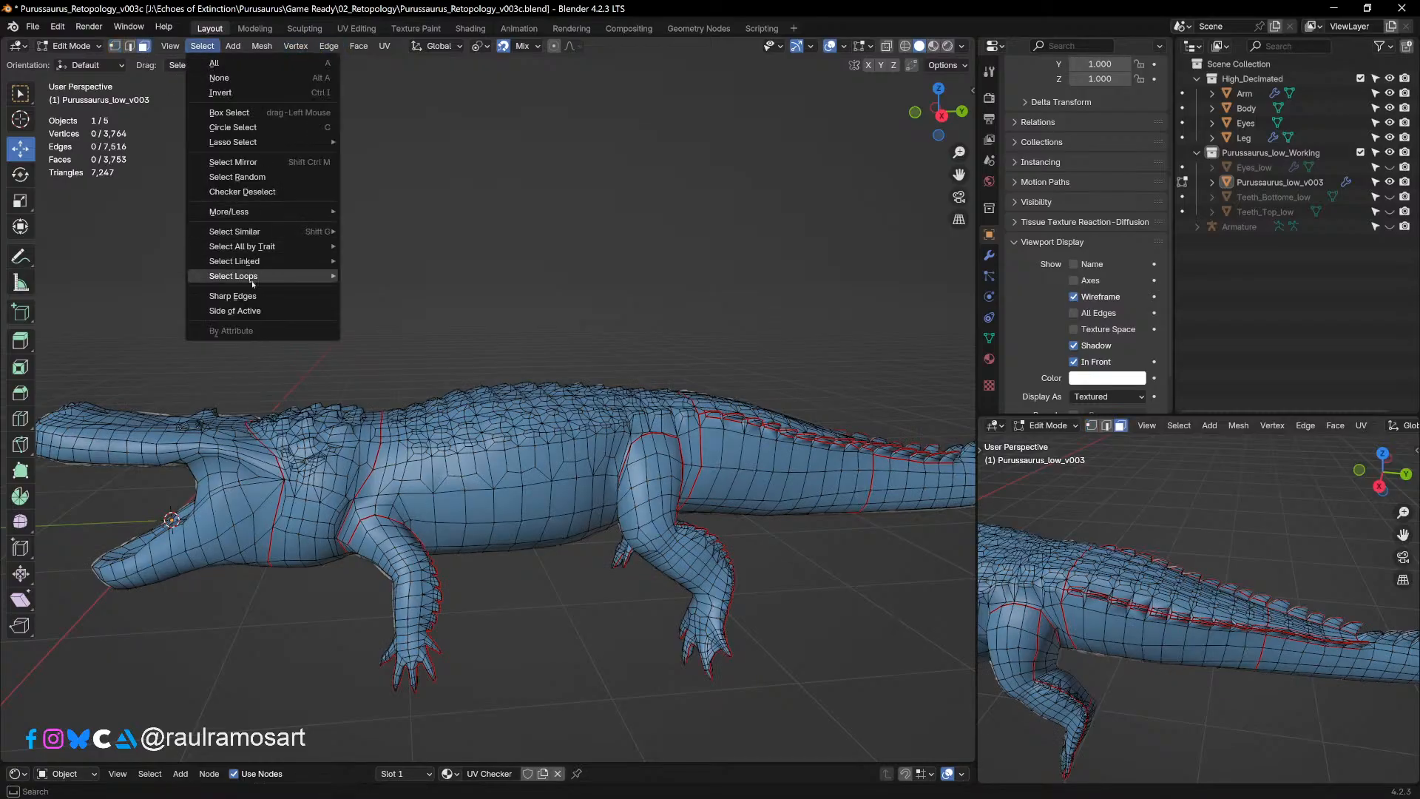
{"action": "mouse_move", "coordinate": [273, 235]}
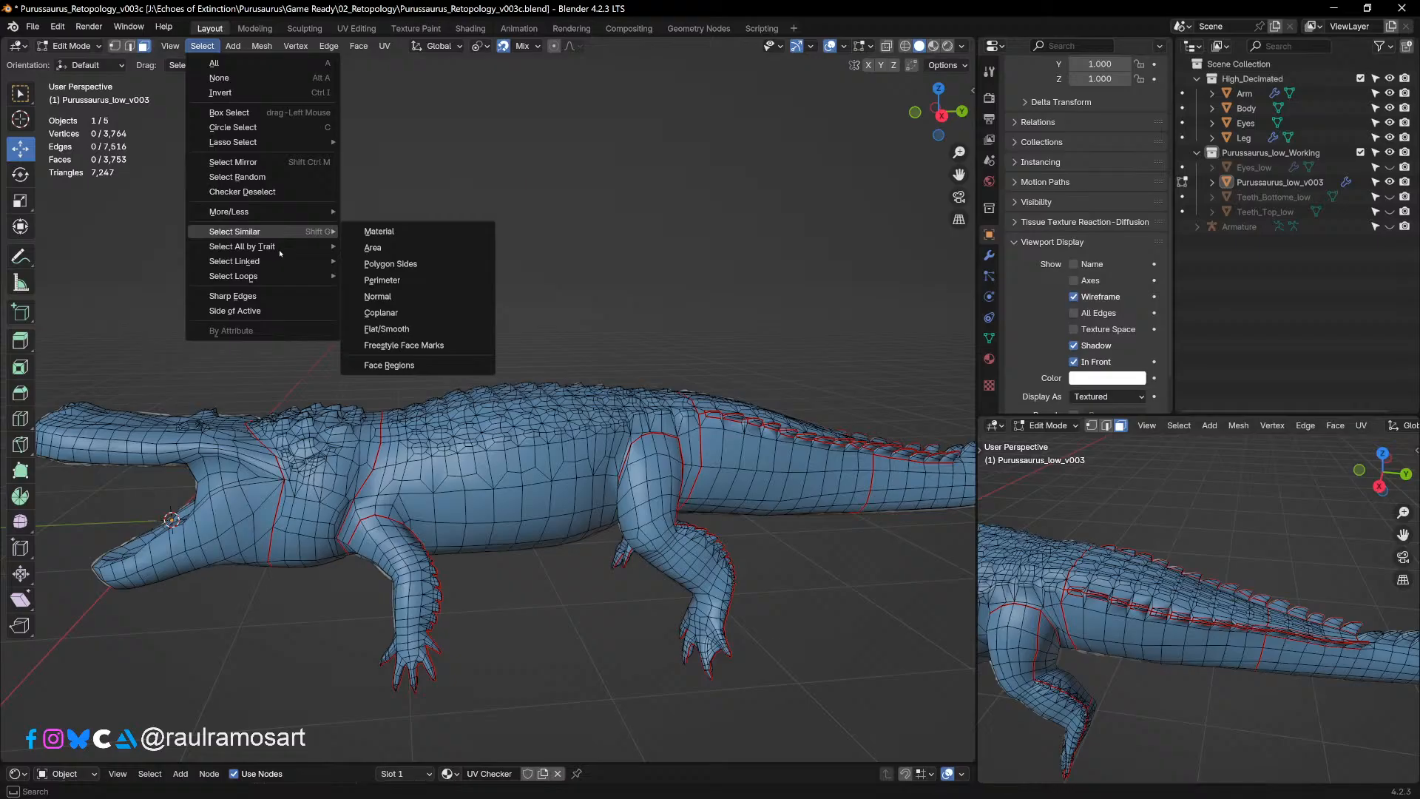
{"action": "left_click", "coordinate": [417, 275]}
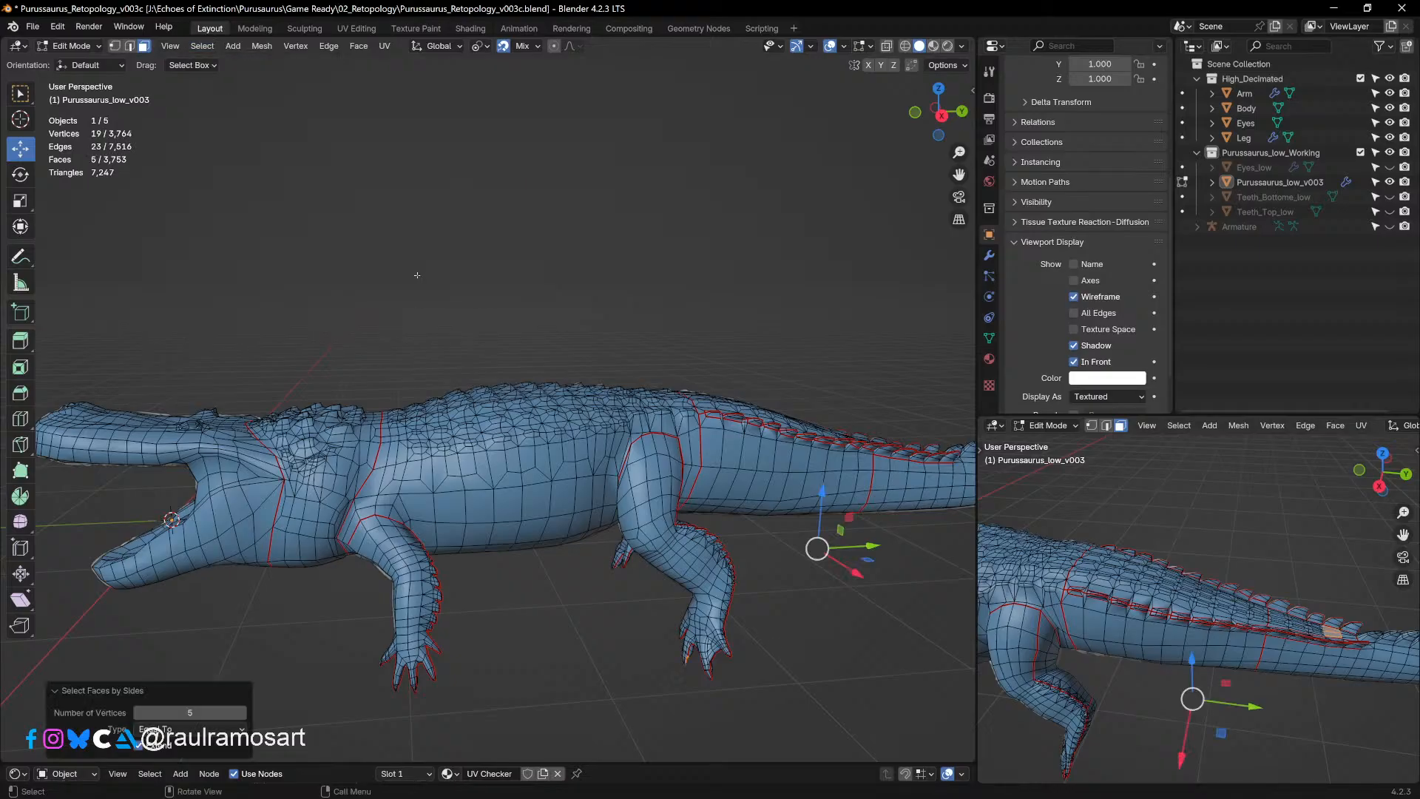
Step: Examine the selected five-sided faces on top of the tail between the paired scutes from the top view
{"action": "middle_click_drag", "start_coordinate": [551, 334], "coordinate": [566, 396]}
{"action": "middle_click_drag", "start_coordinate": [891, 369], "coordinate": [522, 403], "text": "shift"}
{"action": "key", "text": "KP_7"}
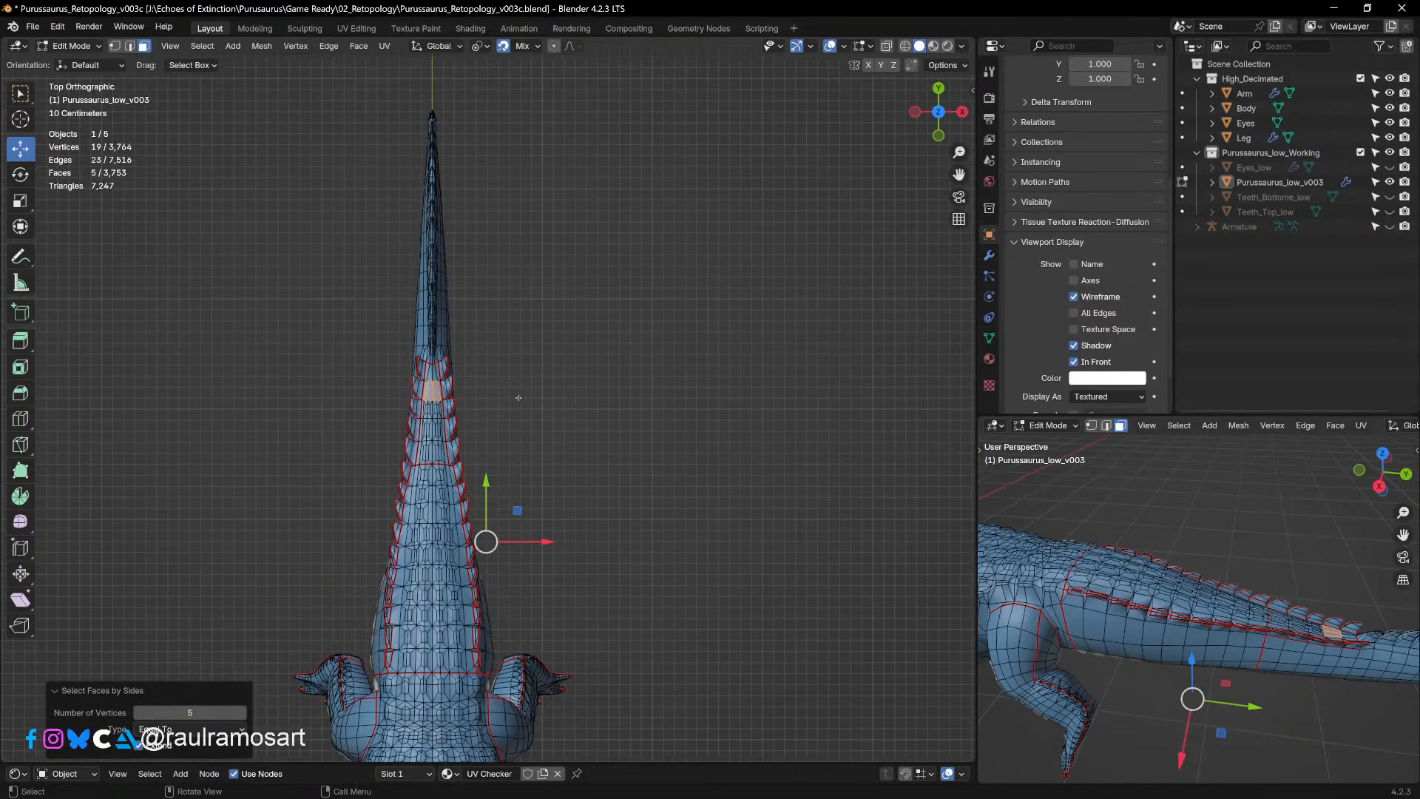
{"action": "scroll", "coordinate": [520, 397], "scroll_direction": "up", "scroll_amount": 7}
{"action": "middle_click_drag", "start_coordinate": [383, 402], "coordinate": [504, 489], "text": "shift"}
{"action": "scroll", "coordinate": [488, 414], "scroll_direction": "up", "scroll_amount": 3}
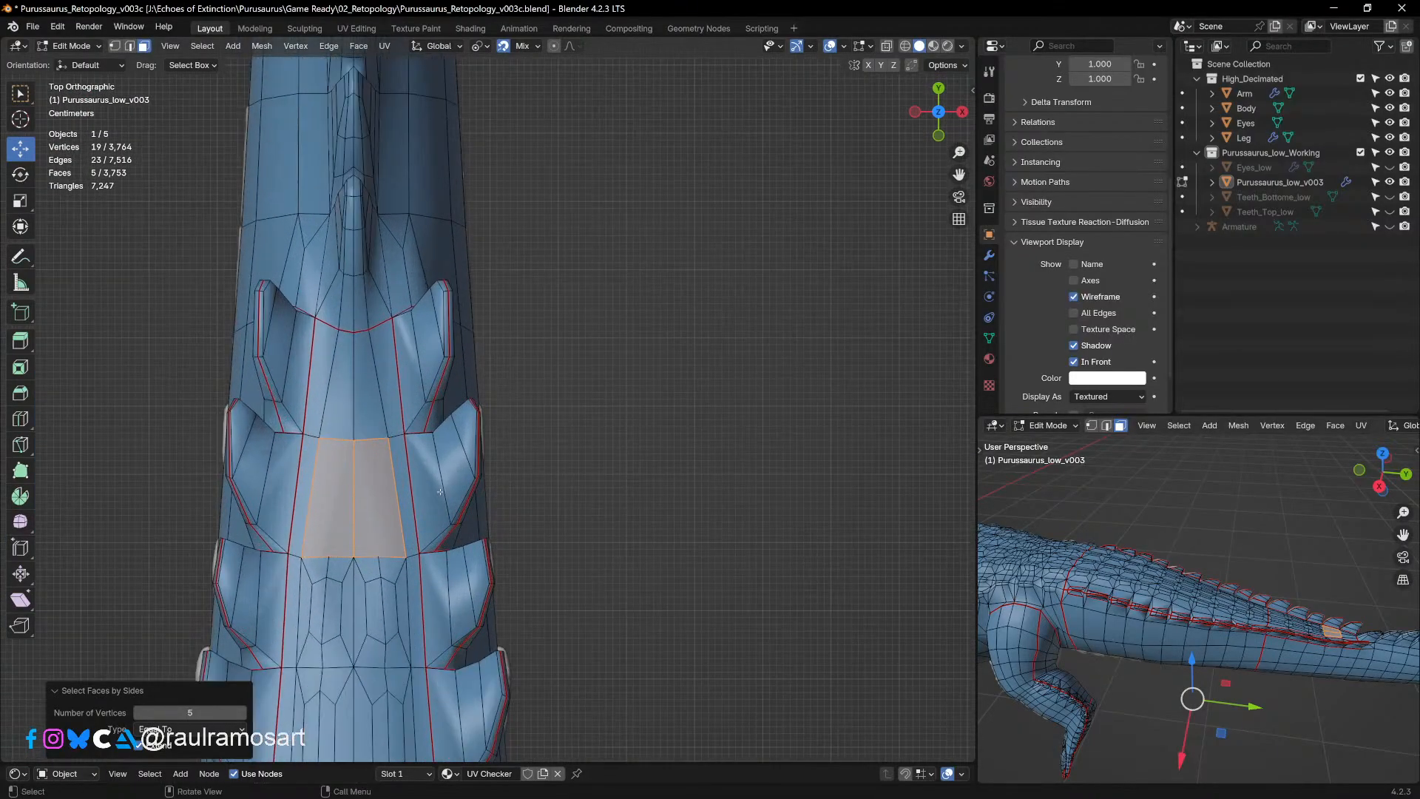
{"action": "middle_click_drag", "start_coordinate": [391, 477], "coordinate": [568, 422], "text": "shift"}
{"action": "scroll", "coordinate": [468, 499], "scroll_direction": "up", "scroll_amount": 2}
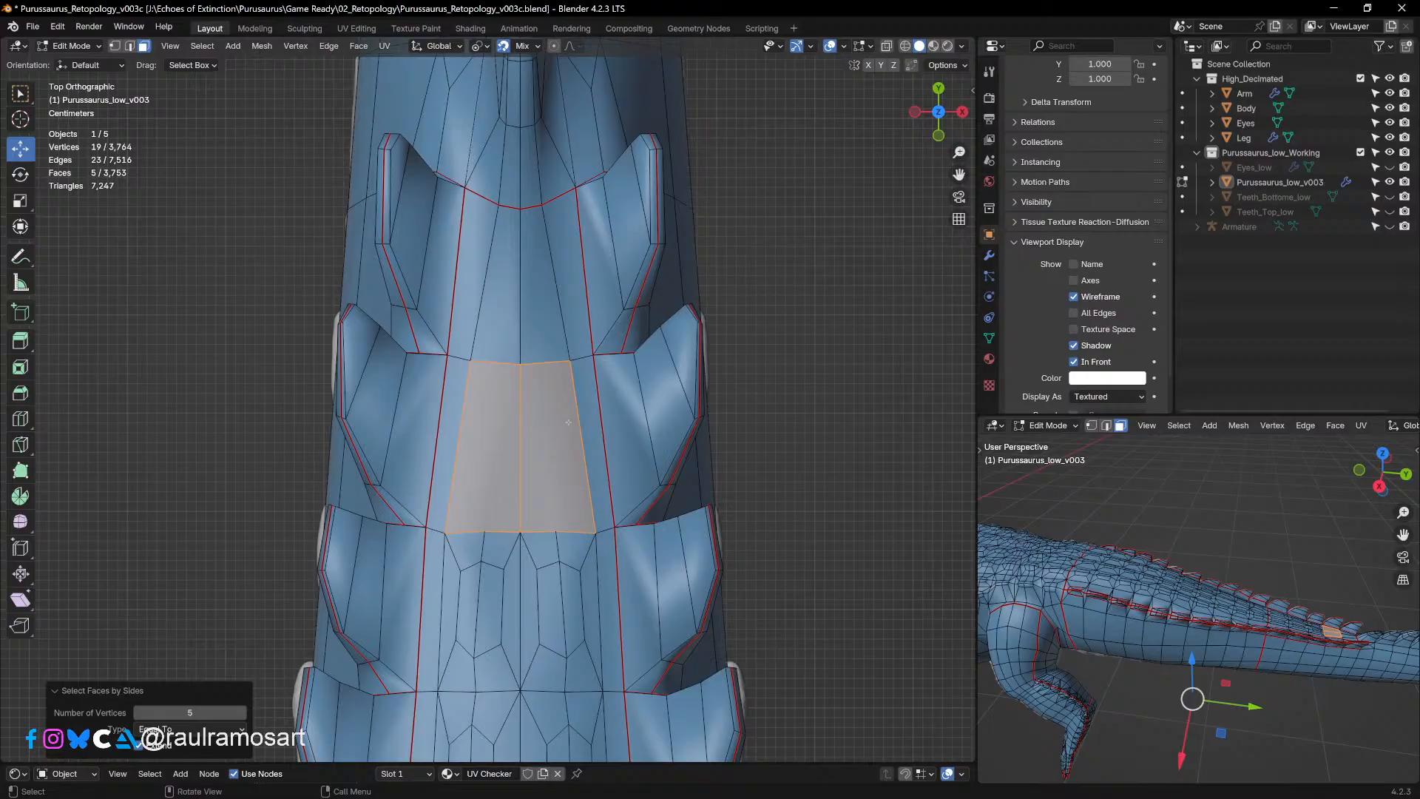
Step: Look over the tail, back and head from above for further selected five-sided faces
{"action": "scroll", "coordinate": [568, 423], "scroll_direction": "down", "scroll_amount": 5}
{"action": "middle_click_drag", "start_coordinate": [675, 507], "coordinate": [725, 424]}
{"action": "middle_click_drag", "start_coordinate": [385, 325], "coordinate": [909, 502], "text": "shift"}
{"action": "middle_click_drag", "start_coordinate": [59, 422], "coordinate": [815, 562], "text": "shift"}
{"action": "middle_click_drag", "start_coordinate": [554, 263], "coordinate": [642, 533]}
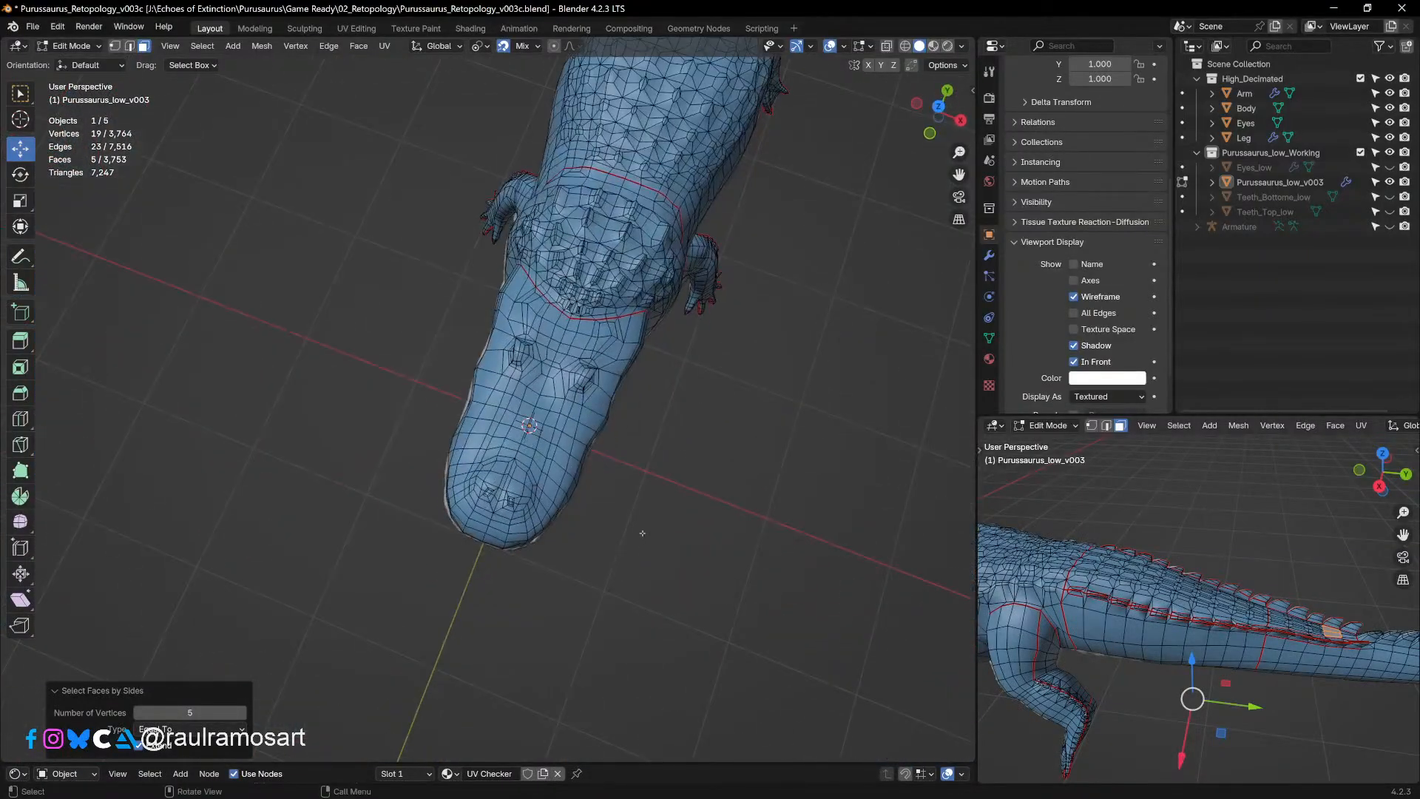
{"action": "middle_click_drag", "start_coordinate": [702, 377], "coordinate": [606, 710], "text": "shift"}
{"action": "key", "text": "KP_7"}
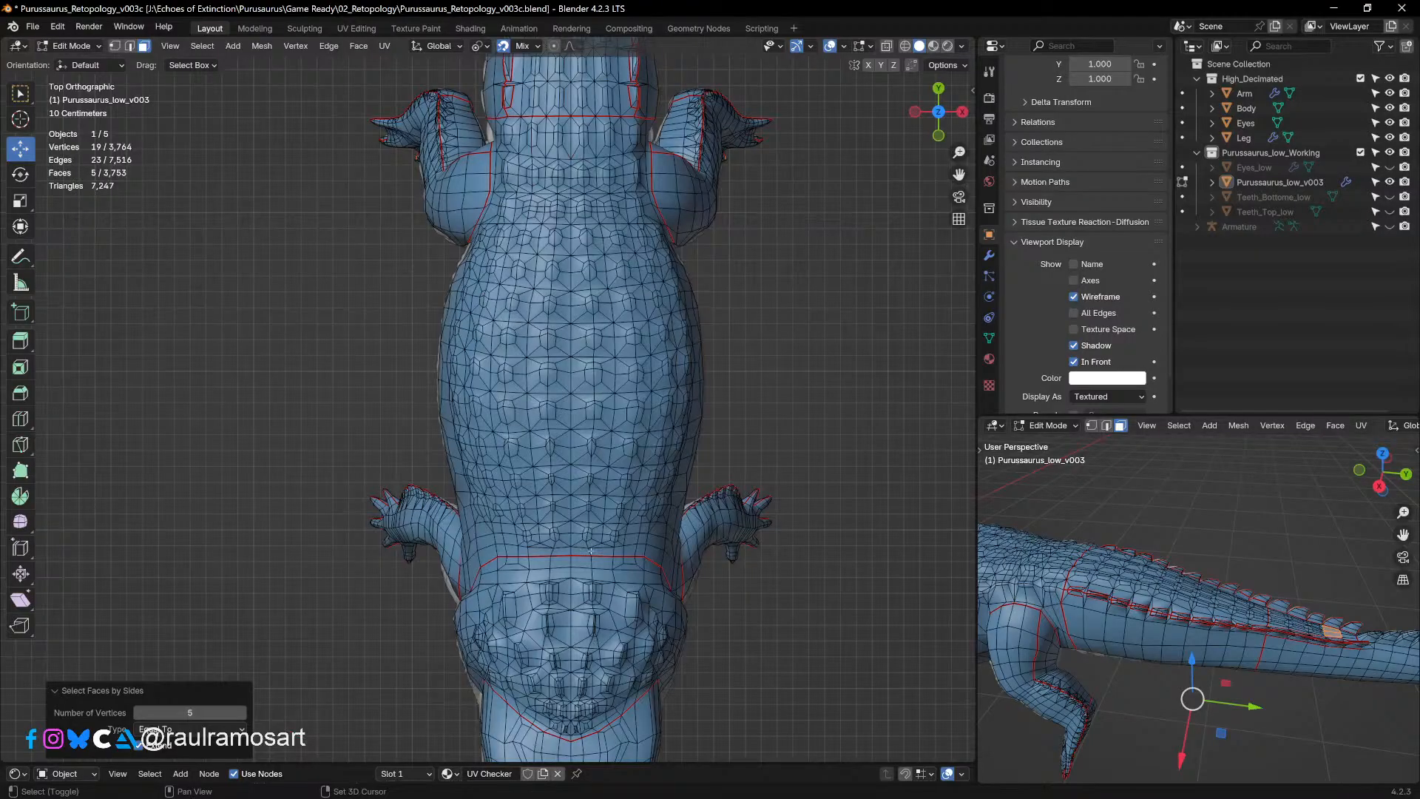
{"action": "middle_click_drag", "start_coordinate": [590, 551], "coordinate": [550, 760], "text": "shift"}
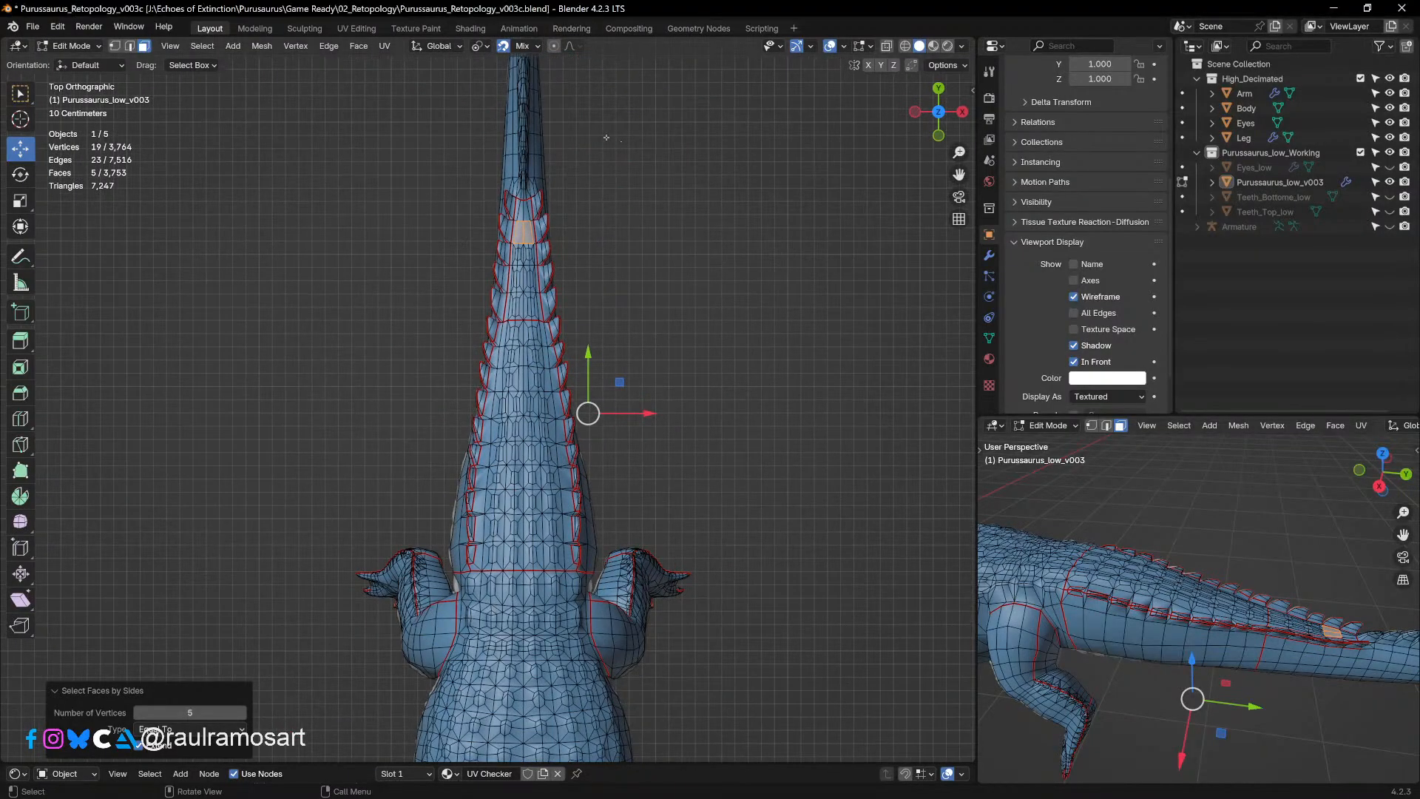
Step: Switch to vertex selection and activate the Knife tool for the five-sided faces on top of the tail
{"action": "scroll", "coordinate": [621, 144], "scroll_direction": "up", "scroll_amount": 4}
{"action": "middle_click_drag", "start_coordinate": [623, 147], "coordinate": [643, 428], "text": "shift"}
{"action": "scroll", "coordinate": [632, 296], "scroll_direction": "up", "scroll_amount": 3}
{"action": "middle_click_drag", "start_coordinate": [617, 213], "coordinate": [563, 408], "text": "shift"}
{"action": "scroll", "coordinate": [573, 370], "scroll_direction": "up", "scroll_amount": 2}
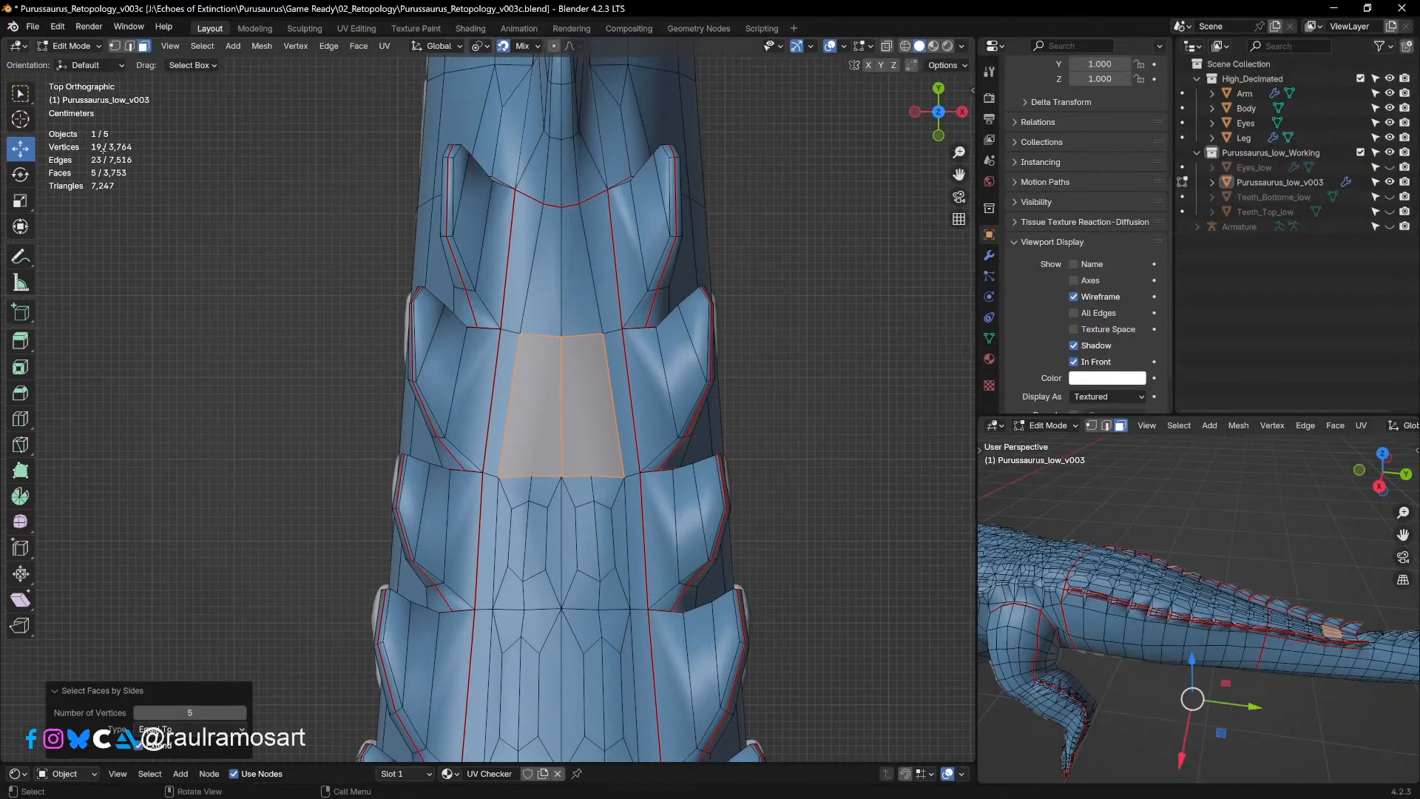
{"action": "left_click", "coordinate": [20, 444]}
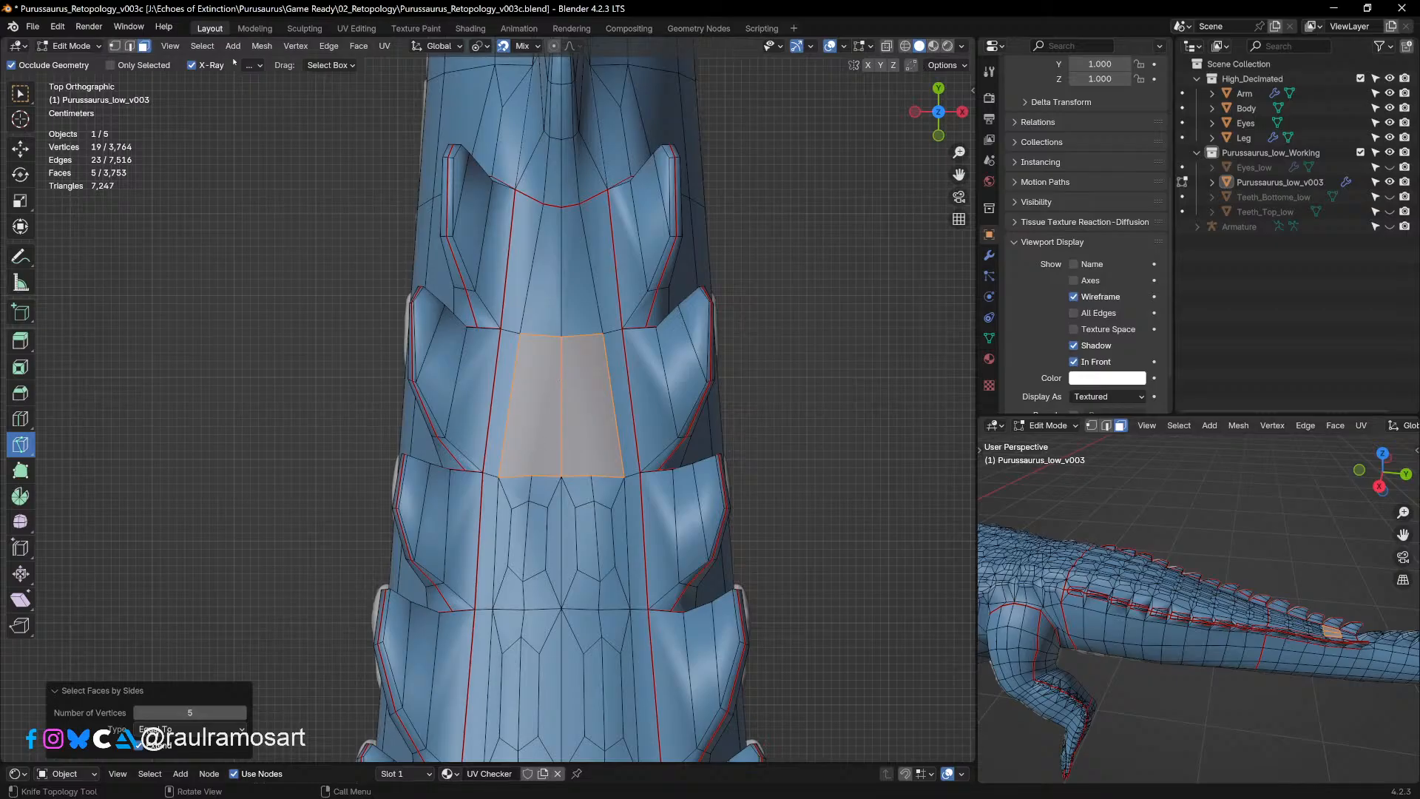
{"action": "left_click", "coordinate": [114, 46]}
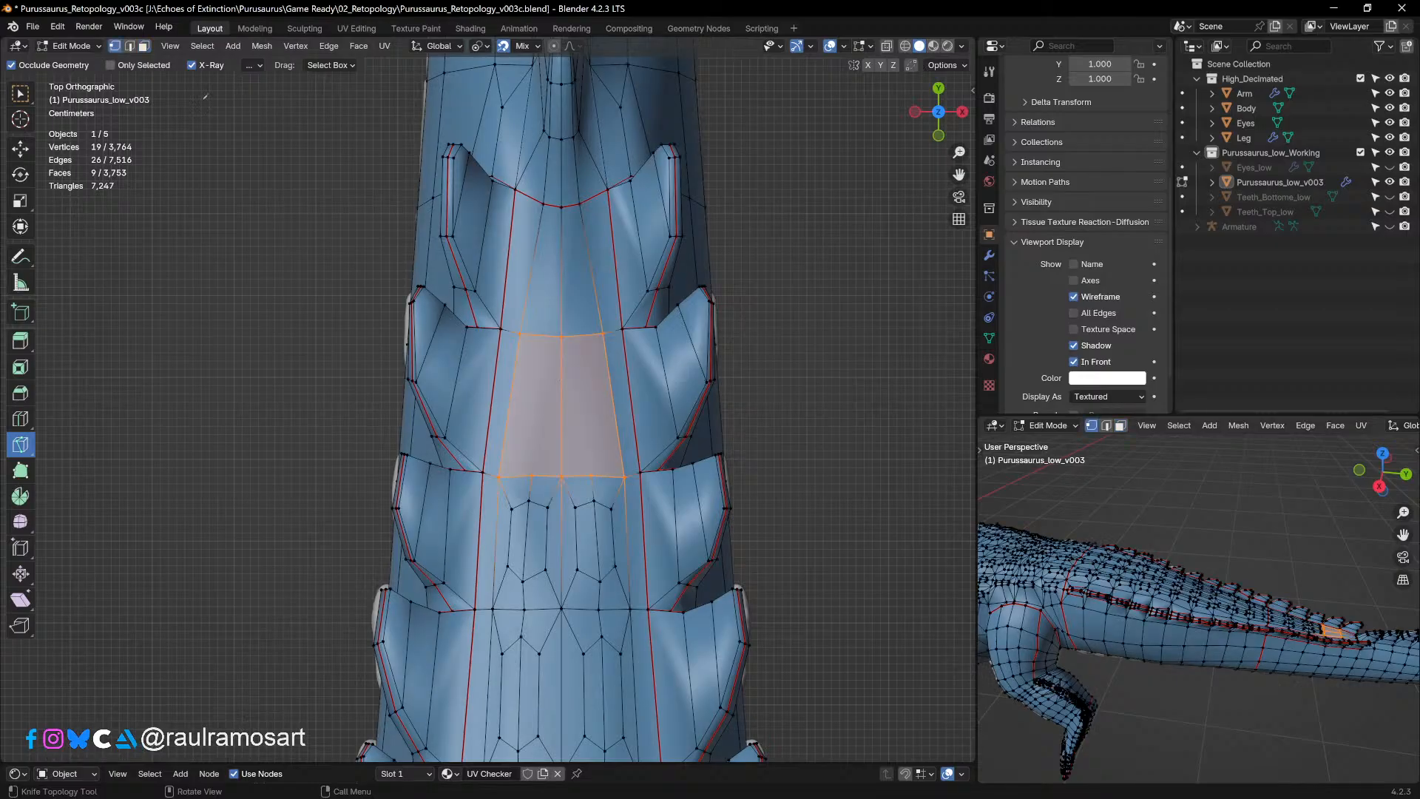
{"action": "left_click", "coordinate": [532, 473]}
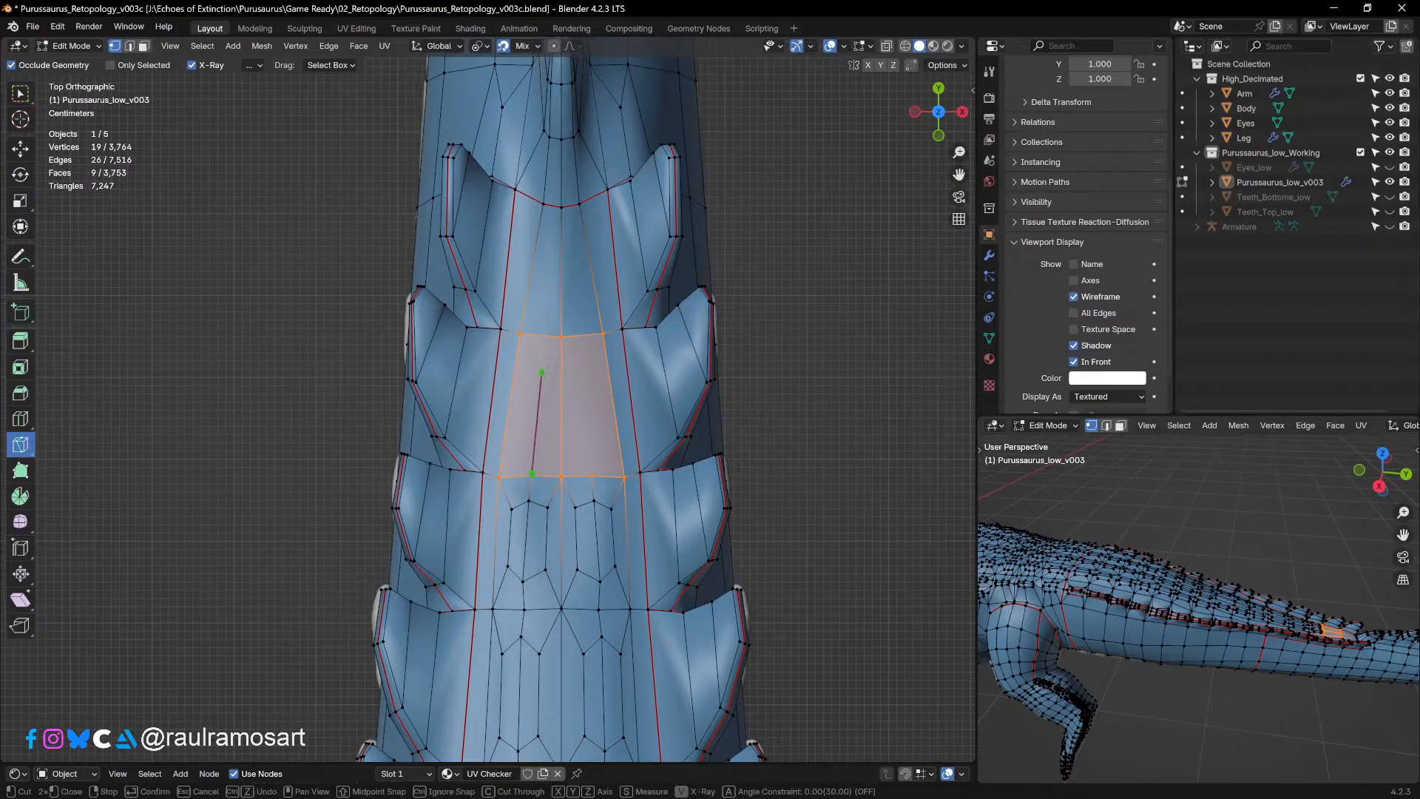
{"action": "left_click", "coordinate": [542, 371]}
{"action": "key", "text": "Escape"}
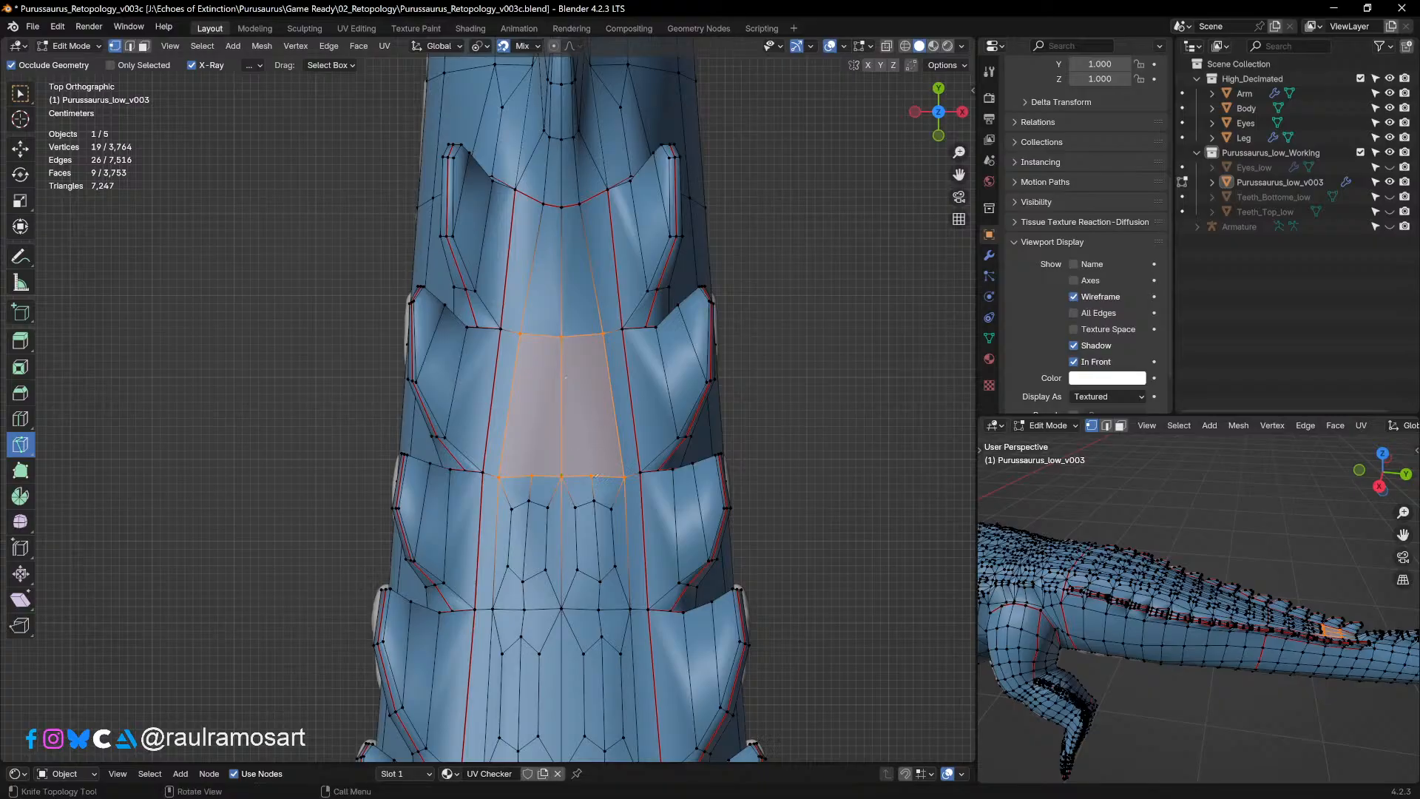
Step: Knife-cut the tail face from its front edge's middle vertex rearward and across to the centre line, with an edge to the rear outer corner
{"action": "left_click", "coordinate": [591, 476]}
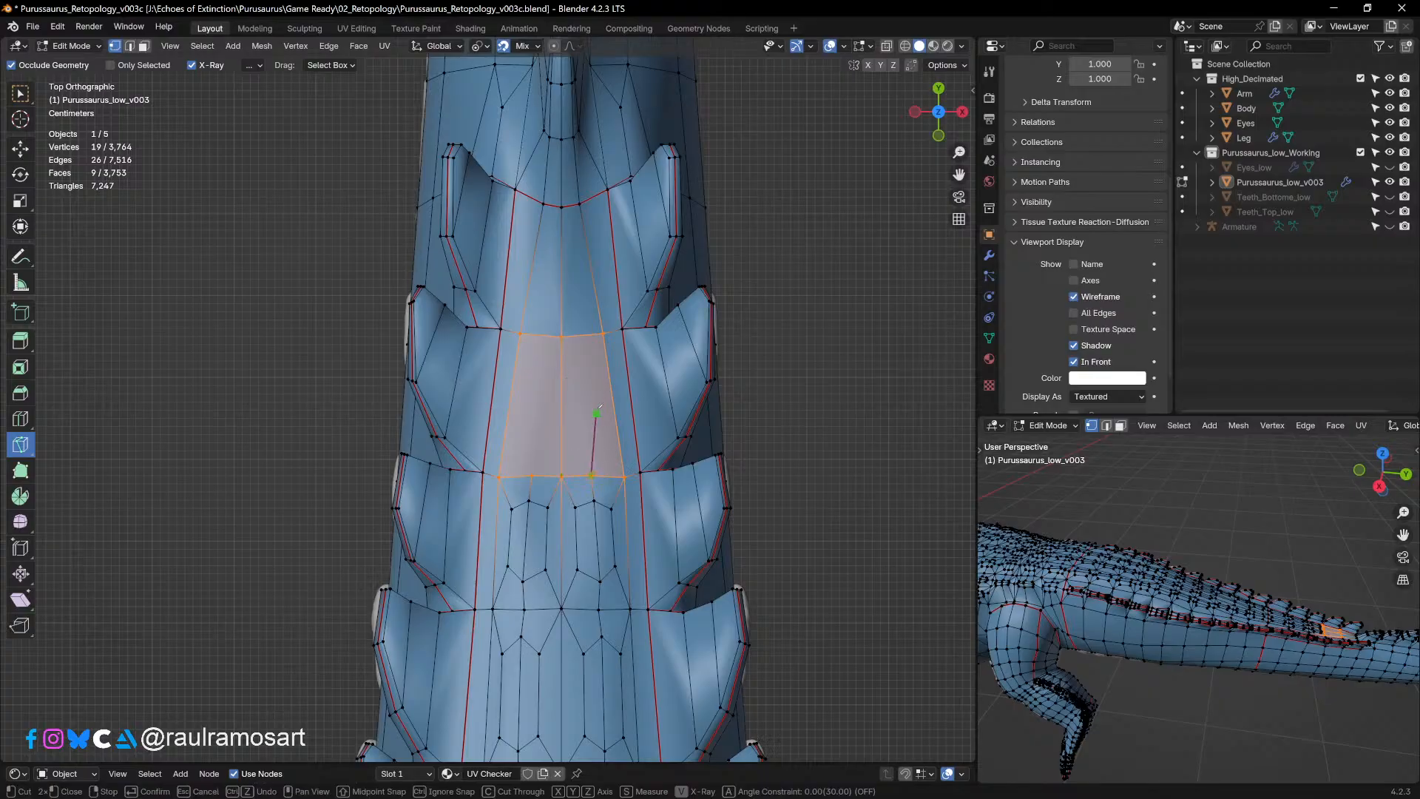
{"action": "left_click", "coordinate": [584, 361]}
{"action": "left_click", "coordinate": [561, 361]}
{"action": "key", "text": "Return"}
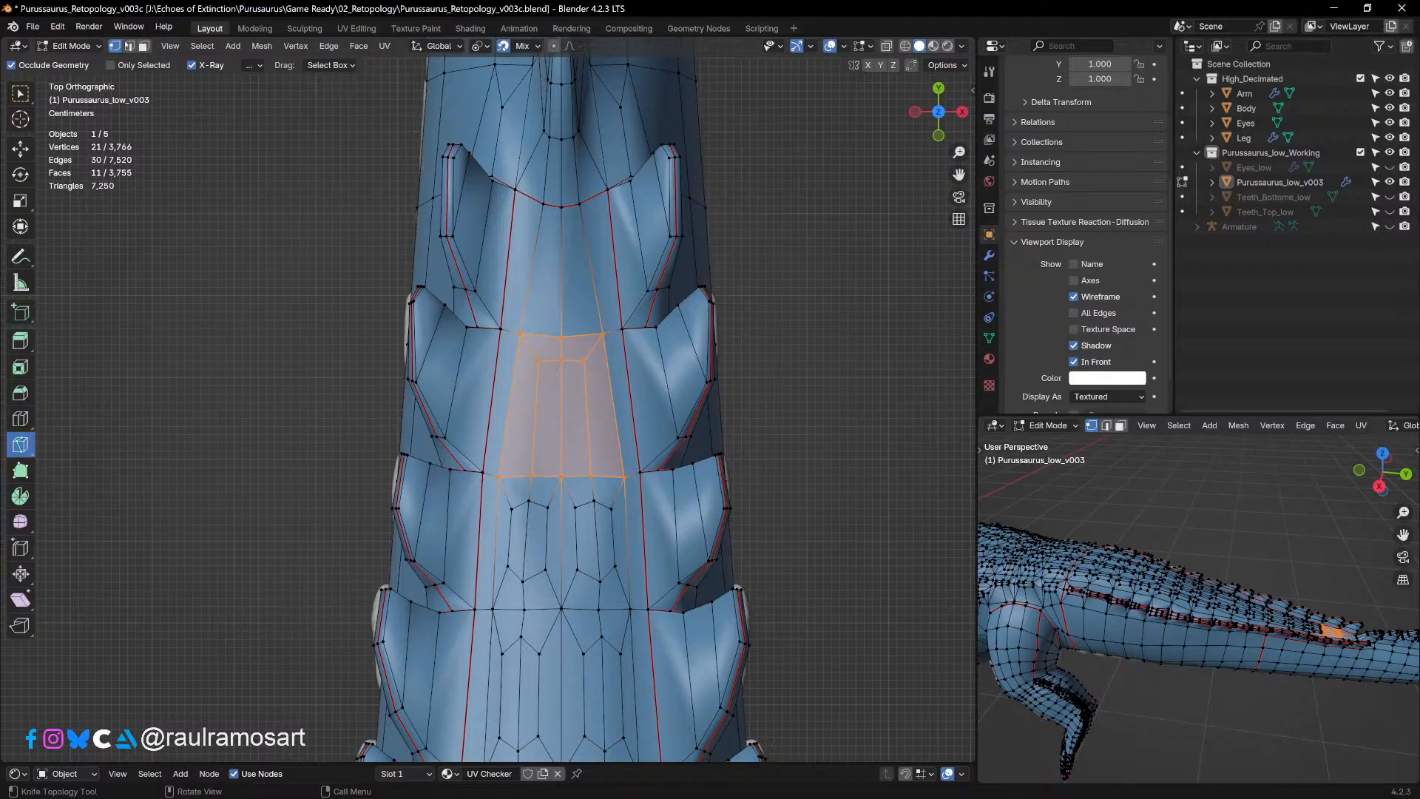
Step: Return to face selection and run Select Faces by Sides with 5 vertices on the newly cut mesh
{"action": "left_click", "coordinate": [144, 45]}
{"action": "left_click", "coordinate": [213, 49]}
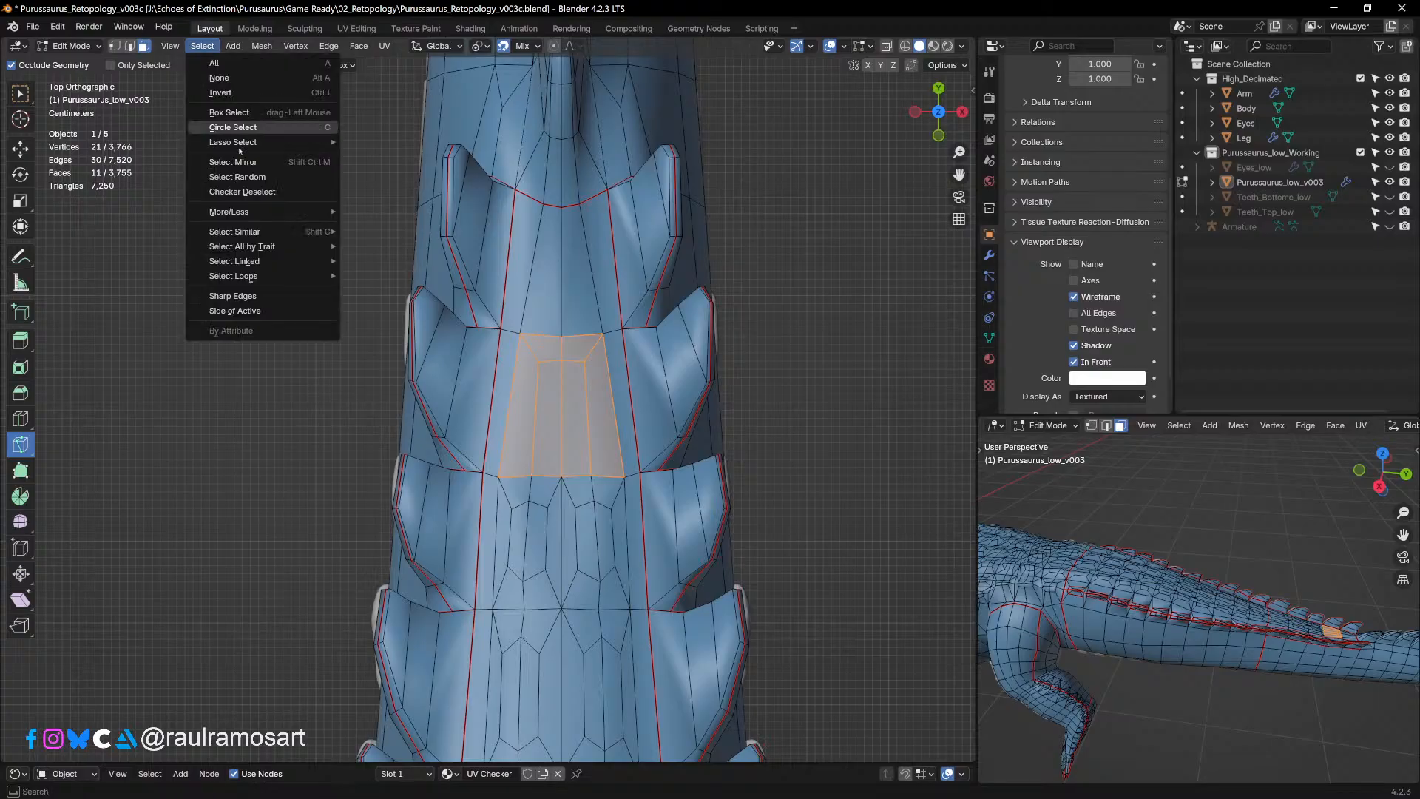
{"action": "mouse_move", "coordinate": [266, 247]}
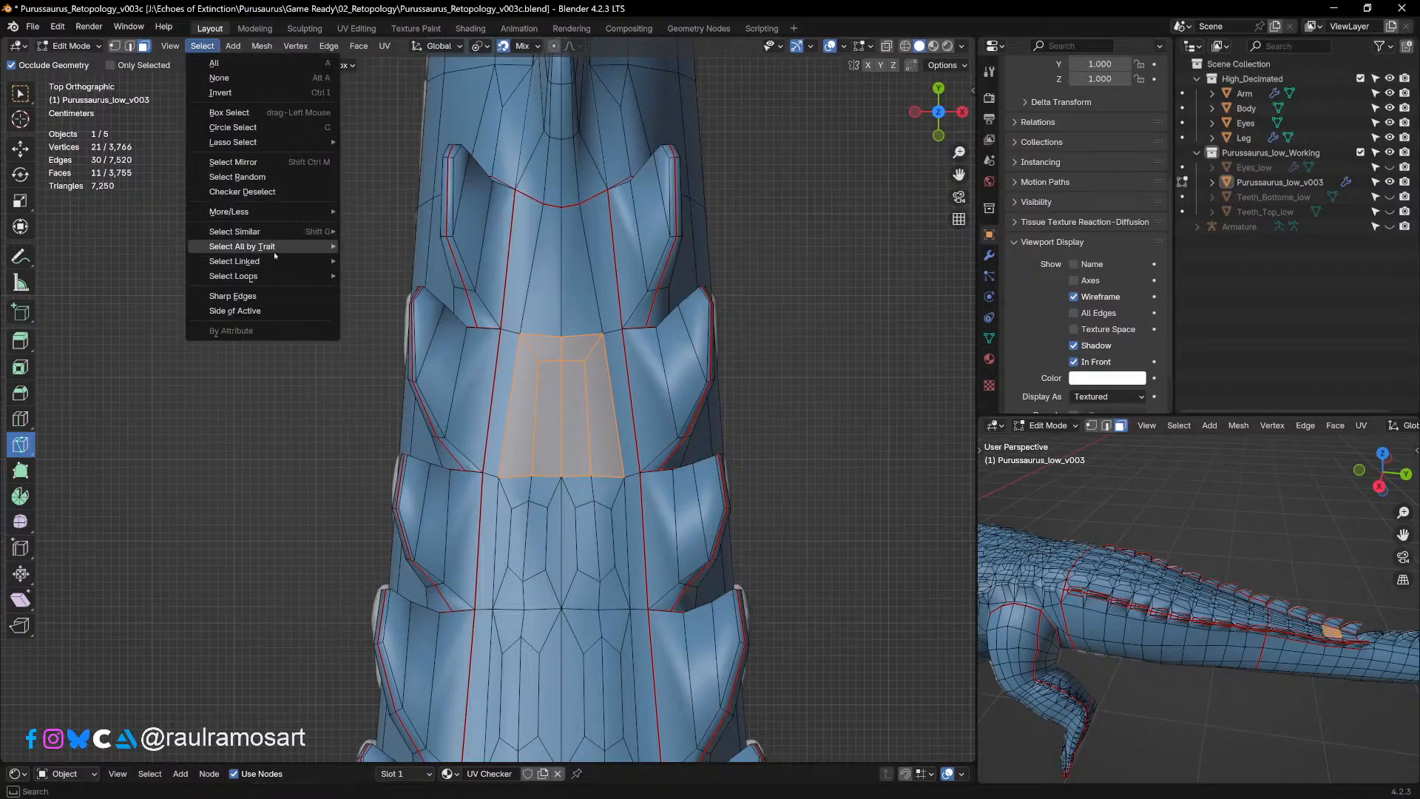
{"action": "left_click", "coordinate": [406, 276]}
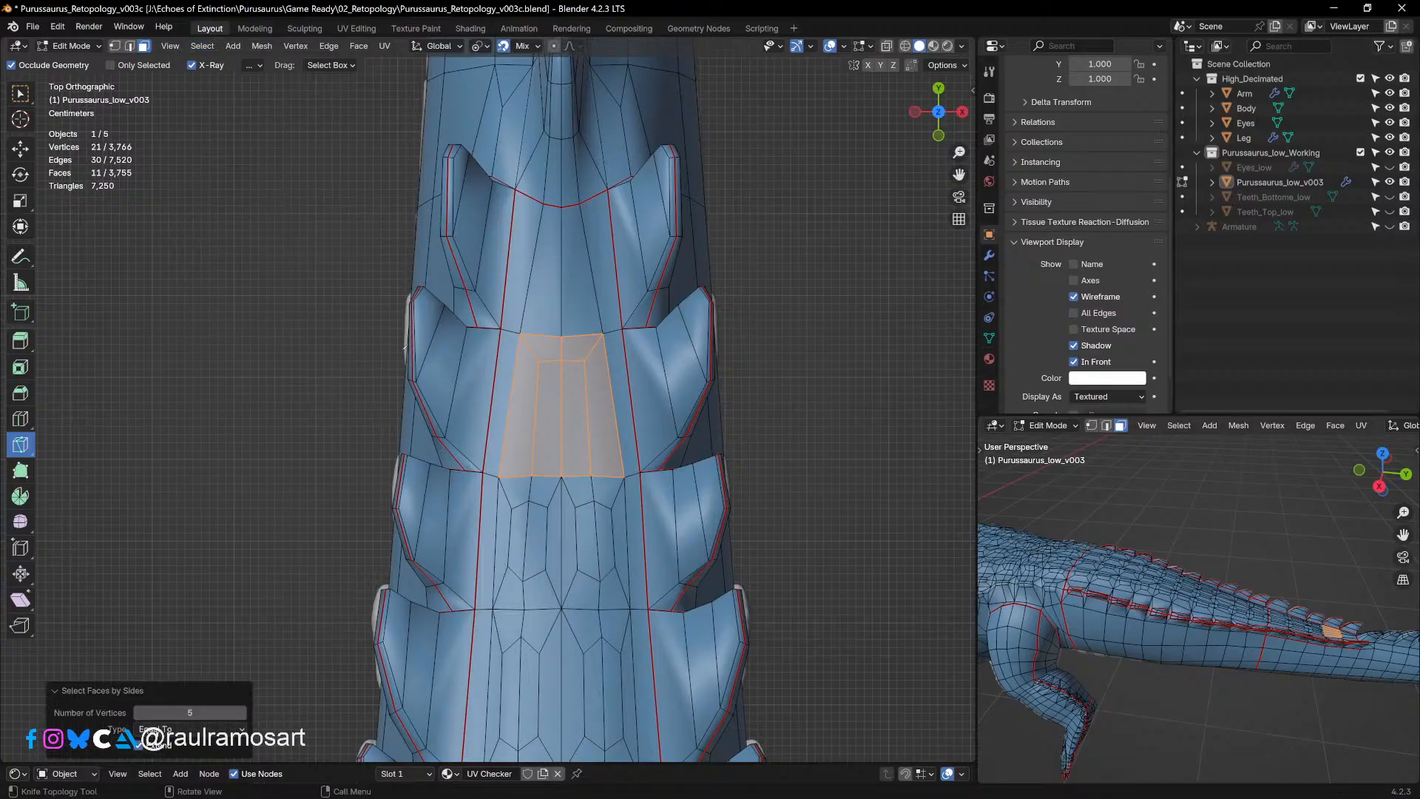
Step: Go back to the Move tool, clear the whole selection, and reselect only the faces with 5 vertices
{"action": "key", "text": "a"}
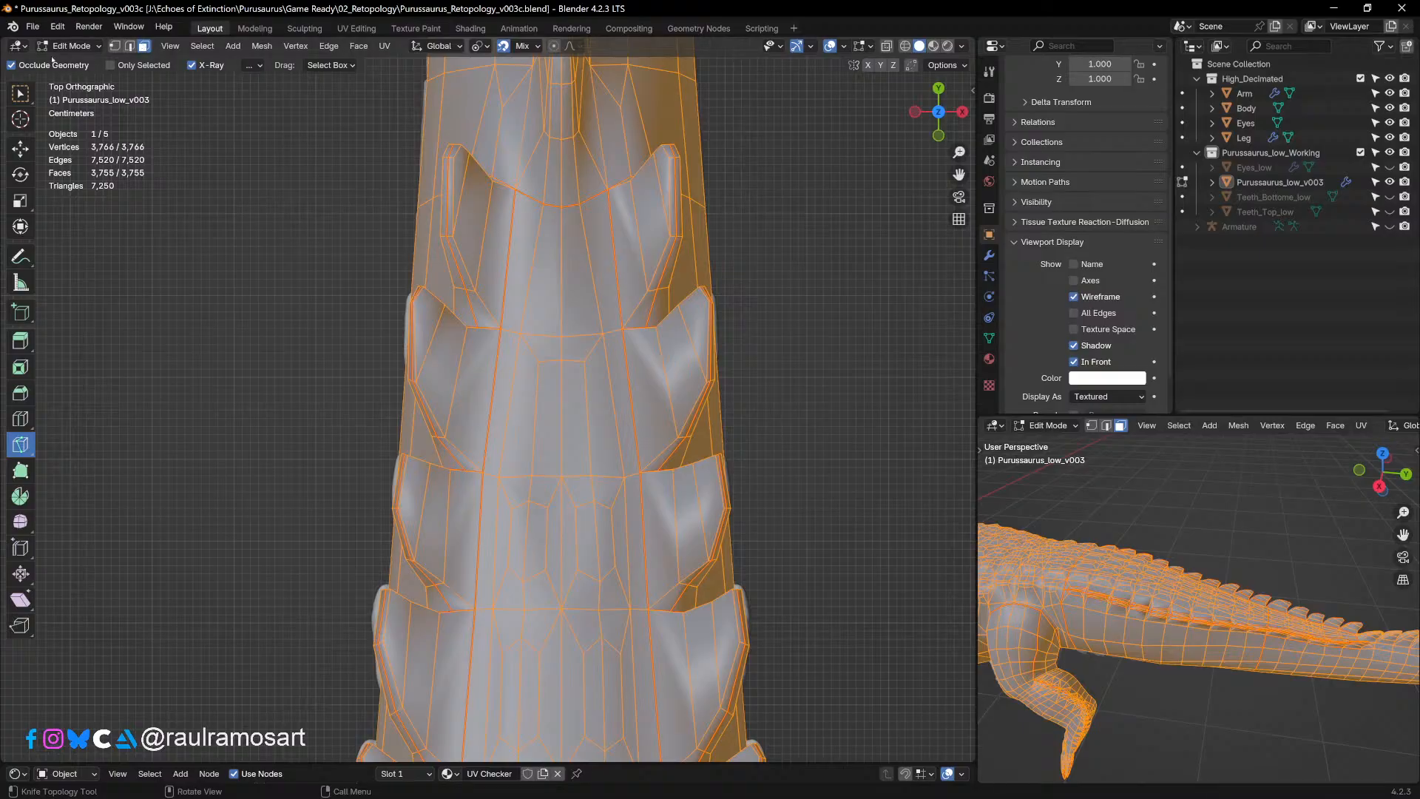
{"action": "left_click", "coordinate": [20, 148]}
{"action": "key", "text": "alt+a"}
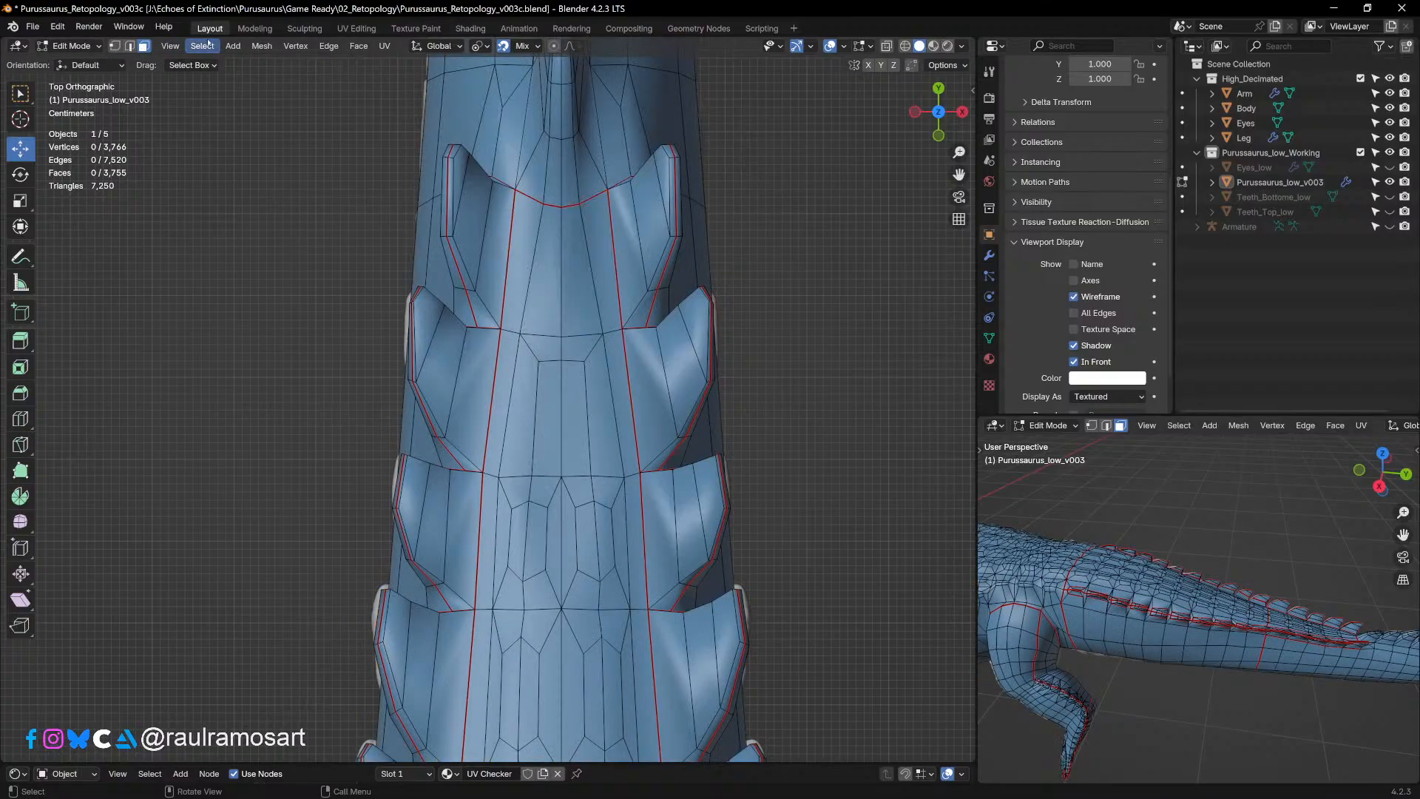
{"action": "left_click", "coordinate": [202, 45]}
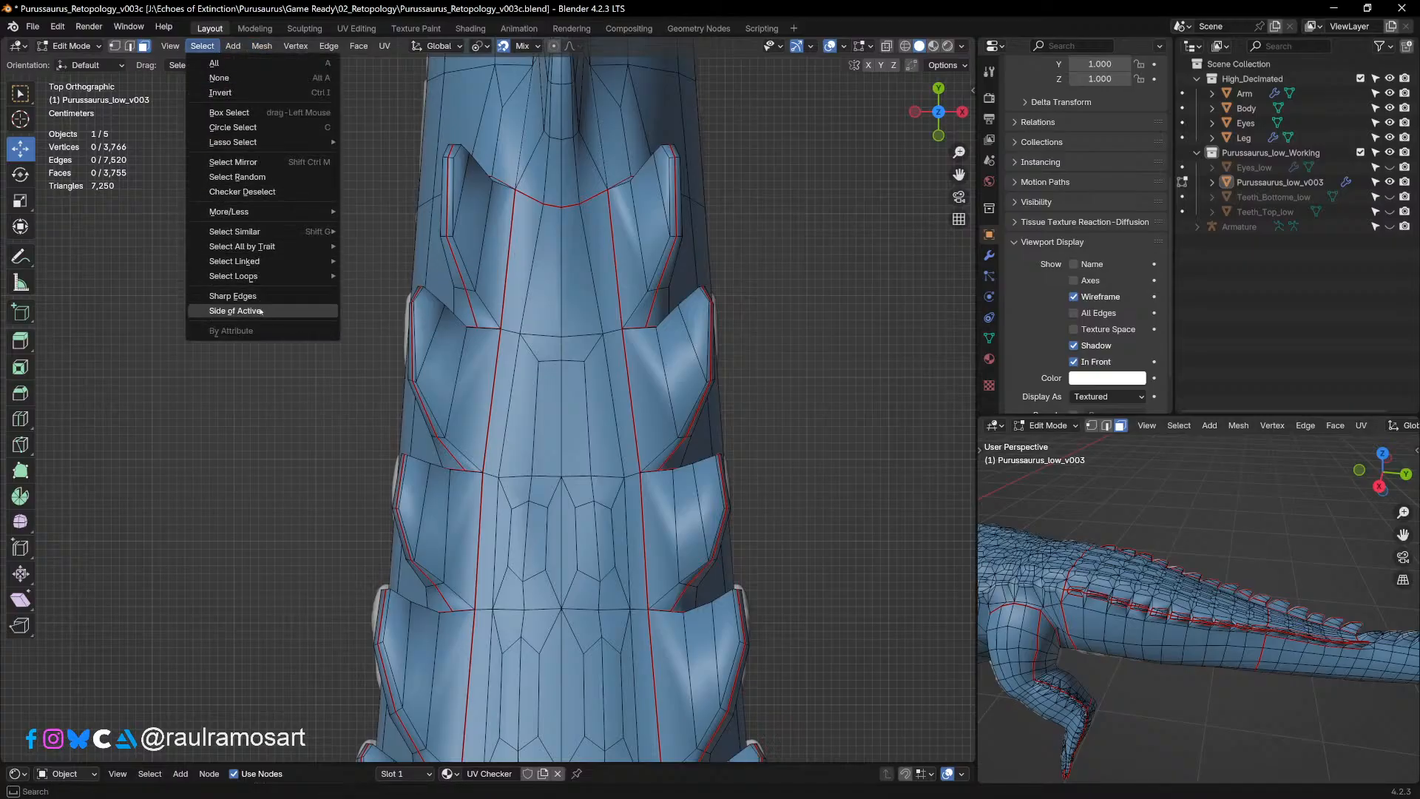
{"action": "mouse_move", "coordinate": [251, 246]}
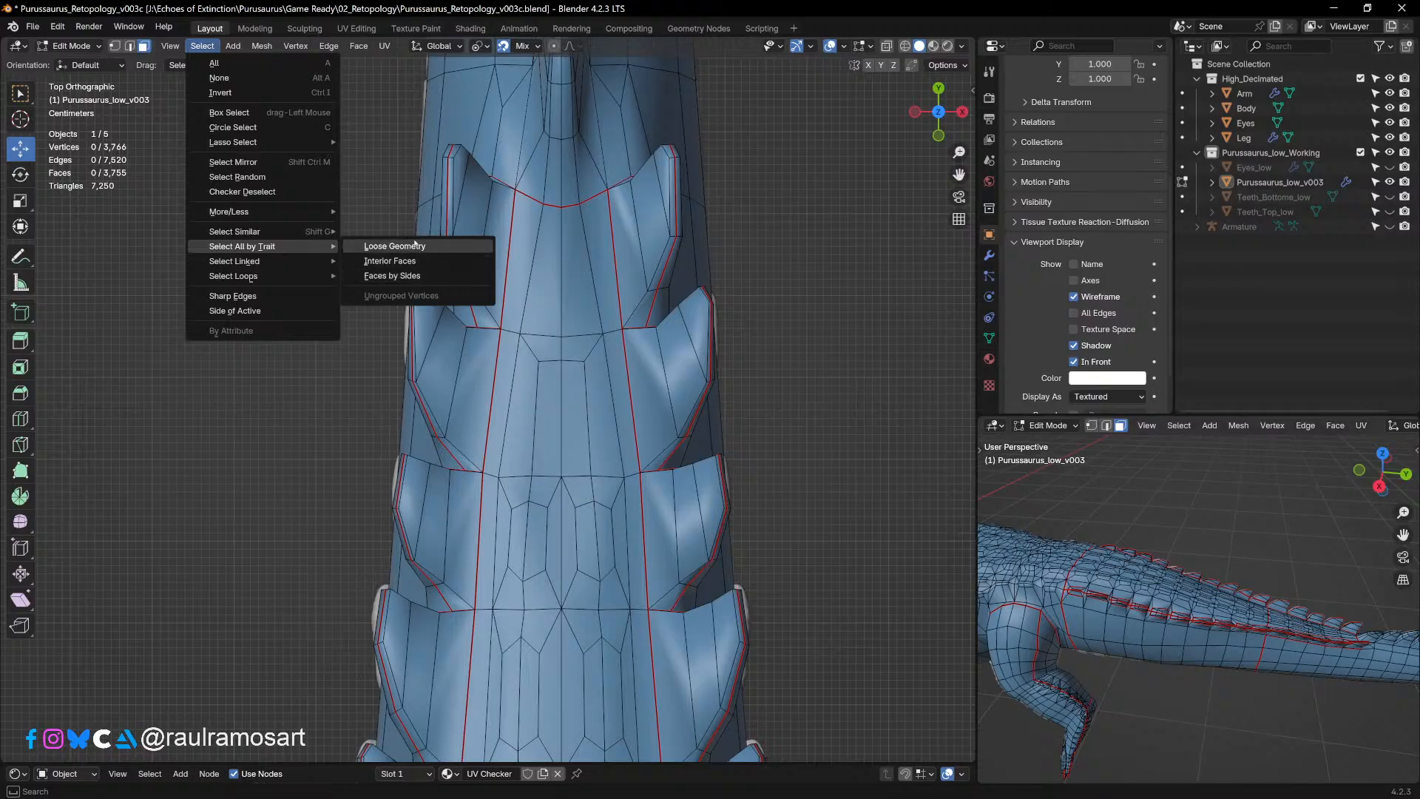
{"action": "left_click", "coordinate": [391, 275]}
Step: Locate the remaining selected five-sided faces on the underside of the hind foot's toe and frame them close up
{"action": "scroll", "coordinate": [735, 338], "scroll_direction": "down", "scroll_amount": 8}
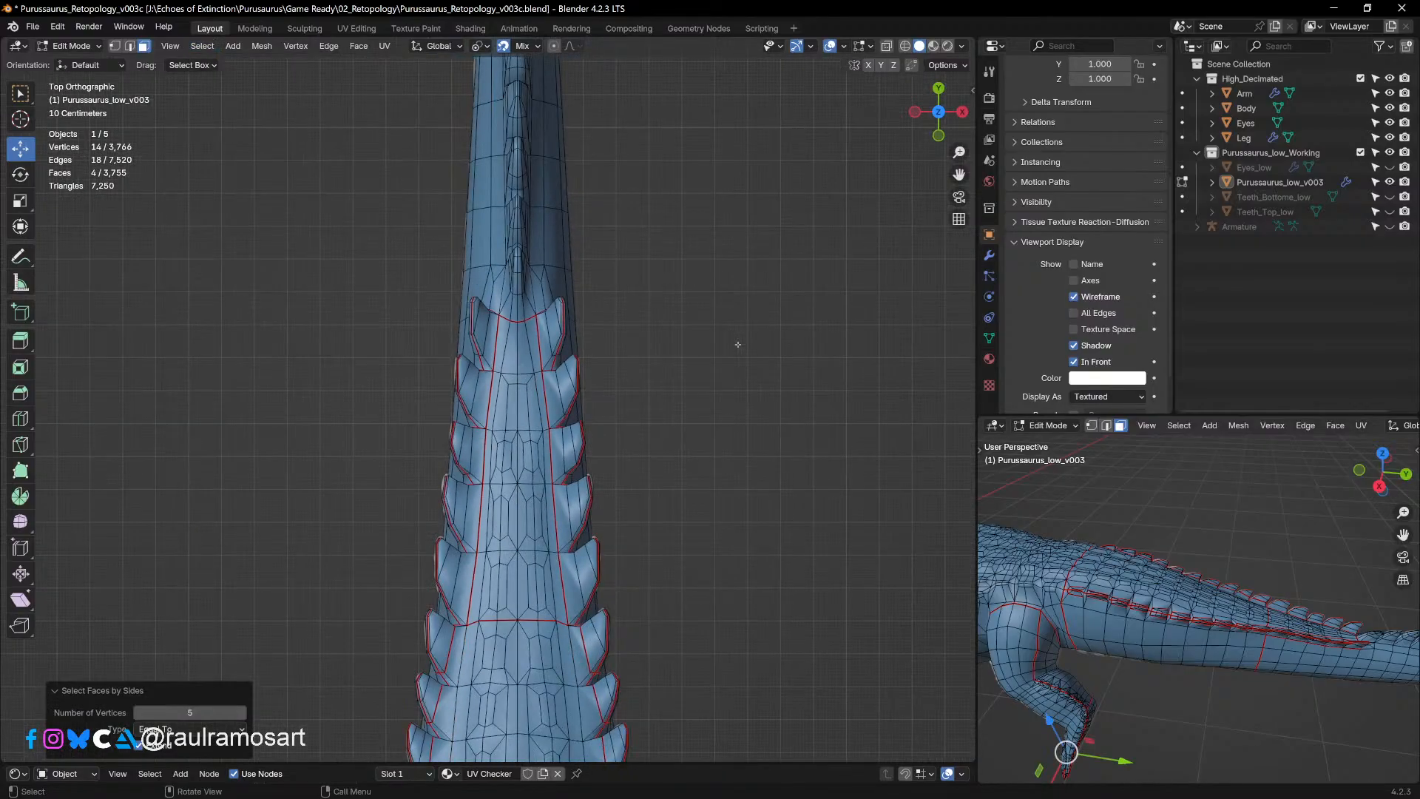
{"action": "middle_click_drag", "start_coordinate": [748, 399], "coordinate": [614, 418]}
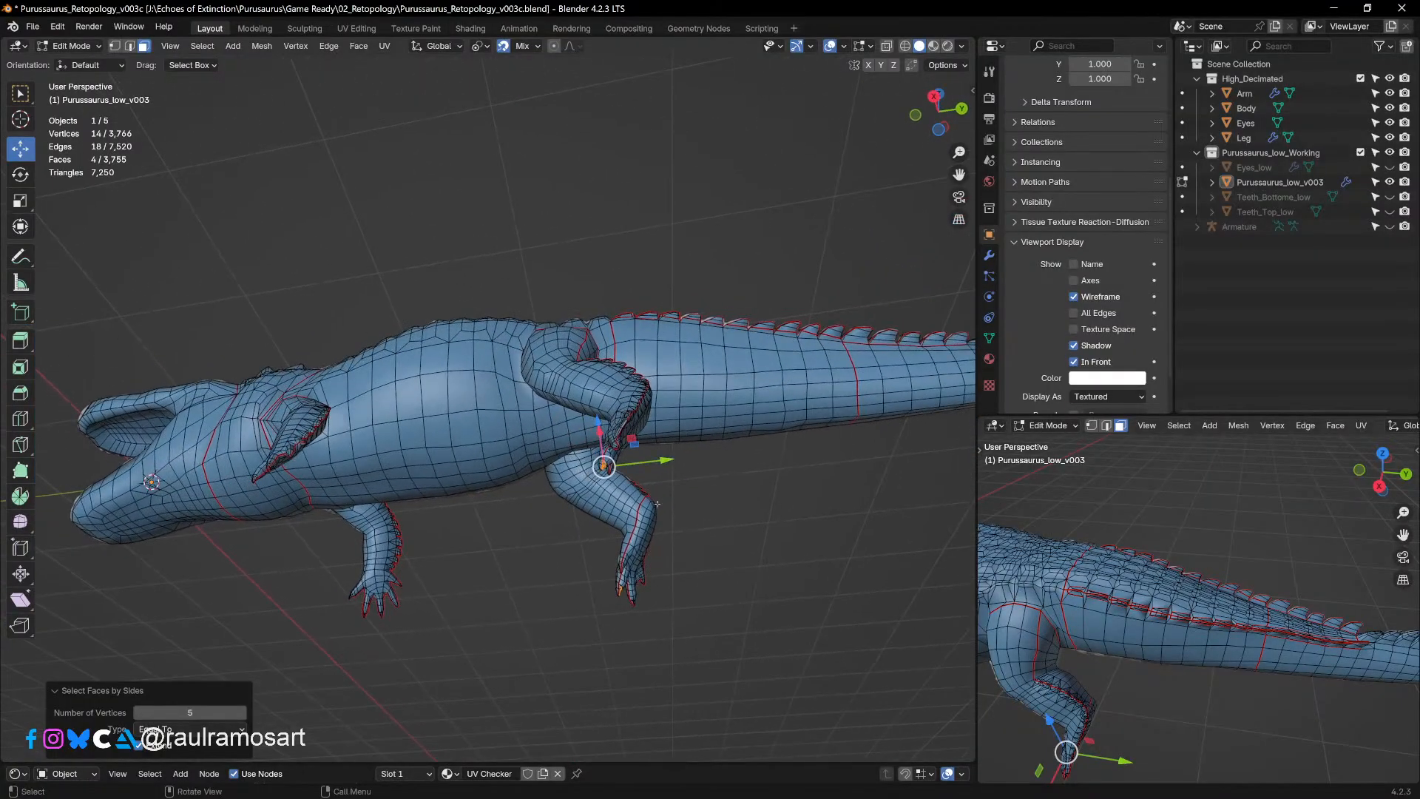
{"action": "scroll", "coordinate": [371, 271], "scroll_direction": "up", "scroll_amount": 5}
{"action": "scroll", "coordinate": [371, 270], "scroll_direction": "up", "scroll_amount": 3}
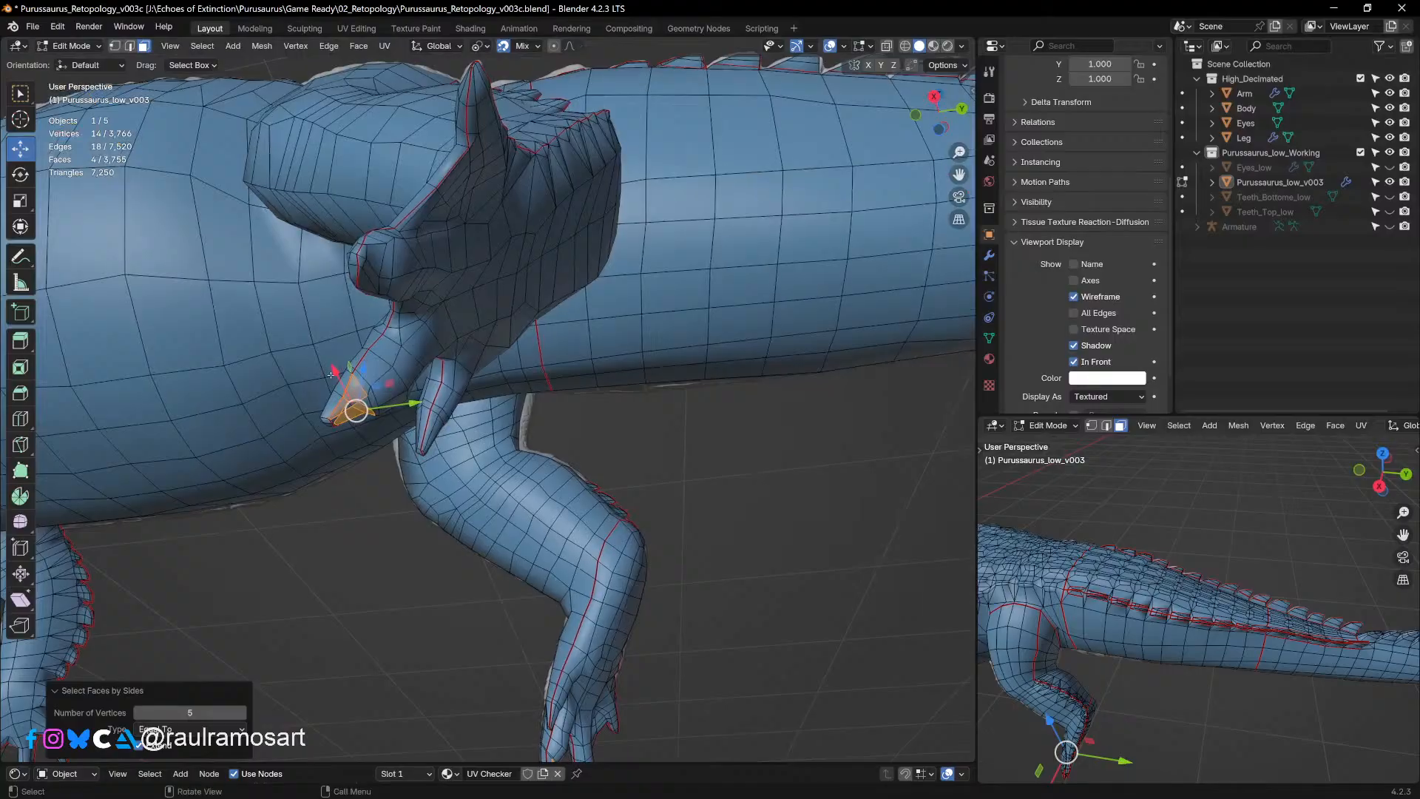
{"action": "scroll", "coordinate": [331, 375], "scroll_direction": "up", "scroll_amount": 2}
{"action": "middle_click_drag", "start_coordinate": [218, 377], "coordinate": [307, 286]}
{"action": "key", "text": "KP_Decimal"}
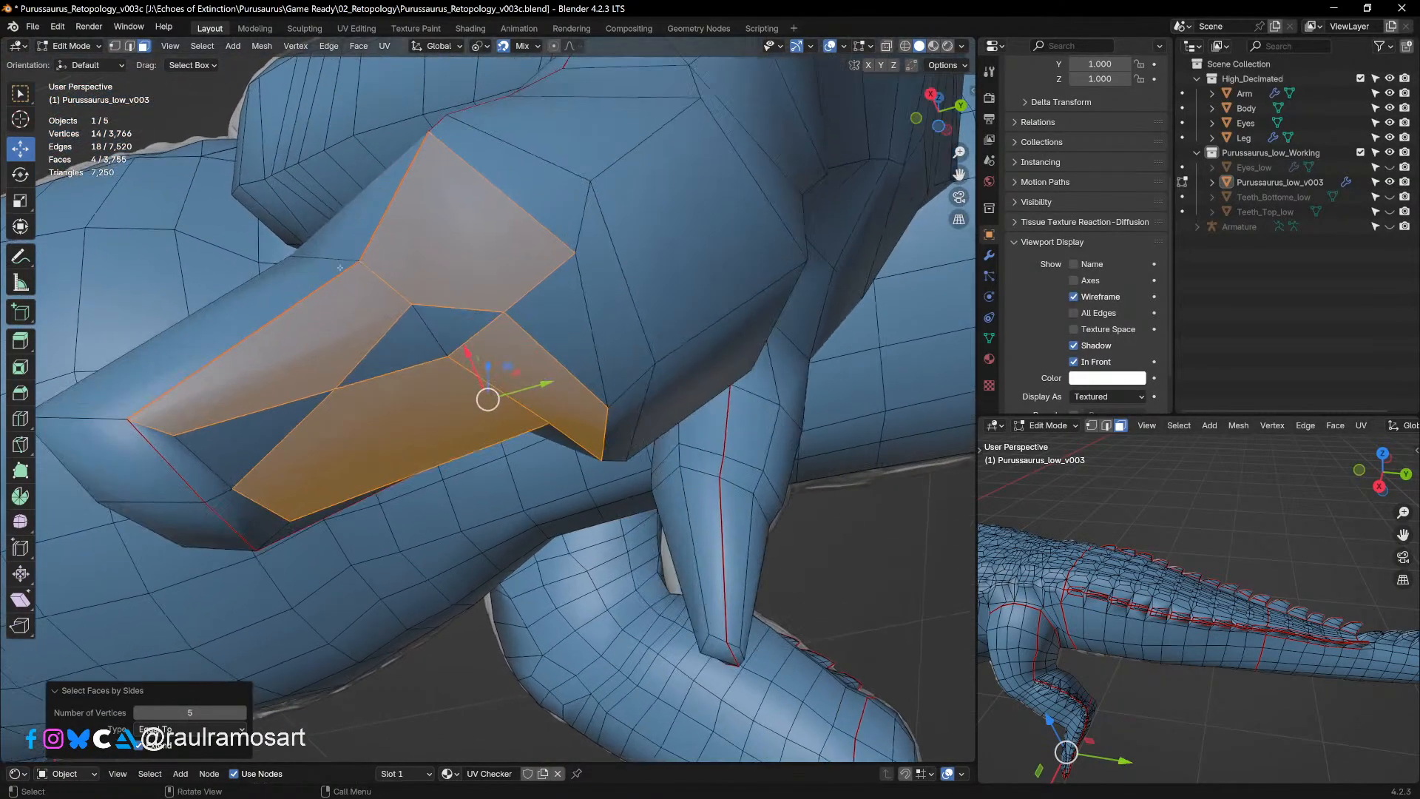
Step: In vertex selection, try merging the two neighbouring vertices across the middle of the toe's underside at their center
{"action": "middle_click_drag", "start_coordinate": [489, 384], "coordinate": [521, 376]}
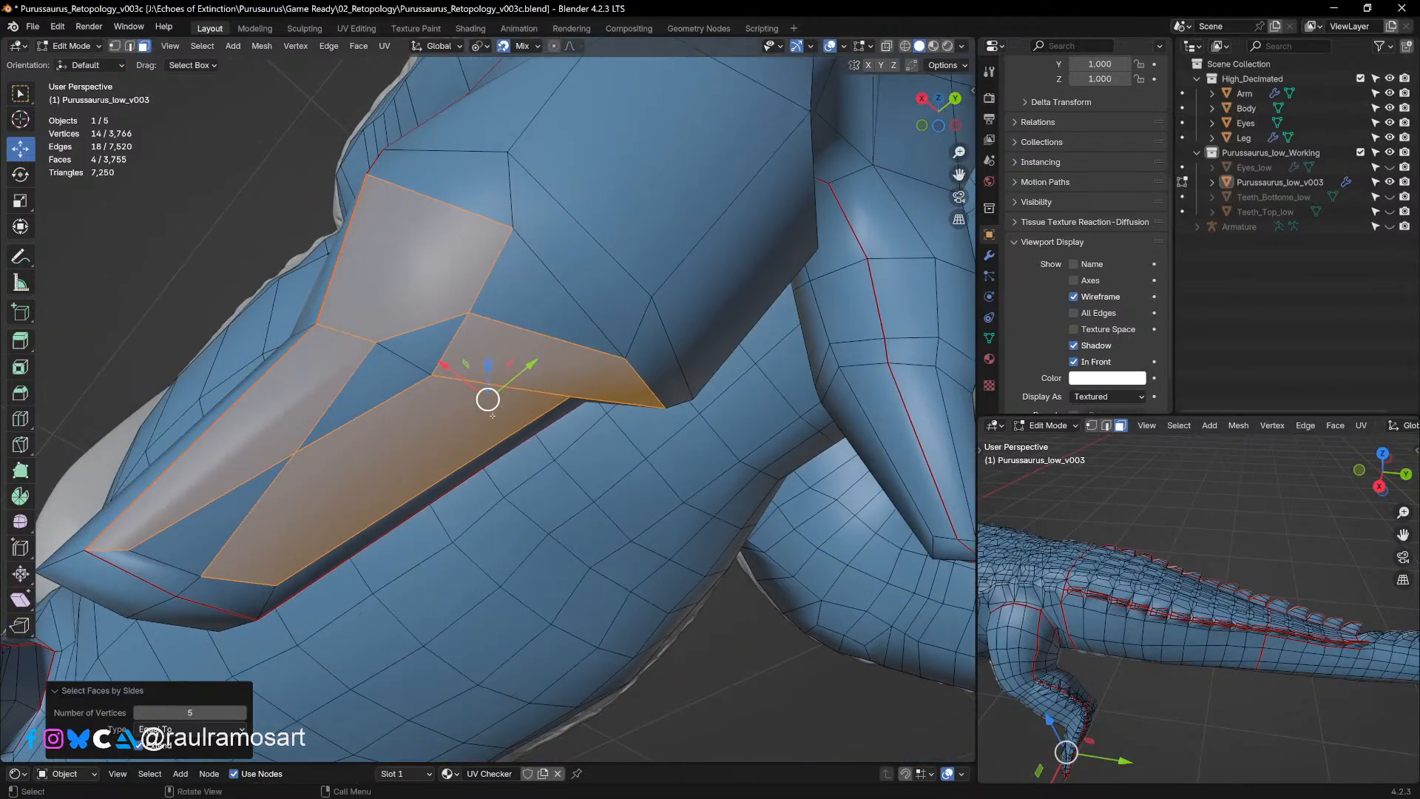
{"action": "left_click", "coordinate": [115, 46]}
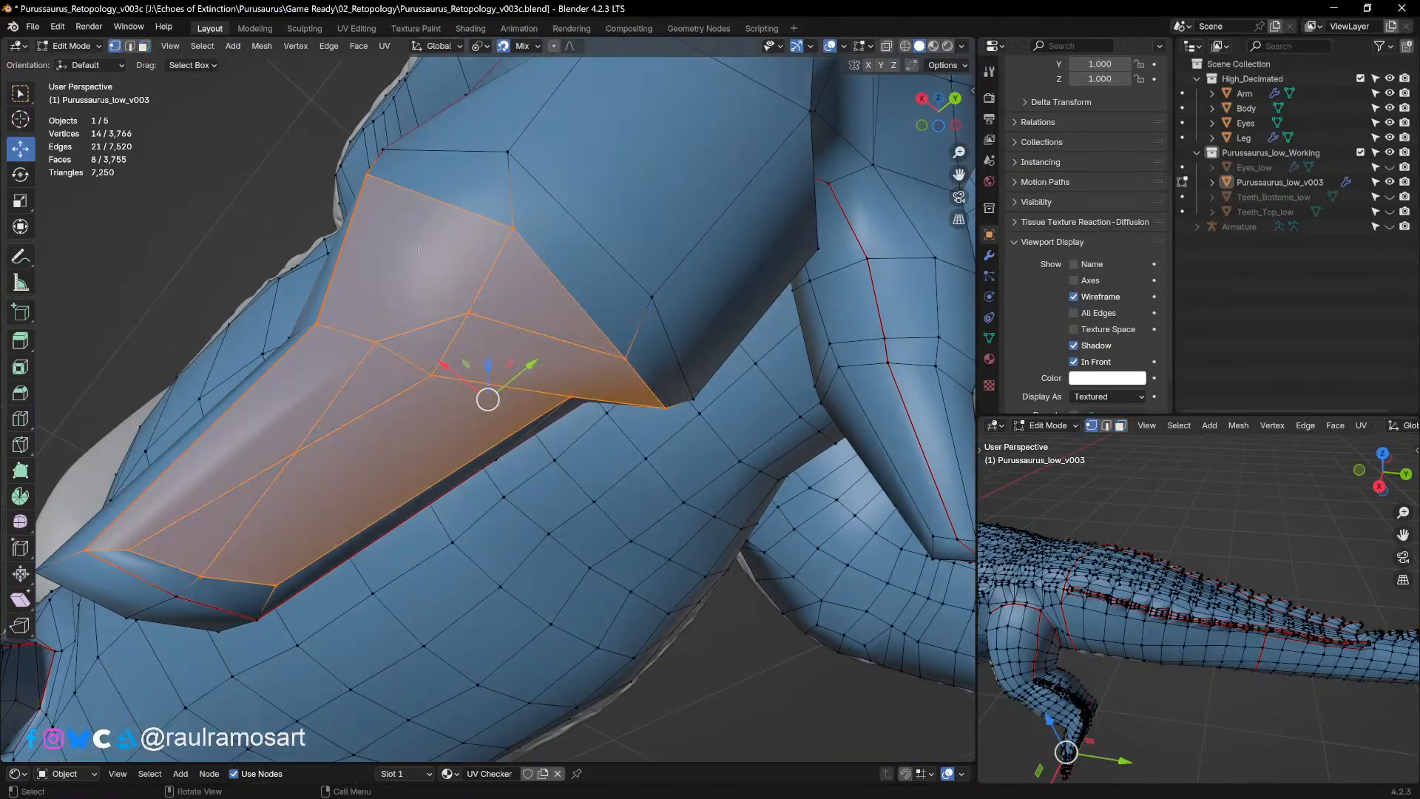
{"action": "mouse_move", "coordinate": [489, 318]}
{"action": "middle_mouse_down"}
{"action": "mouse_move", "coordinate": [550, 342]}
{"action": "mouse_move", "coordinate": [502, 331]}
{"action": "middle_mouse_up"}
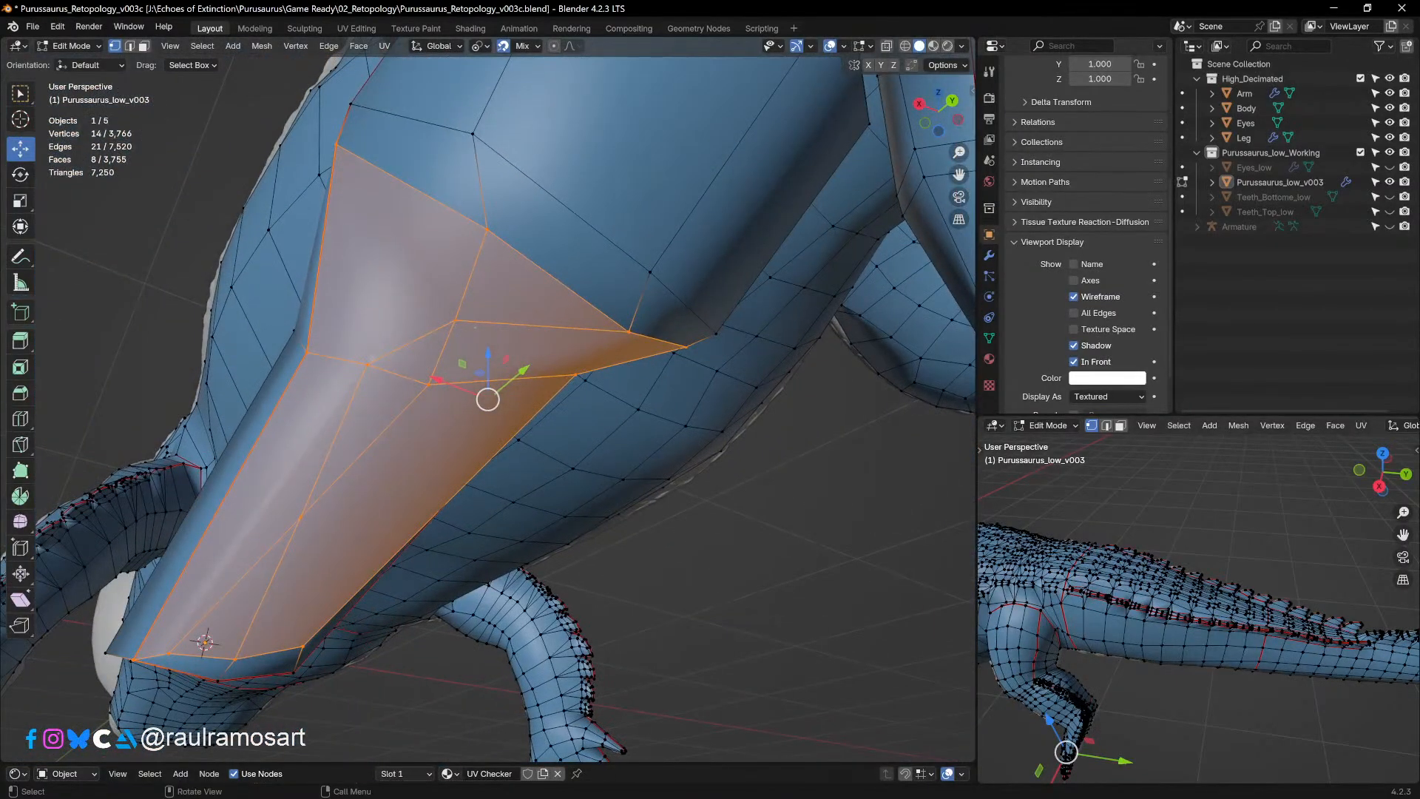
{"action": "left_click", "coordinate": [368, 364]}
{"action": "left_click", "coordinate": [485, 408], "text": "shift"}
{"action": "key", "text": "m"}
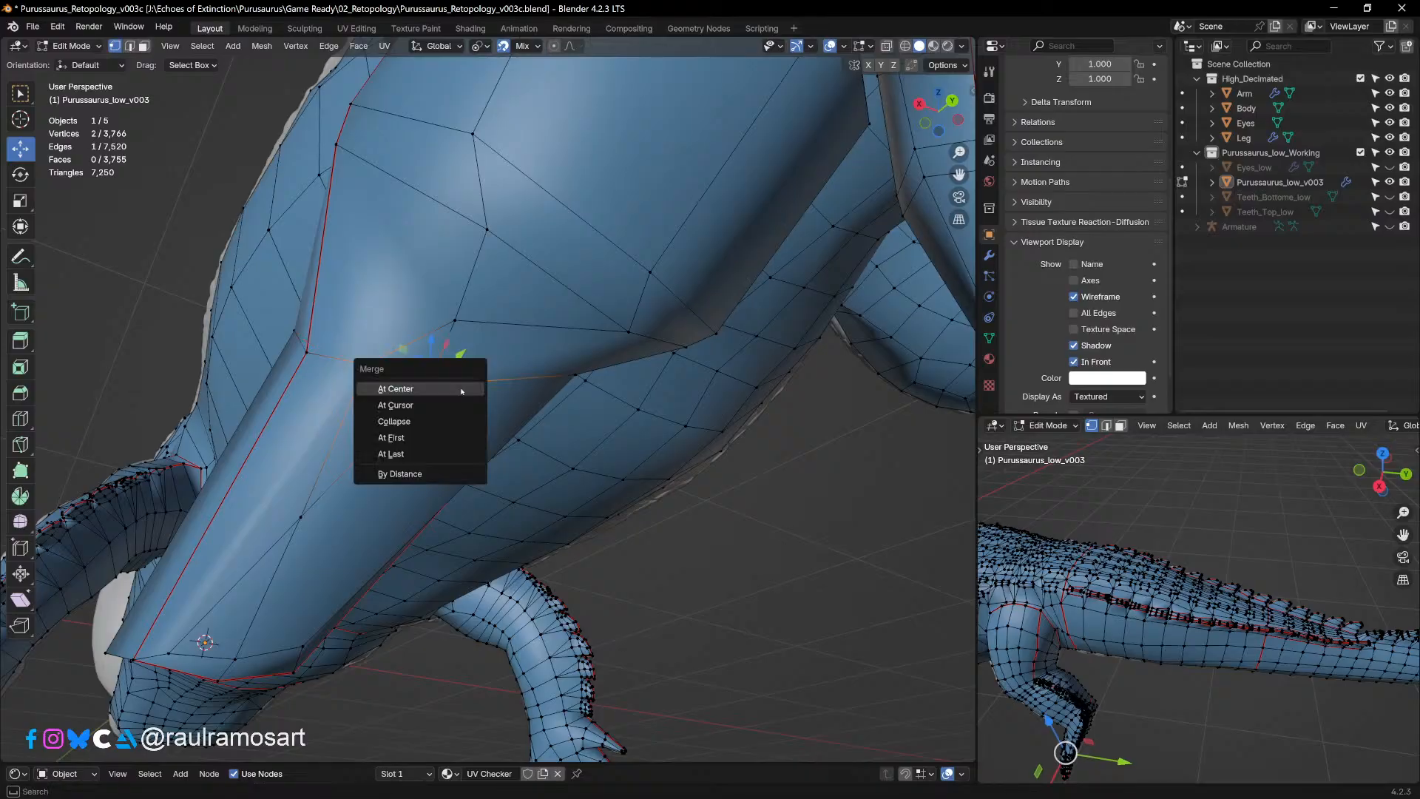
{"action": "left_click", "coordinate": [428, 385]}
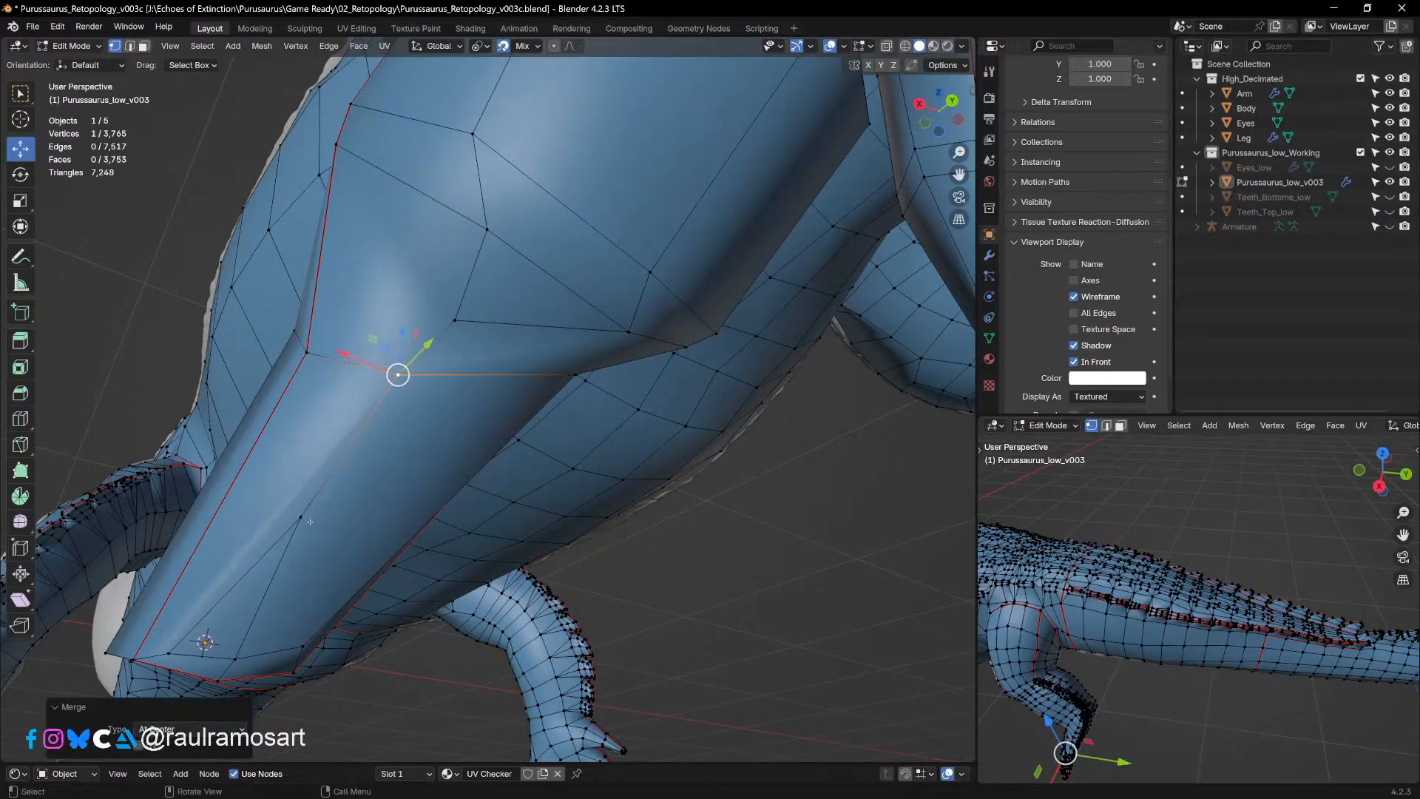
Step: Try merging the two vertices near the toe's tip at their center and sliding the merged vertex along its edge
{"action": "middle_click_drag", "start_coordinate": [310, 521], "coordinate": [294, 469]}
{"action": "left_click", "coordinate": [270, 576]}
{"action": "left_click", "coordinate": [330, 581], "text": "shift"}
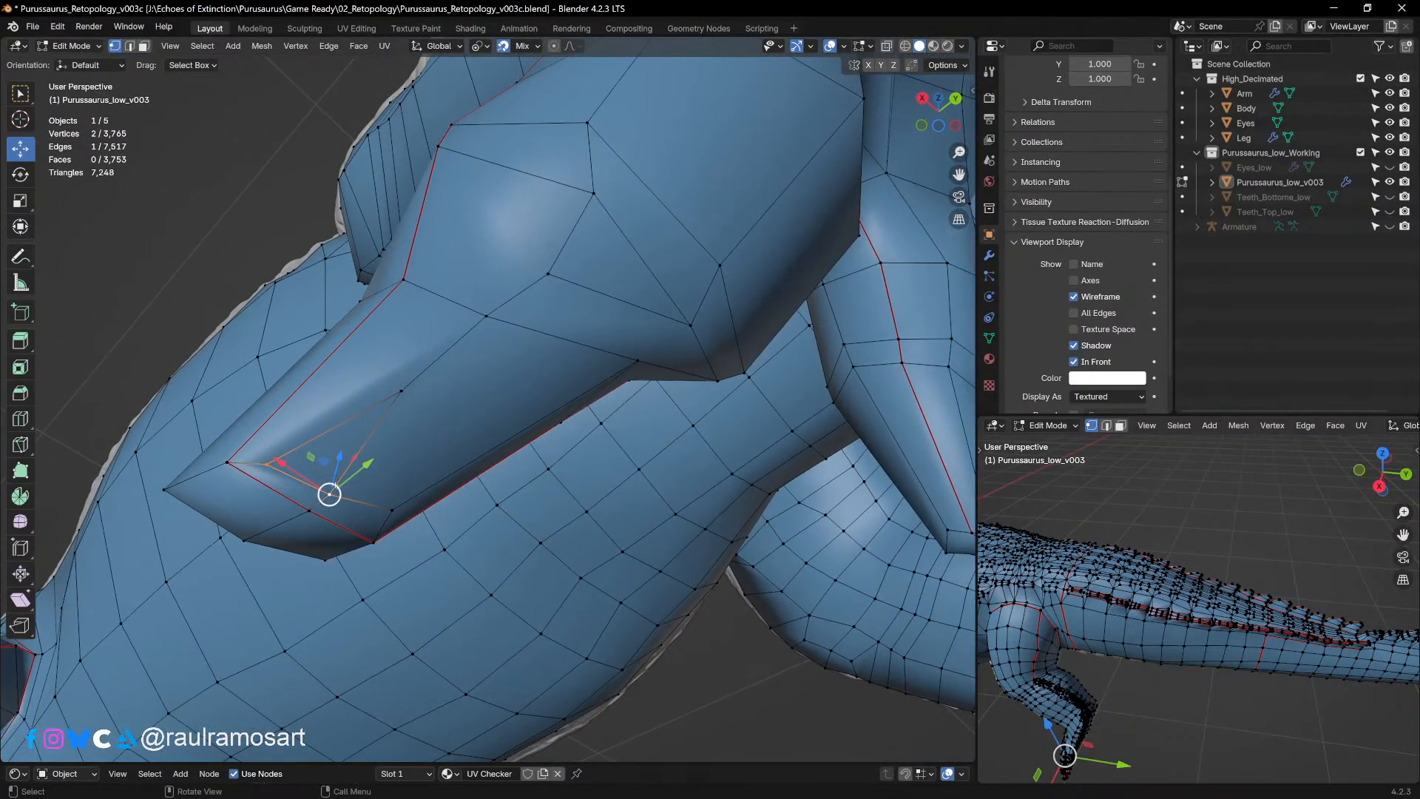
{"action": "key", "text": "m"}
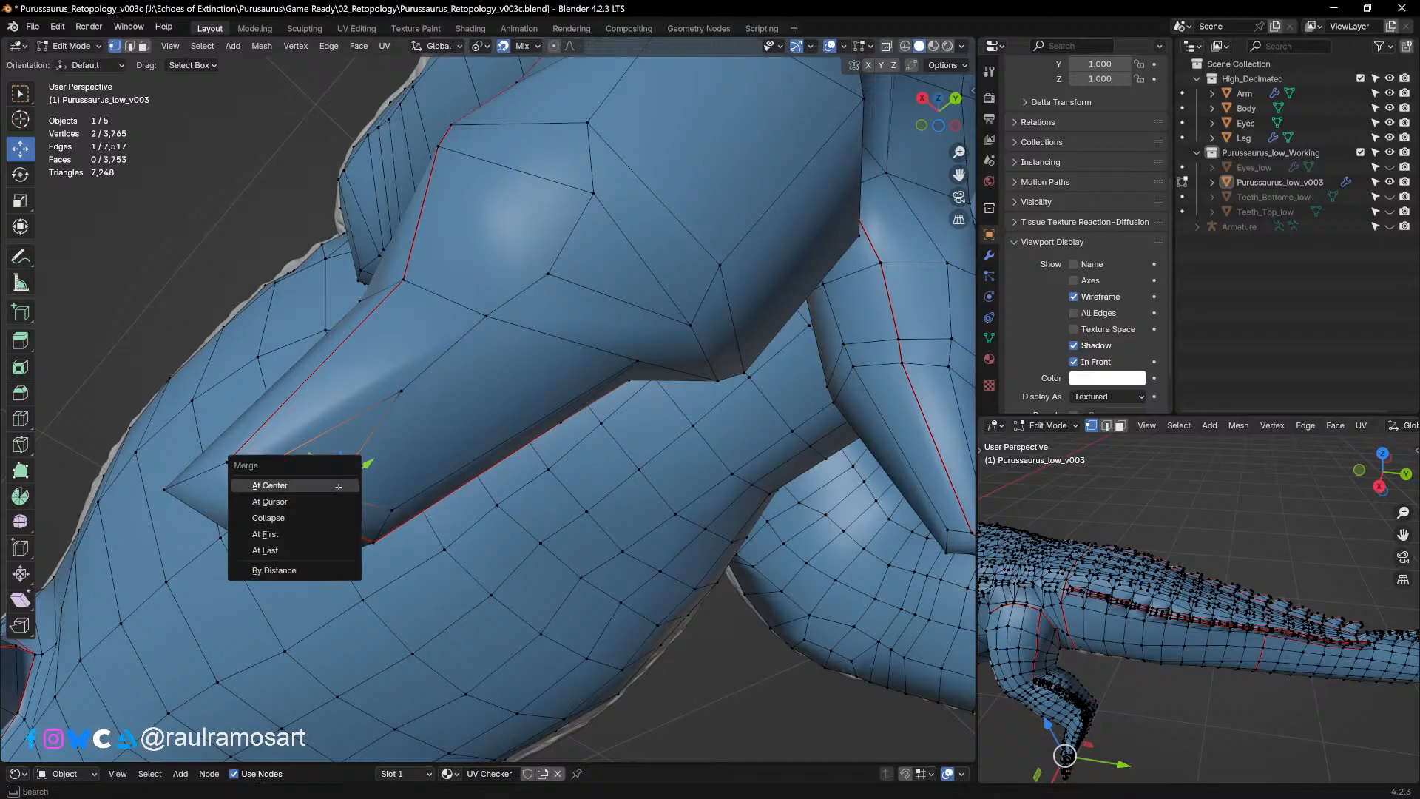
{"action": "left_click", "coordinate": [339, 486]}
{"action": "key", "text": "g"}
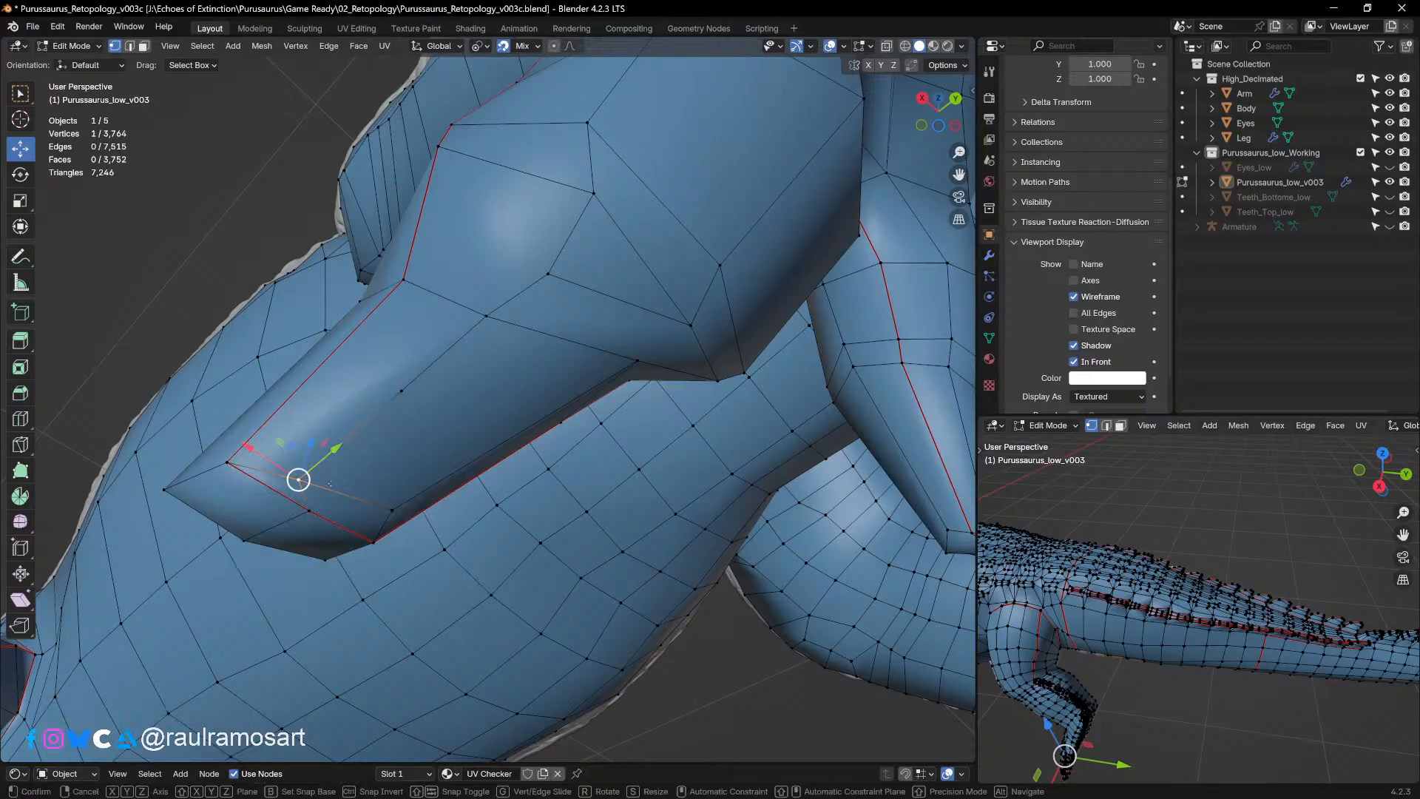
{"action": "right_click", "coordinate": [318, 501]}
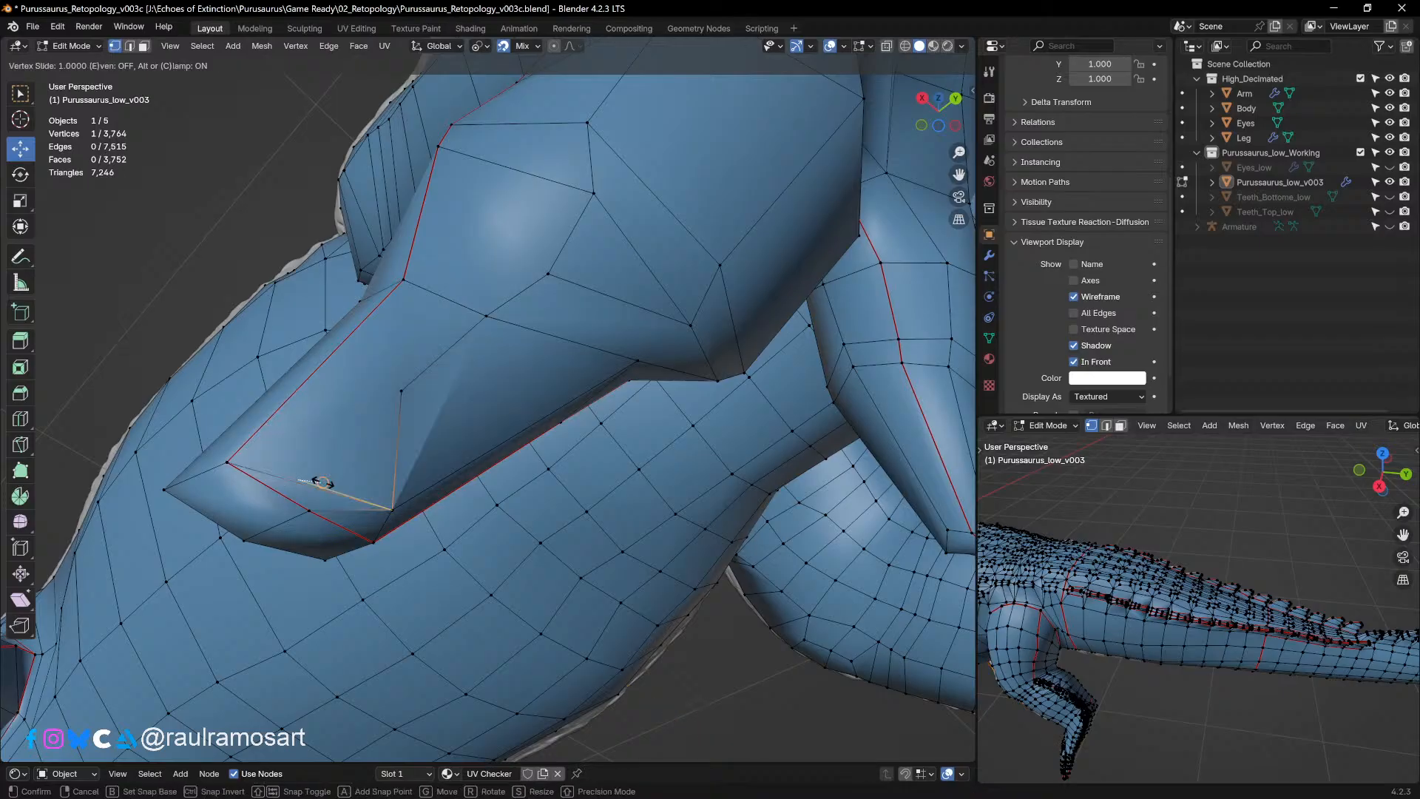
Step: Undo the vertex slide and both vertex merges on the toe
{"action": "mouse_move", "coordinate": [377, 485]}
{"action": "middle_mouse_down"}
{"action": "mouse_move", "coordinate": [254, 444]}
{"action": "mouse_move", "coordinate": [361, 500]}
{"action": "middle_mouse_up"}
{"action": "key", "text": "ctrl+z"}
{"action": "key", "text": "ctrl+z"}
{"action": "key", "text": "ctrl+z"}
{"action": "key", "text": "ctrl+z"}
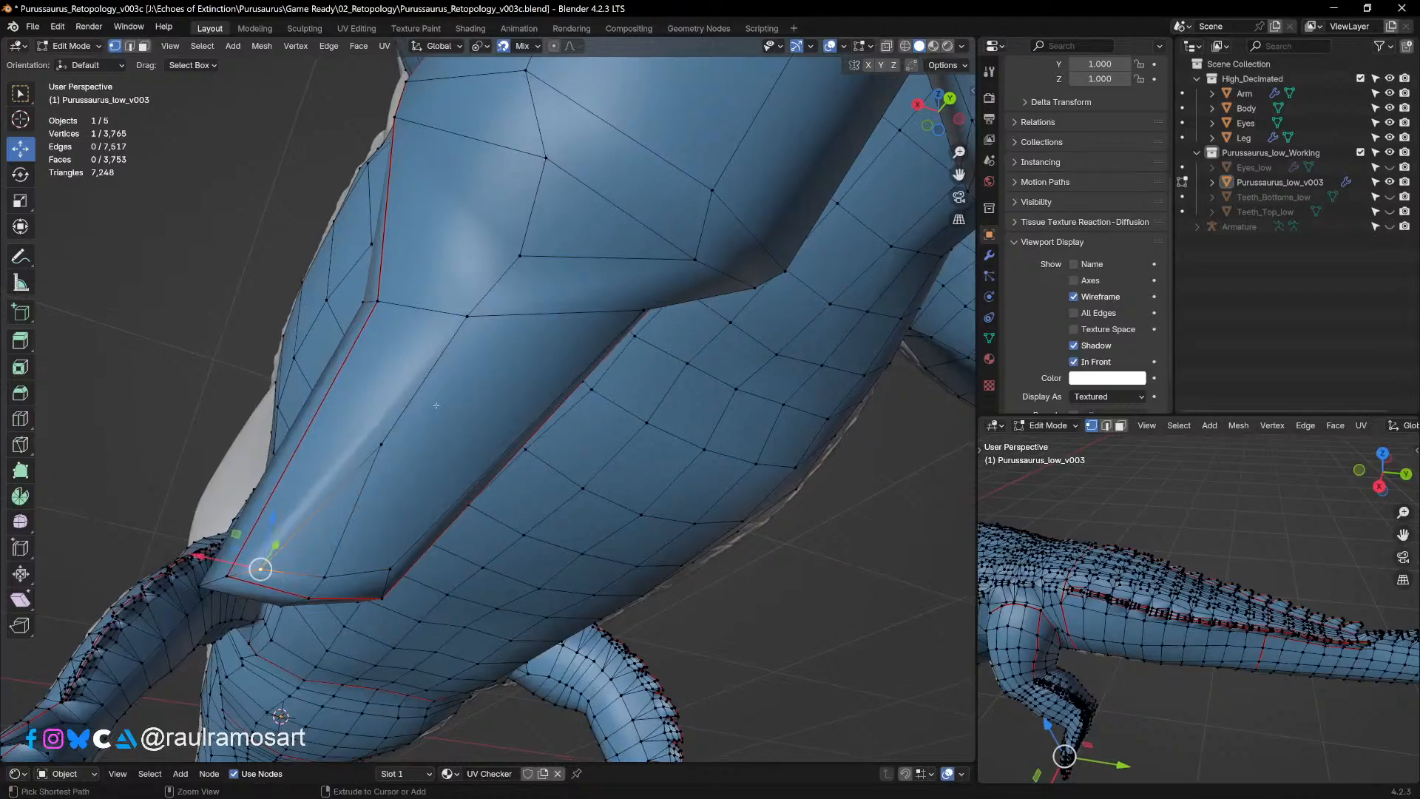
Step: Nudge the middle vertices around the toe's underside joint sideways, moving the first by about 0.005 m
{"action": "left_click", "coordinate": [381, 444]}
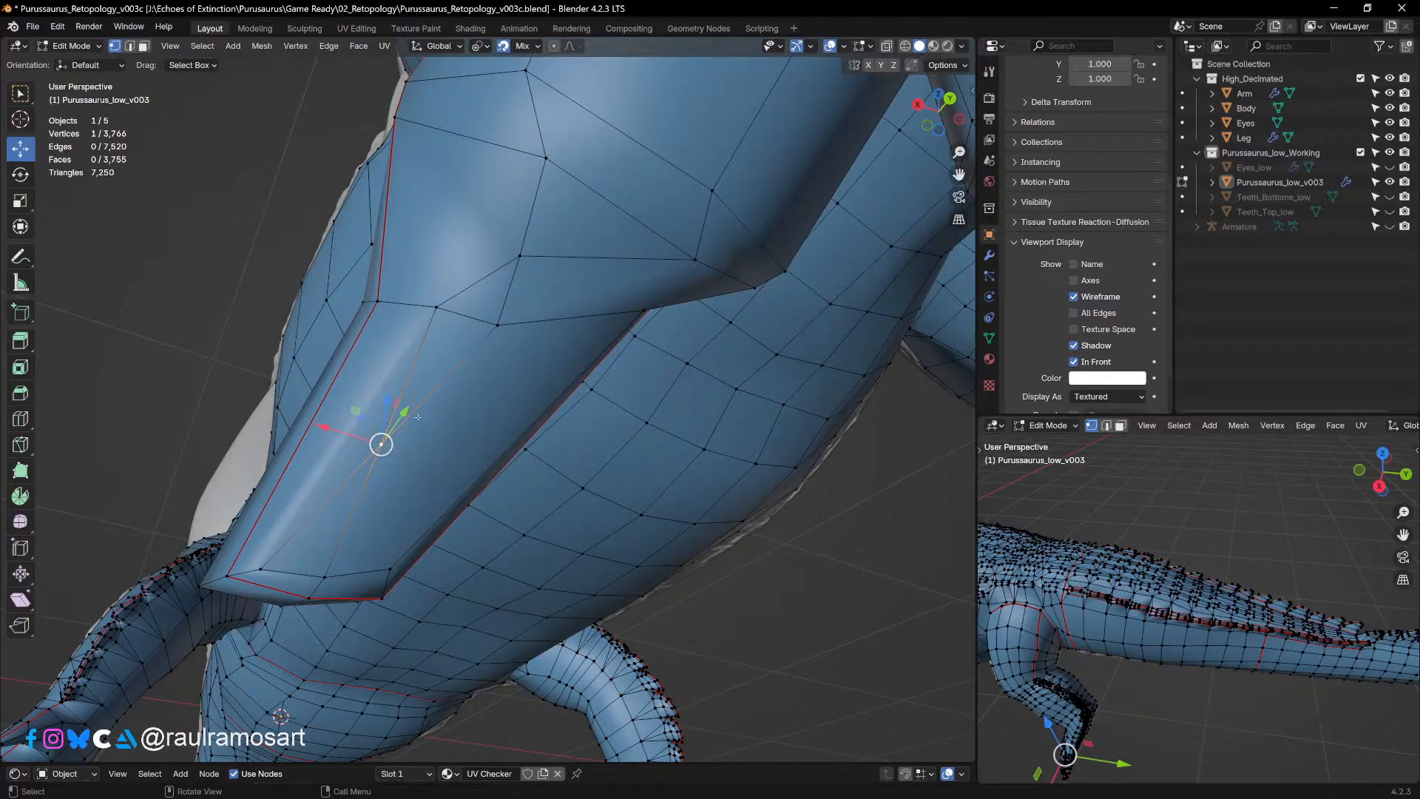
{"action": "middle_click_drag", "start_coordinate": [429, 405], "coordinate": [503, 347]}
{"action": "left_click", "coordinate": [537, 327]}
{"action": "key", "text": "g"}
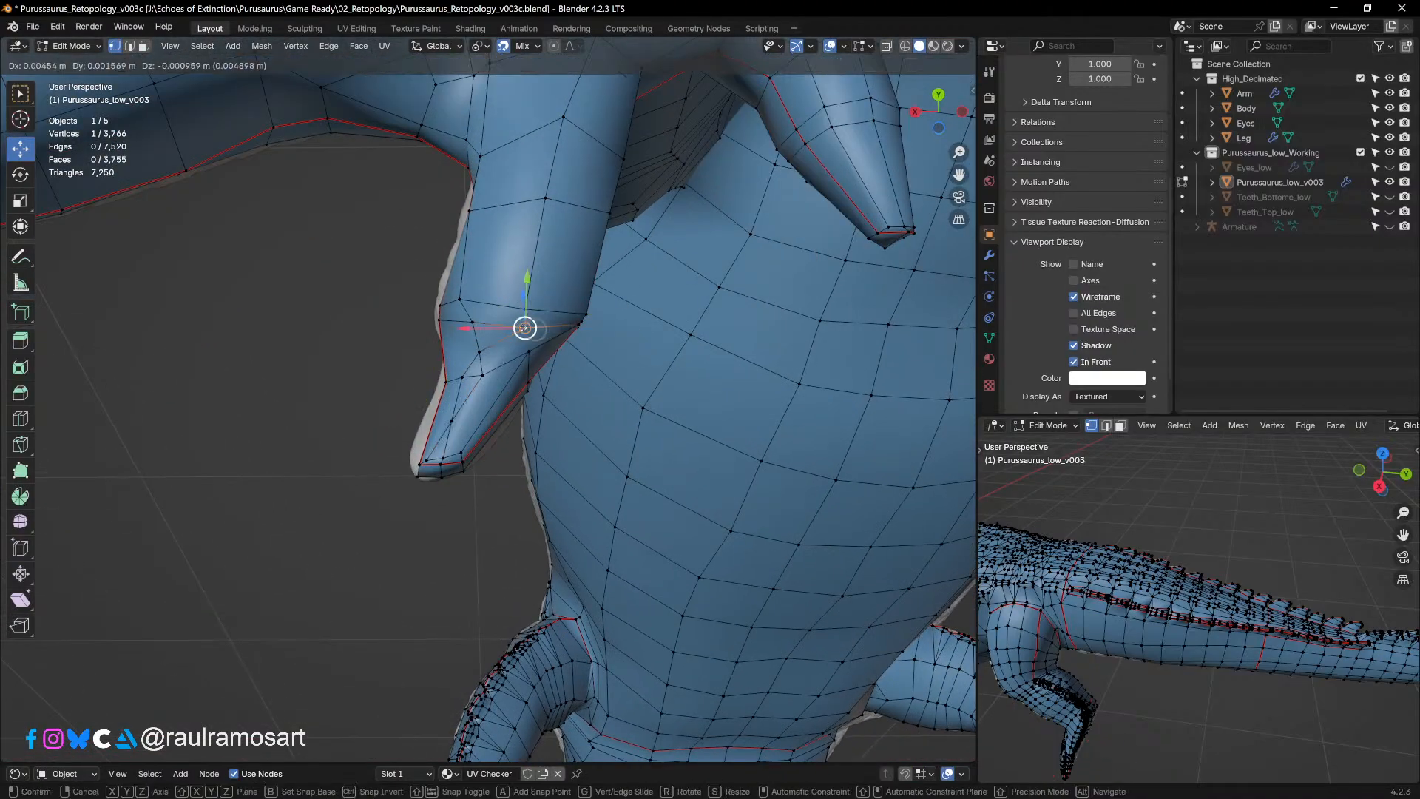
{"action": "left_click", "coordinate": [517, 320]}
{"action": "key", "text": "g"}
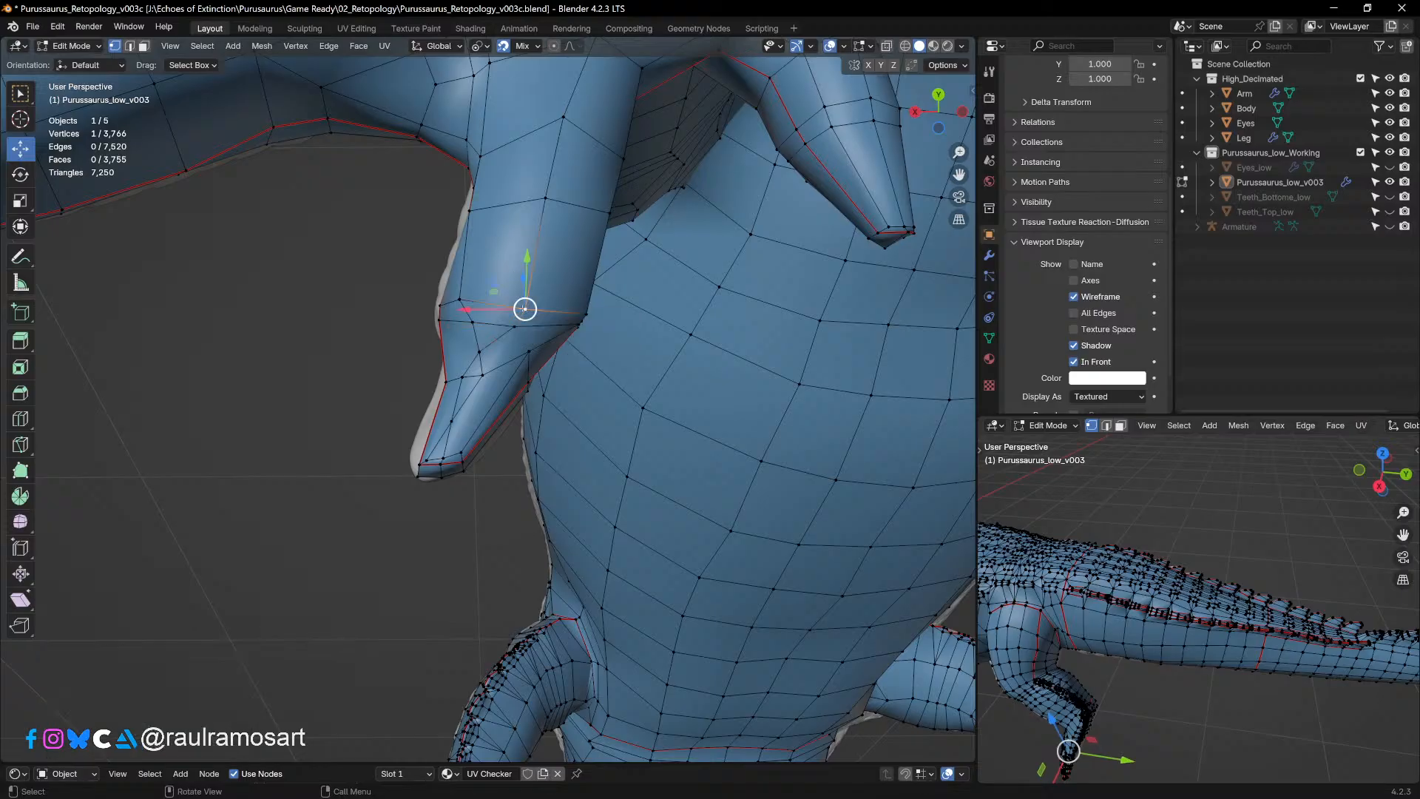
{"action": "left_click", "coordinate": [514, 304]}
{"action": "key", "text": "g"}
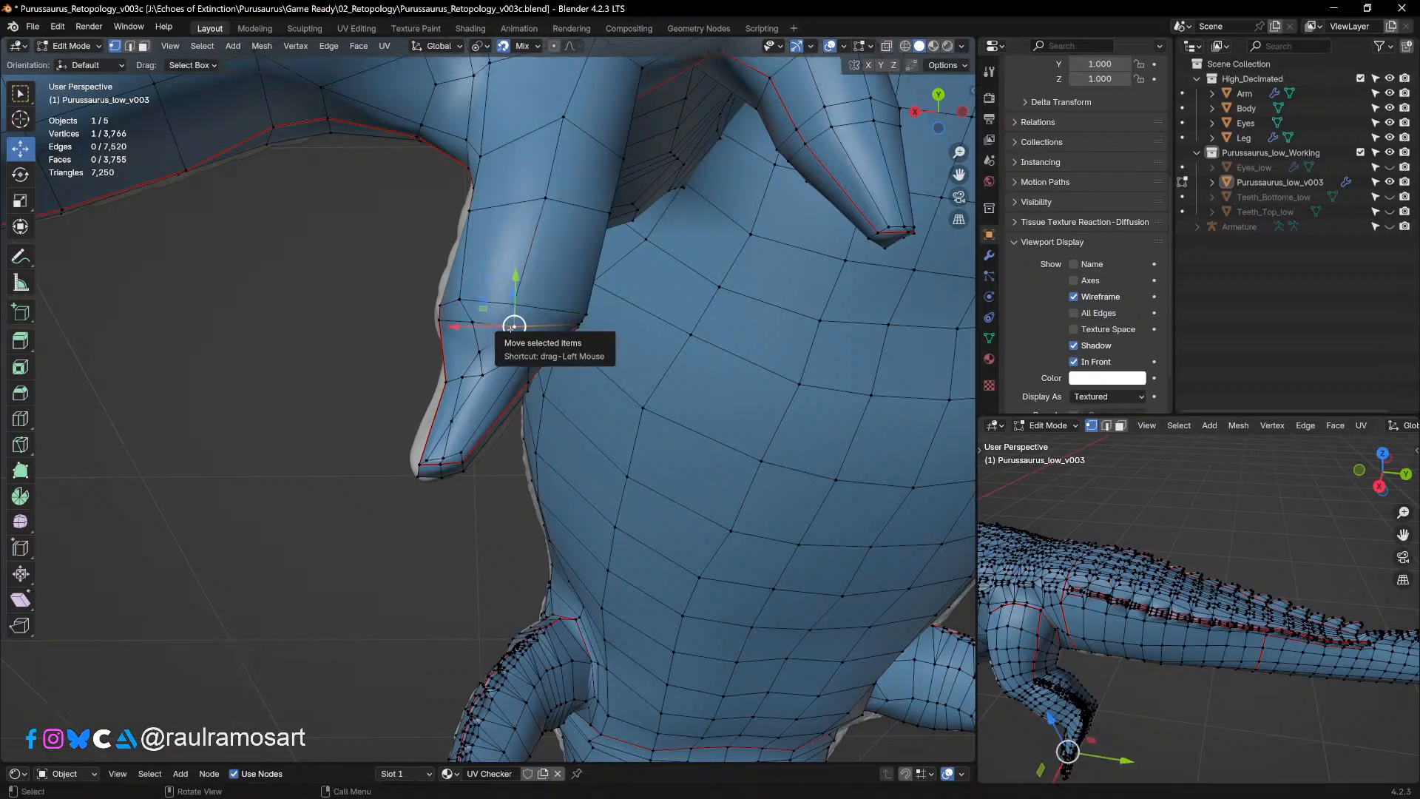
{"action": "left_click", "coordinate": [503, 324]}
Step: Merge the neighbouring vertices just below the toe's joint into one and shift the merged vertex by about 0.004 m
{"action": "middle_click_drag", "start_coordinate": [503, 324], "coordinate": [507, 311]}
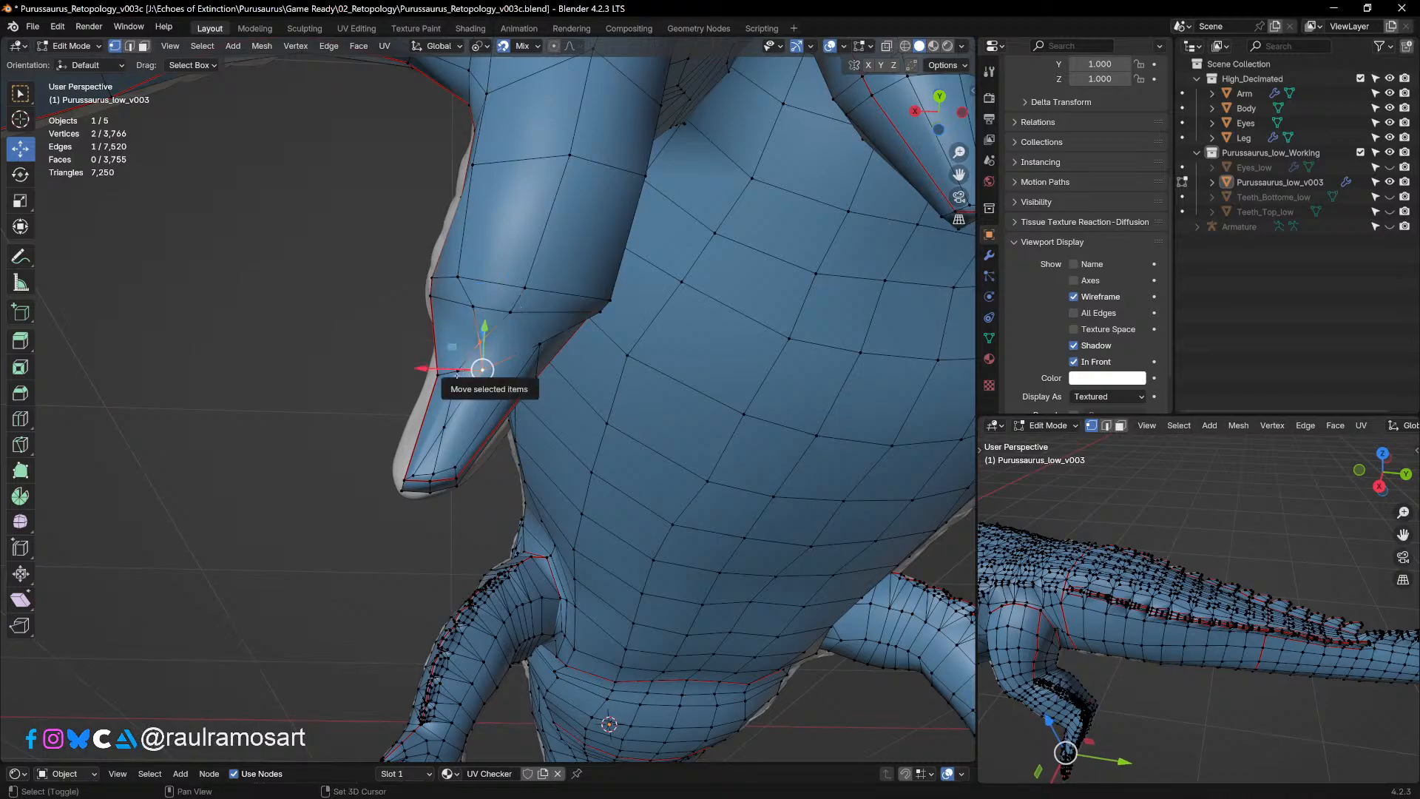
{"action": "left_click", "coordinate": [458, 366], "text": "ctrl"}
{"action": "key", "text": "m"}
{"action": "left_click", "coordinate": [502, 380]}
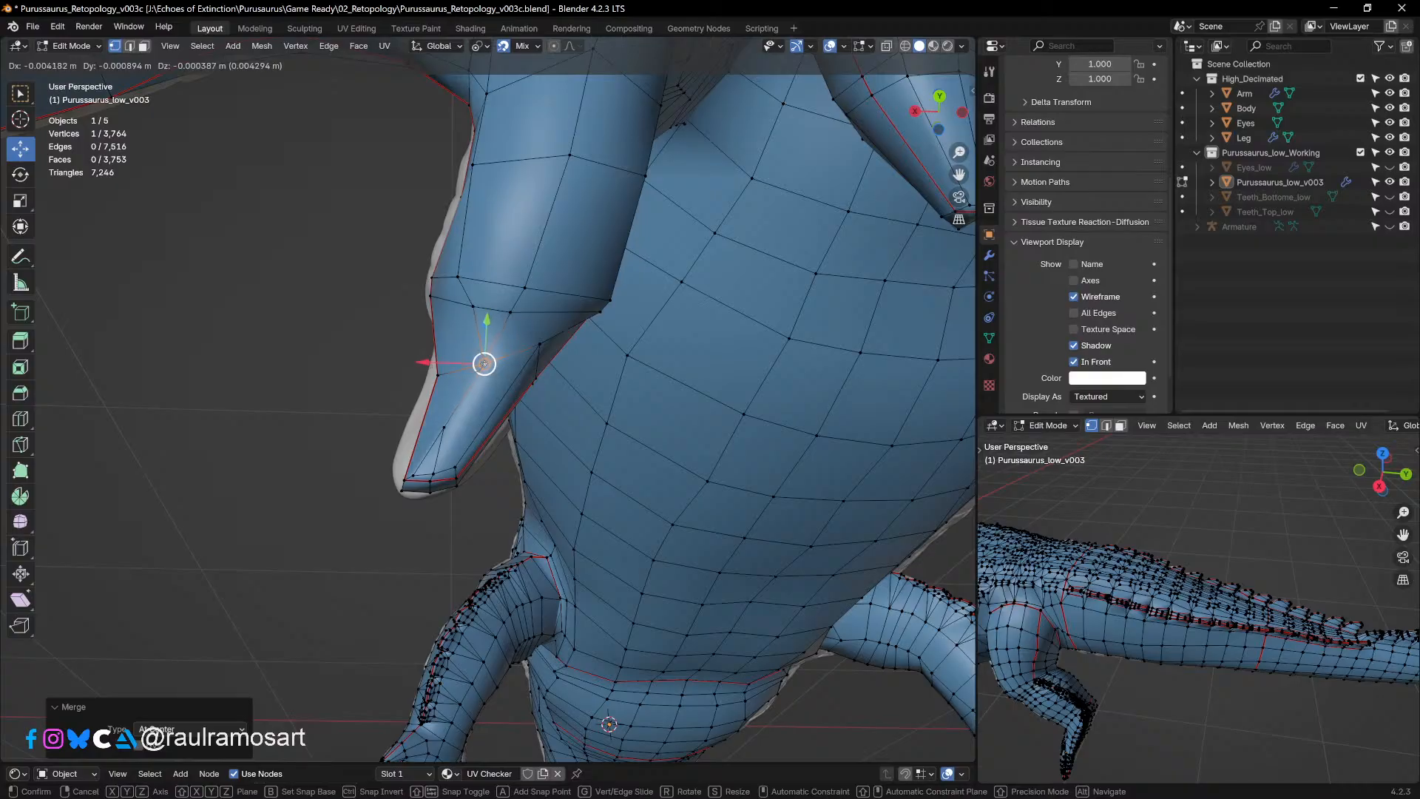
{"action": "left_click", "coordinate": [450, 419]}
Step: Merge the vertex halfway down the toe's underside into the middle vertex at the toe's tip
{"action": "left_click", "coordinate": [446, 427]}
{"action": "left_click", "coordinate": [434, 472], "text": "shift"}
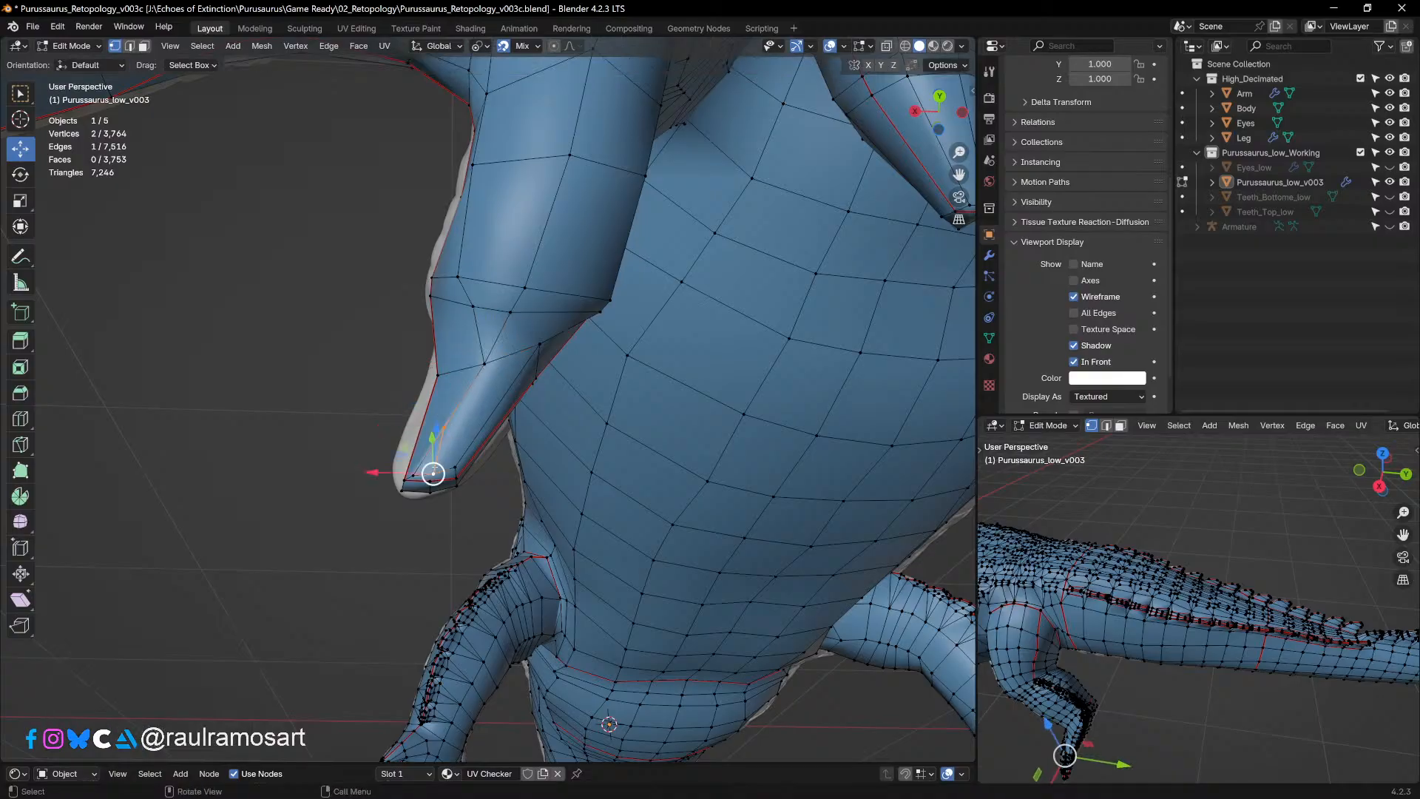
{"action": "key", "text": "m"}
{"action": "left_click", "coordinate": [435, 464]}
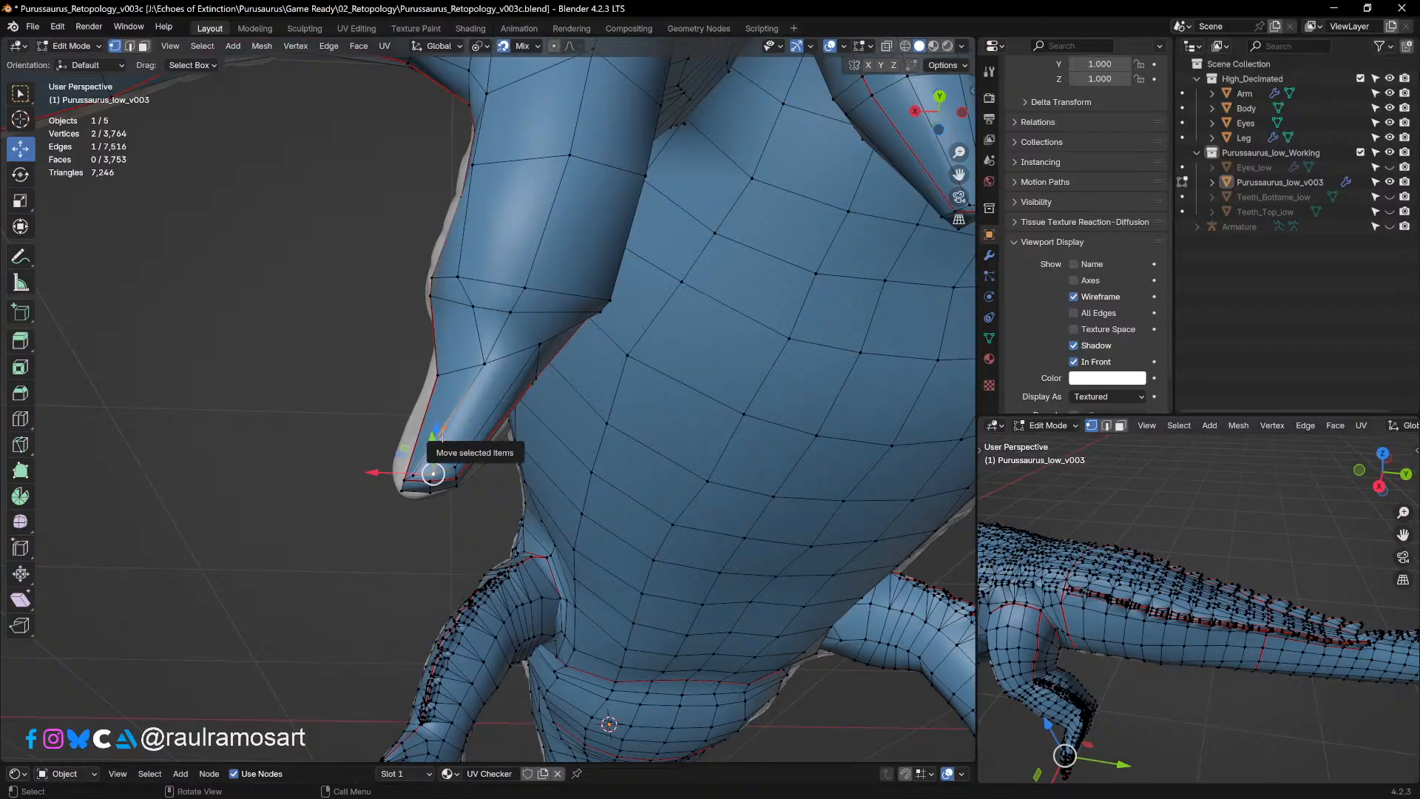
{"action": "key", "text": "m"}
{"action": "left_click", "coordinate": [440, 498]}
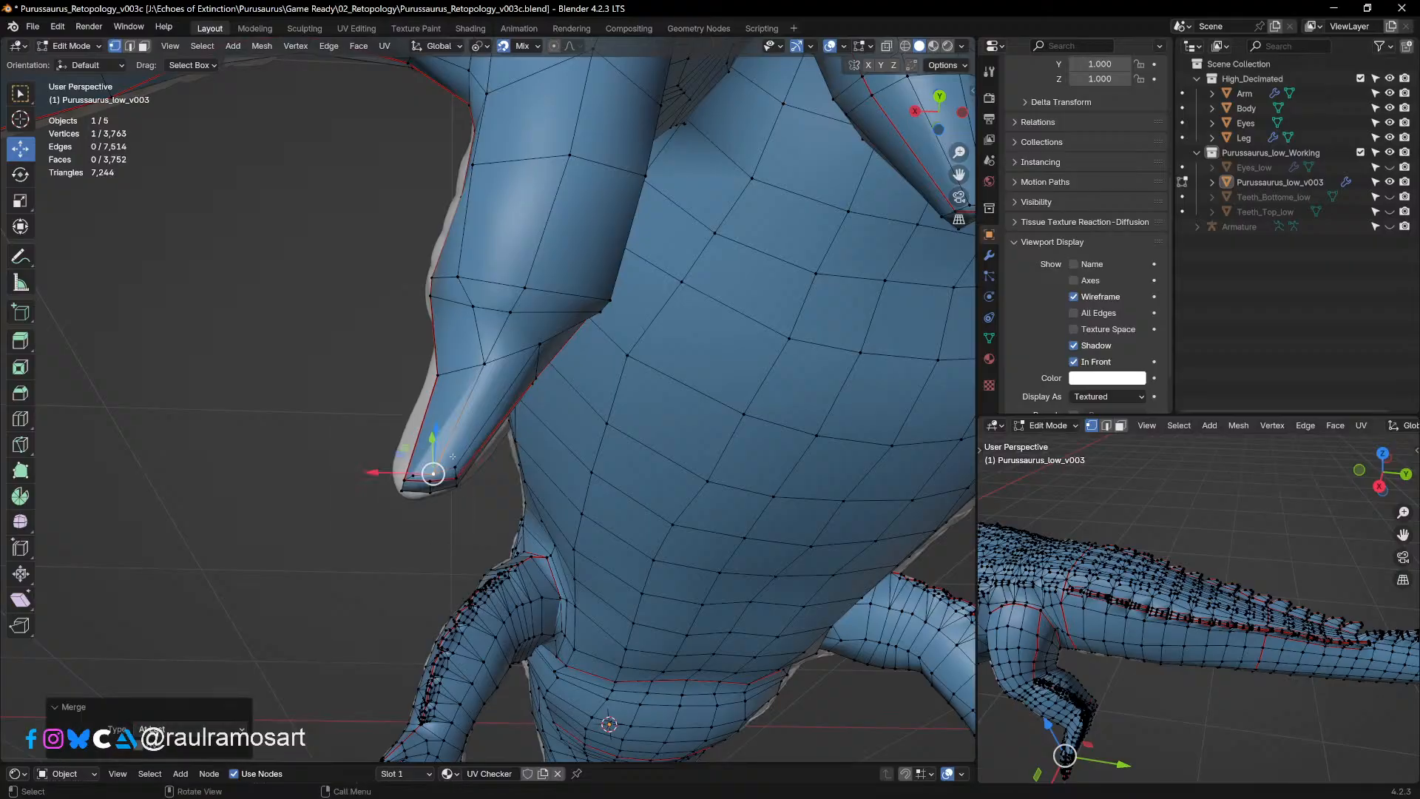
Step: Move the merged toe-tip vertex by about 0.0002 m in X, 0.0009 m in Y and 0.0017 m in Z
{"action": "middle_click_drag", "start_coordinate": [453, 456], "coordinate": [521, 437]}
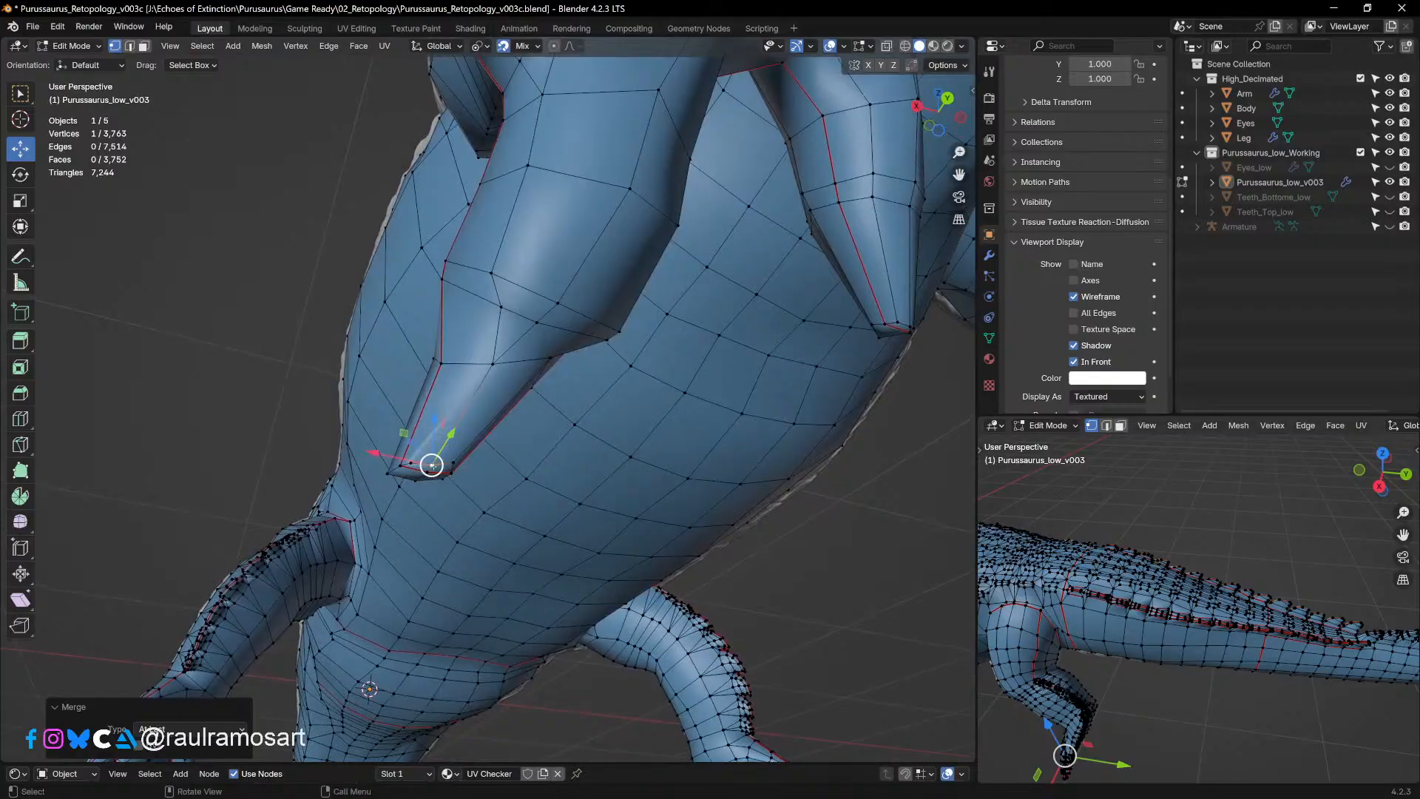
{"action": "left_click", "coordinate": [432, 465]}
{"action": "left_click_drag", "start_coordinate": [432, 465], "coordinate": [435, 453]}
{"action": "key", "text": "ctrl+z"}
{"action": "scroll", "coordinate": [435, 454], "scroll_direction": "up", "scroll_amount": 1}
{"action": "middle_click_drag", "start_coordinate": [434, 453], "coordinate": [451, 444]}
{"action": "scroll", "coordinate": [412, 470], "scroll_direction": "up", "scroll_amount": 1}
{"action": "left_click_drag", "start_coordinate": [380, 505], "coordinate": [381, 496]}
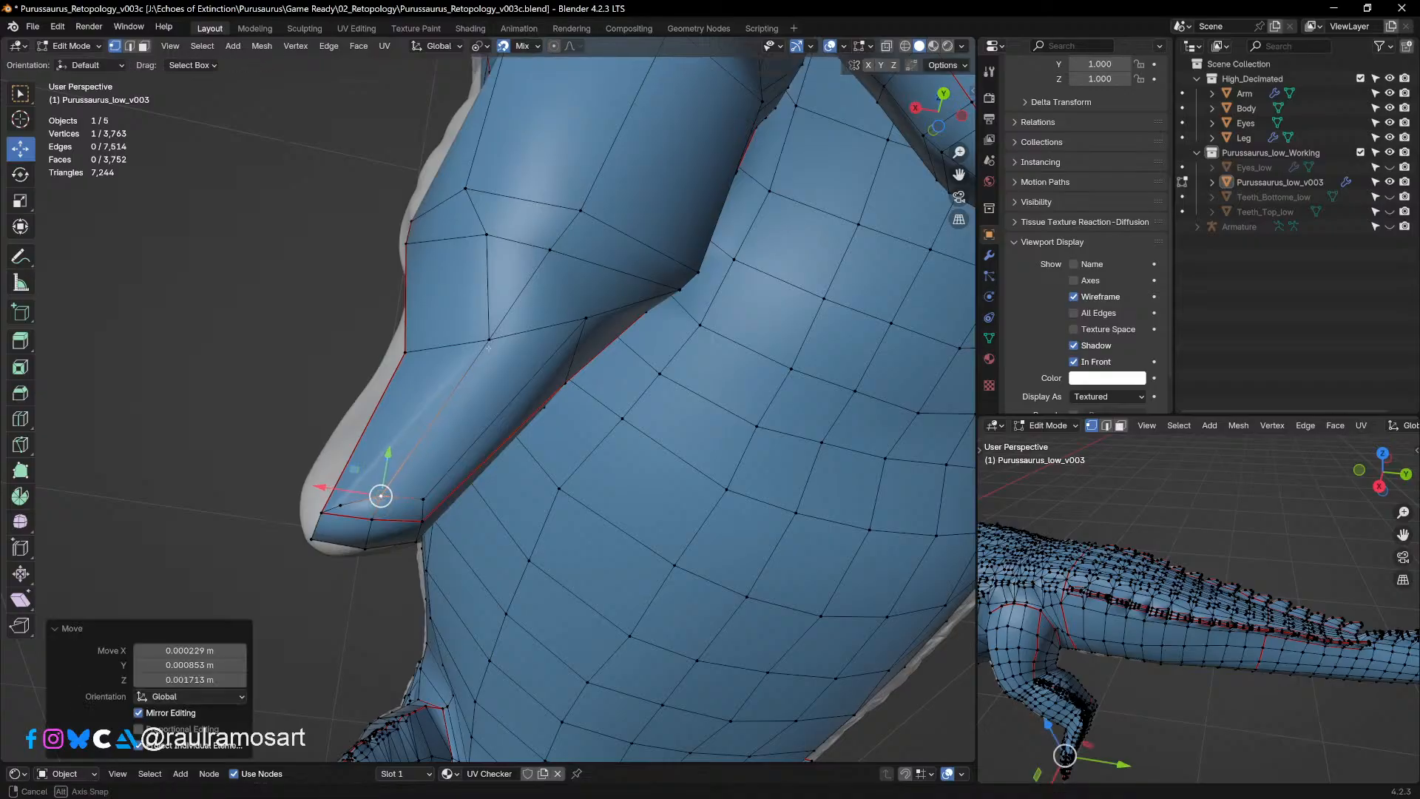
Step: Knife-cut an edge from the middle vertex at the toe's joint down to the inner corner vertex at its tip
{"action": "middle_click_drag", "start_coordinate": [381, 496], "coordinate": [499, 297]}
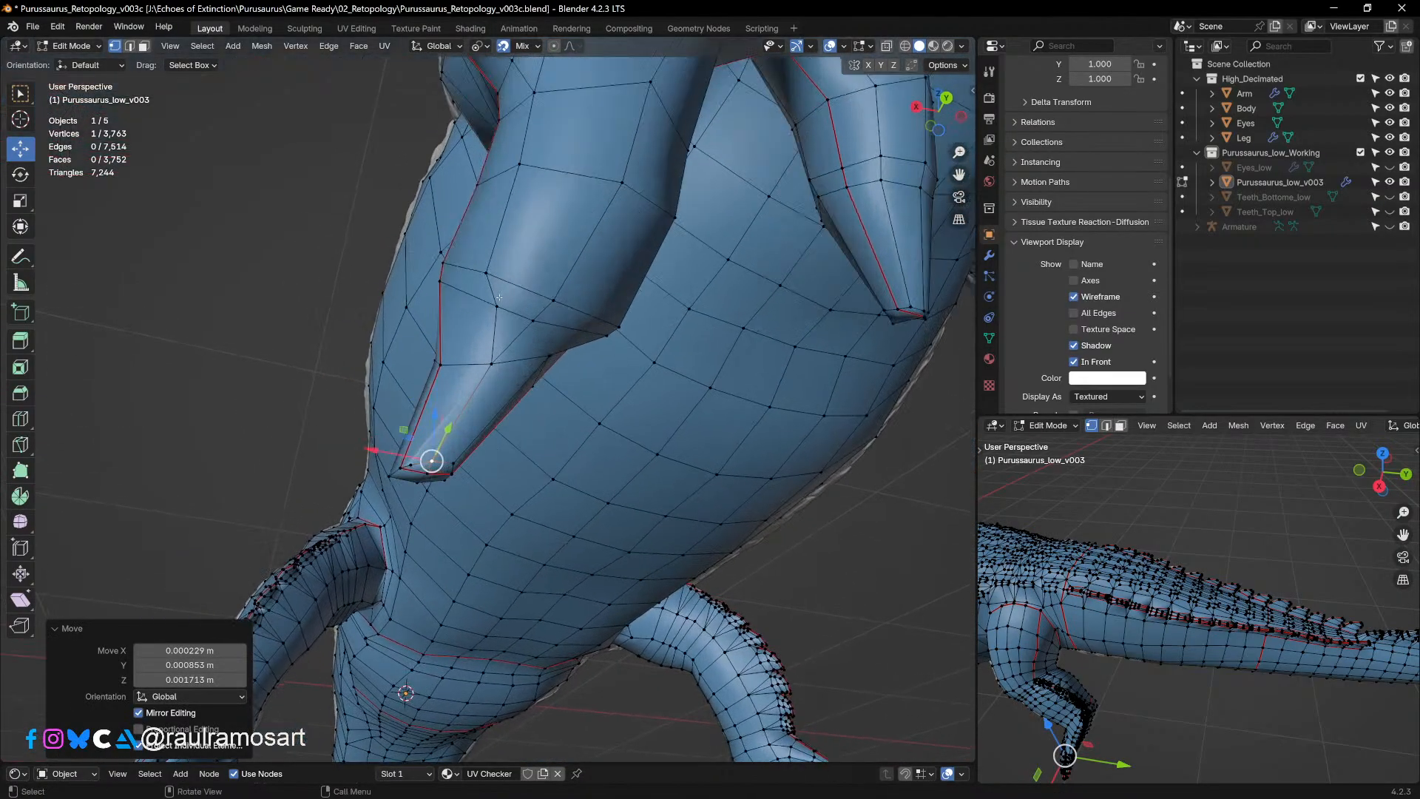
{"action": "left_click", "coordinate": [496, 309]}
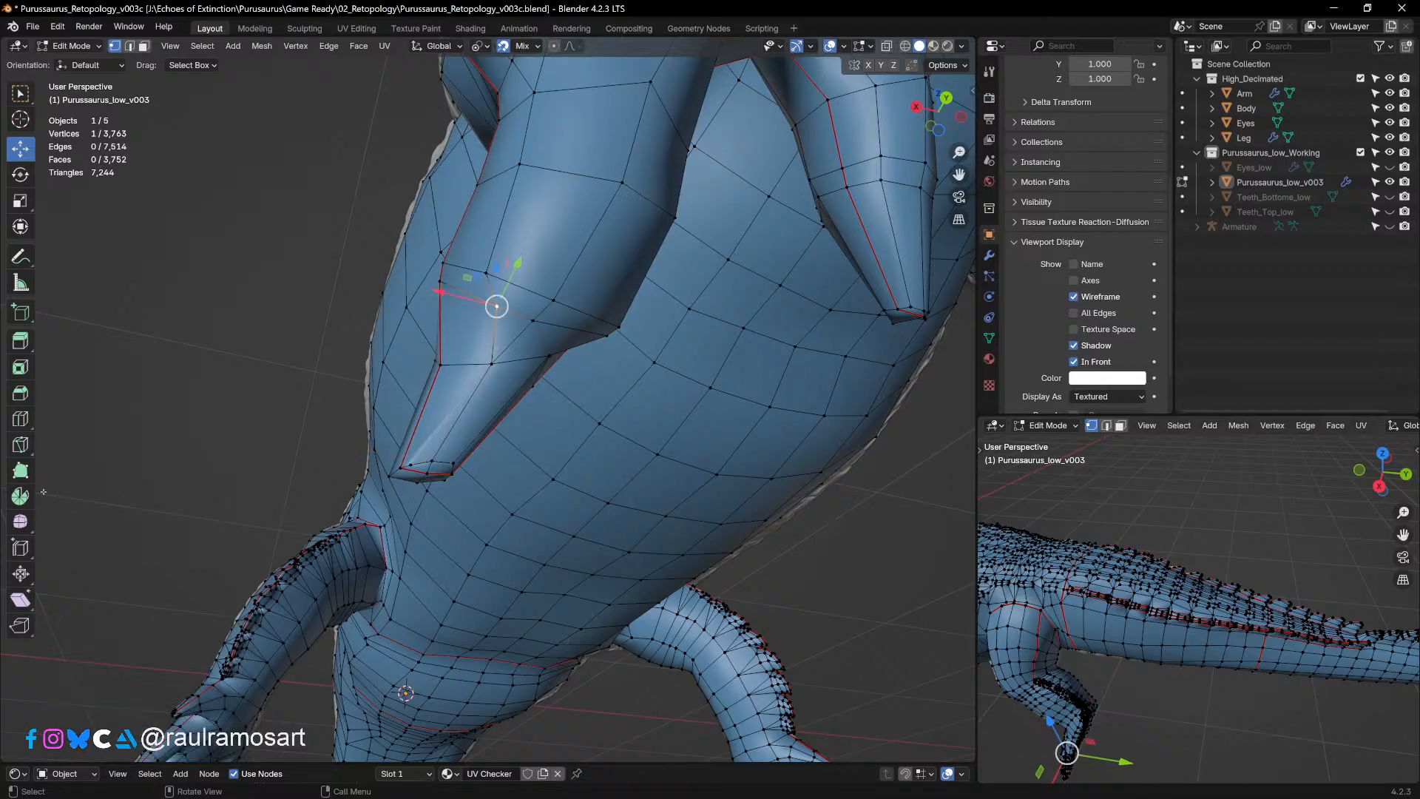
{"action": "left_click", "coordinate": [20, 444]}
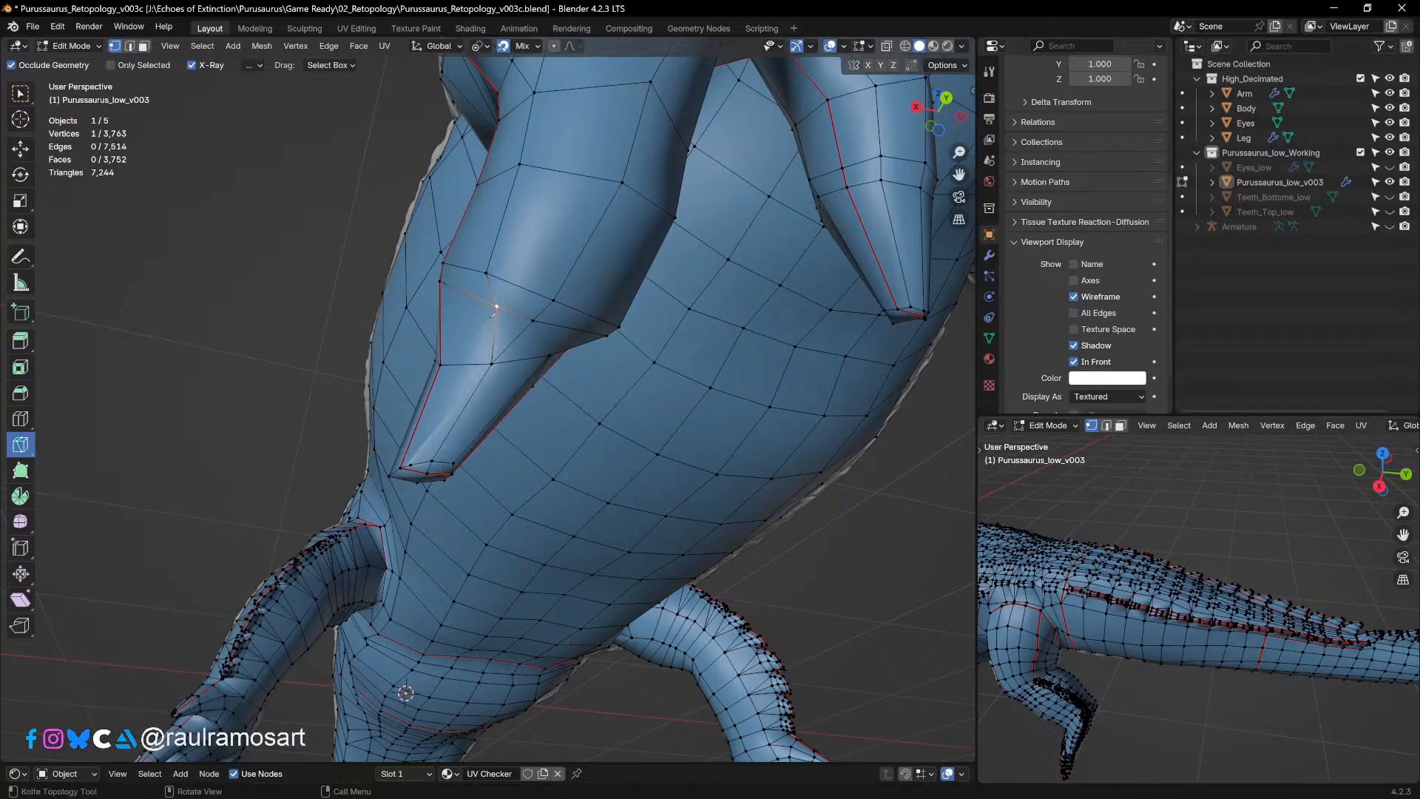
{"action": "middle_click_drag", "start_coordinate": [494, 312], "coordinate": [499, 302]}
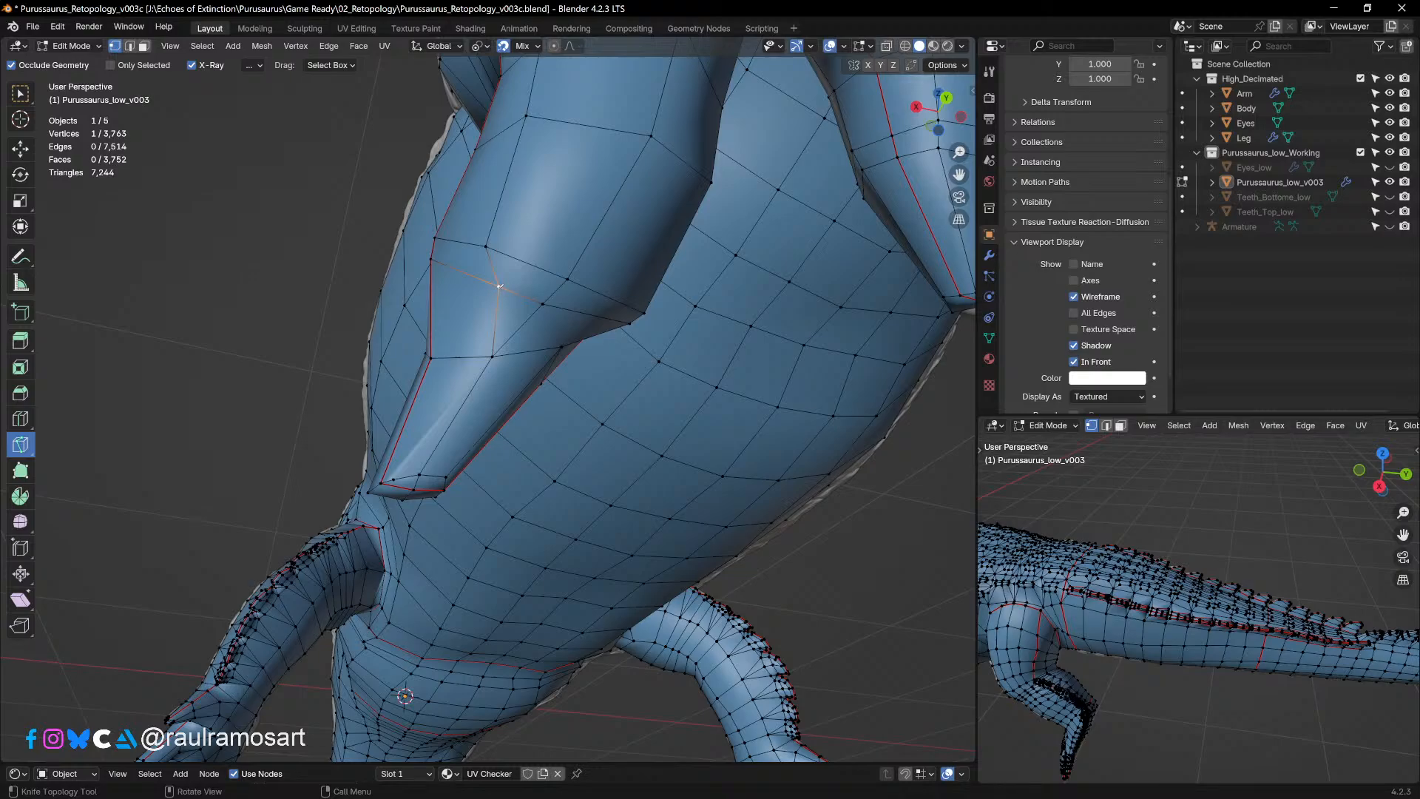
{"action": "left_click", "coordinate": [499, 285]}
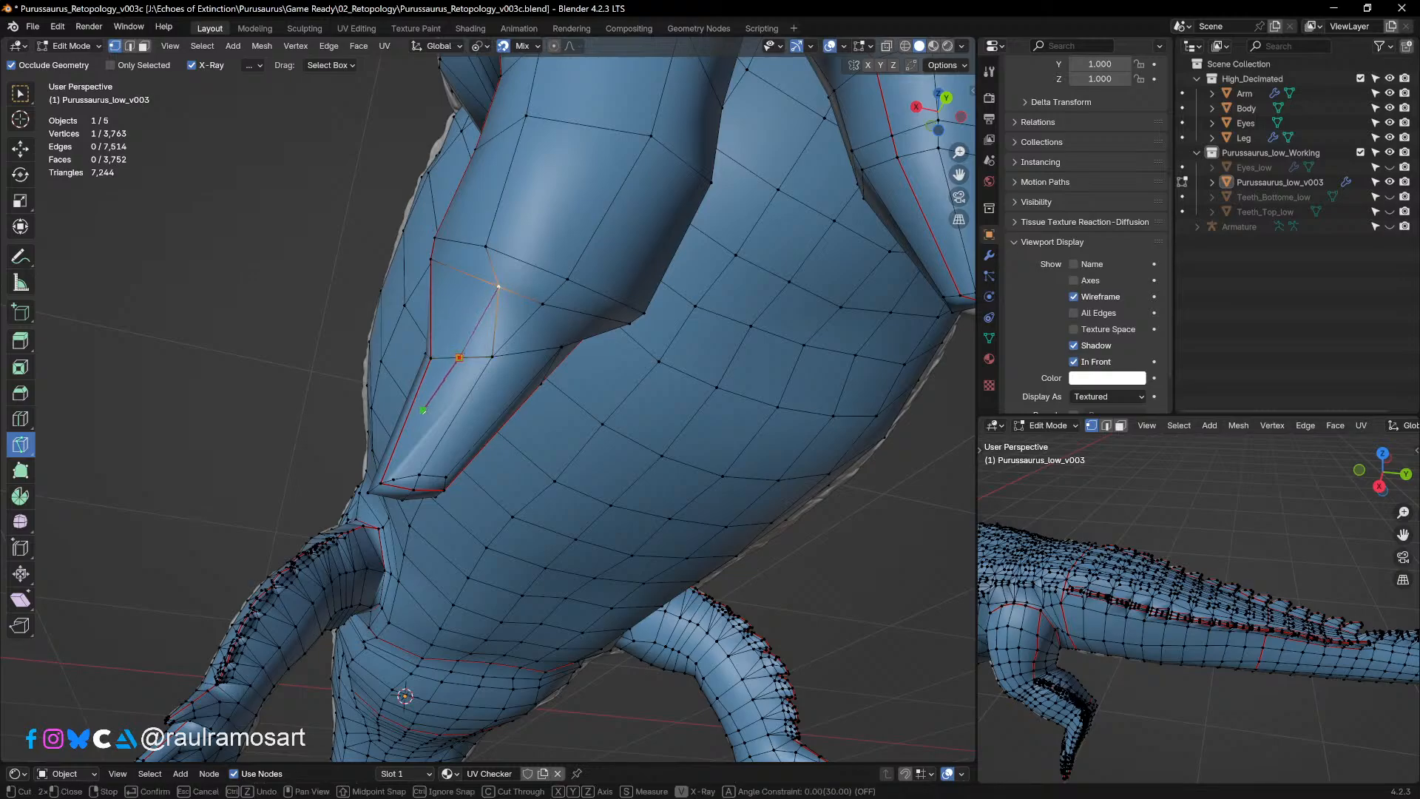
{"action": "left_click", "coordinate": [400, 467]}
{"action": "key", "text": "Return"}
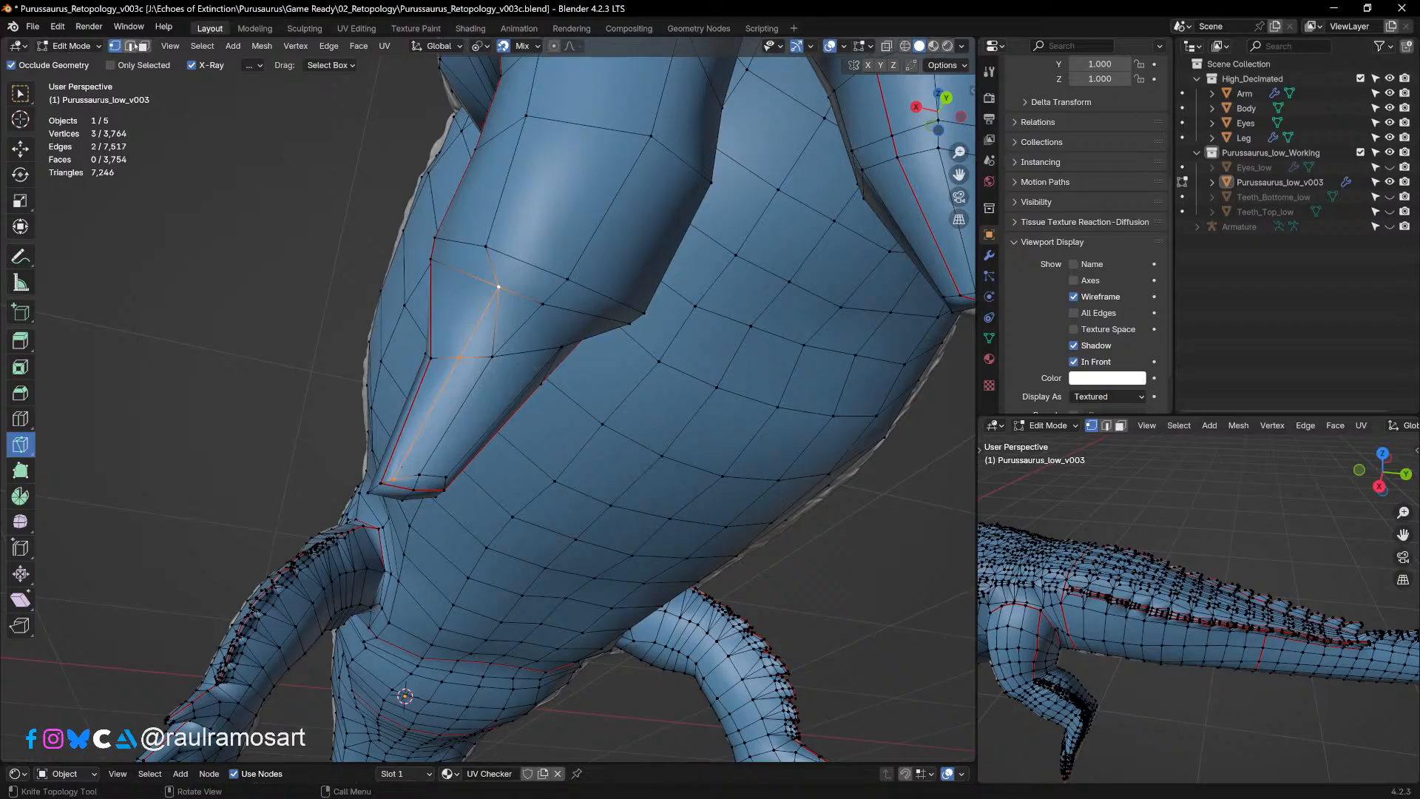
Step: Return to the Move tool in edge selection and dissolve the old short edge beside the new cut below the joint
{"action": "left_click", "coordinate": [130, 45]}
{"action": "left_click", "coordinate": [20, 148]}
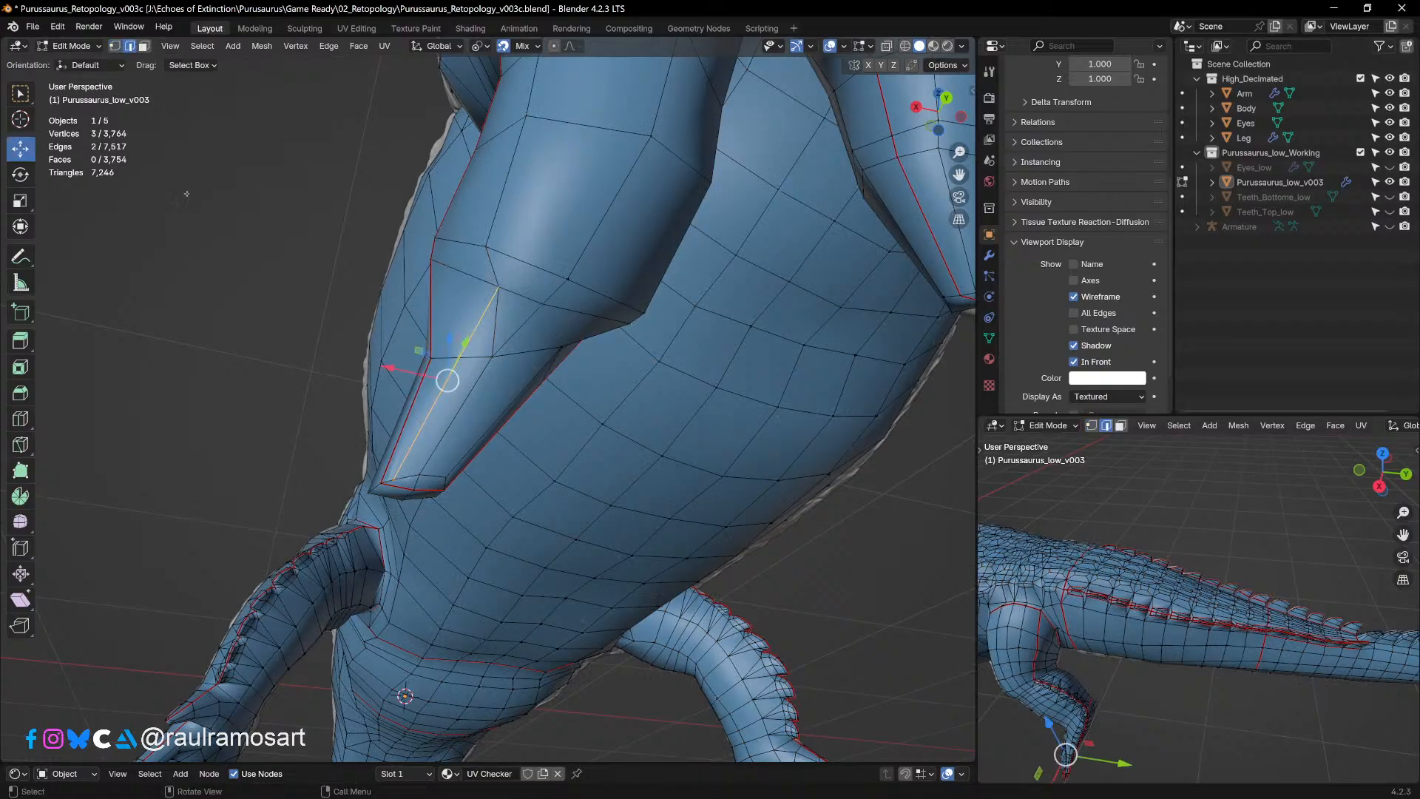
{"action": "left_click", "coordinate": [496, 324]}
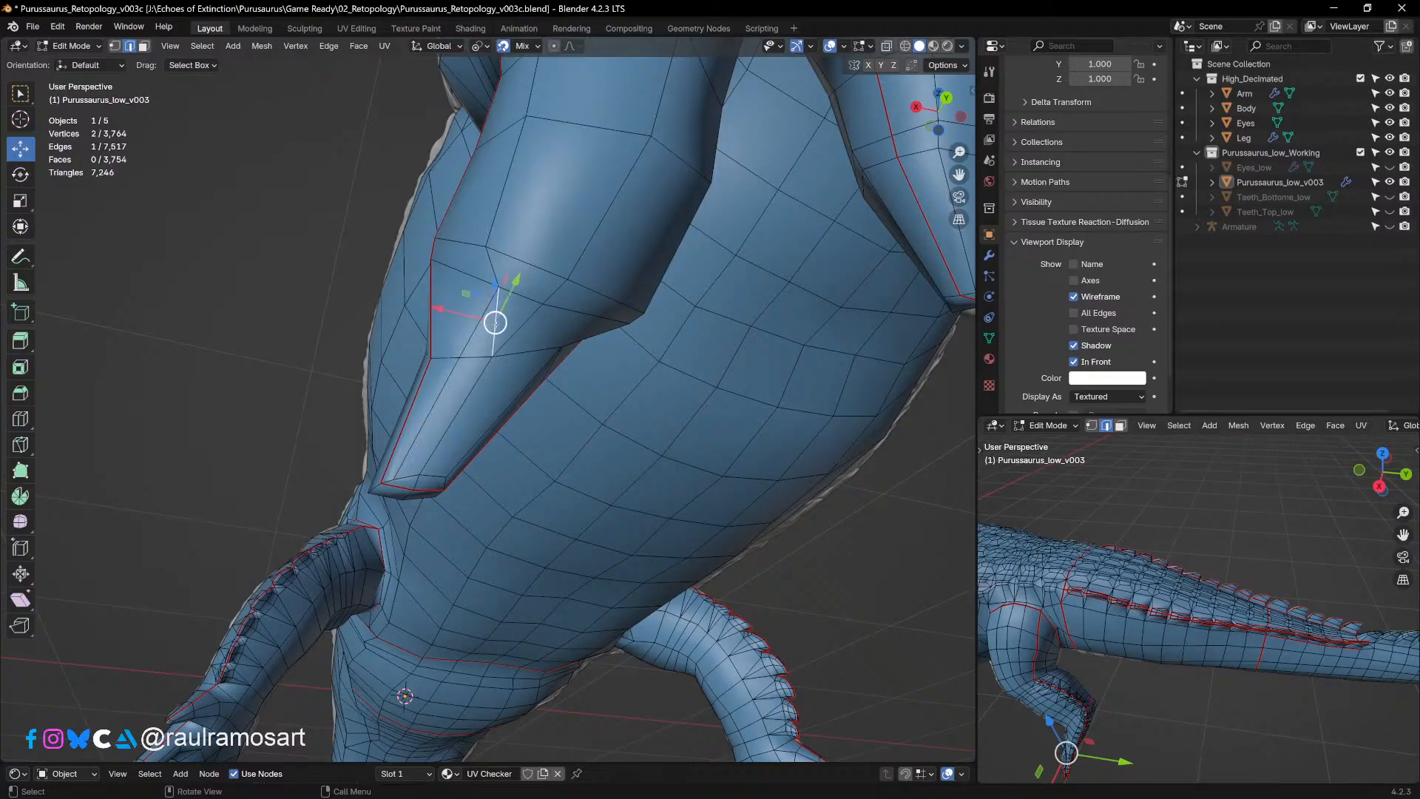
{"action": "key", "text": "x"}
{"action": "left_click", "coordinate": [497, 326]}
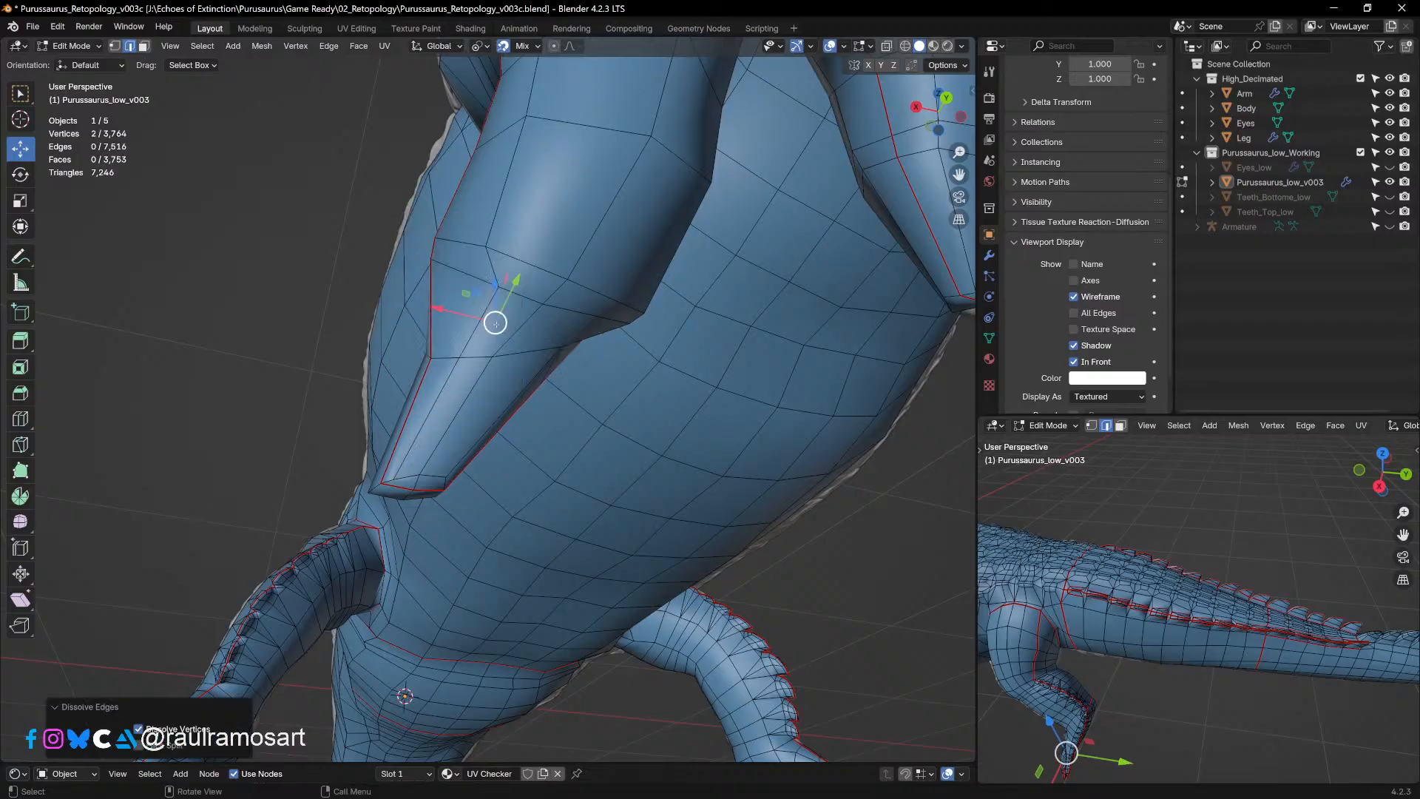
Step: Rotate the upper edge of the new cut by about -9.63° in the view plane, undoing a trial move of it
{"action": "left_click", "coordinate": [487, 302]}
{"action": "key", "text": "r"}
{"action": "left_click", "coordinate": [564, 285]}
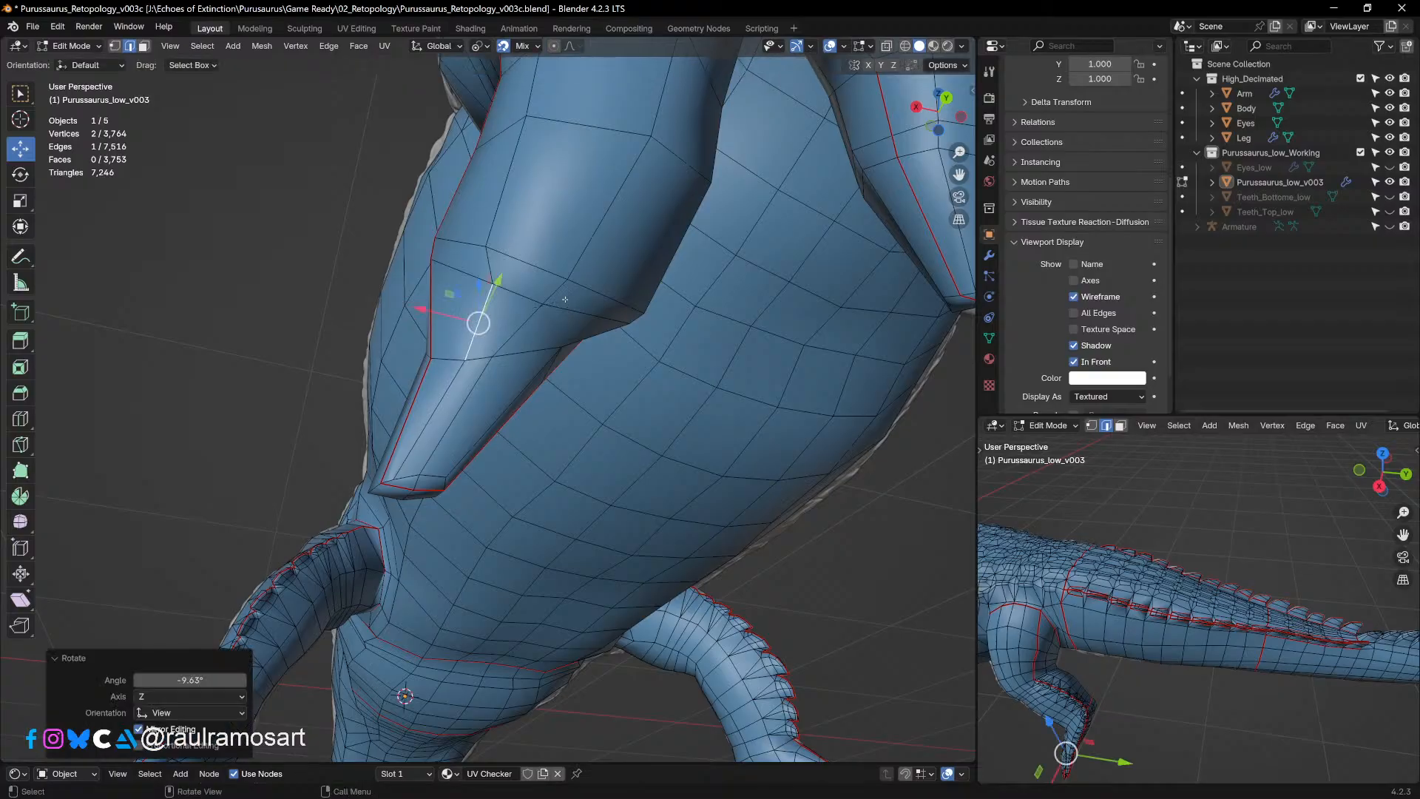
{"action": "key", "text": "g"}
{"action": "left_click", "coordinate": [559, 296]}
{"action": "key", "text": "ctrl+z"}
{"action": "middle_click_drag", "start_coordinate": [554, 331], "coordinate": [670, 465]}
{"action": "left_click", "coordinate": [482, 416]}
{"action": "scroll", "coordinate": [483, 416], "scroll_direction": "up", "scroll_amount": 3}
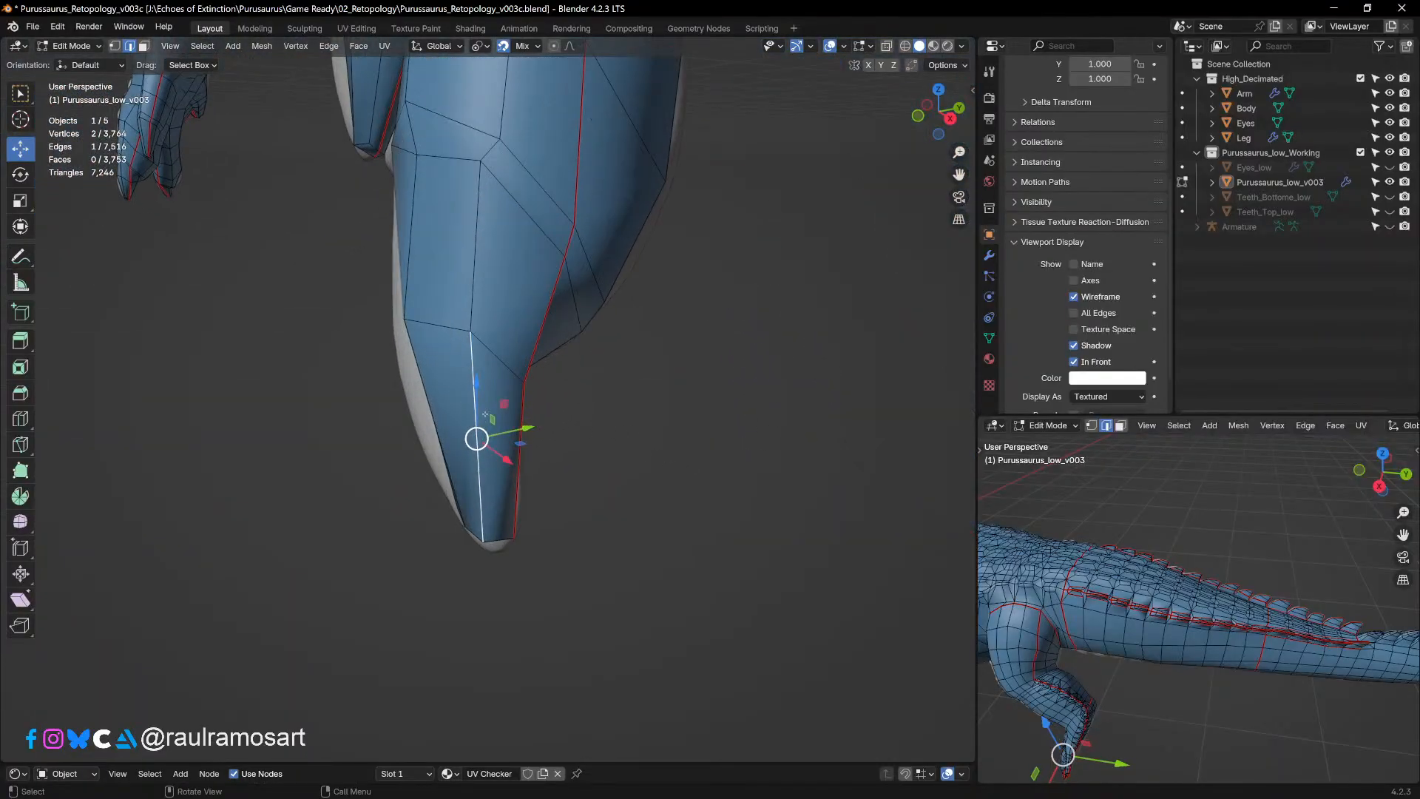
{"action": "key", "text": "ctrl+r"}
{"action": "right_click", "coordinate": [485, 414]}
{"action": "scroll", "coordinate": [697, 370], "scroll_direction": "down", "scroll_amount": 4}
Step: Deselect the toe edge, switch to face selection and select all faces with 5 vertices to check for remaining five-sided faces
{"action": "left_click", "coordinate": [602, 450]}
{"action": "middle_click_drag", "start_coordinate": [602, 450], "coordinate": [223, 101]}
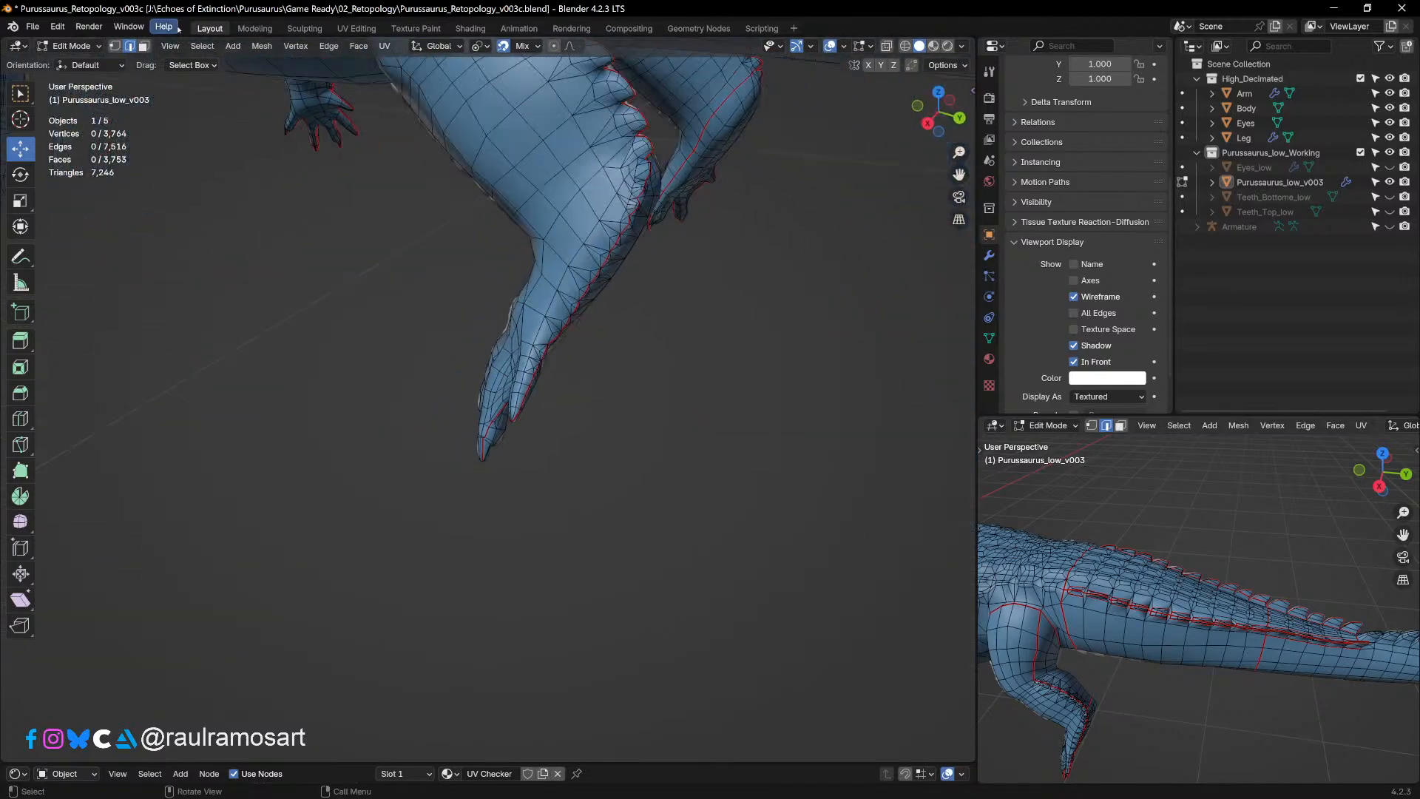
{"action": "key", "text": "3"}
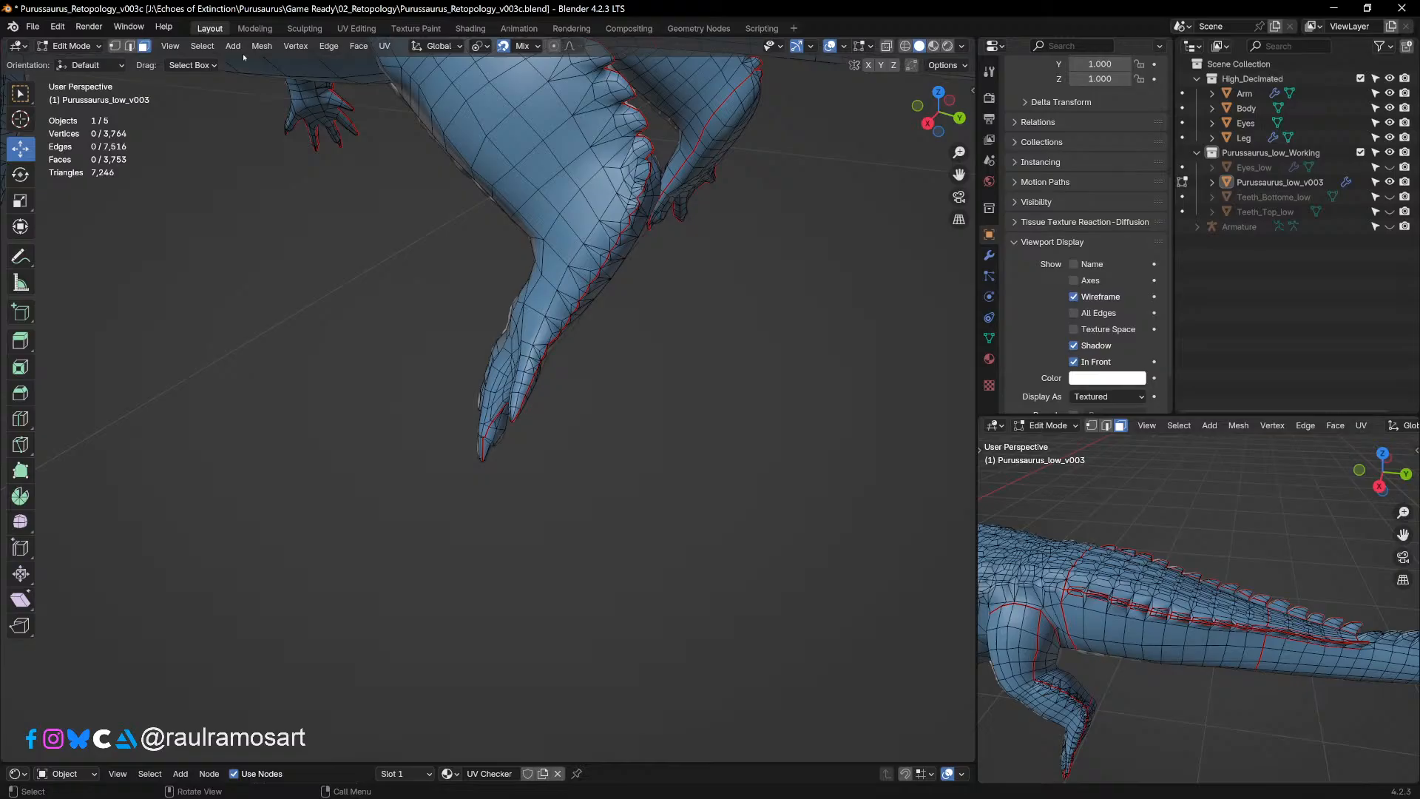
{"action": "left_click", "coordinate": [202, 46]}
{"action": "mouse_move", "coordinate": [251, 247]}
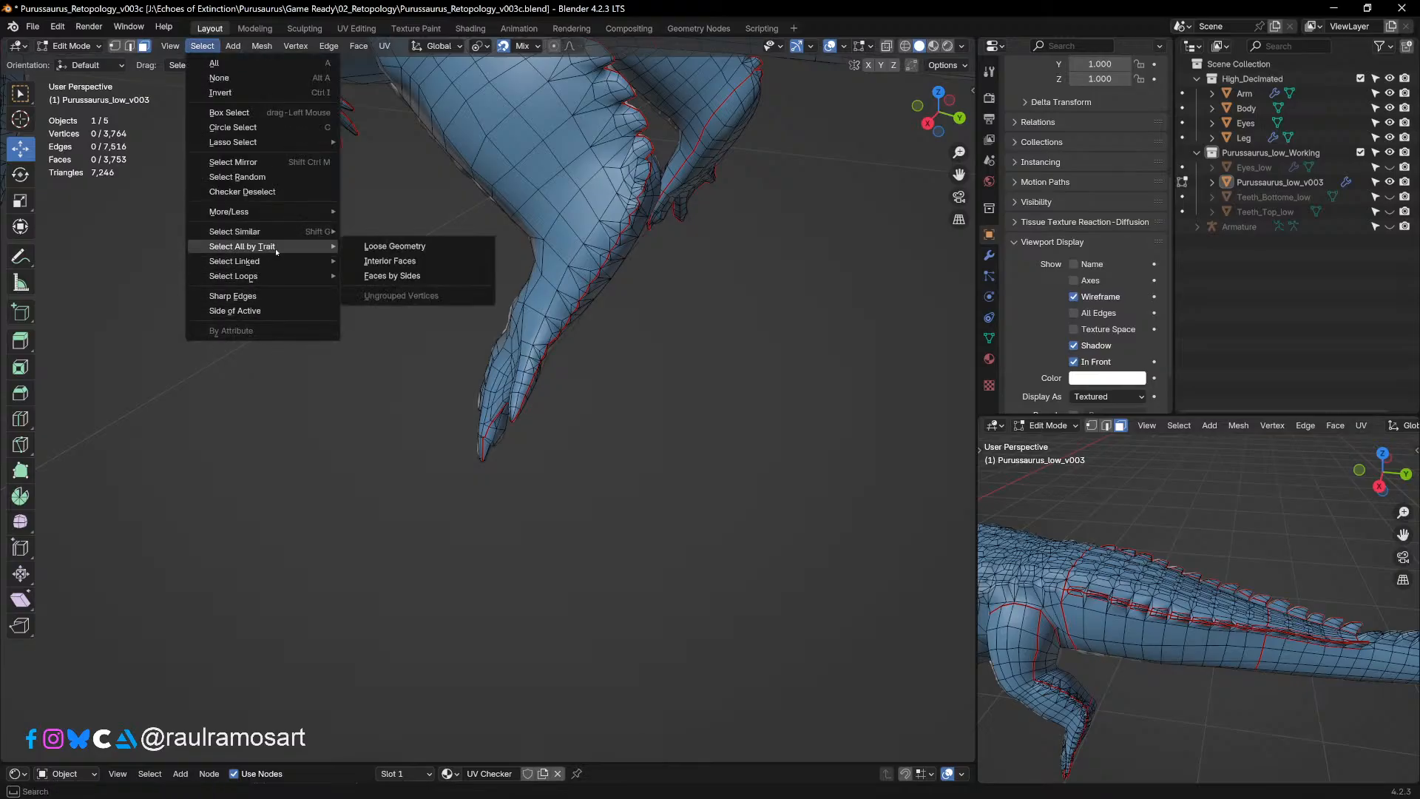
{"action": "left_click", "coordinate": [418, 277]}
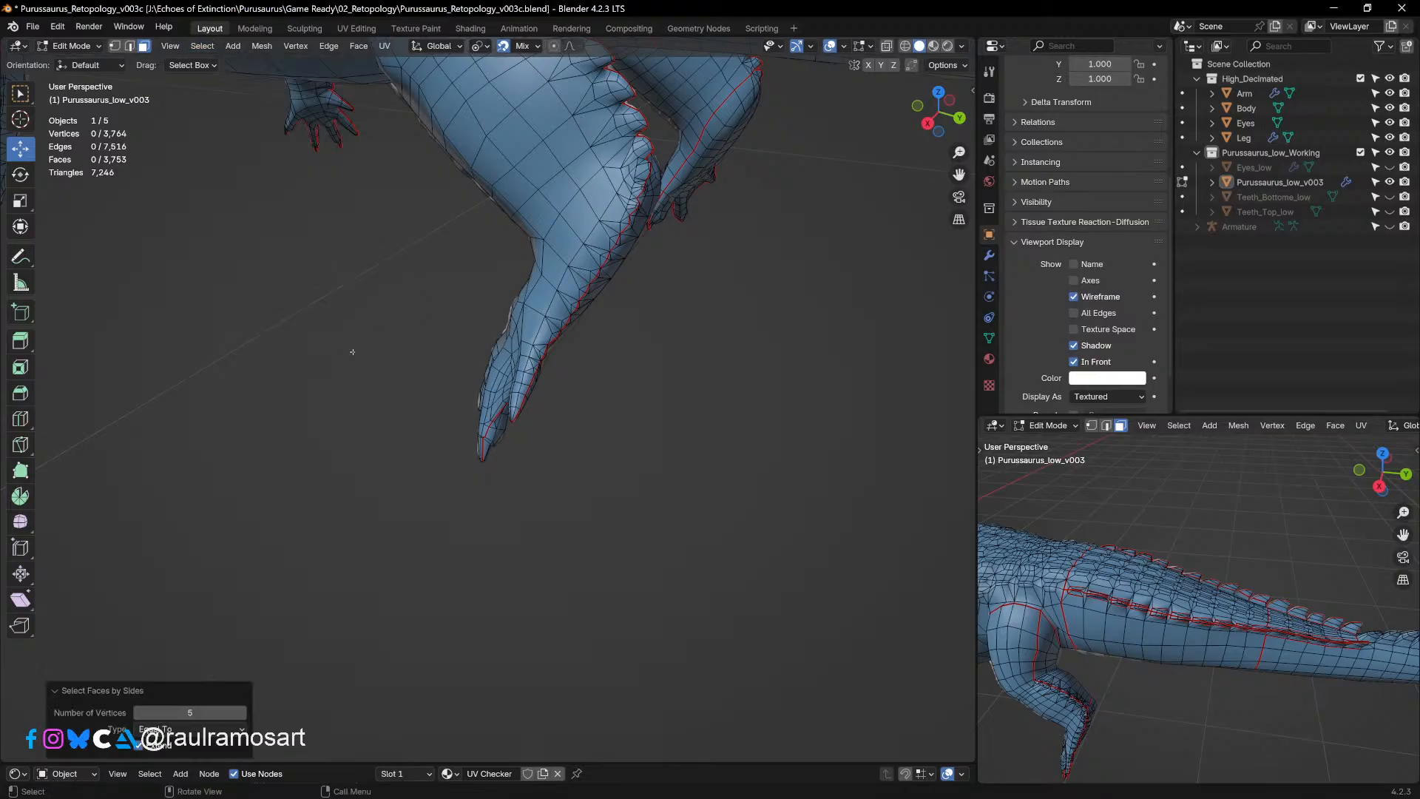
{"action": "middle_click_drag", "start_coordinate": [352, 617], "coordinate": [376, 464]}
{"action": "middle_click_drag", "start_coordinate": [824, 586], "coordinate": [412, 577], "text": "shift"}
{"action": "middle_click_drag", "start_coordinate": [684, 582], "coordinate": [669, 580]}
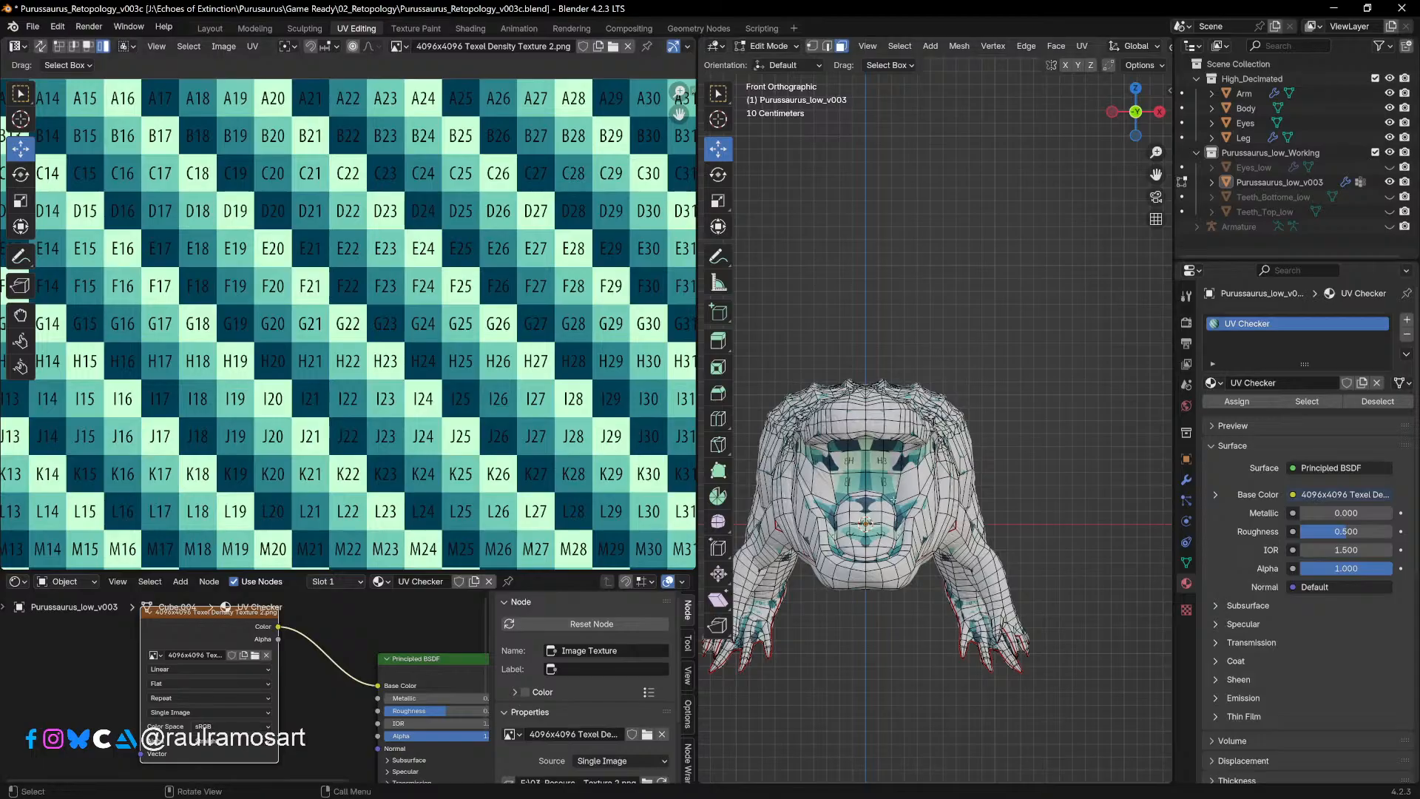
Step: In the UV Editing workspace, select every face of the low-poly mesh to display its whole UV layout
{"action": "scroll", "coordinate": [938, 488], "scroll_direction": "down", "scroll_amount": 2}
{"action": "scroll", "coordinate": [547, 434], "scroll_direction": "down", "scroll_amount": 7}
{"action": "middle_click_drag", "start_coordinate": [509, 415], "coordinate": [533, 315]}
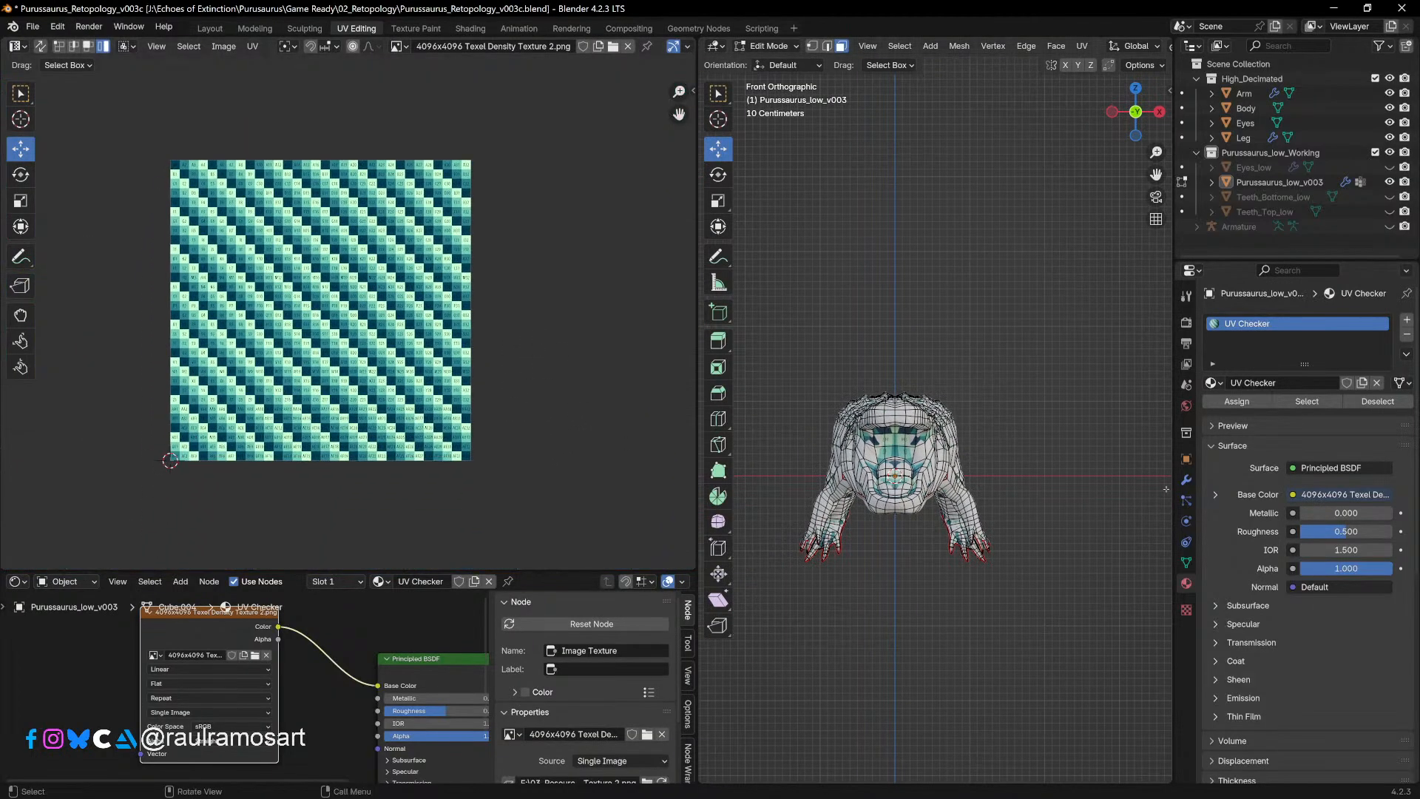
{"action": "key", "text": "a"}
{"action": "scroll", "coordinate": [185, 411], "scroll_direction": "up", "scroll_amount": 6}
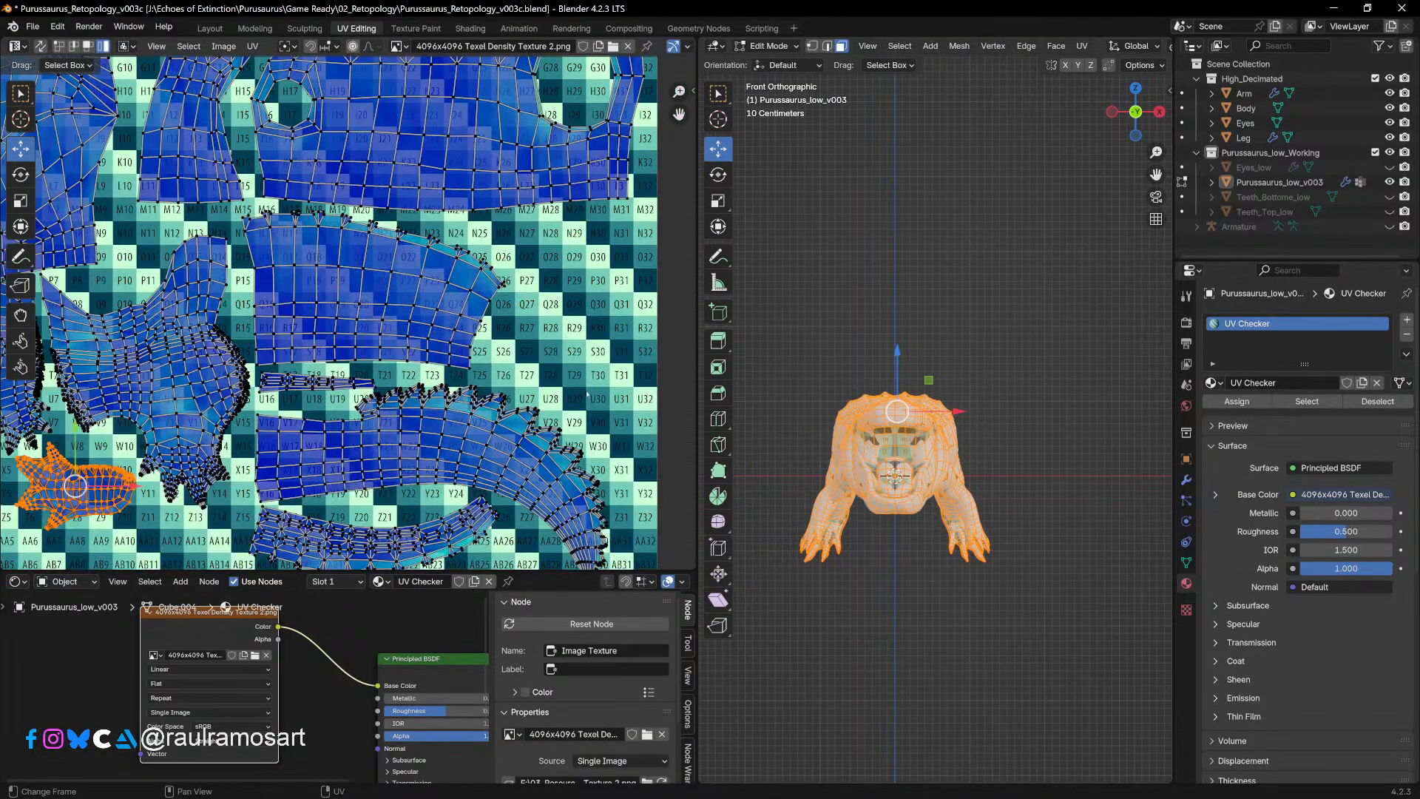
{"action": "scroll", "coordinate": [352, 326], "scroll_direction": "up", "scroll_amount": 1}
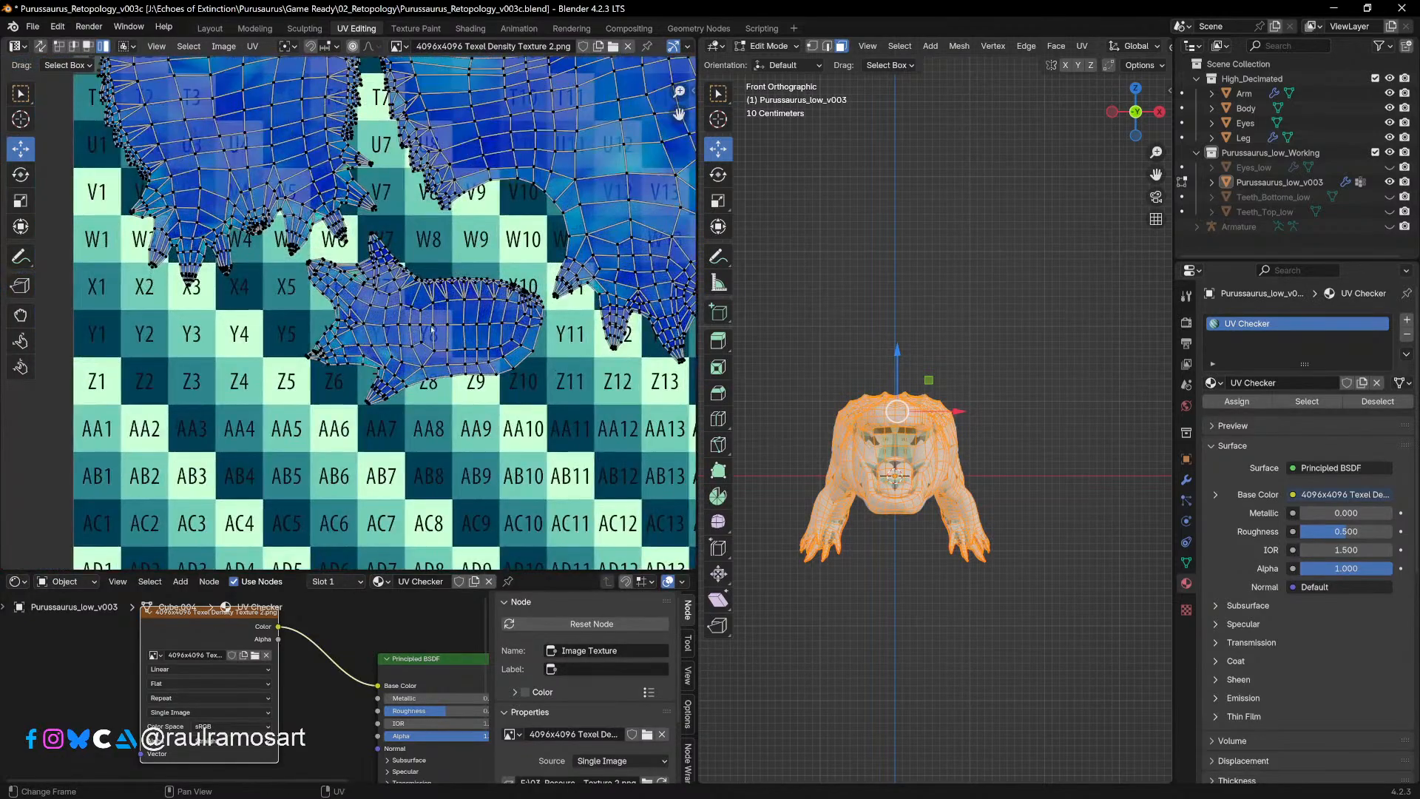
Step: Examine the limb and body UV islands for layout and stretching against the checker texture
{"action": "middle_click_drag", "start_coordinate": [434, 330], "coordinate": [489, 485]}
{"action": "scroll", "coordinate": [488, 485], "scroll_direction": "up", "scroll_amount": 2}
{"action": "middle_click_drag", "start_coordinate": [341, 192], "coordinate": [396, 389]}
{"action": "middle_click_drag", "start_coordinate": [434, 319], "coordinate": [425, 513]}
{"action": "middle_click_drag", "start_coordinate": [445, 347], "coordinate": [431, 512]}
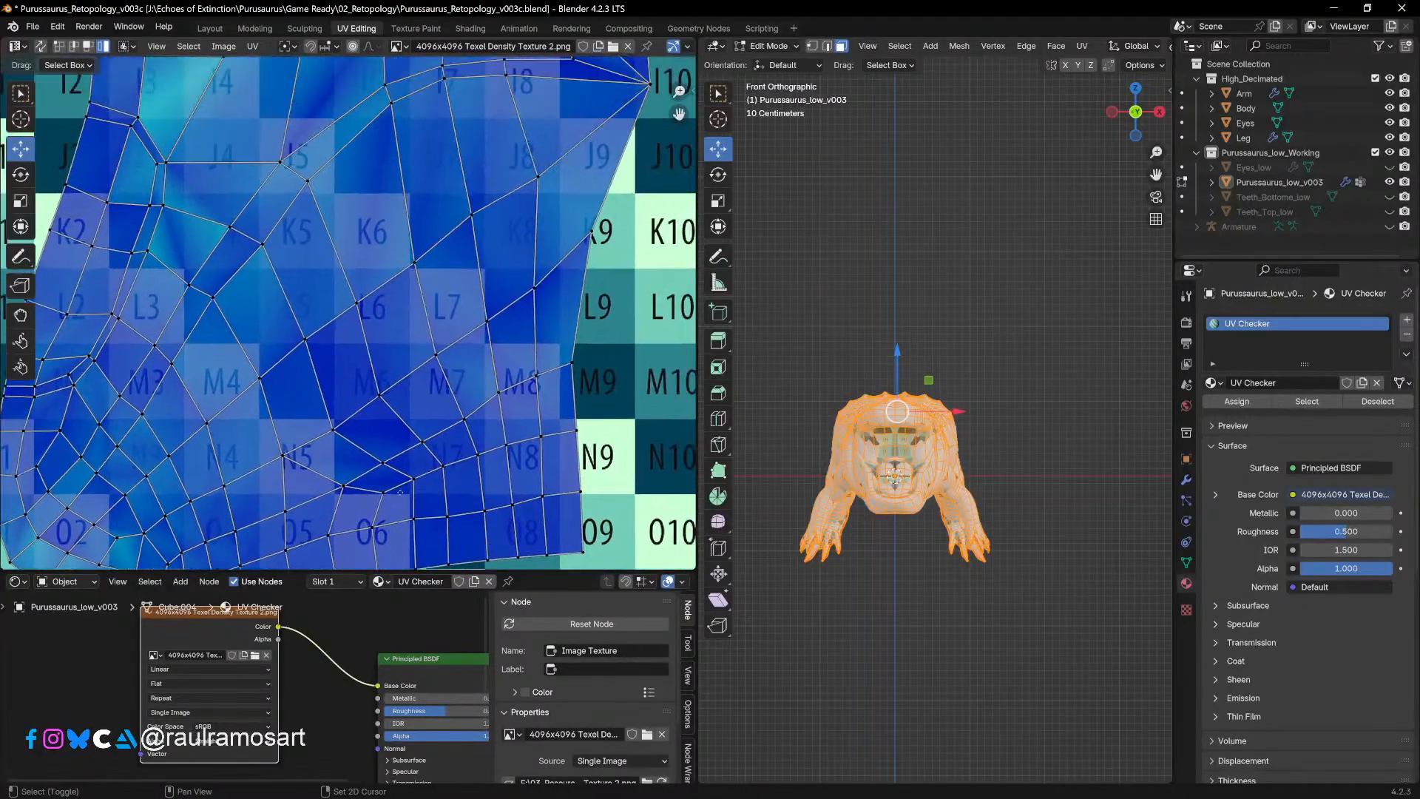
{"action": "middle_click_drag", "start_coordinate": [446, 374], "coordinate": [432, 515]}
{"action": "scroll", "coordinate": [414, 310], "scroll_direction": "down", "scroll_amount": 3}
{"action": "middle_click_drag", "start_coordinate": [608, 238], "coordinate": [393, 291]}
{"action": "middle_click_drag", "start_coordinate": [609, 318], "coordinate": [180, 360]}
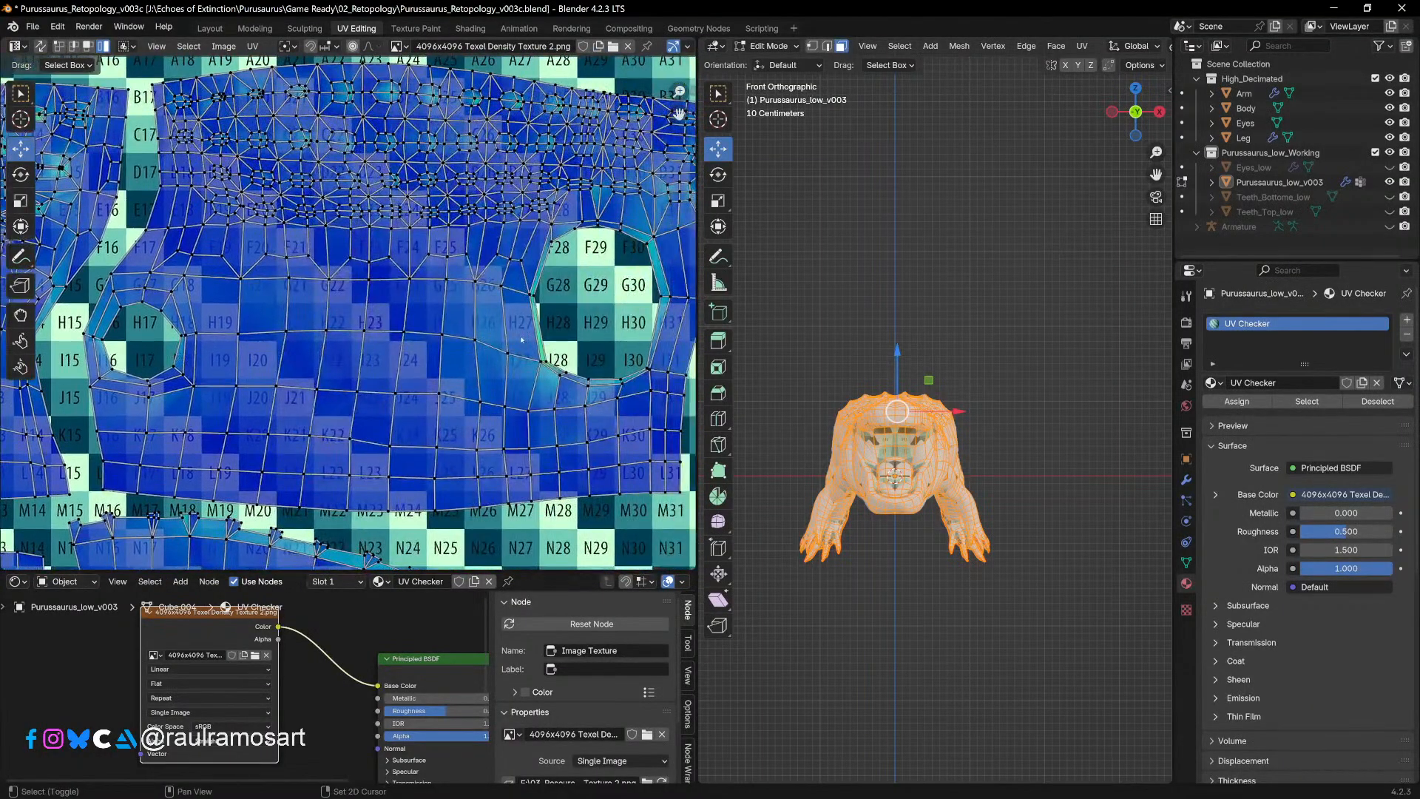
Step: Examine the tail UV islands and the narrow strips beneath them for stretching and spacing
{"action": "middle_click_drag", "start_coordinate": [521, 340], "coordinate": [323, 299]}
{"action": "middle_click_drag", "start_coordinate": [326, 473], "coordinate": [590, 143]}
{"action": "middle_click_drag", "start_coordinate": [444, 385], "coordinate": [457, 293]}
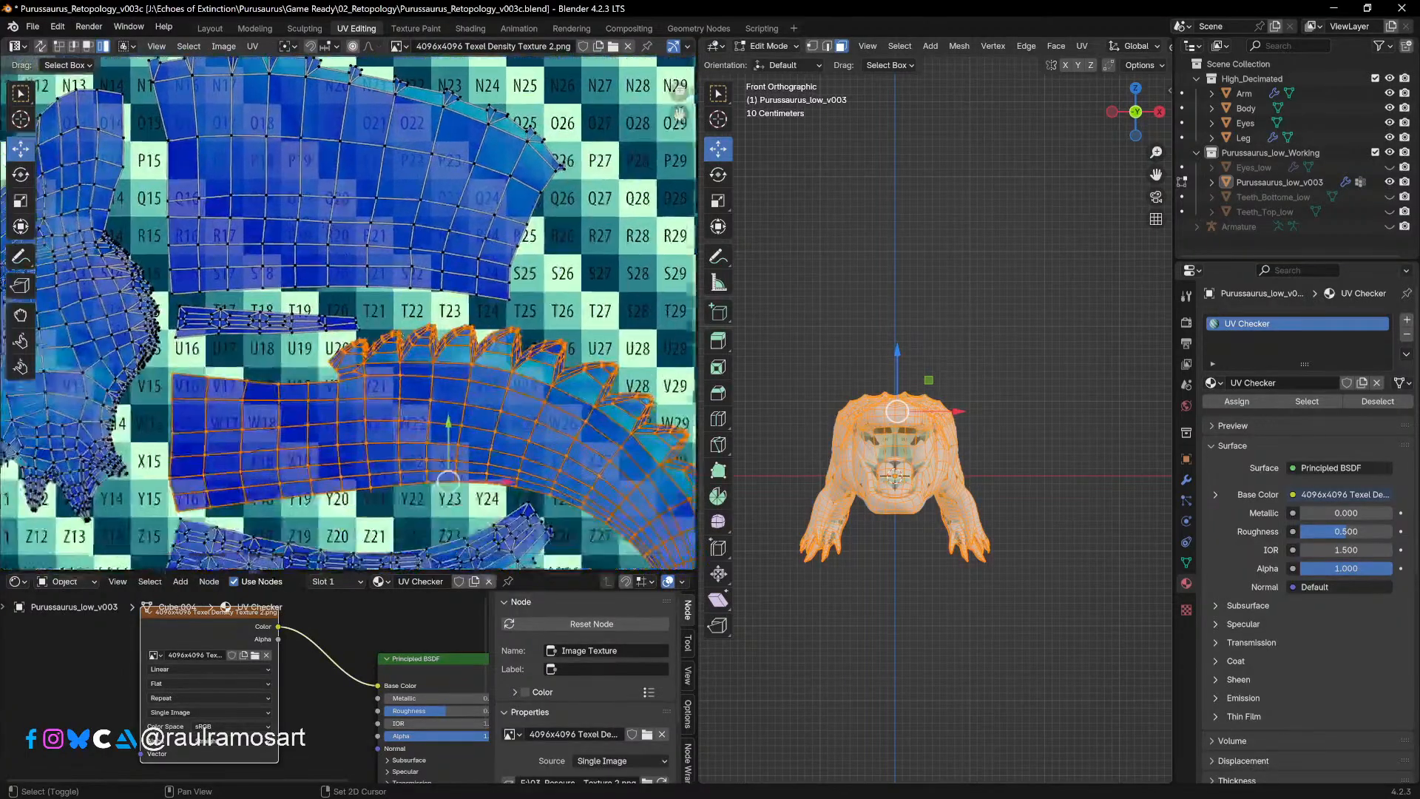
{"action": "middle_click_drag", "start_coordinate": [459, 415], "coordinate": [364, 236]}
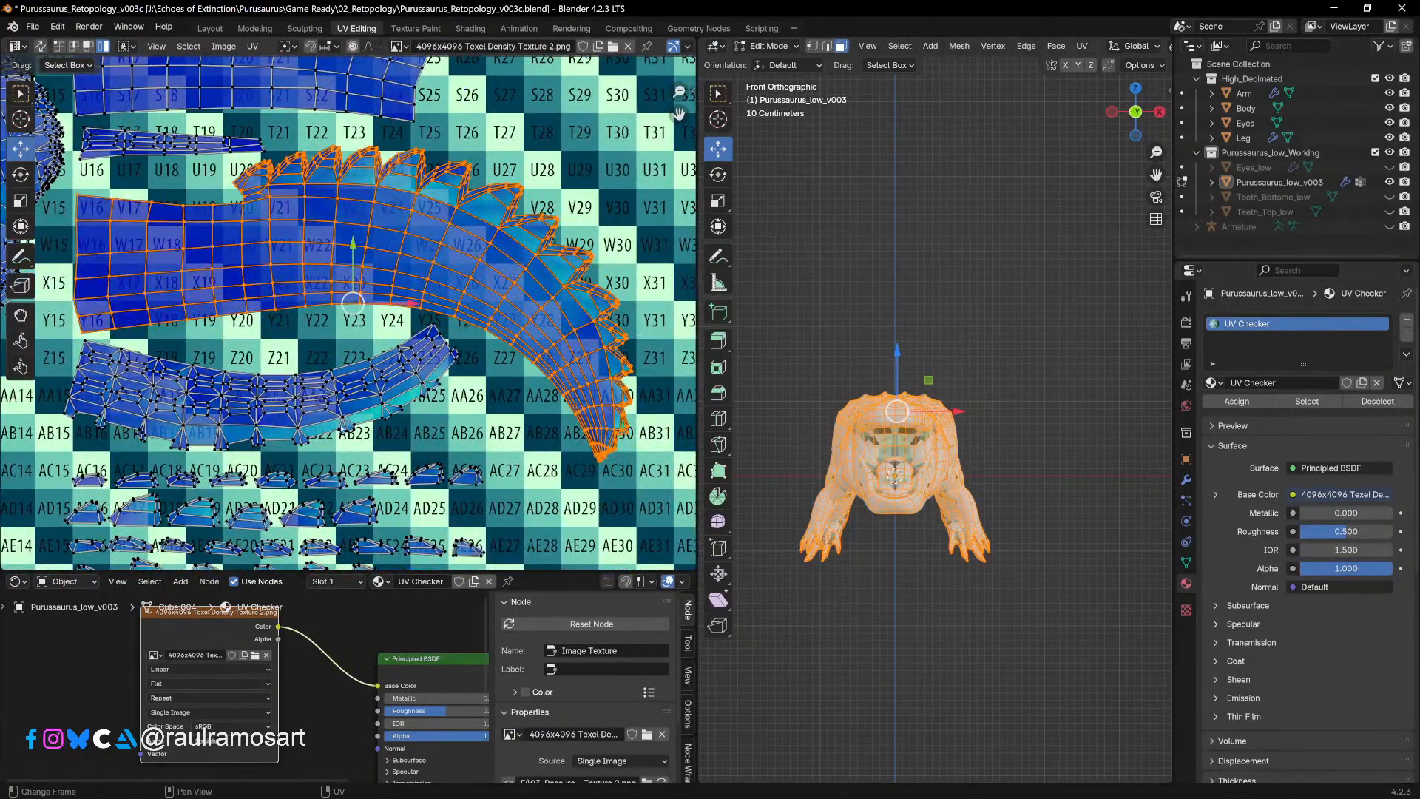
{"action": "left_click", "coordinate": [936, 233]}
{"action": "key", "text": "a"}
{"action": "scroll", "coordinate": [322, 320], "scroll_direction": "down", "scroll_amount": 1}
{"action": "middle_click_drag", "start_coordinate": [323, 320], "coordinate": [338, 309], "text": "shift"}
{"action": "middle_click_drag", "start_coordinate": [428, 414], "coordinate": [525, 331]}
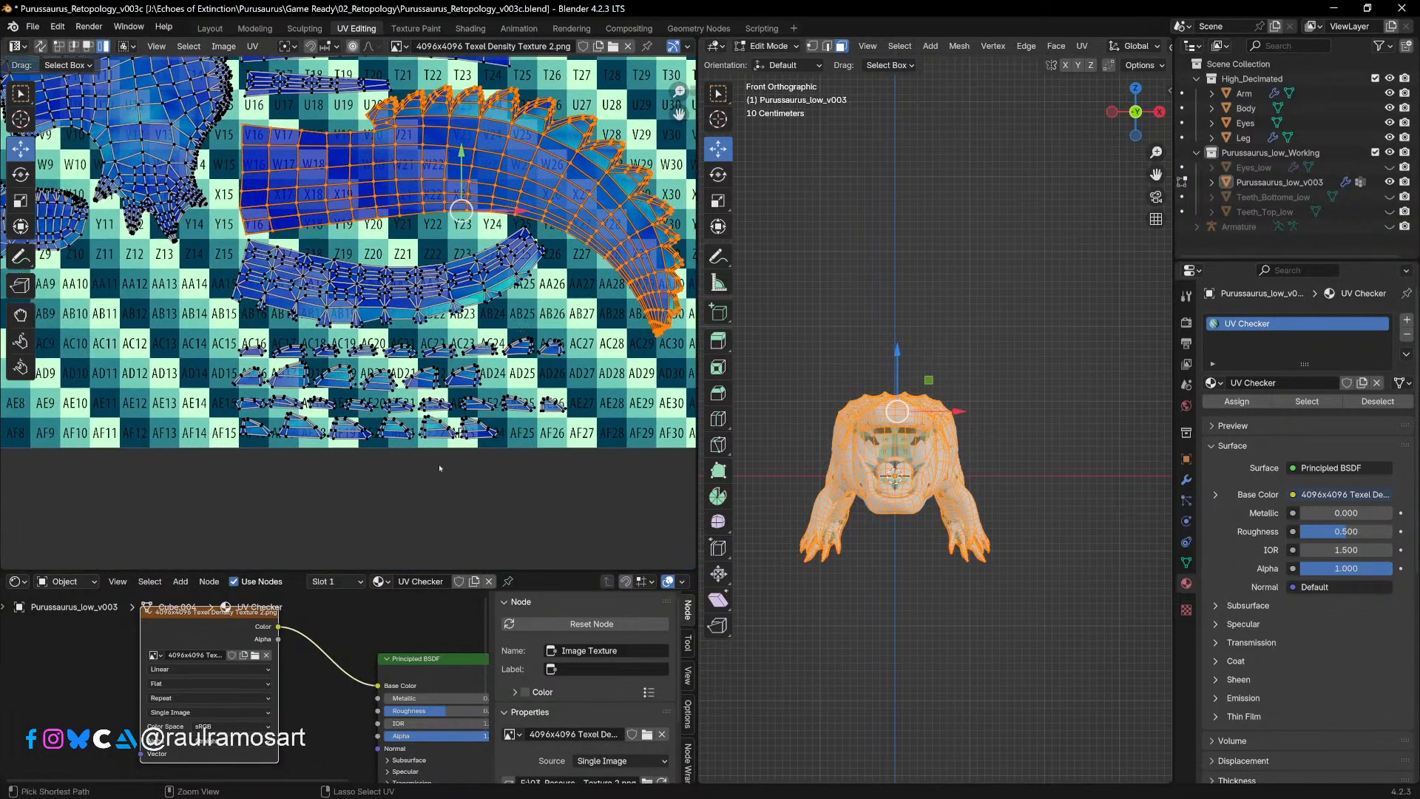
Step: Select one small scute UV island, try selecting all islands and inverting the selection, and undo both
{"action": "left_click", "coordinate": [395, 428]}
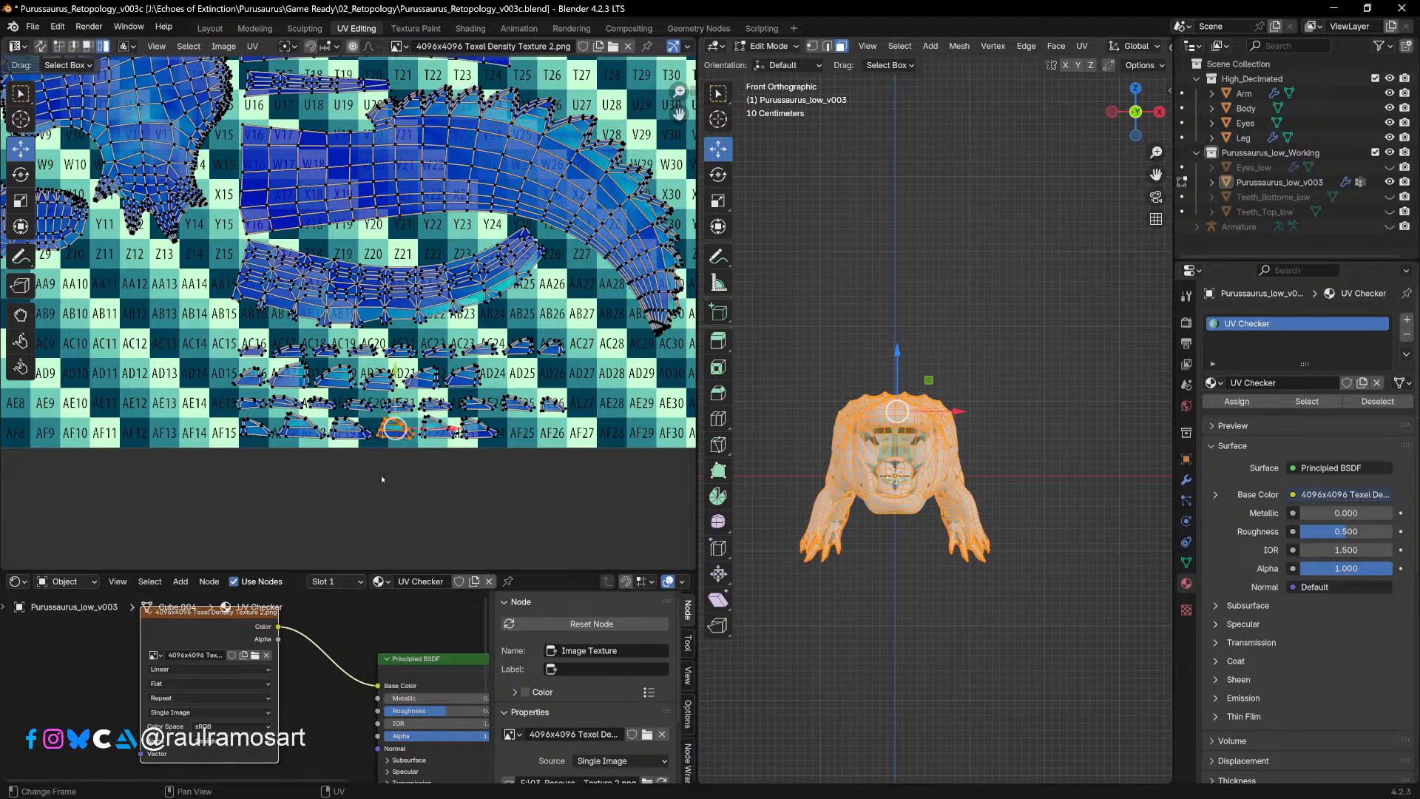
{"action": "key", "text": "a"}
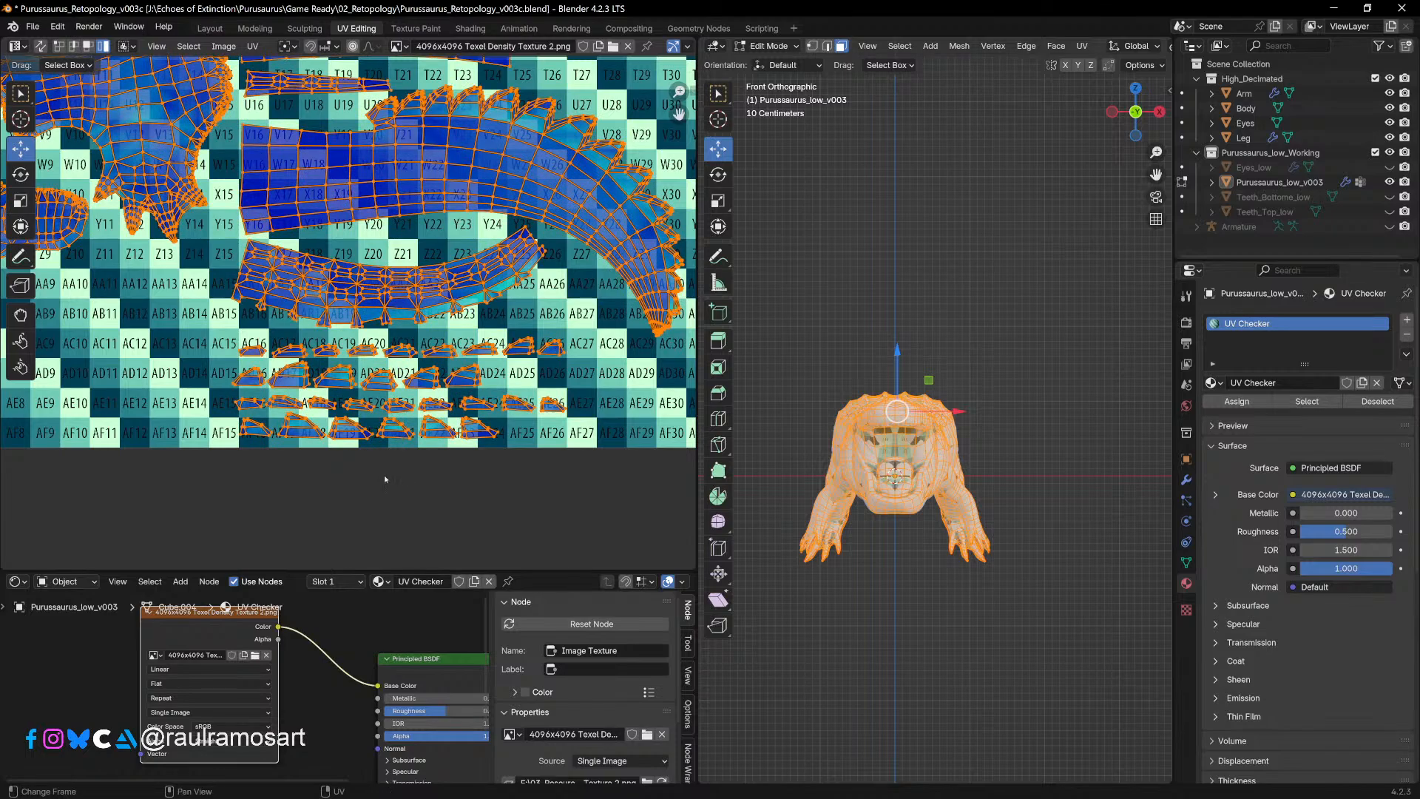
{"action": "key", "text": "ctrl+z"}
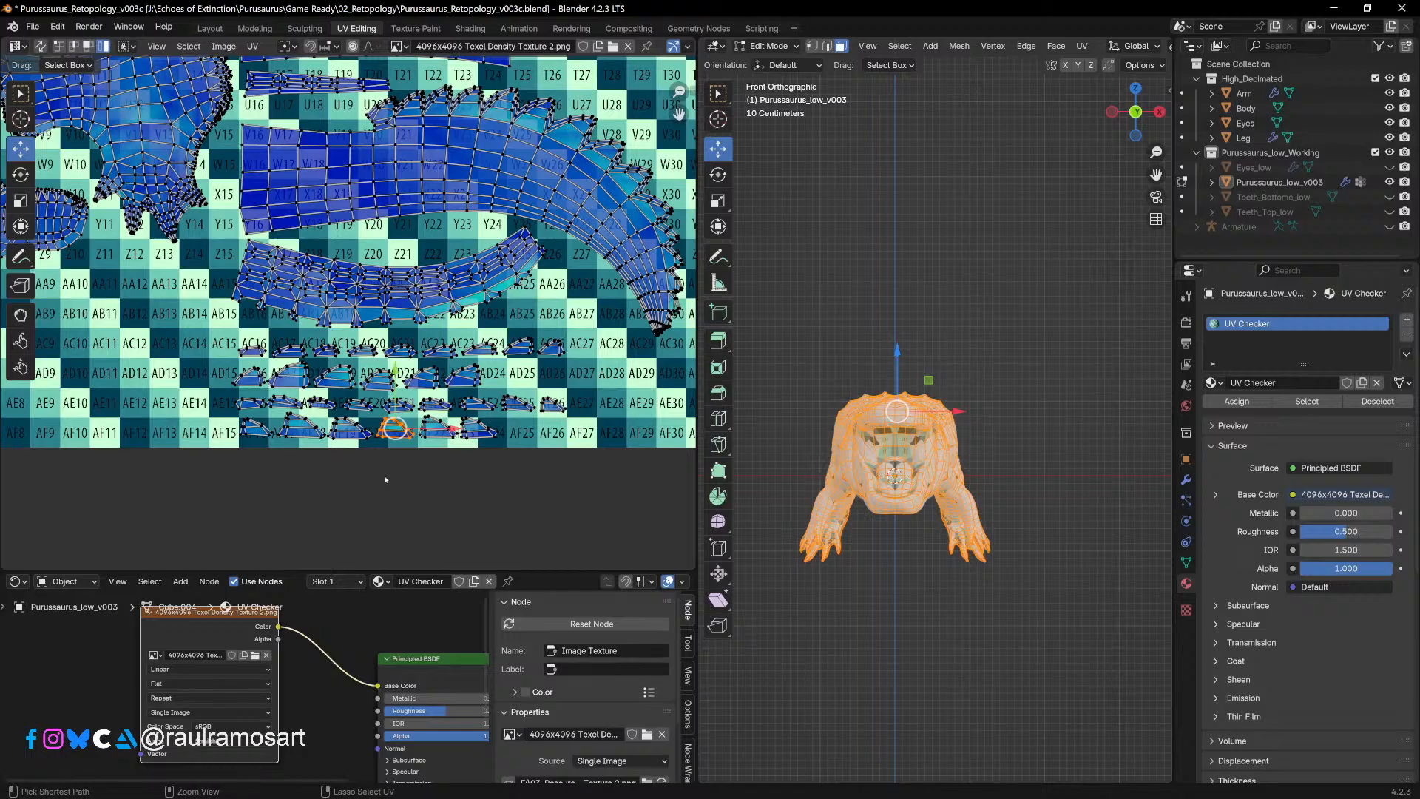
{"action": "key", "text": "ctrl+i"}
{"action": "key", "text": "ctrl+z"}
Step: Examine the rows of small scute islands, the tail tip and the back islands at the layout's upper edge
{"action": "middle_click_drag", "start_coordinate": [439, 486], "coordinate": [608, 506]}
{"action": "middle_click_drag", "start_coordinate": [352, 381], "coordinate": [303, 450]}
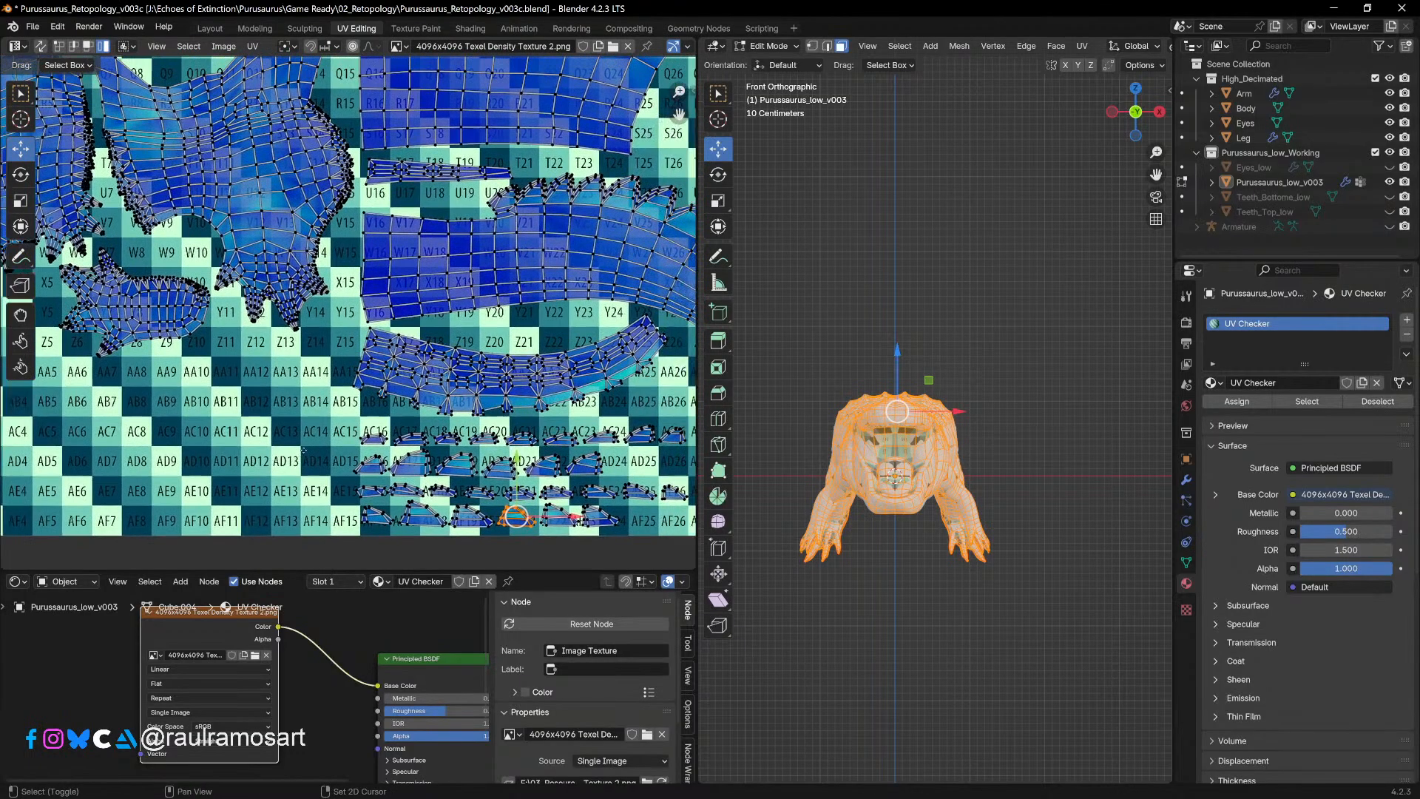
{"action": "scroll", "coordinate": [313, 445], "scroll_direction": "up", "scroll_amount": 1}
{"action": "middle_click_drag", "start_coordinate": [636, 533], "coordinate": [296, 456]}
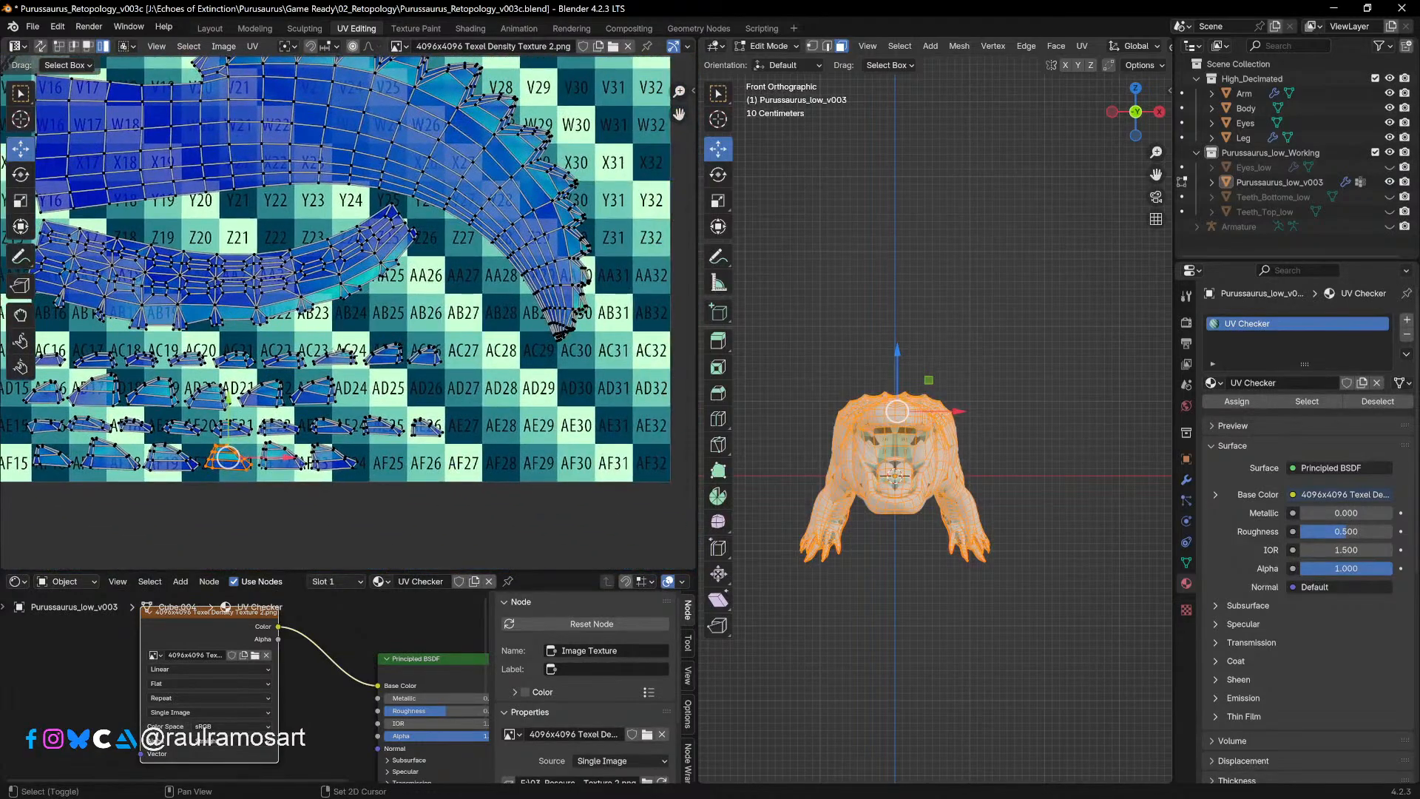
{"action": "middle_click_drag", "start_coordinate": [228, 400], "coordinate": [394, 359]}
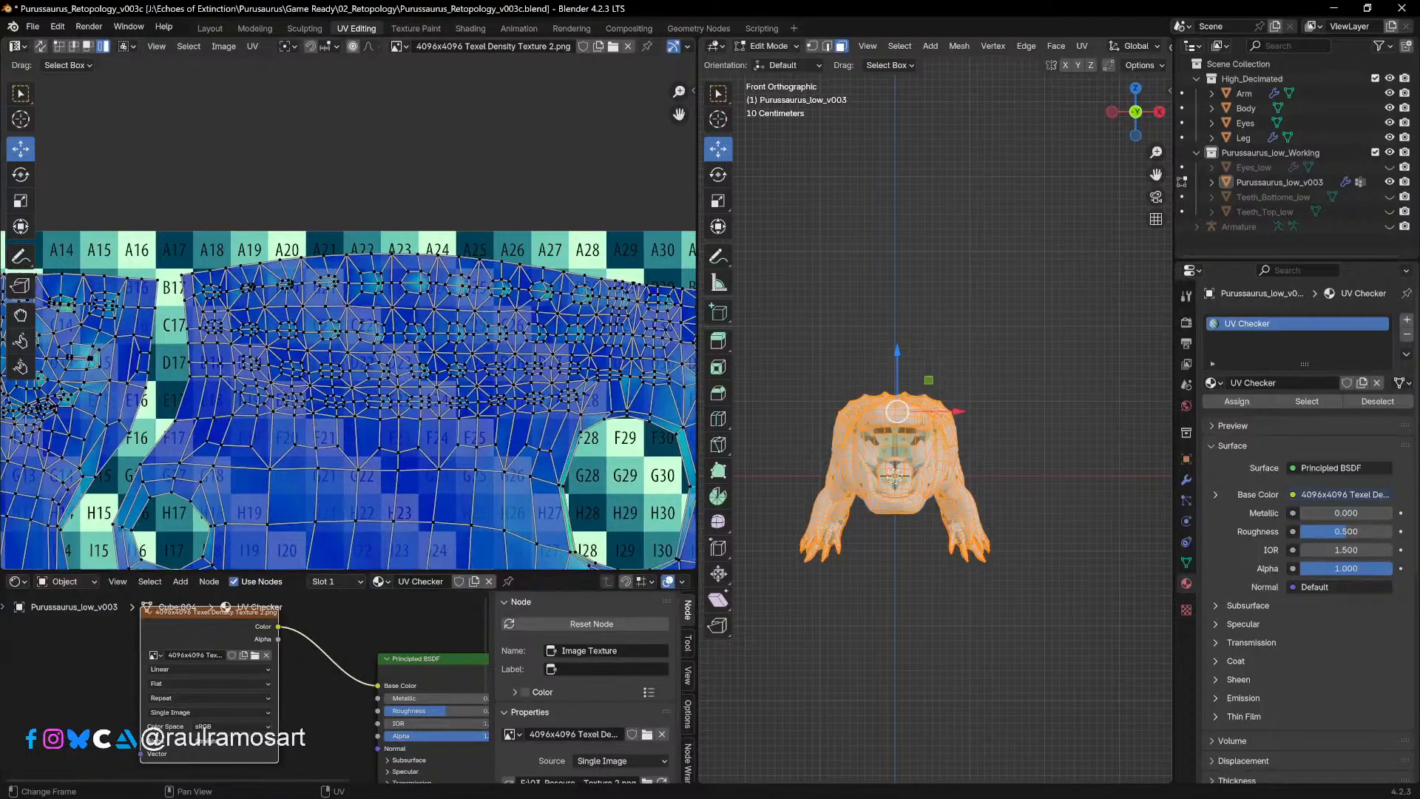
Step: Save the Blender file and return to the Layout workspace in Object Mode with Purussaurus_low_v003 selected
{"action": "left_click", "coordinate": [36, 31]}
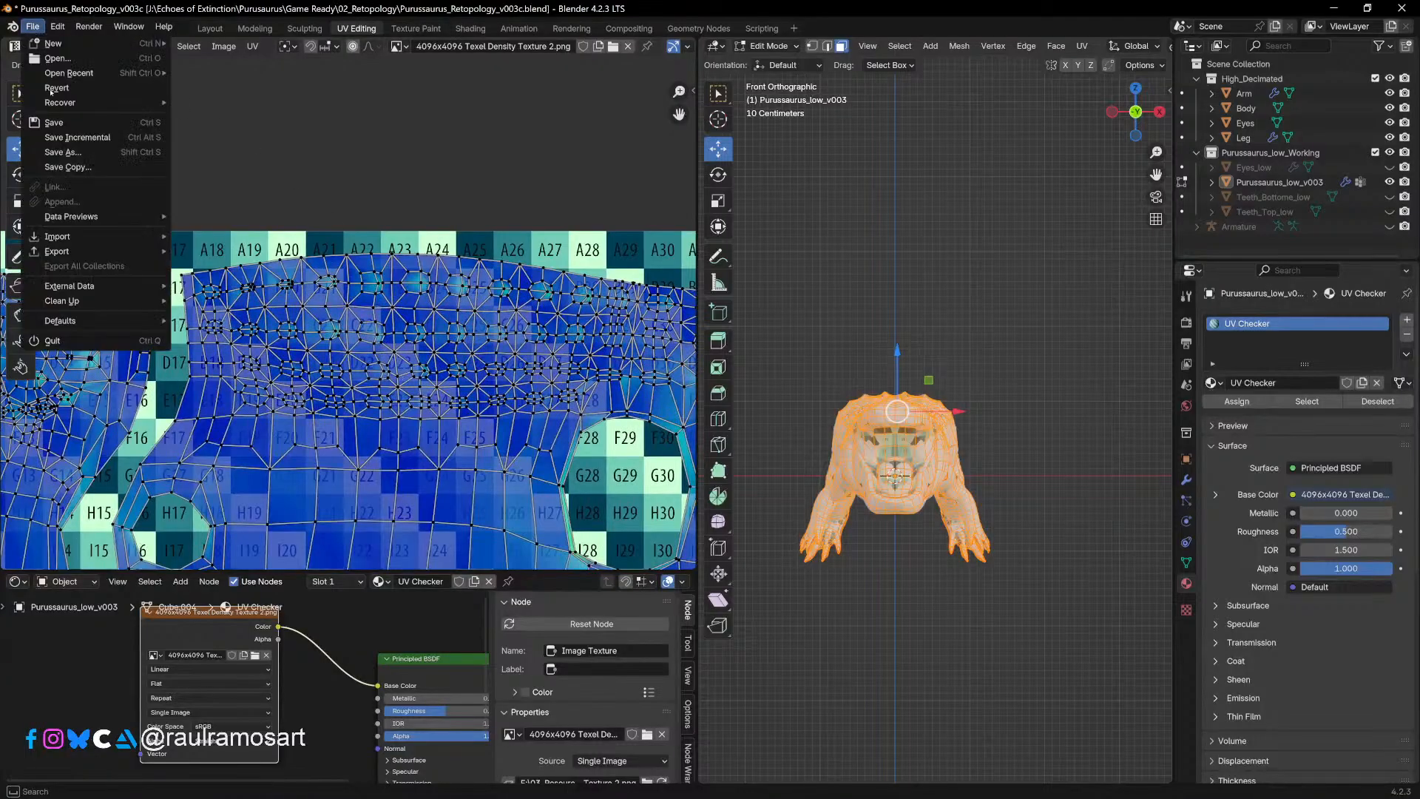
{"action": "left_click", "coordinate": [63, 132]}
{"action": "left_click", "coordinate": [1279, 182]}
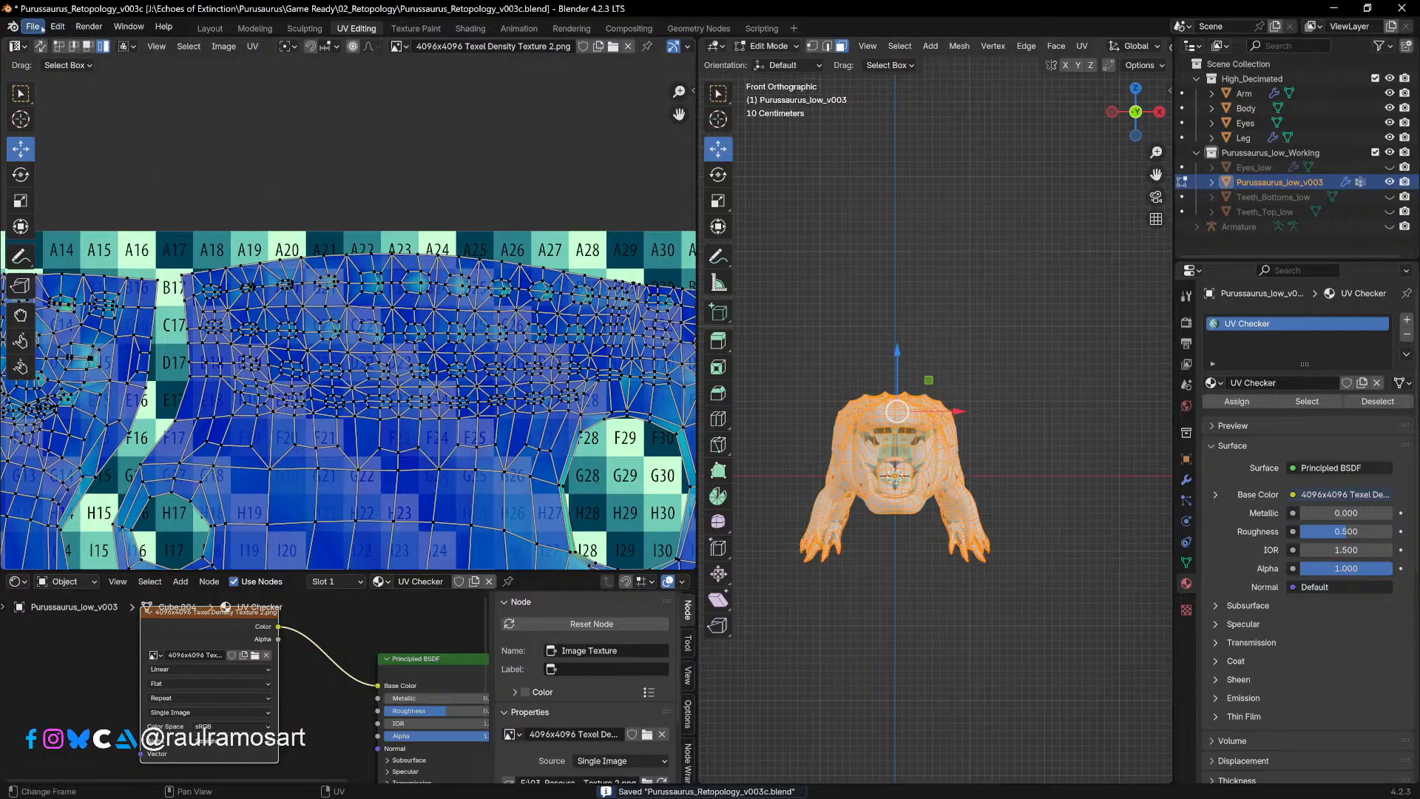
{"action": "left_click", "coordinate": [210, 28]}
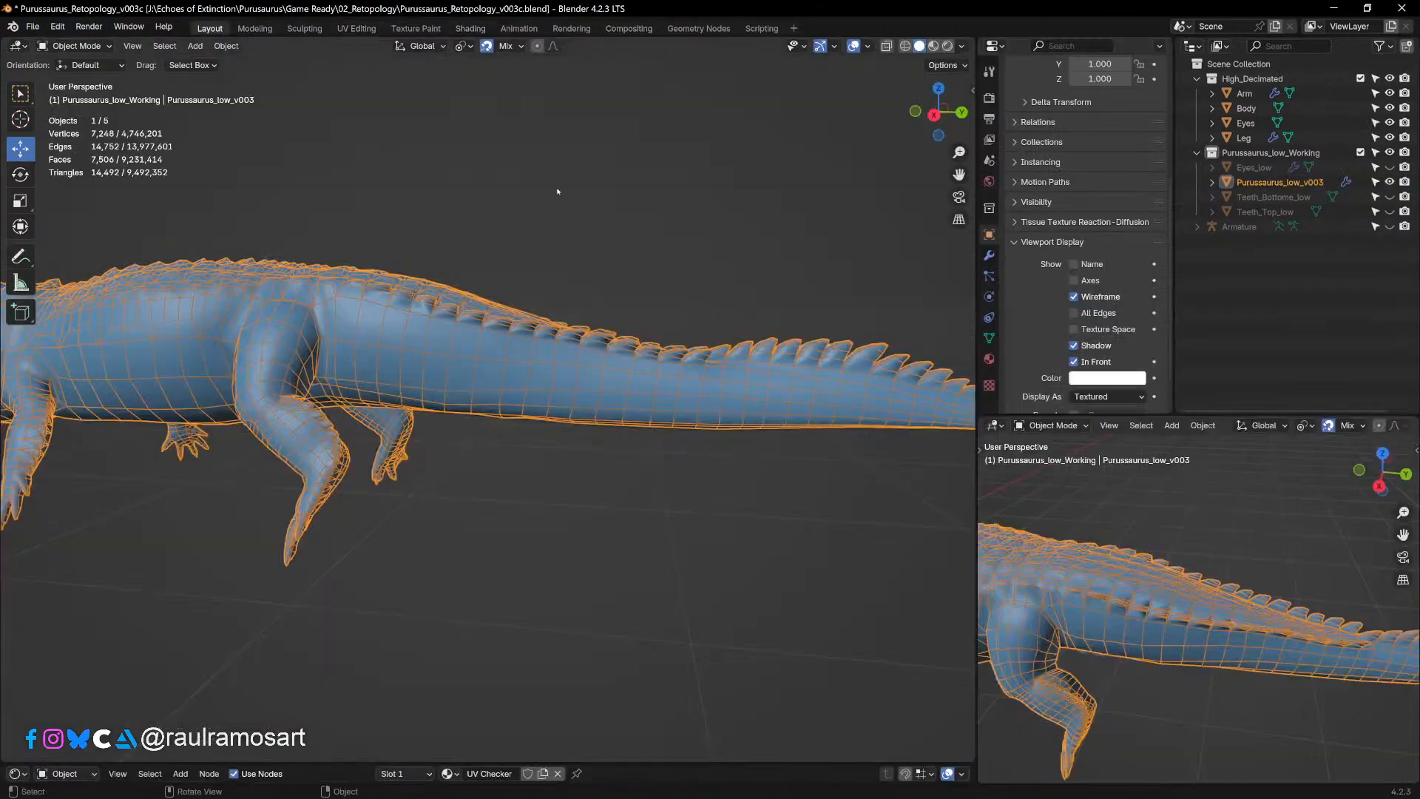
Step: Export the selected low-poly mesh as a Wavefront OBJ, overwriting Purussaurus_Retopology_v003.obj in the 03_Low Poly folder
{"action": "scroll", "coordinate": [420, 351], "scroll_direction": "down", "scroll_amount": 4}
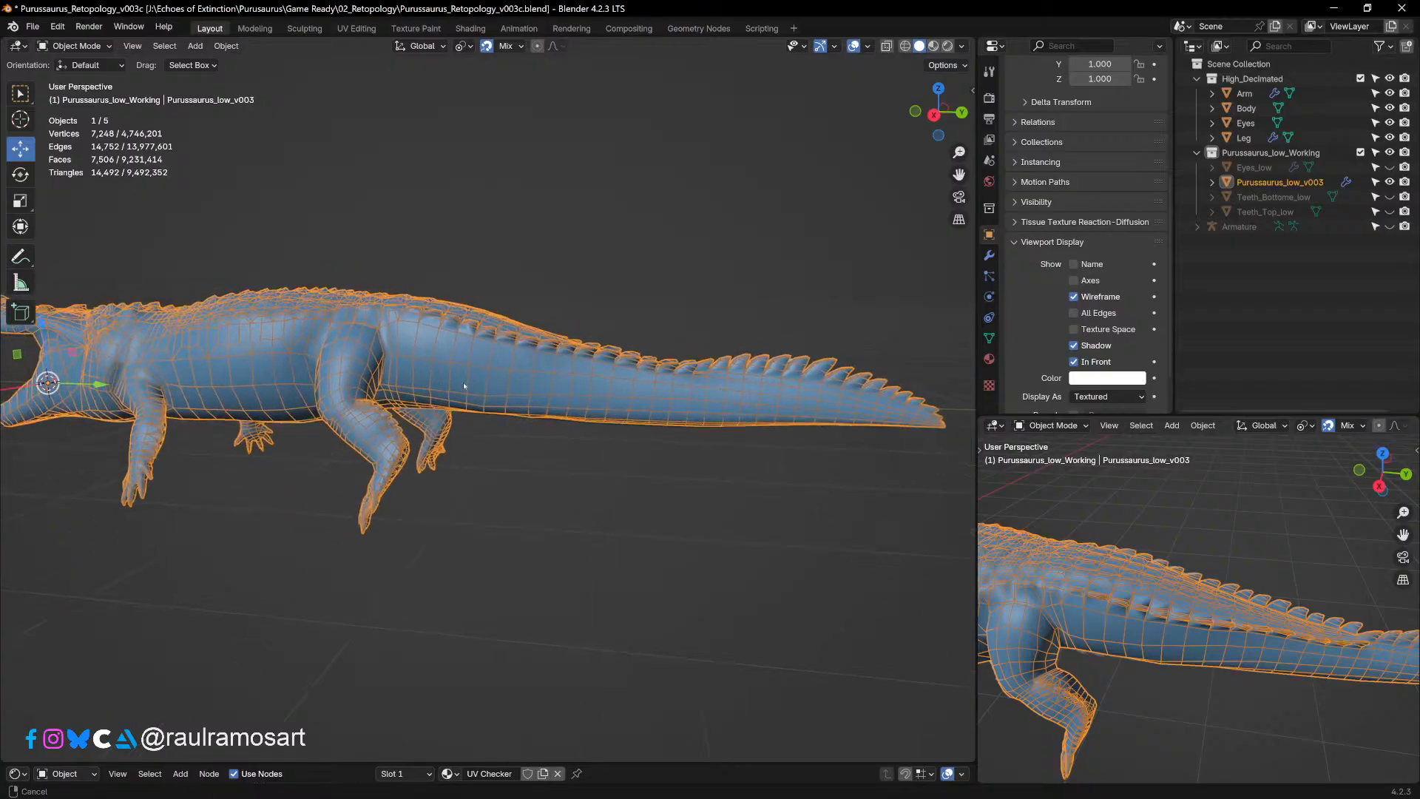
{"action": "left_click", "coordinate": [33, 27]}
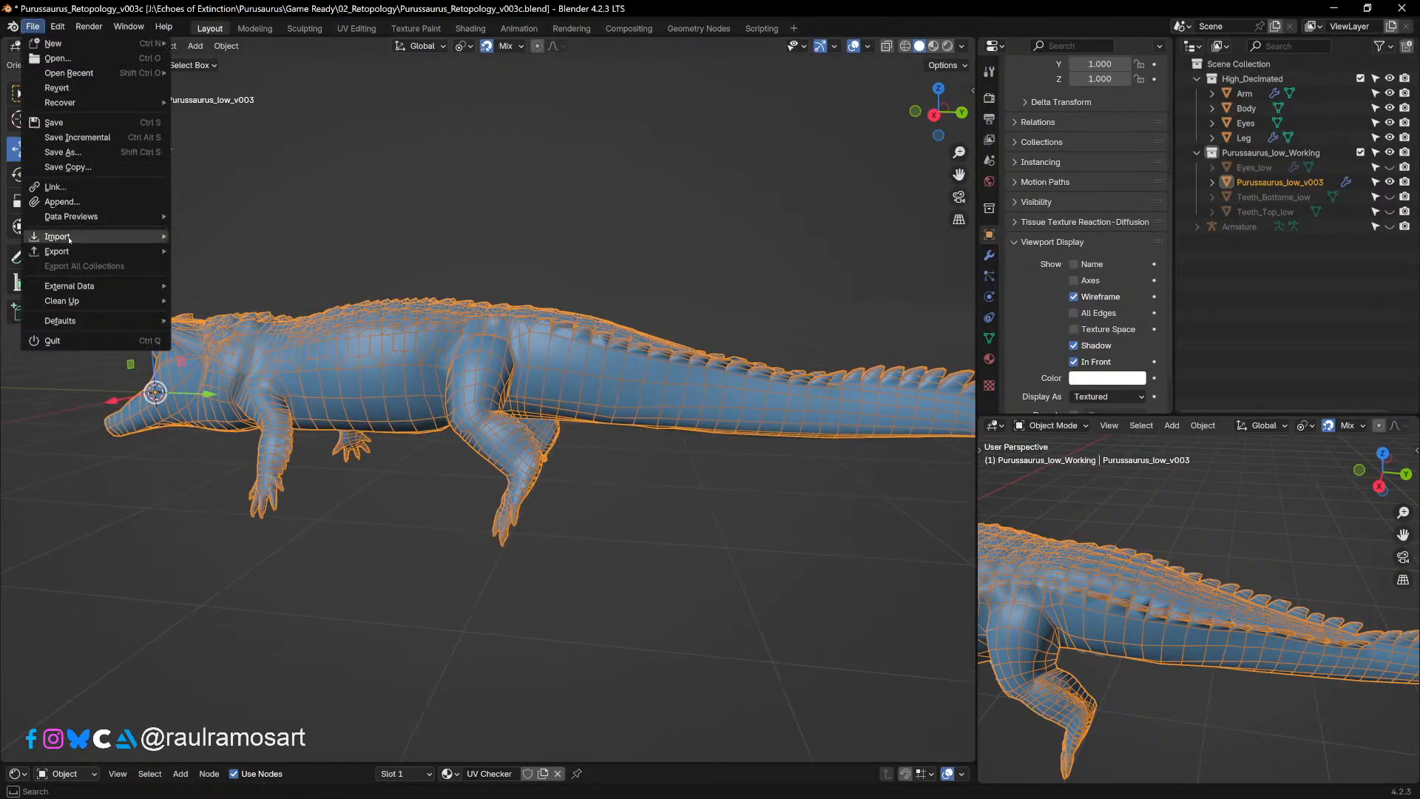
{"action": "mouse_move", "coordinate": [102, 252]}
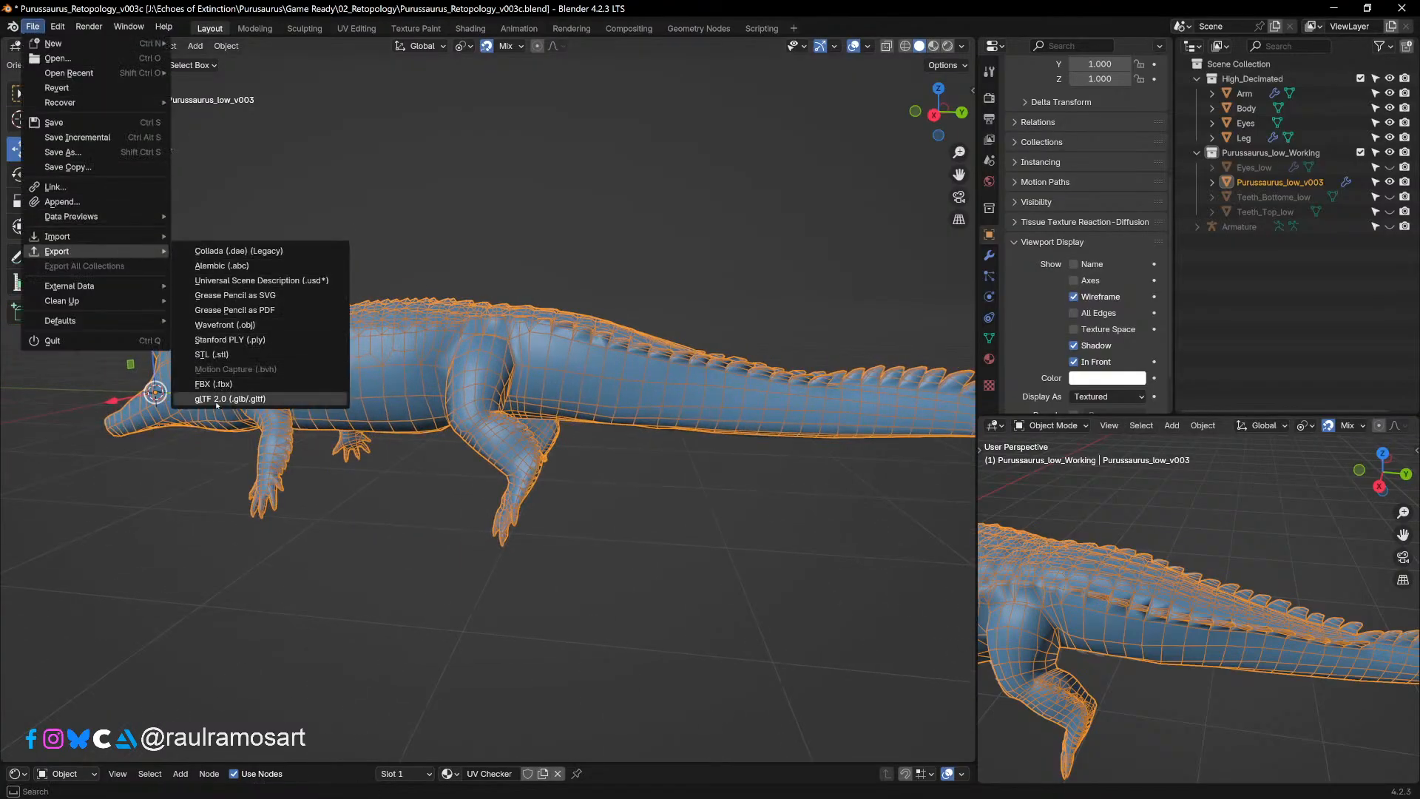
{"action": "left_click", "coordinate": [225, 329]}
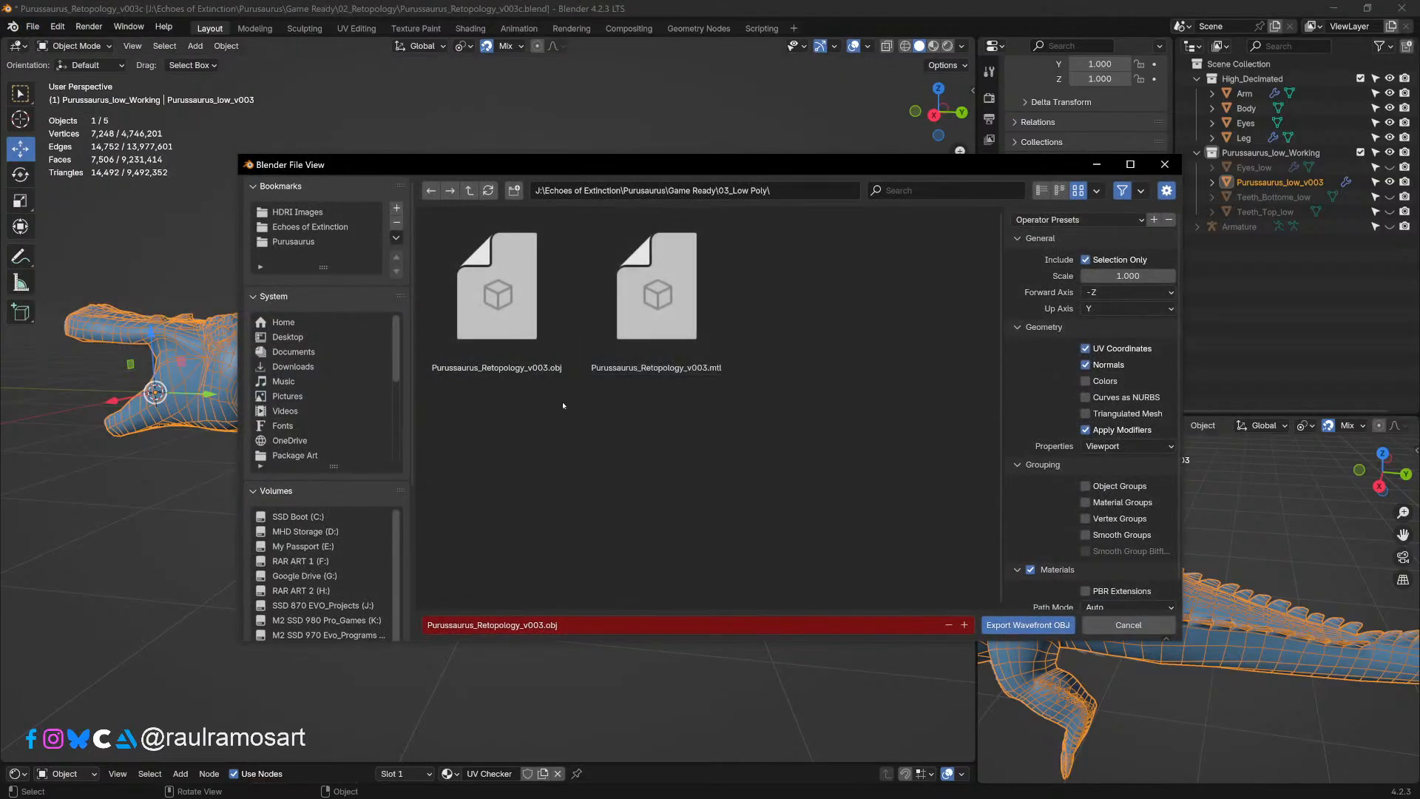
{"action": "left_click", "coordinate": [496, 303]}
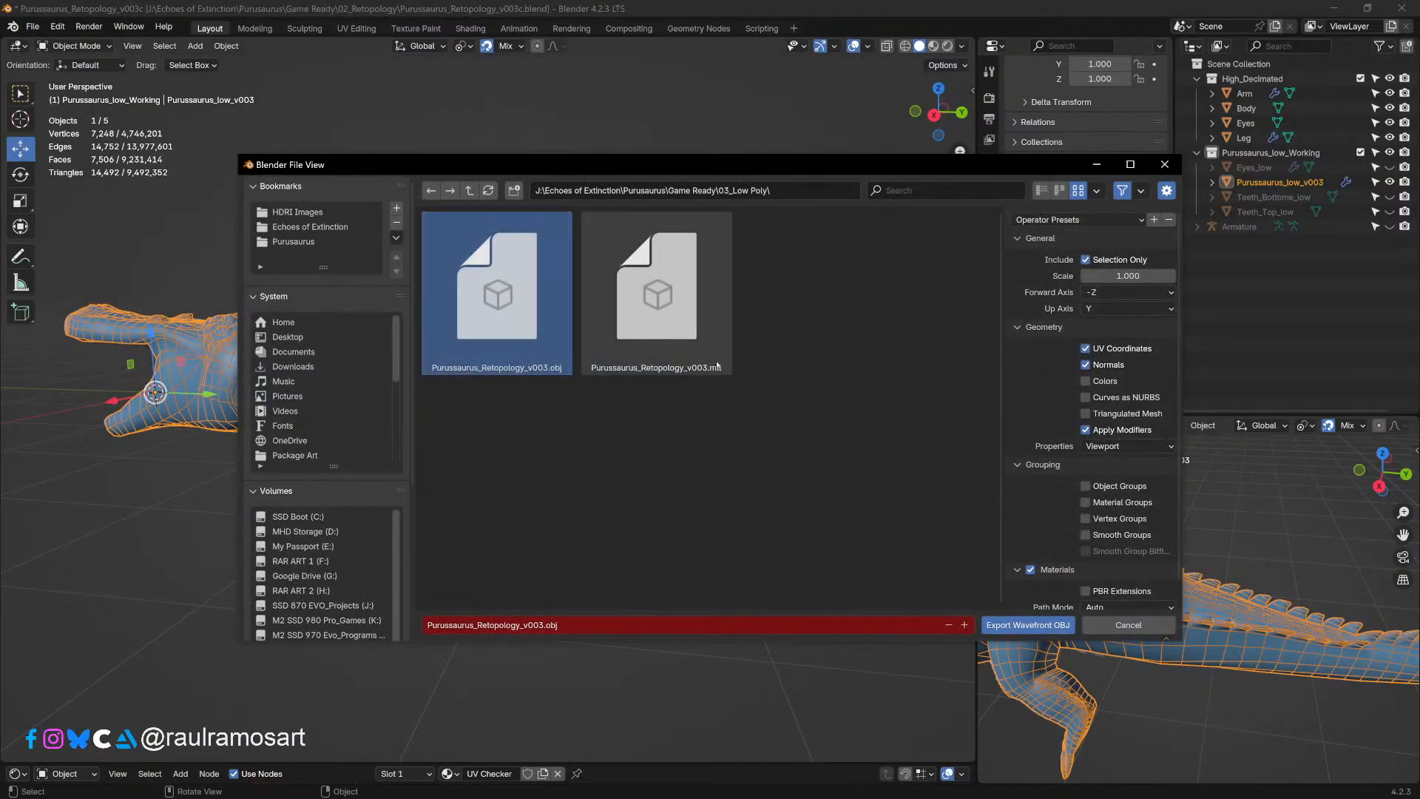
{"action": "left_click", "coordinate": [1009, 624]}
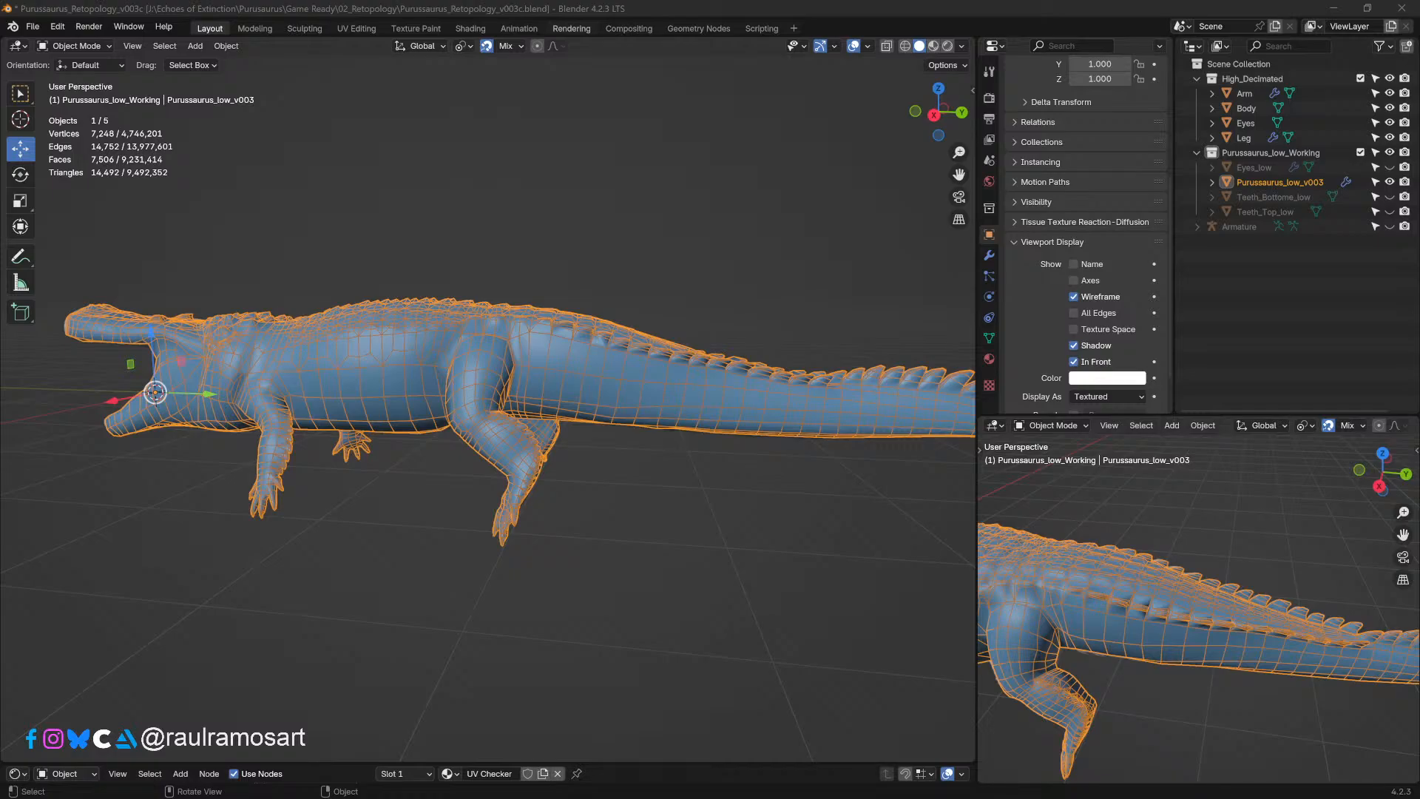
Step: Switch to ZBrush, enlarge its window to full screen and view the whole low-poly creature from the side
{"action": "key", "text": "alt+Tab"}
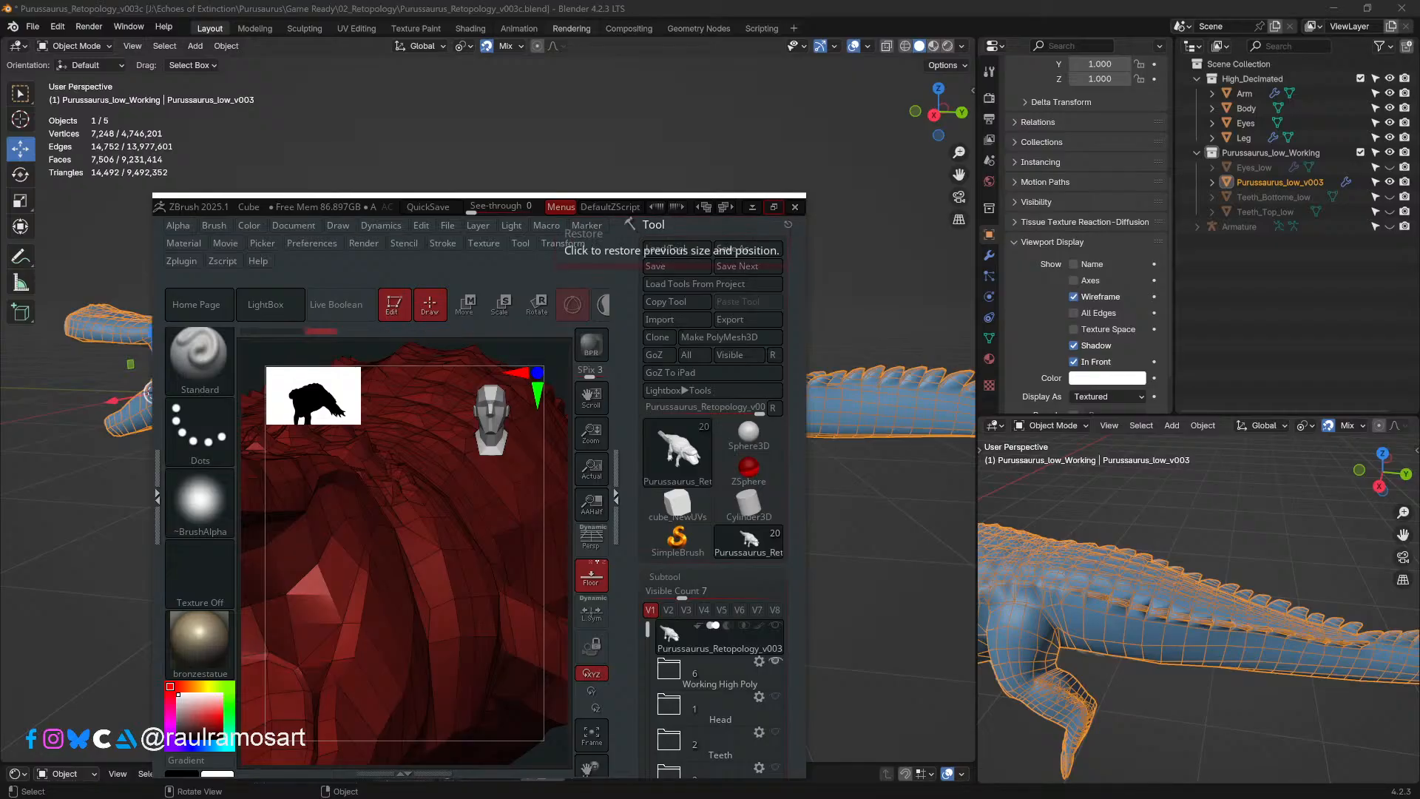
{"action": "left_click", "coordinate": [773, 207]}
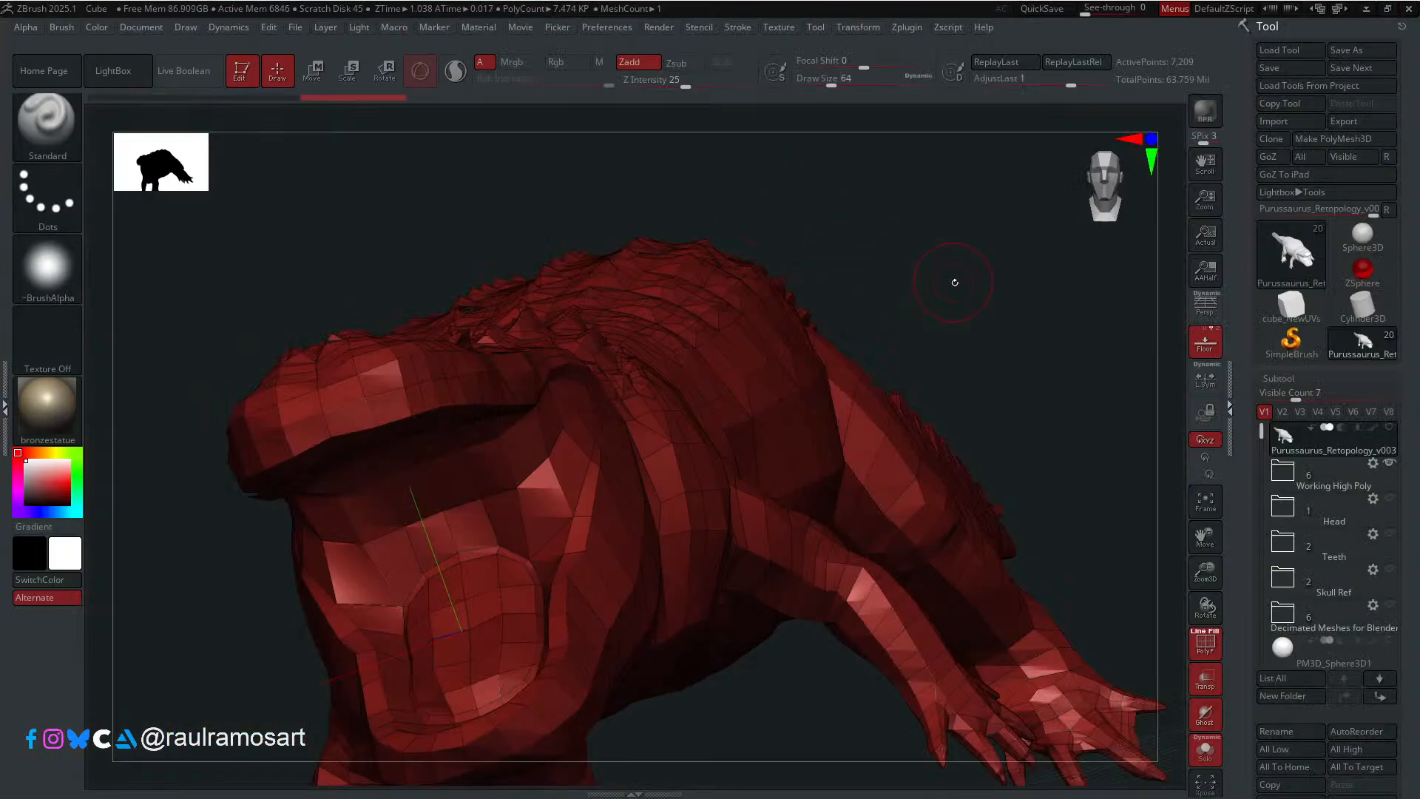
{"action": "left_click_drag", "start_coordinate": [954, 282], "coordinate": [793, 352]}
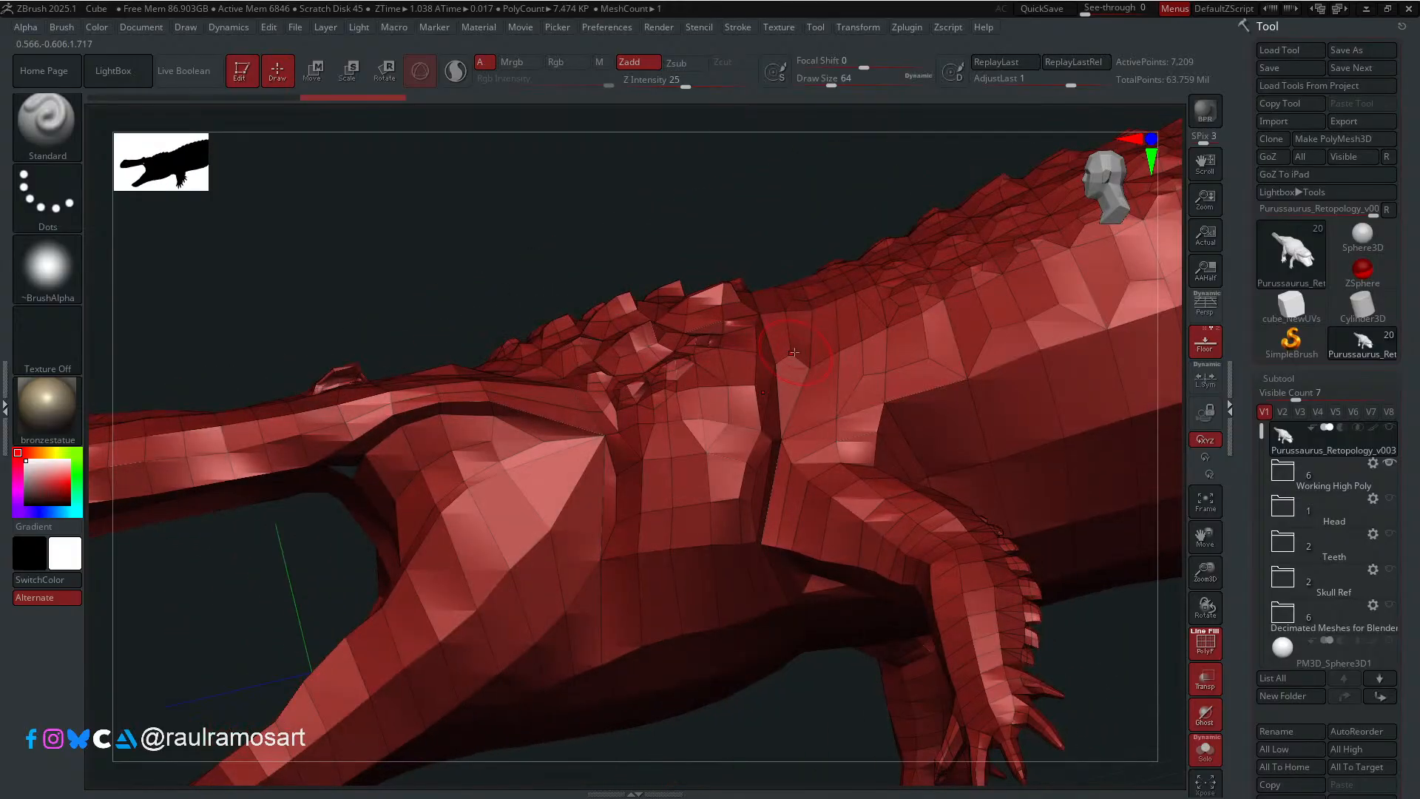
{"action": "left_click_drag", "start_coordinate": [826, 225], "coordinate": [814, 208]}
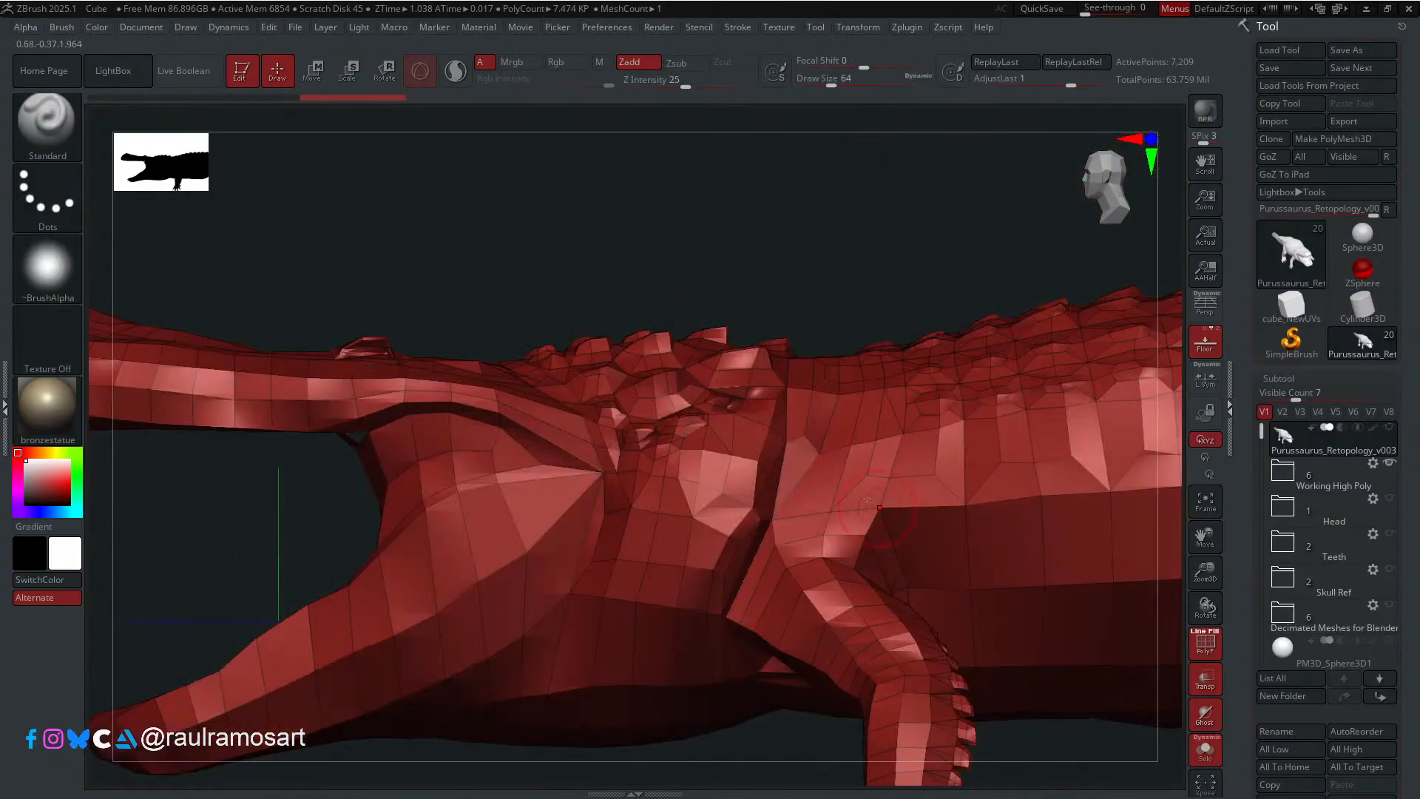
{"action": "right_click_drag", "start_coordinate": [867, 475], "coordinate": [851, 392], "text": "ctrl"}
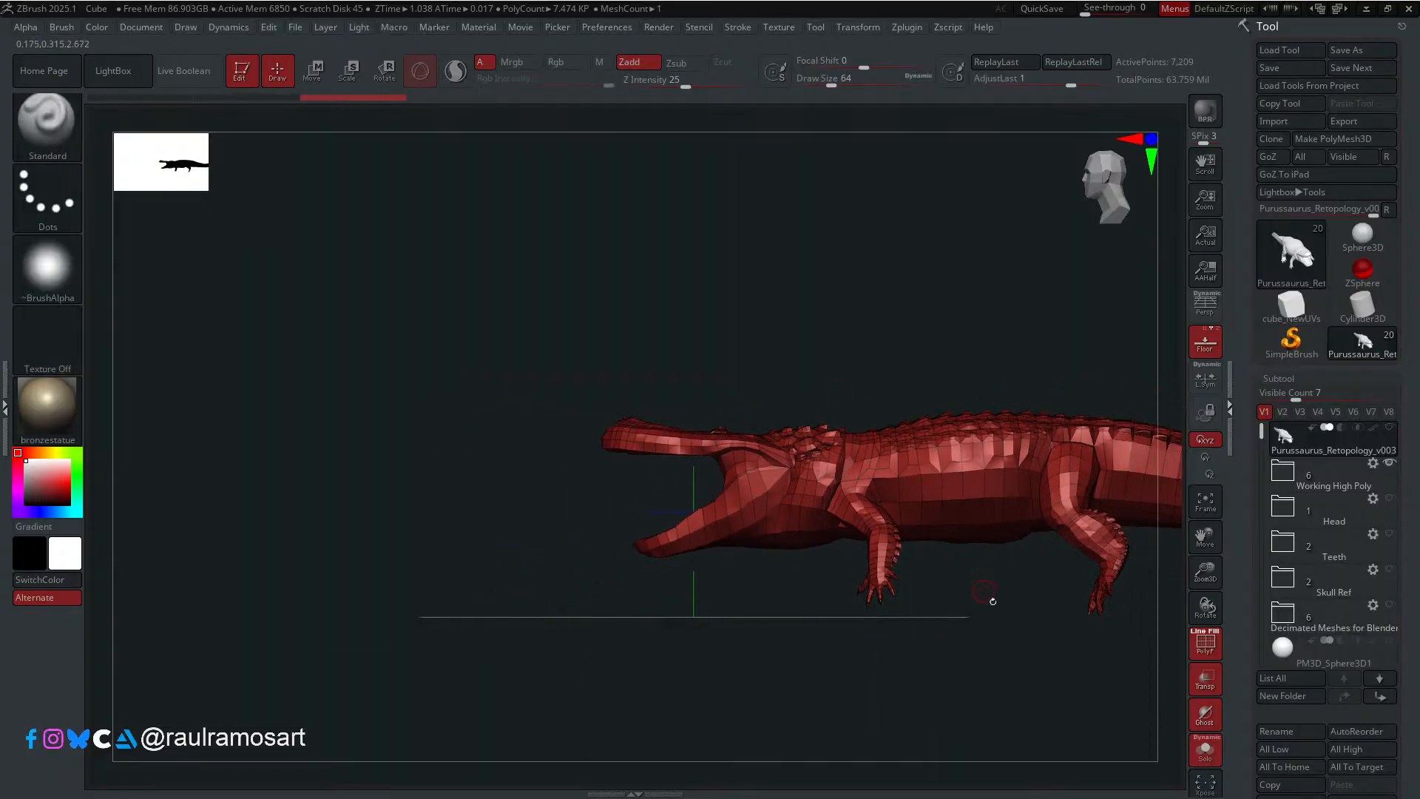
{"action": "mouse_move", "coordinate": [991, 600]}
{"action": "left_mouse_down", "text": "alt"}
{"action": "mouse_move", "coordinate": [744, 595]}
{"action": "mouse_move", "coordinate": [756, 629]}
{"action": "mouse_move", "coordinate": [846, 646]}
{"action": "mouse_move", "coordinate": [866, 546]}
{"action": "mouse_move", "coordinate": [941, 635]}
{"action": "mouse_move", "coordinate": [786, 665]}
{"action": "left_mouse_up", "text": "alt"}
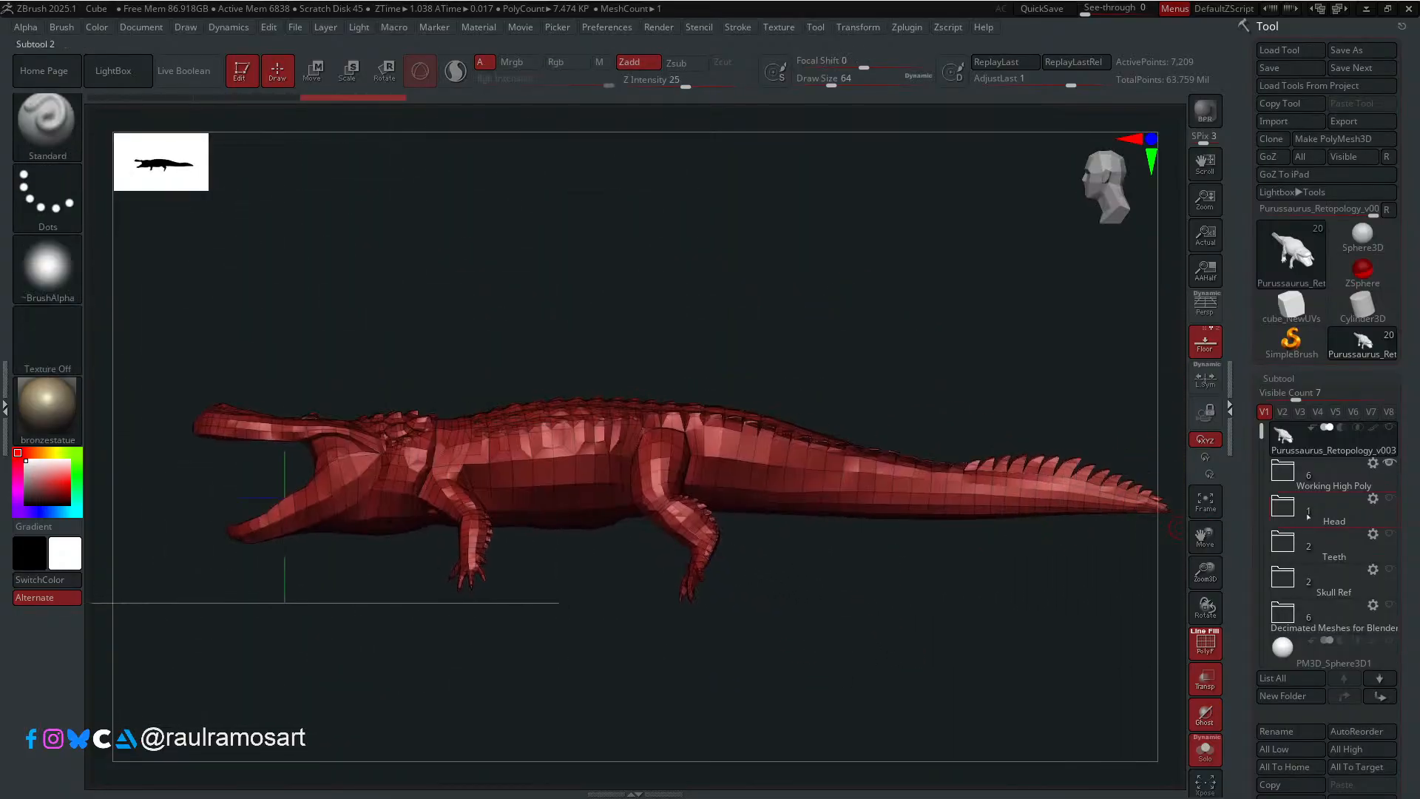
Step: Import Purussaurus_Retopology_v003.obj from the 03_Low Poly folder into the current low-poly subtool
{"action": "mouse_move", "coordinate": [1406, 434]}
{"action": "left_mouse_down"}
{"action": "mouse_move", "coordinate": [1406, 335]}
{"action": "mouse_move", "coordinate": [1406, 435]}
{"action": "left_mouse_up"}
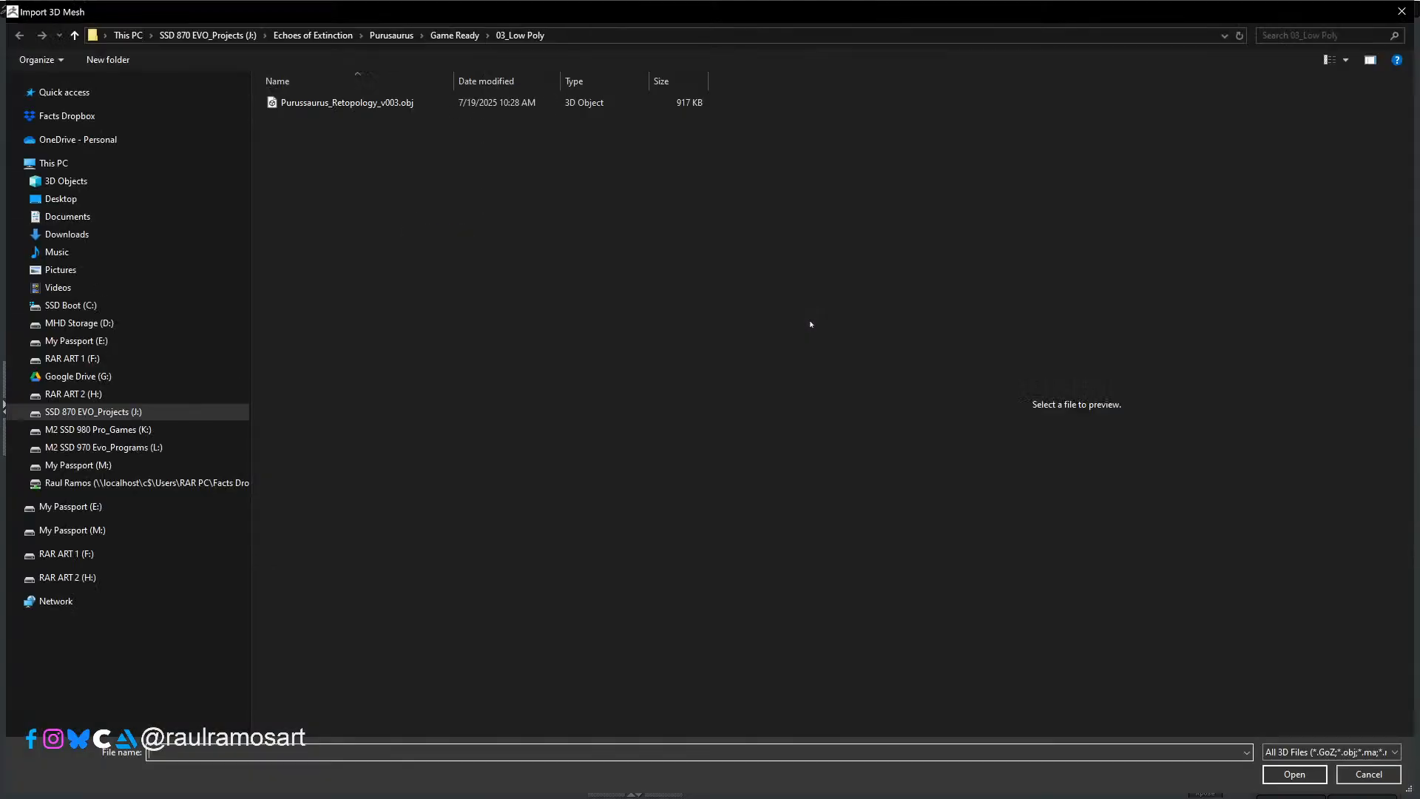
{"action": "left_click", "coordinate": [326, 102]}
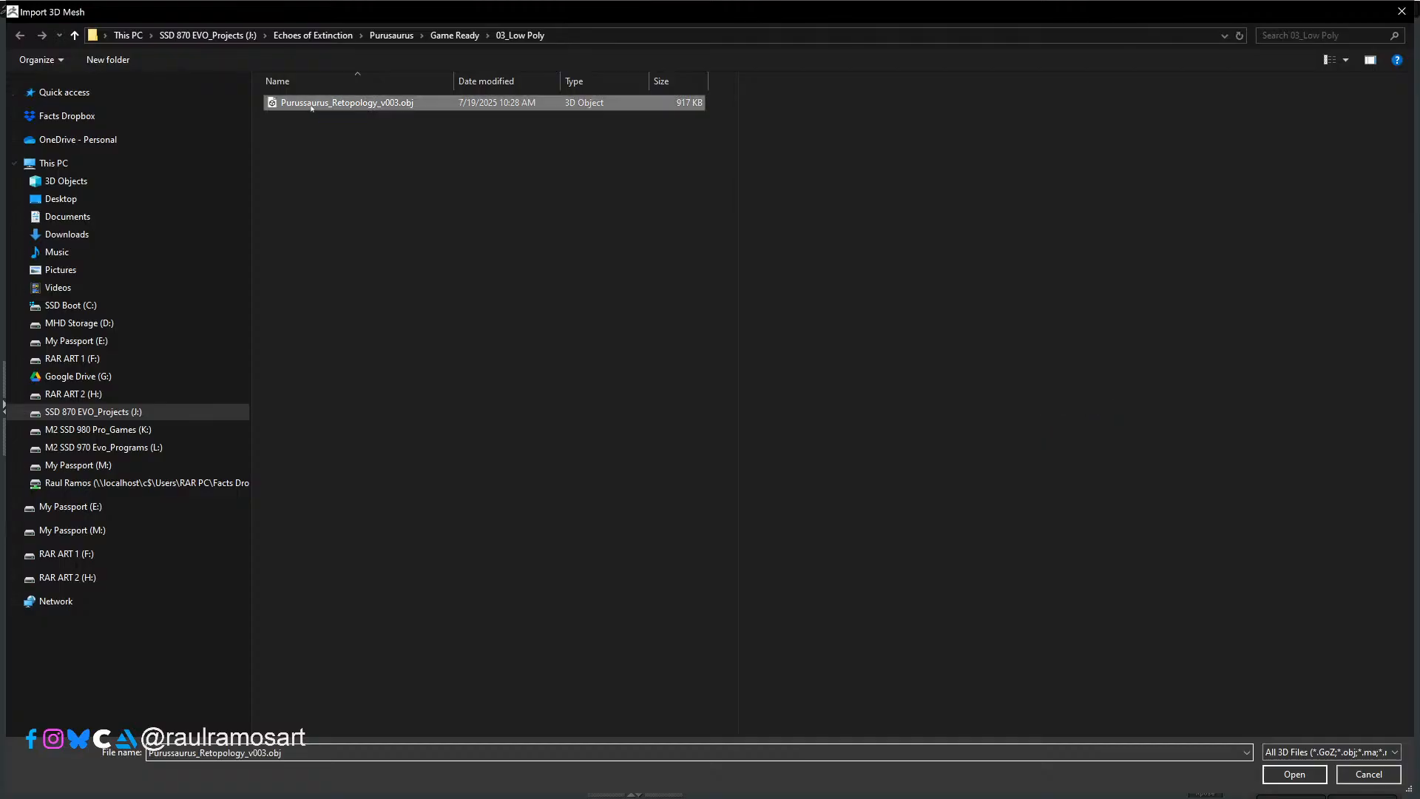
{"action": "left_click", "coordinate": [1294, 773]}
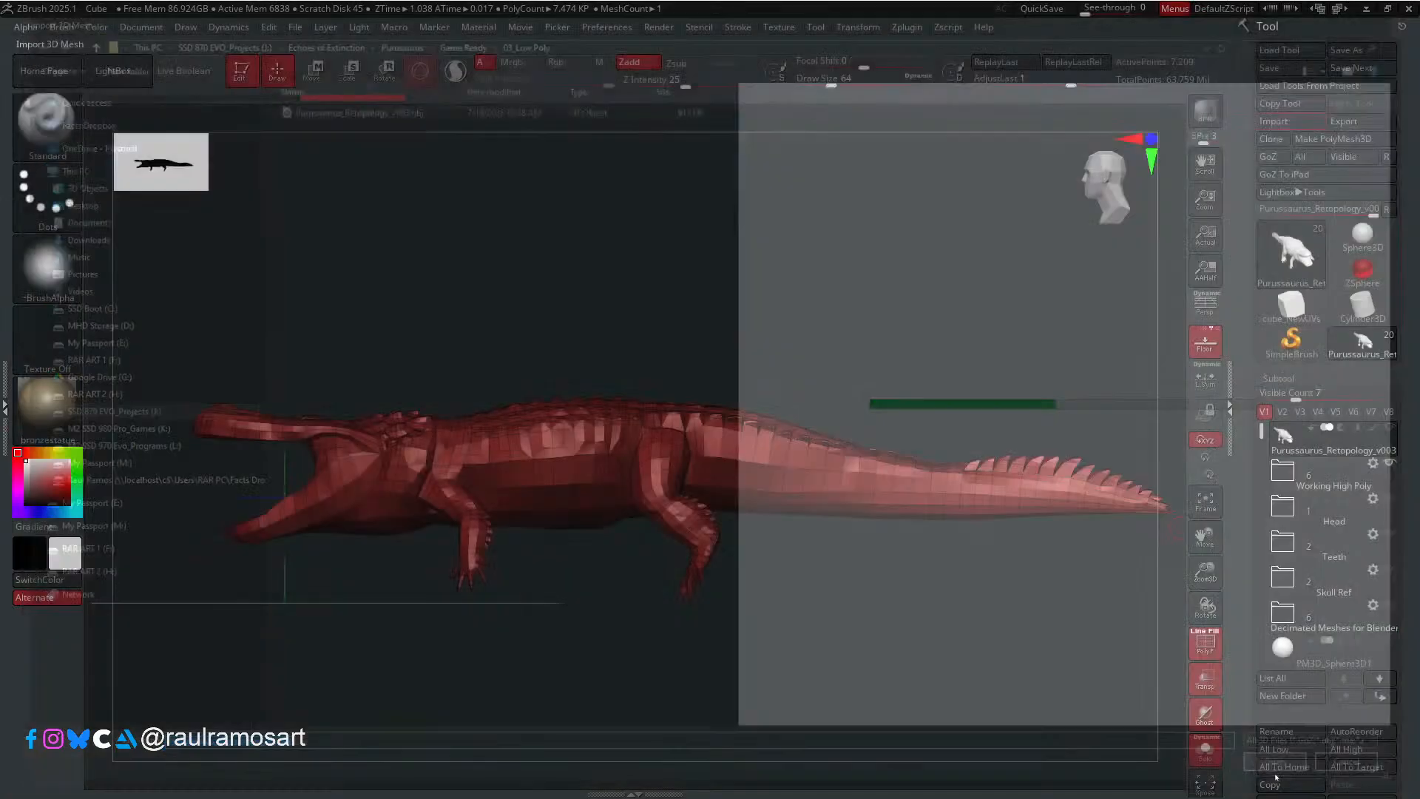
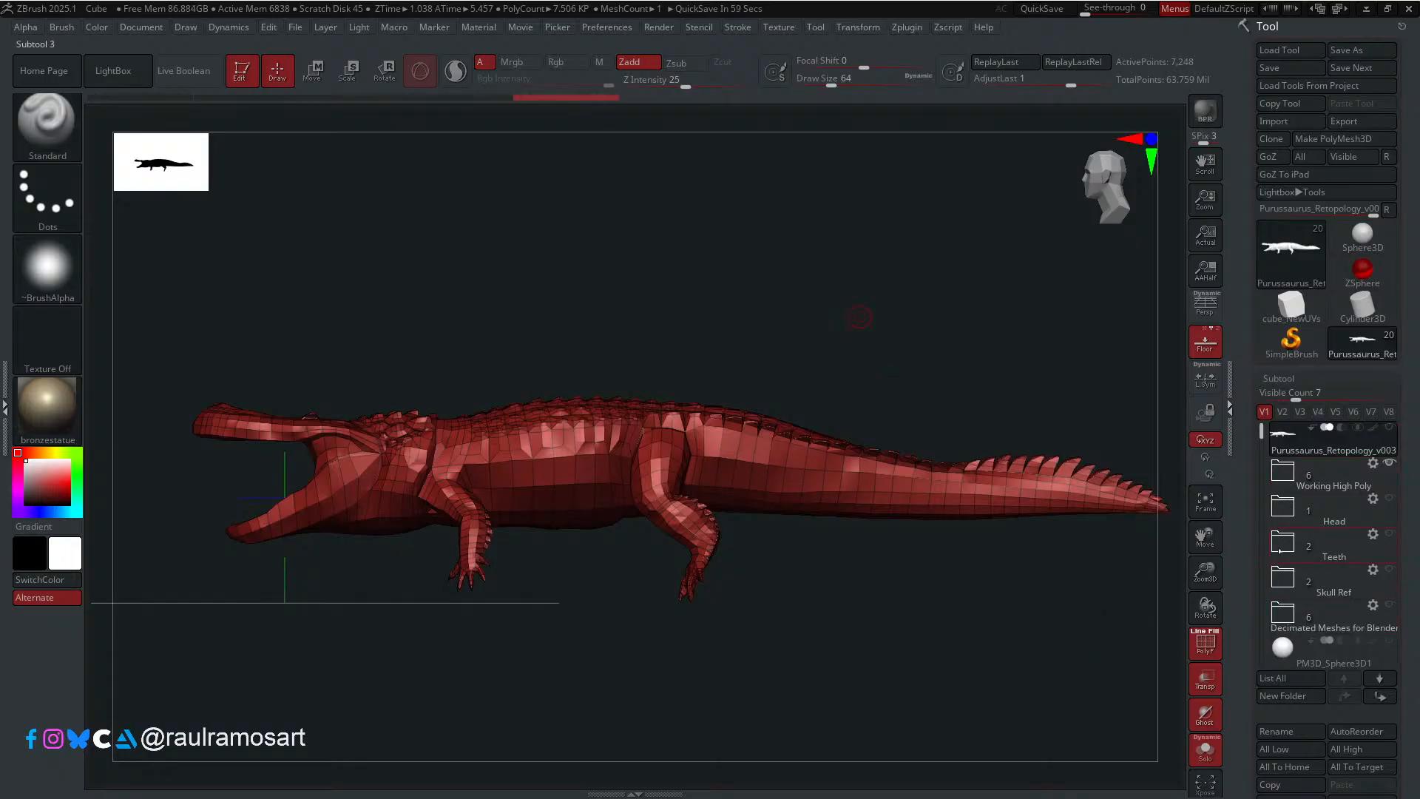
Step: Show the high-poly subtools to compare them with the imported low-poly mesh, and isolate the low-poly mesh again
{"action": "left_click", "coordinate": [1204, 749]}
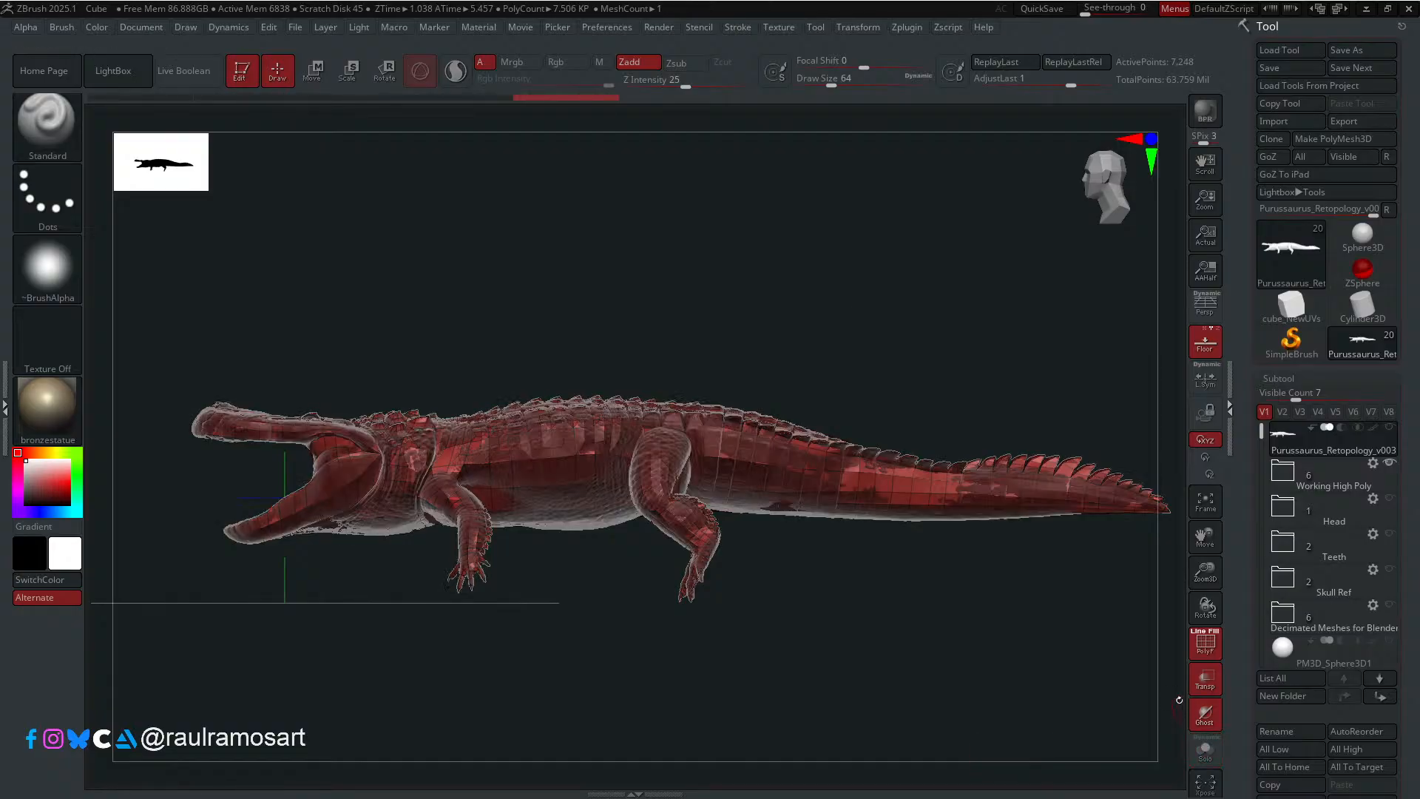
{"action": "left_click_drag", "start_coordinate": [1019, 678], "coordinate": [1176, 545]}
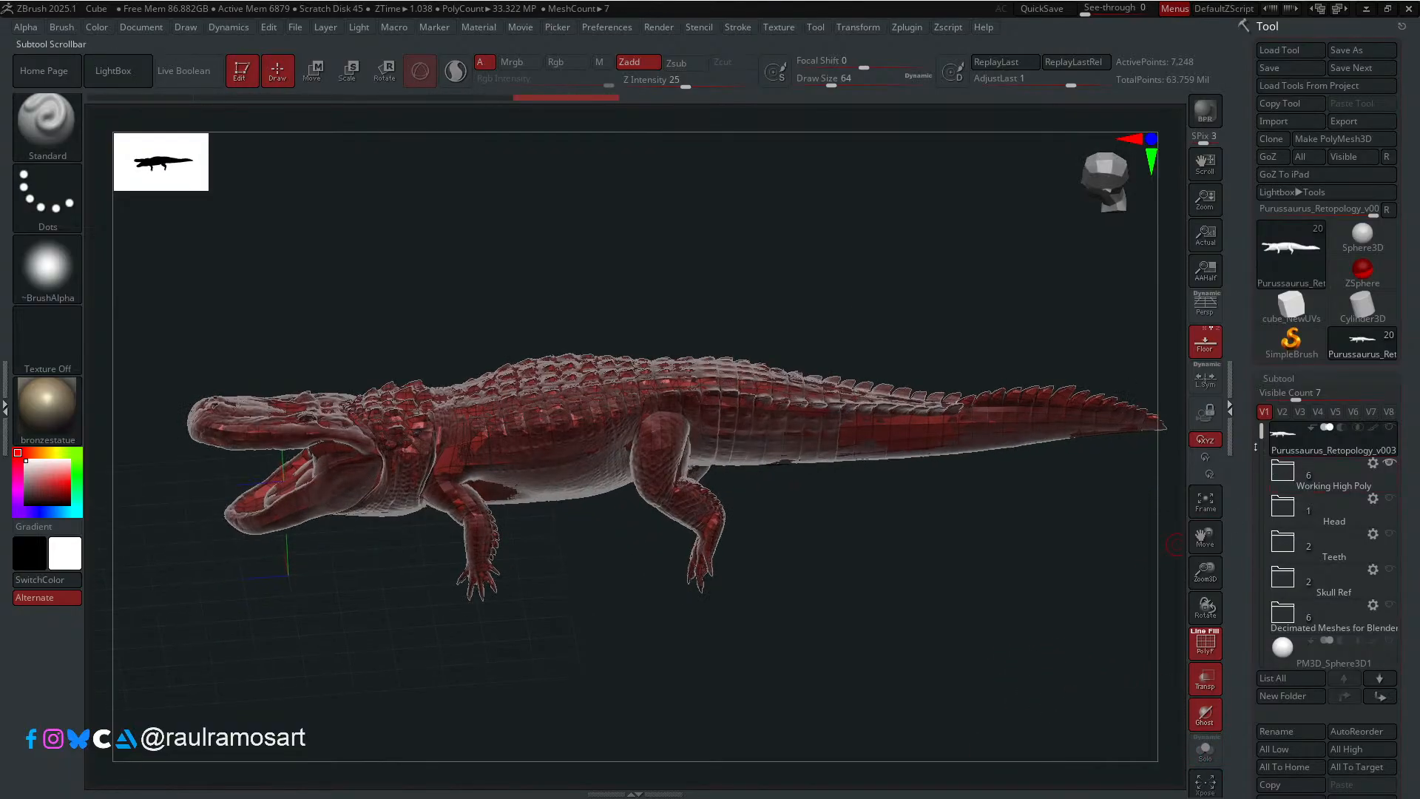
{"action": "scroll", "coordinate": [1256, 447], "scroll_direction": "down", "scroll_amount": 1}
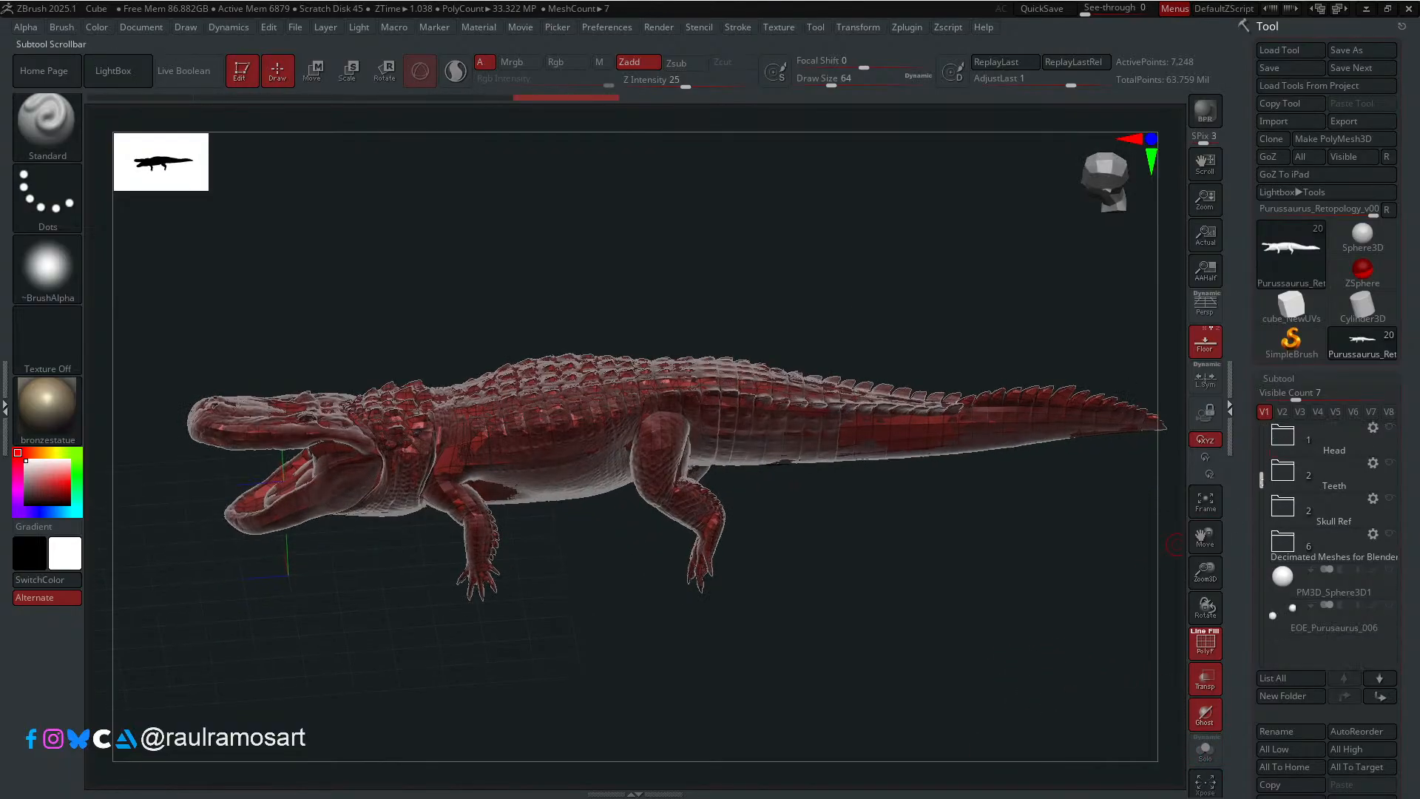
{"action": "left_click", "coordinate": [1212, 753]}
{"action": "right_click_drag", "start_coordinate": [806, 650], "coordinate": [954, 636]}
{"action": "right_click_drag", "start_coordinate": [765, 517], "coordinate": [980, 520], "text": "alt"}
{"action": "mouse_move", "coordinate": [979, 520]}
{"action": "right_mouse_down", "text": "ctrl"}
{"action": "mouse_move", "coordinate": [649, 513]}
{"action": "mouse_move", "coordinate": [694, 611]}
{"action": "mouse_move", "coordinate": [729, 570]}
{"action": "mouse_move", "coordinate": [624, 545]}
{"action": "mouse_move", "coordinate": [653, 546]}
{"action": "mouse_move", "coordinate": [673, 403]}
{"action": "right_mouse_up", "text": "ctrl"}
Step: Divide the low-poly mesh once and examine the smoothed tail scutes, snout and head from above
{"action": "key", "text": "d"}
{"action": "right_click_drag", "start_coordinate": [695, 564], "coordinate": [697, 591], "text": "ctrl"}
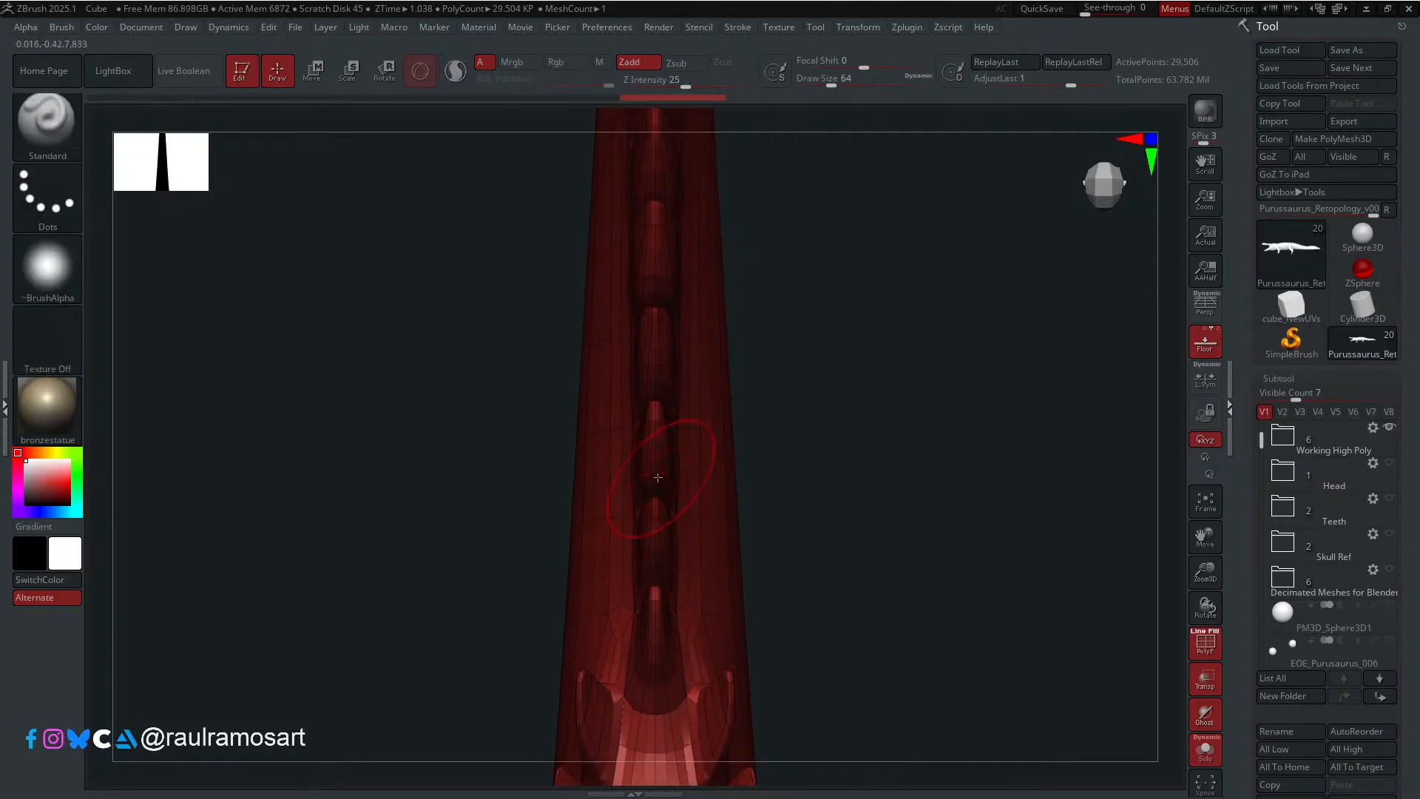
{"action": "key", "text": "s"}
{"action": "left_click_drag", "start_coordinate": [686, 501], "coordinate": [678, 501]}
{"action": "mouse_move", "coordinate": [671, 240]}
{"action": "right_mouse_down", "text": "alt"}
{"action": "mouse_move", "coordinate": [697, 472]}
{"action": "mouse_move", "coordinate": [699, 443]}
{"action": "mouse_move", "coordinate": [786, 374]}
{"action": "mouse_move", "coordinate": [843, 358]}
{"action": "mouse_move", "coordinate": [868, 601]}
{"action": "mouse_move", "coordinate": [836, 443]}
{"action": "mouse_move", "coordinate": [872, 548]}
{"action": "mouse_move", "coordinate": [928, 518]}
{"action": "mouse_move", "coordinate": [929, 383]}
{"action": "mouse_move", "coordinate": [948, 358]}
{"action": "mouse_move", "coordinate": [948, 422]}
{"action": "mouse_move", "coordinate": [949, 313]}
{"action": "mouse_move", "coordinate": [979, 491]}
{"action": "mouse_move", "coordinate": [992, 320]}
{"action": "mouse_move", "coordinate": [927, 489]}
{"action": "right_mouse_up", "text": "alt"}
{"action": "right_click_drag", "start_coordinate": [883, 531], "coordinate": [799, 492]}
{"action": "right_click_drag", "start_coordinate": [912, 427], "coordinate": [983, 533]}
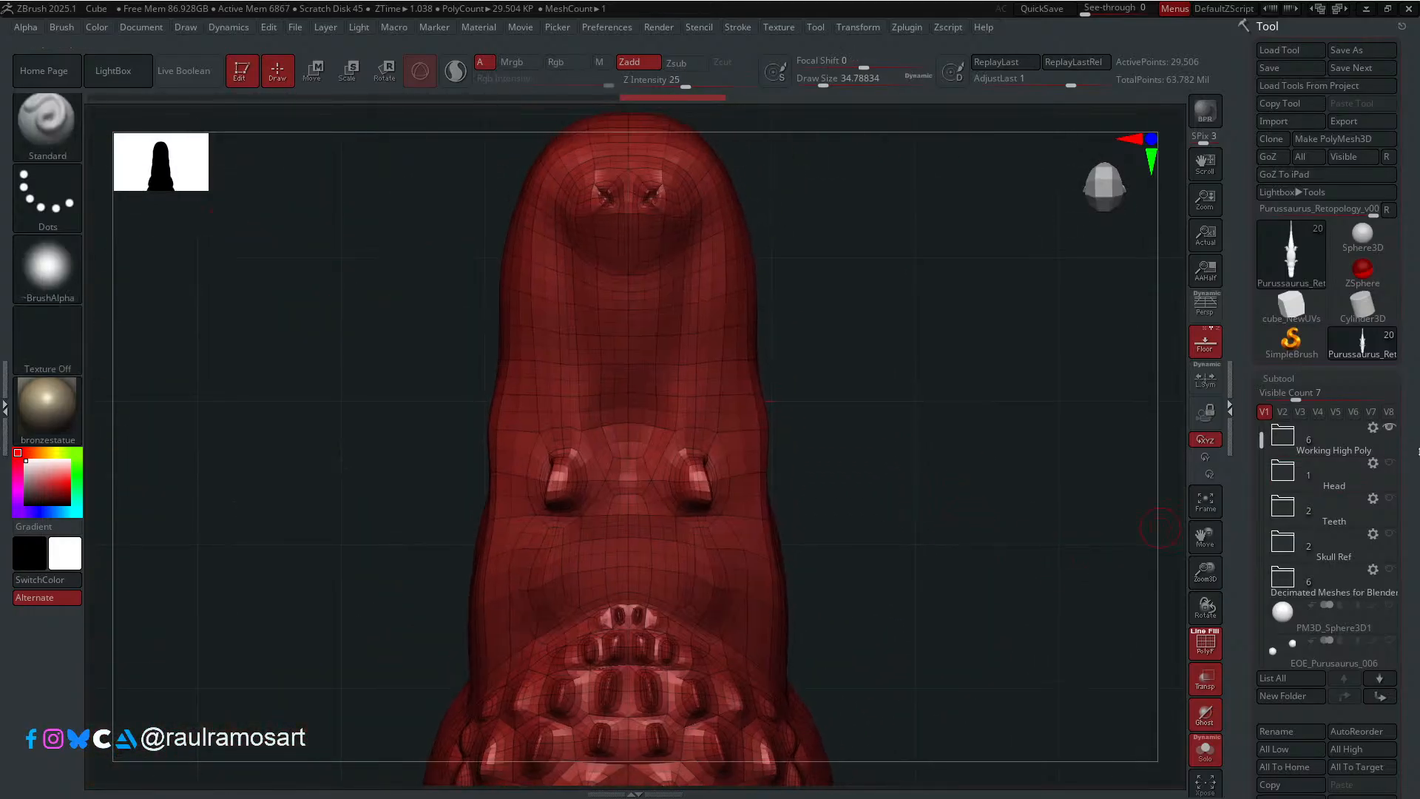
Step: Return the low-poly mesh to subdivision level 1 and clear any mask on it
{"action": "scroll", "coordinate": [1301, 651], "scroll_direction": "down", "scroll_amount": 8}
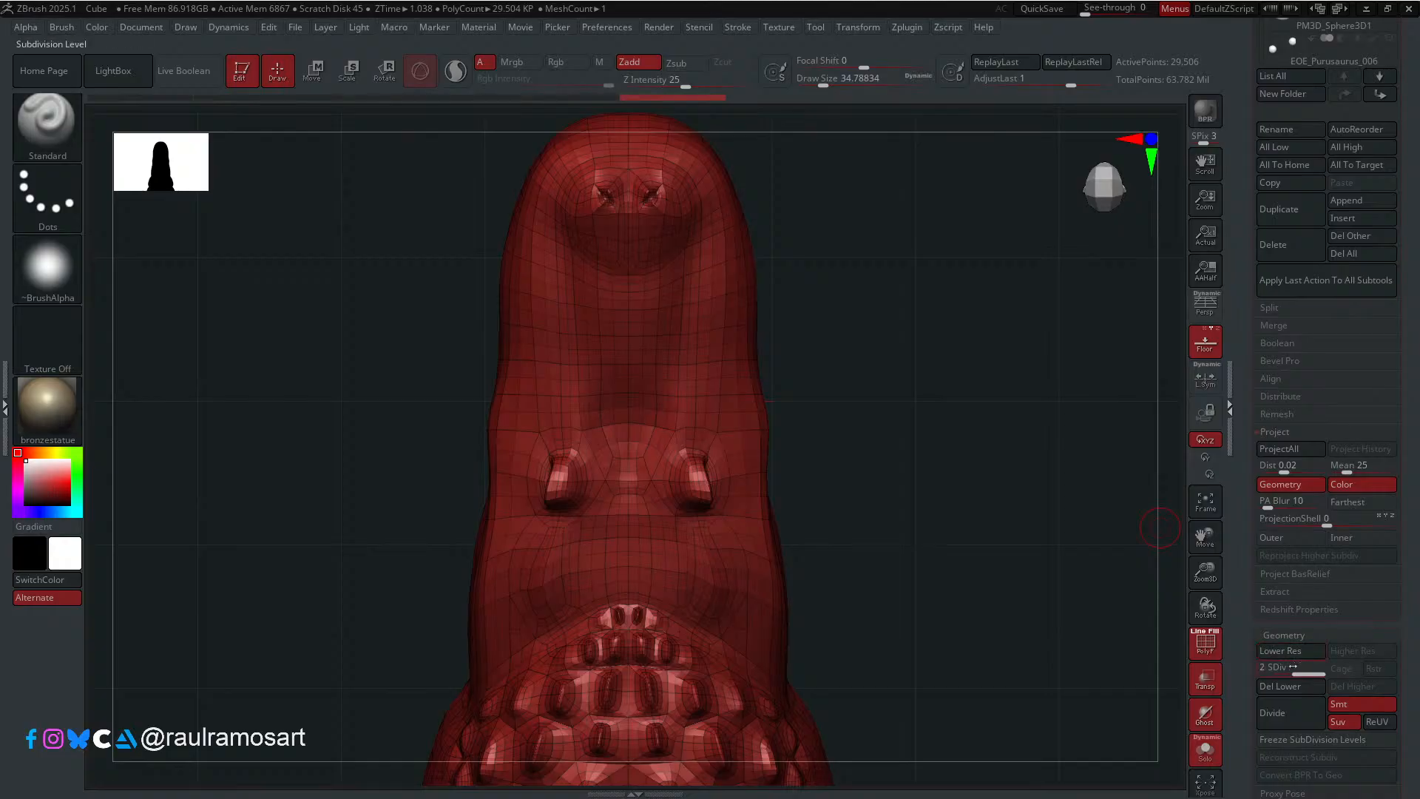
{"action": "left_click_drag", "start_coordinate": [1293, 667], "coordinate": [1269, 668]}
{"action": "right_click_drag", "start_coordinate": [949, 542], "coordinate": [888, 317]}
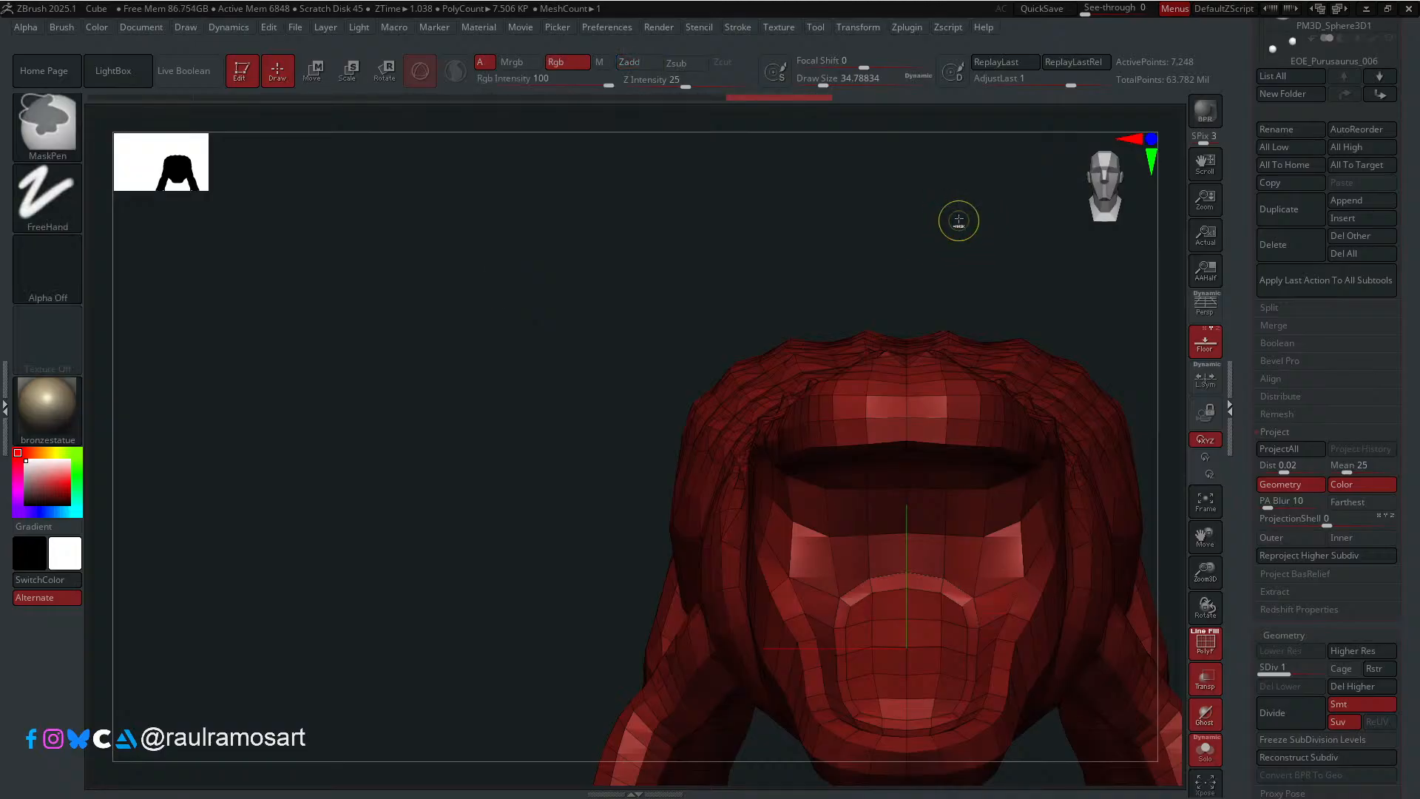
{"action": "left_click_drag", "start_coordinate": [957, 222], "coordinate": [828, 240], "text": "ctrl"}
{"action": "left_click", "coordinate": [894, 248], "text": "ctrl"}
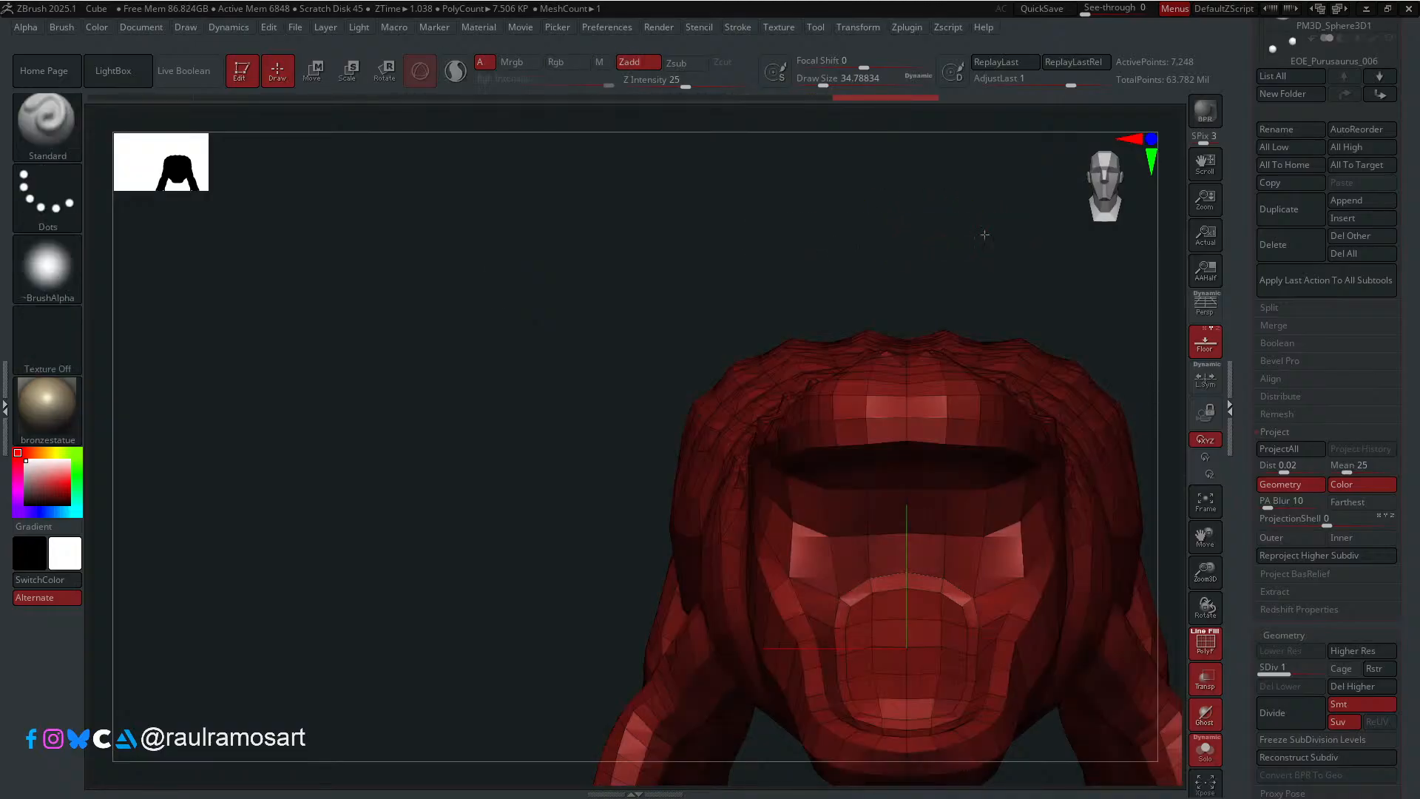
{"action": "left_click_drag", "start_coordinate": [982, 234], "coordinate": [644, 229], "text": "alt"}
Step: Expand the Working High Poly folder and hide its Eyes_high subtool
{"action": "left_click_drag", "start_coordinate": [1411, 186], "coordinate": [1400, 333]}
{"action": "left_click_drag", "start_coordinate": [1260, 403], "coordinate": [1263, 365]}
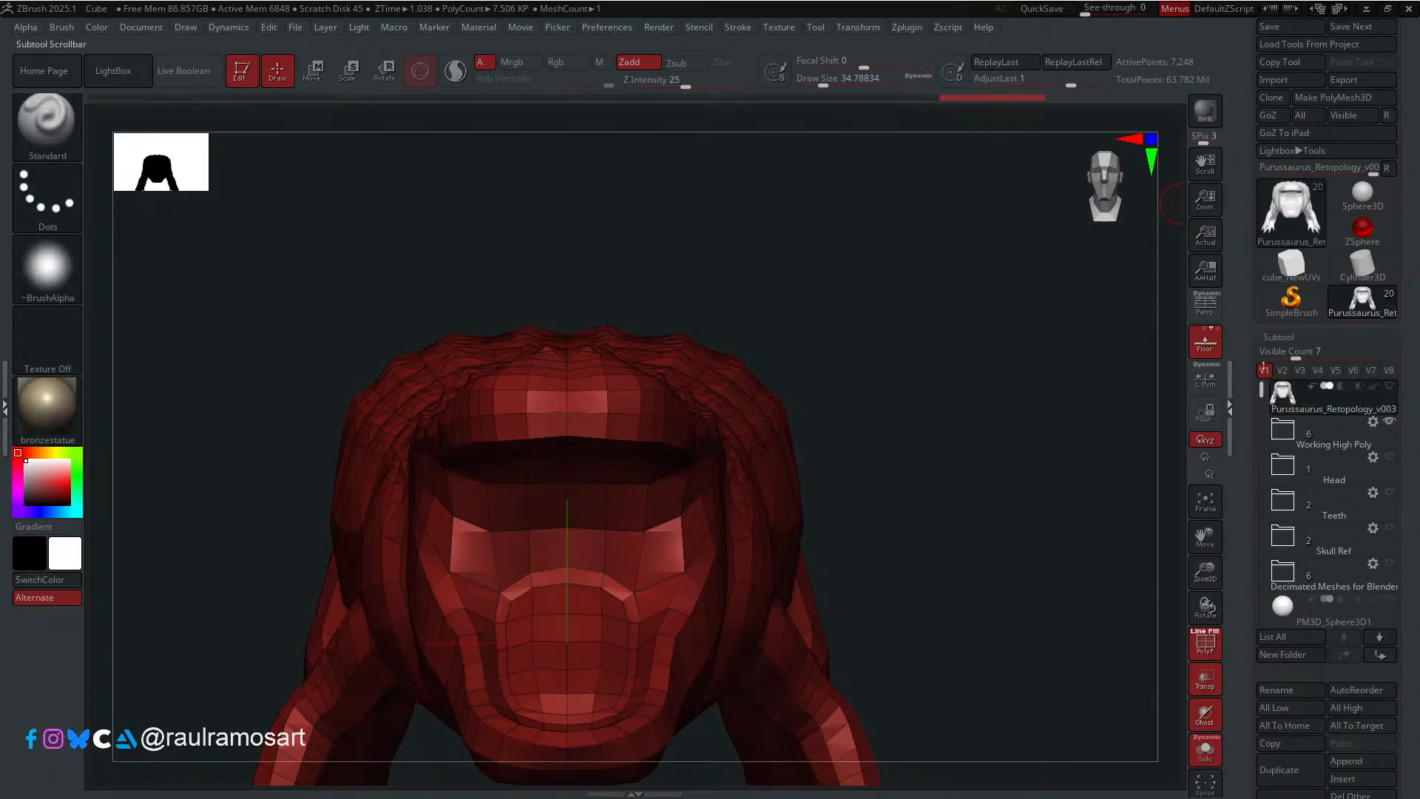
{"action": "left_click", "coordinate": [1283, 429]}
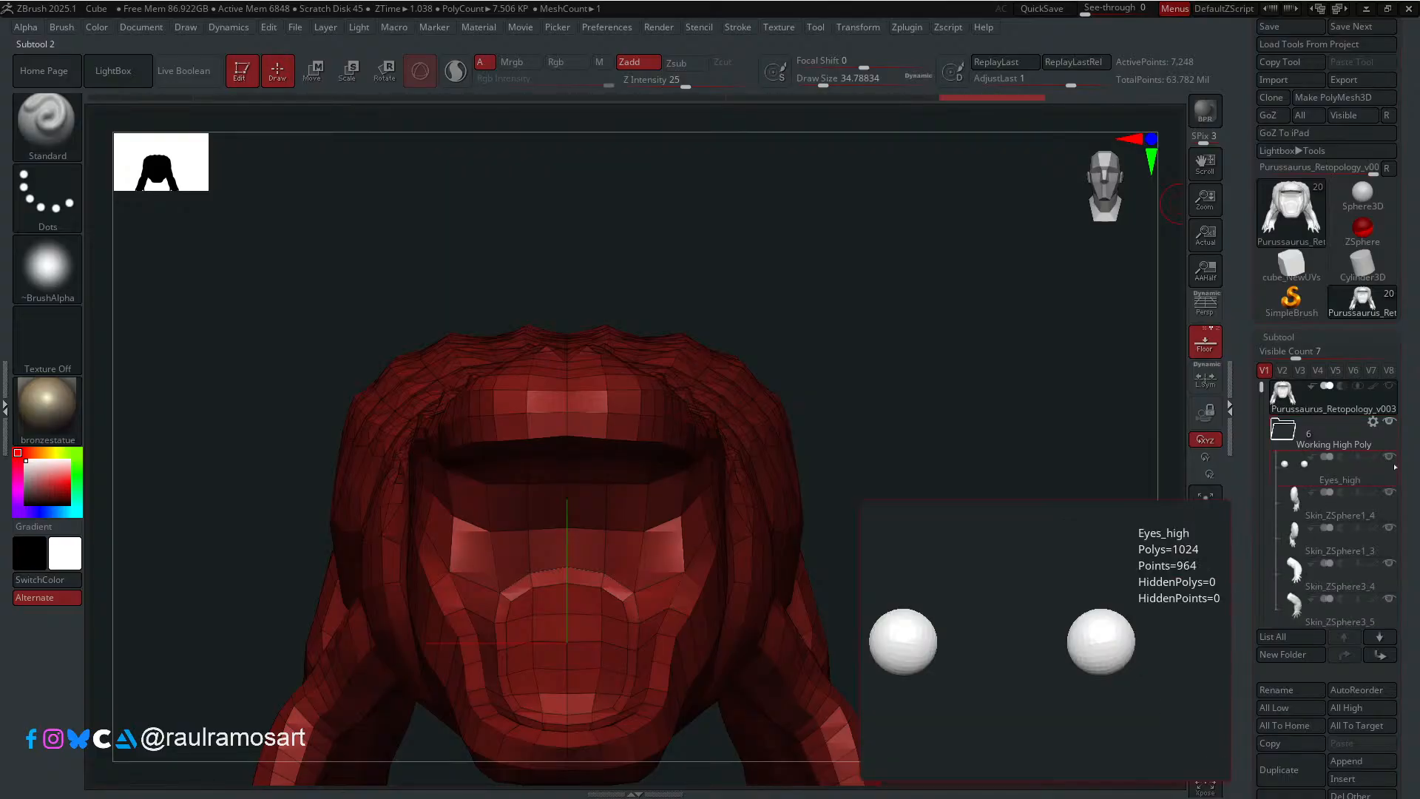
{"action": "left_click", "coordinate": [1381, 550]}
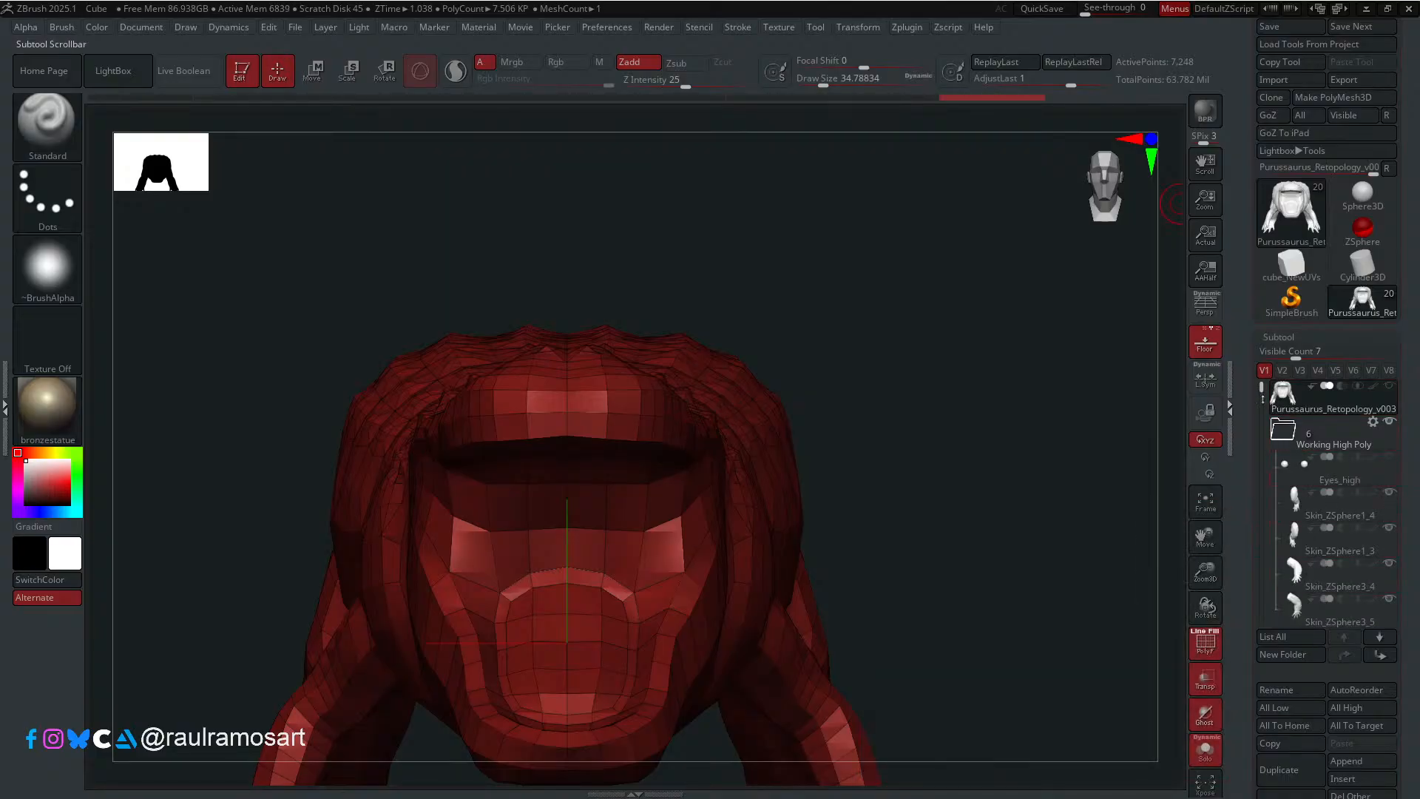
{"action": "mouse_move", "coordinate": [1262, 399]}
{"action": "left_mouse_down"}
{"action": "mouse_move", "coordinate": [1263, 432]}
{"action": "mouse_move", "coordinate": [1262, 384]}
{"action": "left_mouse_up"}
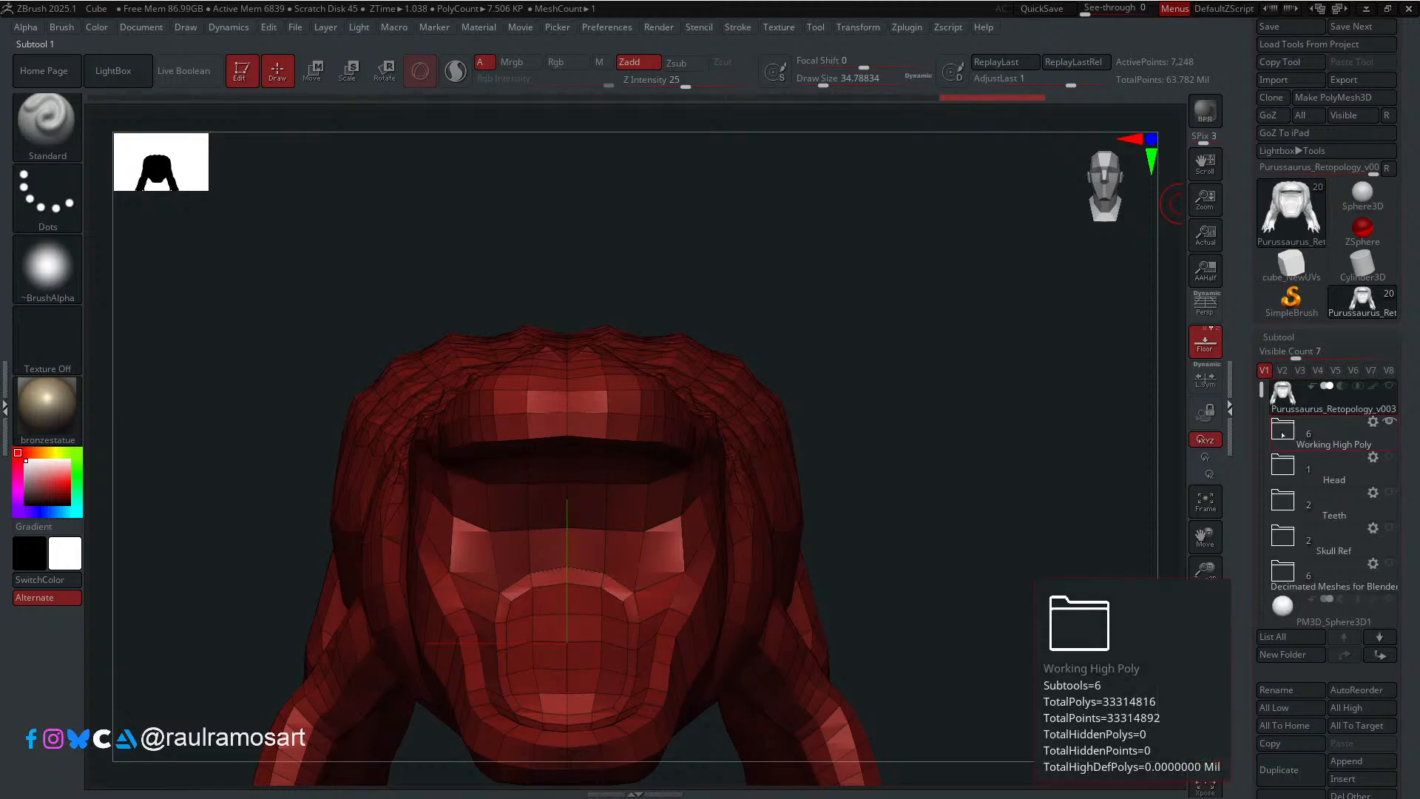
{"action": "mouse_move", "coordinate": [1263, 388]}
{"action": "left_mouse_down"}
{"action": "mouse_move", "coordinate": [1263, 420]}
{"action": "mouse_move", "coordinate": [1262, 386]}
{"action": "left_mouse_up"}
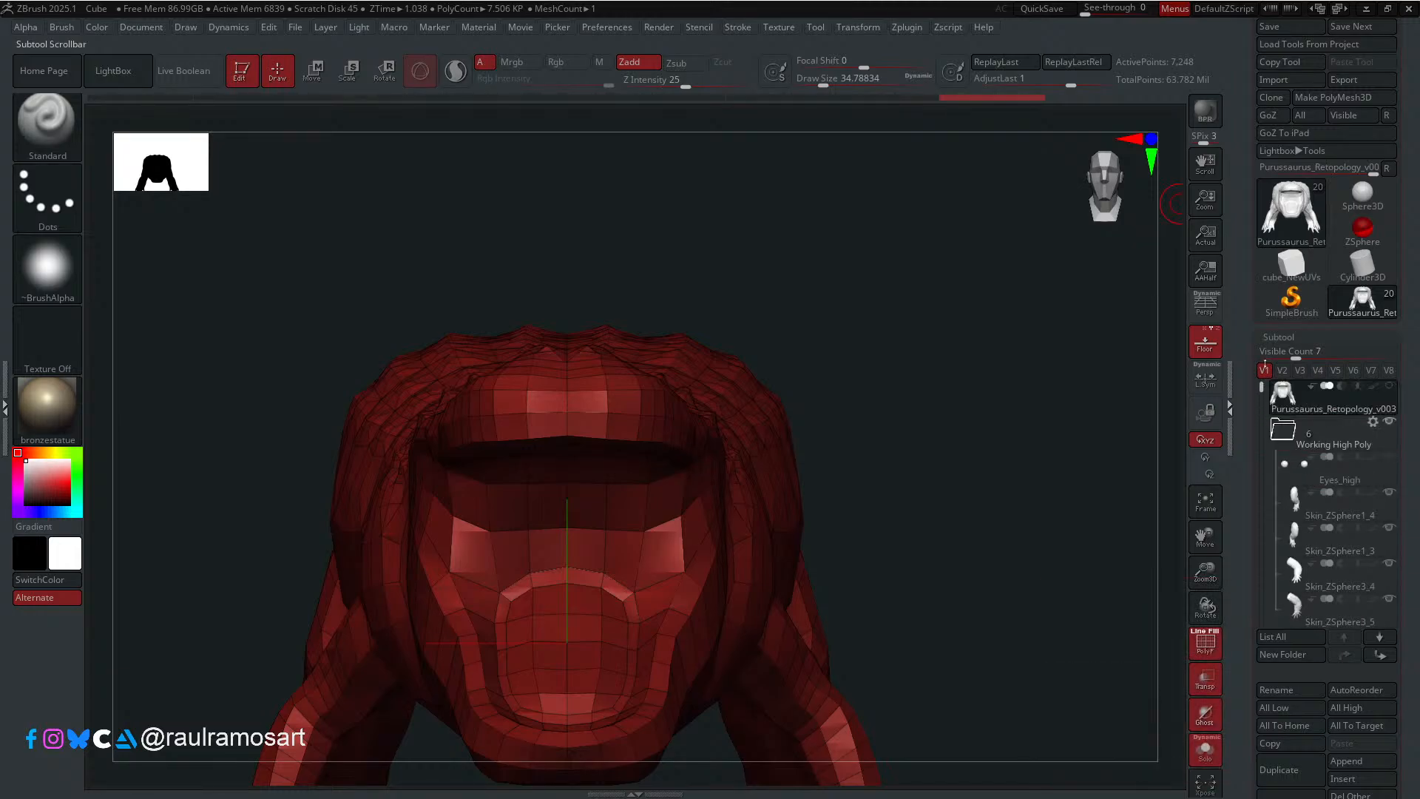
Step: Duplicate the Eyes_high subtool and move the copy out of the folder to the top of the subtool list
{"action": "left_click", "coordinate": [1312, 480]}
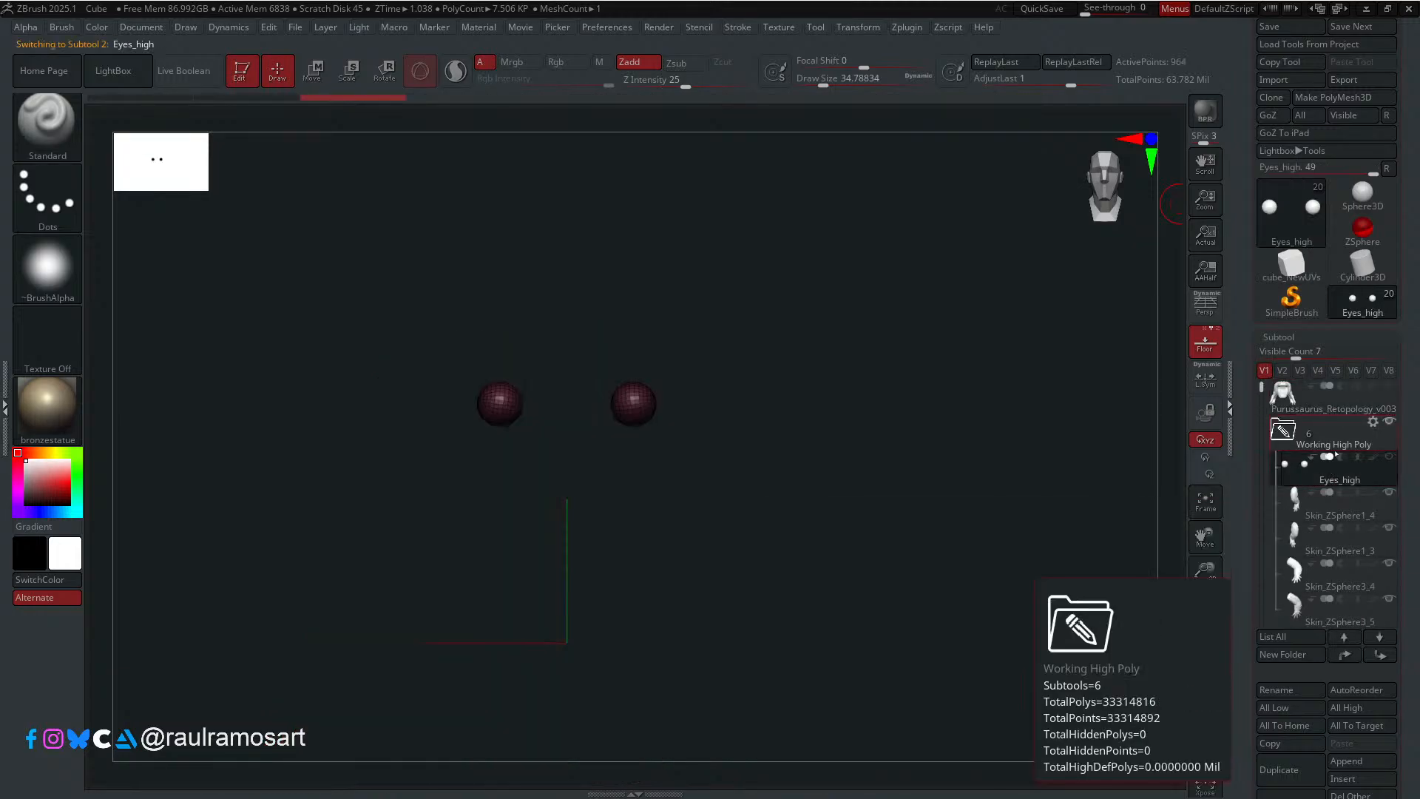
{"action": "left_click", "coordinate": [1287, 772]}
{"action": "left_click_drag", "start_coordinate": [1336, 515], "coordinate": [1340, 390]}
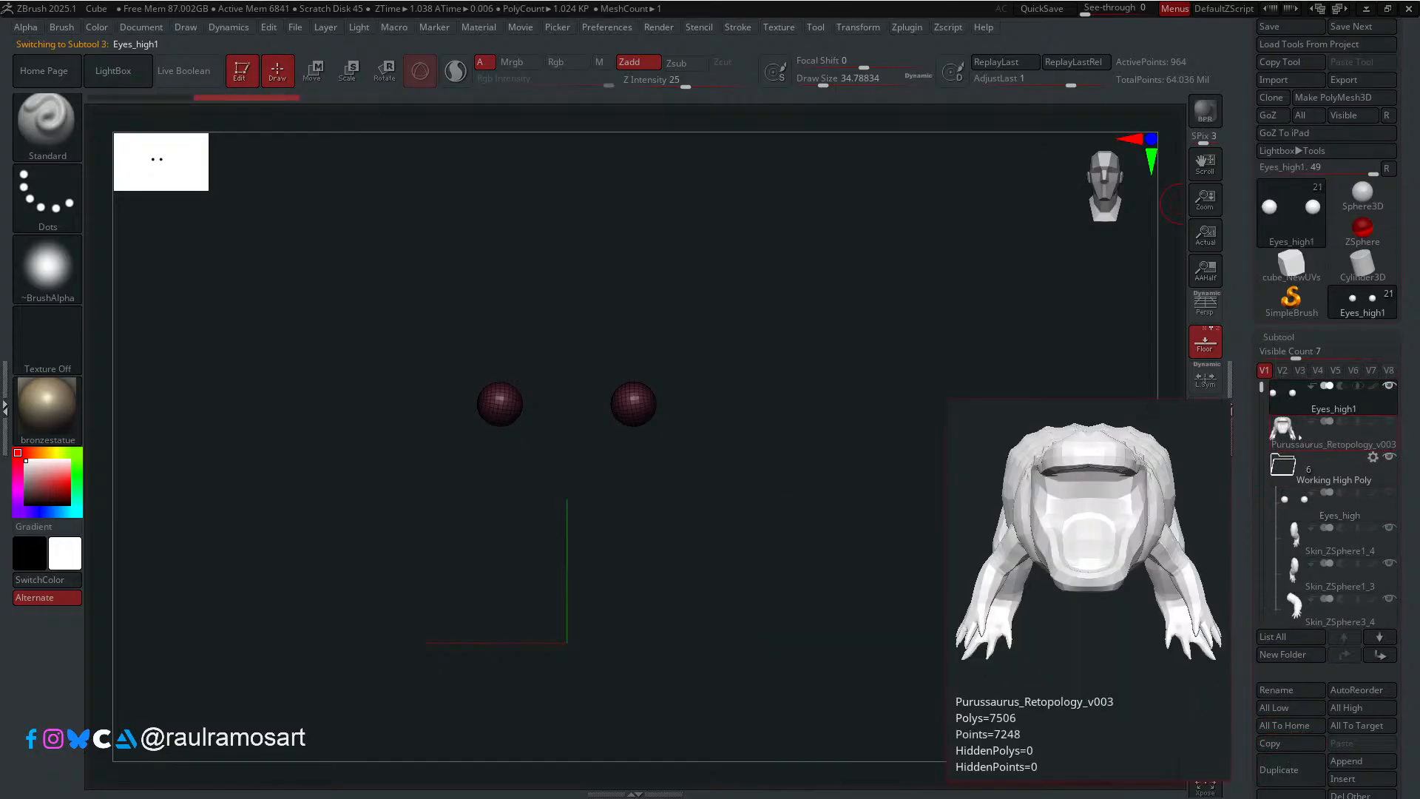
Step: Select Purussaurus_Retopology_v003 and store a morph target for it at the lowest subdivision level
{"action": "left_click", "coordinate": [1324, 435]}
{"action": "left_click_drag", "start_coordinate": [1024, 520], "coordinate": [945, 584]}
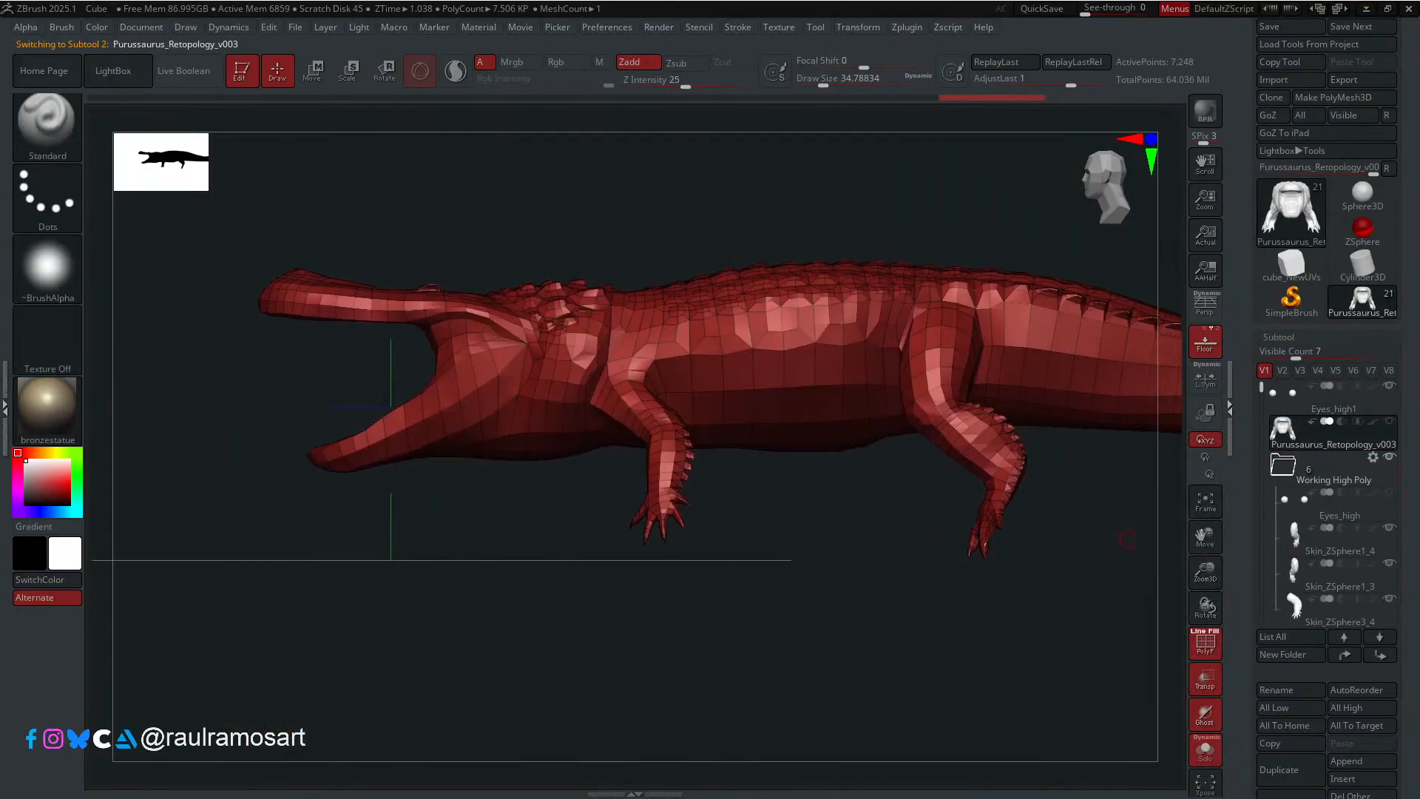
{"action": "left_click_drag", "start_coordinate": [1411, 522], "coordinate": [1413, 118]}
{"action": "key", "text": "shift"}
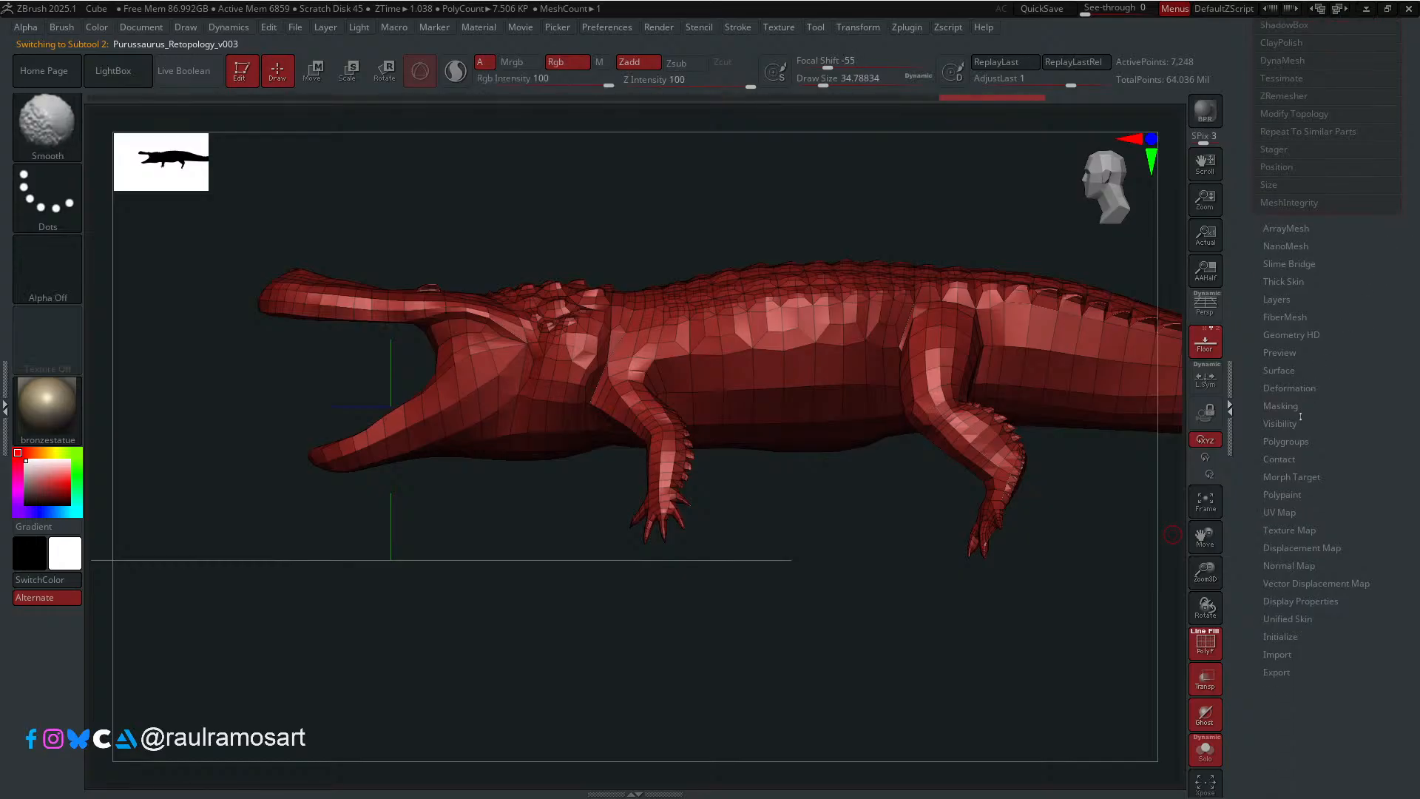
{"action": "left_click", "coordinate": [1302, 477]}
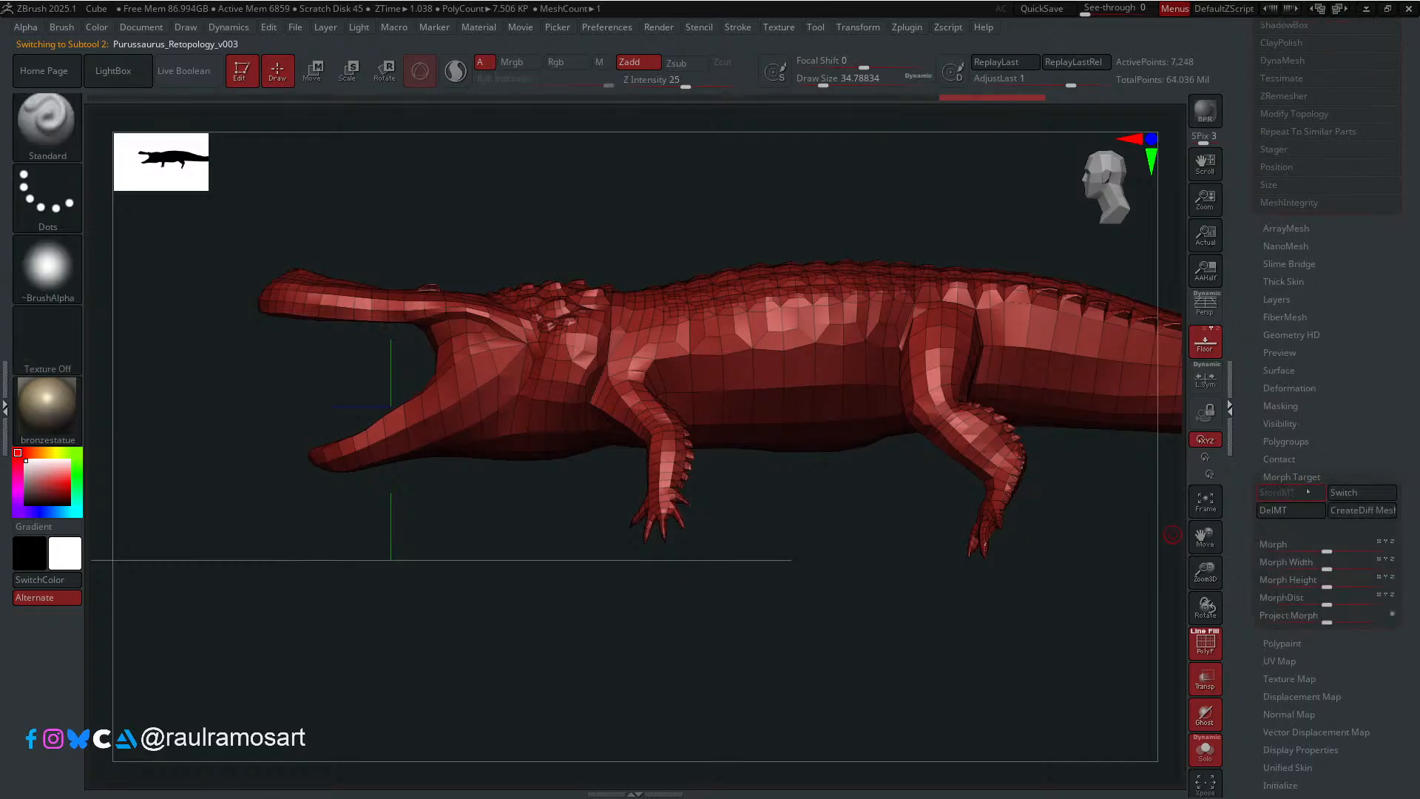
{"action": "left_click_drag", "start_coordinate": [1360, 522], "coordinate": [1359, 264]}
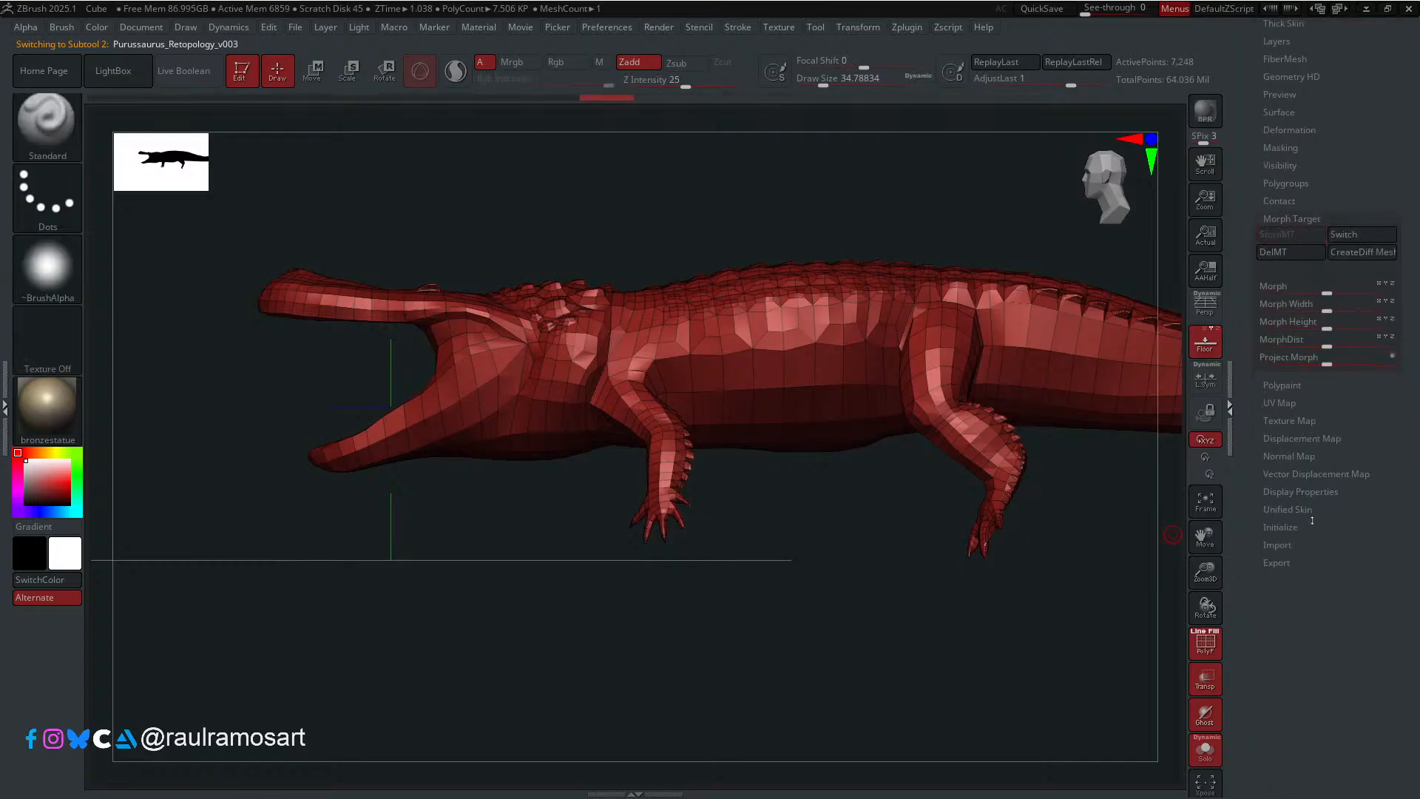
Step: Check the low-poly mesh against the high-poly subtools and project all visible subtools onto it at subdivision level 1
{"action": "left_click_drag", "start_coordinate": [1325, 558], "coordinate": [1353, 796]}
{"action": "left_click_drag", "start_coordinate": [1373, 402], "coordinate": [1371, 730]}
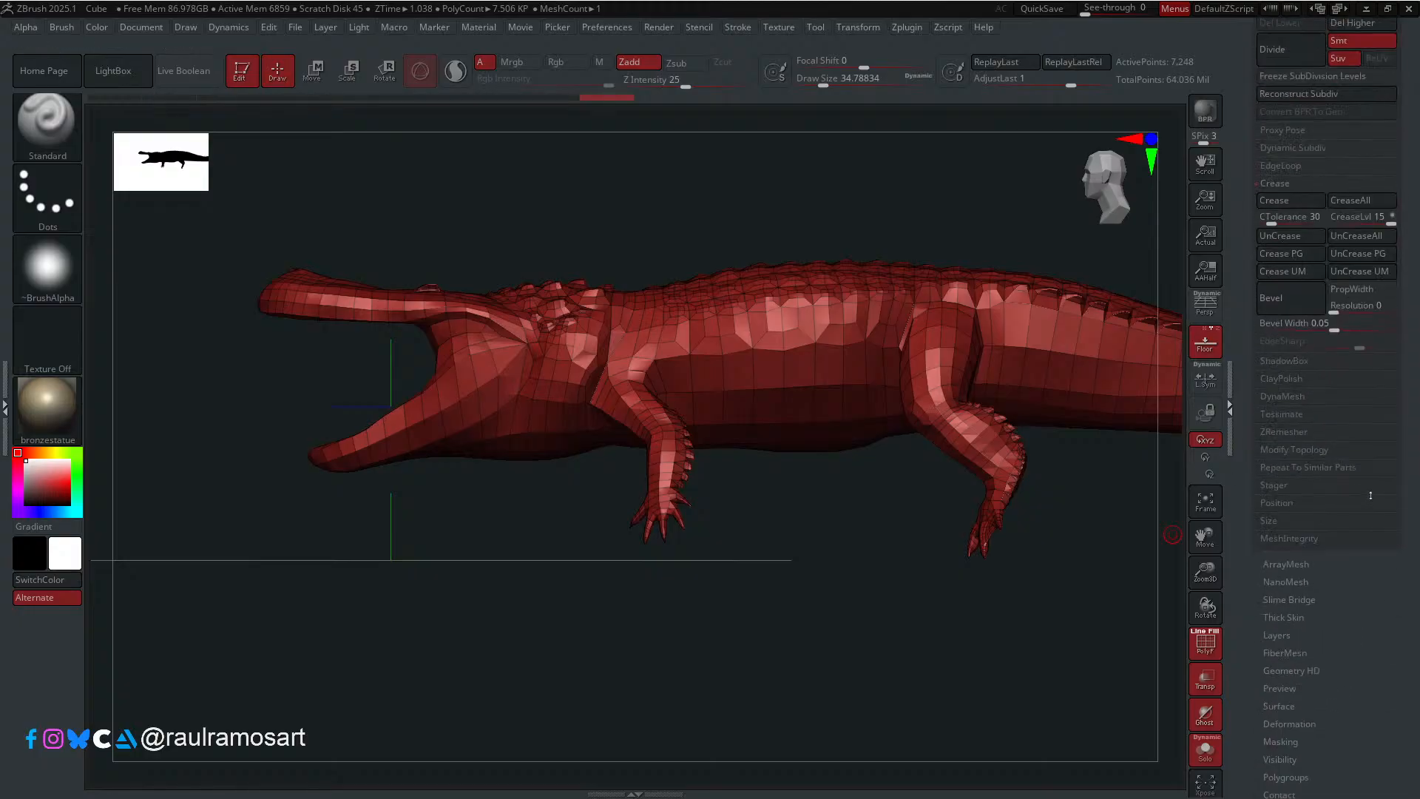
{"action": "left_click_drag", "start_coordinate": [1406, 334], "coordinate": [1408, 795]}
{"action": "left_click_drag", "start_coordinate": [1404, 59], "coordinate": [1387, 136]}
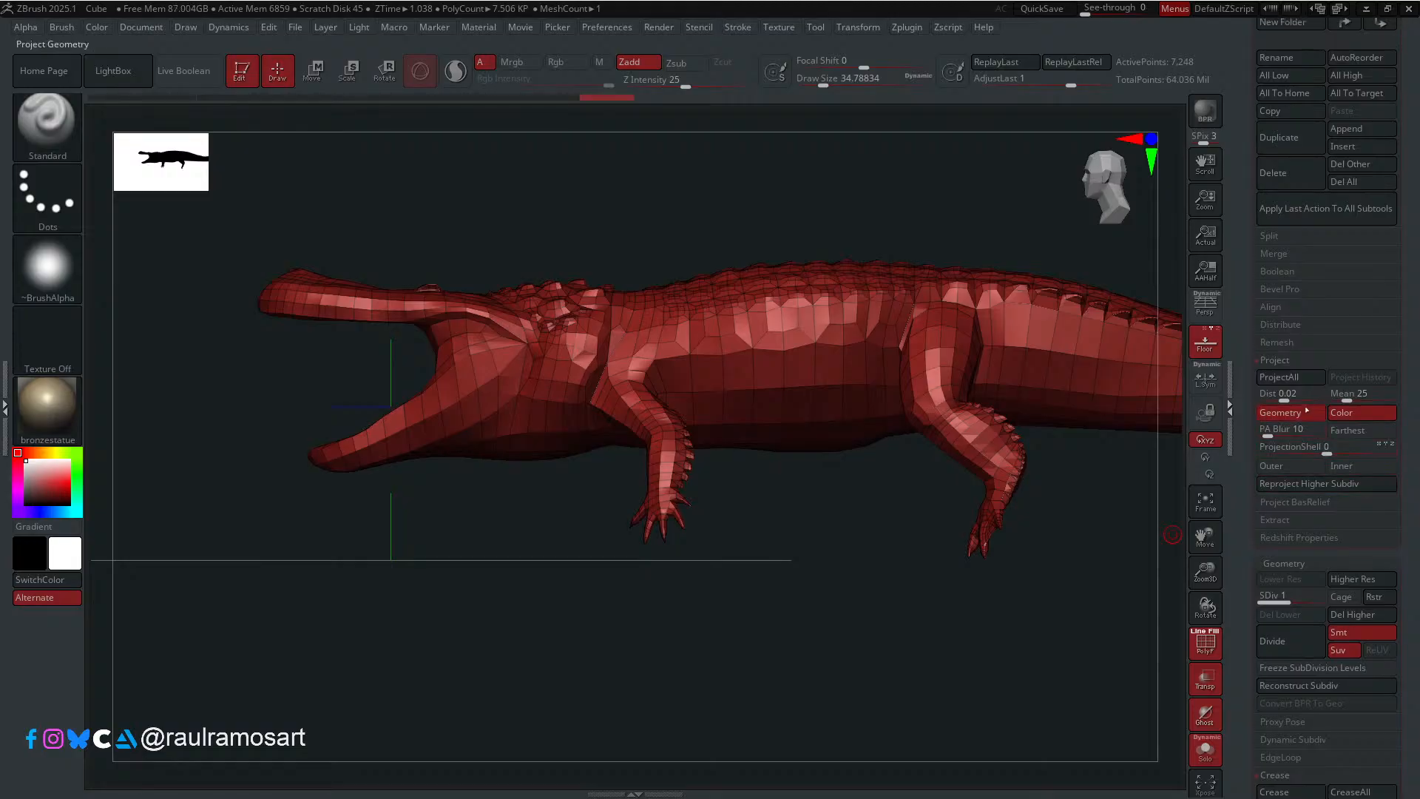
{"action": "left_click_drag", "start_coordinate": [1366, 348], "coordinate": [1365, 538]}
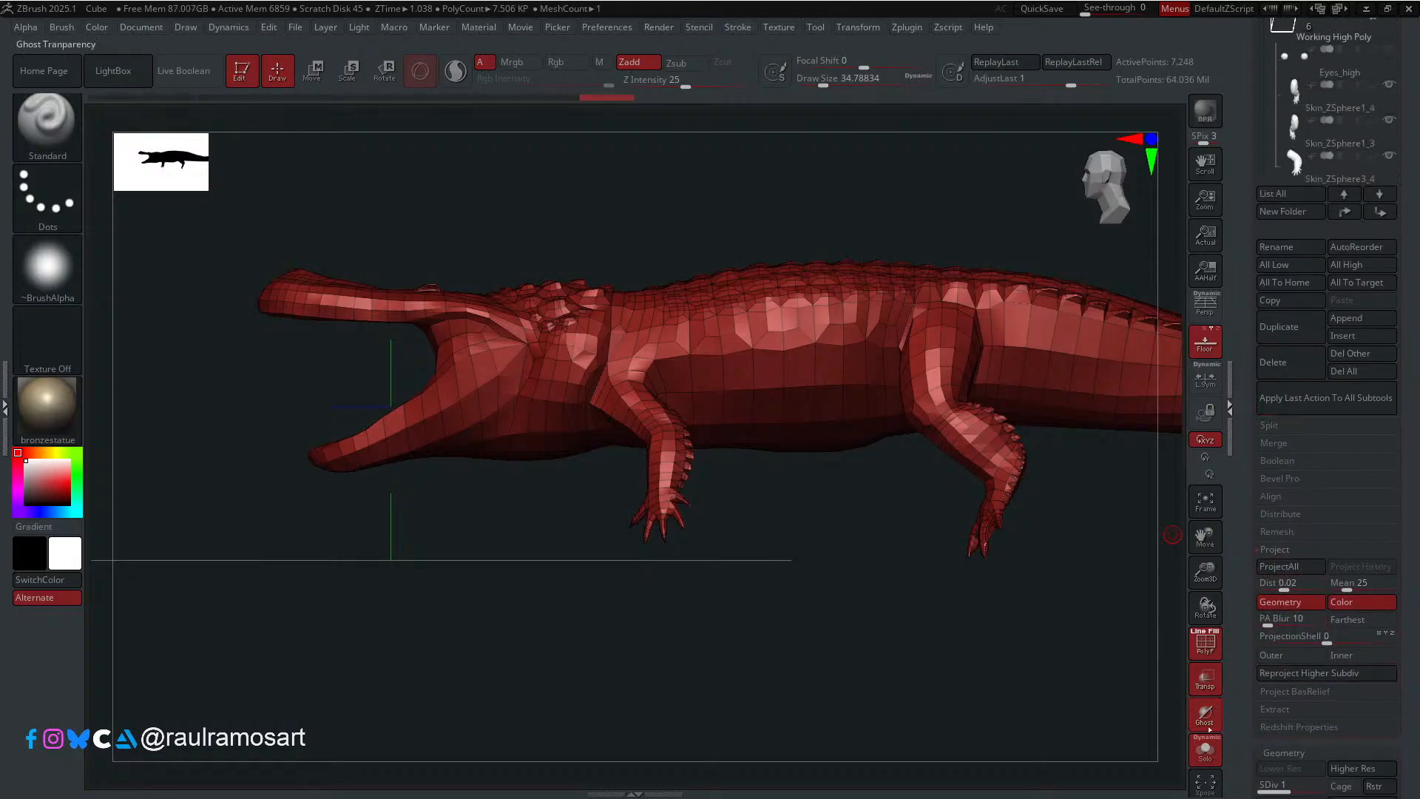
{"action": "left_click", "coordinate": [1205, 751]}
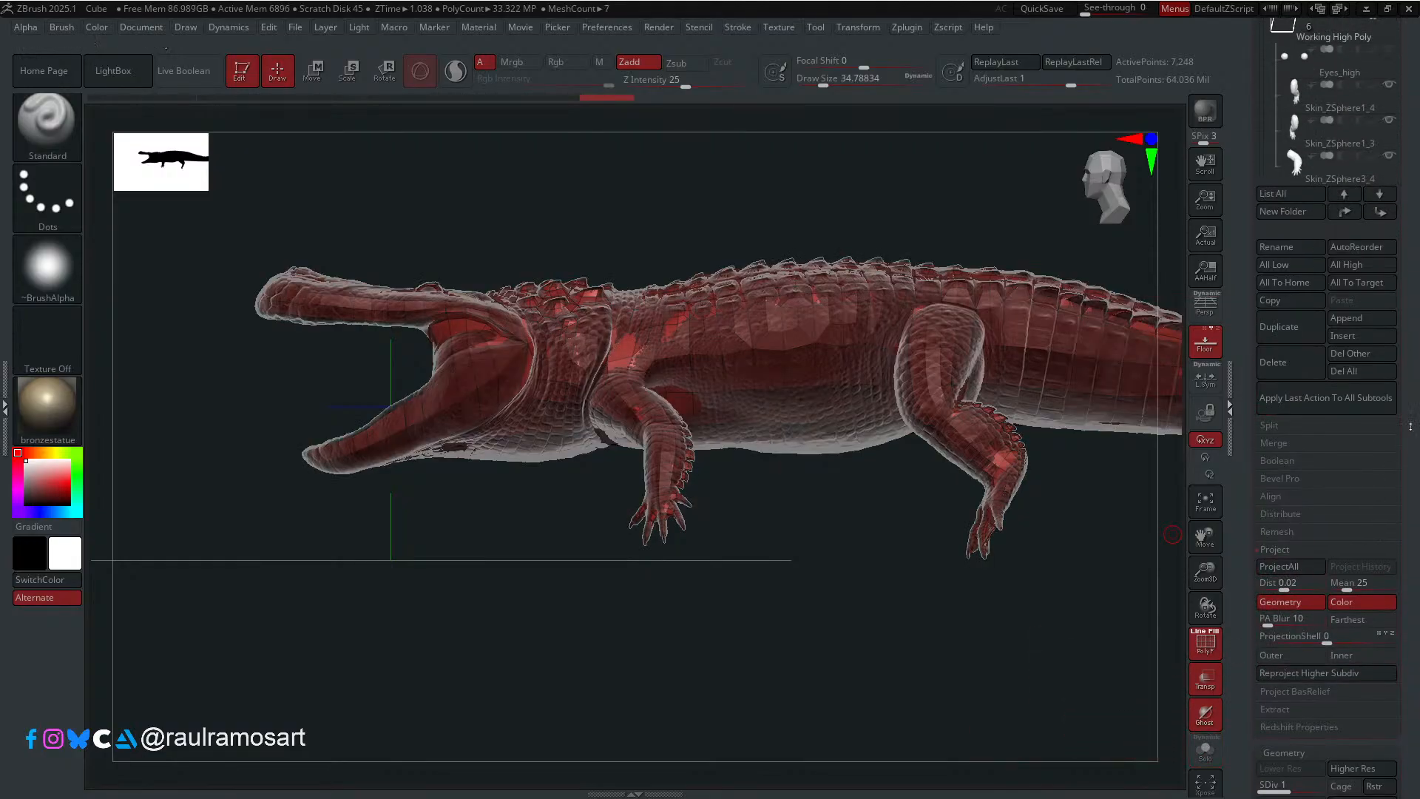
{"action": "left_click_drag", "start_coordinate": [1405, 419], "coordinate": [1405, 402]}
{"action": "left_click", "coordinate": [1206, 750]}
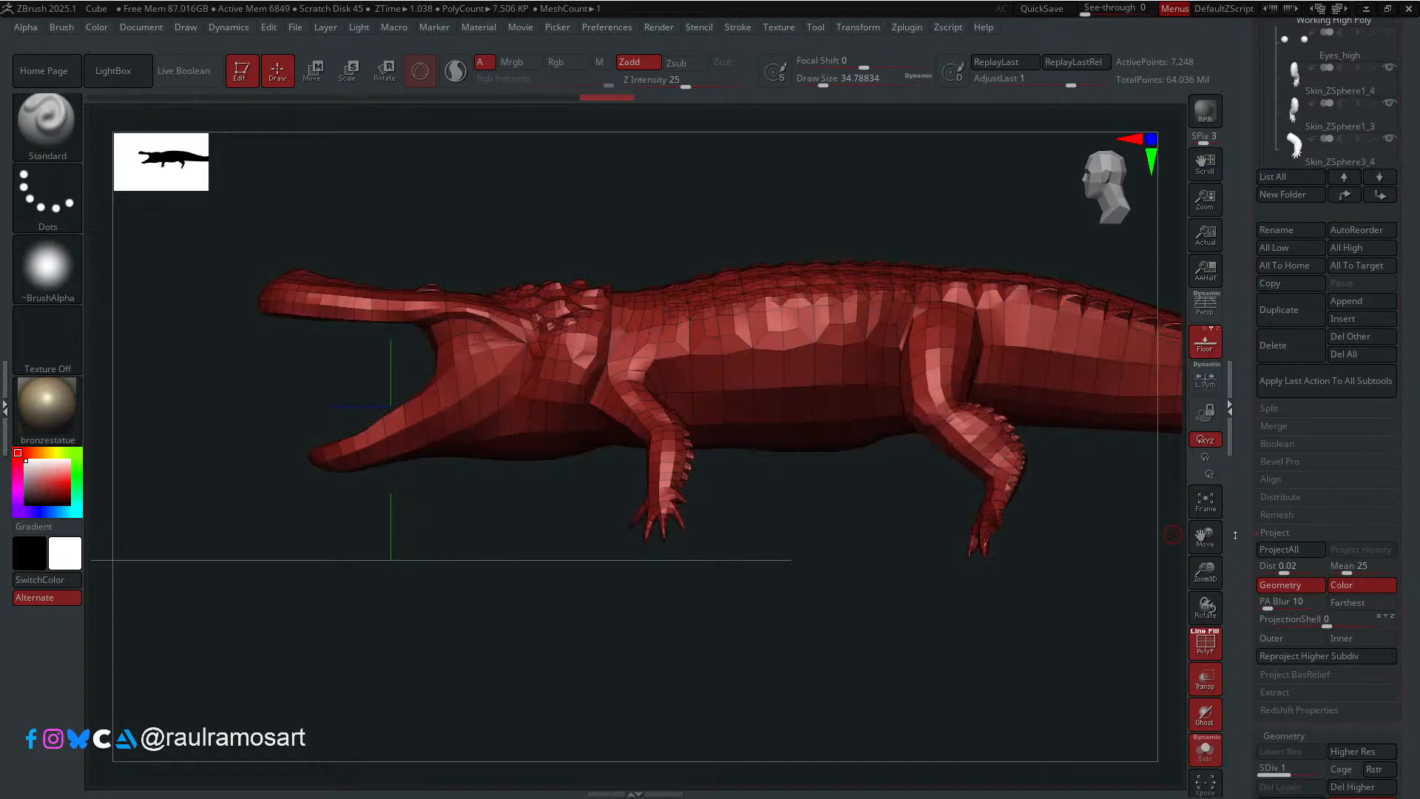
{"action": "left_click_drag", "start_coordinate": [894, 670], "coordinate": [719, 708], "text": "alt"}
{"action": "mouse_move", "coordinate": [904, 659]}
{"action": "left_mouse_down"}
{"action": "mouse_move", "coordinate": [897, 681]}
{"action": "mouse_move", "coordinate": [903, 650]}
{"action": "mouse_move", "coordinate": [921, 662]}
{"action": "left_mouse_up"}
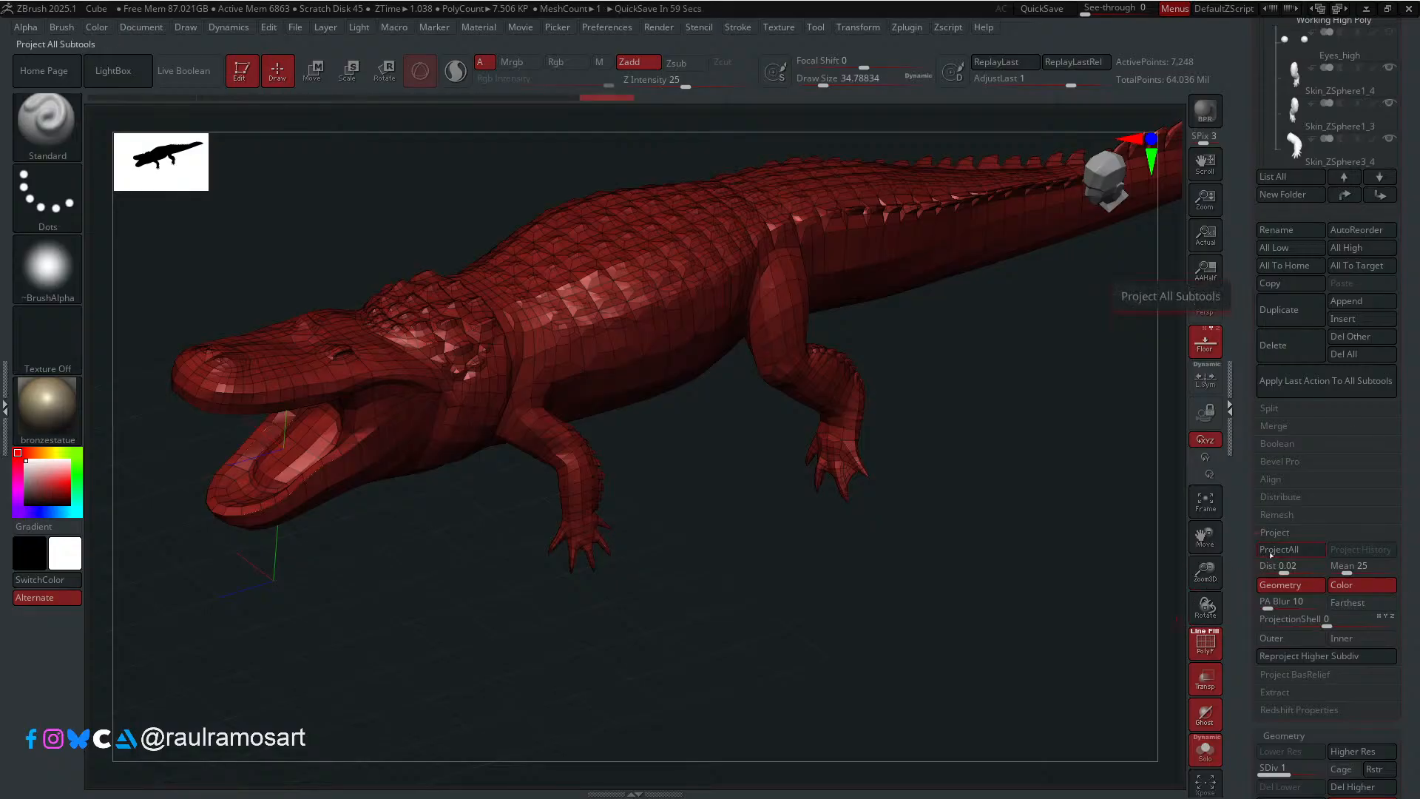
{"action": "left_click", "coordinate": [1277, 551]}
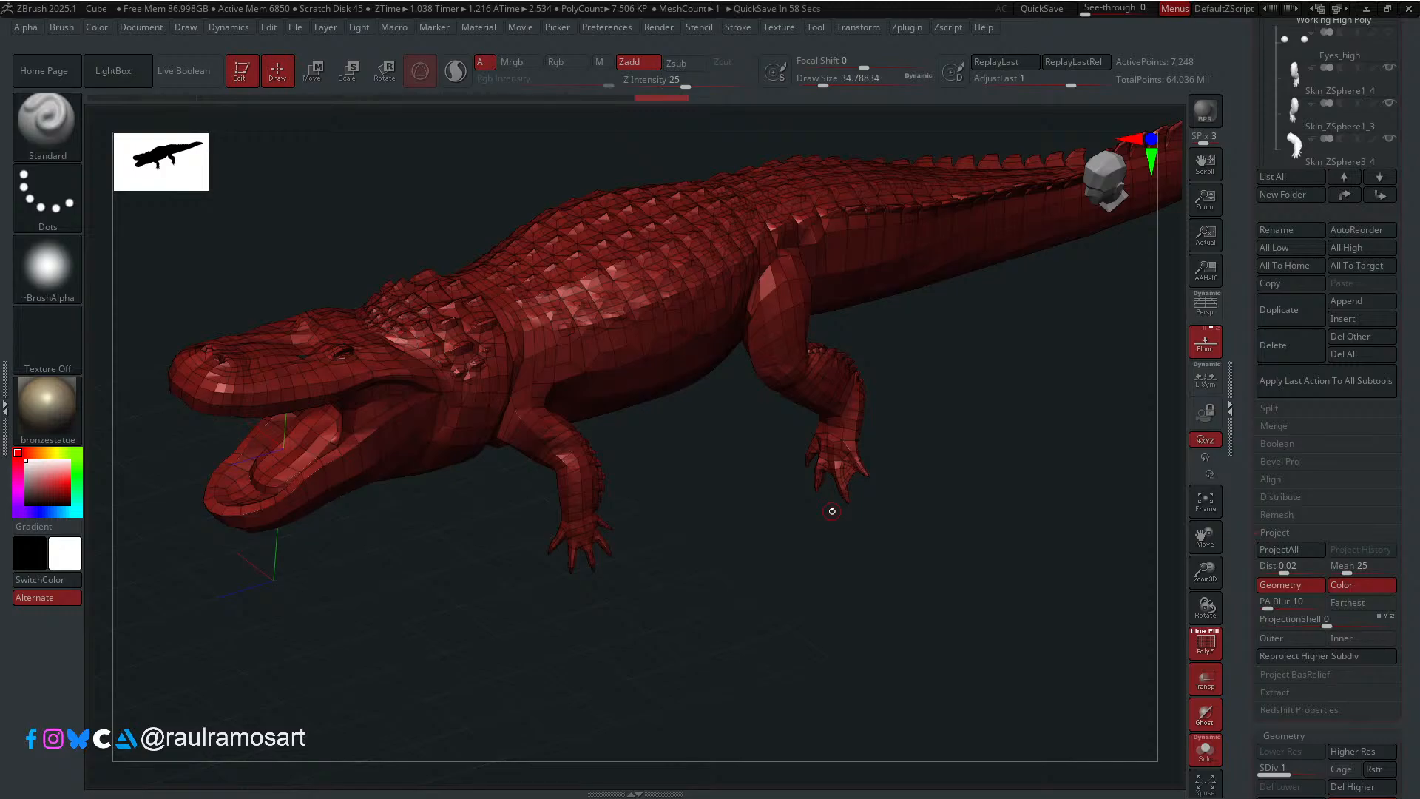
Step: Examine the projected mesh around the eyes and nostrils, and compare the nostrils with the high-poly sculpt
{"action": "left_click_drag", "start_coordinate": [832, 511], "coordinate": [907, 599]}
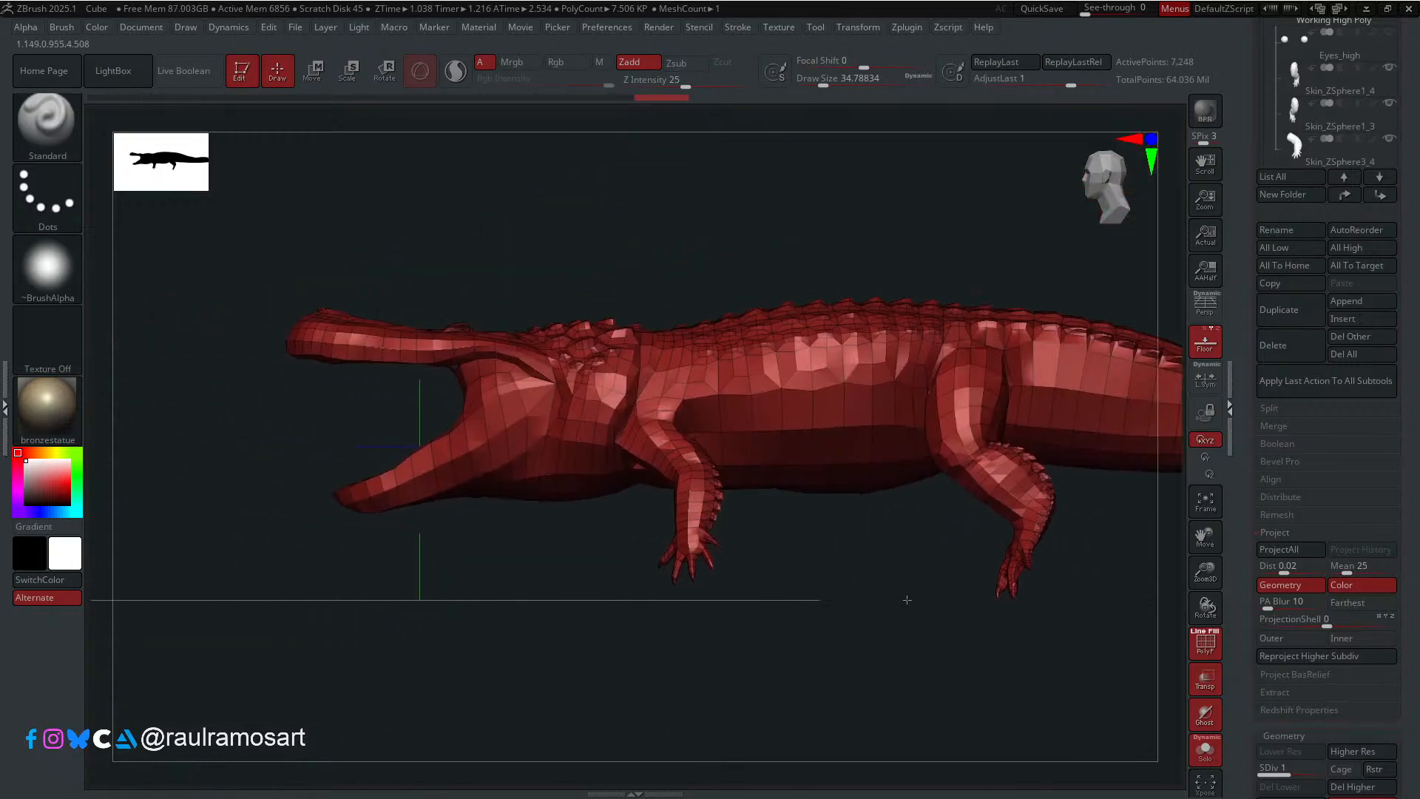
{"action": "right_click_drag", "start_coordinate": [907, 600], "coordinate": [969, 612], "text": "alt"}
{"action": "right_click_drag", "start_coordinate": [557, 397], "coordinate": [707, 444], "text": "ctrl"}
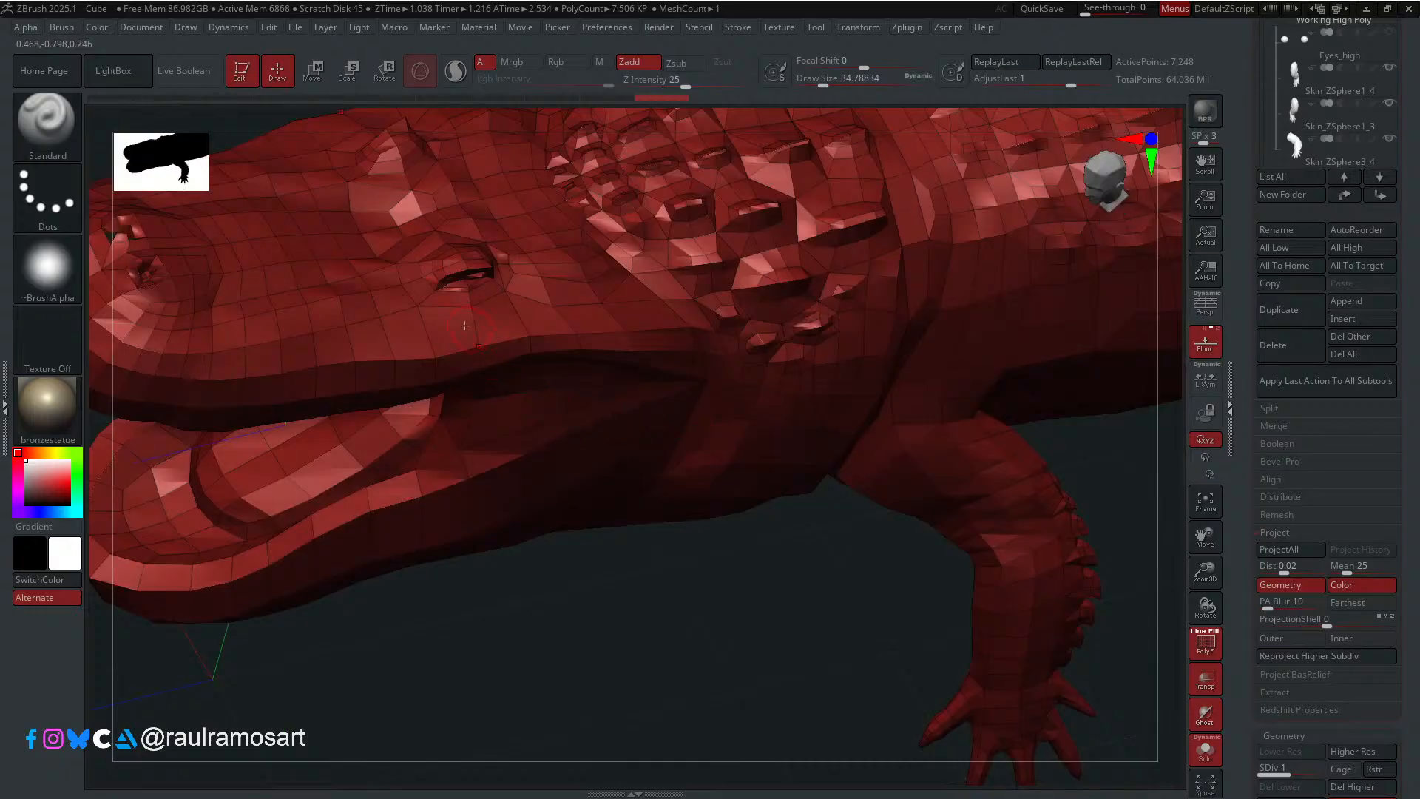
{"action": "mouse_move", "coordinate": [464, 325]}
{"action": "right_mouse_down"}
{"action": "mouse_move", "coordinate": [547, 421]}
{"action": "mouse_move", "coordinate": [518, 477]}
{"action": "right_mouse_up"}
{"action": "key", "text": "s"}
{"action": "key", "text": "shift"}
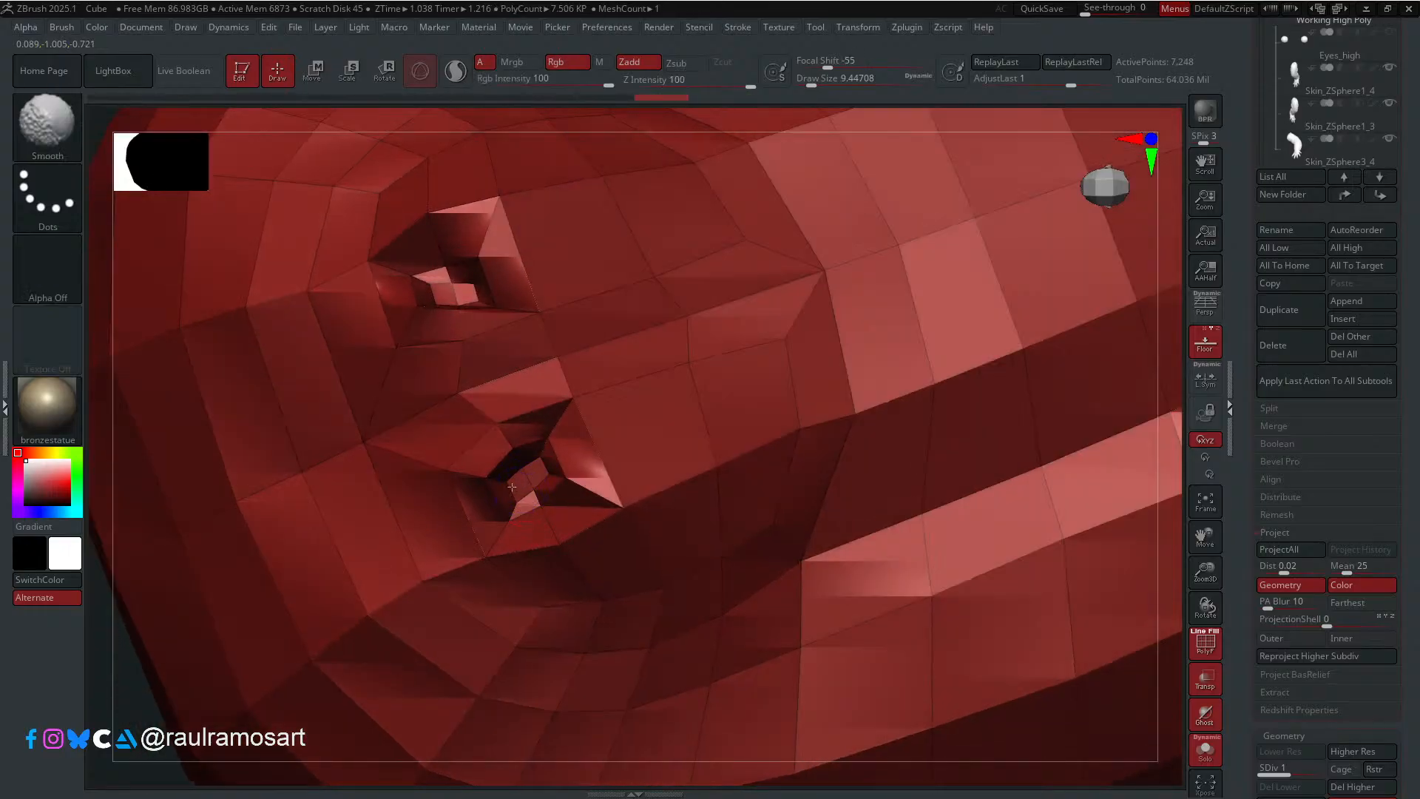
{"action": "key", "text": "ctrl"}
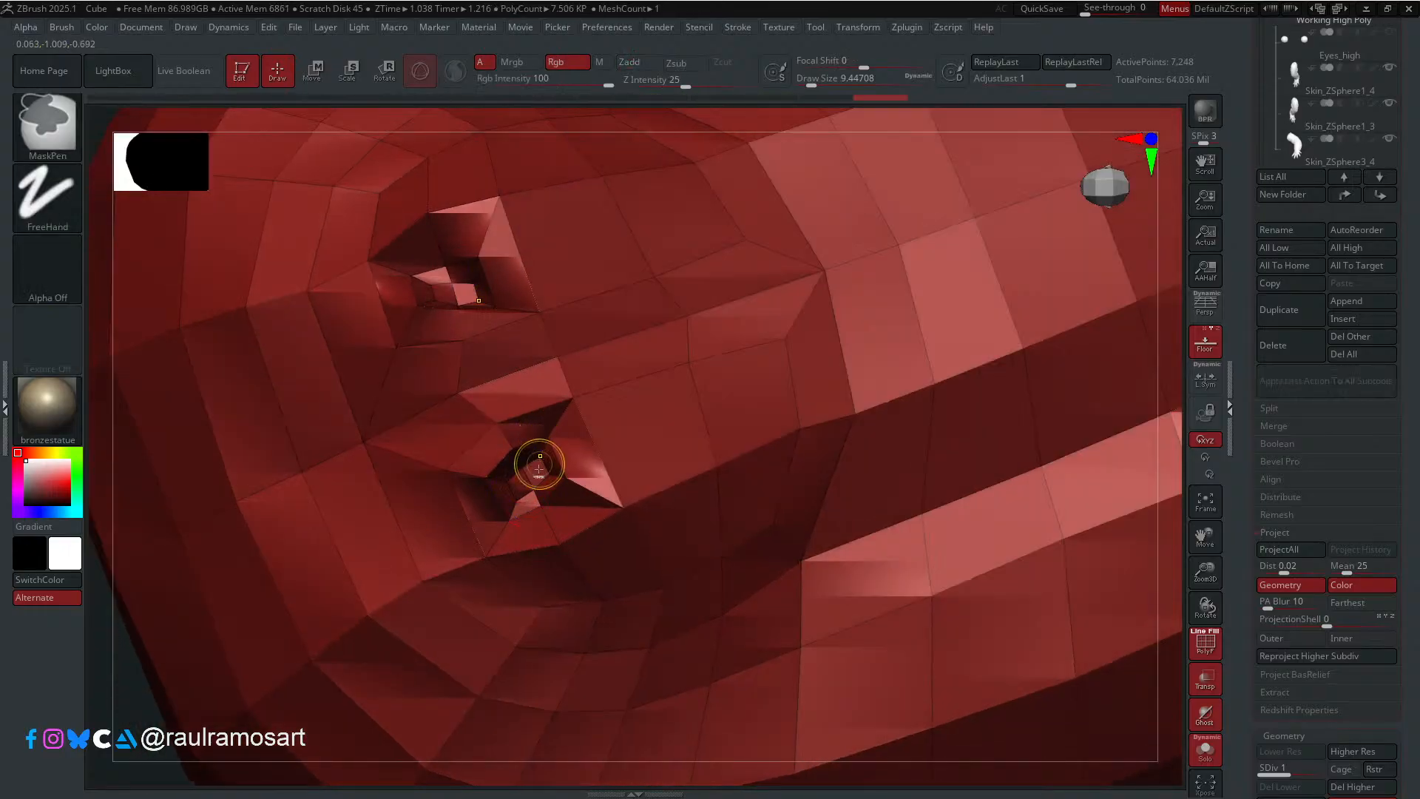
{"action": "mouse_move", "coordinate": [539, 467]}
{"action": "right_mouse_down"}
{"action": "mouse_move", "coordinate": [514, 483]}
{"action": "mouse_move", "coordinate": [732, 574]}
{"action": "mouse_move", "coordinate": [1183, 716]}
{"action": "right_mouse_up"}
{"action": "left_click", "coordinate": [1205, 749]}
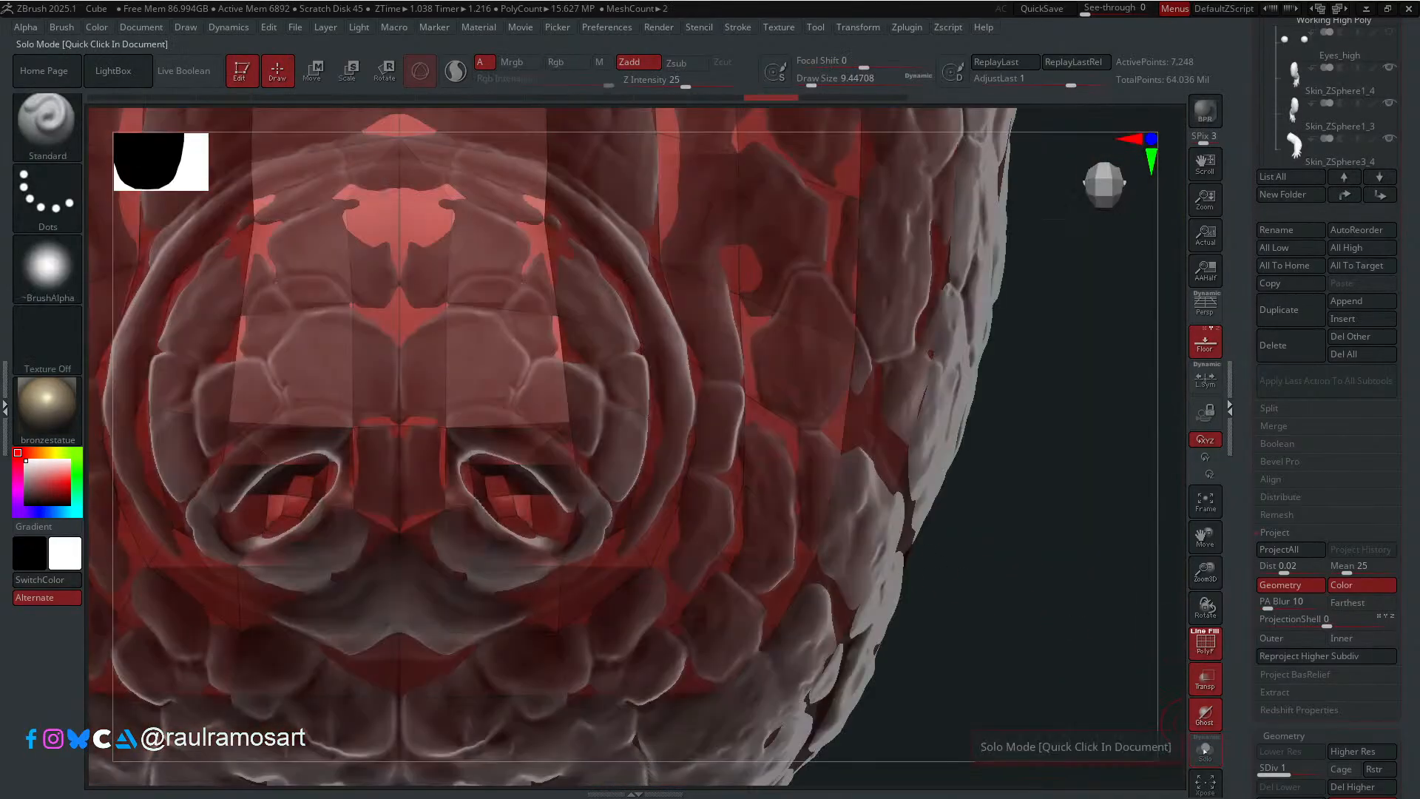
Step: Reshape the low-poly nostril openings with the Move brush so they fit the high-poly nostrils
{"action": "mouse_move", "coordinate": [555, 552]}
{"action": "right_mouse_down"}
{"action": "mouse_move", "coordinate": [547, 562]}
{"action": "mouse_move", "coordinate": [537, 533]}
{"action": "right_mouse_up"}
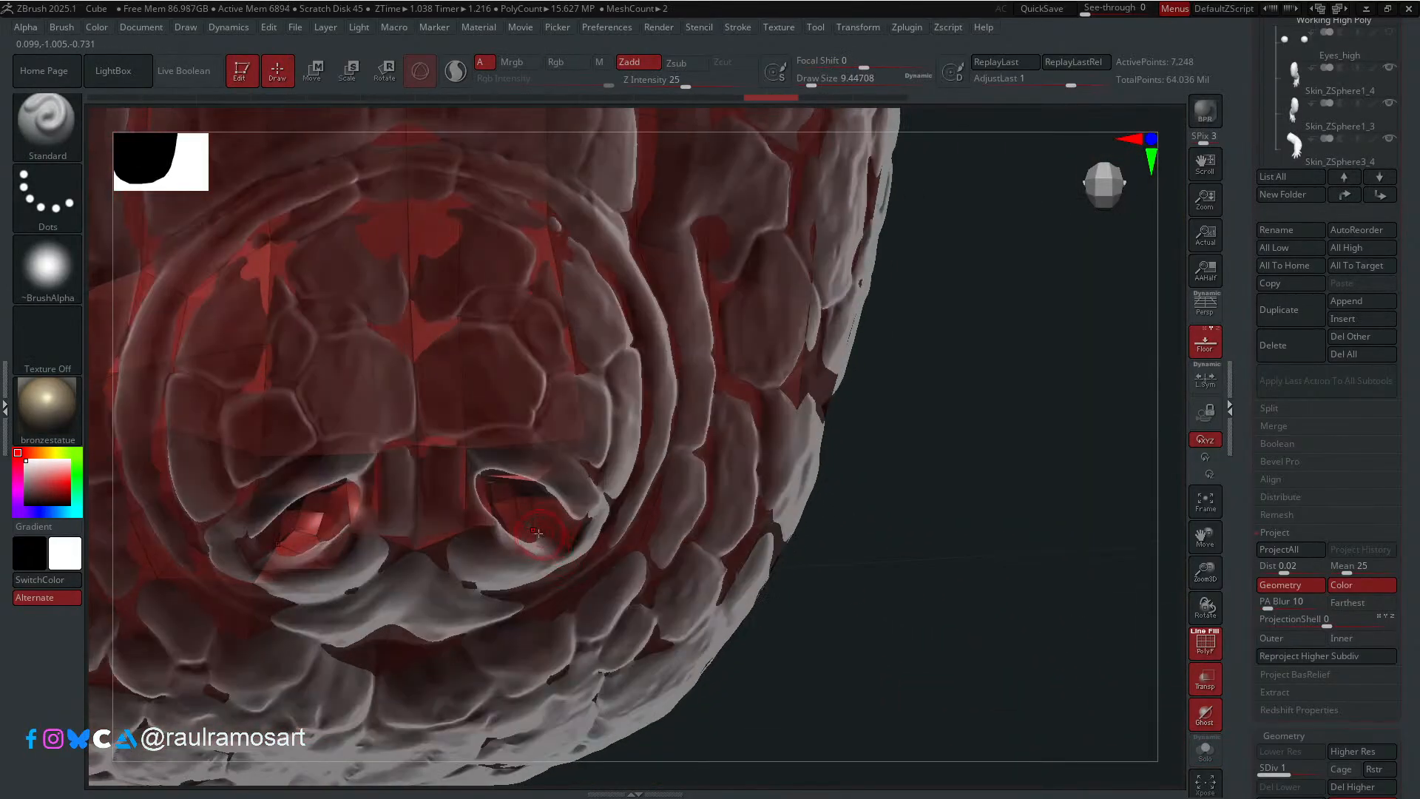
{"action": "key", "text": "b"}
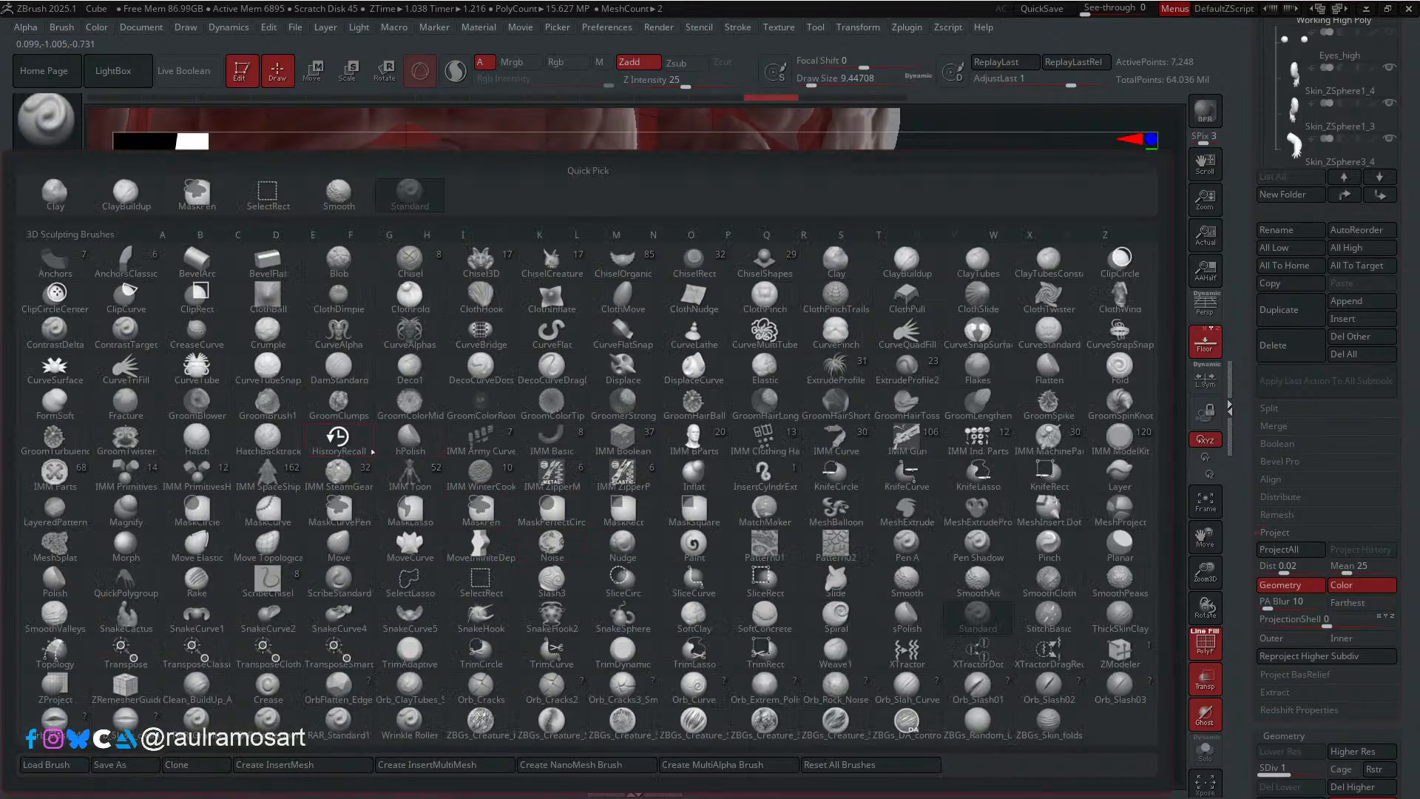
{"action": "left_click", "coordinate": [337, 554]}
{"action": "mouse_move", "coordinate": [510, 510]}
{"action": "right_mouse_down"}
{"action": "mouse_move", "coordinate": [512, 534]}
{"action": "mouse_move", "coordinate": [538, 541]}
{"action": "right_mouse_up"}
{"action": "left_click_drag", "start_coordinate": [538, 540], "coordinate": [521, 548]}
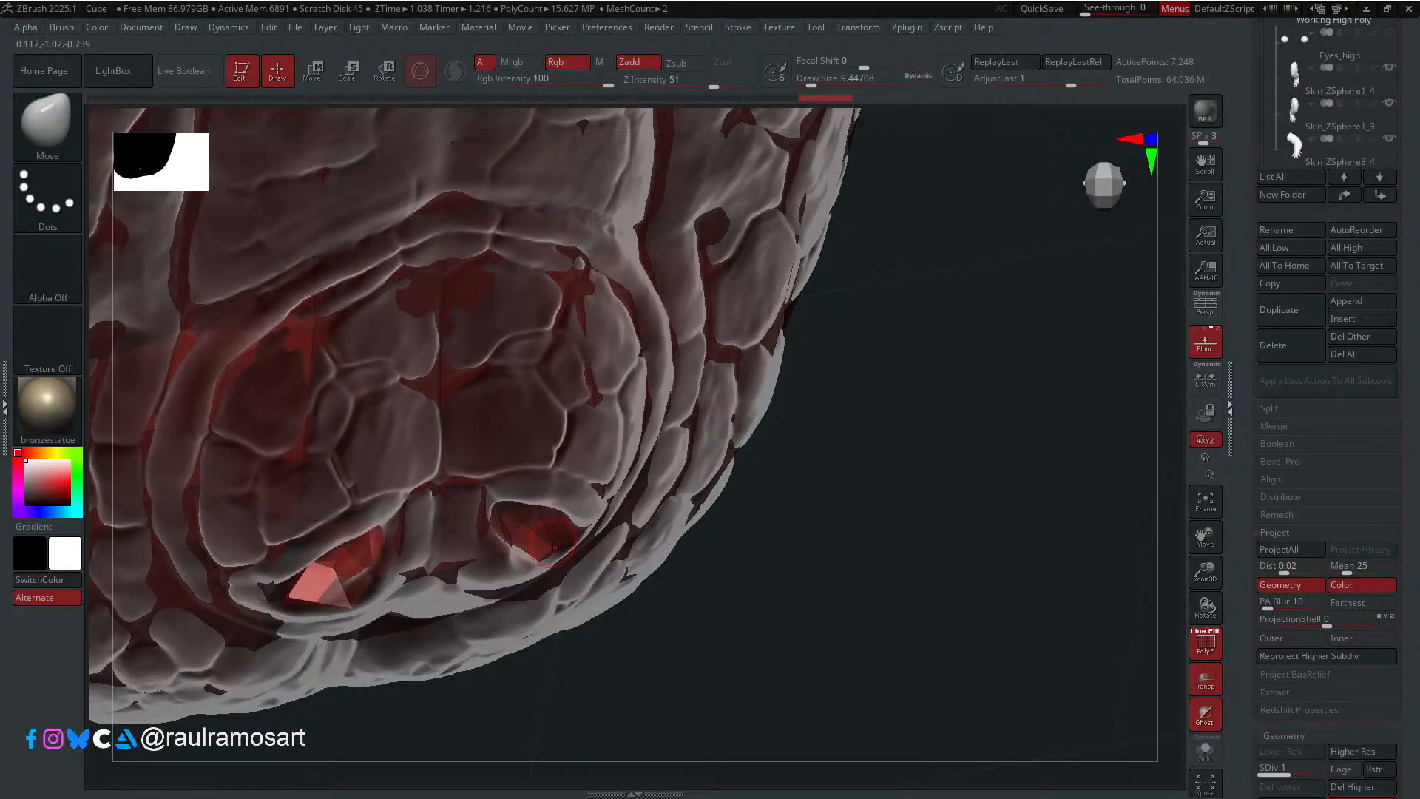
{"action": "right_click_drag", "start_coordinate": [528, 533], "coordinate": [533, 404]}
{"action": "left_click_drag", "start_coordinate": [534, 489], "coordinate": [540, 484]}
{"action": "right_click_drag", "start_coordinate": [540, 483], "coordinate": [546, 554]}
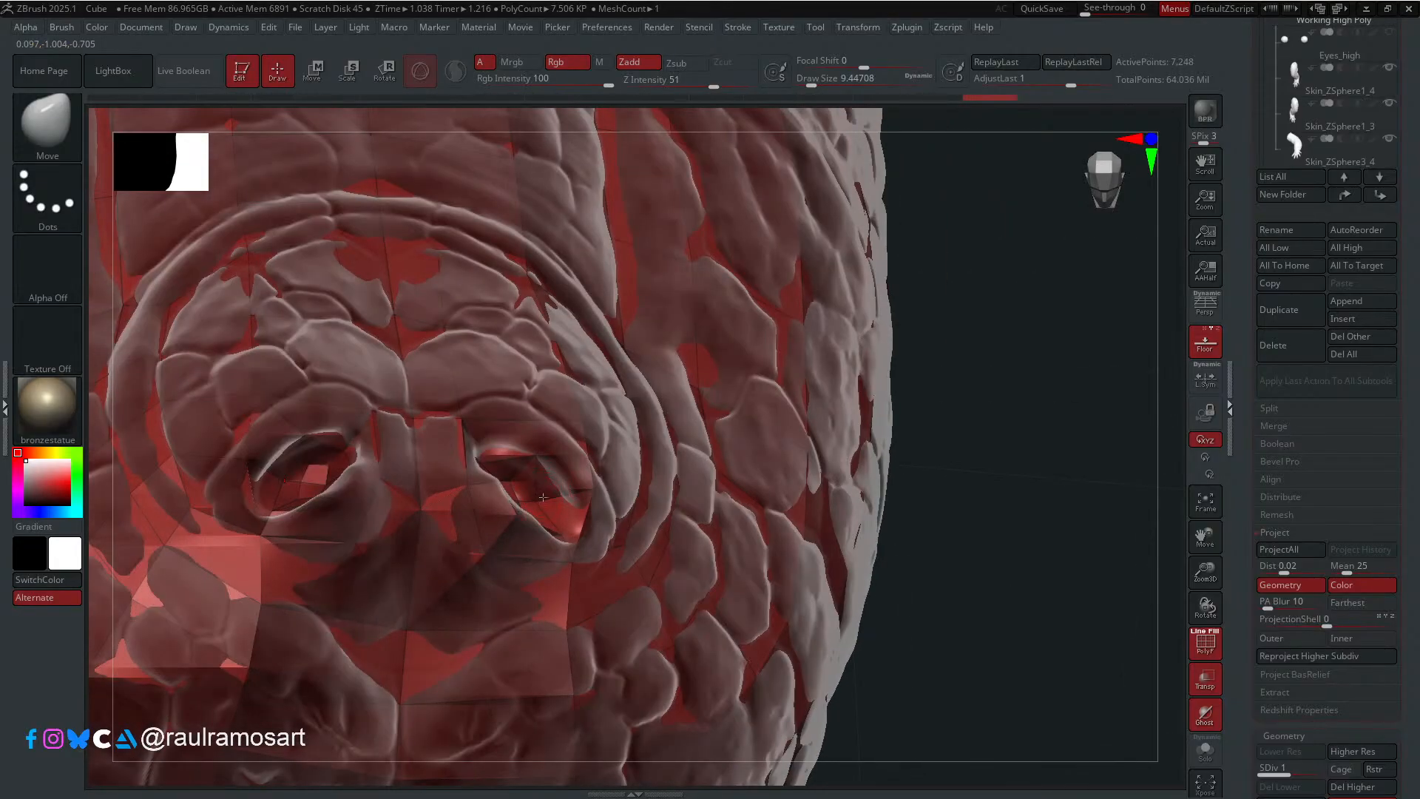
{"action": "left_click_drag", "start_coordinate": [535, 502], "coordinate": [559, 487]}
{"action": "mouse_move", "coordinate": [551, 484]}
{"action": "right_mouse_down"}
{"action": "mouse_move", "coordinate": [503, 514]}
{"action": "mouse_move", "coordinate": [476, 442]}
{"action": "mouse_move", "coordinate": [576, 431]}
{"action": "right_mouse_up"}
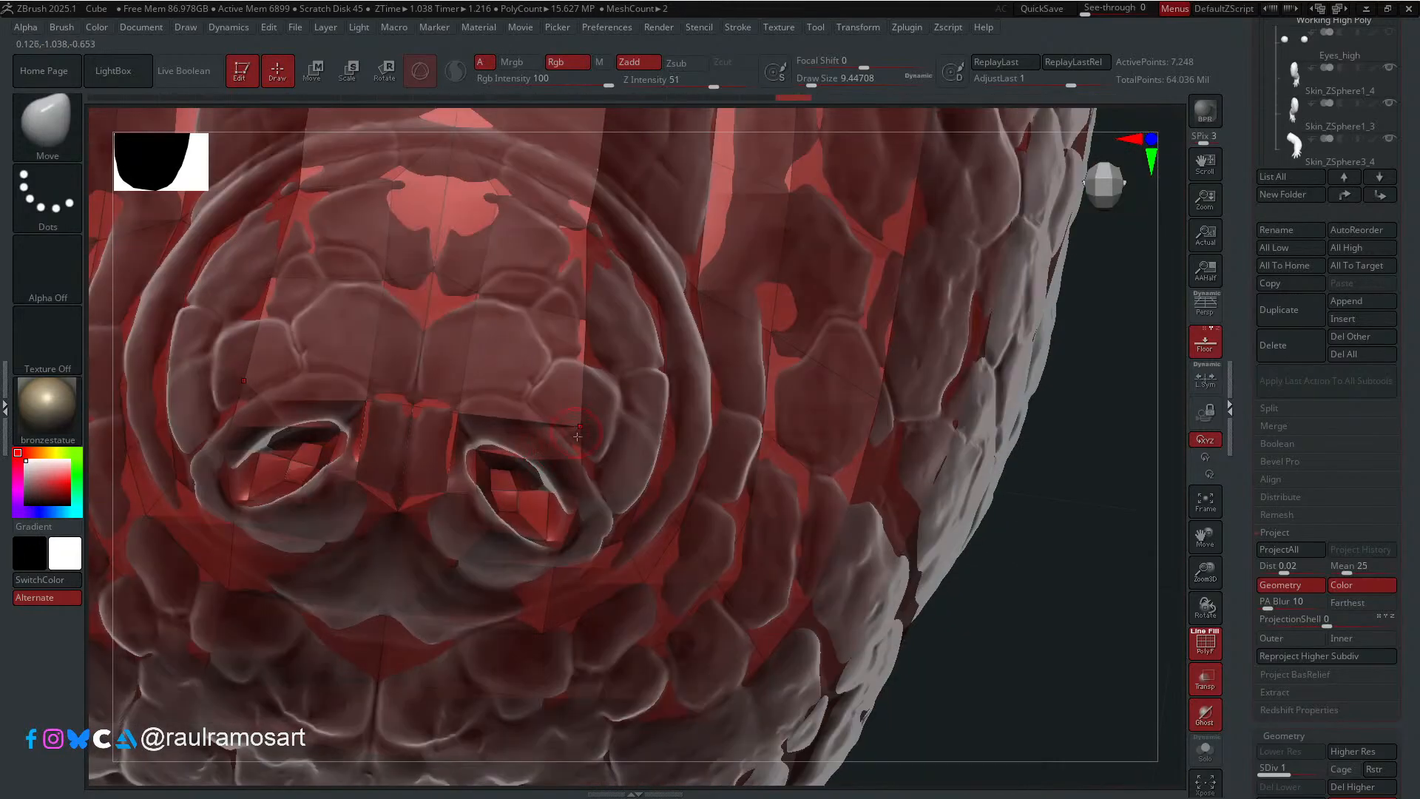
Step: Examine how the projected low-poly mesh fits the high-poly sculpt along the snout, head, body and legs
{"action": "right_click_drag", "start_coordinate": [583, 485], "coordinate": [622, 465]}
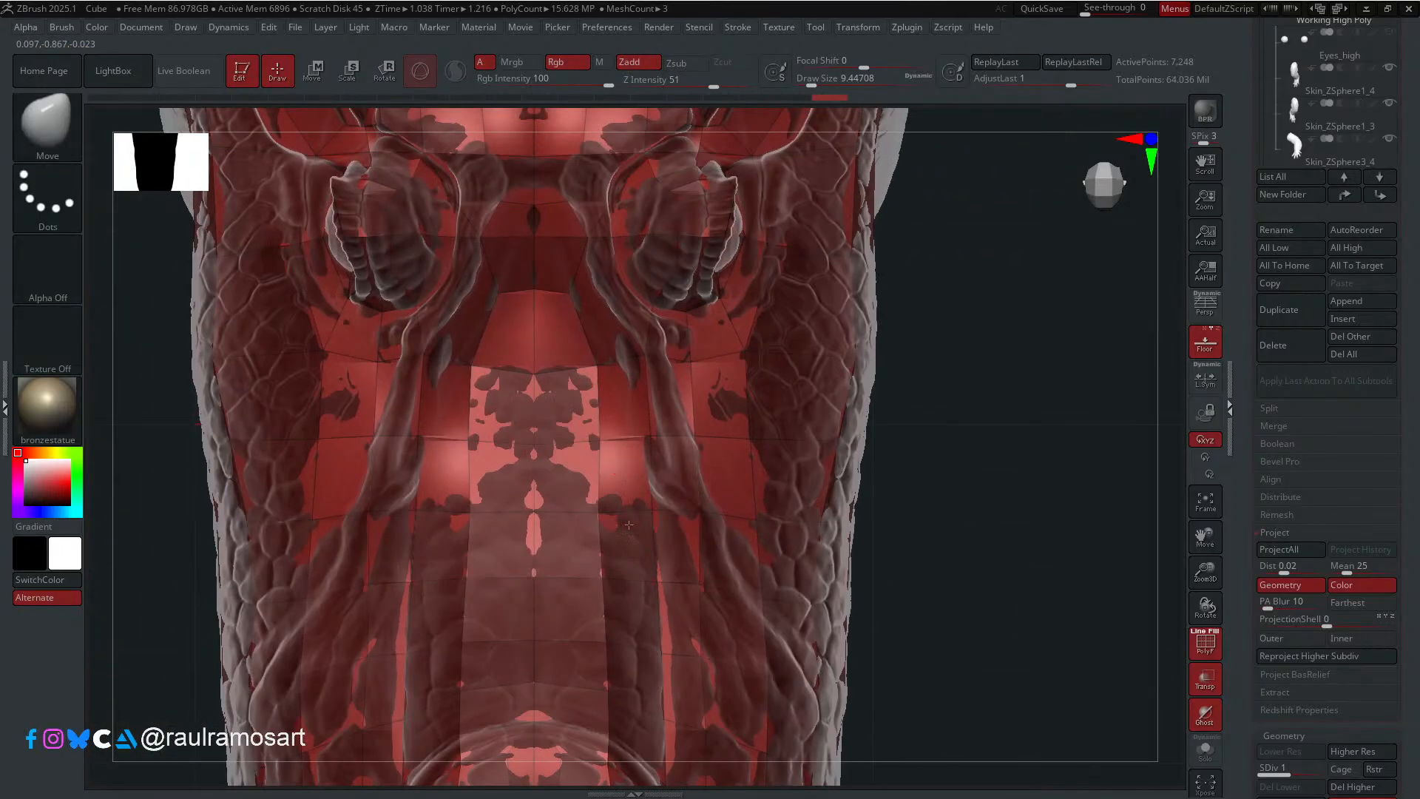
{"action": "mouse_move", "coordinate": [629, 525]}
{"action": "right_mouse_down"}
{"action": "mouse_move", "coordinate": [602, 429]}
{"action": "mouse_move", "coordinate": [596, 475]}
{"action": "mouse_move", "coordinate": [713, 397]}
{"action": "mouse_move", "coordinate": [770, 422]}
{"action": "mouse_move", "coordinate": [753, 414]}
{"action": "mouse_move", "coordinate": [868, 415]}
{"action": "mouse_move", "coordinate": [852, 416]}
{"action": "mouse_move", "coordinate": [810, 649]}
{"action": "mouse_move", "coordinate": [748, 474]}
{"action": "mouse_move", "coordinate": [728, 730]}
{"action": "right_mouse_up"}
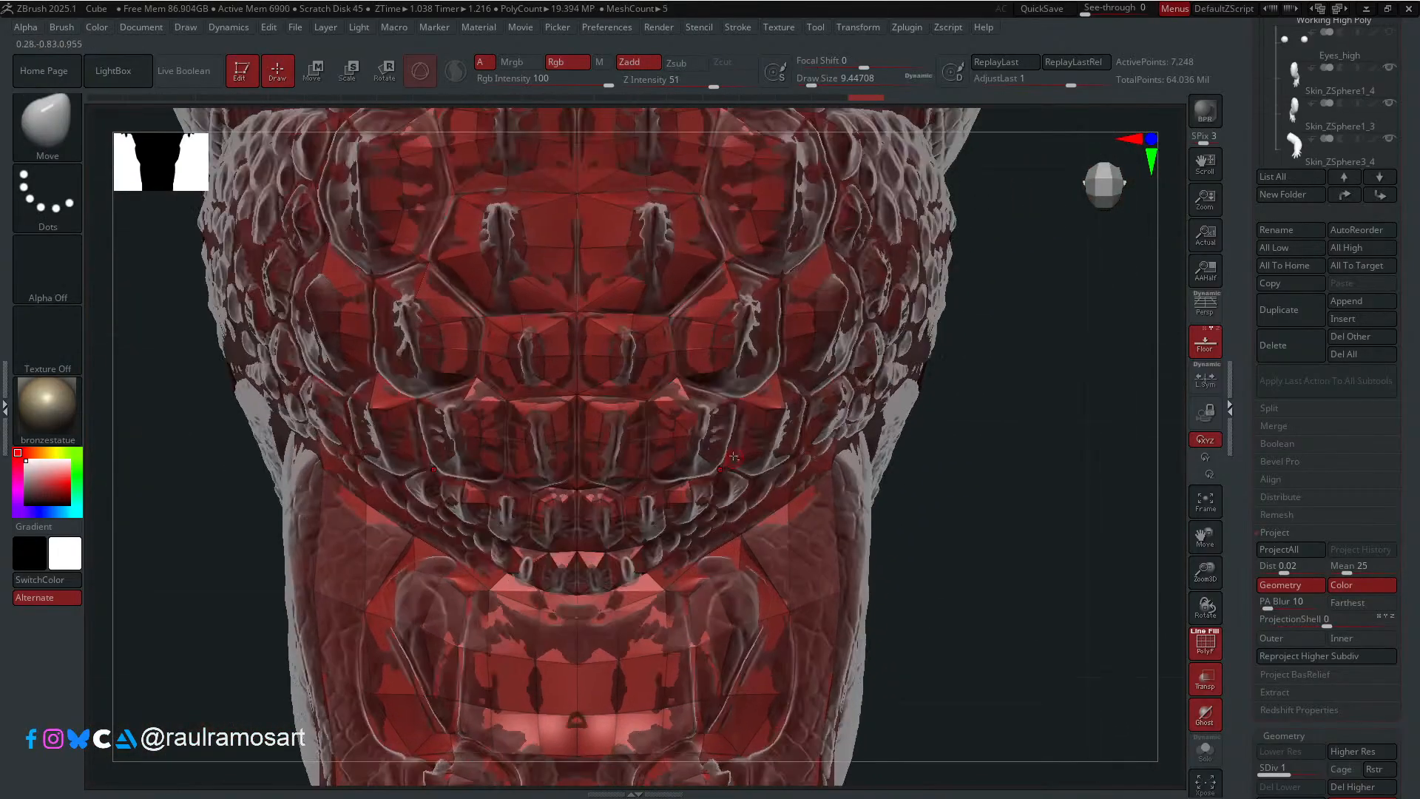
{"action": "mouse_move", "coordinate": [720, 228]}
{"action": "right_mouse_down", "text": "alt"}
{"action": "mouse_move", "coordinate": [743, 443]}
{"action": "mouse_move", "coordinate": [690, 563]}
{"action": "mouse_move", "coordinate": [793, 302]}
{"action": "right_mouse_up", "text": "alt"}
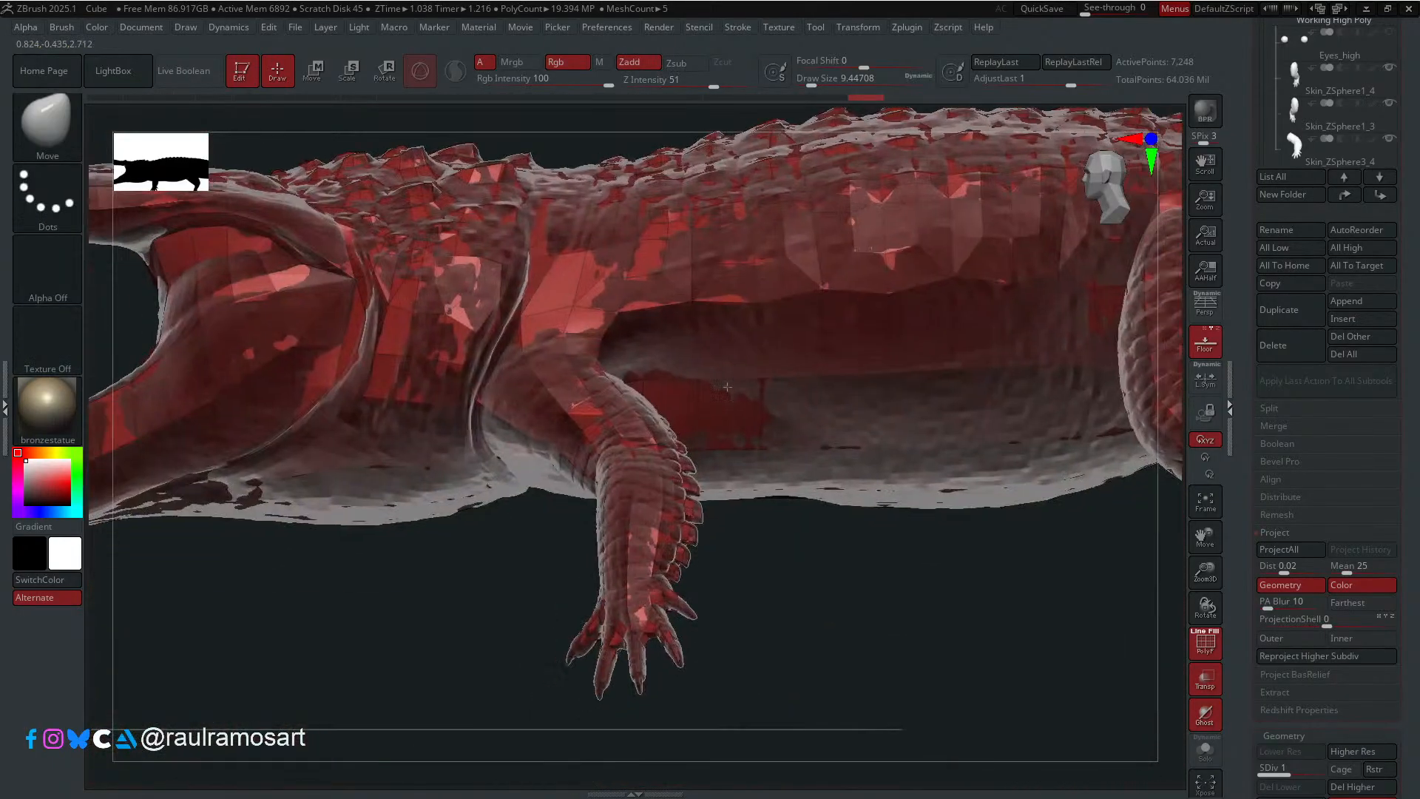
{"action": "right_click_drag", "start_coordinate": [571, 251], "coordinate": [582, 360], "text": "ctrl"}
{"action": "mouse_move", "coordinate": [663, 467]}
{"action": "right_mouse_down", "text": "ctrl"}
{"action": "mouse_move", "coordinate": [657, 392]}
{"action": "mouse_move", "coordinate": [637, 444]}
{"action": "mouse_move", "coordinate": [628, 425]}
{"action": "right_mouse_up", "text": "ctrl"}
{"action": "mouse_move", "coordinate": [329, 411]}
{"action": "right_mouse_down", "text": "alt"}
{"action": "mouse_move", "coordinate": [636, 420]}
{"action": "mouse_move", "coordinate": [773, 387]}
{"action": "mouse_move", "coordinate": [756, 325]}
{"action": "right_mouse_up", "text": "alt"}
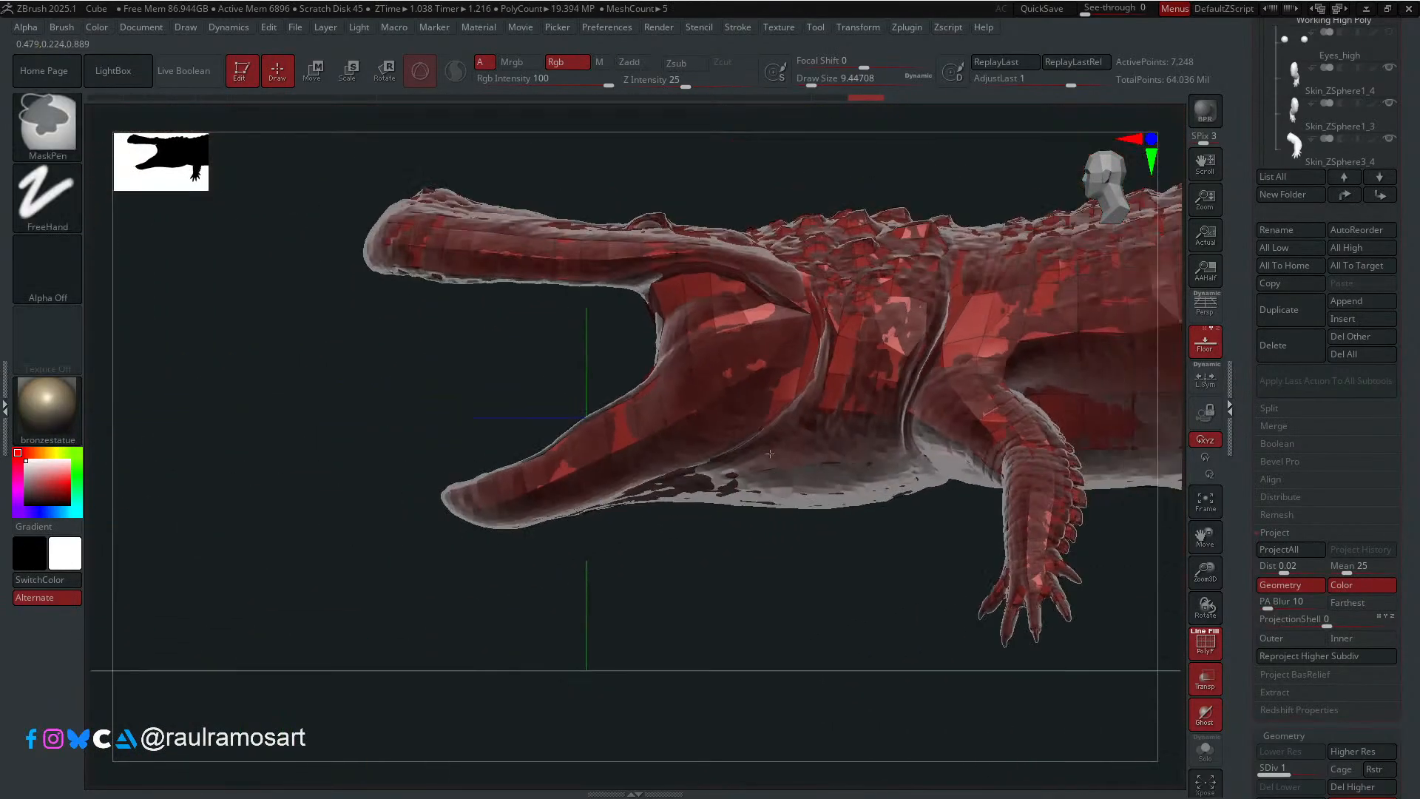
{"action": "right_click_drag", "start_coordinate": [740, 629], "coordinate": [710, 636]}
{"action": "right_click_drag", "start_coordinate": [1139, 592], "coordinate": [455, 666], "text": "alt"}
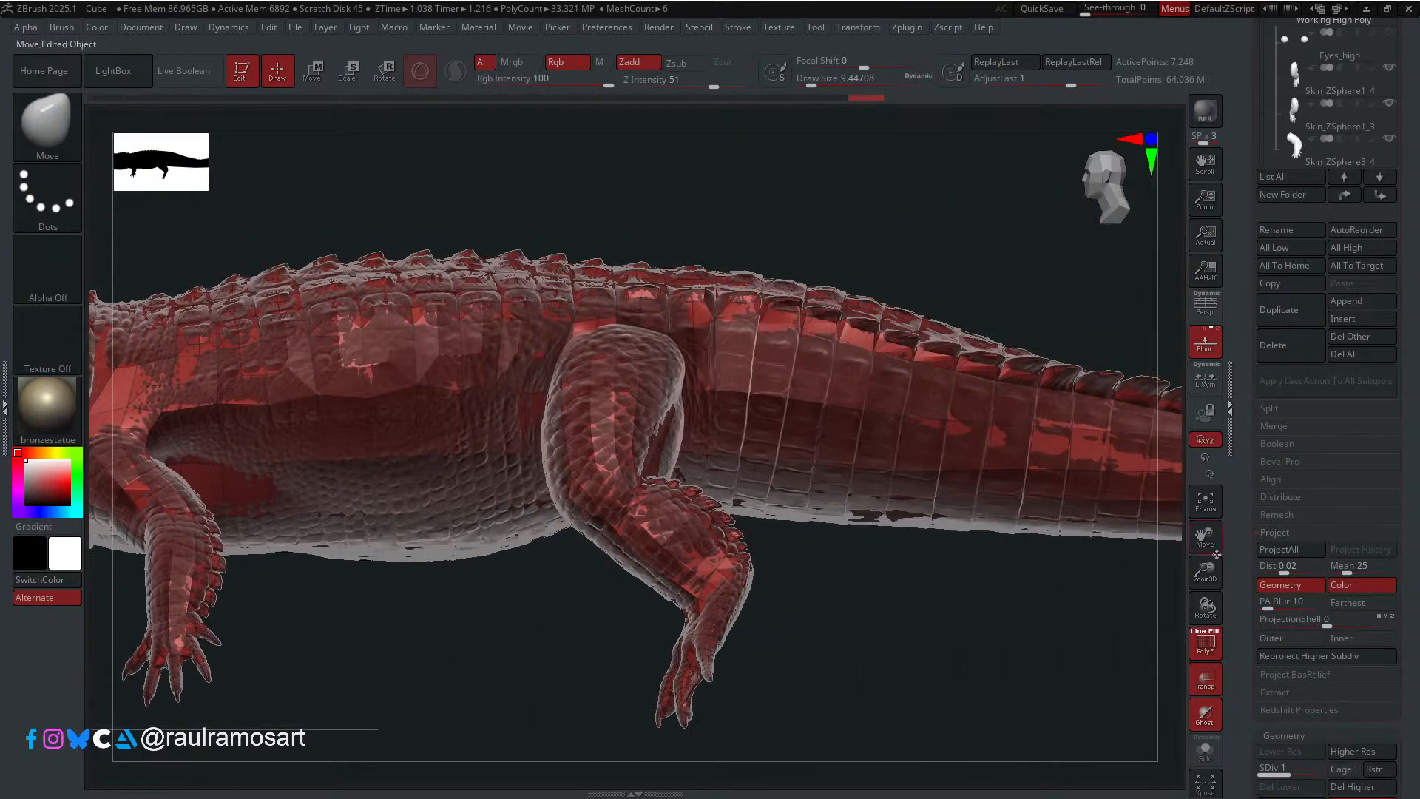
Step: Compare the low-poly tail spikes with the high-poly sculpt, alternating between the isolated mesh and all visible subtools
{"action": "left_click", "coordinate": [1204, 749]}
{"action": "mouse_move", "coordinate": [910, 444]}
{"action": "right_mouse_down", "text": "alt"}
{"action": "mouse_move", "coordinate": [641, 443]}
{"action": "mouse_move", "coordinate": [641, 370]}
{"action": "mouse_move", "coordinate": [570, 428]}
{"action": "mouse_move", "coordinate": [570, 498]}
{"action": "right_mouse_up", "text": "alt"}
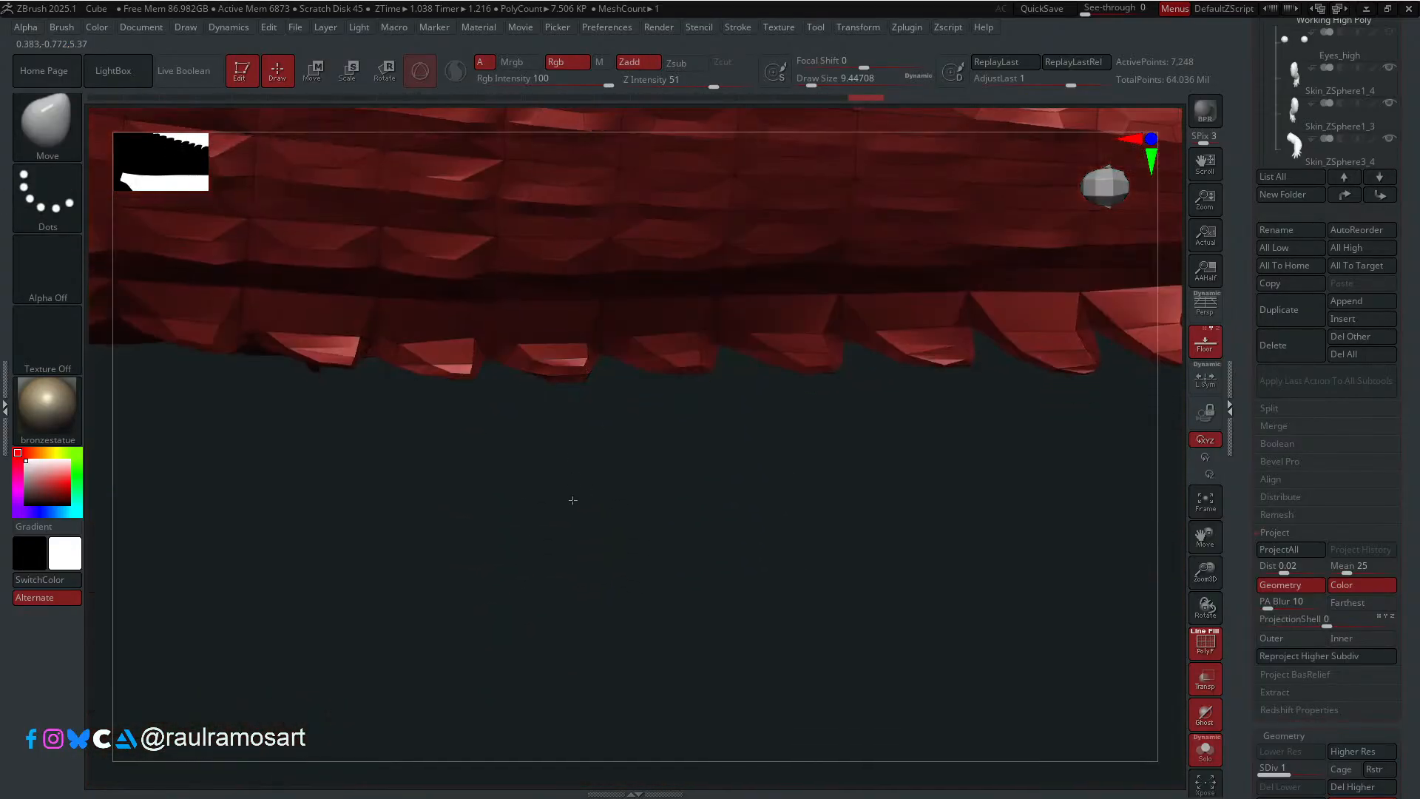
{"action": "left_click", "coordinate": [1206, 750]}
{"action": "left_click", "coordinate": [1206, 749]}
{"action": "right_click_drag", "start_coordinate": [929, 526], "coordinate": [826, 564]}
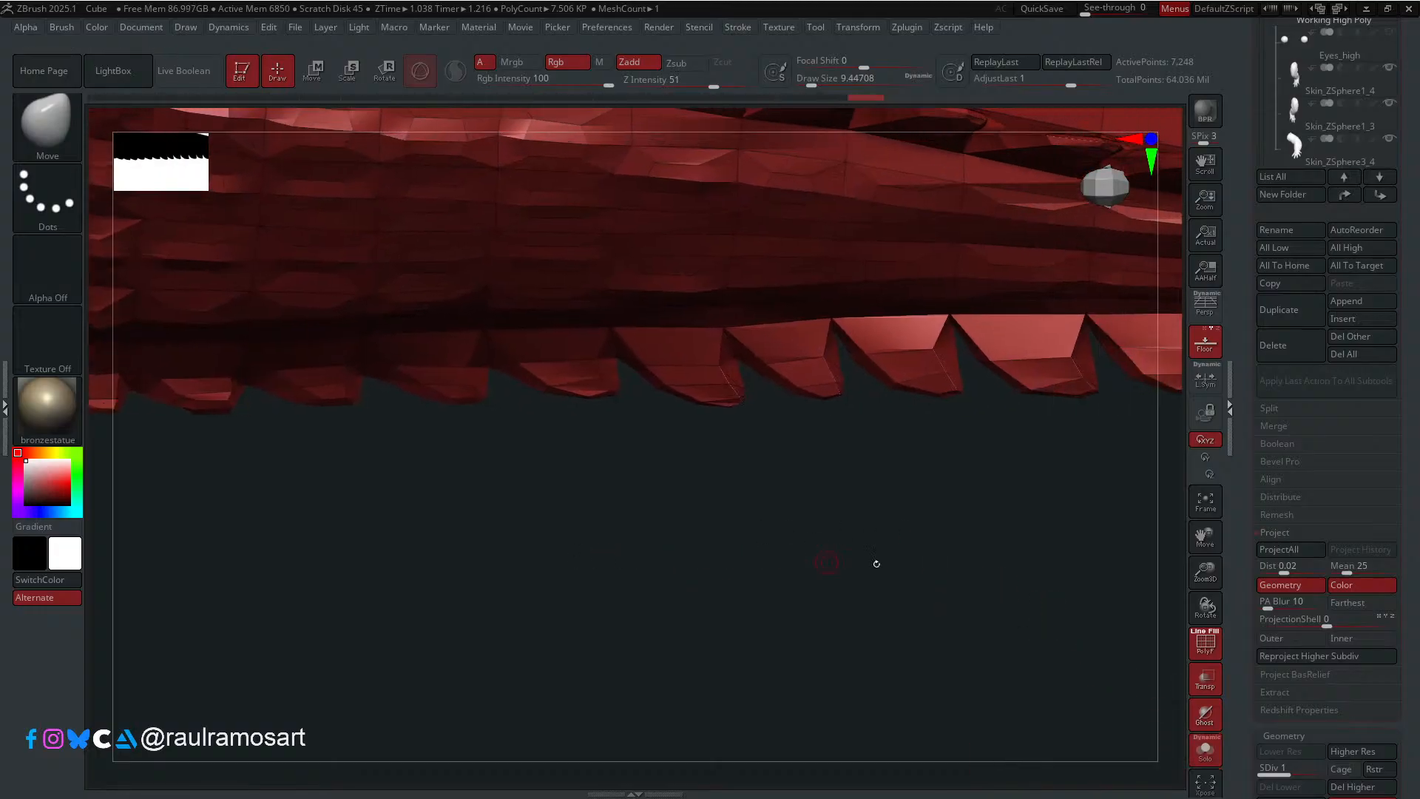
{"action": "left_click", "coordinate": [1212, 760]}
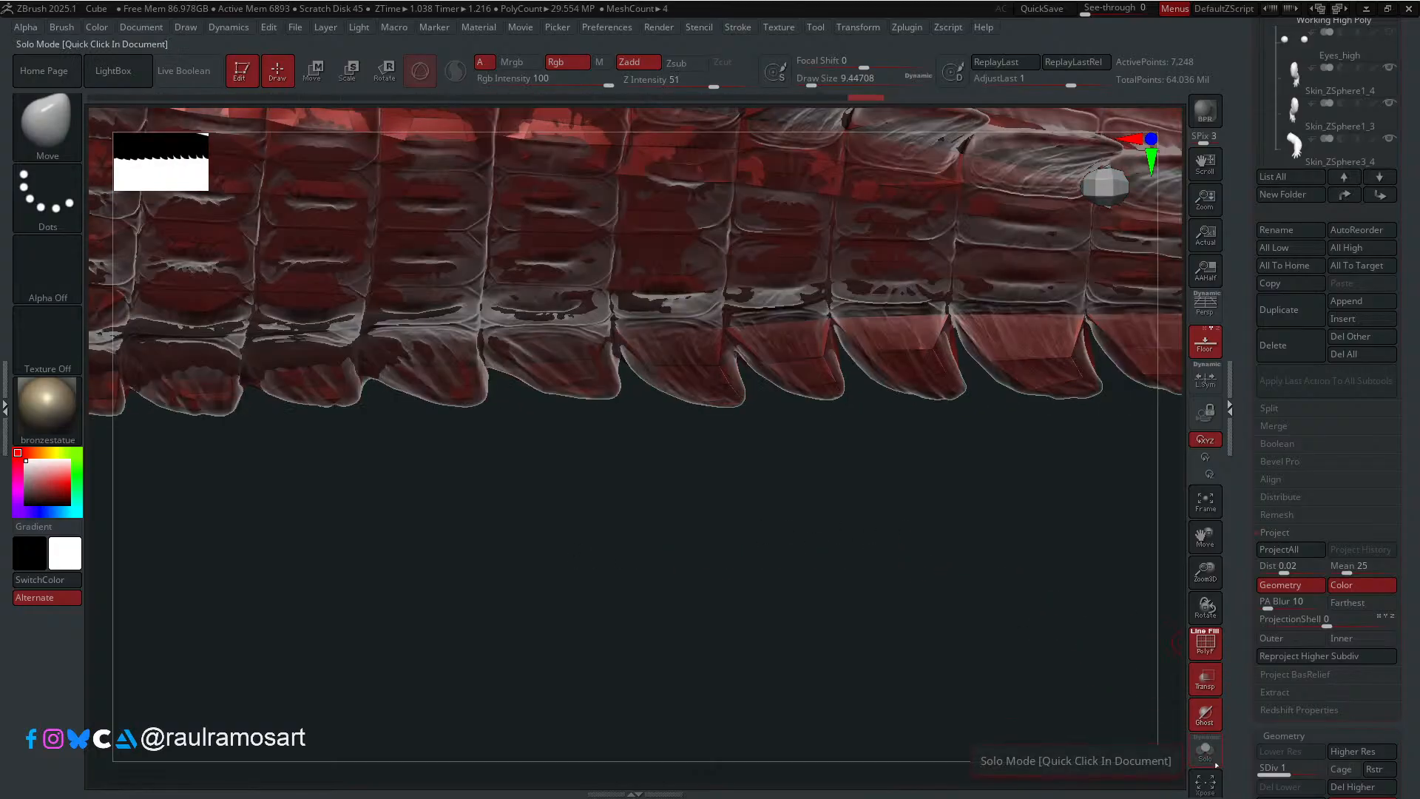
{"action": "right_click_drag", "start_coordinate": [1030, 586], "coordinate": [617, 593]}
{"action": "left_click_drag", "start_coordinate": [1004, 612], "coordinate": [797, 380]}
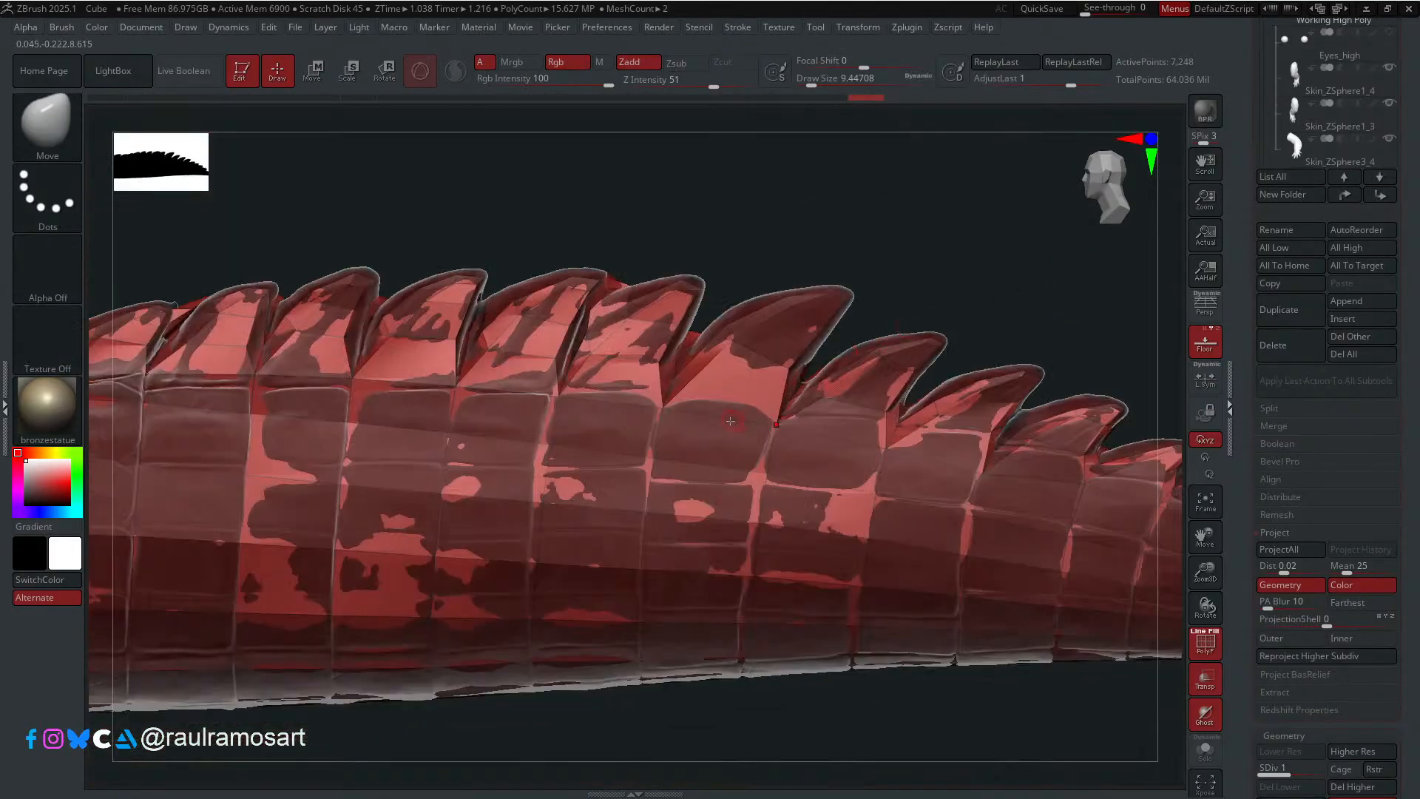
Step: Try to smooth the stray geometry between two neighbouring tail spikes, and undo it
{"action": "left_click_drag", "start_coordinate": [628, 292], "coordinate": [683, 444]}
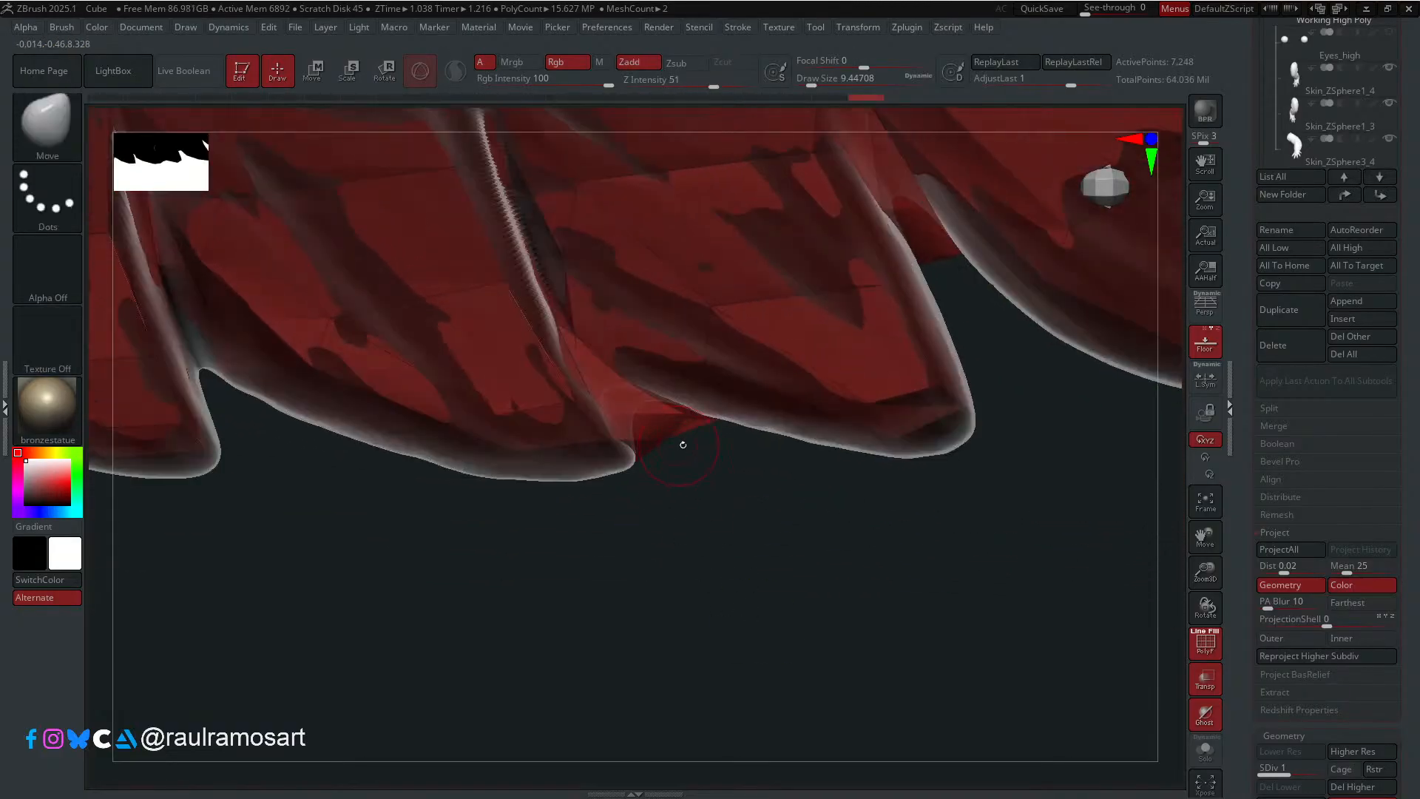
{"action": "key", "text": "shift"}
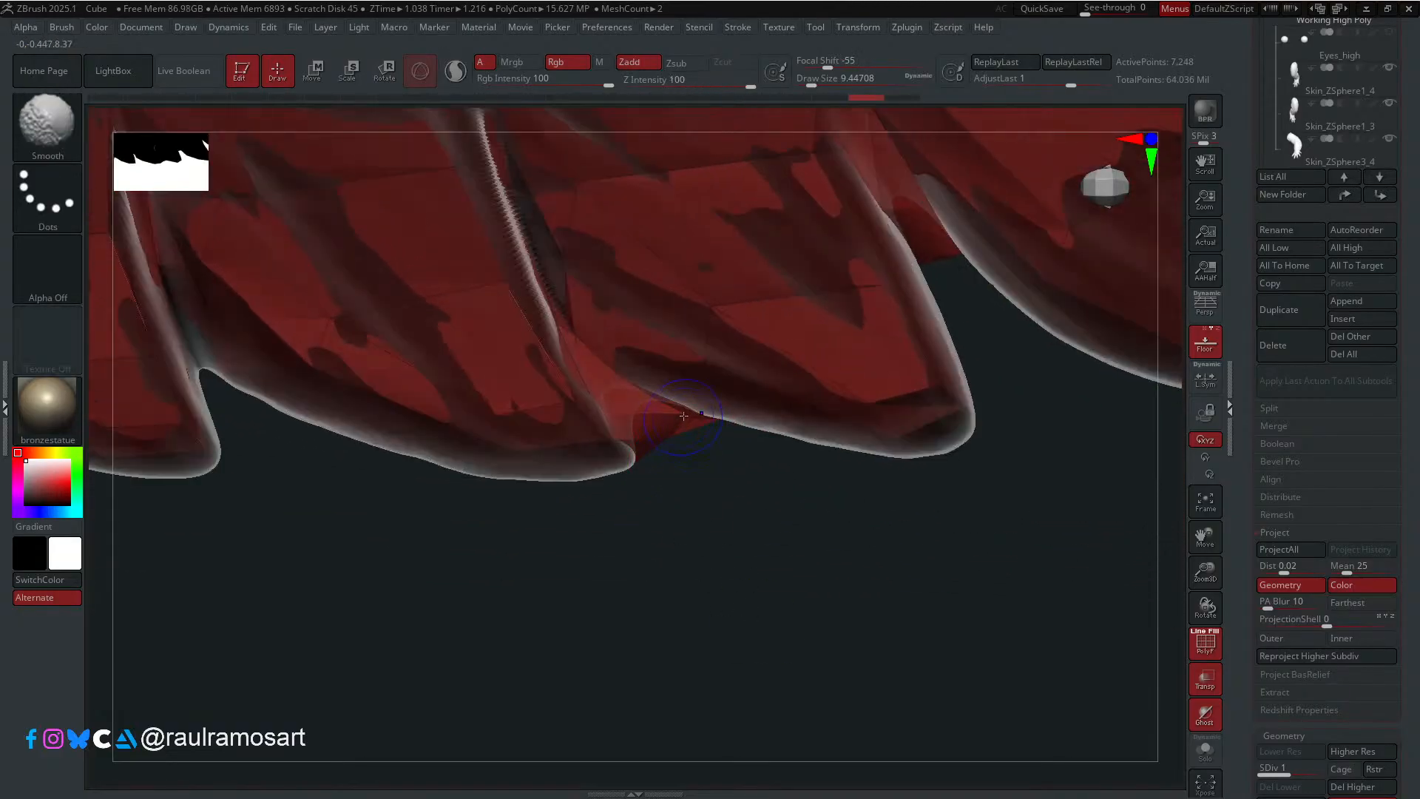
{"action": "mouse_move", "coordinate": [638, 411]}
{"action": "left_mouse_down", "text": "shift"}
{"action": "mouse_move", "coordinate": [587, 339]}
{"action": "mouse_move", "coordinate": [608, 414]}
{"action": "left_mouse_up", "text": "shift"}
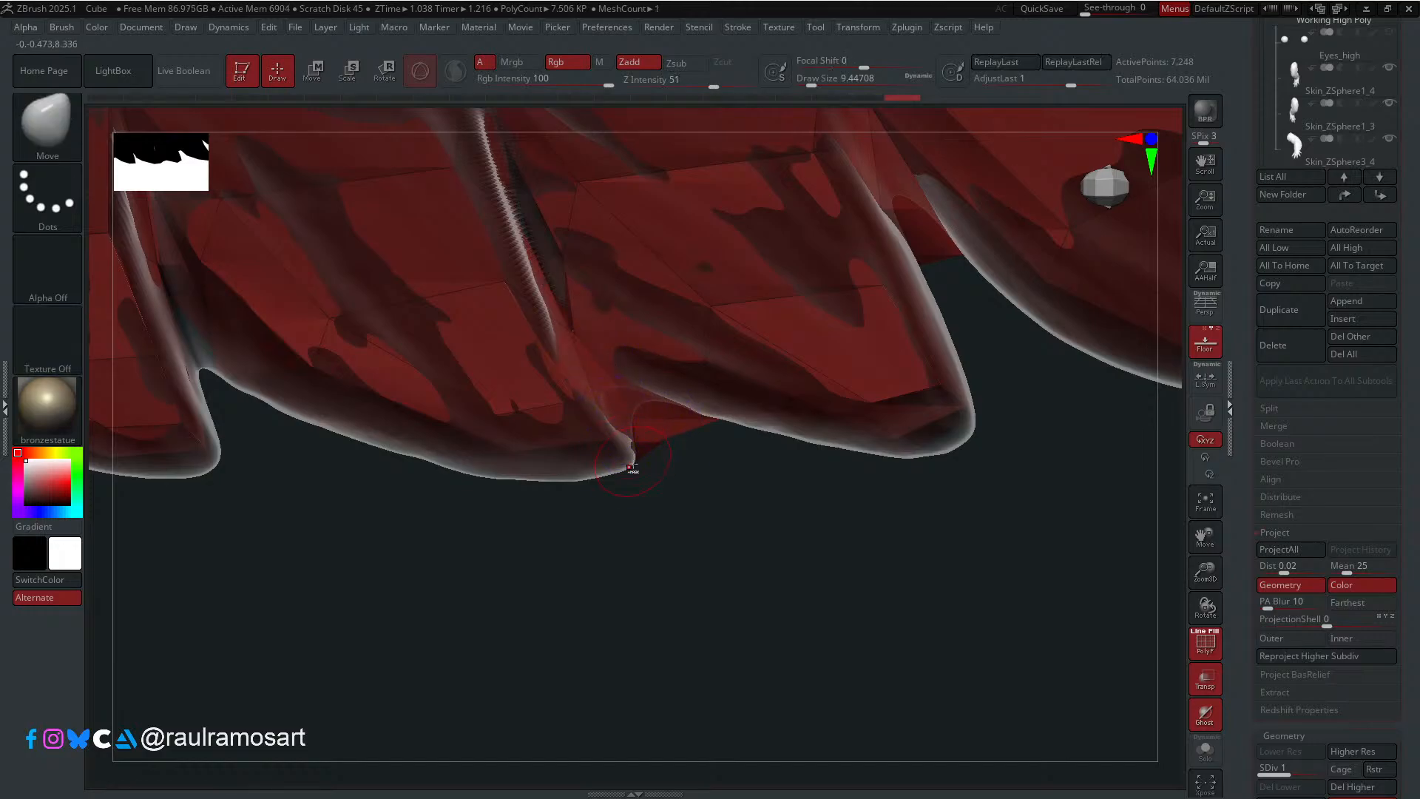
{"action": "key", "text": "ctrl+z"}
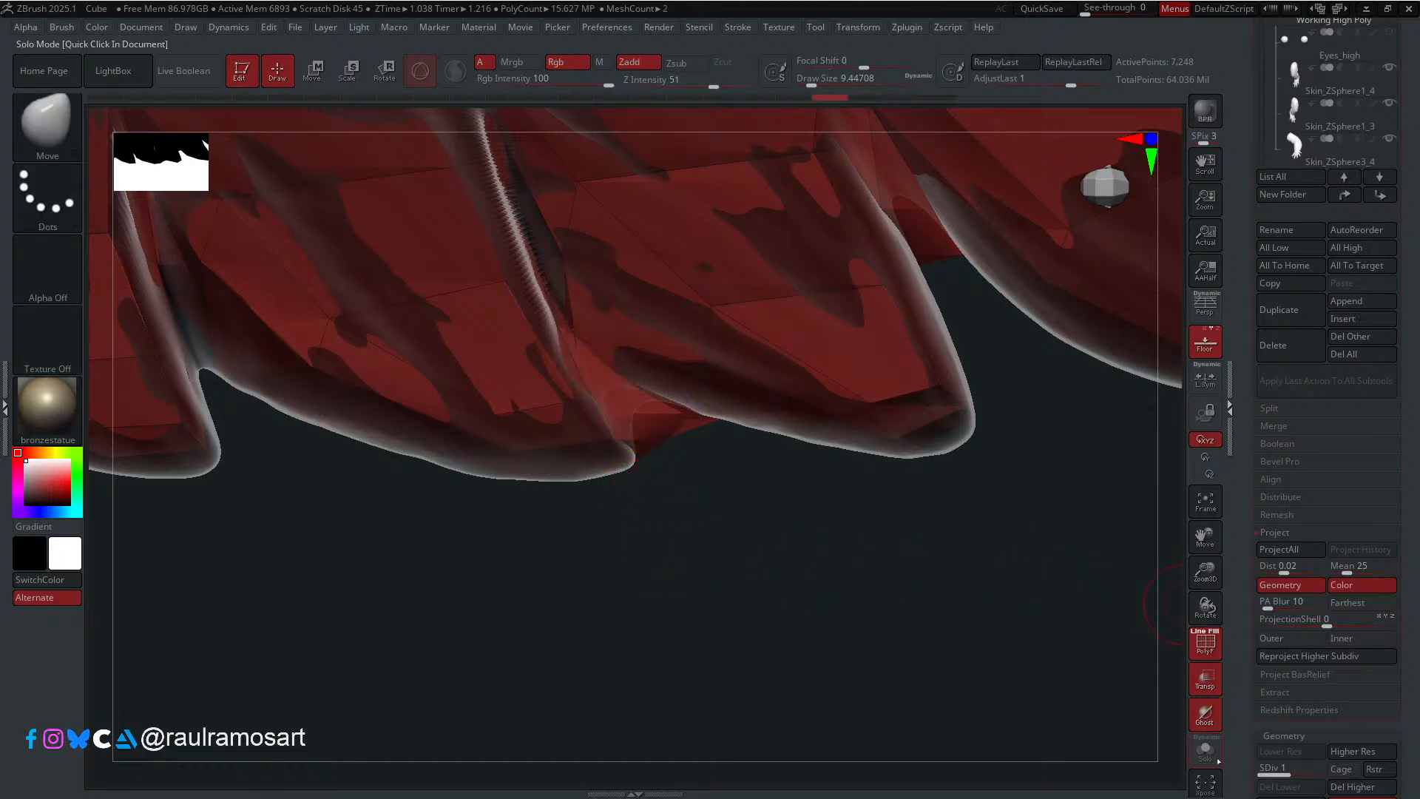
Step: Isolate the low-poly mesh and try to move the stray spike tip vertices, undoing the move
{"action": "left_click", "coordinate": [1217, 760]}
{"action": "left_click_drag", "start_coordinate": [900, 687], "coordinate": [877, 296]}
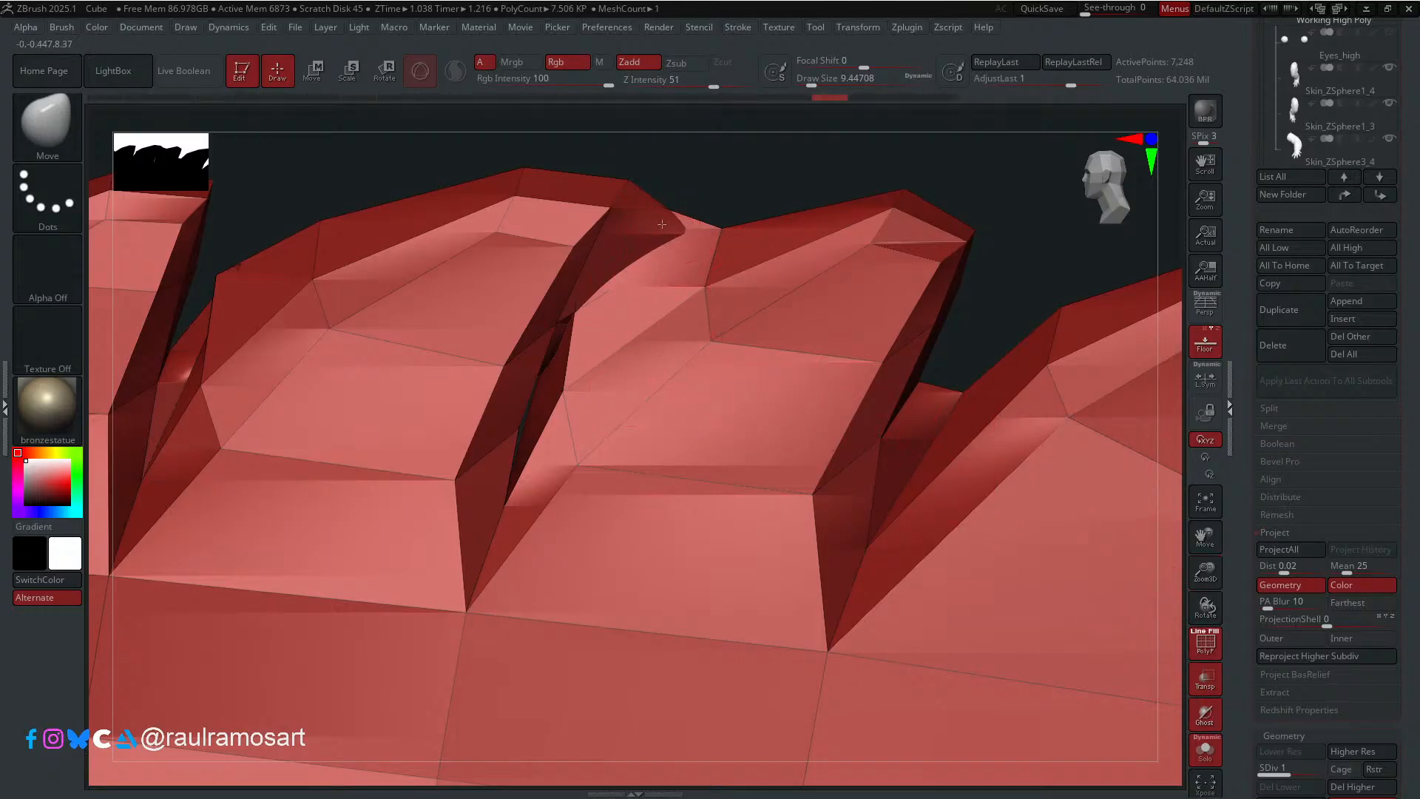
{"action": "left_click_drag", "start_coordinate": [662, 225], "coordinate": [665, 260]}
{"action": "key", "text": "ctrl+z"}
{"action": "right_click_drag", "start_coordinate": [824, 370], "coordinate": [625, 441], "text": "alt"}
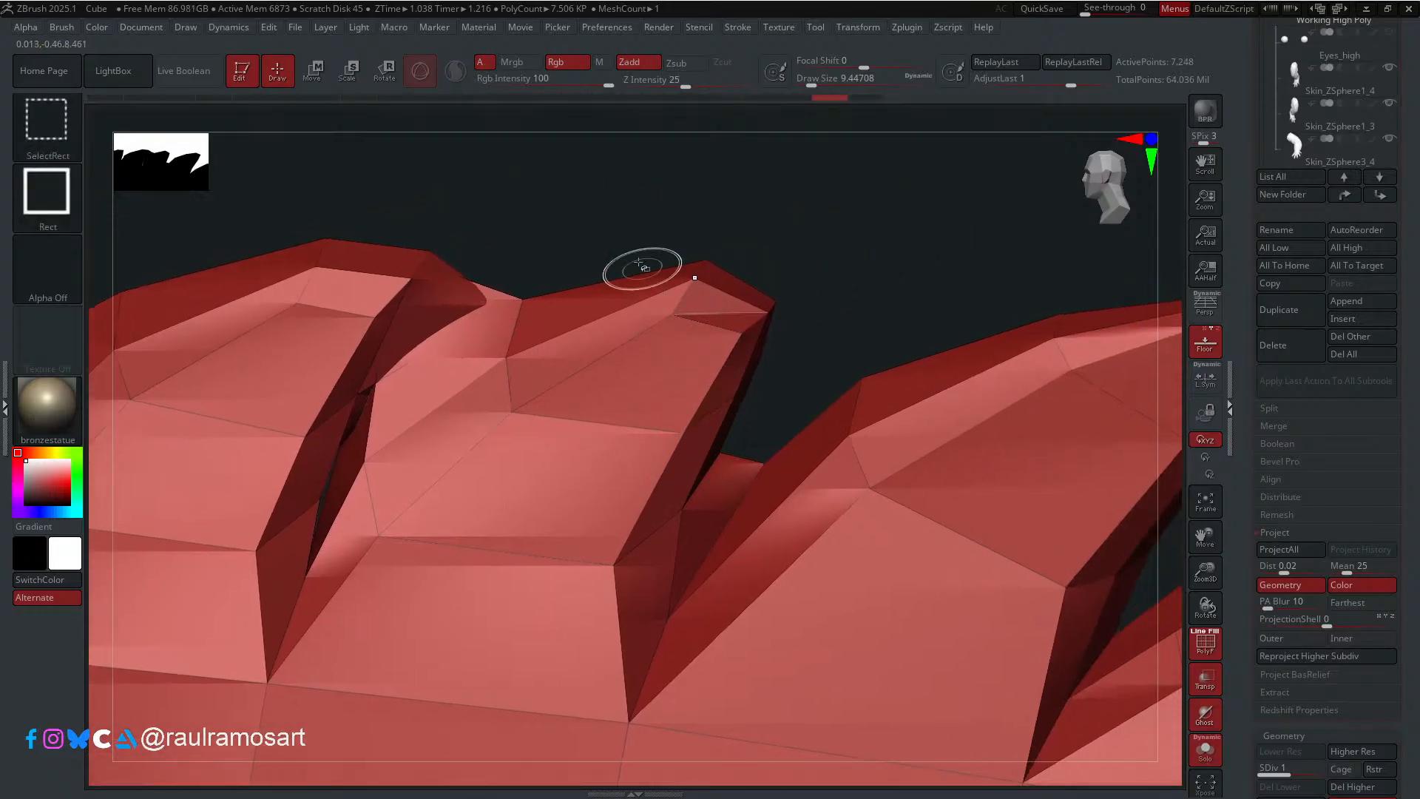
Step: Hide the faces of the spike covering the stray vertex, pull the neighbouring spike's tip back into place, and show the whole mesh
{"action": "left_click_drag", "start_coordinate": [641, 199], "coordinate": [808, 365], "text": "ctrl+shift"}
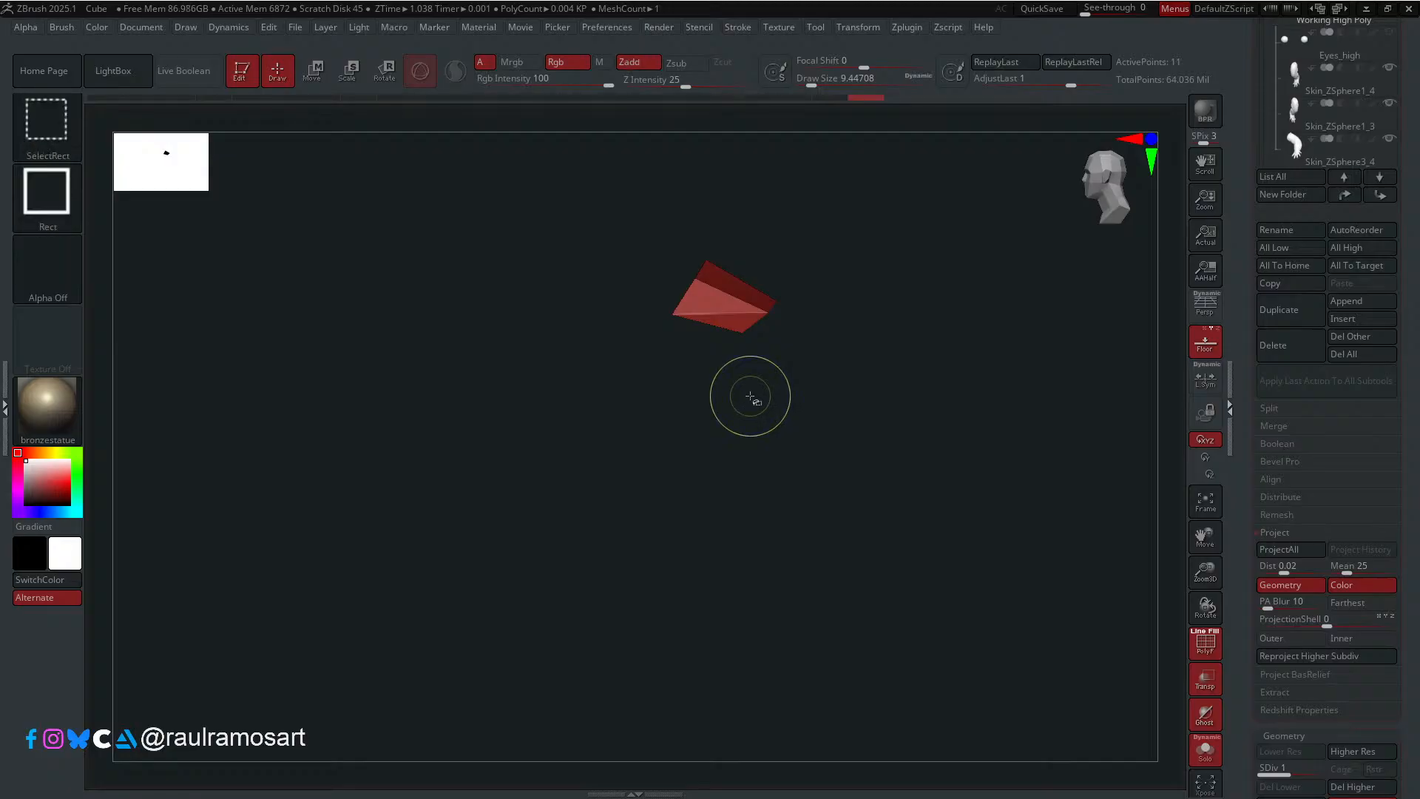
{"action": "left_click", "coordinate": [750, 397], "text": "ctrl+shift"}
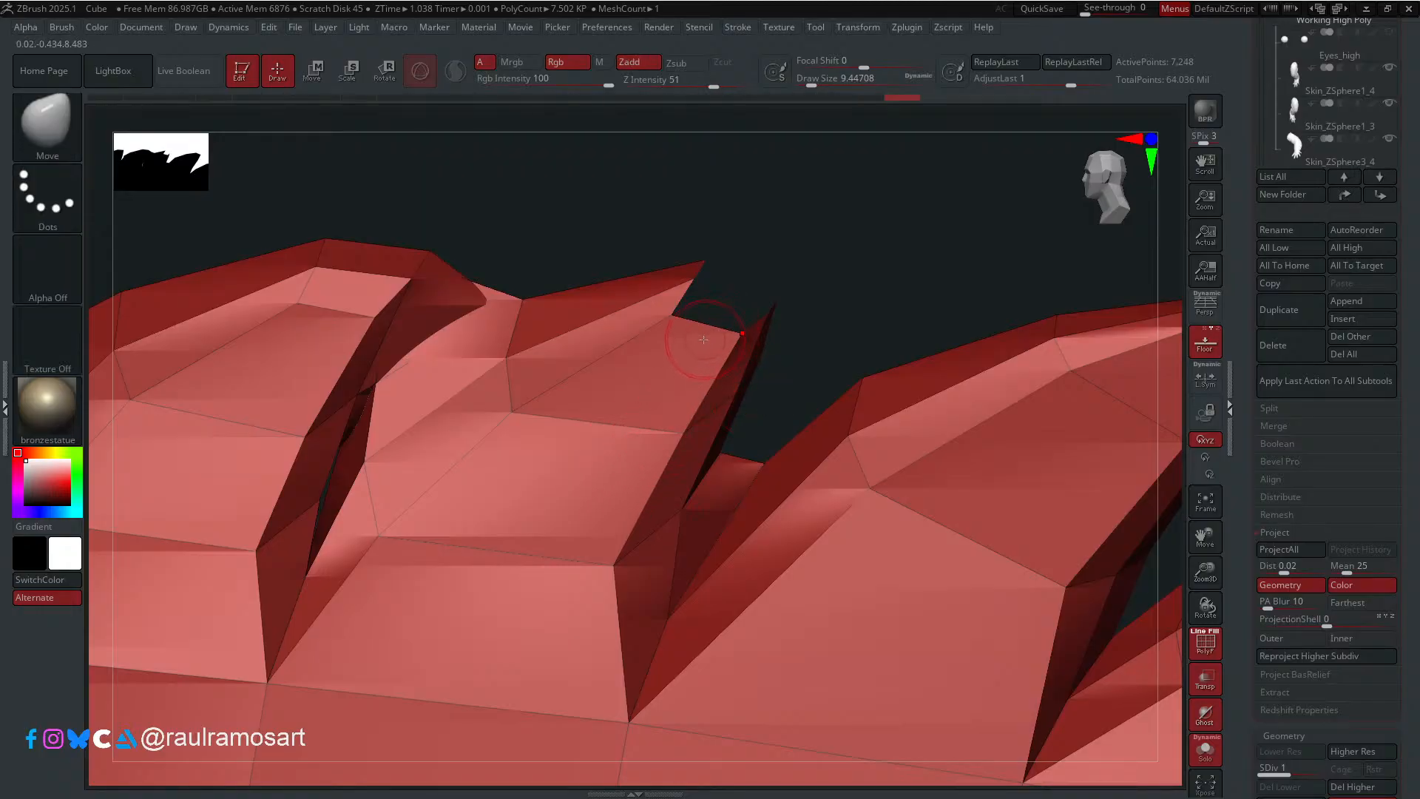
{"action": "left_click_drag", "start_coordinate": [644, 195], "coordinate": [658, 227], "text": "ctrl+shift"}
{"action": "left_click", "coordinate": [740, 292], "text": "ctrl+shift"}
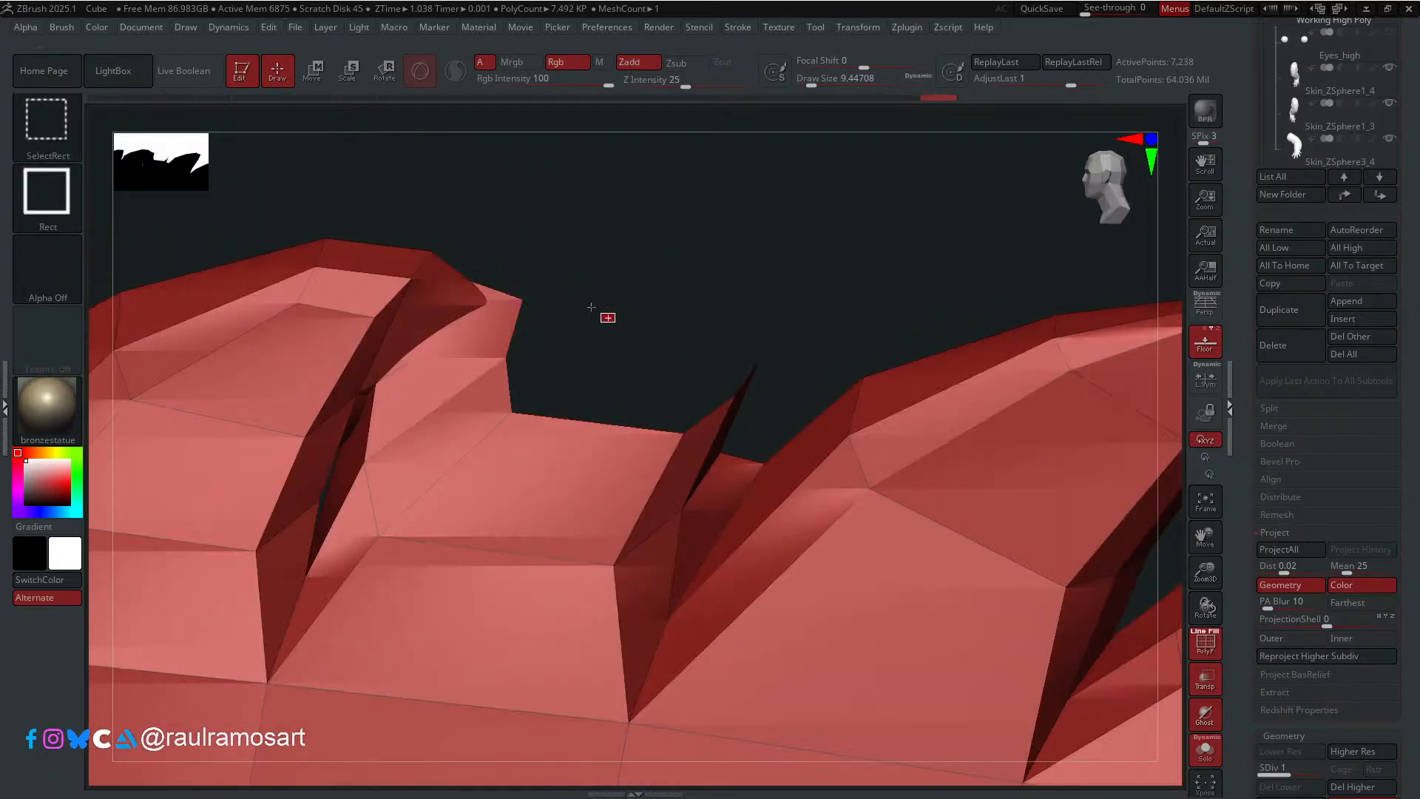
{"action": "mouse_move", "coordinate": [610, 320]}
{"action": "left_mouse_down", "text": "ctrl+alt+shift"}
{"action": "mouse_move", "coordinate": [523, 266]}
{"action": "mouse_move", "coordinate": [539, 272]}
{"action": "mouse_move", "coordinate": [452, 295]}
{"action": "left_mouse_up", "text": "ctrl+alt+shift"}
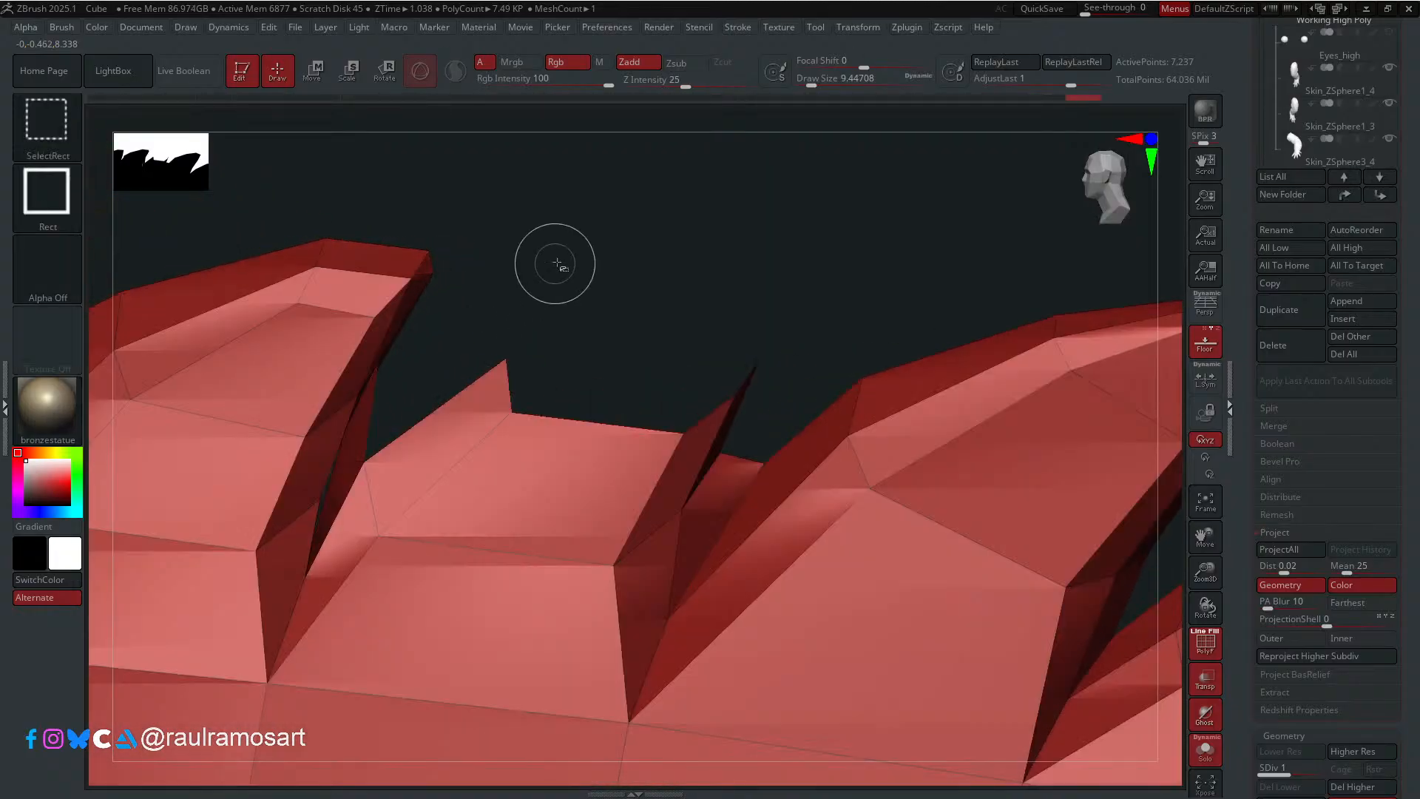
{"action": "left_click", "coordinate": [556, 260], "text": "ctrl+shift"}
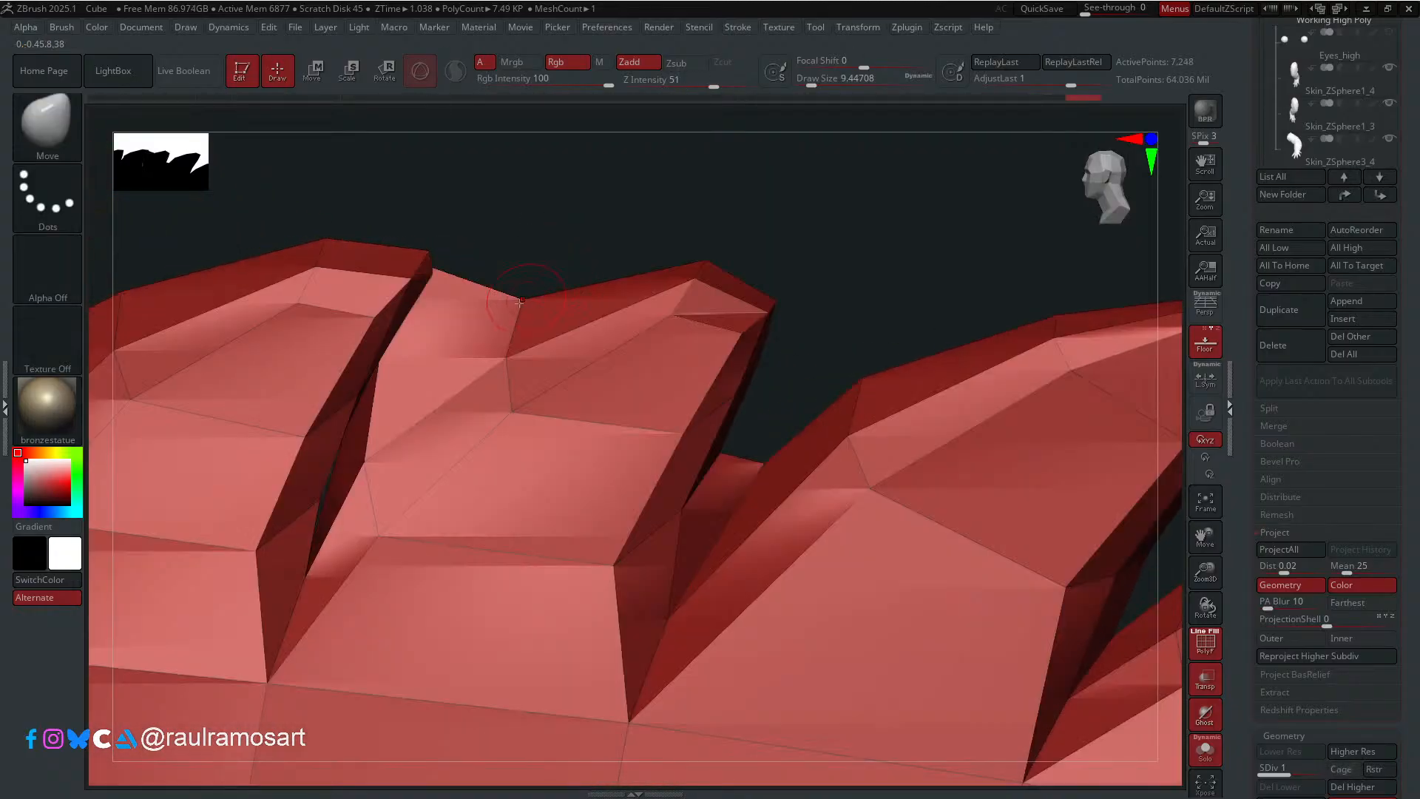
Step: Isolate the upper faces of the corrected tail spike and grow the visible area to the full spike
{"action": "key", "text": "ctrl+shift"}
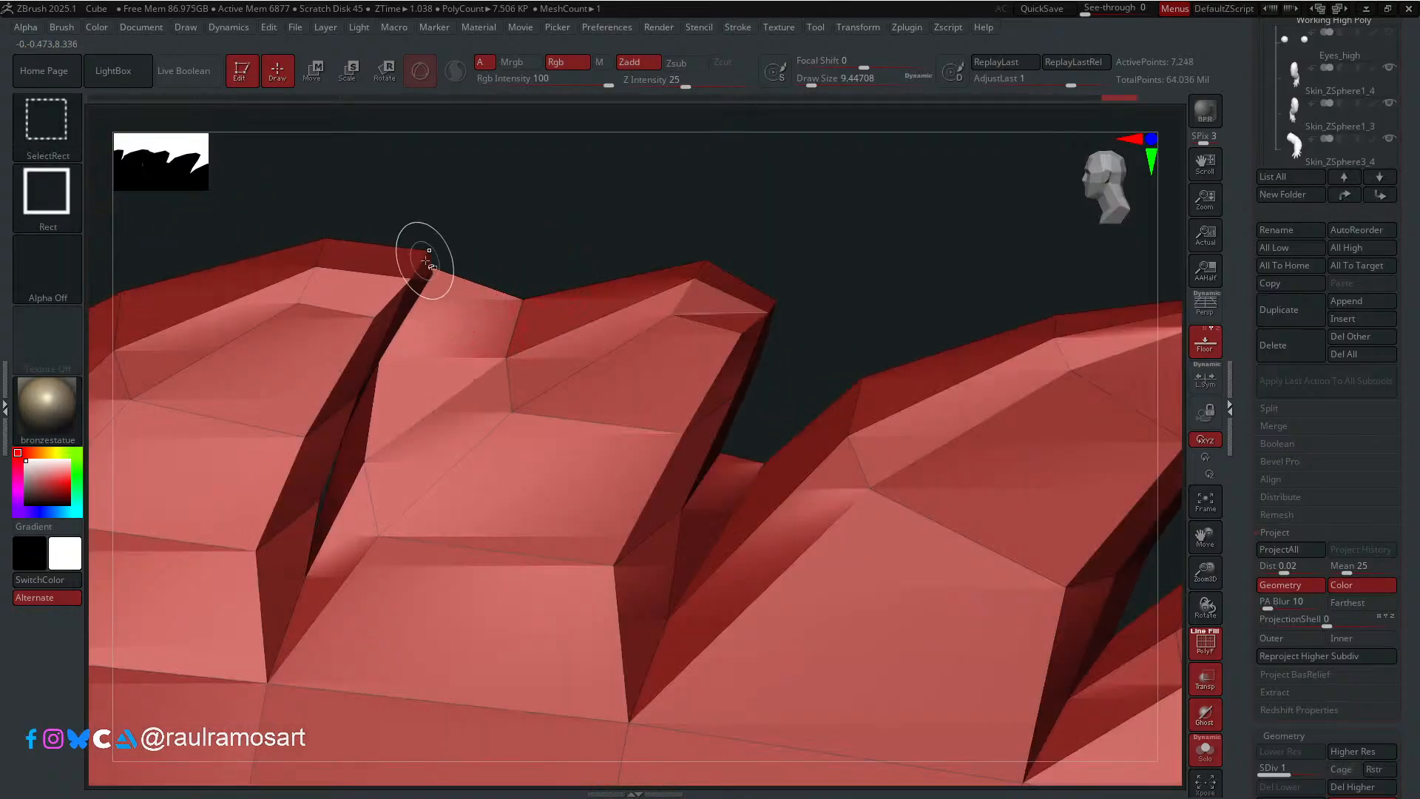
{"action": "left_click_drag", "start_coordinate": [268, 200], "coordinate": [368, 281], "text": "ctrl+shift"}
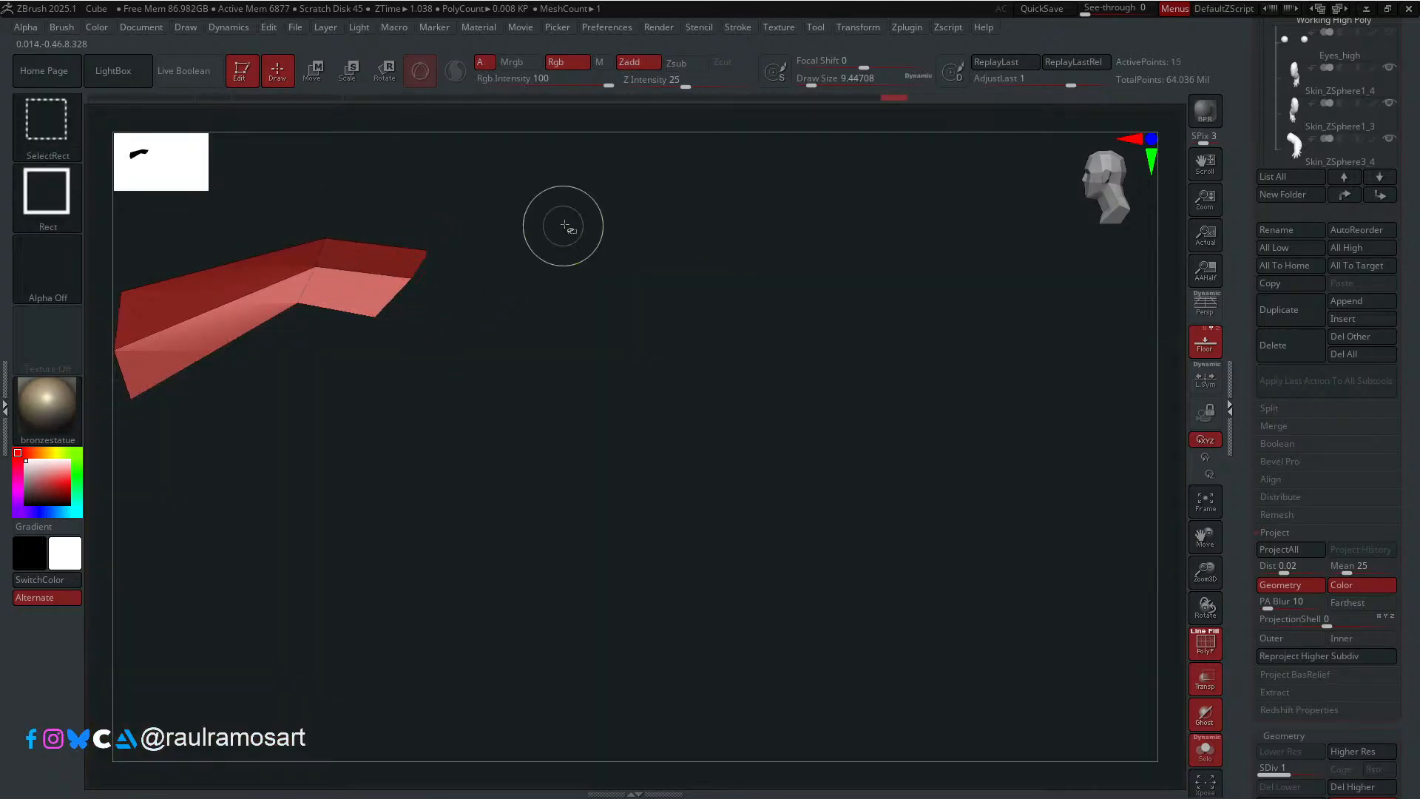
{"action": "key", "text": "ctrl+shift"}
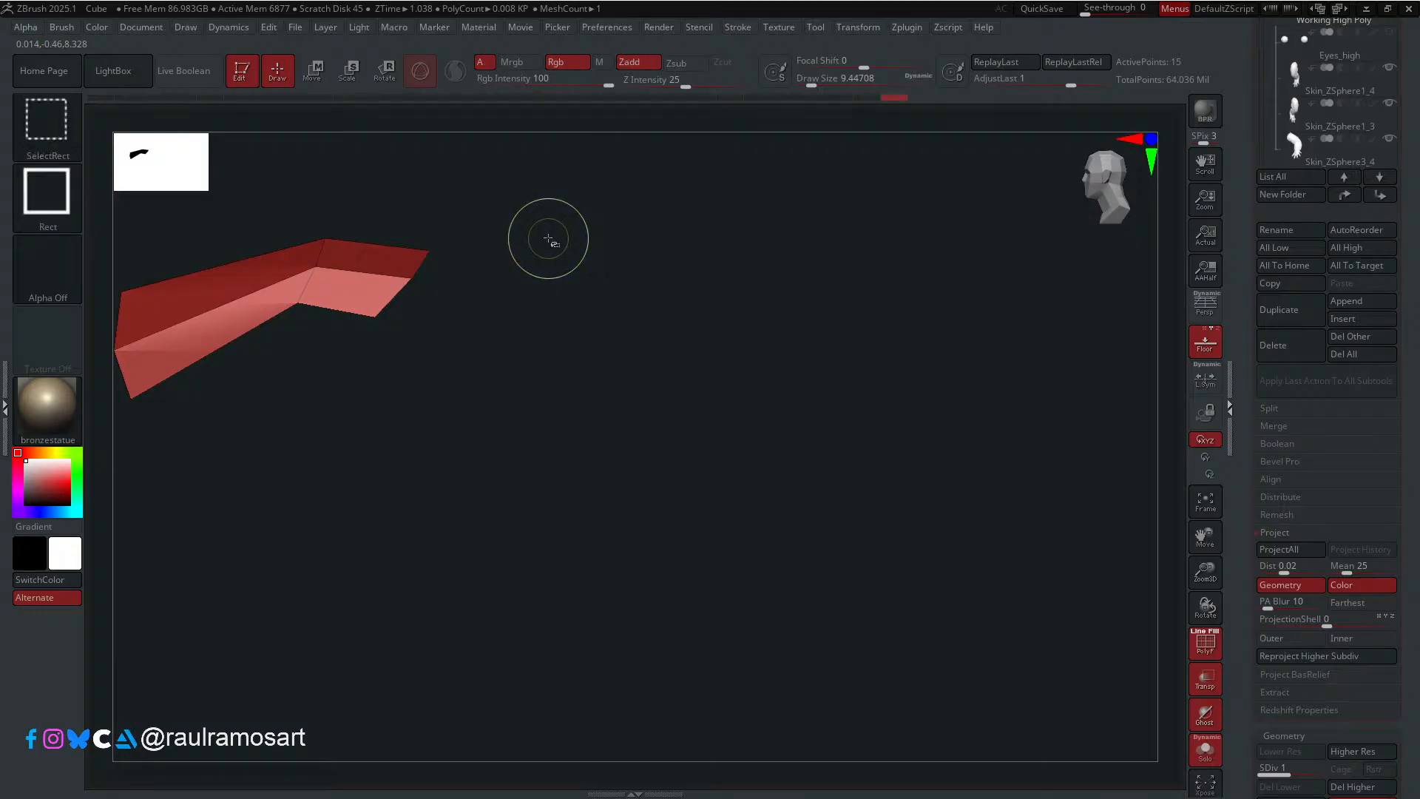
{"action": "key", "text": "ctrl+shift"}
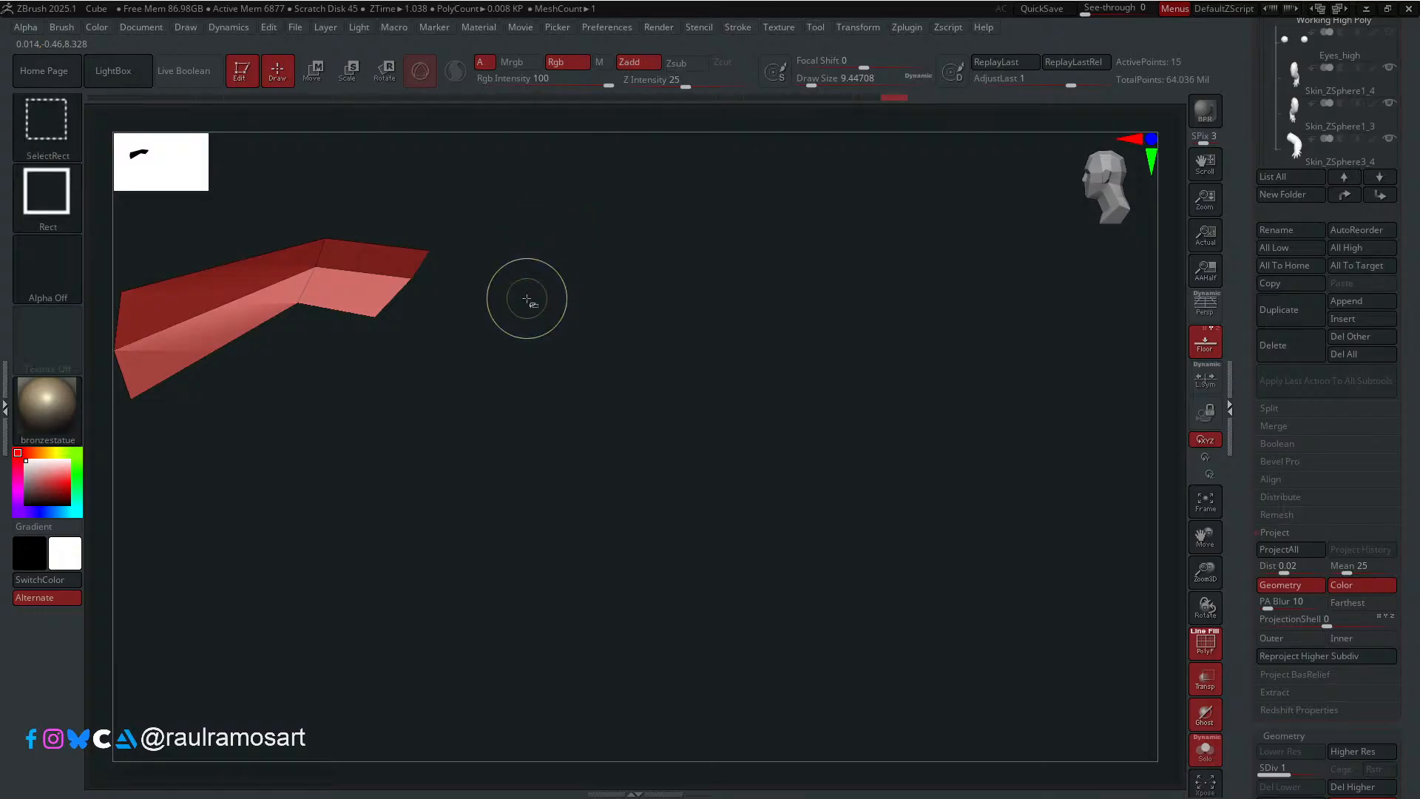
{"action": "key", "text": "ctrl+shift+x"}
{"action": "mouse_move", "coordinate": [530, 302]}
{"action": "left_mouse_down"}
{"action": "mouse_move", "coordinate": [548, 326]}
{"action": "mouse_move", "coordinate": [517, 326]}
{"action": "left_mouse_up"}
{"action": "key", "text": "ctrl+shift"}
{"action": "key", "text": "ctrl+shift+x"}
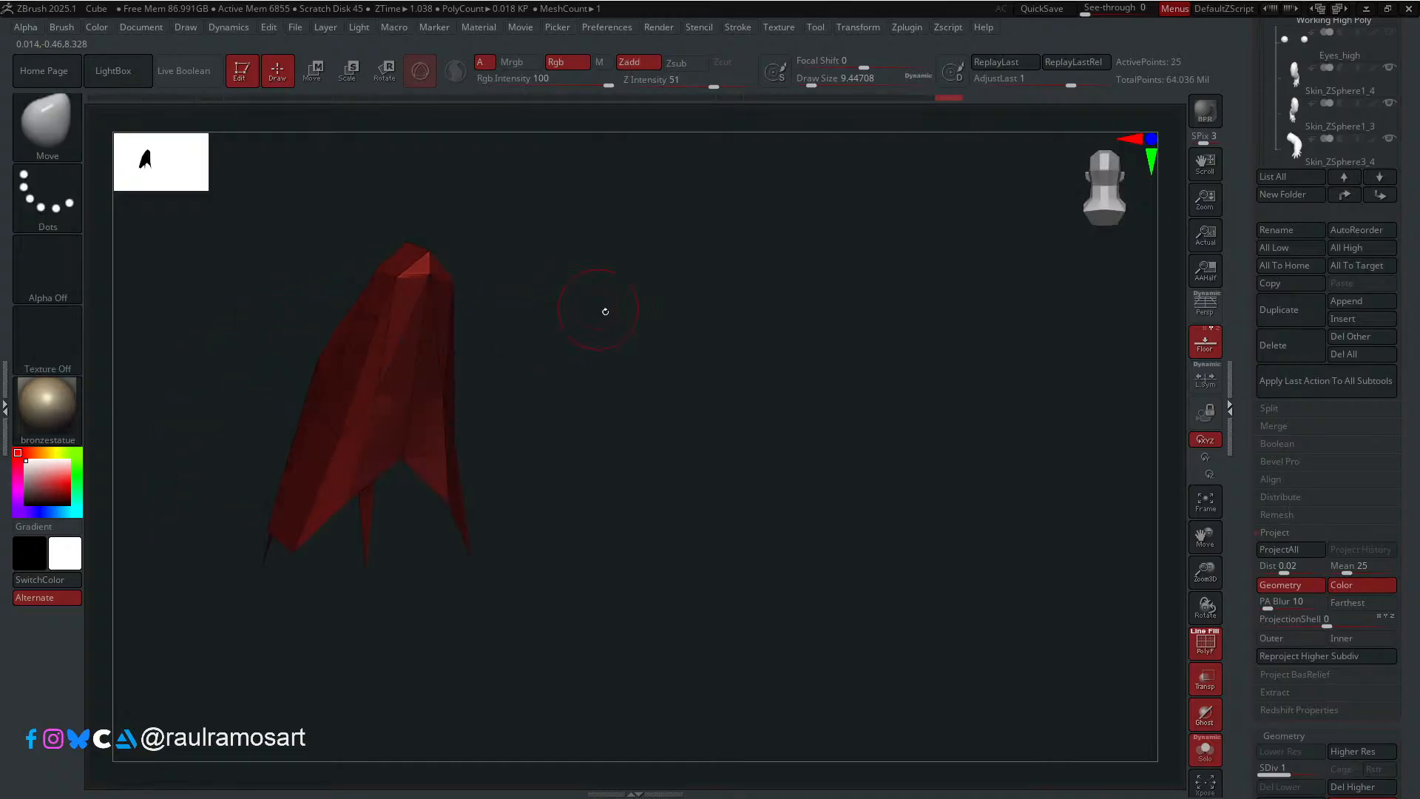
{"action": "left_click_drag", "start_coordinate": [604, 310], "coordinate": [633, 315]}
{"action": "key", "text": "ctrl+shift"}
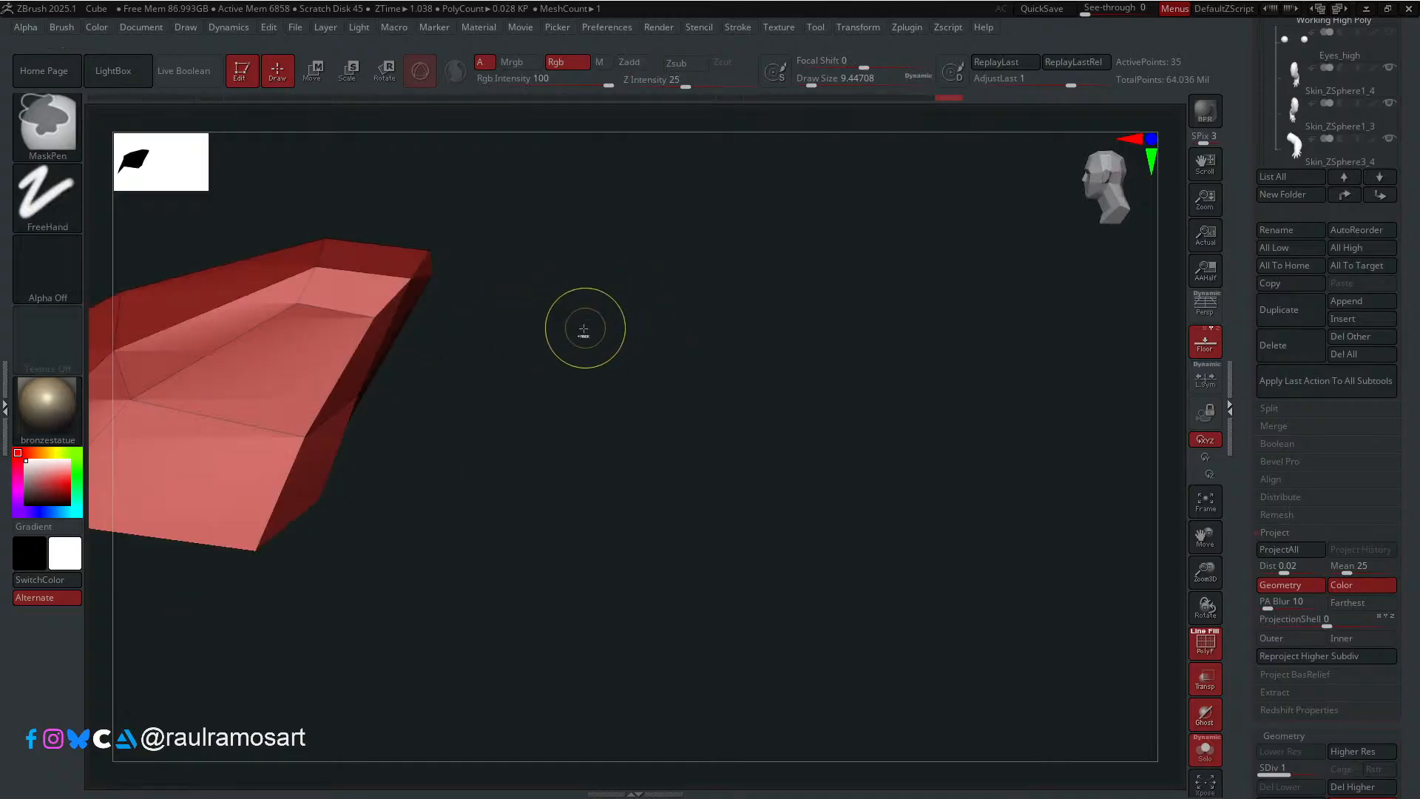
{"action": "key", "text": "ctrl+shift+x"}
{"action": "mouse_move", "coordinate": [776, 317]}
{"action": "left_mouse_down"}
{"action": "mouse_move", "coordinate": [723, 333]}
{"action": "mouse_move", "coordinate": [798, 350]}
{"action": "mouse_move", "coordinate": [754, 365]}
{"action": "left_mouse_up"}
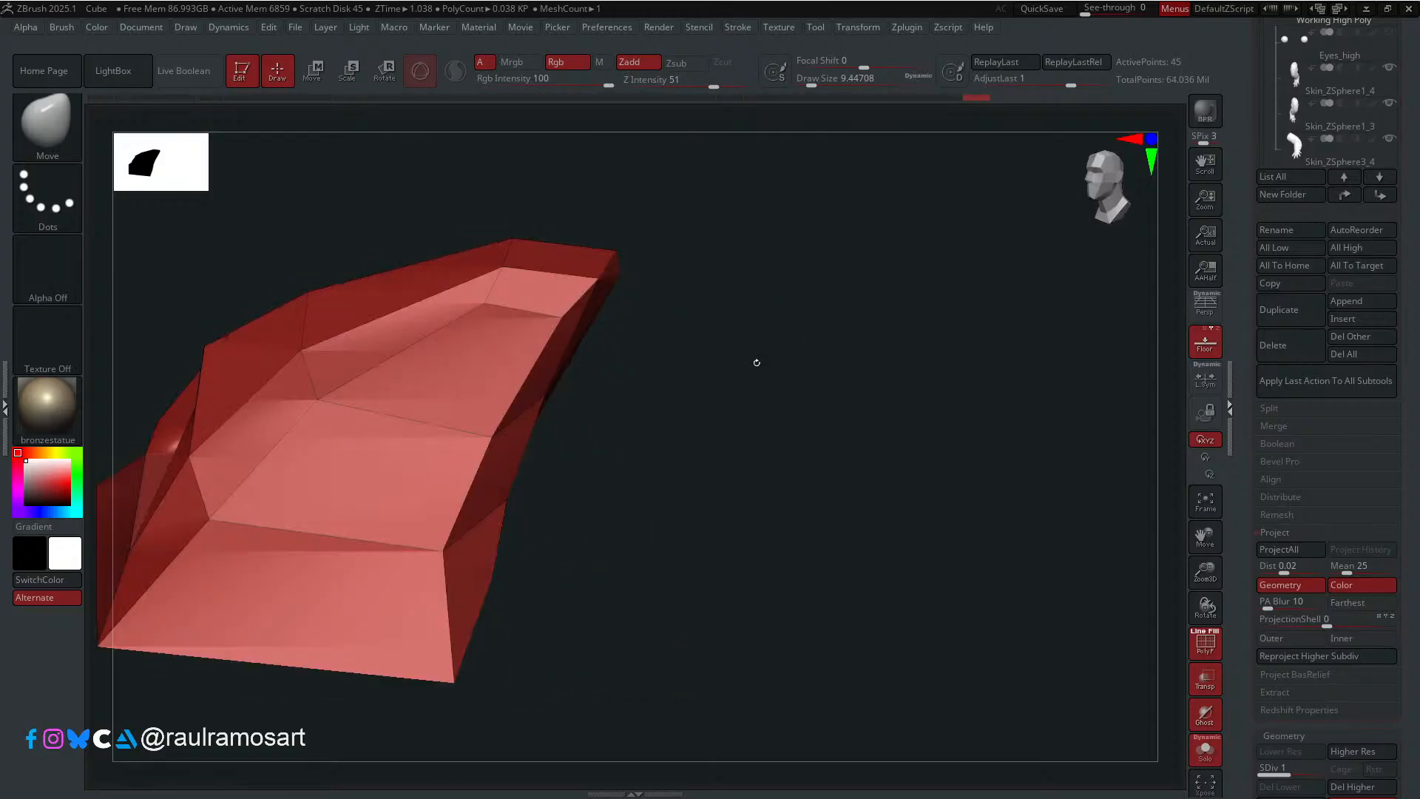
Step: Mask the isolated tail spike, turn it into its own polygroup, and unhide the whole mesh
{"action": "key", "text": "ctrl"}
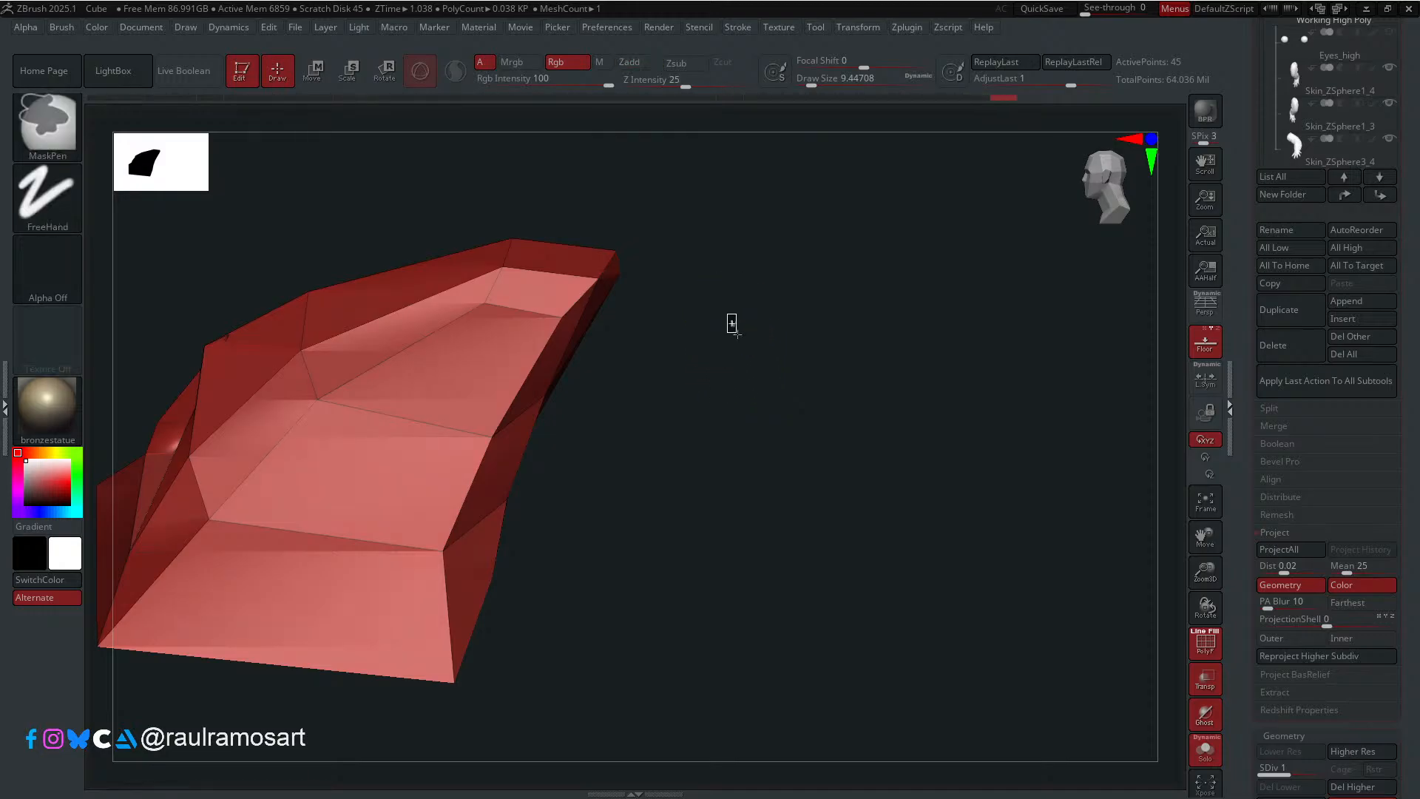
{"action": "right_click_drag", "start_coordinate": [734, 363], "coordinate": [664, 251], "text": "ctrl"}
{"action": "left_click_drag", "start_coordinate": [781, 521], "coordinate": [300, 227], "text": "ctrl"}
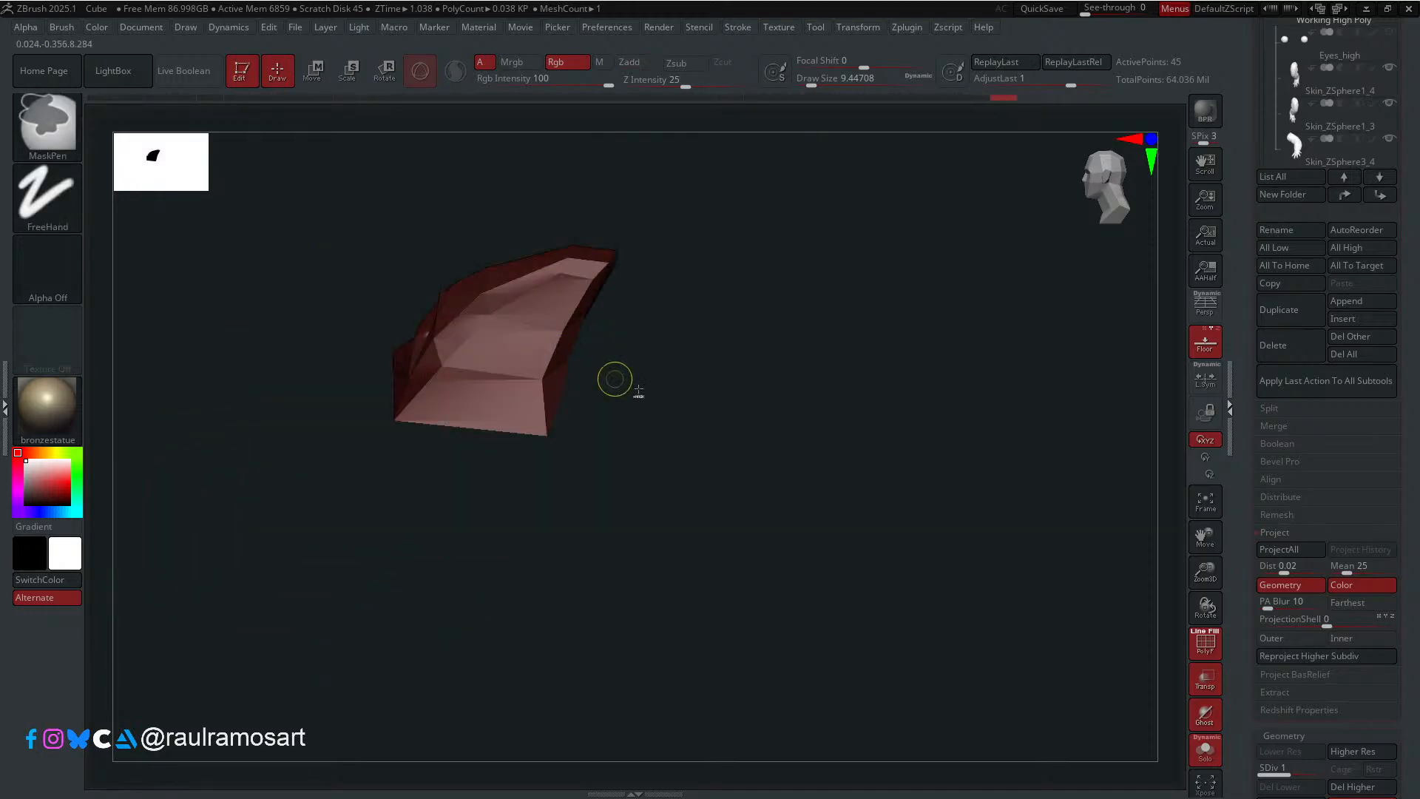
{"action": "key", "text": "ctrl+w"}
{"action": "left_click", "coordinate": [665, 377], "text": "ctrl+shift"}
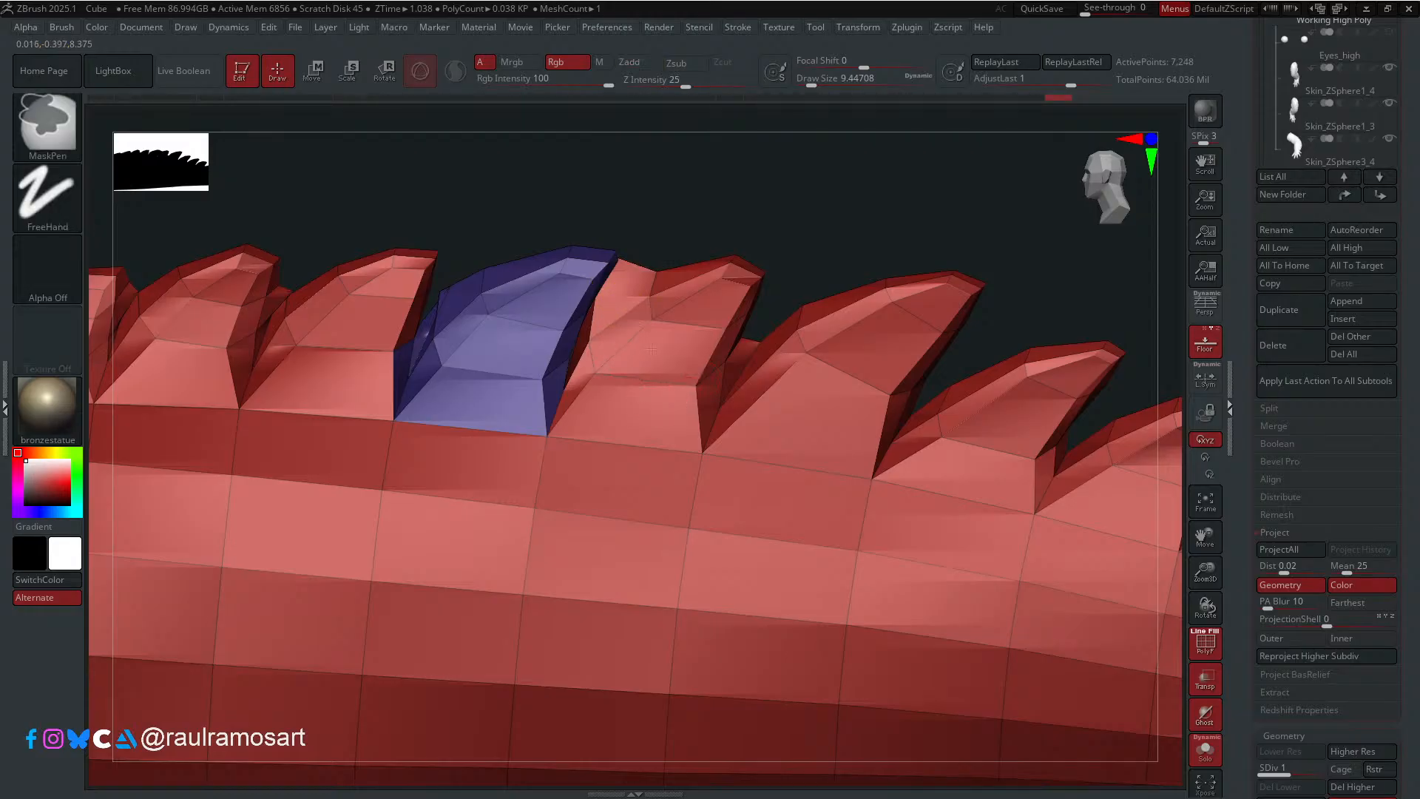
Step: Hide the purple tail spike, pull the adjacent red spike's stray upper vertex back into shape, and show the whole mesh
{"action": "right_click_drag", "start_coordinate": [696, 384], "coordinate": [503, 301], "text": "ctrl"}
{"action": "left_click", "coordinate": [473, 235], "text": "ctrl+shift"}
{"action": "left_click", "coordinate": [471, 230], "text": "ctrl+shift"}
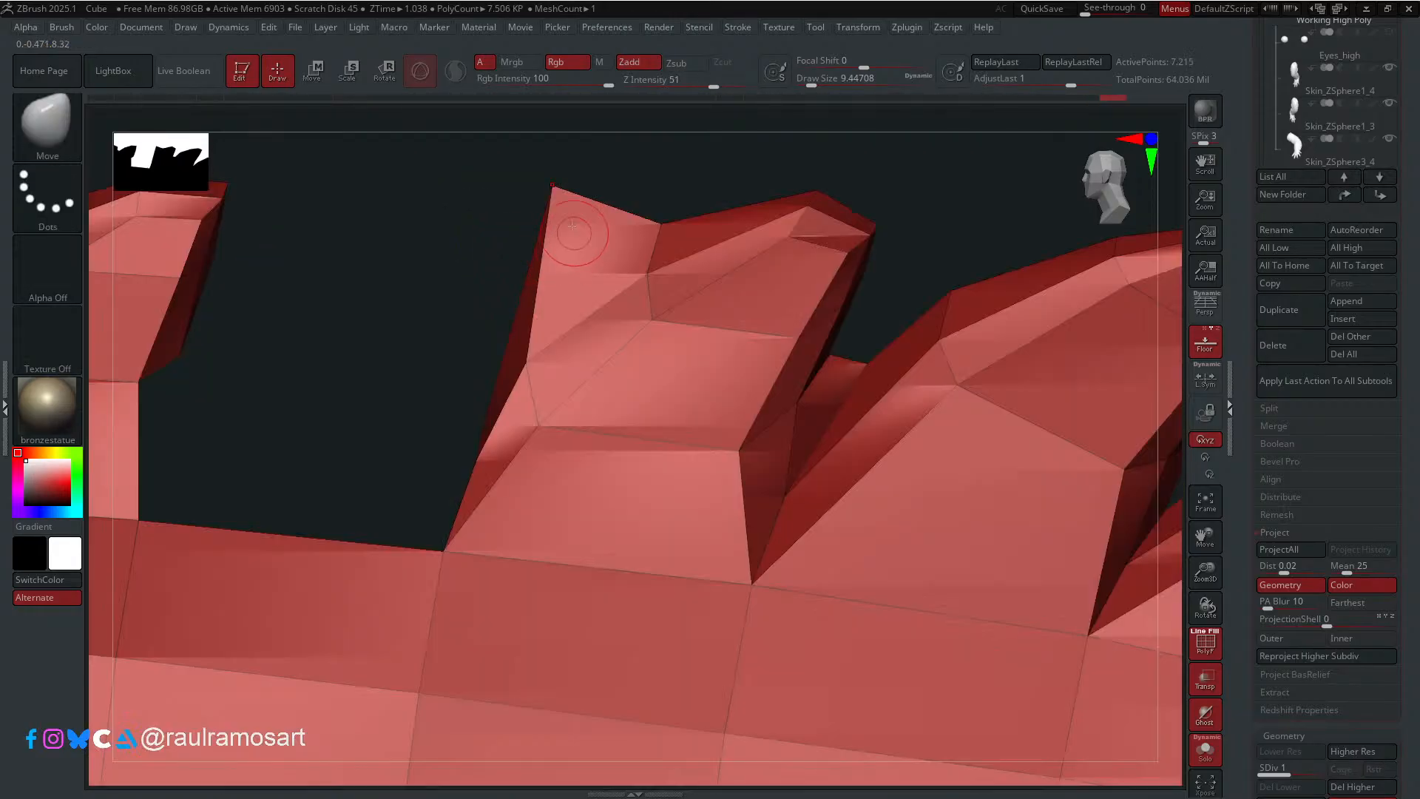
{"action": "left_click_drag", "start_coordinate": [563, 195], "coordinate": [613, 252]}
{"action": "mouse_move", "coordinate": [628, 222]}
{"action": "right_mouse_down"}
{"action": "mouse_move", "coordinate": [685, 191]}
{"action": "mouse_move", "coordinate": [640, 219]}
{"action": "right_mouse_up"}
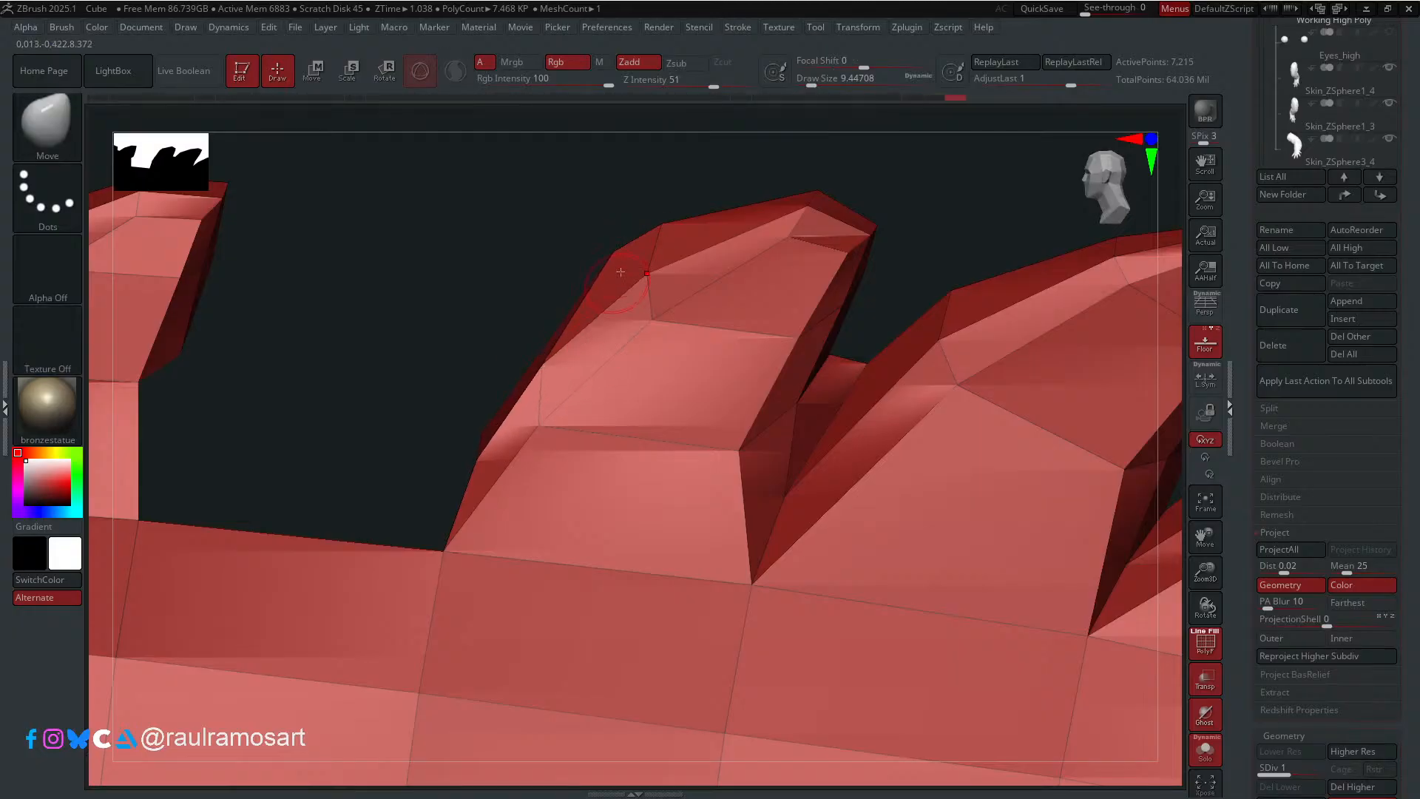
{"action": "mouse_move", "coordinate": [591, 272]}
{"action": "right_mouse_down"}
{"action": "mouse_move", "coordinate": [587, 290]}
{"action": "mouse_move", "coordinate": [491, 264]}
{"action": "mouse_move", "coordinate": [568, 311]}
{"action": "mouse_move", "coordinate": [383, 332]}
{"action": "right_mouse_up"}
{"action": "left_click", "coordinate": [563, 280], "text": "ctrl+shift"}
{"action": "right_click_drag", "start_coordinate": [467, 308], "coordinate": [698, 322], "text": "alt"}
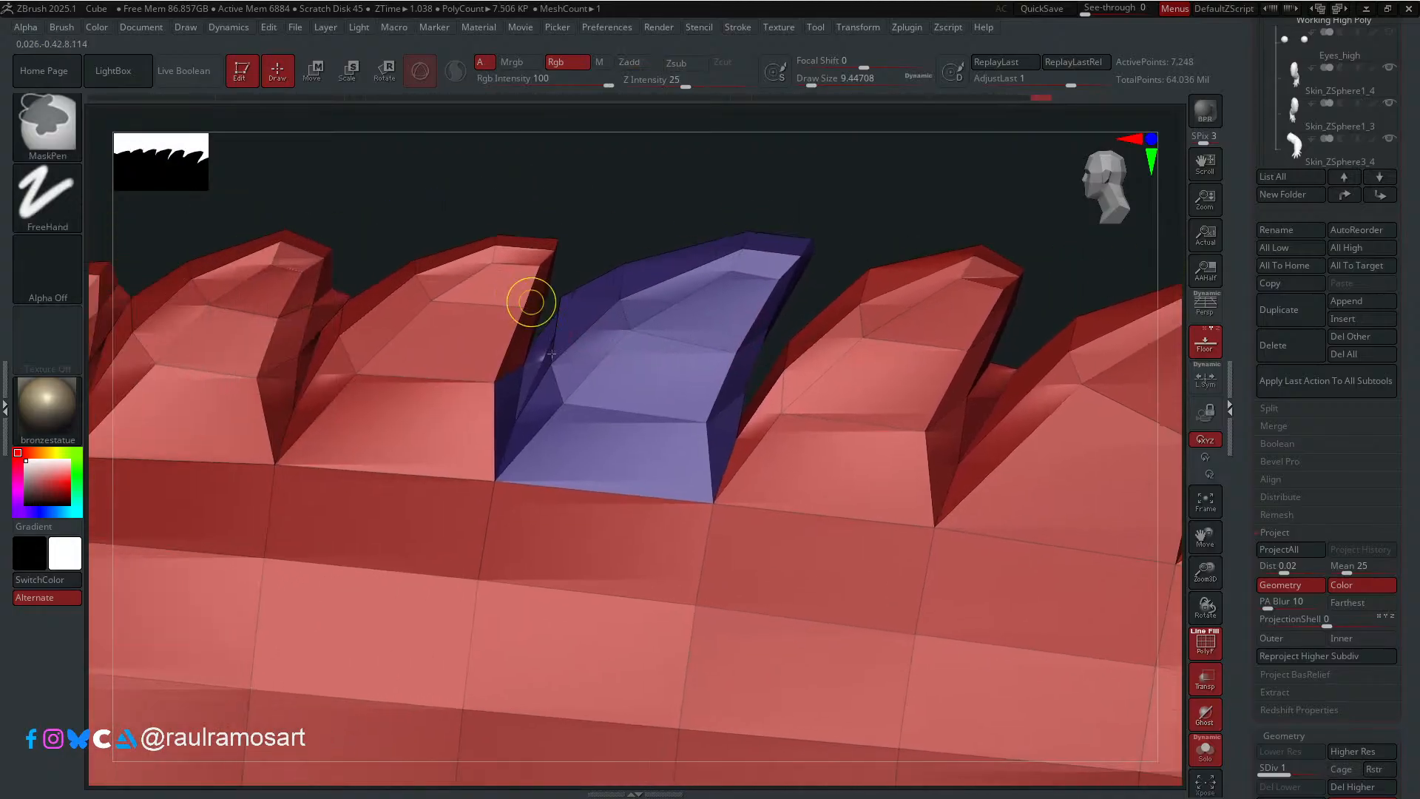
Step: Isolate the purple spike, smooth the stray vertices along its edge, and adjust them with the whole mesh visible
{"action": "right_click_drag", "start_coordinate": [532, 301], "coordinate": [640, 317], "text": "ctrl"}
{"action": "left_click", "coordinate": [624, 297], "text": "ctrl+shift"}
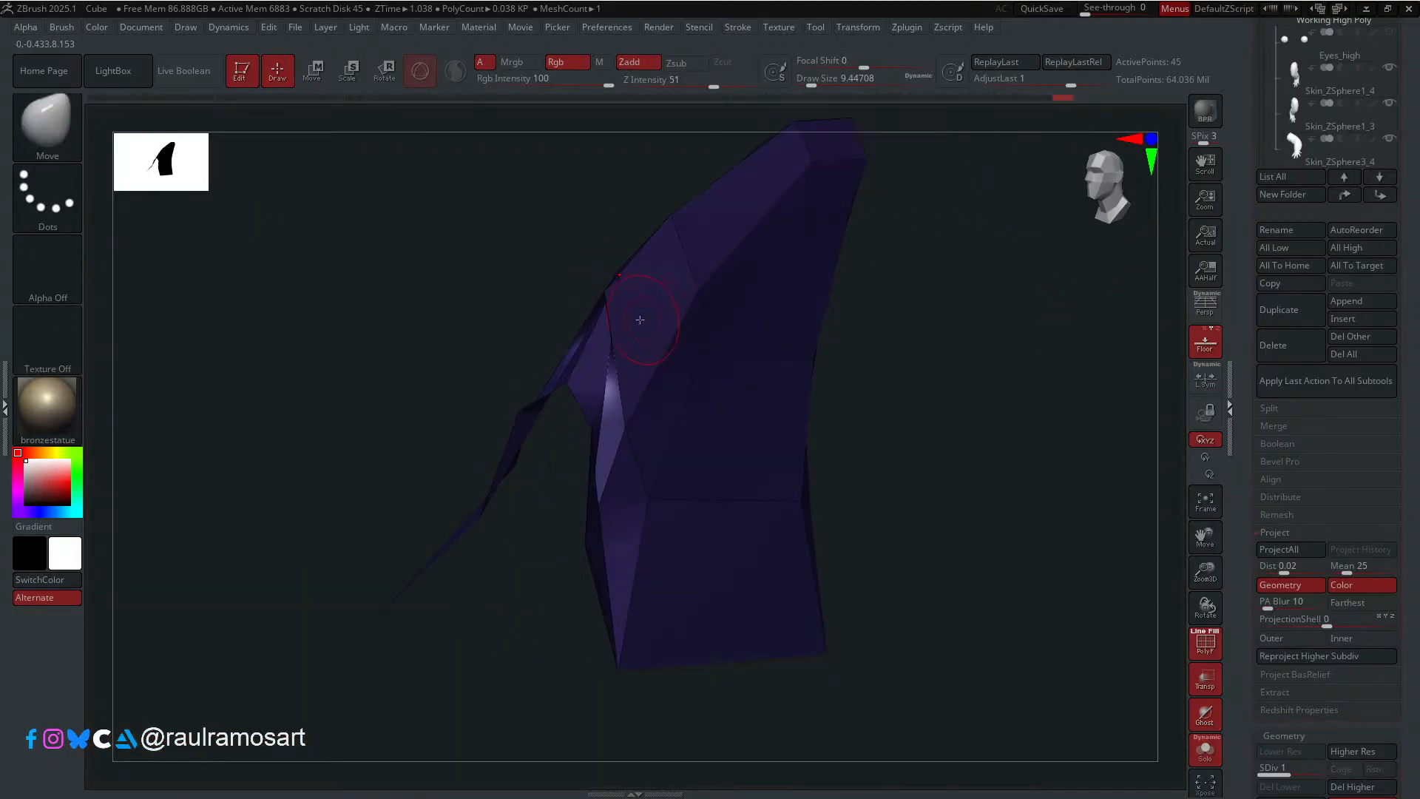
{"action": "mouse_move", "coordinate": [640, 317]}
{"action": "left_mouse_down", "text": "shift"}
{"action": "mouse_move", "coordinate": [624, 283]}
{"action": "mouse_move", "coordinate": [596, 313]}
{"action": "left_mouse_up", "text": "shift"}
{"action": "right_click_drag", "start_coordinate": [596, 314], "coordinate": [618, 336]}
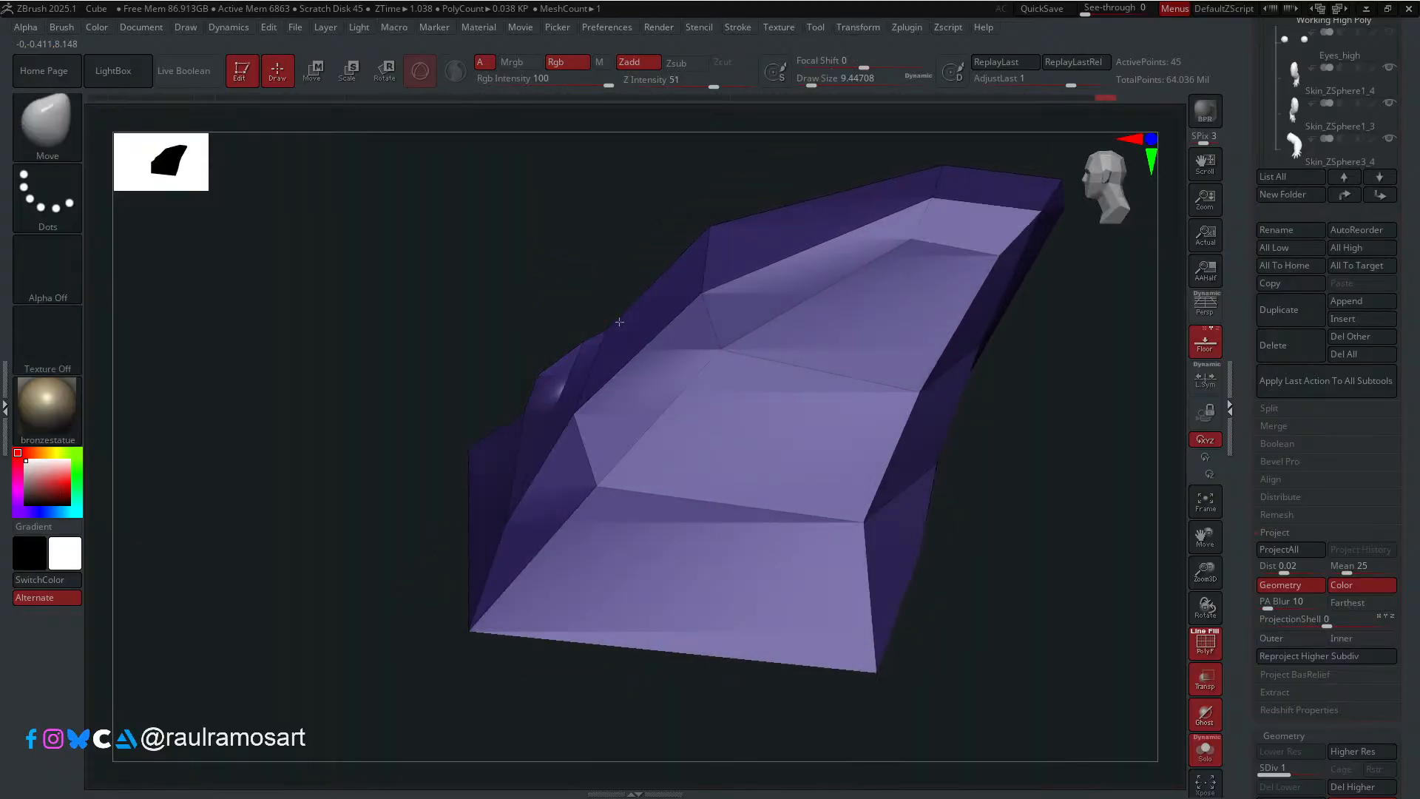
{"action": "left_click", "coordinate": [615, 251], "text": "ctrl+shift"}
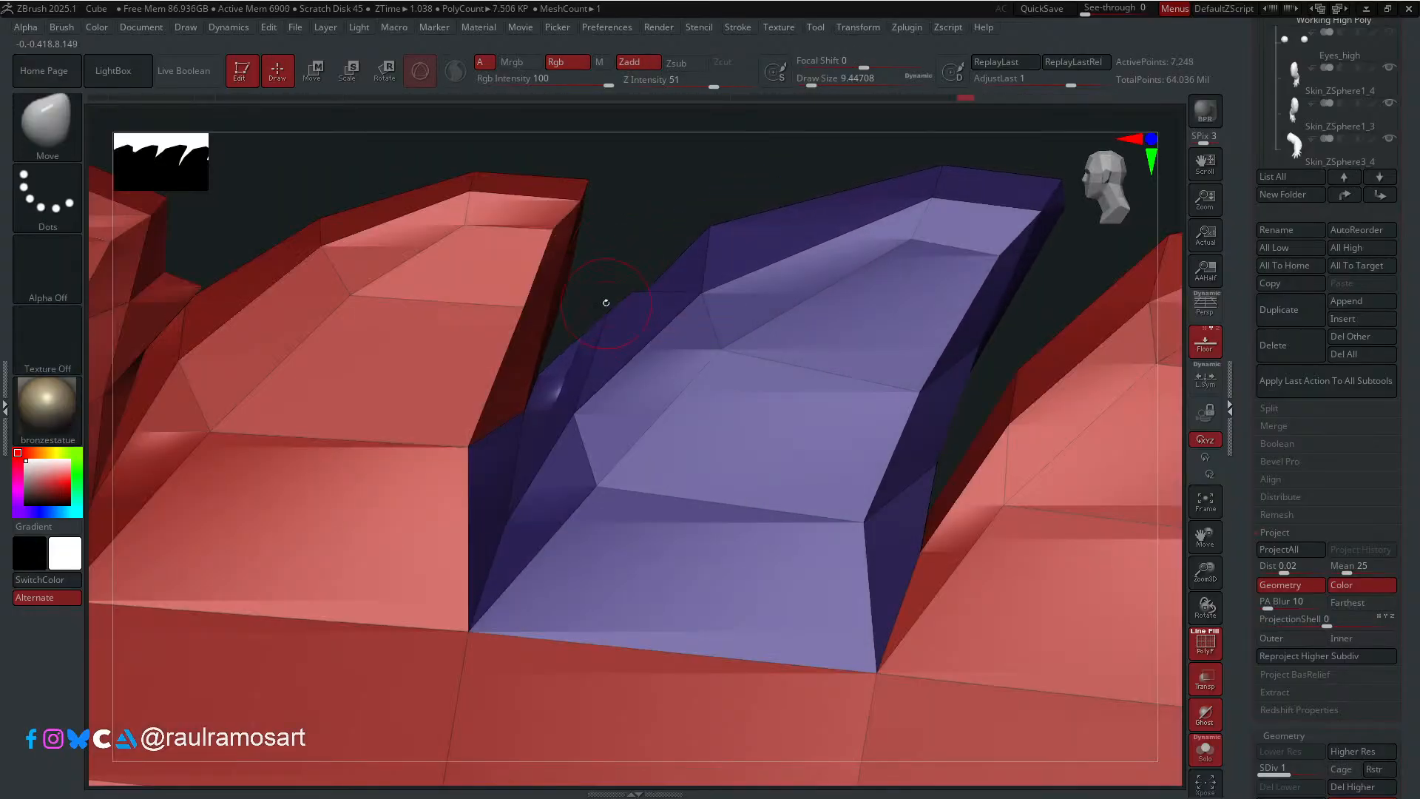
{"action": "left_click_drag", "start_coordinate": [566, 367], "coordinate": [567, 367]}
{"action": "mouse_move", "coordinate": [567, 366]}
{"action": "right_mouse_down"}
{"action": "mouse_move", "coordinate": [523, 409]}
{"action": "mouse_move", "coordinate": [538, 376]}
{"action": "mouse_move", "coordinate": [498, 595]}
{"action": "mouse_move", "coordinate": [573, 348]}
{"action": "mouse_move", "coordinate": [629, 280]}
{"action": "mouse_move", "coordinate": [624, 200]}
{"action": "mouse_move", "coordinate": [714, 365]}
{"action": "right_mouse_up"}
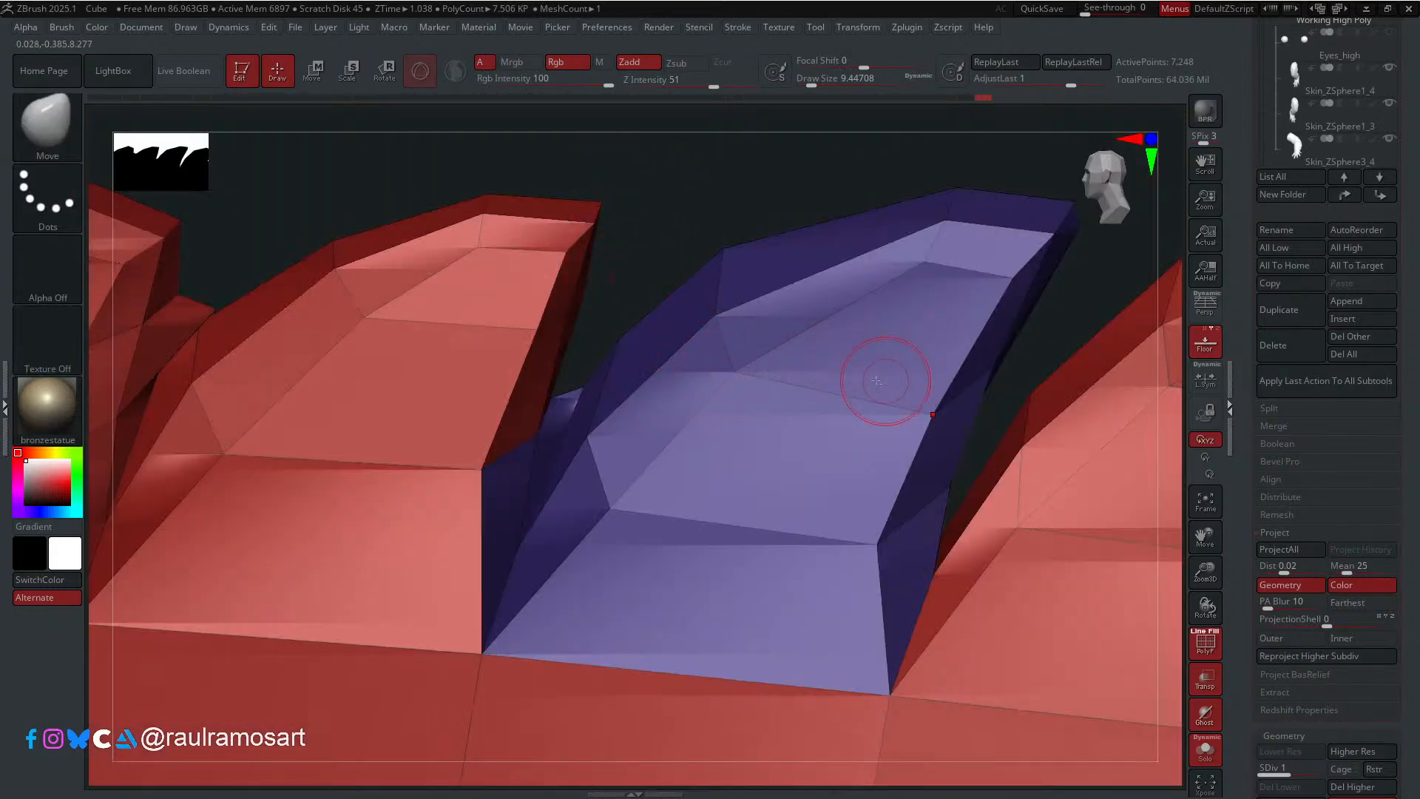
Step: Isolate the tip faces of another red tail spike and grow the visible area down towards its base
{"action": "right_click_drag", "start_coordinate": [877, 381], "coordinate": [508, 365]}
{"action": "right_click_drag", "start_coordinate": [690, 385], "coordinate": [908, 299]}
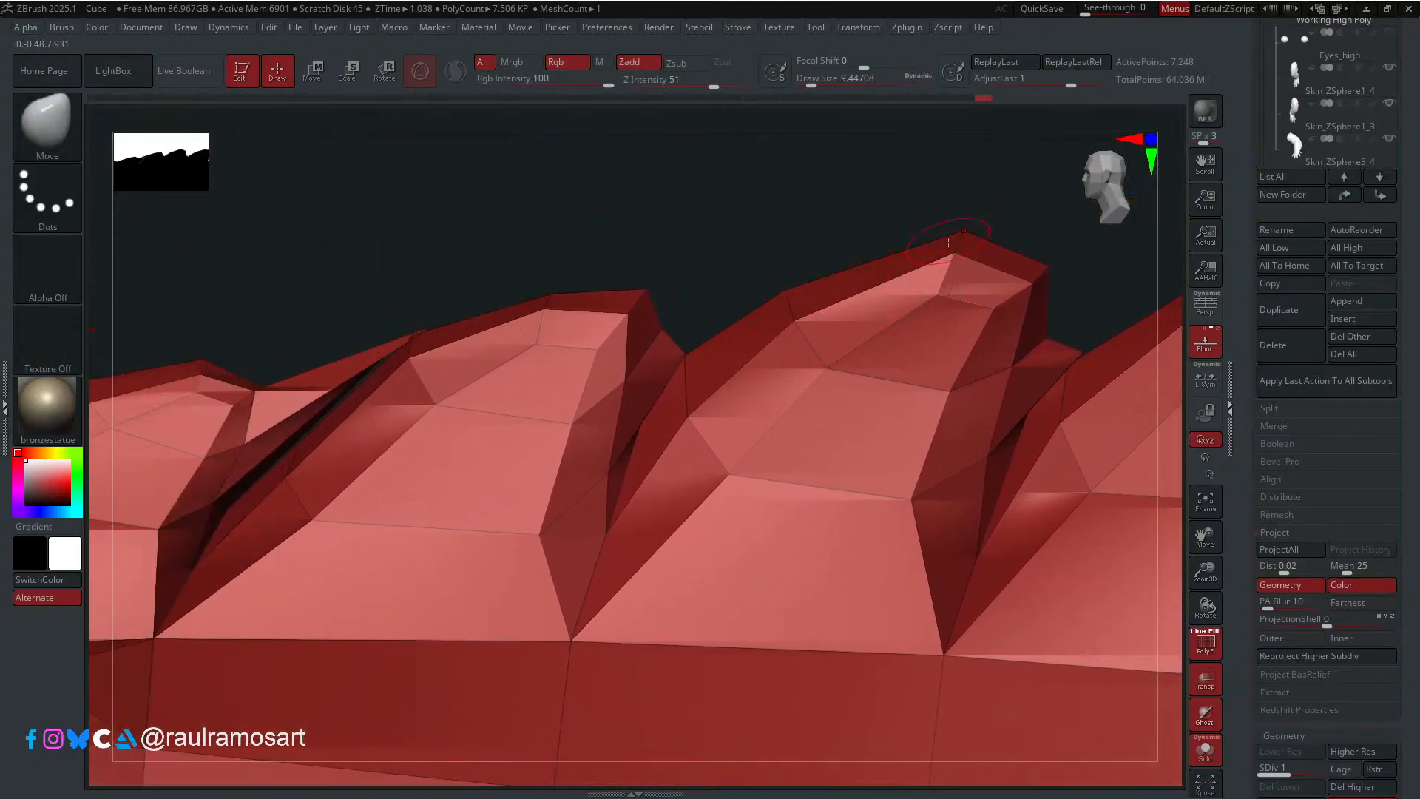
{"action": "left_click_drag", "start_coordinate": [801, 177], "coordinate": [940, 329], "text": "ctrl+shift"}
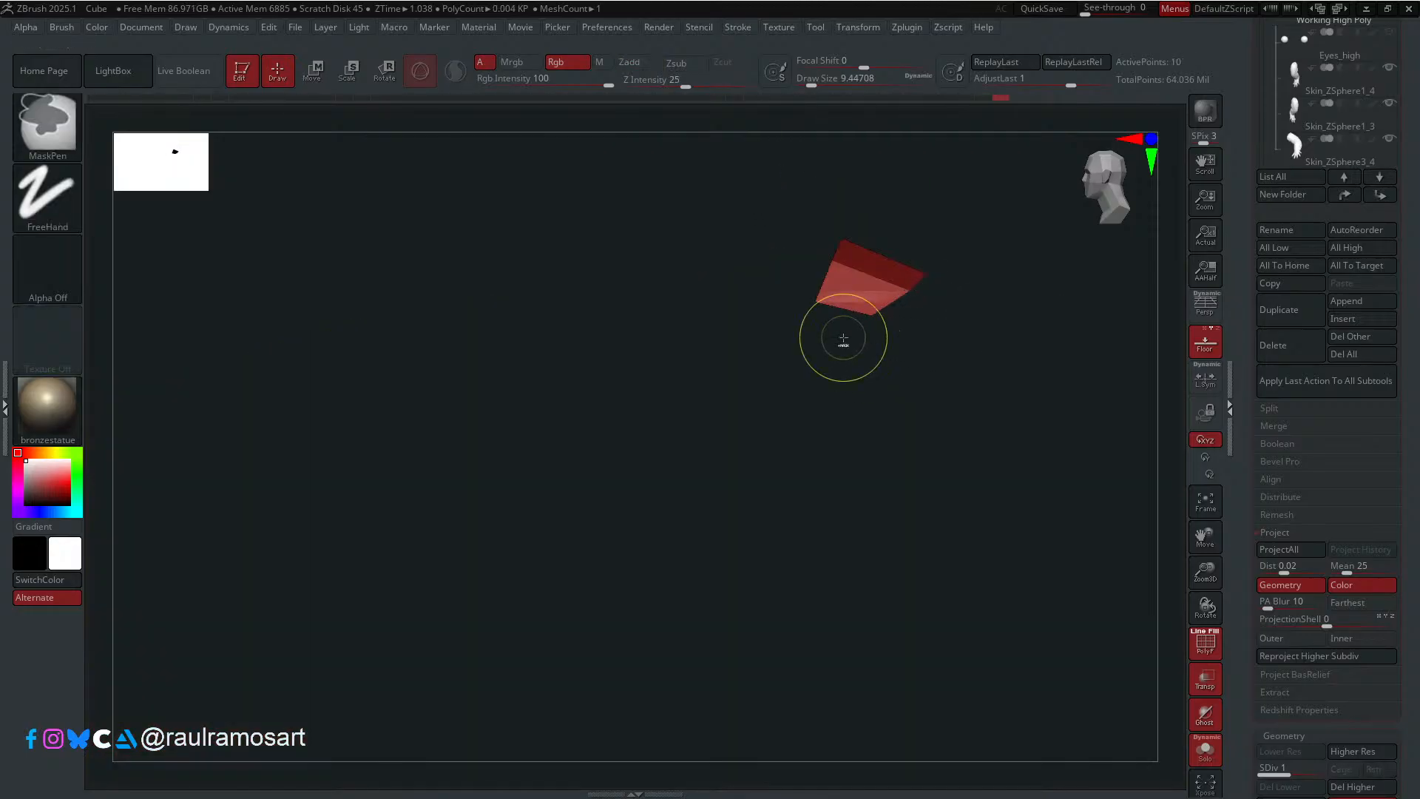
{"action": "left_click", "coordinate": [843, 338], "text": "ctrl+shift"}
{"action": "left_click", "coordinate": [843, 338], "text": "ctrl+shift"}
{"action": "left_click", "coordinate": [843, 339], "text": "ctrl+shift"}
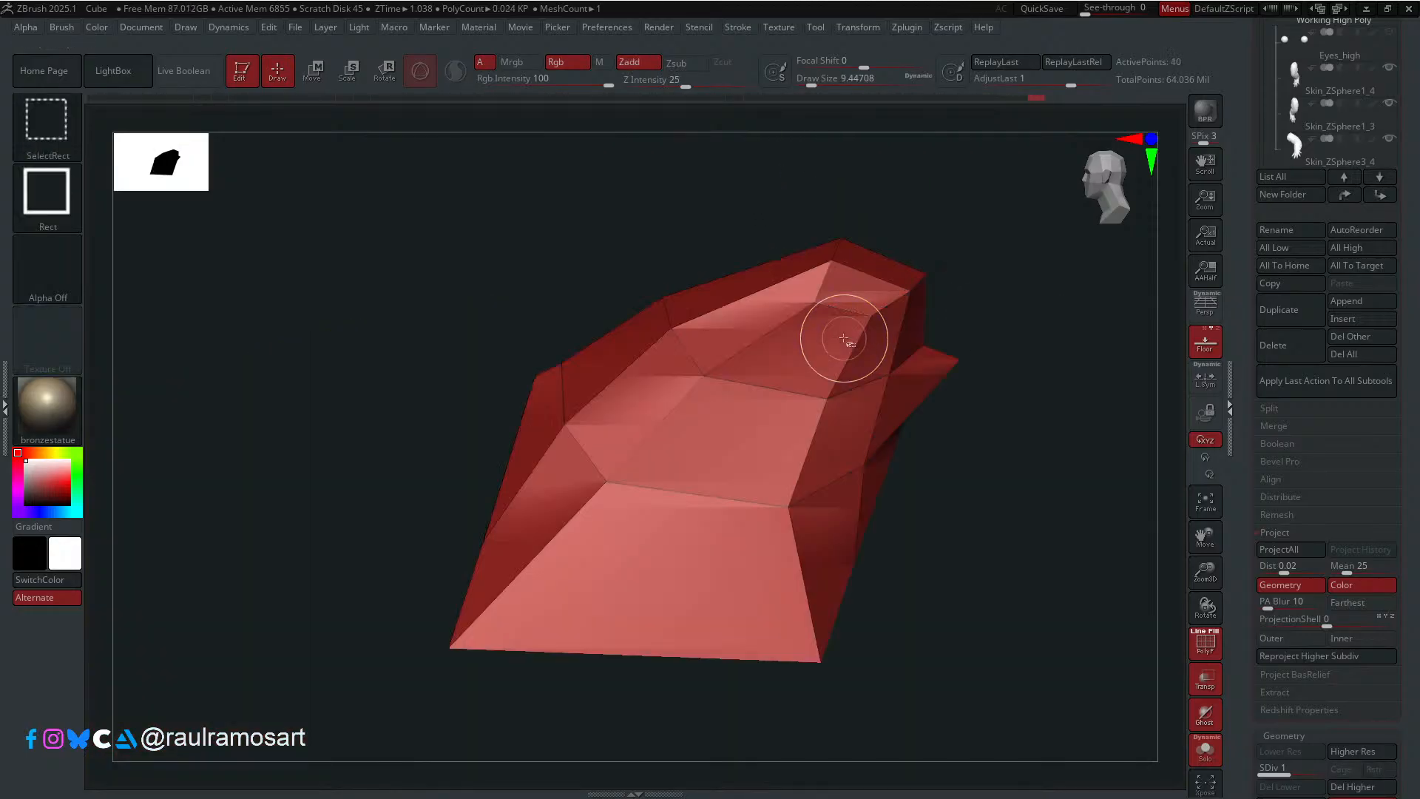
{"action": "left_click", "coordinate": [842, 348], "text": "ctrl+shift"}
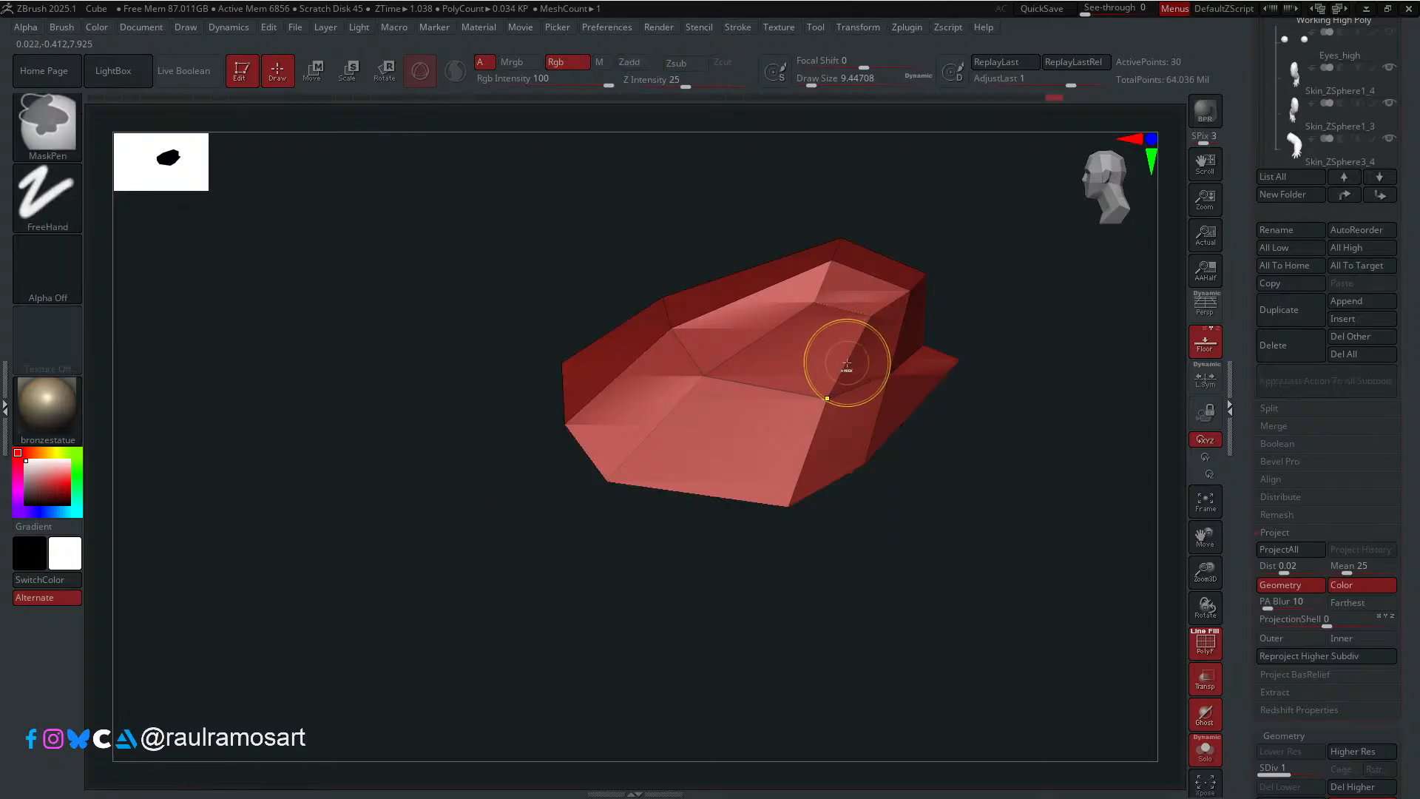
Step: Extend the visible faces to the full spike, make them one polygroup, and unhide the whole mesh
{"action": "key", "text": "ctrl+w"}
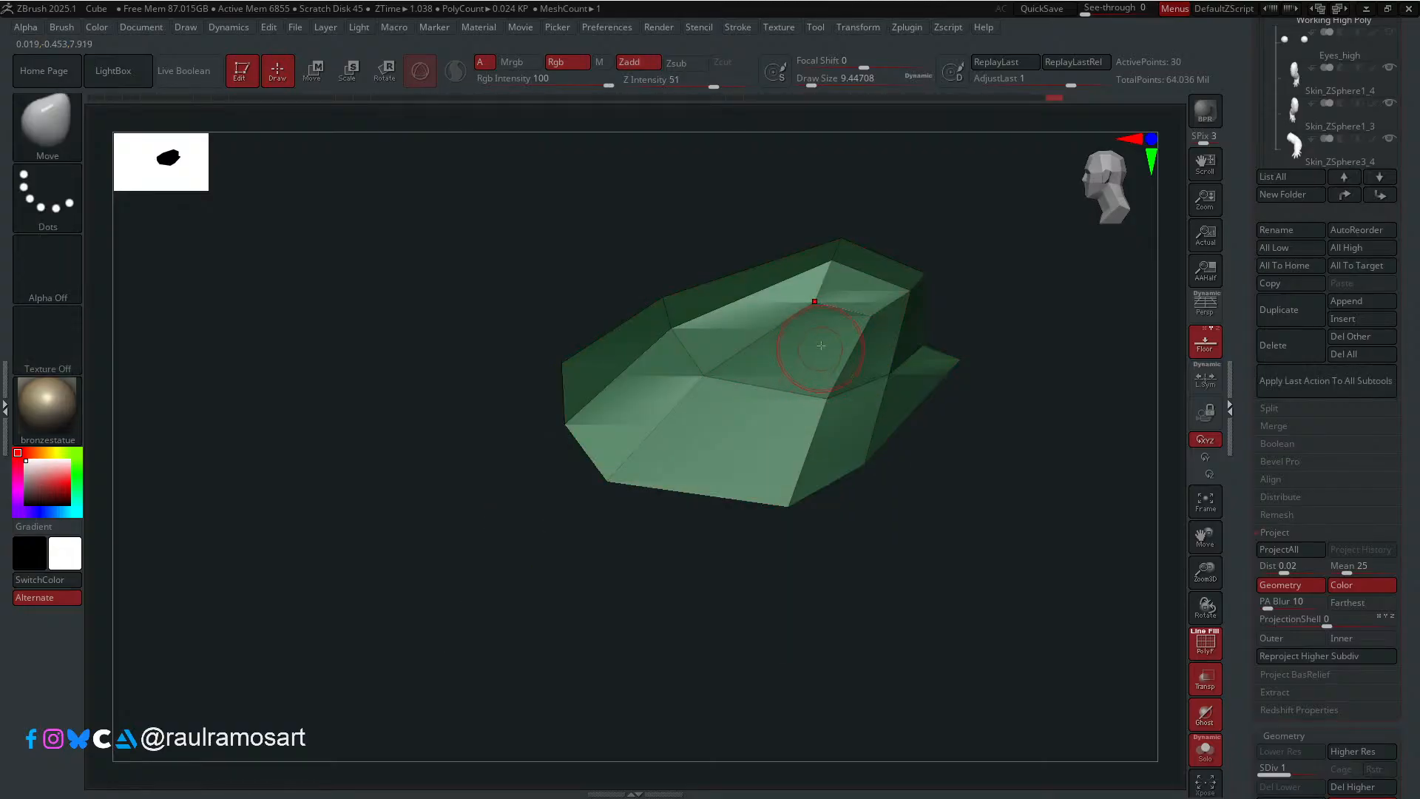
{"action": "left_click", "coordinate": [729, 222], "text": "ctrl+shift"}
{"action": "left_click", "coordinate": [669, 332], "text": "ctrl+shift"}
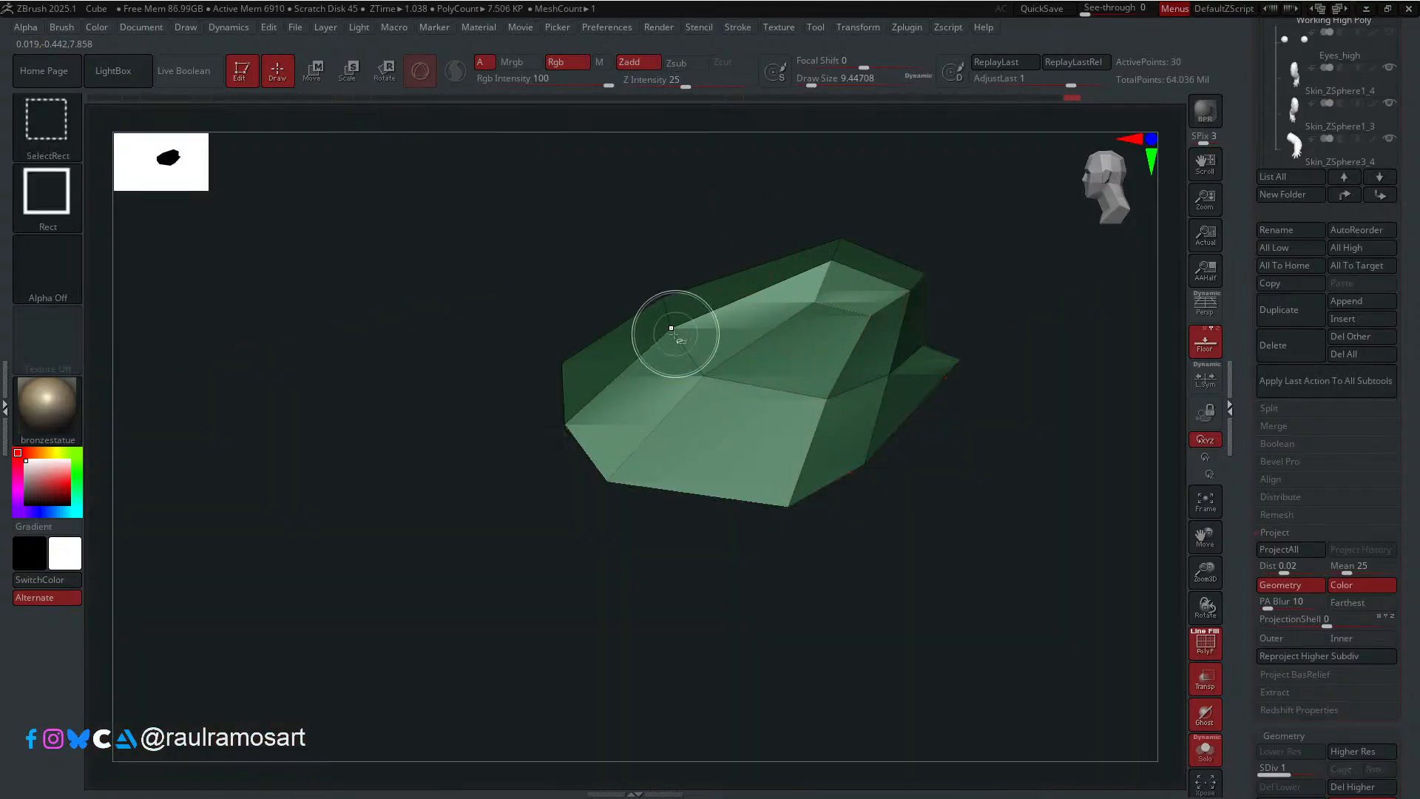
{"action": "key", "text": "ctrl+w"}
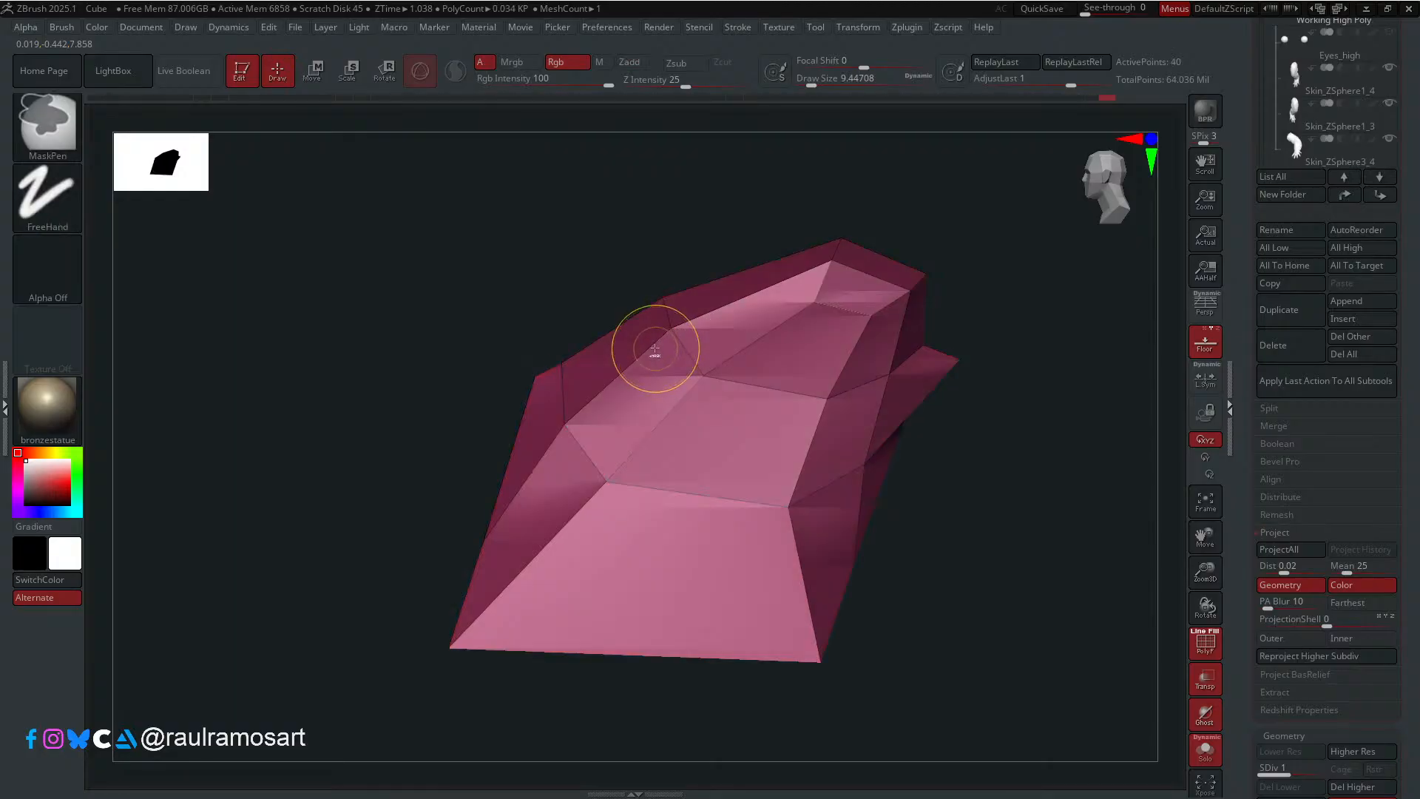
{"action": "left_click", "coordinate": [684, 190], "text": "ctrl+shift"}
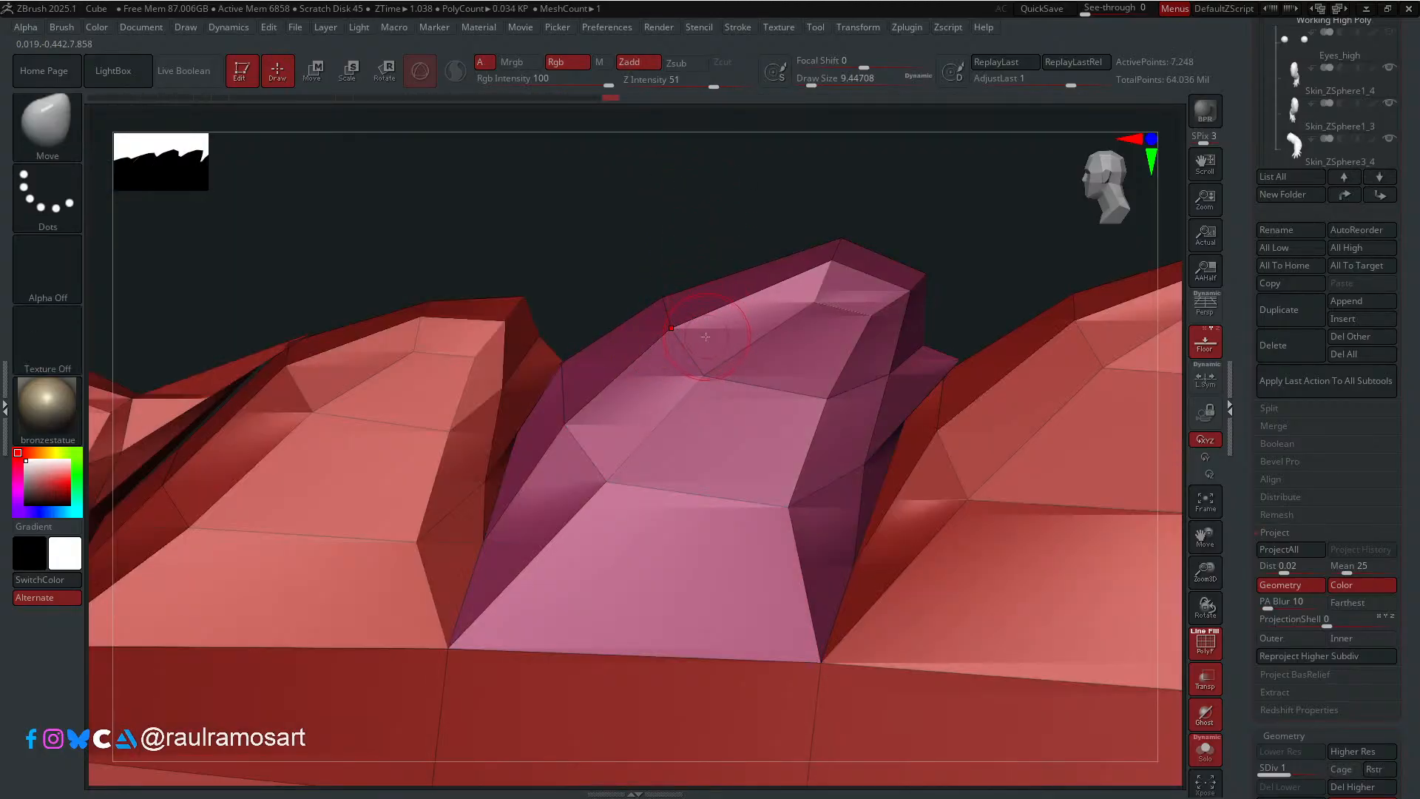
Step: Smooth the isolated pink spike's protruding edge vertex and lower the adjacent red spike's stray vertex with the pink spike hidden
{"action": "left_click", "coordinate": [867, 319], "text": "ctrl+shift"}
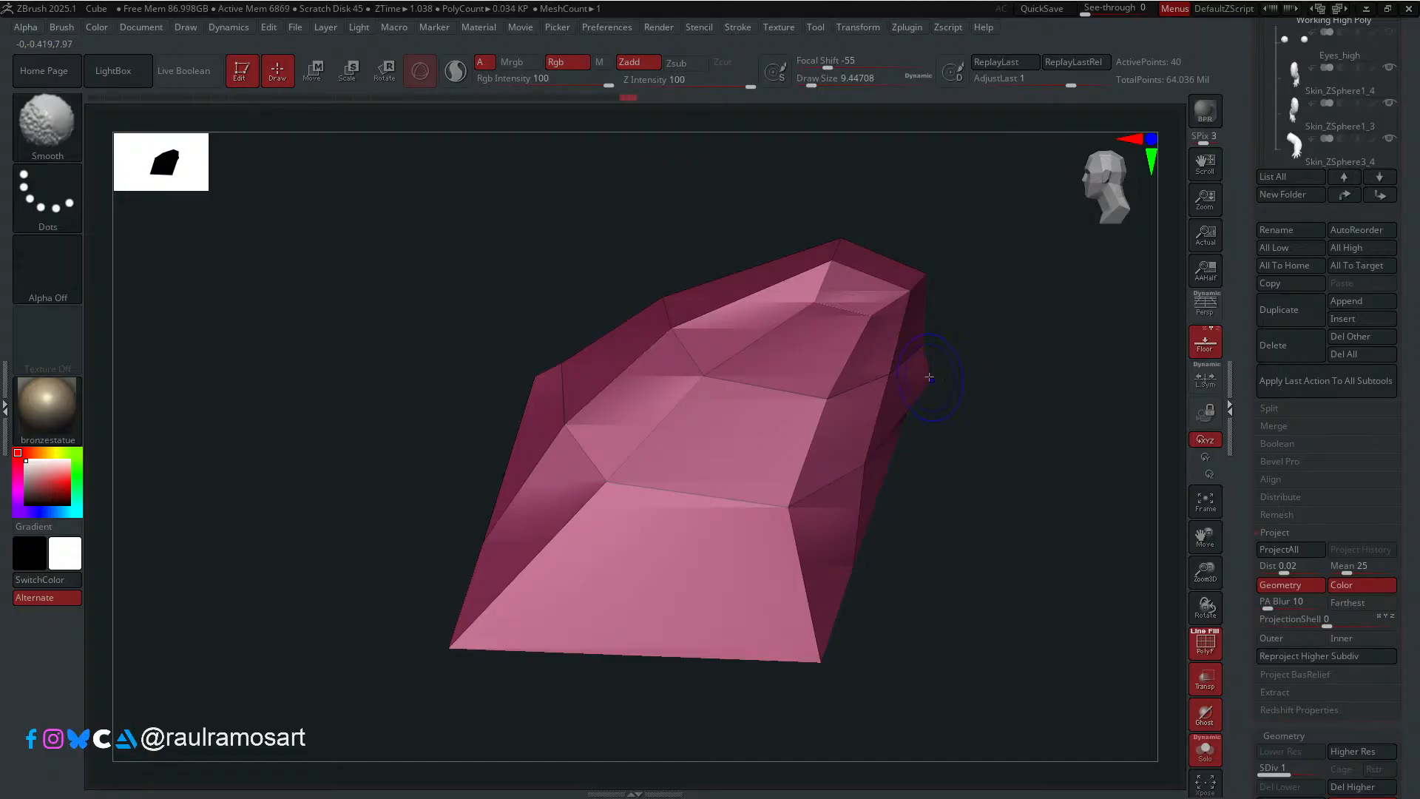
{"action": "mouse_move", "coordinate": [960, 397]}
{"action": "left_mouse_down"}
{"action": "mouse_move", "coordinate": [964, 415]}
{"action": "mouse_move", "coordinate": [975, 376]}
{"action": "mouse_move", "coordinate": [947, 346]}
{"action": "mouse_move", "coordinate": [897, 412]}
{"action": "mouse_move", "coordinate": [882, 410]}
{"action": "left_mouse_up"}
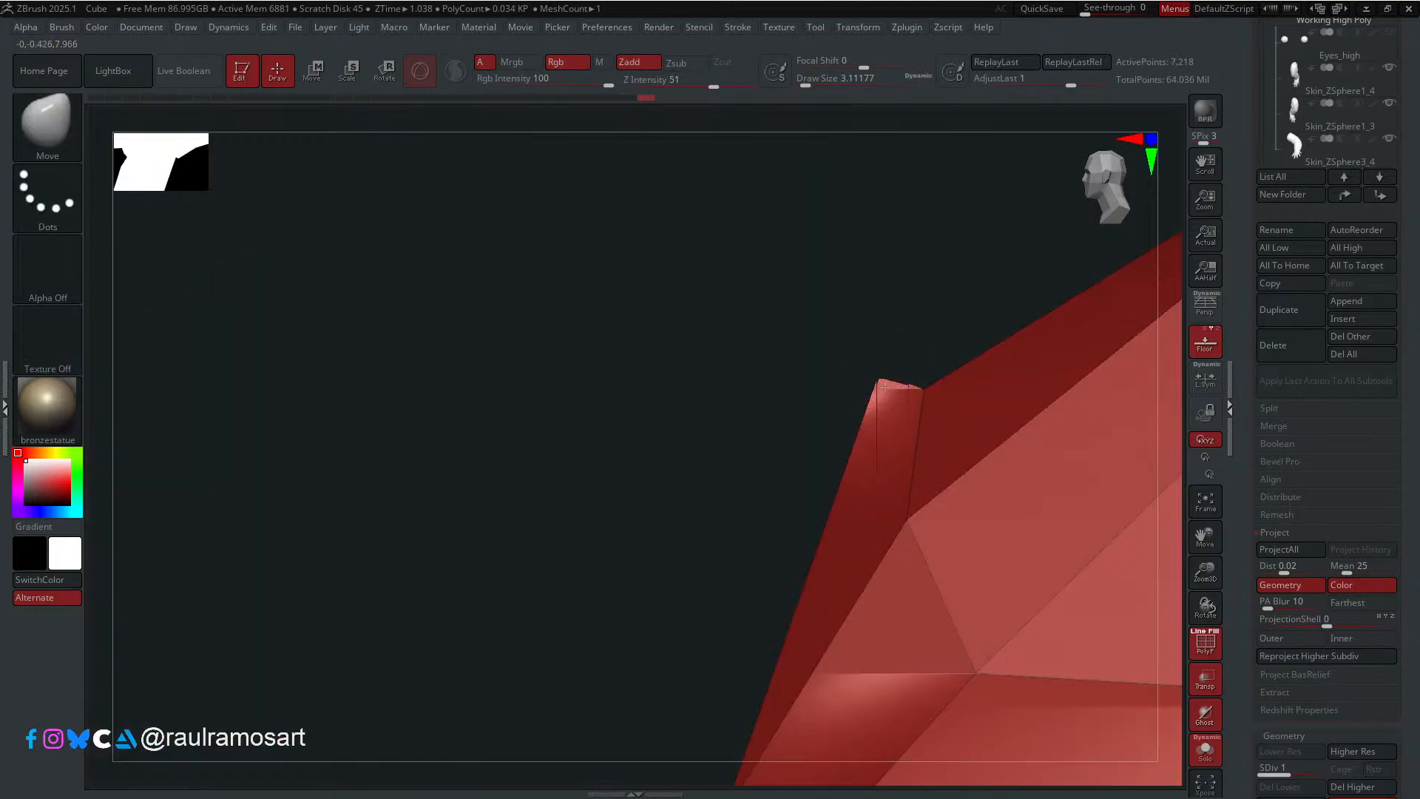
{"action": "key", "text": "ctrl+z"}
{"action": "key", "text": "space"}
{"action": "mouse_move", "coordinate": [894, 391]}
{"action": "left_mouse_down"}
{"action": "mouse_move", "coordinate": [875, 390]}
{"action": "mouse_move", "coordinate": [882, 357]}
{"action": "left_mouse_up"}
{"action": "key", "text": "s"}
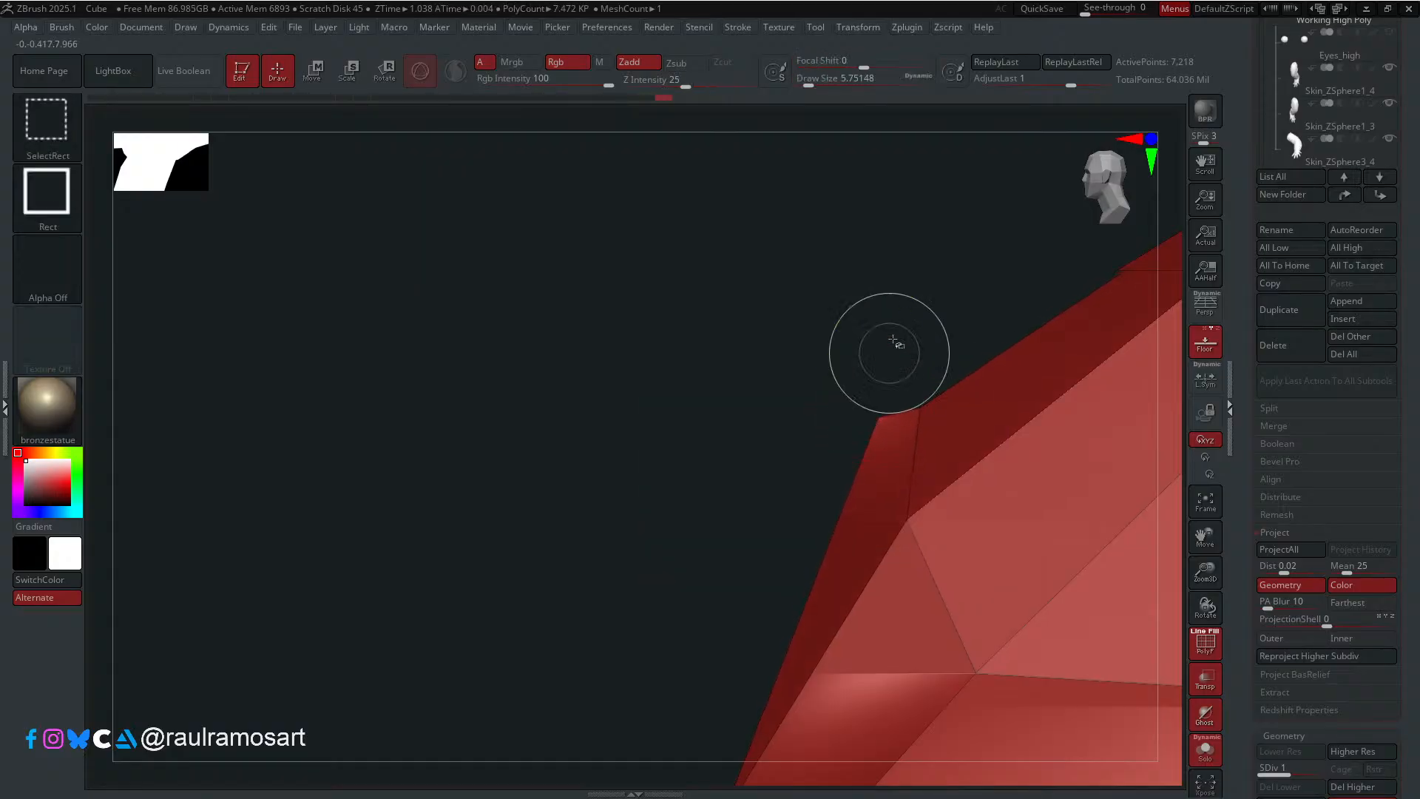
{"action": "left_click", "coordinate": [923, 331], "text": "ctrl+shift"}
Step: Isolate the pink spike, fine-tune its protruding edge vertex with a brush size of about 1.03, and unhide the mesh
{"action": "key", "text": "s"}
{"action": "left_click_drag", "start_coordinate": [884, 409], "coordinate": [875, 409]}
{"action": "left_click", "coordinate": [889, 409], "text": "ctrl+shift"}
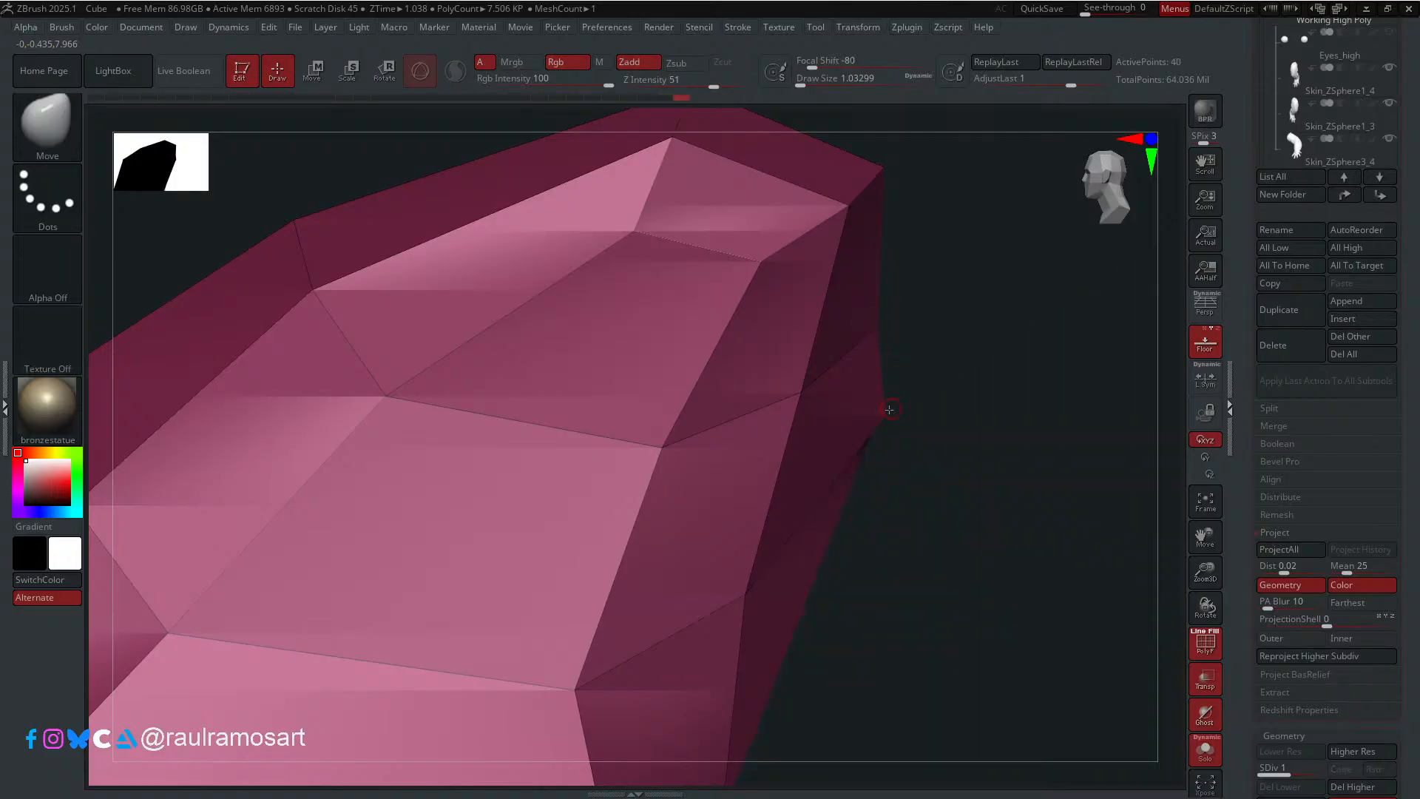
{"action": "left_click", "coordinate": [873, 368], "text": "ctrl+shift"}
{"action": "left_click_drag", "start_coordinate": [873, 369], "coordinate": [694, 338]}
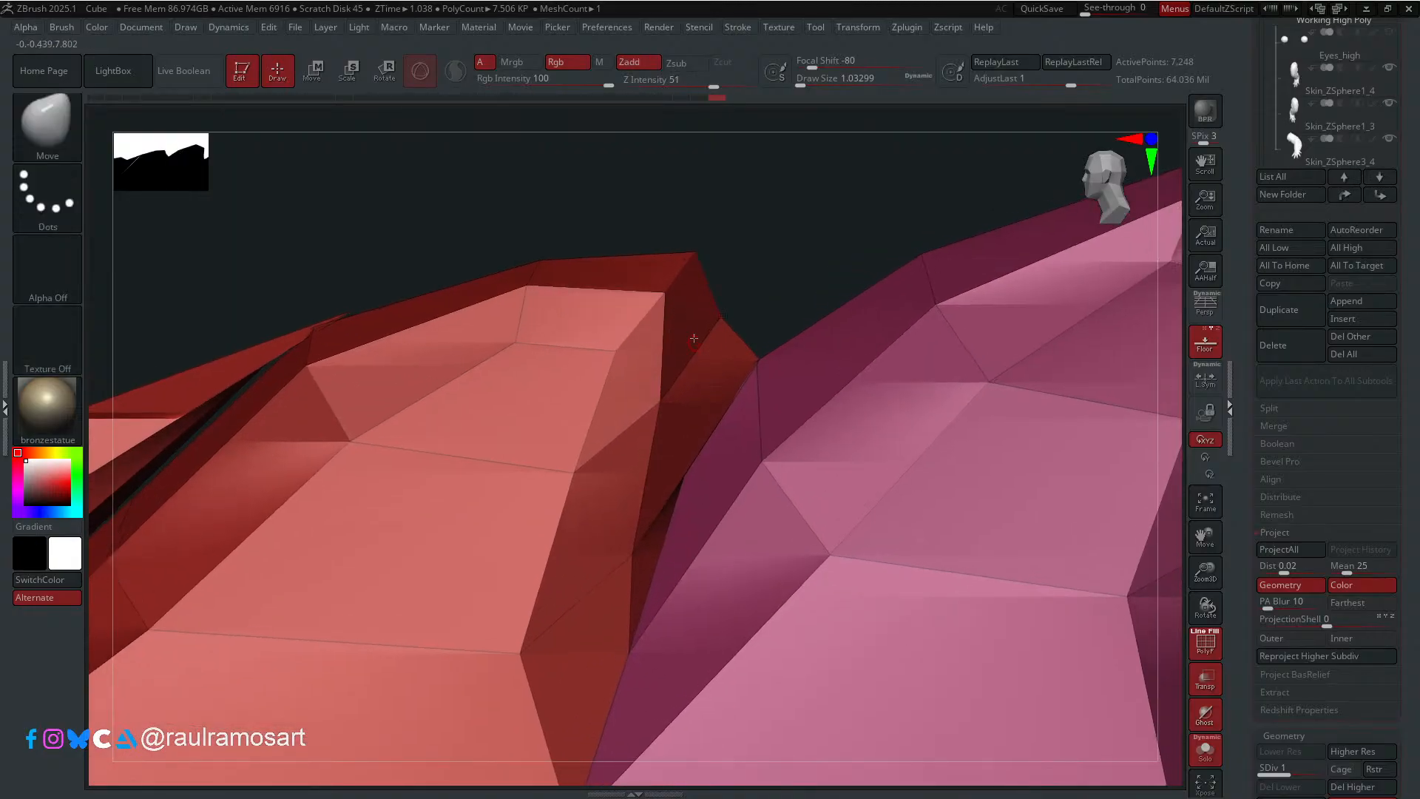
Step: Hide the pink spike, pull in the adjacent red spike's stray vertices, and refine the unhidden spike with brush size 6.58
{"action": "key", "text": "ctrl+shift"}
{"action": "left_click", "coordinate": [720, 329], "text": "ctrl+shift"}
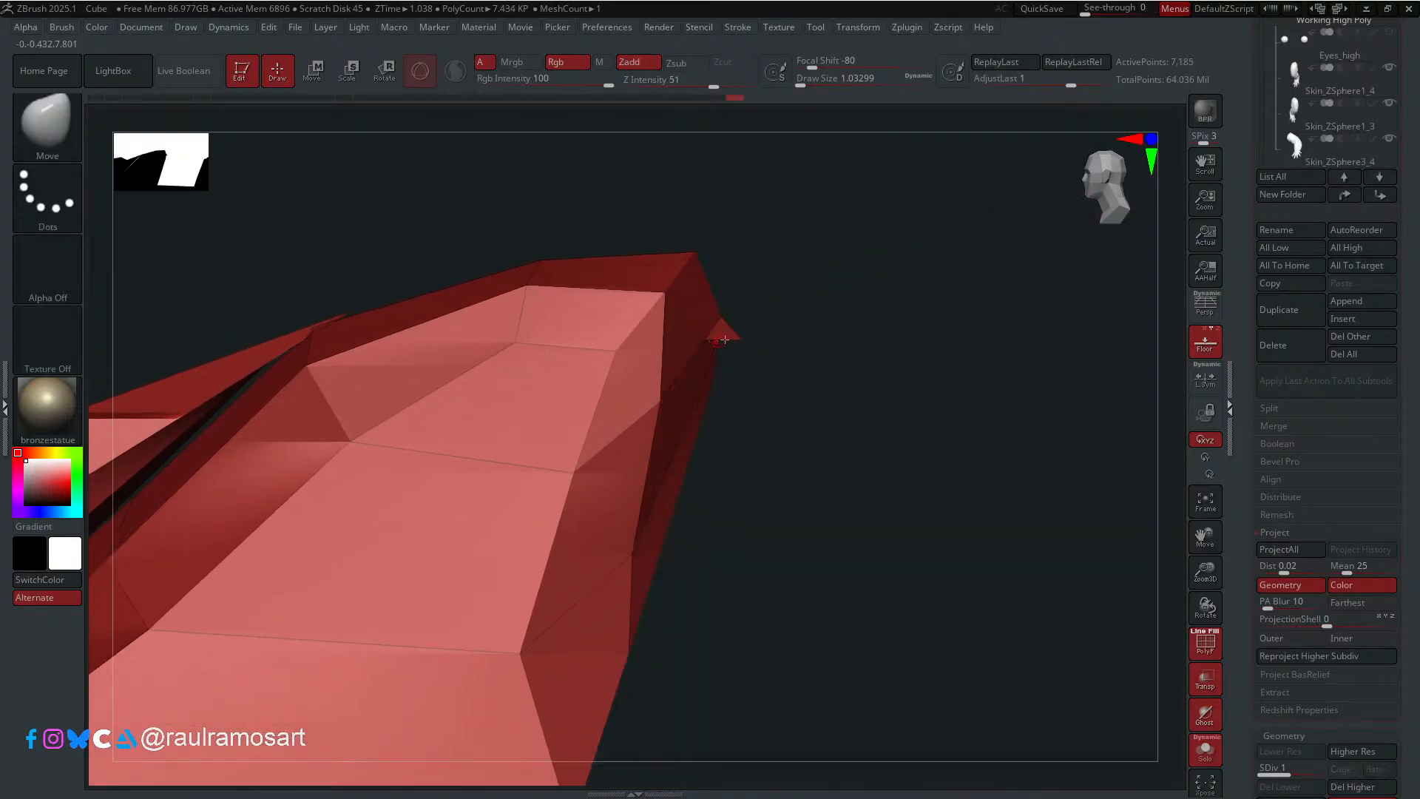
{"action": "mouse_move", "coordinate": [781, 305]}
{"action": "left_mouse_down"}
{"action": "mouse_move", "coordinate": [742, 270]}
{"action": "mouse_move", "coordinate": [755, 313]}
{"action": "left_mouse_up"}
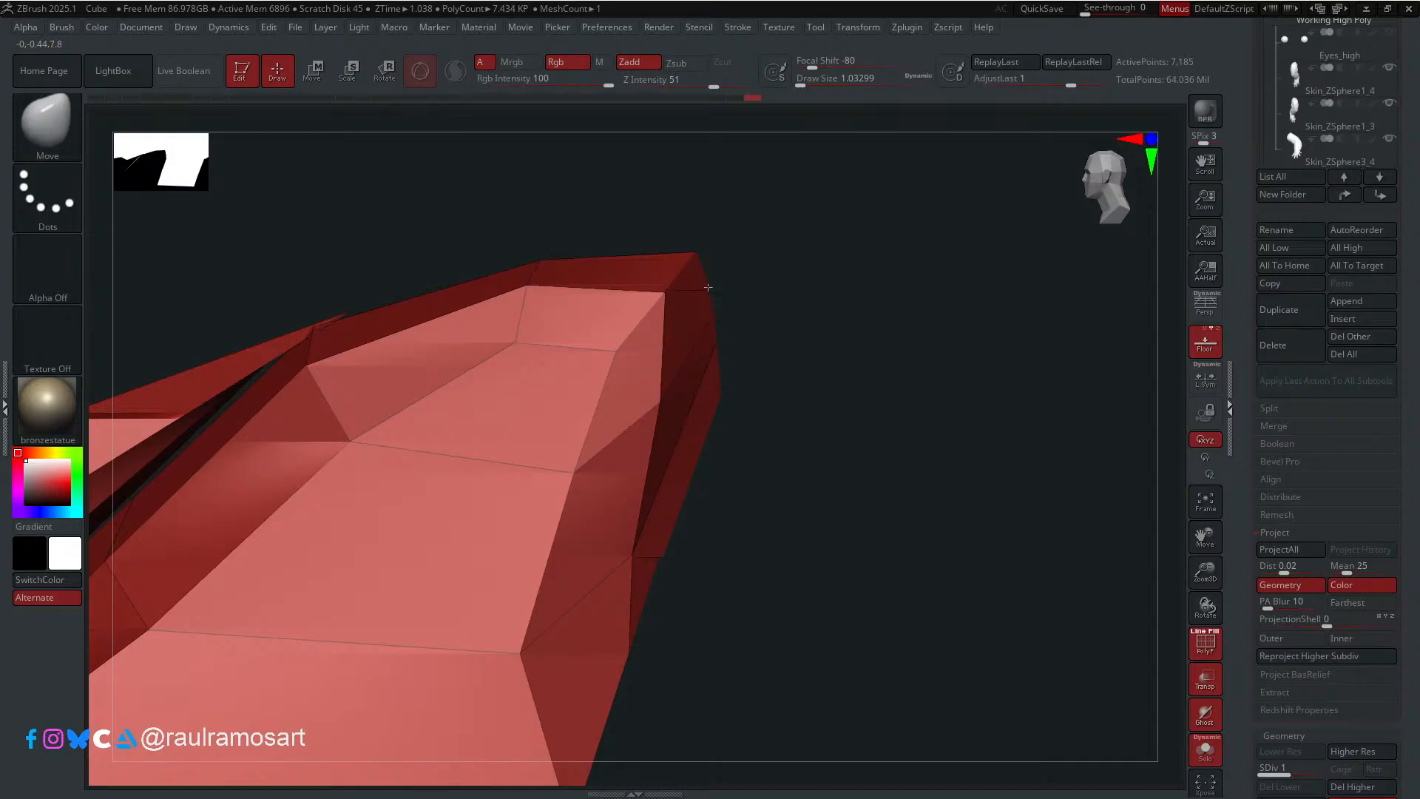
{"action": "left_click", "coordinate": [748, 291], "text": "ctrl+shift"}
{"action": "right_click_drag", "start_coordinate": [747, 291], "coordinate": [710, 289], "text": "ctrl"}
{"action": "key", "text": "s"}
{"action": "left_click_drag", "start_coordinate": [714, 330], "coordinate": [721, 331]}
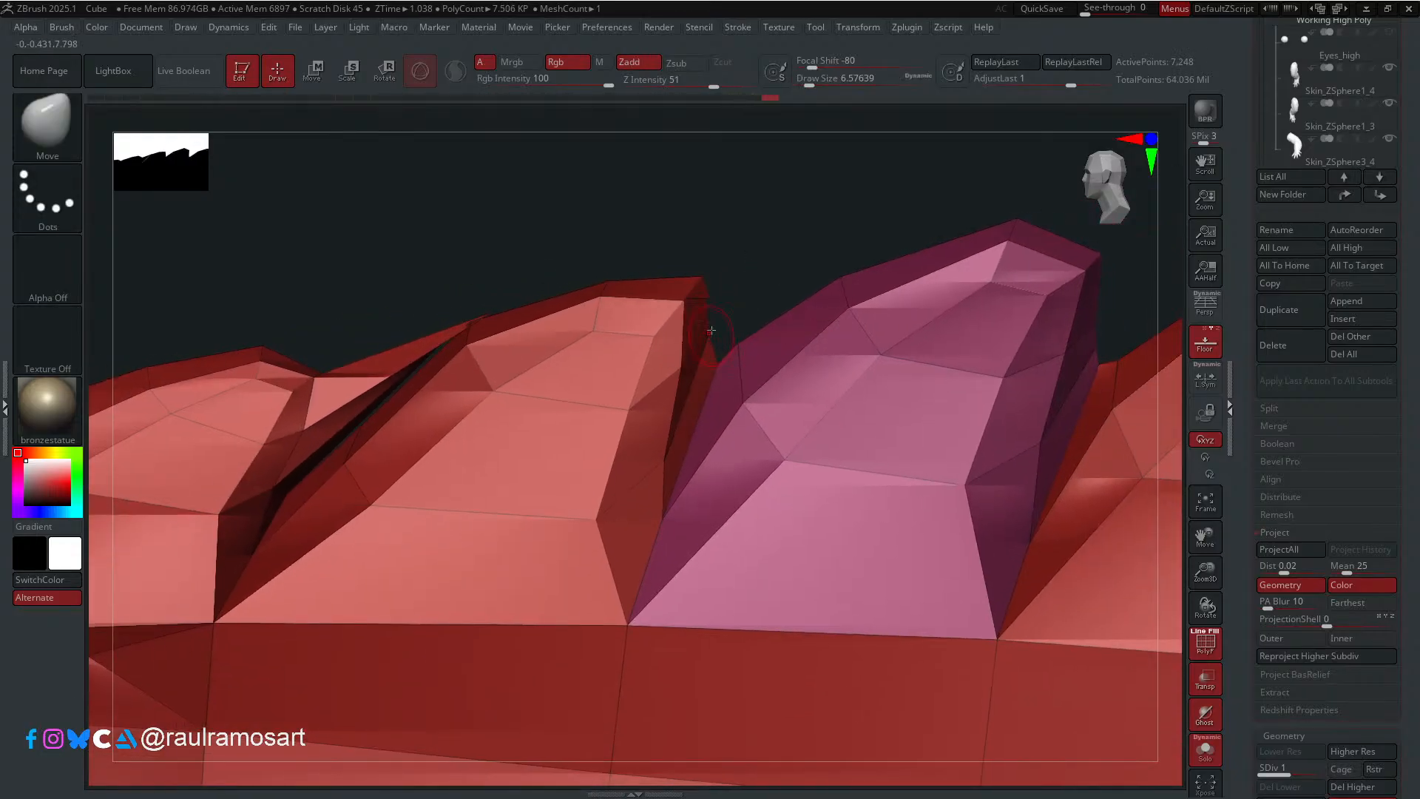
Step: Compare the low-poly tail spikes with the high-poly sculpt, hiding the pink spike before returning to the low-poly mesh alone
{"action": "right_click_drag", "start_coordinate": [742, 269], "coordinate": [754, 254], "text": "alt"}
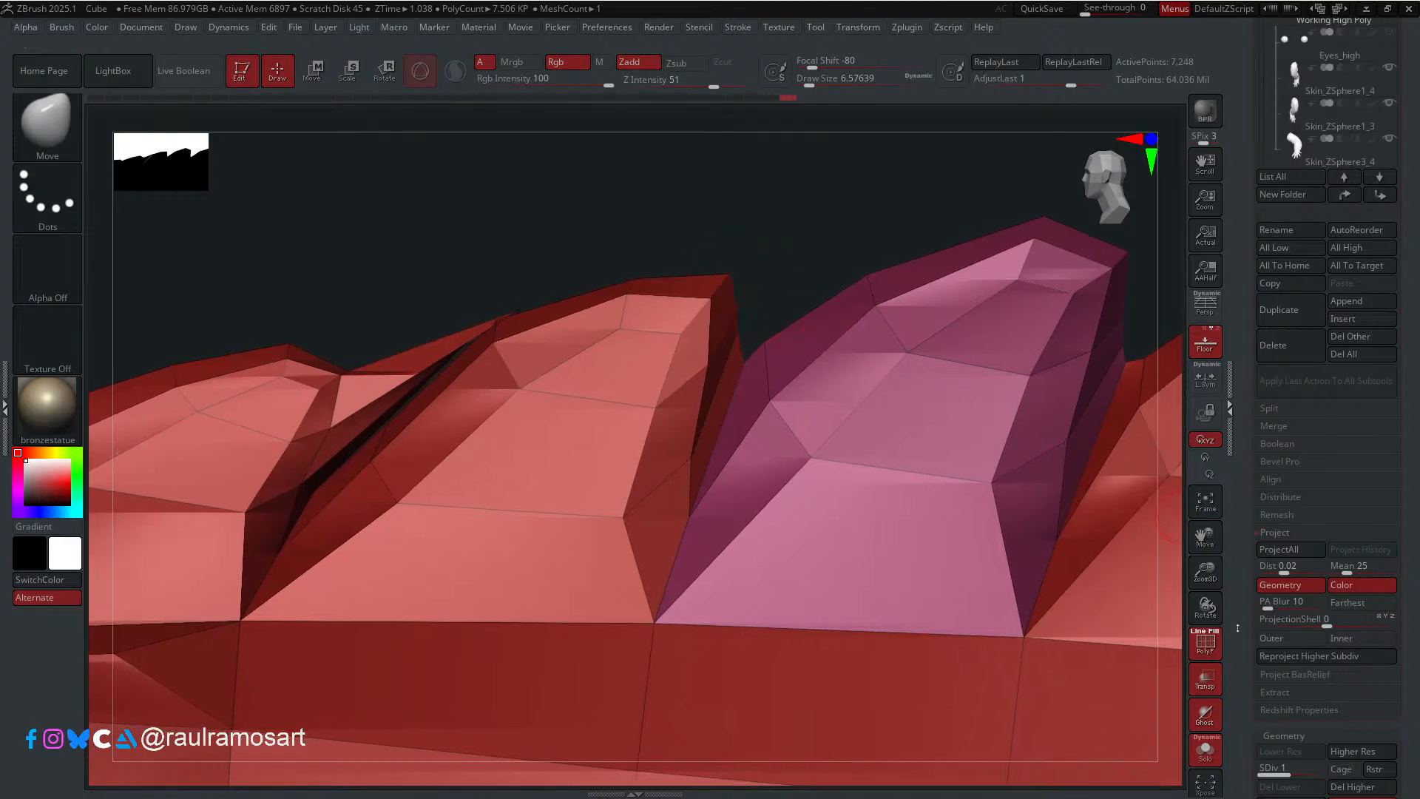
{"action": "left_click", "coordinate": [1206, 749]}
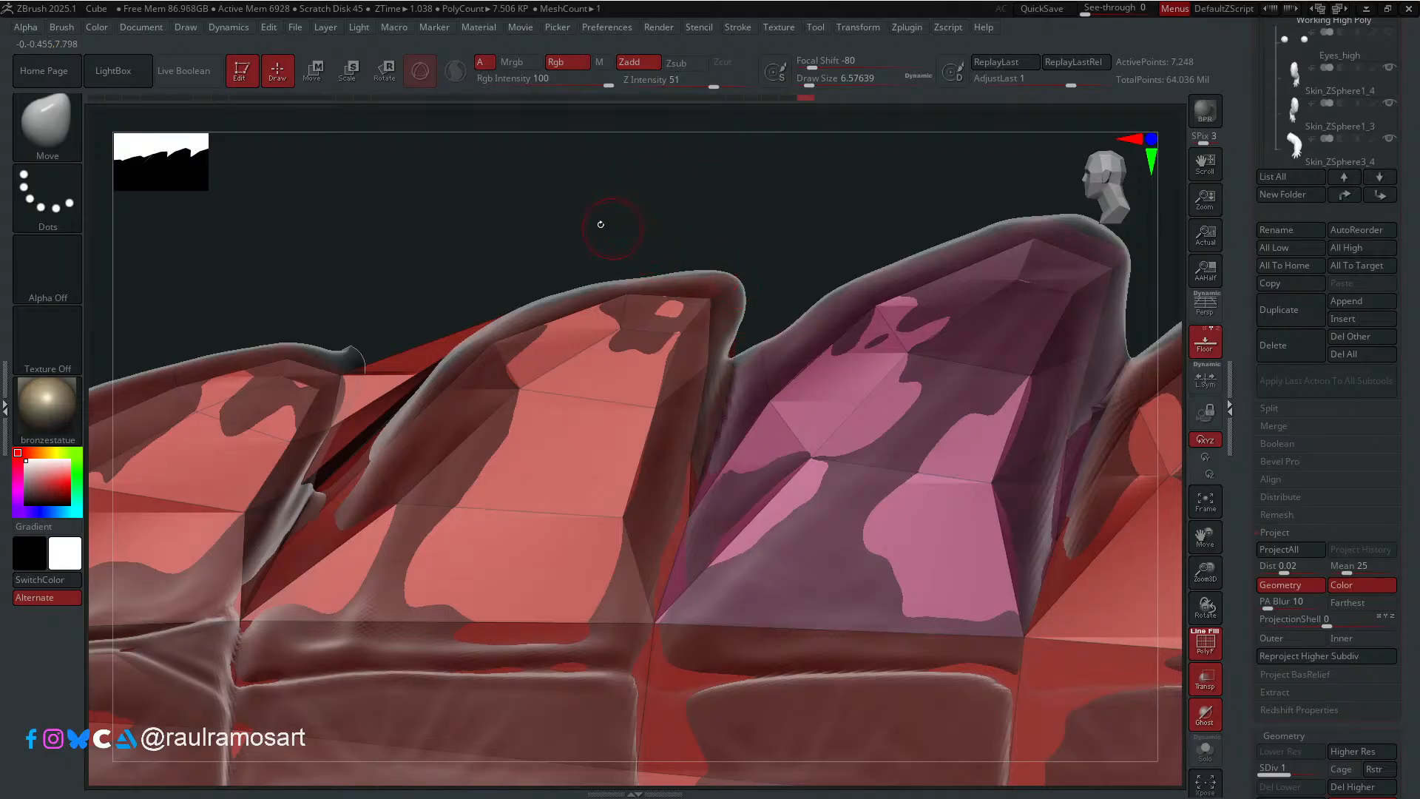
{"action": "left_click_drag", "start_coordinate": [522, 285], "coordinate": [738, 296], "text": "alt"}
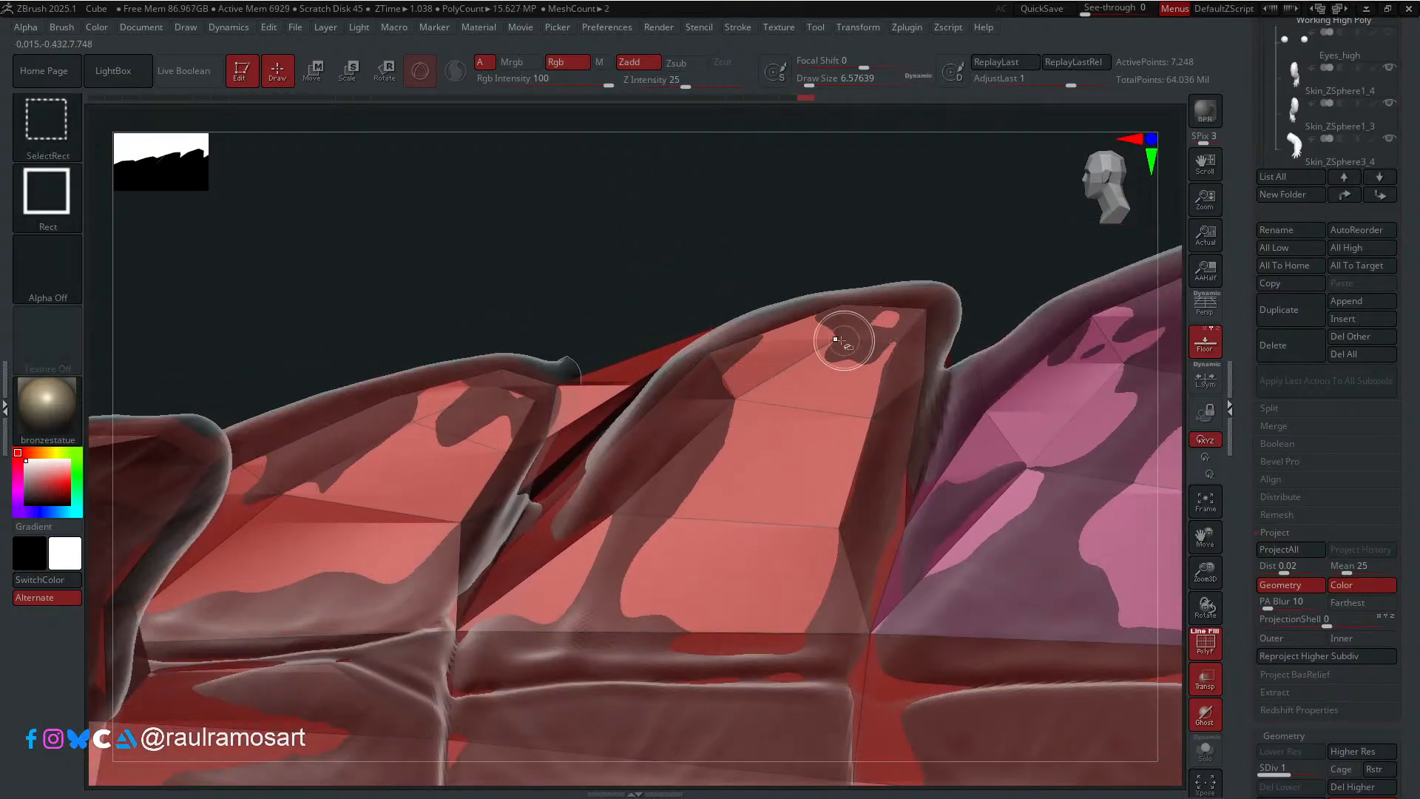
{"action": "left_click", "coordinate": [835, 340], "text": "ctrl+shift"}
{"action": "left_click", "coordinate": [1204, 749]}
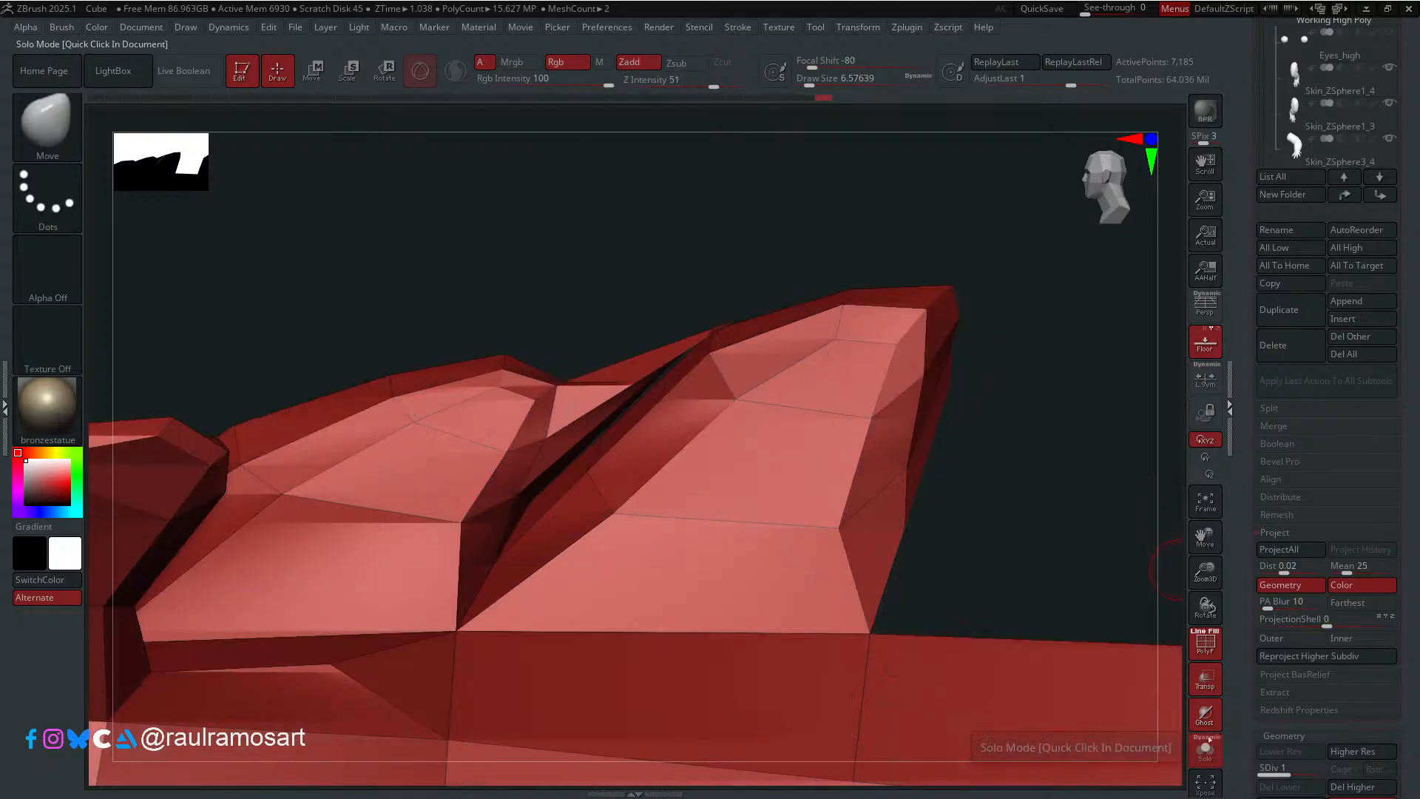
Step: Isolate the red spike beside the pink one by growing from its tip faces, and turn it into its own polygroup
{"action": "left_click_drag", "start_coordinate": [826, 231], "coordinate": [995, 376], "text": "ctrl+shift"}
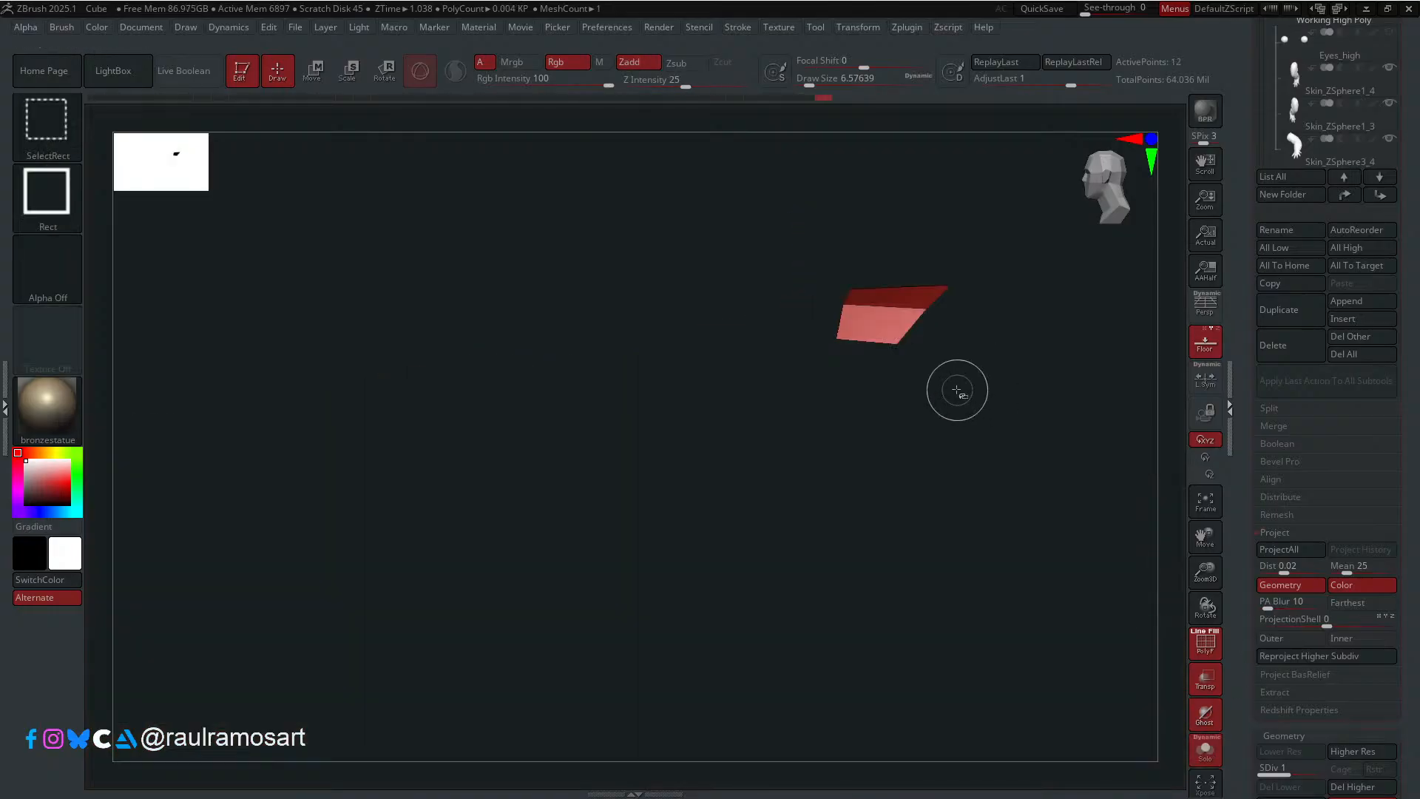
{"action": "key", "text": "ctrl+shift+x"}
{"action": "key", "text": "ctrl+shift+x"}
{"action": "key", "text": "ctrl+shift+x"}
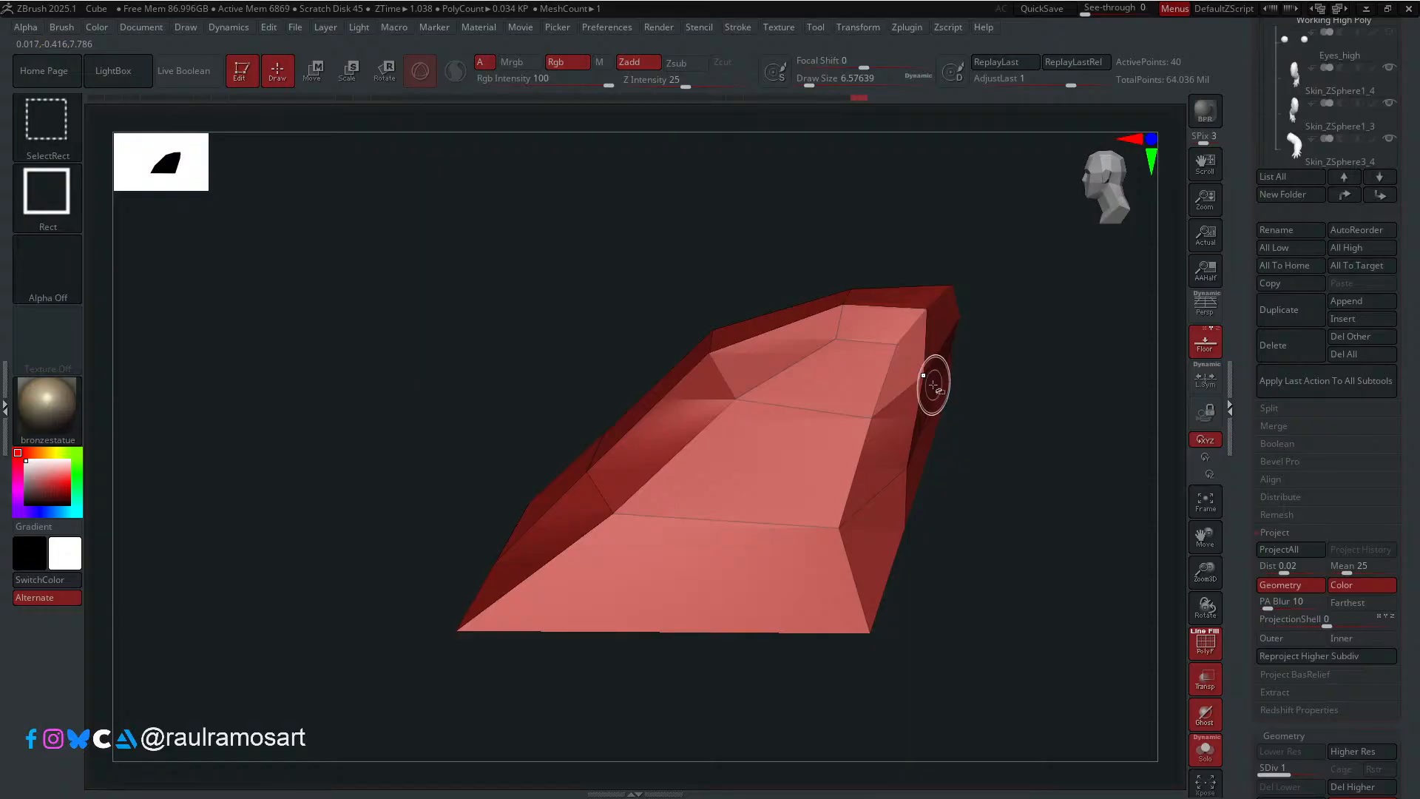
{"action": "left_click_drag", "start_coordinate": [984, 503], "coordinate": [954, 573]}
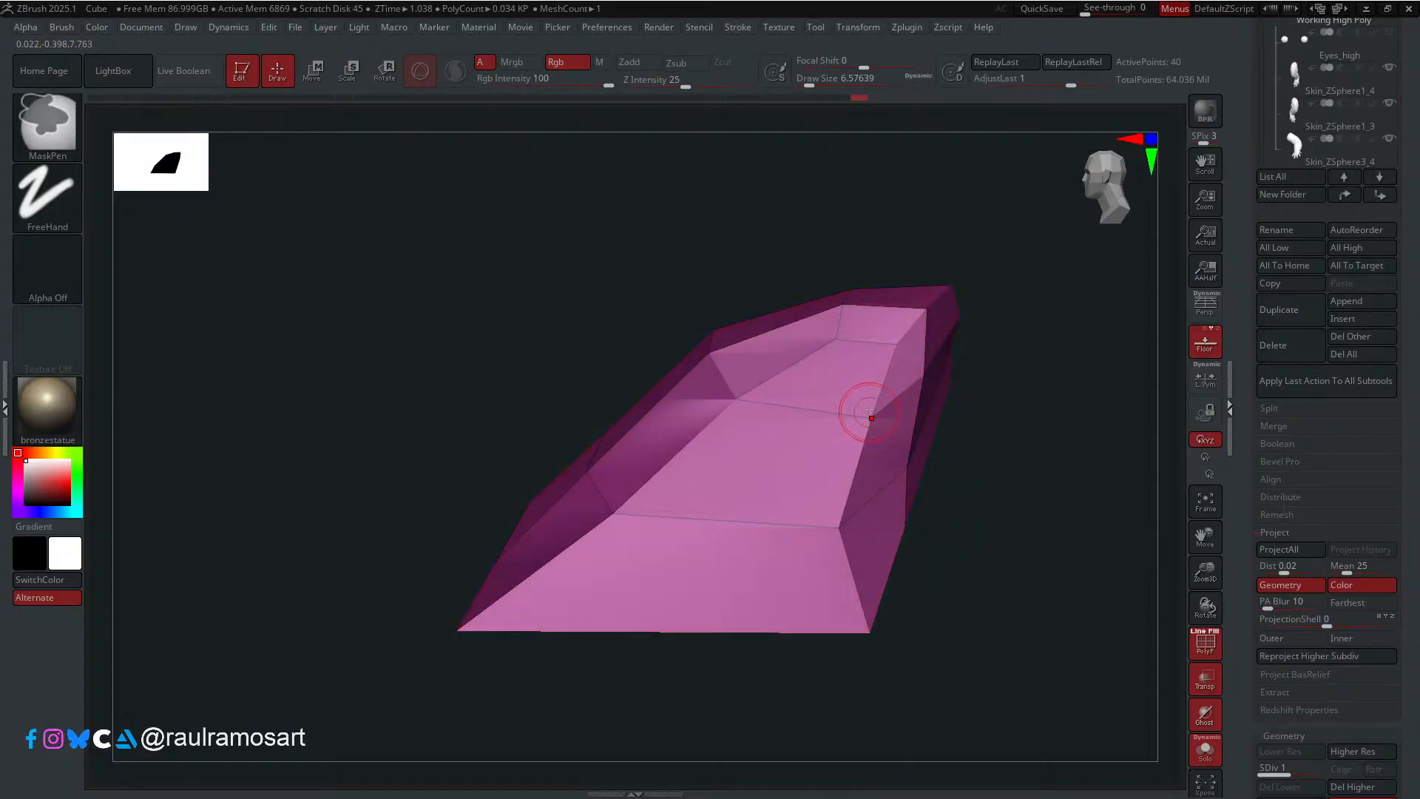
{"action": "left_click", "coordinate": [1027, 501], "text": "ctrl+shift"}
Step: Hide the newly grouped spike and pull the adjacent red spike's stray tip vertices onto the displayed high-poly shape
{"action": "left_click", "coordinate": [842, 303], "text": "ctrl+shift"}
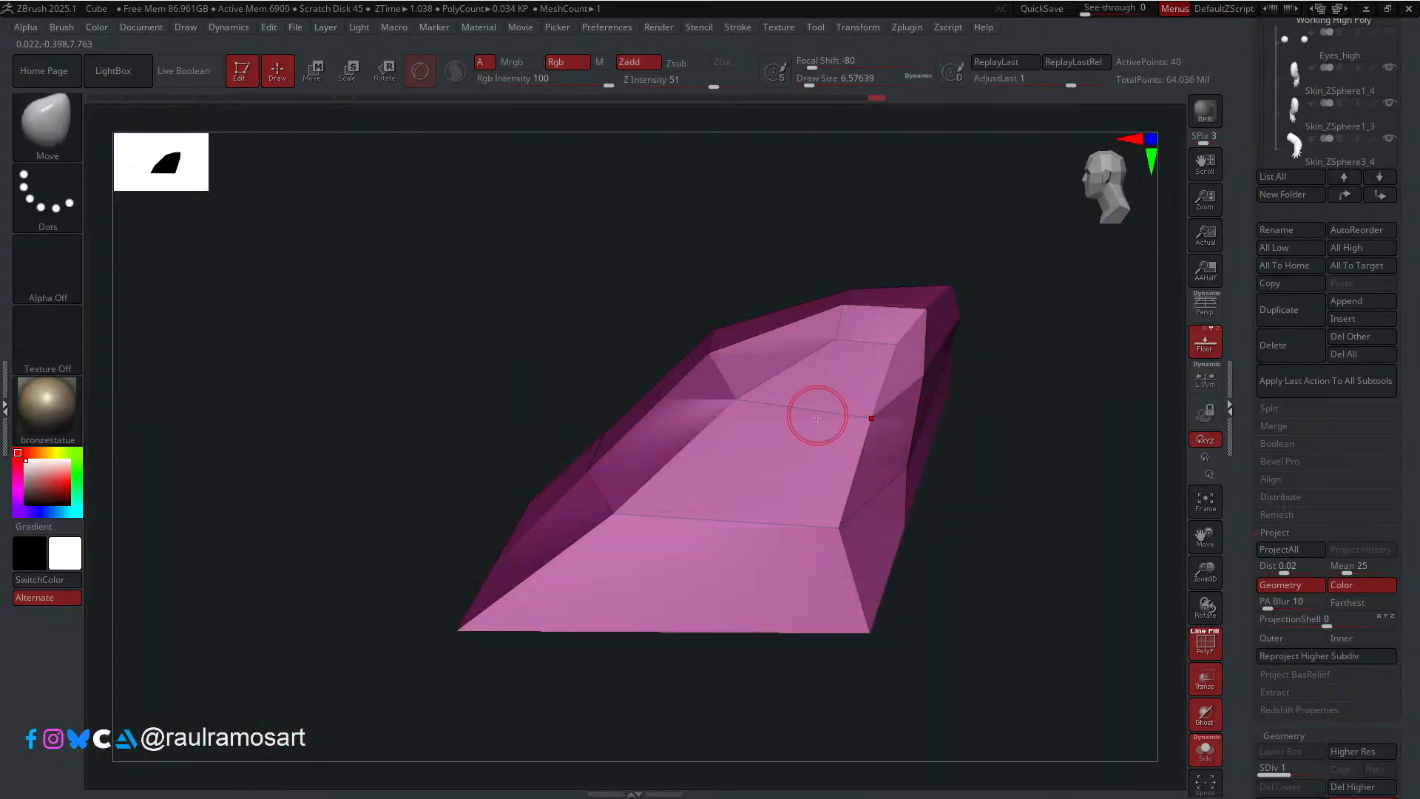
{"action": "left_click", "coordinate": [869, 222], "text": "ctrl+shift"}
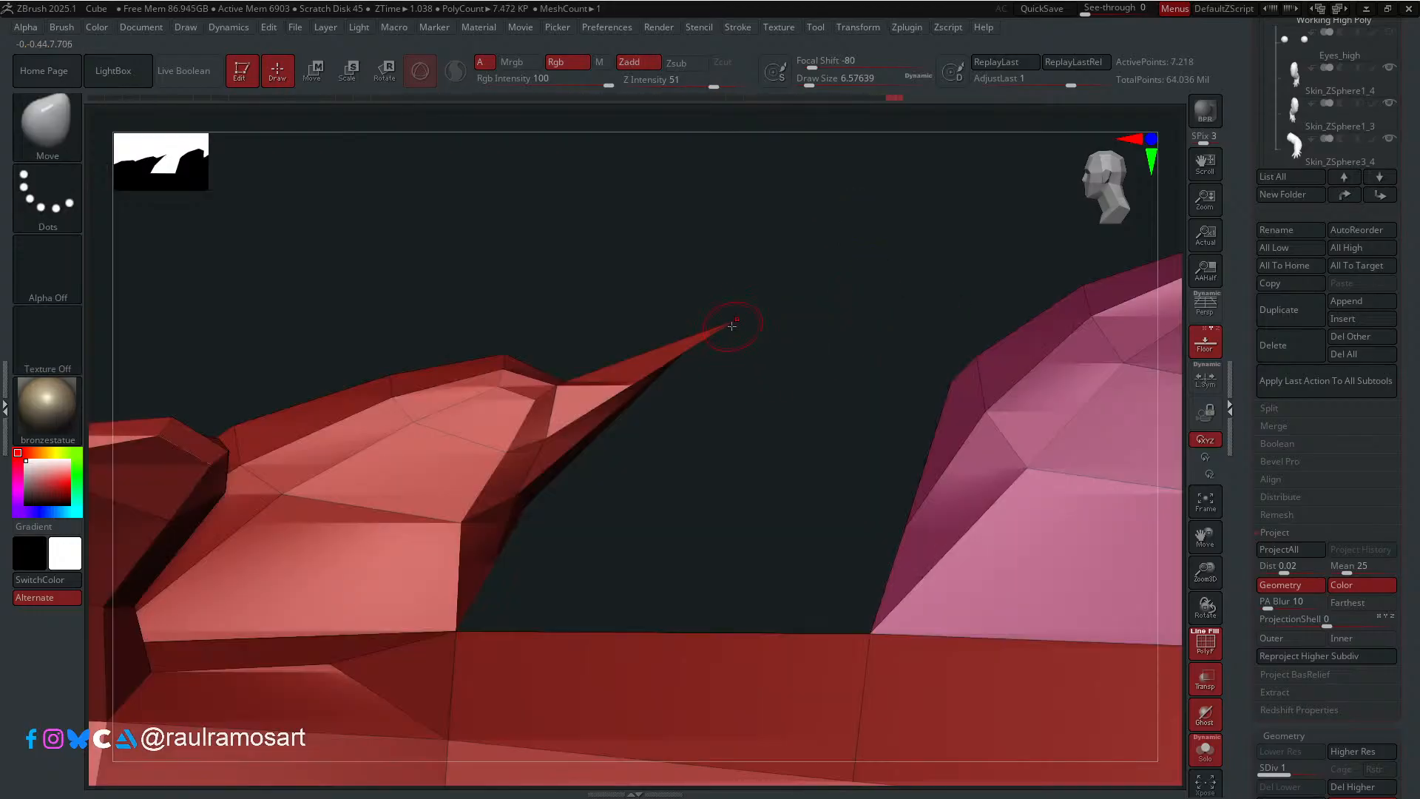
{"action": "left_click_drag", "start_coordinate": [733, 325], "coordinate": [581, 393]}
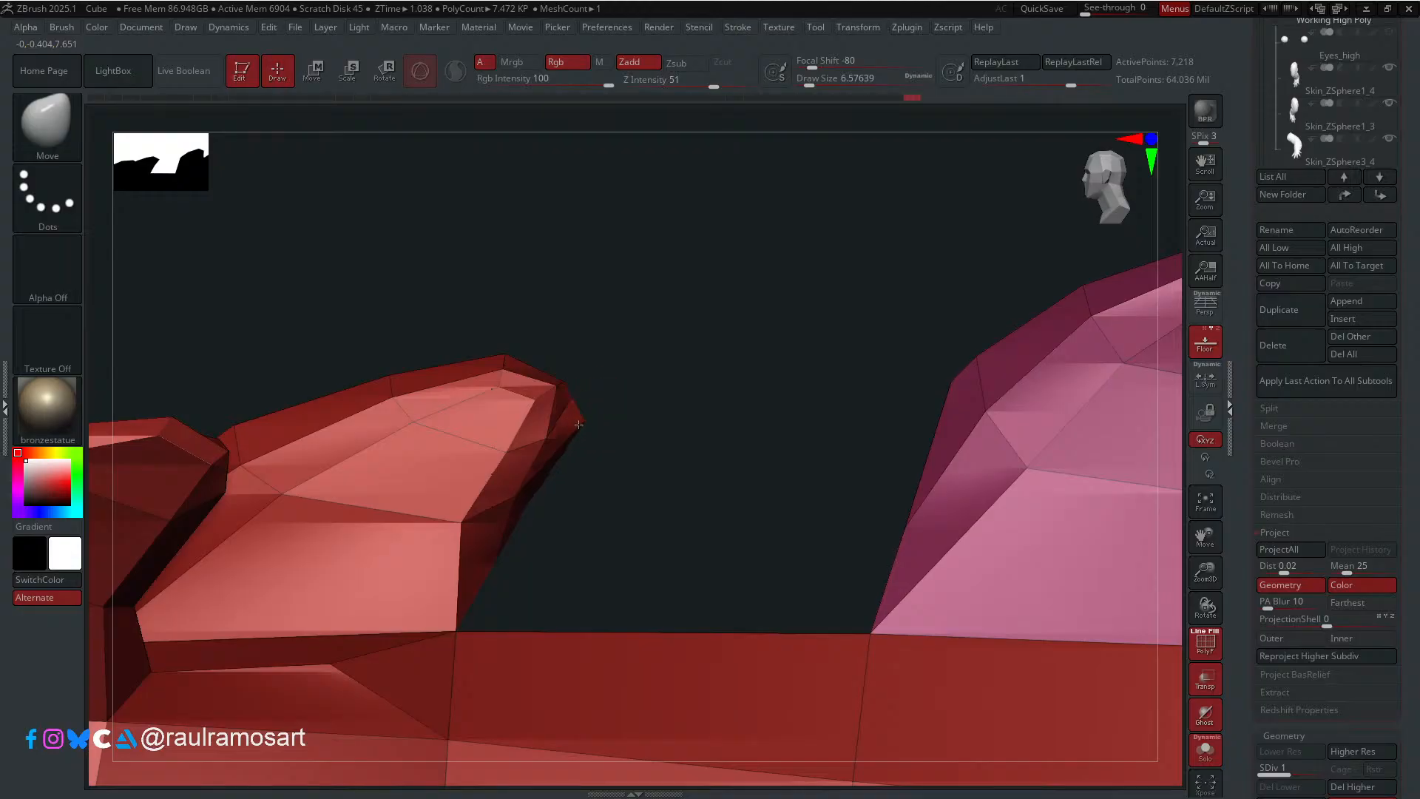
{"action": "left_click", "coordinate": [1204, 749]}
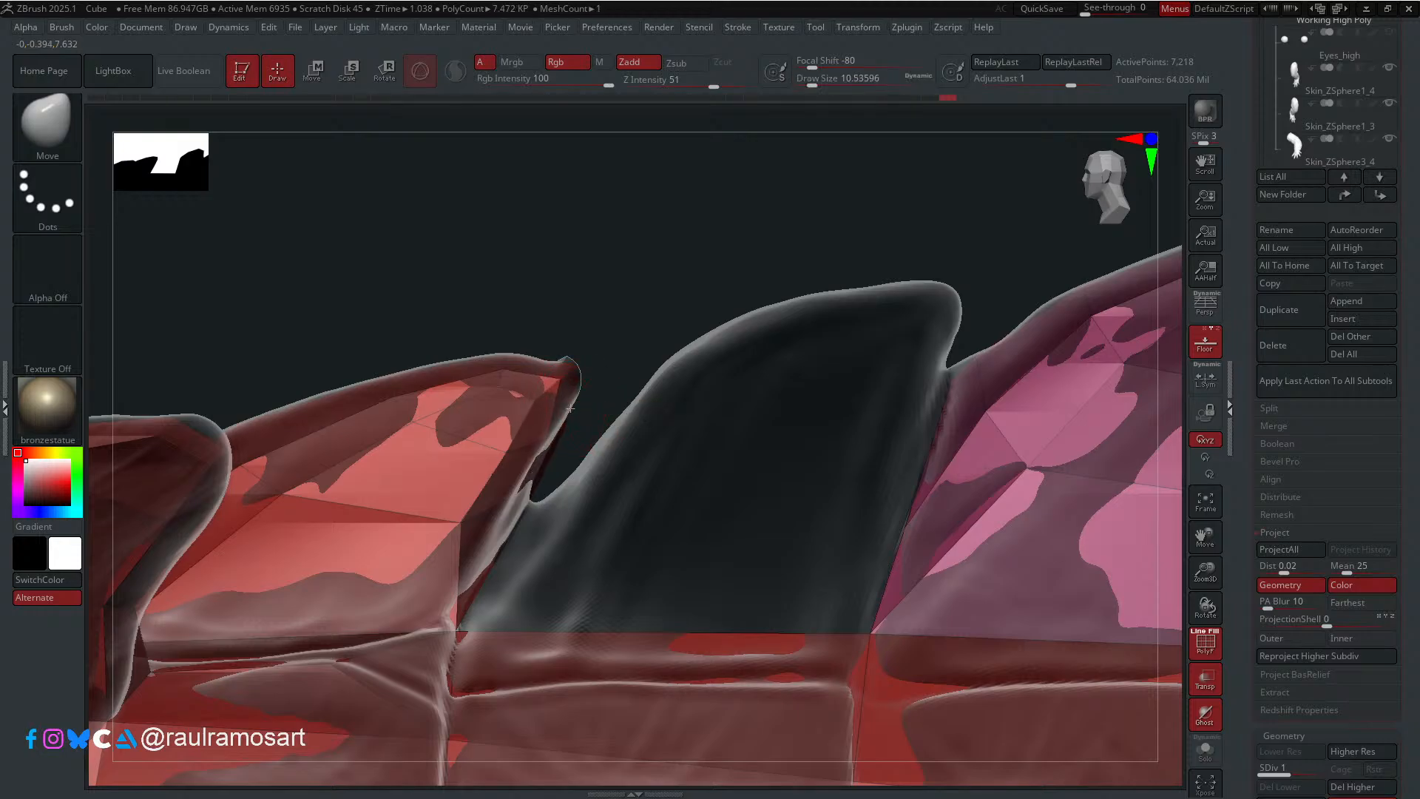
{"action": "left_click_drag", "start_coordinate": [508, 365], "coordinate": [505, 360]}
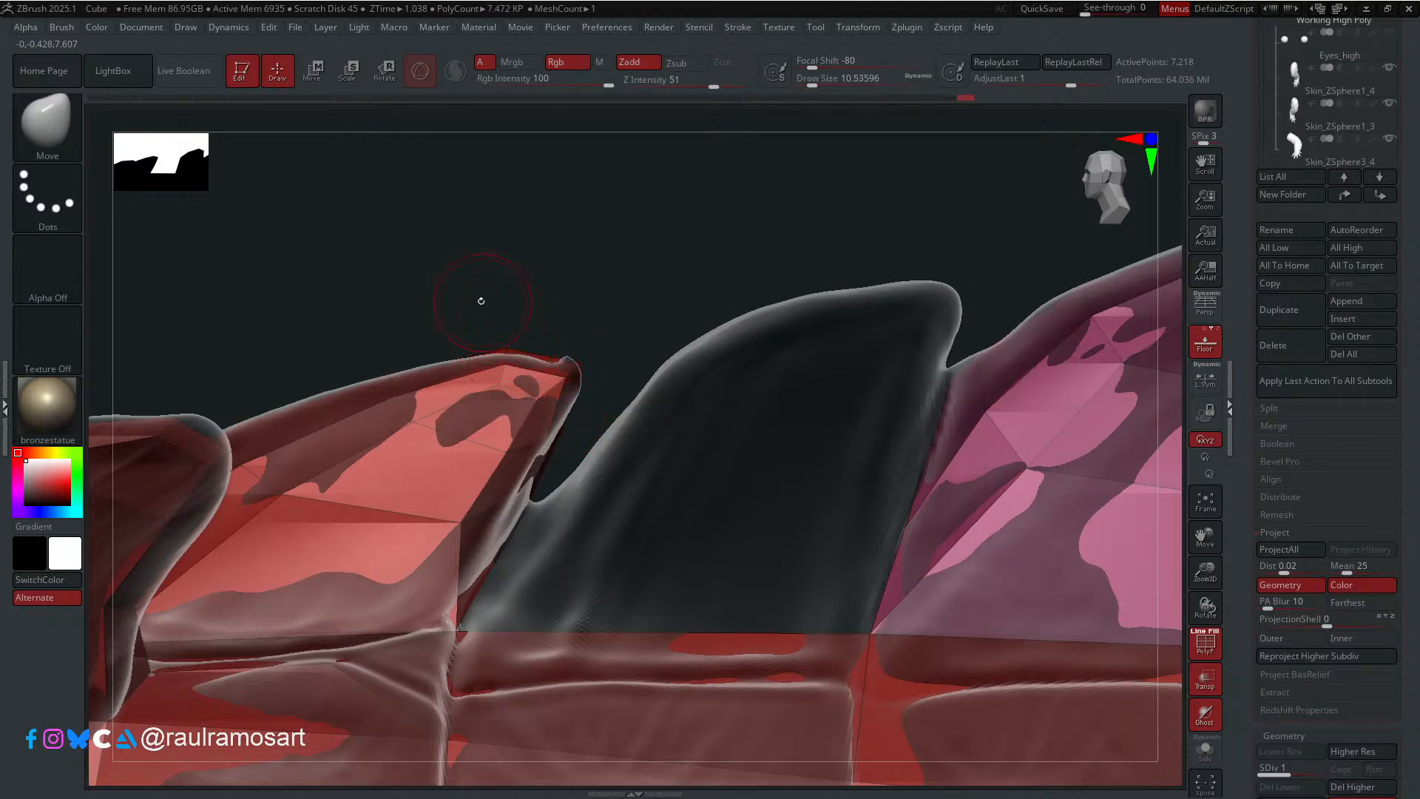
Step: Nudge the red tail spike's remaining tip vertex to fit the high-poly silhouette, and unhide the rest of the low-poly mesh
{"action": "left_click_drag", "start_coordinate": [480, 301], "coordinate": [679, 391]}
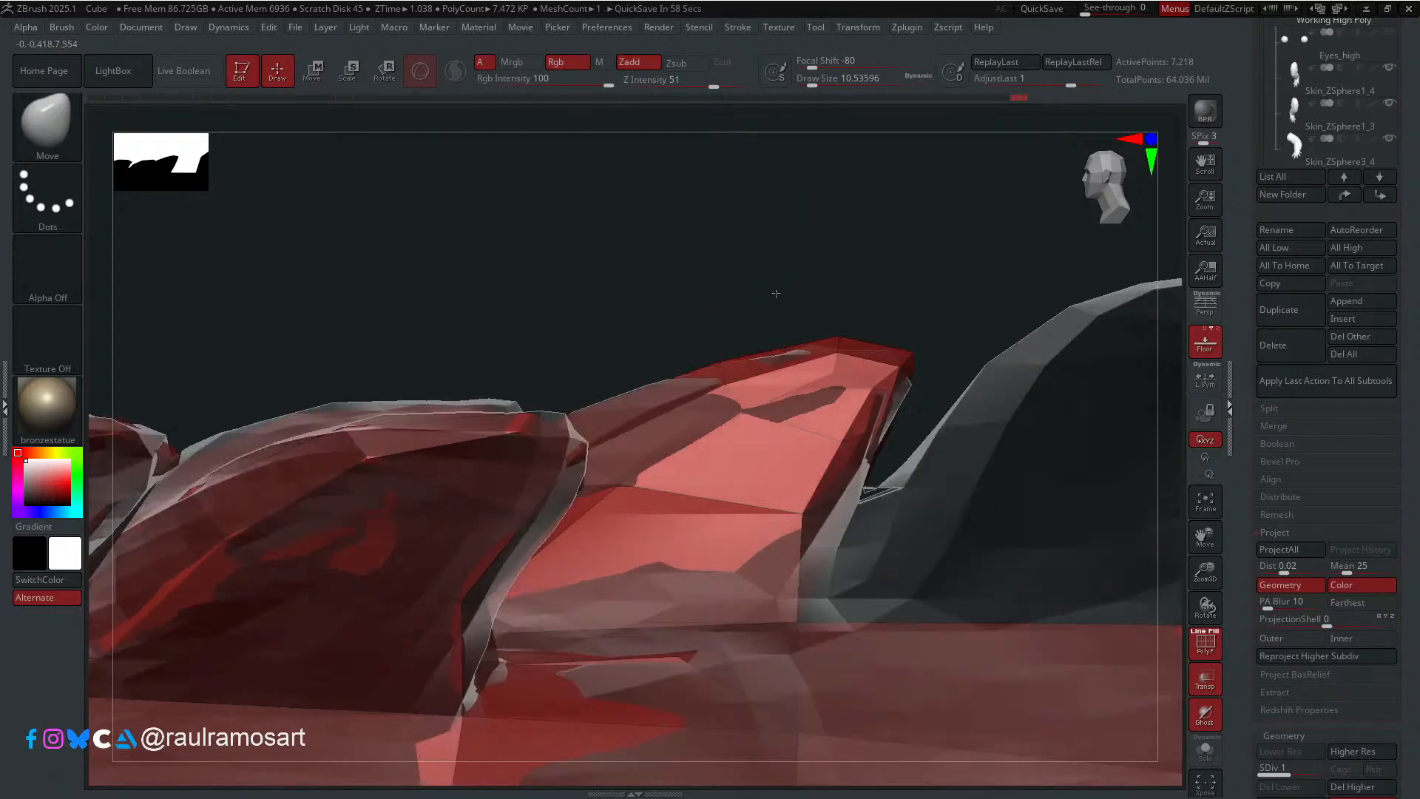
{"action": "mouse_move", "coordinate": [784, 318]}
{"action": "left_mouse_down"}
{"action": "mouse_move", "coordinate": [773, 294]}
{"action": "mouse_move", "coordinate": [777, 327]}
{"action": "left_mouse_up"}
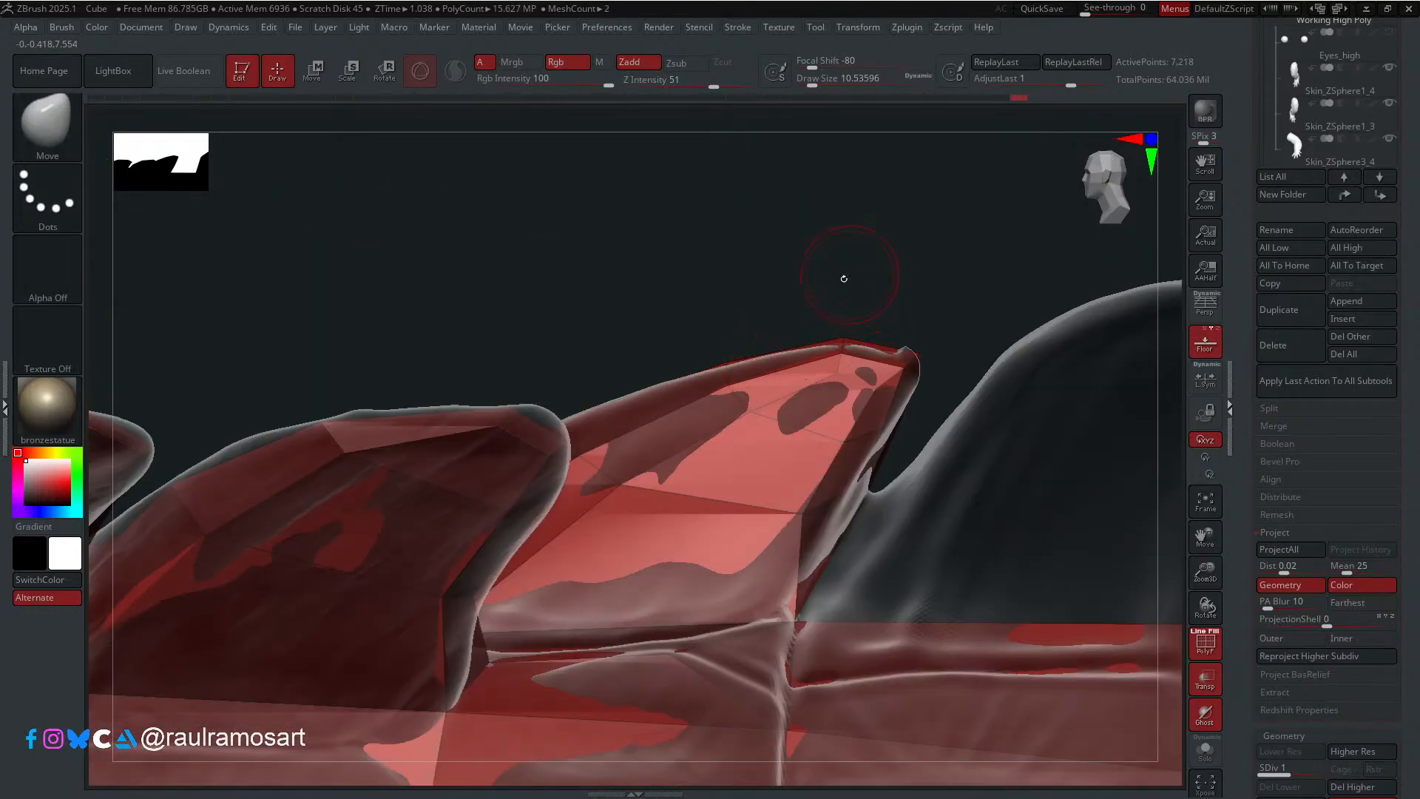
{"action": "left_click_drag", "start_coordinate": [914, 356], "coordinate": [912, 370]}
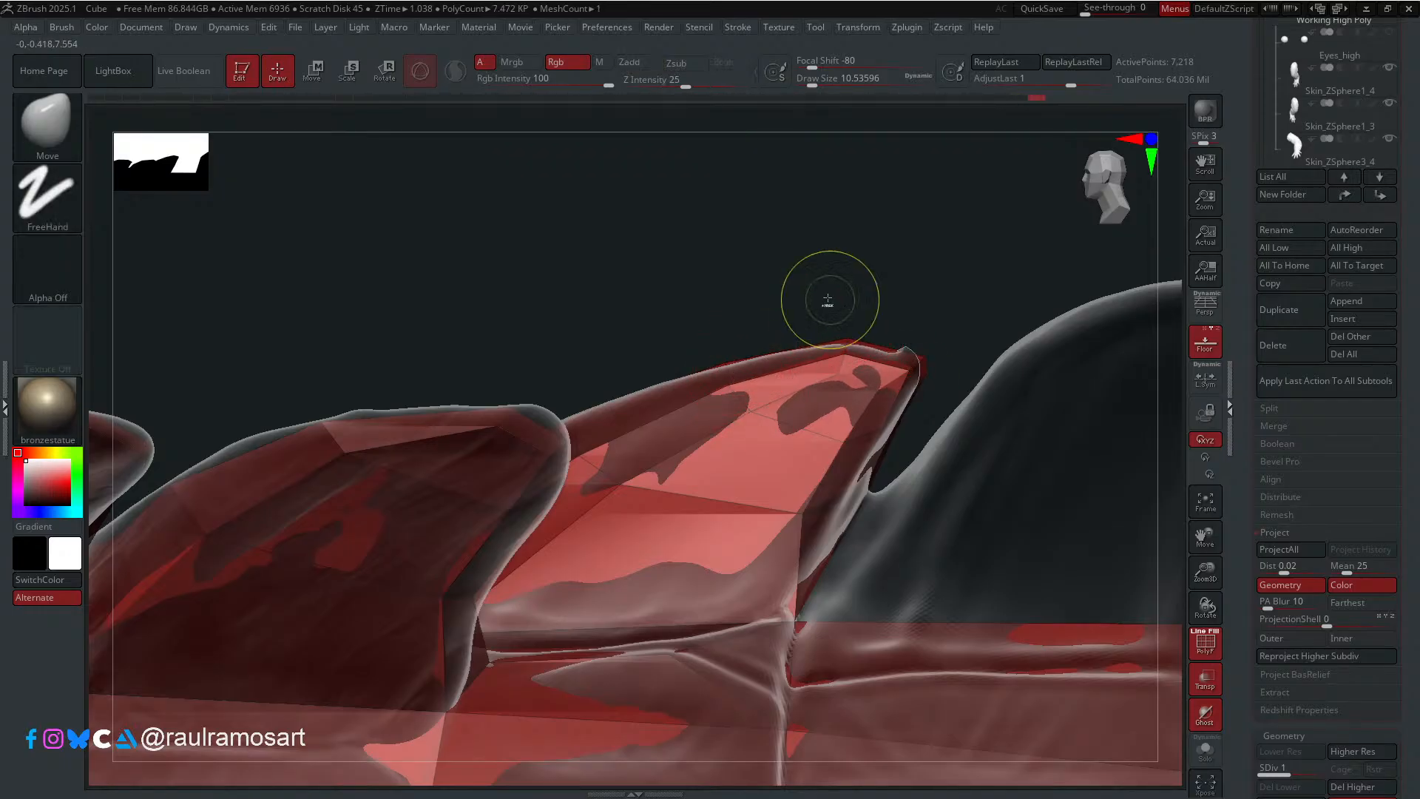
{"action": "left_click_drag", "start_coordinate": [823, 301], "coordinate": [786, 215]}
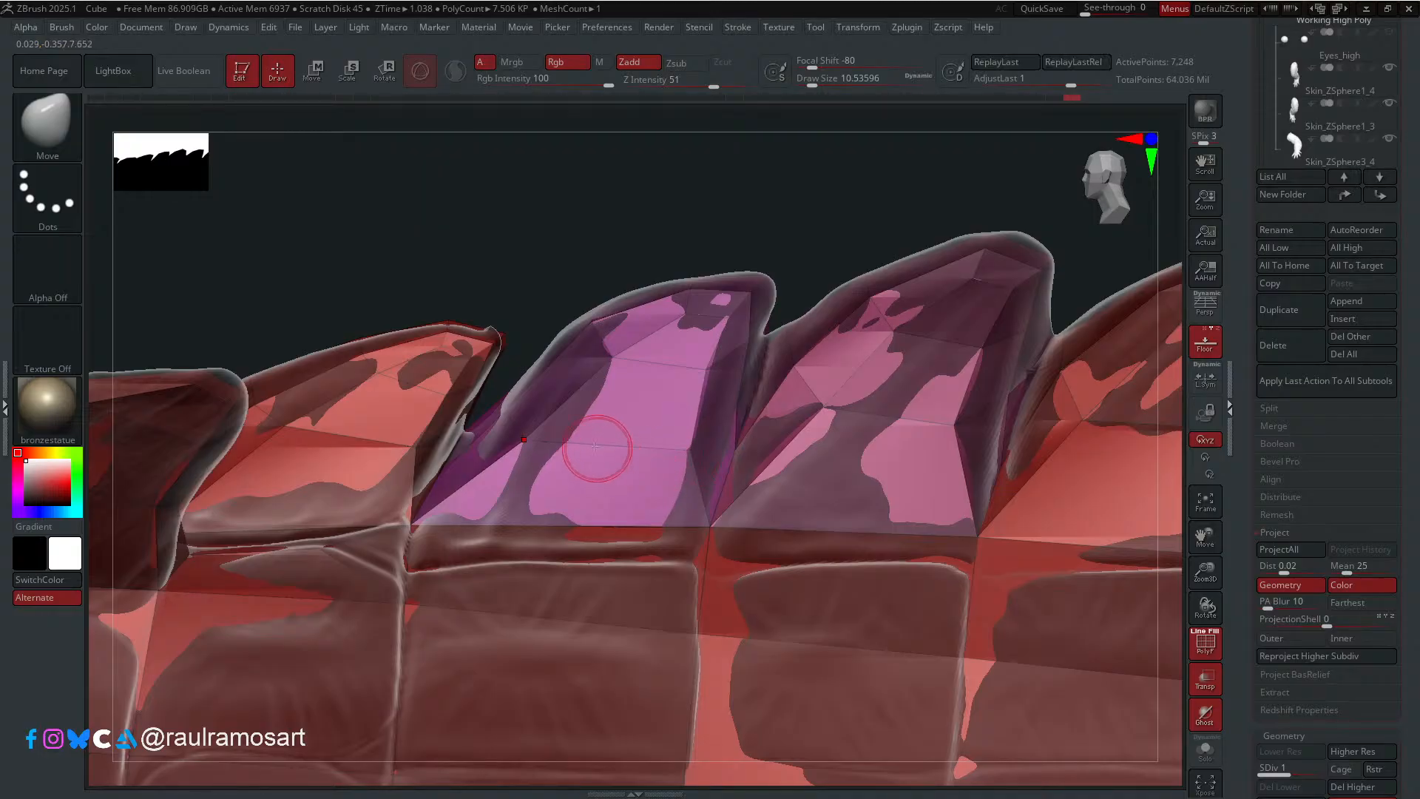
Step: Display only the low-poly mesh and examine the scale rows along the tail and back for projection errors
{"action": "mouse_move", "coordinate": [571, 464]}
{"action": "right_mouse_down", "text": "ctrl"}
{"action": "mouse_move", "coordinate": [889, 212]}
{"action": "mouse_move", "coordinate": [828, 244]}
{"action": "mouse_move", "coordinate": [650, 238]}
{"action": "mouse_move", "coordinate": [976, 330]}
{"action": "mouse_move", "coordinate": [665, 252]}
{"action": "mouse_move", "coordinate": [919, 337]}
{"action": "mouse_move", "coordinate": [732, 318]}
{"action": "mouse_move", "coordinate": [689, 426]}
{"action": "mouse_move", "coordinate": [577, 496]}
{"action": "right_mouse_up", "text": "ctrl"}
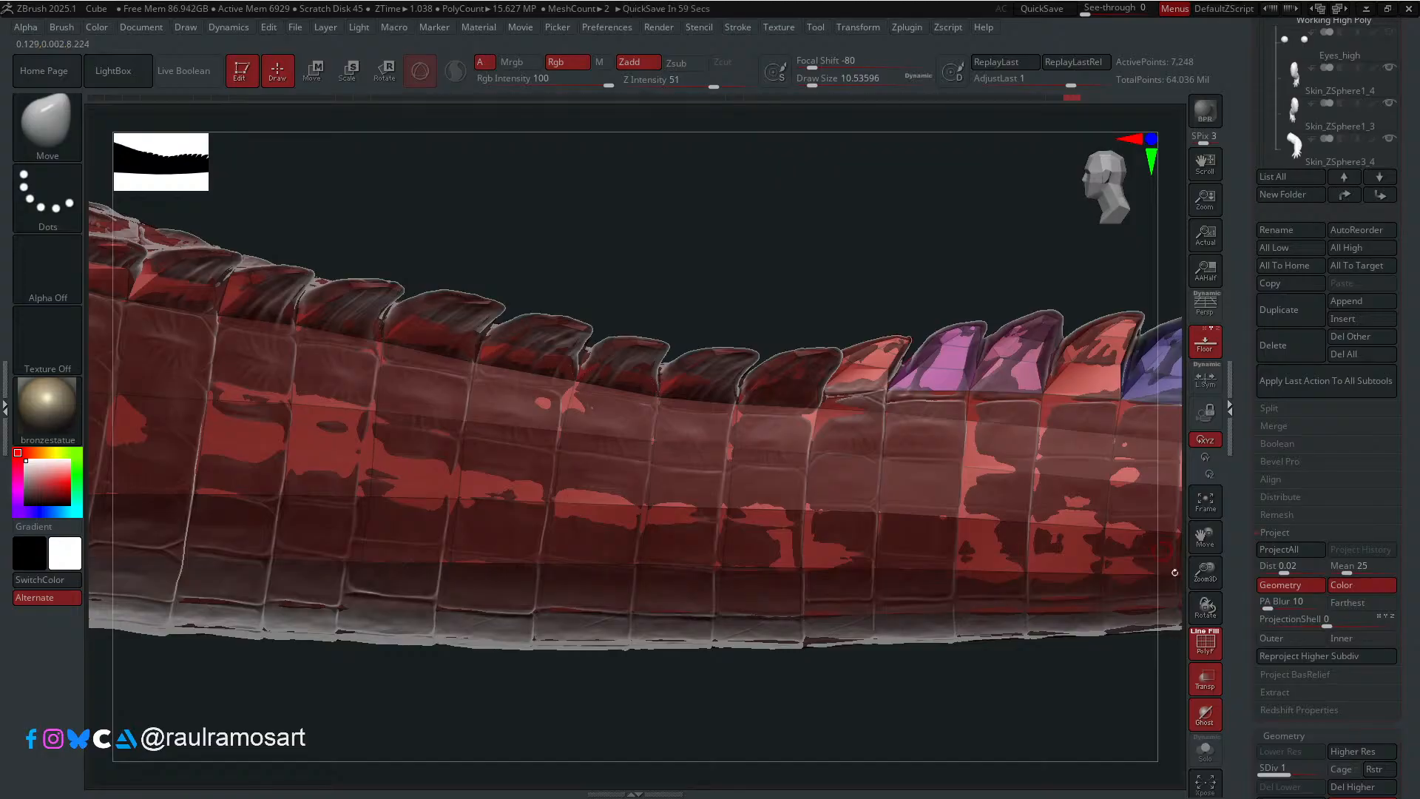
{"action": "left_click", "coordinate": [1205, 749]}
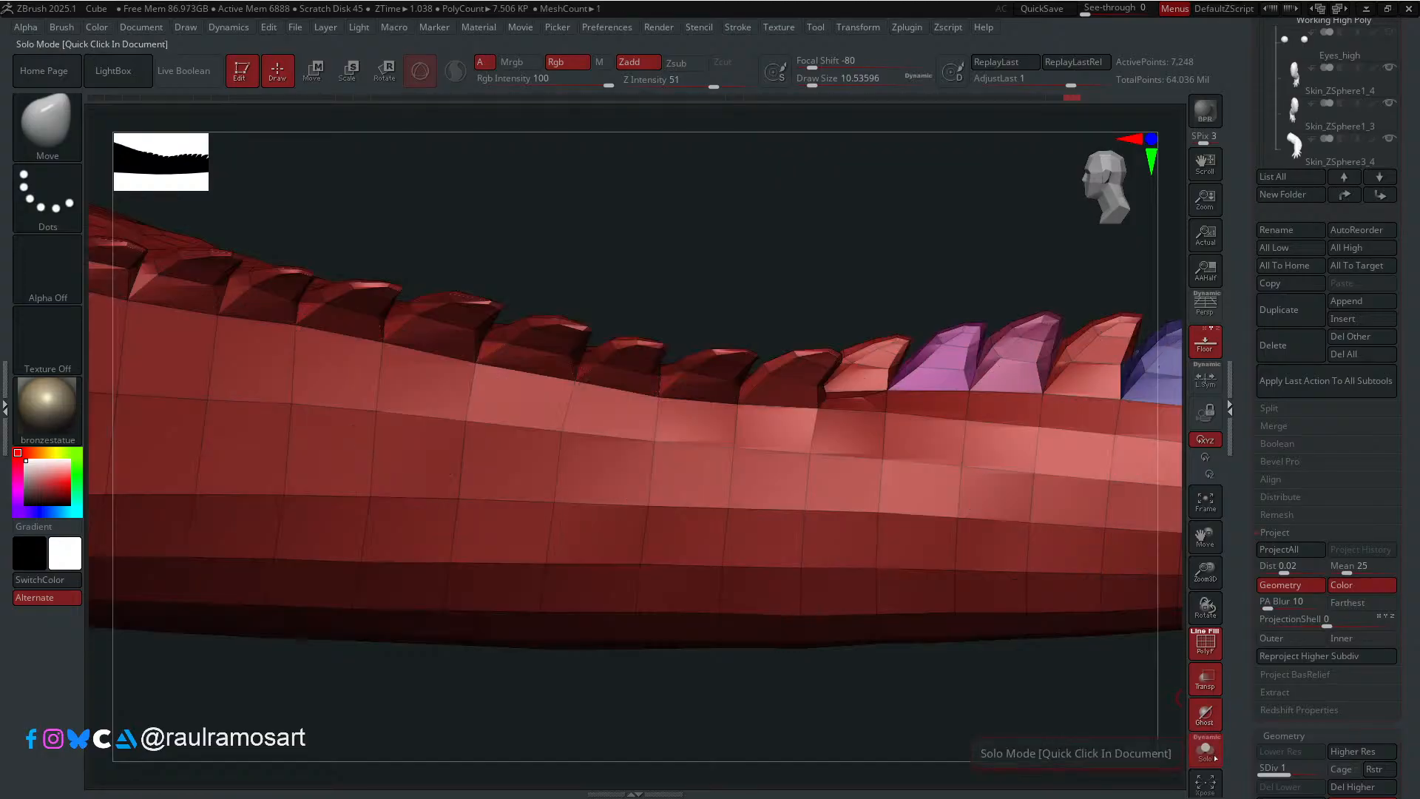
{"action": "mouse_move", "coordinate": [804, 397]}
{"action": "right_mouse_down", "text": "shift"}
{"action": "mouse_move", "coordinate": [748, 434]}
{"action": "mouse_move", "coordinate": [742, 377]}
{"action": "mouse_move", "coordinate": [760, 474]}
{"action": "right_mouse_up", "text": "shift"}
{"action": "mouse_move", "coordinate": [836, 355]}
{"action": "right_mouse_down", "text": "alt"}
{"action": "mouse_move", "coordinate": [776, 555]}
{"action": "mouse_move", "coordinate": [769, 666]}
{"action": "right_mouse_up", "text": "alt"}
{"action": "right_click_drag", "start_coordinate": [823, 192], "coordinate": [793, 629], "text": "alt"}
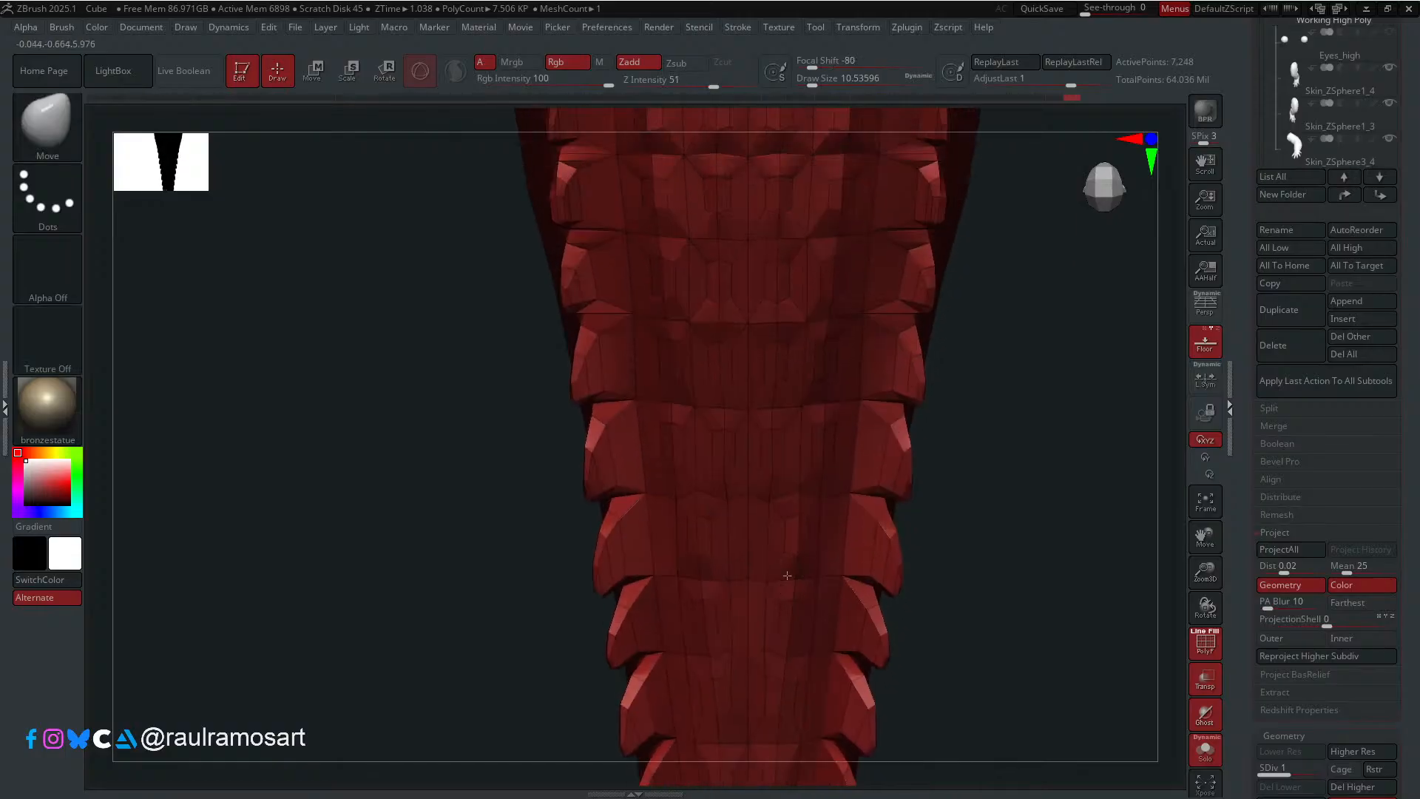
{"action": "mouse_move", "coordinate": [779, 177]}
{"action": "right_mouse_down", "text": "alt"}
{"action": "mouse_move", "coordinate": [782, 614]}
{"action": "mouse_move", "coordinate": [806, 687]}
{"action": "right_mouse_up", "text": "alt"}
{"action": "right_click_drag", "start_coordinate": [761, 618], "coordinate": [761, 435], "text": "alt"}
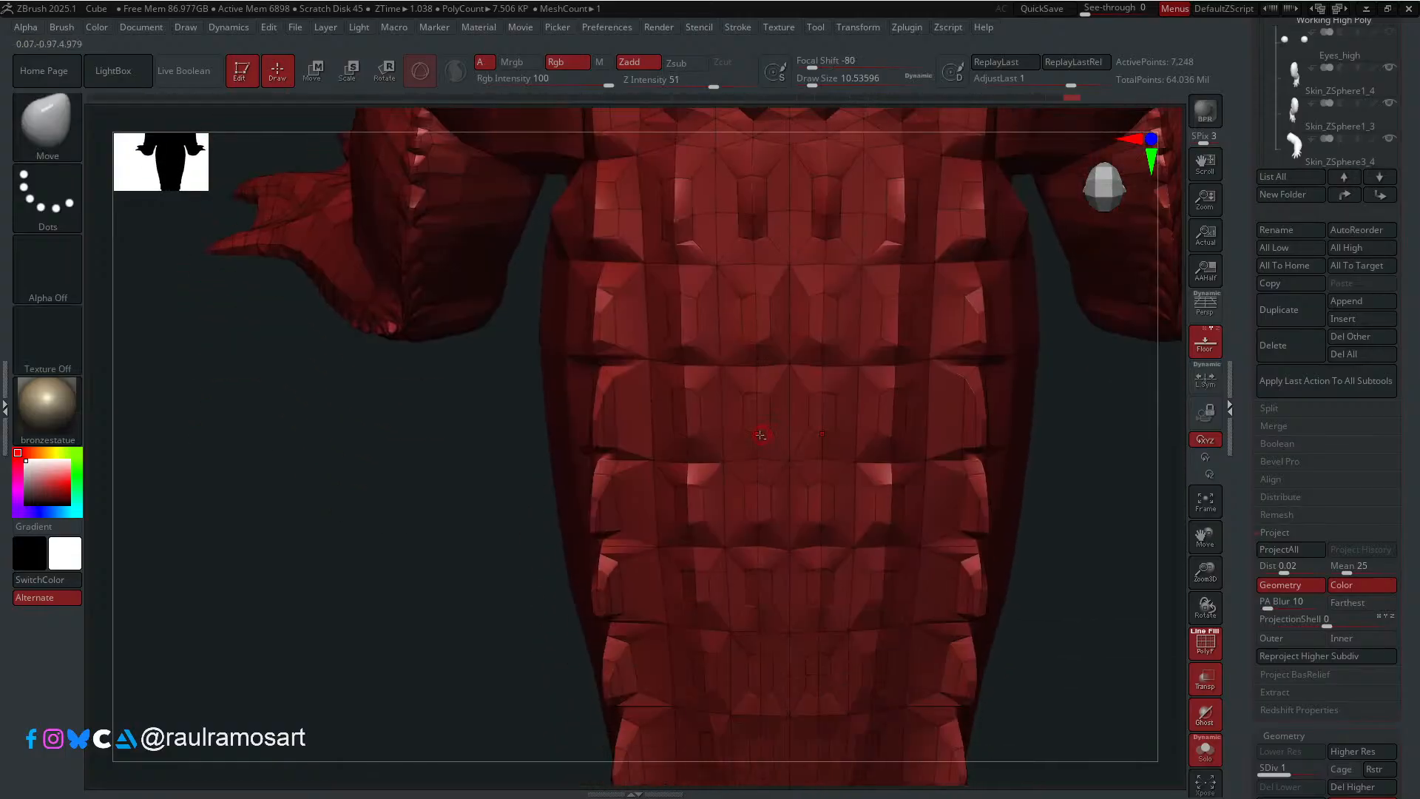
{"action": "right_click_drag", "start_coordinate": [732, 504], "coordinate": [602, 491]}
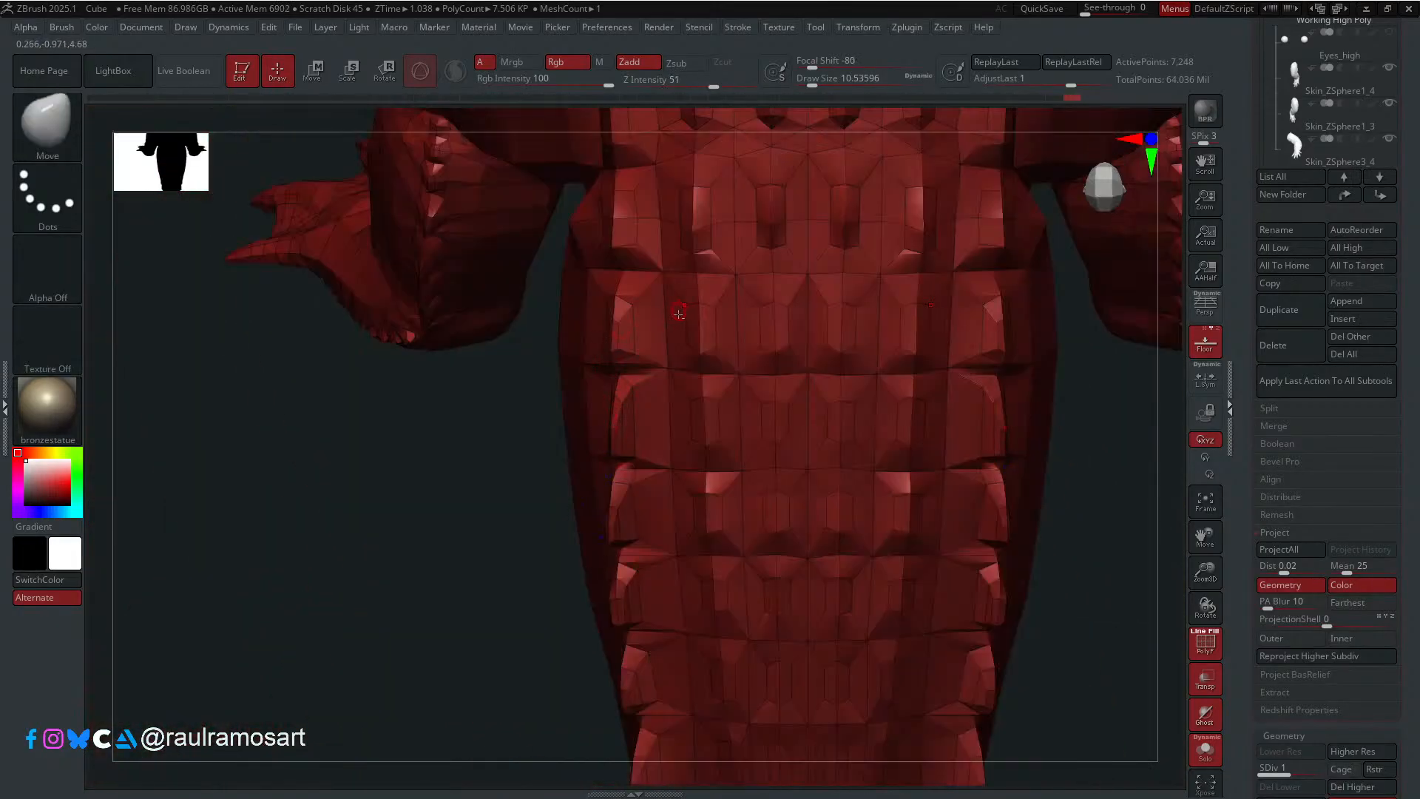
{"action": "right_click_drag", "start_coordinate": [681, 311], "coordinate": [682, 537], "text": "alt"}
{"action": "right_click_drag", "start_coordinate": [691, 248], "coordinate": [687, 516], "text": "alt"}
Step: Examine the low-poly legs, feet and limb scales up close, then the head and neck from above
{"action": "right_click_drag", "start_coordinate": [670, 434], "coordinate": [650, 472]}
{"action": "mouse_move", "coordinate": [359, 351]}
{"action": "right_mouse_down"}
{"action": "mouse_move", "coordinate": [365, 402]}
{"action": "mouse_move", "coordinate": [369, 355]}
{"action": "right_mouse_up"}
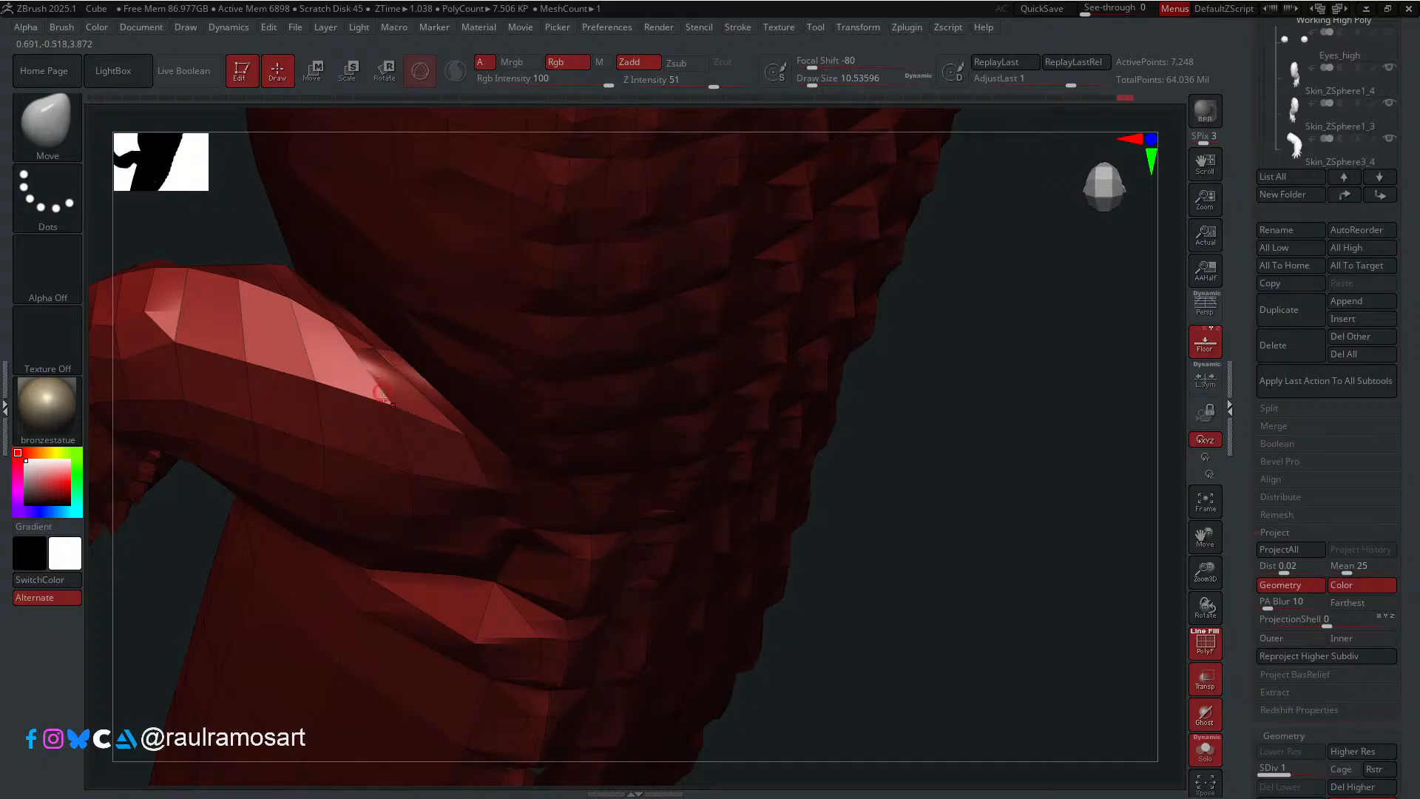
{"action": "right_click_drag", "start_coordinate": [382, 392], "coordinate": [1052, 279]}
{"action": "mouse_move", "coordinate": [629, 370]}
{"action": "right_mouse_down"}
{"action": "mouse_move", "coordinate": [782, 370]}
{"action": "mouse_move", "coordinate": [756, 405]}
{"action": "mouse_move", "coordinate": [711, 414]}
{"action": "mouse_move", "coordinate": [722, 335]}
{"action": "mouse_move", "coordinate": [791, 352]}
{"action": "mouse_move", "coordinate": [780, 406]}
{"action": "mouse_move", "coordinate": [712, 418]}
{"action": "mouse_move", "coordinate": [747, 378]}
{"action": "mouse_move", "coordinate": [779, 440]}
{"action": "mouse_move", "coordinate": [735, 481]}
{"action": "mouse_move", "coordinate": [865, 495]}
{"action": "right_mouse_up"}
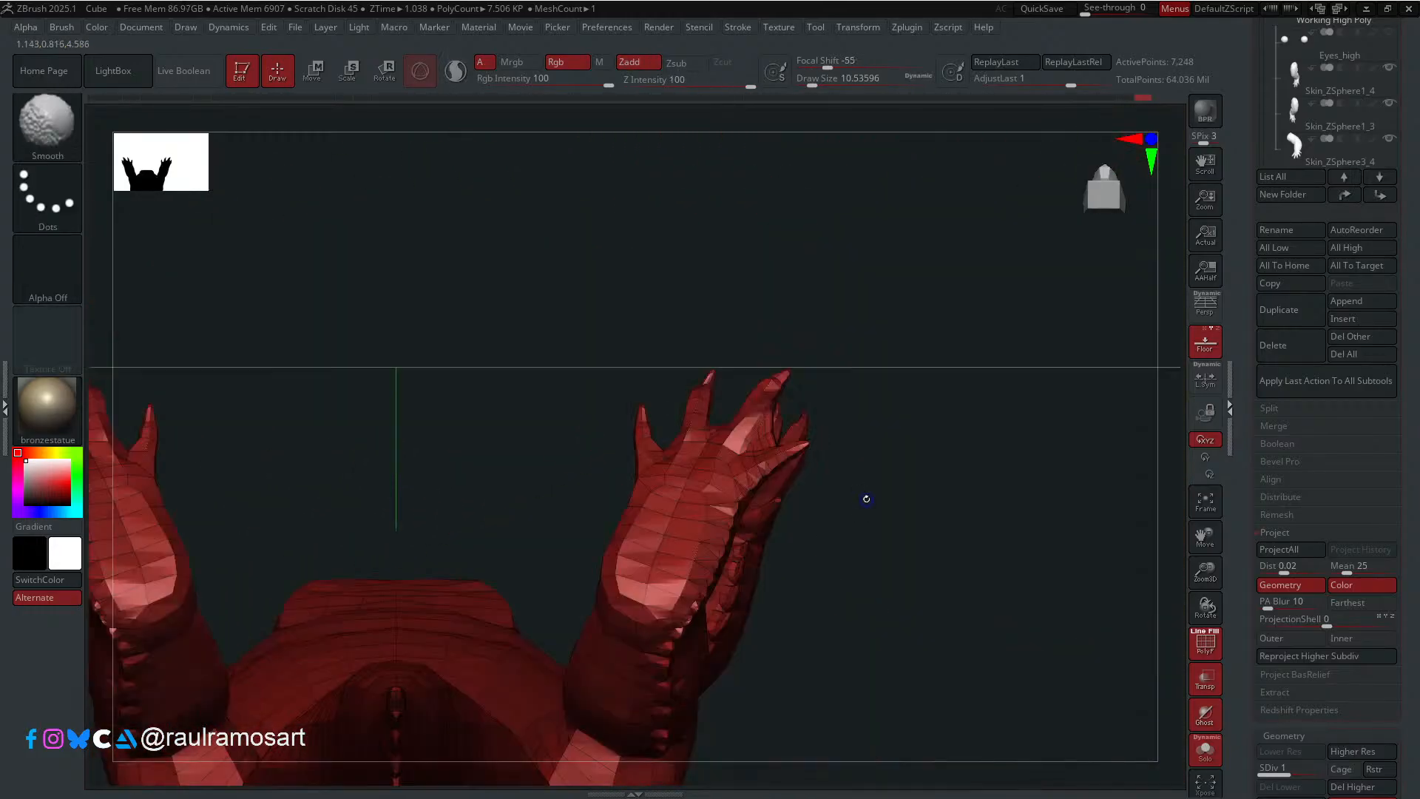
{"action": "right_click_drag", "start_coordinate": [782, 431], "coordinate": [616, 335]}
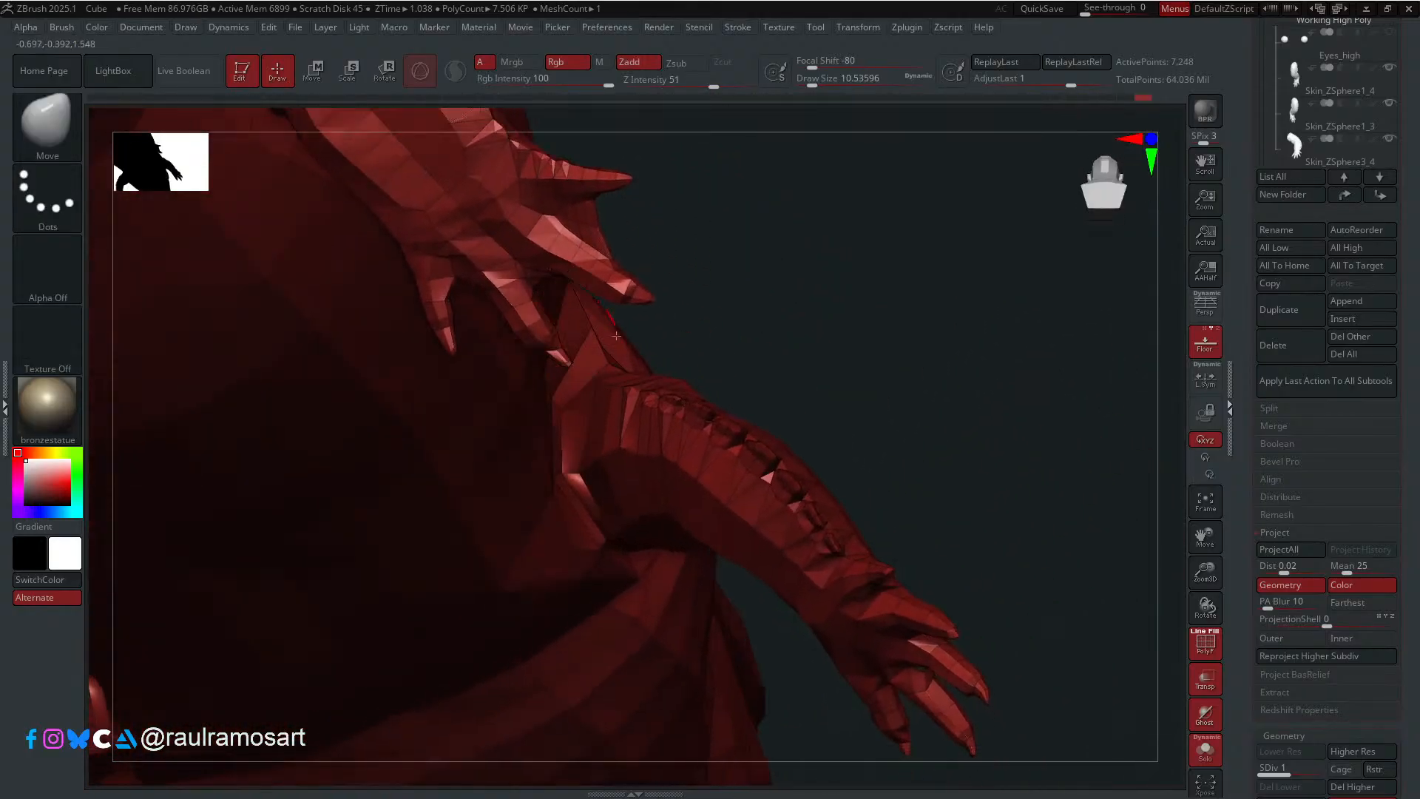
{"action": "mouse_move", "coordinate": [931, 403]}
{"action": "right_mouse_down"}
{"action": "mouse_move", "coordinate": [919, 459]}
{"action": "mouse_move", "coordinate": [934, 650]}
{"action": "mouse_move", "coordinate": [776, 614]}
{"action": "mouse_move", "coordinate": [629, 603]}
{"action": "mouse_move", "coordinate": [675, 491]}
{"action": "mouse_move", "coordinate": [640, 556]}
{"action": "mouse_move", "coordinate": [922, 242]}
{"action": "mouse_move", "coordinate": [881, 298]}
{"action": "mouse_move", "coordinate": [586, 372]}
{"action": "right_mouse_up"}
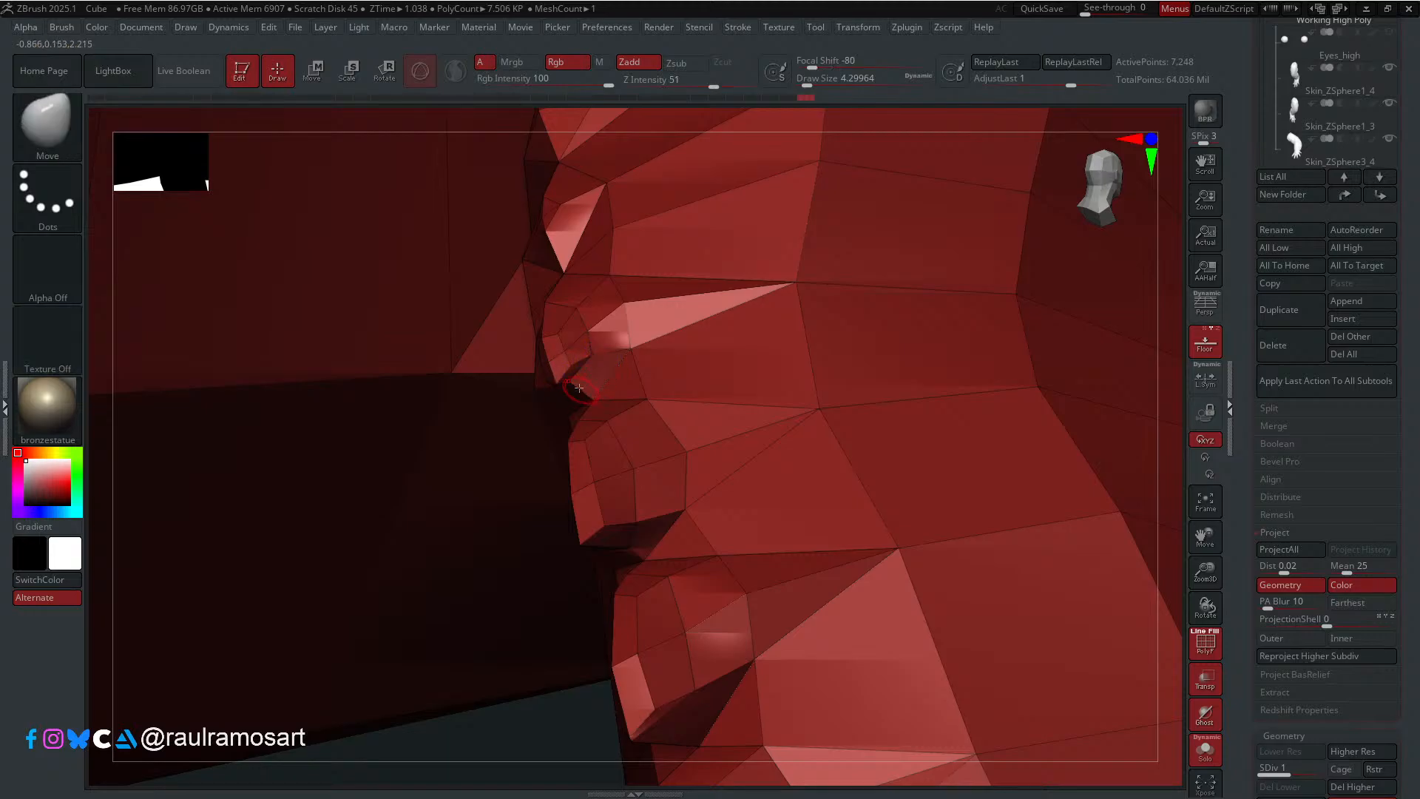
{"action": "mouse_move", "coordinate": [594, 375]}
{"action": "right_mouse_down"}
{"action": "mouse_move", "coordinate": [612, 326]}
{"action": "mouse_move", "coordinate": [650, 298]}
{"action": "mouse_move", "coordinate": [603, 360]}
{"action": "right_mouse_up"}
{"action": "right_click_drag", "start_coordinate": [528, 403], "coordinate": [832, 330]}
{"action": "key", "text": "shift"}
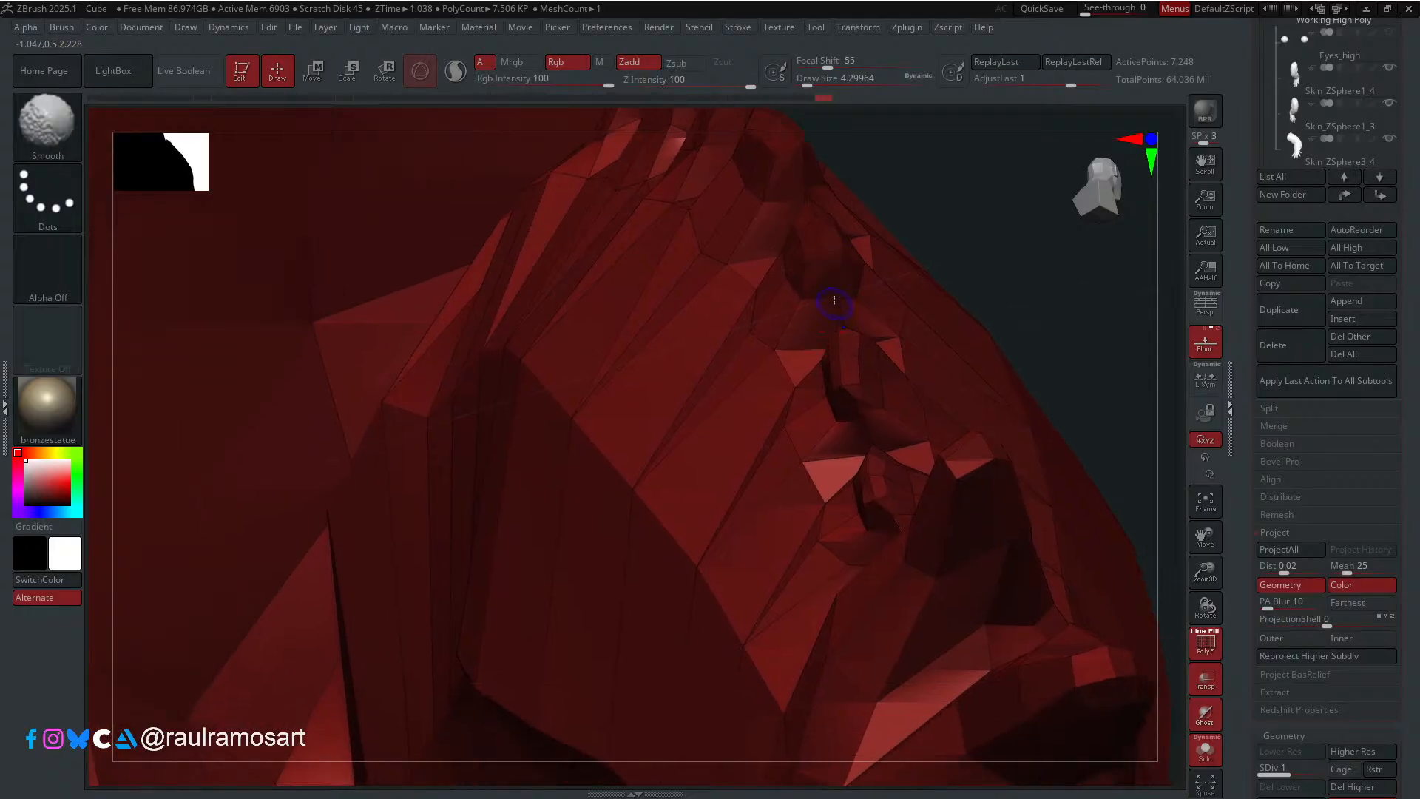
{"action": "mouse_move", "coordinate": [829, 271]}
{"action": "right_mouse_down"}
{"action": "mouse_move", "coordinate": [862, 395]}
{"action": "mouse_move", "coordinate": [820, 526]}
{"action": "mouse_move", "coordinate": [786, 463]}
{"action": "mouse_move", "coordinate": [894, 431]}
{"action": "mouse_move", "coordinate": [957, 384]}
{"action": "mouse_move", "coordinate": [856, 590]}
{"action": "mouse_move", "coordinate": [808, 513]}
{"action": "mouse_move", "coordinate": [809, 608]}
{"action": "mouse_move", "coordinate": [850, 583]}
{"action": "mouse_move", "coordinate": [764, 622]}
{"action": "mouse_move", "coordinate": [751, 609]}
{"action": "mouse_move", "coordinate": [880, 405]}
{"action": "mouse_move", "coordinate": [473, 591]}
{"action": "mouse_move", "coordinate": [499, 454]}
{"action": "mouse_move", "coordinate": [487, 500]}
{"action": "mouse_move", "coordinate": [641, 528]}
{"action": "right_mouse_up"}
{"action": "key", "text": "shift"}
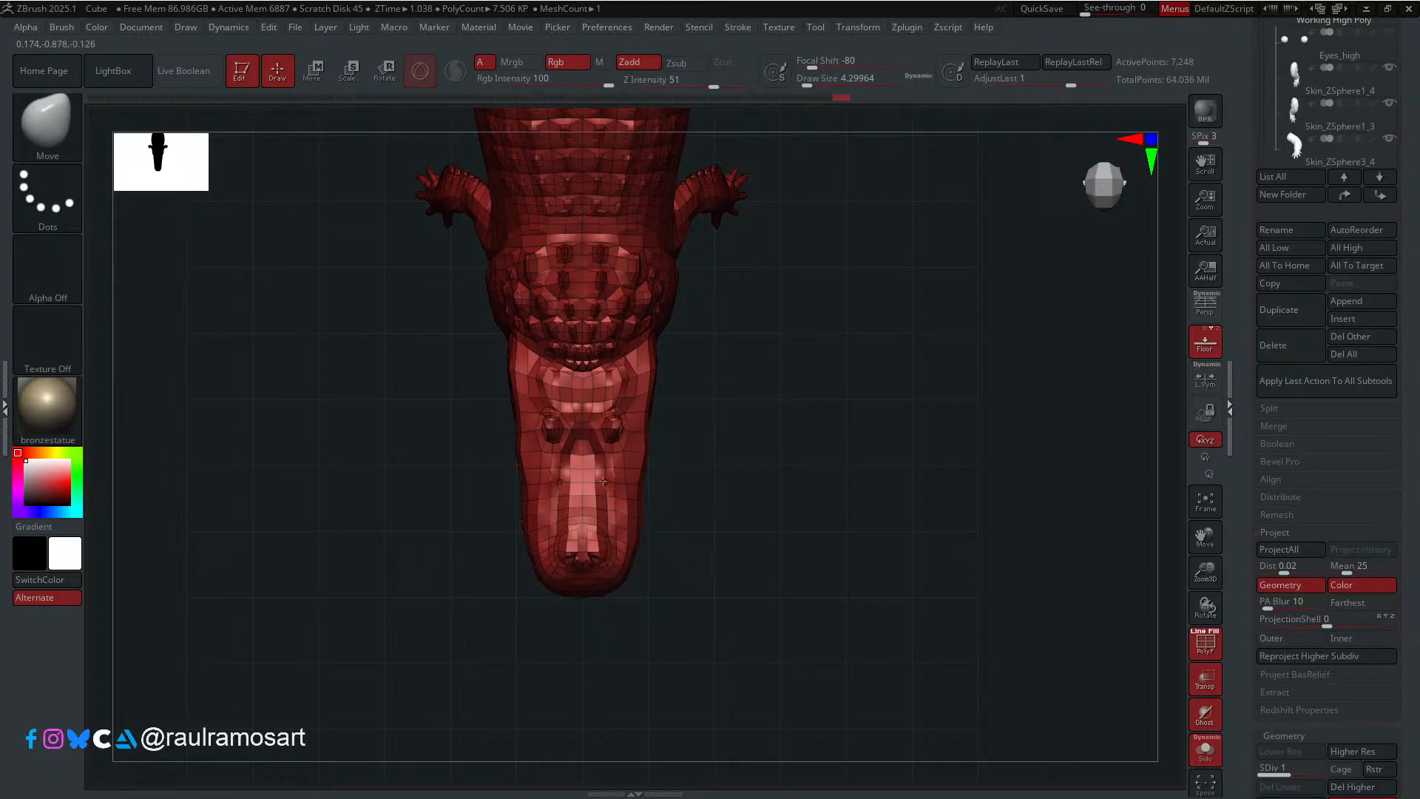
Step: Try to subdivide the low-poly mesh while its lowest subdivision level is active
{"action": "right_click_drag", "start_coordinate": [602, 481], "coordinate": [627, 536]}
{"action": "key", "text": "ctrl"}
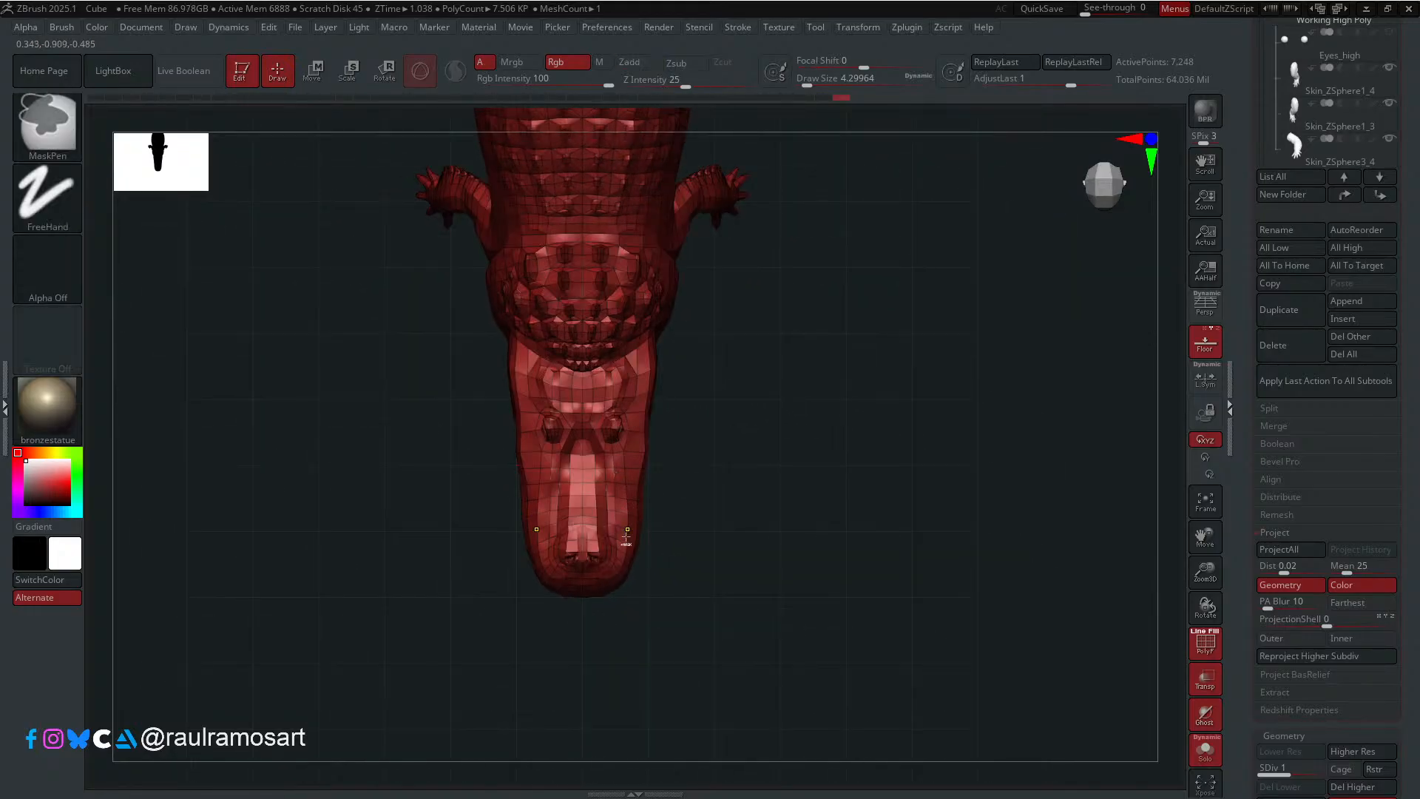
{"action": "key", "text": "ctrl+d"}
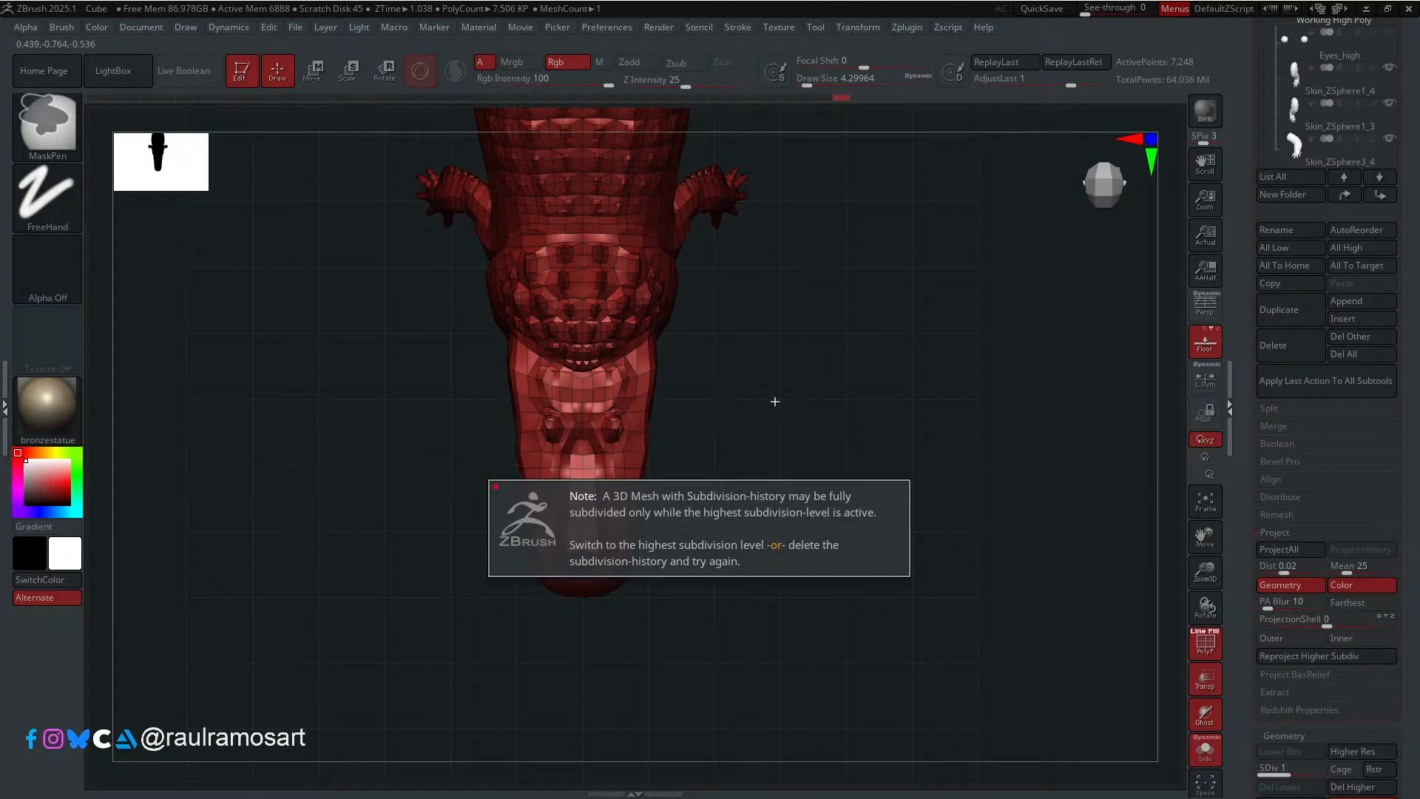
{"action": "key", "text": "ctrl+z"}
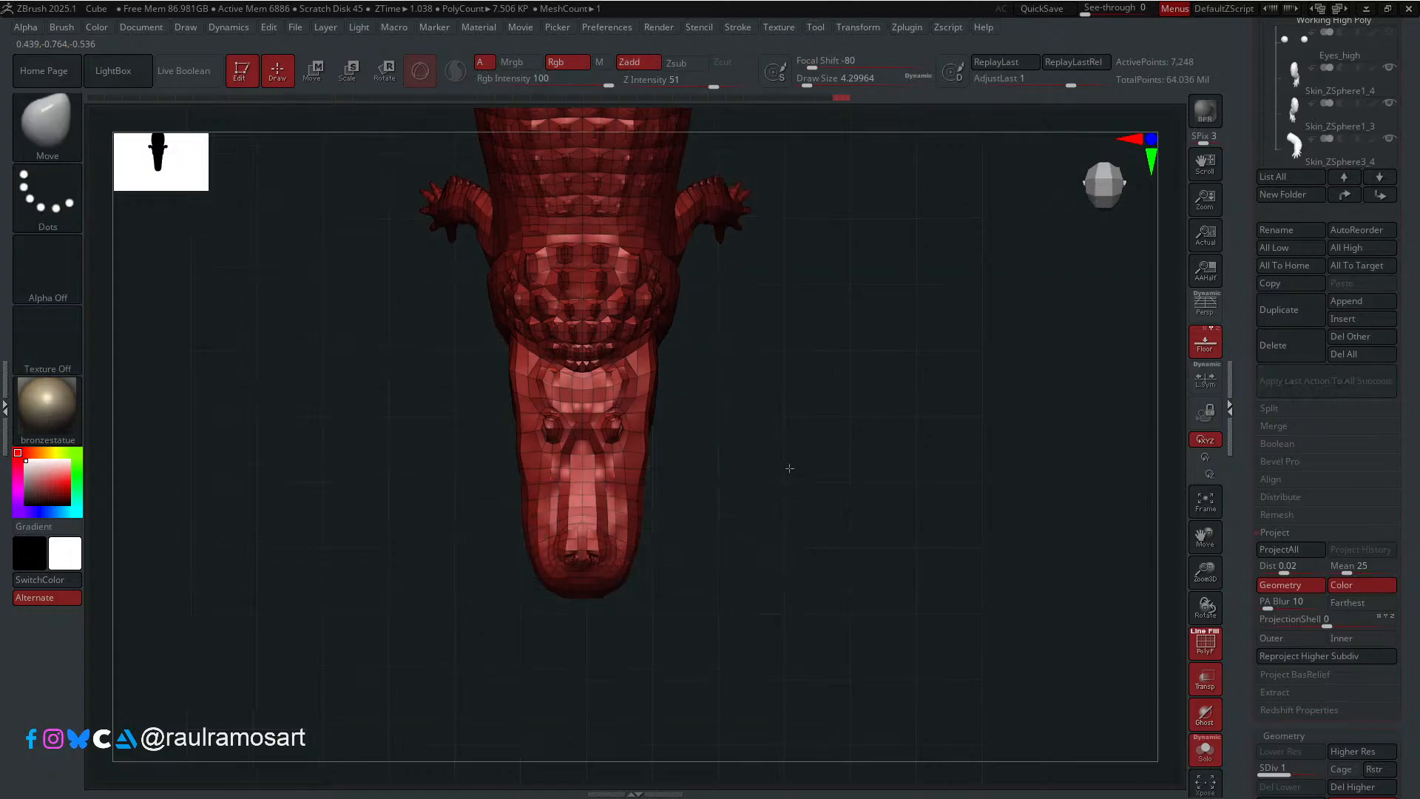
Step: Switch the low-poly mesh to subdivision level 2, turn off its polyframe, and bring up the Morph Target settings
{"action": "scroll", "coordinate": [1400, 534], "scroll_direction": "down", "scroll_amount": 5}
{"action": "key", "text": "d"}
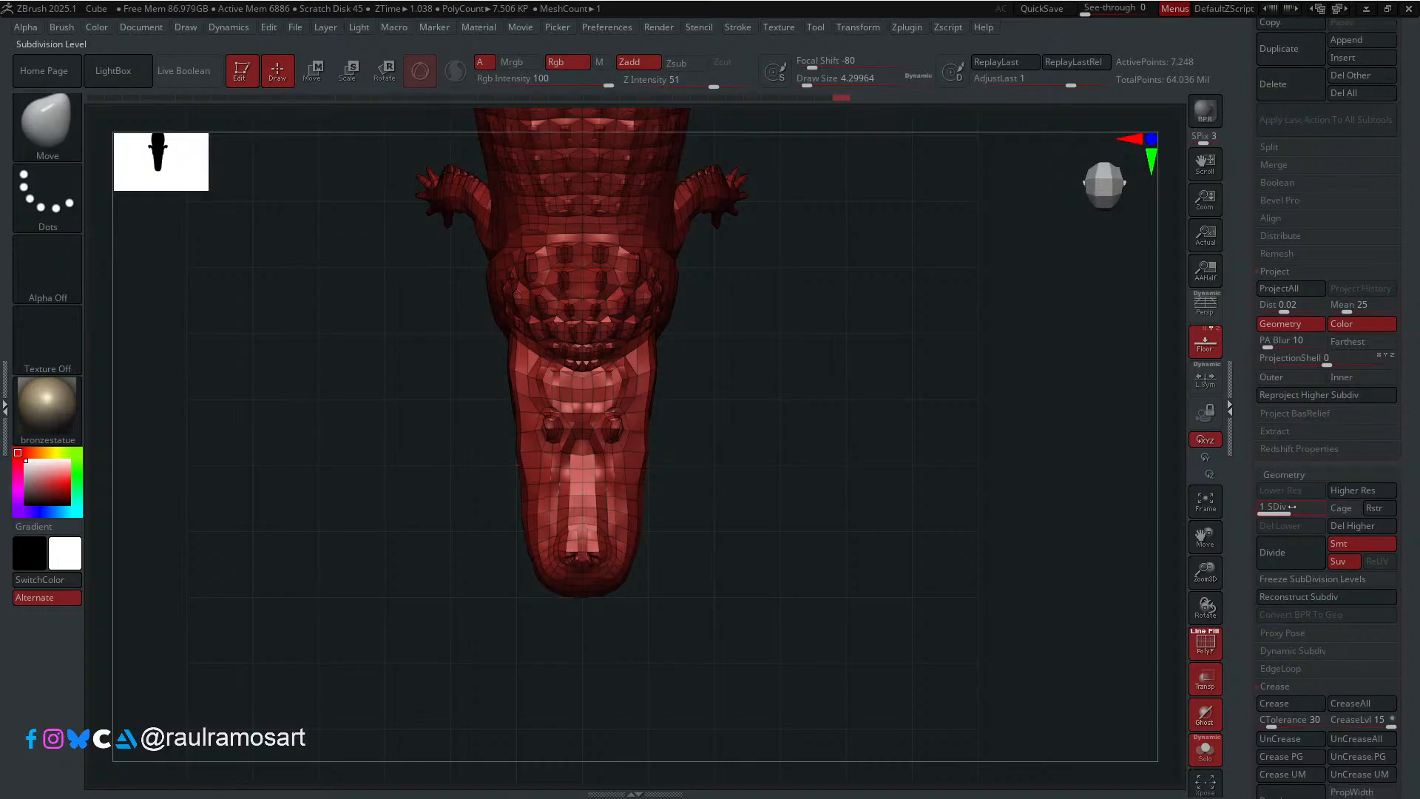
{"action": "key", "text": "shift+f"}
{"action": "left_click_drag", "start_coordinate": [800, 545], "coordinate": [846, 511]}
{"action": "left_click_drag", "start_coordinate": [1204, 534], "coordinate": [1206, 527]}
{"action": "scroll", "coordinate": [1406, 500], "scroll_direction": "down", "scroll_amount": 10}
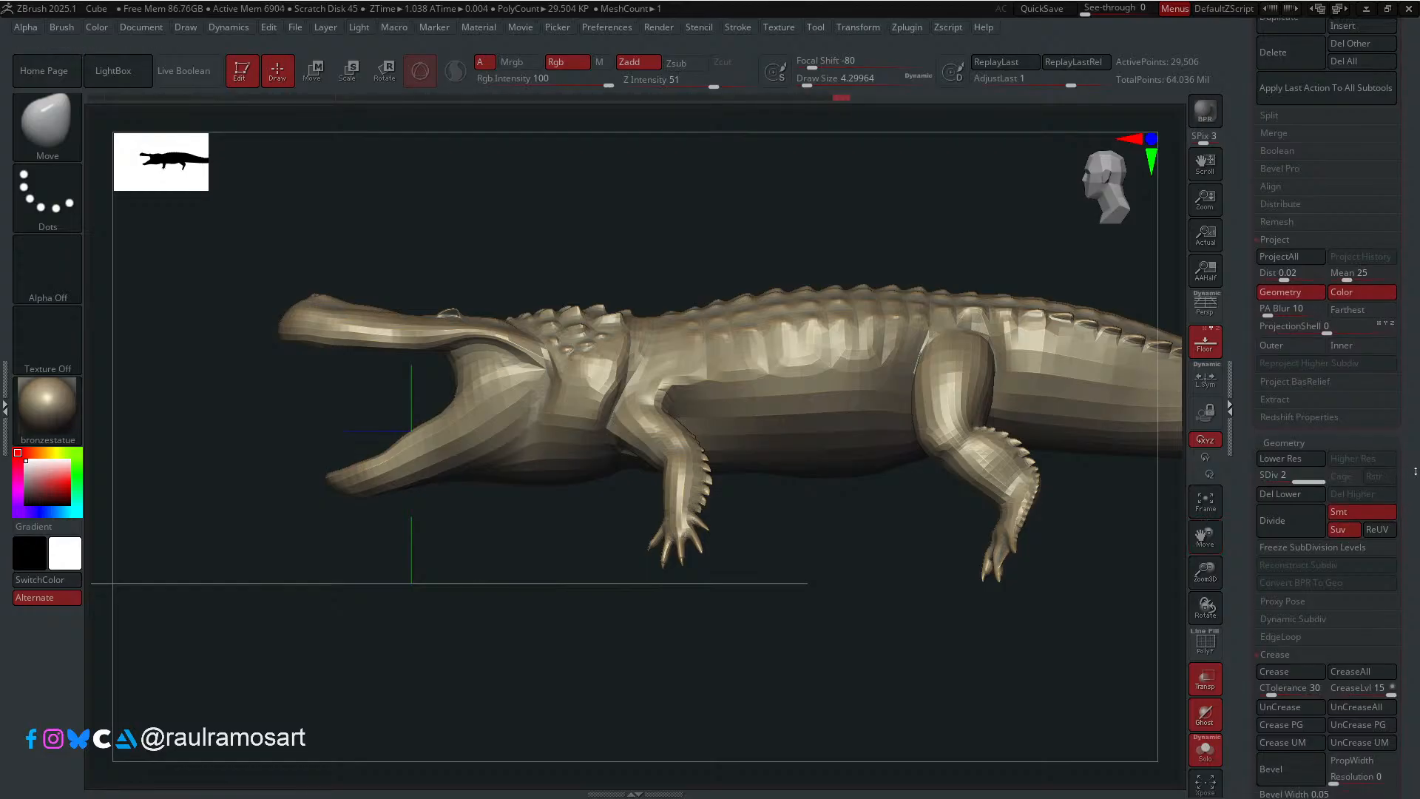
{"action": "left_click_drag", "start_coordinate": [1415, 330], "coordinate": [1413, 258]}
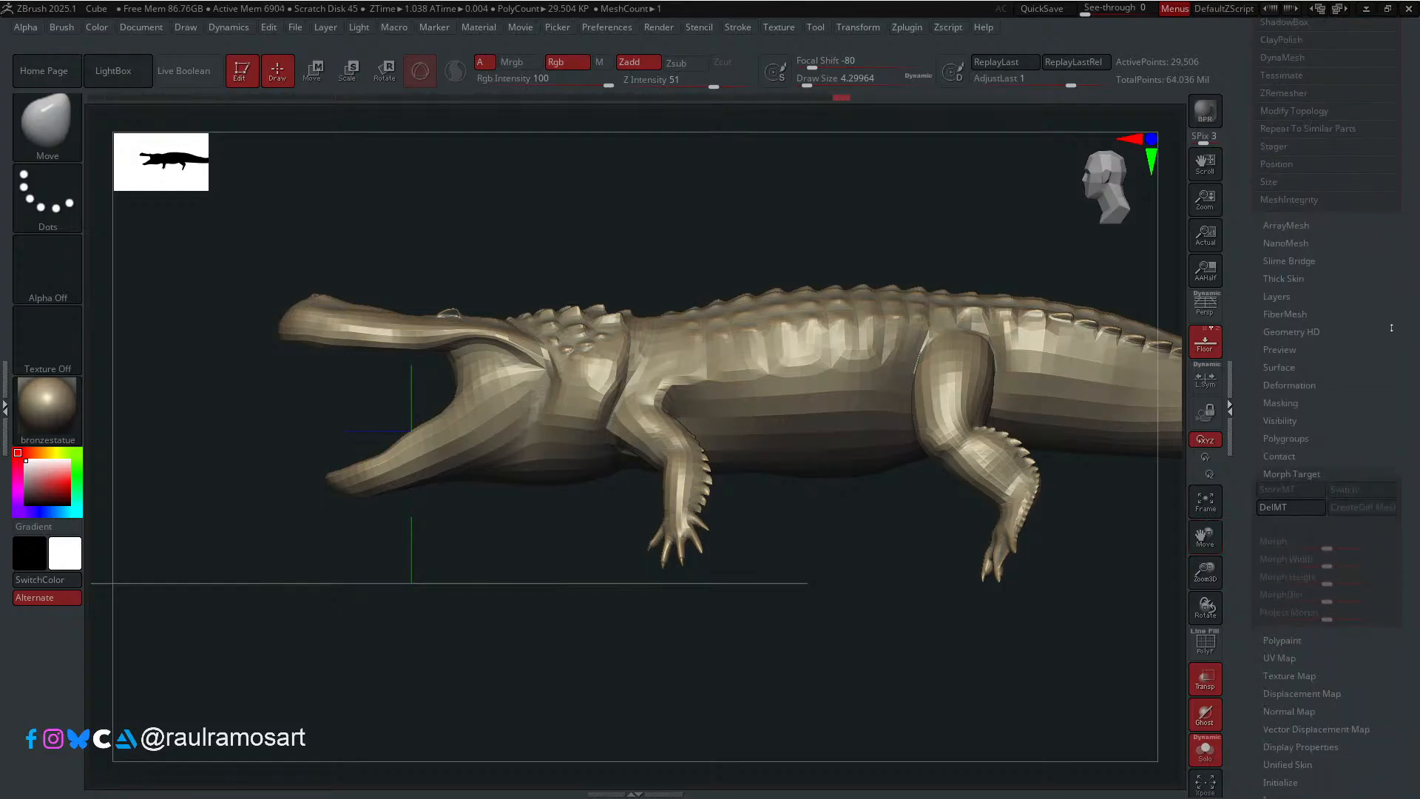
Step: Turn the polyframe back on and check the blue and dark pink tail spike groups by temporarily hiding them
{"action": "left_click_drag", "start_coordinate": [973, 605], "coordinate": [332, 620], "text": "alt"}
{"action": "key", "text": "shift+f"}
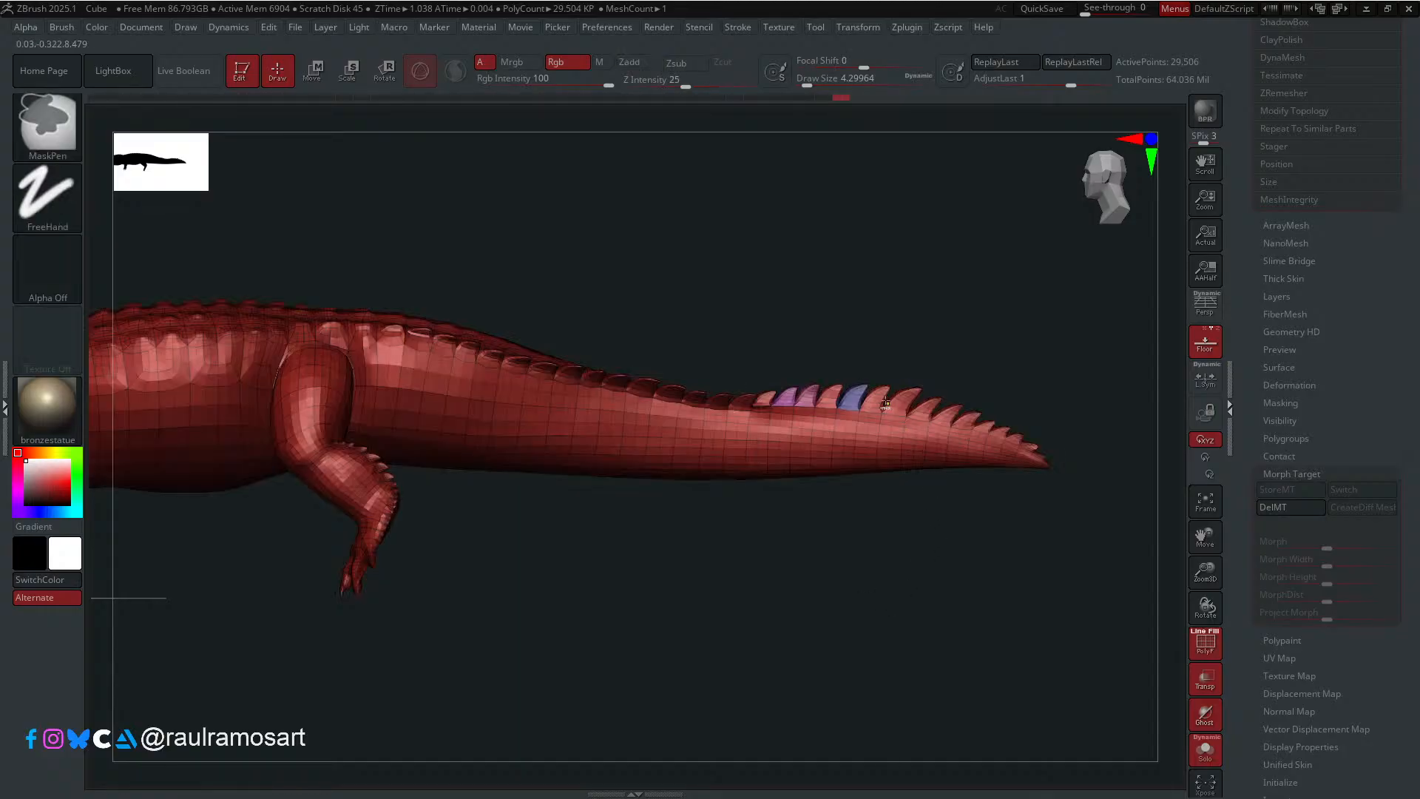
{"action": "left_click_drag", "start_coordinate": [872, 587], "coordinate": [809, 378], "text": "alt"}
{"action": "key", "text": "ctrl+shift"}
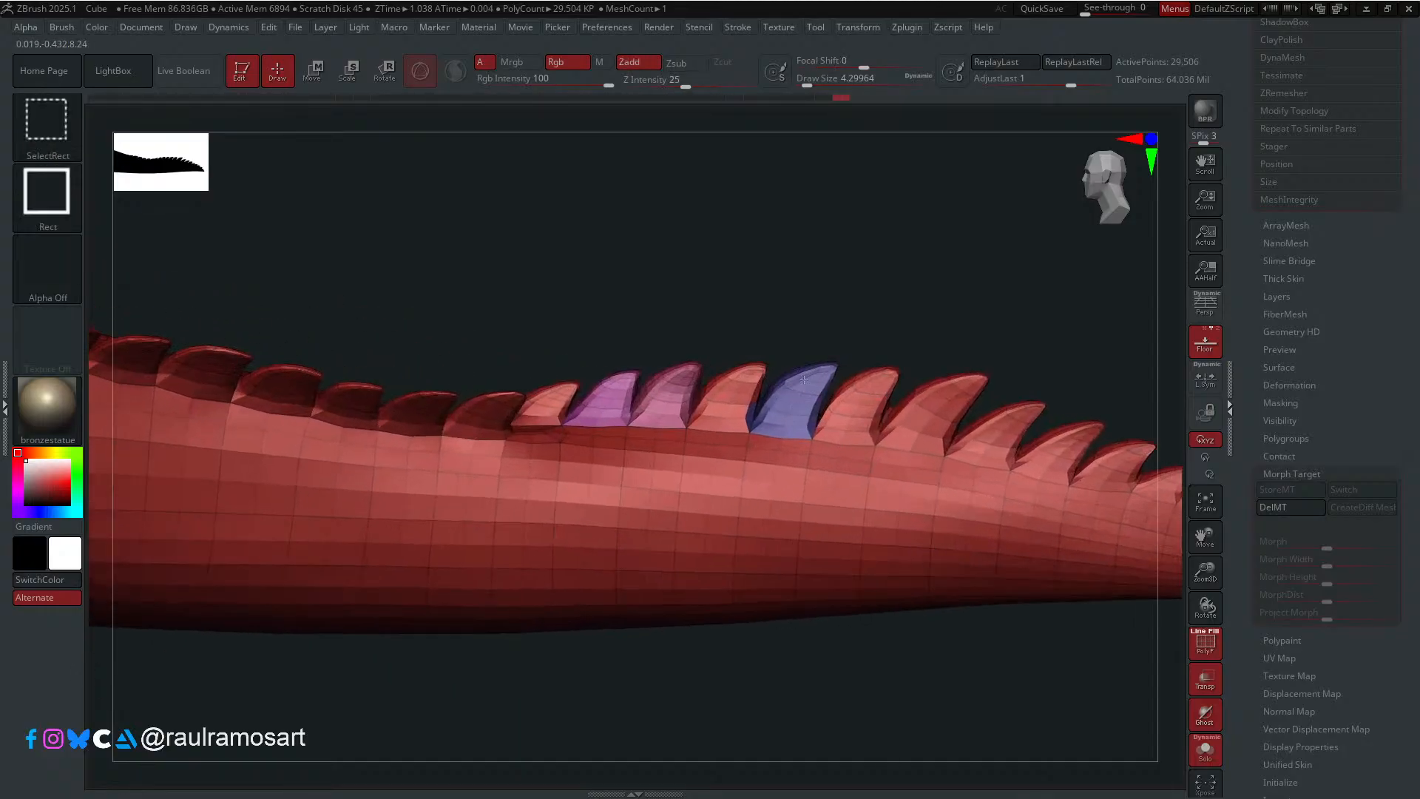
{"action": "left_click", "coordinate": [803, 379], "text": "ctrl+shift"}
{"action": "left_click", "coordinate": [739, 392], "text": "ctrl+shift"}
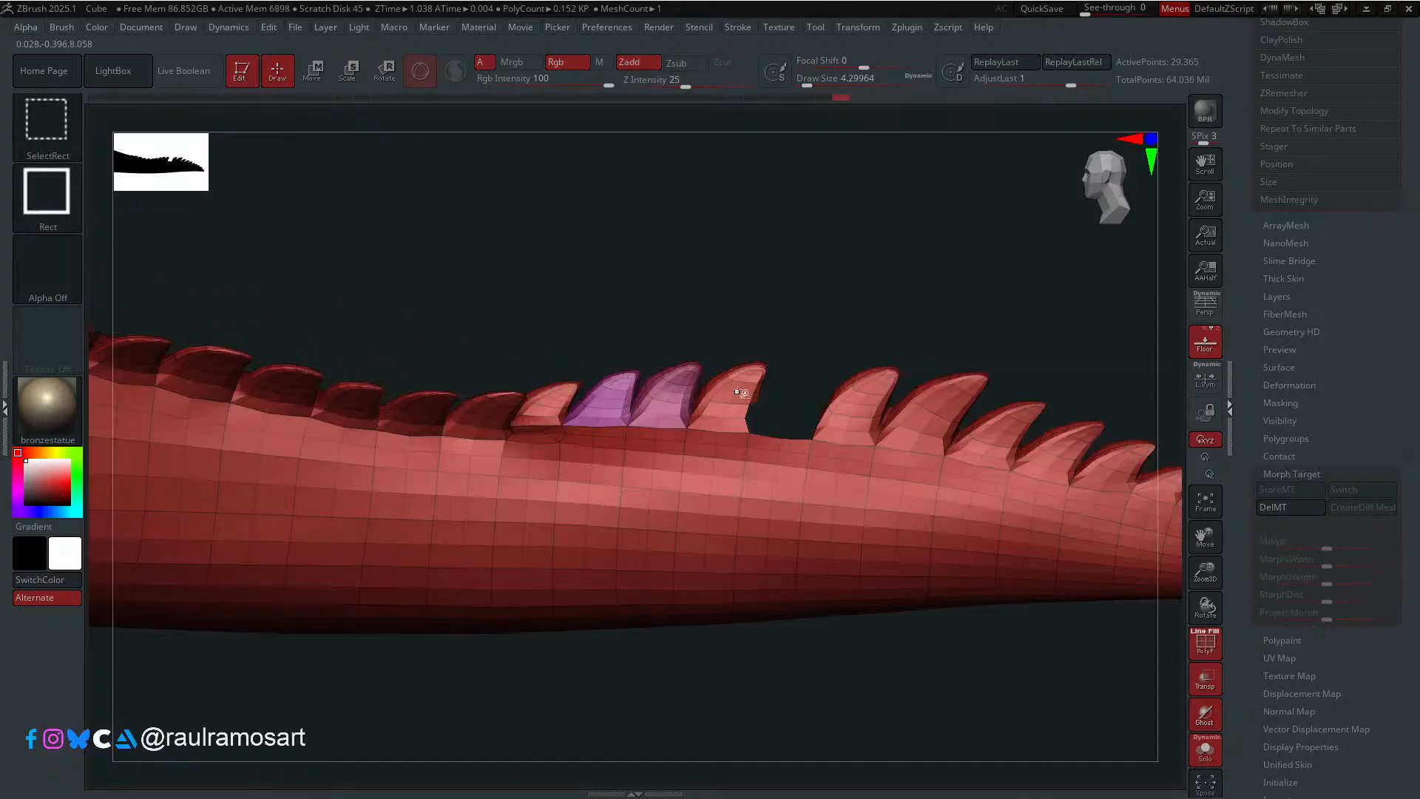
{"action": "left_click", "coordinate": [674, 384], "text": "ctrl+shift"}
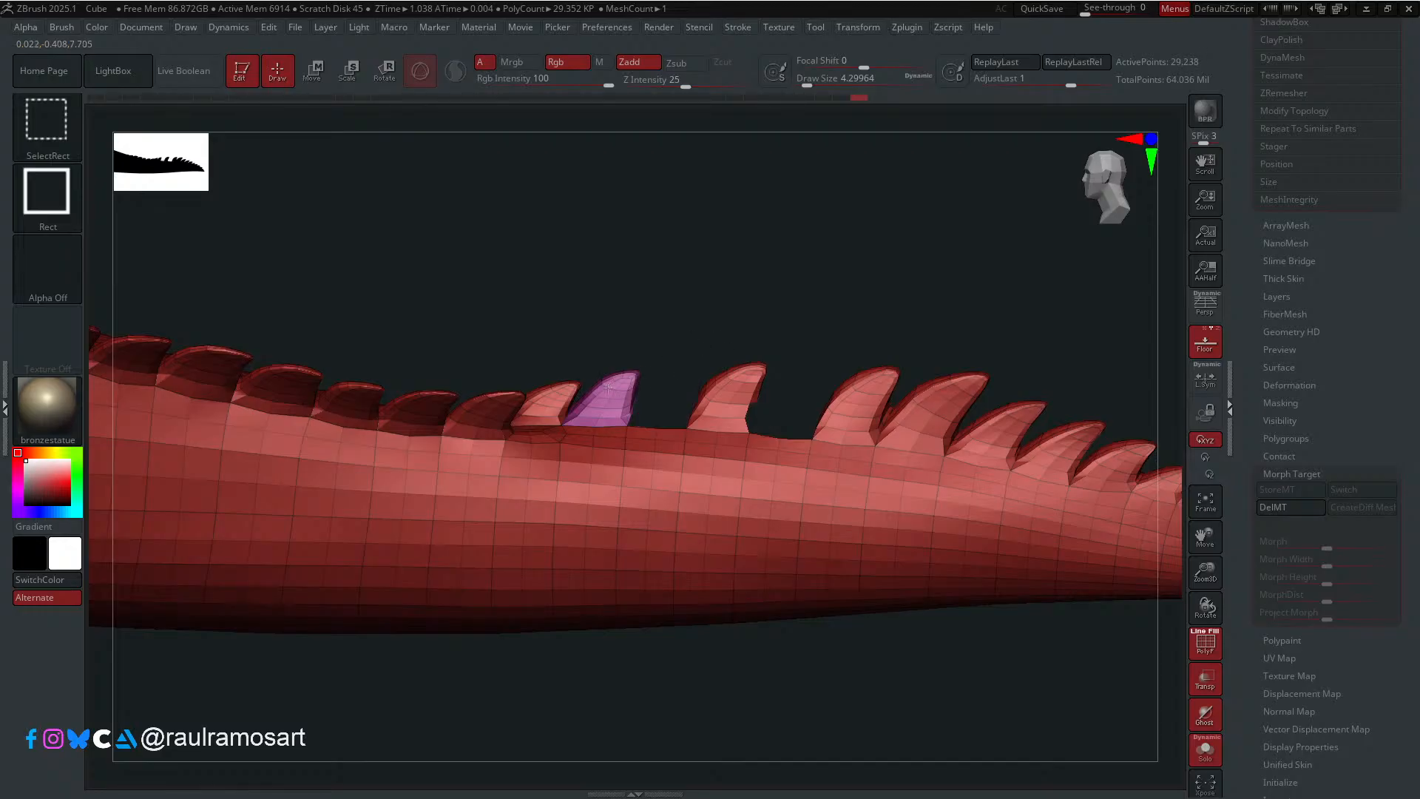
{"action": "left_click", "coordinate": [686, 322], "text": "ctrl+shift"}
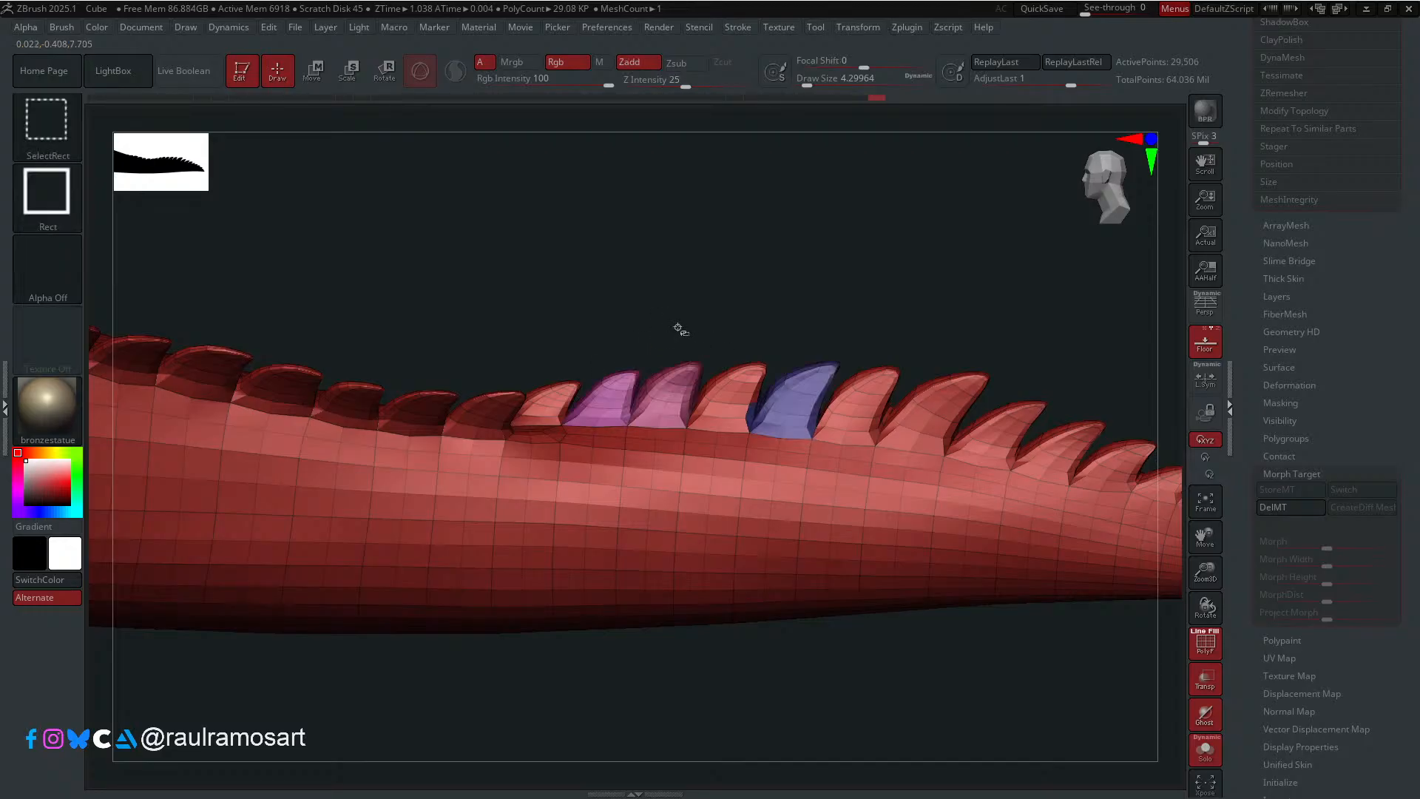
Step: Mask the dark pink and blue tail spikes while keeping the whole mesh visible
{"action": "left_click", "coordinate": [668, 381], "text": "ctrl+shift"}
{"action": "left_click", "coordinate": [688, 332], "text": "ctrl+shift"}
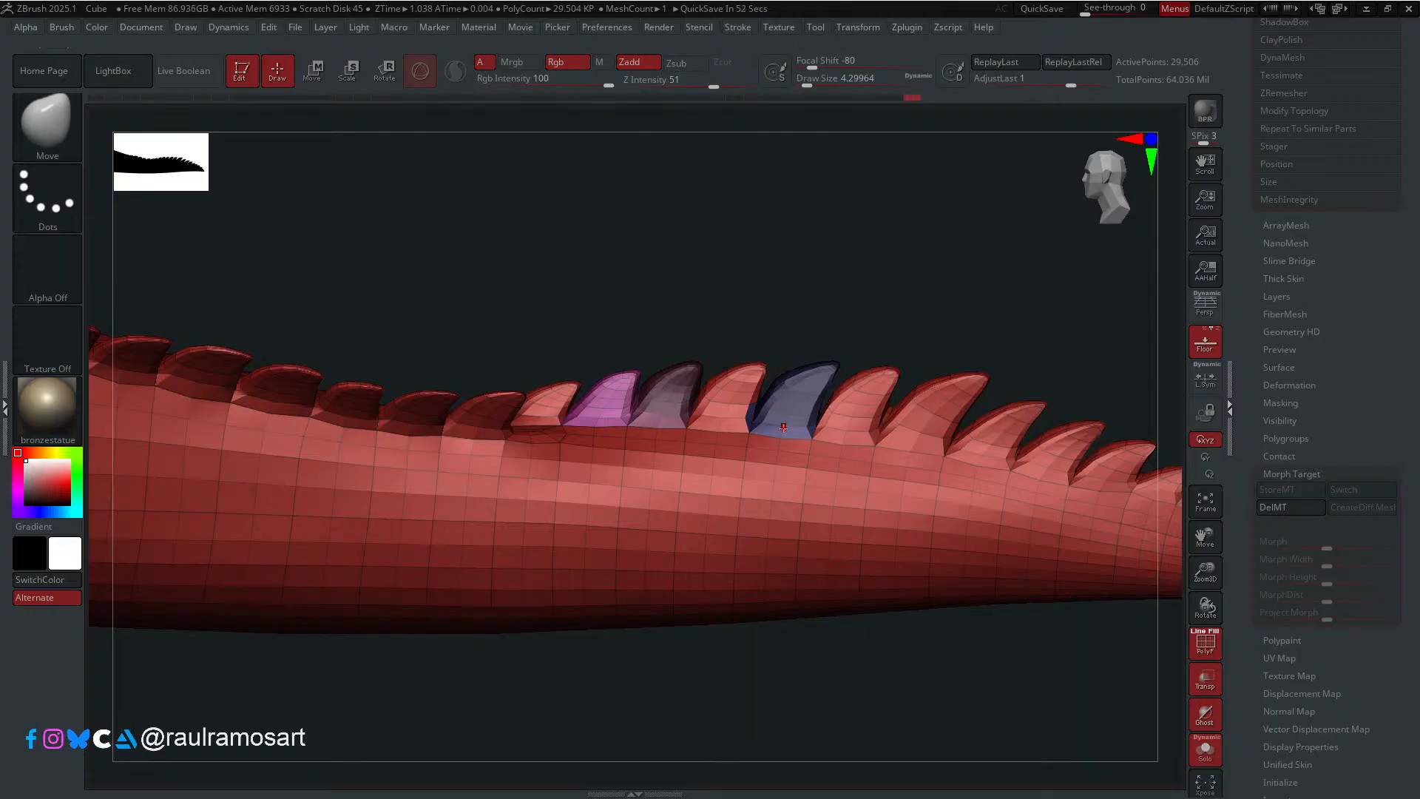
{"action": "left_click_drag", "start_coordinate": [880, 355], "coordinate": [895, 327]}
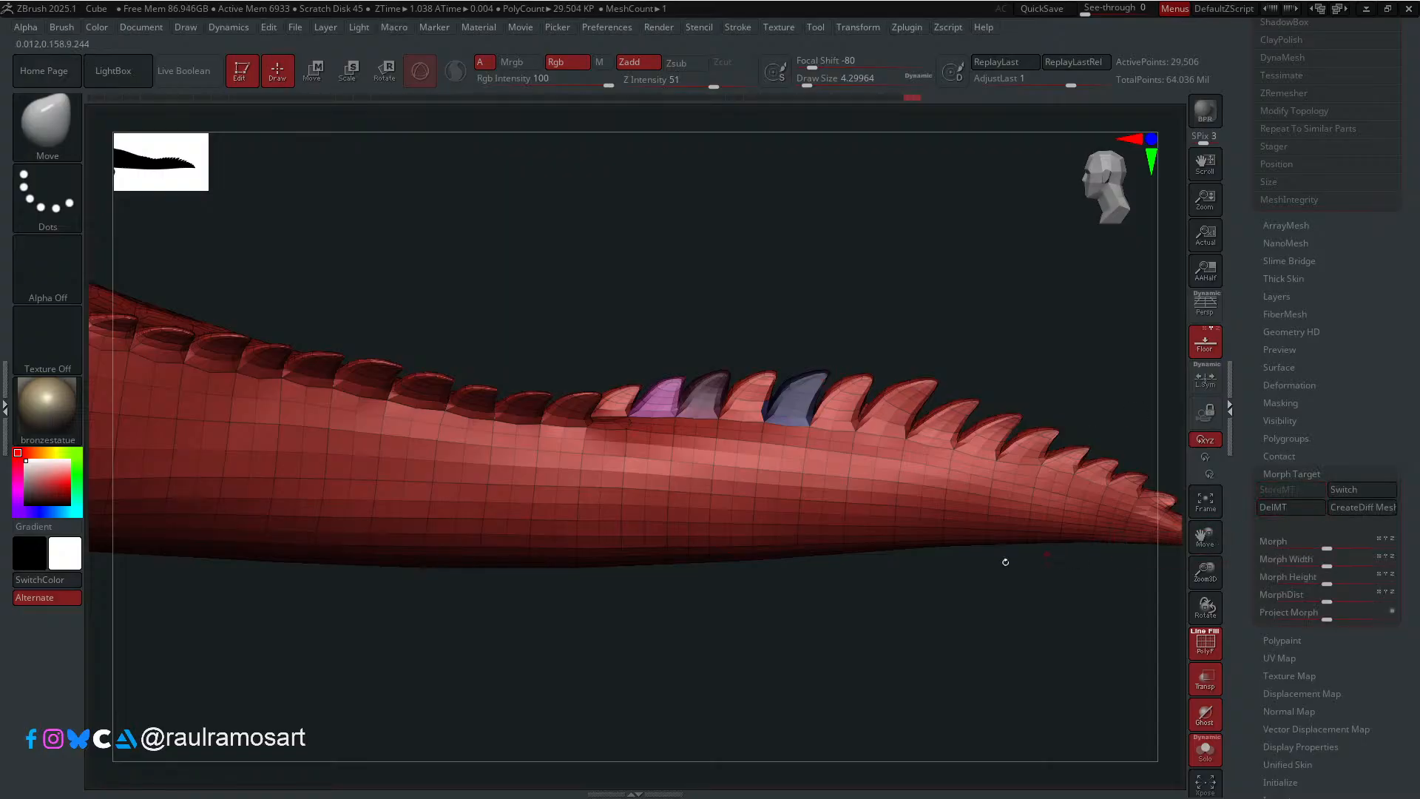
{"action": "left_click_drag", "start_coordinate": [1005, 562], "coordinate": [1094, 370]}
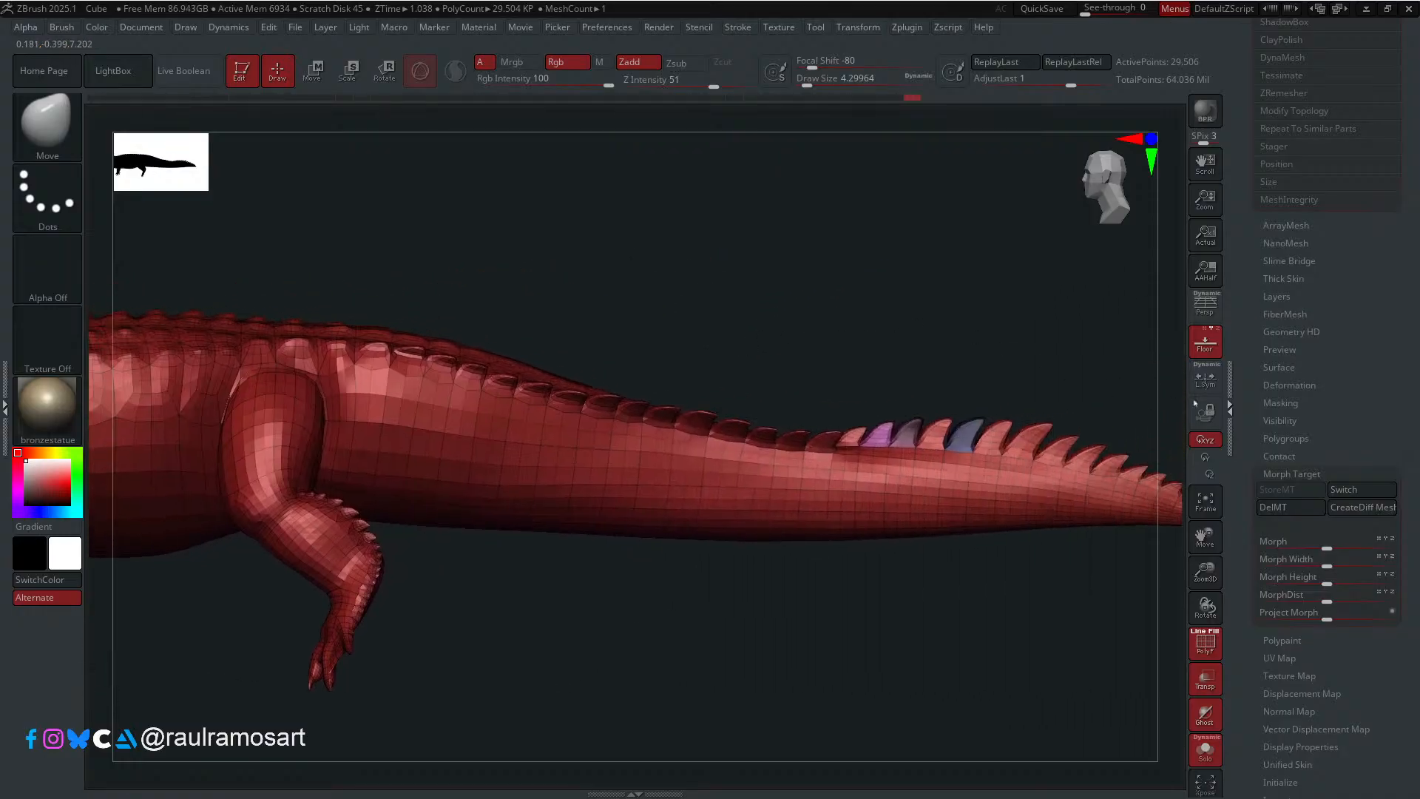
Step: Save the tool as EOE_Purusaurus_030.ztl in the Purusaurus project folder
{"action": "scroll", "coordinate": [1360, 323], "scroll_direction": "up", "scroll_amount": 10}
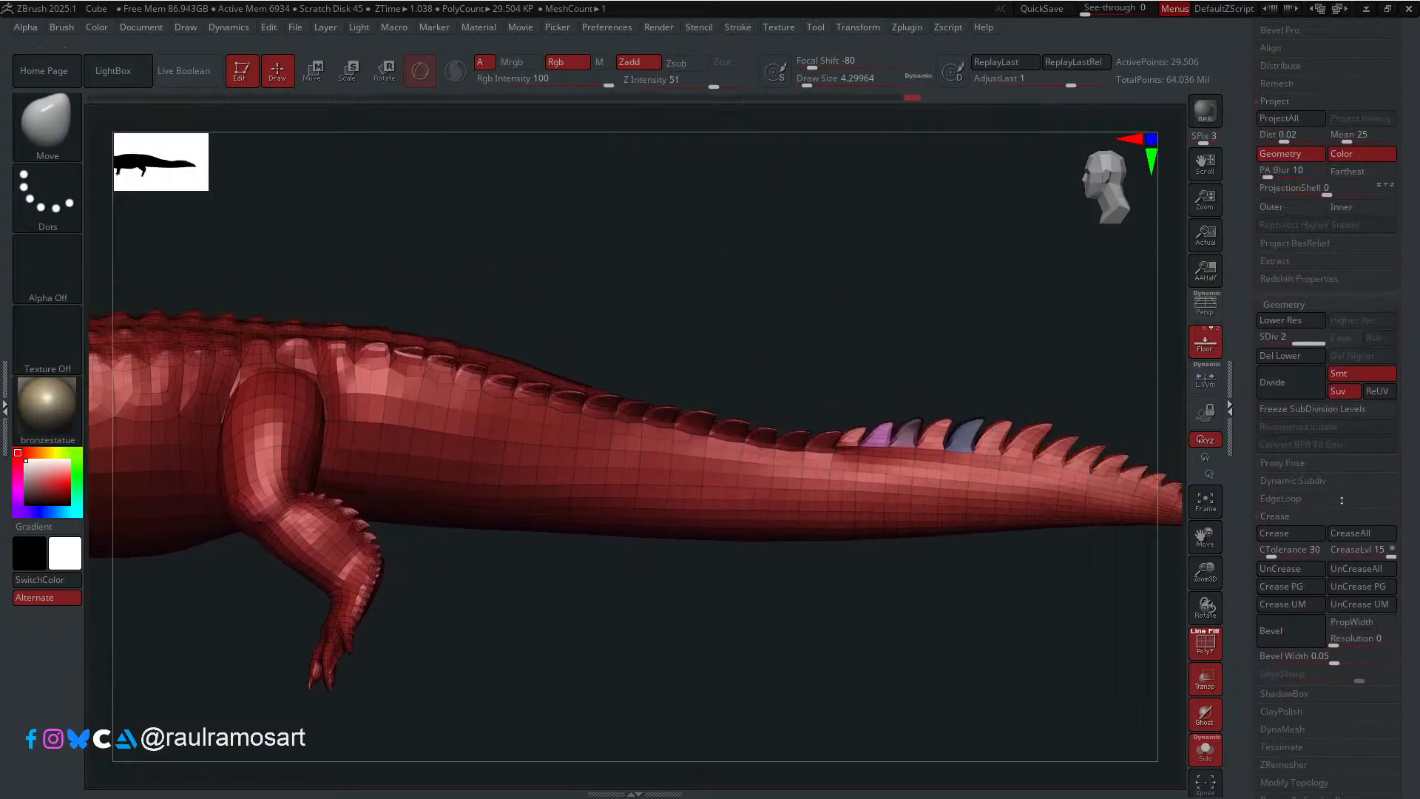
{"action": "scroll", "coordinate": [1372, 416], "scroll_direction": "up", "scroll_amount": 10}
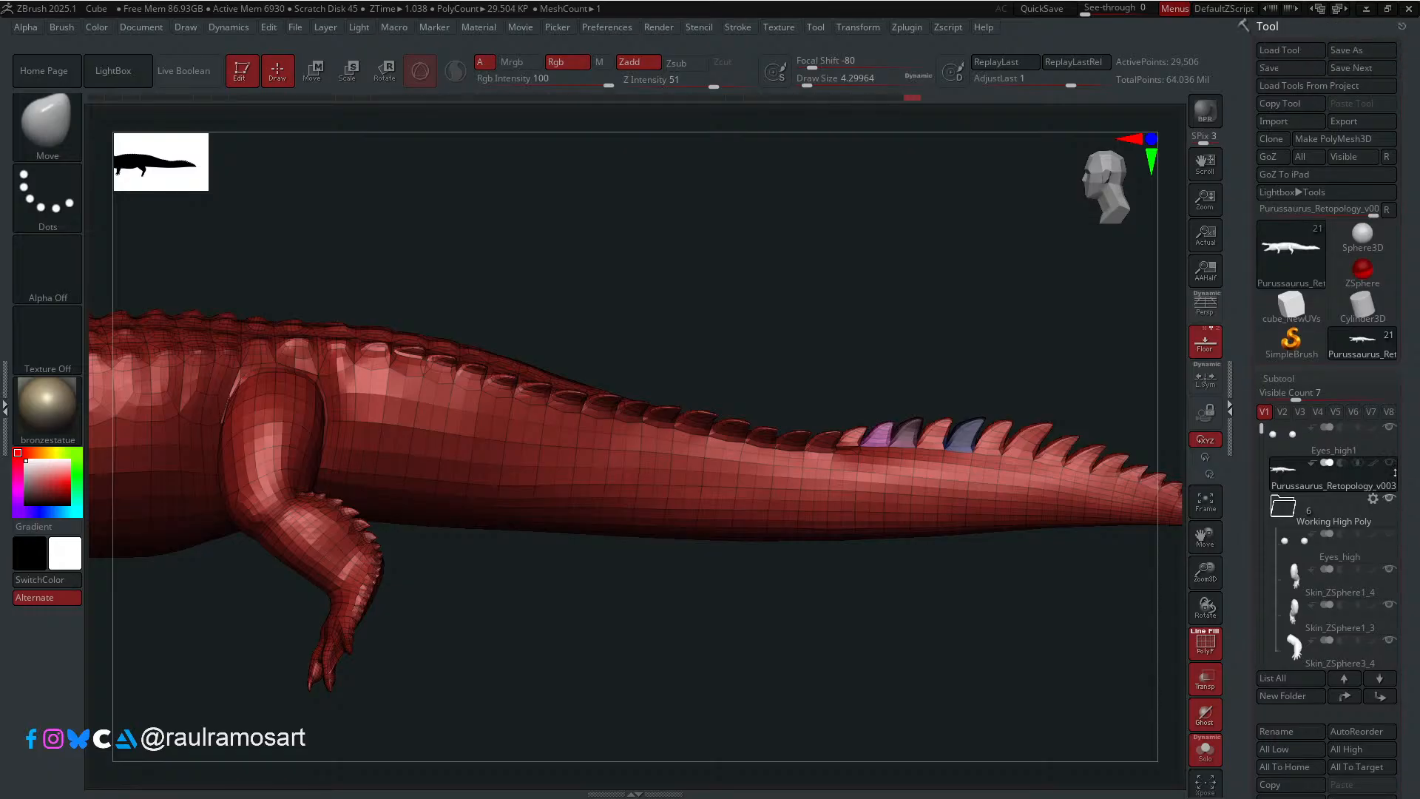
{"action": "key", "text": "ctrl+s"}
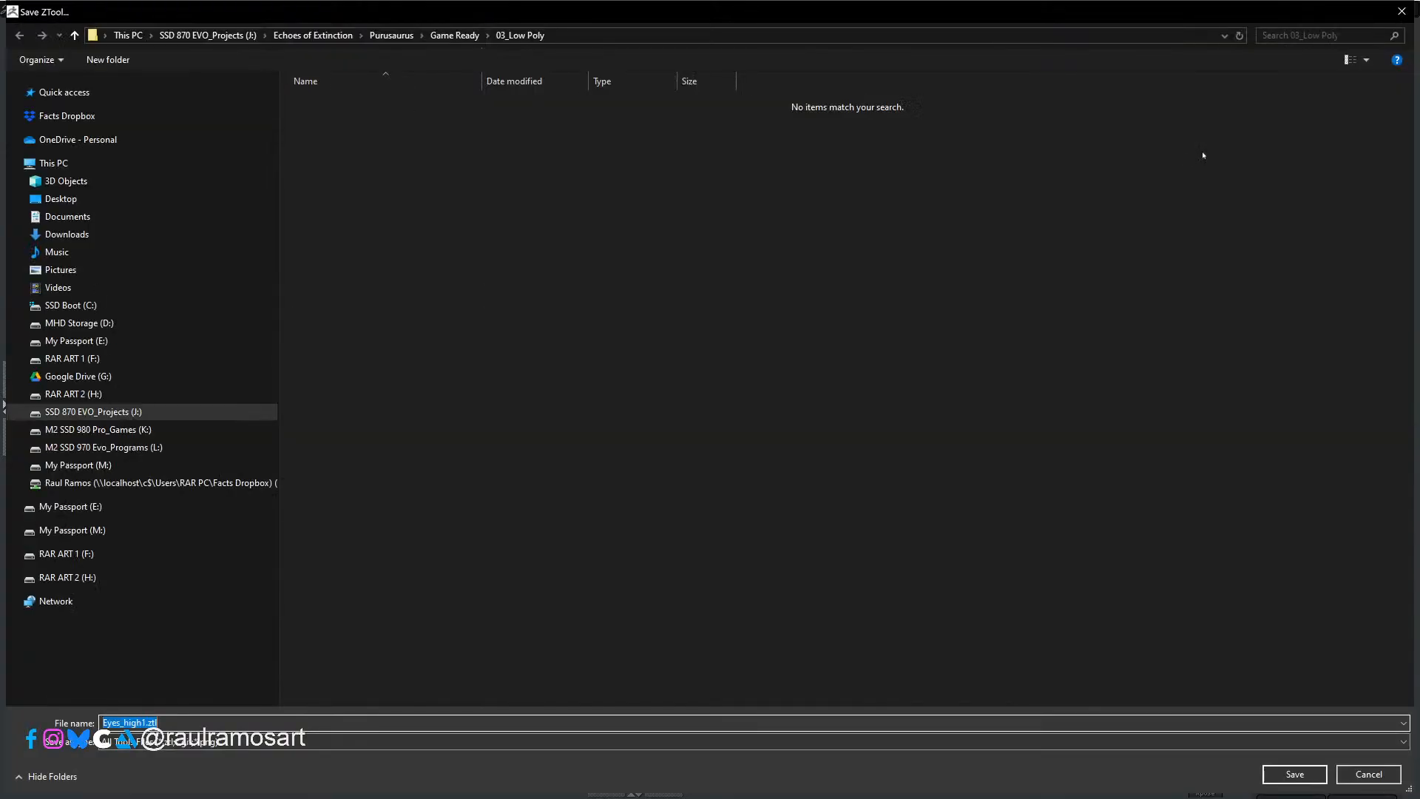
{"action": "left_click", "coordinate": [392, 35]}
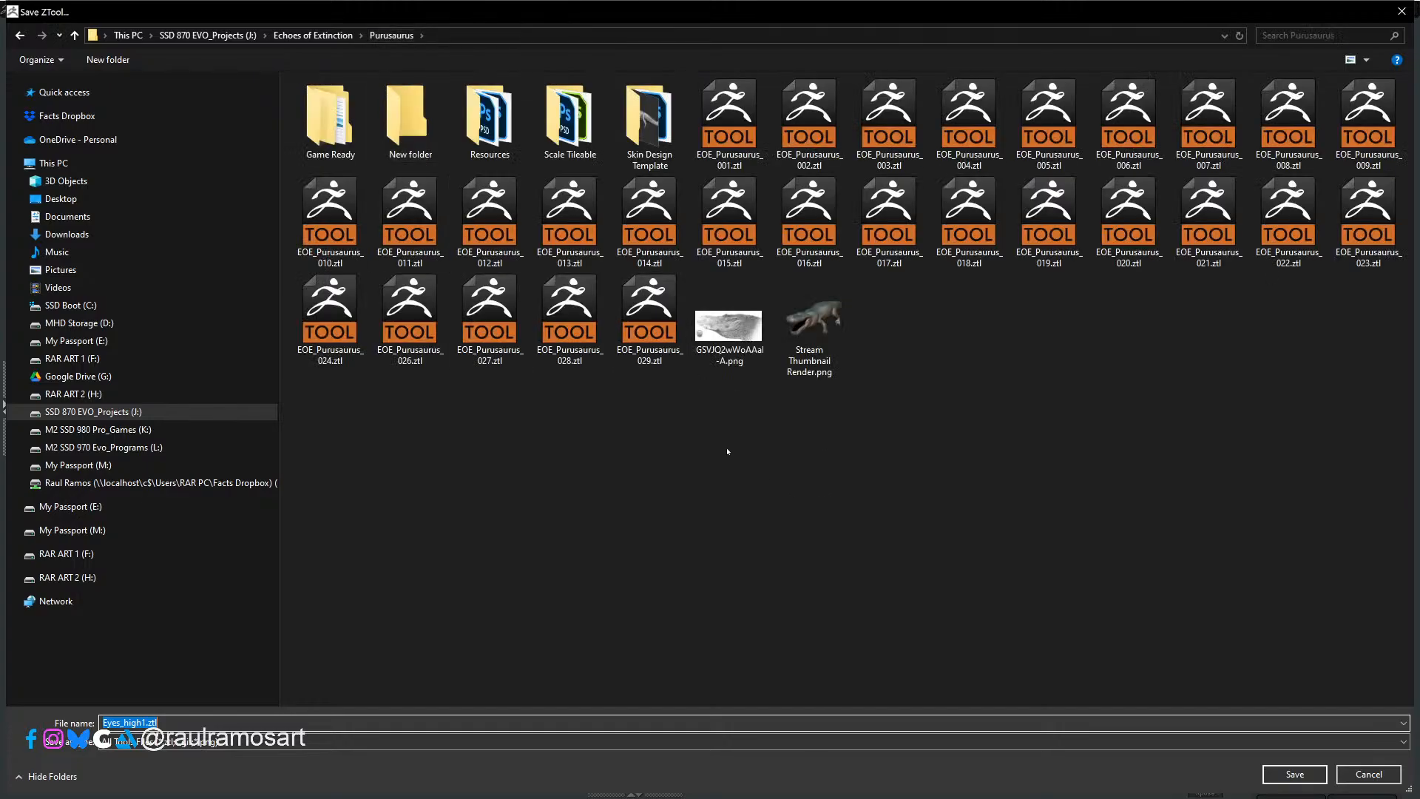
{"action": "left_click", "coordinate": [650, 318]}
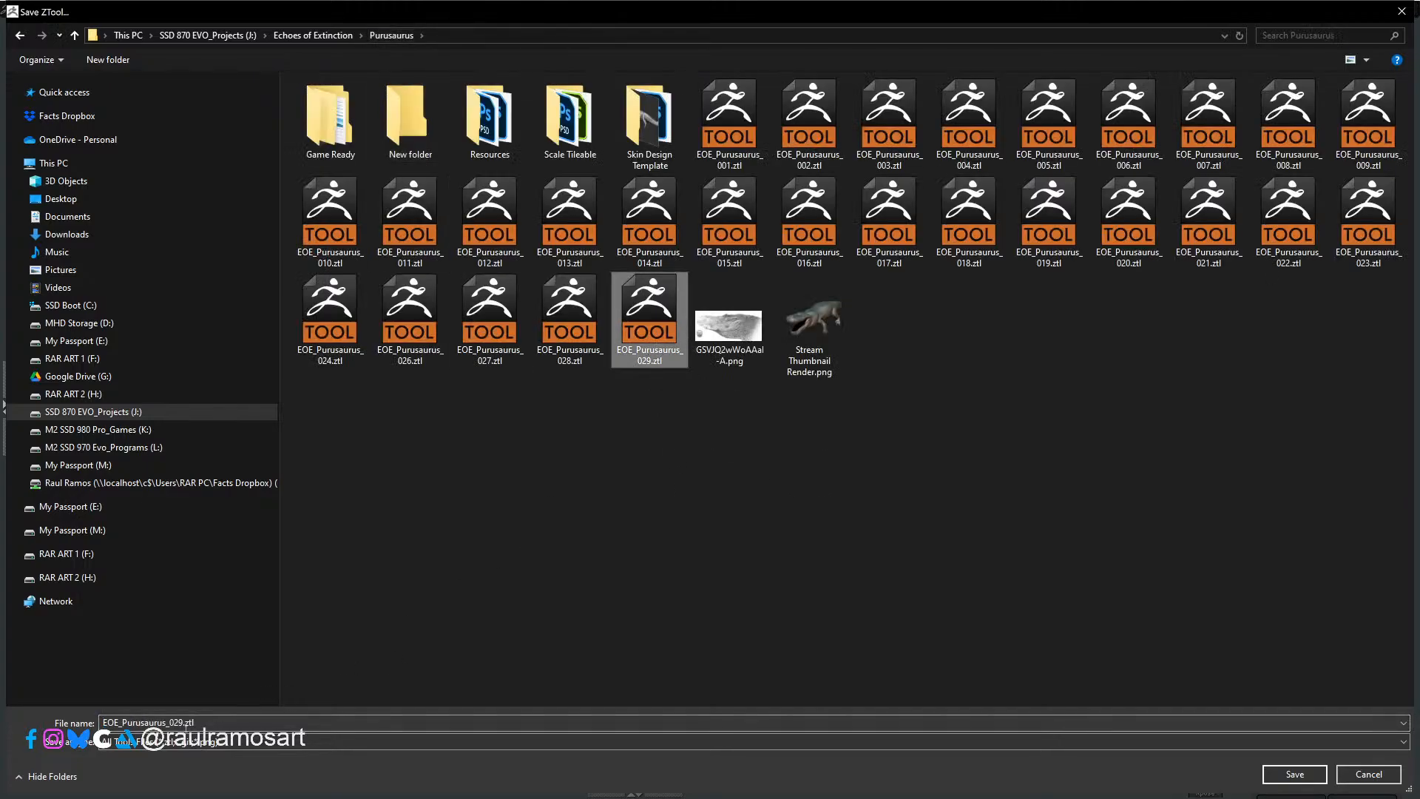
{"action": "left_click", "coordinate": [179, 722]}
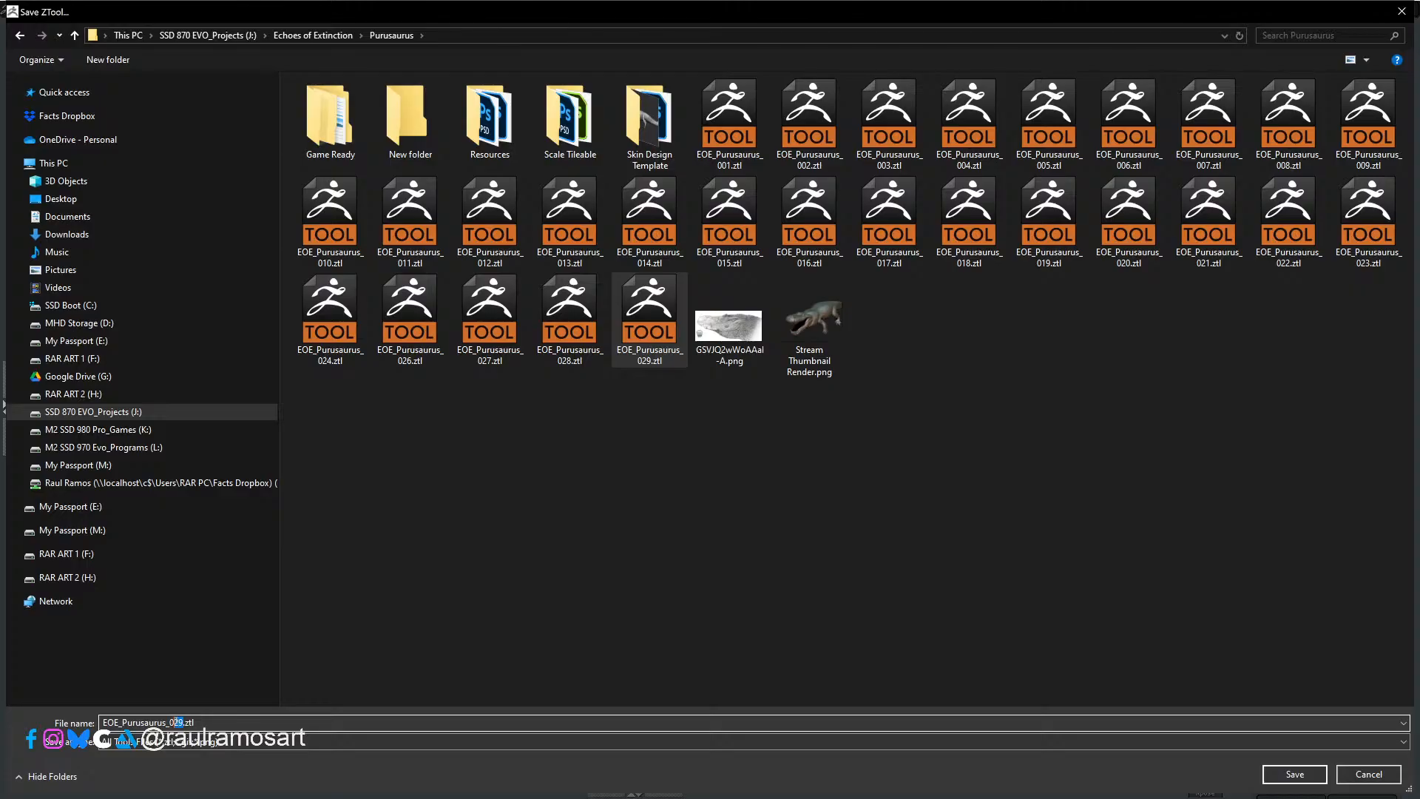
{"action": "type", "text": "30"}
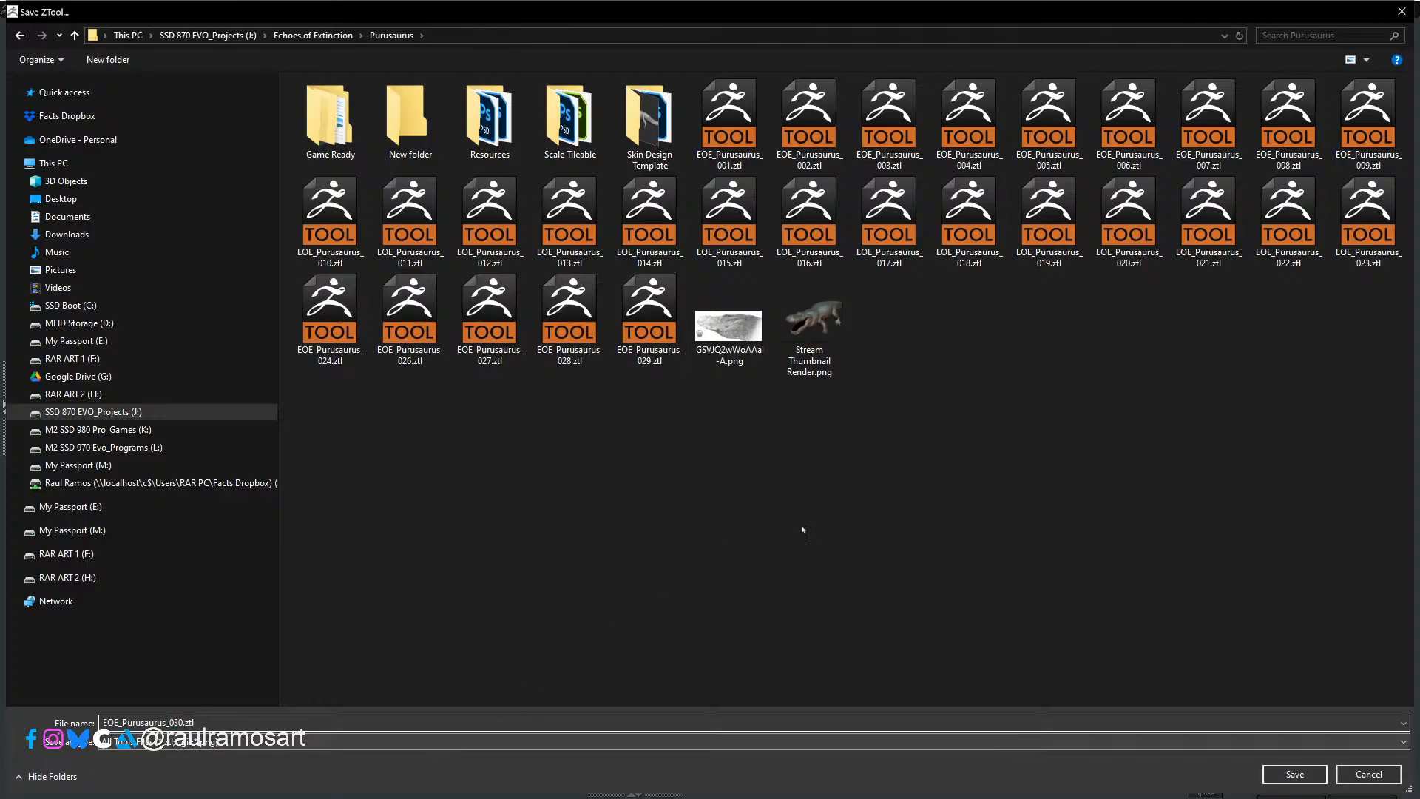
{"action": "left_click", "coordinate": [1308, 777]}
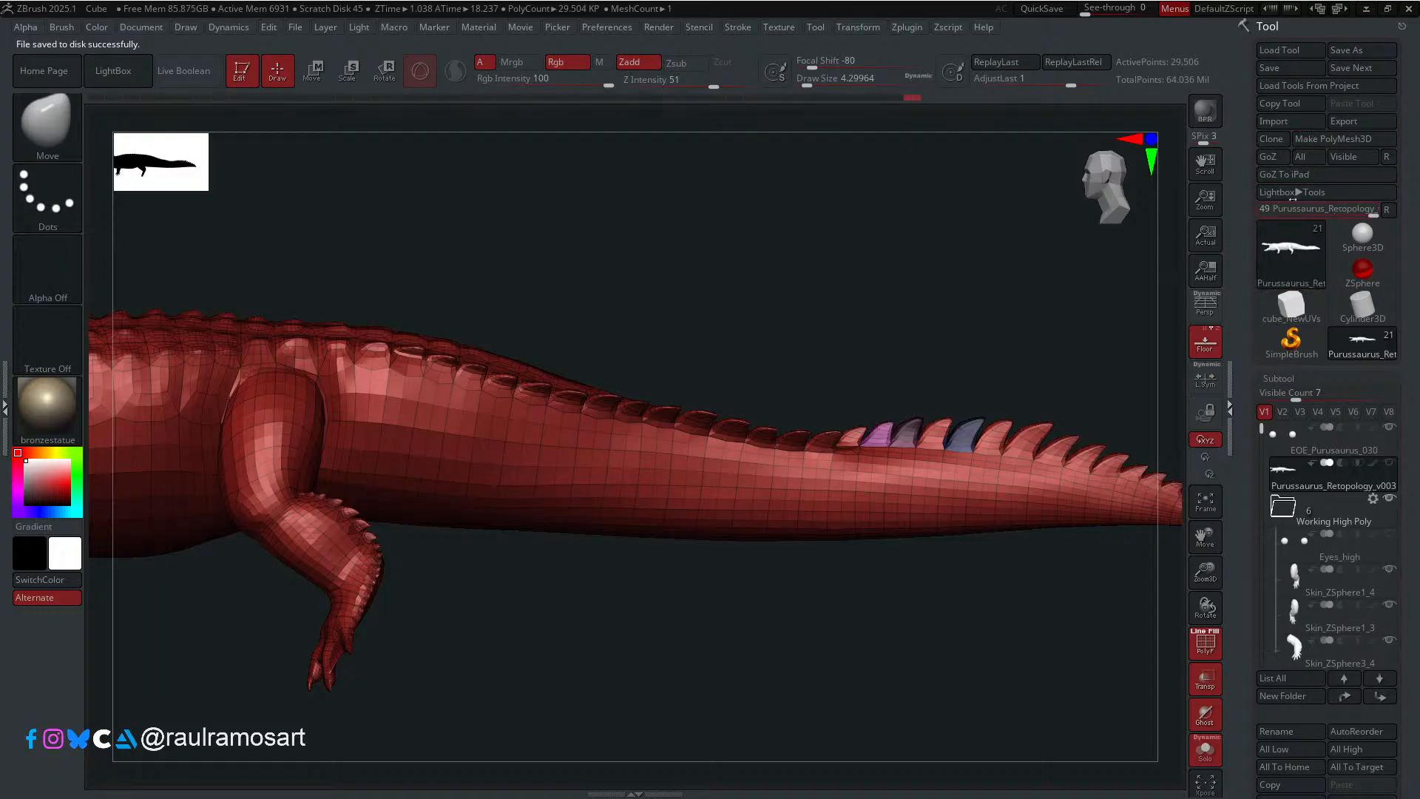
Step: Project the high-poly detail onto the level 2 retopology mesh with ProjectAll at a distance of 0.02
{"action": "scroll", "coordinate": [1408, 339], "scroll_direction": "down", "scroll_amount": 8}
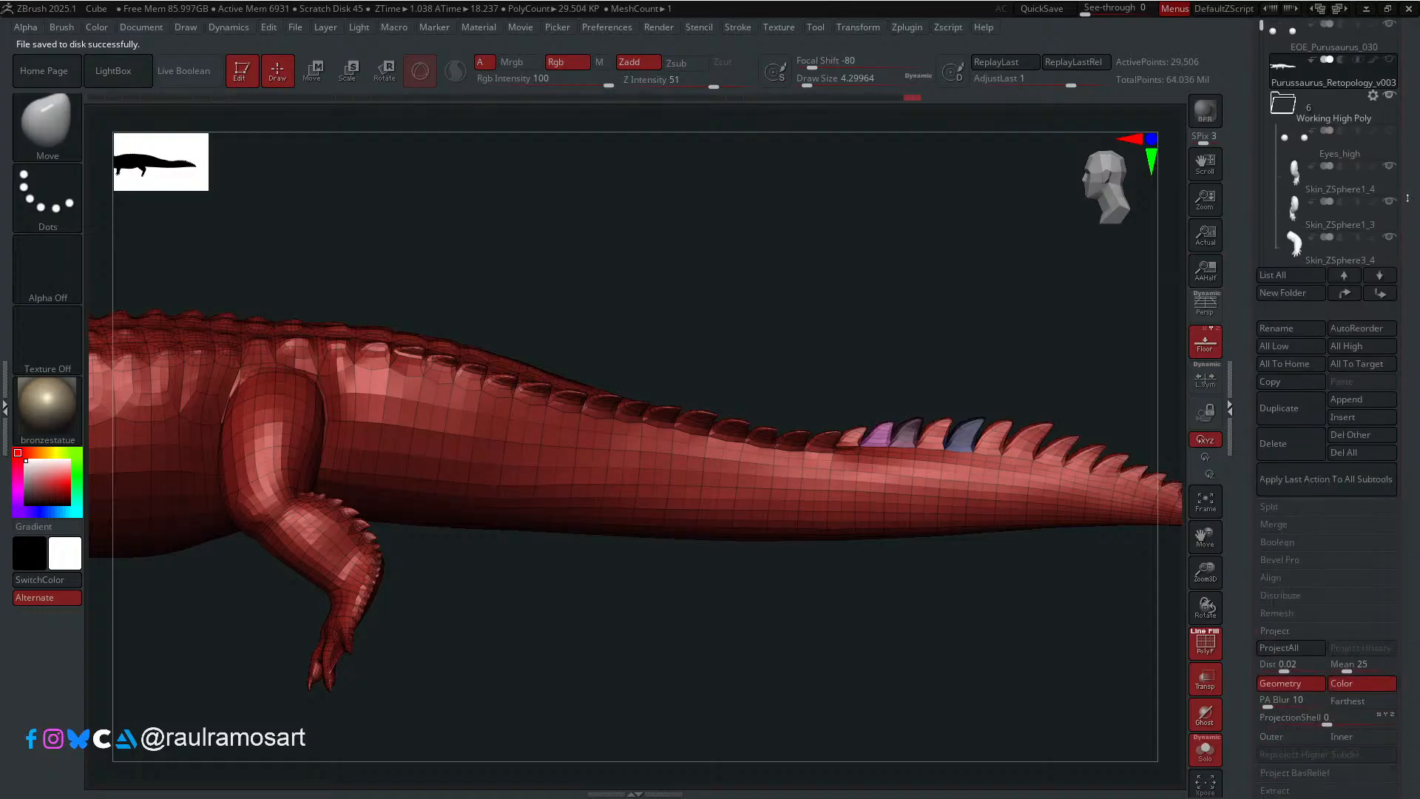
{"action": "scroll", "coordinate": [1407, 421], "scroll_direction": "down", "scroll_amount": 10}
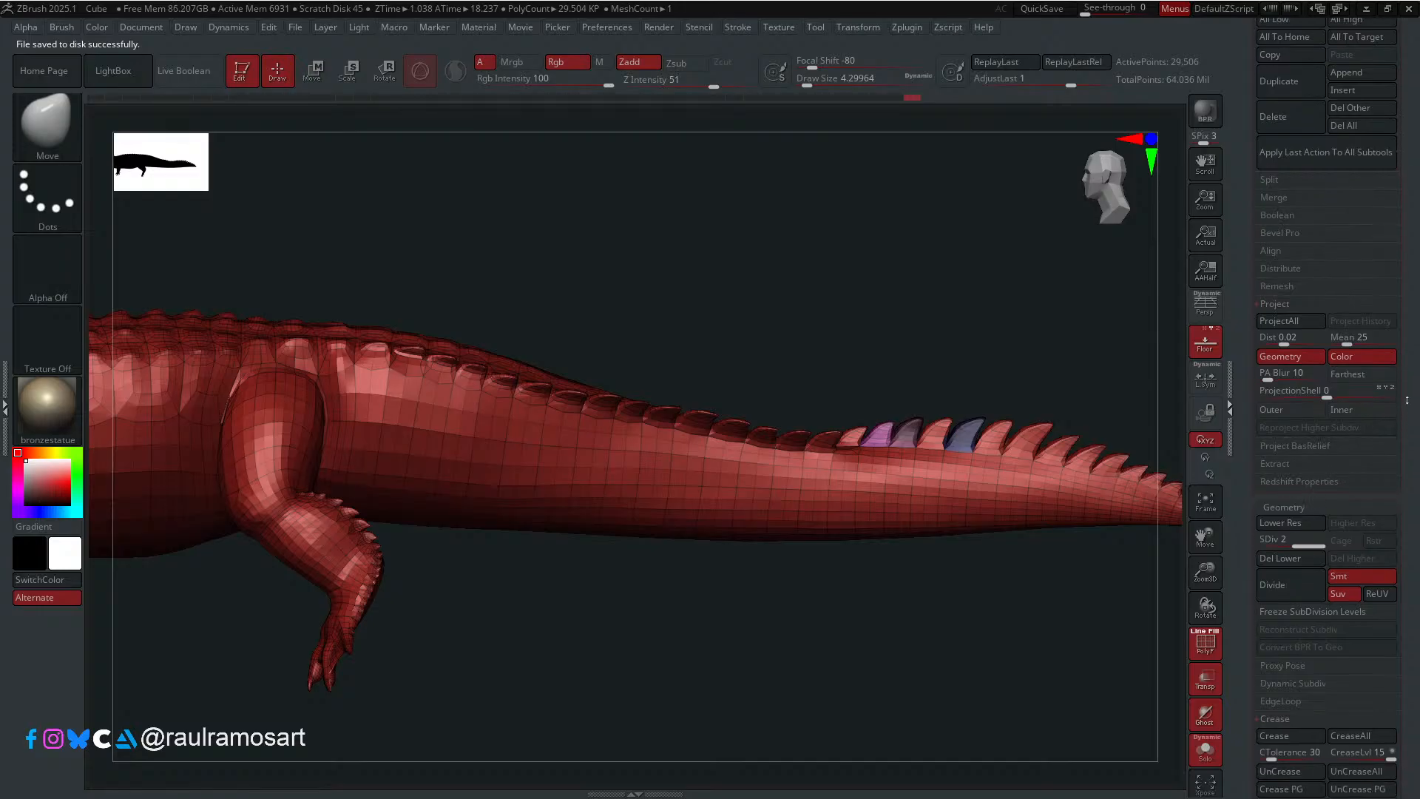
{"action": "scroll", "coordinate": [1399, 306], "scroll_direction": "up", "scroll_amount": 8}
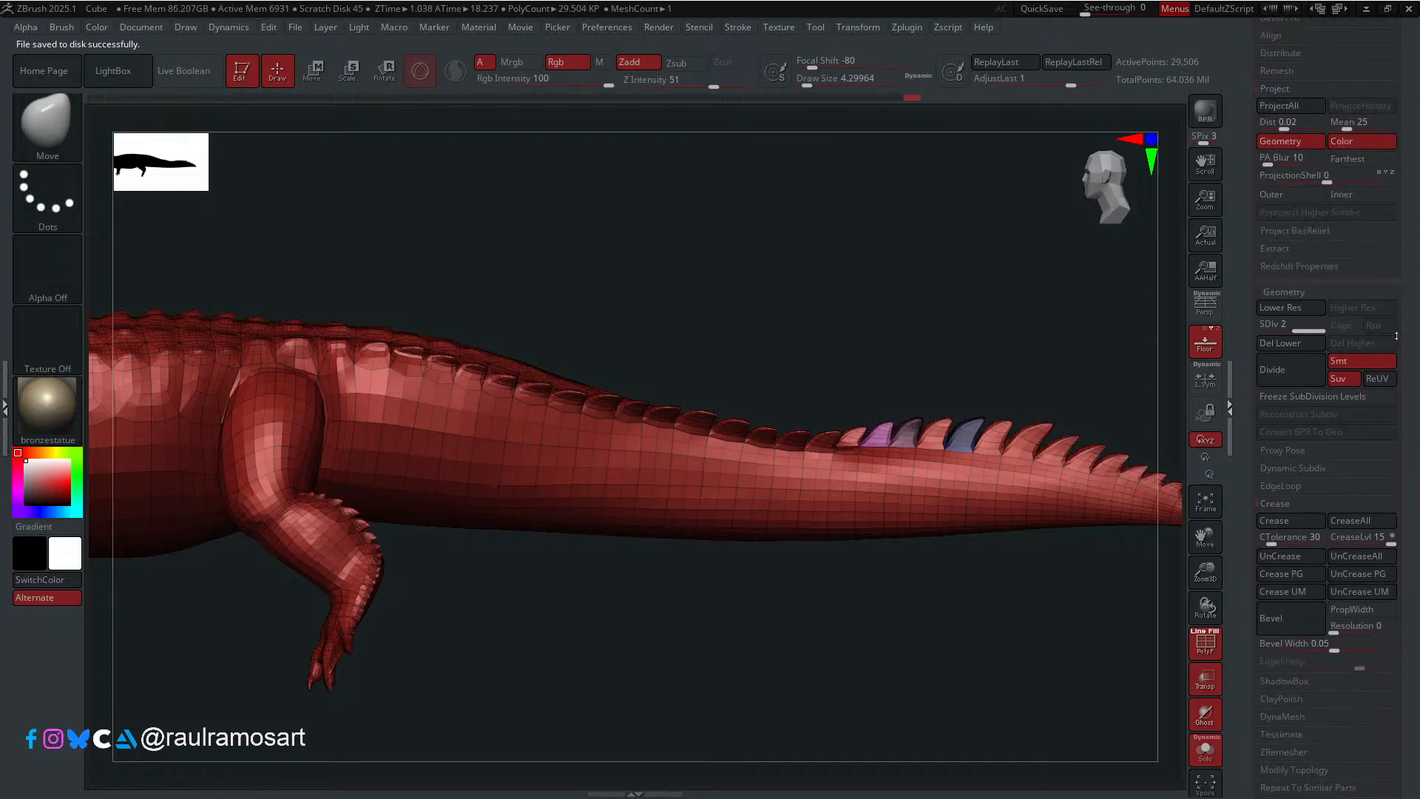
{"action": "left_click", "coordinate": [1280, 204]}
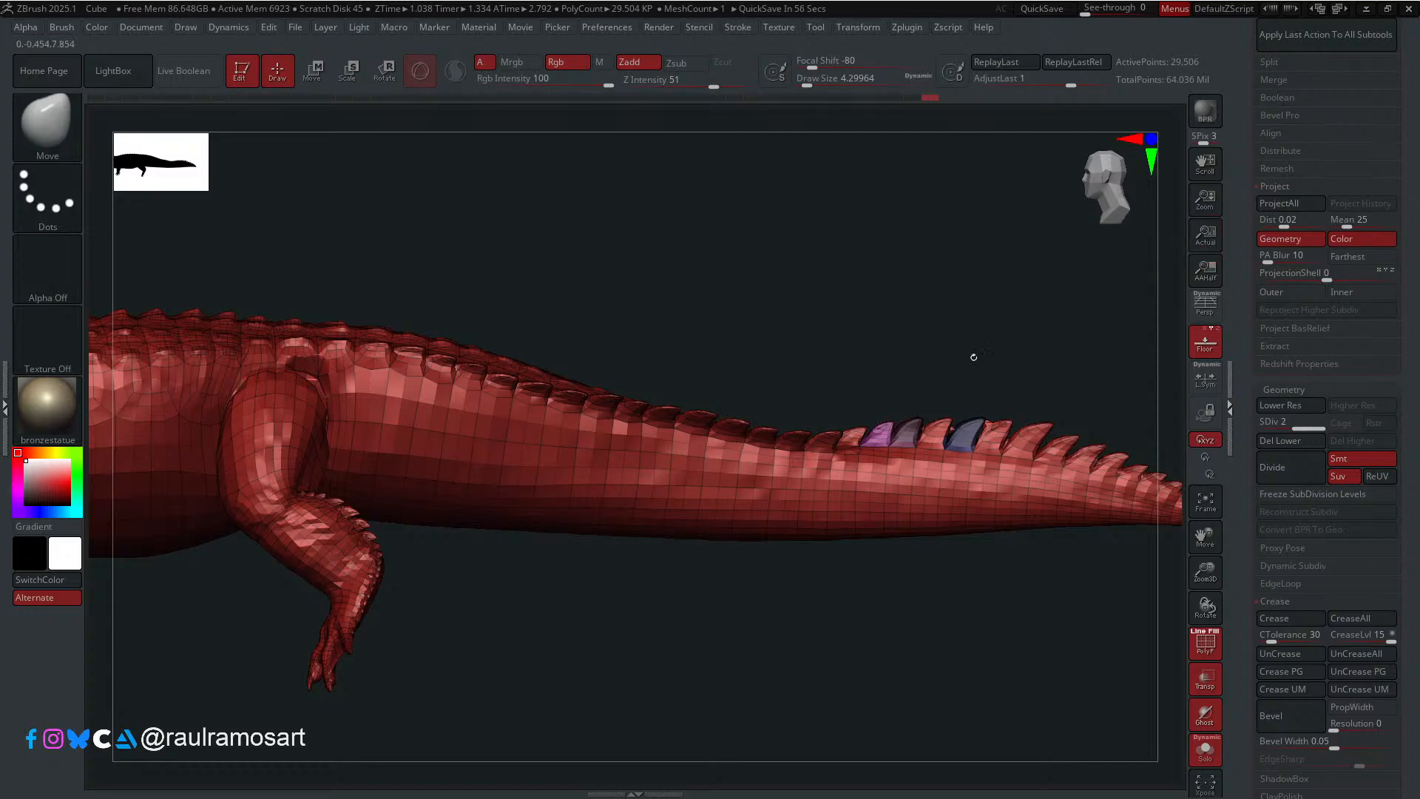
Step: Restore the stray polygons sticking out between the blue tail spike and the red spike before it with the Morph brush
{"action": "mouse_move", "coordinate": [974, 355]}
{"action": "right_mouse_down", "text": "alt"}
{"action": "mouse_move", "coordinate": [773, 295]}
{"action": "mouse_move", "coordinate": [797, 511]}
{"action": "mouse_move", "coordinate": [789, 462]}
{"action": "right_mouse_up", "text": "alt"}
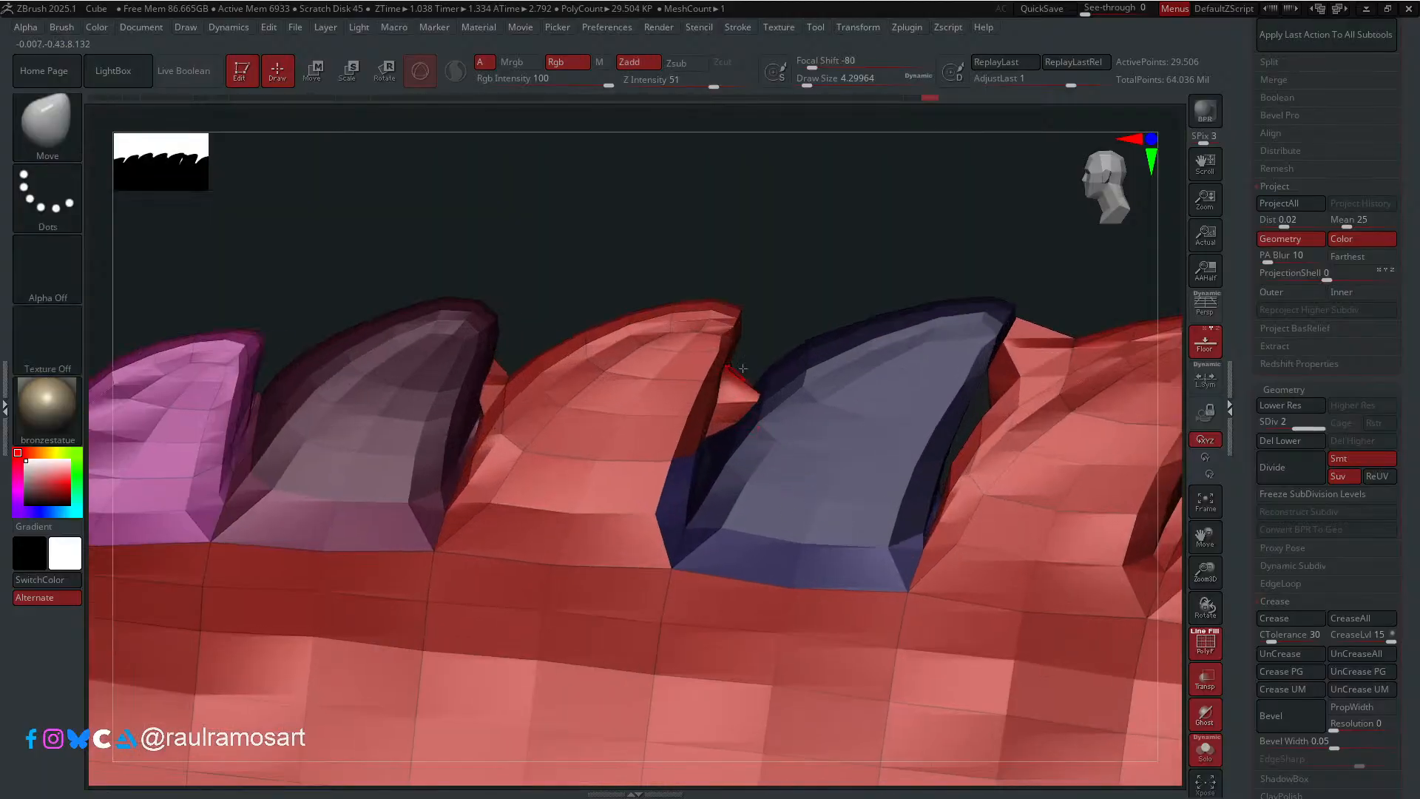
{"action": "right_click_drag", "start_coordinate": [722, 394], "coordinate": [770, 397]}
{"action": "left_click_drag", "start_coordinate": [780, 279], "coordinate": [789, 297], "text": "ctrl"}
{"action": "key", "text": "b"}
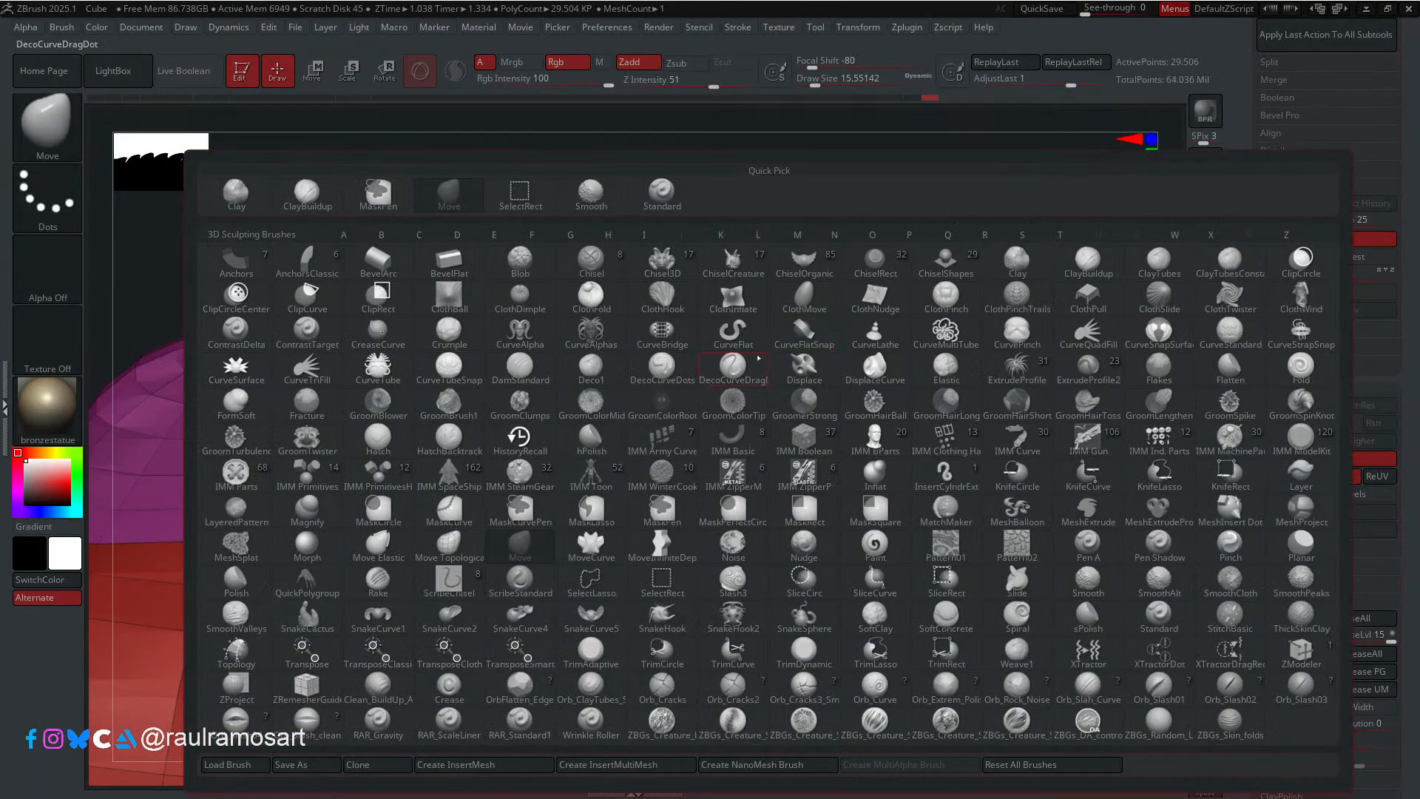
{"action": "left_click", "coordinate": [443, 197]}
{"action": "key", "text": "ctrl+z"}
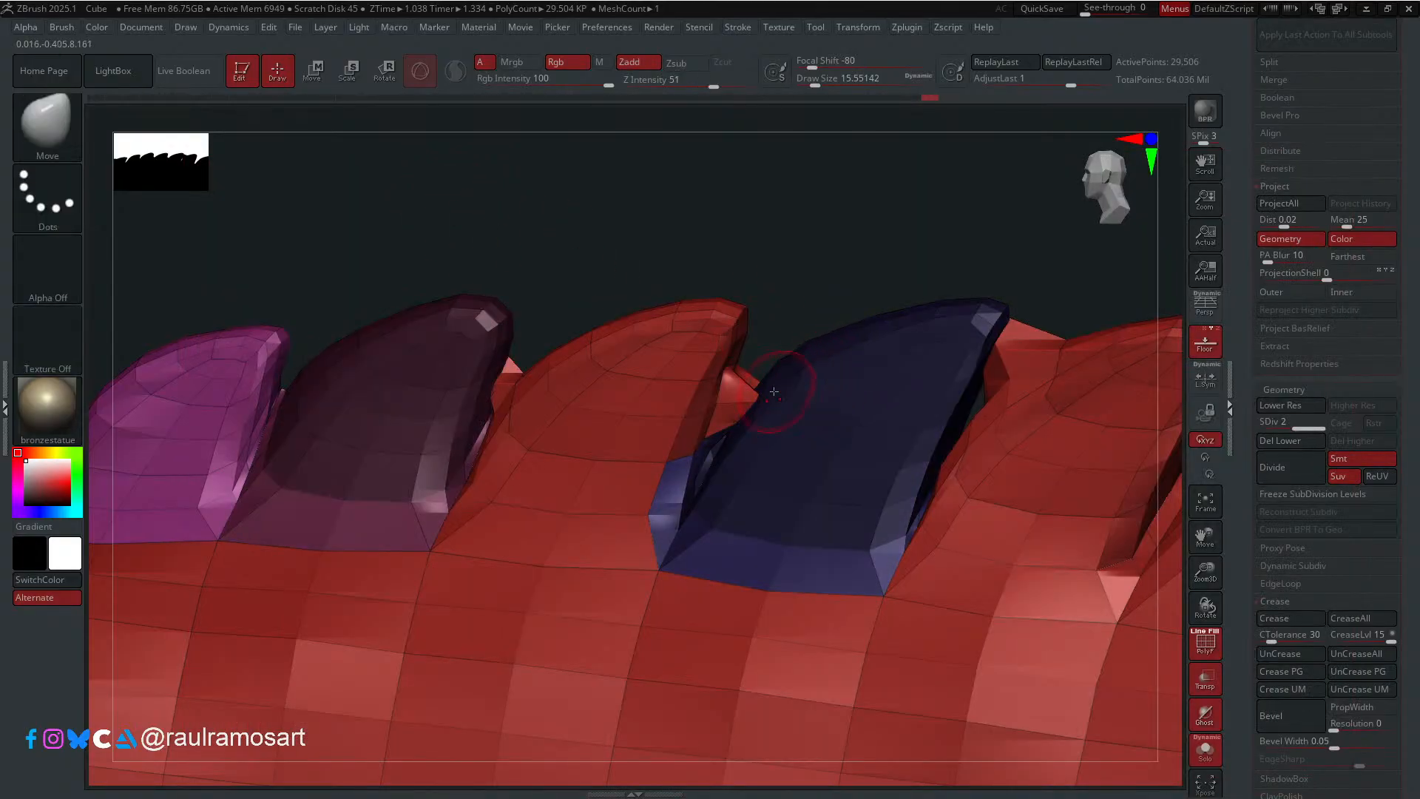
{"action": "key", "text": "b"}
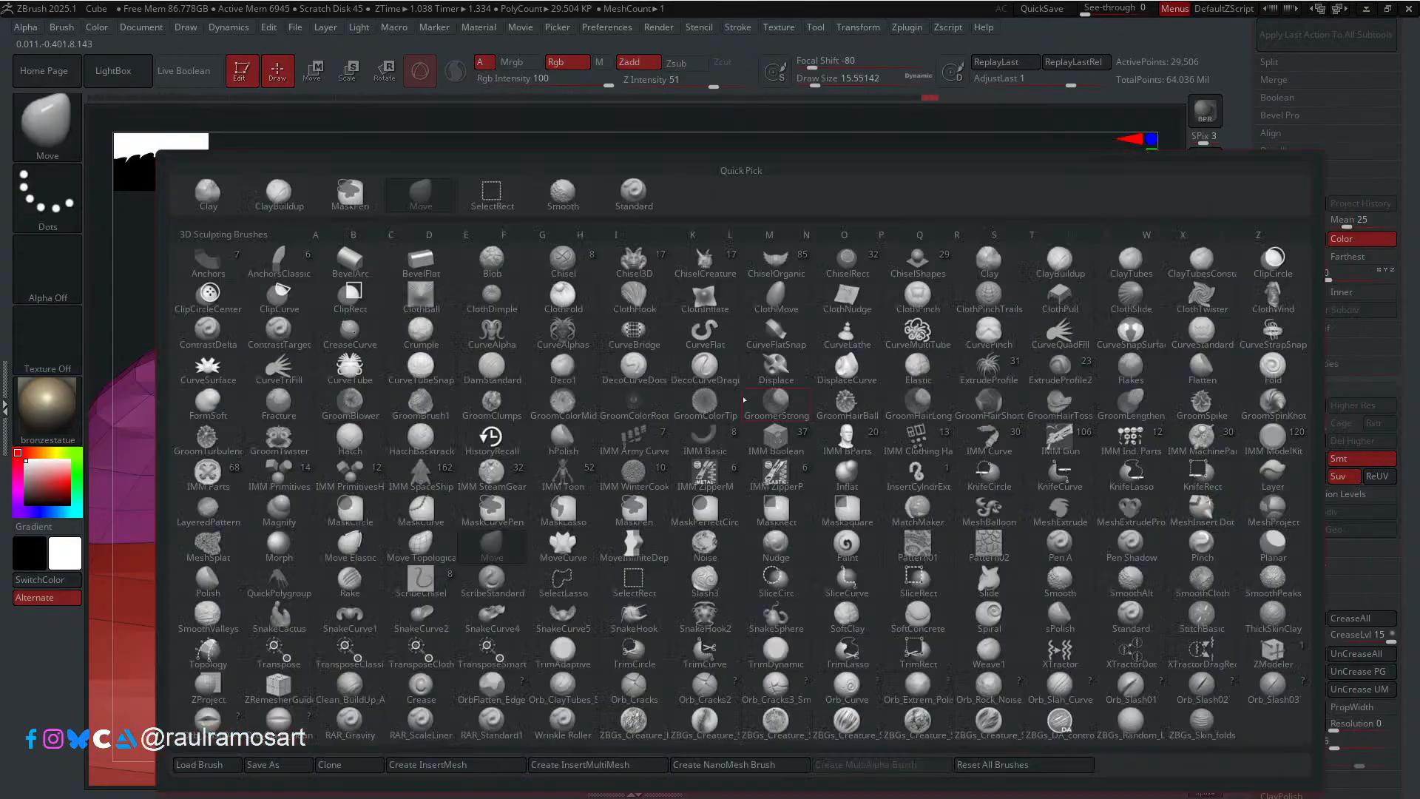
{"action": "left_click", "coordinate": [281, 548]}
{"action": "left_click_drag", "start_coordinate": [792, 412], "coordinate": [732, 422]}
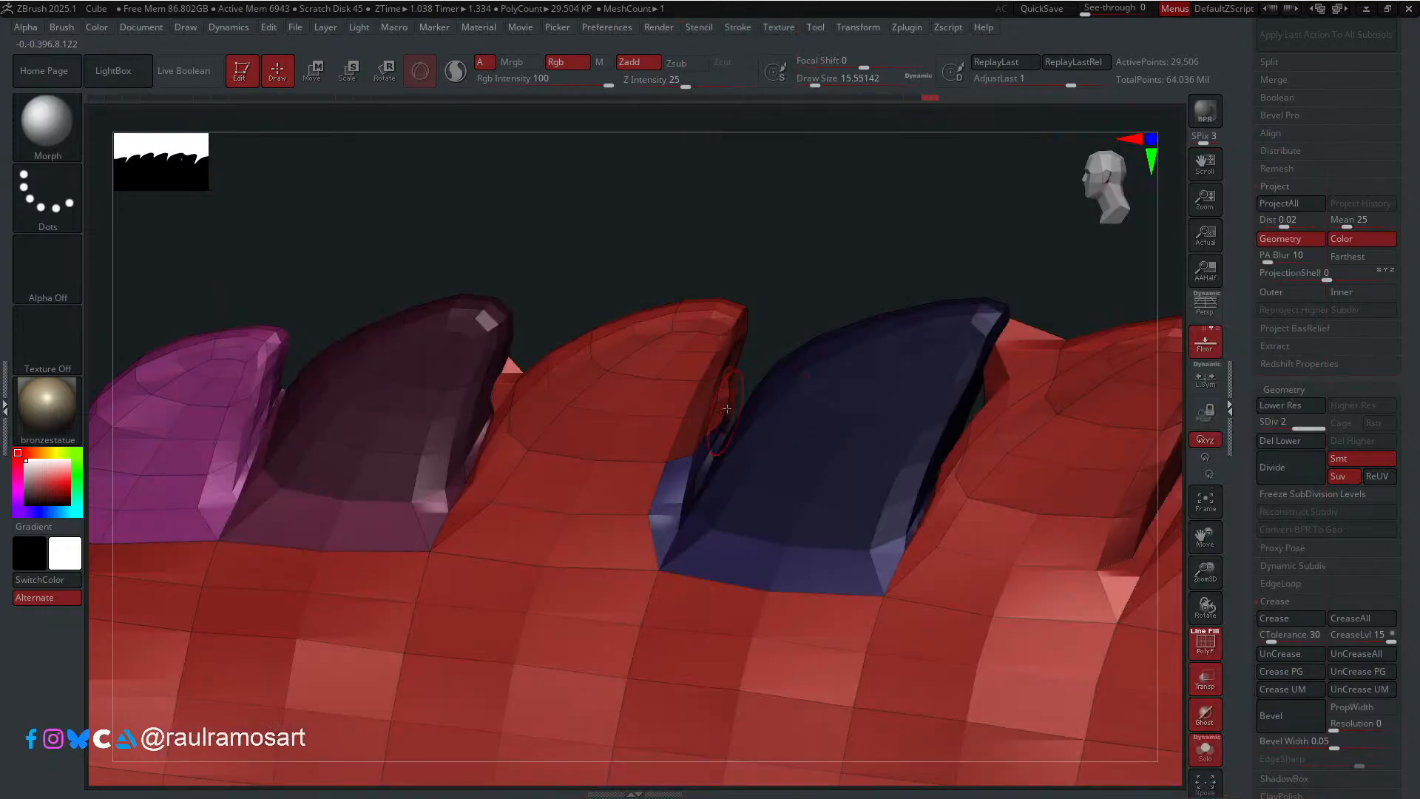
{"action": "right_click_drag", "start_coordinate": [727, 408], "coordinate": [721, 402]}
{"action": "left_click_drag", "start_coordinate": [715, 421], "coordinate": [720, 390]}
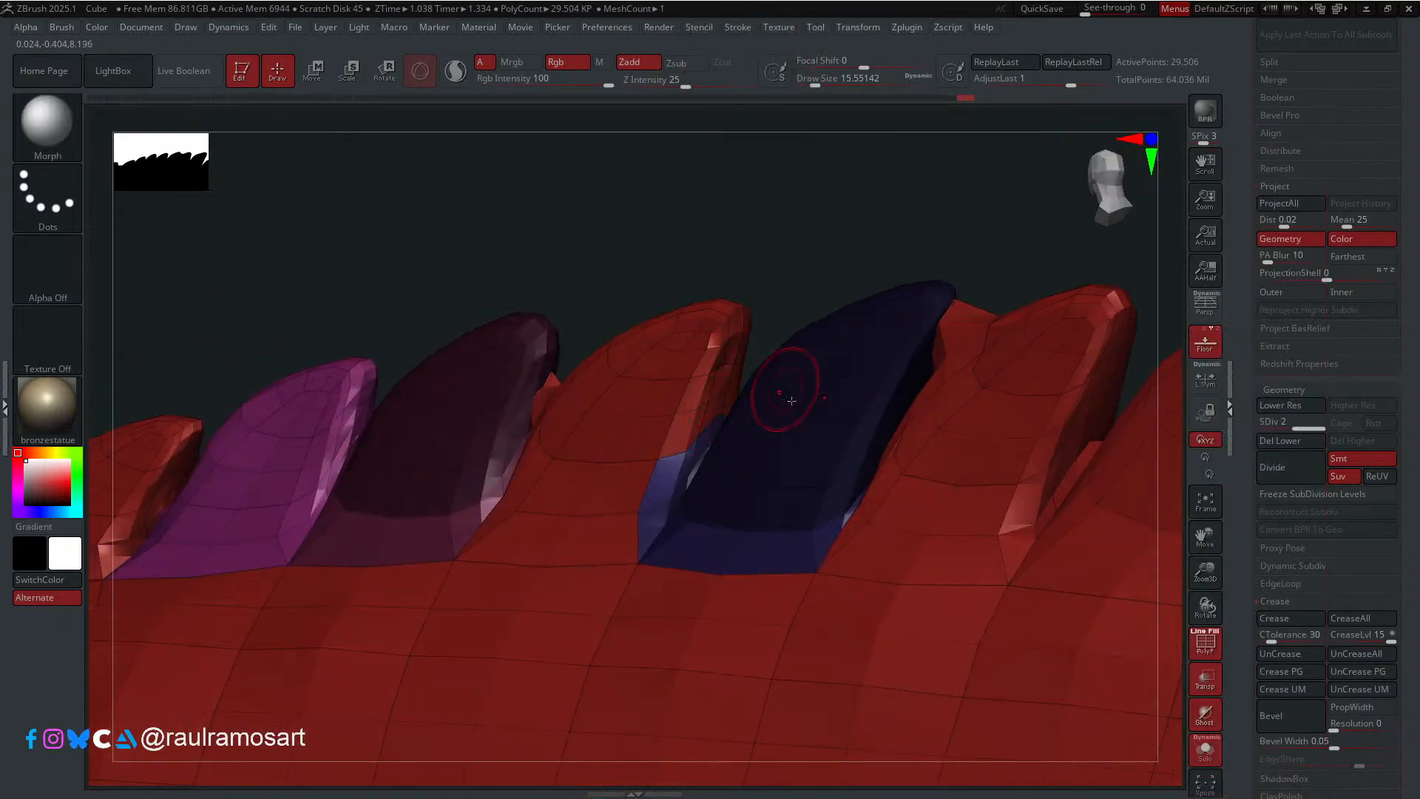
Step: Restore the distorted polygons behind the blue tail spike with the Morph brush
{"action": "right_click_drag", "start_coordinate": [791, 401], "coordinate": [949, 343]}
{"action": "left_click_drag", "start_coordinate": [988, 329], "coordinate": [993, 354]}
{"action": "right_click_drag", "start_coordinate": [1013, 302], "coordinate": [1035, 337]}
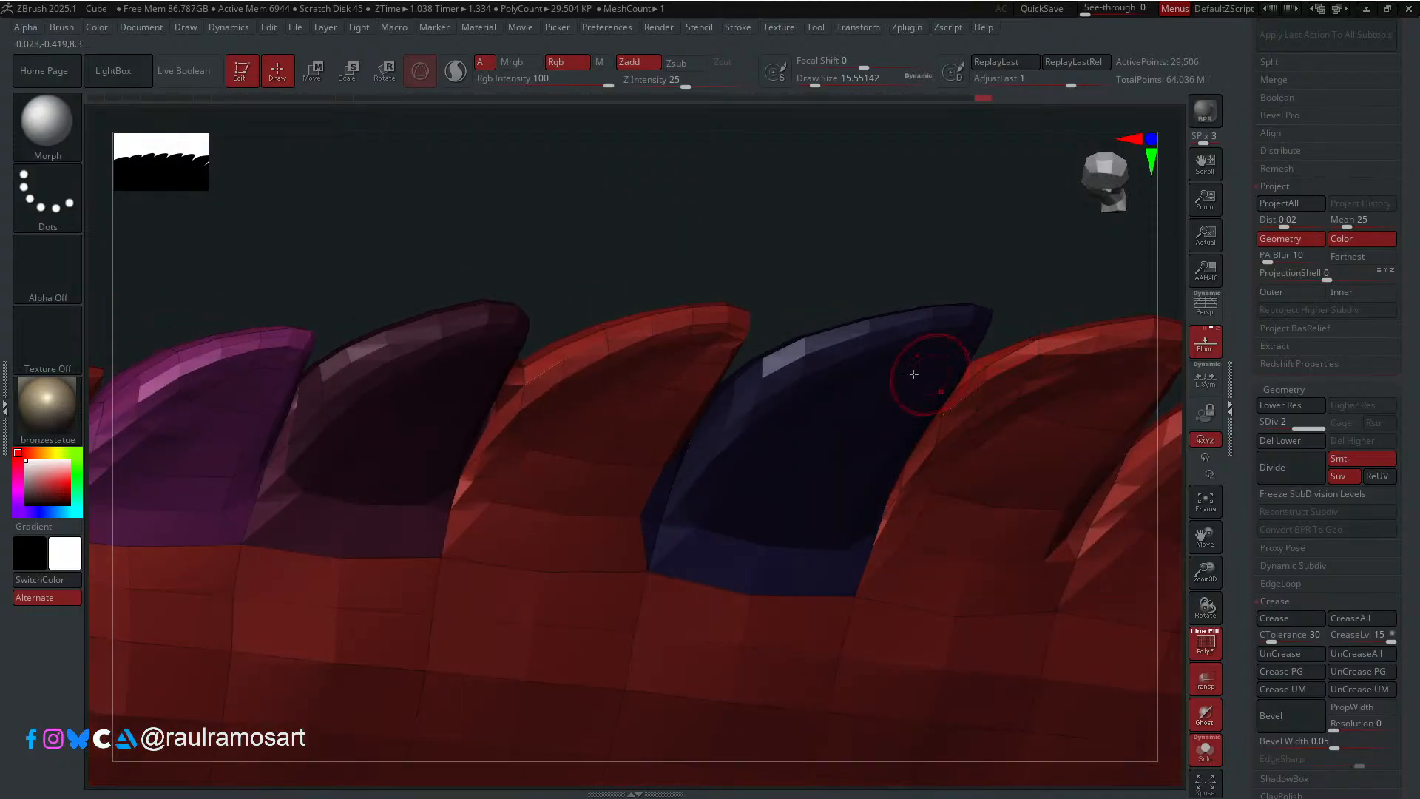
Step: Examine the dark pink tail spike group by toggling its visibility, then show the whole mesh again
{"action": "right_click_drag", "start_coordinate": [914, 375], "coordinate": [506, 350]}
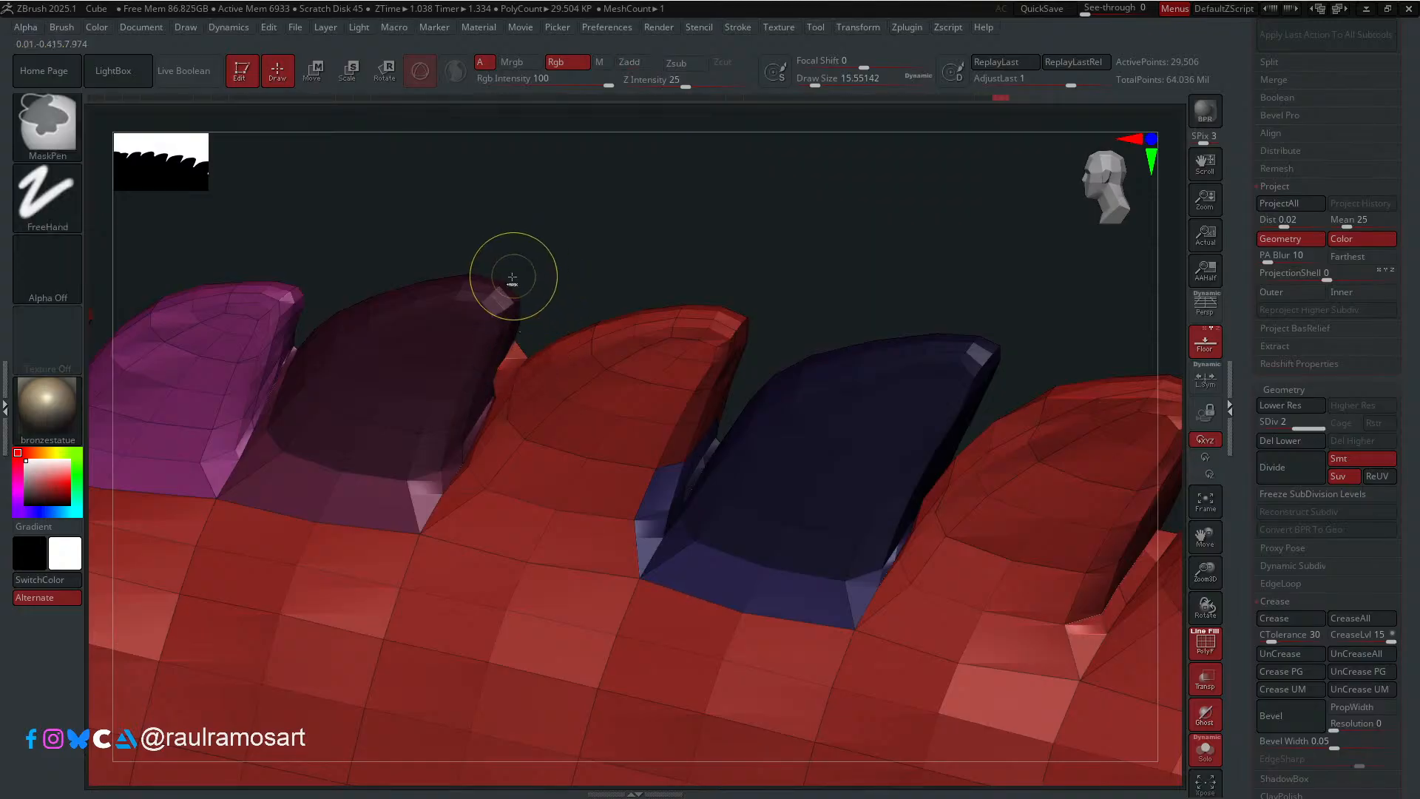
{"action": "left_click", "coordinate": [481, 303], "text": "ctrl+shift"}
{"action": "left_click", "coordinate": [481, 304], "text": "ctrl+shift"}
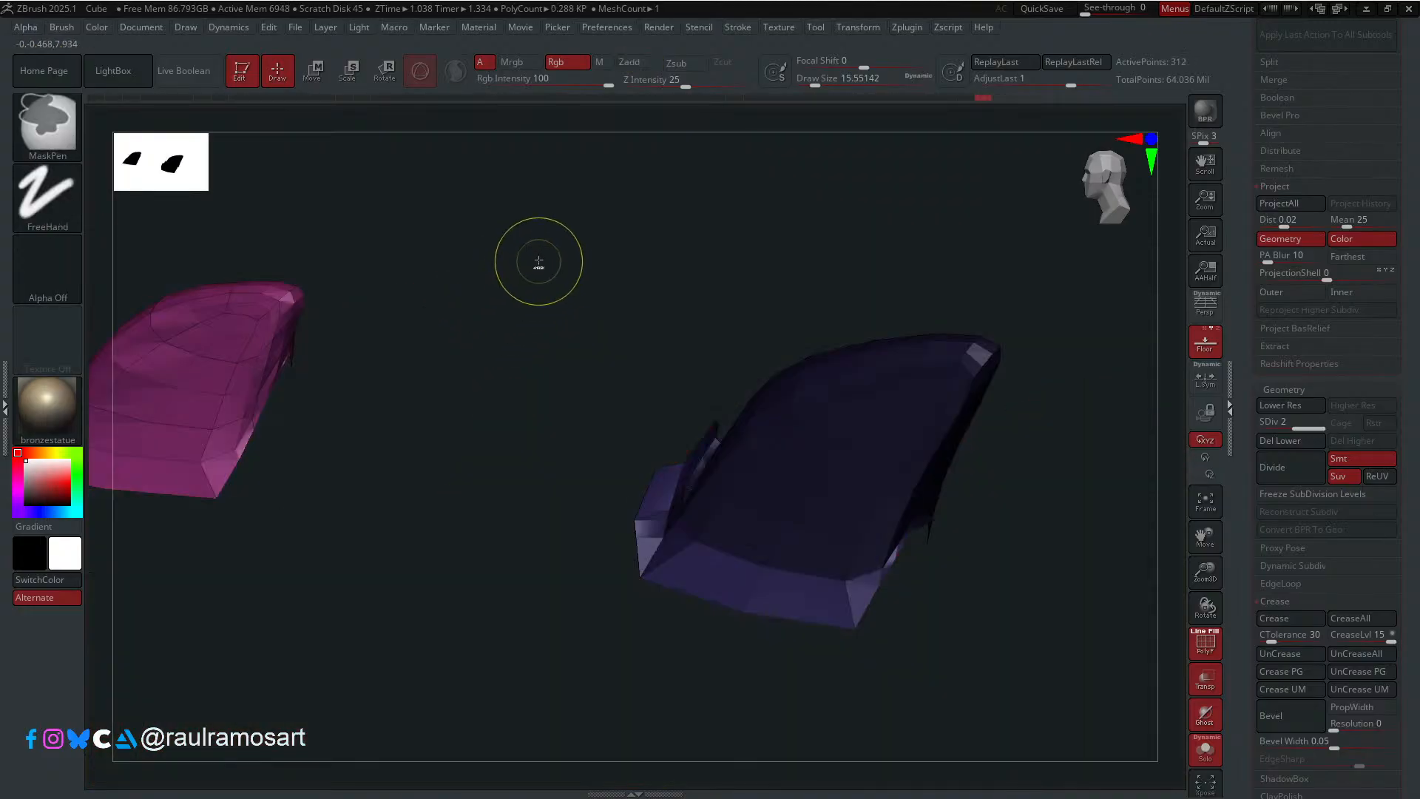
{"action": "left_click", "coordinate": [538, 261], "text": "ctrl+shift"}
{"action": "left_click", "coordinate": [489, 300], "text": "ctrl+shift"}
{"action": "left_click", "coordinate": [489, 298], "text": "ctrl+shift"}
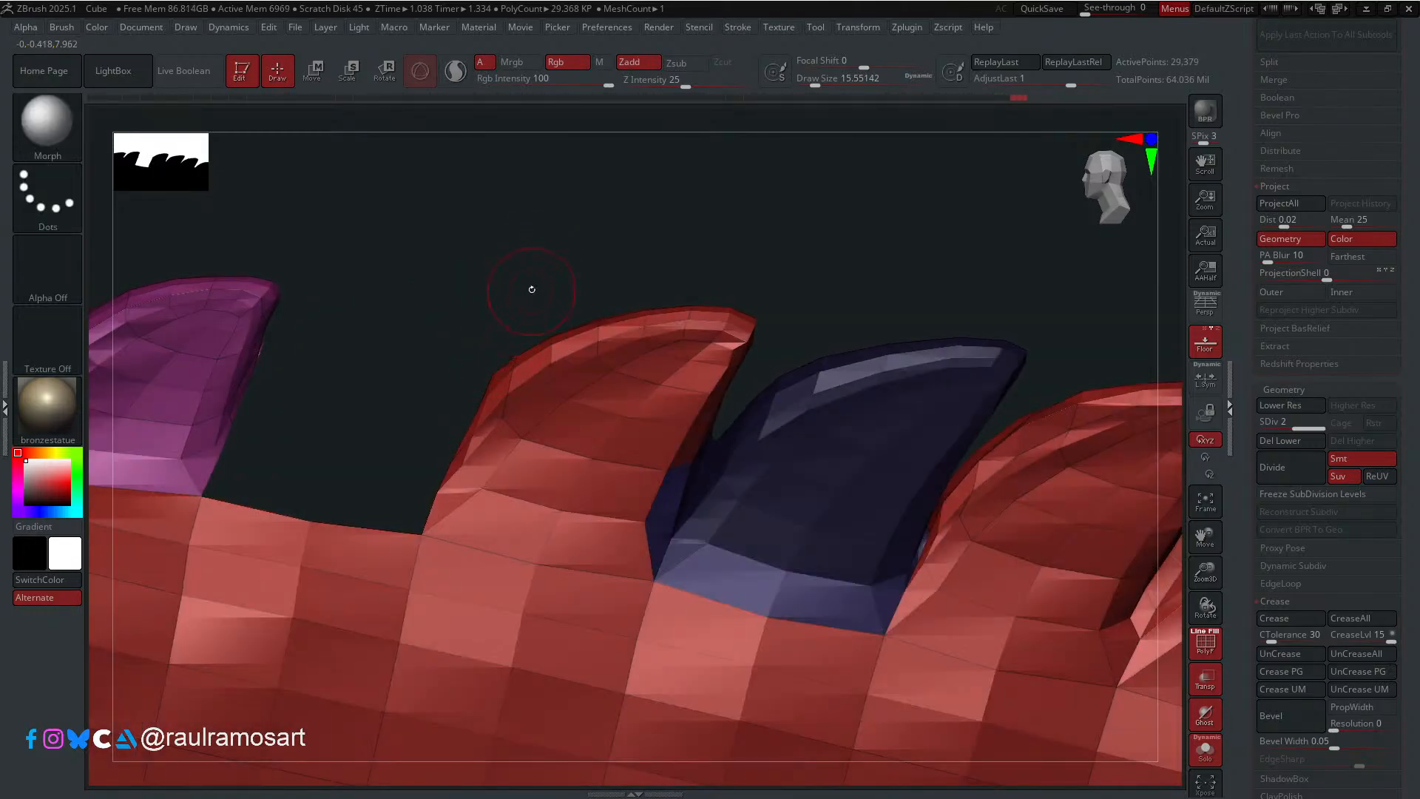
{"action": "right_click_drag", "start_coordinate": [531, 289], "coordinate": [541, 256]}
{"action": "left_click", "coordinate": [541, 256], "text": "ctrl+shift"}
Step: Restore the distorted rear edge of the dark pink tail spike with the Morph brush and smooth the area lightly
{"action": "right_click_drag", "start_coordinate": [342, 388], "coordinate": [481, 378], "text": "alt"}
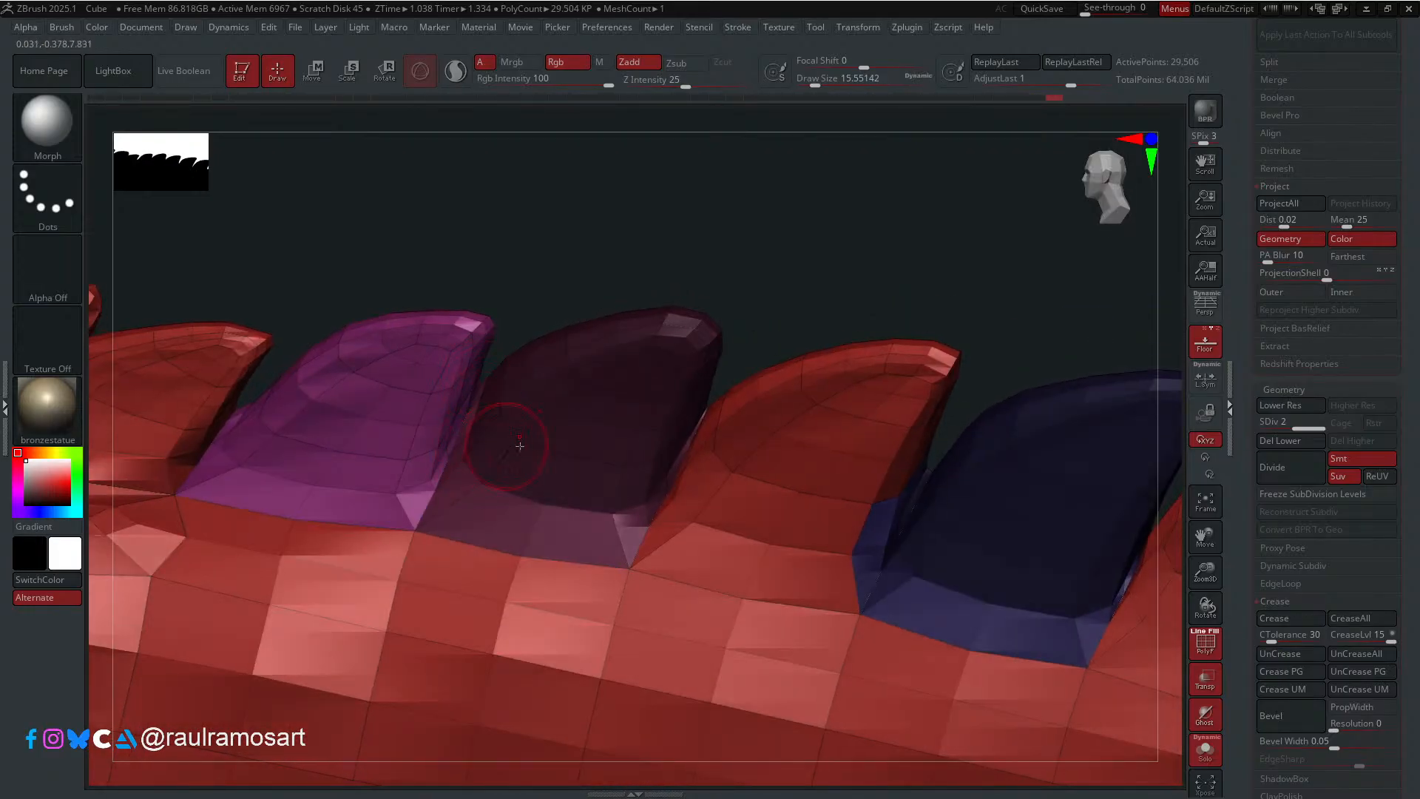
{"action": "right_click_drag", "start_coordinate": [691, 428], "coordinate": [725, 462]}
{"action": "left_click_drag", "start_coordinate": [695, 414], "coordinate": [642, 511]}
{"action": "right_click_drag", "start_coordinate": [641, 434], "coordinate": [606, 407]}
{"action": "mouse_move", "coordinate": [691, 380]}
{"action": "right_mouse_down"}
{"action": "mouse_move", "coordinate": [875, 269]}
{"action": "mouse_move", "coordinate": [704, 323]}
{"action": "mouse_move", "coordinate": [780, 459]}
{"action": "mouse_move", "coordinate": [776, 440]}
{"action": "mouse_move", "coordinate": [758, 537]}
{"action": "mouse_move", "coordinate": [824, 624]}
{"action": "mouse_move", "coordinate": [717, 491]}
{"action": "mouse_move", "coordinate": [704, 530]}
{"action": "mouse_move", "coordinate": [759, 459]}
{"action": "right_mouse_up"}
{"action": "left_click_drag", "start_coordinate": [747, 454], "coordinate": [737, 443], "text": "shift"}
{"action": "mouse_move", "coordinate": [755, 448]}
{"action": "right_mouse_down"}
{"action": "mouse_move", "coordinate": [756, 471]}
{"action": "mouse_move", "coordinate": [688, 421]}
{"action": "right_mouse_up"}
Step: Try to fix the folded polygons between two red spikes near the tail tip with the Morph brush, undoing the strokes
{"action": "right_click_drag", "start_coordinate": [836, 495], "coordinate": [553, 447], "text": "alt"}
{"action": "right_click_drag", "start_coordinate": [799, 461], "coordinate": [737, 463], "text": "alt"}
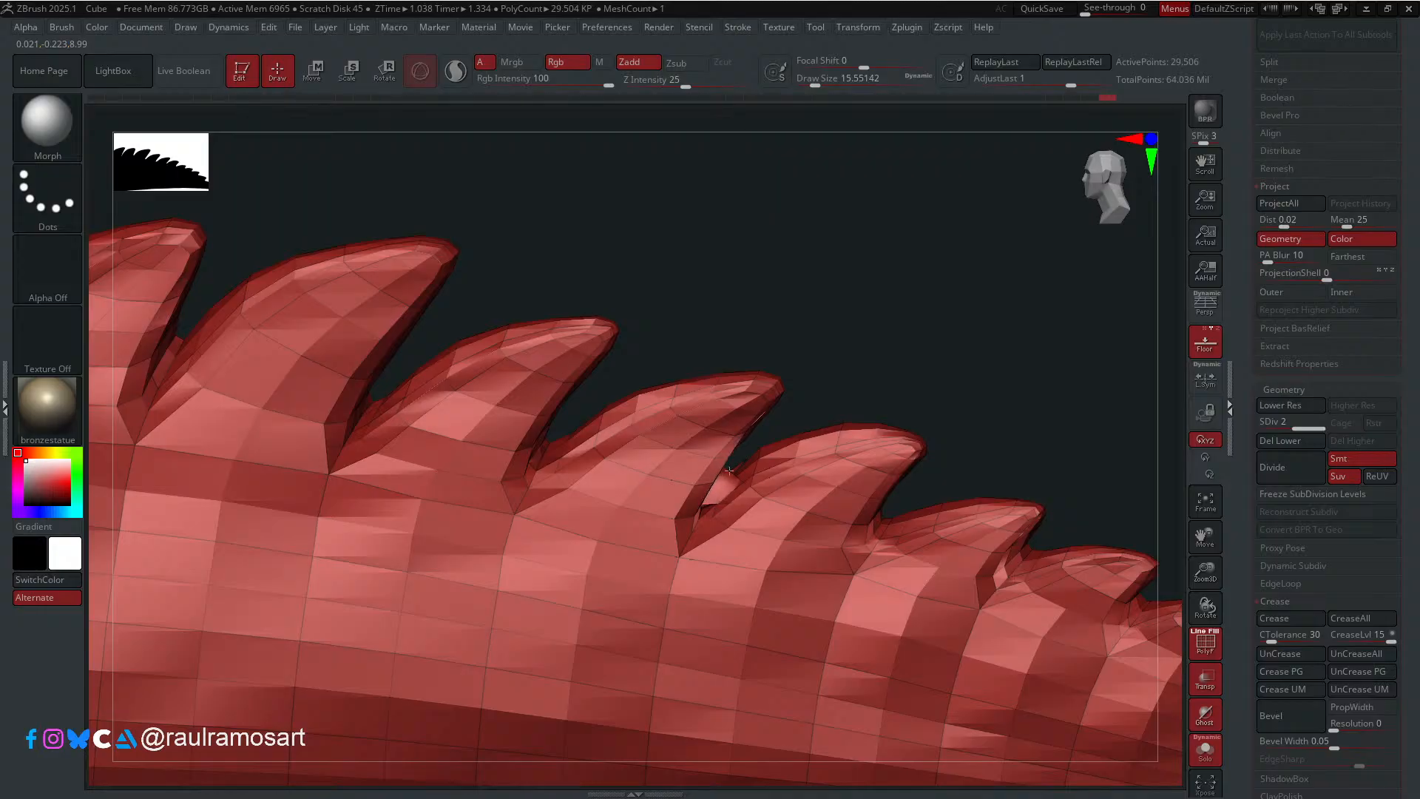
{"action": "key", "text": "ctrl+z"}
{"action": "right_click_drag", "start_coordinate": [792, 452], "coordinate": [789, 488], "text": "ctrl"}
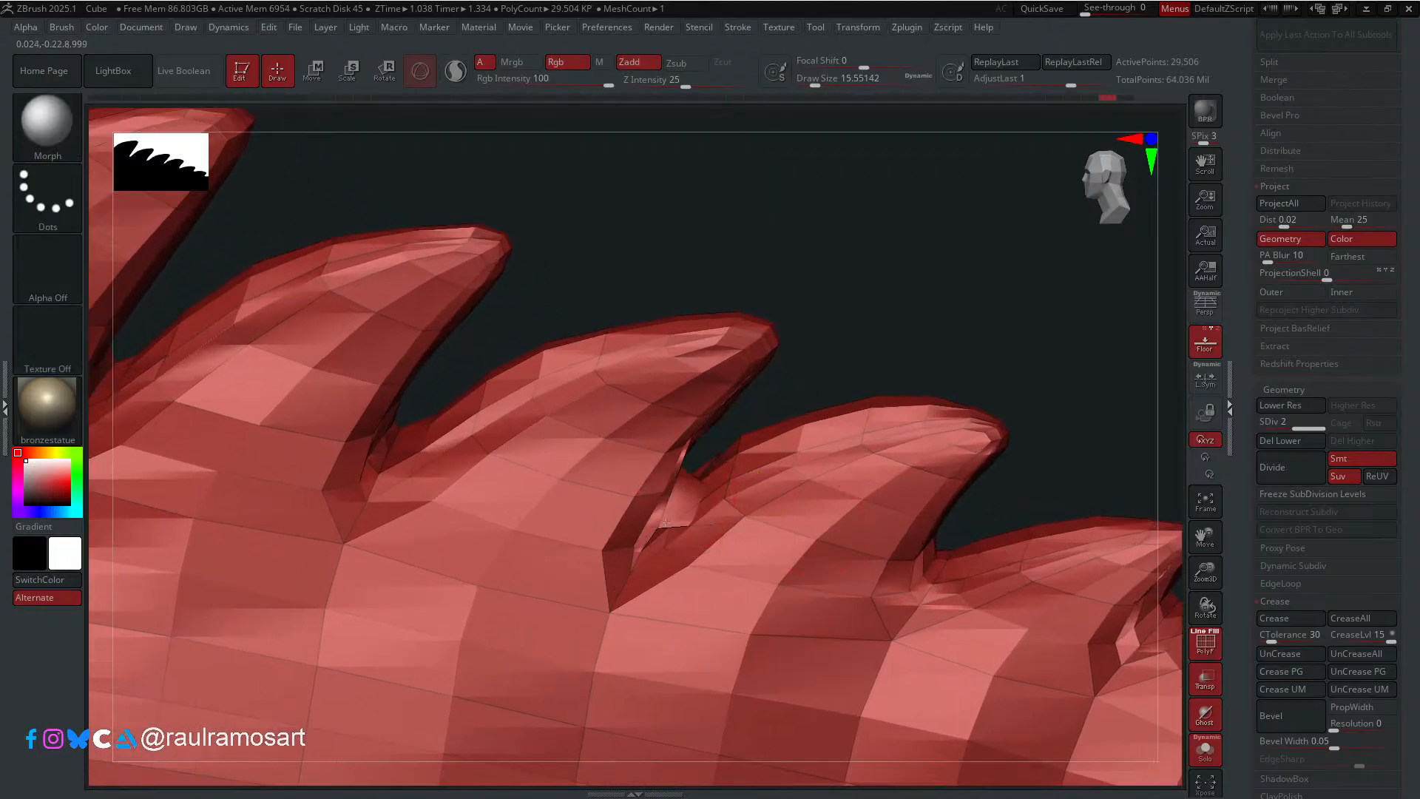
{"action": "key", "text": "ctrl"}
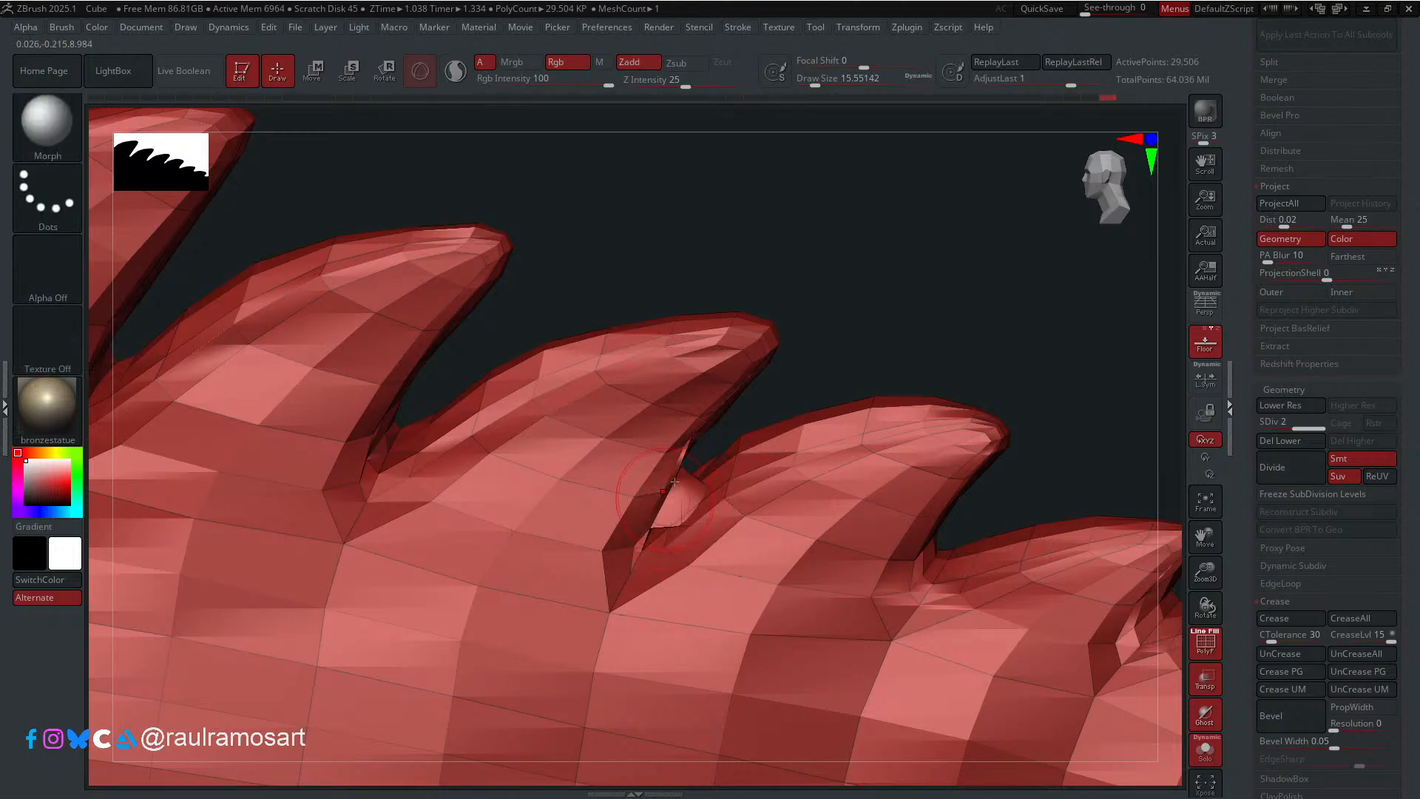
{"action": "left_click_drag", "start_coordinate": [664, 495], "coordinate": [682, 515]}
{"action": "key", "text": "ctrl"}
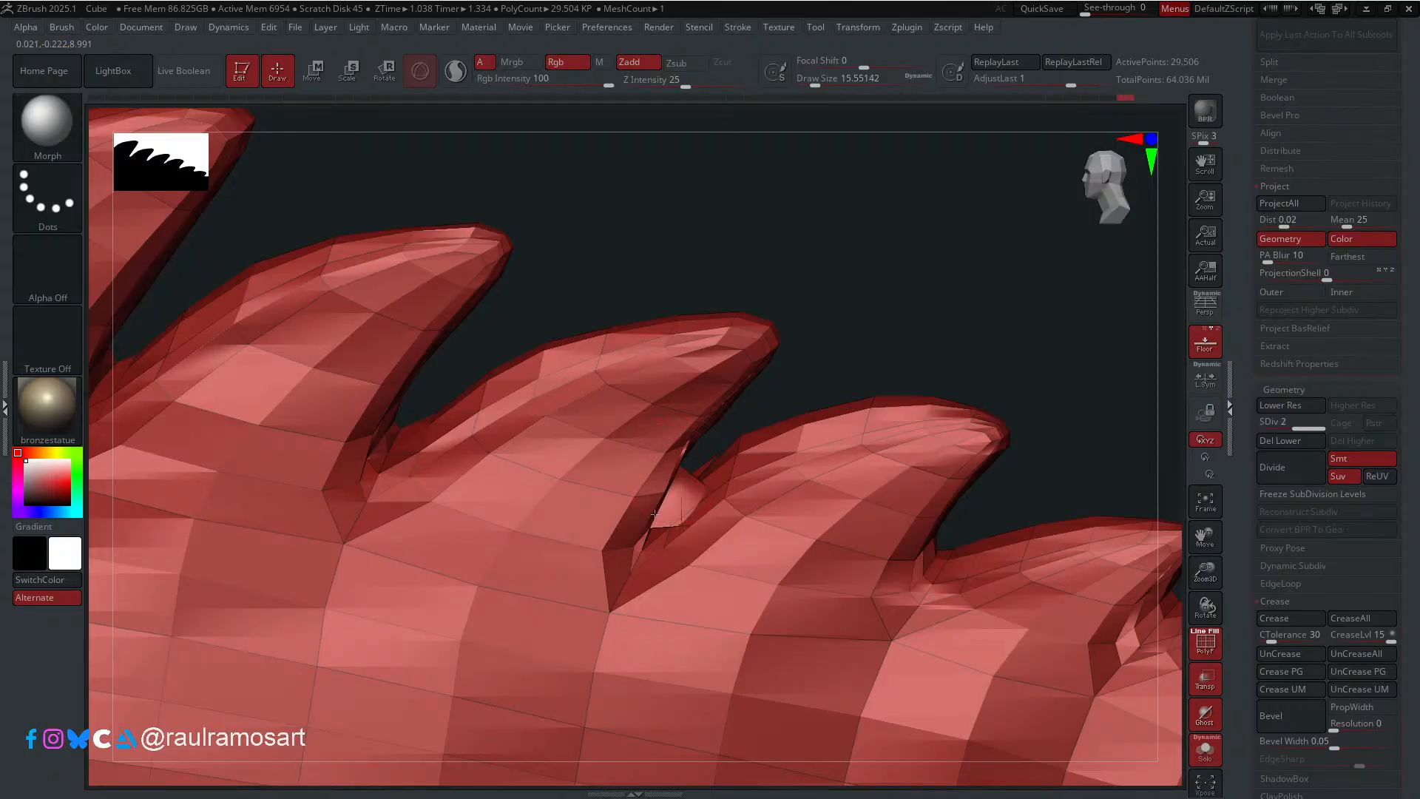
{"action": "key", "text": "ctrl"}
{"action": "key", "text": "ctrl+z"}
{"action": "left_click_drag", "start_coordinate": [667, 485], "coordinate": [665, 512]}
{"action": "key", "text": "ctrl+z"}
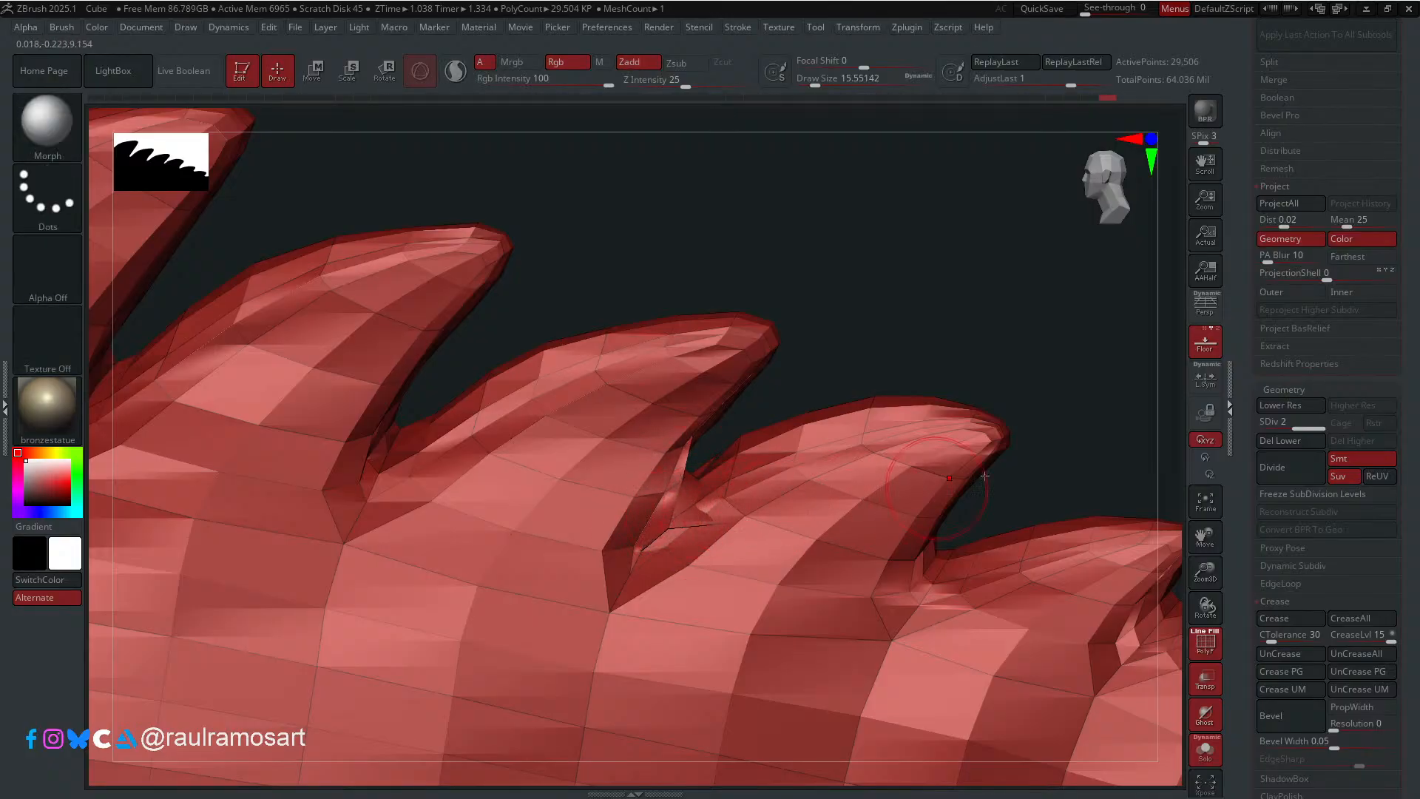
Step: Isolate the red spike in front of the folded gap and grow the visible area down to its base
{"action": "left_click_drag", "start_coordinate": [674, 234], "coordinate": [804, 380], "text": "ctrl+shift"}
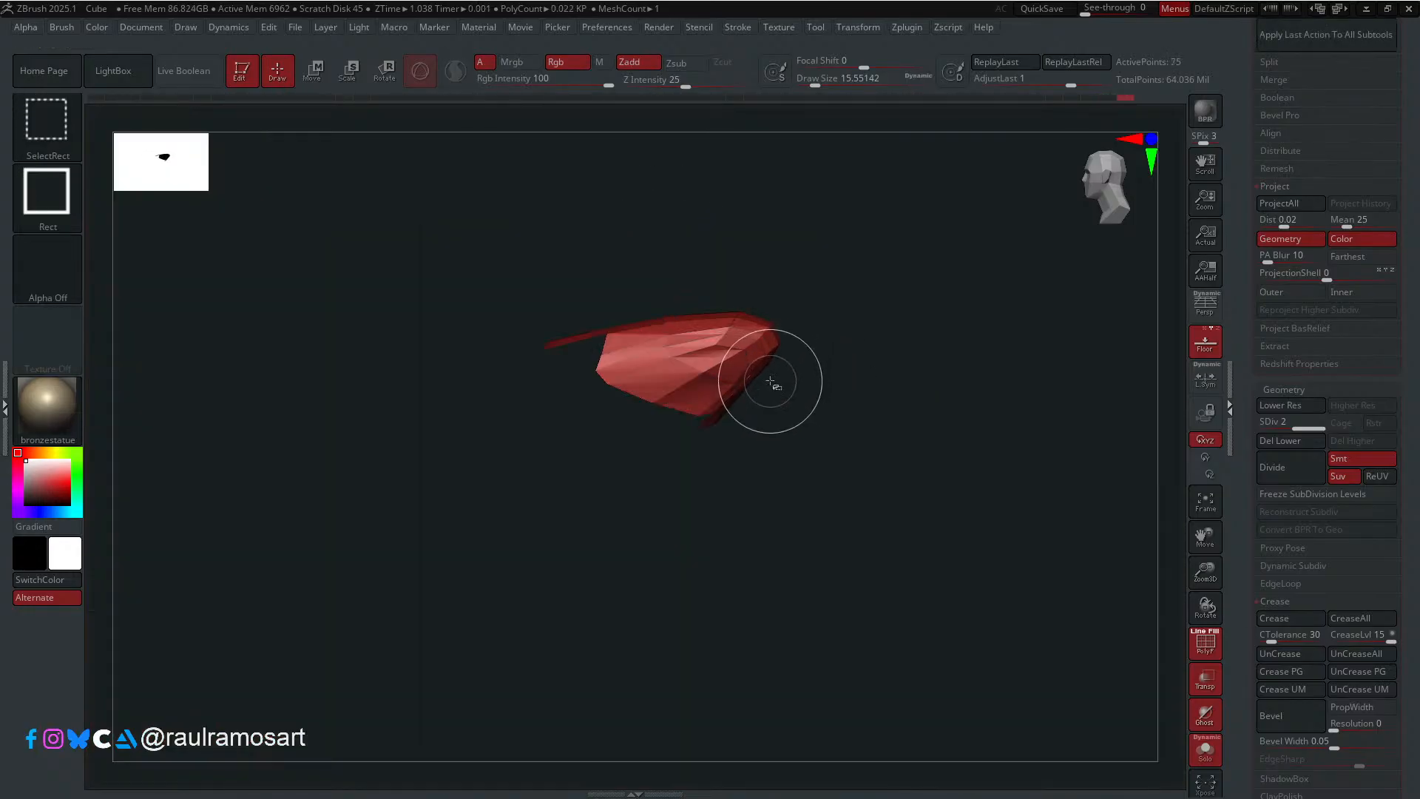
{"action": "key", "text": "ctrl+shift+x"}
{"action": "key", "text": "ctrl+shift+x"}
{"action": "key", "text": "ctrl+shift+x"}
Step: Smooth the folded rear face and edge of the isolated spike, then show the whole mesh again
{"action": "mouse_move", "coordinate": [729, 494]}
{"action": "right_mouse_down"}
{"action": "mouse_move", "coordinate": [712, 520]}
{"action": "mouse_move", "coordinate": [742, 448]}
{"action": "mouse_move", "coordinate": [702, 427]}
{"action": "right_mouse_up"}
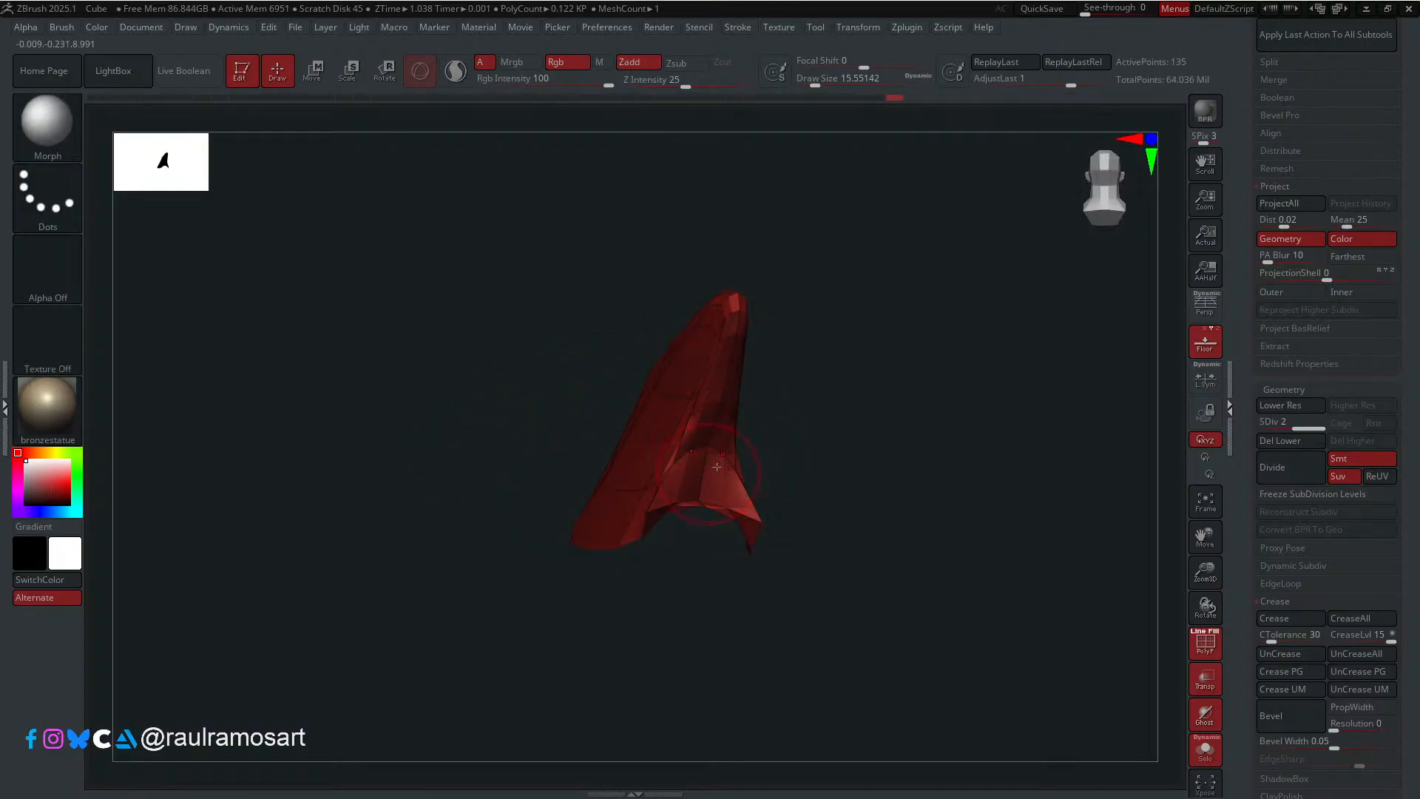
{"action": "right_click_drag", "start_coordinate": [750, 504], "coordinate": [697, 456]}
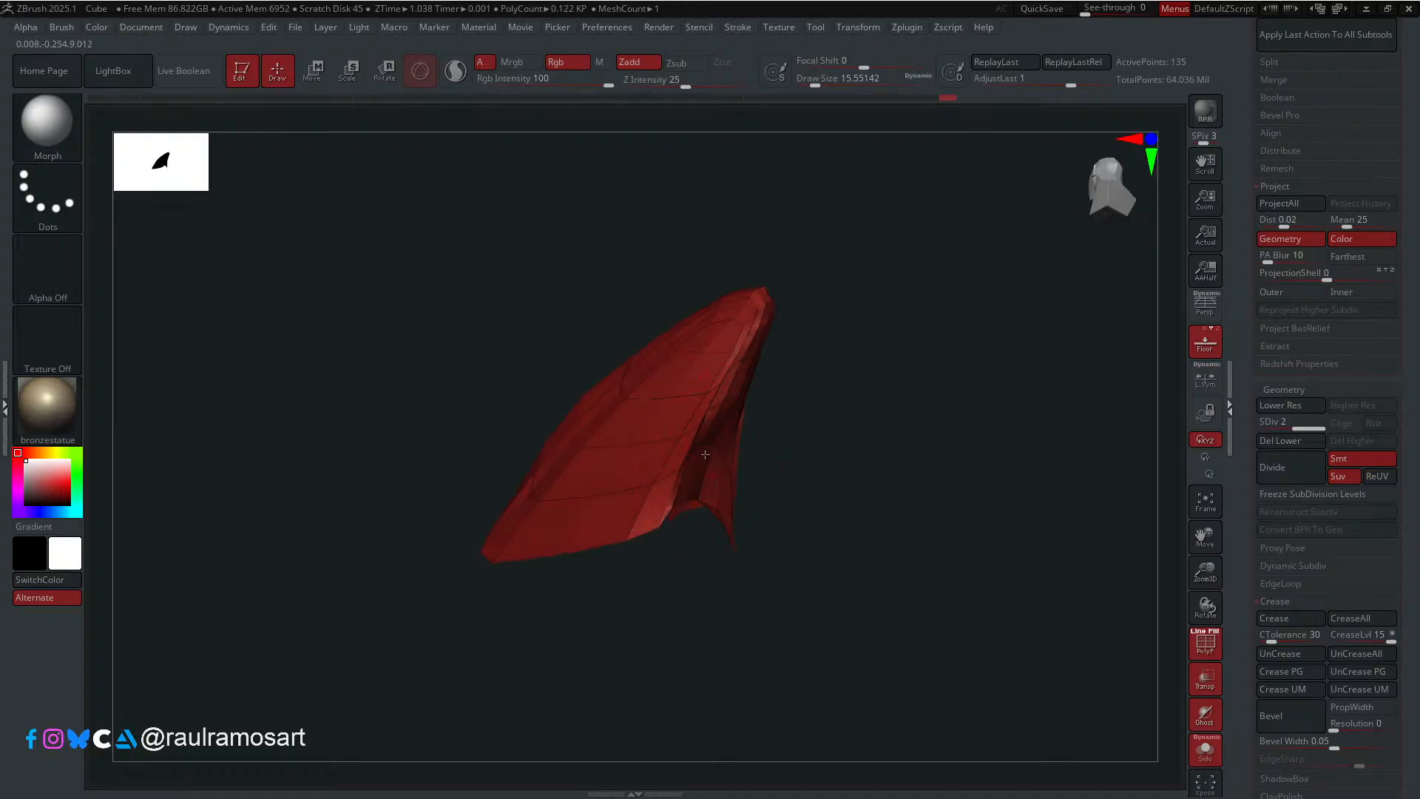
{"action": "left_click_drag", "start_coordinate": [691, 474], "coordinate": [694, 466], "text": "shift"}
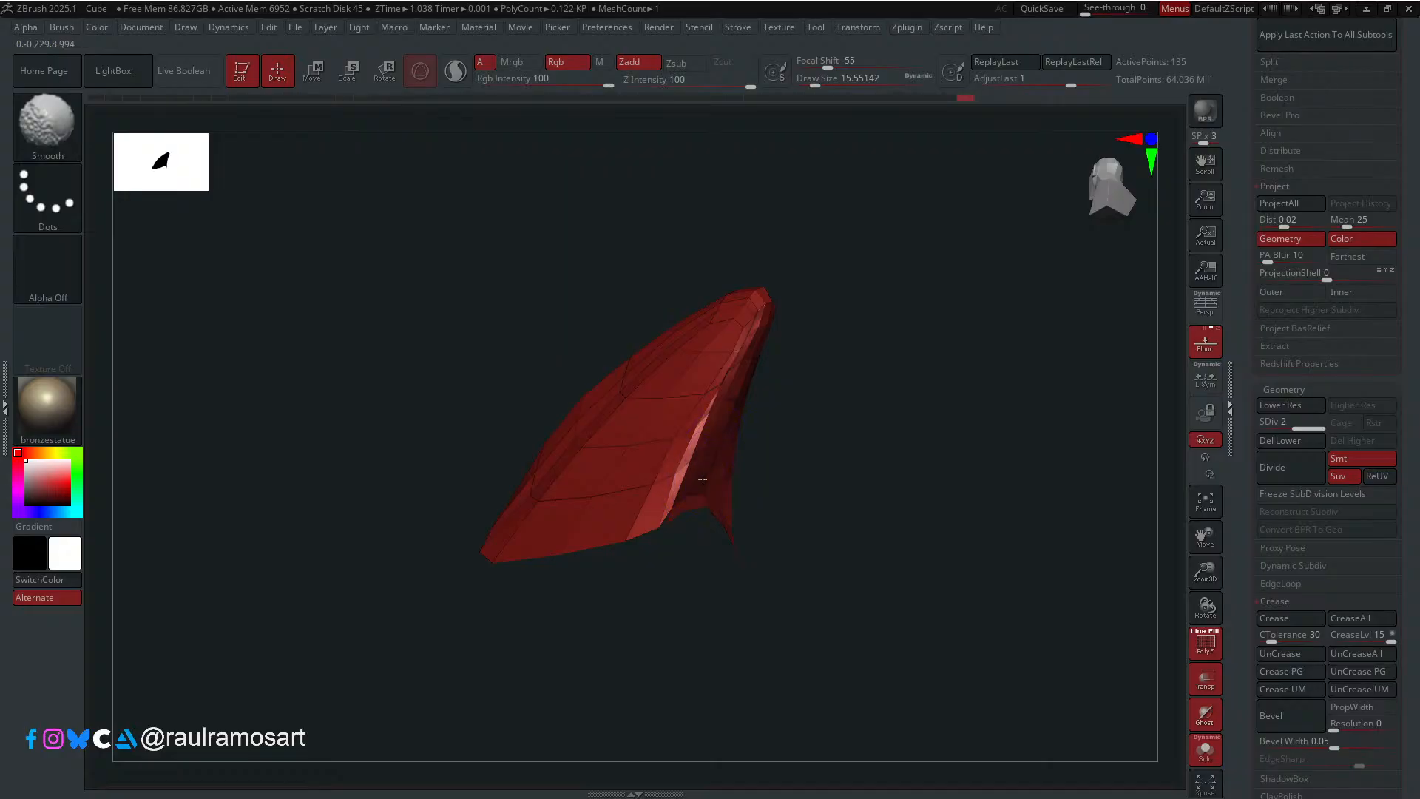
{"action": "right_click_drag", "start_coordinate": [862, 390], "coordinate": [769, 421]}
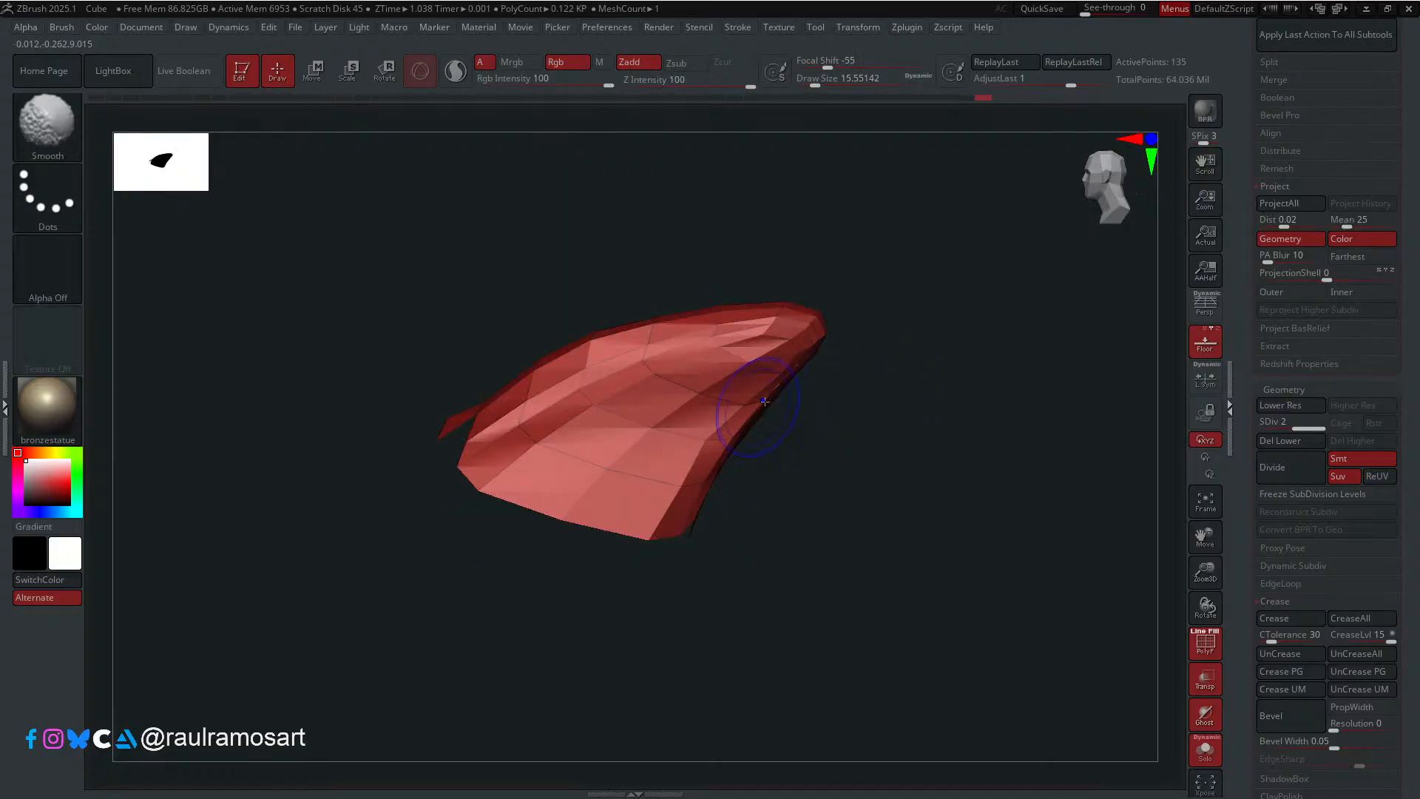
{"action": "mouse_move", "coordinate": [753, 397]}
{"action": "left_mouse_down", "text": "shift"}
{"action": "mouse_move", "coordinate": [681, 459]}
{"action": "mouse_move", "coordinate": [760, 380]}
{"action": "left_mouse_up", "text": "shift"}
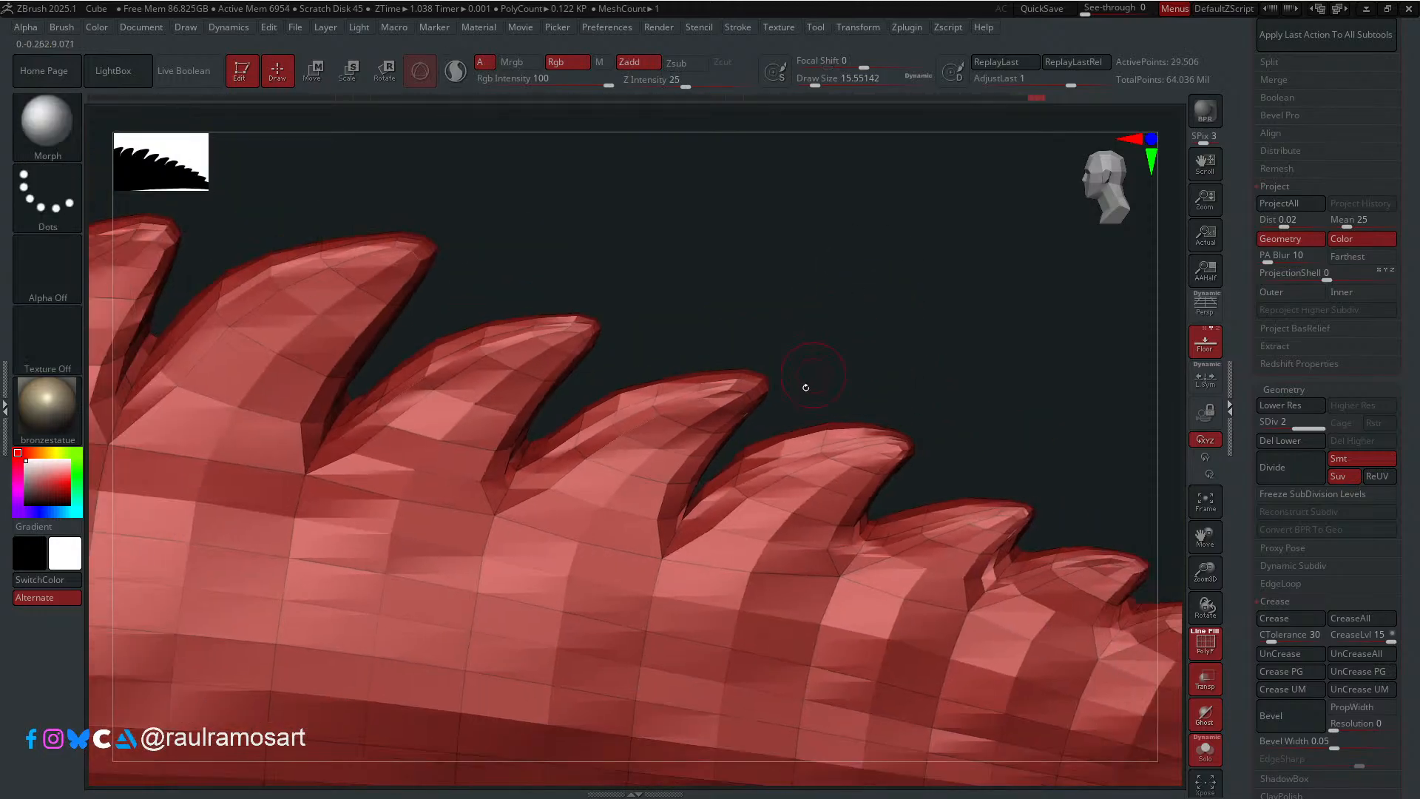
{"action": "right_click_drag", "start_coordinate": [805, 387], "coordinate": [711, 407]}
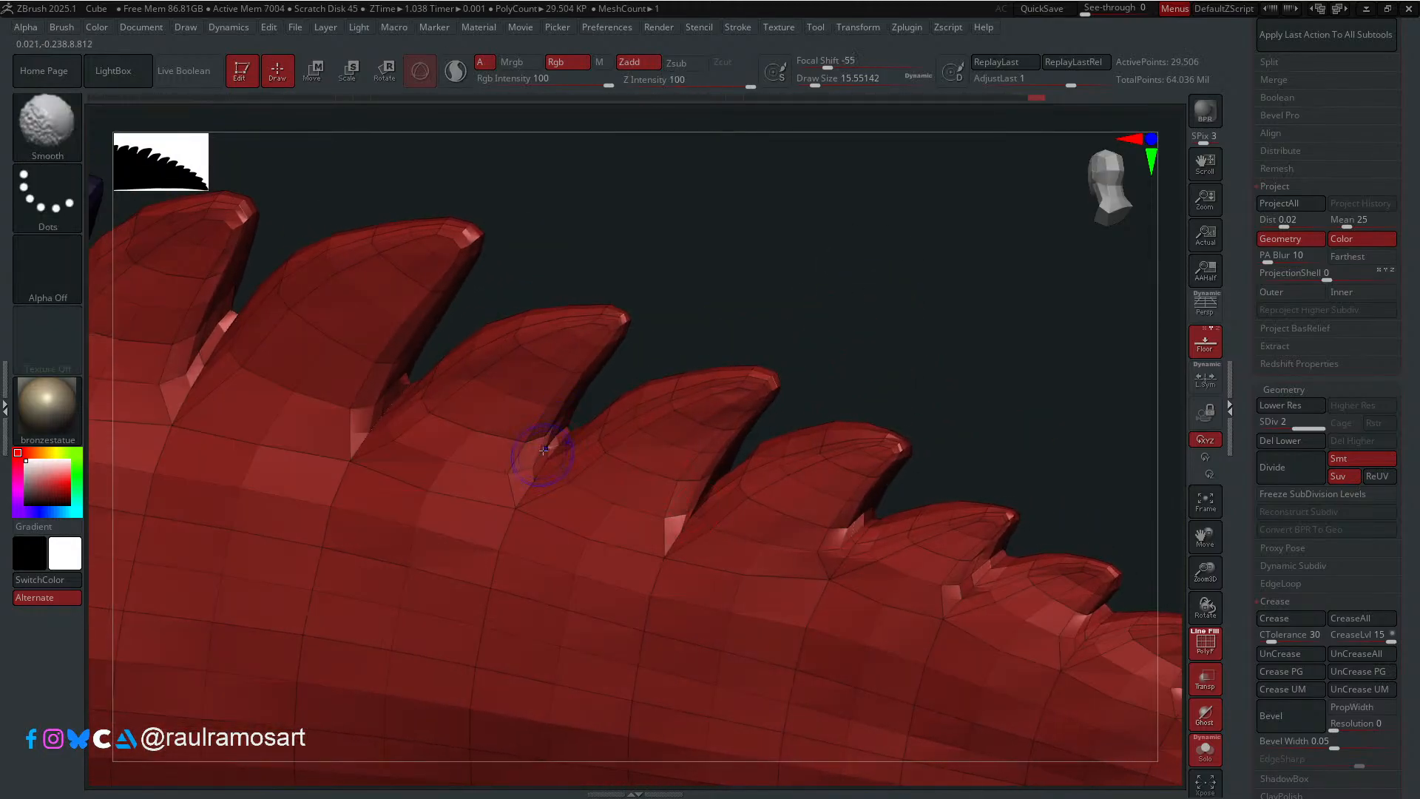
Step: Set the Smooth brush's RGB intensity to 30 and lightly smooth the tail spikes around the blue one
{"action": "right_click_drag", "start_coordinate": [531, 473], "coordinate": [621, 458]}
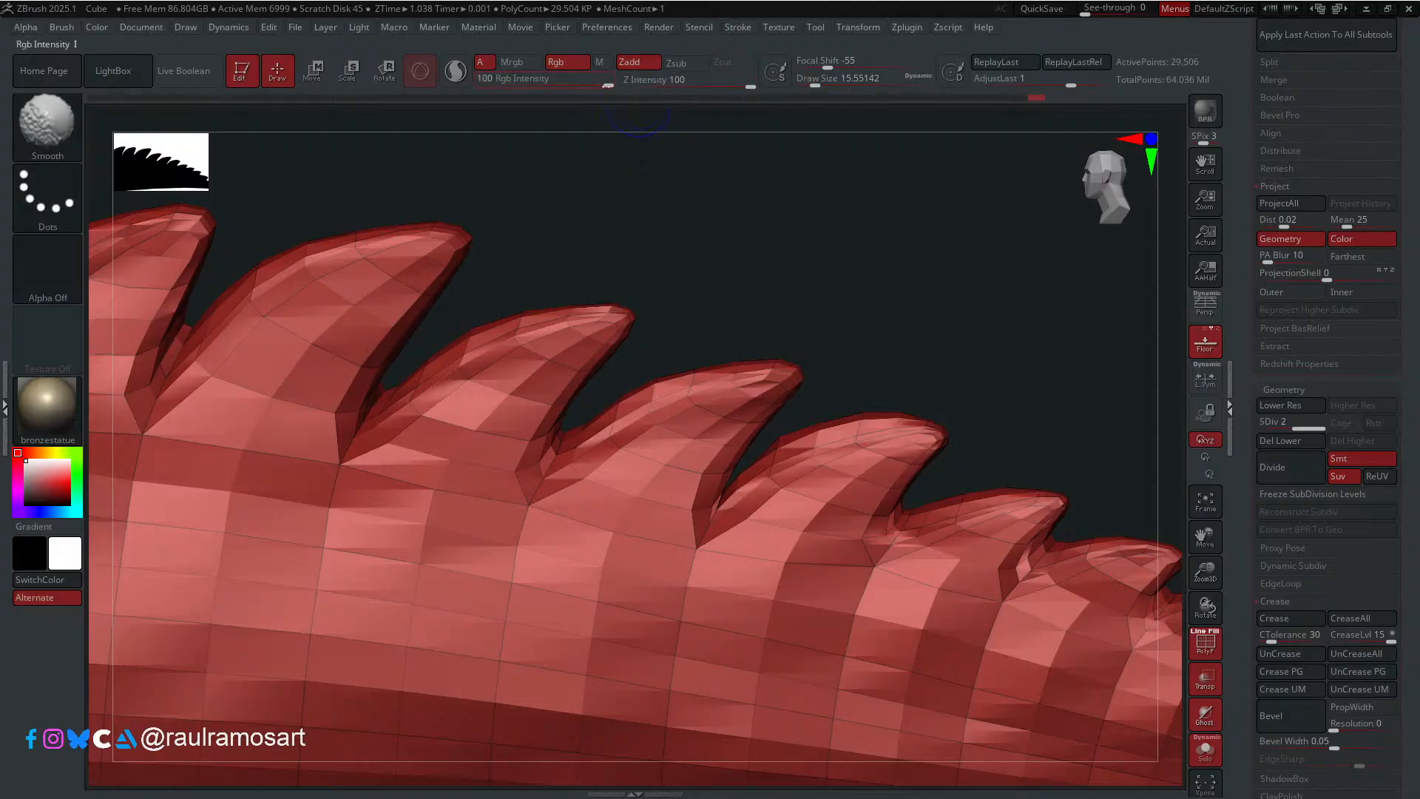
{"action": "left_click_drag", "start_coordinate": [608, 85], "coordinate": [599, 85]}
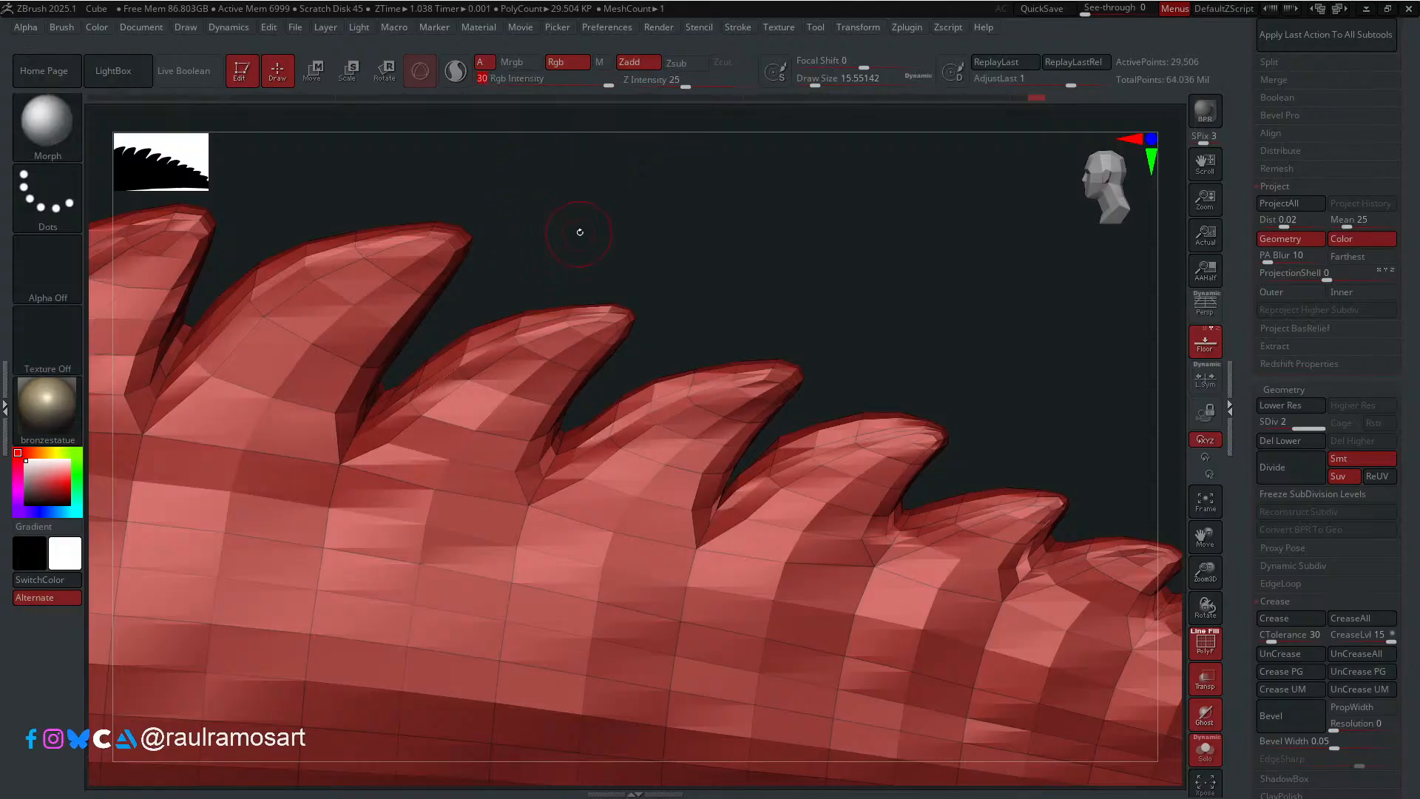
{"action": "right_click_drag", "start_coordinate": [579, 232], "coordinate": [691, 231], "text": "alt"}
{"action": "left_click_drag", "start_coordinate": [323, 341], "coordinate": [274, 386], "text": "shift"}
{"action": "right_click_drag", "start_coordinate": [424, 425], "coordinate": [895, 486], "text": "alt"}
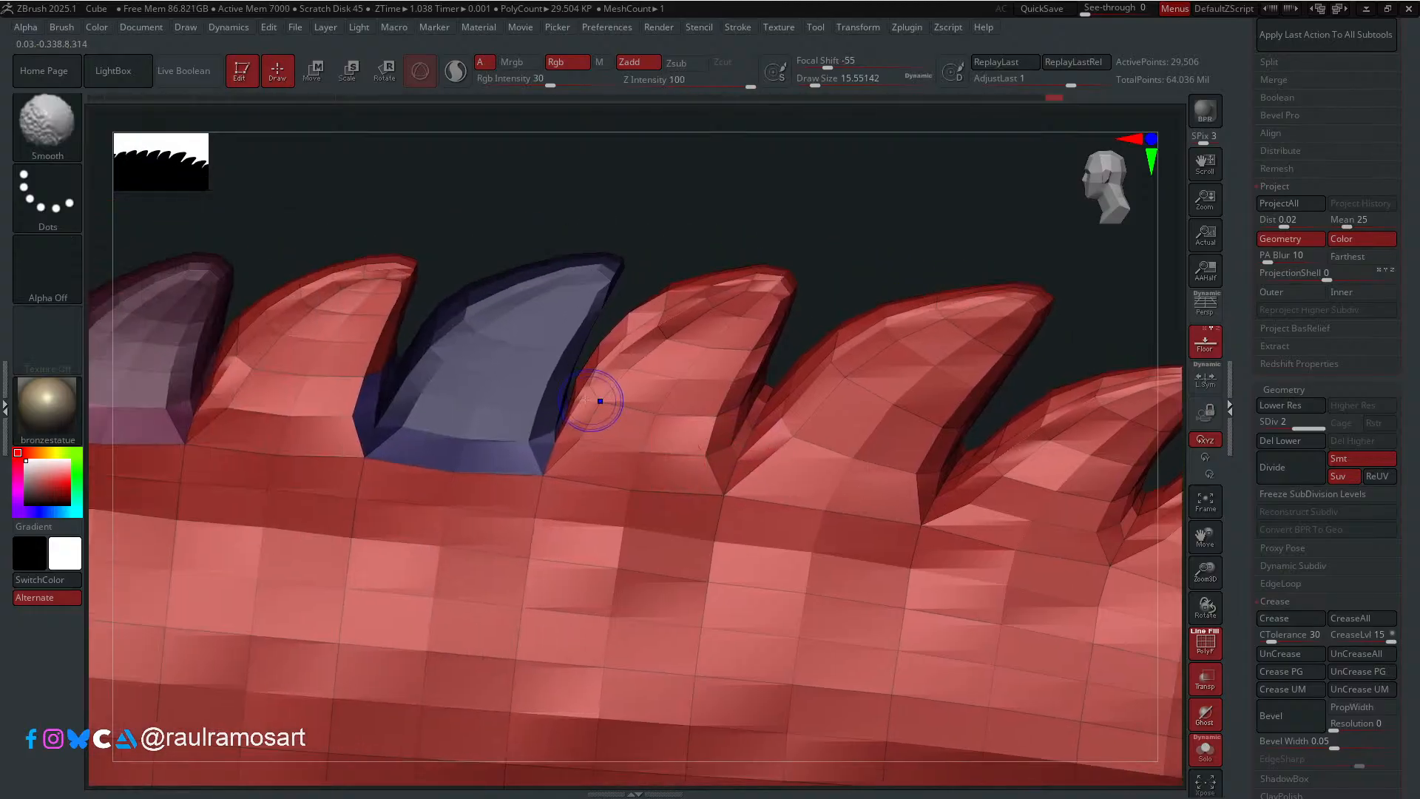
{"action": "left_click_drag", "start_coordinate": [602, 401], "coordinate": [540, 470], "text": "shift"}
Step: Examine the spikes and side surface along the tail toward the hind leg for remaining projection errors
{"action": "right_click_drag", "start_coordinate": [236, 539], "coordinate": [557, 495], "text": "alt"}
{"action": "right_click_drag", "start_coordinate": [280, 501], "coordinate": [659, 501], "text": "alt"}
{"action": "right_click_drag", "start_coordinate": [529, 484], "coordinate": [705, 491], "text": "alt"}
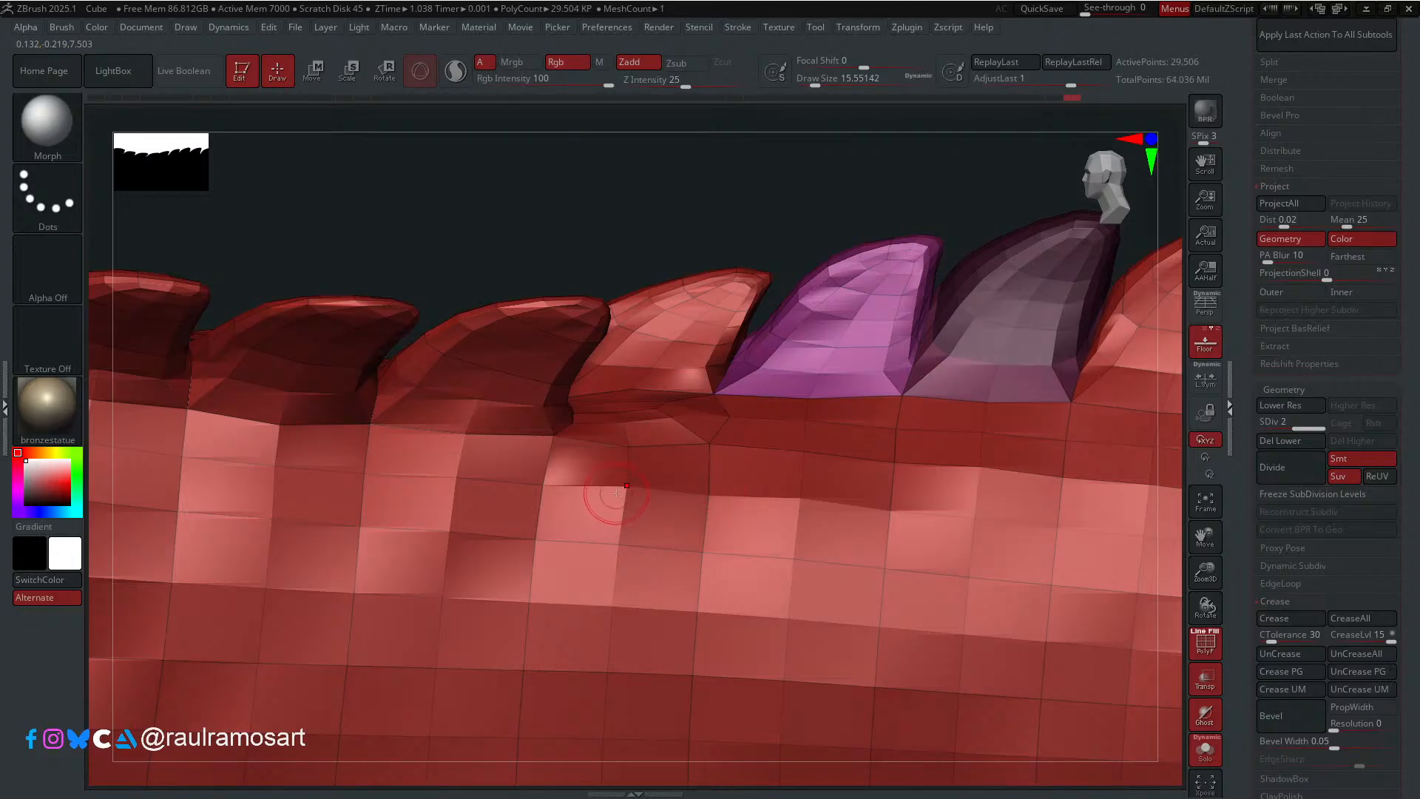
{"action": "right_click_drag", "start_coordinate": [616, 493], "coordinate": [935, 318], "text": "alt"}
{"action": "right_click_drag", "start_coordinate": [936, 318], "coordinate": [928, 185], "text": "ctrl"}
{"action": "right_click_drag", "start_coordinate": [658, 591], "coordinate": [658, 471], "text": "ctrl"}
{"action": "right_click_drag", "start_coordinate": [658, 471], "coordinate": [720, 466], "text": "alt"}
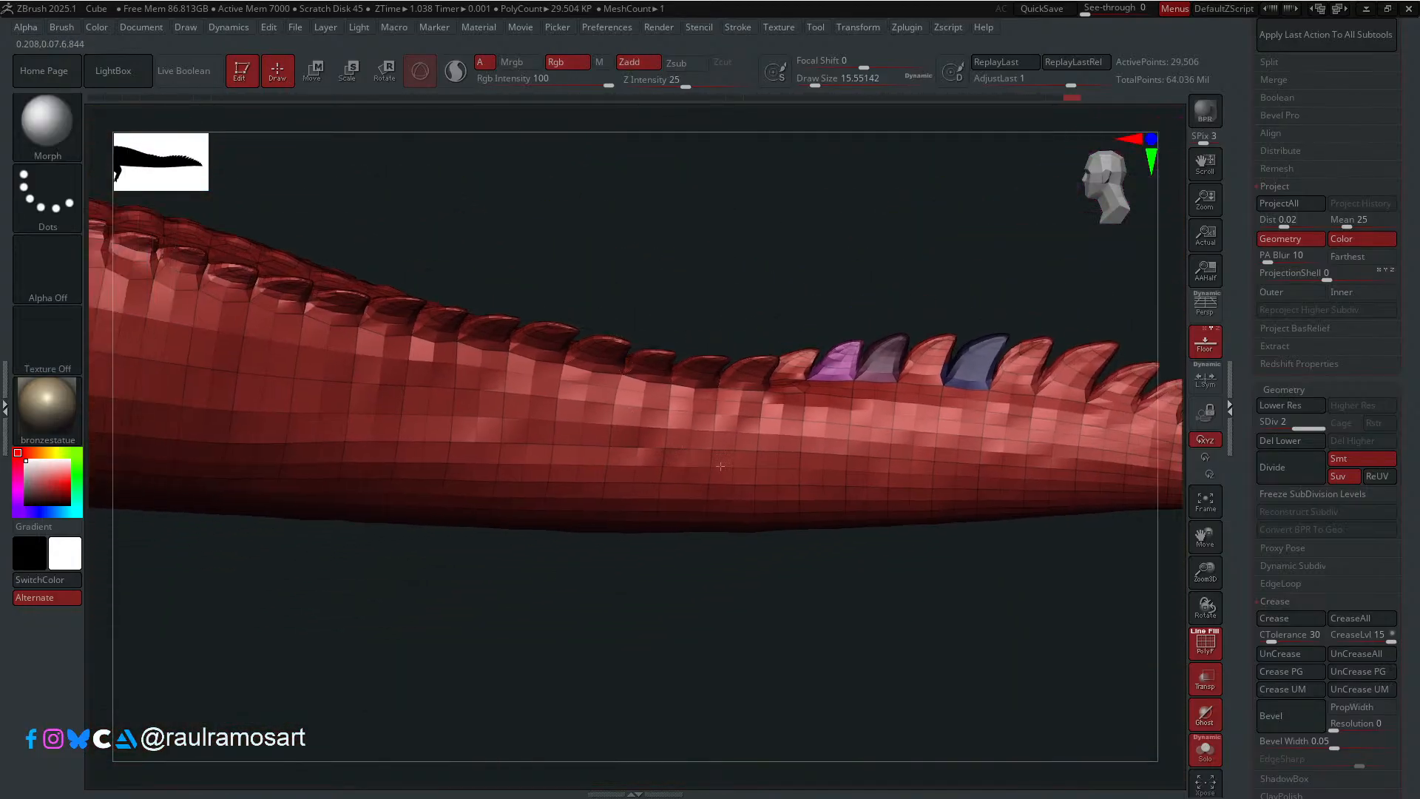
{"action": "right_click_drag", "start_coordinate": [306, 540], "coordinate": [712, 465], "text": "alt"}
{"action": "mouse_move", "coordinate": [599, 458]}
{"action": "right_mouse_down"}
{"action": "mouse_move", "coordinate": [503, 399]}
{"action": "mouse_move", "coordinate": [566, 260]}
{"action": "mouse_move", "coordinate": [562, 213]}
{"action": "mouse_move", "coordinate": [562, 275]}
{"action": "mouse_move", "coordinate": [547, 286]}
{"action": "mouse_move", "coordinate": [578, 366]}
{"action": "right_mouse_up"}
Step: Smooth the upper edges of the hind leg where it meets the body, using a draw size of about 33
{"action": "key", "text": "shift"}
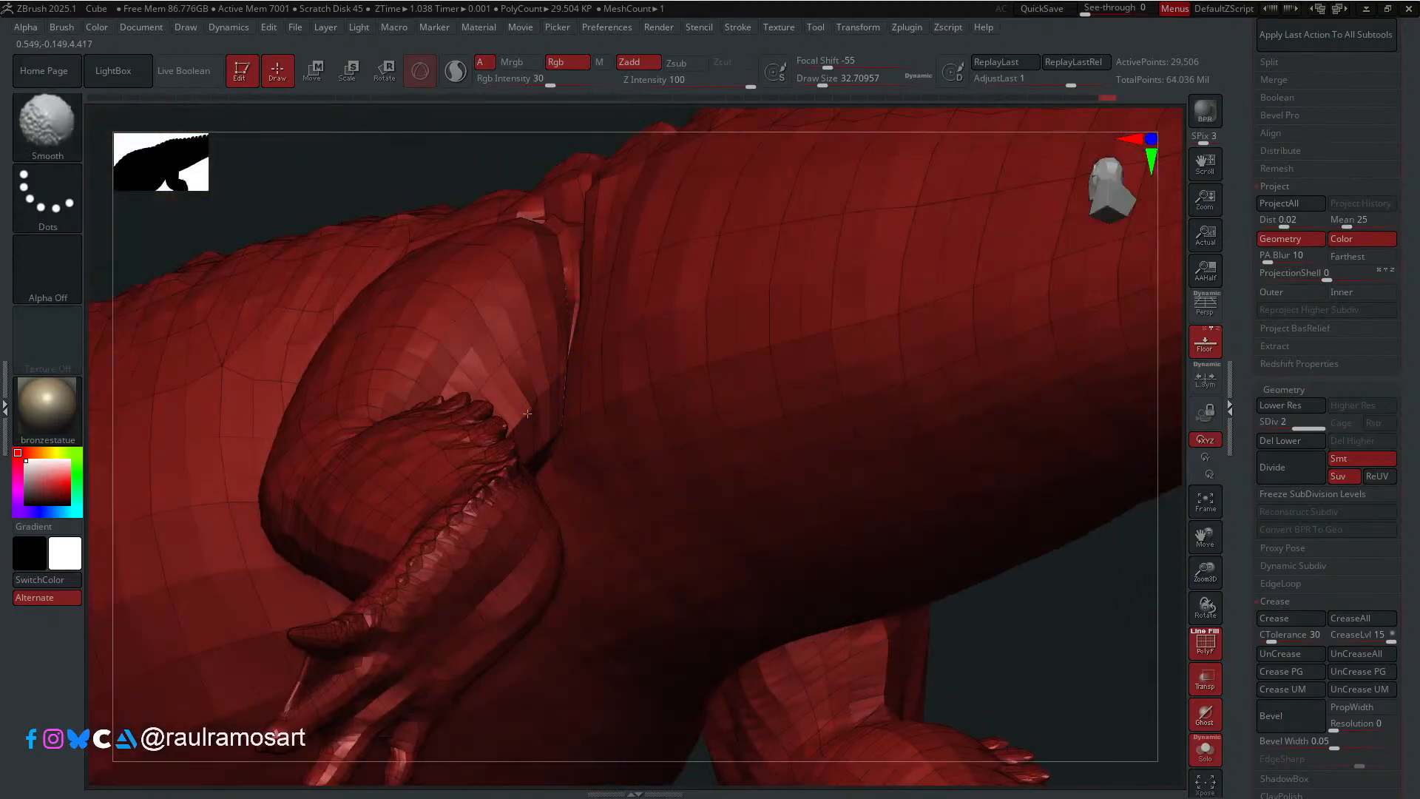
{"action": "mouse_move", "coordinate": [528, 414]}
{"action": "right_mouse_down"}
{"action": "mouse_move", "coordinate": [578, 293]}
{"action": "mouse_move", "coordinate": [487, 310]}
{"action": "right_mouse_up"}
{"action": "key", "text": "shift"}
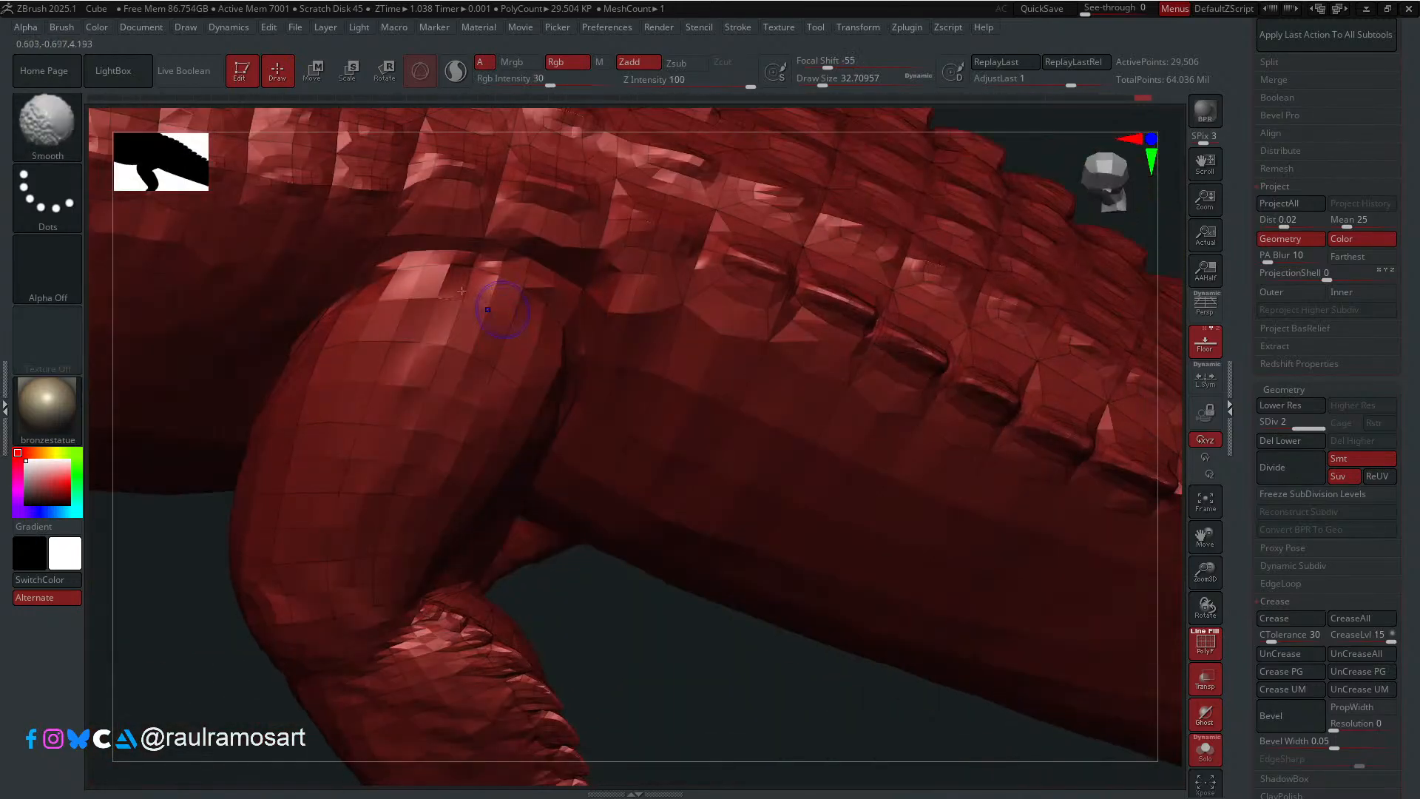
{"action": "left_click_drag", "start_coordinate": [471, 265], "coordinate": [457, 251], "text": "shift"}
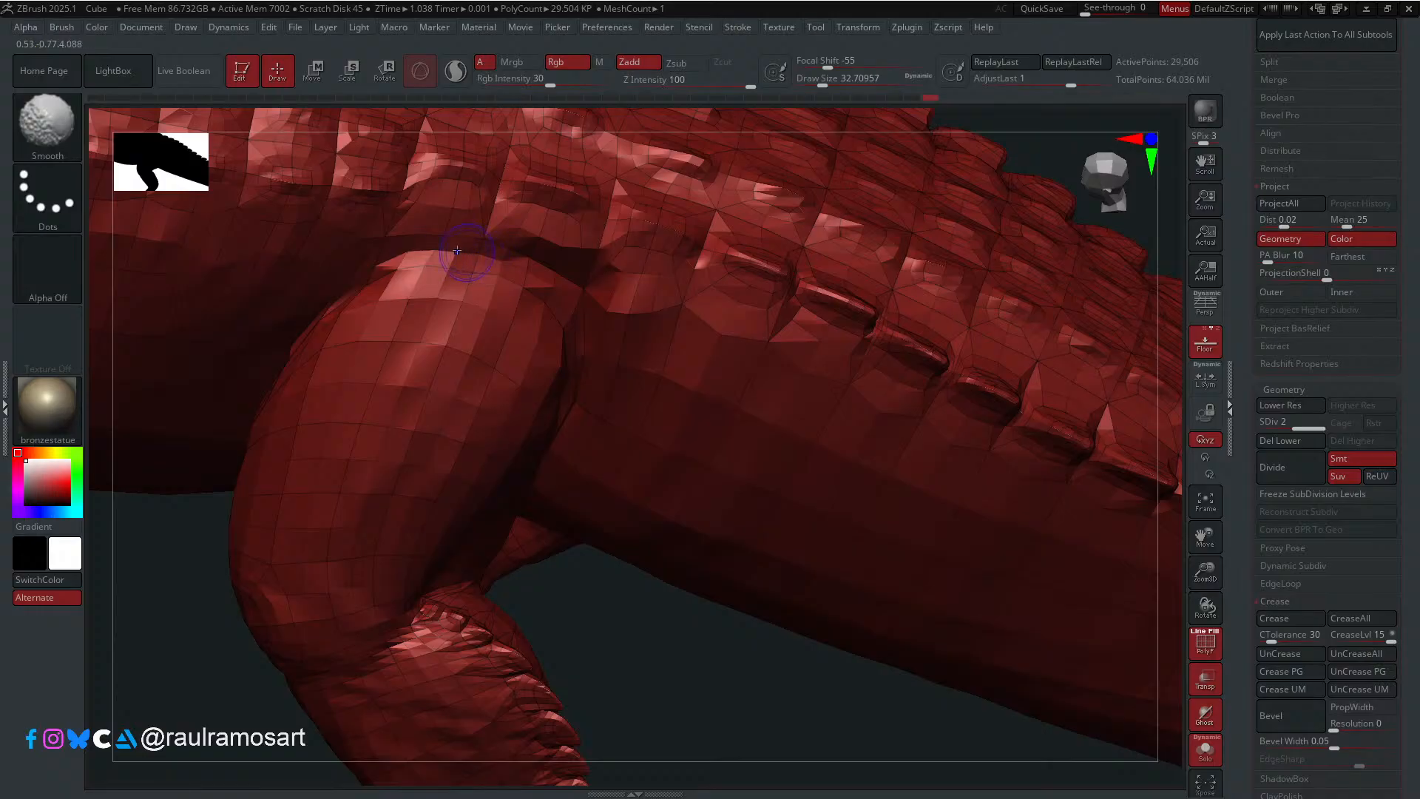
{"action": "right_click_drag", "start_coordinate": [575, 317], "coordinate": [566, 342], "text": "shift"}
{"action": "right_click_drag", "start_coordinate": [563, 393], "coordinate": [402, 246], "text": "shift"}
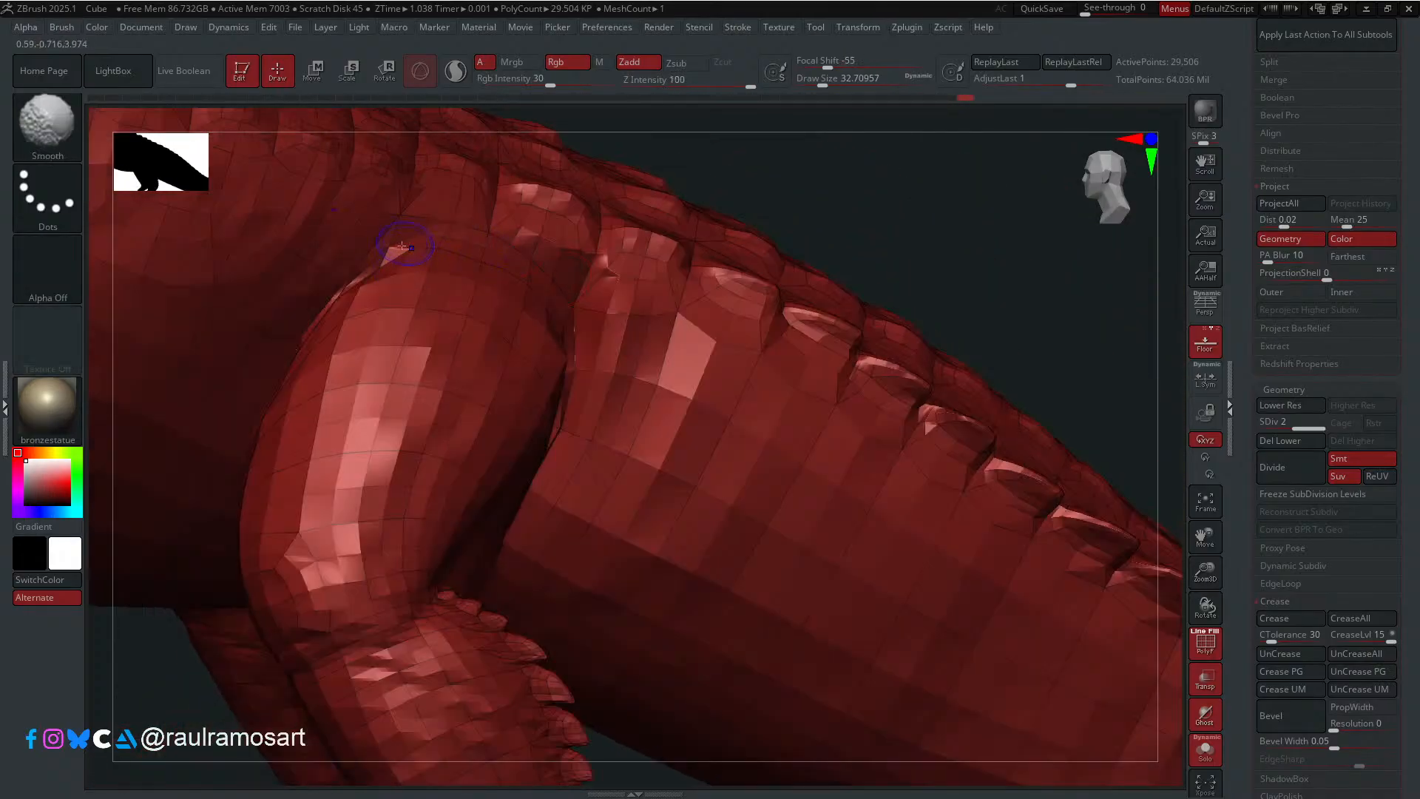
{"action": "right_click_drag", "start_coordinate": [334, 300], "coordinate": [327, 316]}
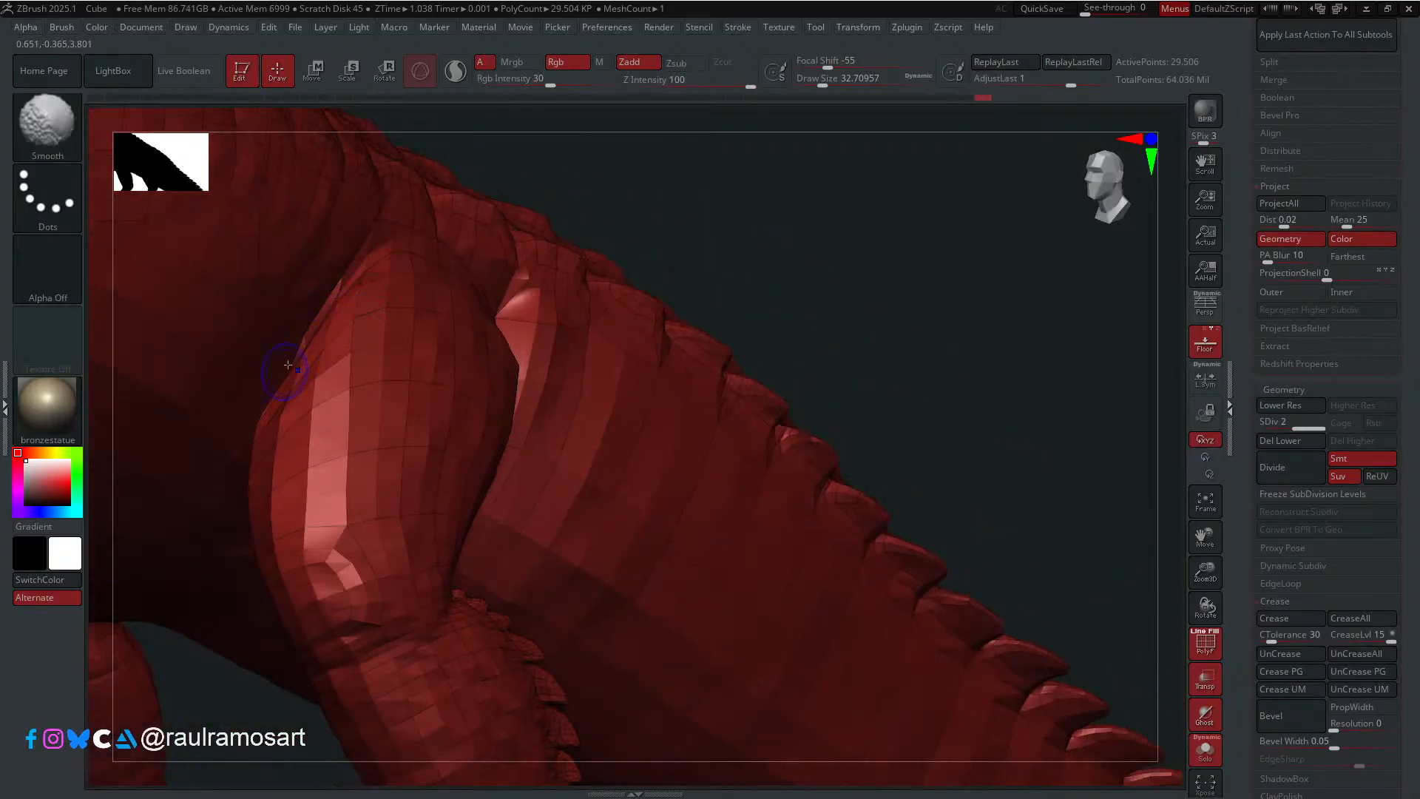
{"action": "mouse_move", "coordinate": [288, 365]}
{"action": "right_mouse_down"}
{"action": "mouse_move", "coordinate": [348, 339]}
{"action": "mouse_move", "coordinate": [338, 268]}
{"action": "mouse_move", "coordinate": [312, 361]}
{"action": "right_mouse_up"}
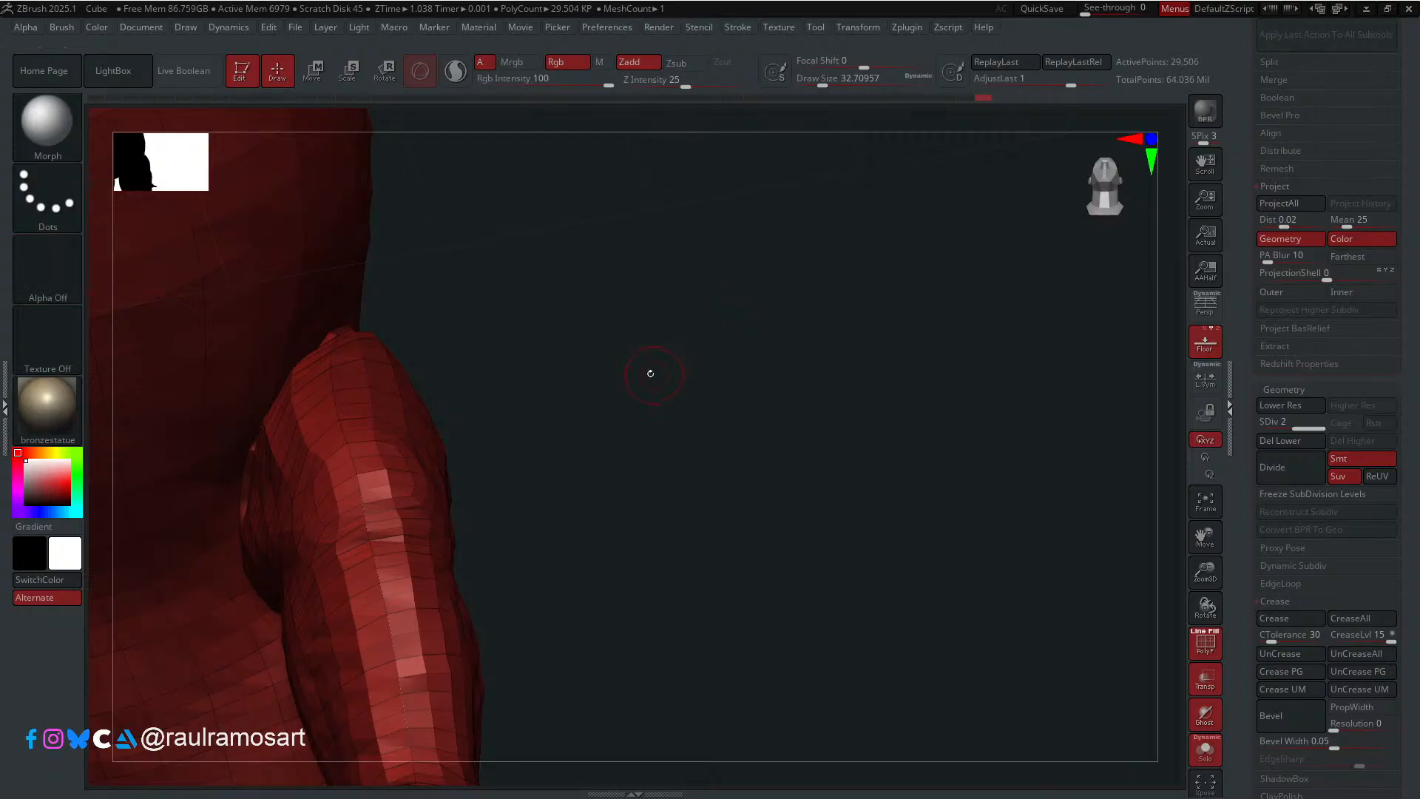
Step: Turn off the polygon wireframe display and examine the head, mouth and whole body
{"action": "mouse_move", "coordinate": [650, 370]}
{"action": "right_mouse_down"}
{"action": "mouse_move", "coordinate": [1005, 310]}
{"action": "mouse_move", "coordinate": [539, 412]}
{"action": "mouse_move", "coordinate": [547, 343]}
{"action": "mouse_move", "coordinate": [526, 292]}
{"action": "mouse_move", "coordinate": [670, 409]}
{"action": "mouse_move", "coordinate": [651, 366]}
{"action": "mouse_move", "coordinate": [619, 386]}
{"action": "right_mouse_up"}
{"action": "key", "text": "ctrl"}
{"action": "right_click_drag", "start_coordinate": [740, 333], "coordinate": [880, 340], "text": "alt"}
{"action": "key", "text": "shift+f"}
{"action": "right_click_drag", "start_coordinate": [773, 423], "coordinate": [442, 542], "text": "alt"}
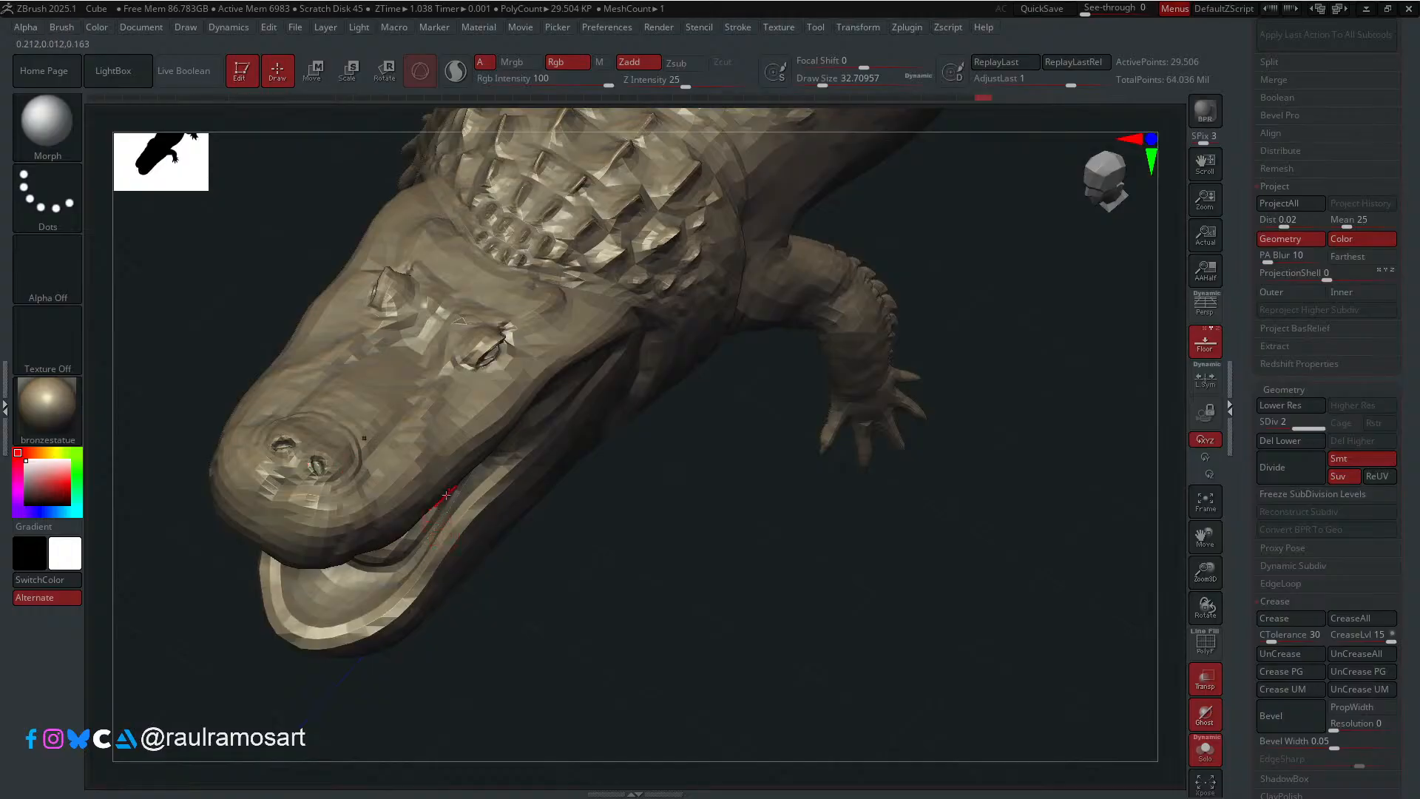
{"action": "right_click_drag", "start_coordinate": [458, 488], "coordinate": [631, 533]}
{"action": "mouse_move", "coordinate": [878, 418]}
{"action": "right_mouse_down", "text": "shift"}
{"action": "mouse_move", "coordinate": [791, 435]}
{"action": "mouse_move", "coordinate": [663, 377]}
{"action": "mouse_move", "coordinate": [662, 406]}
{"action": "right_mouse_up", "text": "shift"}
{"action": "right_click_drag", "start_coordinate": [755, 437], "coordinate": [591, 437], "text": "alt"}
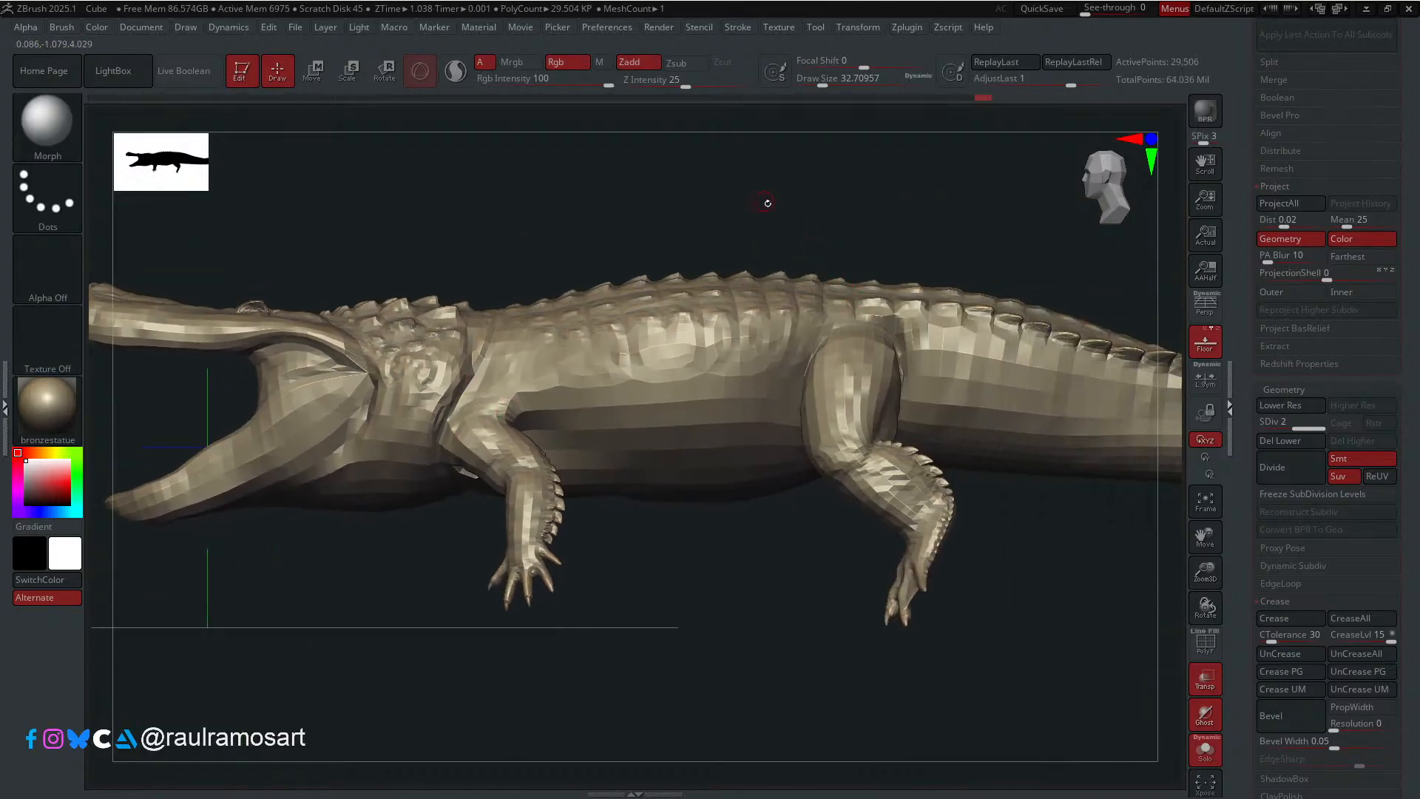
{"action": "mouse_move", "coordinate": [767, 202]}
{"action": "right_mouse_down"}
{"action": "mouse_move", "coordinate": [821, 219]}
{"action": "mouse_move", "coordinate": [853, 196]}
{"action": "mouse_move", "coordinate": [837, 201]}
{"action": "mouse_move", "coordinate": [843, 184]}
{"action": "right_mouse_up"}
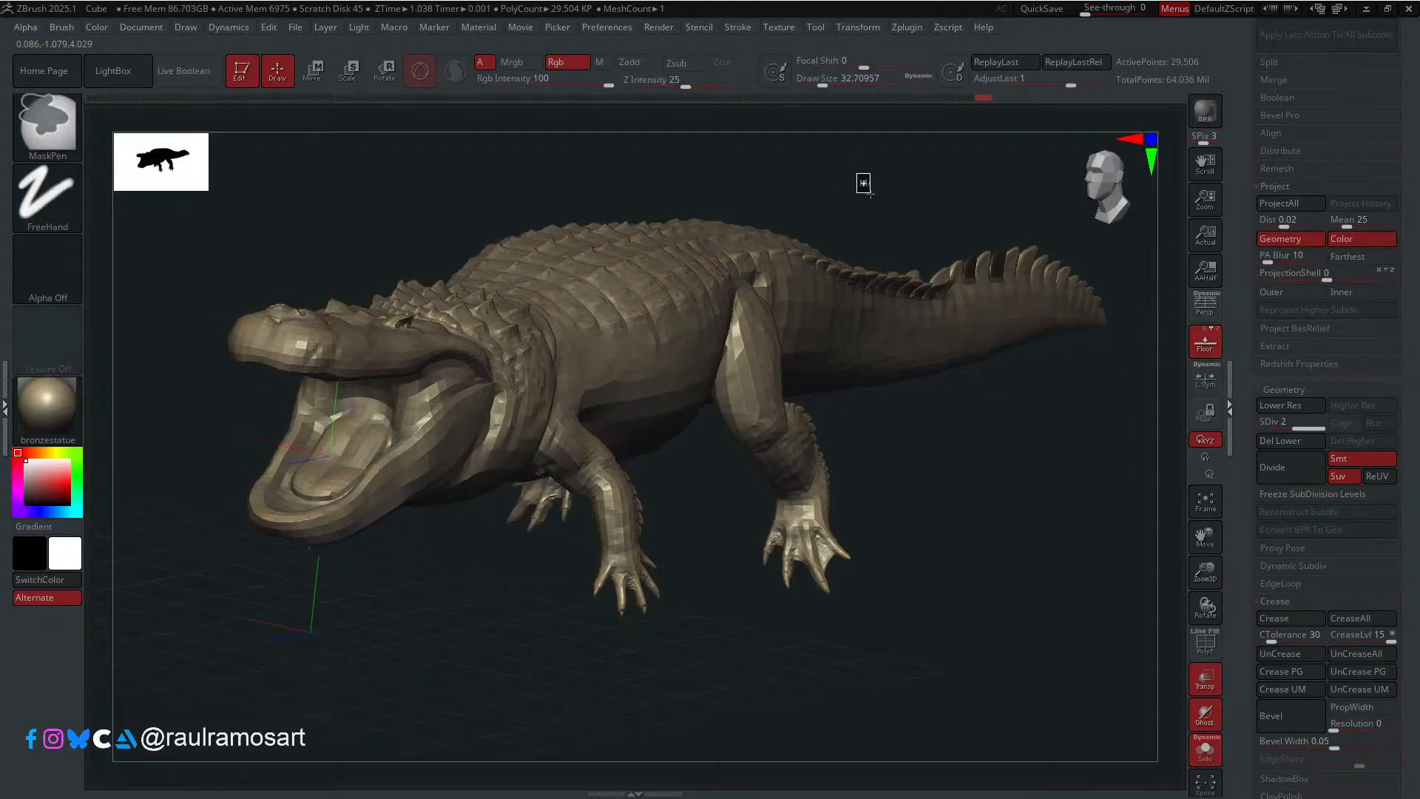
{"action": "left_click_drag", "start_coordinate": [862, 183], "coordinate": [858, 187], "text": "ctrl"}
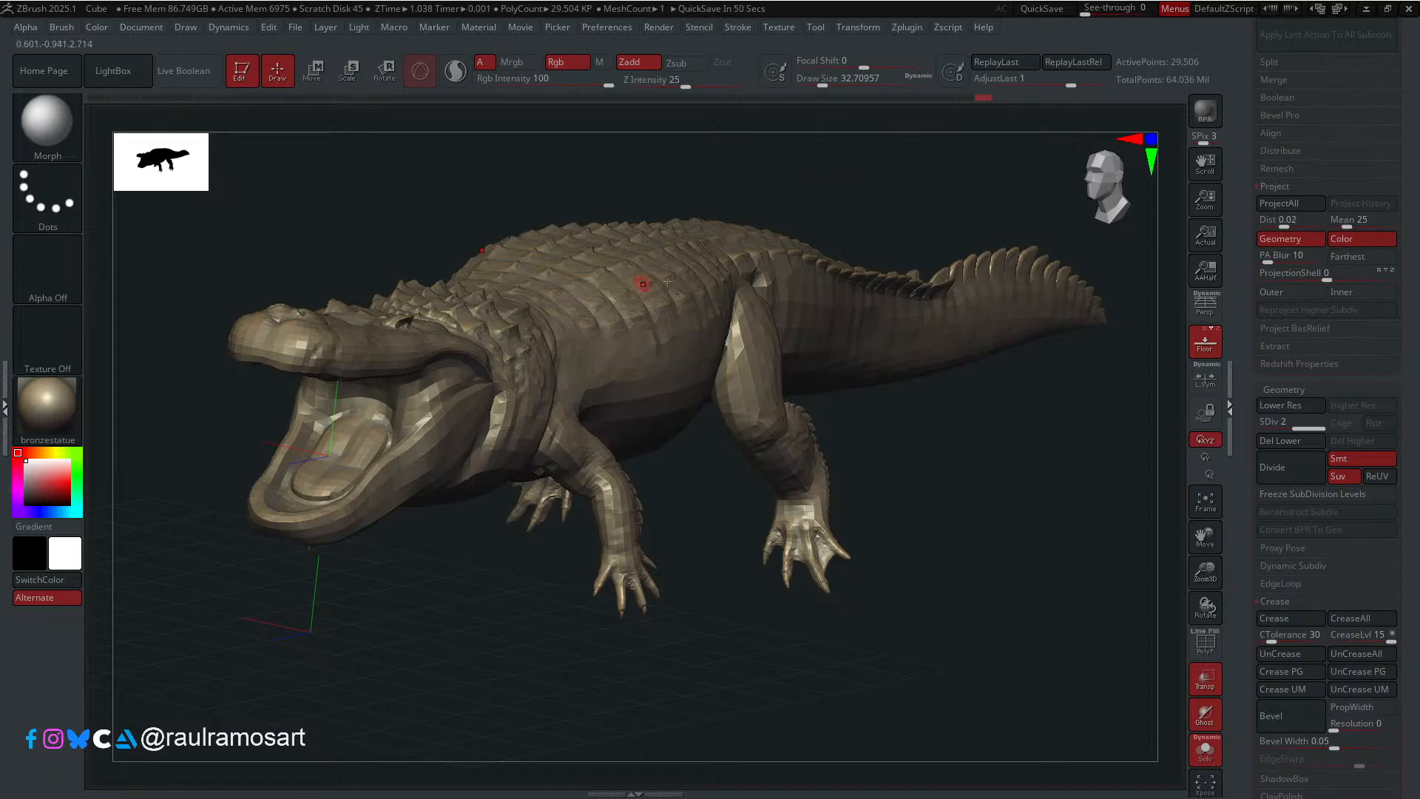
Step: Examine the projected back, legs and tail from three-quarter and side views
{"action": "left_click_drag", "start_coordinate": [699, 441], "coordinate": [699, 425]}
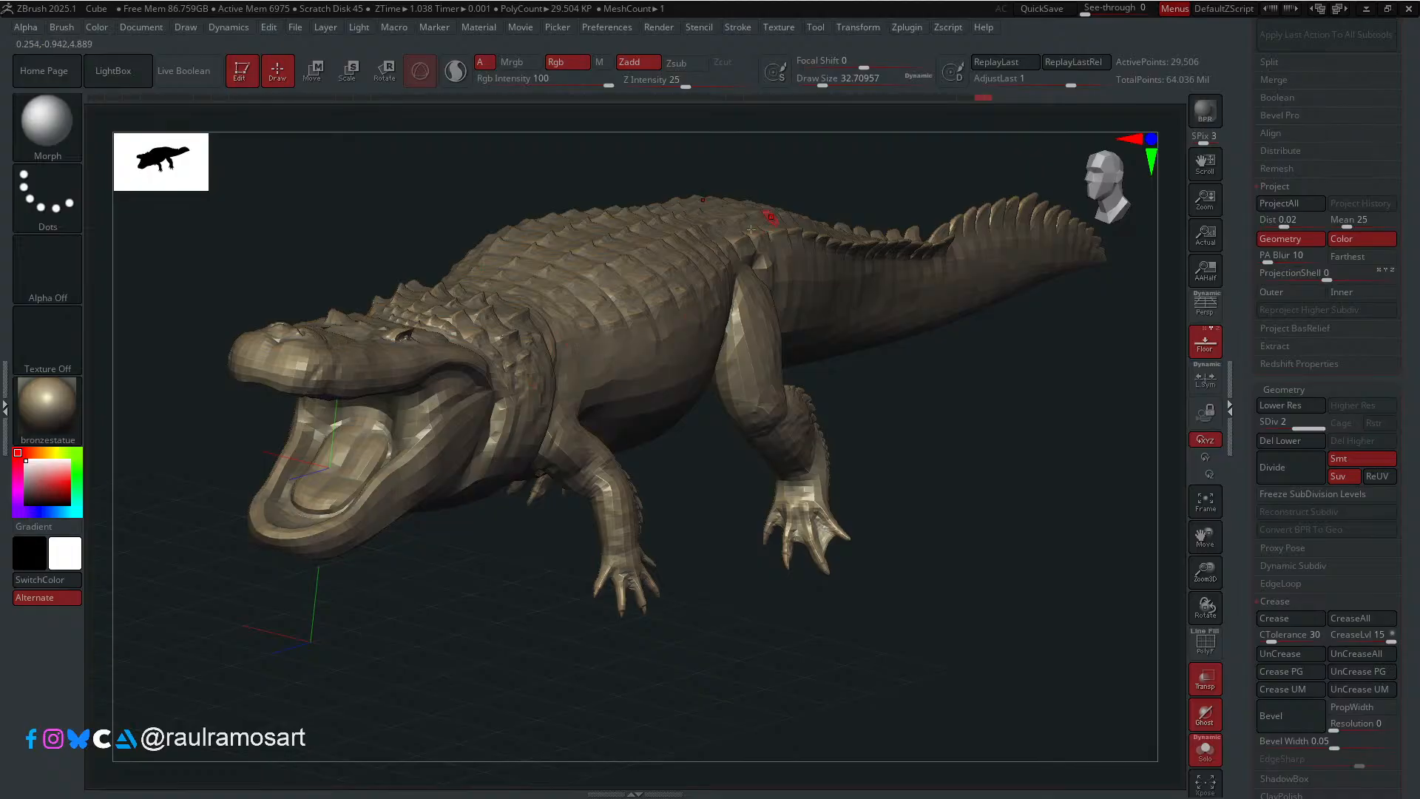
{"action": "left_click_drag", "start_coordinate": [646, 380], "coordinate": [646, 300]}
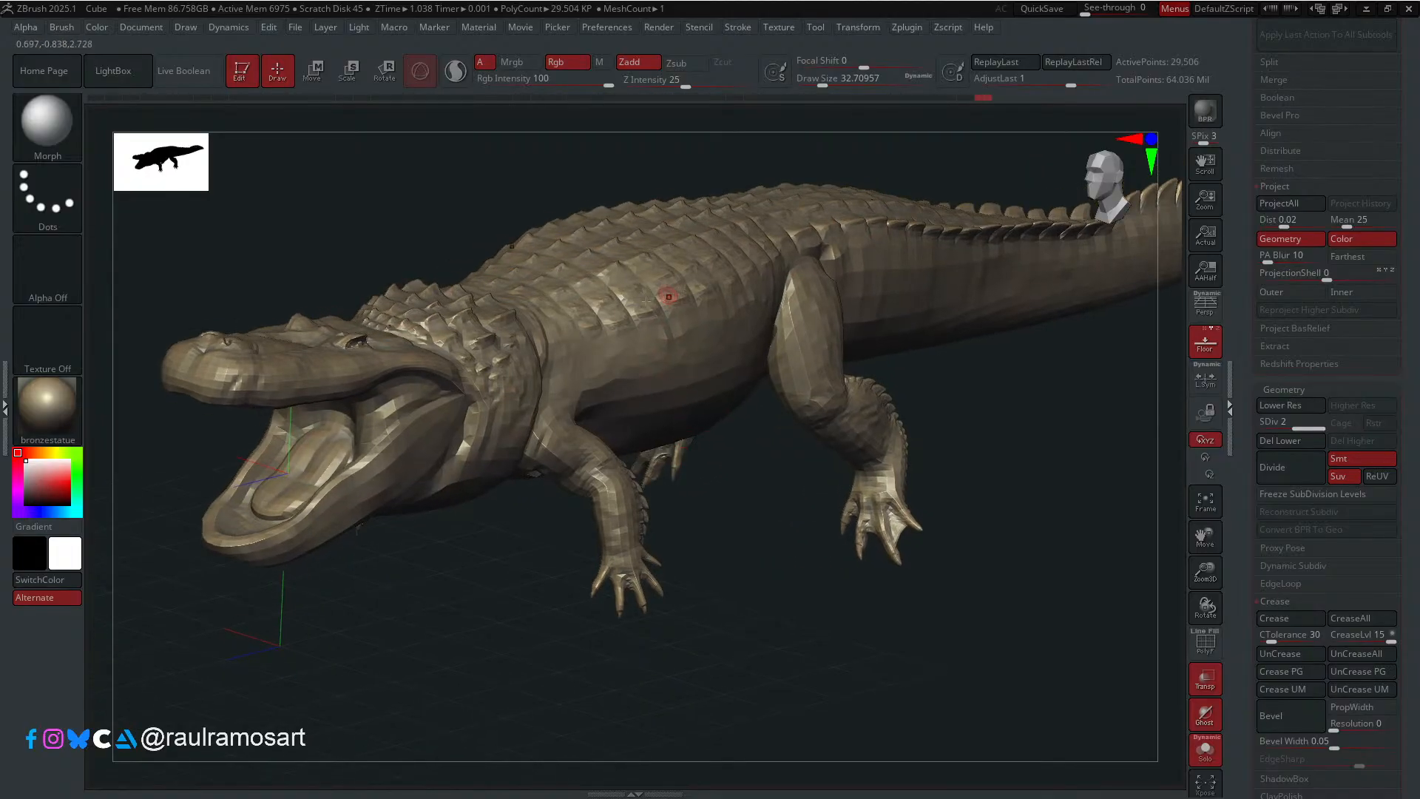
{"action": "left_click_drag", "start_coordinate": [762, 518], "coordinate": [749, 513]}
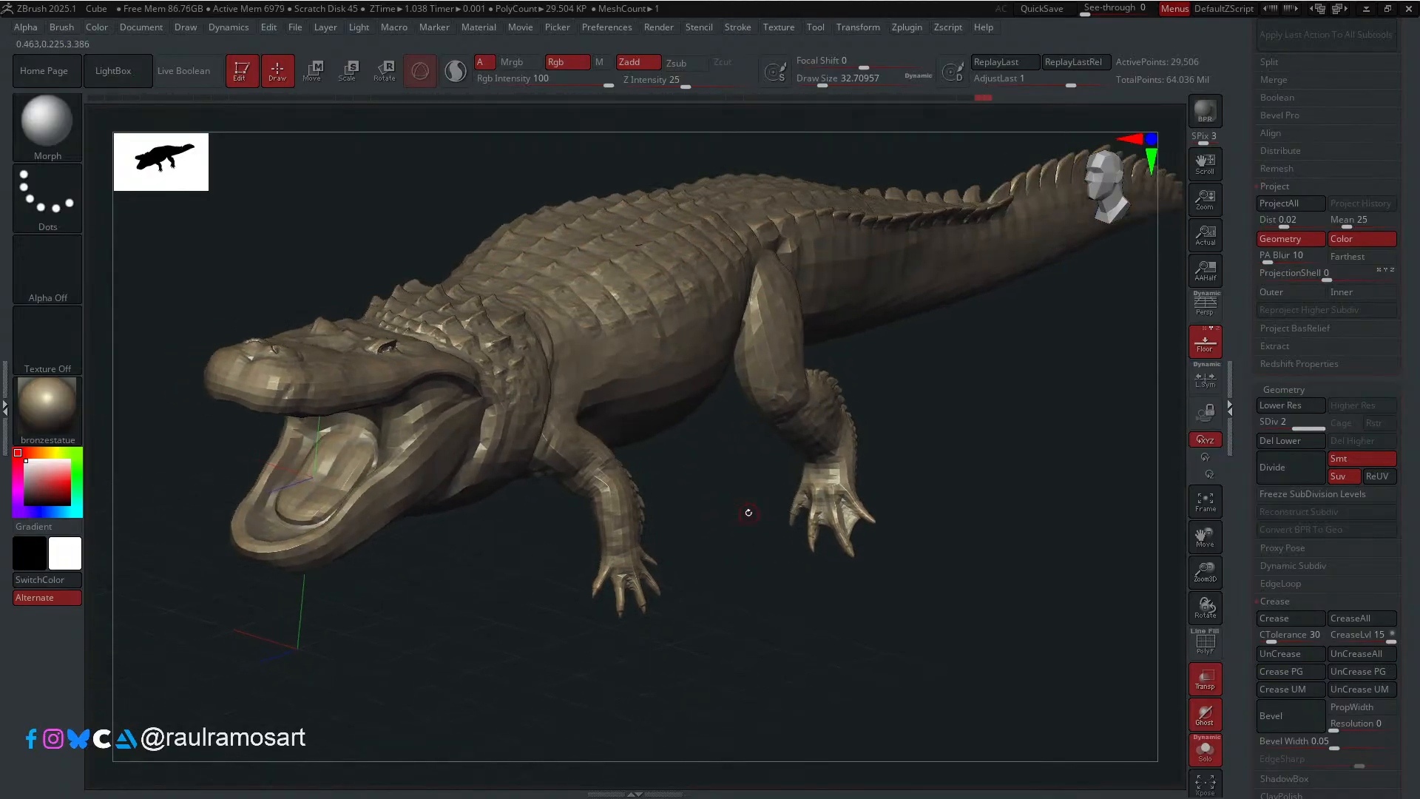
{"action": "left_click_drag", "start_coordinate": [676, 358], "coordinate": [489, 256]}
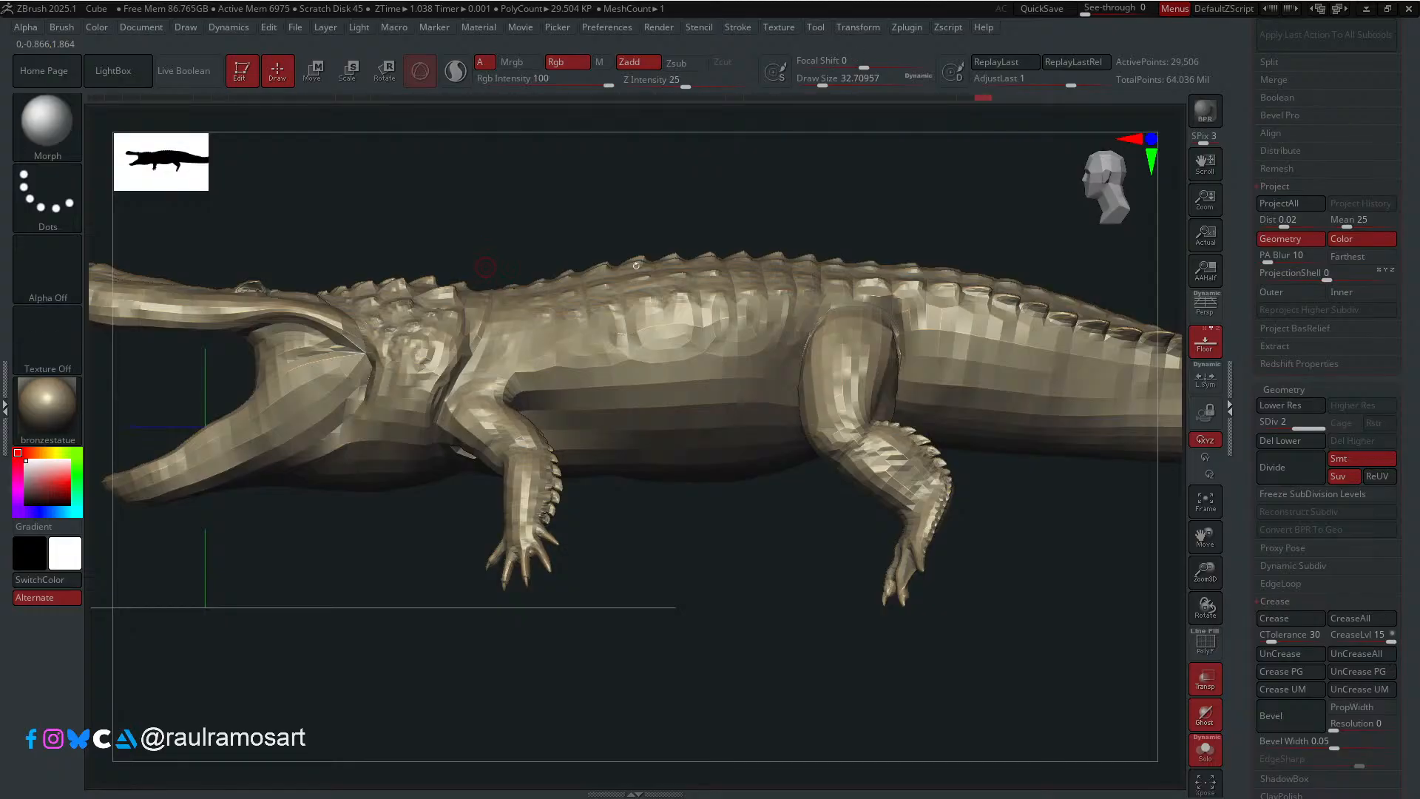
{"action": "left_click_drag", "start_coordinate": [890, 244], "coordinate": [695, 248], "text": "alt"}
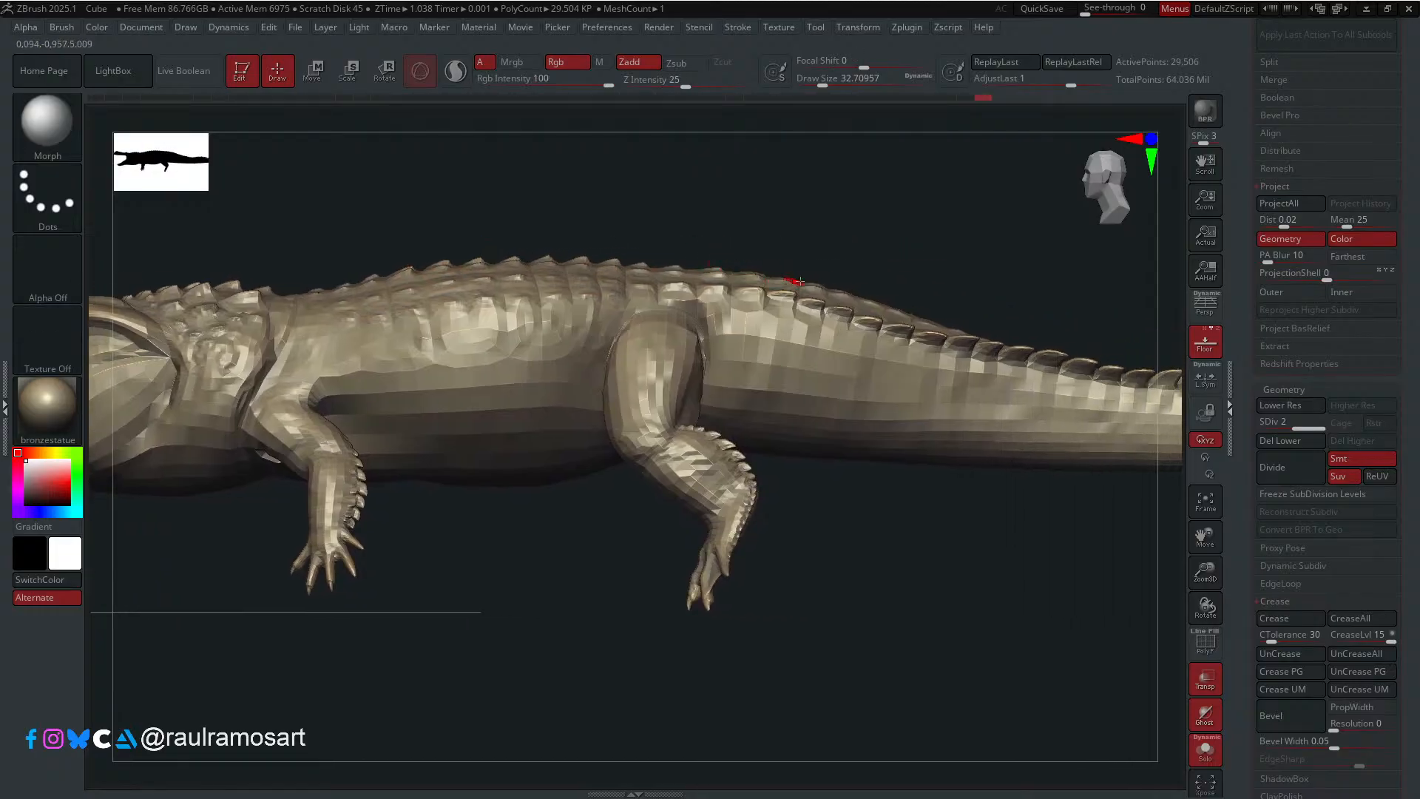
{"action": "mouse_move", "coordinate": [863, 294]}
{"action": "left_mouse_down", "text": "alt"}
{"action": "mouse_move", "coordinate": [743, 295]}
{"action": "mouse_move", "coordinate": [752, 260]}
{"action": "mouse_move", "coordinate": [863, 295]}
{"action": "left_mouse_up", "text": "alt"}
{"action": "left_click_drag", "start_coordinate": [462, 571], "coordinate": [828, 568], "text": "alt"}
{"action": "left_click_drag", "start_coordinate": [763, 602], "coordinate": [799, 610]}
Step: Try to smooth the distorted inside of the eye socket with a draw size of about 10.5, undoing the strokes
{"action": "right_click_drag", "start_coordinate": [433, 358], "coordinate": [534, 403]}
{"action": "right_click_drag", "start_coordinate": [416, 332], "coordinate": [437, 369]}
{"action": "mouse_move", "coordinate": [437, 370]}
{"action": "right_mouse_down", "text": "ctrl"}
{"action": "mouse_move", "coordinate": [437, 398]}
{"action": "mouse_move", "coordinate": [497, 432]}
{"action": "mouse_move", "coordinate": [516, 377]}
{"action": "right_mouse_up", "text": "ctrl"}
{"action": "key", "text": "s"}
{"action": "left_click_drag", "start_coordinate": [513, 425], "coordinate": [510, 425]}
{"action": "right_click_drag", "start_coordinate": [508, 400], "coordinate": [505, 414]}
{"action": "right_click_drag", "start_coordinate": [499, 392], "coordinate": [492, 423], "text": "ctrl"}
{"action": "key", "text": "s"}
{"action": "key", "text": "shift"}
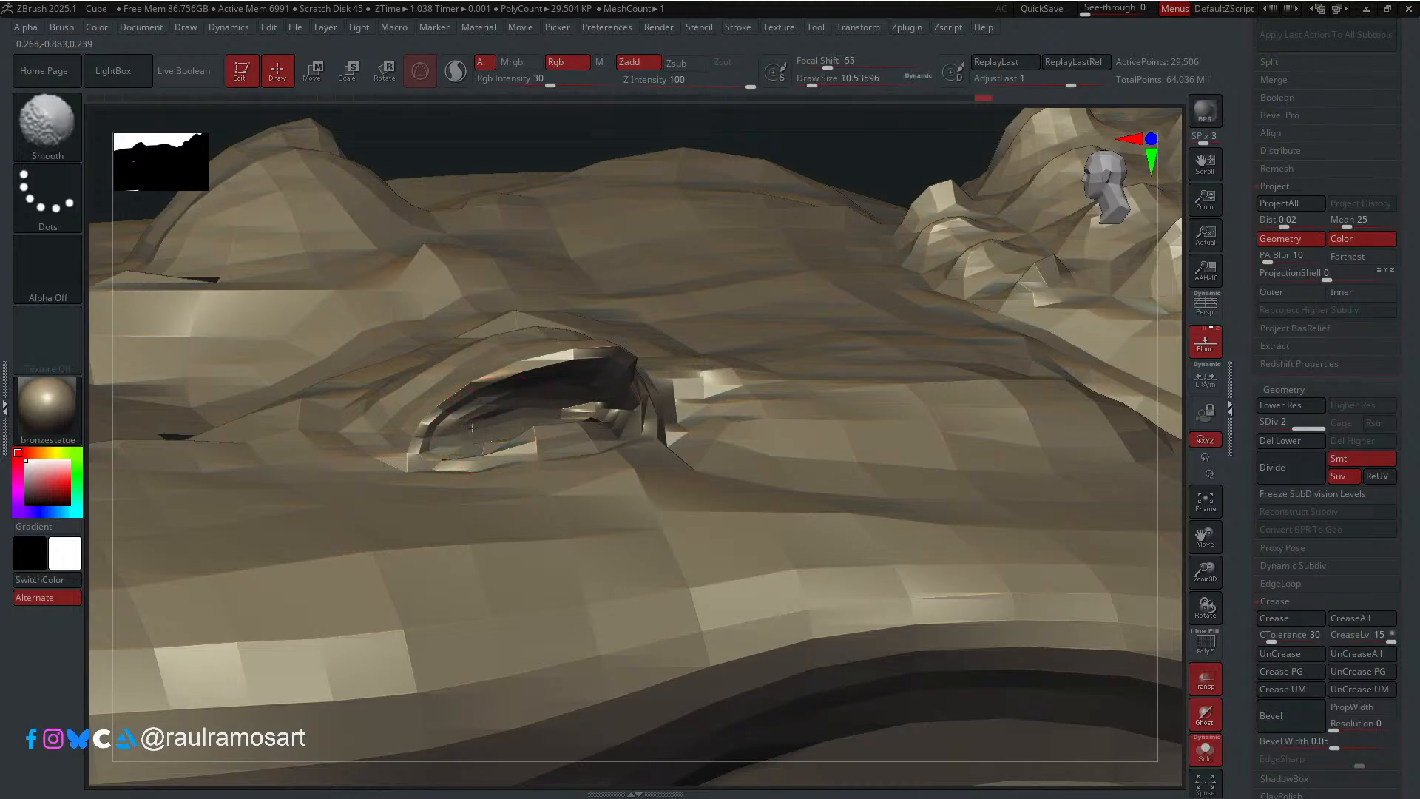
{"action": "left_click_drag", "start_coordinate": [500, 413], "coordinate": [540, 410], "text": "shift"}
{"action": "right_click_drag", "start_coordinate": [571, 396], "coordinate": [580, 412]}
{"action": "left_click_drag", "start_coordinate": [579, 412], "coordinate": [588, 411], "text": "shift"}
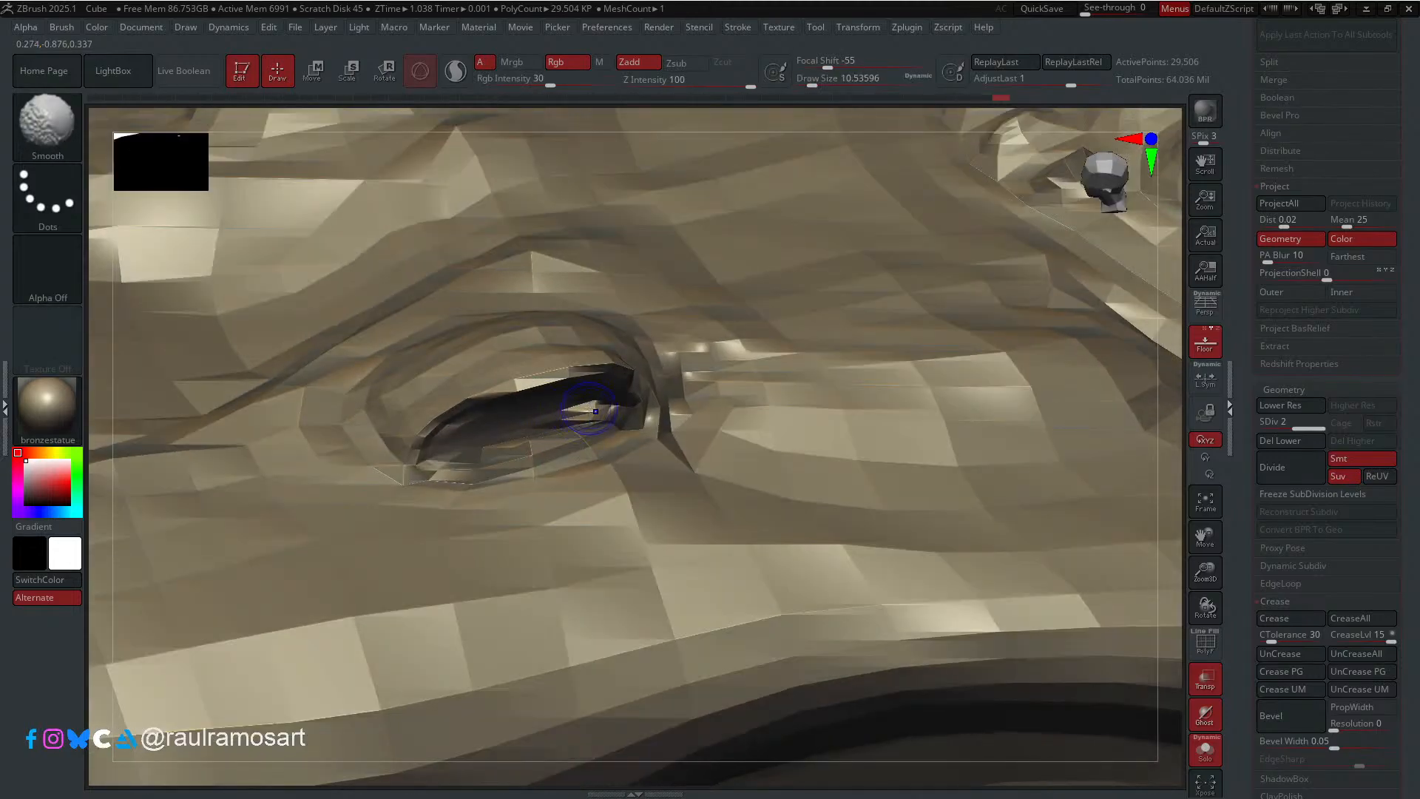
{"action": "key", "text": "ctrl"}
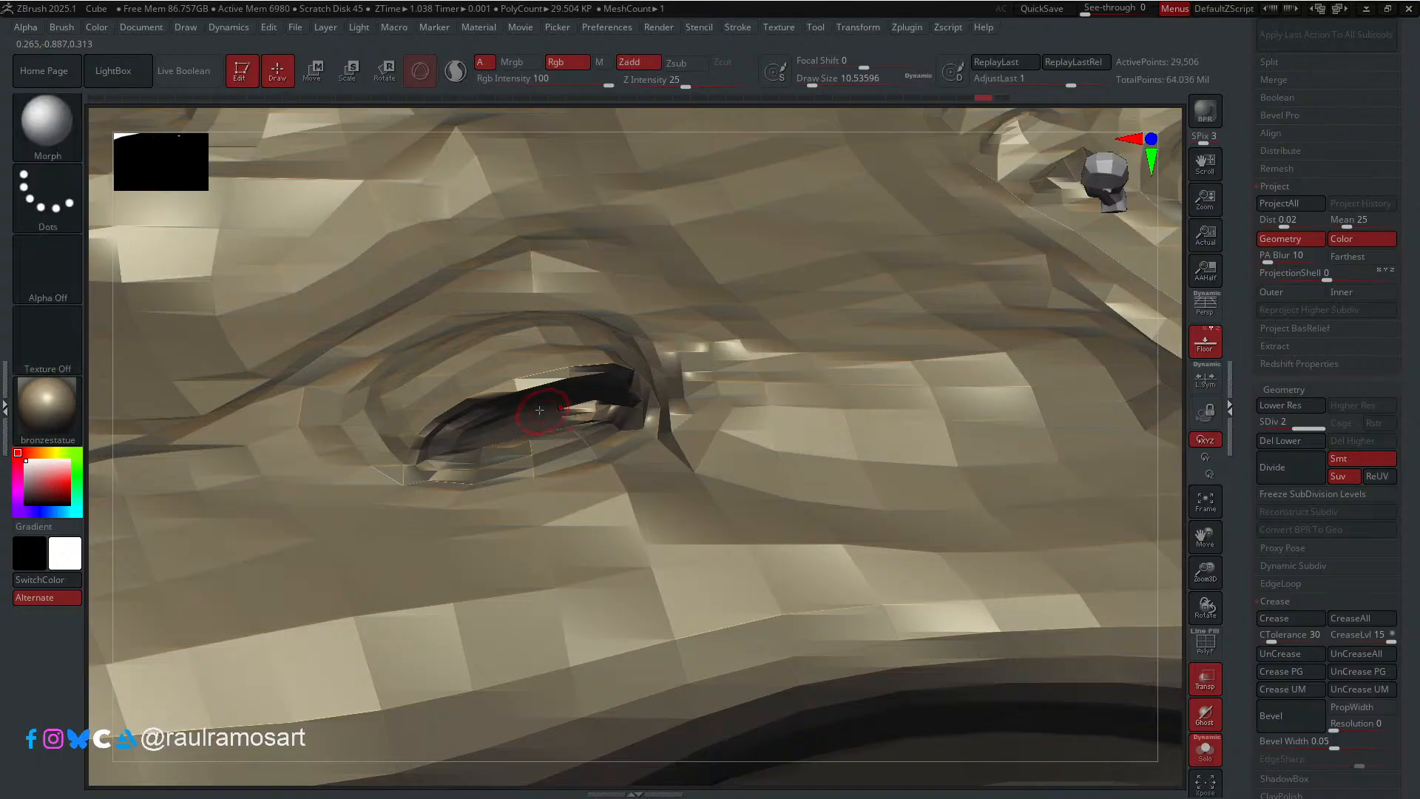
Step: Set the draw size to 33 and smooth the creases where the front leg joins the underside of the chest
{"action": "mouse_move", "coordinate": [543, 425]}
{"action": "right_mouse_down"}
{"action": "mouse_move", "coordinate": [510, 414]}
{"action": "mouse_move", "coordinate": [474, 428]}
{"action": "mouse_move", "coordinate": [530, 441]}
{"action": "mouse_move", "coordinate": [513, 498]}
{"action": "mouse_move", "coordinate": [764, 517]}
{"action": "mouse_move", "coordinate": [802, 482]}
{"action": "mouse_move", "coordinate": [963, 507]}
{"action": "mouse_move", "coordinate": [945, 514]}
{"action": "mouse_move", "coordinate": [932, 478]}
{"action": "mouse_move", "coordinate": [868, 474]}
{"action": "mouse_move", "coordinate": [597, 348]}
{"action": "mouse_move", "coordinate": [555, 285]}
{"action": "right_mouse_up"}
{"action": "key", "text": "s"}
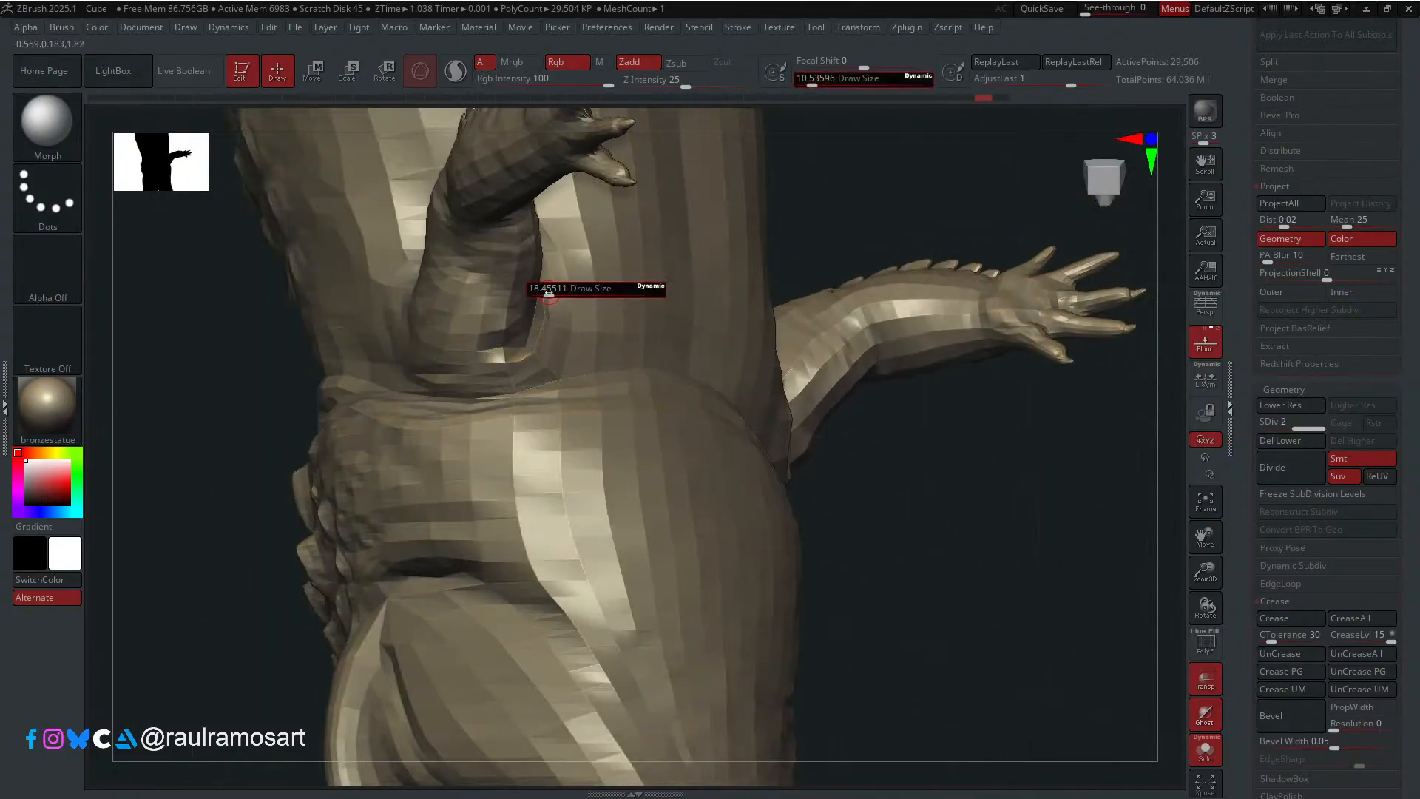
{"action": "key", "text": "shift"}
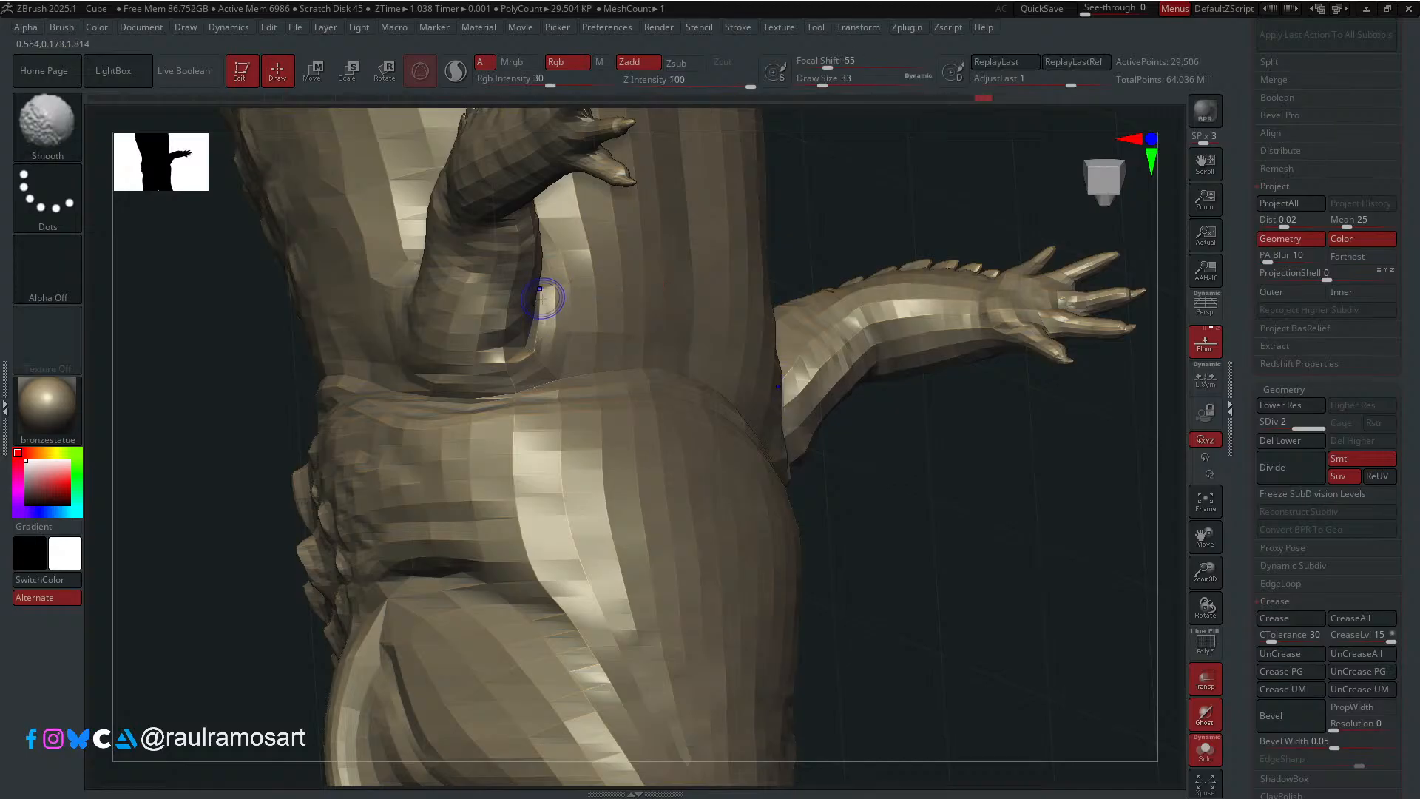
{"action": "right_click_drag", "start_coordinate": [491, 348], "coordinate": [548, 292]}
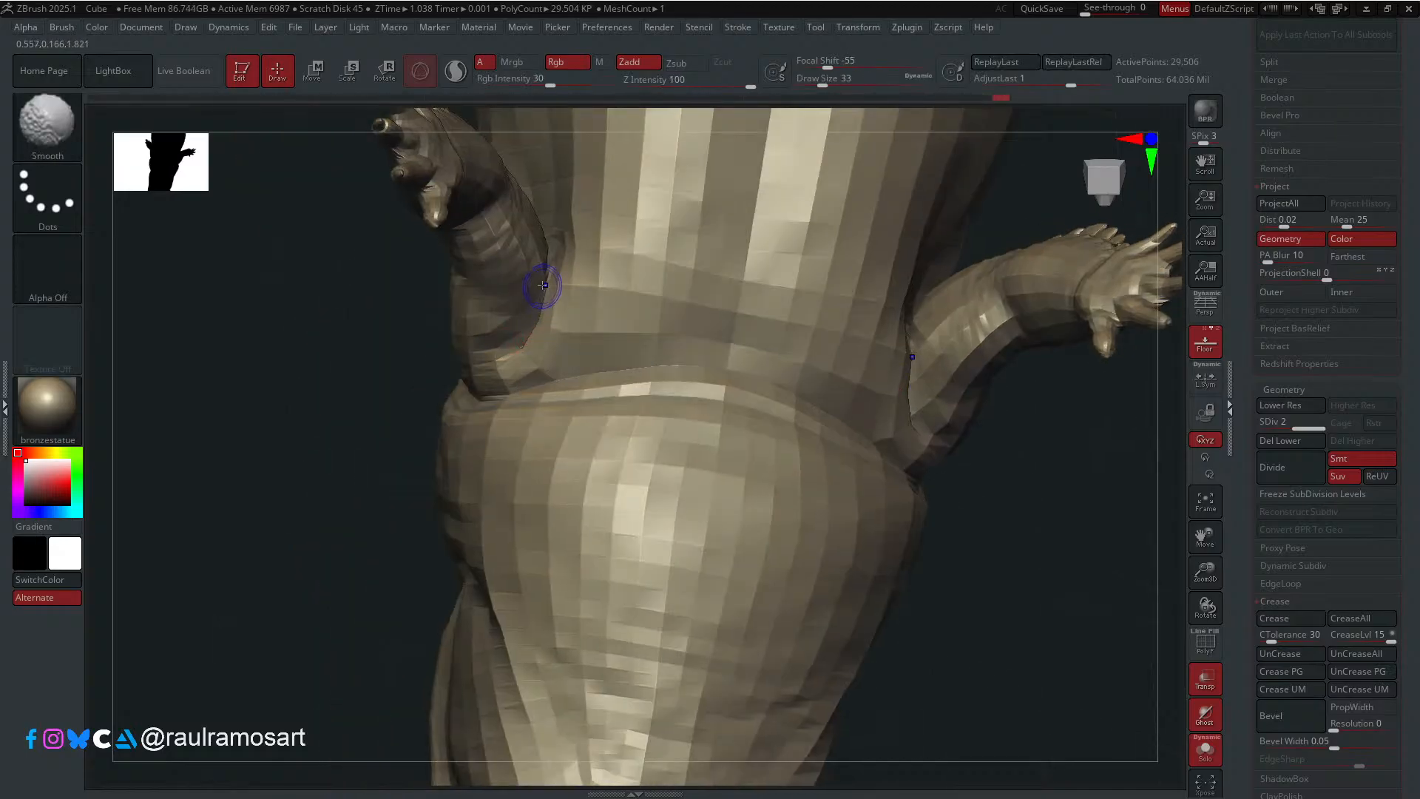
{"action": "mouse_move", "coordinate": [548, 292]}
{"action": "left_mouse_down", "text": "shift"}
{"action": "mouse_move", "coordinate": [539, 329]}
{"action": "mouse_move", "coordinate": [574, 244]}
{"action": "mouse_move", "coordinate": [573, 282]}
{"action": "left_mouse_up", "text": "shift"}
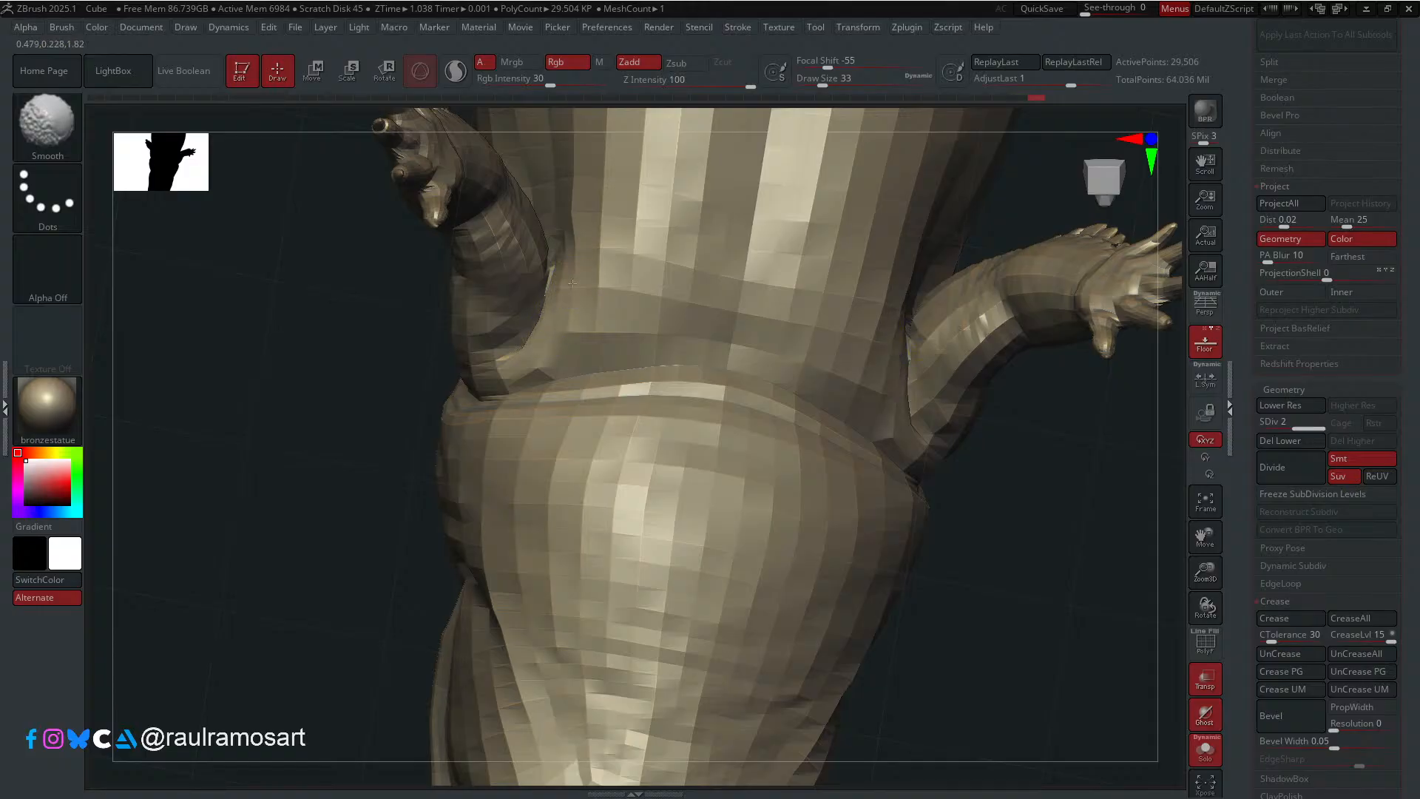
{"action": "right_click_drag", "start_coordinate": [576, 248], "coordinate": [545, 238]}
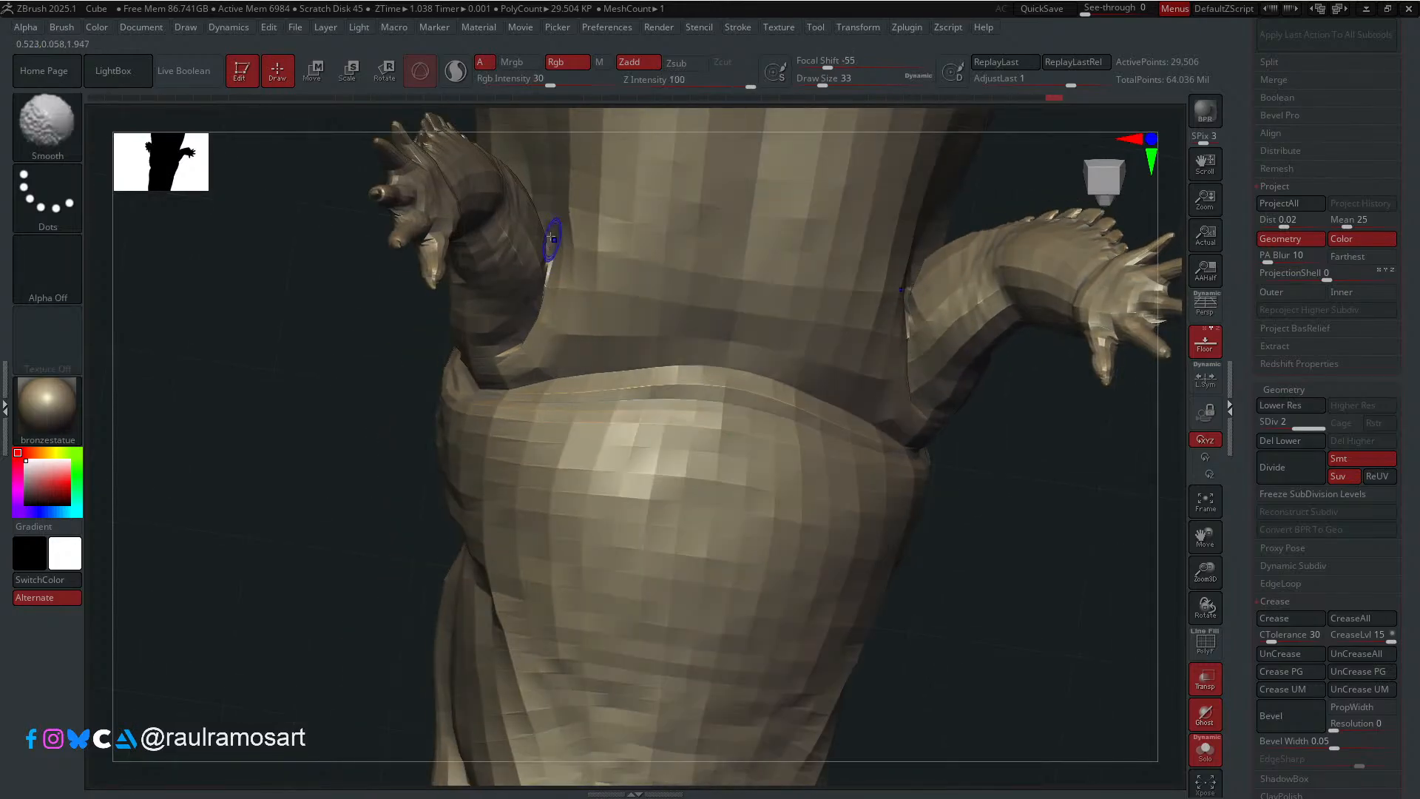
{"action": "right_click_drag", "start_coordinate": [538, 302], "coordinate": [580, 304]}
{"action": "left_click_drag", "start_coordinate": [523, 344], "coordinate": [506, 349], "text": "shift"}
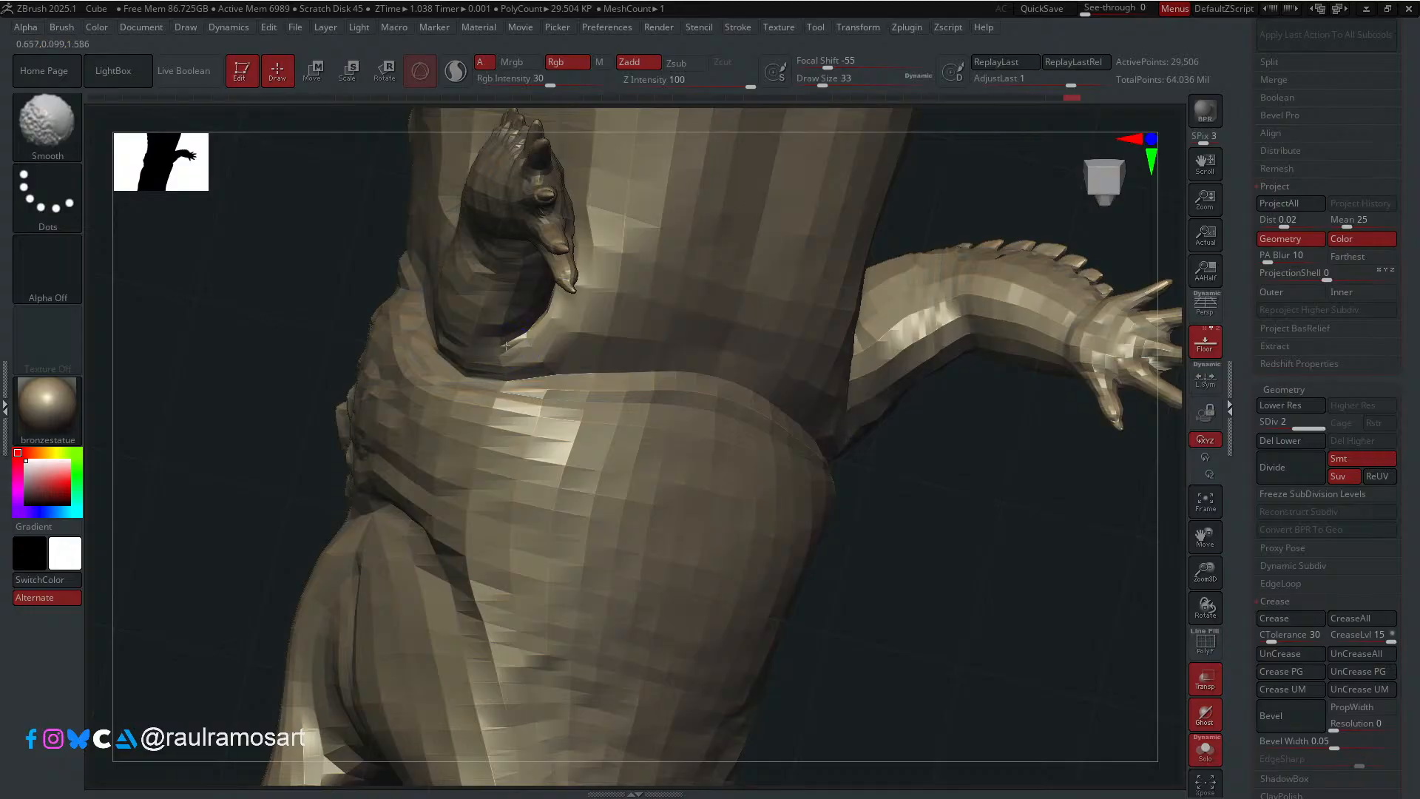
Step: Select the Morph brush with a draw size of about 71 and leave Solo mode to show the high-poly subtools over the chest
{"action": "mouse_move", "coordinate": [514, 326]}
{"action": "right_mouse_down"}
{"action": "mouse_move", "coordinate": [551, 302]}
{"action": "mouse_move", "coordinate": [704, 473]}
{"action": "mouse_move", "coordinate": [766, 513]}
{"action": "mouse_move", "coordinate": [656, 355]}
{"action": "right_mouse_up"}
{"action": "right_click_drag", "start_coordinate": [542, 418], "coordinate": [559, 273], "text": "alt"}
{"action": "key", "text": "b"}
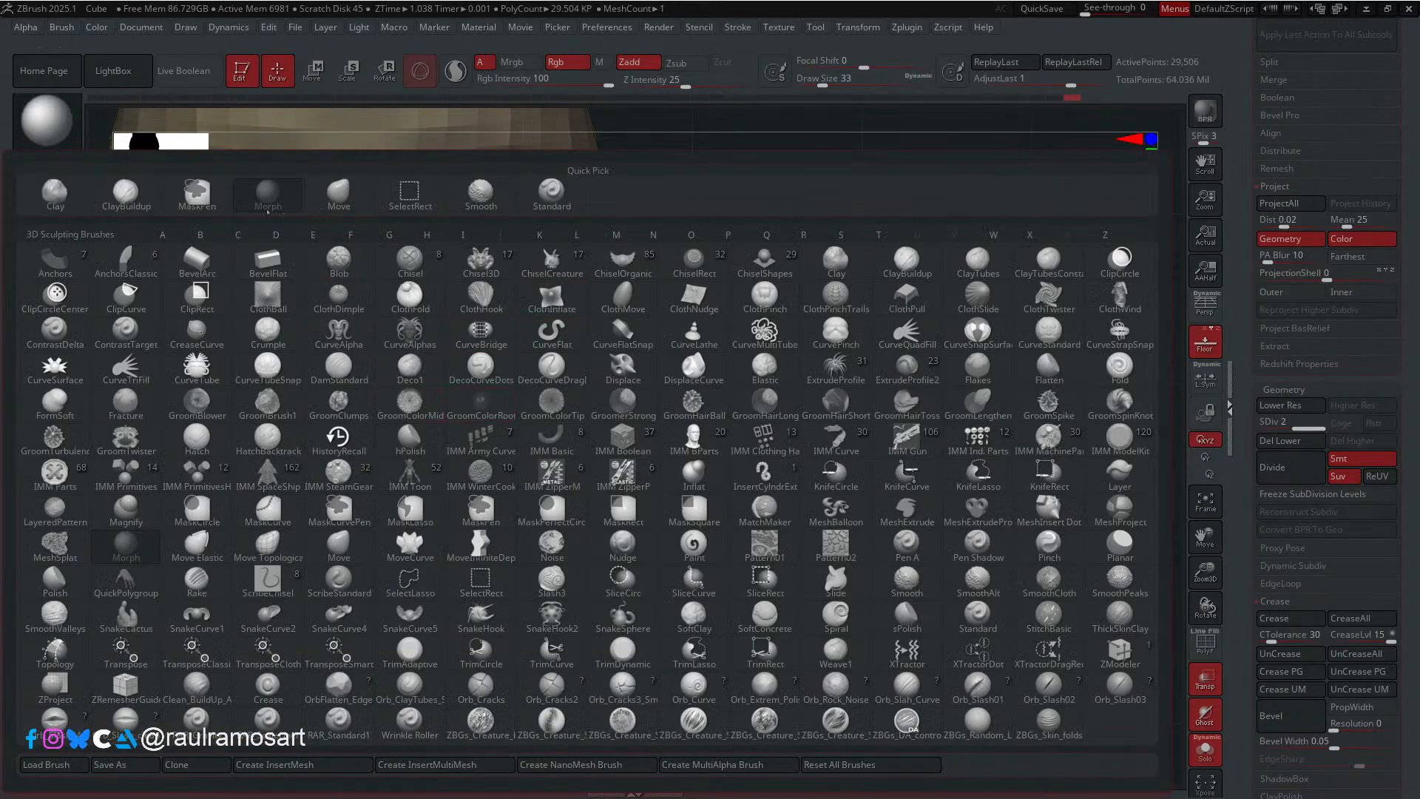
{"action": "left_click", "coordinate": [268, 210]}
{"action": "key", "text": "s"}
{"action": "left_click_drag", "start_coordinate": [548, 275], "coordinate": [553, 275]}
{"action": "left_click_drag", "start_coordinate": [1406, 204], "coordinate": [1396, 370]}
{"action": "left_click", "coordinate": [1206, 749]}
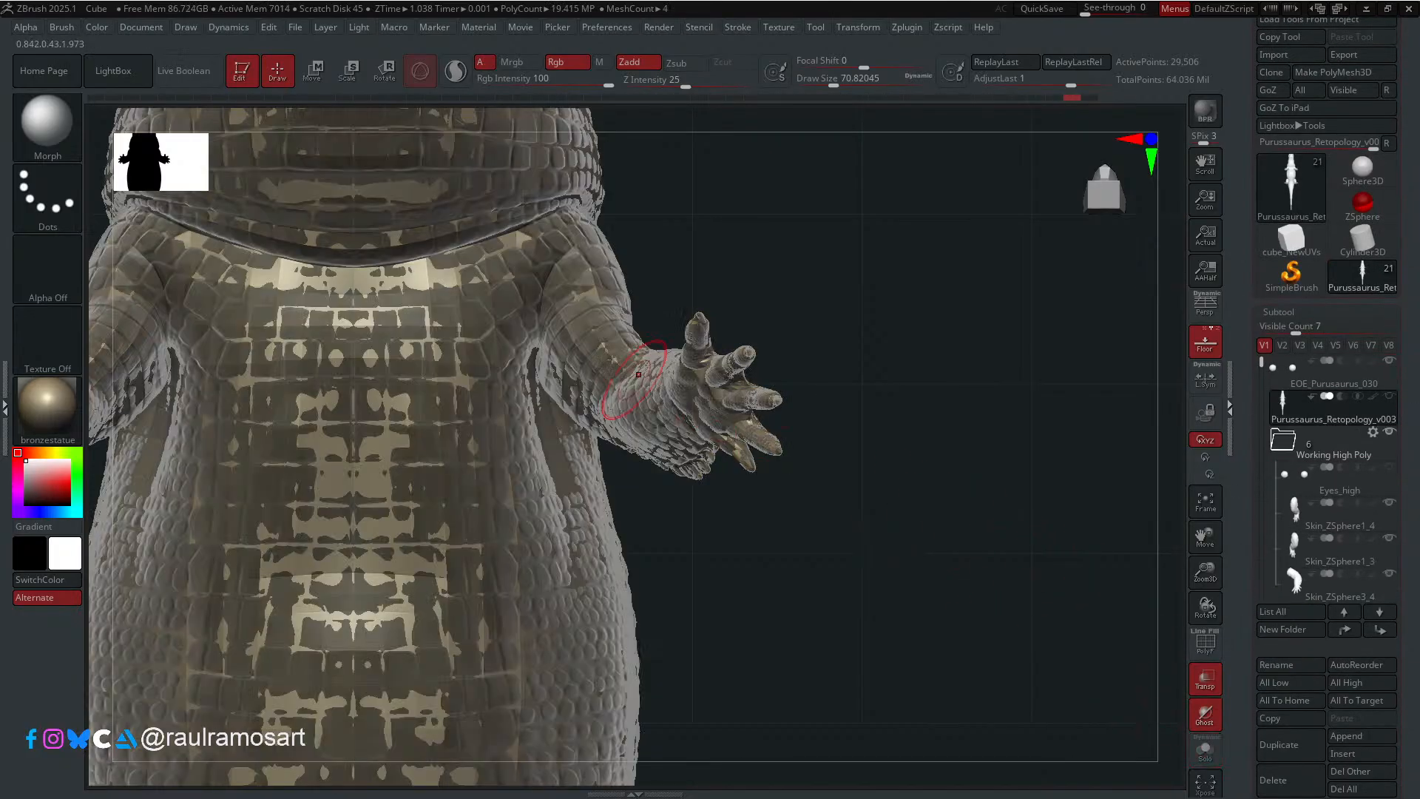
{"action": "mouse_move", "coordinate": [615, 339]}
{"action": "right_mouse_down"}
{"action": "mouse_move", "coordinate": [550, 389]}
{"action": "mouse_move", "coordinate": [548, 274]}
{"action": "right_mouse_up"}
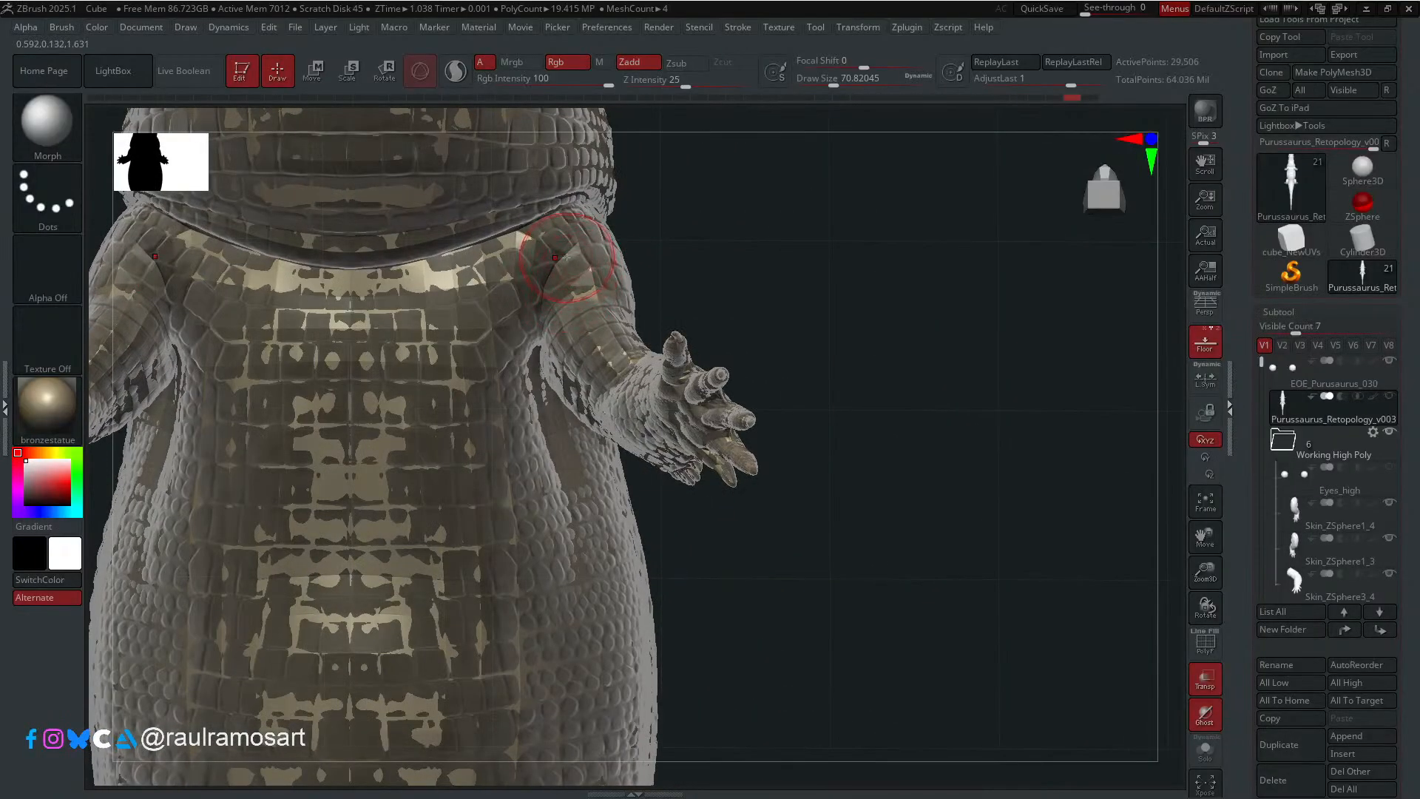
Step: Mask the shoulders and upper front legs on the retopology mesh, invert the mask, and isolate the mesh with Solo mode
{"action": "key", "text": "ctrl"}
{"action": "mouse_move", "coordinate": [548, 259]}
{"action": "left_mouse_down", "text": "ctrl"}
{"action": "mouse_move", "coordinate": [517, 303]}
{"action": "mouse_move", "coordinate": [591, 298]}
{"action": "left_mouse_up", "text": "ctrl"}
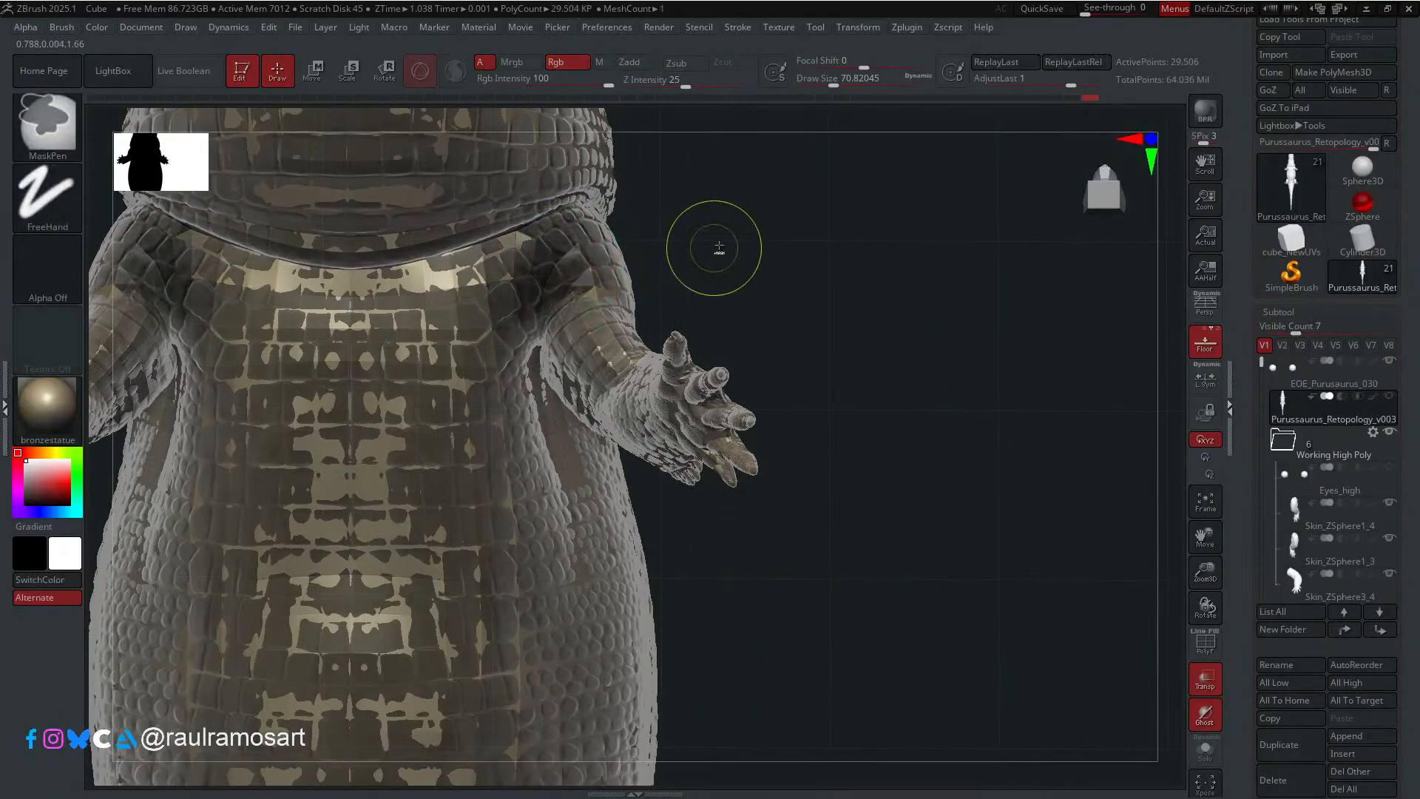
{"action": "left_click", "coordinate": [718, 249], "text": "ctrl"}
{"action": "right_click_drag", "start_coordinate": [1093, 495], "coordinate": [1122, 532]}
{"action": "left_click", "coordinate": [1205, 748]}
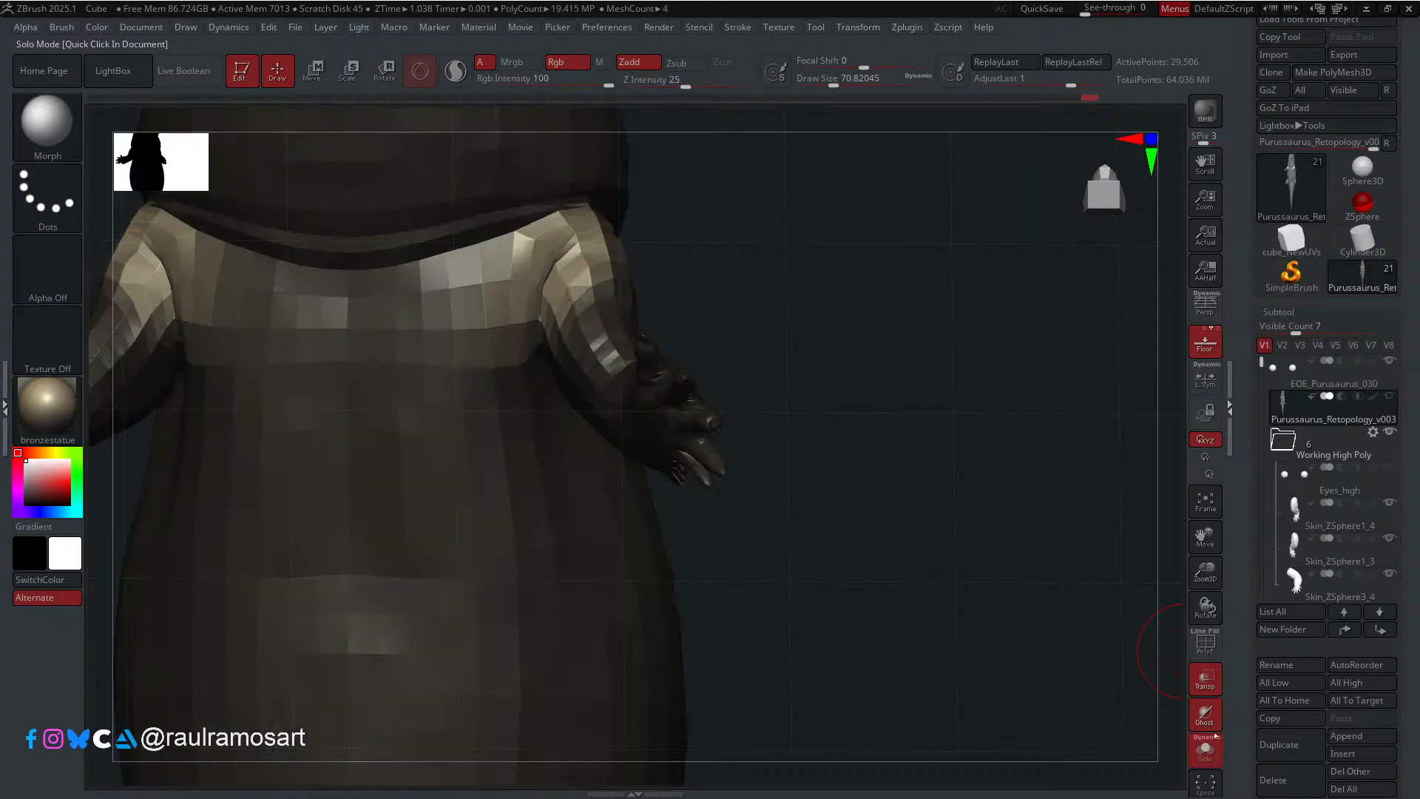
{"action": "scroll", "coordinate": [1413, 502], "scroll_direction": "down", "scroll_amount": 1}
{"action": "scroll", "coordinate": [1413, 502], "scroll_direction": "down", "scroll_amount": 5}
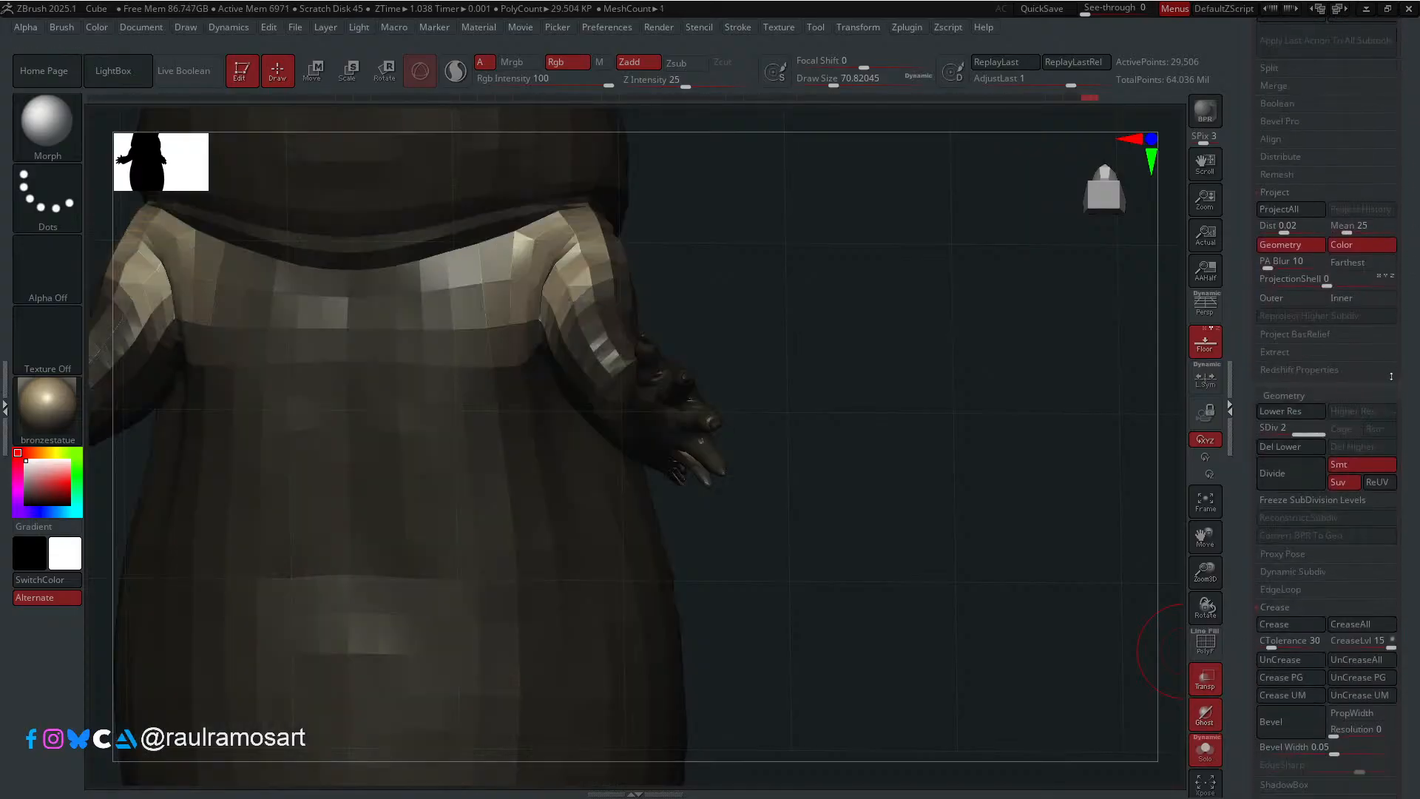
Step: Project the high-poly detail onto the unmasked shoulders and upper front legs at Dist 0.02, and clear the mask
{"action": "left_click", "coordinate": [1299, 212]}
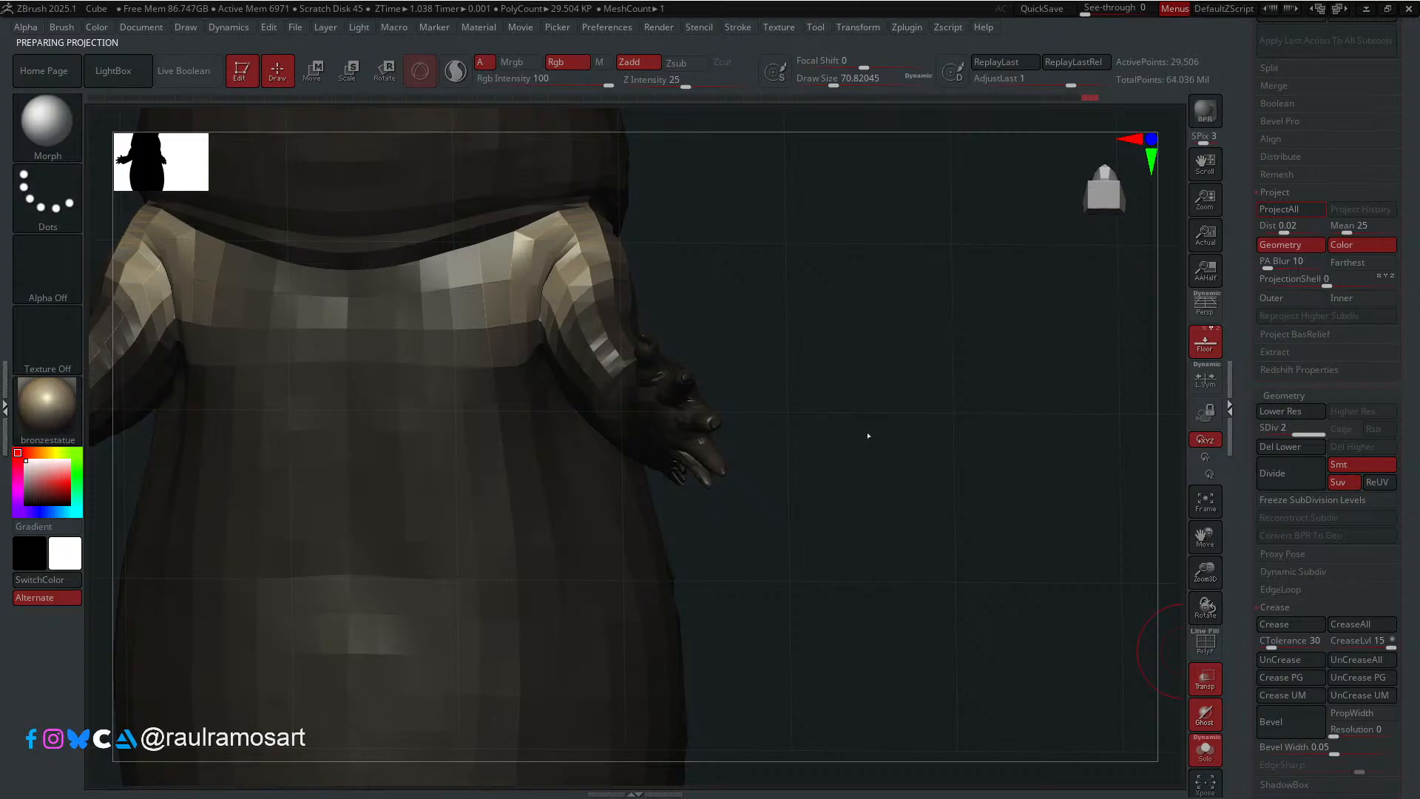
{"action": "mouse_move", "coordinate": [856, 441]}
{"action": "left_mouse_down"}
{"action": "mouse_move", "coordinate": [922, 429]}
{"action": "mouse_move", "coordinate": [920, 386]}
{"action": "mouse_move", "coordinate": [868, 435]}
{"action": "left_mouse_up"}
{"action": "right_click_drag", "start_coordinate": [590, 281], "coordinate": [645, 302]}
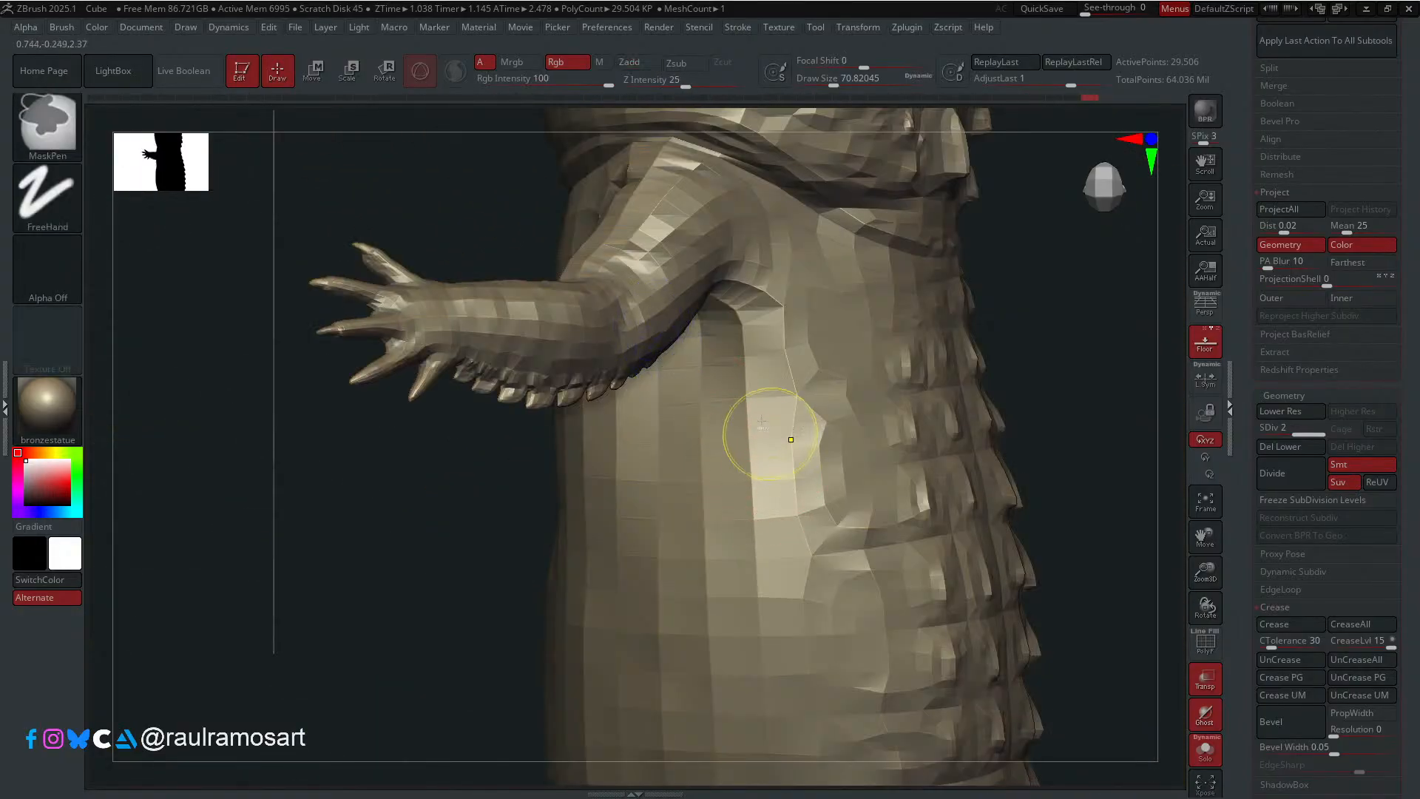
Step: Check the projected retopology mesh from the side, back, tail and front, and save the tool
{"action": "right_click_drag", "start_coordinate": [762, 421], "coordinate": [831, 466], "text": "ctrl"}
{"action": "right_click_drag", "start_coordinate": [850, 365], "coordinate": [872, 513], "text": "shift"}
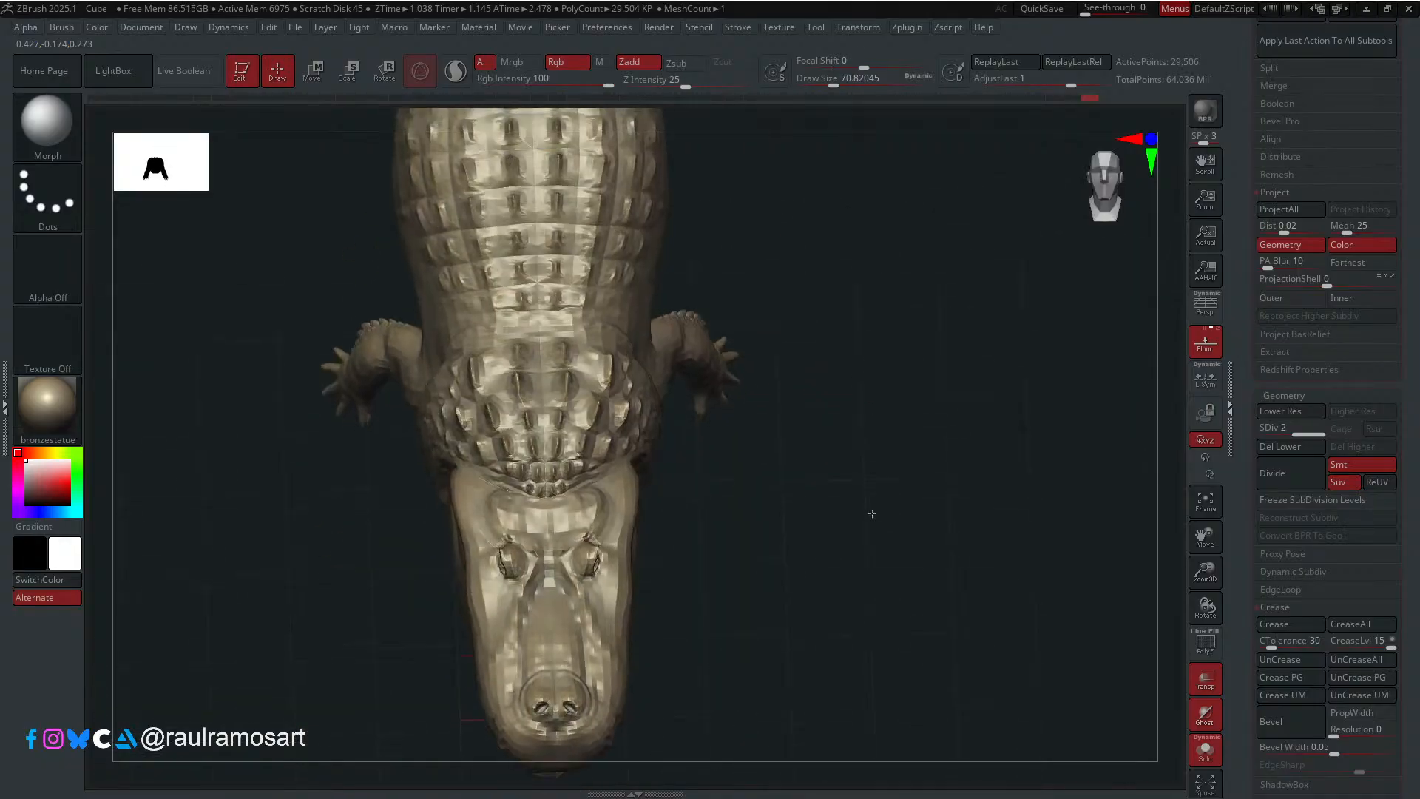
{"action": "mouse_move", "coordinate": [887, 412]}
{"action": "right_mouse_down"}
{"action": "mouse_move", "coordinate": [895, 549]}
{"action": "mouse_move", "coordinate": [910, 497]}
{"action": "mouse_move", "coordinate": [881, 412]}
{"action": "mouse_move", "coordinate": [881, 596]}
{"action": "mouse_move", "coordinate": [876, 504]}
{"action": "mouse_move", "coordinate": [829, 485]}
{"action": "mouse_move", "coordinate": [853, 529]}
{"action": "mouse_move", "coordinate": [871, 517]}
{"action": "mouse_move", "coordinate": [872, 536]}
{"action": "mouse_move", "coordinate": [853, 503]}
{"action": "mouse_move", "coordinate": [862, 429]}
{"action": "mouse_move", "coordinate": [887, 384]}
{"action": "right_mouse_up"}
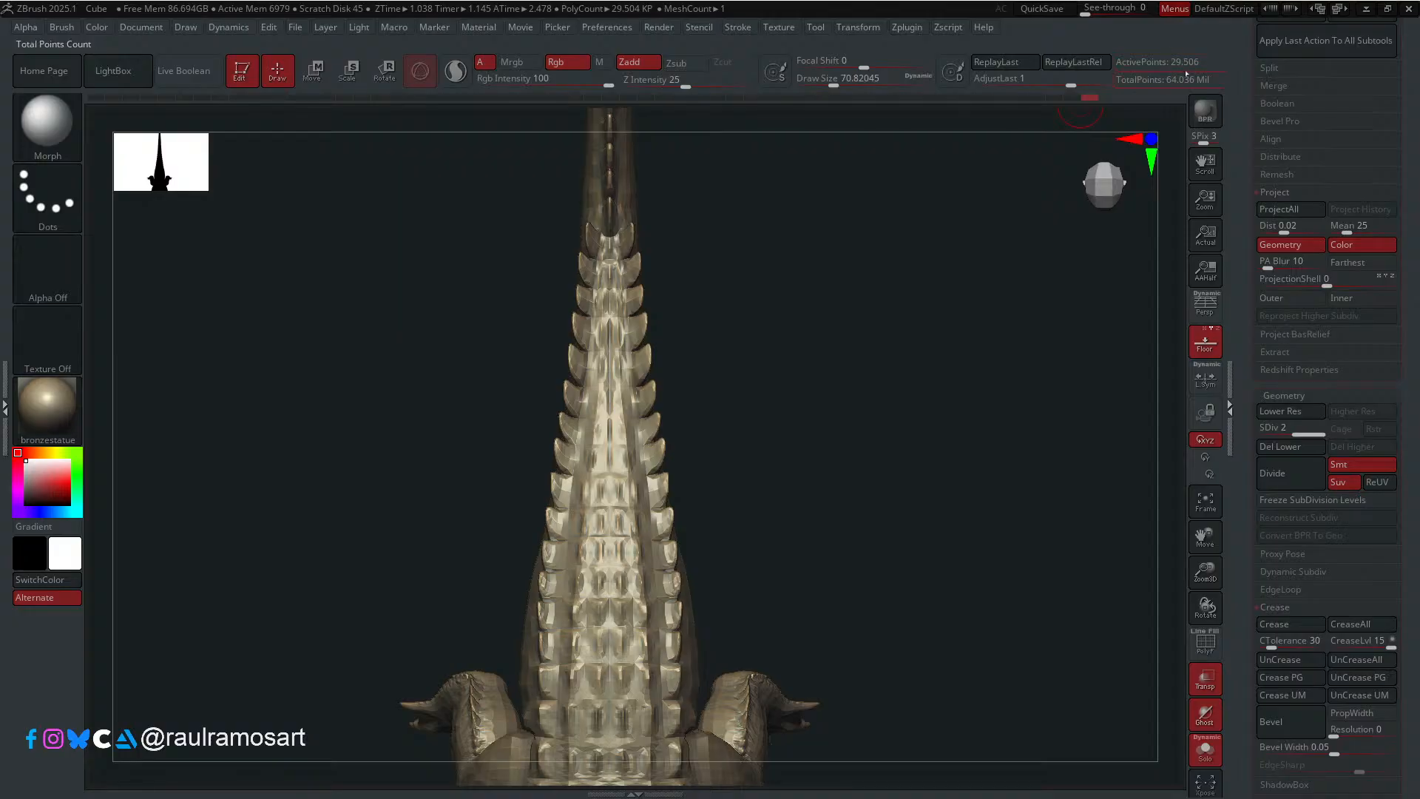
{"action": "right_click_drag", "start_coordinate": [865, 539], "coordinate": [881, 397]}
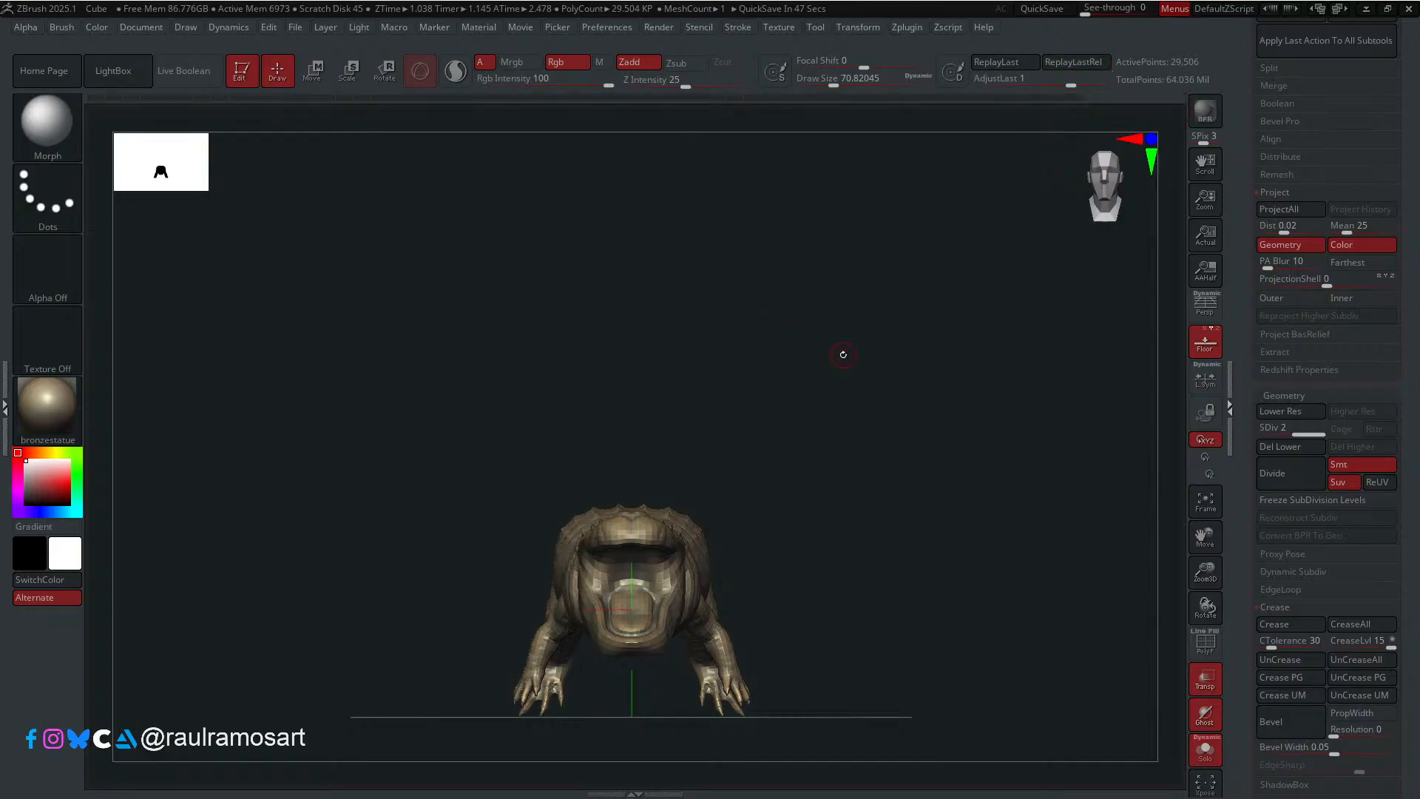
{"action": "left_click_drag", "start_coordinate": [843, 355], "coordinate": [686, 285]}
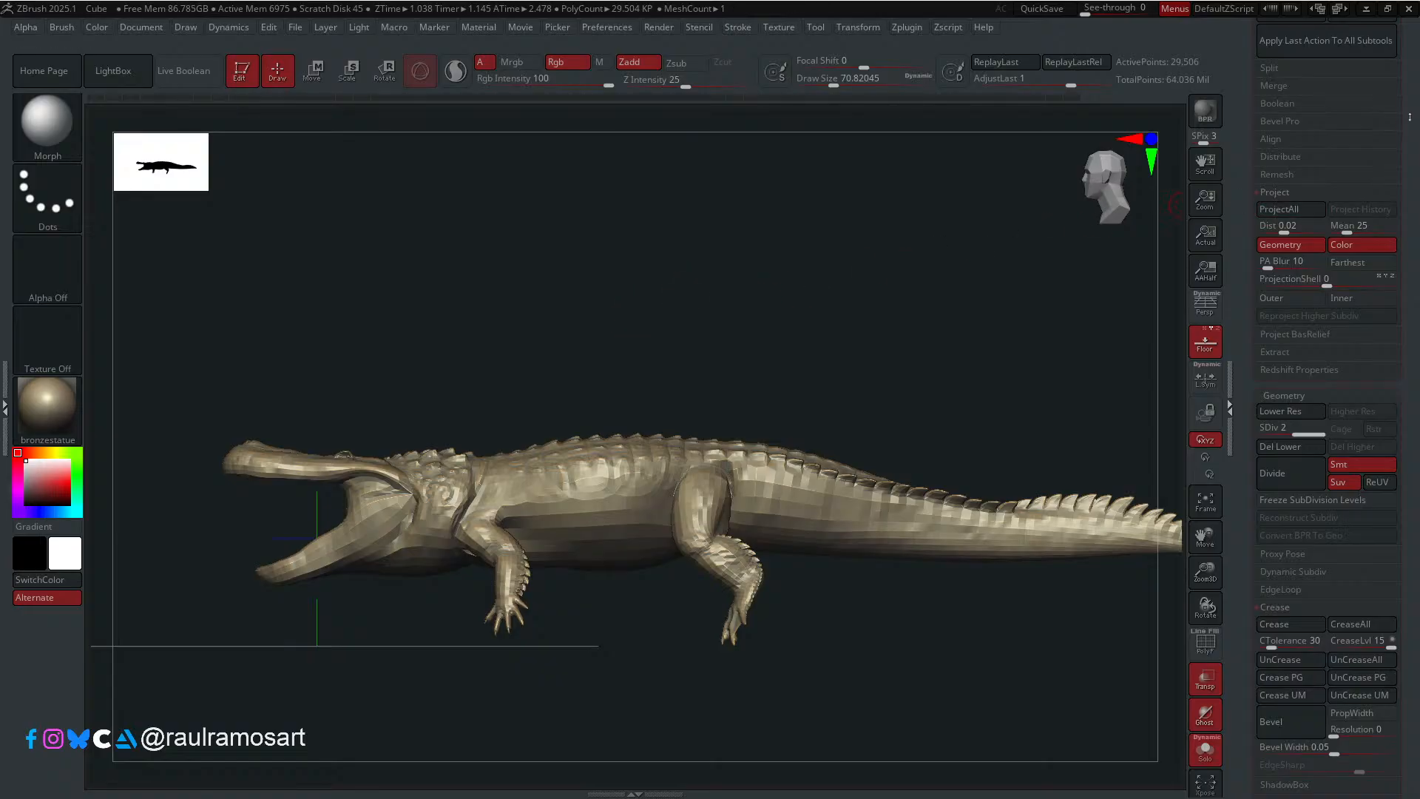
{"action": "scroll", "coordinate": [1409, 117], "scroll_direction": "up", "scroll_amount": 10}
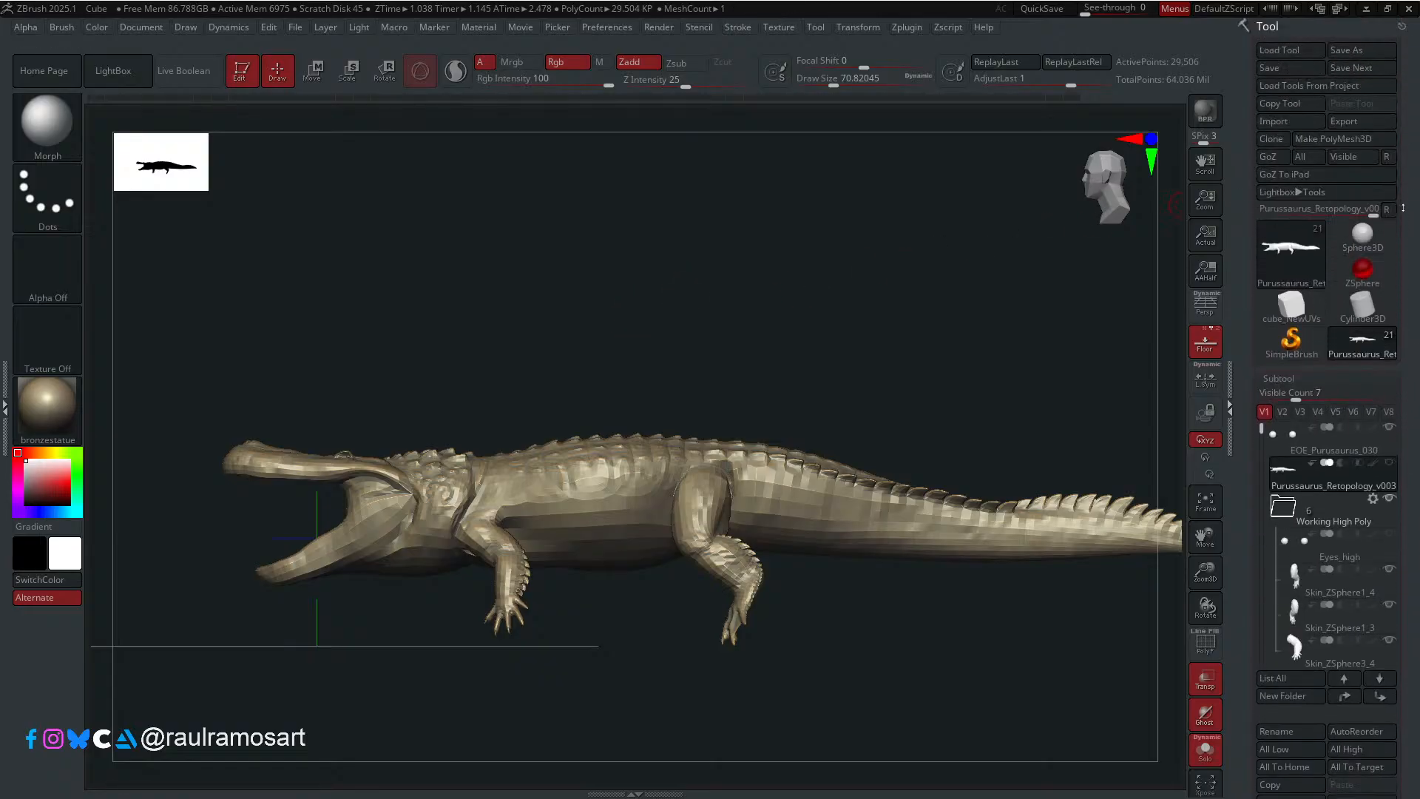
{"action": "left_click", "coordinate": [1277, 72]}
Step: Export the retopology mesh at subdivision level 2 as Purussaurus_Retopology_v004.obj into the 03_Low Poly folder
{"action": "scroll", "coordinate": [1393, 221], "scroll_direction": "down", "scroll_amount": 5}
{"action": "scroll", "coordinate": [1403, 191], "scroll_direction": "down", "scroll_amount": 2}
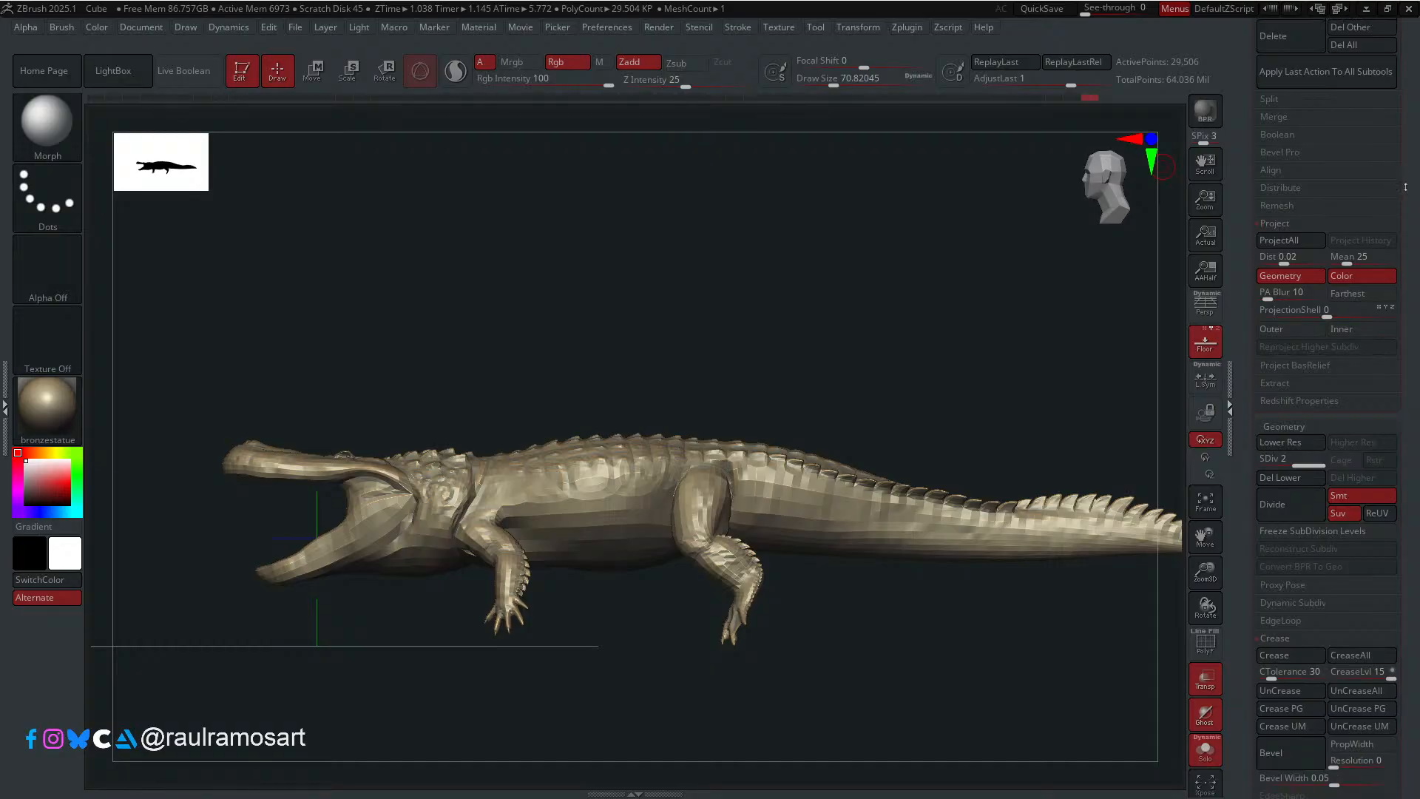
{"action": "left_click", "coordinate": [1290, 458]}
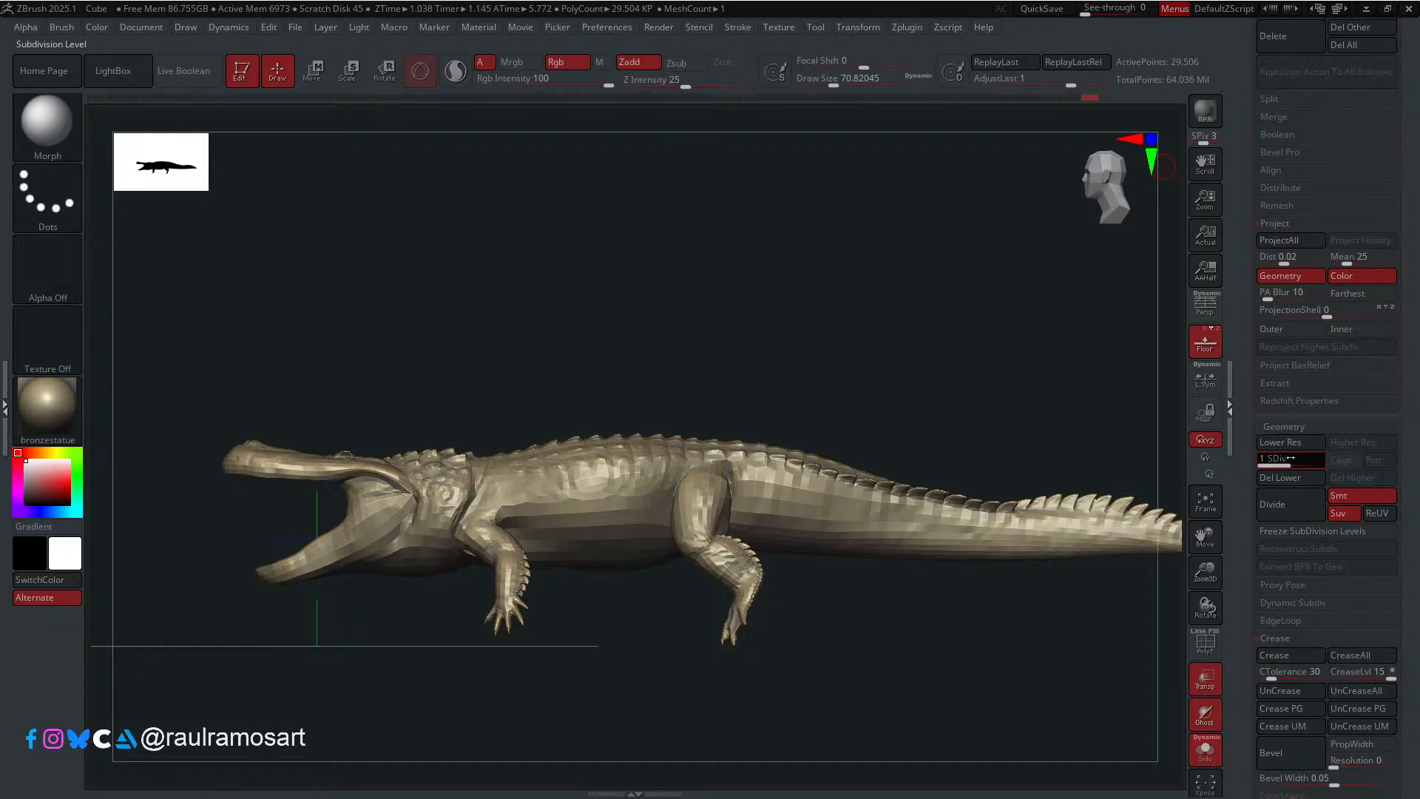
{"action": "key", "text": "d"}
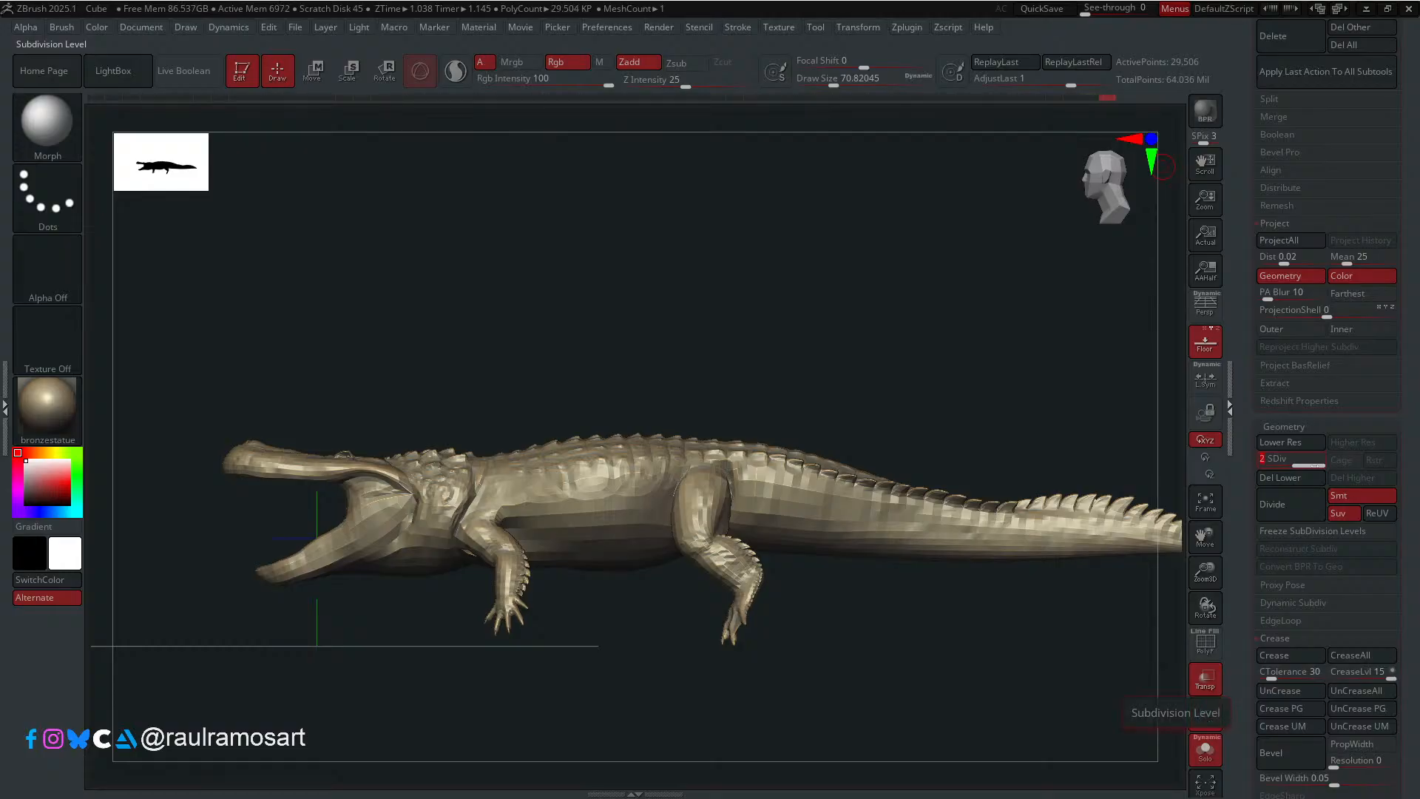
{"action": "scroll", "coordinate": [1324, 222], "scroll_direction": "up", "scroll_amount": 10}
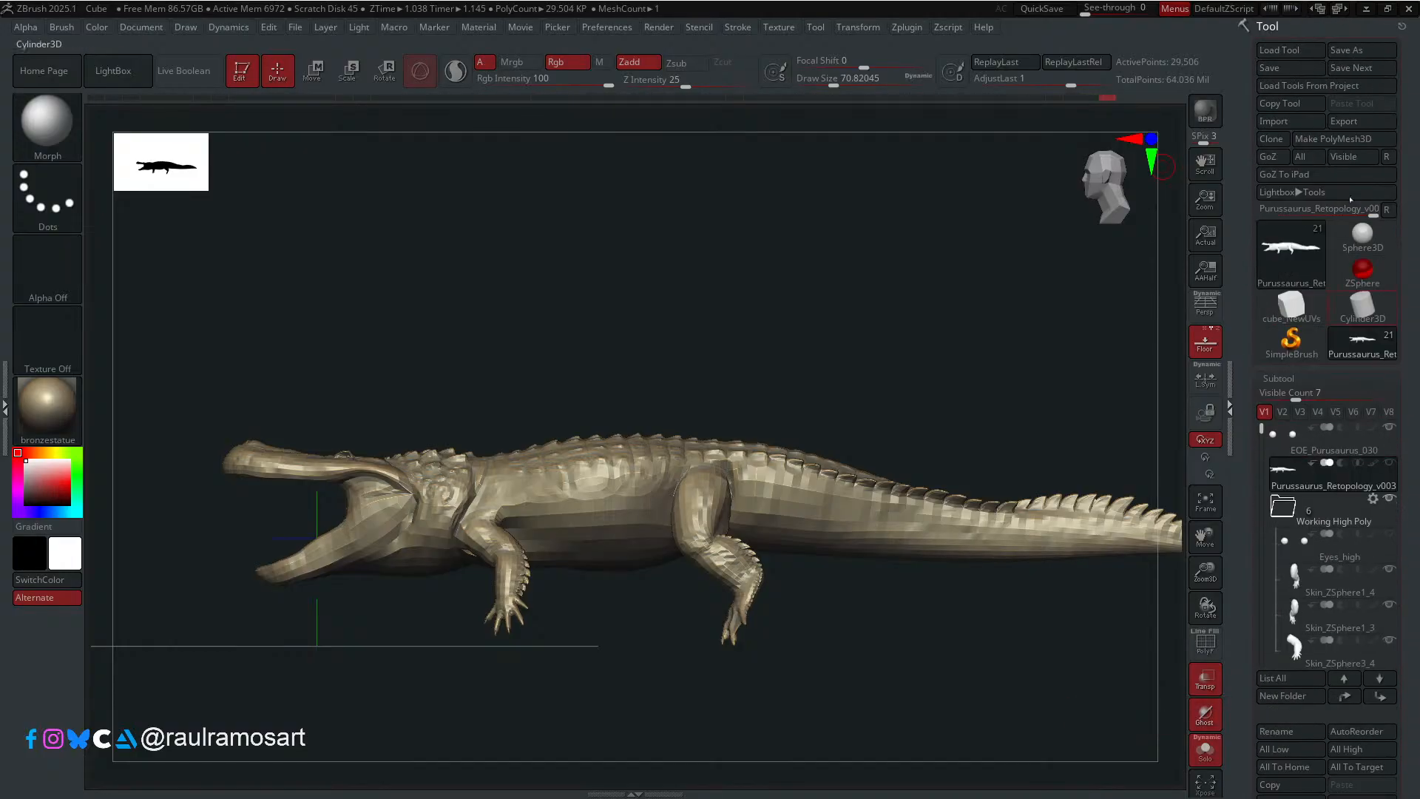
{"action": "left_click", "coordinate": [1346, 123]}
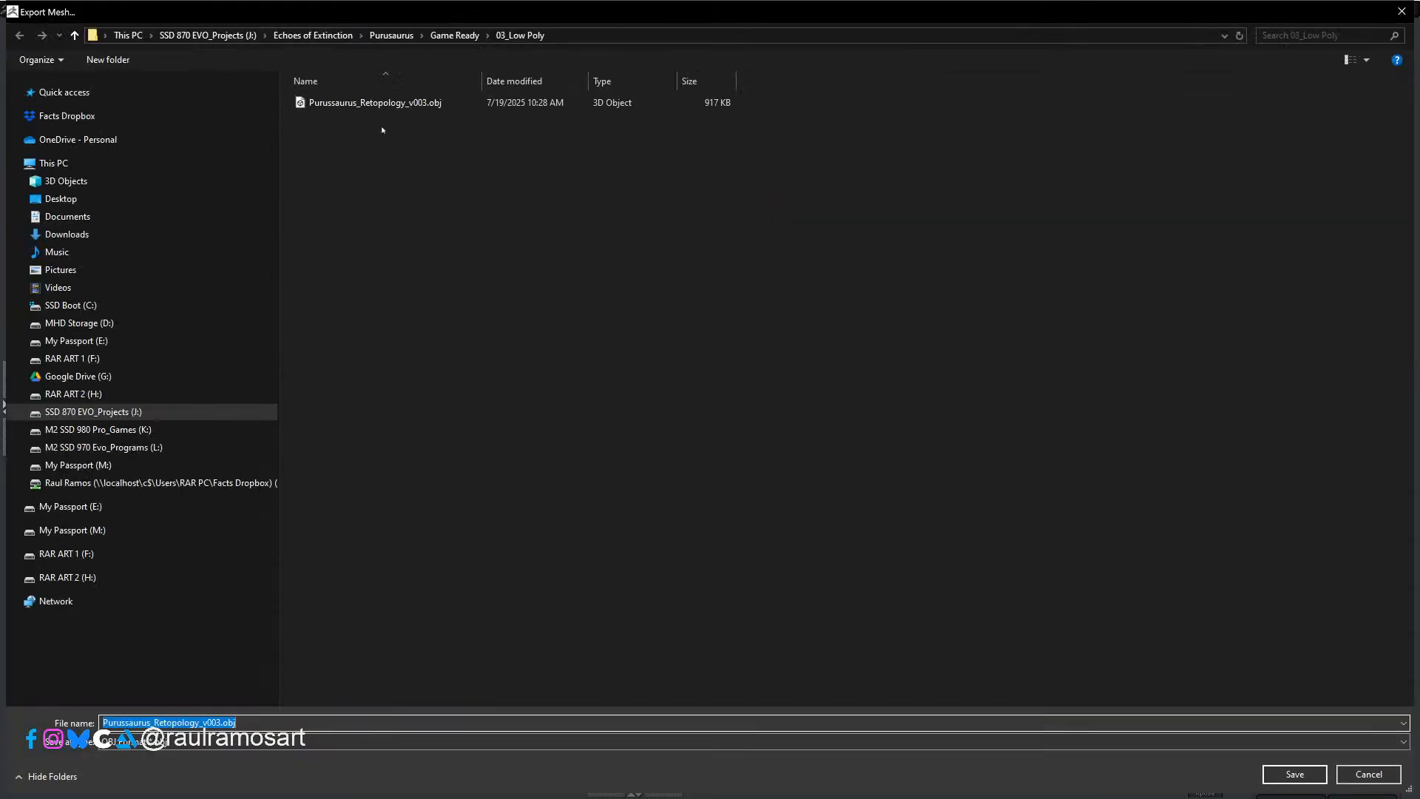
{"action": "left_click", "coordinate": [395, 103]}
{"action": "left_click", "coordinate": [218, 722]}
{"action": "left_click", "coordinate": [218, 723]}
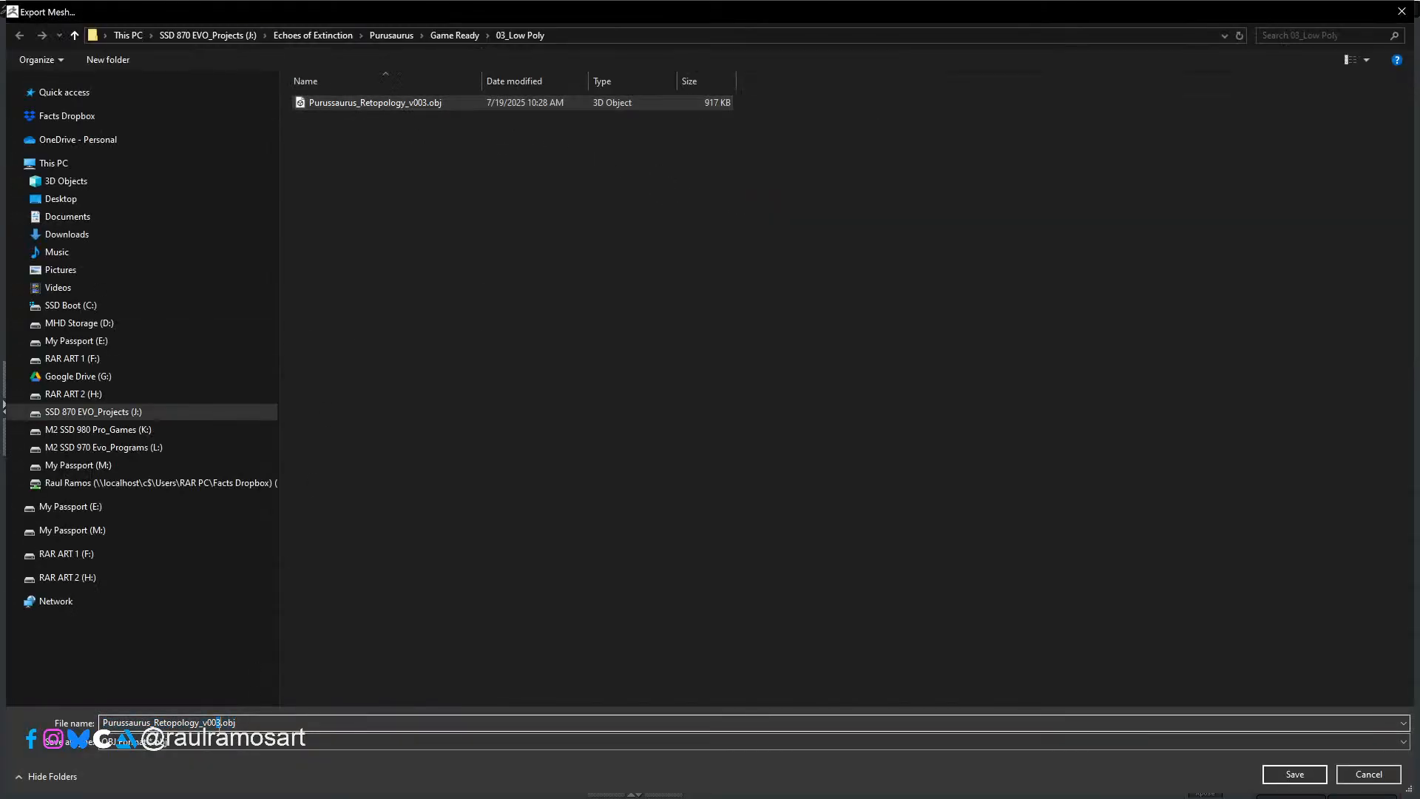
{"action": "type", "text": "4"}
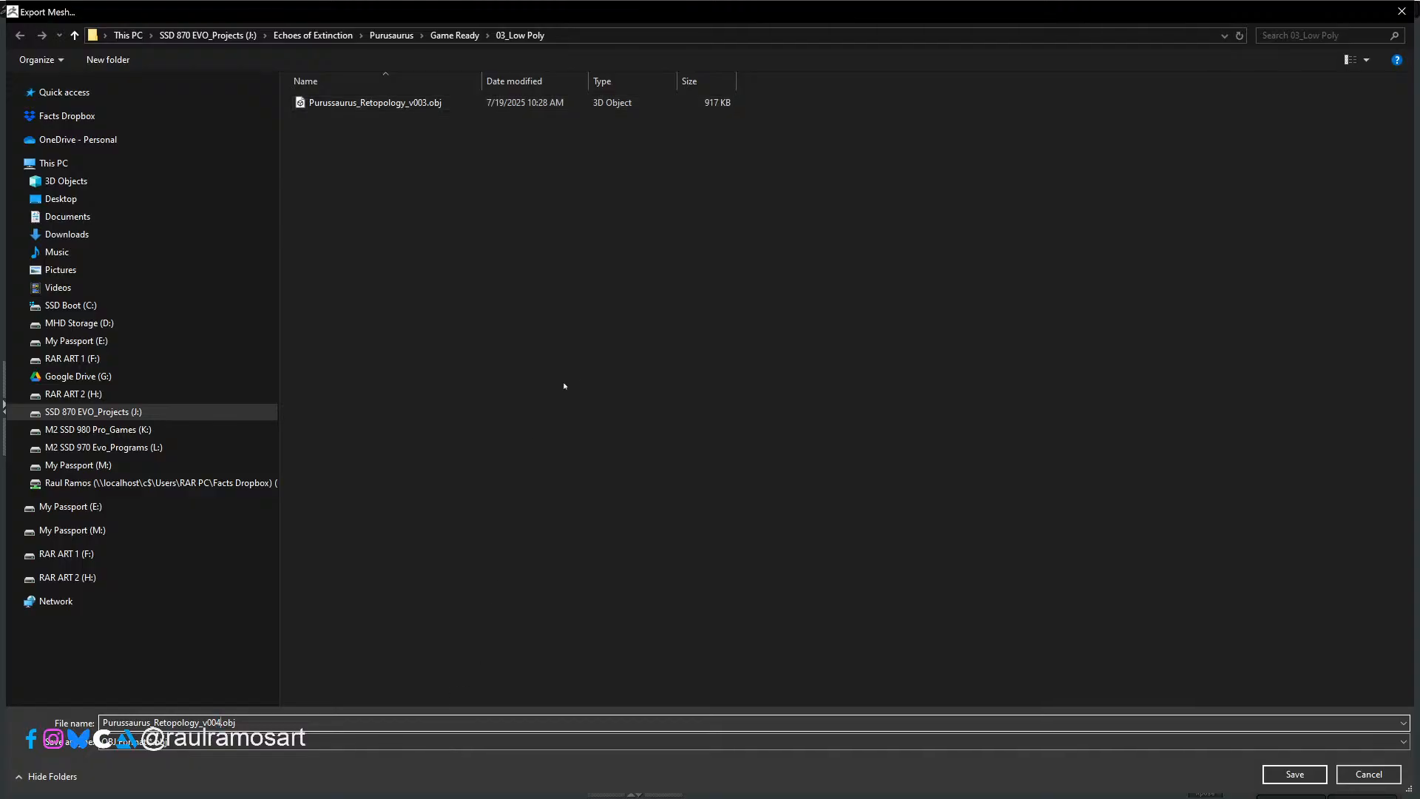
{"action": "left_click", "coordinate": [1313, 774]}
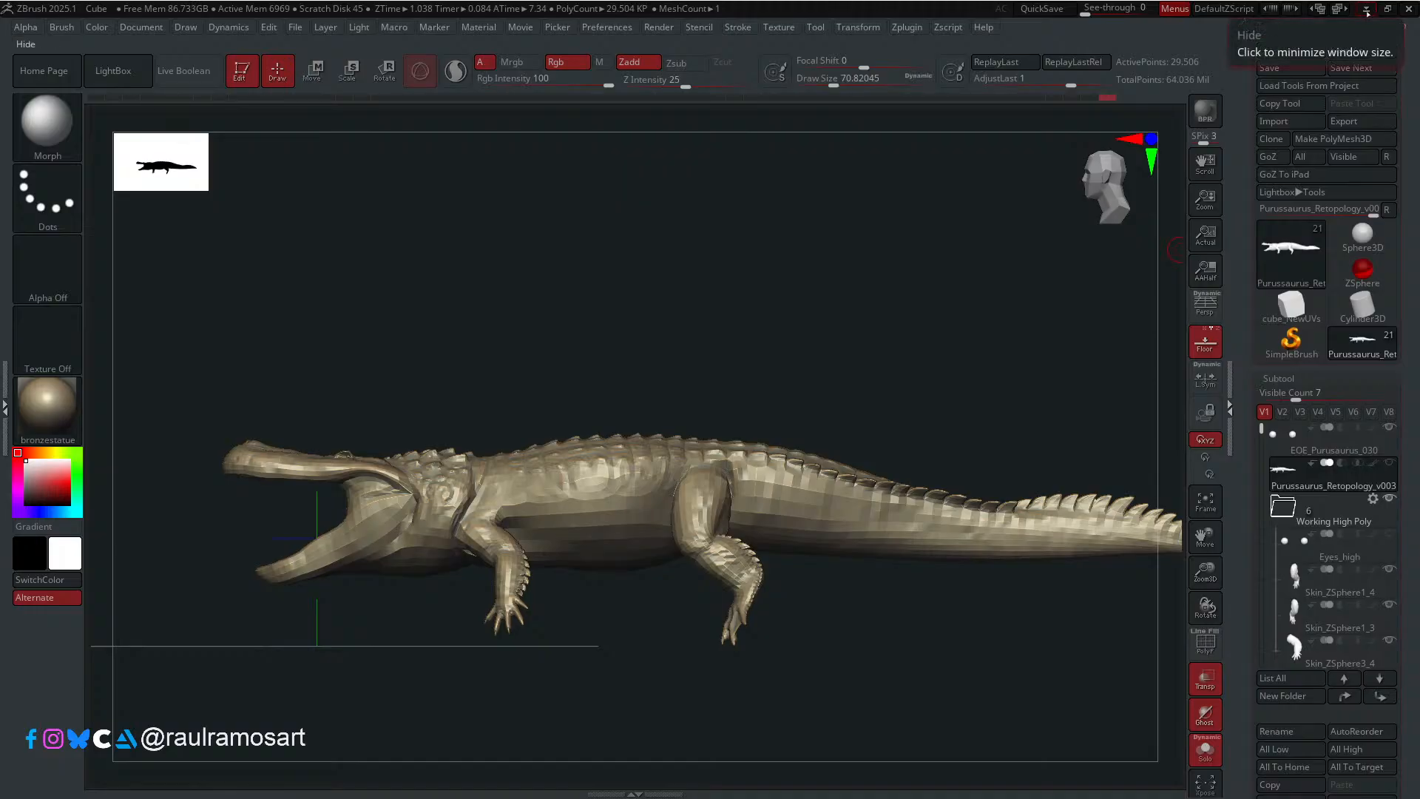
Step: Switch to Blender, collapse the Purussaurus_low_Working and High_Decimated collections, and make the Scene Collection active
{"action": "left_click", "coordinate": [1367, 10]}
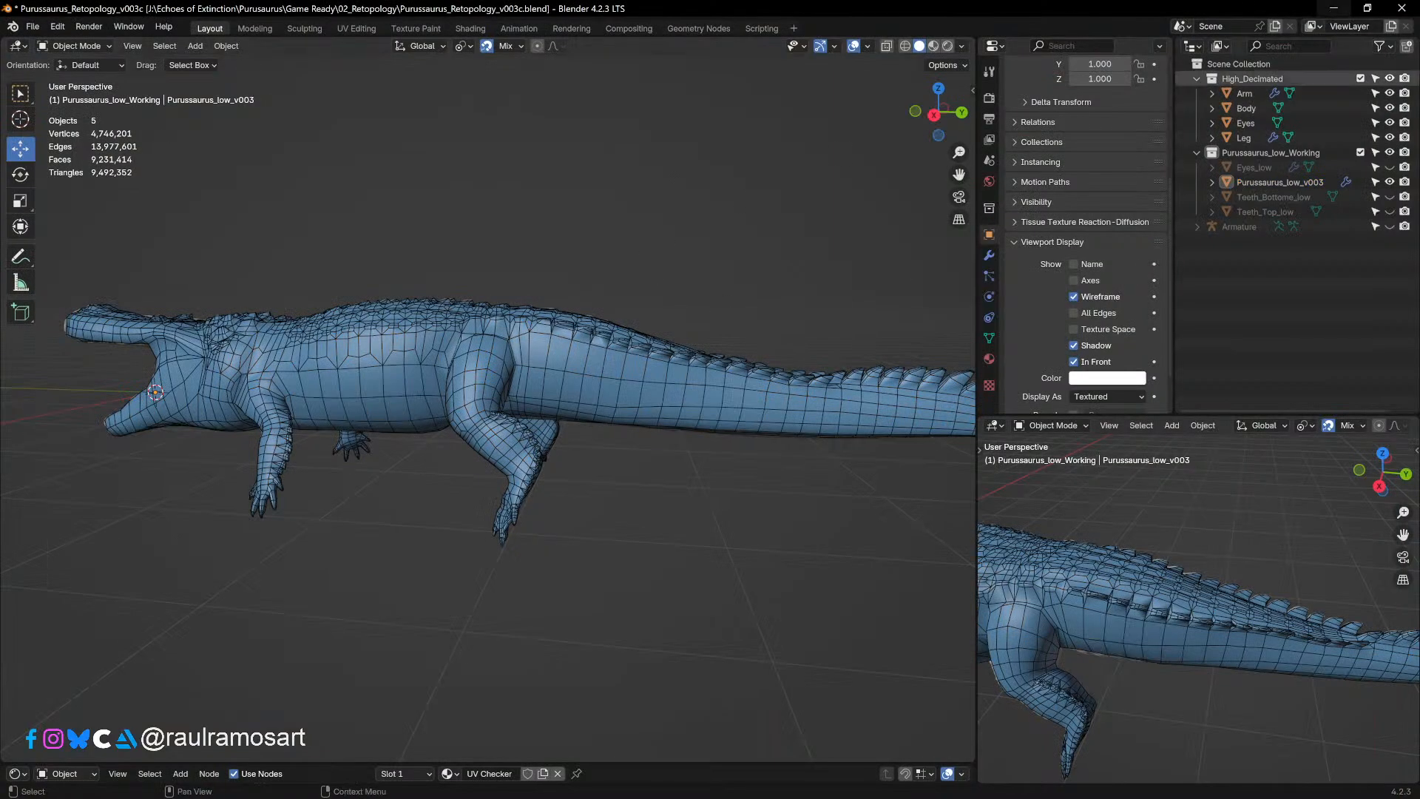
{"action": "left_click", "coordinate": [1198, 153]}
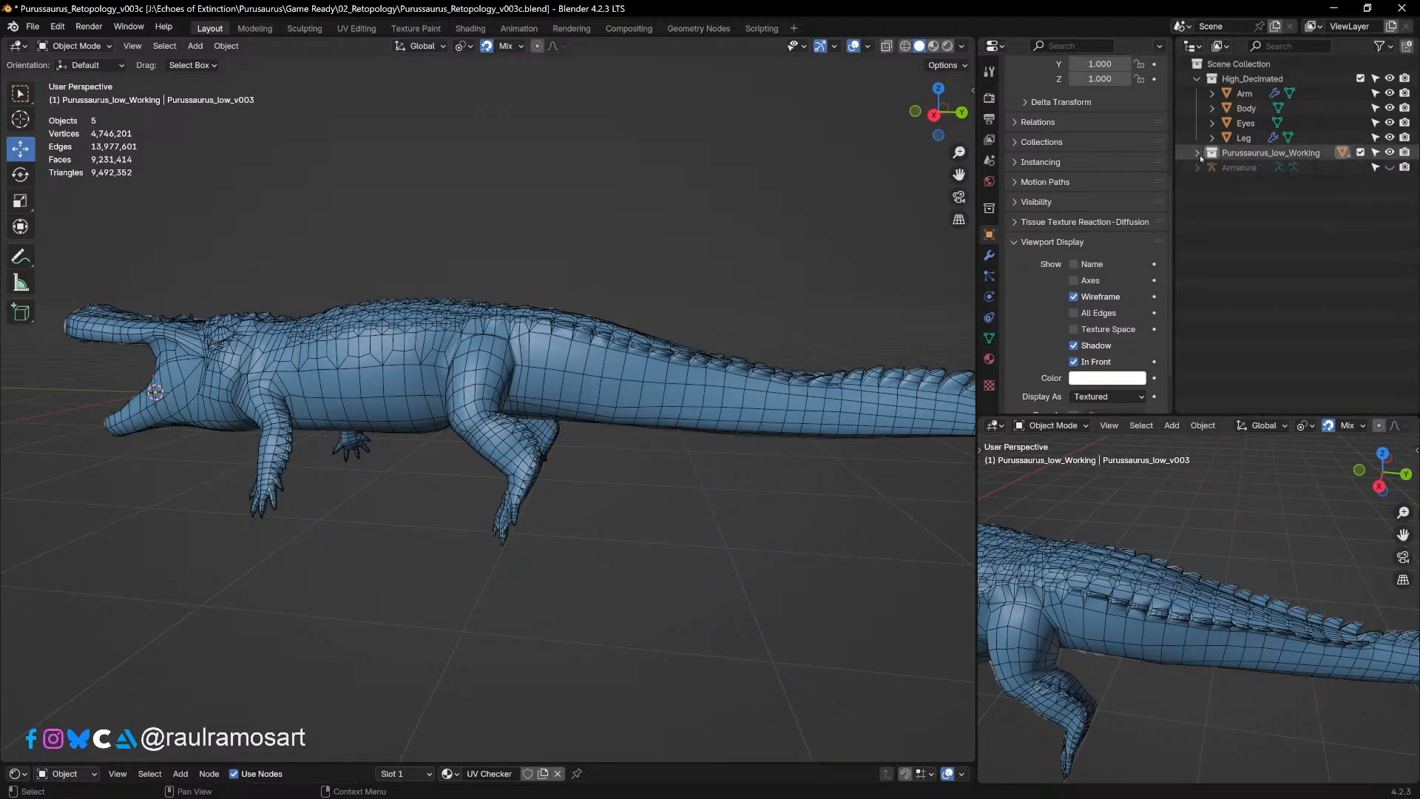
{"action": "left_click", "coordinate": [1193, 78]}
{"action": "left_click", "coordinate": [1221, 64]}
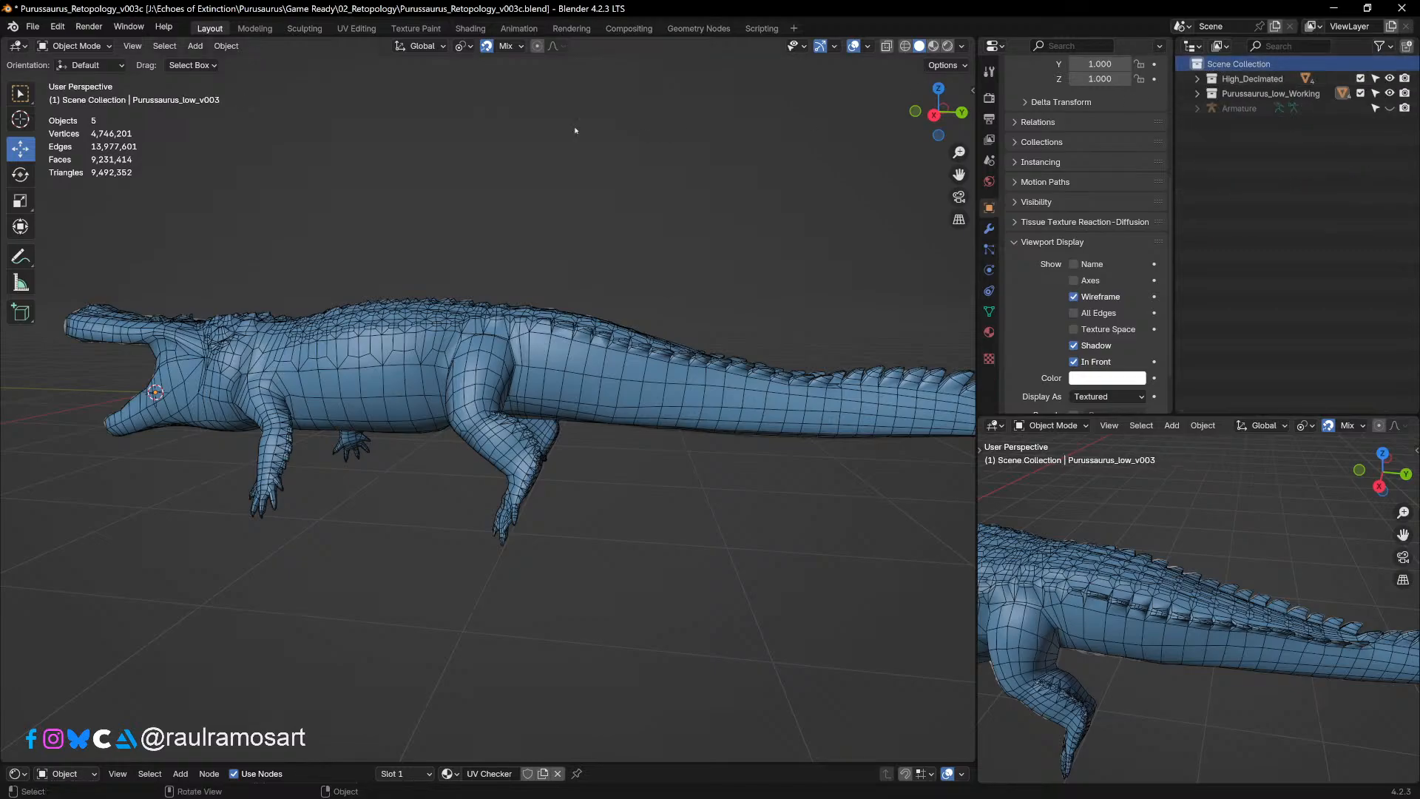
Step: Import Purussaurus_Retopology_v004.obj from the Game Ready\03_Low Poly folder as a Wavefront OBJ
{"action": "left_click", "coordinate": [43, 25]}
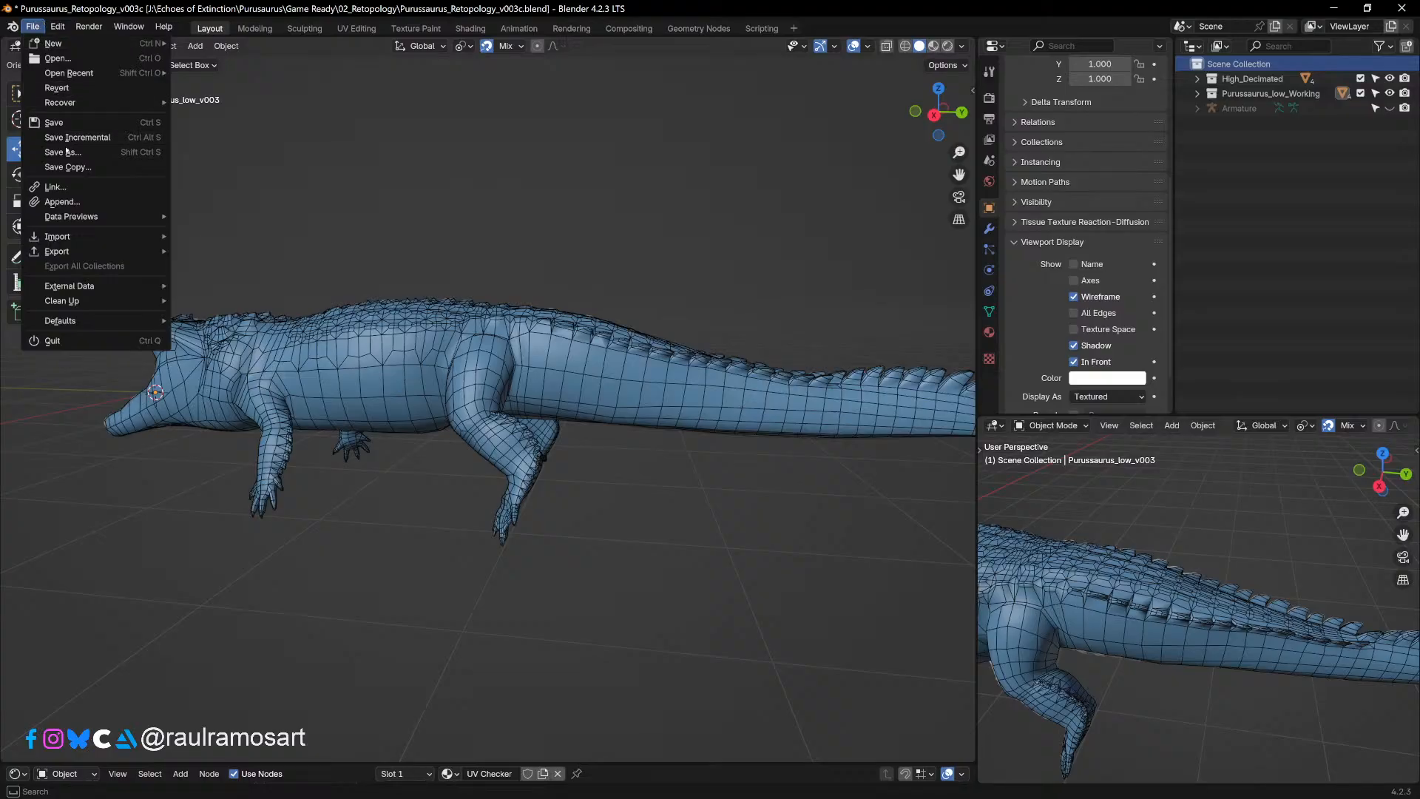
{"action": "mouse_move", "coordinate": [66, 238]}
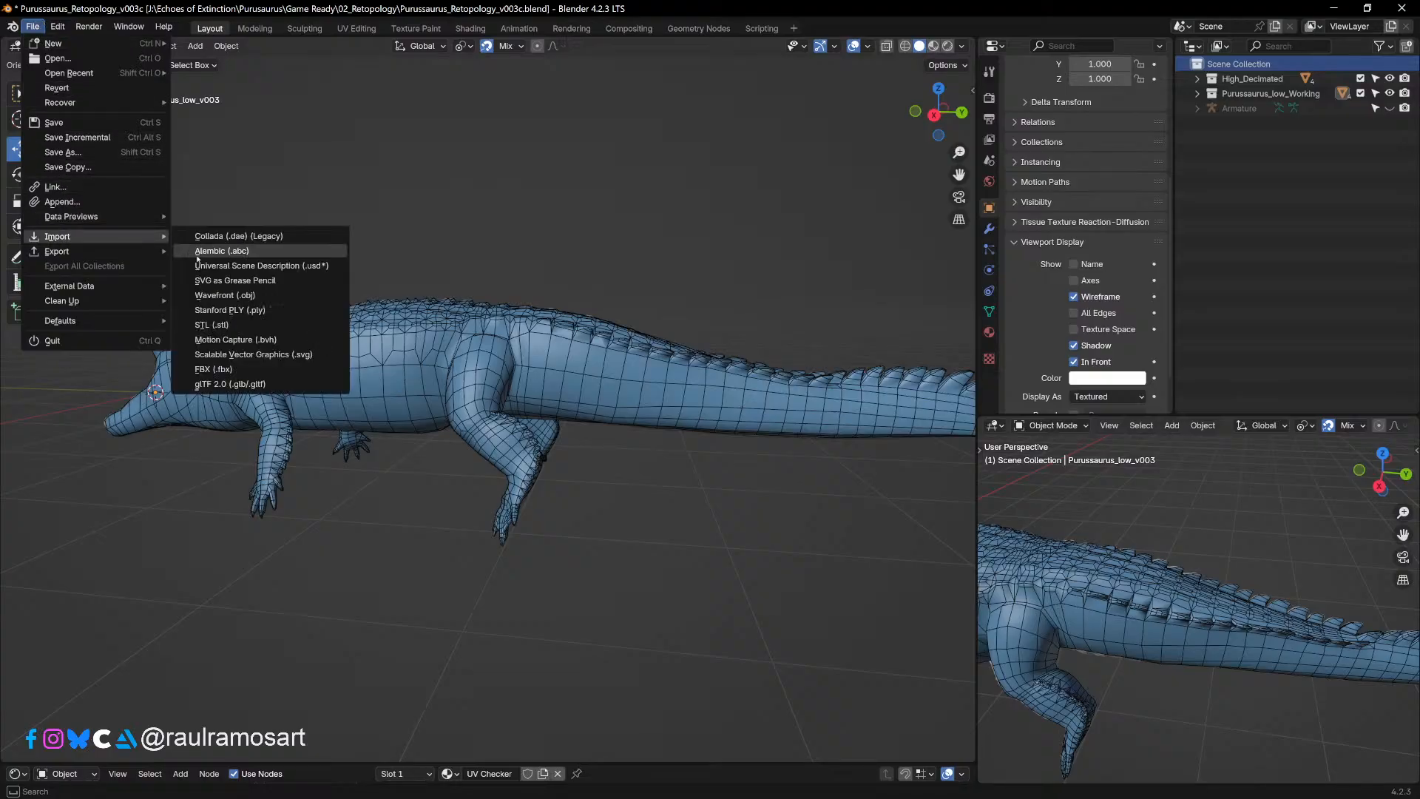
{"action": "left_click", "coordinate": [225, 295]}
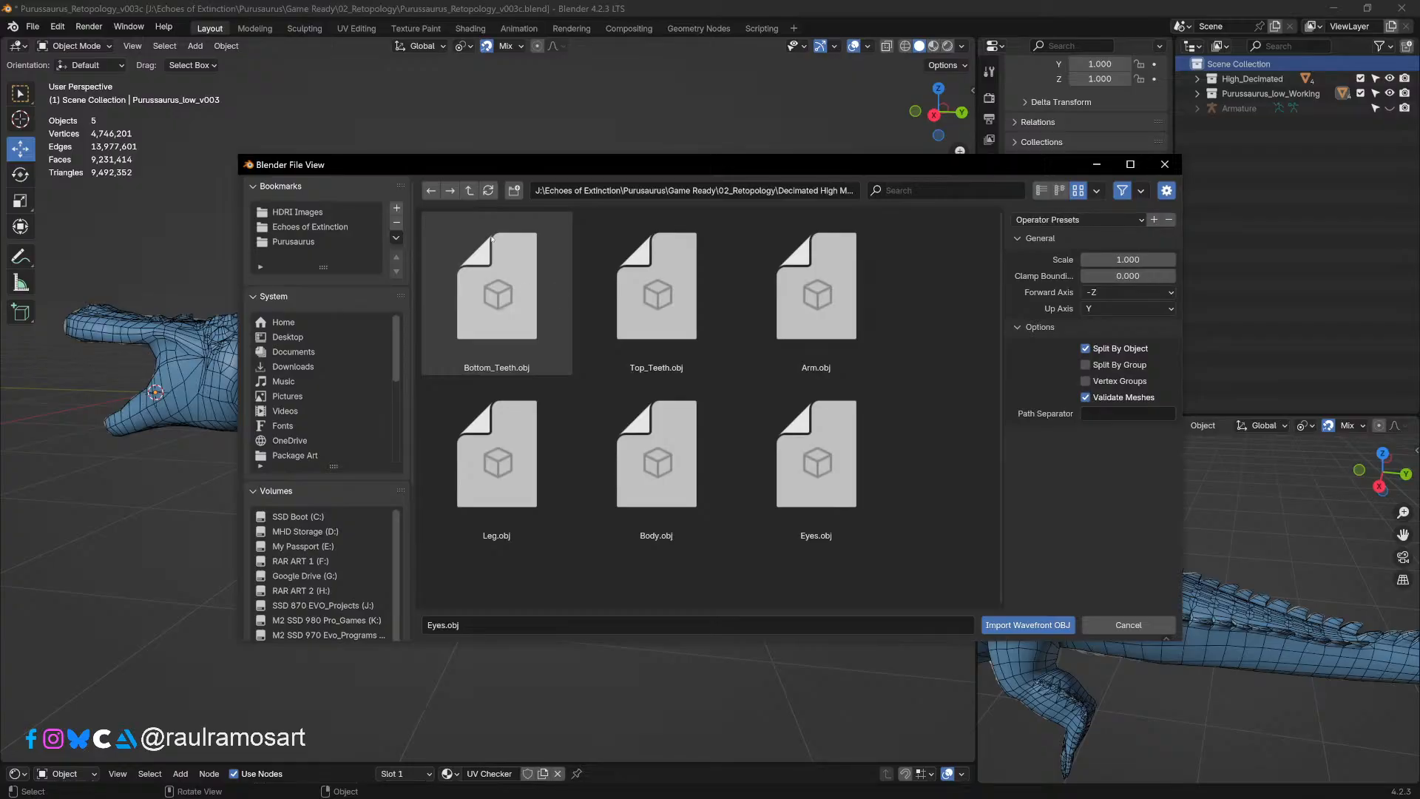
{"action": "left_click", "coordinate": [469, 191]}
{"action": "left_click", "coordinate": [469, 190]}
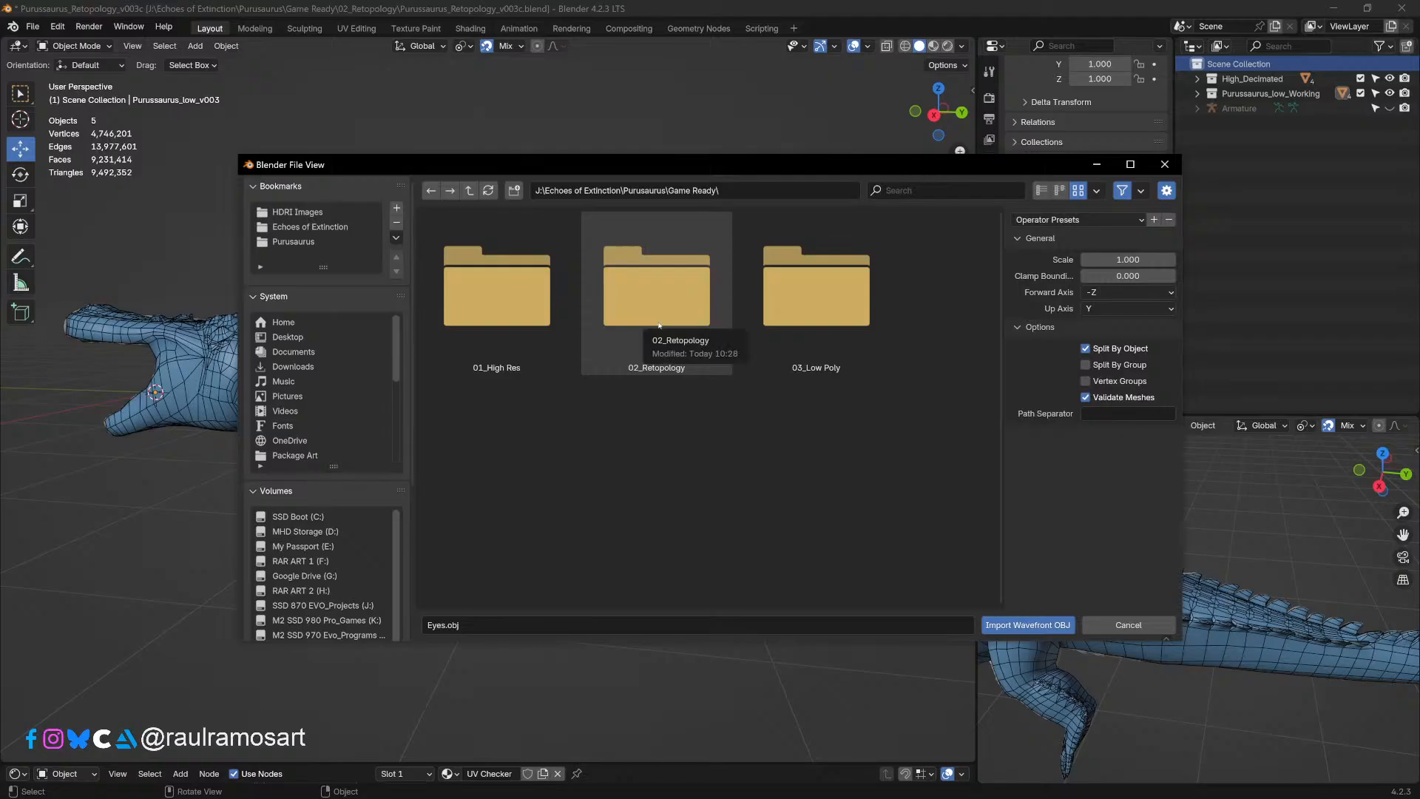
{"action": "double_click", "coordinate": [770, 318]}
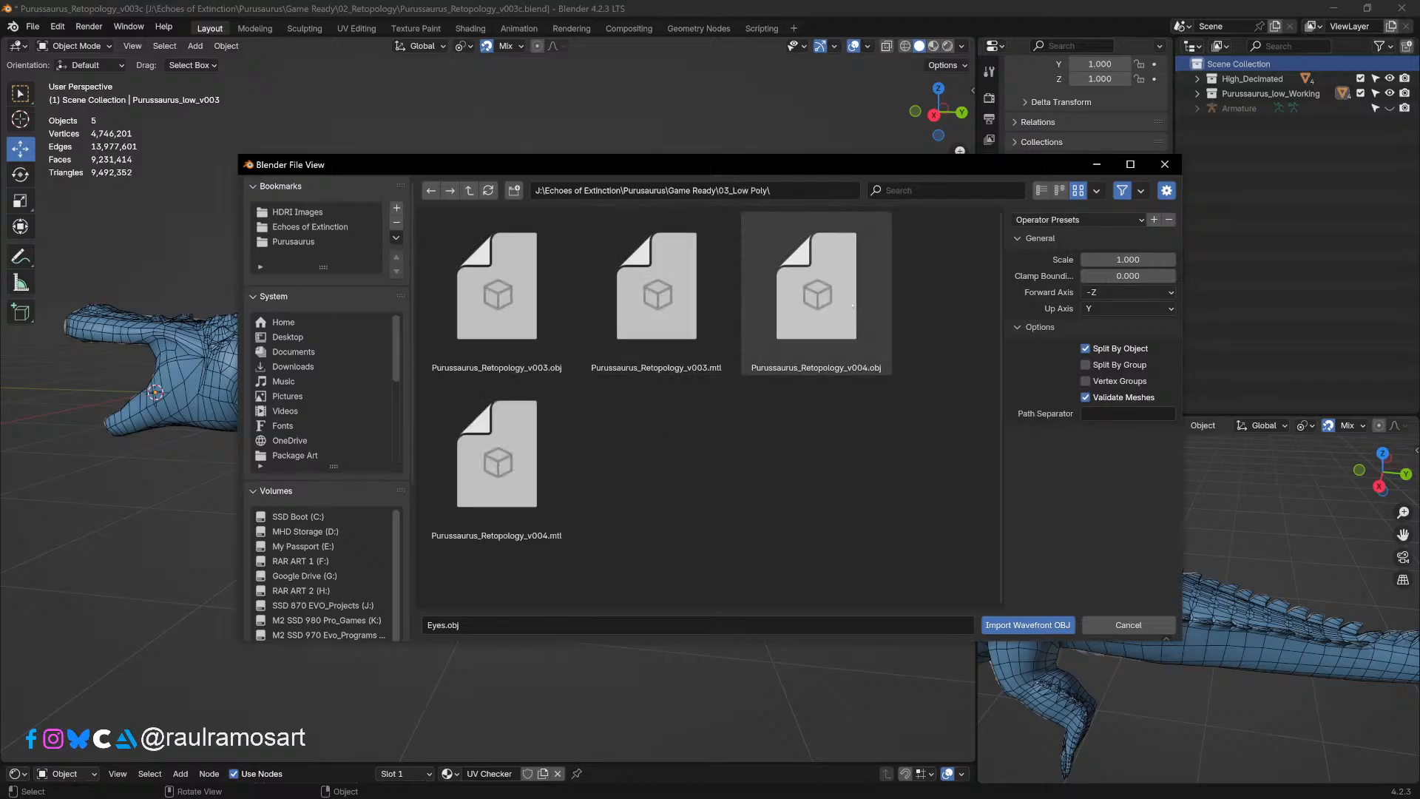
{"action": "left_click", "coordinate": [817, 296]}
{"action": "left_click", "coordinate": [1028, 625]}
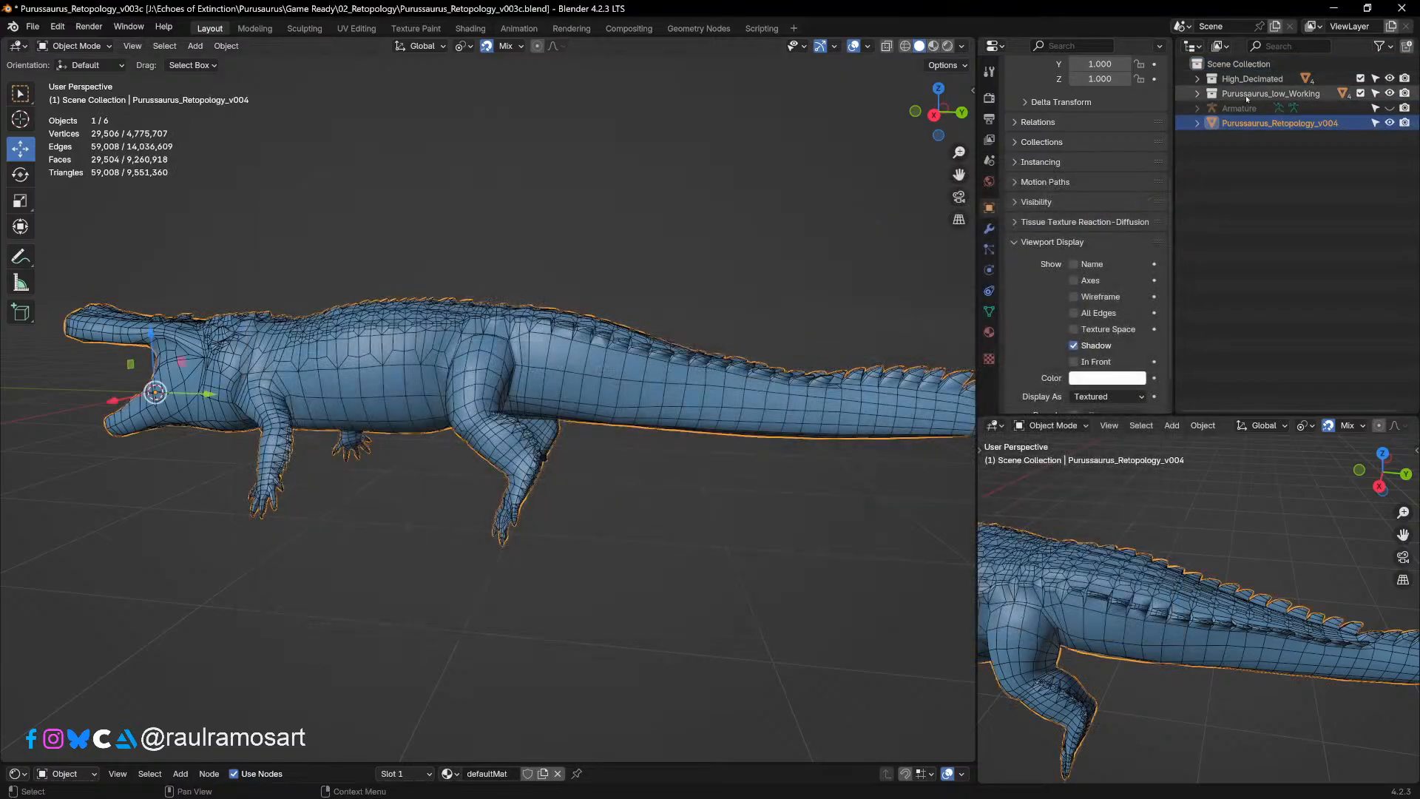
Step: Hide Purussaurus_low_v003 and exclude the High_Decimated collection to inspect the imported v004 mesh on its own
{"action": "left_click", "coordinate": [1197, 93]}
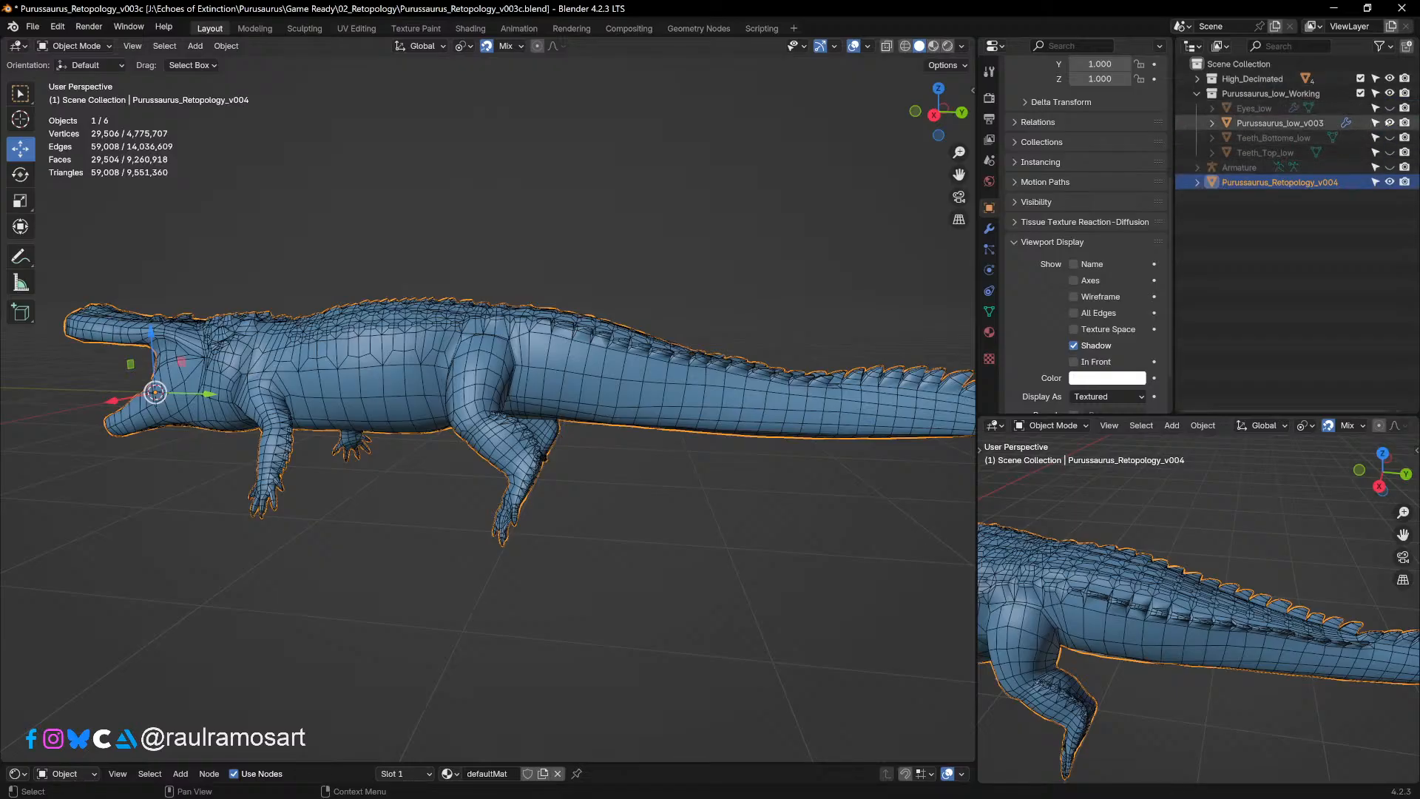
{"action": "left_click", "coordinate": [1389, 123]}
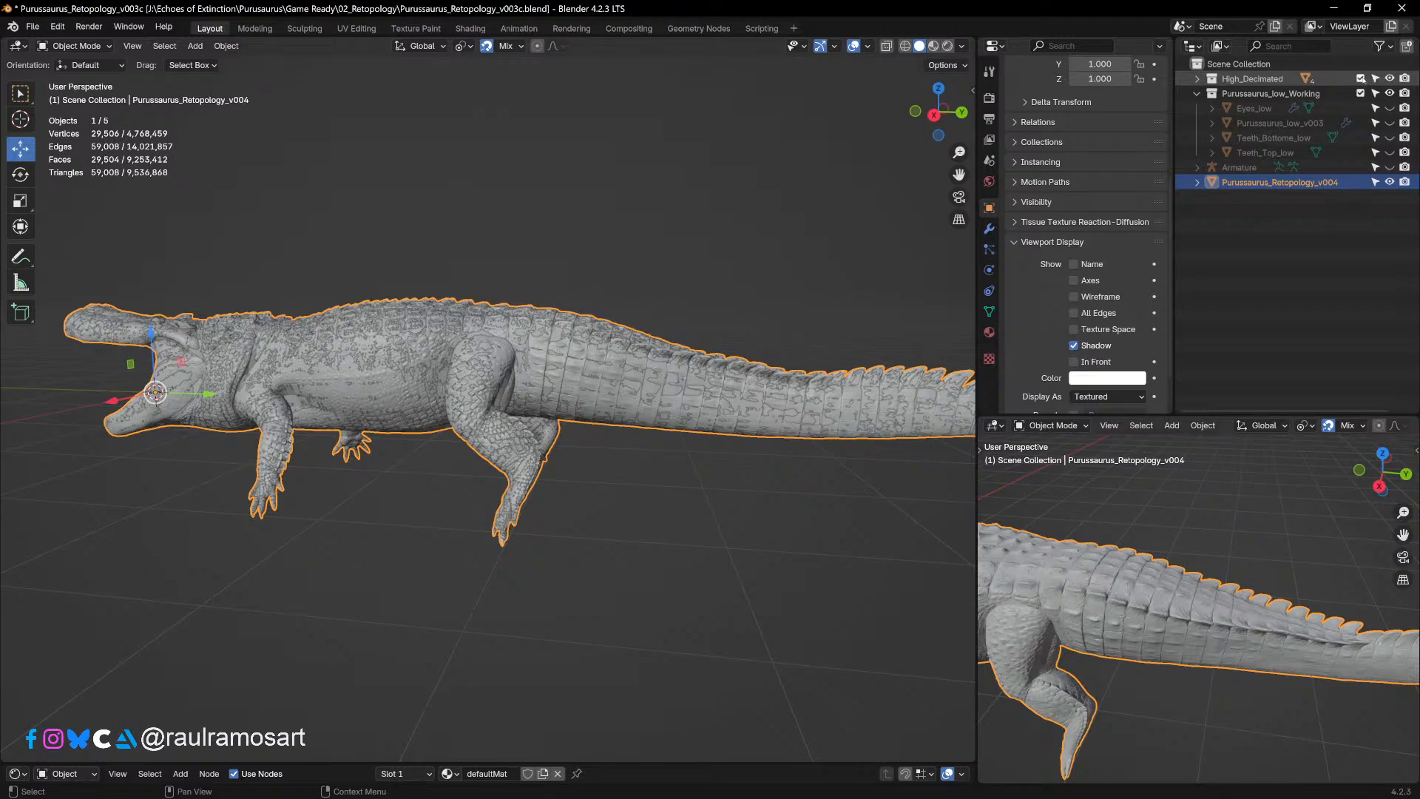
{"action": "left_click", "coordinate": [1360, 79]}
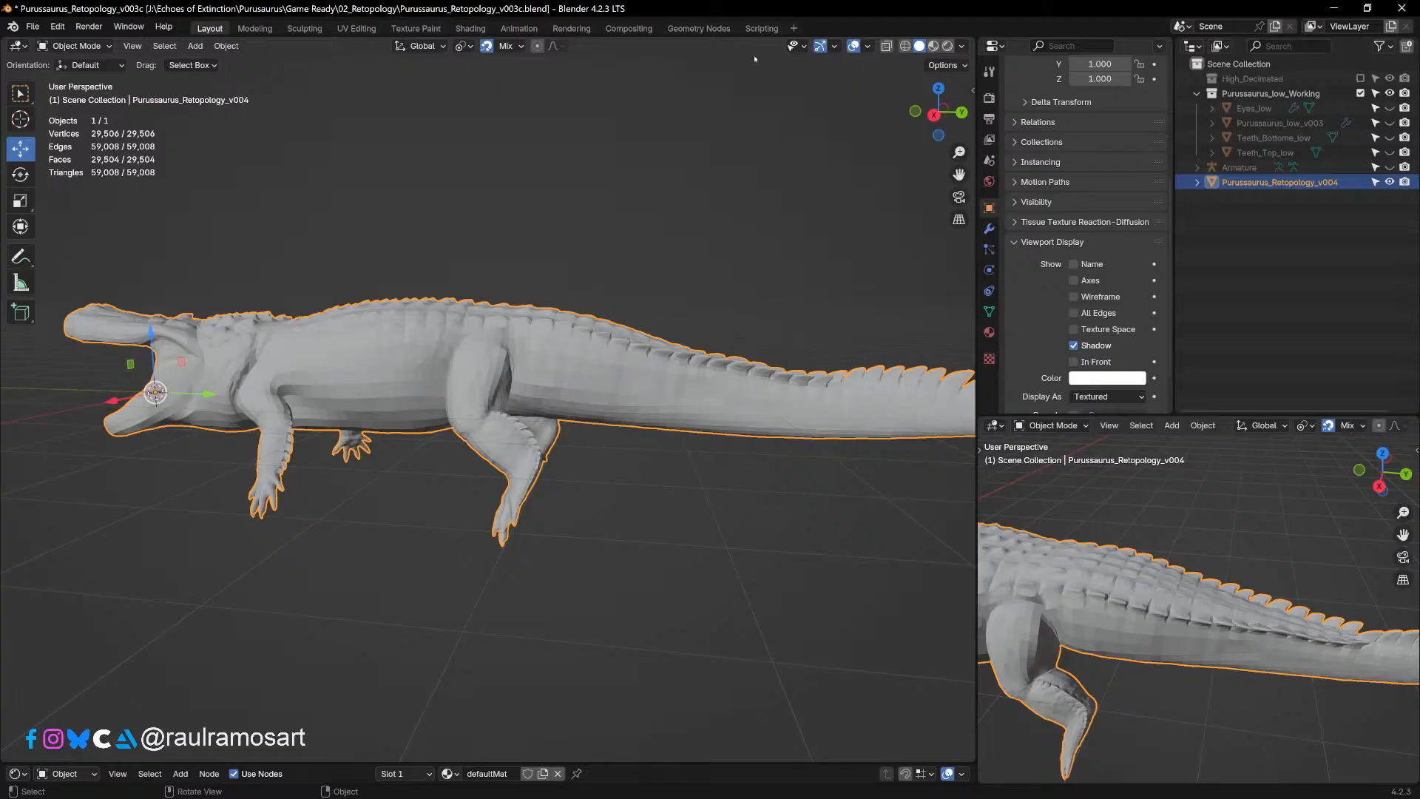
{"action": "left_click_drag", "start_coordinate": [501, 158], "coordinate": [615, 258], "text": "alt"}
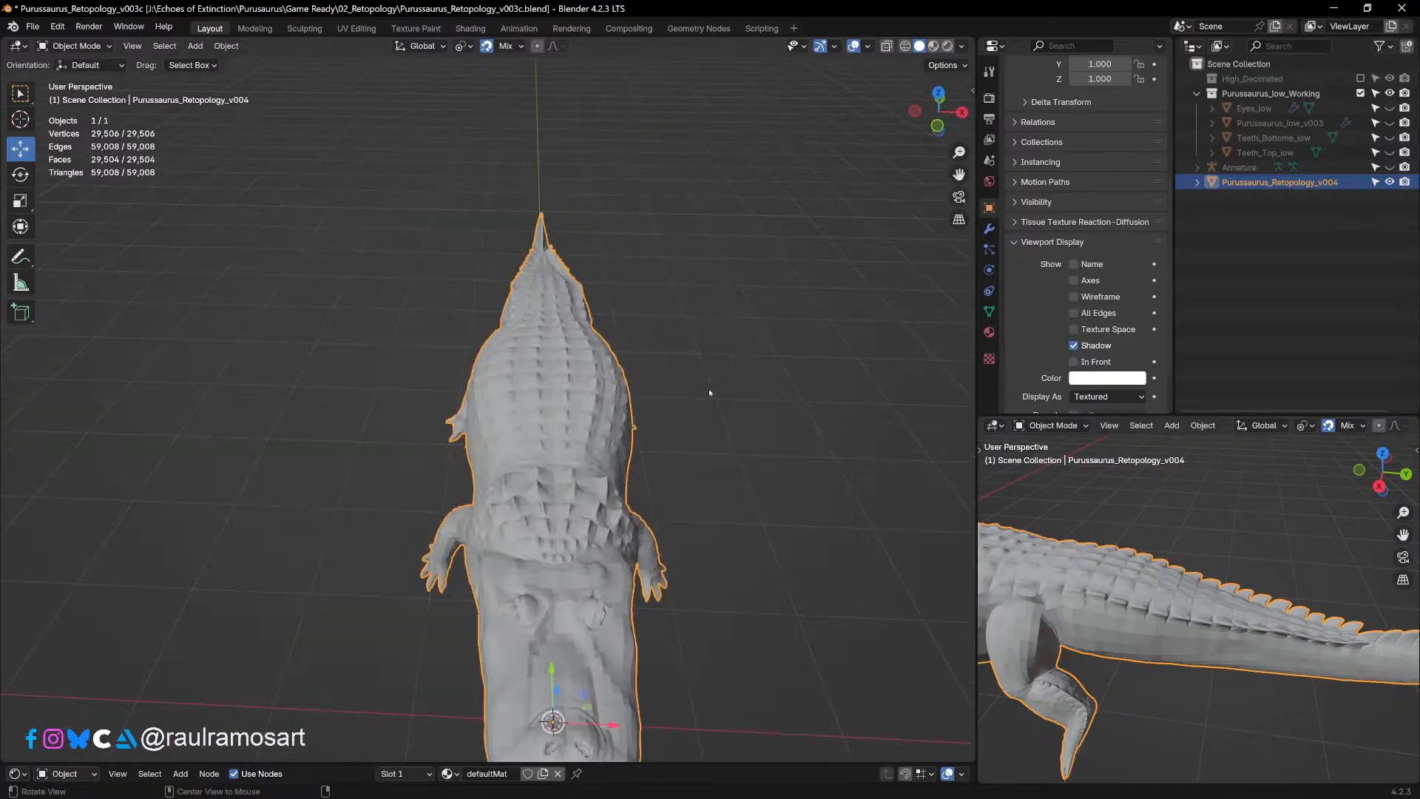
{"action": "left_click_drag", "start_coordinate": [708, 392], "coordinate": [538, 281], "text": "alt"}
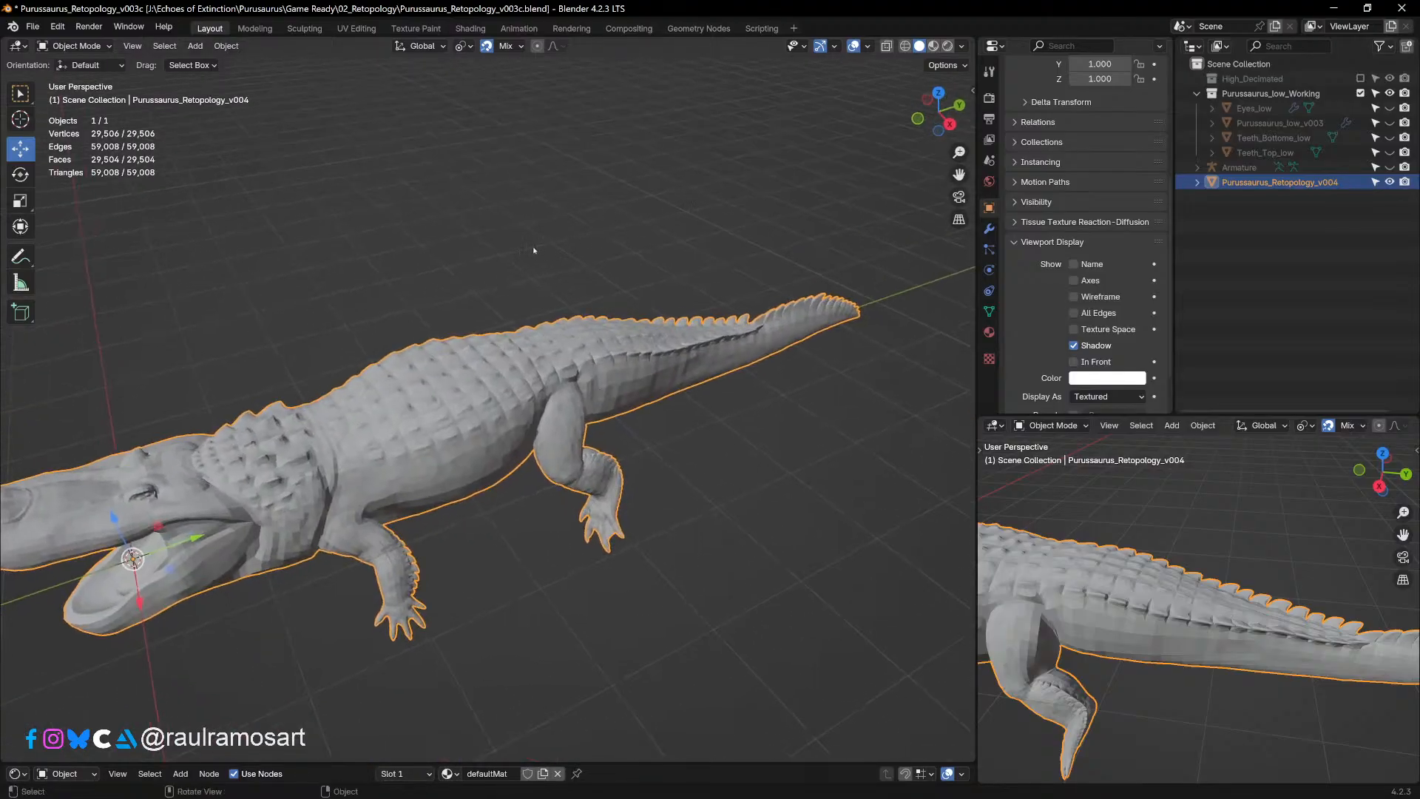
{"action": "left_click_drag", "start_coordinate": [645, 209], "coordinate": [510, 273], "text": "alt"}
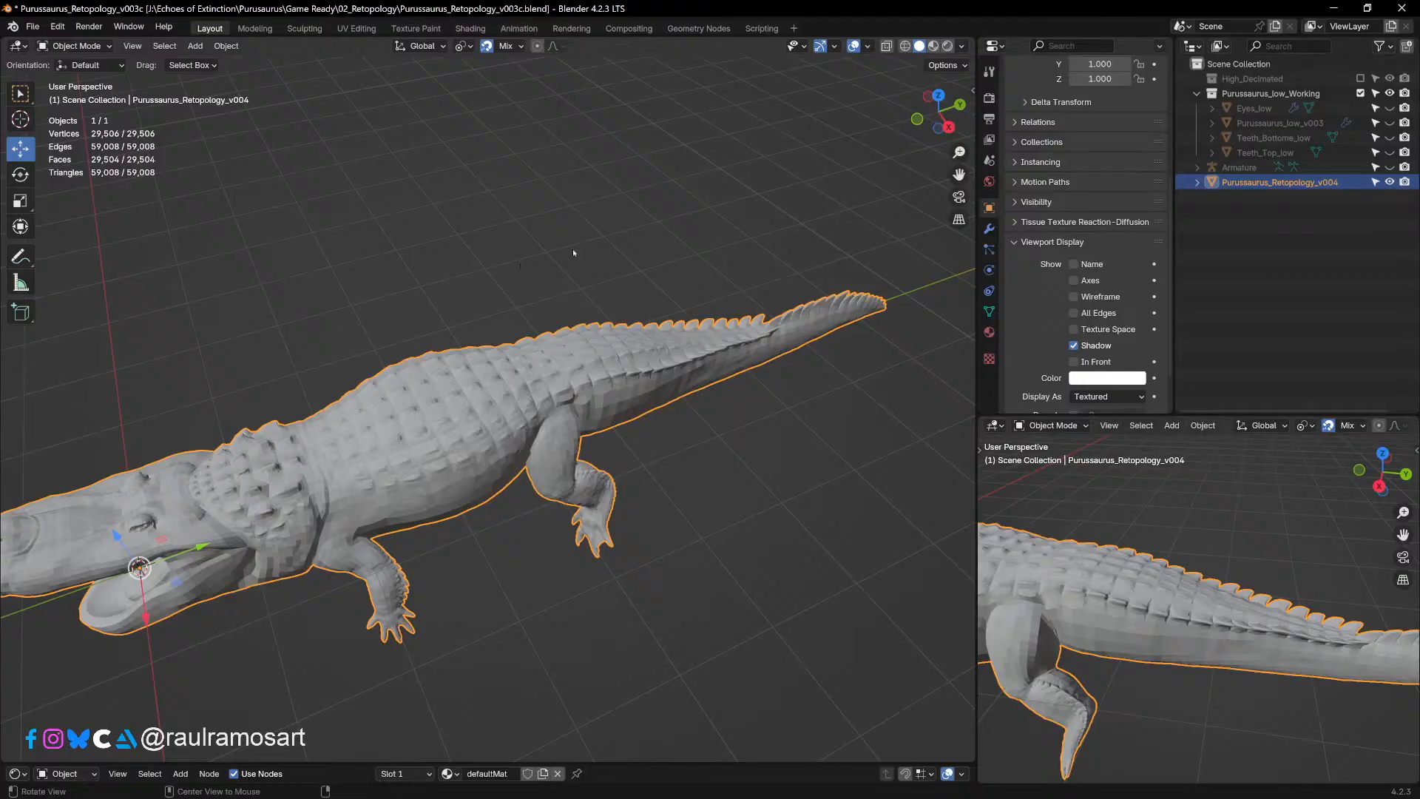
{"action": "scroll", "coordinate": [584, 255], "scroll_direction": "down", "scroll_amount": 1}
{"action": "left_click_drag", "start_coordinate": [543, 263], "coordinate": [579, 217], "text": "alt+shift"}
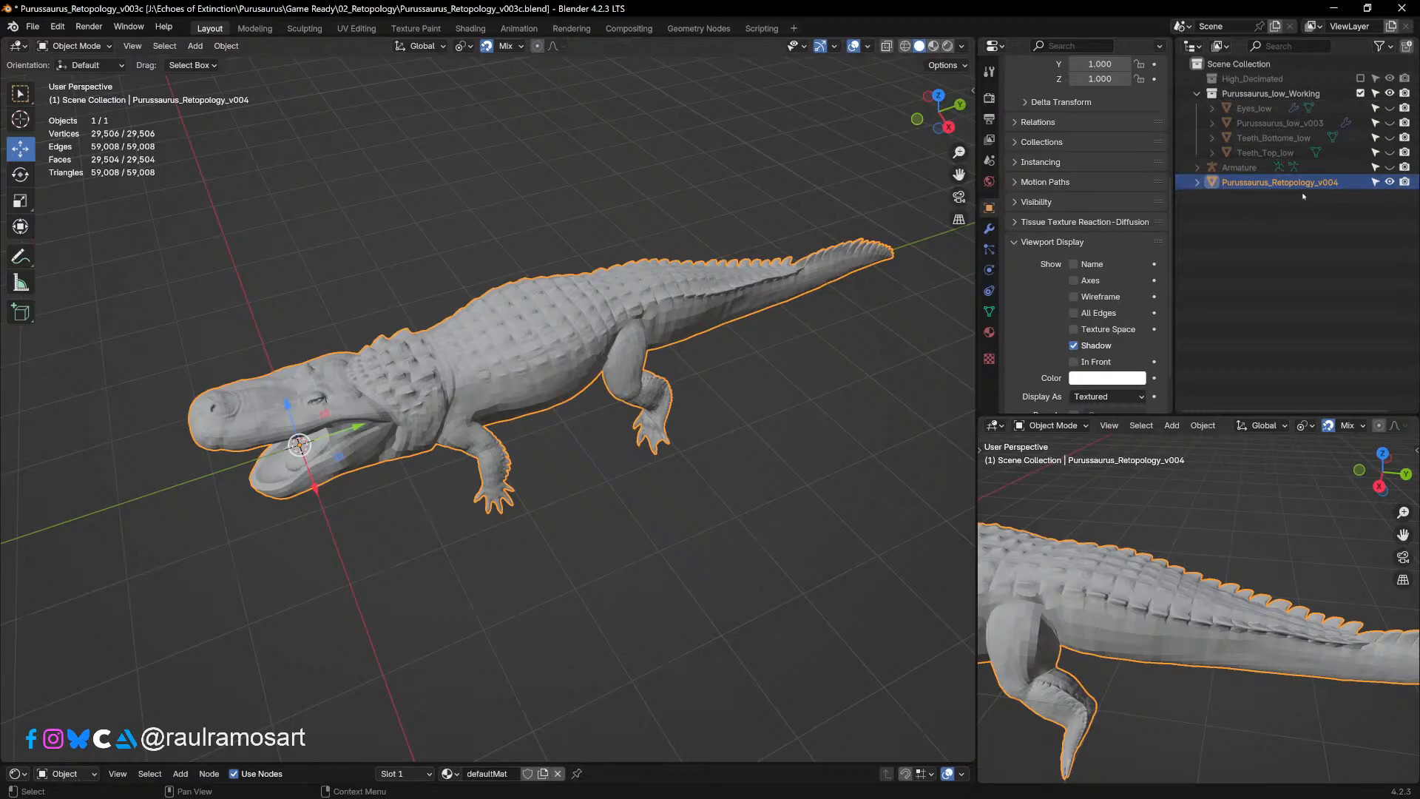
Step: Unhide Eyes_low, Teeth_Bottome_low and Teeth_Top_low, and move Purussaurus_Retopology_v004 into the Purussaurus_low_Working collection
{"action": "left_click", "coordinate": [1390, 108]}
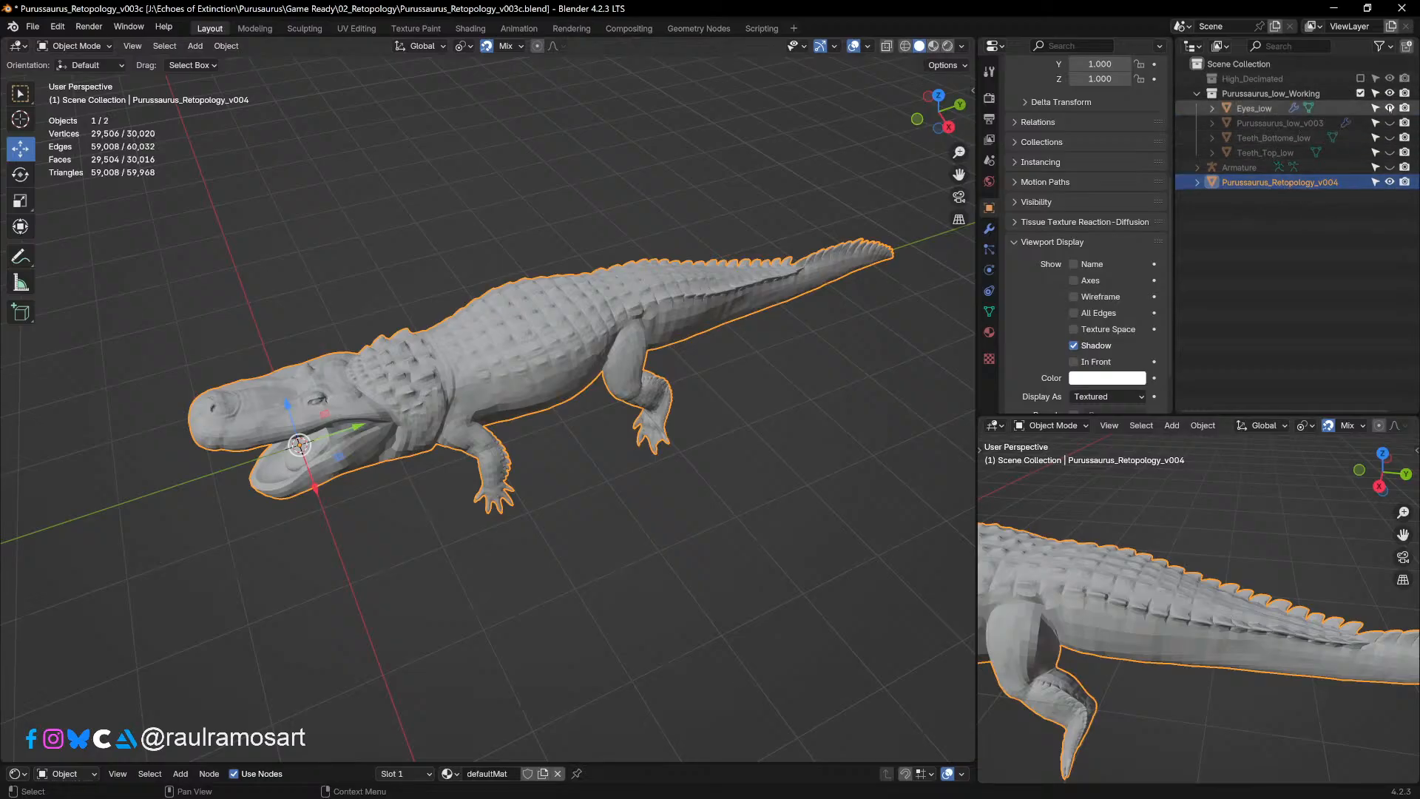
{"action": "left_click", "coordinate": [1390, 138]}
{"action": "left_click", "coordinate": [1390, 152]}
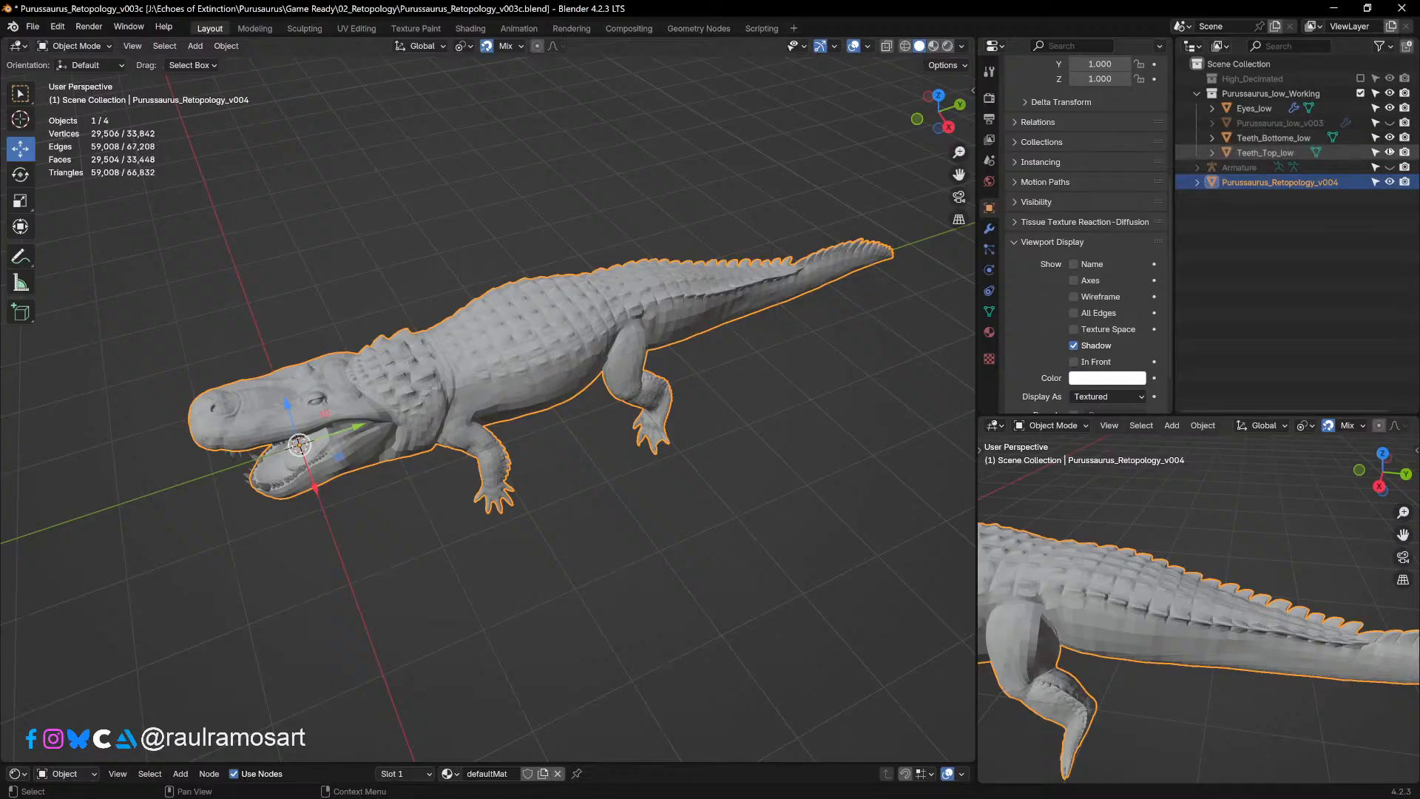
{"action": "left_click_drag", "start_coordinate": [1305, 187], "coordinate": [1237, 96]}
{"action": "left_click", "coordinate": [843, 275]}
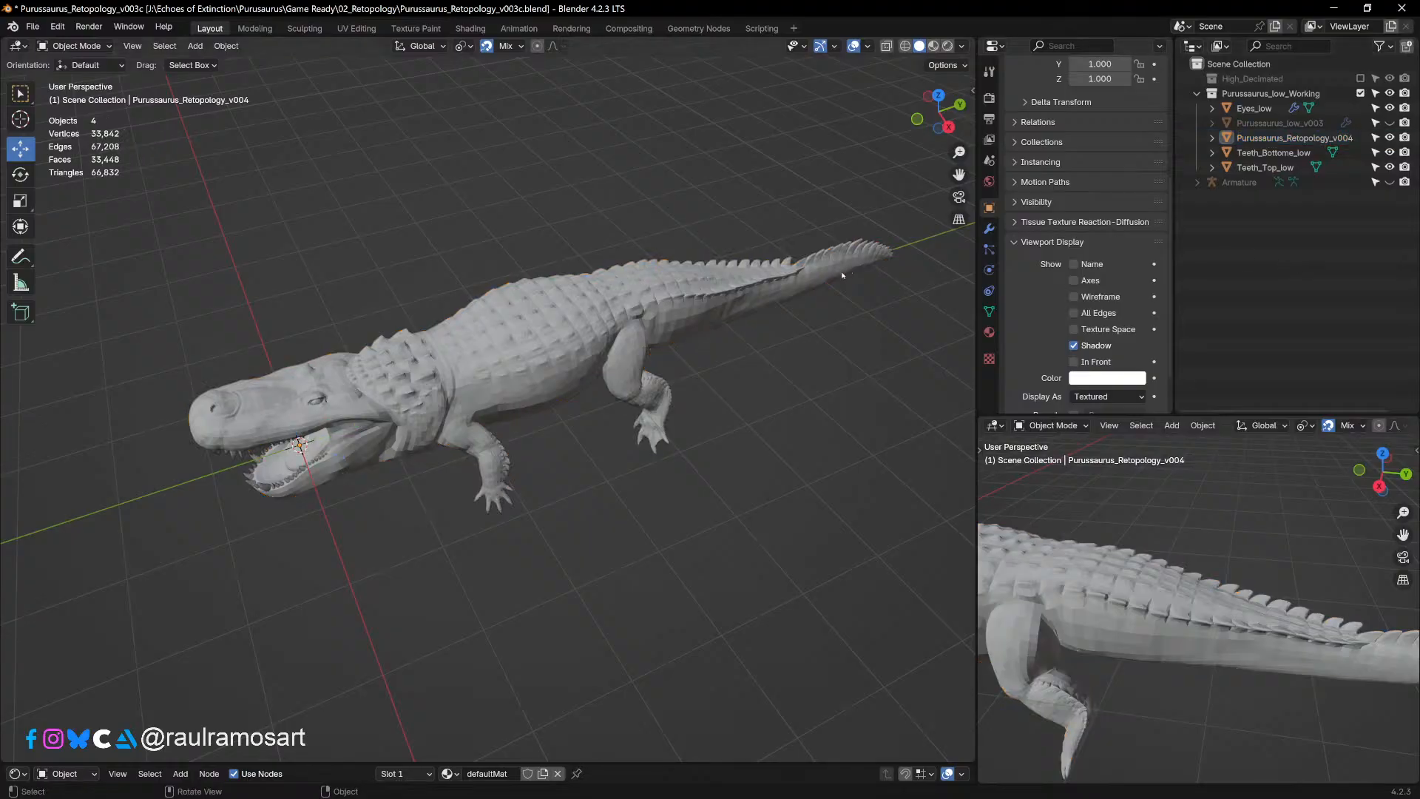
Step: Apply Shade Smooth to the Purussaurus_Retopology_v004 mesh and deselect it
{"action": "left_click", "coordinate": [369, 386]}
{"action": "right_click", "coordinate": [416, 364]}
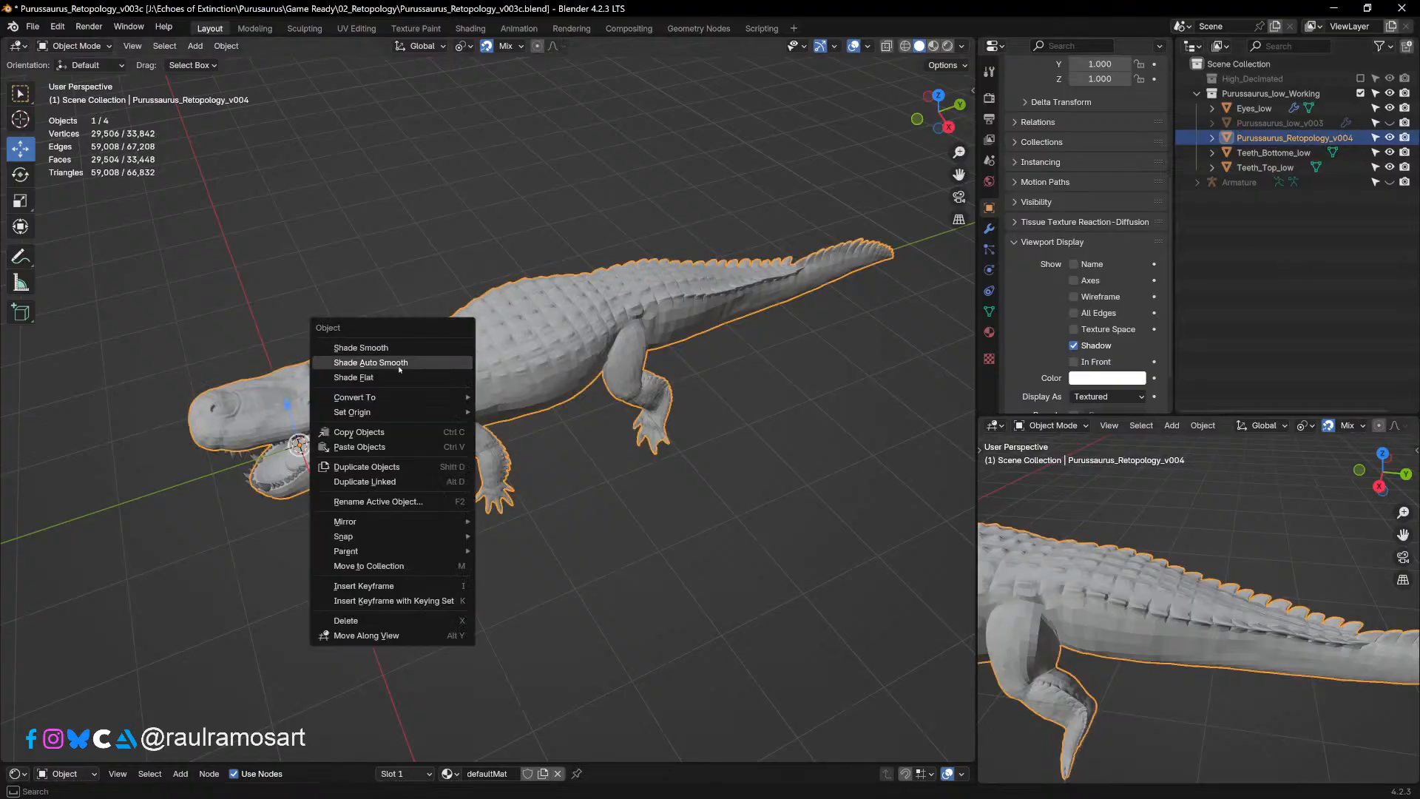
{"action": "left_click", "coordinate": [361, 348]}
{"action": "middle_click_drag", "start_coordinate": [384, 414], "coordinate": [494, 507]}
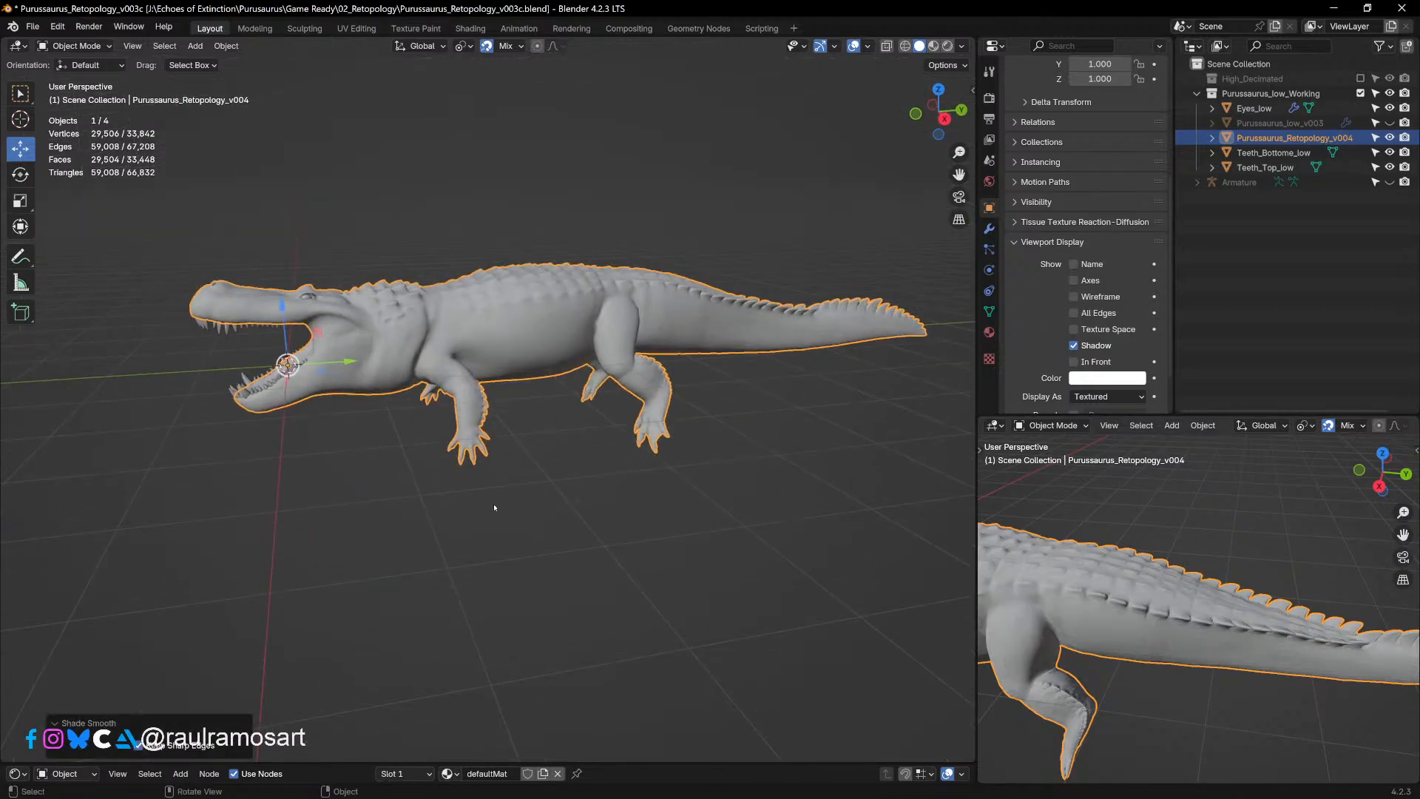
{"action": "left_click", "coordinate": [494, 507]}
{"action": "middle_click_drag", "start_coordinate": [634, 507], "coordinate": [666, 510]}
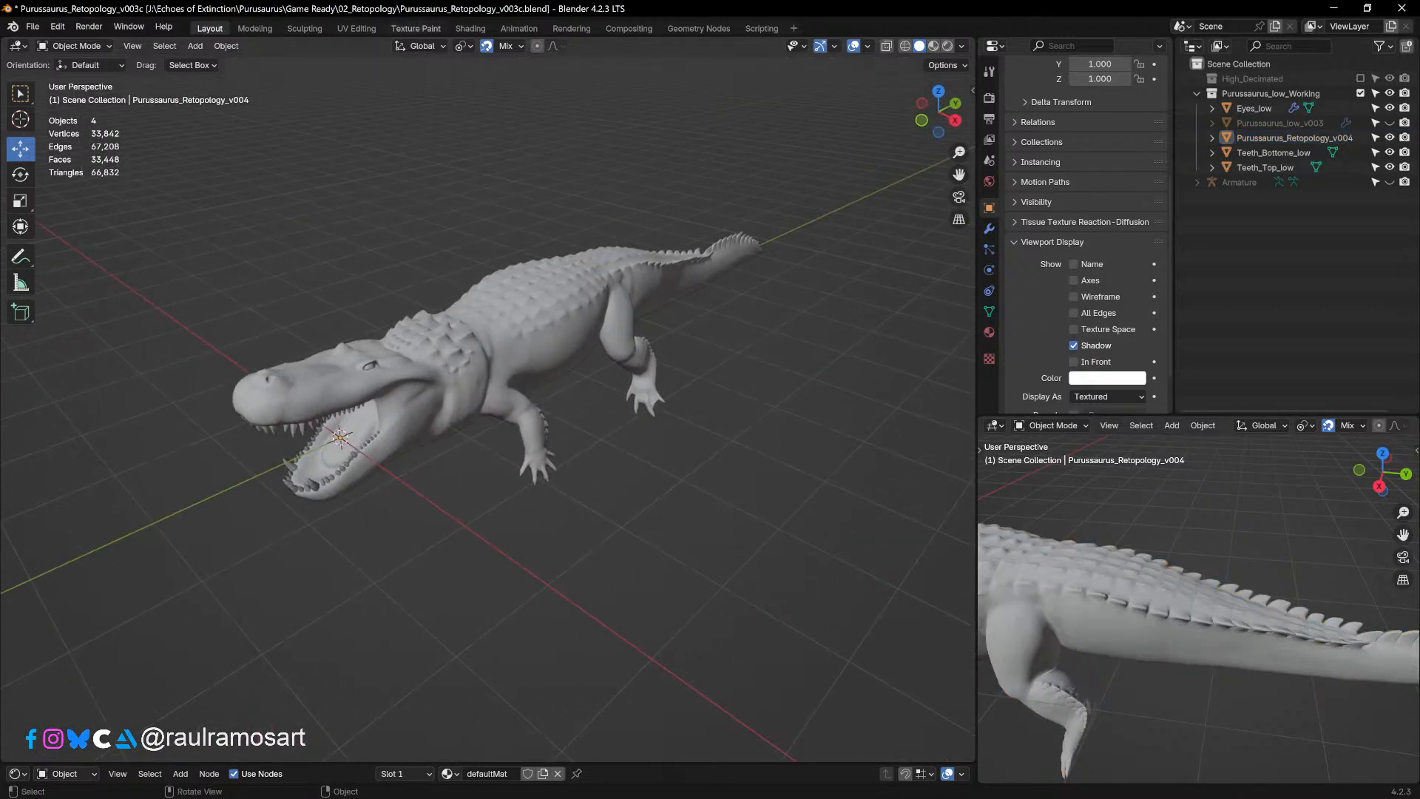
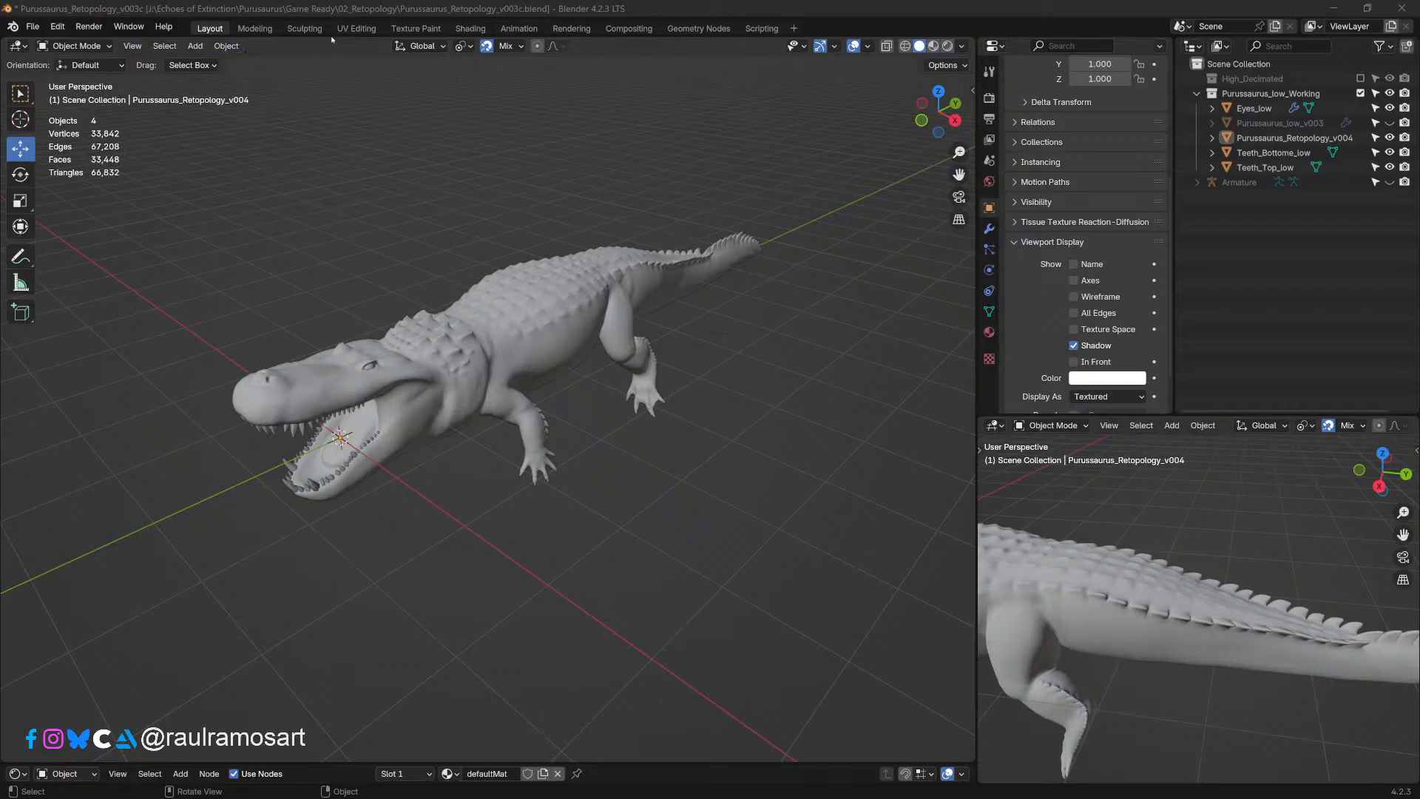
Step: In the UV Editing workspace, select all of the body's UVs and generate seams from the UV islands
{"action": "left_click", "coordinate": [356, 28]}
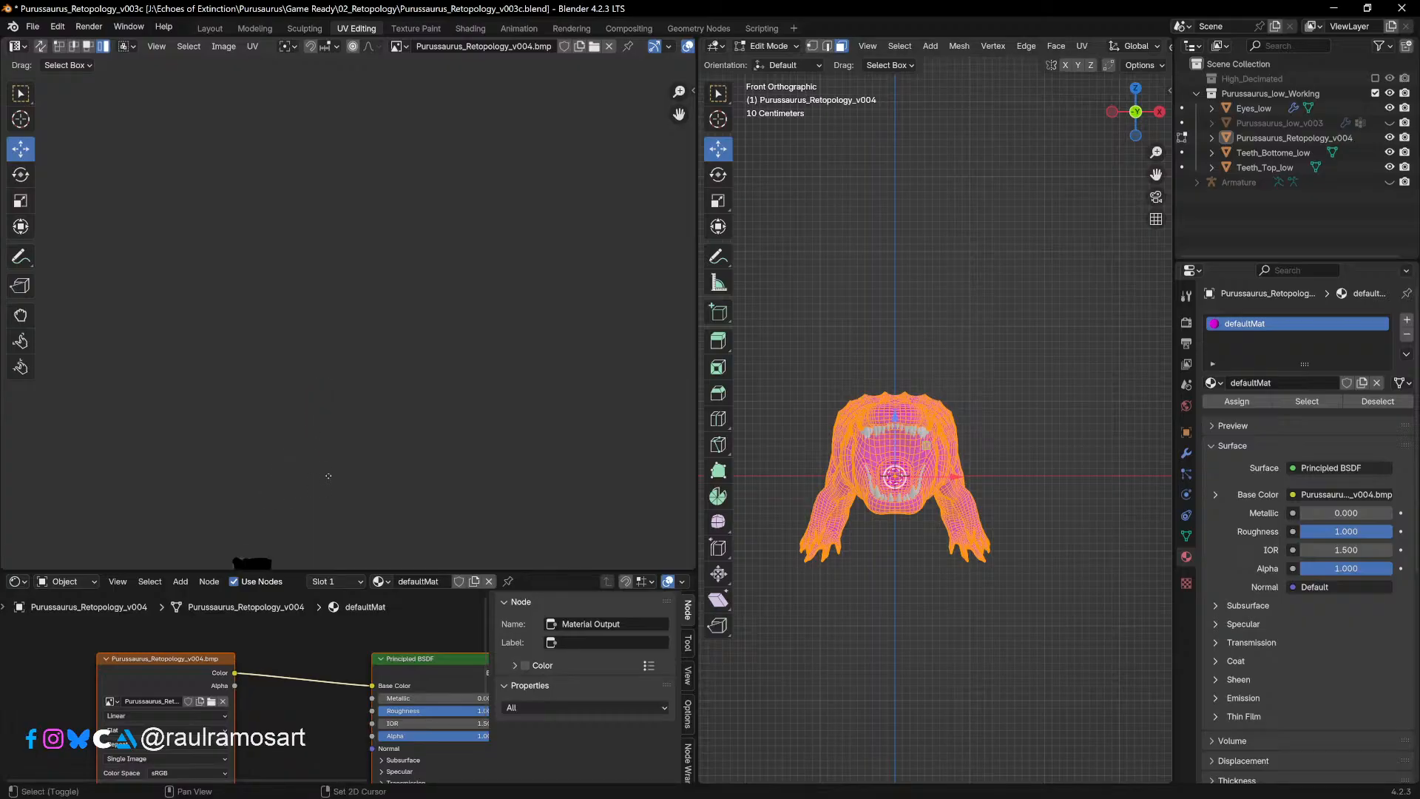
{"action": "scroll", "coordinate": [337, 344], "scroll_direction": "up", "scroll_amount": 5}
{"action": "scroll", "coordinate": [336, 352], "scroll_direction": "up", "scroll_amount": 3}
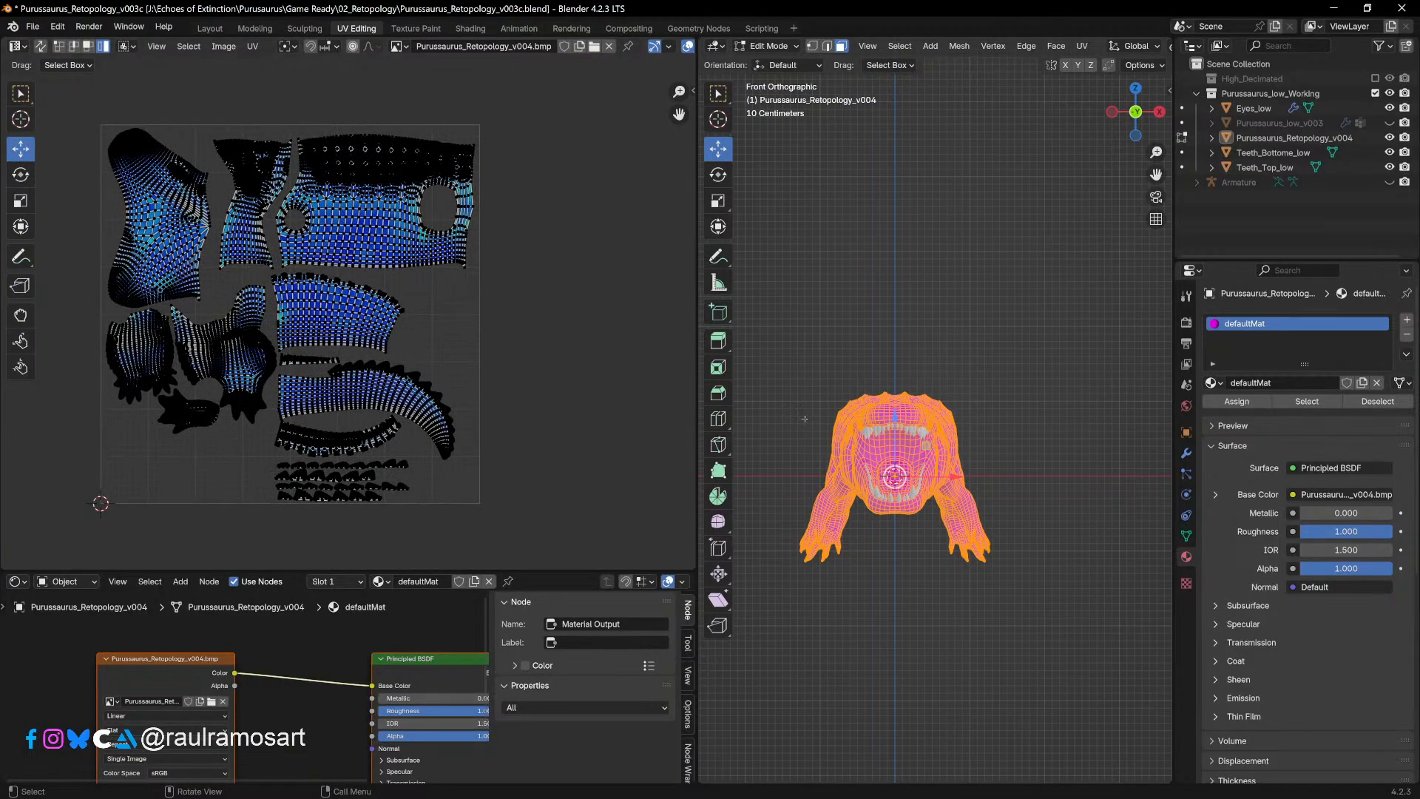
{"action": "middle_click_drag", "start_coordinate": [925, 444], "coordinate": [991, 425]}
{"action": "key", "text": "a"}
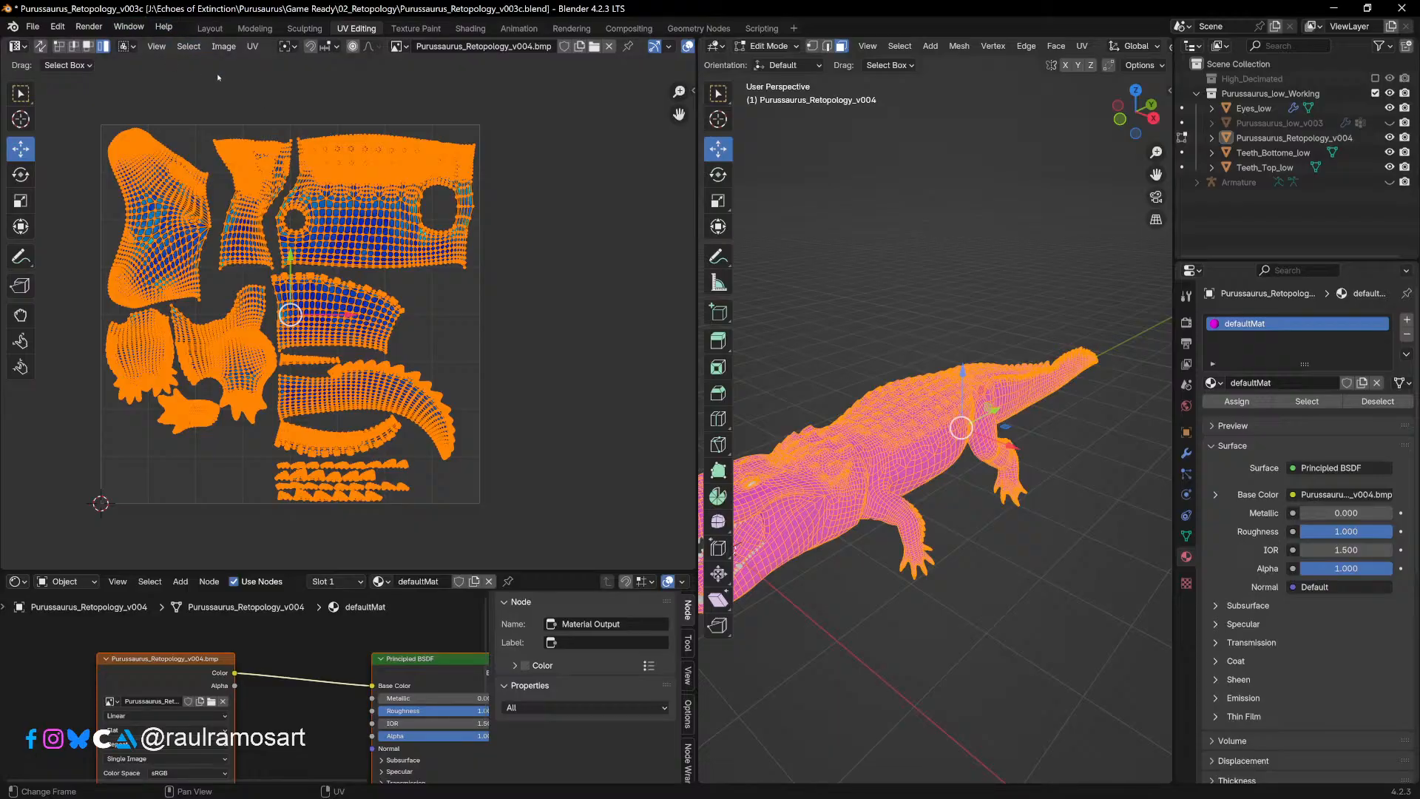
{"action": "left_click", "coordinate": [252, 46]}
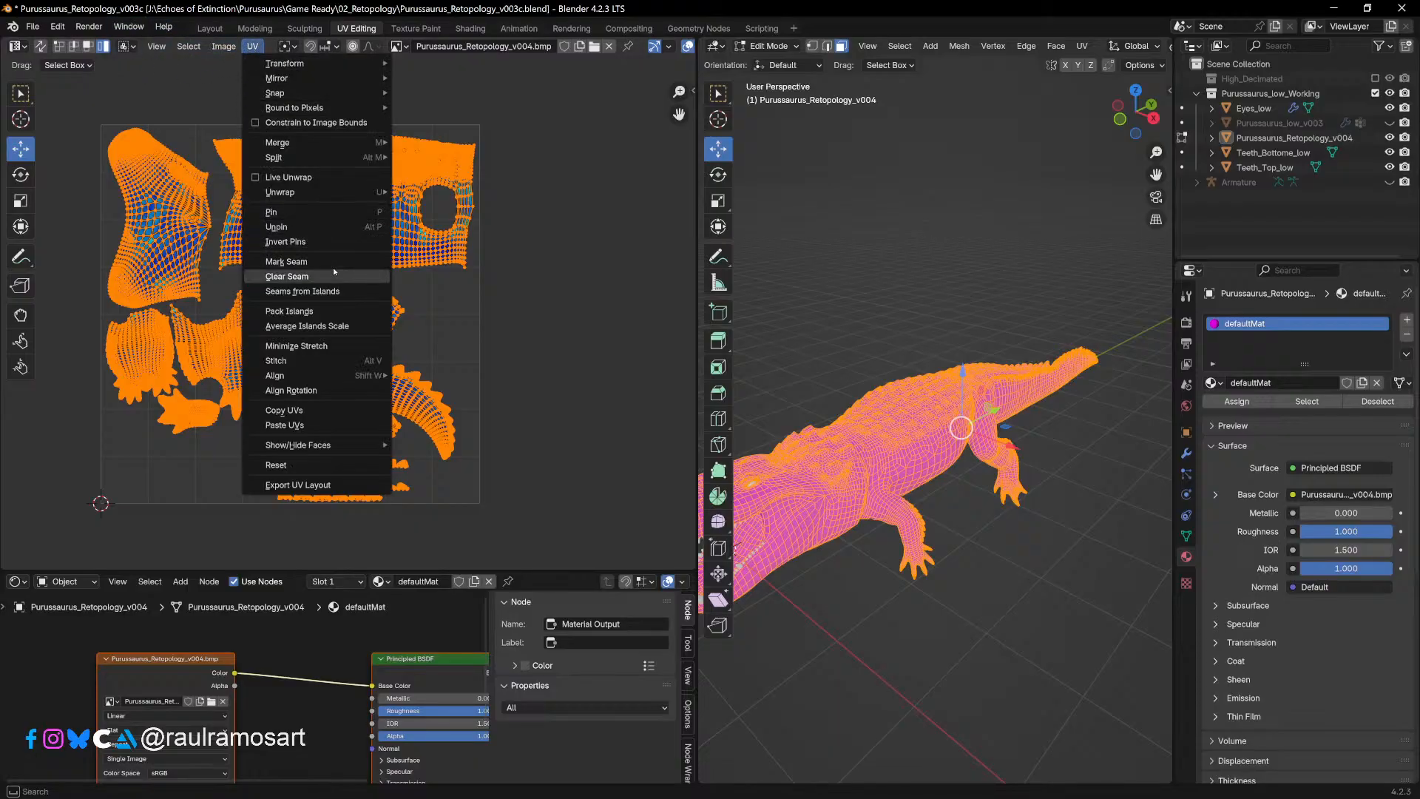
{"action": "left_click", "coordinate": [332, 290]}
{"action": "left_click", "coordinate": [954, 303]}
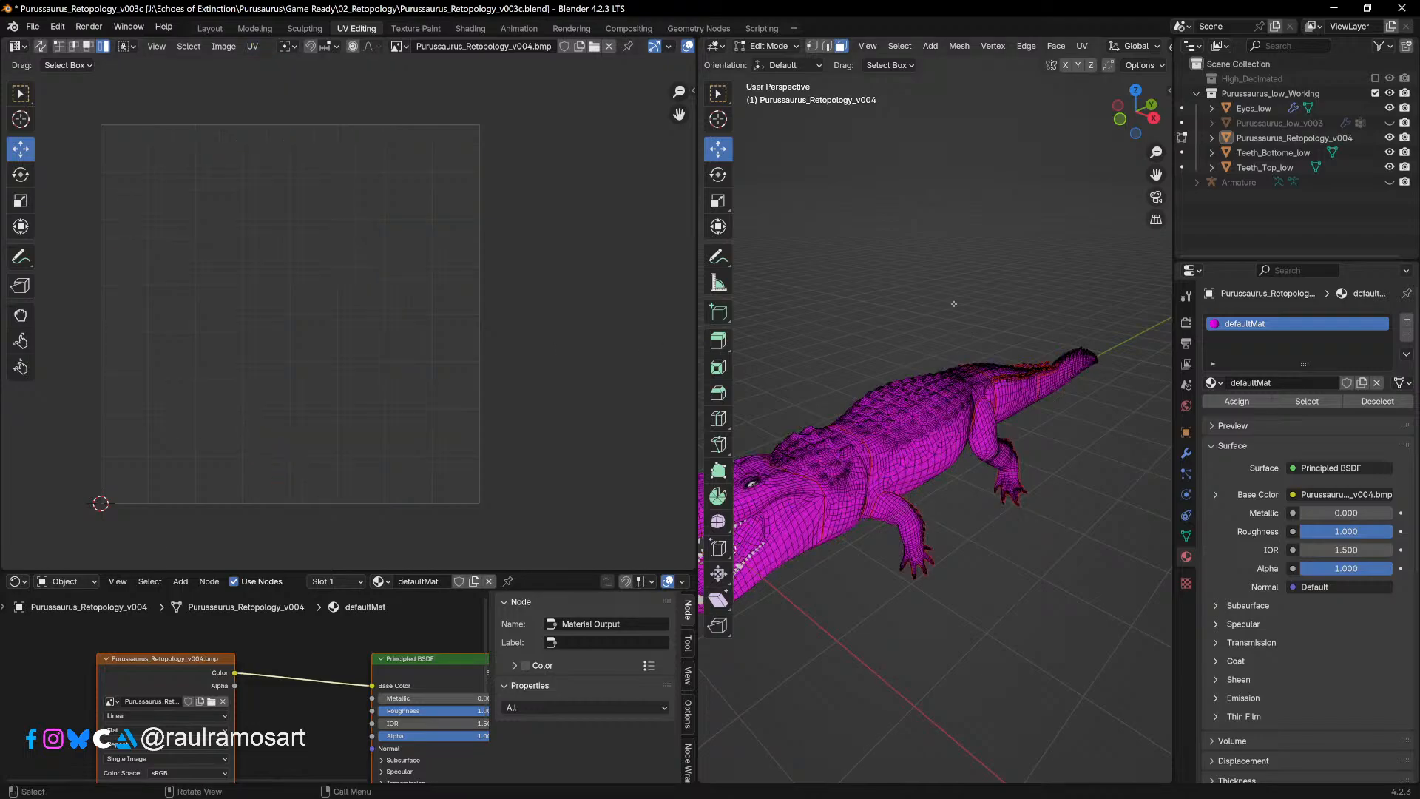
Step: Replace the body's defaultMat material with the existing UV Checker material
{"action": "middle_click_drag", "start_coordinate": [945, 511], "coordinate": [894, 504]}
{"action": "middle_click_drag", "start_coordinate": [991, 468], "coordinate": [919, 451], "text": "shift"}
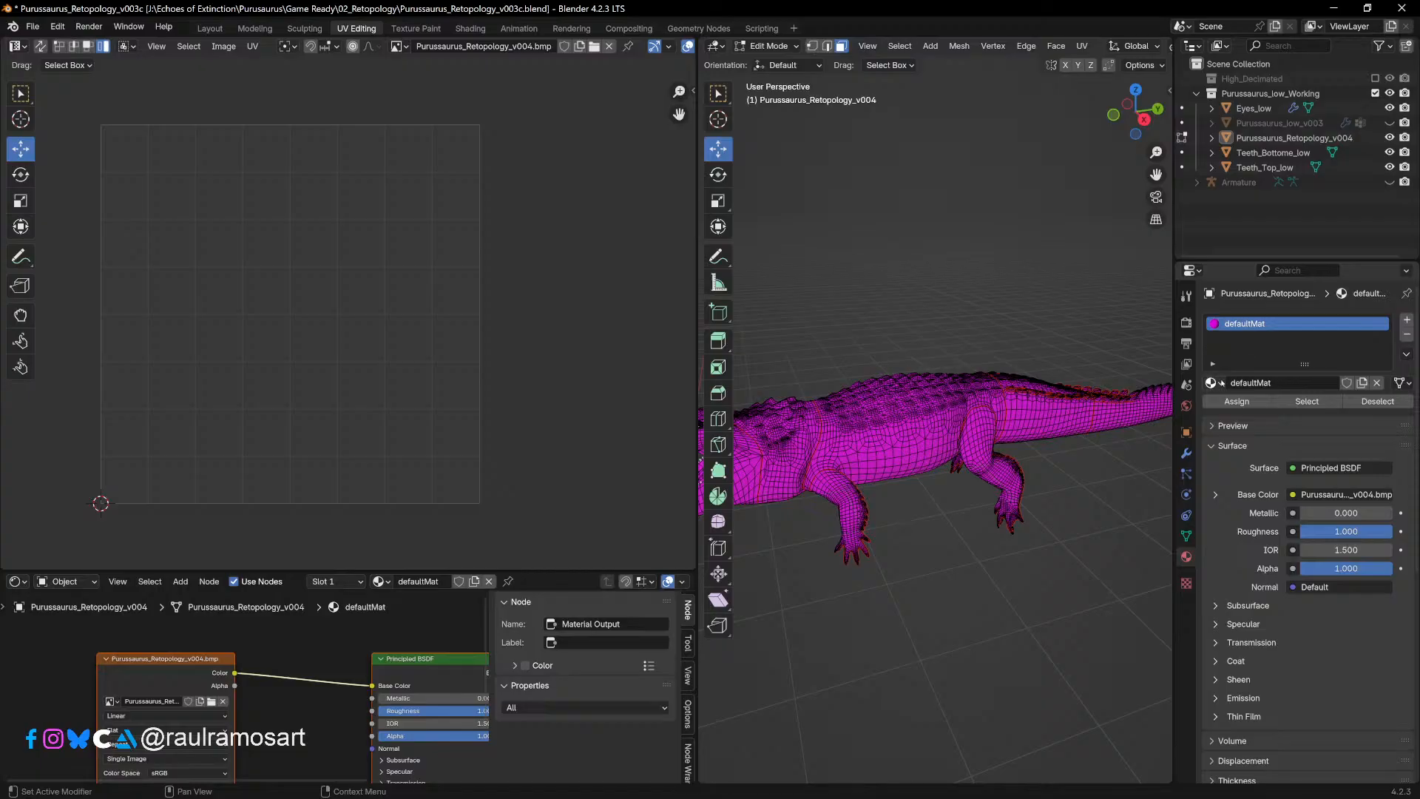
{"action": "left_click", "coordinate": [1213, 383]}
{"action": "left_click", "coordinate": [1254, 439]}
{"action": "scroll", "coordinate": [954, 436], "scroll_direction": "up", "scroll_amount": 3}
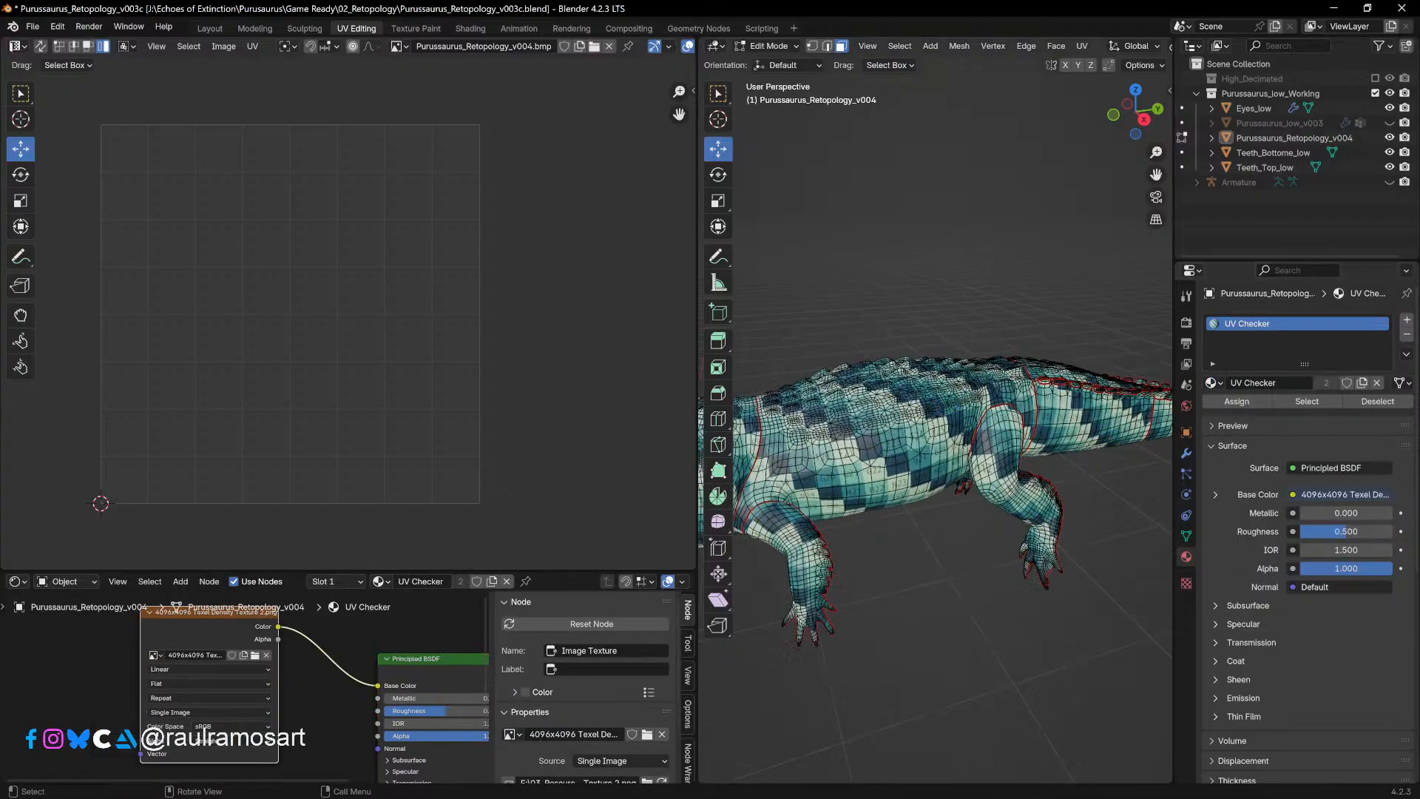
Step: Widen the 3D viewport and examine the checker pattern and seams along the head, back and tail
{"action": "middle_click_drag", "start_coordinate": [947, 437], "coordinate": [1018, 386]}
{"action": "middle_click_drag", "start_coordinate": [892, 447], "coordinate": [740, 400]}
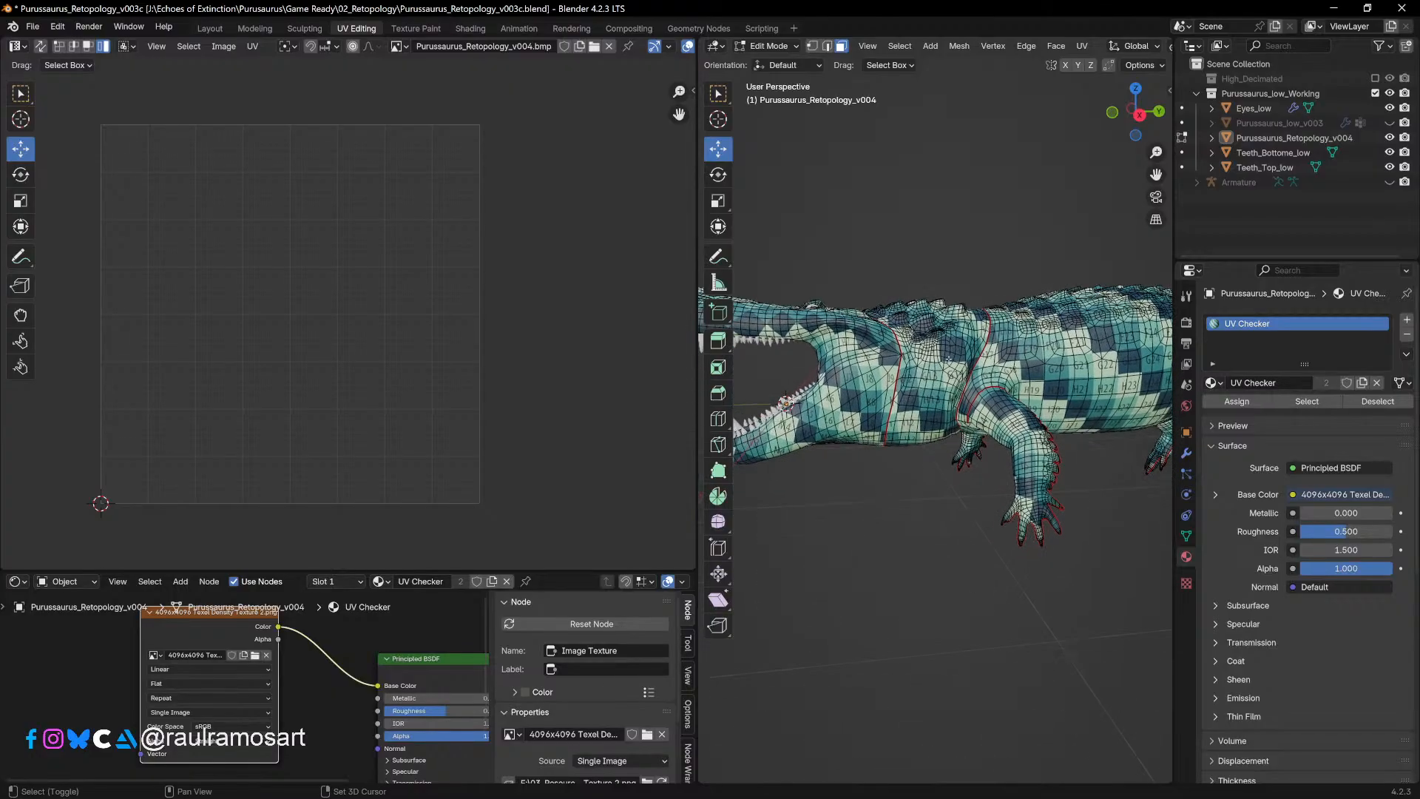
{"action": "left_click_drag", "start_coordinate": [698, 402], "coordinate": [449, 402]}
{"action": "middle_click_drag", "start_coordinate": [689, 365], "coordinate": [860, 436]}
{"action": "key", "text": "Tab"}
{"action": "scroll", "coordinate": [676, 390], "scroll_direction": "up", "scroll_amount": 3}
{"action": "key", "text": "Tab"}
{"action": "scroll", "coordinate": [910, 330], "scroll_direction": "up", "scroll_amount": 5}
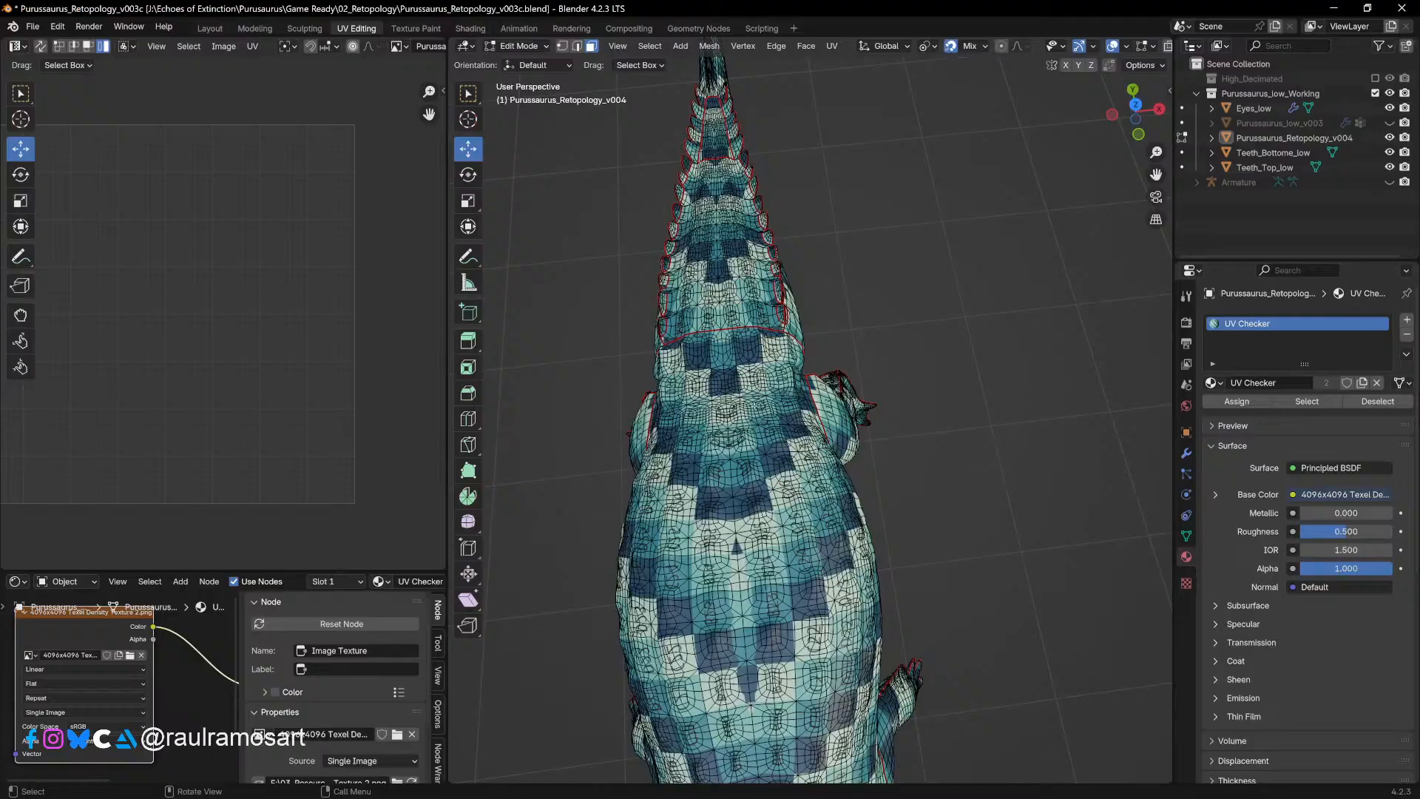
Step: Clear the face loop selection and, using edge select from the top view, select mid-line edges at the tail base
{"action": "left_click", "coordinate": [722, 359], "text": "alt"}
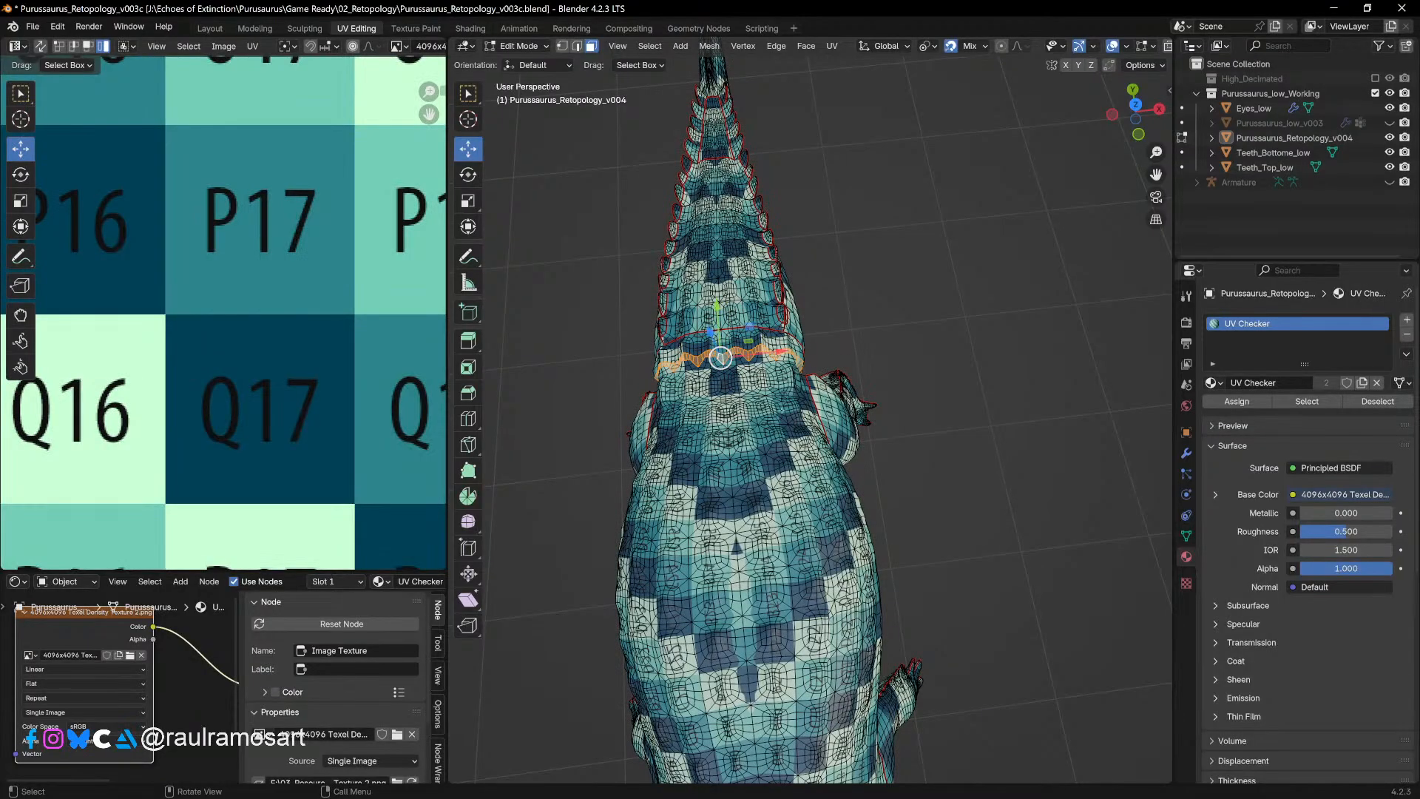
{"action": "left_click", "coordinate": [913, 381]}
{"action": "key", "text": "KP_7"}
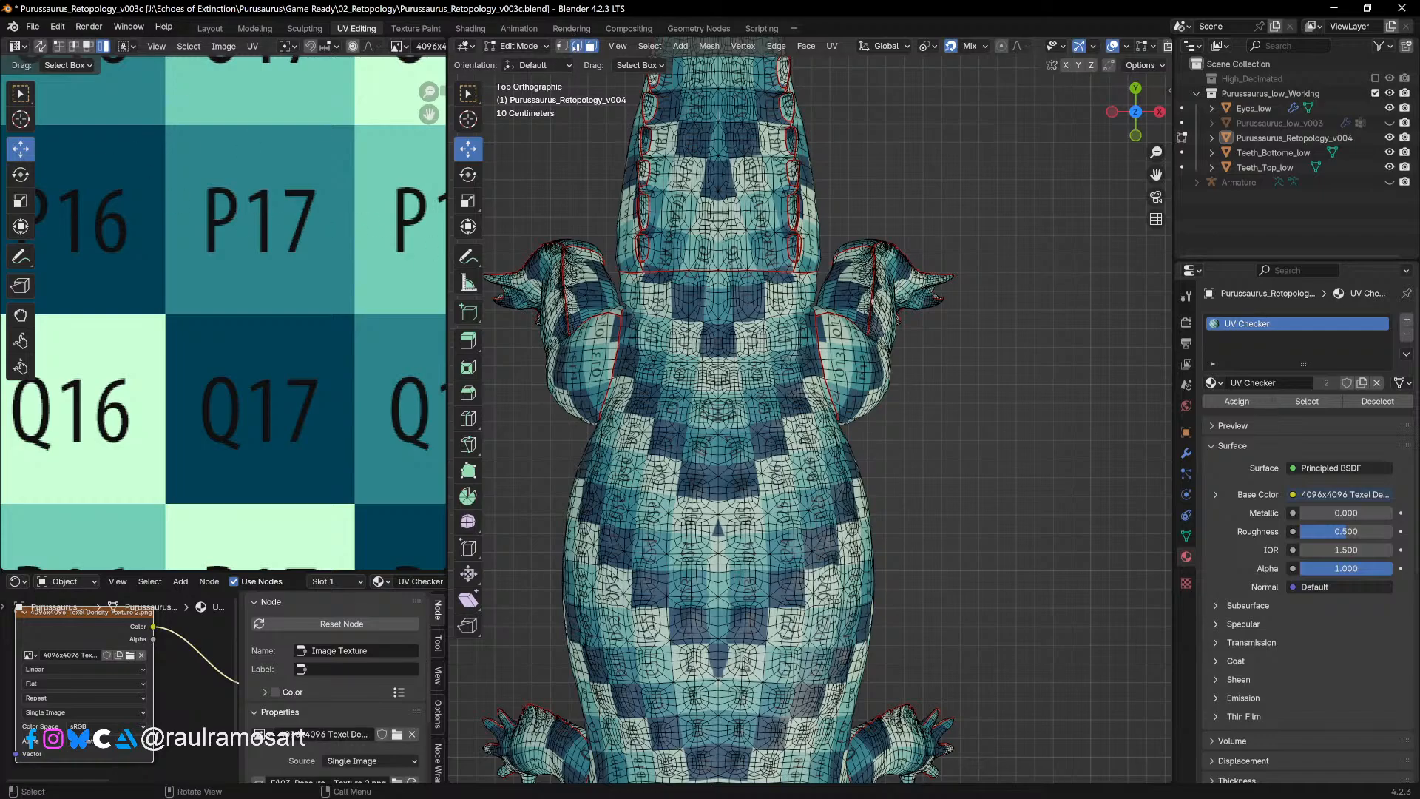
{"action": "left_click", "coordinate": [576, 46]}
{"action": "scroll", "coordinate": [814, 611], "scroll_direction": "up", "scroll_amount": 5}
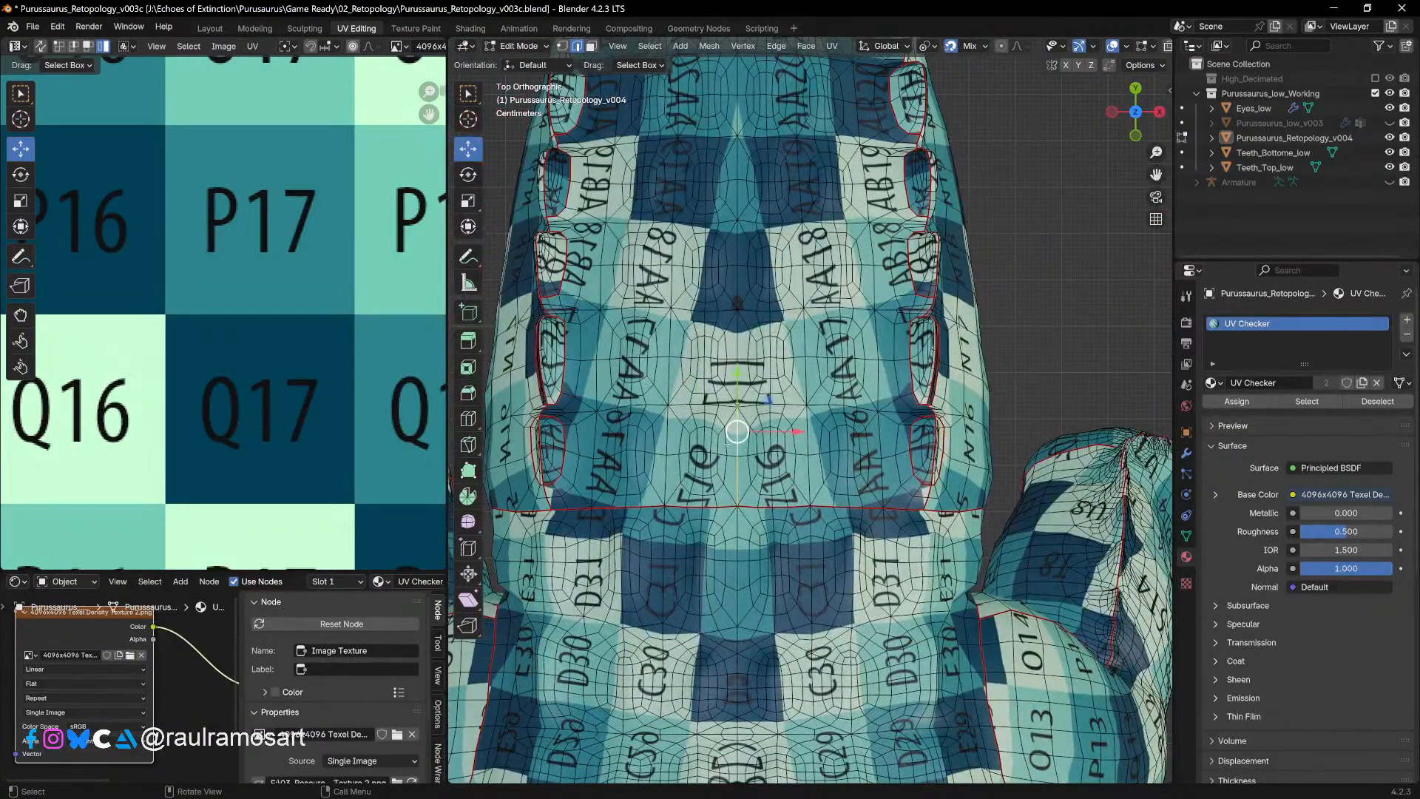
{"action": "left_click", "coordinate": [733, 481]}
{"action": "left_click", "coordinate": [738, 278], "text": "shift"}
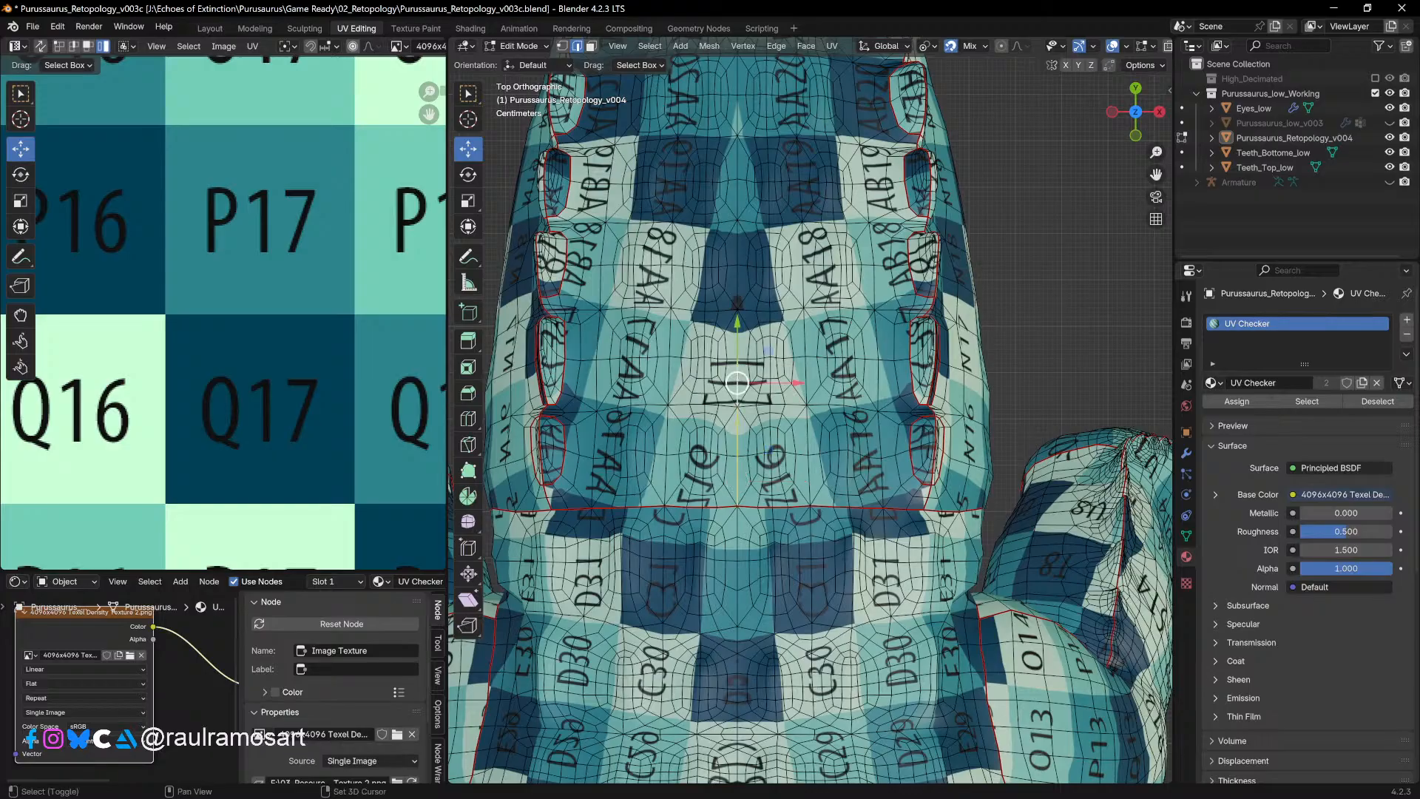
Step: Select the mid-line edges on the middle of the back and along the top of the snout
{"action": "scroll", "coordinate": [740, 281], "scroll_direction": "down", "scroll_amount": 7}
{"action": "middle_click_drag", "start_coordinate": [740, 281], "coordinate": [721, 83], "text": "shift"}
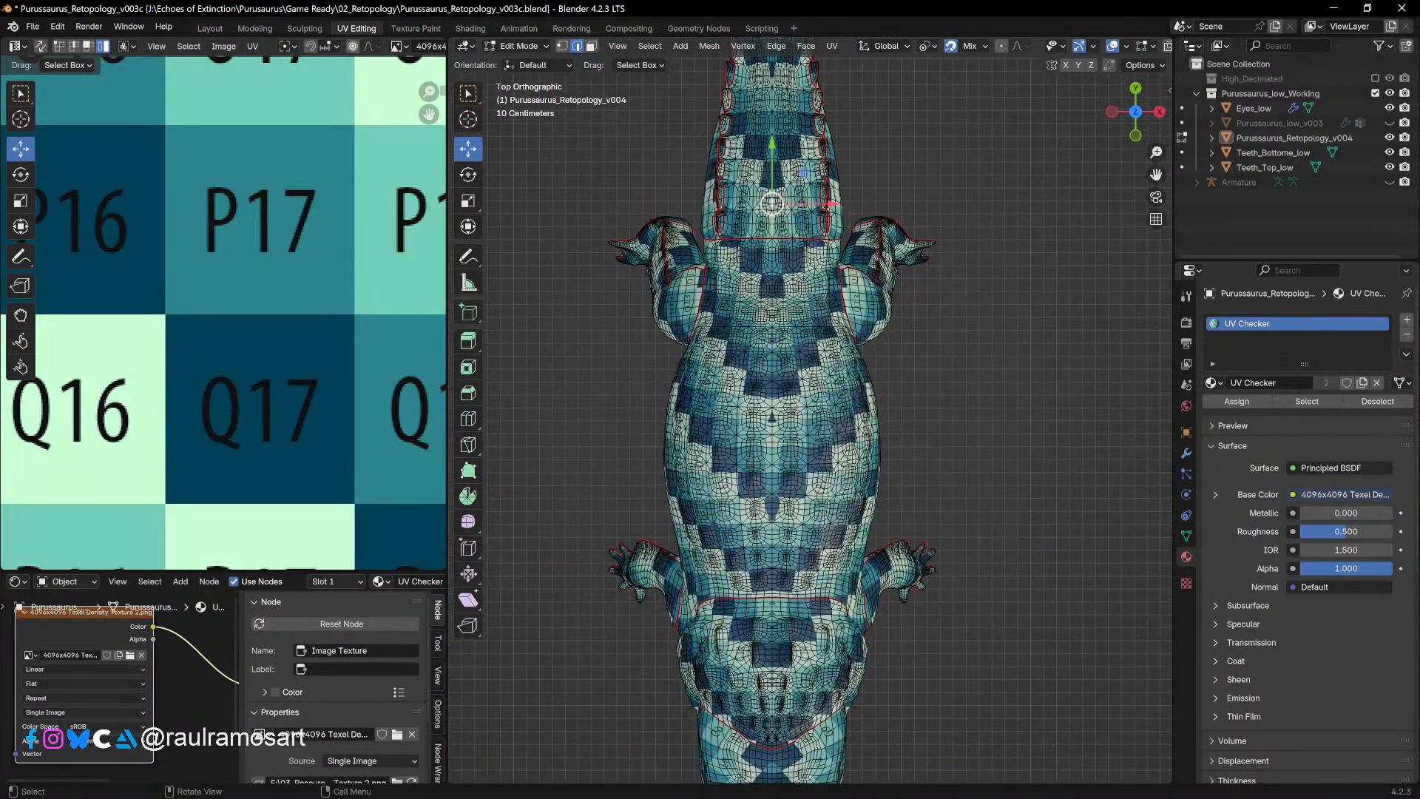
{"action": "left_click", "coordinate": [772, 438]}
{"action": "middle_click_drag", "start_coordinate": [772, 437], "coordinate": [723, 68], "text": "shift"}
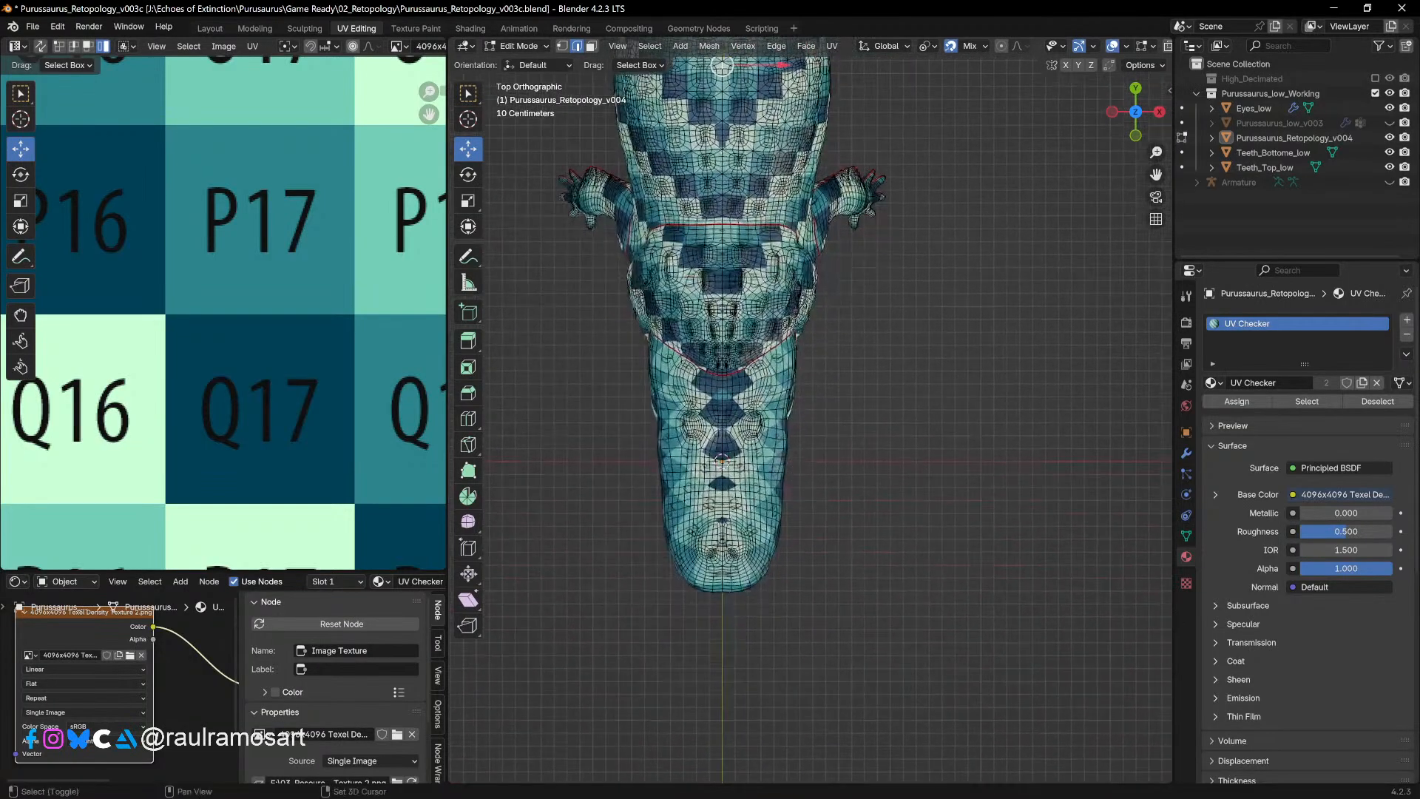
{"action": "scroll", "coordinate": [702, 296], "scroll_direction": "up", "scroll_amount": 2}
{"action": "left_click", "coordinate": [683, 514]}
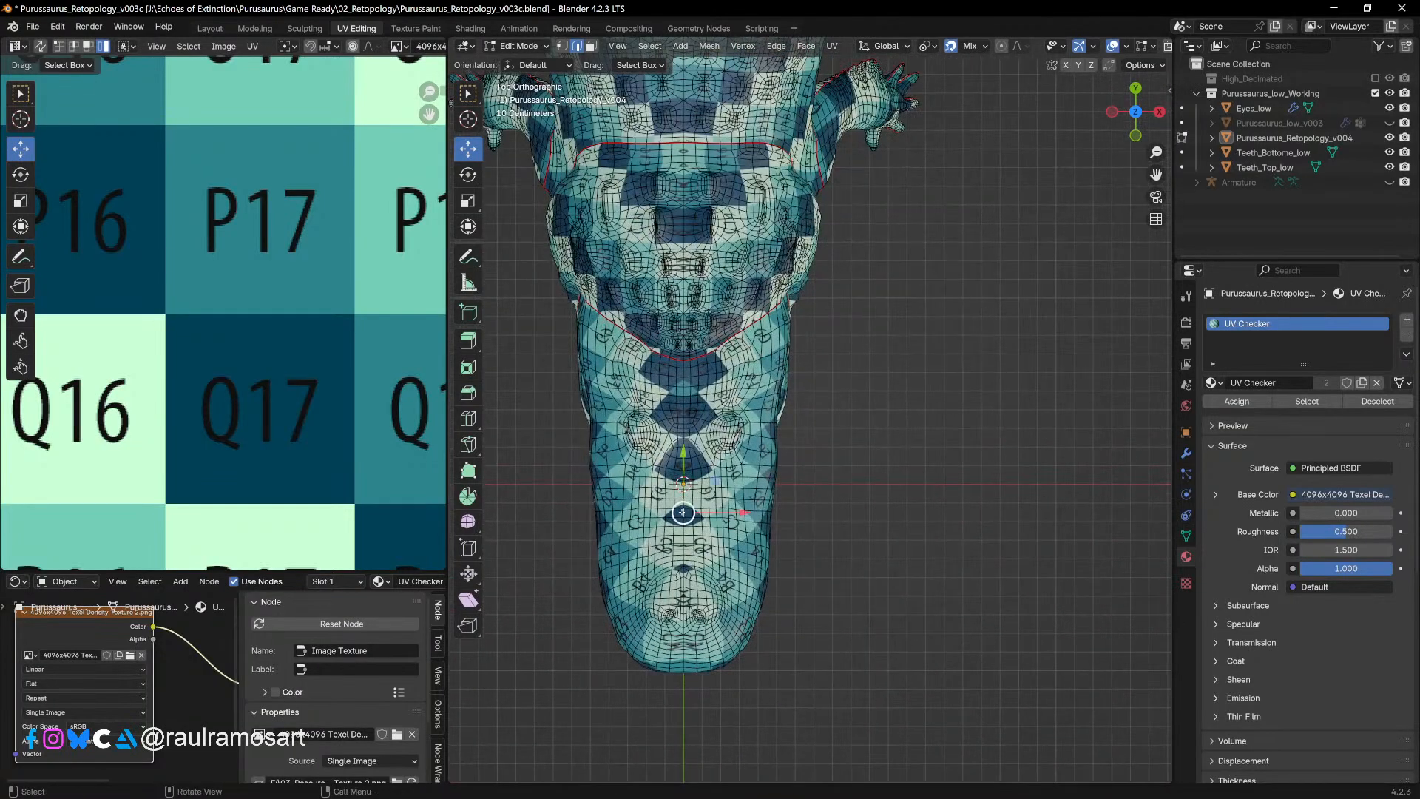
{"action": "left_click", "coordinate": [683, 511], "text": "alt+shift"}
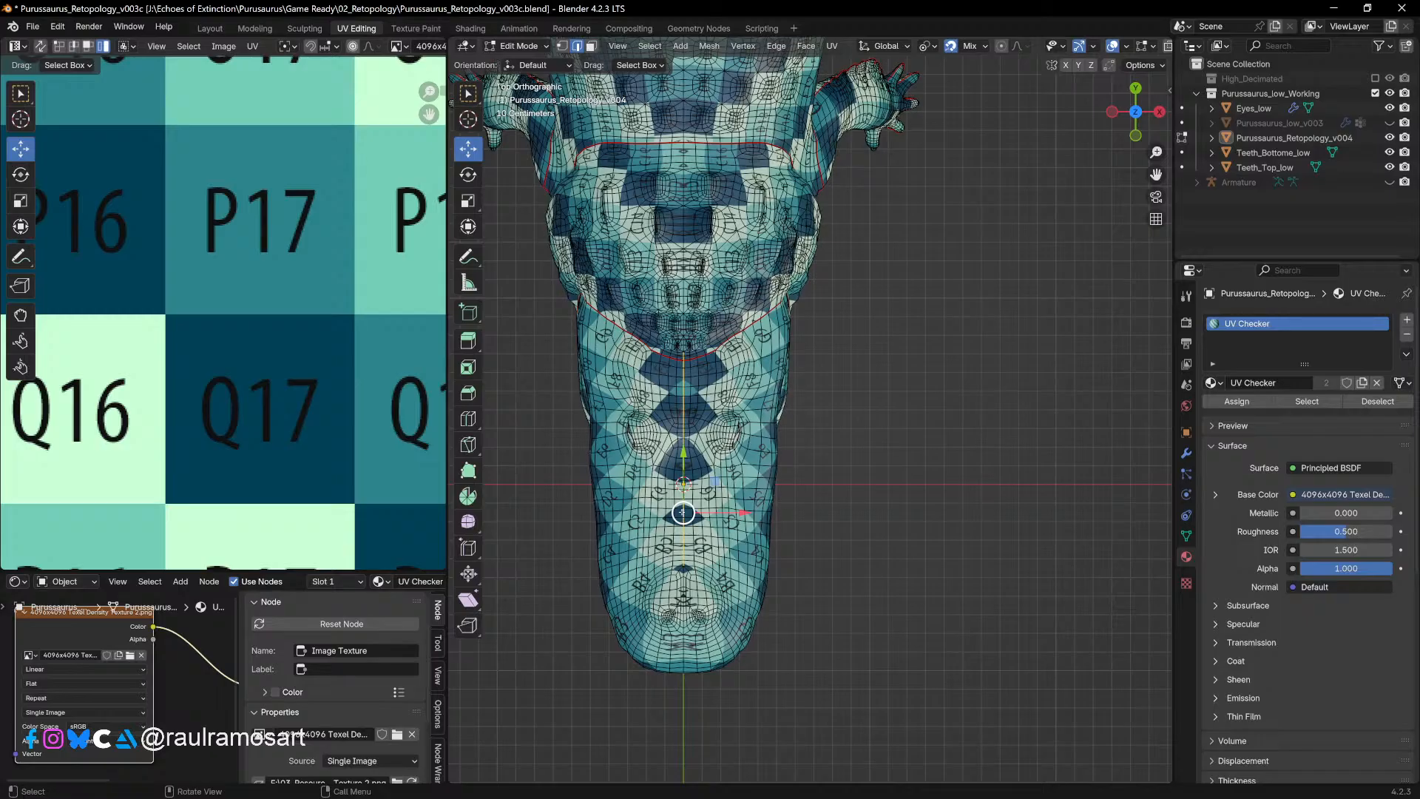
Step: Add the mid-line edges running through the neck plates behind the head to the selection
{"action": "scroll", "coordinate": [746, 193], "scroll_direction": "up", "scroll_amount": 3}
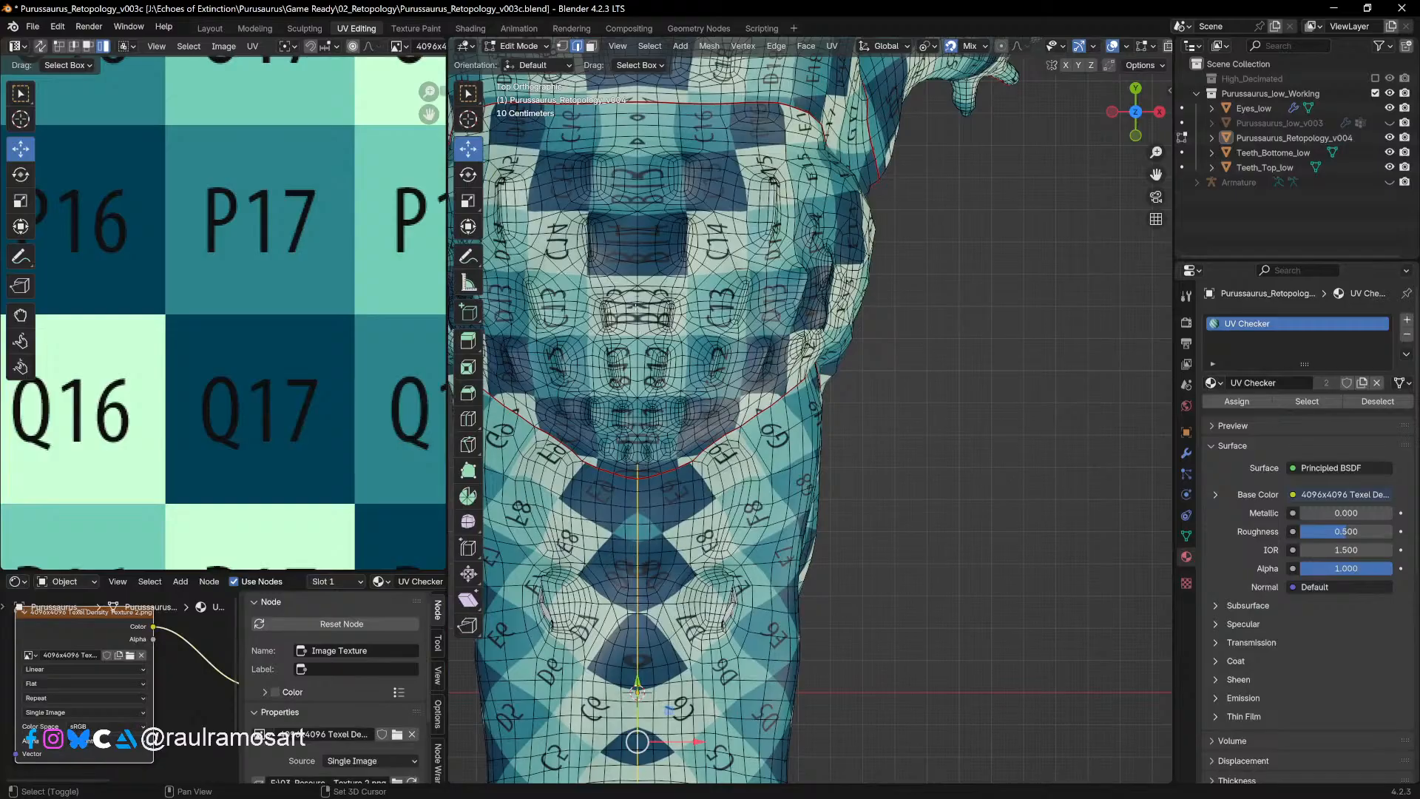
{"action": "left_click", "coordinate": [637, 308], "text": "alt+shift"}
{"action": "key", "text": "ctrl+z"}
{"action": "left_click", "coordinate": [637, 346], "text": "alt+shift"}
{"action": "left_click", "coordinate": [637, 399], "text": "alt+shift"}
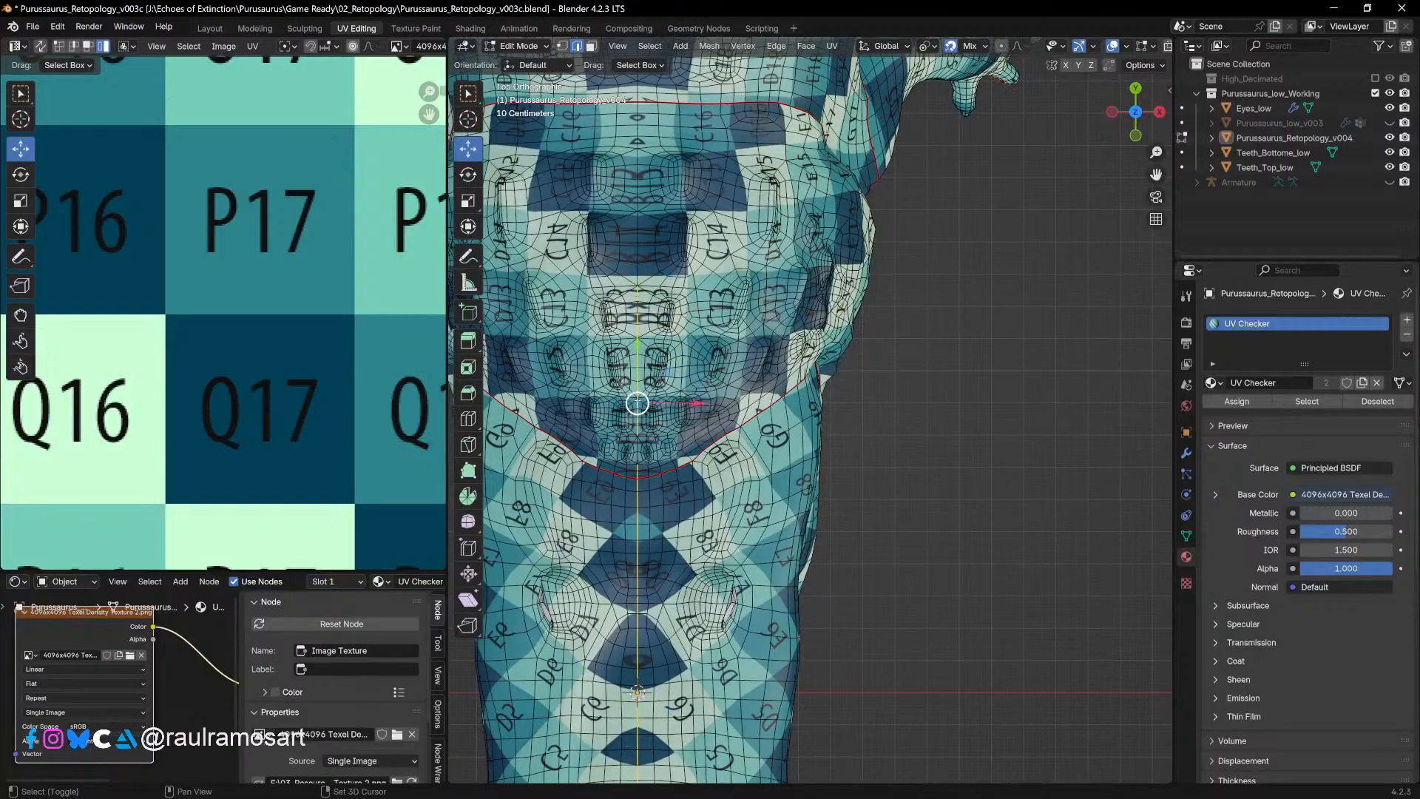
{"action": "left_click", "coordinate": [638, 442], "text": "alt+shift"}
{"action": "left_click", "coordinate": [638, 275], "text": "shift"}
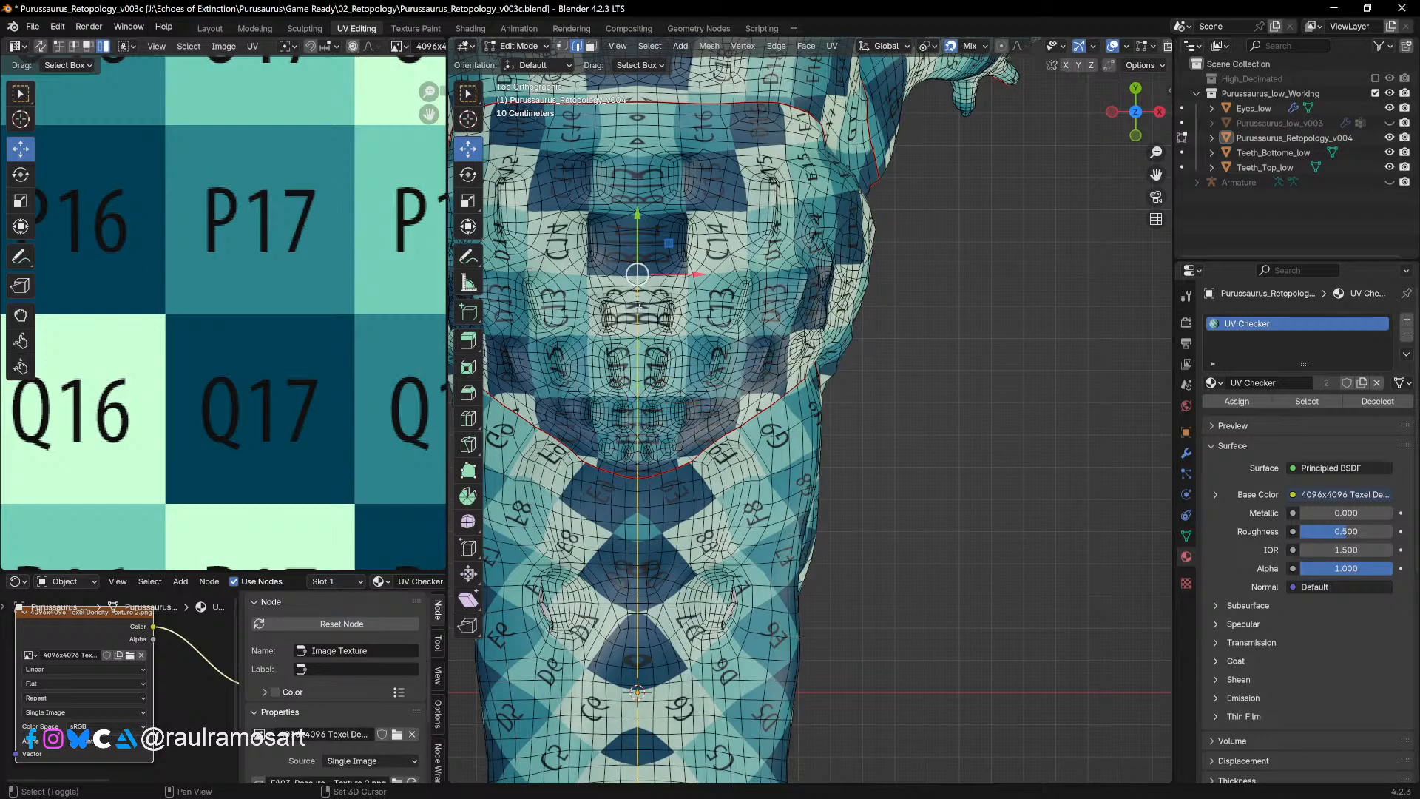
{"action": "left_click", "coordinate": [637, 307], "text": "shift"}
Step: Extend the mid-line edge selection up to the seam between the neck and the back
{"action": "middle_click_drag", "start_coordinate": [637, 307], "coordinate": [667, 430], "text": "shift"}
{"action": "left_click", "coordinate": [667, 326], "text": "shift"}
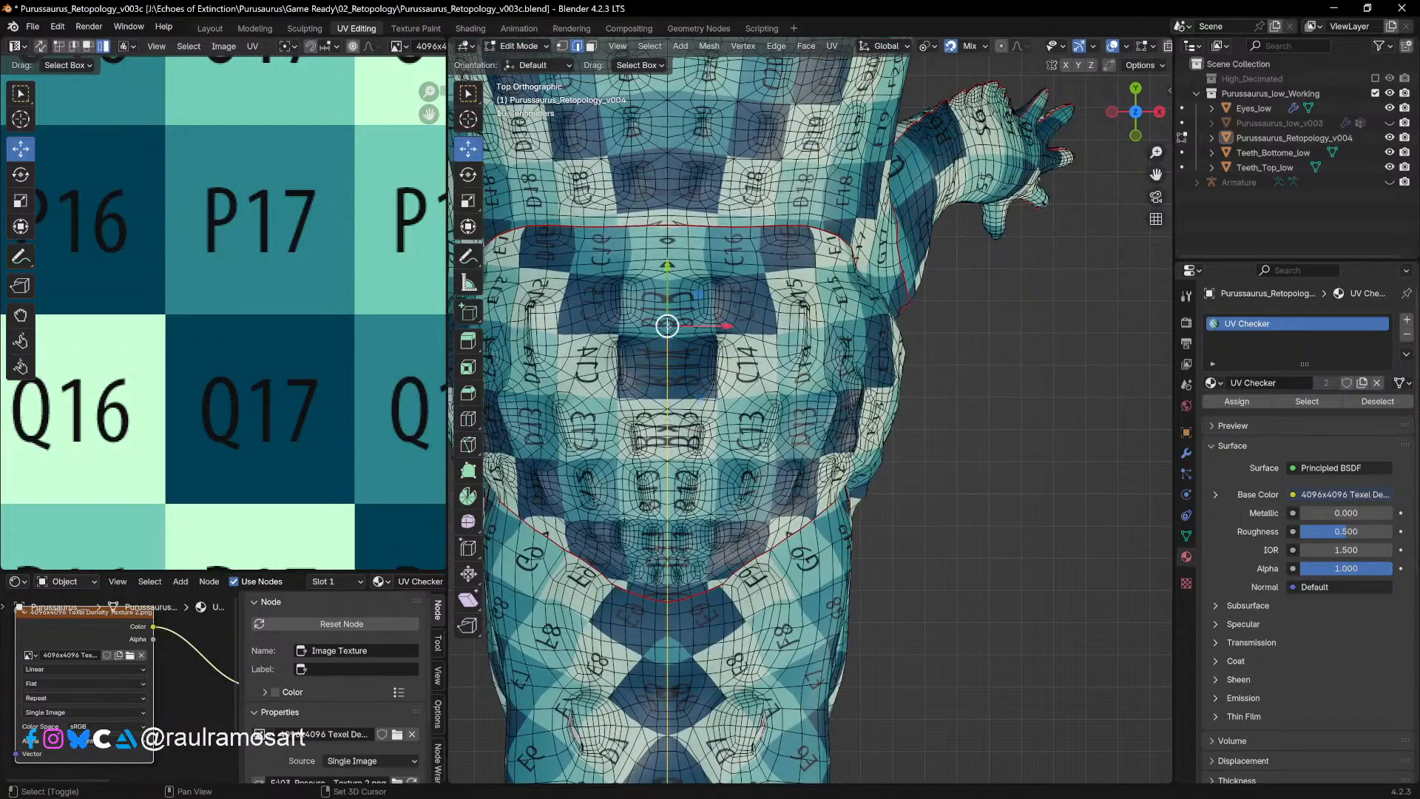
{"action": "left_click", "coordinate": [667, 279], "text": "shift"}
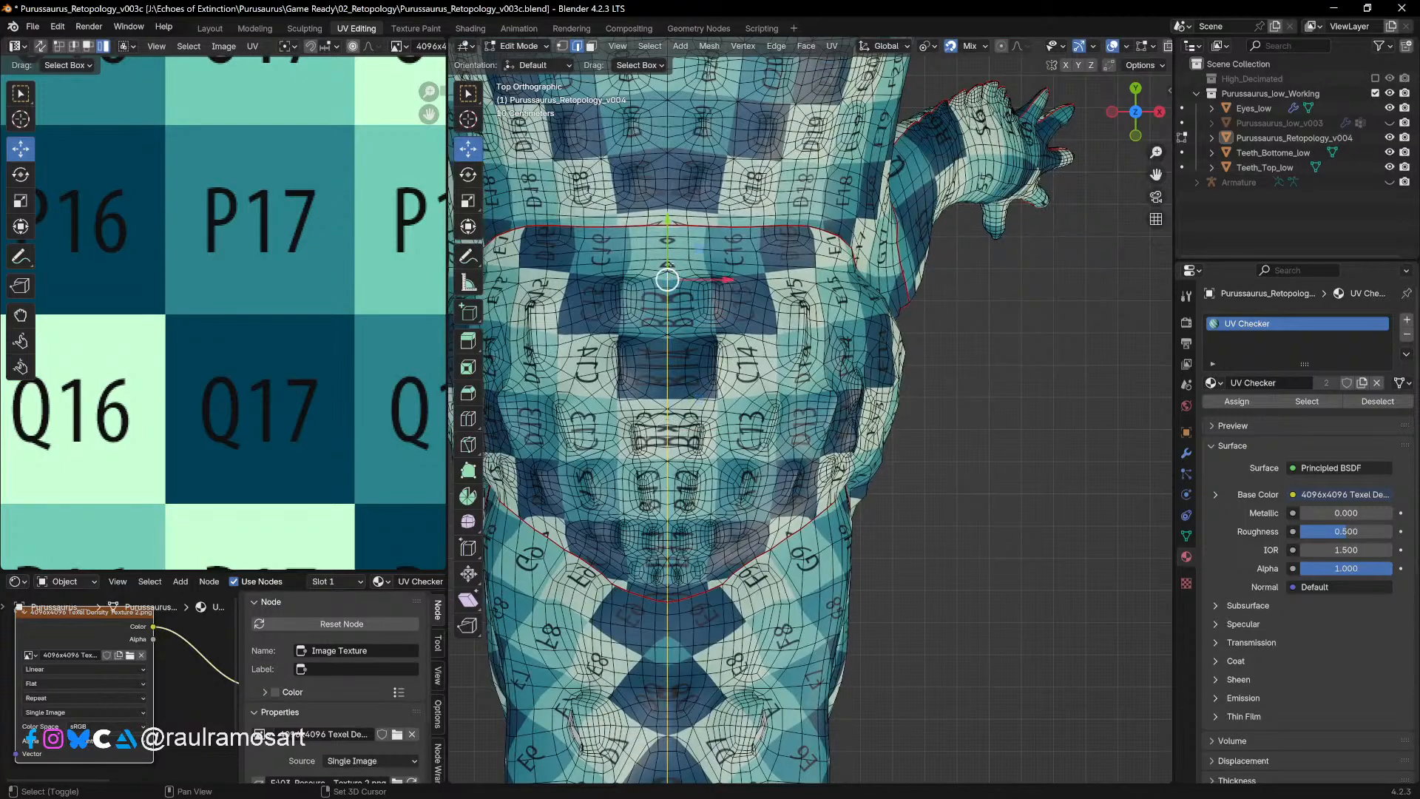
{"action": "left_click", "coordinate": [677, 249], "text": "alt+shift"}
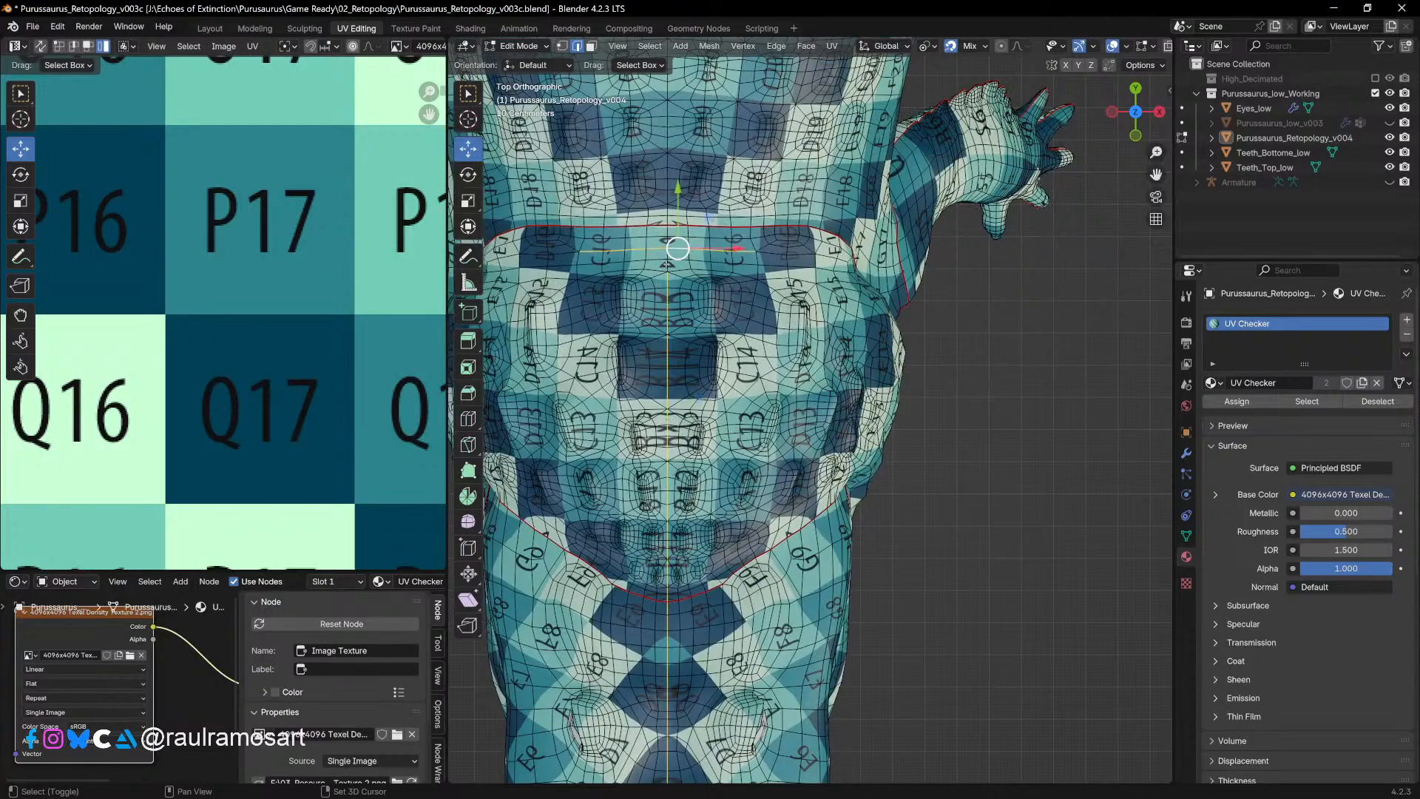
Step: Return to the Layout workspace and frame the whole model in front orthographic view
{"action": "scroll", "coordinate": [910, 526], "scroll_direction": "down", "scroll_amount": 10}
{"action": "middle_click_drag", "start_coordinate": [910, 526], "coordinate": [937, 376]}
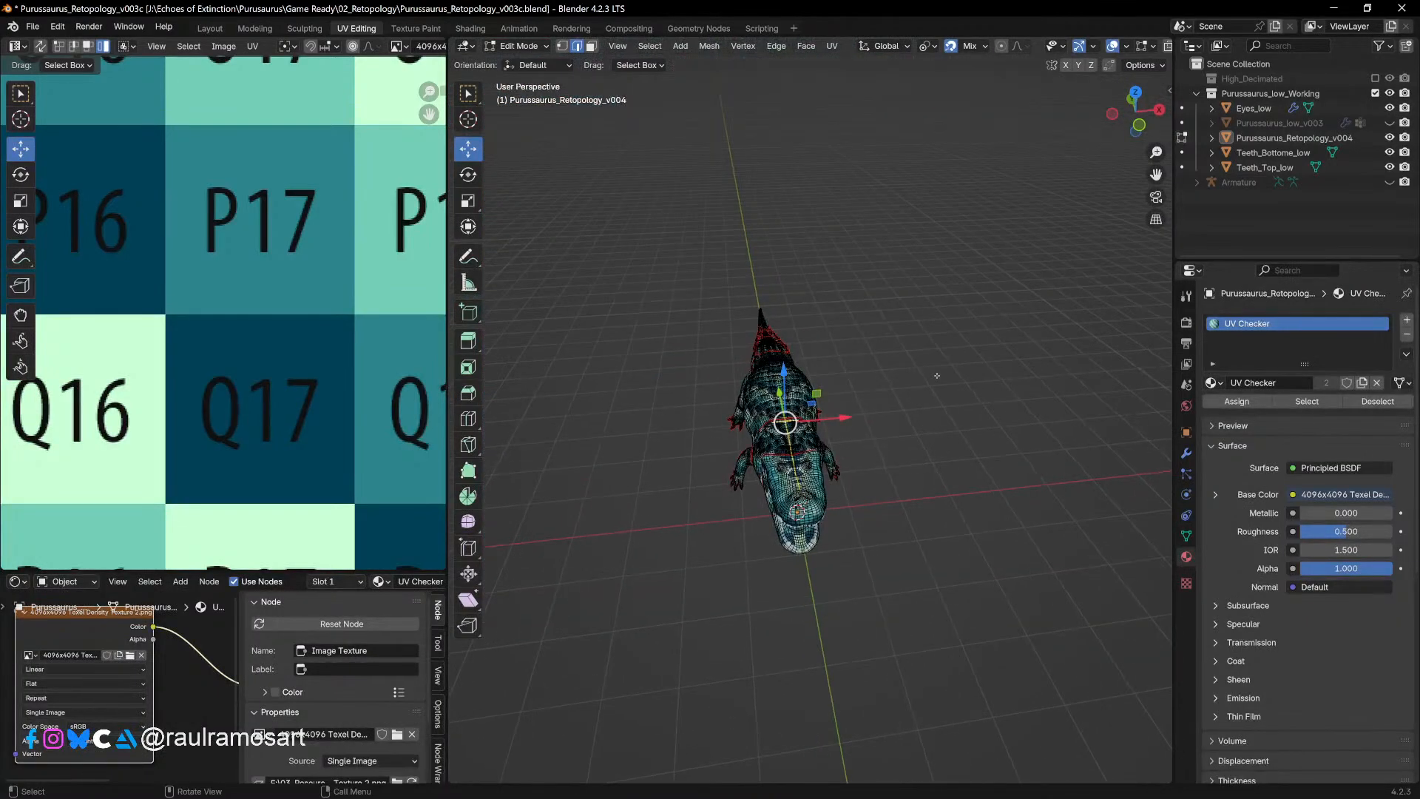
{"action": "key", "text": "KP_1"}
{"action": "scroll", "coordinate": [930, 363], "scroll_direction": "up", "scroll_amount": 4}
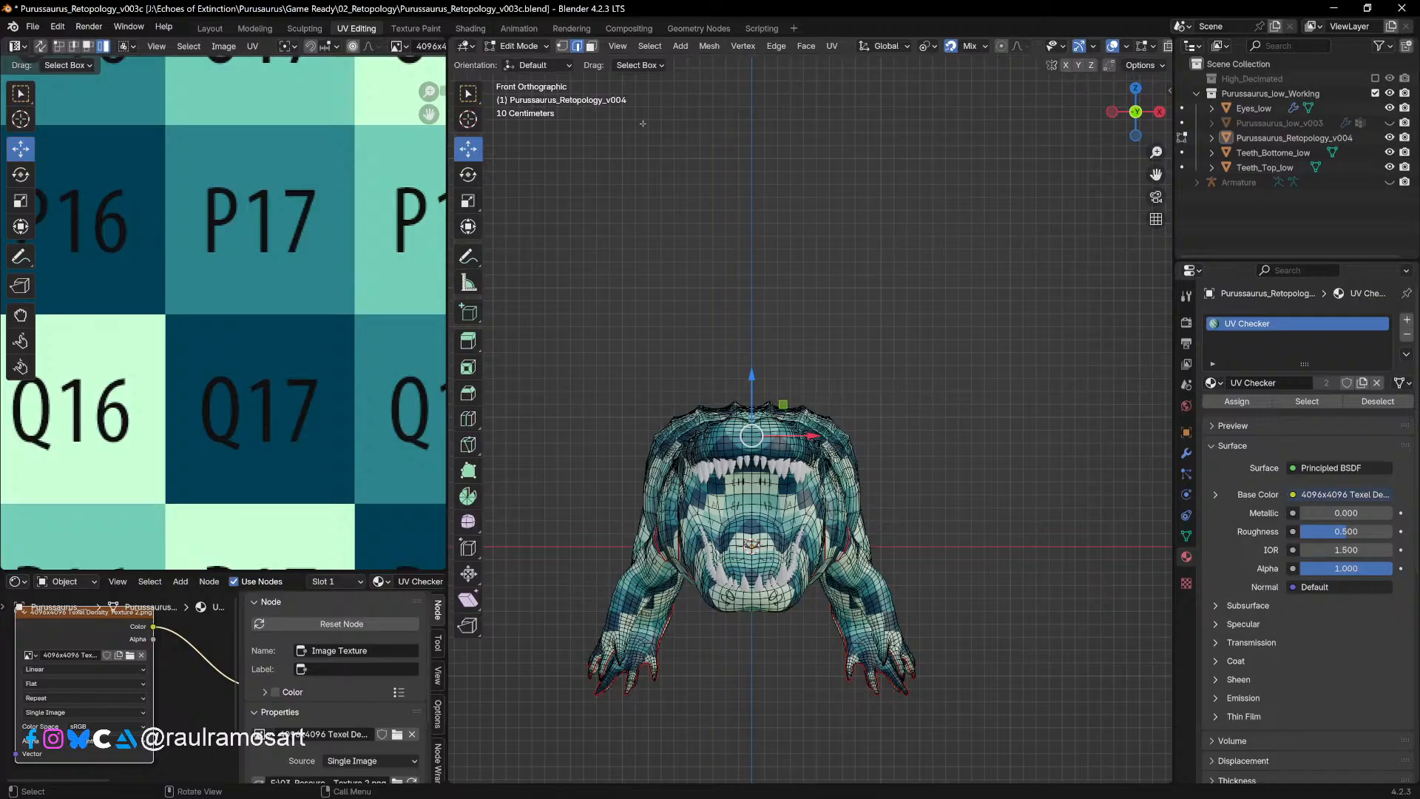
{"action": "left_click", "coordinate": [209, 28]}
{"action": "middle_click_drag", "start_coordinate": [537, 308], "coordinate": [590, 308], "text": "shift"}
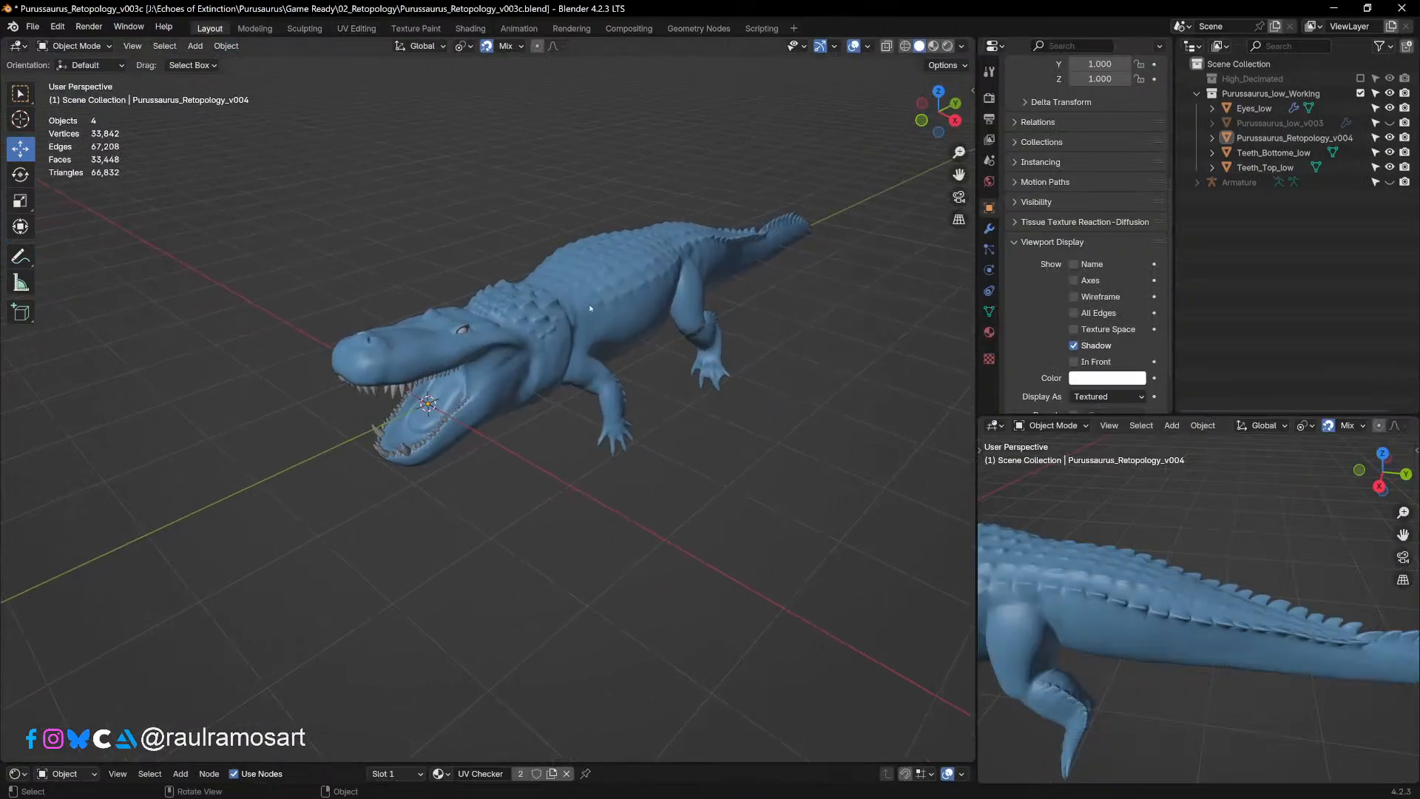
{"action": "key", "text": "KP_1"}
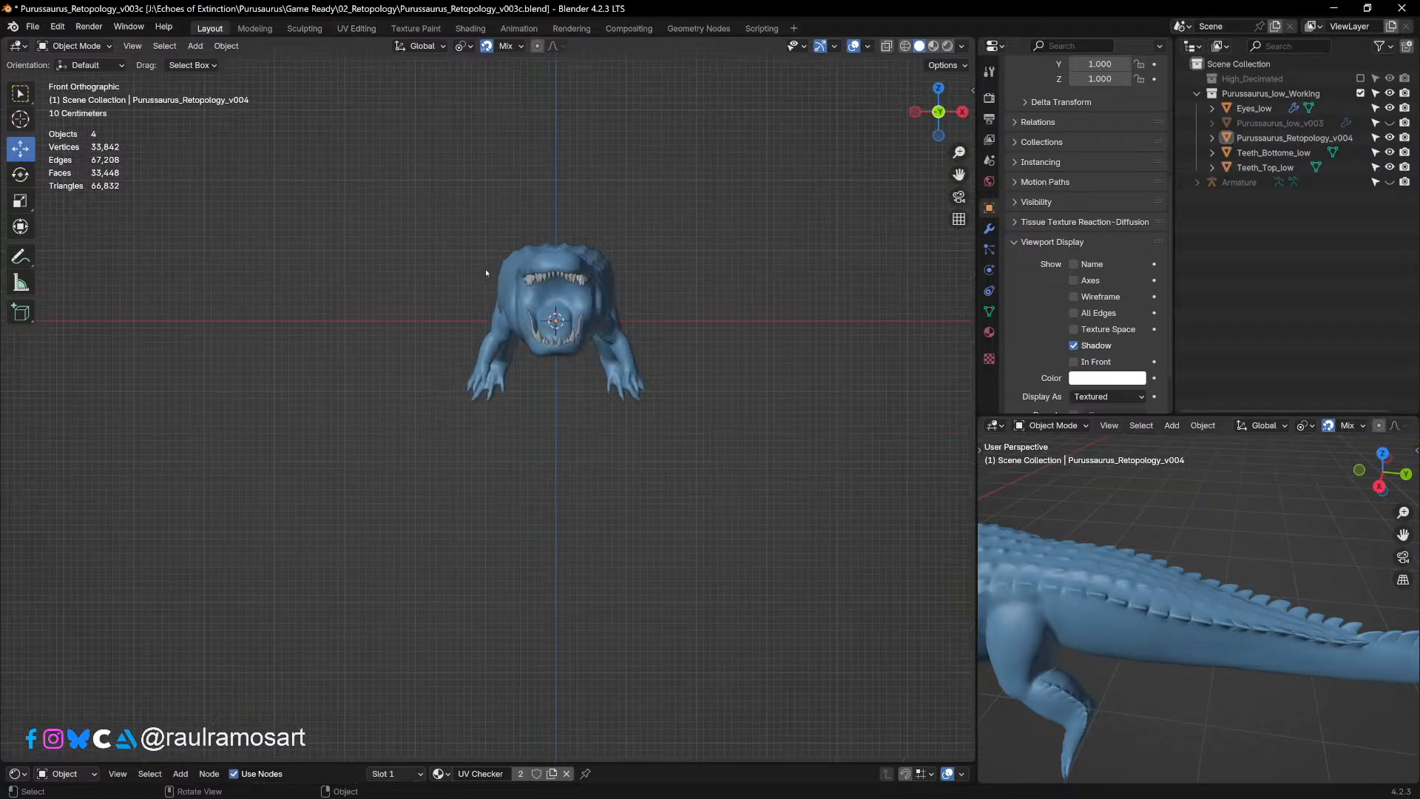
{"action": "scroll", "coordinate": [485, 268], "scroll_direction": "up", "scroll_amount": 5}
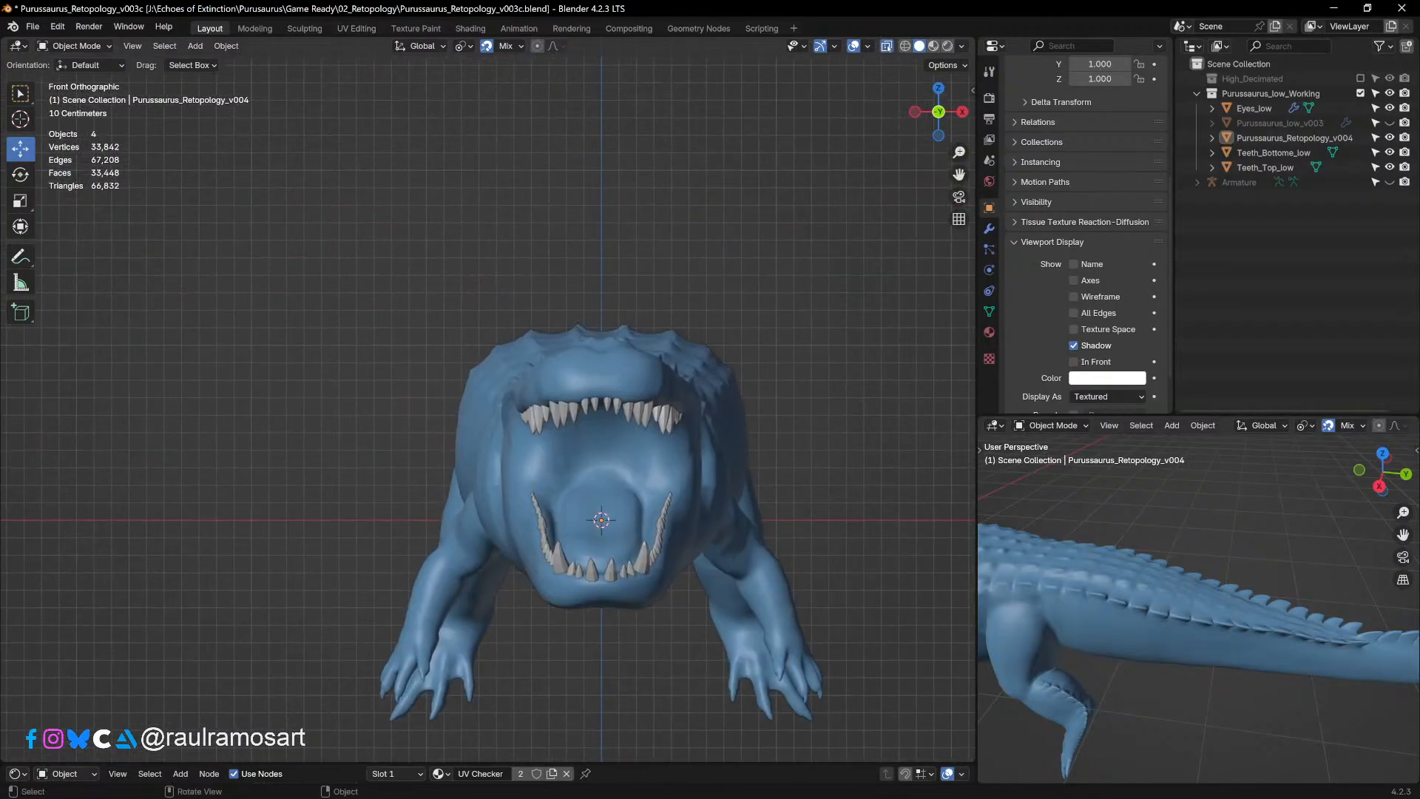
Step: Turn on X-ray, enter Edit Mode on the body mesh, and hide the eyes and both teeth objects
{"action": "left_click", "coordinate": [887, 45]}
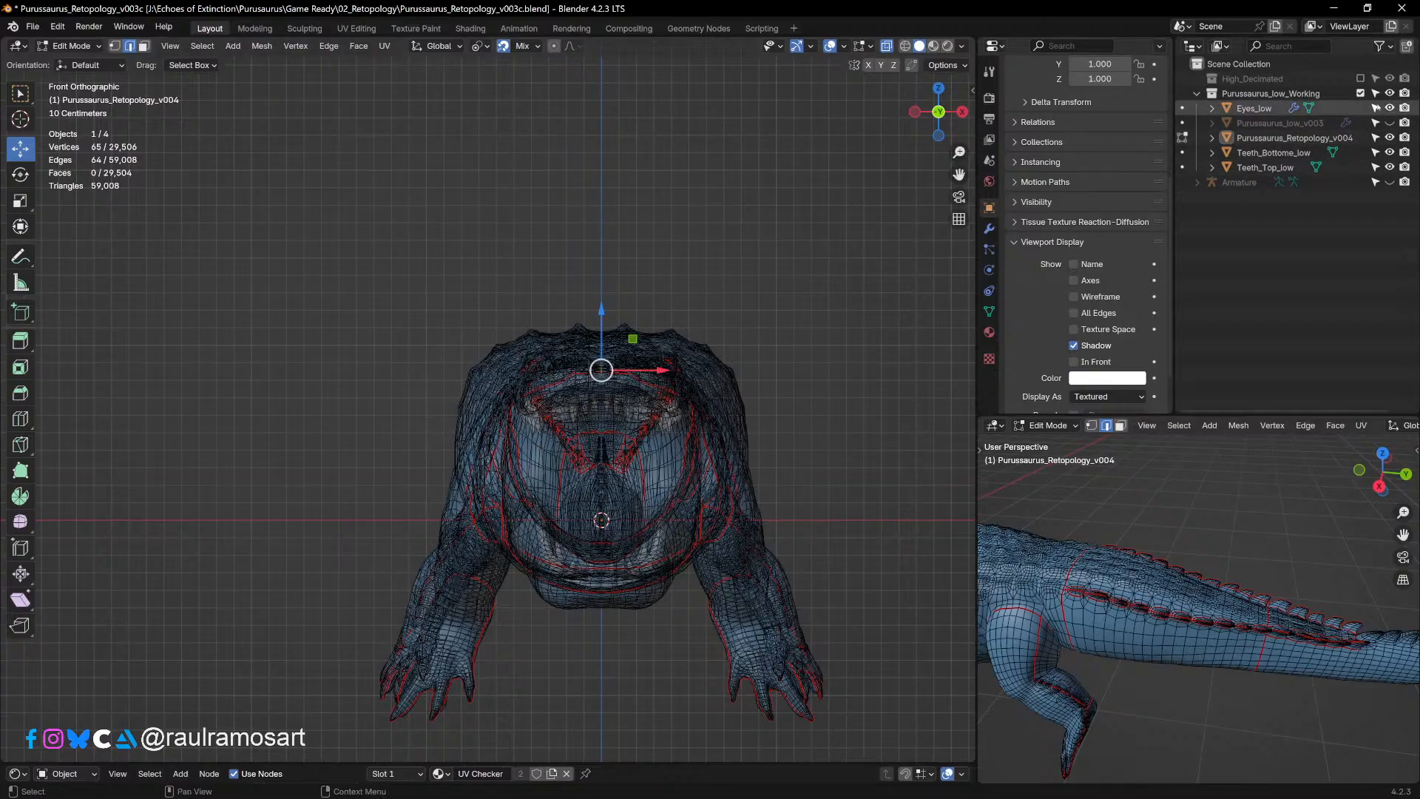
{"action": "left_click", "coordinate": [1390, 108]}
{"action": "left_click", "coordinate": [1388, 153]}
{"action": "left_click", "coordinate": [1388, 167]}
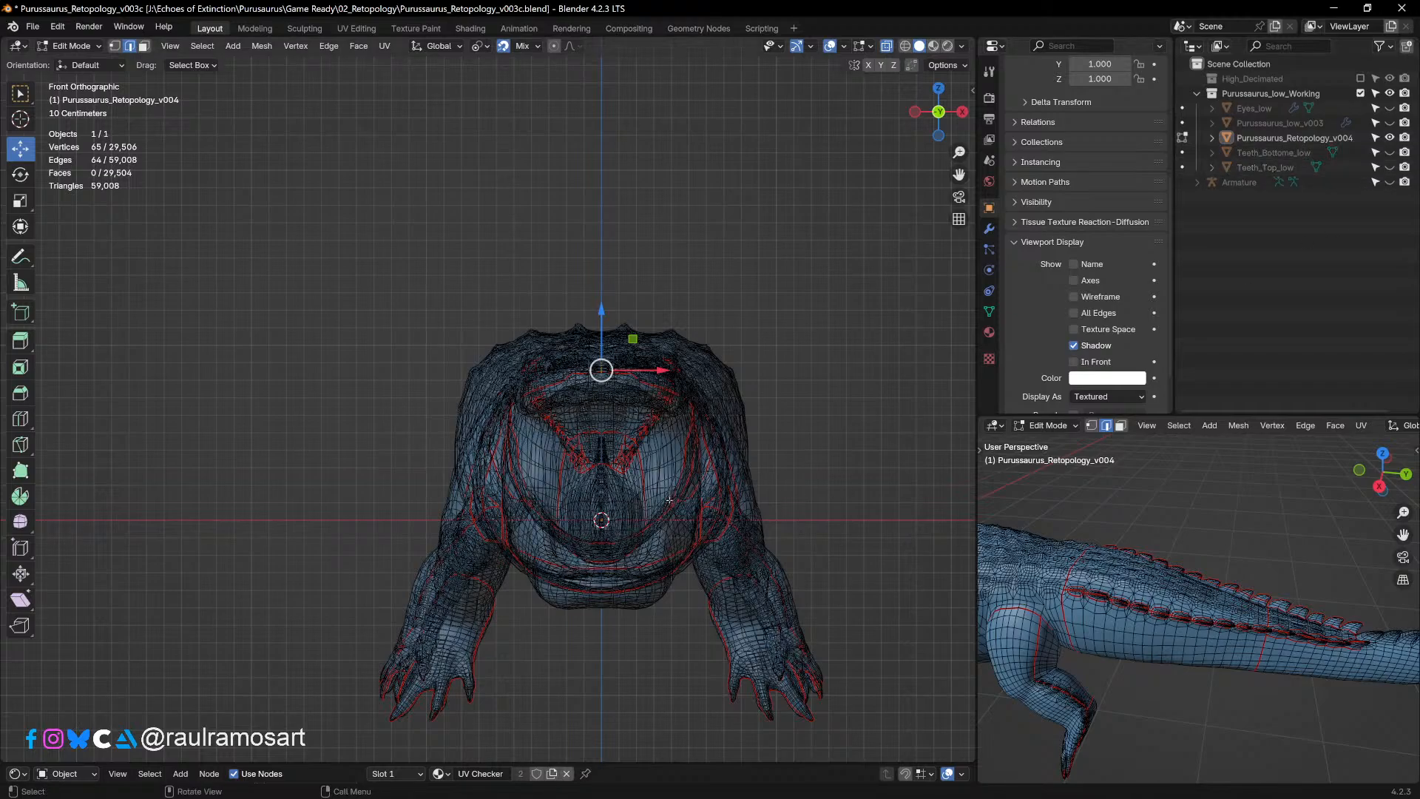
Step: Clear the edge selection and select all faces on the negative X half of the body in face selection mode
{"action": "scroll", "coordinate": [545, 372], "scroll_direction": "up", "scroll_amount": 3}
{"action": "key", "text": "alt+a"}
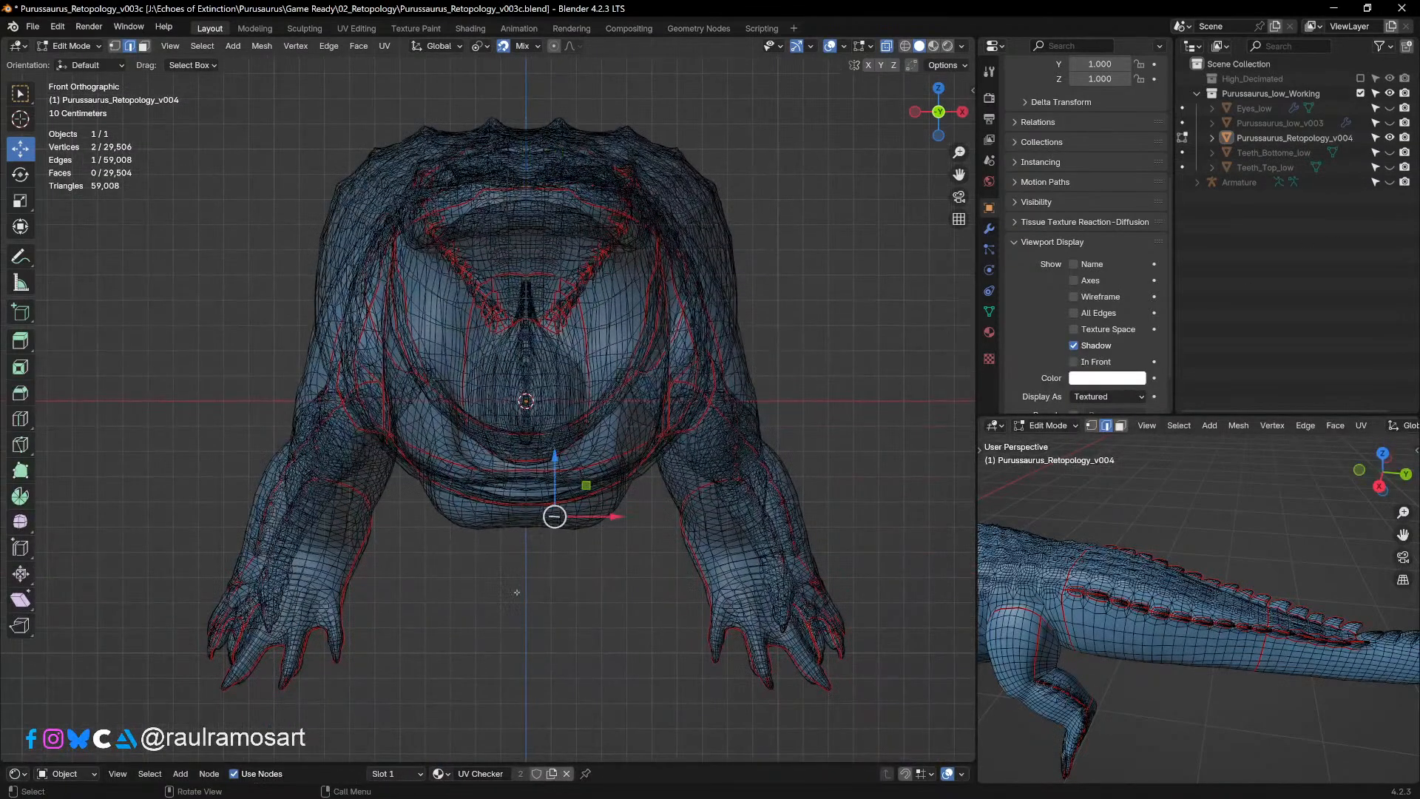
{"action": "scroll", "coordinate": [554, 514], "scroll_direction": "down", "scroll_amount": 2}
{"action": "left_click", "coordinate": [144, 46]}
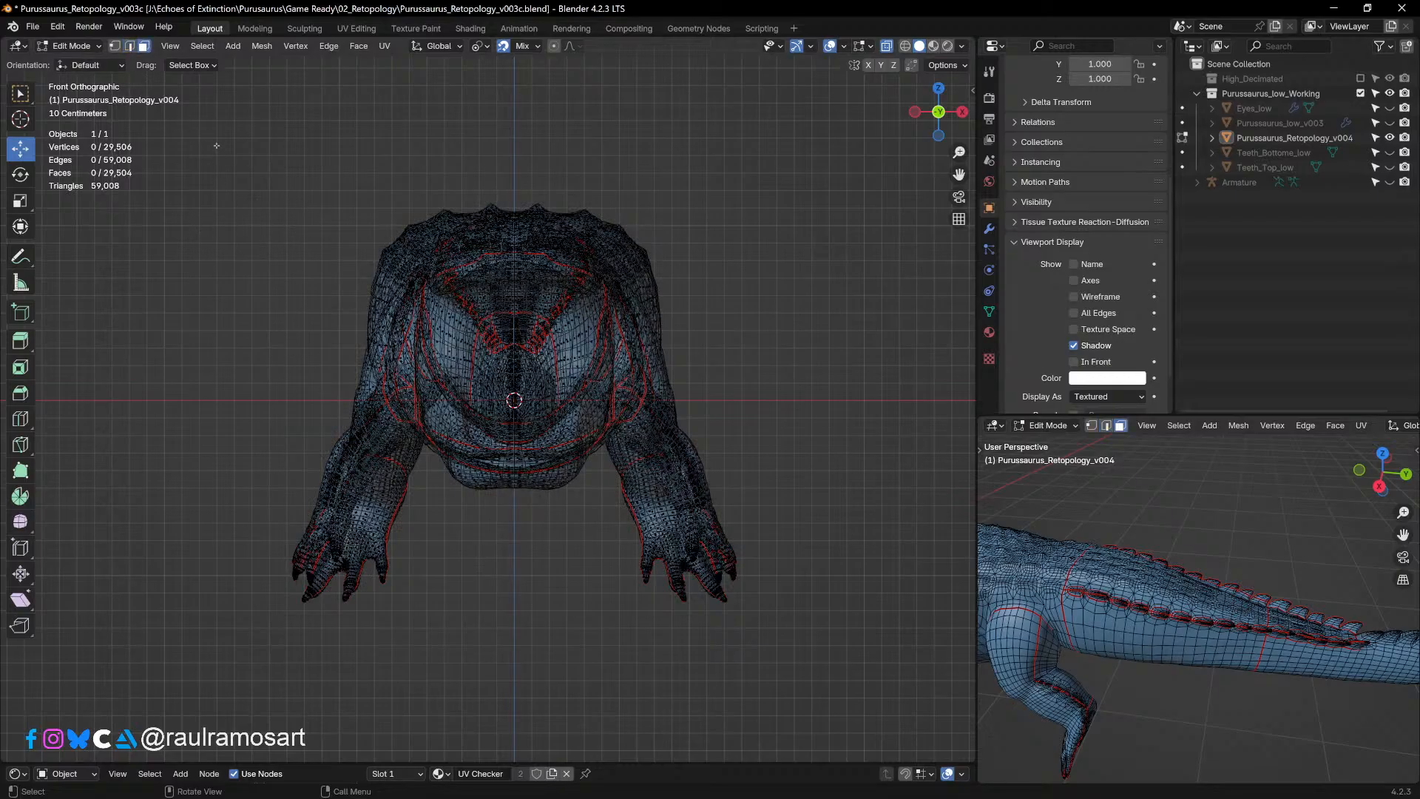
{"action": "left_click_drag", "start_coordinate": [213, 125], "coordinate": [511, 707]}
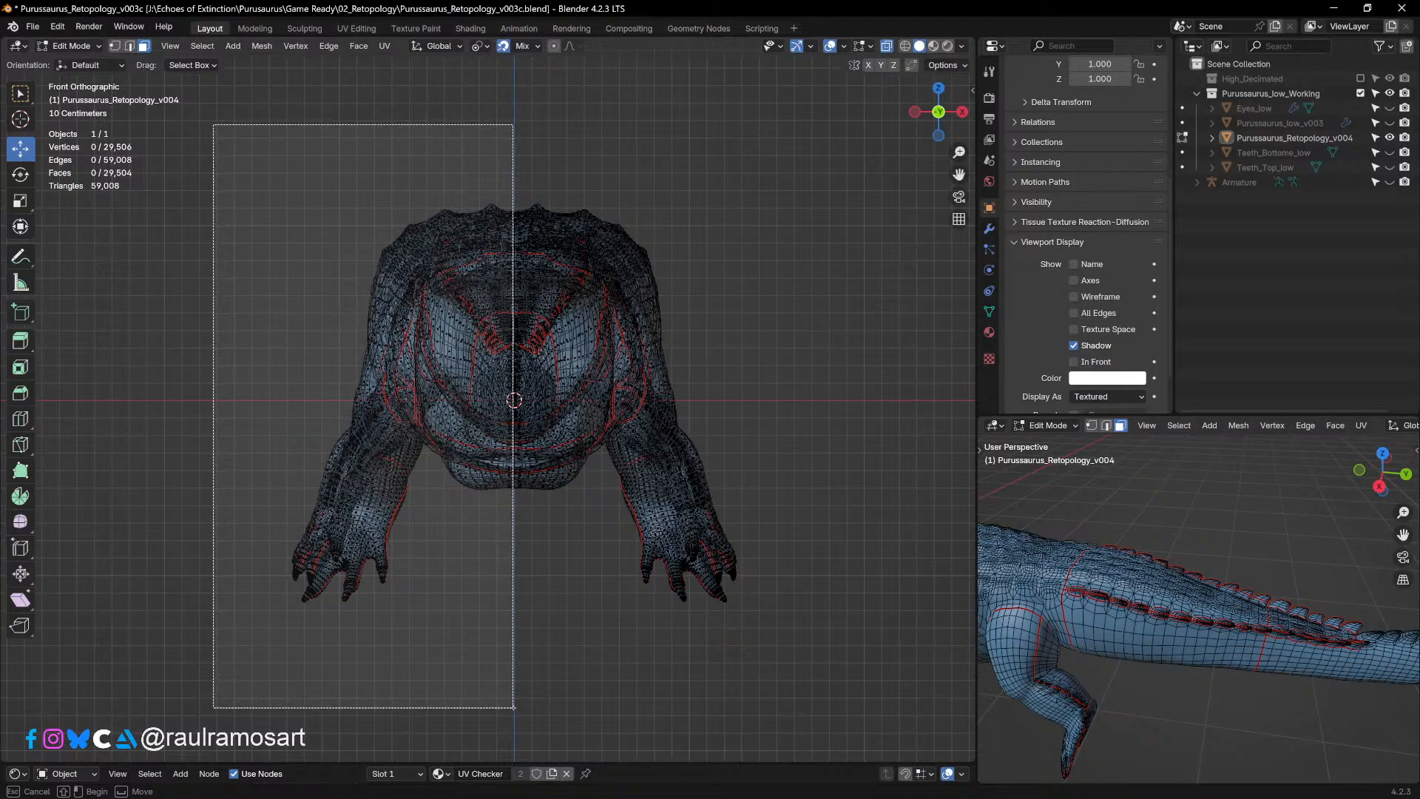
Step: Add the missed faces along the mid-line of the head and back to the half-body selection
{"action": "scroll", "coordinate": [582, 312], "scroll_direction": "up", "scroll_amount": 10}
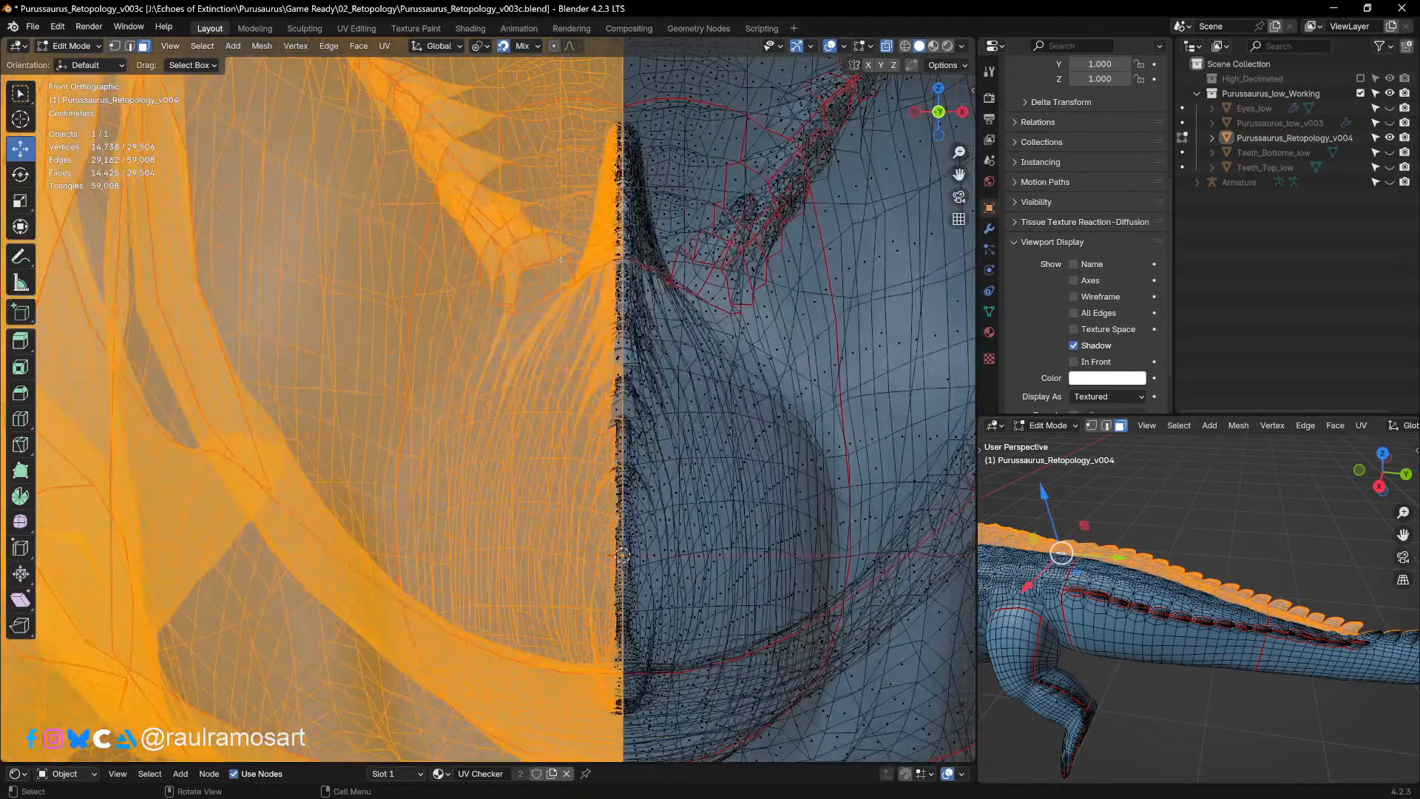
{"action": "scroll", "coordinate": [560, 258], "scroll_direction": "down", "scroll_amount": 3}
{"action": "left_click_drag", "start_coordinate": [530, 64], "coordinate": [622, 728]}
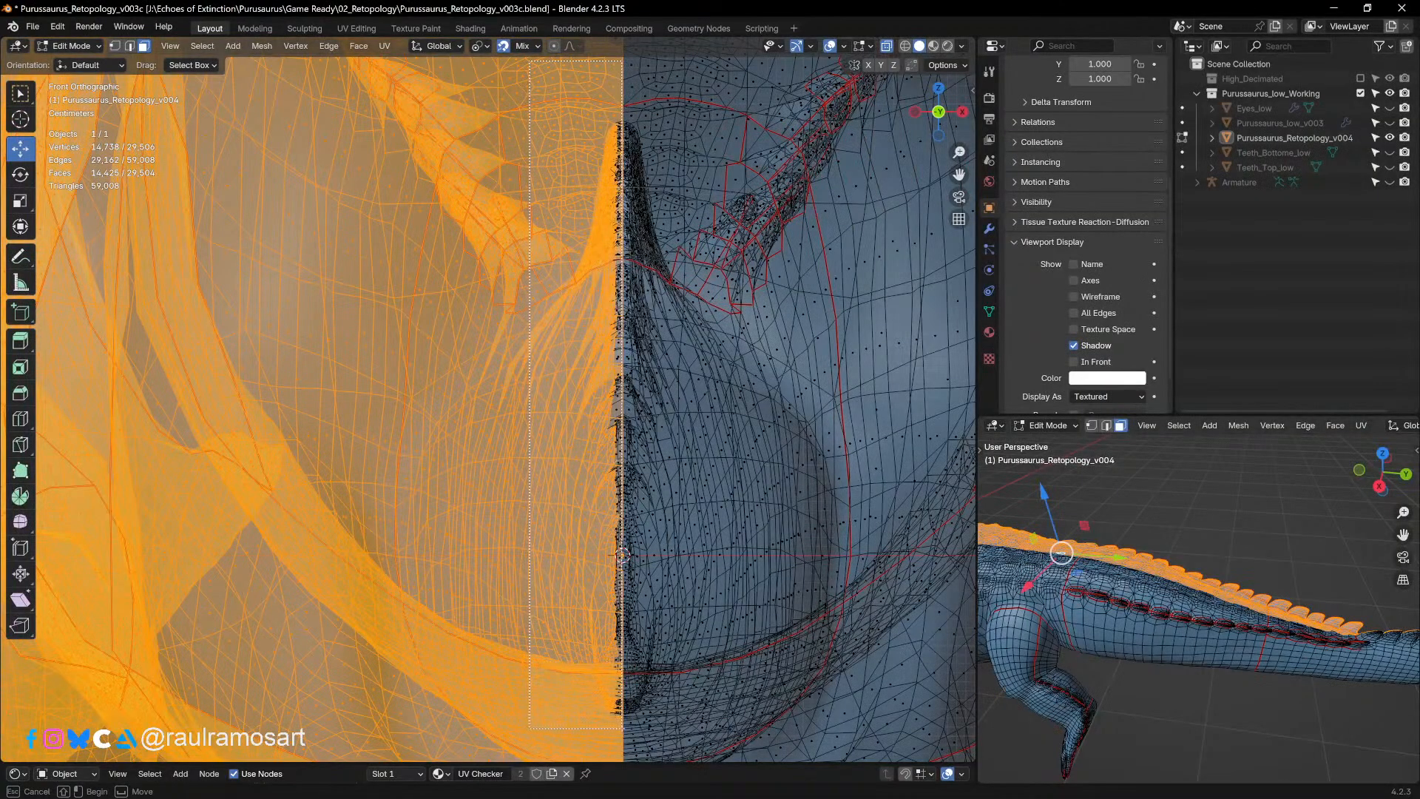
{"action": "left_click_drag", "start_coordinate": [622, 729], "coordinate": [621, 729]}
{"action": "middle_click_drag", "start_coordinate": [618, 309], "coordinate": [607, 715], "text": "shift"}
{"action": "left_click_drag", "start_coordinate": [499, 79], "coordinate": [616, 505], "text": "shift"}
{"action": "middle_click_drag", "start_coordinate": [613, 244], "coordinate": [616, 499], "text": "shift"}
{"action": "left_click_drag", "start_coordinate": [537, 184], "coordinate": [613, 247], "text": "shift"}
{"action": "scroll", "coordinate": [620, 418], "scroll_direction": "down", "scroll_amount": 5}
{"action": "scroll", "coordinate": [619, 418], "scroll_direction": "up", "scroll_amount": 11}
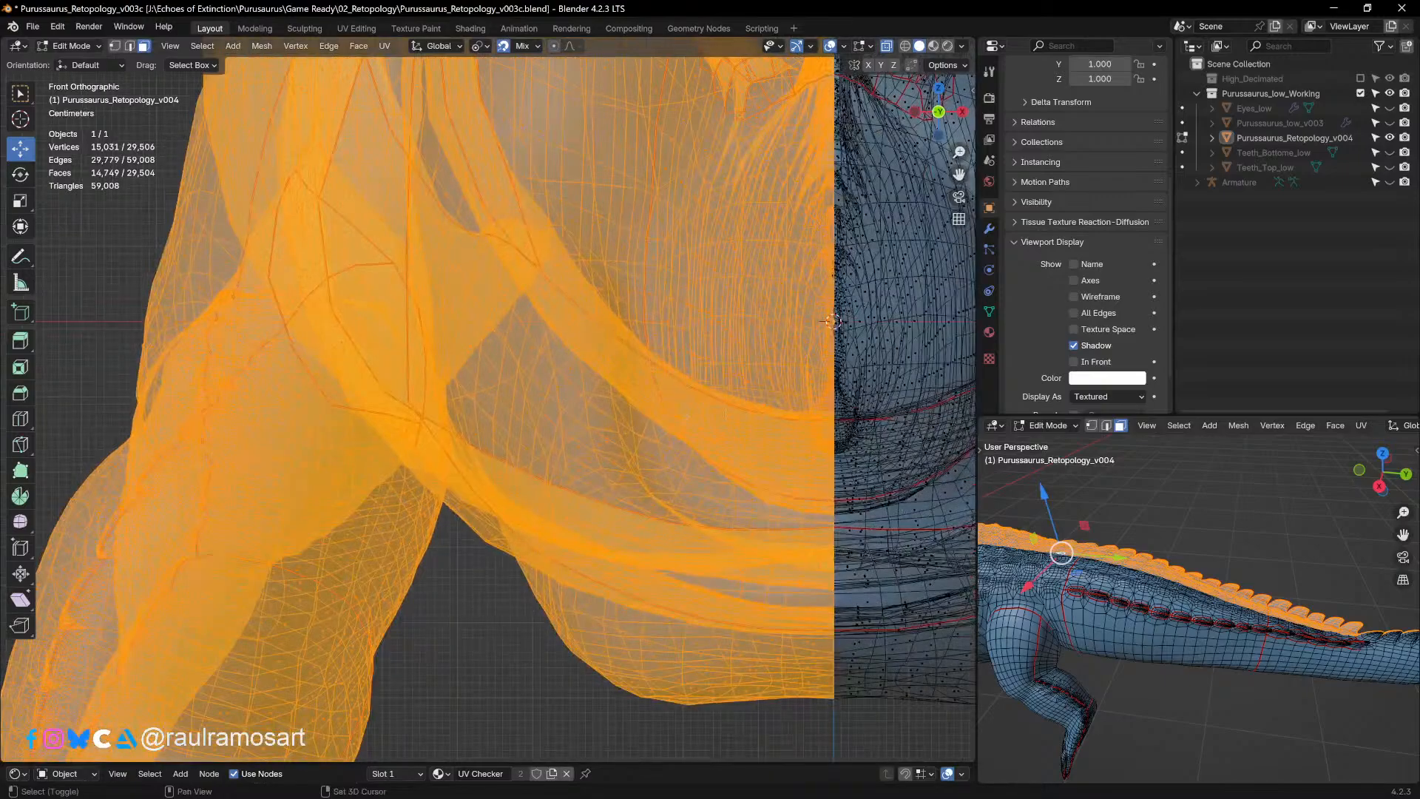
Step: Check the selection along the lower mid-line and delete the selected half's faces
{"action": "middle_click_drag", "start_coordinate": [726, 412], "coordinate": [500, 464], "text": "shift"}
{"action": "scroll", "coordinate": [495, 462], "scroll_direction": "up", "scroll_amount": 5}
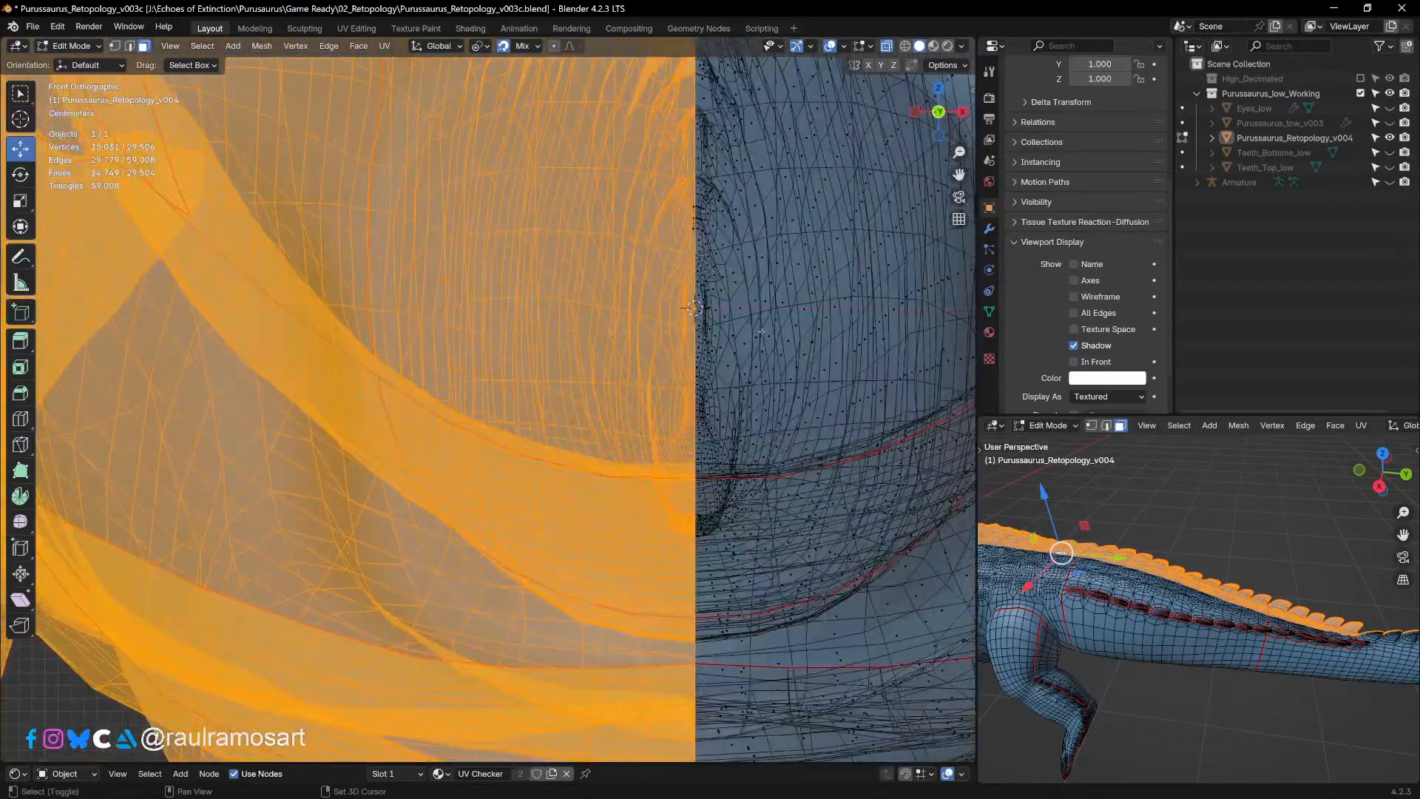
{"action": "middle_click_drag", "start_coordinate": [752, 313], "coordinate": [589, 189], "text": "shift"}
{"action": "middle_click_drag", "start_coordinate": [602, 598], "coordinate": [589, 400], "text": "shift"}
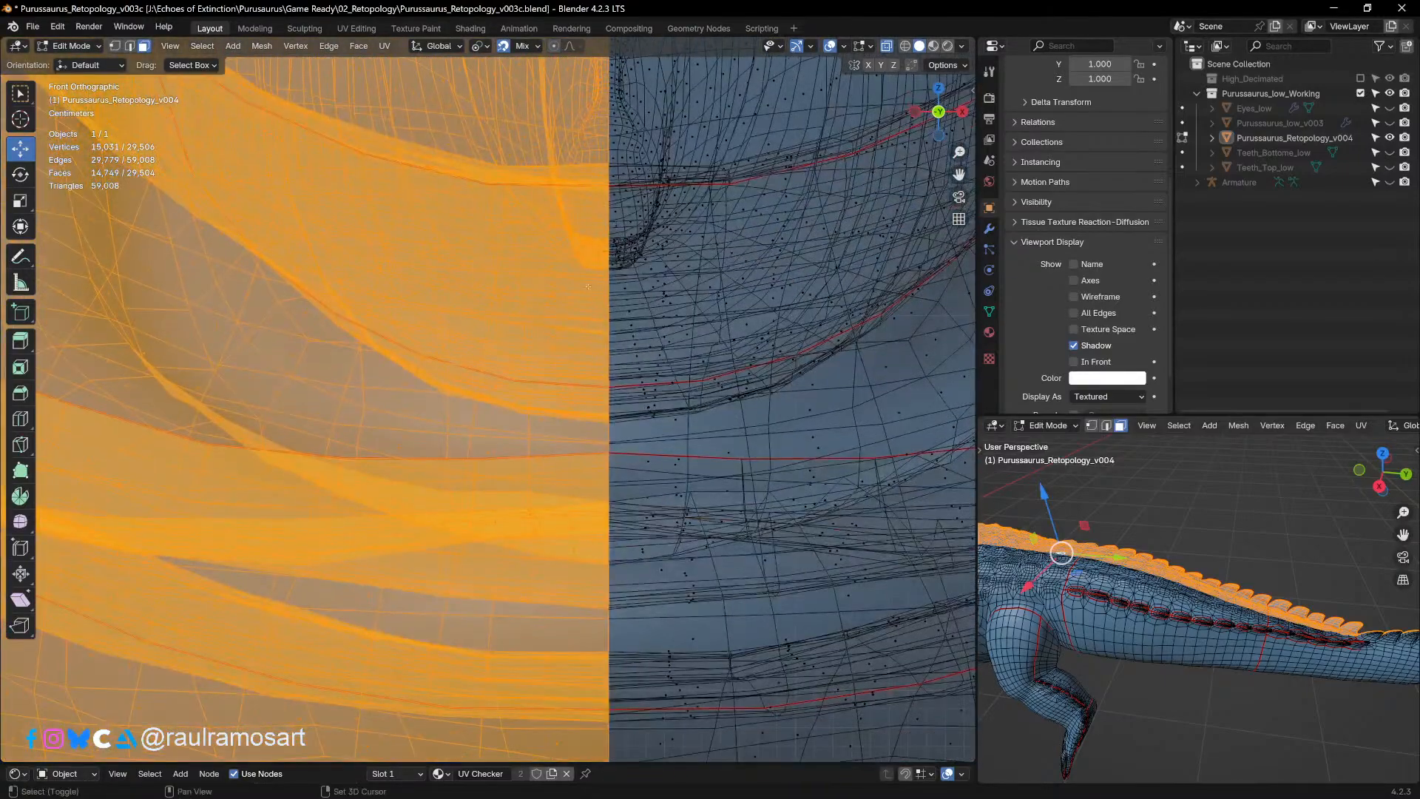
{"action": "scroll", "coordinate": [590, 400], "scroll_direction": "down", "scroll_amount": 6}
{"action": "scroll", "coordinate": [589, 399], "scroll_direction": "down", "scroll_amount": 8}
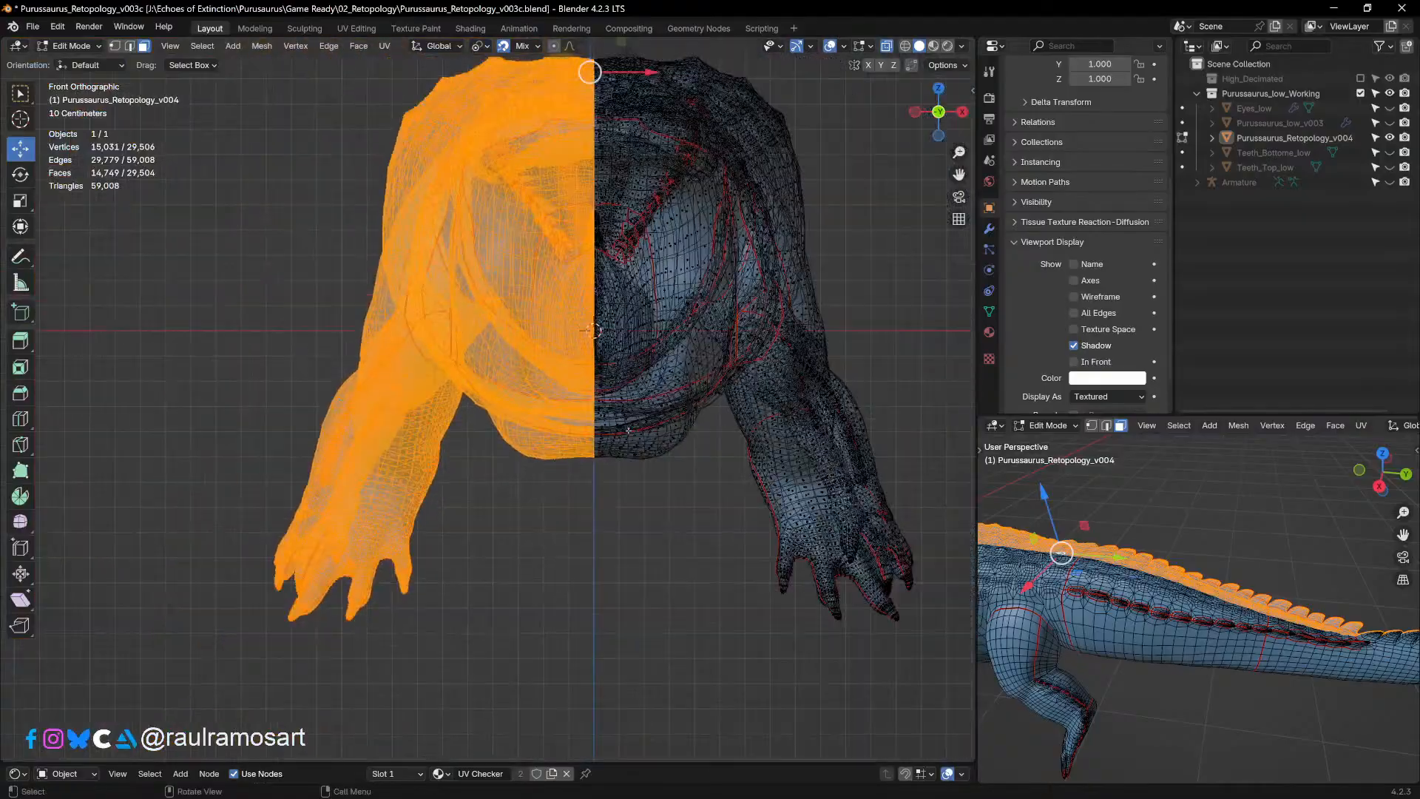
{"action": "key", "text": "x"}
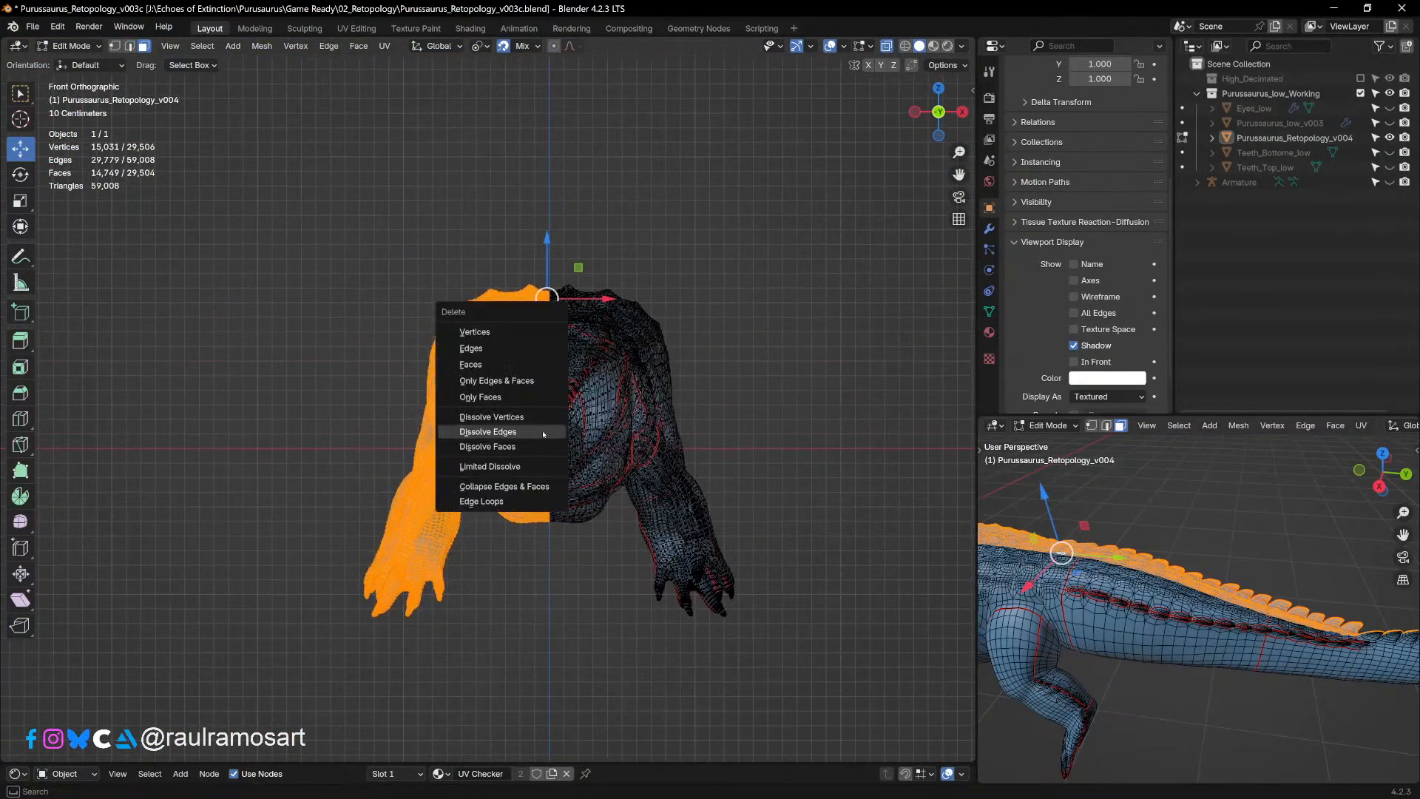
{"action": "key", "text": "x"}
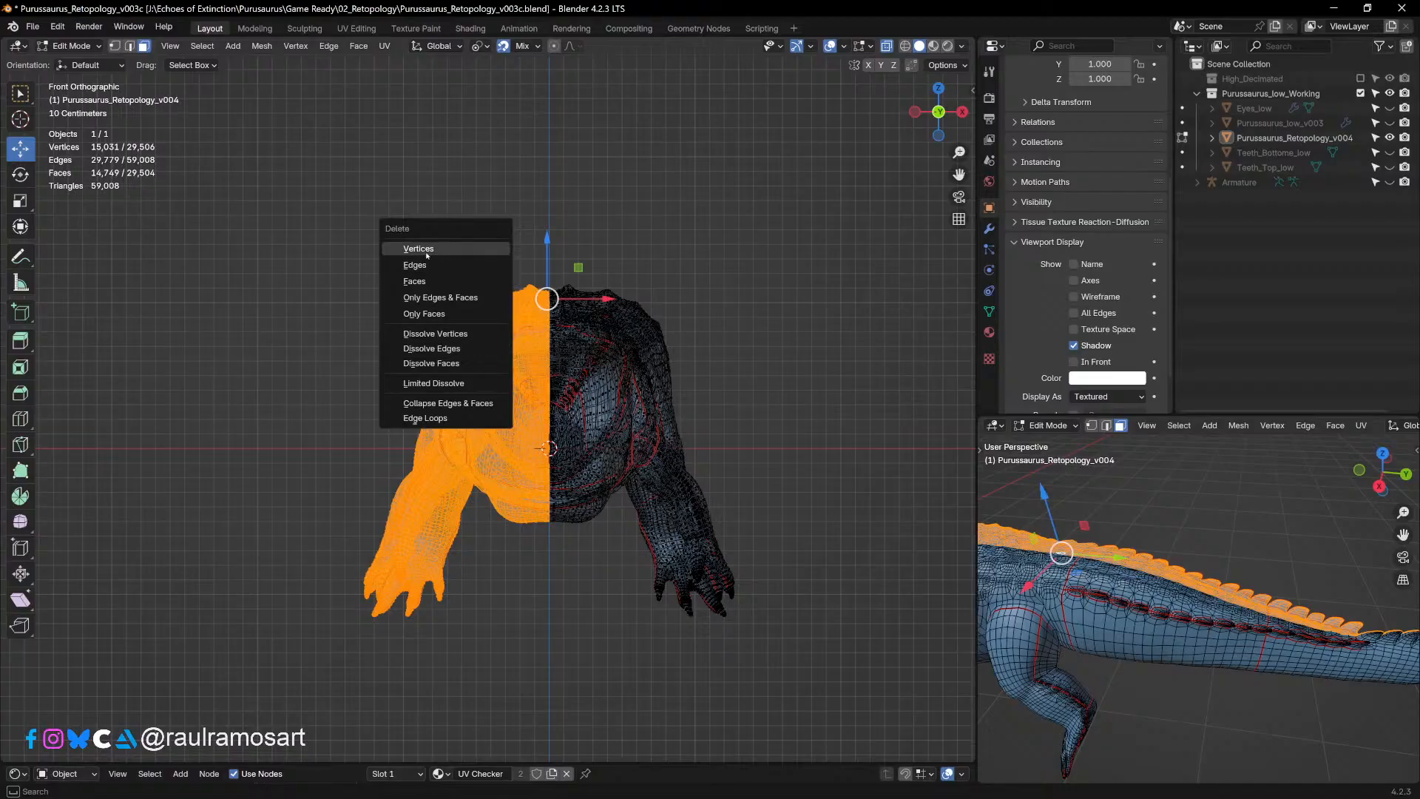
{"action": "left_click", "coordinate": [418, 281]}
{"action": "scroll", "coordinate": [555, 311], "scroll_direction": "down", "scroll_amount": 1}
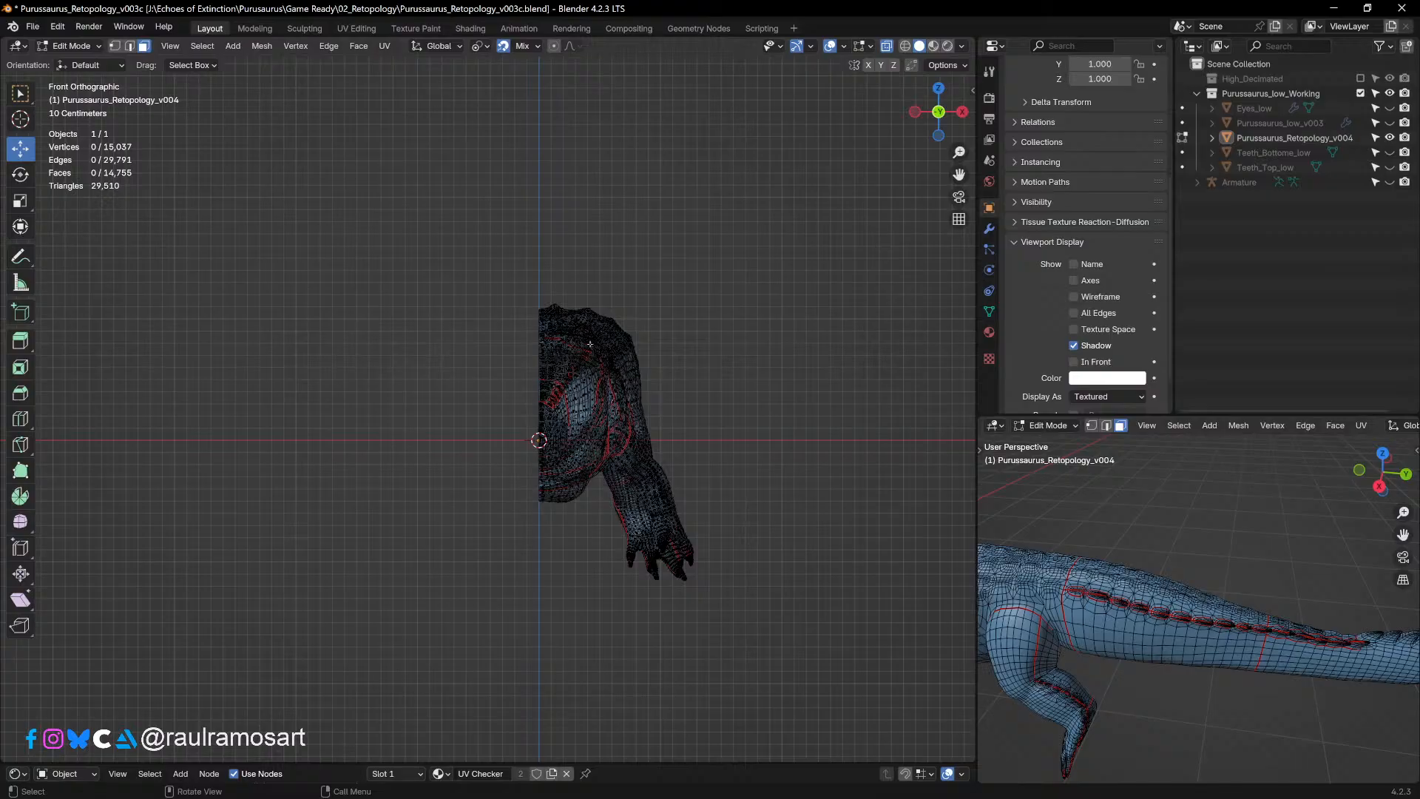
Step: Add a Mirror modifier on the X axis with Clipping enabled to the remaining half of the body
{"action": "key", "text": "Tab"}
{"action": "left_click", "coordinate": [612, 347]}
{"action": "middle_click_drag", "start_coordinate": [873, 369], "coordinate": [756, 416]}
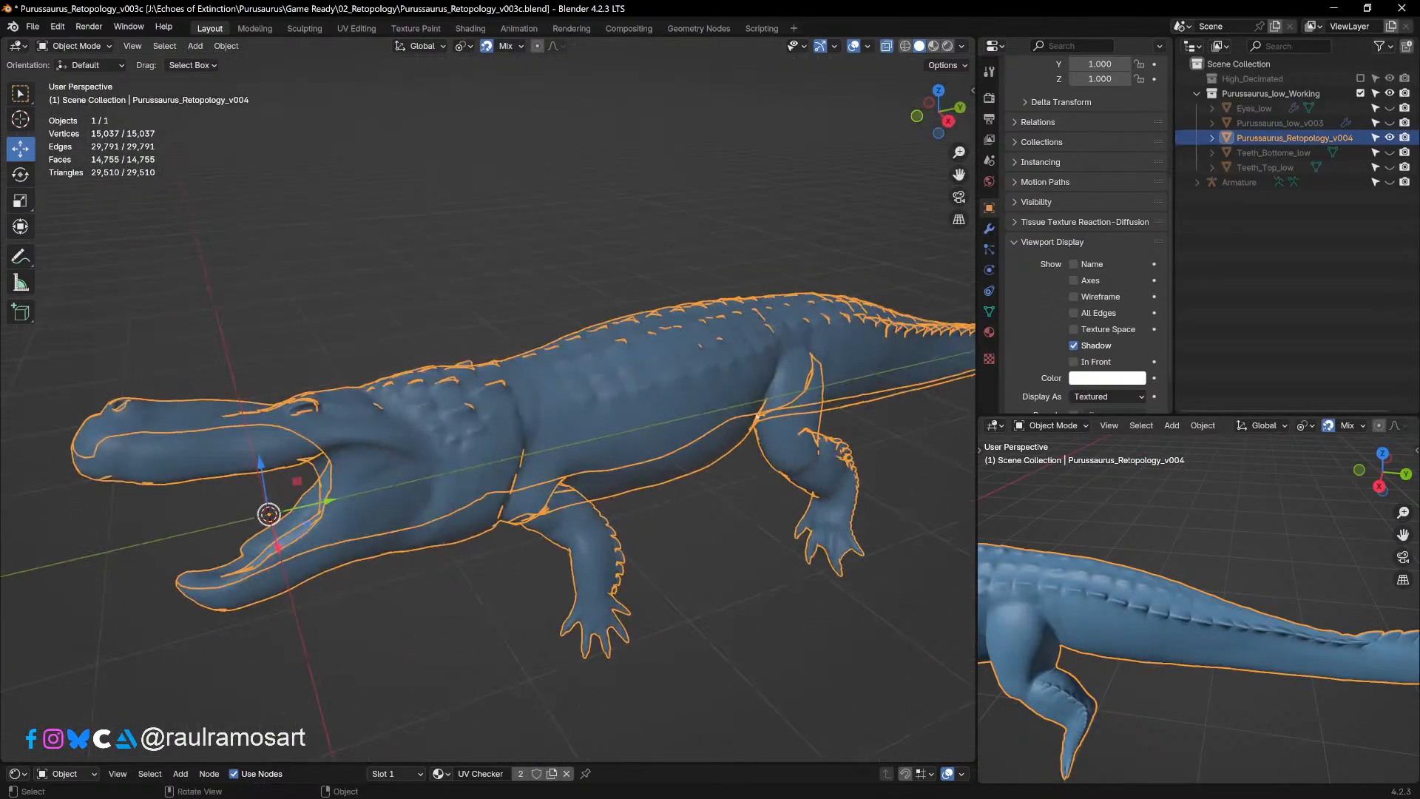
{"action": "left_click", "coordinate": [989, 229]}
{"action": "left_click", "coordinate": [1043, 95]}
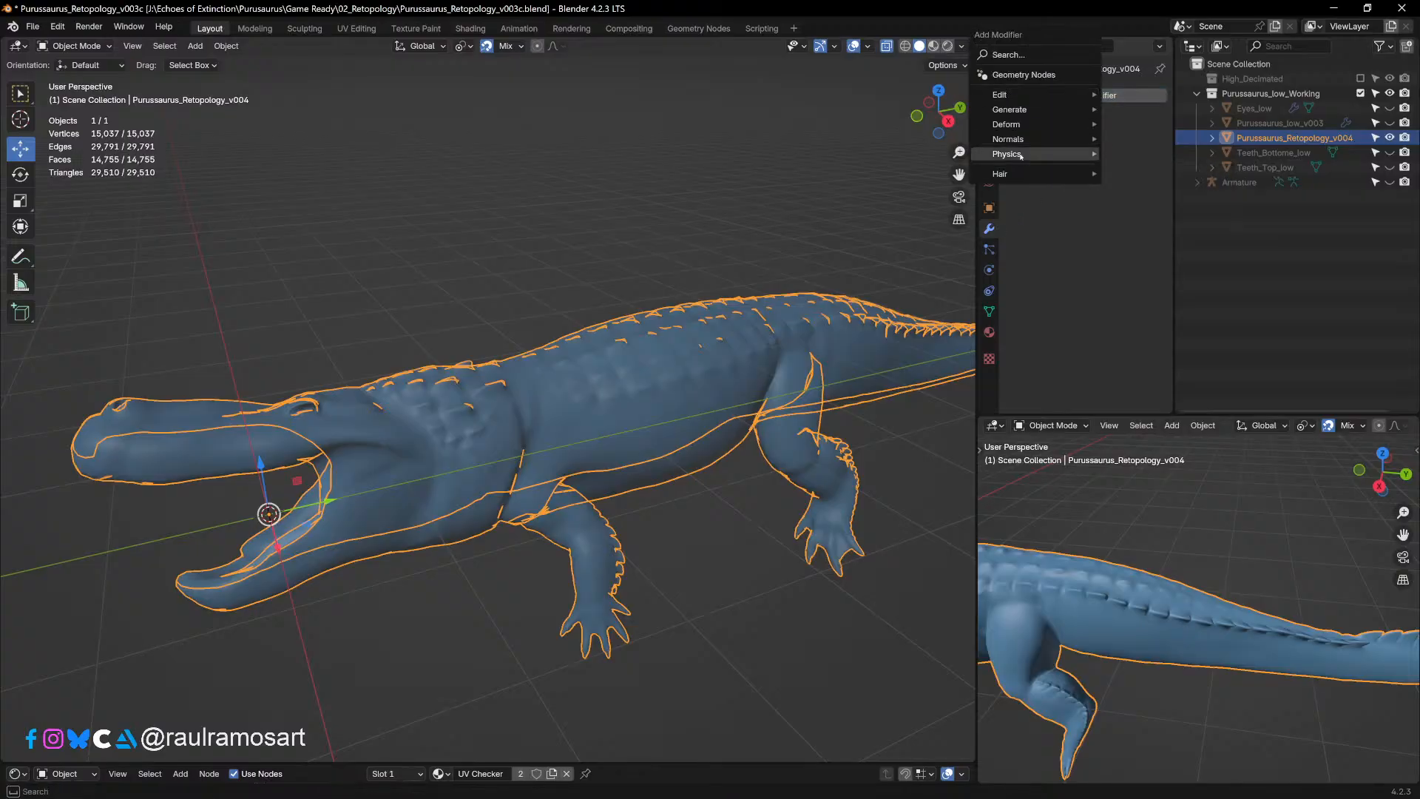
{"action": "mouse_move", "coordinate": [1024, 122]}
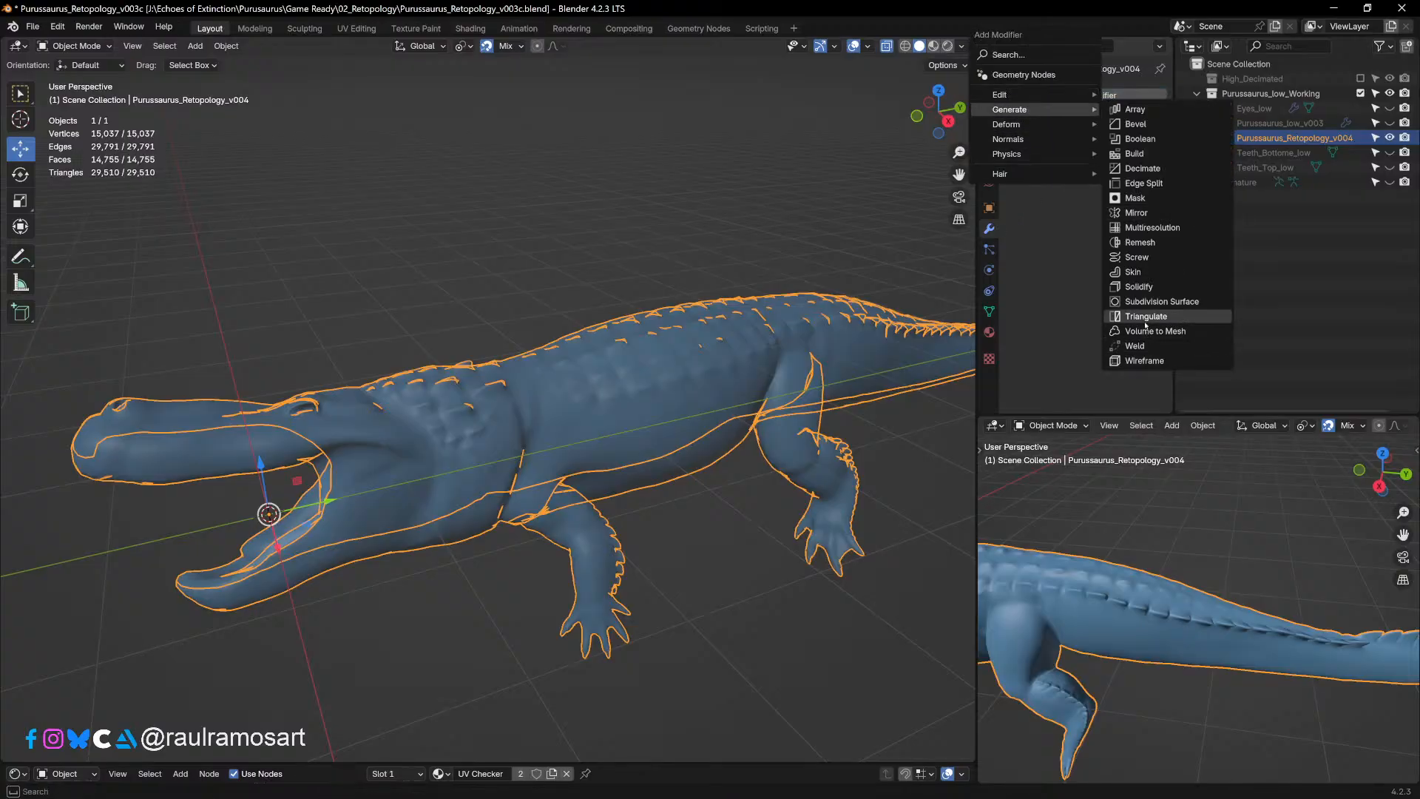
{"action": "left_click", "coordinate": [1136, 212]}
{"action": "scroll", "coordinate": [887, 259], "scroll_direction": "down", "scroll_amount": 2}
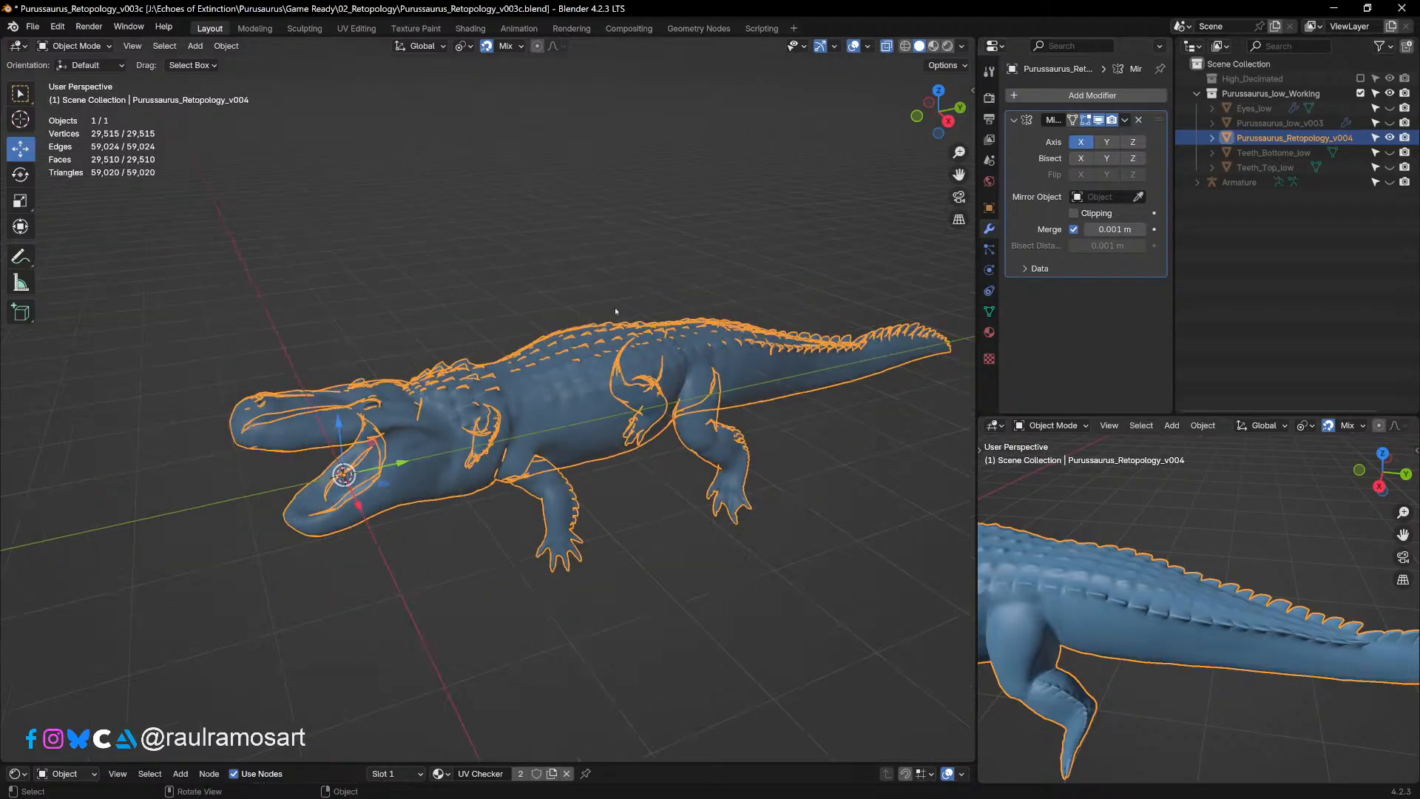
{"action": "left_click", "coordinate": [1074, 213]}
Step: Check the mirrored body in Edit Mode, return to Object Mode and turn X-ray off
{"action": "middle_click_drag", "start_coordinate": [915, 269], "coordinate": [612, 429]}
{"action": "key", "text": "Tab"}
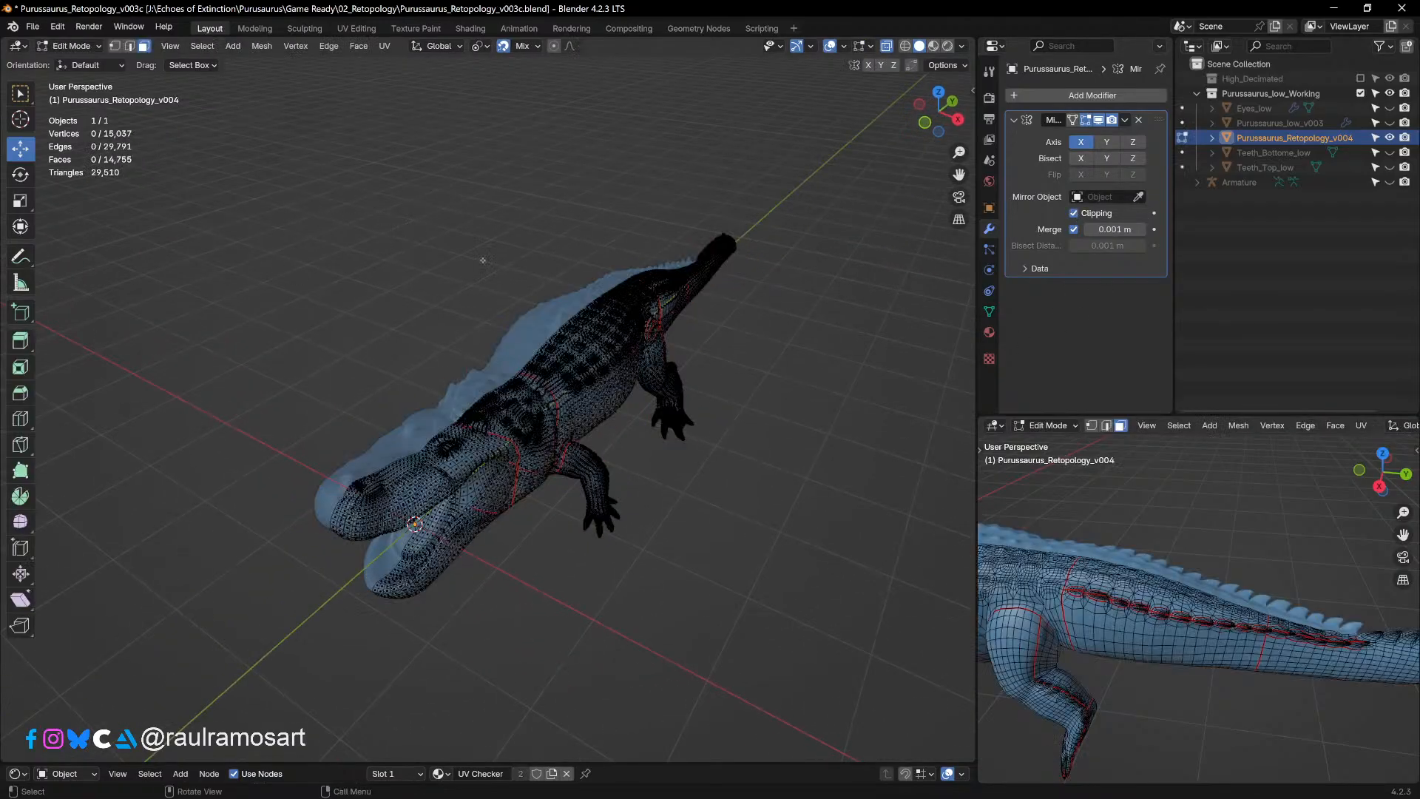
{"action": "key", "text": "Tab"}
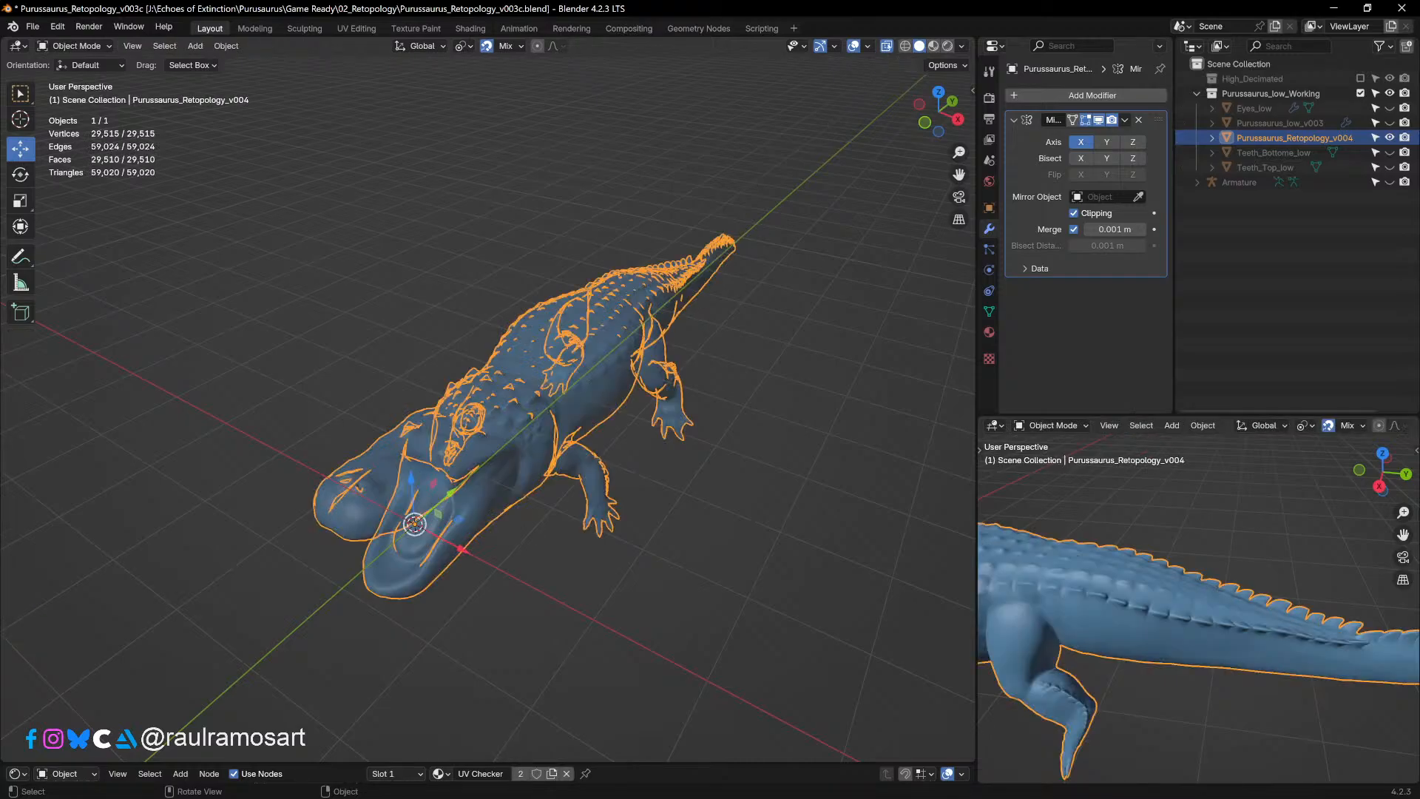
{"action": "left_click", "coordinate": [887, 46]}
{"action": "scroll", "coordinate": [570, 344], "scroll_direction": "down", "scroll_amount": 1}
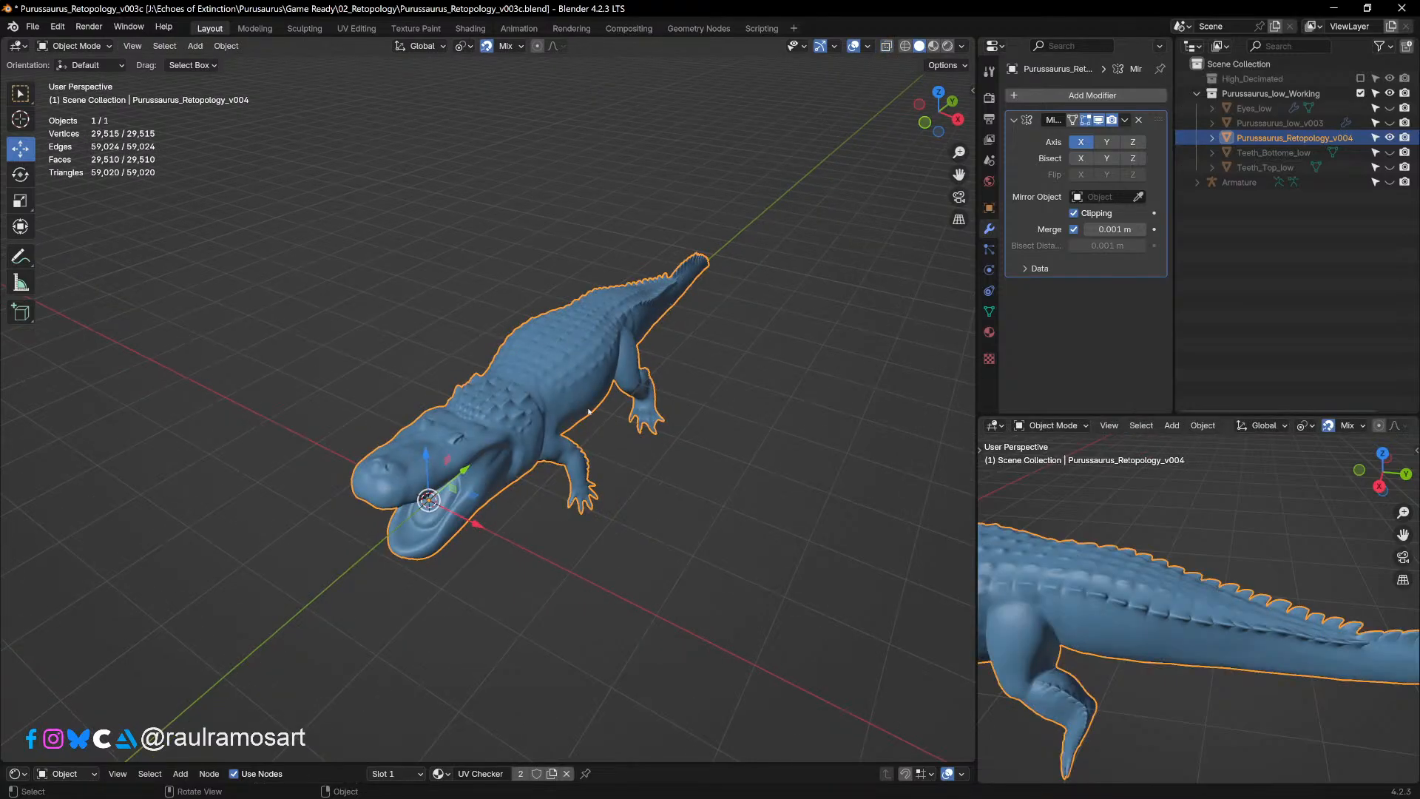
Step: In the UV Editing workspace, select the mid-line edge loop of the half body and mark it as a seam
{"action": "left_click", "coordinate": [358, 28]}
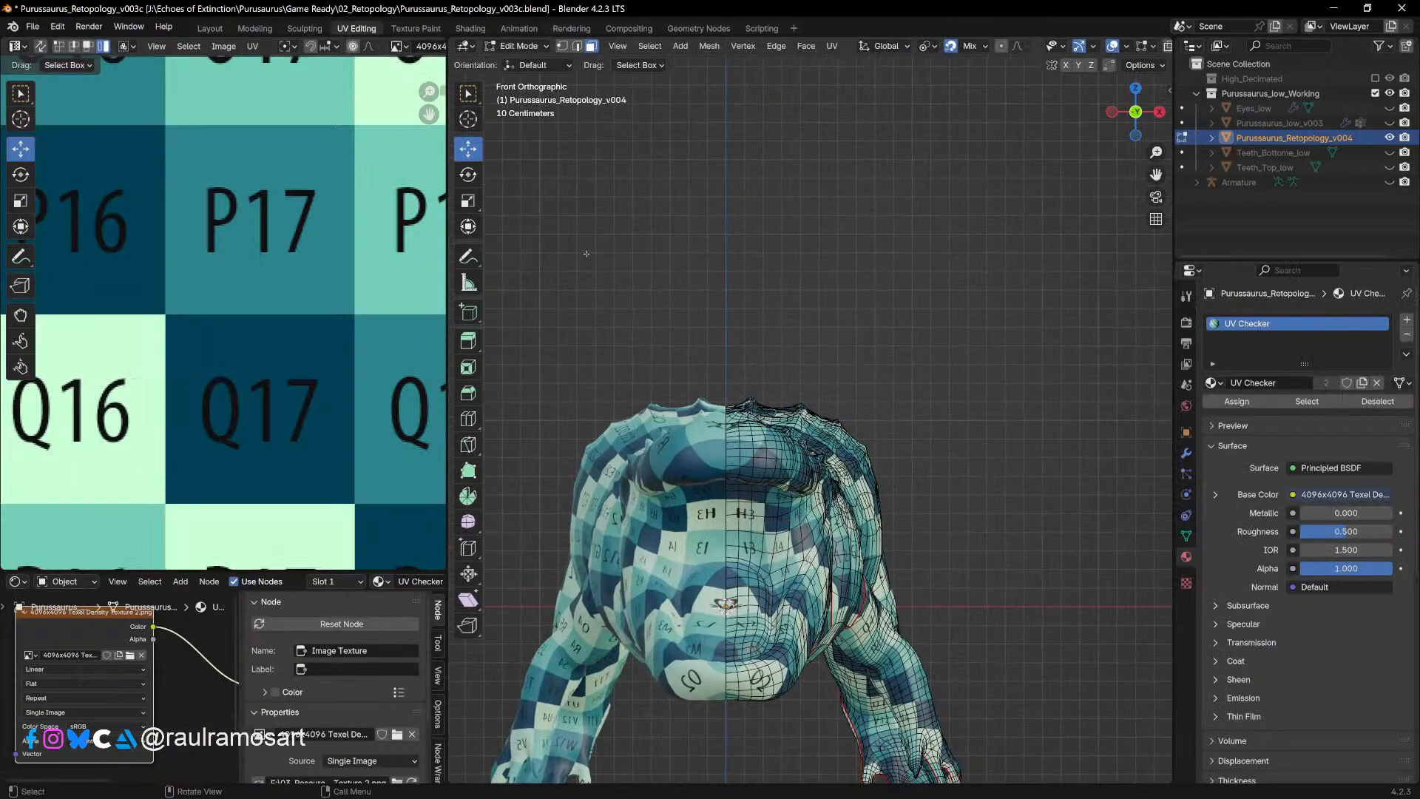
{"action": "left_click", "coordinate": [576, 46]}
{"action": "left_click", "coordinate": [725, 523], "text": "alt"}
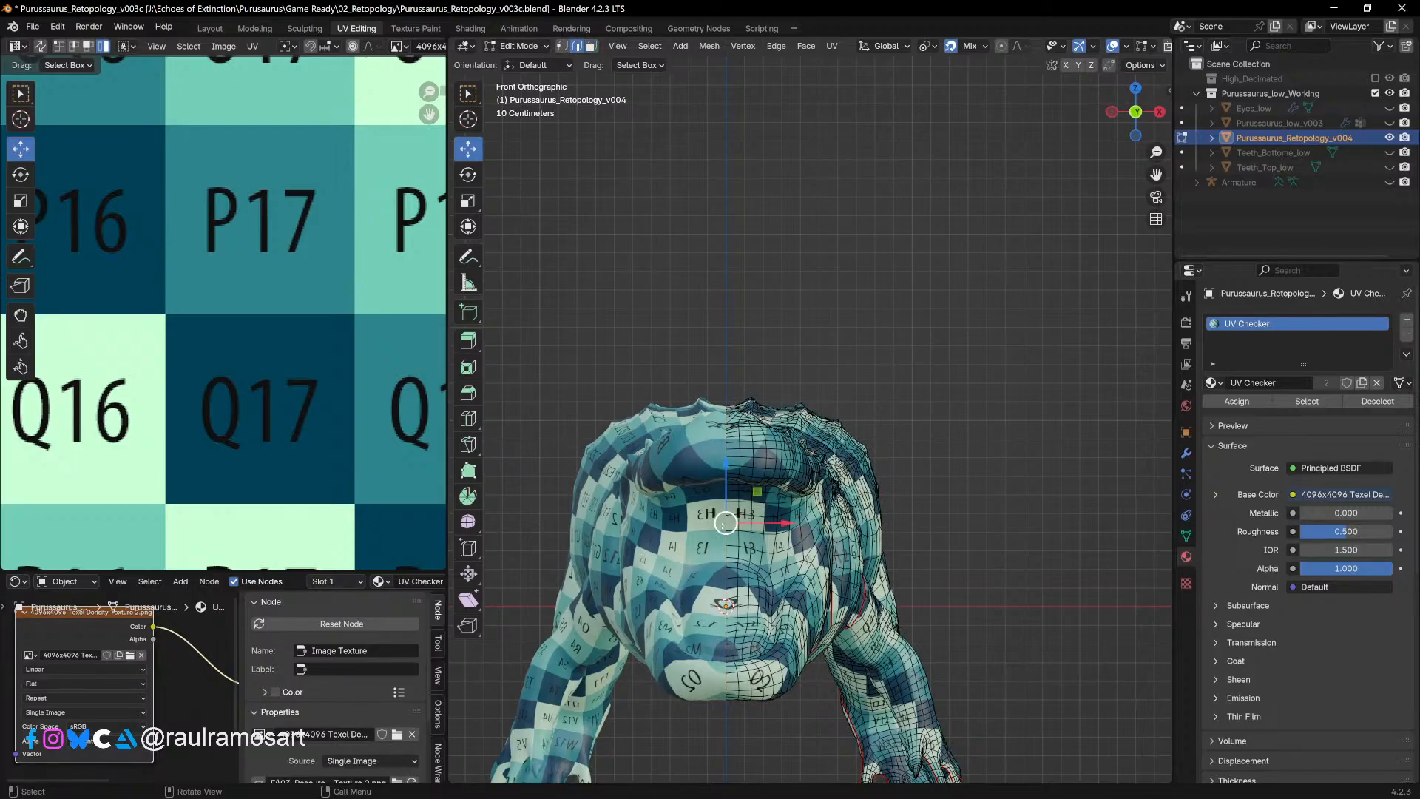
{"action": "key", "text": "u"}
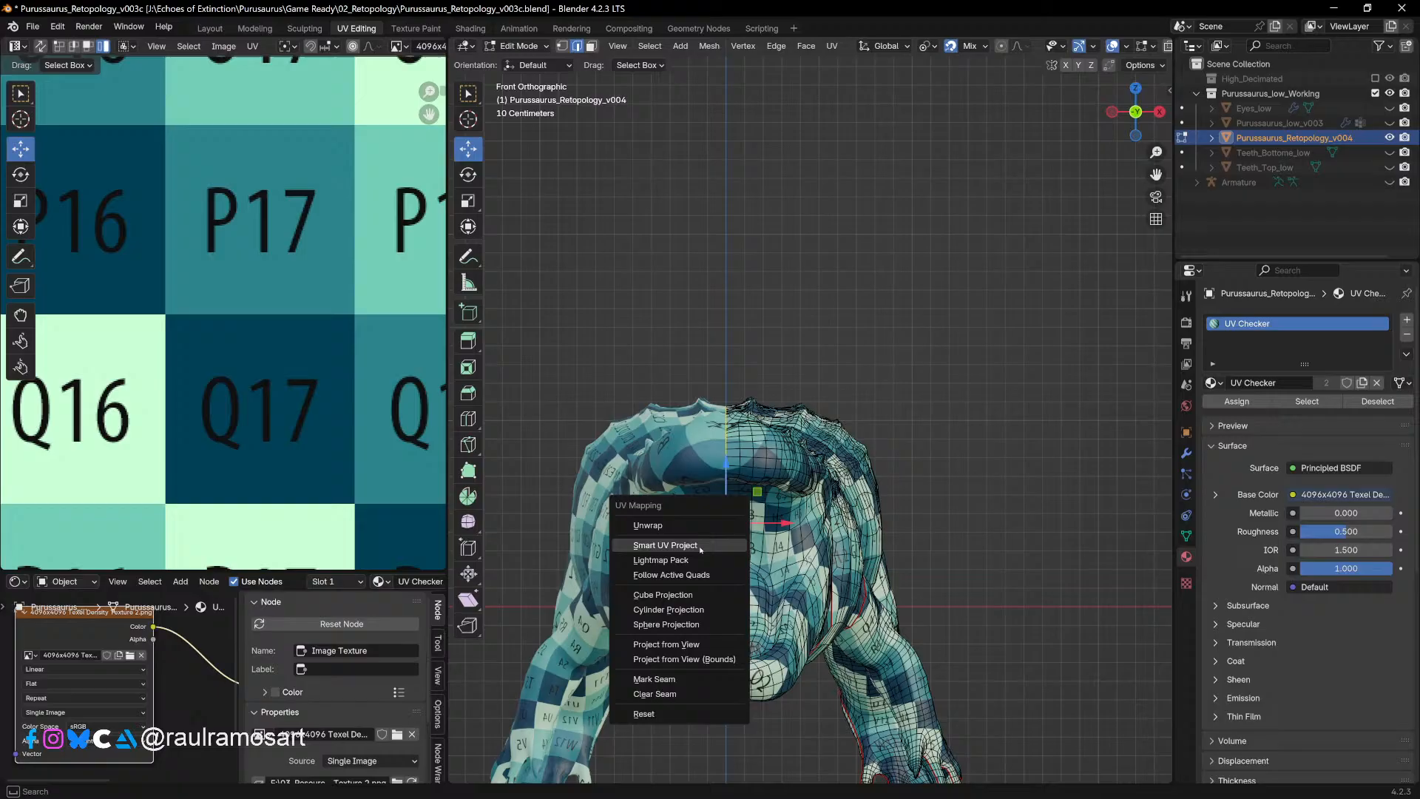
{"action": "left_click", "coordinate": [680, 679]}
Step: Select the whole half-body mesh and enlarge the UV editor to show its UV islands
{"action": "middle_click_drag", "start_coordinate": [964, 380], "coordinate": [788, 333]}
{"action": "key", "text": "a"}
{"action": "scroll", "coordinate": [221, 316], "scroll_direction": "down", "scroll_amount": 4}
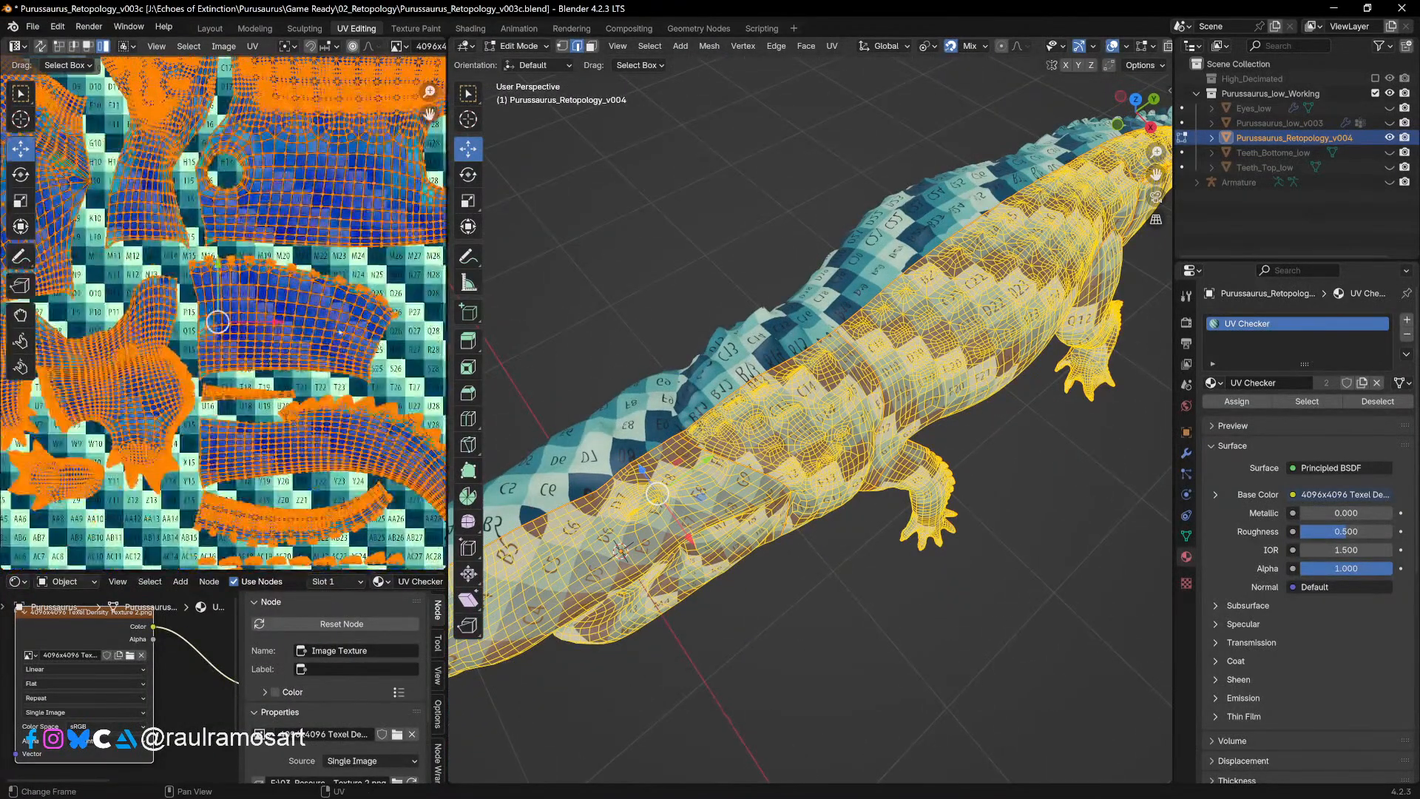
{"action": "middle_click_drag", "start_coordinate": [232, 369], "coordinate": [201, 461]}
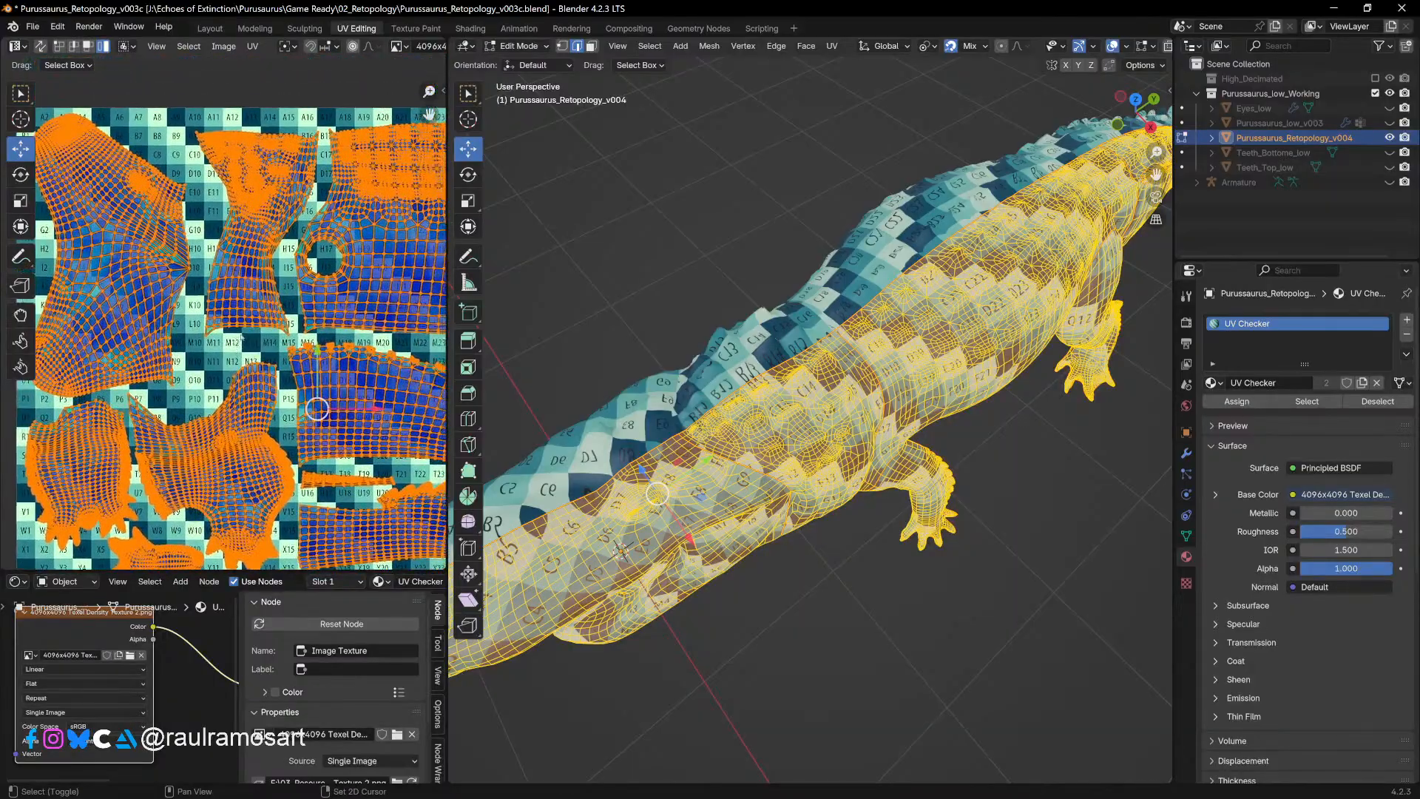
{"action": "scroll", "coordinate": [695, 266], "scroll_direction": "down", "scroll_amount": 3}
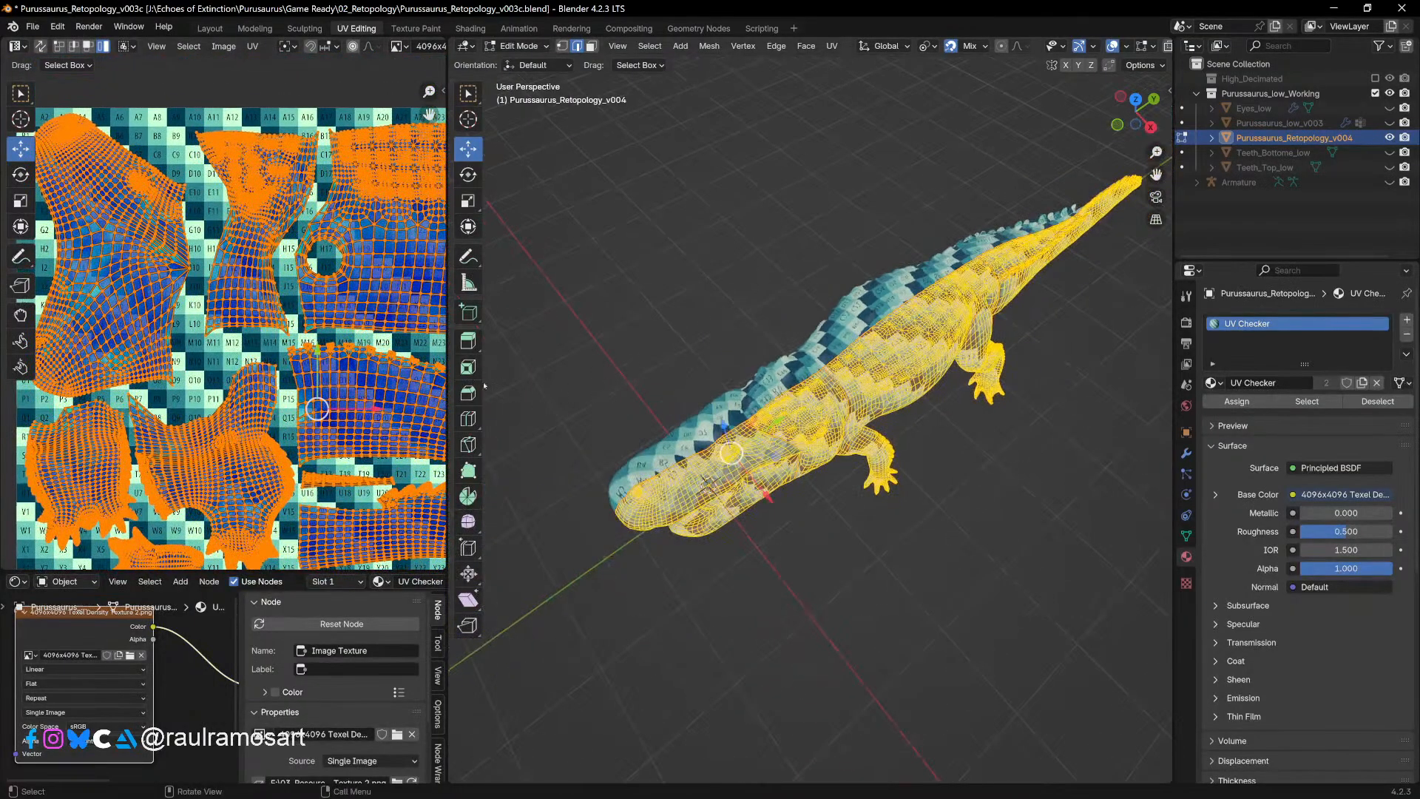
{"action": "left_click_drag", "start_coordinate": [449, 373], "coordinate": [645, 380]}
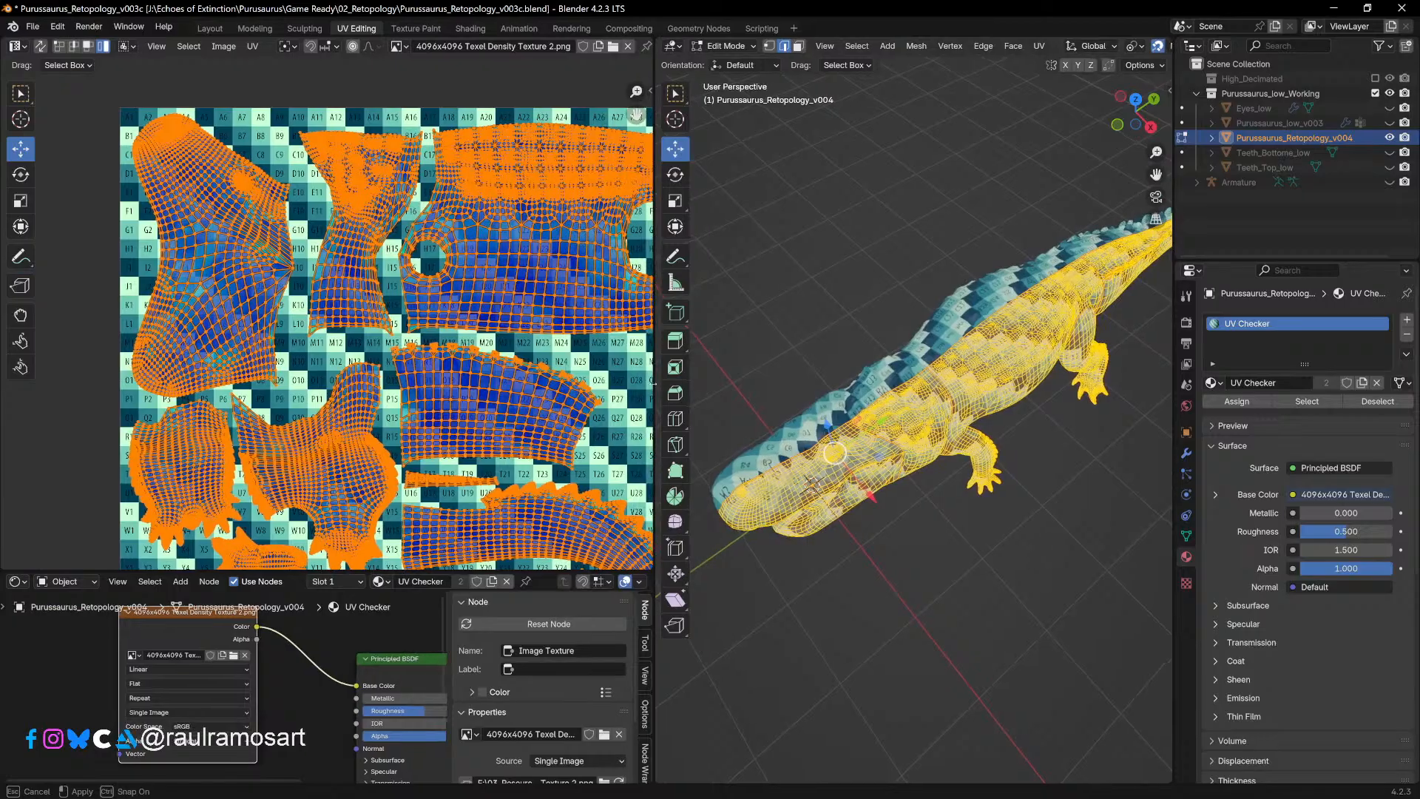
{"action": "middle_click_drag", "start_coordinate": [493, 387], "coordinate": [406, 354]}
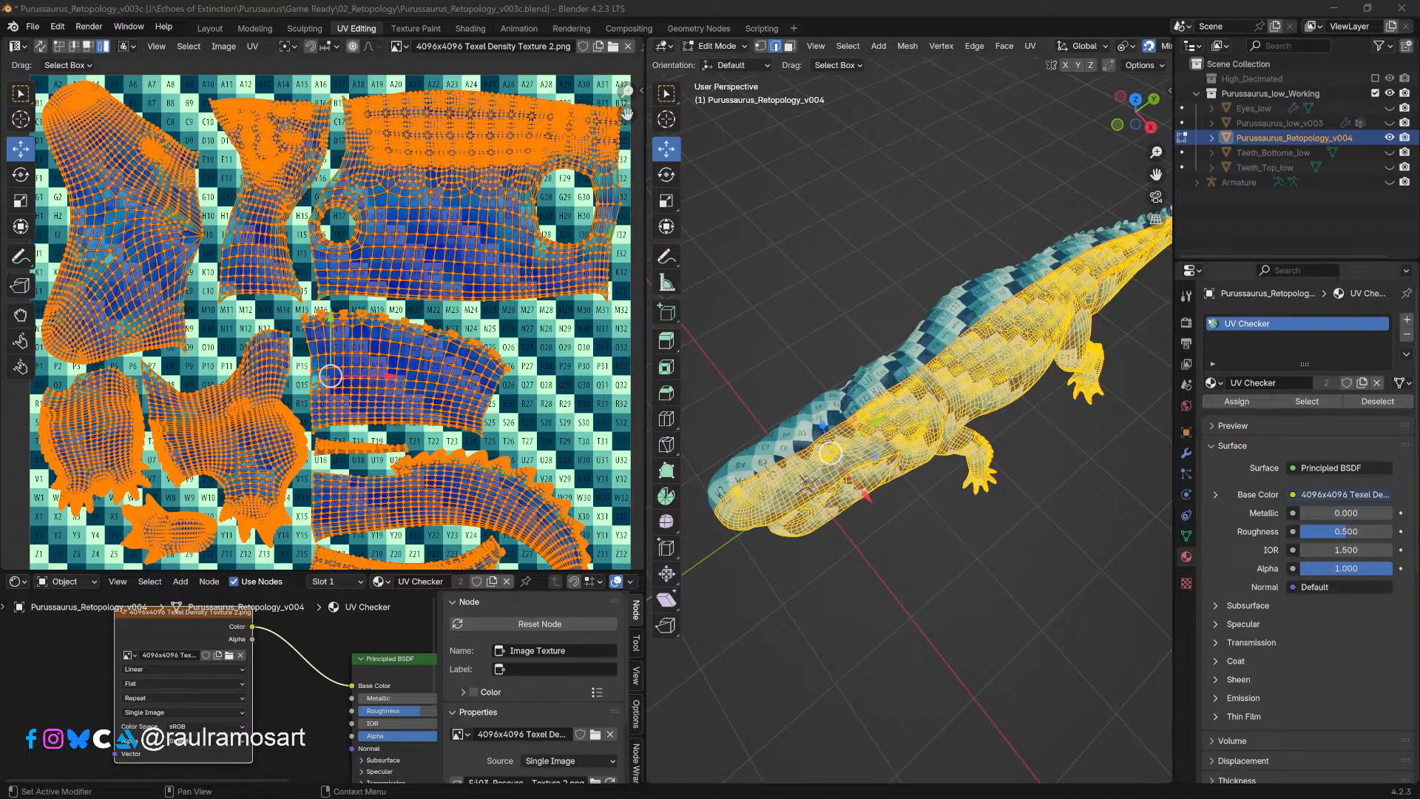
Step: Rename the body's UV map to UV0 and add a second UV map
{"action": "left_click", "coordinate": [1187, 535]}
{"action": "double_click", "coordinate": [1255, 572]}
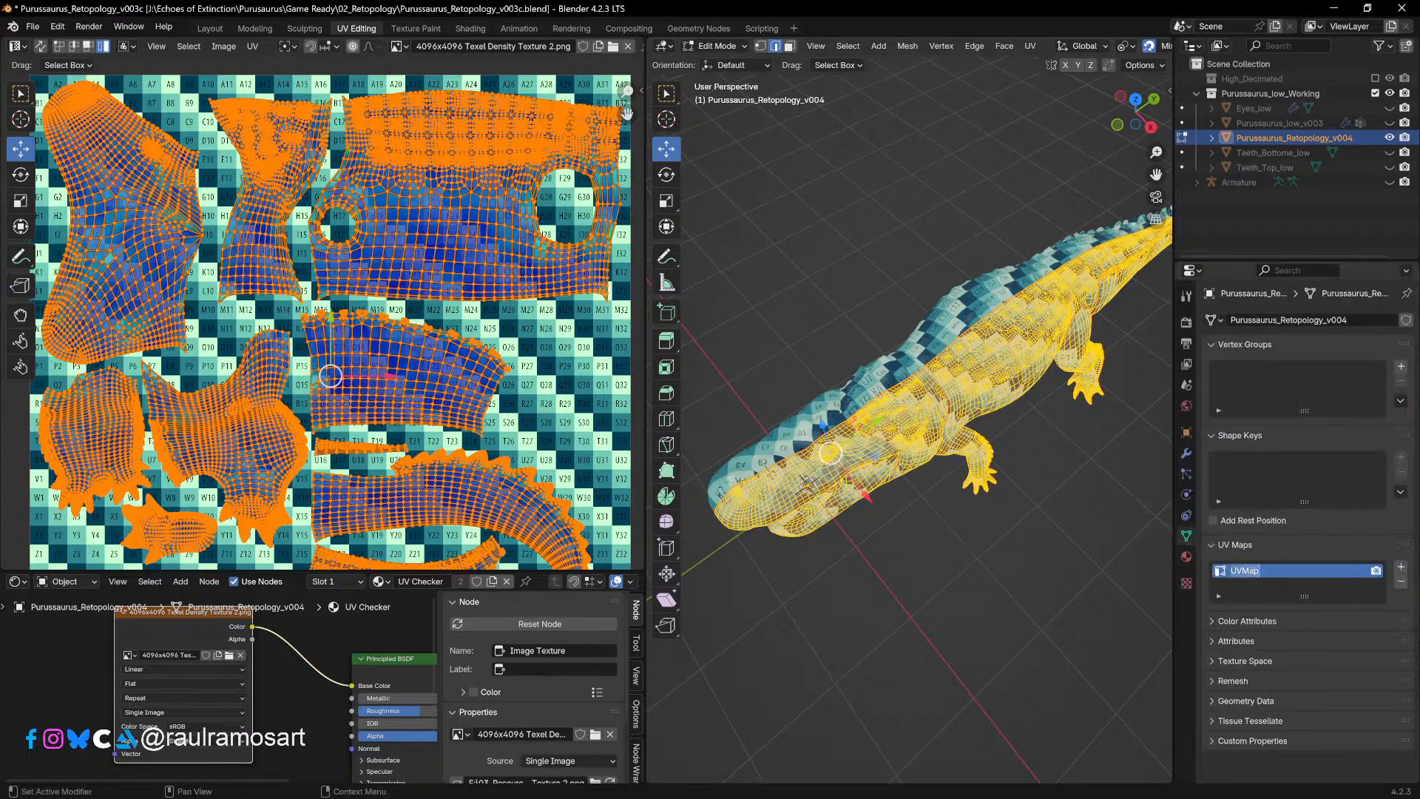
{"action": "type", "text": "UV0"}
{"action": "left_click", "coordinate": [1402, 568]}
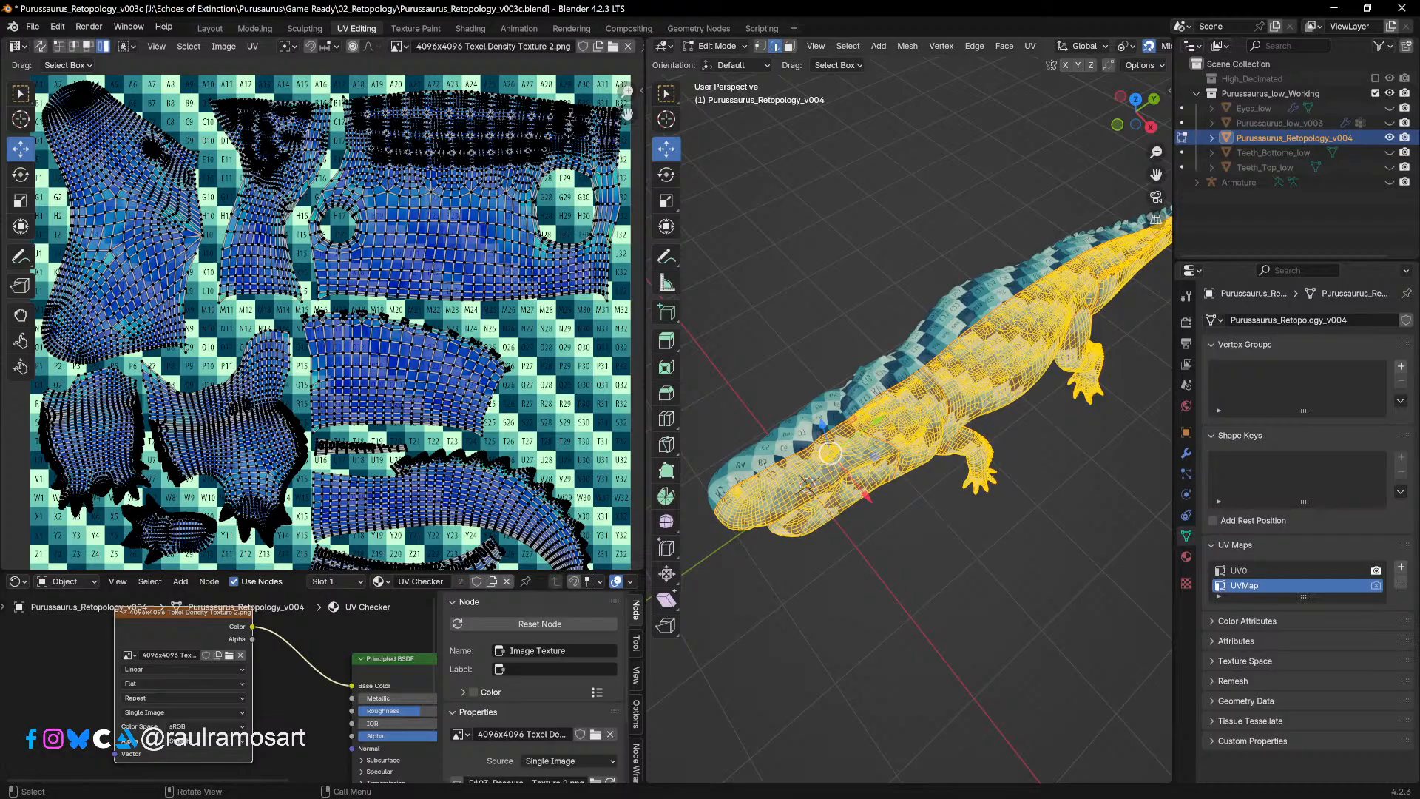
Step: Return to Object Mode, duplicate the Purussaurus_Retopology_v004 body in place and hide the original
{"action": "middle_click_drag", "start_coordinate": [870, 471], "coordinate": [900, 472]}
{"action": "scroll", "coordinate": [405, 380], "scroll_direction": "down", "scroll_amount": 4}
{"action": "scroll", "coordinate": [405, 381], "scroll_direction": "up", "scroll_amount": 2}
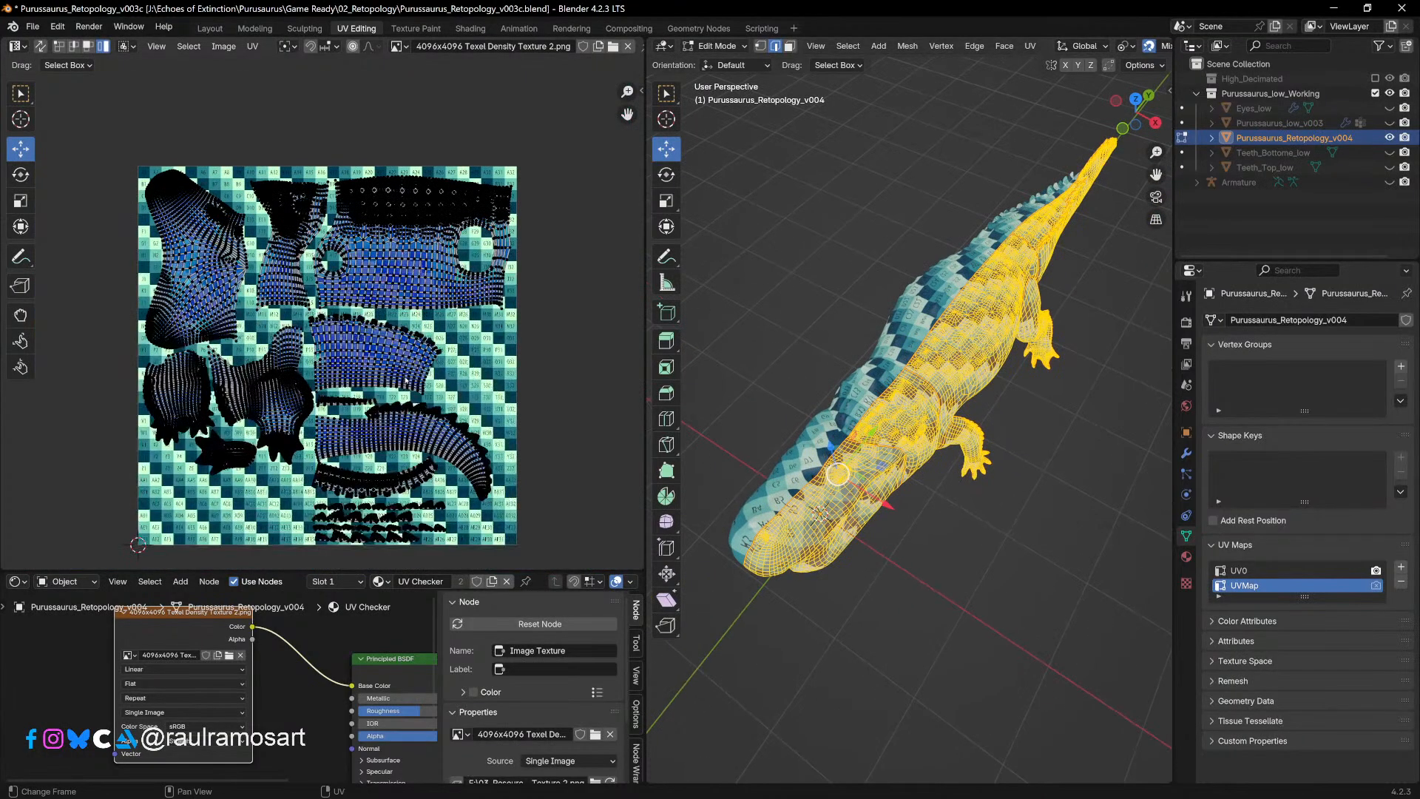
{"action": "middle_click_drag", "start_coordinate": [873, 474], "coordinate": [910, 459]}
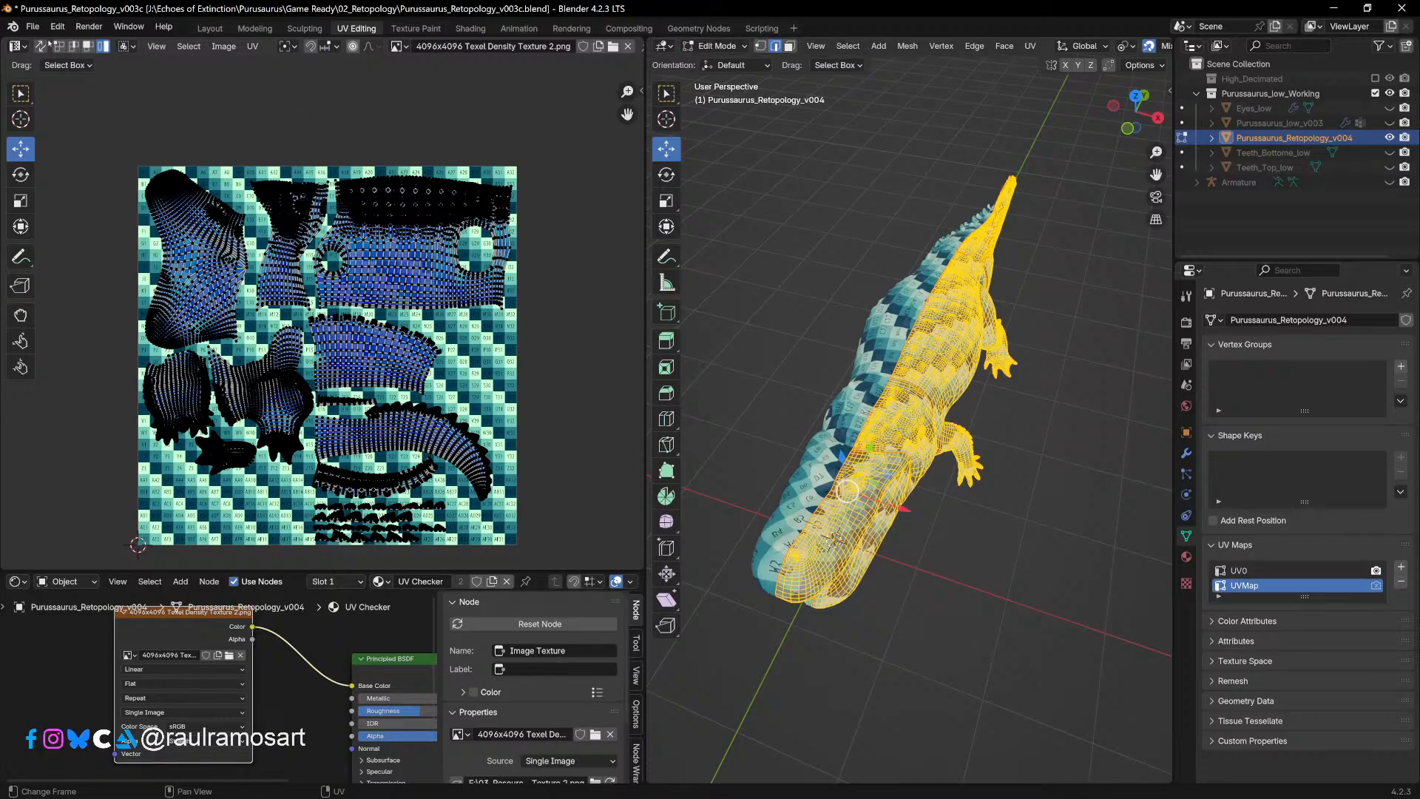
{"action": "left_click", "coordinate": [716, 46]}
{"action": "left_click", "coordinate": [723, 63]}
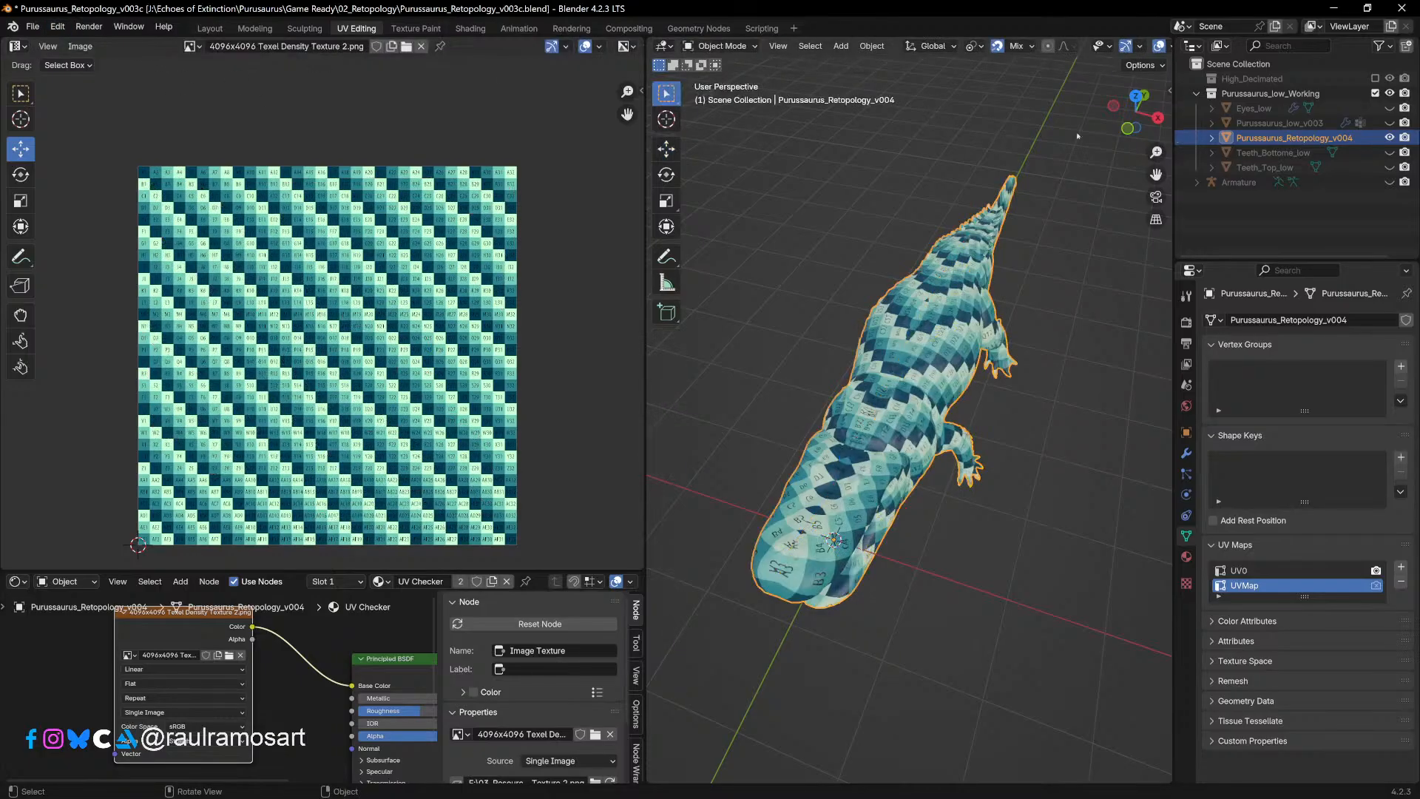
{"action": "key", "text": "shift+d"}
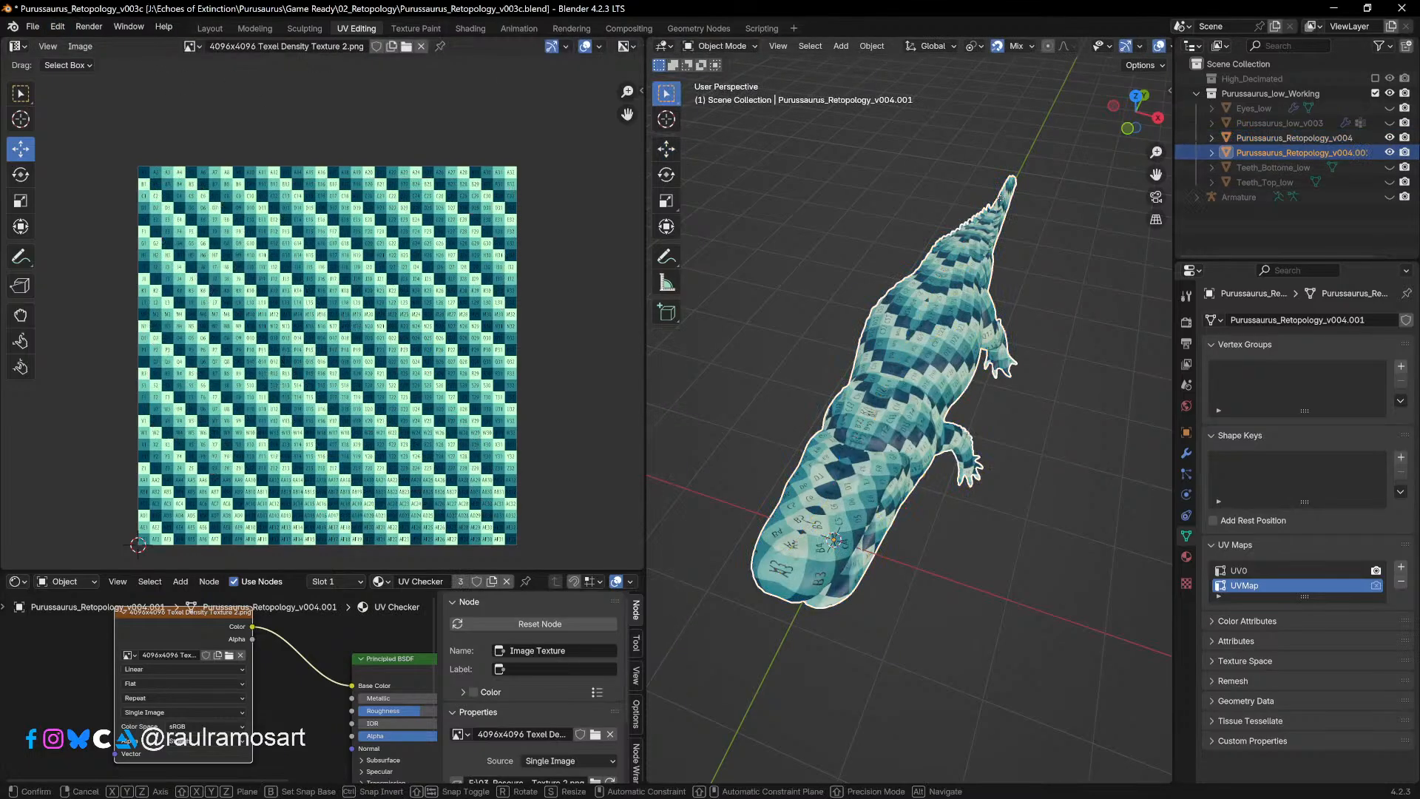
{"action": "key", "text": "Return"}
{"action": "left_click", "coordinate": [1389, 138]}
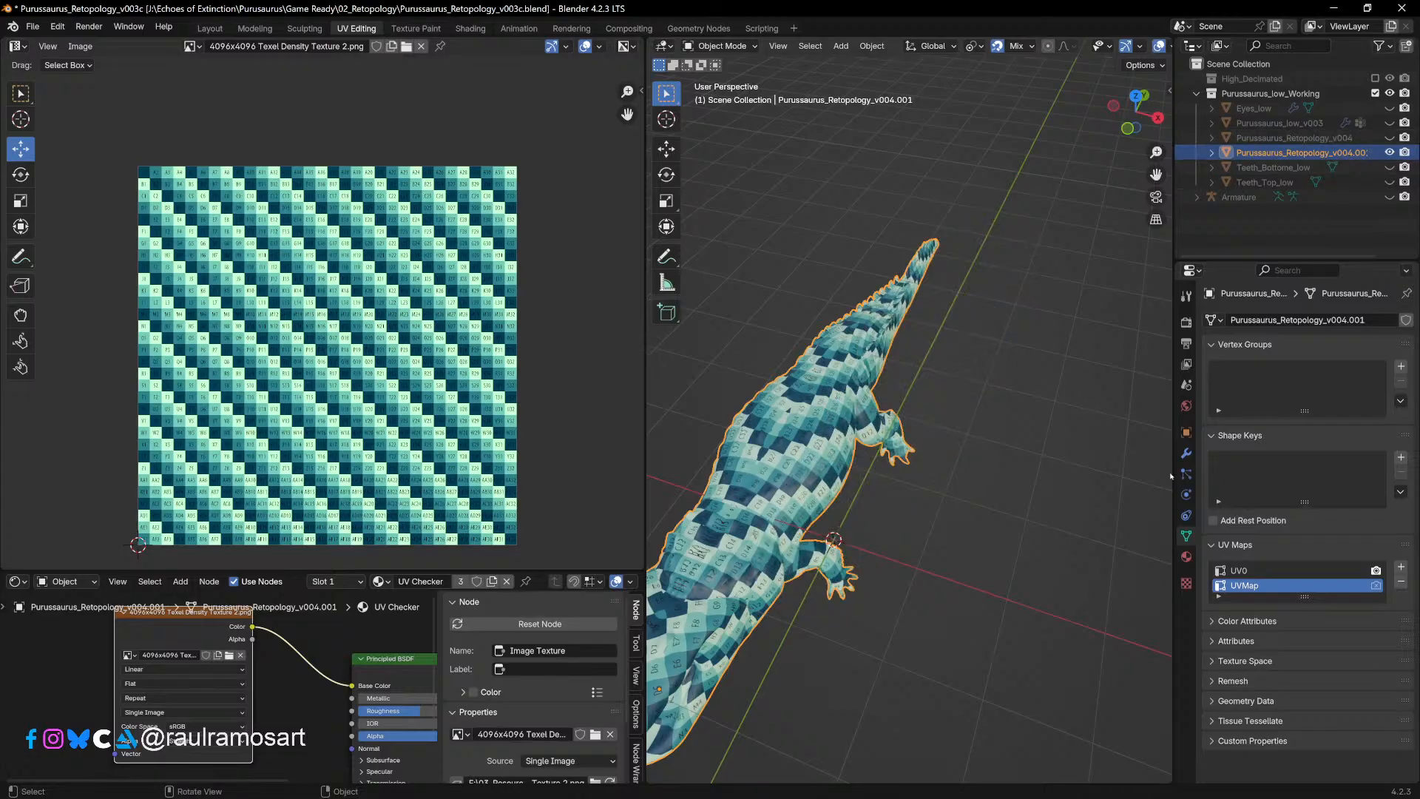
Step: Apply the Mirror modifier on the duplicated body and enter Edit Mode with the full mesh selected
{"action": "left_click", "coordinate": [1186, 452]}
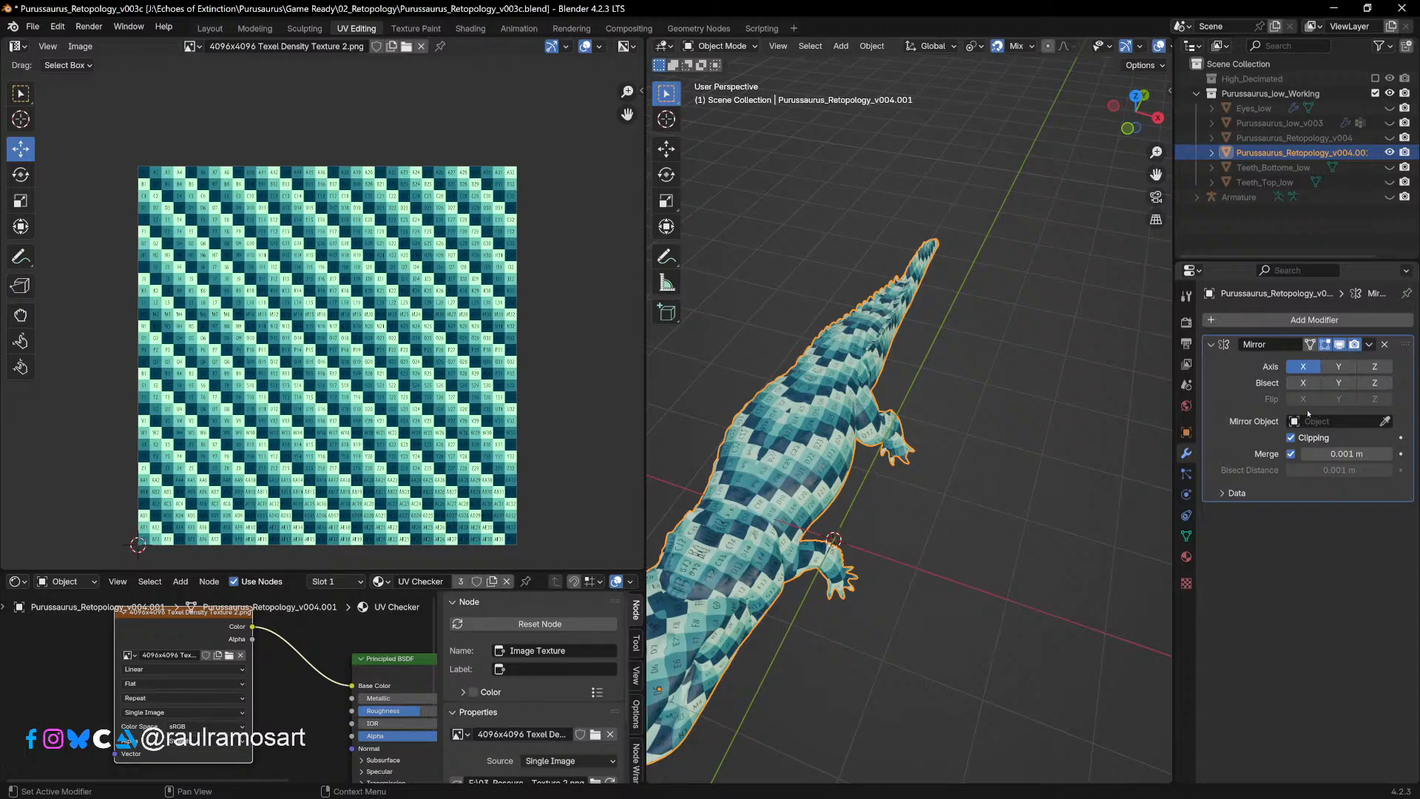
{"action": "left_click", "coordinate": [1369, 344]}
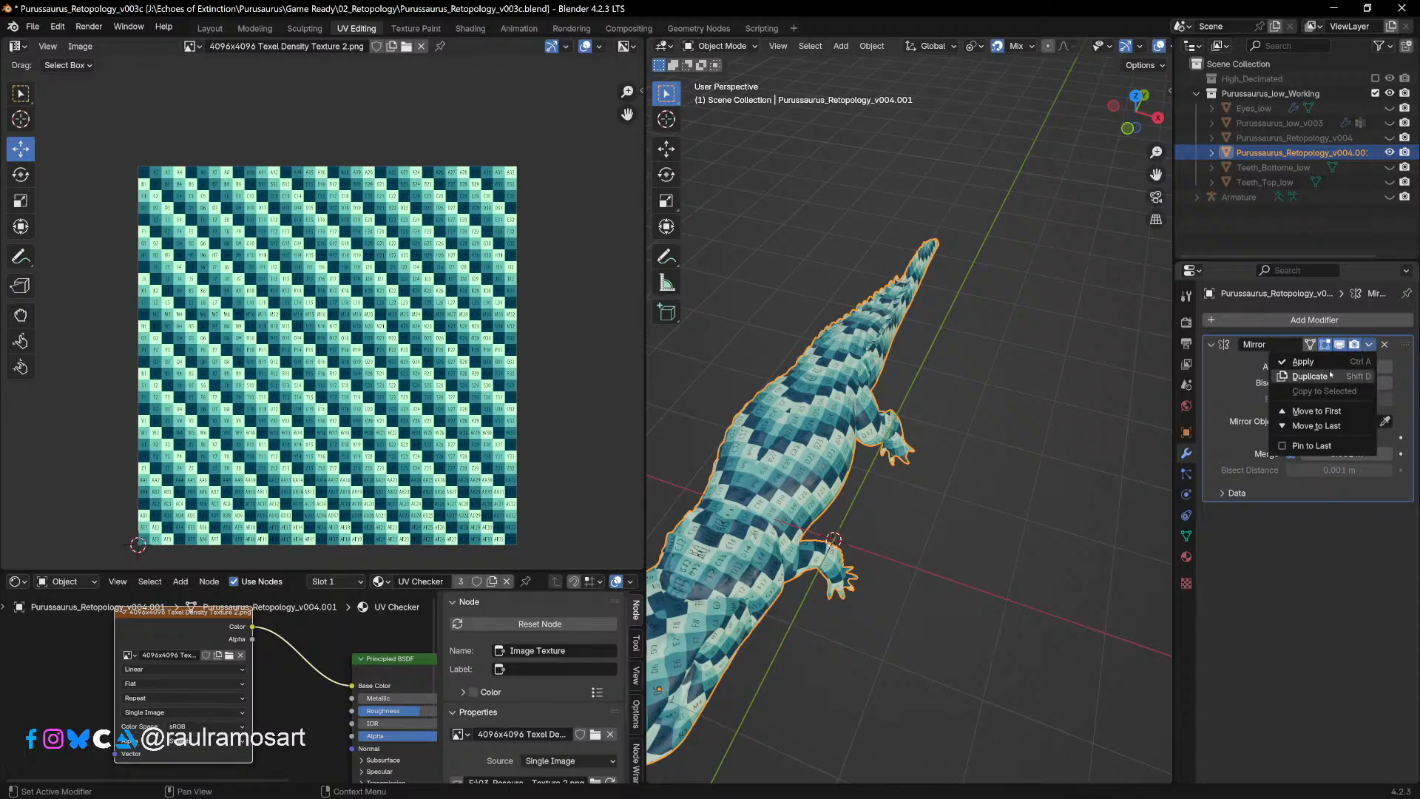
{"action": "left_click", "coordinate": [1301, 360]}
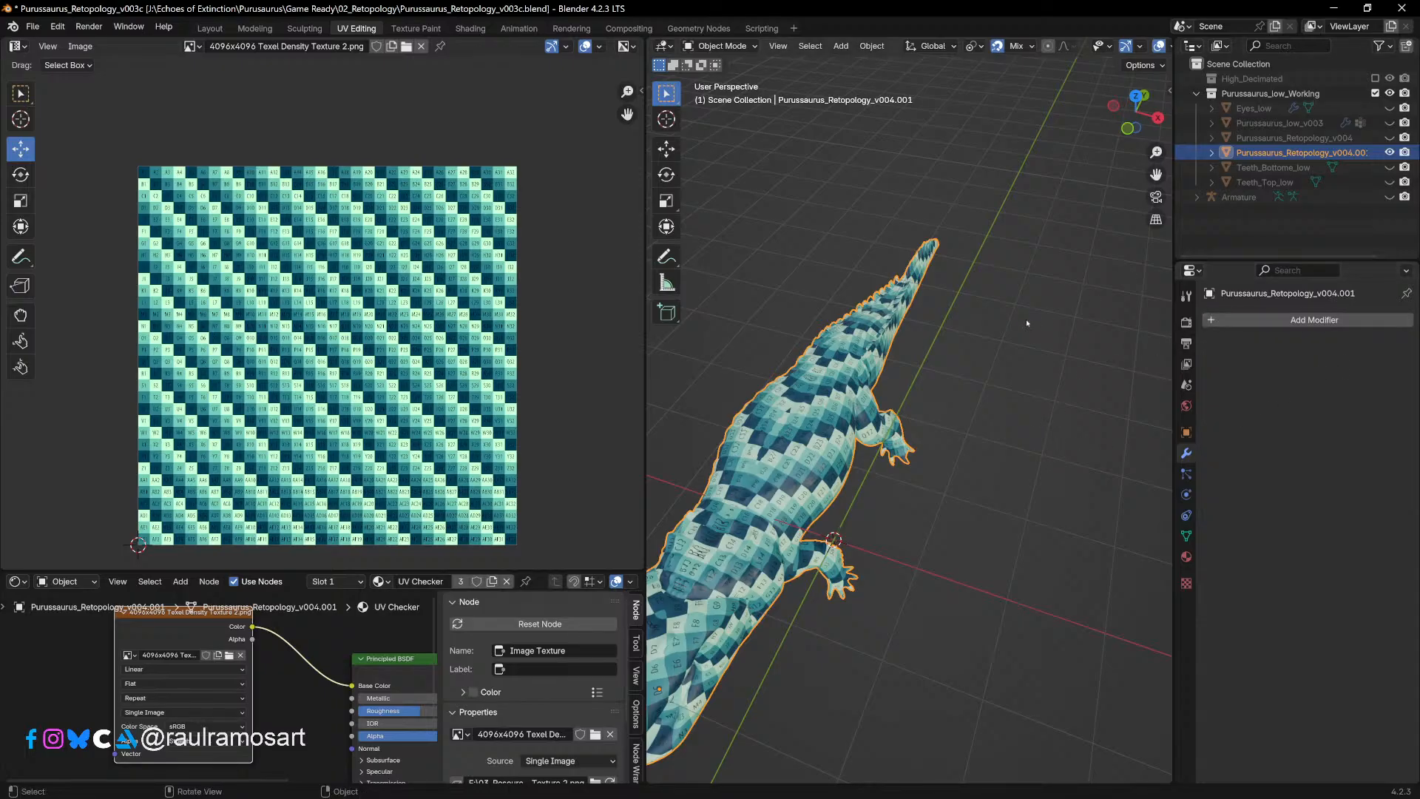
{"action": "key", "text": "Tab"}
{"action": "key", "text": "Tab"}
{"action": "key", "text": "Tab"}
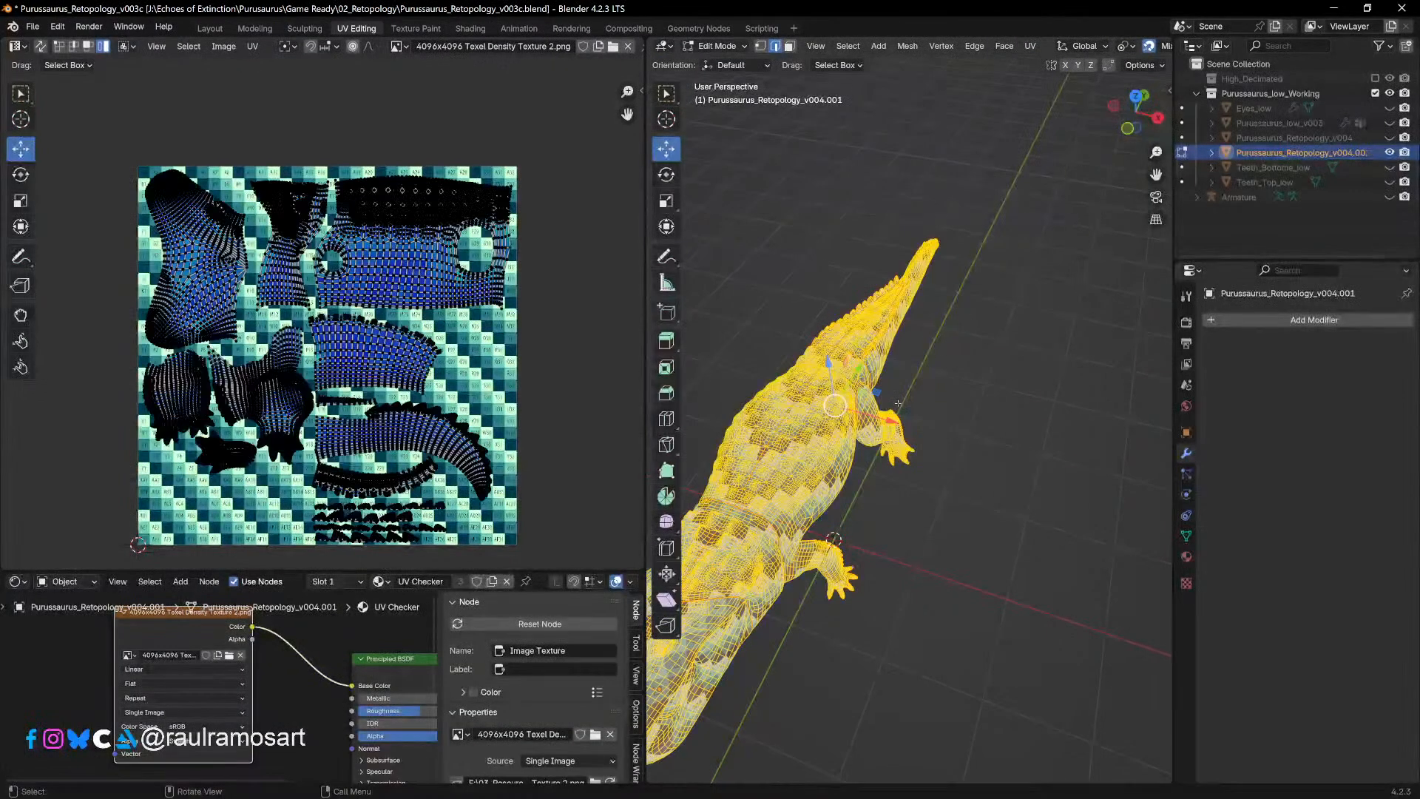
{"action": "scroll", "coordinate": [323, 320], "scroll_direction": "down", "scroll_amount": 1}
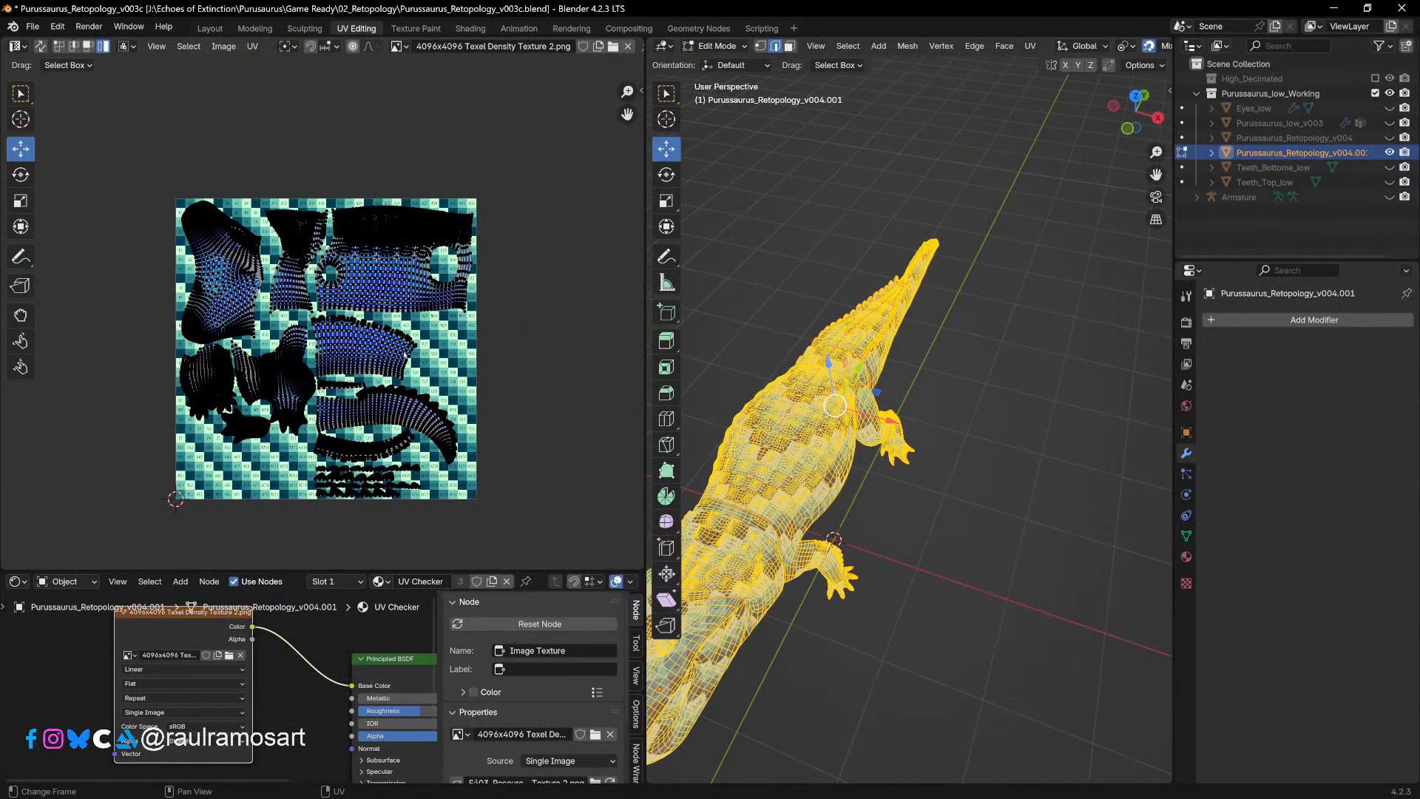
Step: Rename the duplicate's second UV map to UV1 and make it the active render map
{"action": "left_click", "coordinate": [1186, 536]}
{"action": "double_click", "coordinate": [1260, 585]}
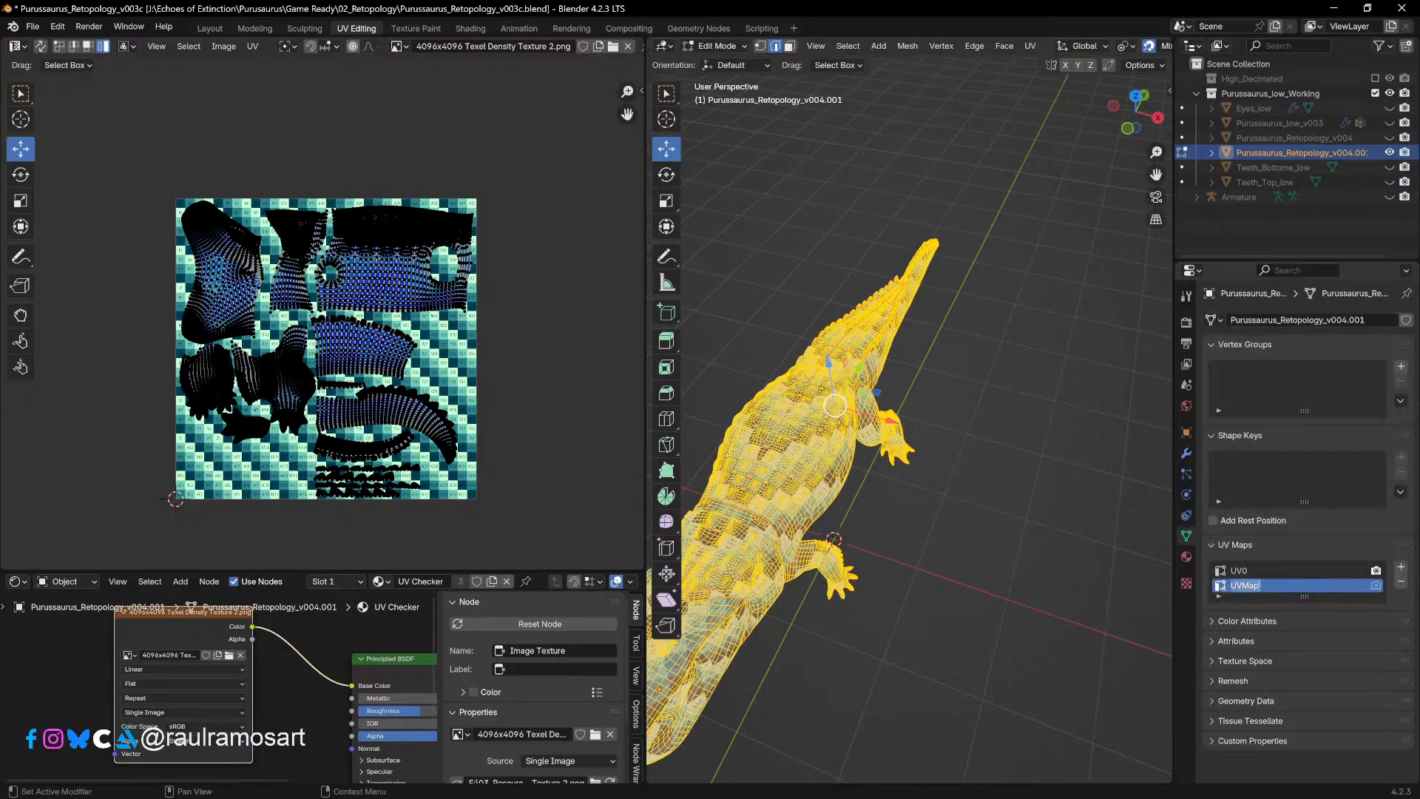
{"action": "type", "text": "UV1"}
{"action": "left_click", "coordinate": [1377, 585]}
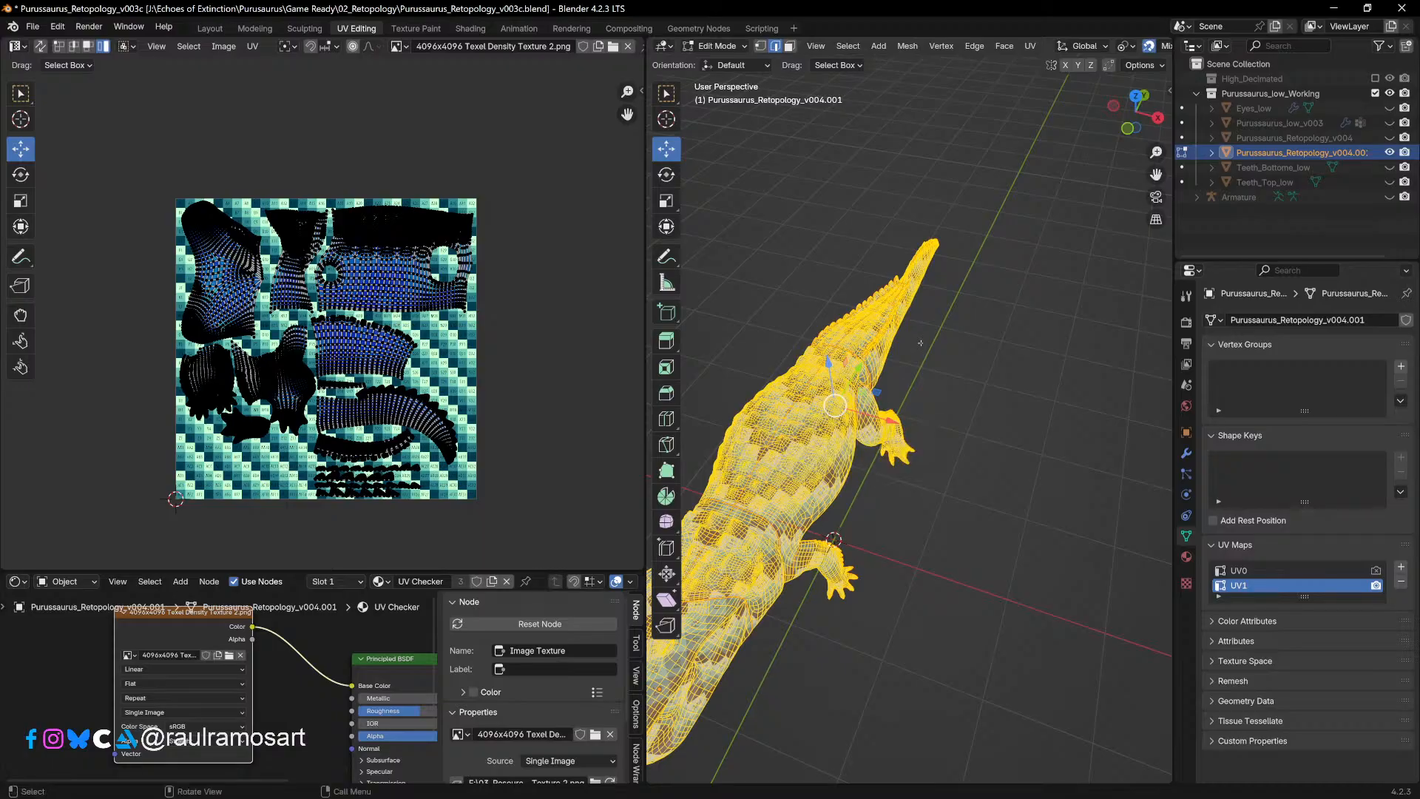
Step: Select the entire body mesh and unwrap it into the UV1 map
{"action": "left_click", "coordinate": [912, 377]}
{"action": "key", "text": "a"}
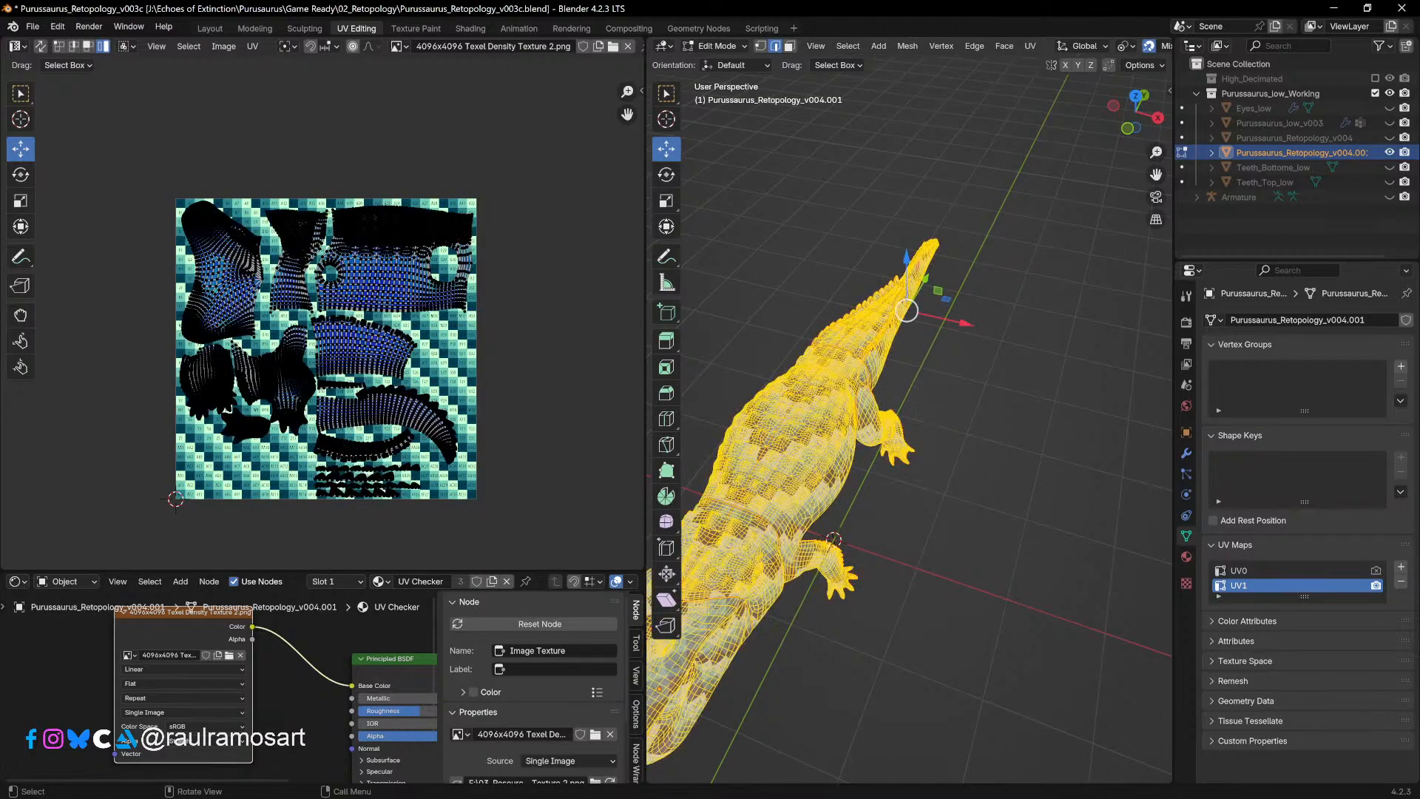
{"action": "key", "text": "u"}
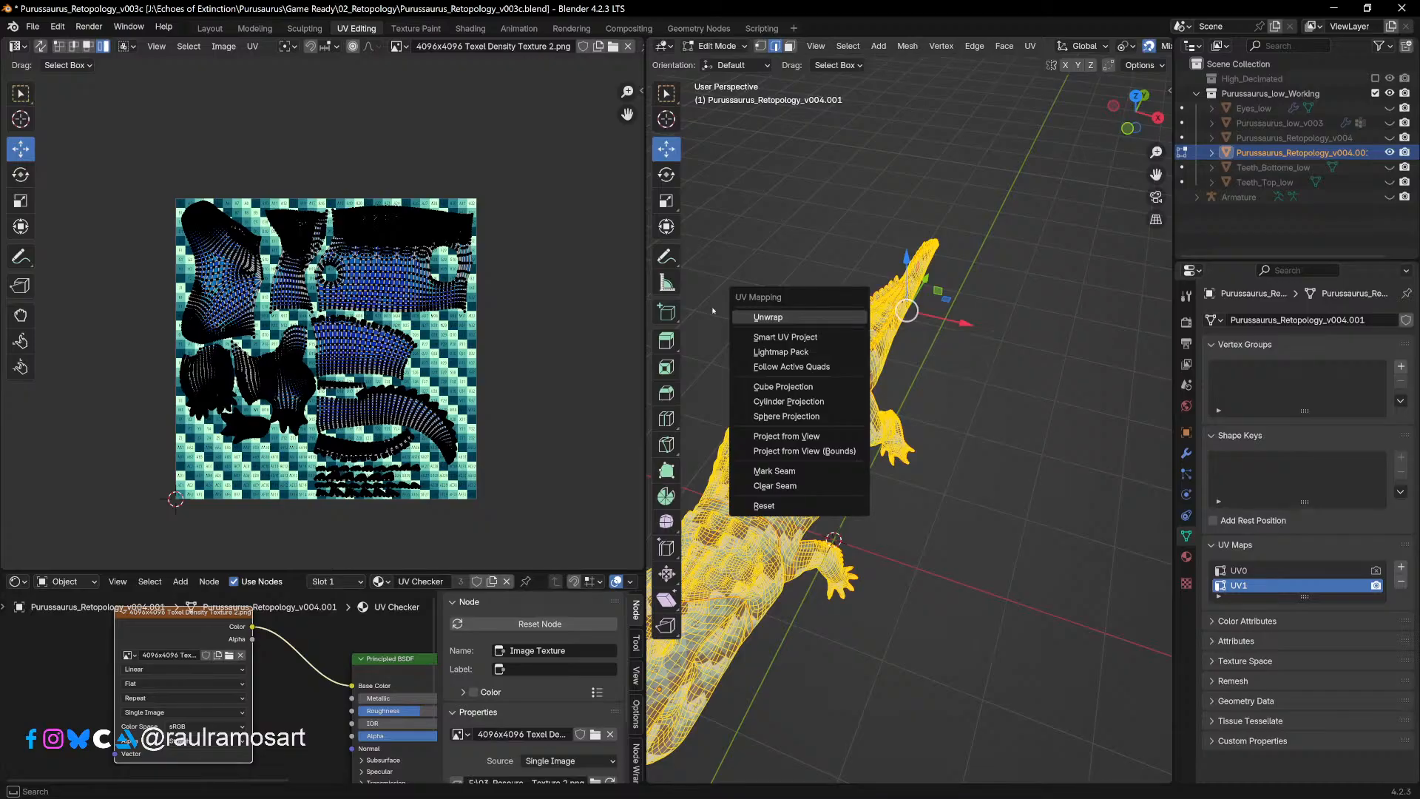
{"action": "left_click", "coordinate": [821, 322]}
{"action": "scroll", "coordinate": [322, 323], "scroll_direction": "up", "scroll_amount": 3}
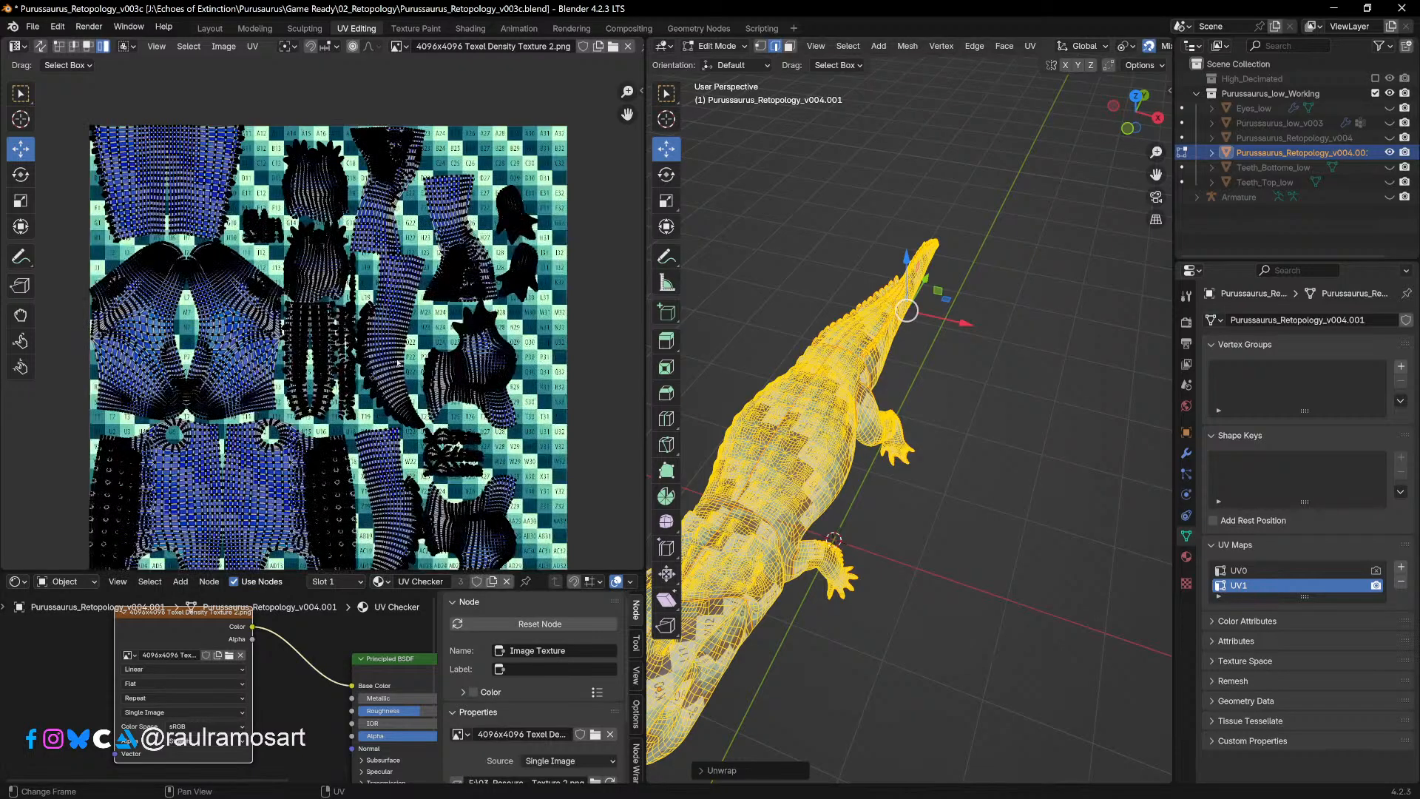
Step: Examine the unwrapped UV islands of the full body, from the torso and head pieces to the limbs and tail
{"action": "scroll", "coordinate": [322, 323], "scroll_direction": "down", "scroll_amount": 3}
{"action": "scroll", "coordinate": [322, 323], "scroll_direction": "up", "scroll_amount": 2}
{"action": "scroll", "coordinate": [293, 284], "scroll_direction": "down", "scroll_amount": 1}
{"action": "scroll", "coordinate": [363, 328], "scroll_direction": "up", "scroll_amount": 3}
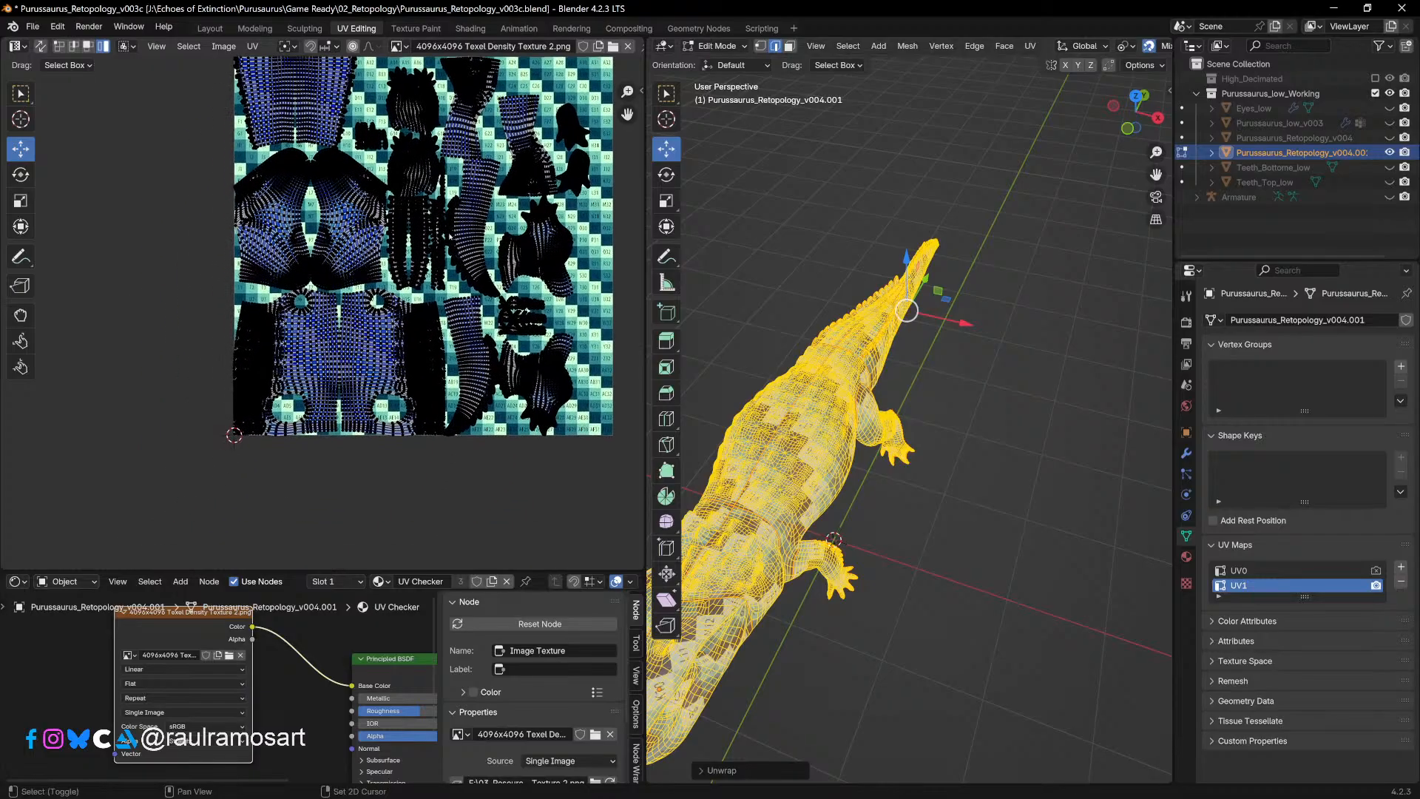
{"action": "scroll", "coordinate": [360, 329], "scroll_direction": "up", "scroll_amount": 2}
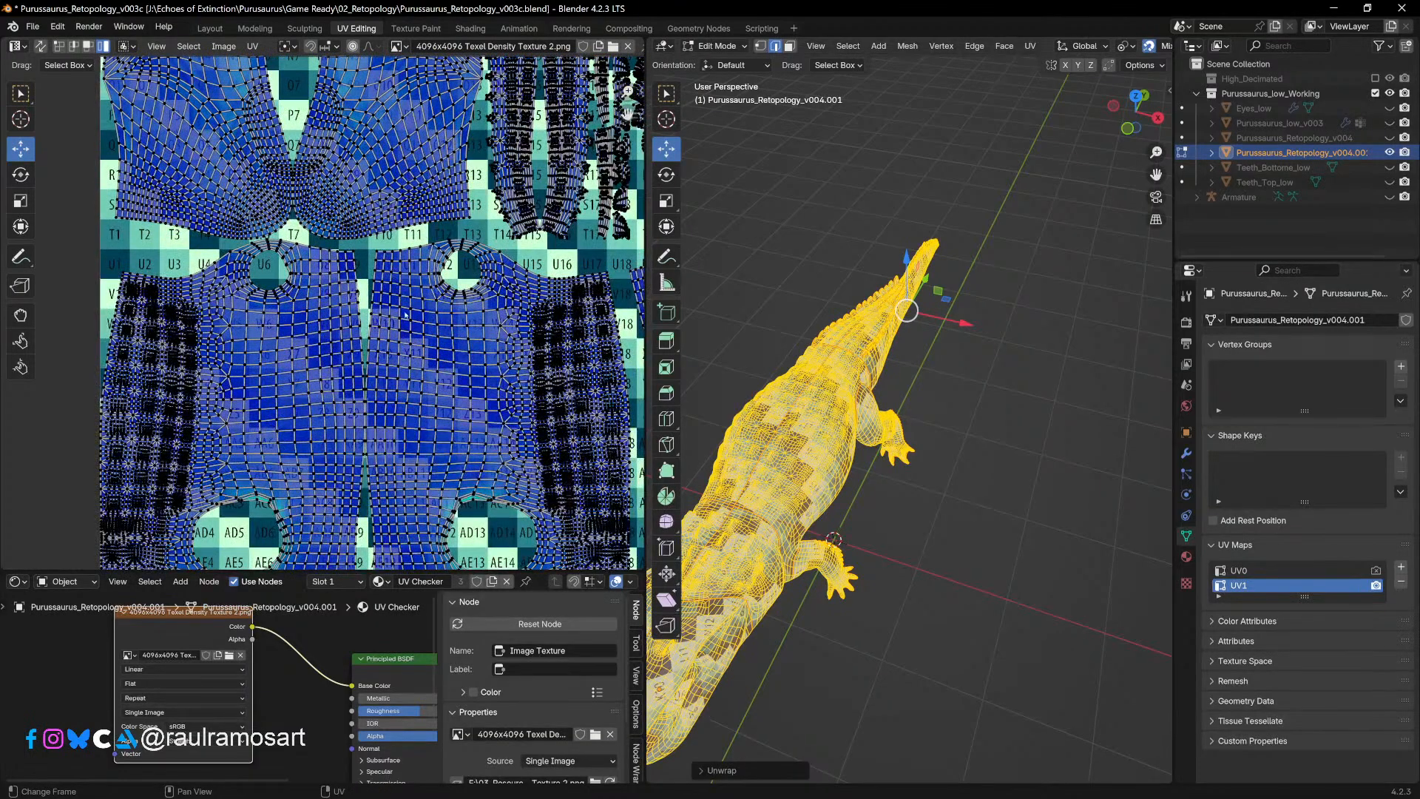
{"action": "middle_click_drag", "start_coordinate": [302, 329], "coordinate": [258, 433], "text": "shift"}
{"action": "middle_click_drag", "start_coordinate": [310, 229], "coordinate": [270, 467], "text": "shift"}
{"action": "middle_click_drag", "start_coordinate": [320, 347], "coordinate": [384, 378]}
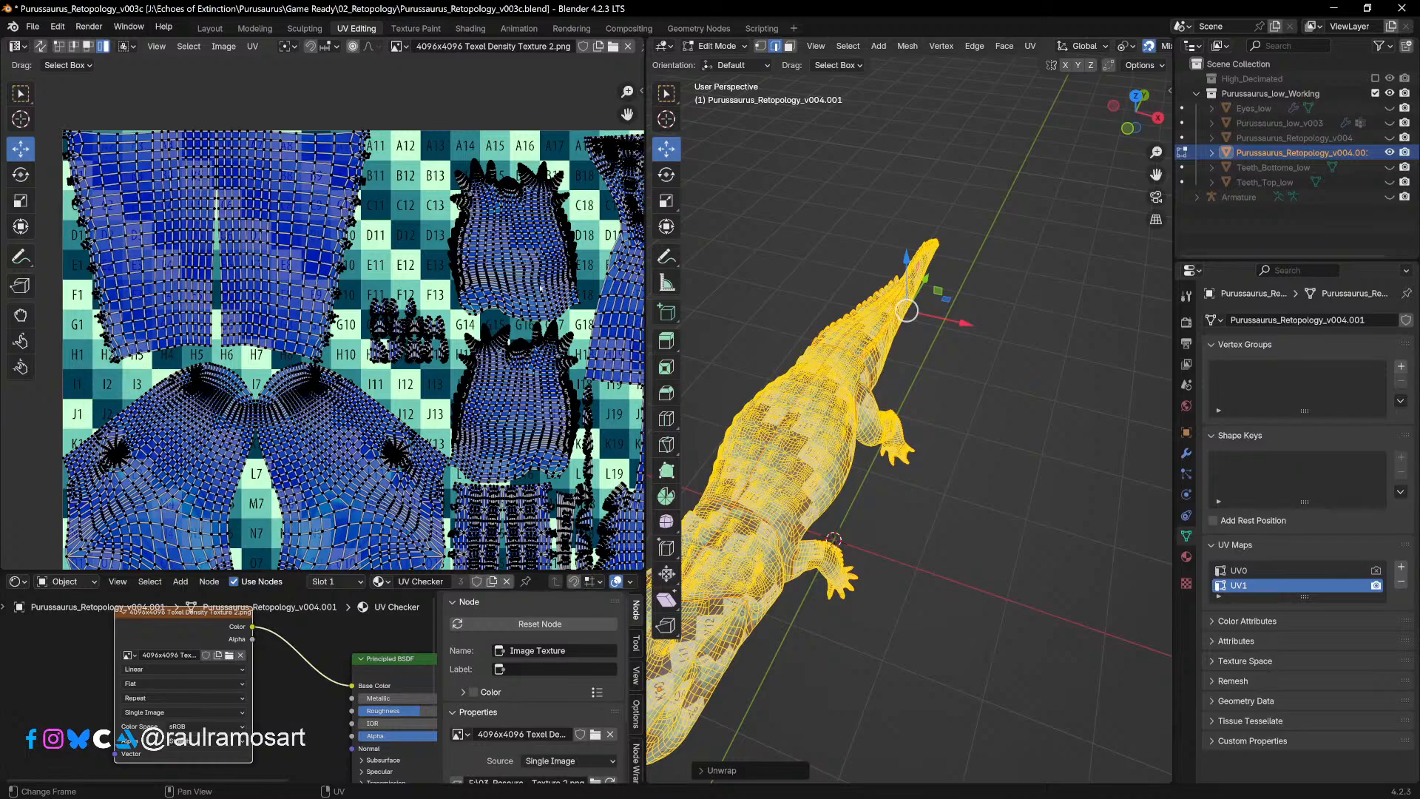
{"action": "middle_click_drag", "start_coordinate": [541, 288], "coordinate": [340, 260]}
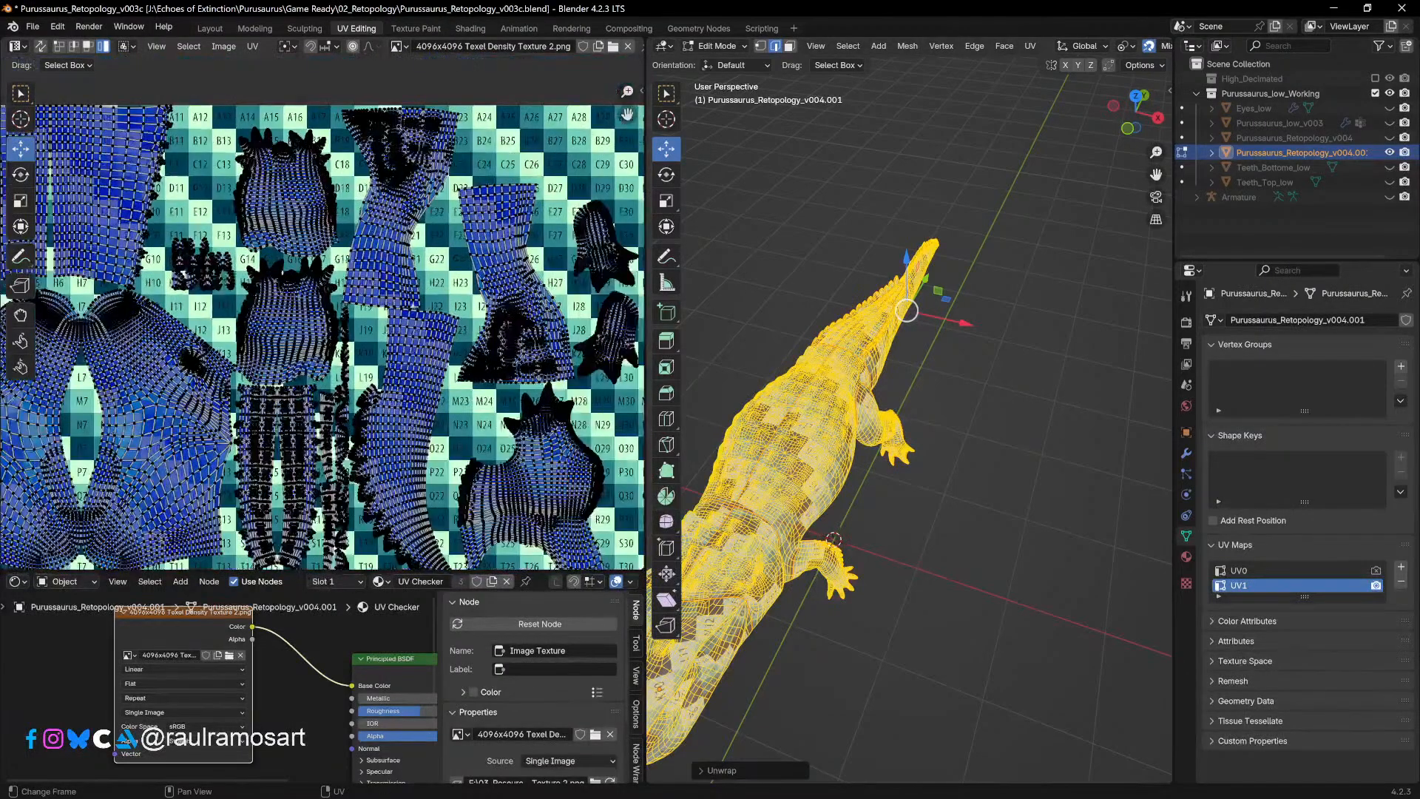
{"action": "middle_click_drag", "start_coordinate": [413, 306], "coordinate": [441, 237]}
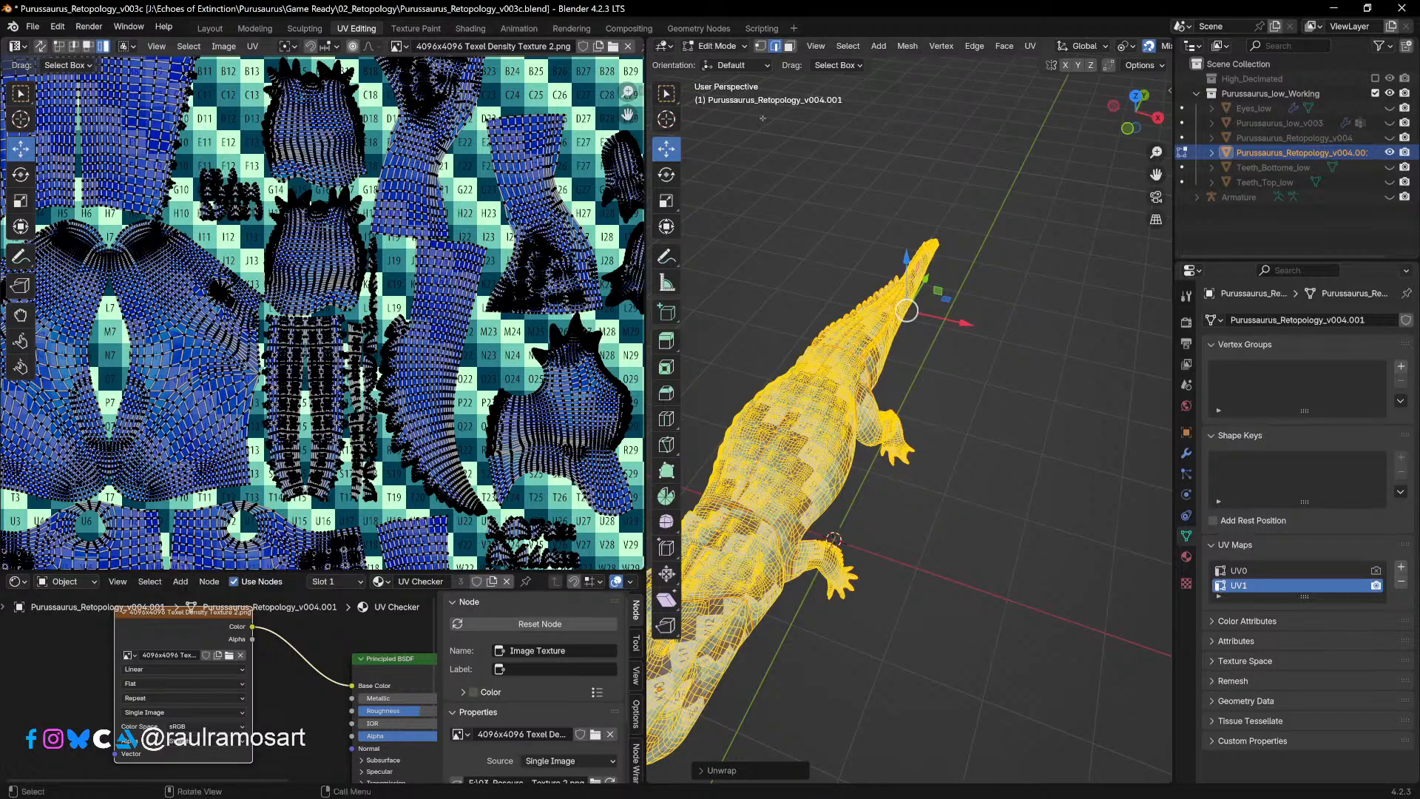
Step: Widen the UV editor so that more of the unwrapped layout fits on screen
{"action": "left_click_drag", "start_coordinate": [645, 201], "coordinate": [874, 224]}
{"action": "left_click_drag", "start_coordinate": [846, 230], "coordinate": [801, 231]}
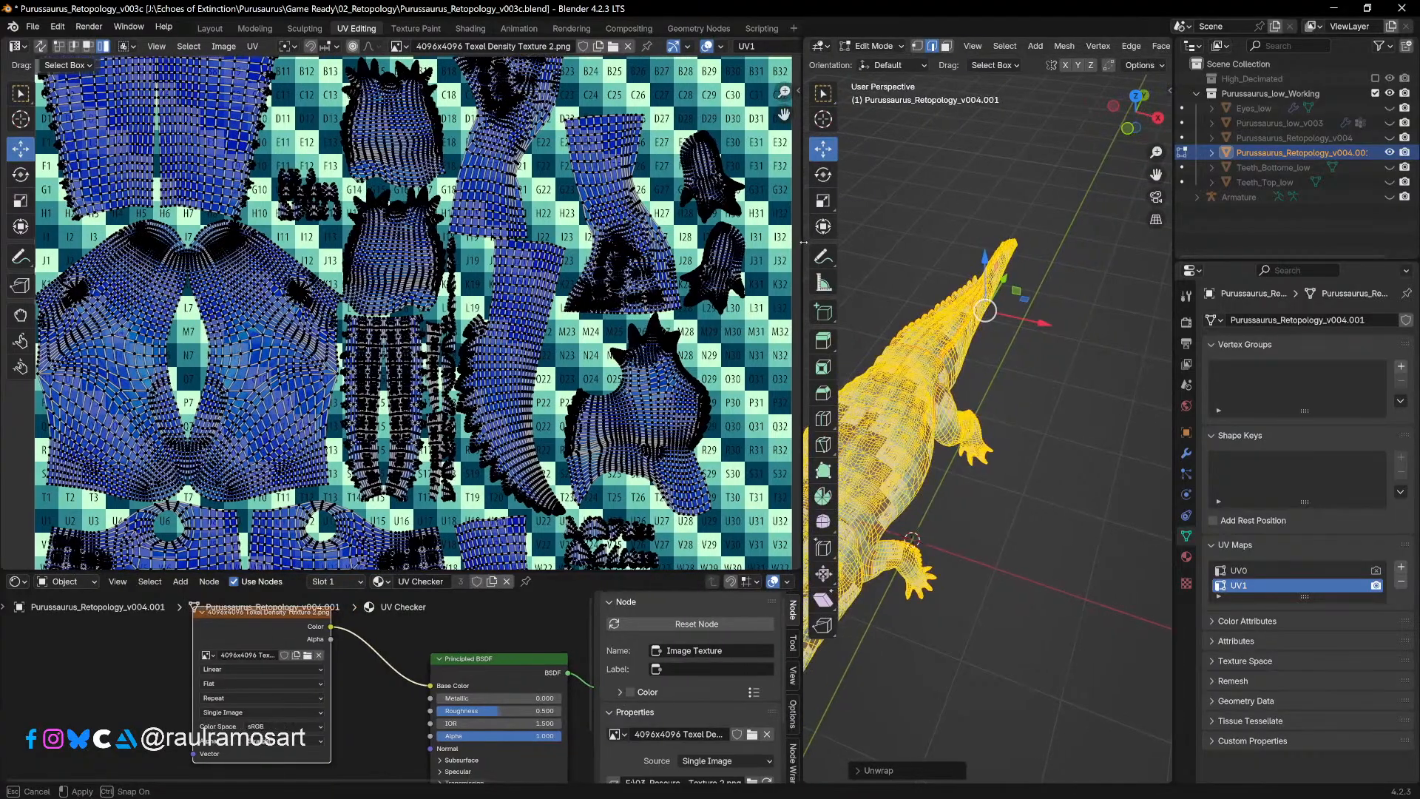
{"action": "scroll", "coordinate": [631, 308], "scroll_direction": "down", "scroll_amount": 3}
{"action": "middle_click_drag", "start_coordinate": [496, 428], "coordinate": [516, 333]}
{"action": "scroll", "coordinate": [516, 333], "scroll_direction": "up", "scroll_amount": 2}
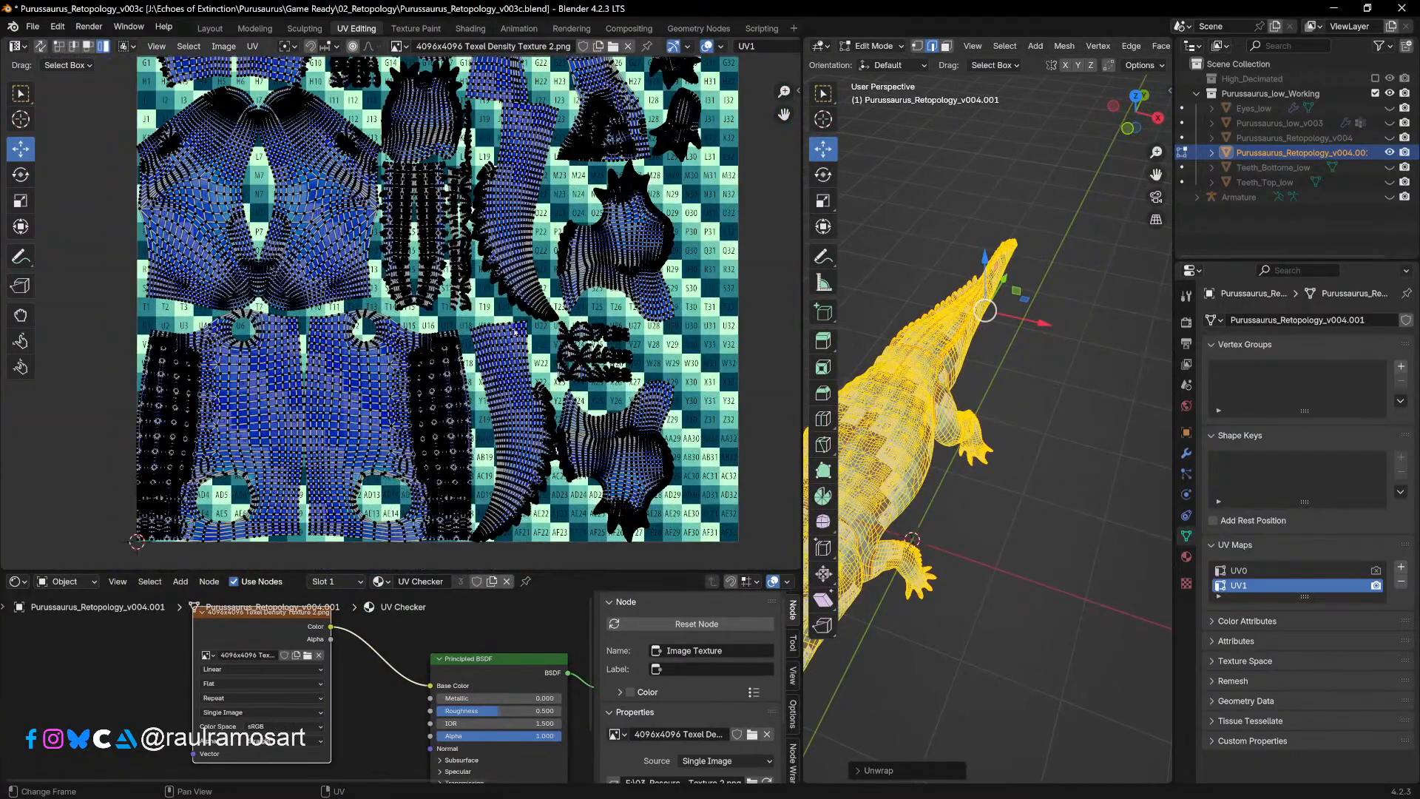
{"action": "scroll", "coordinate": [515, 332], "scroll_direction": "down", "scroll_amount": 1}
{"action": "middle_click_drag", "start_coordinate": [515, 333], "coordinate": [537, 404]}
{"action": "scroll", "coordinate": [538, 404], "scroll_direction": "up", "scroll_amount": 1}
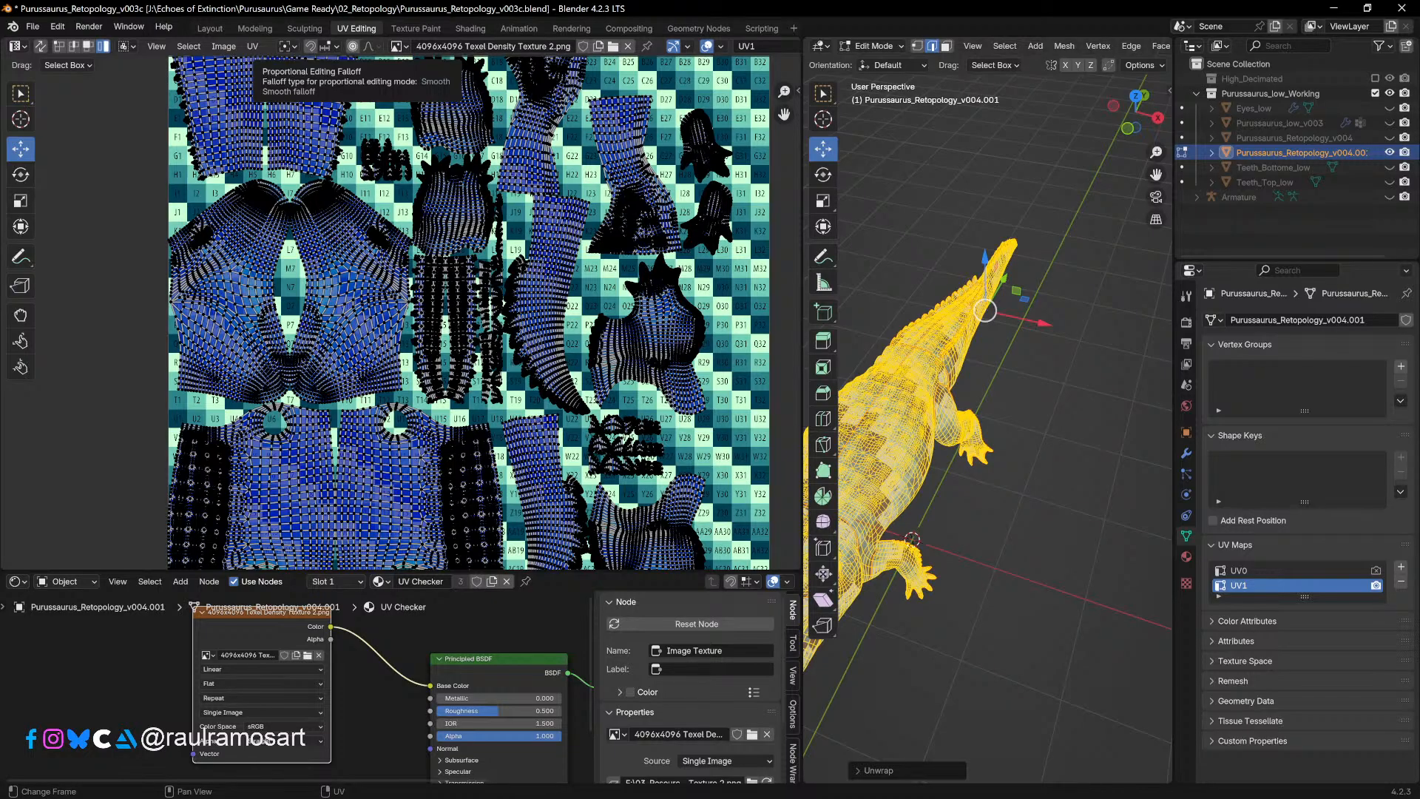
{"action": "scroll", "coordinate": [536, 313], "scroll_direction": "down", "scroll_amount": 2}
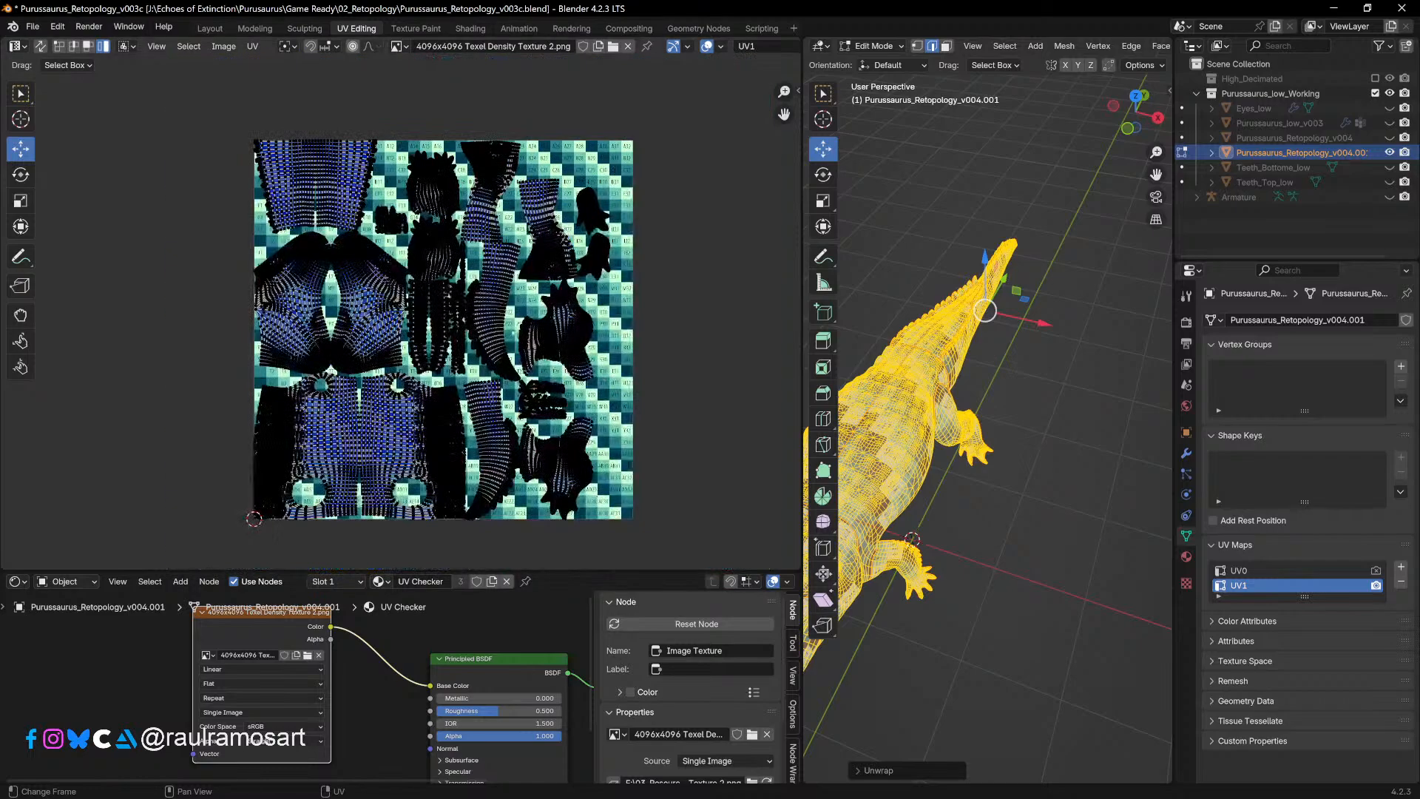
{"action": "scroll", "coordinate": [536, 313], "scroll_direction": "up", "scroll_amount": 2}
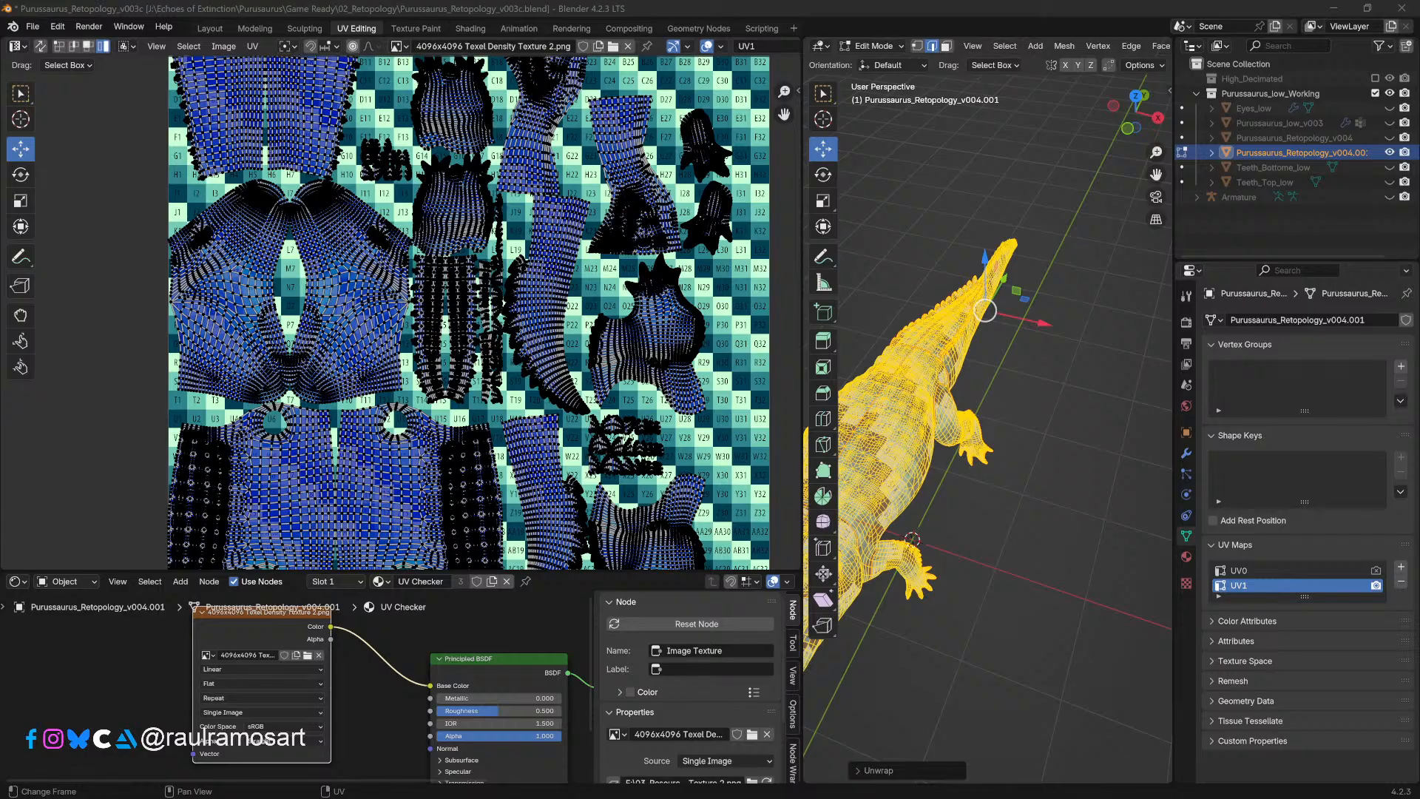
{"action": "scroll", "coordinate": [395, 313], "scroll_direction": "down", "scroll_amount": 2}
{"action": "scroll", "coordinate": [395, 314], "scroll_direction": "up", "scroll_amount": 2}
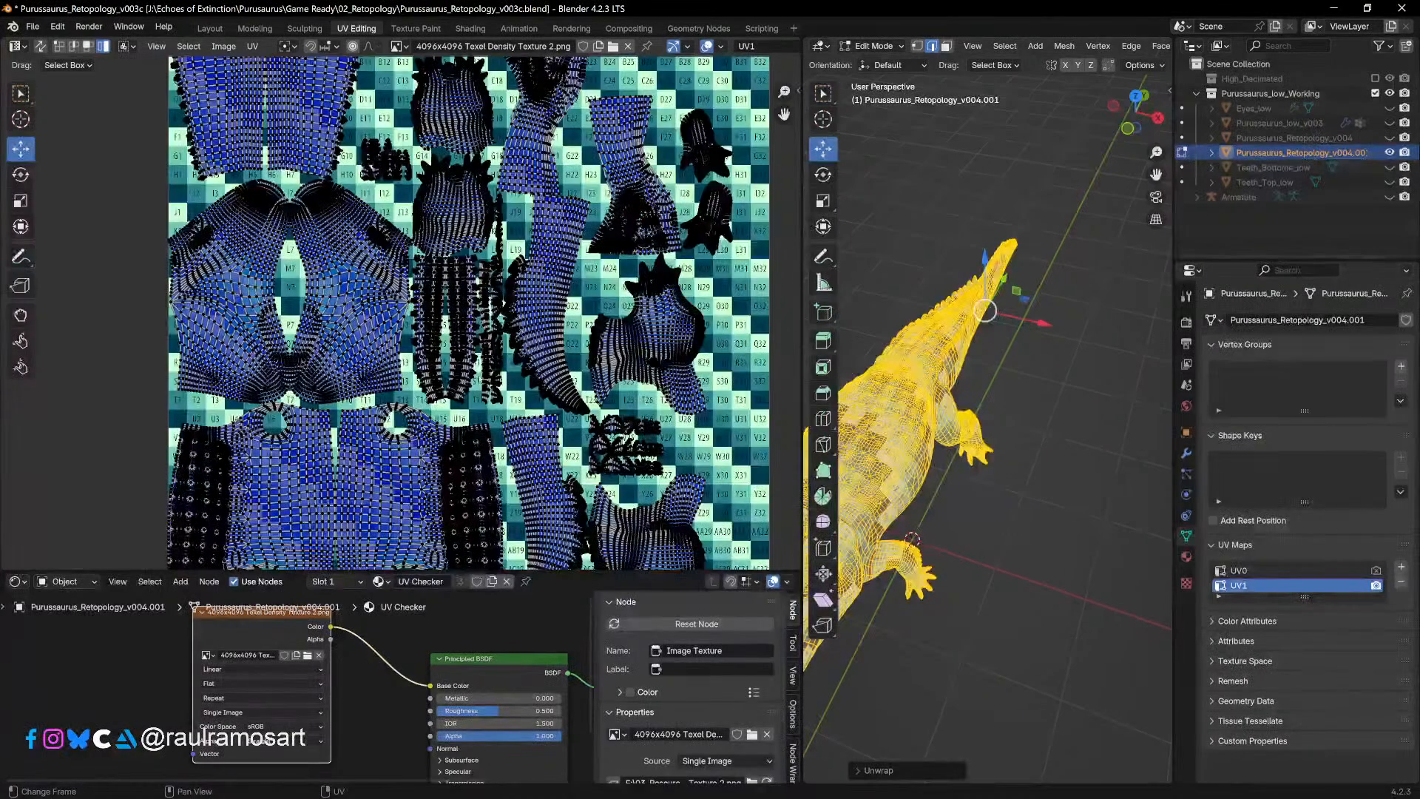
{"action": "scroll", "coordinate": [479, 378], "scroll_direction": "down", "scroll_amount": 1}
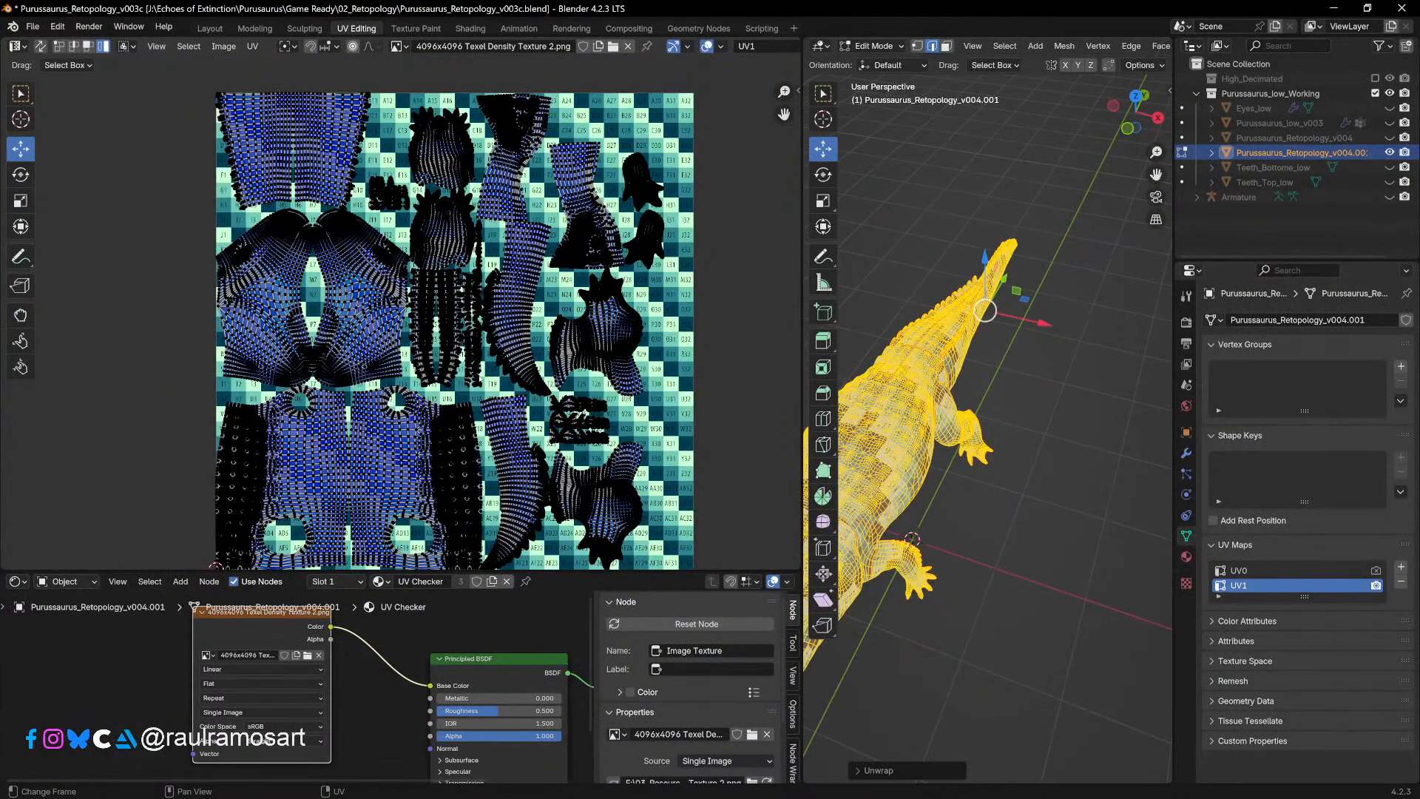
{"action": "scroll", "coordinate": [479, 378], "scroll_direction": "up", "scroll_amount": 1}
{"action": "middle_click_drag", "start_coordinate": [577, 335], "coordinate": [583, 407]}
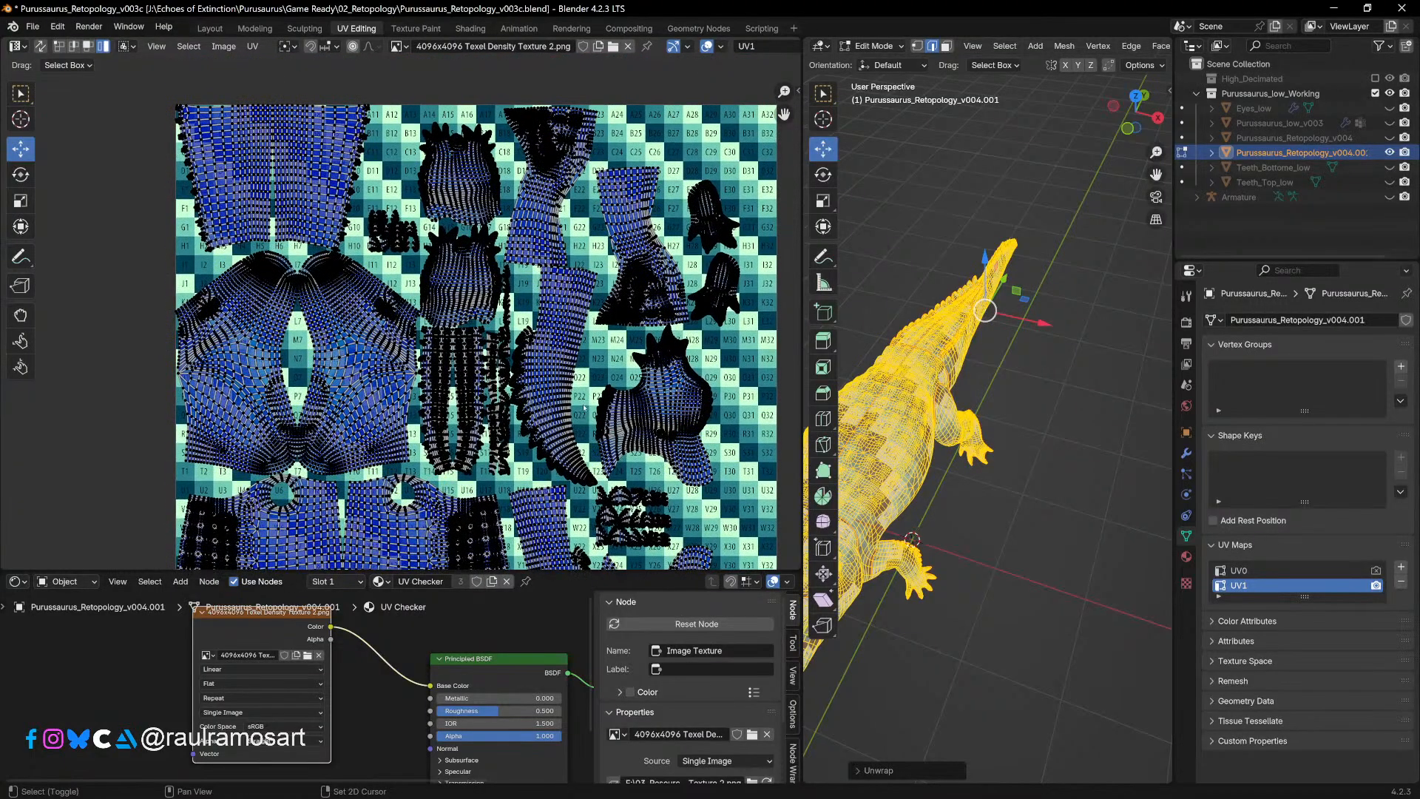
{"action": "middle_click_drag", "start_coordinate": [221, 235], "coordinate": [211, 140], "text": "shift"}
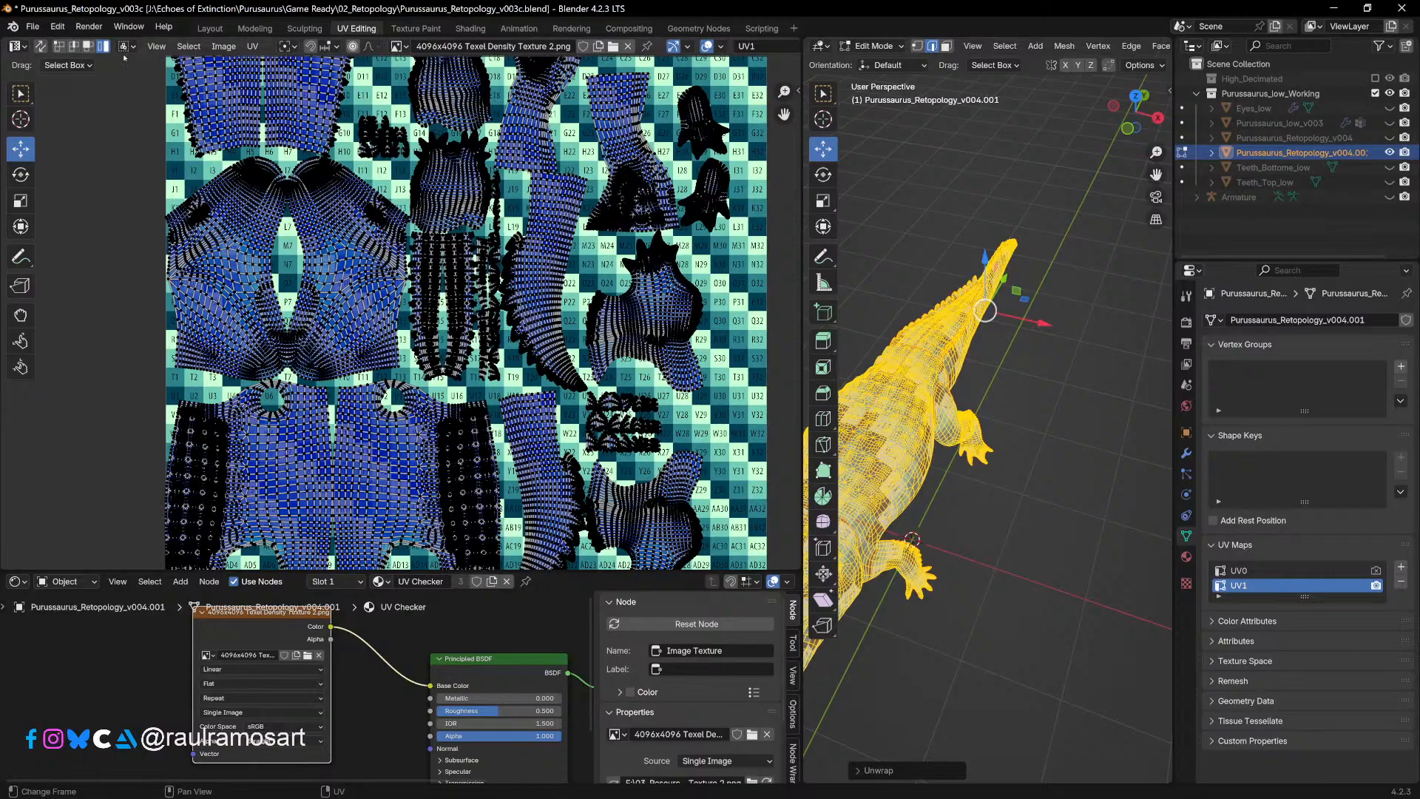
Step: Inspect the full UV layout, then check the head, body, claw and leg islands up close against the checker texture
{"action": "key", "text": "Home"}
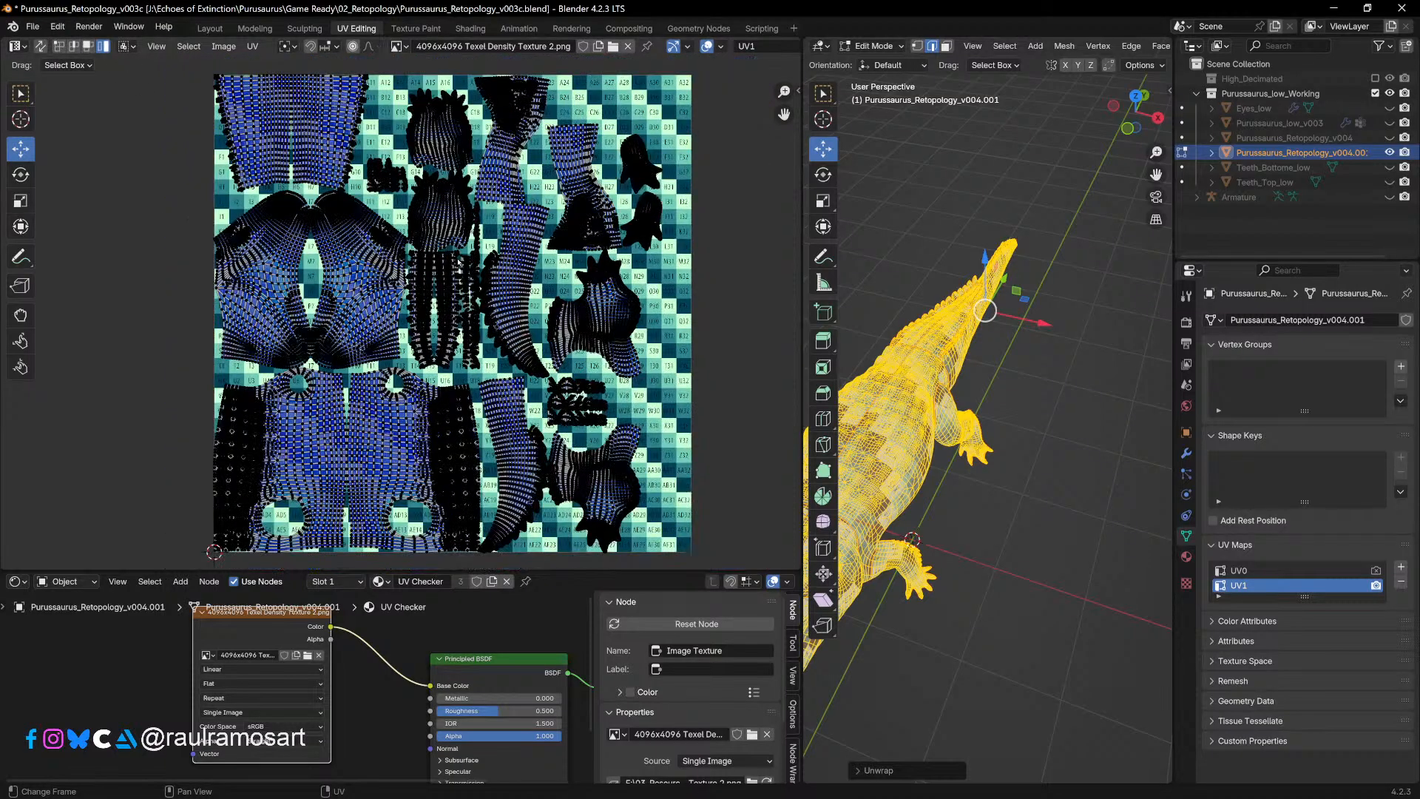
{"action": "scroll", "coordinate": [459, 260], "scroll_direction": "up", "scroll_amount": 5}
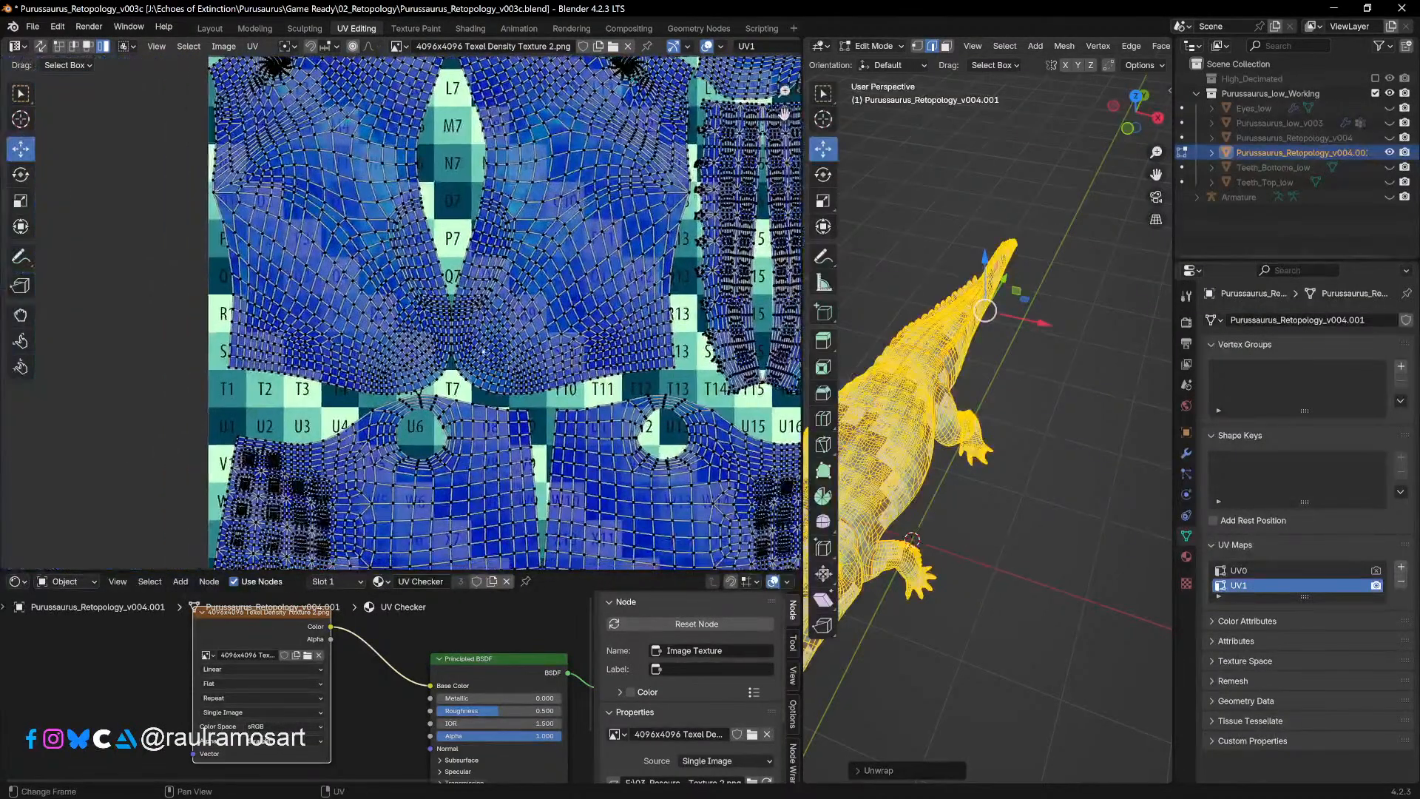
{"action": "scroll", "coordinate": [501, 343], "scroll_direction": "up", "scroll_amount": 1}
{"action": "middle_click_drag", "start_coordinate": [501, 185], "coordinate": [397, 545], "text": "shift"}
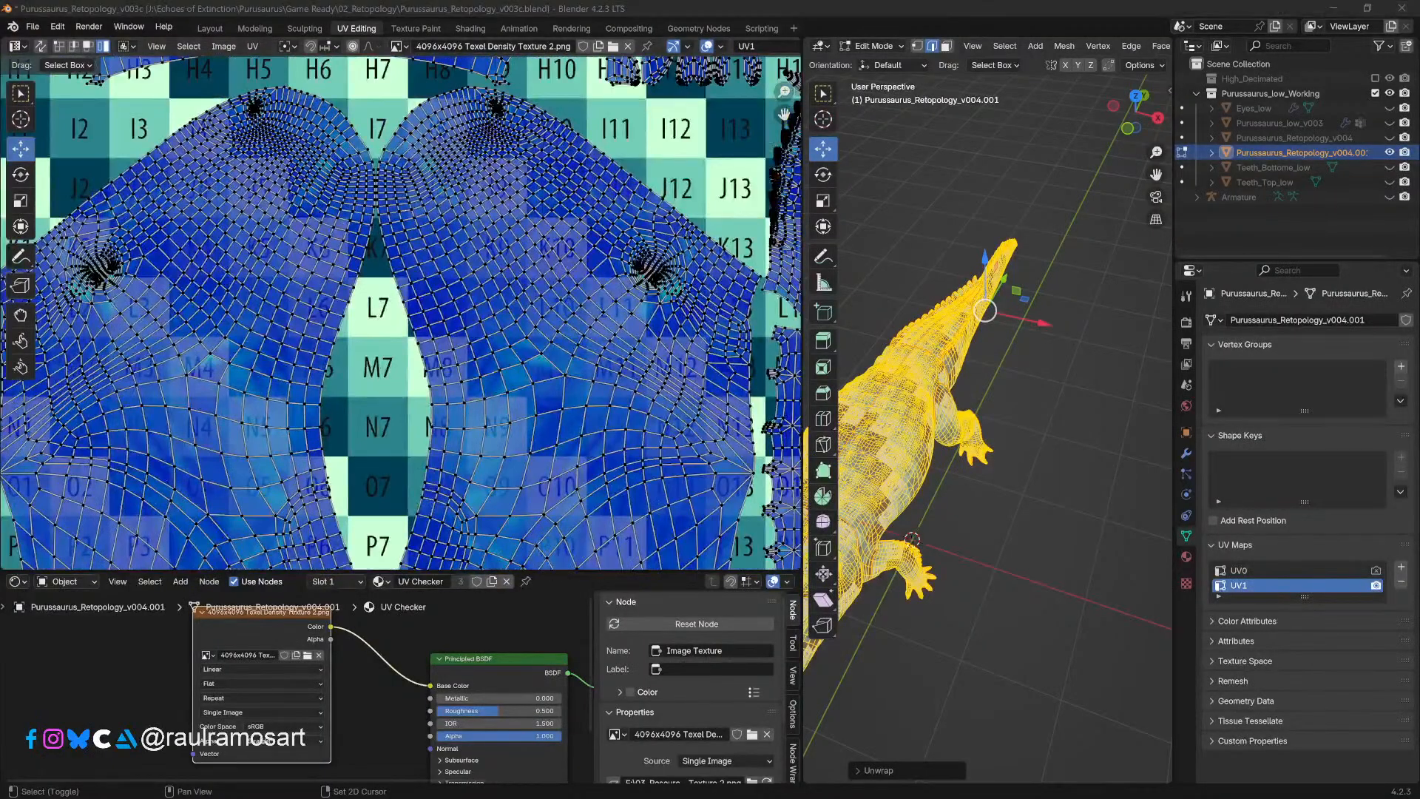
{"action": "middle_click_drag", "start_coordinate": [423, 126], "coordinate": [450, 333]}
{"action": "middle_click_drag", "start_coordinate": [463, 276], "coordinate": [432, 473]}
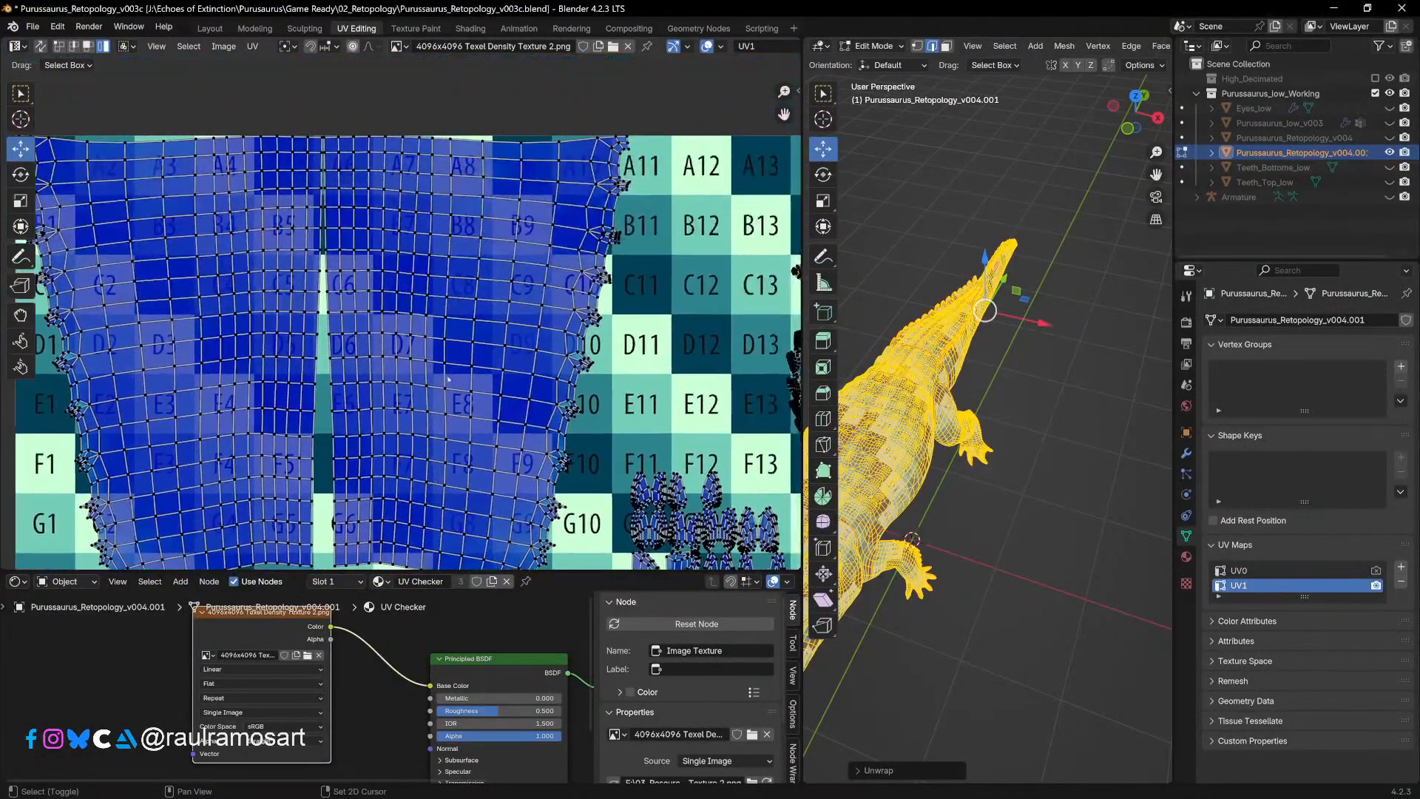
{"action": "middle_click_drag", "start_coordinate": [695, 473], "coordinate": [455, 286]}
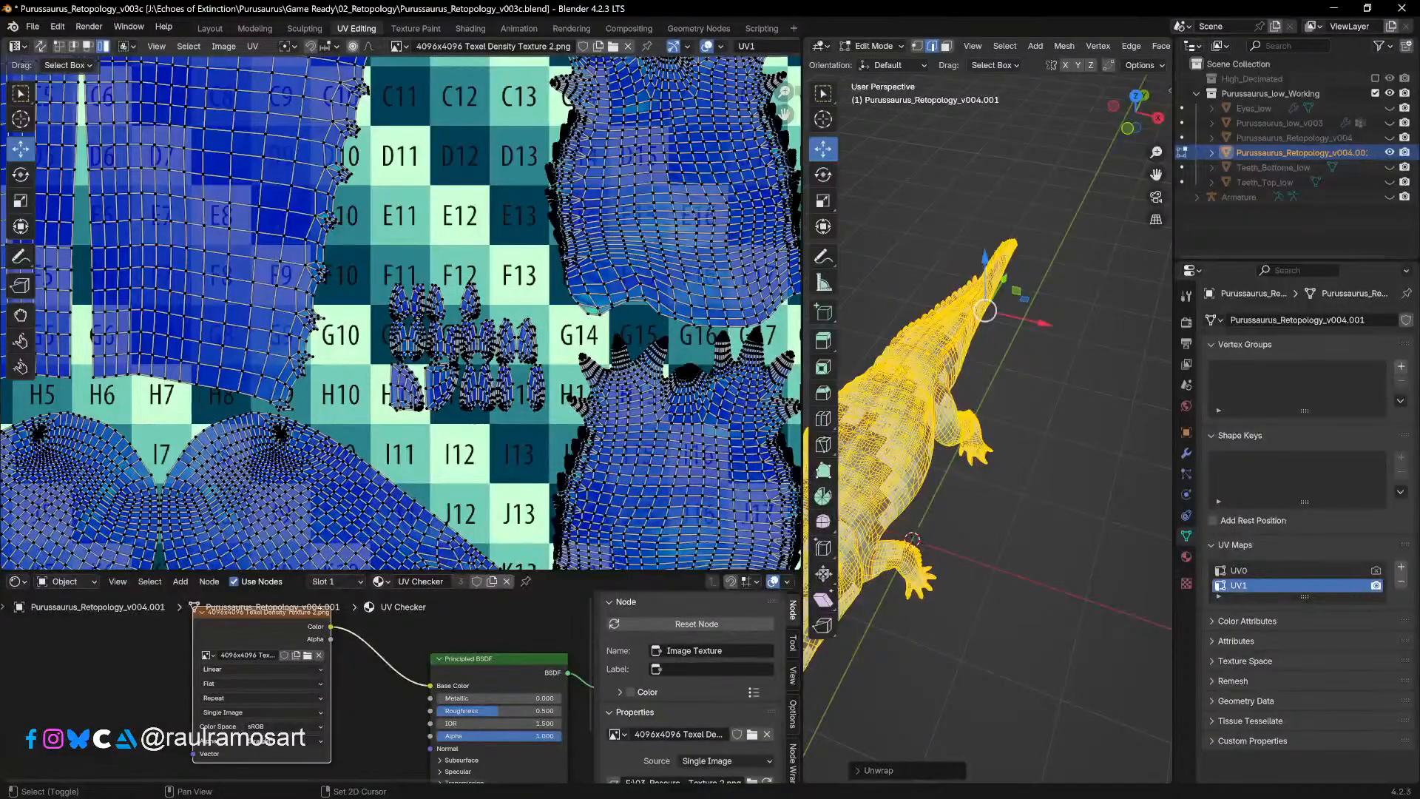
{"action": "middle_click_drag", "start_coordinate": [699, 296], "coordinate": [392, 300]}
{"action": "middle_click_drag", "start_coordinate": [641, 294], "coordinate": [582, 252]}
{"action": "middle_click_drag", "start_coordinate": [651, 399], "coordinate": [525, 334]}
{"action": "middle_click_drag", "start_coordinate": [648, 459], "coordinate": [595, 258]}
{"action": "middle_click_drag", "start_coordinate": [474, 400], "coordinate": [486, 266]}
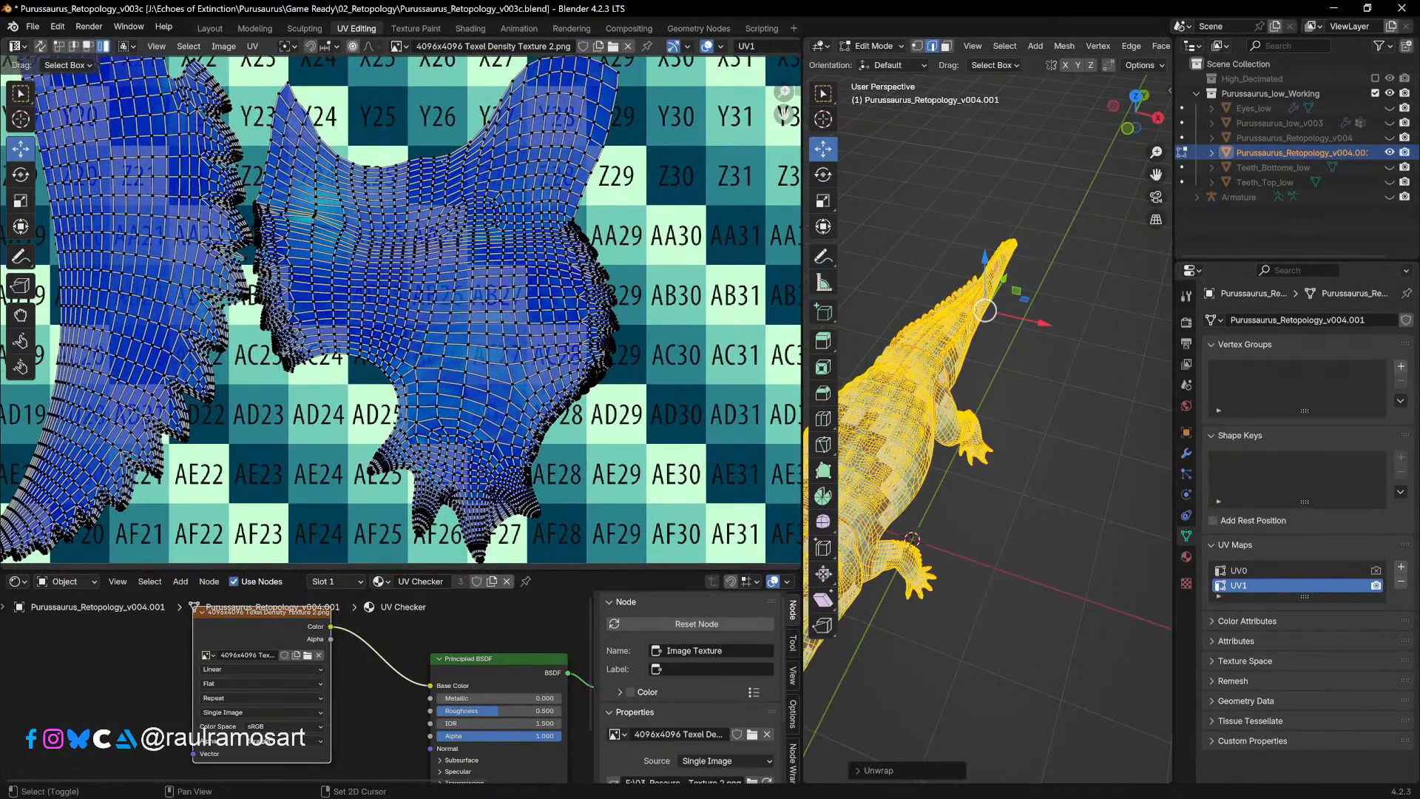
Step: Inspect the remaining UV1 islands, comparing the foot, spike, leg and limb pieces against the checker texture
{"action": "middle_click_drag", "start_coordinate": [445, 163], "coordinate": [506, 126]}
{"action": "middle_click_drag", "start_coordinate": [491, 208], "coordinate": [340, 408]}
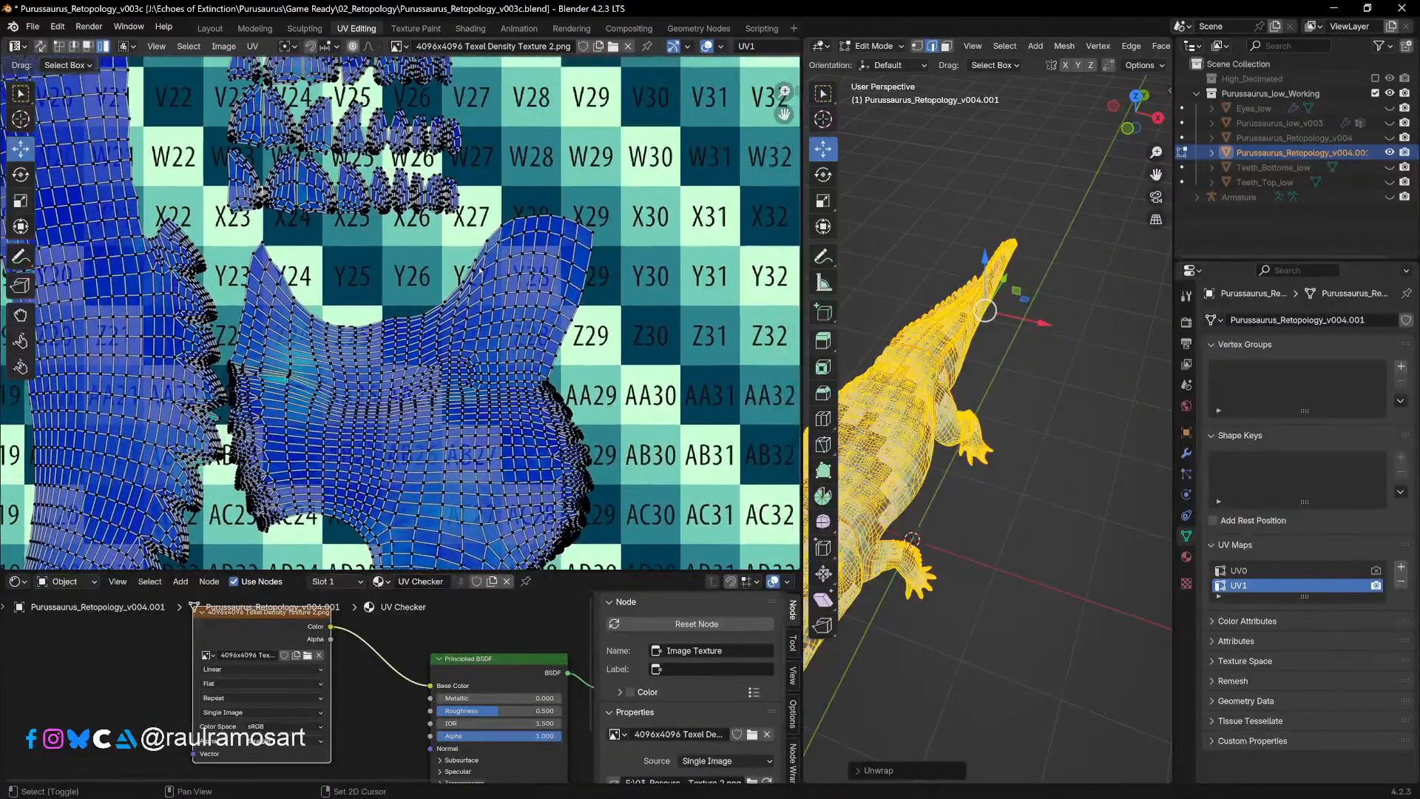
{"action": "middle_click_drag", "start_coordinate": [491, 80], "coordinate": [486, 490]}
{"action": "middle_click_drag", "start_coordinate": [426, 66], "coordinate": [394, 564]}
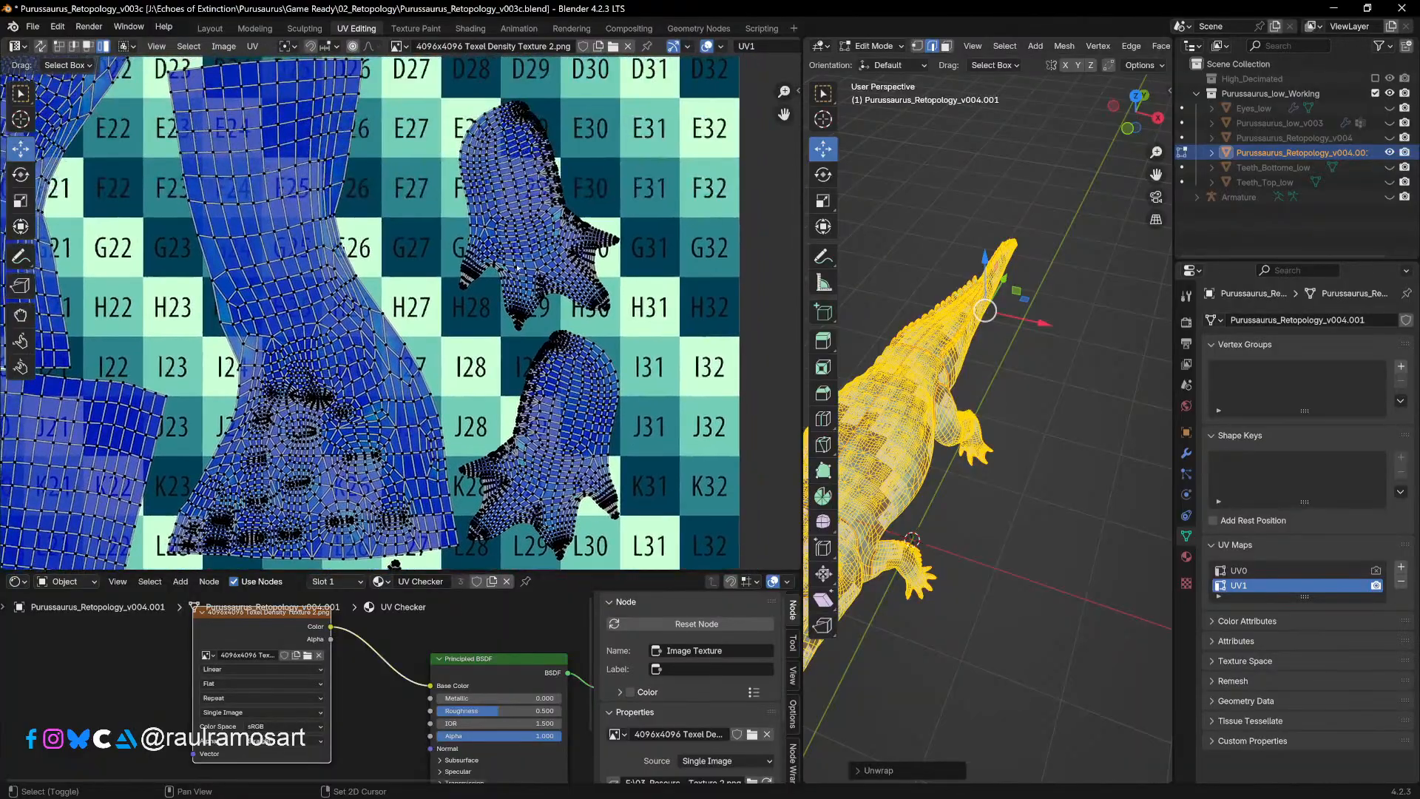
{"action": "middle_click_drag", "start_coordinate": [354, 347], "coordinate": [648, 525], "text": "shift"}
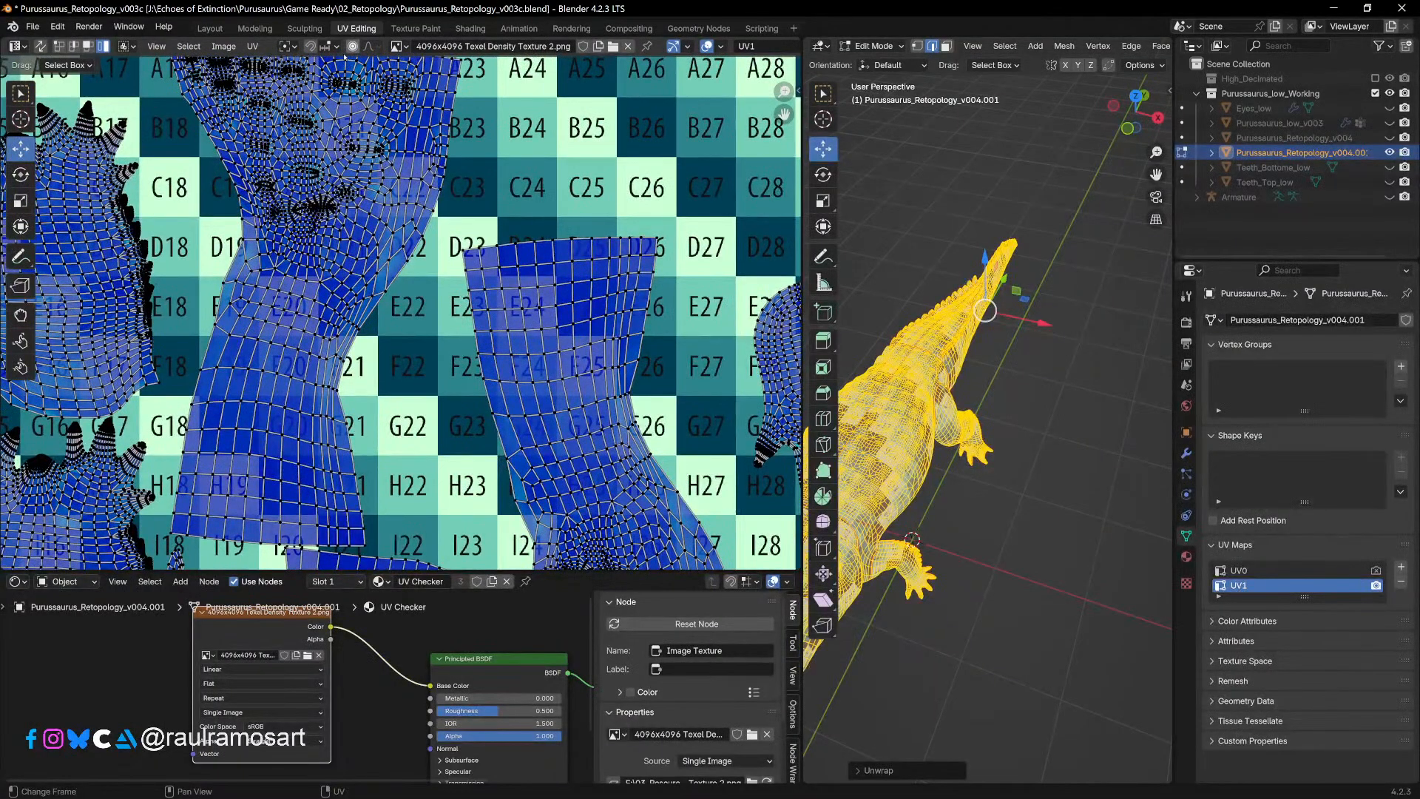
Step: Return to the Layout workspace, deselect the body, view it from the right side and save the file
{"action": "left_click", "coordinate": [210, 28]}
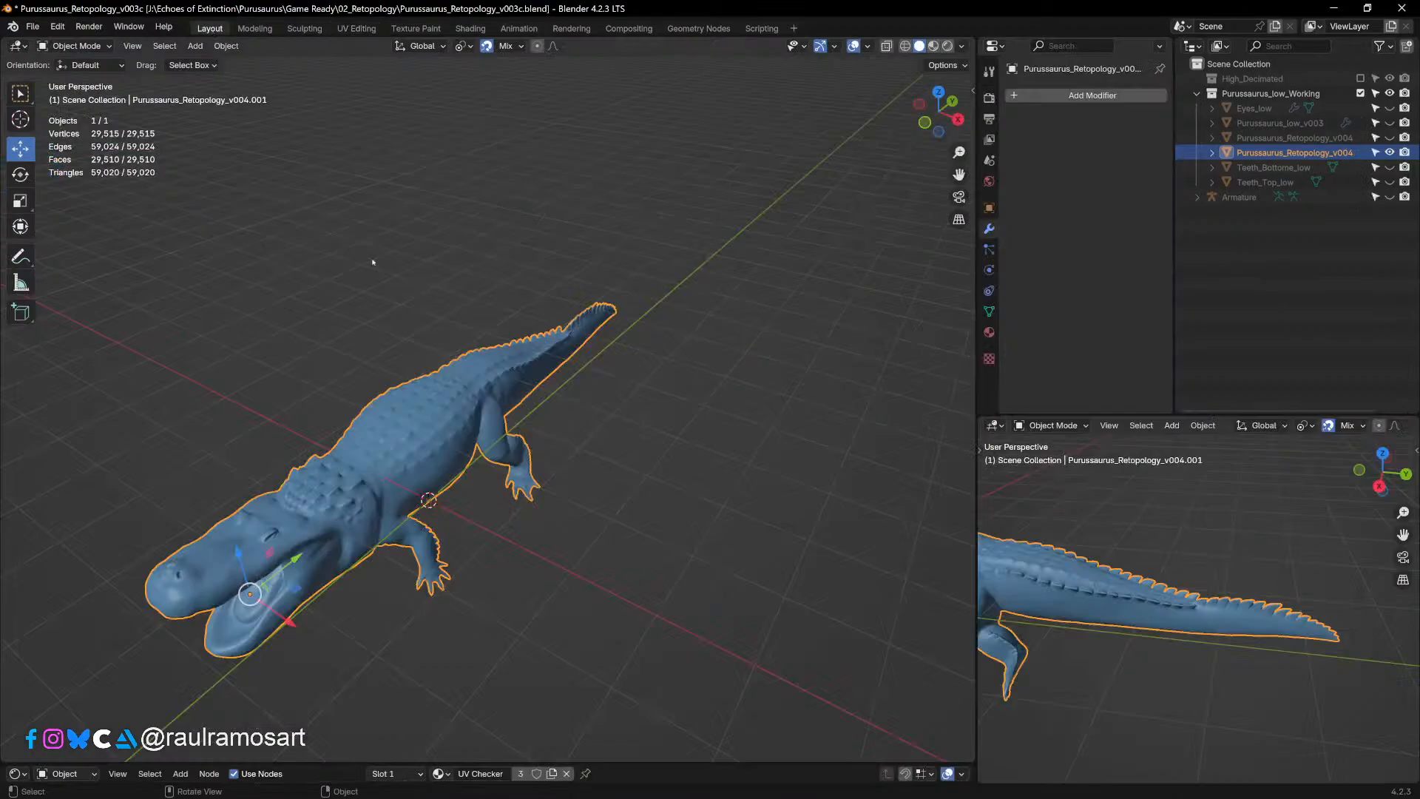
{"action": "left_click", "coordinate": [468, 246]}
{"action": "middle_click_drag", "start_coordinate": [478, 244], "coordinate": [423, 251]}
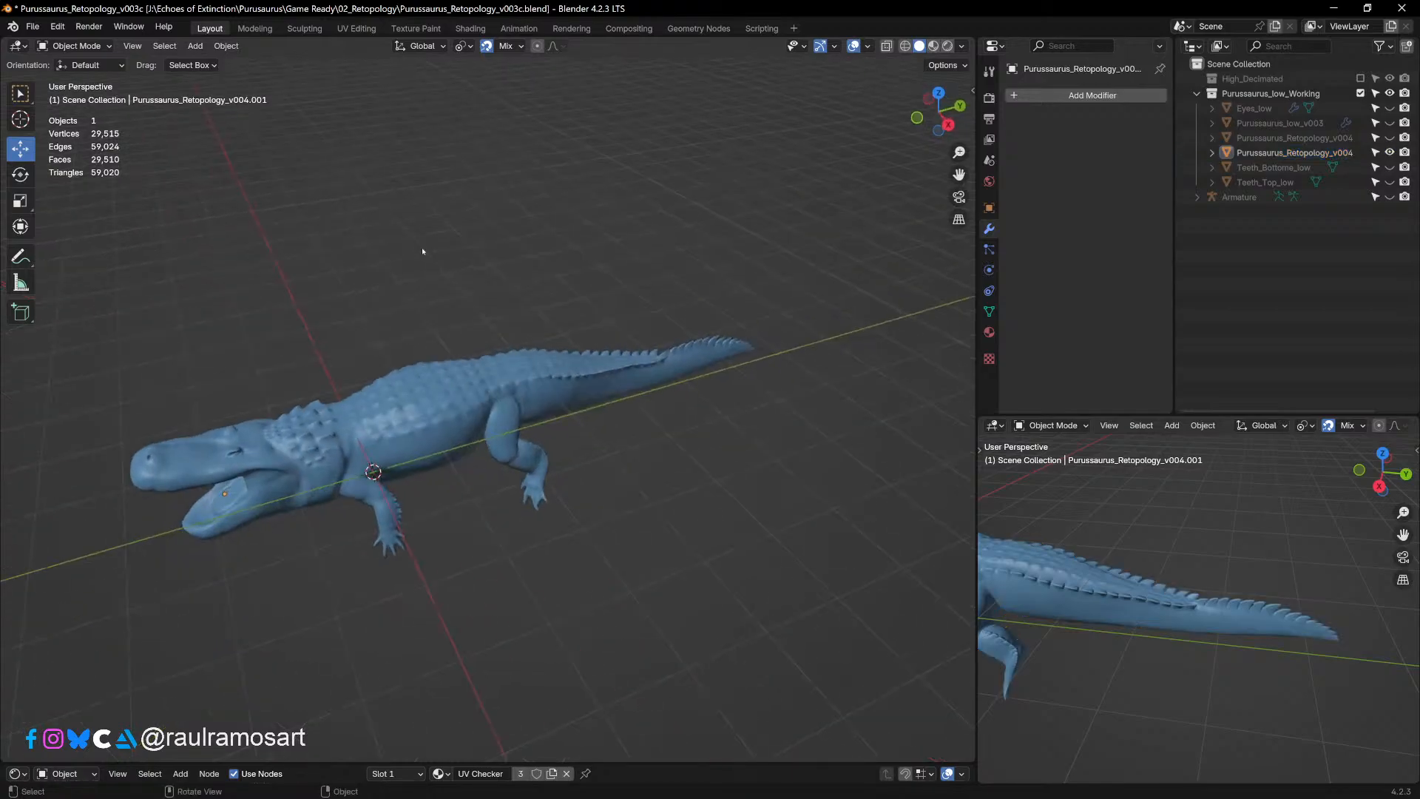
{"action": "key", "text": "KP_3"}
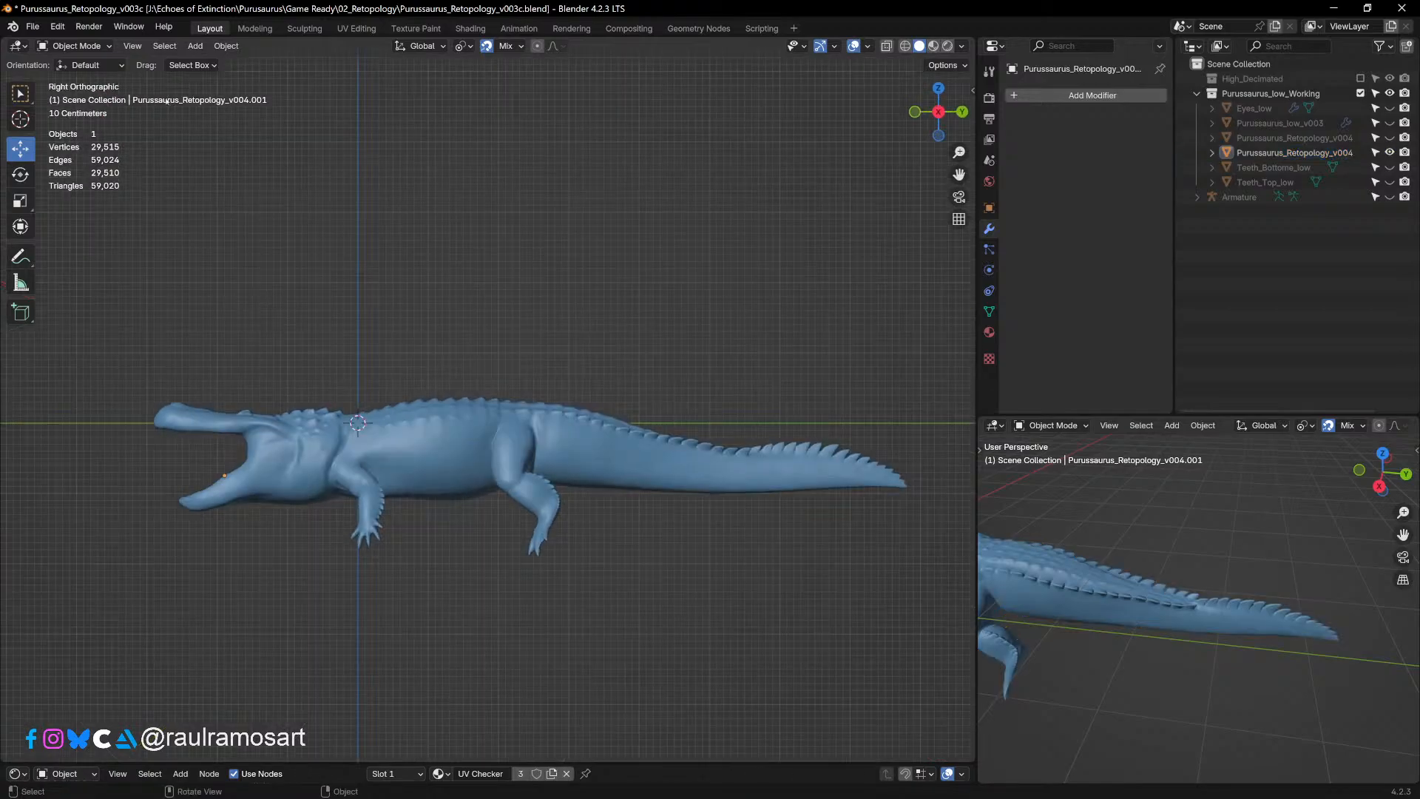
{"action": "left_click", "coordinate": [32, 26]}
{"action": "left_click", "coordinate": [53, 122]}
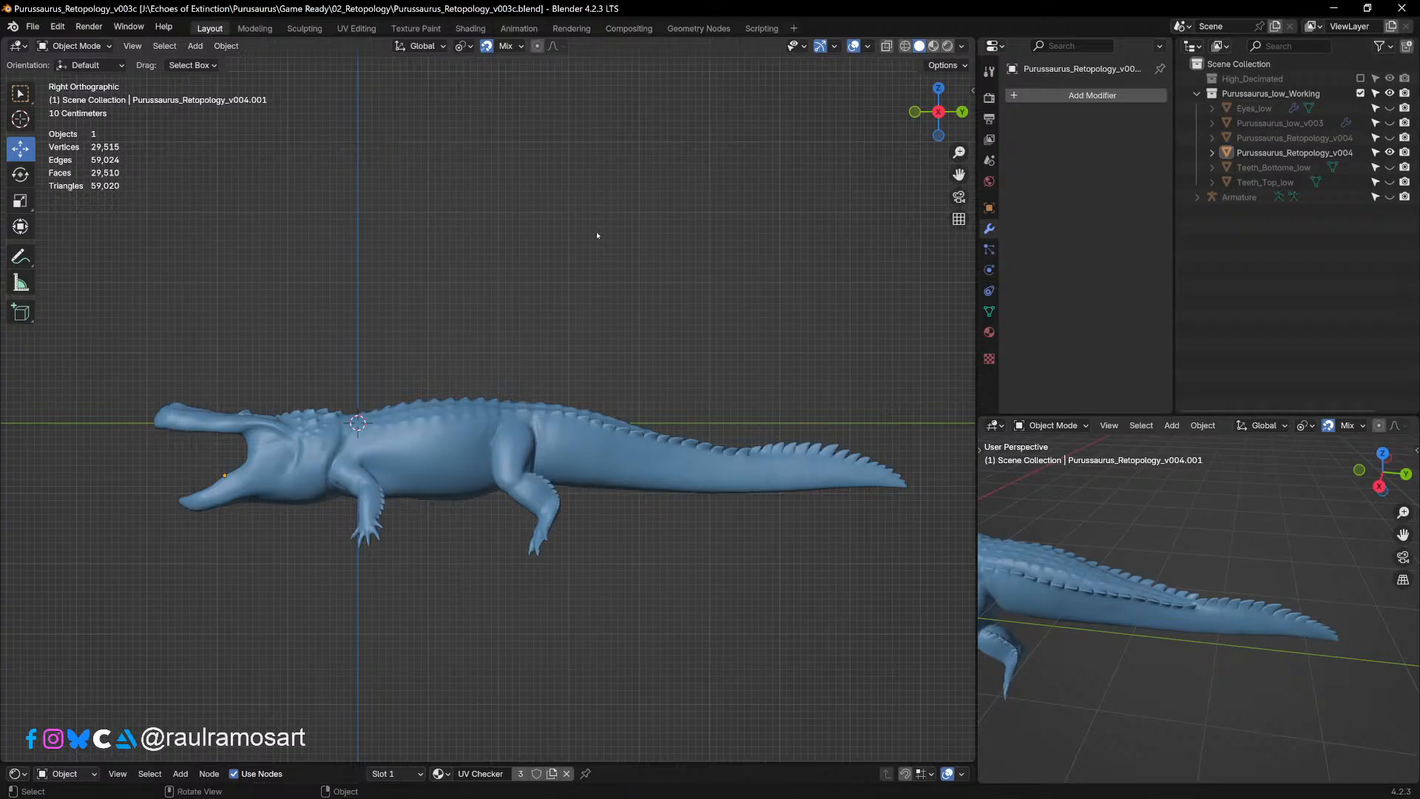
Step: Unhide the Armature, then exclude and re-include the Purussaurus_low_Working collection to show all its meshes
{"action": "left_click", "coordinate": [1388, 197]}
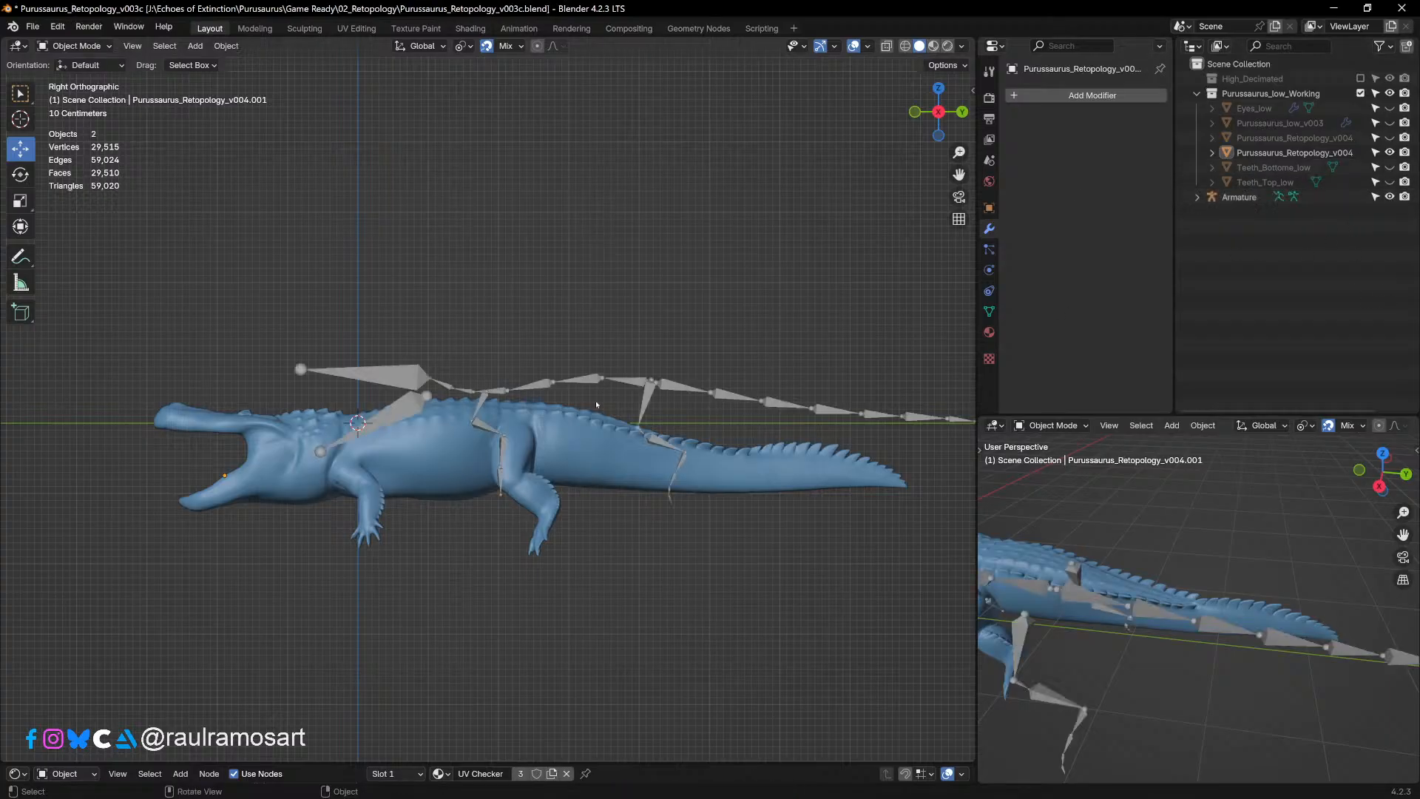
{"action": "scroll", "coordinate": [603, 402], "scroll_direction": "down", "scroll_amount": 3}
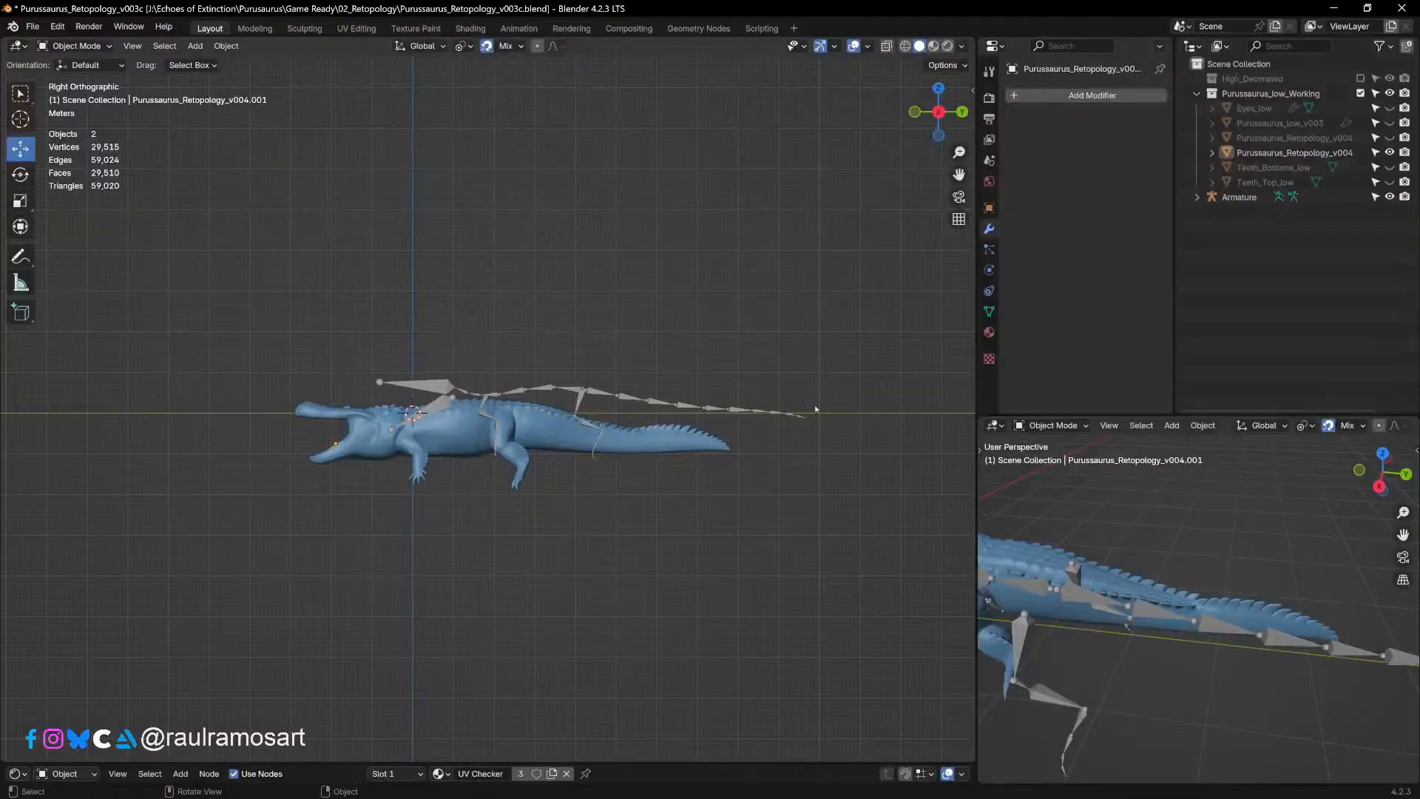
{"action": "middle_click_drag", "start_coordinate": [826, 413], "coordinate": [938, 379]}
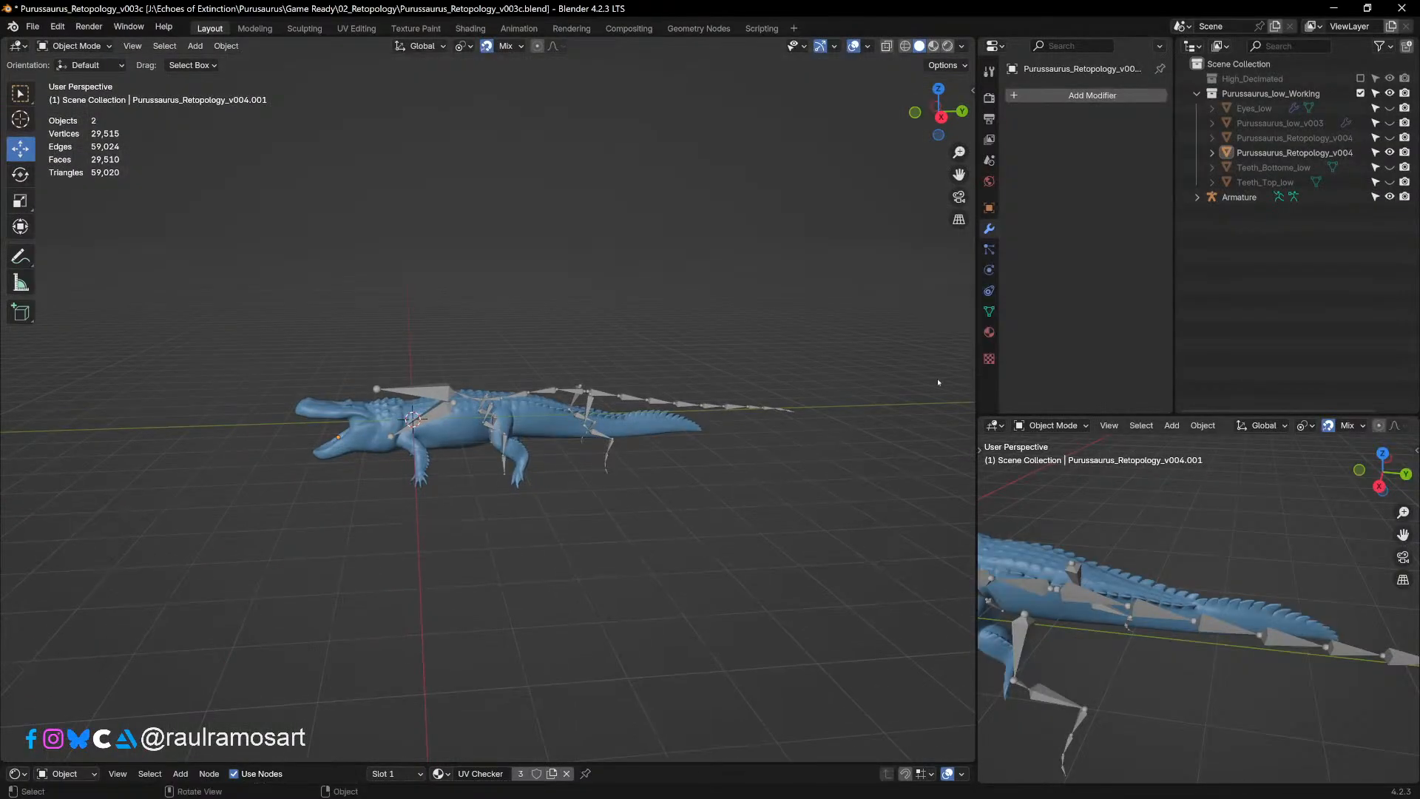
{"action": "left_click", "coordinate": [1360, 93]}
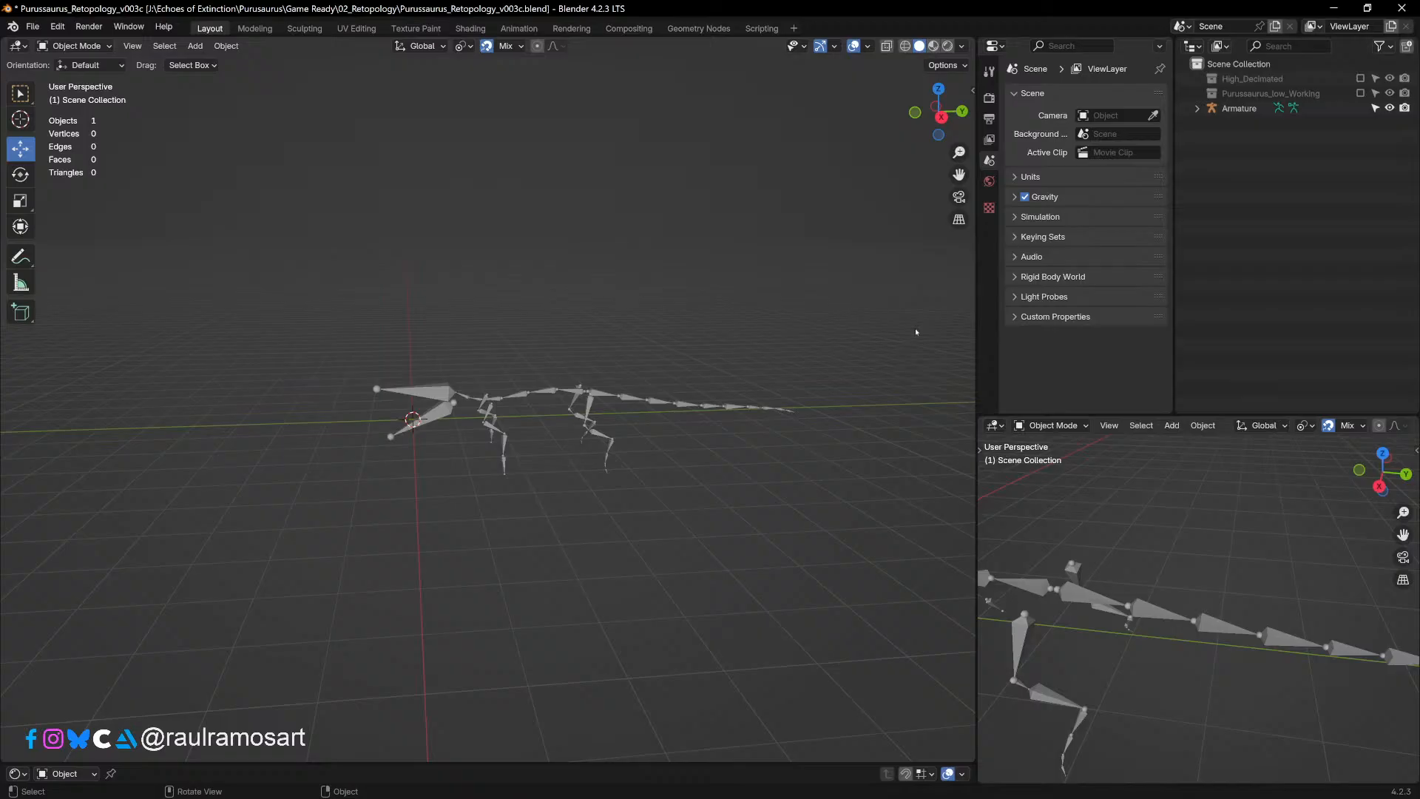
{"action": "left_click", "coordinate": [1360, 93]}
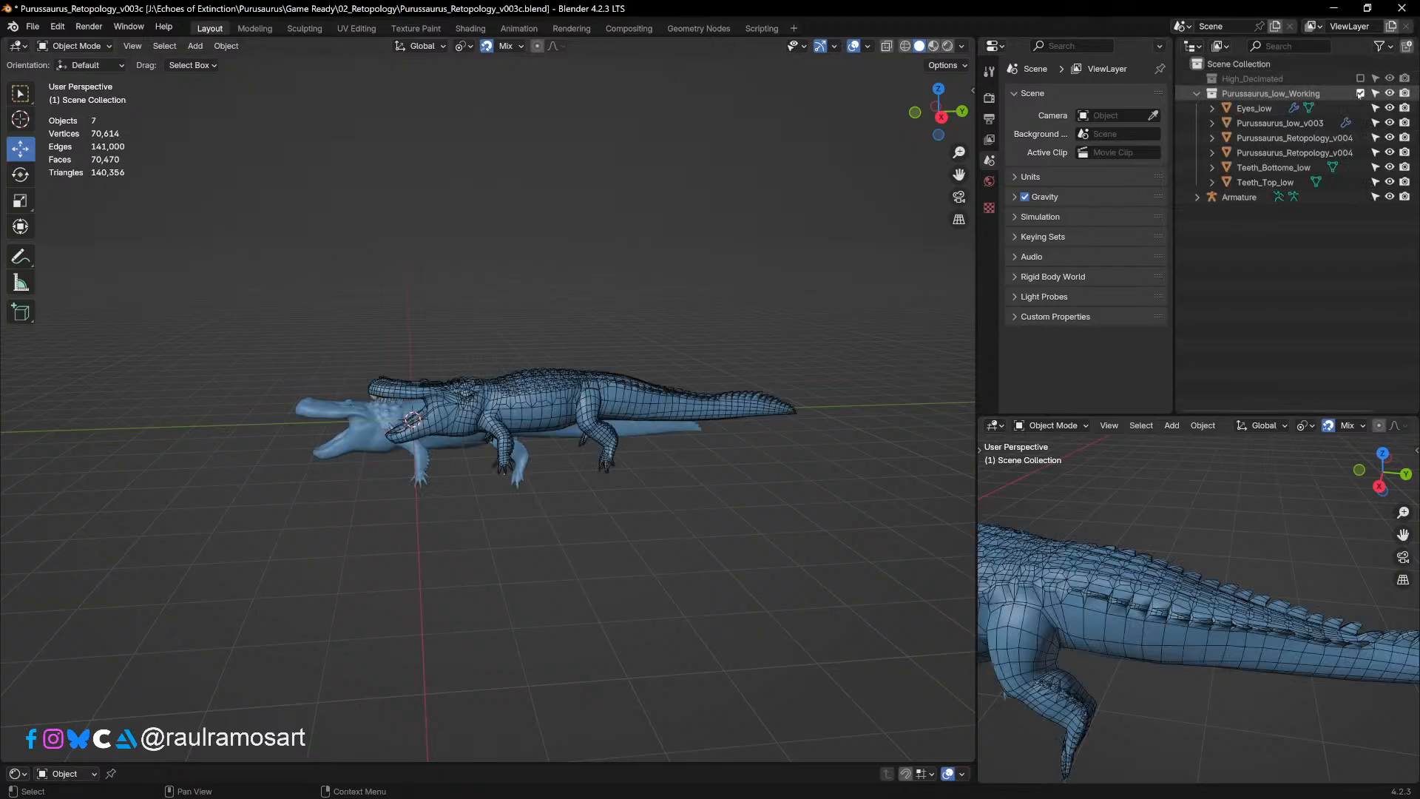
Step: Select the offset body Purussaurus_Retopology_v004.001 in the top view and set its Z location to 0 m
{"action": "middle_click_drag", "start_coordinate": [762, 296], "coordinate": [765, 411]}
{"action": "key", "text": "KP_7"}
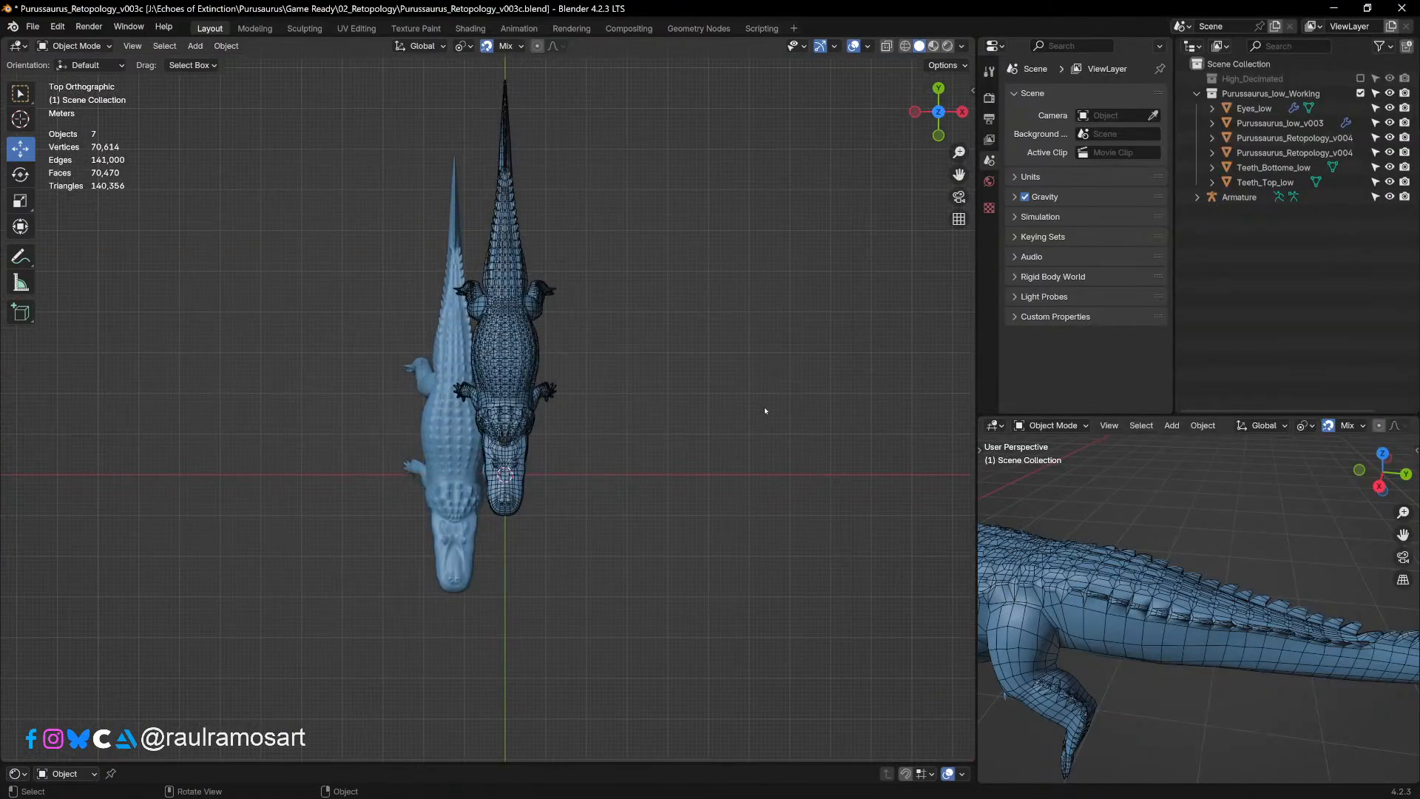
{"action": "left_click", "coordinate": [520, 357]}
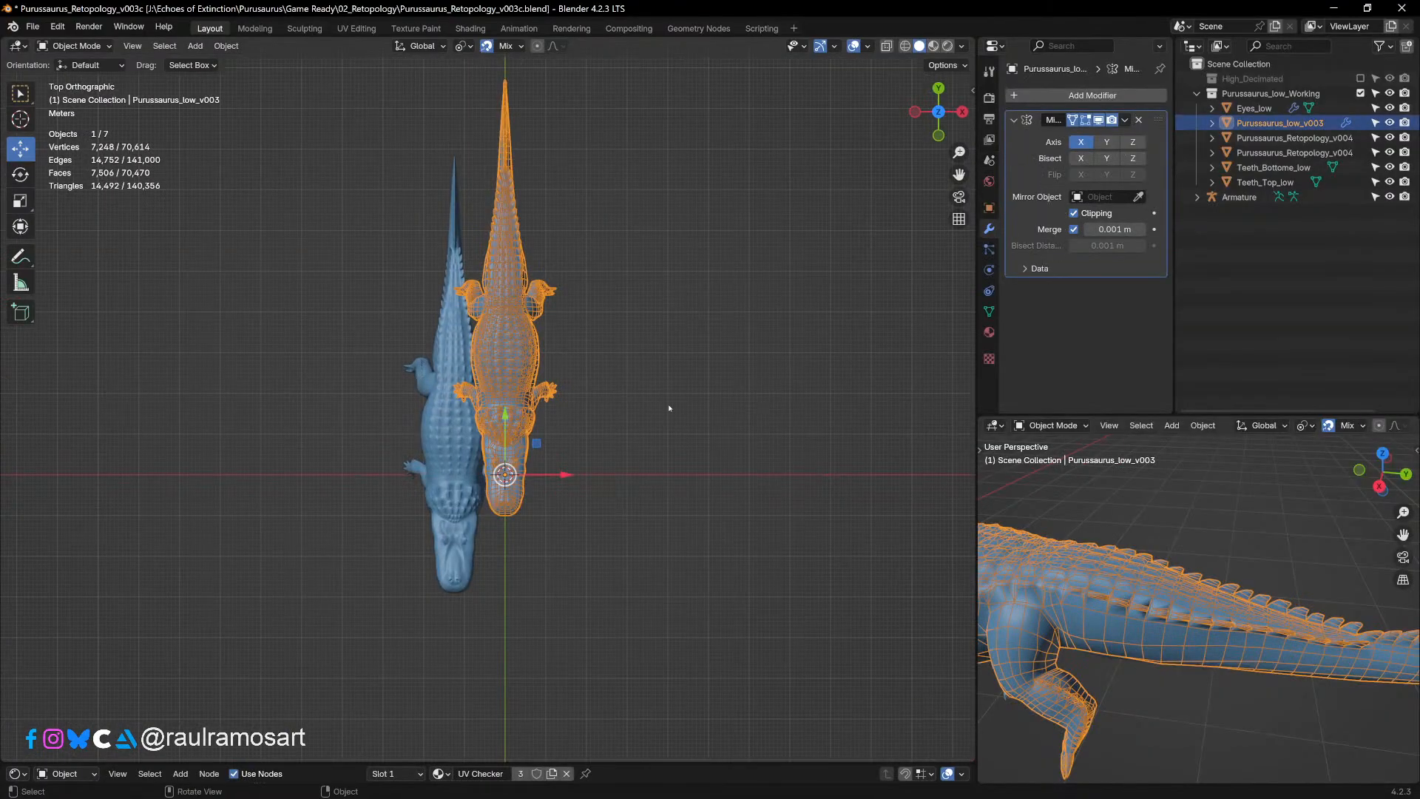
{"action": "left_click", "coordinate": [412, 491]}
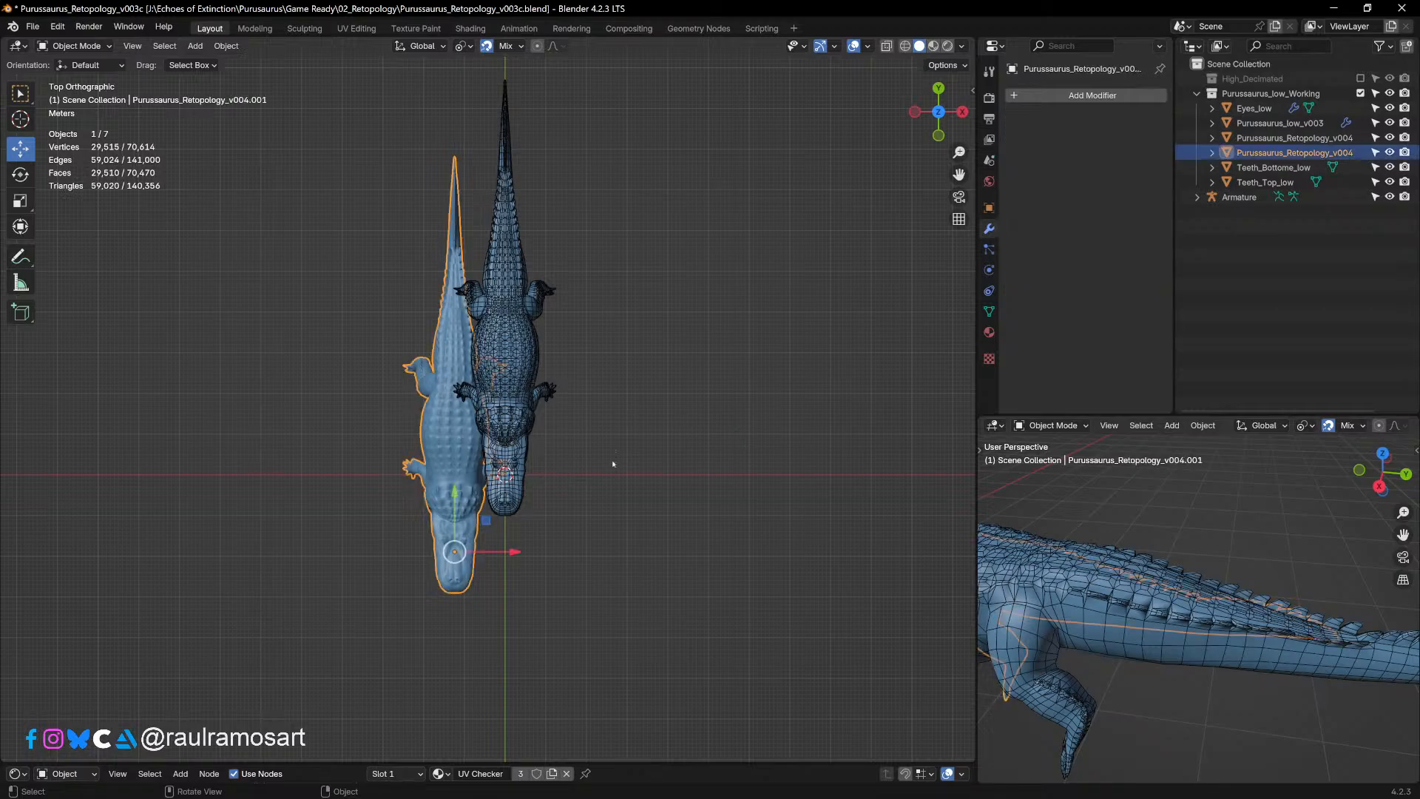
{"action": "middle_click_drag", "start_coordinate": [924, 215], "coordinate": [892, 288], "text": "shift"}
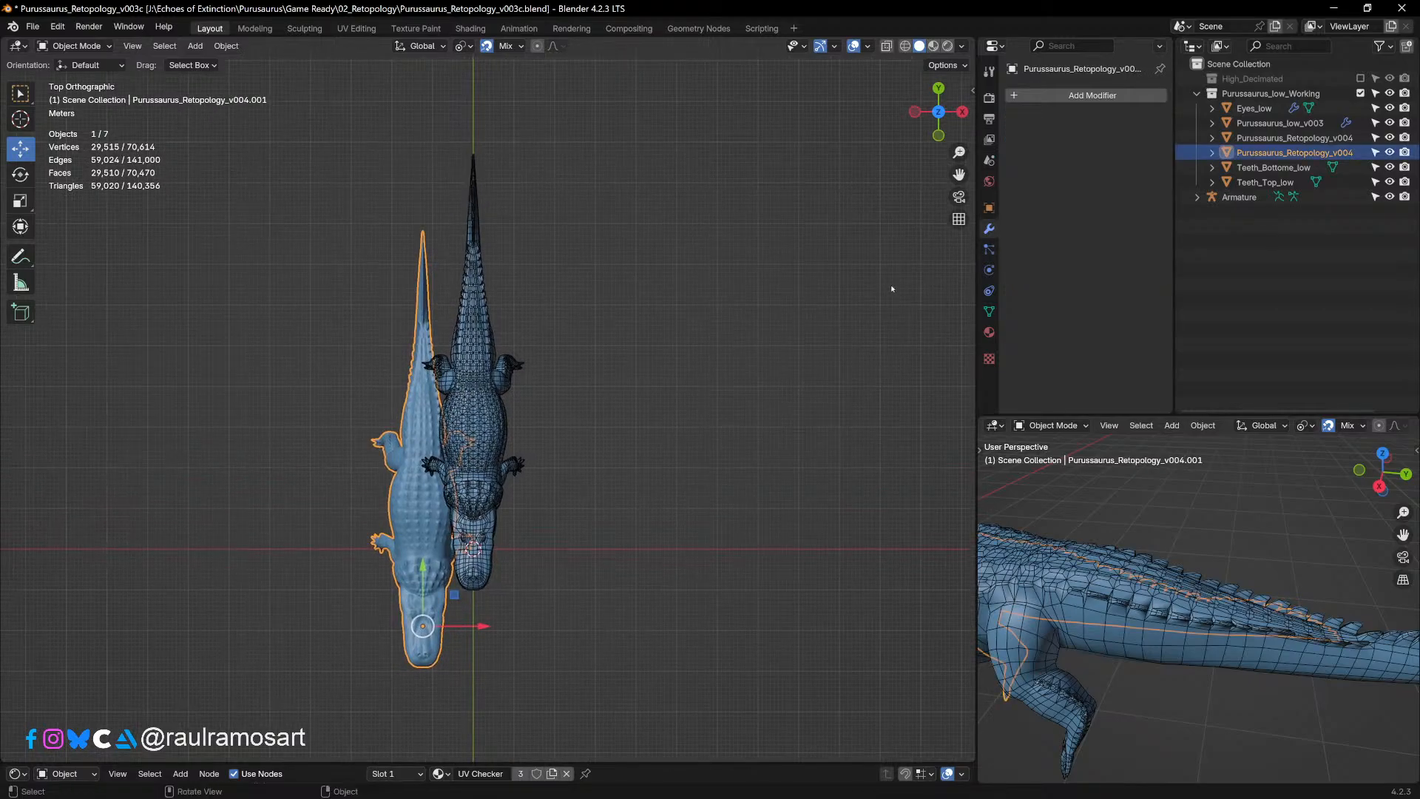
{"action": "left_click", "coordinate": [989, 208]}
{"action": "left_click", "coordinate": [1099, 171]}
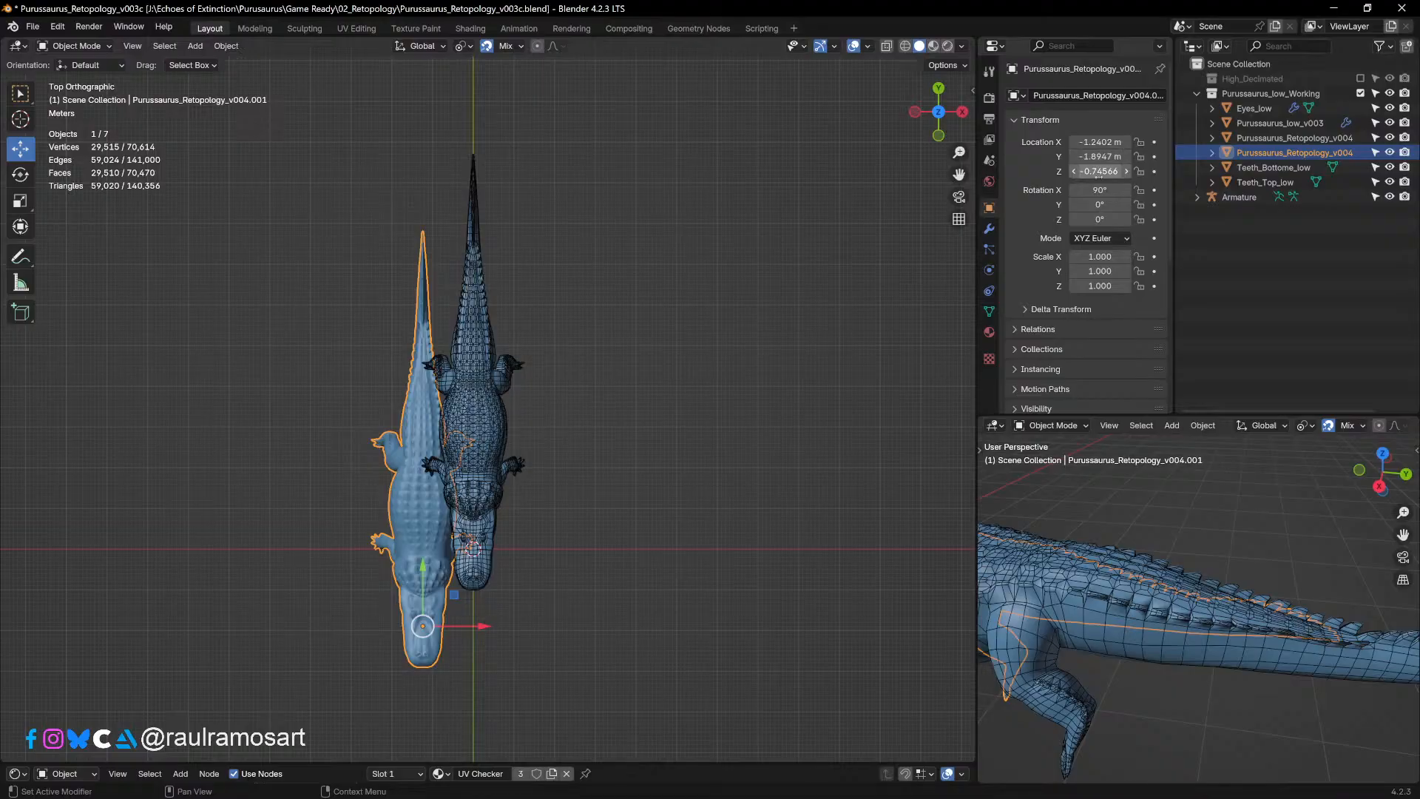
{"action": "type", "text": "0"}
{"action": "key", "text": "Return"}
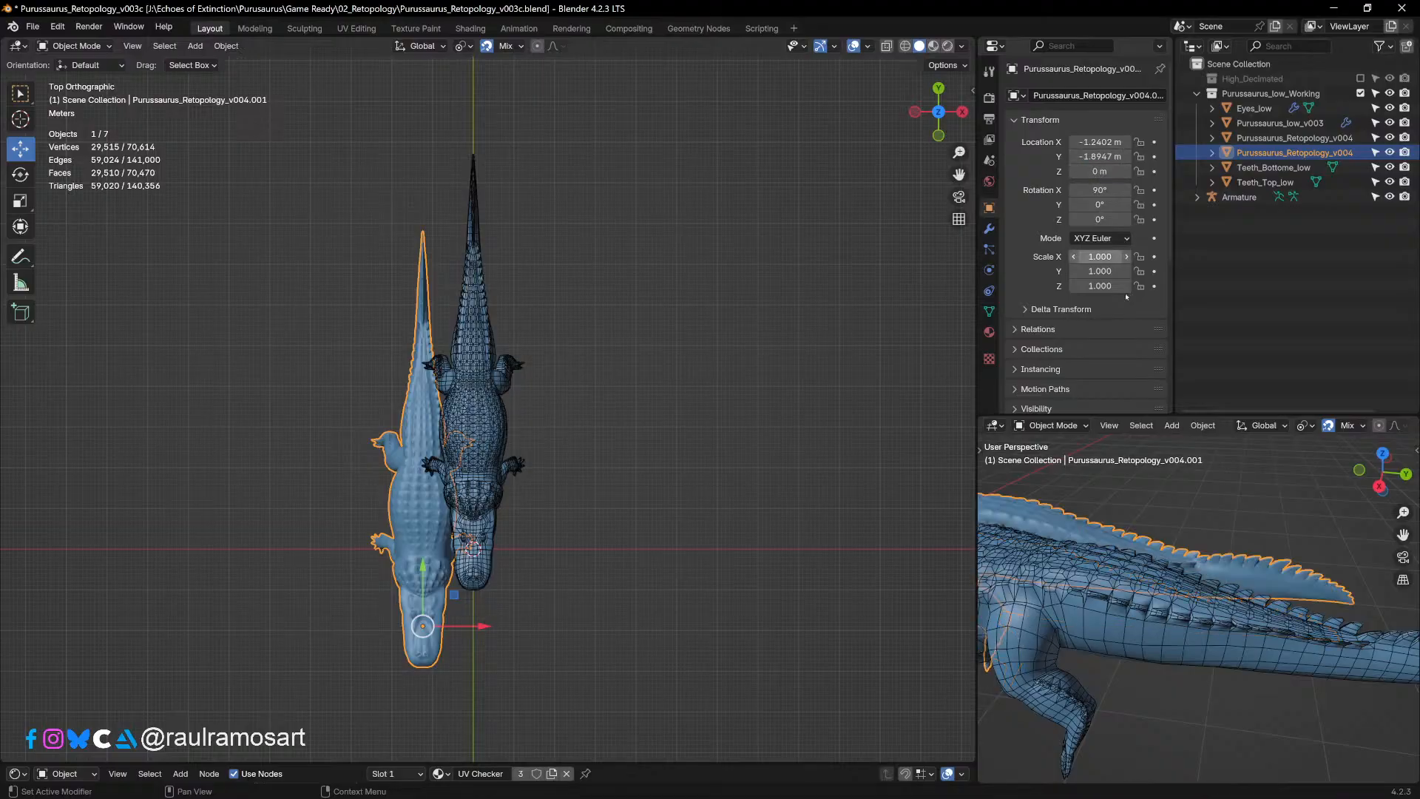
Step: Set the duplicate body's Y and X locations to 0 m and hide the original Purussaurus_Retopology_v004
{"action": "left_click", "coordinate": [1099, 156]}
{"action": "type", "text": "0"}
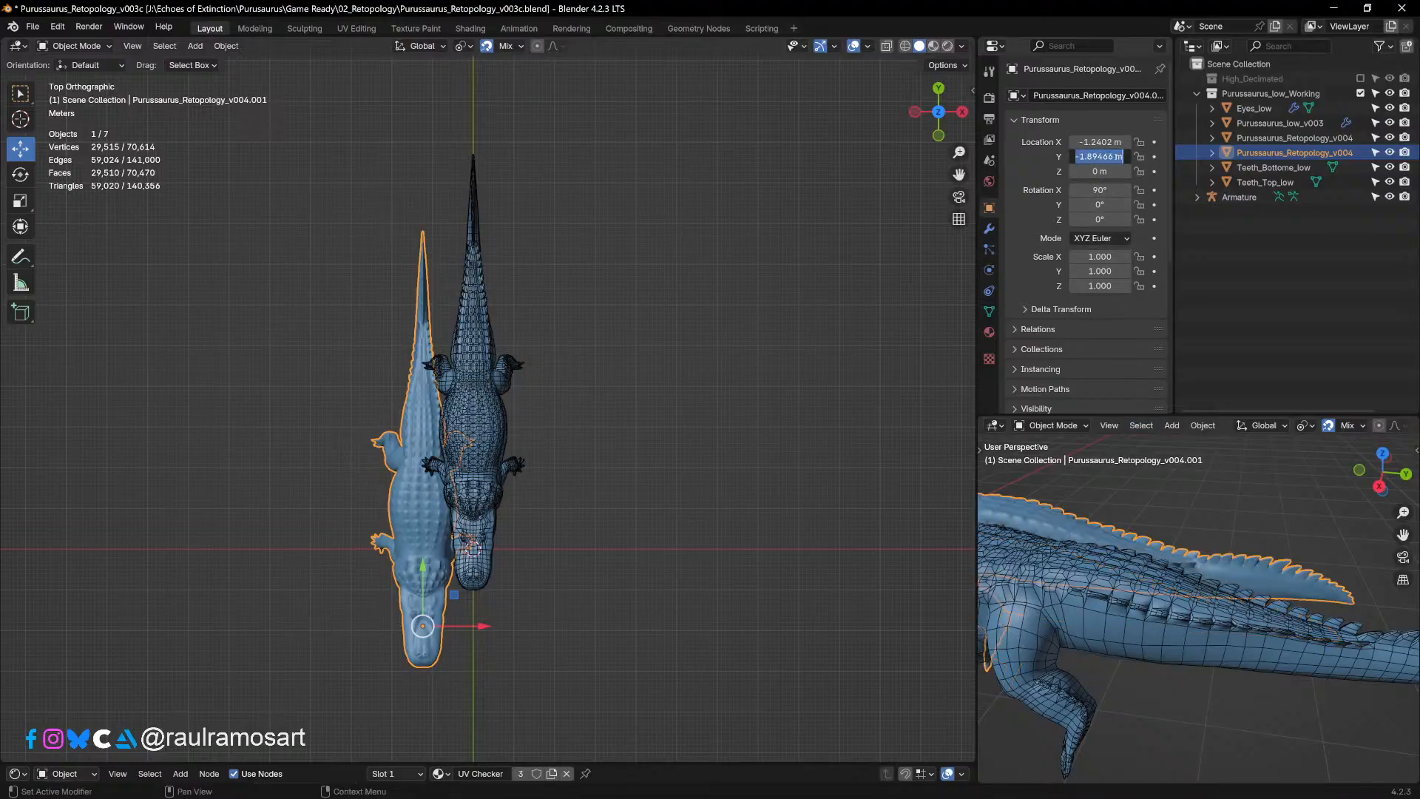
{"action": "key", "text": "Return"}
{"action": "left_click", "coordinate": [1100, 142]}
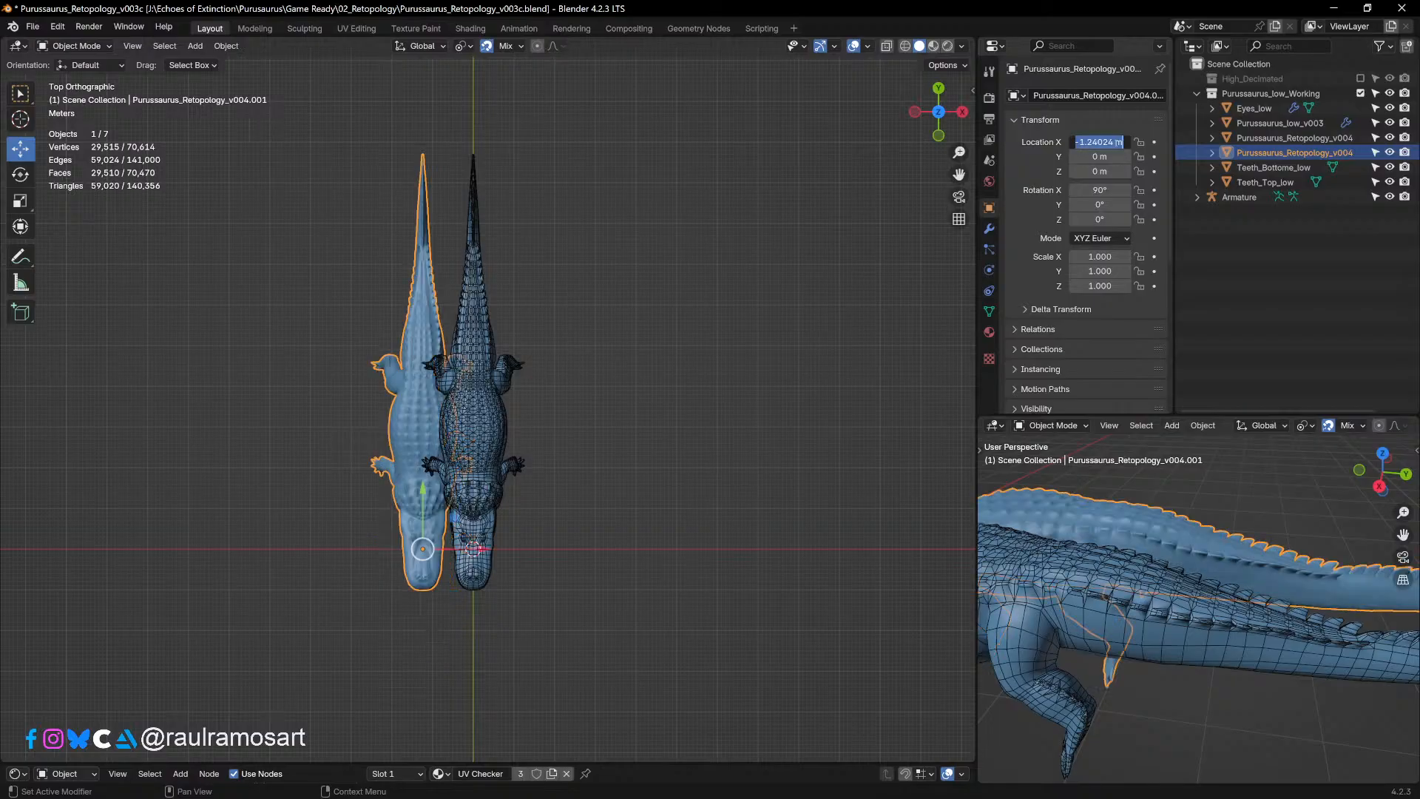
{"action": "type", "text": "0"}
{"action": "key", "text": "Return"}
{"action": "middle_click_drag", "start_coordinate": [741, 400], "coordinate": [558, 334]}
{"action": "scroll", "coordinate": [559, 338], "scroll_direction": "up", "scroll_amount": 2}
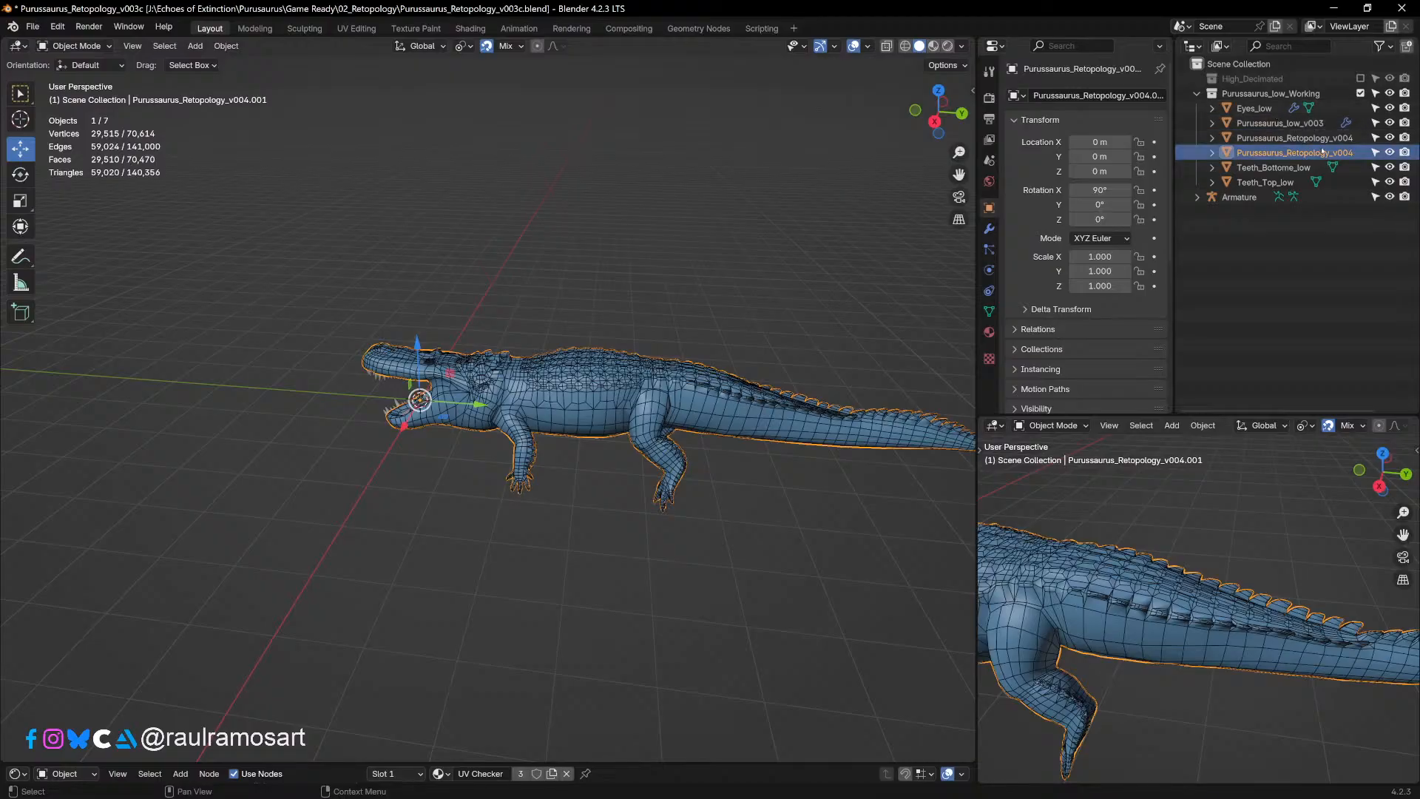
{"action": "left_click", "coordinate": [1389, 137]}
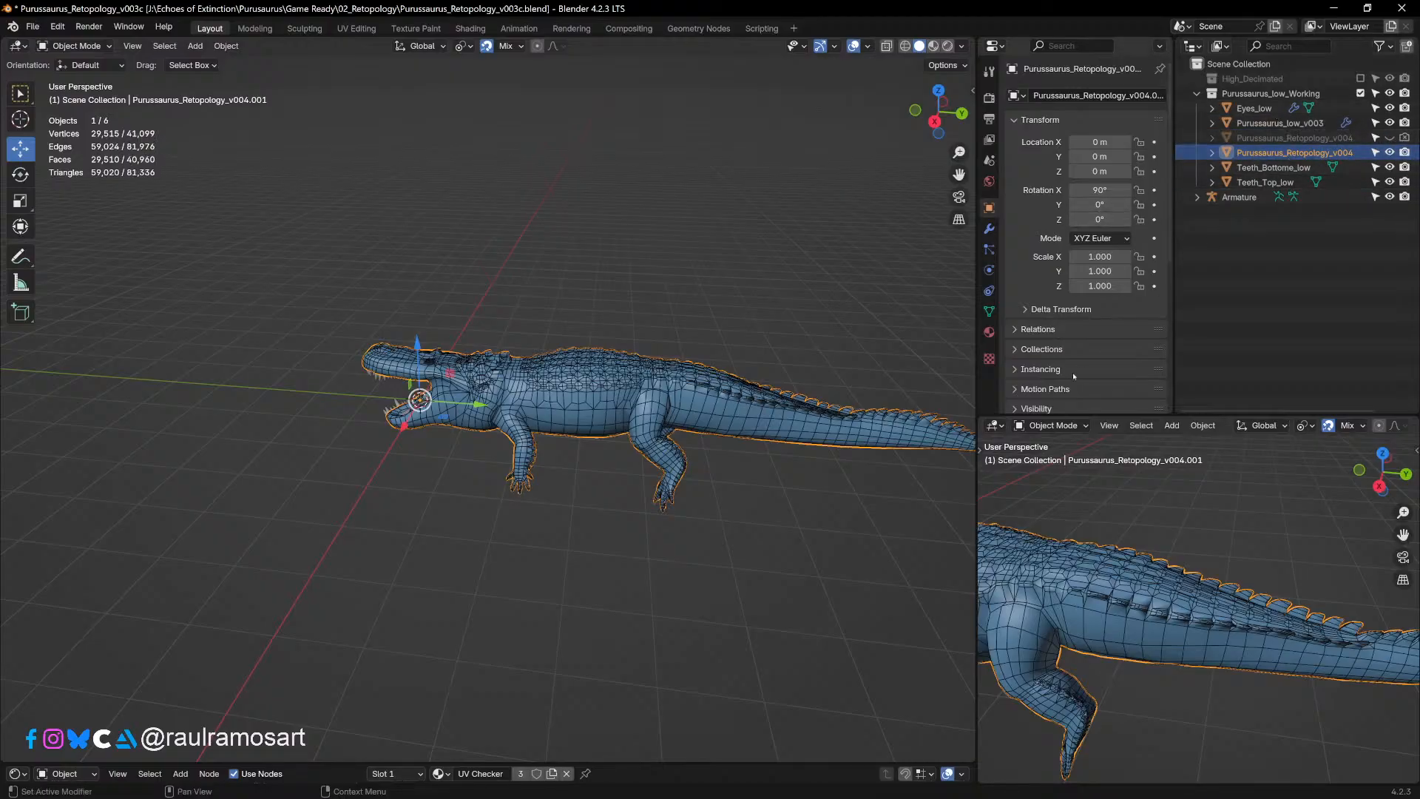
Step: Try to rename the duplicate body by removing the .001 suffix from its name
{"action": "double_click", "coordinate": [1352, 152]}
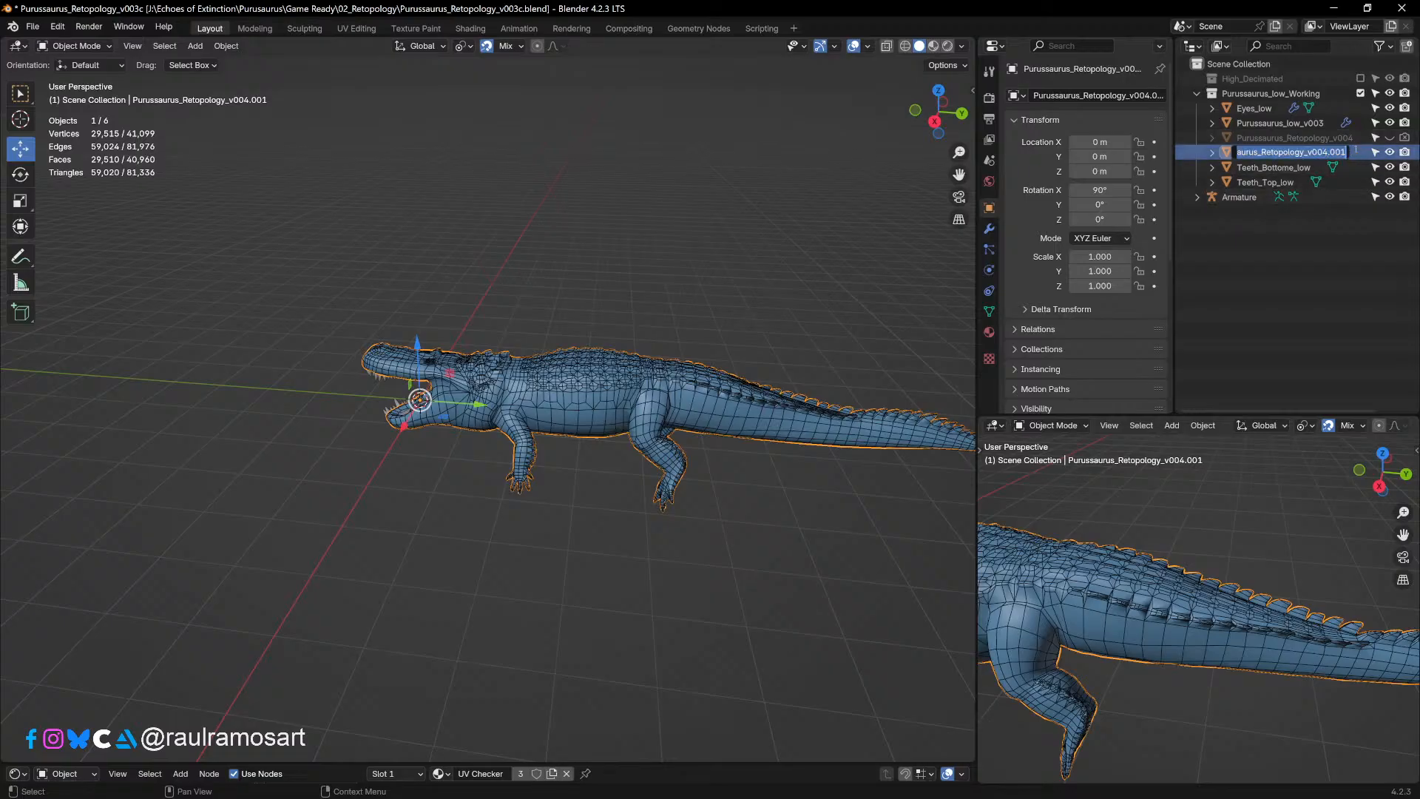
{"action": "key", "text": "BackSpace"}
{"action": "key", "text": "BackSpace"}
{"action": "key", "text": "BackSpace"}
{"action": "key", "text": "BackSpace"}
{"action": "key", "text": "Return"}
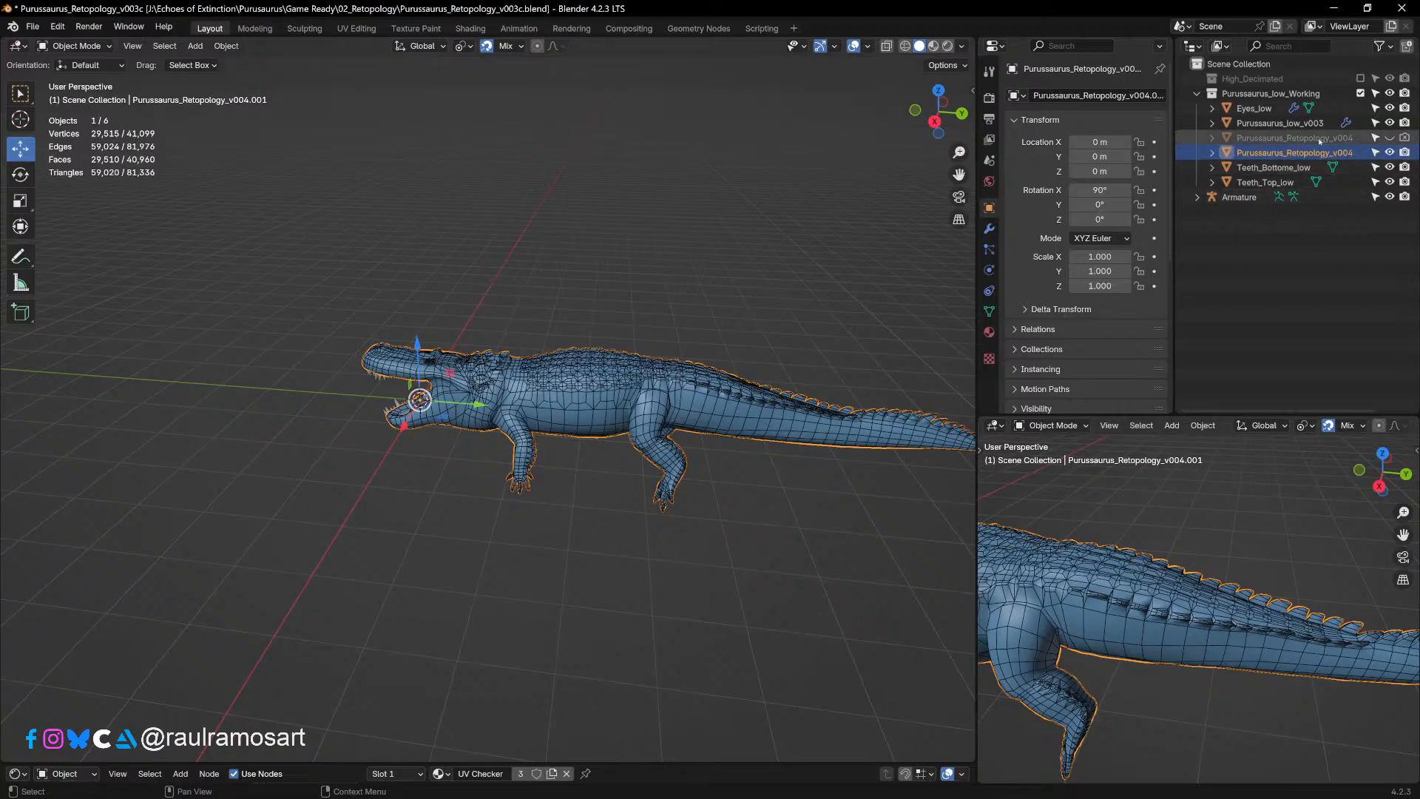
Step: Rename the duplicate body as Purussaurus_Retopology_v005
{"action": "double_click", "coordinate": [1340, 152]}
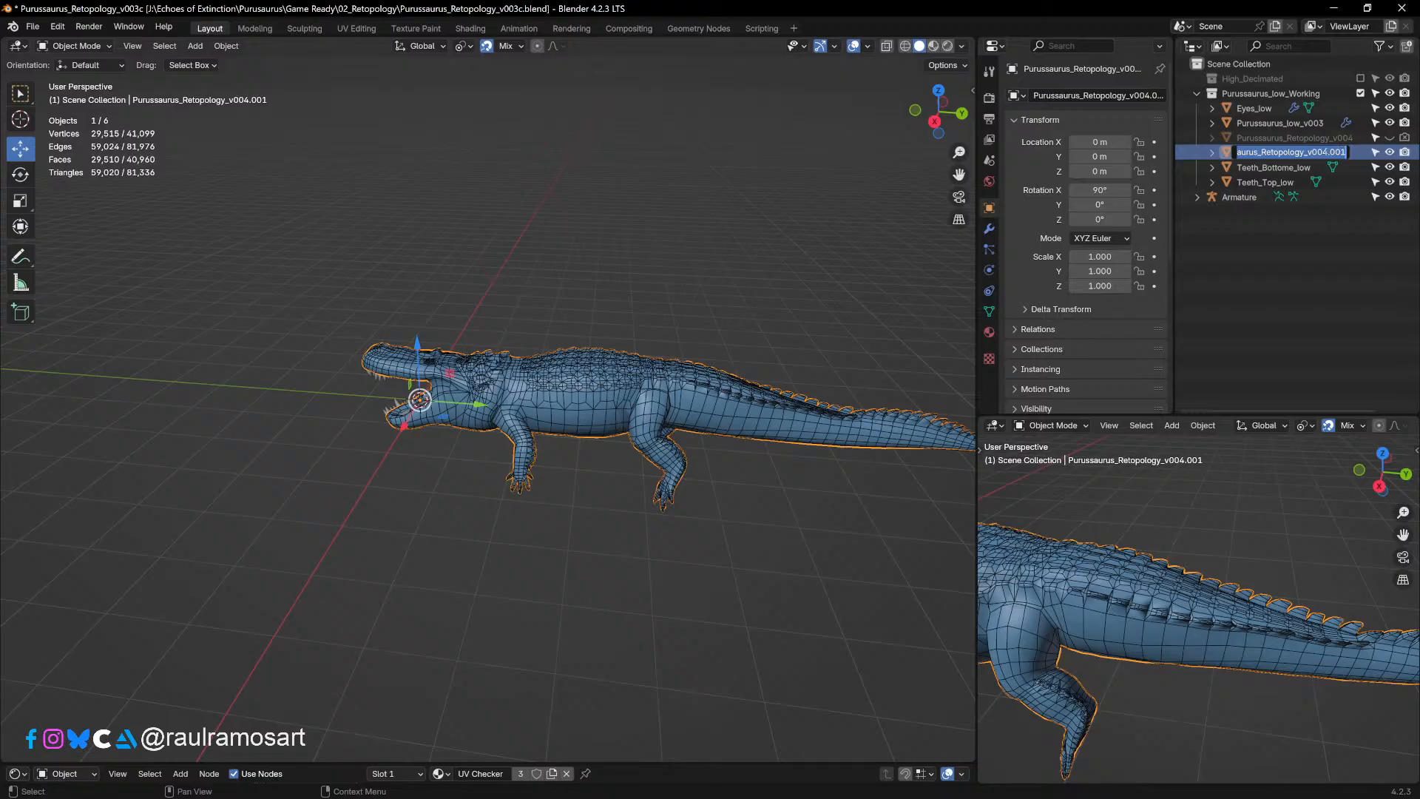
{"action": "left_click_drag", "start_coordinate": [1322, 151], "coordinate": [1376, 151]}
{"action": "type", "text": "54"}
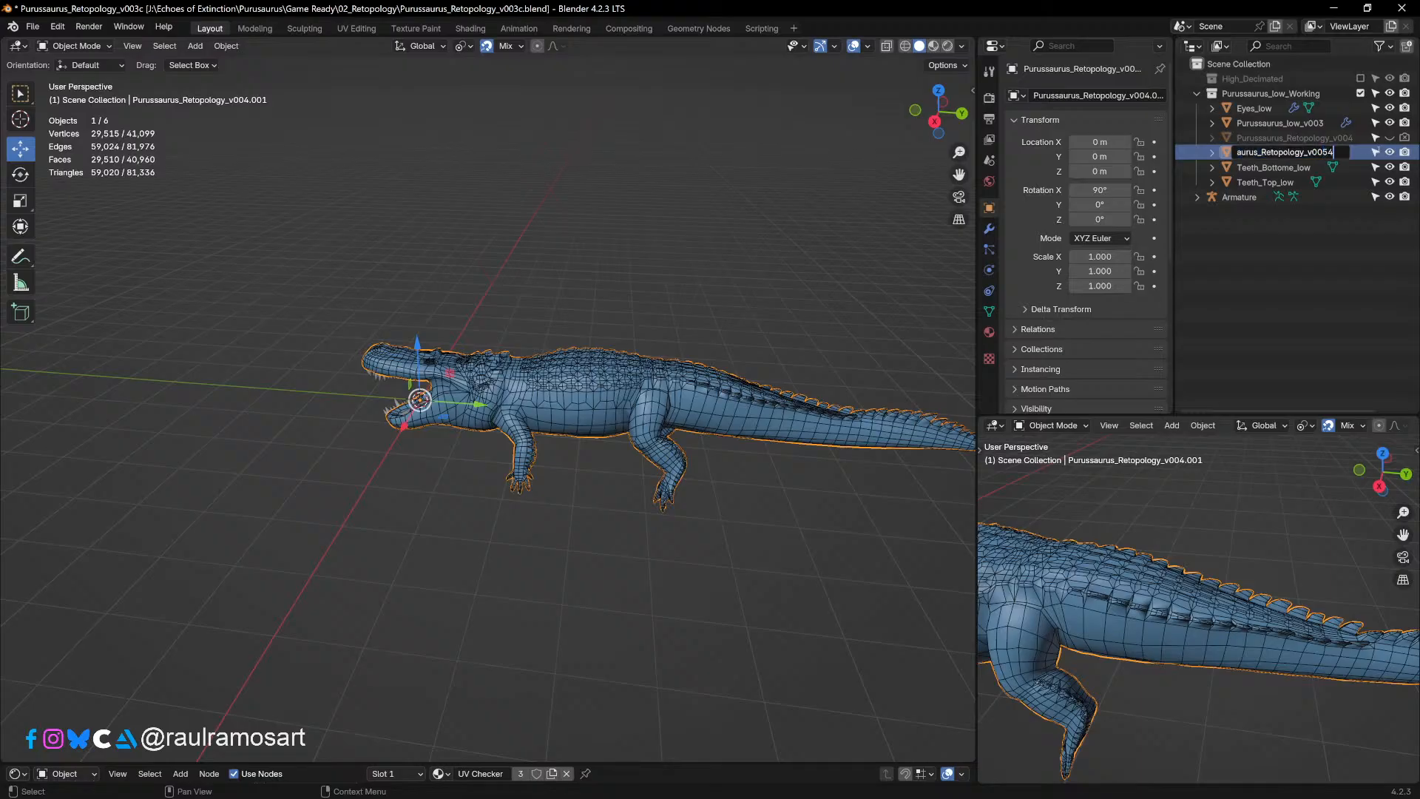
{"action": "key", "text": "BackSpace"}
{"action": "key", "text": "Return"}
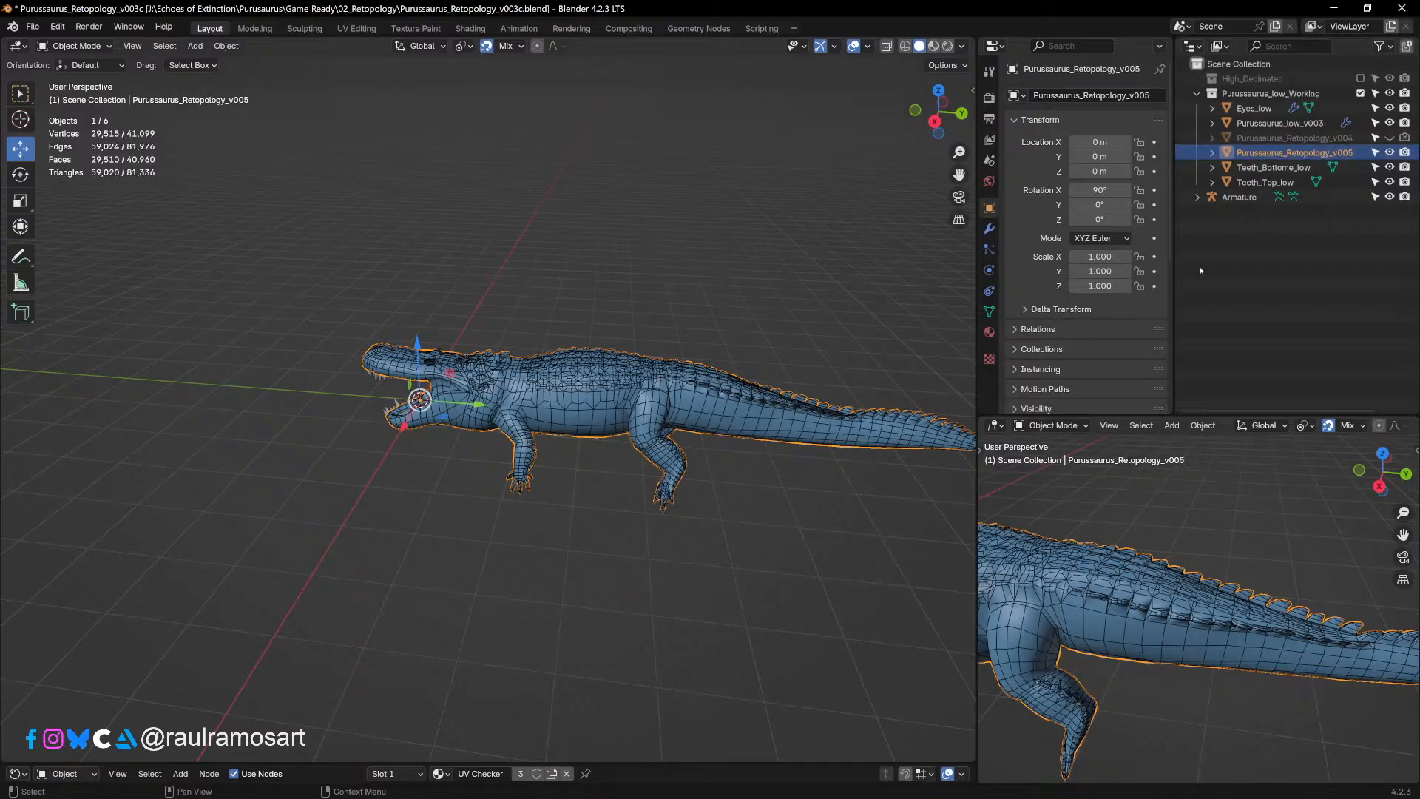
Step: Select Purussaurus_low_v003 and turn off its In Front viewport display option
{"action": "left_click", "coordinate": [498, 231]}
{"action": "middle_click_drag", "start_coordinate": [621, 269], "coordinate": [651, 273]}
{"action": "left_click", "coordinate": [540, 391]}
{"action": "scroll", "coordinate": [539, 393], "scroll_direction": "up", "scroll_amount": 3}
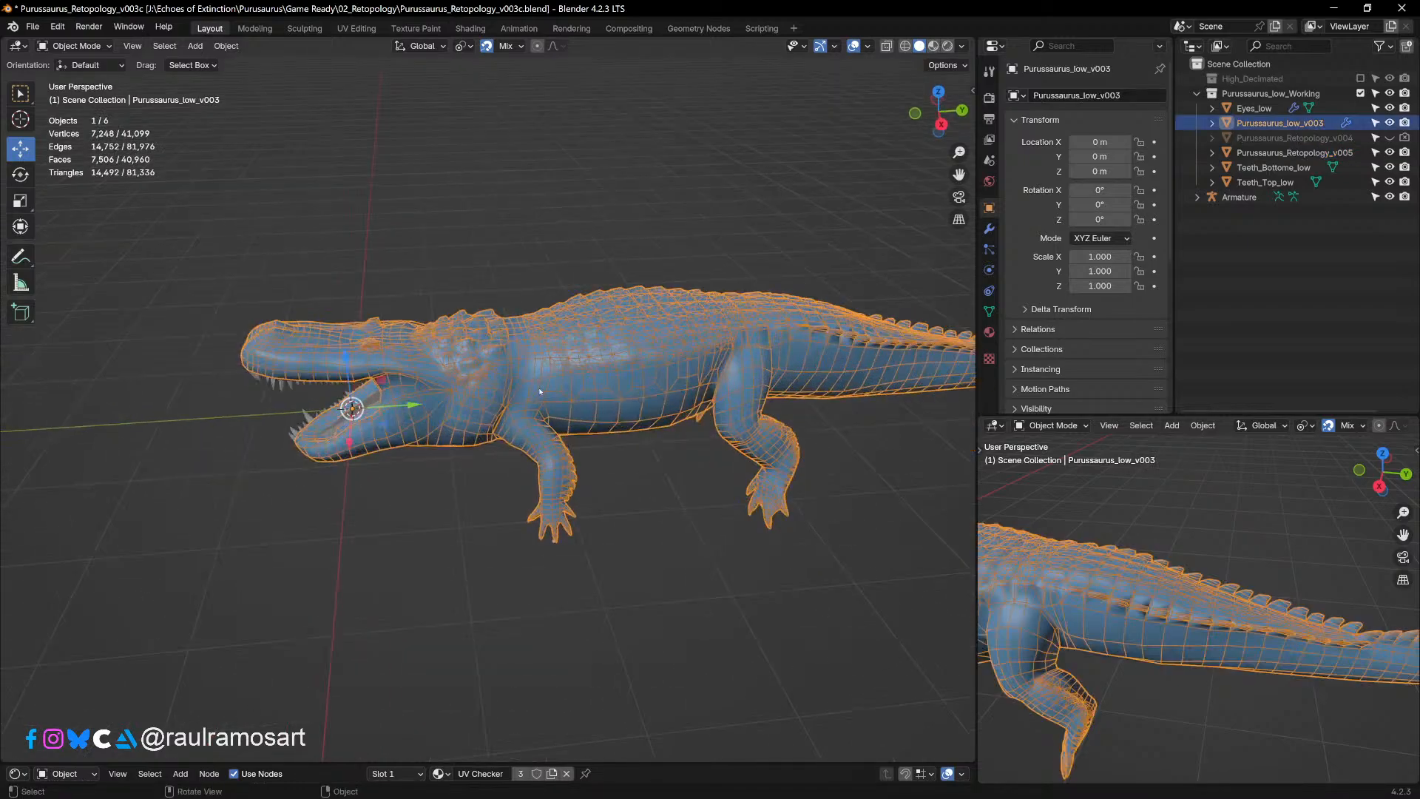
{"action": "middle_click_drag", "start_coordinate": [562, 386], "coordinate": [587, 401]}
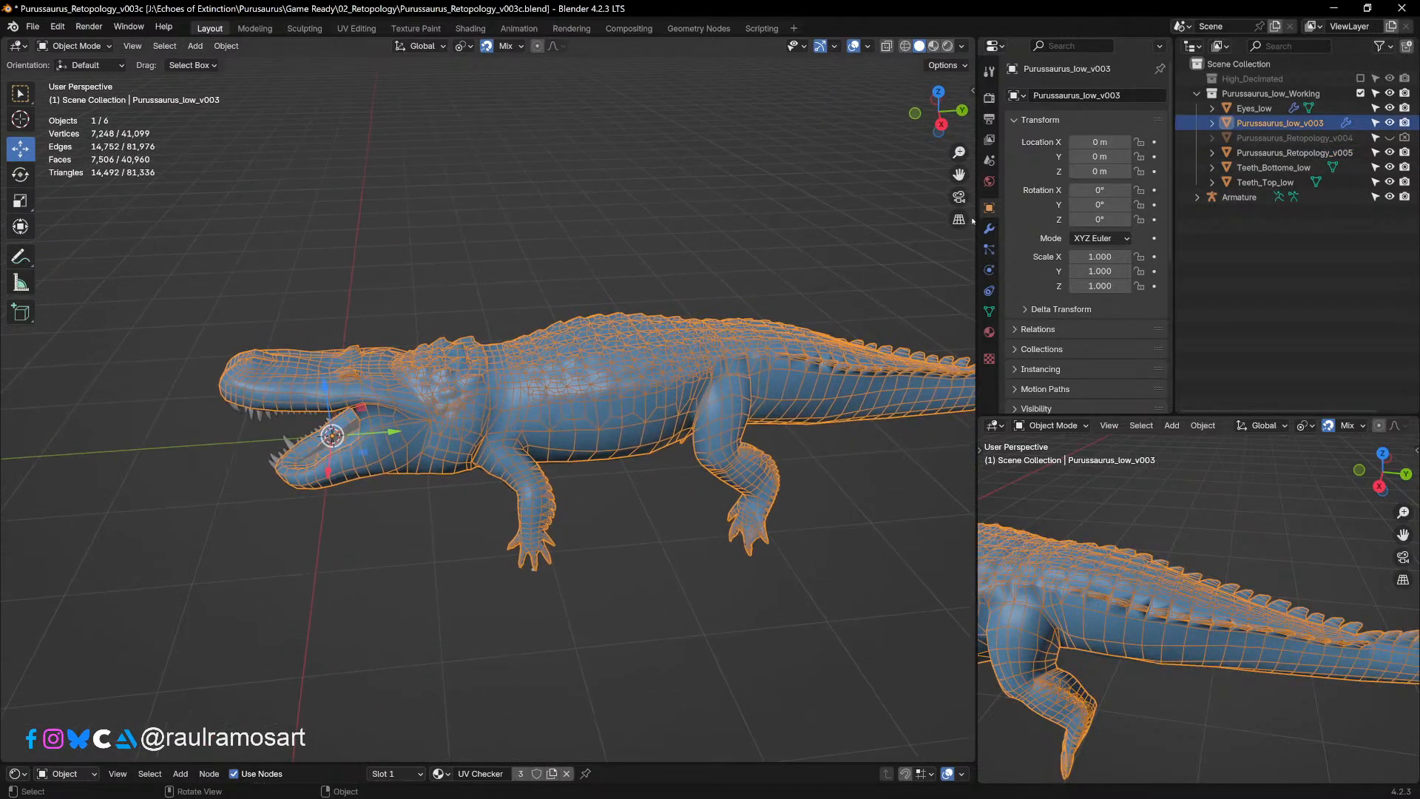
{"action": "scroll", "coordinate": [1075, 315], "scroll_direction": "down", "scroll_amount": 7}
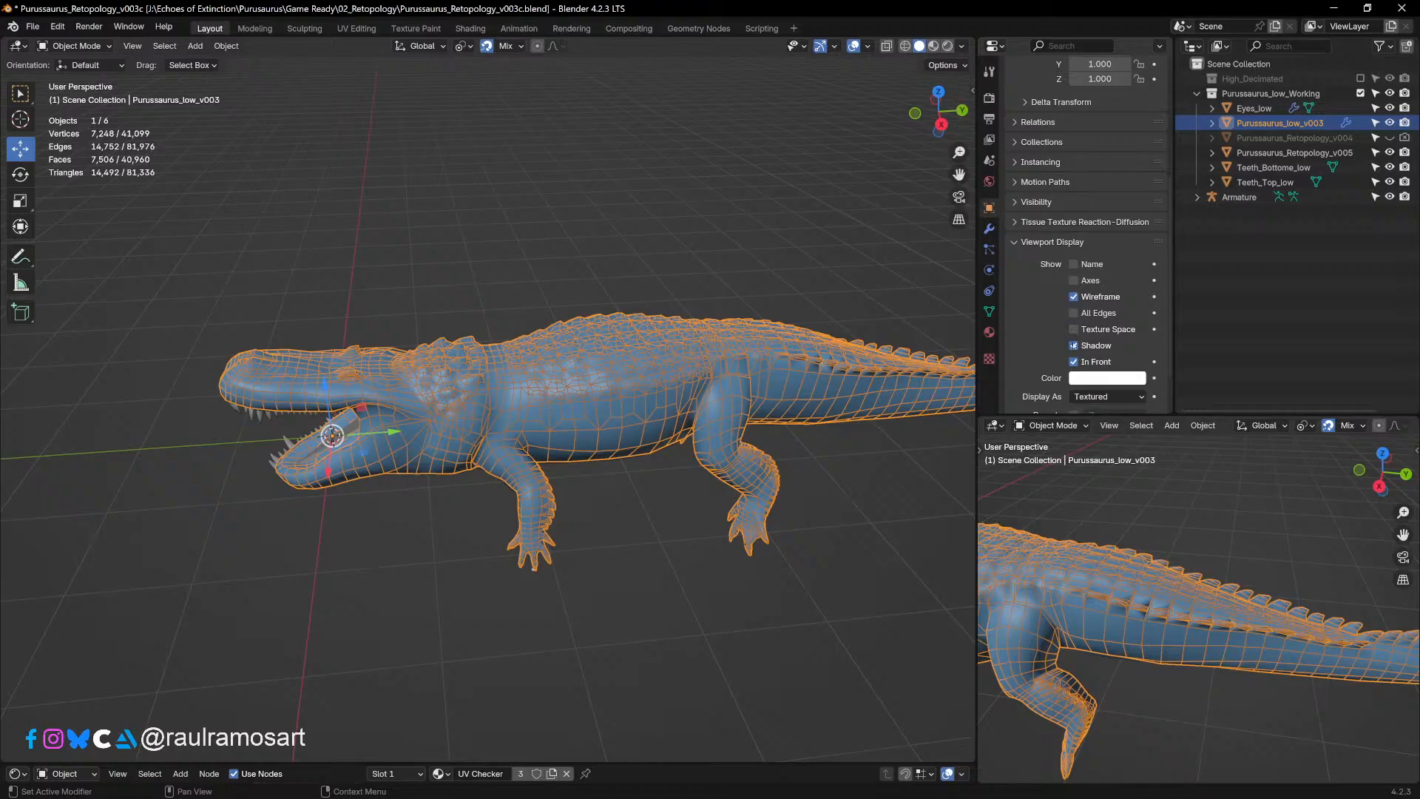
{"action": "left_click", "coordinate": [1073, 361]}
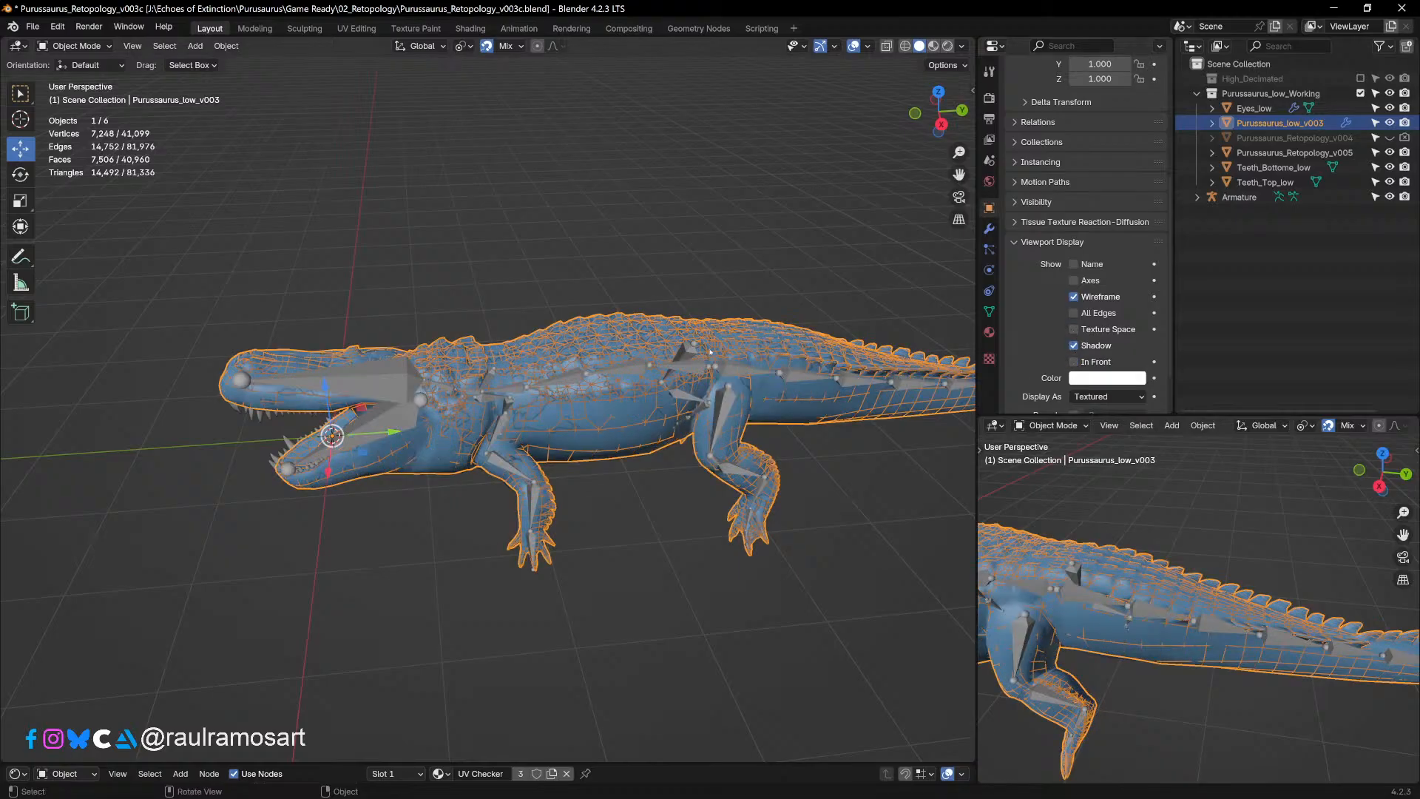
Step: View the model from the right side and check the viewport display settings of the bottom teeth, top teeth and eyes
{"action": "key", "text": "KP_3"}
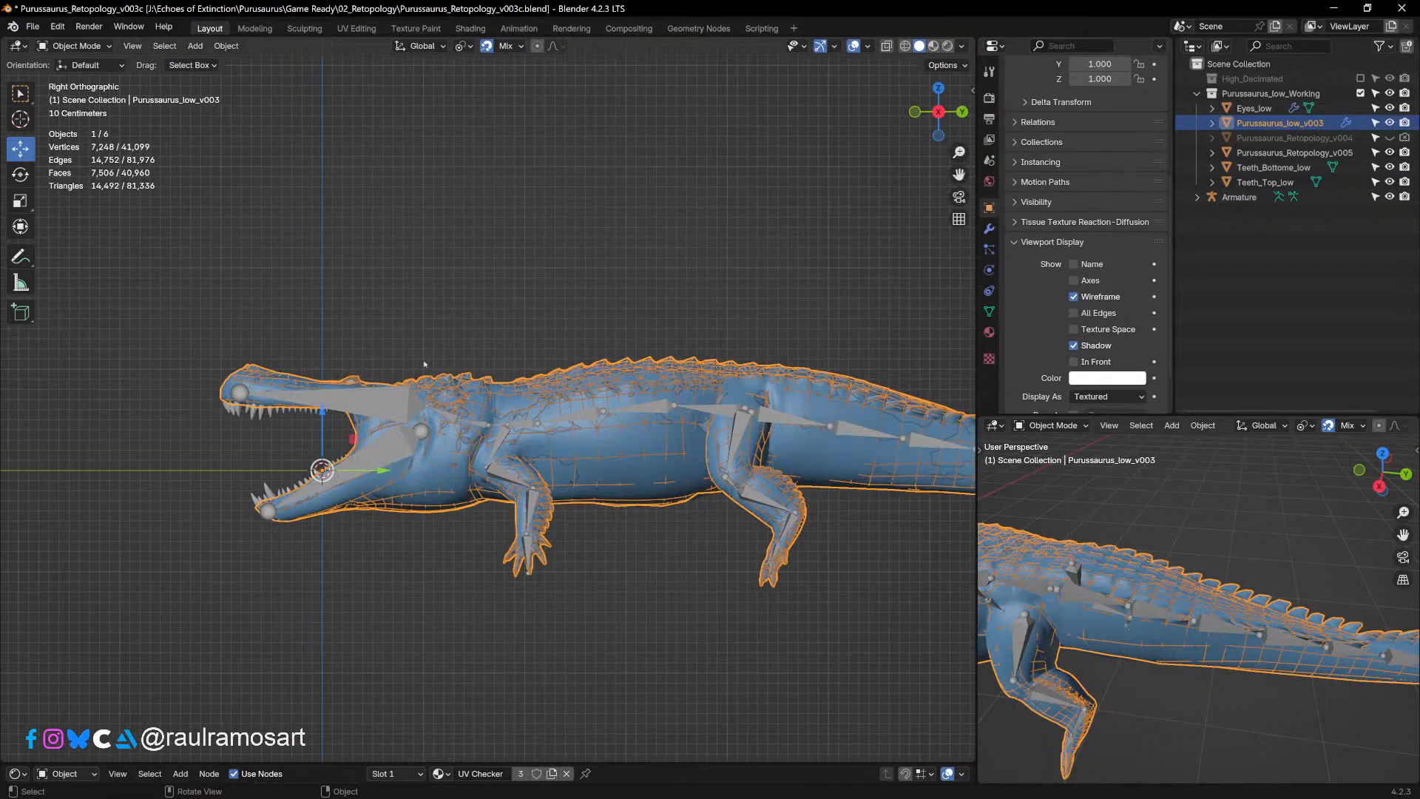
{"action": "left_click", "coordinate": [579, 343]}
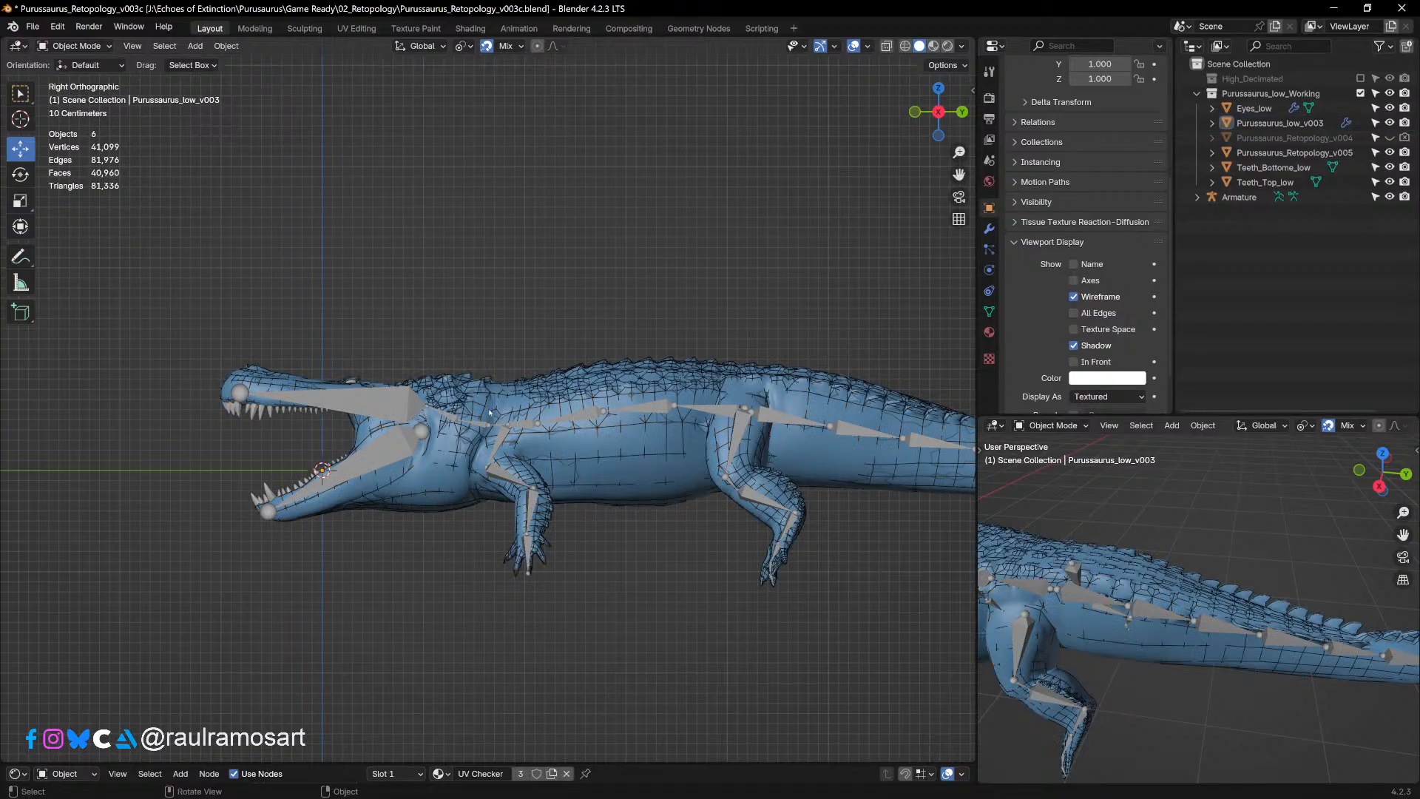
{"action": "left_click", "coordinate": [1270, 169]}
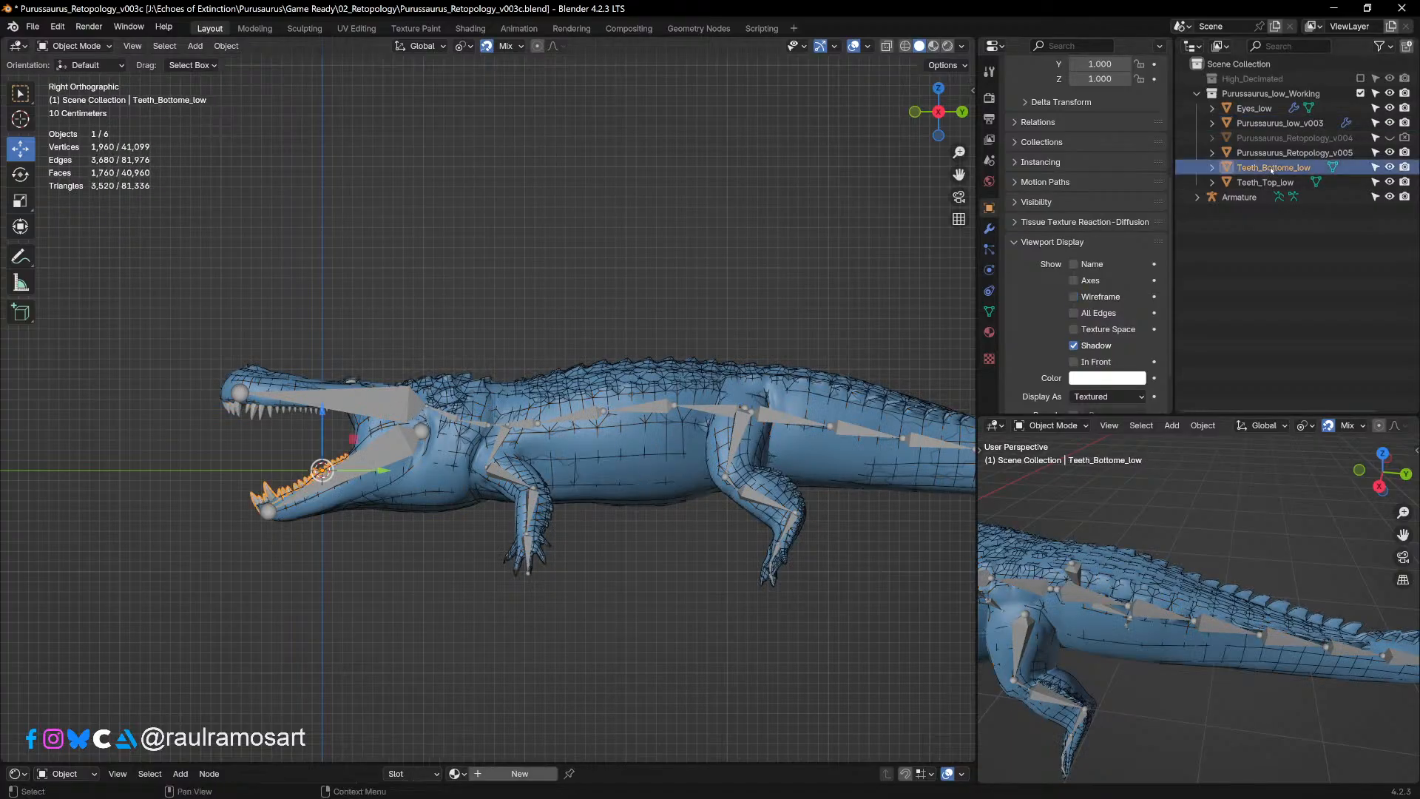
{"action": "left_click", "coordinate": [1264, 182]}
{"action": "left_click", "coordinate": [1254, 108]}
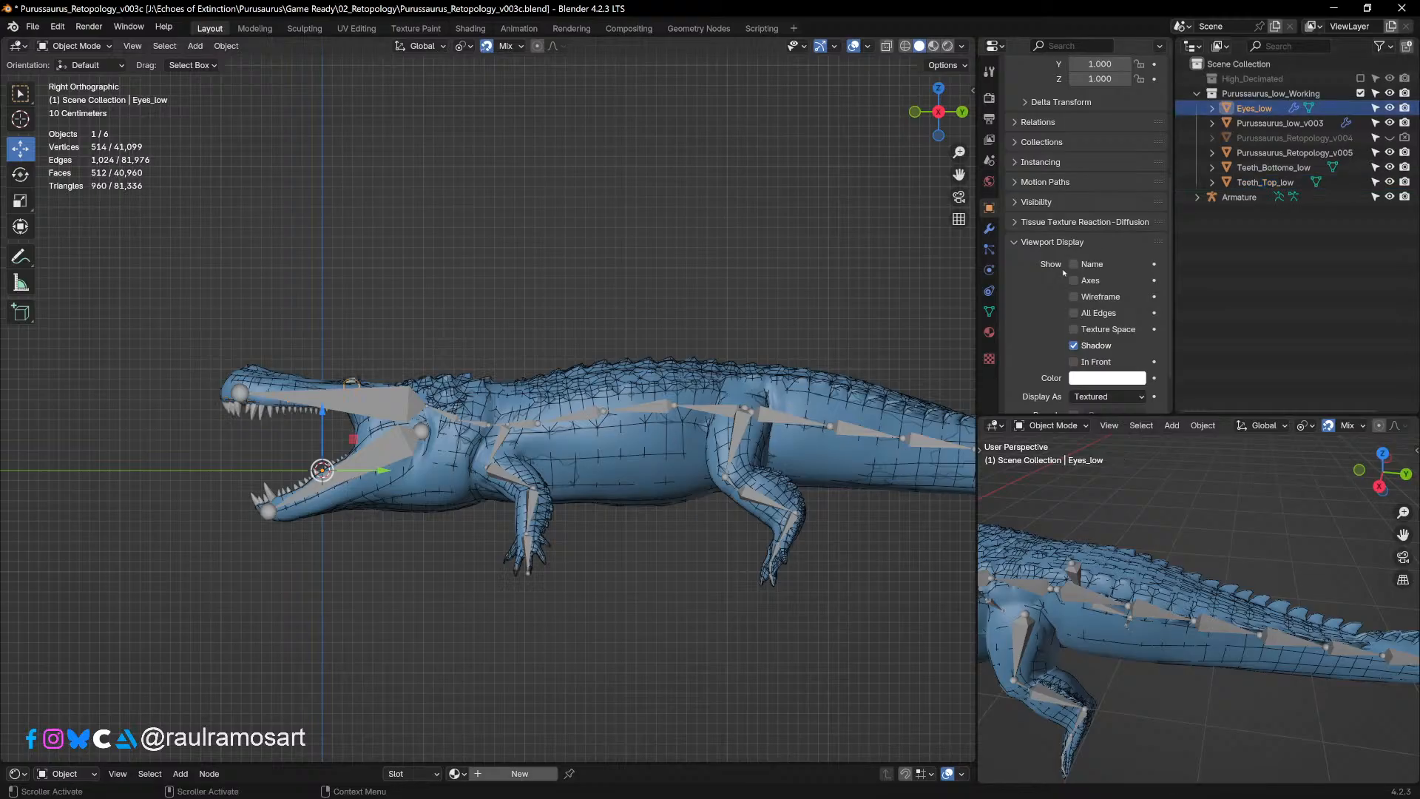
Step: Apply the Mirror modifier on Eyes_low
{"action": "scroll", "coordinate": [1064, 272], "scroll_direction": "down", "scroll_amount": 3}
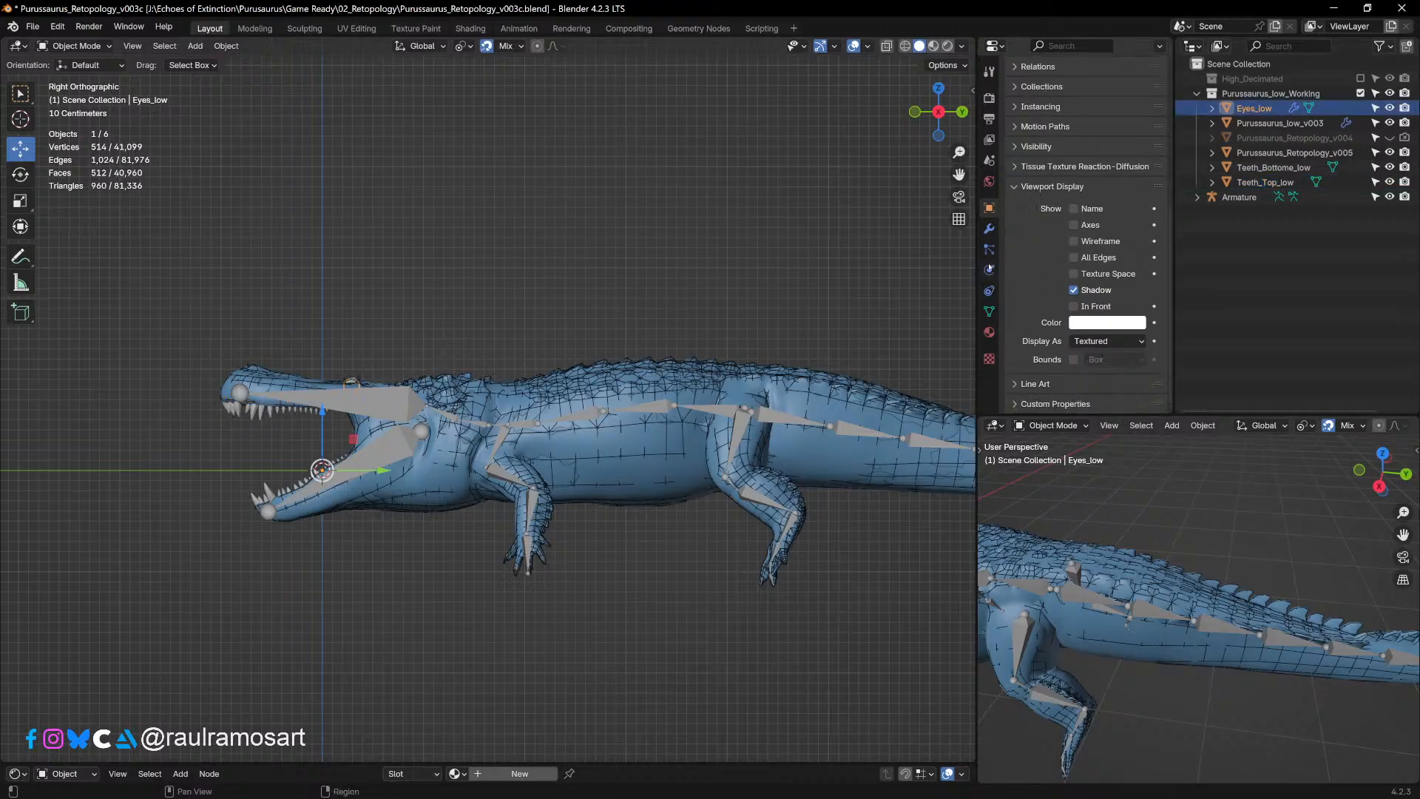
{"action": "left_click", "coordinate": [989, 228]}
{"action": "left_click", "coordinate": [1125, 119]}
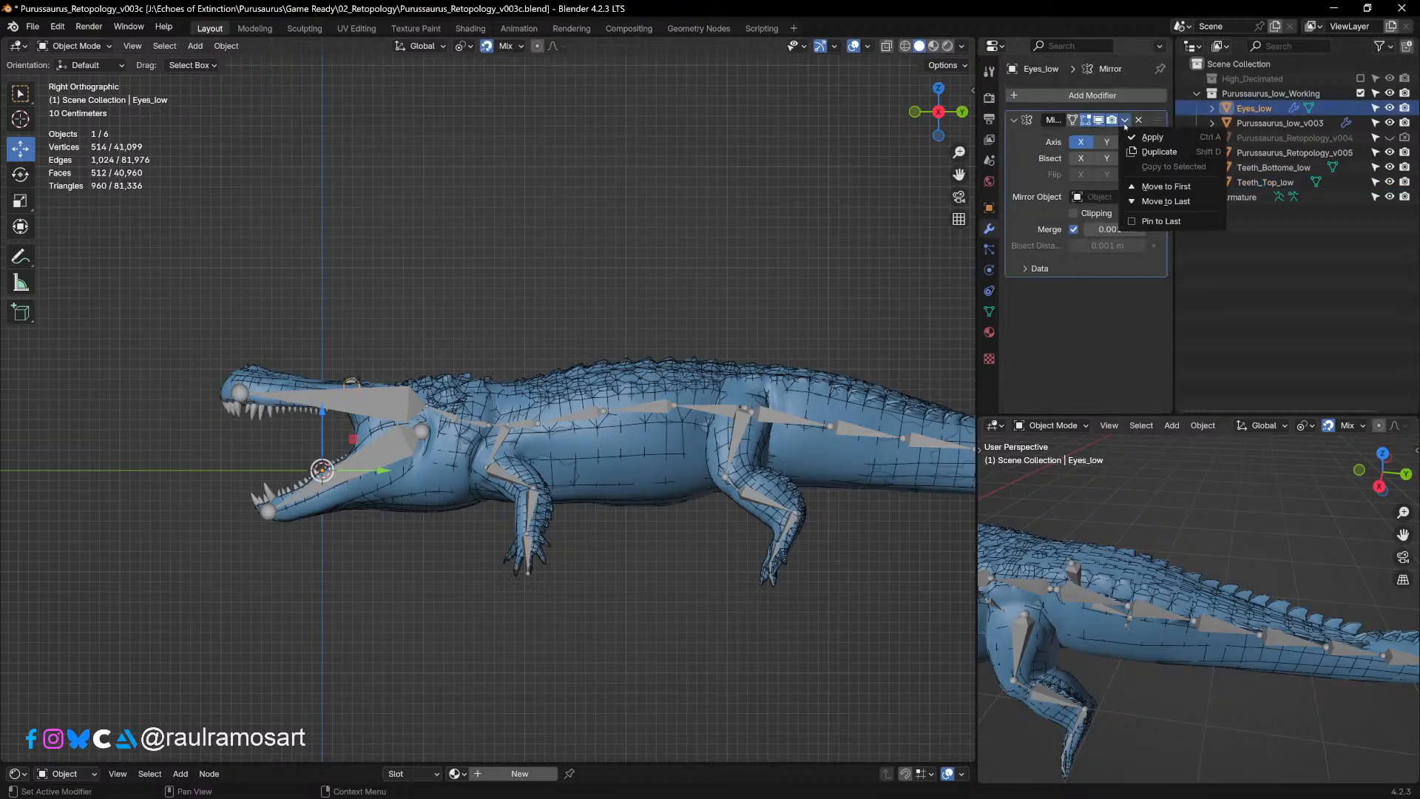
{"action": "left_click", "coordinate": [1151, 139]}
Step: Hide Purussaurus_low_v003 in the viewport and disable it in renders
{"action": "left_click", "coordinate": [1310, 123]}
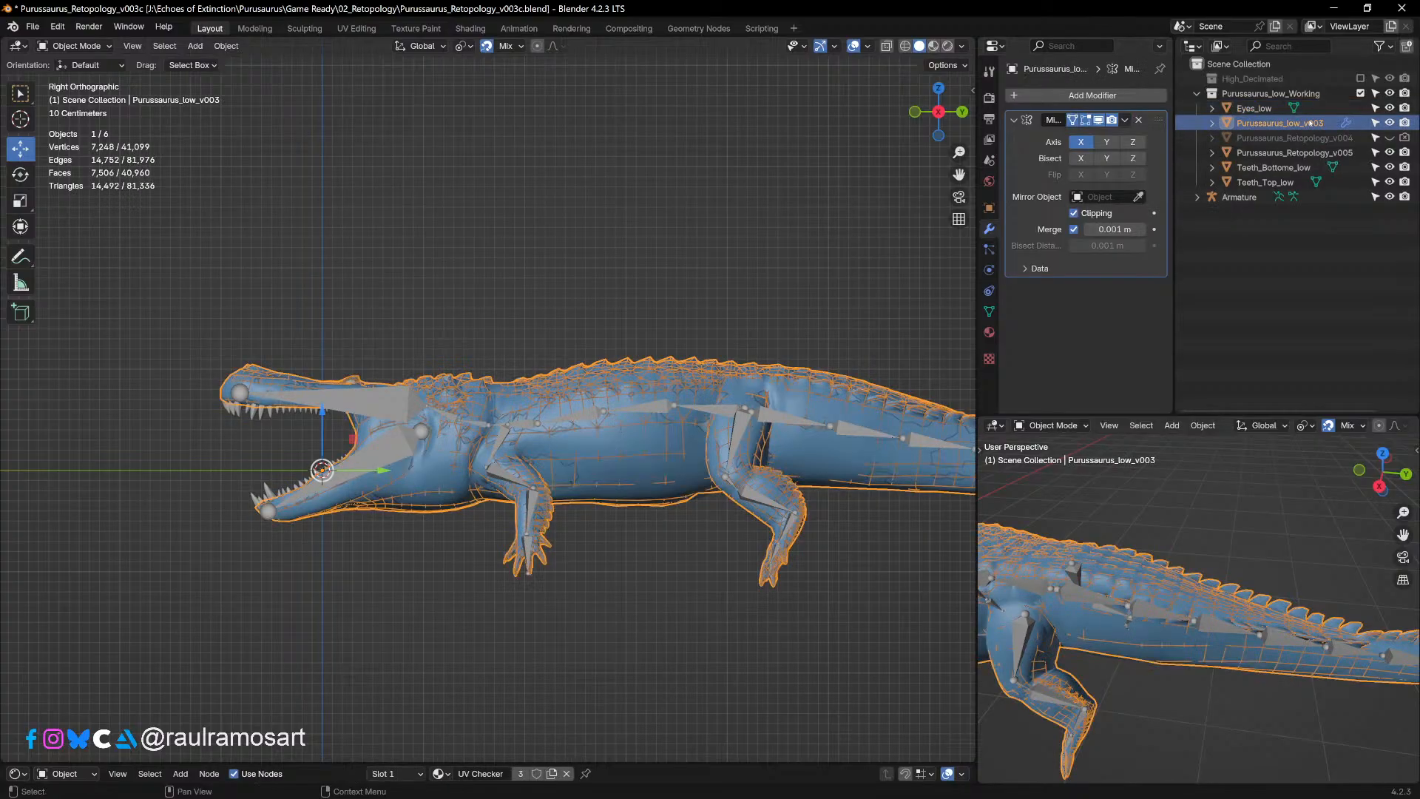
{"action": "left_click", "coordinate": [1389, 123]}
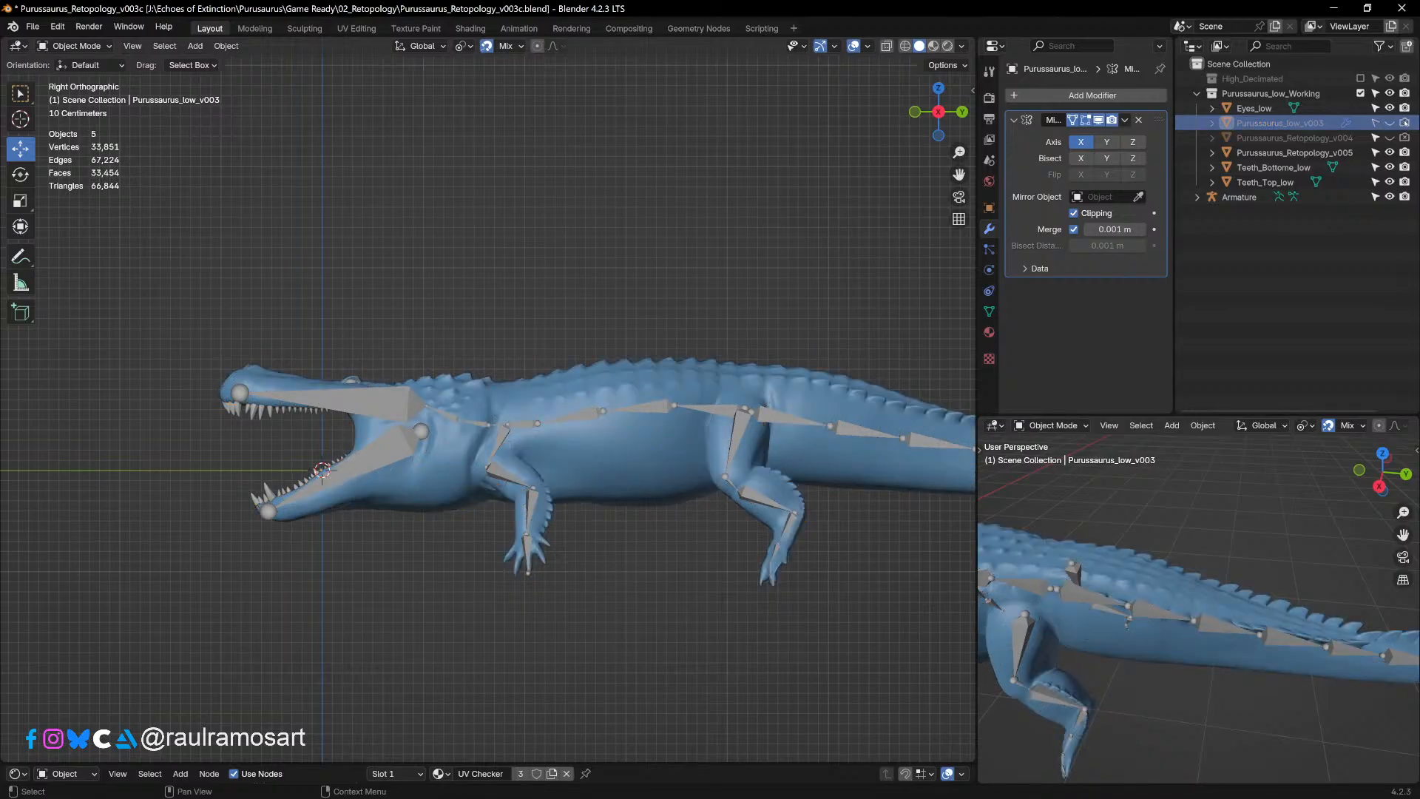
{"action": "left_click", "coordinate": [1404, 123]}
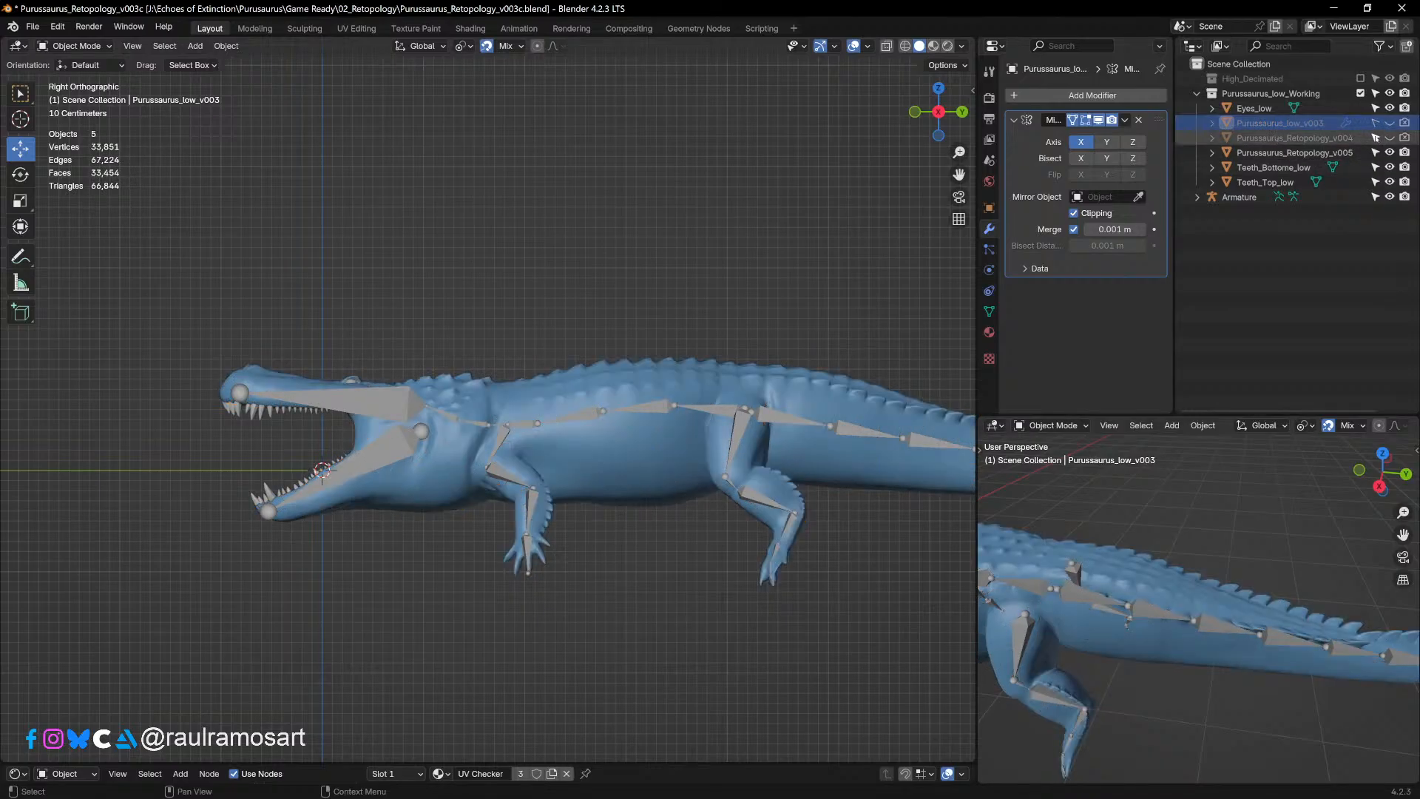
Step: Parent Eyes_low, Purussaurus_Retopology_v005, Teeth_Bottome_low and Teeth_Top_low to the Armature with automatic weights
{"action": "left_click", "coordinate": [1256, 108]}
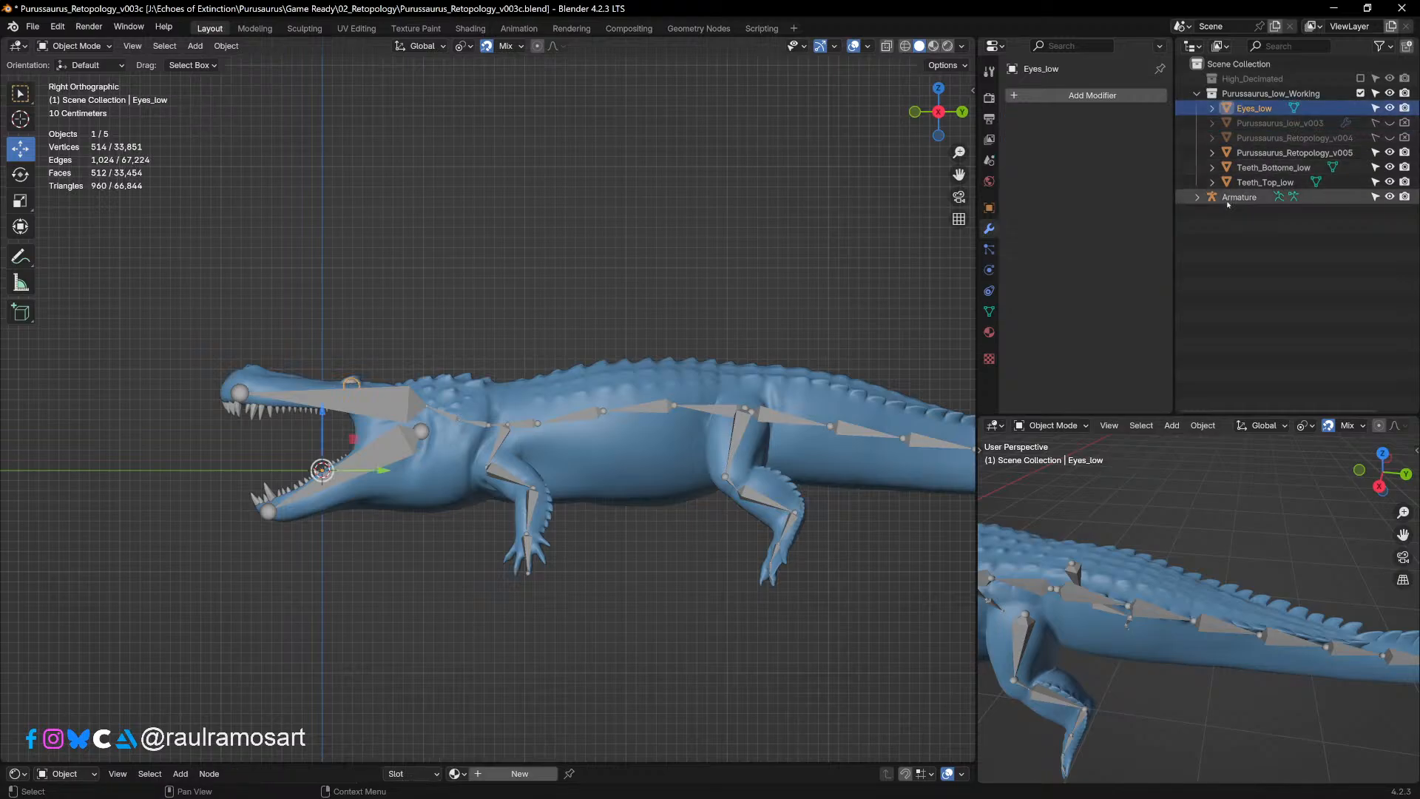
{"action": "middle_click_drag", "start_coordinate": [355, 407], "coordinate": [398, 387]}
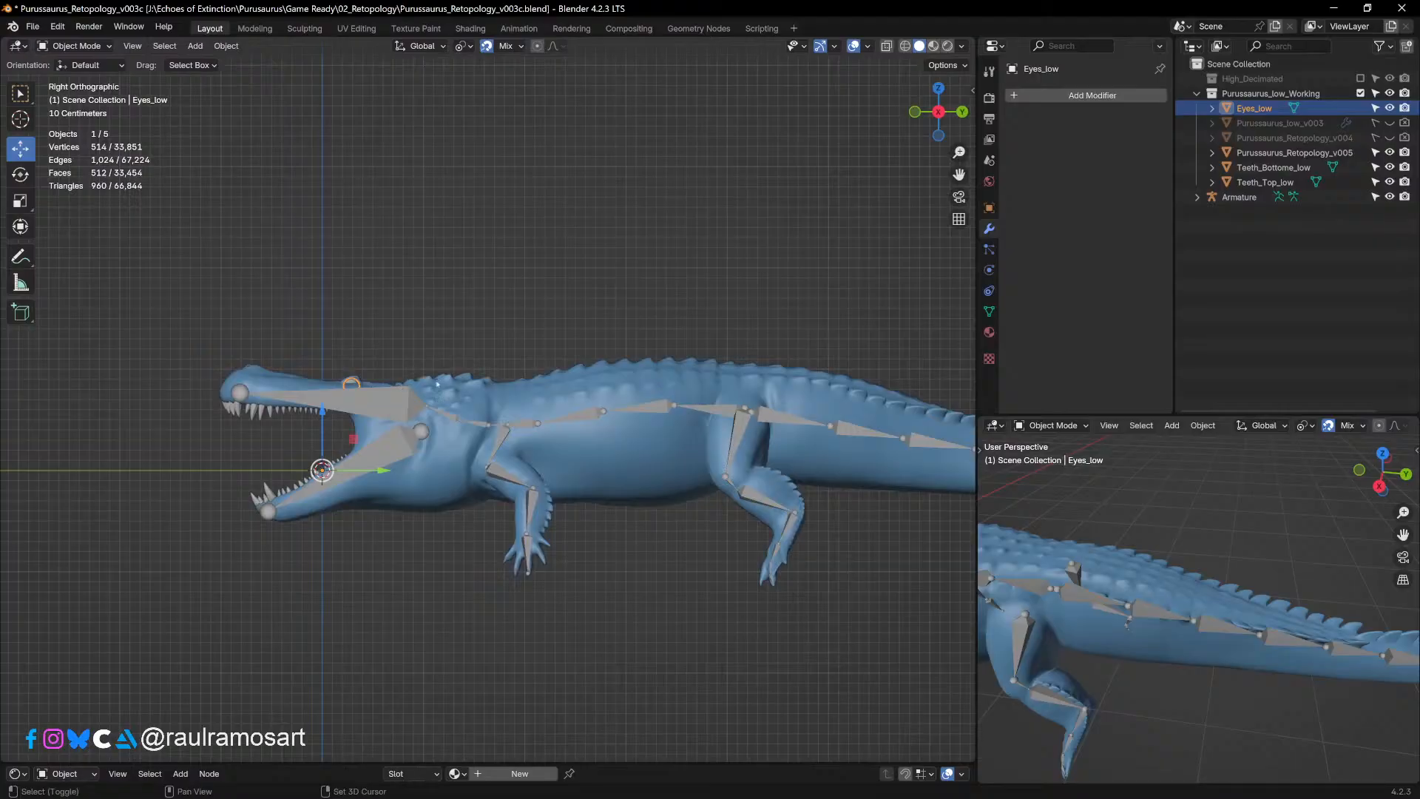
{"action": "middle_click_drag", "start_coordinate": [577, 333], "coordinate": [446, 420]}
{"action": "key", "text": "KP_3"}
{"action": "scroll", "coordinate": [500, 343], "scroll_direction": "down", "scroll_amount": 3}
{"action": "middle_click_drag", "start_coordinate": [618, 472], "coordinate": [403, 498], "text": "shift"}
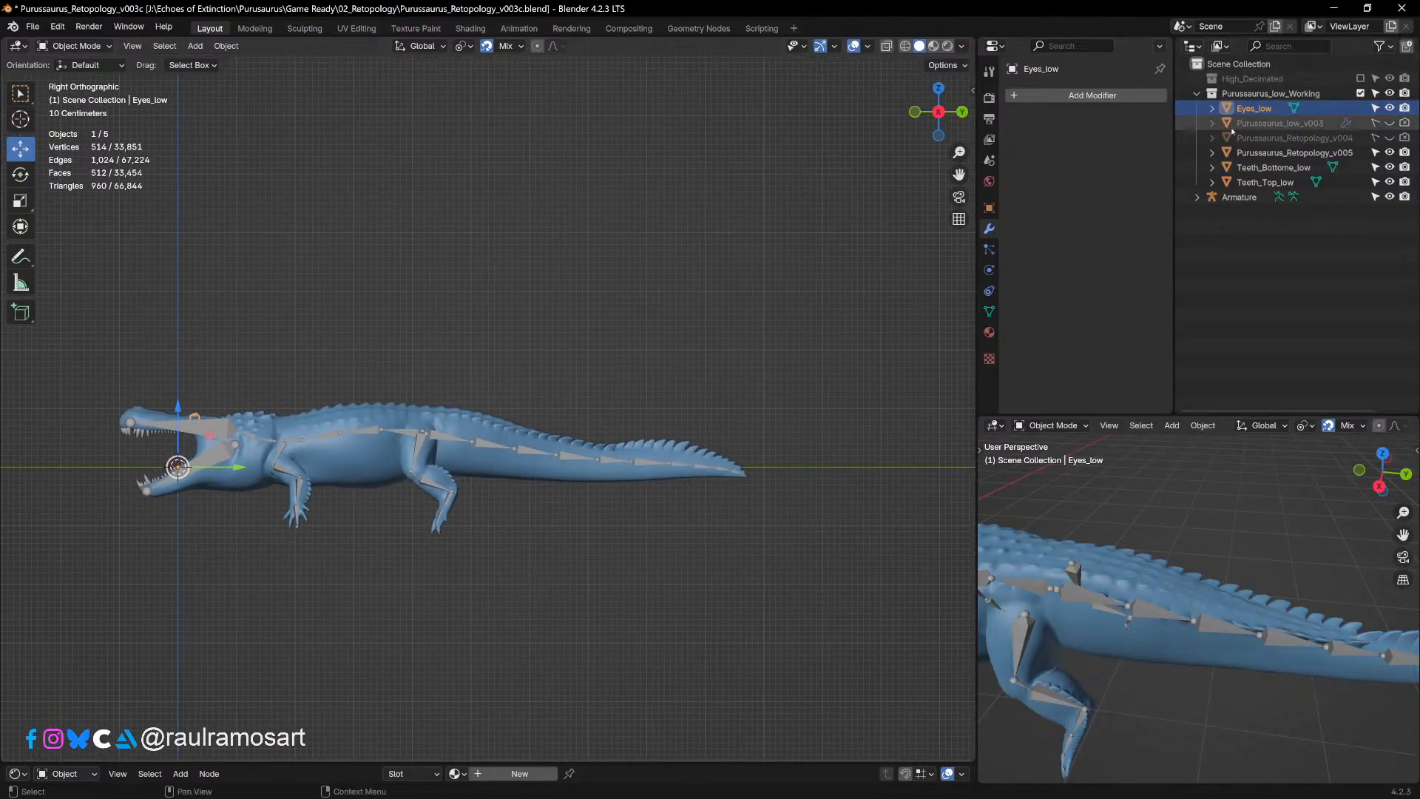
{"action": "left_click", "coordinate": [1268, 153], "text": "ctrl"}
{"action": "left_click", "coordinate": [1266, 168], "text": "ctrl"}
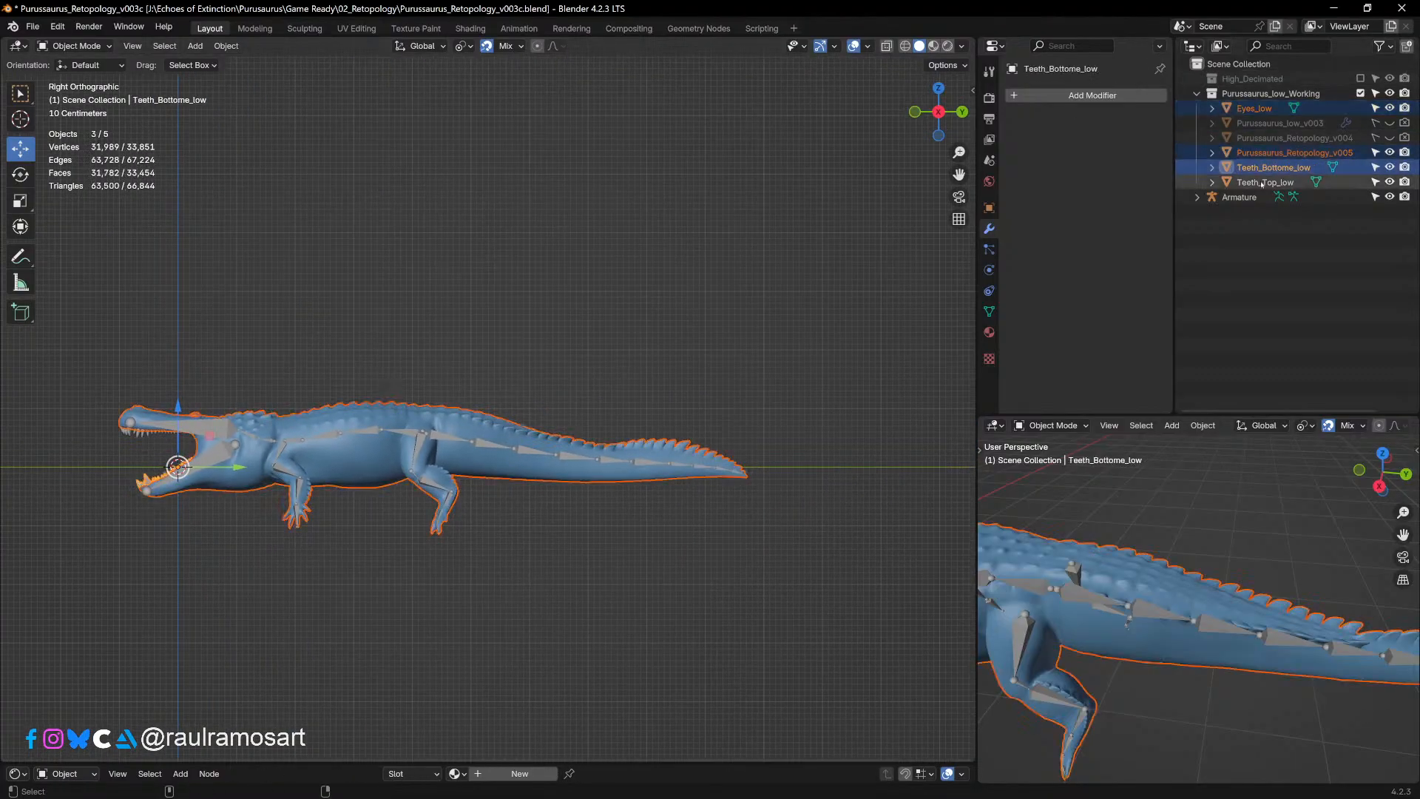
{"action": "left_click", "coordinate": [1262, 183], "text": "ctrl"}
{"action": "left_click", "coordinate": [1239, 197], "text": "ctrl"}
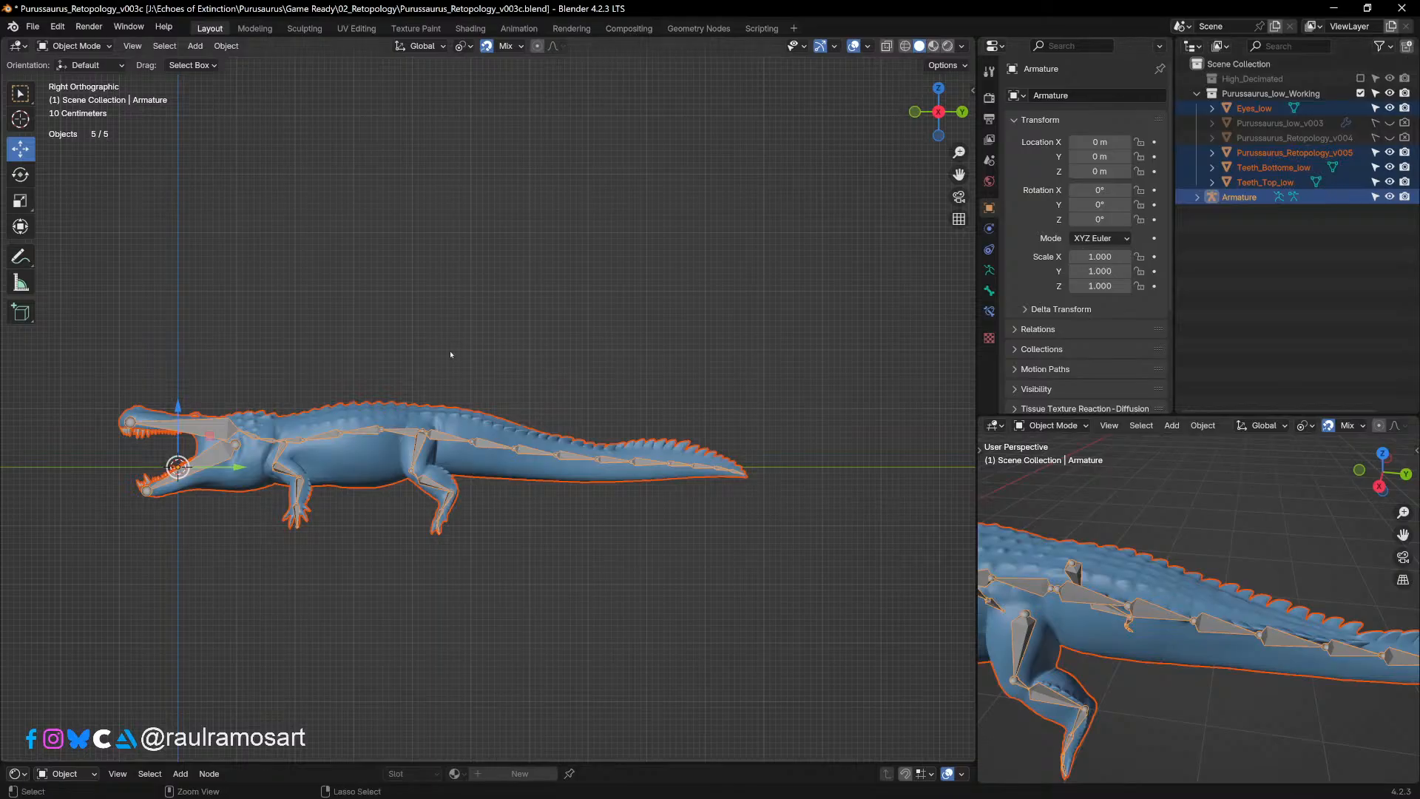
{"action": "key", "text": "ctrl+p"}
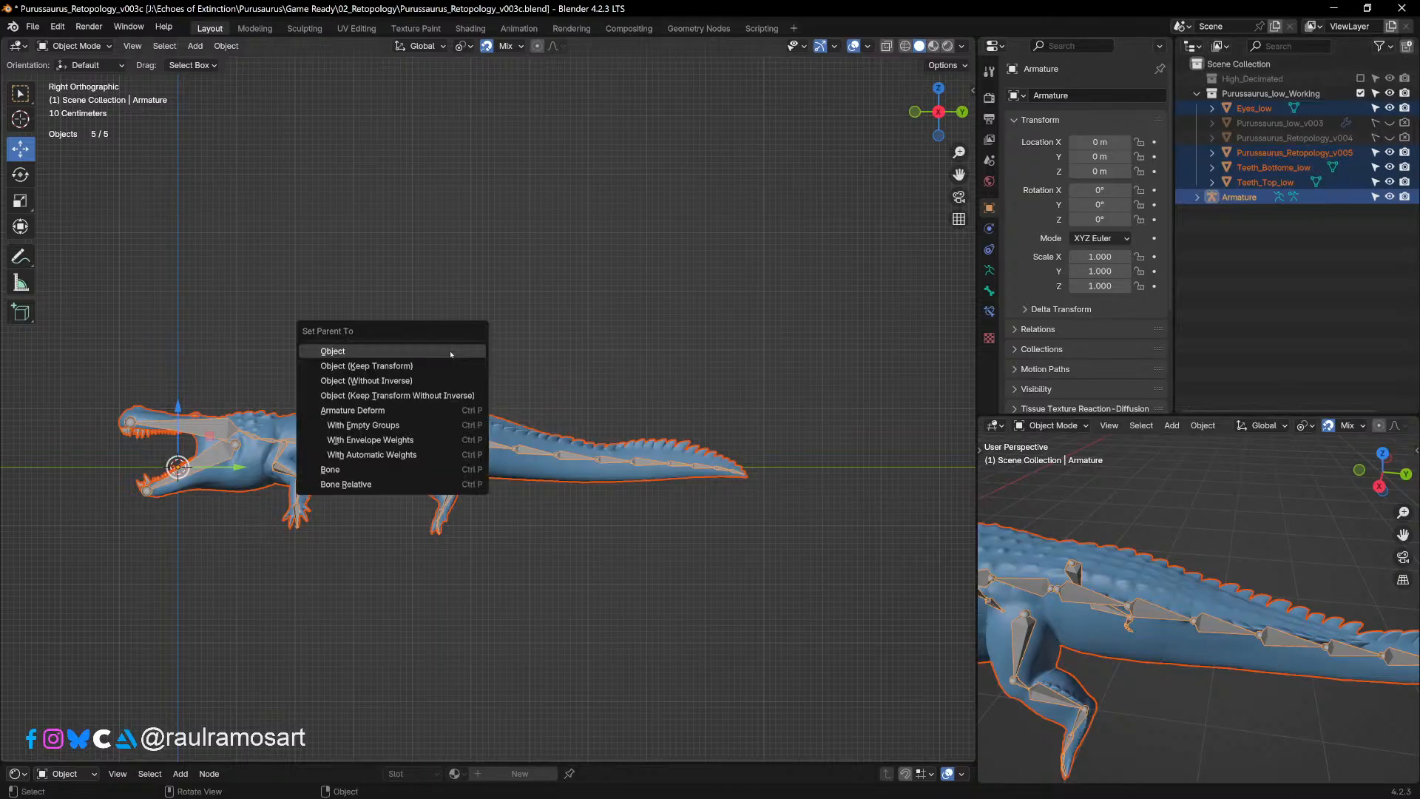
{"action": "left_click", "coordinate": [374, 455]}
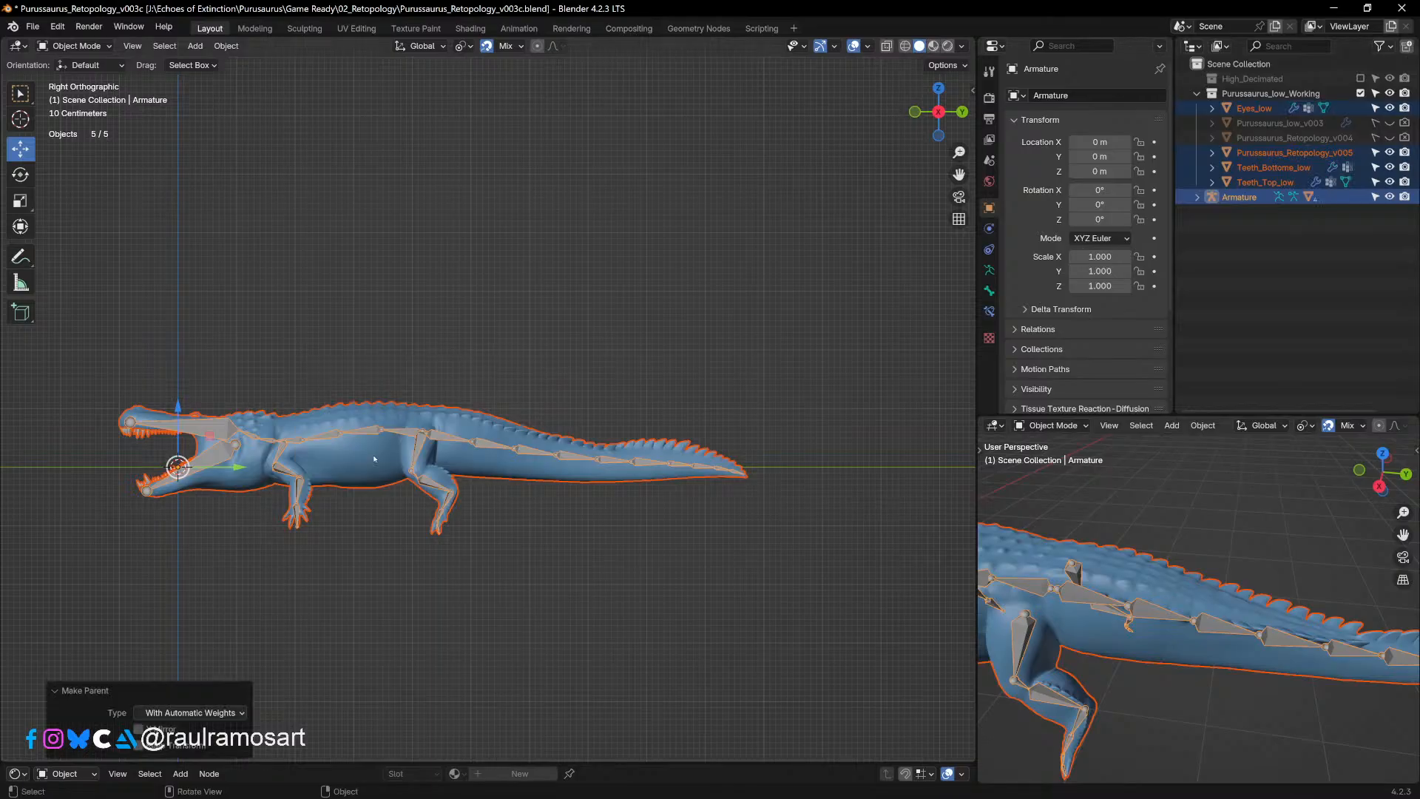
{"action": "left_click", "coordinate": [640, 370]}
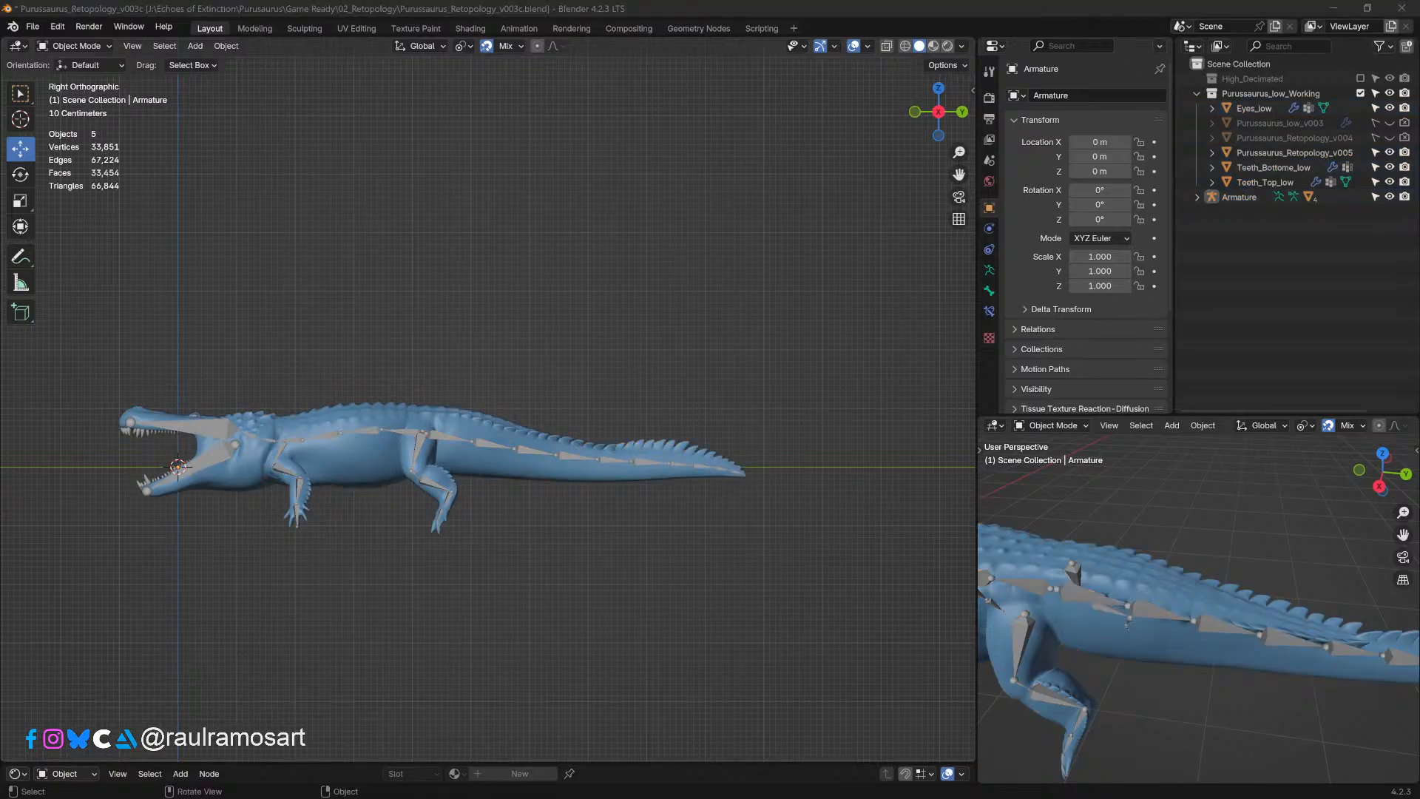
Step: Select the Armature and switch it to Pose Mode
{"action": "left_click", "coordinate": [460, 282]}
{"action": "middle_click_drag", "start_coordinate": [475, 509], "coordinate": [759, 478], "text": "shift"}
{"action": "scroll", "coordinate": [613, 419], "scroll_direction": "up", "scroll_amount": 5}
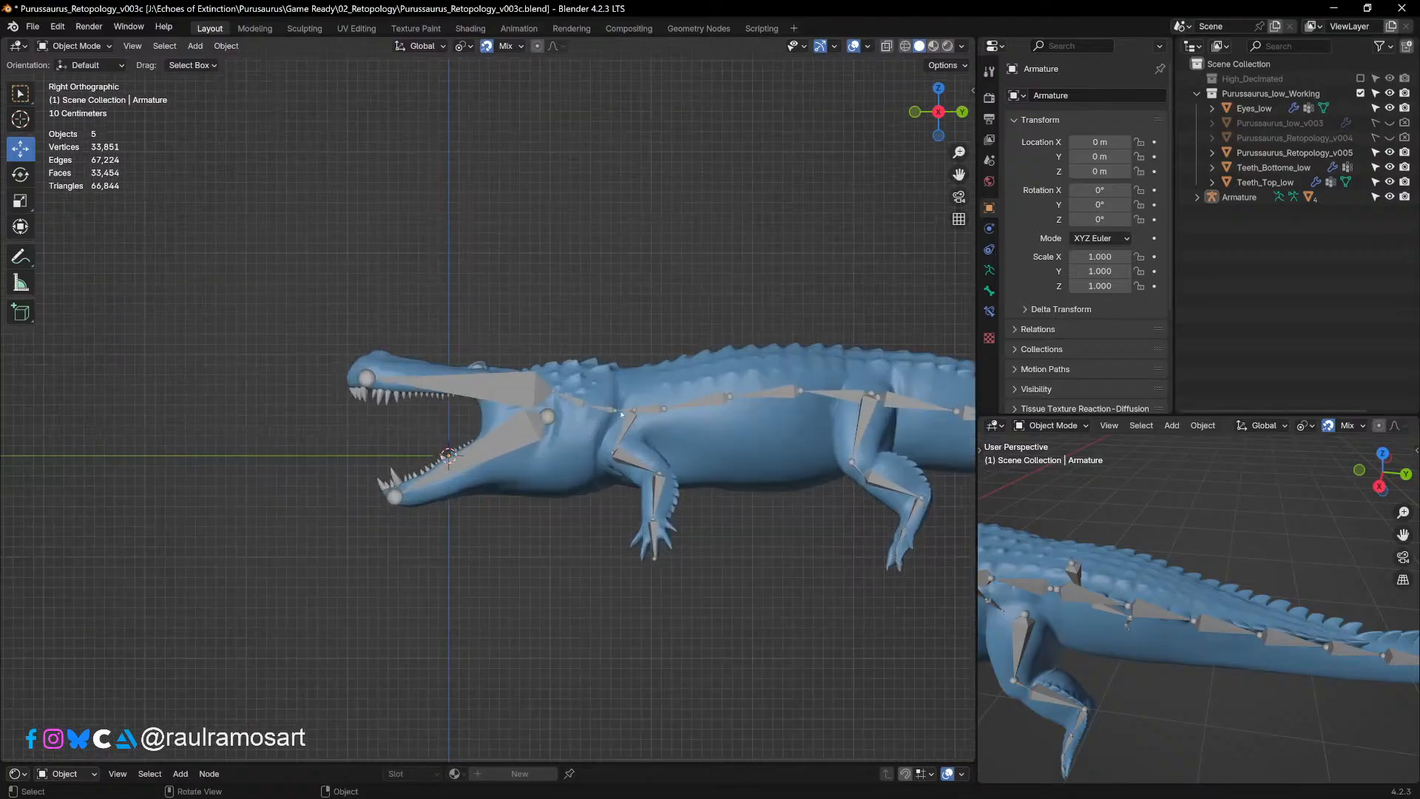
{"action": "left_click", "coordinate": [489, 382]}
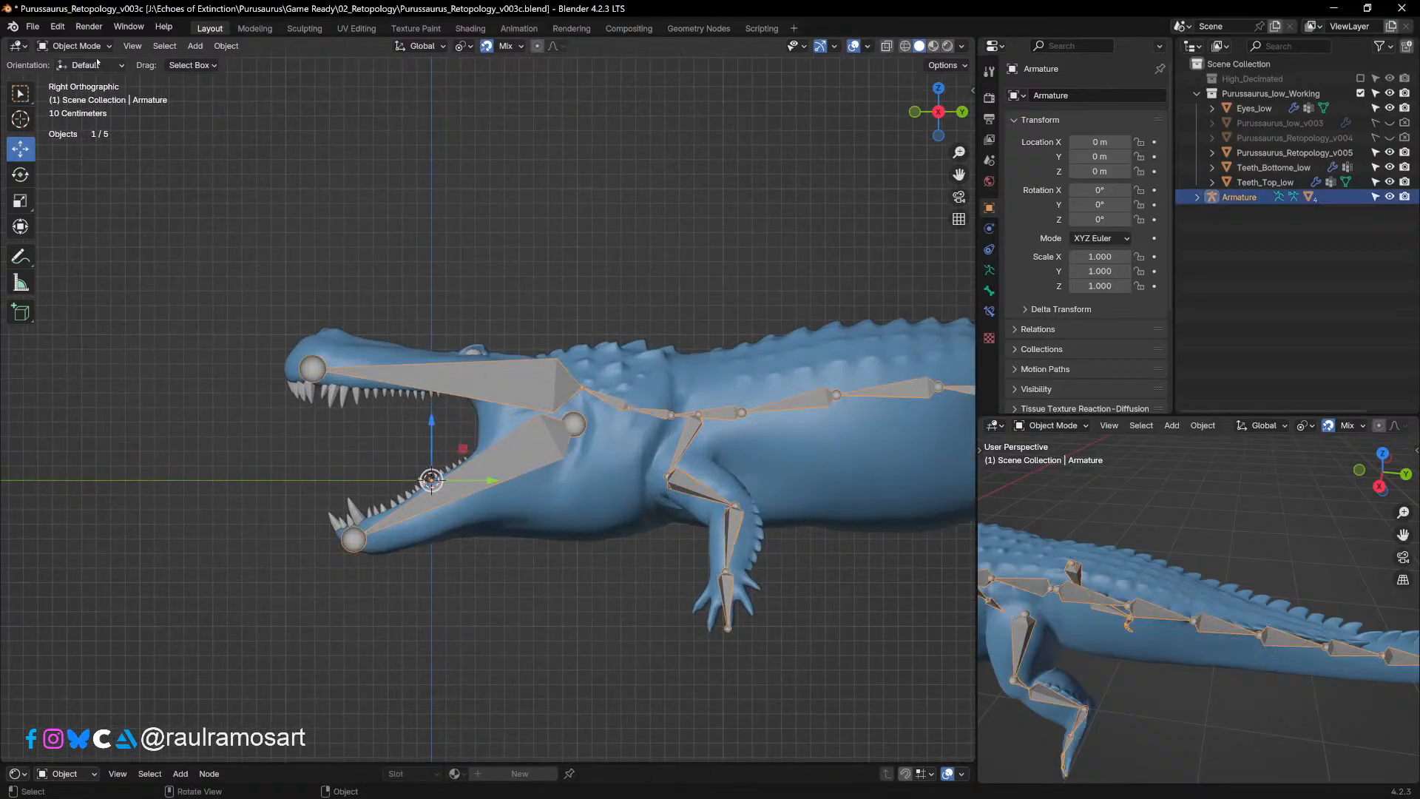
{"action": "left_click", "coordinate": [76, 46]}
{"action": "left_click", "coordinate": [78, 96]}
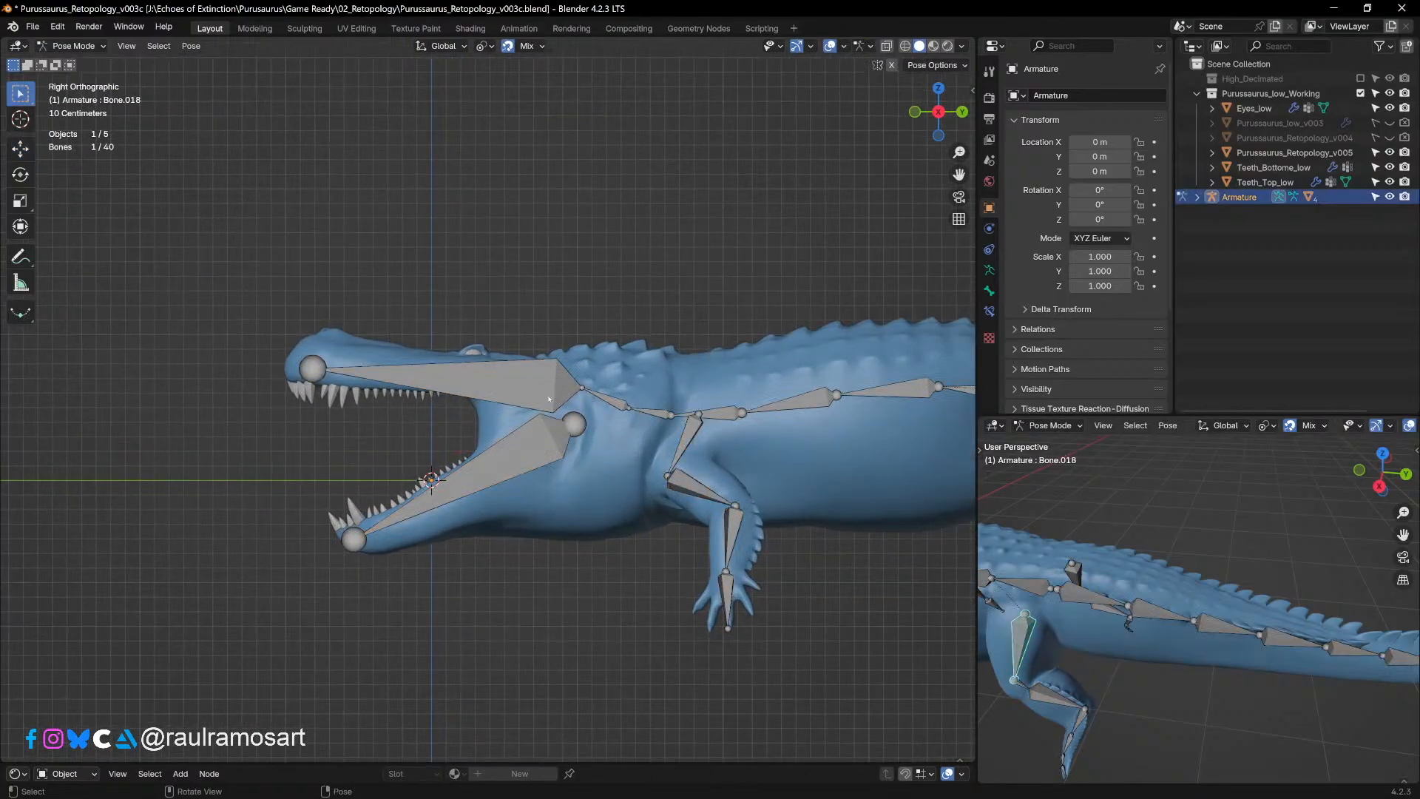
Step: Test the mesh deformation by rotating the upper jaw bone and a neck bone in turn, undoing each rotation
{"action": "left_click", "coordinate": [507, 406]}
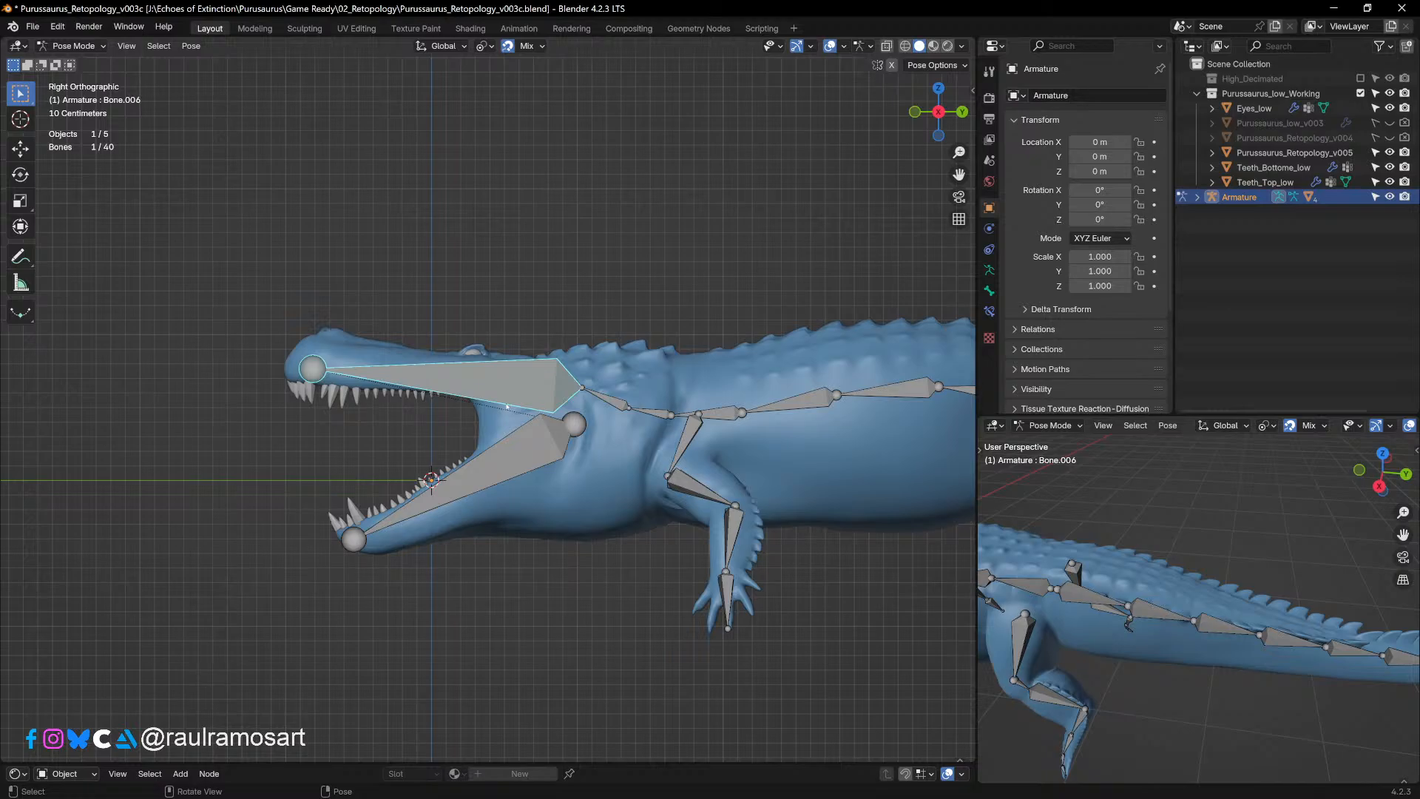
{"action": "left_click", "coordinate": [19, 227]}
{"action": "key", "text": "r"}
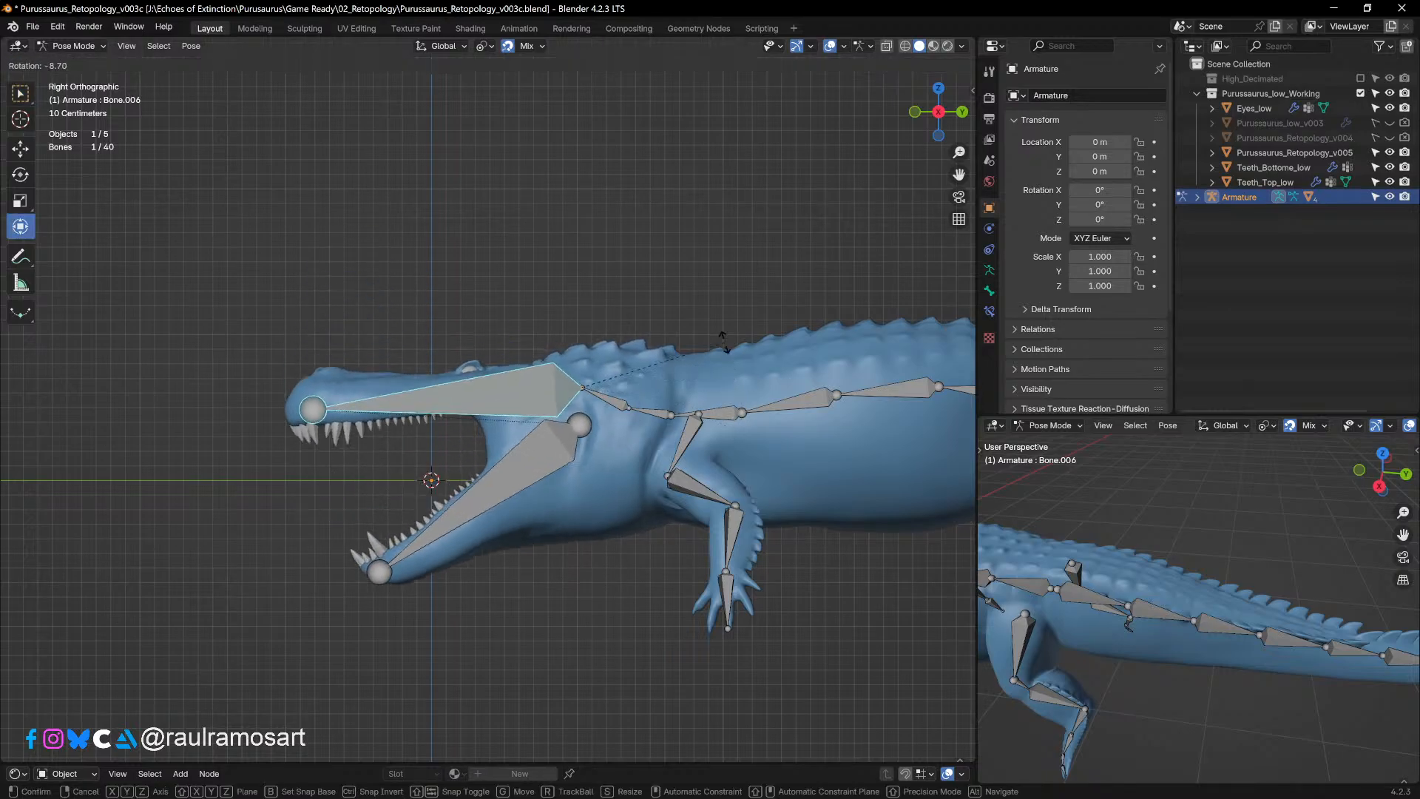
{"action": "left_click", "coordinate": [695, 355]}
{"action": "key", "text": "ctrl+z"}
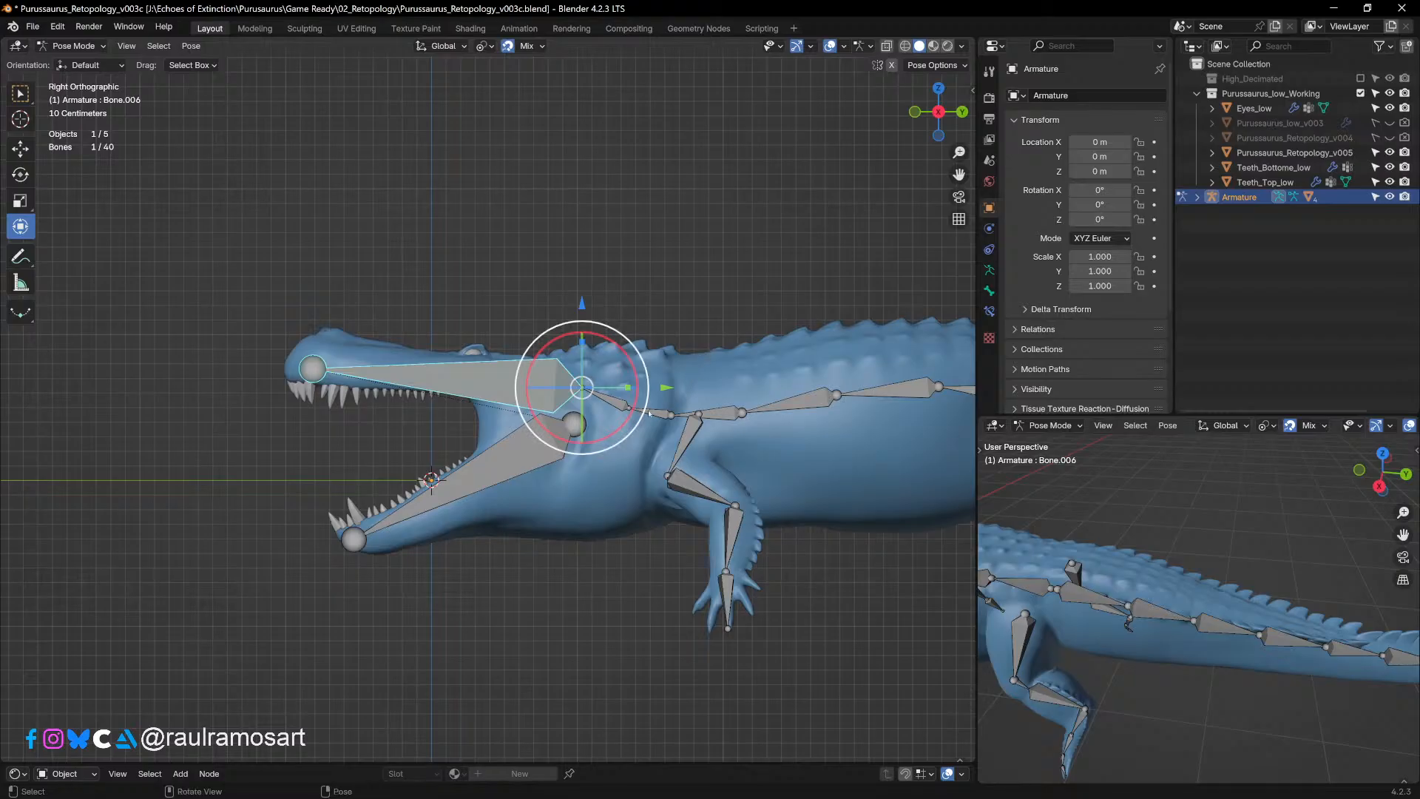
{"action": "left_click", "coordinate": [648, 411]}
{"action": "key", "text": "r"}
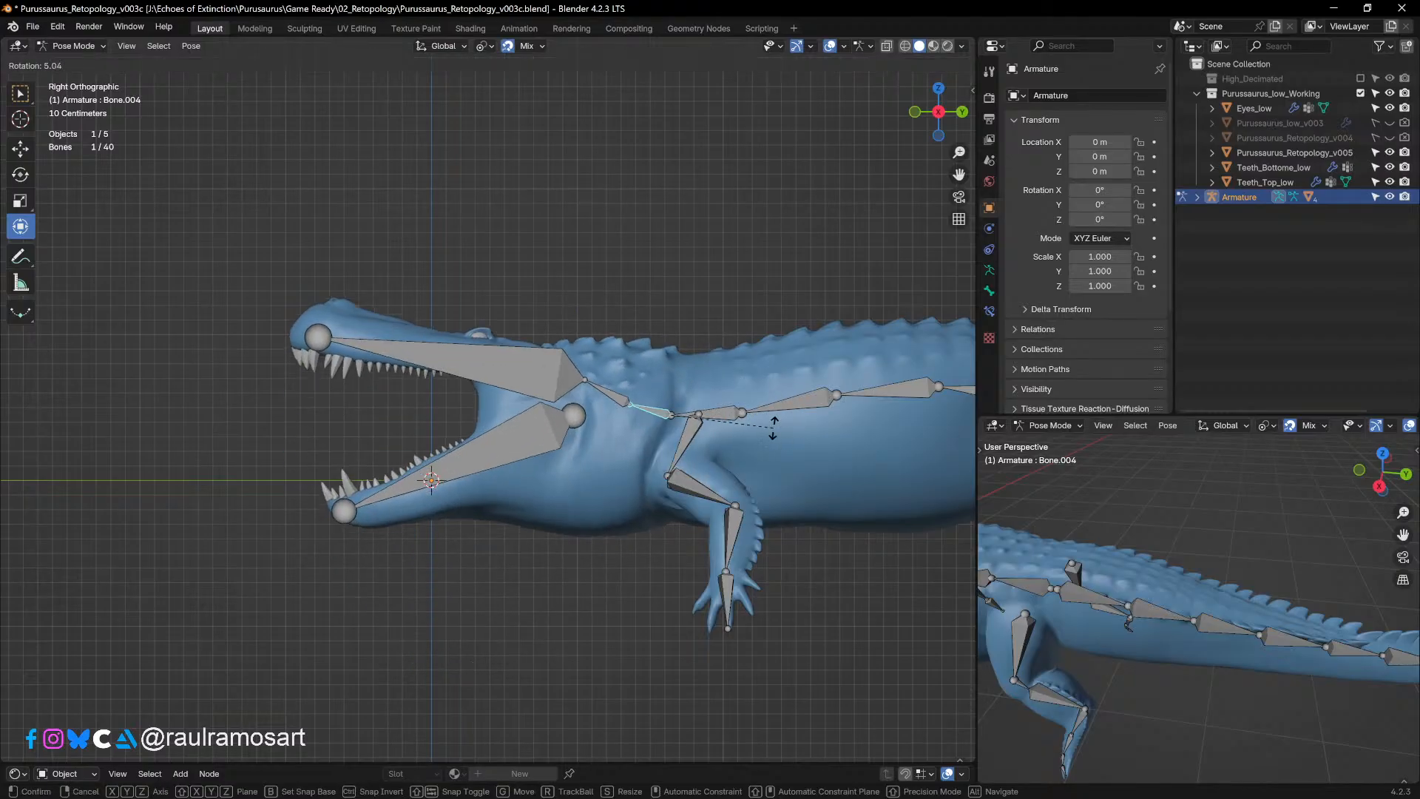
{"action": "left_click", "coordinate": [774, 427]}
{"action": "key", "text": "ctrl+z"}
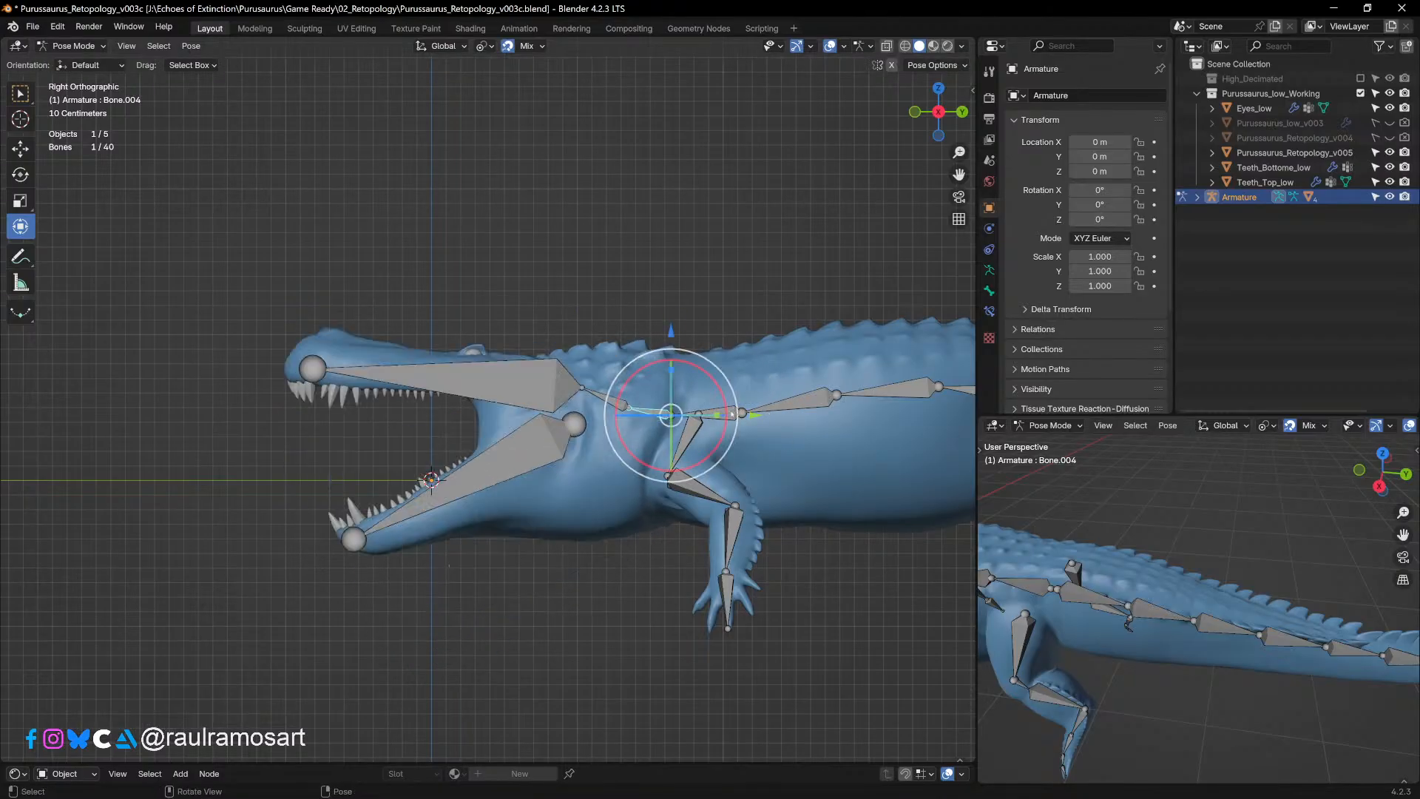
Step: Rotate the spine bone above the front leg downward, and rotate the neck bone just behind the head by -16.7°
{"action": "left_click", "coordinate": [721, 414]}
{"action": "key", "text": "r"}
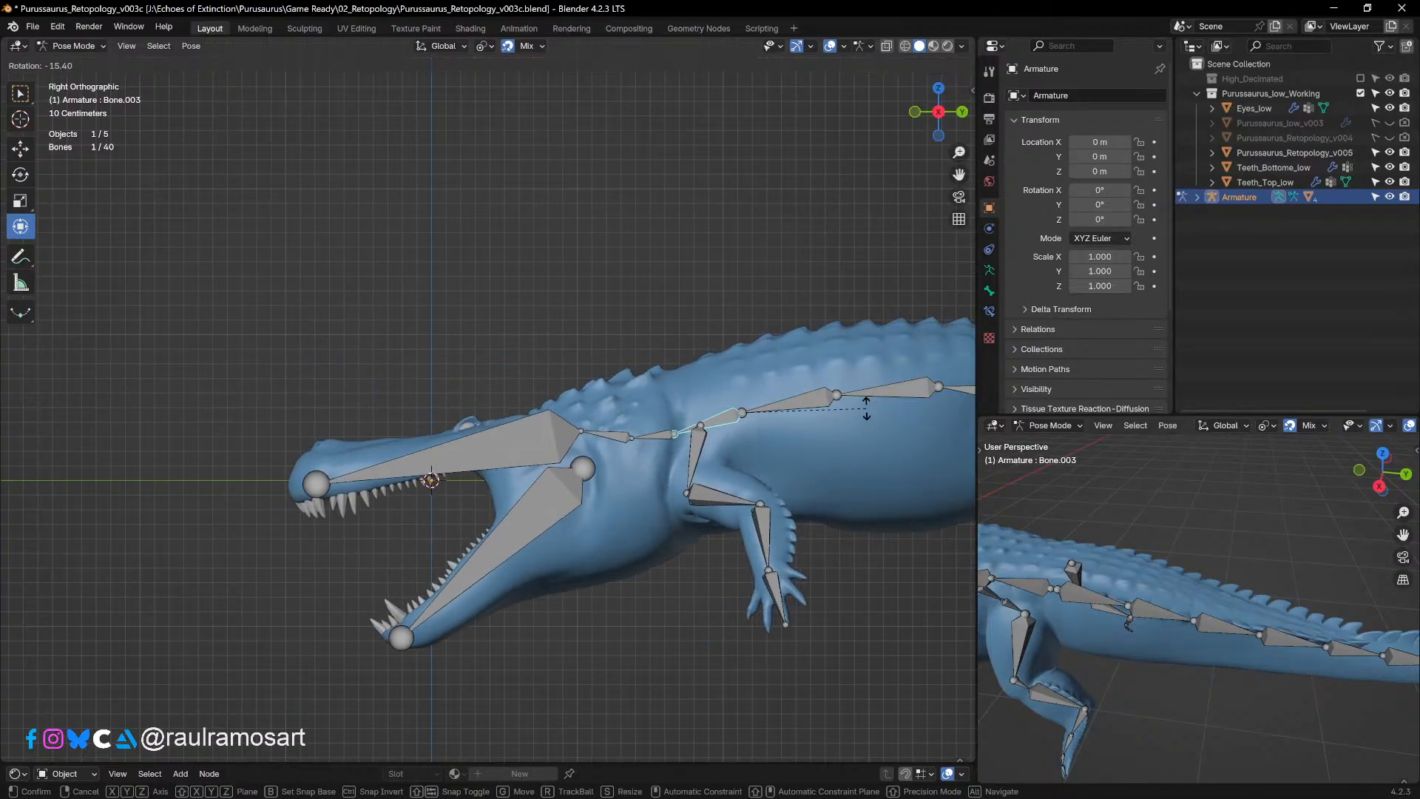
{"action": "left_click", "coordinate": [858, 425]}
{"action": "left_click", "coordinate": [614, 423]}
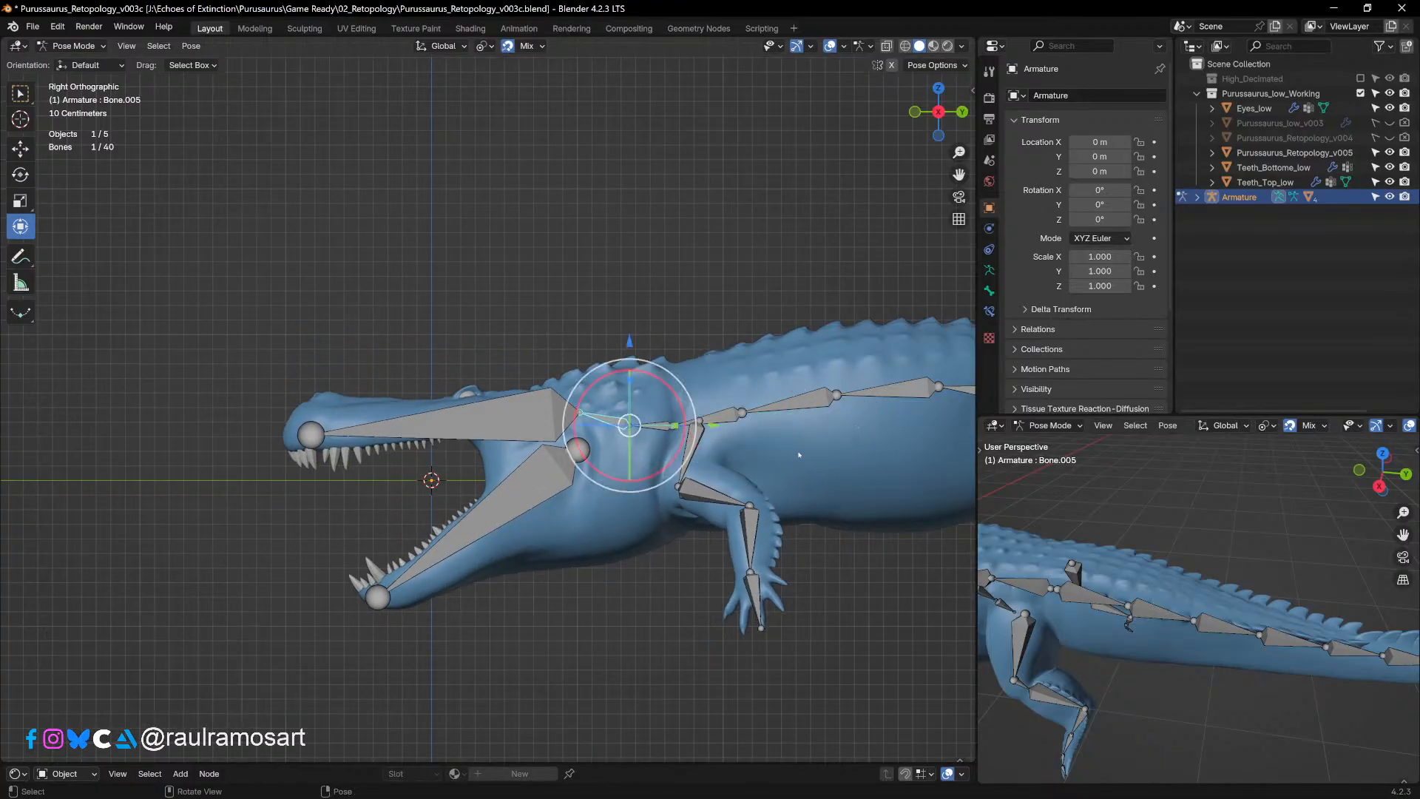
{"action": "key", "text": "r"}
{"action": "left_click", "coordinate": [776, 398]}
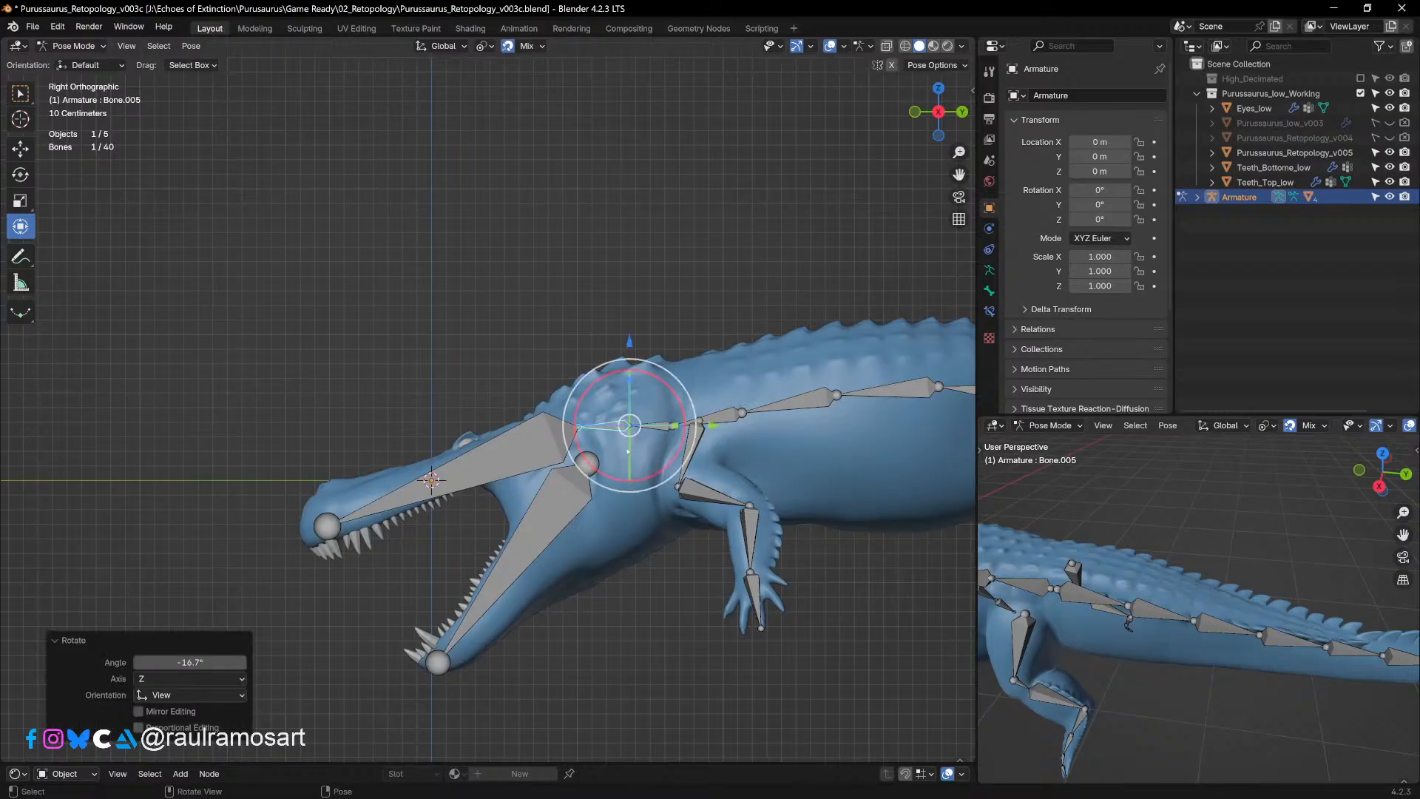
Step: Rotate the upper jaw bone by -22°, then close the lower jaw by 33.2° and reopen it by -20.6°
{"action": "left_click", "coordinate": [548, 445]}
{"action": "key", "text": "r"}
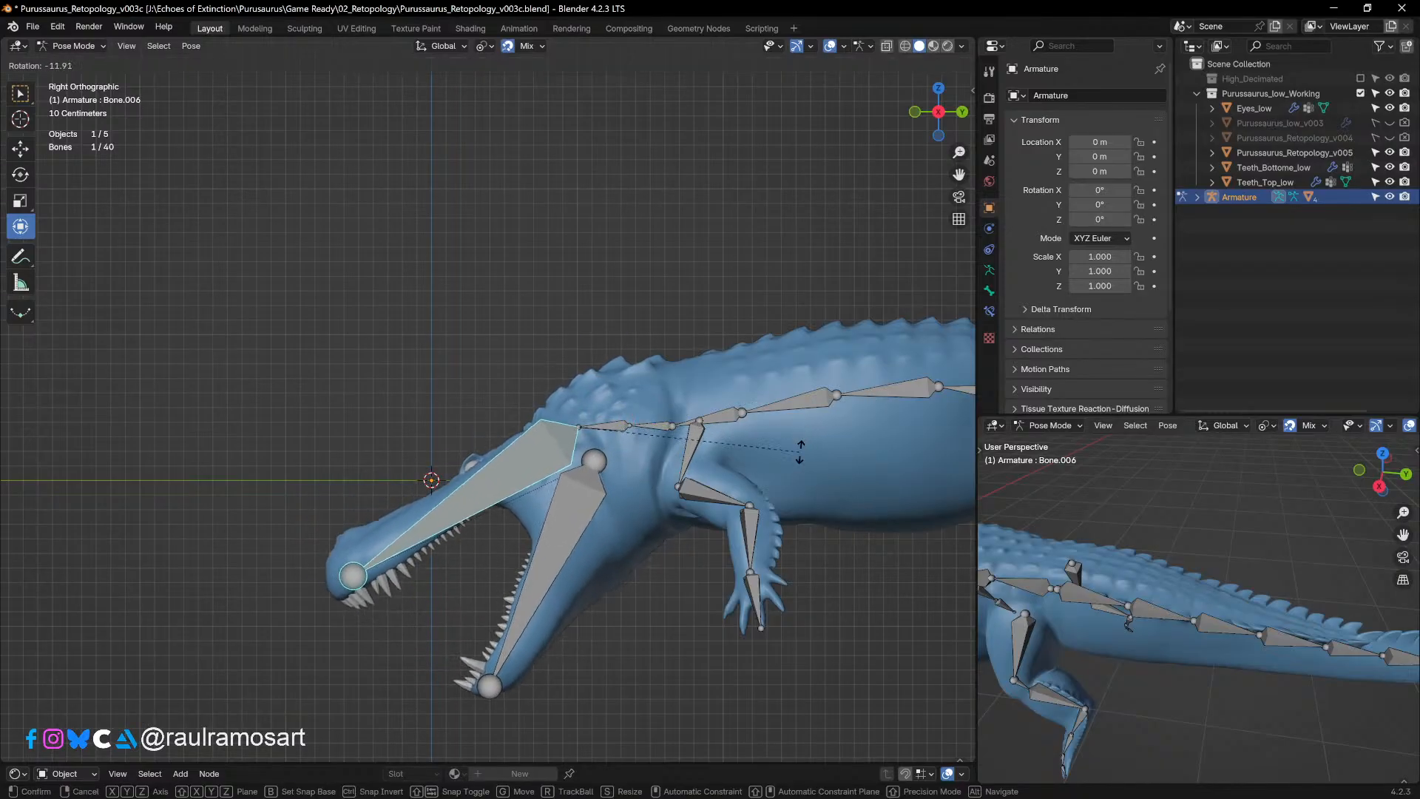
{"action": "left_click", "coordinate": [796, 417]}
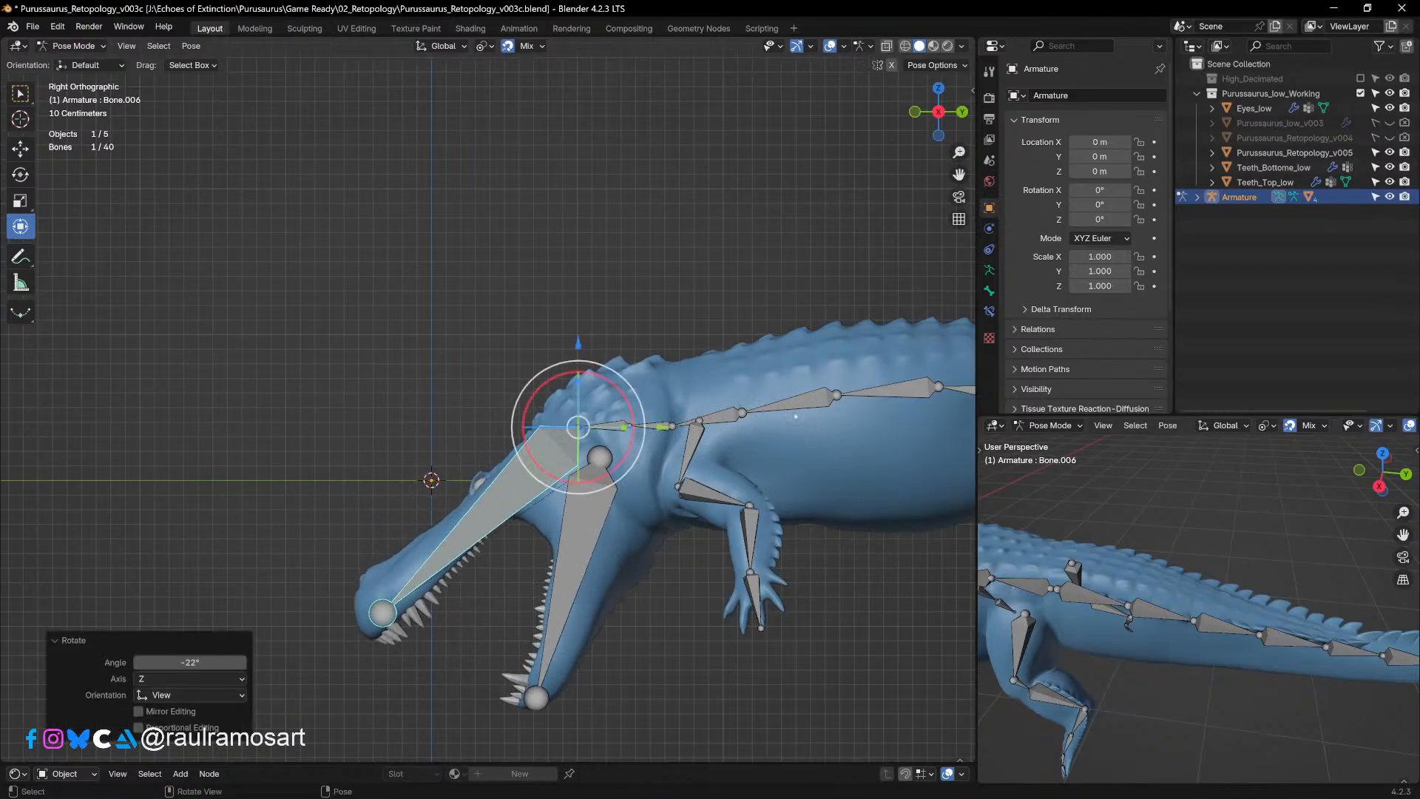
{"action": "left_click", "coordinate": [600, 531]}
{"action": "key", "text": "r"}
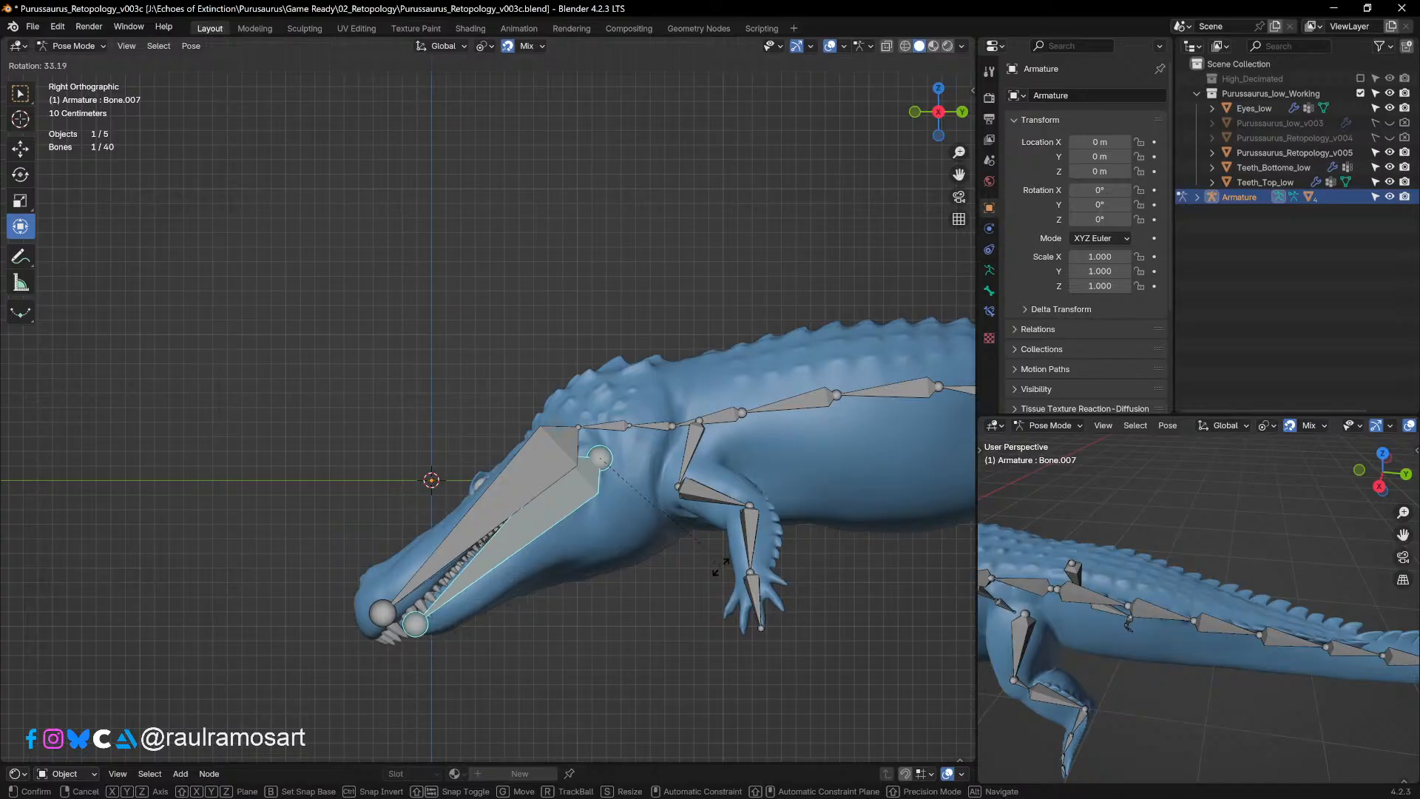
{"action": "left_click", "coordinate": [562, 587]}
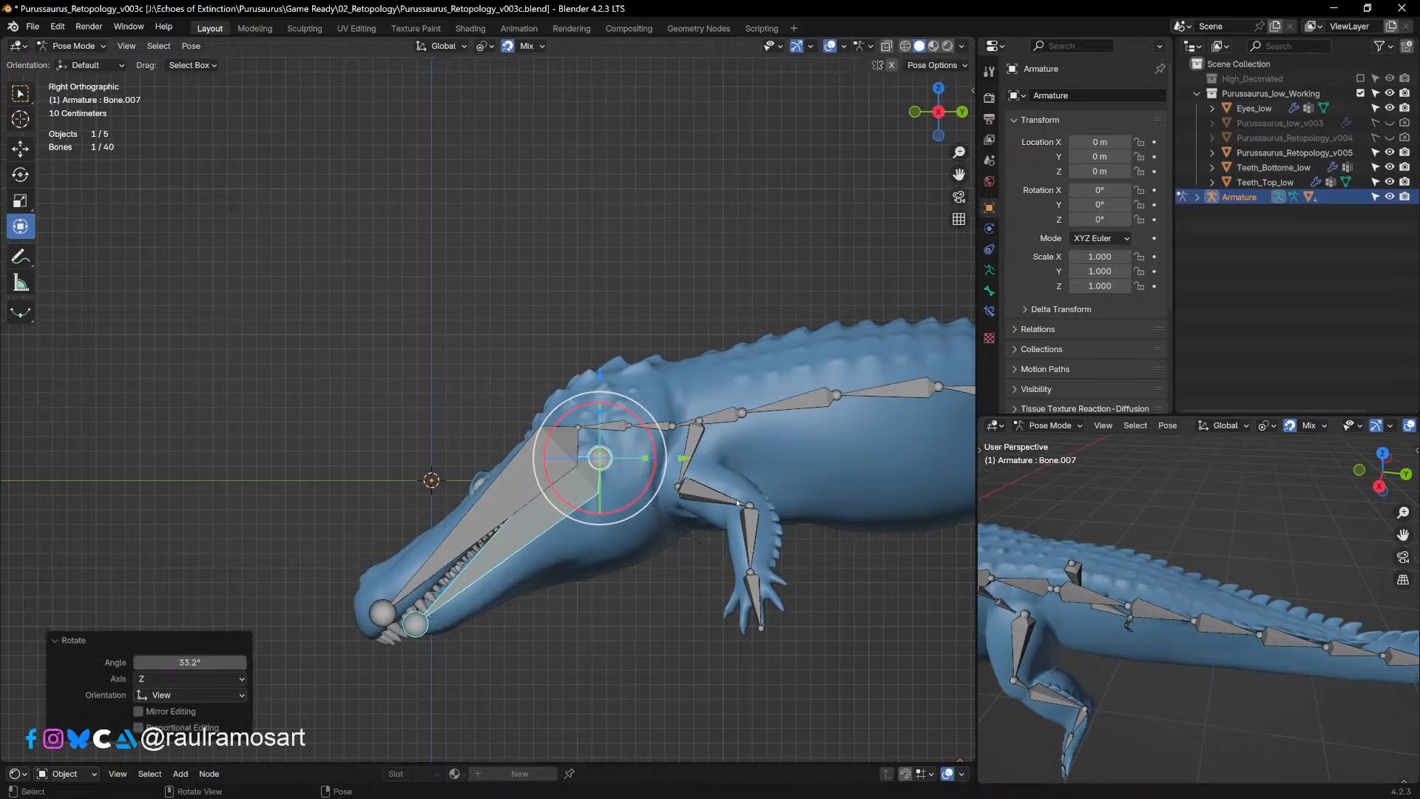
{"action": "key", "text": "r"}
{"action": "left_click", "coordinate": [734, 448]}
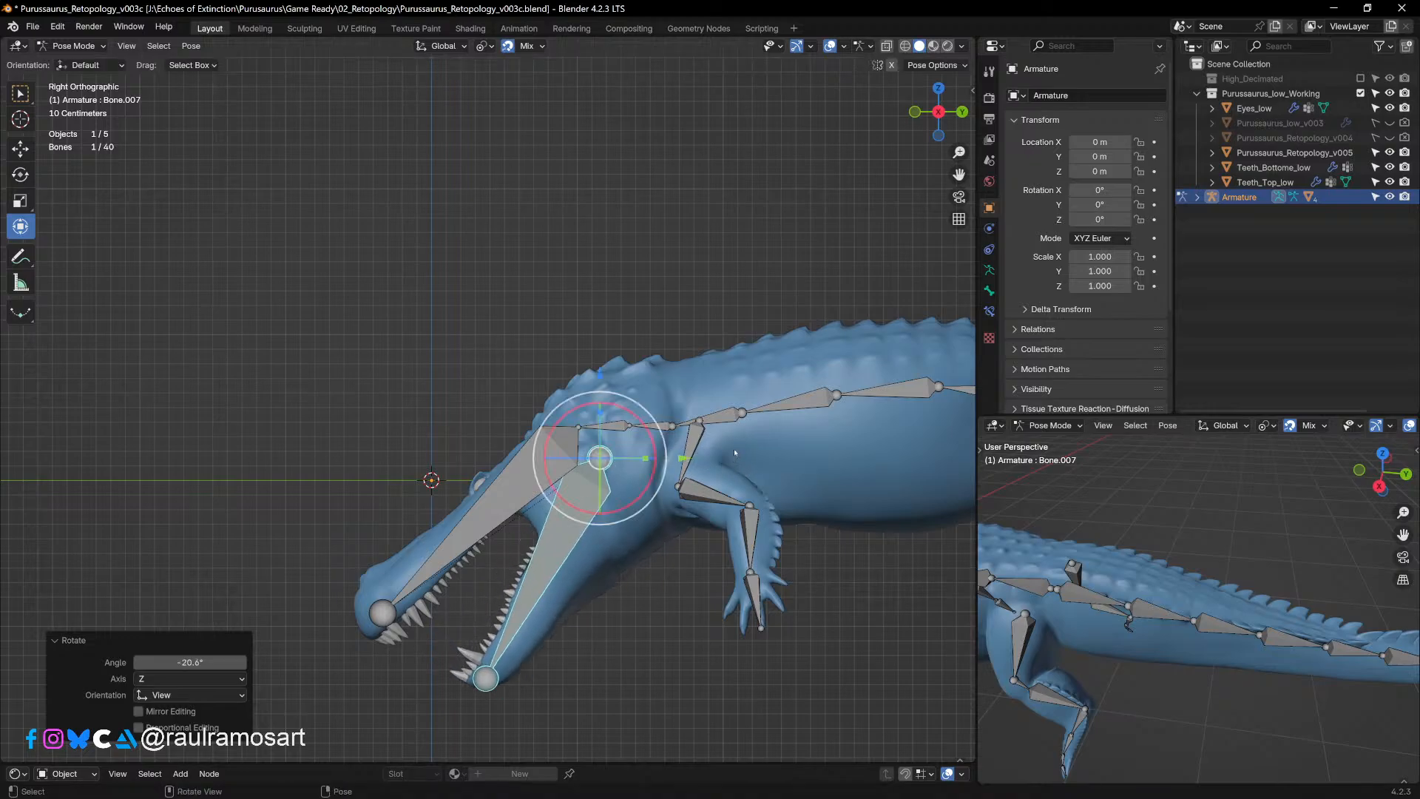
Step: Undo the test rotations of the jaw, neck and spine bones back to the rest pose
{"action": "key", "text": "ctrl+z"}
{"action": "key", "text": "ctrl+z"}
{"action": "key", "text": "ctrl+z"}
{"action": "key", "text": "ctrl+z"}
{"action": "key", "text": "ctrl+z"}
{"action": "key", "text": "ctrl+z"}
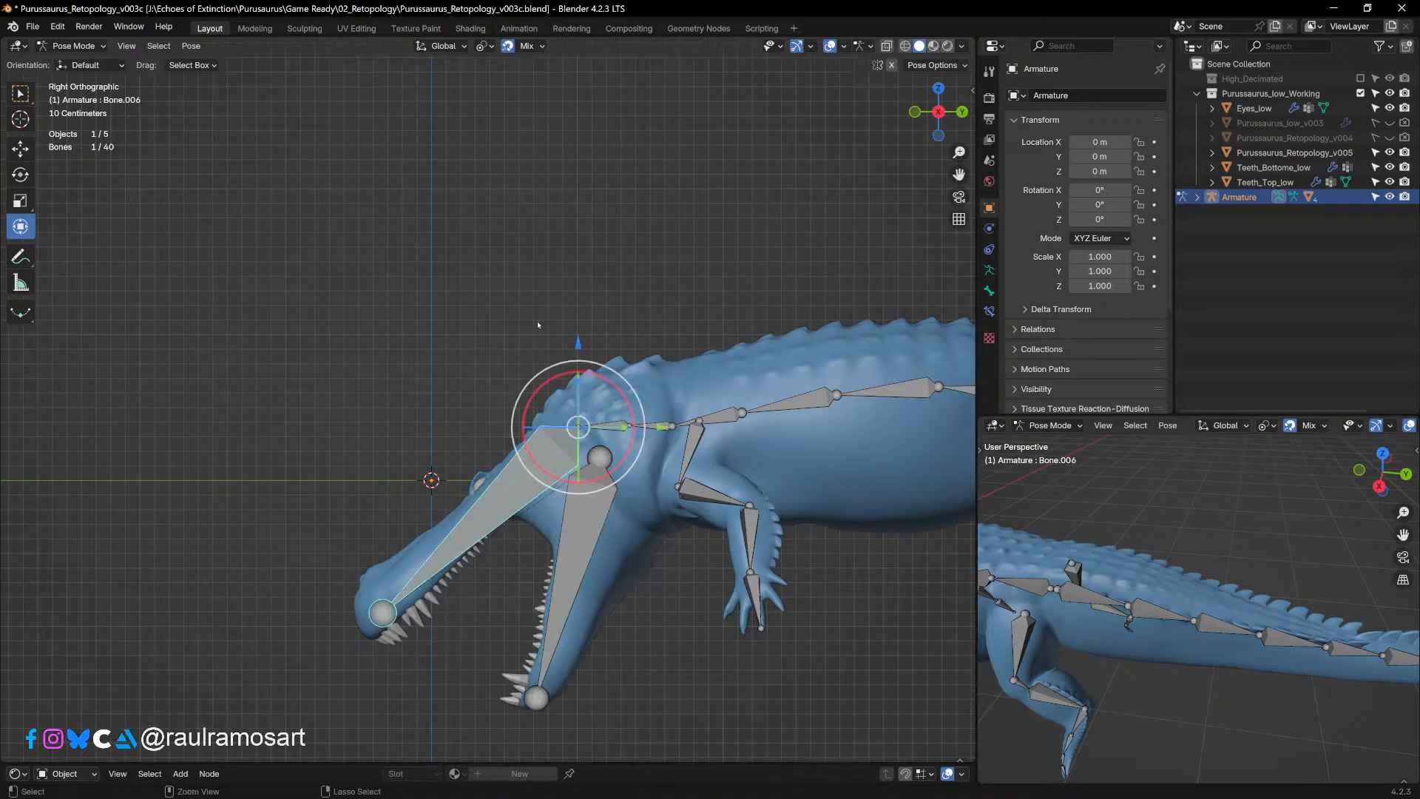
{"action": "key", "text": "ctrl+z"}
{"action": "key", "text": "ctrl+z"}
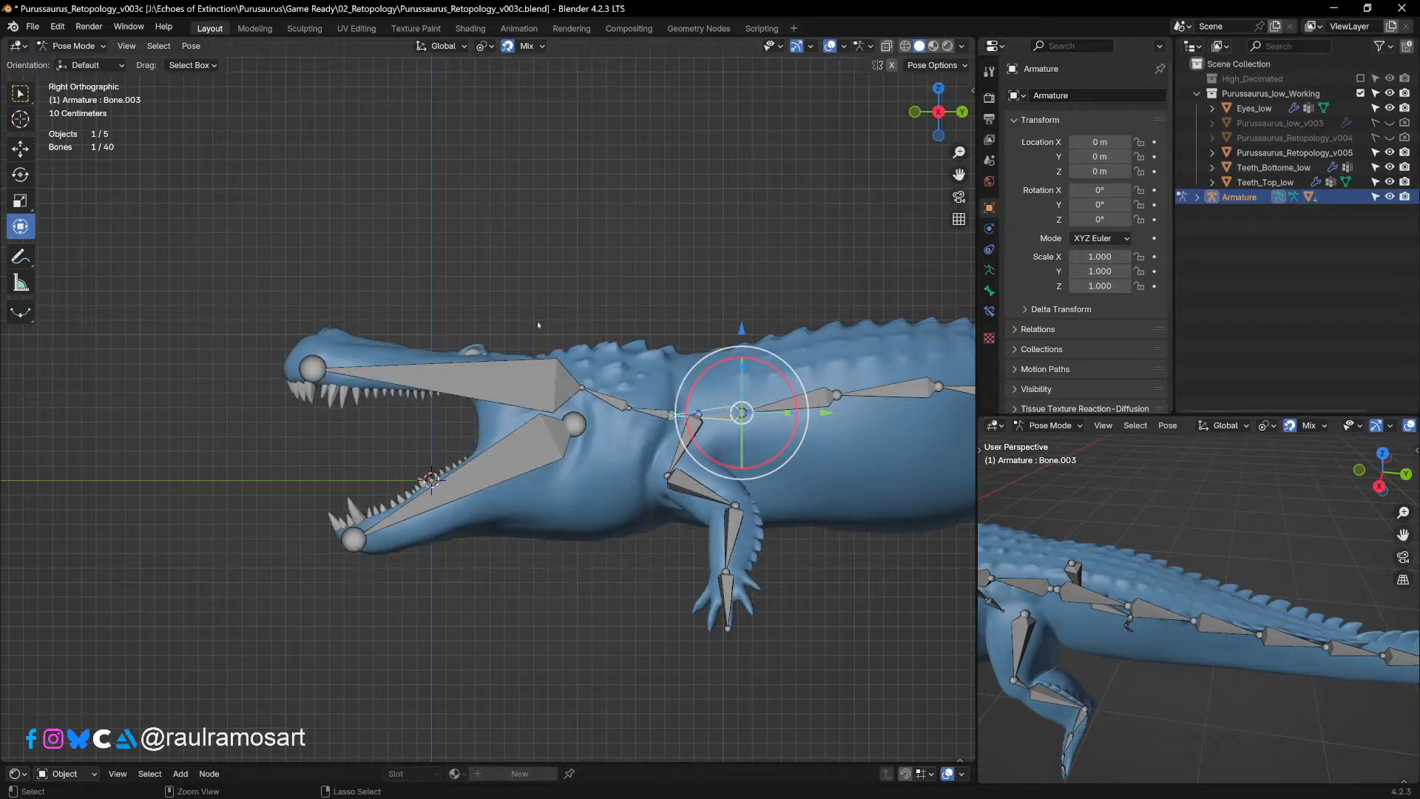
Step: Select the lower jaw bone and switch the Armature to Edit Mode
{"action": "left_click", "coordinate": [569, 449]}
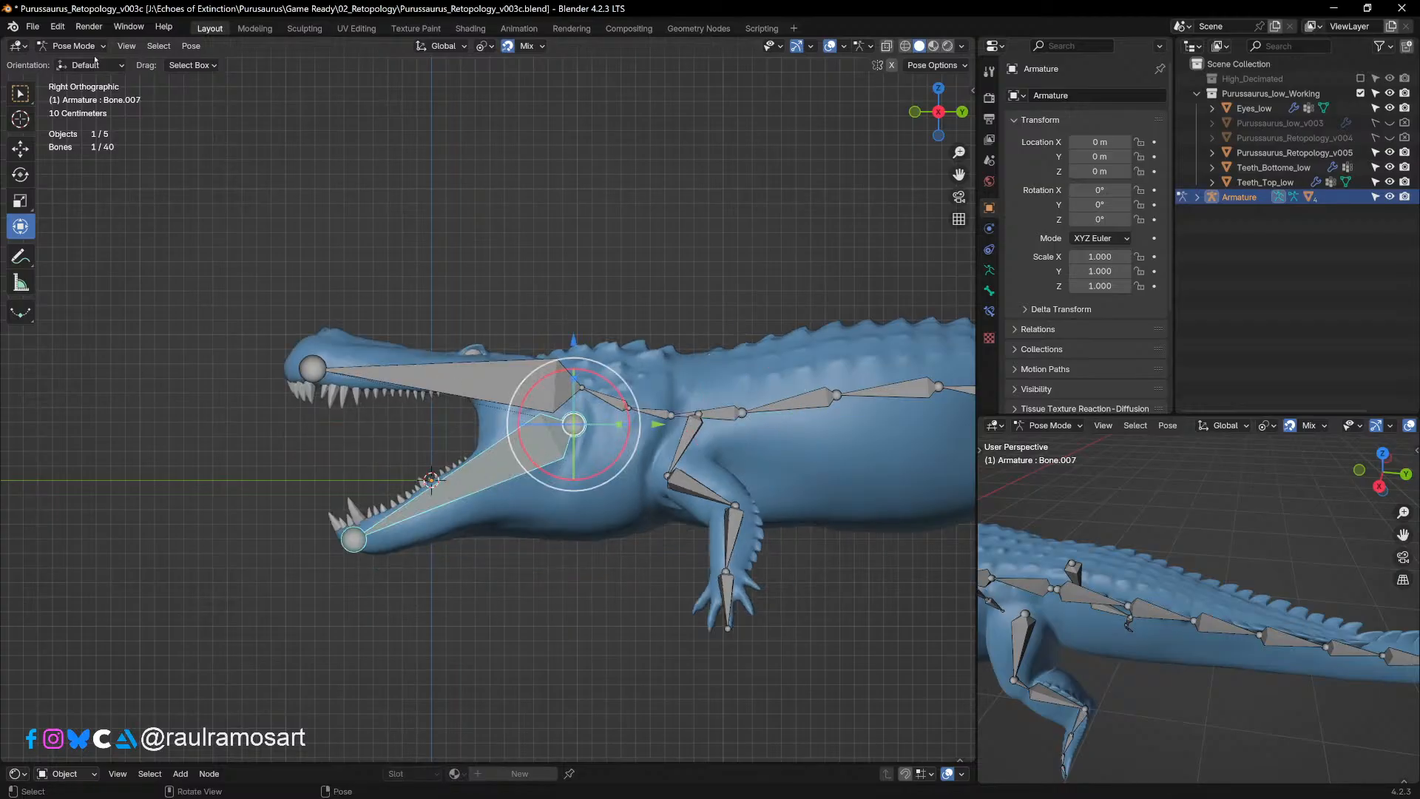
{"action": "left_click", "coordinate": [74, 46]}
{"action": "left_click", "coordinate": [76, 79]}
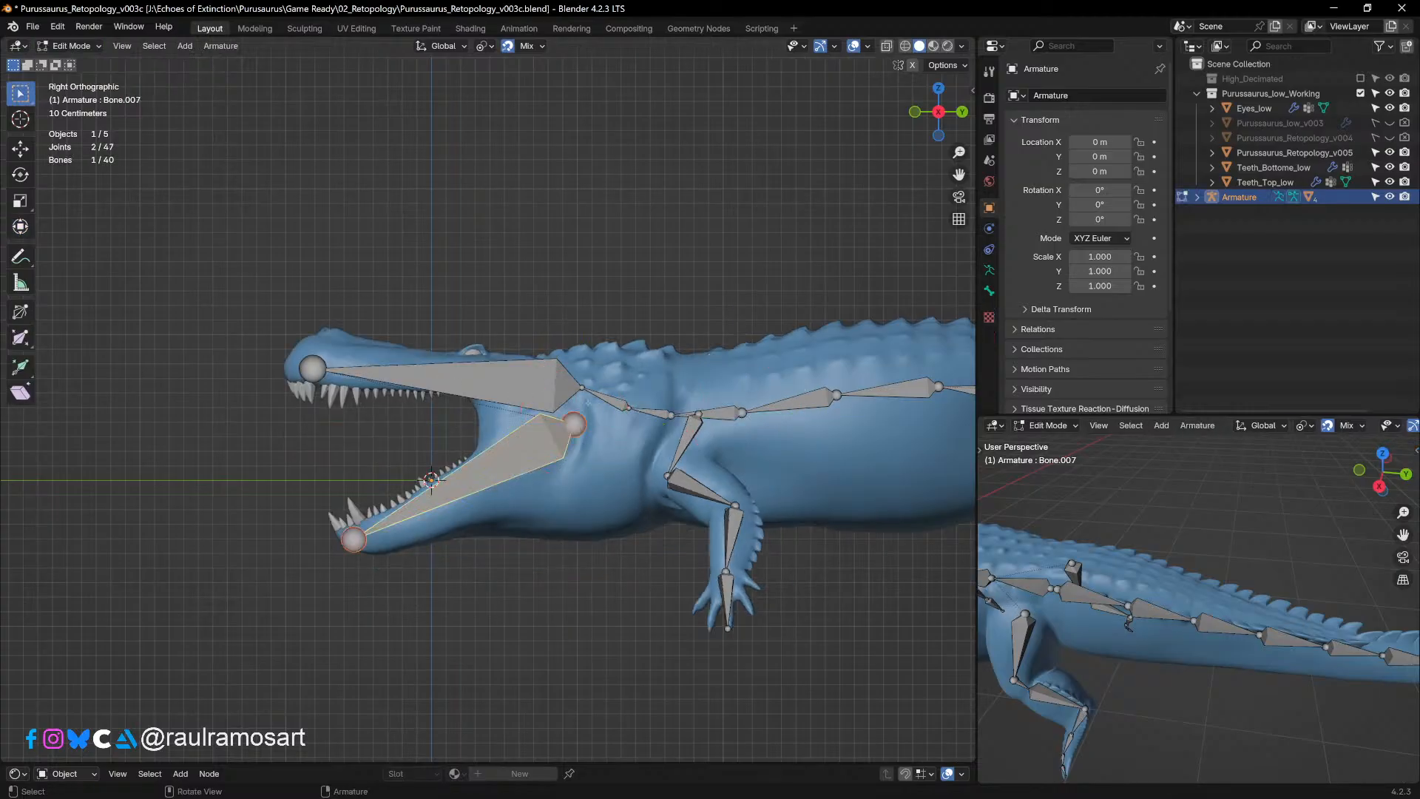
Step: Try to move the lower jaw bone's hinge joint slightly forward
{"action": "left_click", "coordinate": [575, 423]}
{"action": "key", "text": "g"}
{"action": "left_click", "coordinate": [572, 424]}
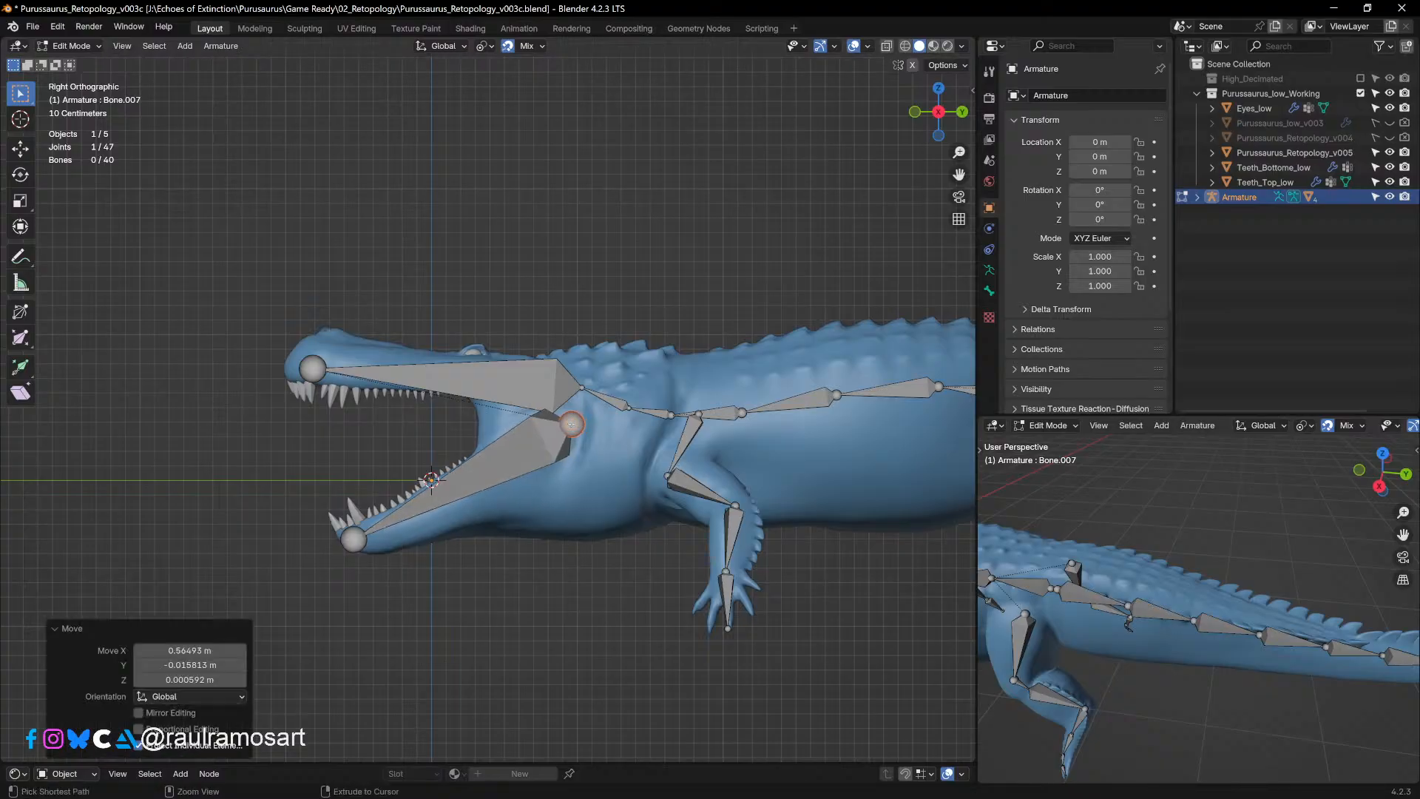
{"action": "left_click", "coordinate": [318, 235]}
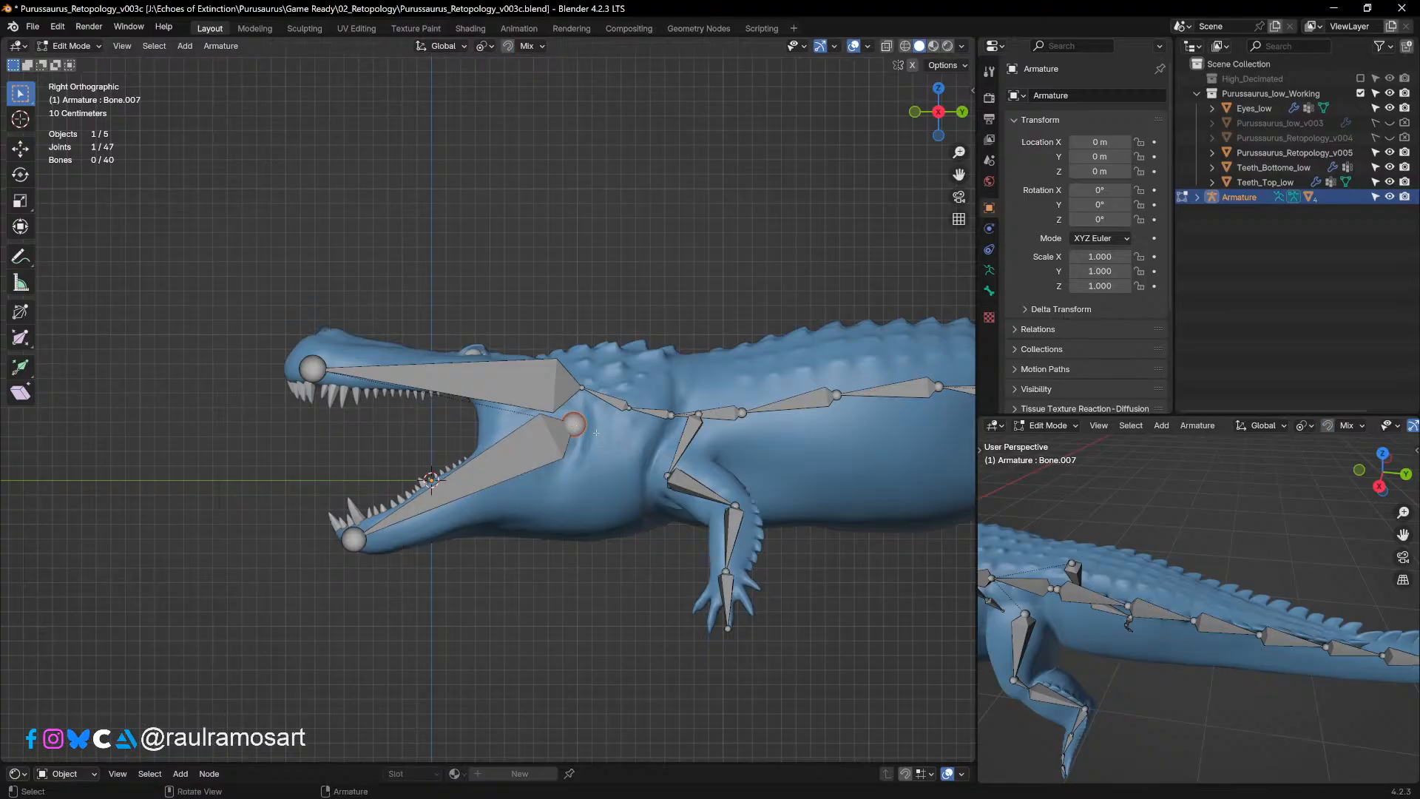
Step: Move the lower jaw bone's hinge joint about 0.053 m forward and 0.005 m up, and return to Pose Mode
{"action": "key", "text": "g"}
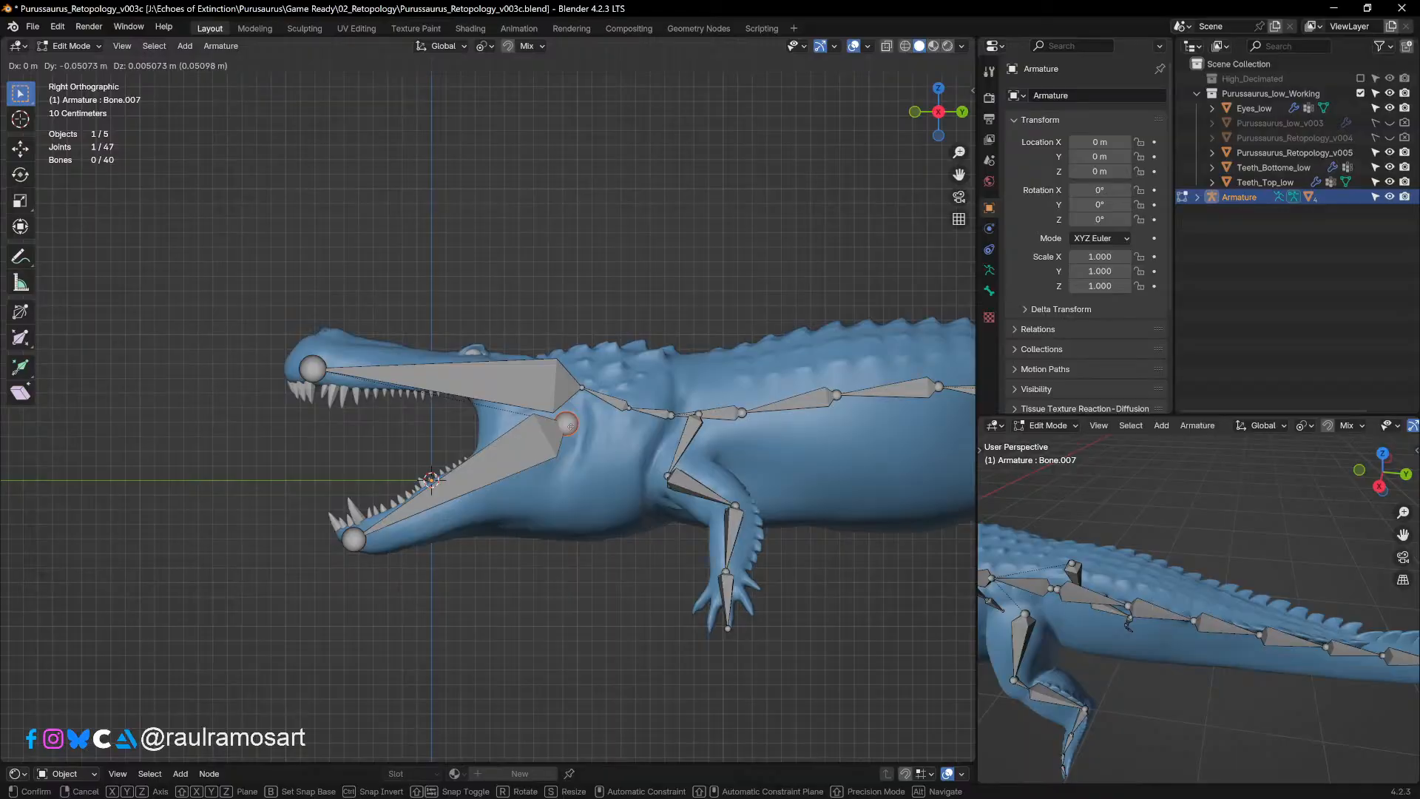
{"action": "left_click", "coordinate": [569, 426]}
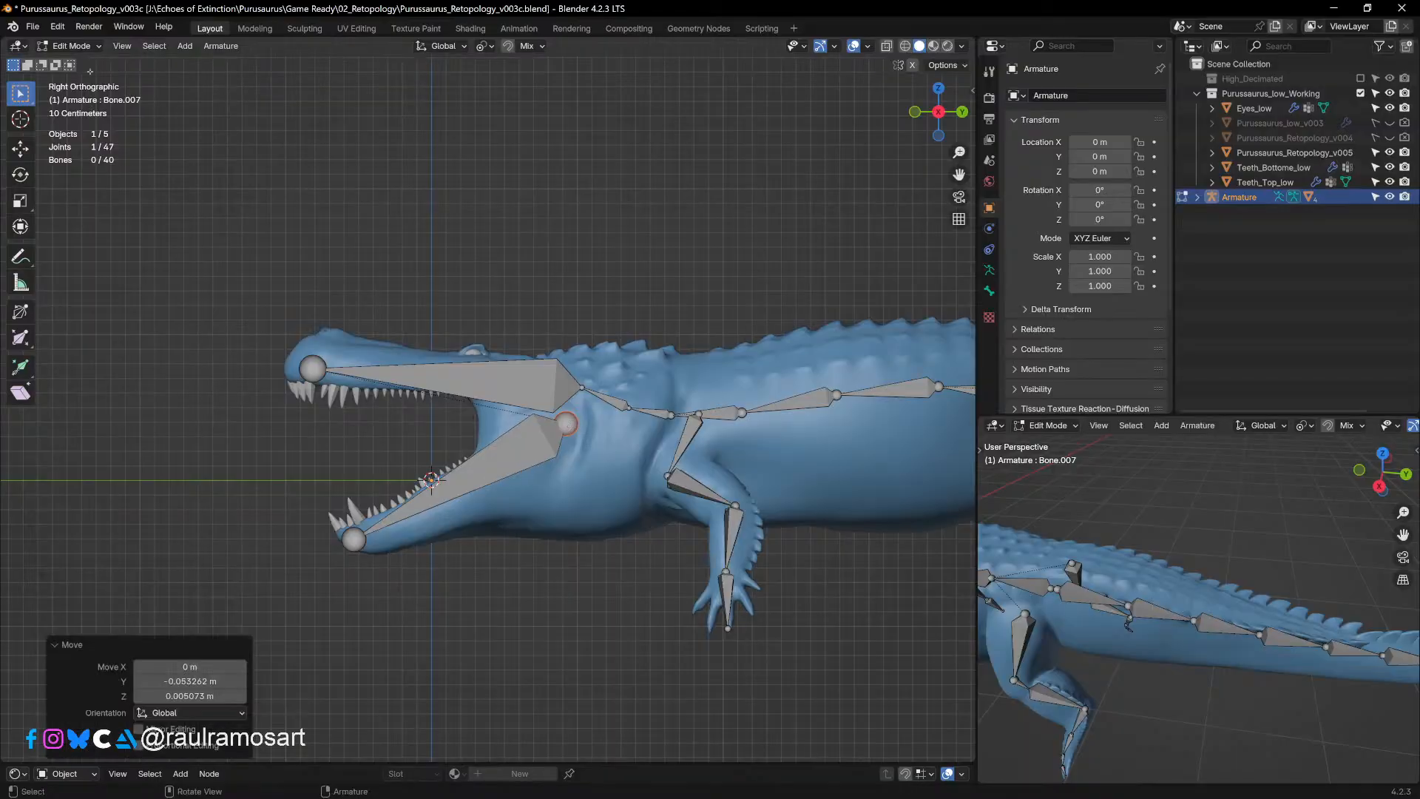
{"action": "left_click", "coordinate": [71, 46]}
{"action": "left_click", "coordinate": [79, 96]}
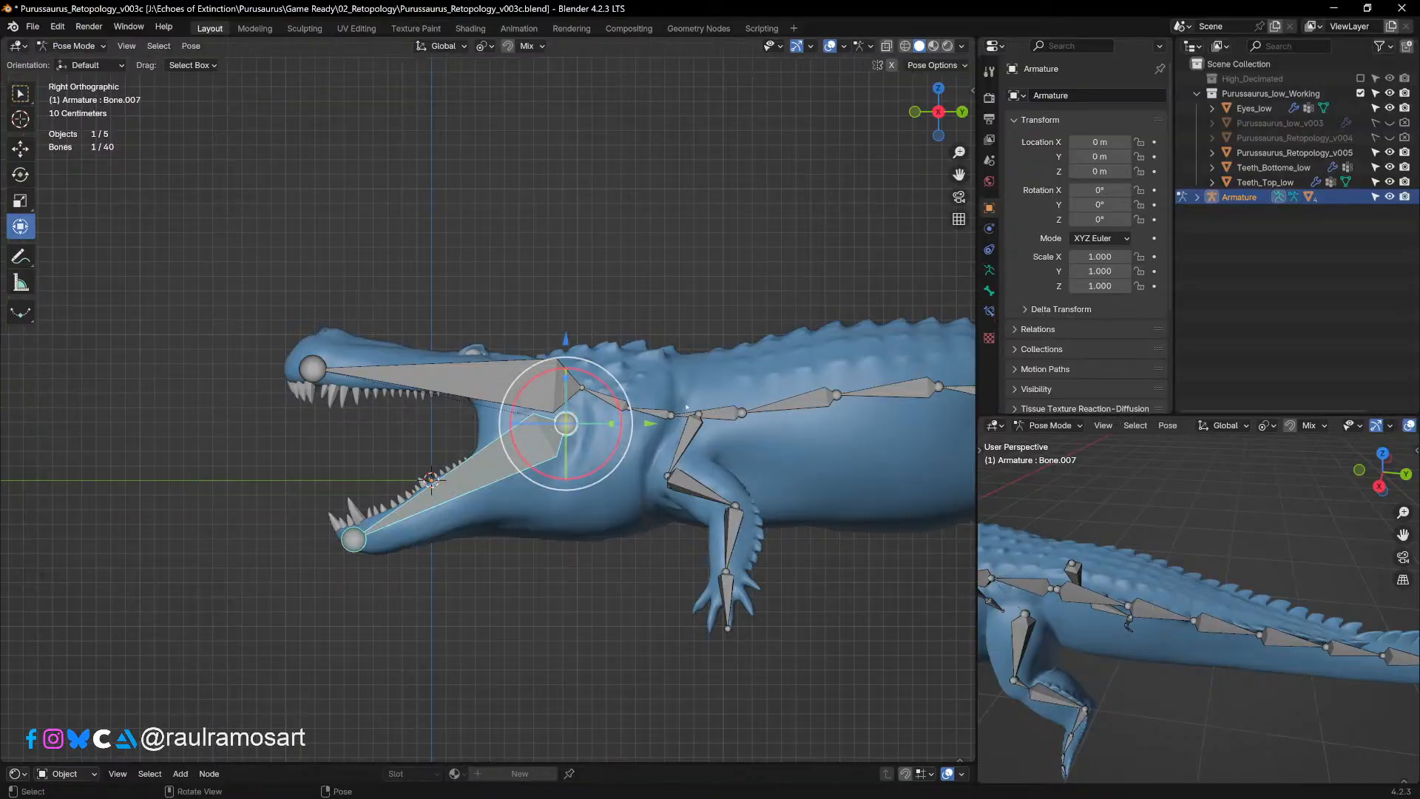
Step: Close the lower jaw by rotating its bone 31.1°, and undo a further small rotation
{"action": "key", "text": "r"}
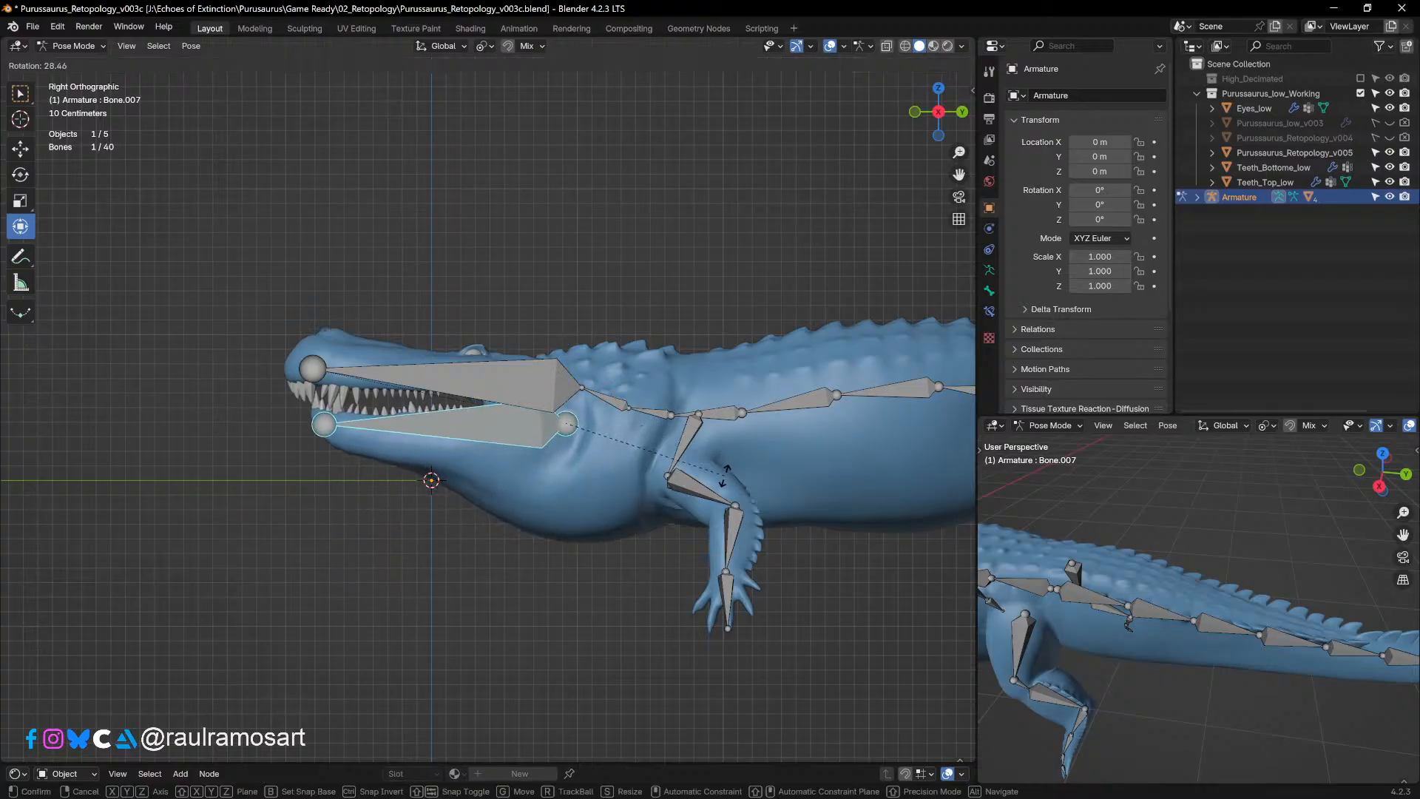
{"action": "left_click", "coordinate": [725, 481]}
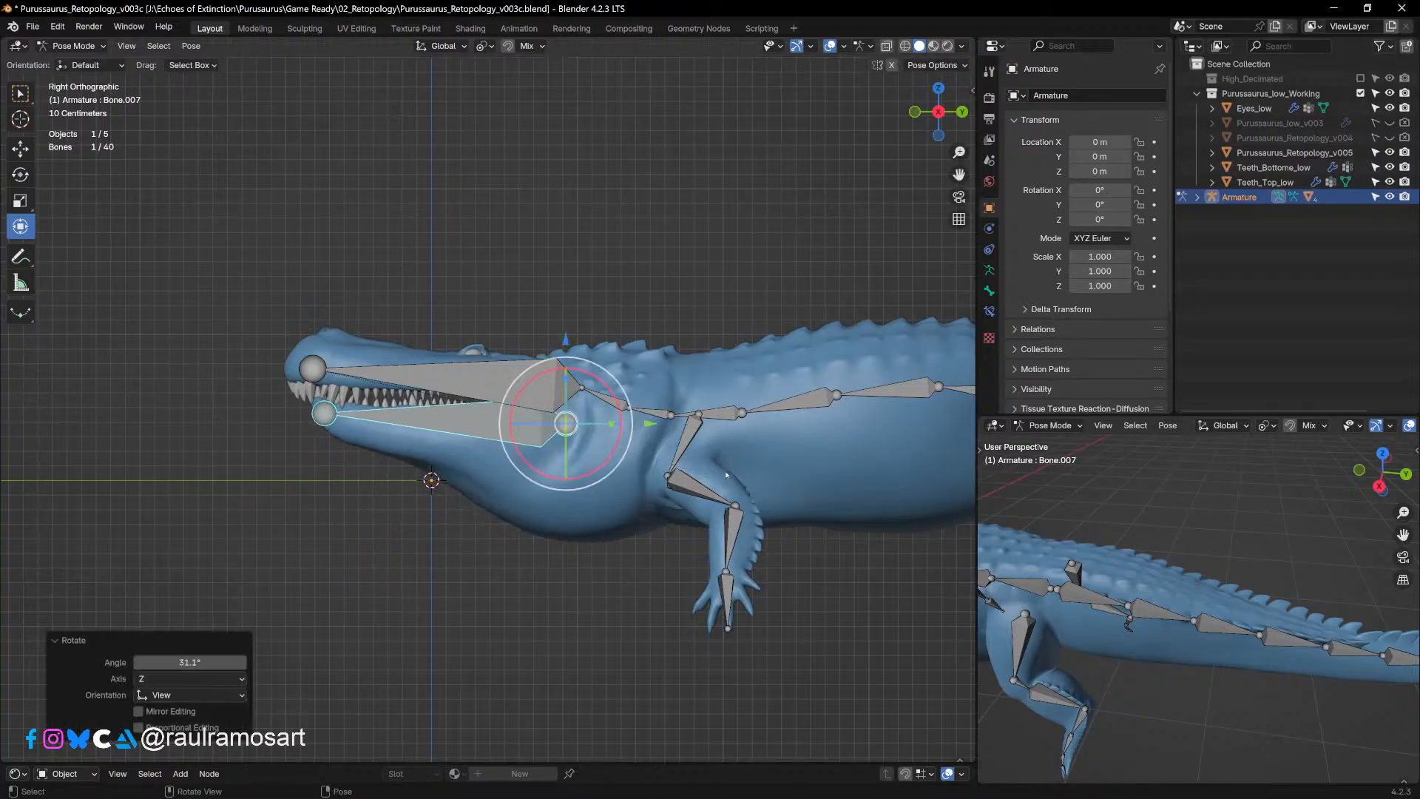
{"action": "key", "text": "r"}
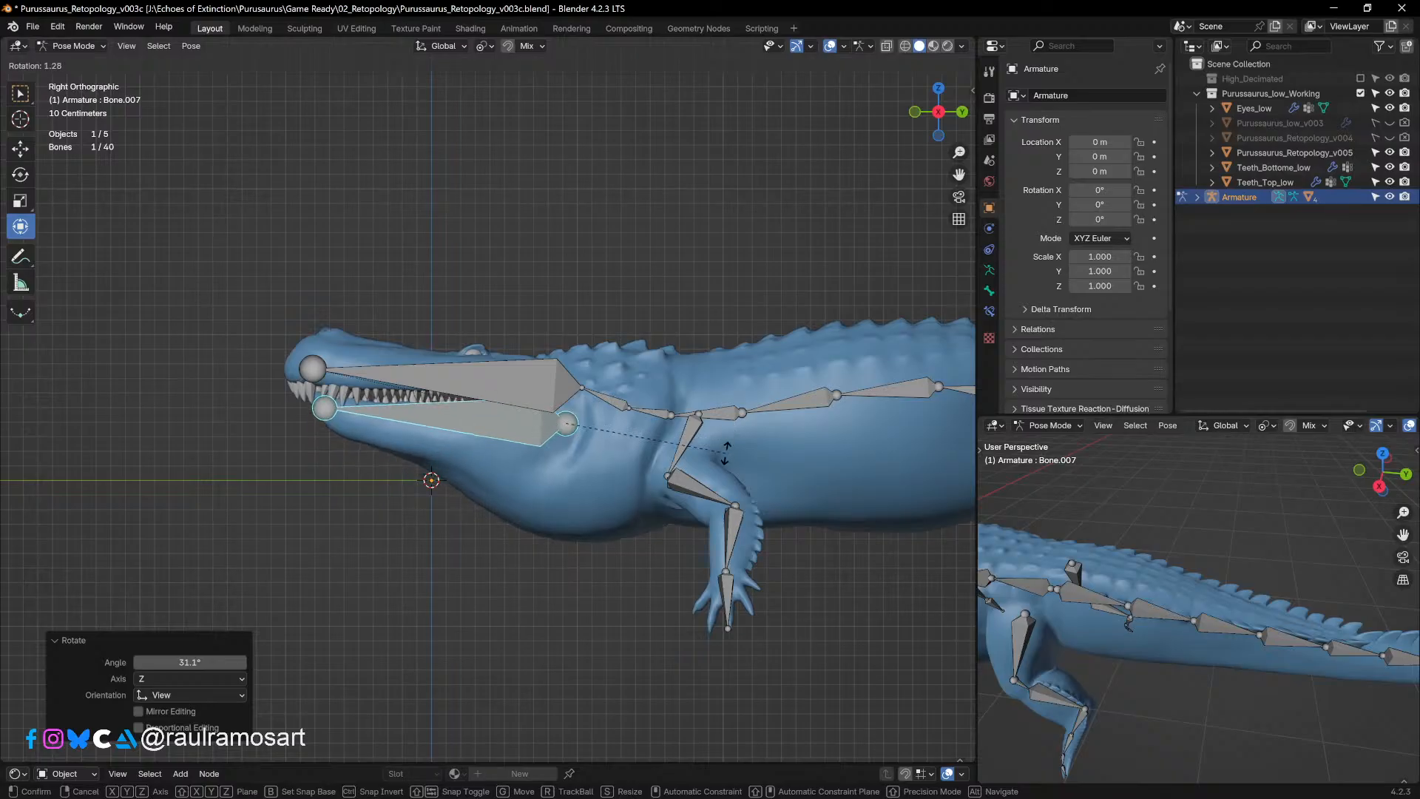
{"action": "left_click", "coordinate": [726, 456]}
{"action": "key", "text": "ctrl+z"}
{"action": "middle_click_drag", "start_coordinate": [542, 387], "coordinate": [529, 420]}
{"action": "key", "text": "KP_3"}
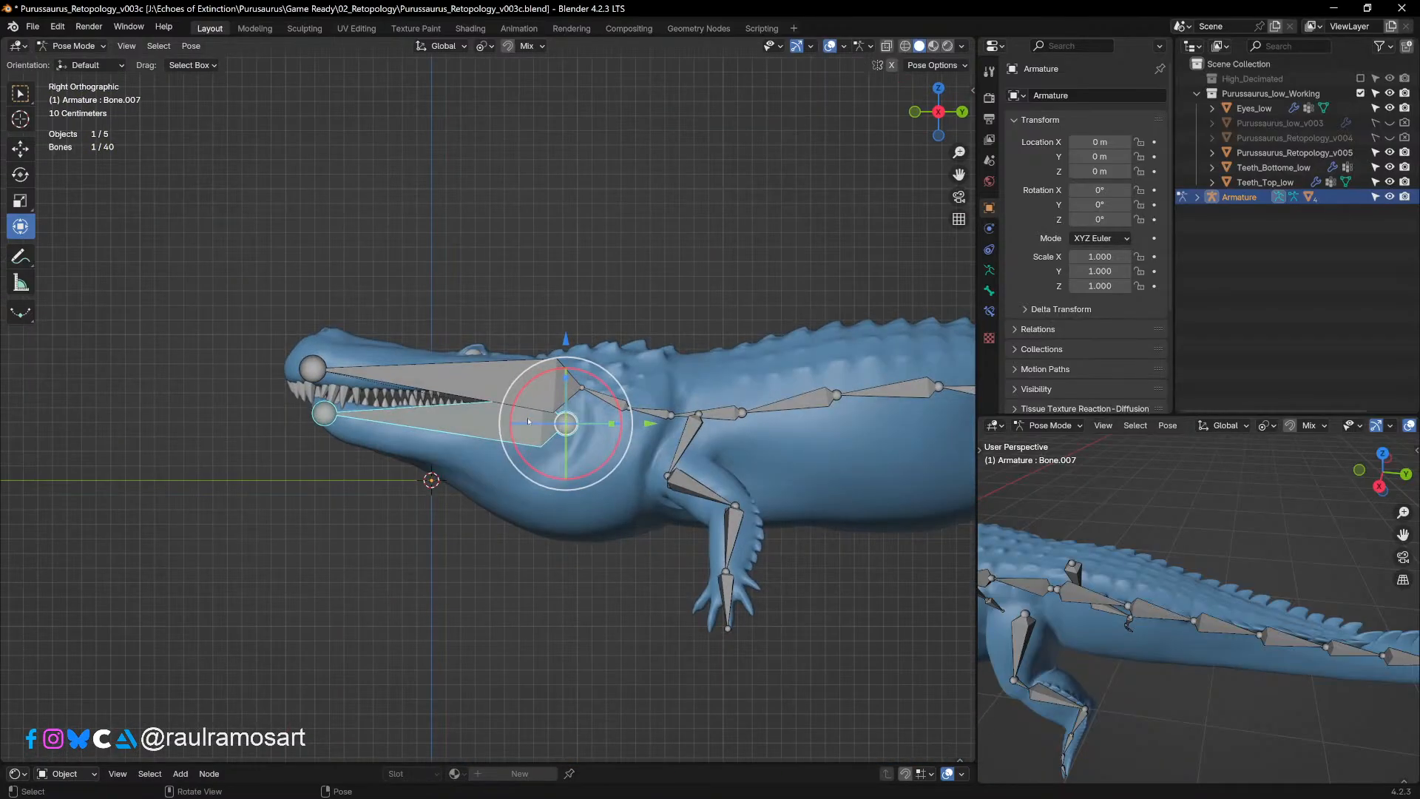
Step: Rotate the lower jaw bone 3.07° and about -1°, sliding it slightly forward along Y before and after, the second time by 0.017754 m
{"action": "left_click_drag", "start_coordinate": [648, 422], "coordinate": [630, 419]}
{"action": "key", "text": "r"}
{"action": "left_click", "coordinate": [657, 489]}
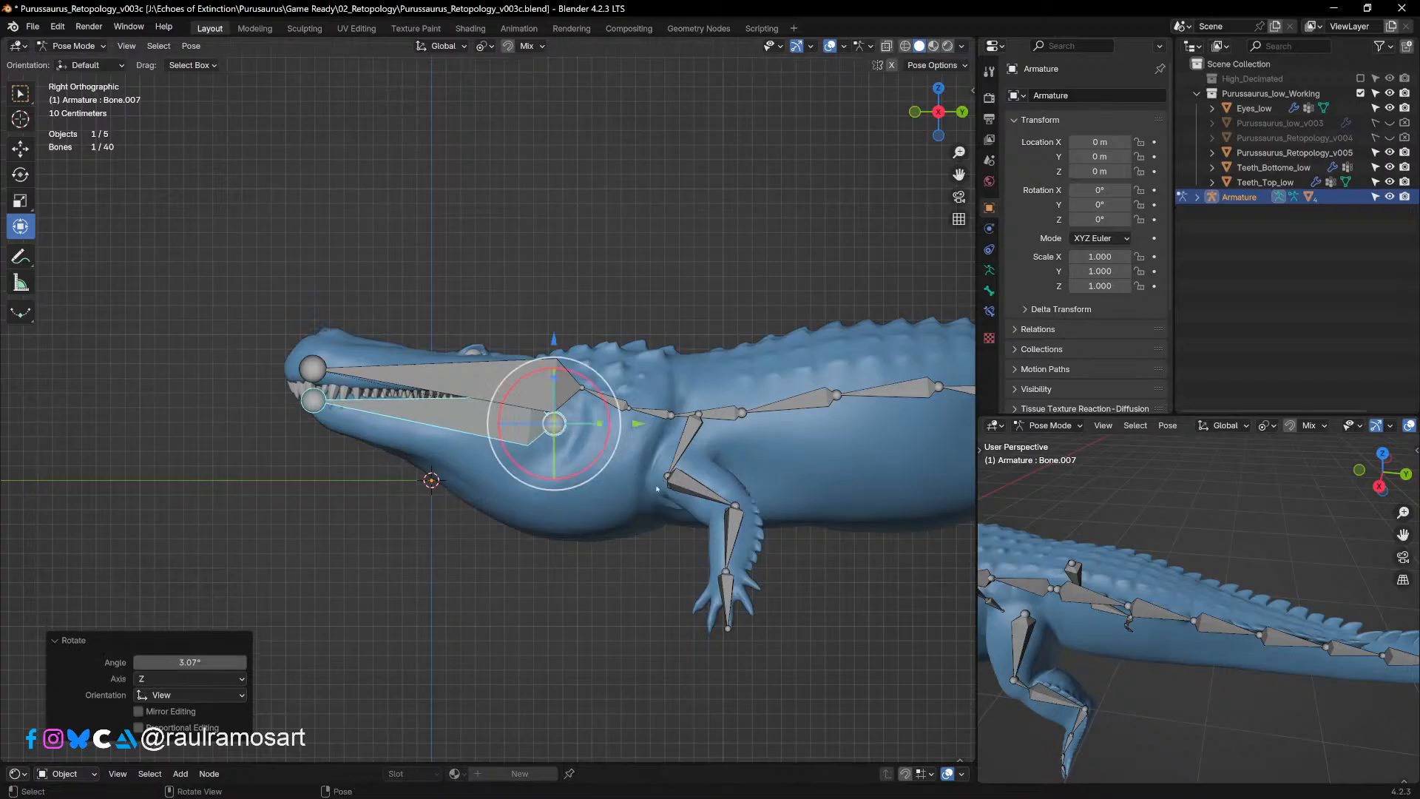
{"action": "middle_click_drag", "start_coordinate": [657, 489], "coordinate": [662, 536]}
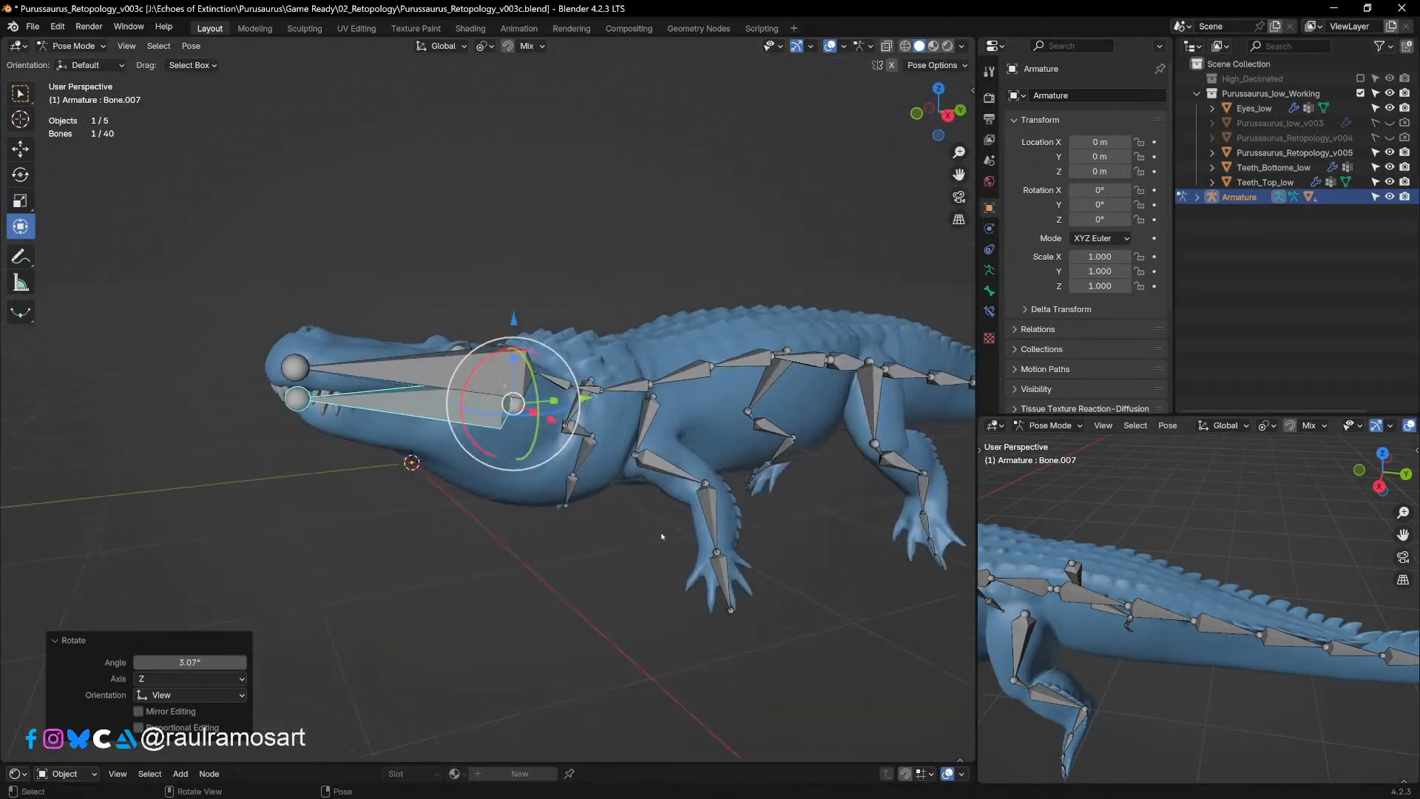
{"action": "key", "text": "KP_3"}
{"action": "key", "text": "r"}
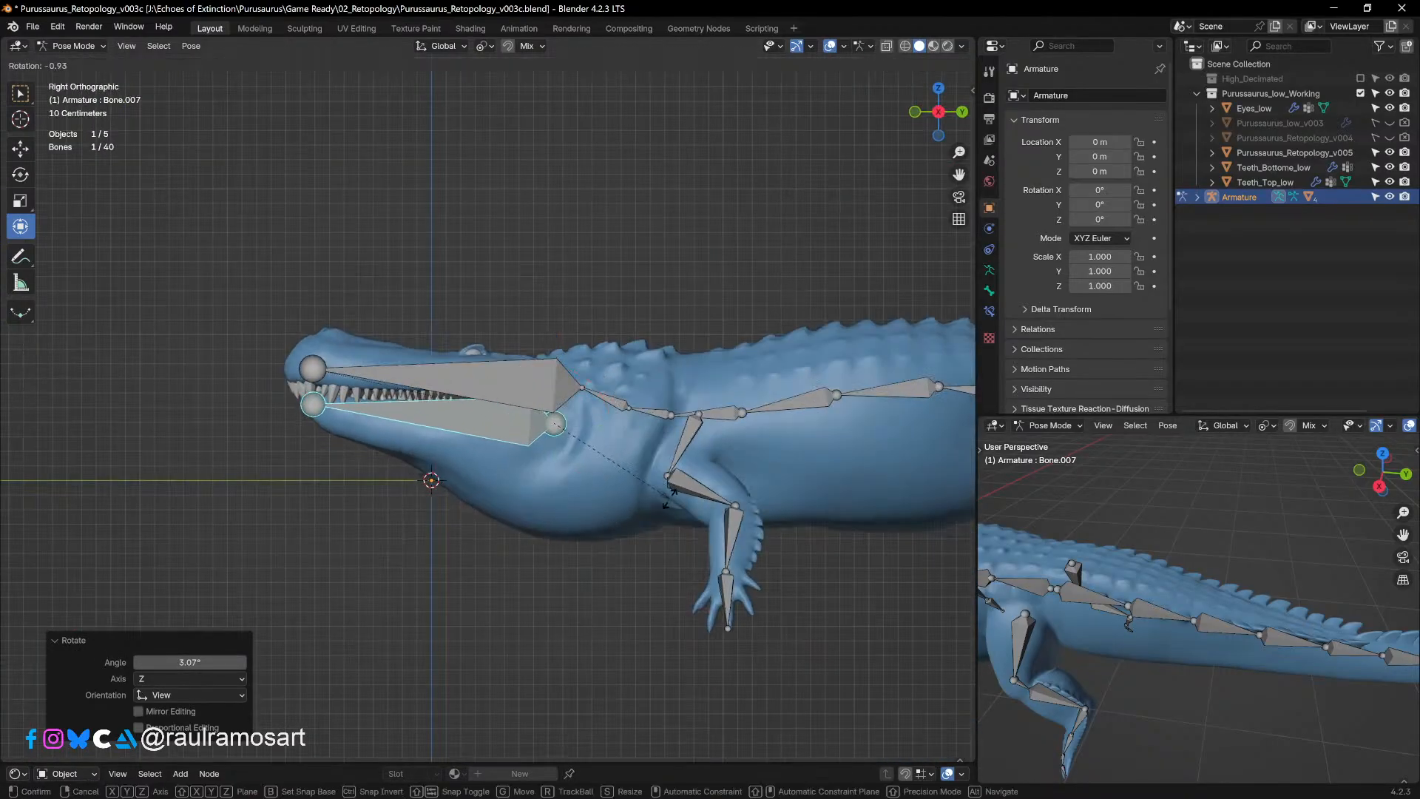
{"action": "left_click", "coordinate": [670, 502]}
{"action": "left_click_drag", "start_coordinate": [636, 426], "coordinate": [630, 424]}
Step: Try opening the lower jaw by about -19°, and undo that rotation
{"action": "key", "text": "r"}
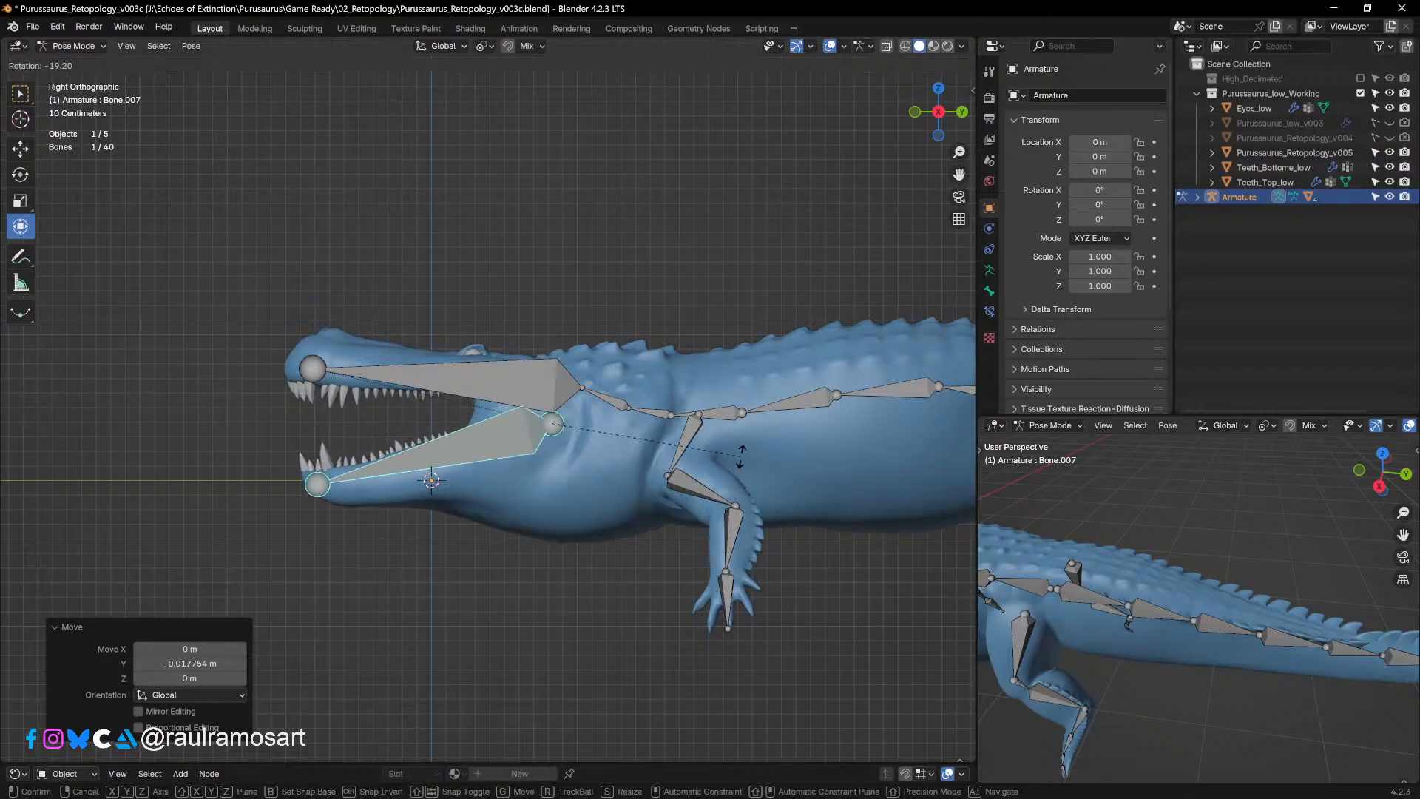
{"action": "left_click", "coordinate": [740, 460]}
{"action": "key", "text": "ctrl+z"}
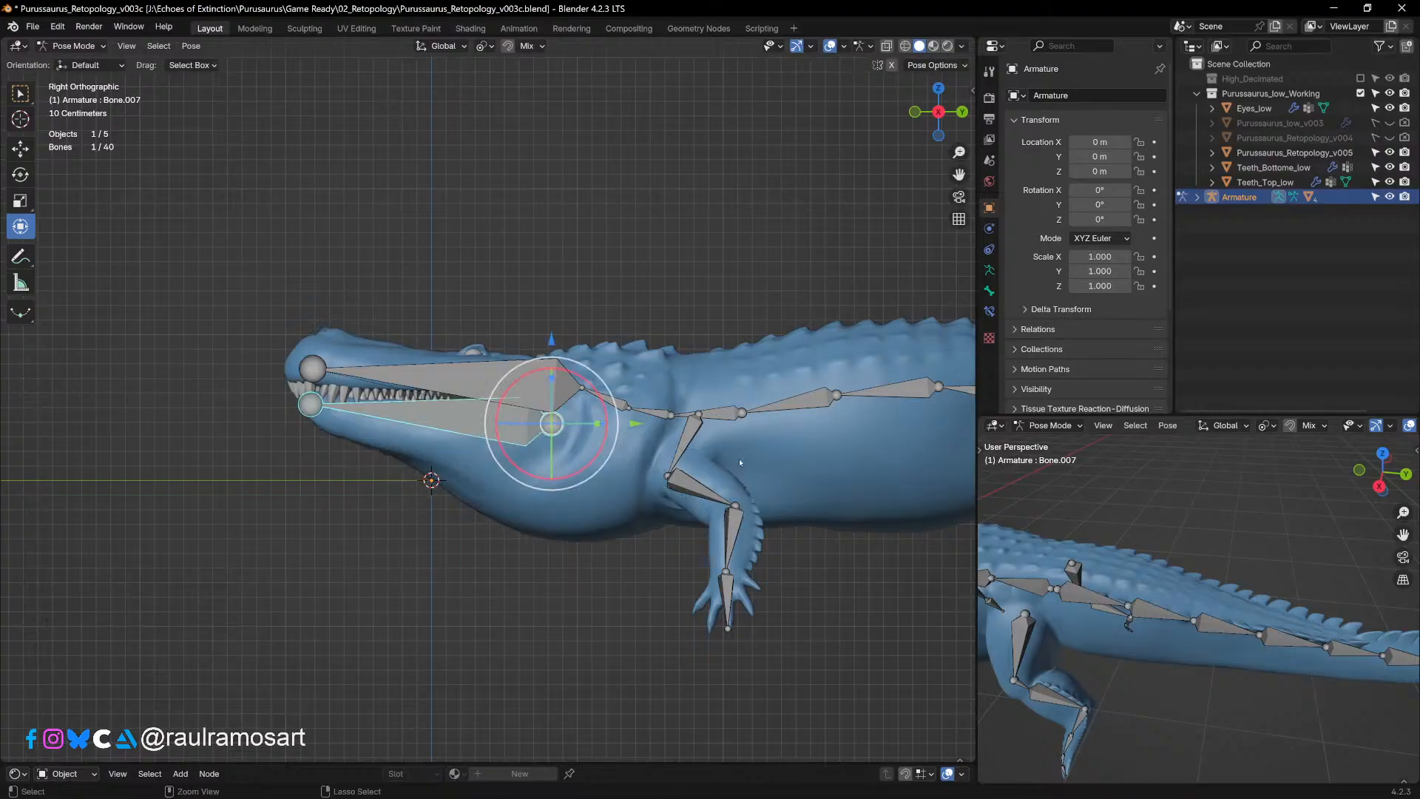
Step: Lower the head by rotating the front neck bone -12.1° and the upper jaw bone -18.6°
{"action": "left_click", "coordinate": [657, 419]}
{"action": "left_click", "coordinate": [597, 399]}
{"action": "key", "text": "r"}
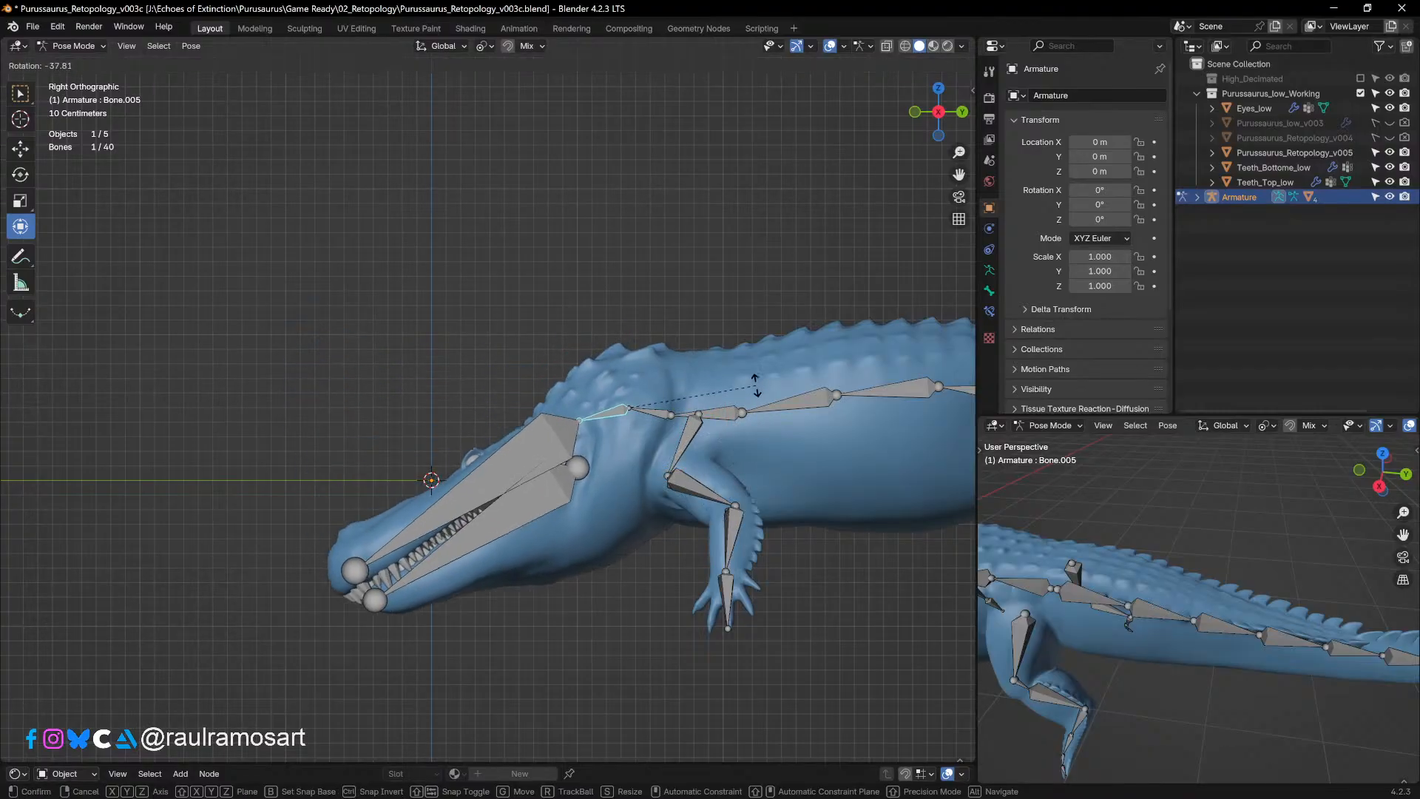
{"action": "left_click", "coordinate": [681, 438]}
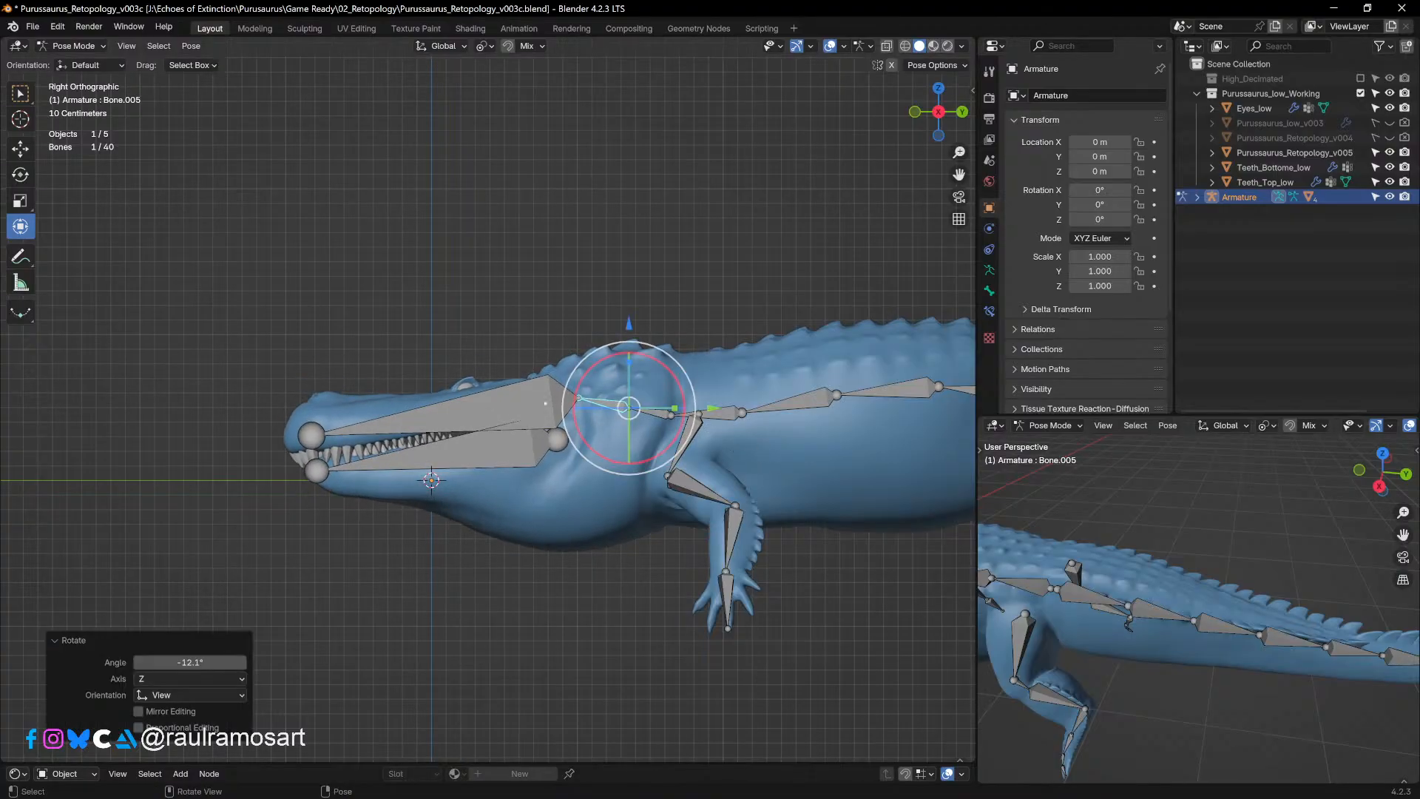
{"action": "left_click", "coordinate": [546, 403]}
{"action": "key", "text": "r"}
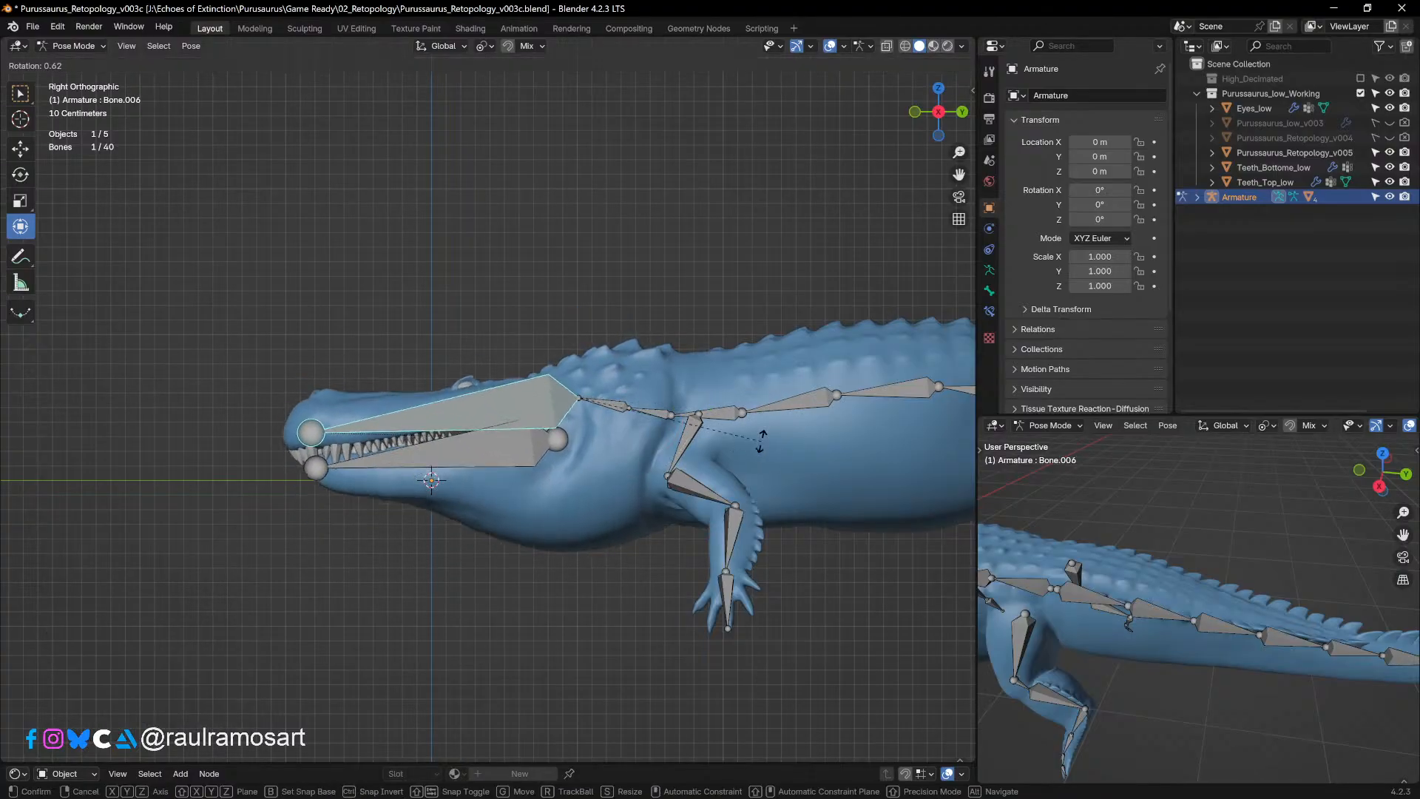
{"action": "left_click", "coordinate": [772, 381]}
Step: In top view, bend the tail base by rotating its first three bones about 8°, 13° and 17° toward the same side
{"action": "middle_click_drag", "start_coordinate": [835, 460], "coordinate": [625, 484], "text": "shift"}
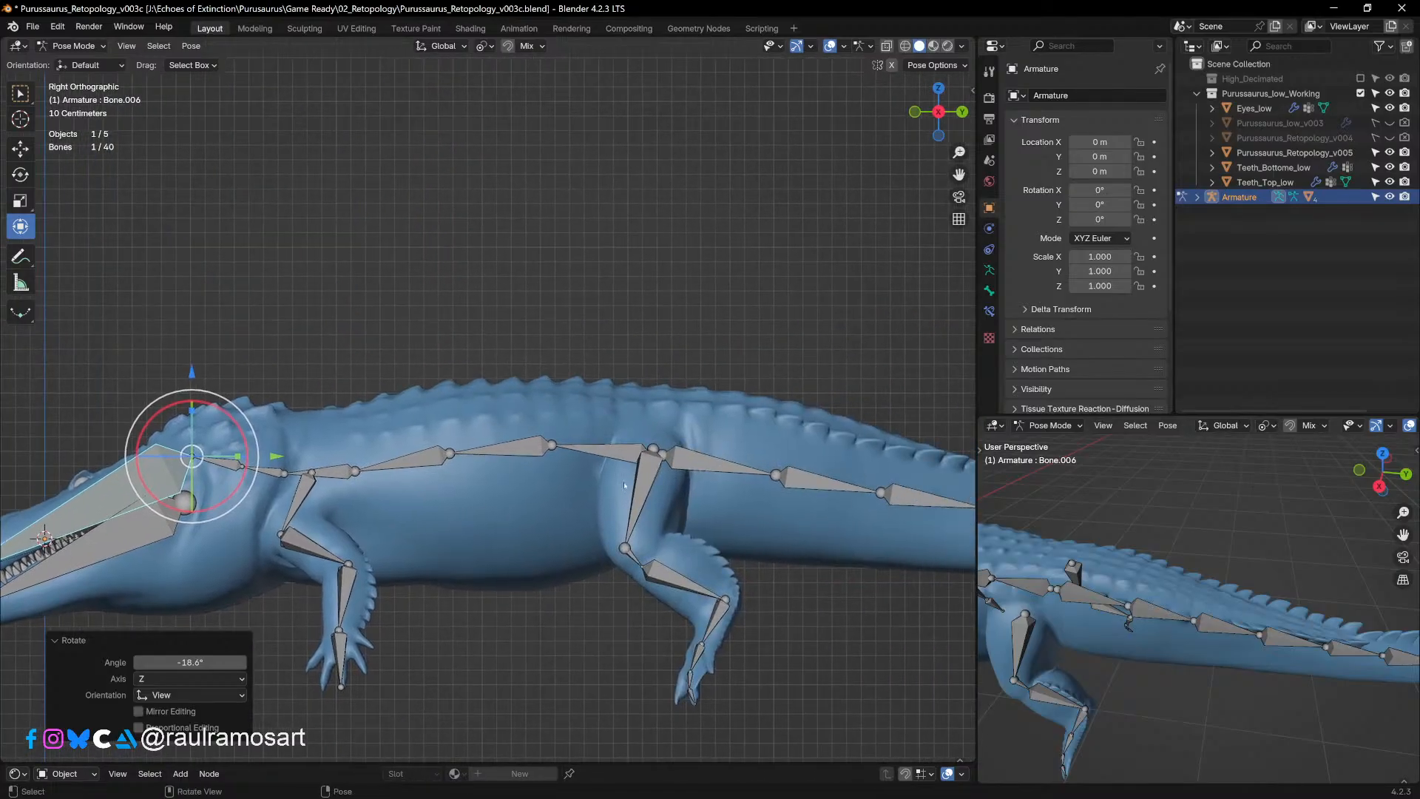
{"action": "key", "text": "KP_7"}
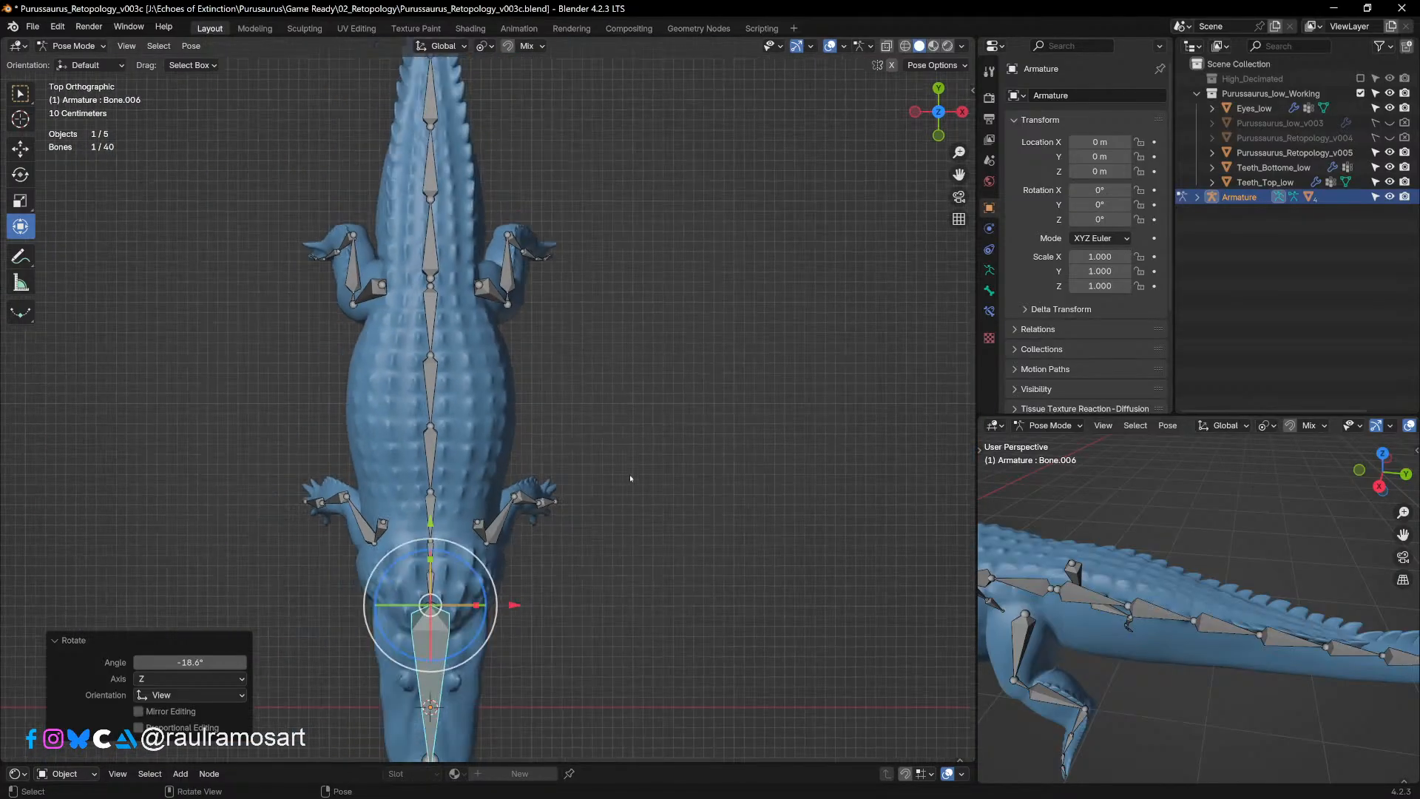
{"action": "middle_click_drag", "start_coordinate": [498, 336], "coordinate": [597, 457], "text": "shift"}
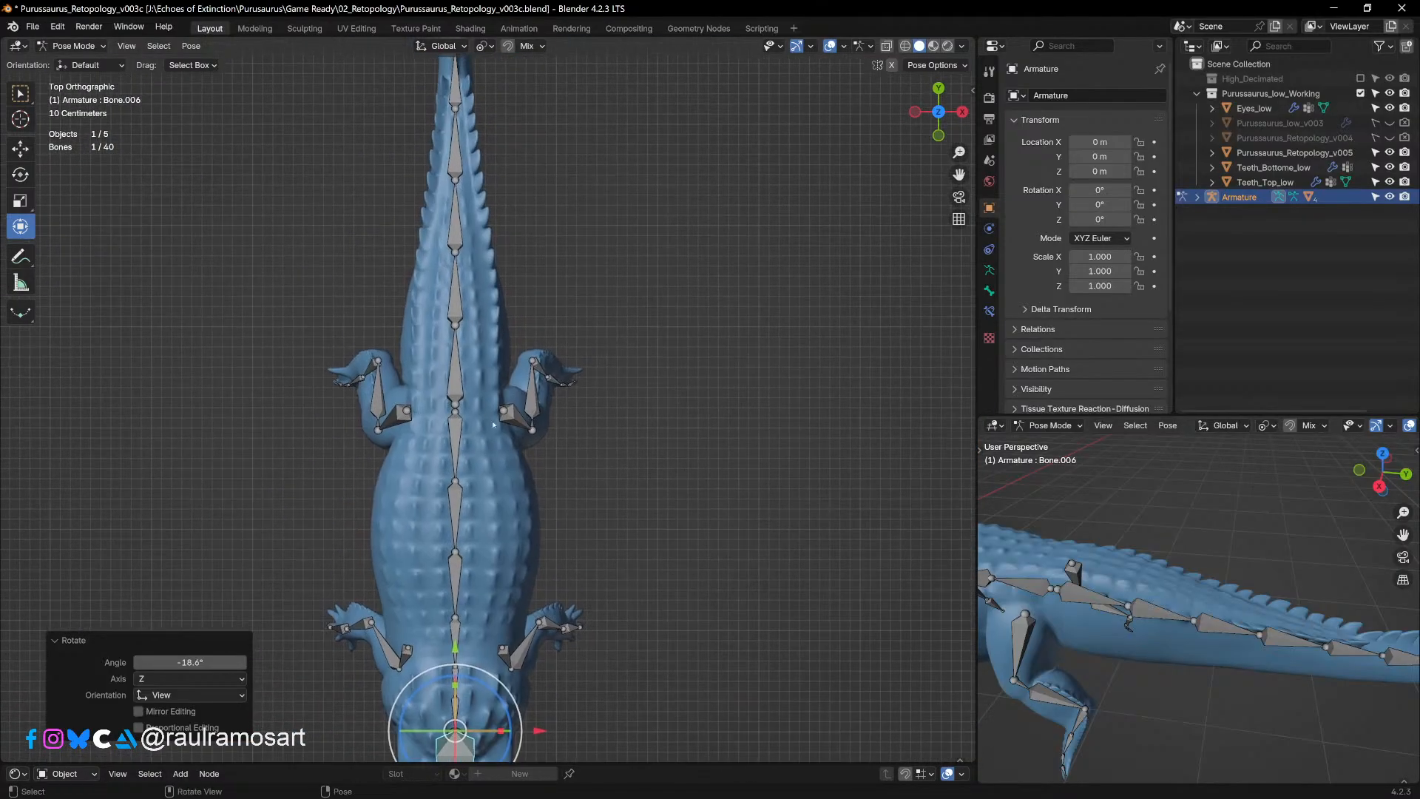
{"action": "left_click", "coordinate": [457, 371]}
{"action": "key", "text": "r"}
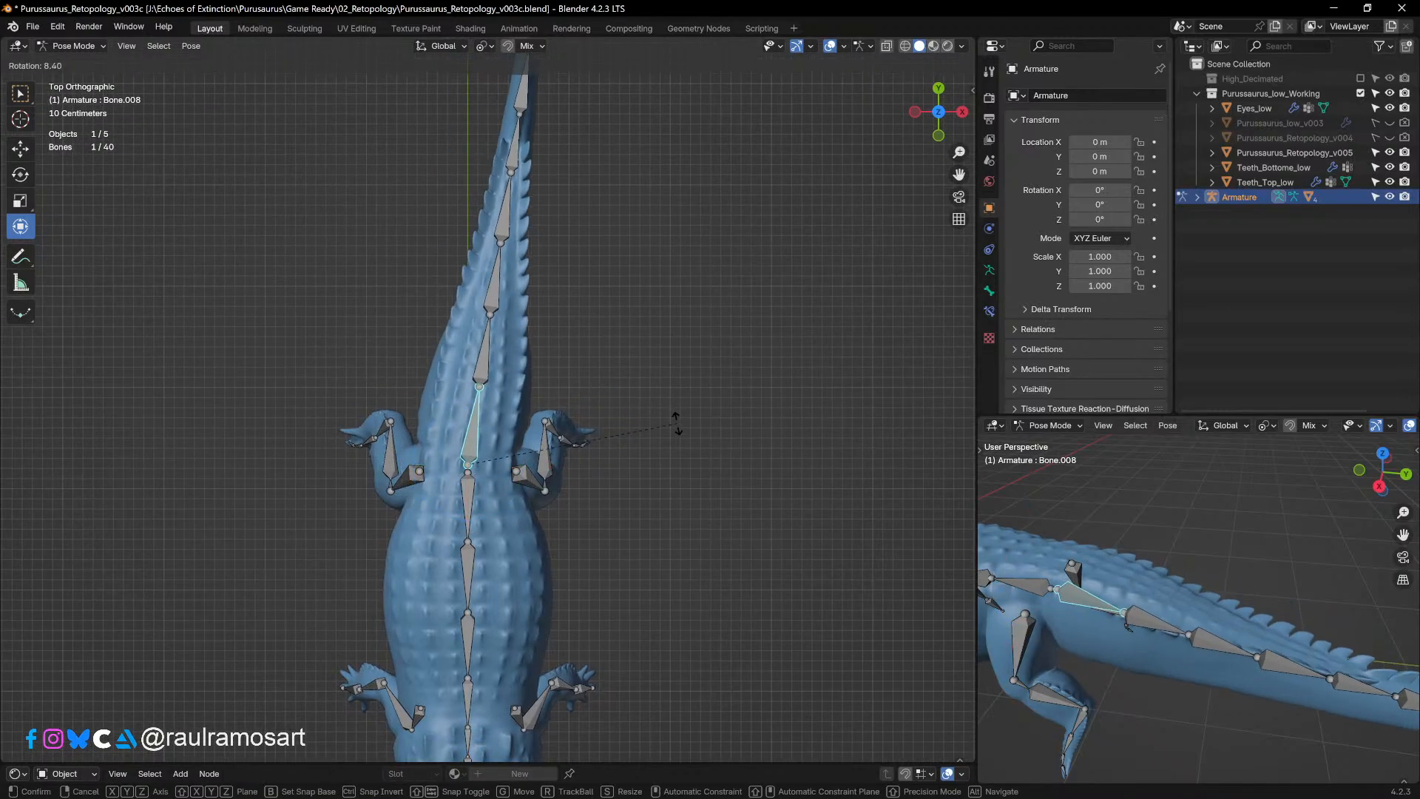
{"action": "left_click", "coordinate": [676, 417]}
{"action": "left_click", "coordinate": [482, 346]}
{"action": "key", "text": "r"}
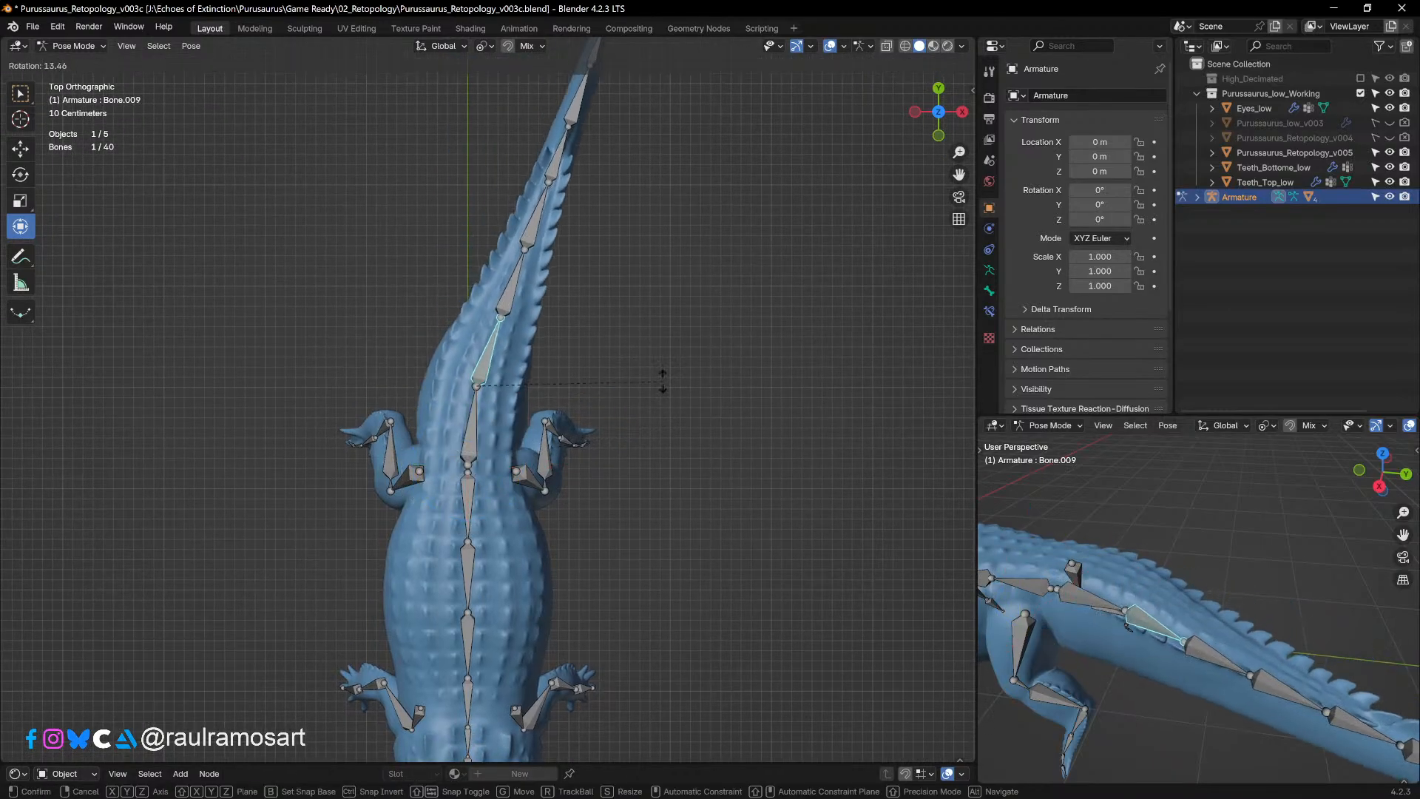
{"action": "left_click", "coordinate": [664, 383]}
{"action": "left_click", "coordinate": [509, 279]}
{"action": "key", "text": "r"}
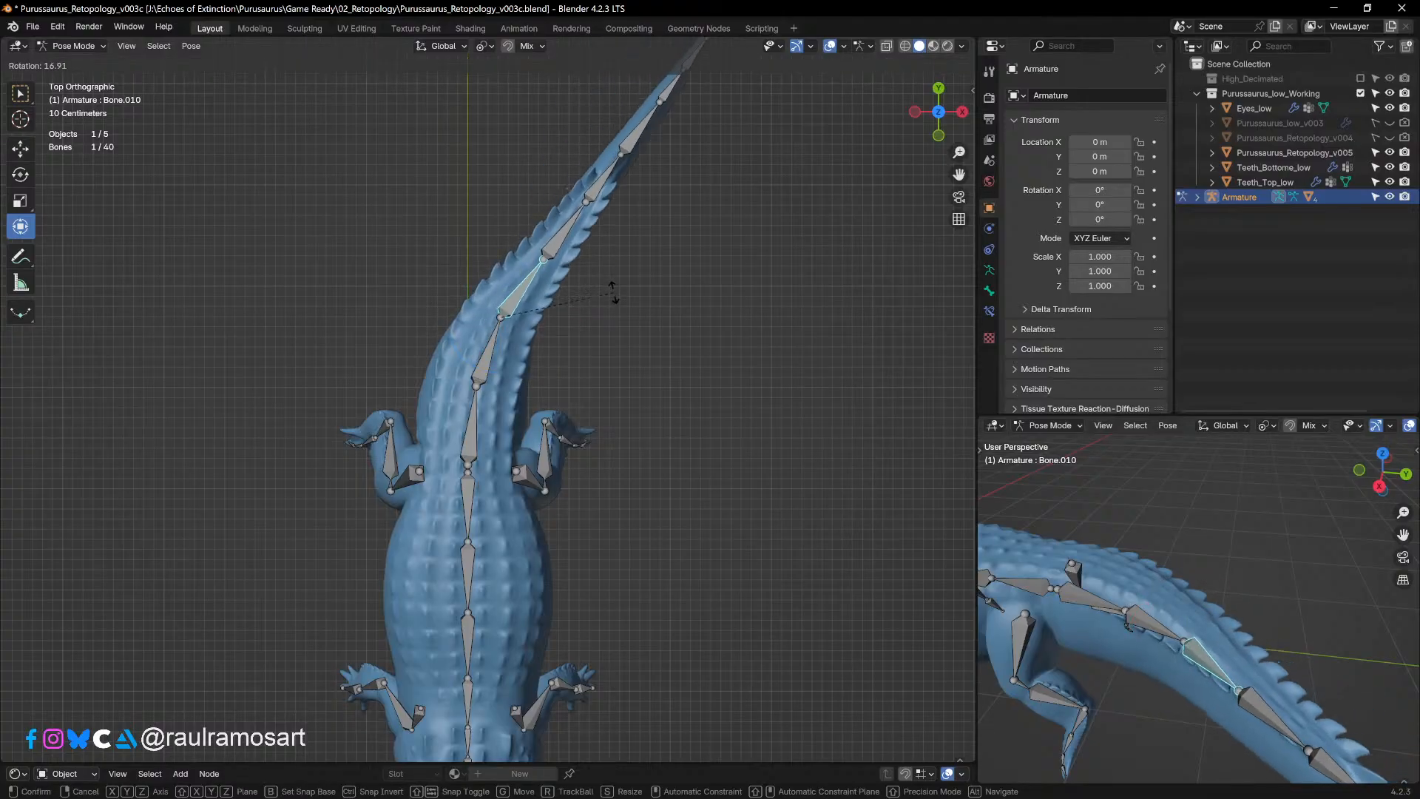
{"action": "left_click", "coordinate": [598, 279]}
Step: Continue the sideways curve by rotating the next four tail bones about 24°, 20.9°, 17.6° and 14.1°
{"action": "left_click", "coordinate": [560, 240]}
{"action": "key", "text": "r"}
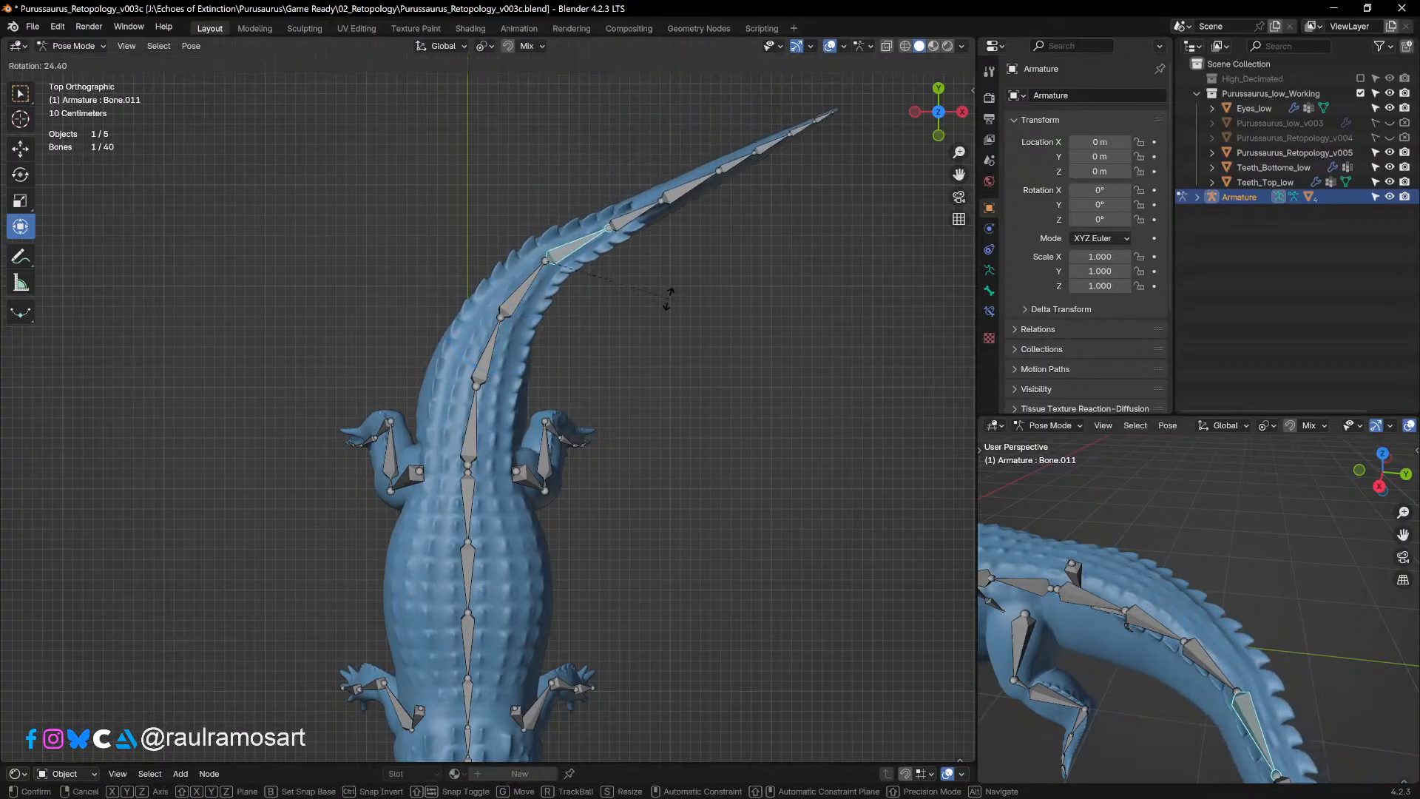
{"action": "left_click", "coordinate": [667, 295]}
{"action": "left_click", "coordinate": [637, 213]}
{"action": "key", "text": "r"}
{"action": "left_click", "coordinate": [728, 291]}
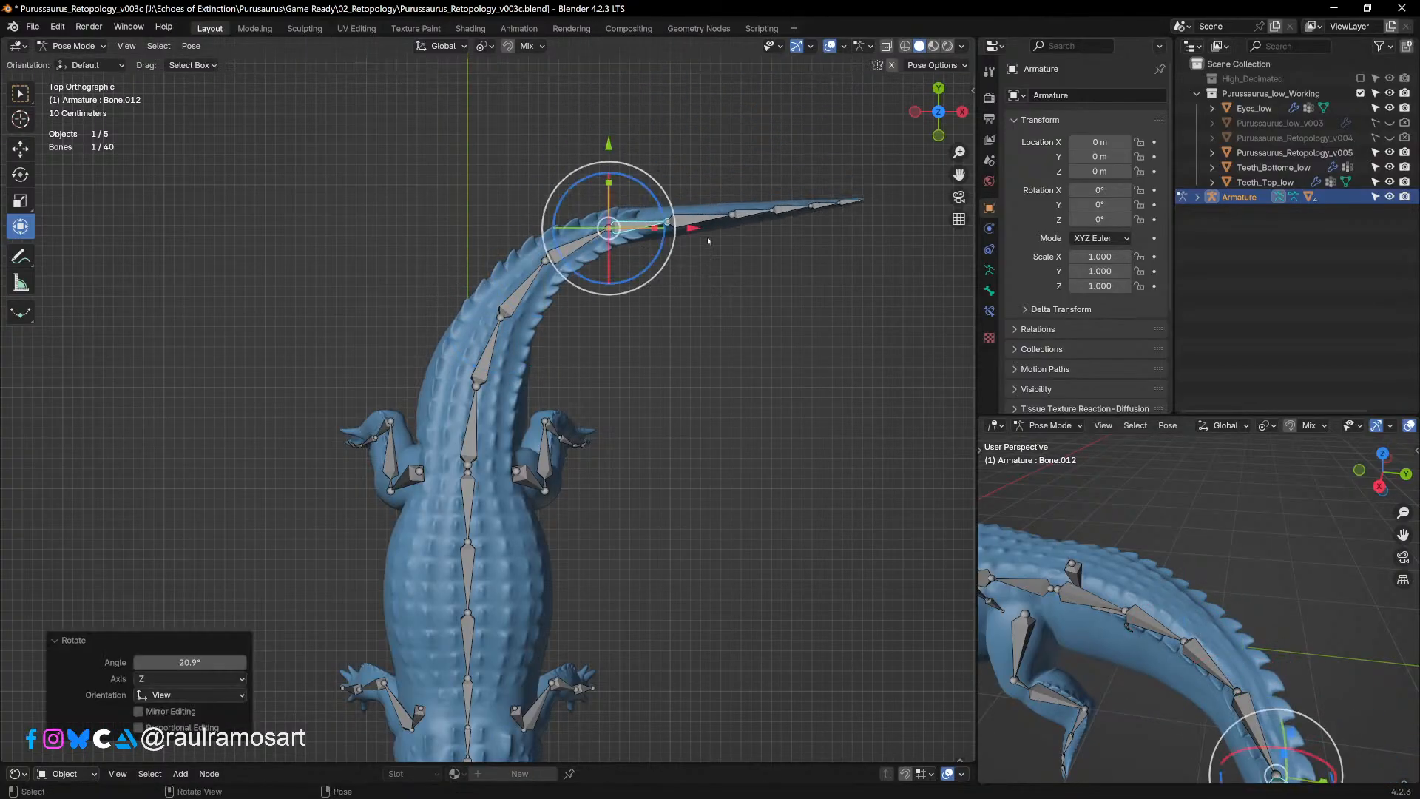
{"action": "left_click", "coordinate": [695, 220]}
{"action": "key", "text": "r"}
{"action": "left_click", "coordinate": [787, 293]}
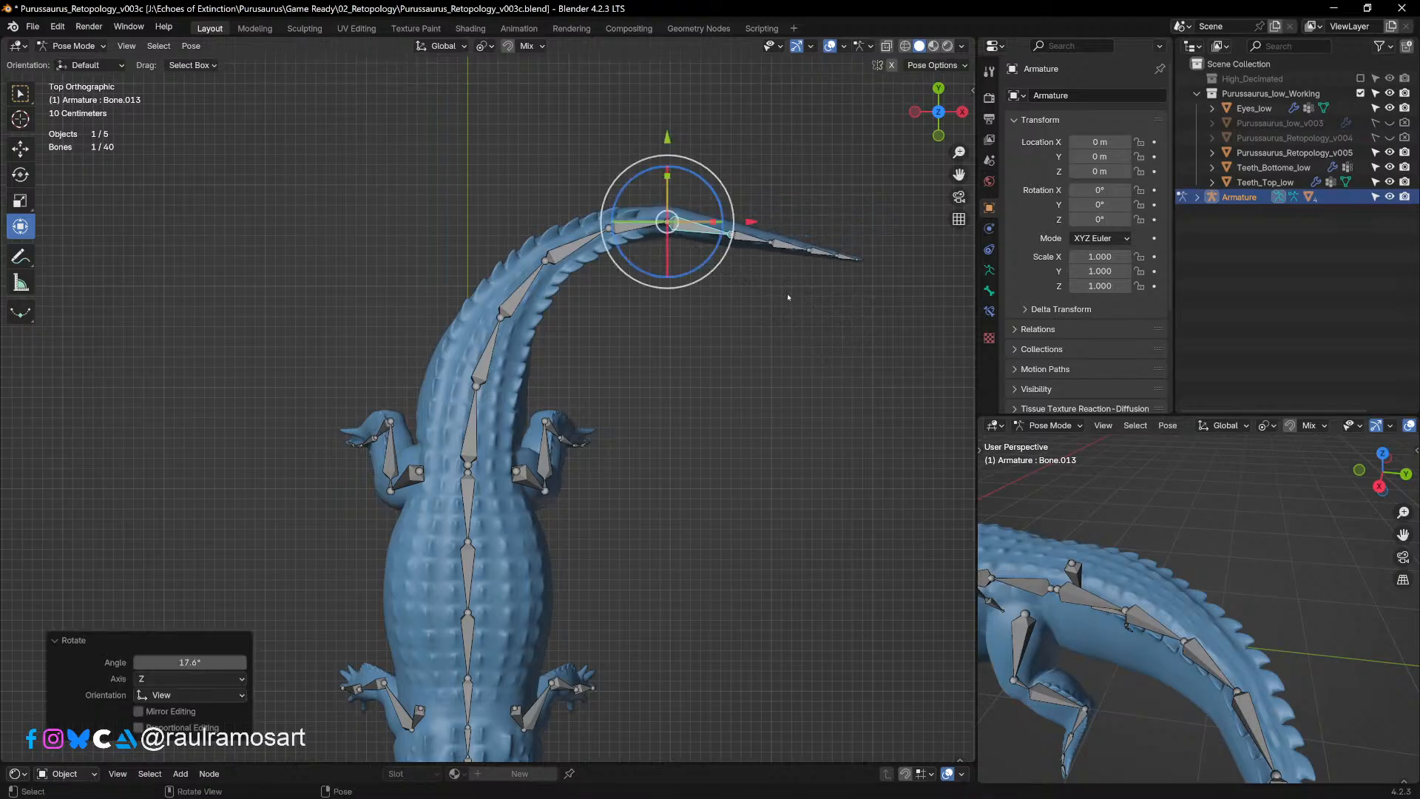
{"action": "left_click", "coordinate": [757, 239]}
{"action": "key", "text": "r"}
{"action": "left_click", "coordinate": [811, 329]}
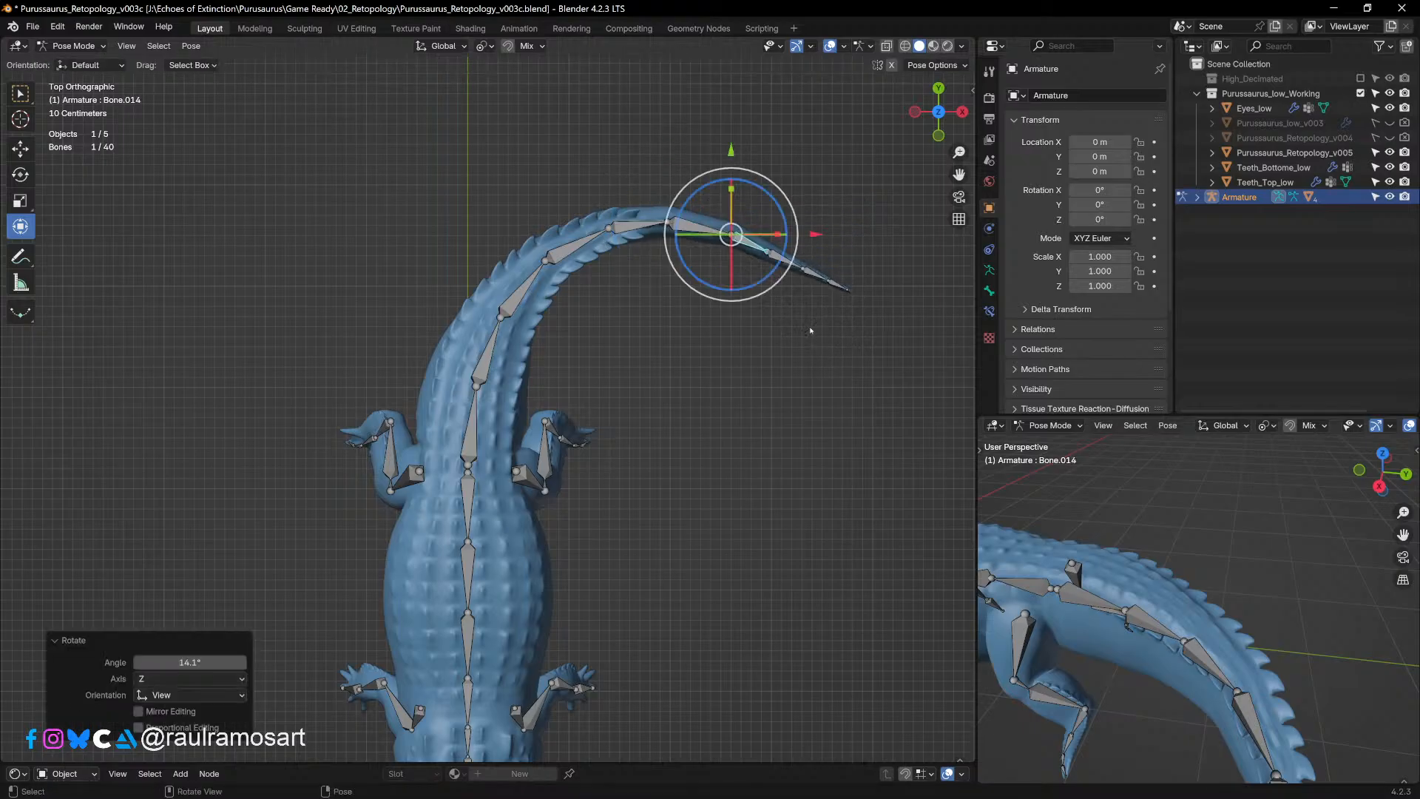
Step: Curl the tail tip by rotating its last three bones in the same direction, the final one by 10.4°
{"action": "left_click", "coordinate": [785, 262]}
{"action": "key", "text": "r"}
{"action": "left_click", "coordinate": [880, 348]}
{"action": "left_click", "coordinate": [817, 285]}
{"action": "key", "text": "r"}
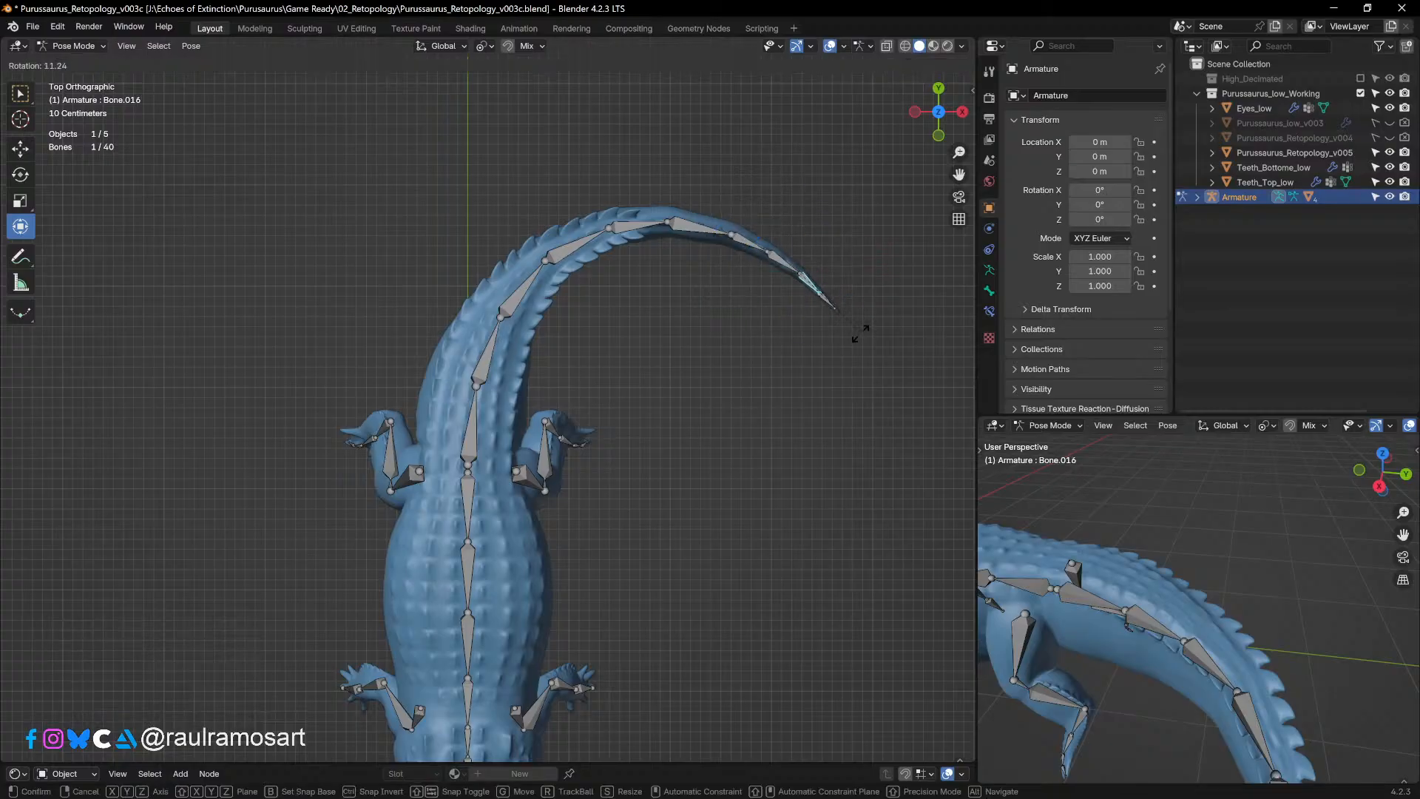
{"action": "left_click", "coordinate": [837, 317]}
{"action": "left_click", "coordinate": [826, 306]}
{"action": "key", "text": "r"}
{"action": "left_click", "coordinate": [858, 356]}
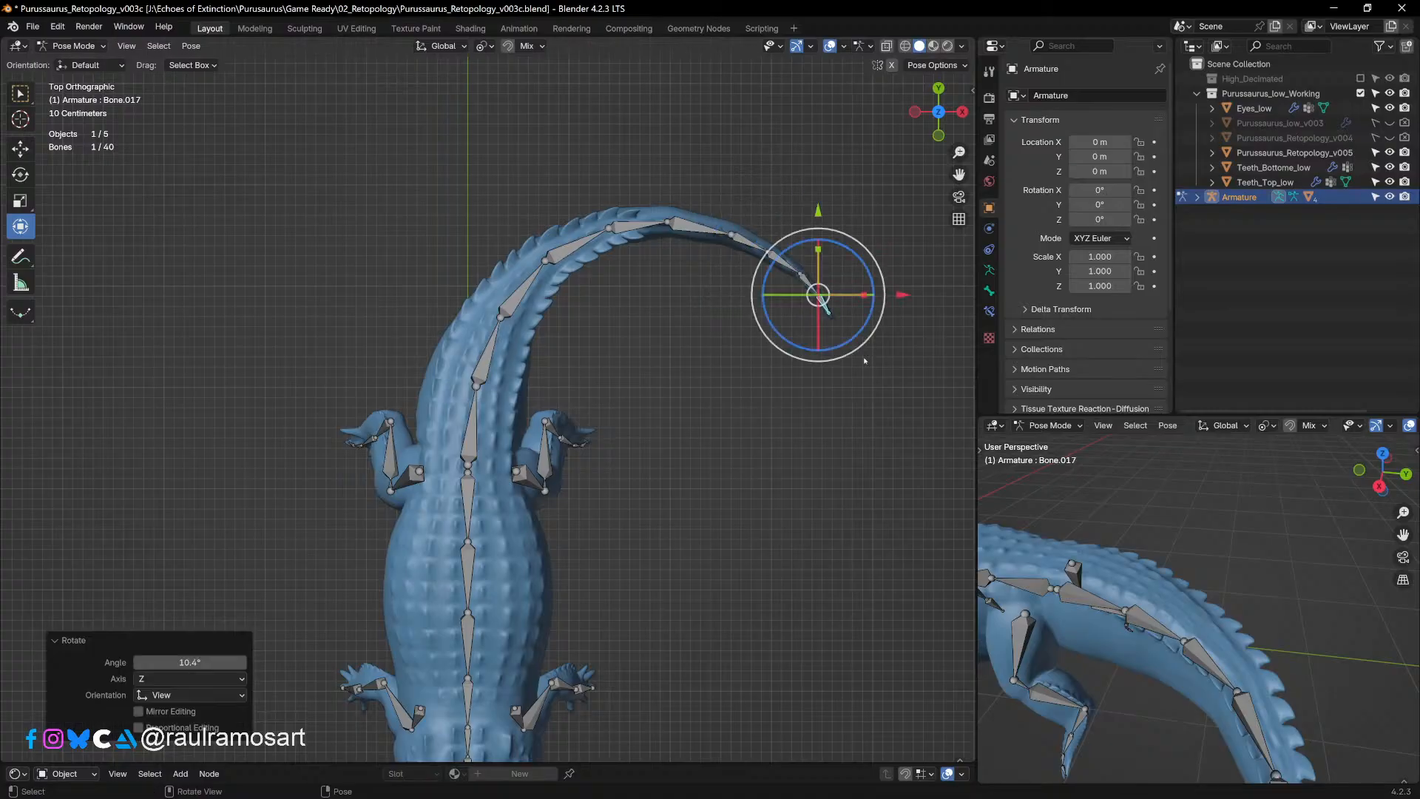
Step: Return to the right side view, switch the armature to Object Mode and clear the selection
{"action": "key", "text": "KP_3"}
{"action": "scroll", "coordinate": [864, 361], "scroll_direction": "up", "scroll_amount": 3, "text": "ctrl"}
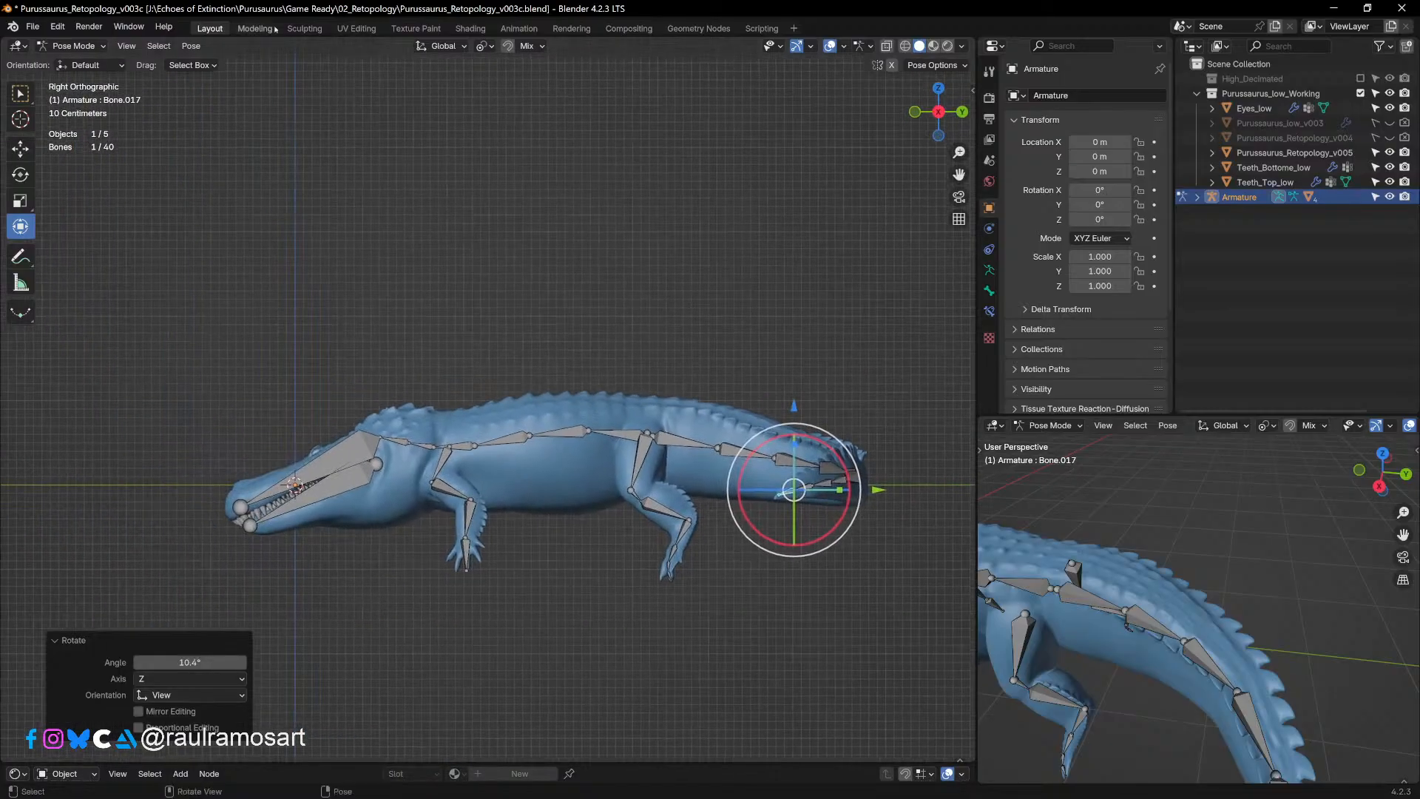
{"action": "left_click", "coordinate": [74, 45]}
{"action": "left_click", "coordinate": [78, 71]}
{"action": "key", "text": "alt+a"}
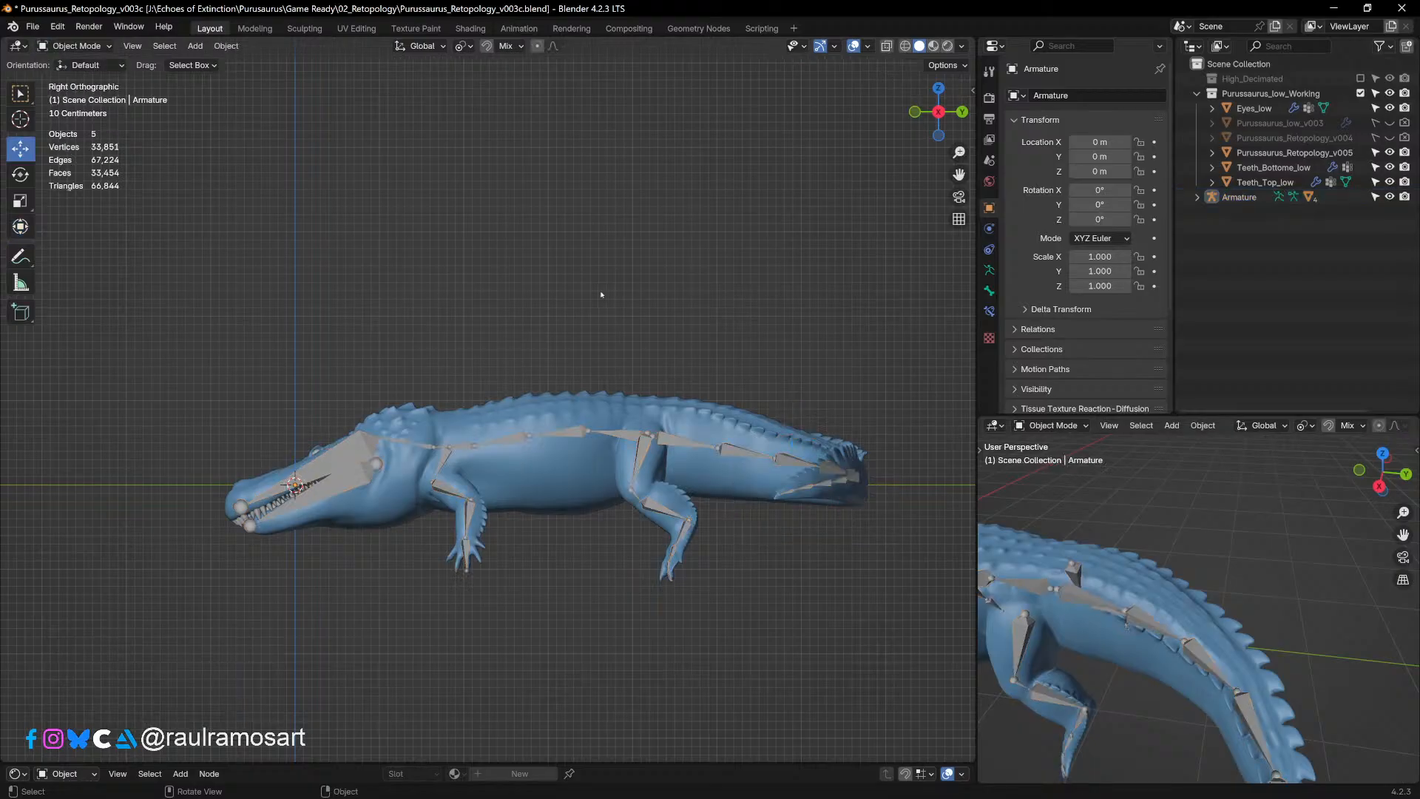
Step: Add a mesh plane scaled by 7.052 and lower it 0.3287 m along Z toward the feet
{"action": "key", "text": "shift+a"}
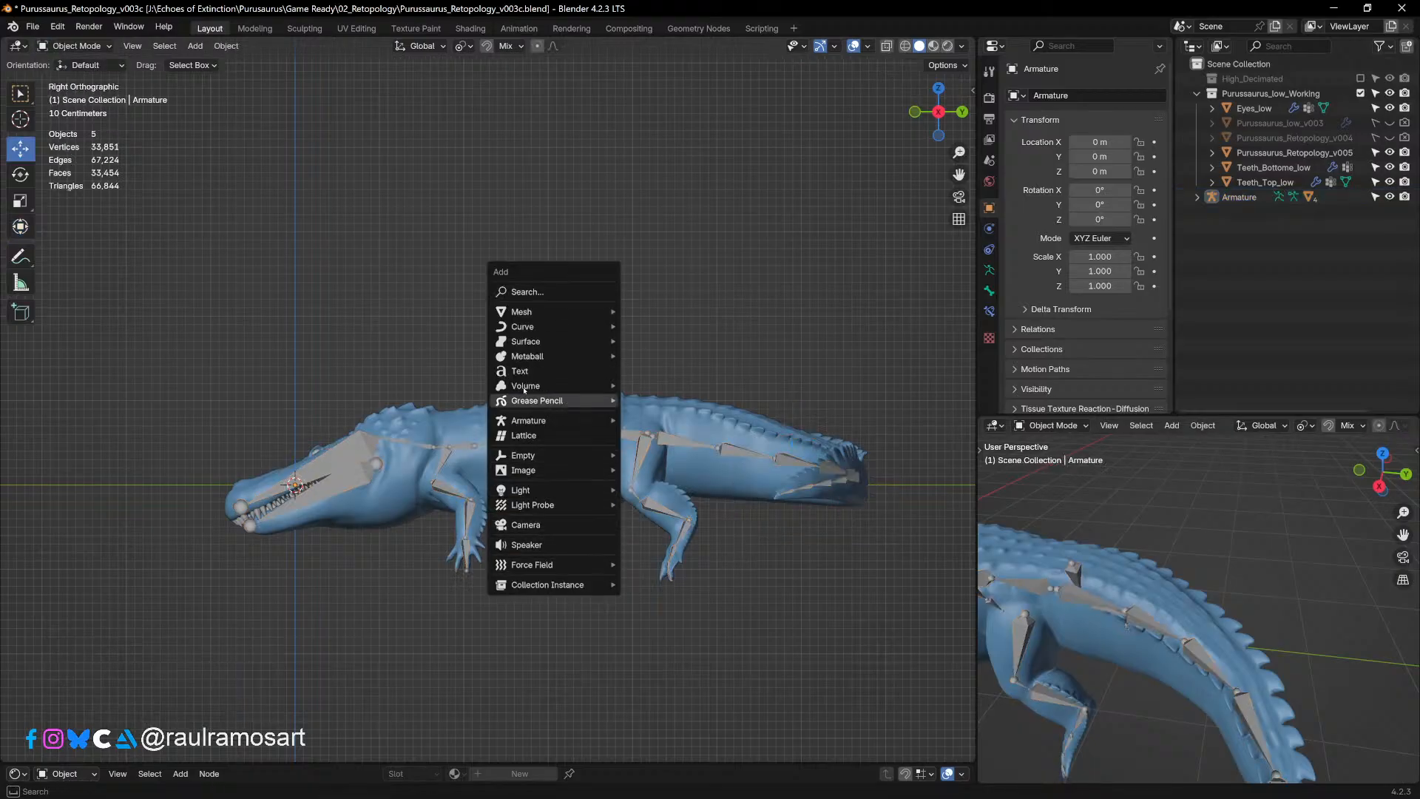
{"action": "mouse_move", "coordinate": [545, 313]}
{"action": "left_click", "coordinate": [654, 312]}
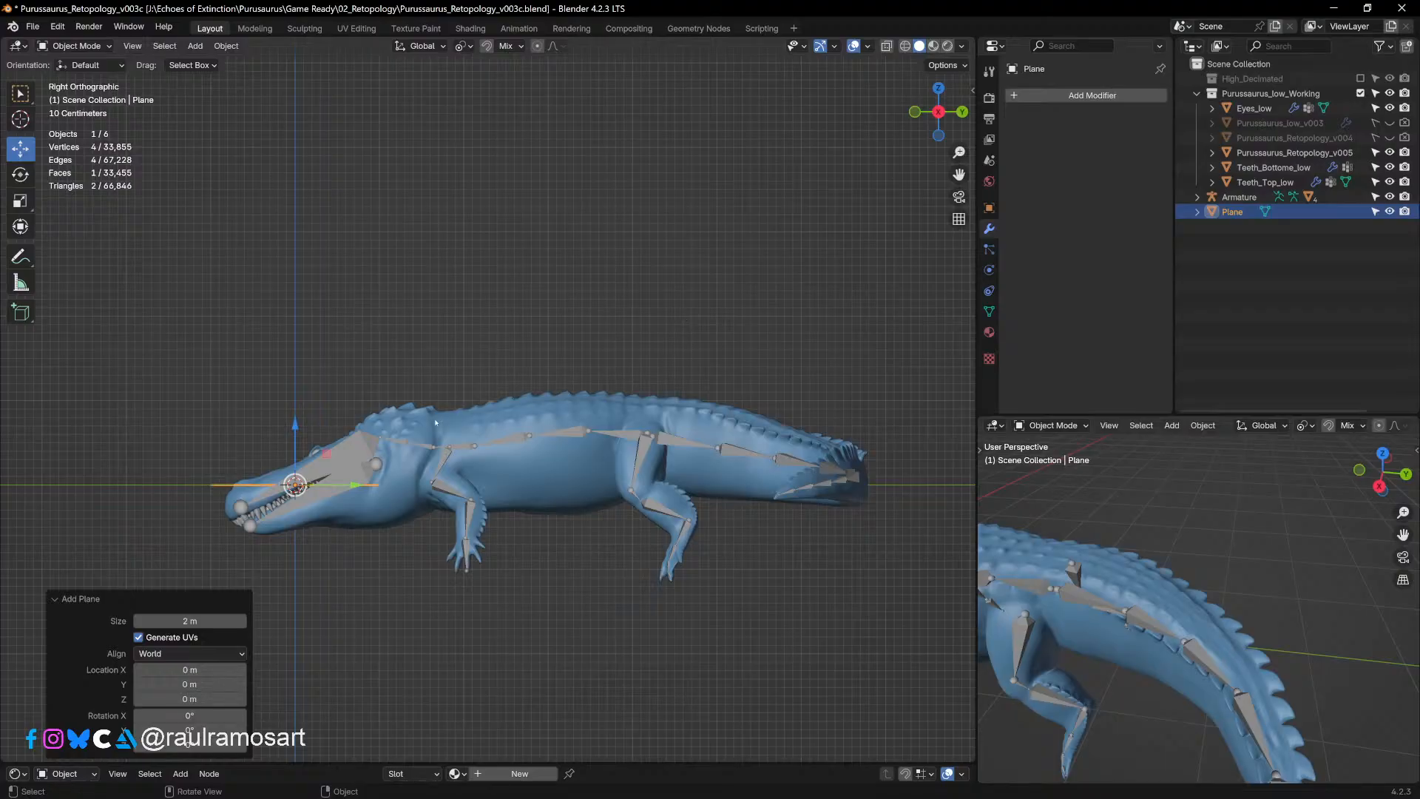
{"action": "key", "text": "s"}
{"action": "left_click", "coordinate": [780, 498]}
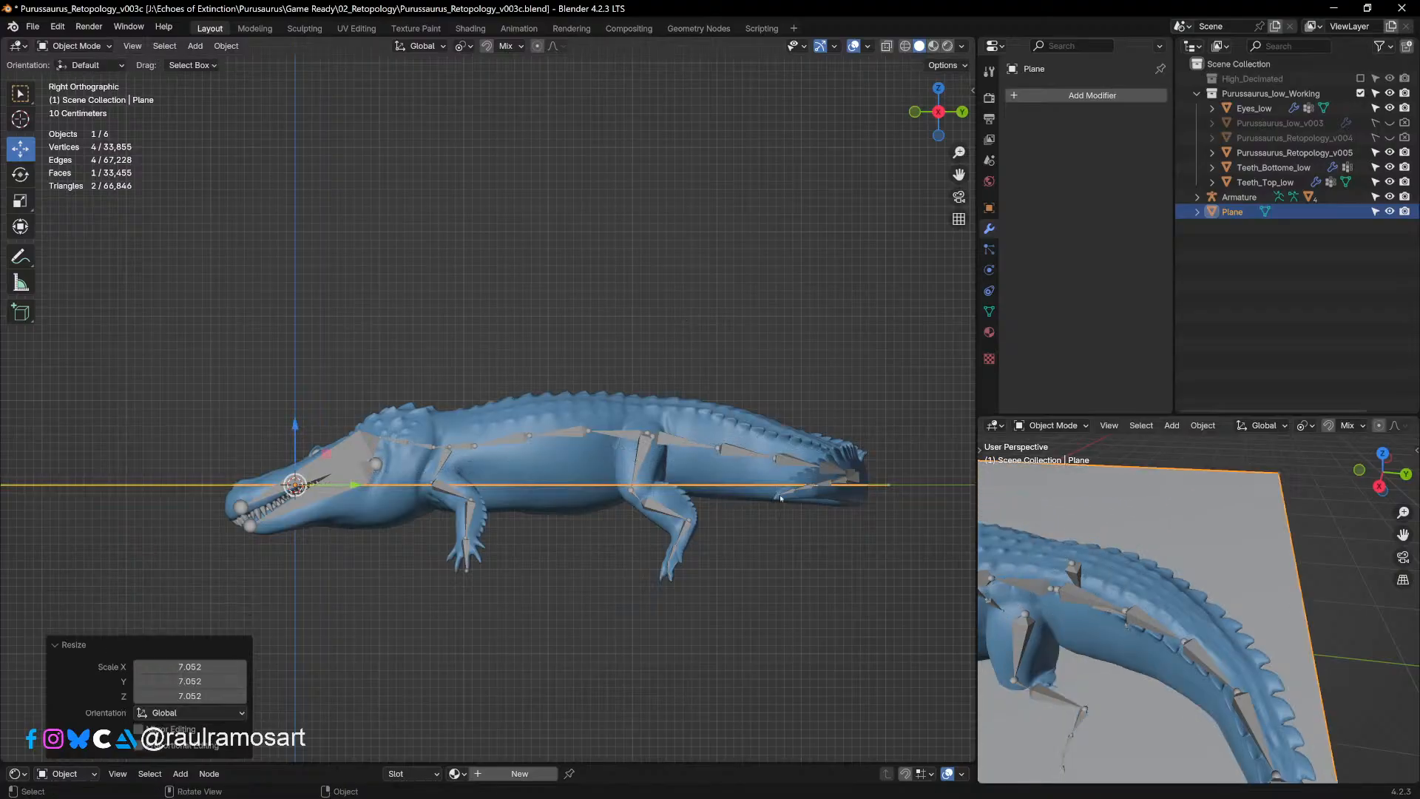
{"action": "left_click_drag", "start_coordinate": [295, 428], "coordinate": [298, 462]}
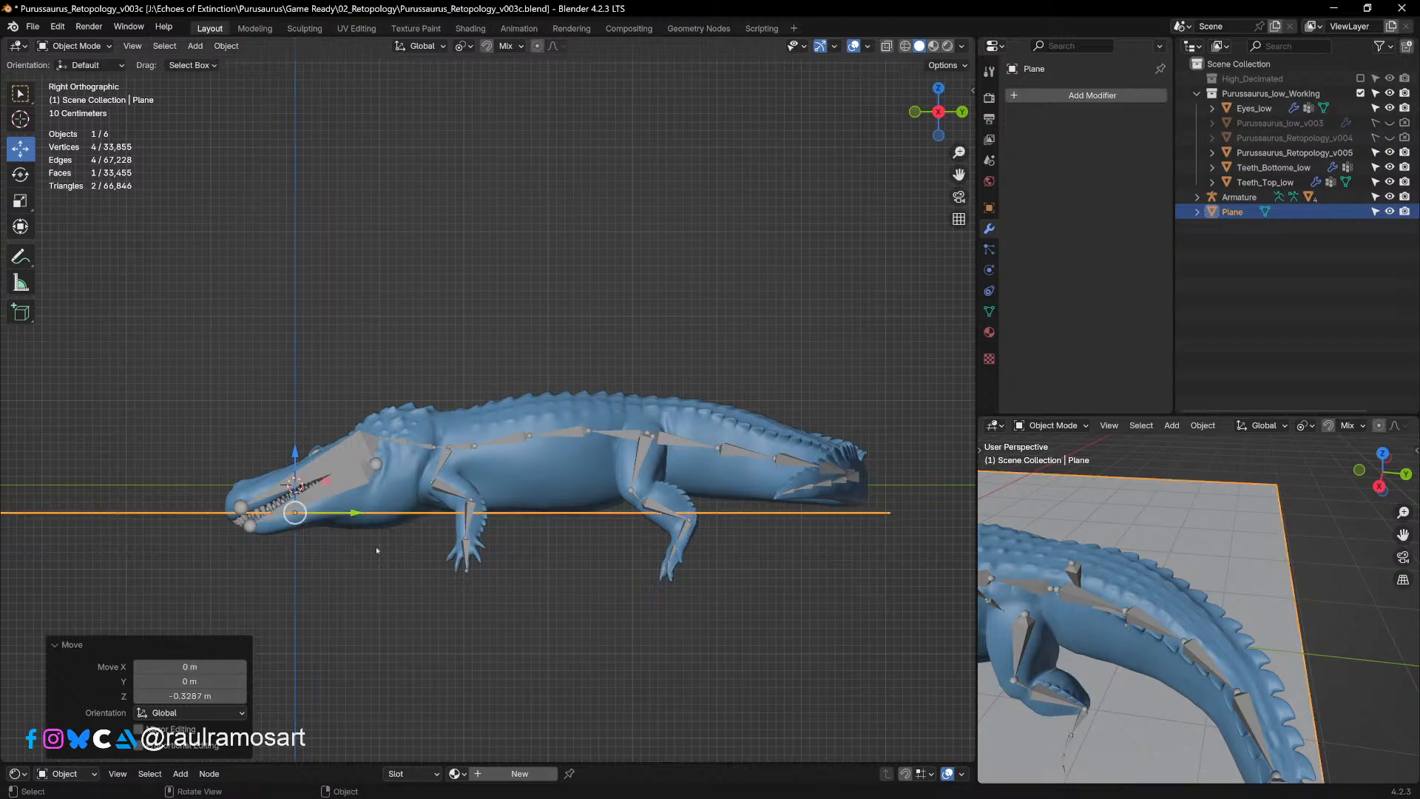
{"action": "scroll", "coordinate": [308, 294], "scroll_direction": "down", "scroll_amount": 1}
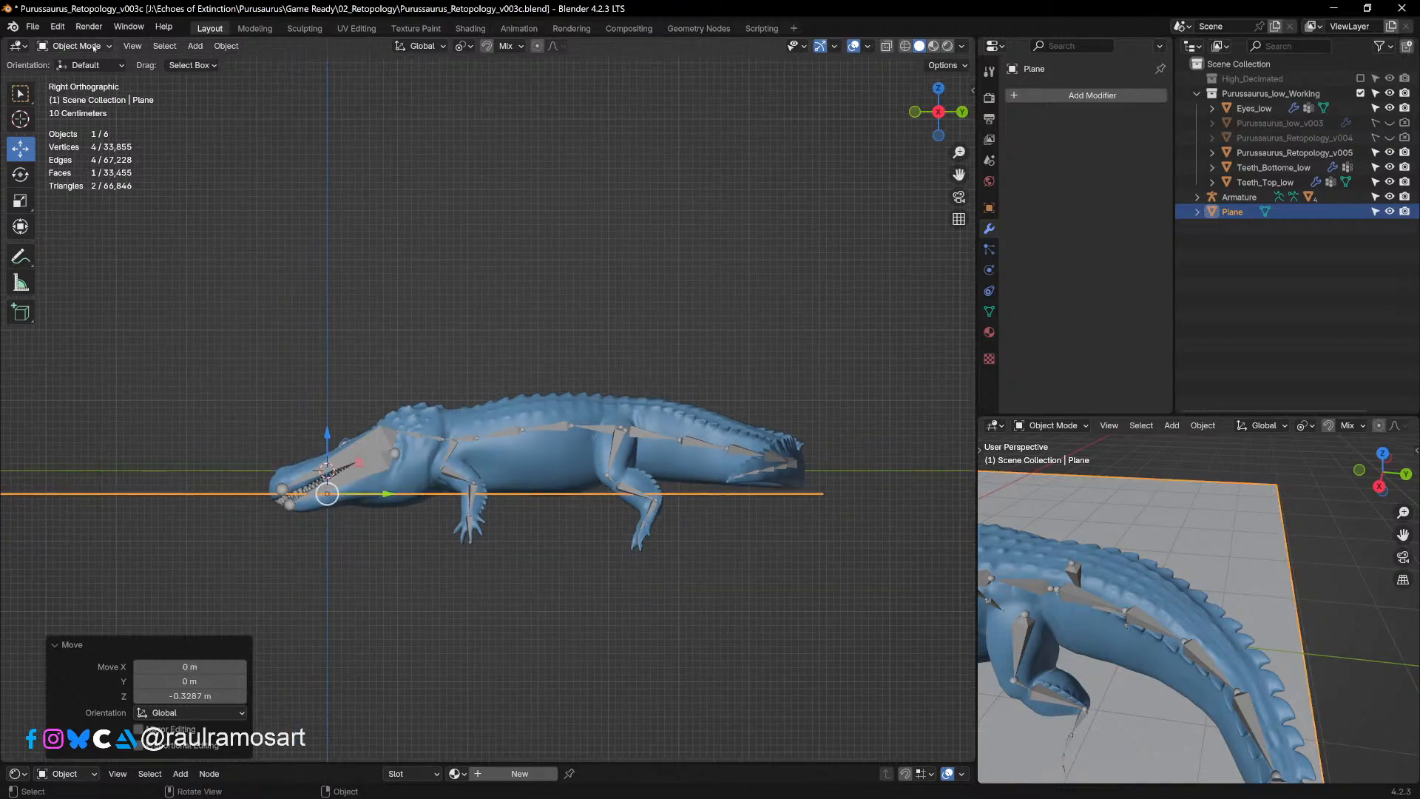
Step: Clear the plane selection, select the armature and switch it to Pose Mode
{"action": "left_click", "coordinate": [94, 46]}
{"action": "left_click", "coordinate": [691, 441]}
{"action": "scroll", "coordinate": [691, 443], "scroll_direction": "up", "scroll_amount": 2}
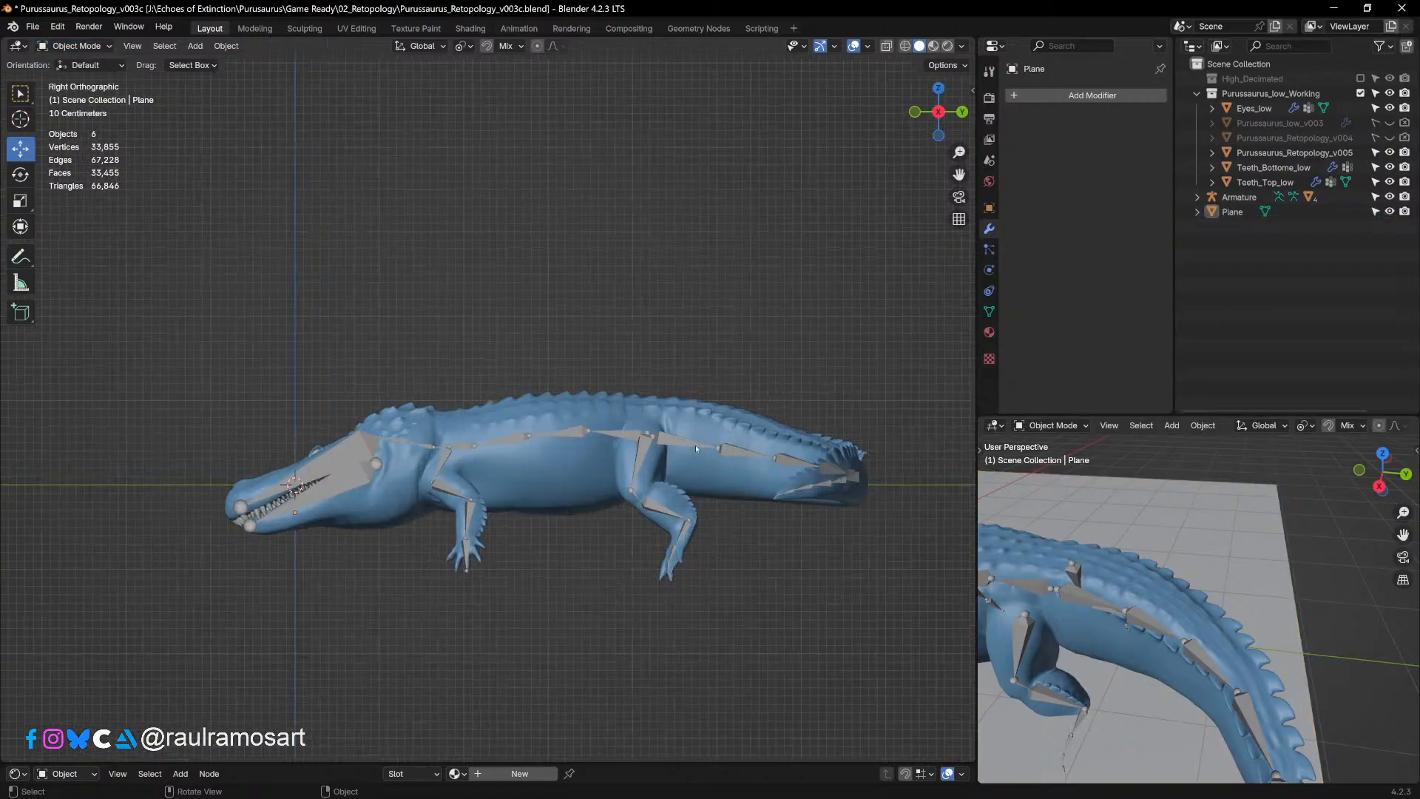
{"action": "left_click", "coordinate": [73, 47]}
{"action": "left_click", "coordinate": [89, 96]}
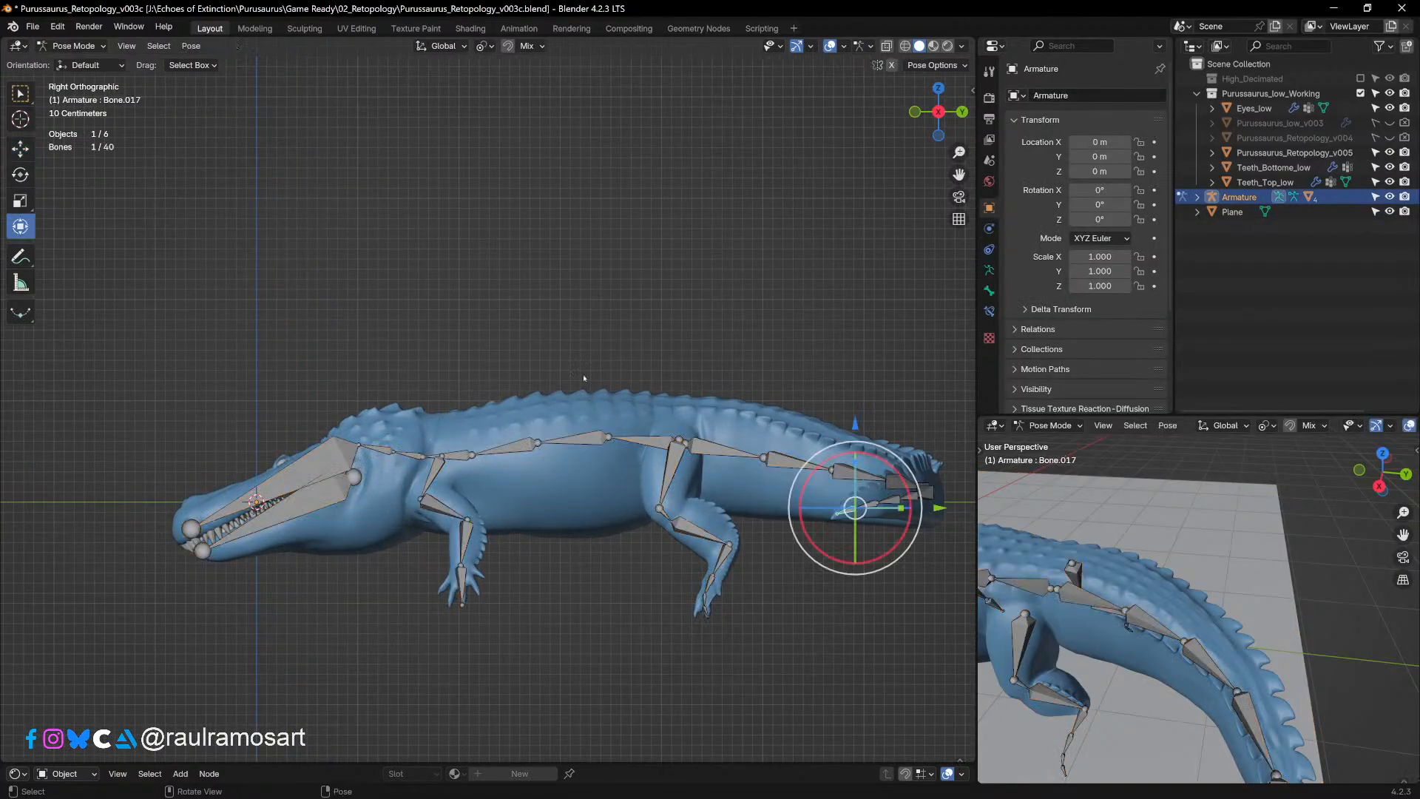
Step: Set the transform orientation to Normal and rotate the near hind leg's thigh bone -49.8° about X
{"action": "left_click", "coordinate": [686, 460]}
{"action": "left_click", "coordinate": [427, 46]}
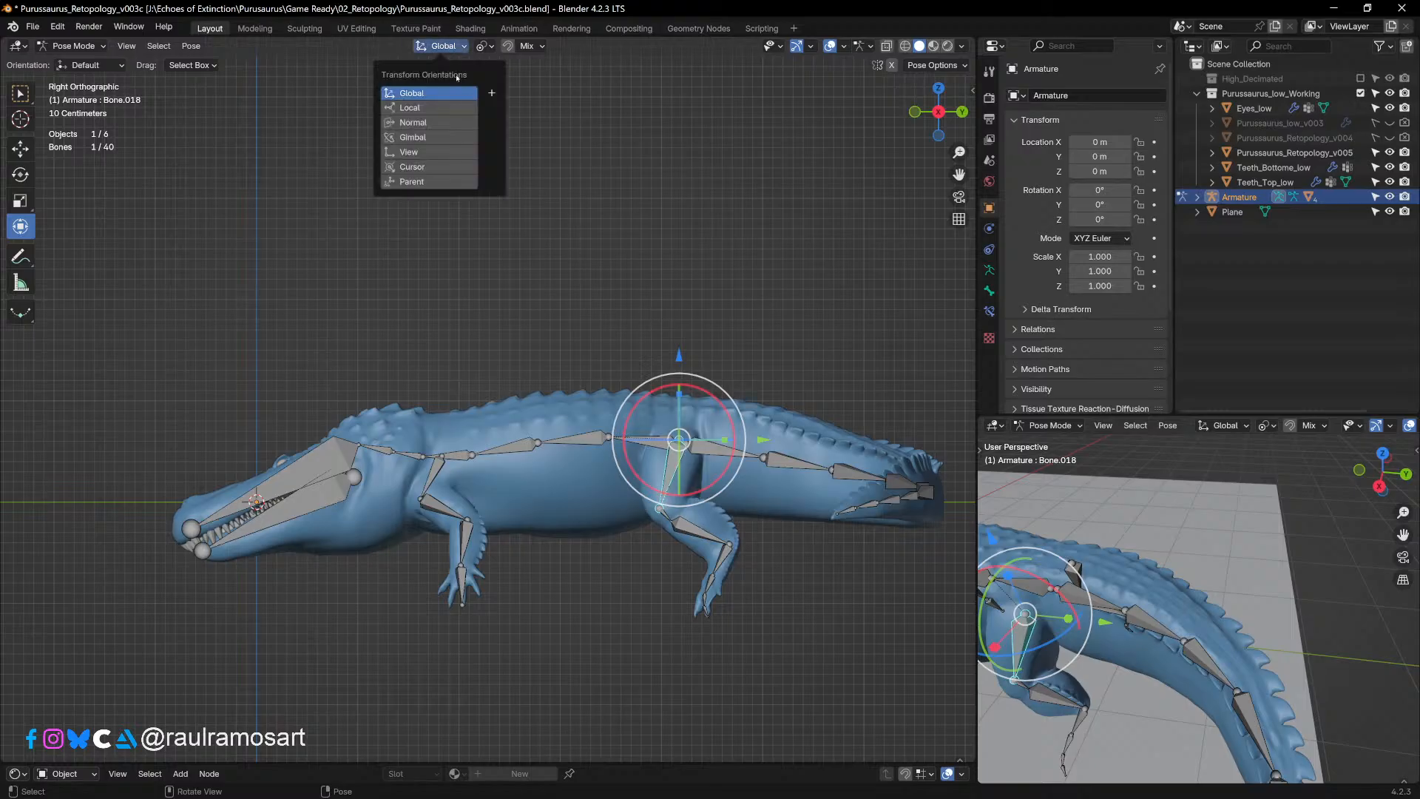
{"action": "left_click", "coordinate": [416, 126]}
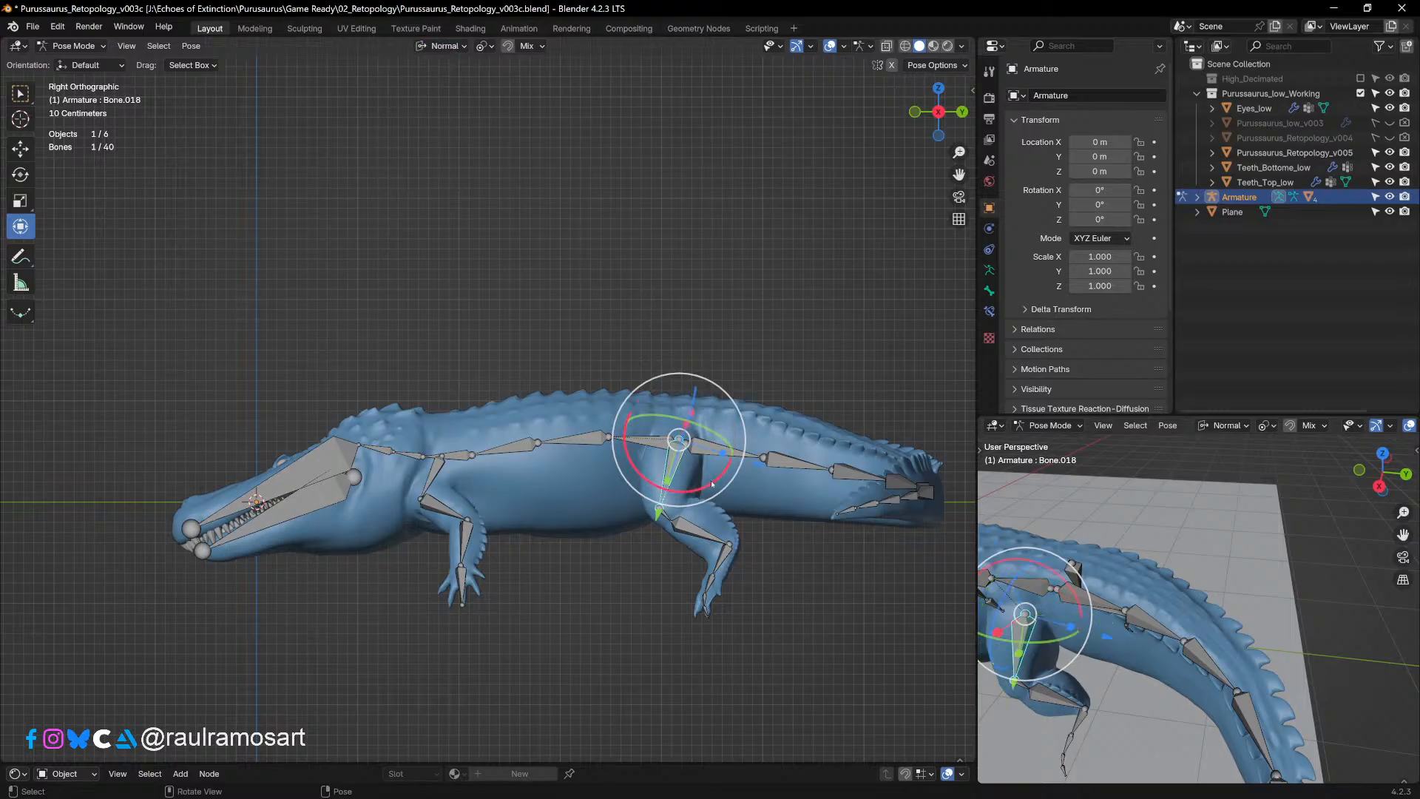
{"action": "left_click_drag", "start_coordinate": [708, 471], "coordinate": [664, 496]}
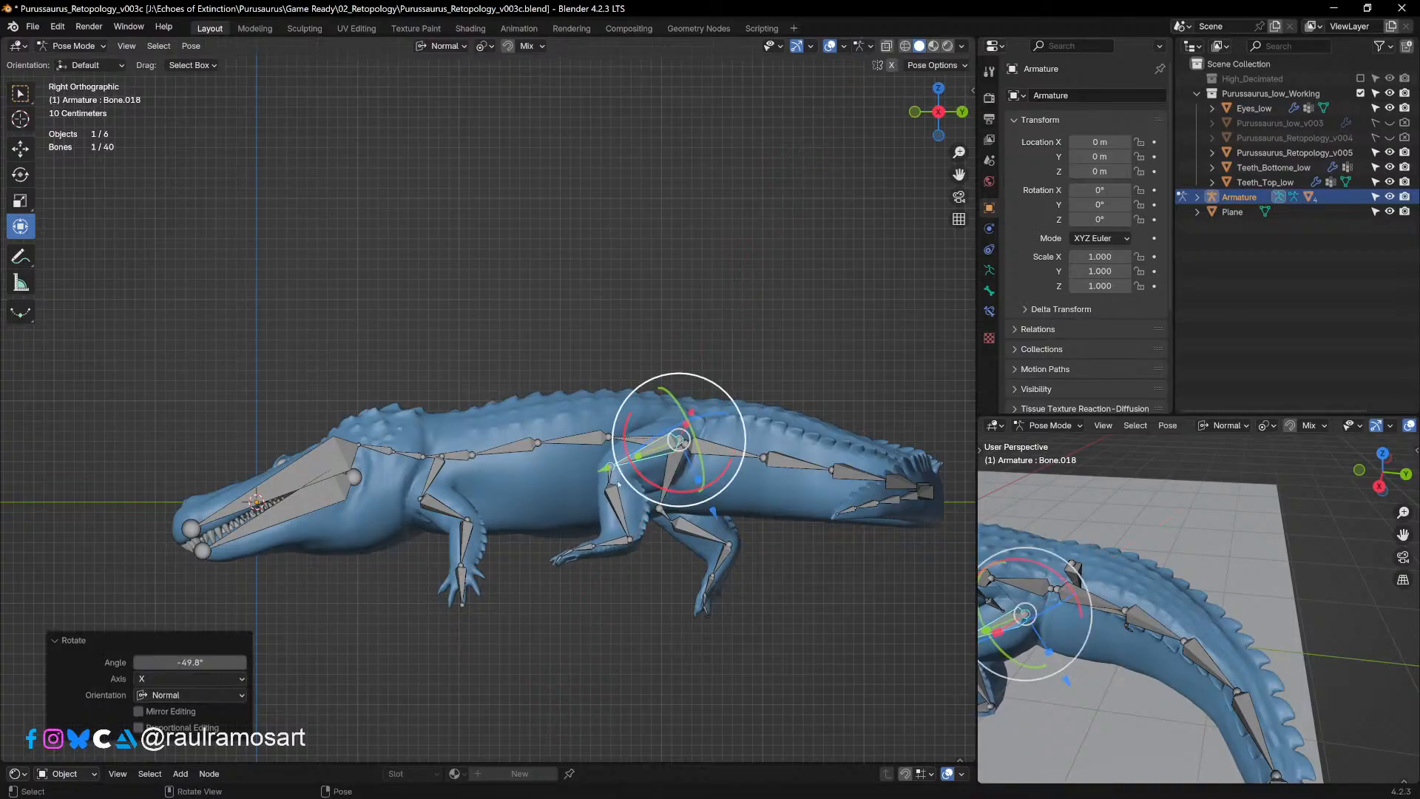
Step: Rotate the same hind leg's shin bone 48.6° about X and fold its foot bone forward
{"action": "left_click", "coordinate": [609, 481]}
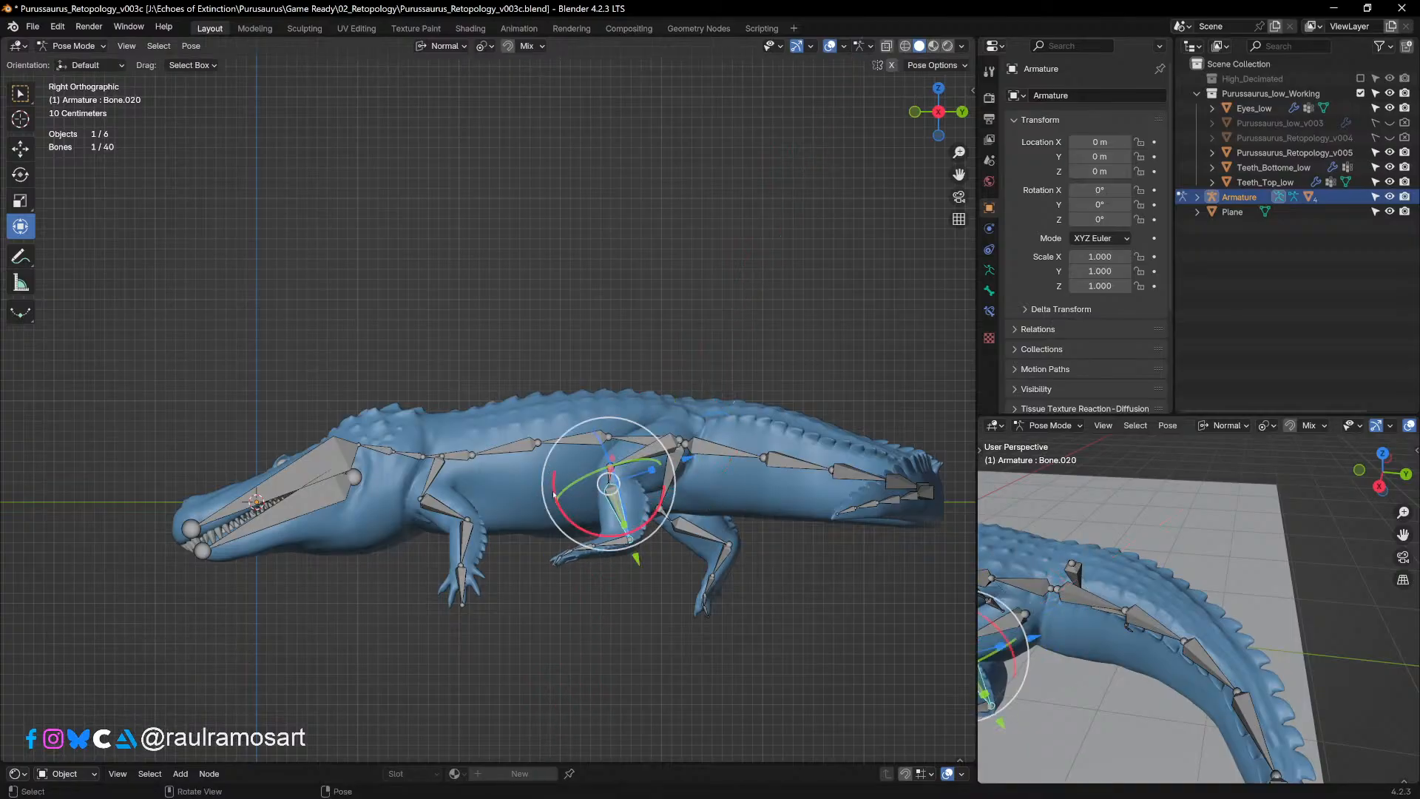
{"action": "left_click_drag", "start_coordinate": [553, 494], "coordinate": [577, 531]}
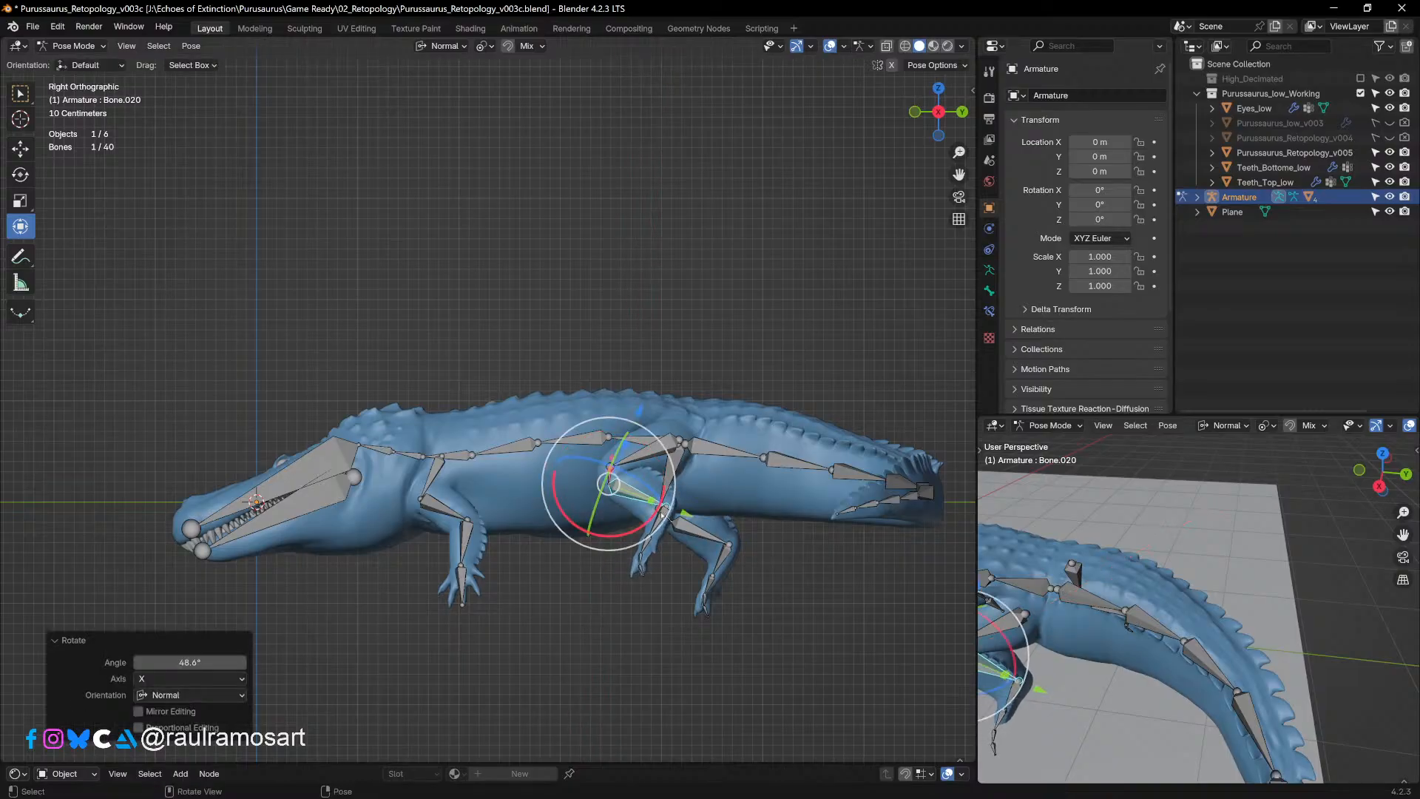
{"action": "left_click", "coordinate": [664, 513]}
{"action": "left_click_drag", "start_coordinate": [668, 558], "coordinate": [634, 530]}
Step: Refine the hind leg's fold by rotating the shin bone slightly about X and the foot bone -17° about Y
{"action": "left_click", "coordinate": [627, 491]}
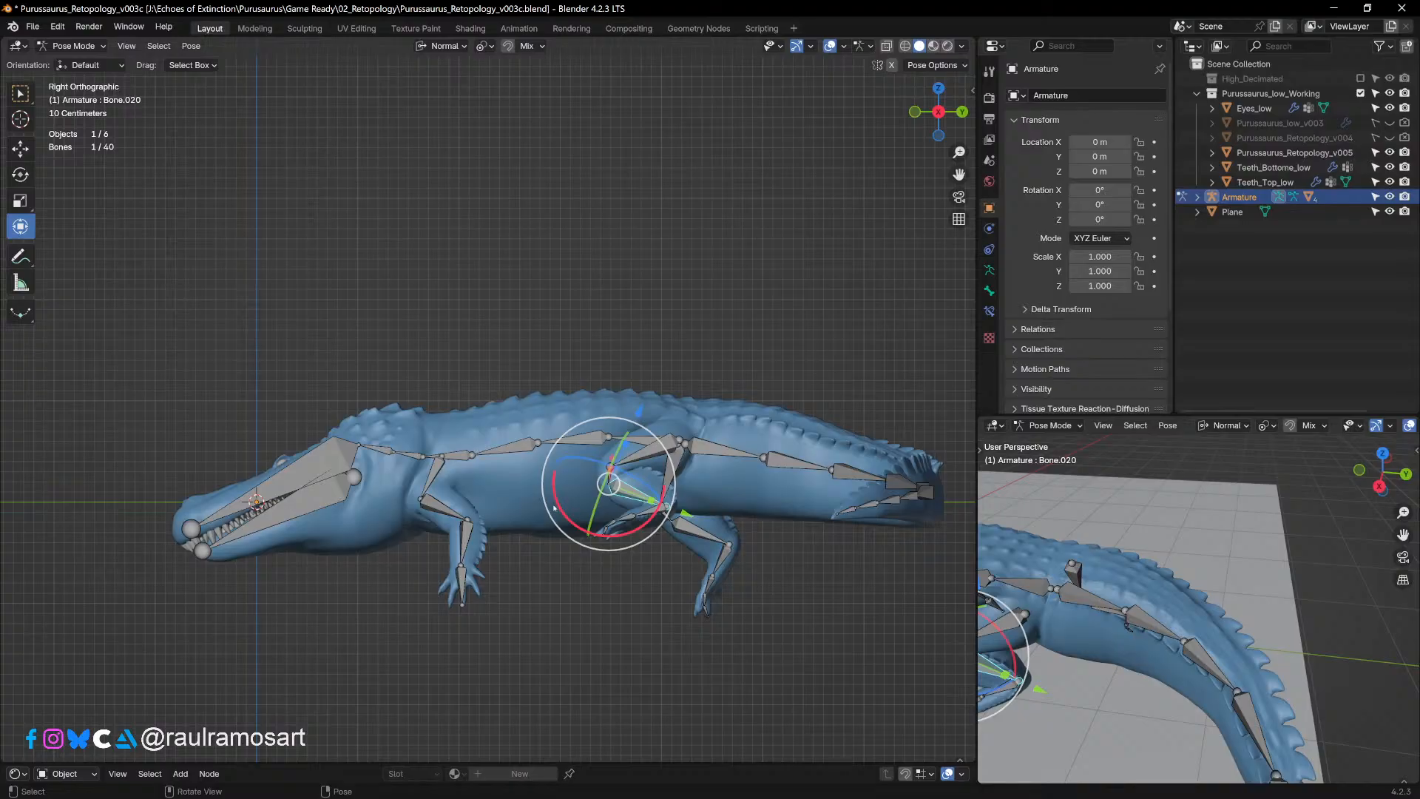
{"action": "left_click_drag", "start_coordinate": [554, 507], "coordinate": [563, 520]}
{"action": "left_click", "coordinate": [640, 522]}
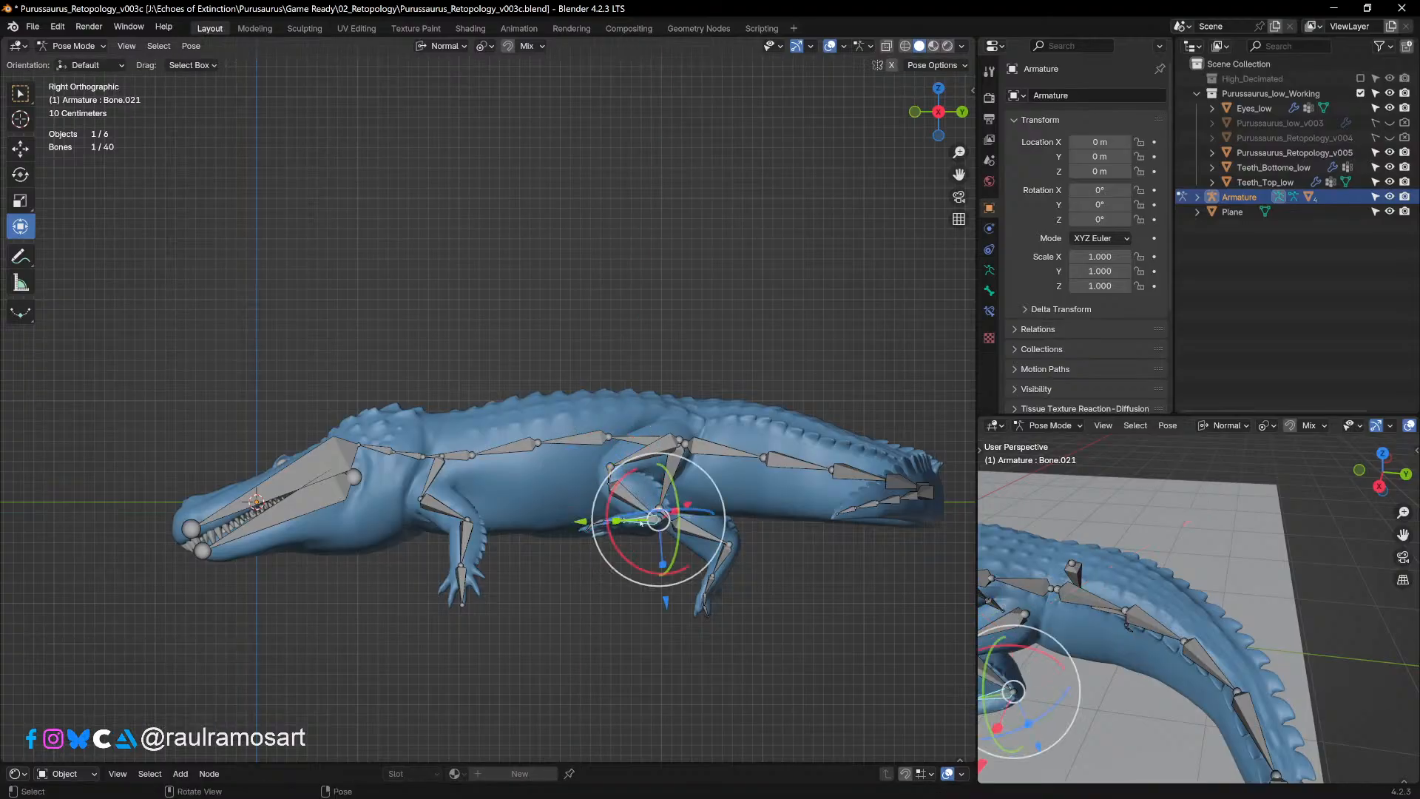
{"action": "left_click_drag", "start_coordinate": [673, 490], "coordinate": [674, 501]}
Step: Lower the tail base by rotating its first bone about 18°, then level the next two bones by about -13° and -5.58°
{"action": "middle_click_drag", "start_coordinate": [710, 502], "coordinate": [696, 515], "text": "shift"}
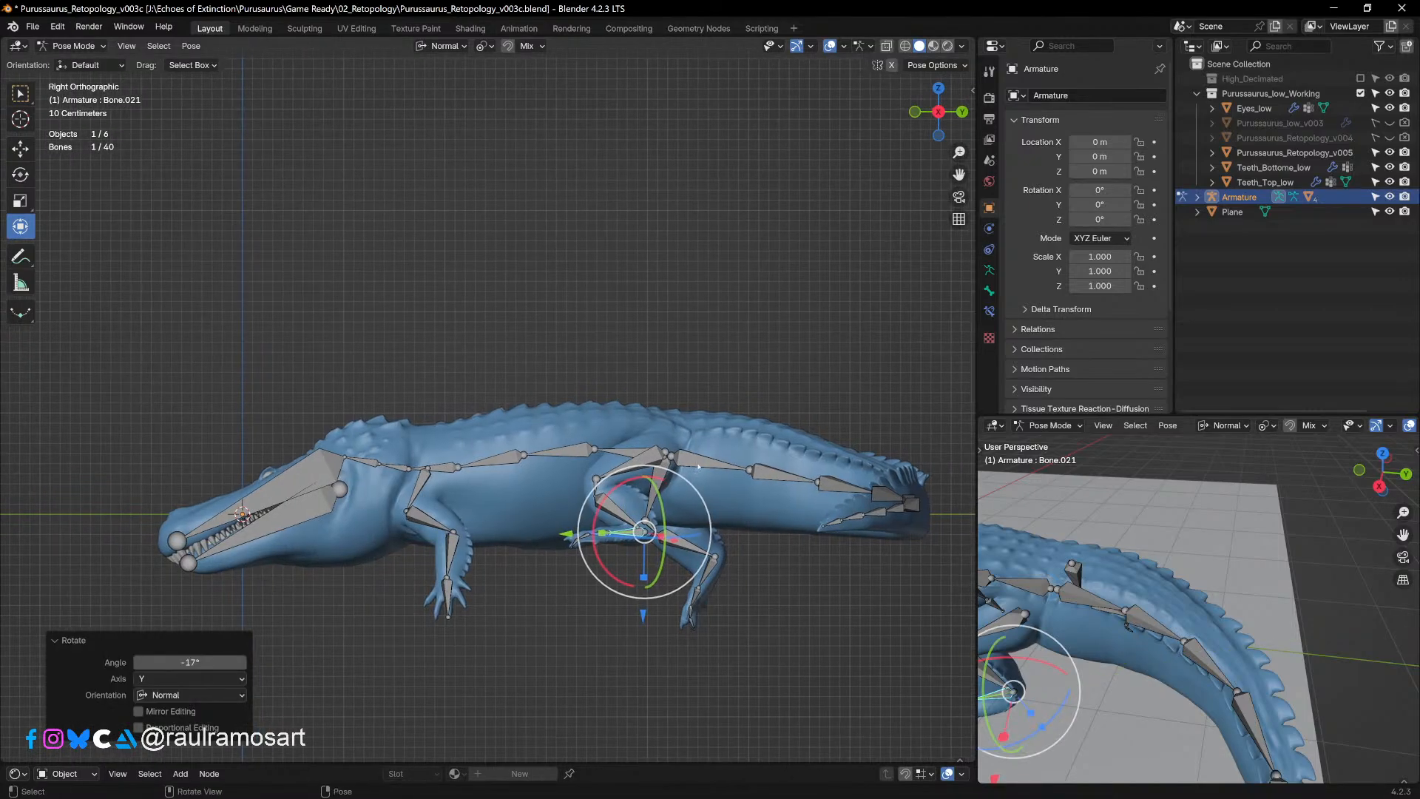
{"action": "left_click", "coordinate": [723, 464]}
{"action": "key", "text": "r"}
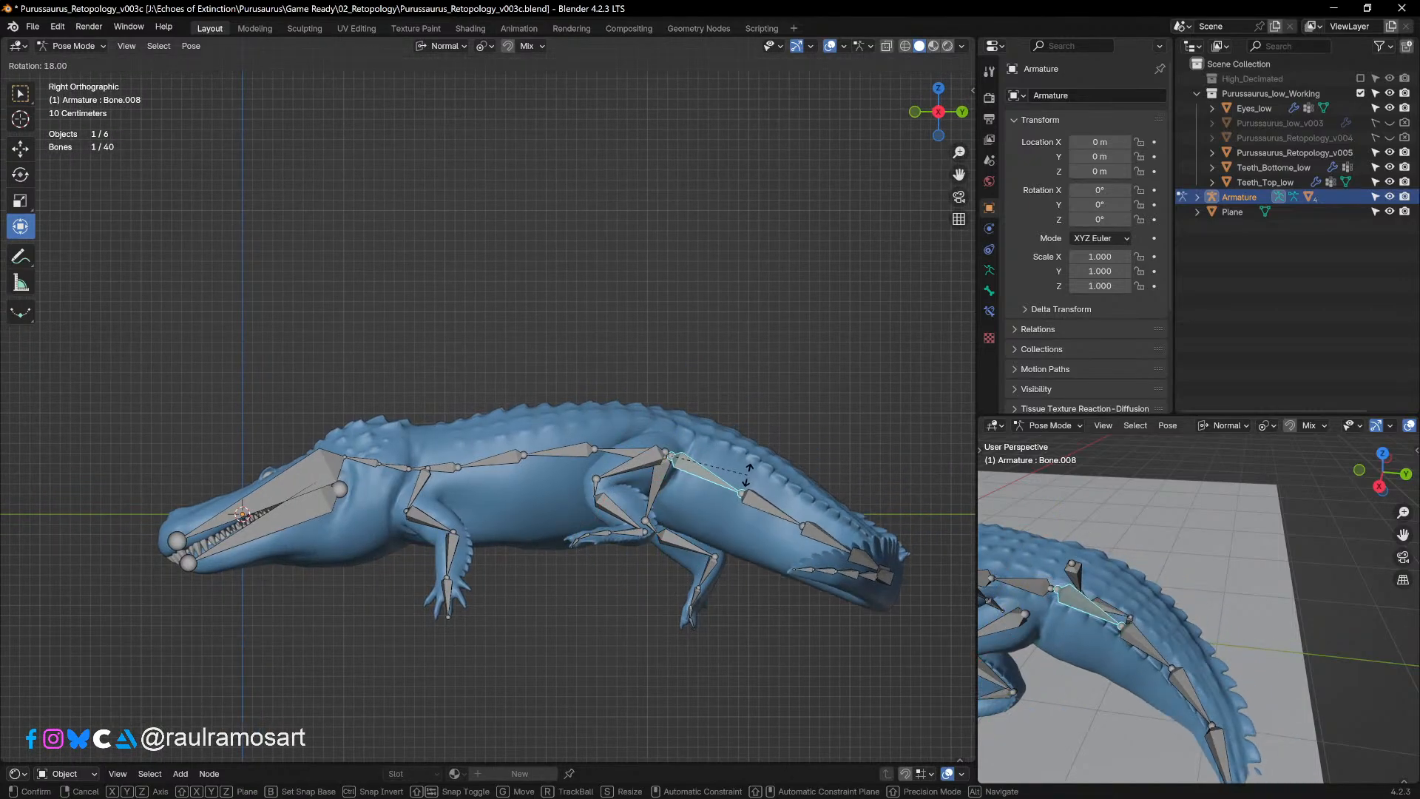
{"action": "left_click", "coordinate": [751, 473]}
{"action": "left_click", "coordinate": [765, 503]}
{"action": "key", "text": "r"}
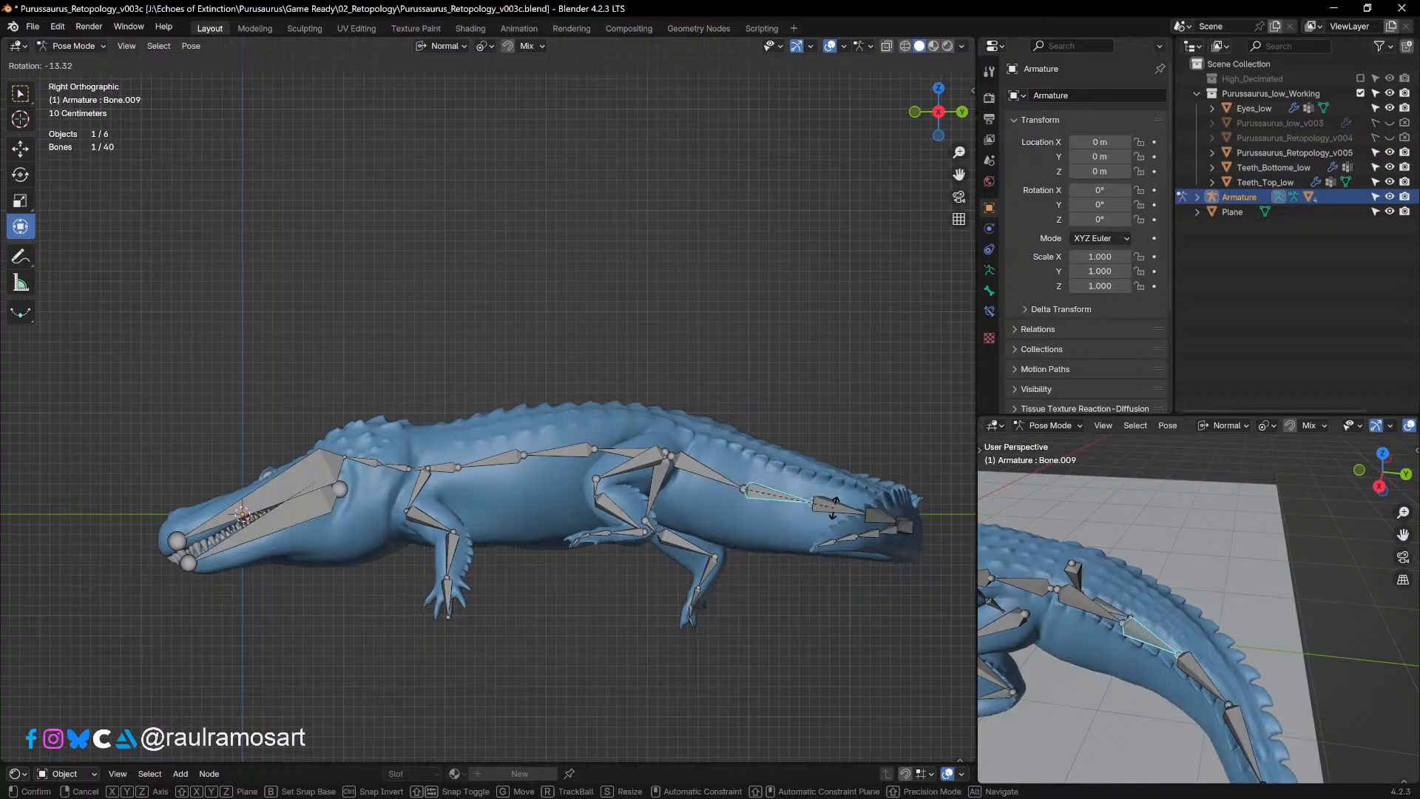
{"action": "left_click", "coordinate": [828, 522]}
{"action": "middle_click_drag", "start_coordinate": [829, 523], "coordinate": [699, 523], "text": "shift"}
{"action": "left_click", "coordinate": [709, 509]}
{"action": "key", "text": "r"}
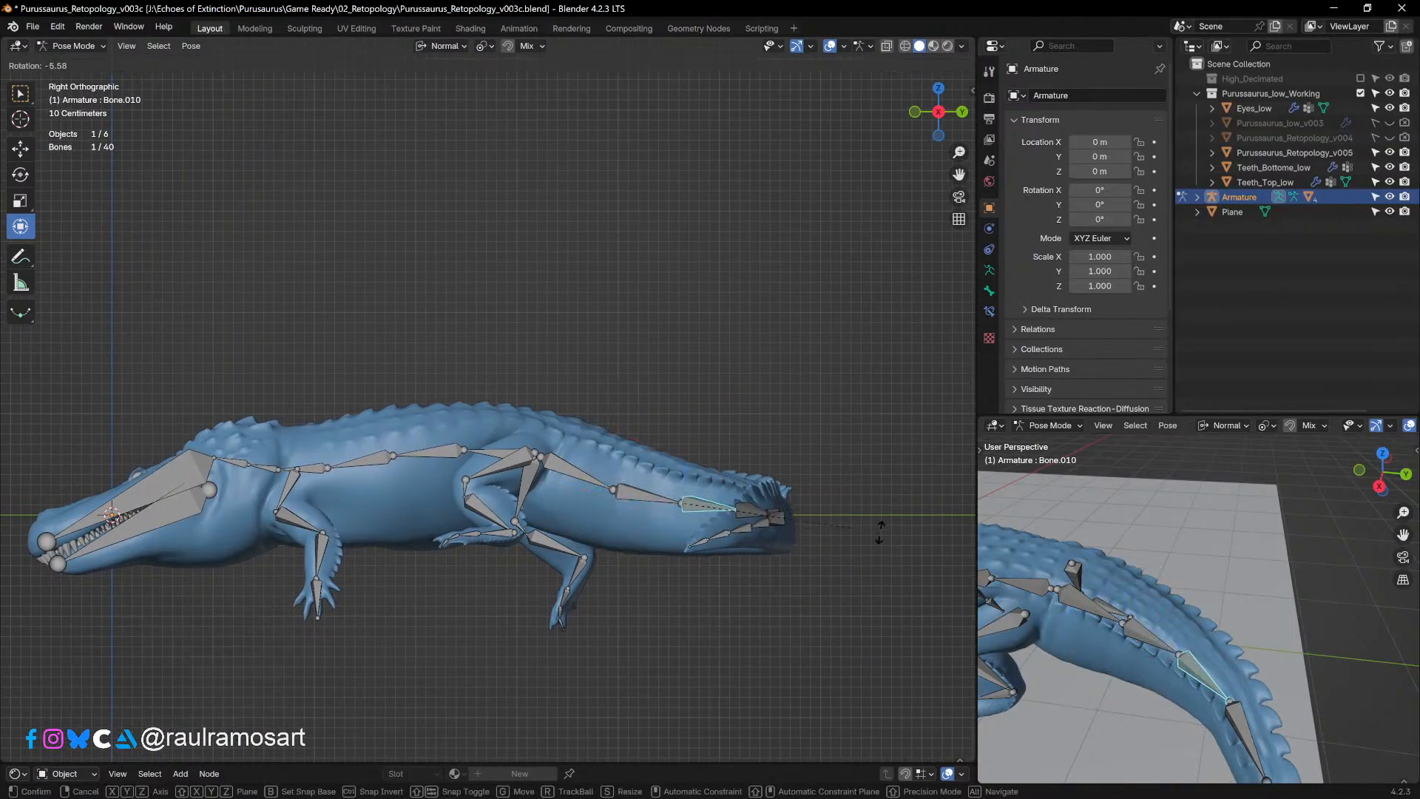
{"action": "left_click", "coordinate": [880, 531]}
Step: Raise the head by rotating the front neck bone 7.27° and the head bone 20.2° in the right side view
{"action": "middle_click_drag", "start_coordinate": [639, 427], "coordinate": [721, 418], "text": "shift"}
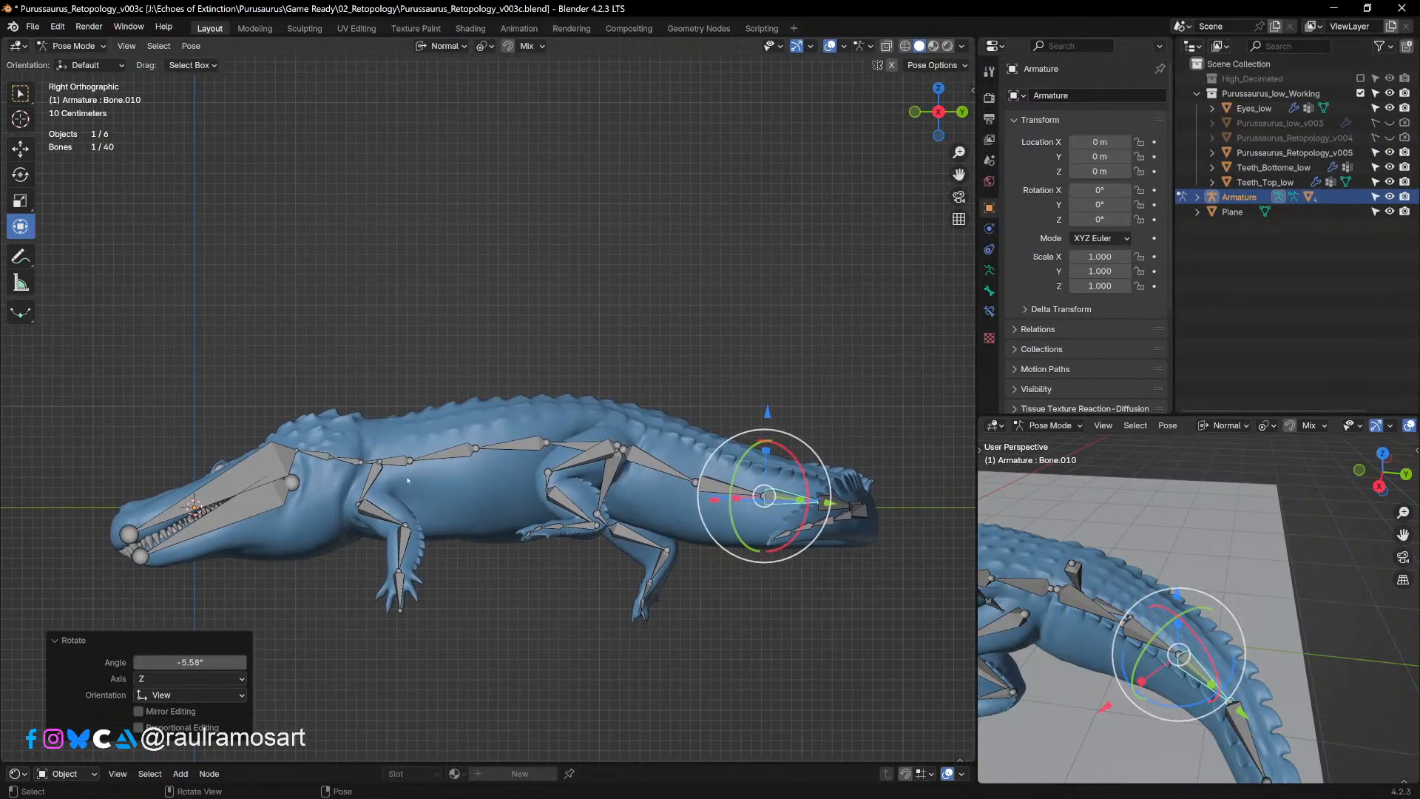
{"action": "left_click", "coordinate": [328, 455]}
{"action": "key", "text": "r"}
{"action": "left_click", "coordinate": [268, 453]}
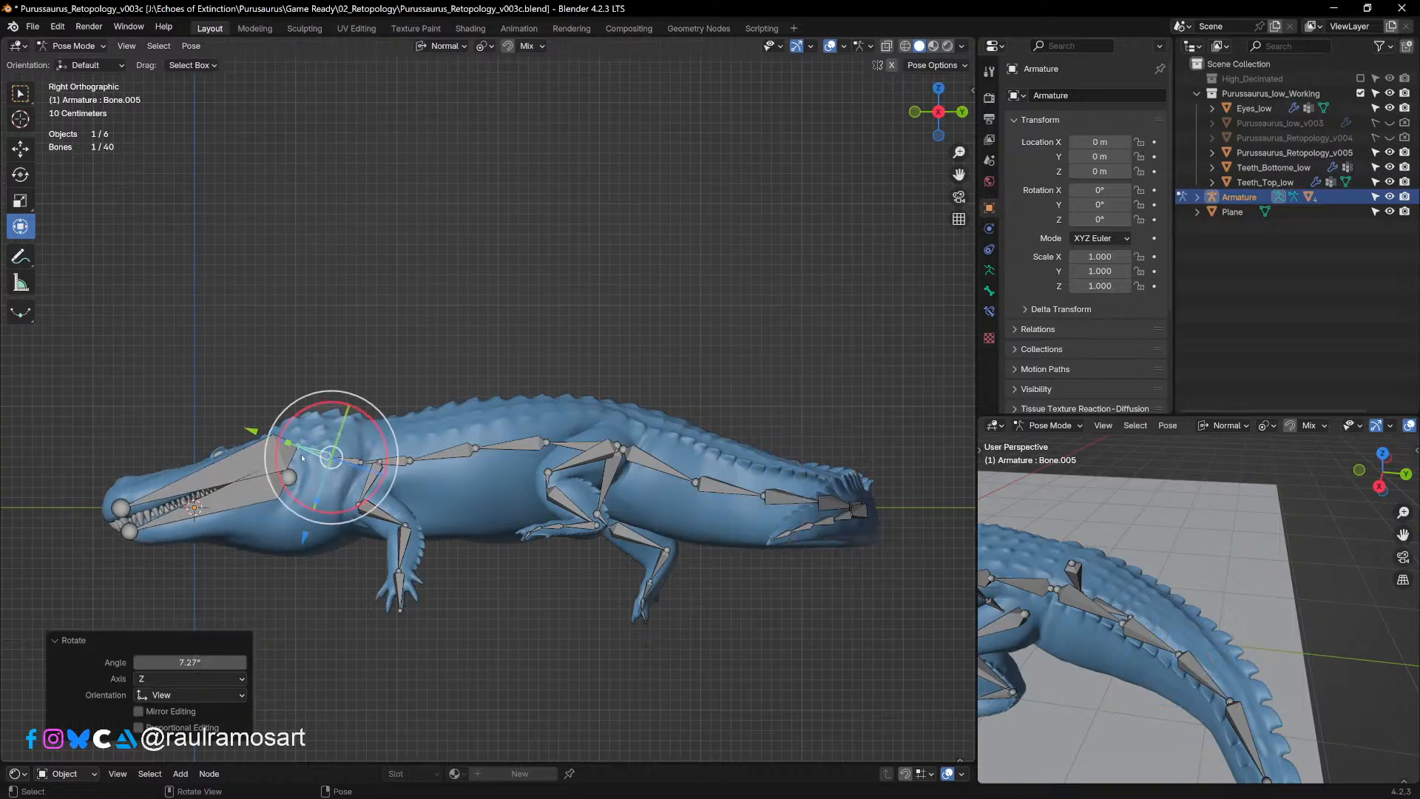
{"action": "left_click", "coordinate": [257, 457]}
{"action": "key", "text": "r"}
{"action": "left_click", "coordinate": [406, 488]}
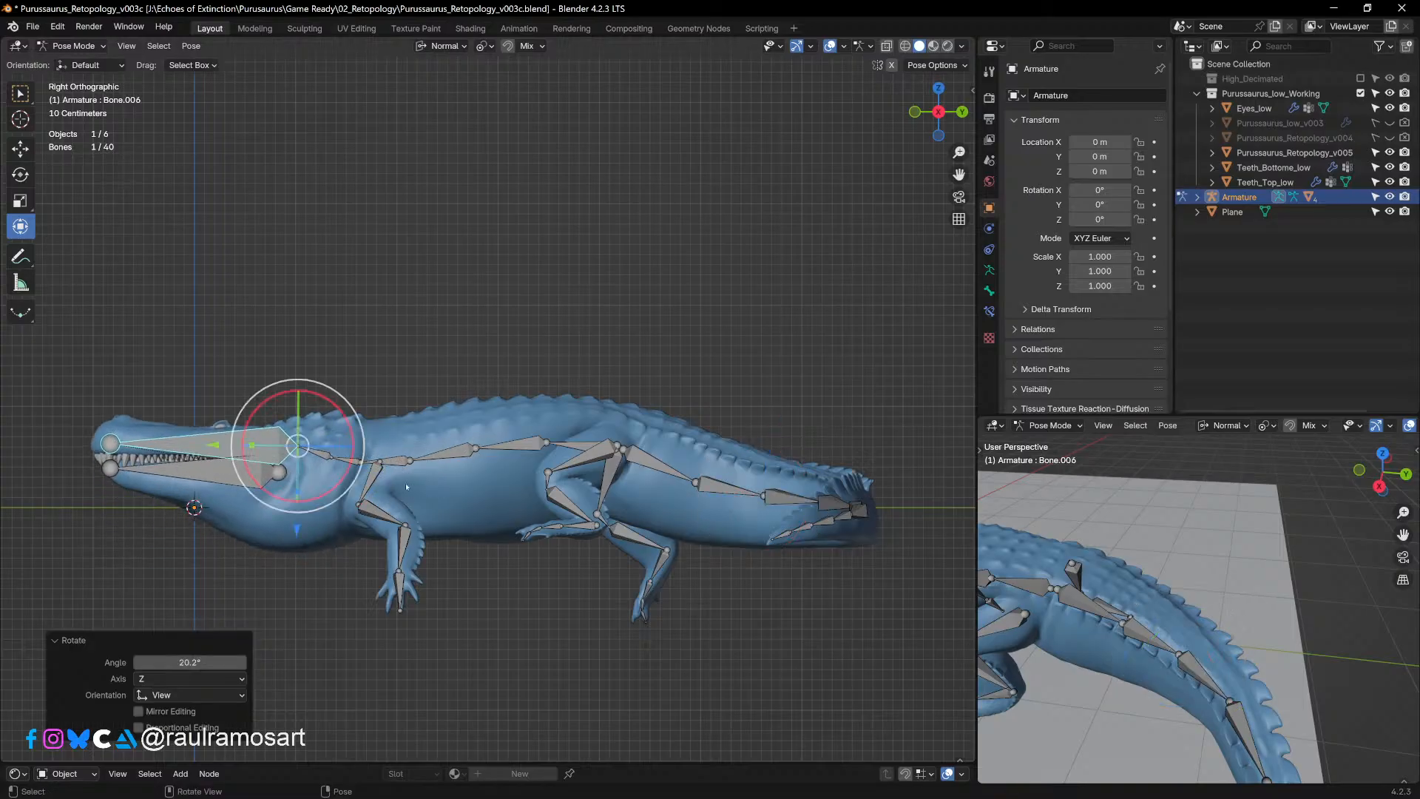
Step: Open the mouth by rotating the lower jaw bone about -26°
{"action": "left_click", "coordinate": [216, 471]}
{"action": "key", "text": "r"}
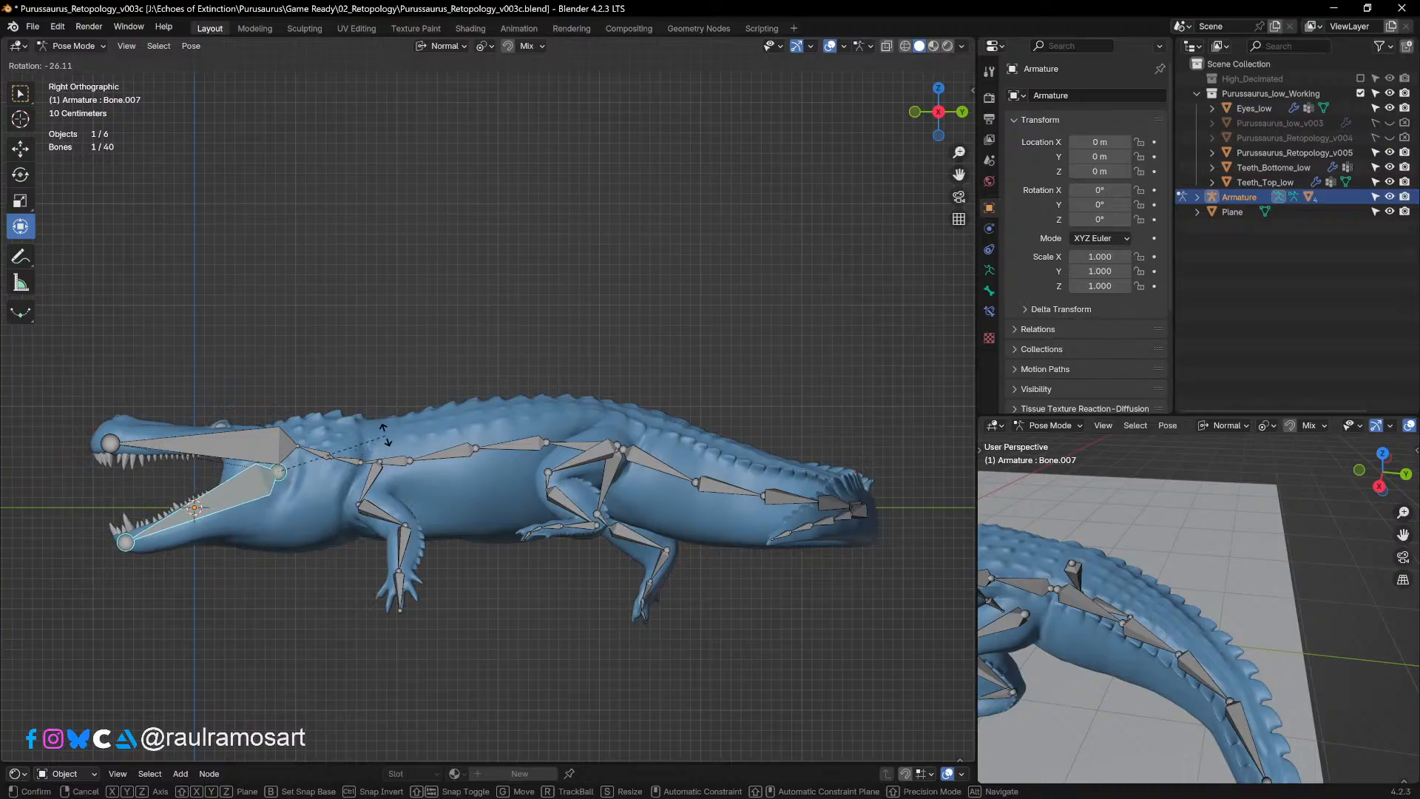
{"action": "left_click", "coordinate": [350, 437]}
Step: Lift the neck further by rotating the neck's rear bone about 17° and its front bone 1.29°
{"action": "left_click", "coordinate": [350, 464]}
{"action": "key", "text": "r"}
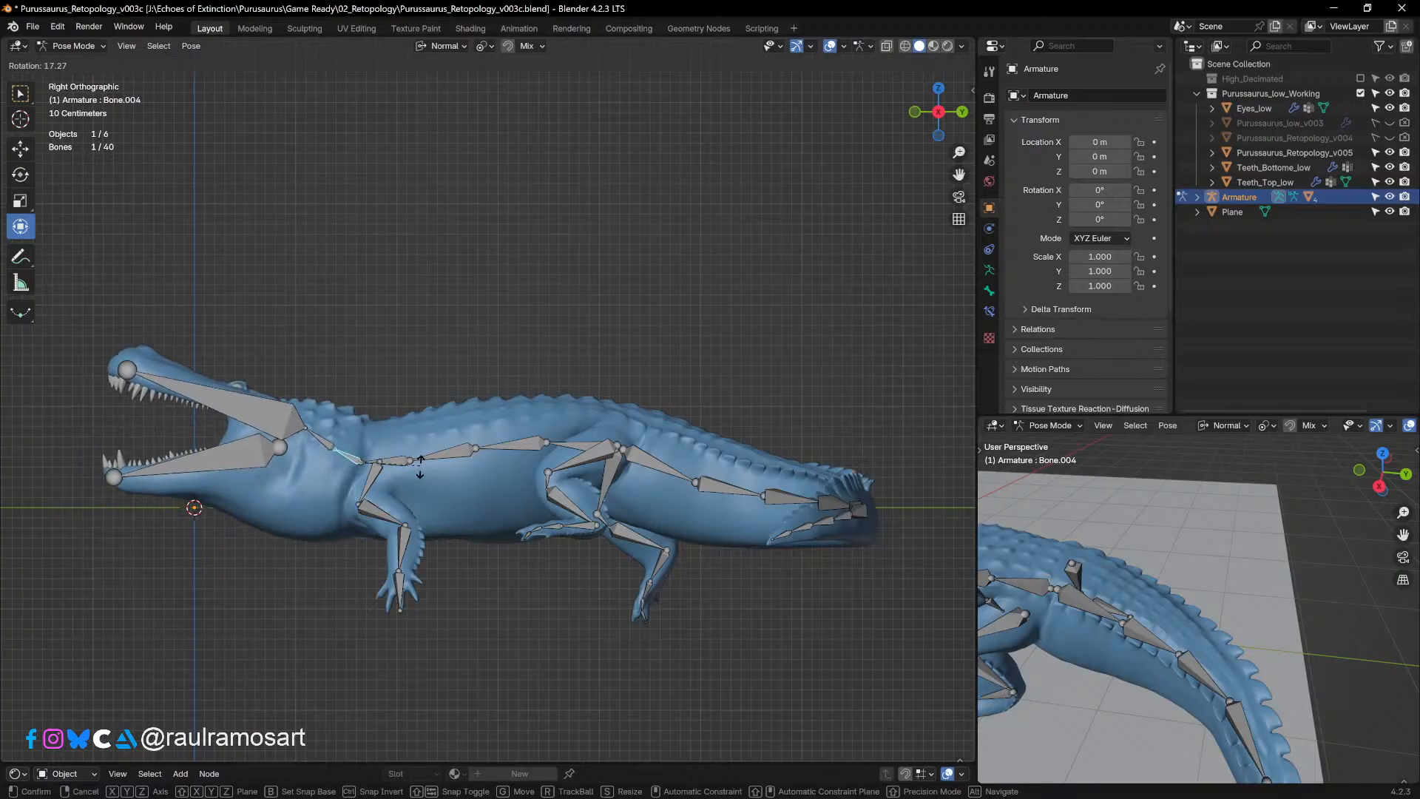
{"action": "left_click", "coordinate": [432, 448]}
{"action": "key", "text": "r"}
{"action": "left_click", "coordinate": [422, 450]}
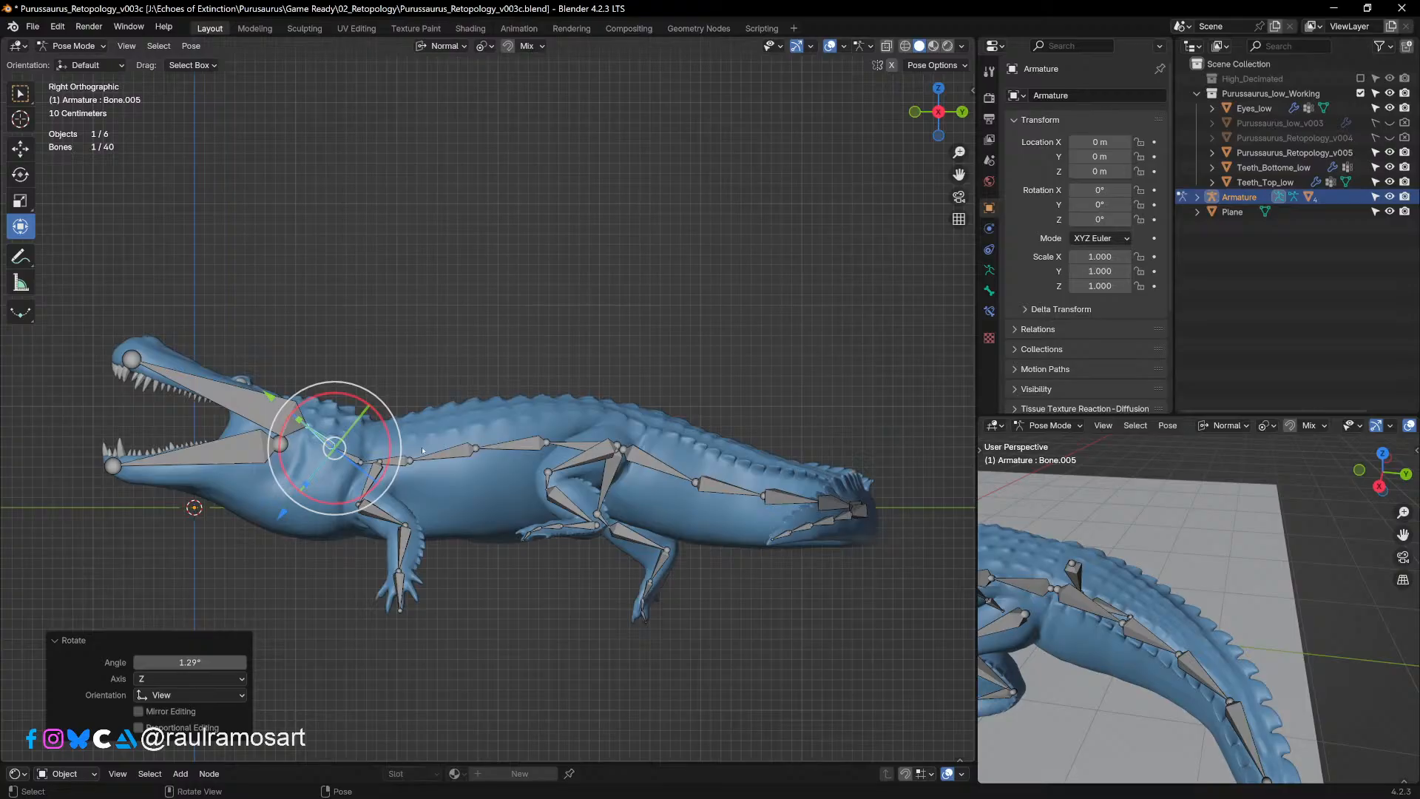
Step: Turn the head sideways in the top view by rotating the front neck bone slightly and the head bone -19.7°
{"action": "key", "text": "KP_7"}
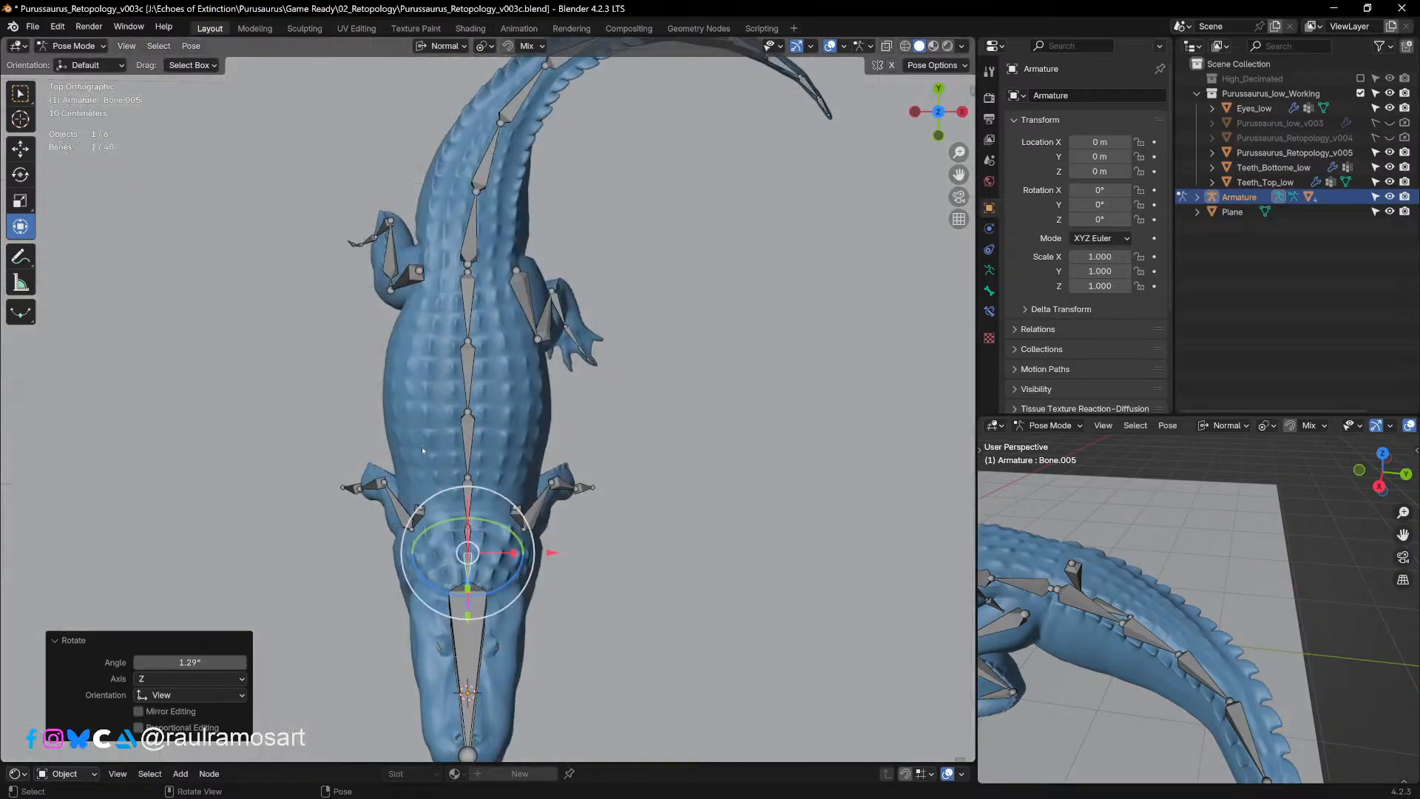
{"action": "left_click", "coordinate": [529, 567]}
{"action": "key", "text": "r"}
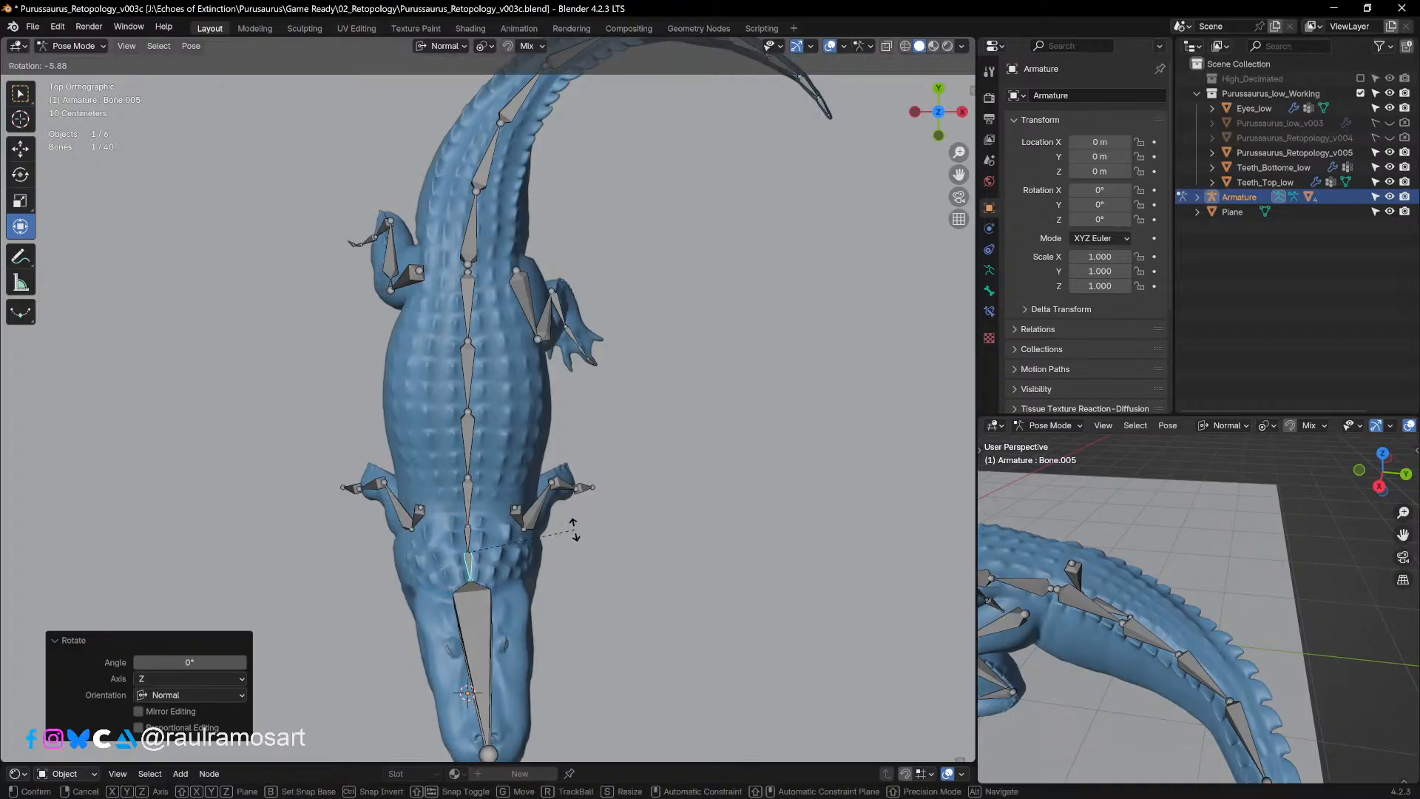
{"action": "left_click", "coordinate": [574, 514]}
{"action": "left_click", "coordinate": [495, 640]}
{"action": "key", "text": "r"}
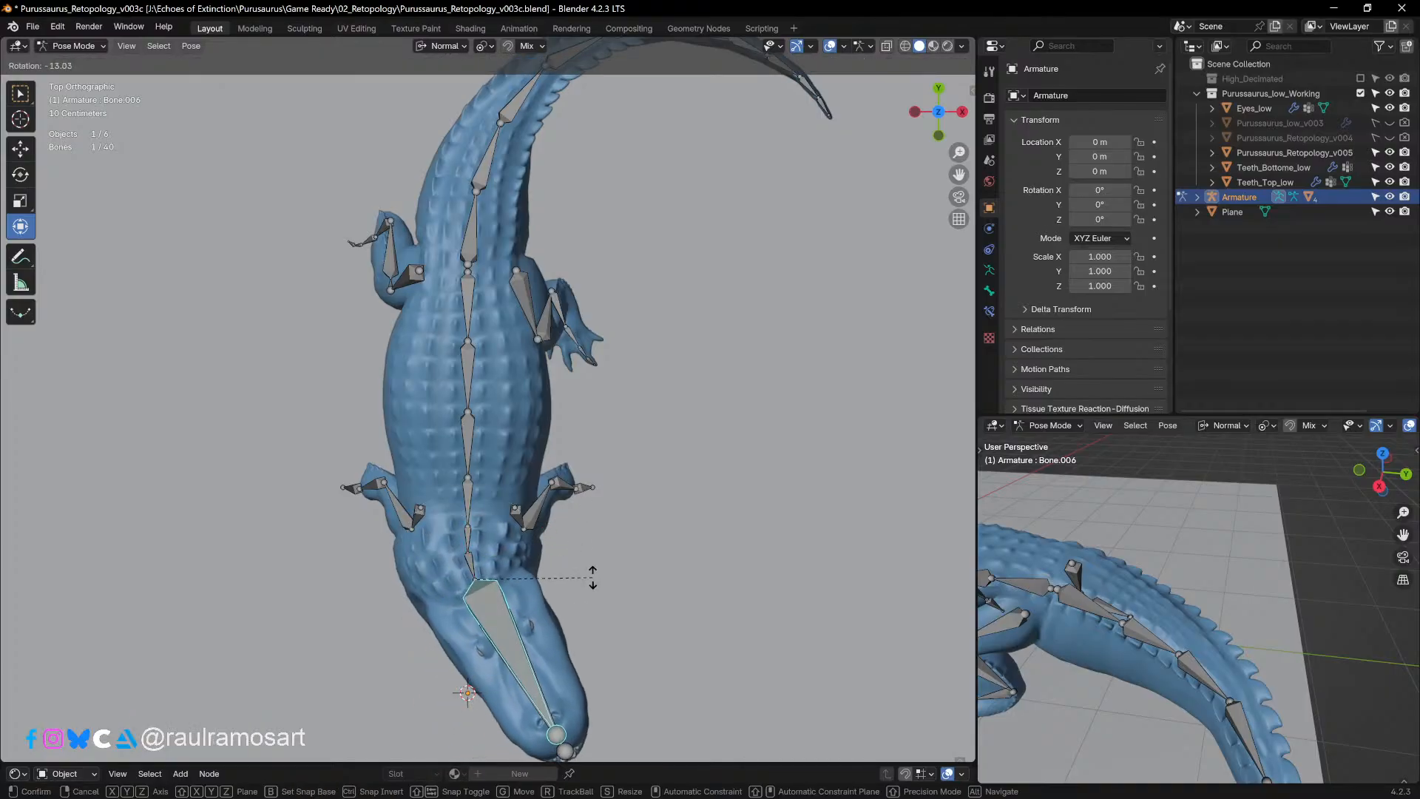
{"action": "left_click", "coordinate": [588, 566]}
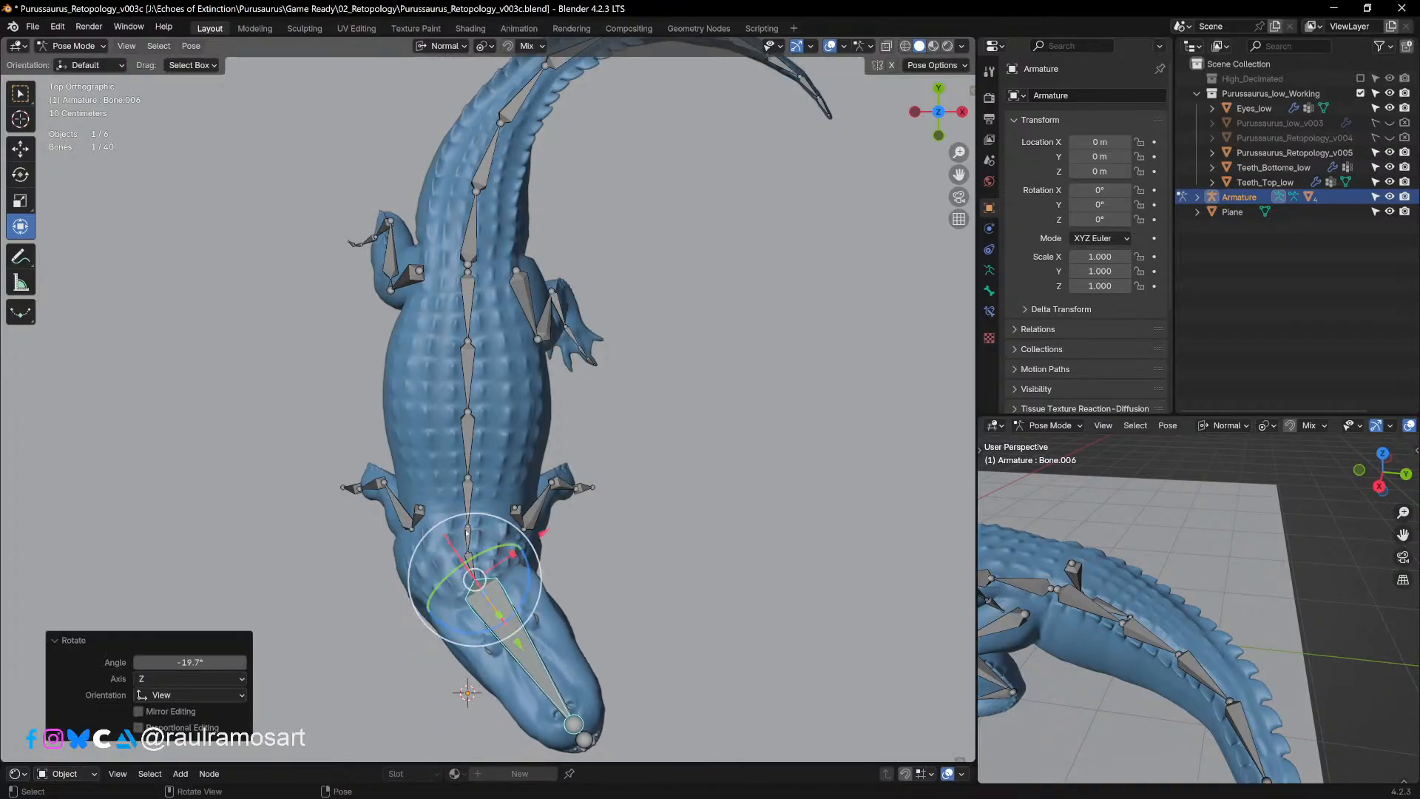
Step: Try bending the front body sideways by rotating three successive spine bones behind the neck -11.9°, -11.4° and -18.9°
{"action": "left_click", "coordinate": [467, 517]}
{"action": "key", "text": "r"}
{"action": "left_click", "coordinate": [621, 515]}
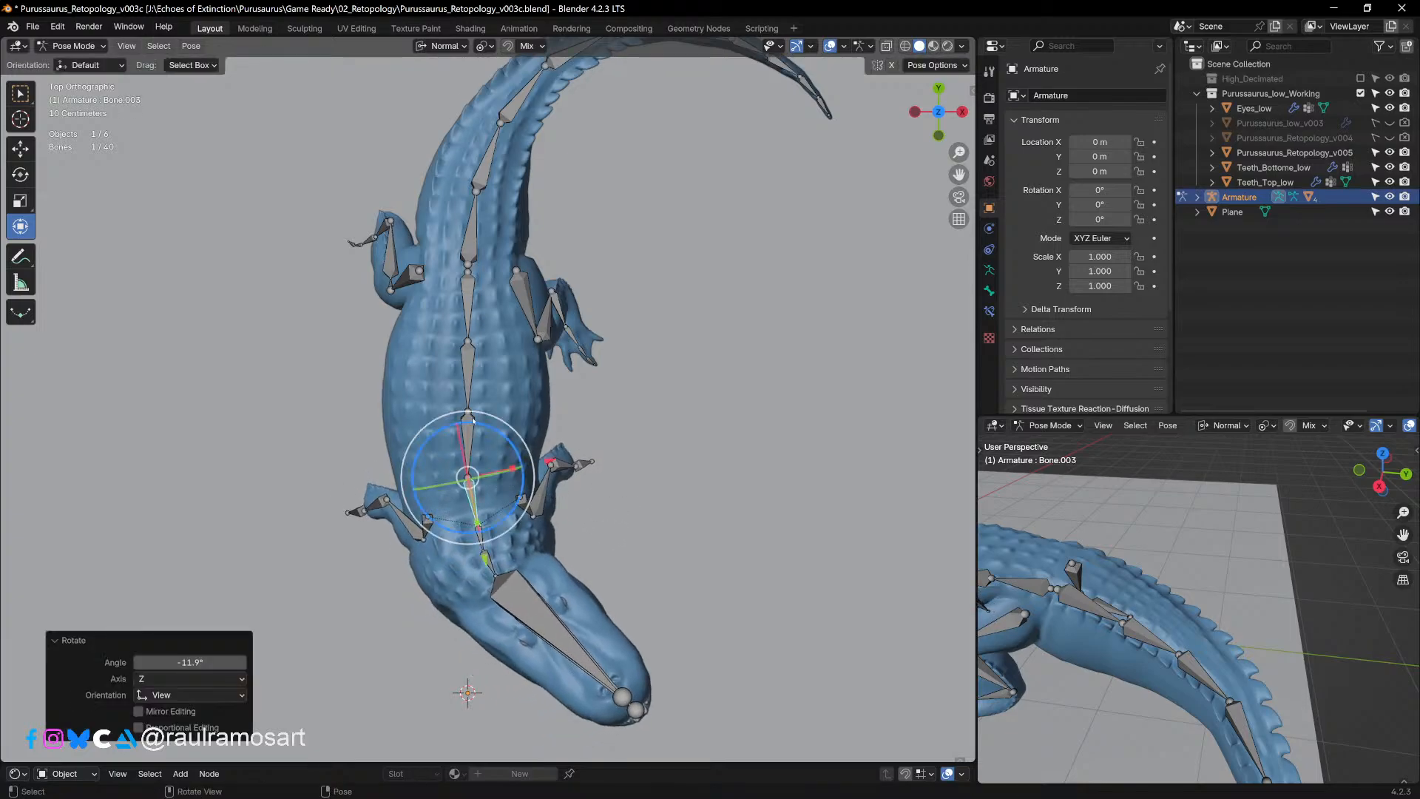
{"action": "left_click", "coordinate": [468, 444]}
{"action": "key", "text": "r"}
{"action": "left_click", "coordinate": [648, 420]}
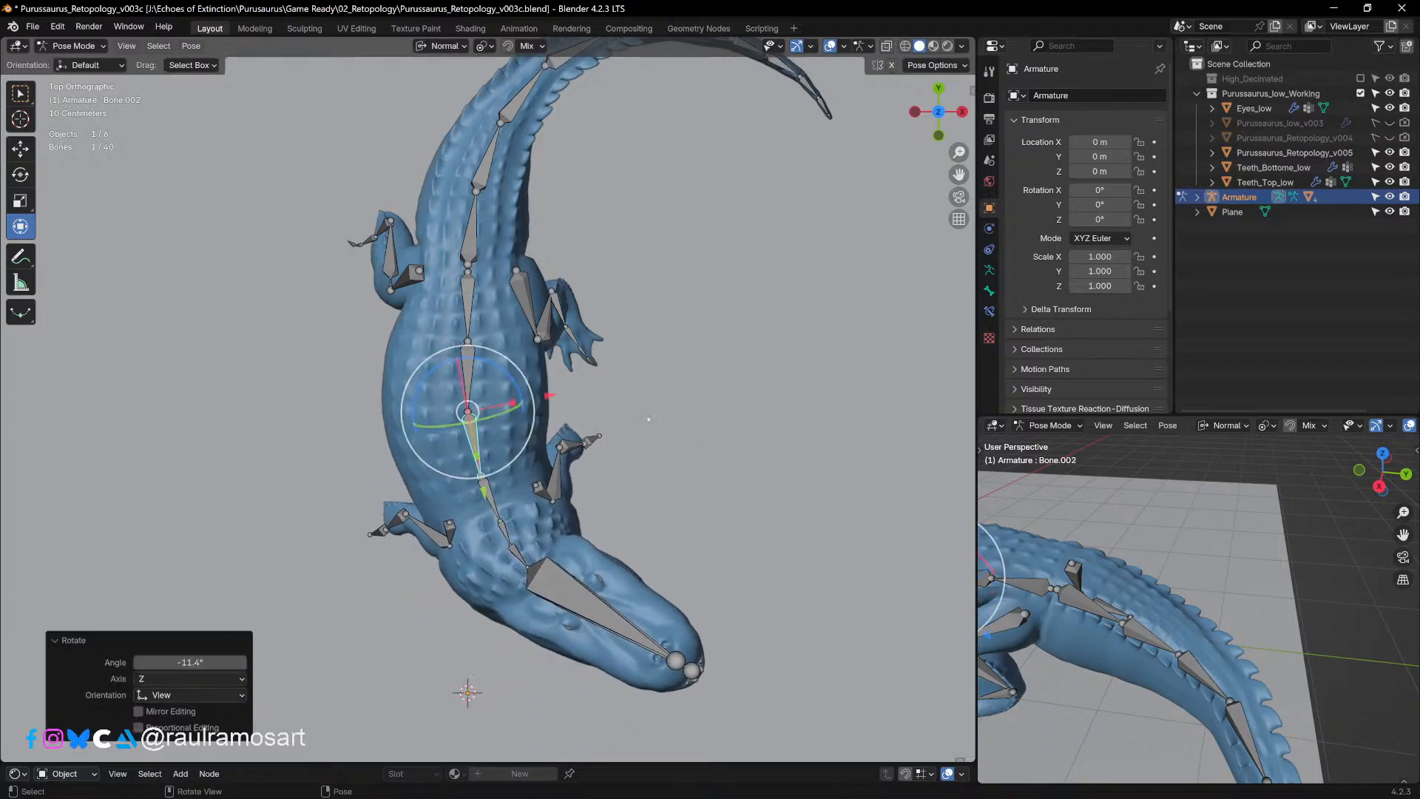
{"action": "left_click", "coordinate": [470, 366]}
{"action": "key", "text": "r"}
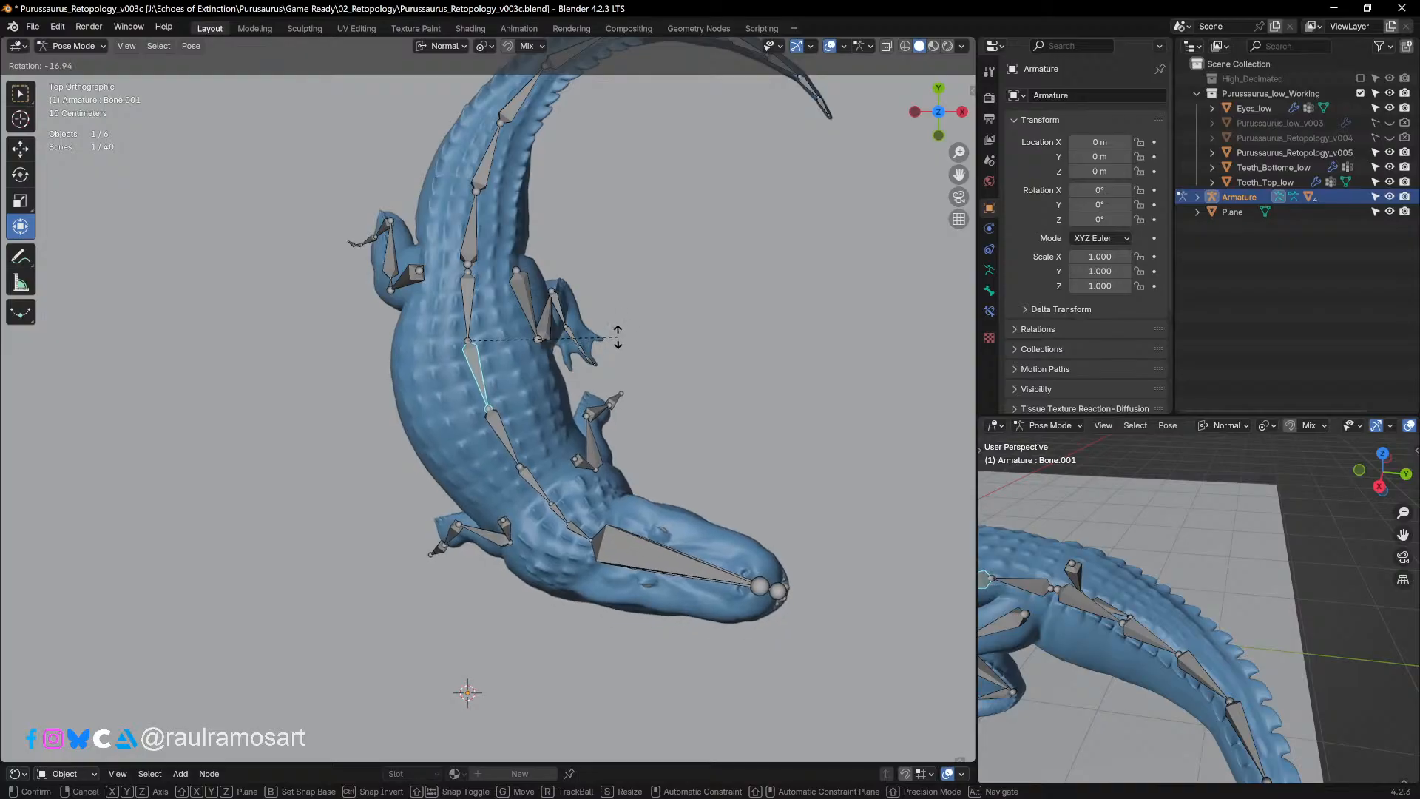
{"action": "left_click", "coordinate": [622, 333]}
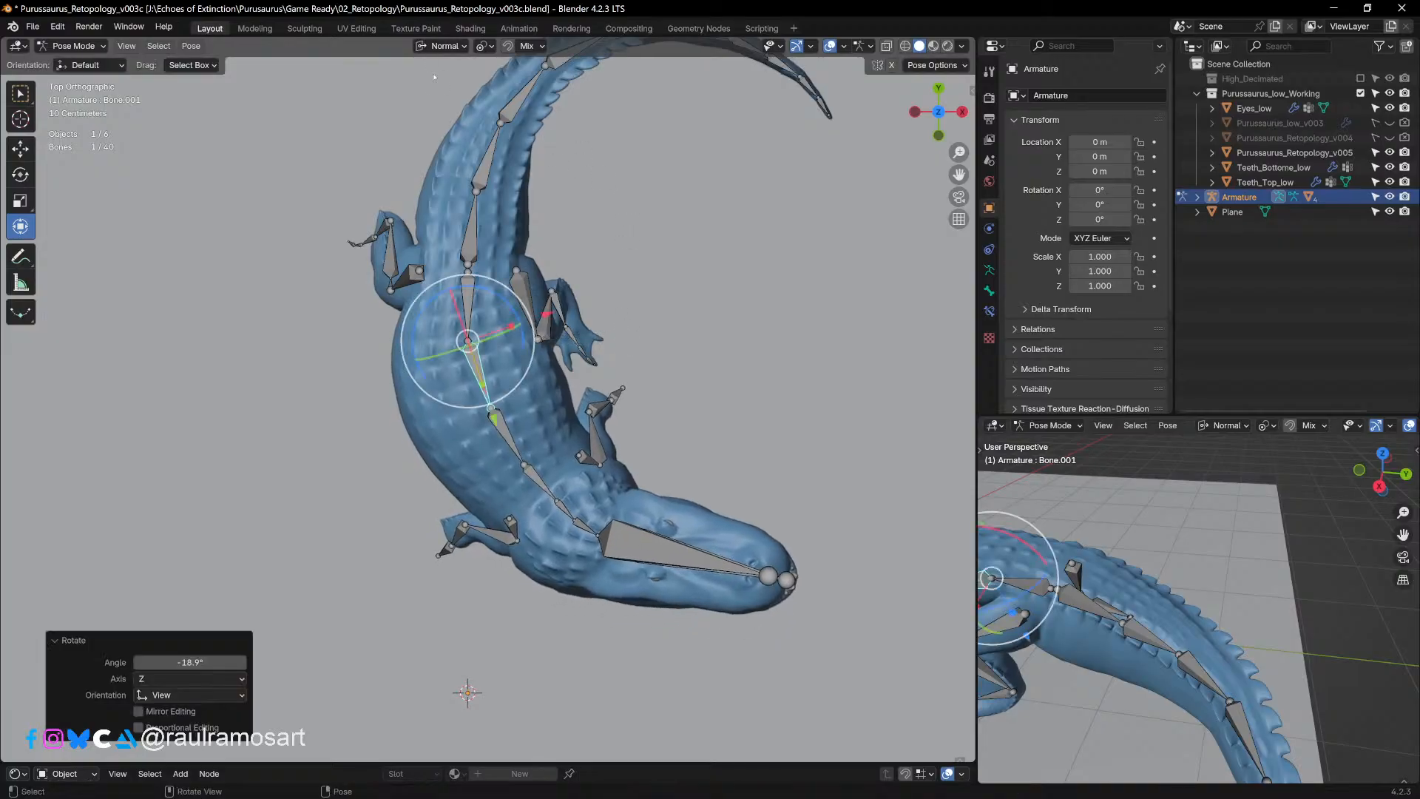
Step: Check the sideways body bend in perspective and from the right side, and undo the spine bone rotations
{"action": "mouse_move", "coordinate": [435, 77]}
{"action": "middle_mouse_down"}
{"action": "mouse_move", "coordinate": [454, 80]}
{"action": "mouse_move", "coordinate": [419, 77]}
{"action": "middle_mouse_up"}
{"action": "middle_click_drag", "start_coordinate": [460, 497], "coordinate": [529, 431], "text": "shift"}
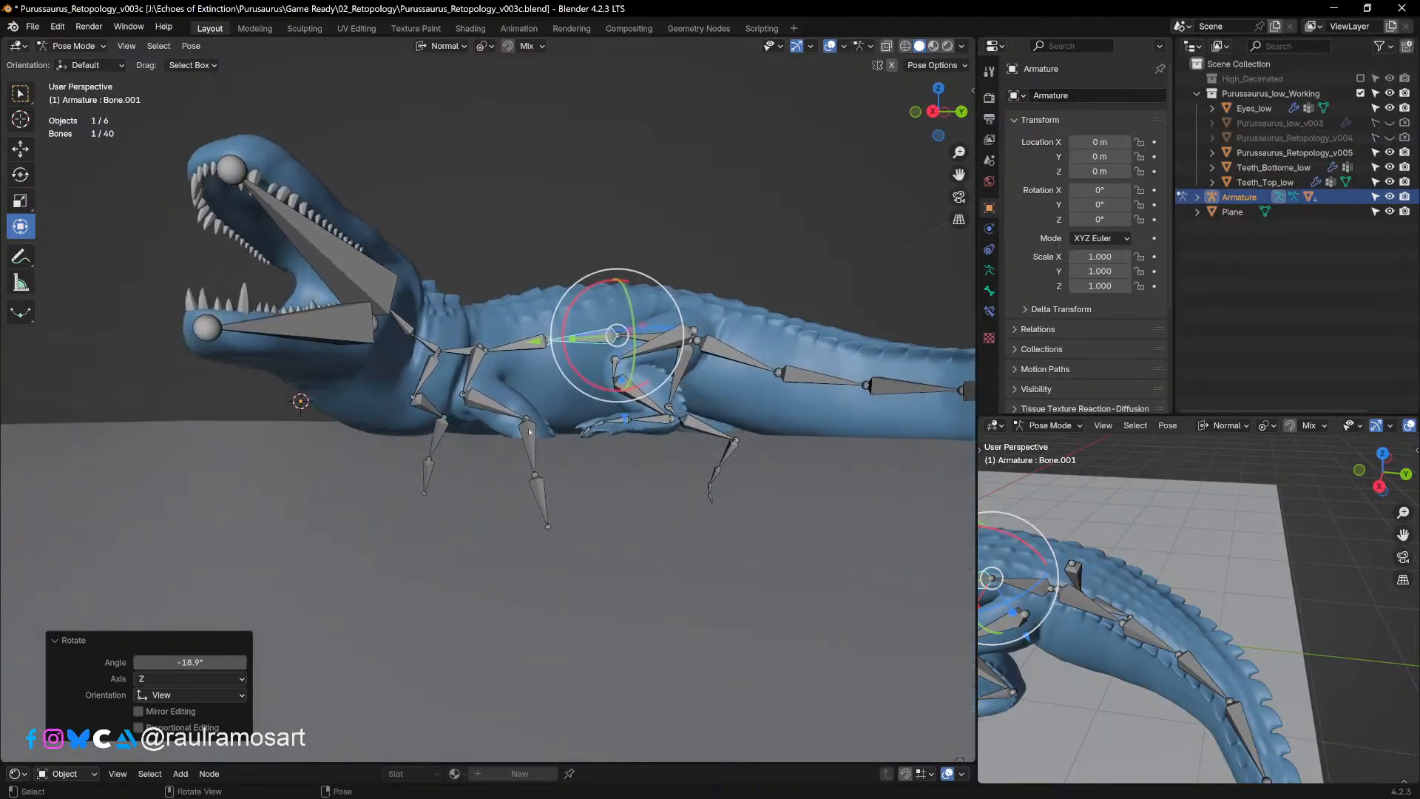
{"action": "key", "text": "KP_3"}
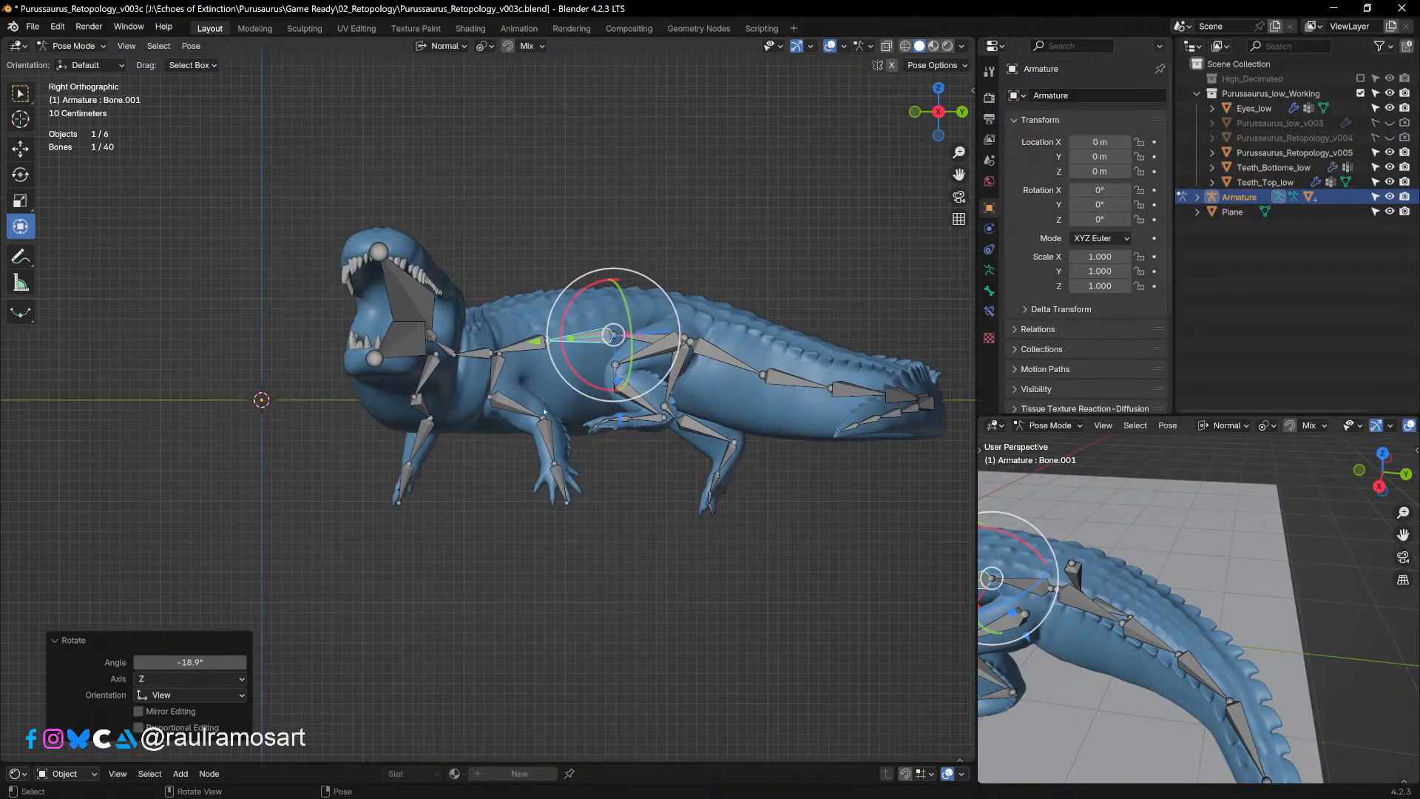
{"action": "key", "text": "ctrl+z"}
{"action": "key", "text": "ctrl+z"}
{"action": "key", "text": "ctrl+z"}
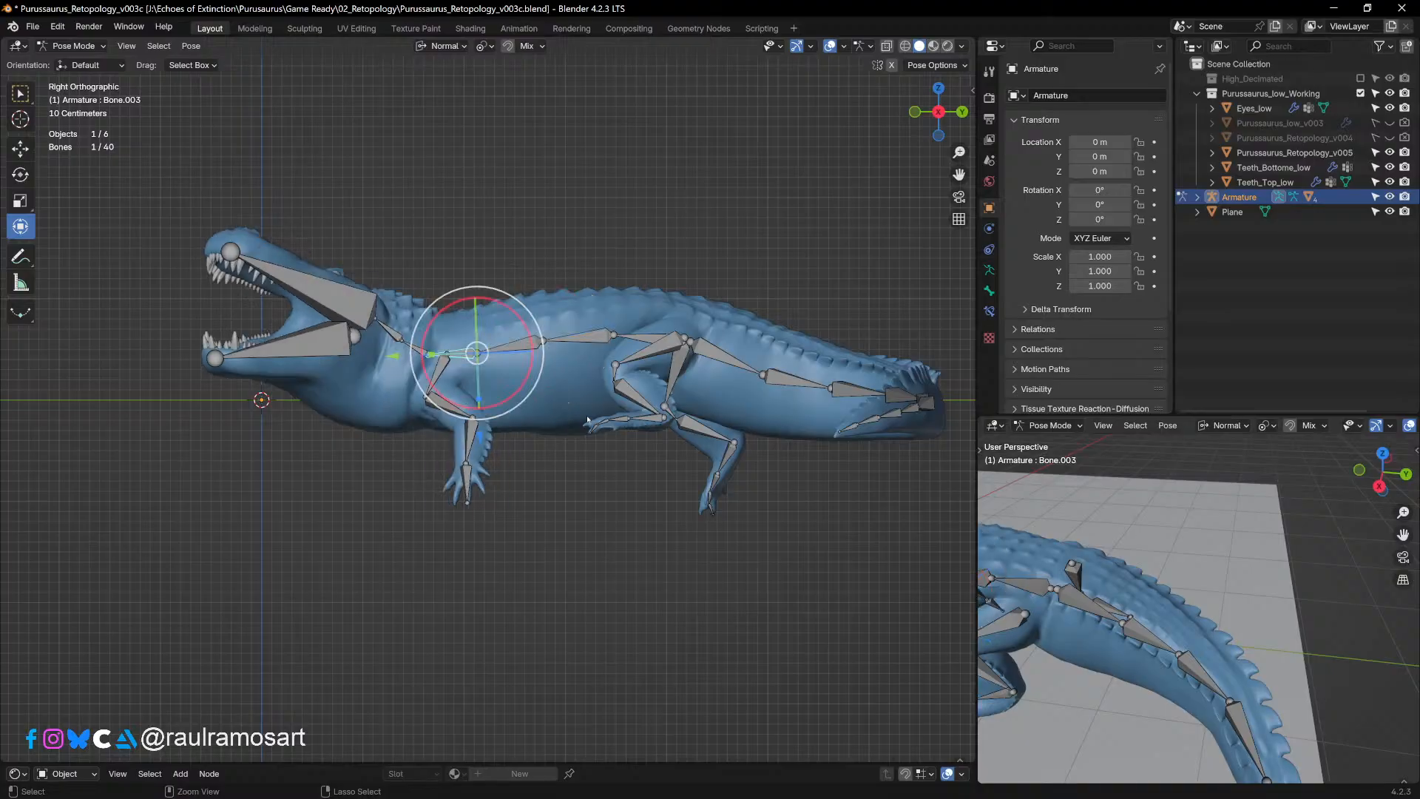
Step: Swing the near front leg's lower bone forward by rotating it about -62° around its normal X axis
{"action": "left_click", "coordinate": [472, 444]}
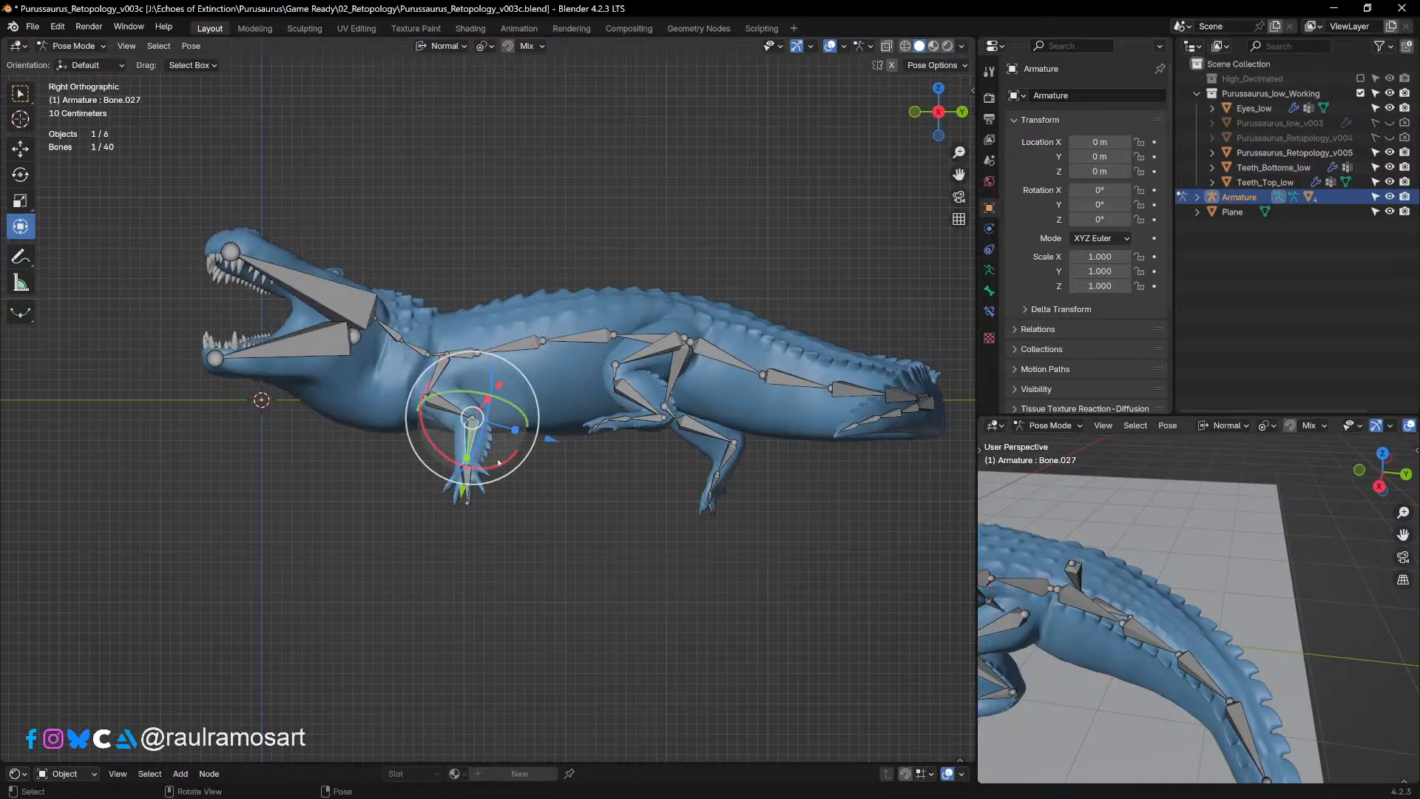
{"action": "key", "text": "r"}
{"action": "key", "text": "x"}
{"action": "key", "text": "x"}
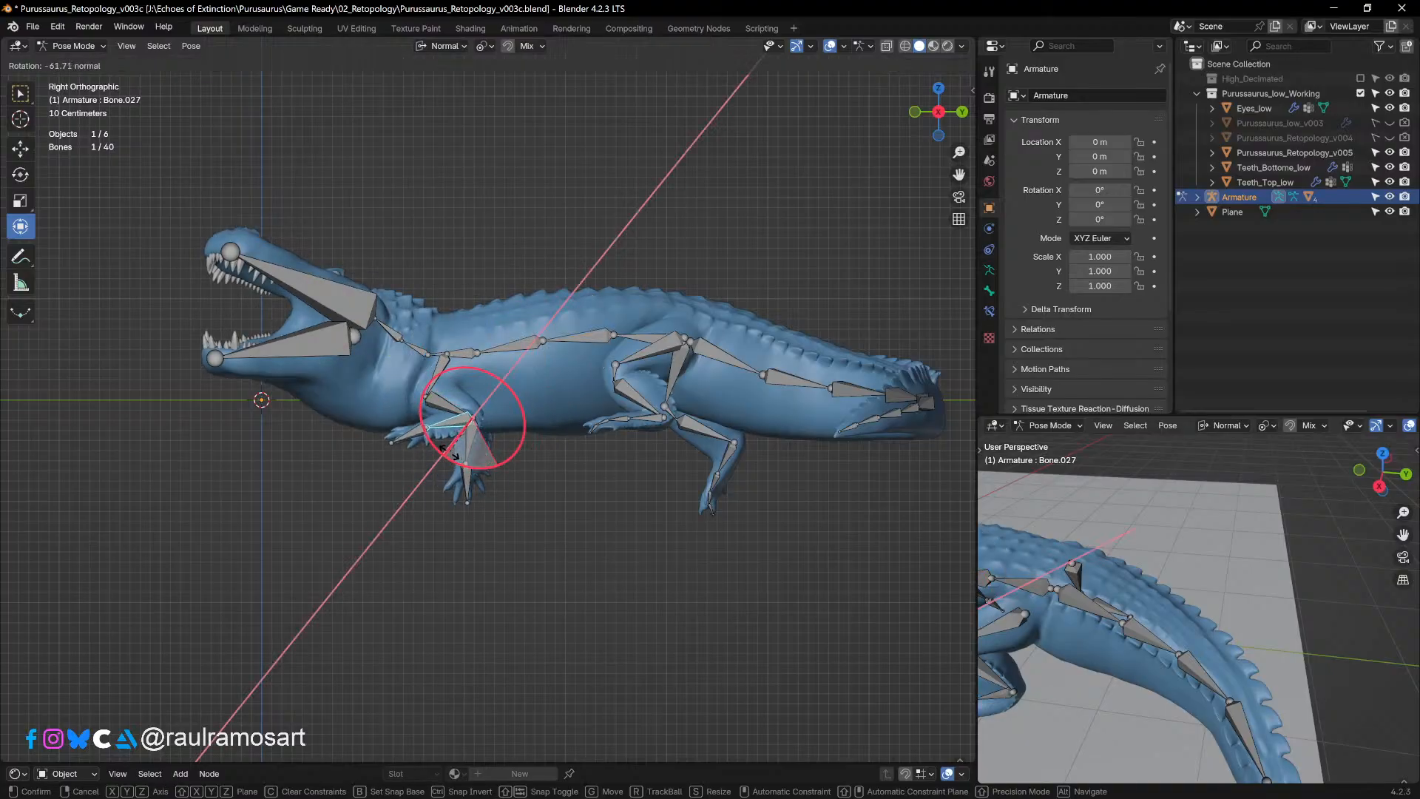
{"action": "left_click", "coordinate": [452, 452]}
Step: Rotate the opposite front leg's matching lower bone -72.9° about X in the left side view
{"action": "left_click", "coordinate": [466, 466]}
{"action": "middle_click_drag", "start_coordinate": [465, 466], "coordinate": [767, 433]}
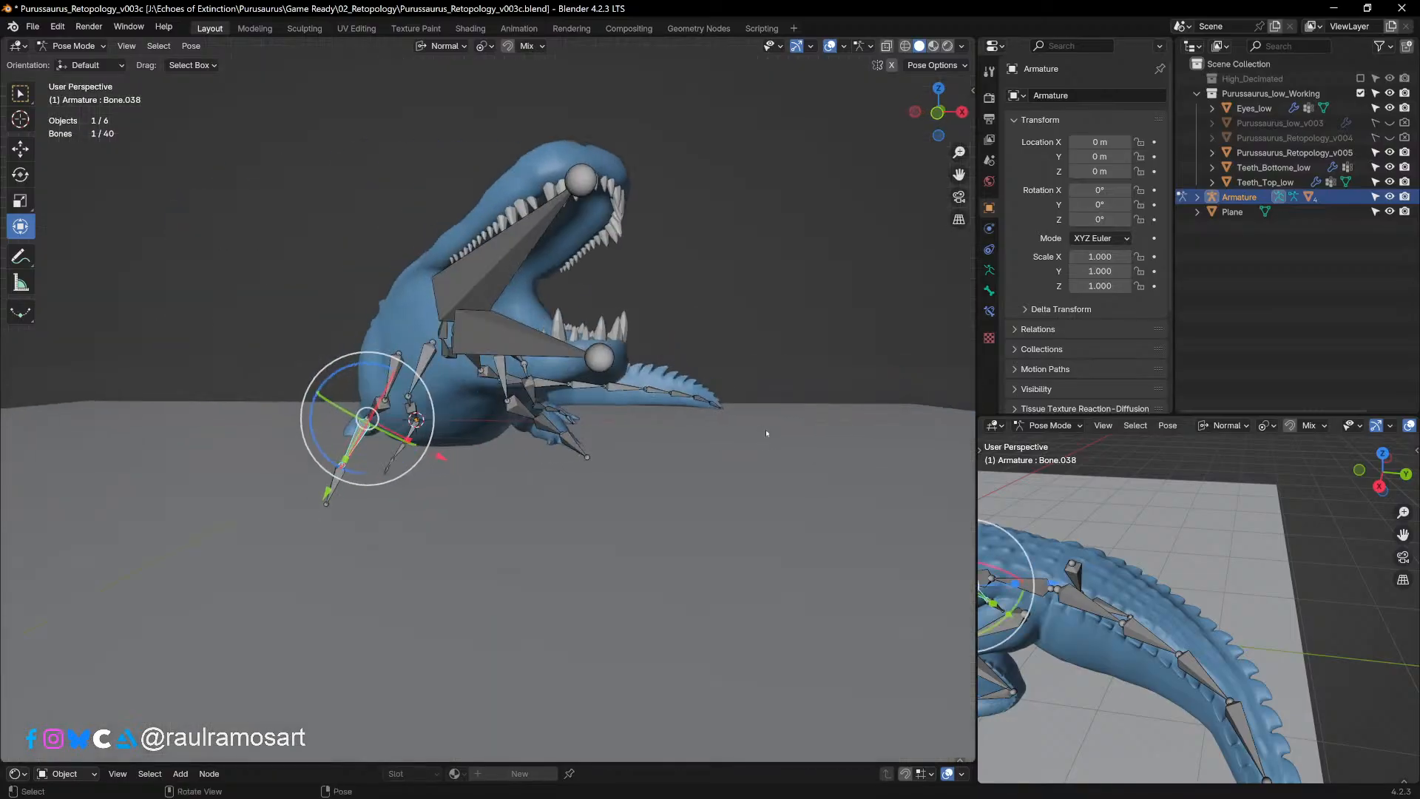
{"action": "key", "text": "ctrl+KP_3"}
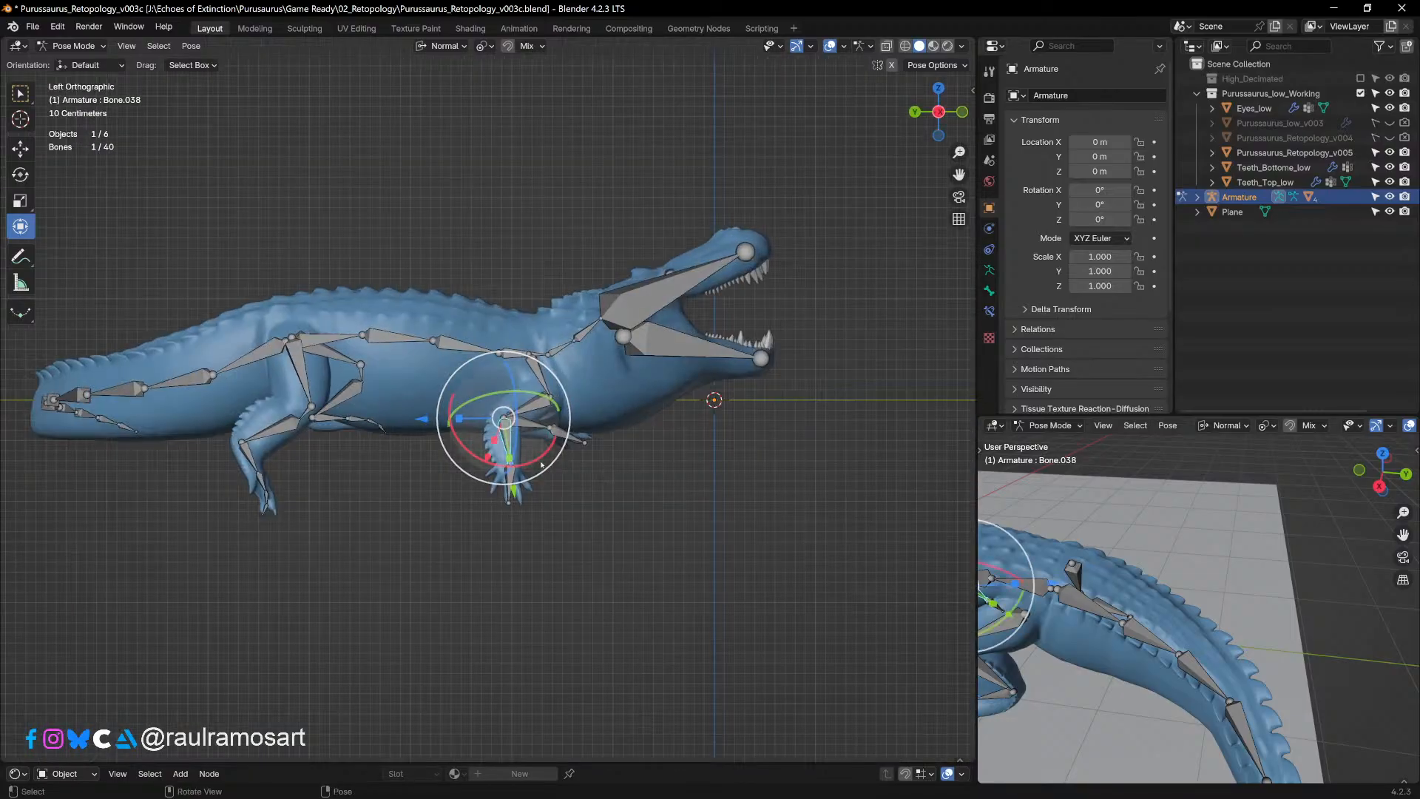
{"action": "left_click_drag", "start_coordinate": [542, 464], "coordinate": [687, 336]}
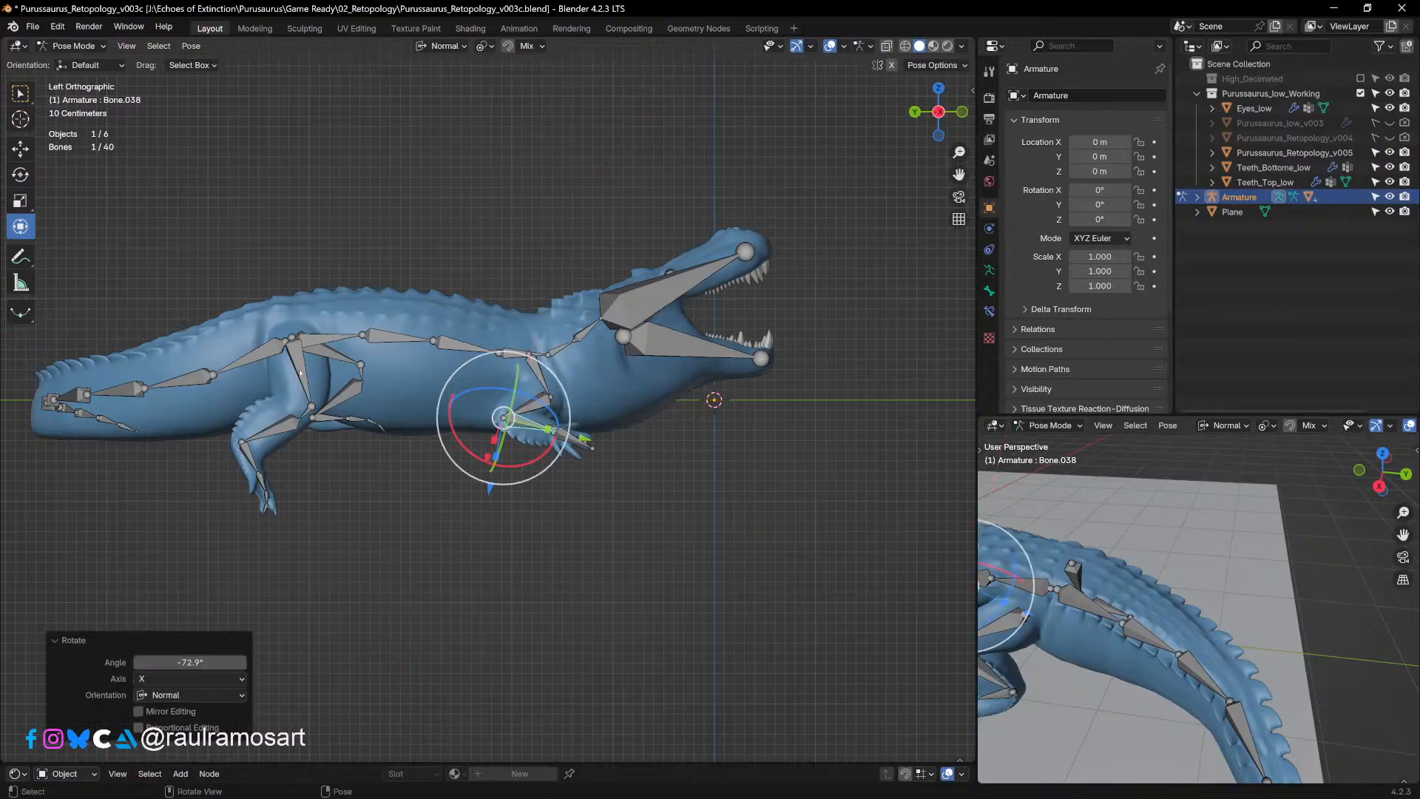
Step: Fold the near hind leg against the body in left side view, rotating its upper and lower bones and turning the foot bone -35.3°
{"action": "left_click", "coordinate": [299, 372]}
{"action": "left_click_drag", "start_coordinate": [337, 368], "coordinate": [412, 286]}
{"action": "left_click", "coordinate": [366, 397]}
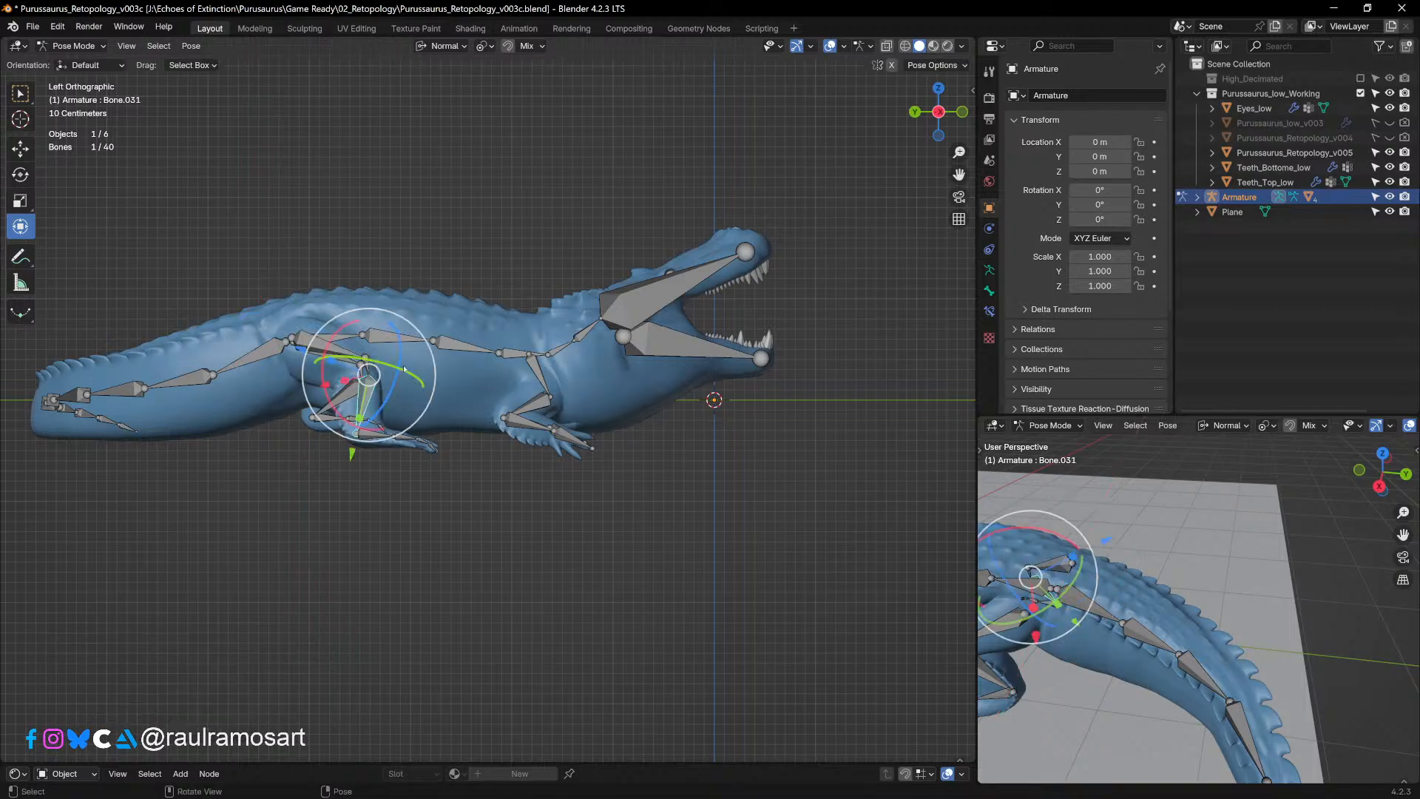
{"action": "left_click_drag", "start_coordinate": [399, 347], "coordinate": [433, 383]}
{"action": "left_click", "coordinate": [376, 441]}
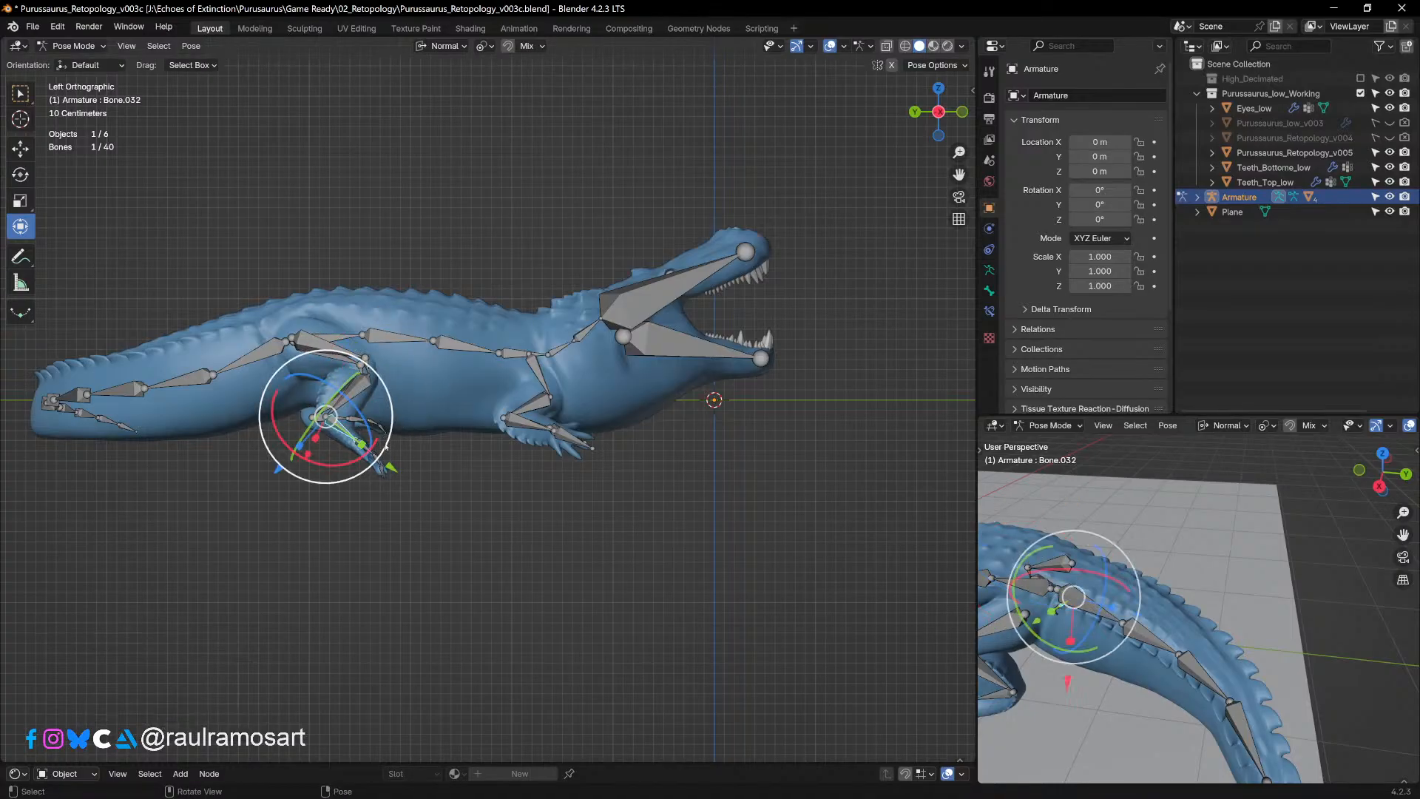
{"action": "left_click_drag", "start_coordinate": [377, 441], "coordinate": [399, 415]}
{"action": "middle_click_drag", "start_coordinate": [491, 256], "coordinate": [314, 480], "text": "shift"}
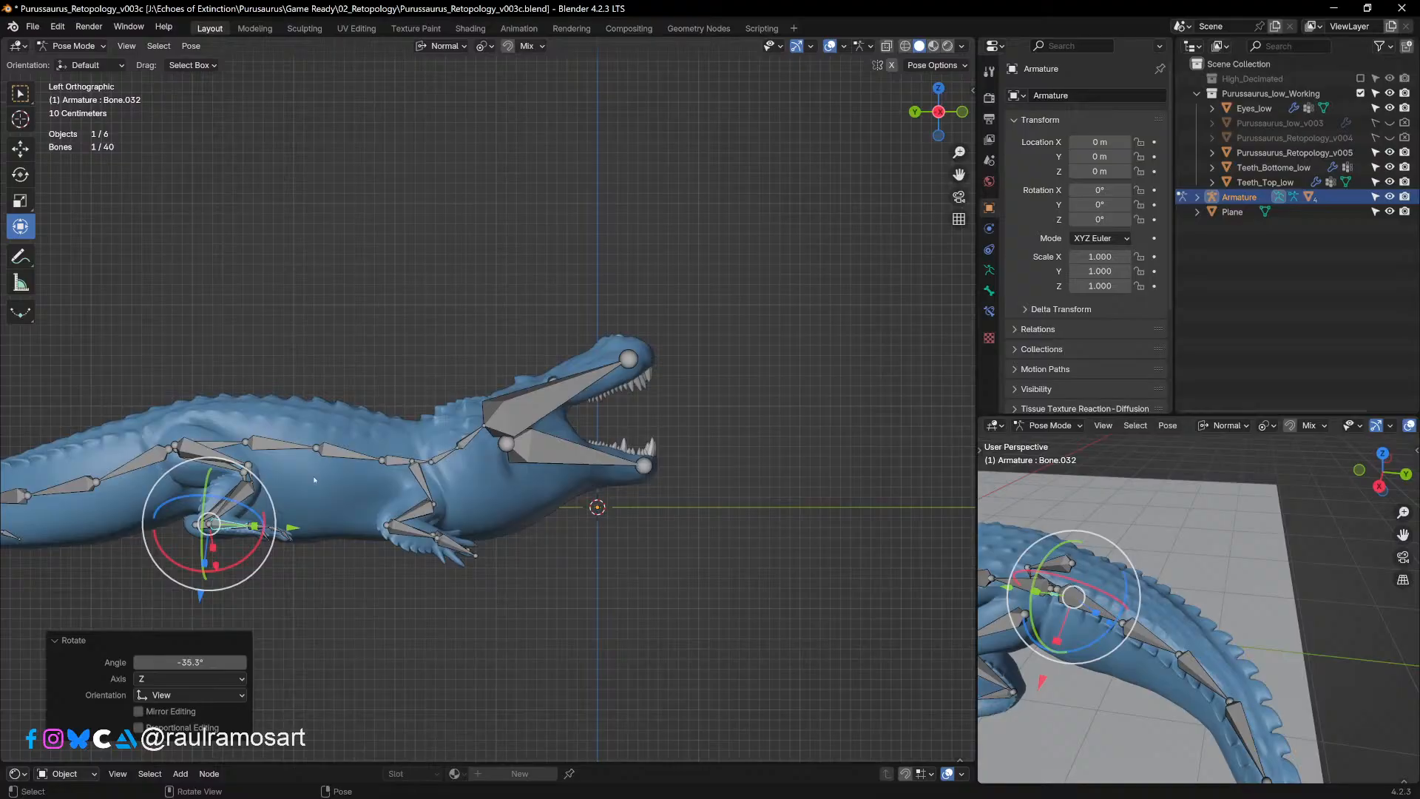
Step: Rotate the lower bone of the front leg on the same side -38.8° around its normal Y axis
{"action": "left_click", "coordinate": [429, 539]}
{"action": "middle_click_drag", "start_coordinate": [429, 538], "coordinate": [370, 514]}
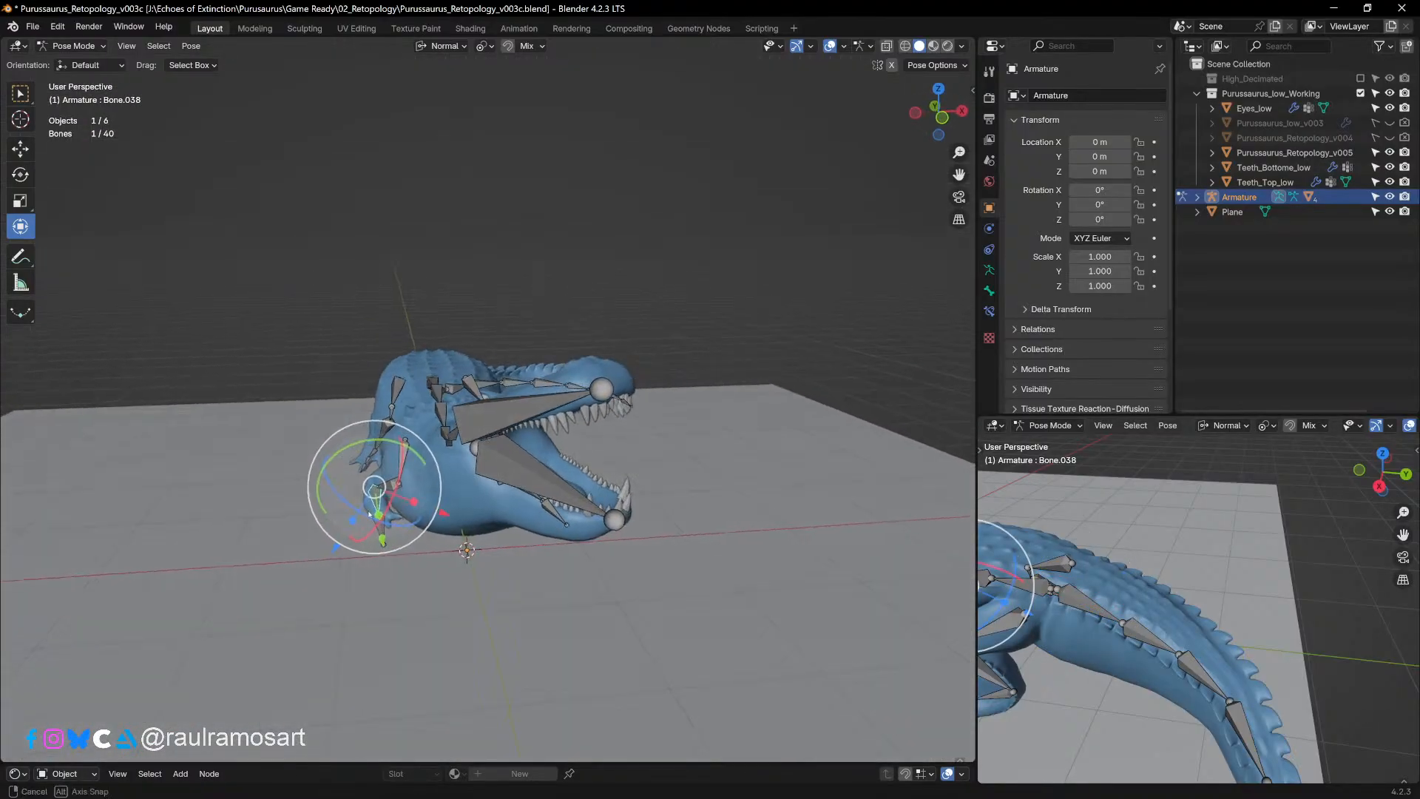
{"action": "left_click_drag", "start_coordinate": [421, 458], "coordinate": [441, 495]}
{"action": "middle_click_drag", "start_coordinate": [431, 511], "coordinate": [488, 525]}
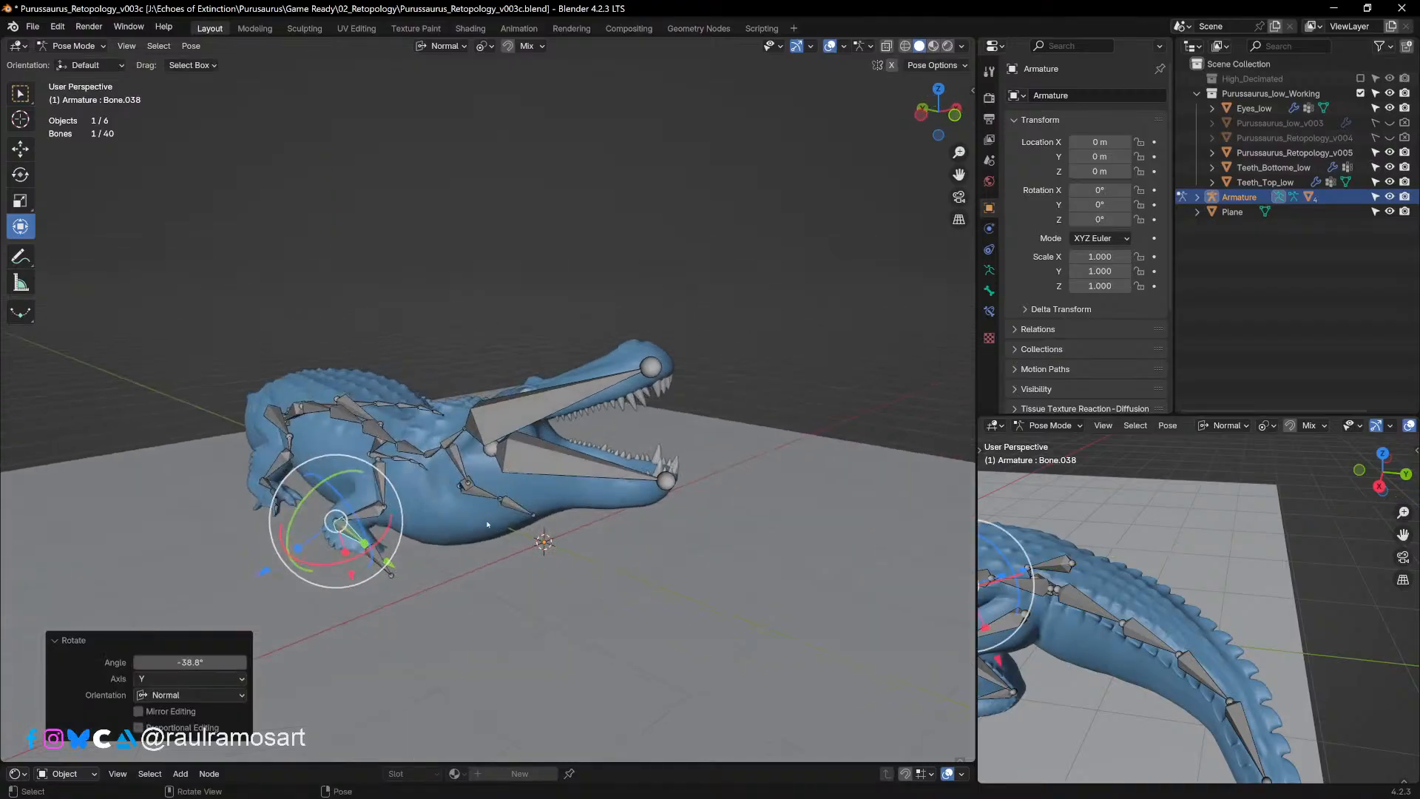
Step: Tilt that front leg's foot bone with a trackball rotation of -22.3° and 2.86°
{"action": "key", "text": "KP_Decimal"}
{"action": "scroll", "coordinate": [487, 524], "scroll_direction": "down", "scroll_amount": 5}
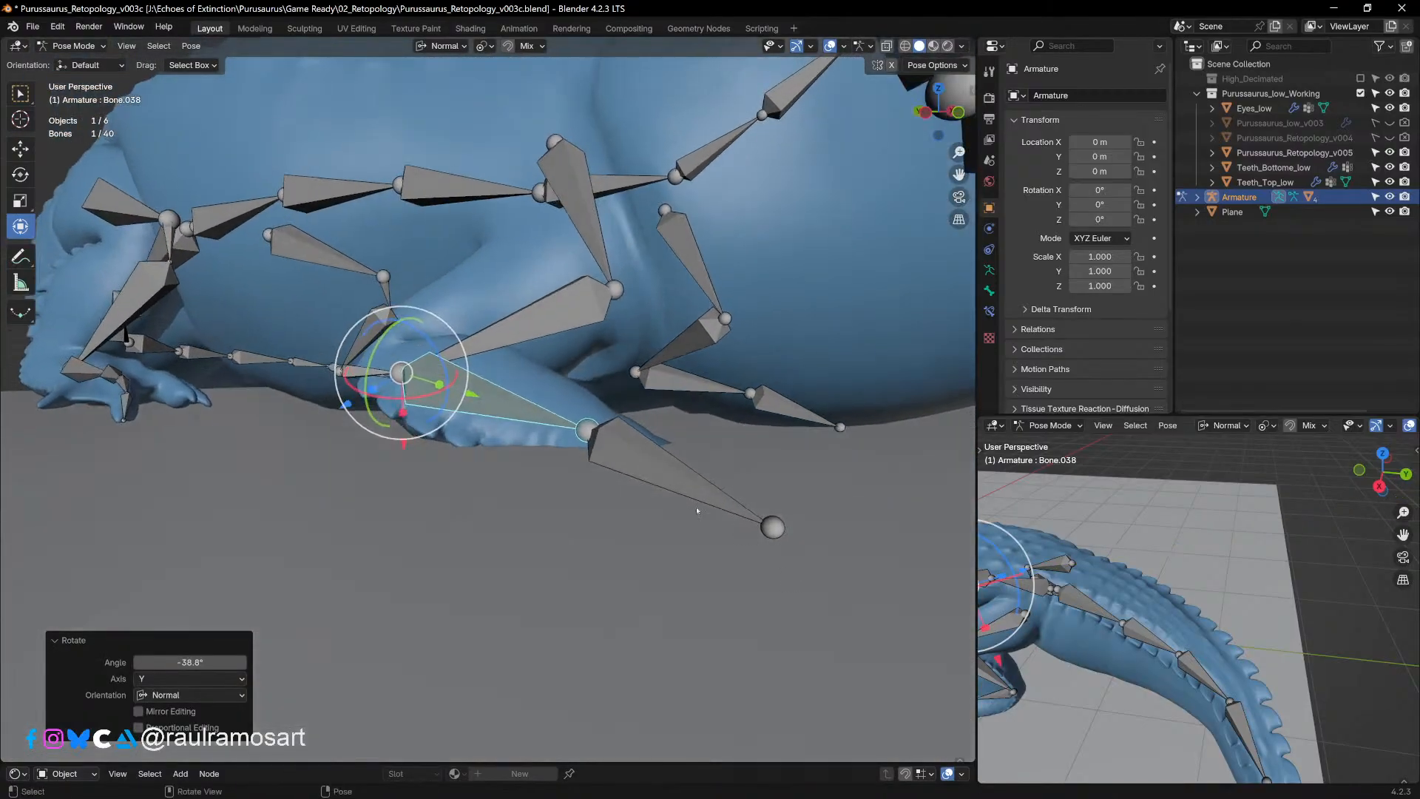
{"action": "left_click", "coordinate": [687, 494]}
{"action": "left_click_drag", "start_coordinate": [645, 438], "coordinate": [634, 406]}
{"action": "middle_click_drag", "start_coordinate": [630, 411], "coordinate": [521, 458]}
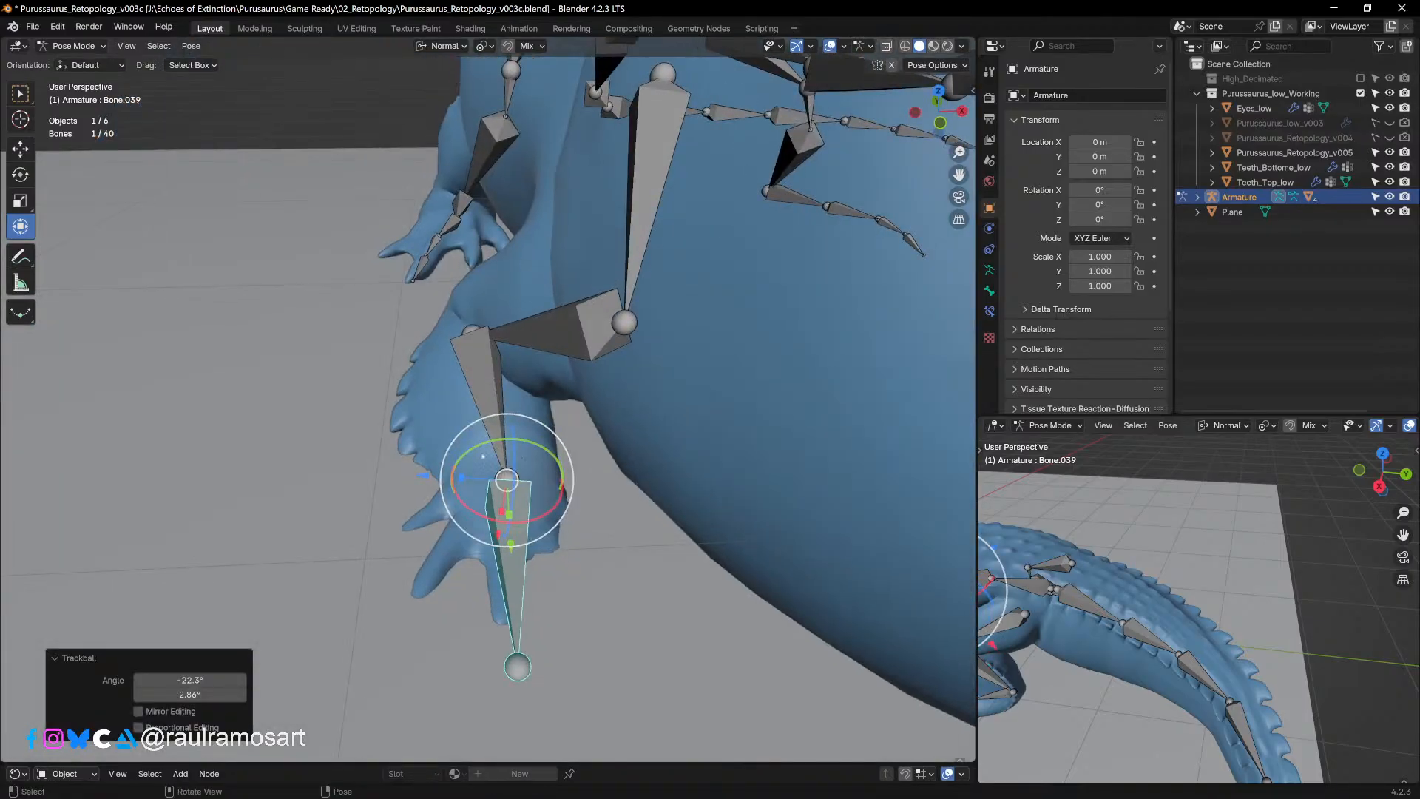
{"action": "left_click_drag", "start_coordinate": [491, 452], "coordinate": [460, 458]}
{"action": "key", "text": "ctrl+z"}
{"action": "left_click", "coordinate": [464, 453]}
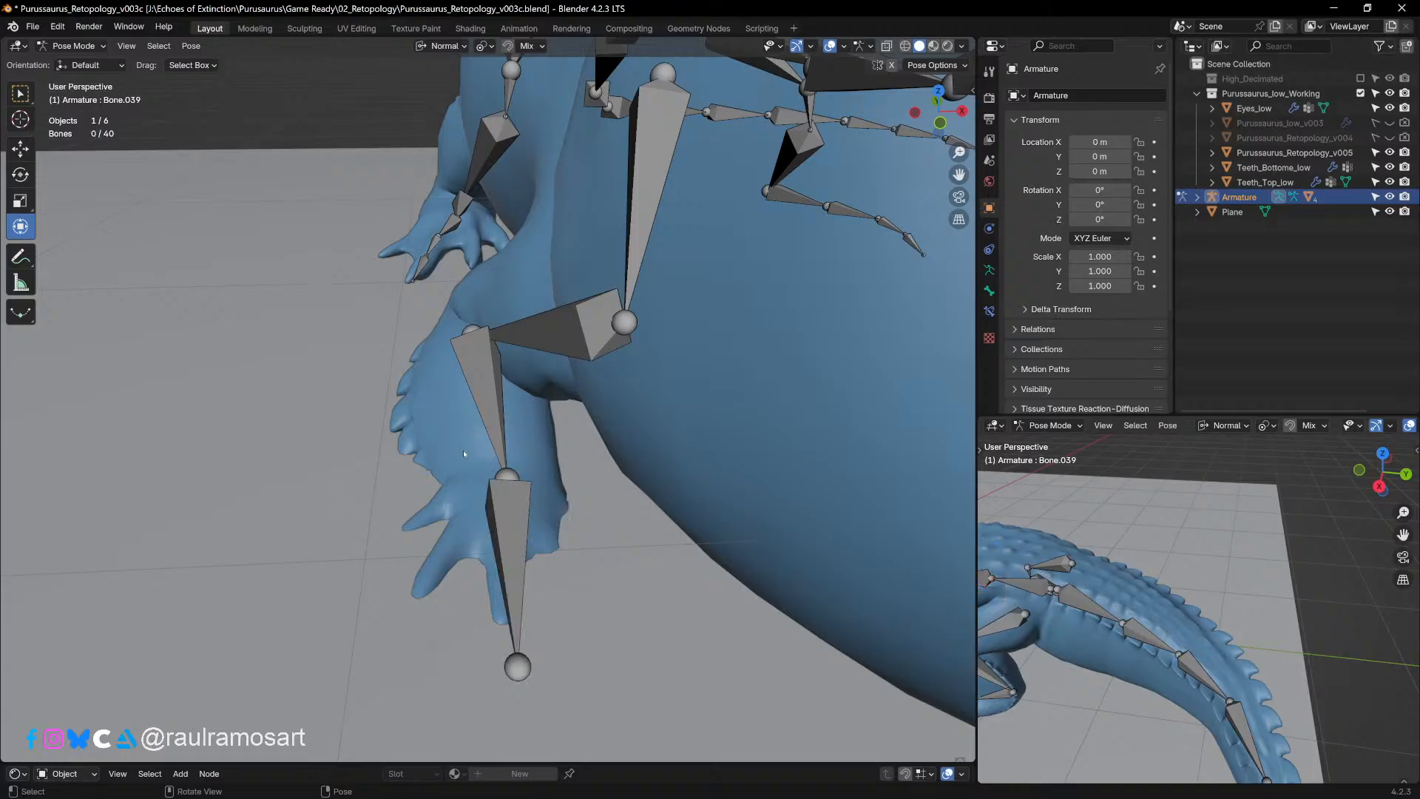
Step: Twist the front foot bone 13.9° around its normal Y axis and turn it 4.68° around its normal Z axis
{"action": "left_click", "coordinate": [507, 501]}
{"action": "left_click_drag", "start_coordinate": [484, 446], "coordinate": [540, 539]}
{"action": "middle_click_drag", "start_coordinate": [541, 539], "coordinate": [621, 438]}
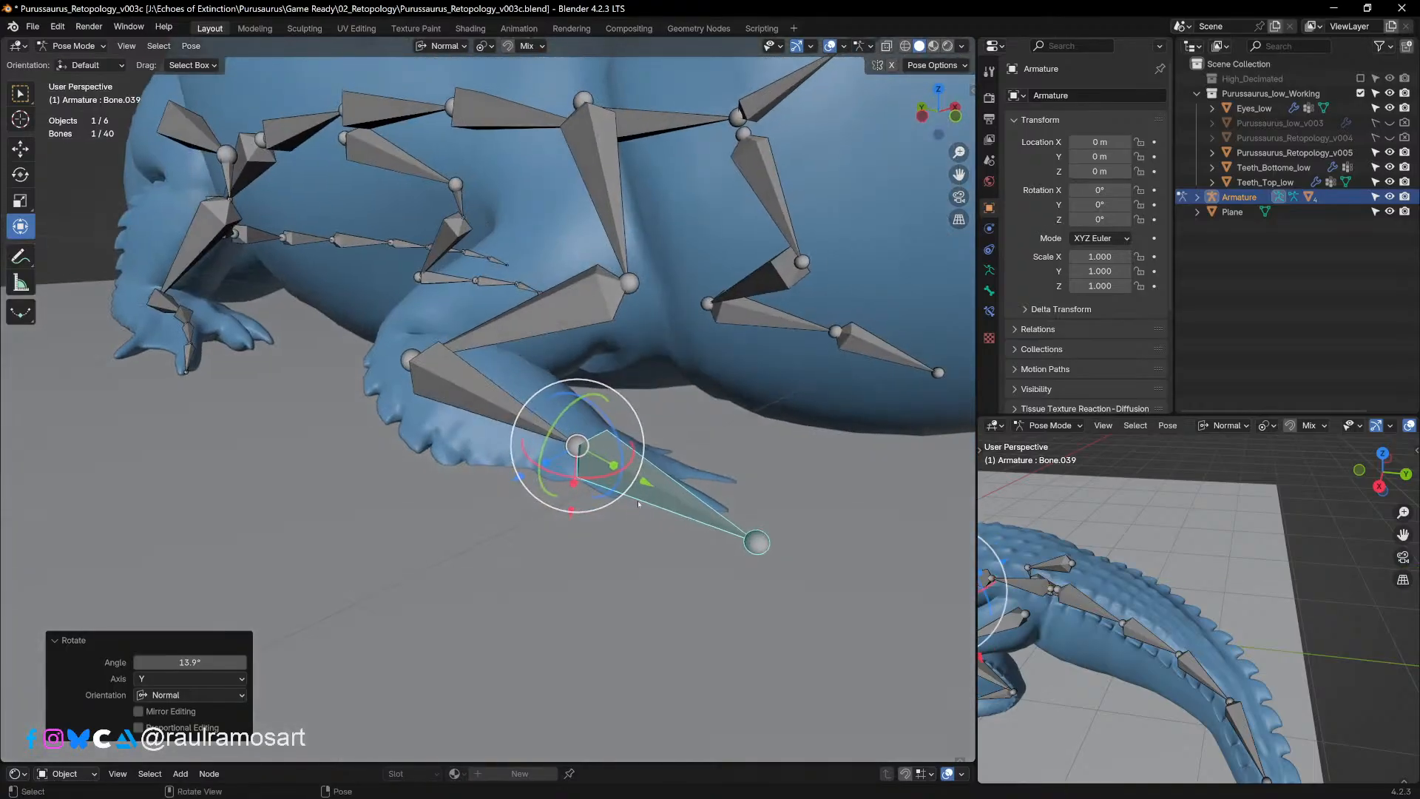
{"action": "left_click_drag", "start_coordinate": [616, 427], "coordinate": [592, 407]}
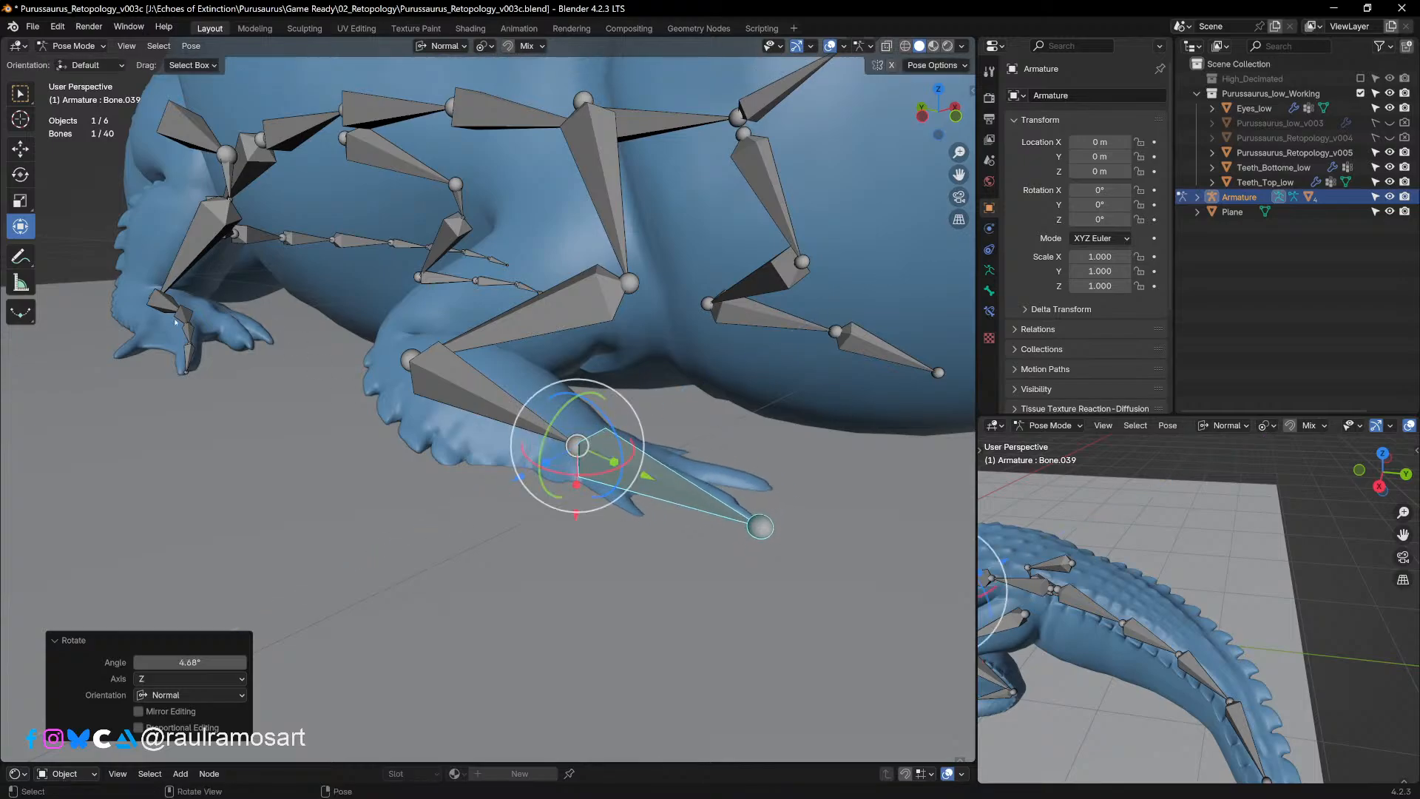
Step: Fine-tune the hind leg on the same side by rotating its topmost bone 2.45° and its foot bone -0.834° about normal X
{"action": "left_click", "coordinate": [194, 261]}
{"action": "left_click", "coordinate": [194, 128]}
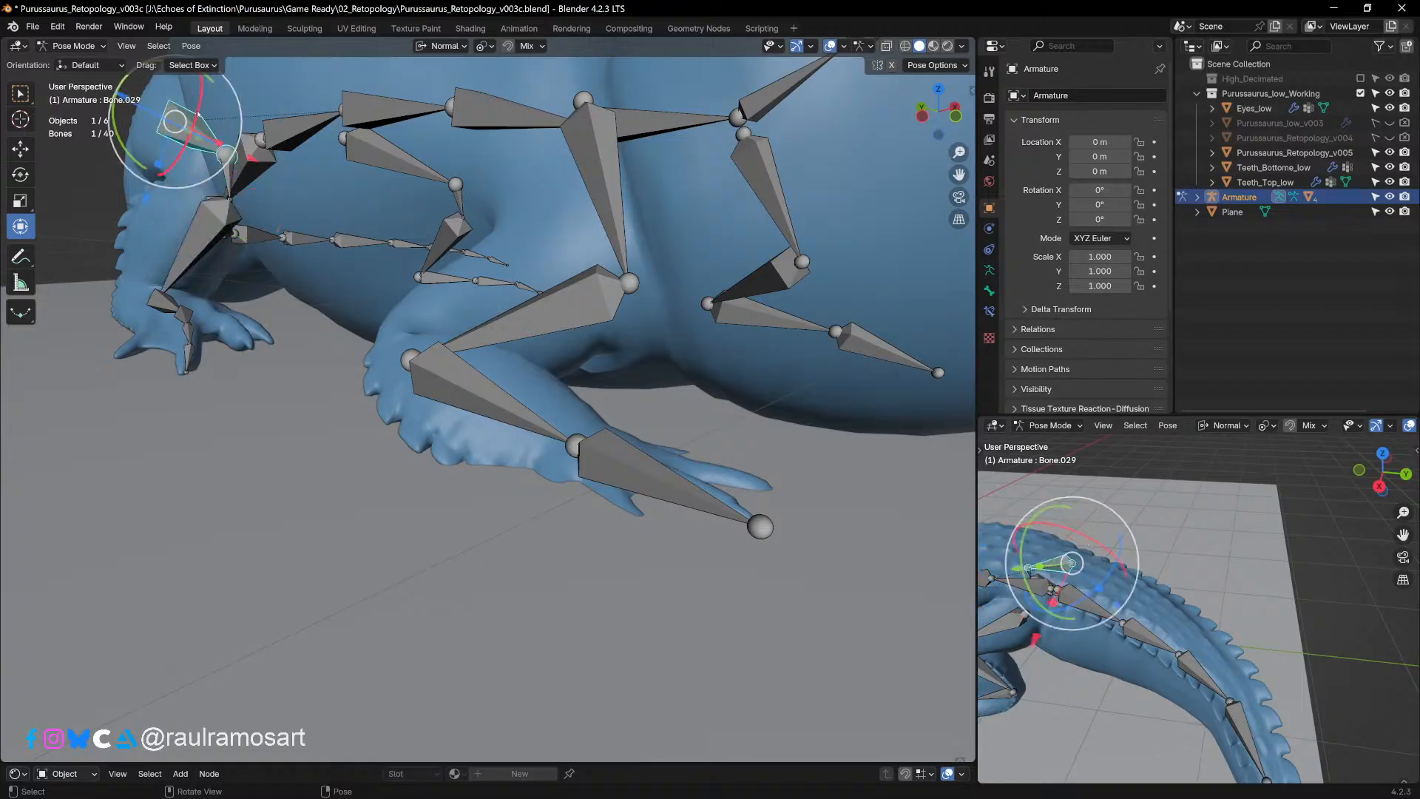
{"action": "left_click_drag", "start_coordinate": [195, 113], "coordinate": [194, 107]}
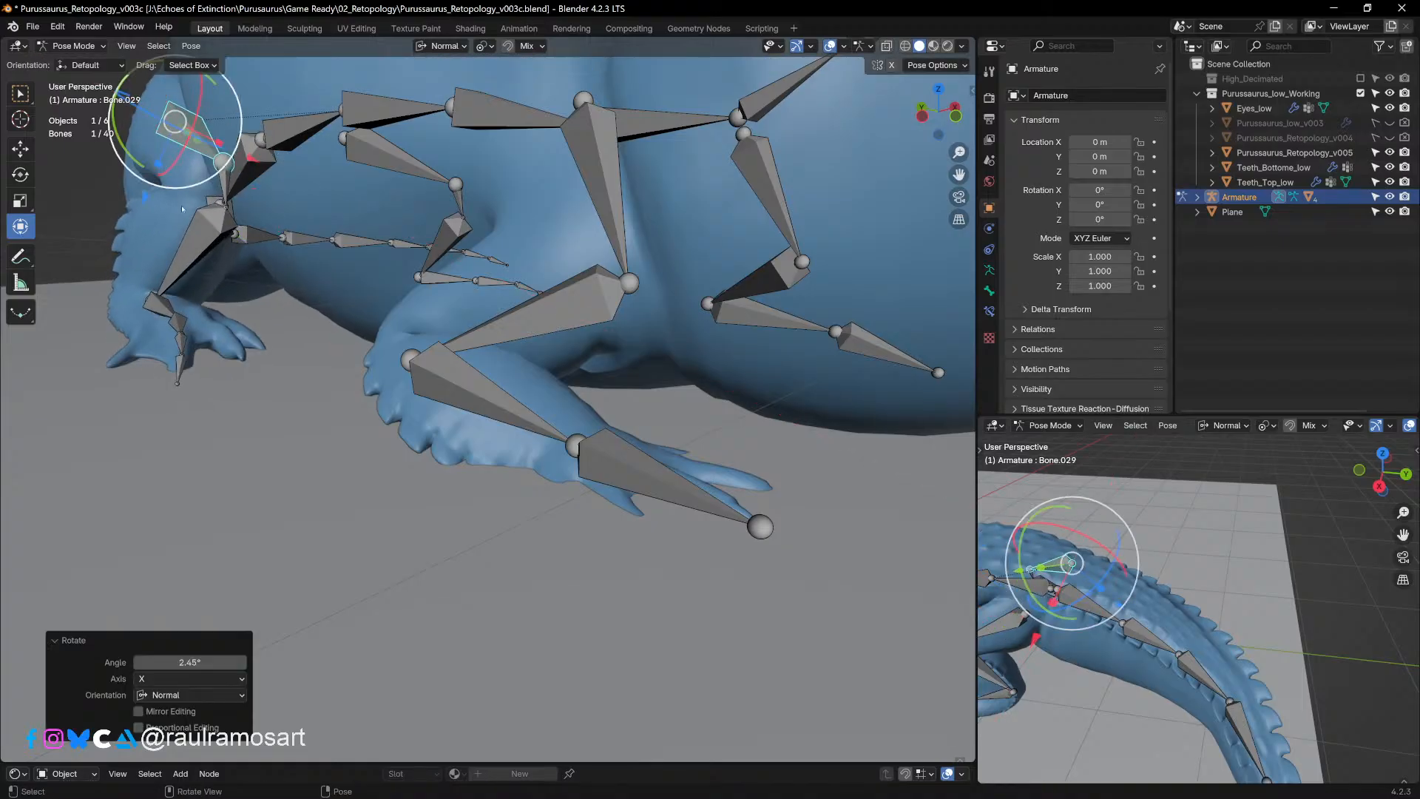
{"action": "left_click", "coordinate": [161, 304]}
{"action": "left_click_drag", "start_coordinate": [174, 290], "coordinate": [176, 289]}
Step: Adjust the opposite front leg's lower bone slightly and rotate its foot bone in right side view until the foot lies flat
{"action": "middle_click_drag", "start_coordinate": [724, 494], "coordinate": [708, 531], "text": "shift"}
{"action": "middle_click_drag", "start_coordinate": [678, 444], "coordinate": [605, 507], "text": "shift"}
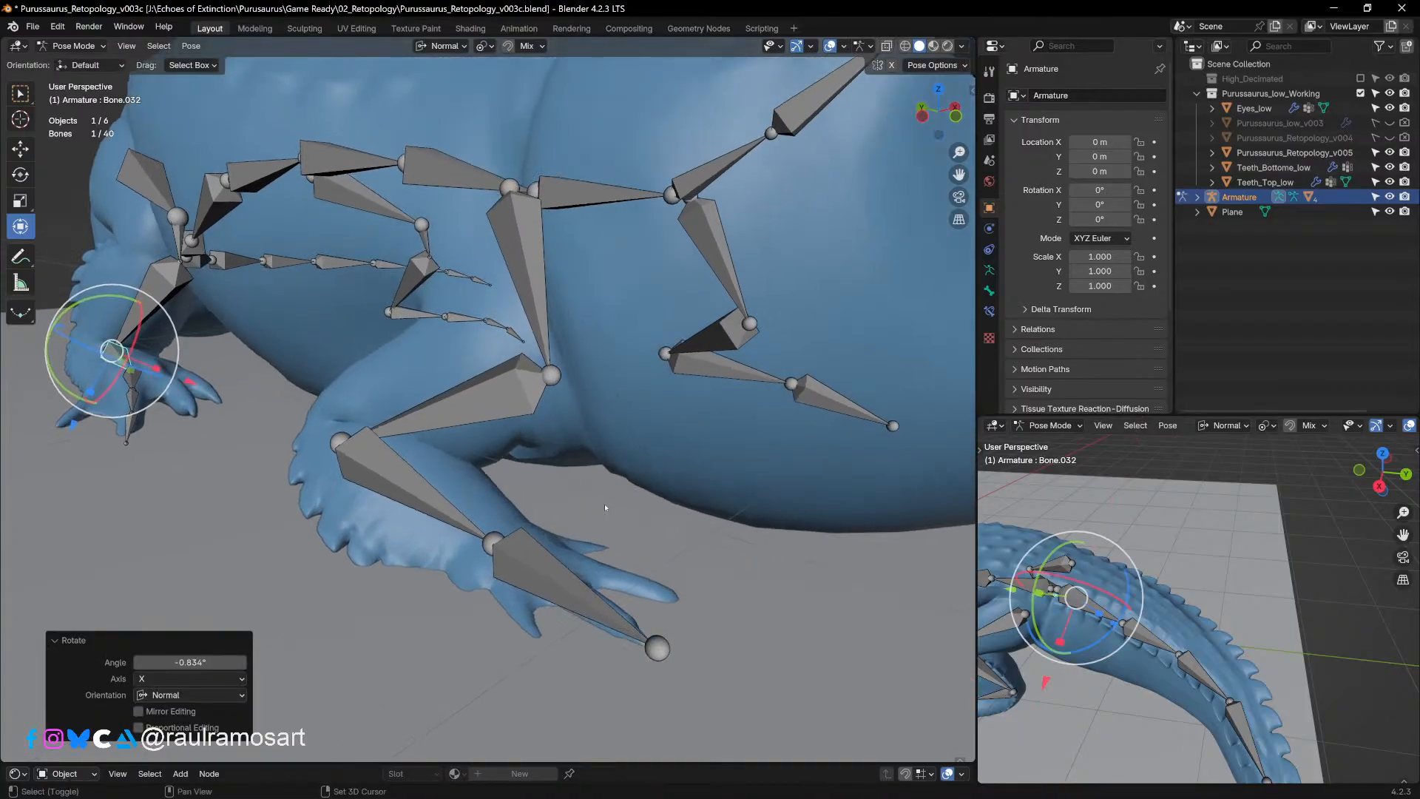
{"action": "middle_click_drag", "start_coordinate": [508, 549], "coordinate": [481, 395]}
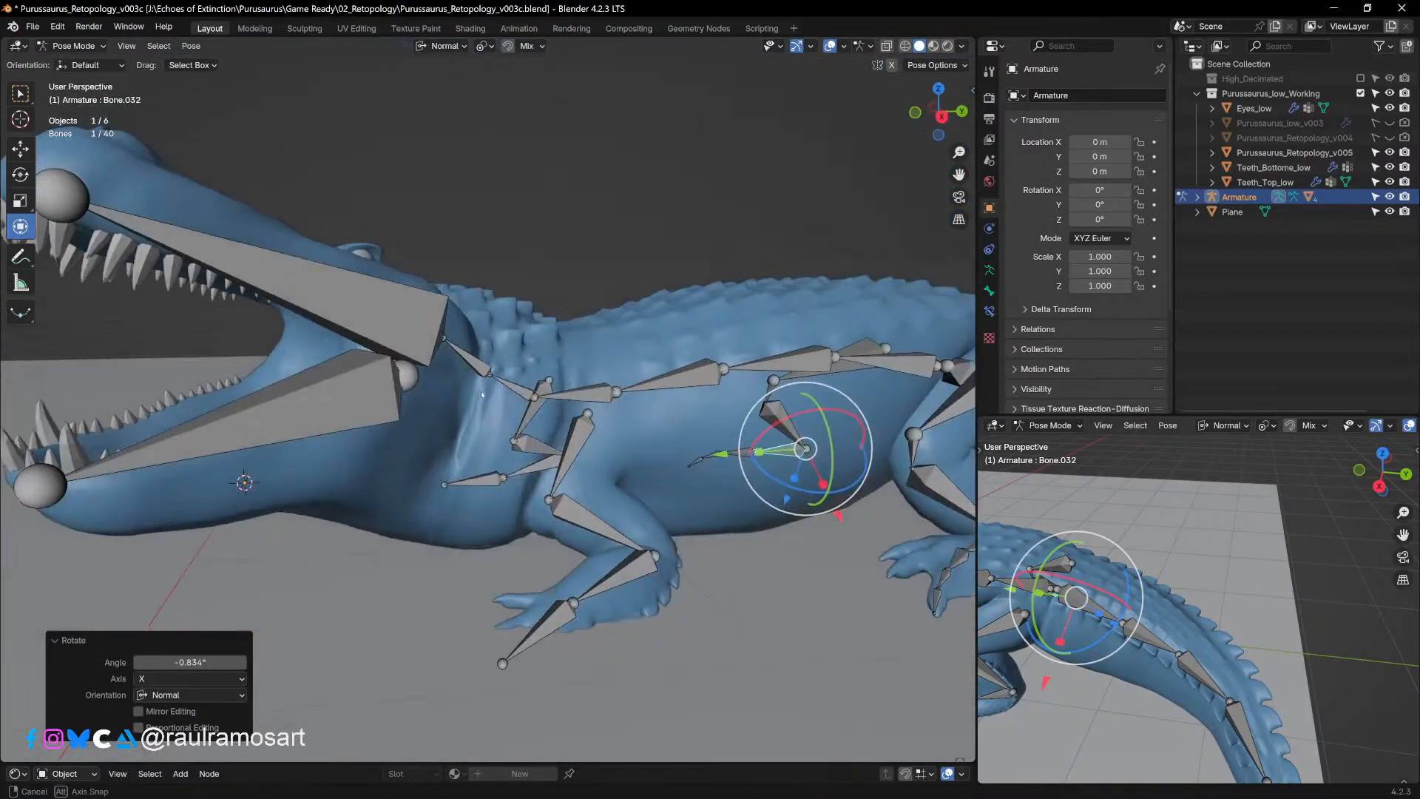
{"action": "left_click", "coordinate": [627, 572]}
{"action": "left_click_drag", "start_coordinate": [662, 519], "coordinate": [664, 521]}
{"action": "left_click", "coordinate": [556, 610]}
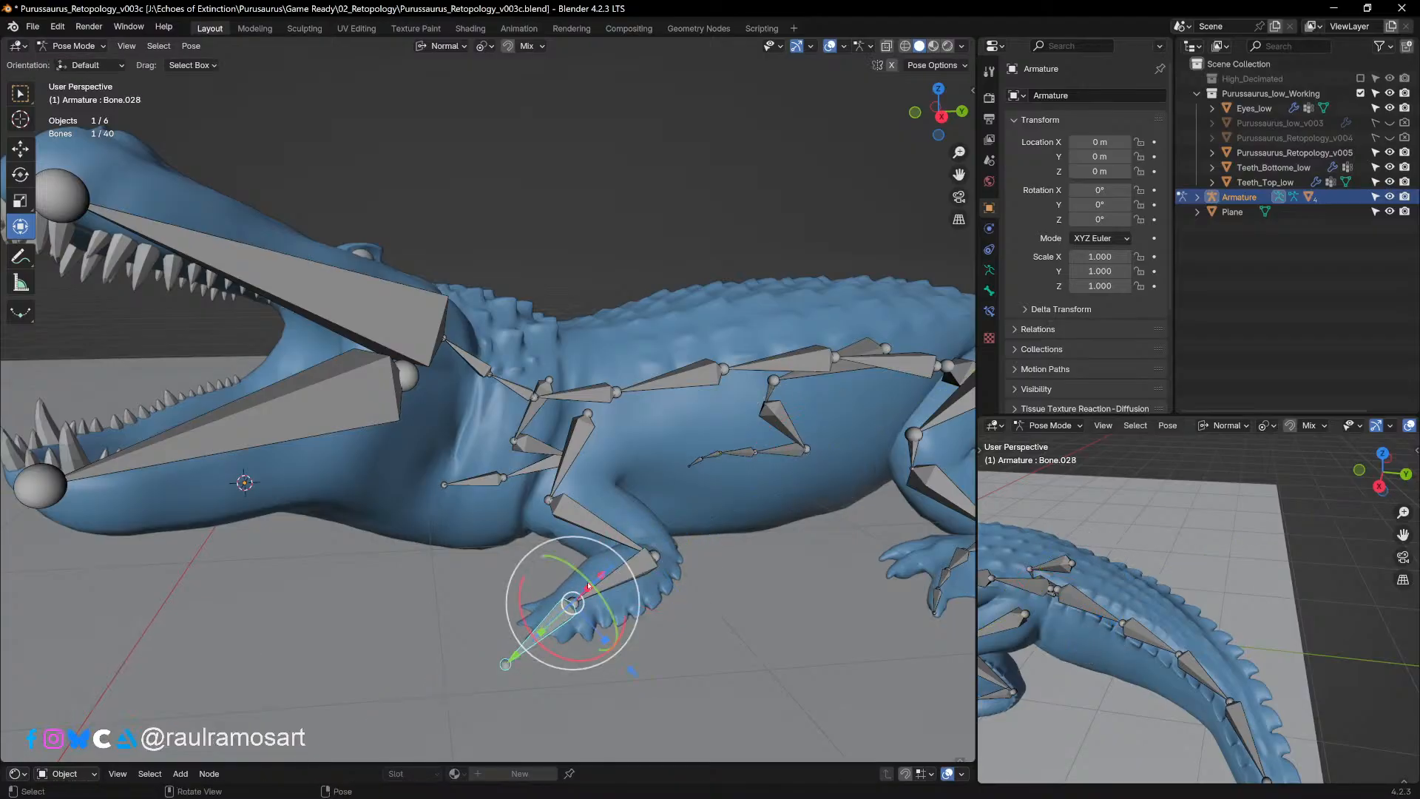
{"action": "key", "text": "KP_3"}
{"action": "left_click_drag", "start_coordinate": [536, 462], "coordinate": [562, 473]}
Step: Open the mouth wider by rotating the lower jaw bone 16.8° about its normal X axis
{"action": "left_click", "coordinate": [366, 366]}
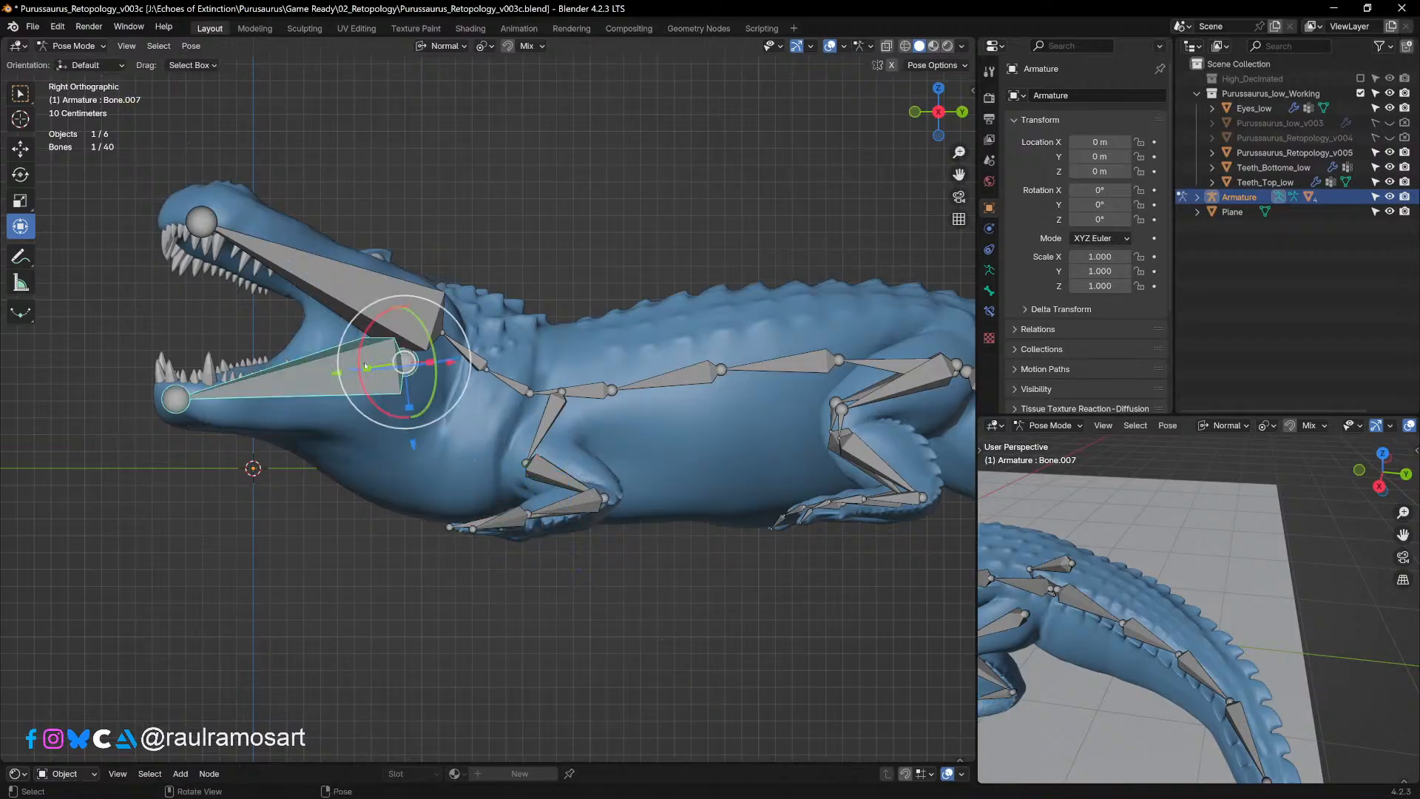
{"action": "left_click_drag", "start_coordinate": [361, 349], "coordinate": [353, 349]}
{"action": "middle_click_drag", "start_coordinate": [355, 348], "coordinate": [387, 339]}
Step: Bend the front body sideways in top view by rotating three successive spine bones ahead of the hips -16.2°, -22.1° and -14.3°
{"action": "key", "text": "KP_7"}
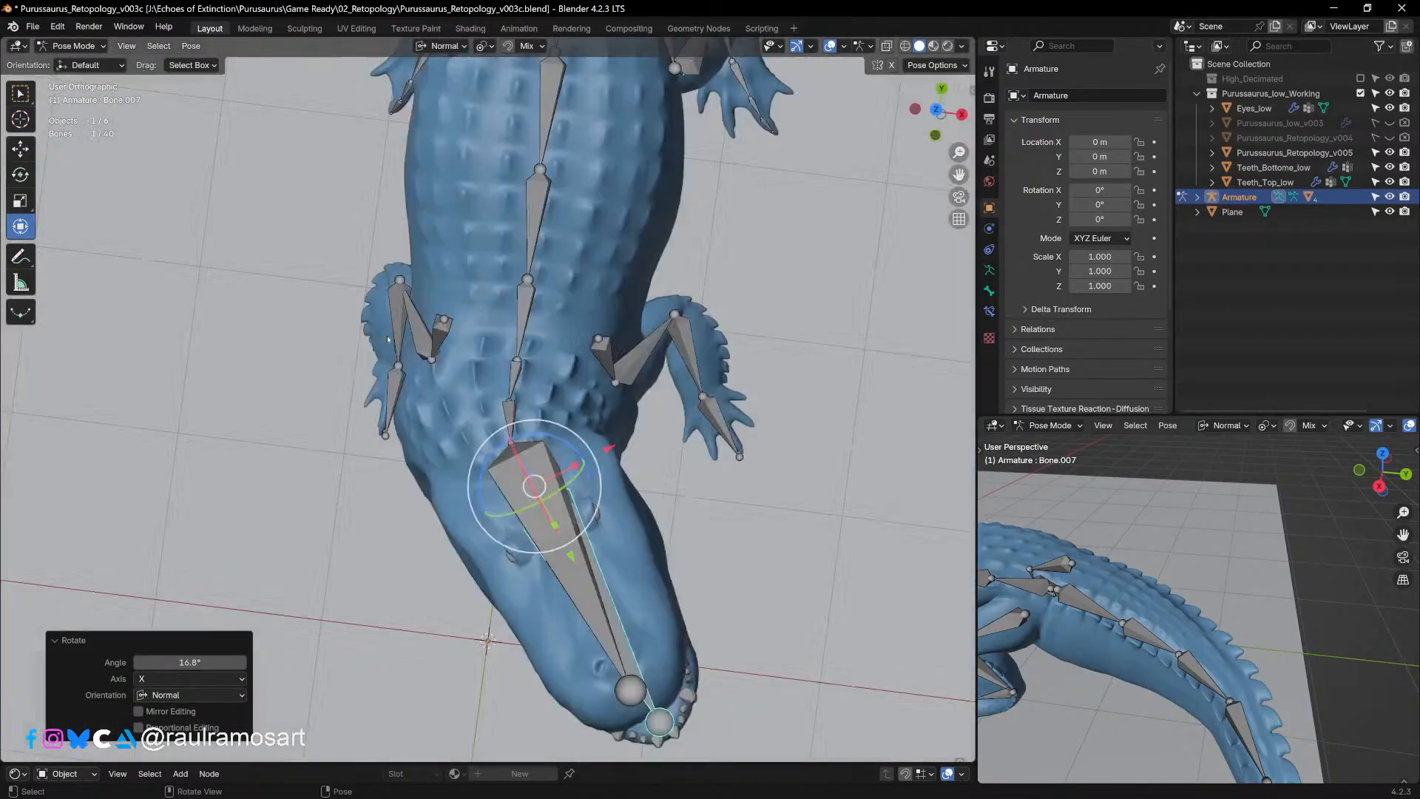
{"action": "scroll", "coordinate": [462, 261], "scroll_direction": "down", "scroll_amount": 3}
{"action": "middle_click_drag", "start_coordinate": [458, 247], "coordinate": [511, 367], "text": "shift"}
{"action": "left_click", "coordinate": [557, 344]}
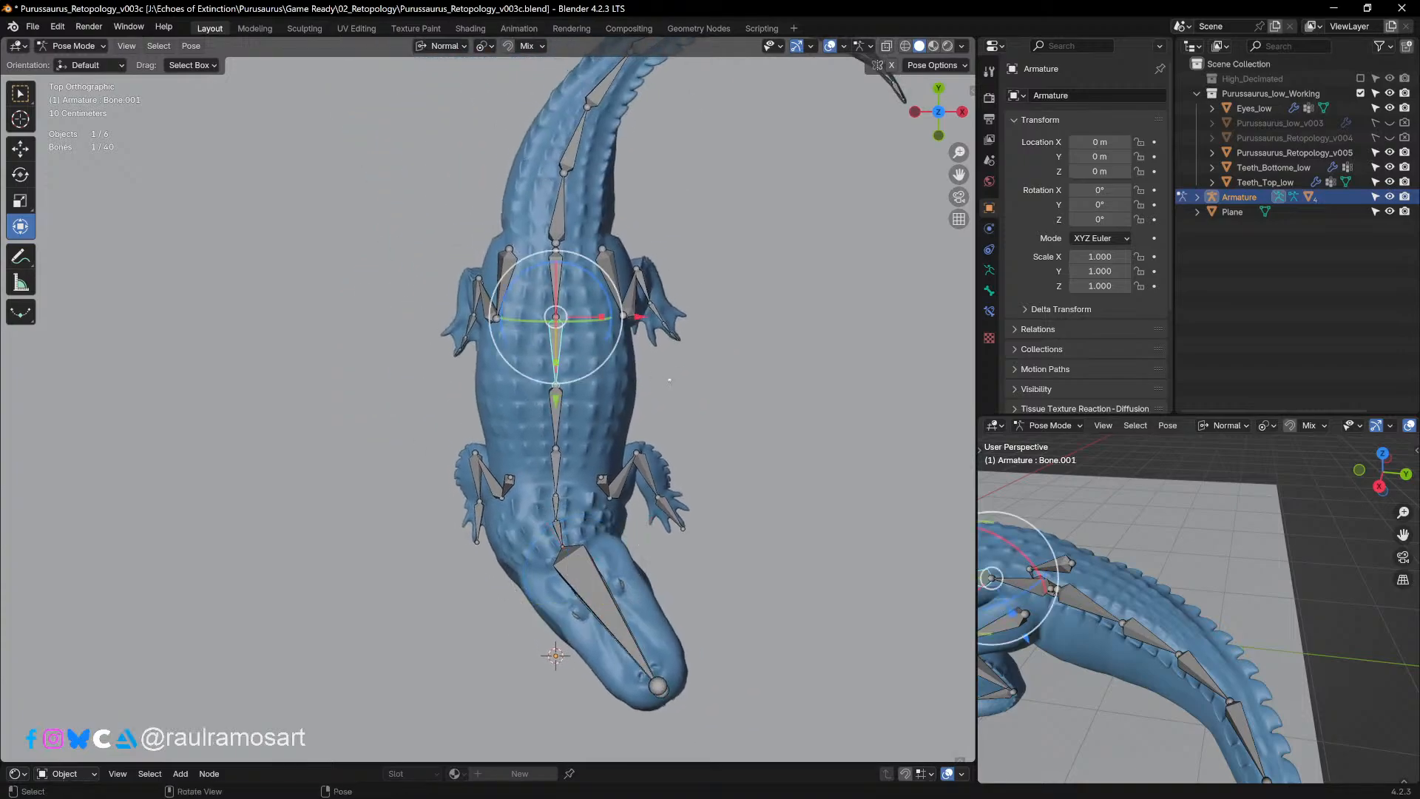
{"action": "key", "text": "r"}
{"action": "left_click", "coordinate": [705, 335]}
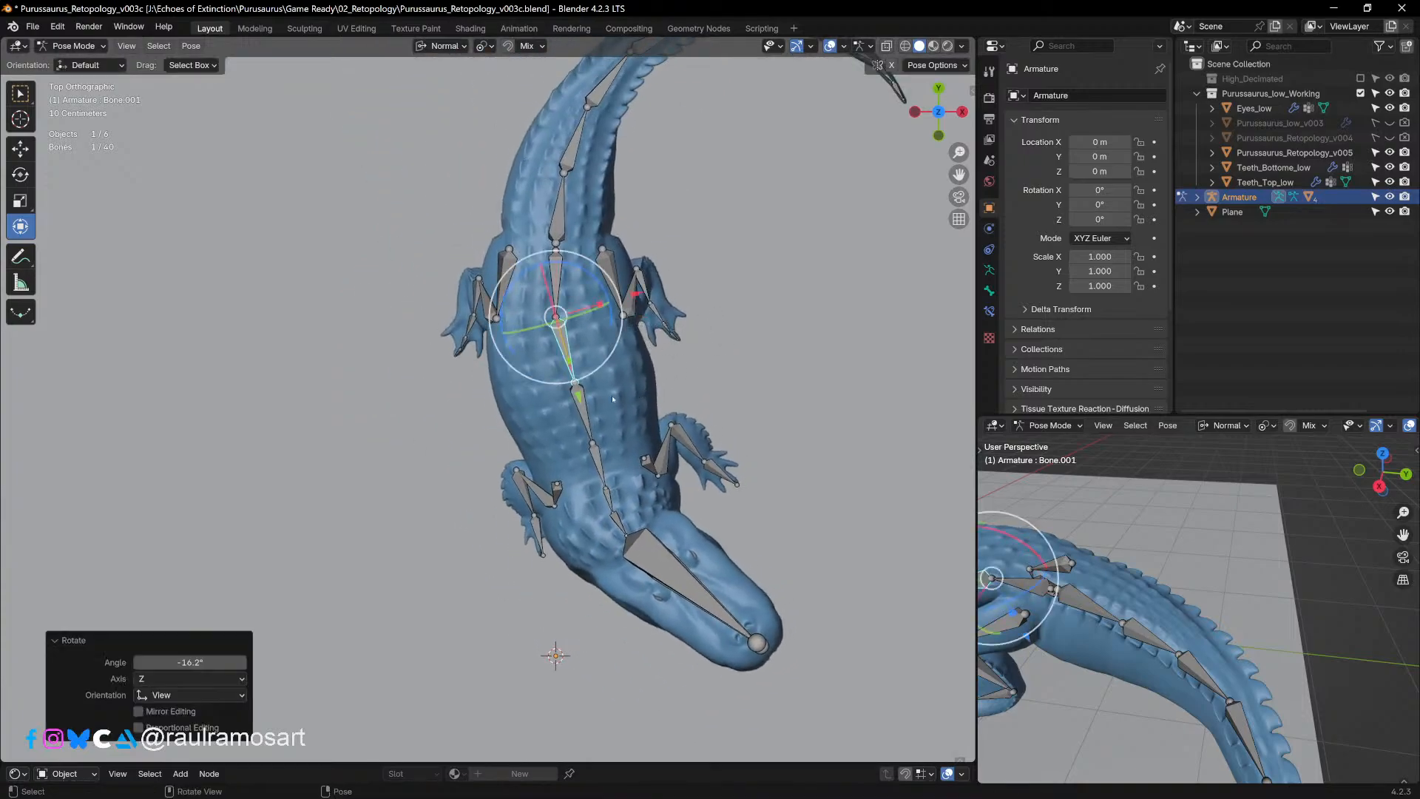
{"action": "left_click", "coordinate": [589, 415]}
{"action": "key", "text": "r"}
{"action": "left_click", "coordinate": [761, 355]}
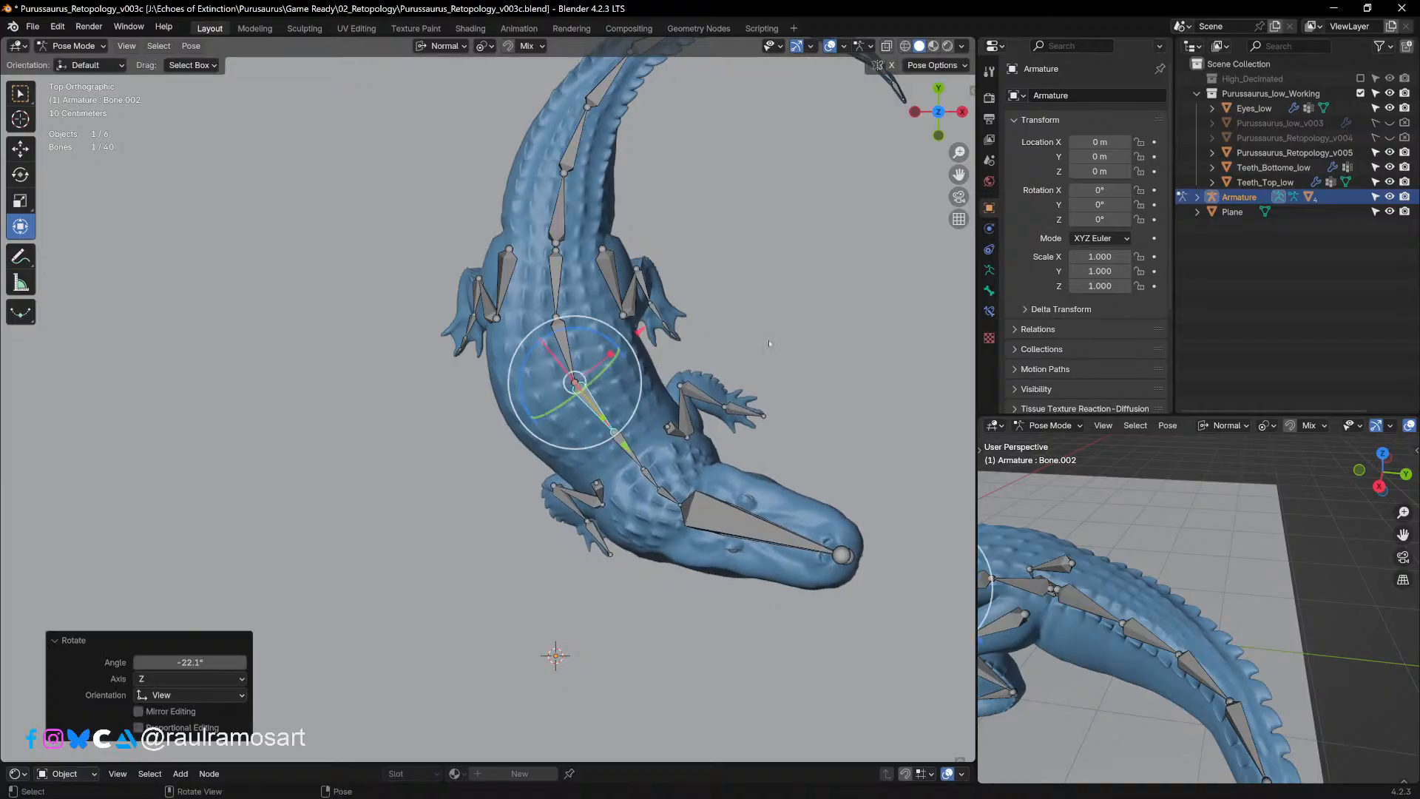
{"action": "left_click", "coordinate": [623, 452]}
{"action": "key", "text": "r"}
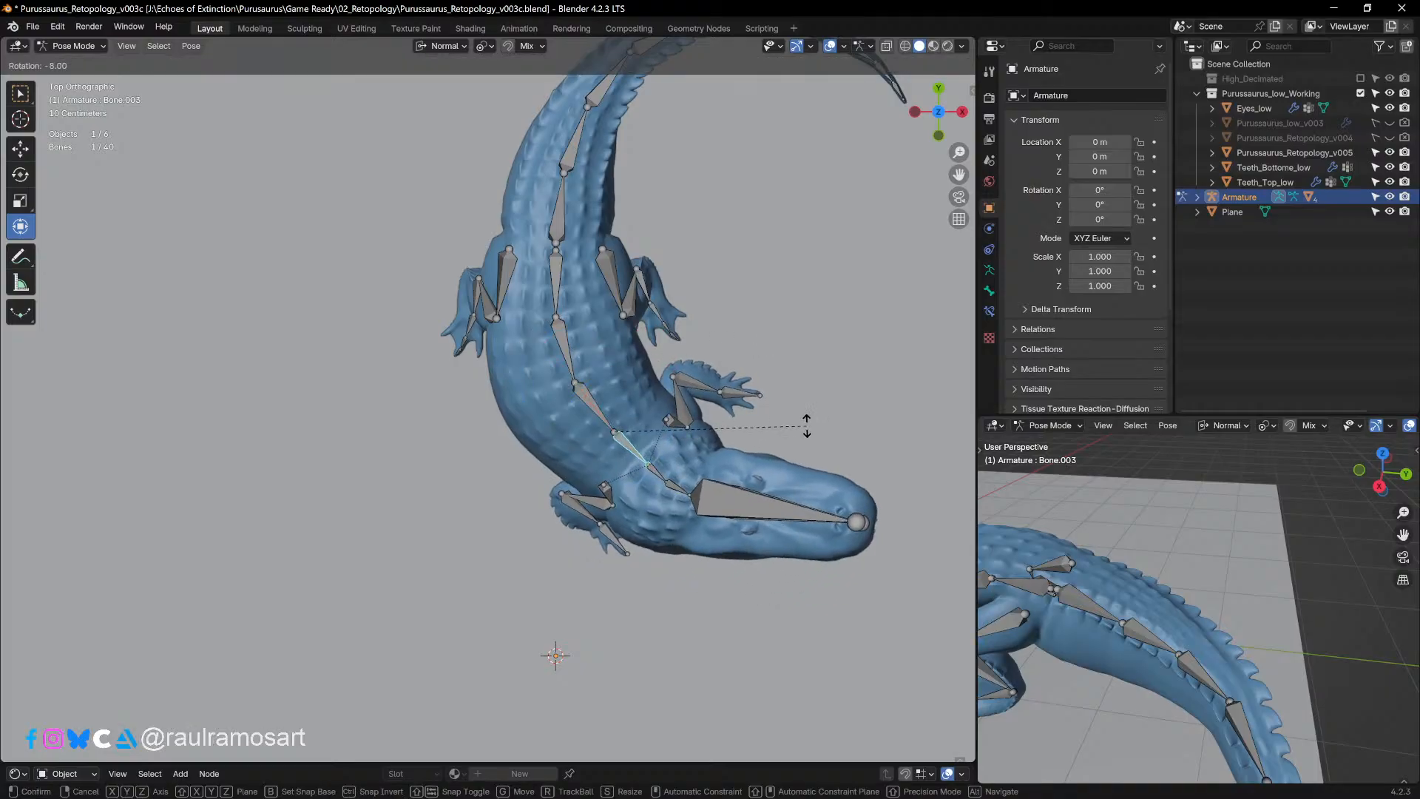
{"action": "left_click", "coordinate": [818, 407]}
Step: Rotate a bone near the base of the tail in top view to adjust the tail's sideways curve
{"action": "middle_click_drag", "start_coordinate": [754, 277], "coordinate": [643, 511], "text": "shift"}
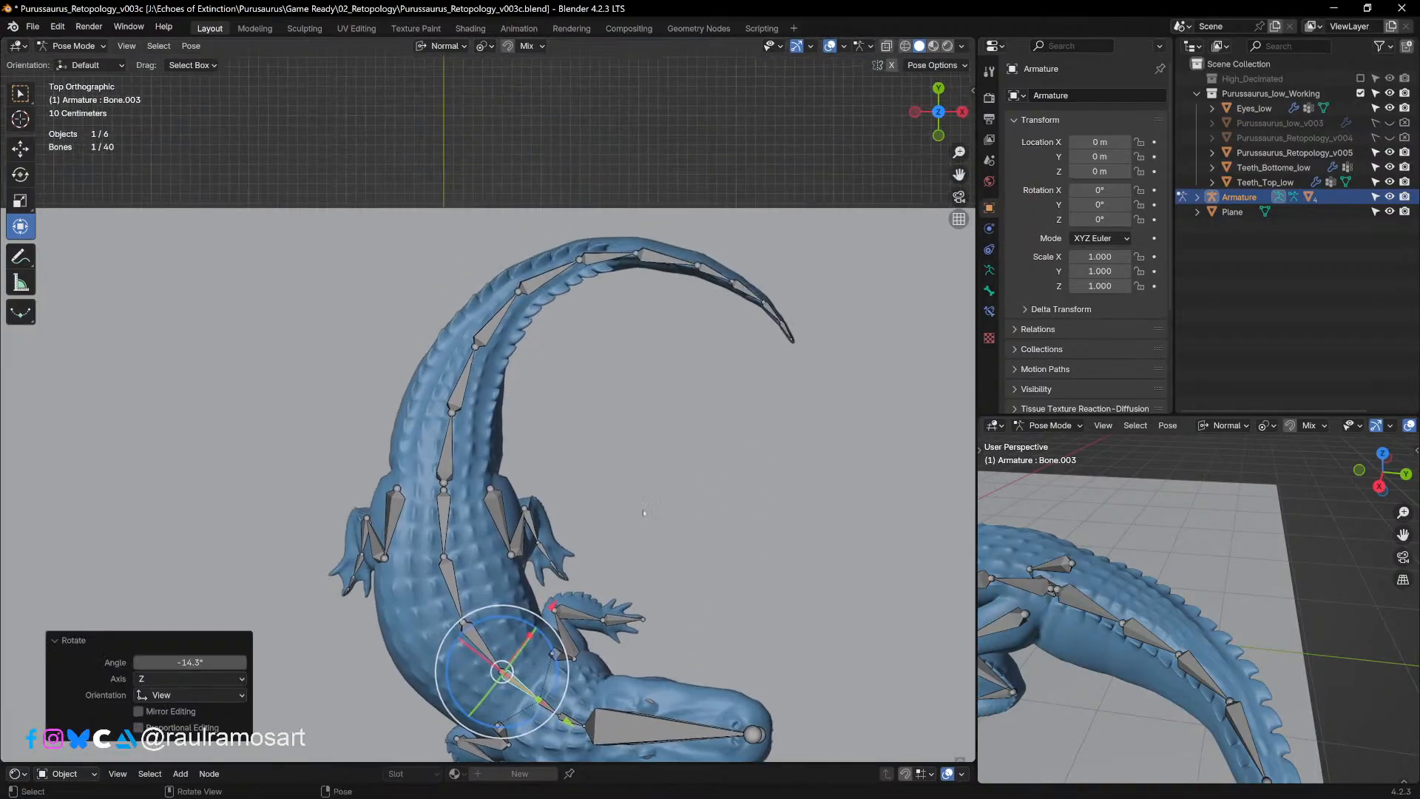
{"action": "left_click", "coordinate": [461, 392]}
{"action": "key", "text": "r"}
{"action": "left_click", "coordinate": [665, 435]}
Step: Switch to Object Mode and move the ground plane 2.7745 m along Y to center it under the creature
{"action": "middle_click_drag", "start_coordinate": [604, 395], "coordinate": [674, 510]}
{"action": "left_click", "coordinate": [94, 47]}
{"action": "left_click", "coordinate": [74, 64]}
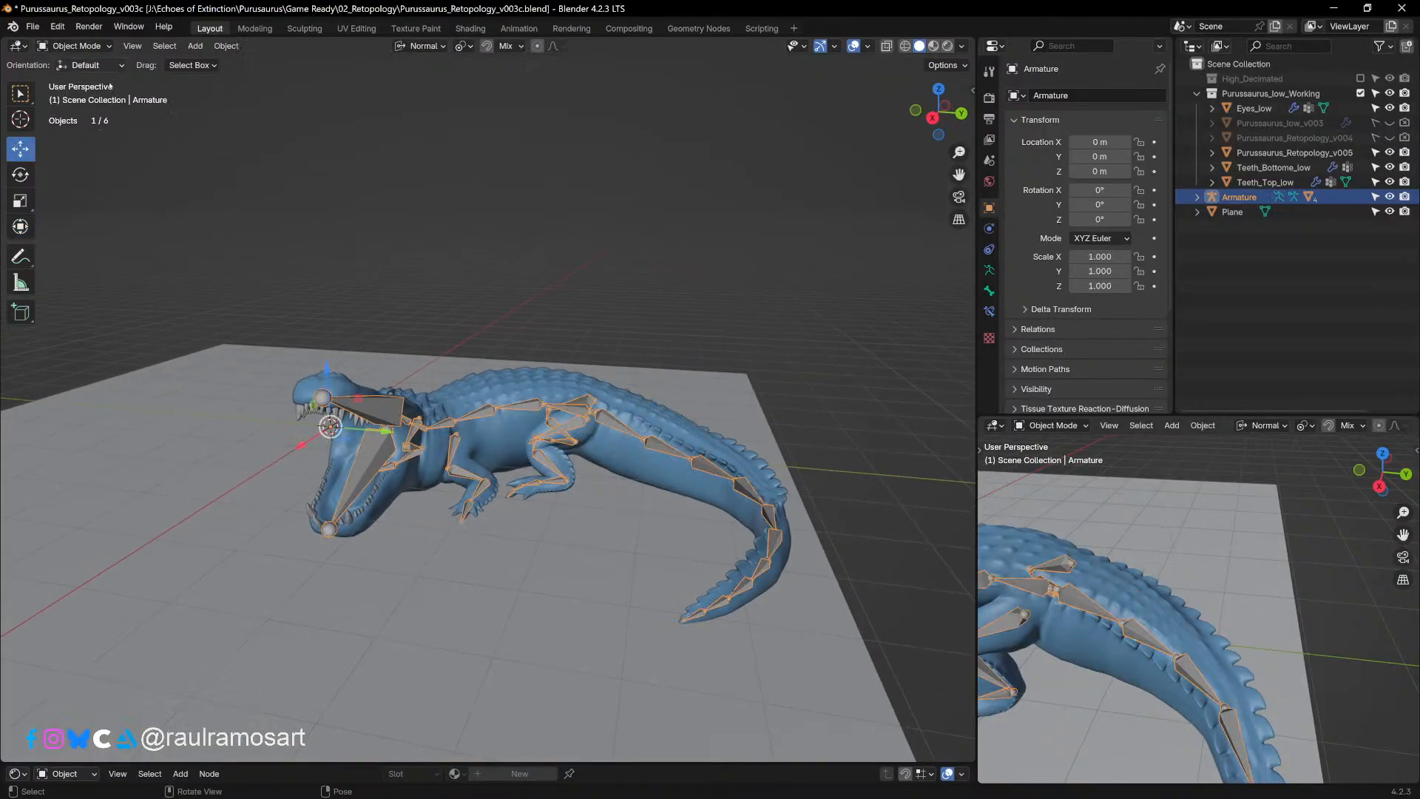
{"action": "left_click", "coordinate": [196, 475]}
{"action": "left_click_drag", "start_coordinate": [389, 451], "coordinate": [555, 466]}
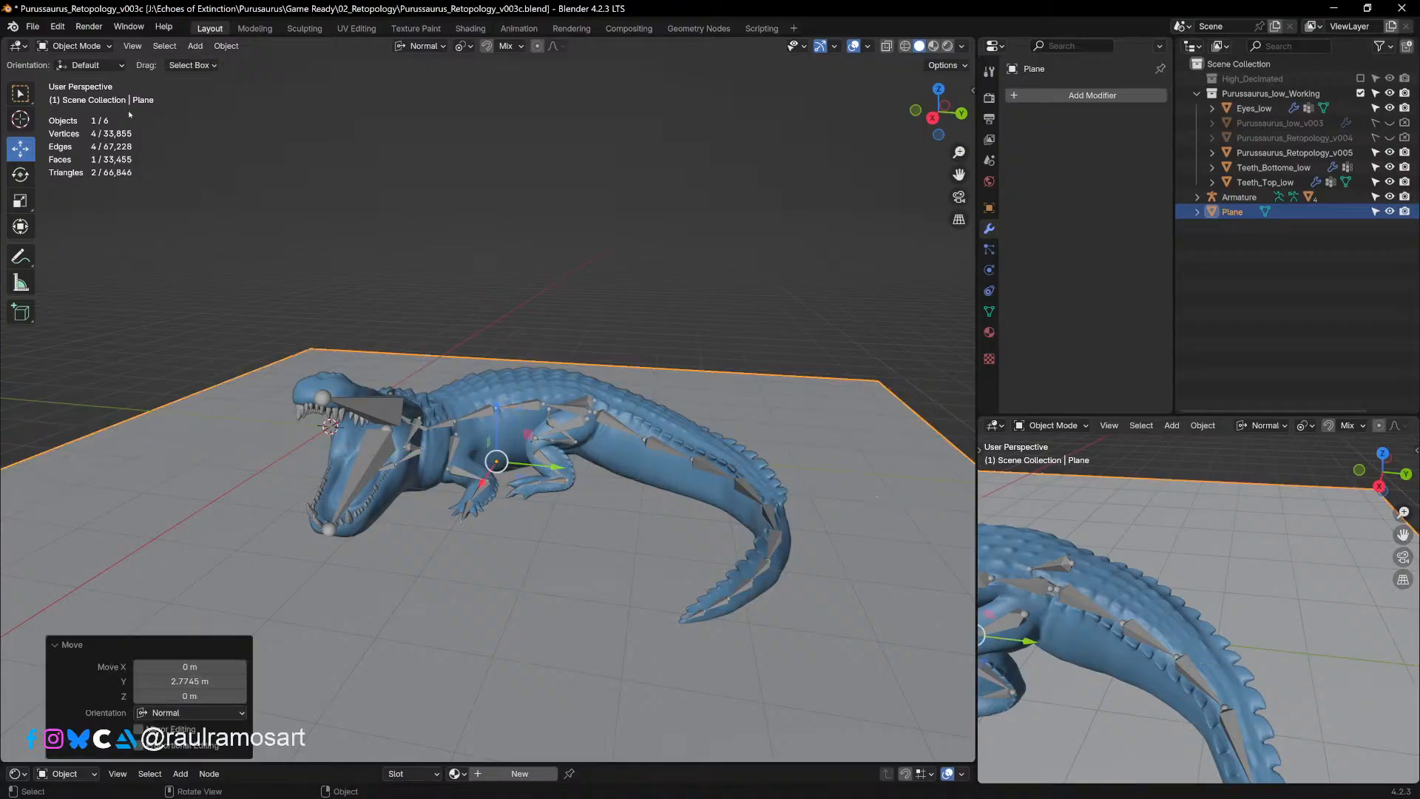
Step: Put the armature back in Pose Mode and raise the head by rotating the upper jaw bone -16.1° about its normal X axis
{"action": "left_click", "coordinate": [102, 49]}
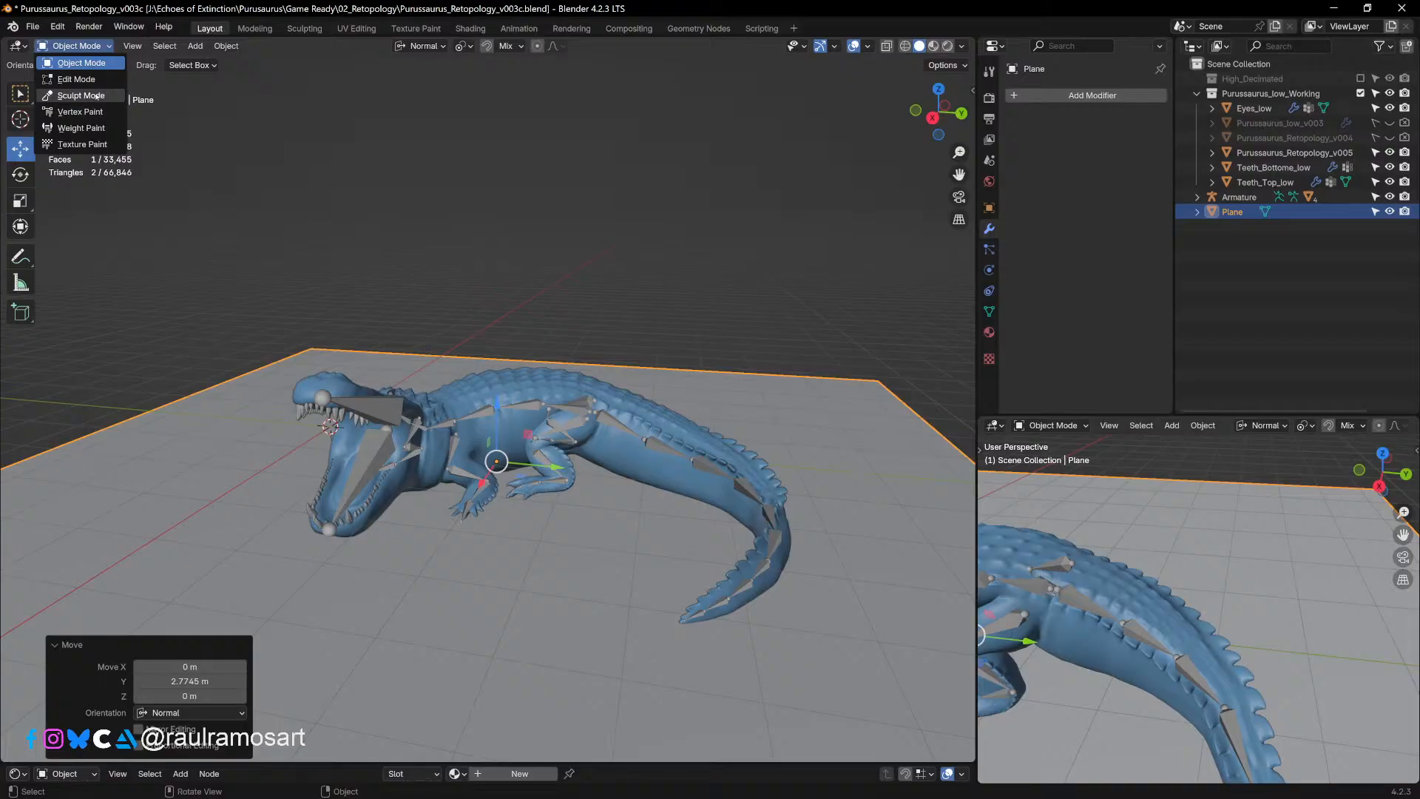
{"action": "left_click", "coordinate": [194, 110]}
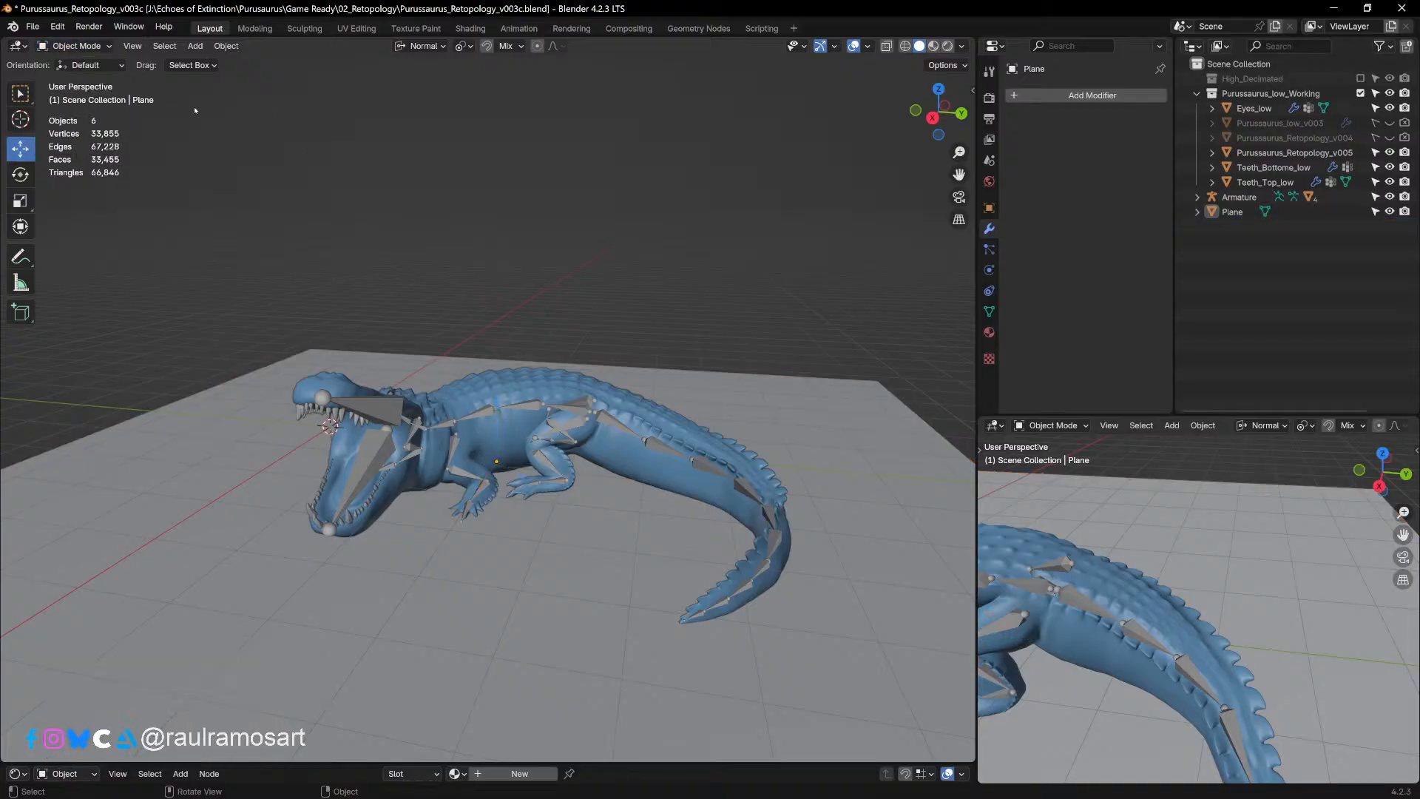
{"action": "left_click", "coordinate": [392, 418]}
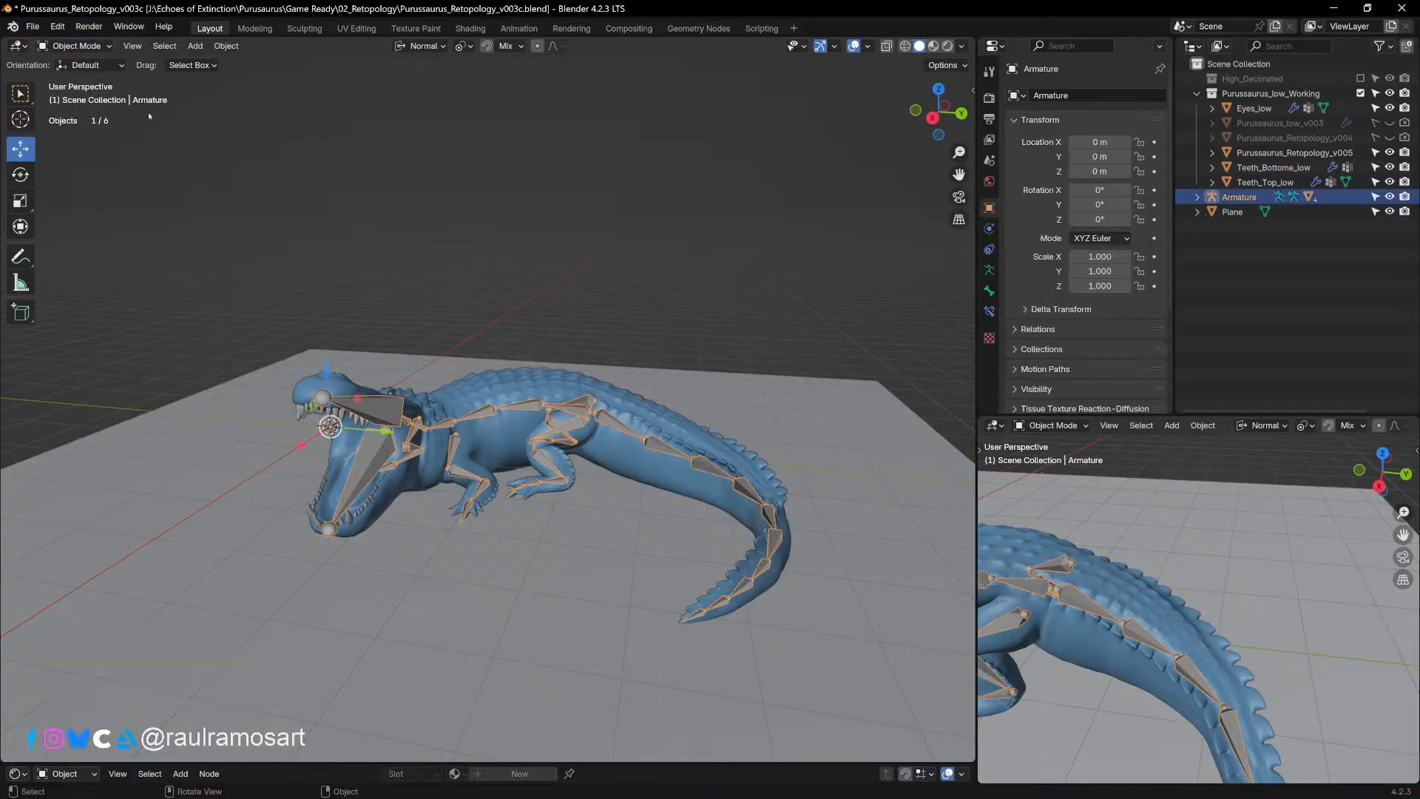
{"action": "left_click", "coordinate": [76, 46]}
{"action": "left_click", "coordinate": [77, 95]}
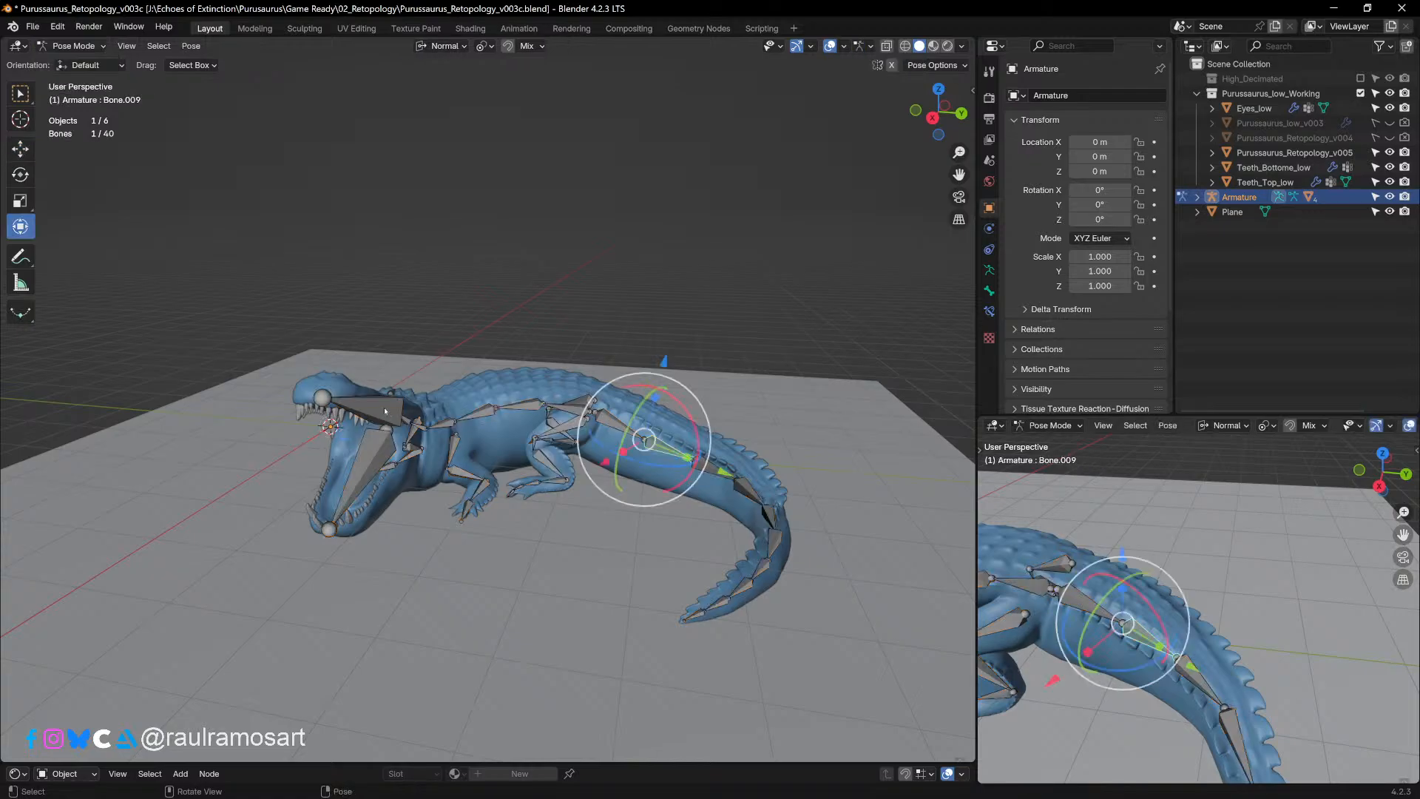
{"action": "left_click", "coordinate": [385, 411]}
{"action": "key", "text": "r"}
{"action": "key", "text": "x"}
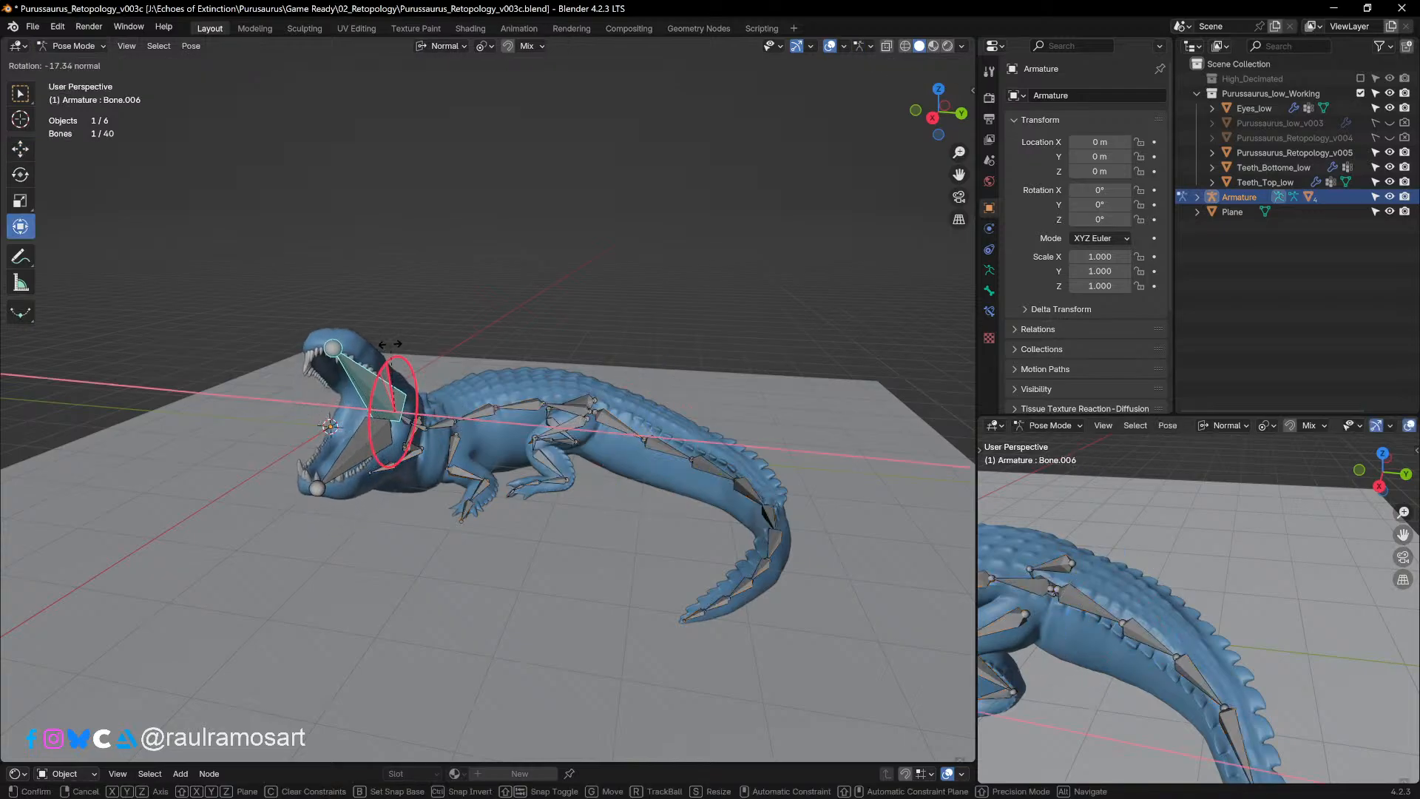
{"action": "left_click", "coordinate": [391, 344]}
{"action": "middle_click_drag", "start_coordinate": [414, 355], "coordinate": [800, 443]}
{"action": "scroll", "coordinate": [760, 465], "scroll_direction": "up", "scroll_amount": 1}
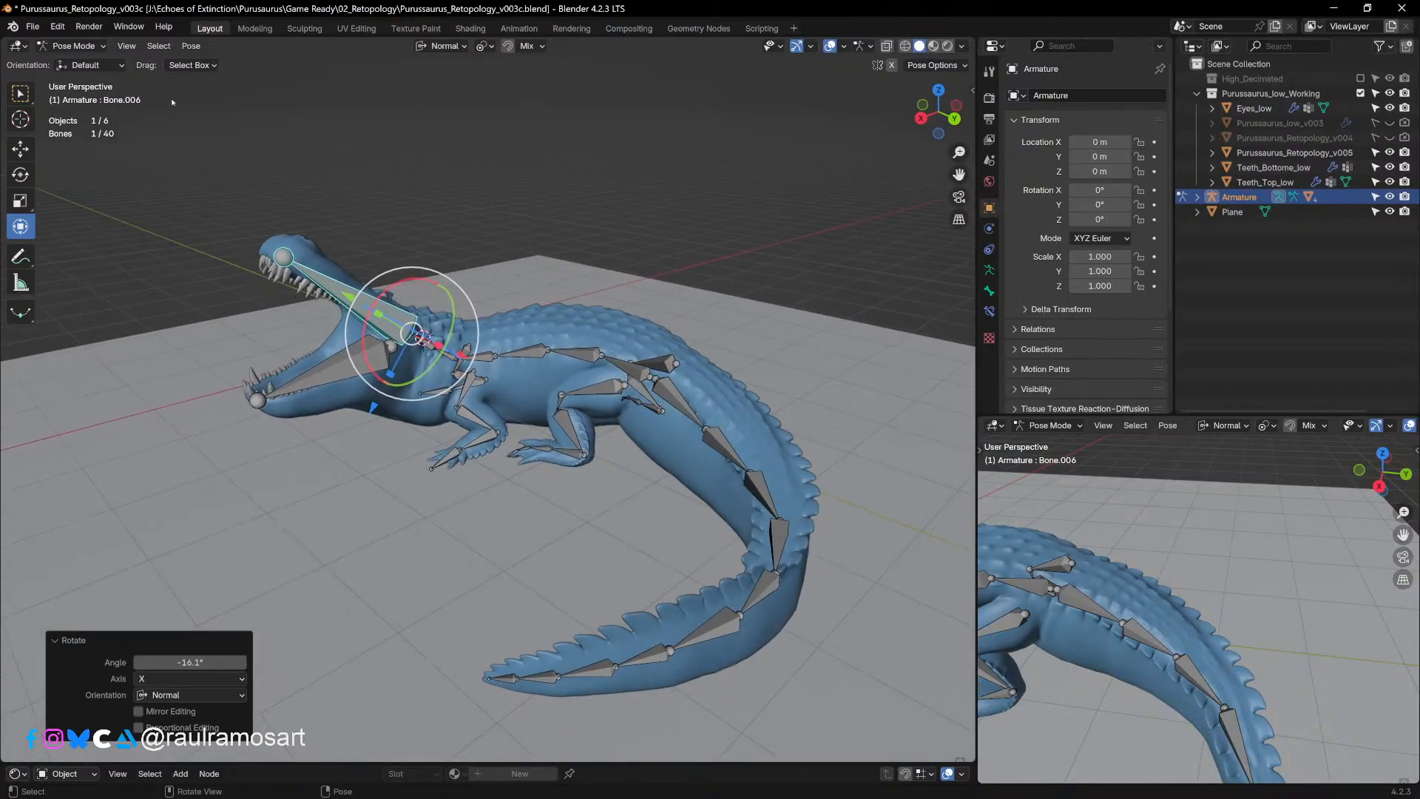
Step: Return to Object Mode, deselect everything, hide the main viewport's overlays and examine the finished pose from all around
{"action": "left_click", "coordinate": [94, 50]}
{"action": "left_click", "coordinate": [98, 63]}
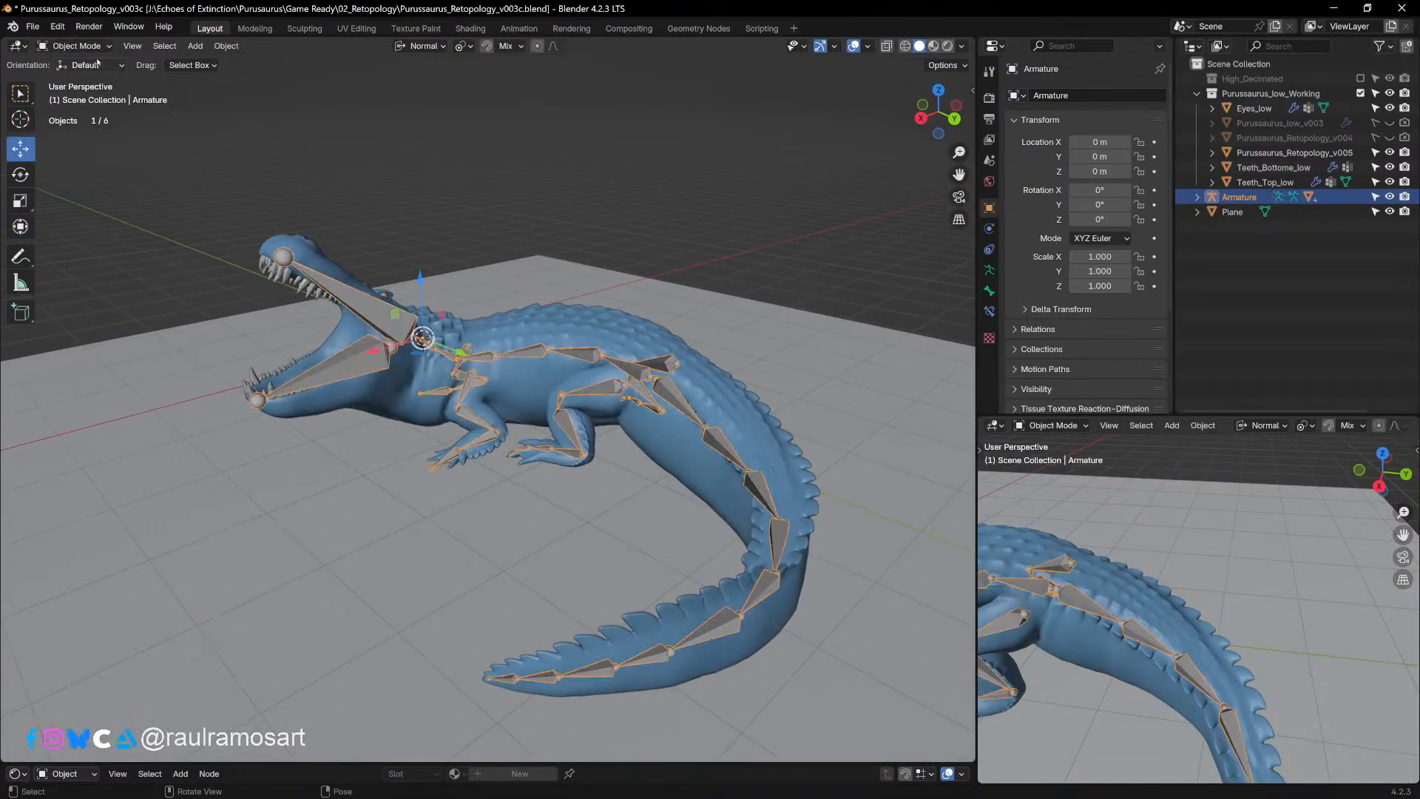
{"action": "left_click", "coordinate": [599, 208]}
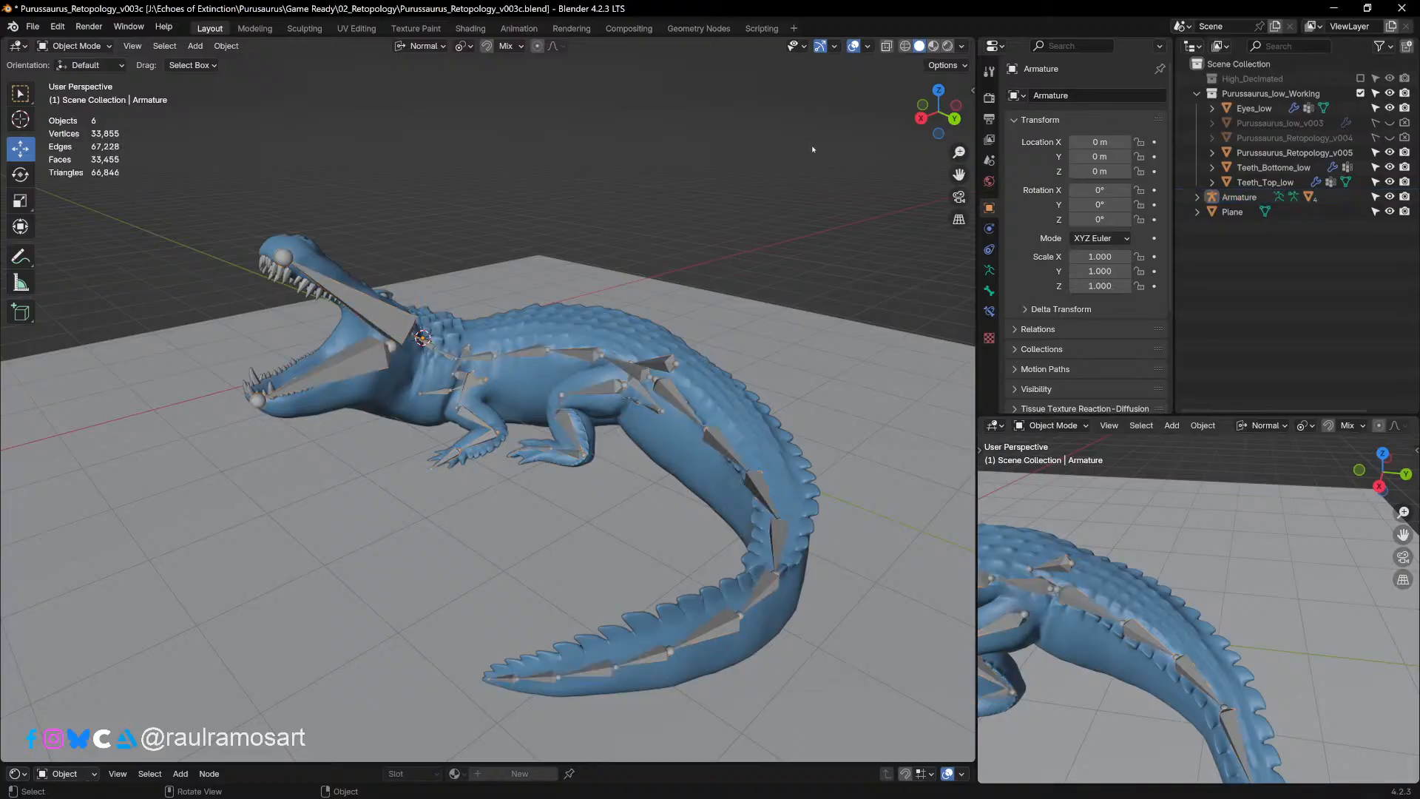
{"action": "left_click", "coordinate": [855, 46]}
{"action": "middle_click_drag", "start_coordinate": [494, 340], "coordinate": [354, 383]}
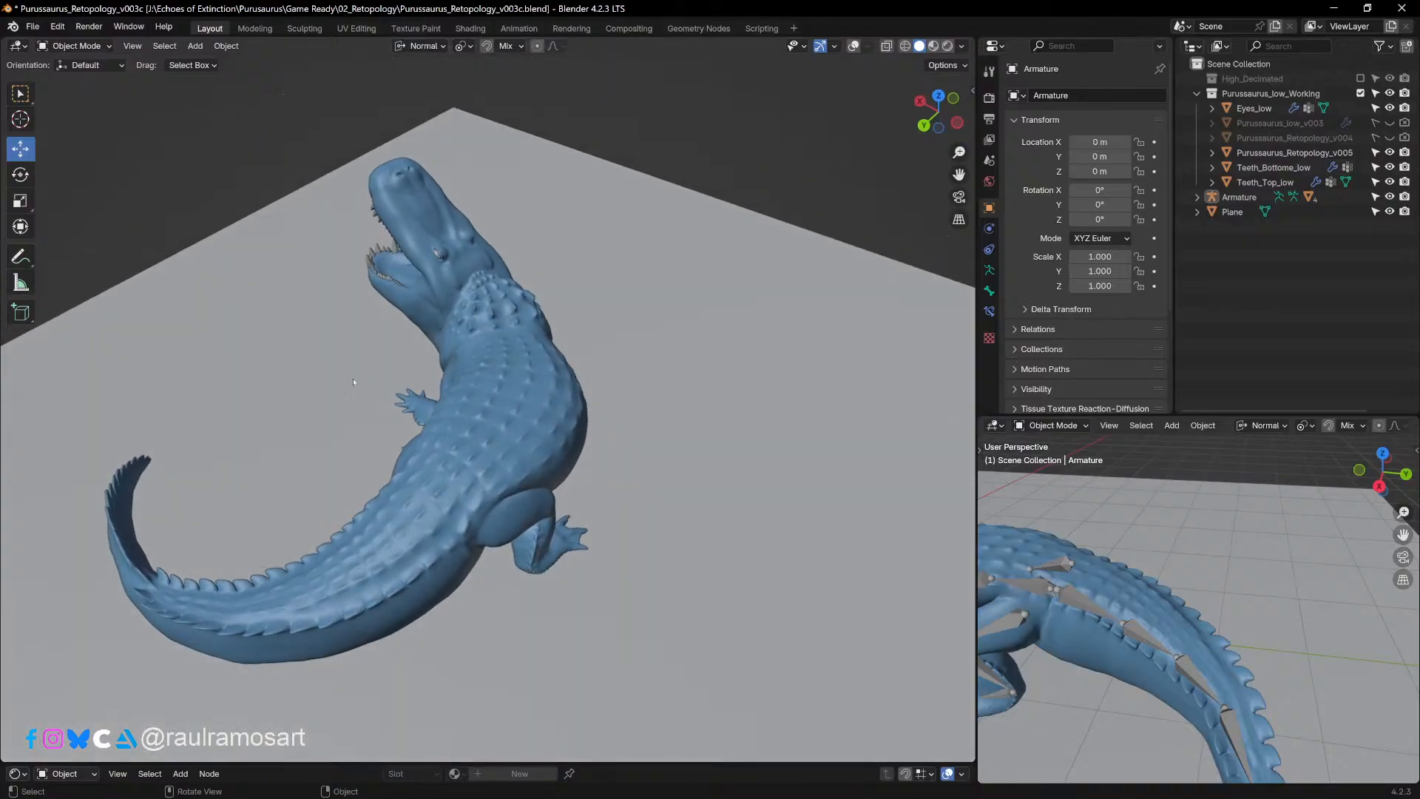
{"action": "middle_click_drag", "start_coordinate": [554, 384], "coordinate": [698, 352]}
{"action": "scroll", "coordinate": [594, 372], "scroll_direction": "up", "scroll_amount": 3}
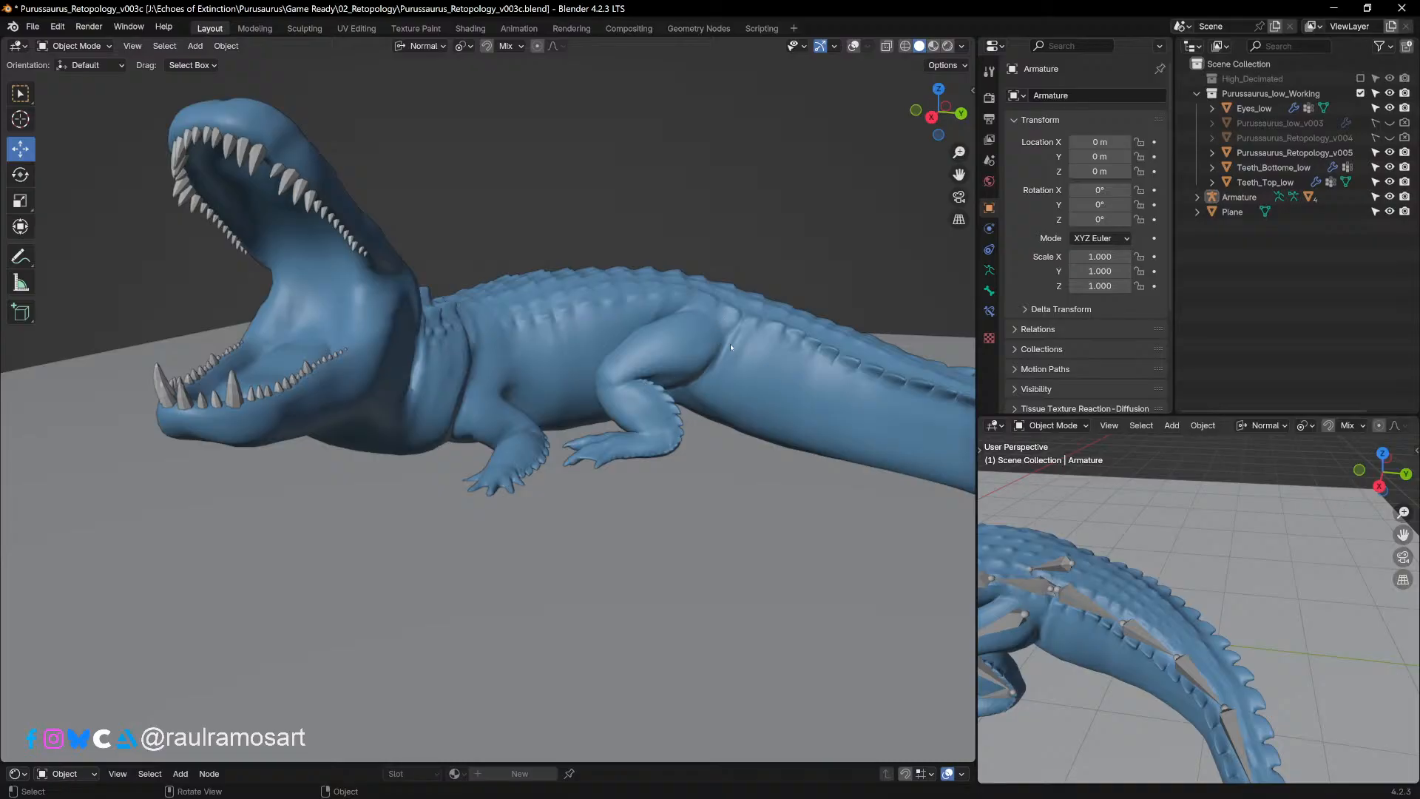
{"action": "middle_click_drag", "start_coordinate": [500, 378], "coordinate": [724, 498]}
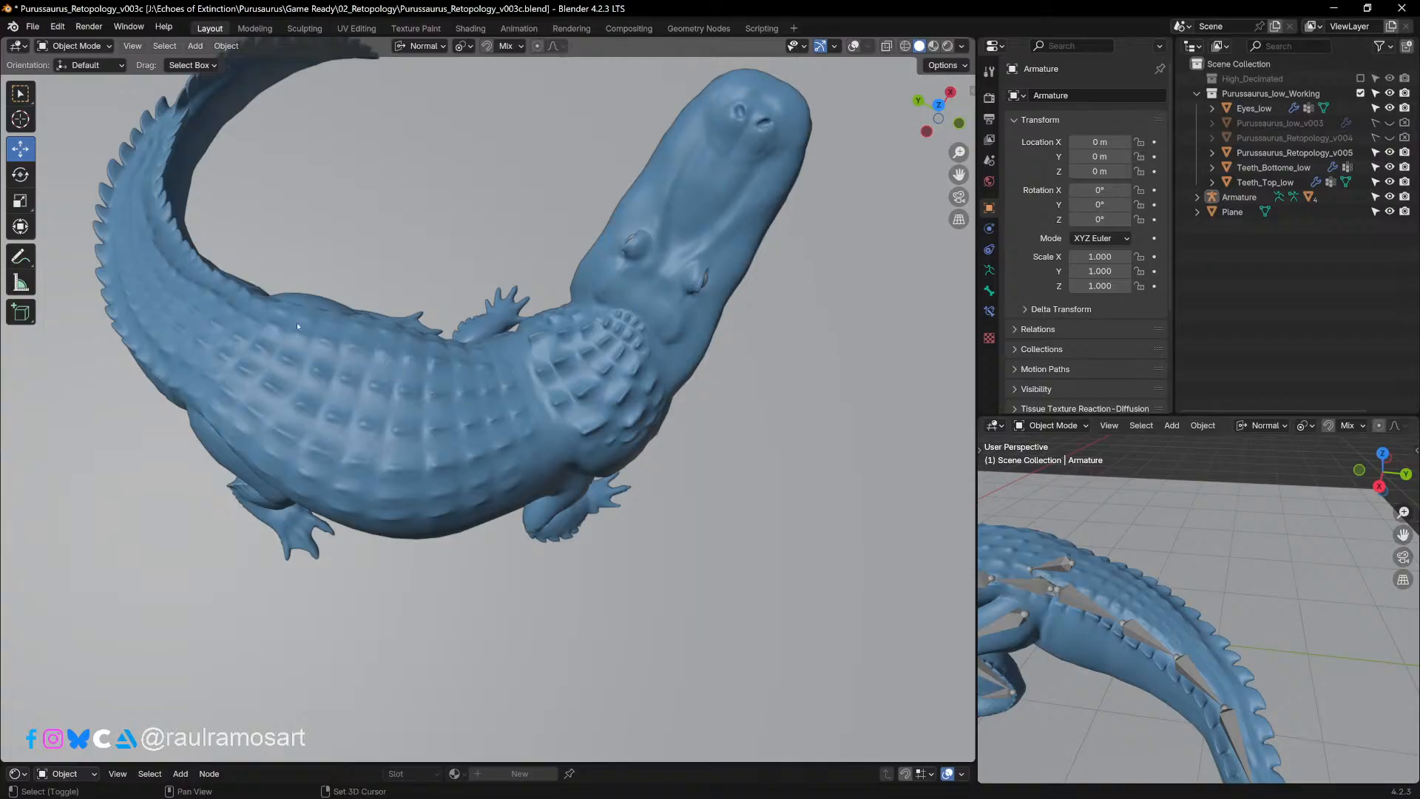
Step: Examine the creature's finished pose from above, from the side and from the front, including the open jaw, legs and tail curve
{"action": "middle_click_drag", "start_coordinate": [297, 326], "coordinate": [371, 361], "text": "shift"}
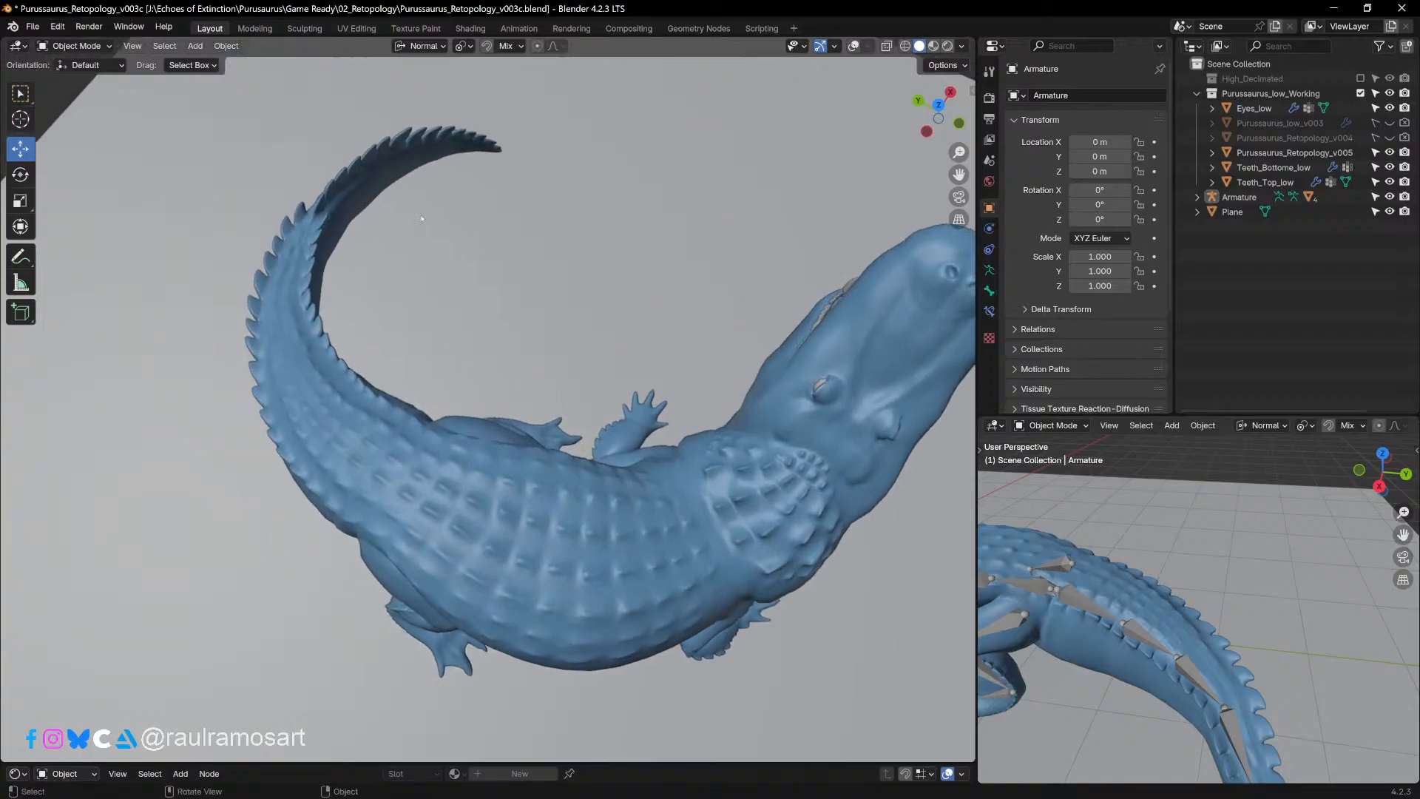
{"action": "middle_click_drag", "start_coordinate": [421, 218], "coordinate": [620, 324]}
{"action": "key", "text": "KP_7"}
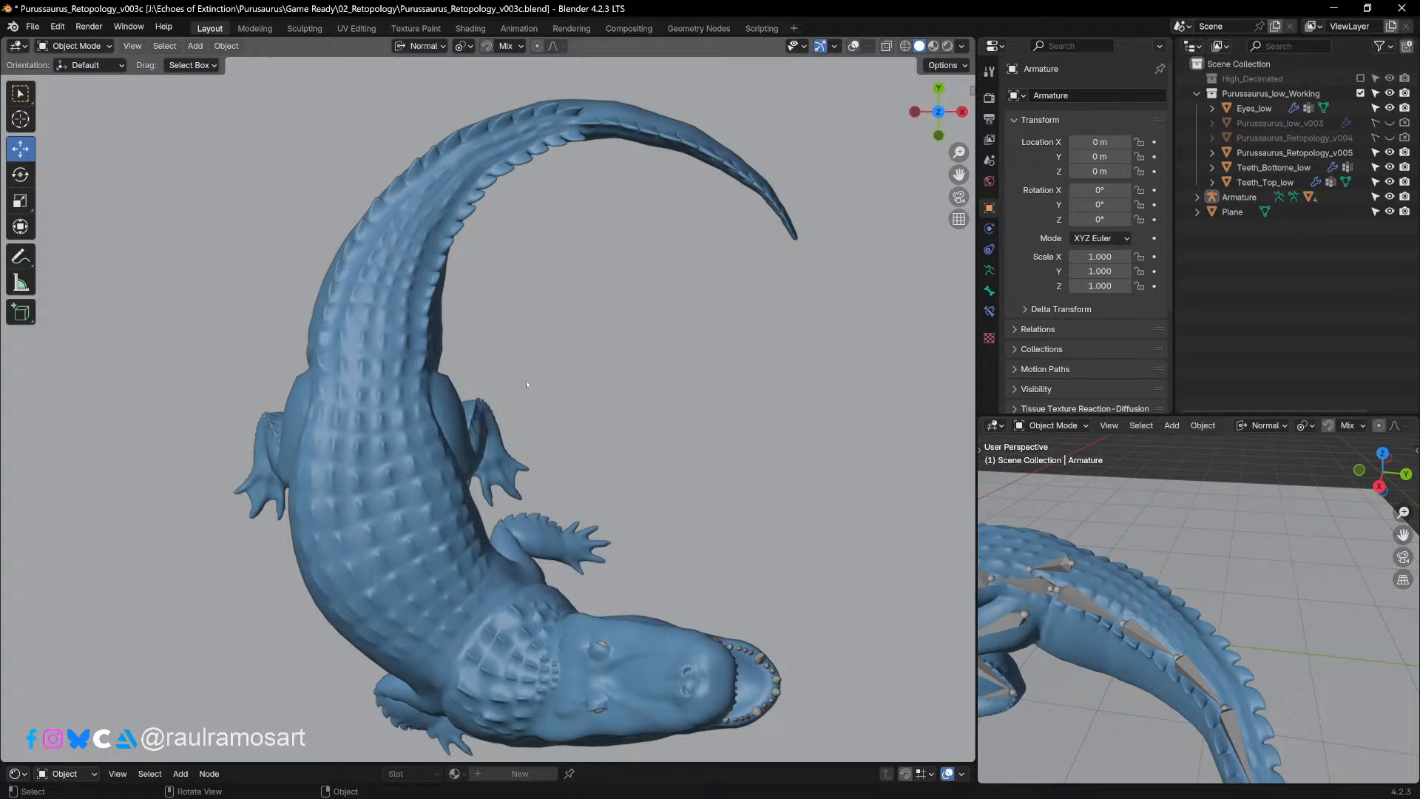
{"action": "middle_click_drag", "start_coordinate": [526, 384], "coordinate": [437, 292]}
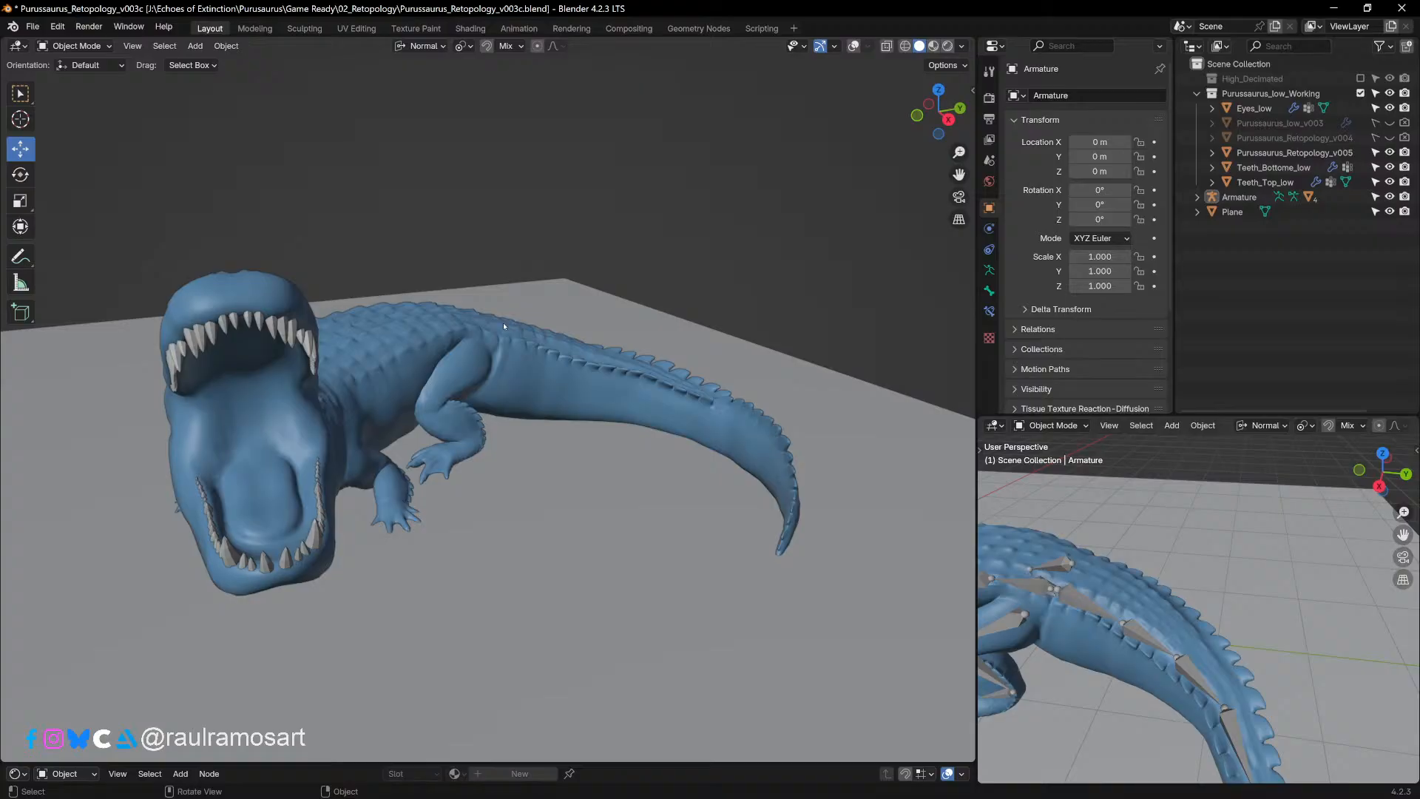
{"action": "middle_click_drag", "start_coordinate": [533, 275], "coordinate": [477, 397]}
{"action": "middle_click_drag", "start_coordinate": [295, 387], "coordinate": [497, 388]}
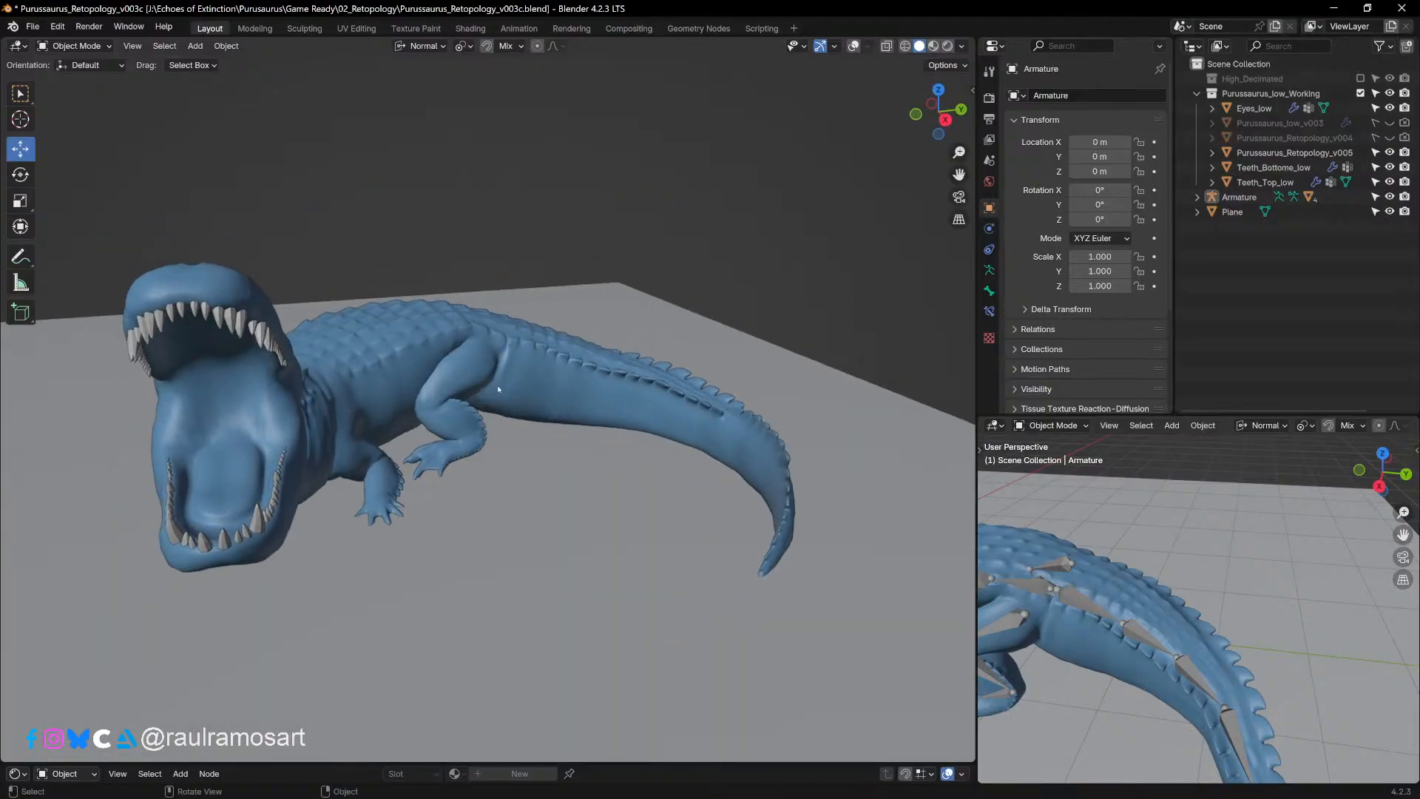
{"action": "key", "text": "KP_3"}
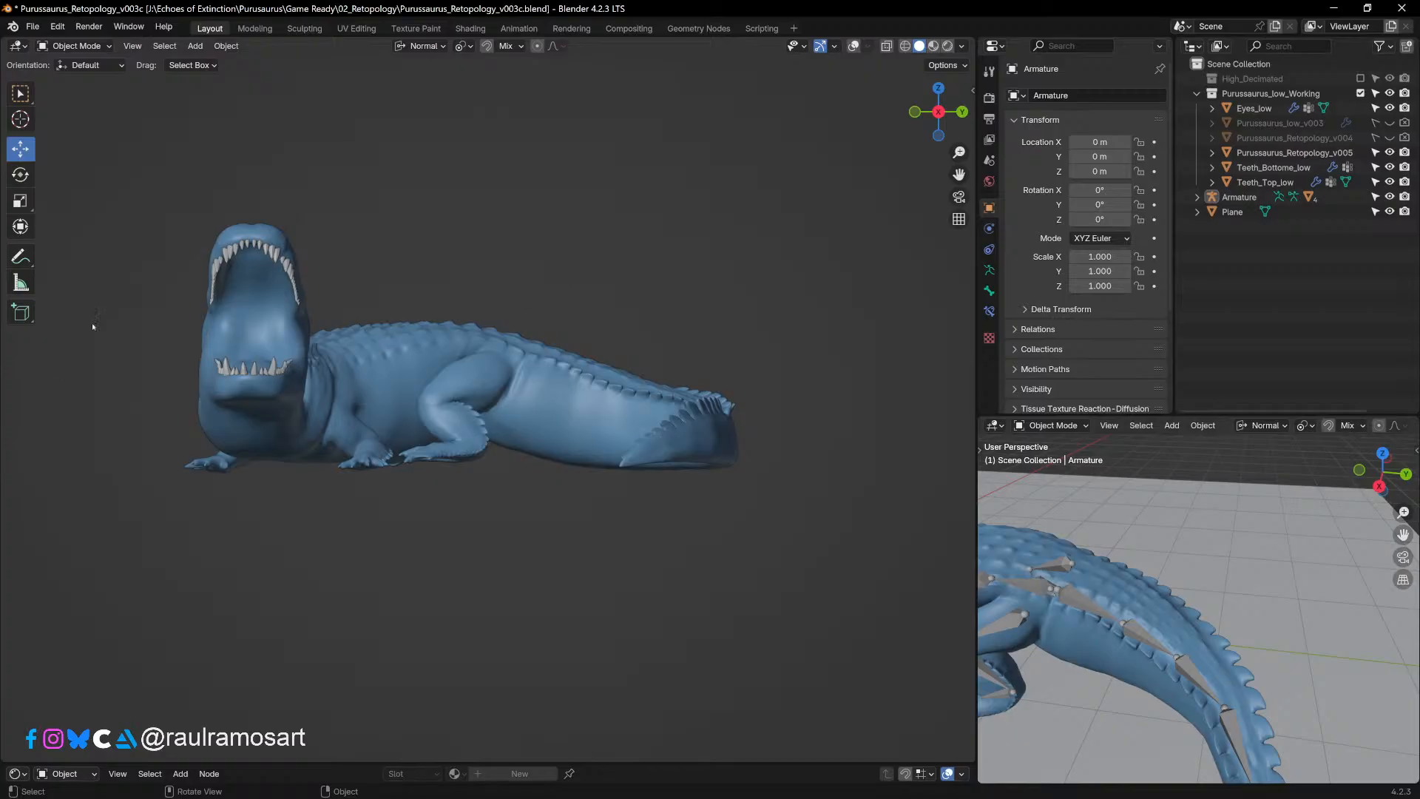
{"action": "middle_click_drag", "start_coordinate": [155, 402], "coordinate": [456, 424]}
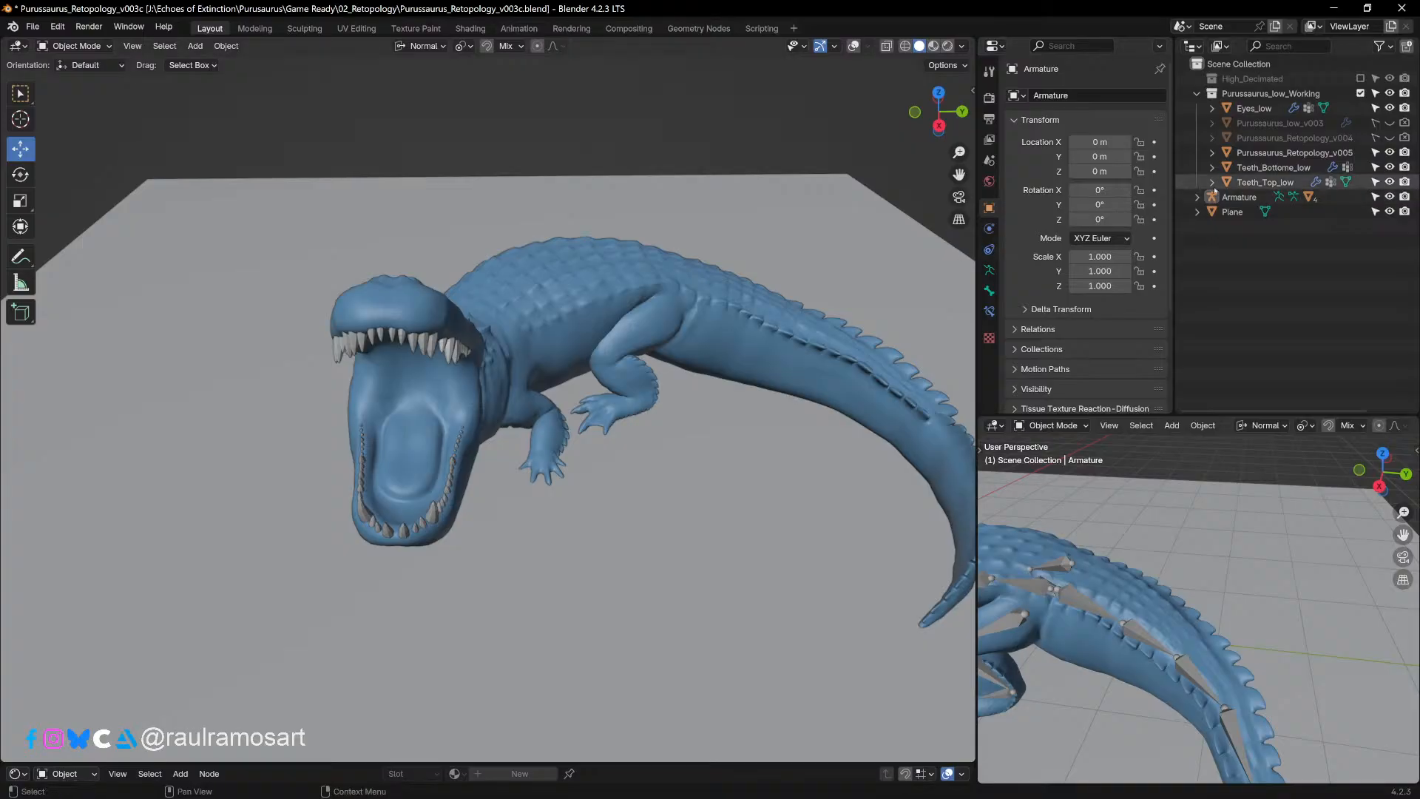
{"action": "middle_click_drag", "start_coordinate": [761, 284], "coordinate": [669, 305]}
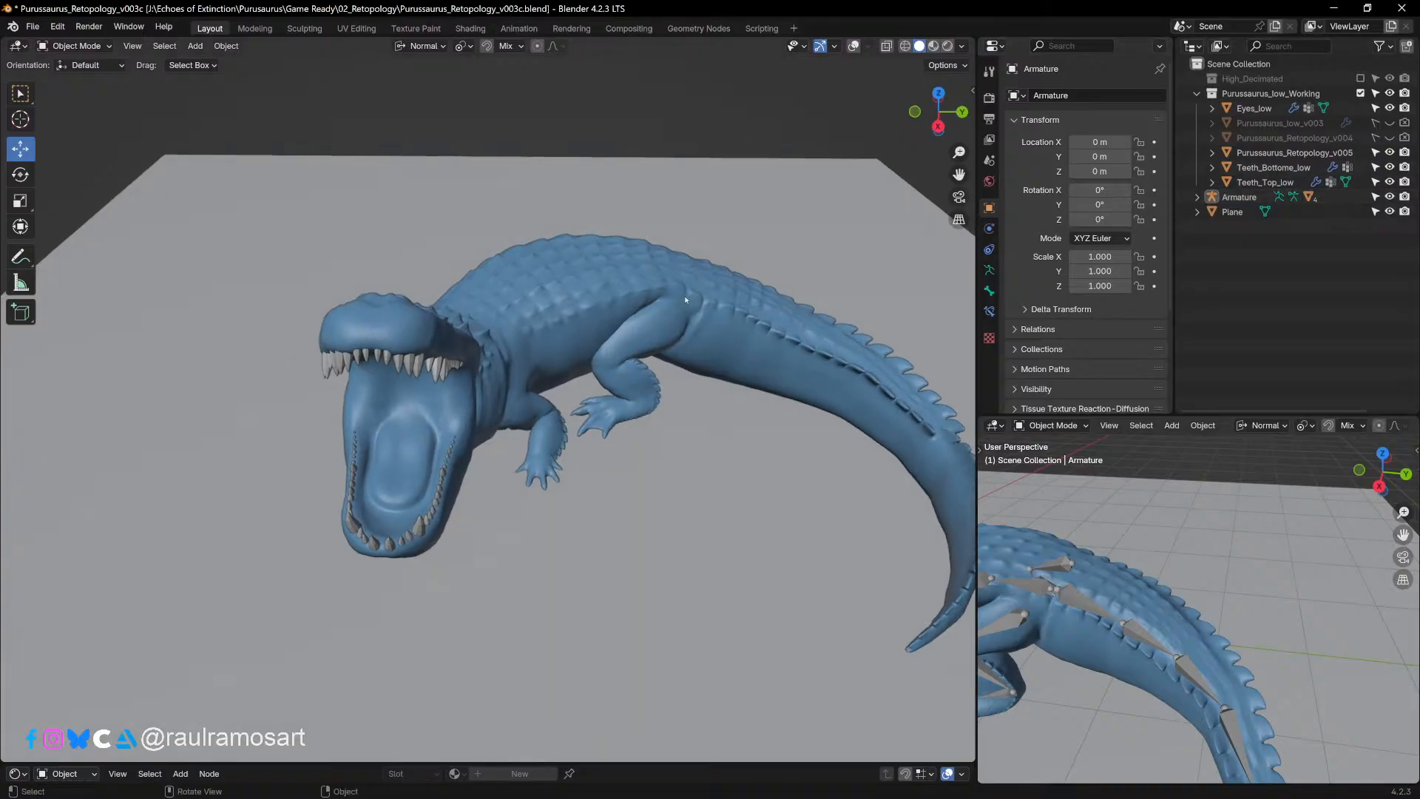
Step: Select the armature, expand its hierarchy in the outliner and turn the main viewport's overlays back on
{"action": "left_click", "coordinate": [1228, 198]}
{"action": "left_click", "coordinate": [1196, 200]}
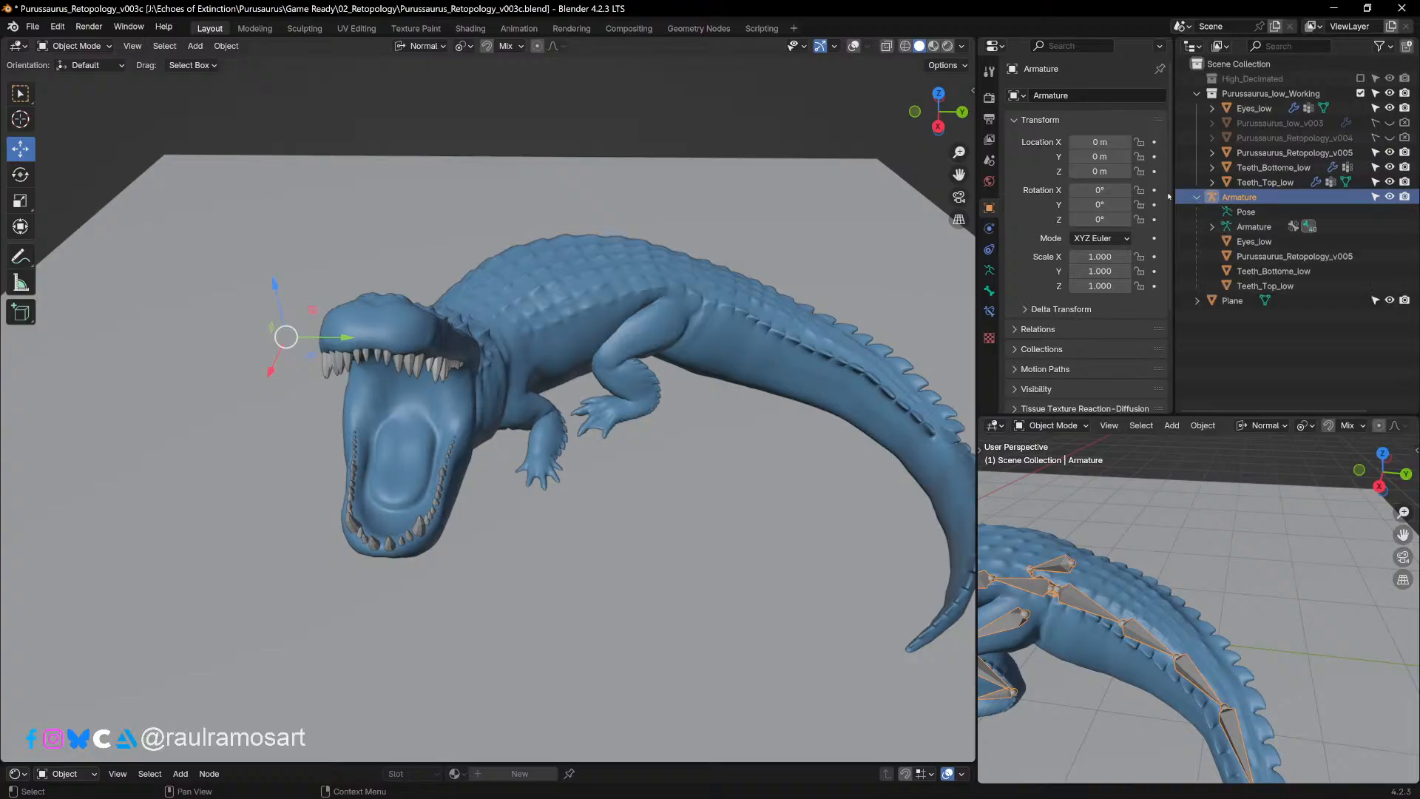
{"action": "left_click", "coordinate": [854, 46]}
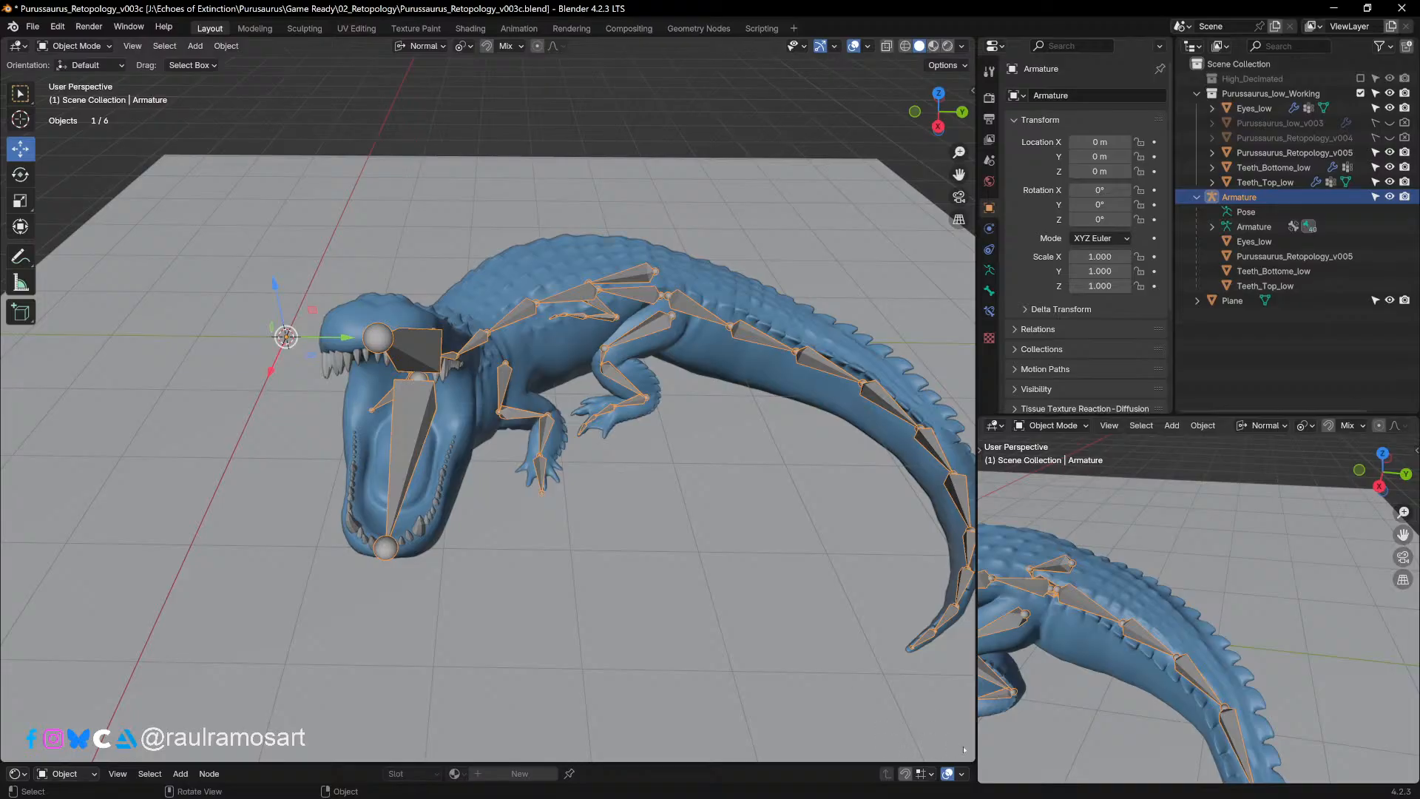
Step: Split a strip off the lower part of the main viewport and turn it into a Timeline editor
{"action": "left_click_drag", "start_coordinate": [974, 759], "coordinate": [973, 617]}
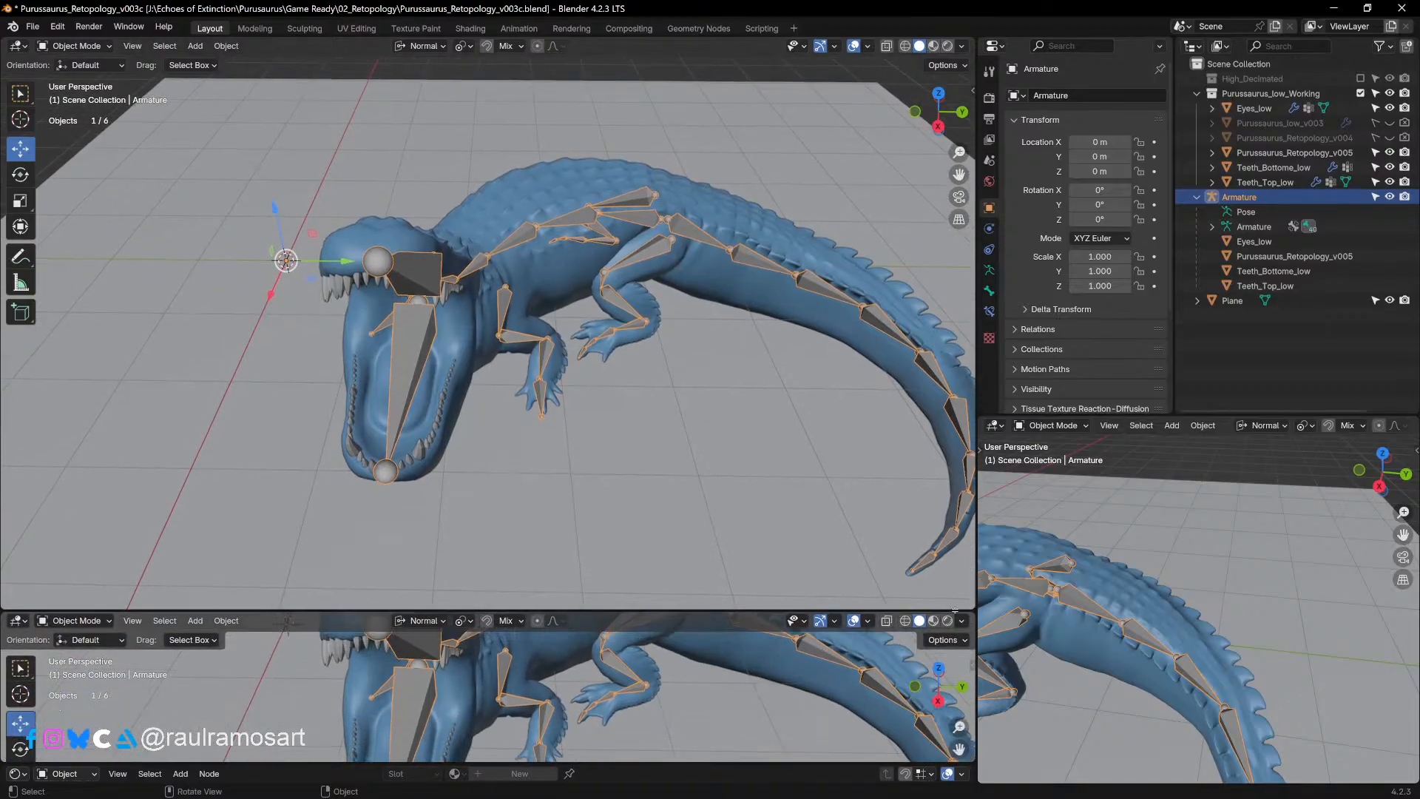
{"action": "left_click", "coordinate": [18, 621]}
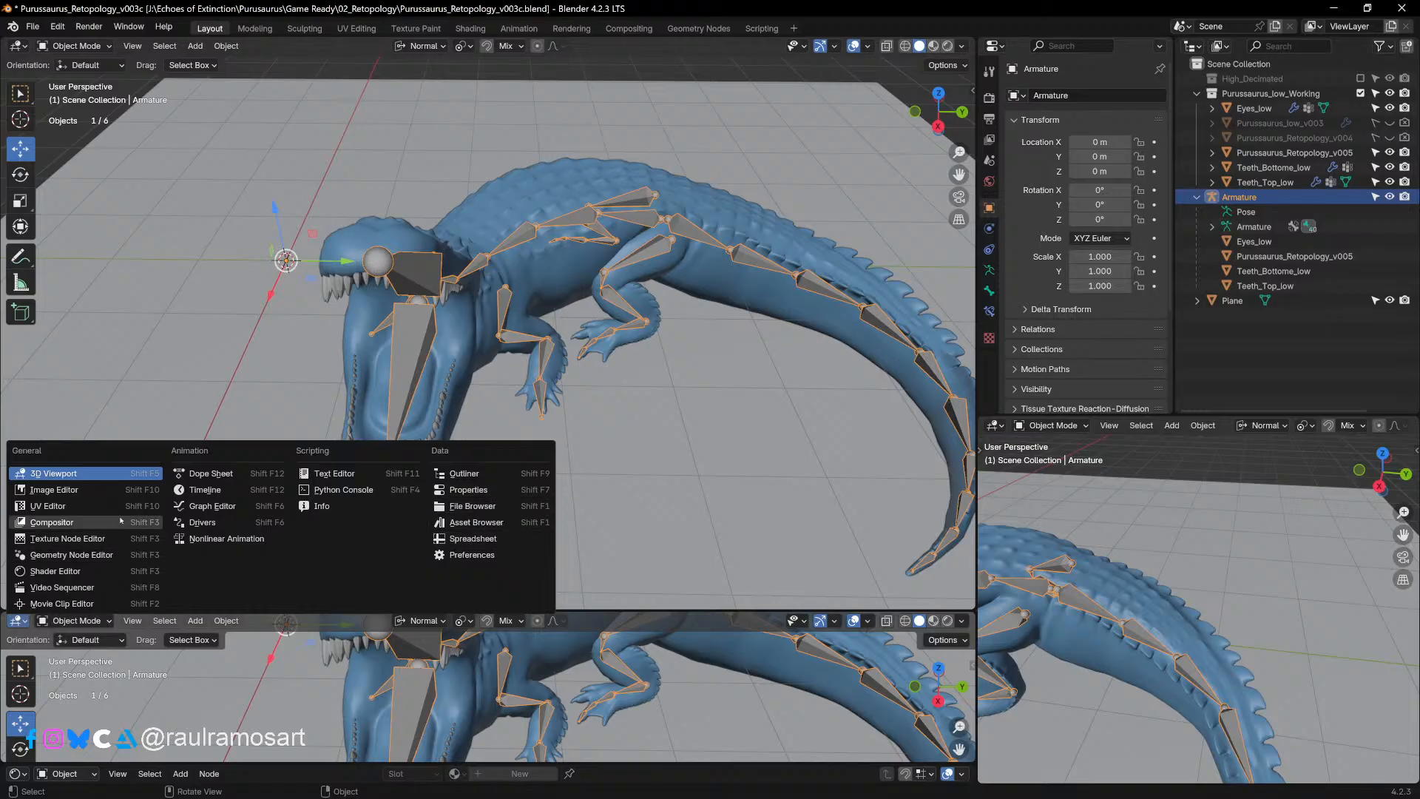
{"action": "left_click", "coordinate": [222, 490]}
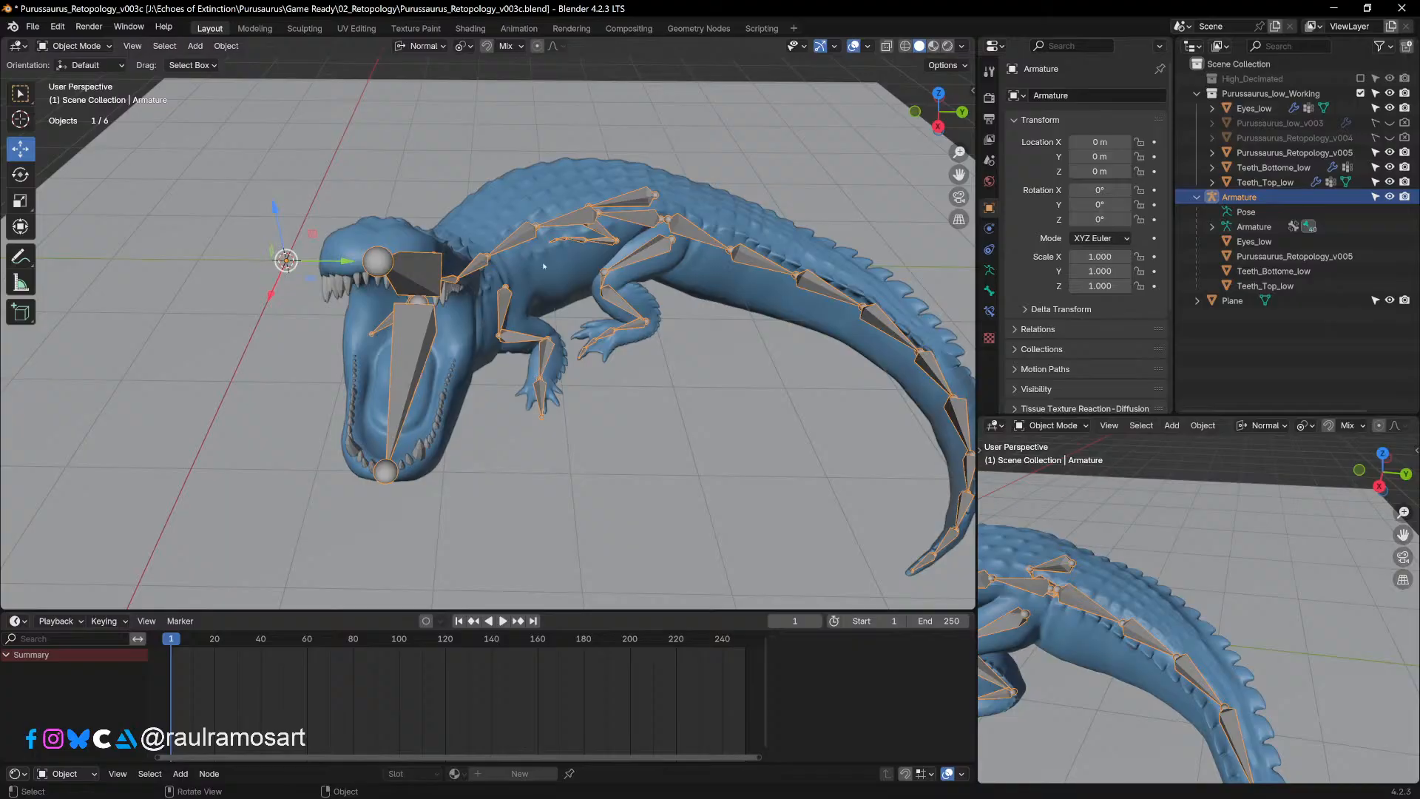
Step: Put the armature in Pose Mode and insert keyframes for all bones at frame 2
{"action": "key", "text": "a"}
{"action": "left_click", "coordinate": [579, 220]}
{"action": "left_click", "coordinate": [73, 46]}
{"action": "left_click", "coordinate": [77, 96]}
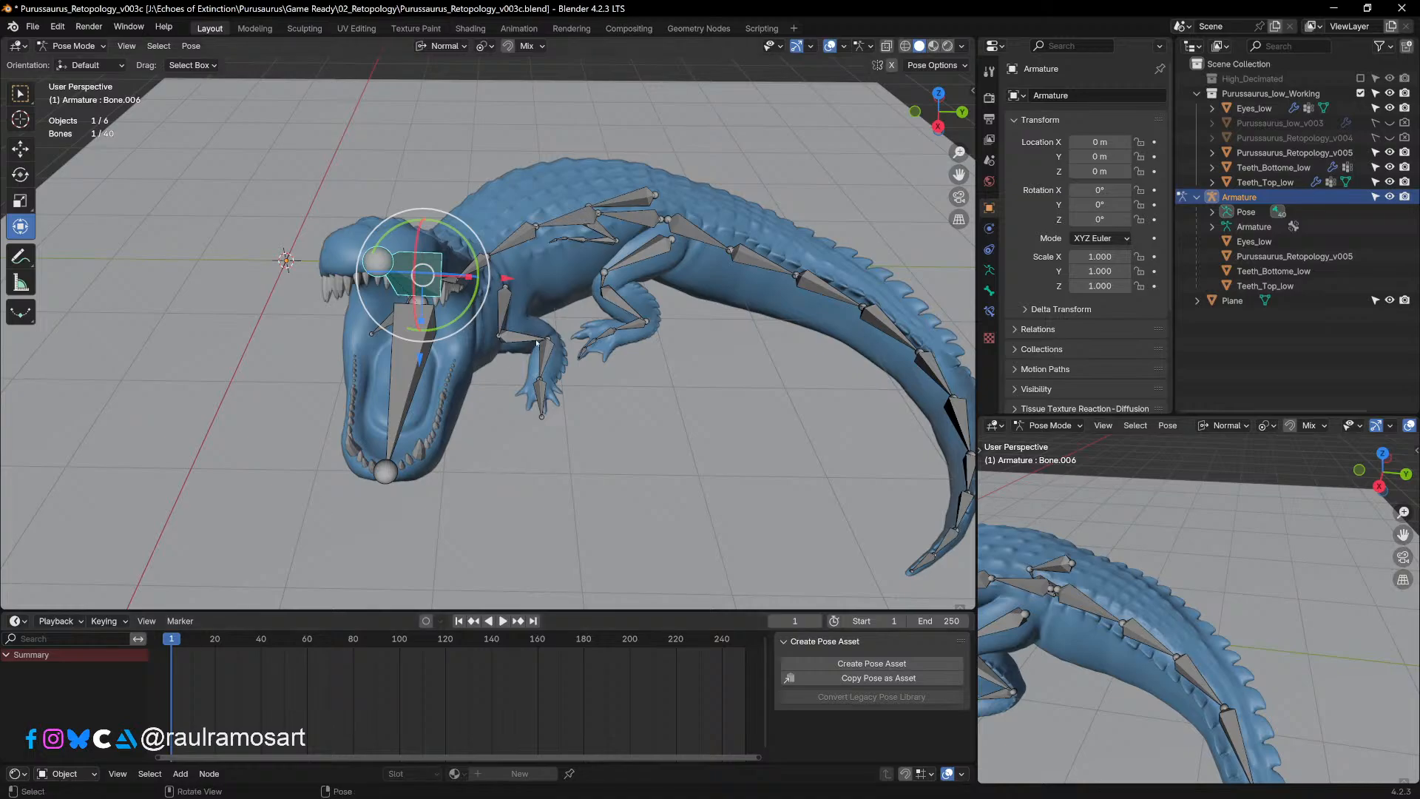
{"action": "key", "text": "space"}
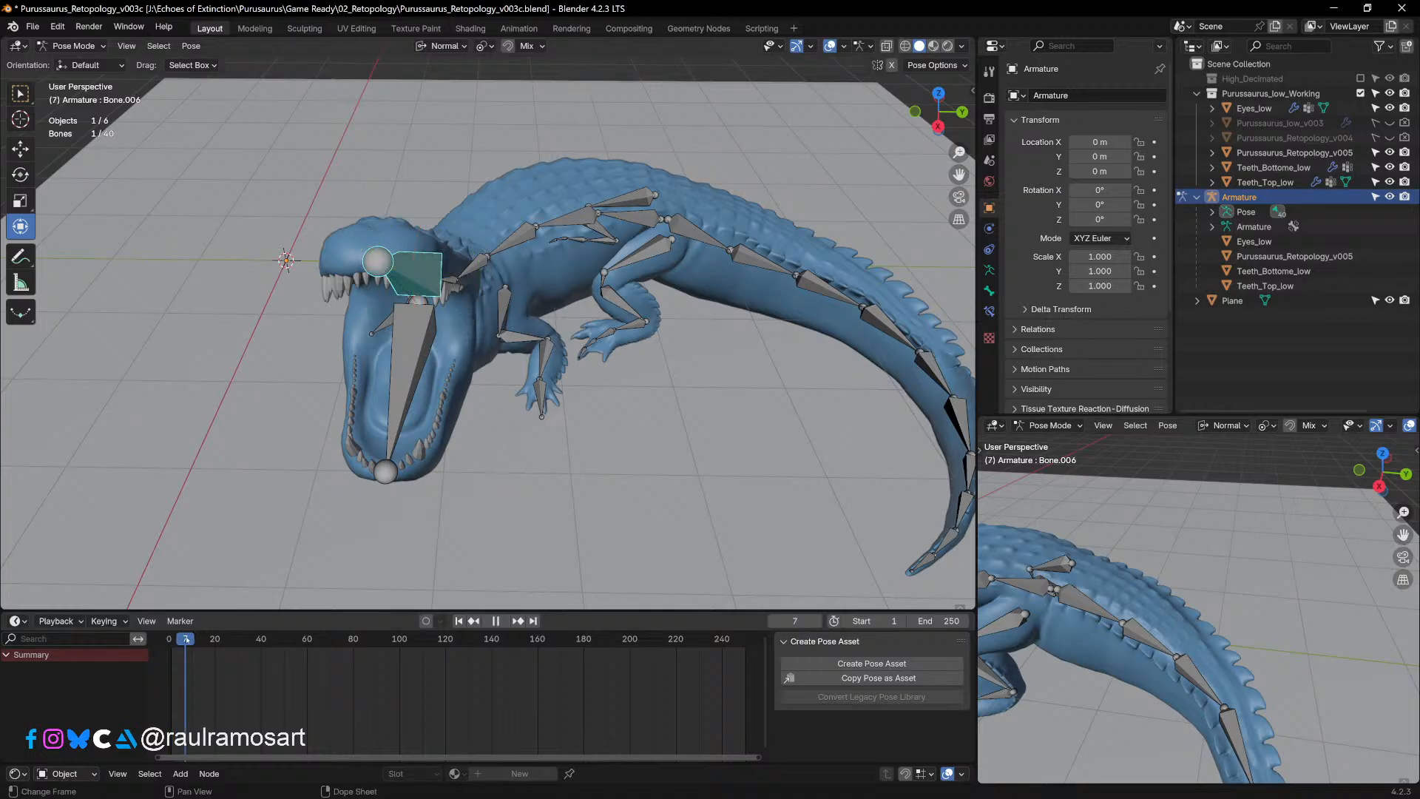
{"action": "left_click_drag", "start_coordinate": [186, 641], "coordinate": [173, 640]}
{"action": "key", "text": "space"}
{"action": "key", "text": "a"}
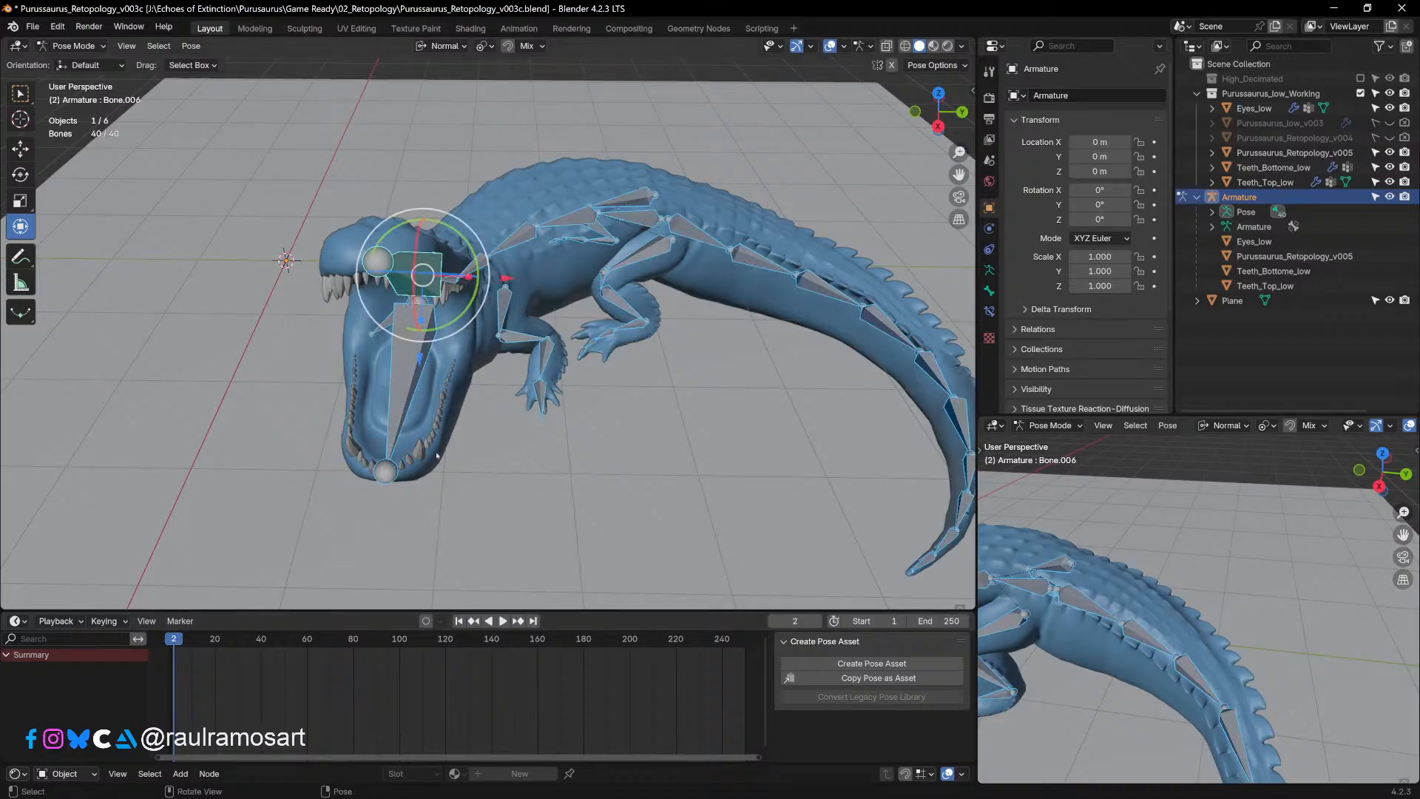
{"action": "key", "text": "i"}
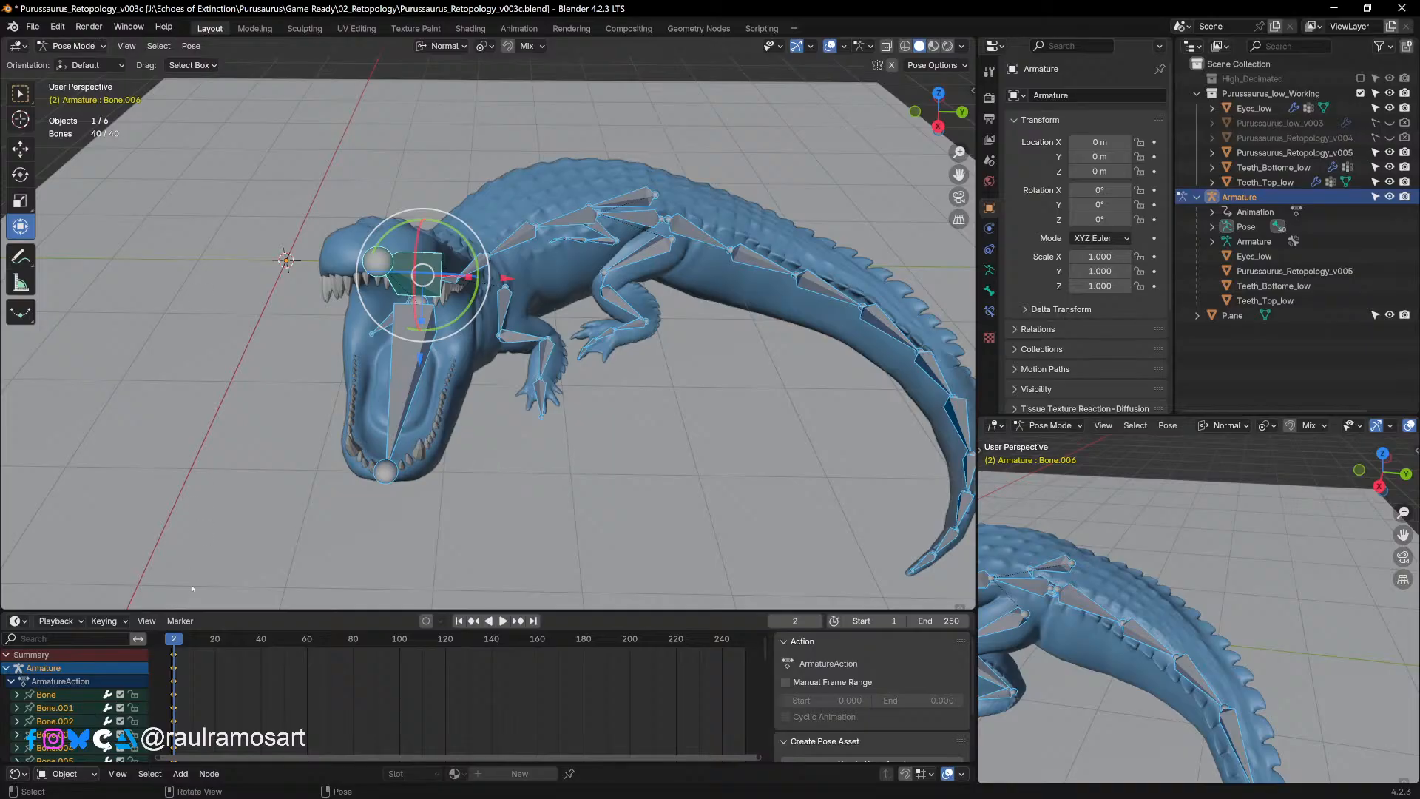
Step: Go to frame 1, clear all transforms of every bone and deselect the bones
{"action": "left_click_drag", "start_coordinate": [174, 638], "coordinate": [173, 637]}
{"action": "left_click", "coordinate": [74, 46]}
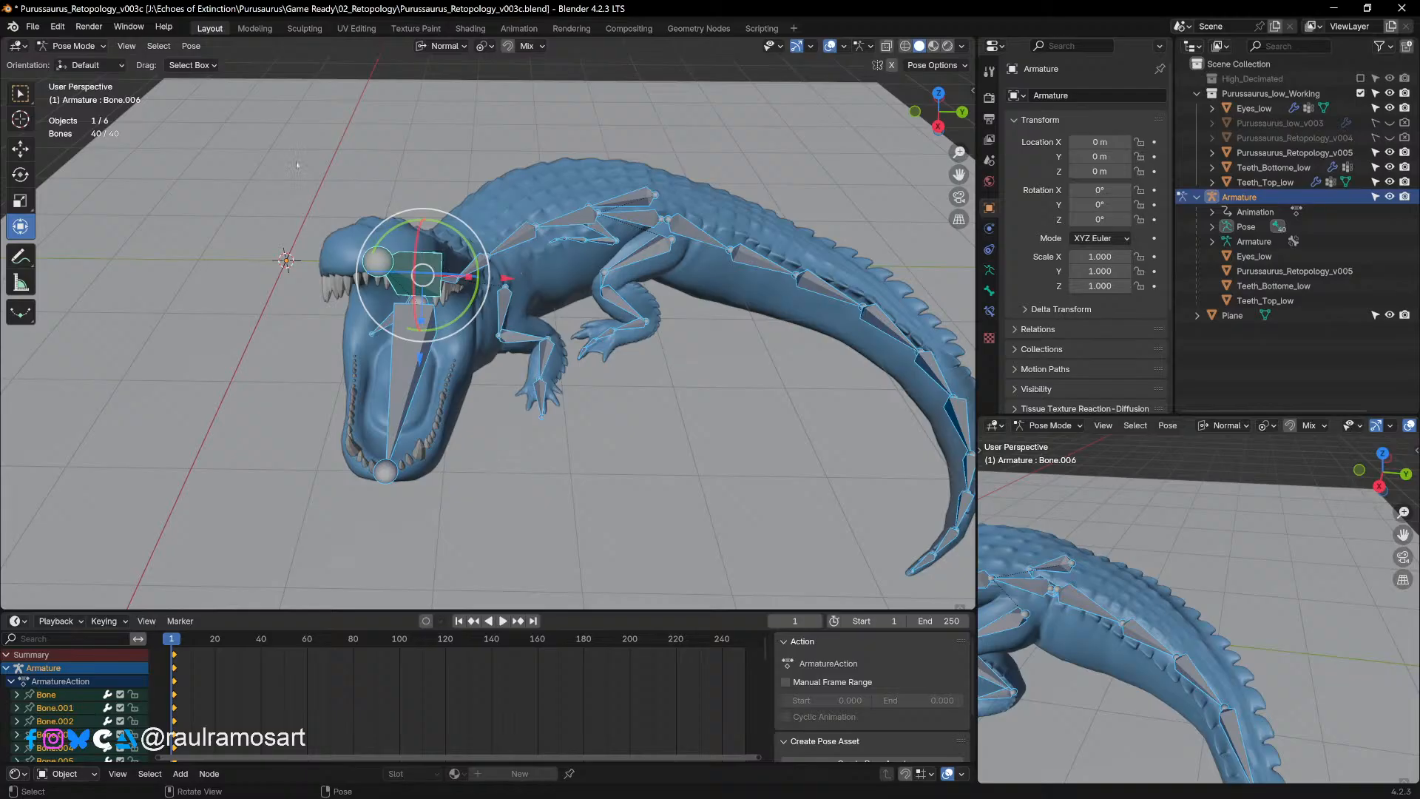
{"action": "left_click", "coordinate": [191, 46]}
{"action": "mouse_move", "coordinate": [310, 78]}
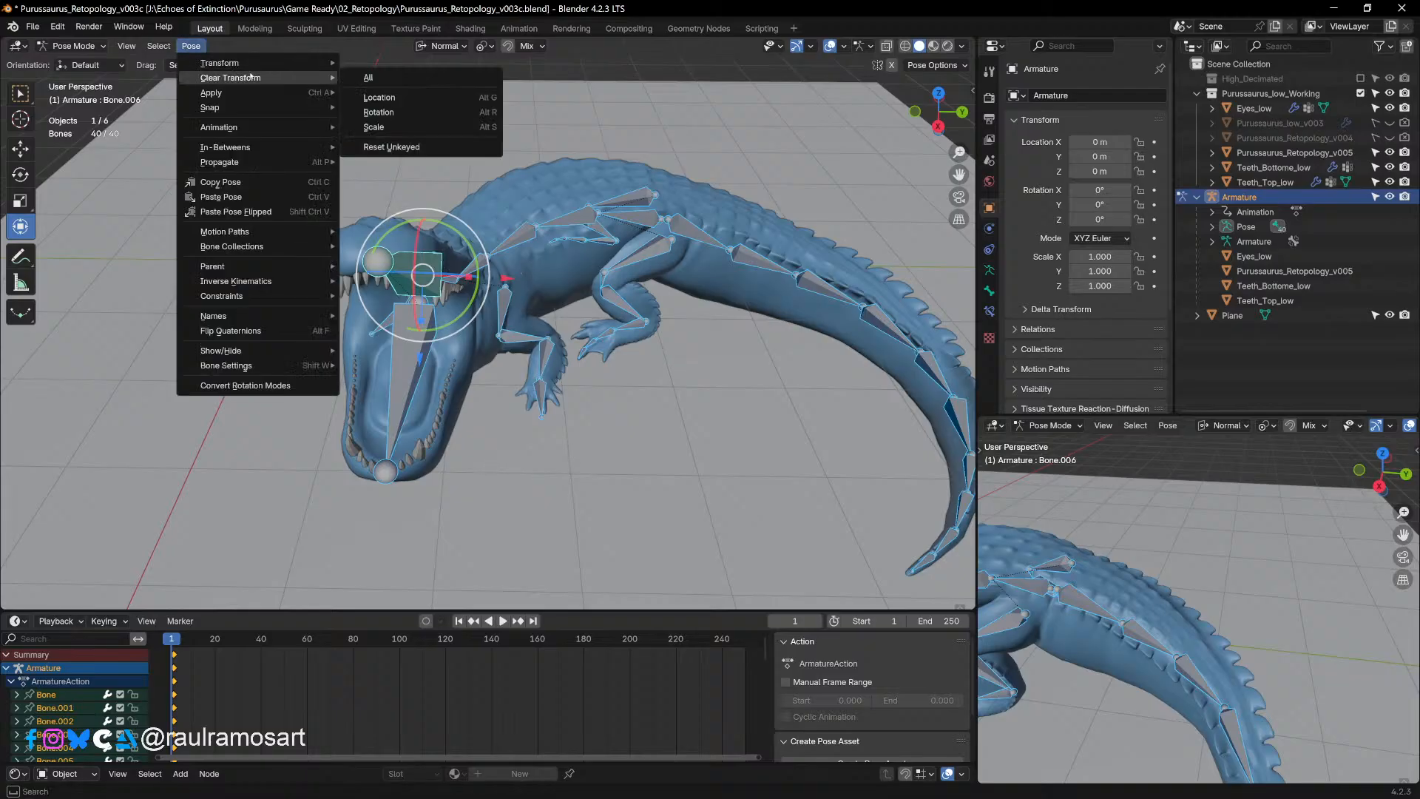
{"action": "left_click", "coordinate": [418, 80]}
{"action": "left_click", "coordinate": [575, 444]}
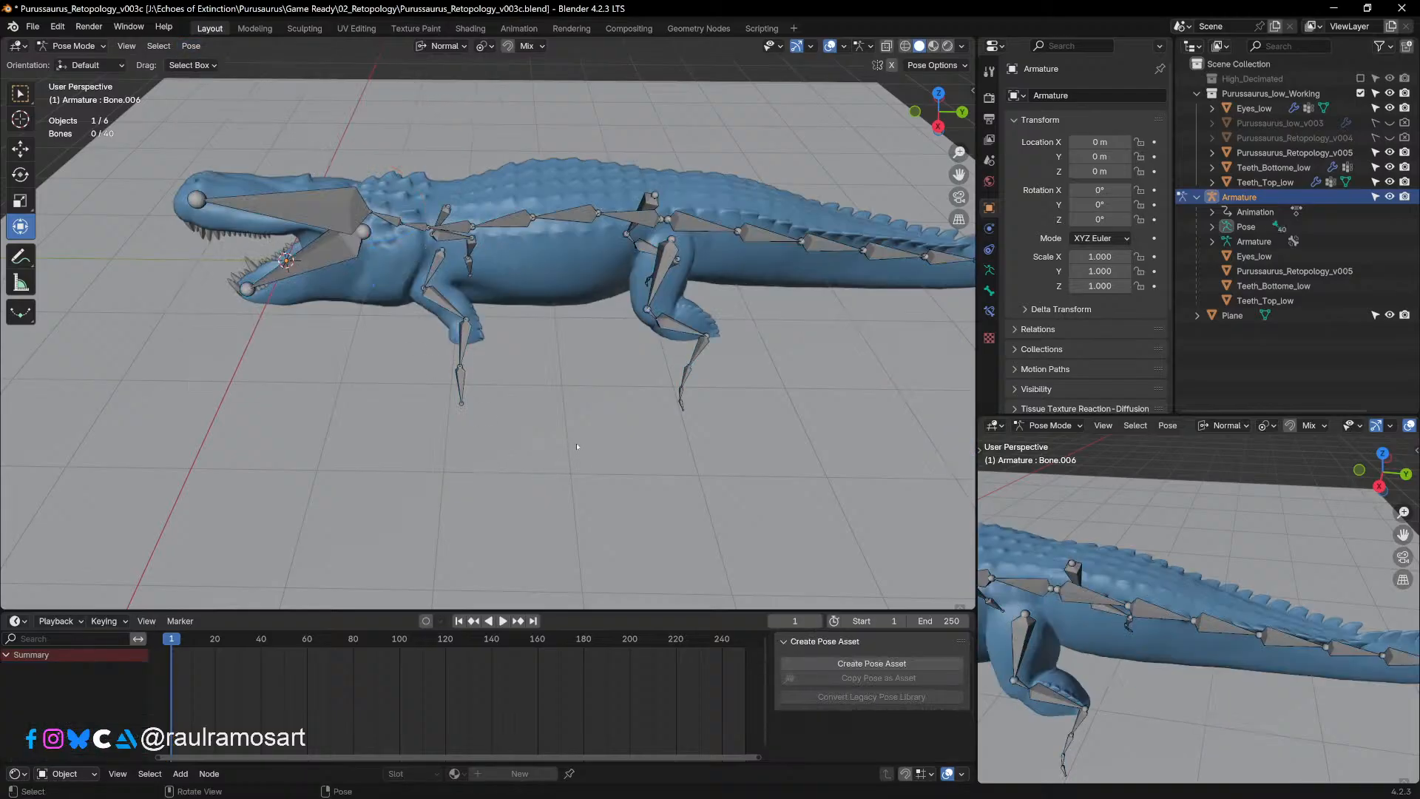
Step: Collapse the Purussaurus_low_Working collection and the armature in the outliner and make the Scene Collection active, with the model in right view
{"action": "key", "text": "KP_3"}
{"action": "scroll", "coordinate": [575, 442], "scroll_direction": "down", "scroll_amount": 3}
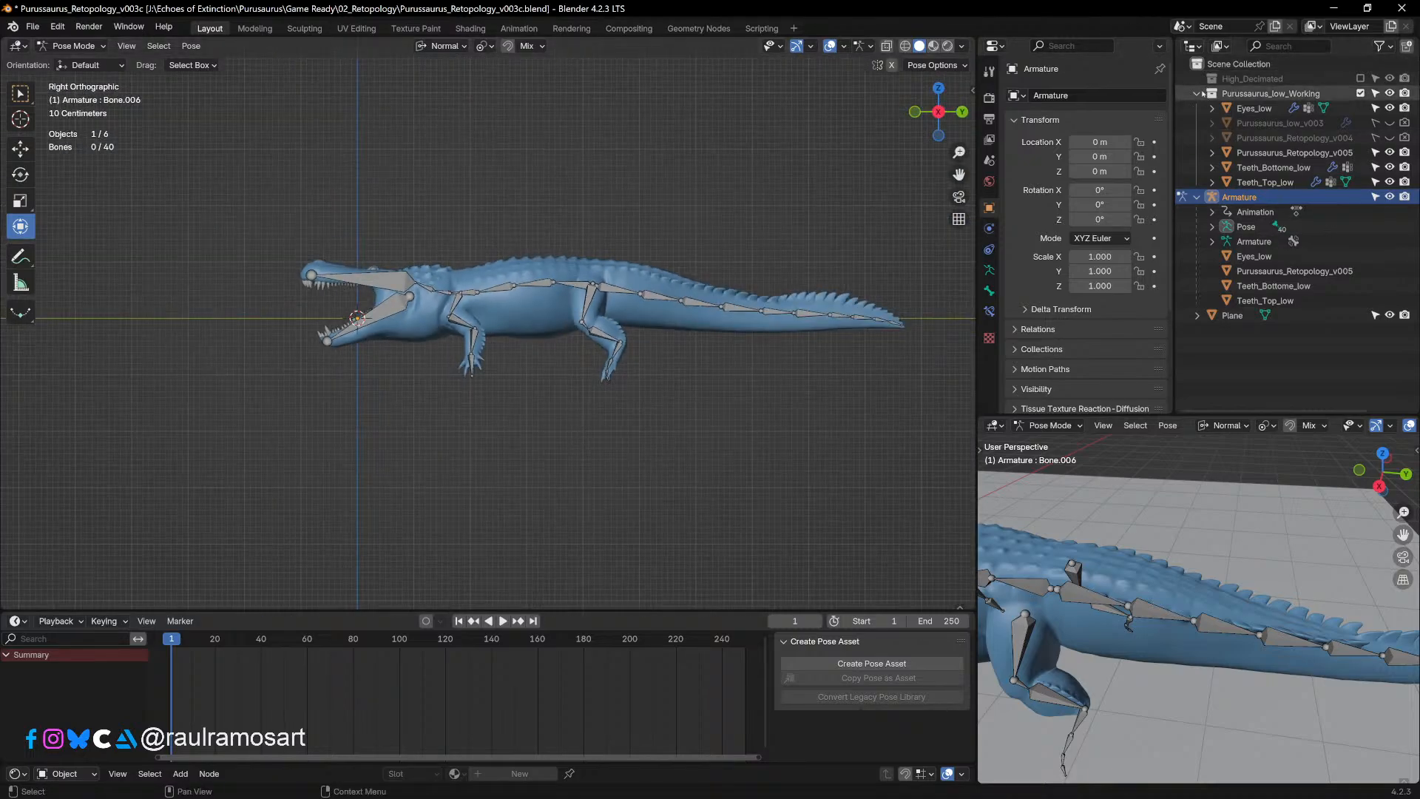
{"action": "left_click", "coordinate": [1196, 94]}
{"action": "left_click", "coordinate": [1197, 108]}
{"action": "left_click", "coordinate": [1235, 64]}
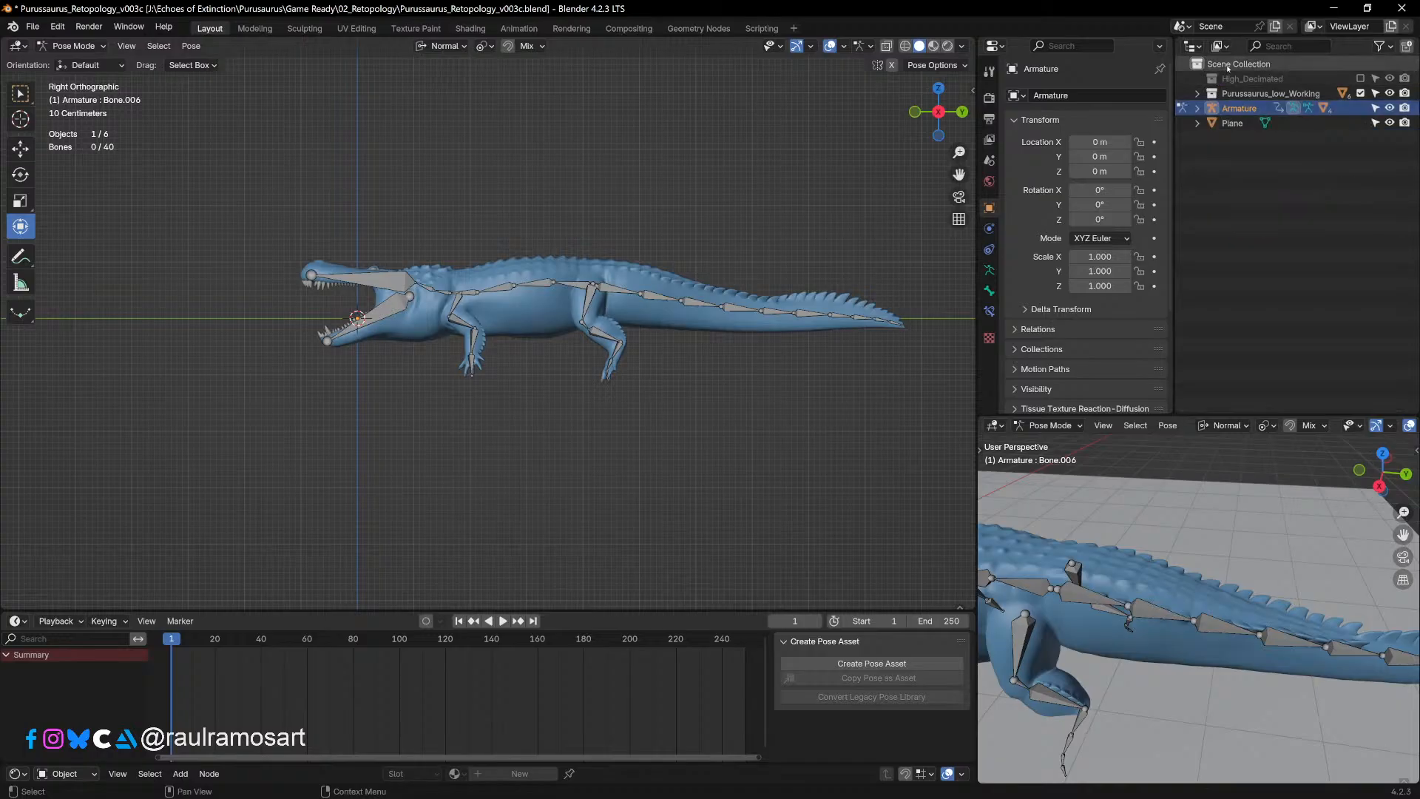
Step: Return to Object Mode, add a cube and move it -2.4319 m along Y to stand in front of the creature's head
{"action": "left_click", "coordinate": [74, 46]}
{"action": "left_click", "coordinate": [80, 62]}
{"action": "key", "text": "shift+a"}
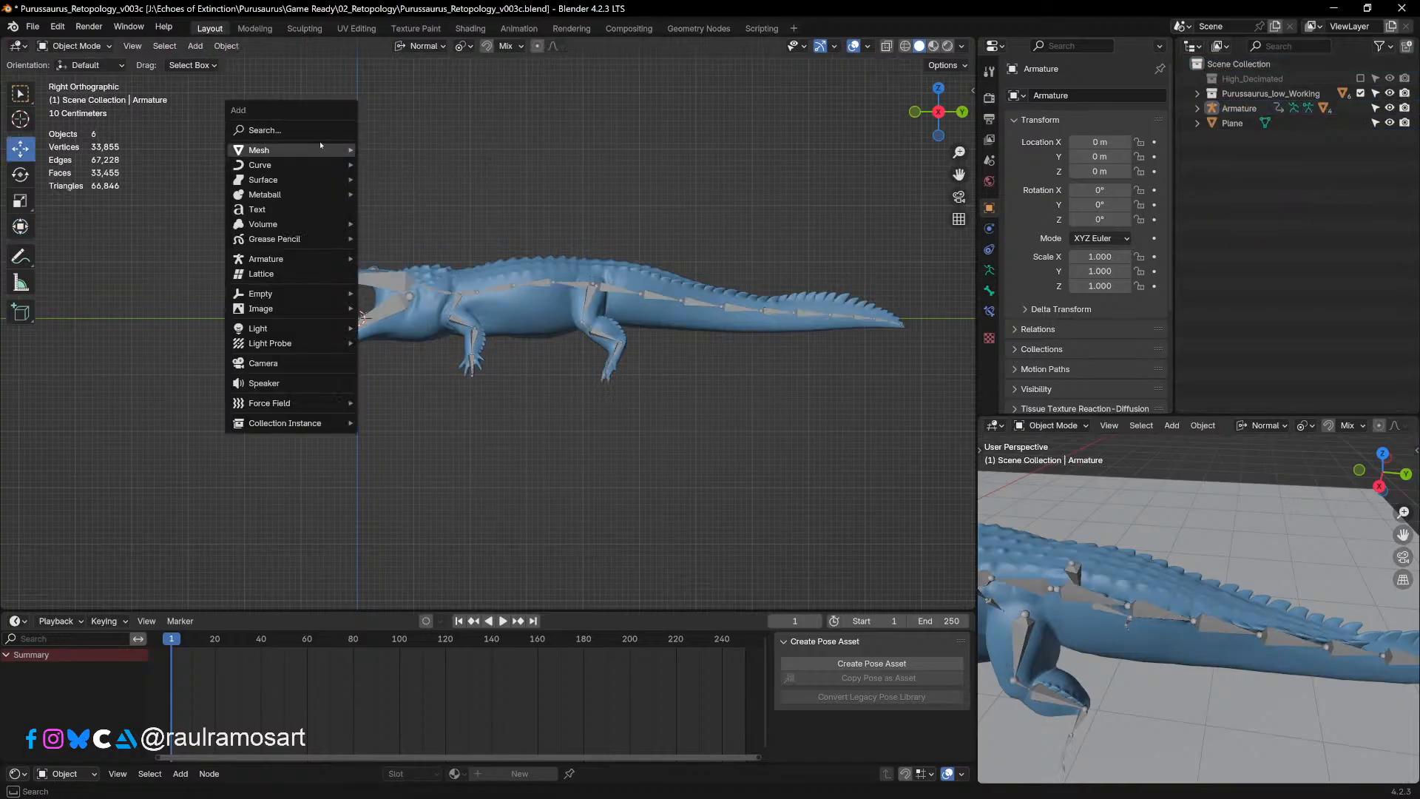
{"action": "mouse_move", "coordinate": [340, 150]}
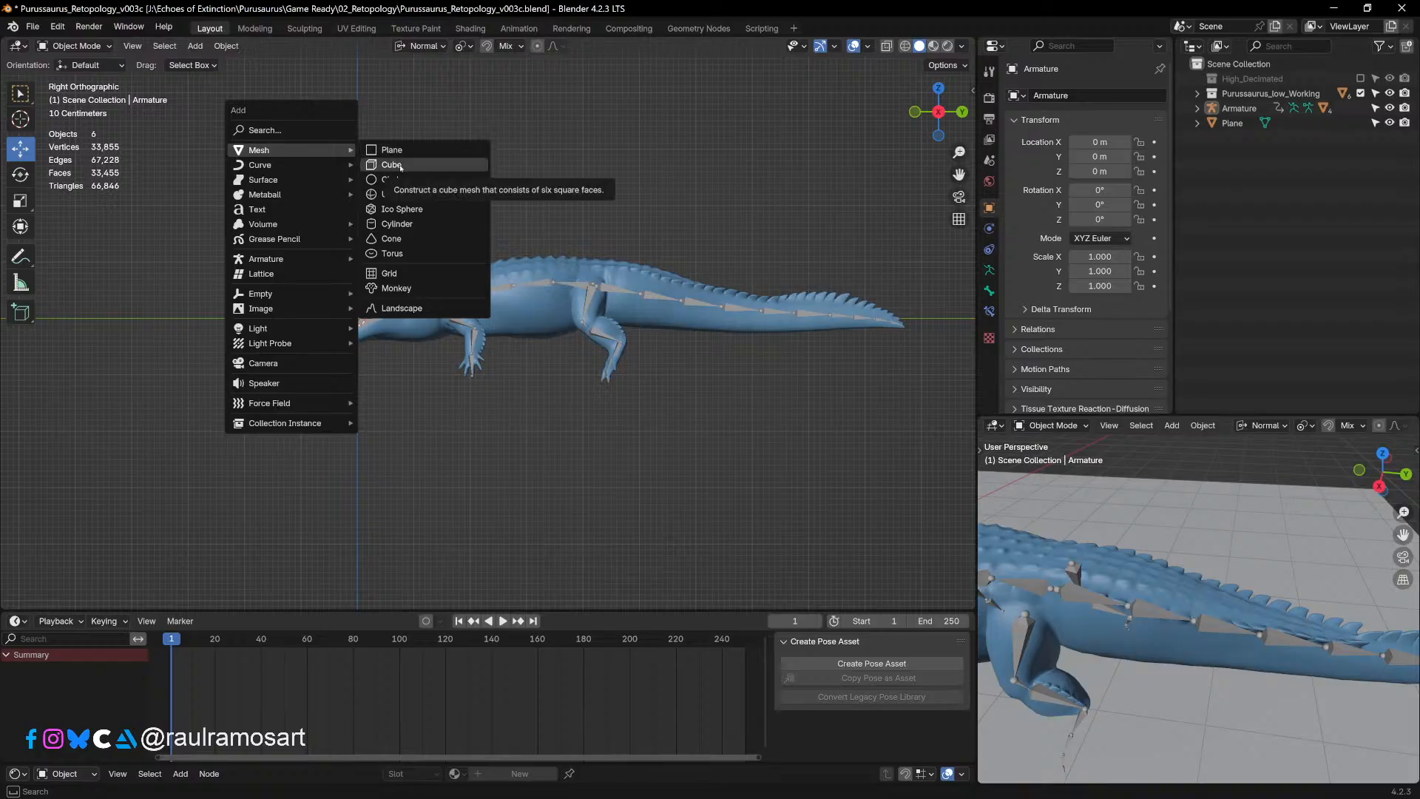
{"action": "left_click", "coordinate": [399, 164]}
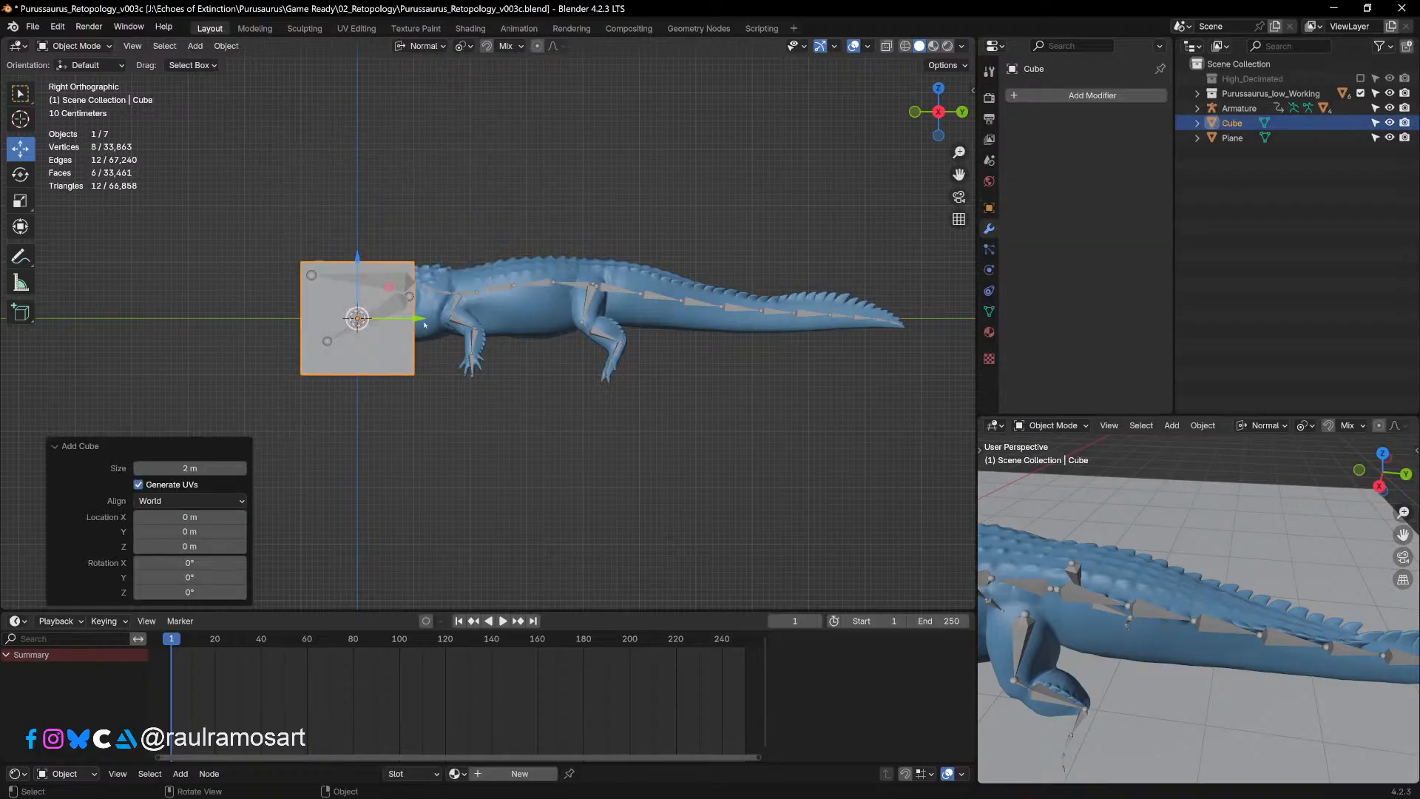
{"action": "left_click_drag", "start_coordinate": [425, 323], "coordinate": [276, 323]}
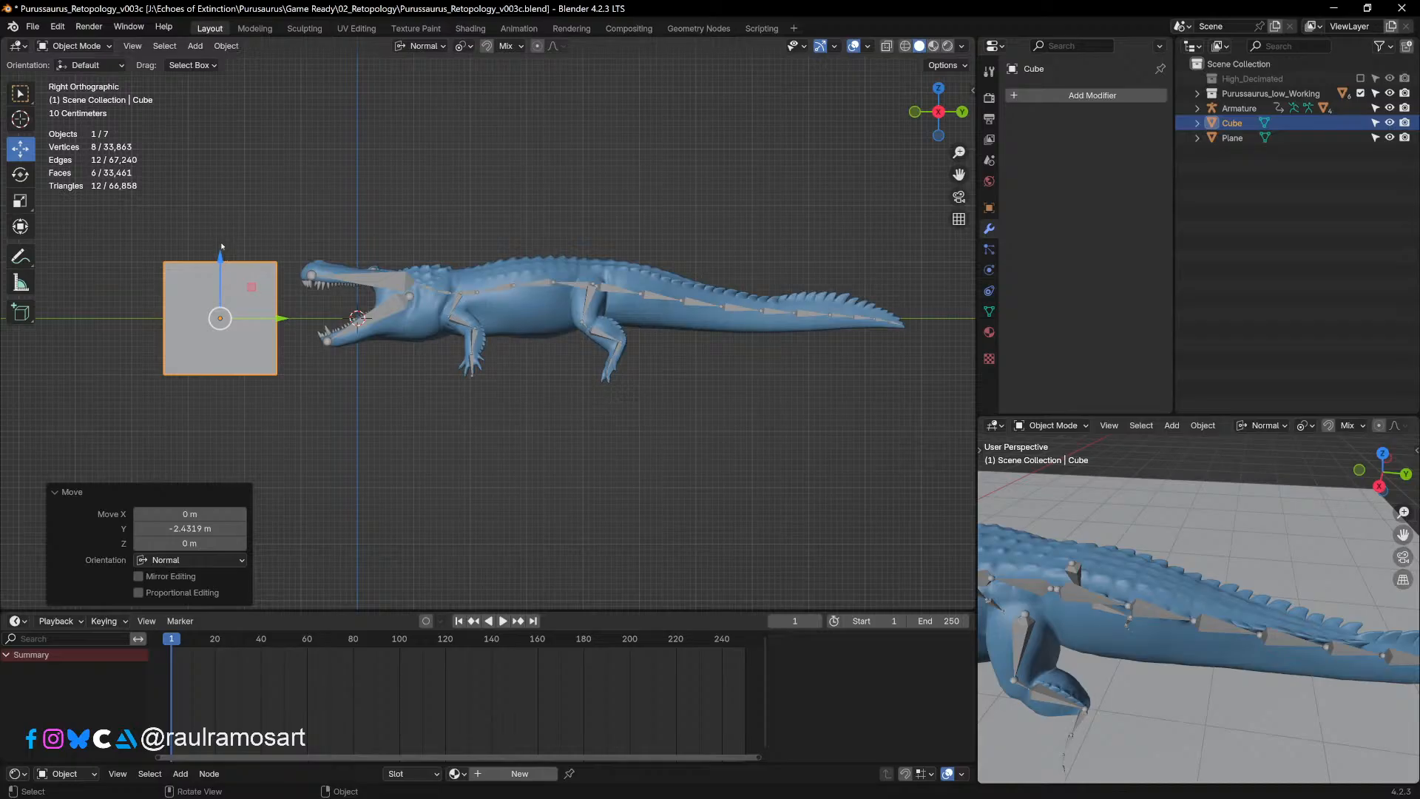
{"action": "key", "text": "s"}
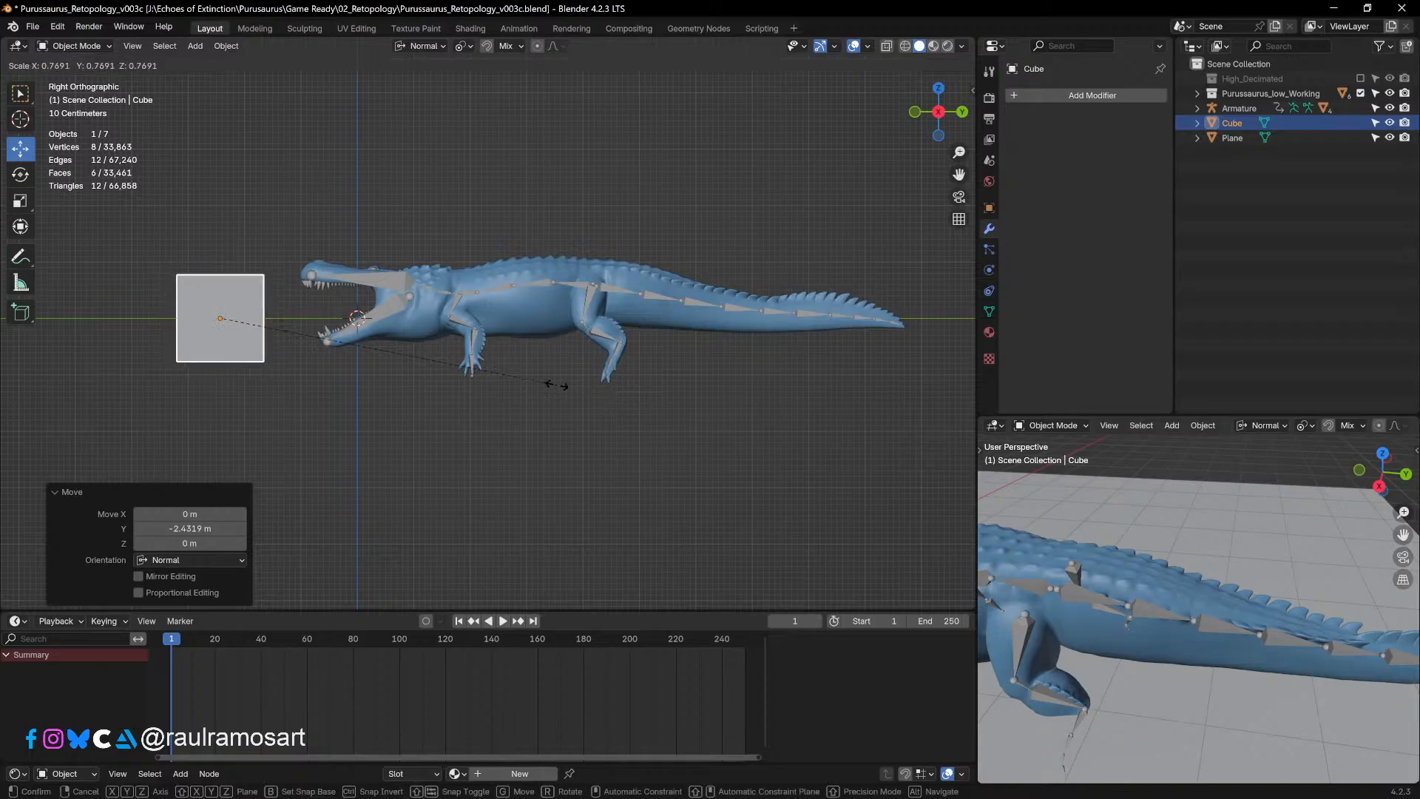
{"action": "left_click", "coordinate": [561, 381]}
{"action": "key", "text": "ctrl+z"}
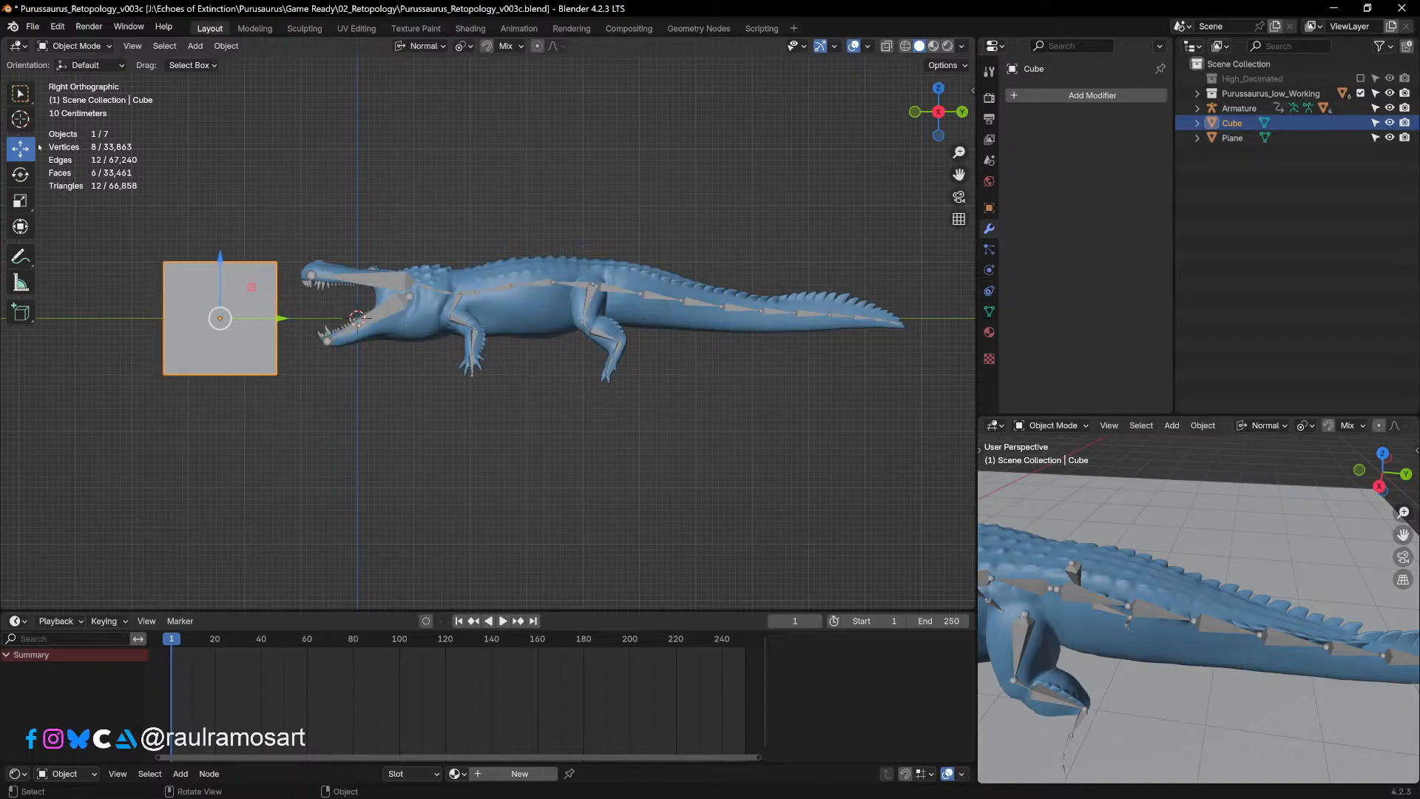
Step: In Edit Mode, raise the cube's mesh above its origin and scale it by 0.330 along its normal X axis
{"action": "key", "text": "Tab"}
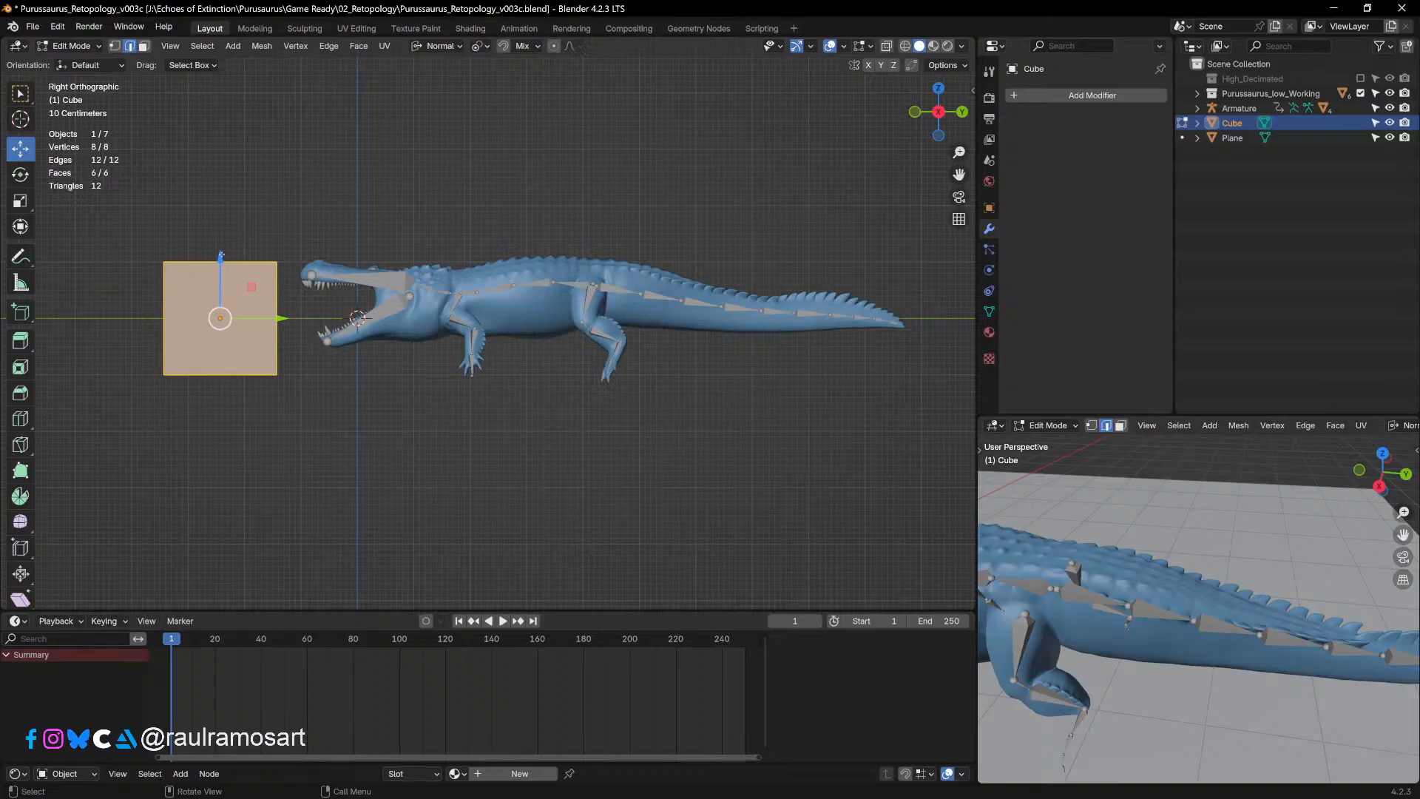
{"action": "mouse_move", "coordinate": [221, 255]}
{"action": "left_mouse_down"}
{"action": "mouse_move", "coordinate": [227, 195]}
{"action": "mouse_move", "coordinate": [231, 242]}
{"action": "left_mouse_up"}
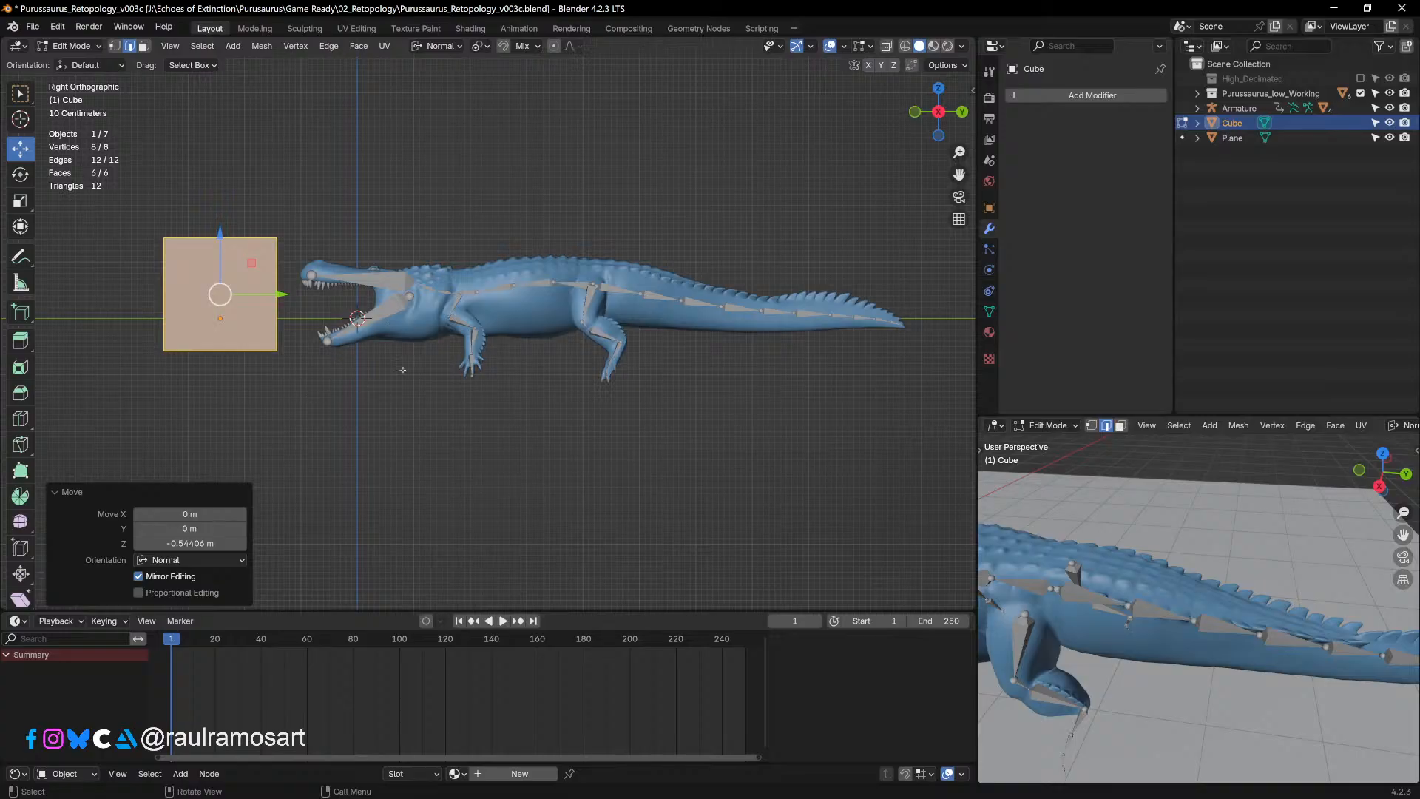
{"action": "middle_click_drag", "start_coordinate": [238, 311], "coordinate": [636, 392]}
{"action": "key", "text": "s"}
{"action": "key", "text": "x"}
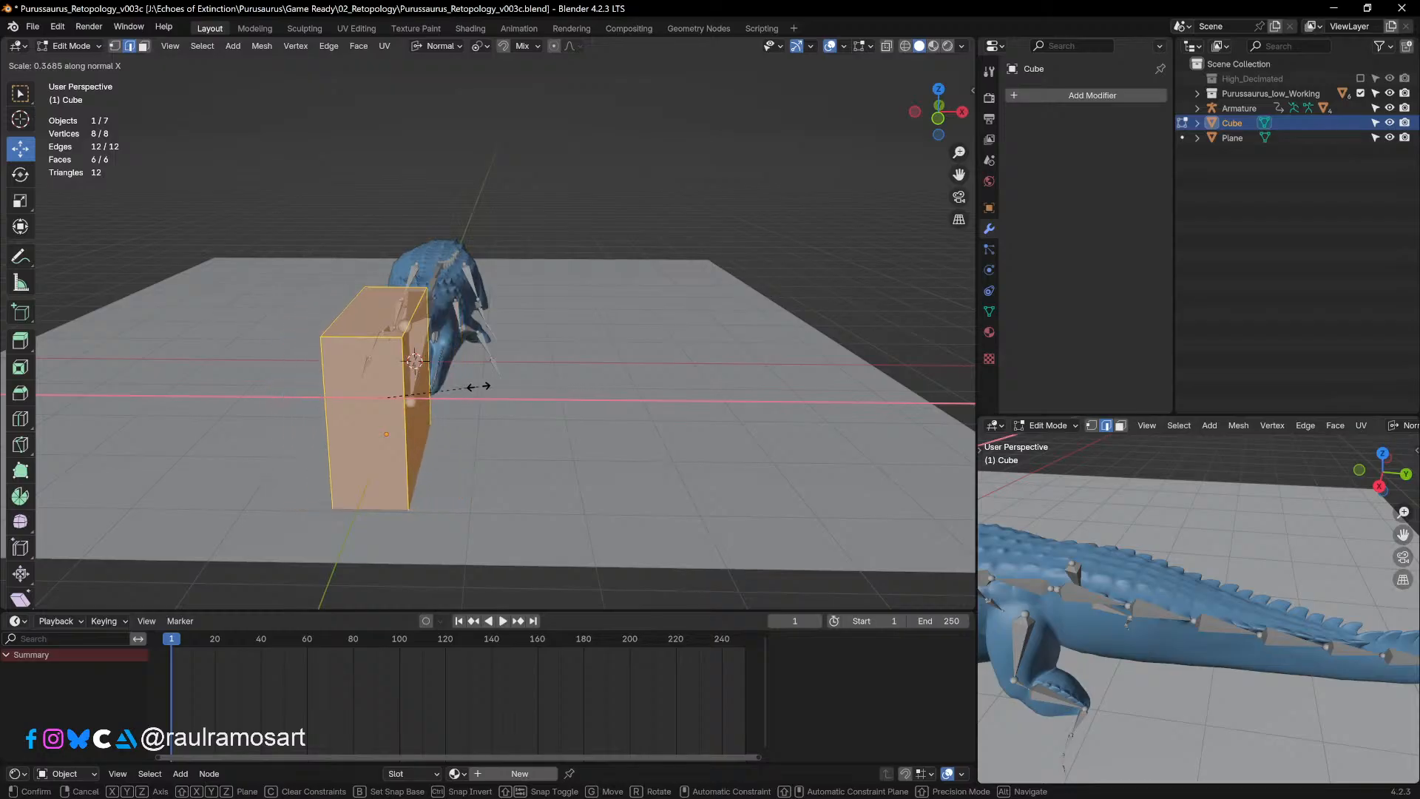
{"action": "left_click", "coordinate": [477, 386]}
Step: Scale the cube's mesh down along its normal Y axis to form a narrow upright block and return to Object Mode
{"action": "middle_click_drag", "start_coordinate": [477, 386], "coordinate": [500, 409]}
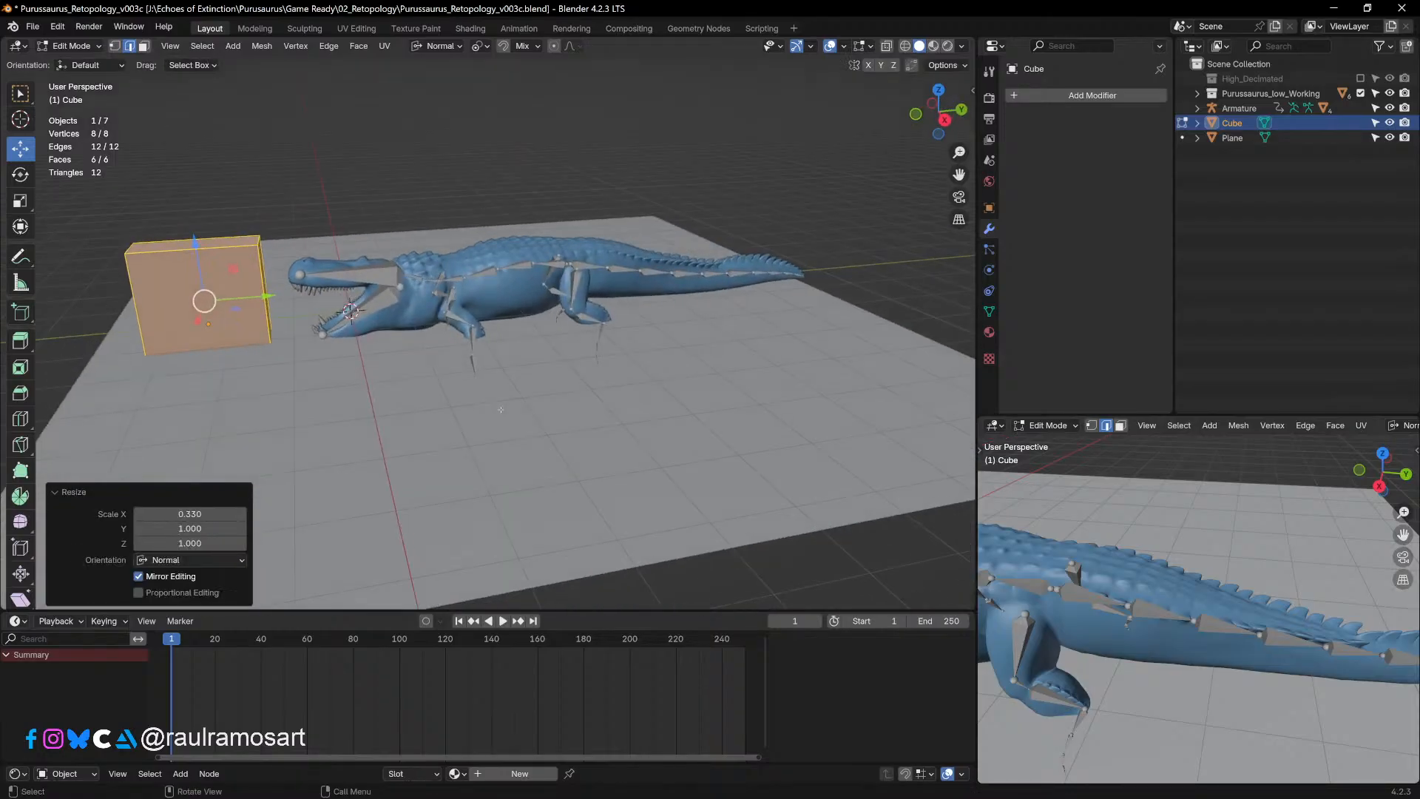
{"action": "key", "text": "s"}
{"action": "key", "text": "y"}
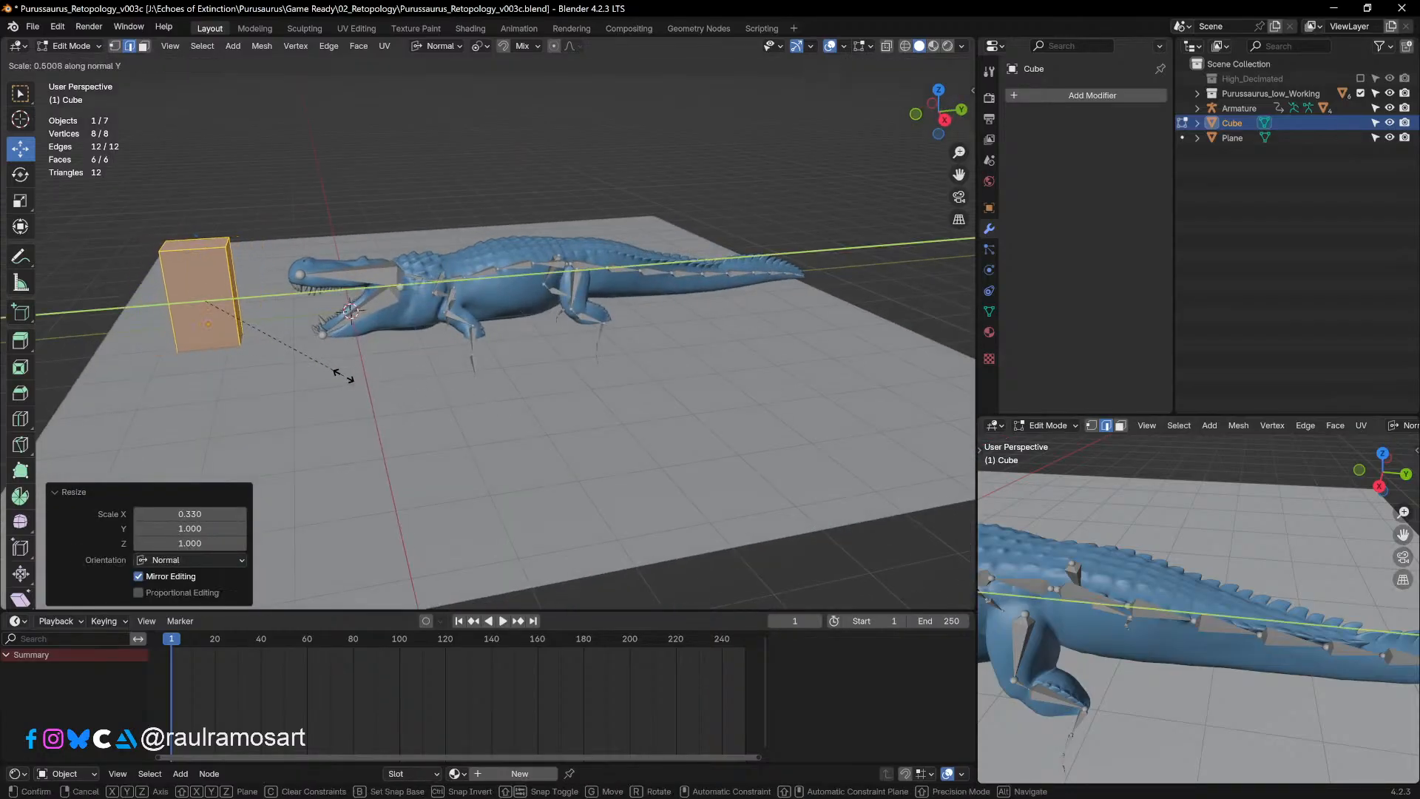
{"action": "left_click", "coordinate": [272, 363]}
{"action": "left_click", "coordinate": [272, 362]}
{"action": "middle_click_drag", "start_coordinate": [272, 363], "coordinate": [333, 374]}
{"action": "left_click", "coordinate": [70, 46]}
{"action": "left_click", "coordinate": [74, 65]}
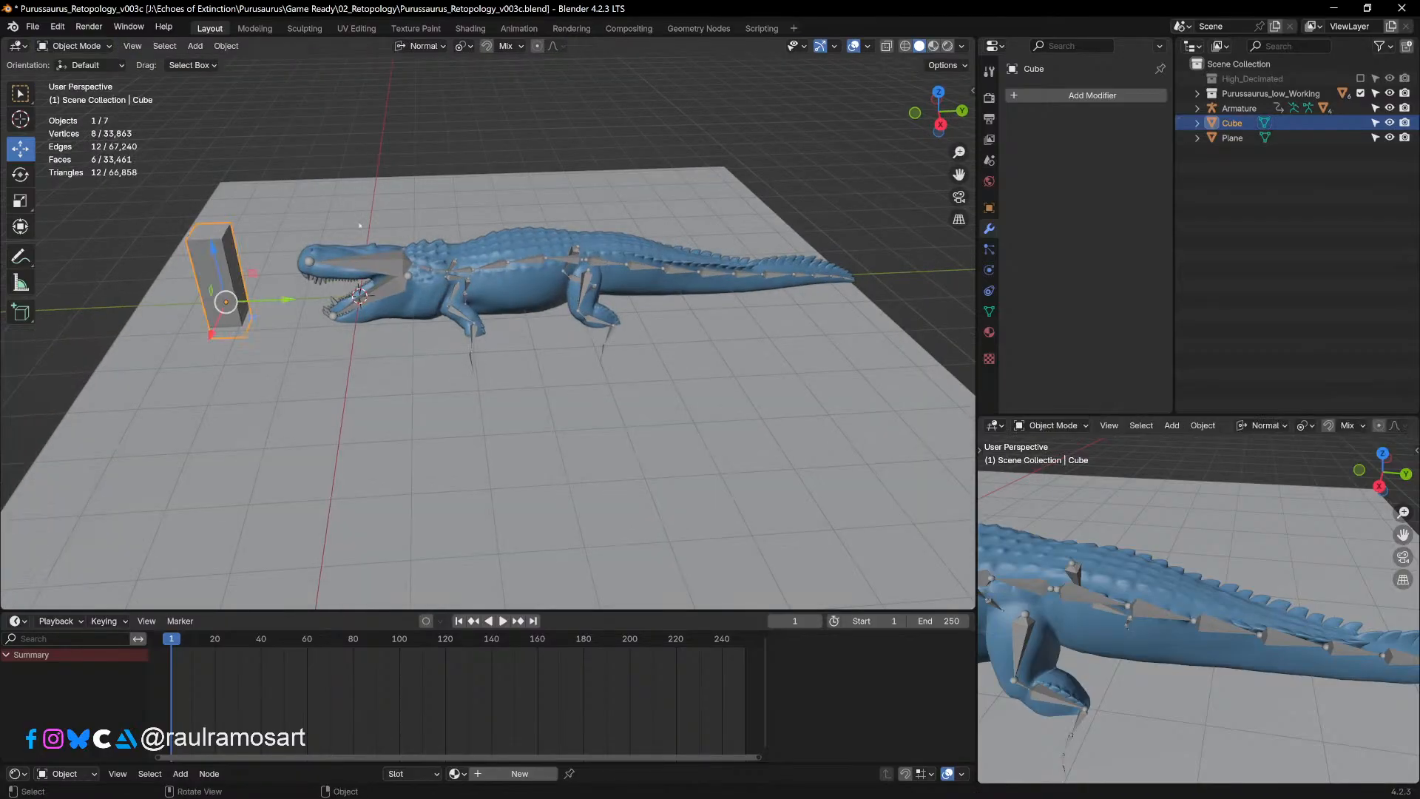
Step: Select the armature and briefly play the animation from frame 1 to frame 5
{"action": "left_click", "coordinate": [454, 283]}
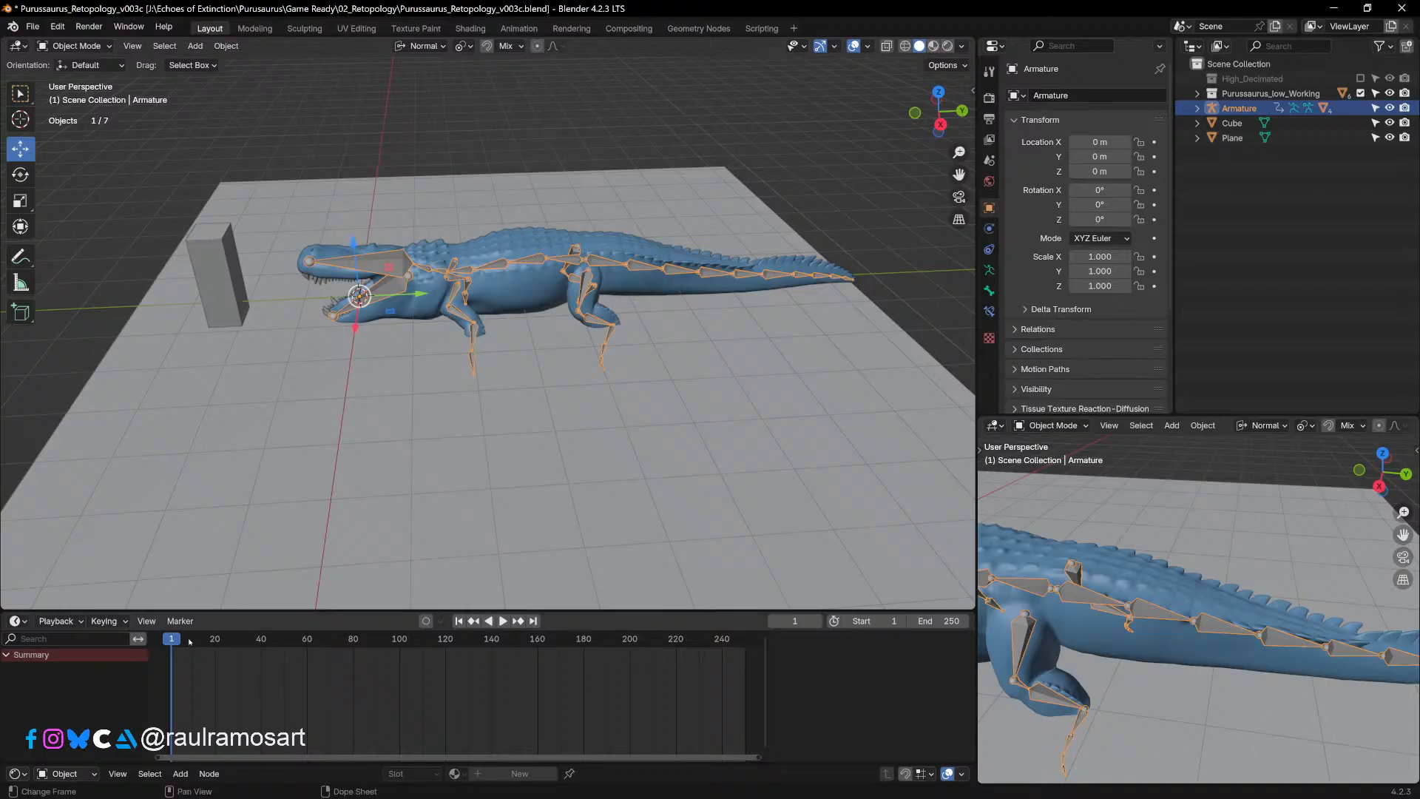
{"action": "key", "text": "space"}
{"action": "key", "text": "space"}
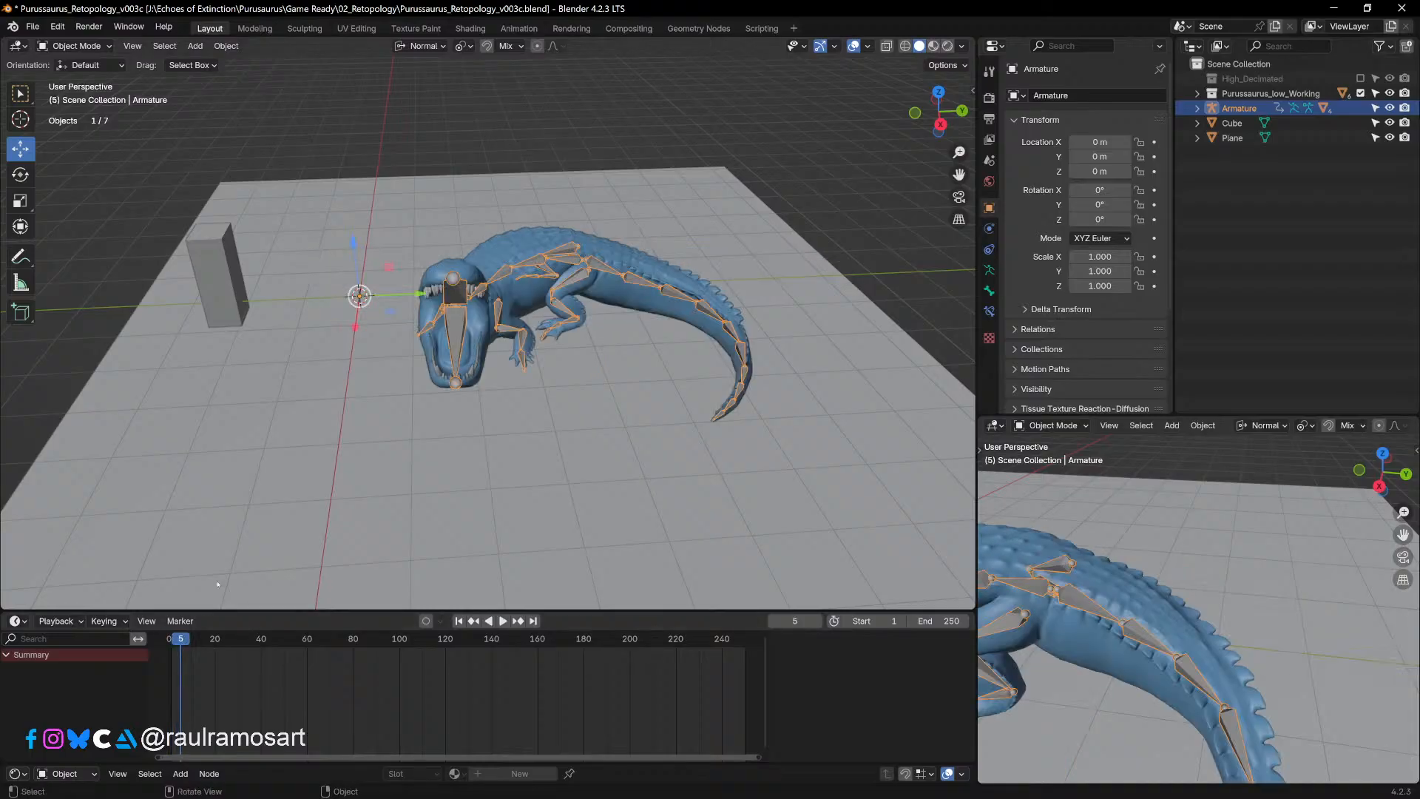
Step: Select the upright block and move it 2.4633 m along Y toward the creature's head
{"action": "left_click", "coordinate": [234, 293]}
{"action": "left_click_drag", "start_coordinate": [270, 295], "coordinate": [444, 334]}
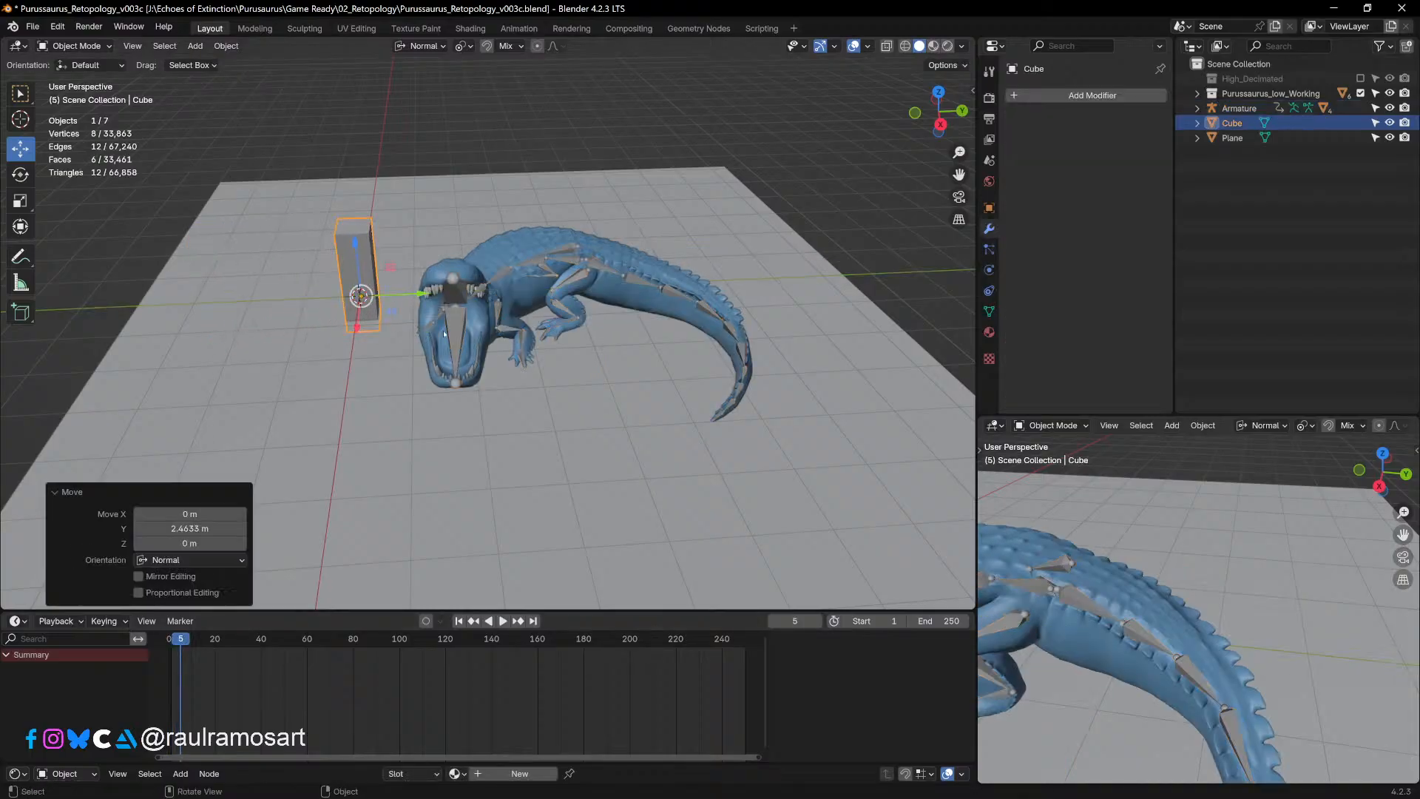
{"action": "middle_click_drag", "start_coordinate": [444, 334], "coordinate": [649, 336]}
{"action": "key", "text": "KP_3"}
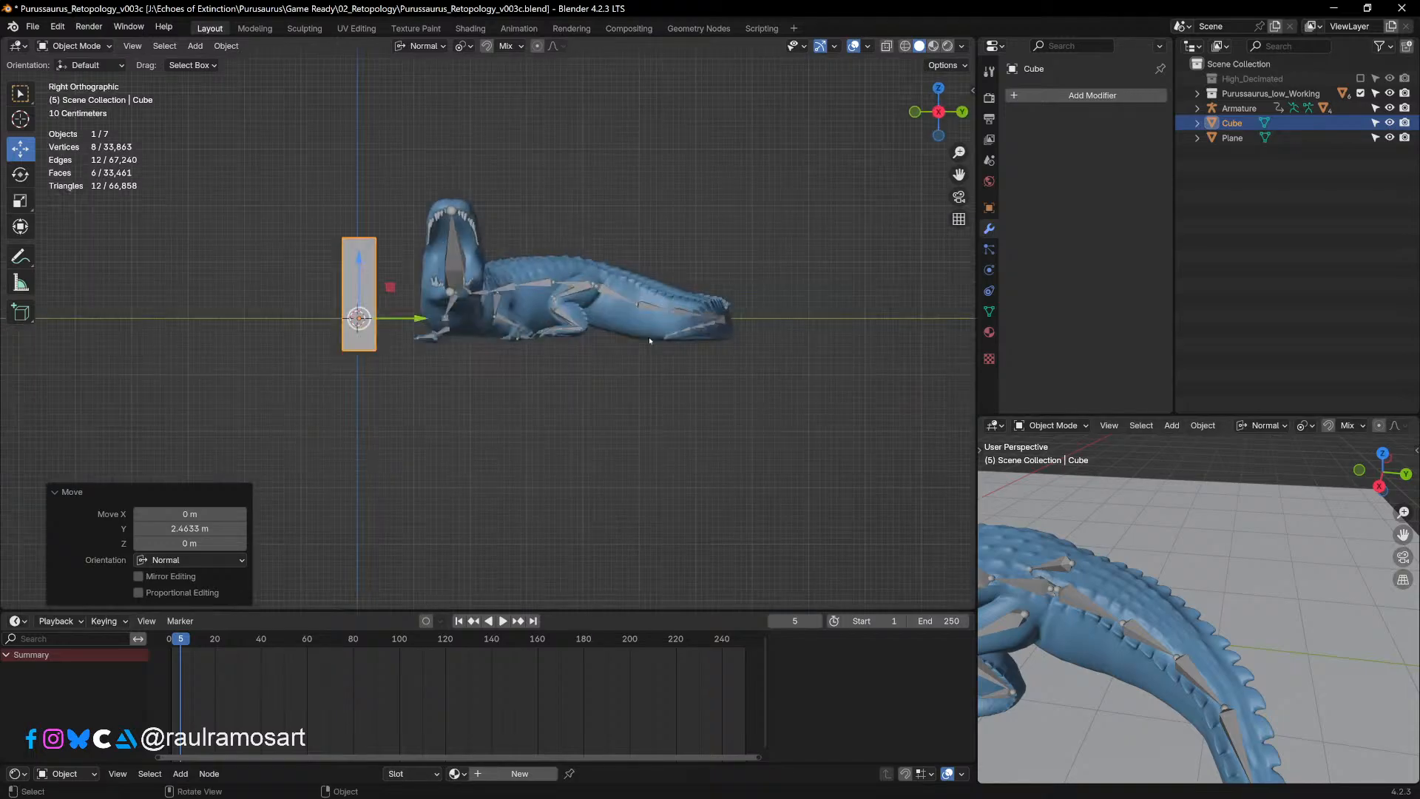
Step: Raise the block onto the ground plane and move it 2.4108 m along X so it stands beside the creature's jaws
{"action": "middle_click_drag", "start_coordinate": [352, 262], "coordinate": [427, 264]}
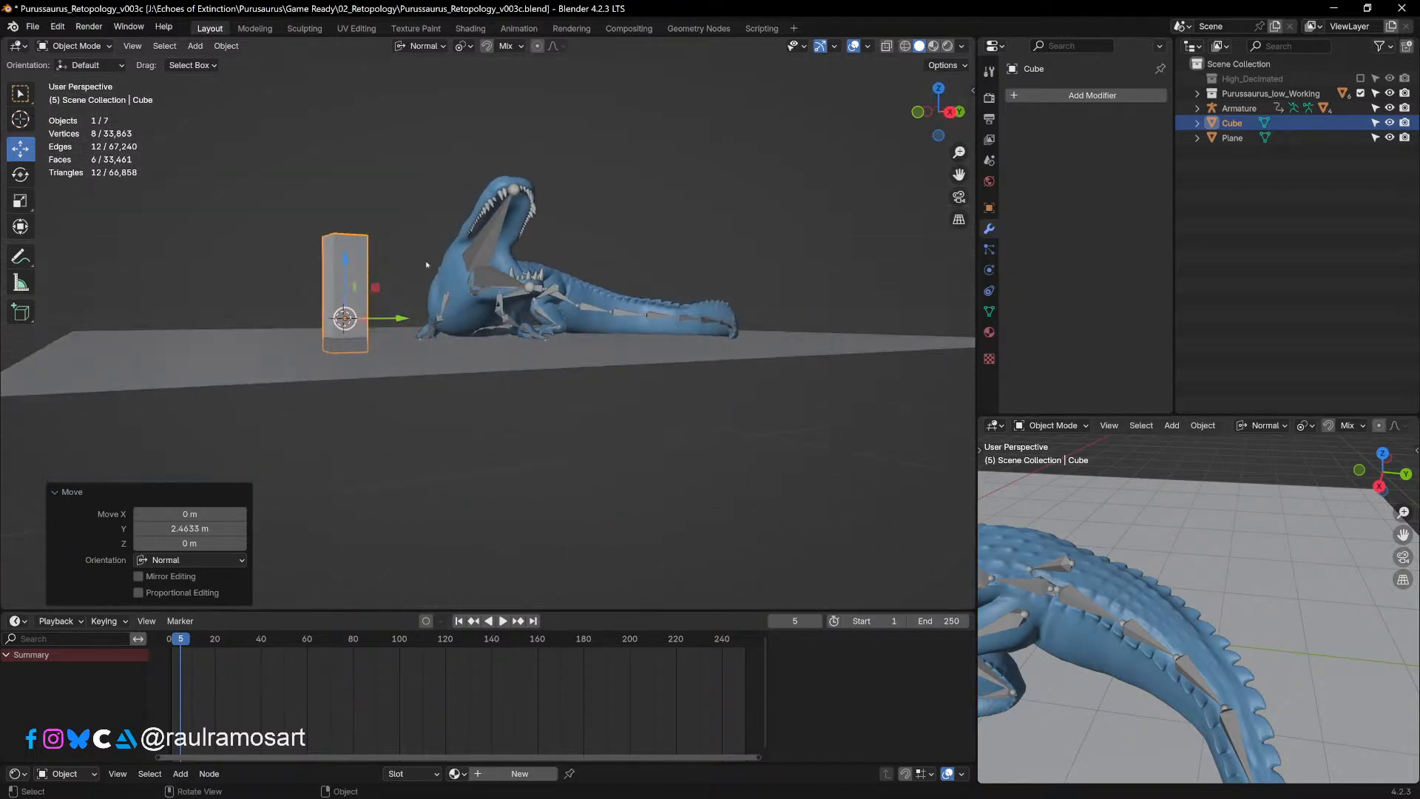
{"action": "left_click_drag", "start_coordinate": [343, 264], "coordinate": [350, 246]}
{"action": "middle_click_drag", "start_coordinate": [350, 246], "coordinate": [463, 378]}
{"action": "left_click_drag", "start_coordinate": [463, 378], "coordinate": [628, 374]}
{"action": "middle_click_drag", "start_coordinate": [628, 375], "coordinate": [727, 259]}
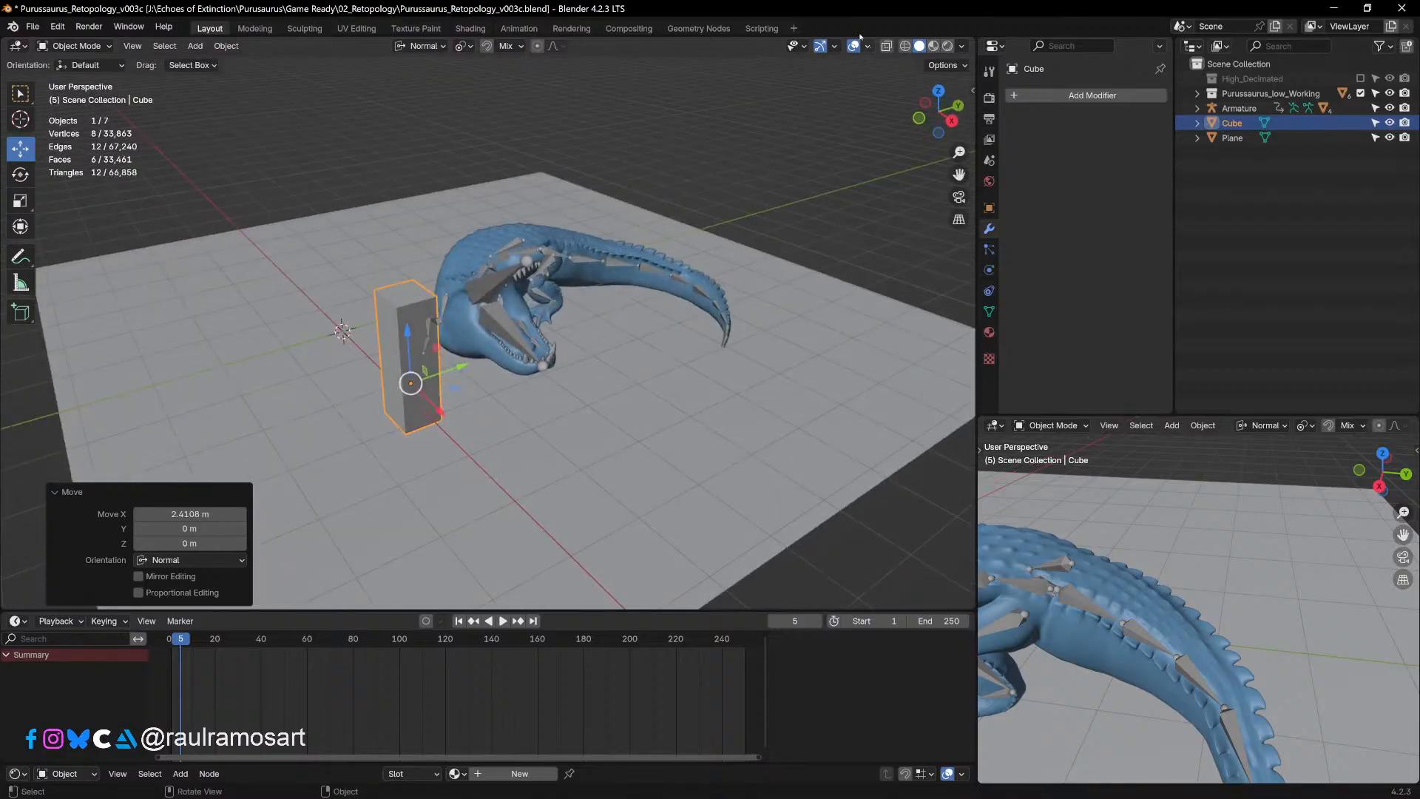
Step: With the viewport overlays hidden, examine the posed creature and its size against the block from above and from several sides
{"action": "middle_click_drag", "start_coordinate": [459, 355], "coordinate": [344, 451]}
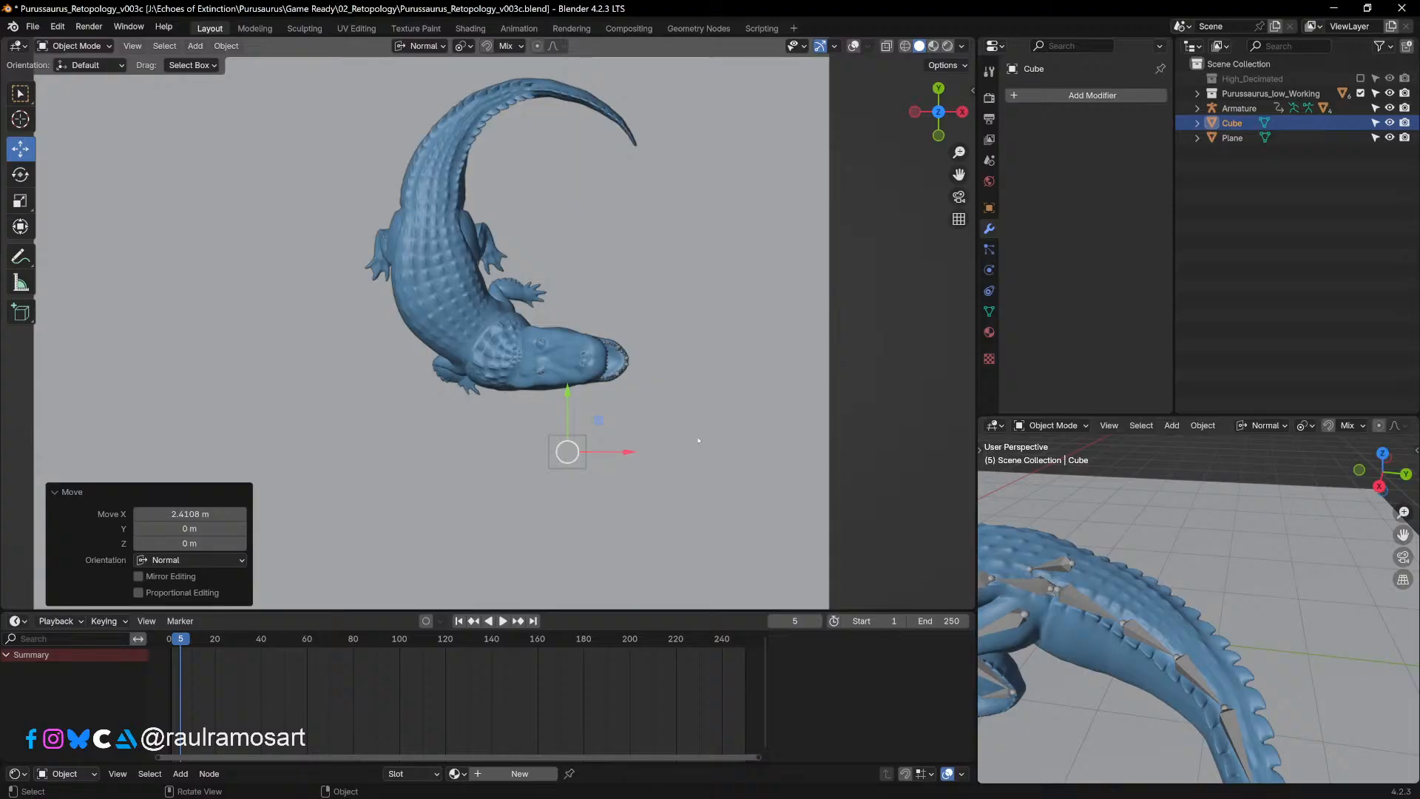
{"action": "middle_click_drag", "start_coordinate": [628, 444], "coordinate": [414, 362]}
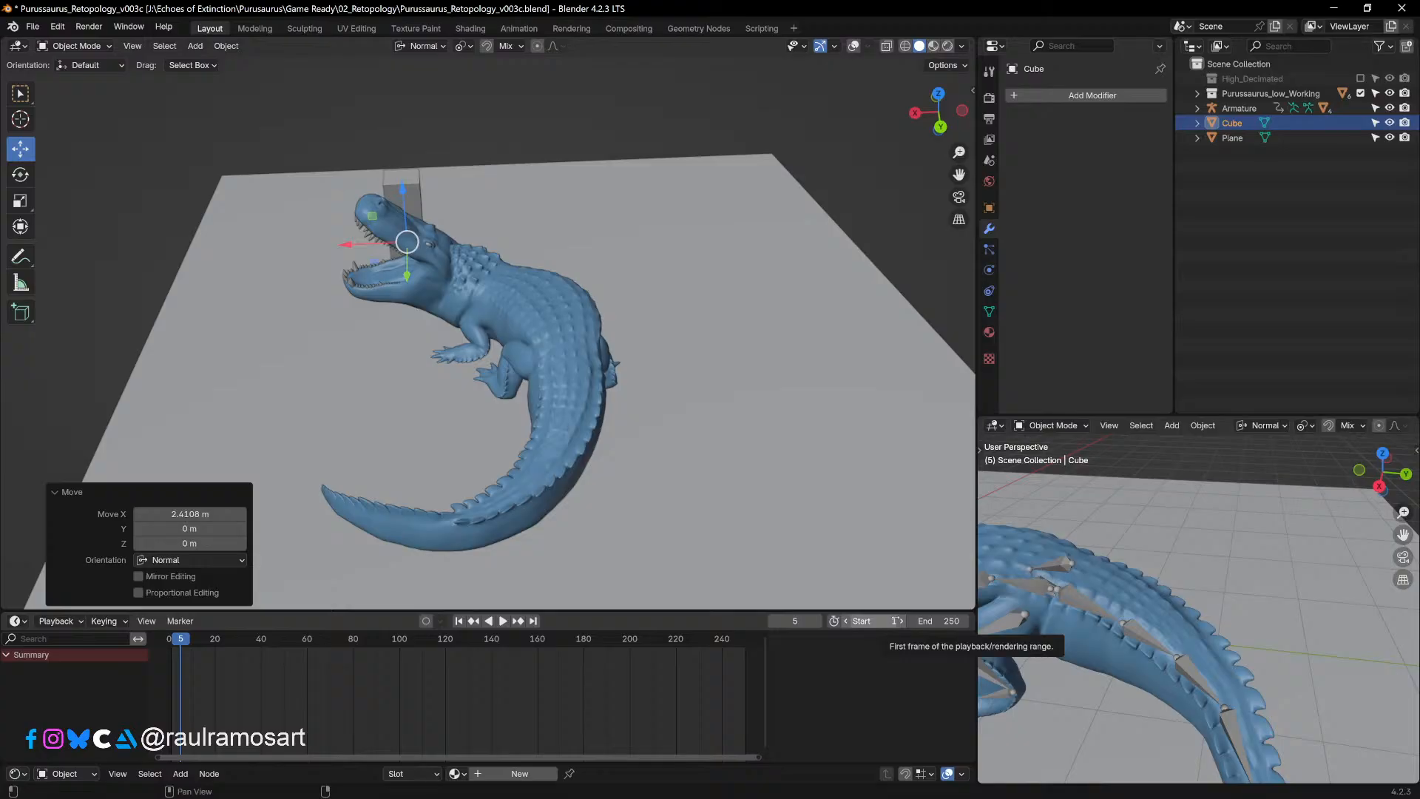
{"action": "left_click", "coordinate": [509, 320]}
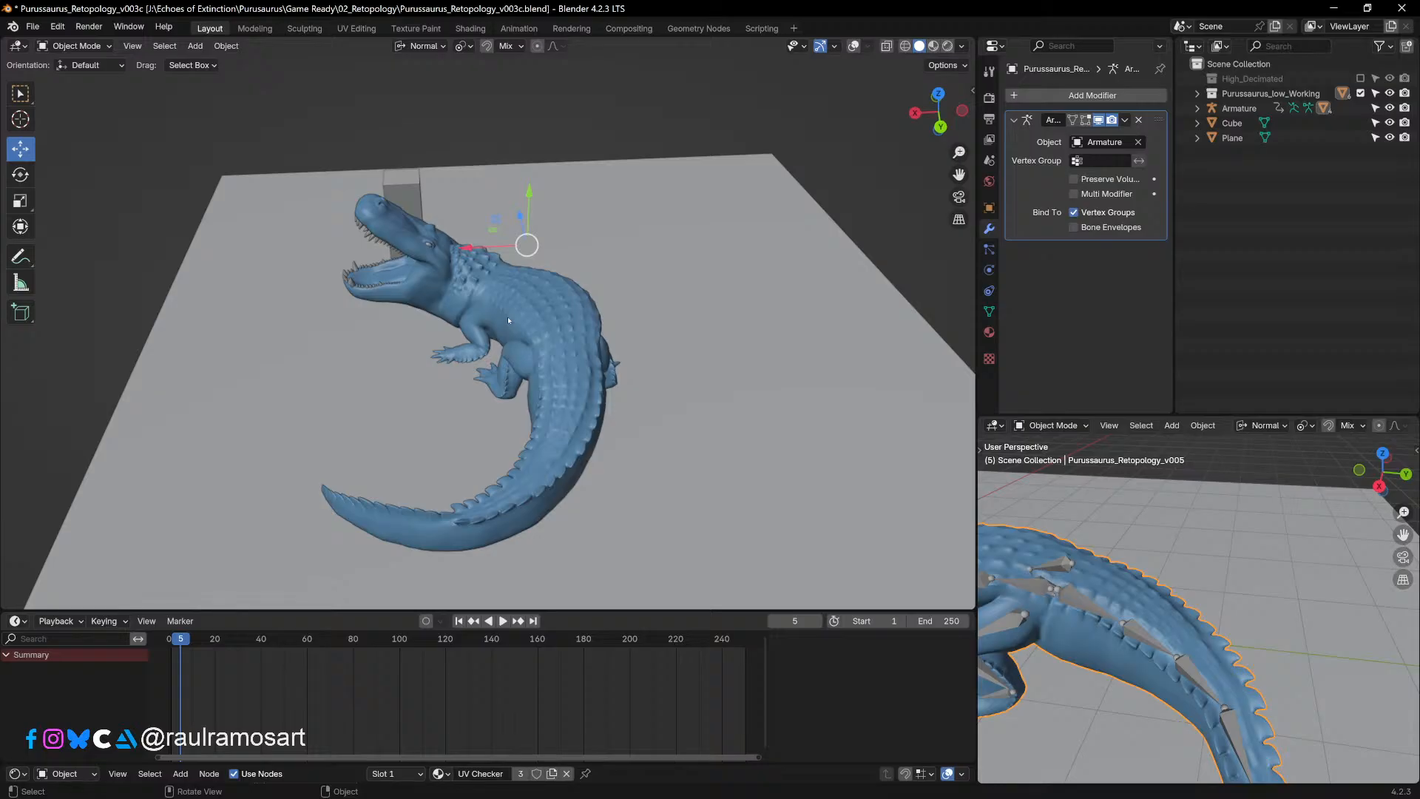
{"action": "middle_click_drag", "start_coordinate": [553, 350], "coordinate": [726, 313]}
{"action": "scroll", "coordinate": [703, 278], "scroll_direction": "up", "scroll_amount": 3}
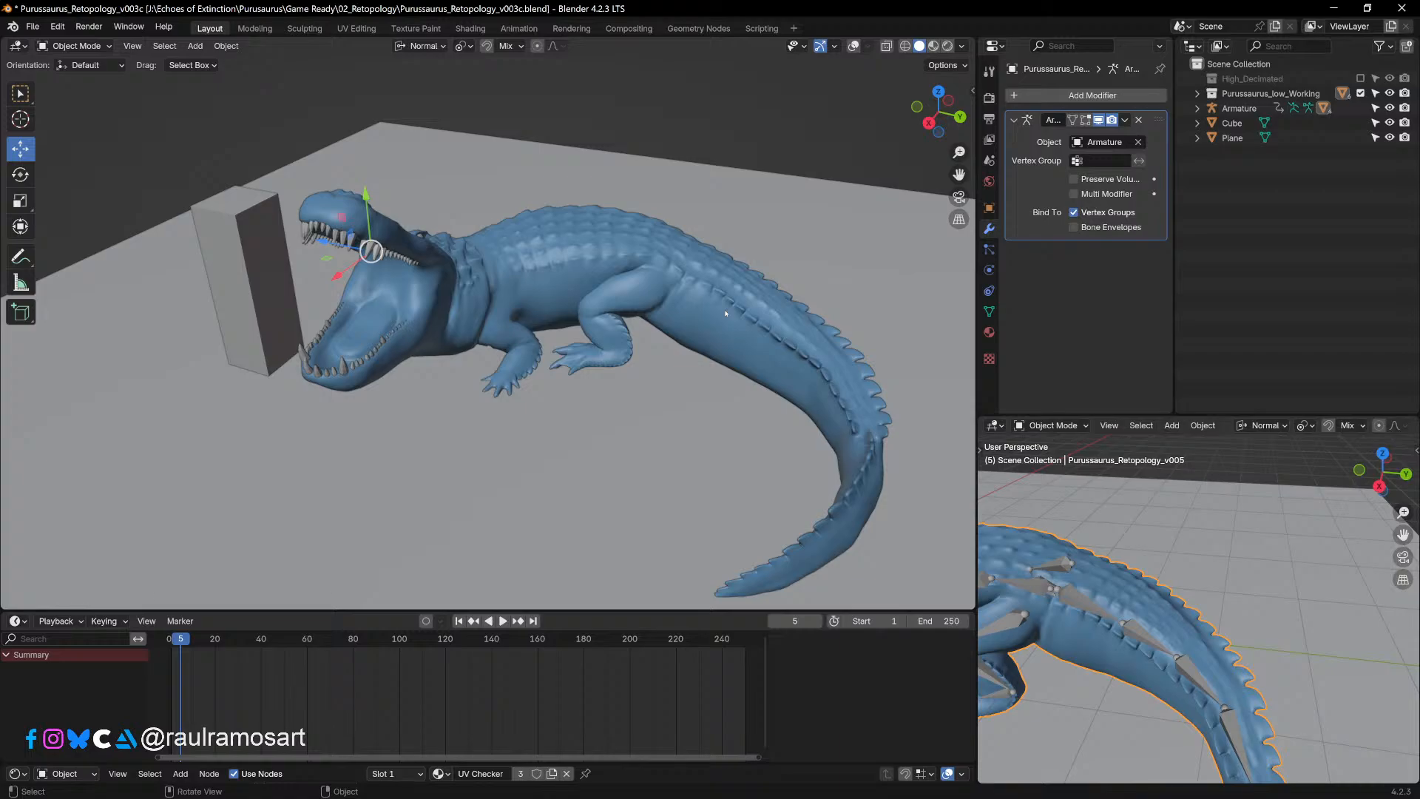
{"action": "middle_click_drag", "start_coordinate": [821, 324], "coordinate": [556, 347]}
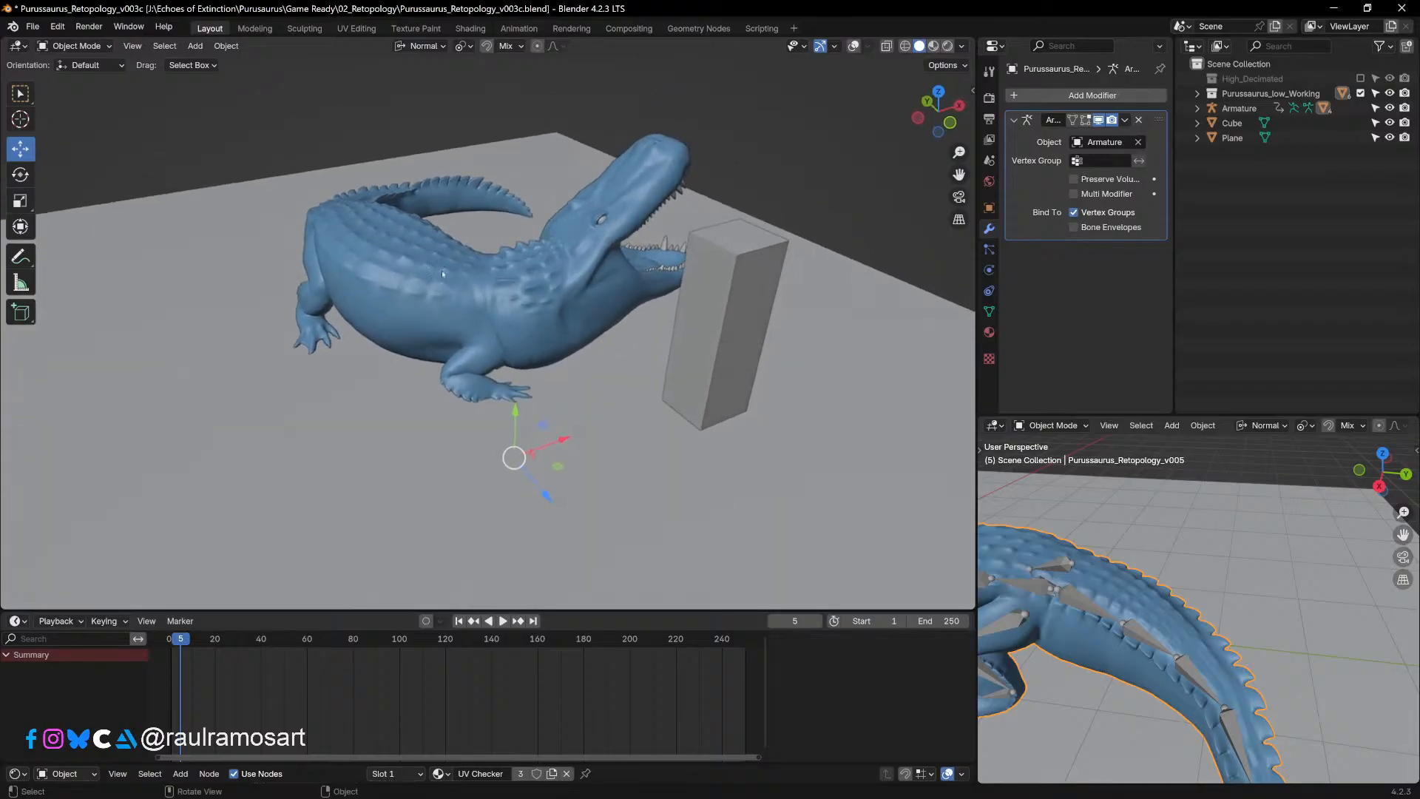
{"action": "mouse_move", "coordinate": [442, 275]}
{"action": "middle_mouse_down"}
{"action": "mouse_move", "coordinate": [486, 296]}
{"action": "mouse_move", "coordinate": [432, 279]}
{"action": "middle_mouse_up"}
{"action": "middle_click_drag", "start_coordinate": [591, 330], "coordinate": [533, 324]}
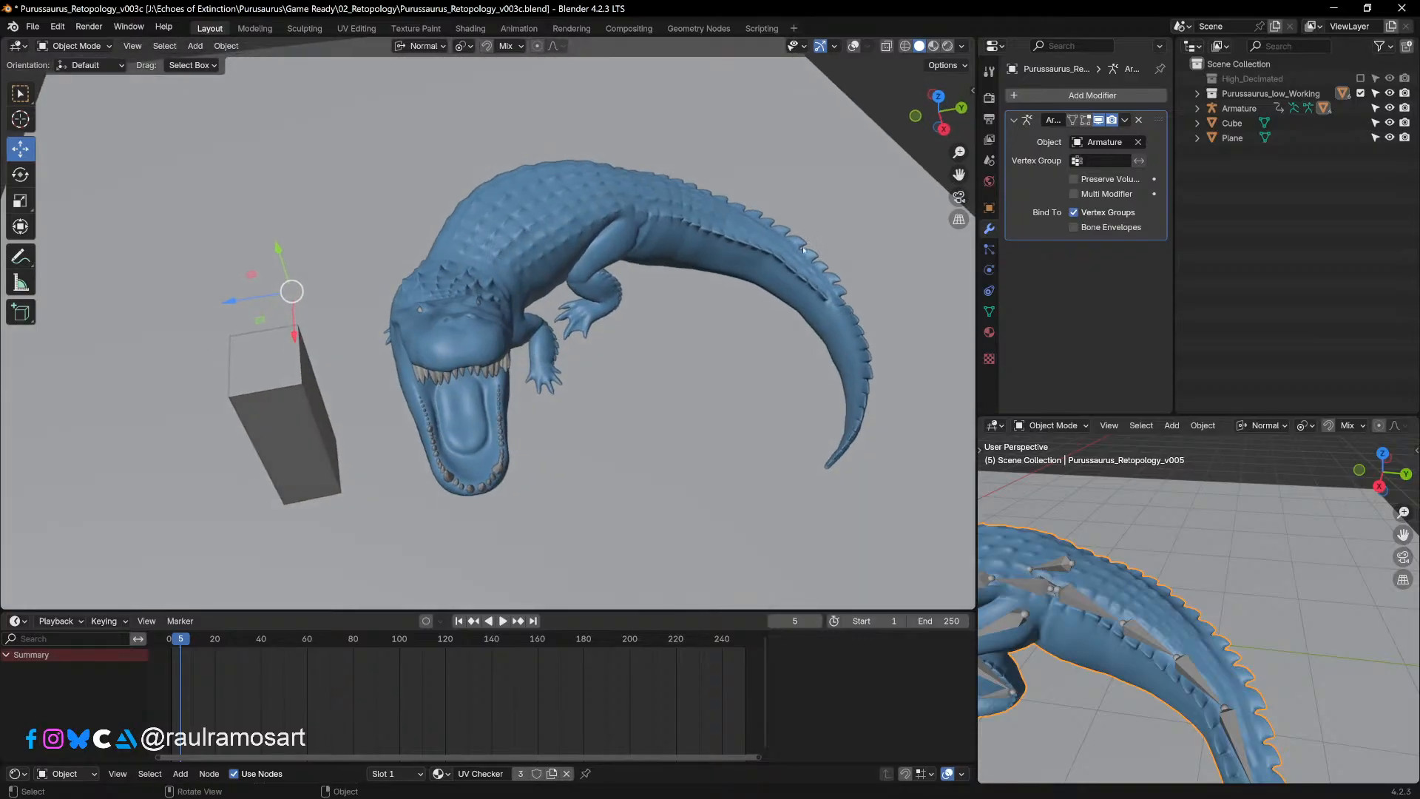
{"action": "middle_click_drag", "start_coordinate": [809, 334], "coordinate": [638, 254]}
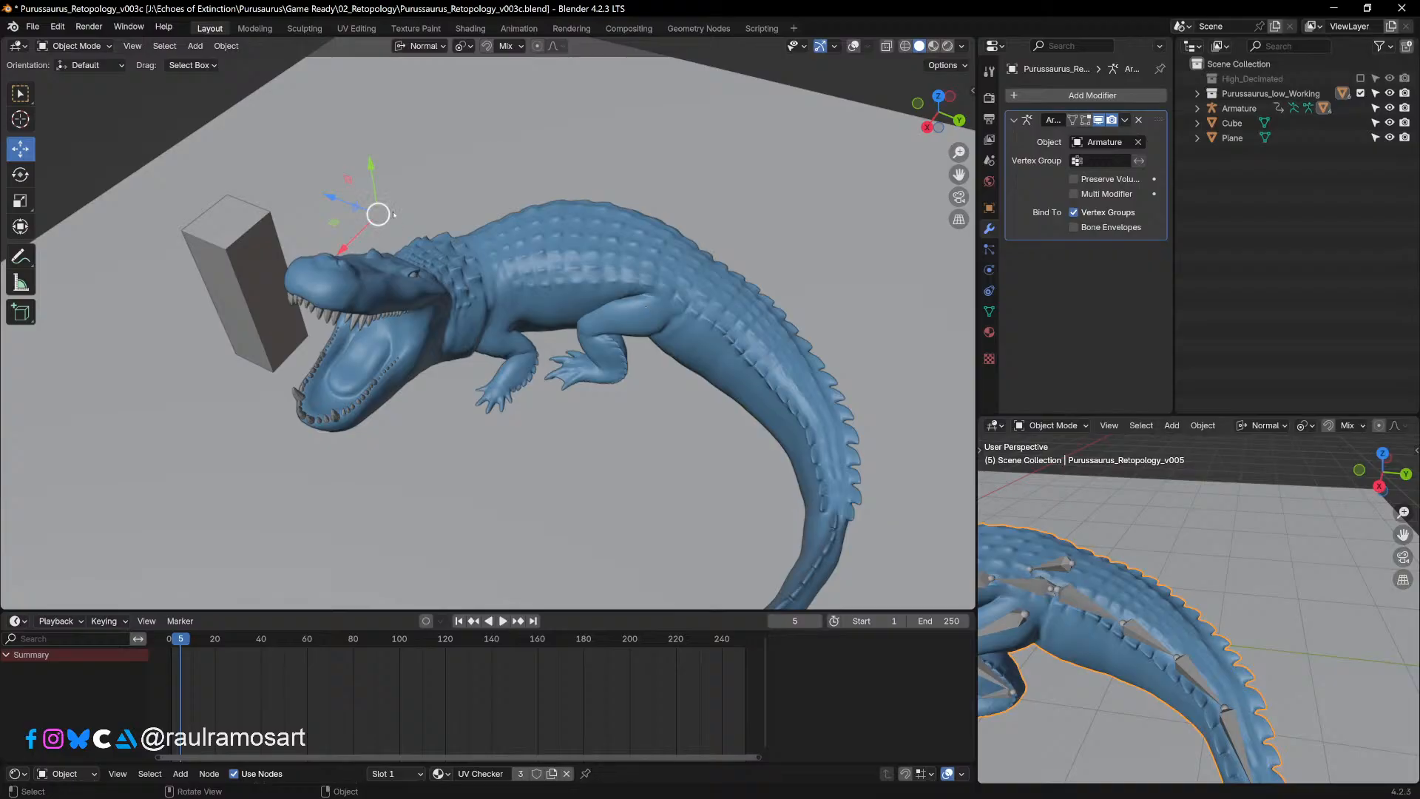
Step: Show the viewport overlays again, select the armature and switch it to Pose Mode
{"action": "left_click", "coordinate": [853, 46]}
{"action": "left_click", "coordinate": [616, 318]}
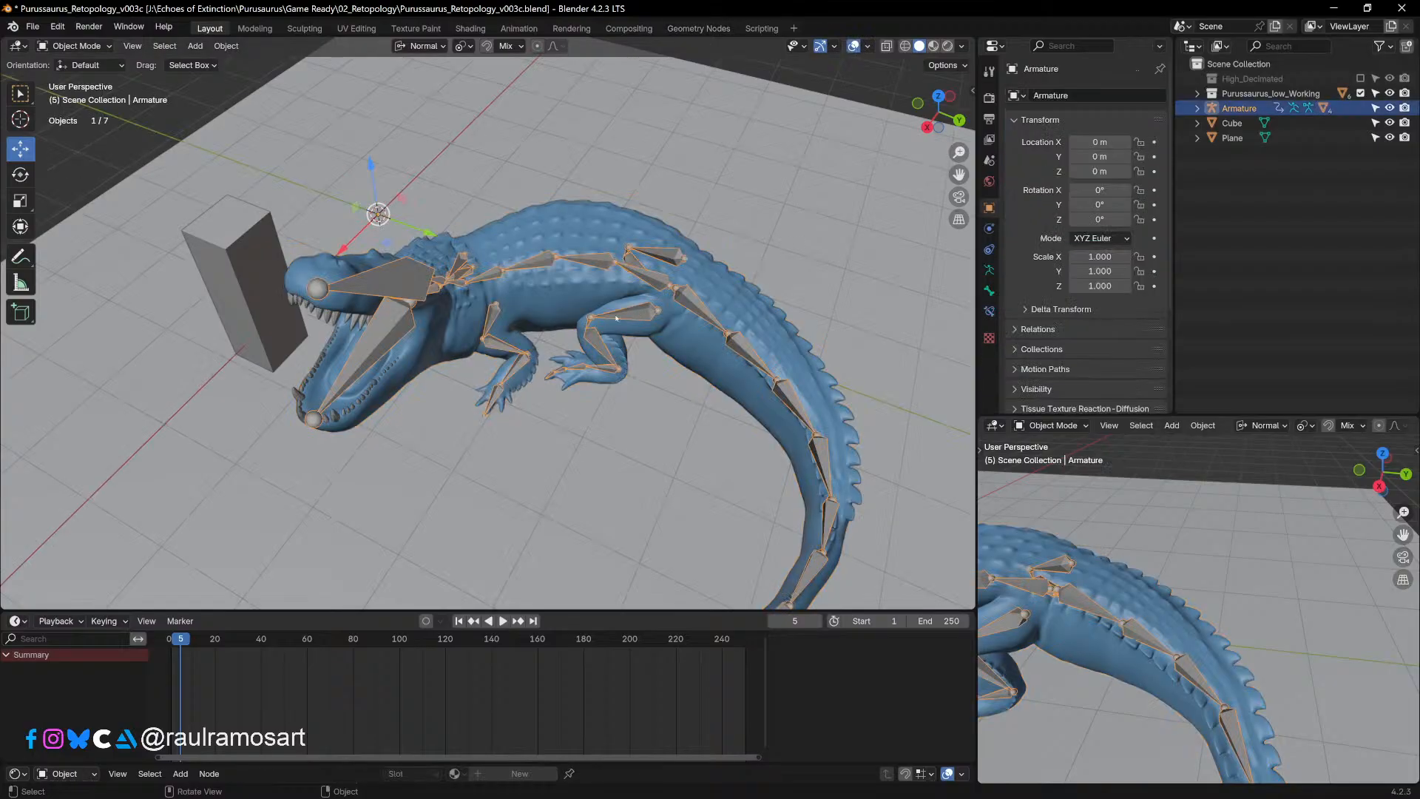
{"action": "left_click", "coordinate": [80, 45]}
{"action": "left_click", "coordinate": [80, 95]}
Step: Rotate the upper bone of the hind leg on the inside of the body's curve outward from the body
{"action": "middle_click_drag", "start_coordinate": [619, 290], "coordinate": [623, 319]}
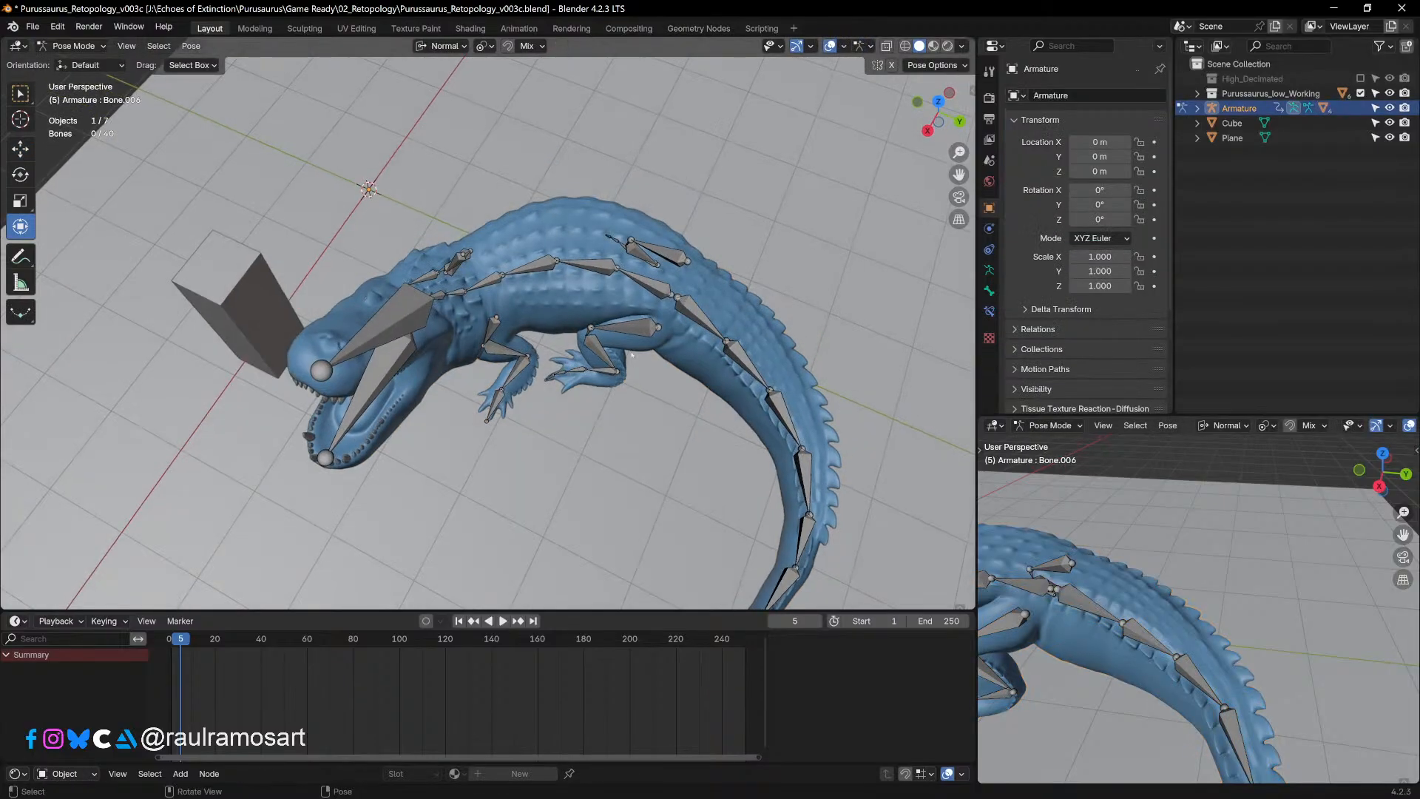
{"action": "left_click", "coordinate": [632, 325]}
{"action": "key", "text": "KP_7"}
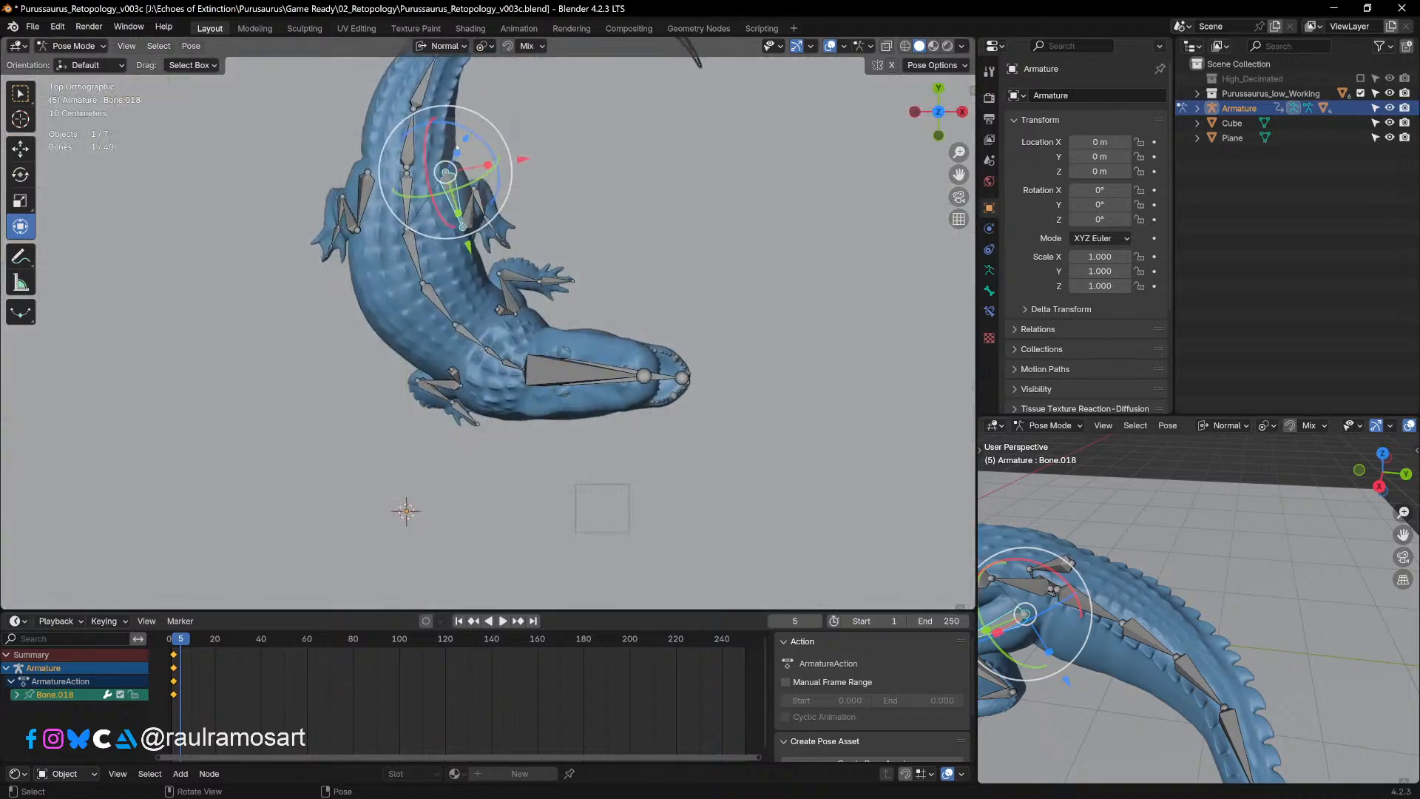
{"action": "left_click_drag", "start_coordinate": [511, 175], "coordinate": [592, 181]}
{"action": "middle_click_drag", "start_coordinate": [589, 177], "coordinate": [629, 230]}
{"action": "left_click_drag", "start_coordinate": [629, 230], "coordinate": [618, 319]}
Step: Rotate the foot bone of the same hind leg 15.7° about its normal Y axis
{"action": "left_click", "coordinate": [618, 320]}
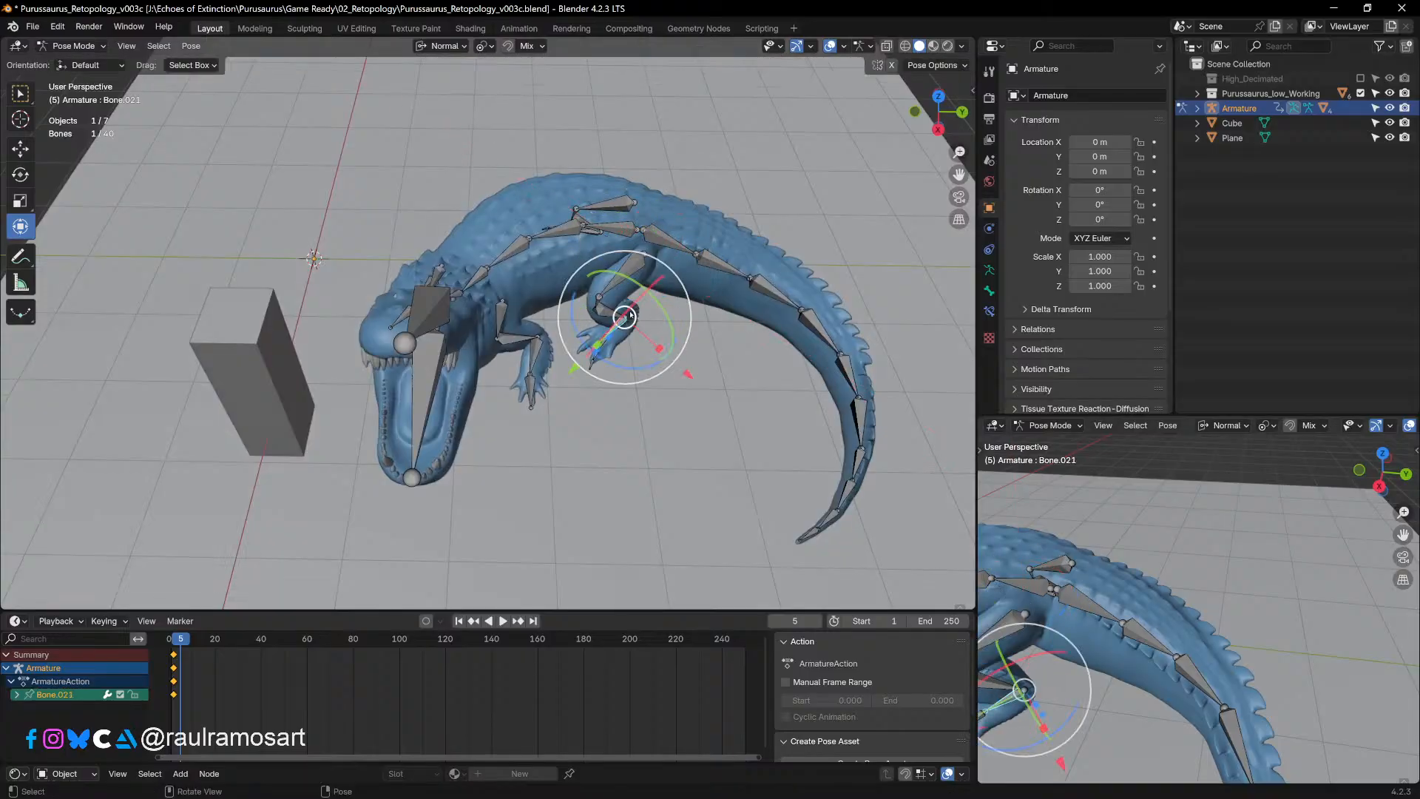
{"action": "key", "text": "r"}
{"action": "key", "text": "y"}
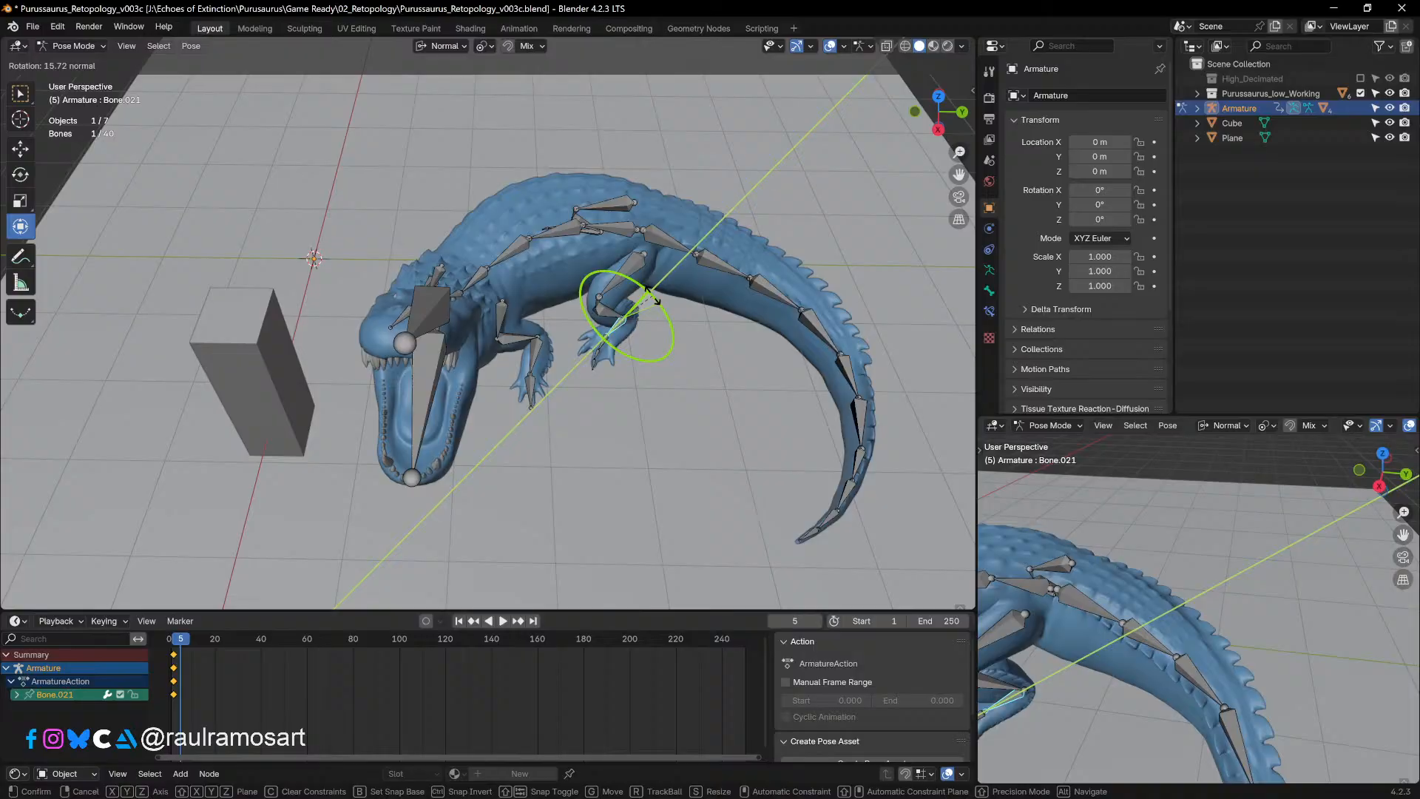
{"action": "left_click", "coordinate": [652, 298]}
Step: Rotate the upper bone of the opposite hind leg 13.2° about its normal Y axis and about 15° about its normal Z axis
{"action": "middle_click_drag", "start_coordinate": [652, 298], "coordinate": [404, 412]}
{"action": "key", "text": "KP_7"}
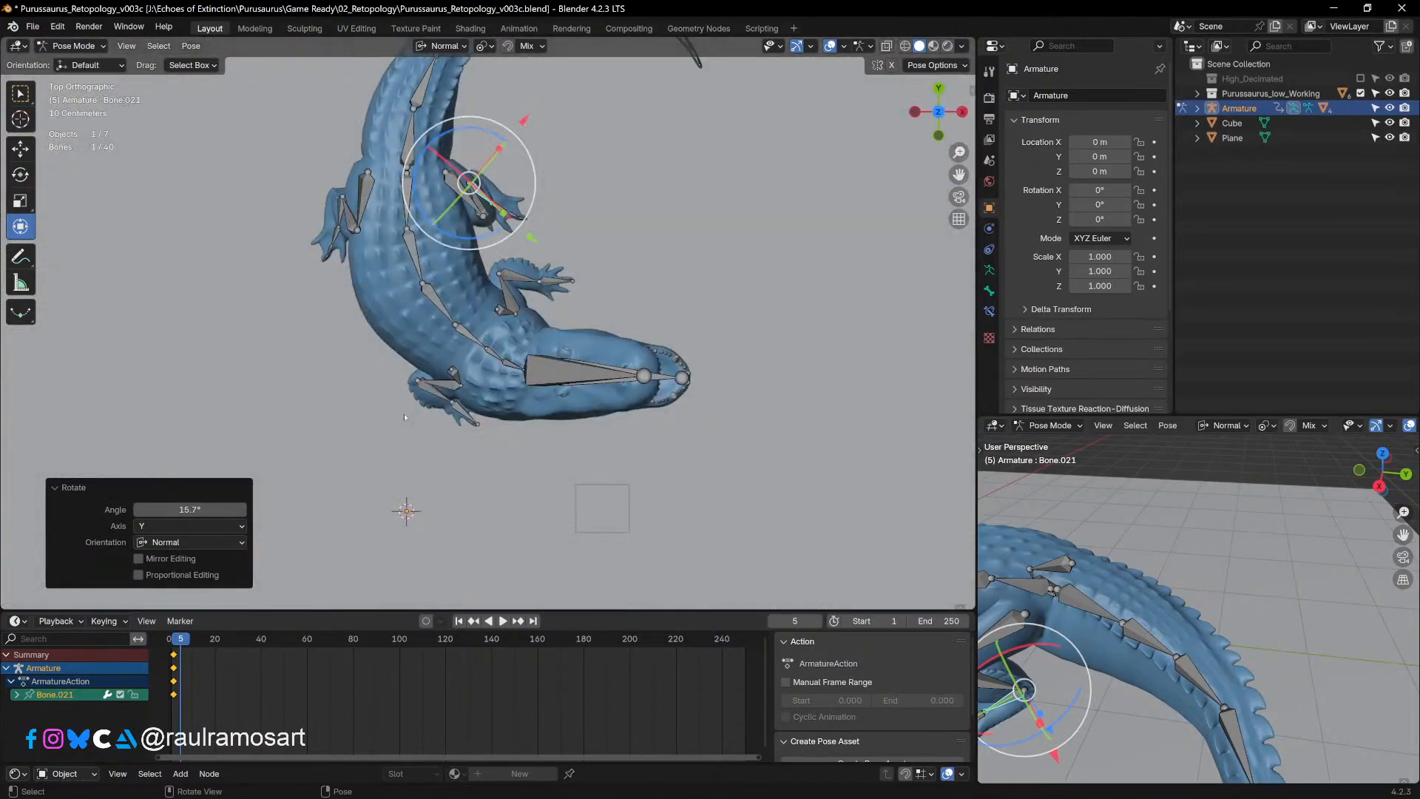
{"action": "left_click", "coordinate": [364, 191]}
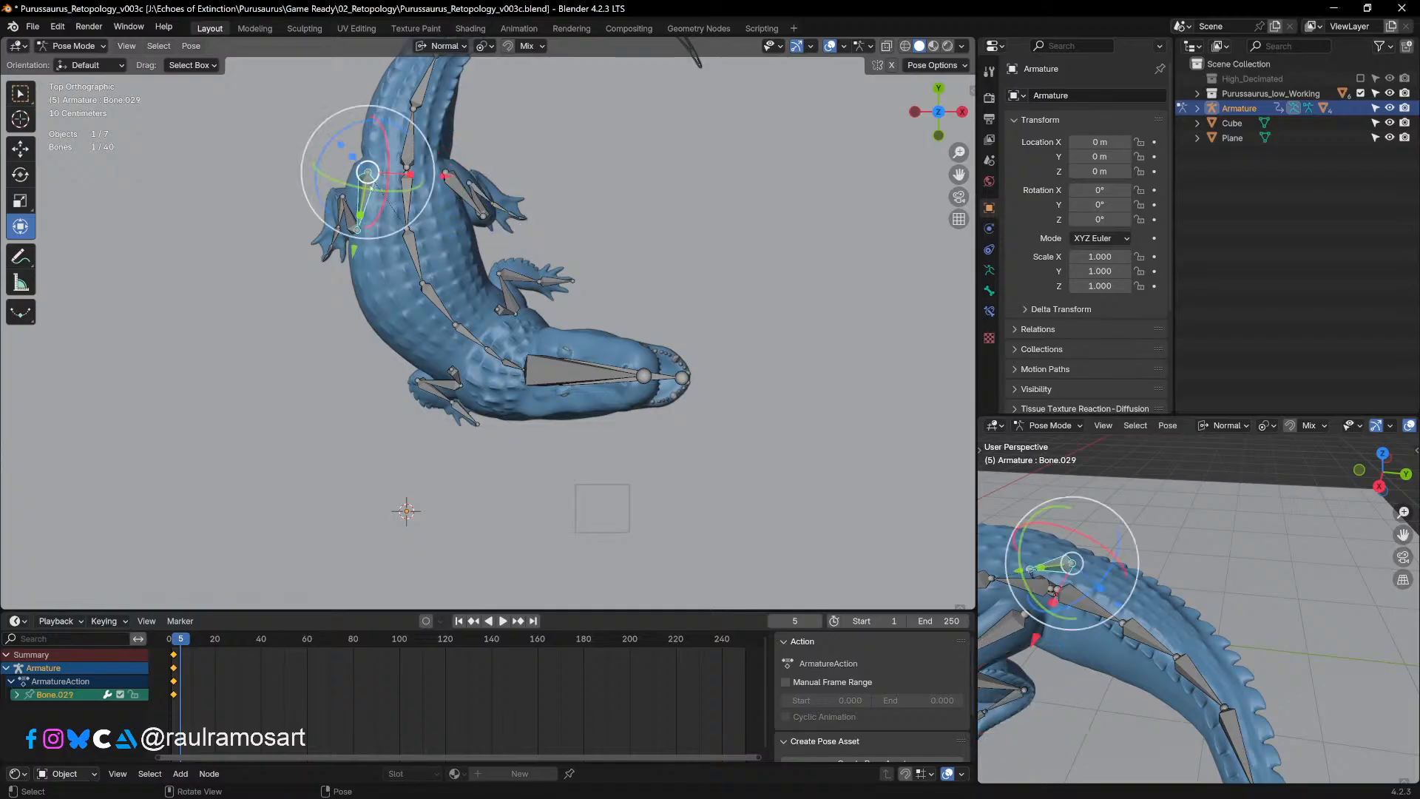
{"action": "key", "text": "s"}
{"action": "key", "text": "y"}
{"action": "right_click", "coordinate": [356, 184]}
{"action": "left_click_drag", "start_coordinate": [399, 193], "coordinate": [404, 184]}
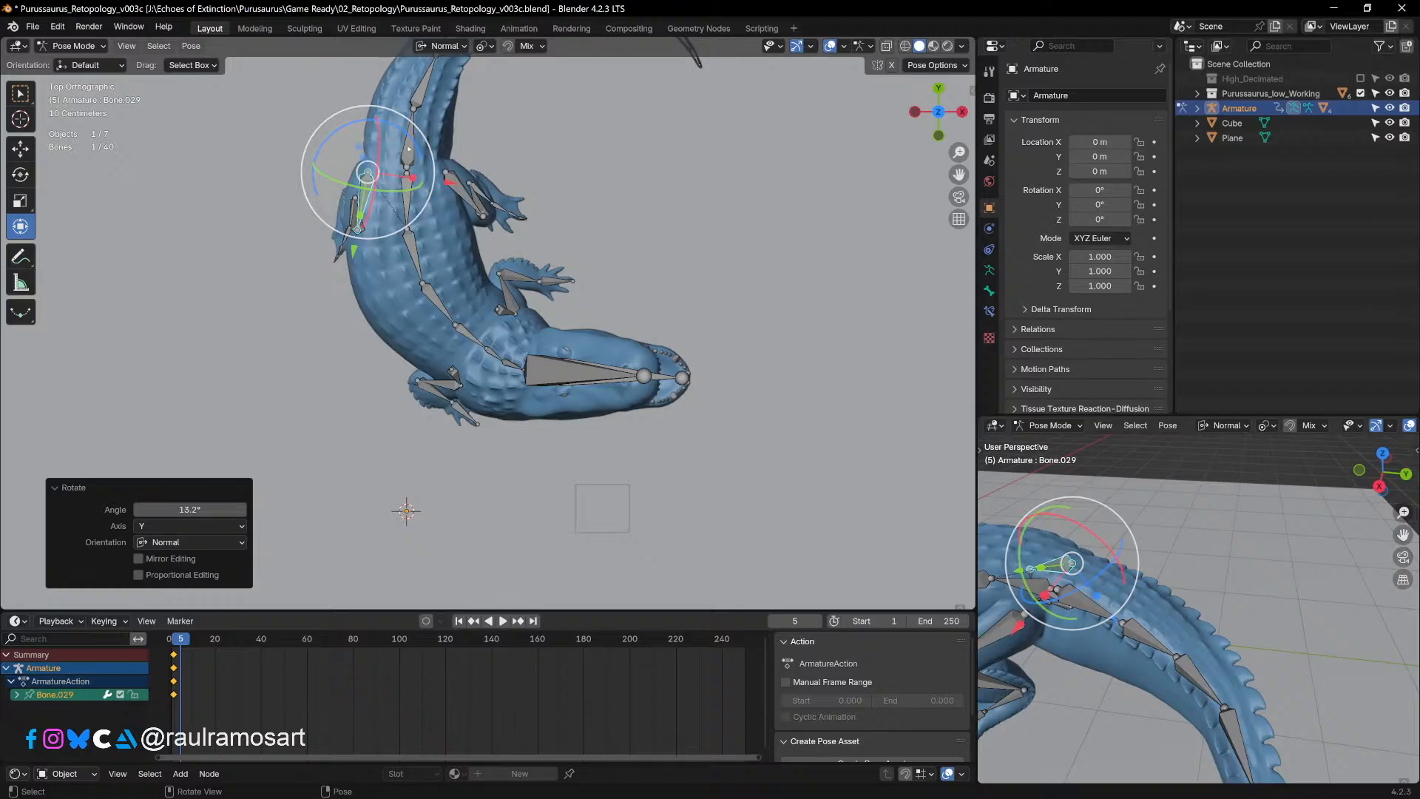
{"action": "key", "text": "r"}
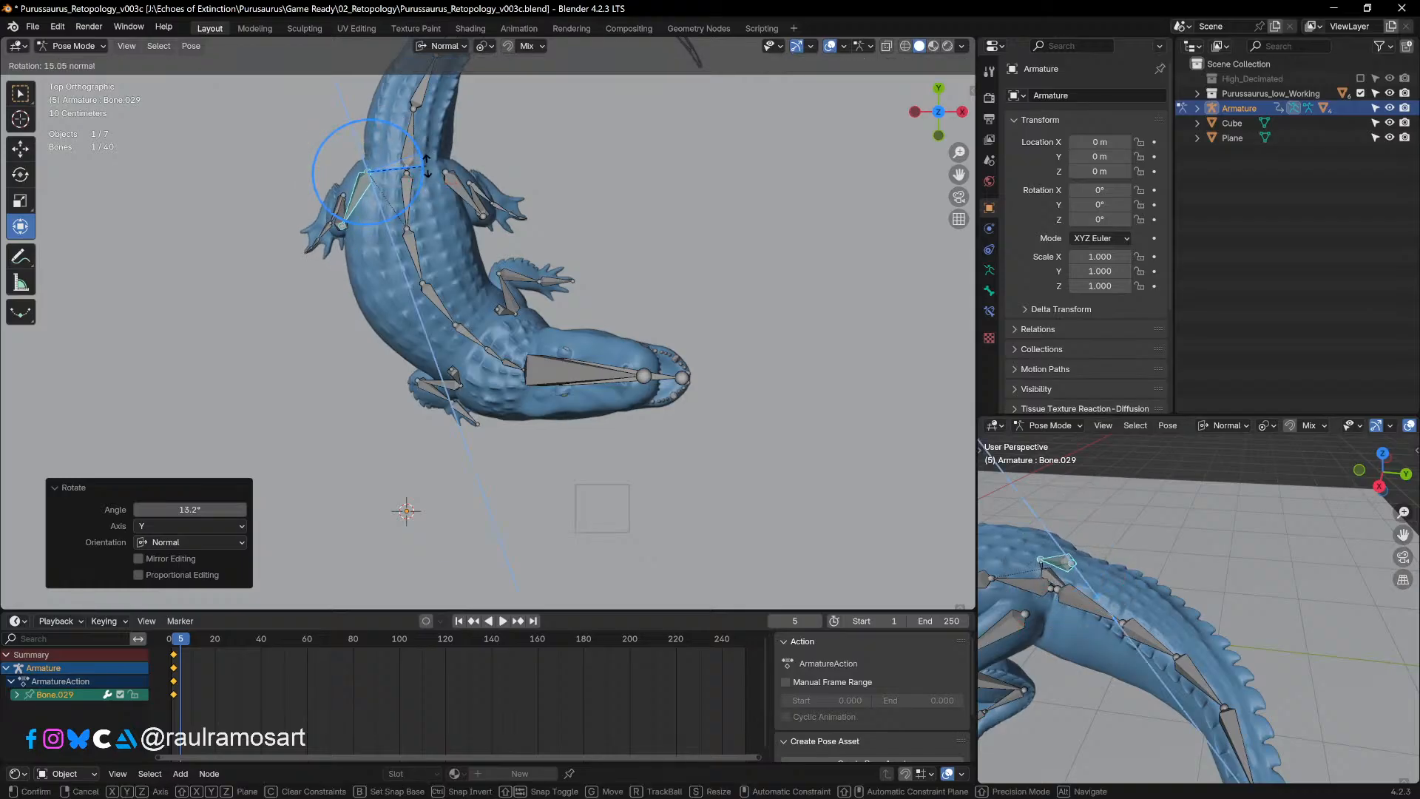
{"action": "left_click", "coordinate": [426, 166]}
Step: Rotate the foot bone of the front leg outside the body's curve 25.4° in the top view and adjust it about its Y axis
{"action": "left_click", "coordinate": [437, 396]}
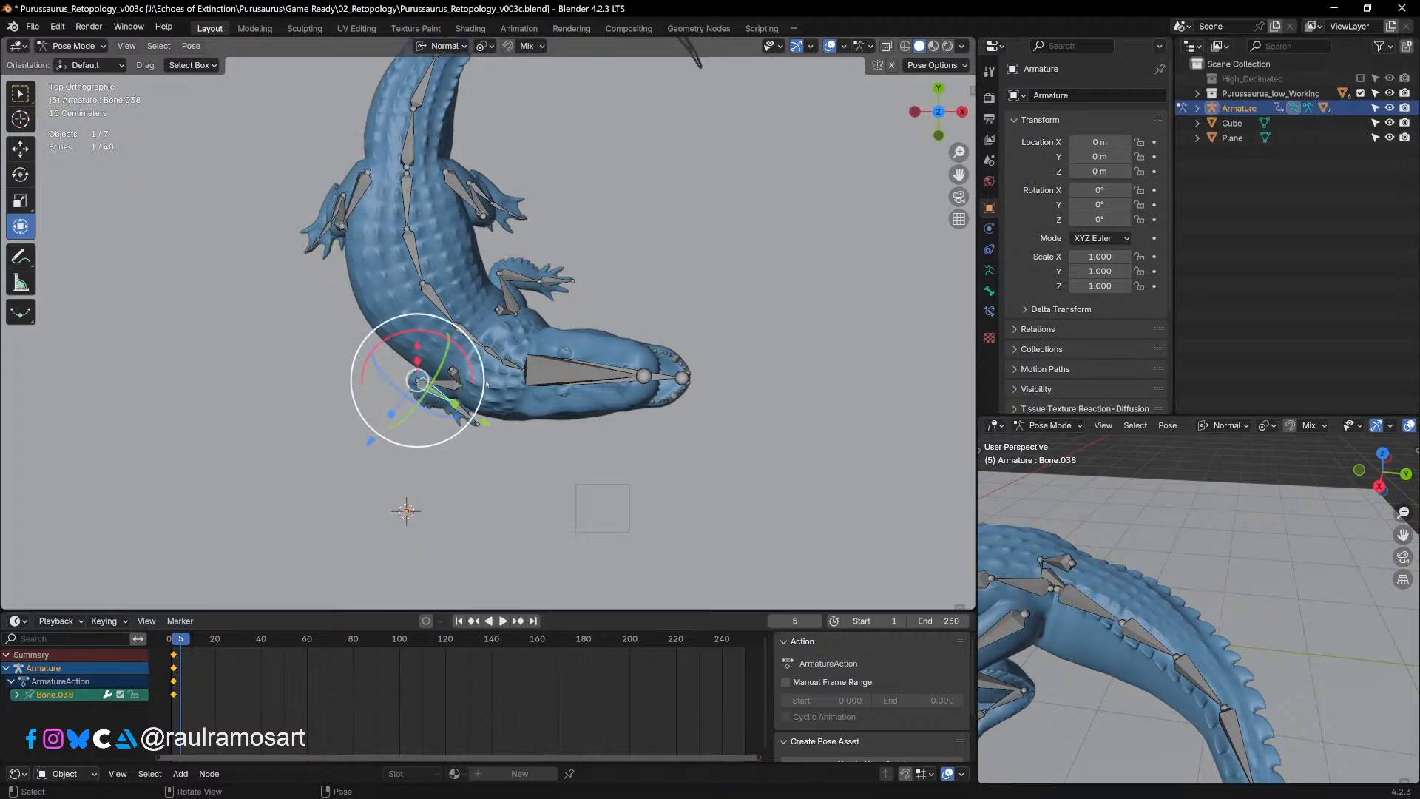
{"action": "key", "text": "r"}
{"action": "left_click", "coordinate": [480, 411]}
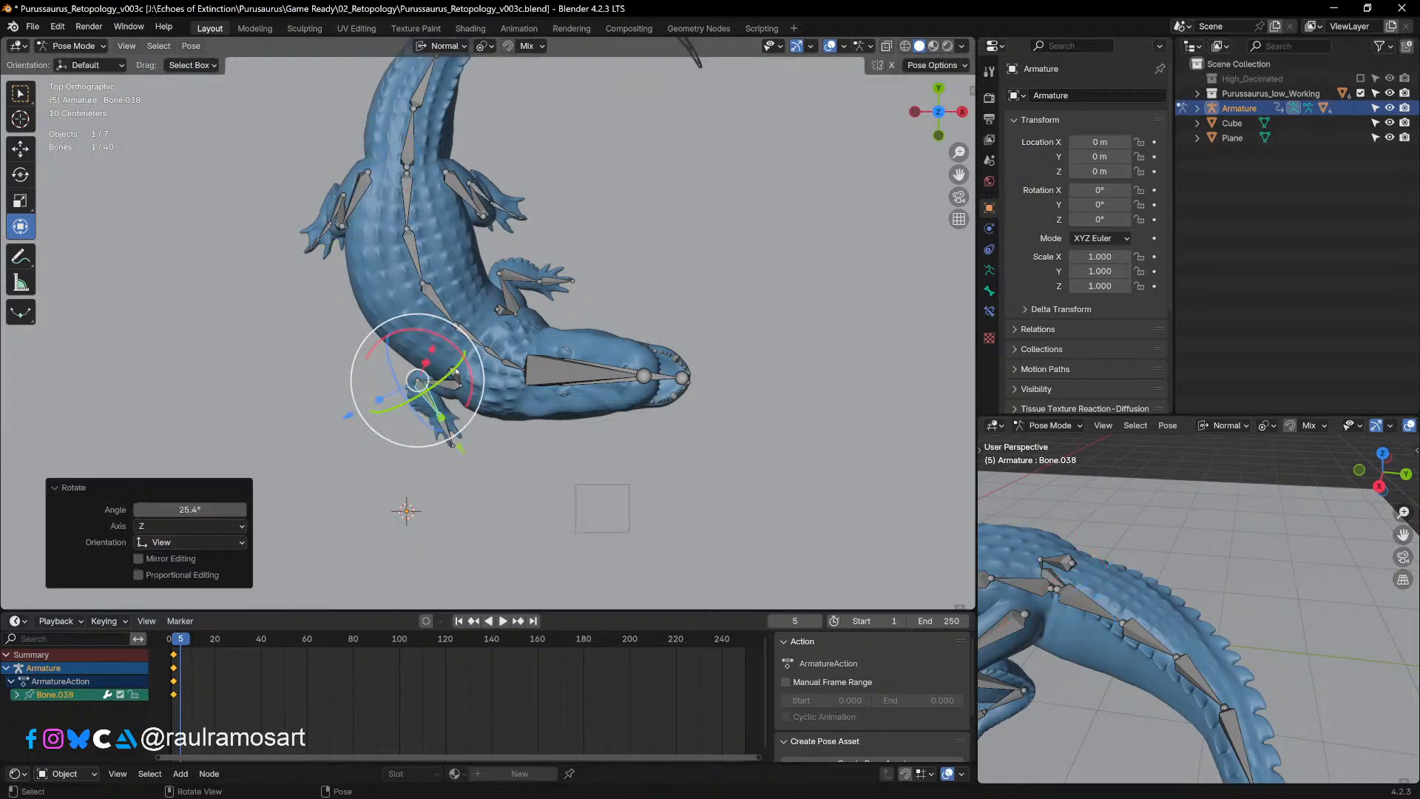
{"action": "key", "text": "r"}
{"action": "key", "text": "y"}
{"action": "left_click", "coordinate": [470, 357]}
Step: Return the armature to Object Mode and hide the viewport overlays
{"action": "middle_click_drag", "start_coordinate": [470, 356], "coordinate": [514, 287]}
{"action": "left_click", "coordinate": [73, 46]}
{"action": "left_click", "coordinate": [74, 62]}
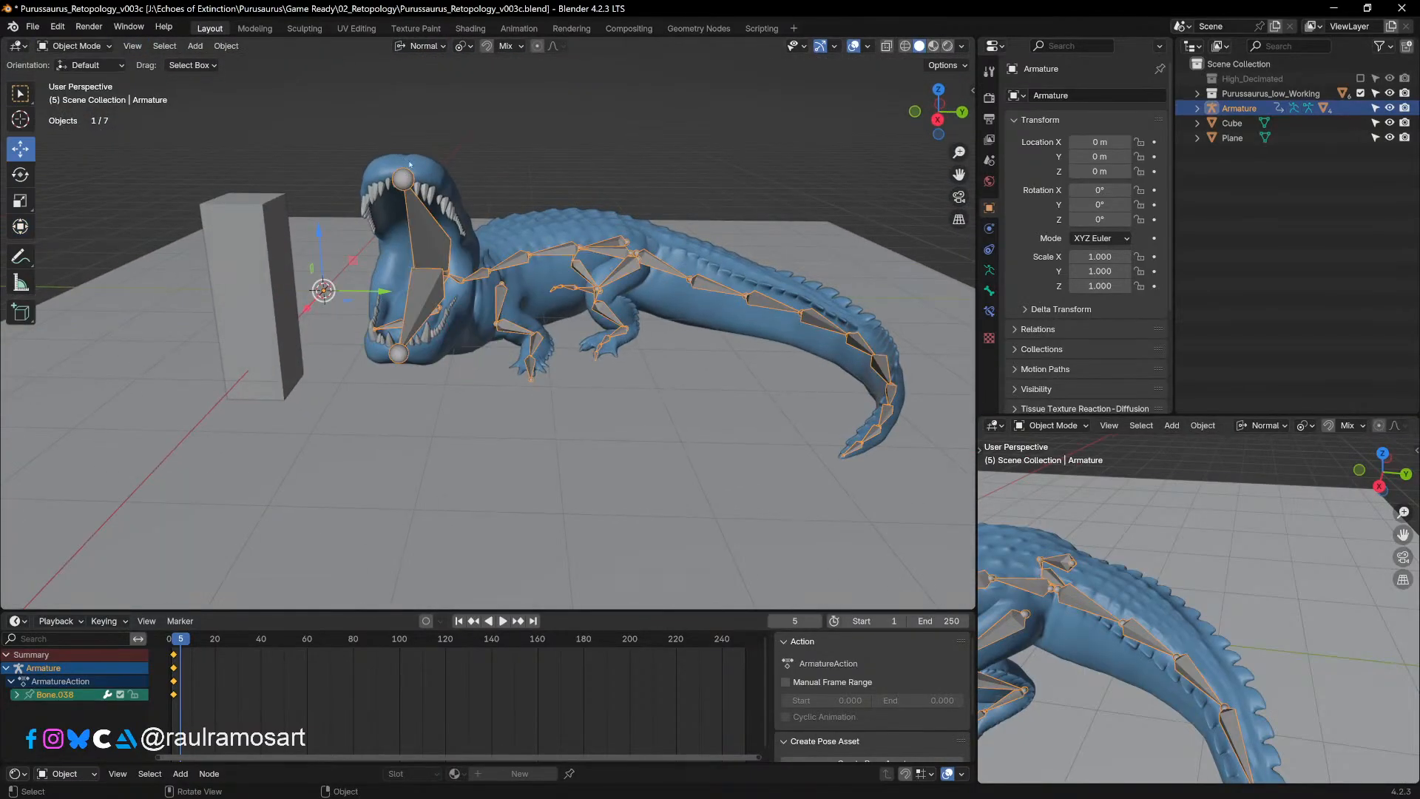
{"action": "left_click", "coordinate": [854, 48]}
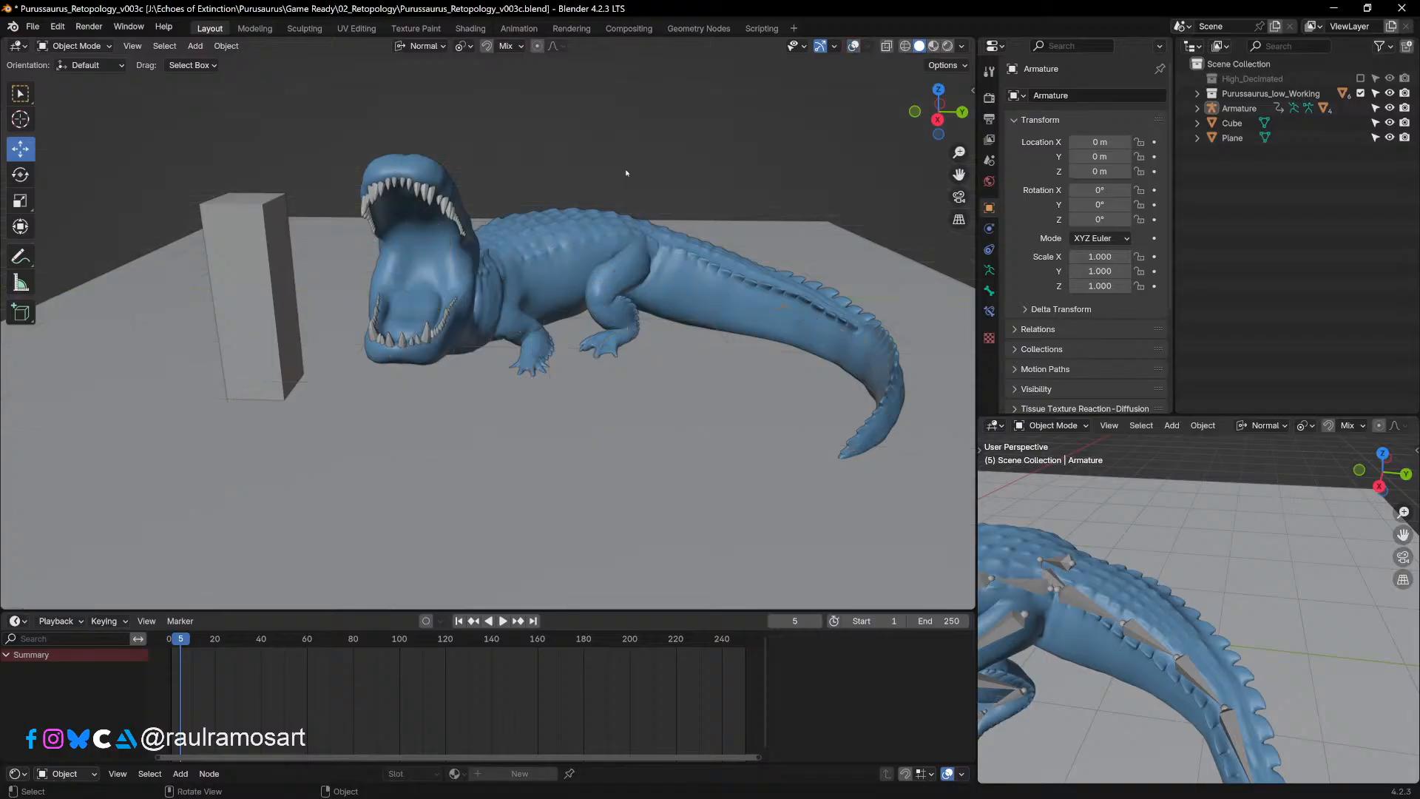
Step: Save the Blender file under its current name
{"action": "middle_click_drag", "start_coordinate": [625, 171], "coordinate": [575, 194]}
{"action": "left_click", "coordinate": [33, 27]}
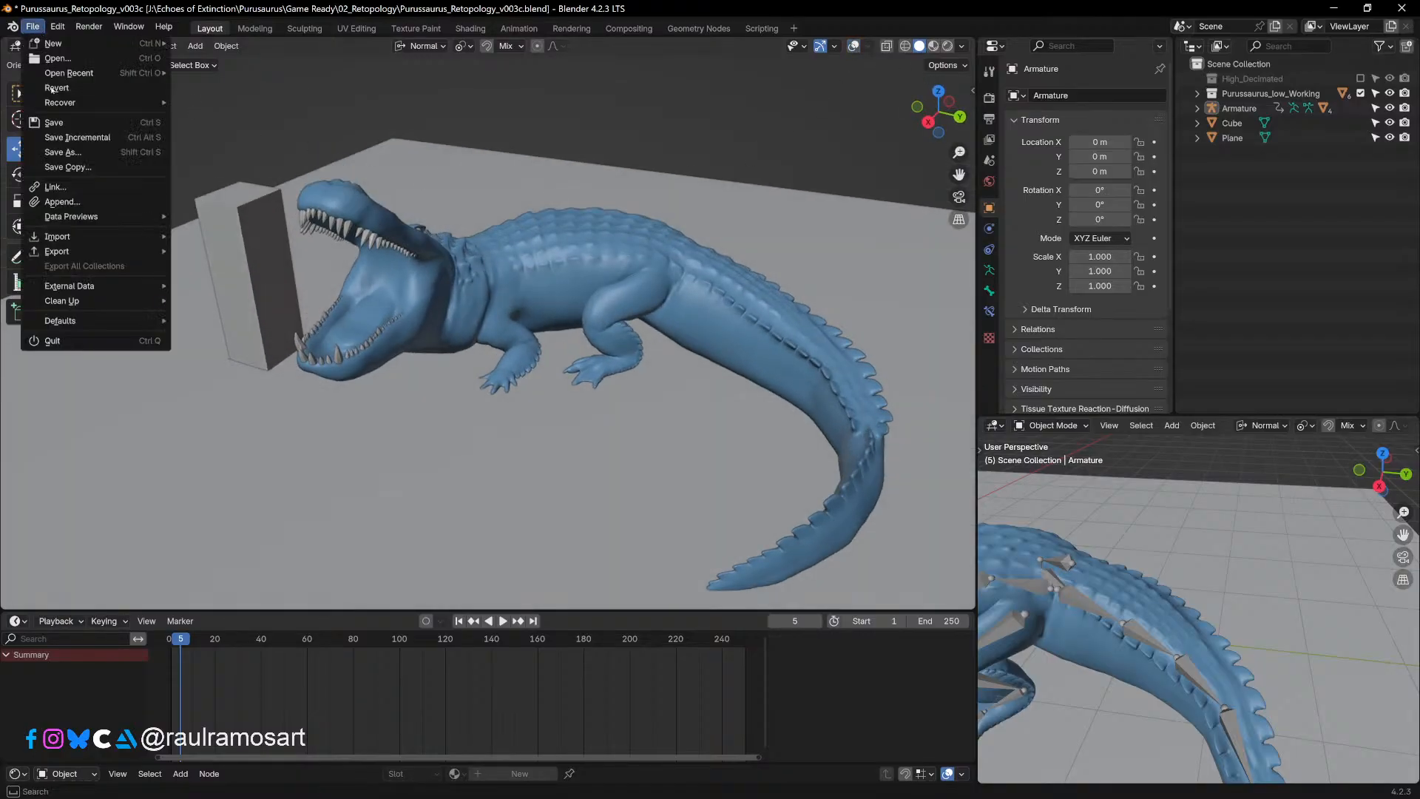
{"action": "left_click", "coordinate": [54, 122]}
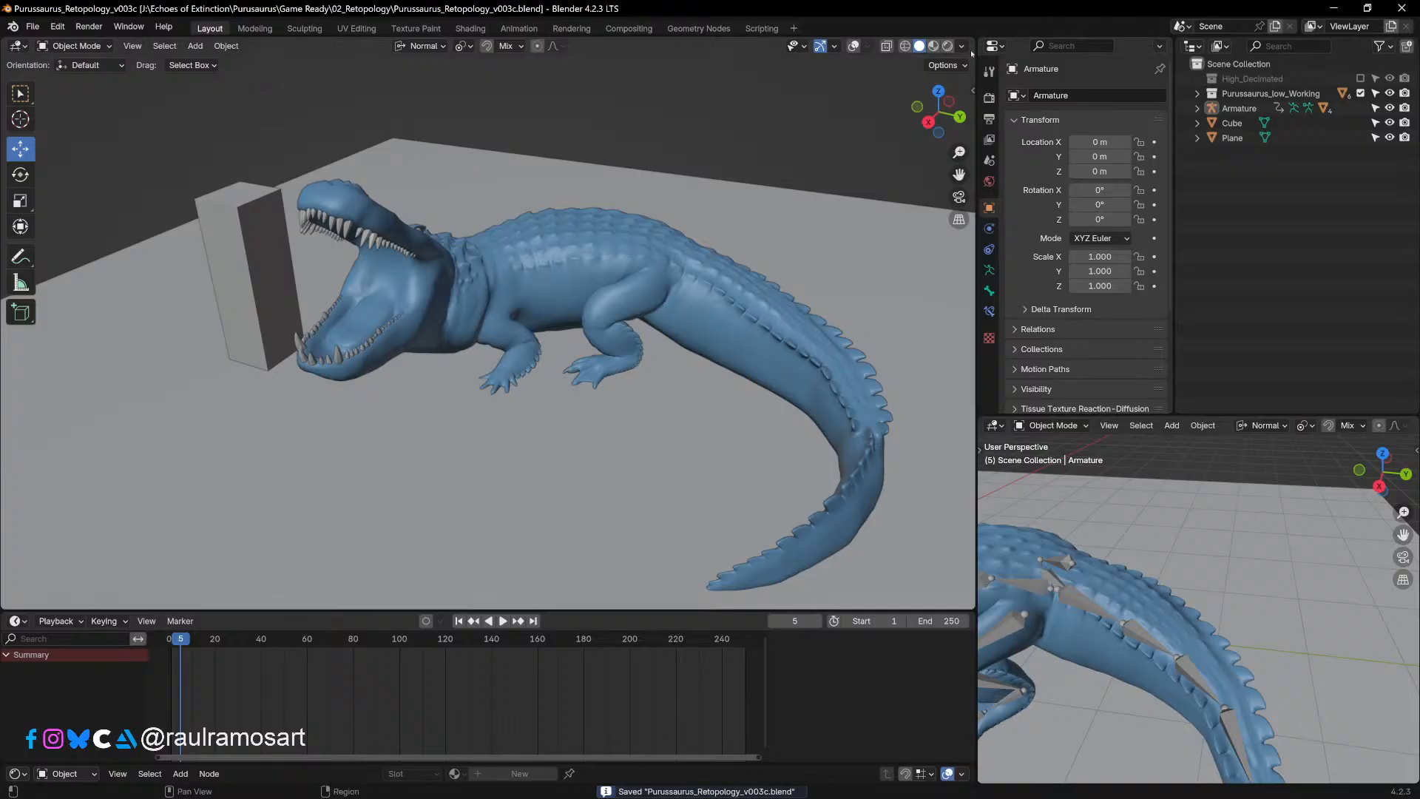
Step: Switch the main viewport to rendered shading and show the creature mesh's material settings
{"action": "left_click", "coordinate": [947, 47]}
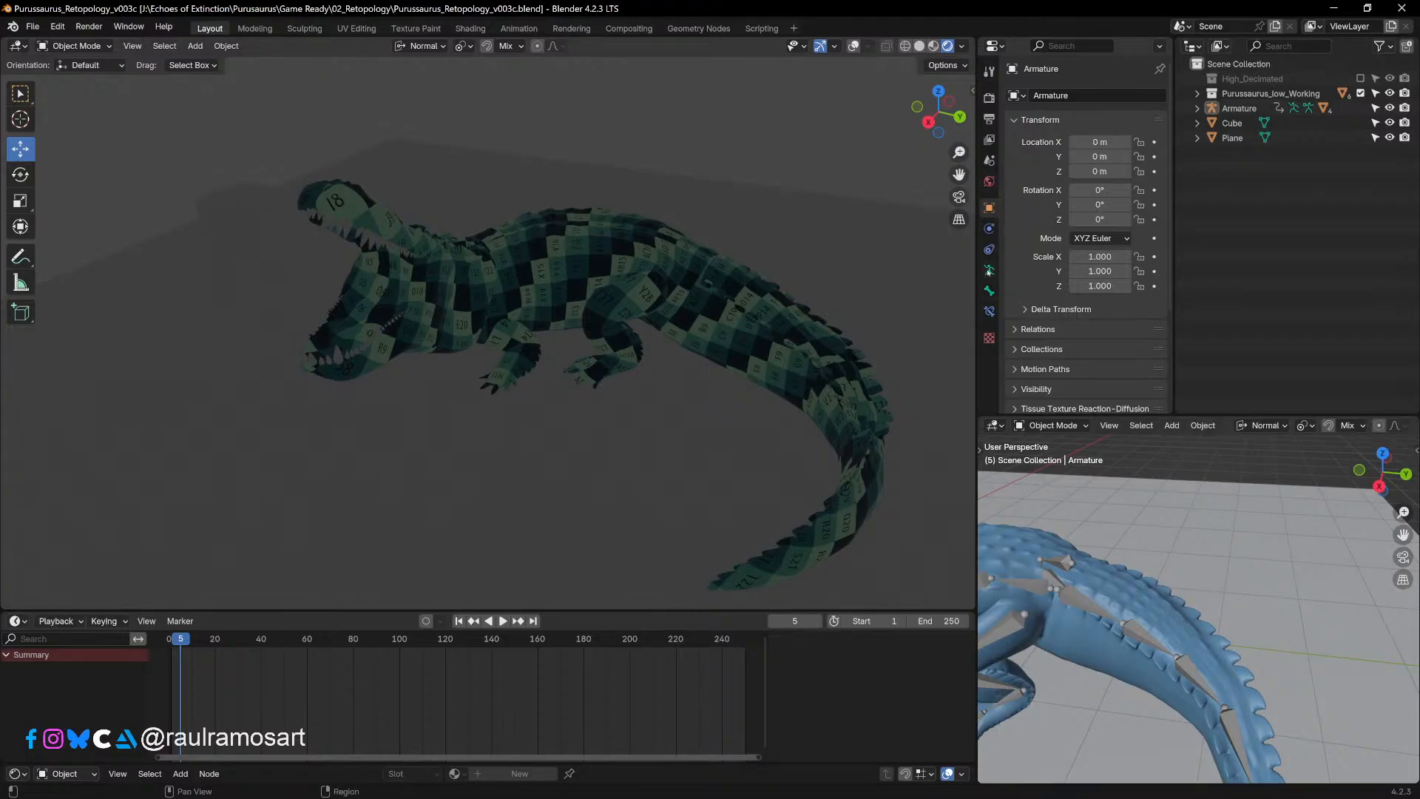
{"action": "left_click", "coordinate": [710, 288]}
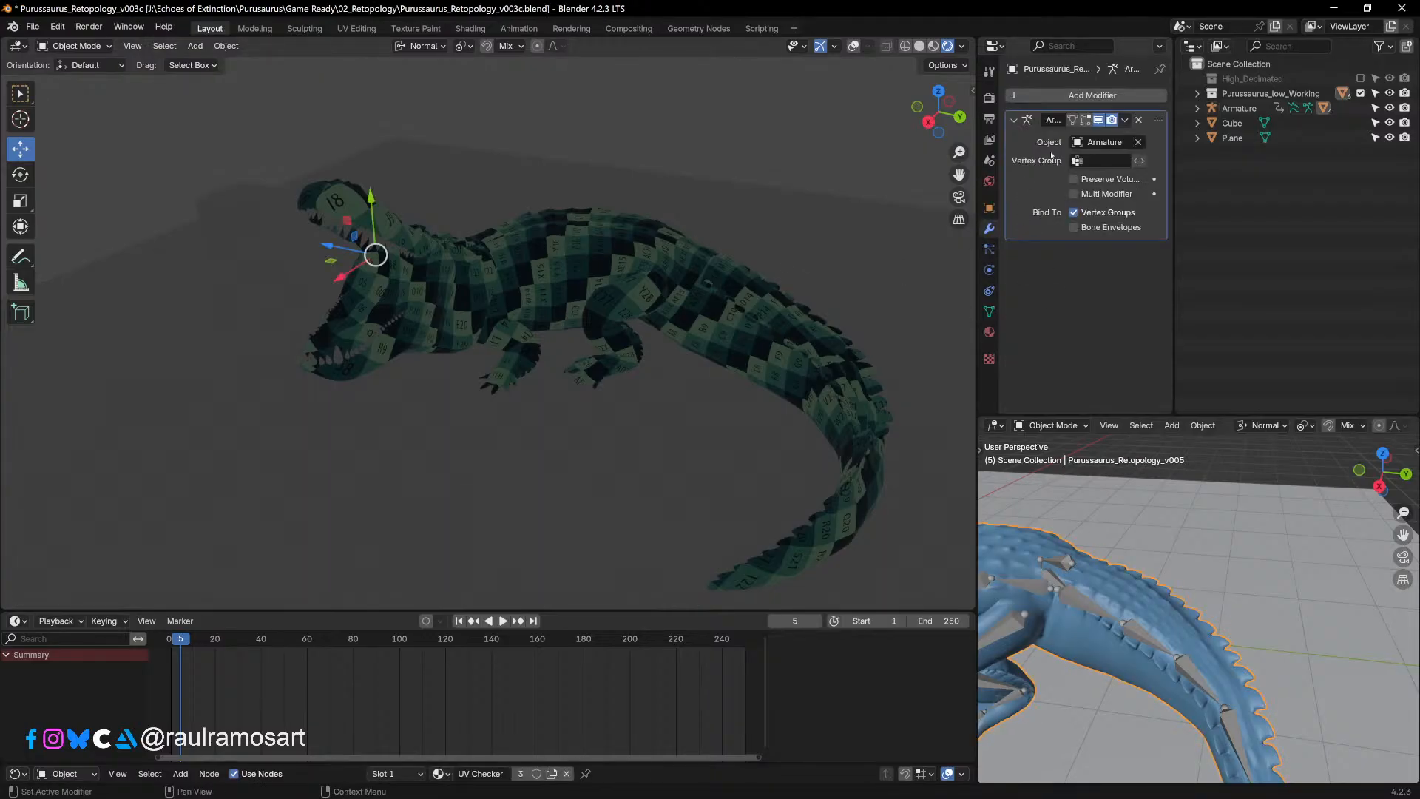
{"action": "left_click", "coordinate": [988, 331]}
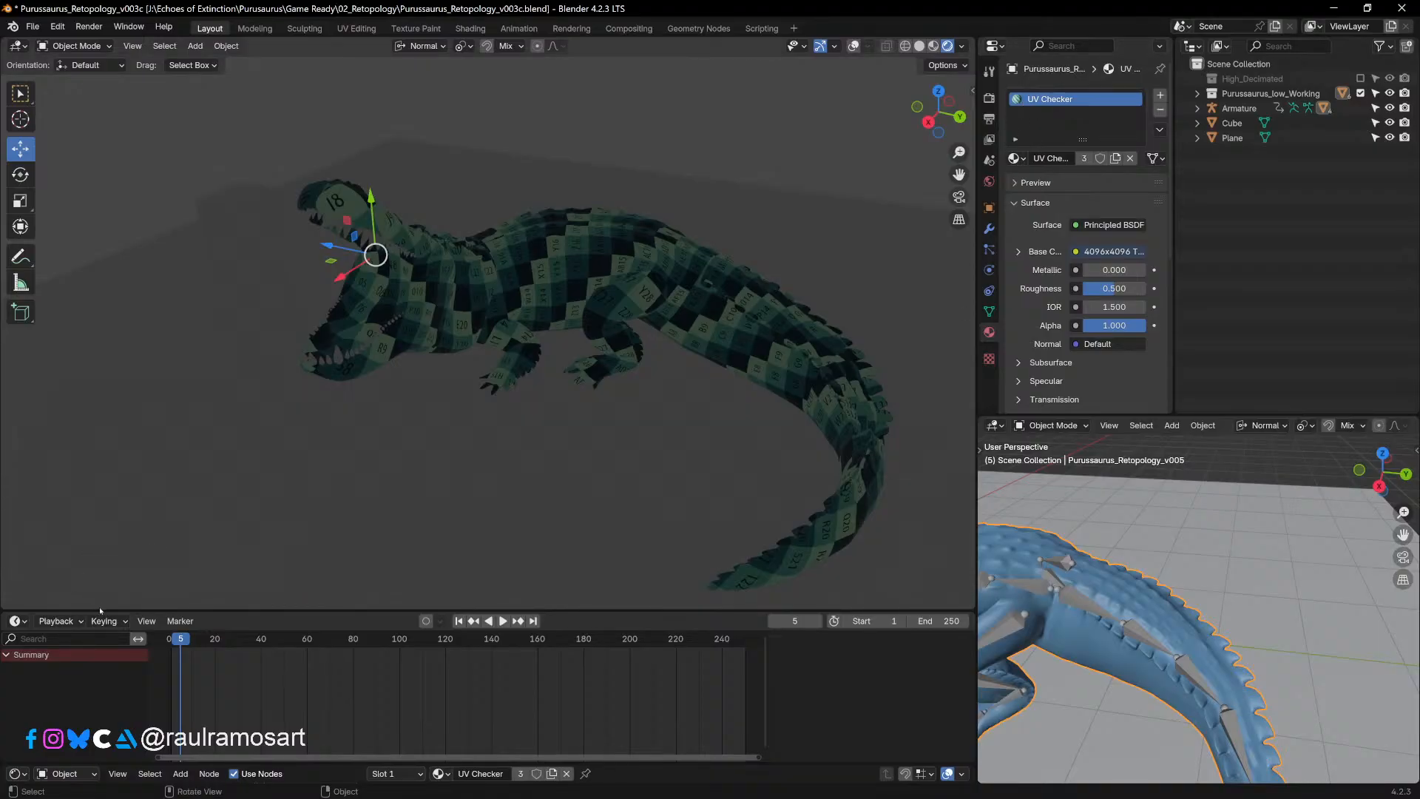
Step: Turn the timeline area into a taller Shader Editor and disconnect the texel density texture from the Principled BSDF's Base Color
{"action": "left_click_drag", "start_coordinate": [99, 611], "coordinate": [44, 452]}
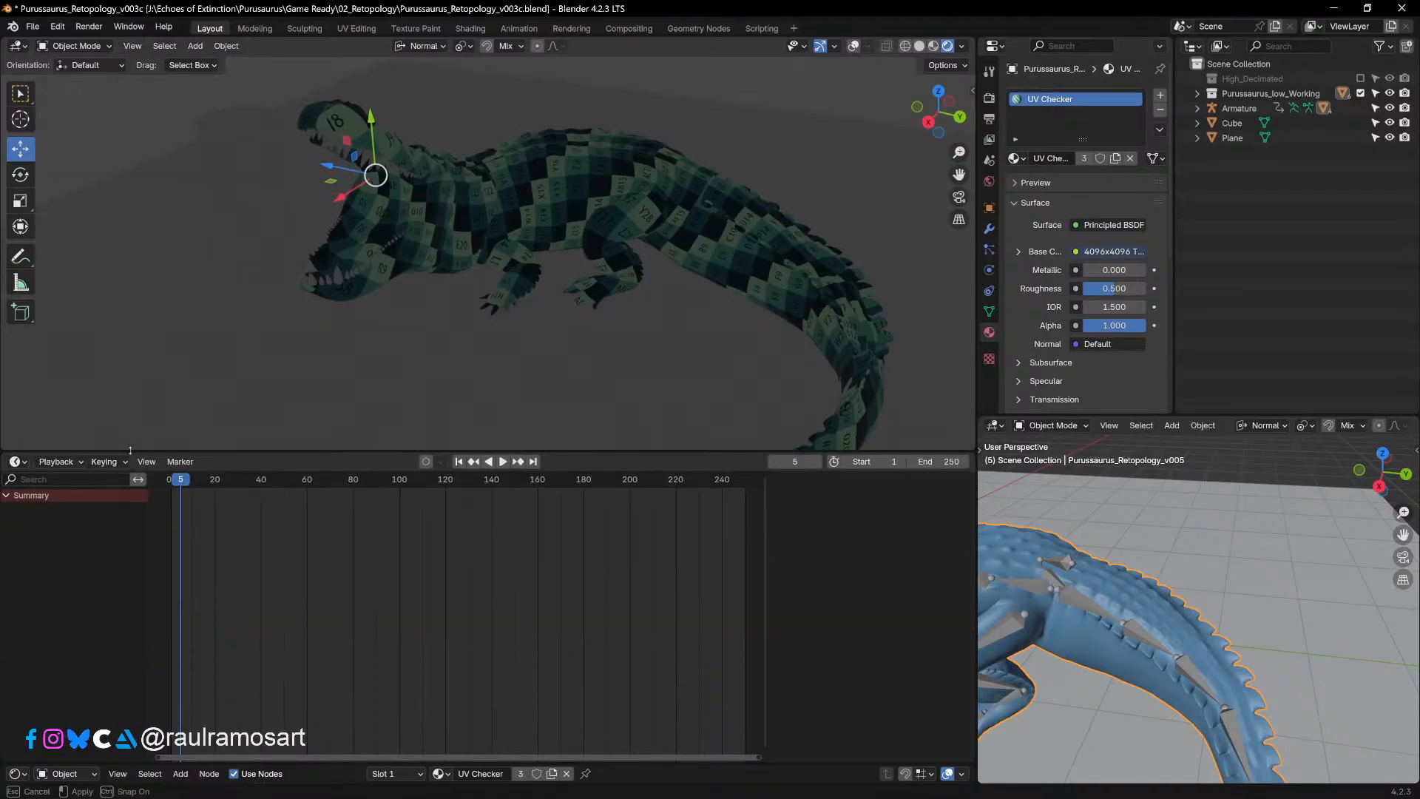
{"action": "left_click", "coordinate": [17, 461]}
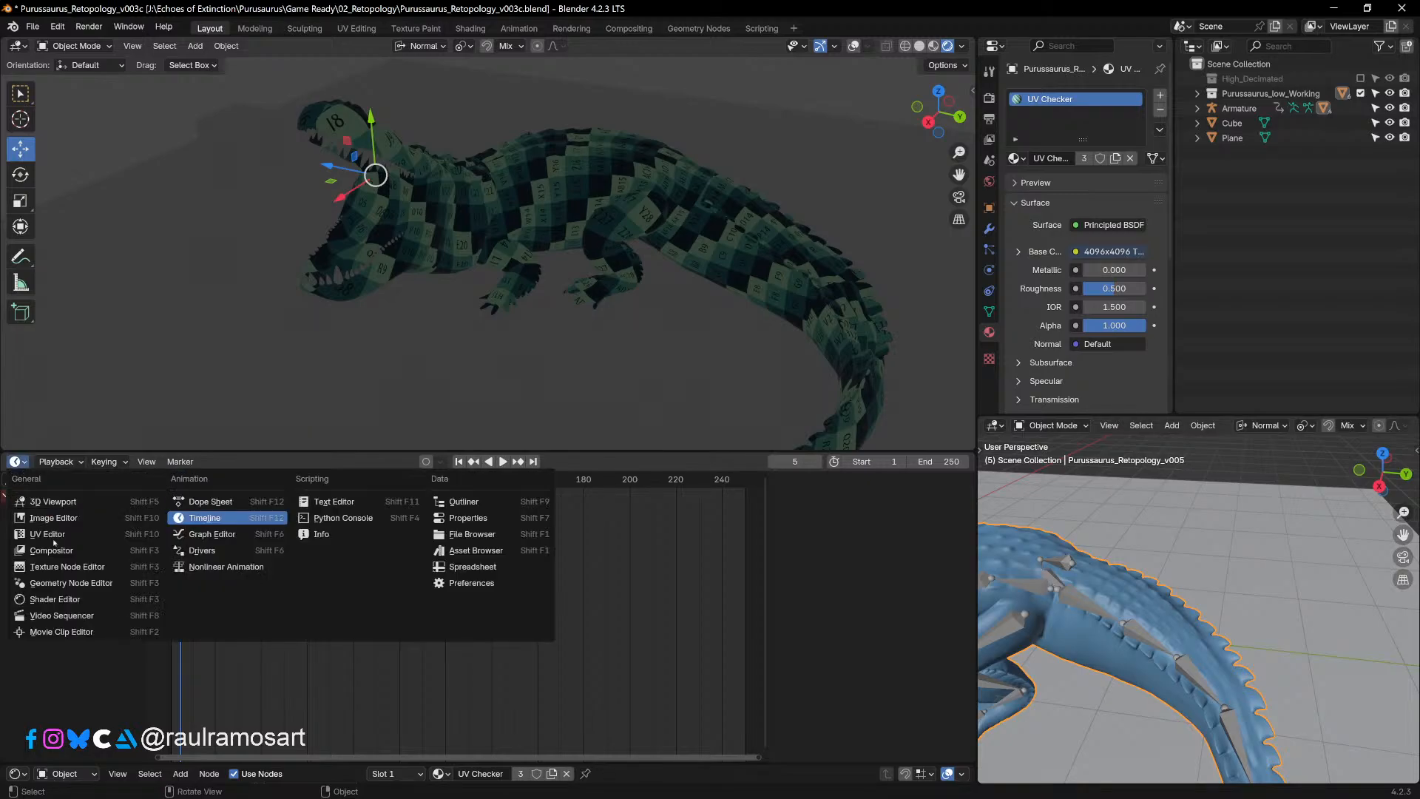
{"action": "left_click", "coordinate": [54, 599]}
{"action": "left_click_drag", "start_coordinate": [315, 624], "coordinate": [353, 626]}
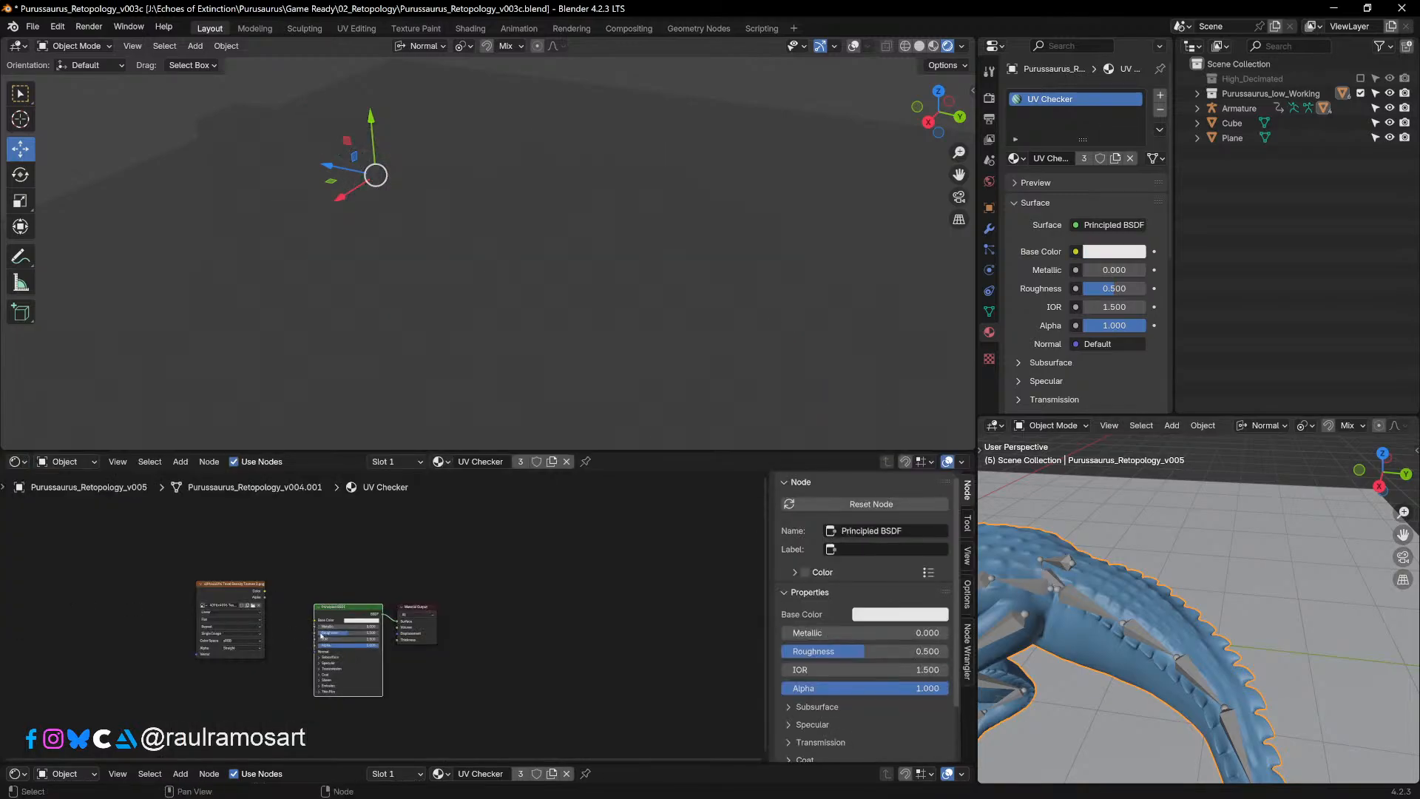
{"action": "scroll", "coordinate": [357, 623], "scroll_direction": "up", "scroll_amount": 3}
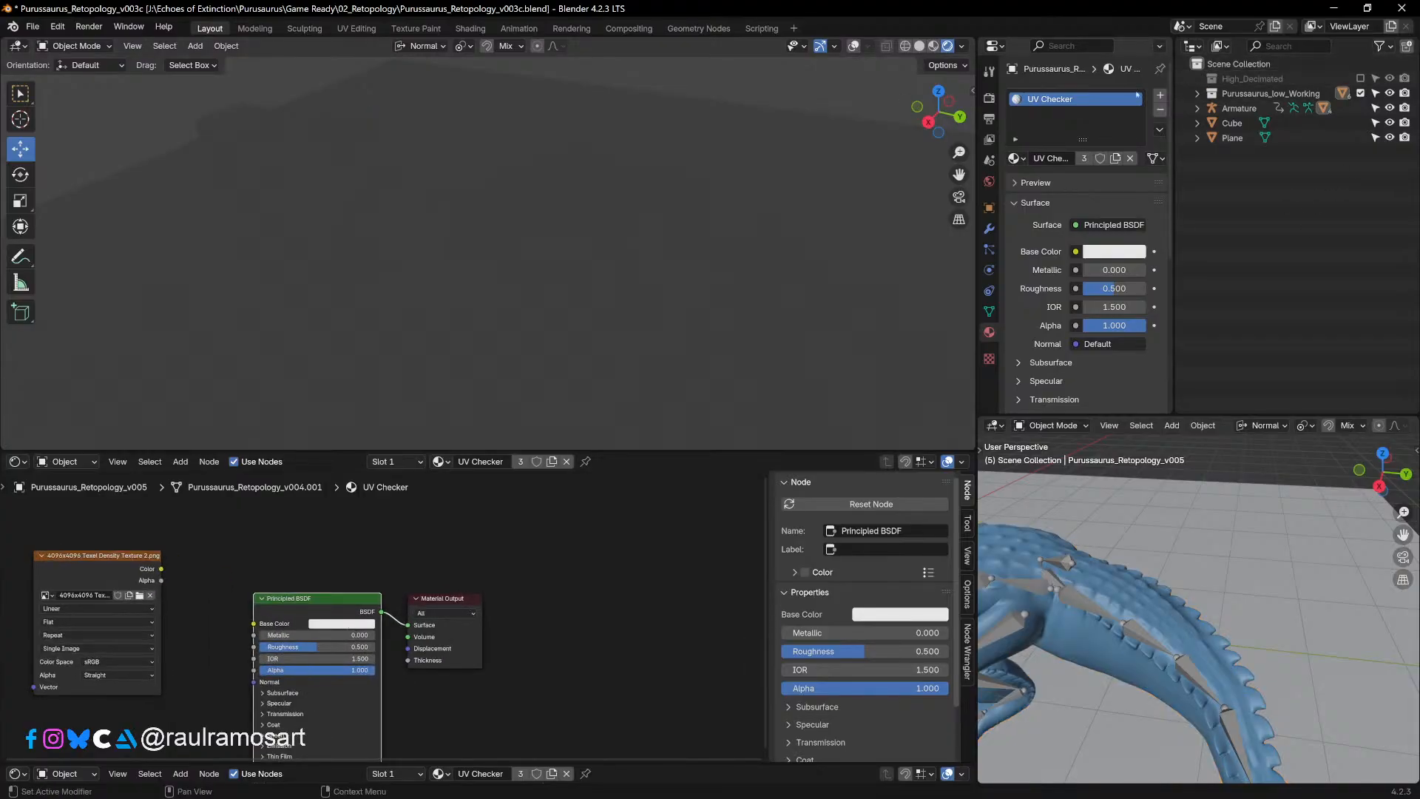
Step: Set the scene's render engine to Cycles
{"action": "left_click", "coordinate": [988, 97]}
{"action": "left_click", "coordinate": [1109, 96]}
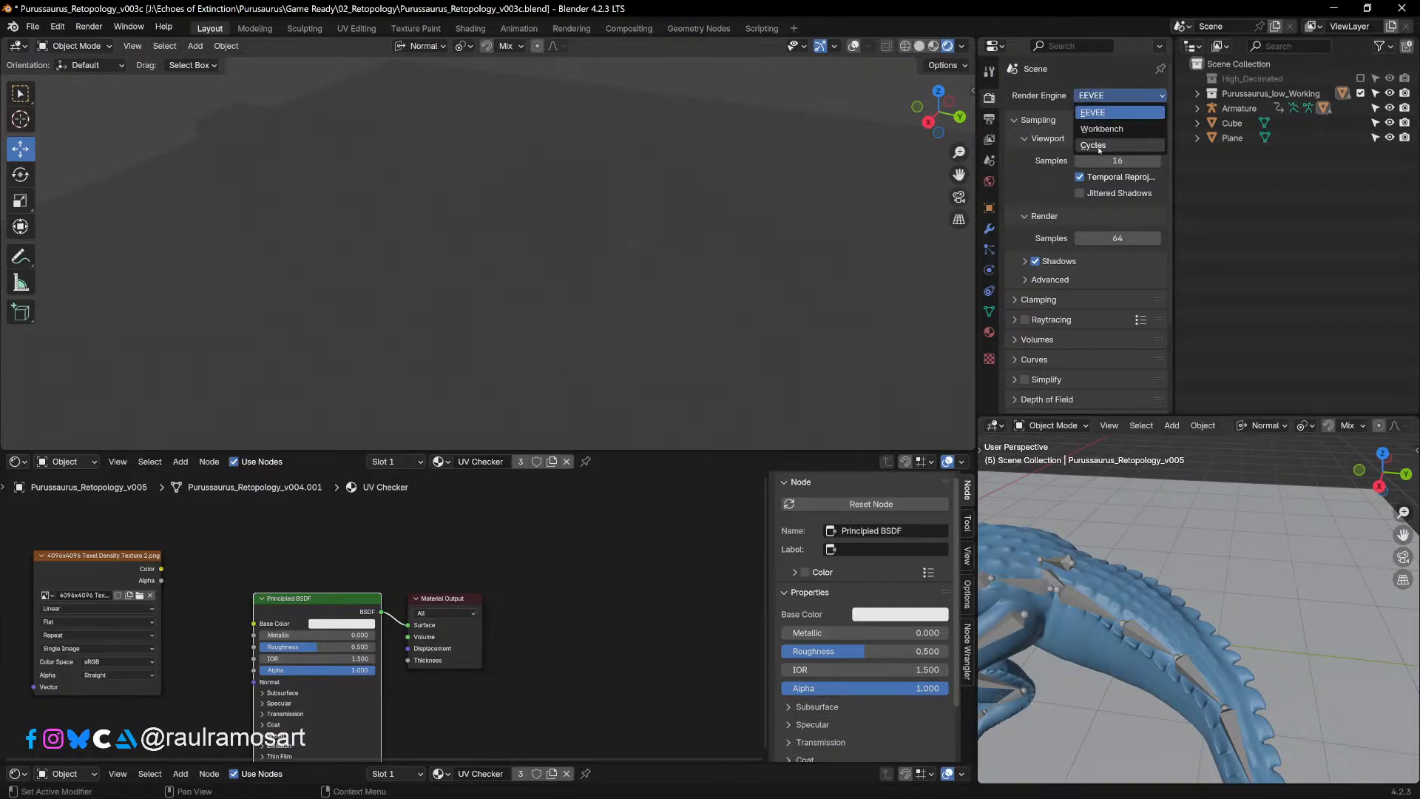
{"action": "left_click", "coordinate": [1098, 146]}
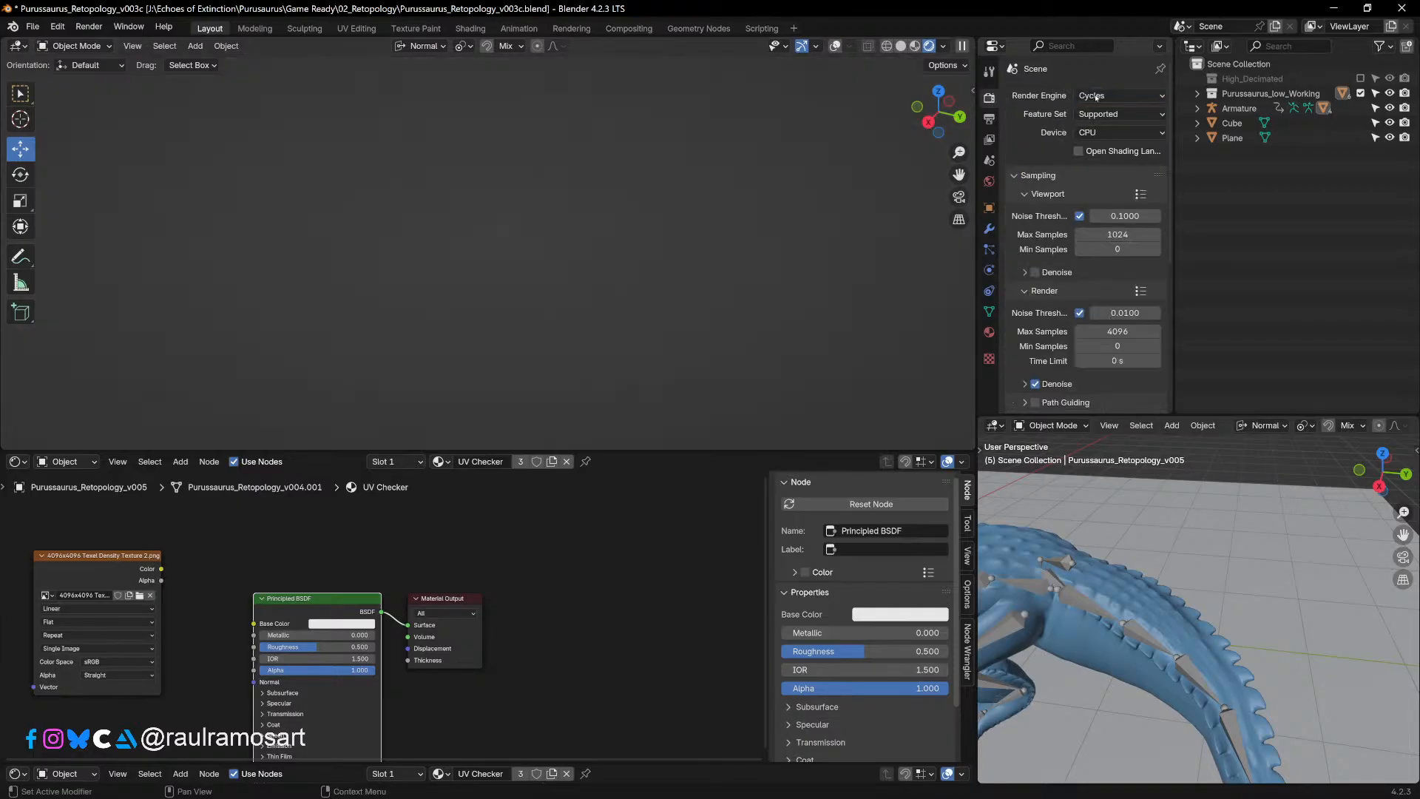
Step: Set the Cycles render device to GPU Compute and add a Sun light at the world origin
{"action": "left_click", "coordinate": [1099, 135]}
{"action": "left_click", "coordinate": [1108, 165]}
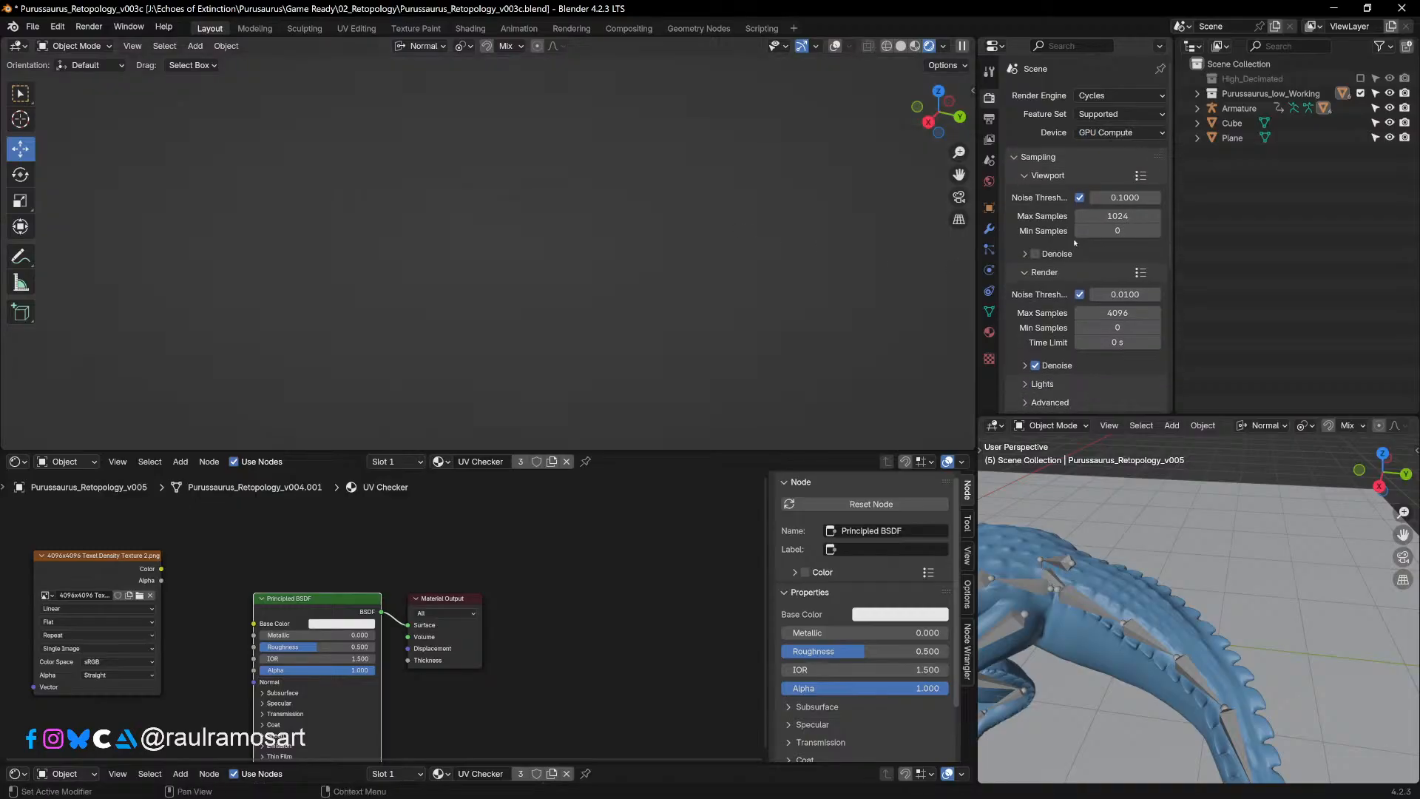
{"action": "key", "text": "shift+a"}
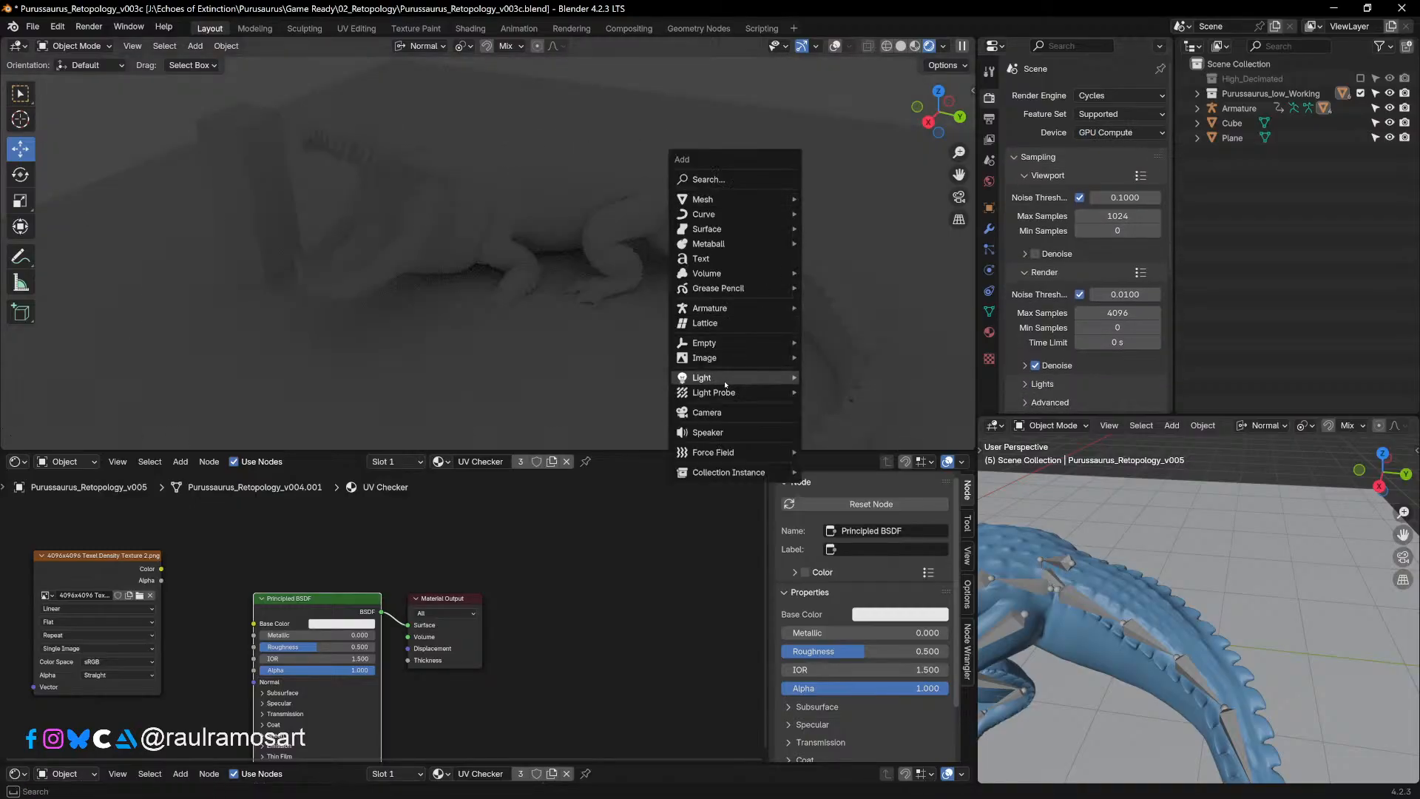
{"action": "mouse_move", "coordinate": [780, 377]}
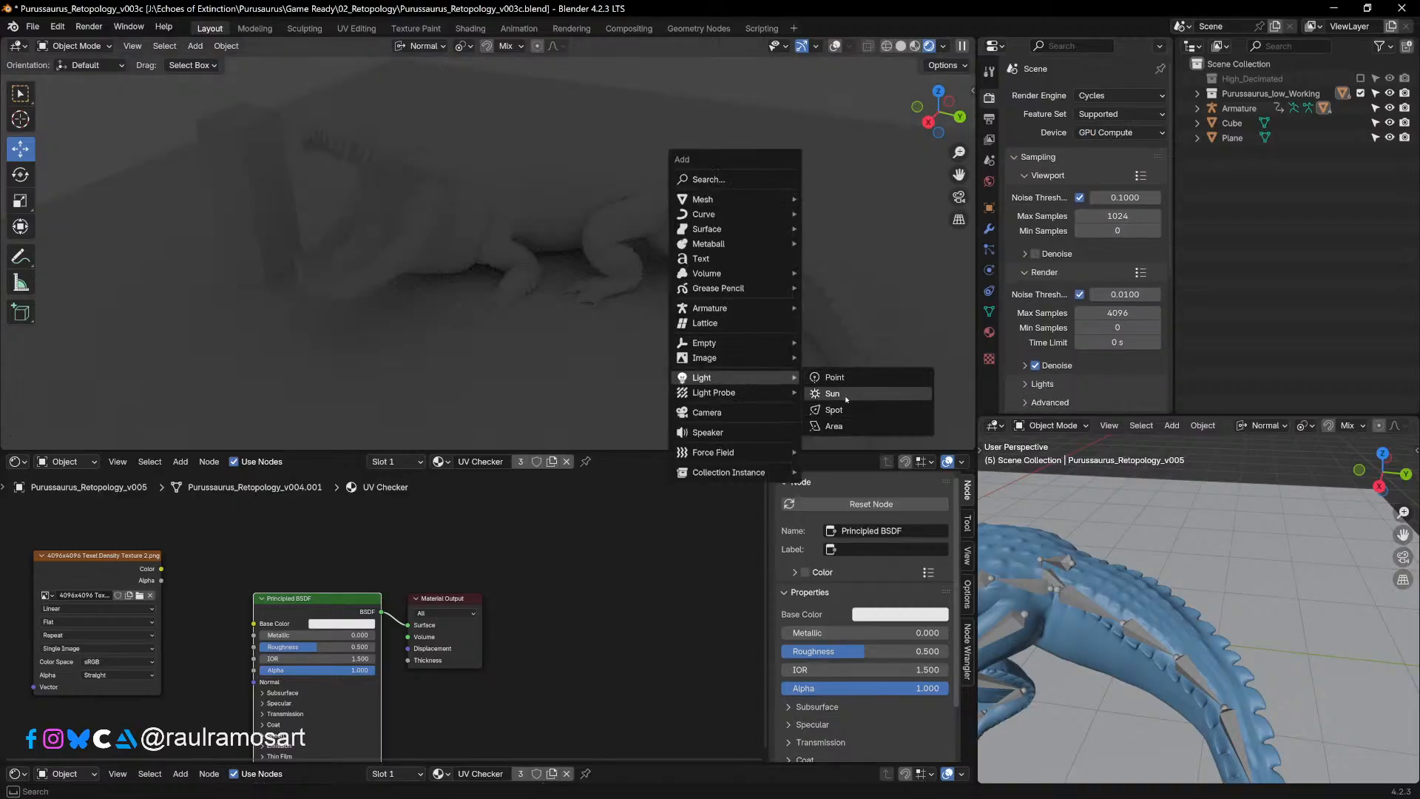
{"action": "left_click", "coordinate": [833, 394]}
{"action": "middle_click_drag", "start_coordinate": [633, 257], "coordinate": [666, 234]}
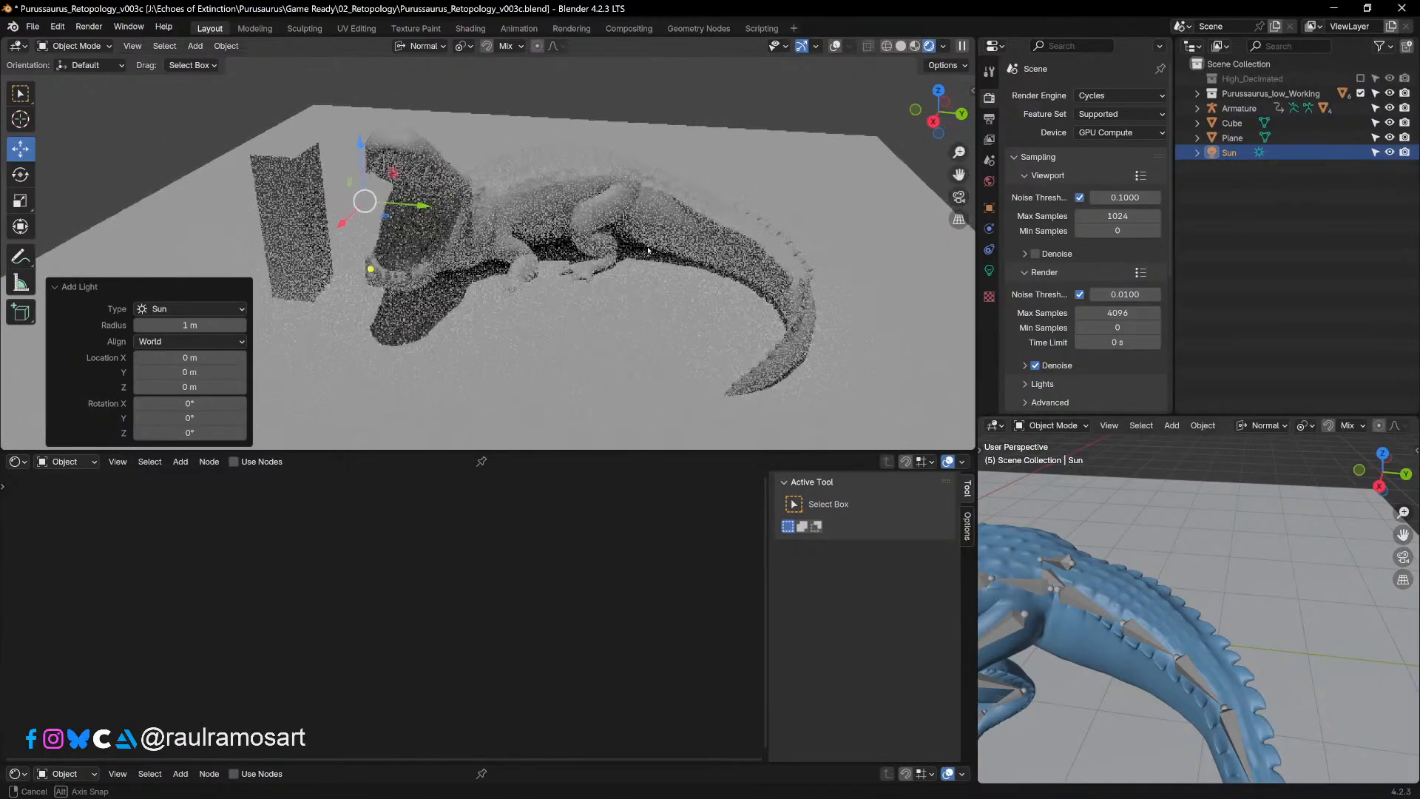
Step: Turn on the viewport overlays in front view and set the armature's bones to display as Stick
{"action": "key", "text": "KP_1"}
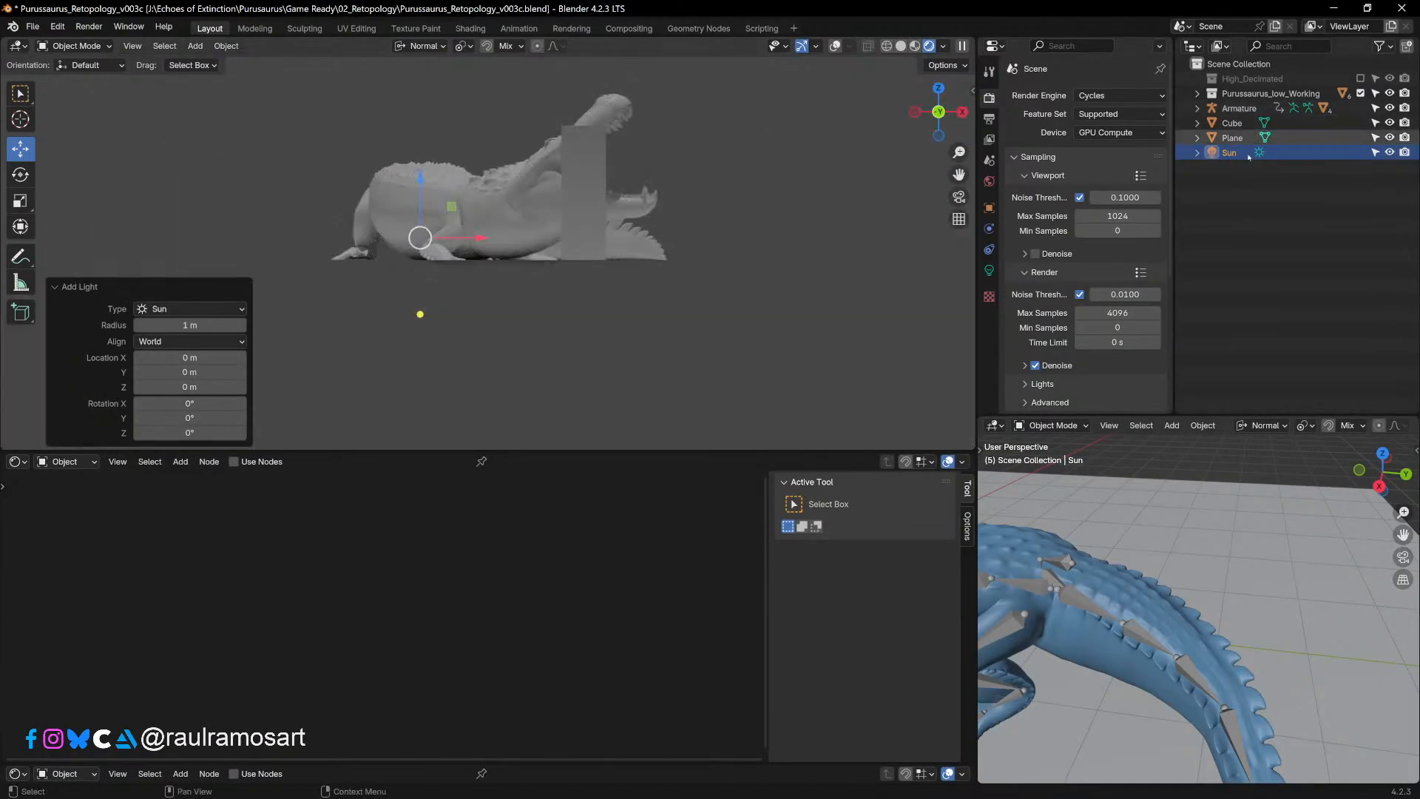
{"action": "left_click", "coordinate": [835, 46]}
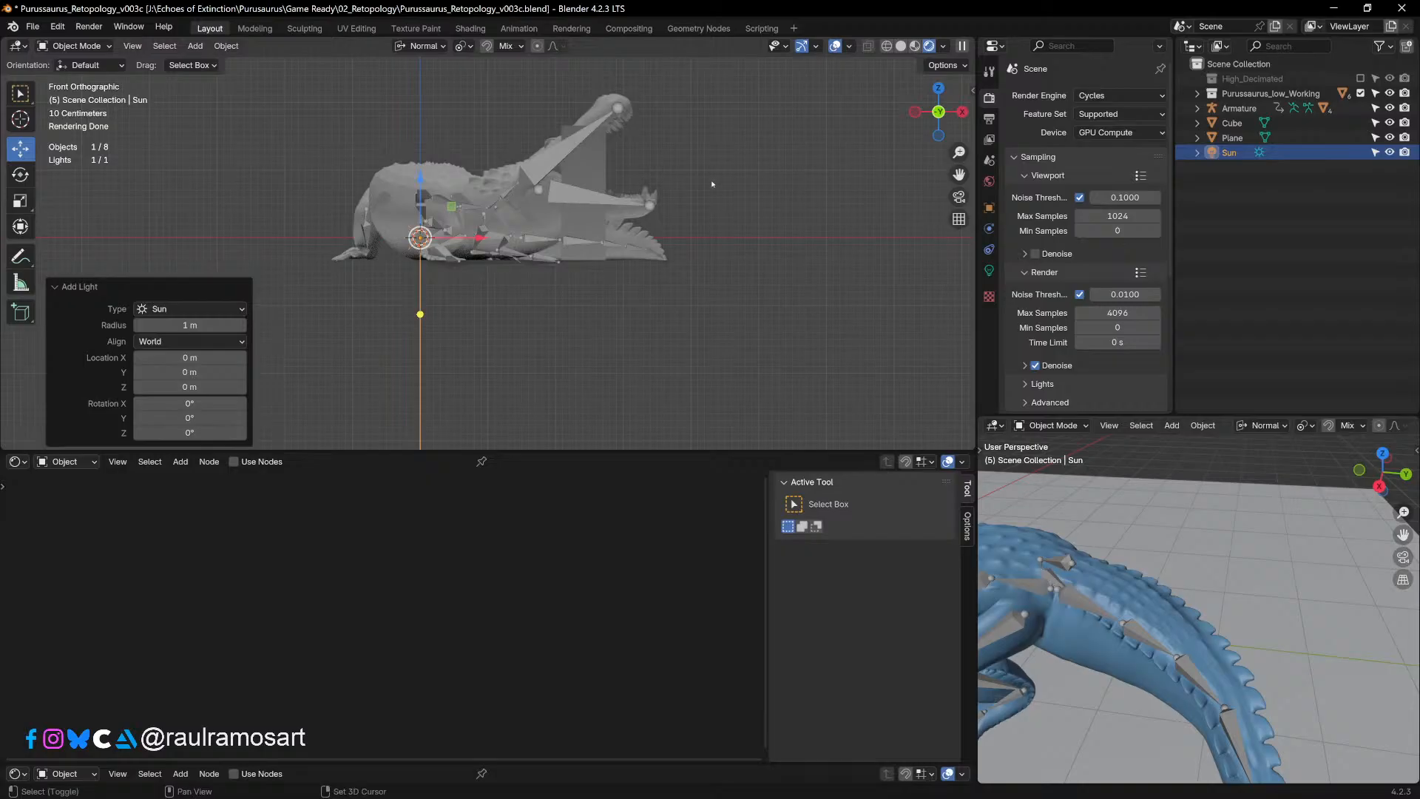
{"action": "middle_click_drag", "start_coordinate": [713, 184], "coordinate": [658, 307], "text": "shift"}
{"action": "left_click", "coordinate": [604, 314]}
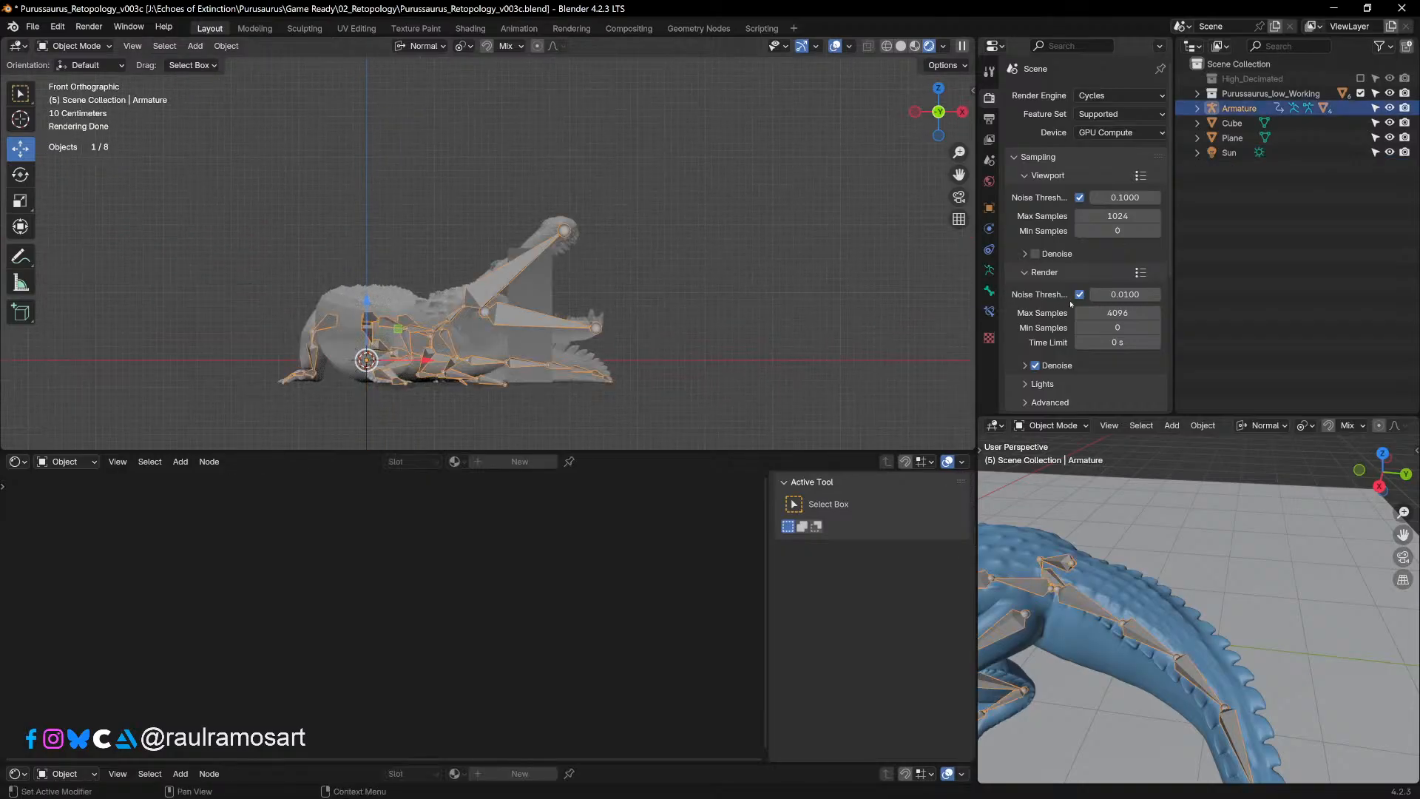
{"action": "left_click", "coordinate": [988, 291]}
{"action": "scroll", "coordinate": [1107, 306], "scroll_direction": "down", "scroll_amount": 5}
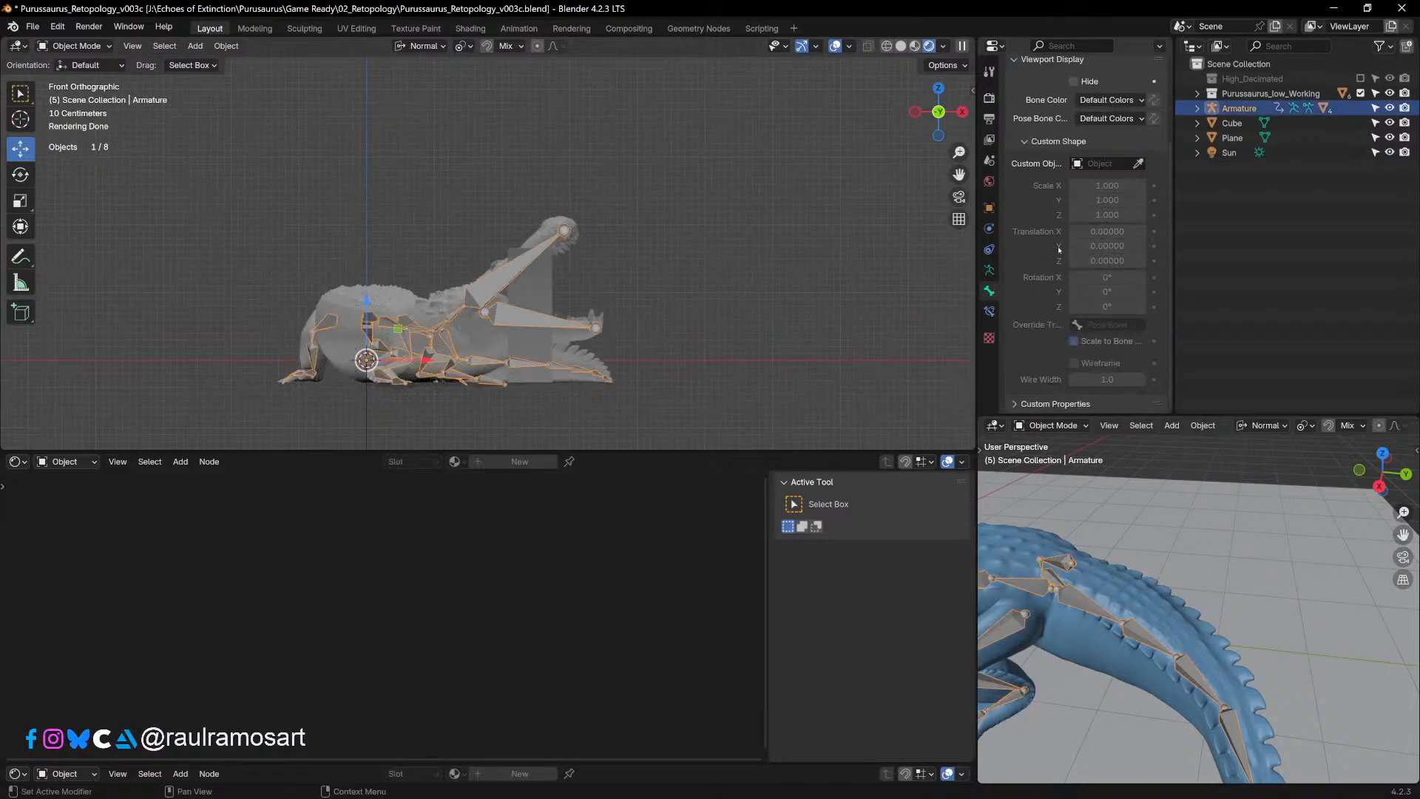
{"action": "left_click", "coordinate": [989, 270]}
{"action": "left_click", "coordinate": [1117, 239]}
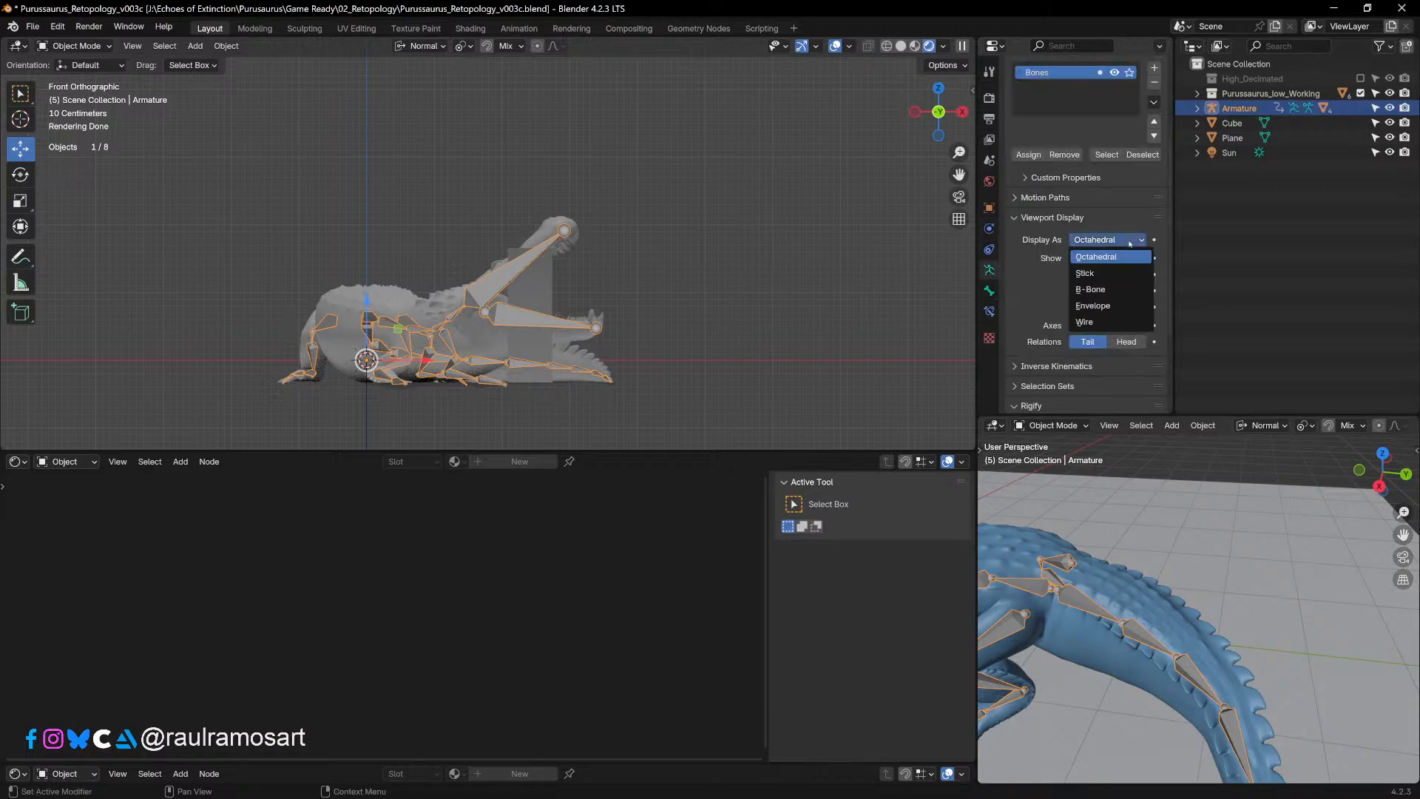
{"action": "left_click", "coordinate": [1098, 273]}
{"action": "left_click", "coordinate": [400, 229]}
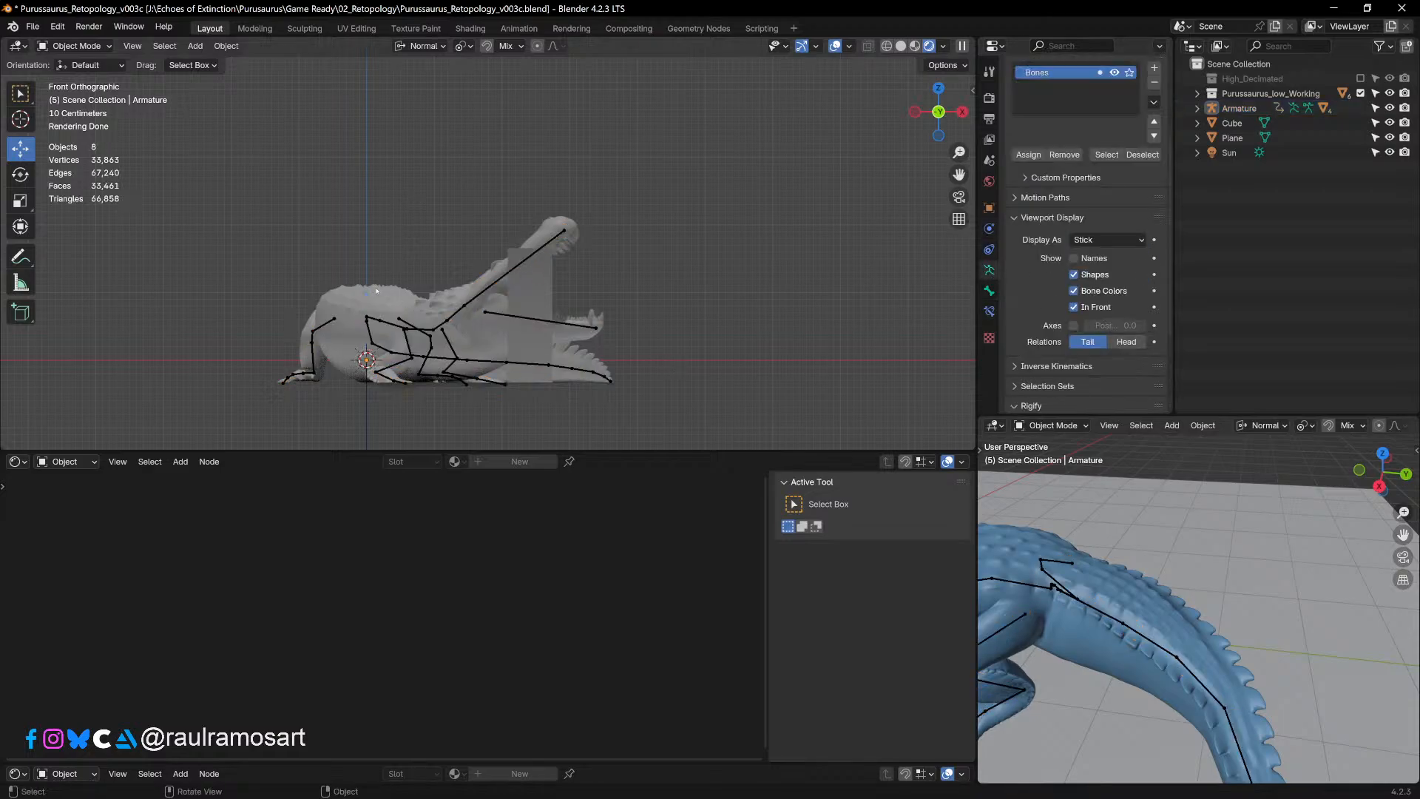
Step: Move the Sun light above the creature's body and tilt it about -19.6° in the front view
{"action": "left_click", "coordinate": [1229, 153]}
{"action": "scroll", "coordinate": [528, 316], "scroll_direction": "down", "scroll_amount": 2}
{"action": "key", "text": "g"}
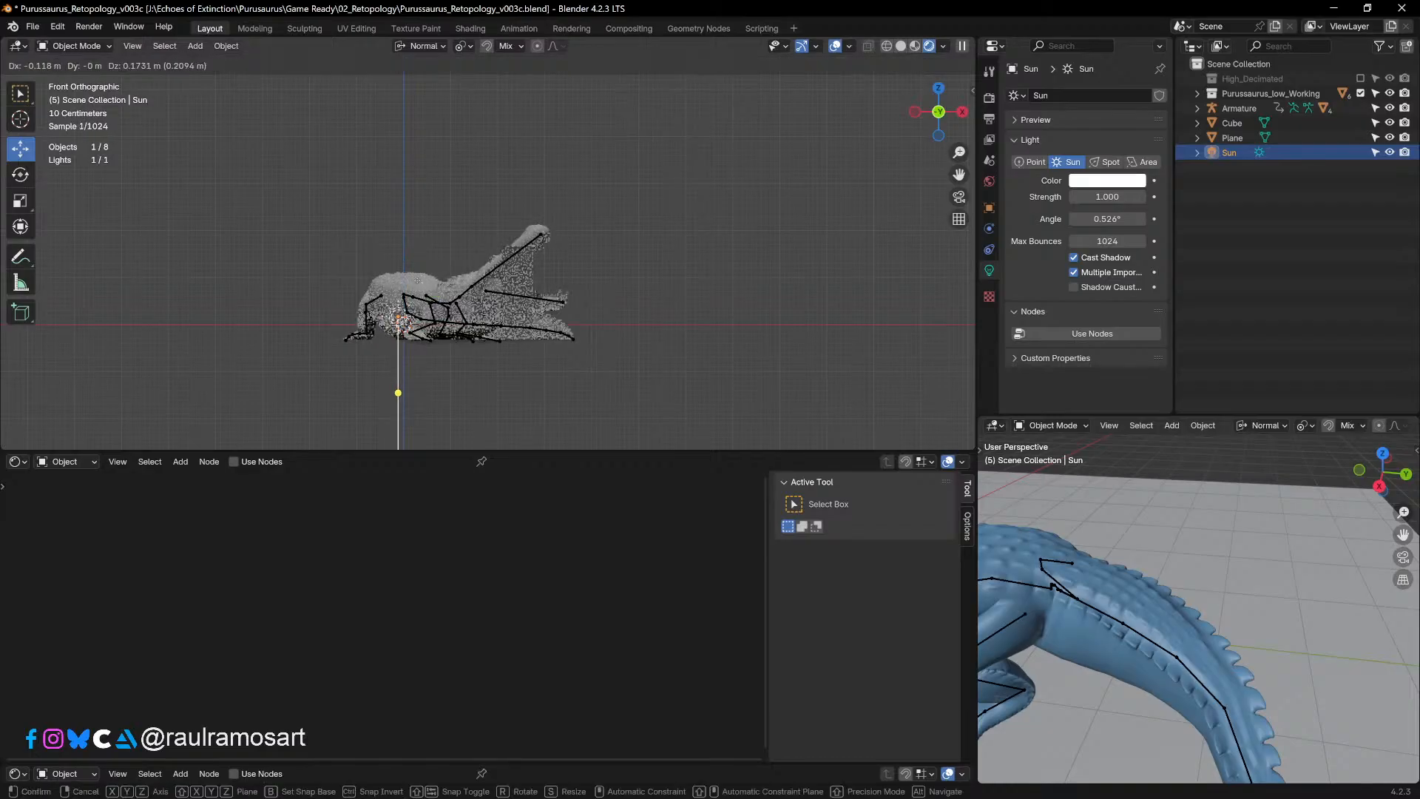
{"action": "left_click", "coordinate": [533, 186]}
{"action": "key", "text": "r"}
{"action": "left_click", "coordinate": [626, 250]}
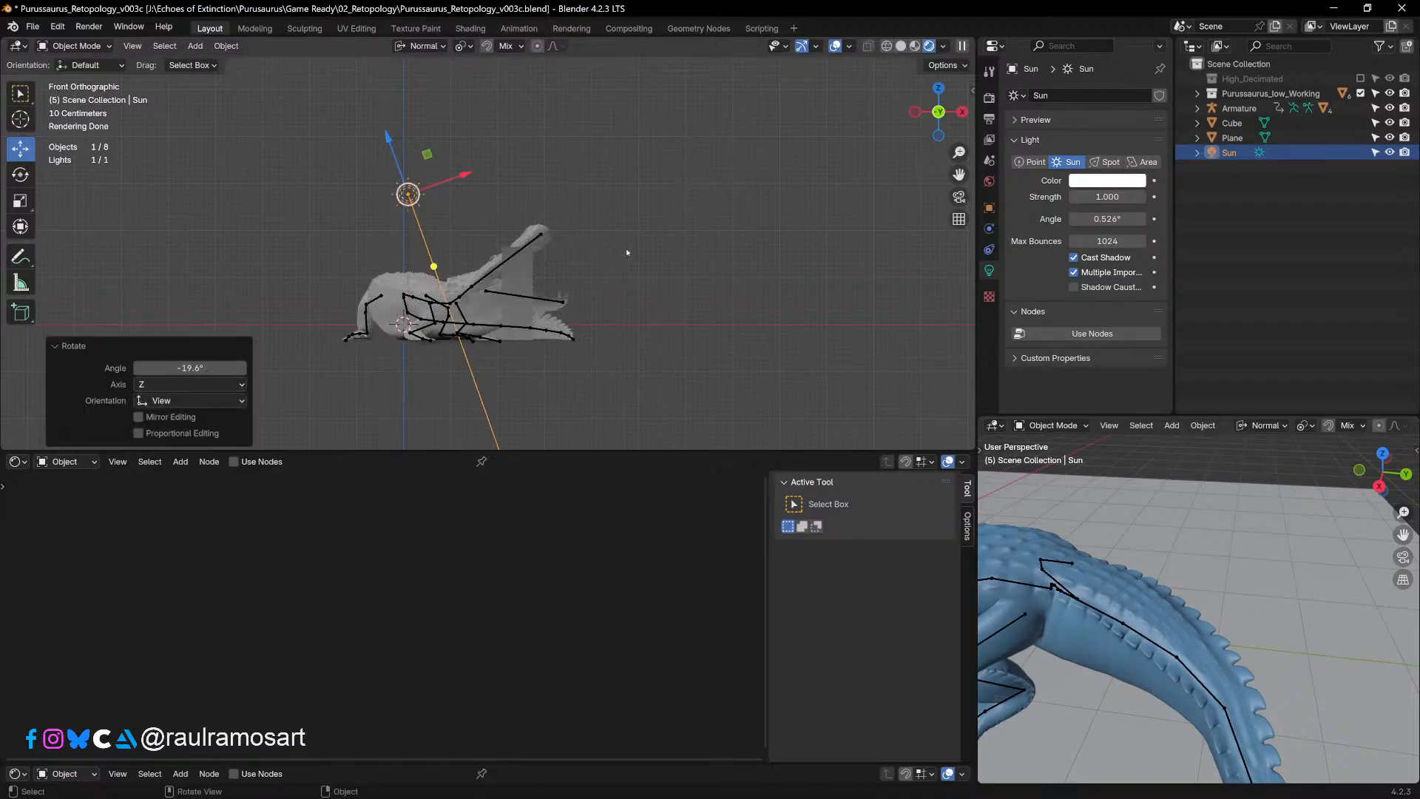
Step: Rotate the Sun light about -31.5° in the top view so it shines diagonally across the creature
{"action": "key", "text": "KP_7"}
{"action": "key", "text": "r"}
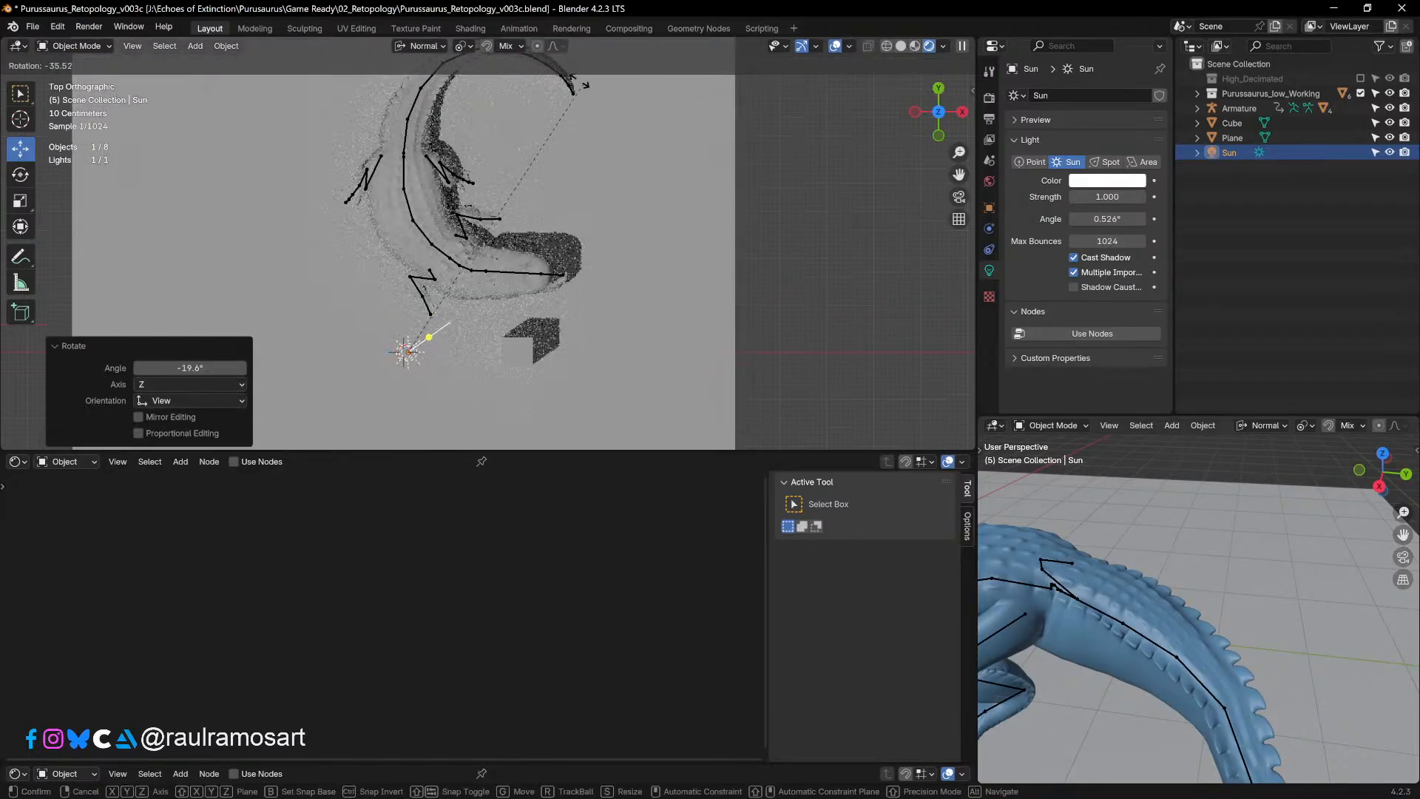
{"action": "left_click", "coordinate": [575, 158]}
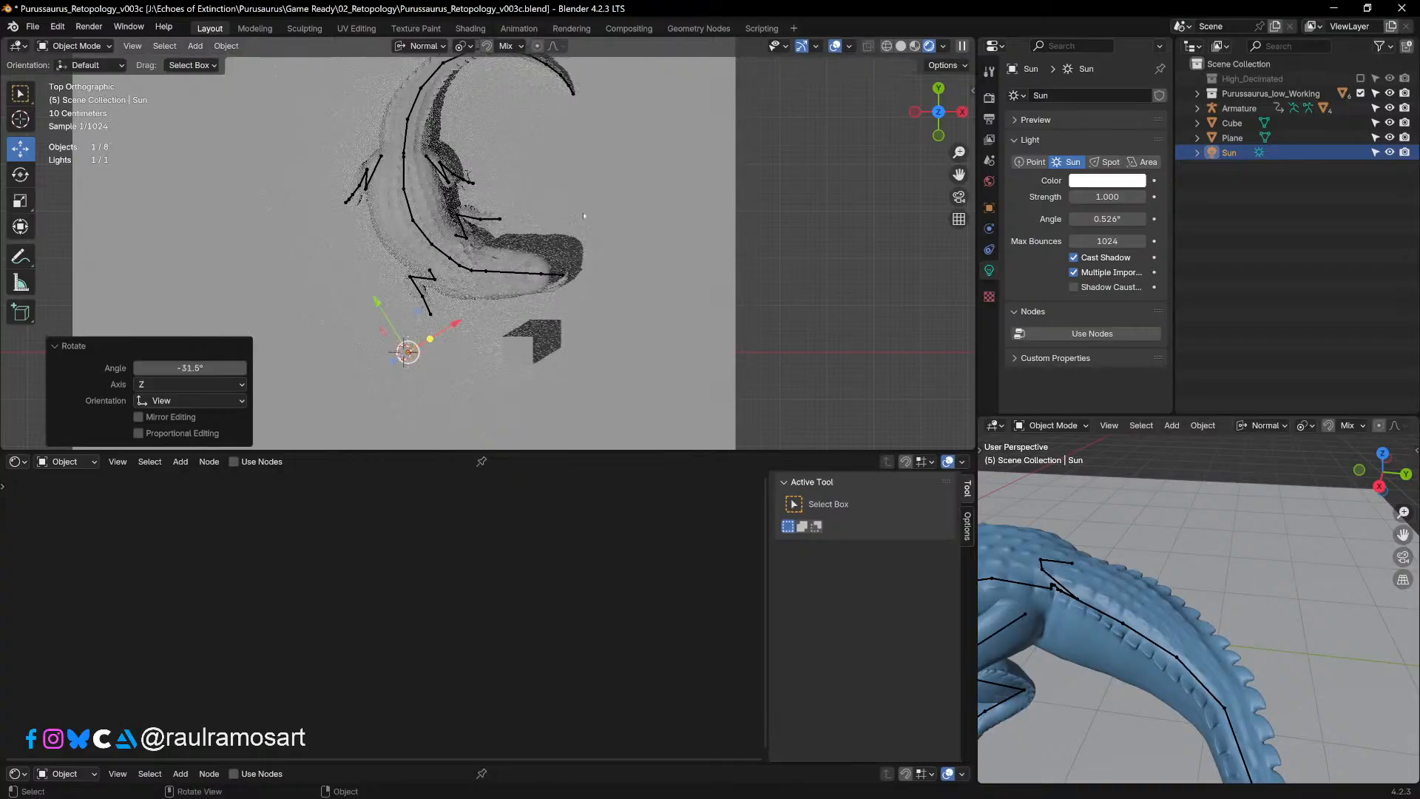
Step: Darken the creature material's Principled BSDF Base Color to a grey with Value 0.212
{"action": "middle_click_drag", "start_coordinate": [669, 277], "coordinate": [641, 168]}
{"action": "left_click", "coordinate": [640, 167]}
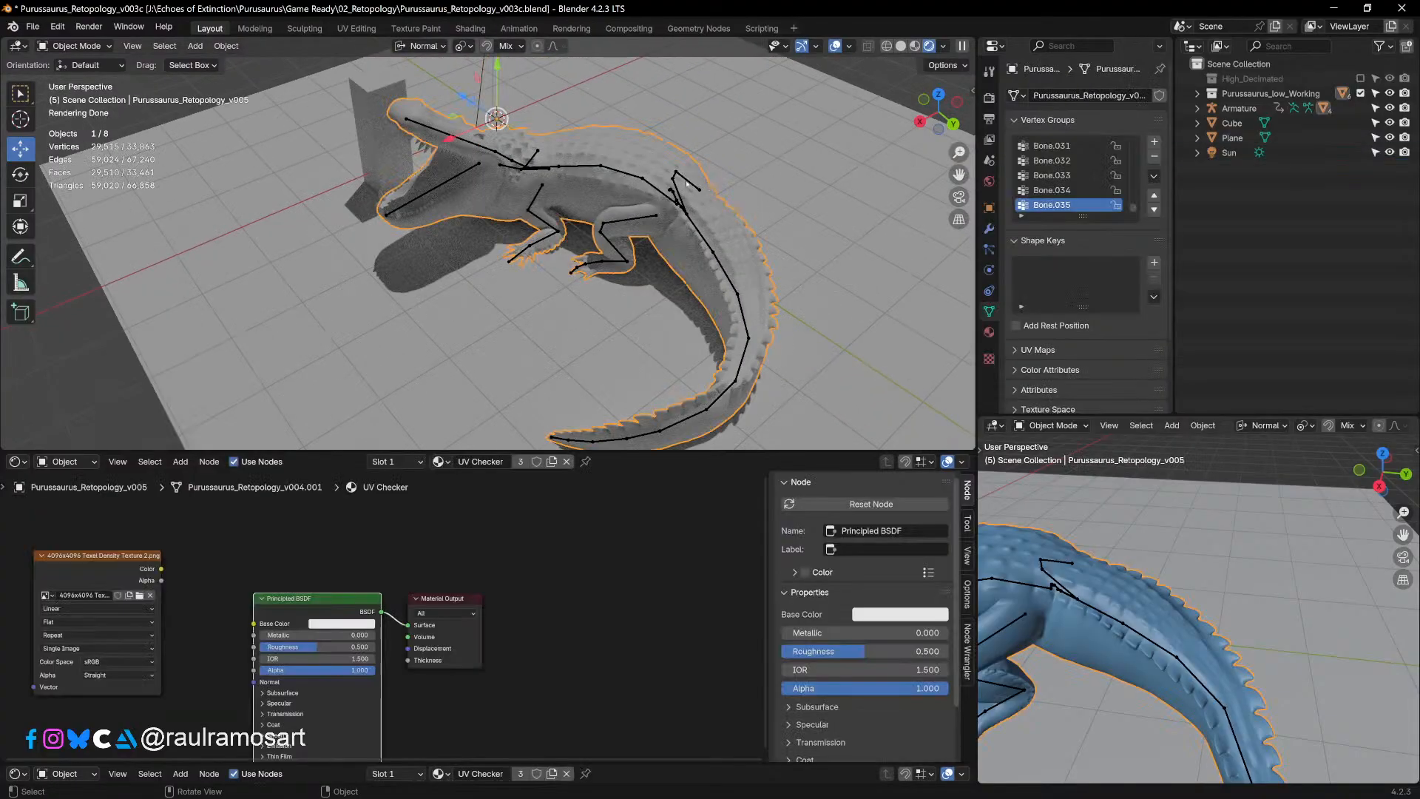
{"action": "left_click", "coordinate": [342, 624]}
{"action": "left_click_drag", "start_coordinate": [415, 466], "coordinate": [415, 500]}
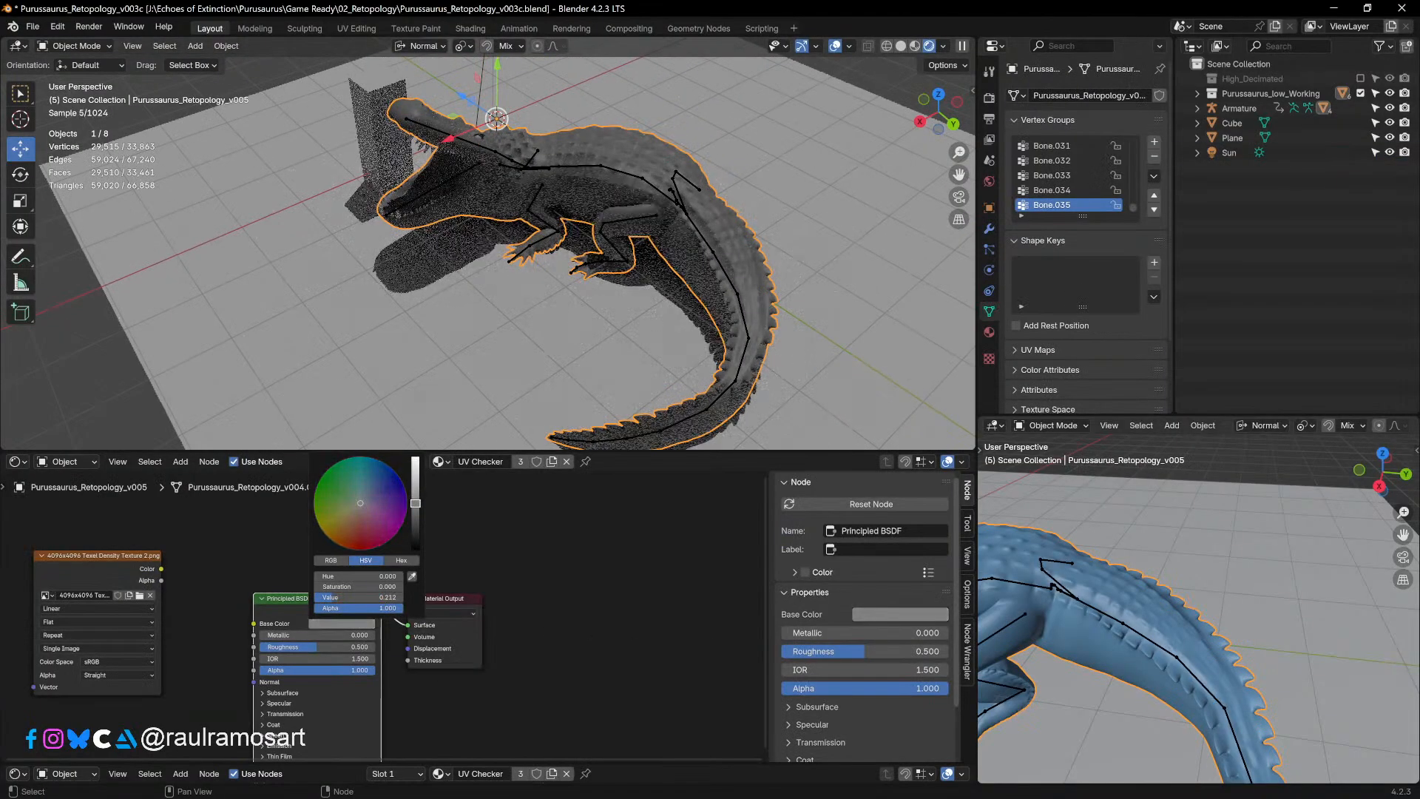
{"action": "middle_click_drag", "start_coordinate": [506, 292], "coordinate": [740, 325]}
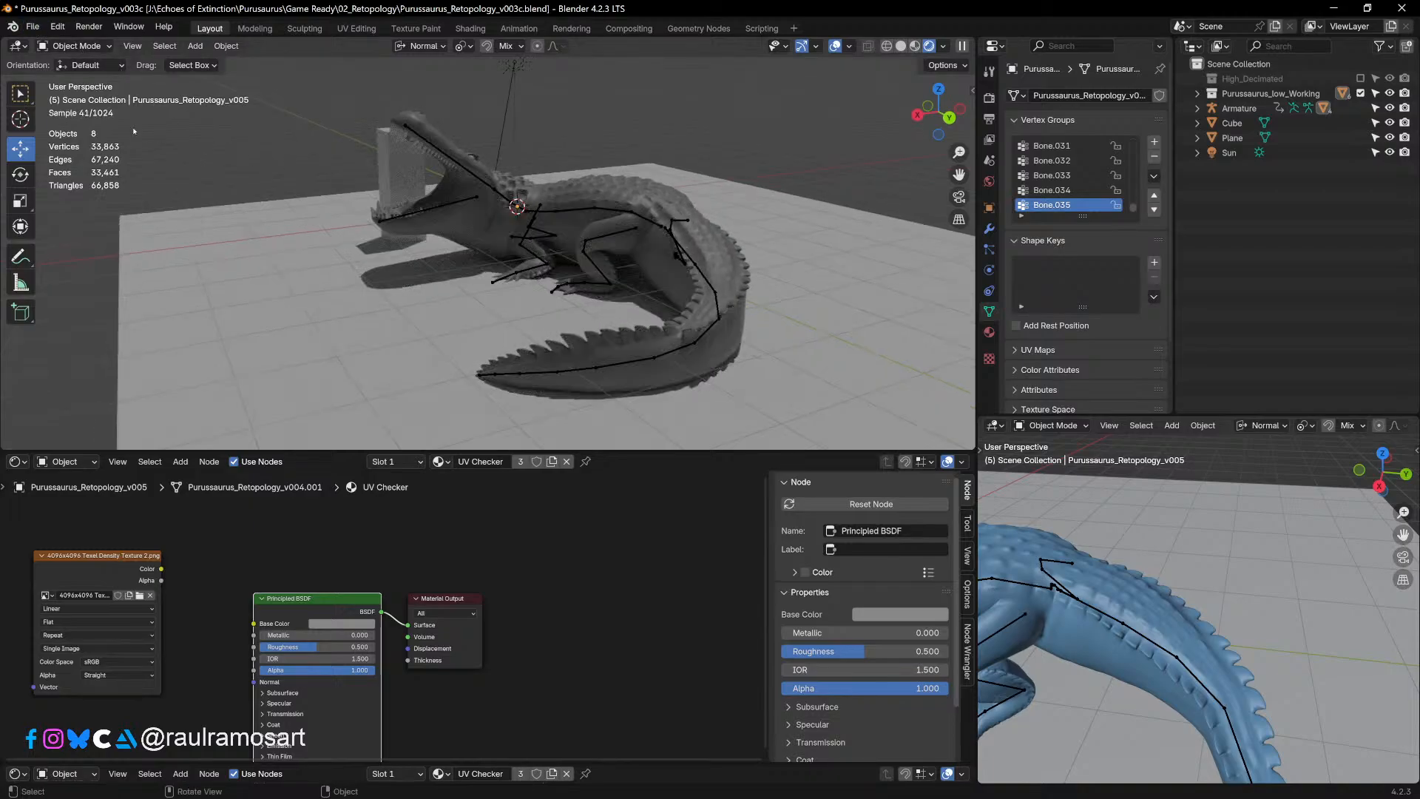
Step: Save the Blender file under its current name
{"action": "left_click", "coordinate": [27, 27]}
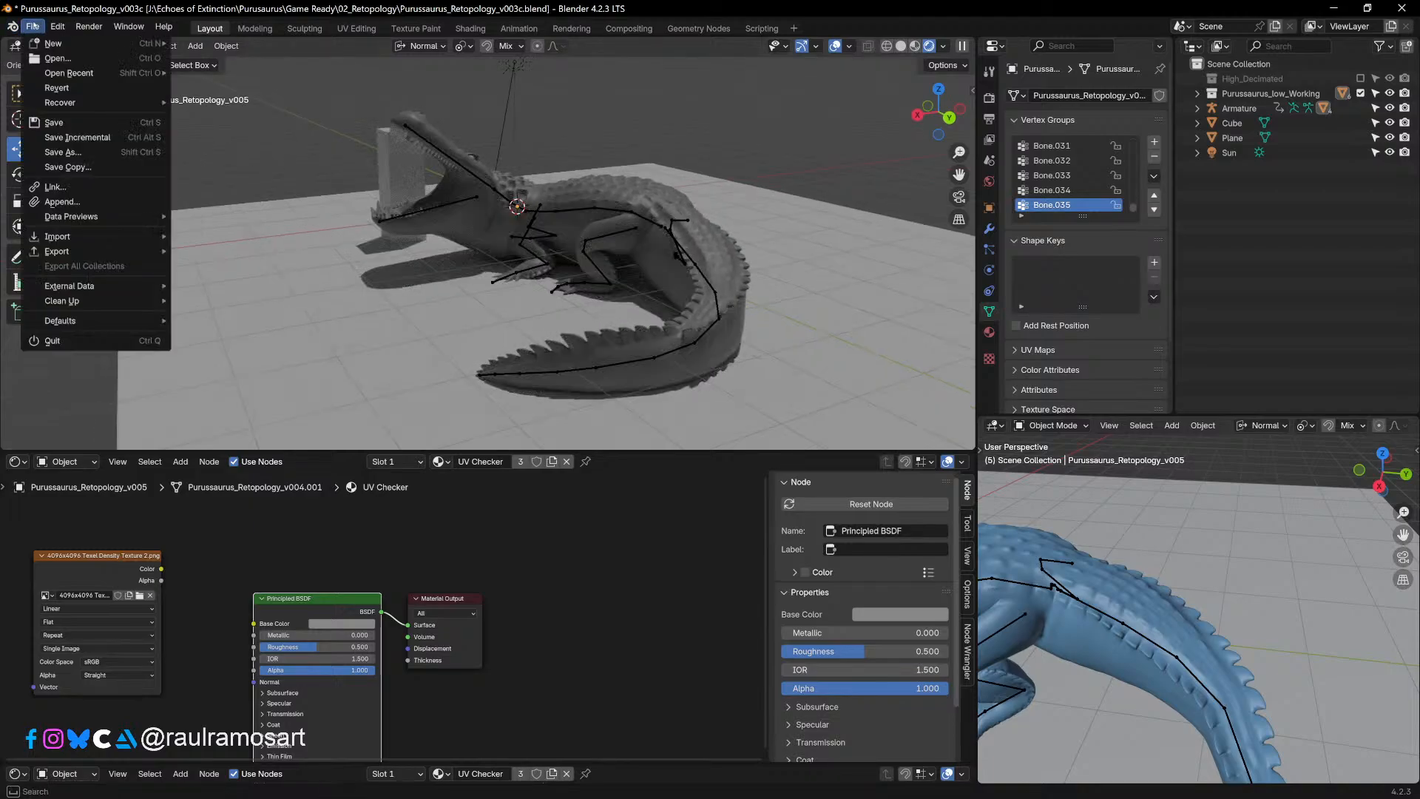
{"action": "left_click", "coordinate": [53, 129]}
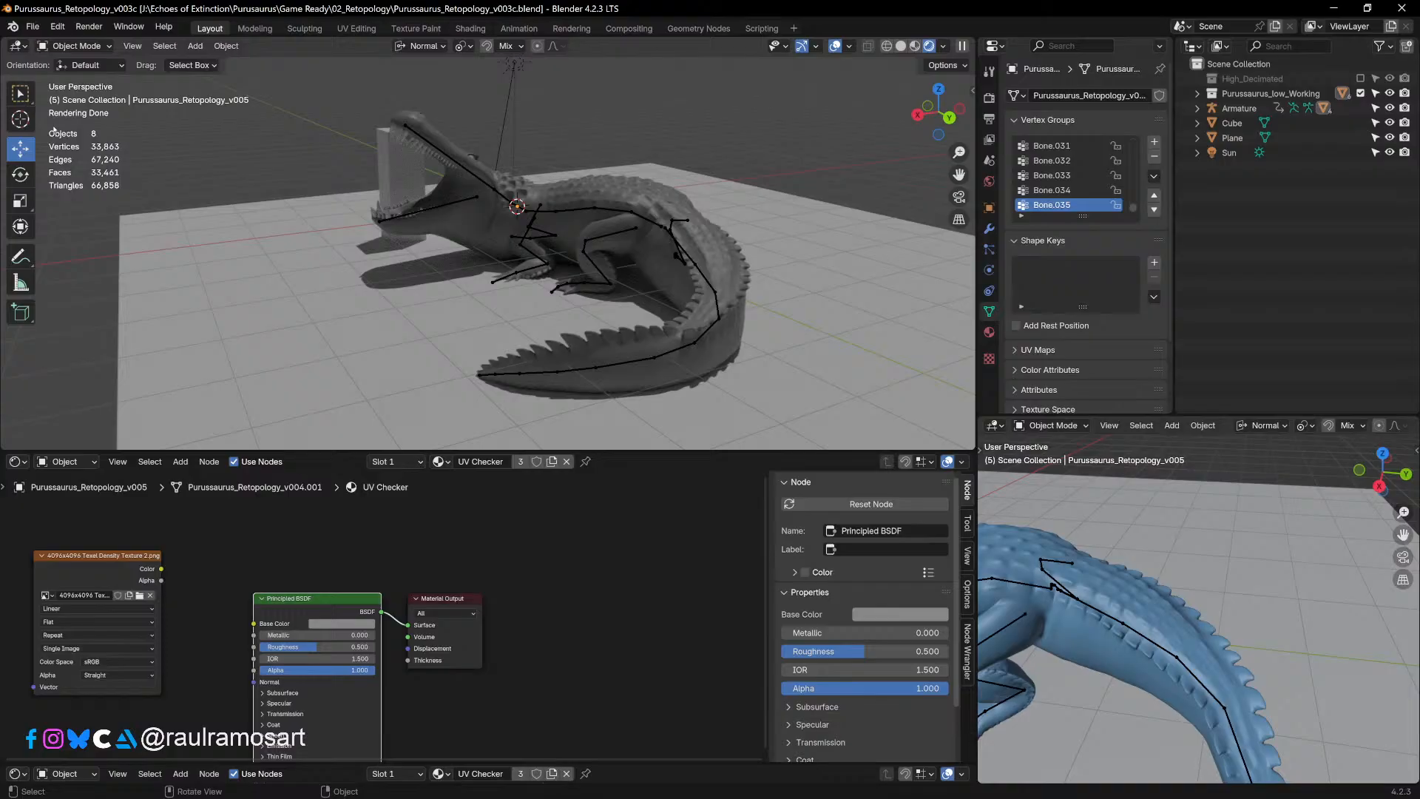
{"action": "left_click", "coordinate": [129, 26]}
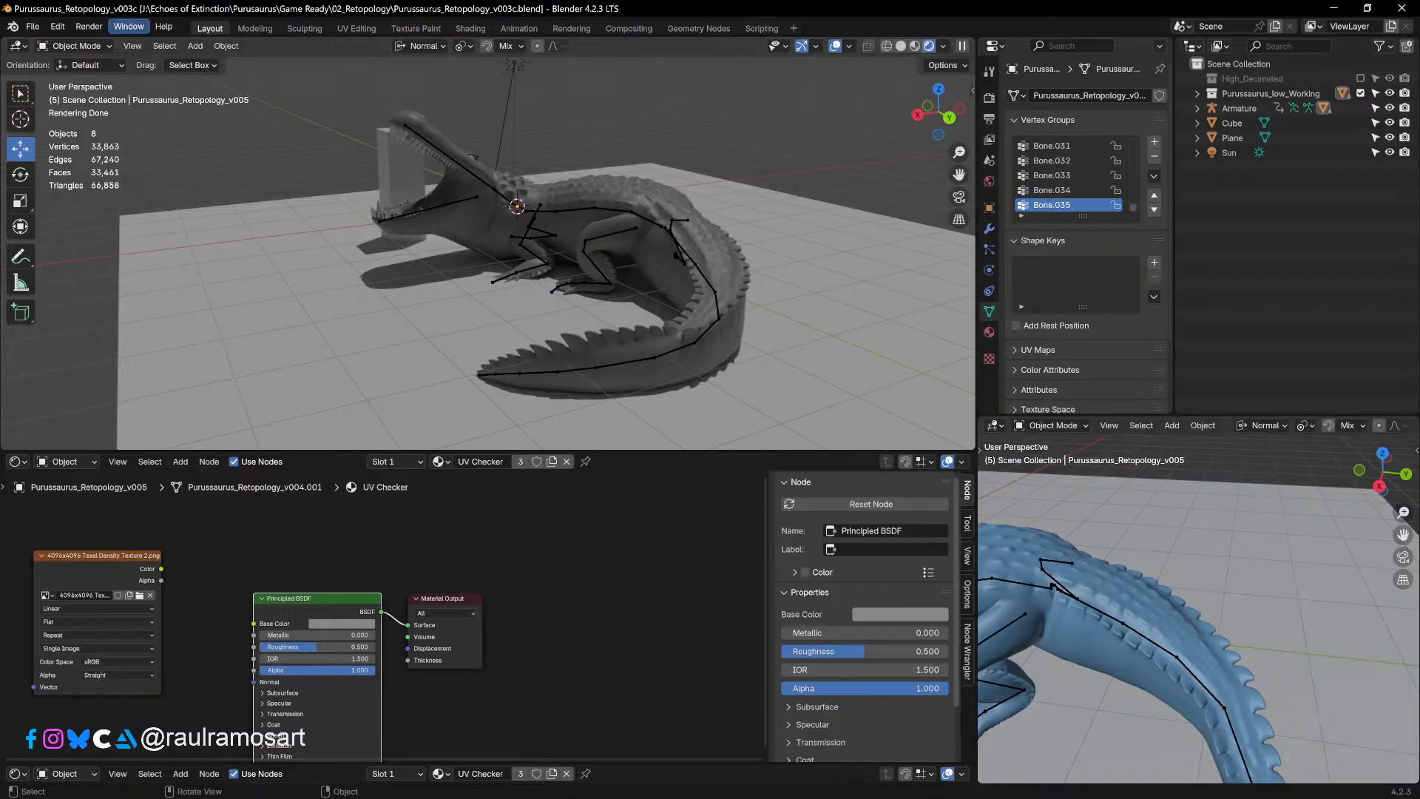